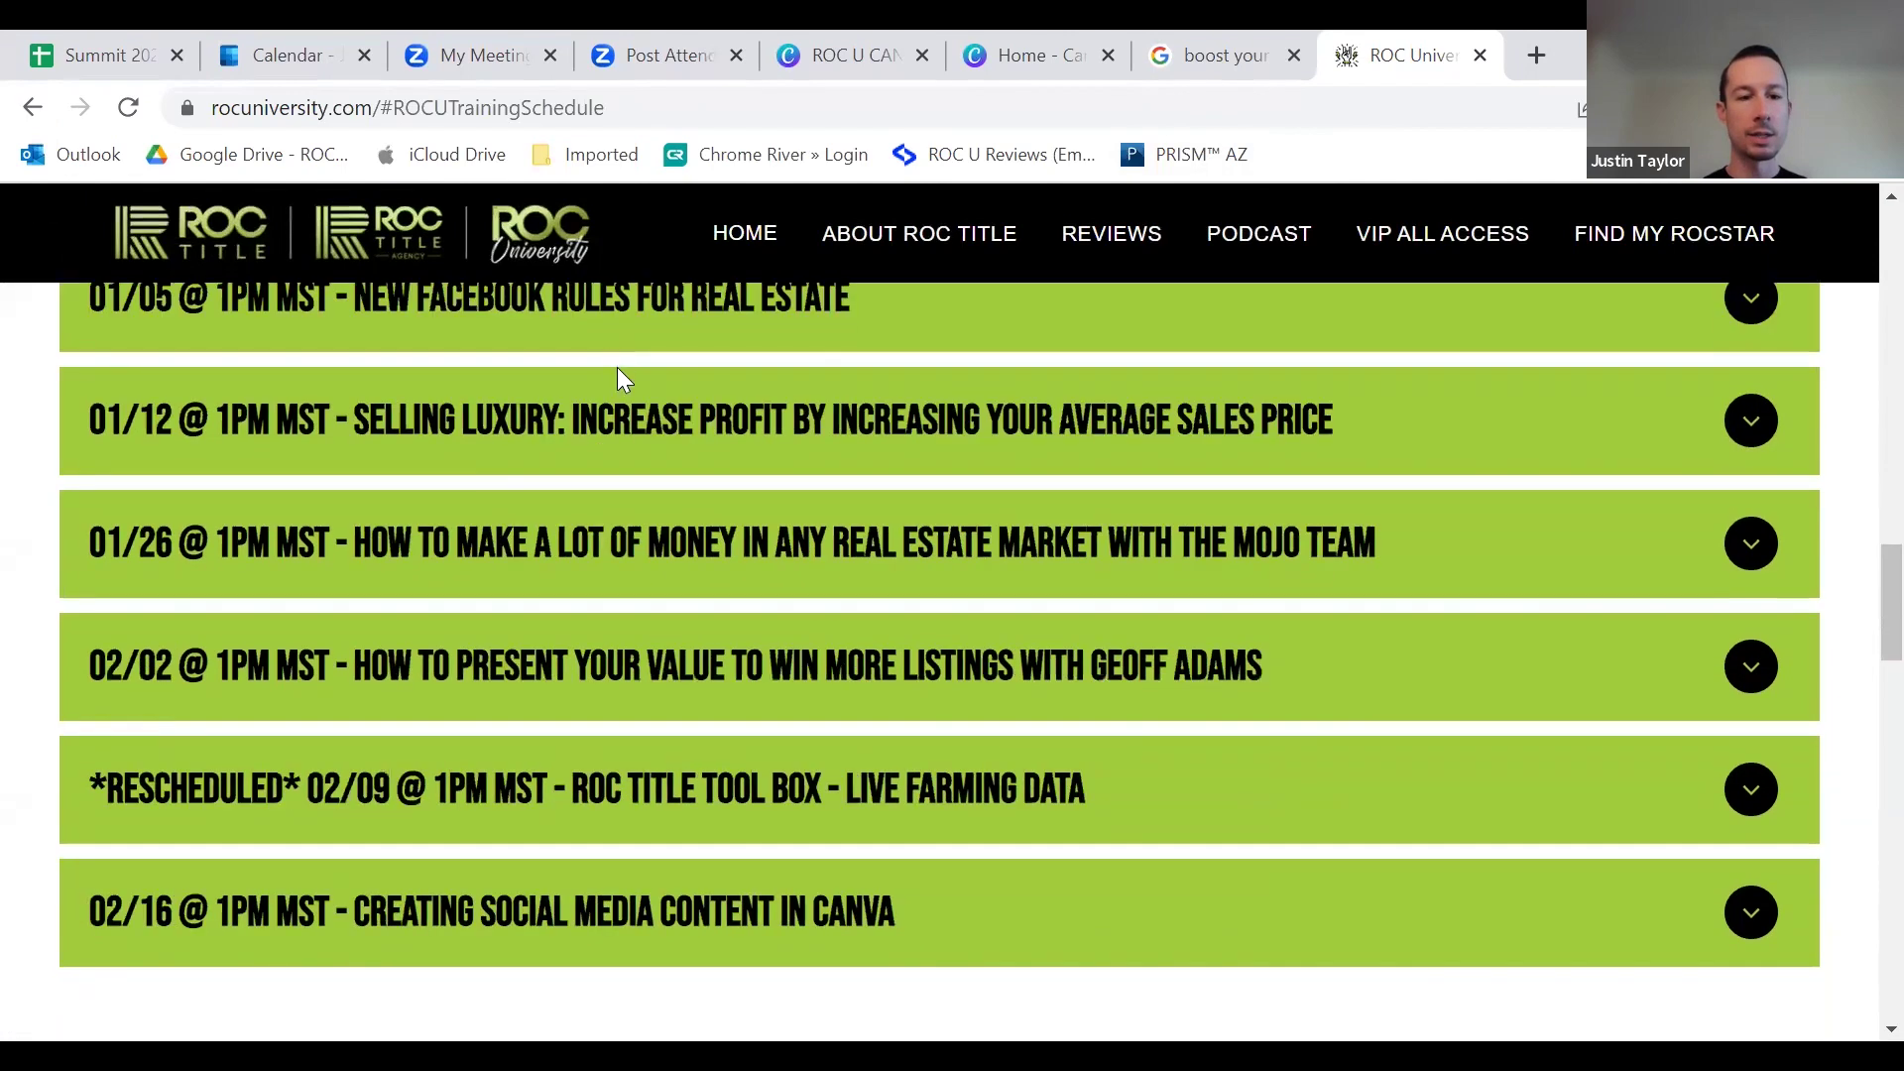
# Step: Expand the 02/16 'Creating Social Media Content in Canva' session to reveal its description and registration link
pyautogui.scroll(-2, 621, 838)
pyautogui.scroll(3, 637, 796)
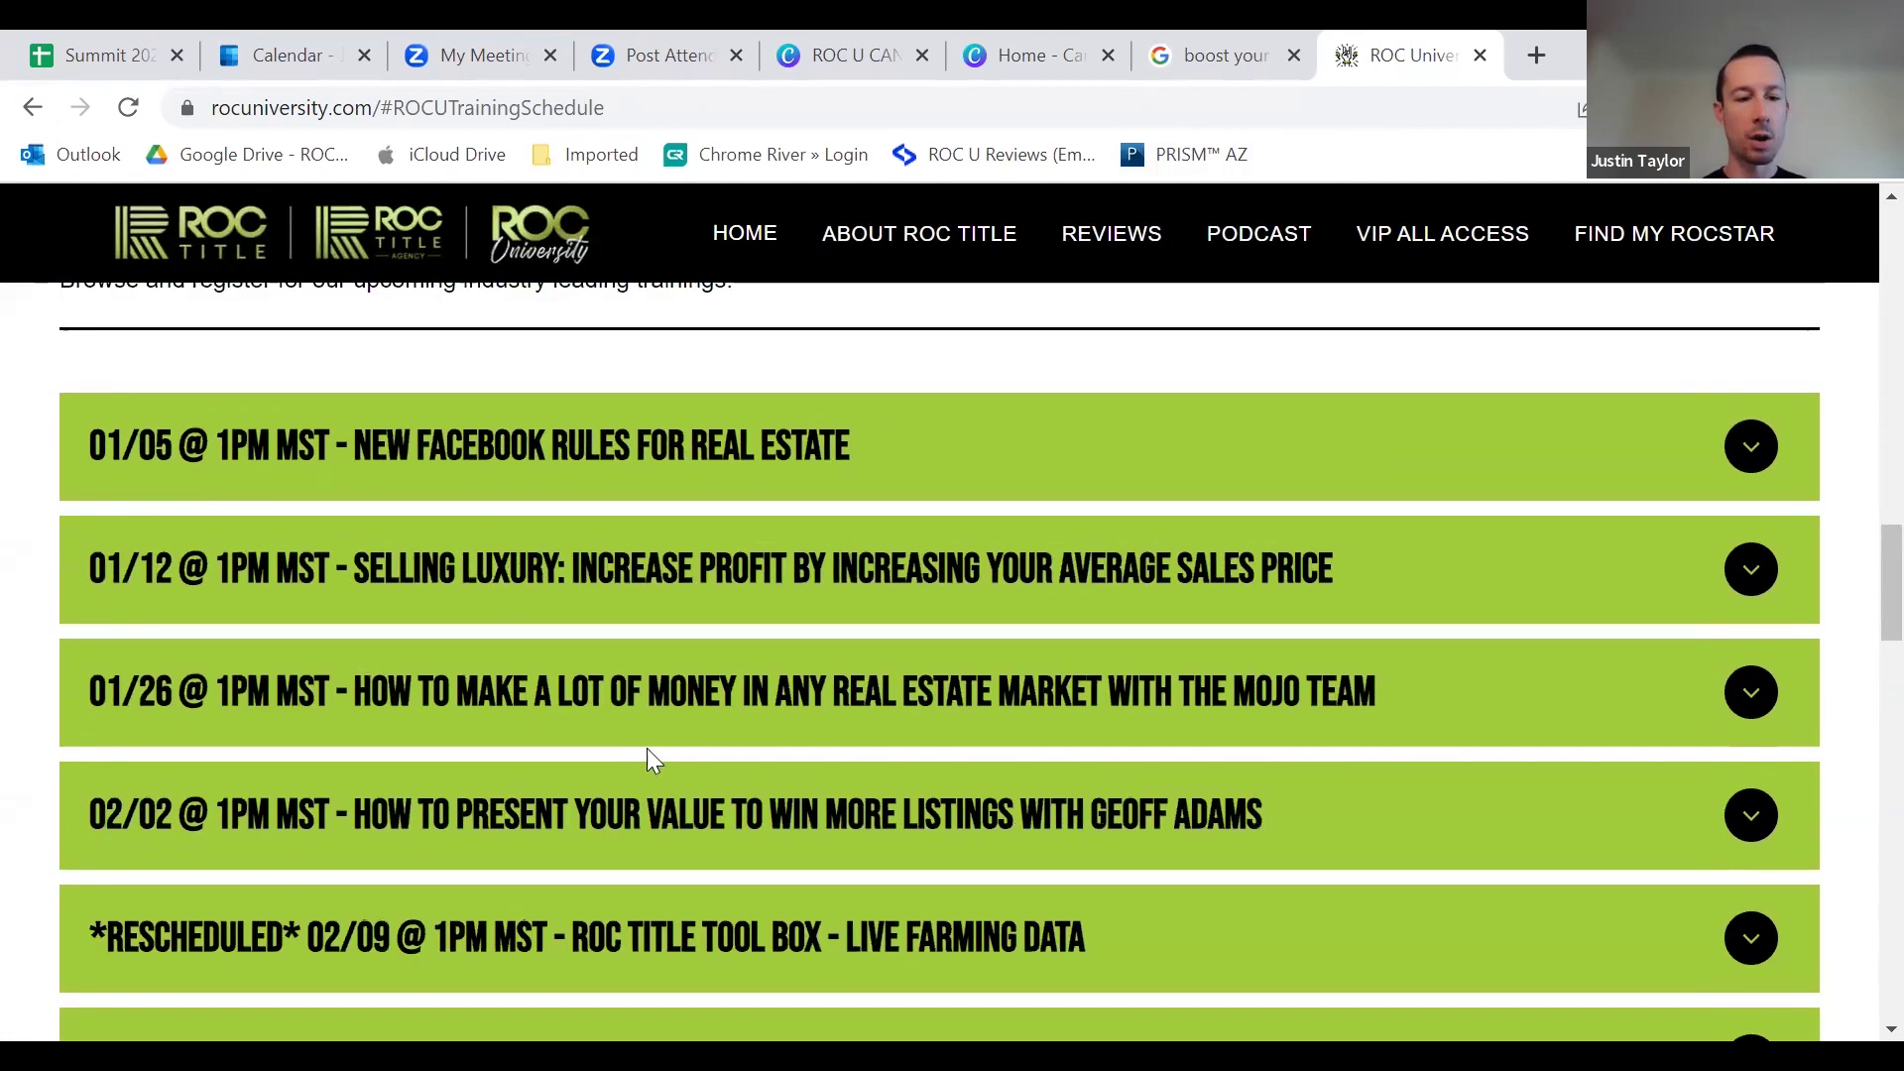
pyautogui.scroll(-1, 647, 758)
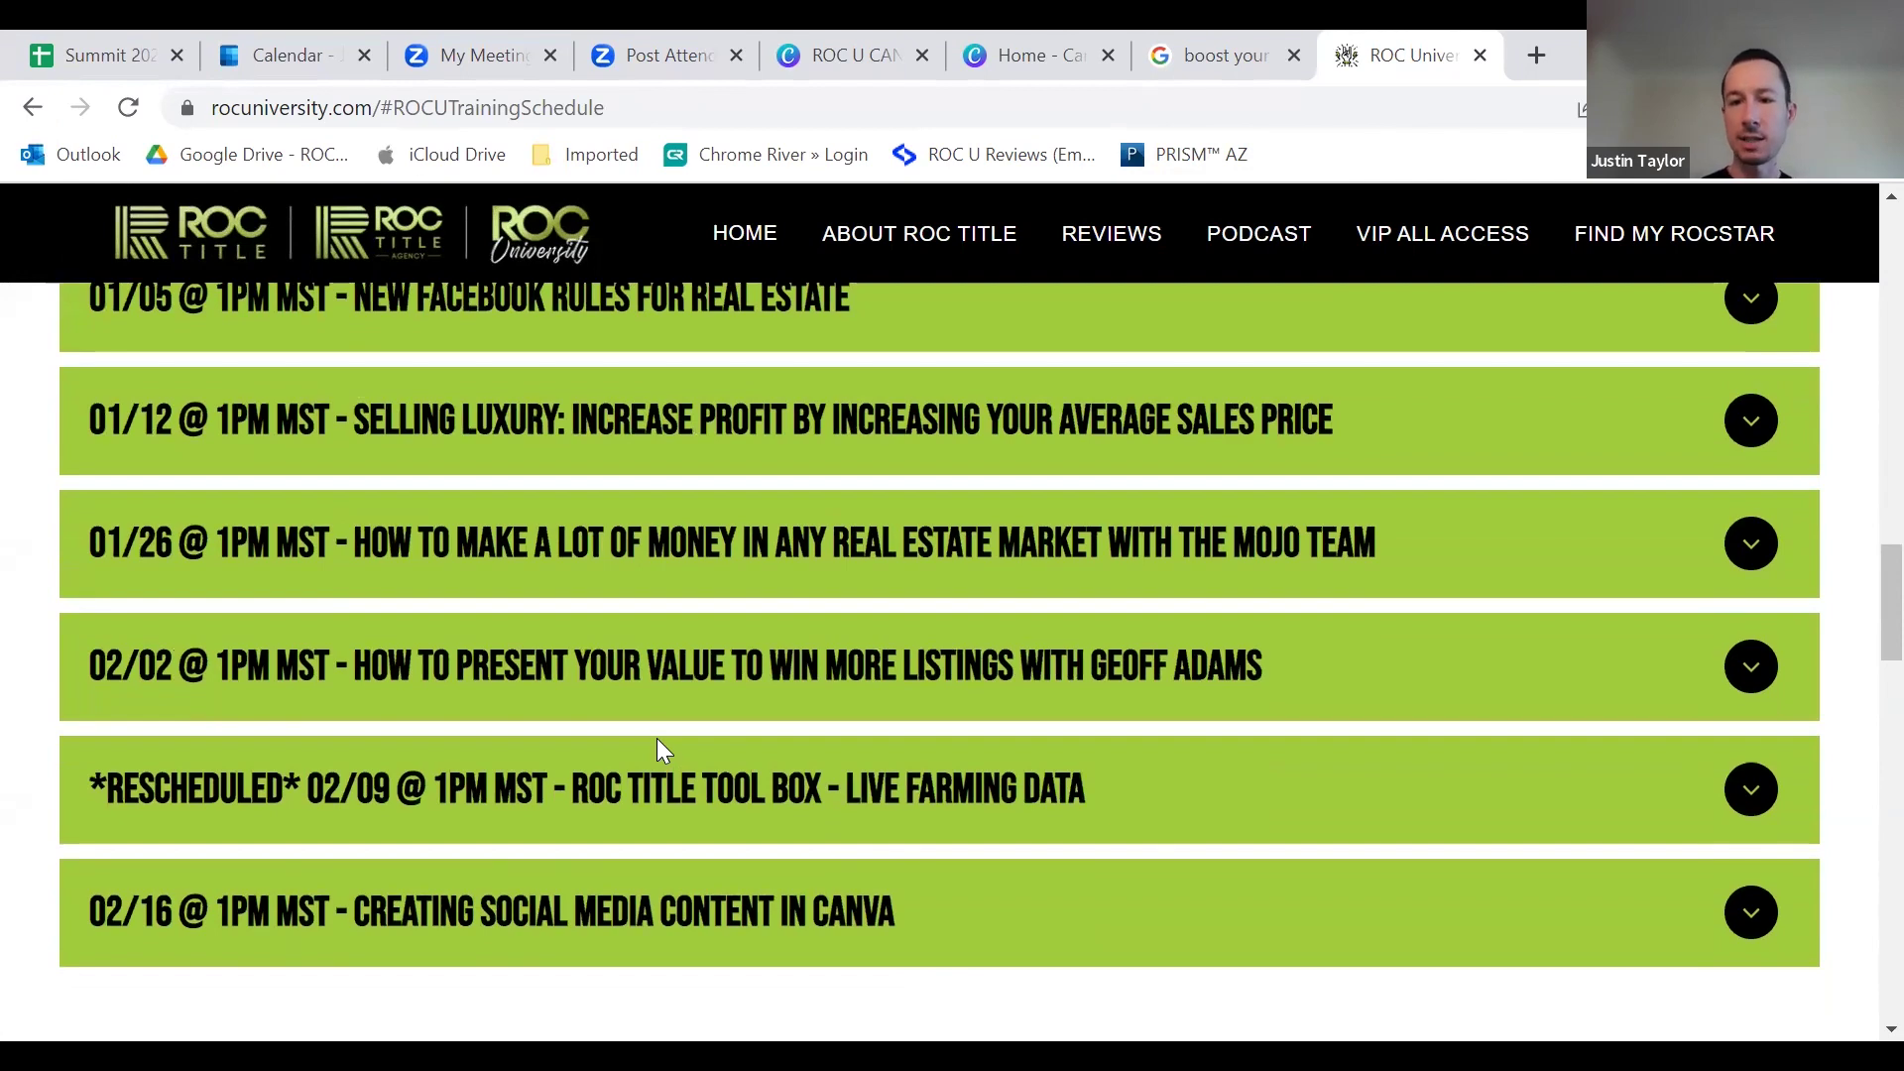
pyautogui.scroll(-2, 460, 803)
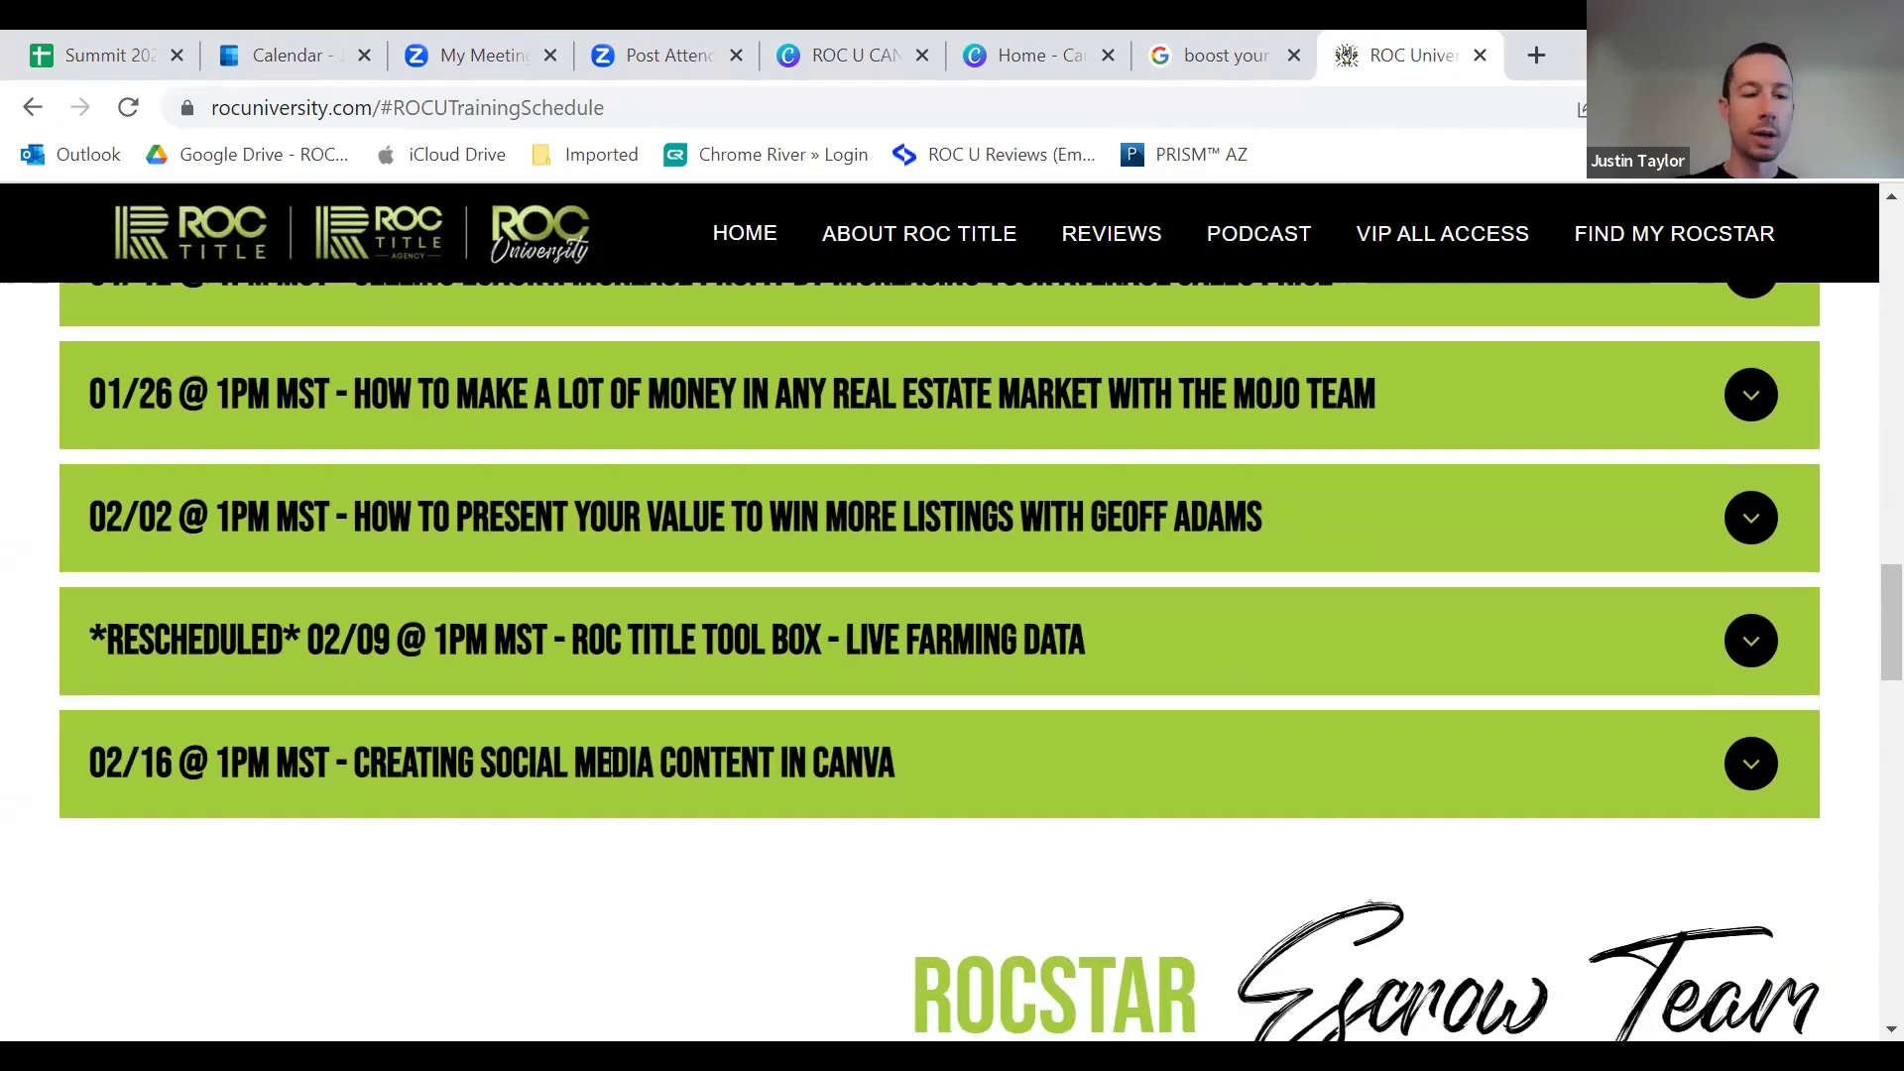
pyautogui.click(630, 762)
pyautogui.scroll(-3, 353, 690)
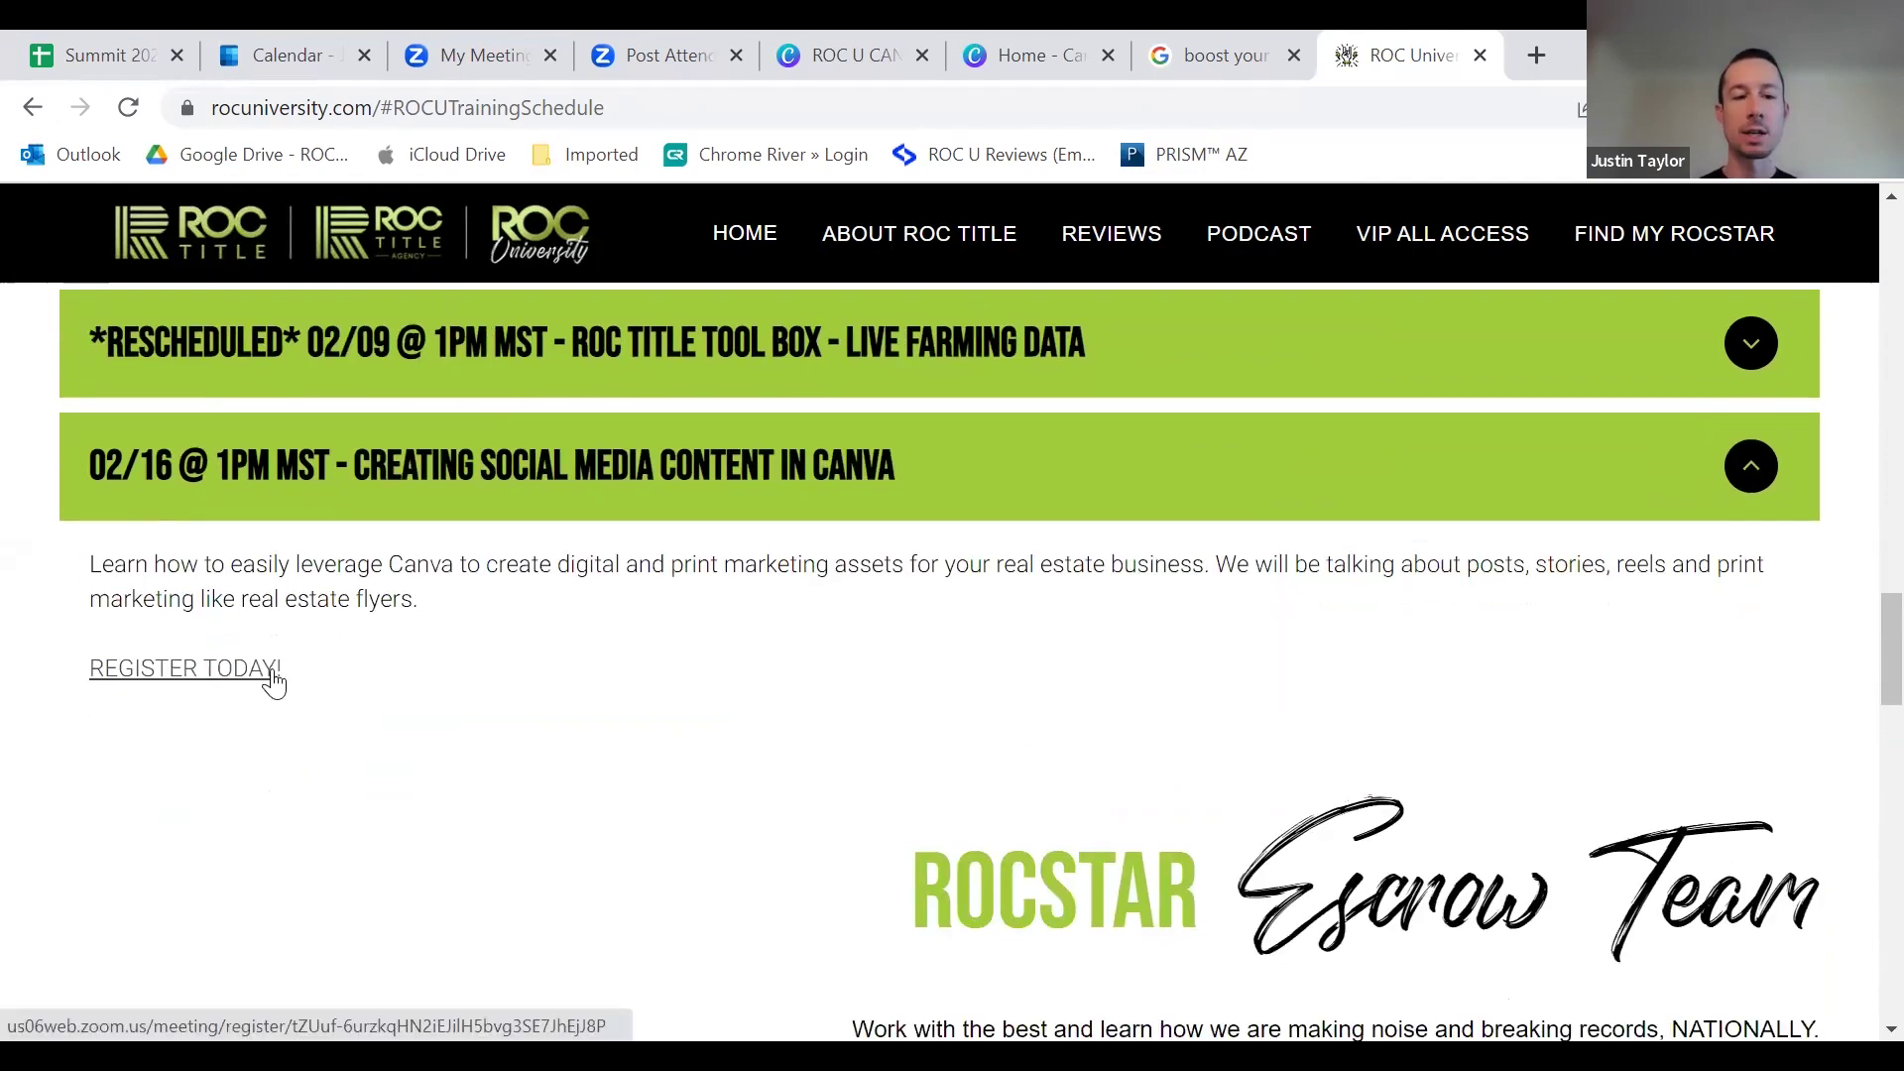
pyautogui.scroll(13, 522, 689)
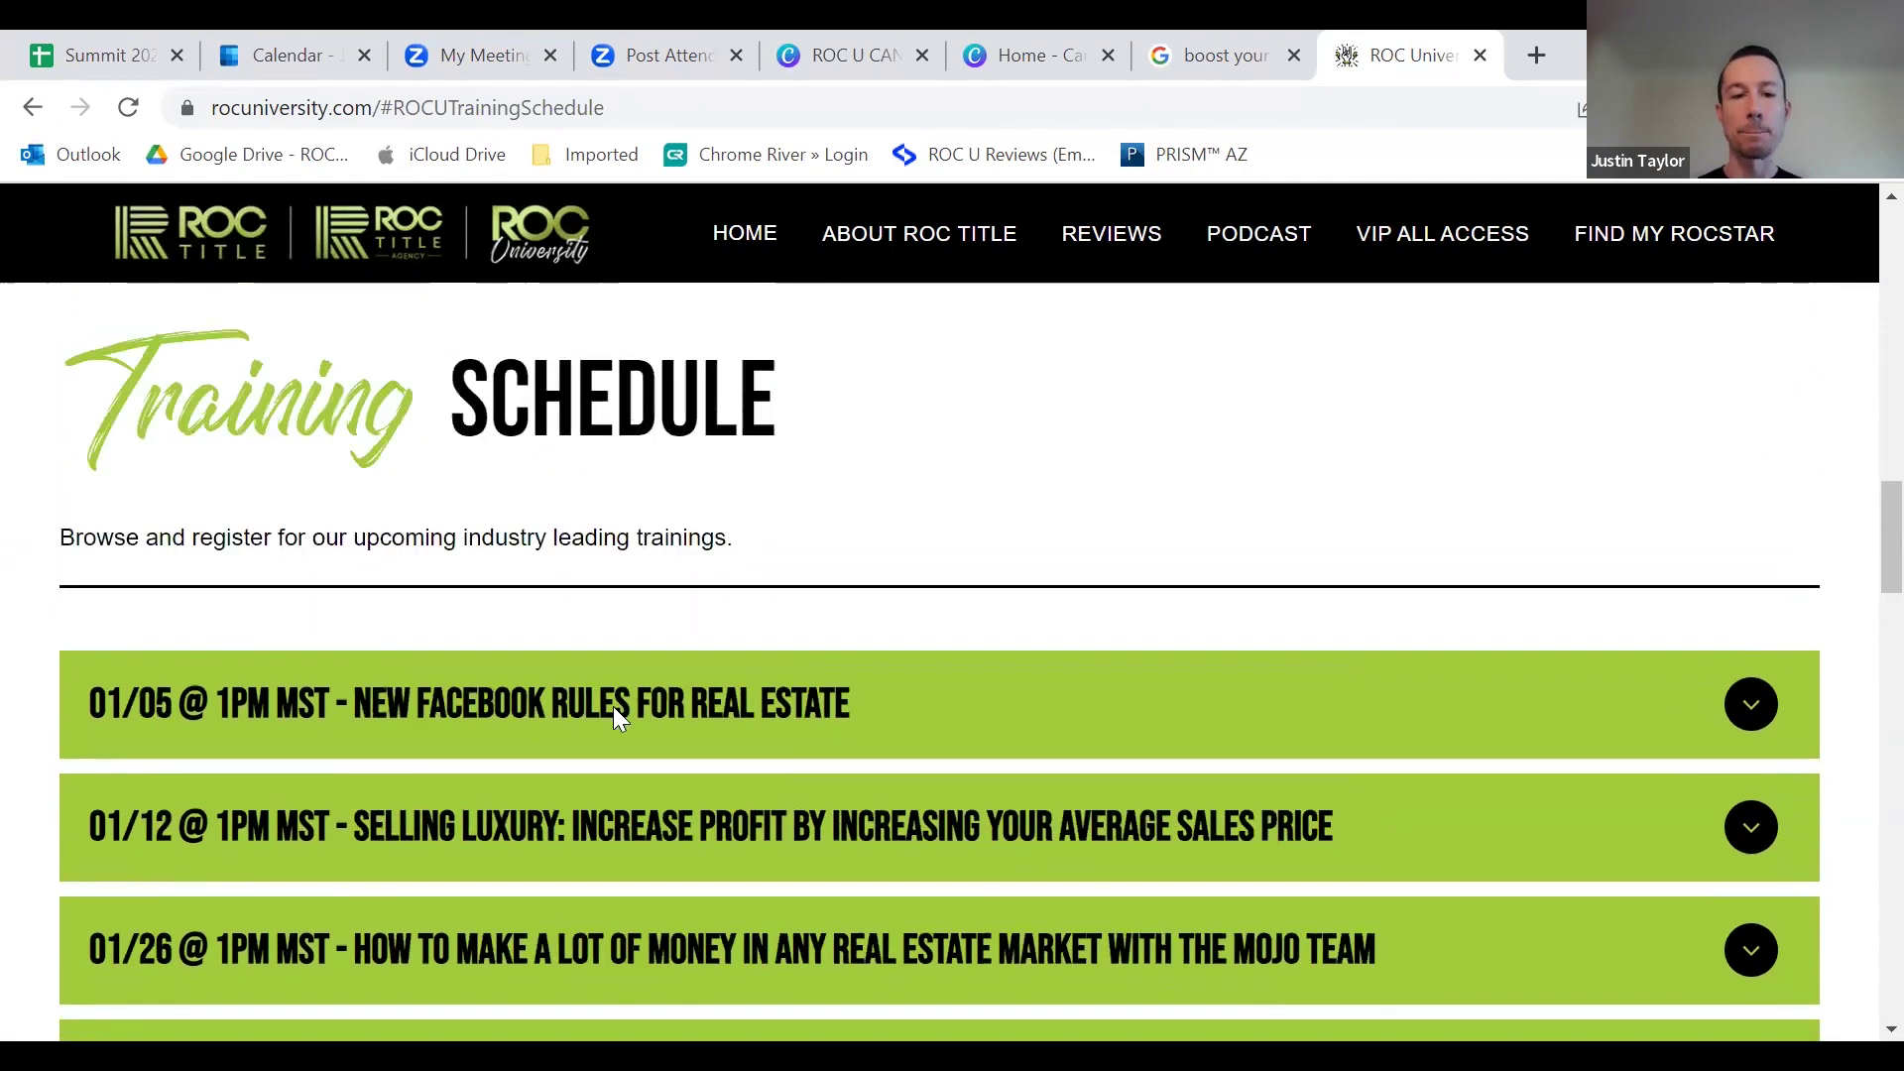
pyautogui.scroll(10, 678, 700)
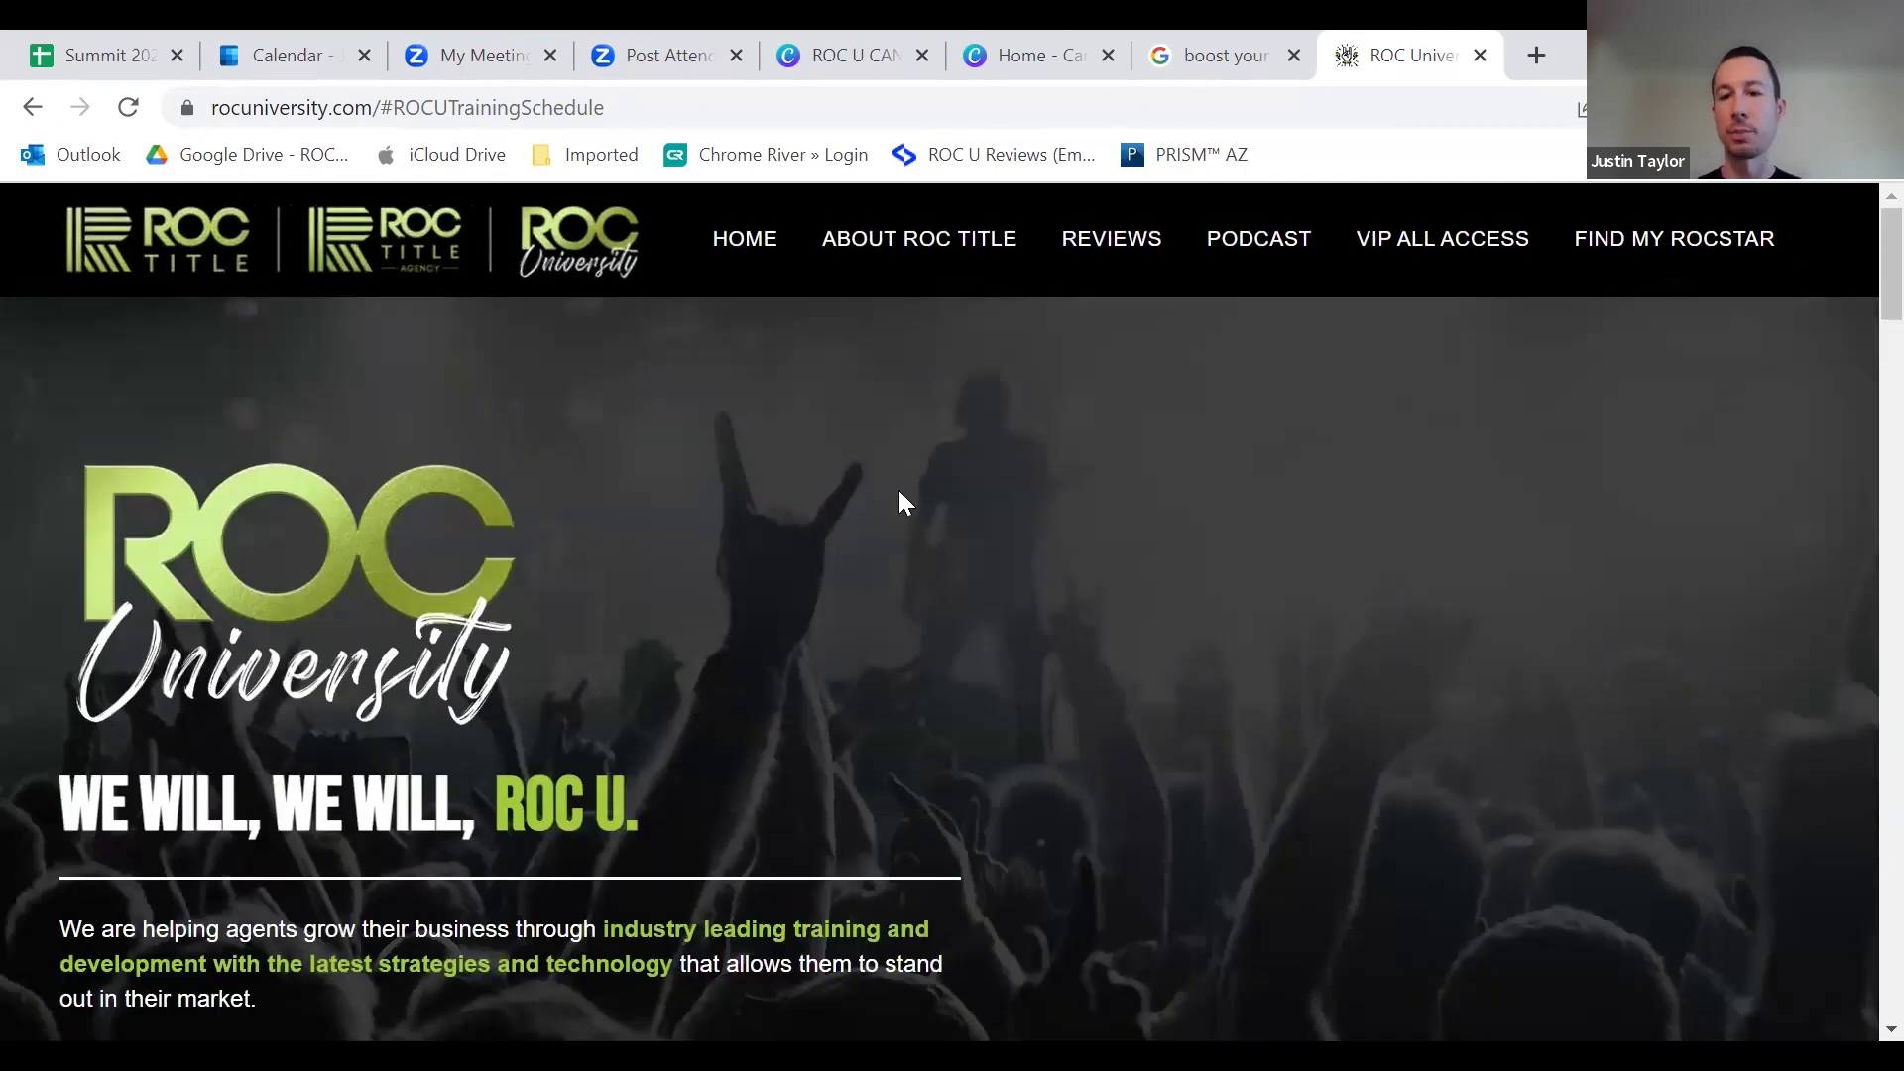
# Step: Log in to the VIP All Access members area
pyautogui.click(1420, 248)
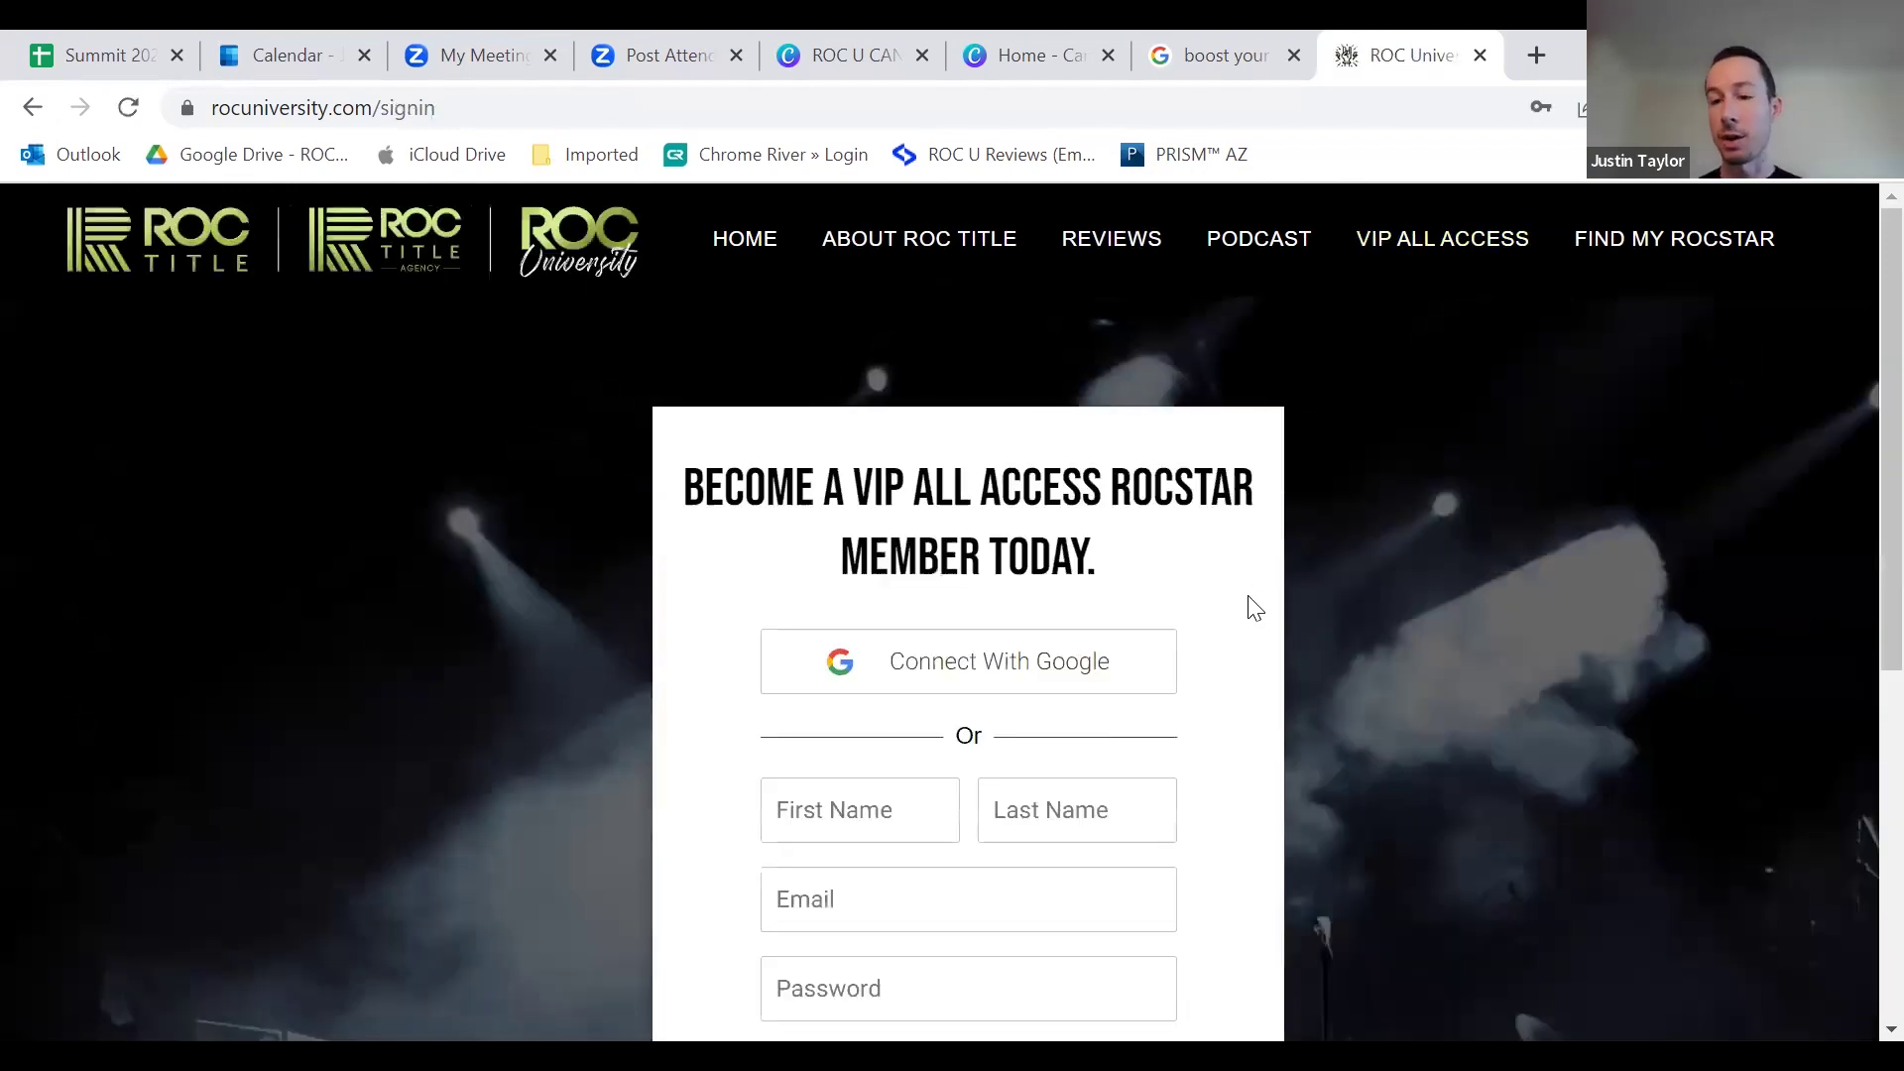
pyautogui.scroll(-3, 1245, 671)
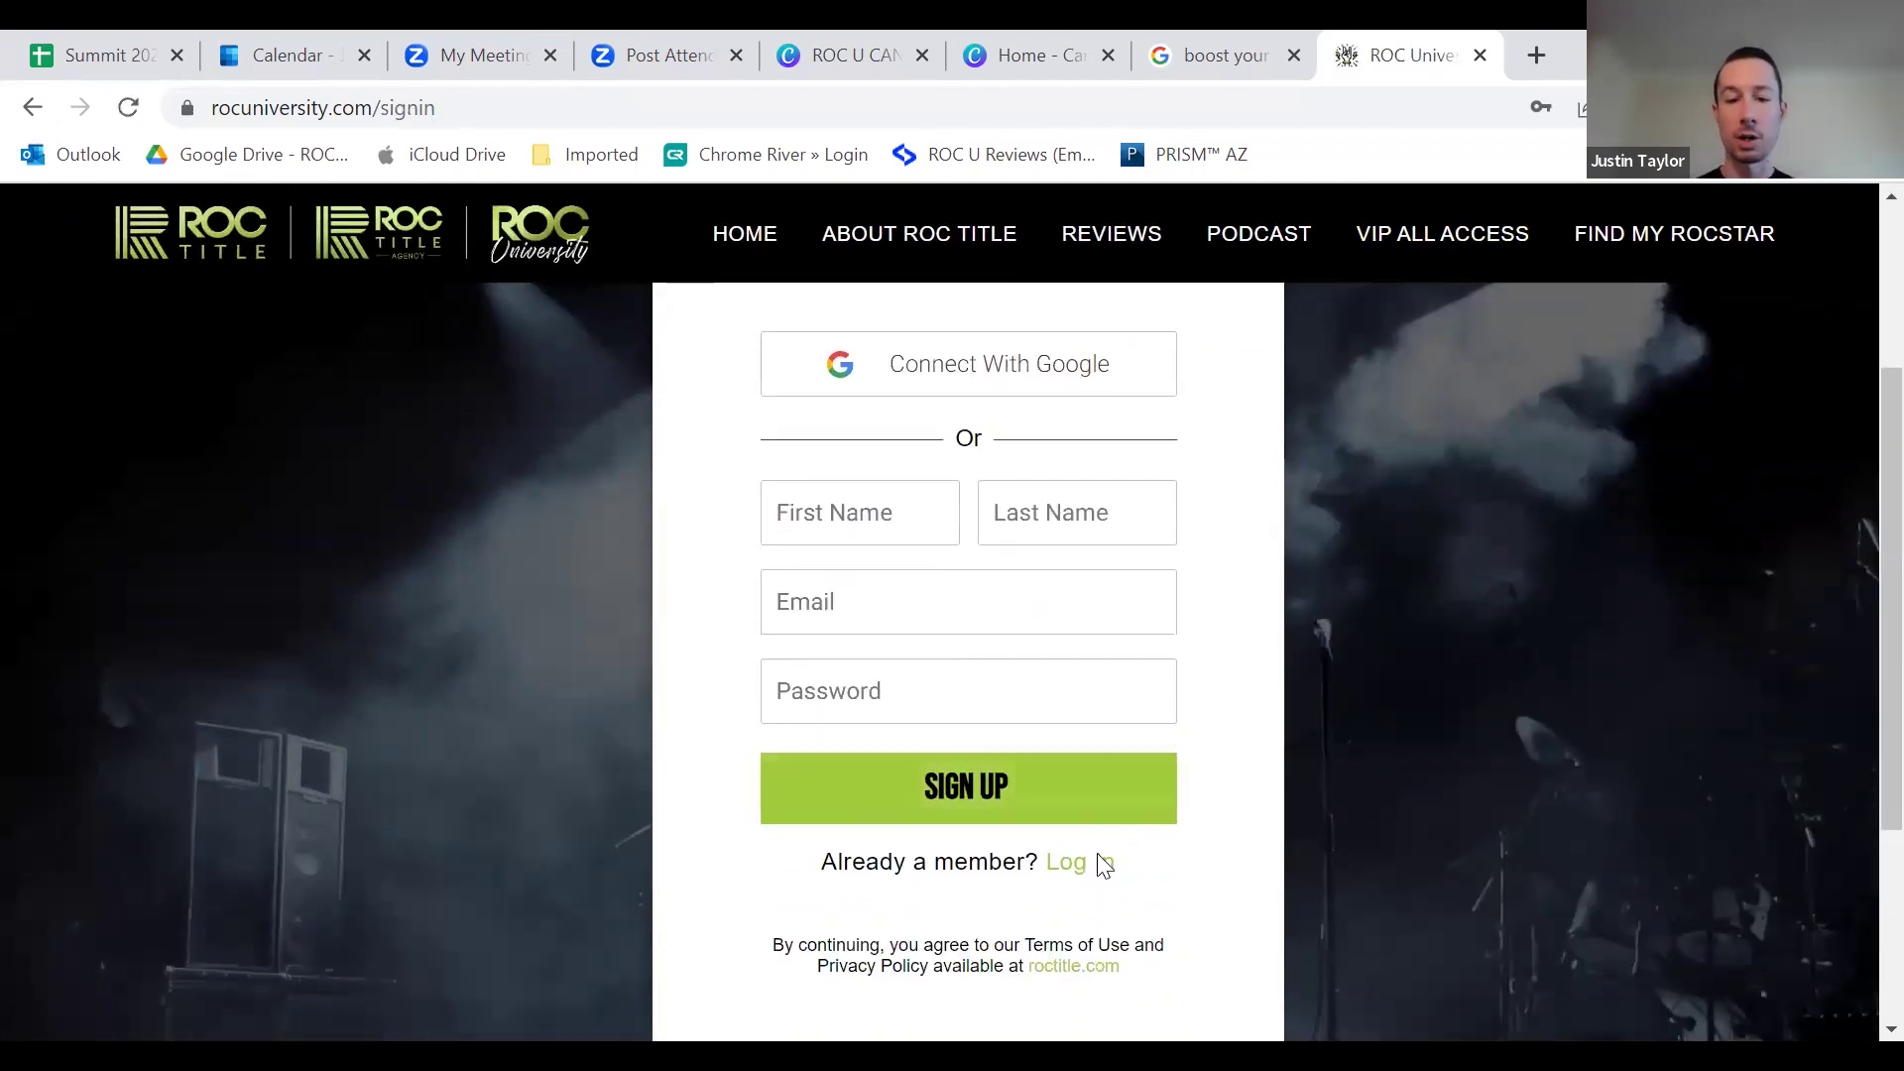
pyautogui.click(1102, 861)
pyautogui.click(982, 646)
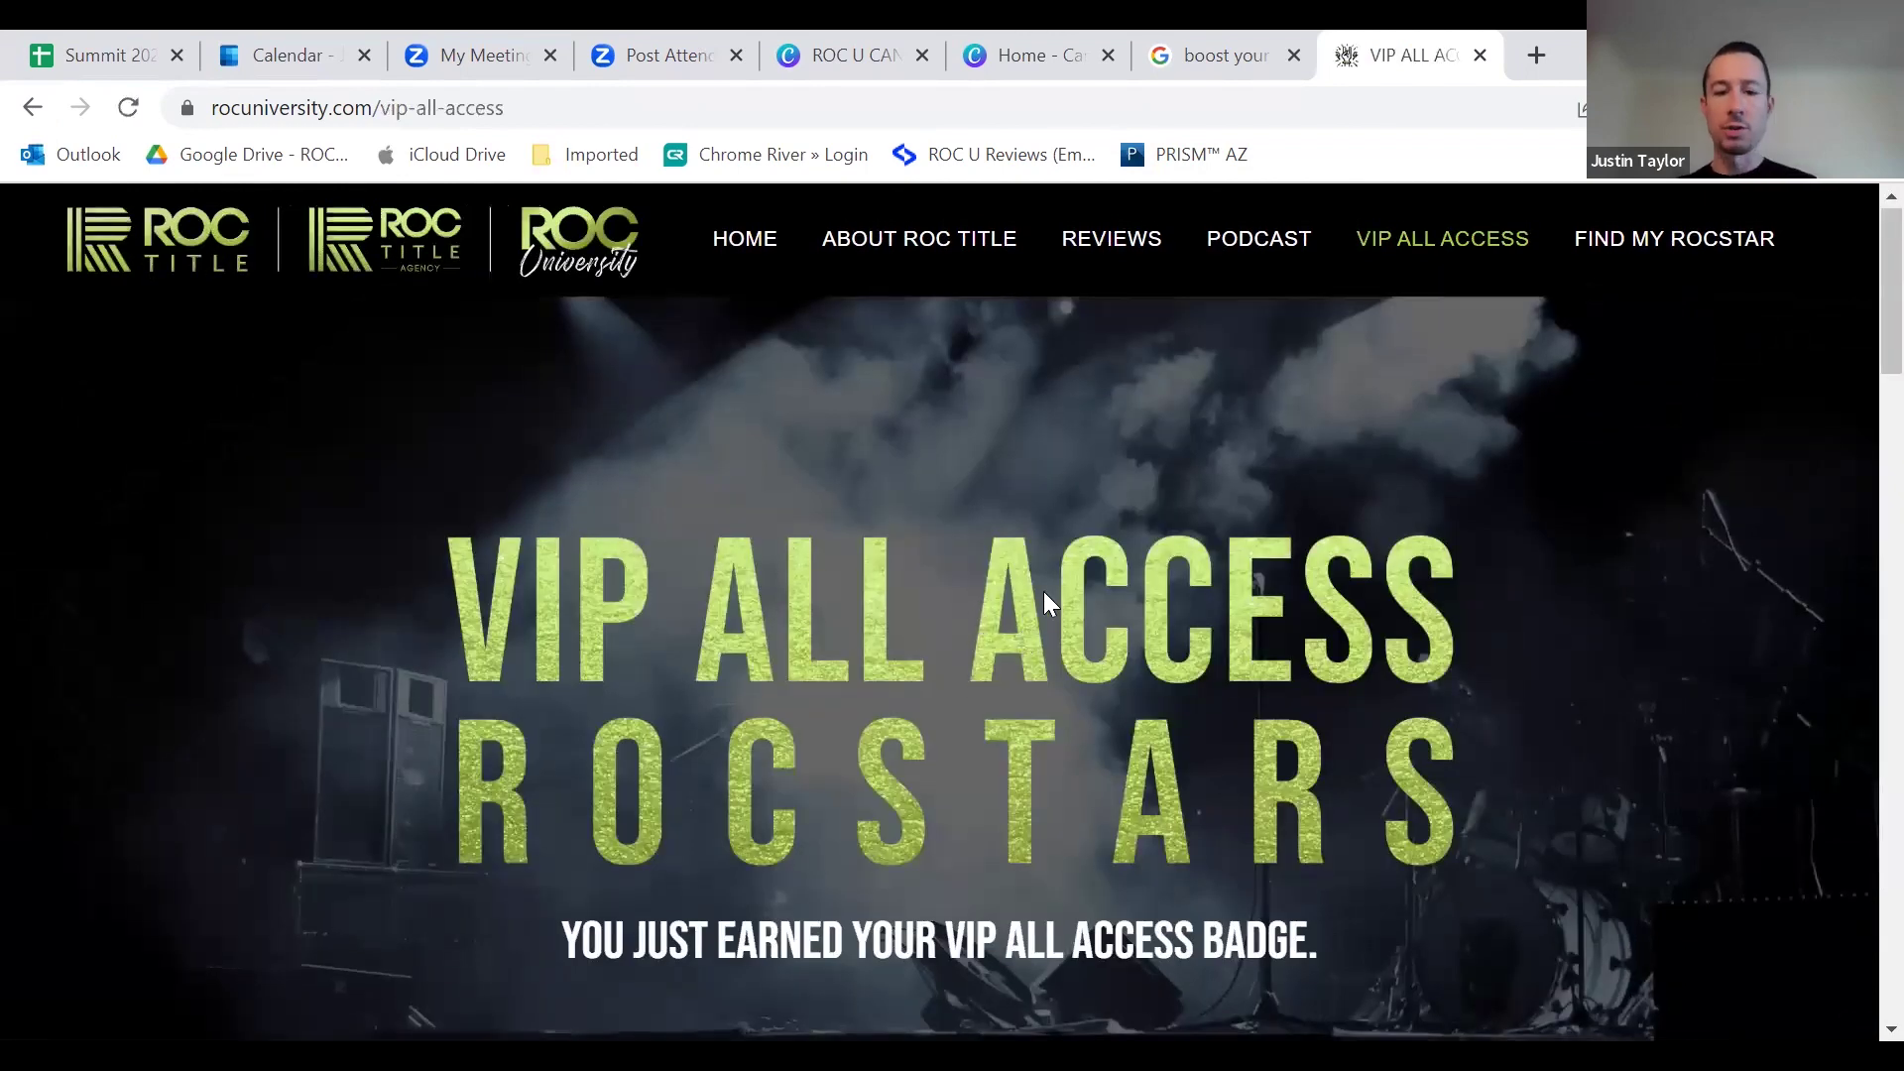
# Step: Preview the Instagram/Facebook Posts, Story Posts, Arizona and Nevada Newsletter download sections
pyautogui.scroll(-15, 1049, 602)
pyautogui.scroll(-3, 1068, 401)
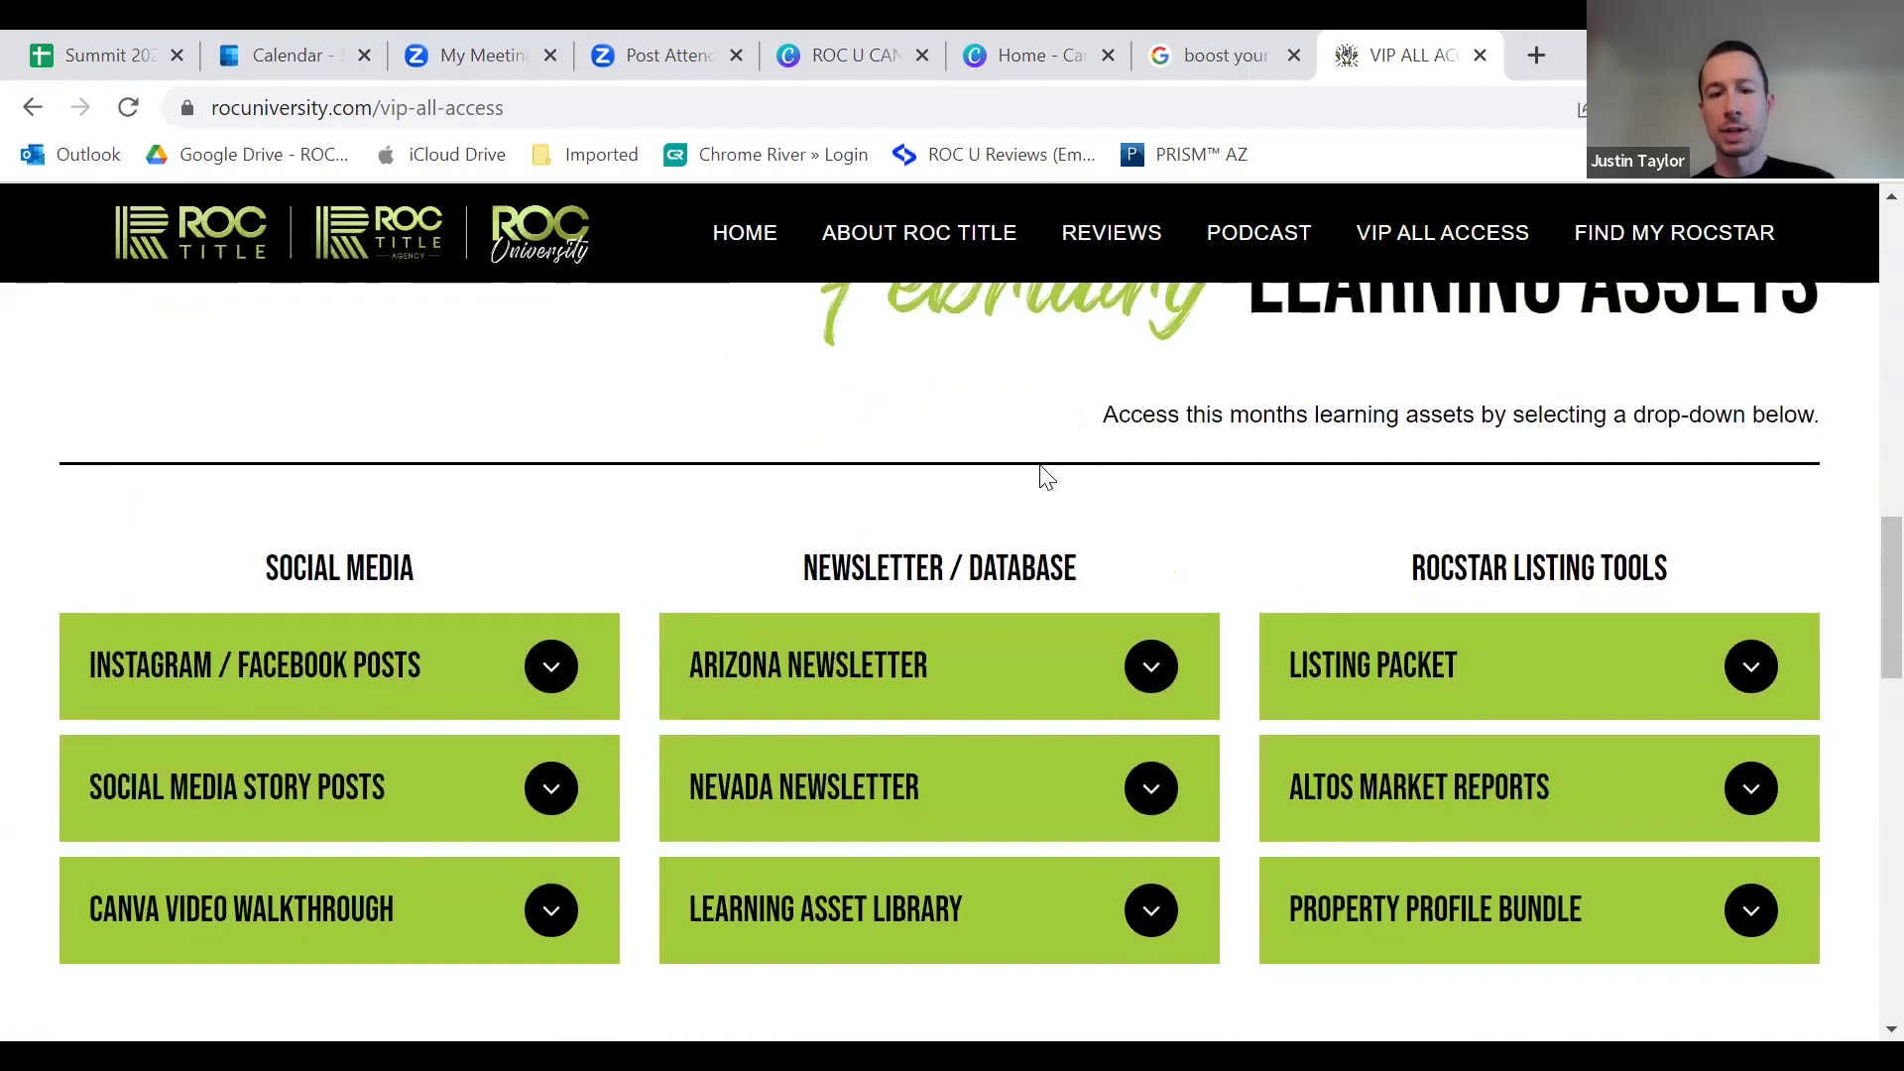
pyautogui.scroll(-1, 496, 481)
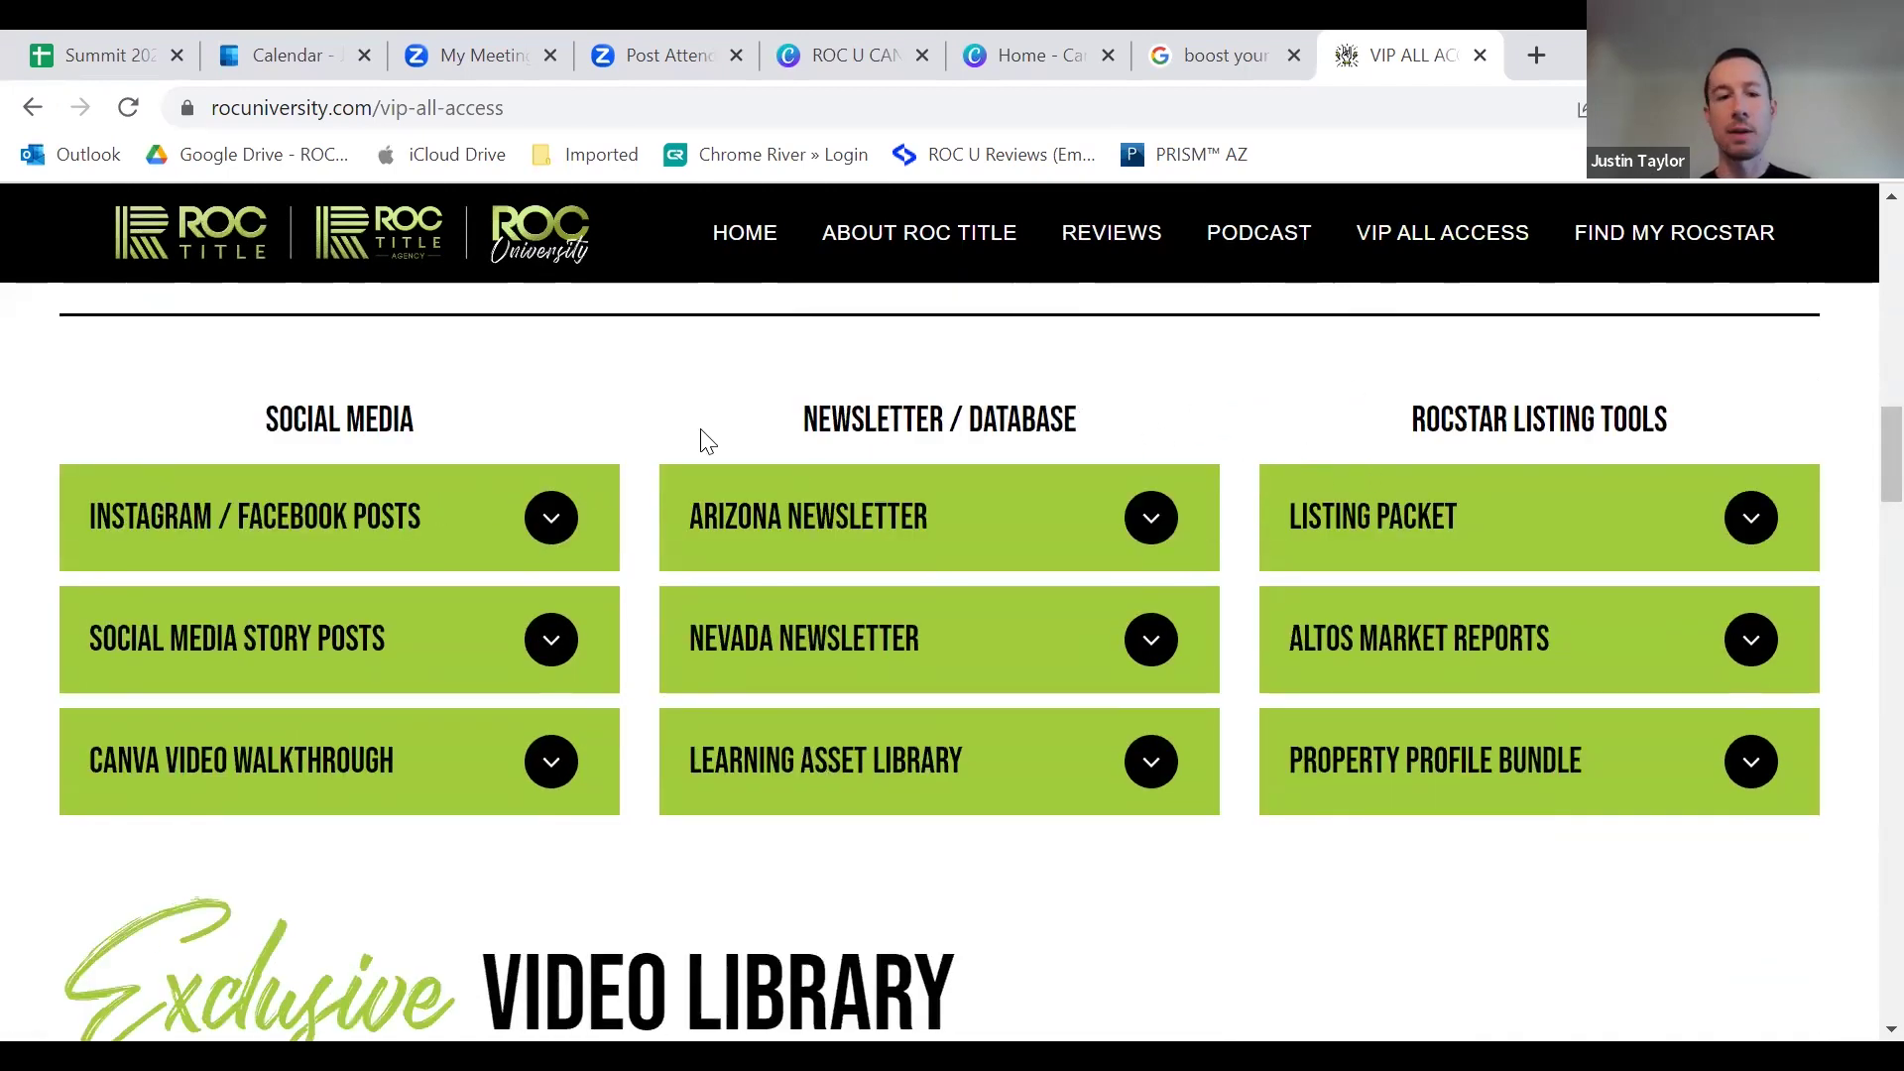
pyautogui.click(548, 517)
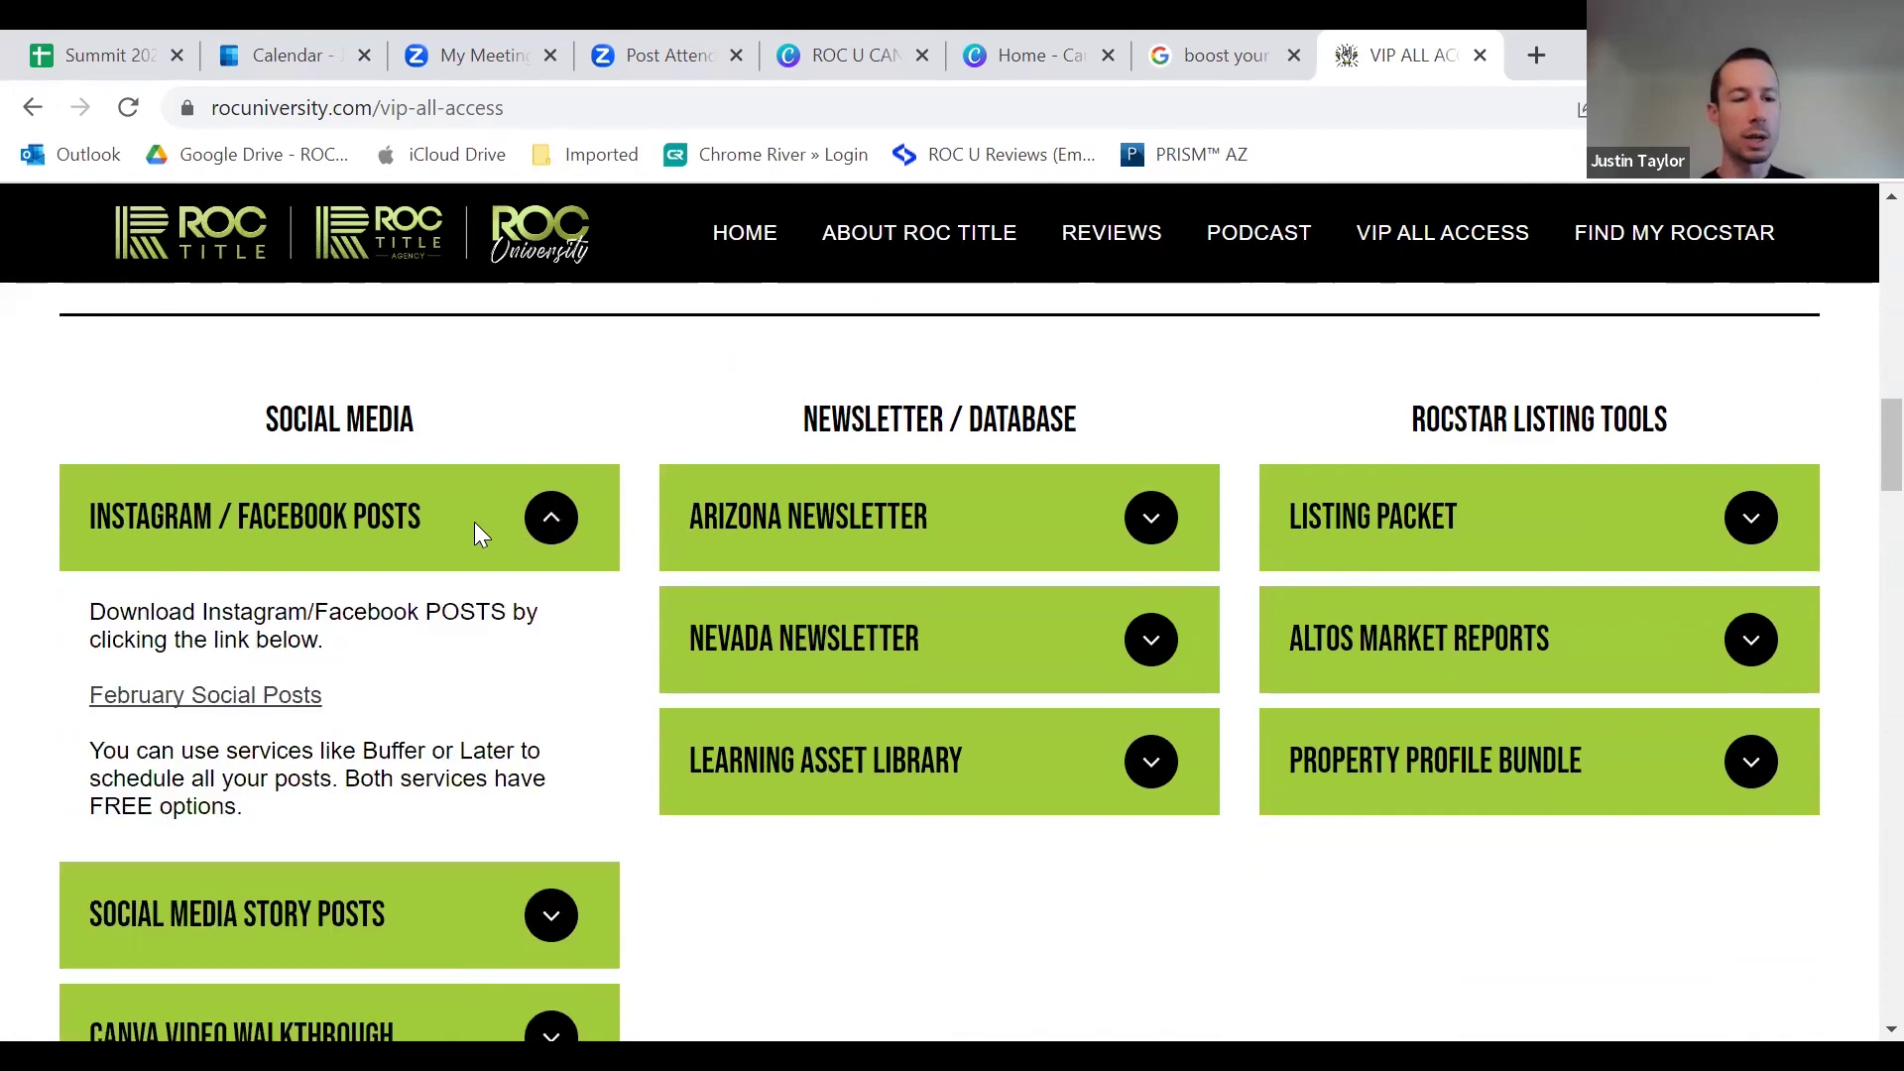
pyautogui.click(474, 522)
pyautogui.click(525, 636)
pyautogui.click(526, 636)
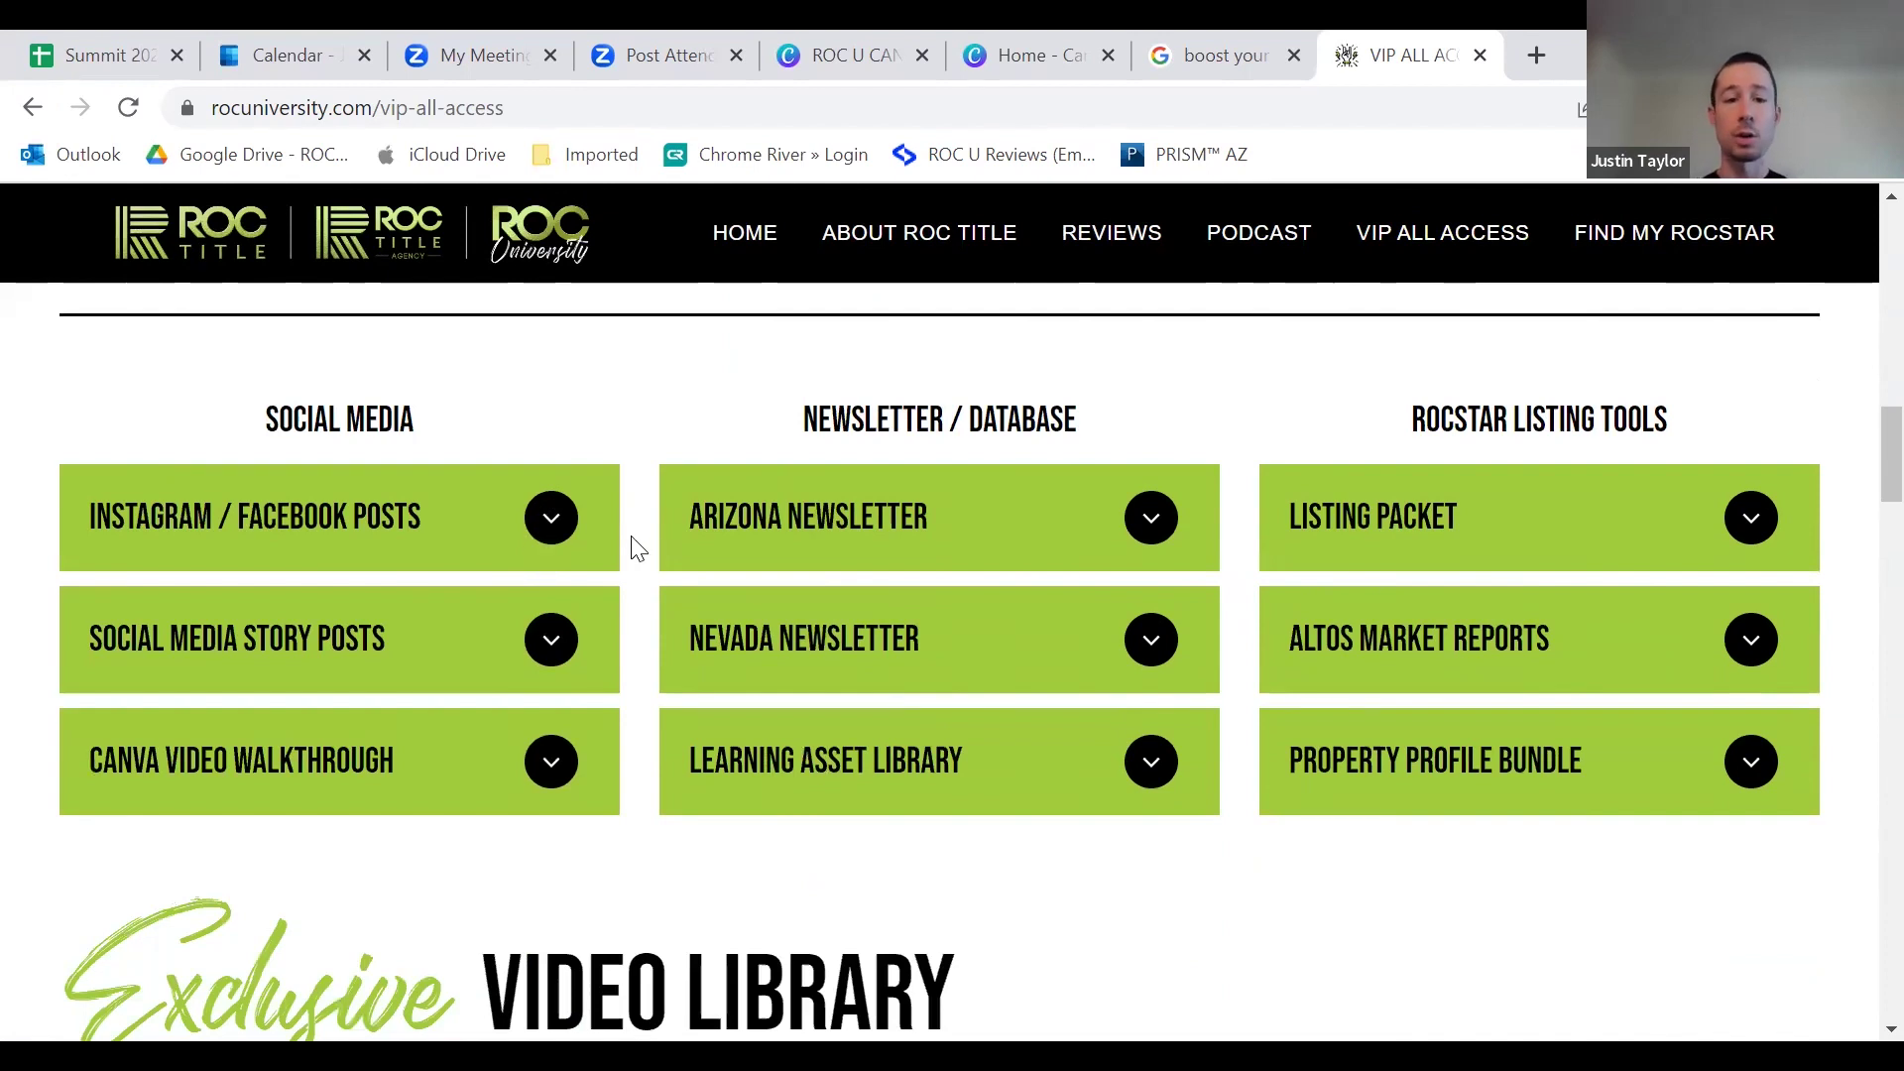
pyautogui.click(914, 525)
pyautogui.click(913, 556)
pyautogui.click(878, 590)
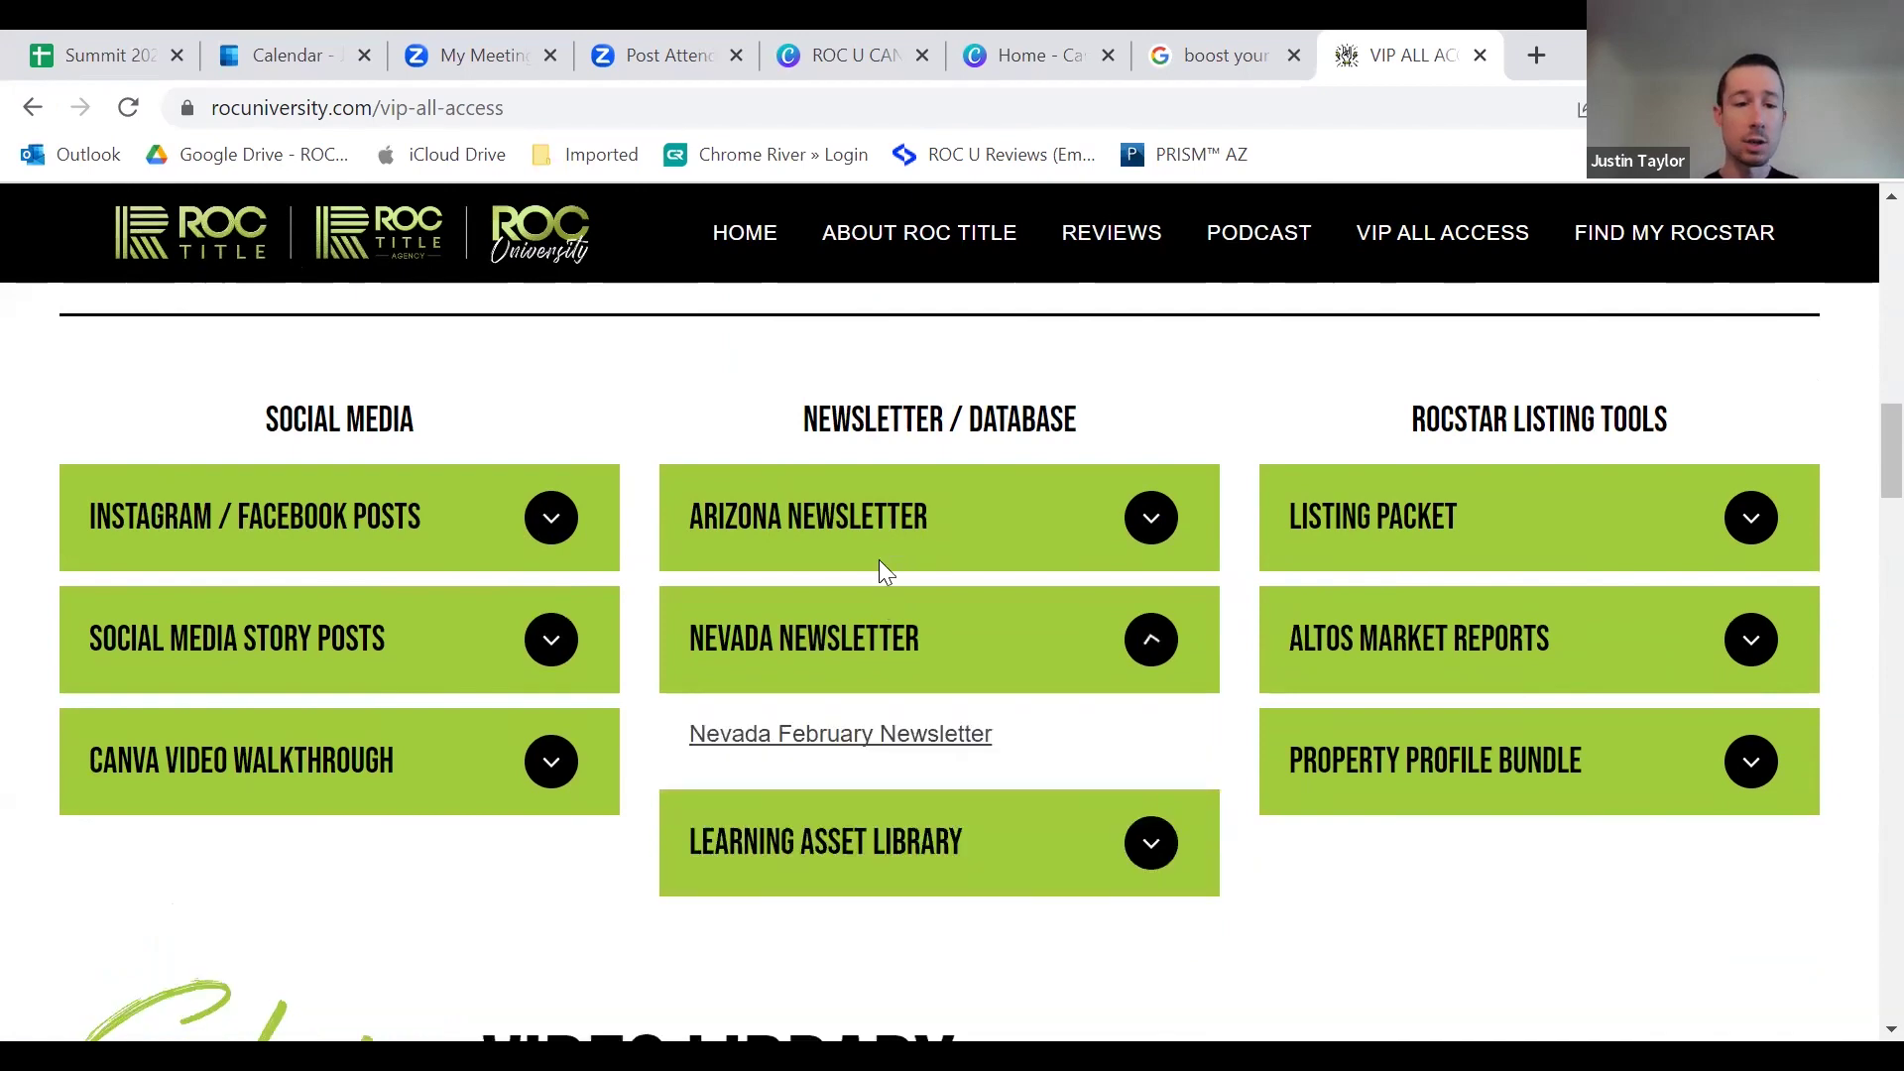
pyautogui.click(879, 627)
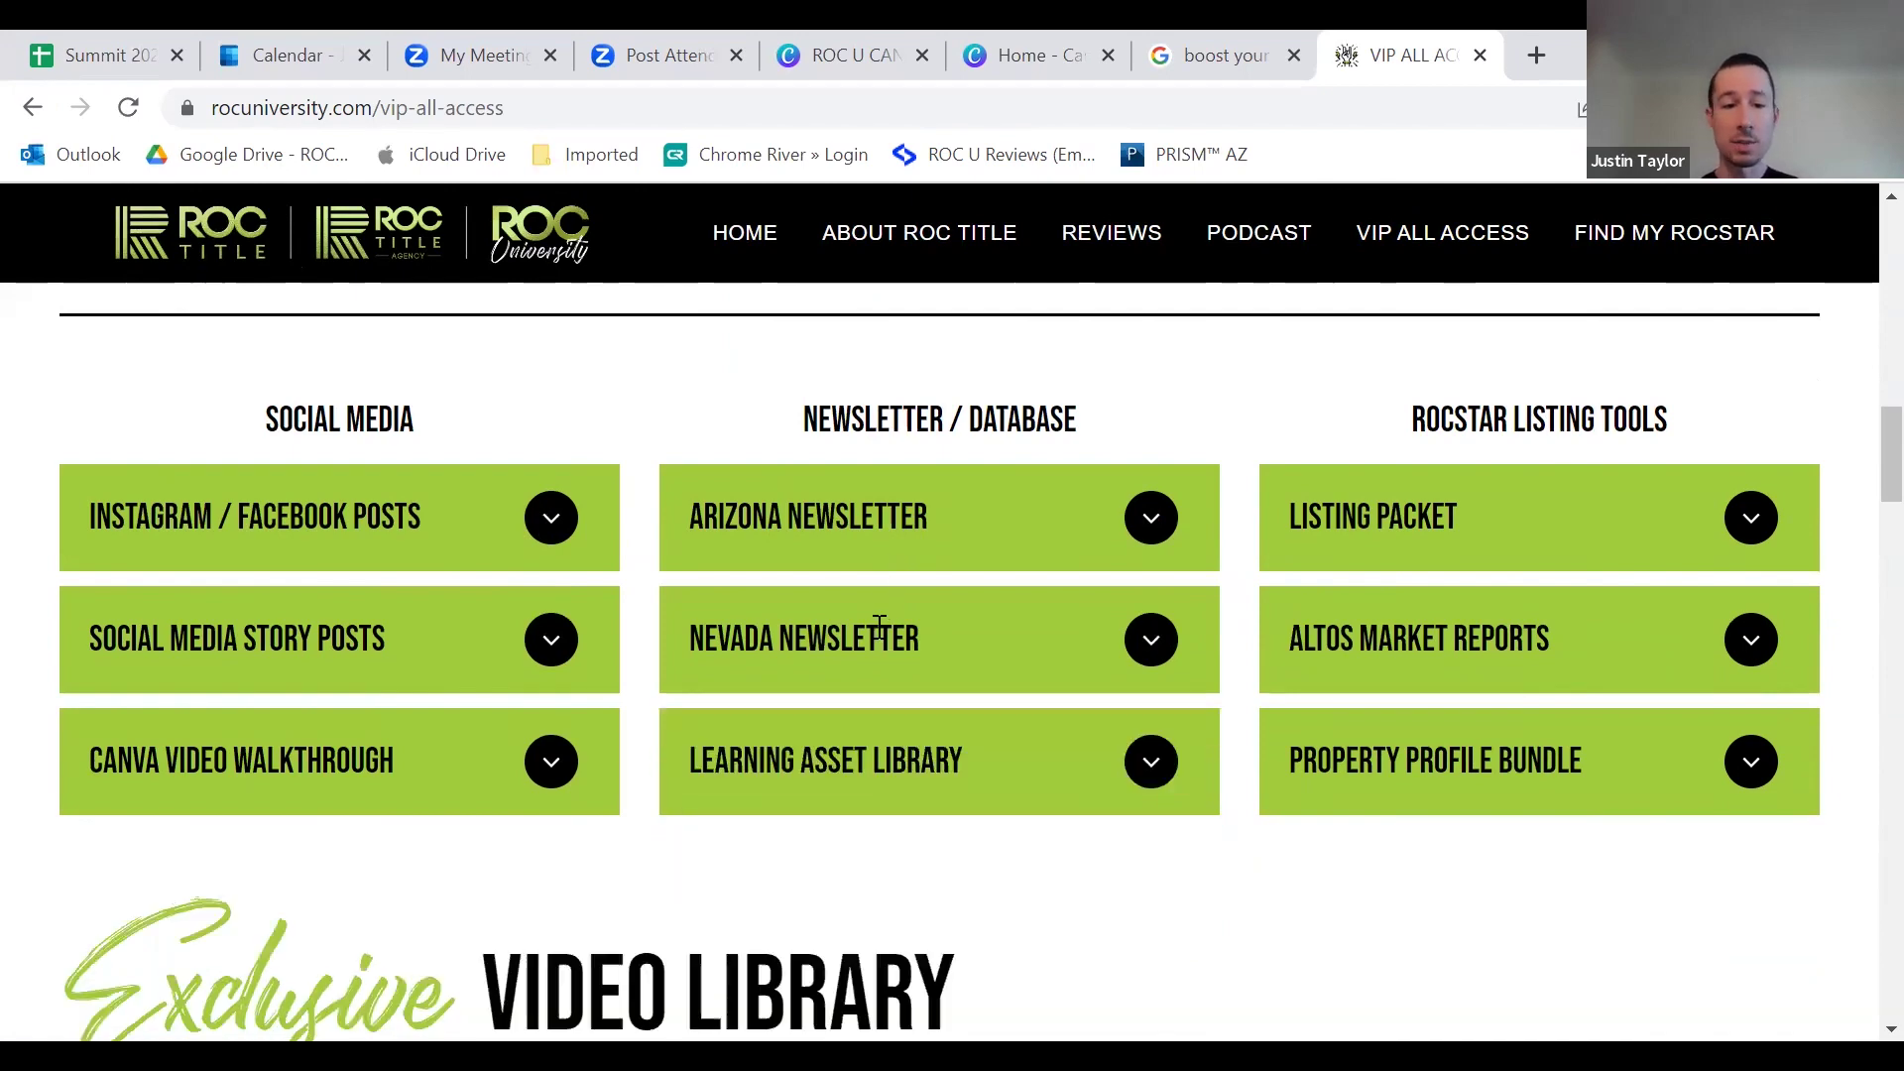
# Step: Expand the Learning Asset Library to list its flyers and letters, starting with Just Listed/Just Sold Postcards
pyautogui.click(973, 724)
pyautogui.scroll(-3, 804, 502)
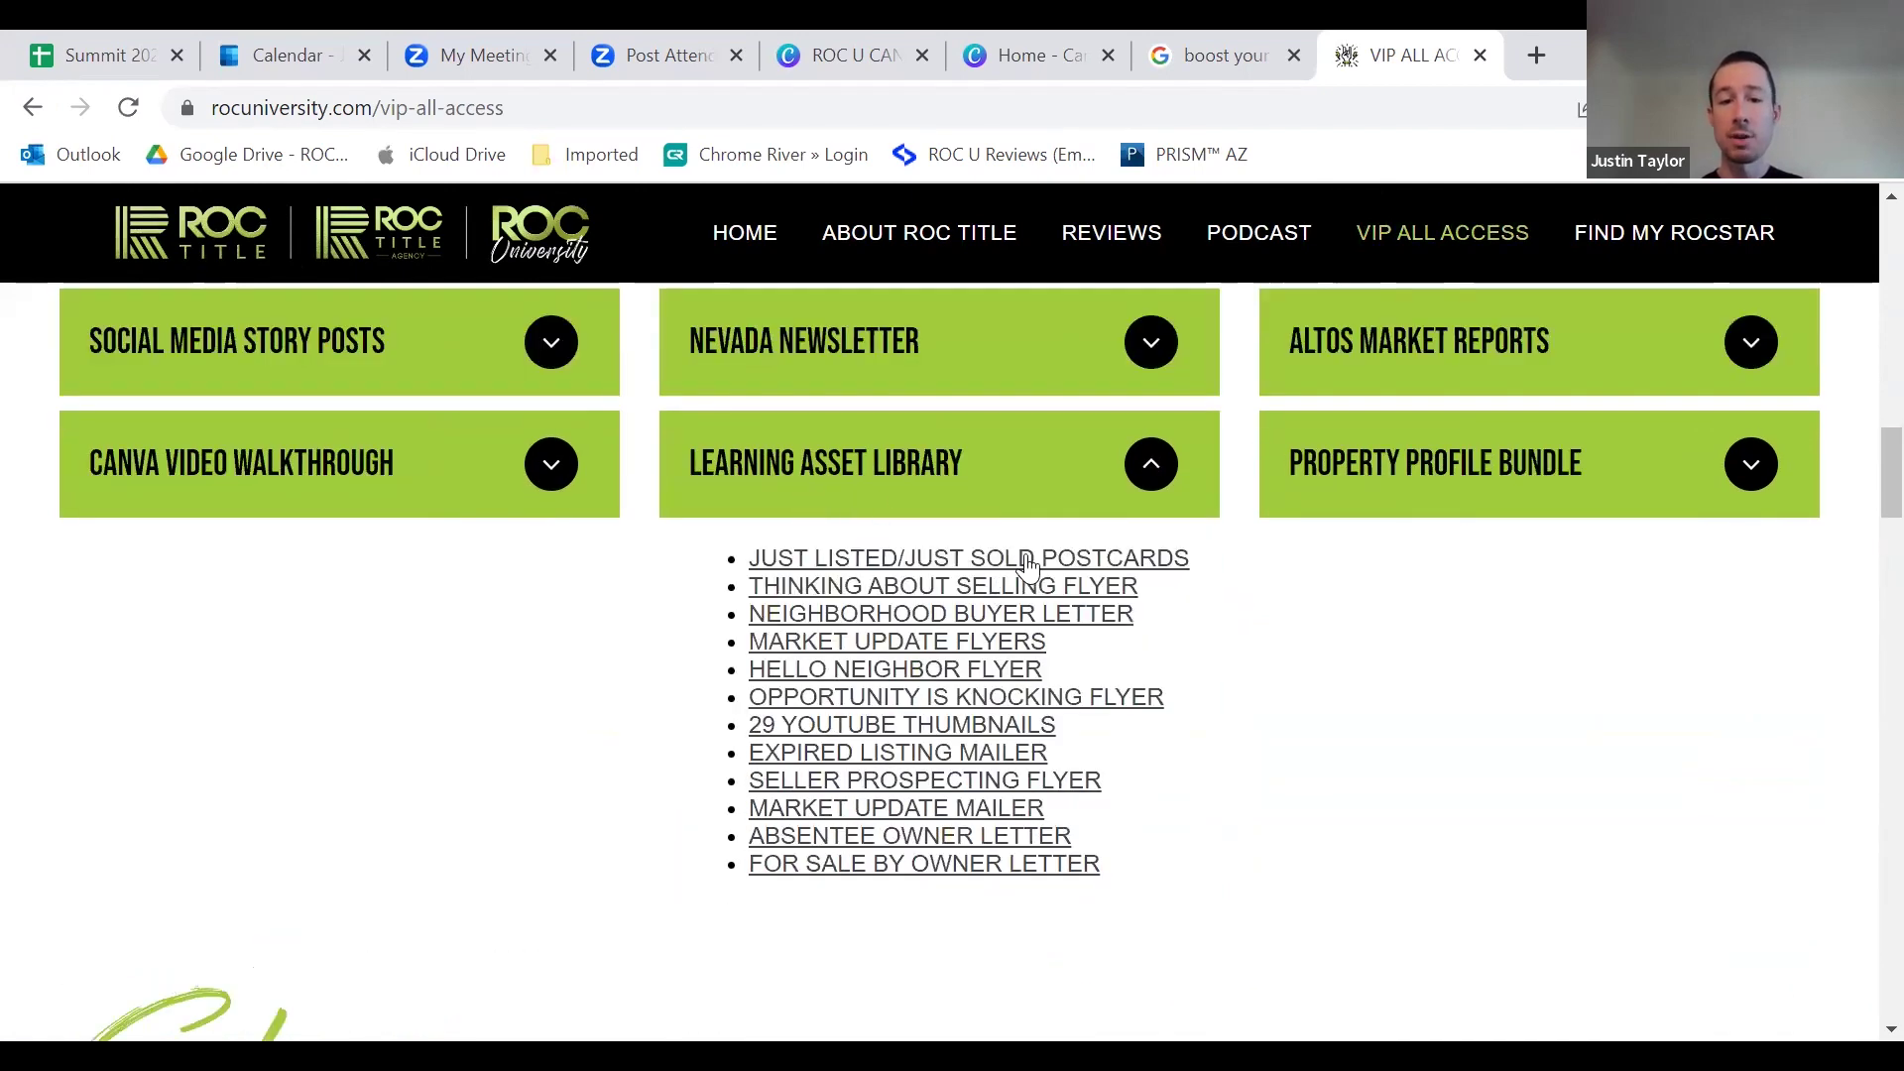
pyautogui.scroll(-2, 1026, 580)
pyautogui.scroll(2, 958, 682)
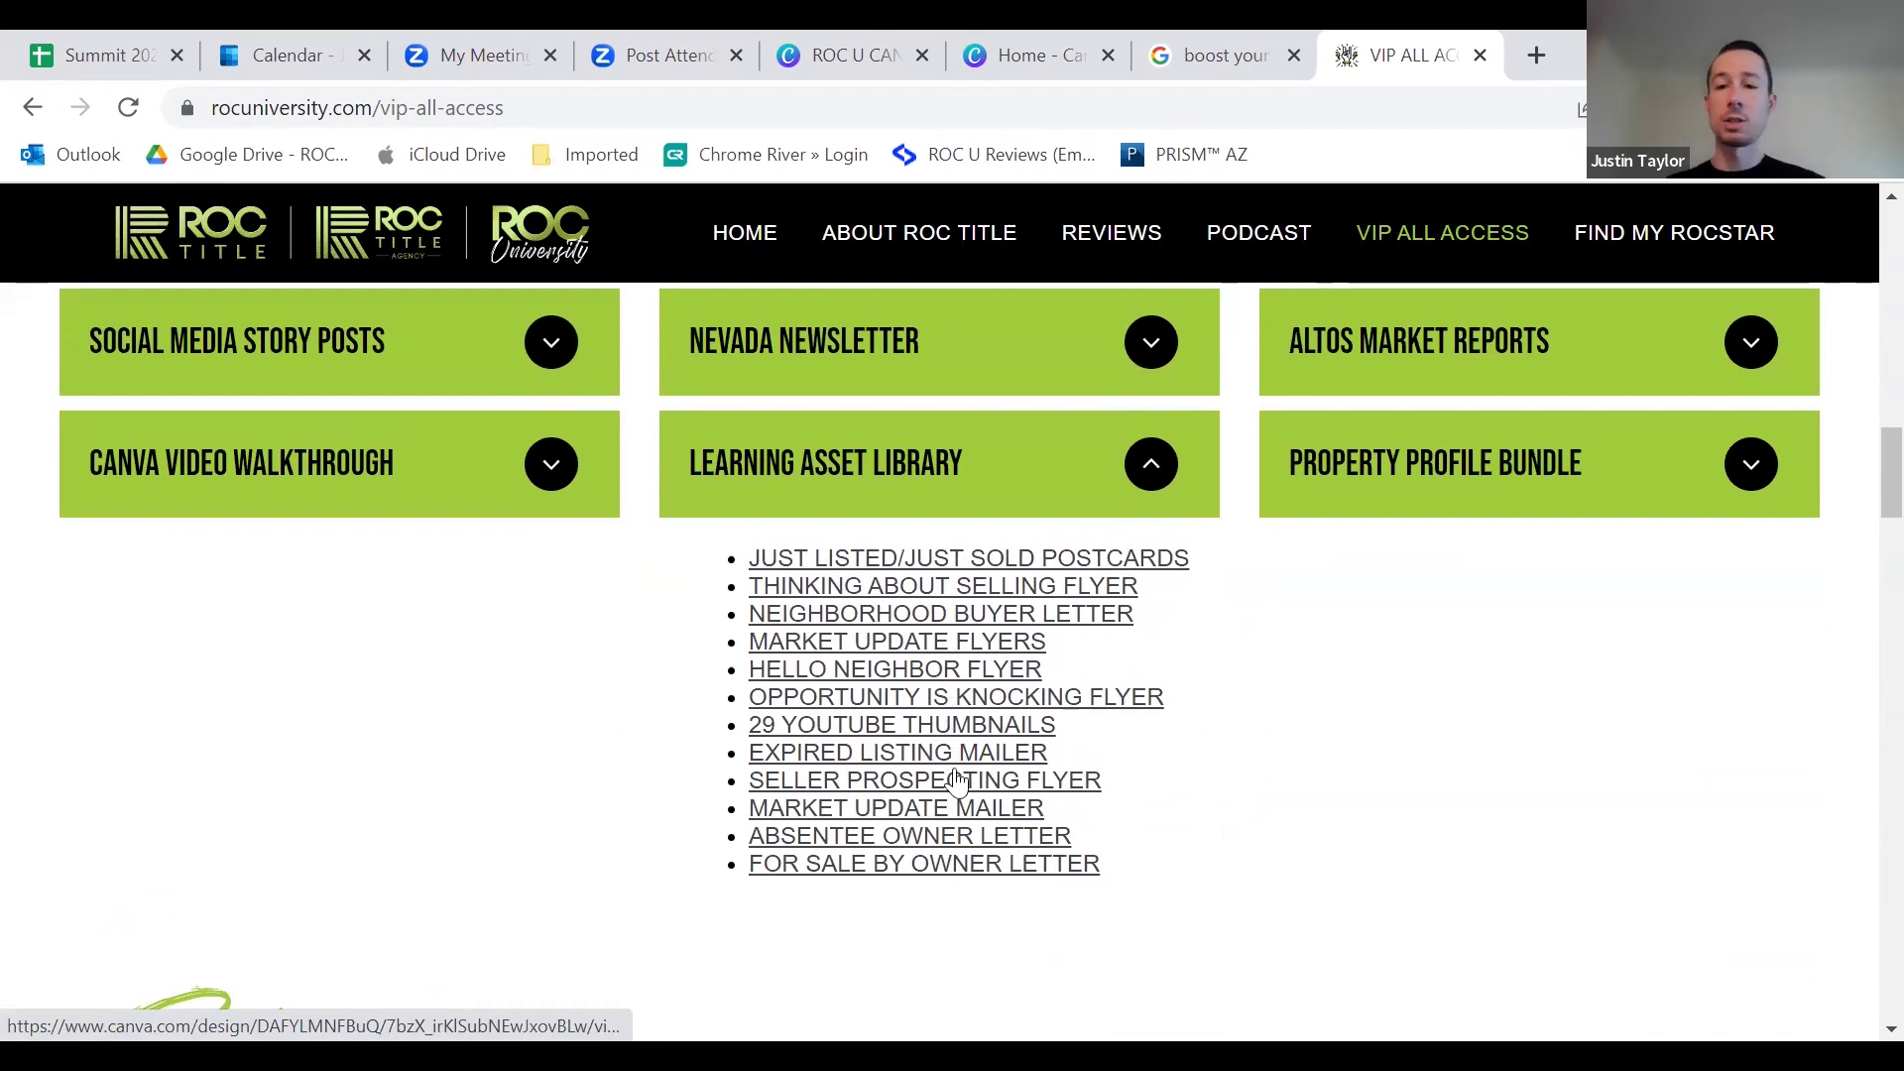
pyautogui.scroll(6, 1046, 644)
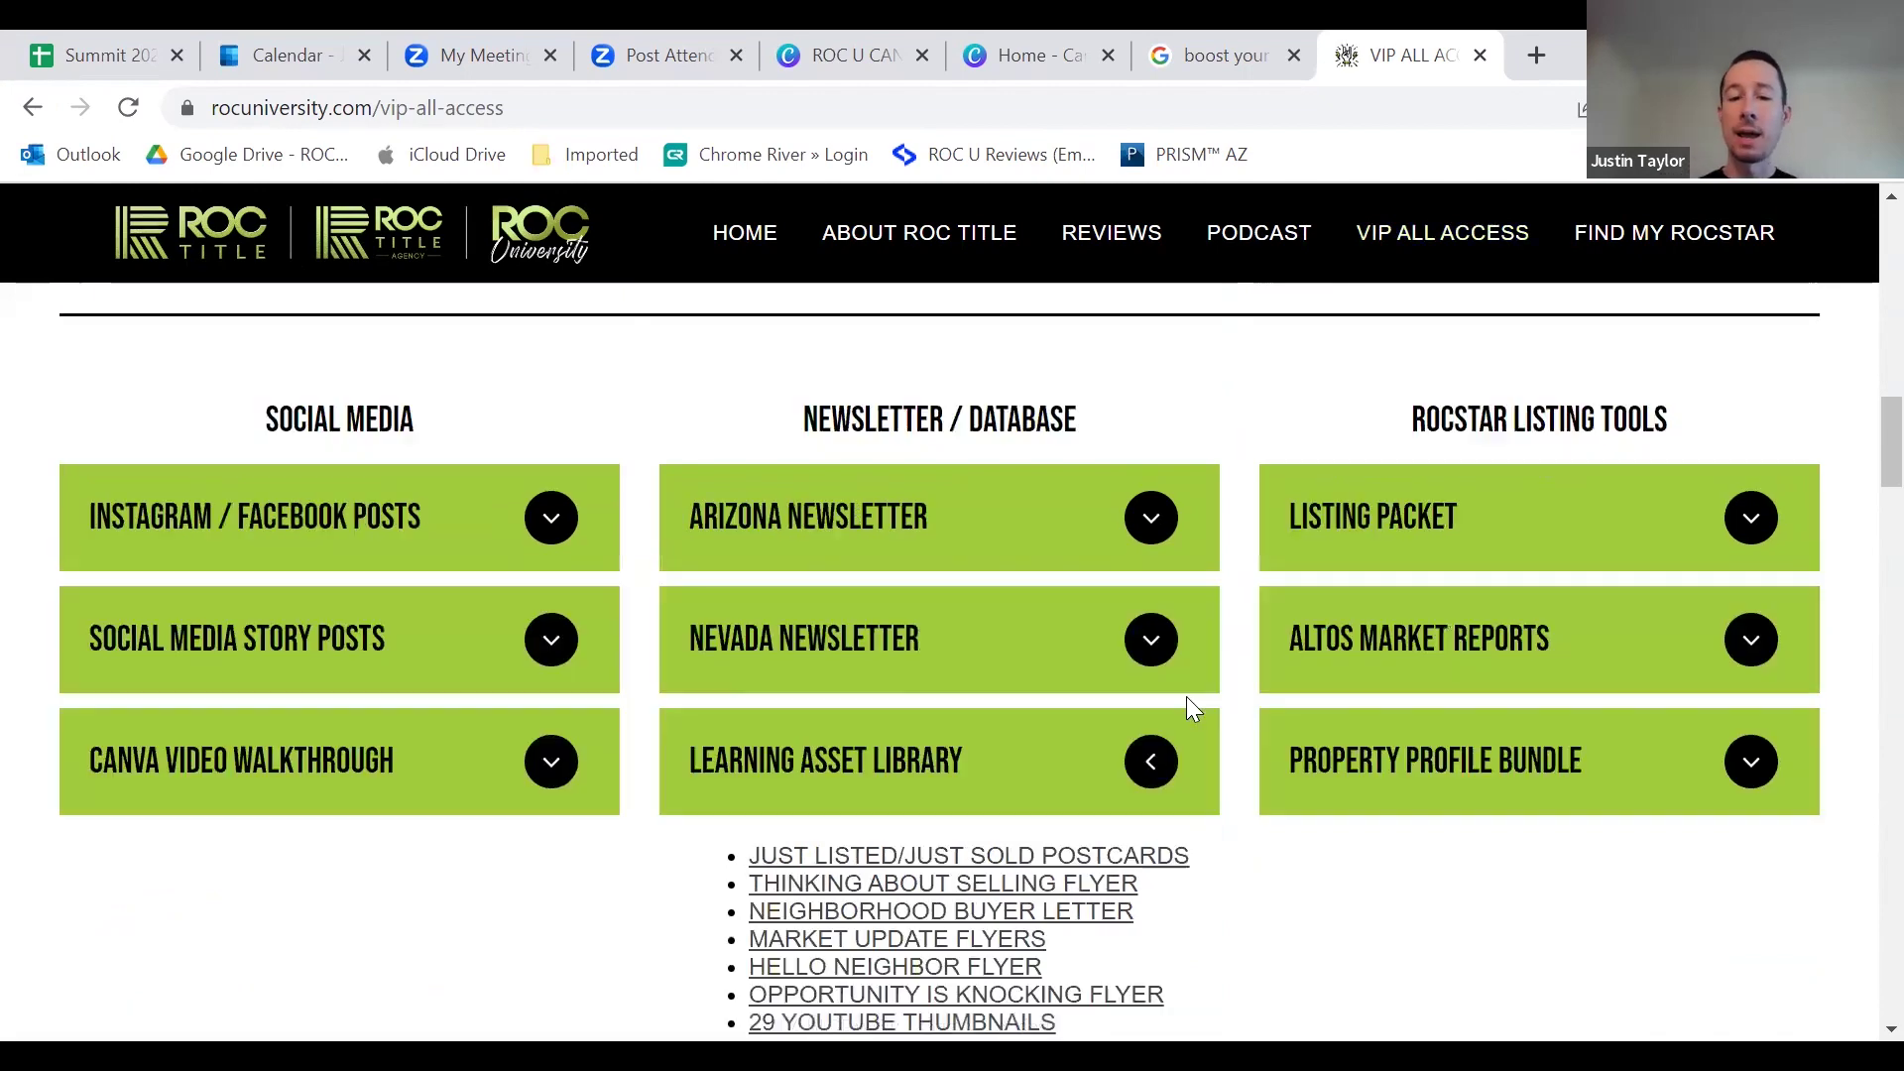
# Step: Expand Listing Packet and open the Luxury Listing Packet template (8.75in × 11.25in) in Canva
pyautogui.scroll(-1, 1340, 758)
pyautogui.click(1395, 661)
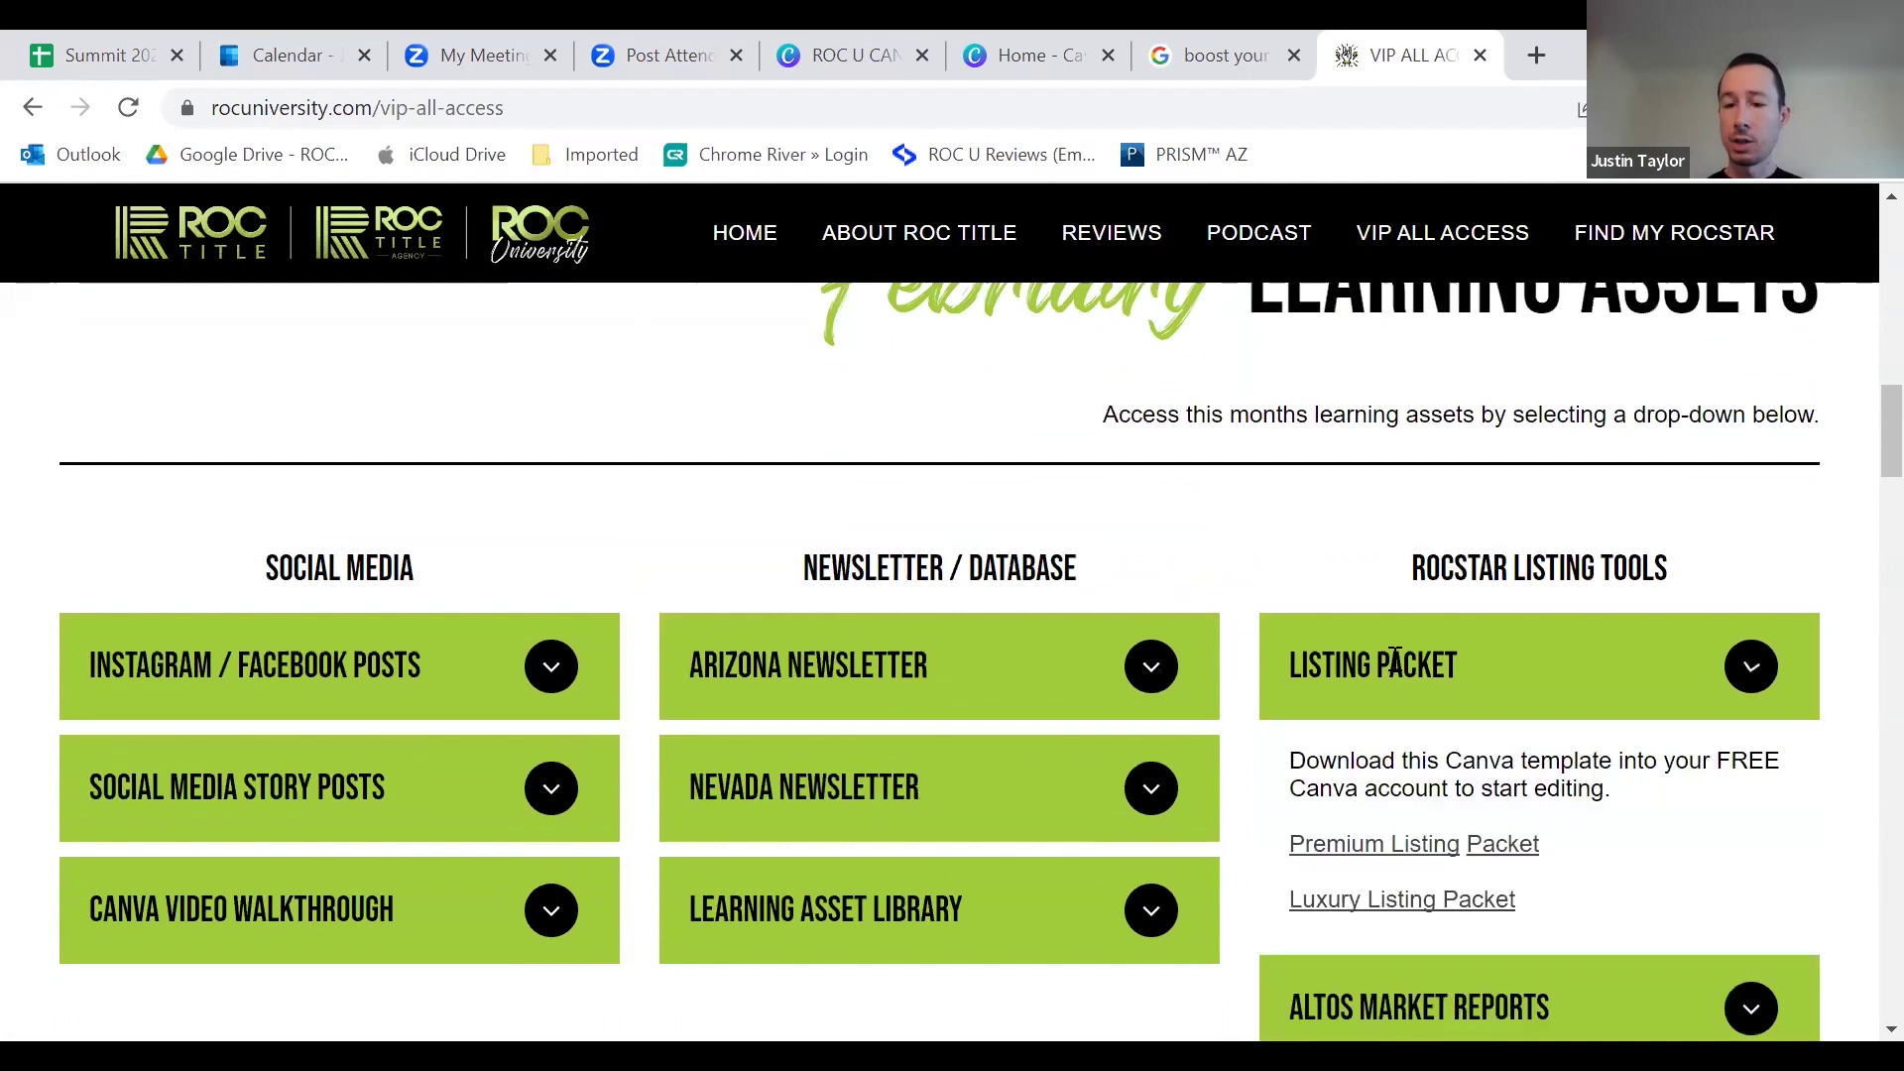
pyautogui.scroll(-1, 1397, 674)
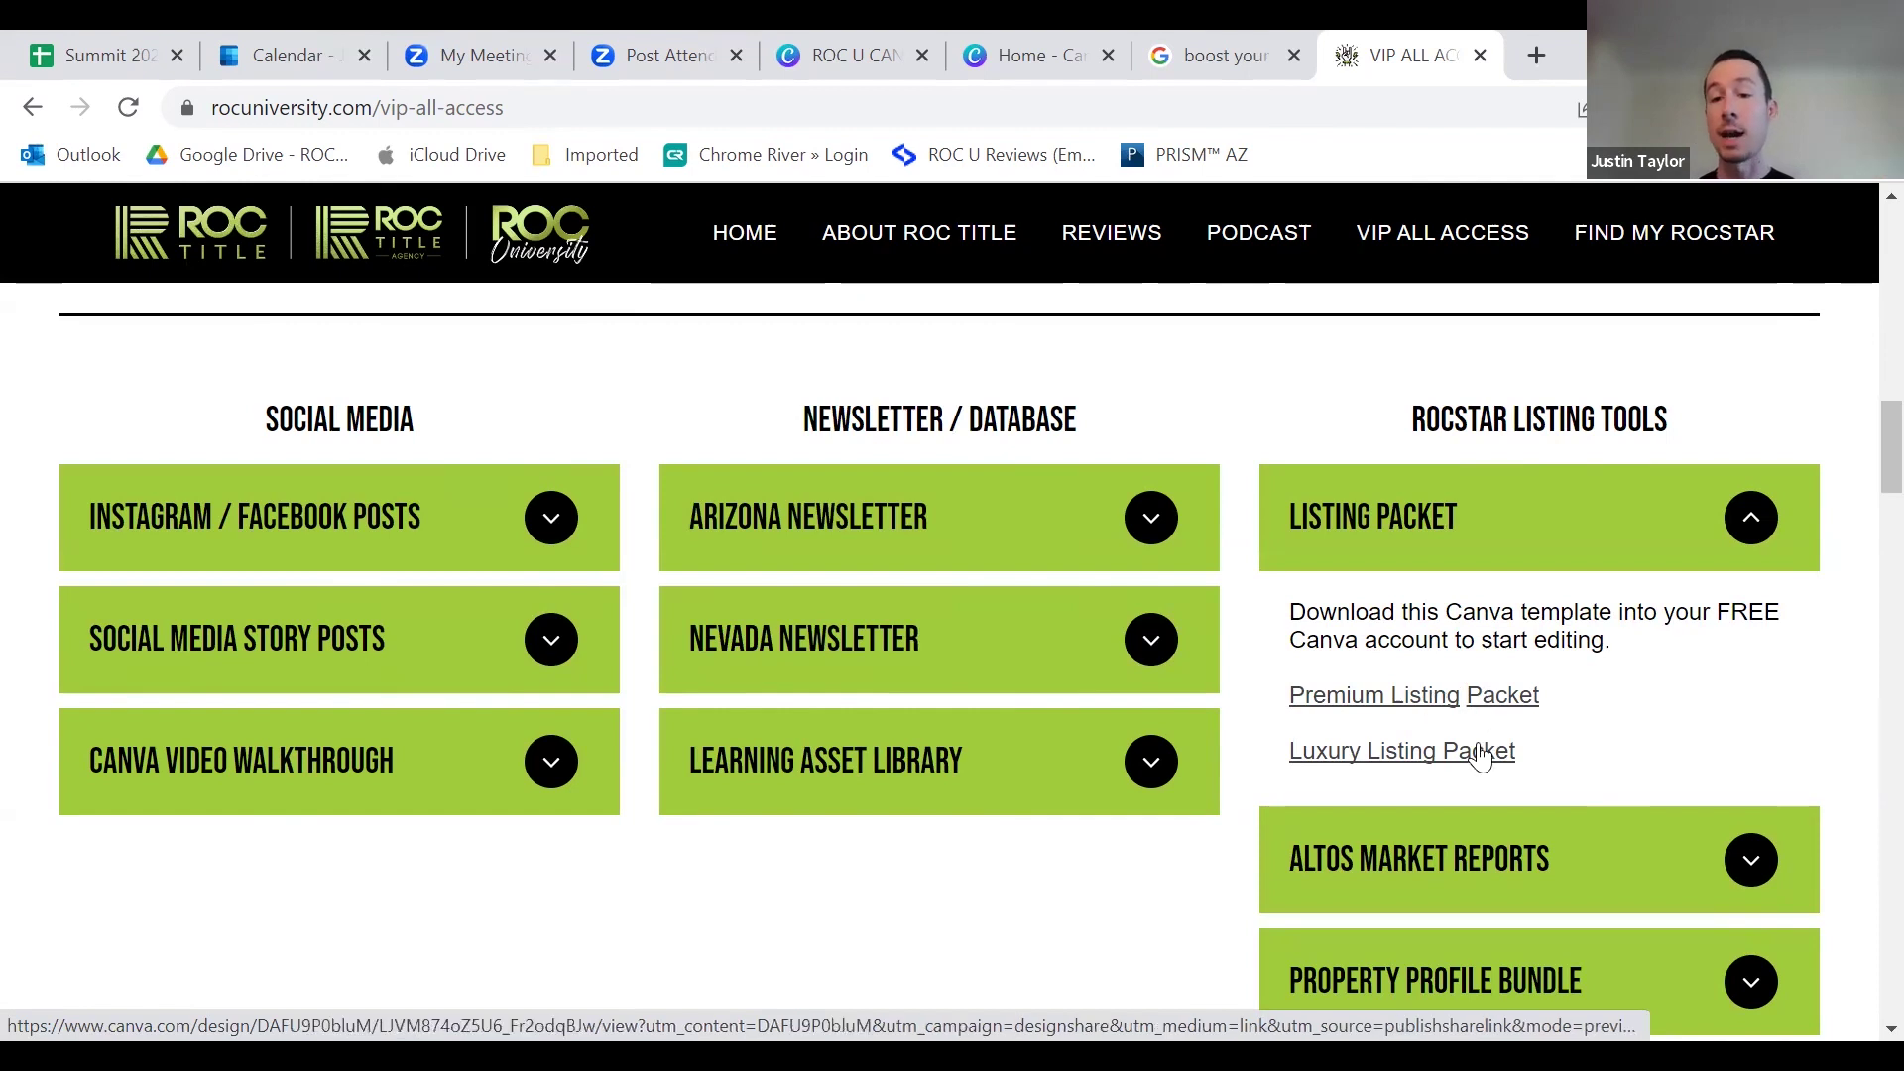
pyautogui.click(1433, 753)
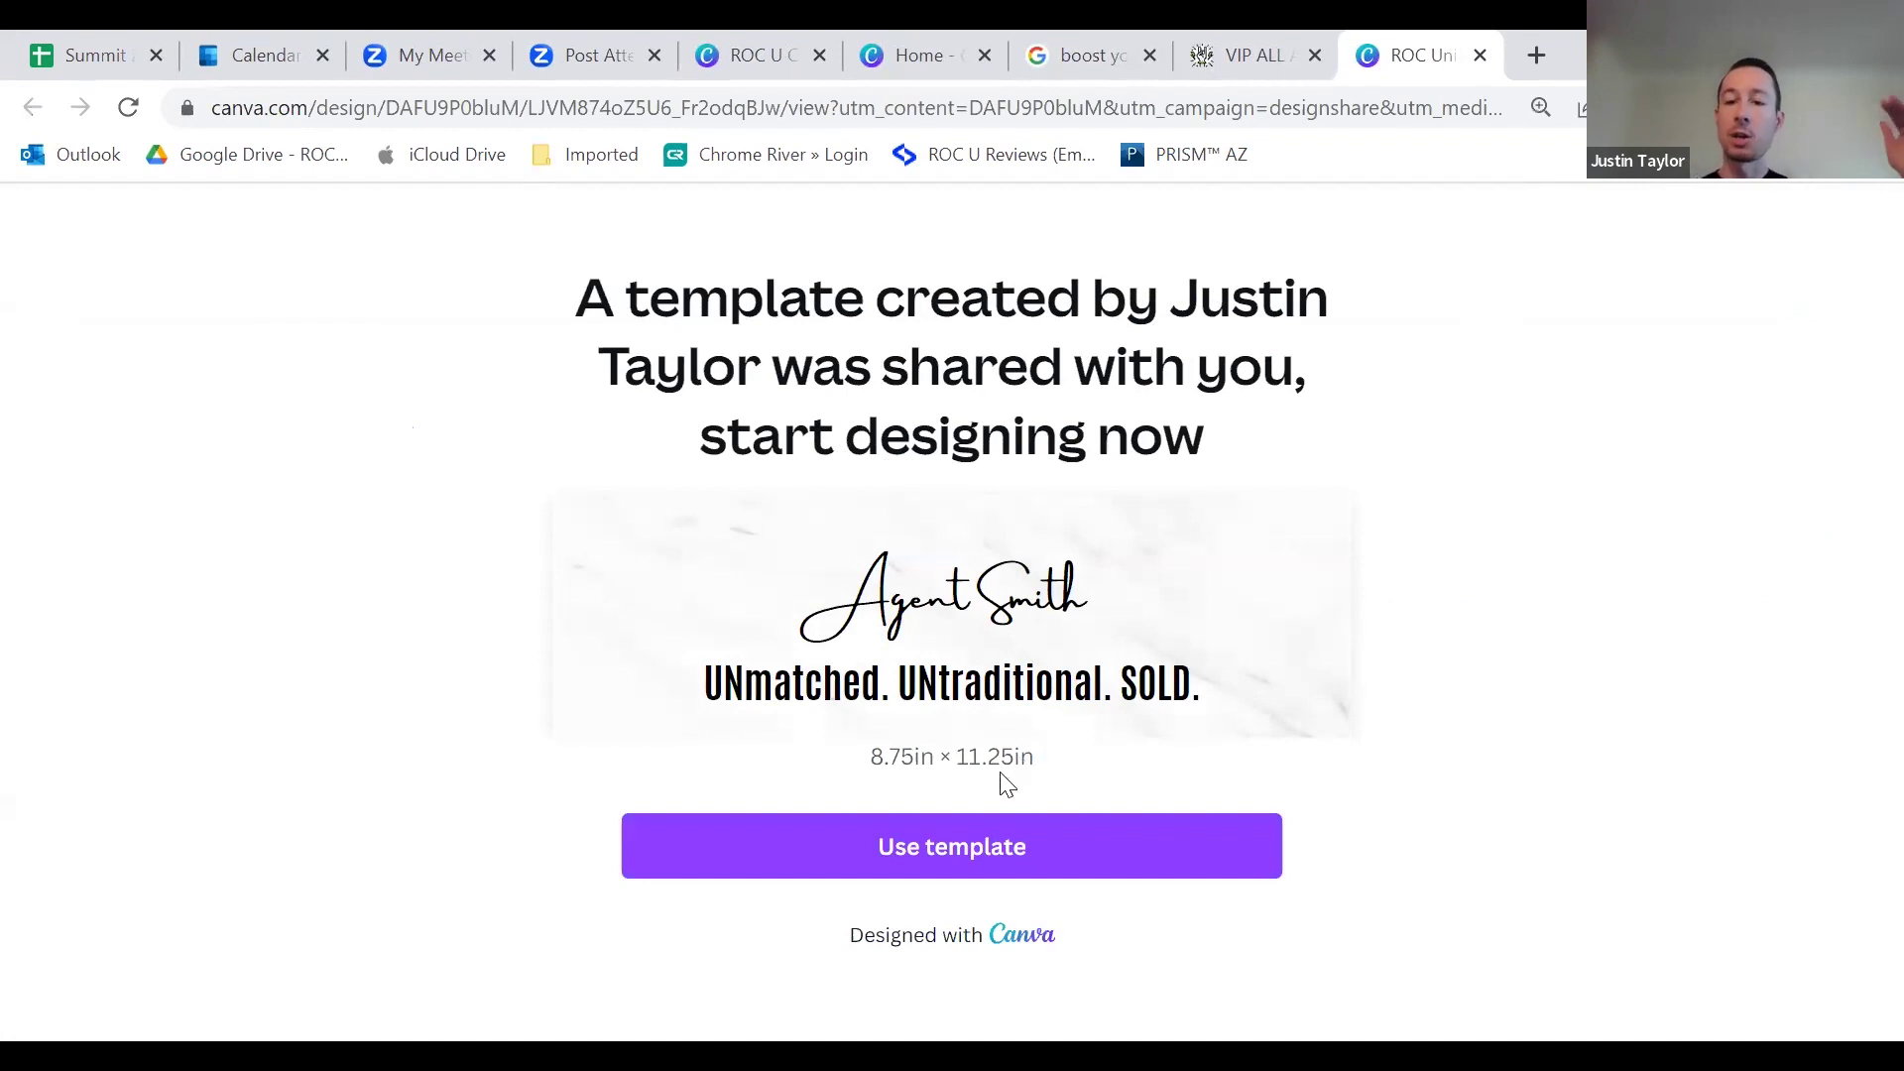
pyautogui.click(952, 846)
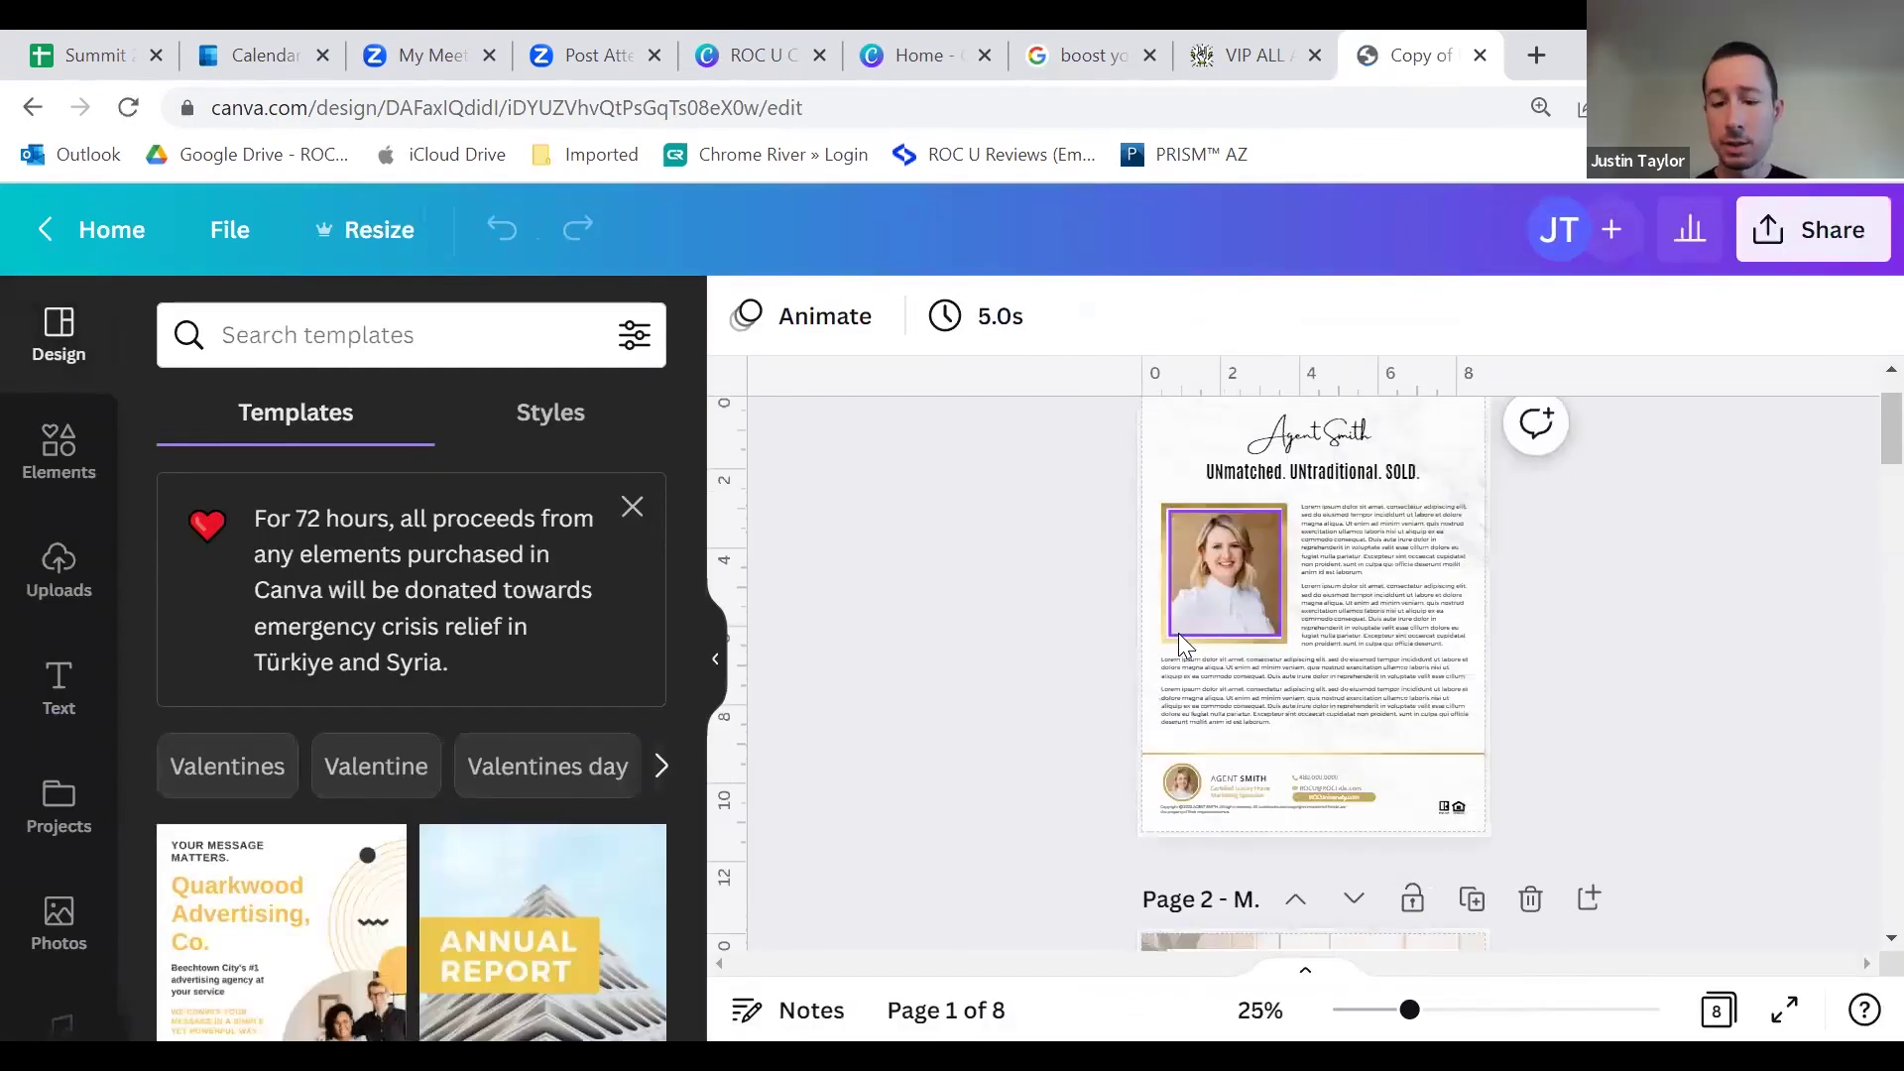
pyautogui.scroll(3, 1178, 633)
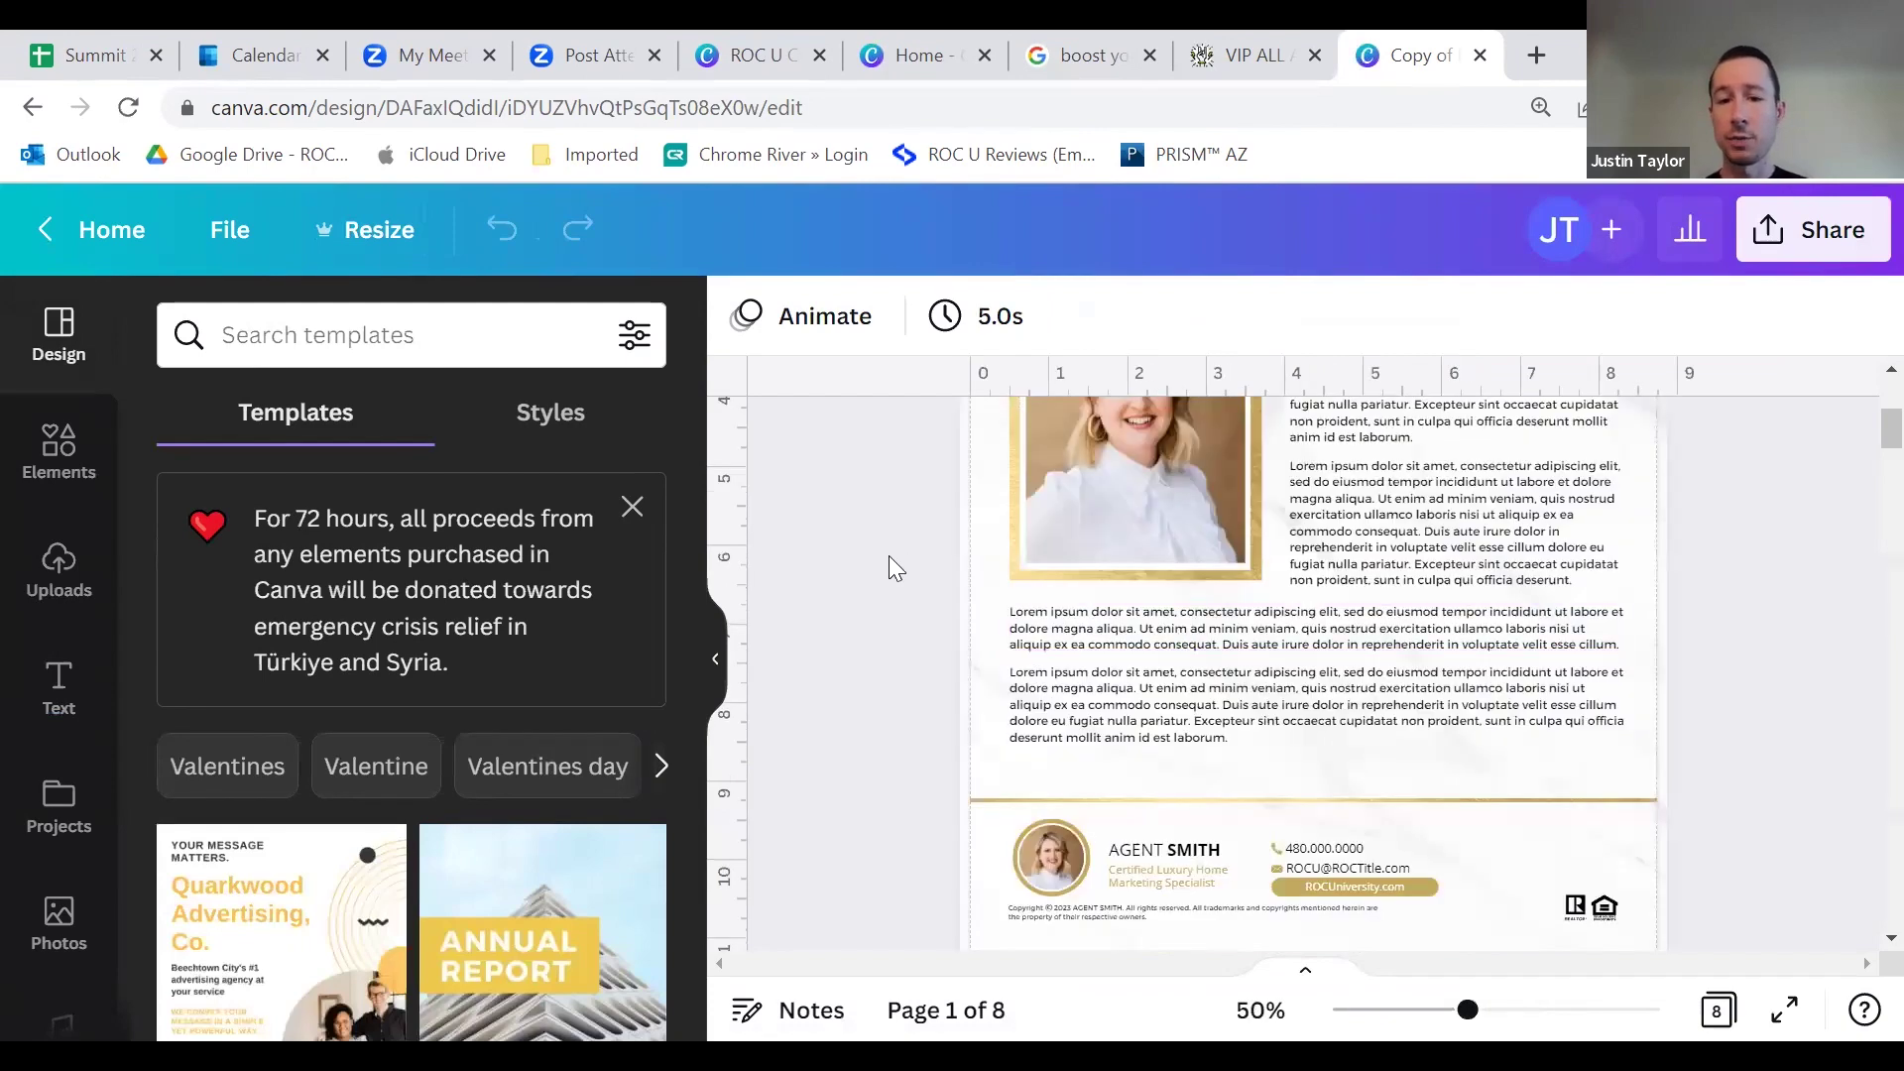
pyautogui.scroll(-7, 890, 542)
pyautogui.scroll(3, 901, 545)
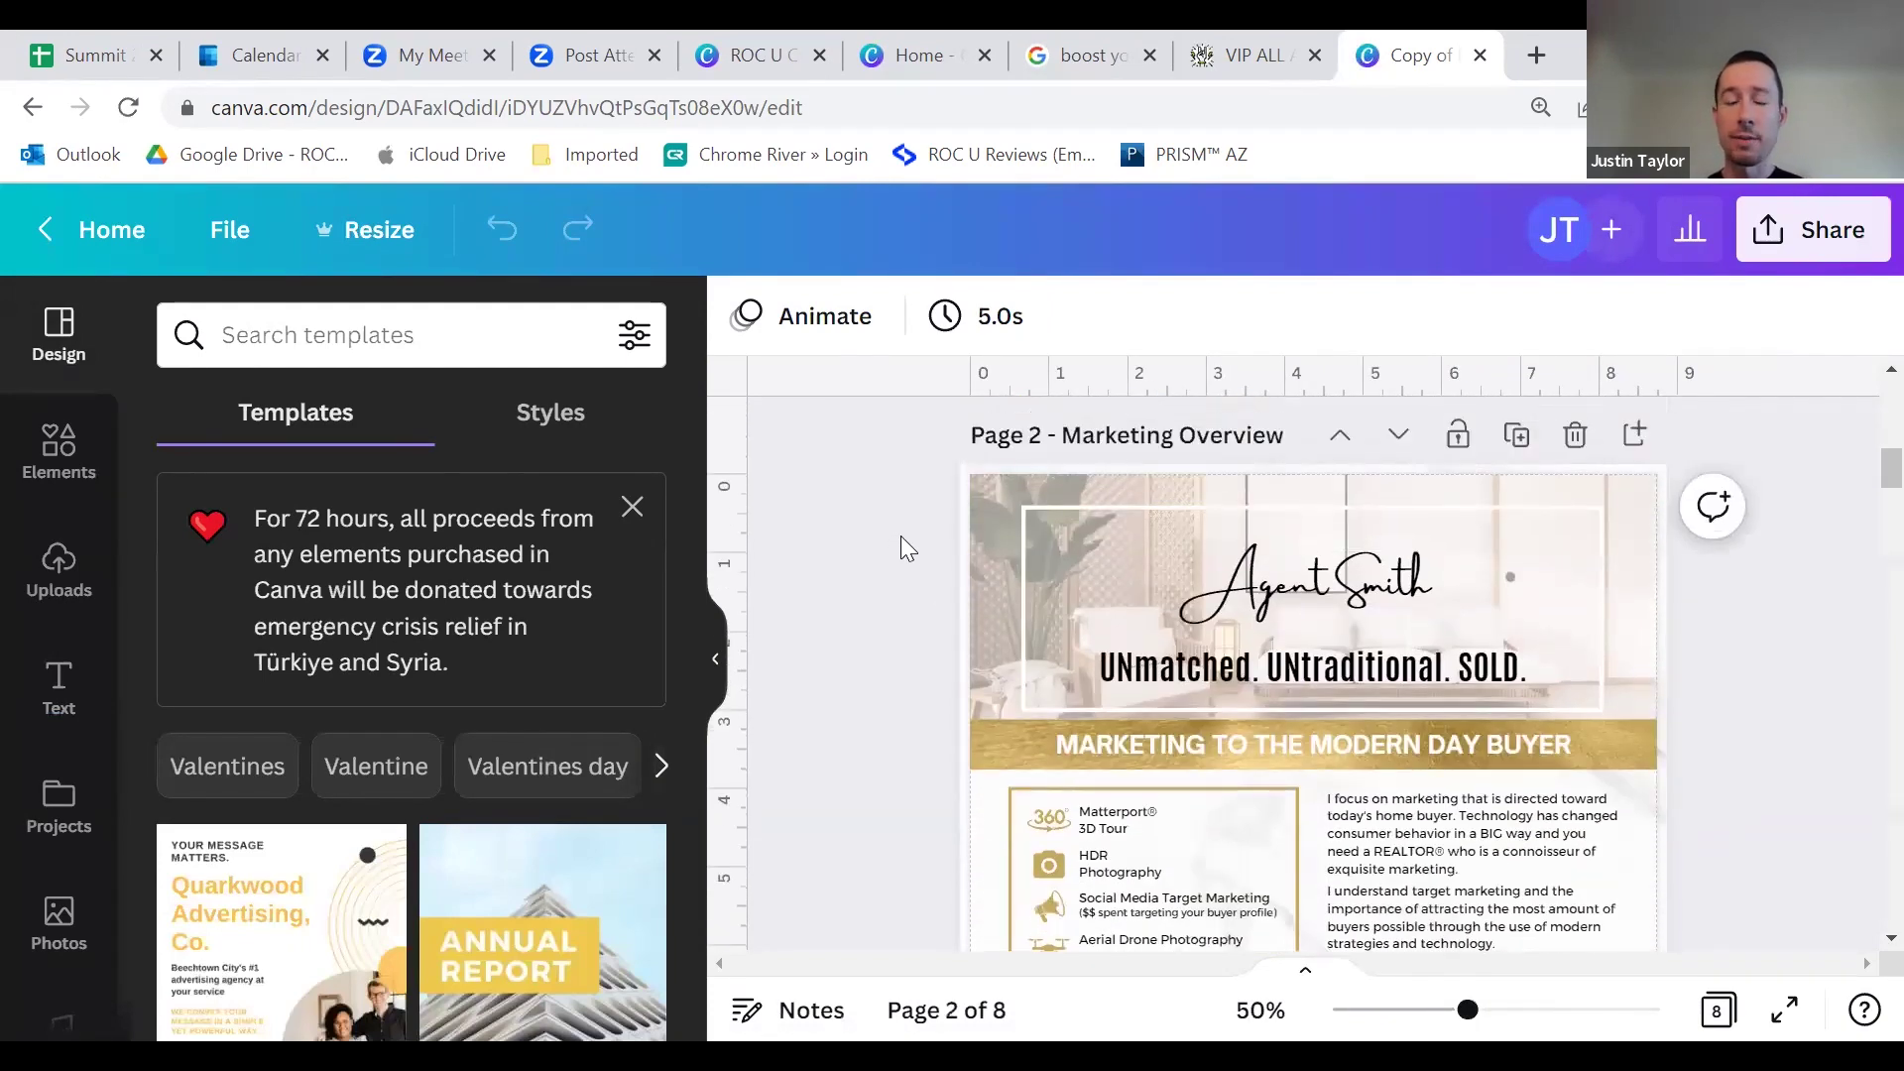
pyautogui.scroll(-3, 926, 564)
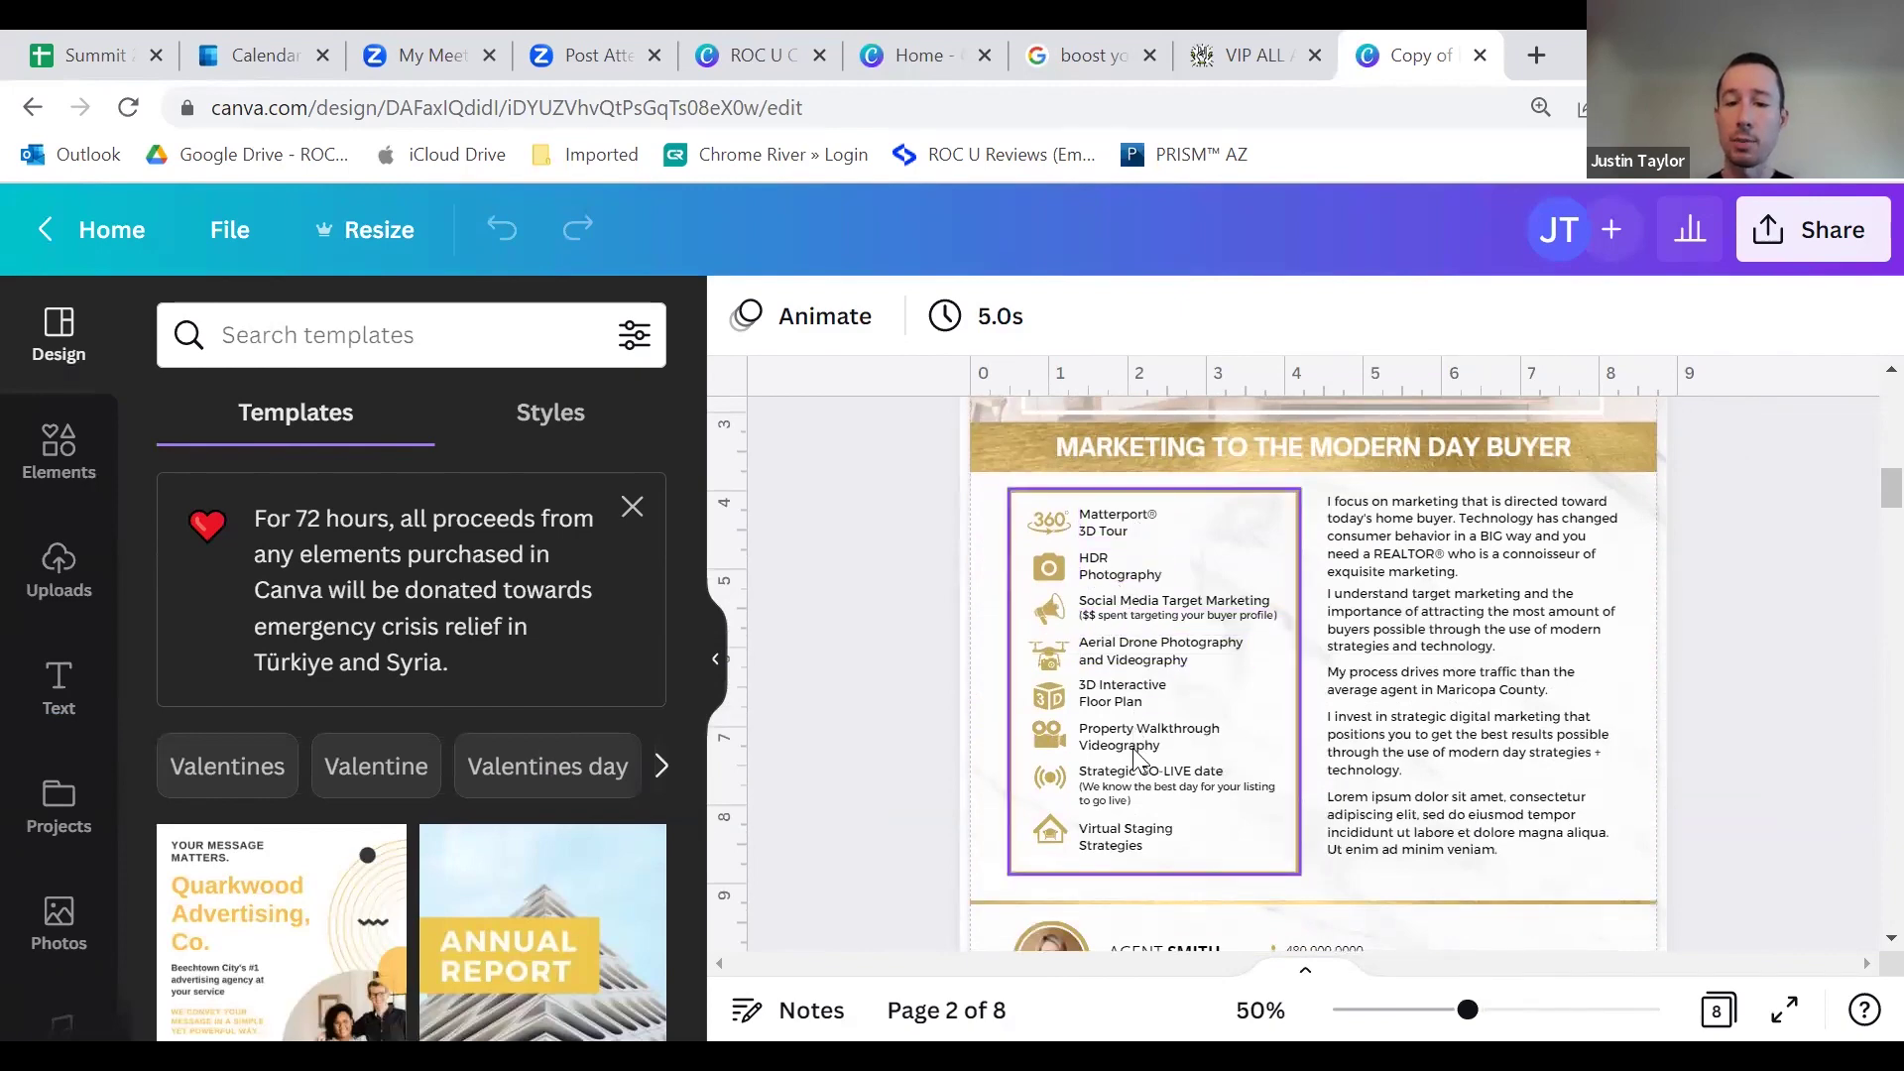
pyautogui.scroll(-10, 1137, 580)
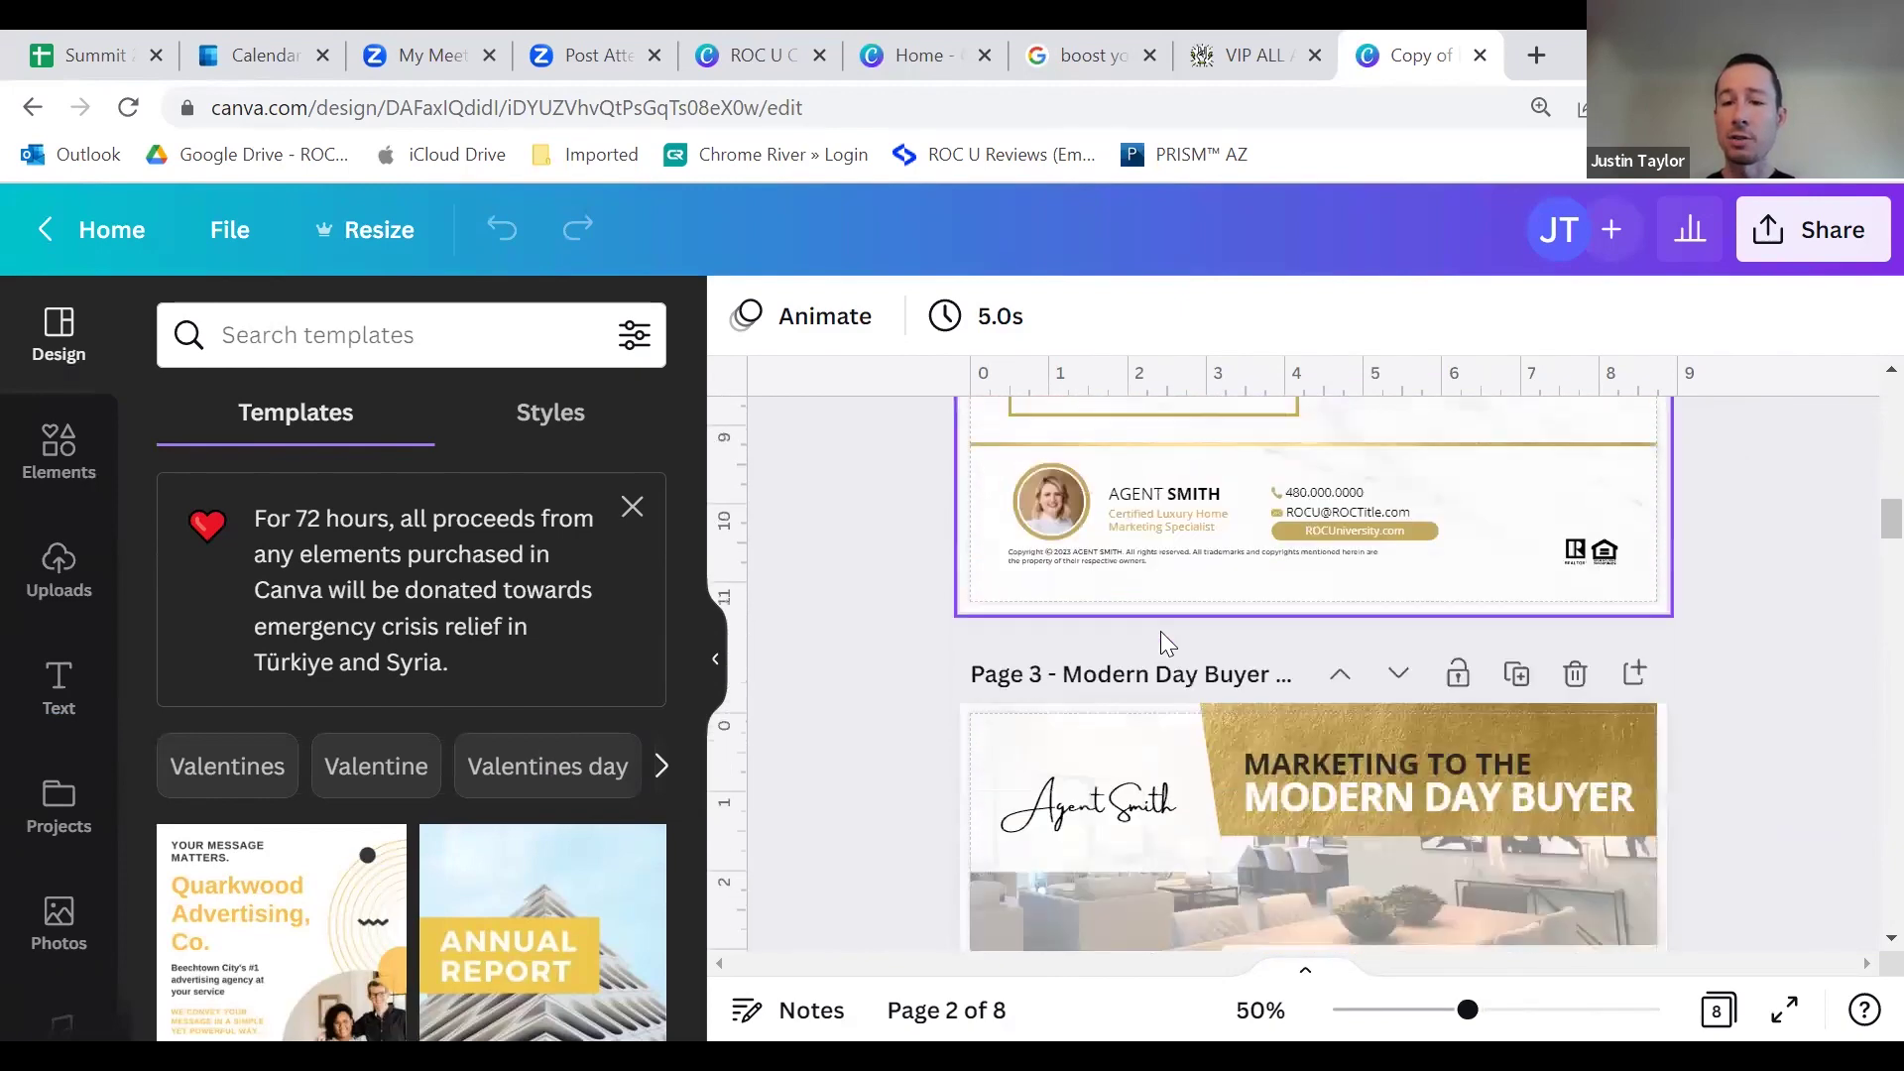
pyautogui.scroll(-6, 1167, 661)
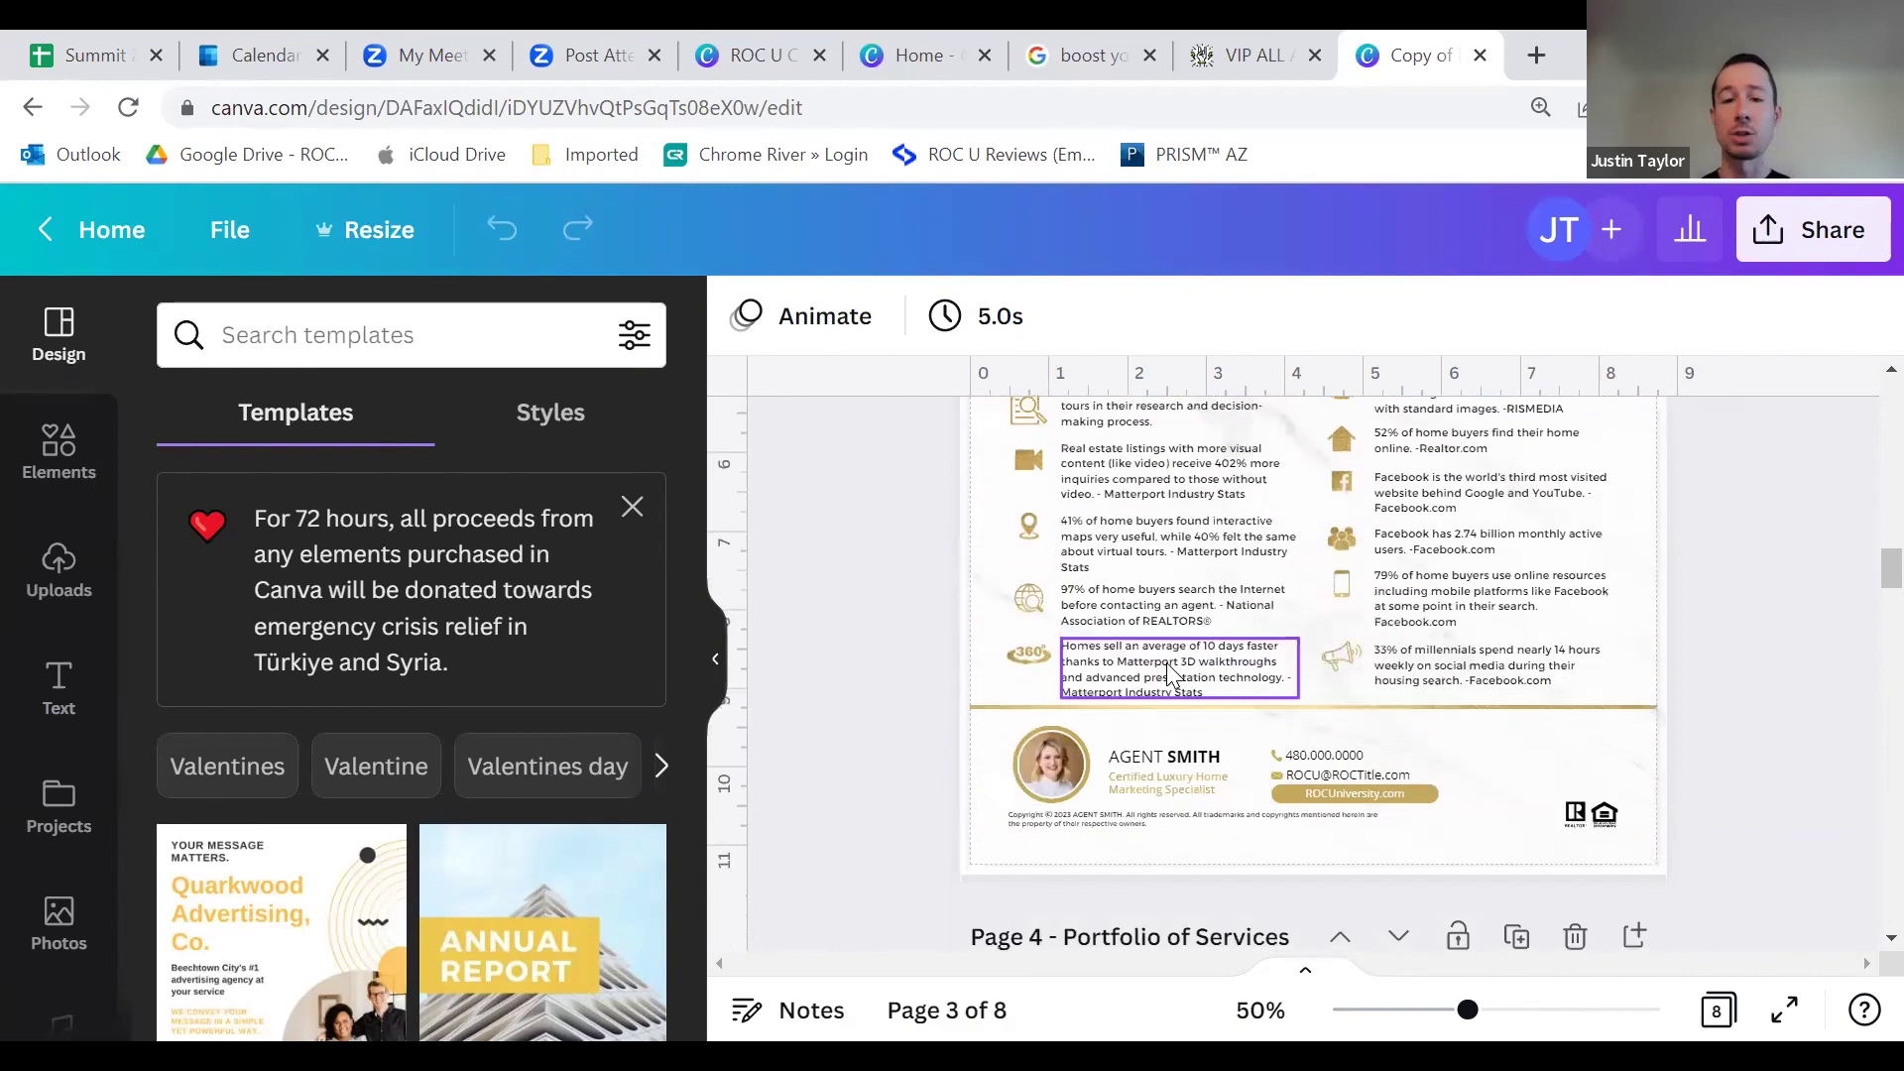
pyautogui.scroll(-6, 1180, 661)
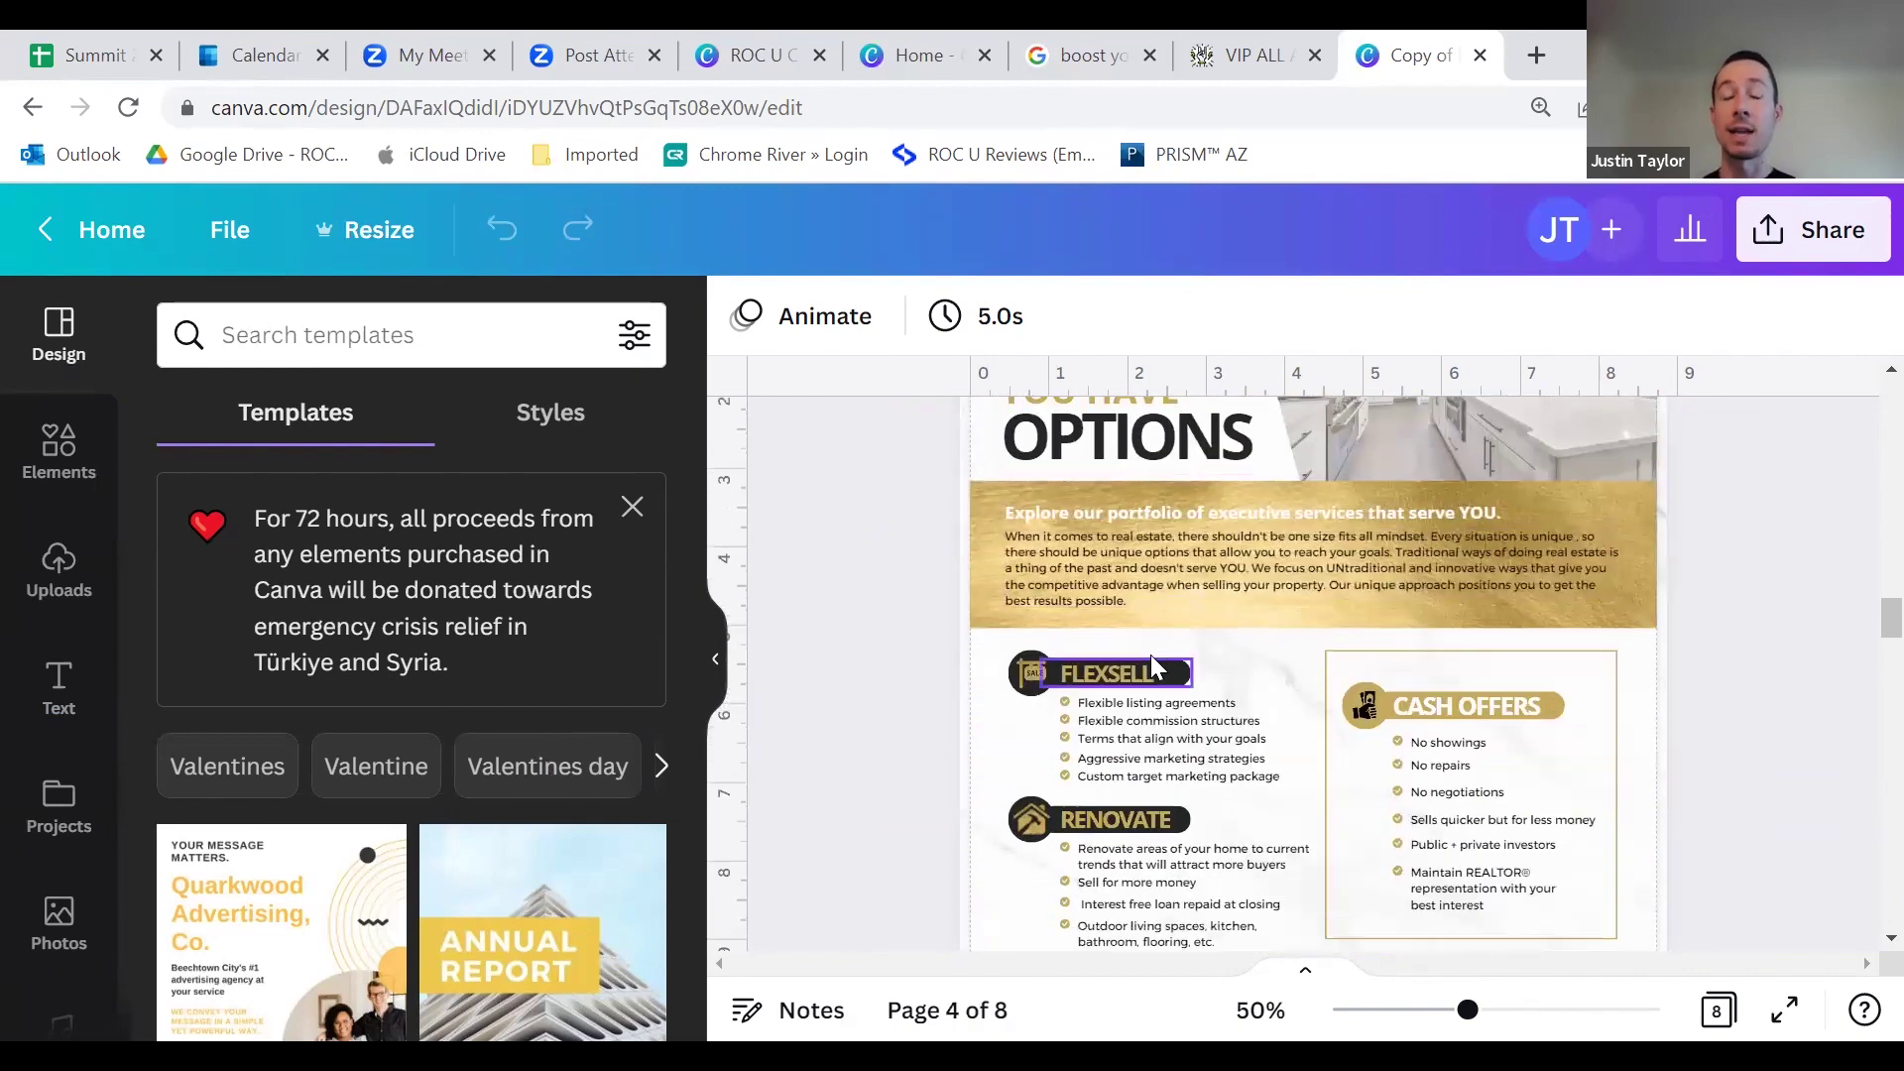
pyautogui.scroll(-8, 1210, 660)
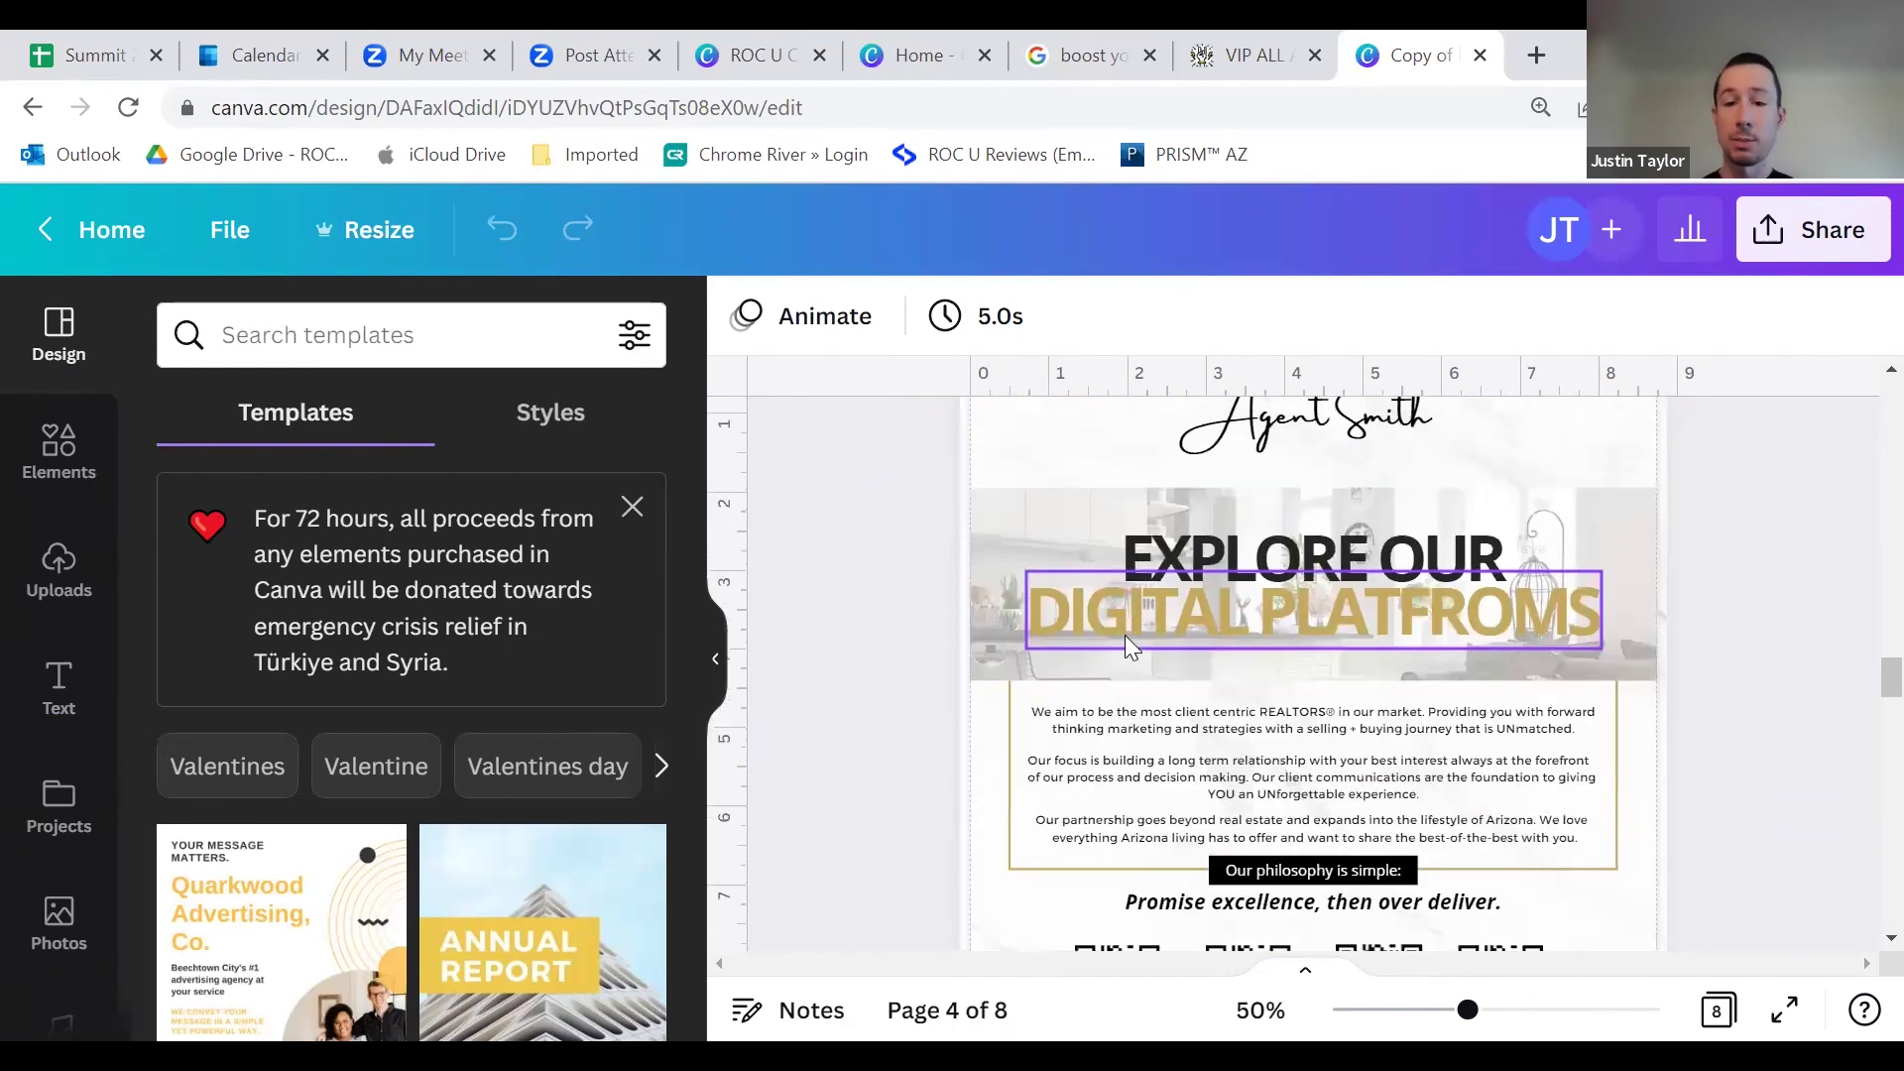
pyautogui.scroll(-6, 1180, 659)
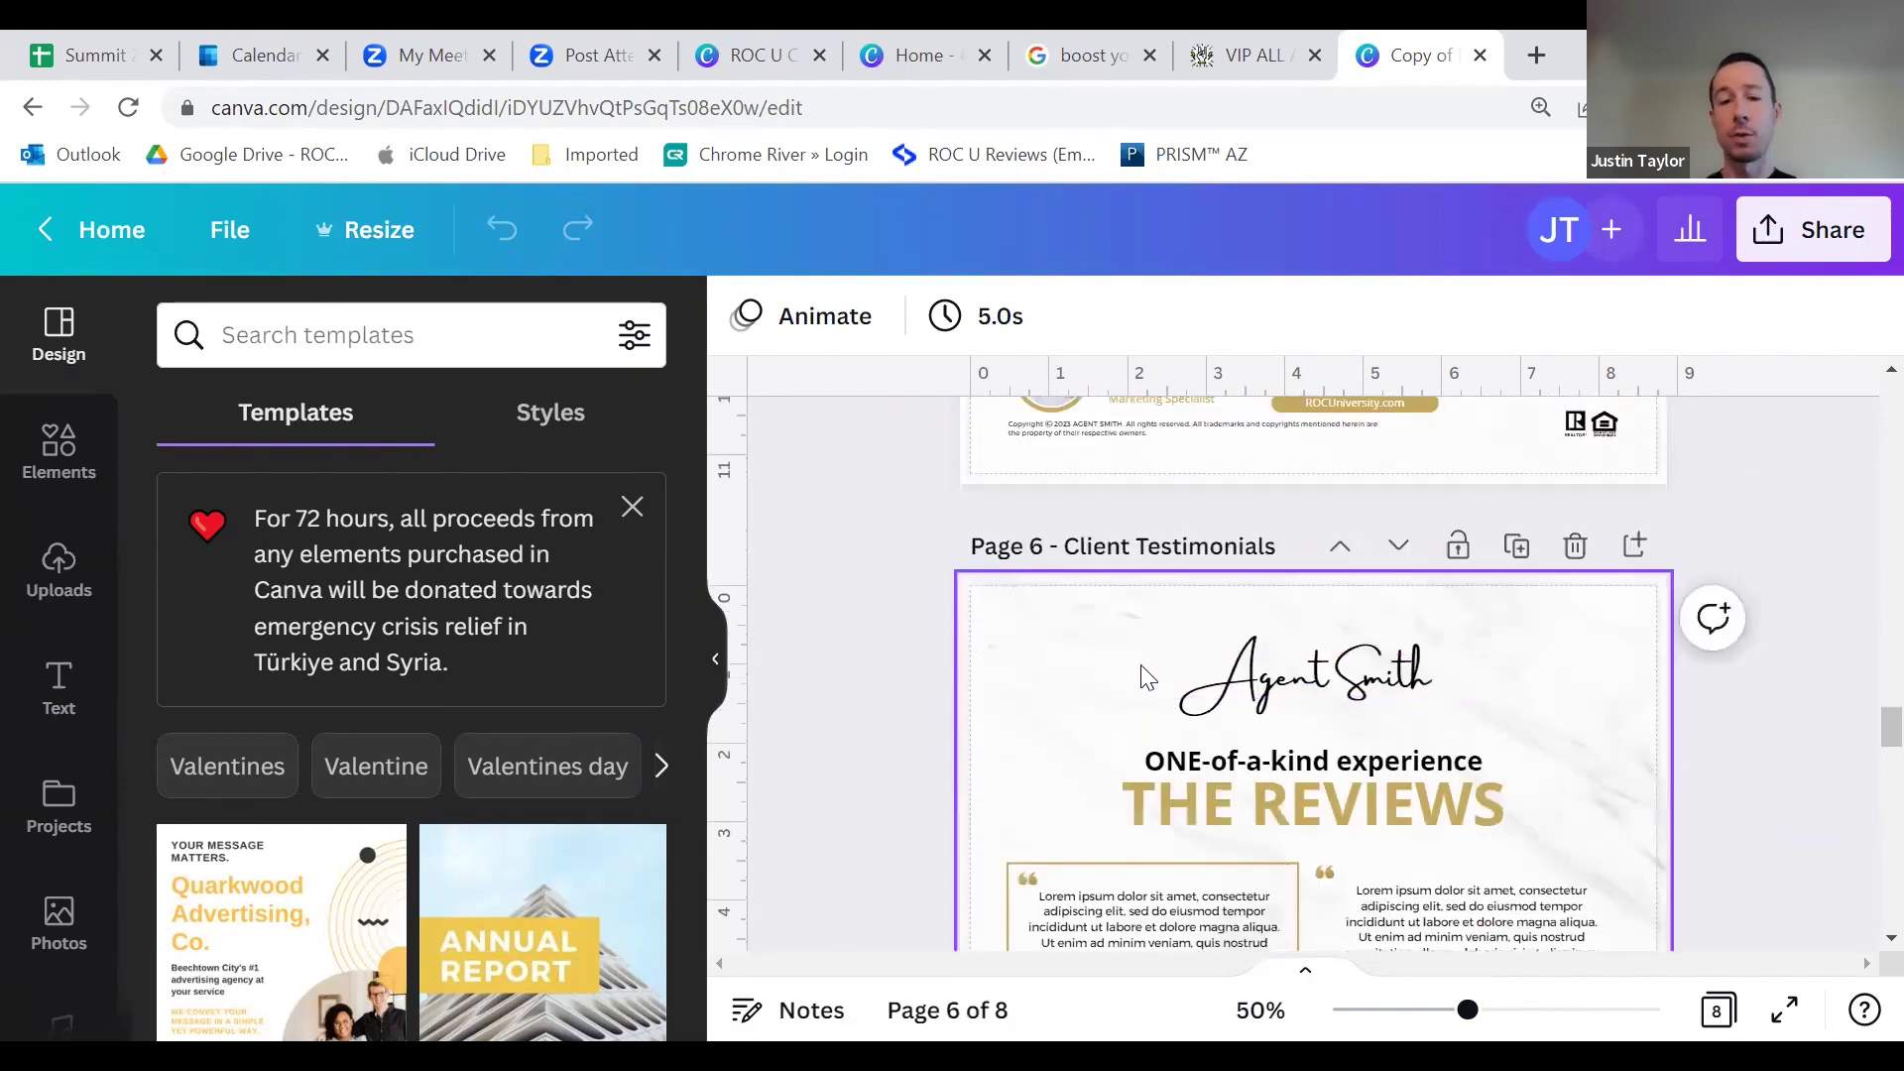
pyautogui.scroll(-2, 1165, 674)
pyautogui.scroll(-15, 1170, 665)
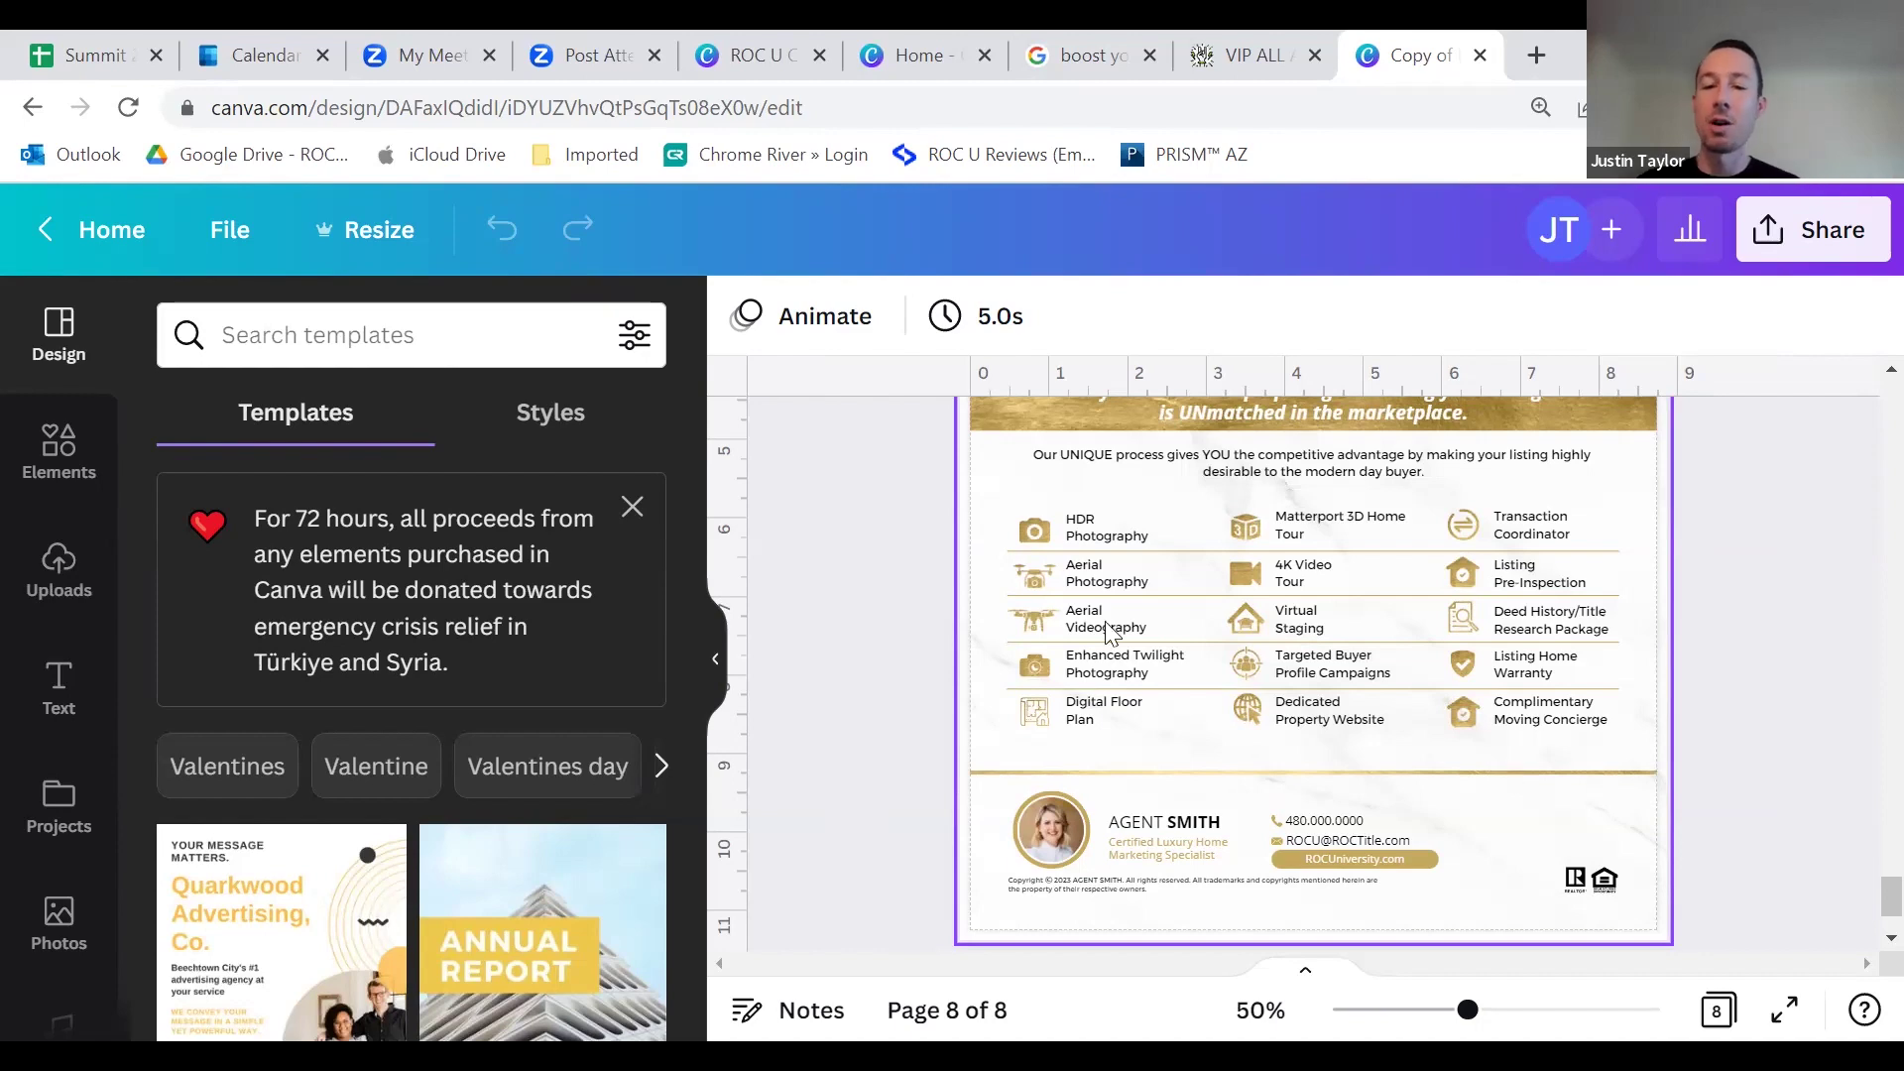
pyautogui.scroll(-2, 1091, 585)
pyautogui.scroll(4, 1095, 562)
pyautogui.scroll(5, 1095, 561)
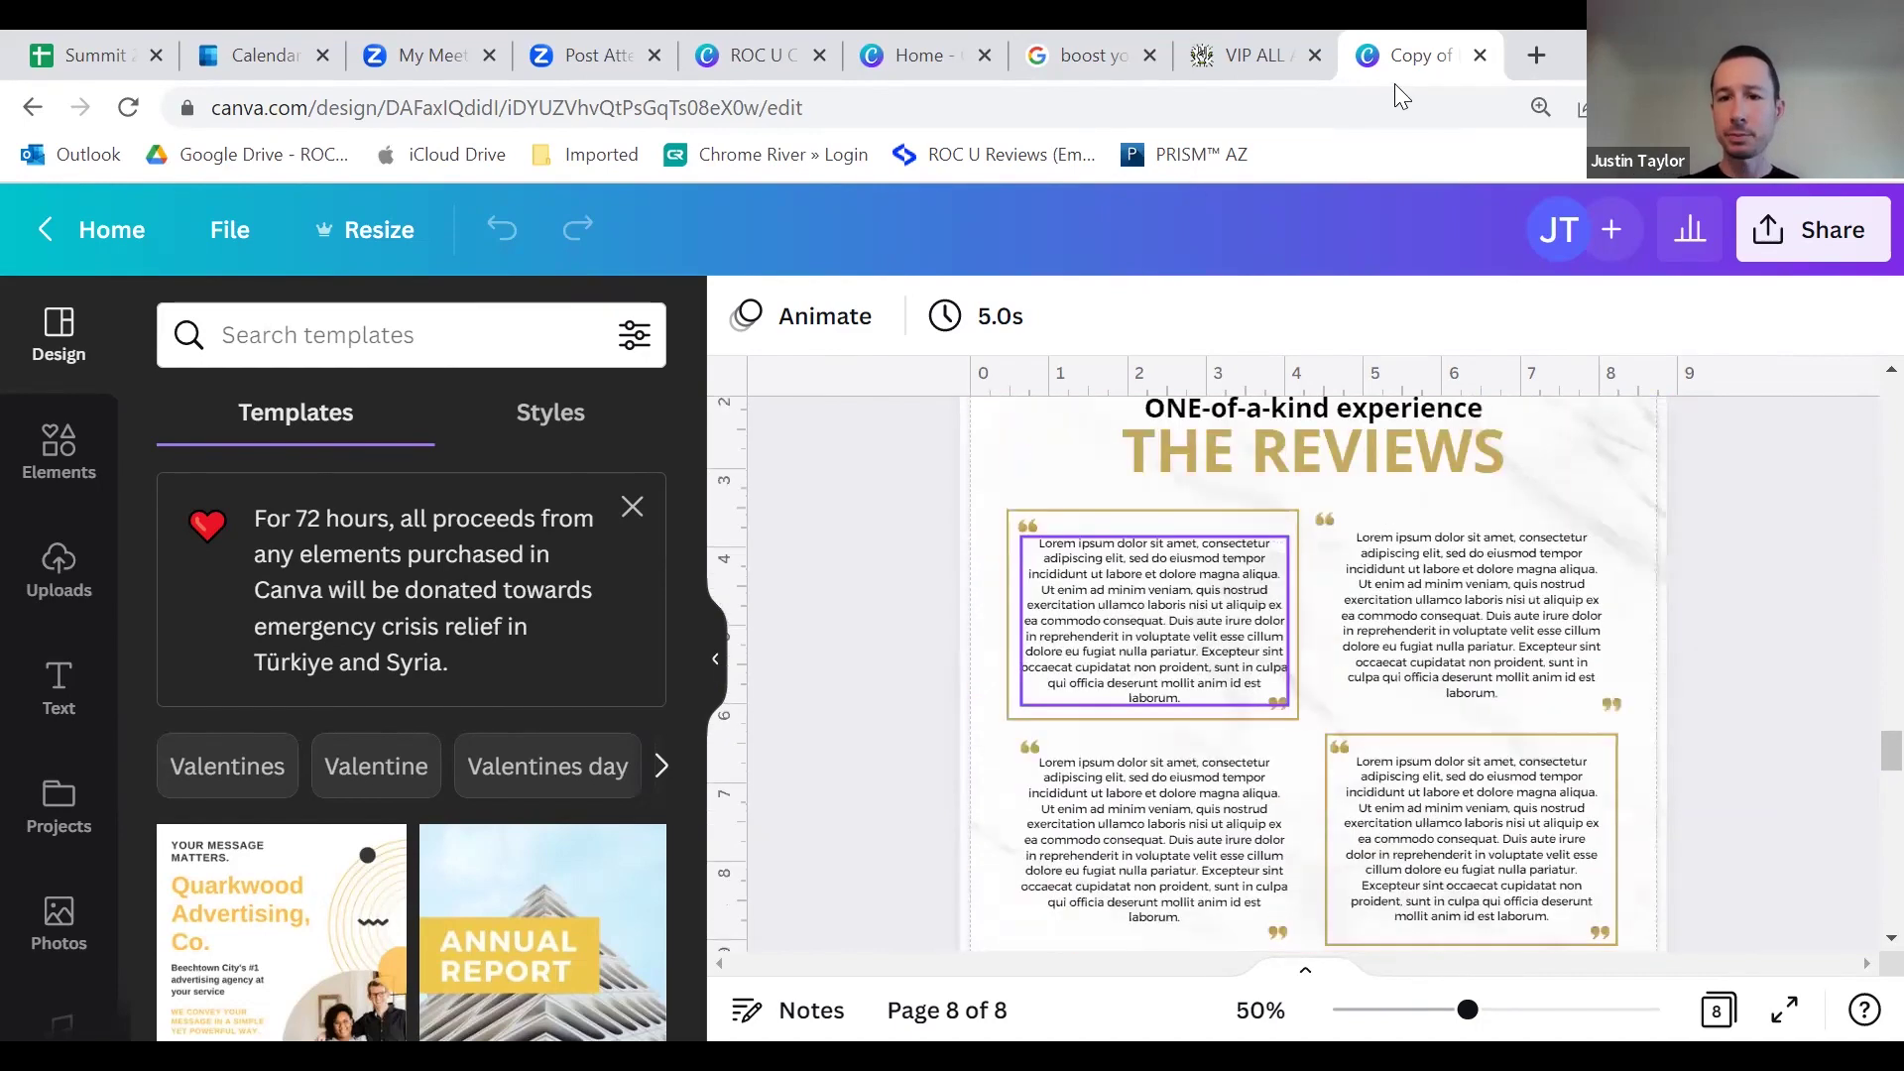
# Step: Close the copied listing packet design and the VIP All Access tab, returning to the ROC U presentation
pyautogui.click(1479, 56)
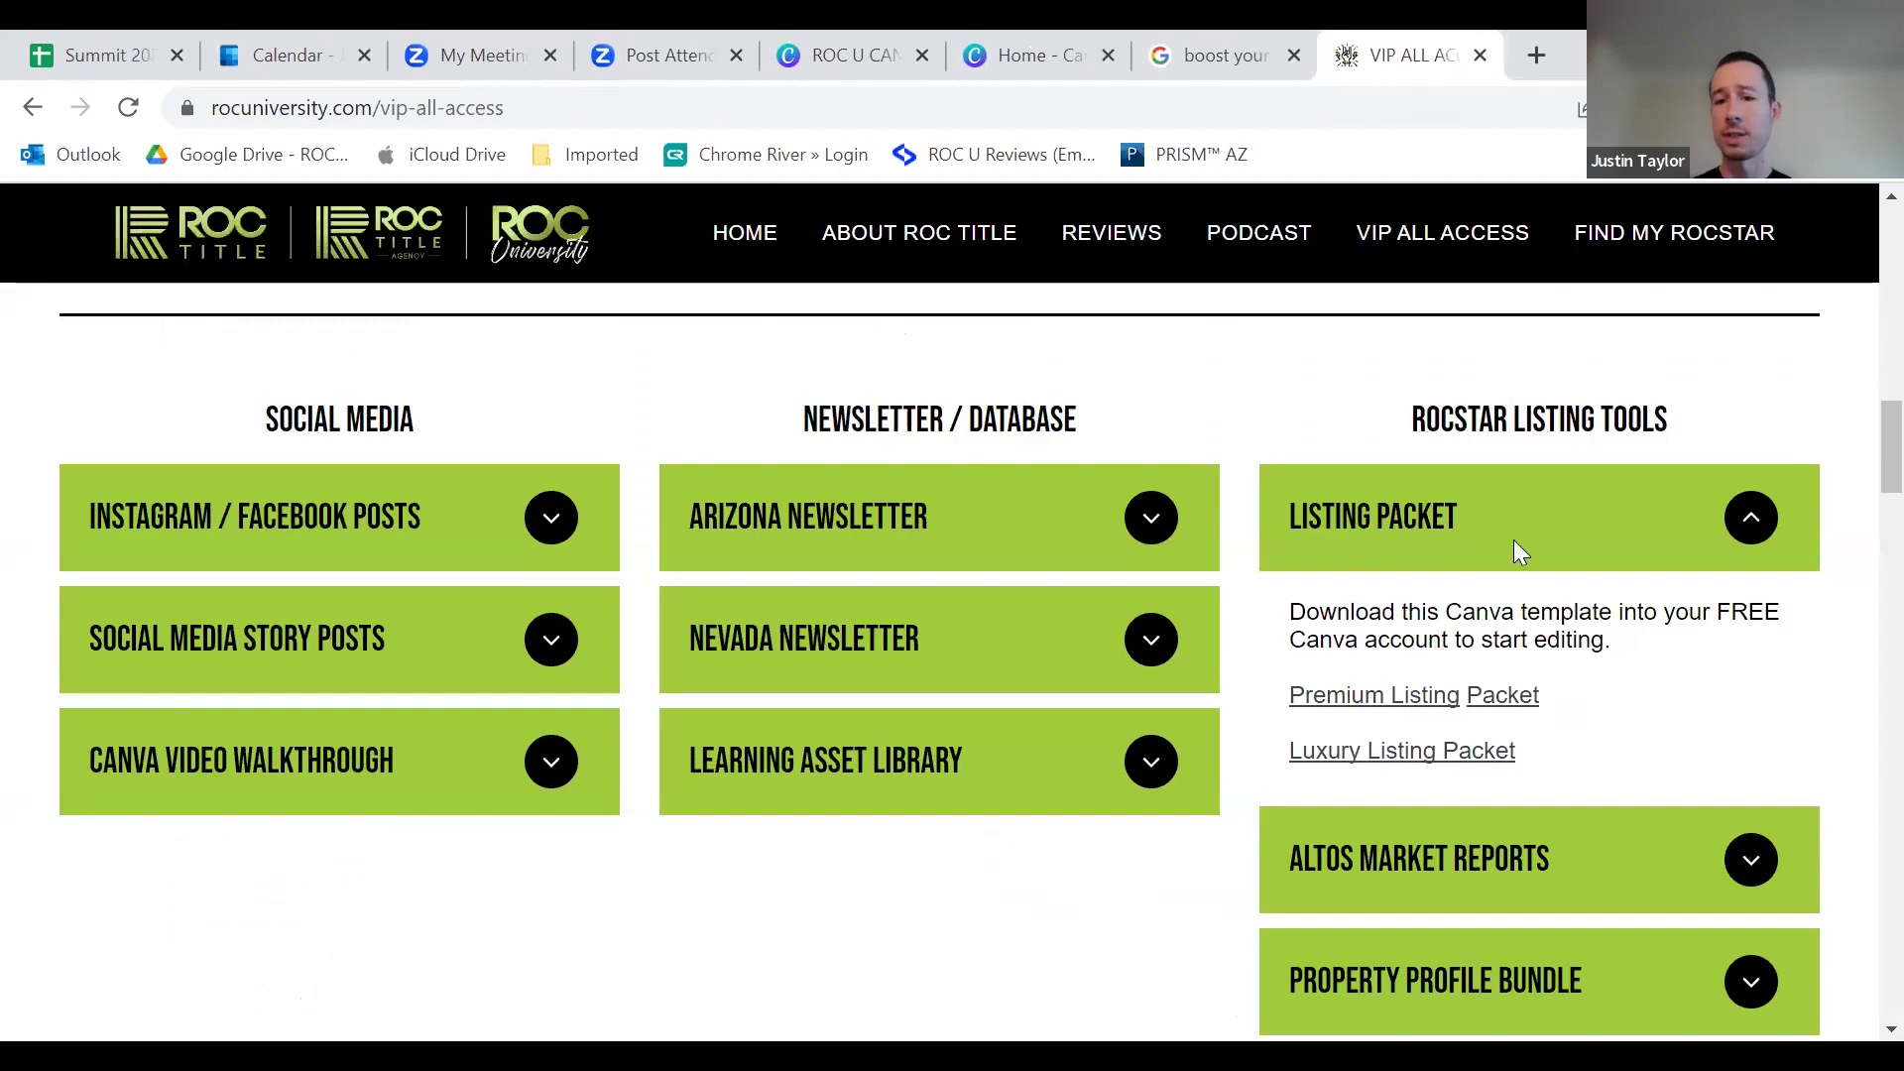
pyautogui.click(1394, 517)
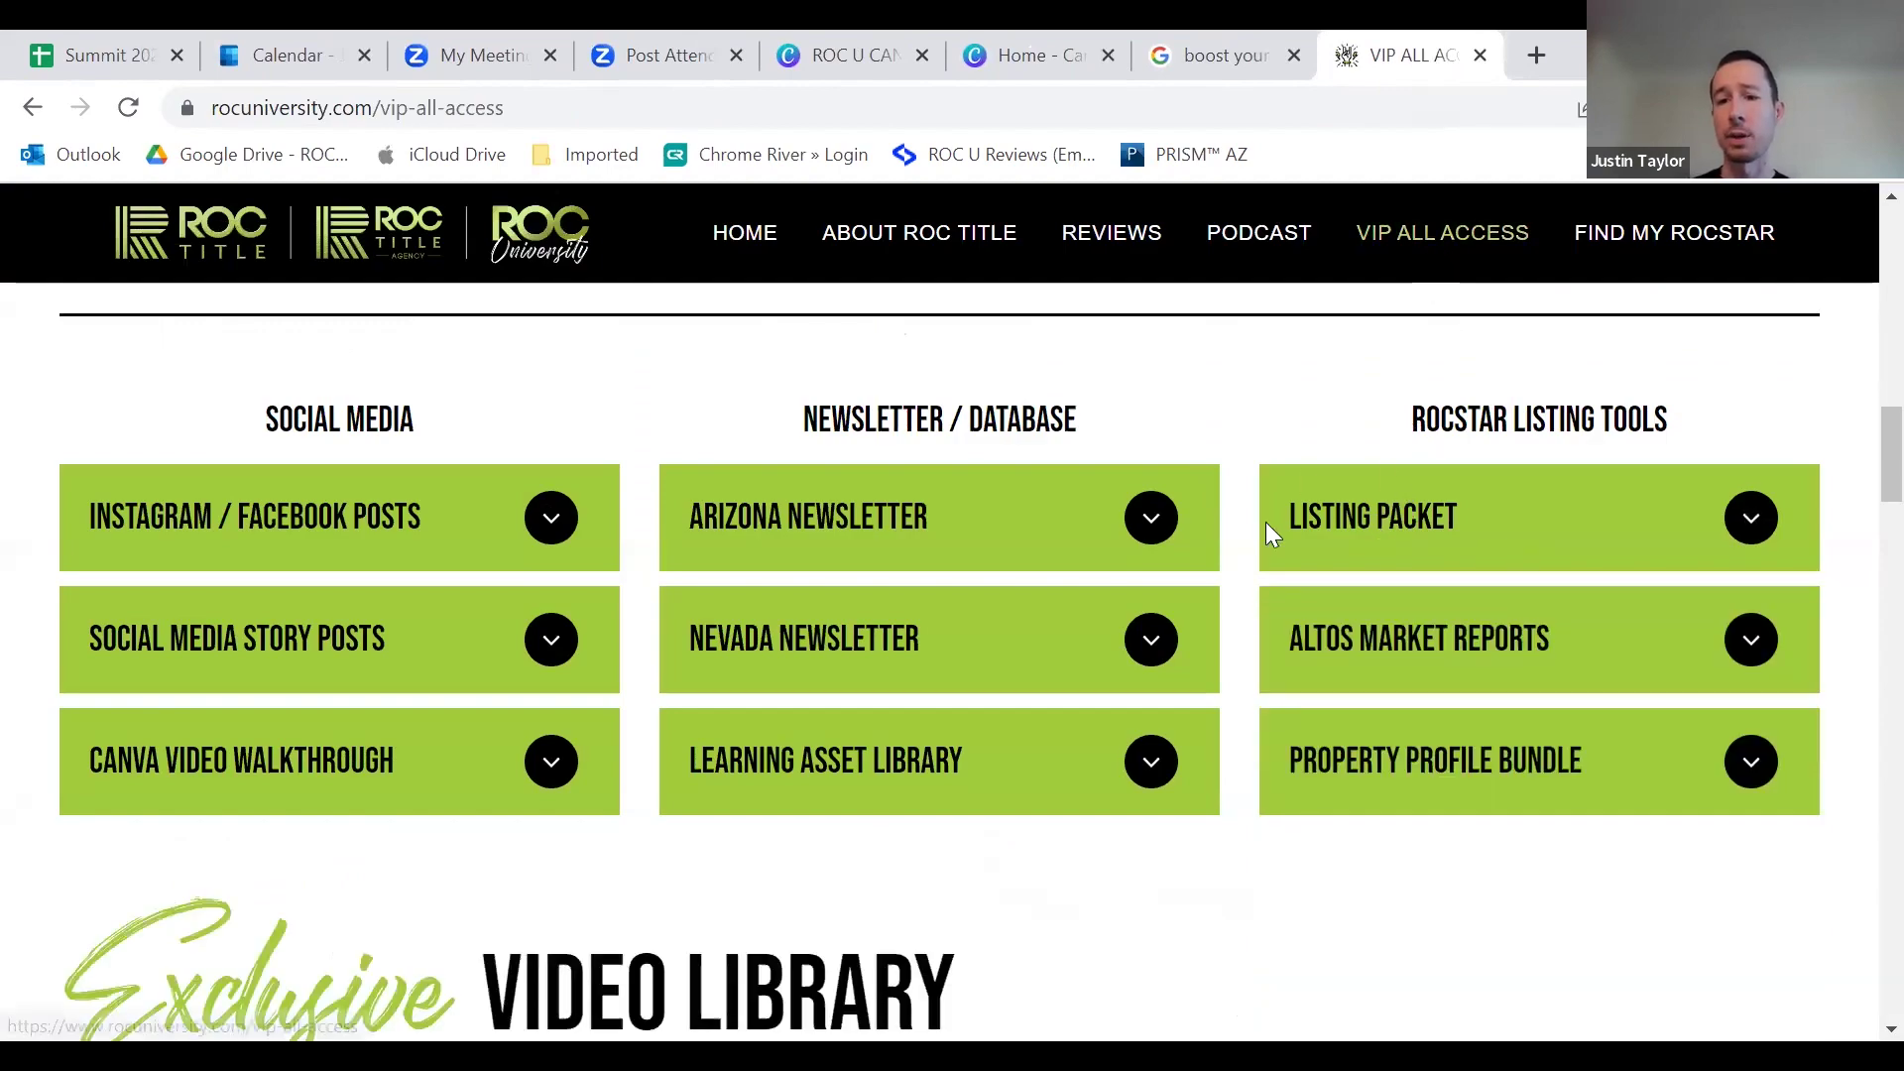
pyautogui.scroll(-1, 1230, 560)
pyautogui.scroll(-13, 1229, 568)
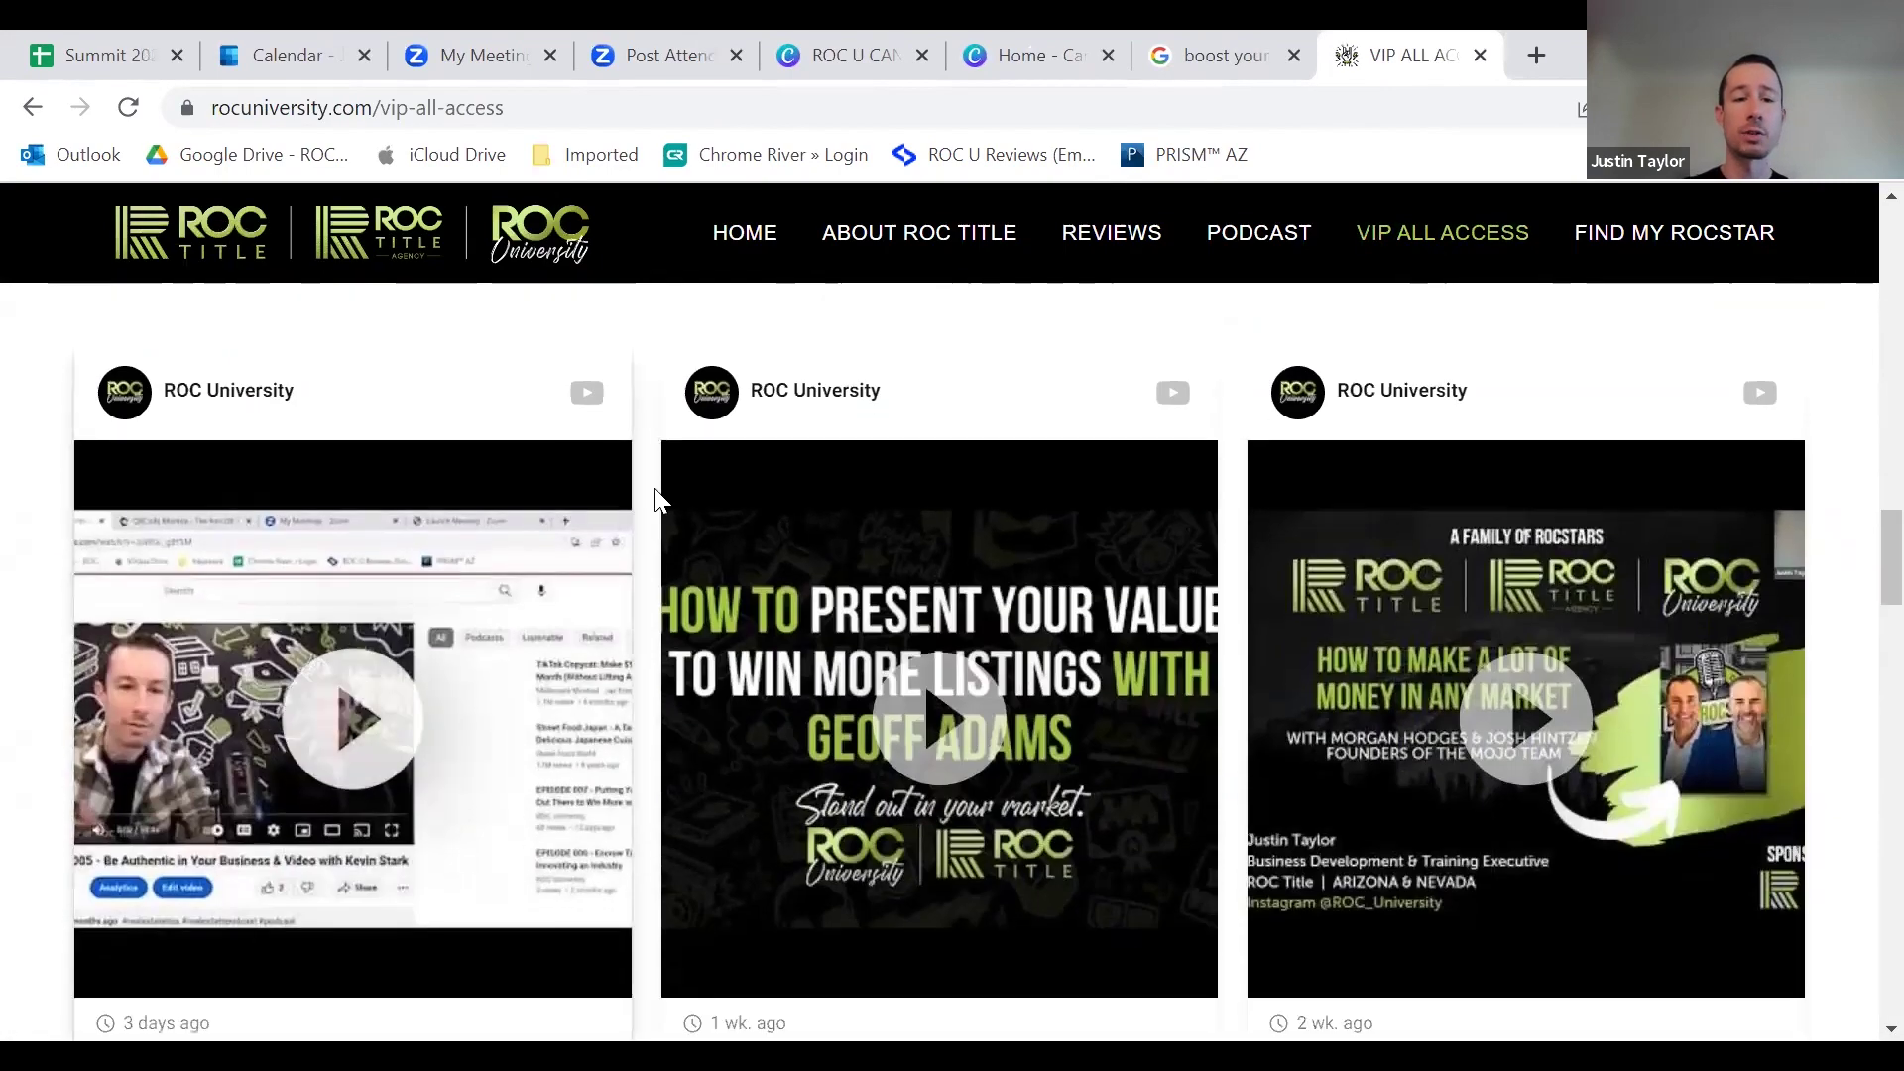
pyautogui.scroll(-15, 735, 526)
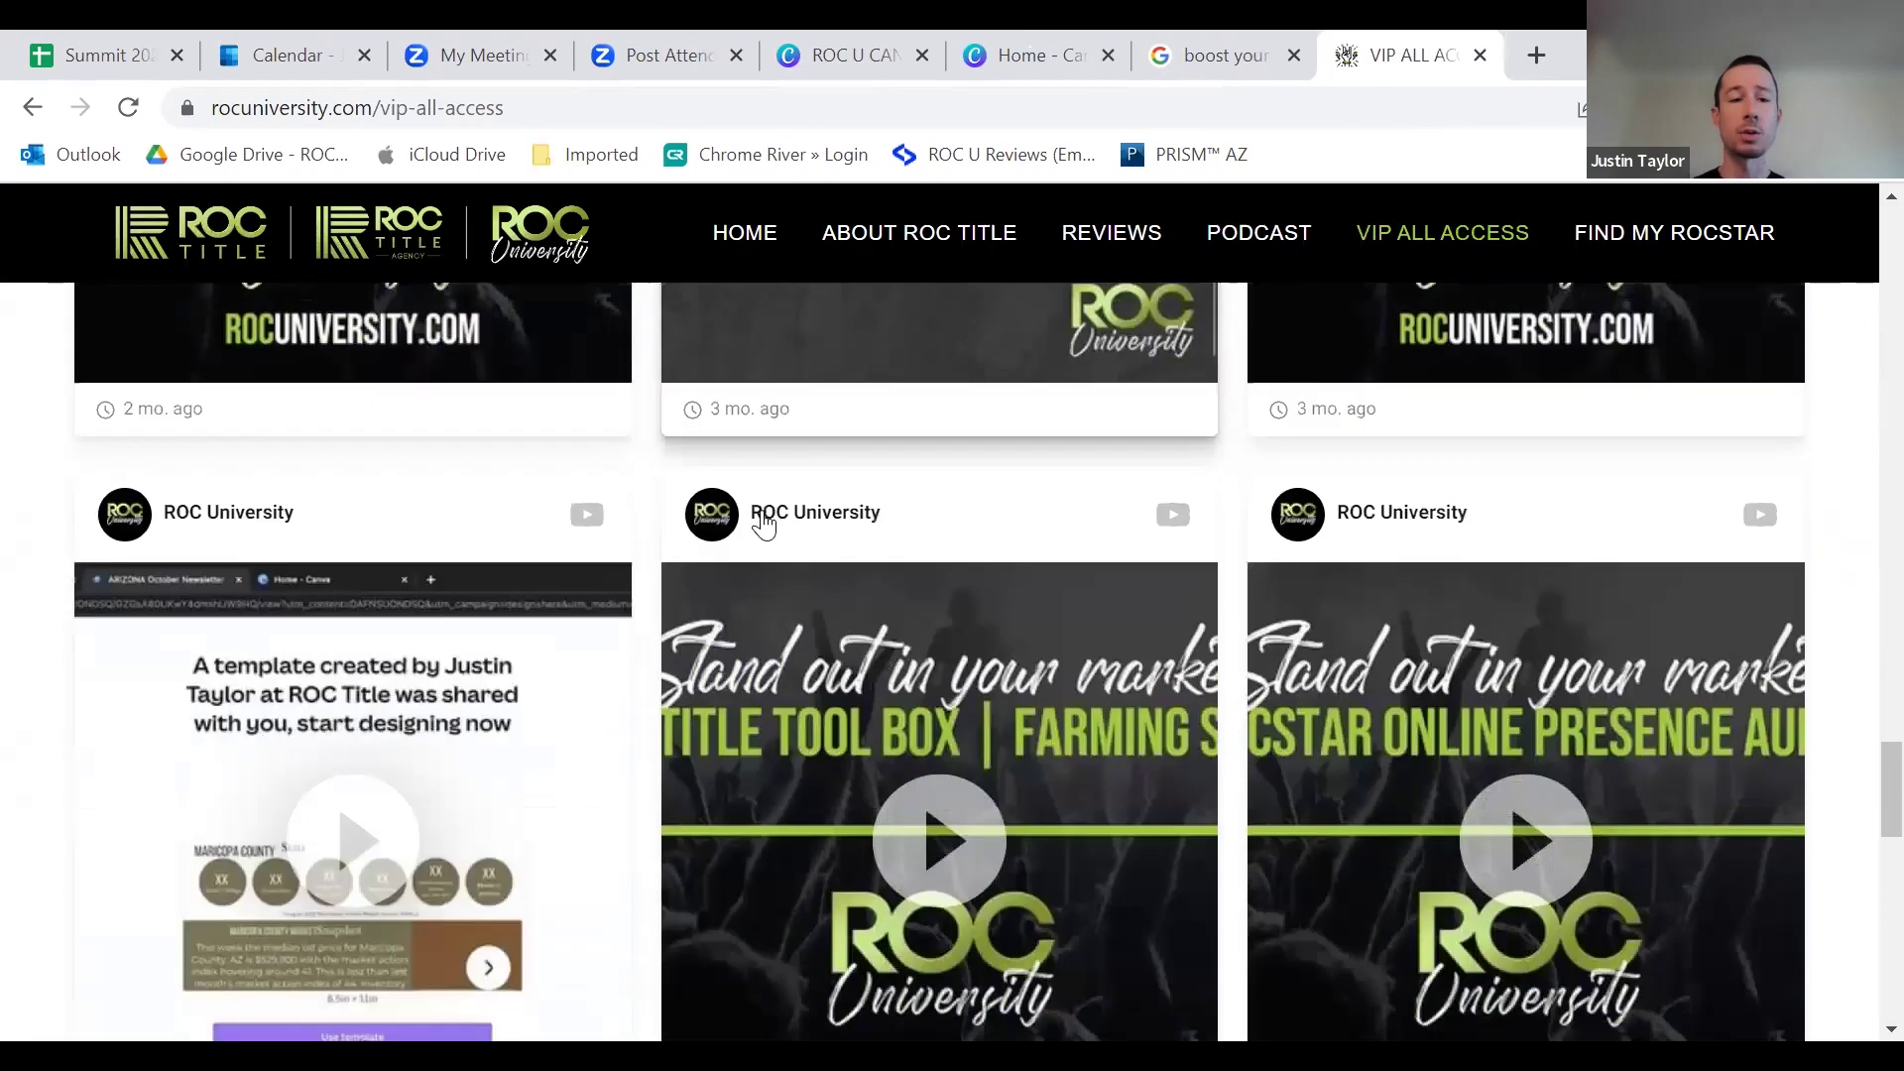
pyautogui.scroll(-10, 777, 551)
pyautogui.scroll(20, 817, 544)
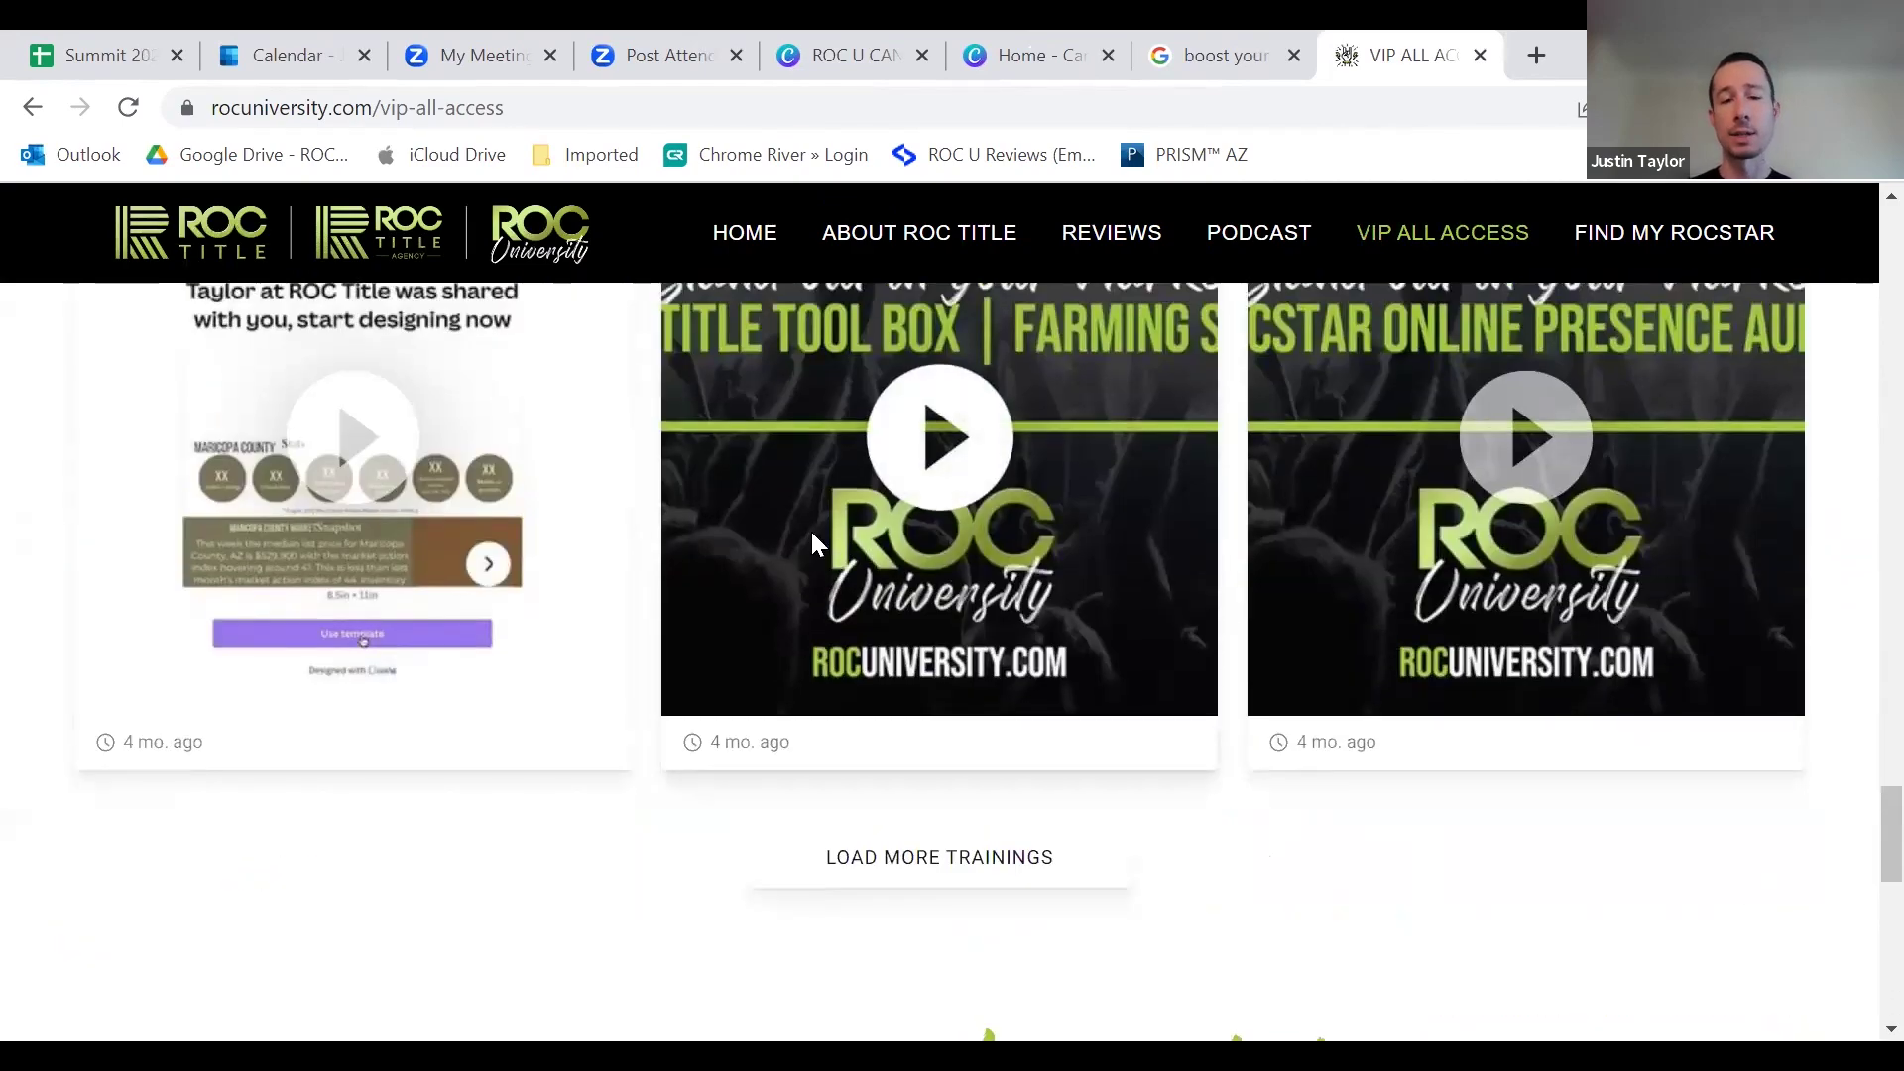
pyautogui.scroll(20, 845, 540)
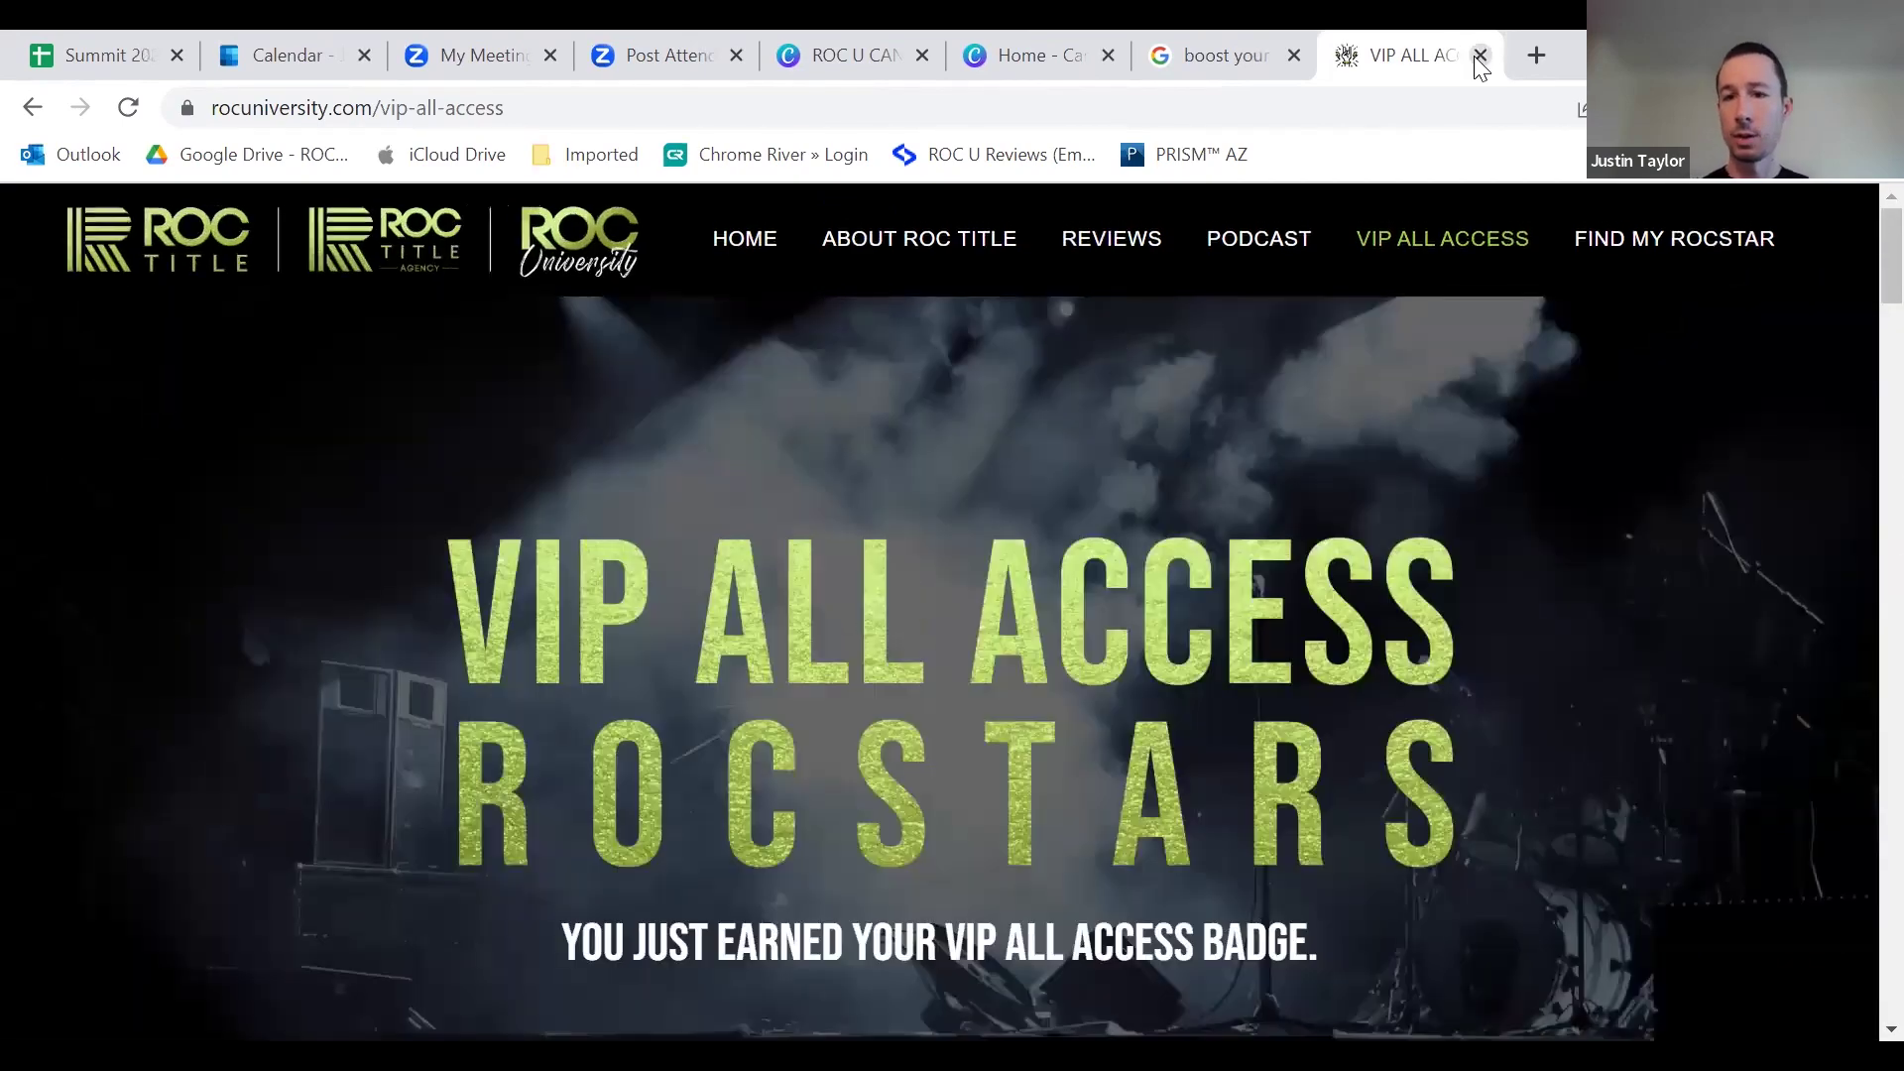
pyautogui.click(1480, 55)
pyautogui.click(992, 52)
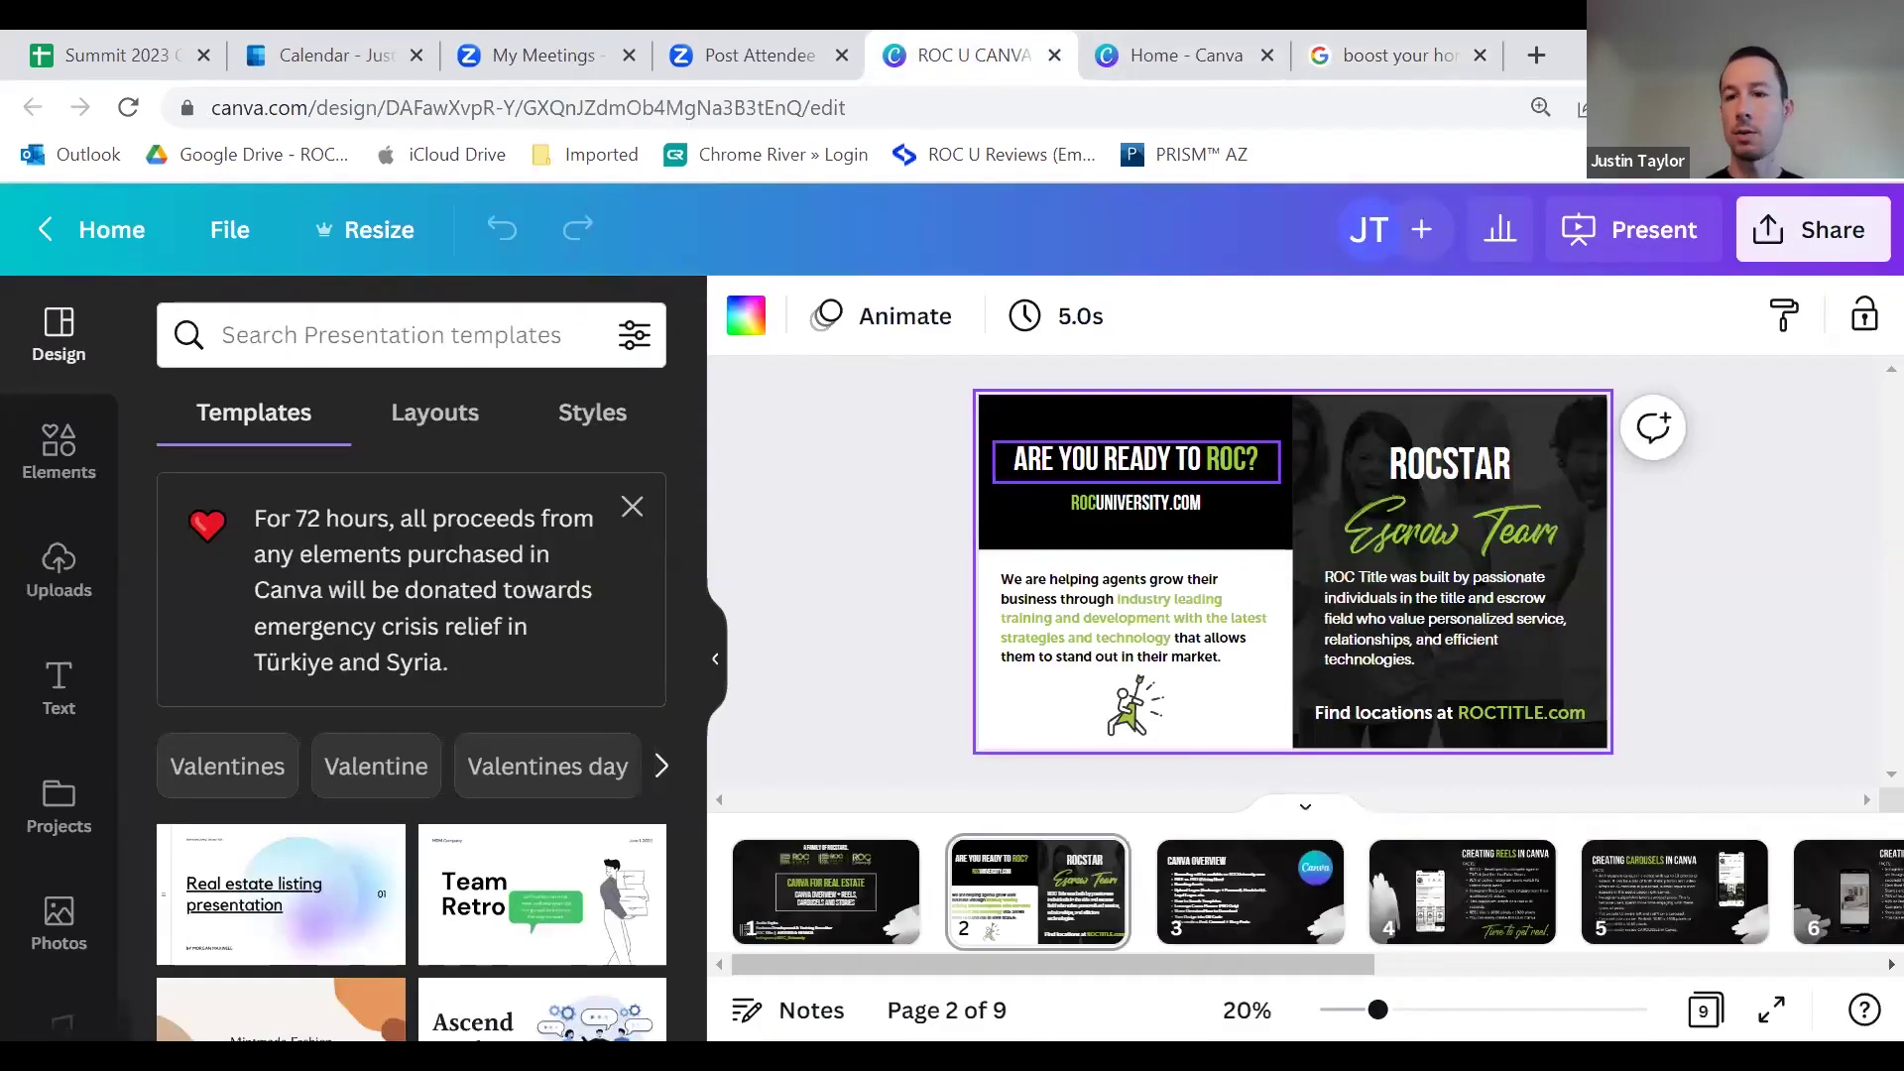
# Step: Present the ROC U slideshow and follow the Canva Overview slide's Pricing Here link
pyautogui.click(1631, 231)
pyautogui.click(1506, 873)
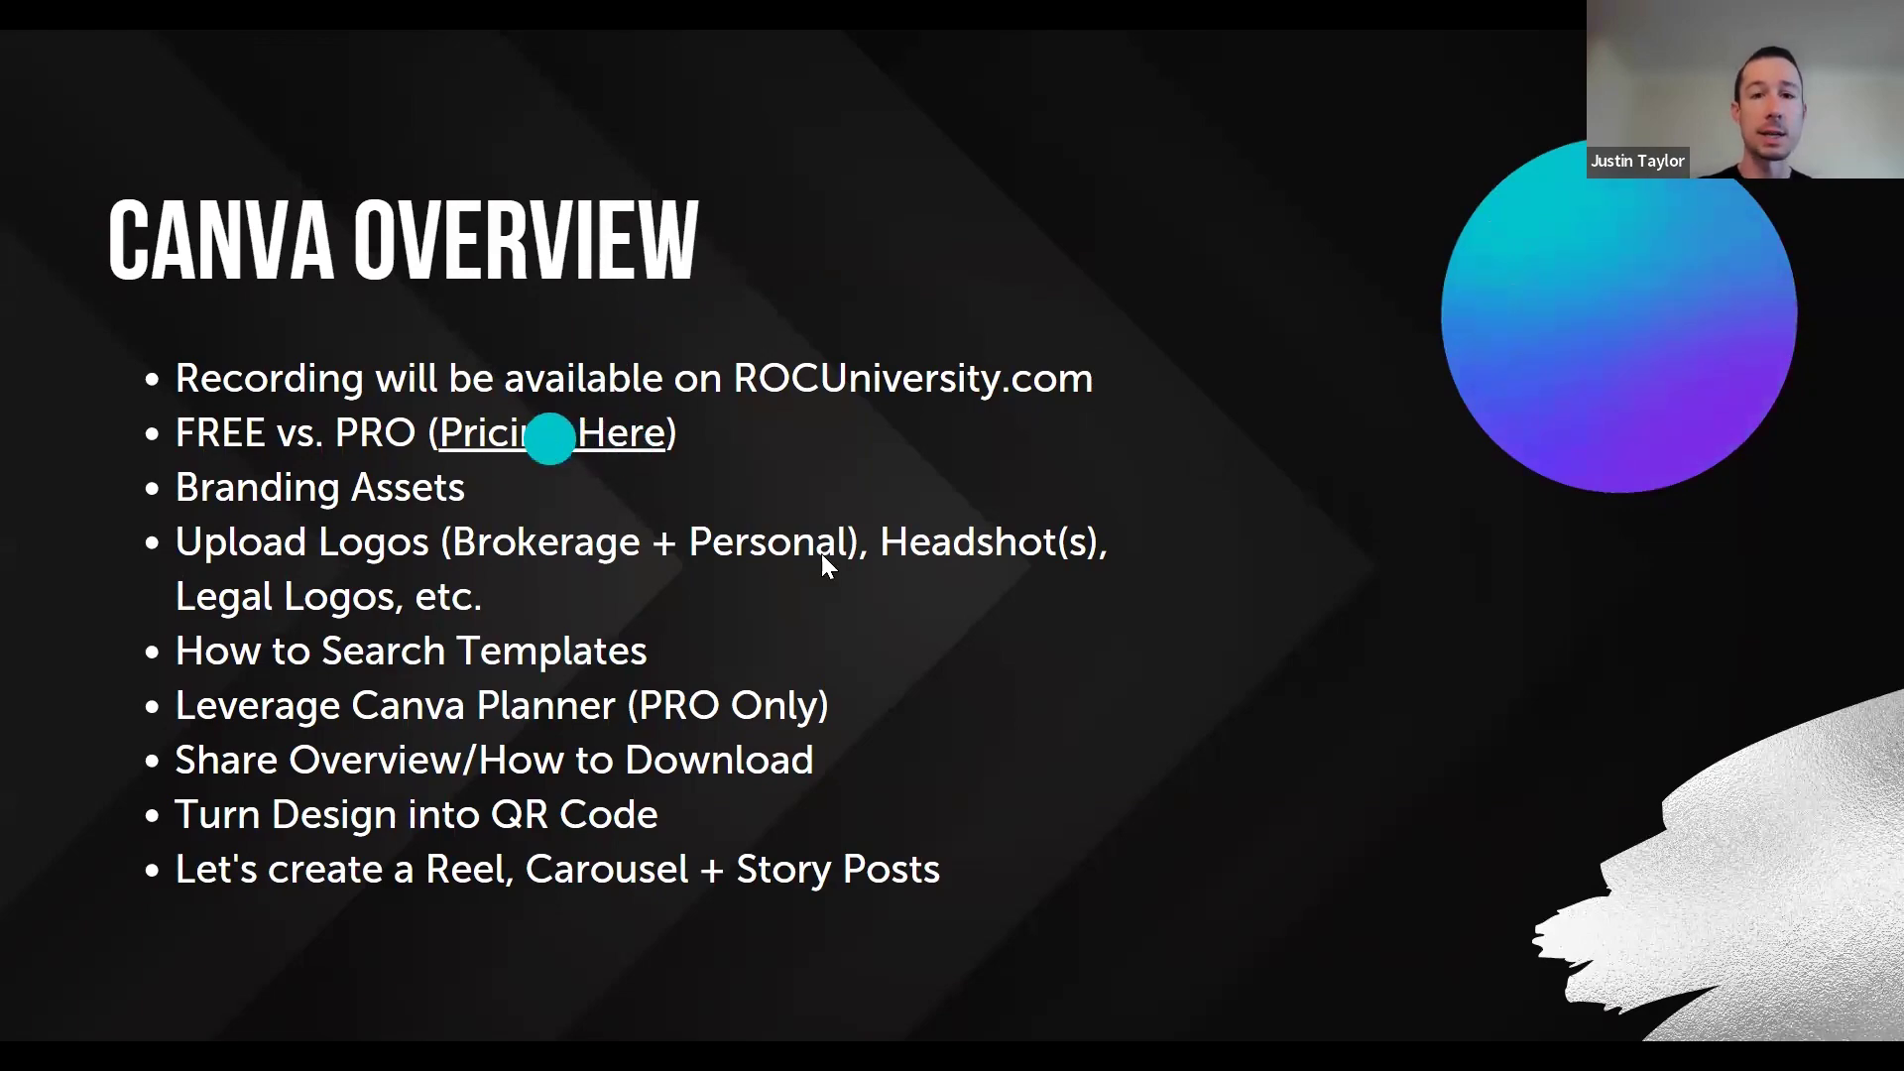
pyautogui.click(551, 446)
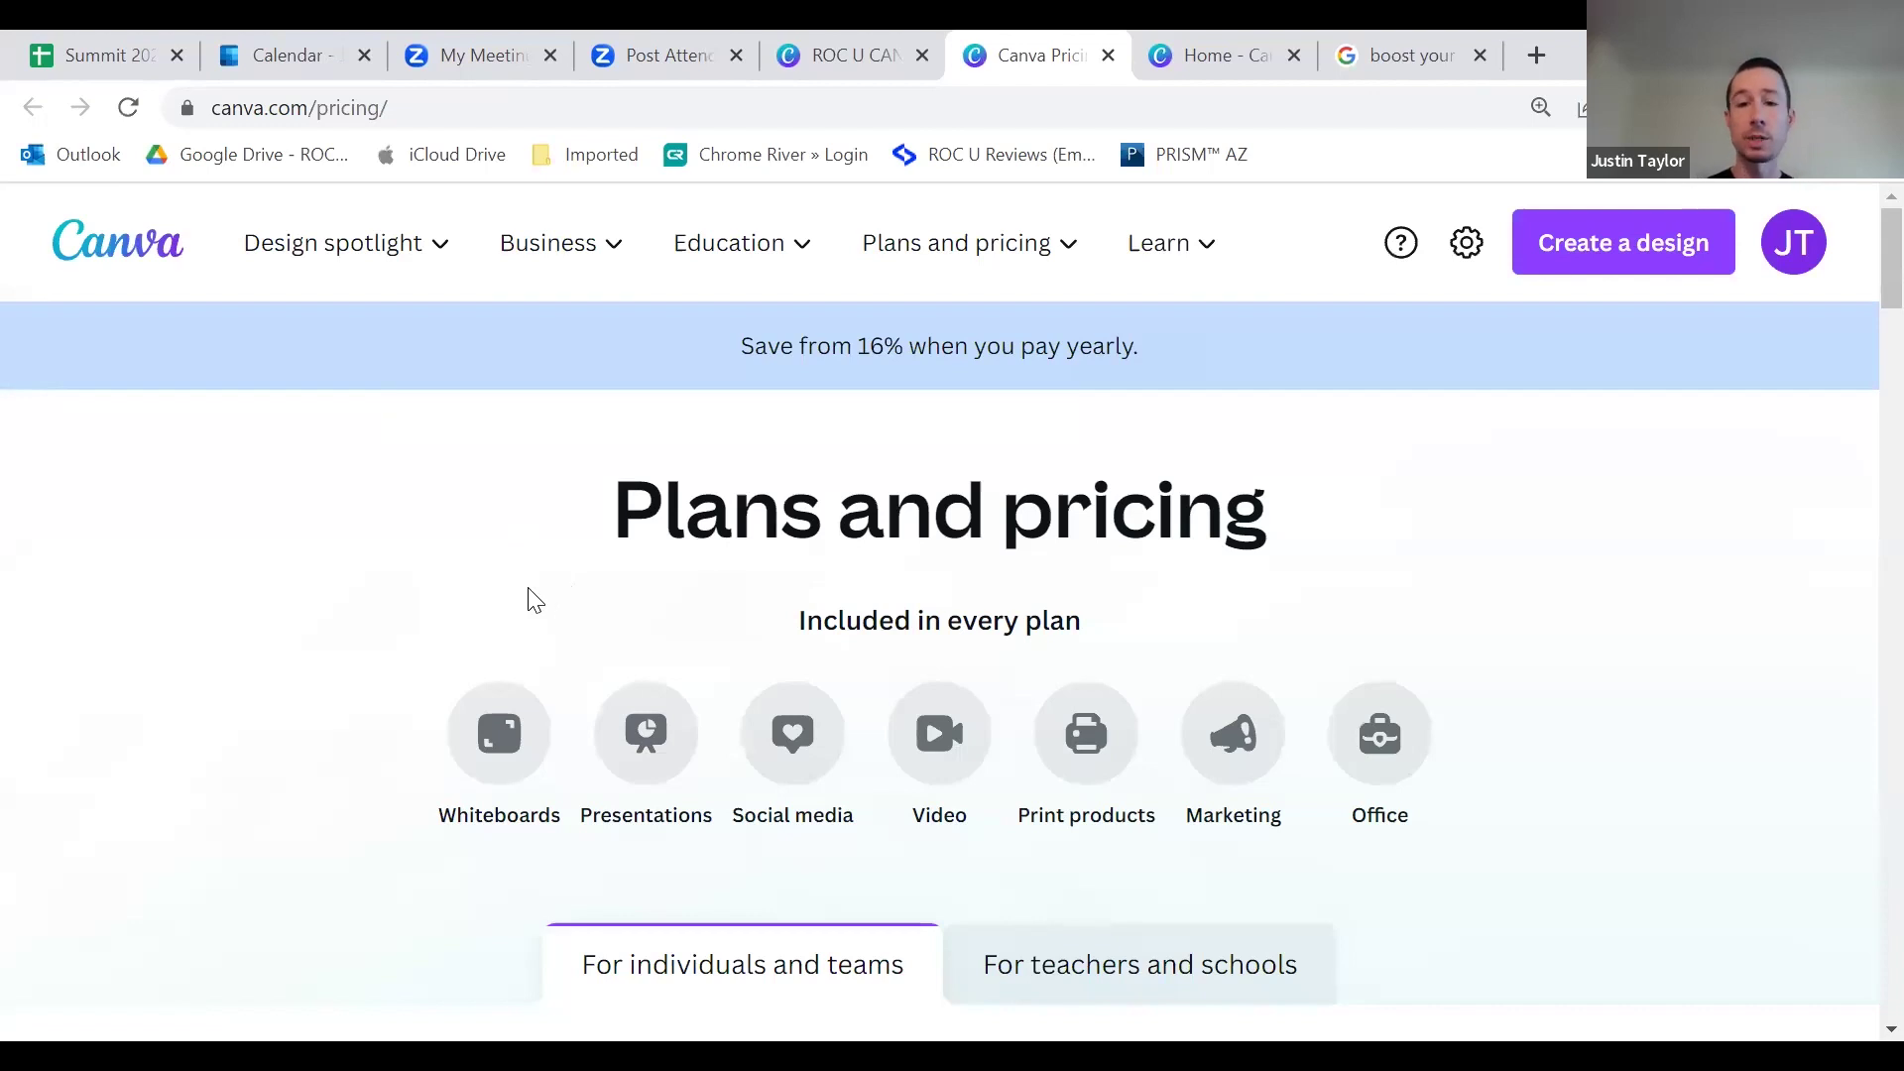
pyautogui.scroll(-1, 468, 593)
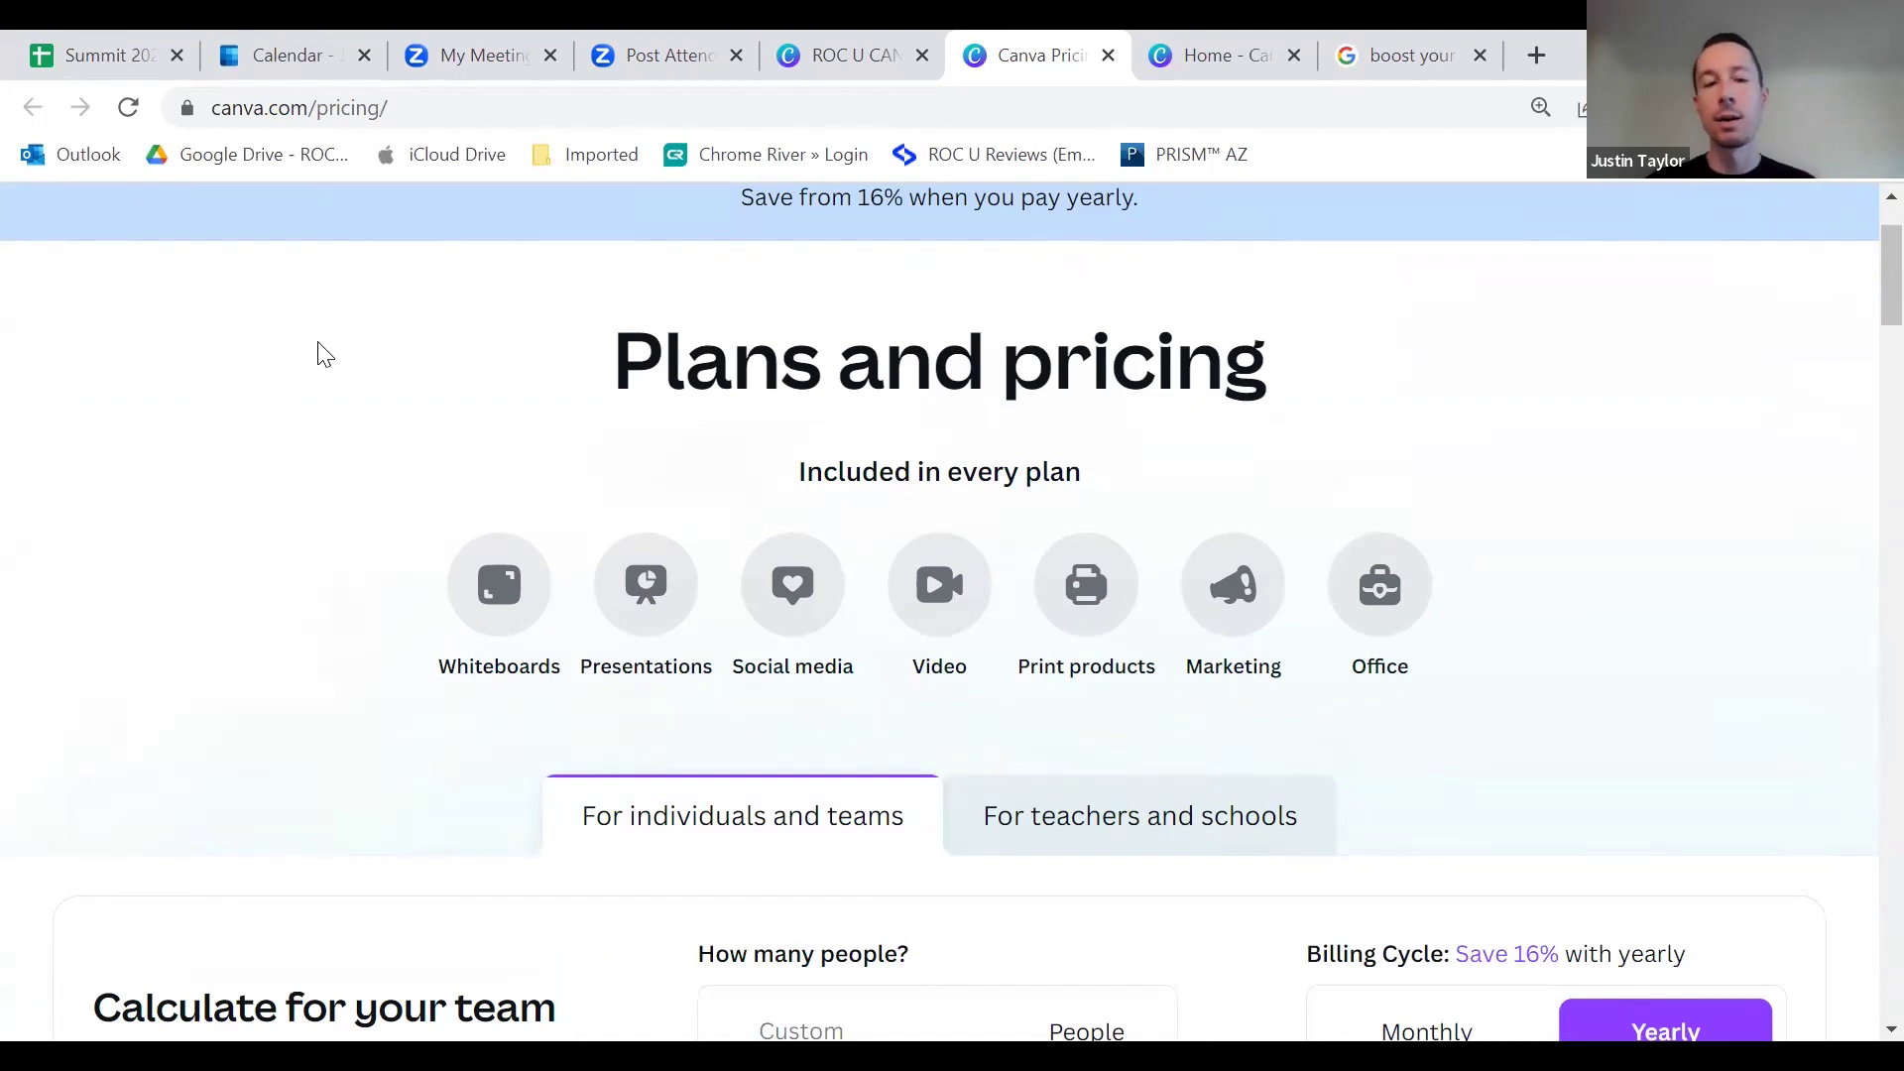
pyautogui.scroll(-7, 370, 412)
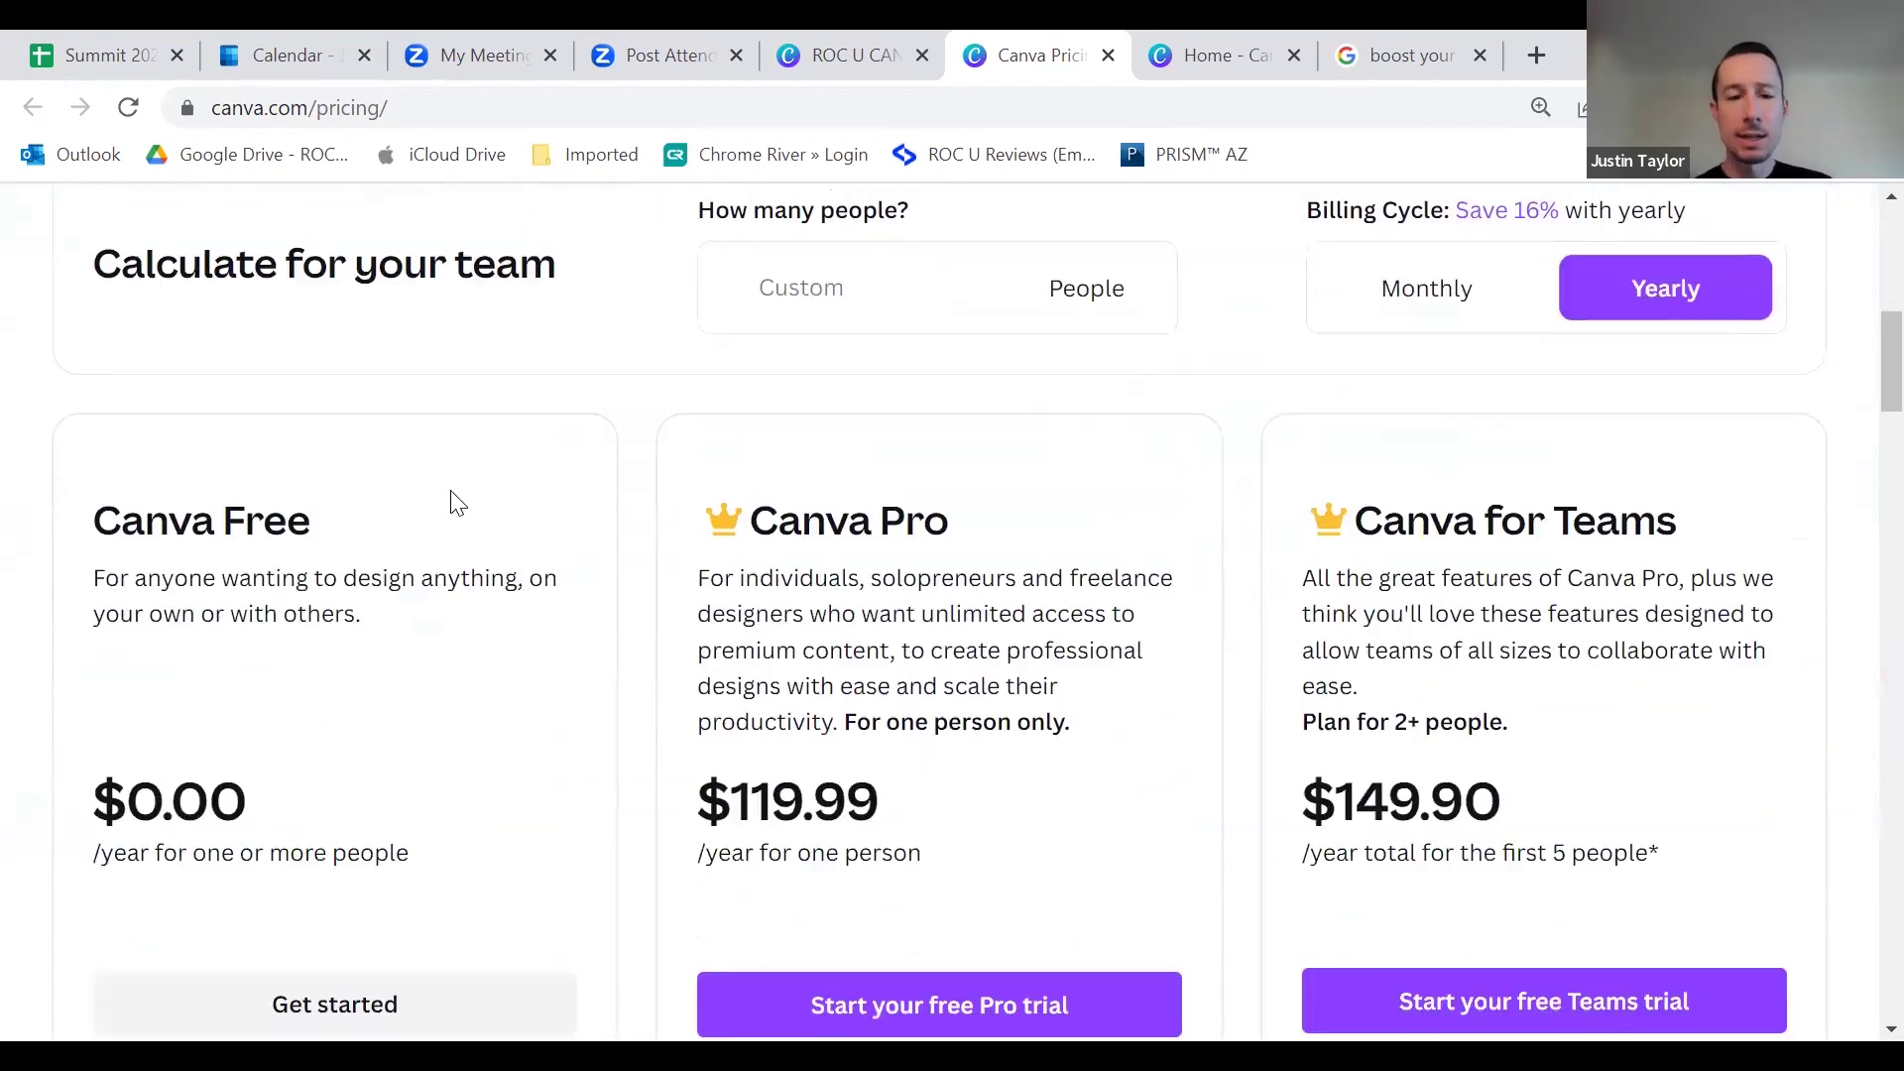
pyautogui.scroll(-2, 476, 531)
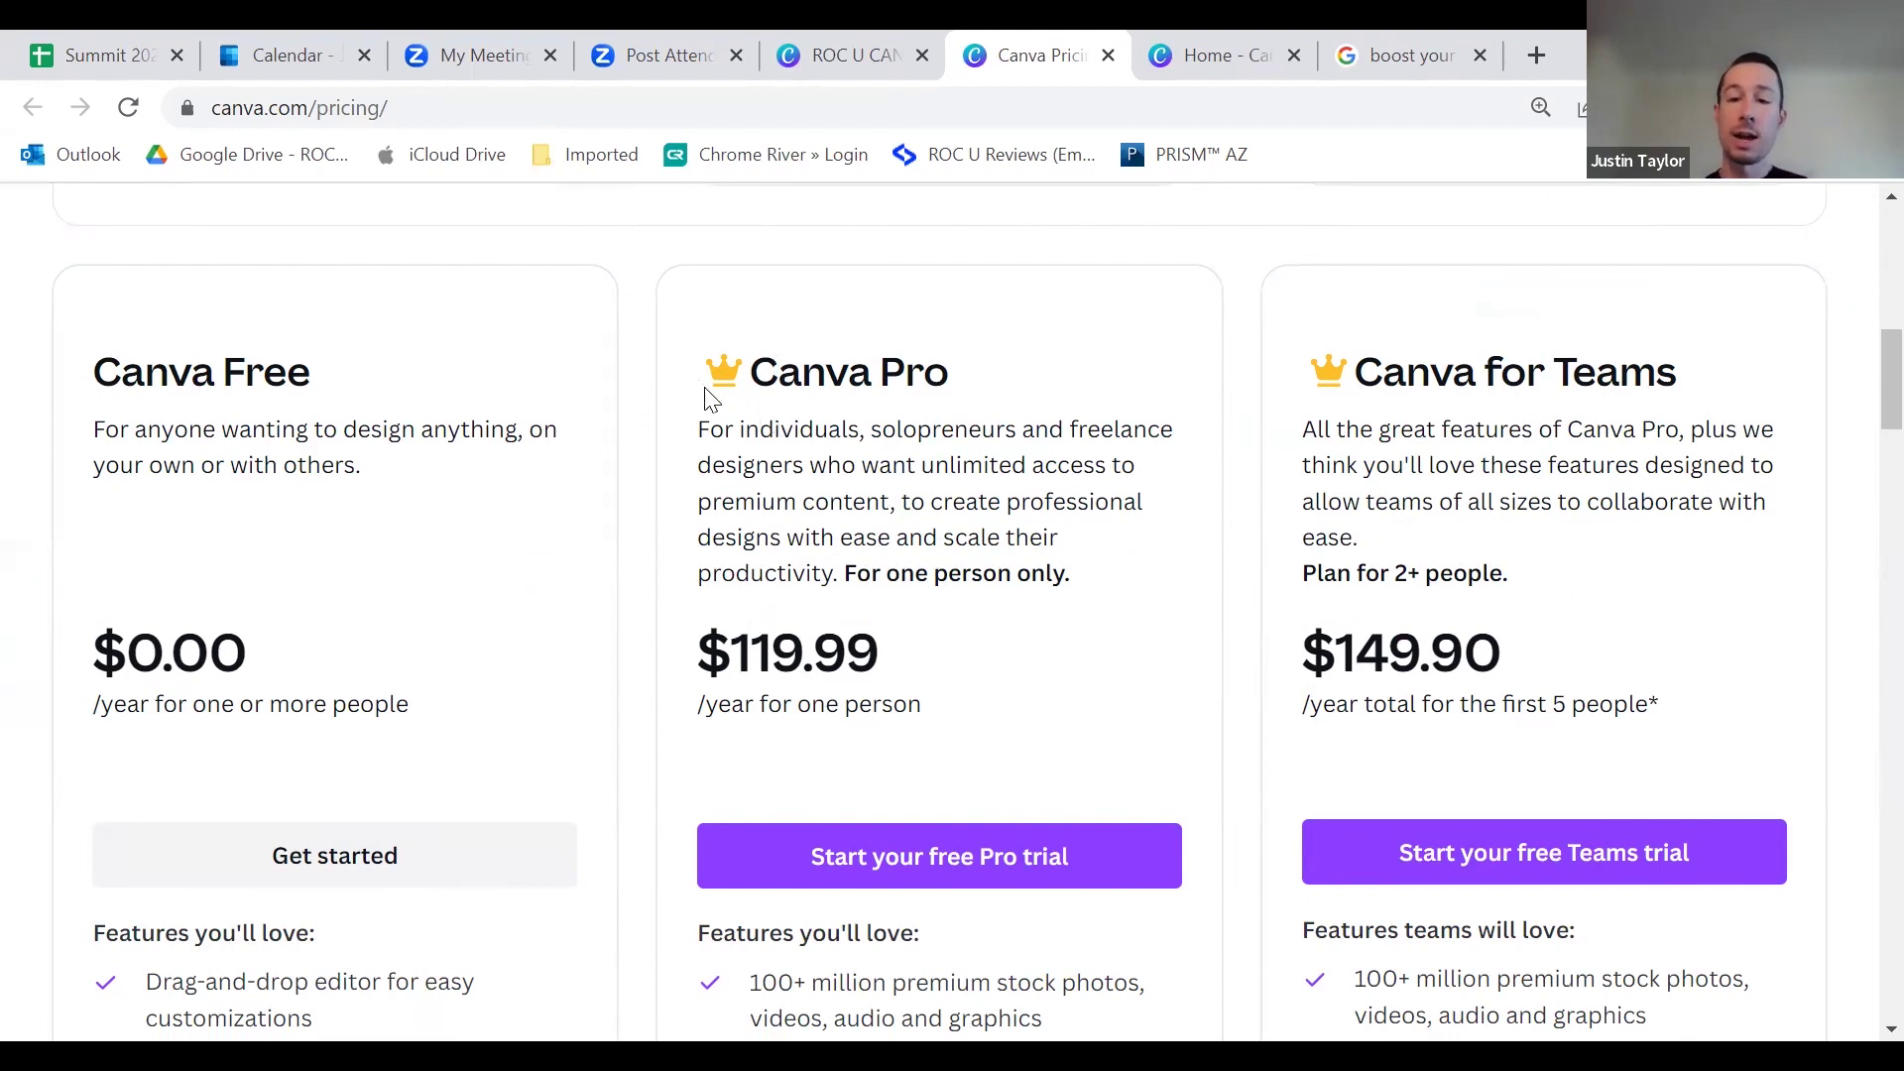
pyautogui.scroll(-5, 948, 407)
pyautogui.scroll(5, 932, 437)
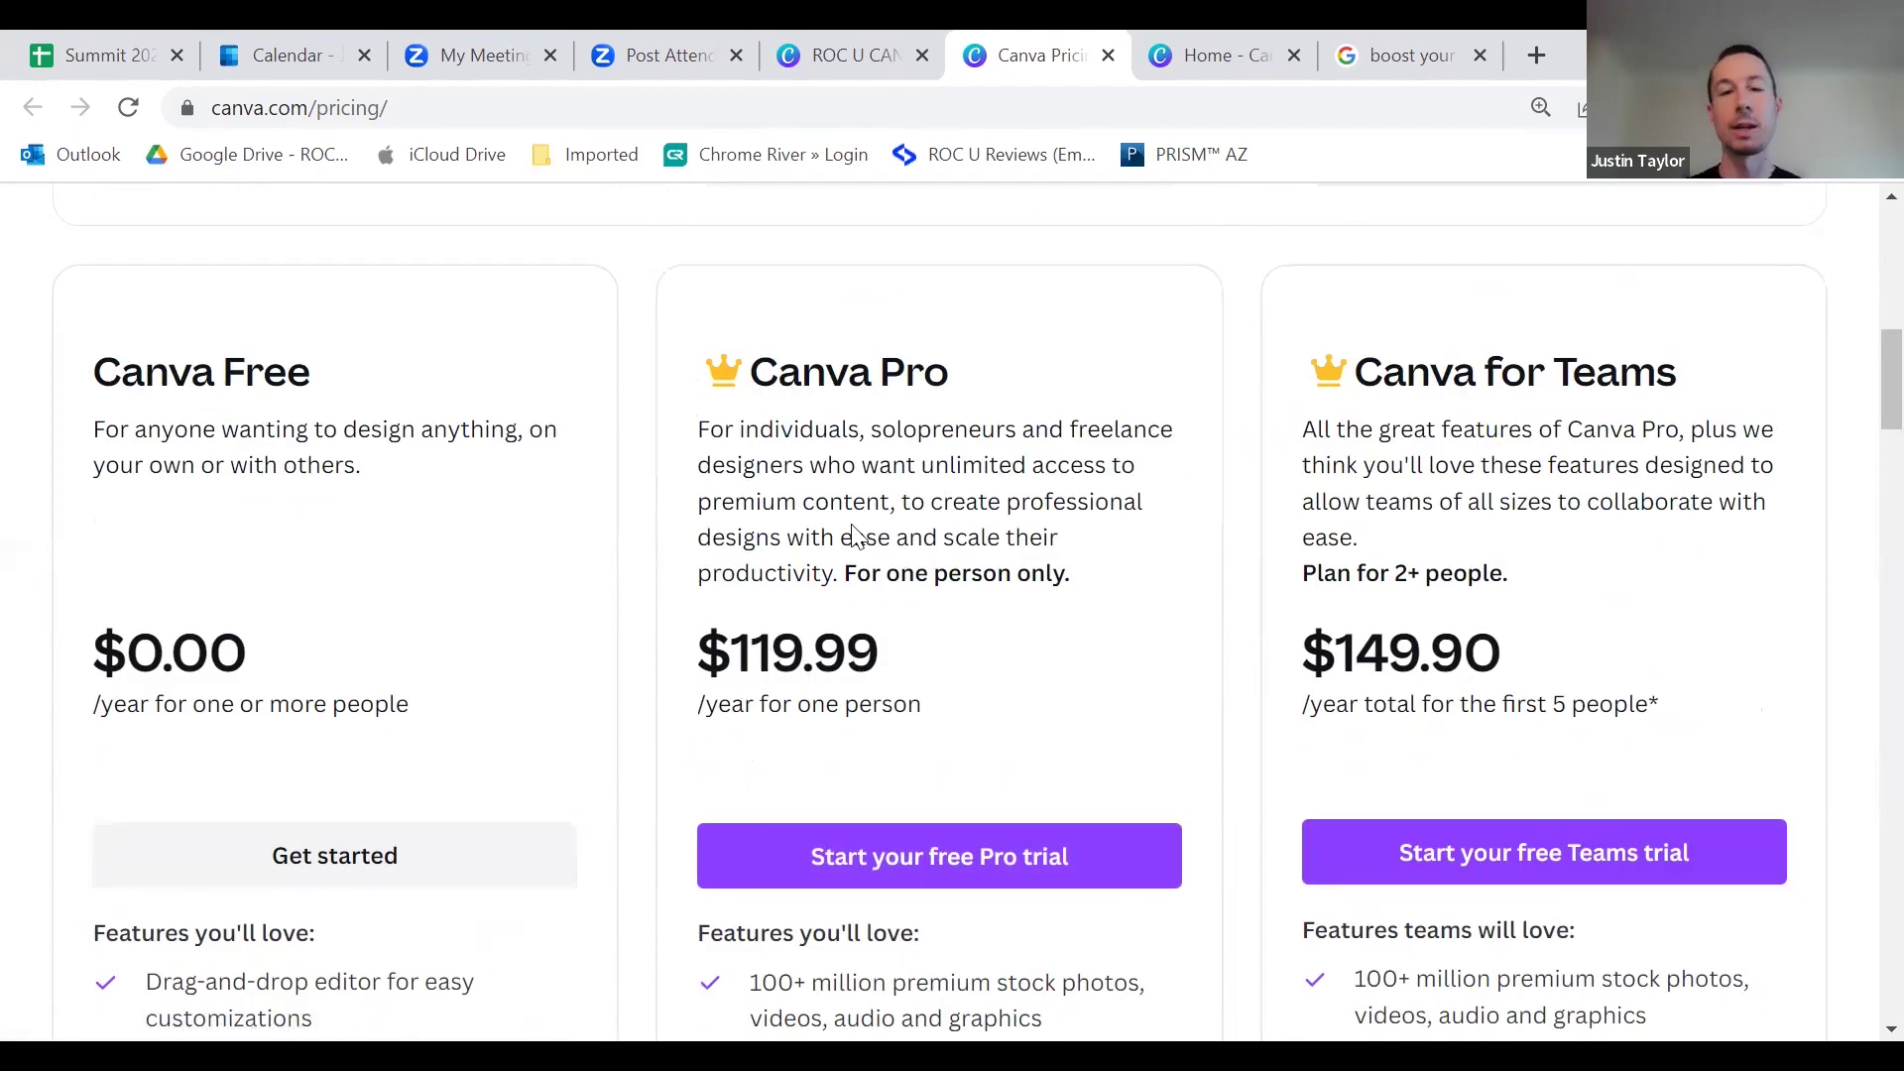
pyautogui.click(796, 63)
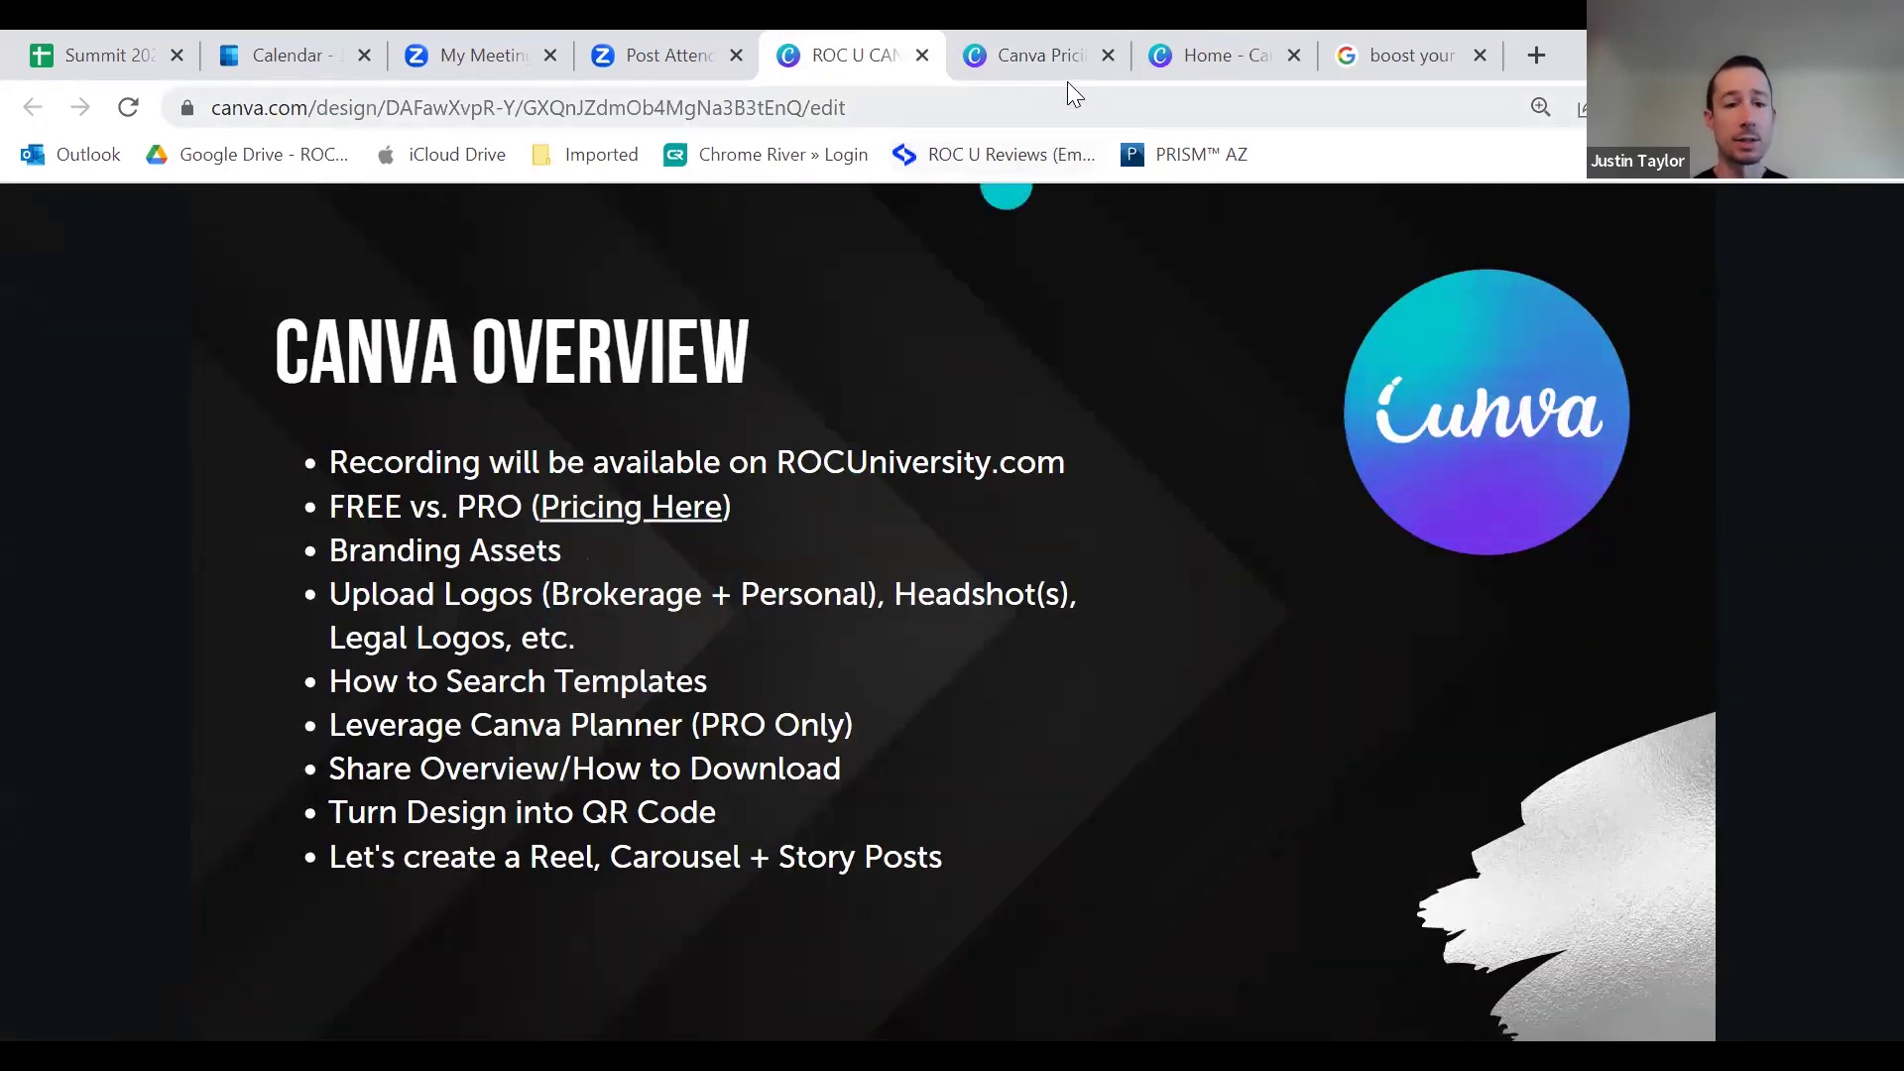
pyautogui.click(1066, 55)
pyautogui.scroll(10, 1015, 338)
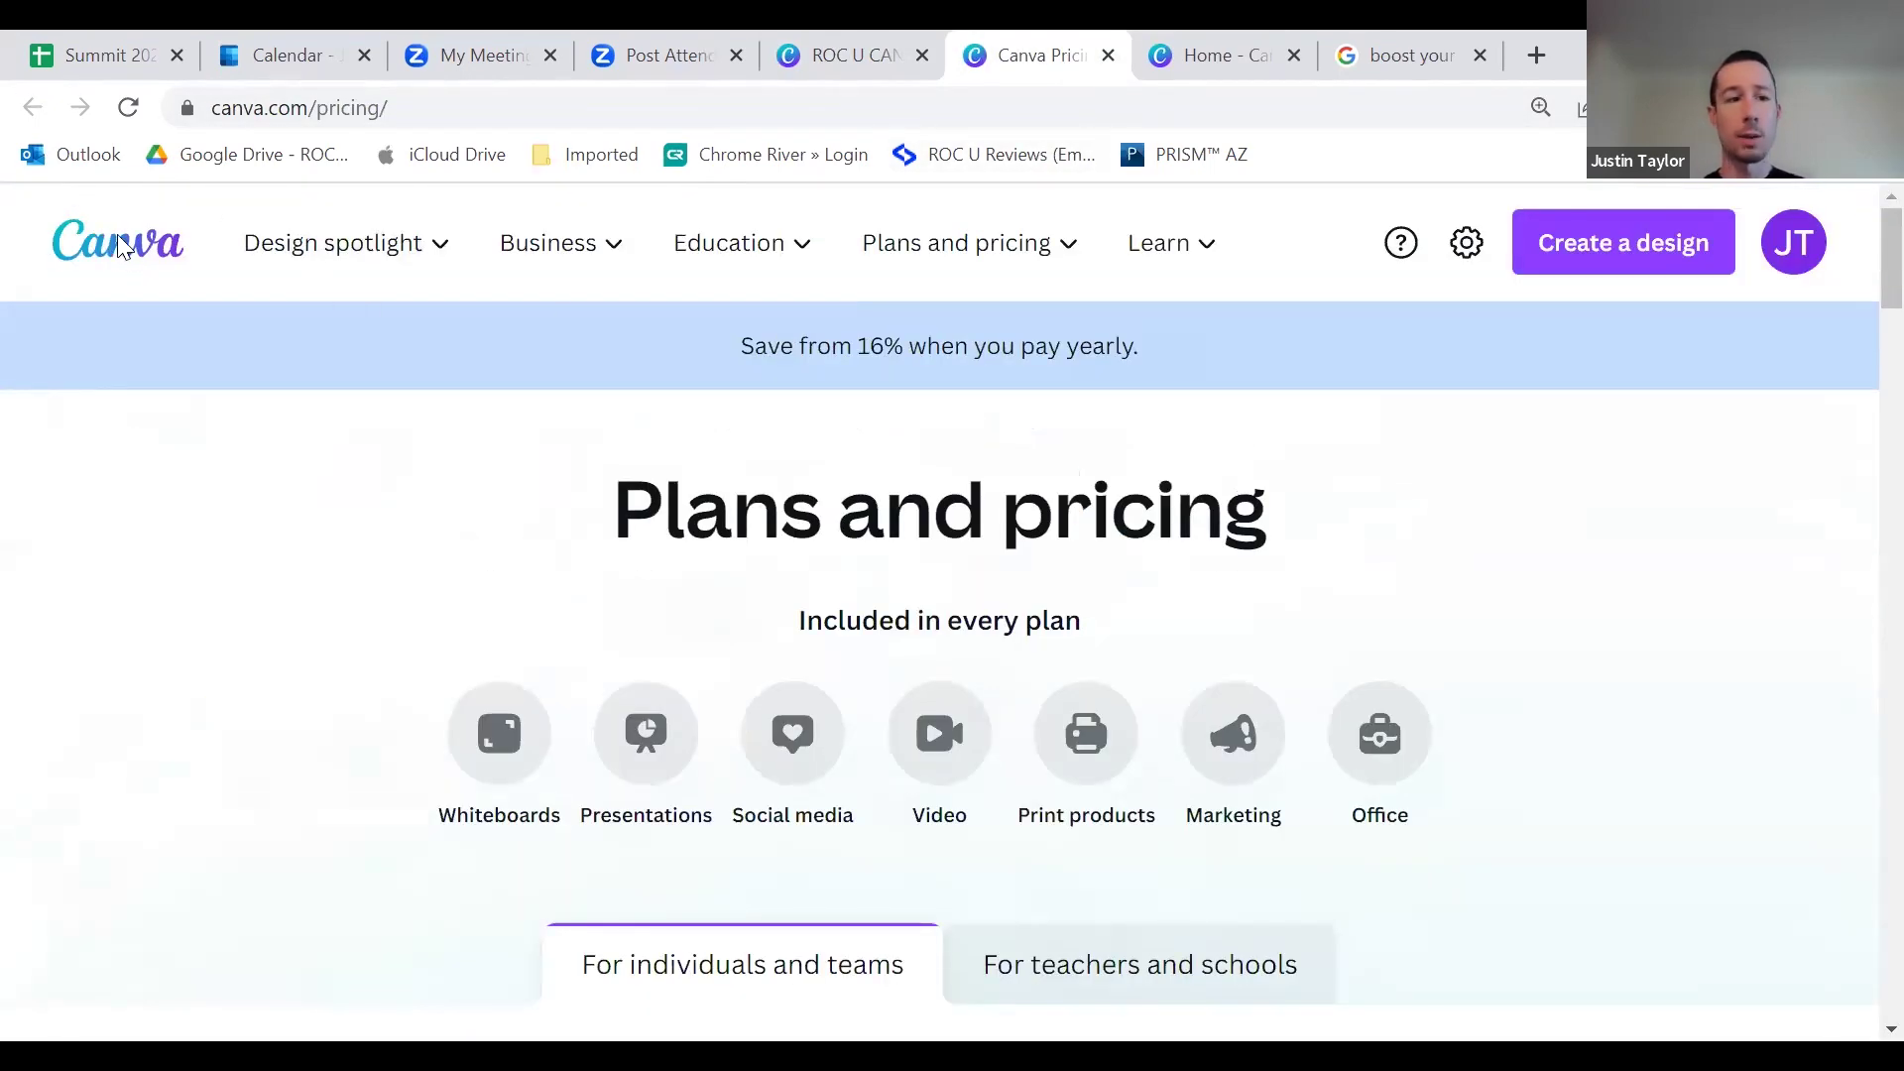
# Step: Load the Canva home page by removing /pricing/ from the address, then browse its tools menu
pyautogui.moveTo(389, 107); pyautogui.dragTo(311, 99)
pyautogui.press('BackSpace')
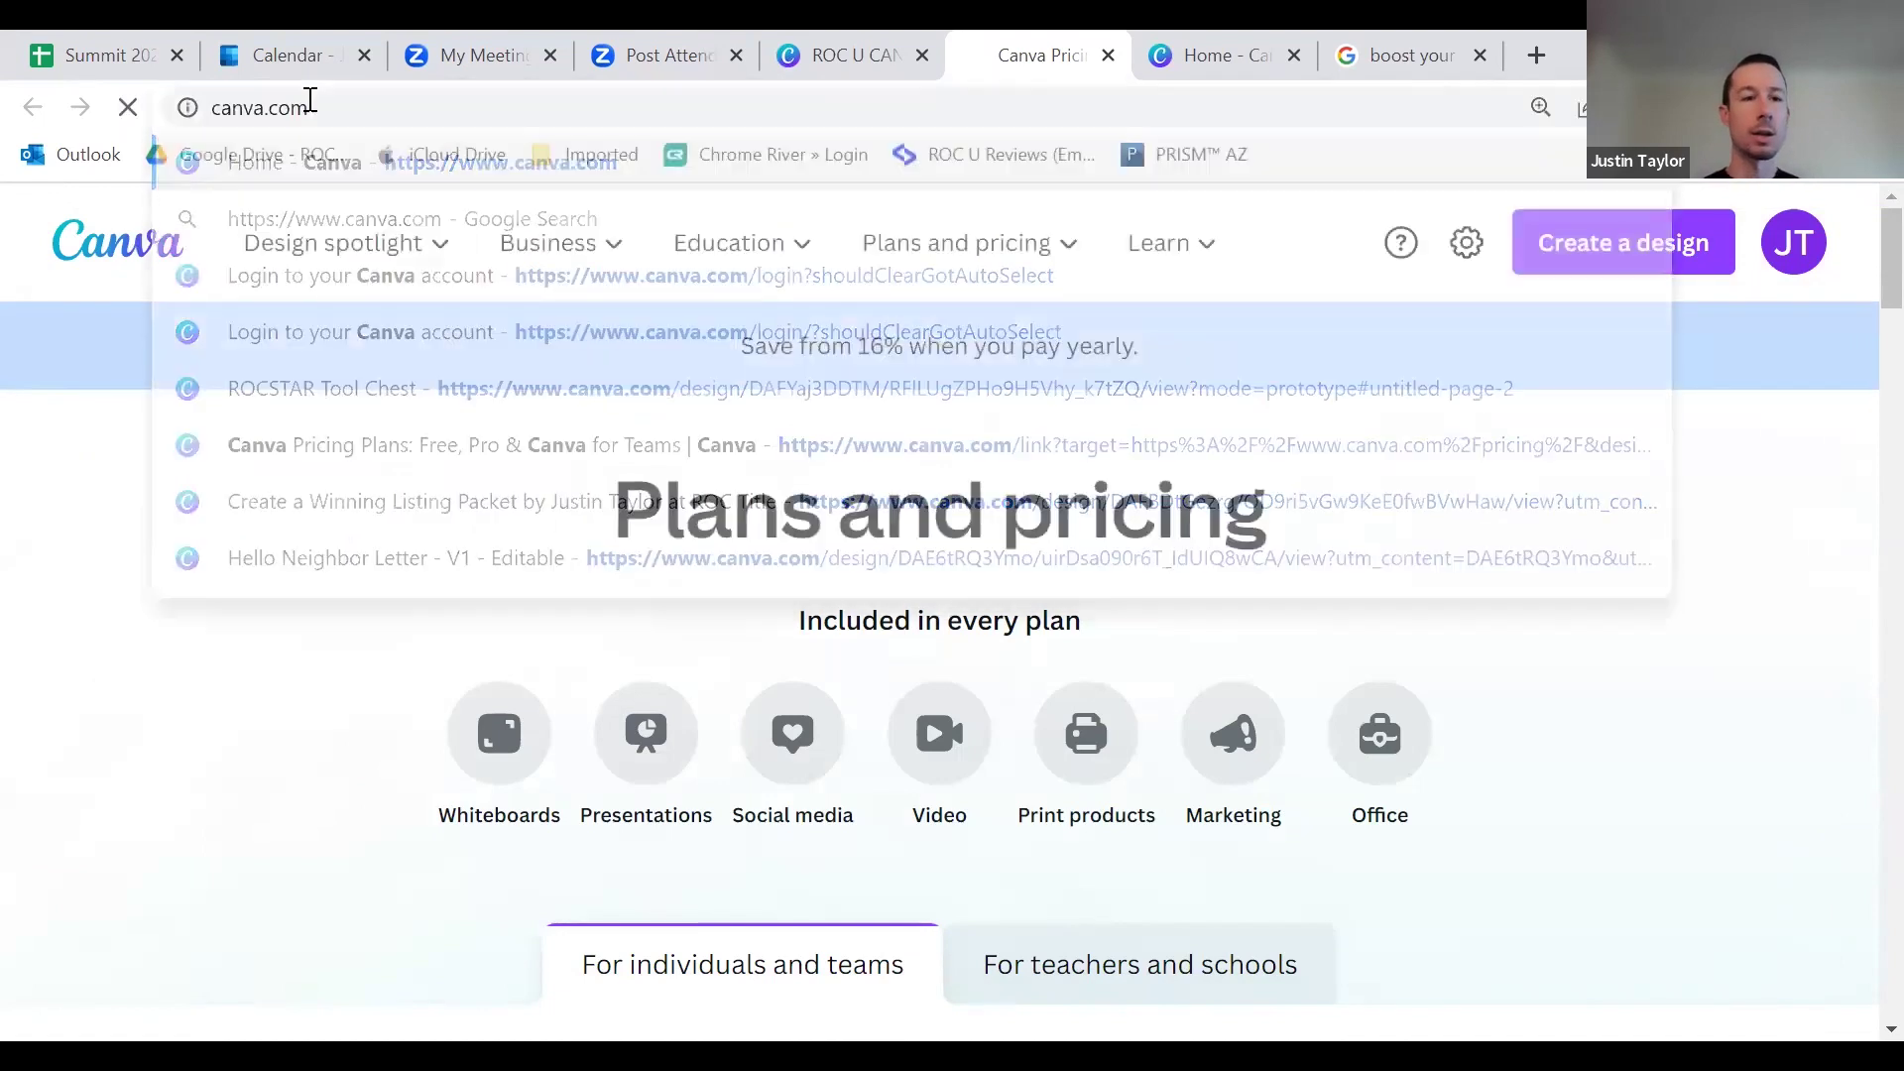
pyautogui.press('Return')
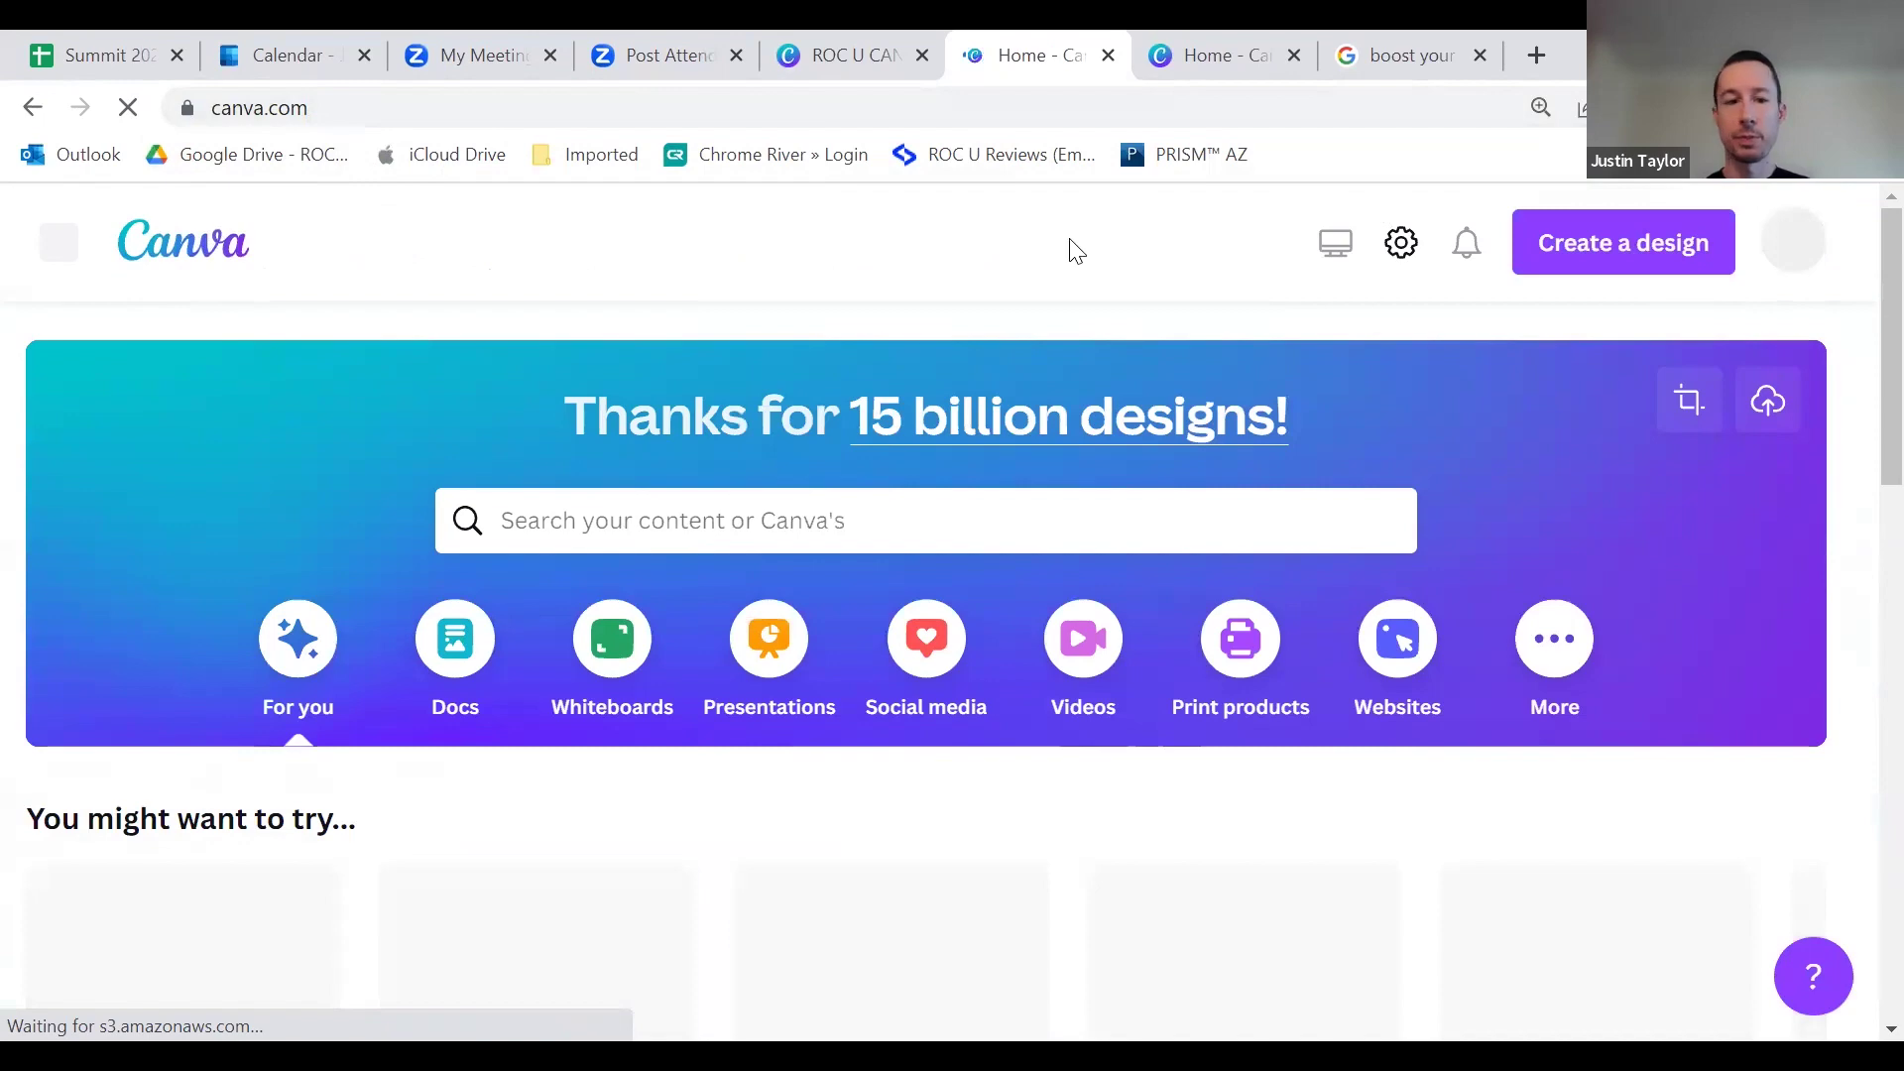
pyautogui.click(60, 254)
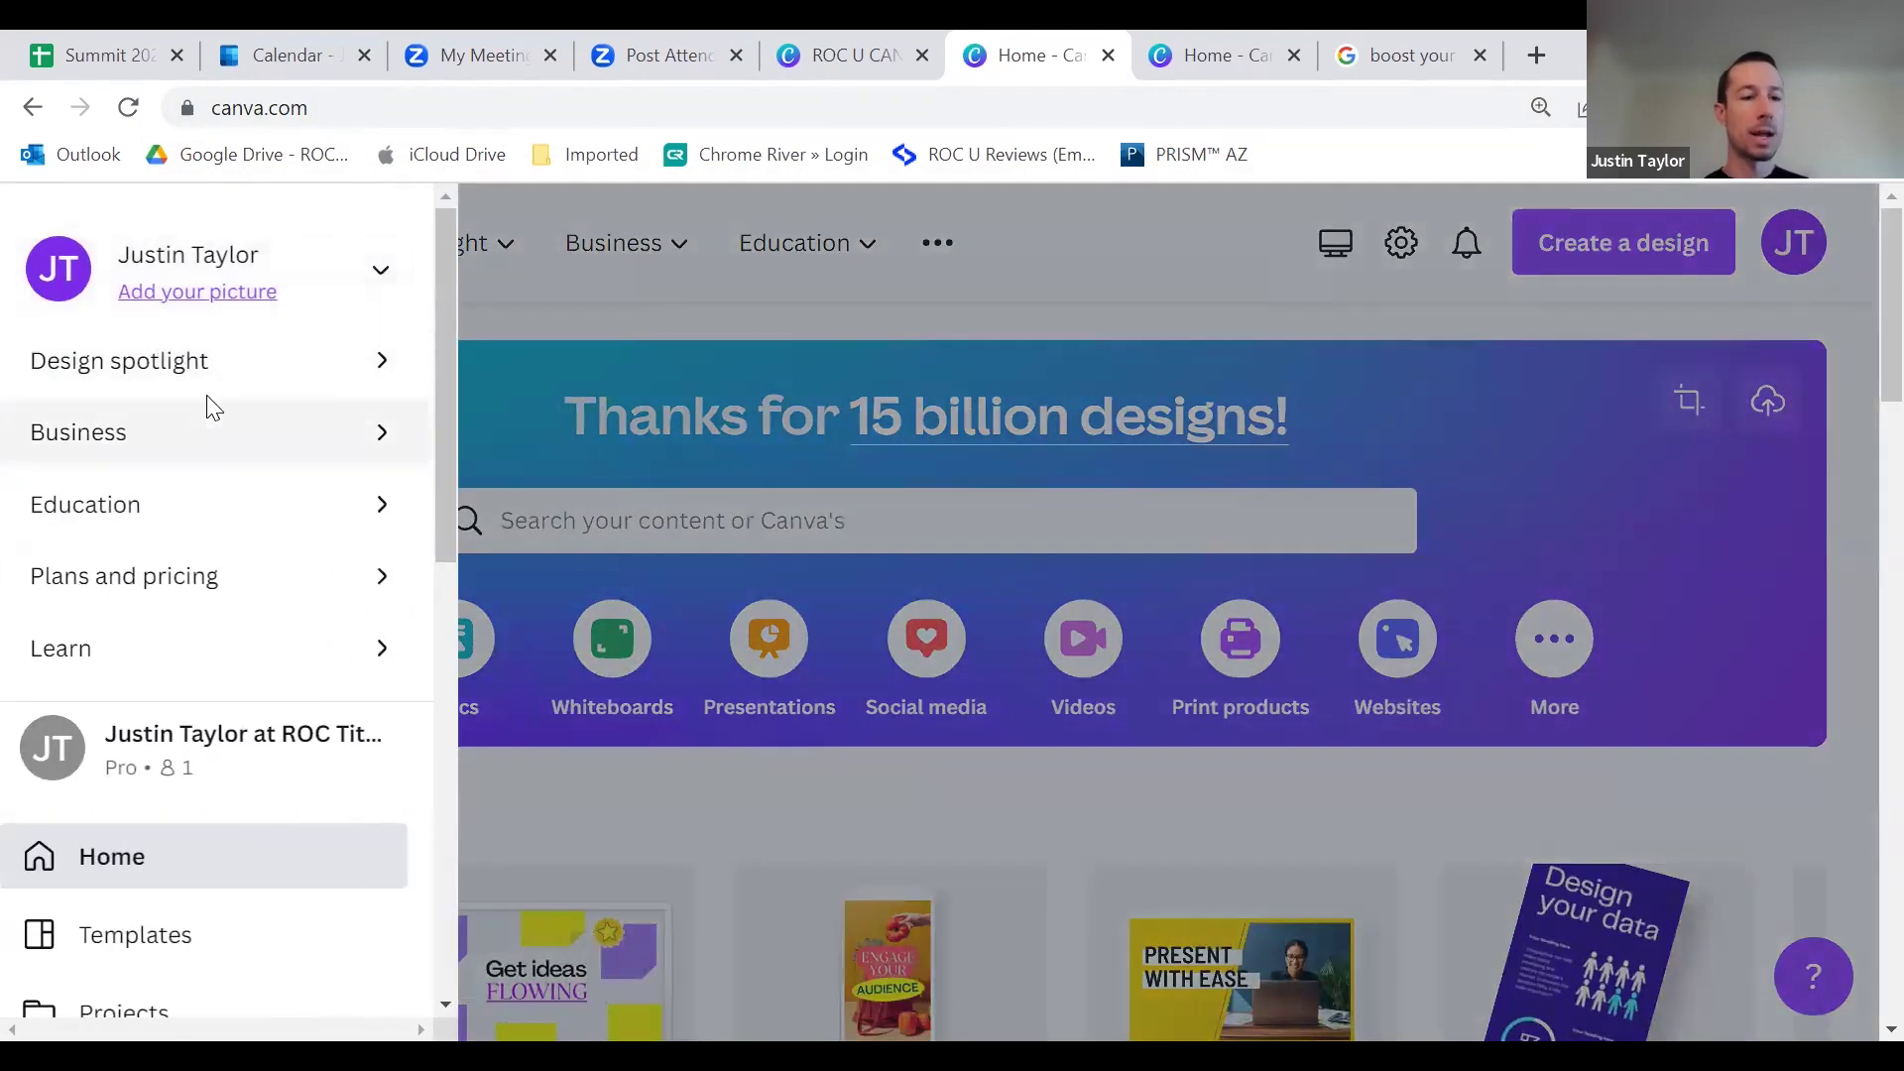
pyautogui.scroll(-5, 255, 489)
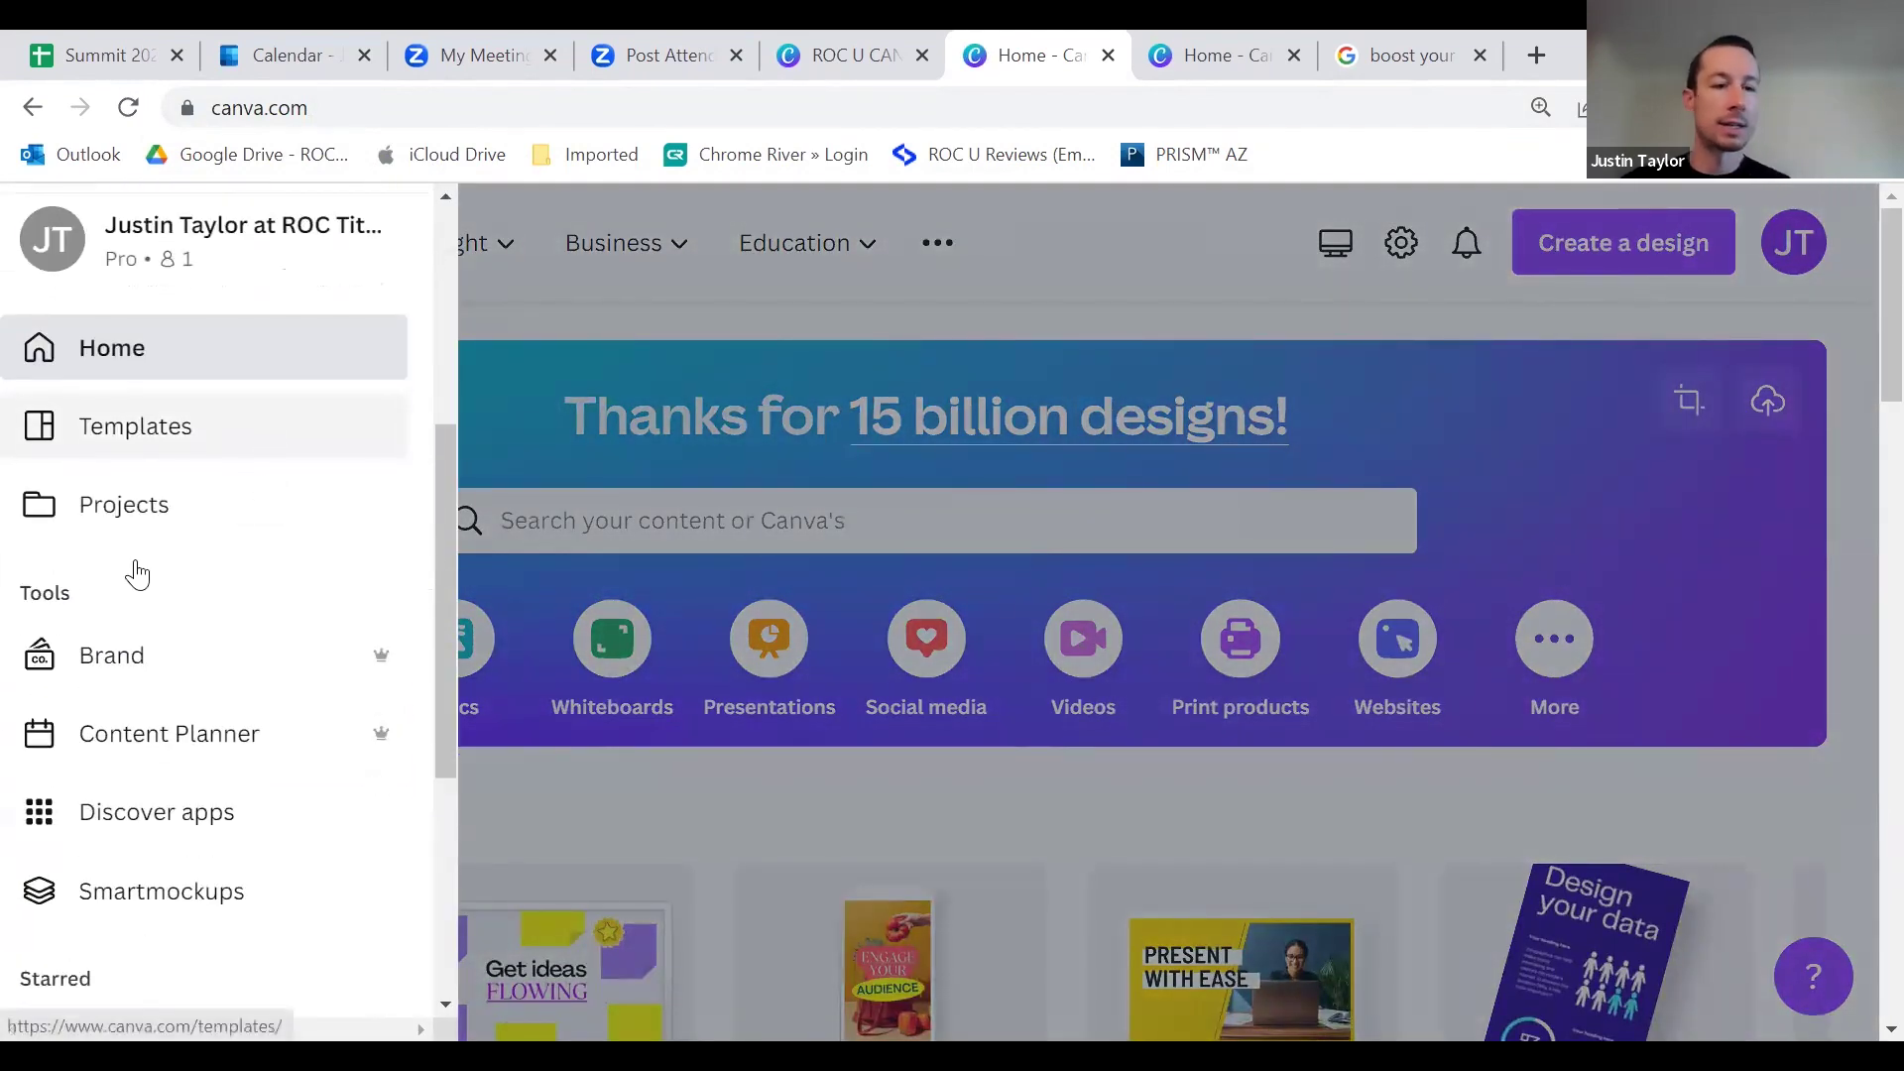
pyautogui.scroll(-1, 154, 570)
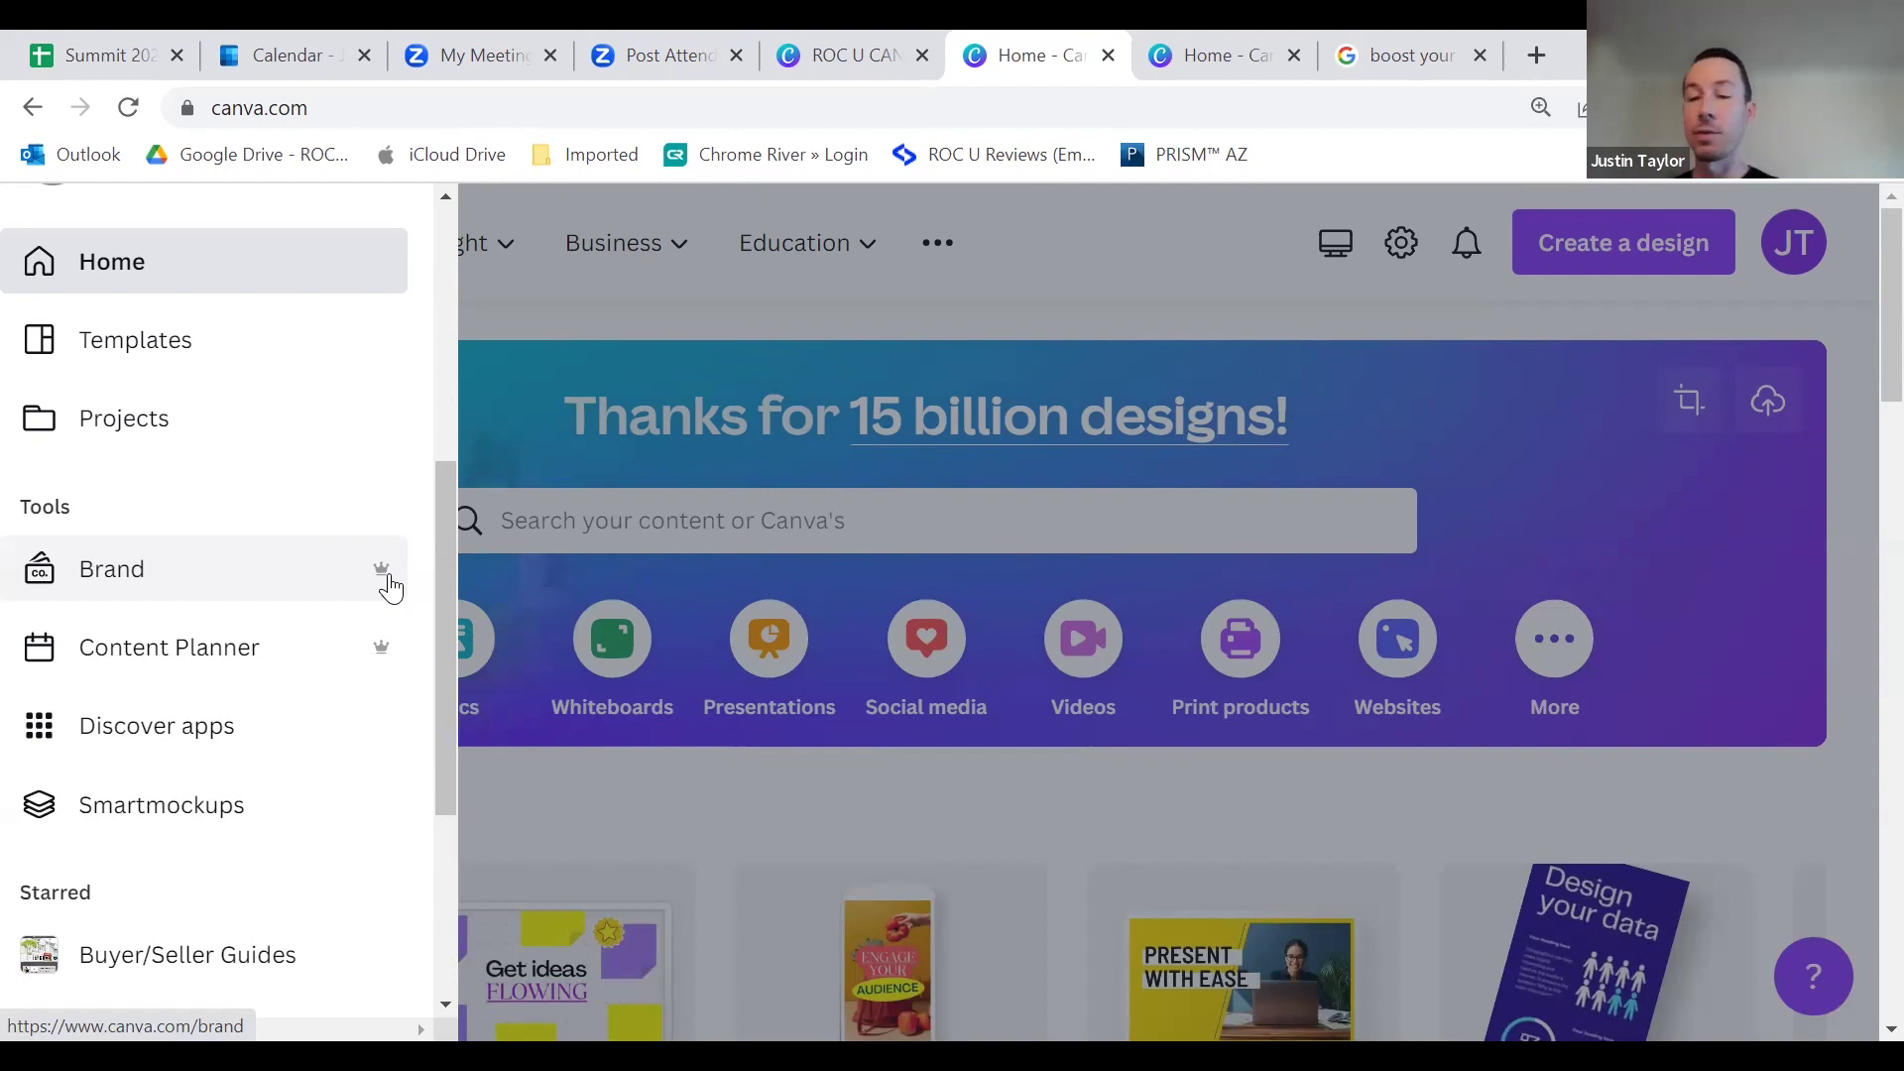
# Step: Resume the Canva Overview slideshow in the ROC U CANVA tab
pyautogui.click(1192, 34)
pyautogui.click(904, 31)
pyautogui.click(477, 642)
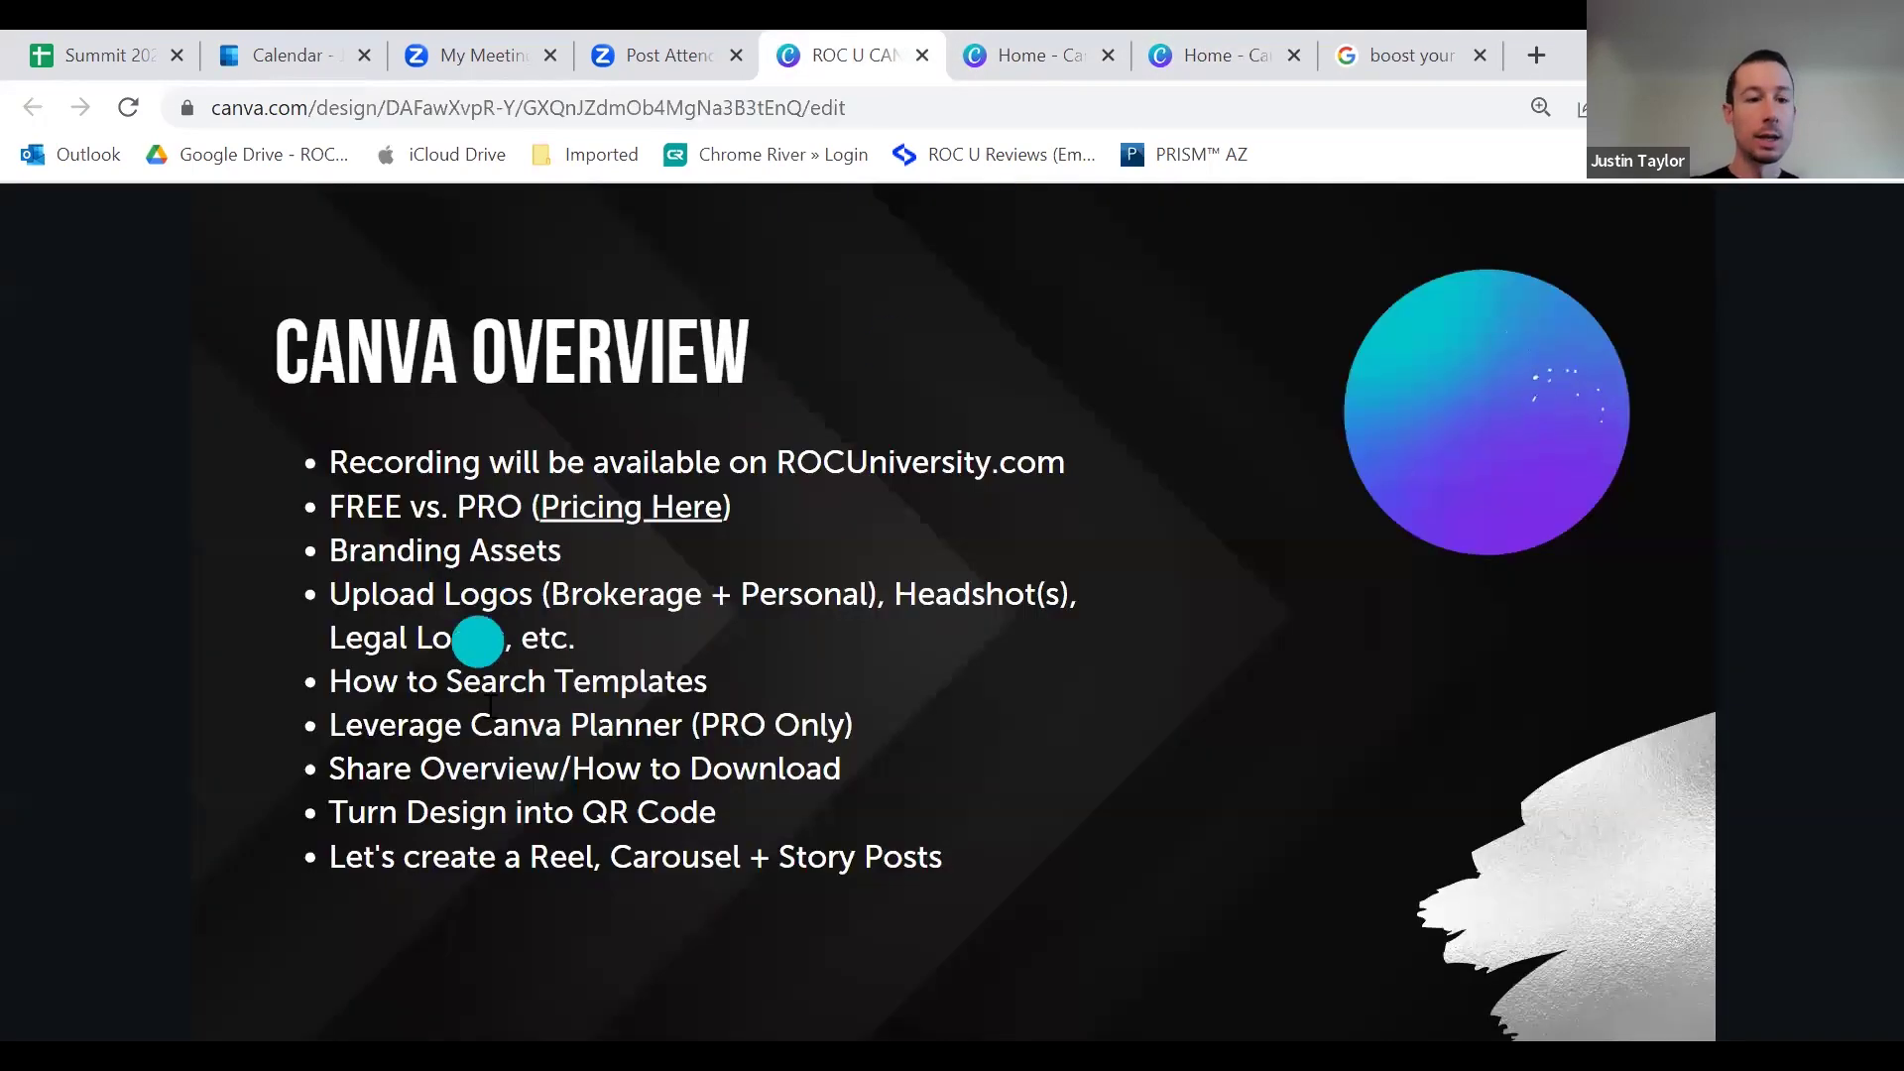
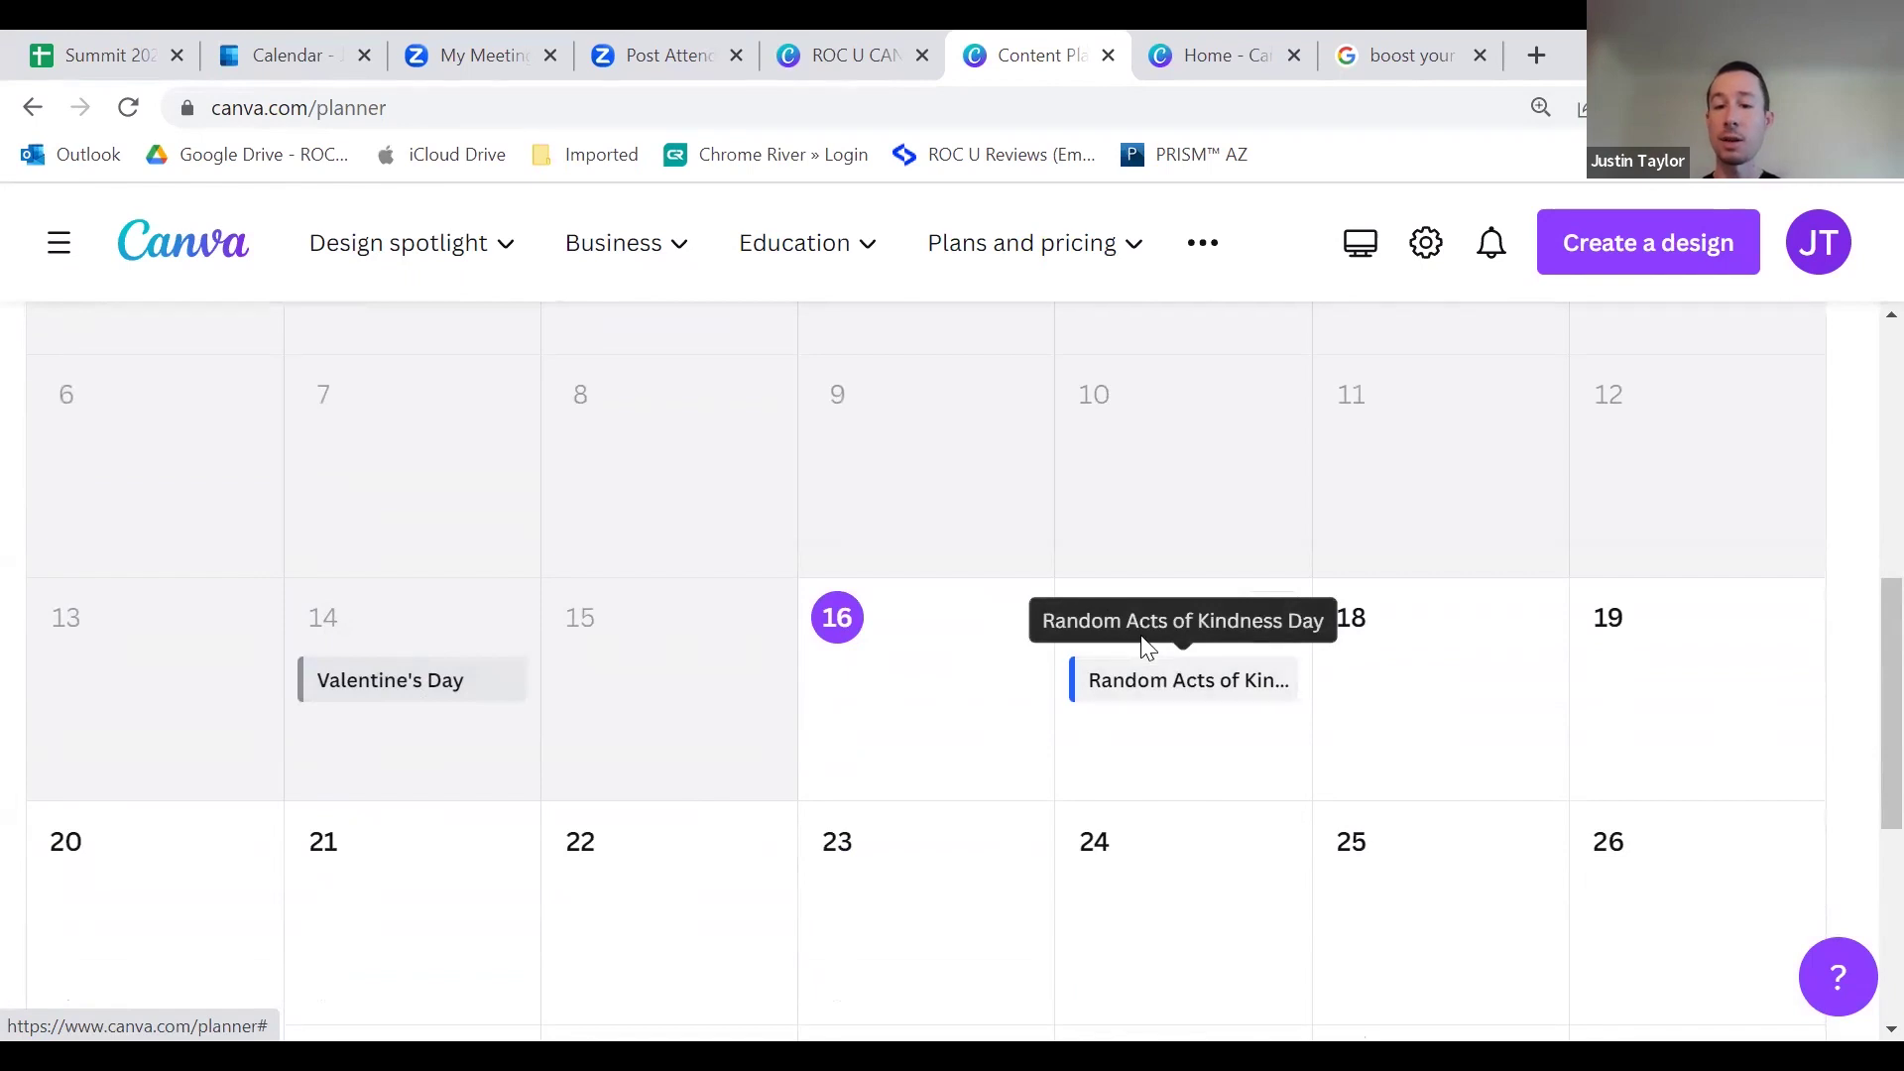
# Step: Open the 'Connect social accounts' card to list Instagram Business, Facebook Page, Twitter and others
pyautogui.scroll(-3, 1168, 712)
pyautogui.scroll(-2, 1160, 709)
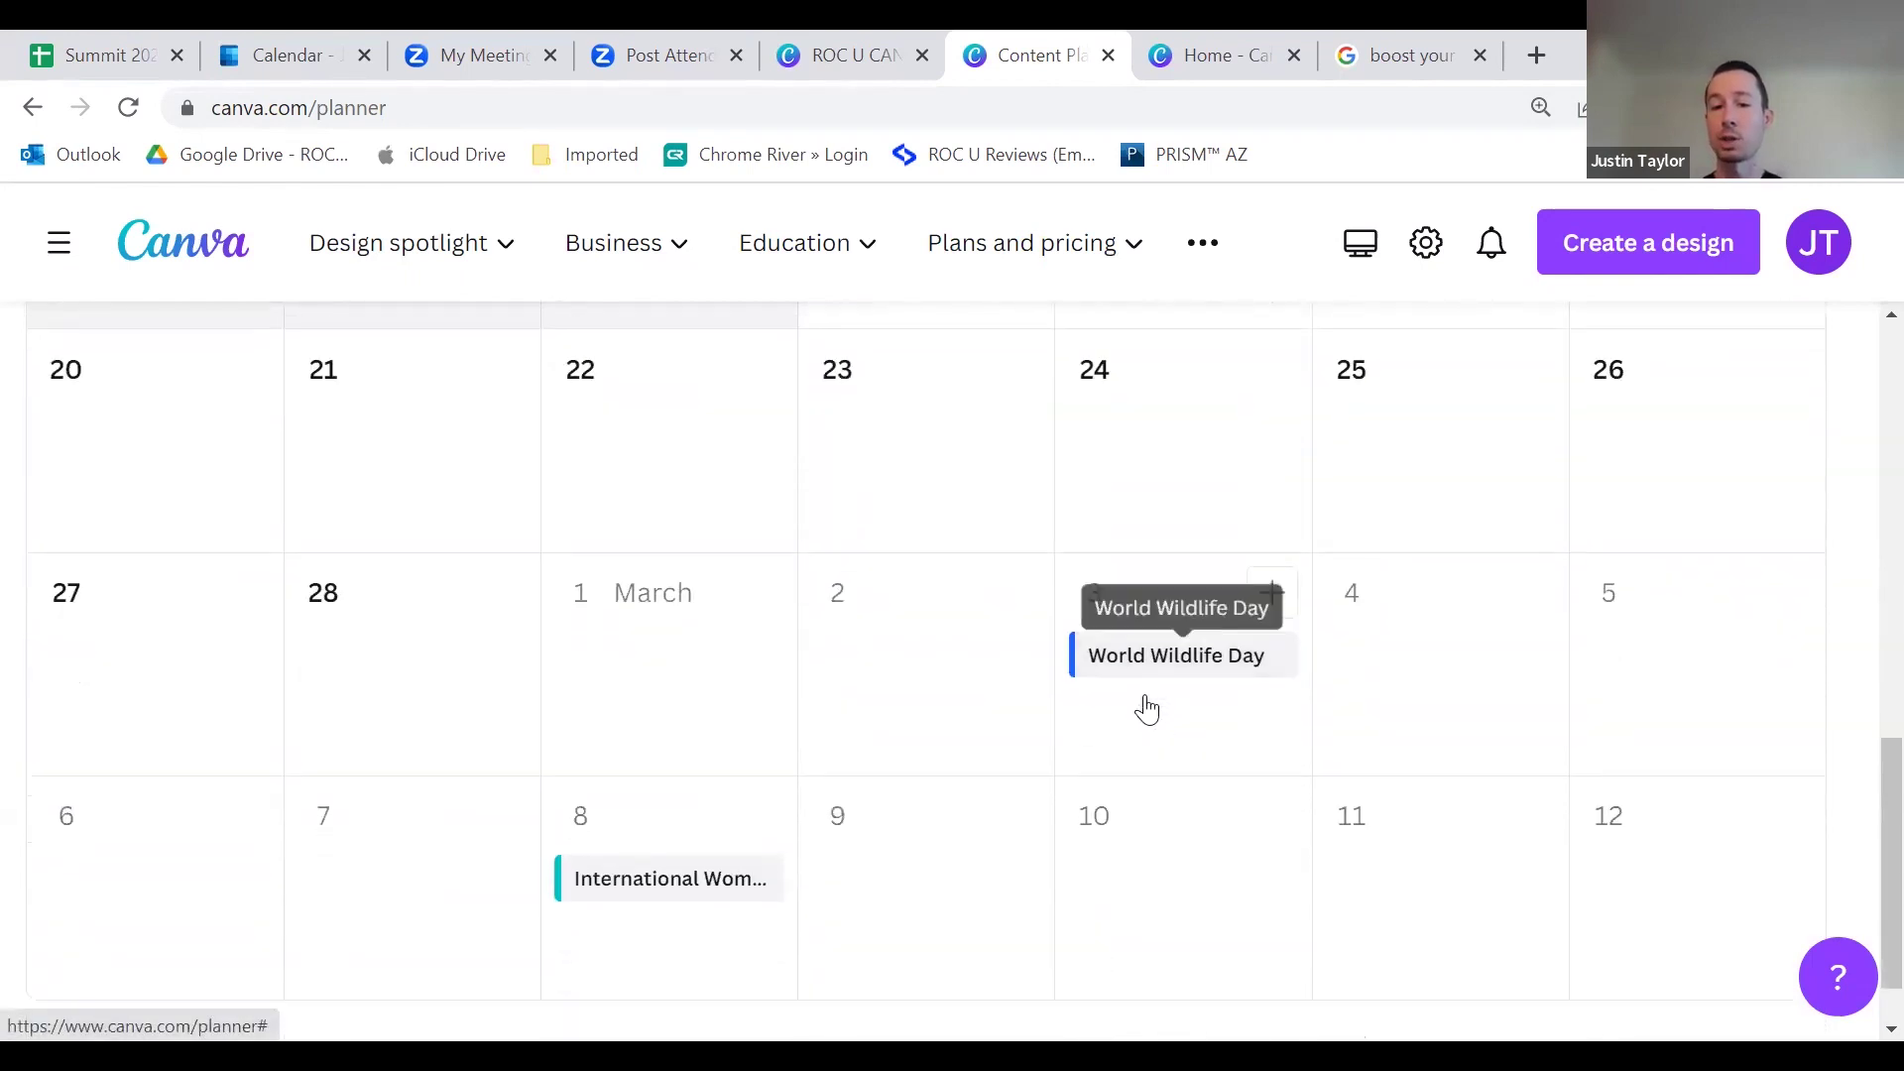
pyautogui.scroll(10, 923, 727)
pyautogui.scroll(2, 1115, 615)
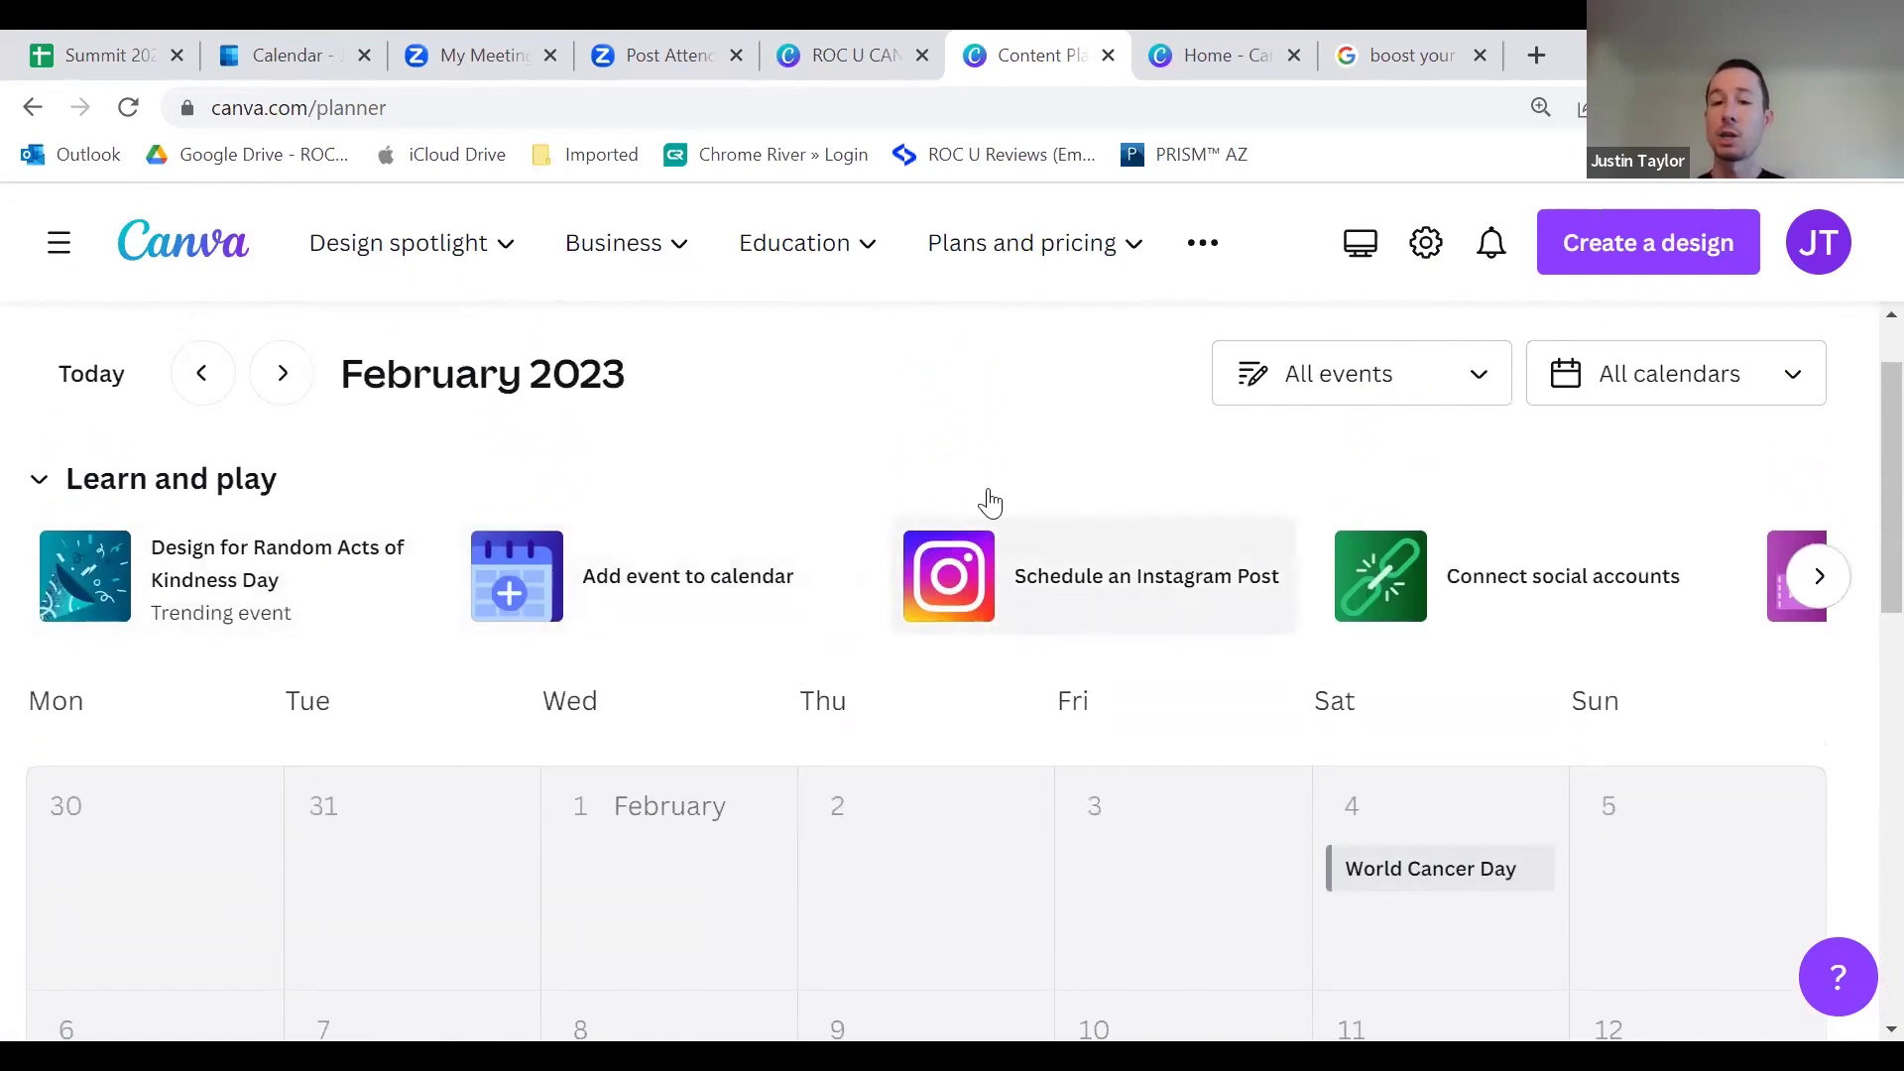
pyautogui.click(1553, 601)
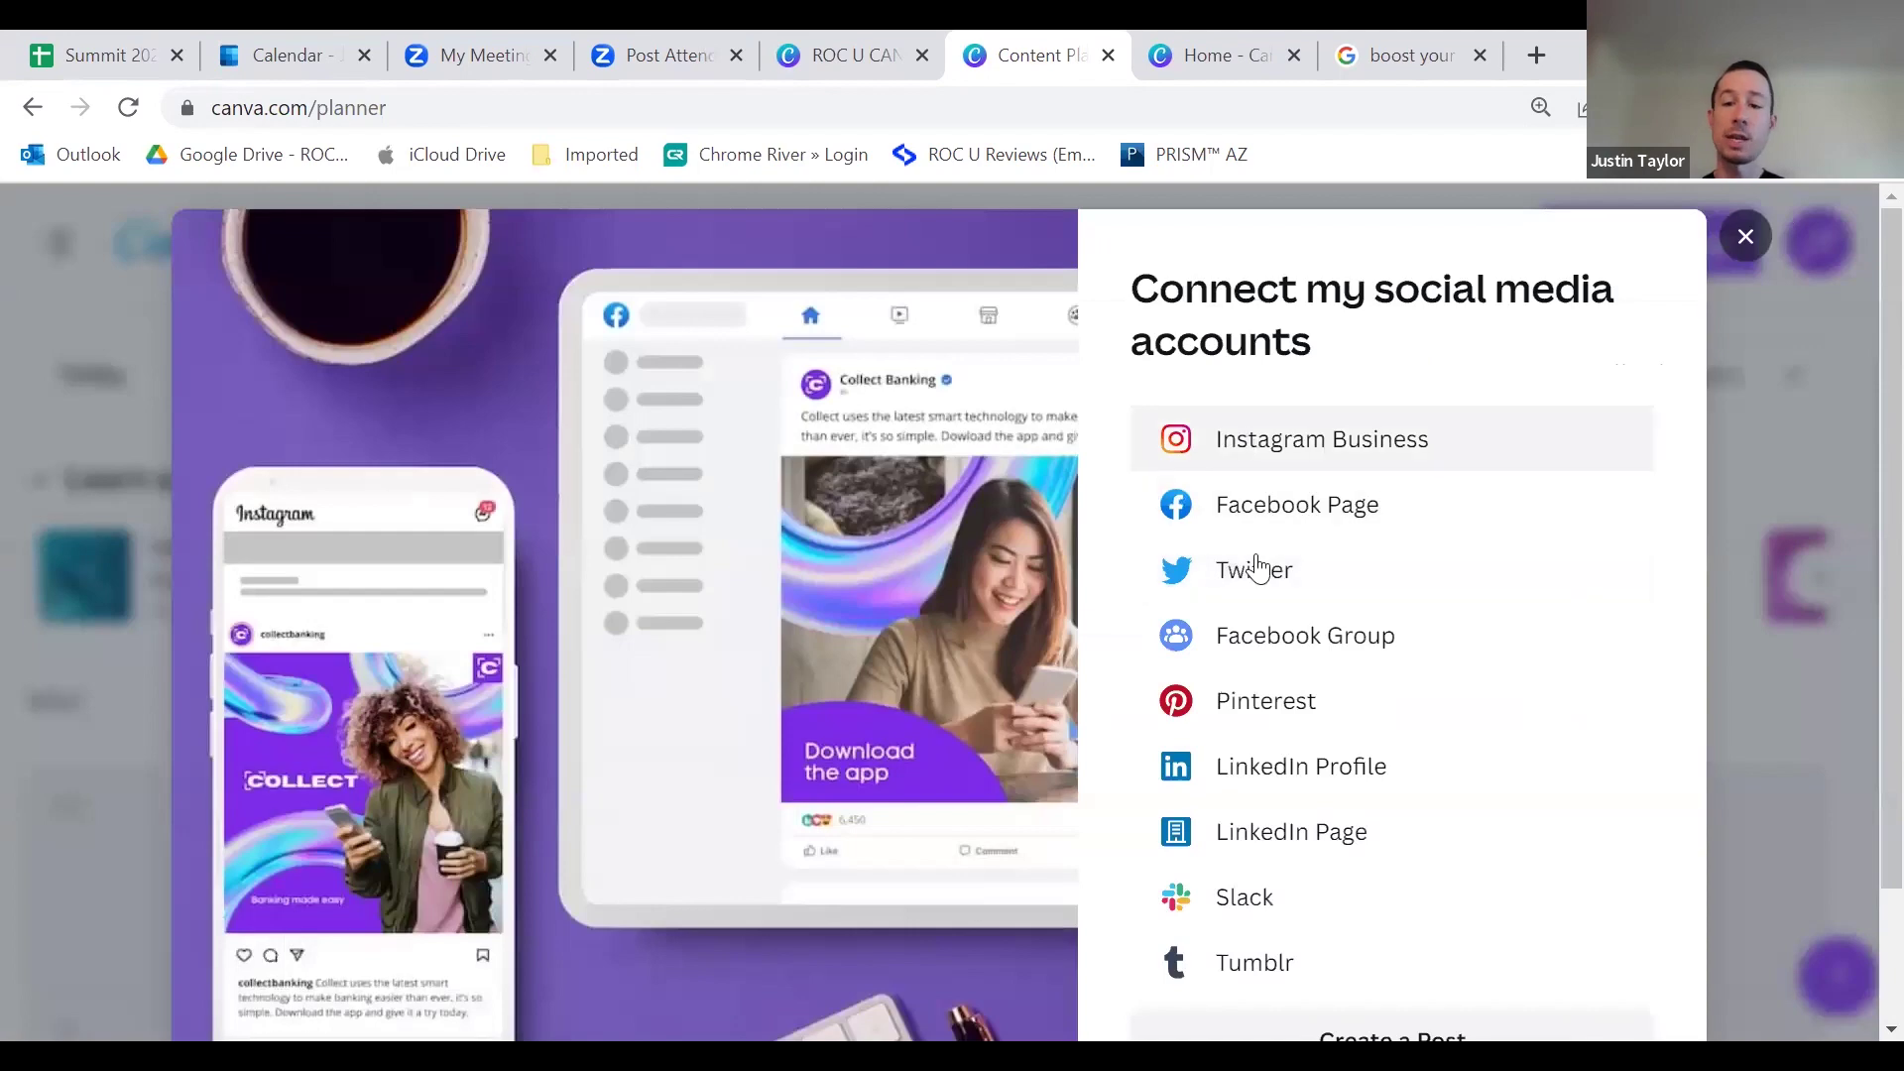
# Step: Close the 'Connect my social media accounts' dialog to show the February 2023 planner again
pyautogui.scroll(-2, 1296, 820)
pyautogui.scroll(2, 1263, 833)
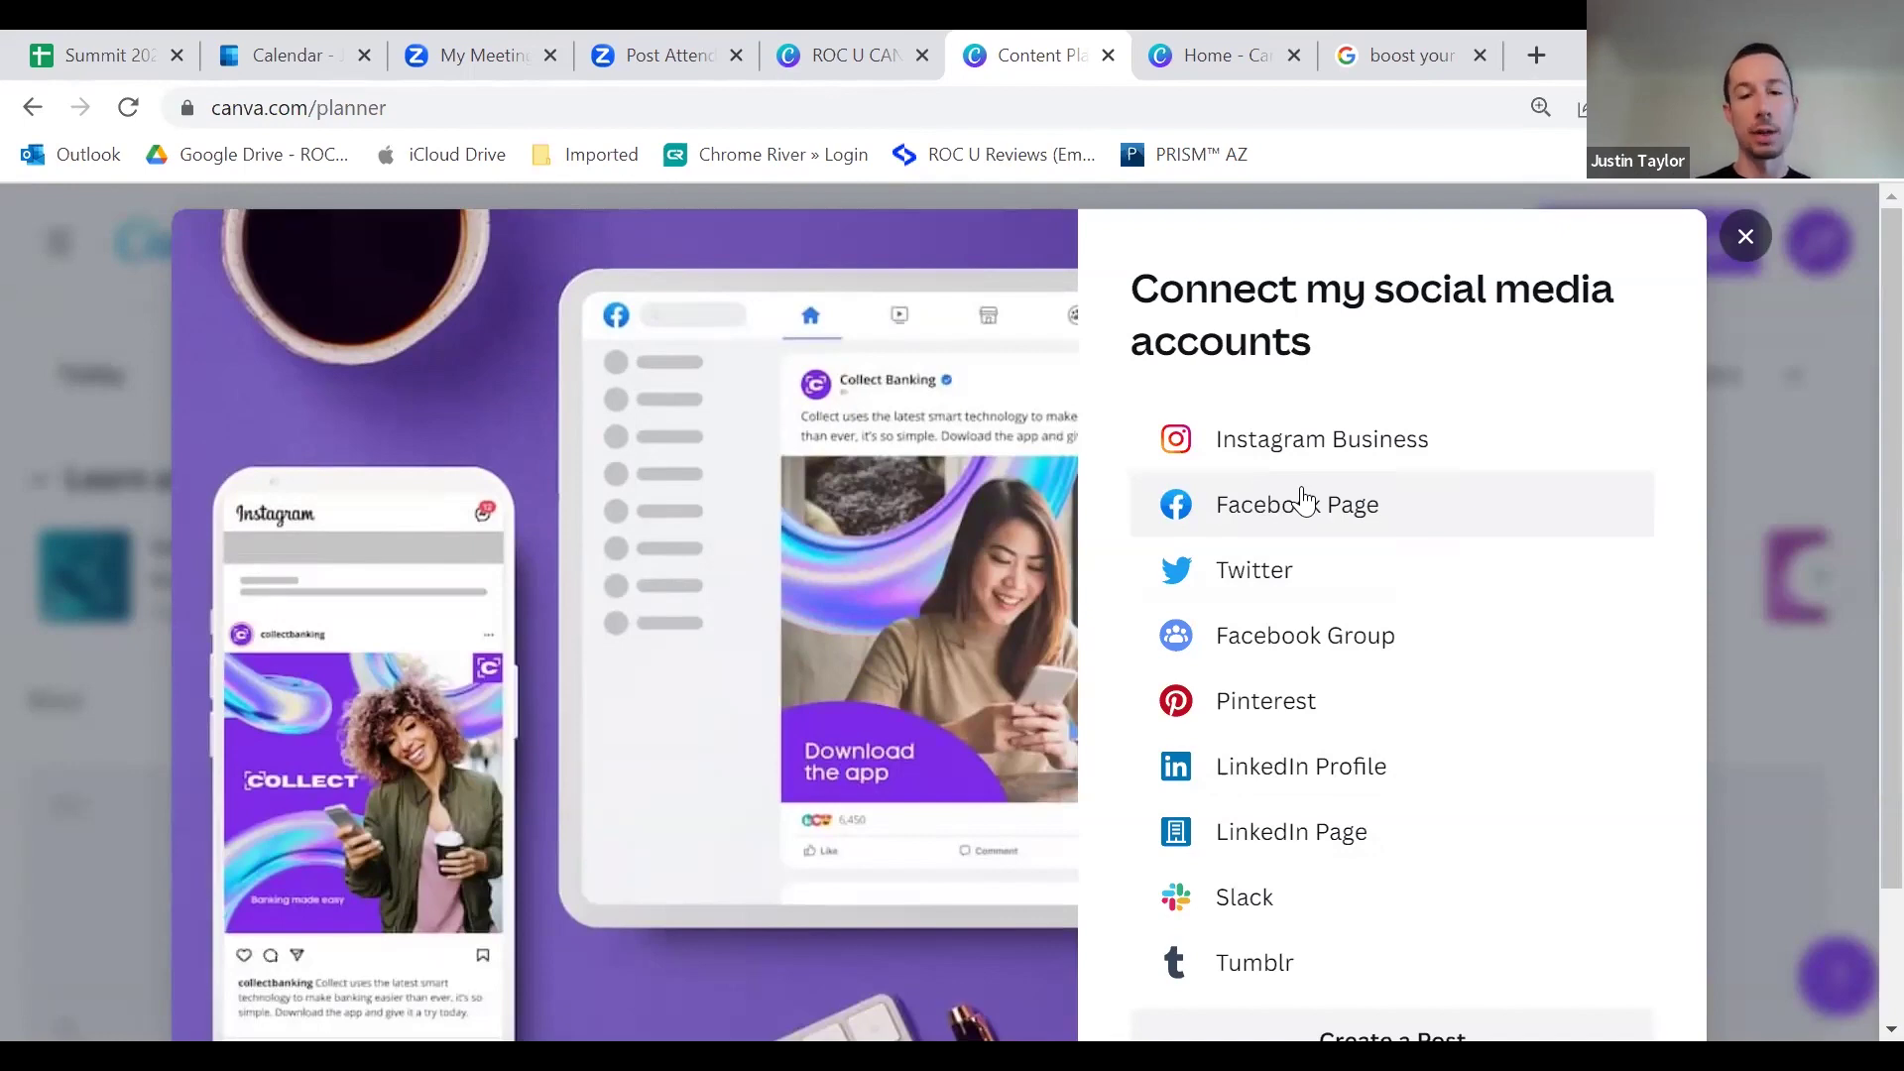
pyautogui.click(1707, 258)
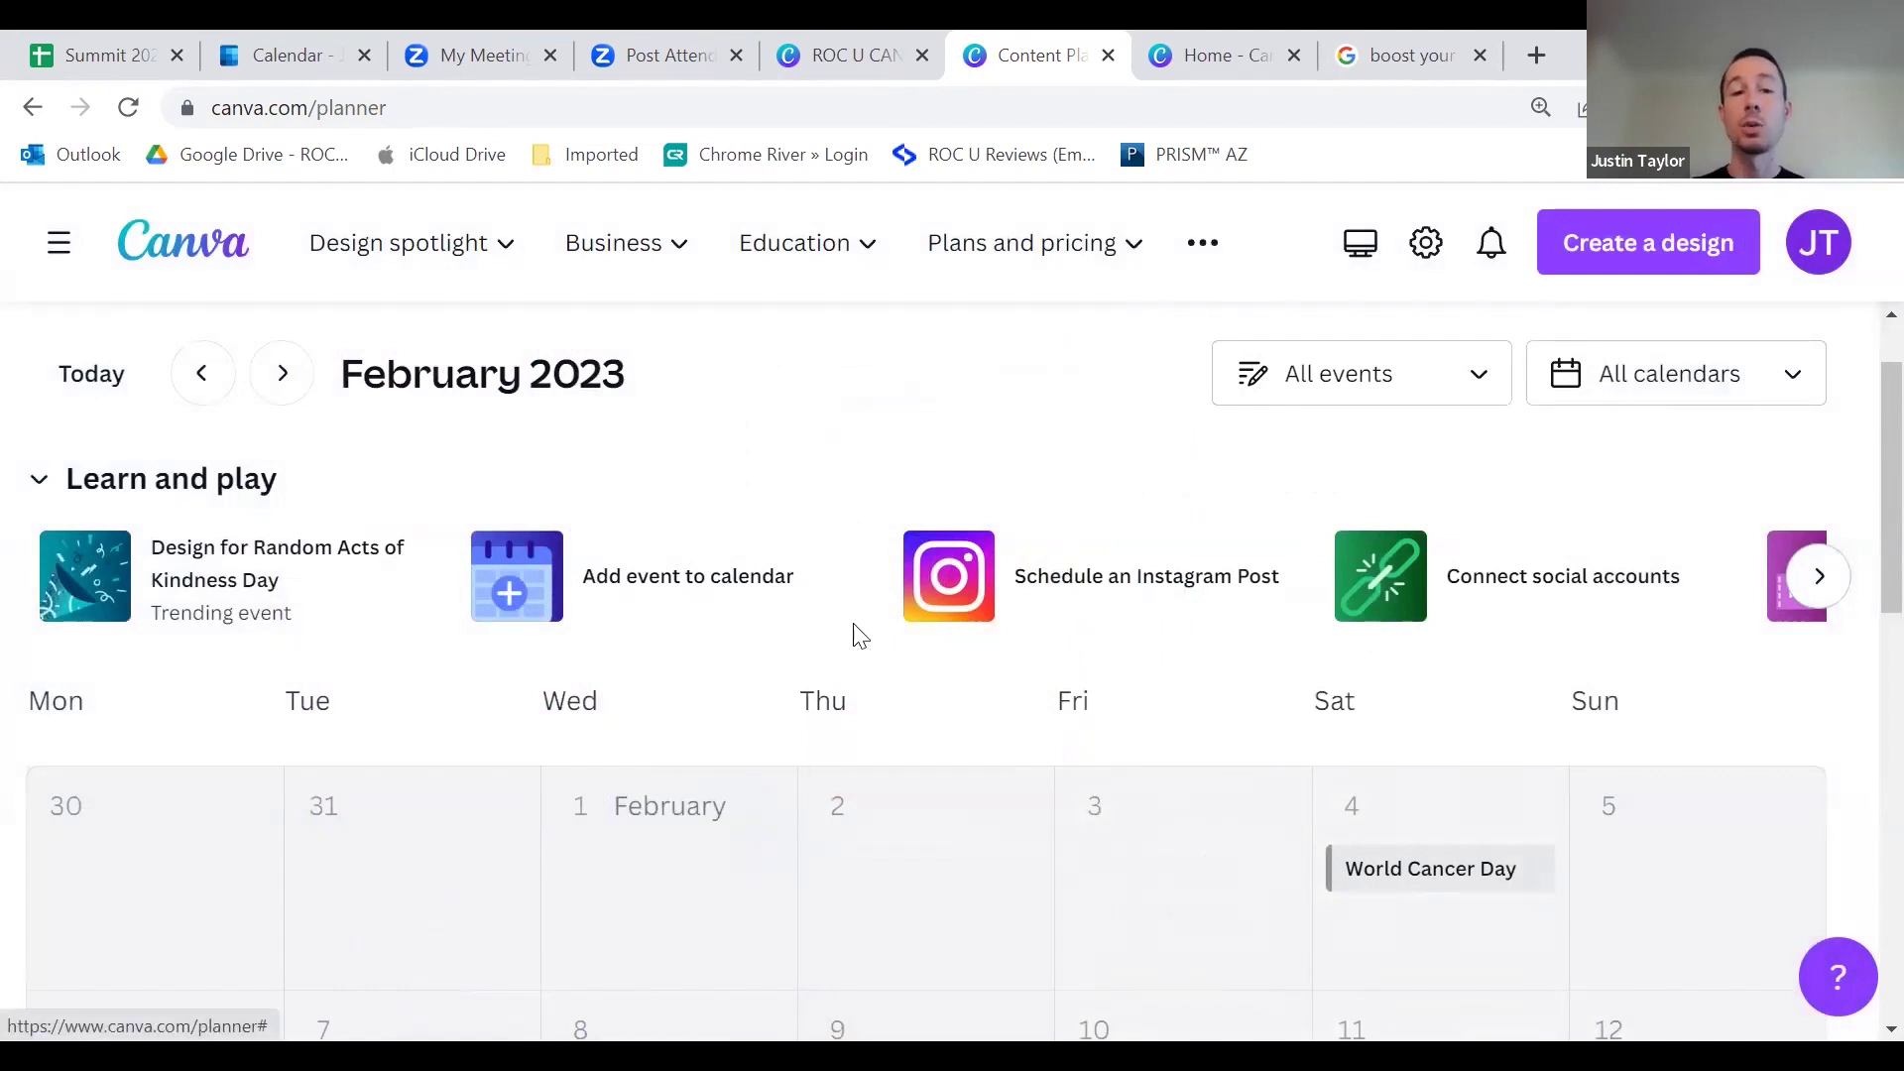
# Step: Scroll the planner calendar and reopen the 'Connect social accounts' list of platforms
pyautogui.scroll(-4, 1114, 861)
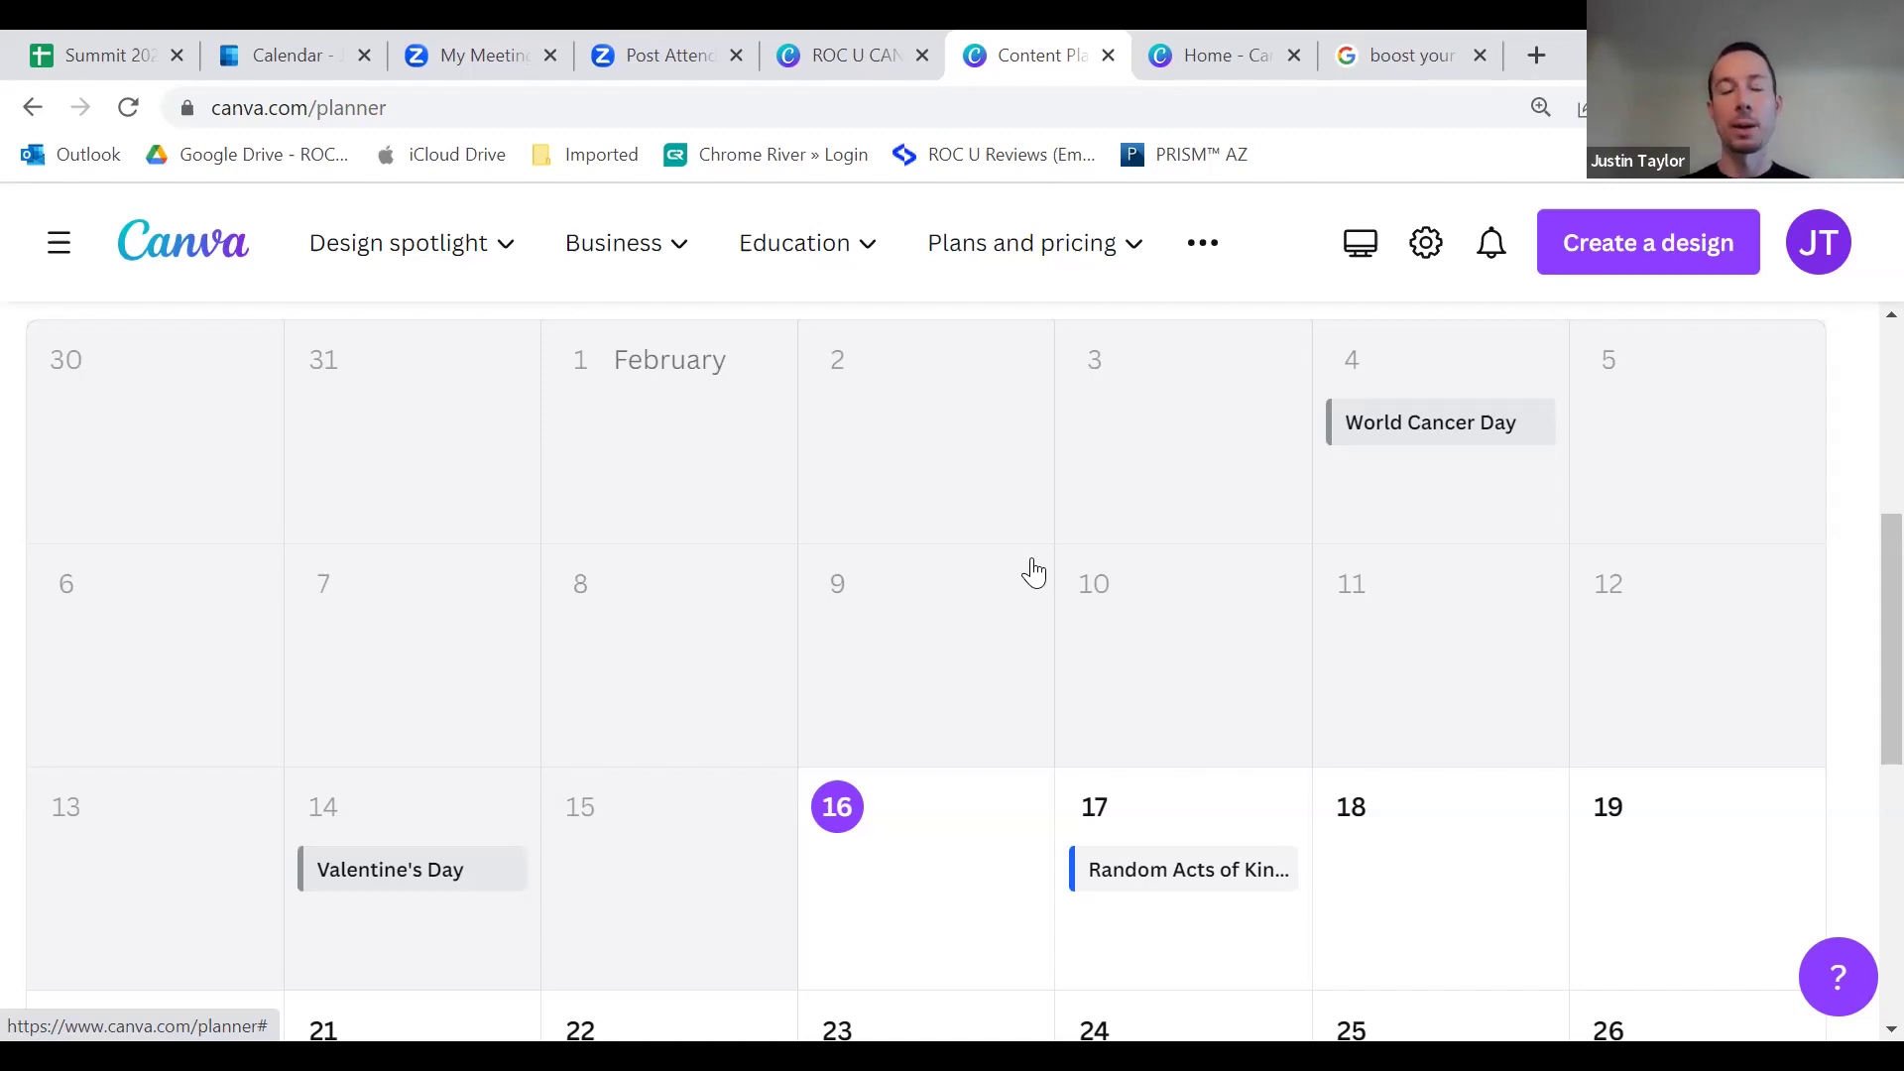
pyautogui.scroll(2, 1011, 550)
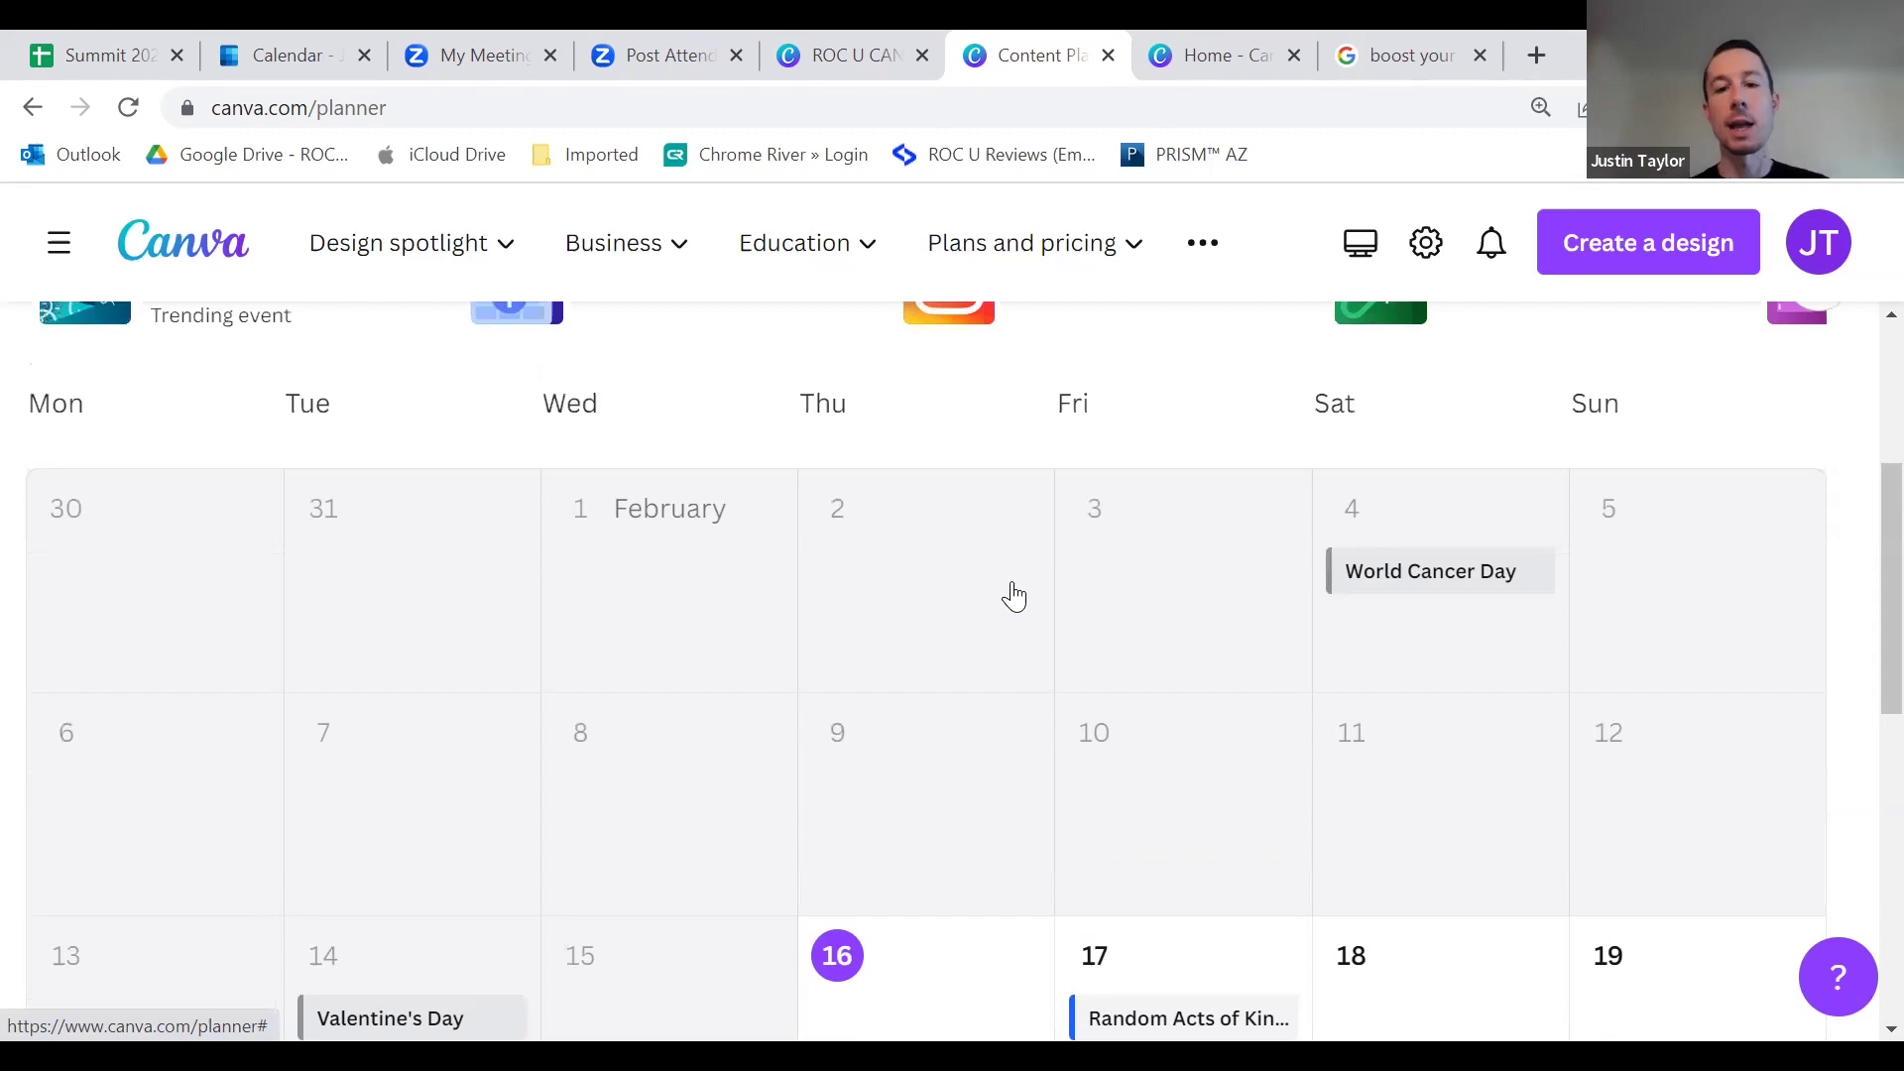
pyautogui.scroll(3, 1002, 585)
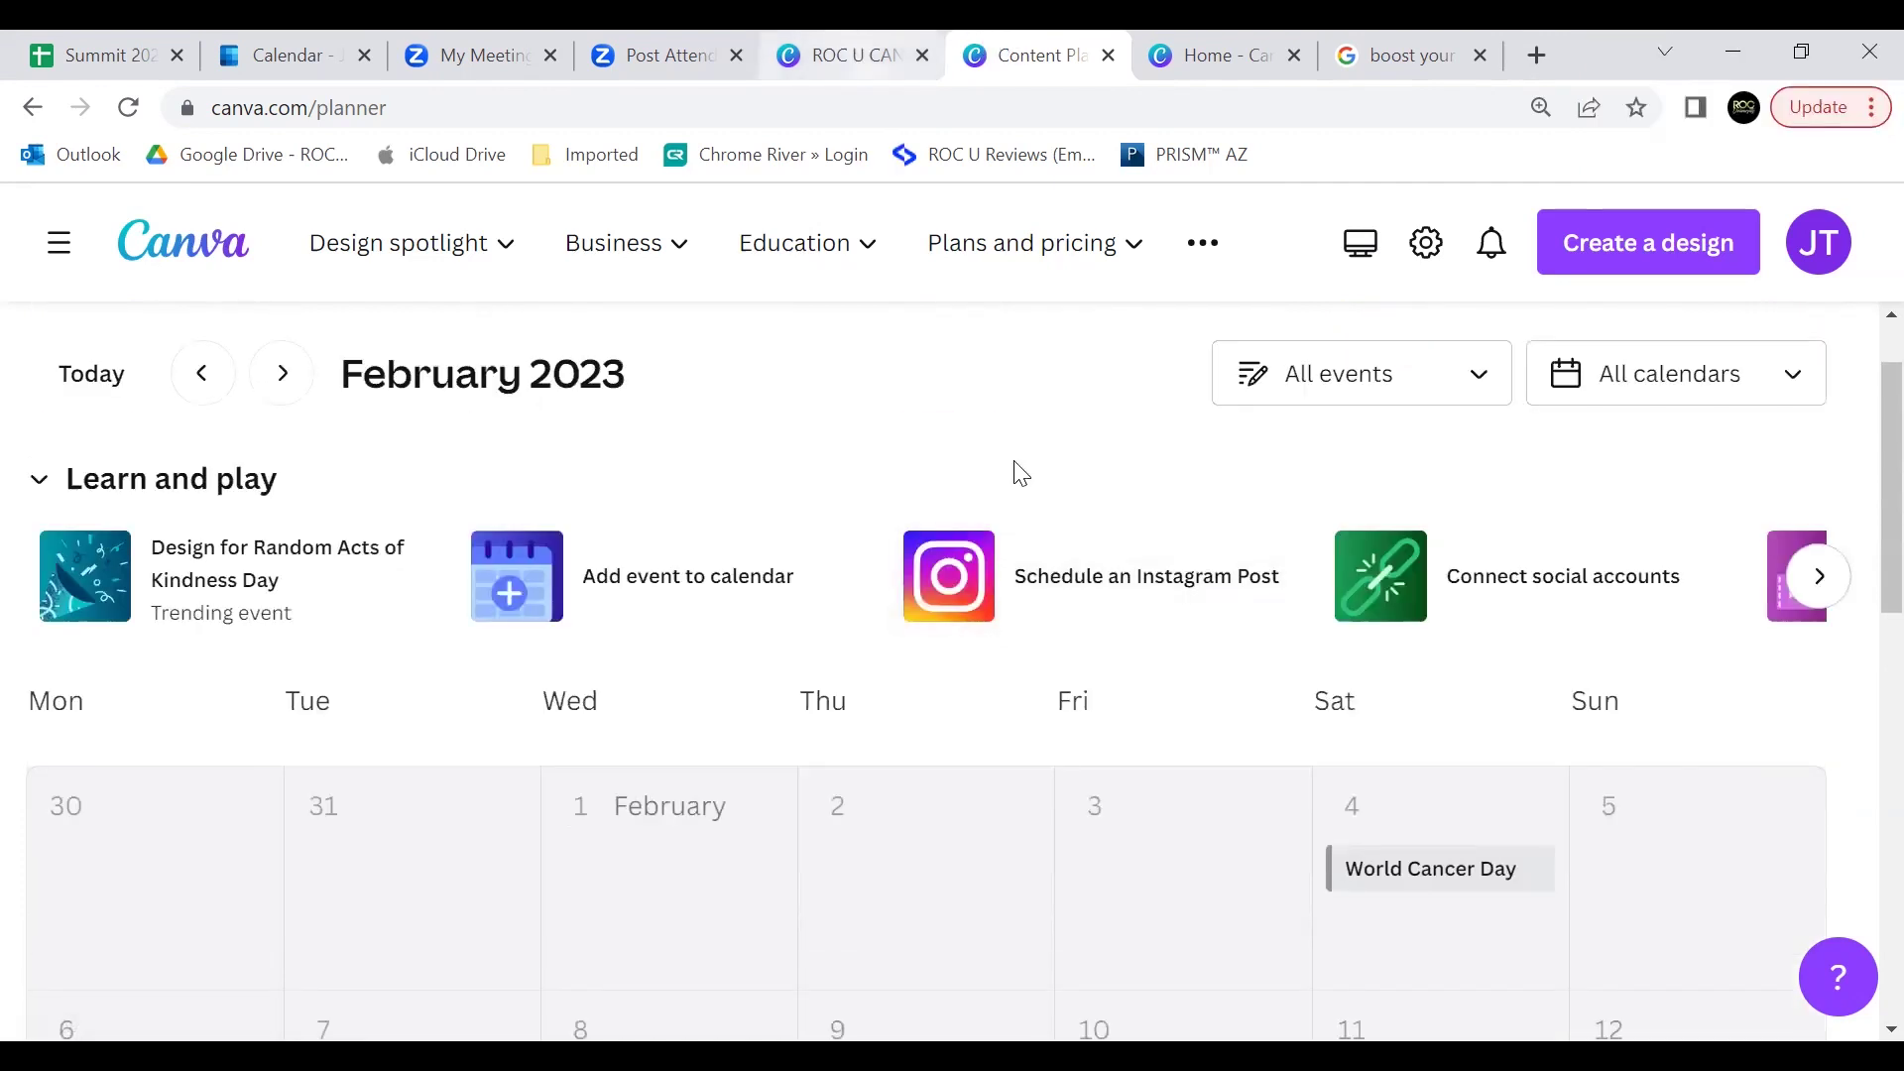
pyautogui.scroll(-2, 1140, 694)
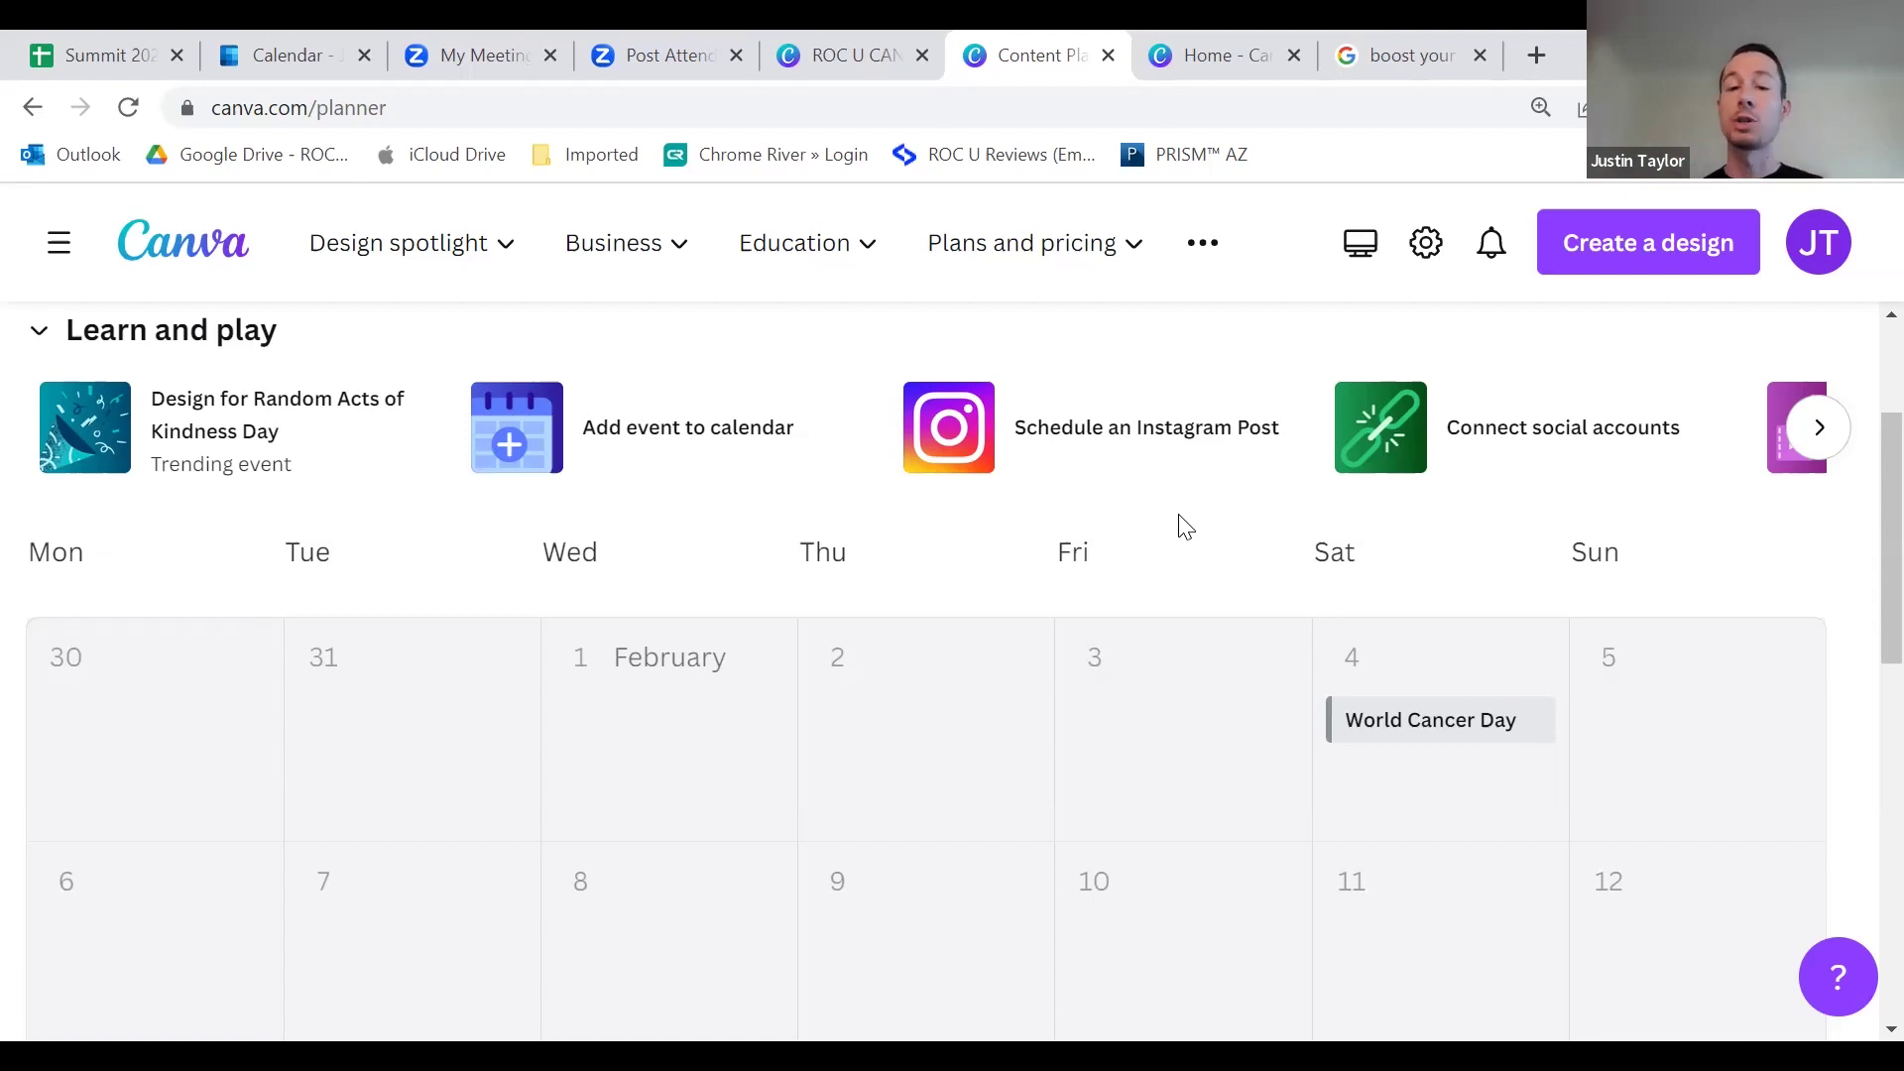
pyautogui.scroll(-3, 1111, 769)
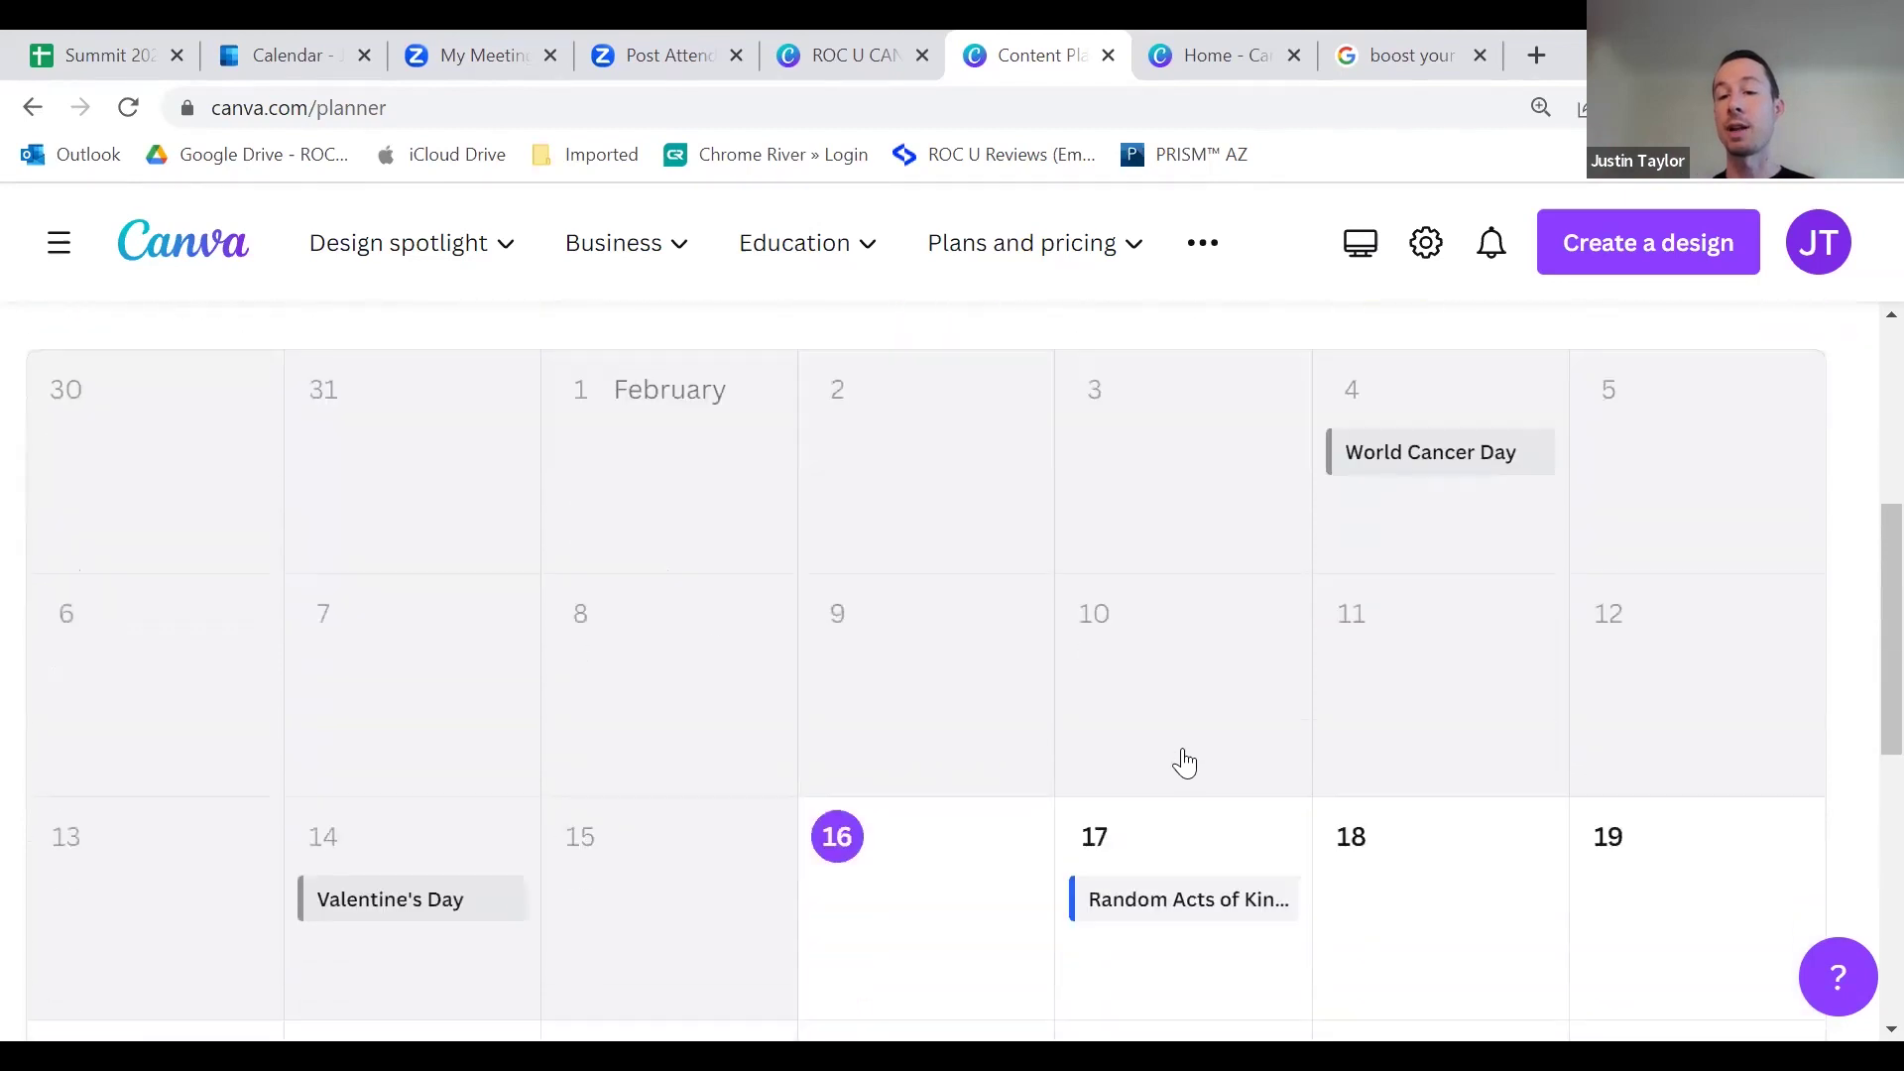
pyautogui.scroll(-5, 1187, 769)
pyautogui.scroll(8, 1119, 673)
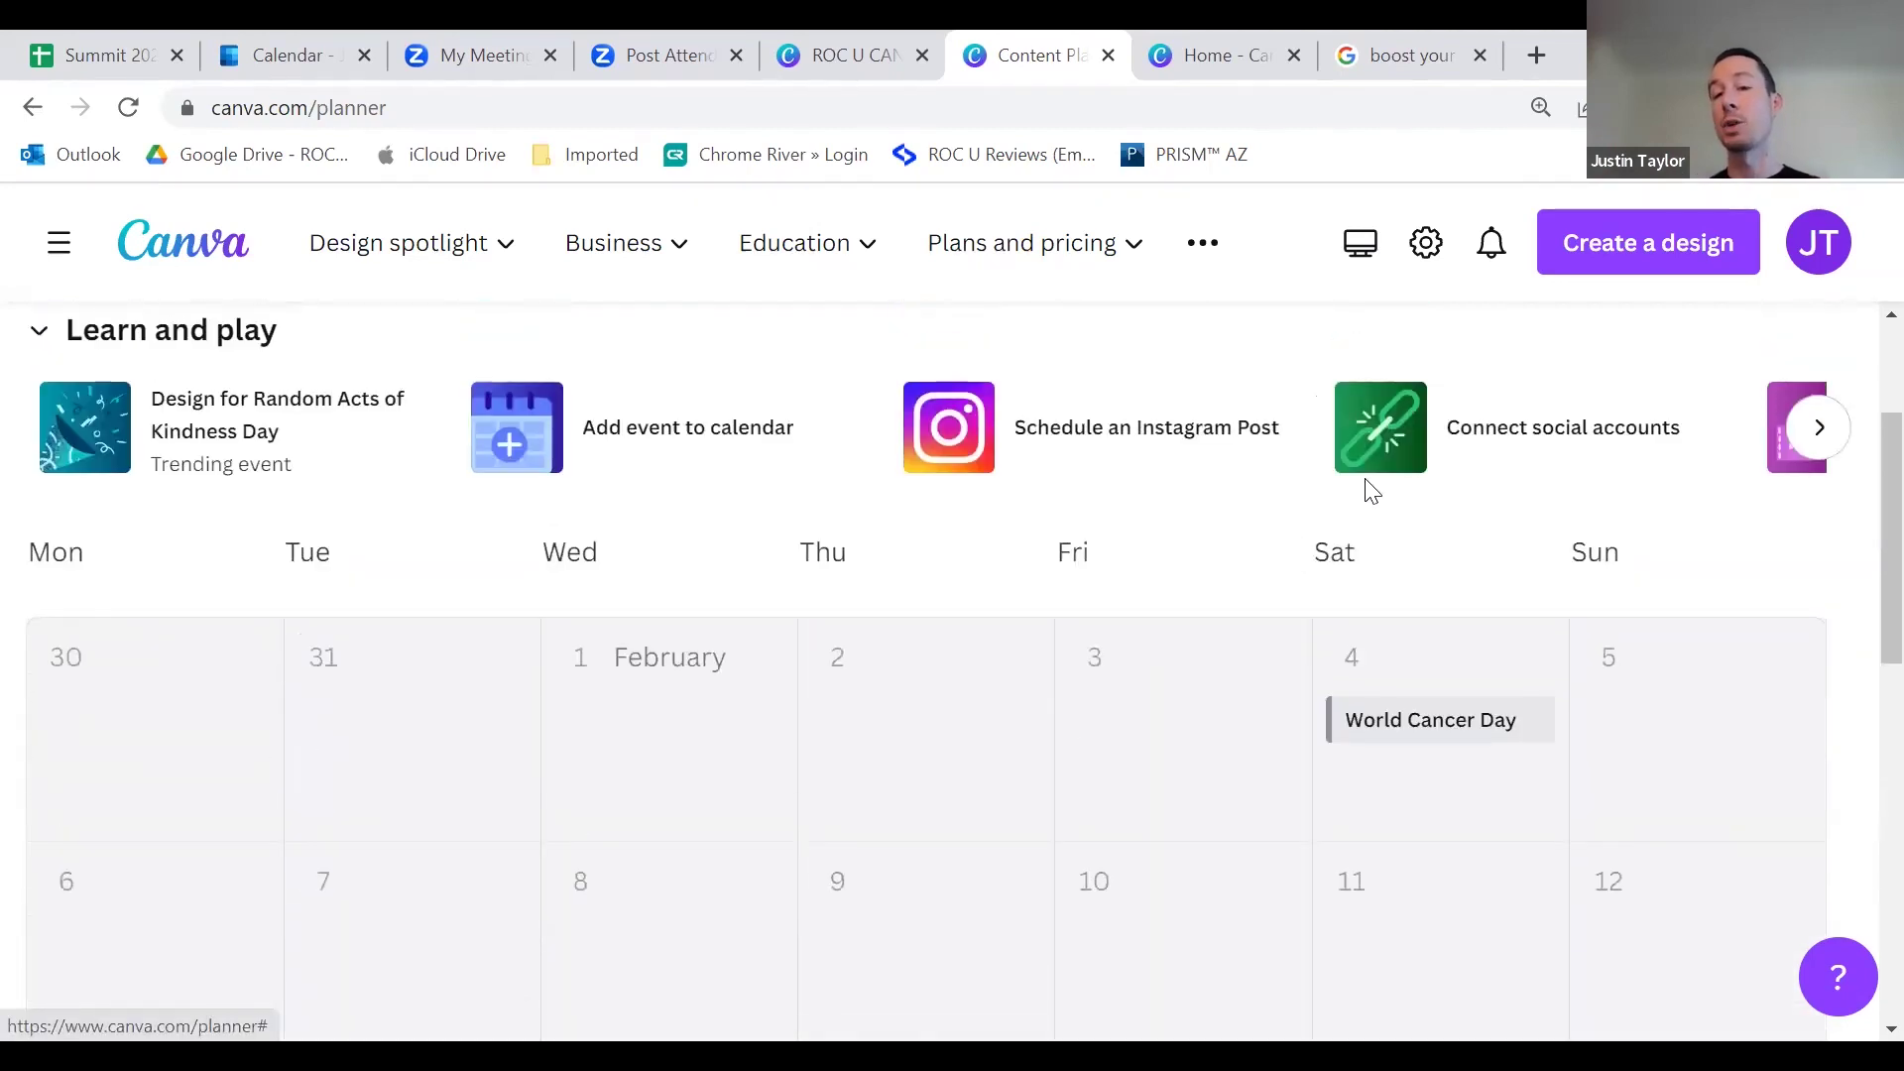
pyautogui.click(1437, 437)
# Step: Dismiss the social accounts dialog with Esc, back to the February calendar with World Cancer Day
pyautogui.scroll(-2, 1289, 694)
pyautogui.scroll(2, 1339, 608)
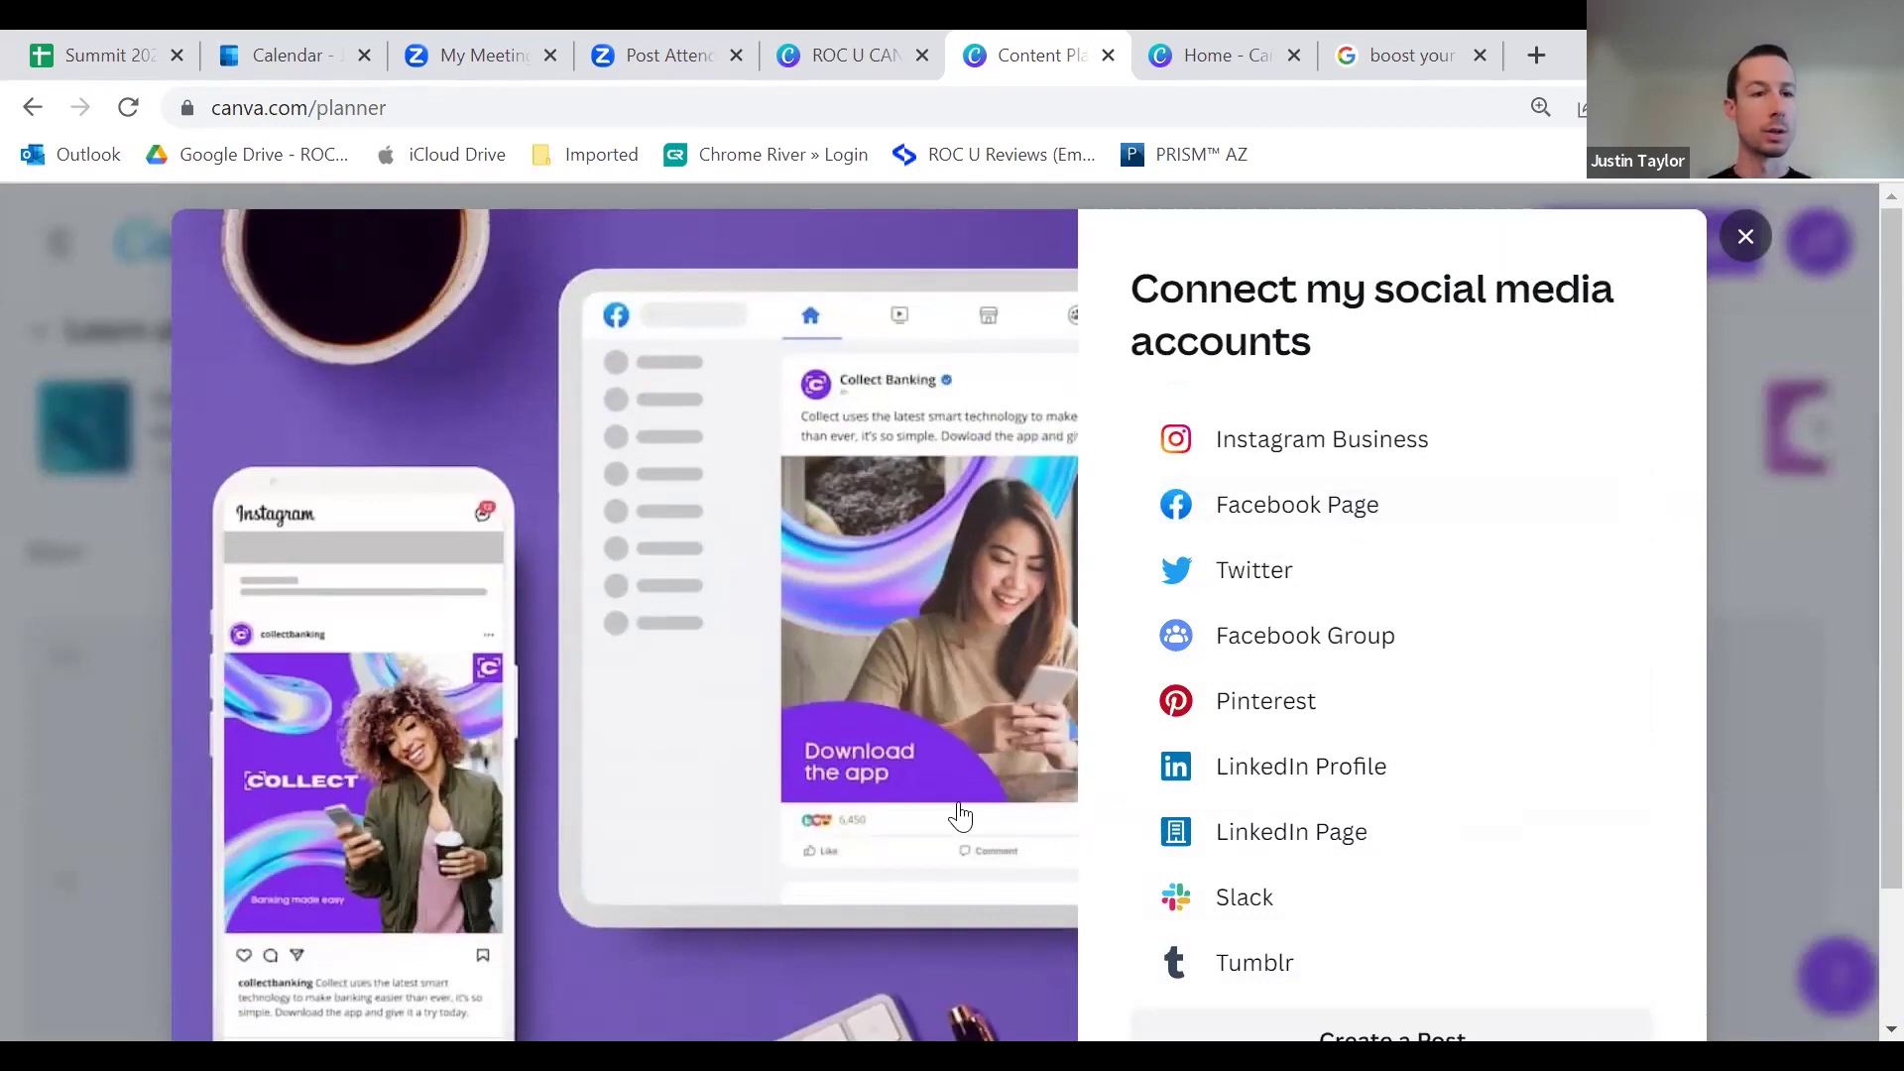
pyautogui.press('Escape')
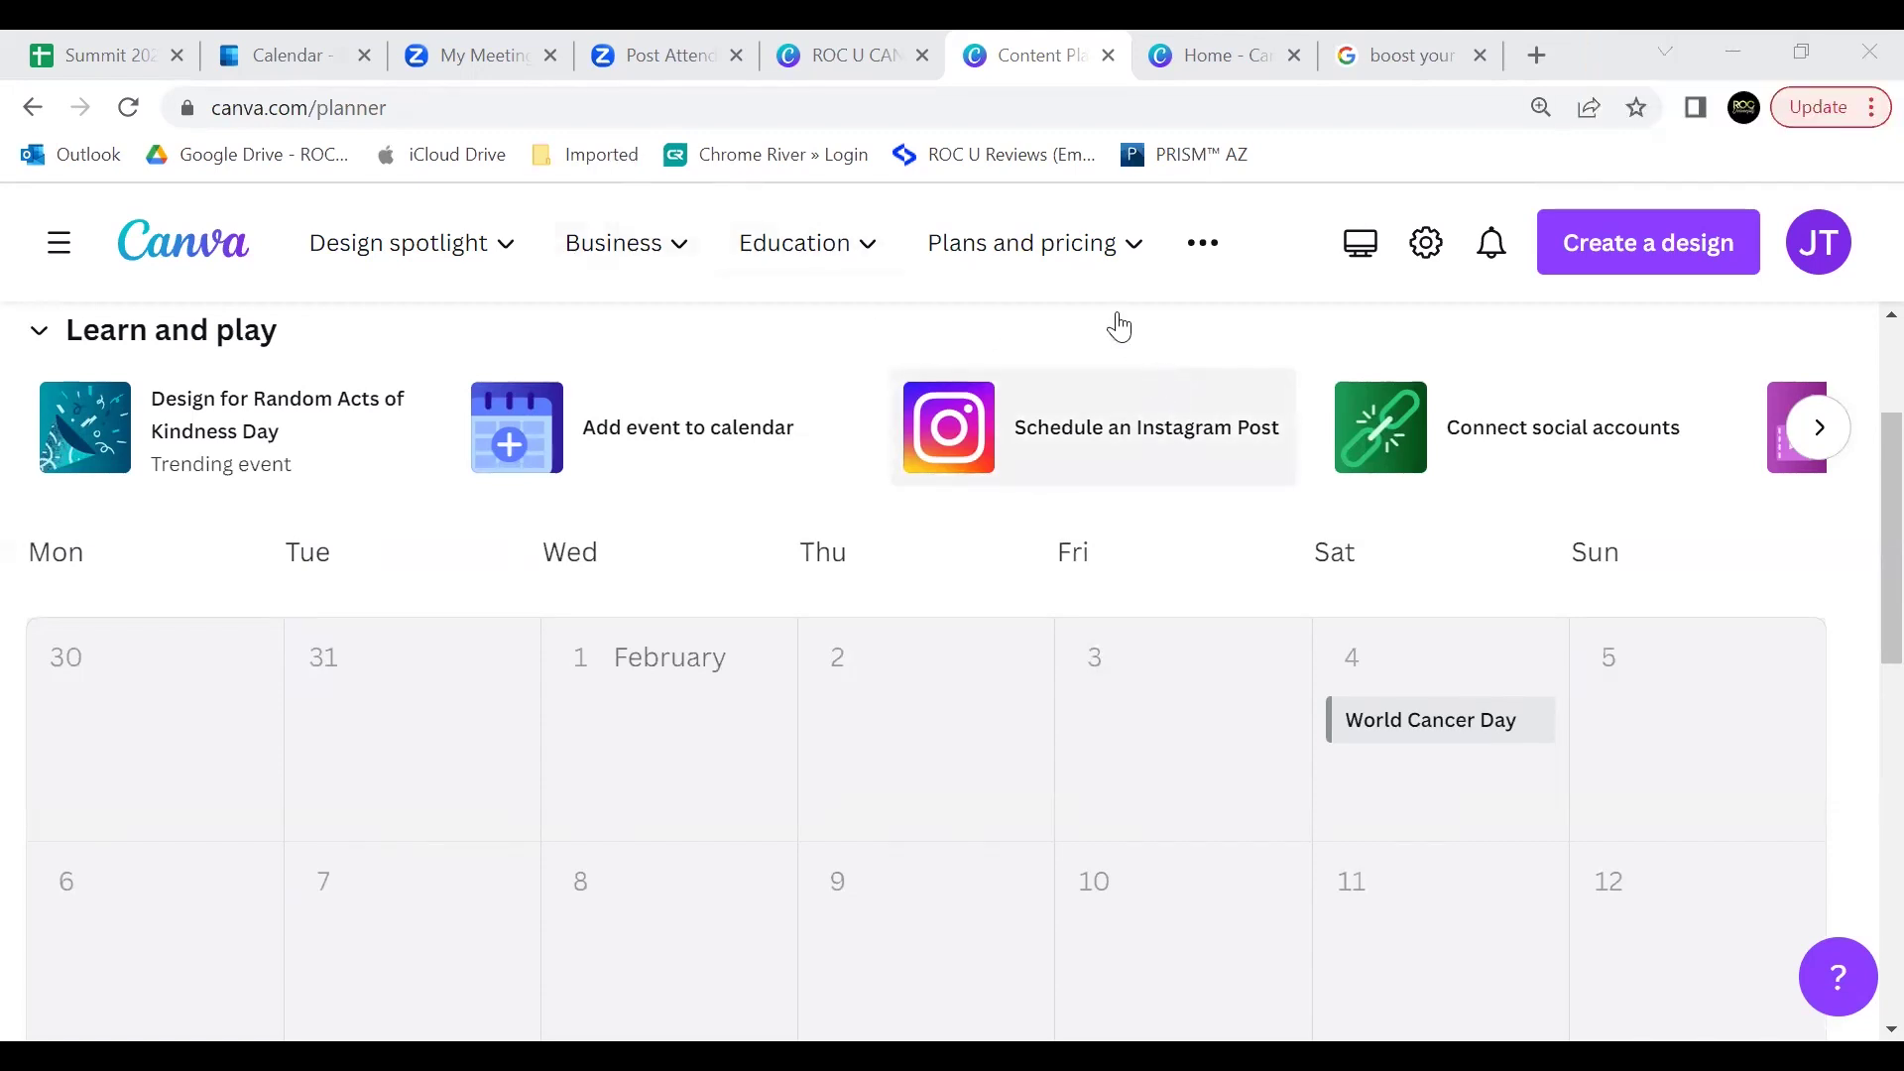
# Step: Return to the ROC U CANVA presentation showing the Canva Overview slide
pyautogui.click(860, 55)
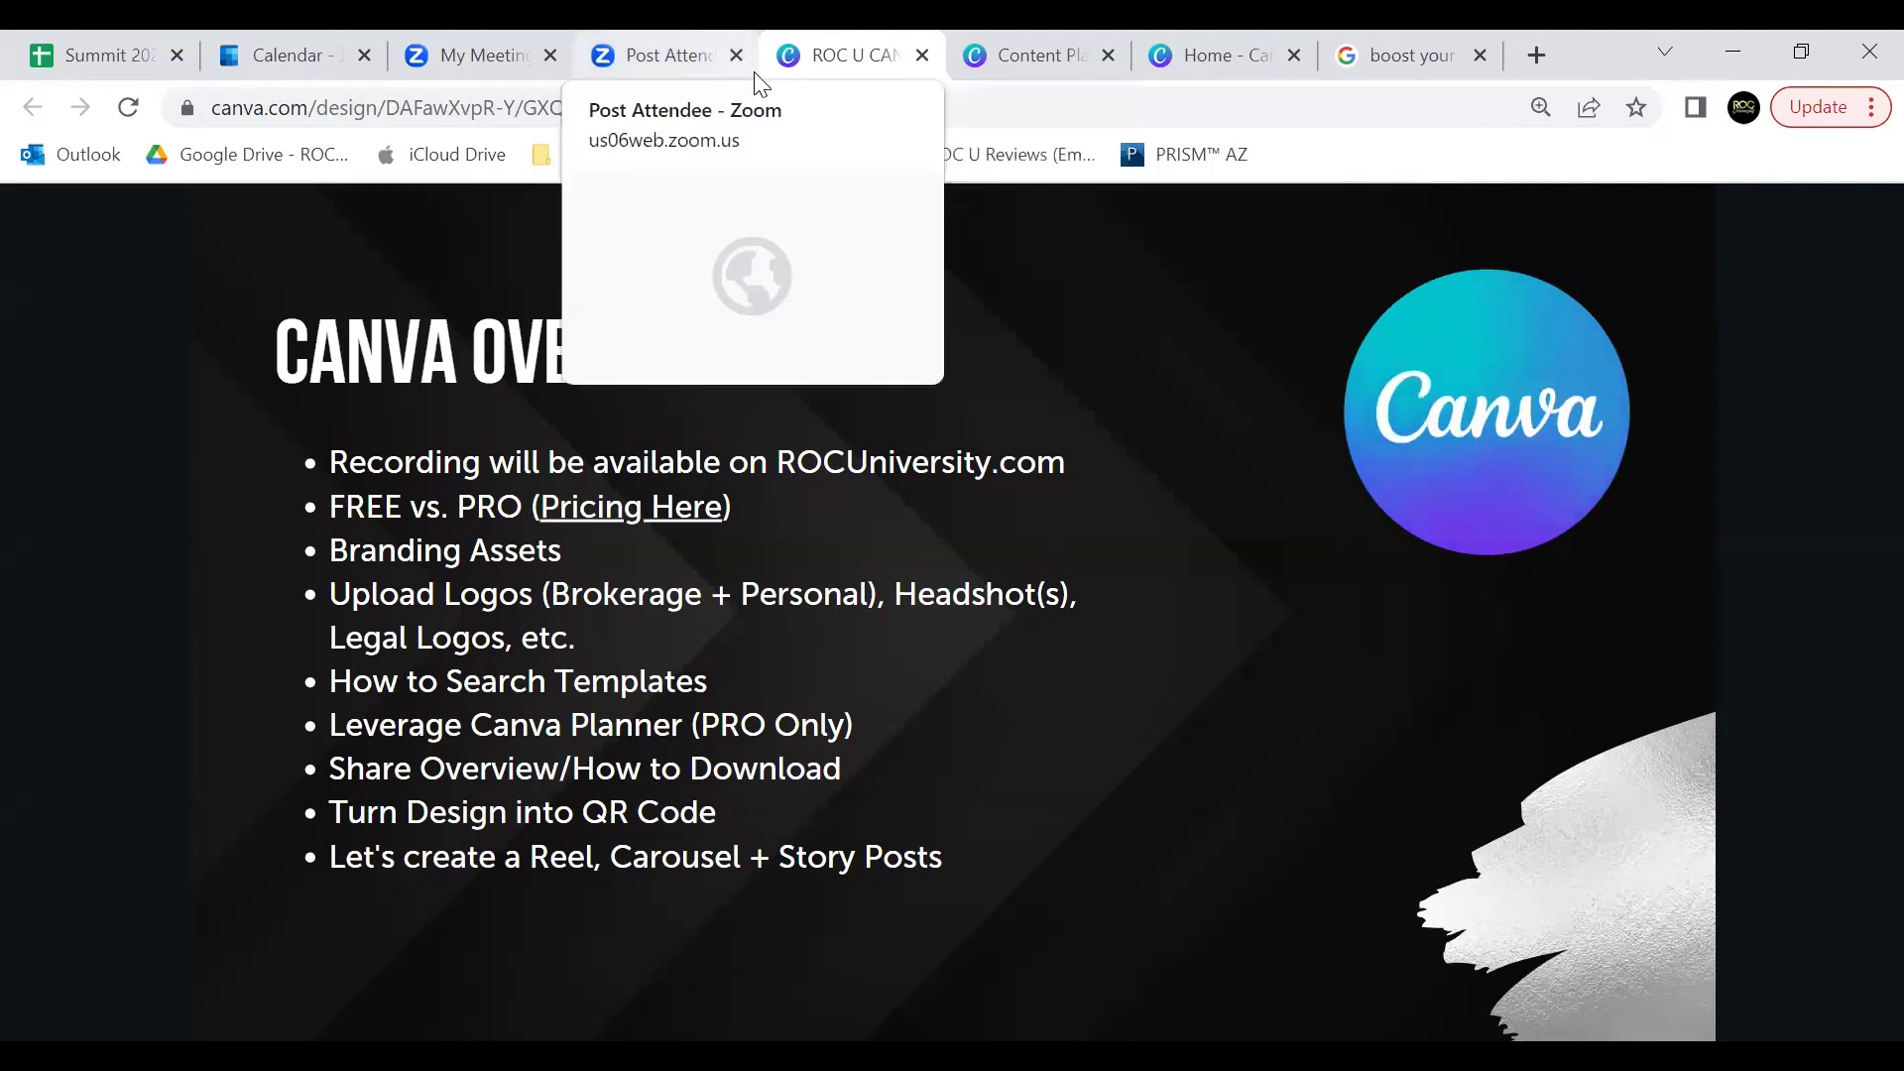
# Step: Open instagram.com/roc_university in a new tab, correcting the profile name in the address
pyautogui.click(1531, 57)
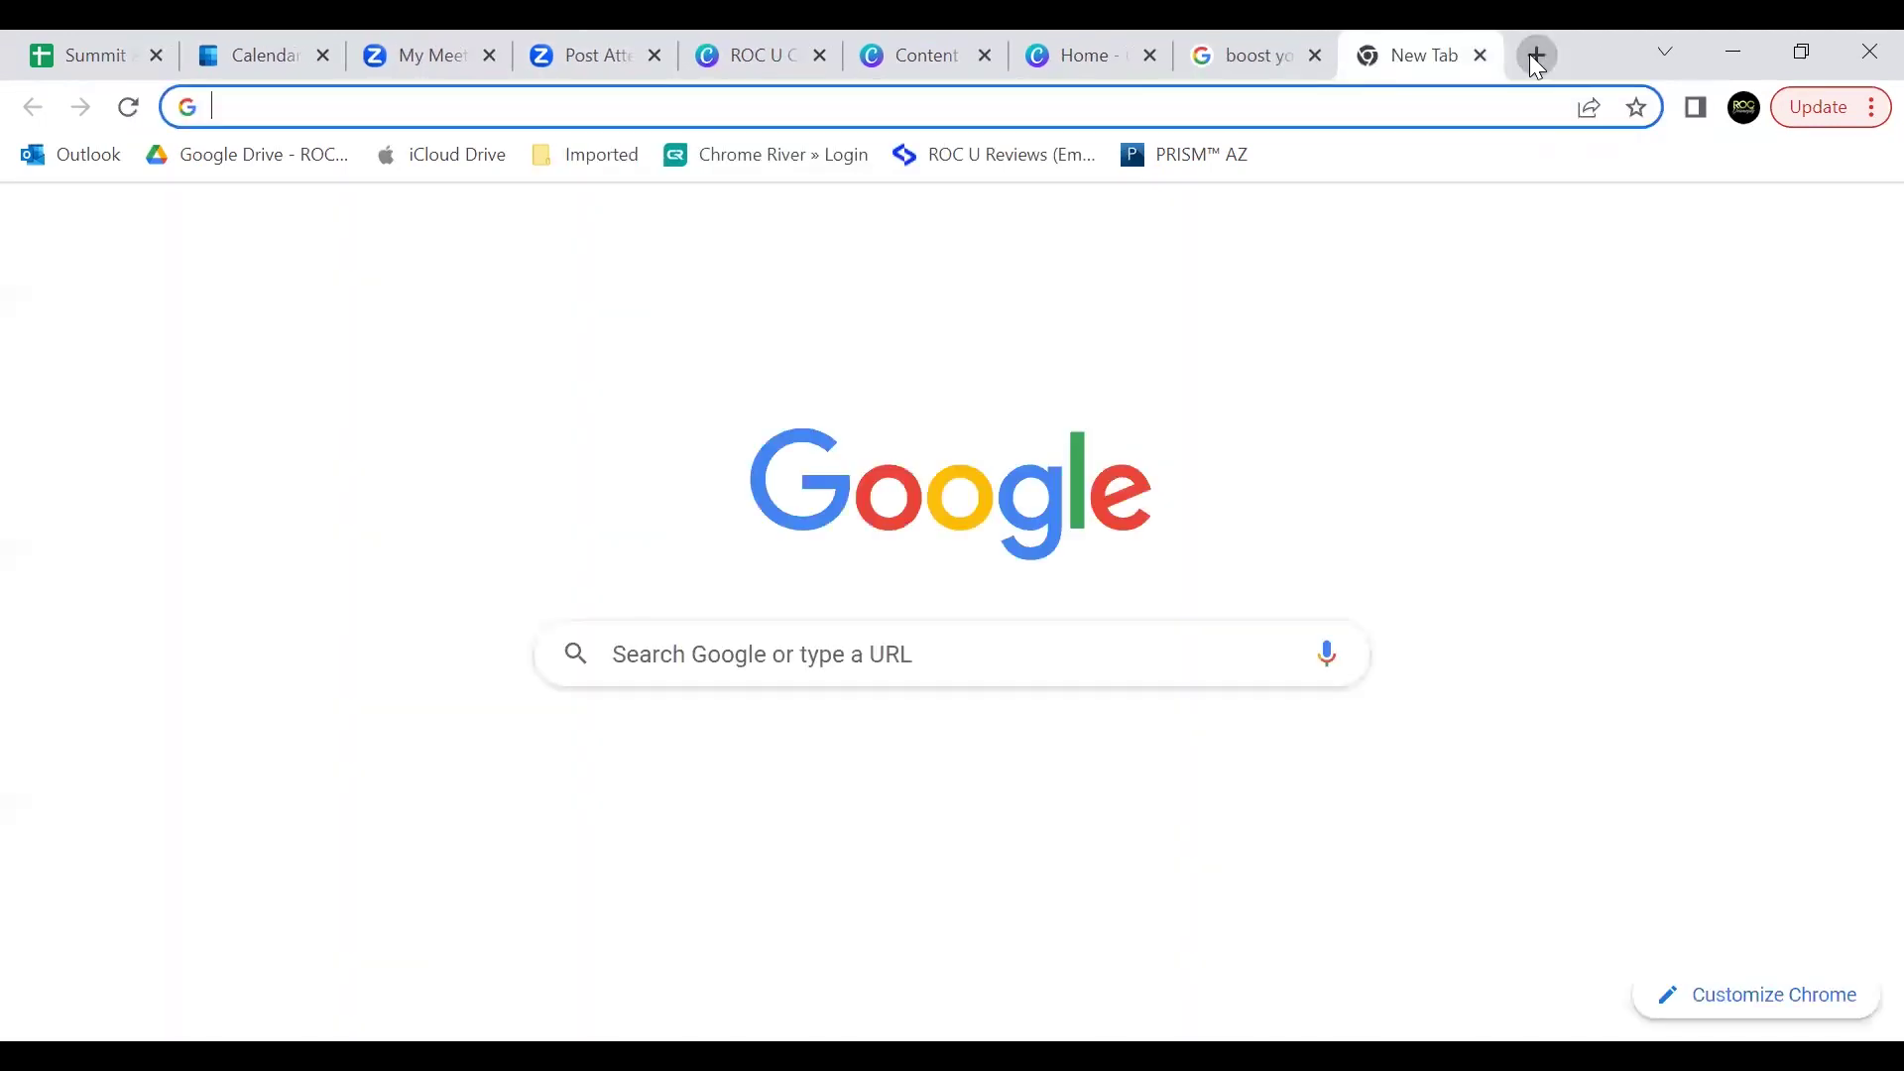
pyautogui.write('instagram.com')
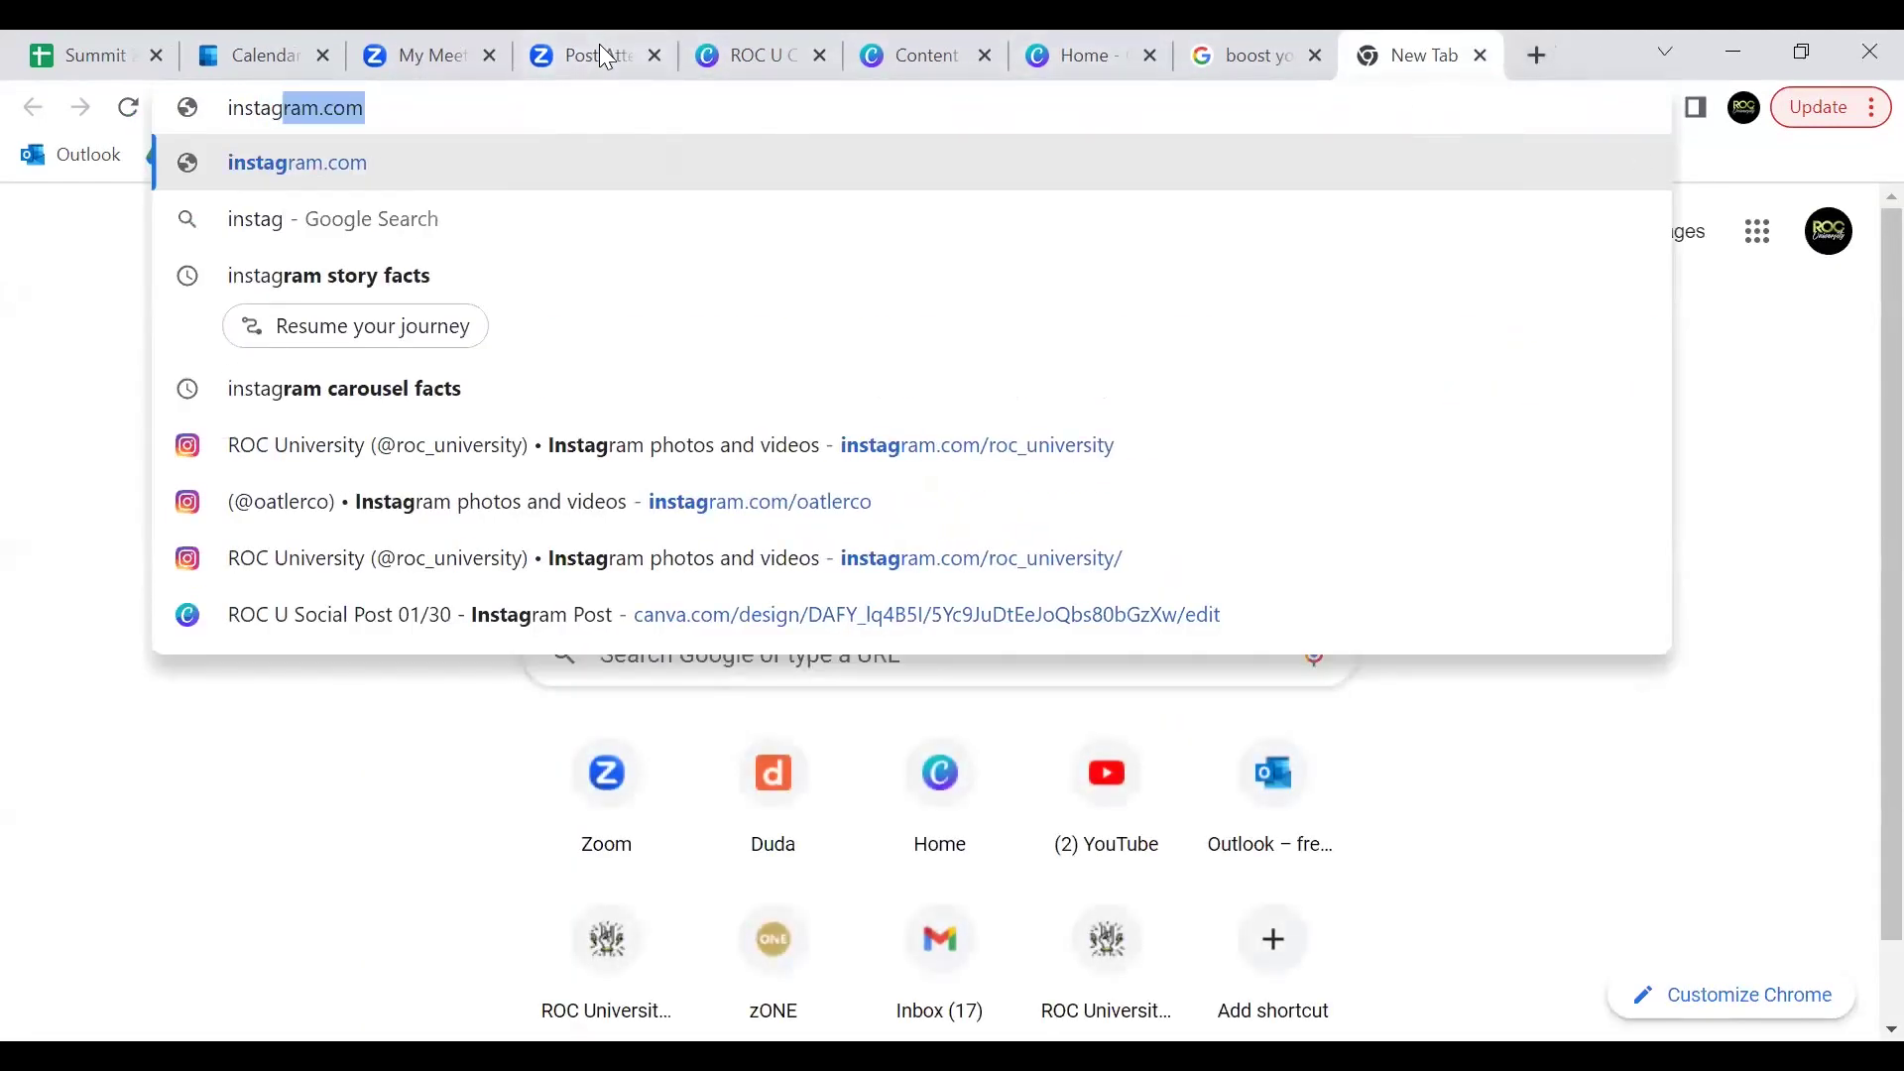
pyautogui.click(394, 103)
pyautogui.write('/rocuniversity')
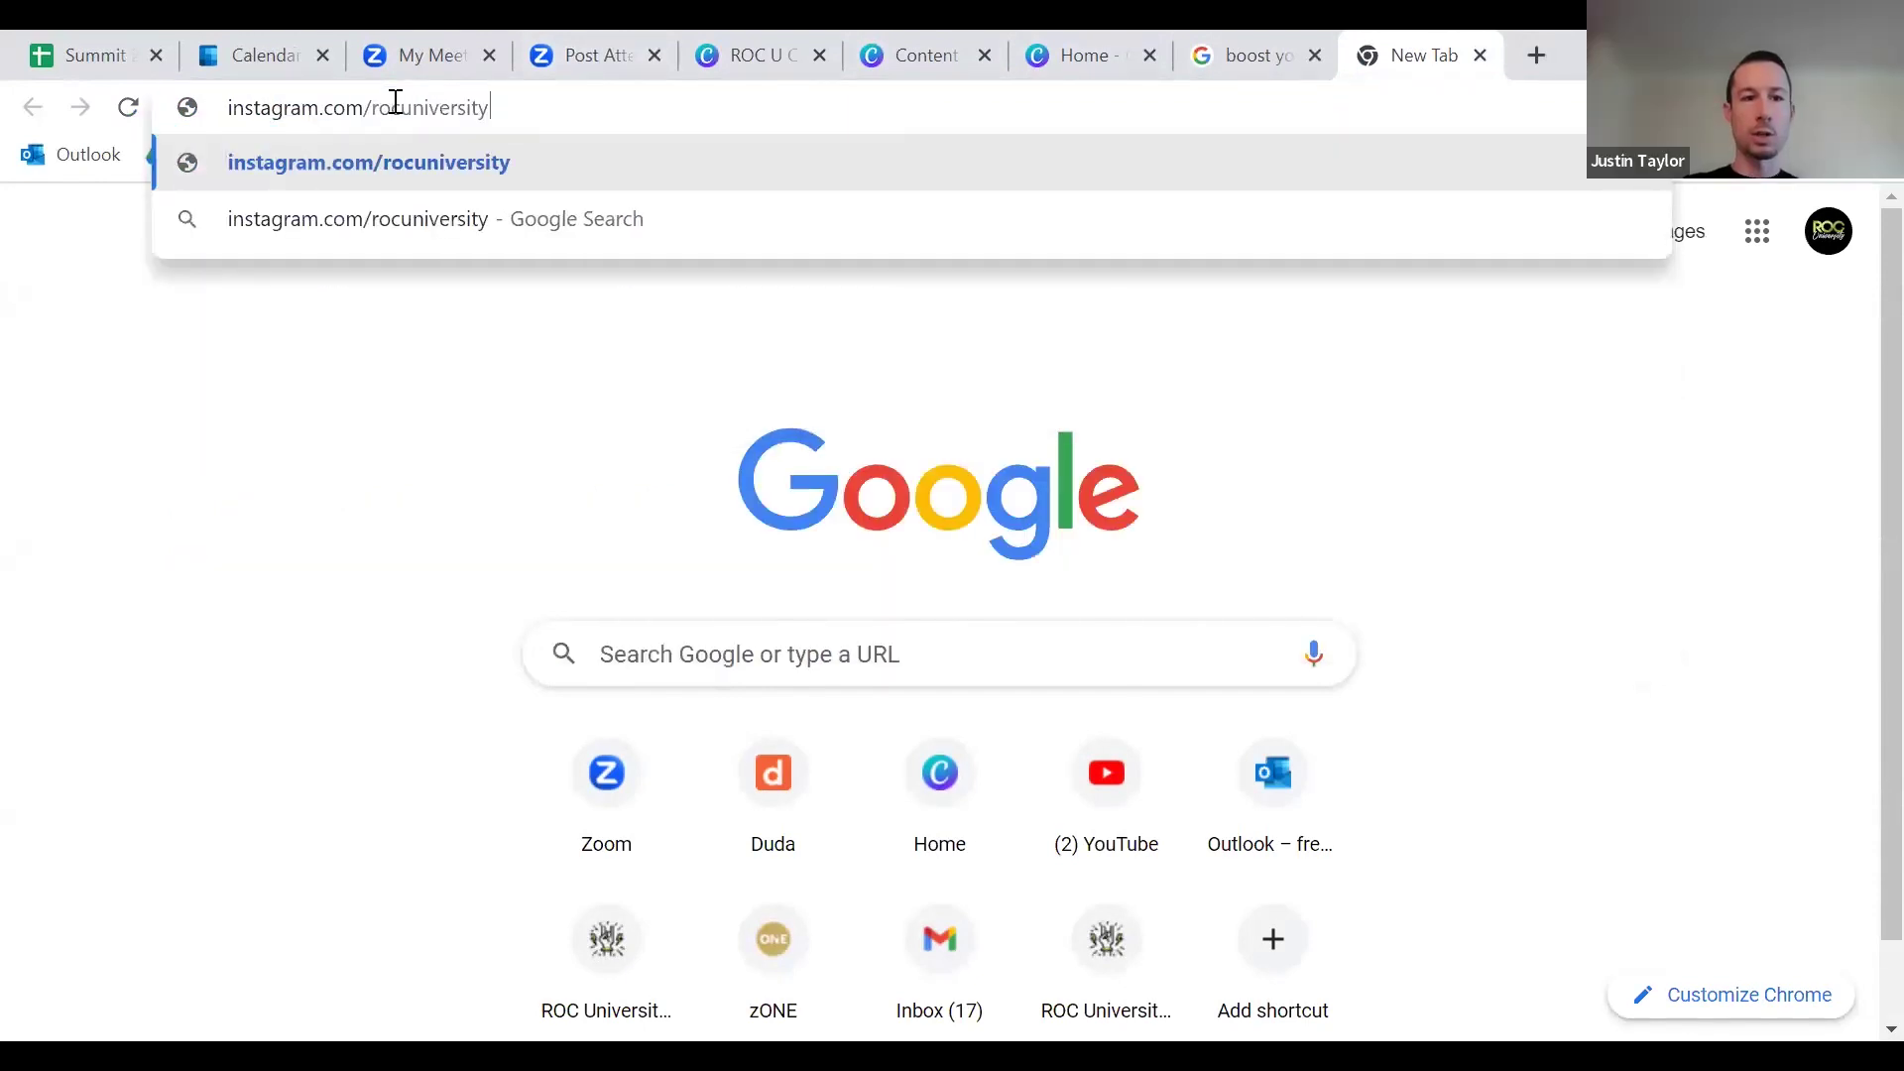
pyautogui.press('Return')
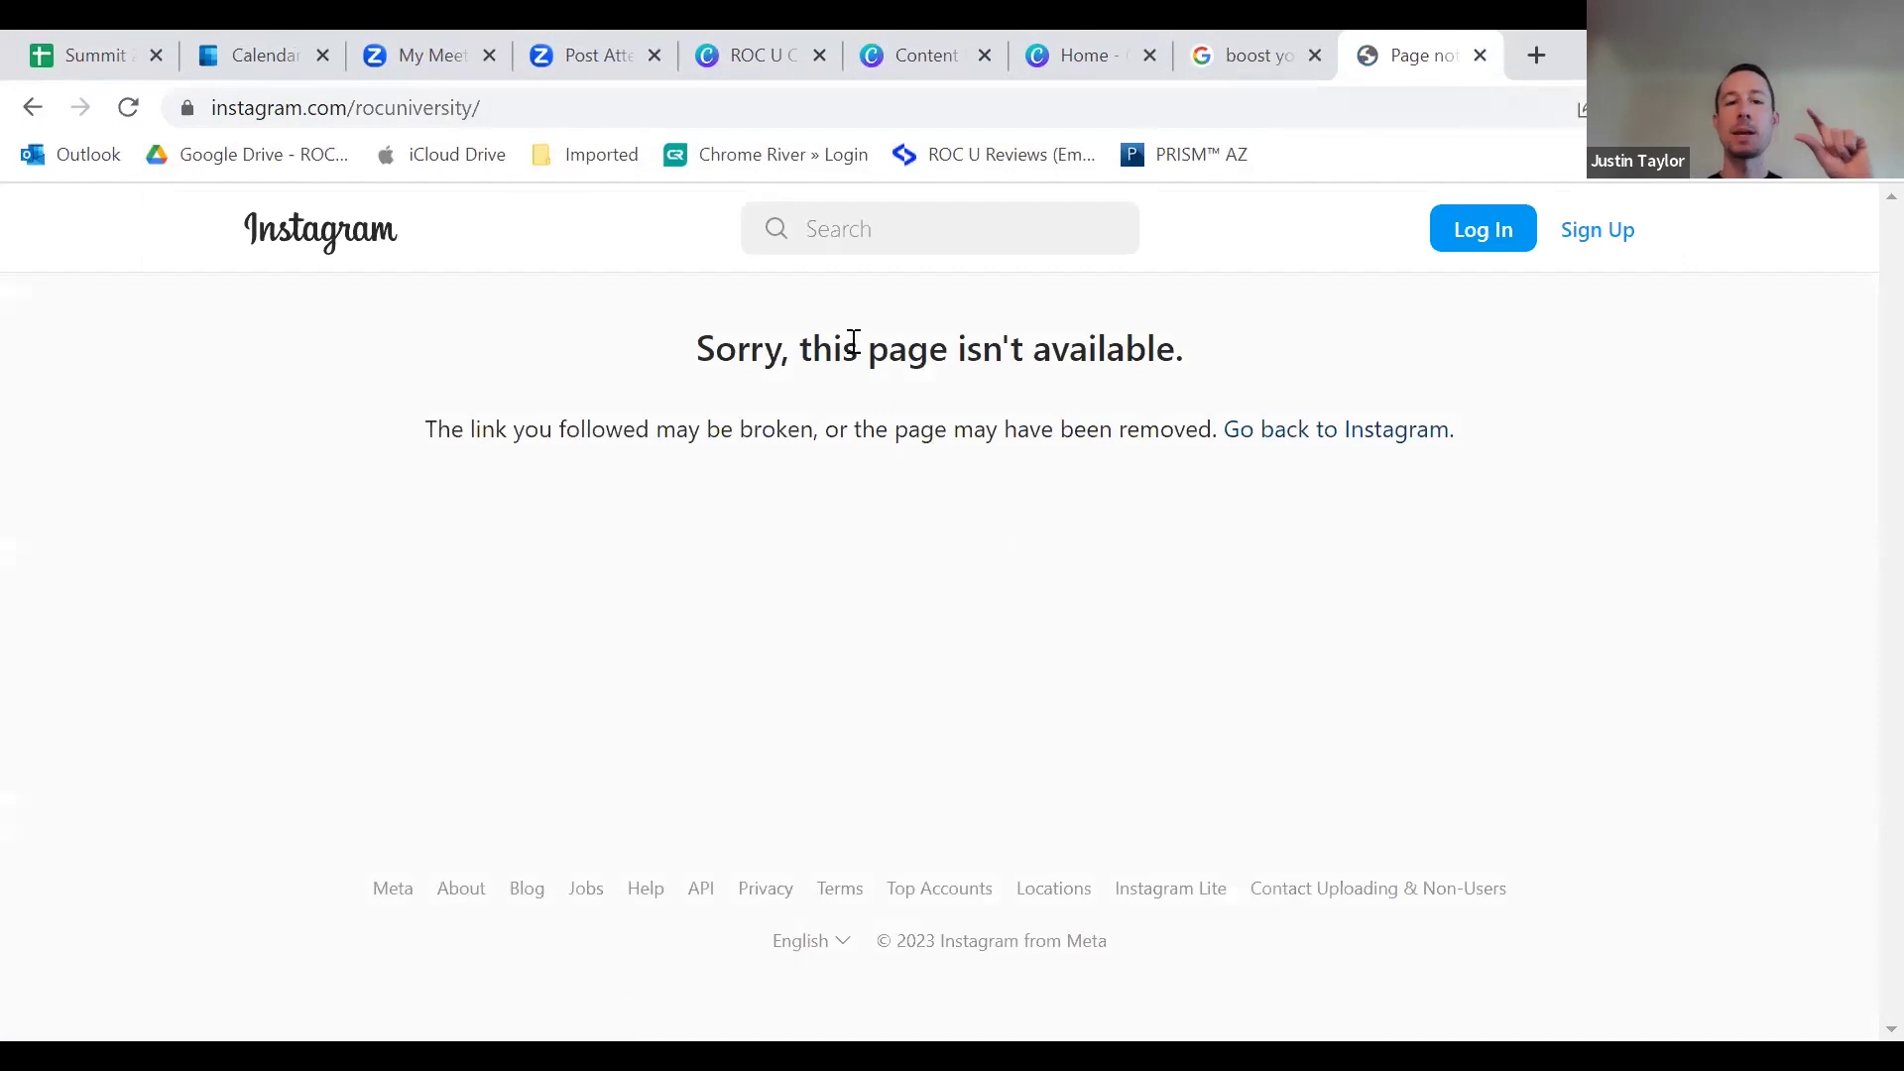
pyautogui.click(448, 107)
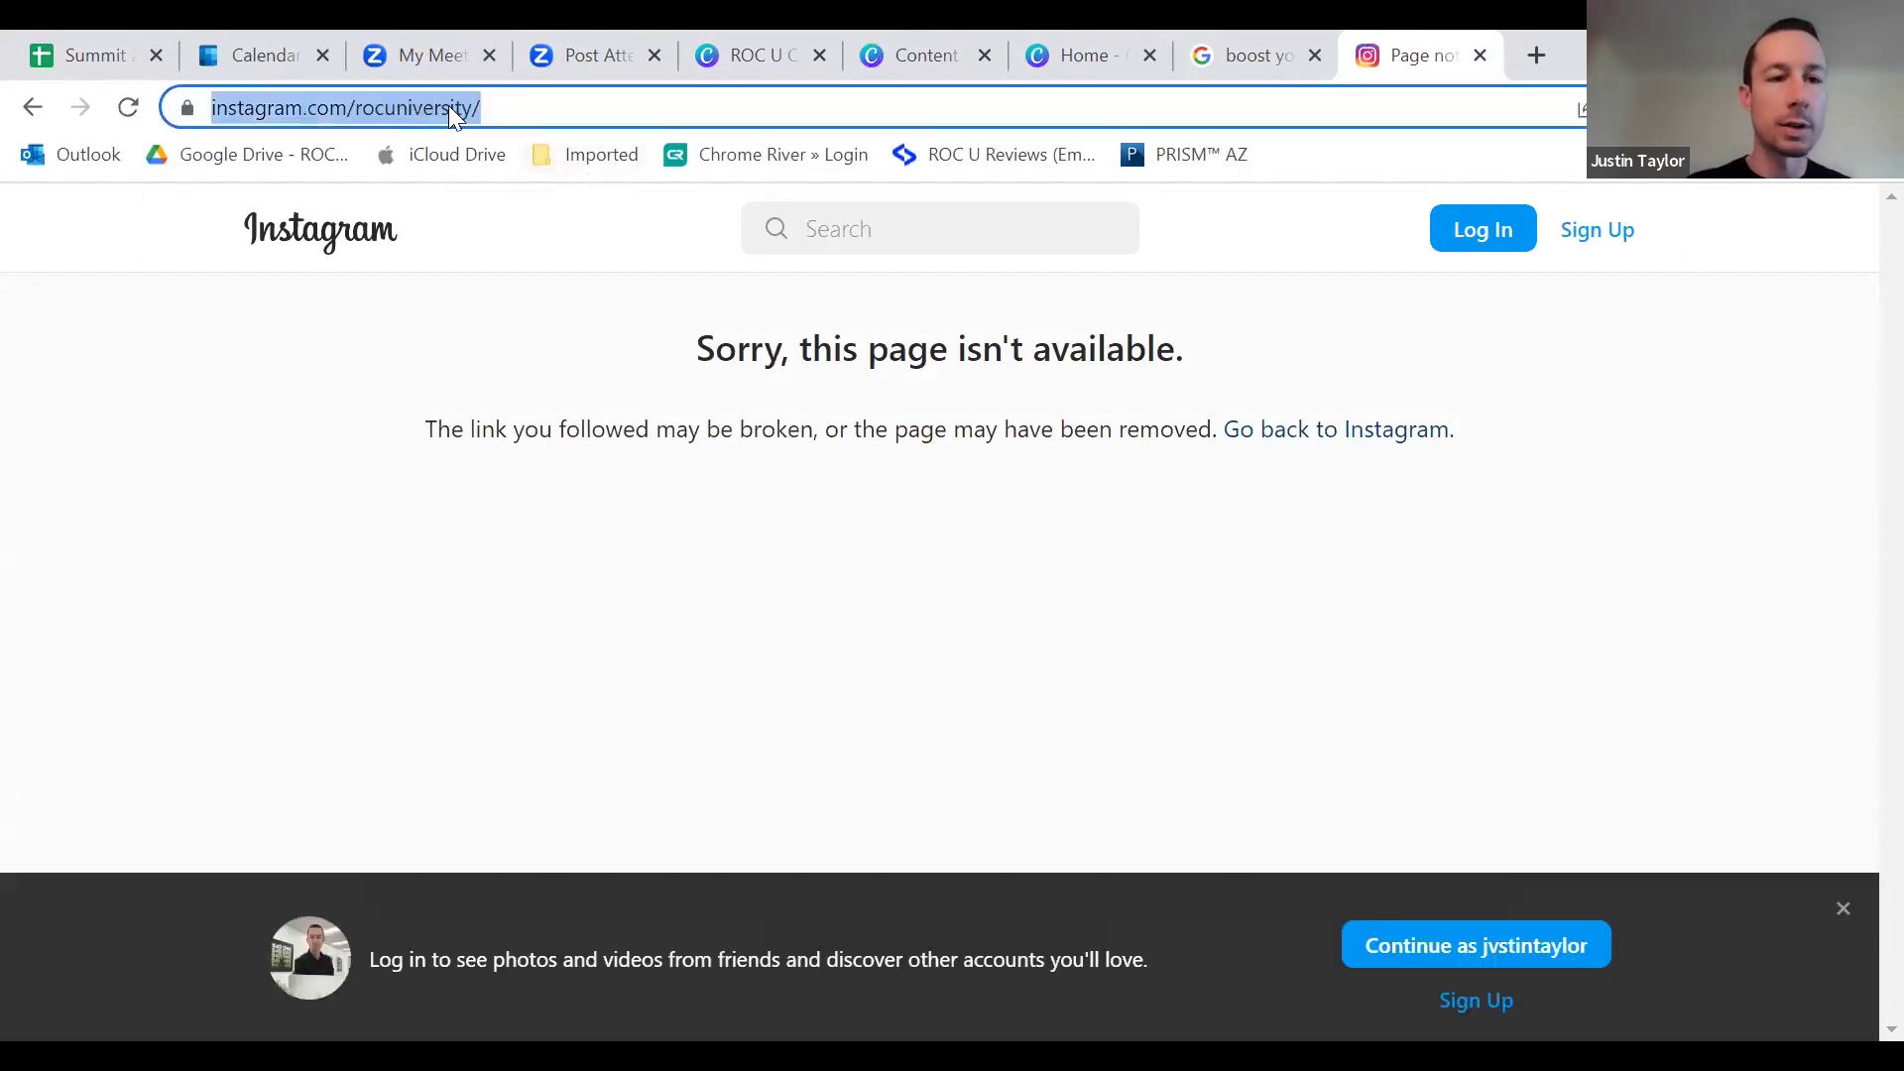
pyautogui.click(389, 105)
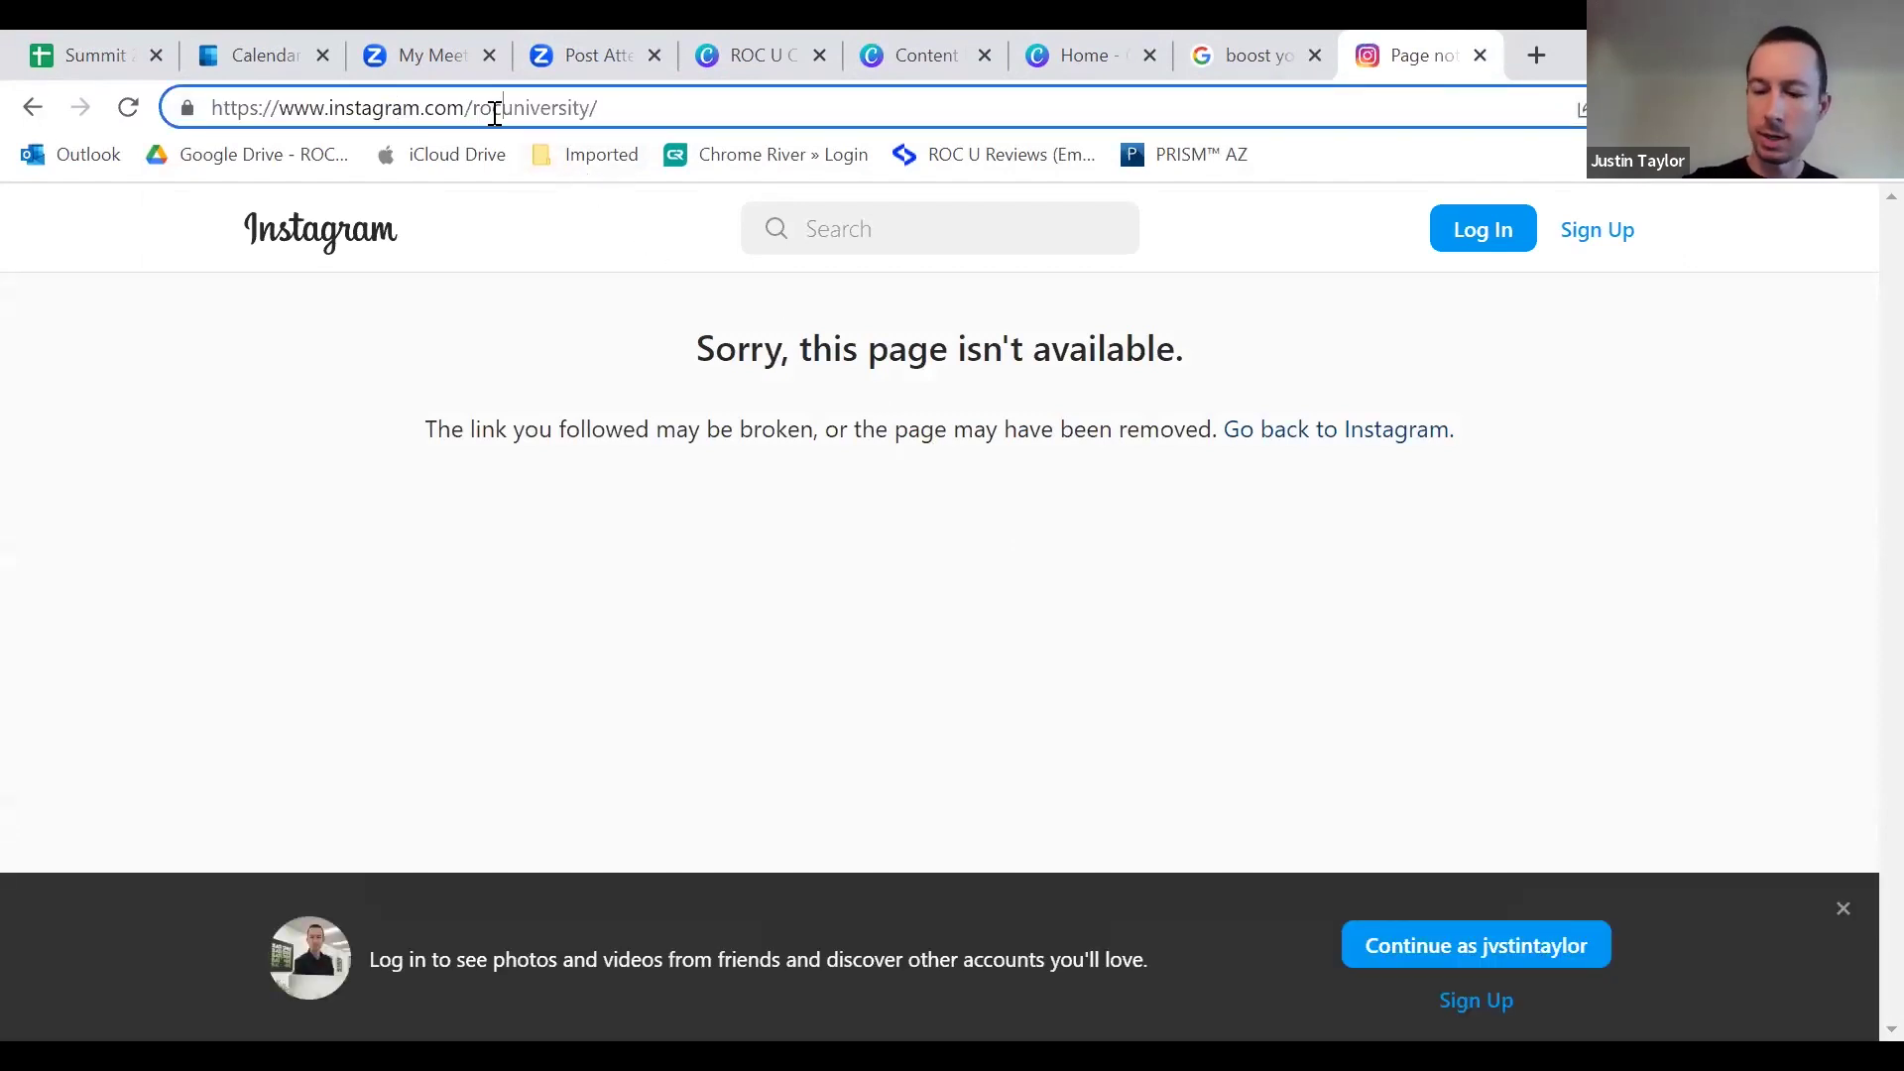
pyautogui.write('_')
pyautogui.press('Return')
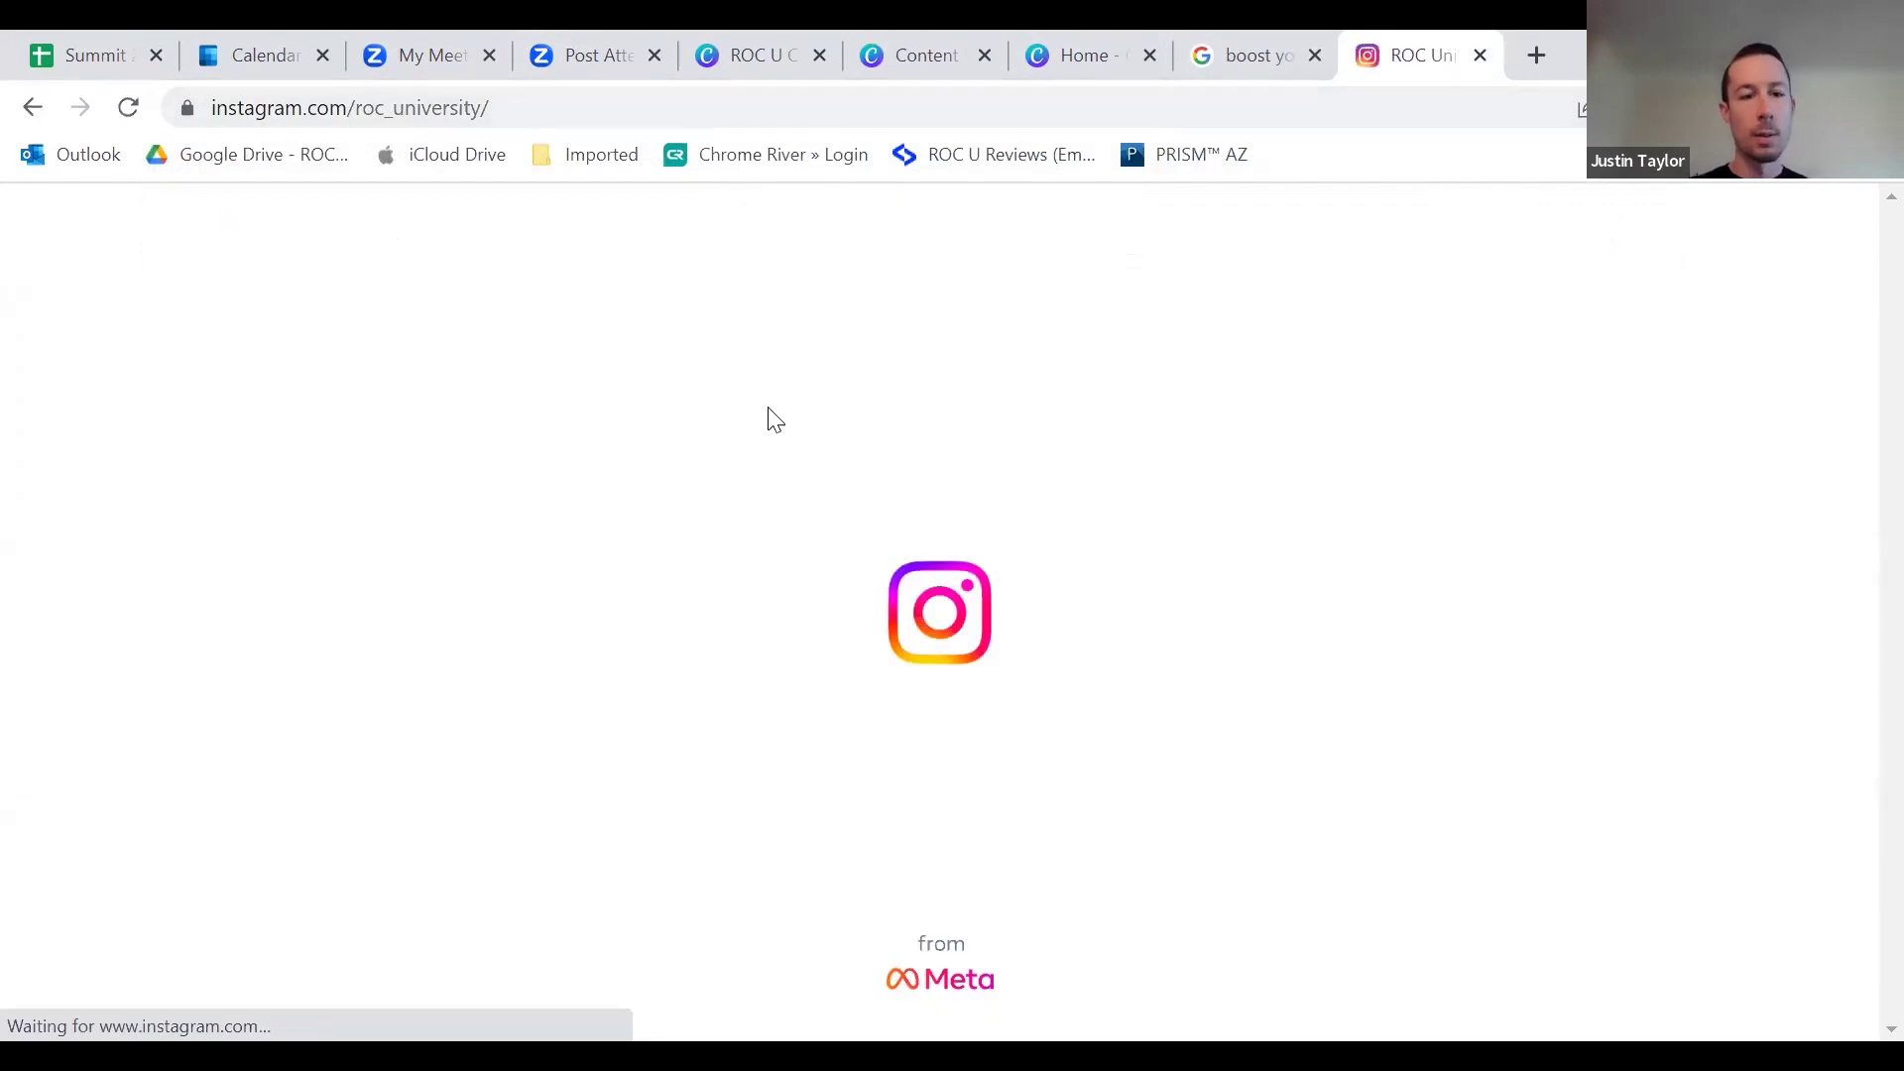
# Step: Dismiss the Instagram login prompt and scroll through the roc_university posts
pyautogui.scroll(-1, 937, 614)
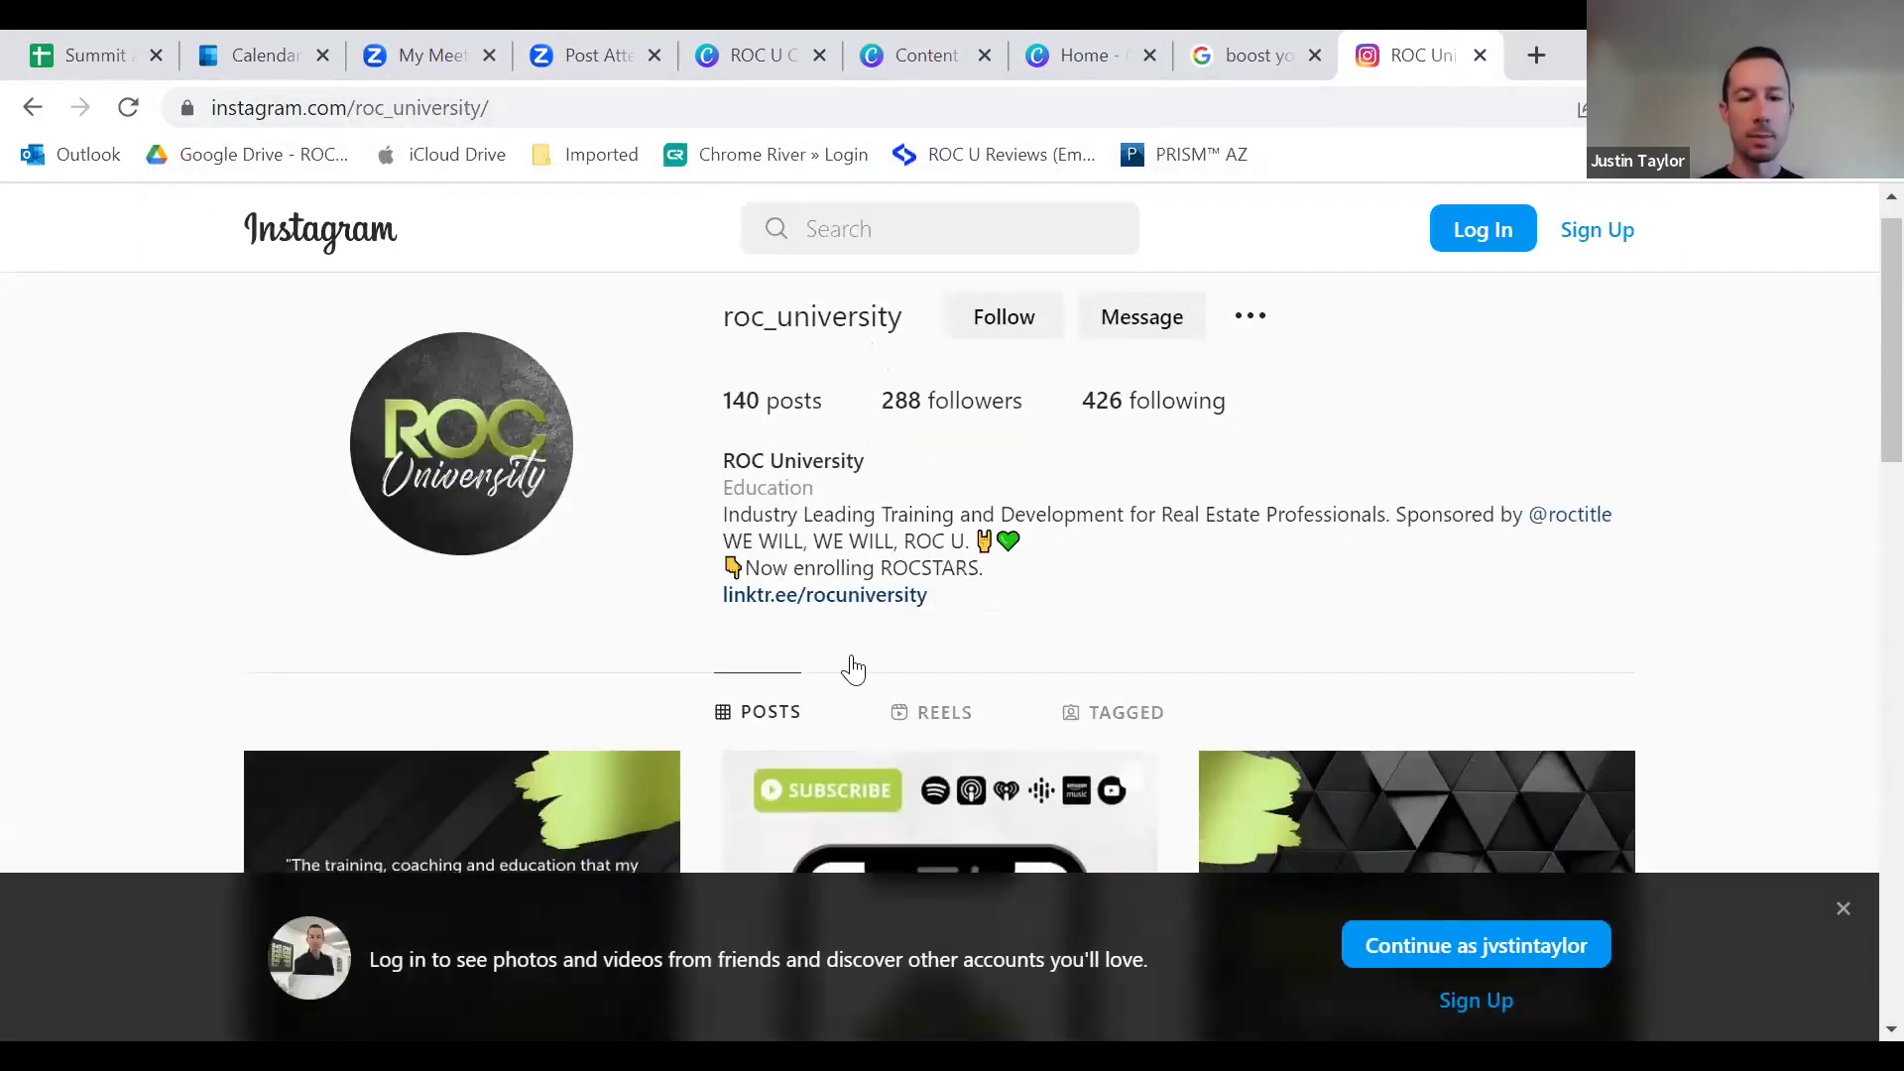
pyautogui.scroll(-3, 850, 729)
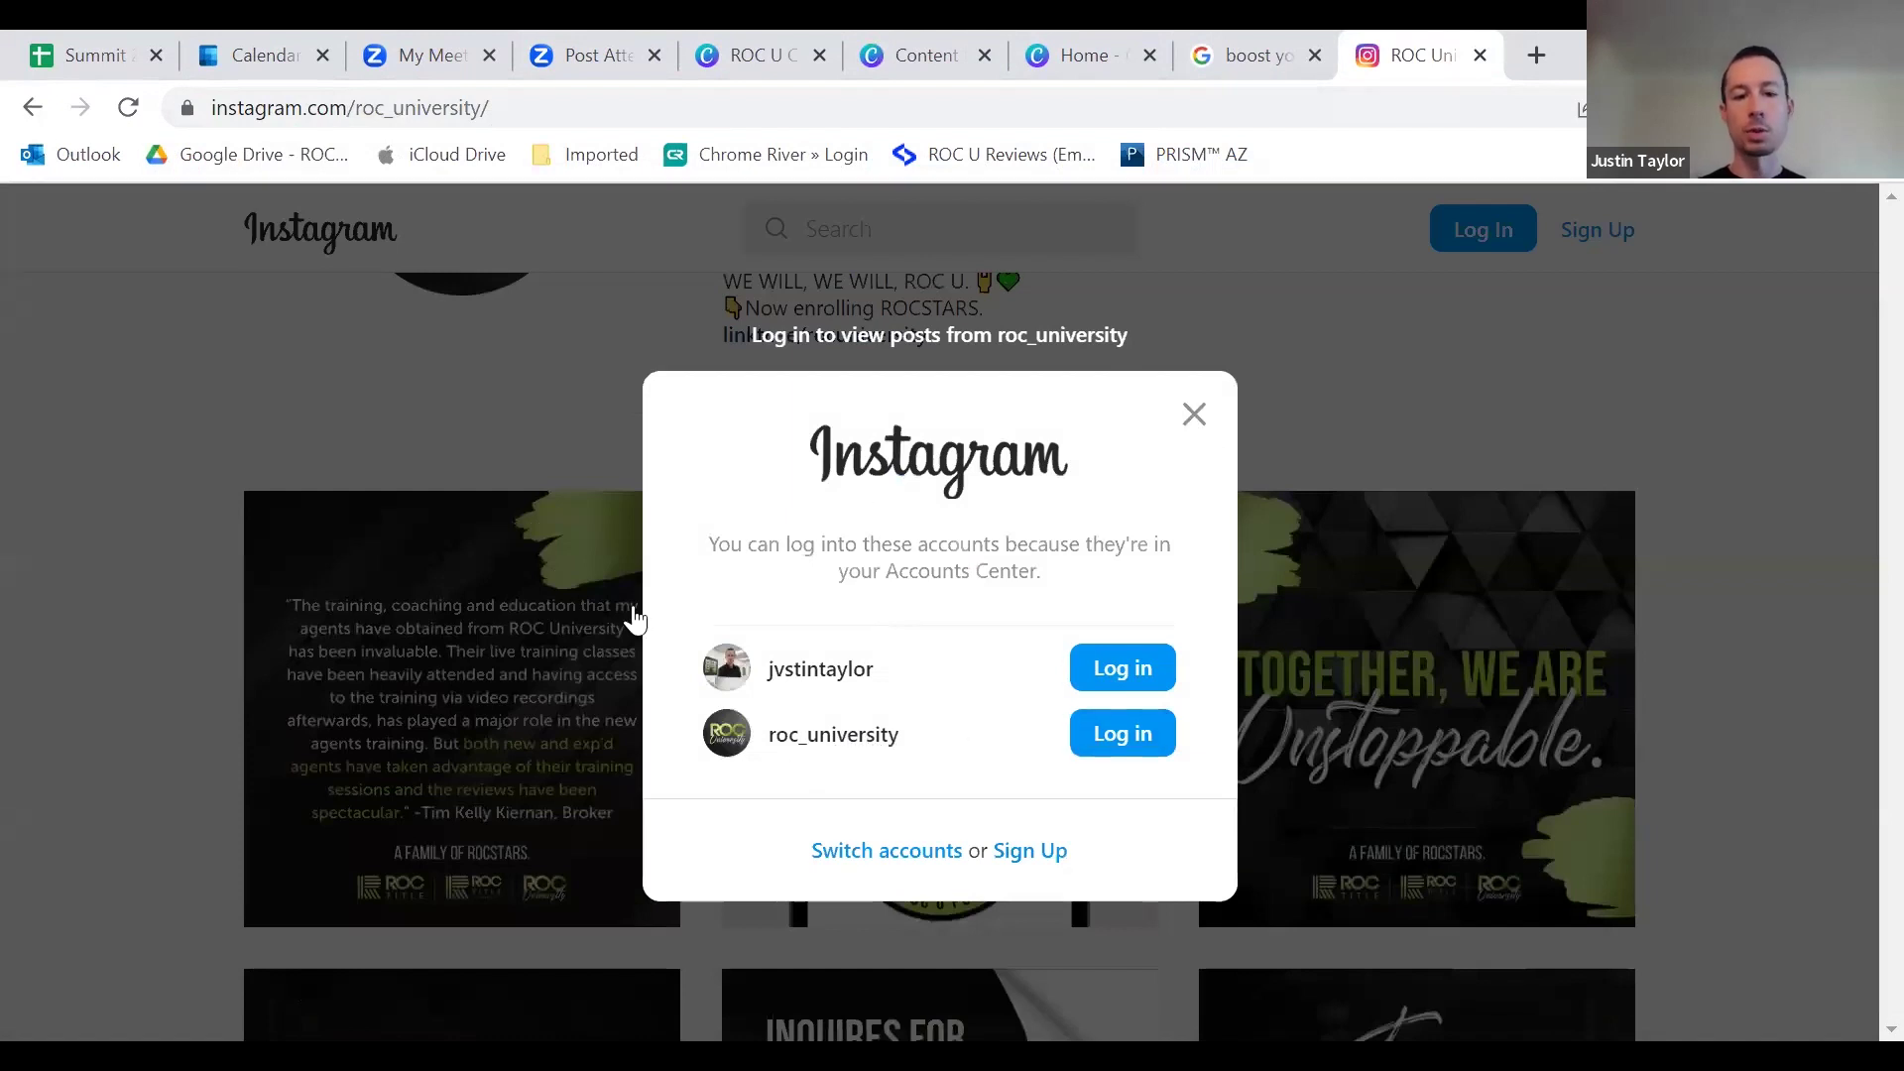
pyautogui.click(629, 565)
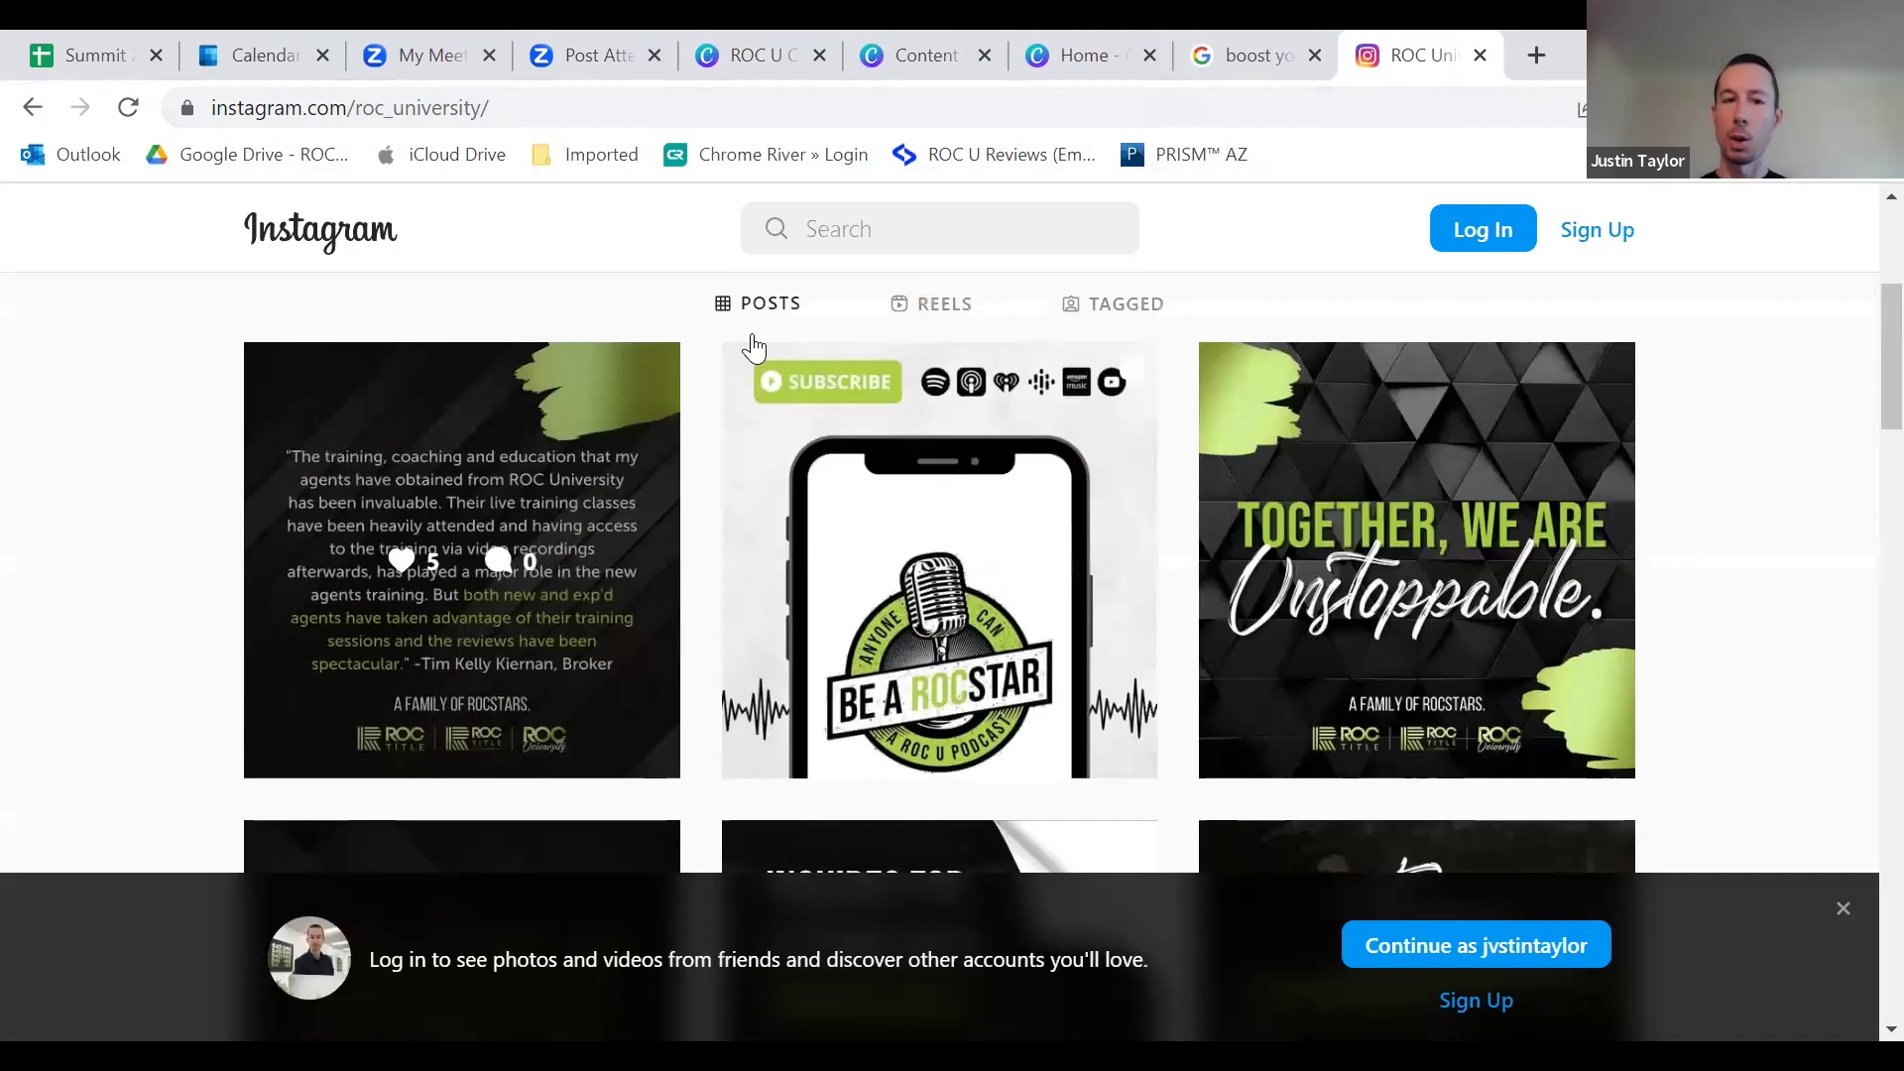
pyautogui.scroll(-2, 600, 575)
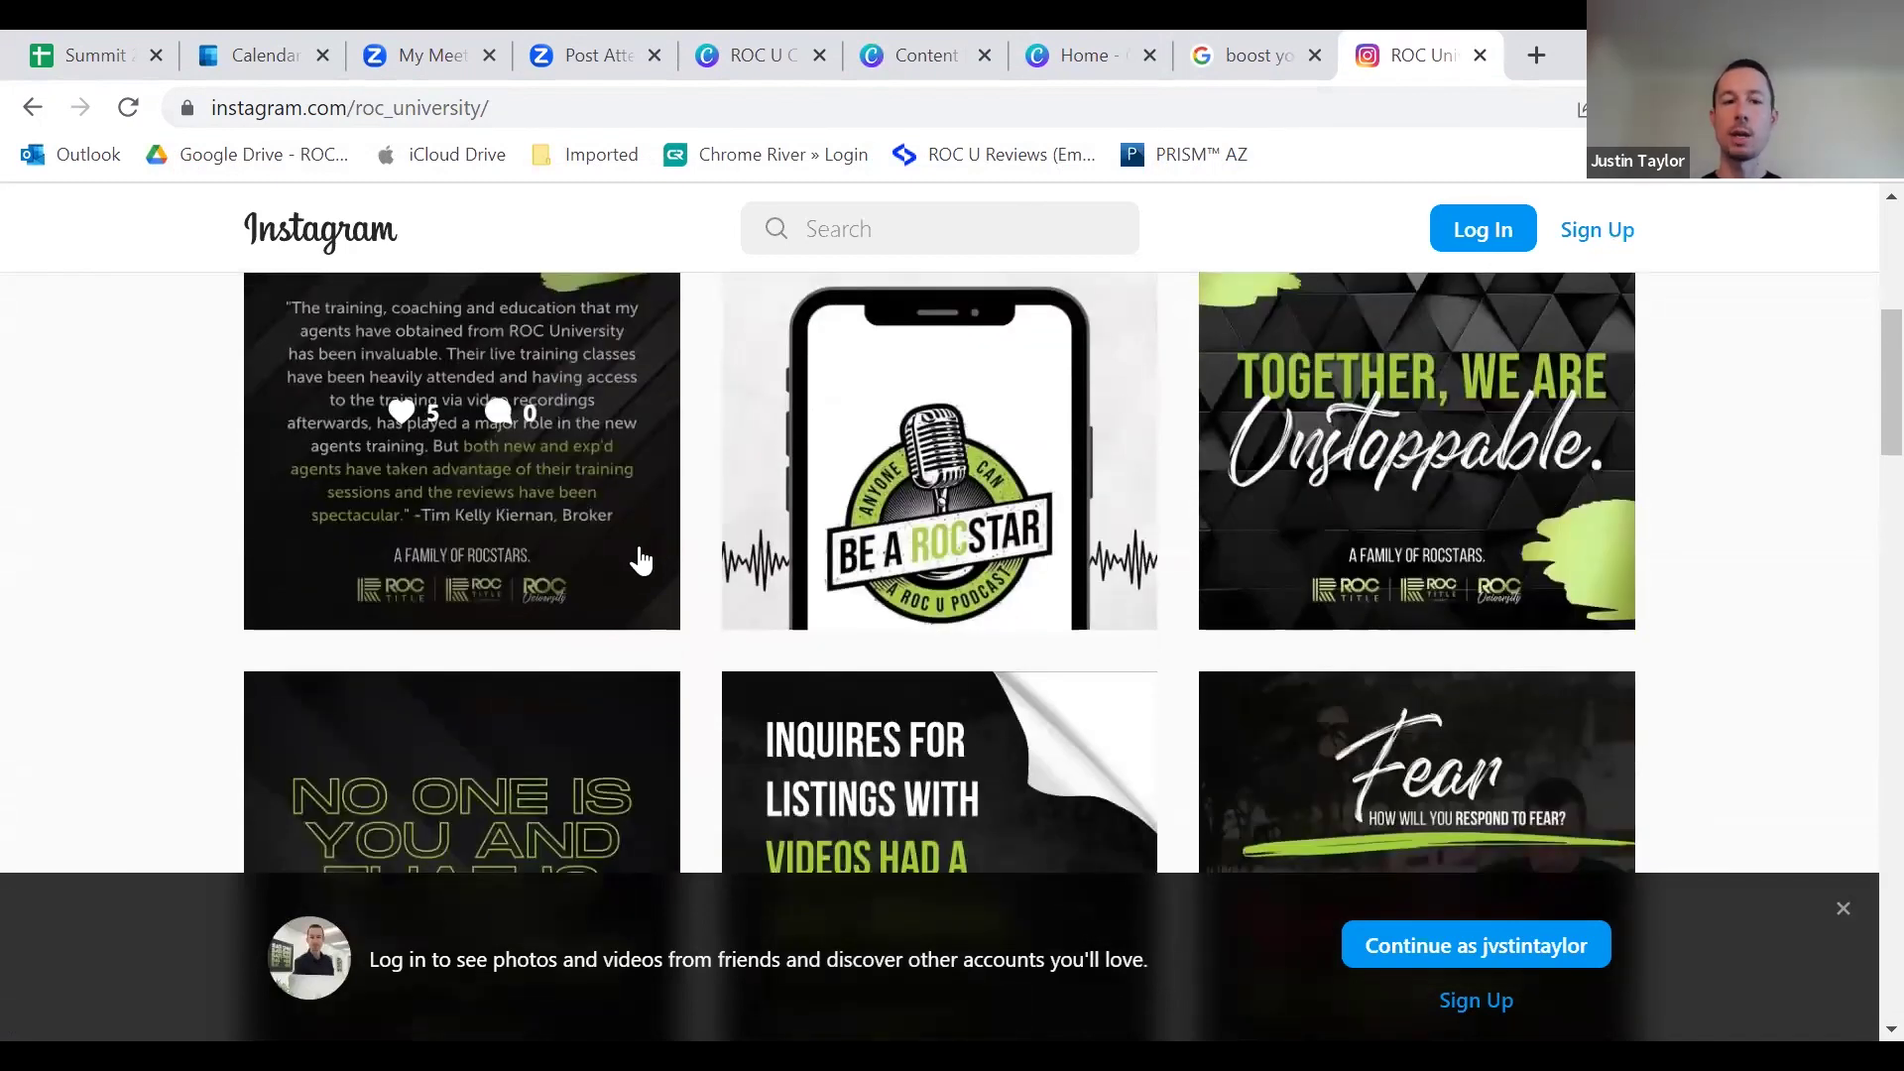
pyautogui.scroll(3, 544, 430)
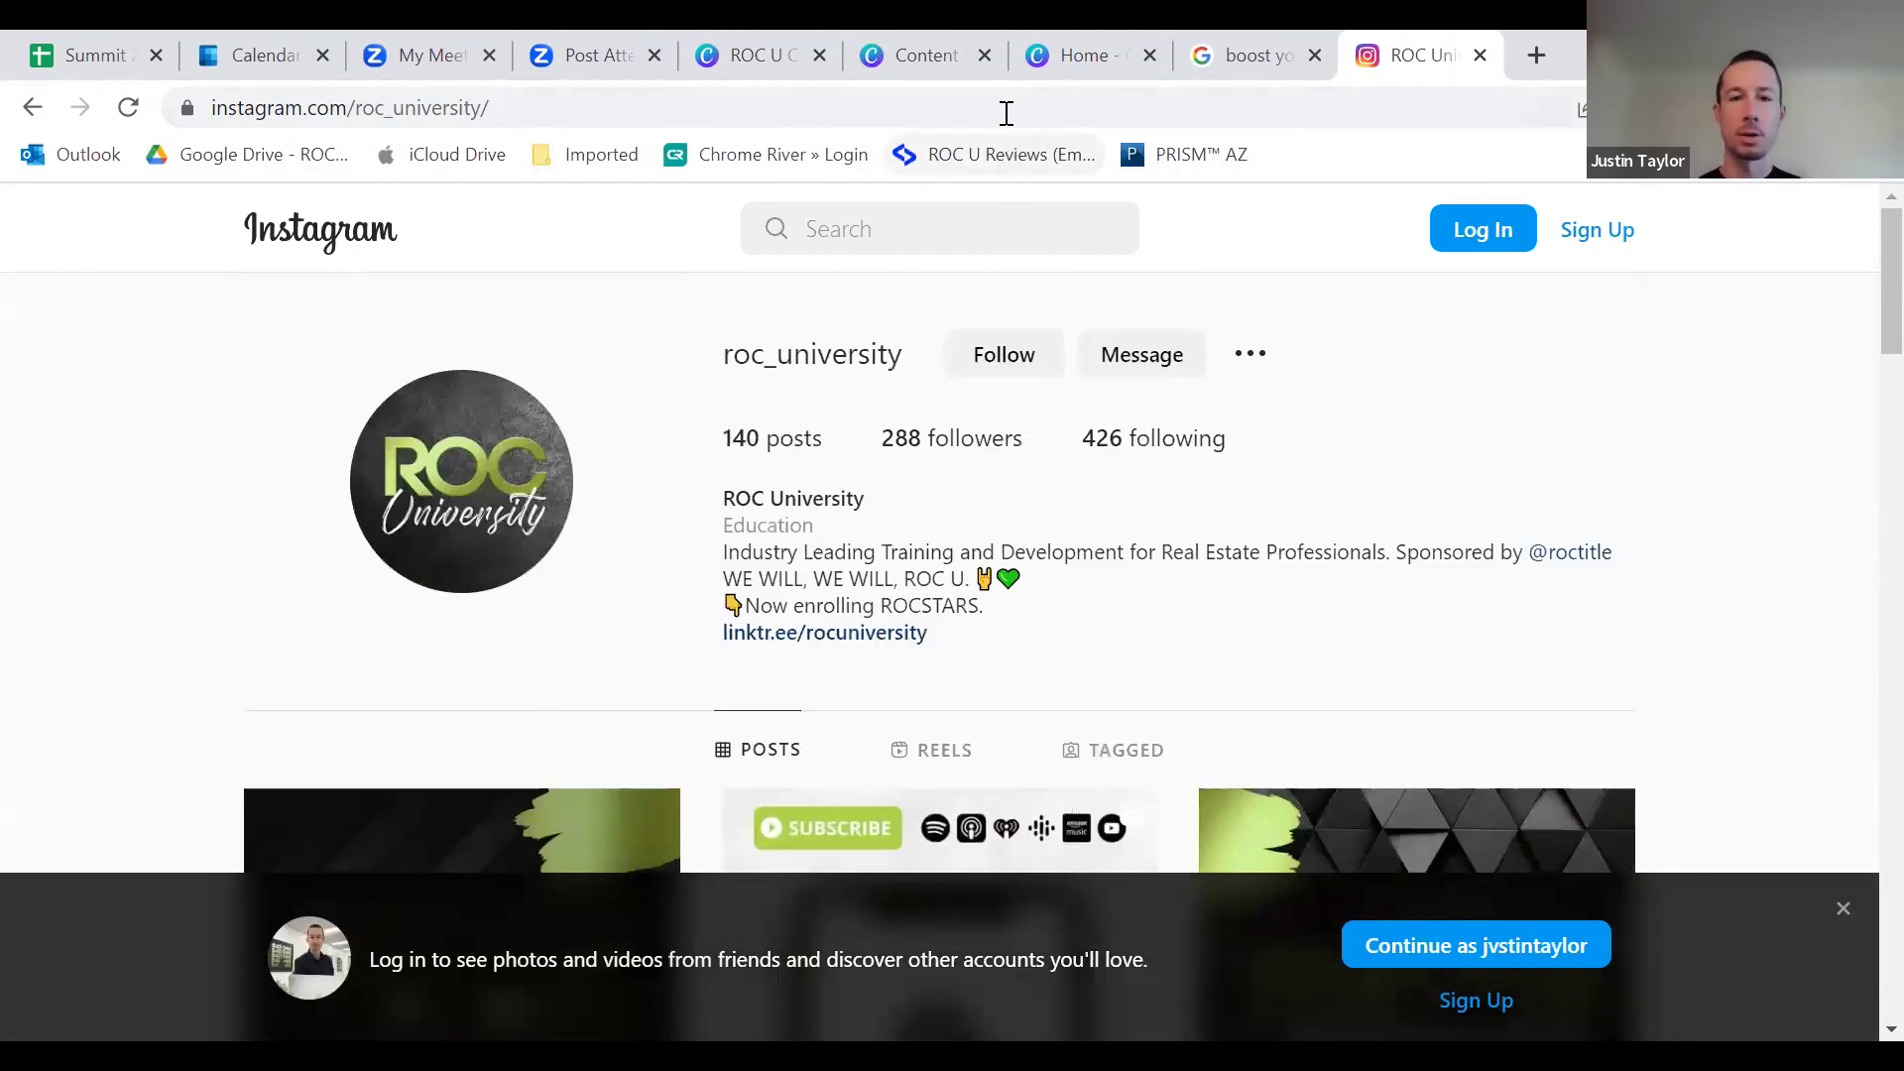
# Step: Load facebook.com in the same tab
pyautogui.click(1007, 109)
pyautogui.write('face')
pyautogui.press('Return')
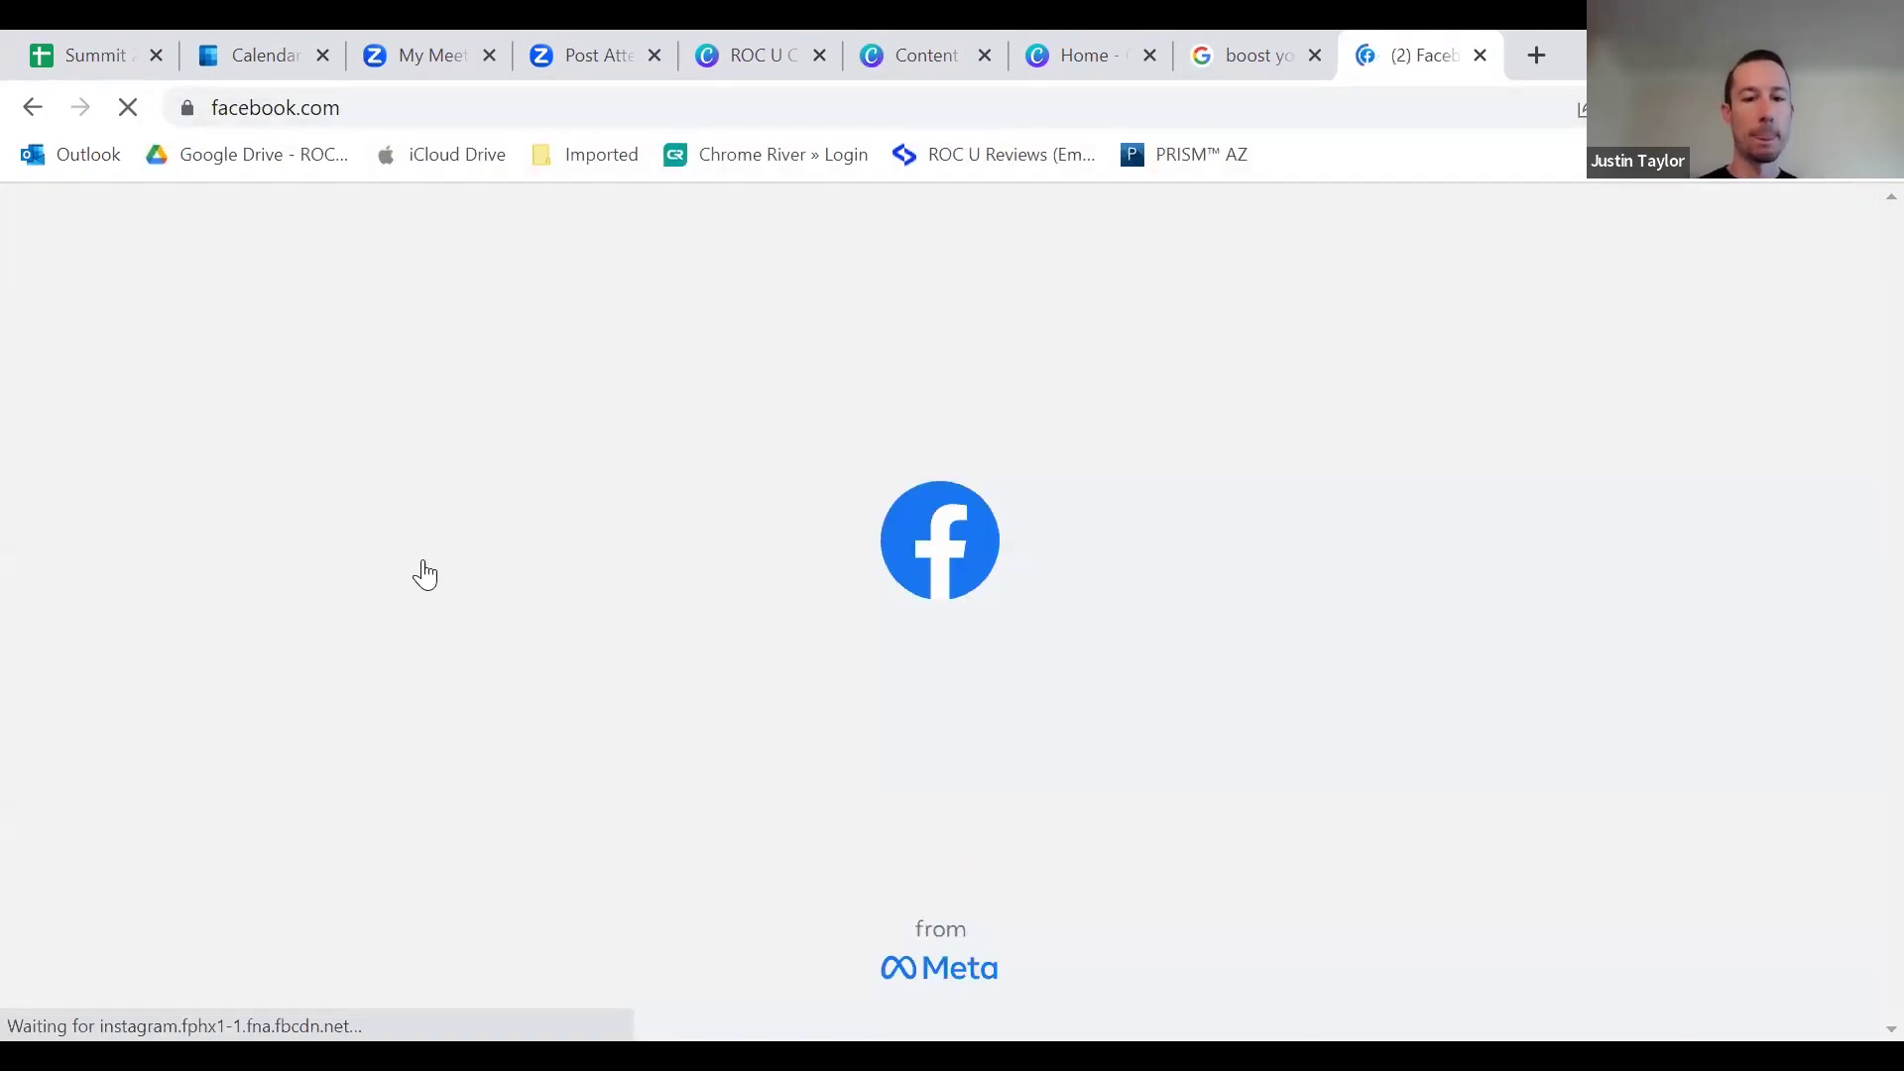
# Step: Browse the Facebook feed, highlighting then clearing the Orange County REALTORS photo post caption
pyautogui.scroll(-20, 645, 650)
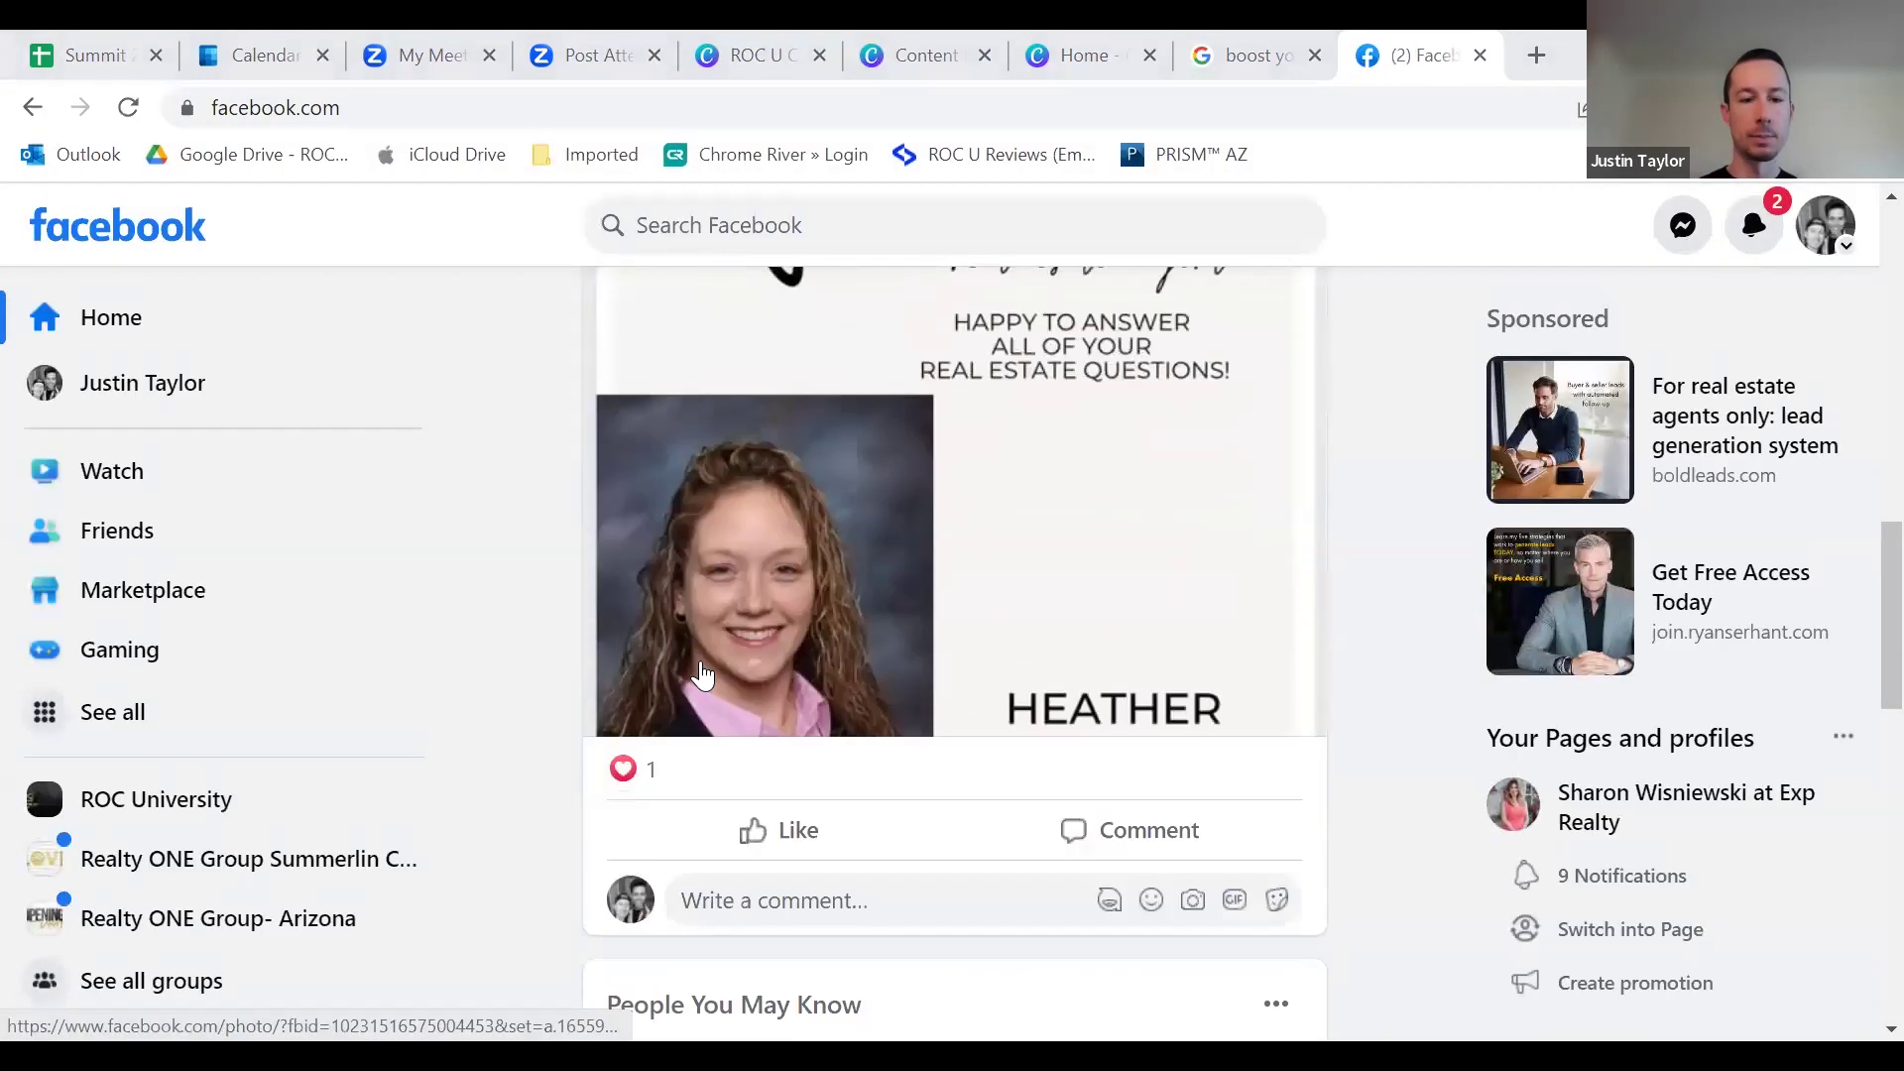
pyautogui.scroll(3, 704, 501)
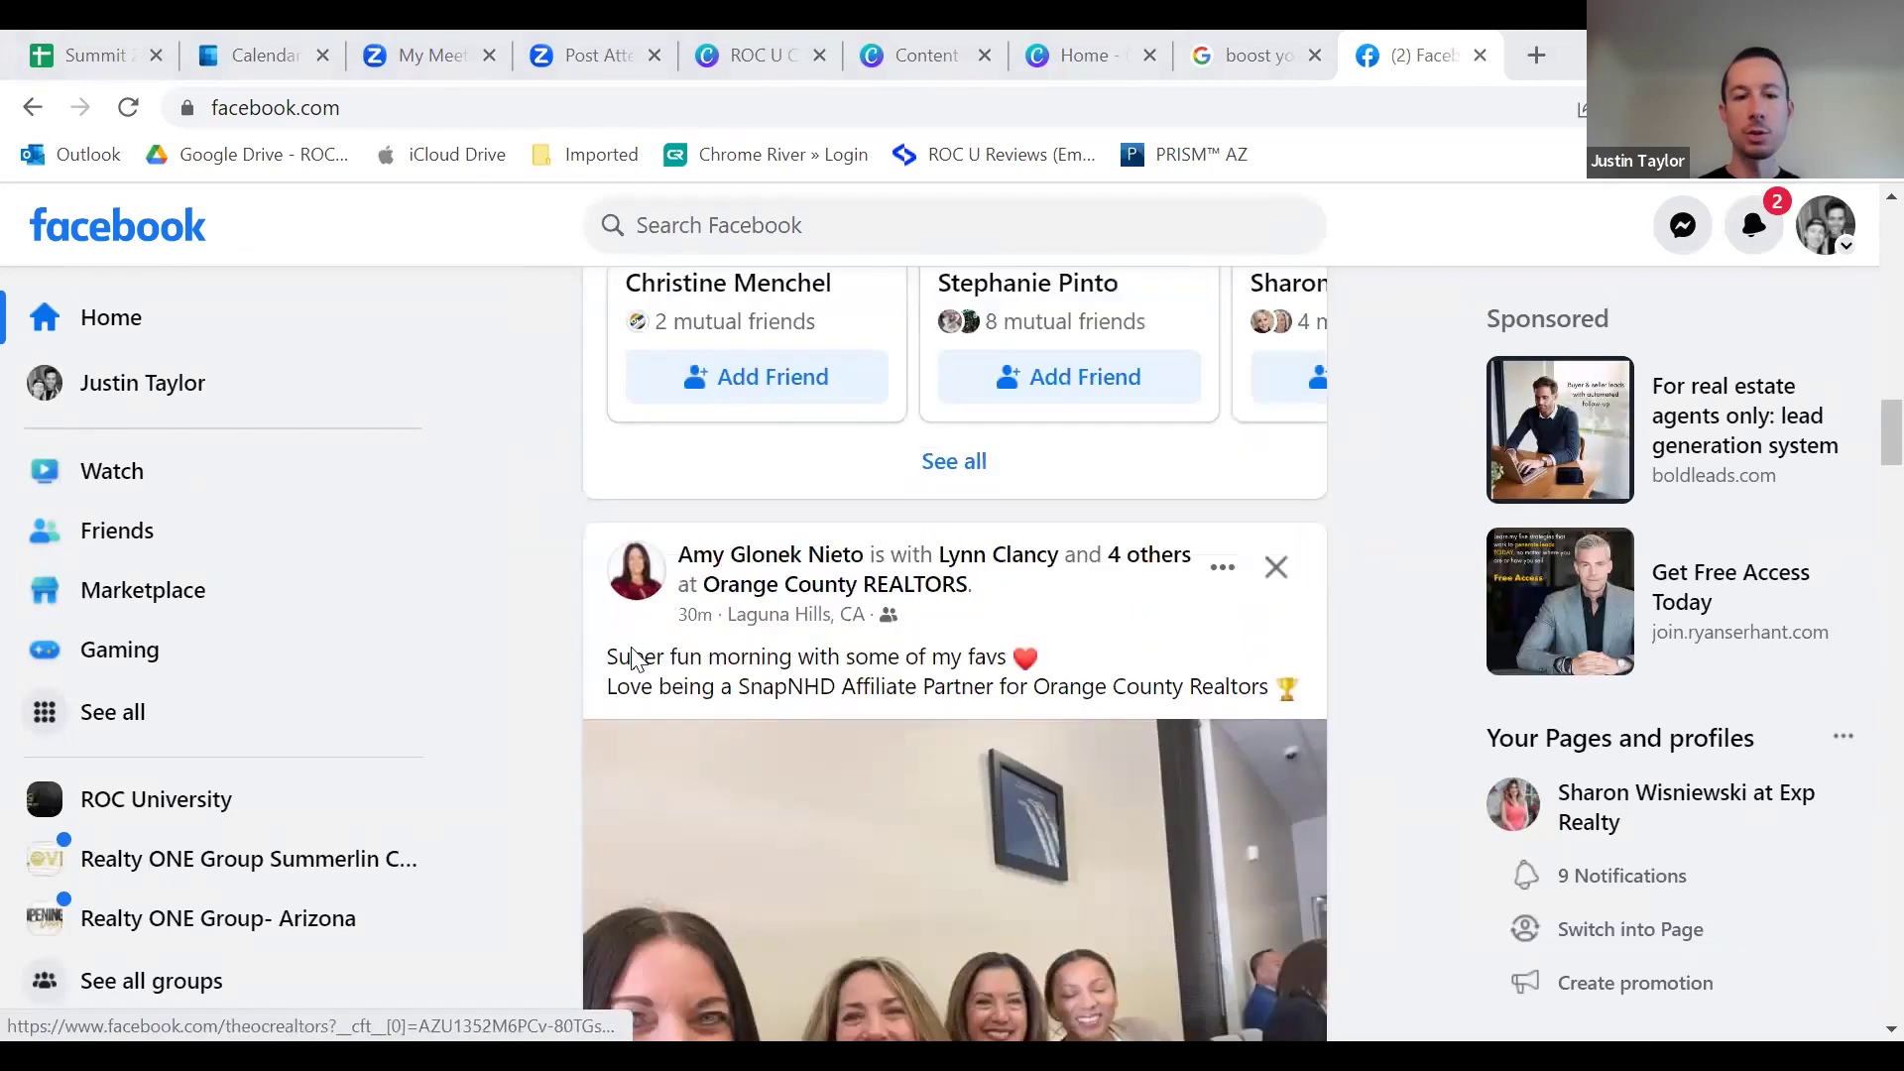
pyautogui.moveTo(607, 657); pyautogui.dragTo(932, 689)
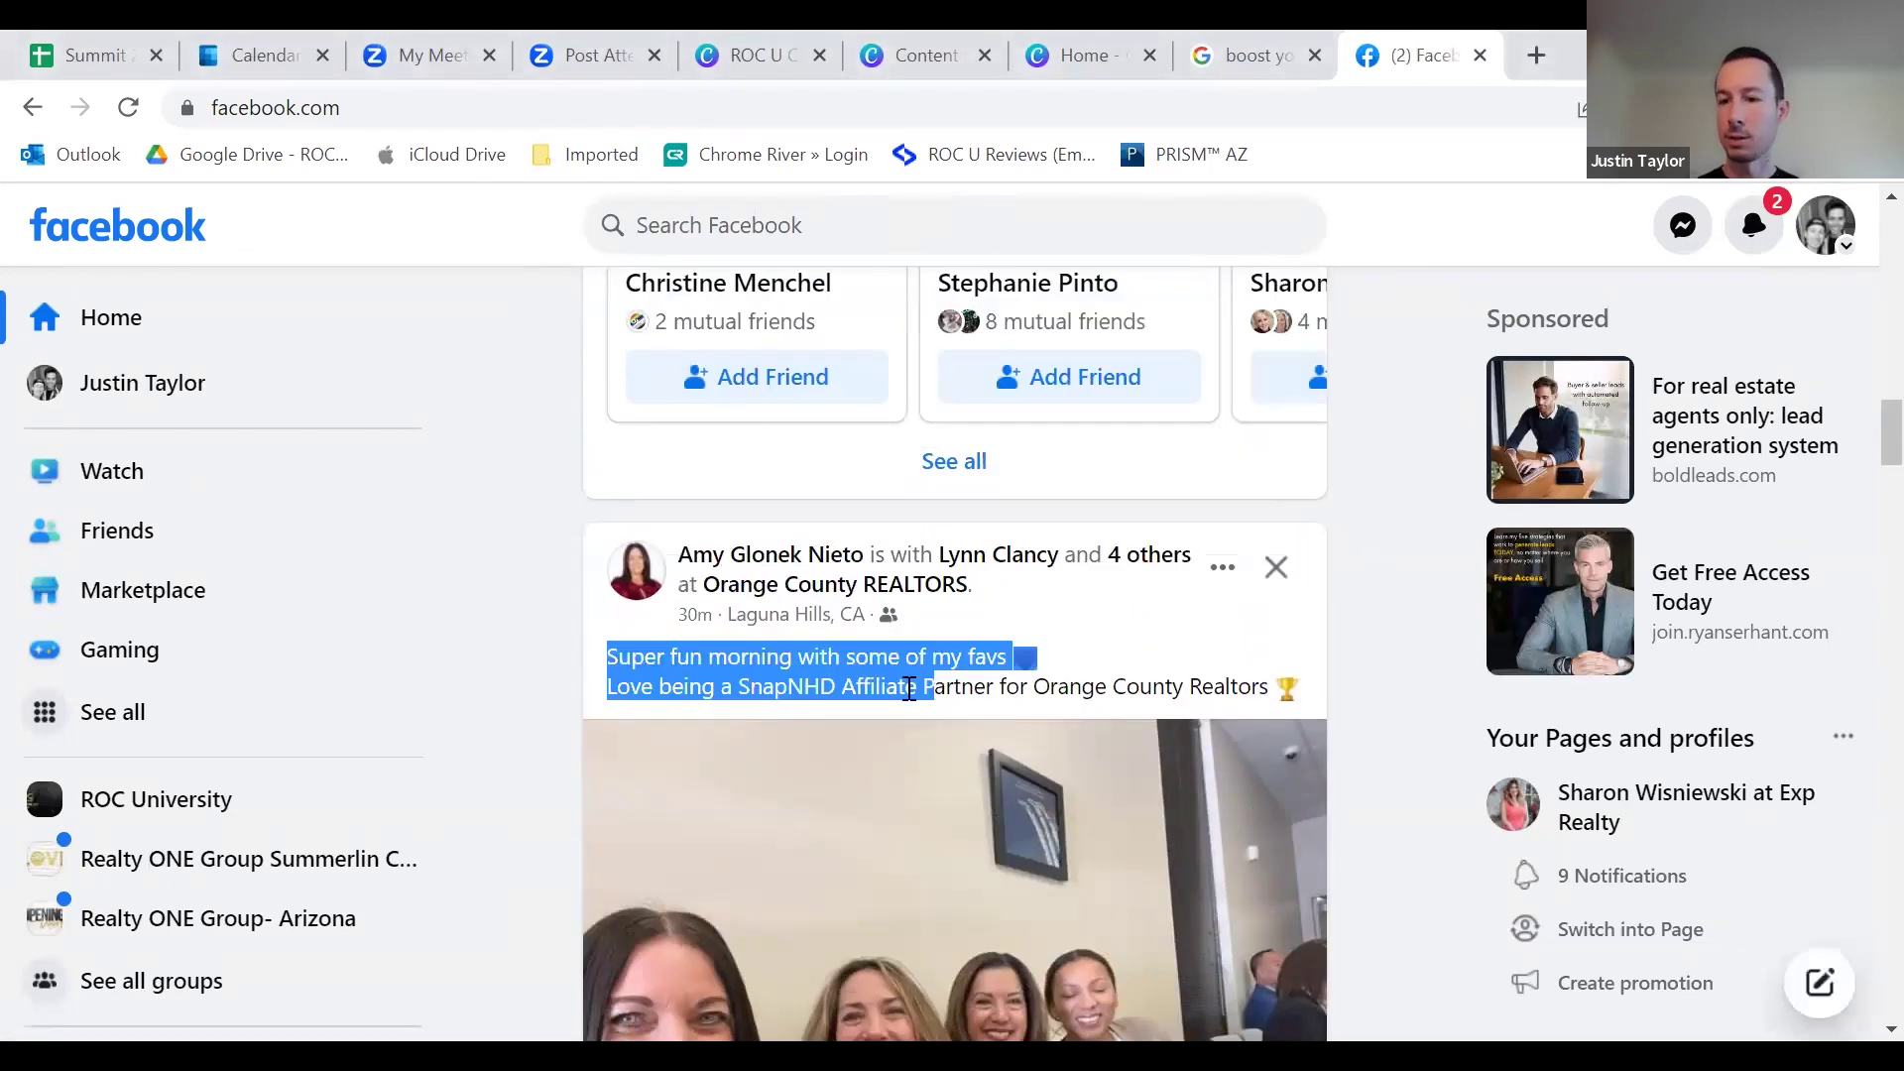
pyautogui.click(858, 686)
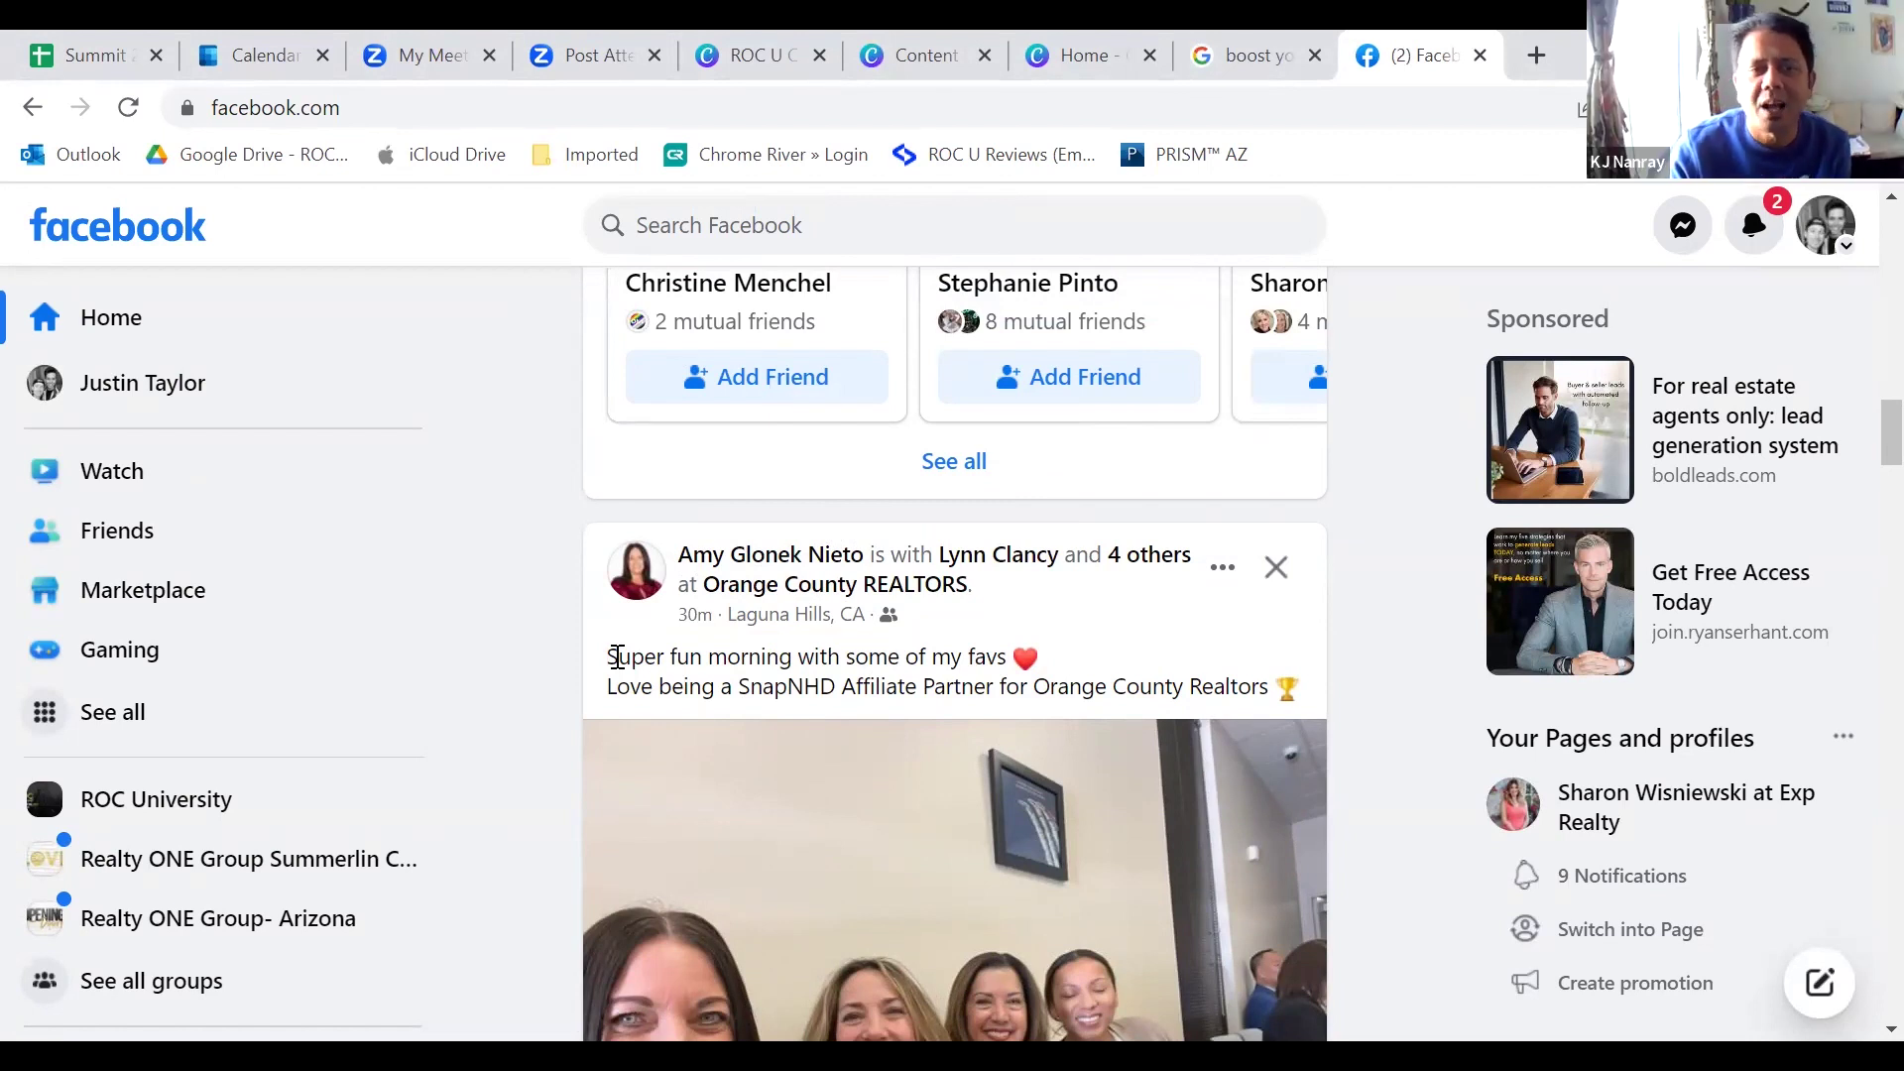
pyautogui.scroll(-8, 663, 878)
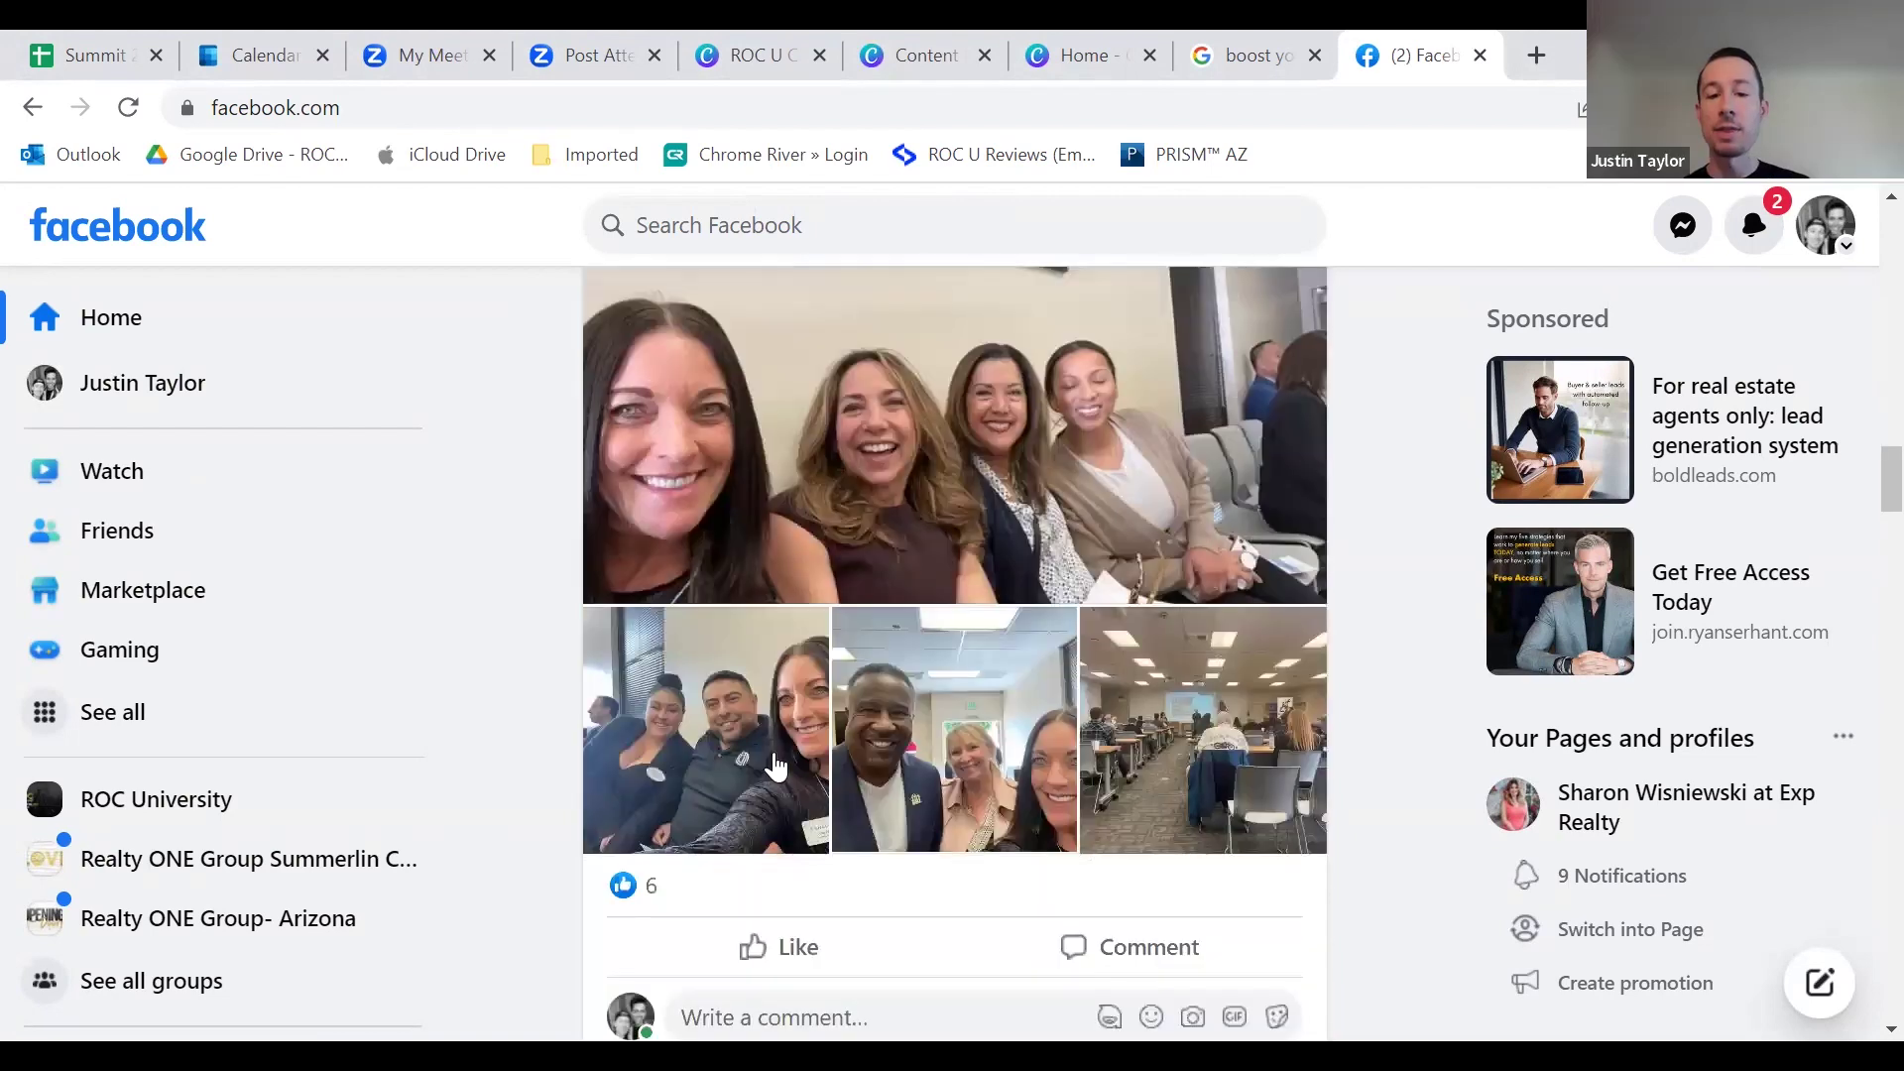
pyautogui.scroll(6, 1128, 829)
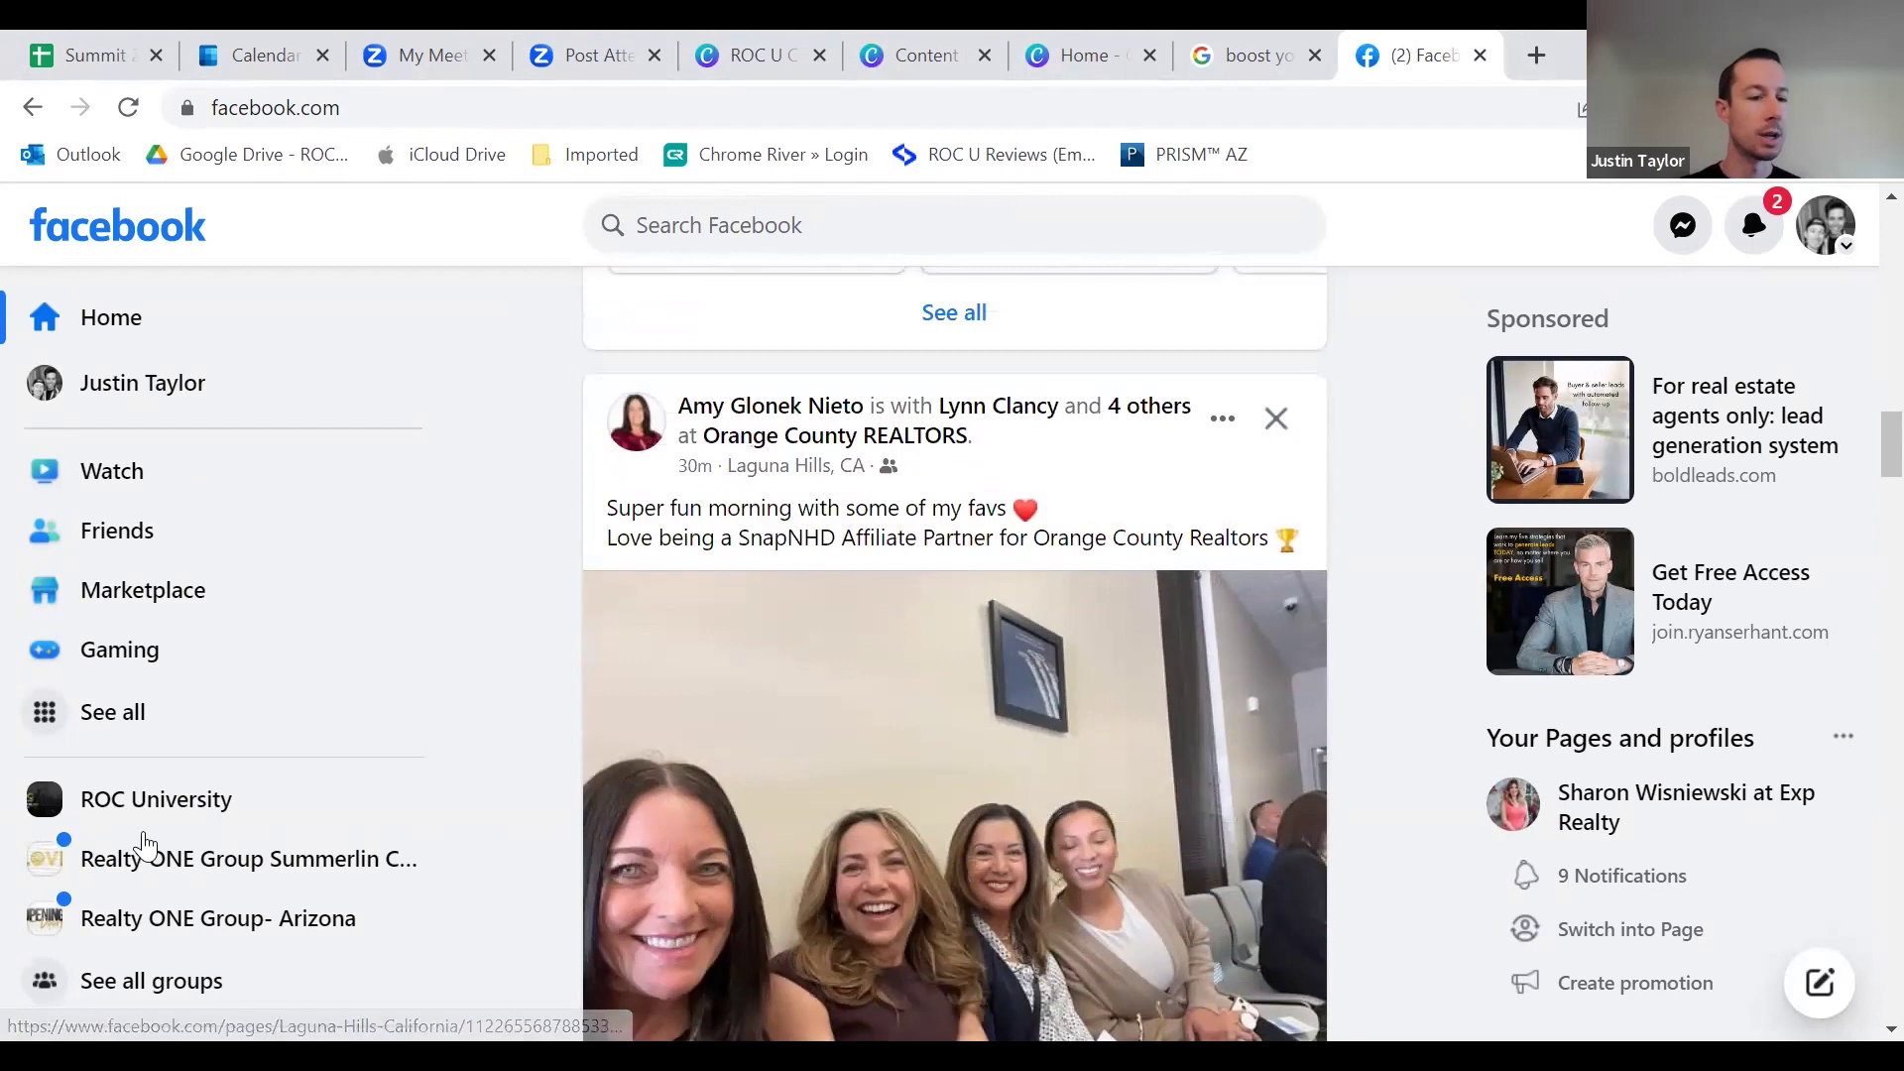
# Step: Open the ROC University group from the sidebar and scroll down through its posts
pyautogui.click(258, 799)
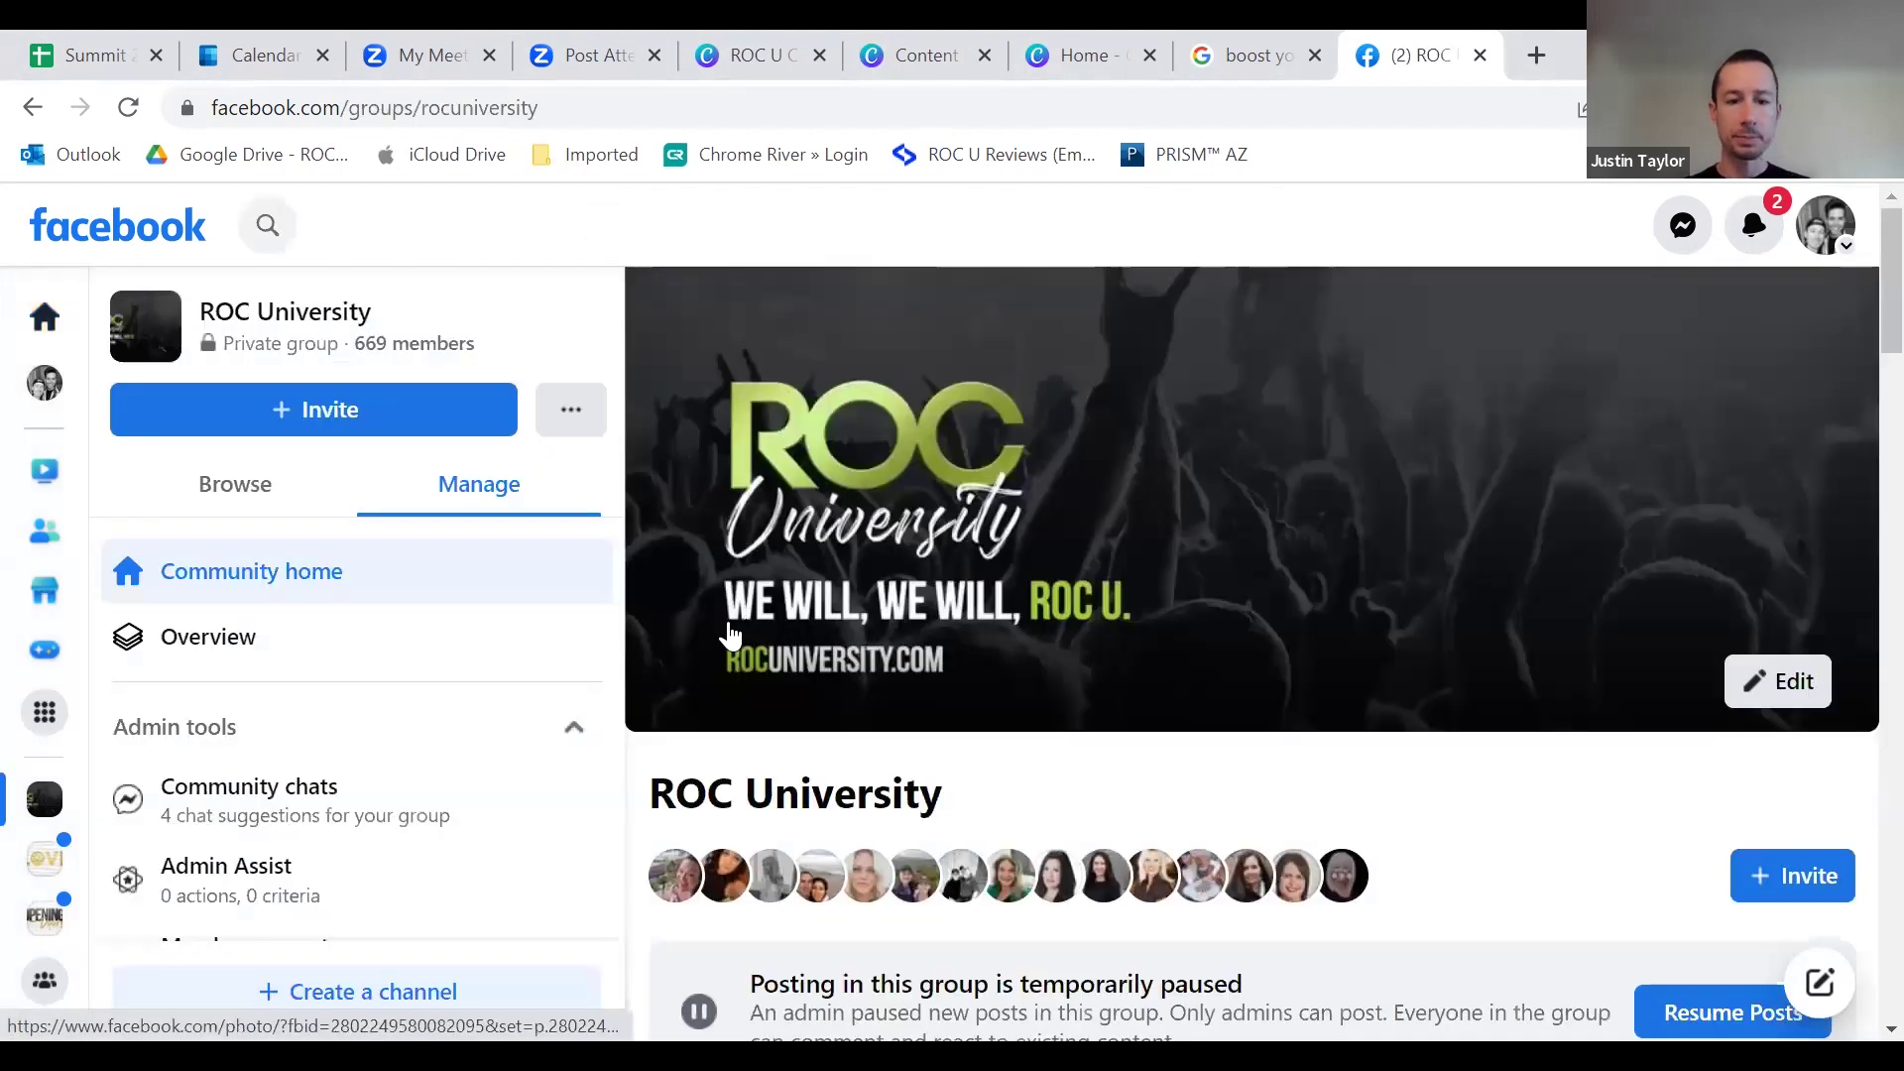
pyautogui.scroll(-10, 918, 783)
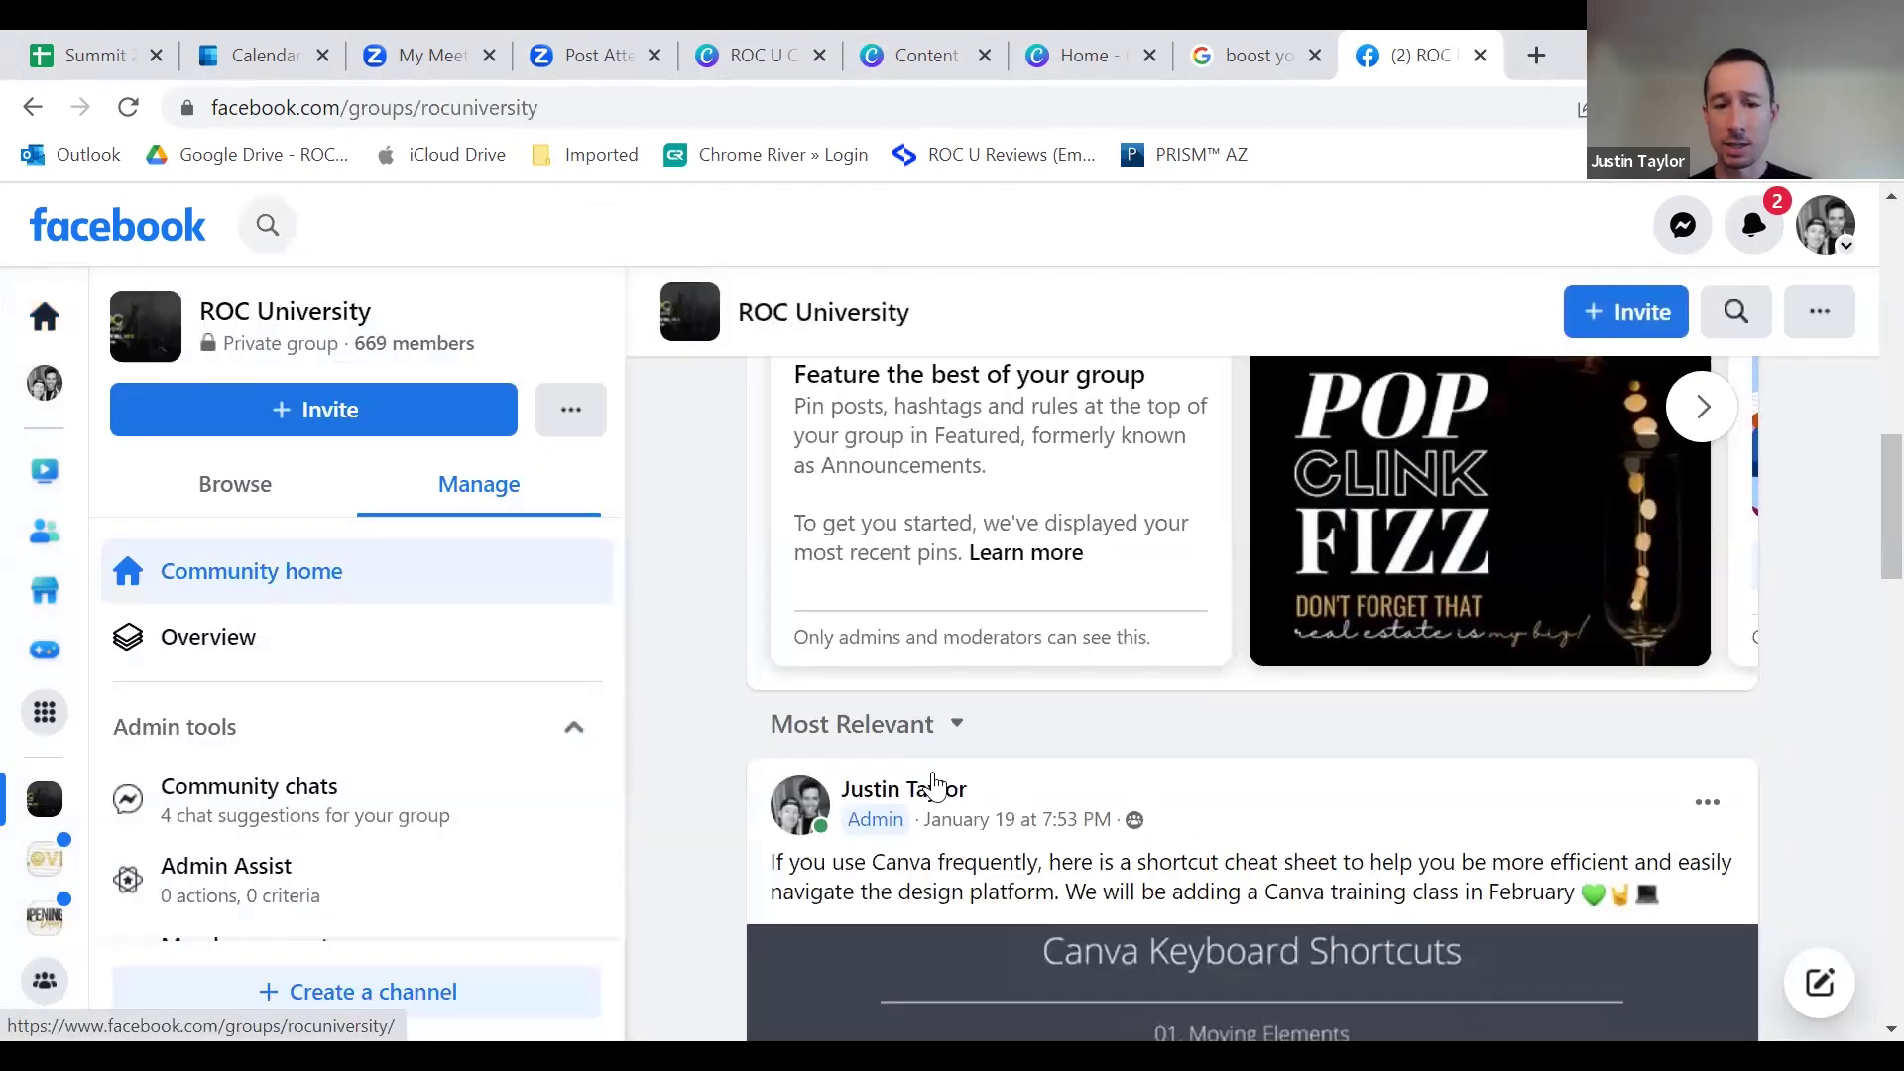
pyautogui.scroll(-8, 922, 784)
pyautogui.scroll(-5, 922, 710)
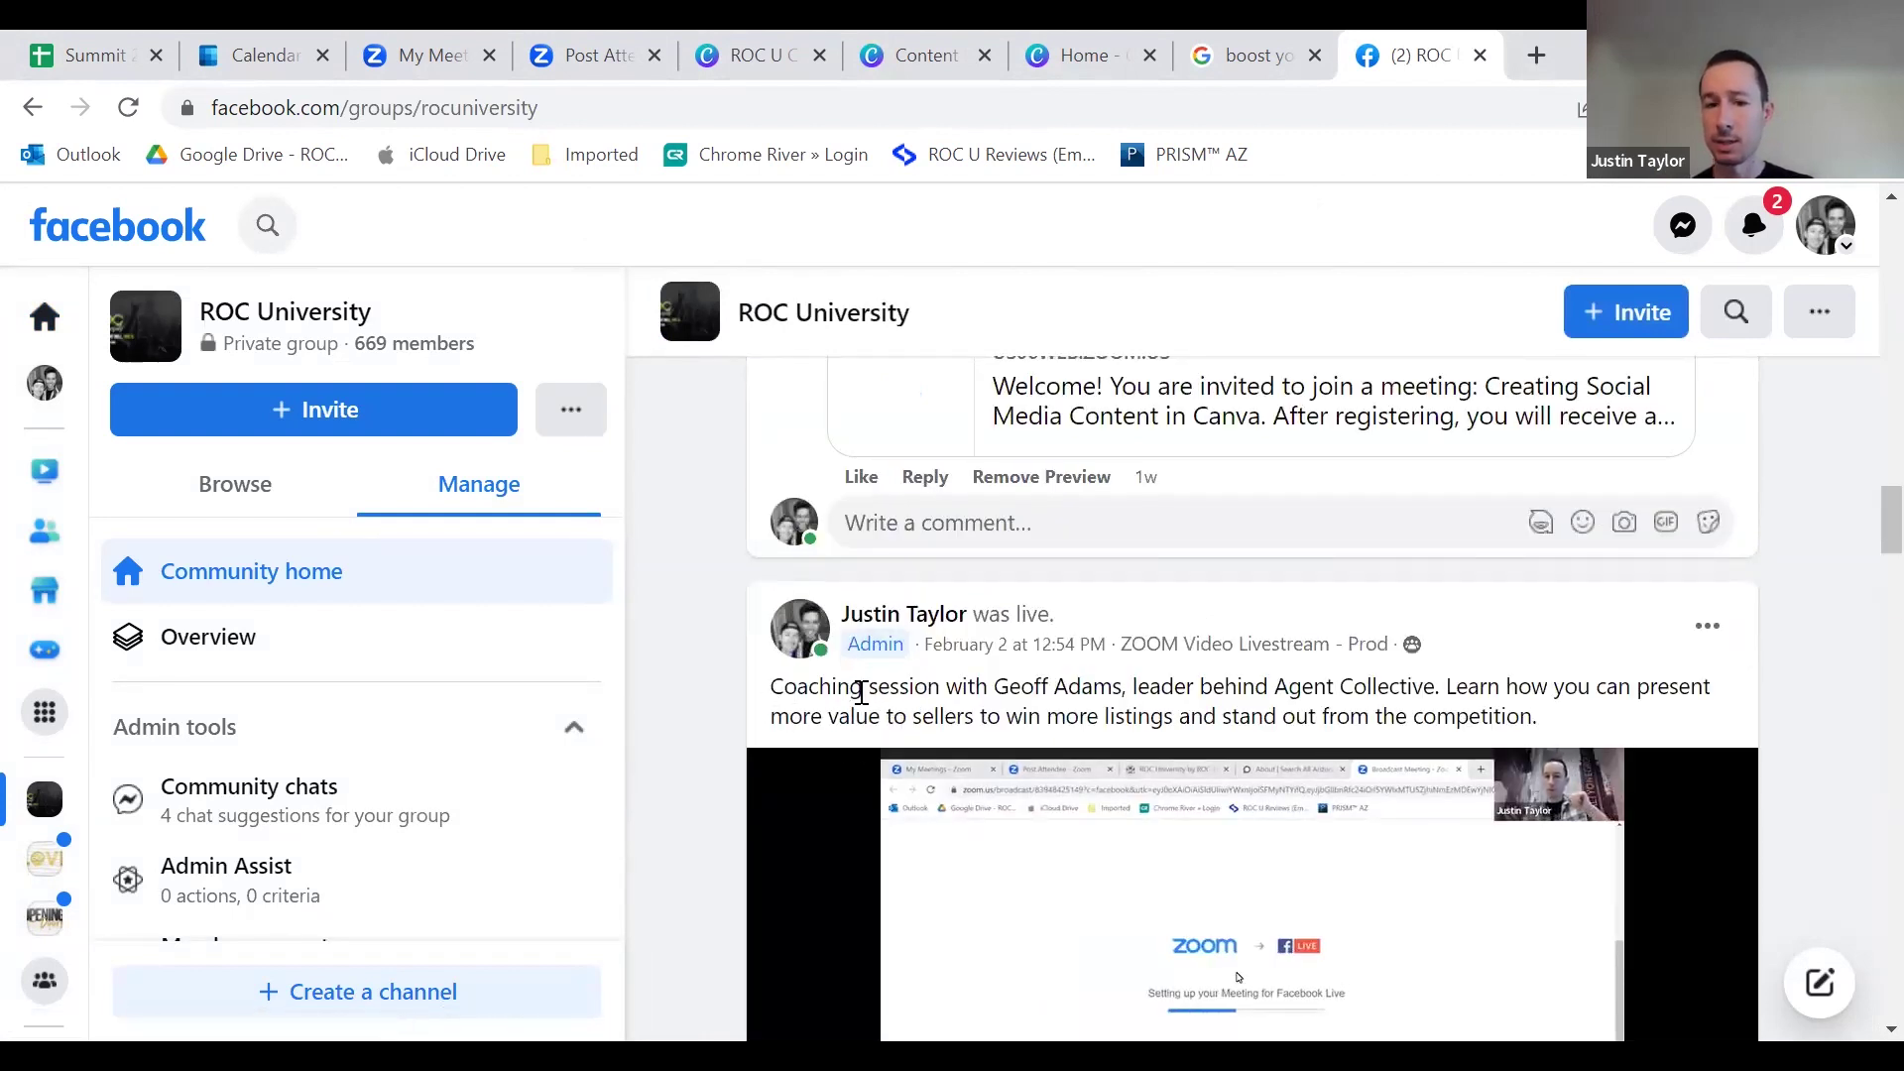
# Step: Open the personal Facebook profile and scroll through its posts
pyautogui.click(38, 385)
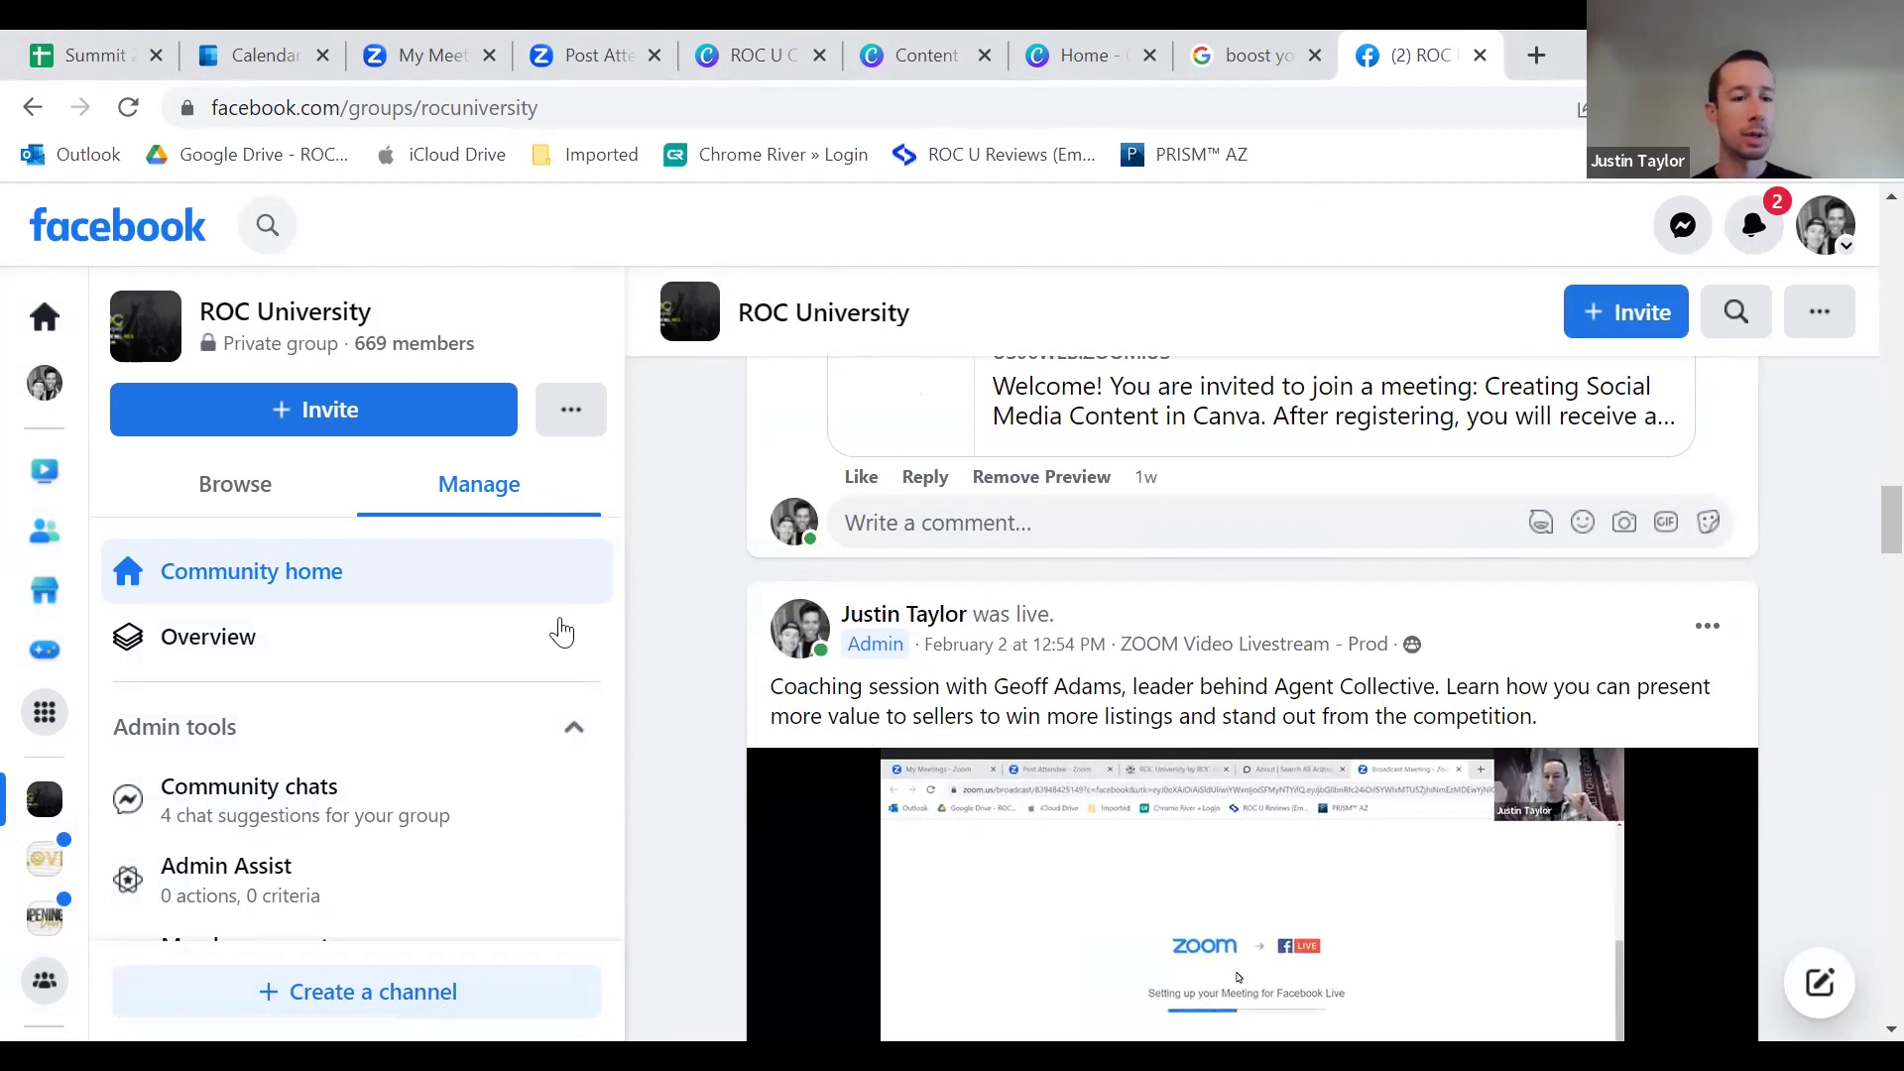
pyautogui.scroll(-10, 868, 694)
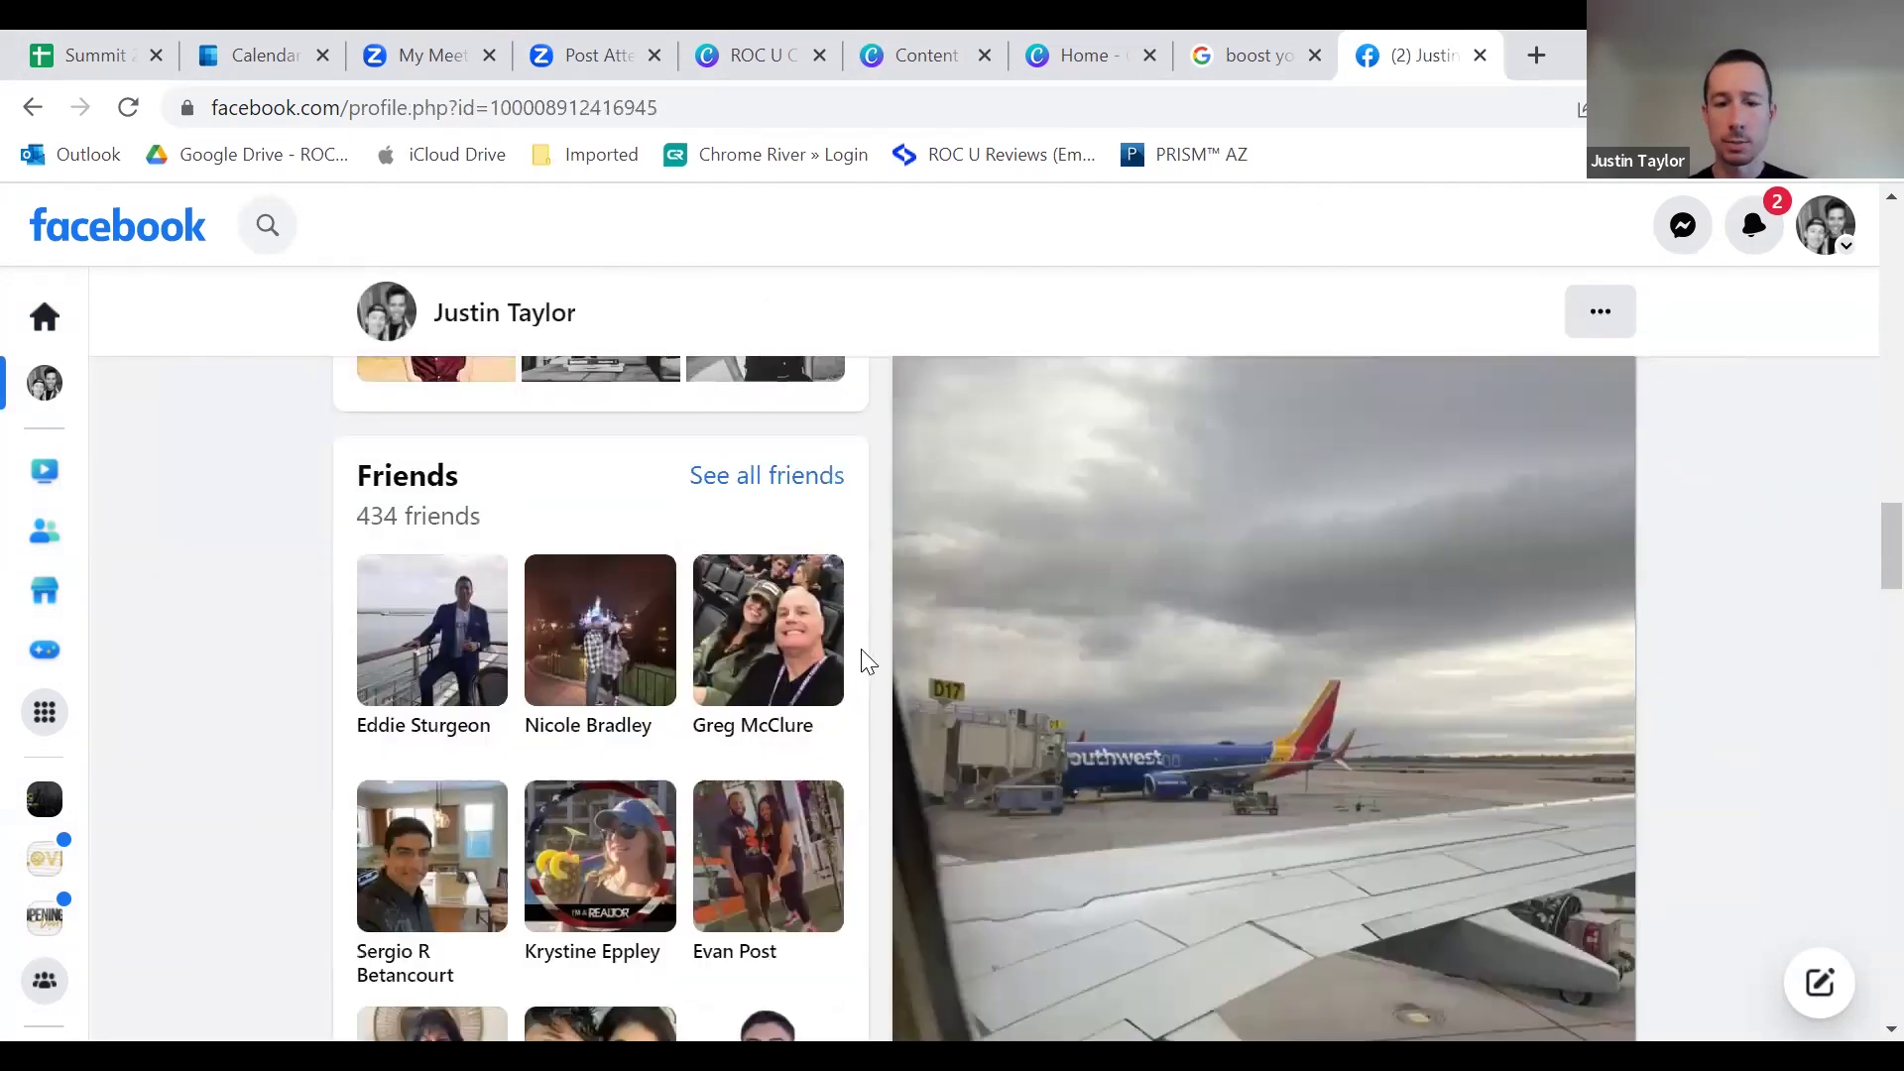
pyautogui.scroll(-5, 907, 739)
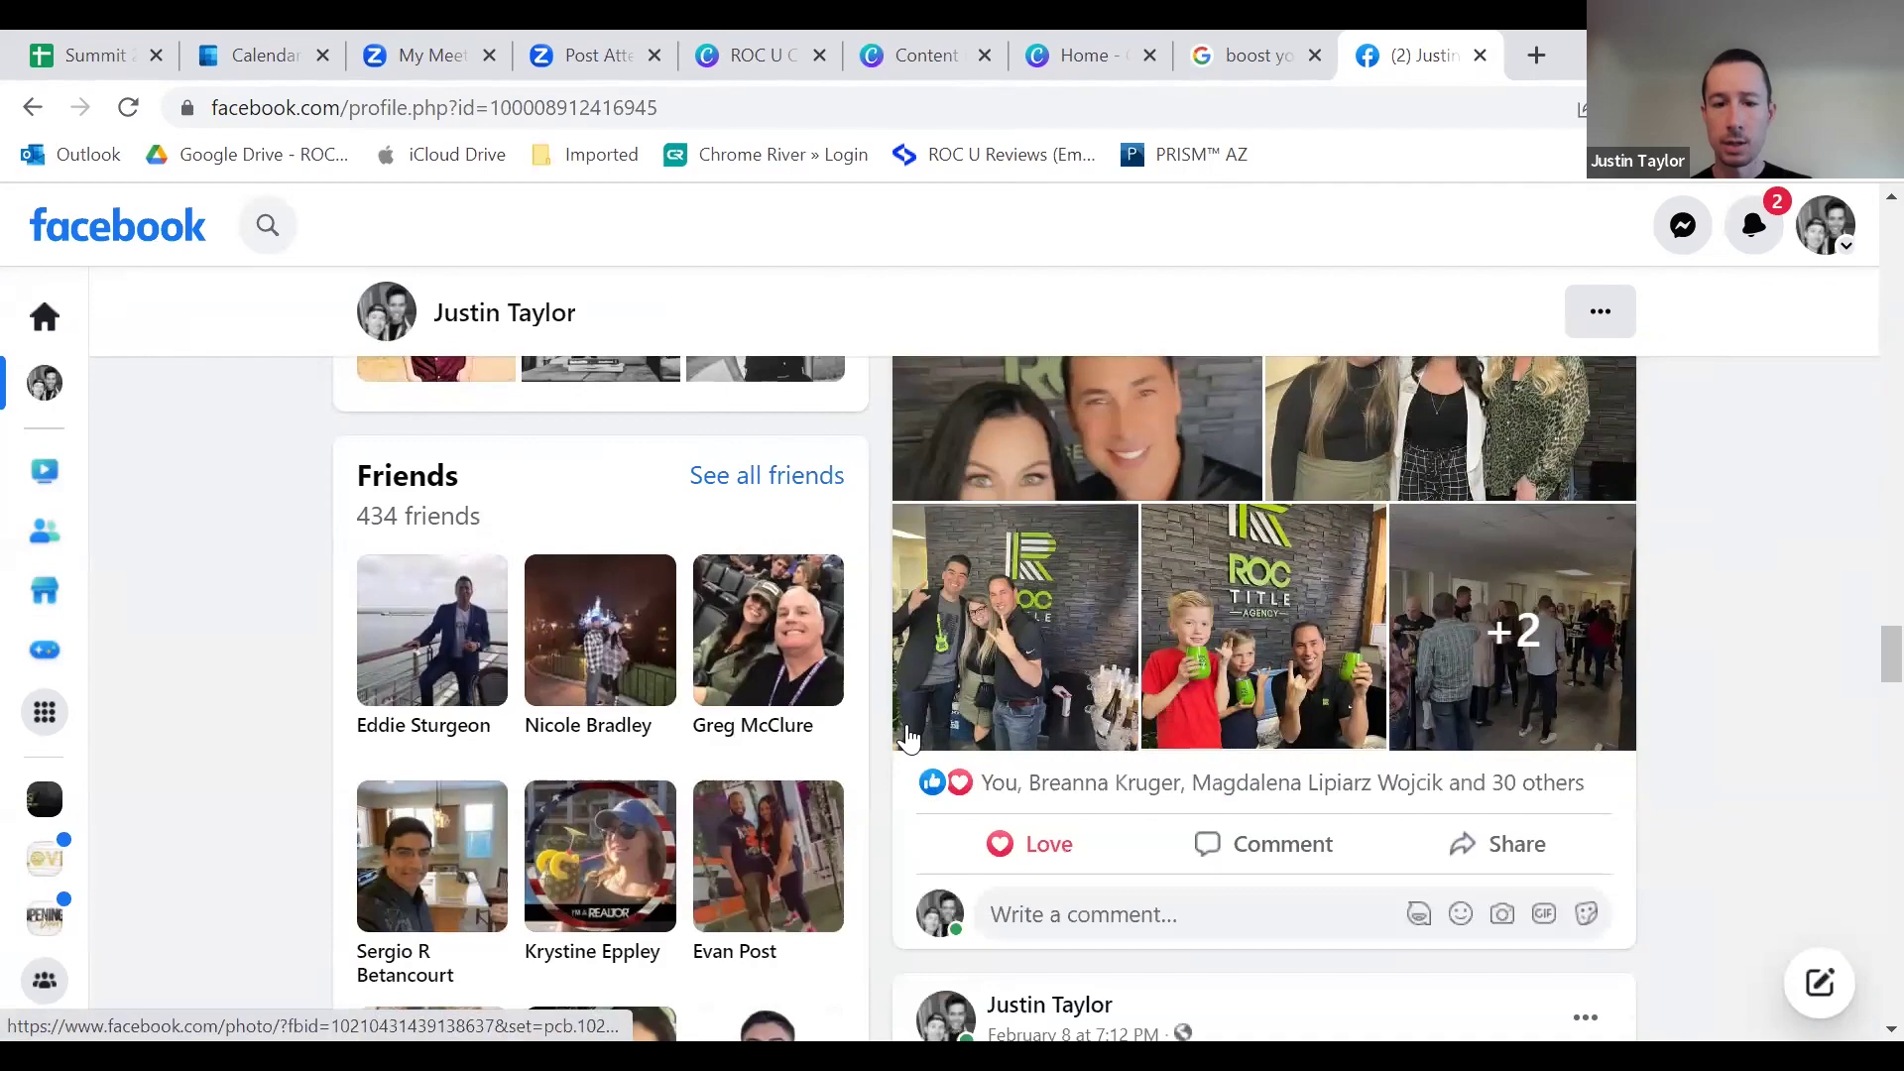
pyautogui.scroll(8, 908, 738)
pyautogui.scroll(-10, 910, 739)
pyautogui.scroll(-8, 910, 738)
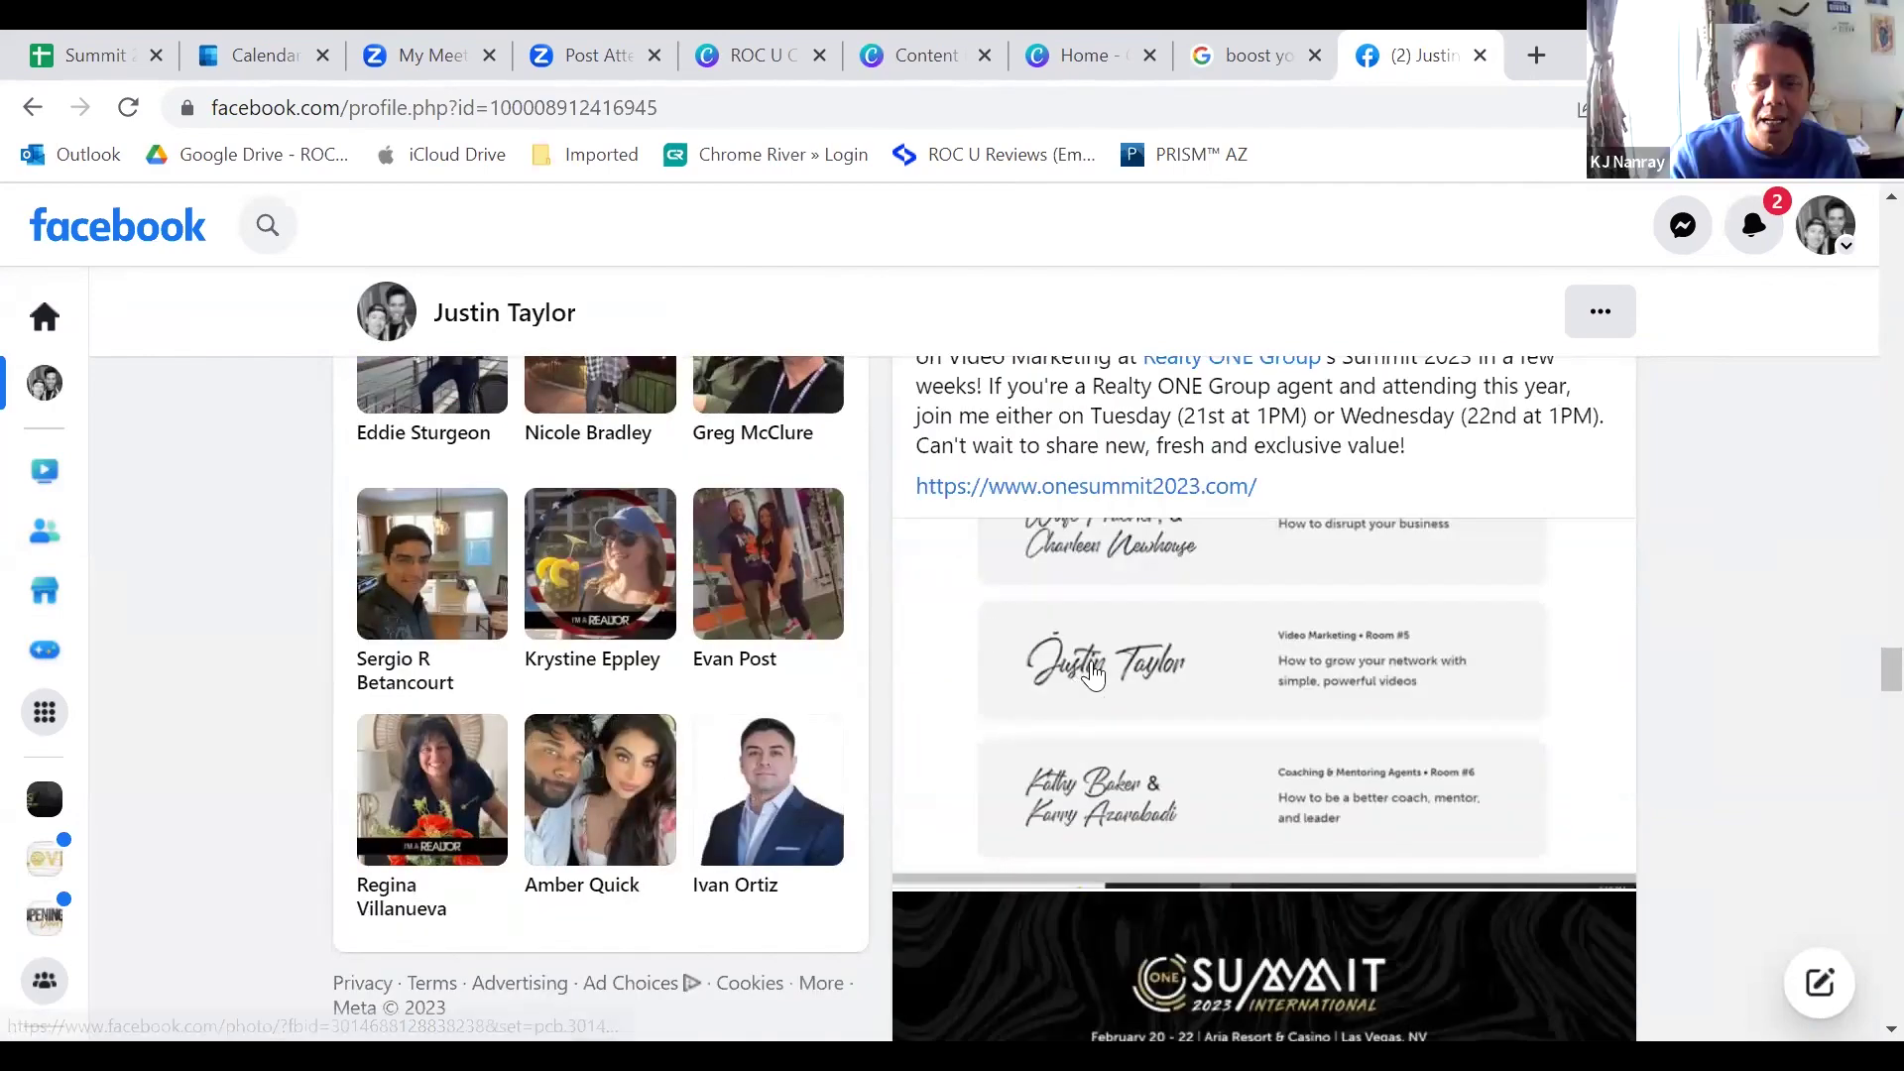
pyautogui.scroll(5, 991, 694)
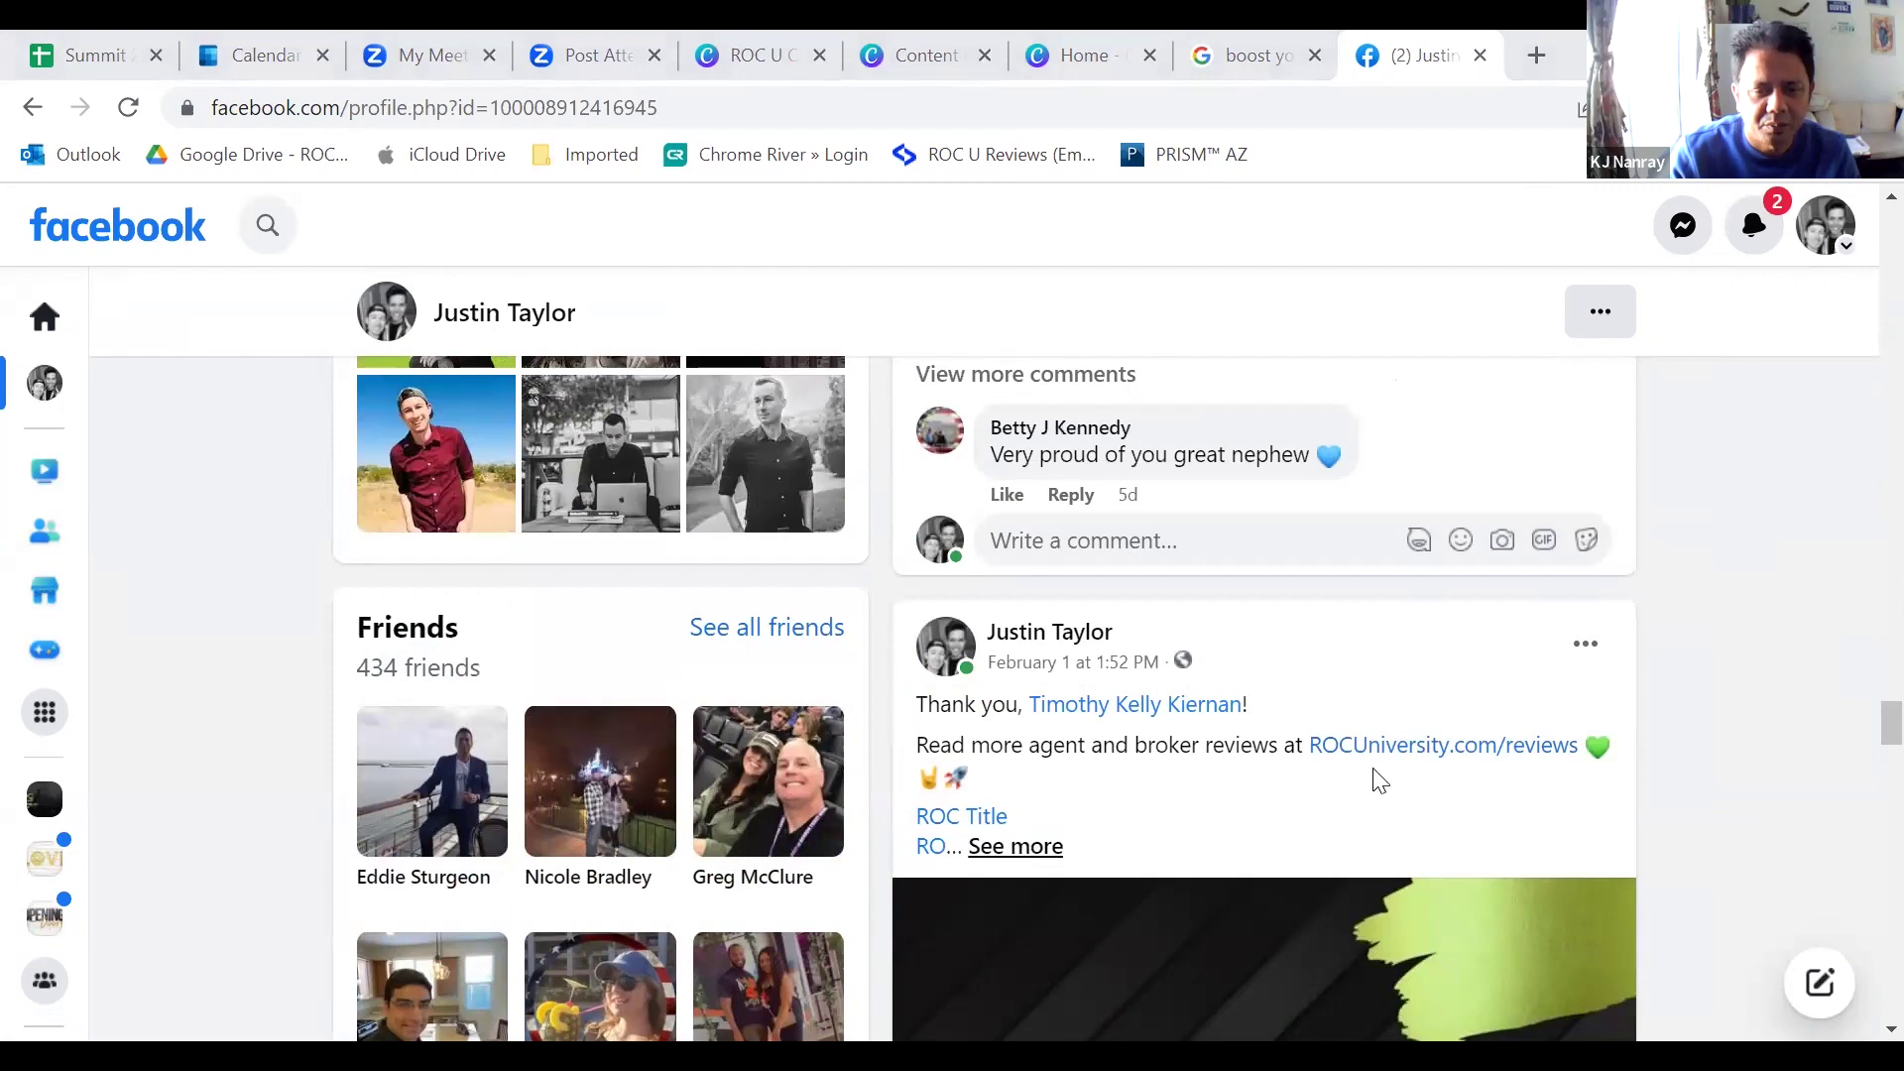
# Step: Expand the February 1 ROC Title review post with 'See more' to show its hashtags
pyautogui.click(1015, 846)
pyautogui.scroll(-1, 972, 615)
pyautogui.scroll(-7, 1269, 684)
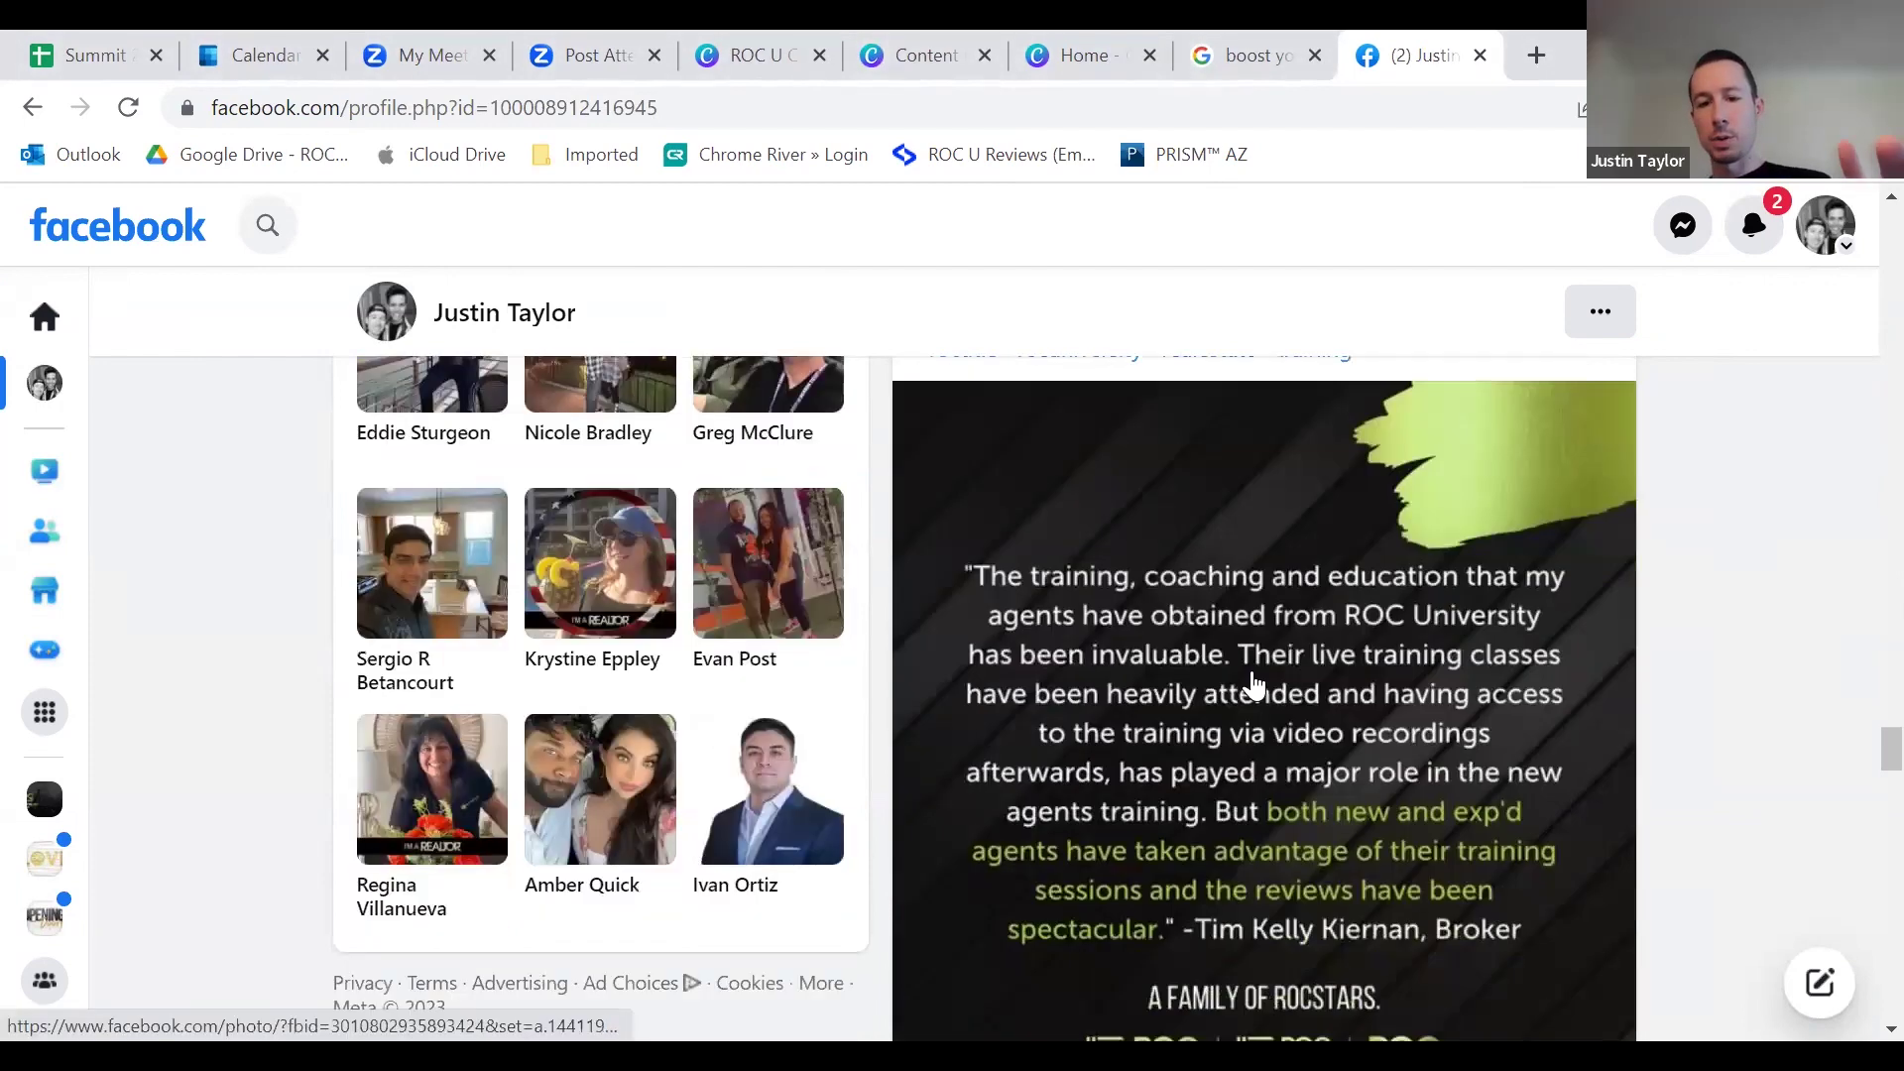
pyautogui.scroll(7, 1296, 714)
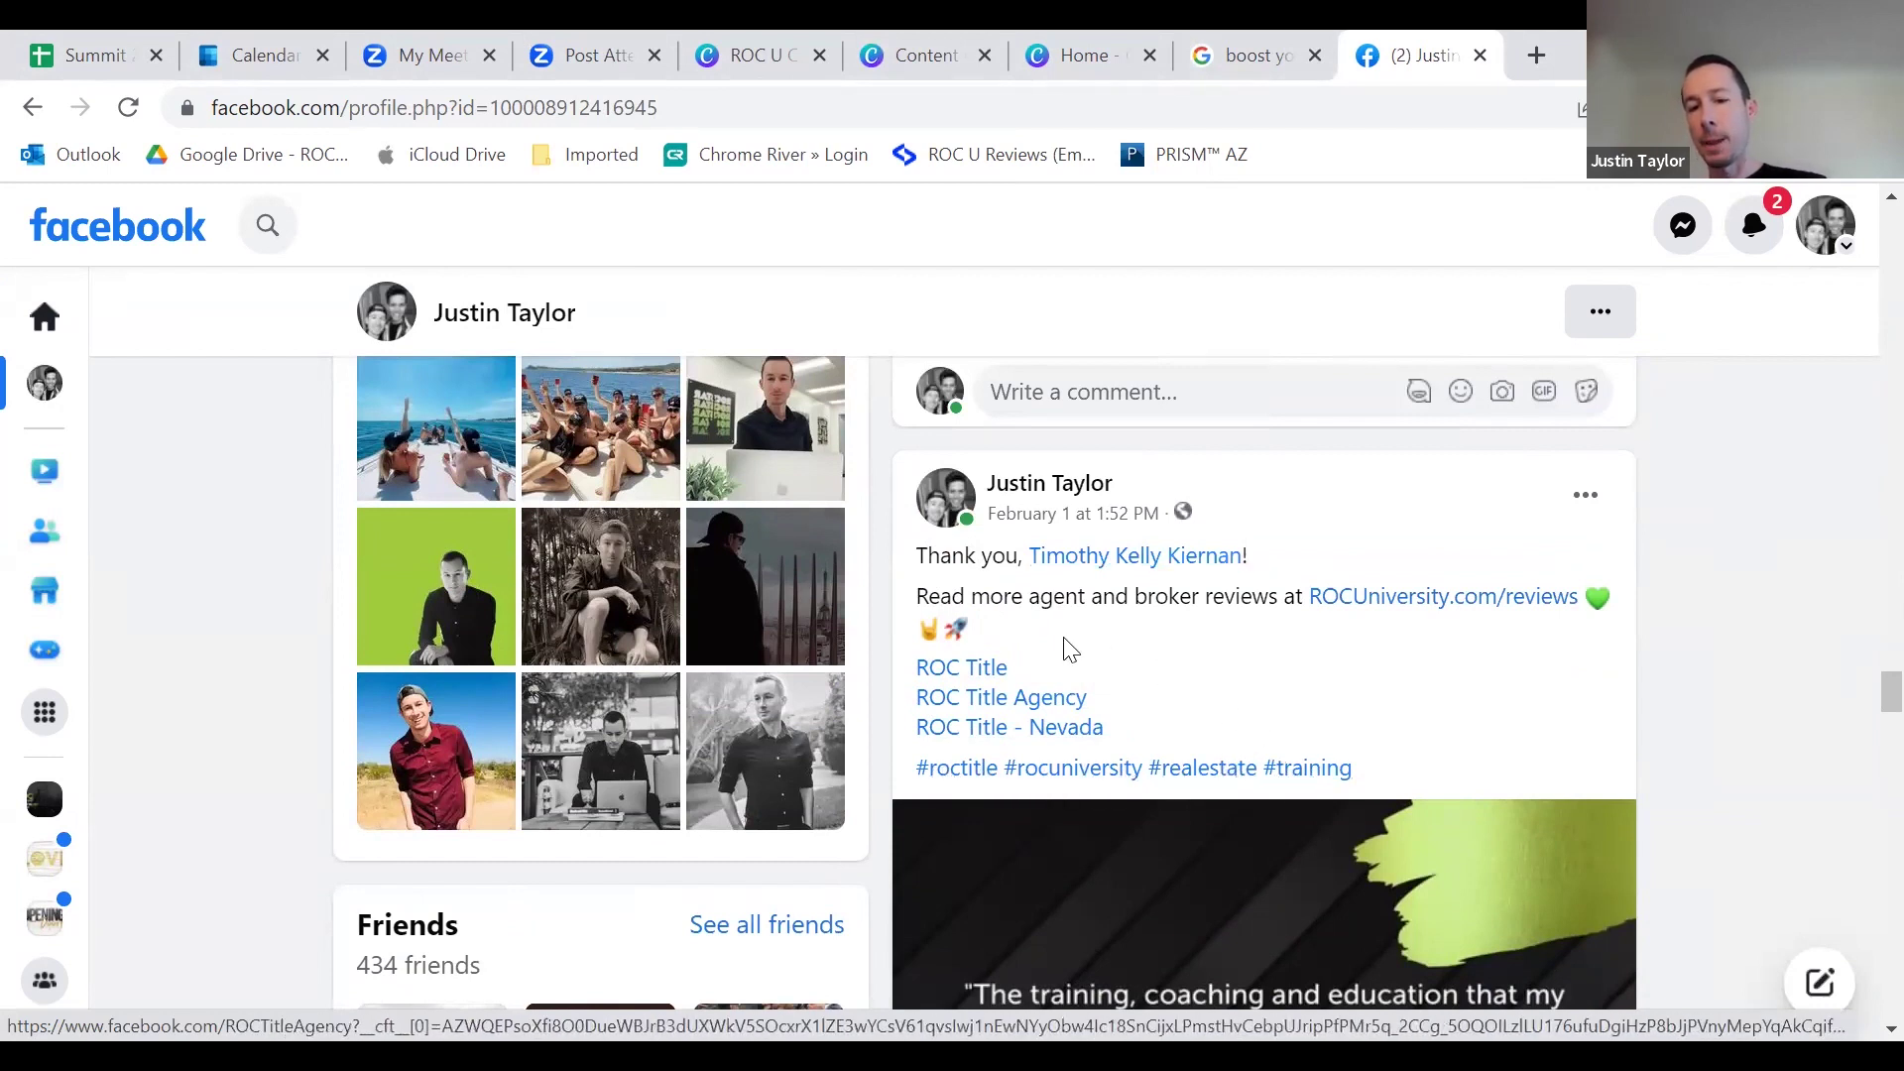
pyautogui.scroll(-7, 1302, 630)
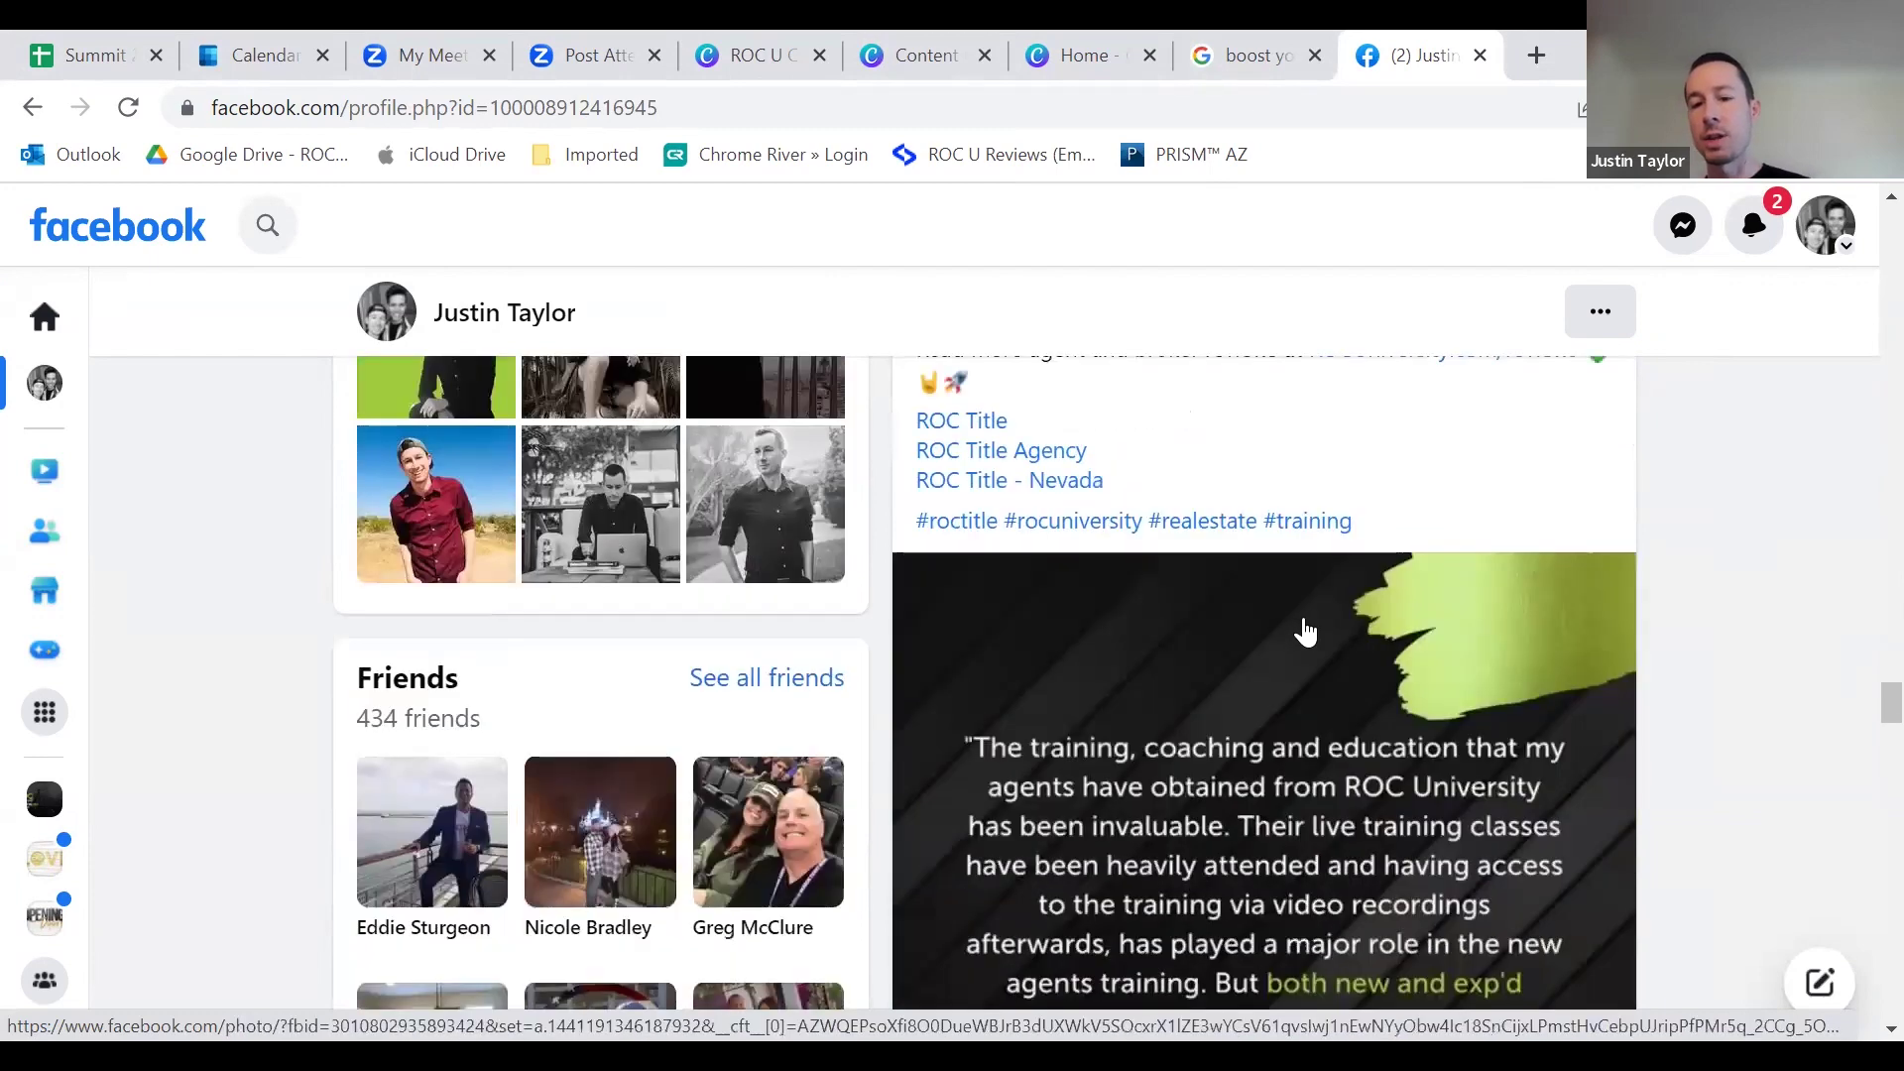
pyautogui.scroll(-2, 1289, 769)
pyautogui.scroll(-3, 1219, 734)
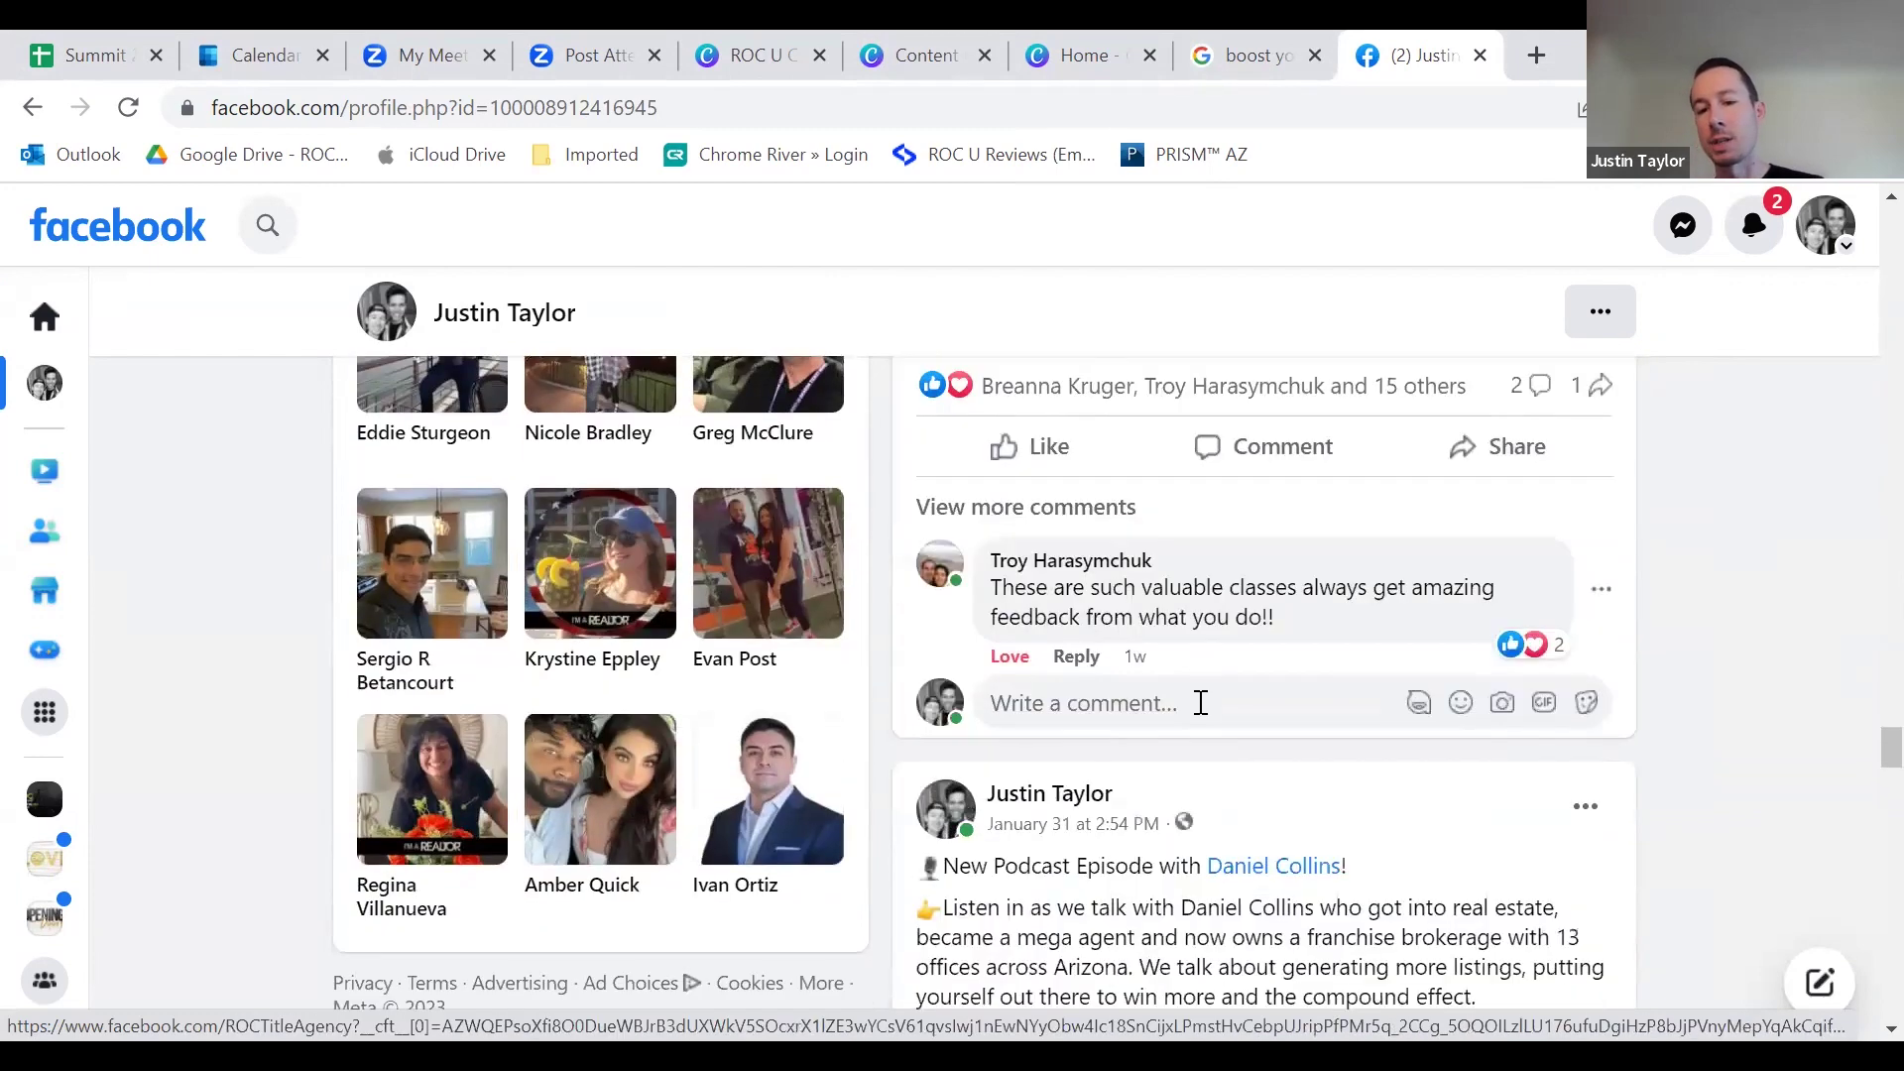
pyautogui.scroll(1, 1247, 695)
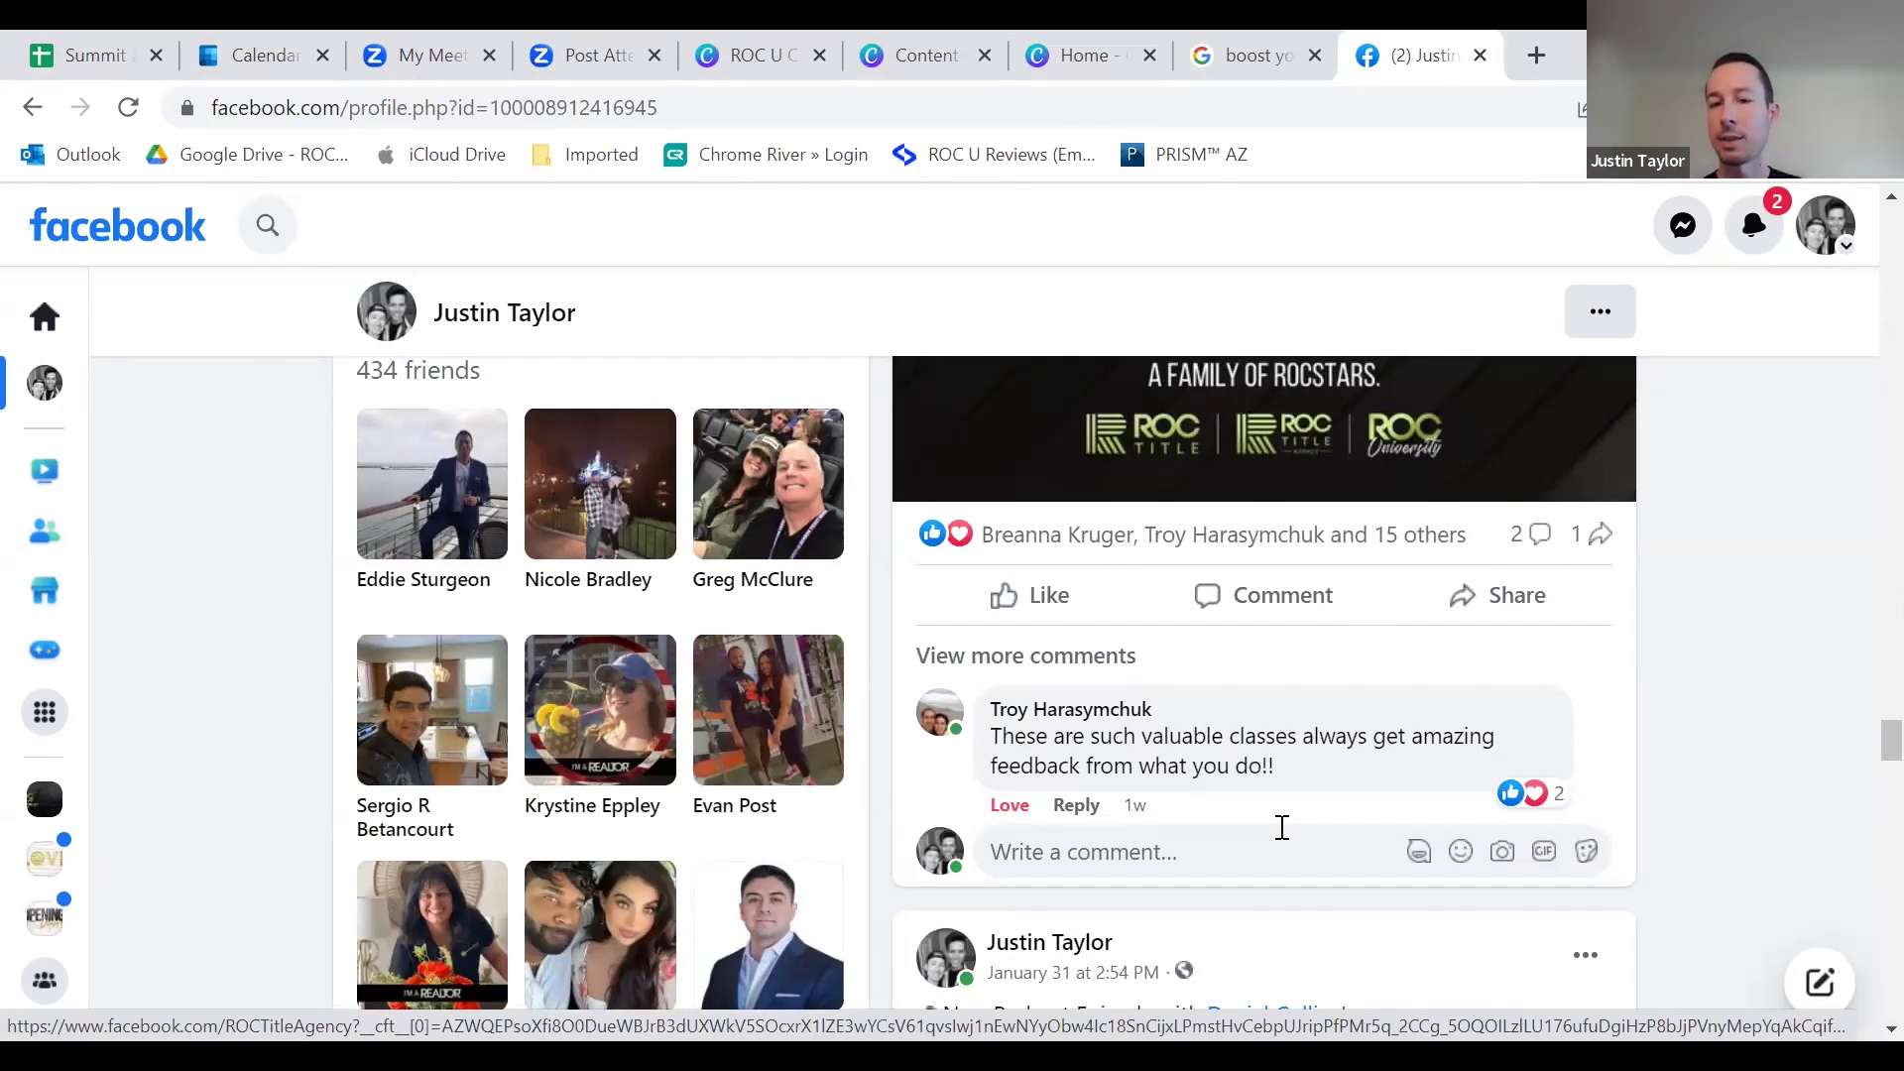
pyautogui.scroll(10, 1279, 829)
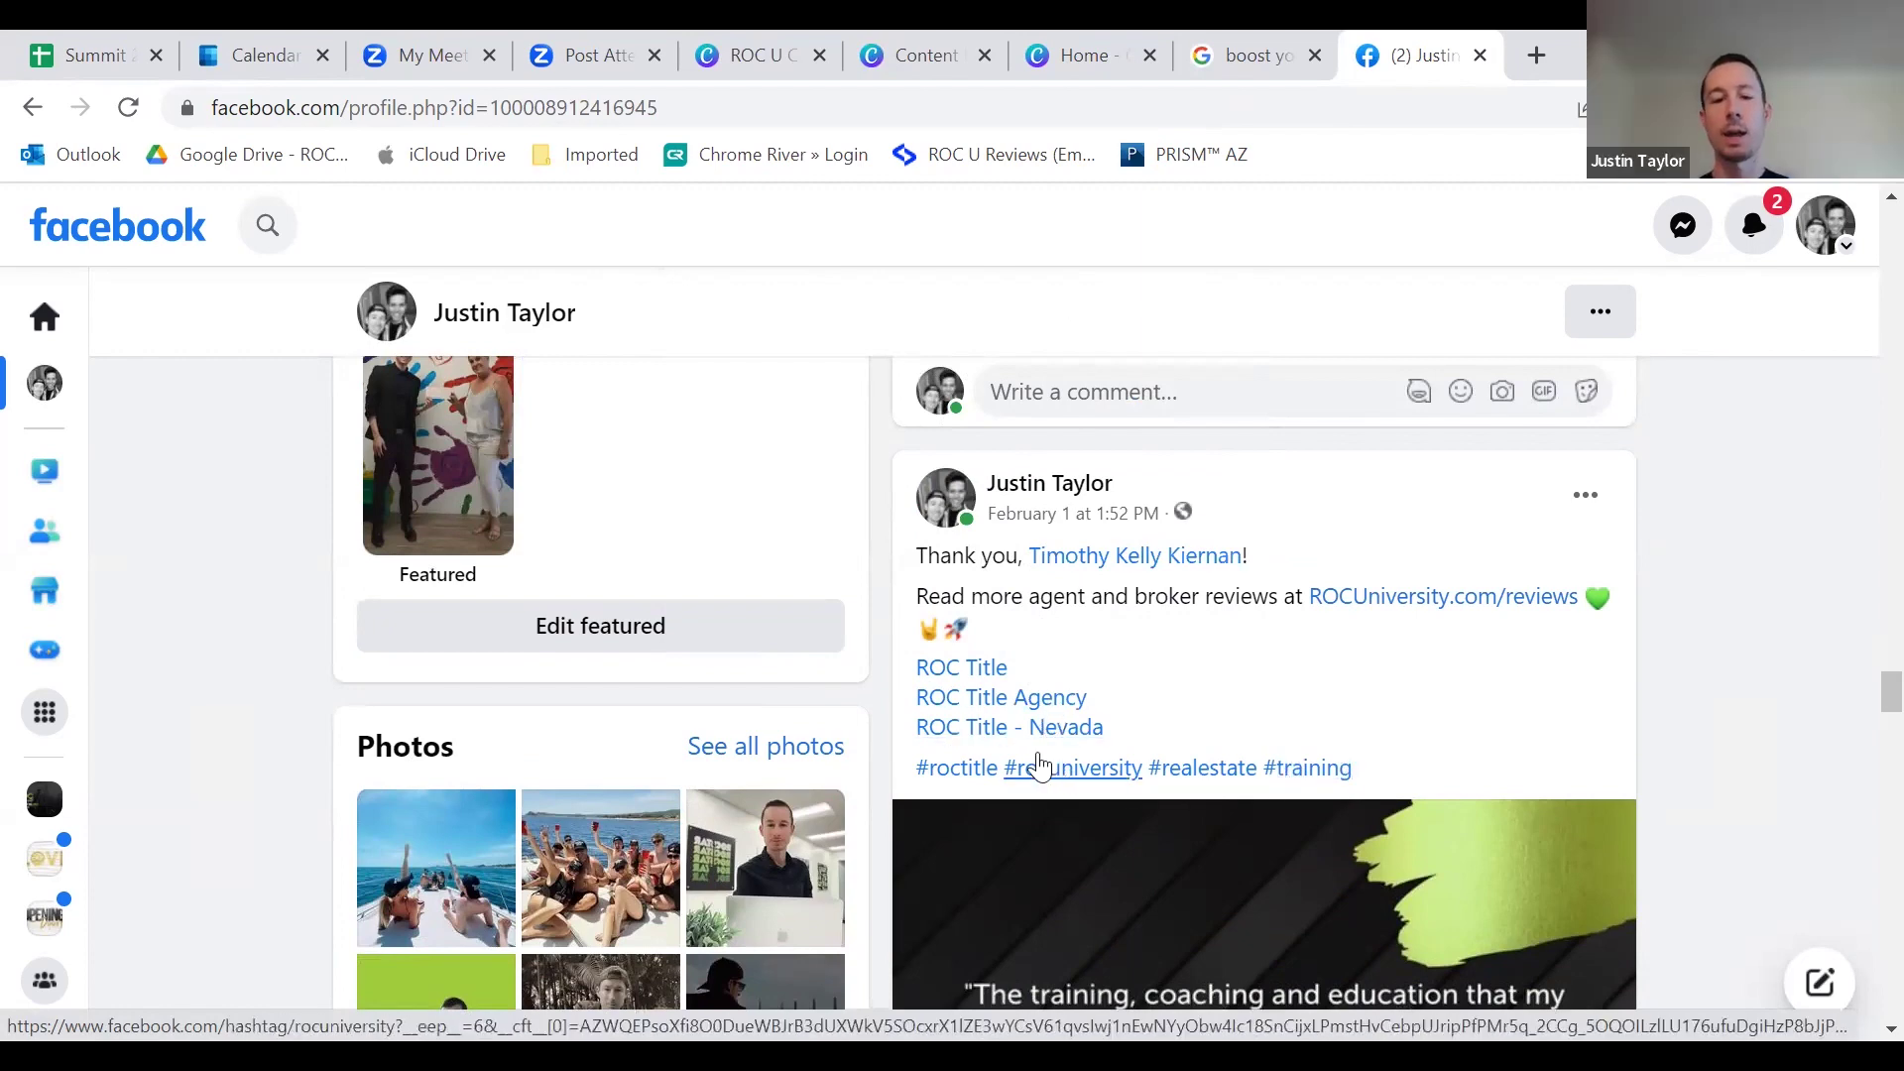
pyautogui.moveTo(1000, 712)
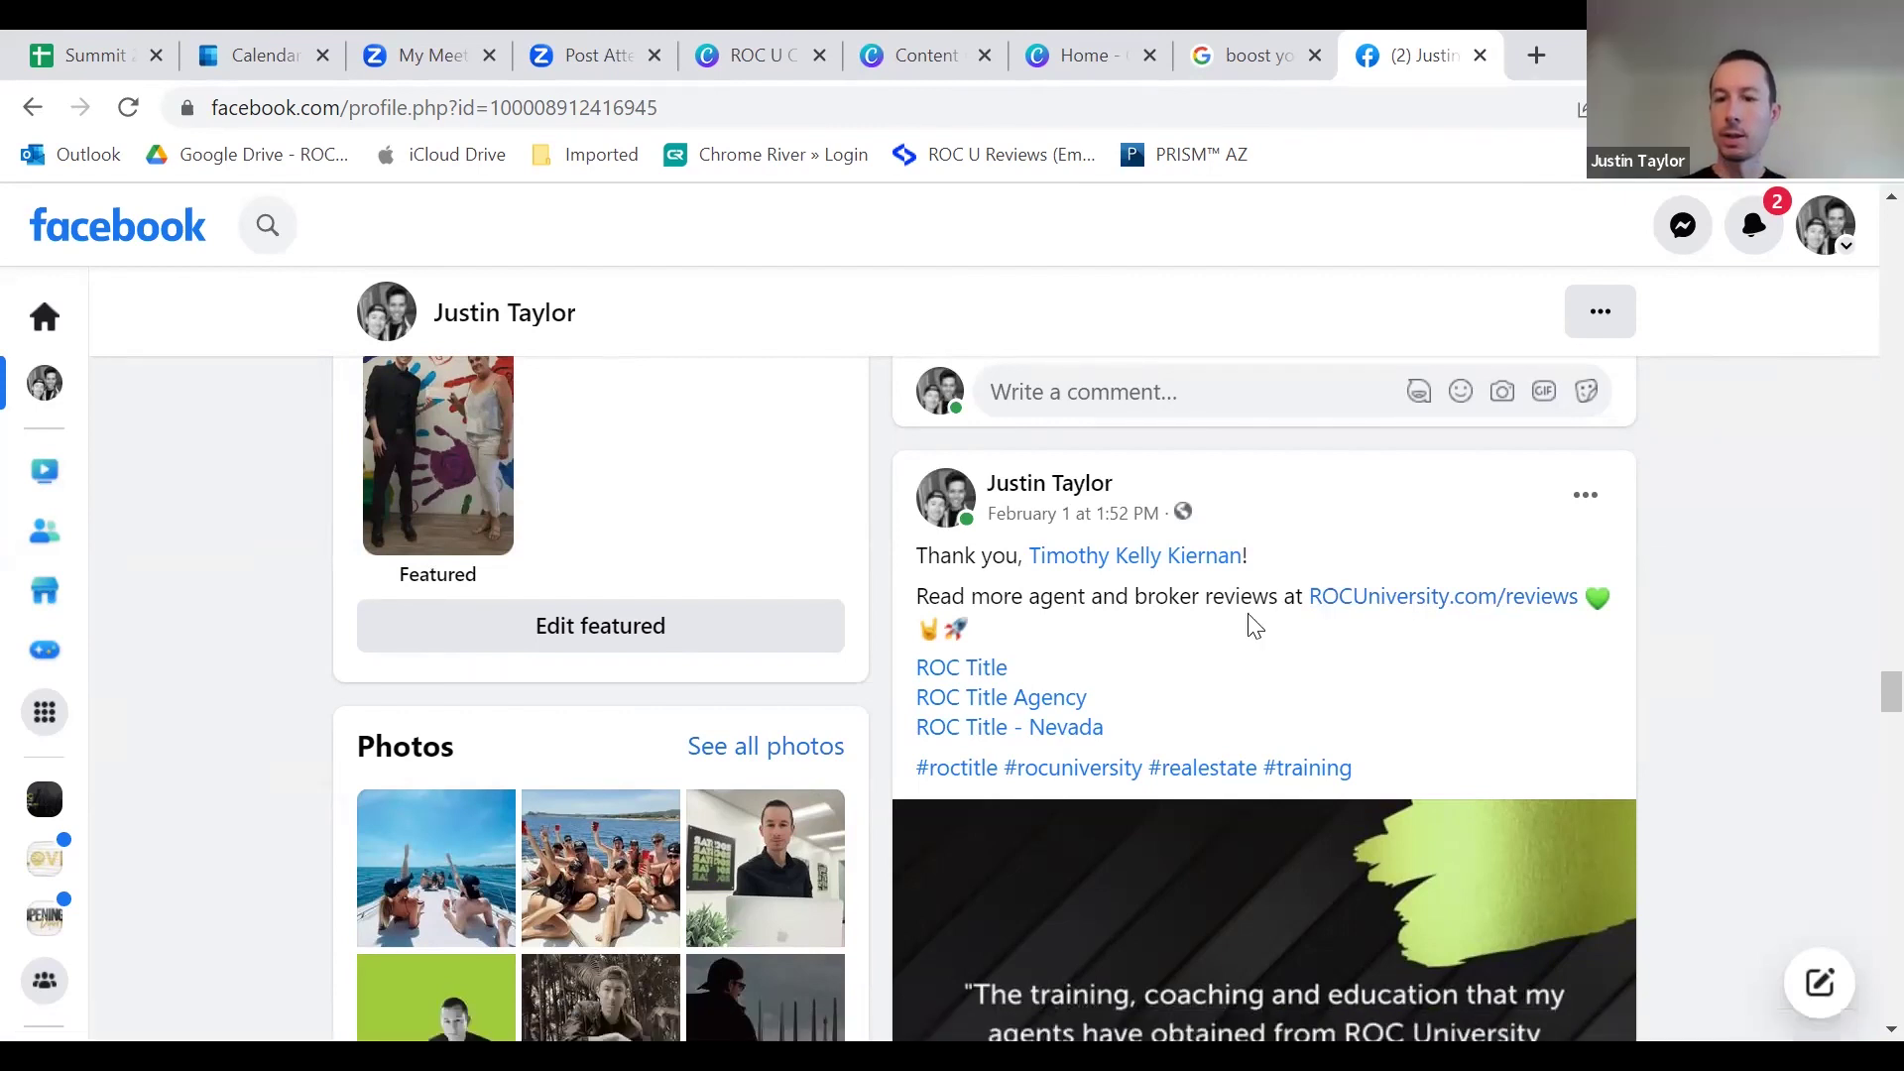
pyautogui.scroll(-2, 1211, 645)
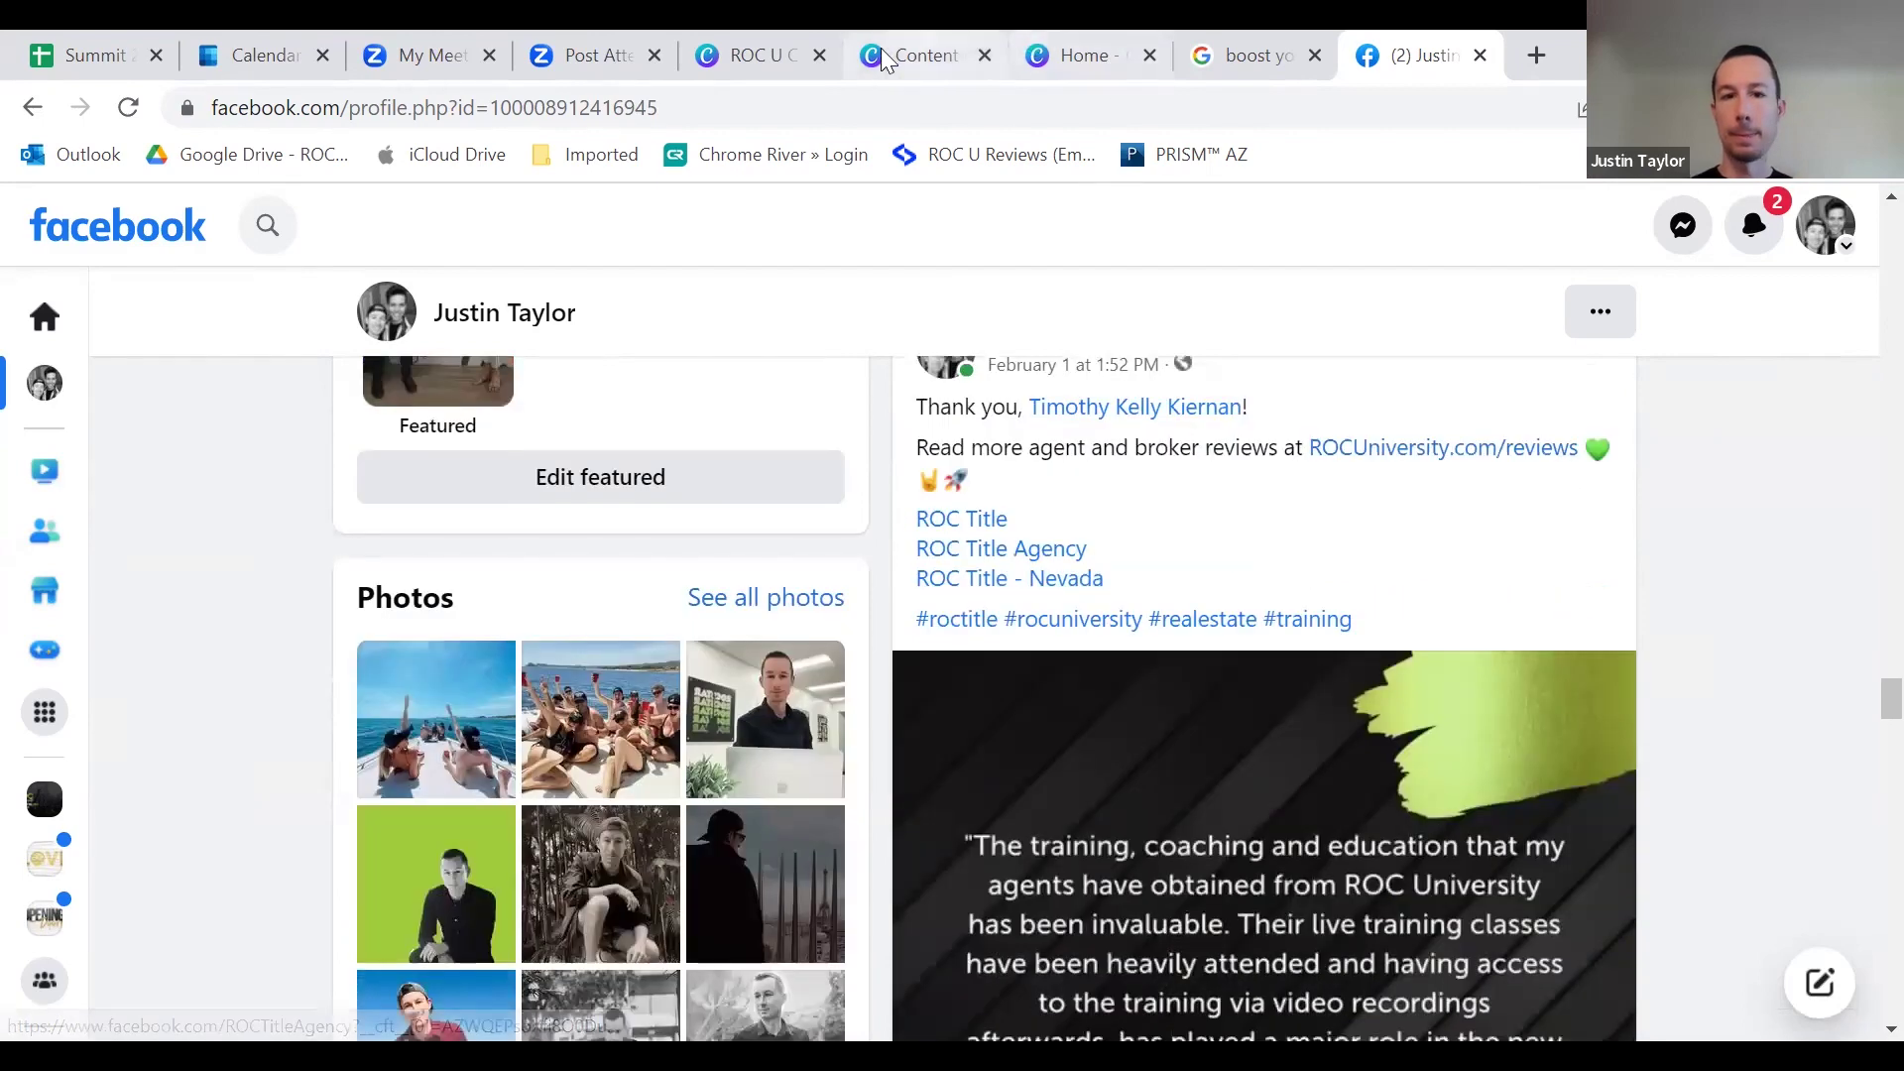
pyautogui.click(789, 44)
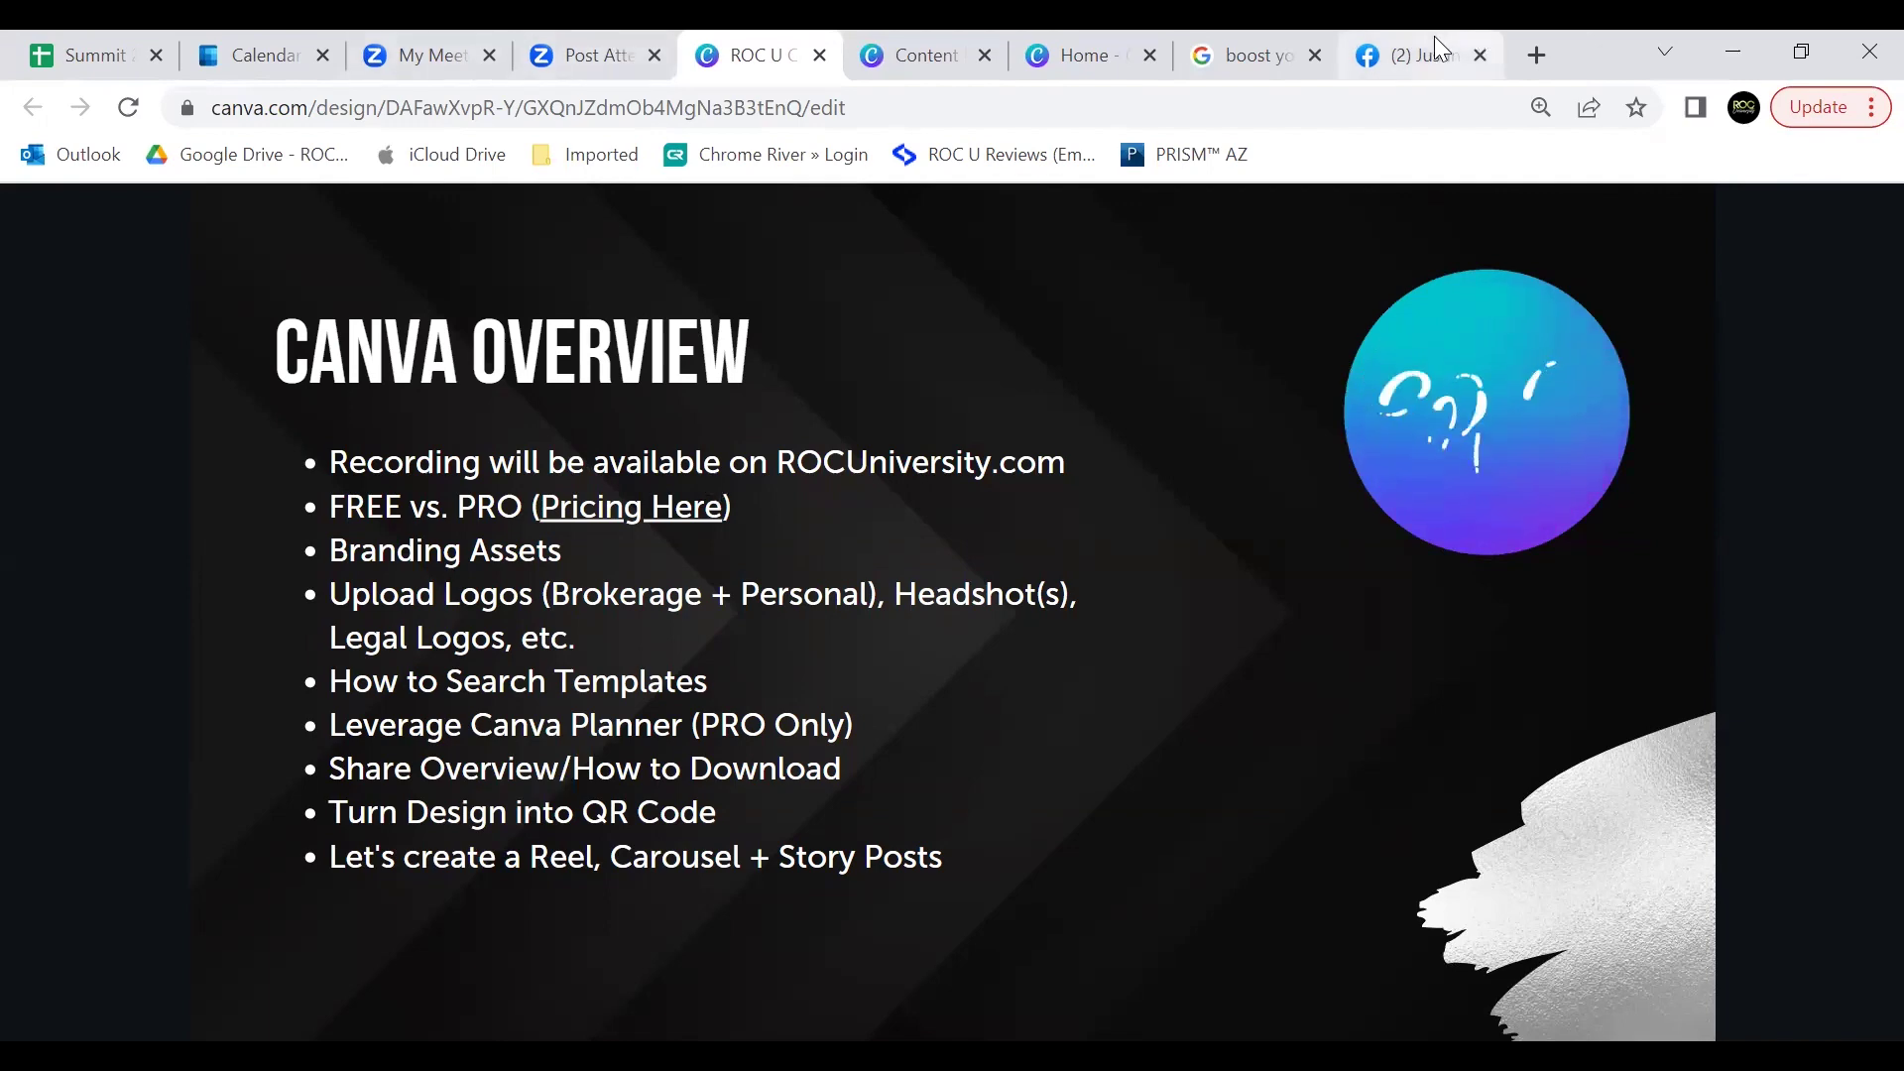
pyautogui.moveTo(1408, 49)
pyautogui.click(1414, 57)
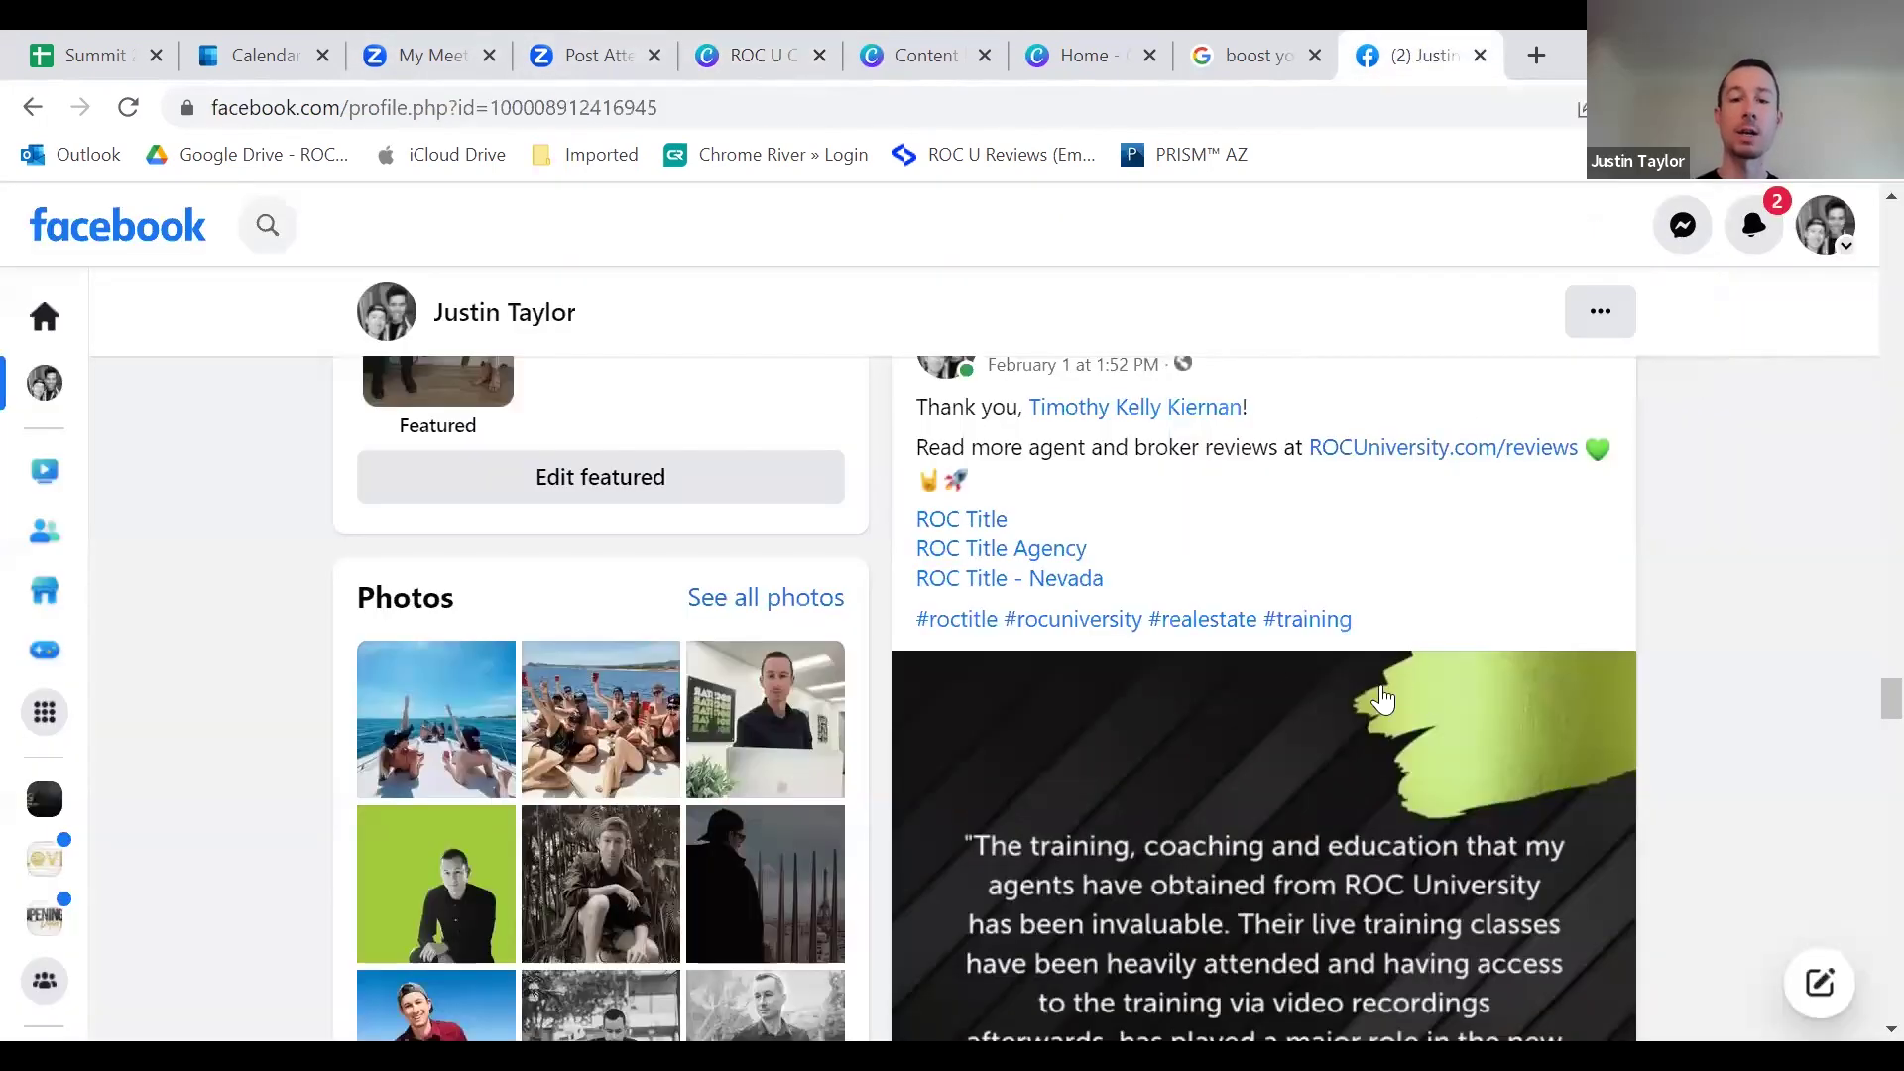
# Step: Open the #rocuniversity hashtag feed and scroll its posts, including ROC Title Agency's launch video
pyautogui.click(1066, 621)
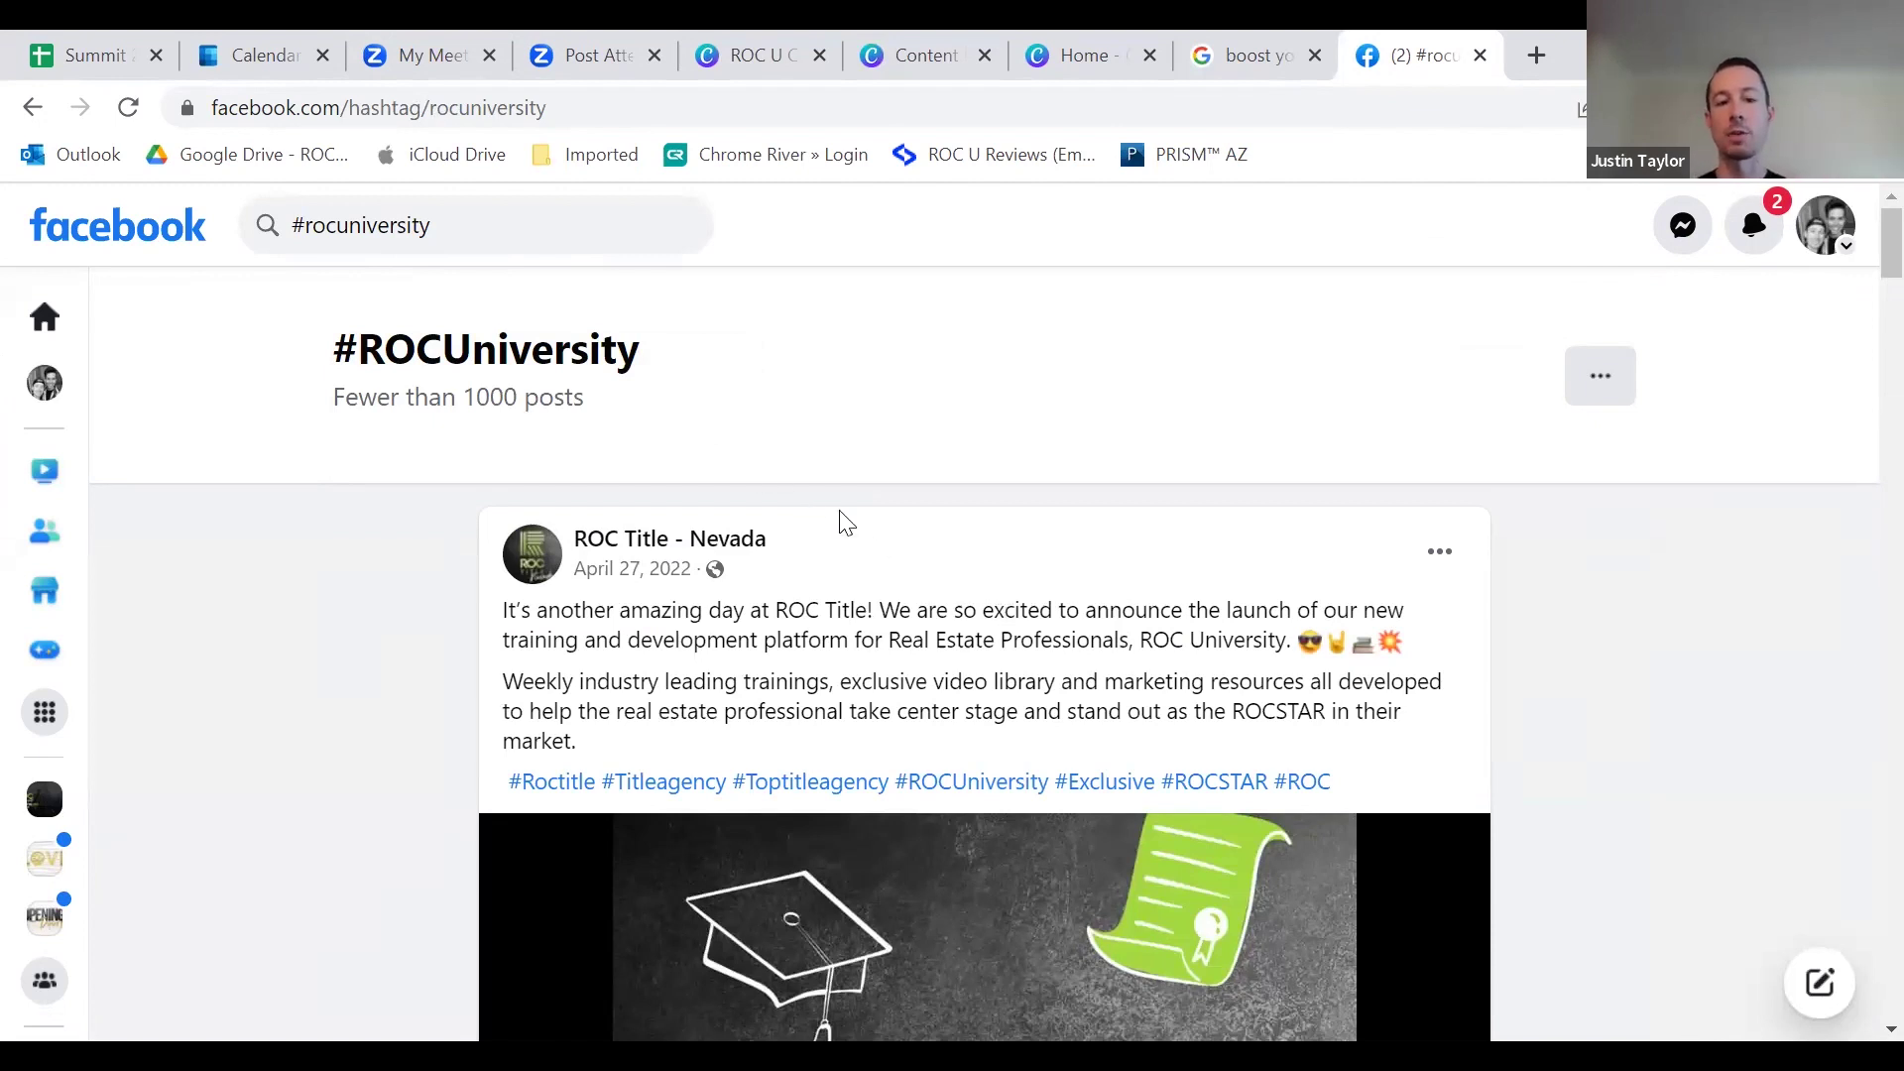
pyautogui.scroll(-8, 705, 413)
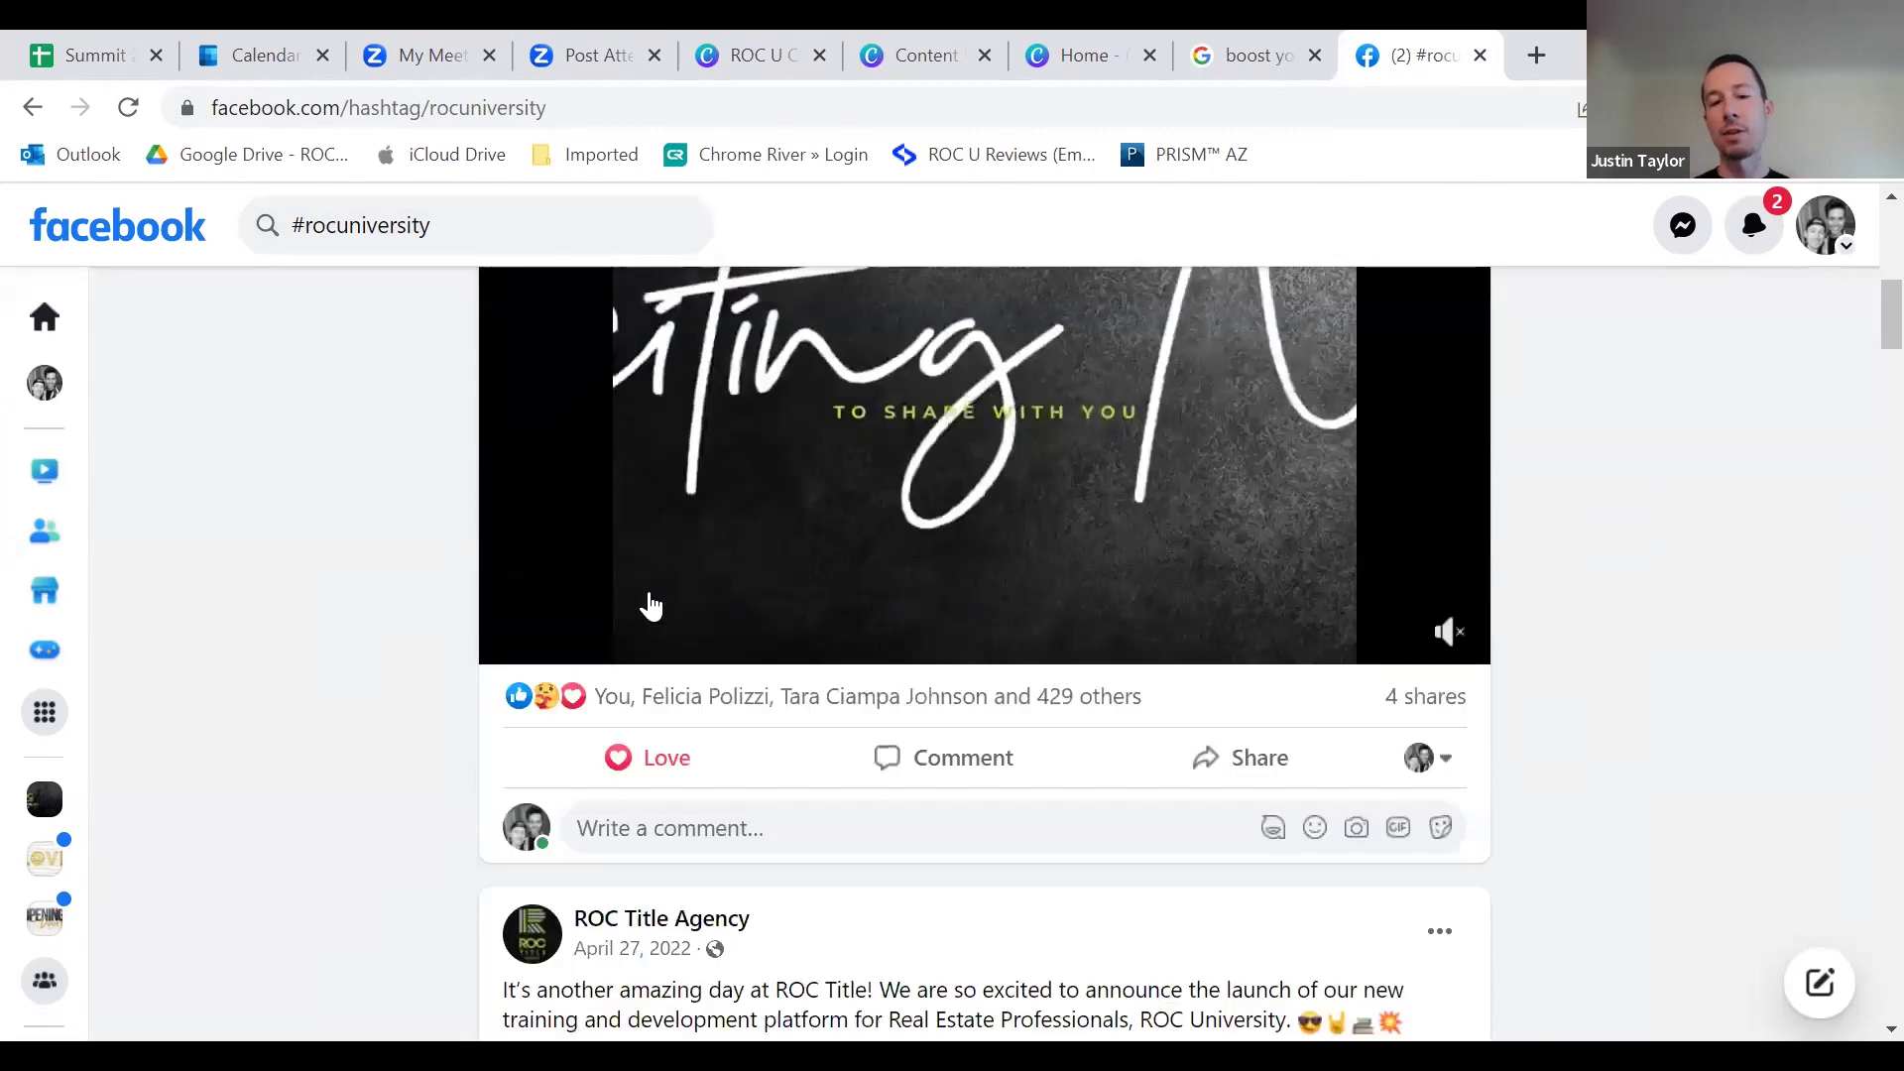
pyautogui.scroll(-7, 680, 630)
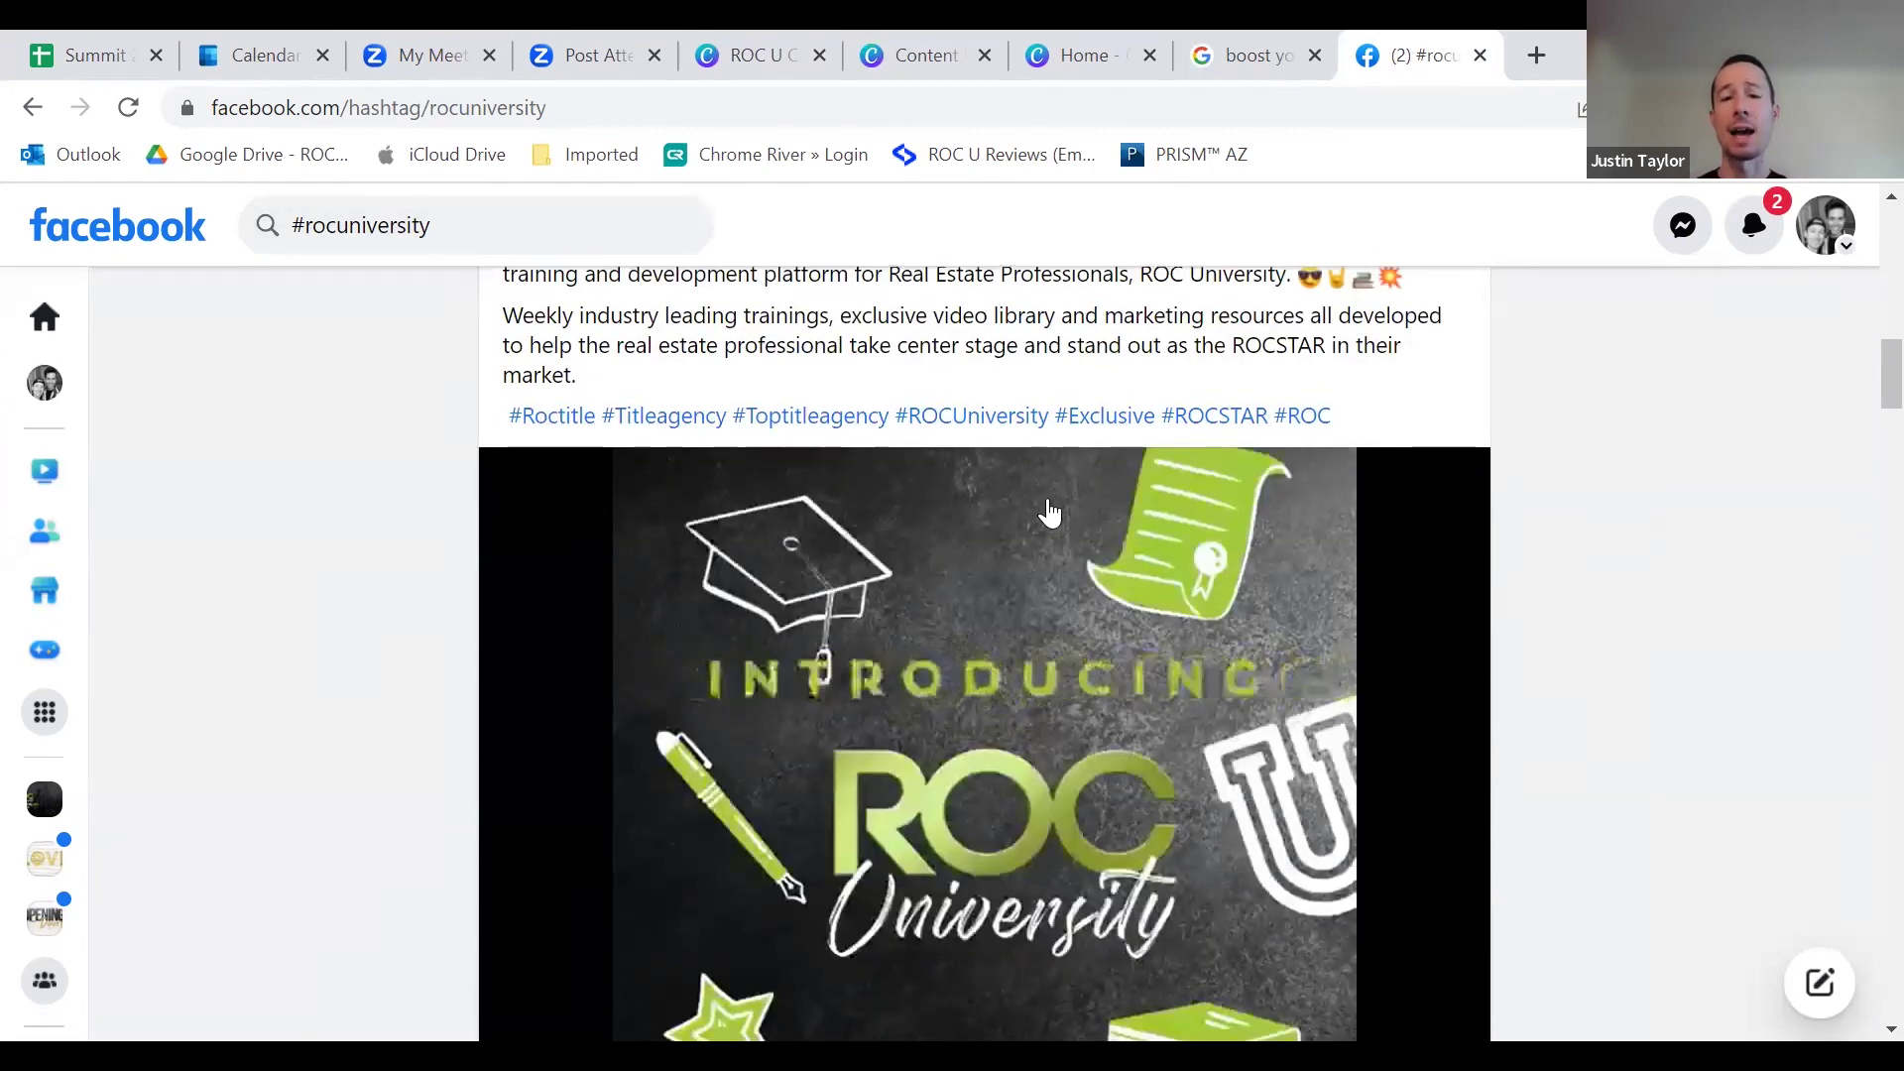
pyautogui.scroll(-20, 1049, 513)
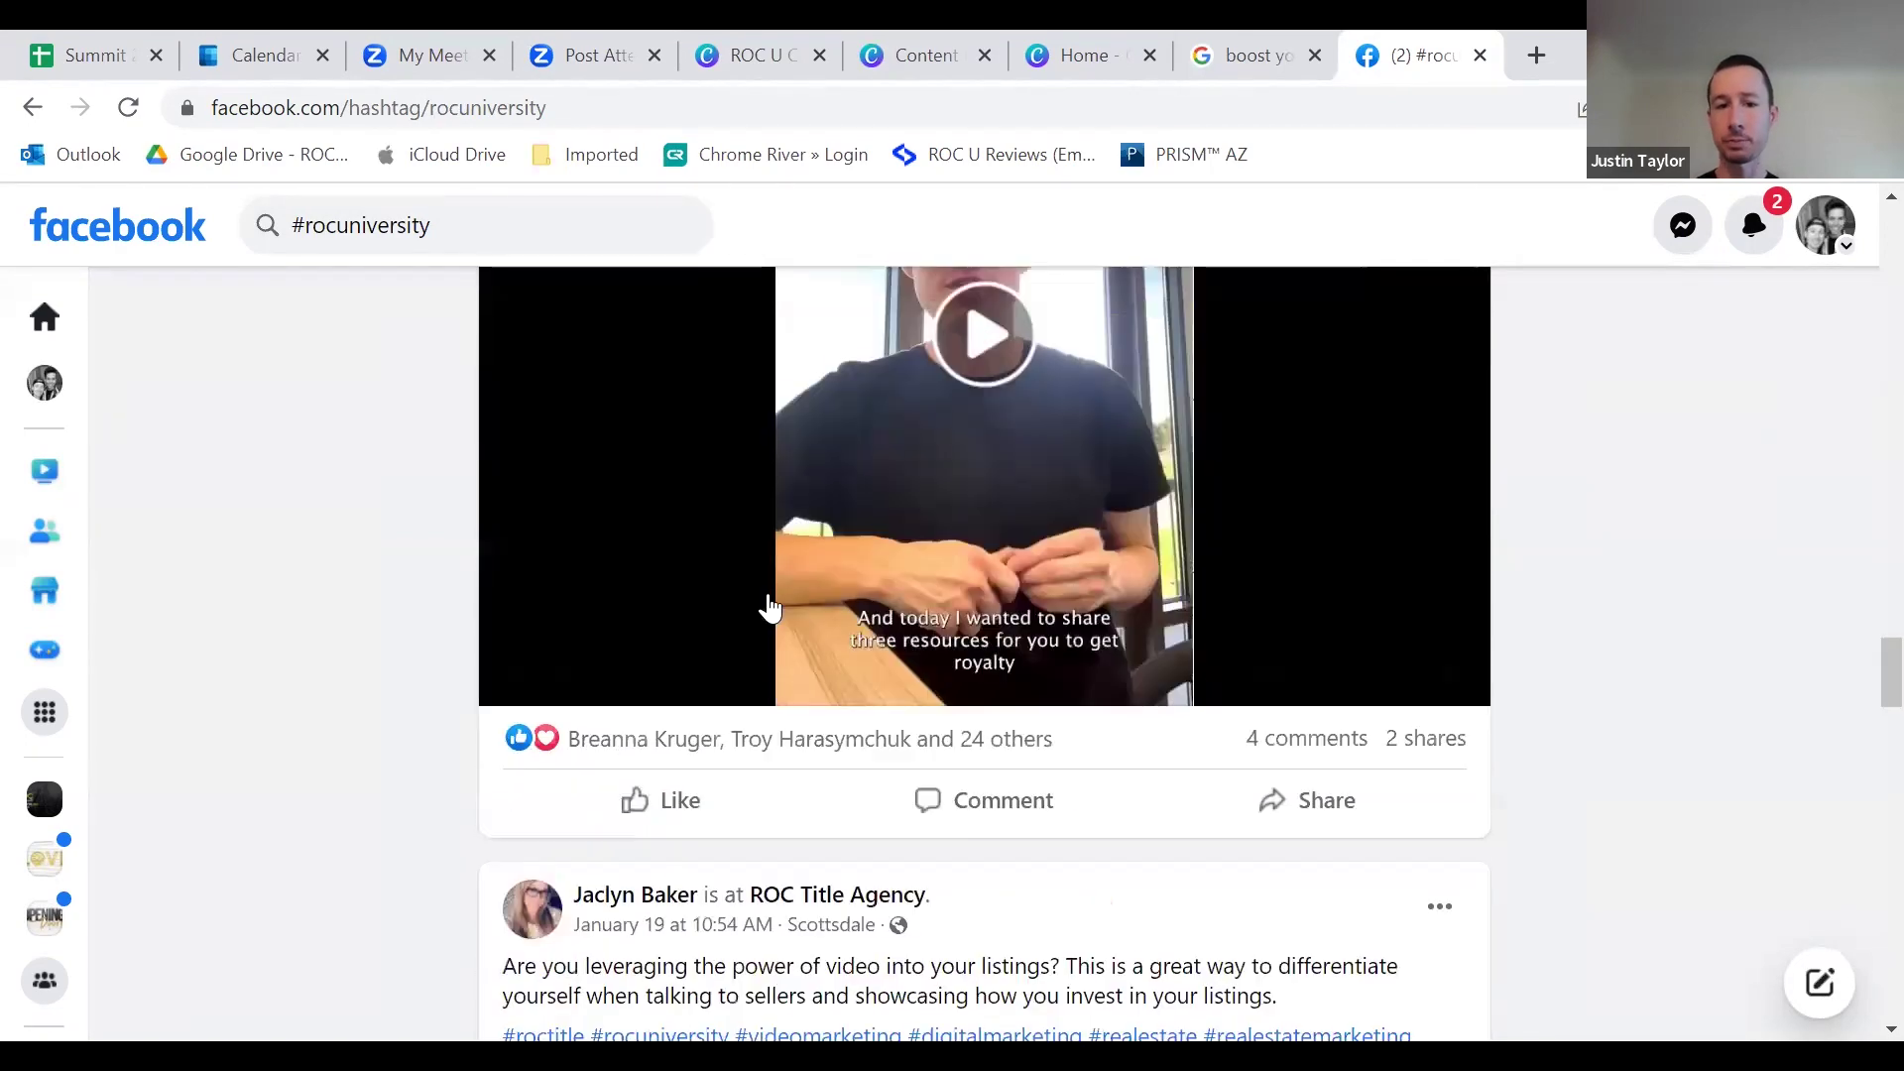
pyautogui.scroll(-20, 773, 610)
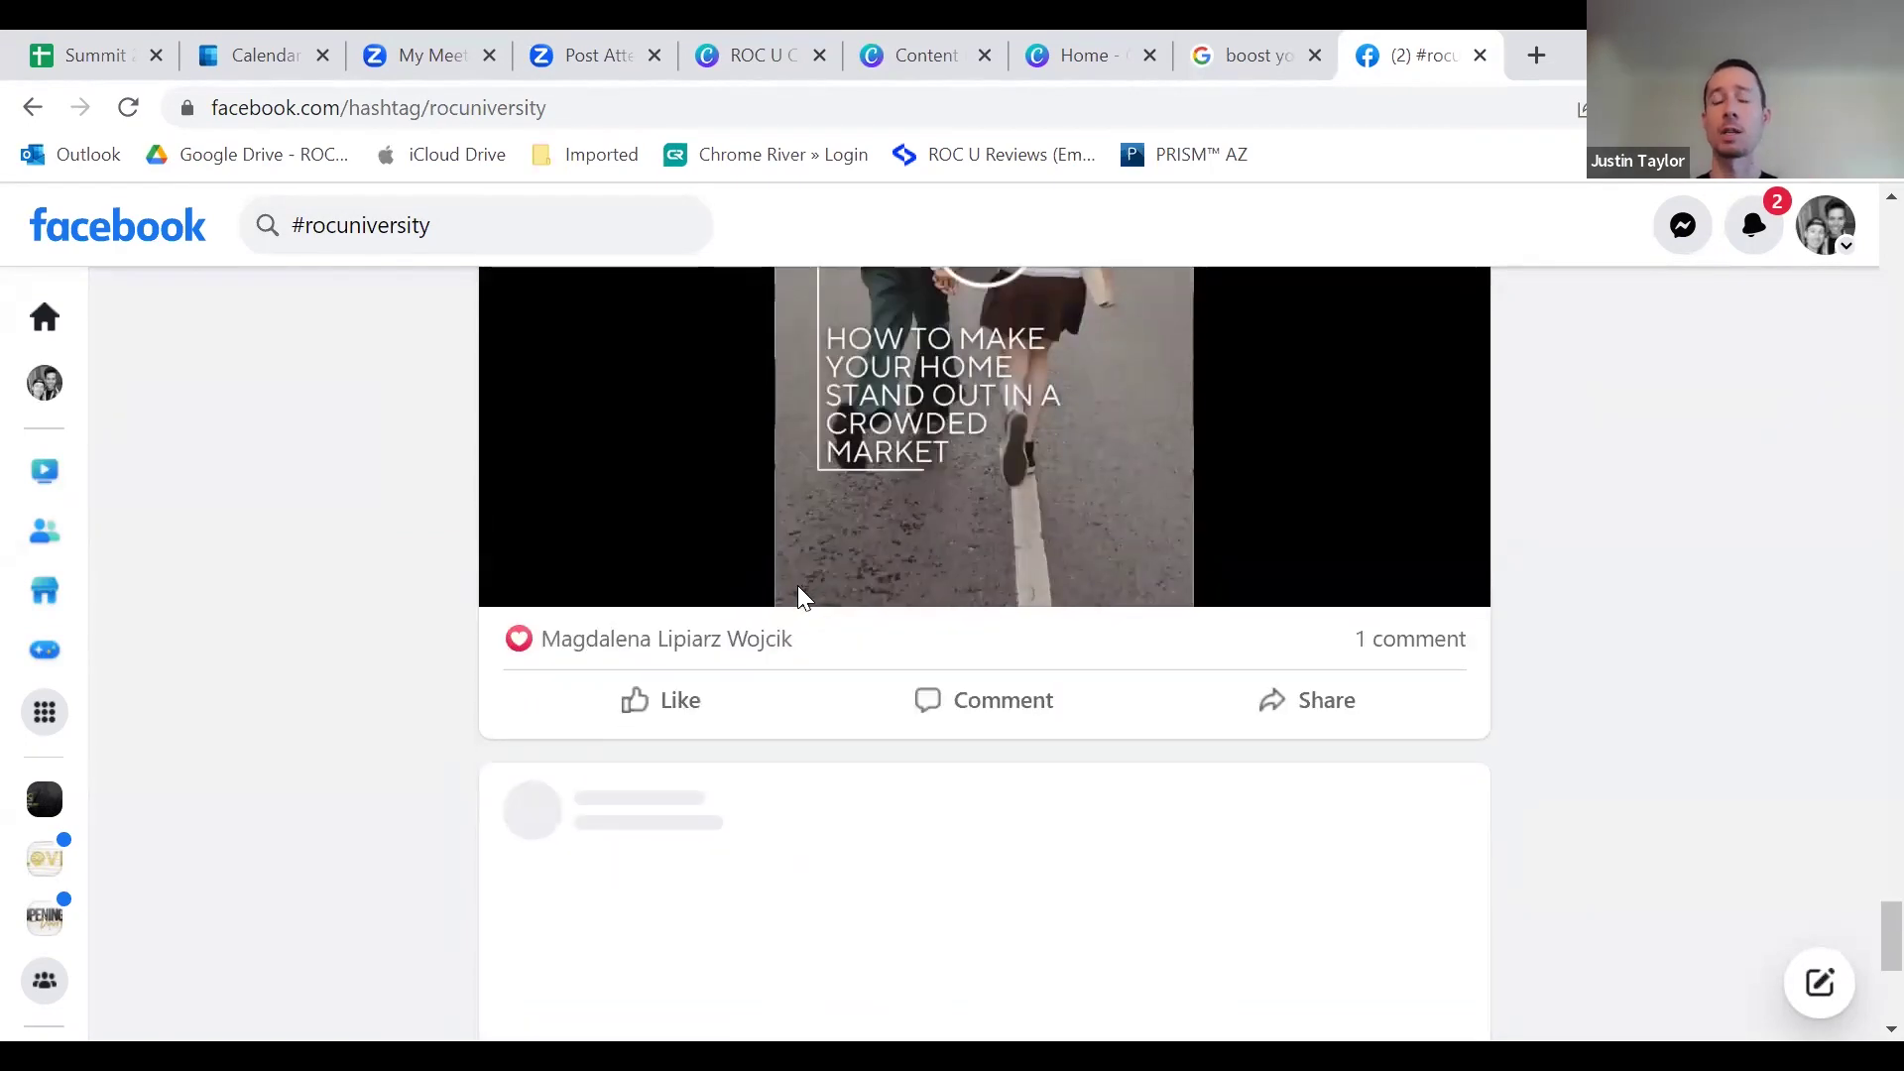
pyautogui.scroll(-15, 801, 595)
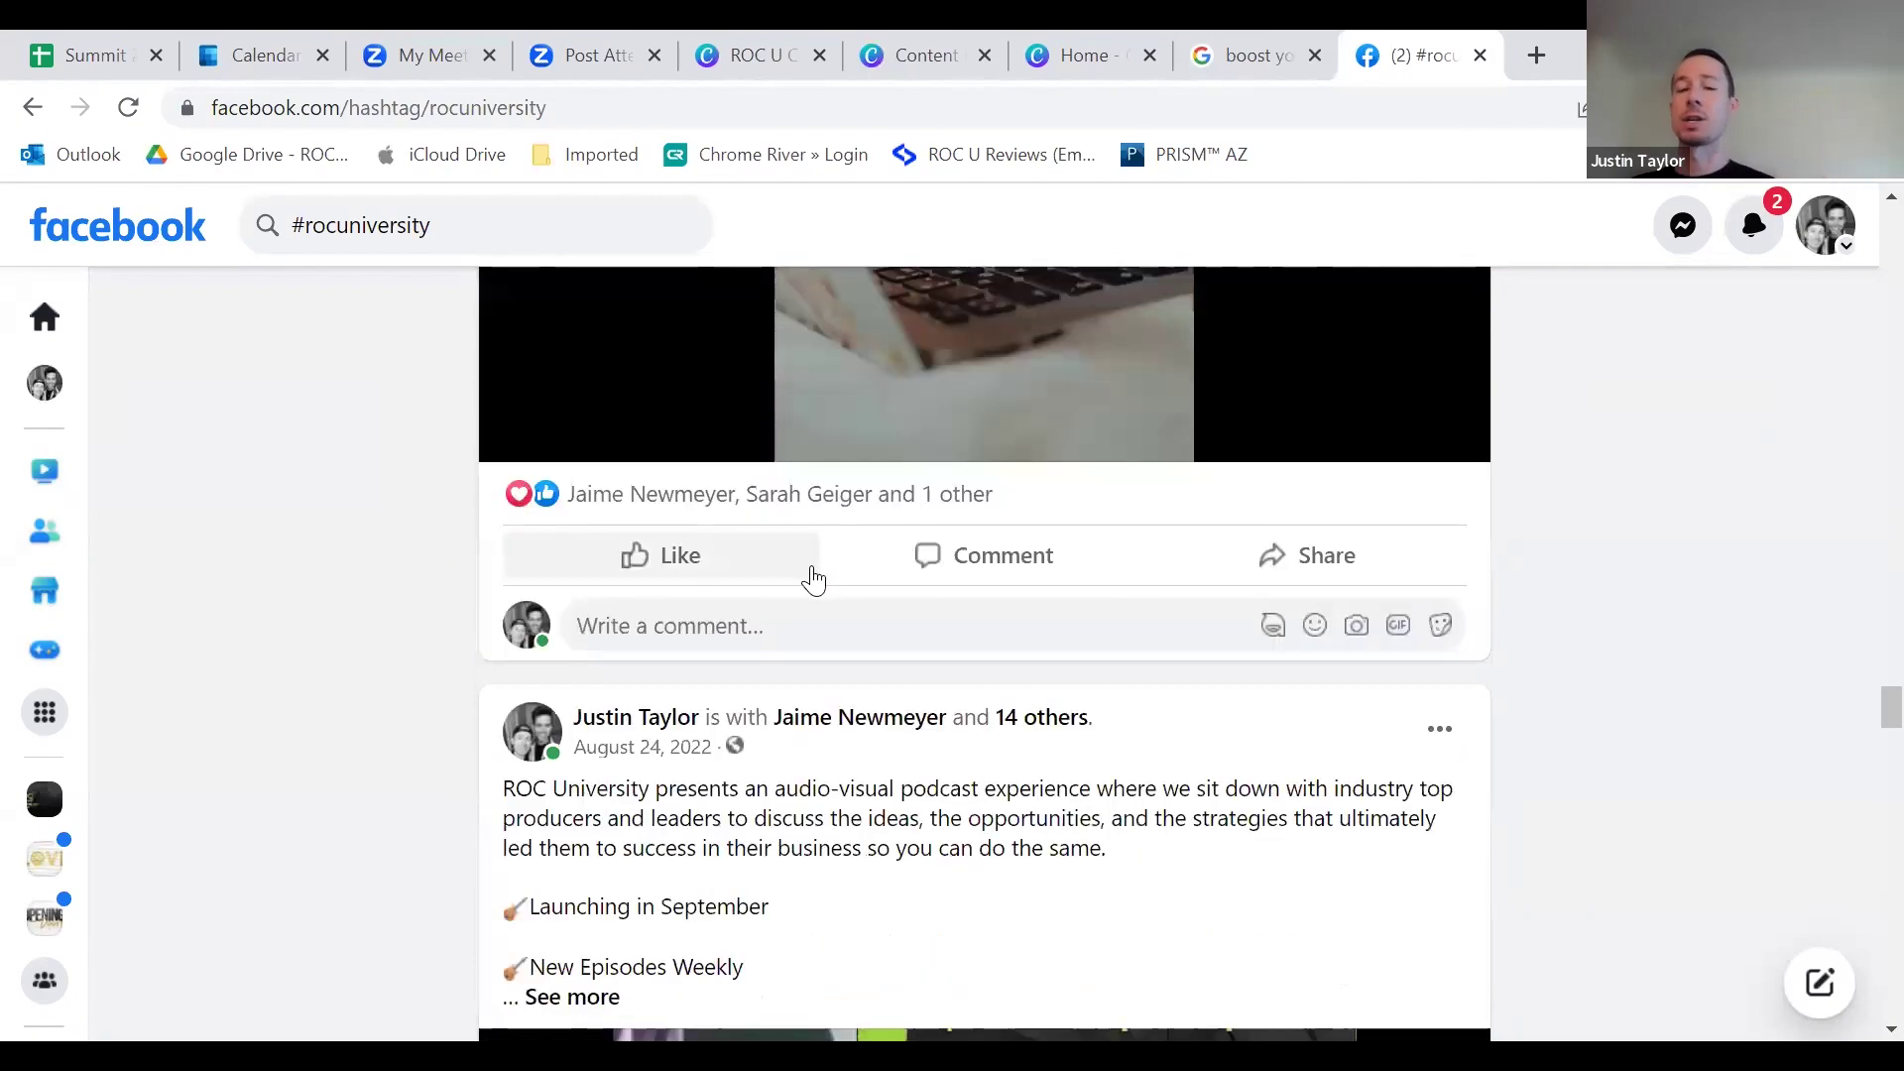
pyautogui.scroll(-20, 814, 580)
pyautogui.scroll(10, 645, 555)
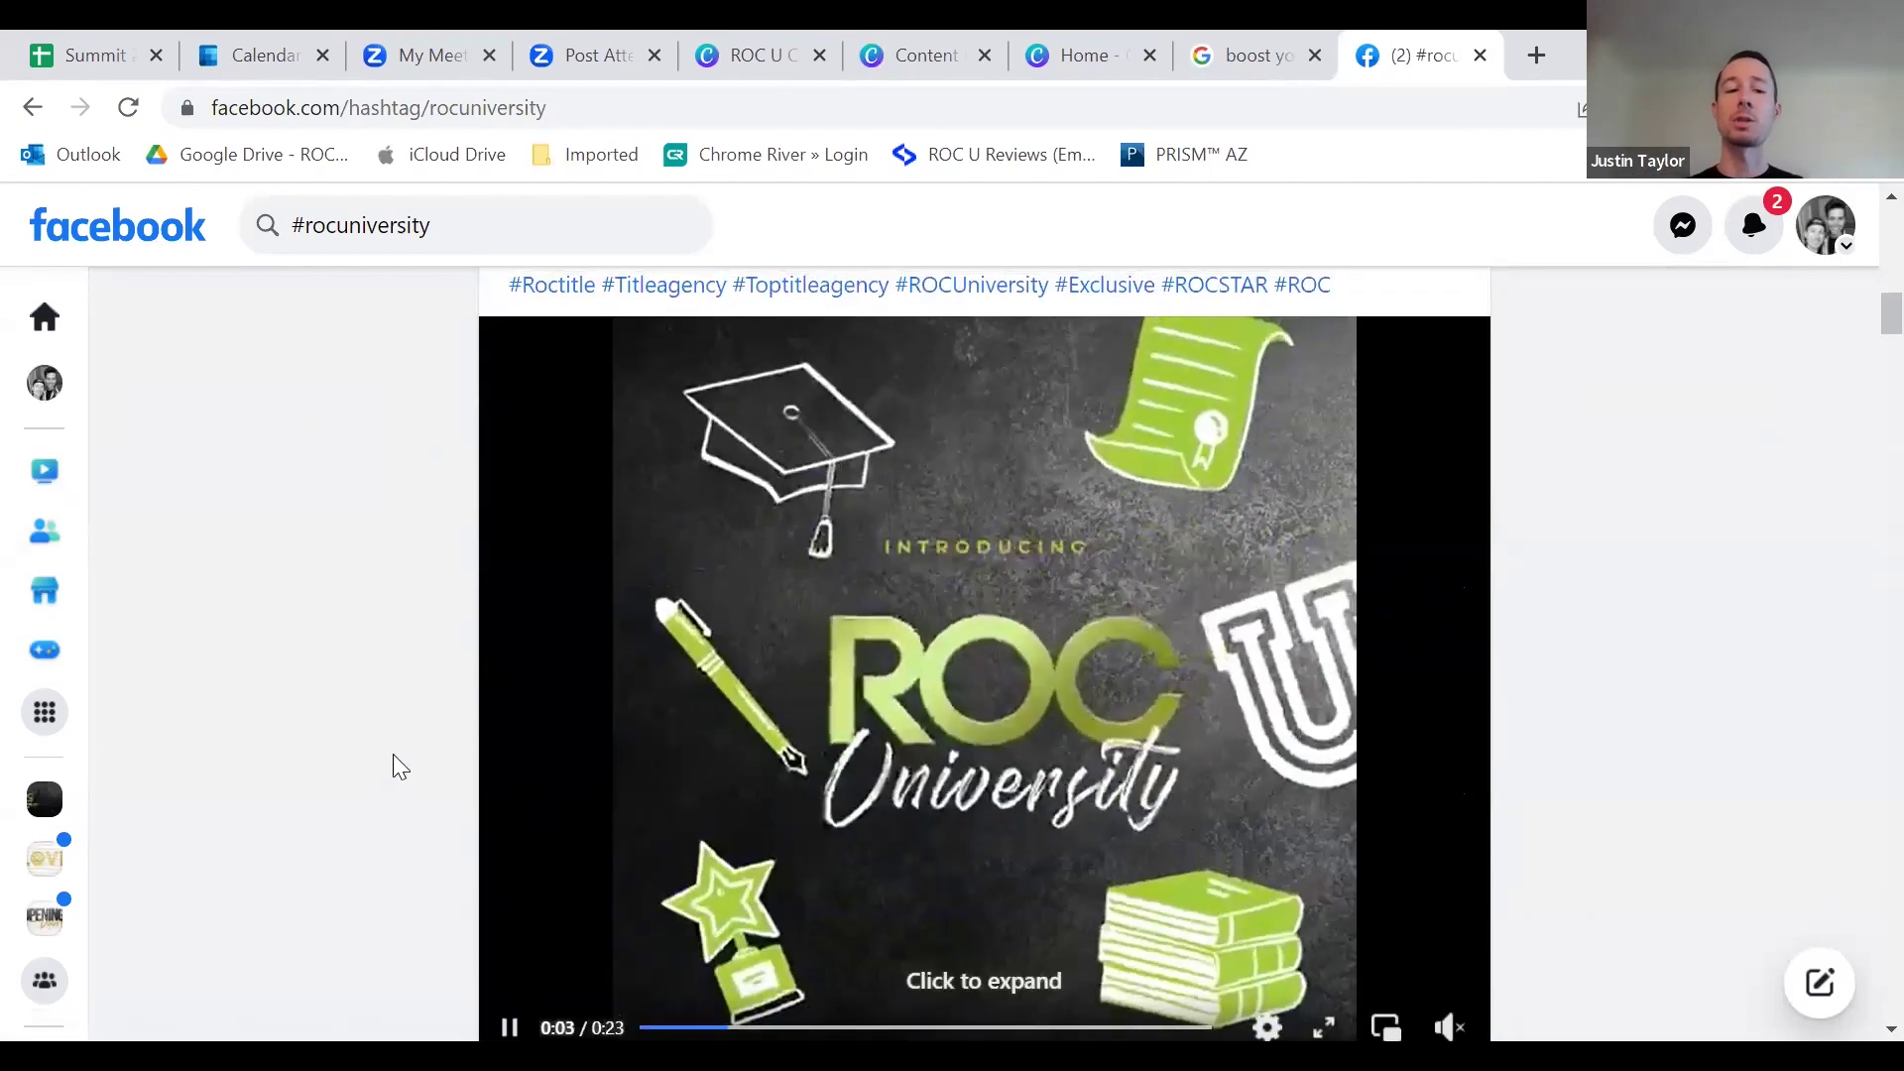
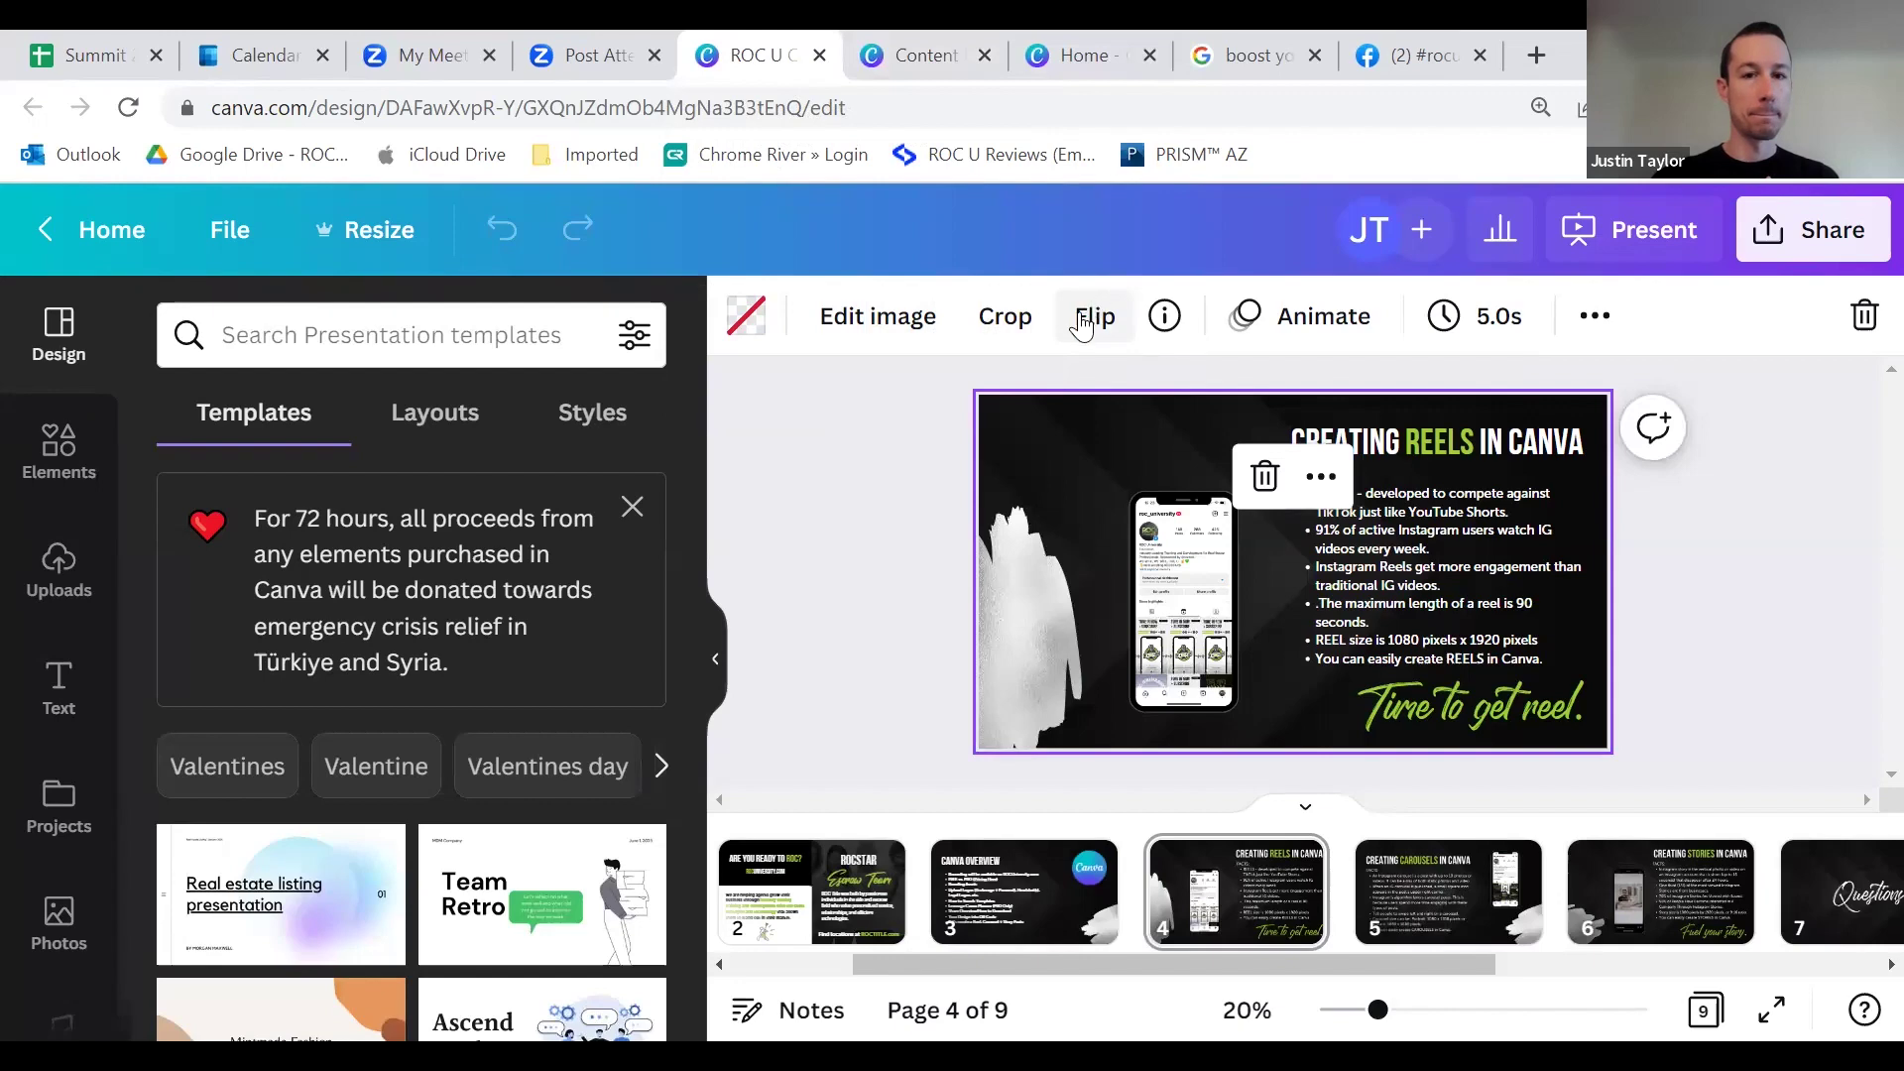
# Step: From the Canva home page, create a new blank 1080 × 1920 px Instagram Reel design
pyautogui.click(1055, 64)
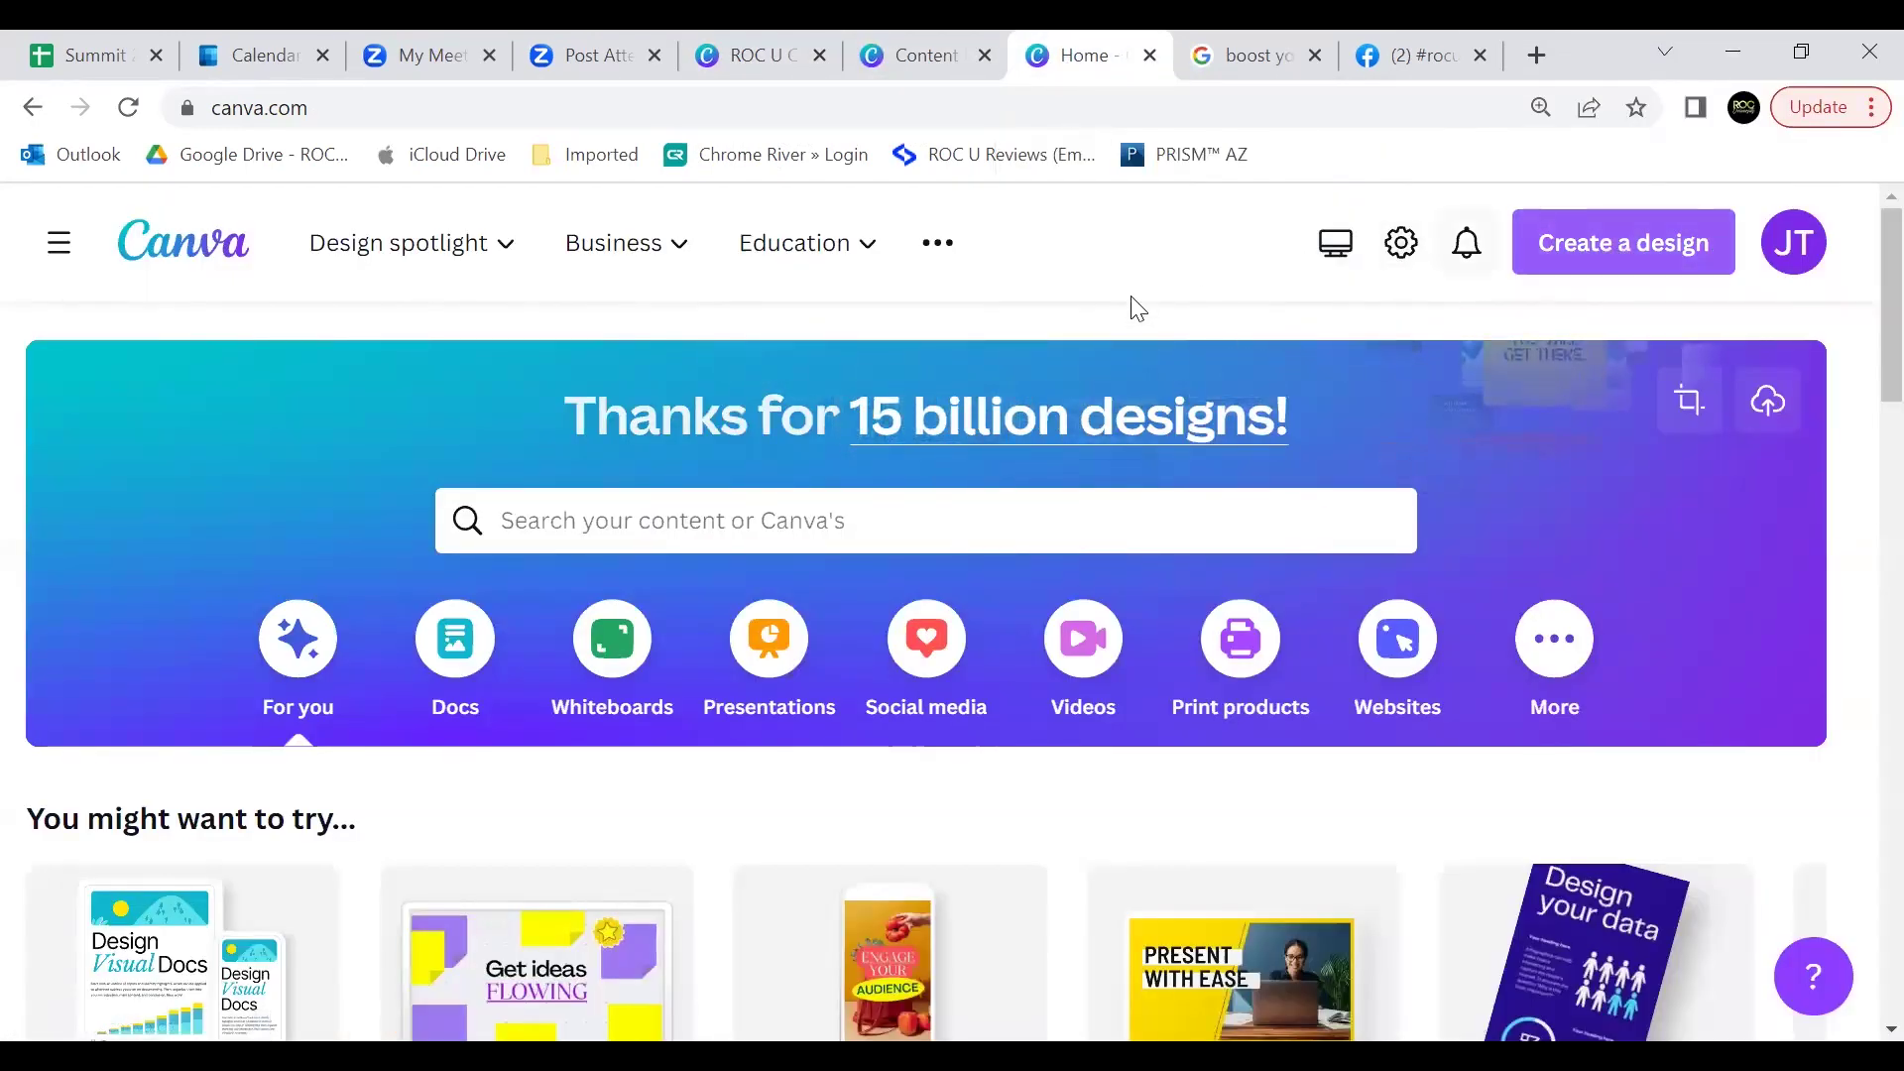
pyautogui.click(1621, 248)
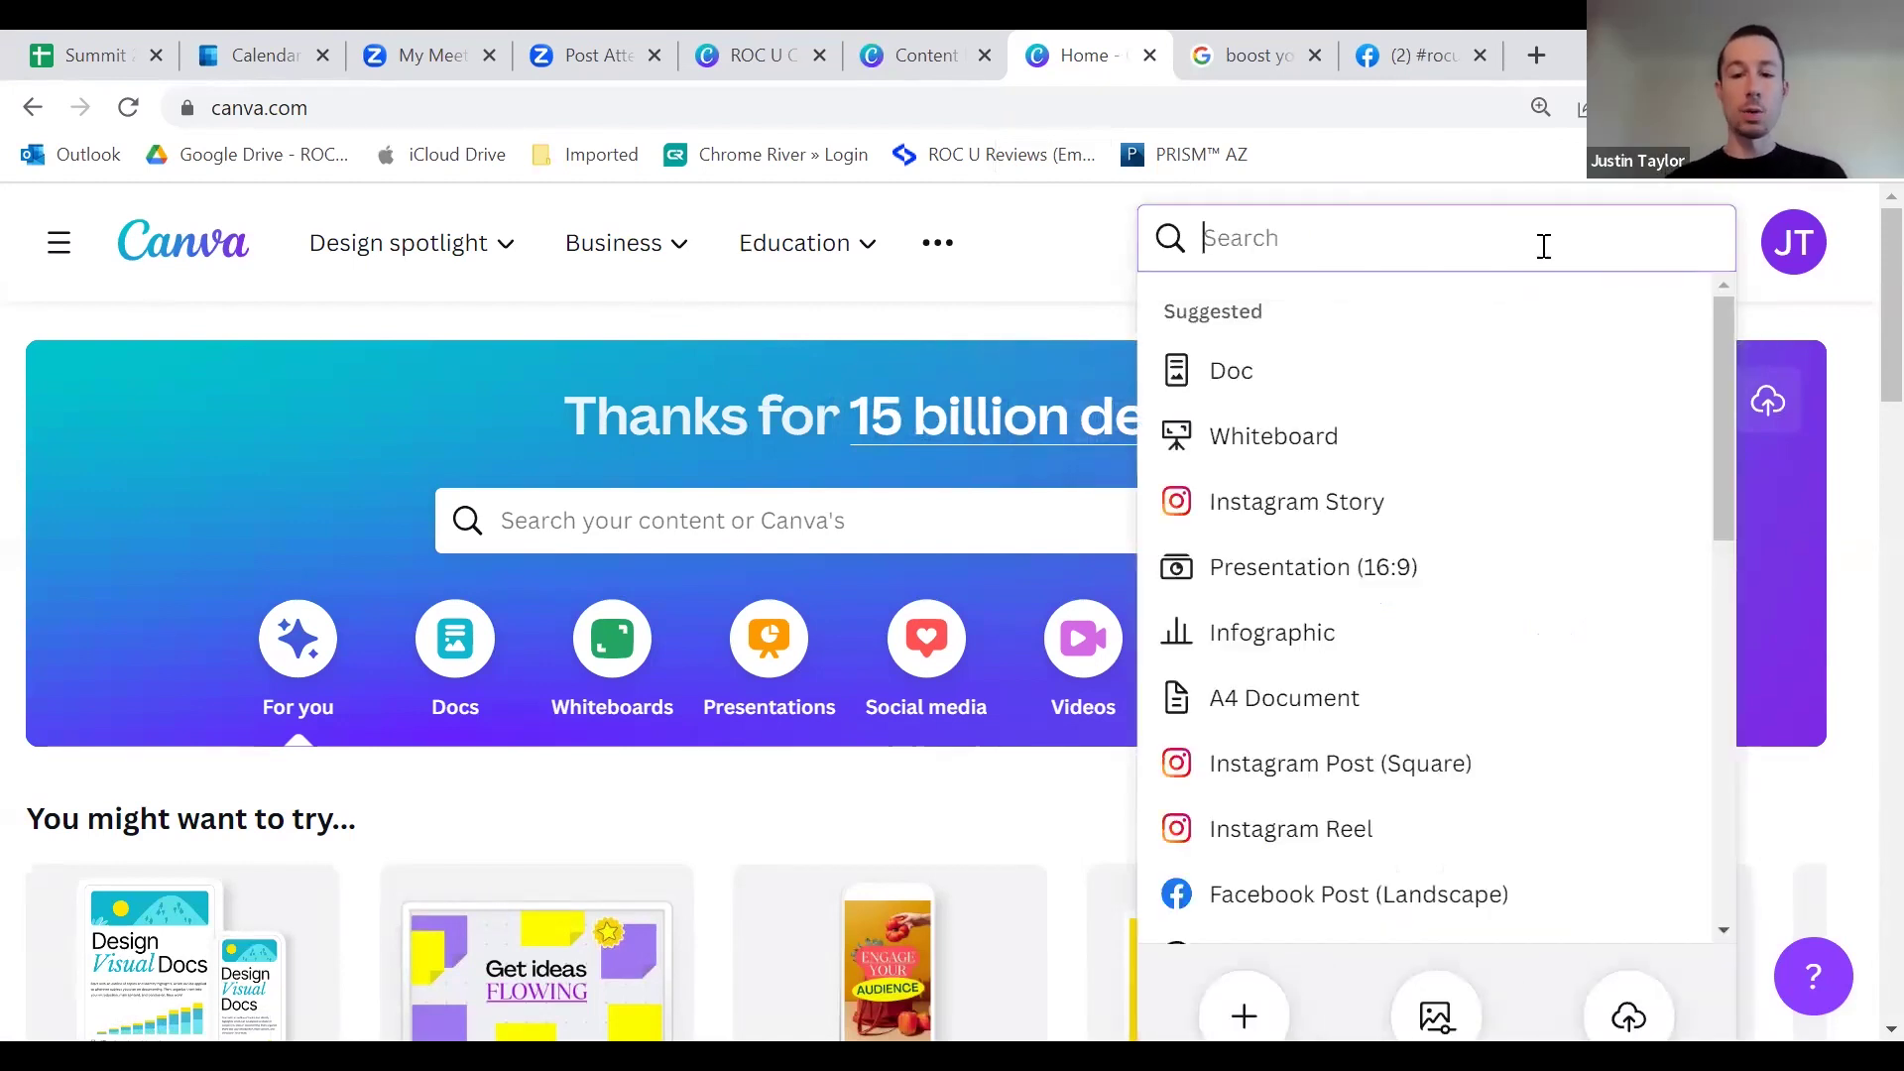
pyautogui.click(1269, 833)
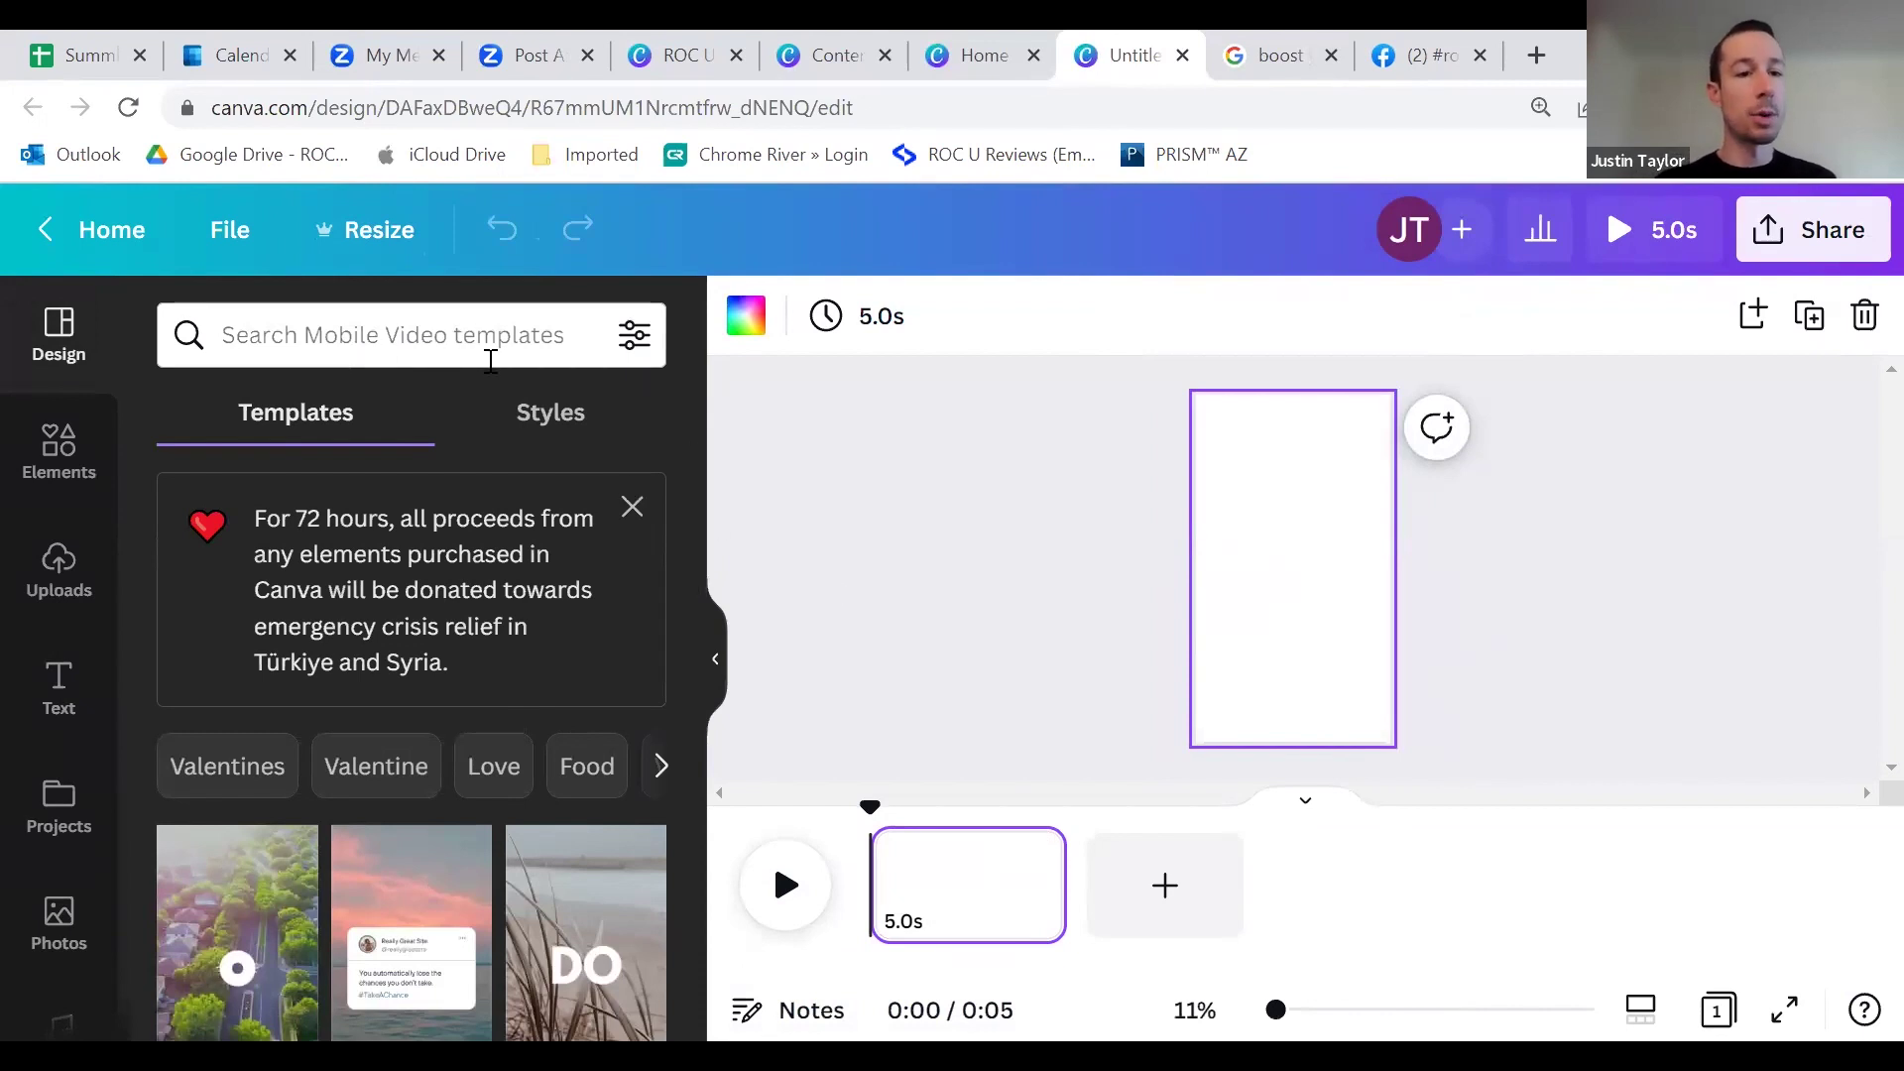
# Step: Scroll through the suggested templates beside the blank Reel
pyautogui.scroll(-5, 503, 633)
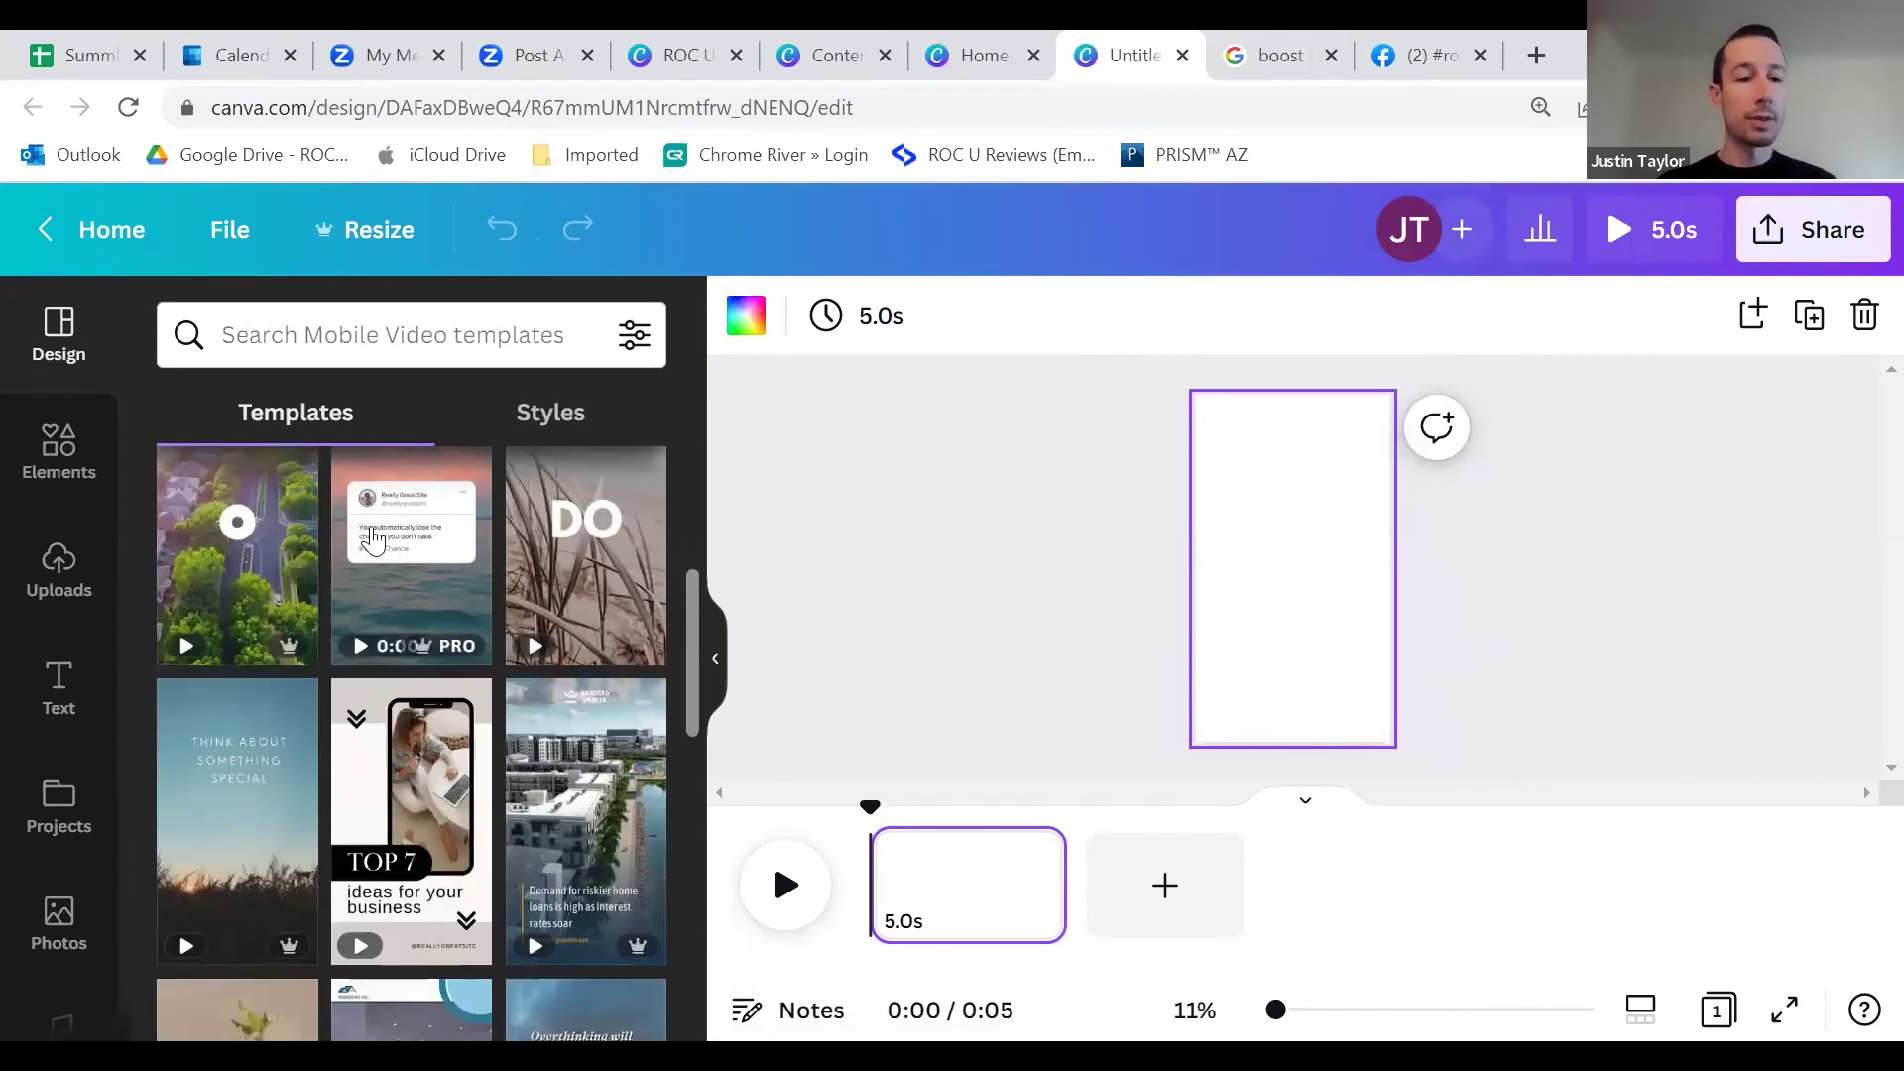
pyautogui.moveTo(337, 806)
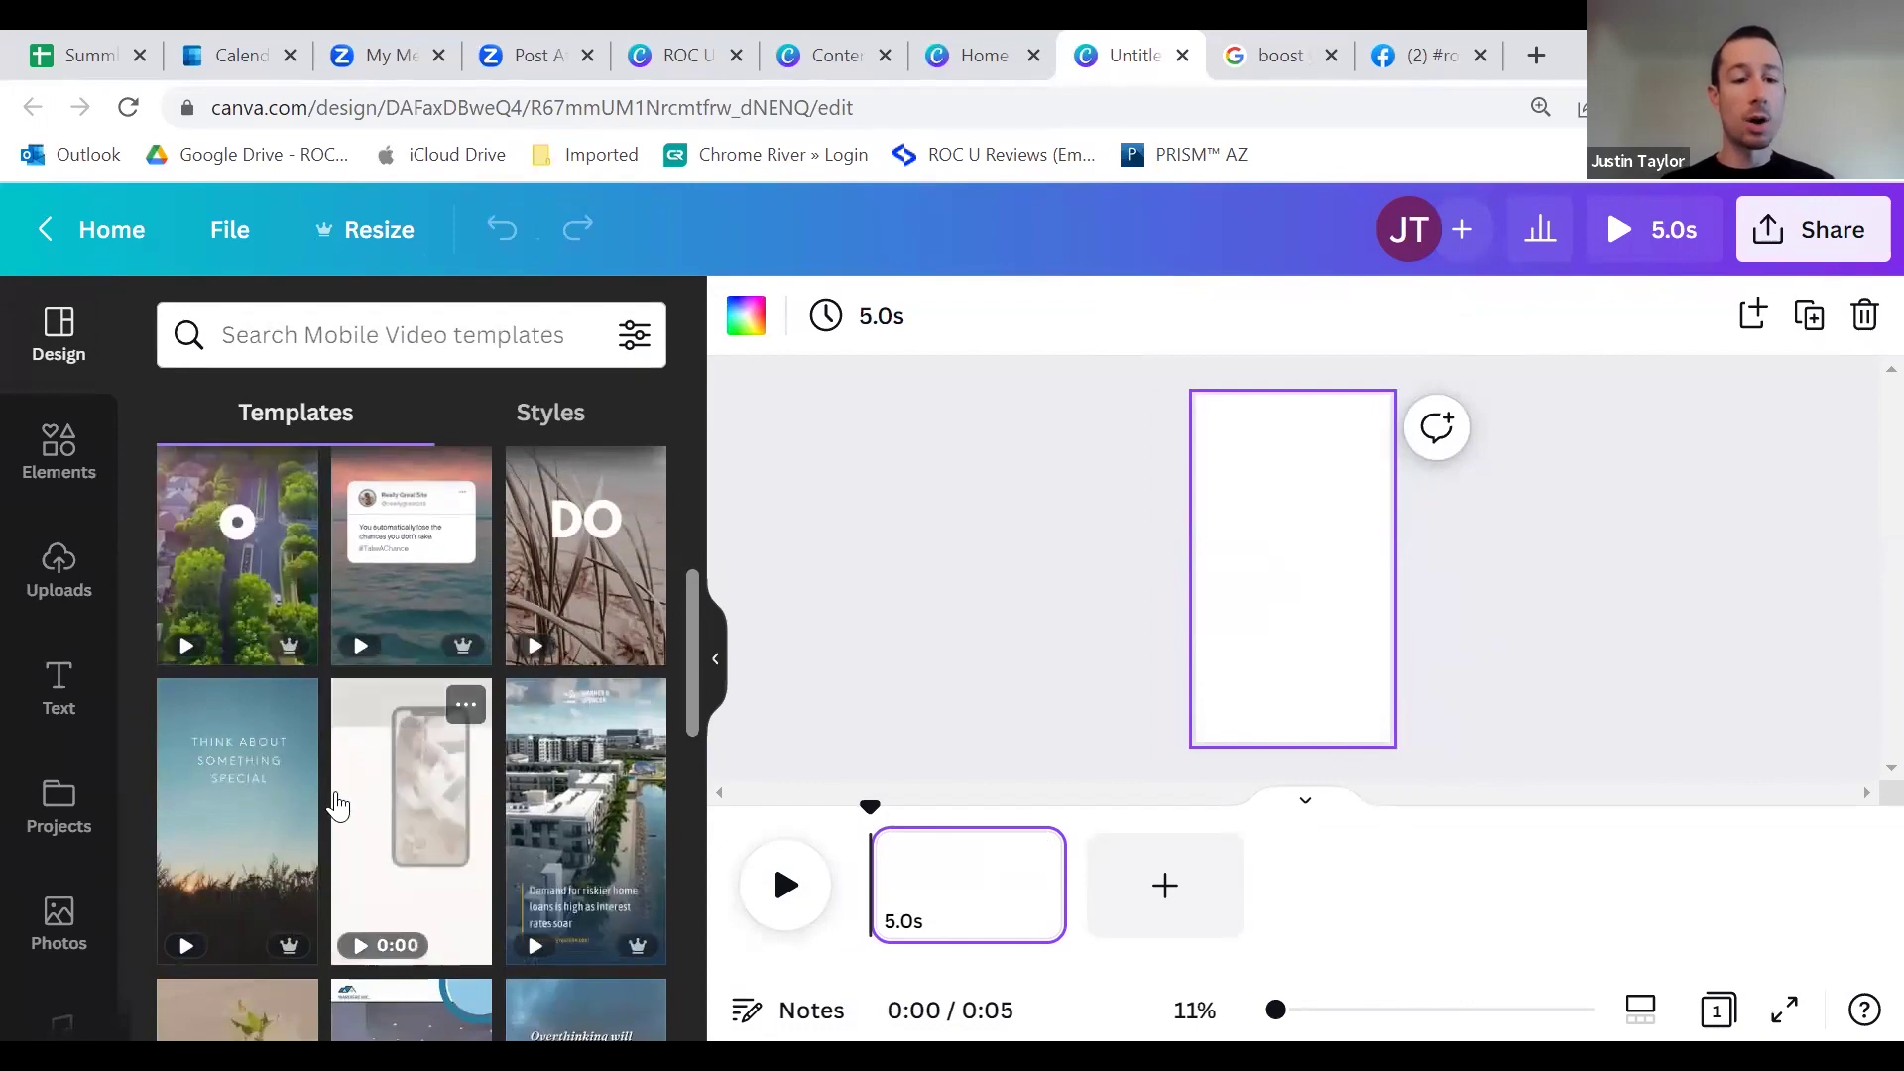
pyautogui.scroll(-2, 342, 783)
pyautogui.scroll(-2, 531, 829)
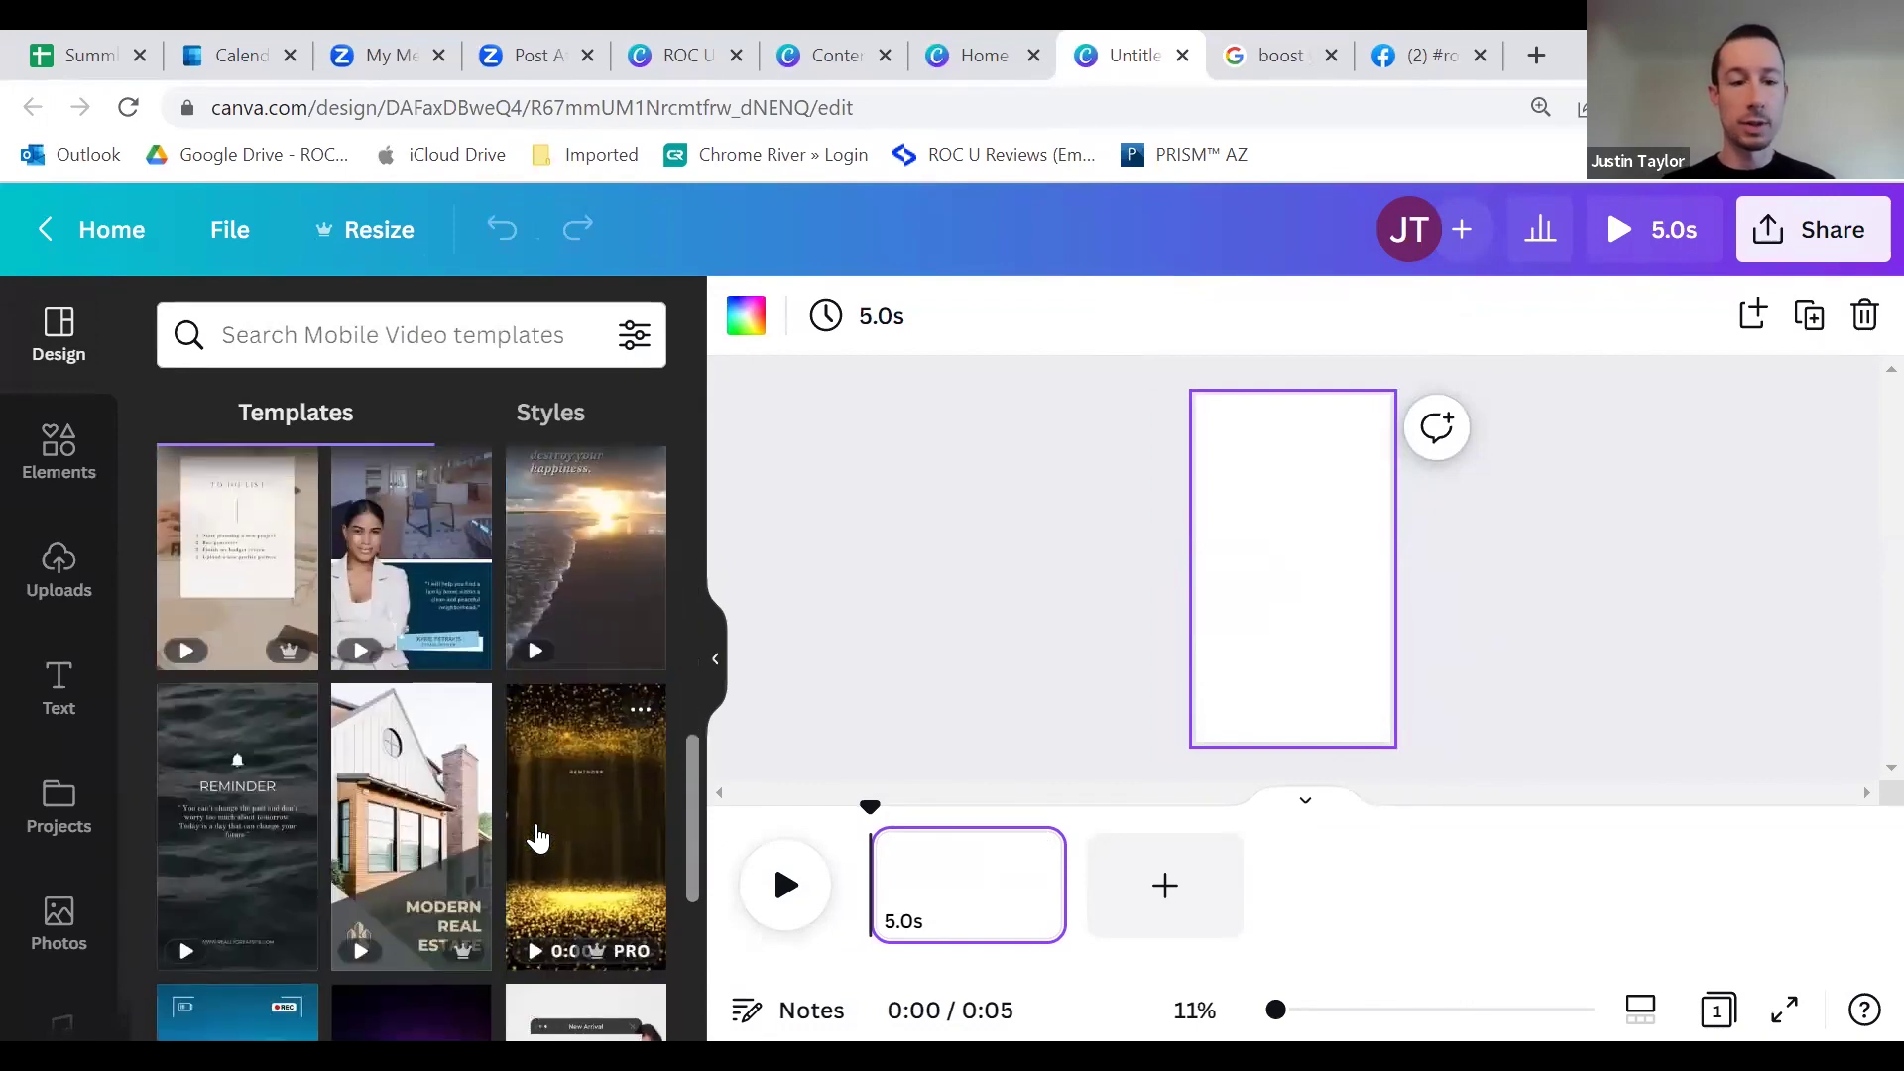
pyautogui.scroll(-3, 536, 838)
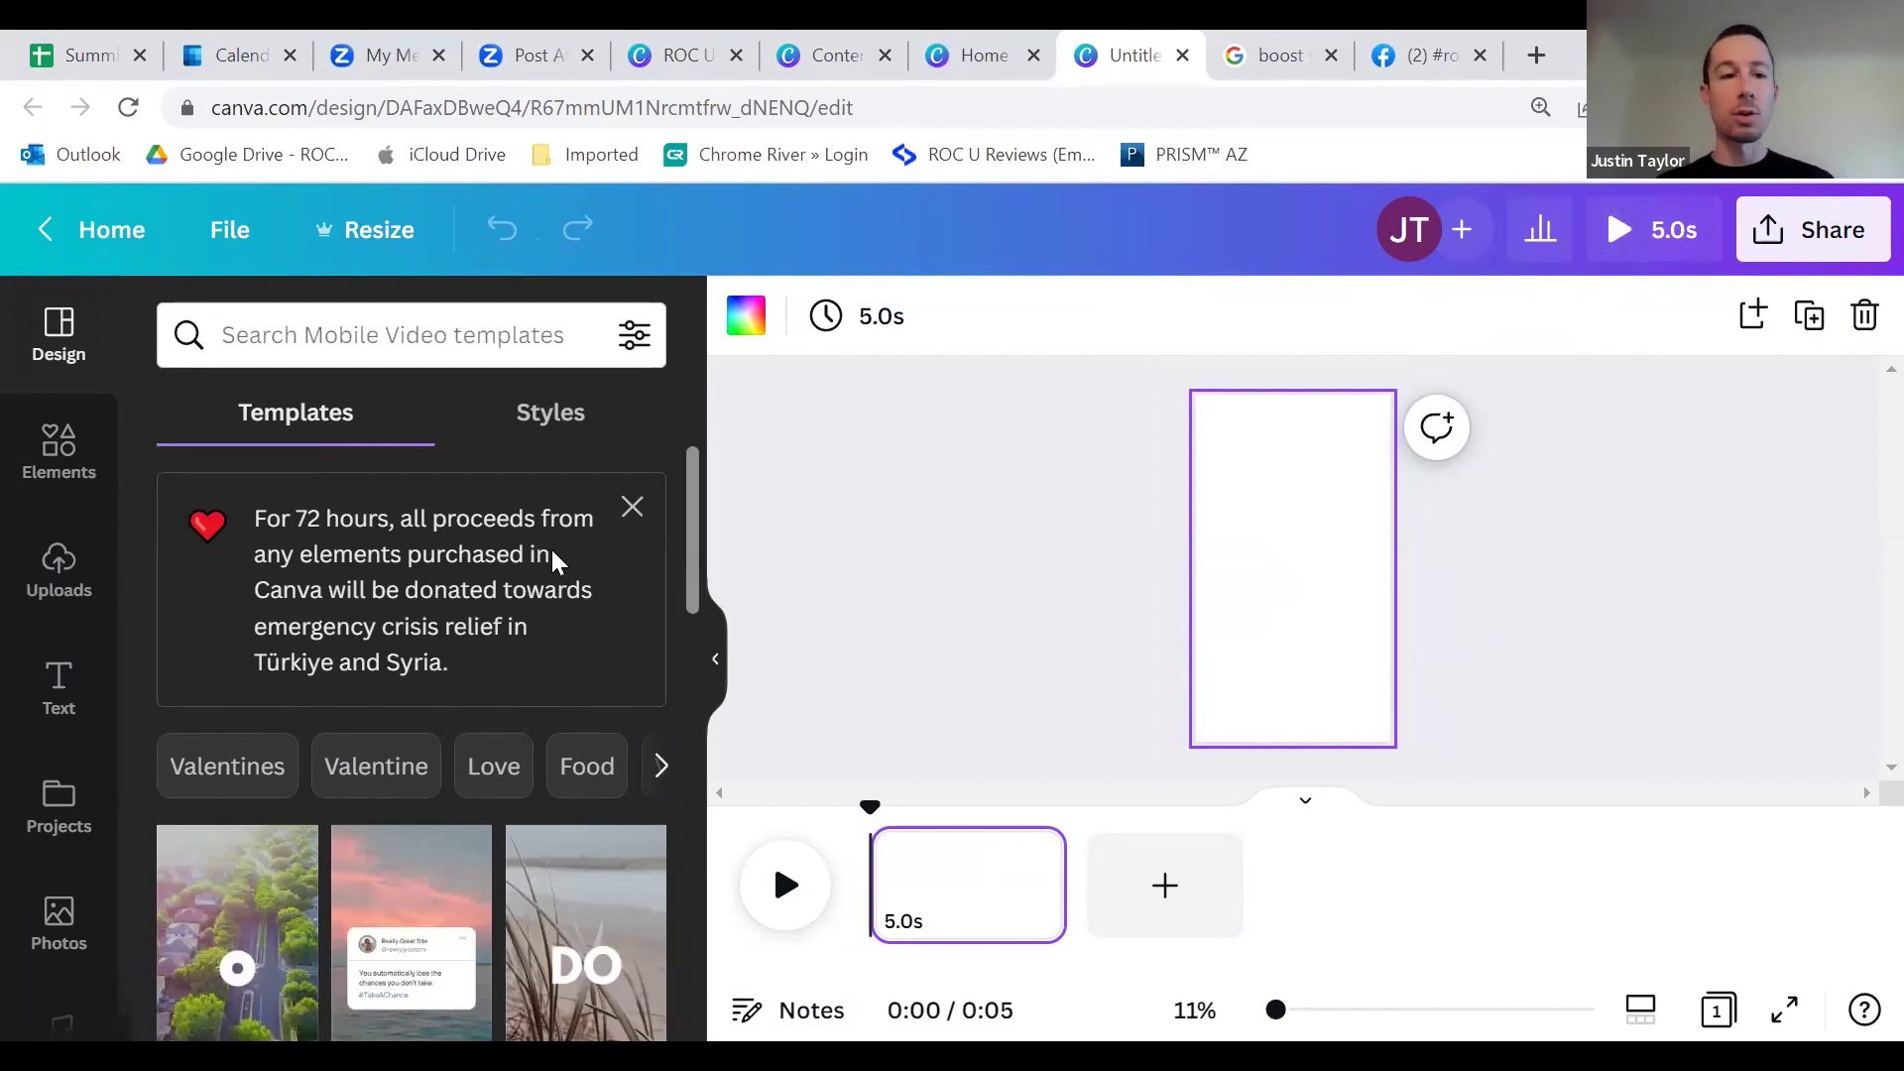
pyautogui.scroll(-1, 504, 633)
pyautogui.scroll(-10, 504, 633)
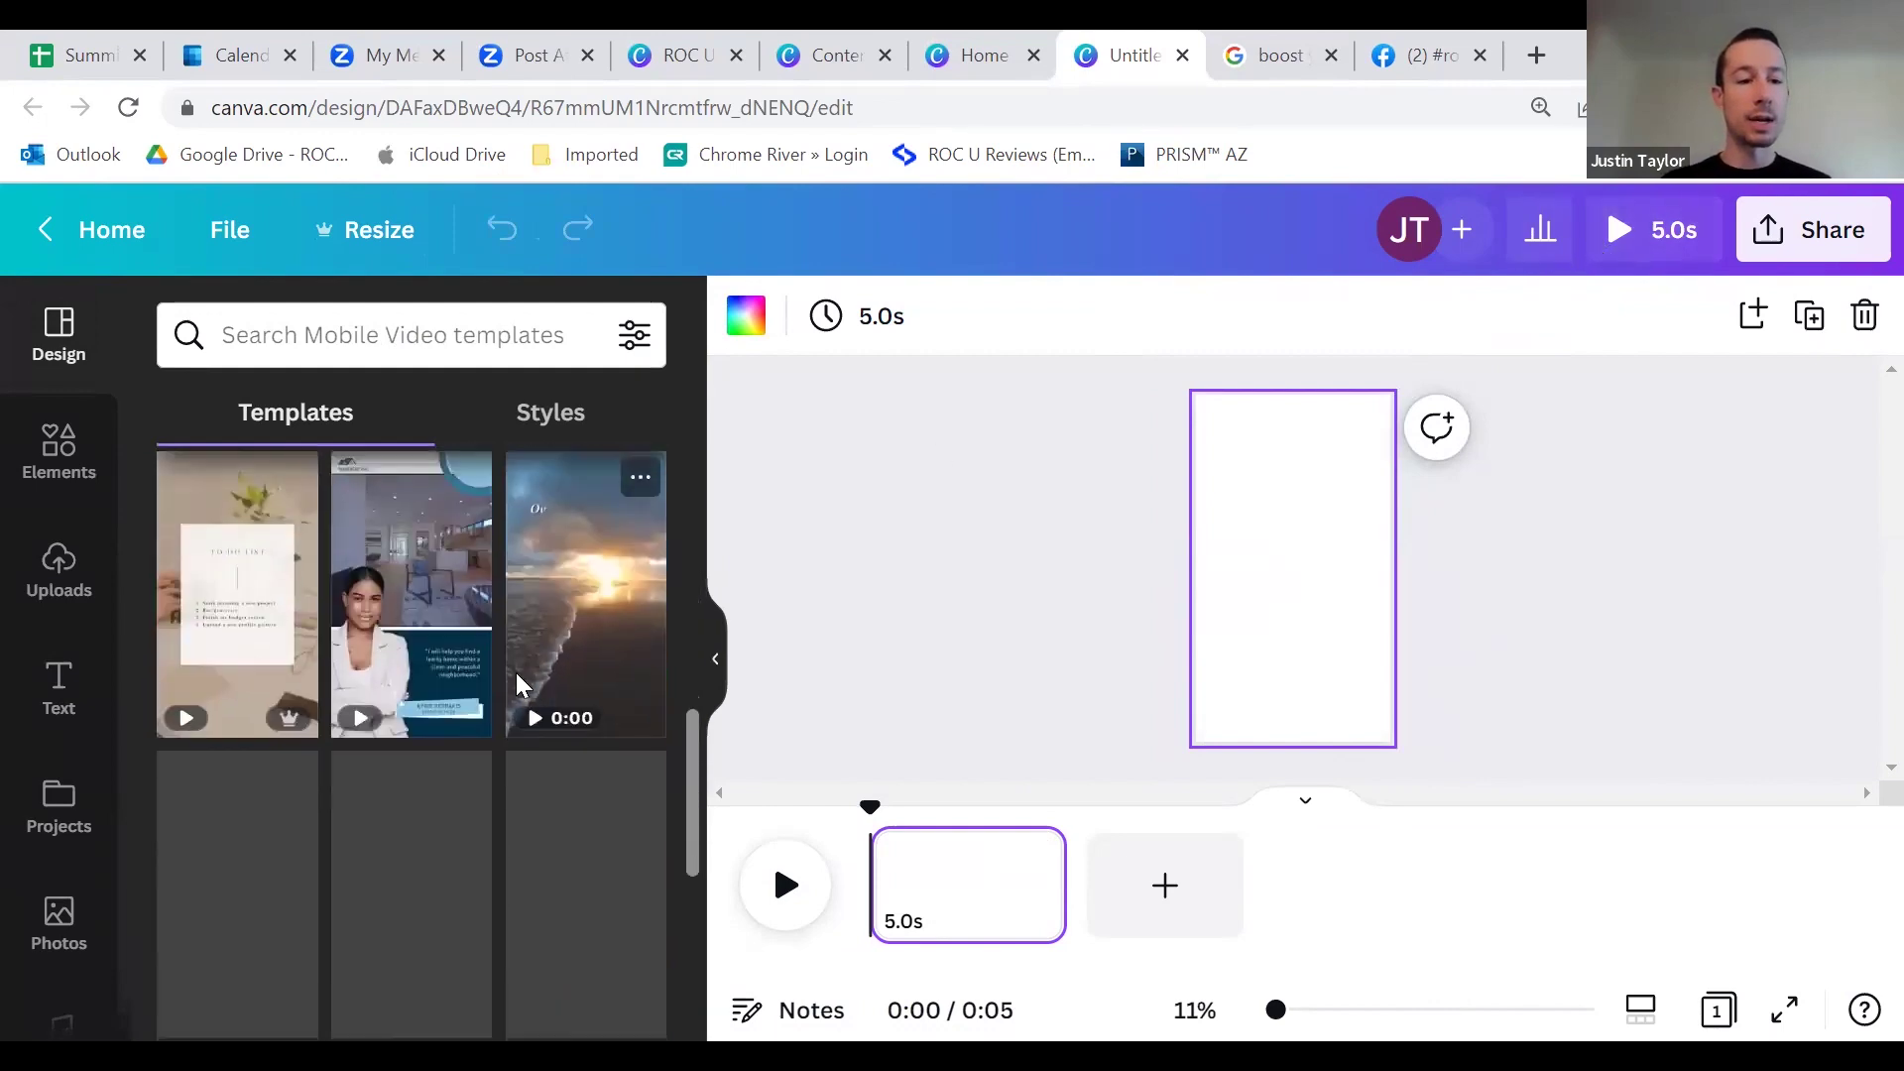
pyautogui.scroll(-5, 460, 765)
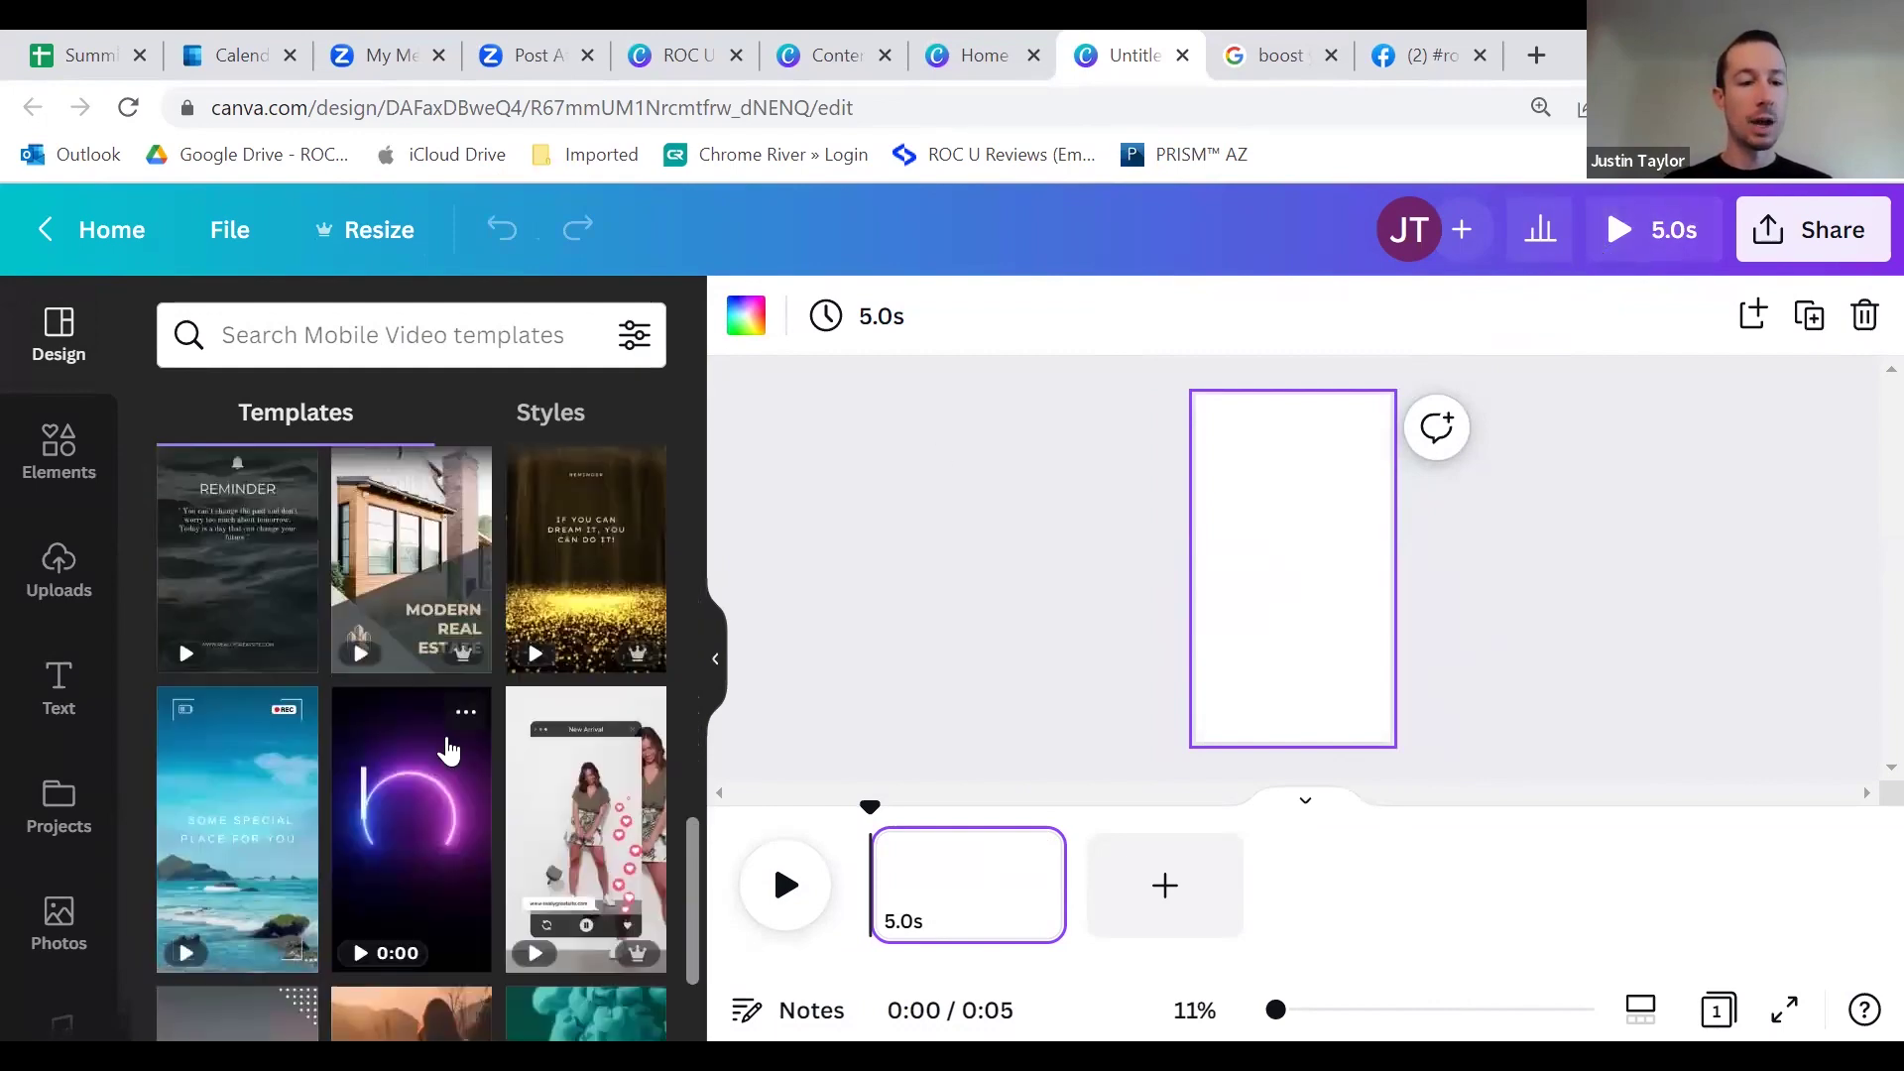
pyautogui.scroll(3, 443, 764)
# Step: Search the templates for 'real estate'
pyautogui.click(412, 333)
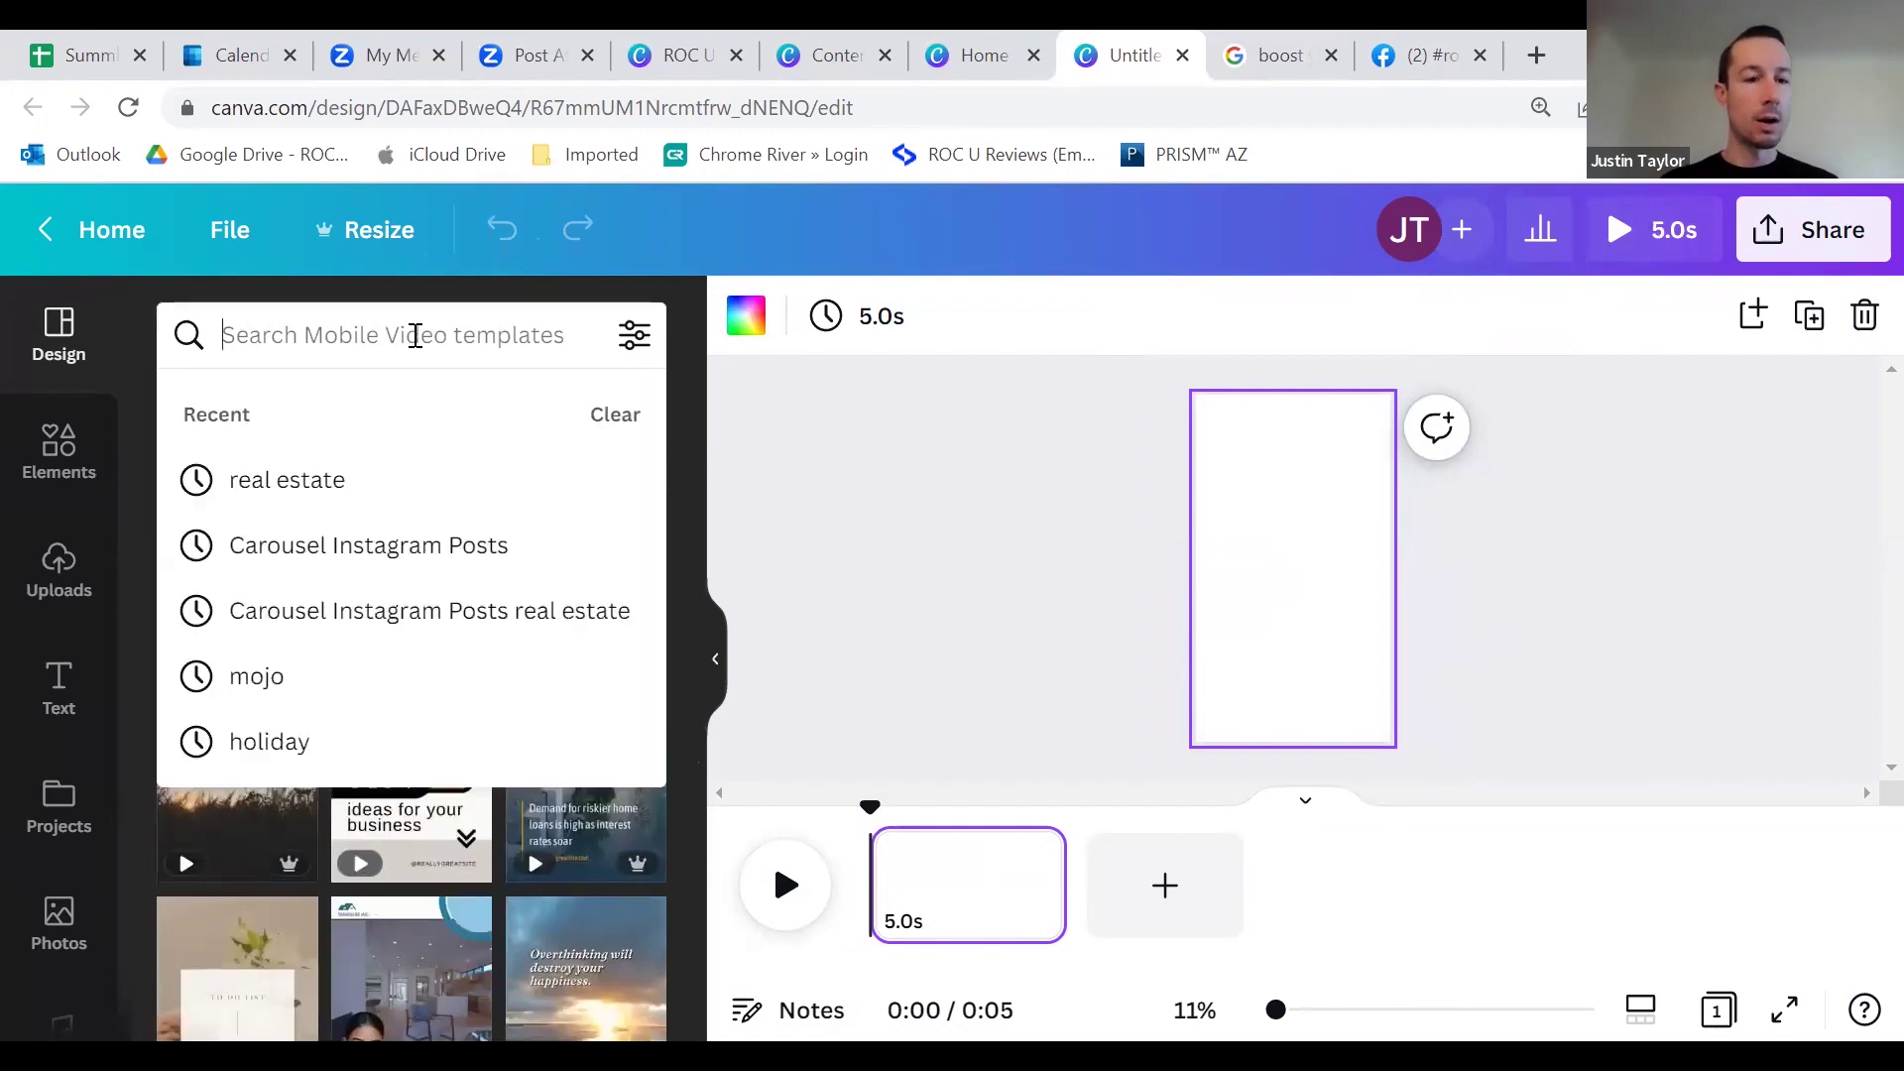
pyautogui.write('real estate')
pyautogui.press('Return')
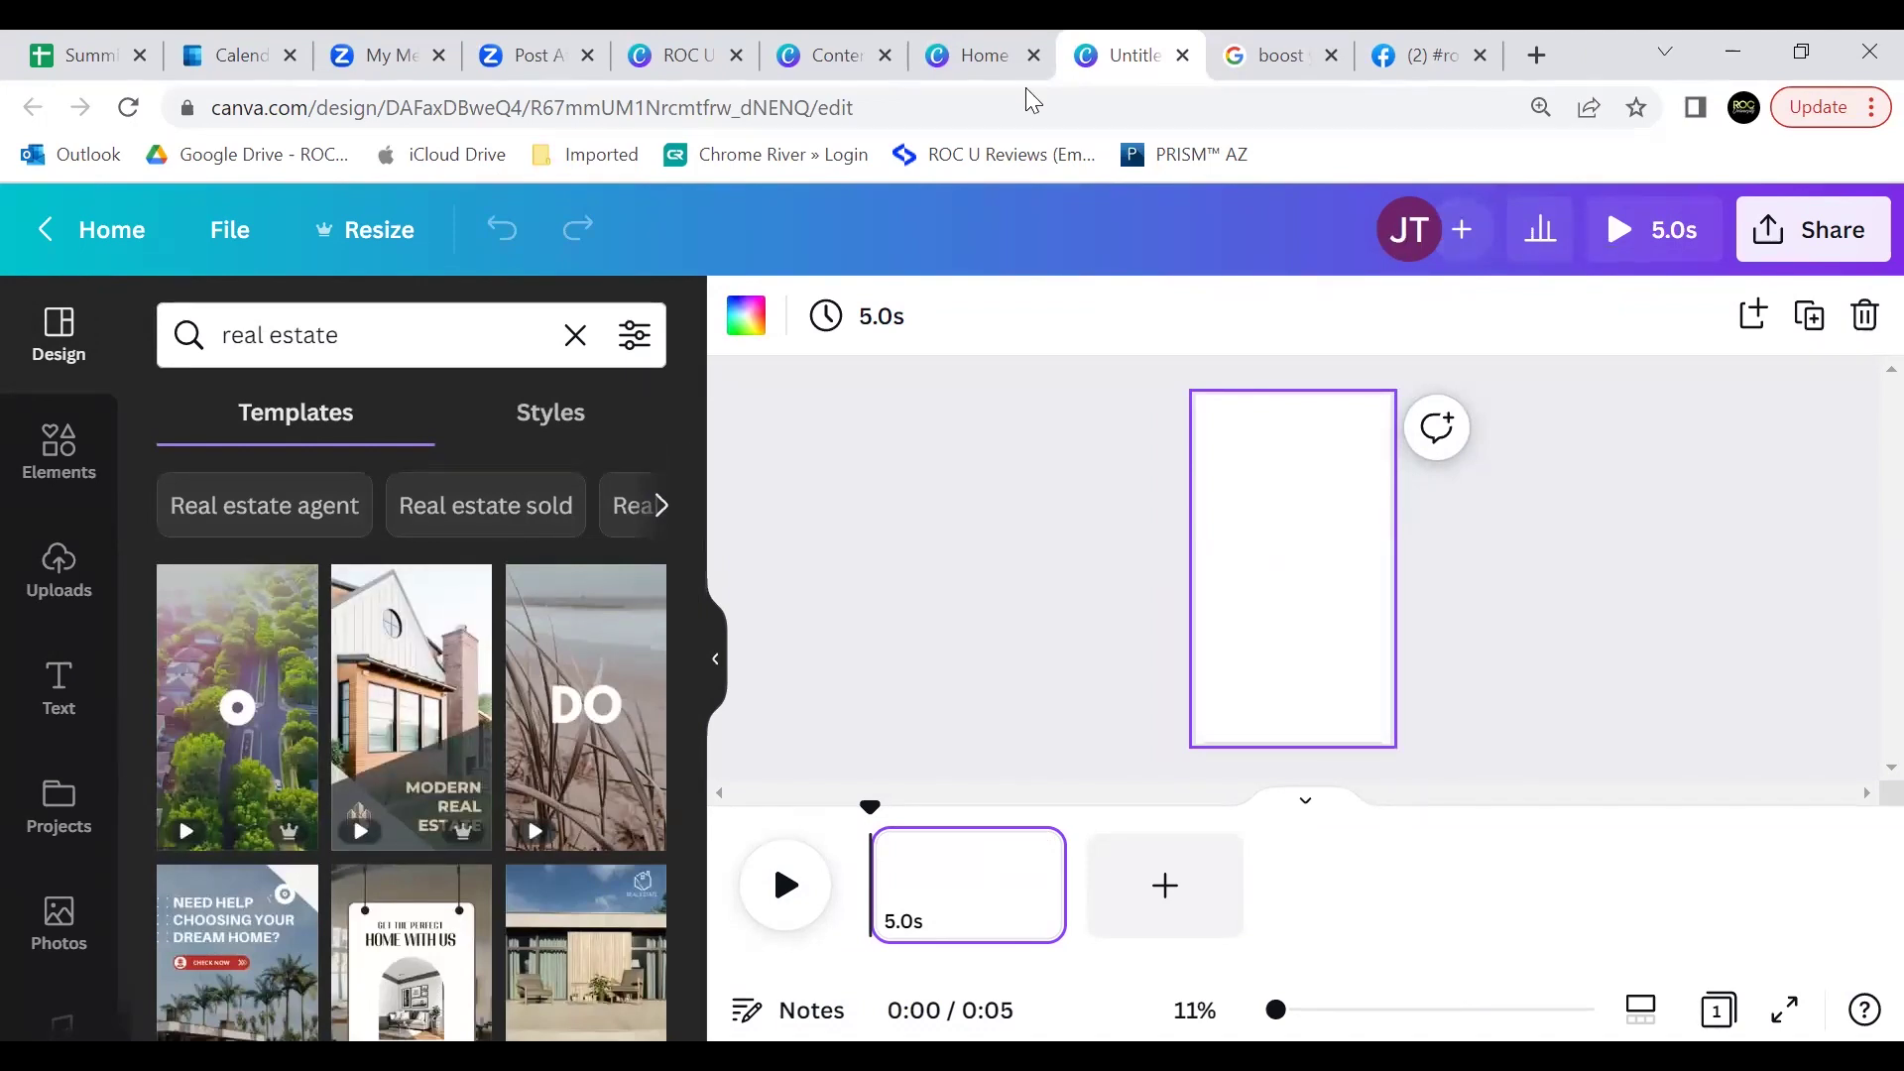
pyautogui.click(992, 55)
# Step: Search 'instagram' in Create a design, then return to the blank Reel design
pyautogui.click(1583, 238)
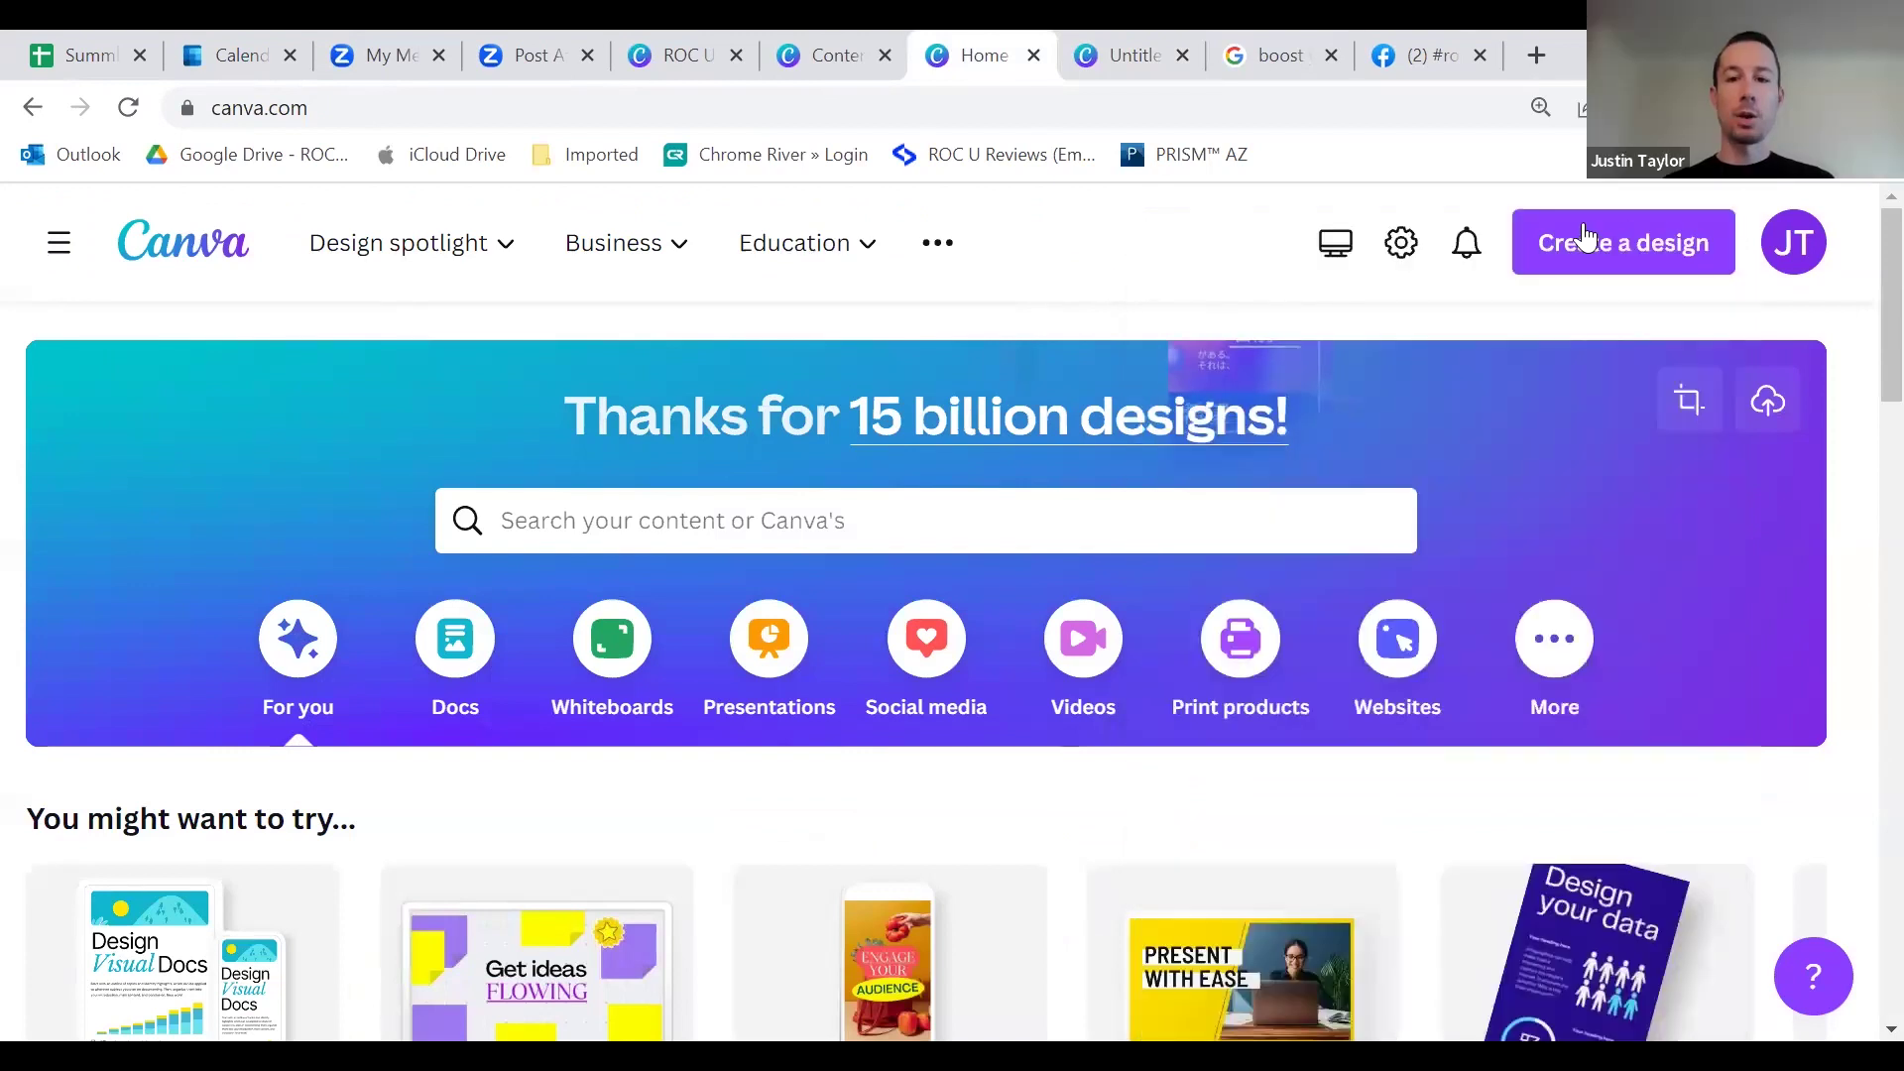
pyautogui.click(1626, 250)
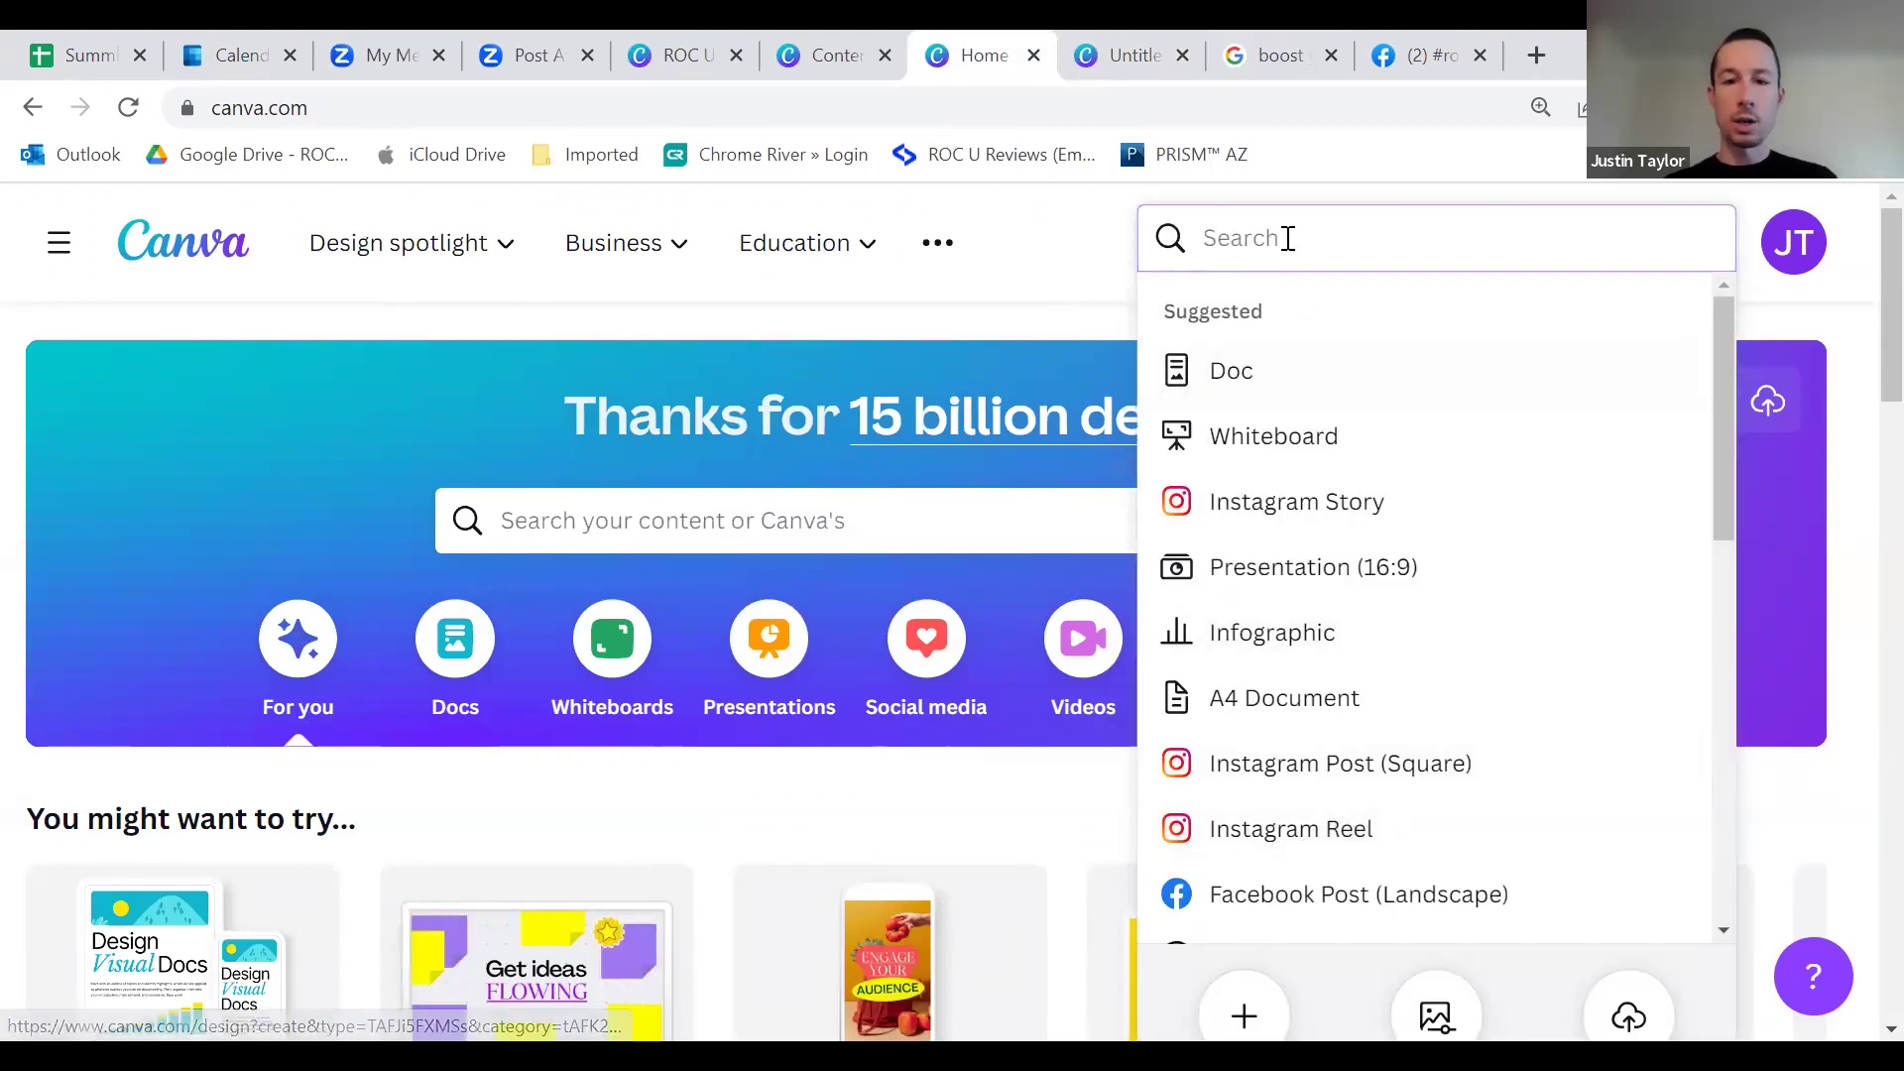
pyautogui.write('instagram reel')
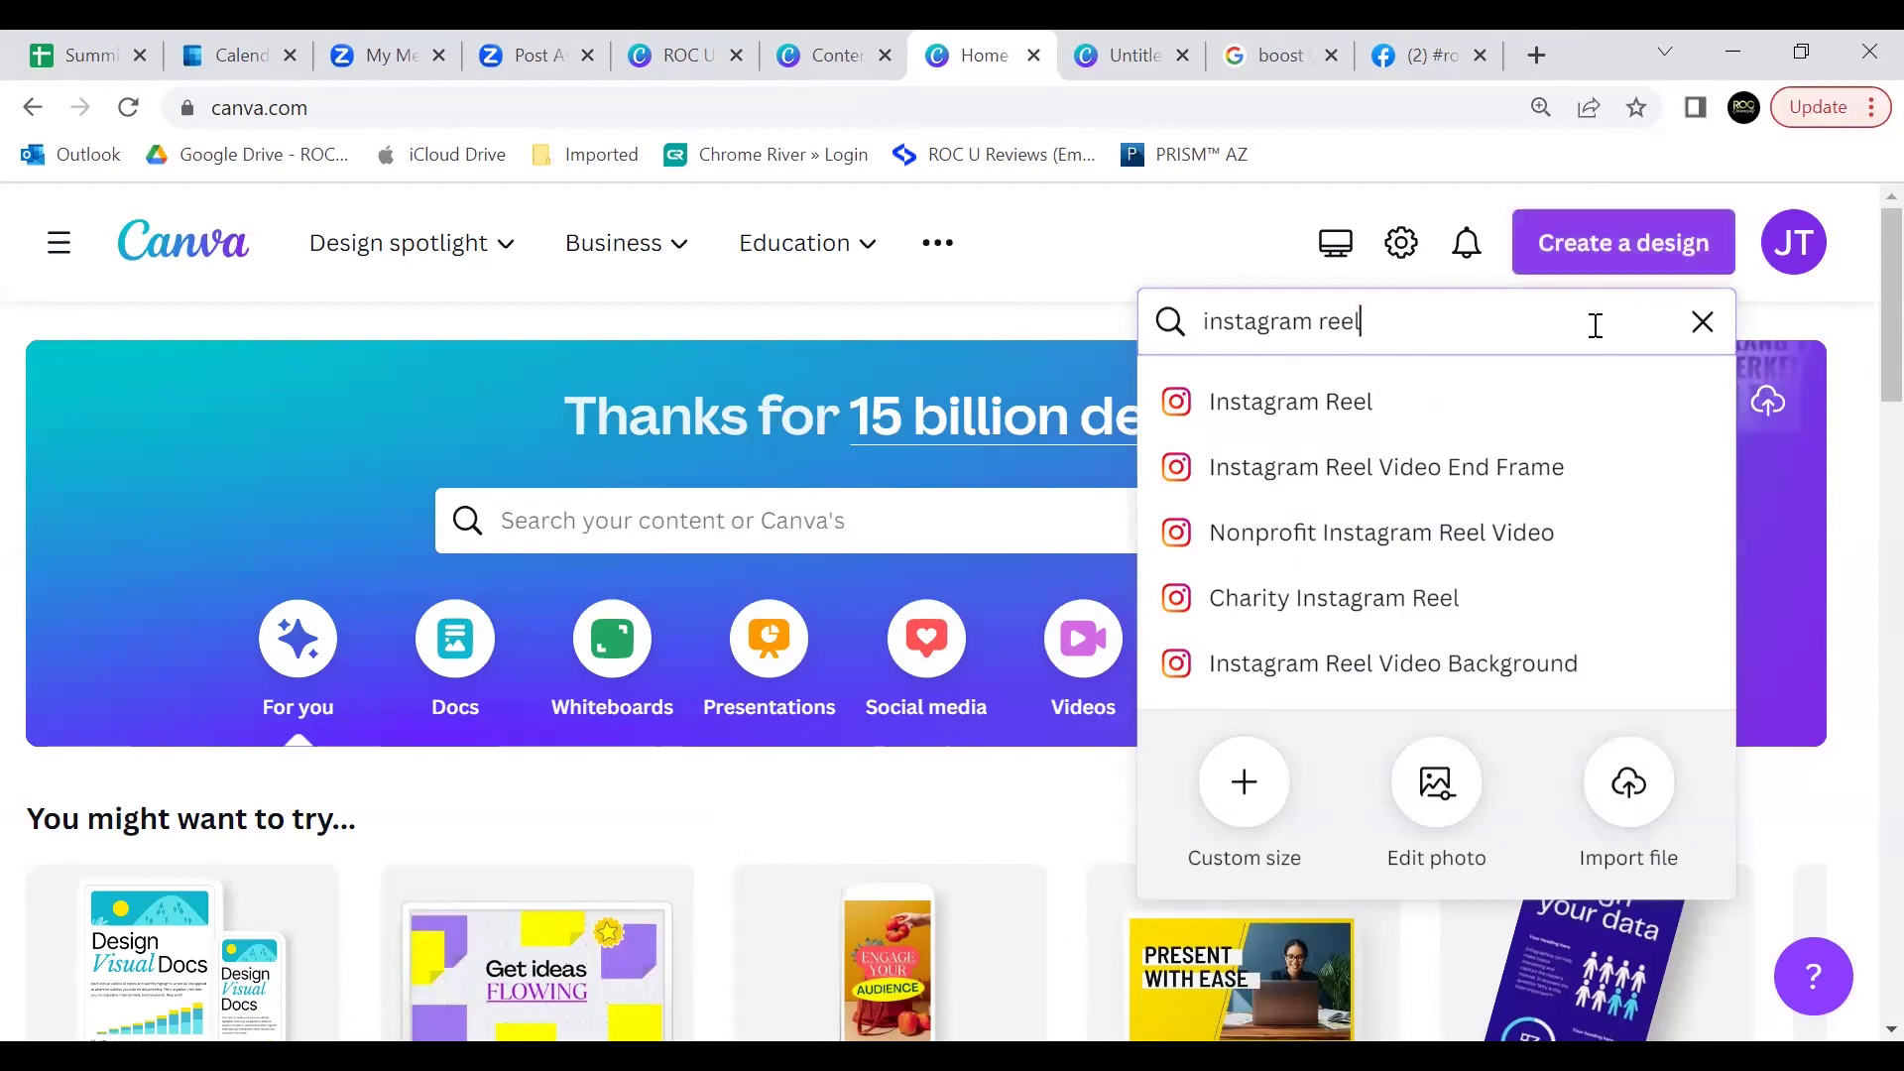
pyautogui.click(837, 56)
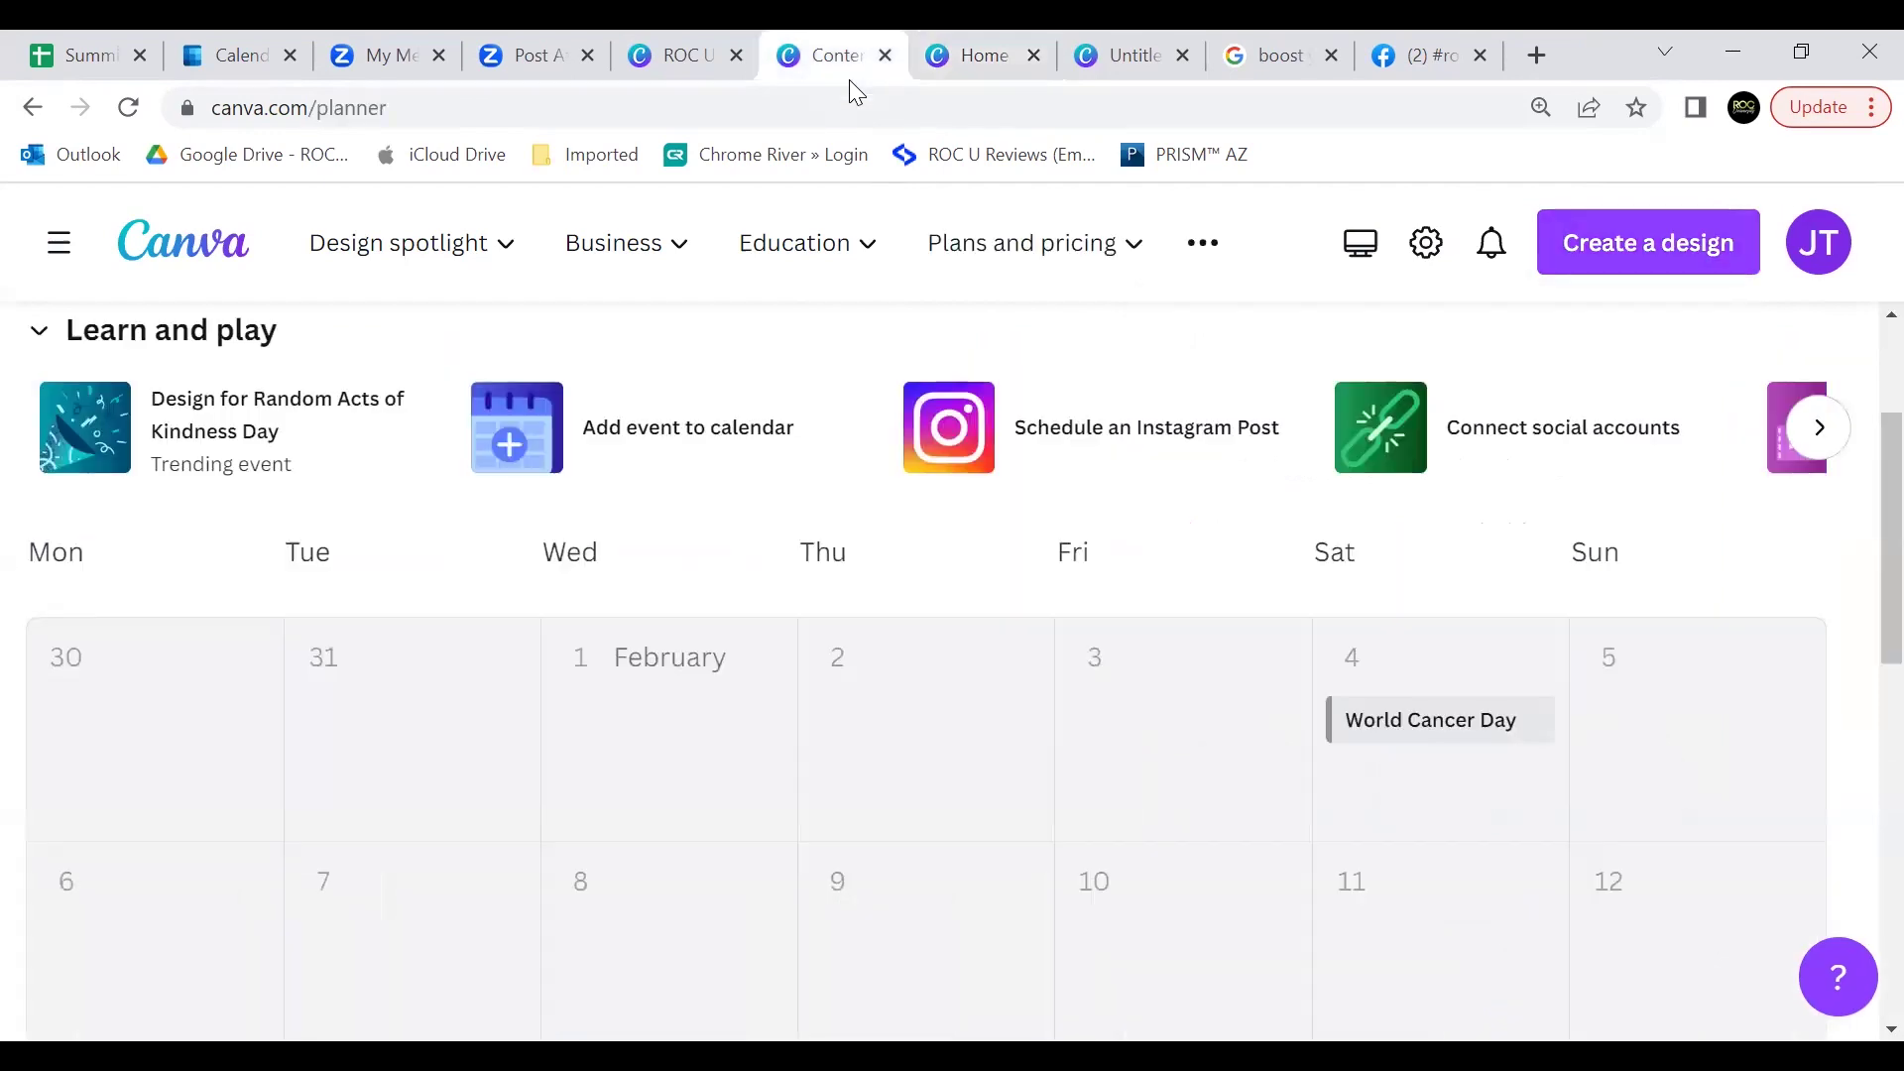
pyautogui.click(982, 55)
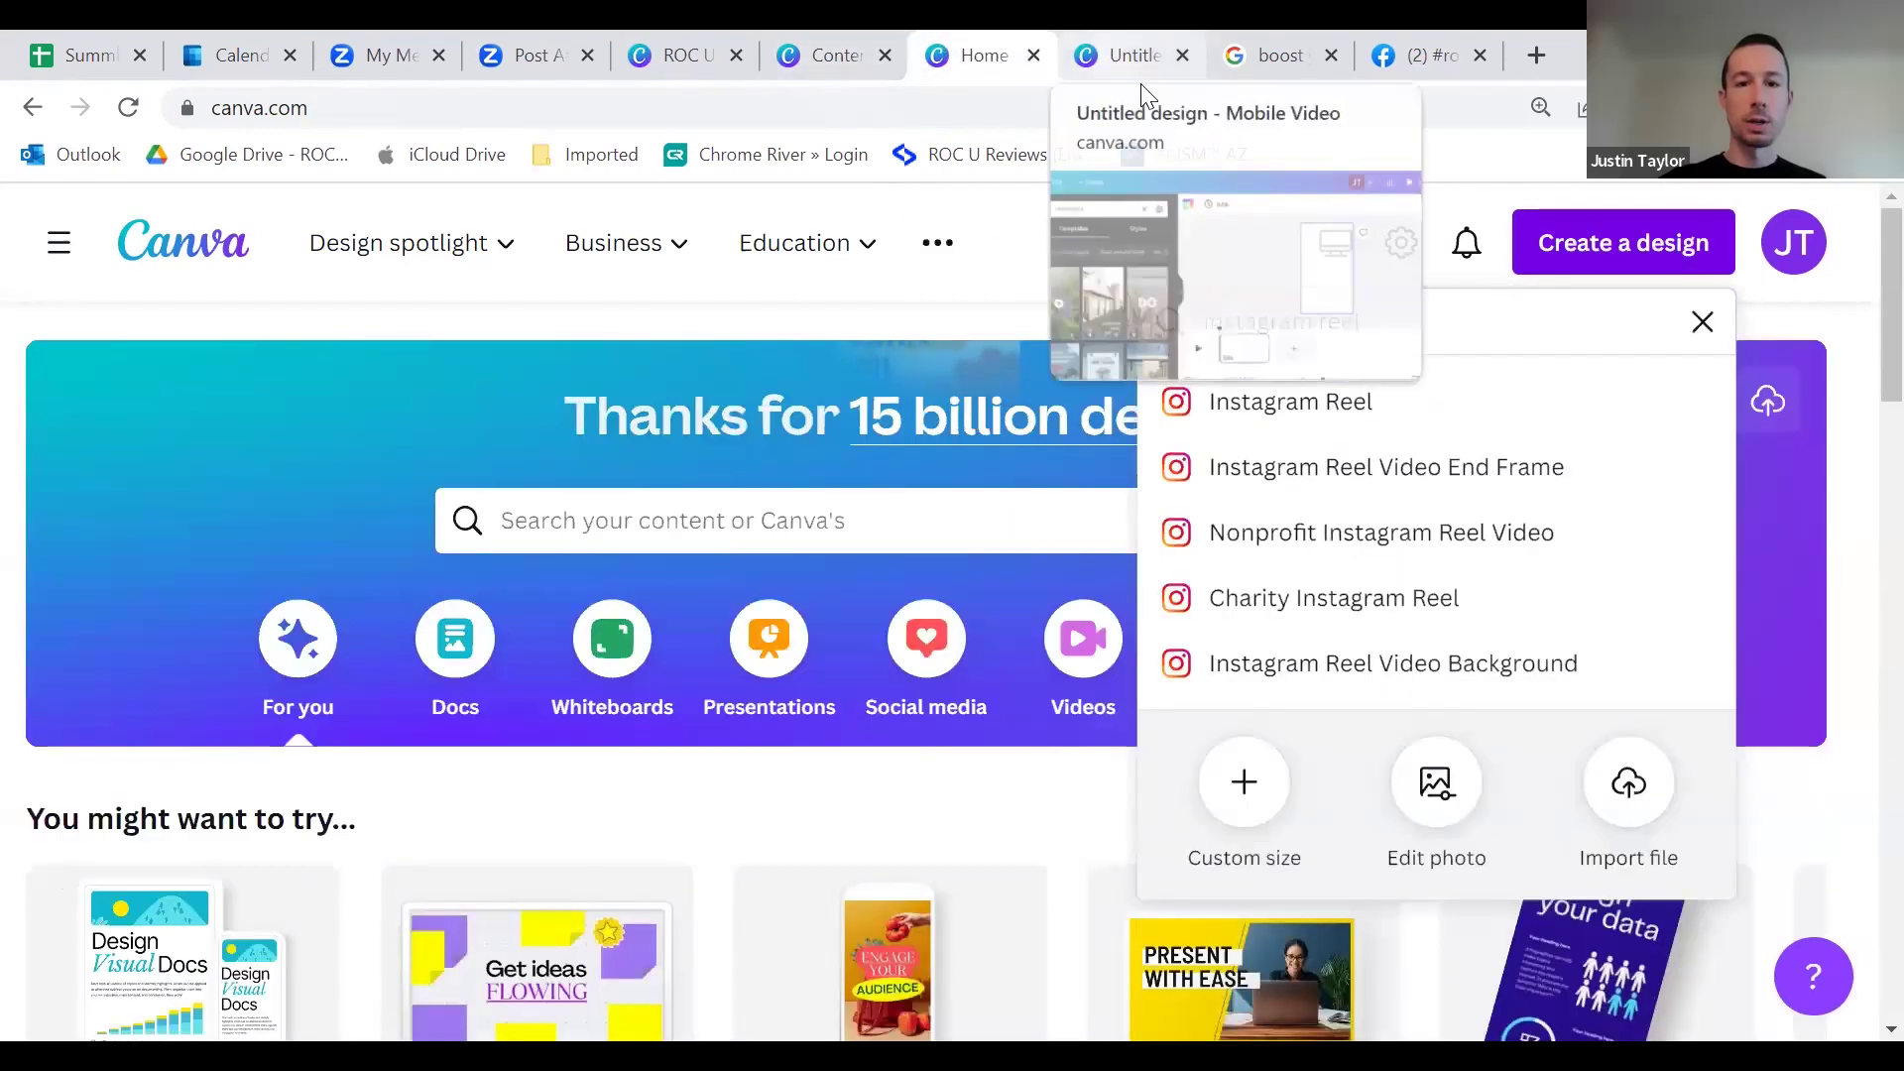
pyautogui.click(1118, 61)
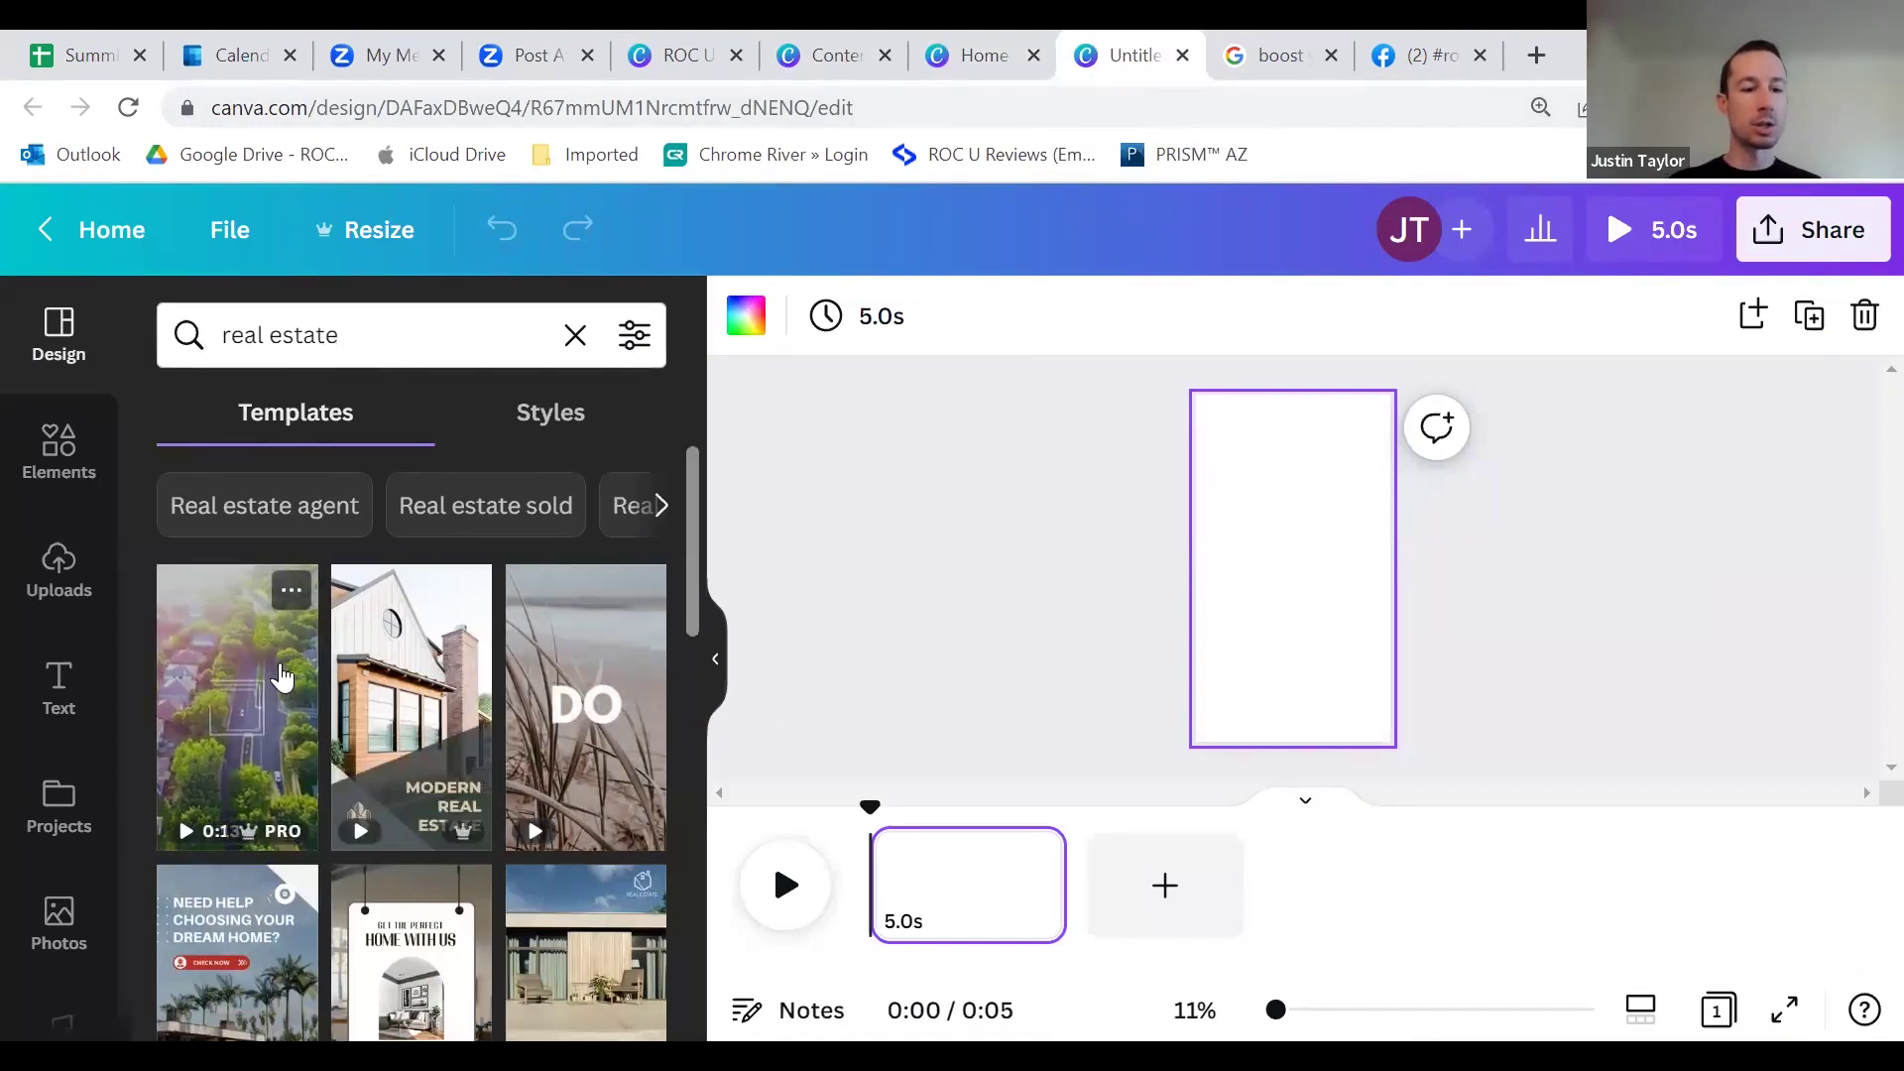
# Step: Apply all three pages of the Cream Beige Modern Real Estate template to the Reel
pyautogui.scroll(-3, 585, 744)
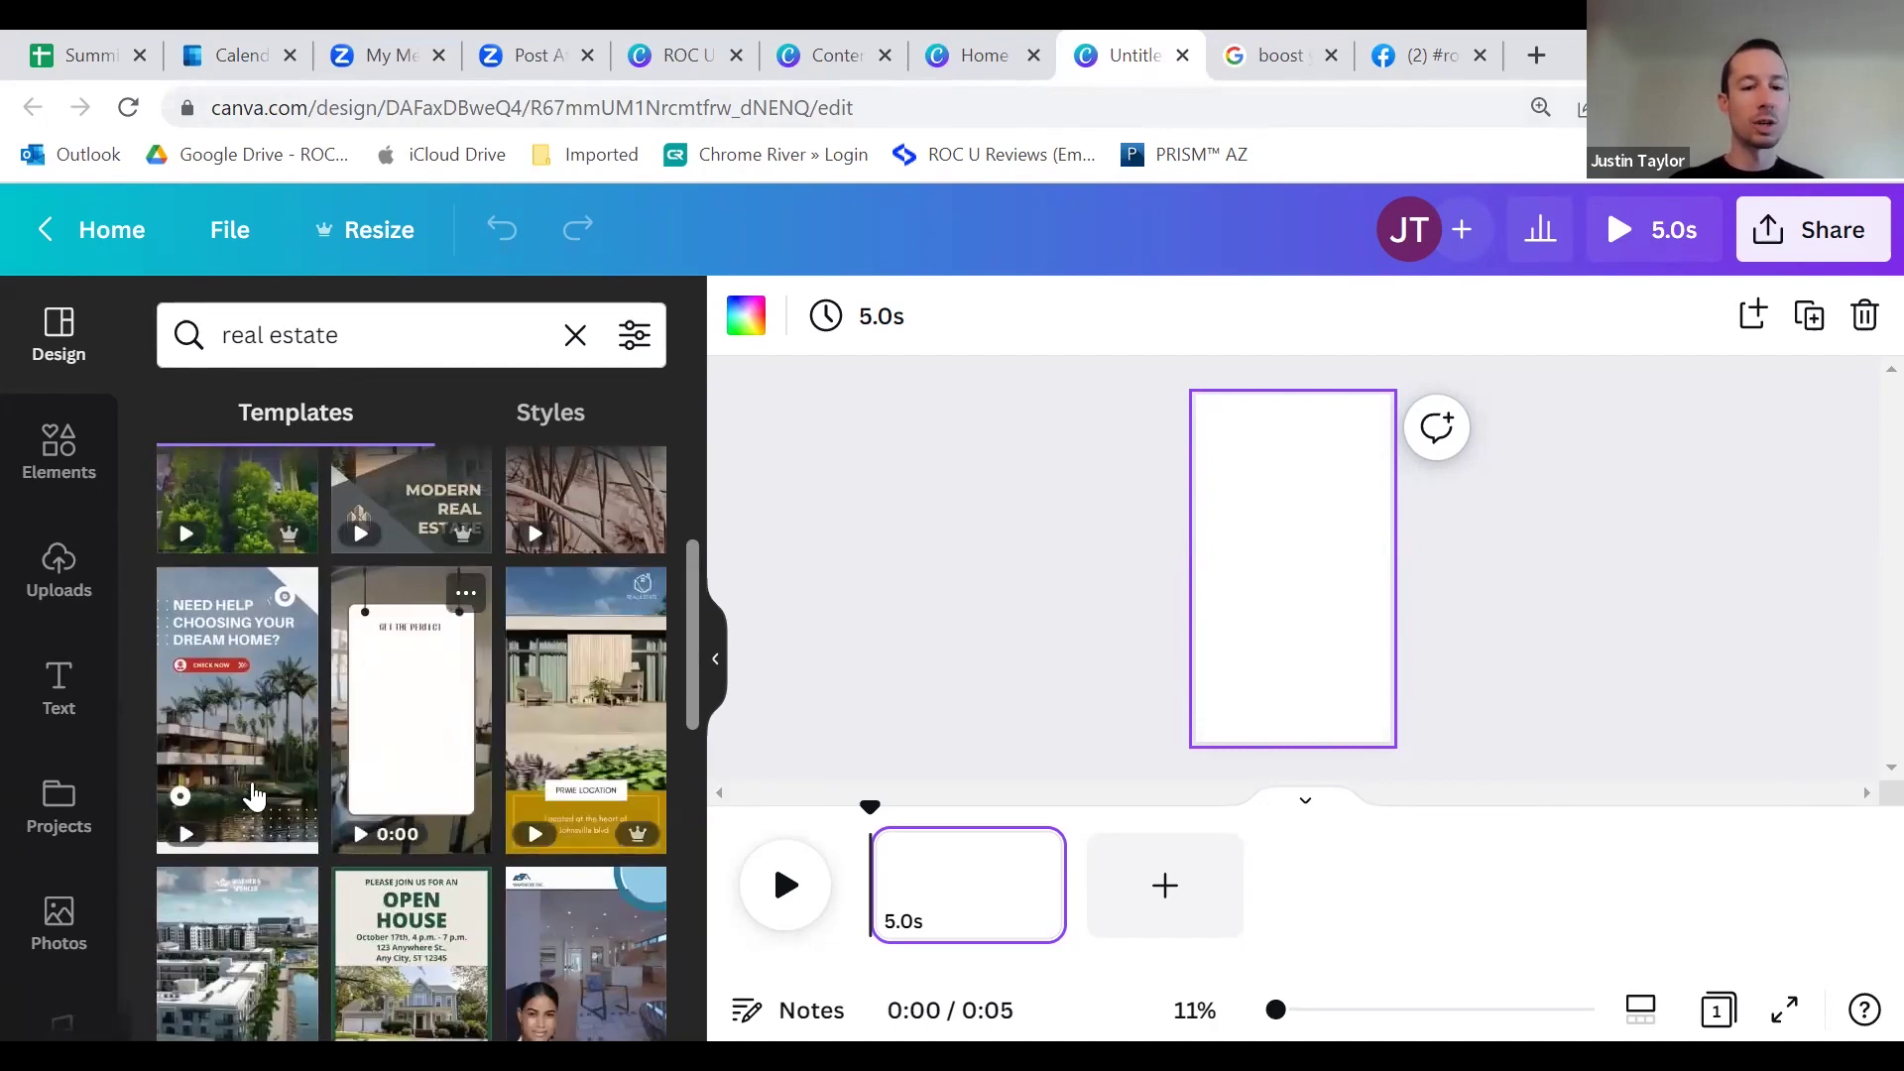
pyautogui.scroll(-3, 615, 855)
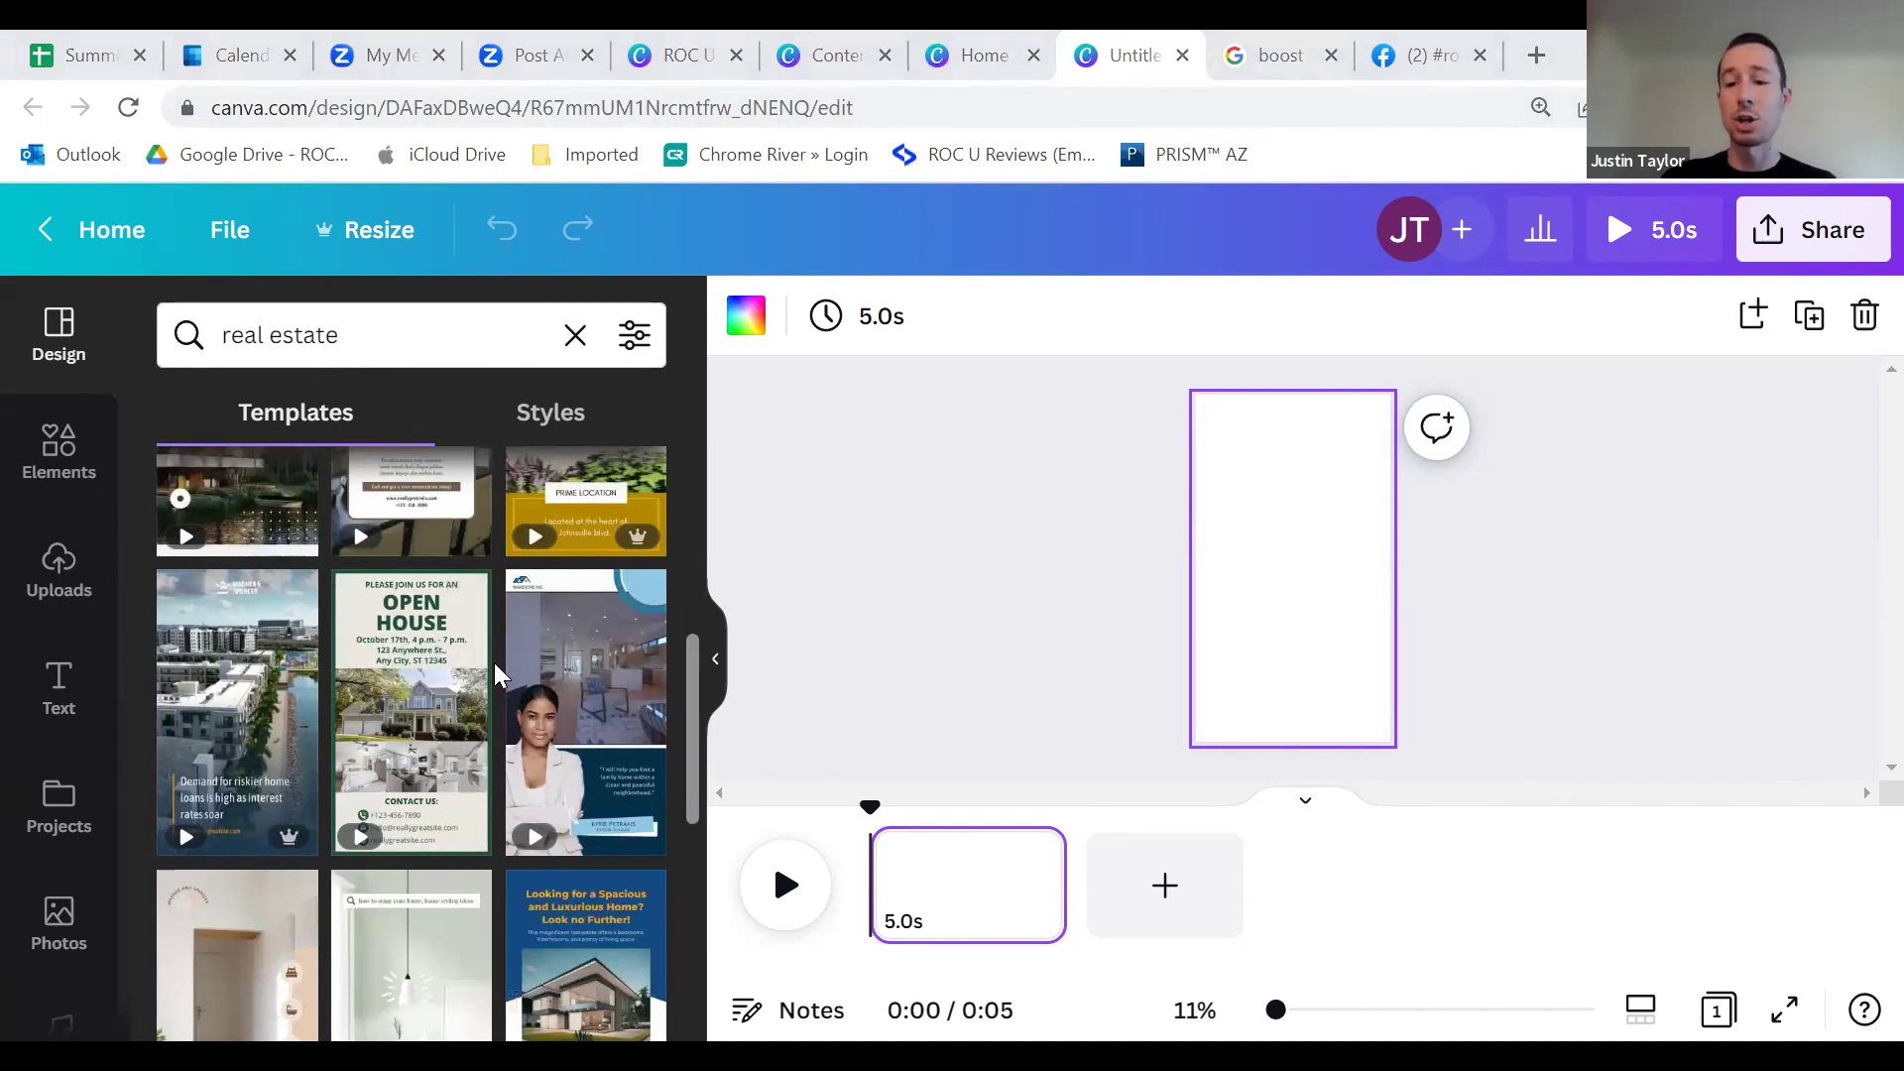
pyautogui.scroll(5, 434, 722)
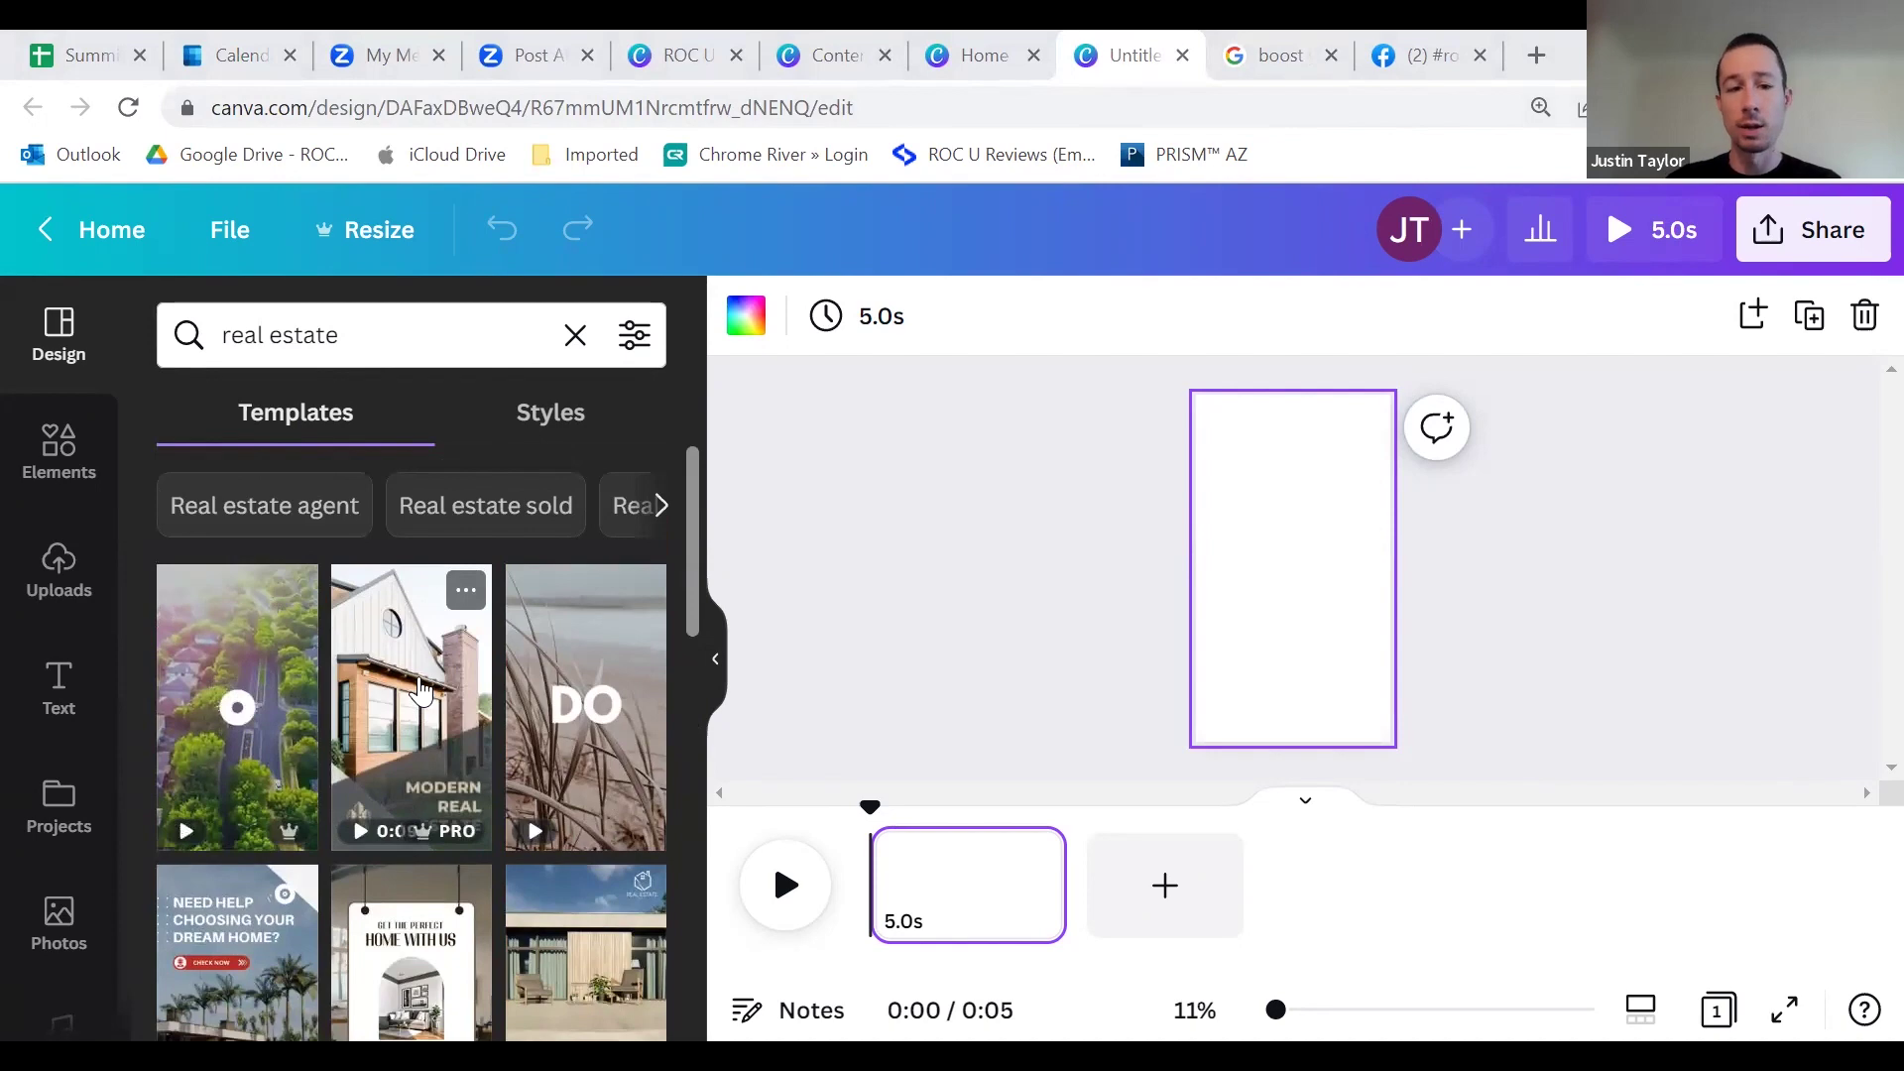
pyautogui.click(421, 691)
pyautogui.scroll(-5, 426, 783)
pyautogui.scroll(5, 366, 837)
pyautogui.click(465, 455)
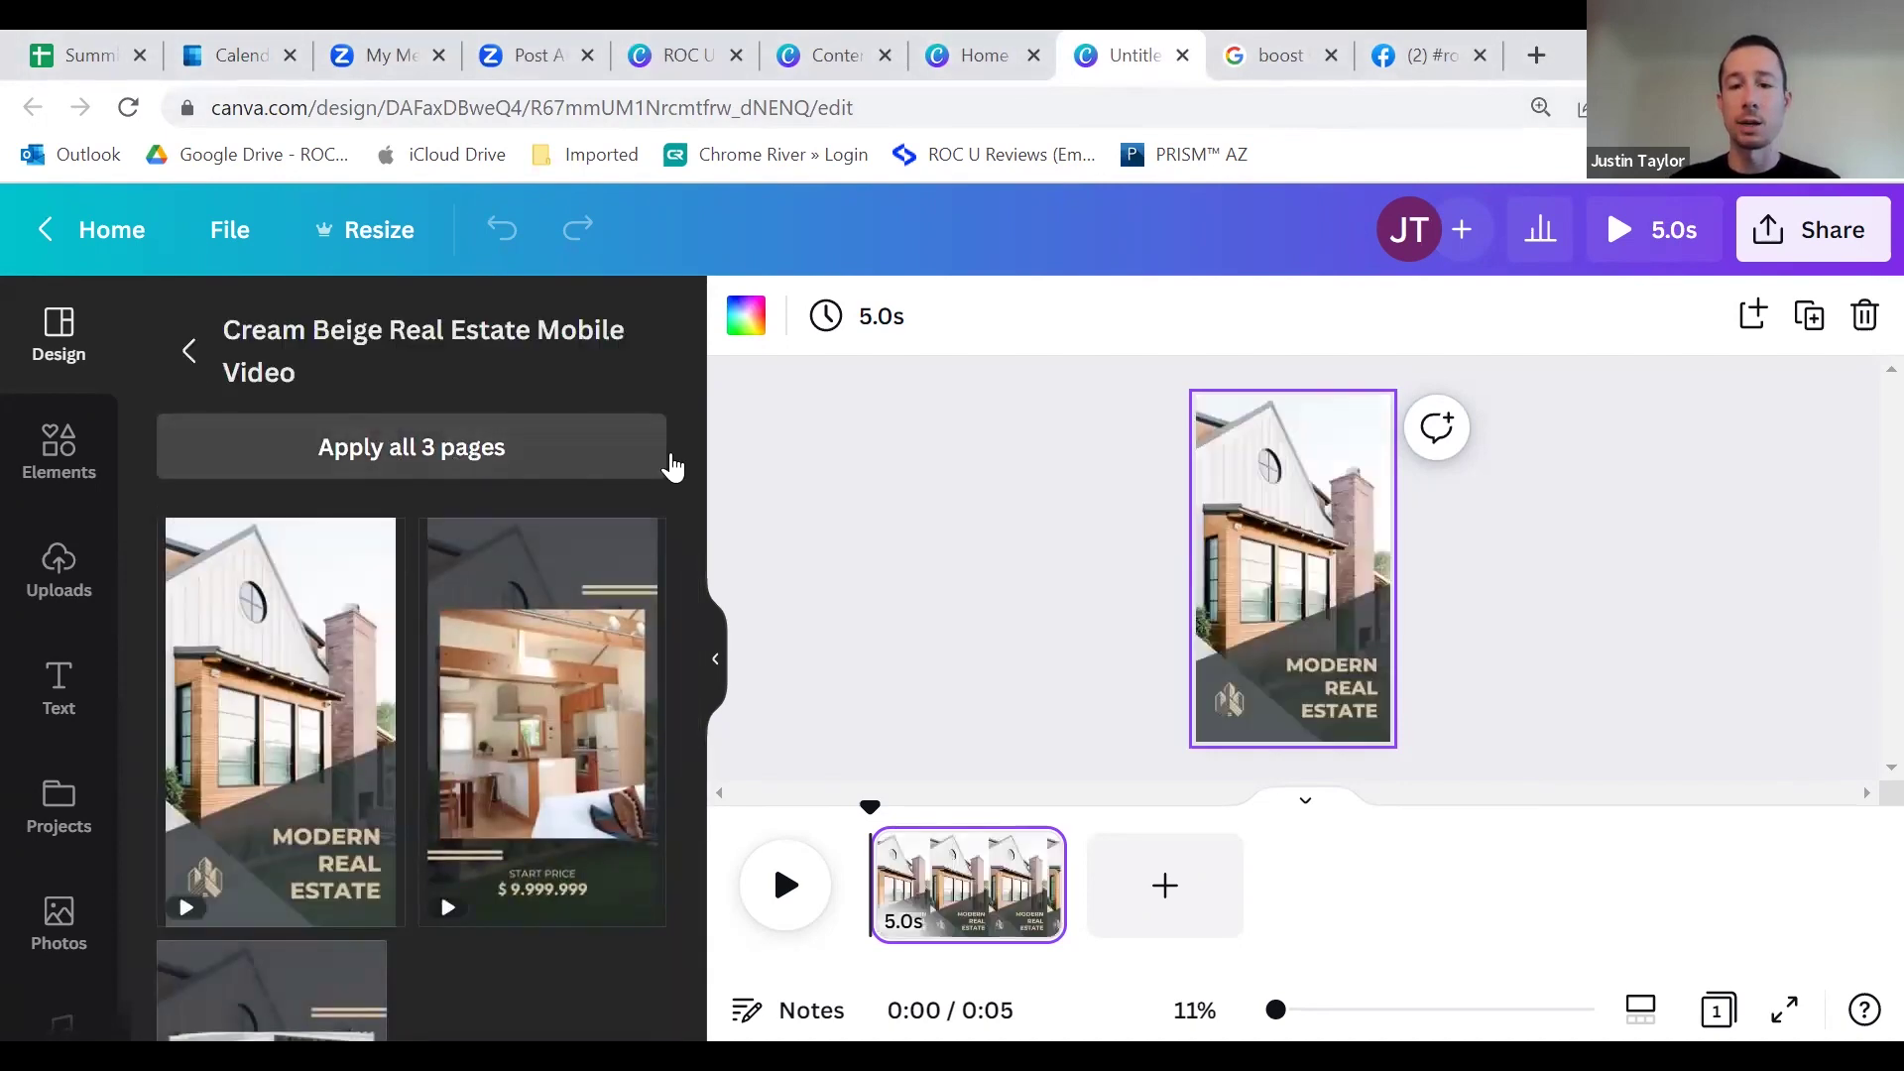
# Step: Inspect page 1's house photo, MODERN REAL ESTATE heading, logo and diagonal shape
pyautogui.click(1252, 684)
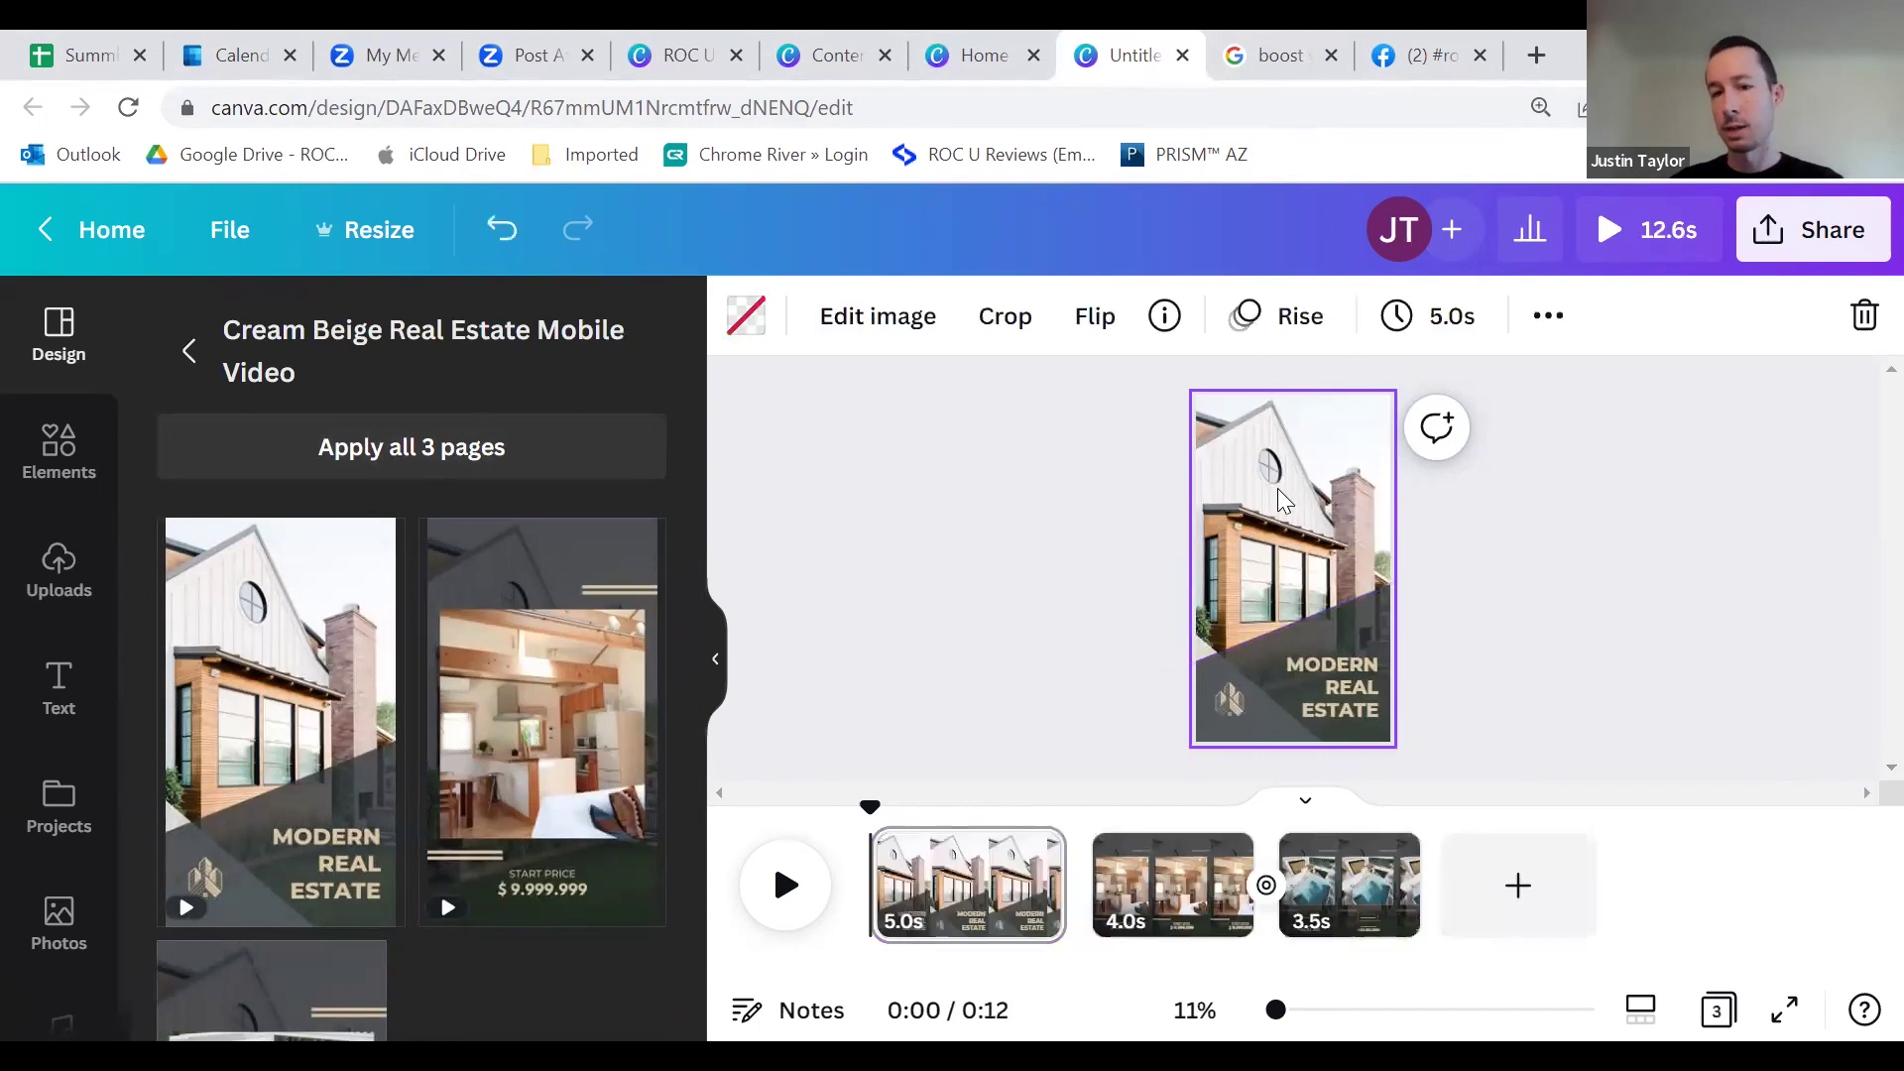
pyautogui.click(1149, 472)
pyautogui.click(1236, 470)
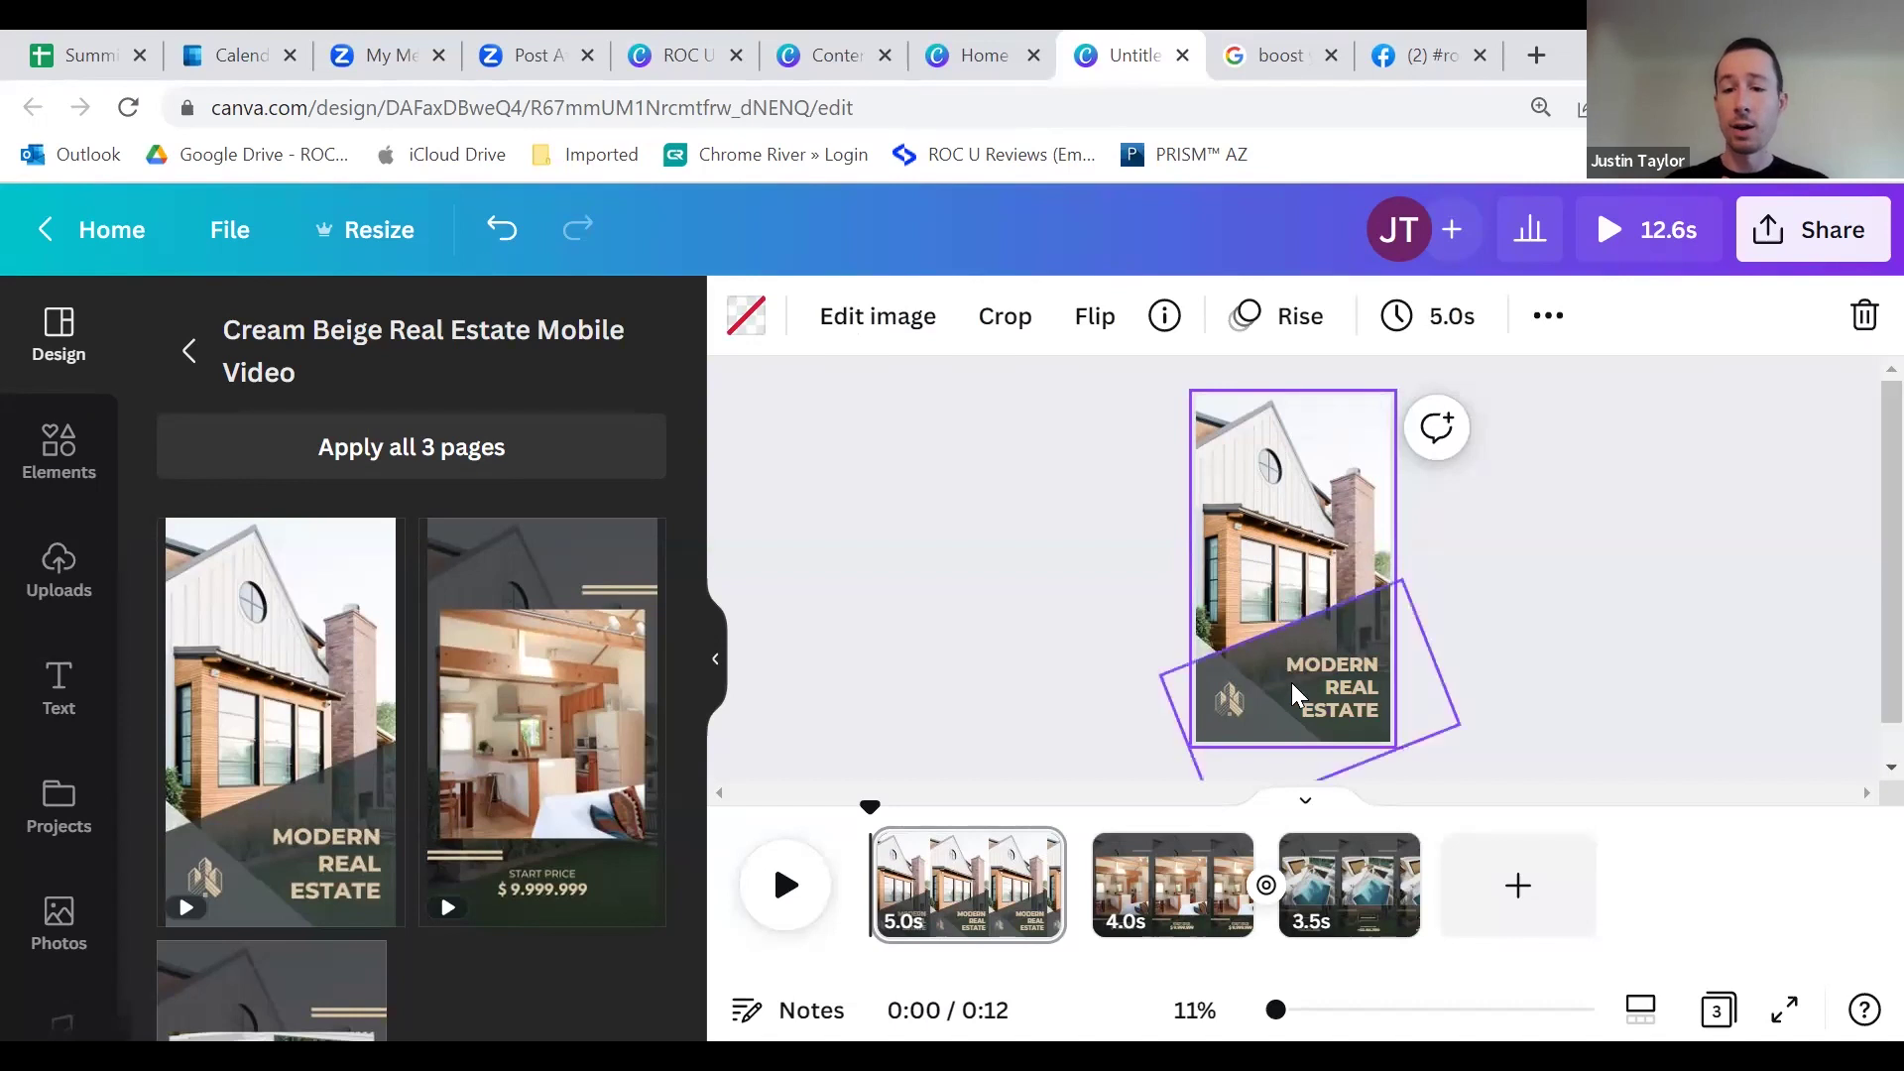
pyautogui.doubleClick(1325, 680)
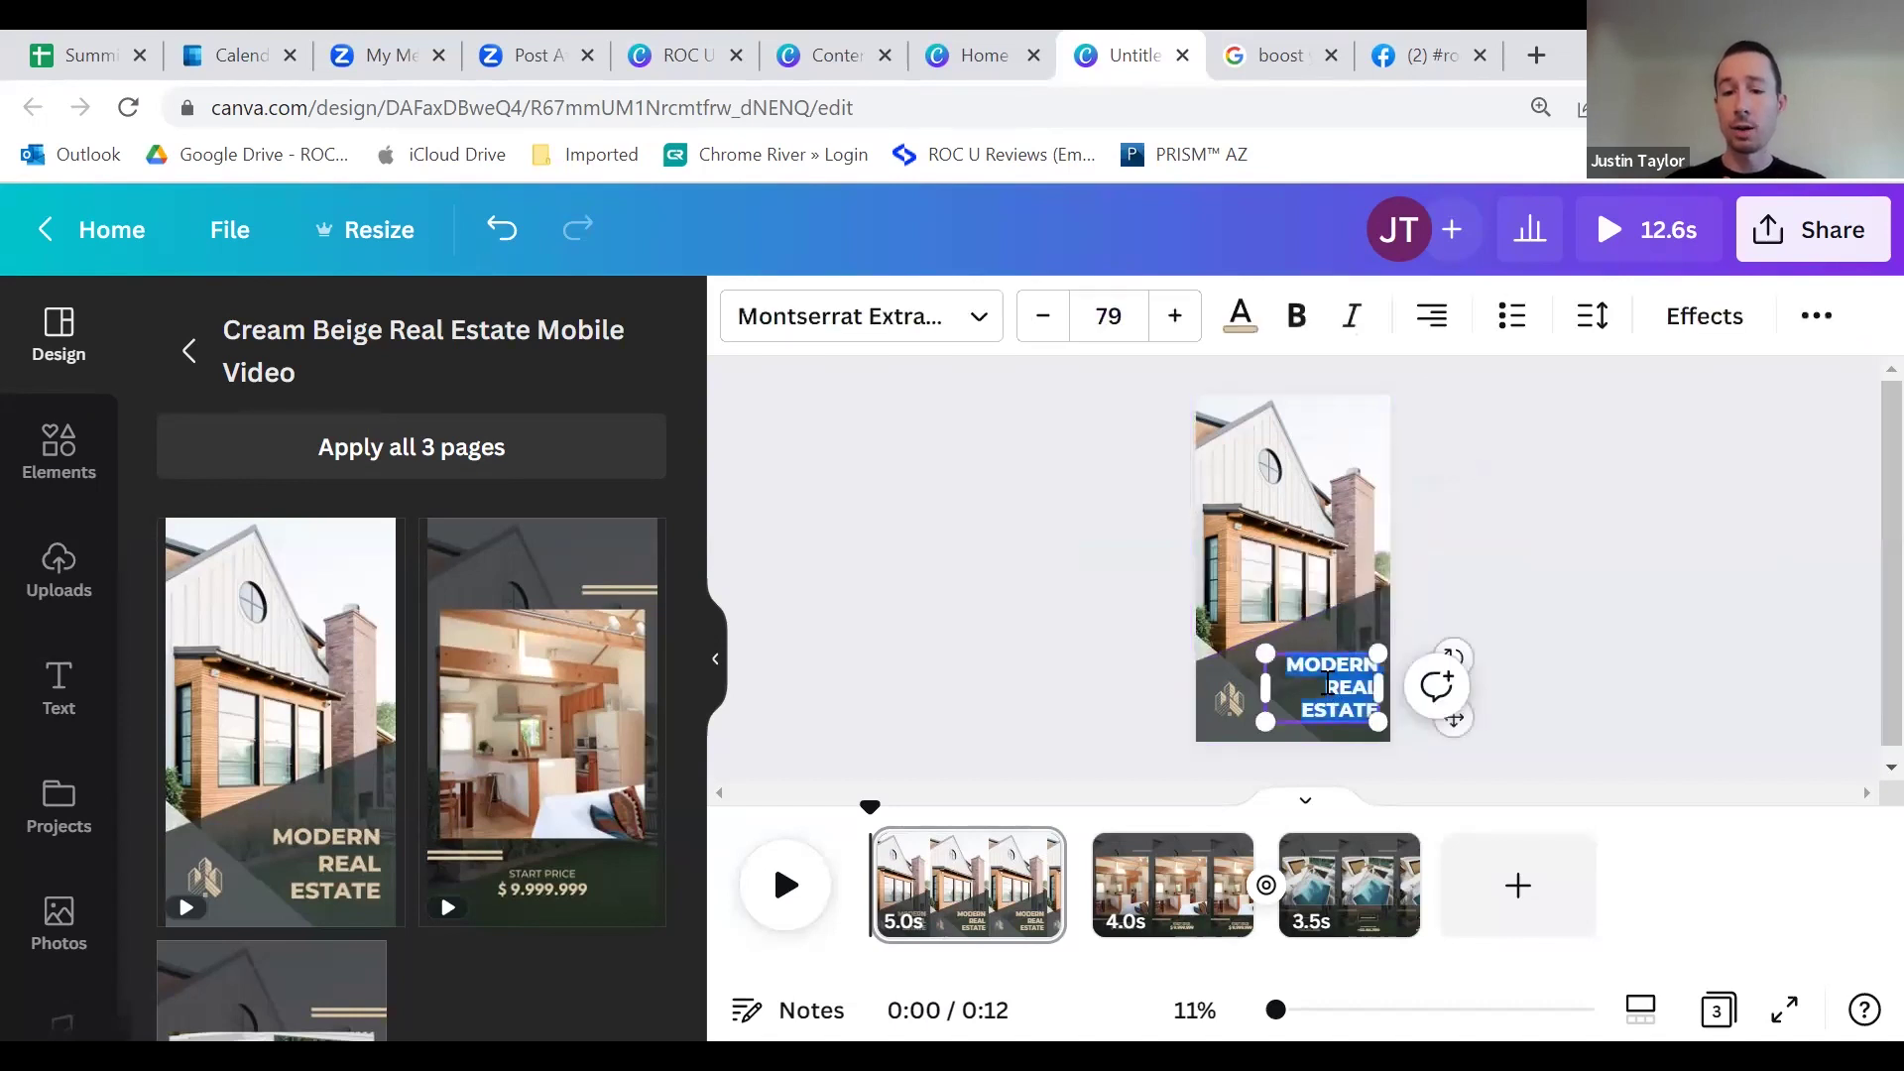
pyautogui.click(1432, 564)
pyautogui.doubleClick(1229, 699)
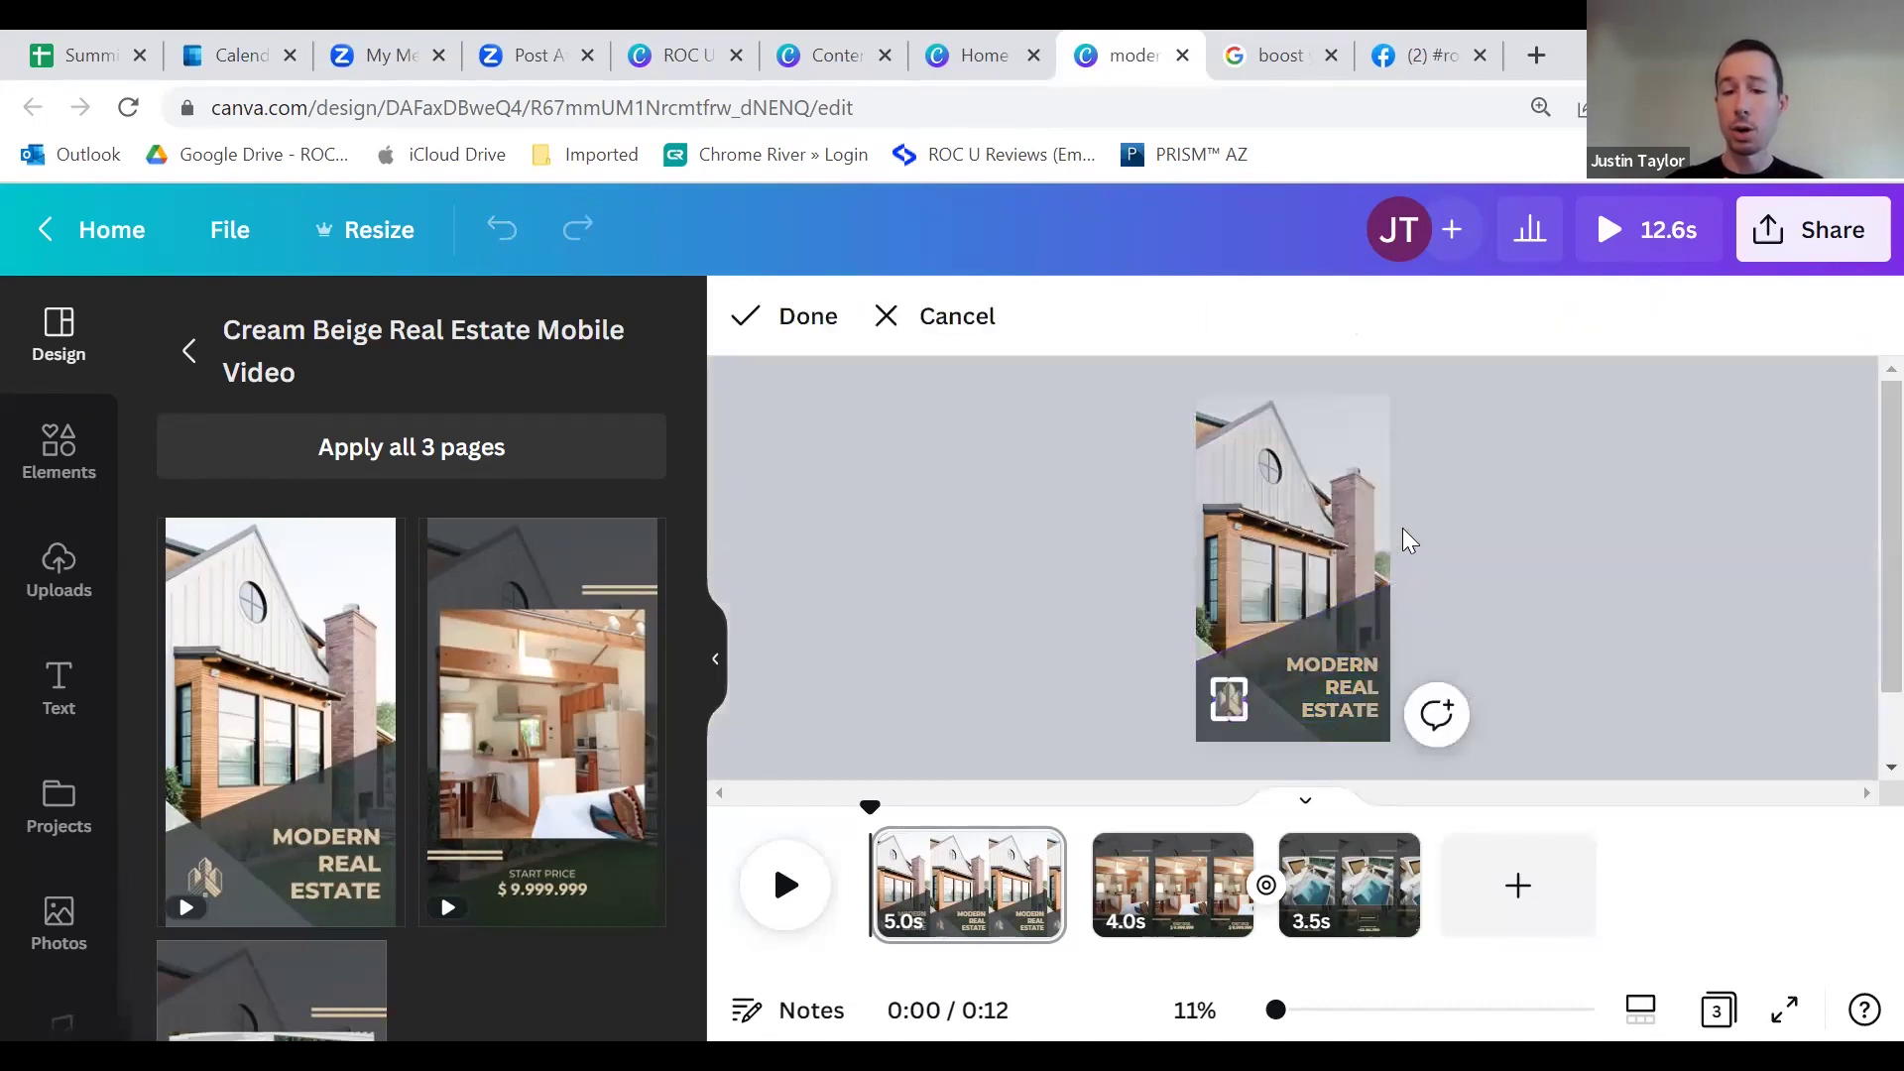
pyautogui.click(1402, 536)
pyautogui.click(1355, 617)
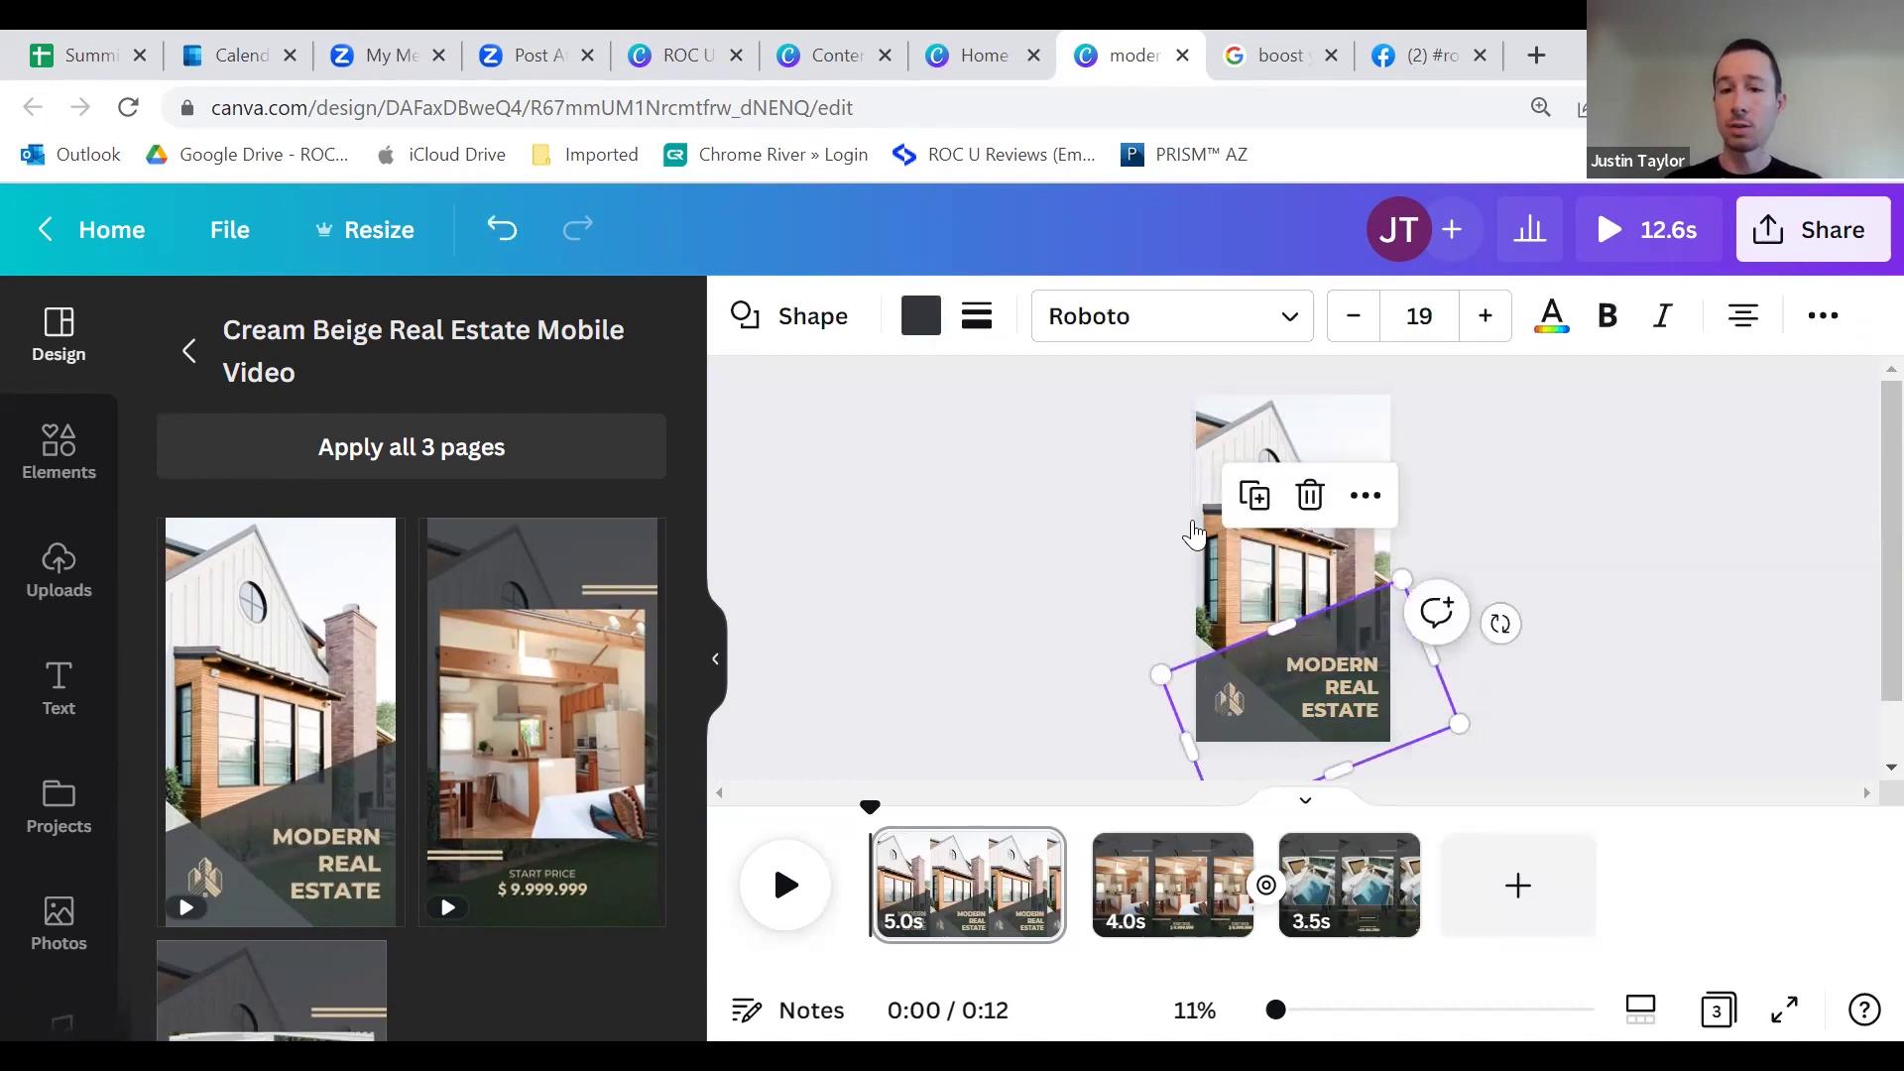
pyautogui.click(1428, 628)
# Step: Check page 2 of the Reel, then create a second blank Instagram Reel design
pyautogui.click(1131, 882)
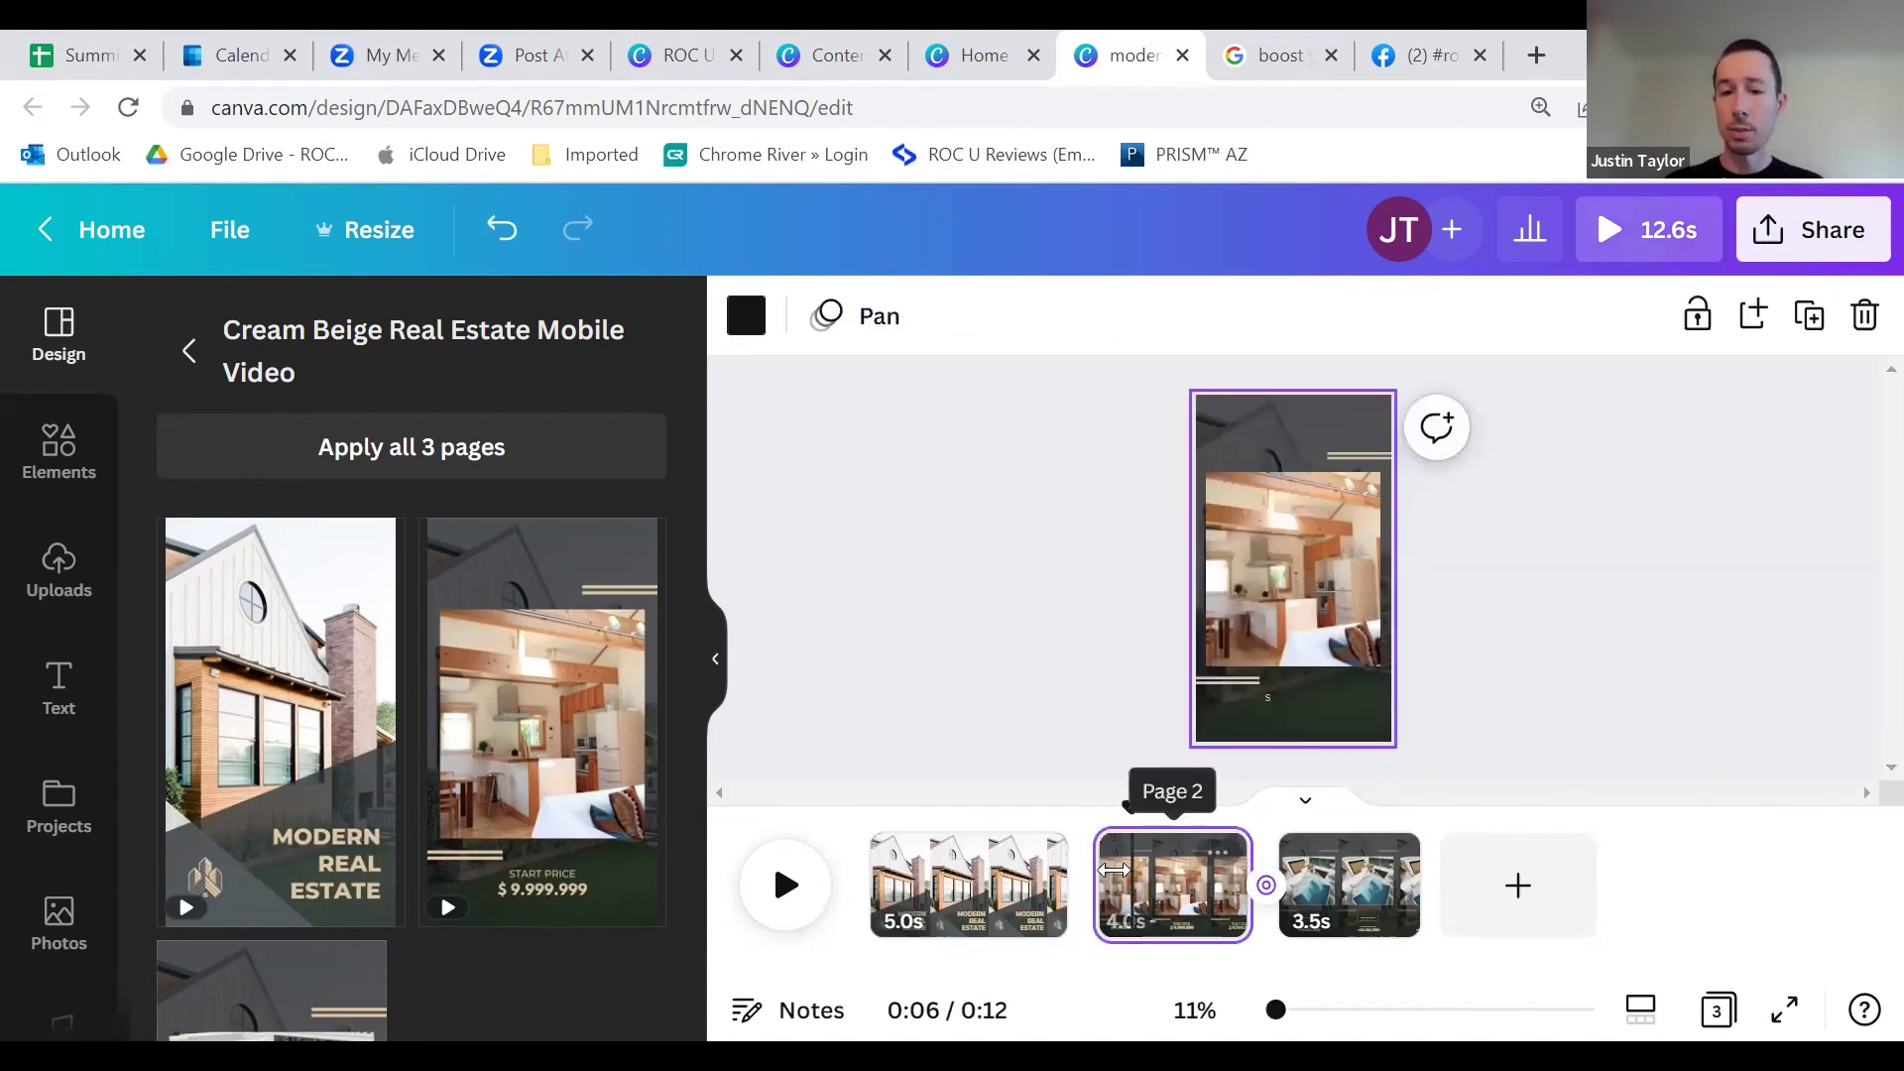
pyautogui.moveTo(1166, 867)
pyautogui.mouseDown()
pyautogui.moveTo(1104, 877)
pyautogui.moveTo(1173, 883)
pyautogui.mouseUp()
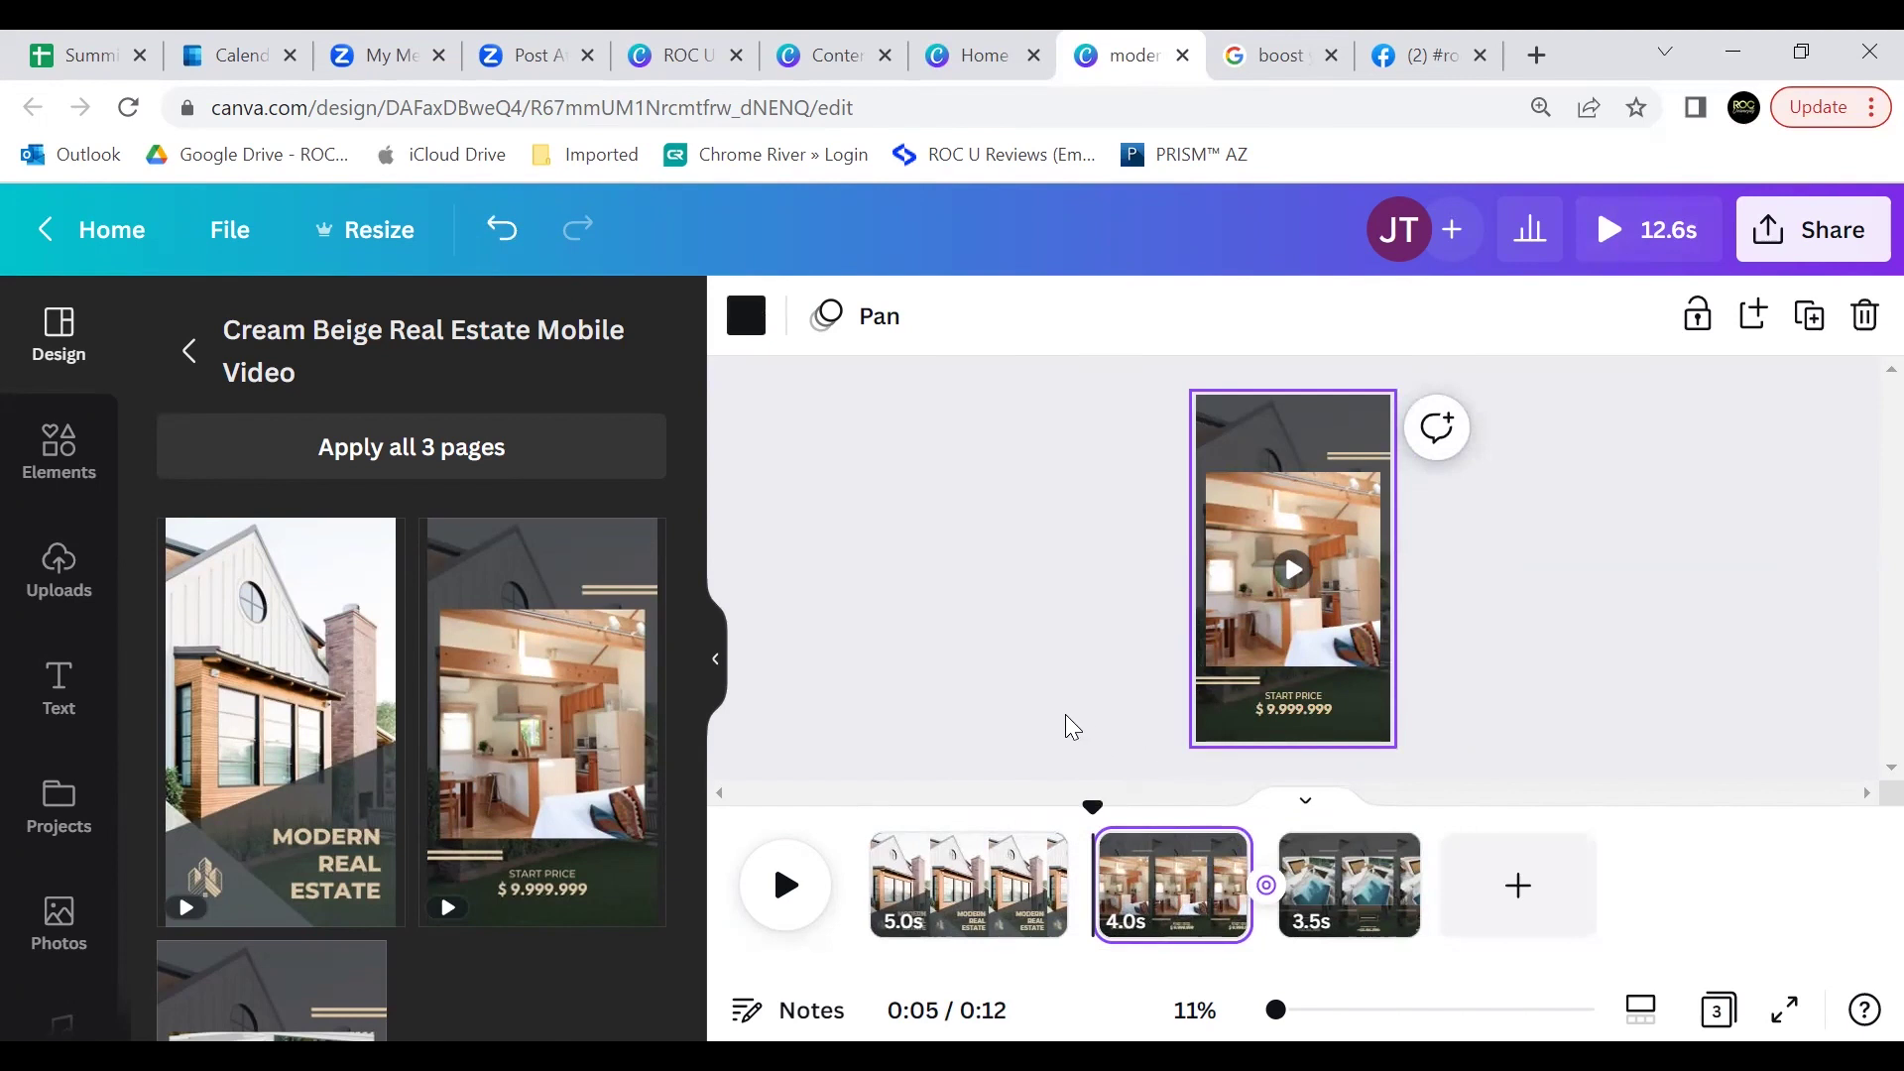
pyautogui.click(996, 60)
pyautogui.click(1279, 416)
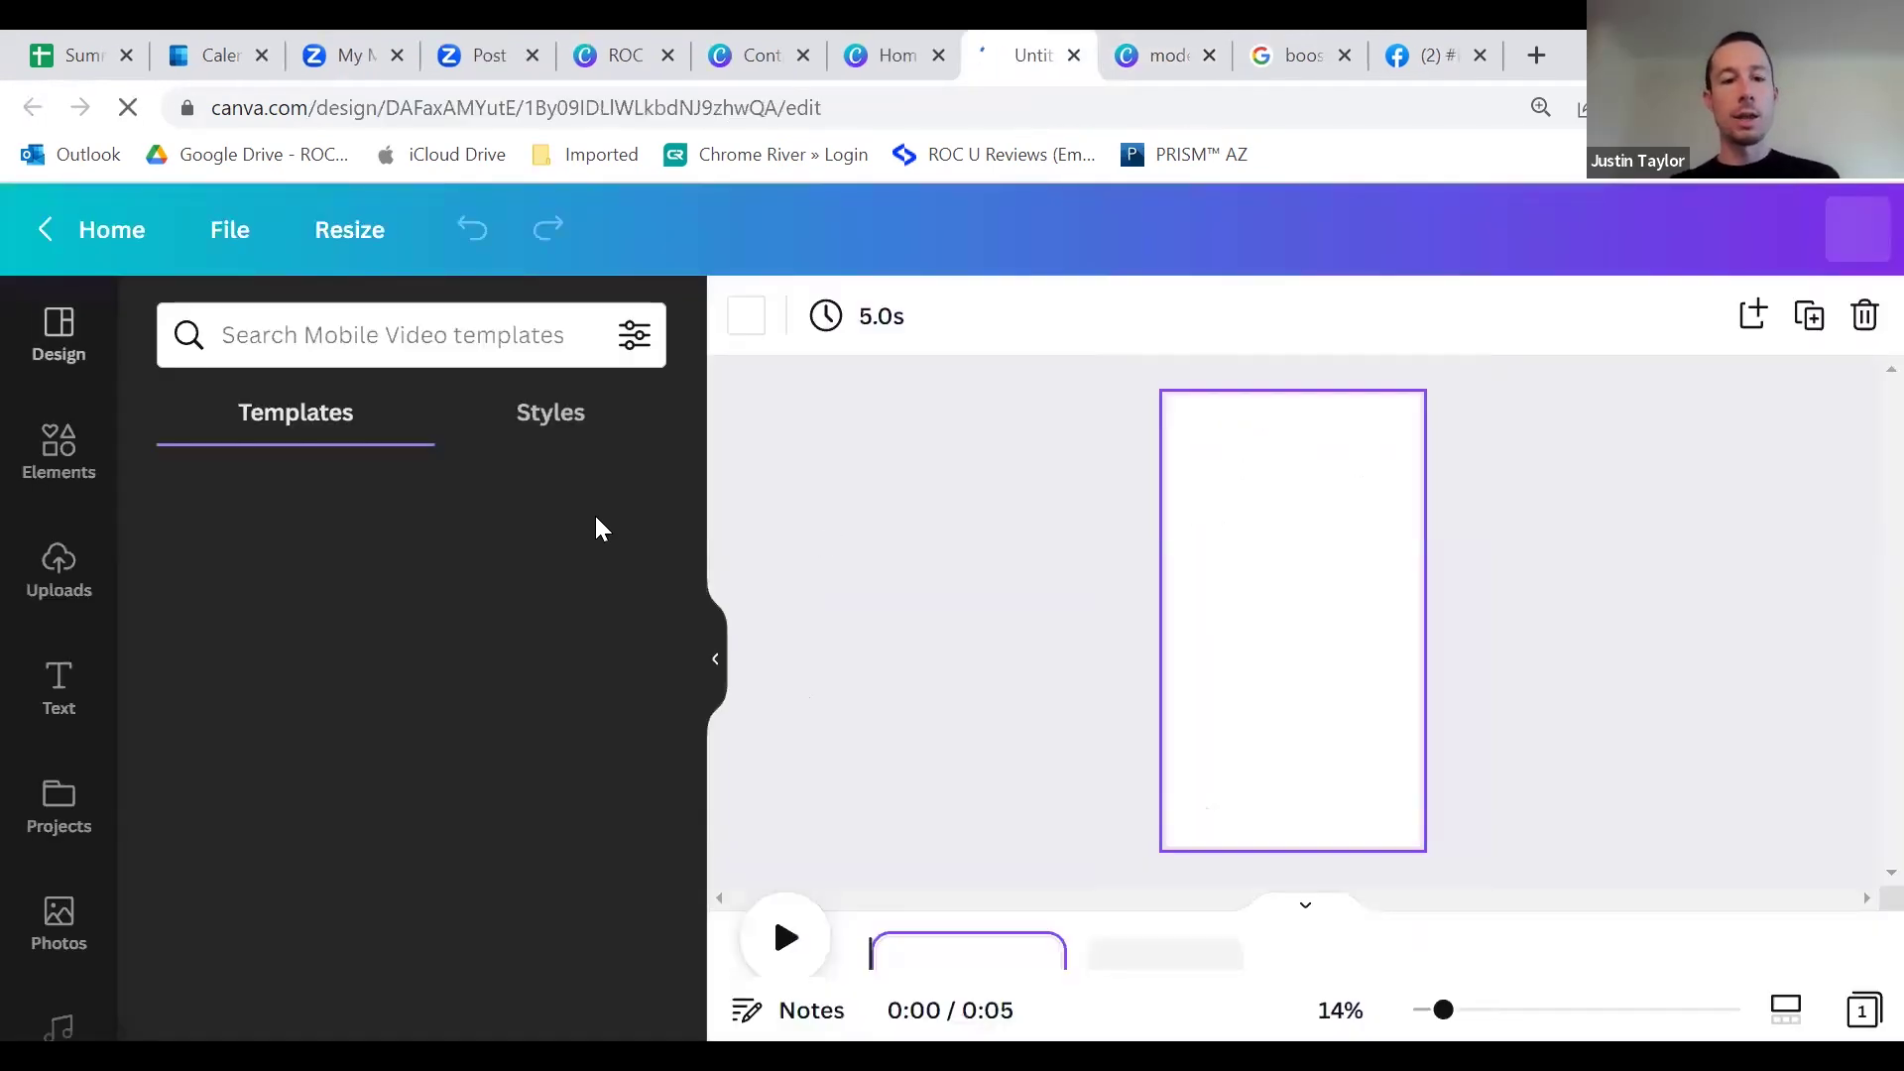
pyautogui.scroll(-2, 566, 675)
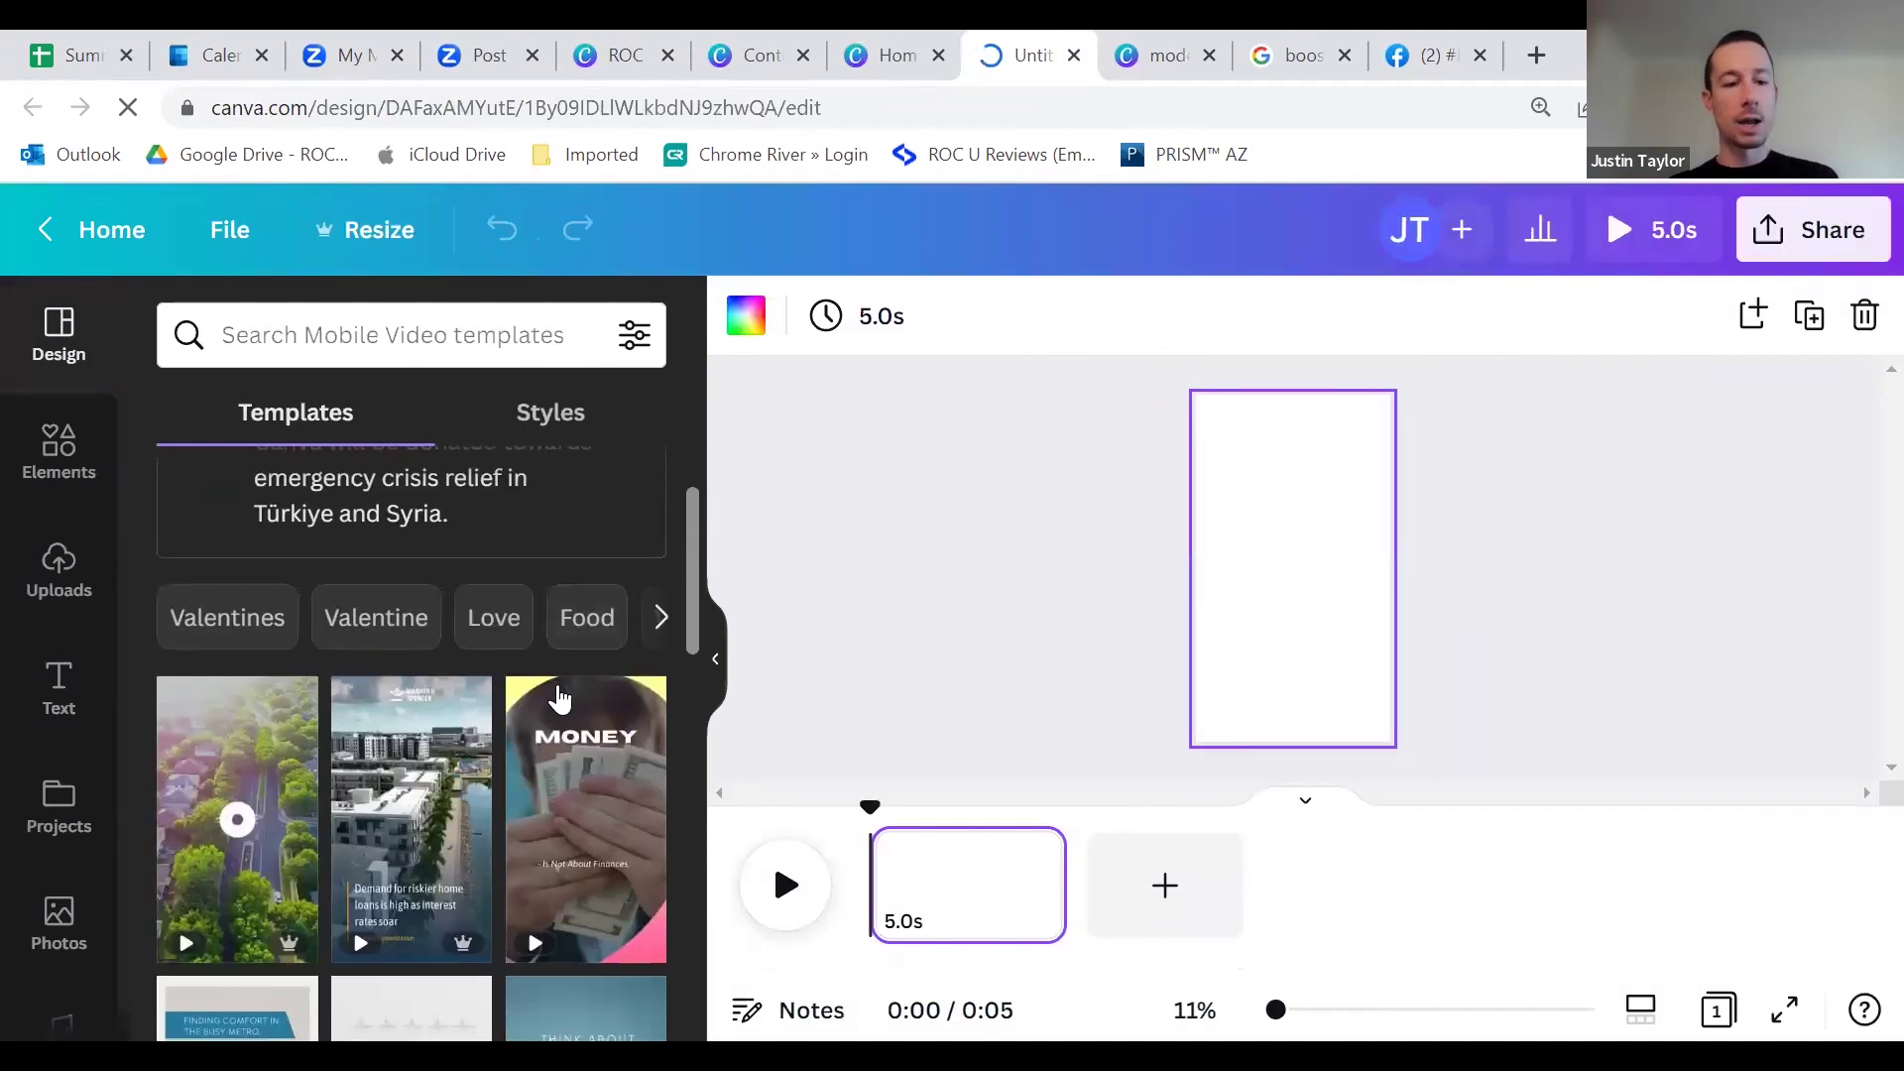
pyautogui.scroll(-2, 560, 699)
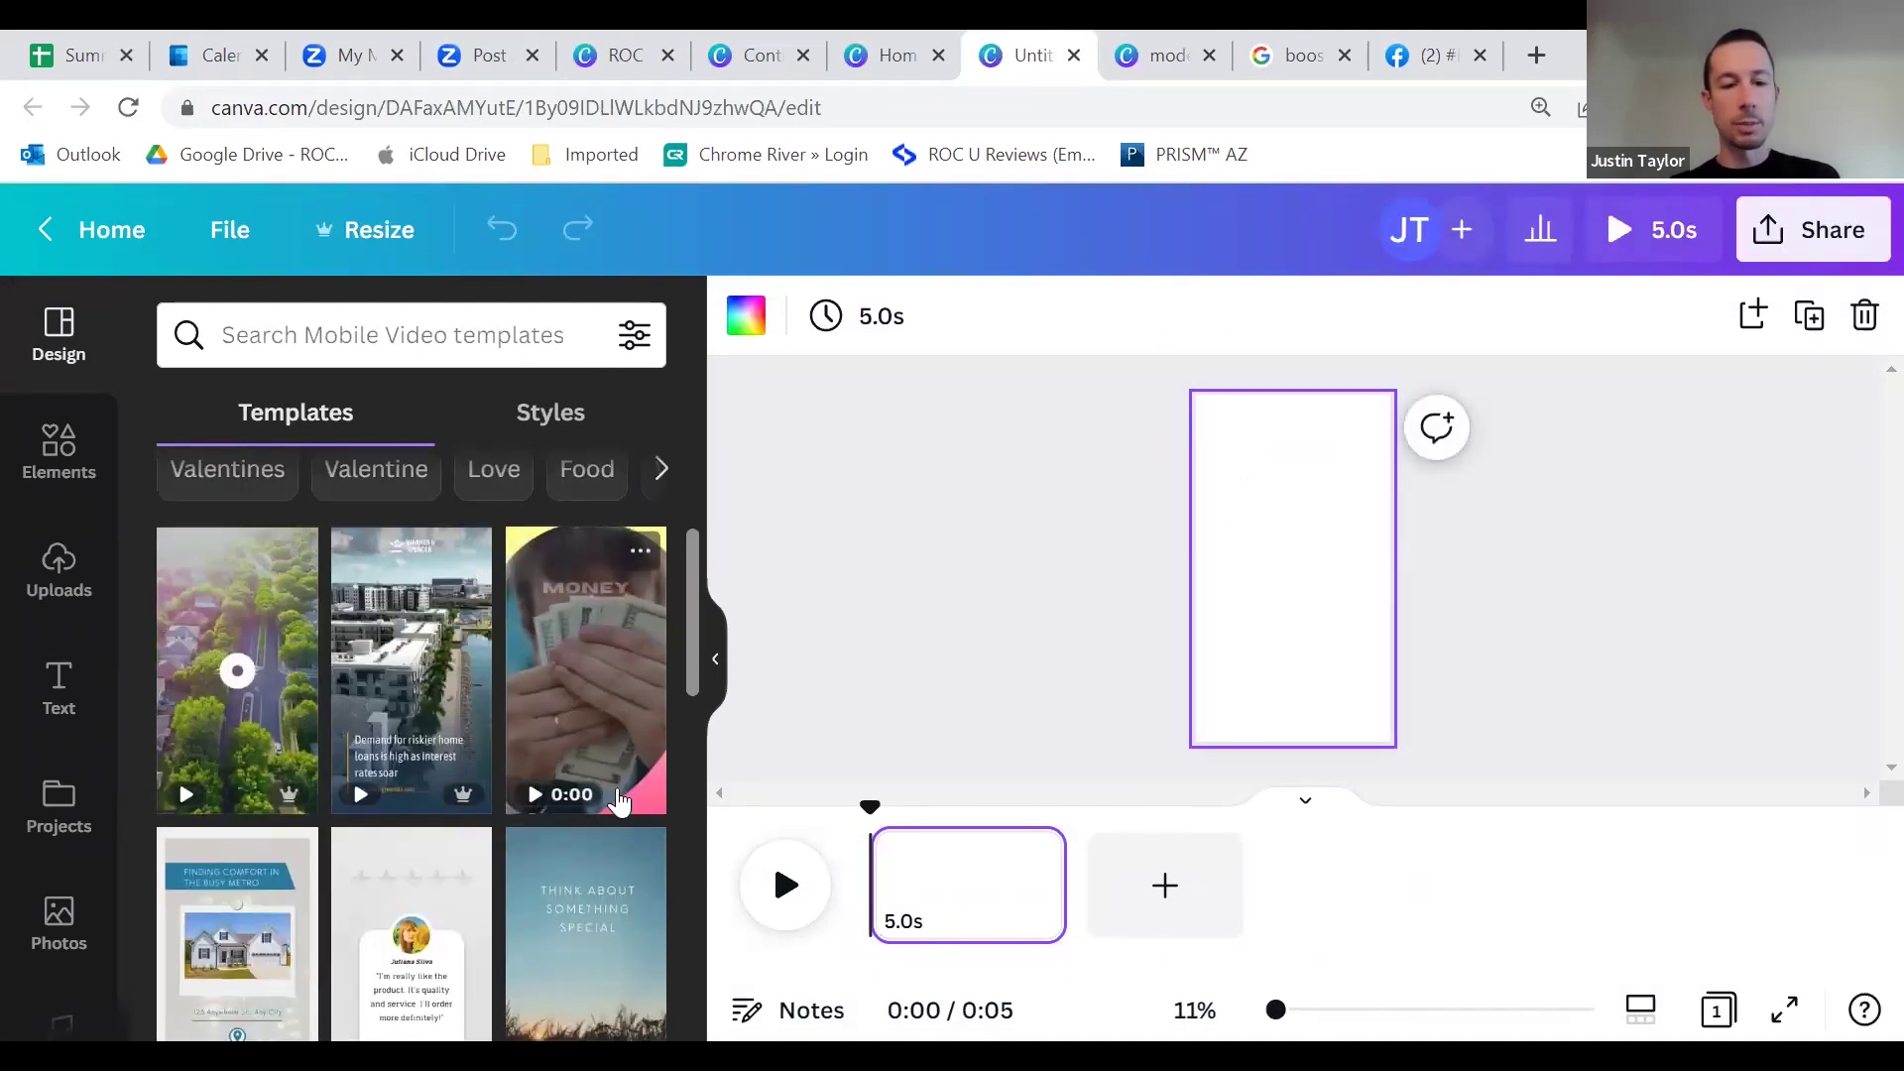
pyautogui.moveTo(280, 797)
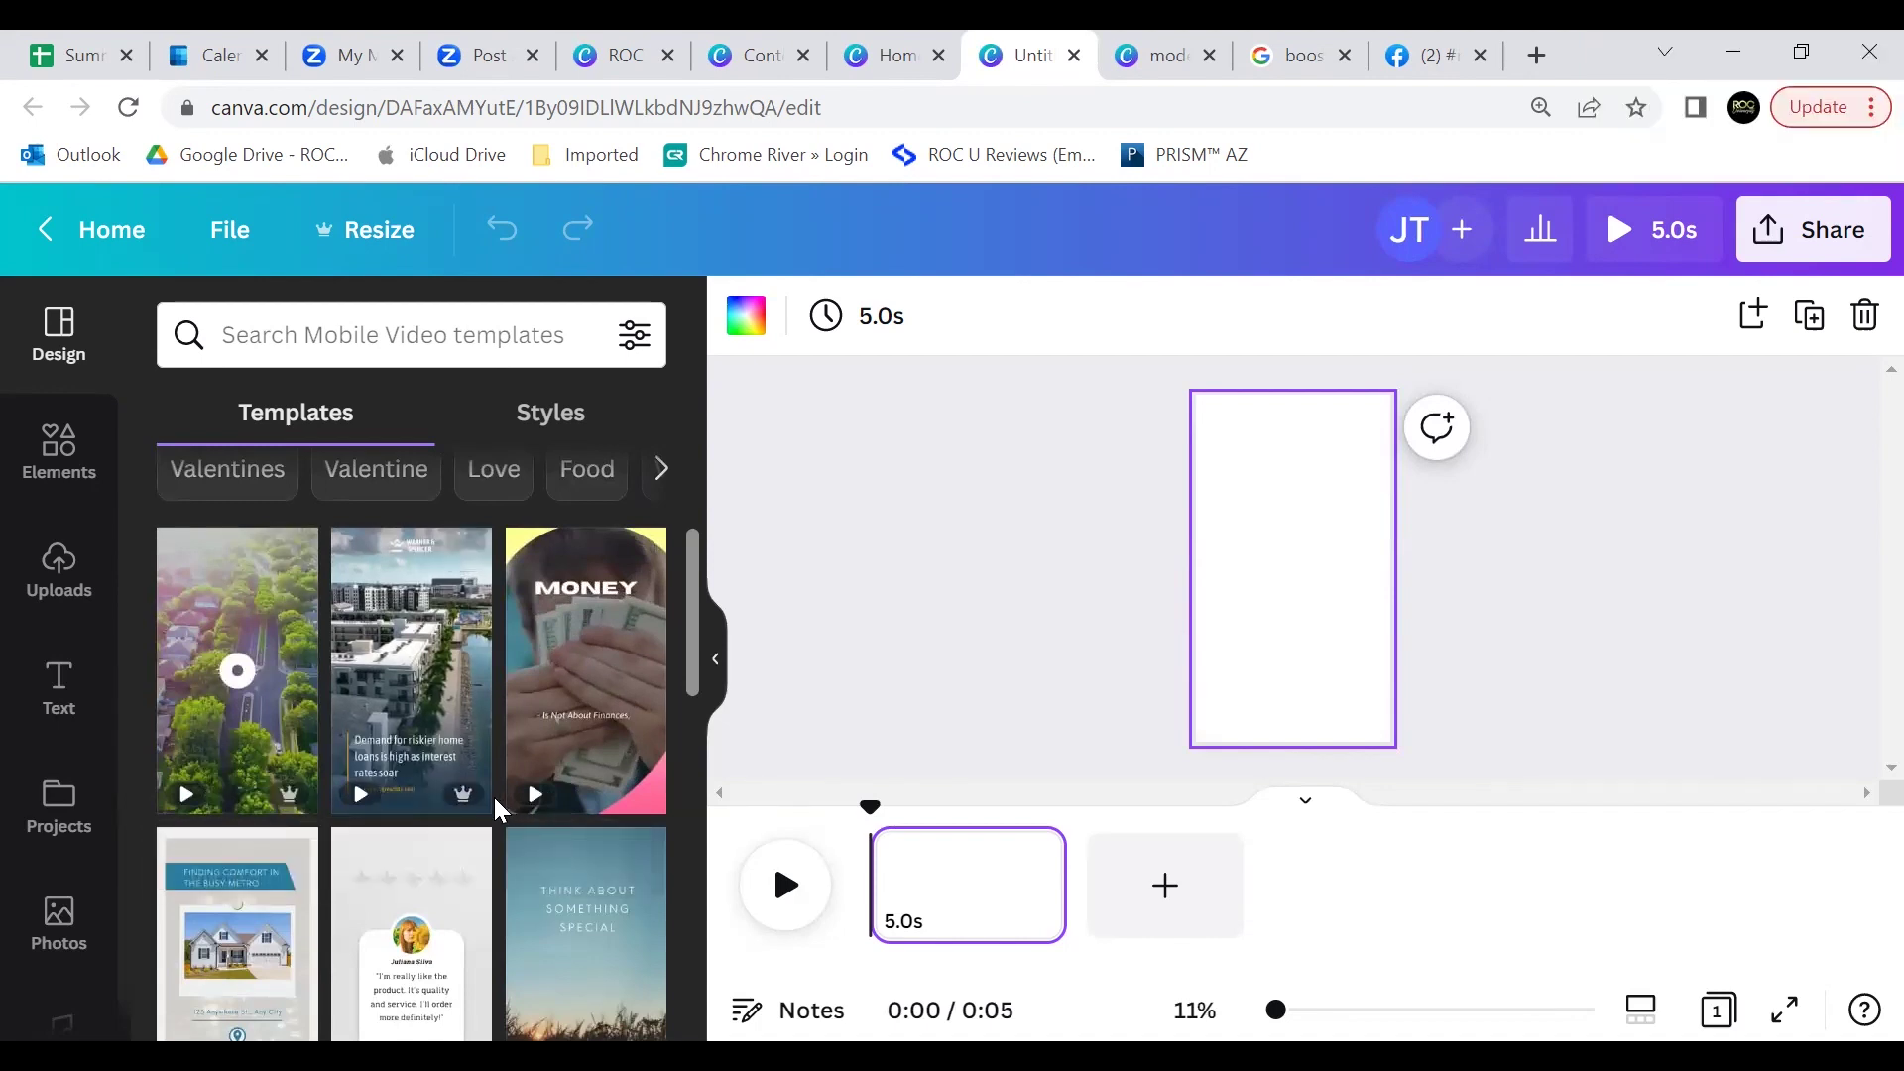
pyautogui.moveTo(468, 788)
pyautogui.scroll(-3, 515, 794)
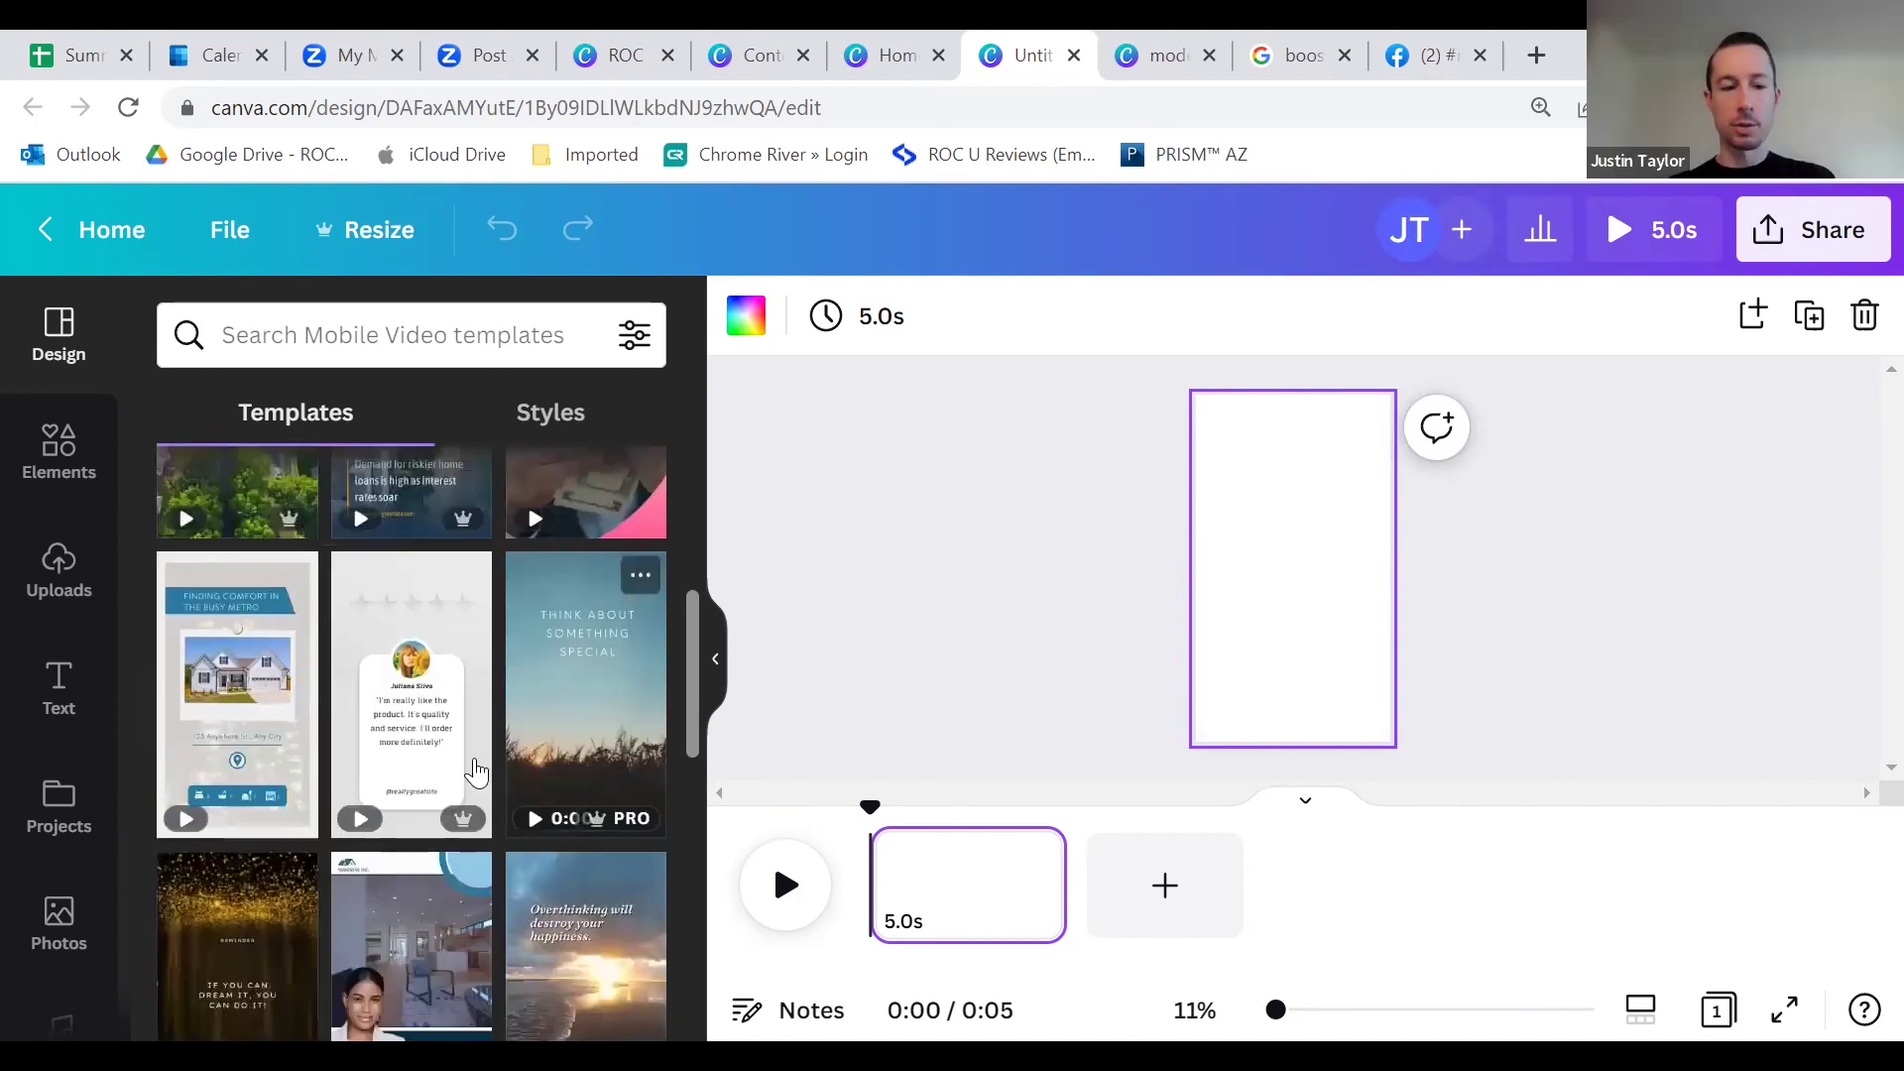
pyautogui.scroll(5, 436, 779)
pyautogui.scroll(-4, 396, 753)
pyautogui.scroll(2, 347, 721)
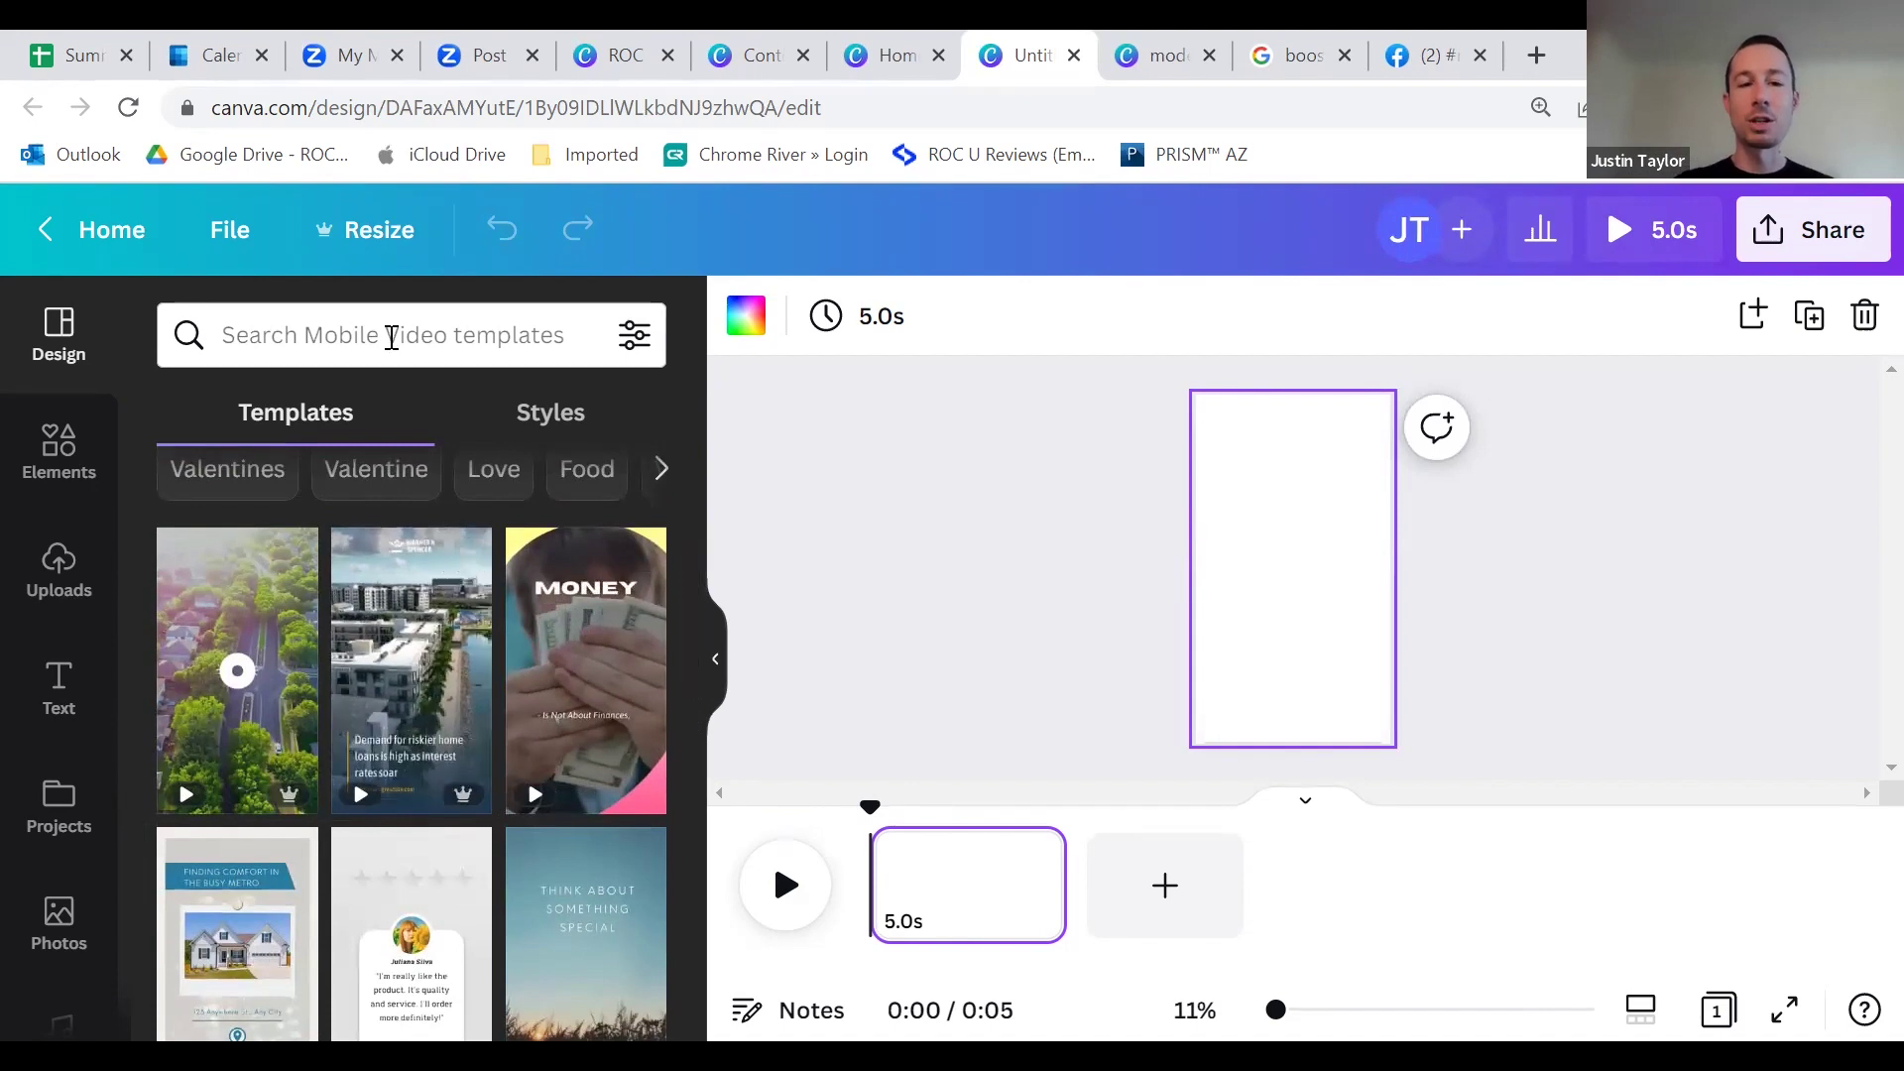
# Step: Apply the hanging-sign 'Get the perfect home with us' real estate template to the page
pyautogui.click(391, 337)
pyautogui.write('real estate')
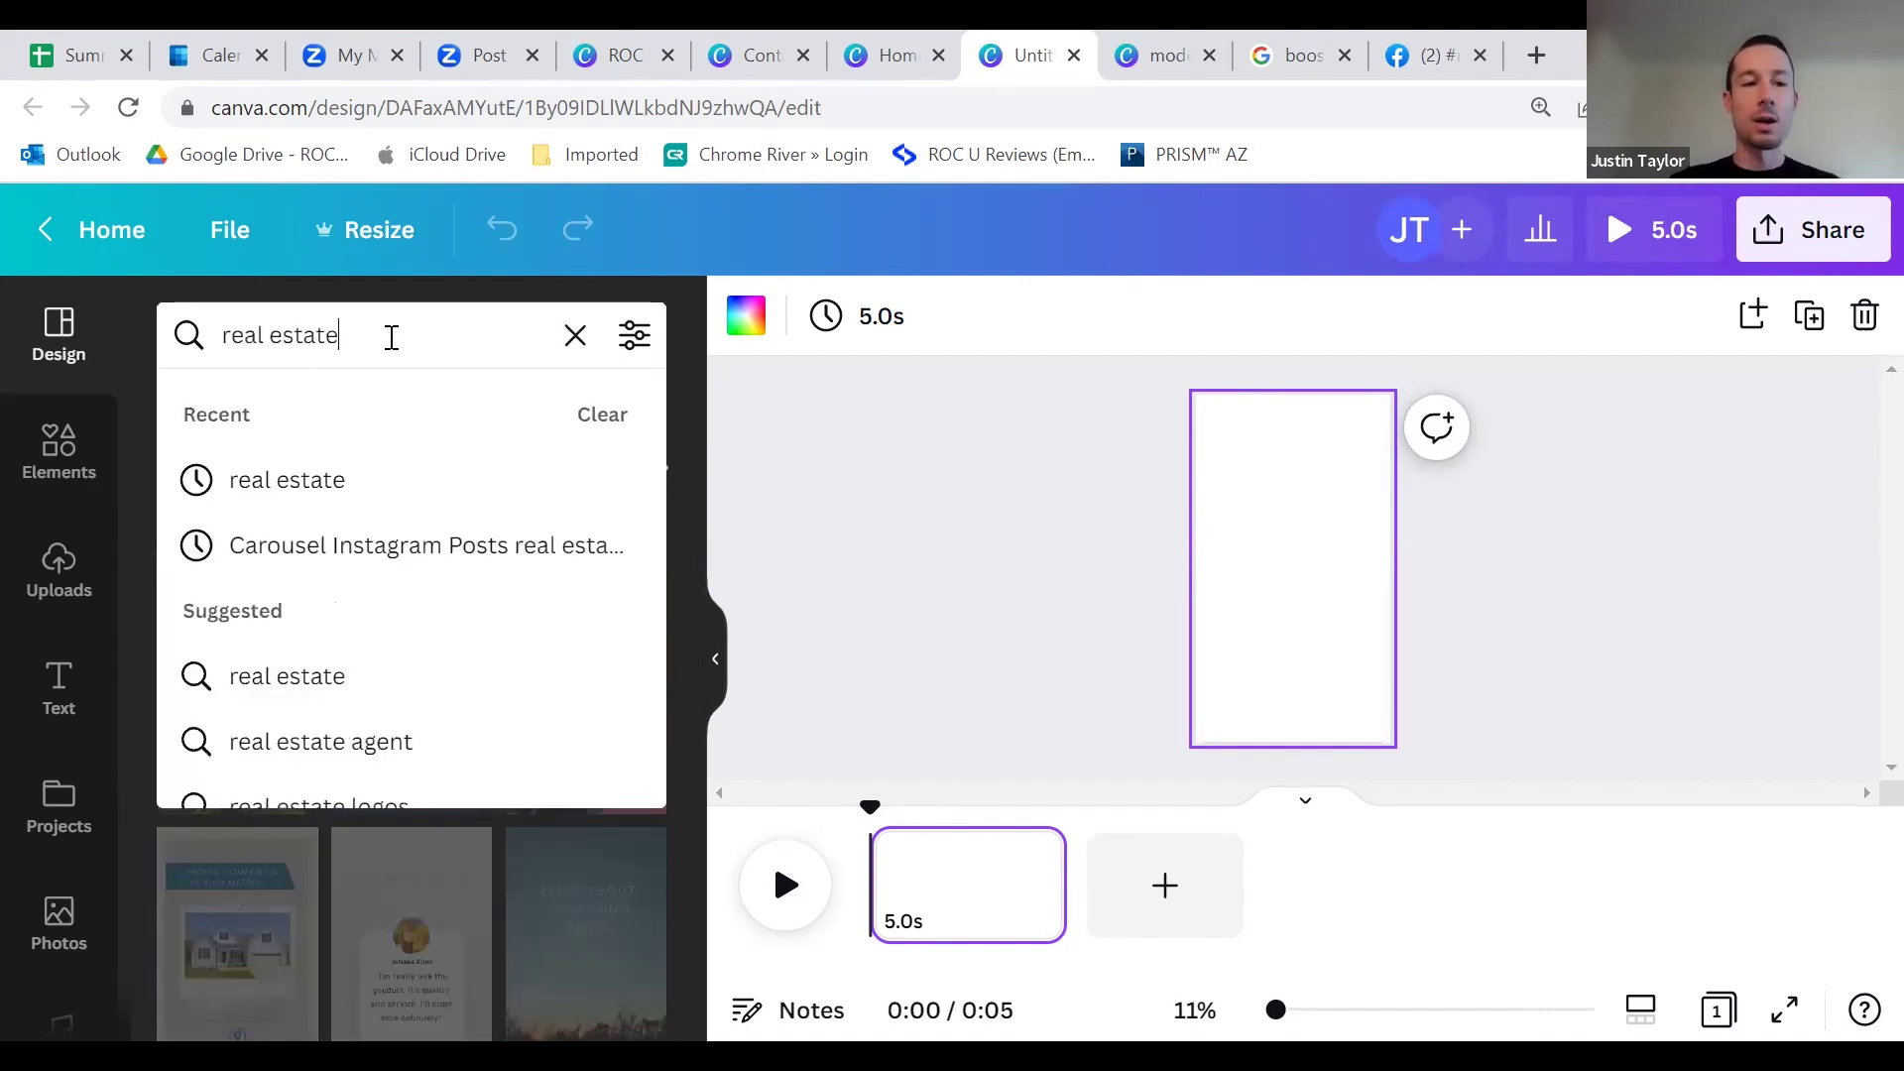
pyautogui.press('Return')
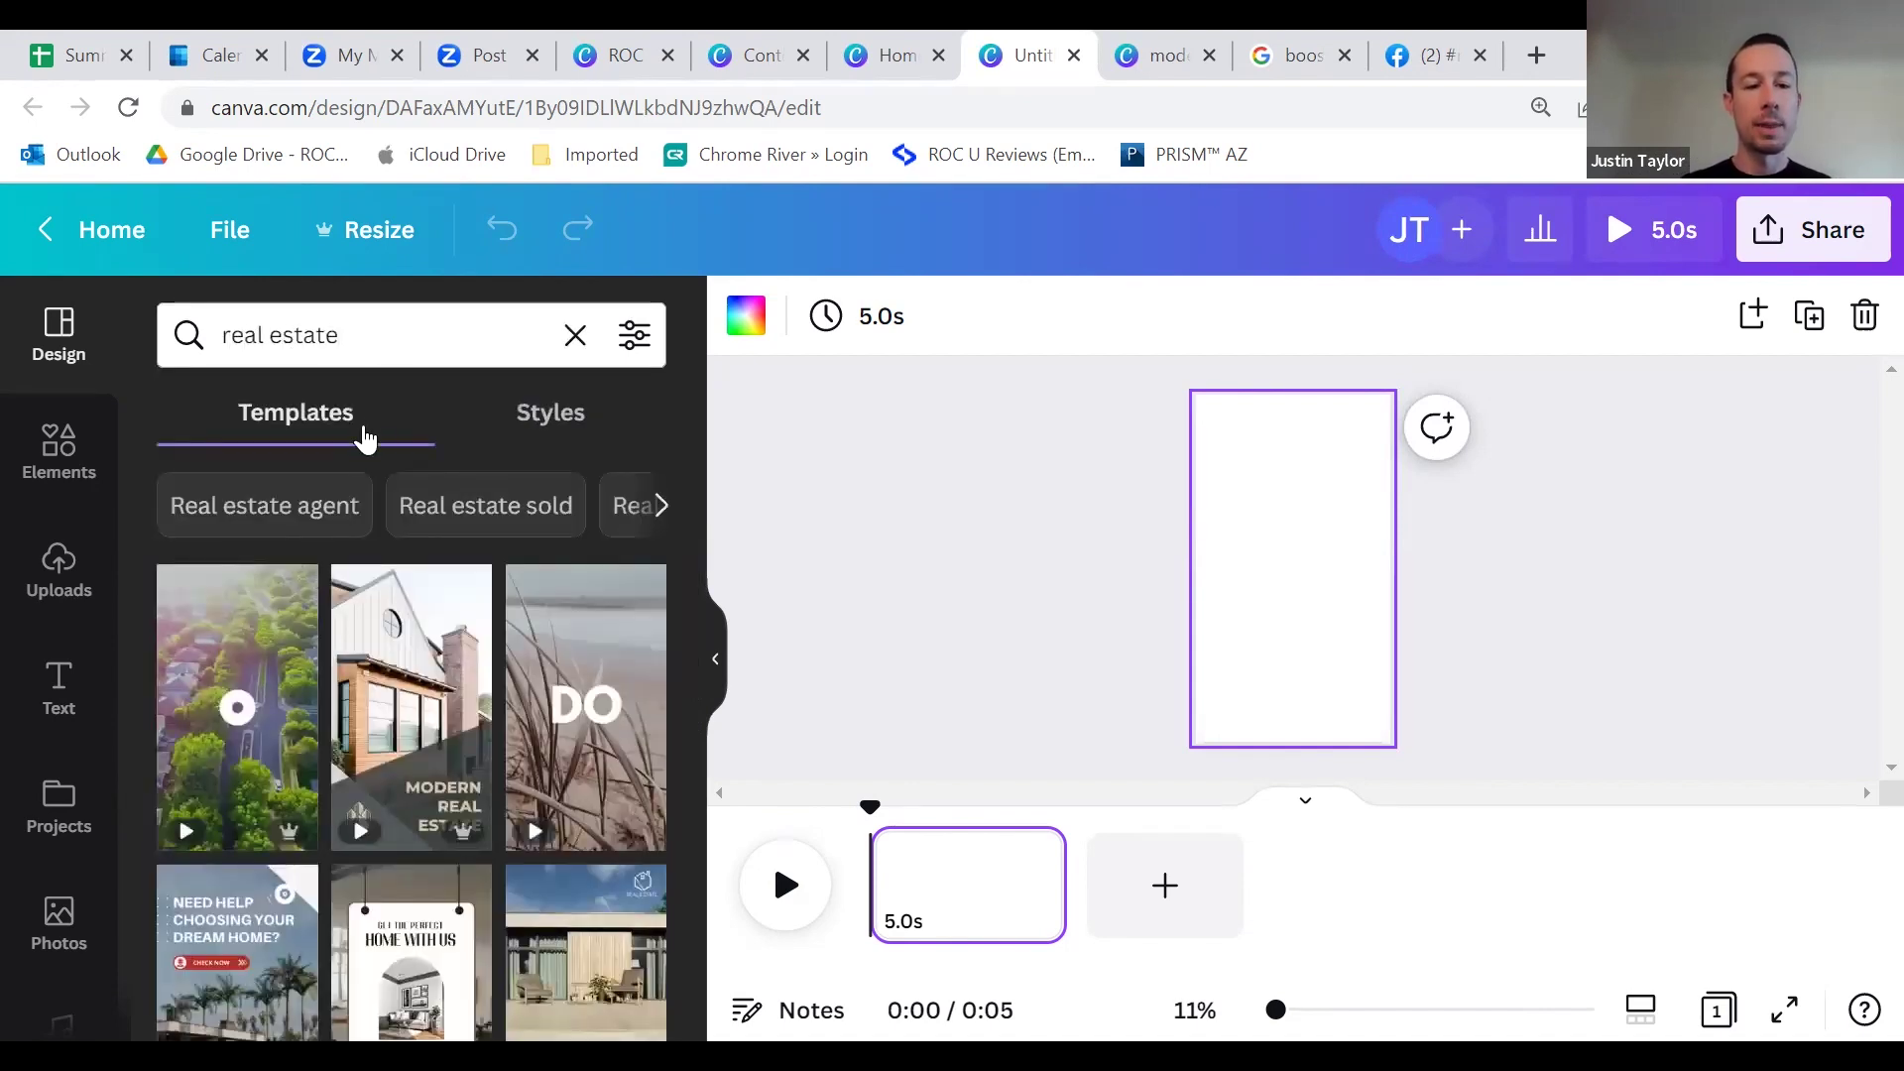
pyautogui.scroll(-2, 466, 694)
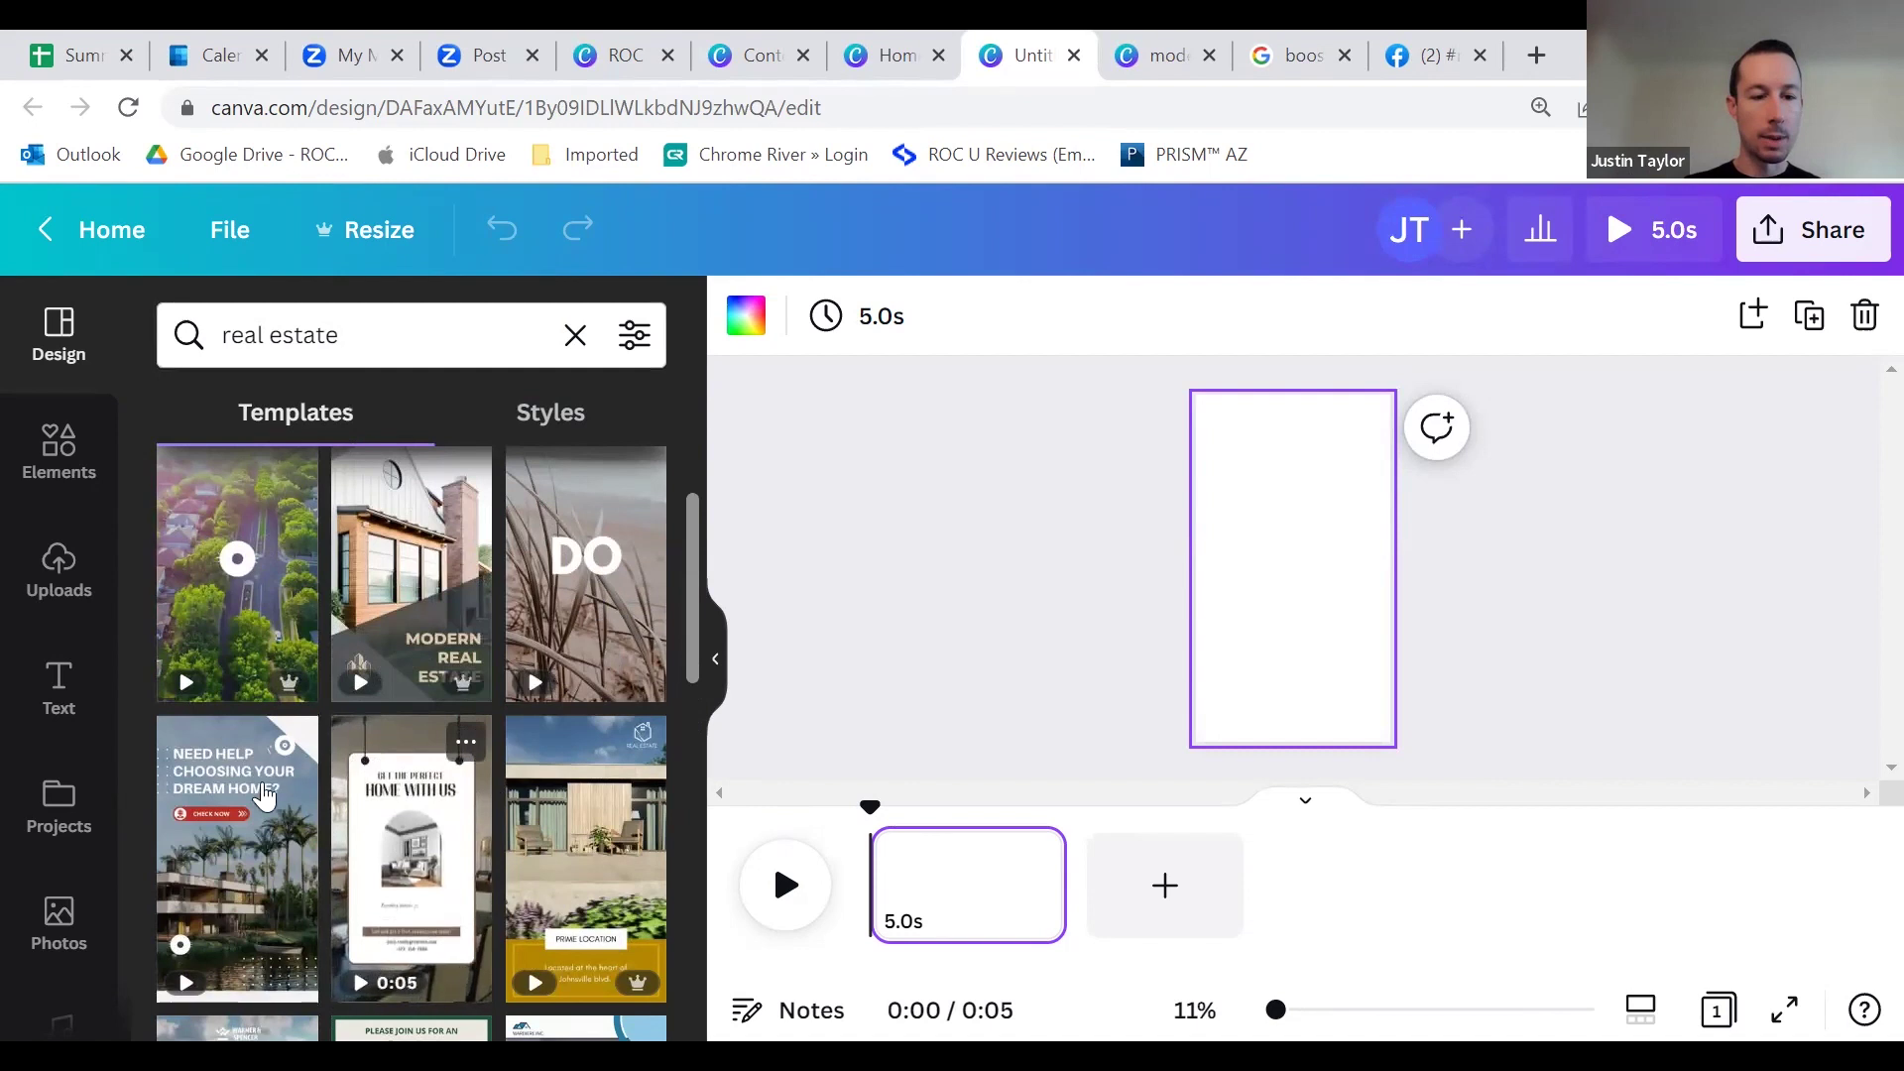
pyautogui.click(424, 865)
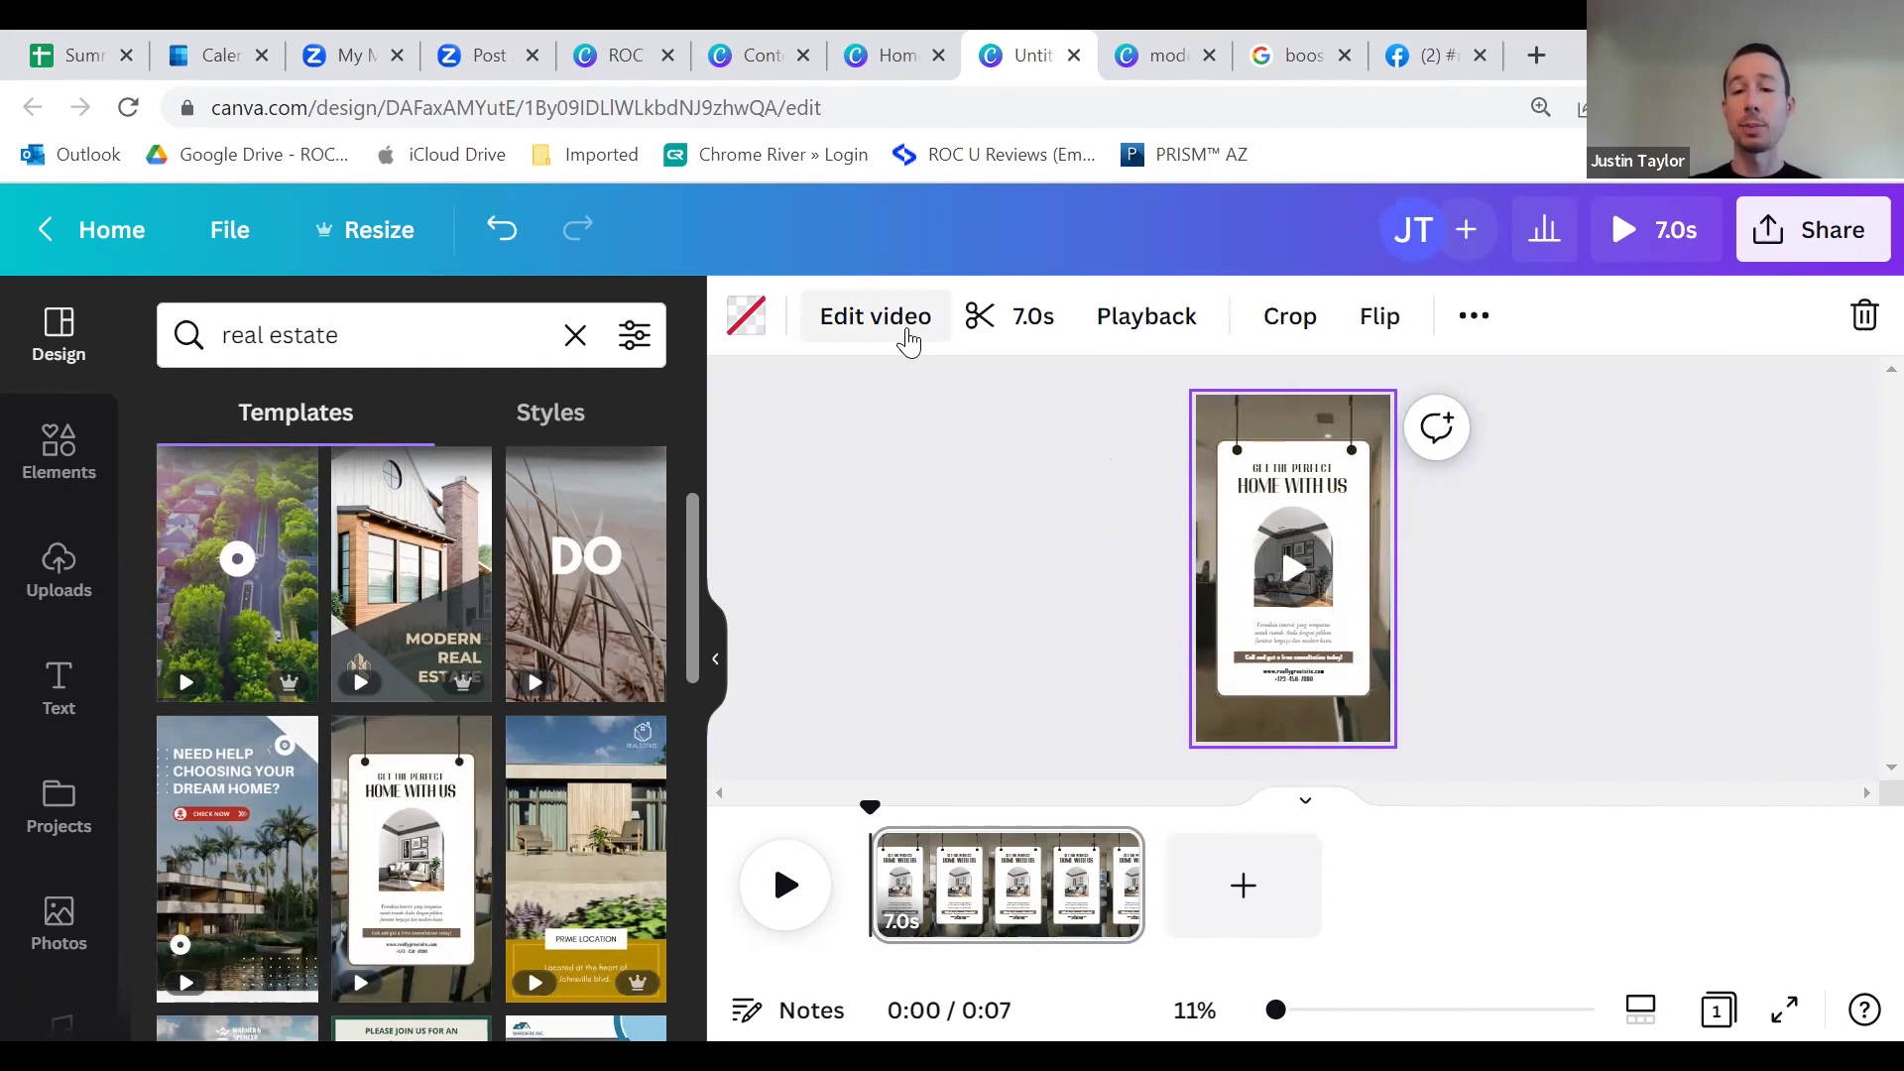
# Step: Zoom in and select the sign's left and right ropes and the white card
pyautogui.hotkey('ctrl', '+')
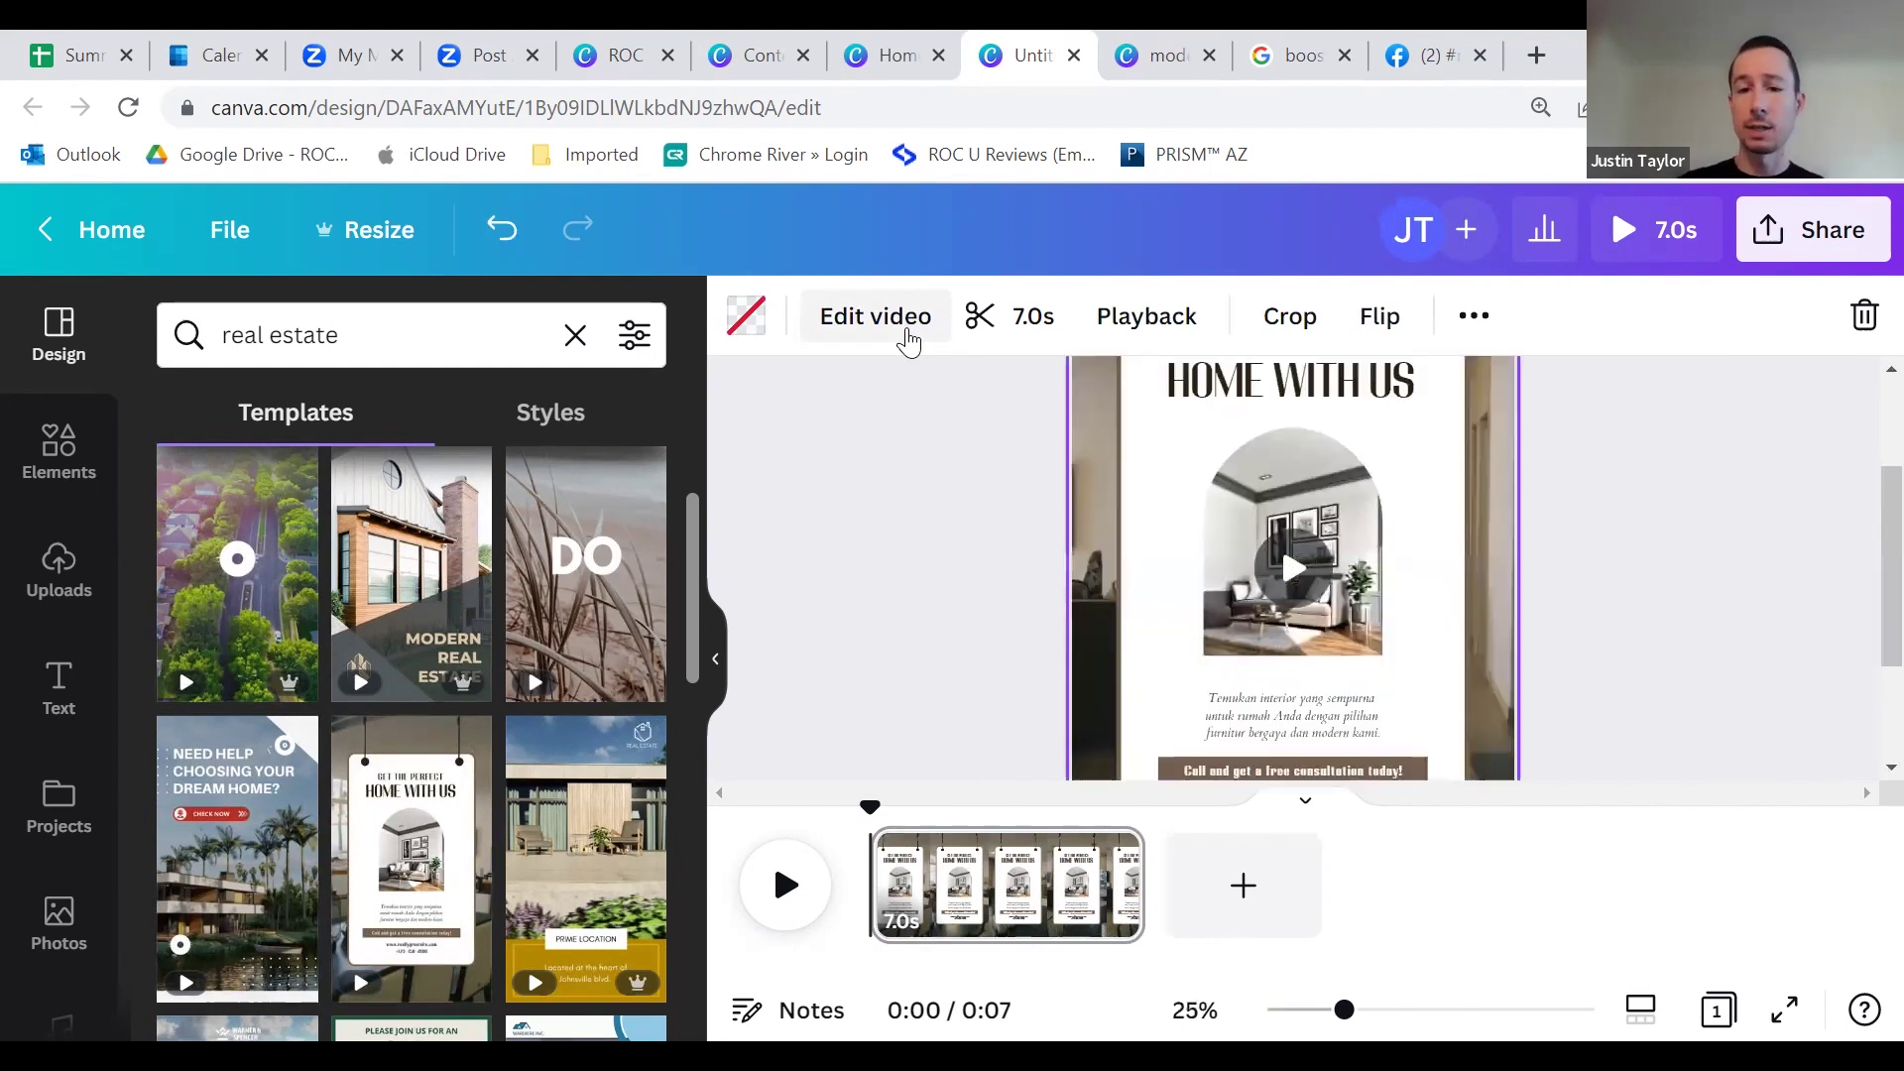
pyautogui.scroll(3, 912, 456)
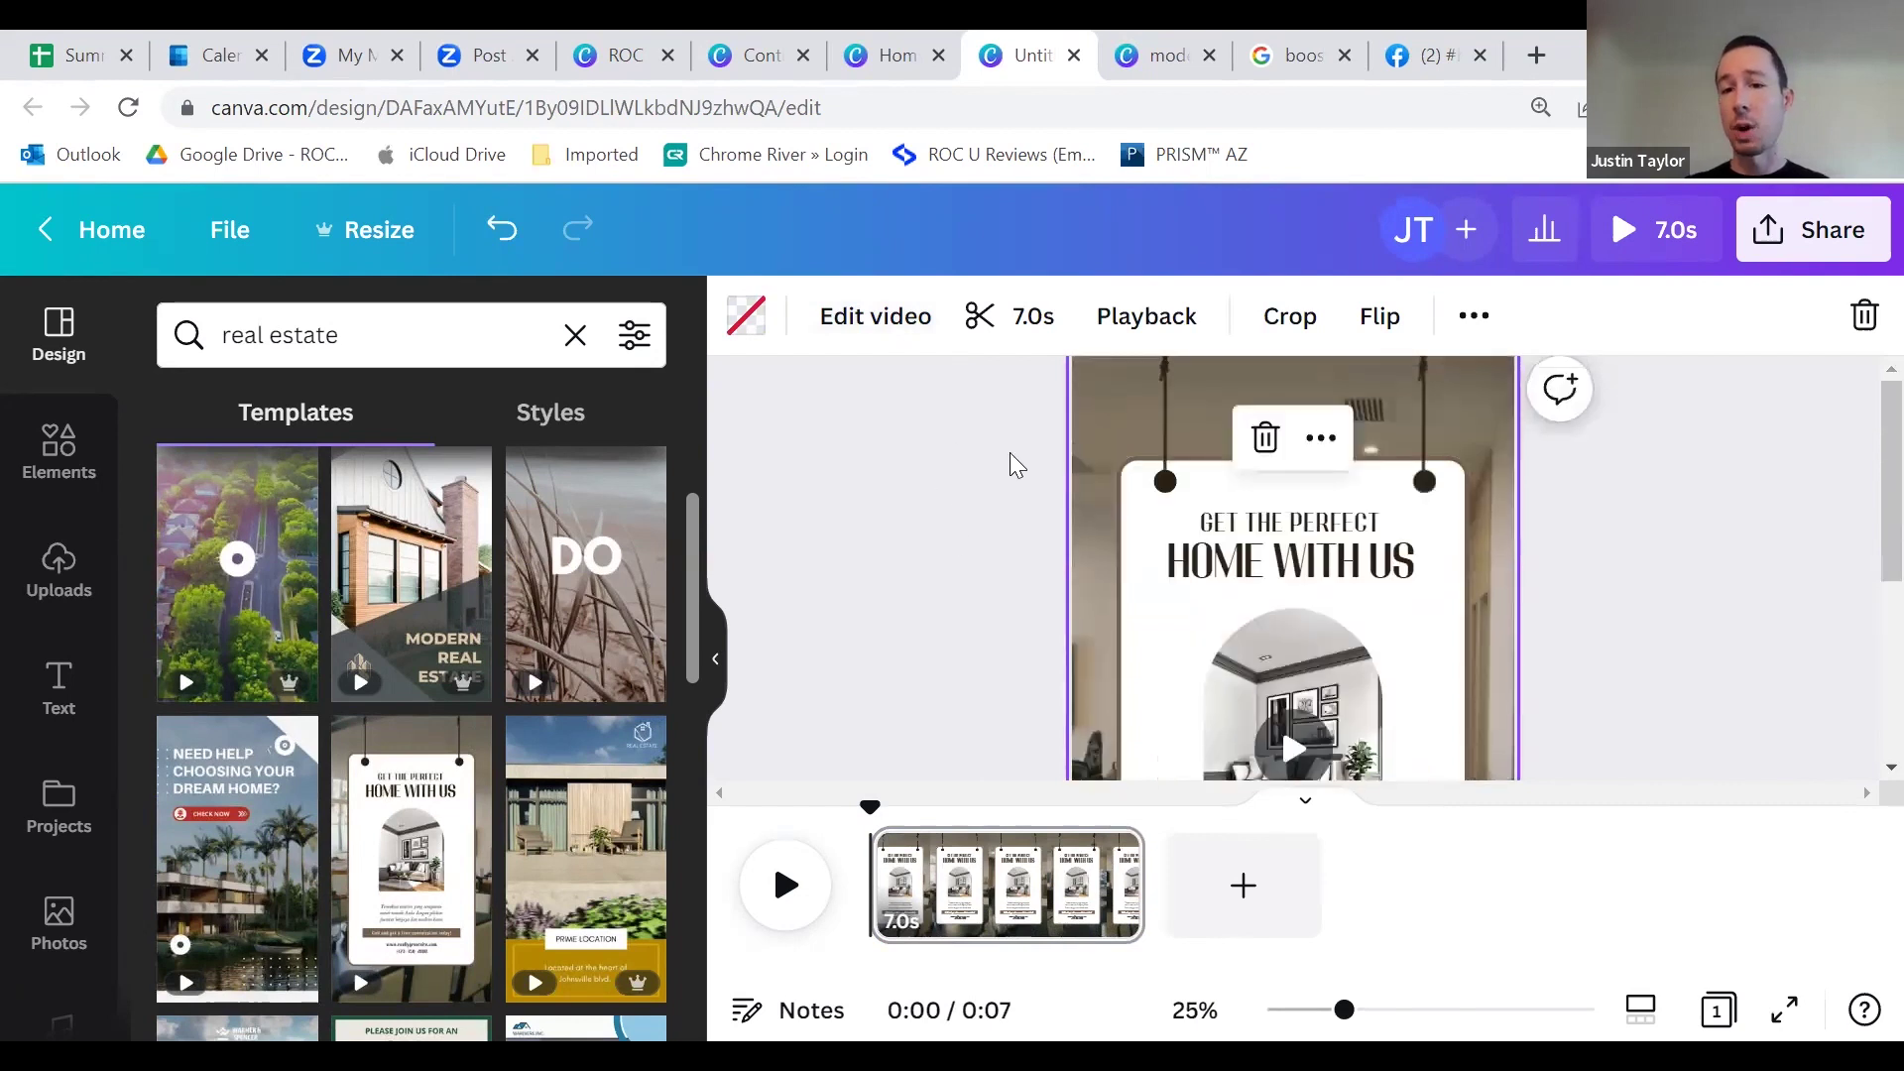
pyautogui.click(1164, 434)
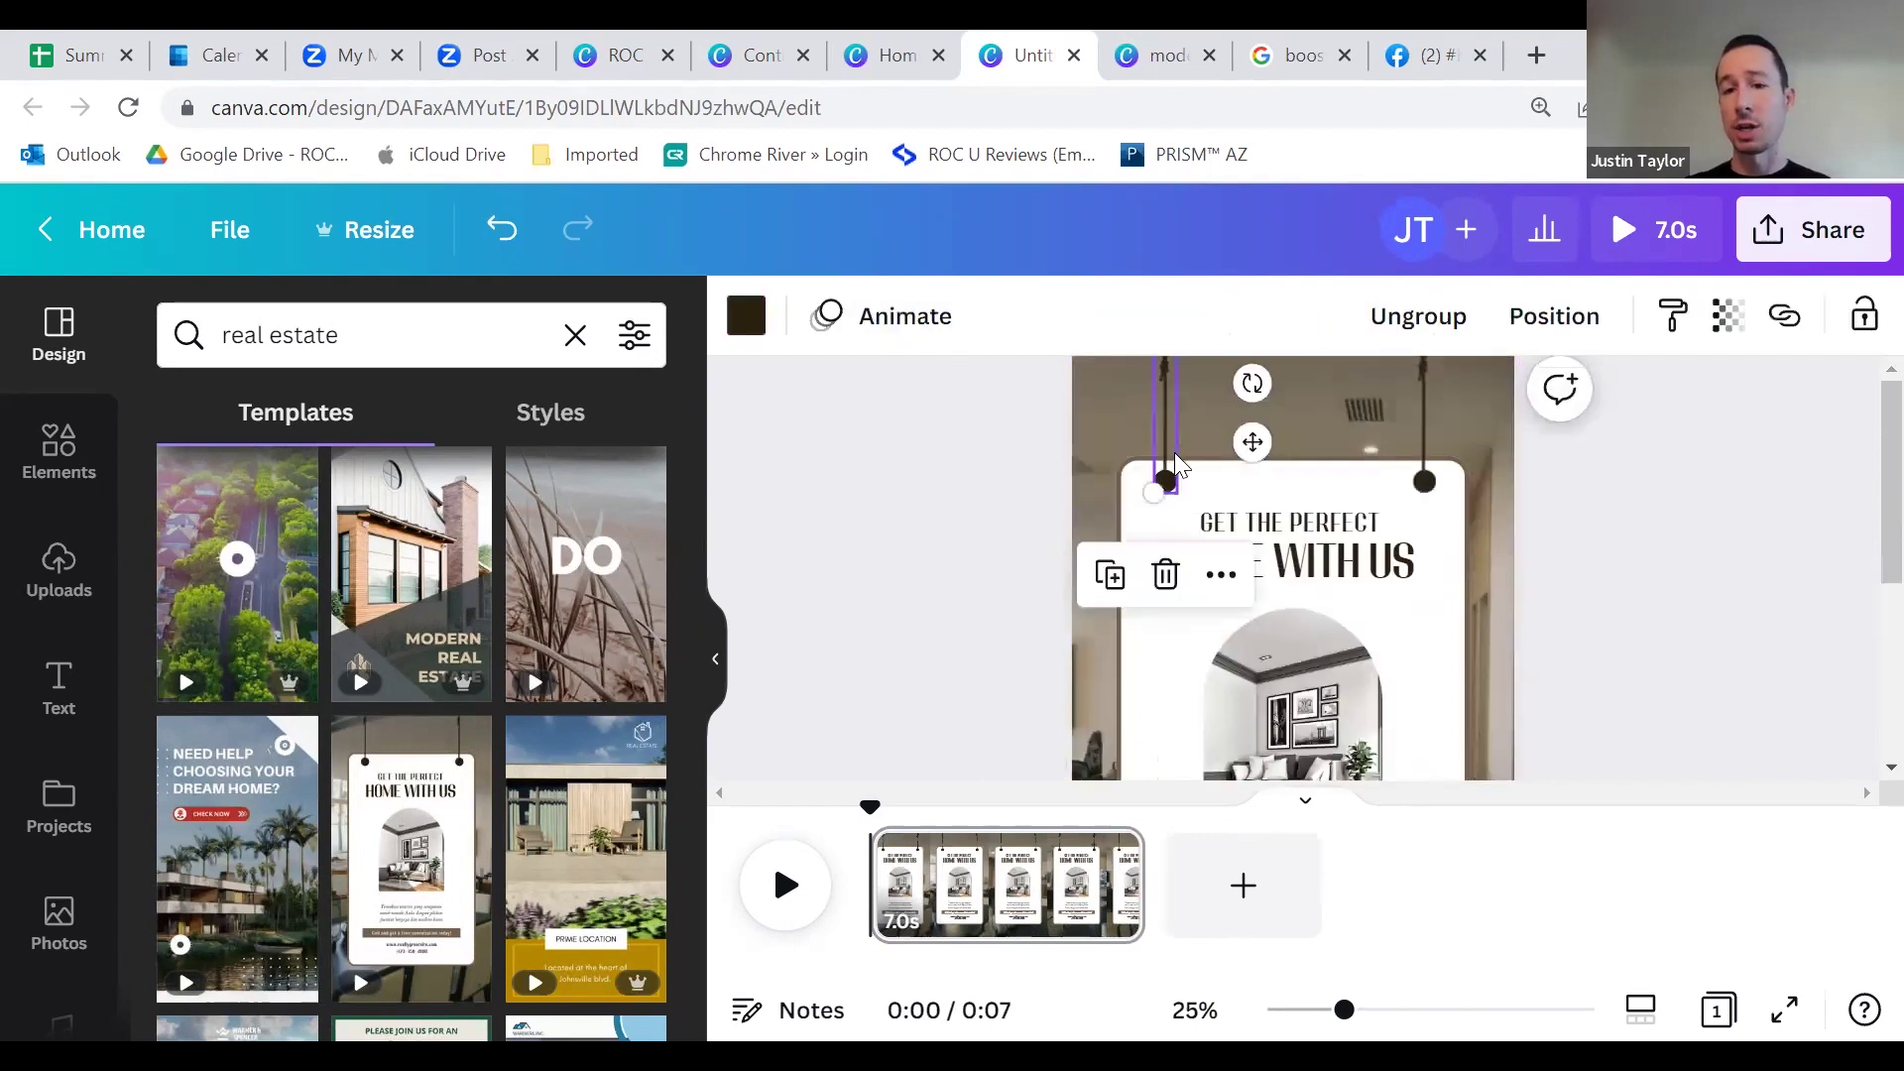
pyautogui.click(1426, 438)
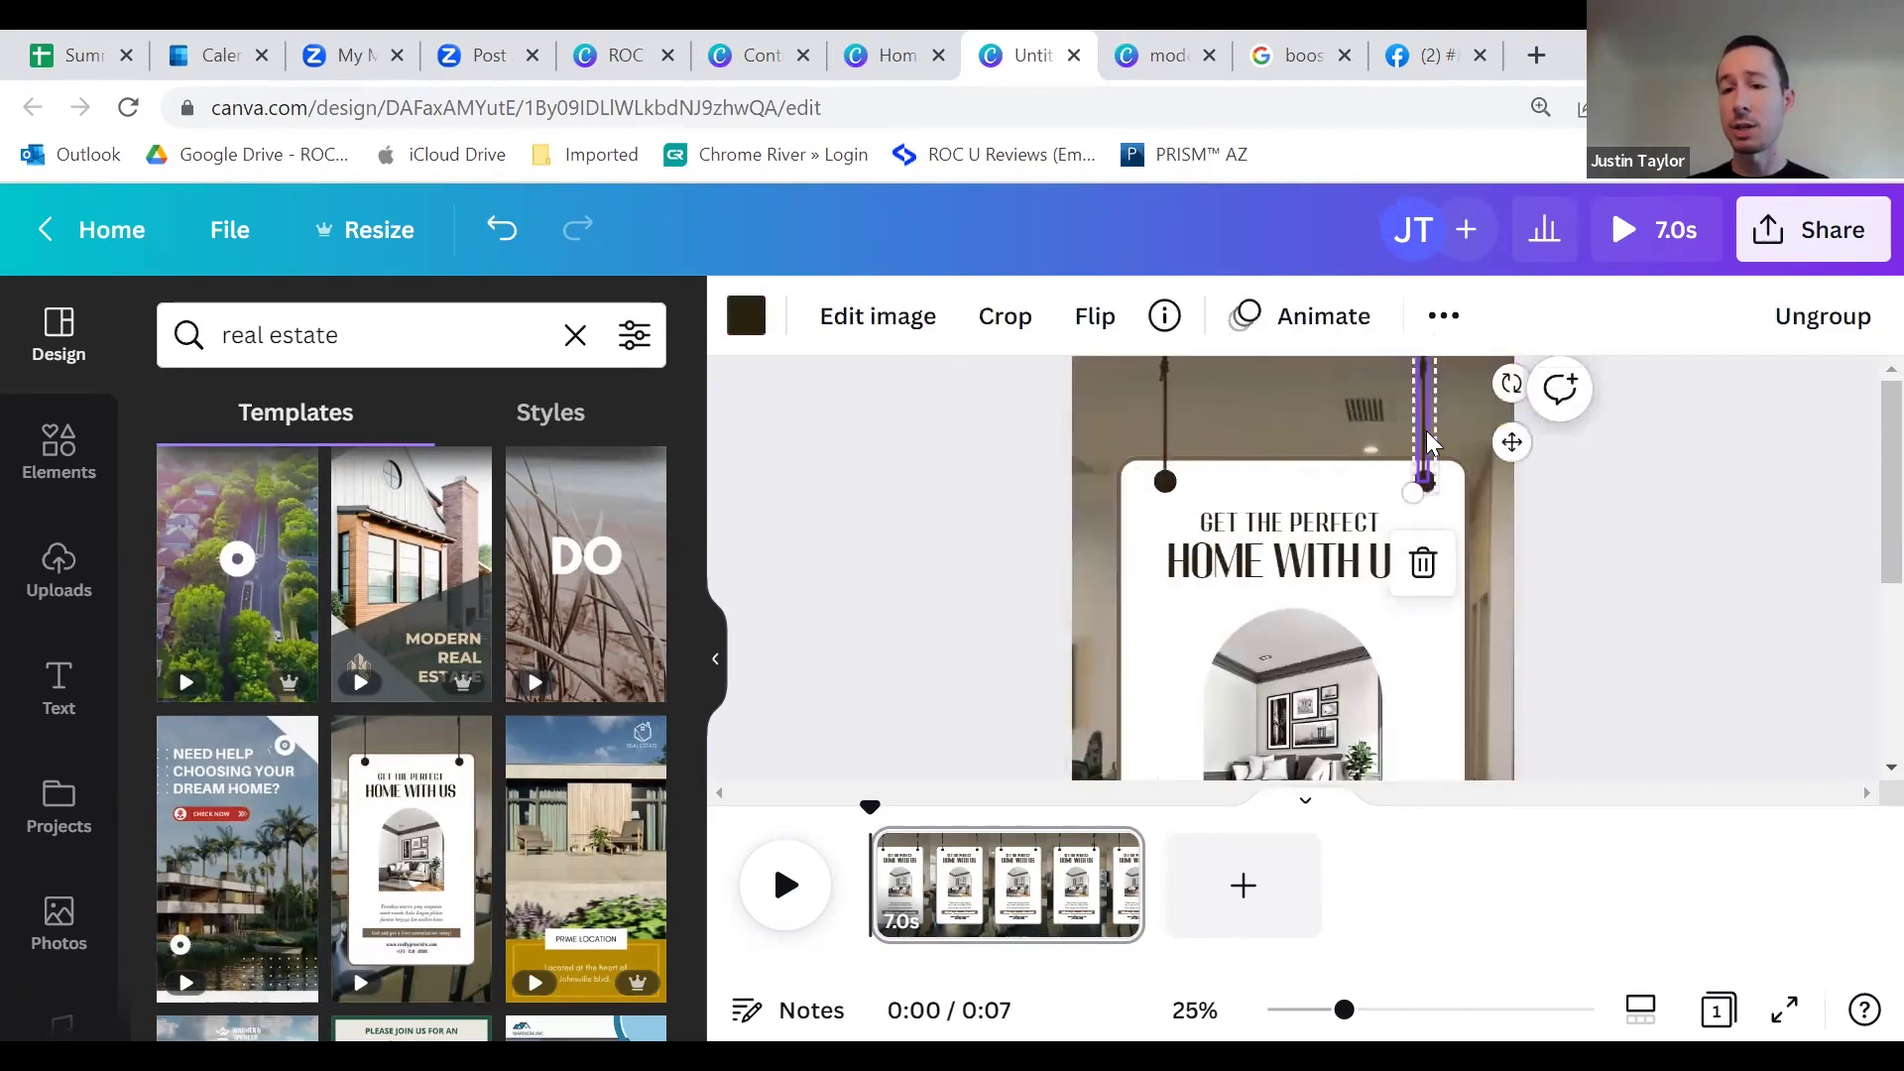
pyautogui.click(1167, 481)
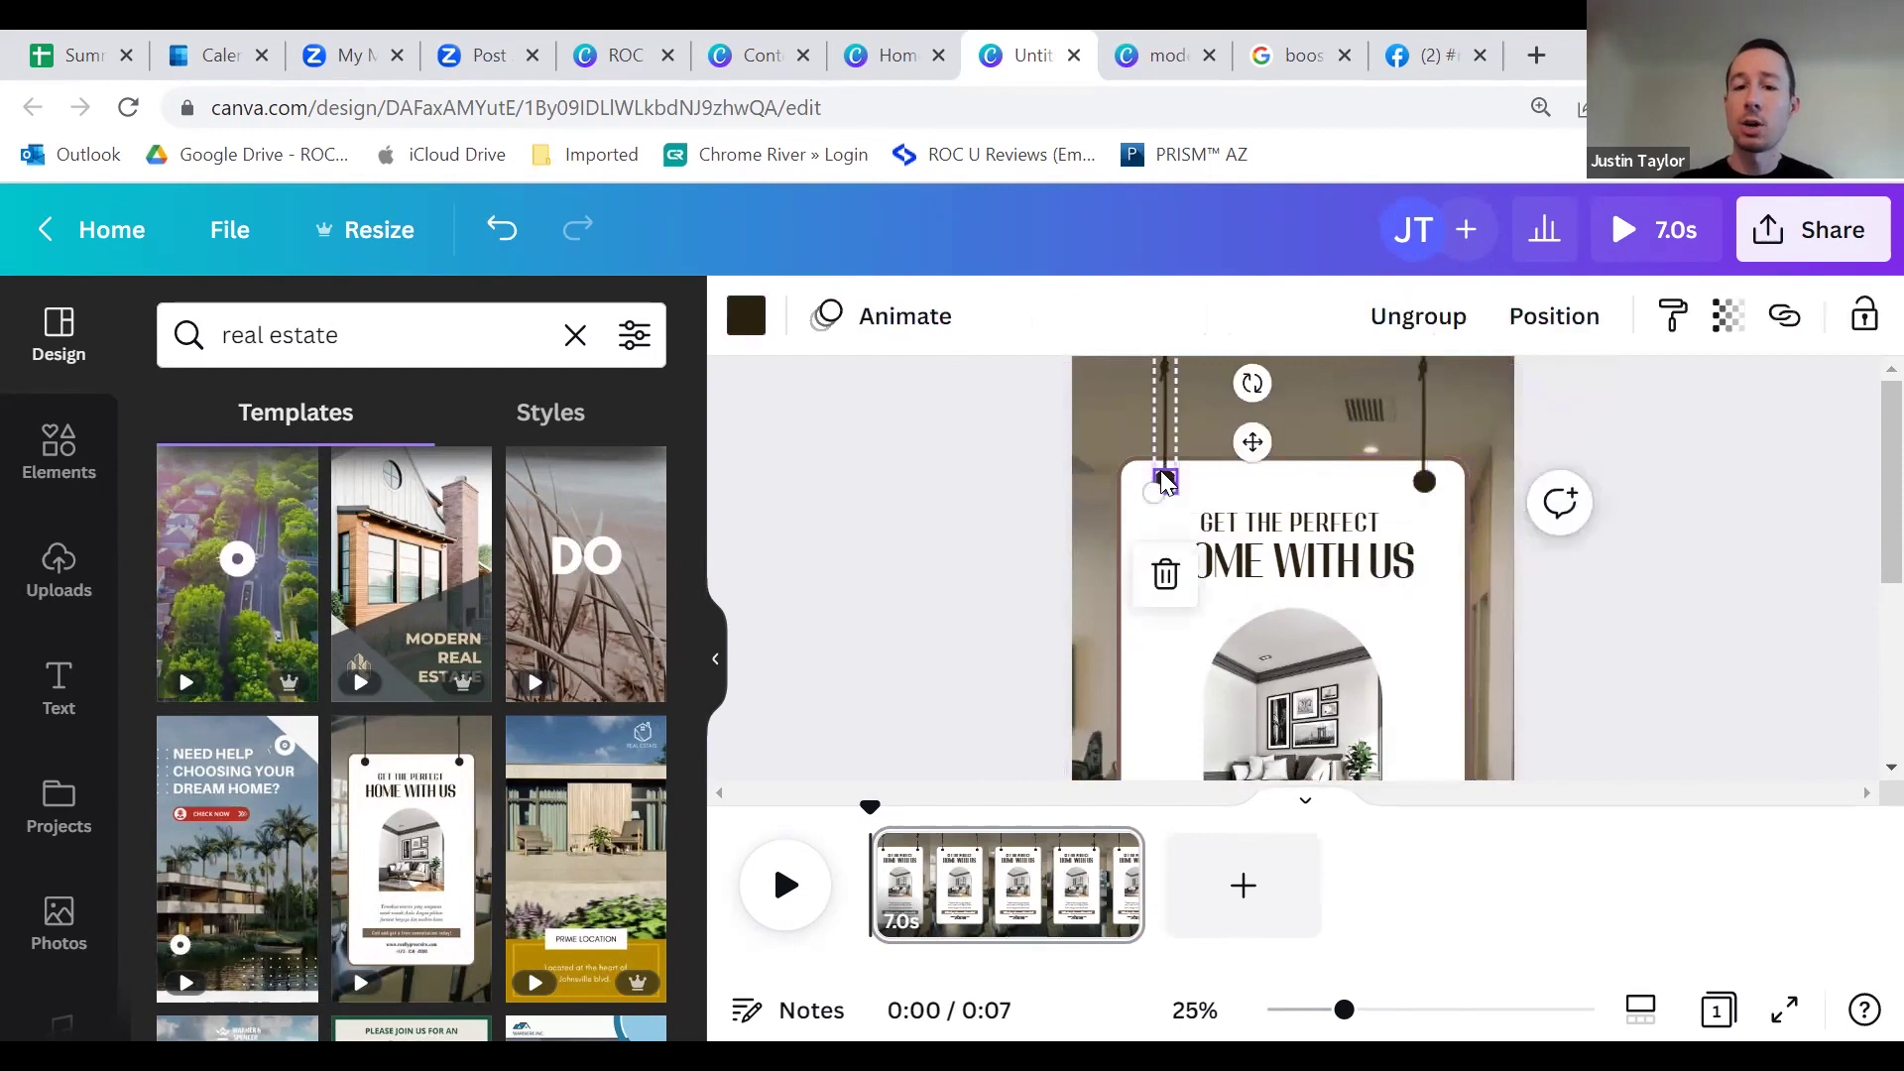
pyautogui.click(1119, 518)
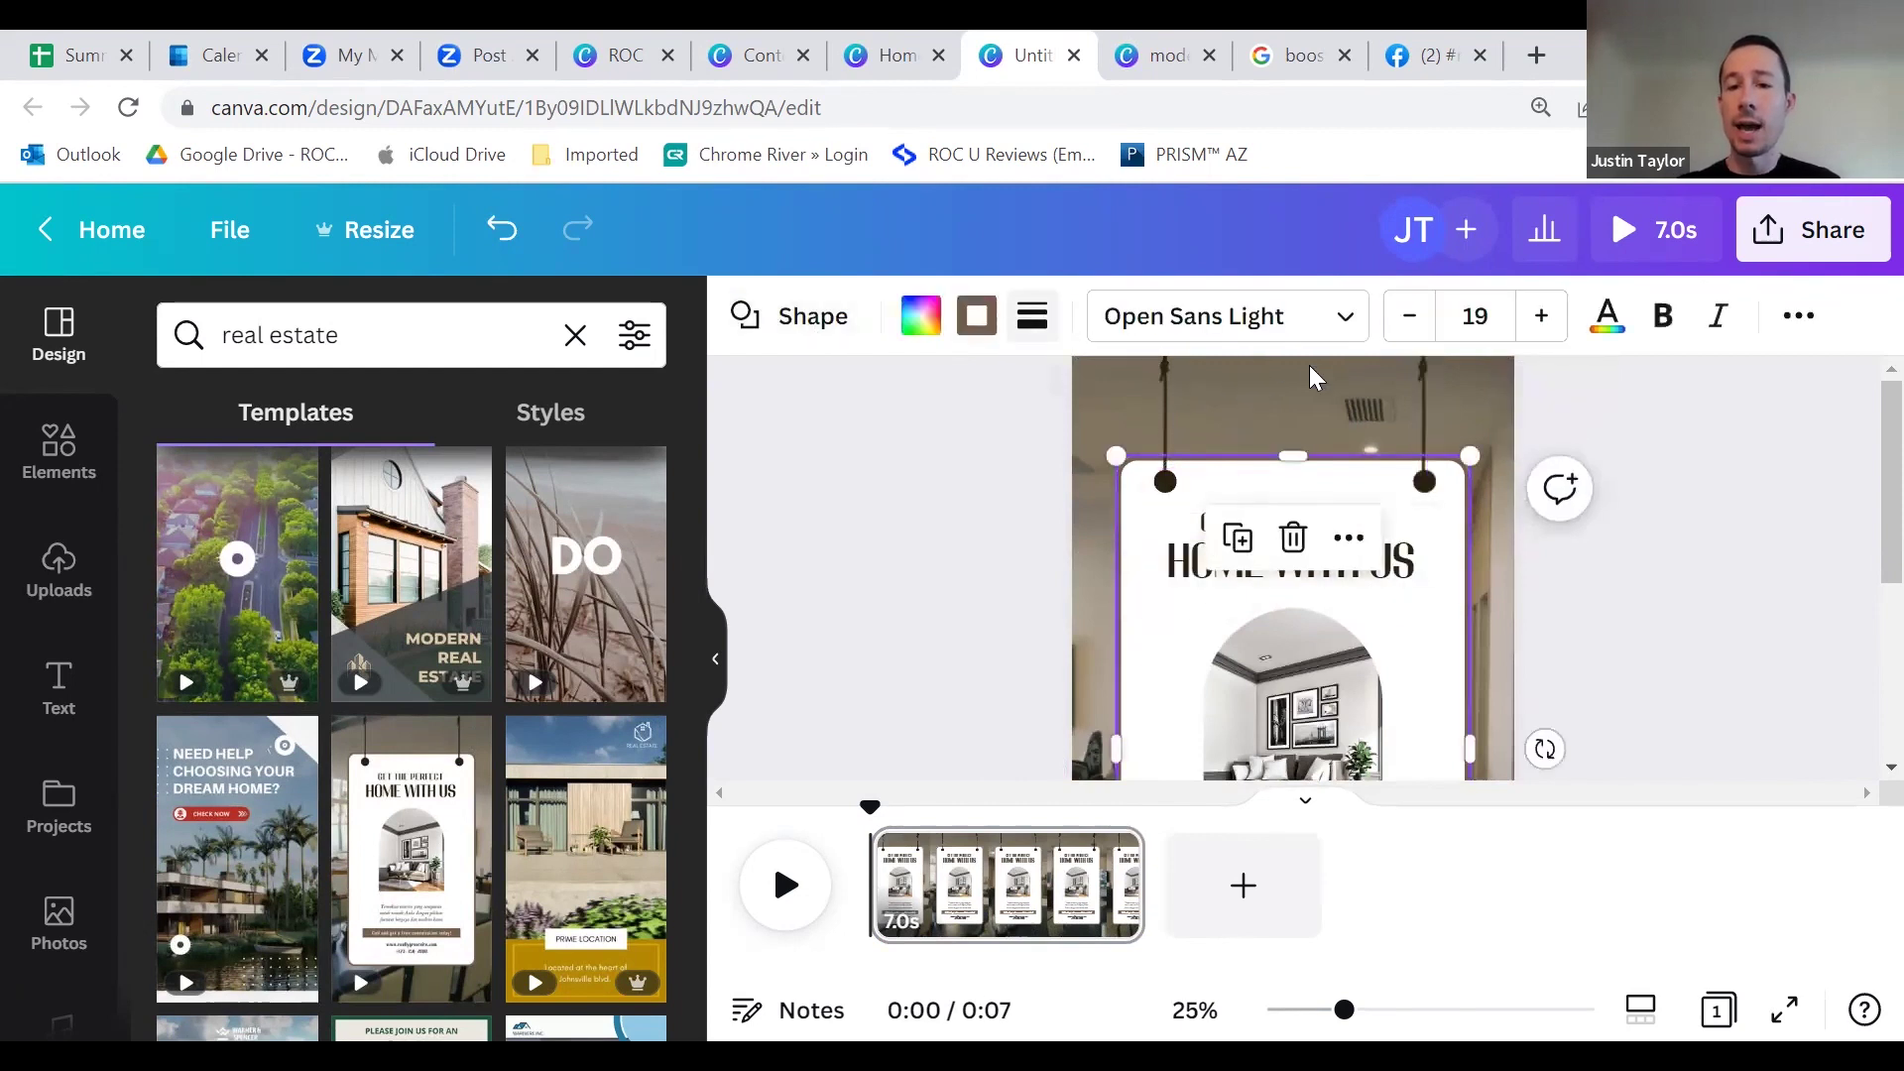
pyautogui.scroll(-3, 1149, 616)
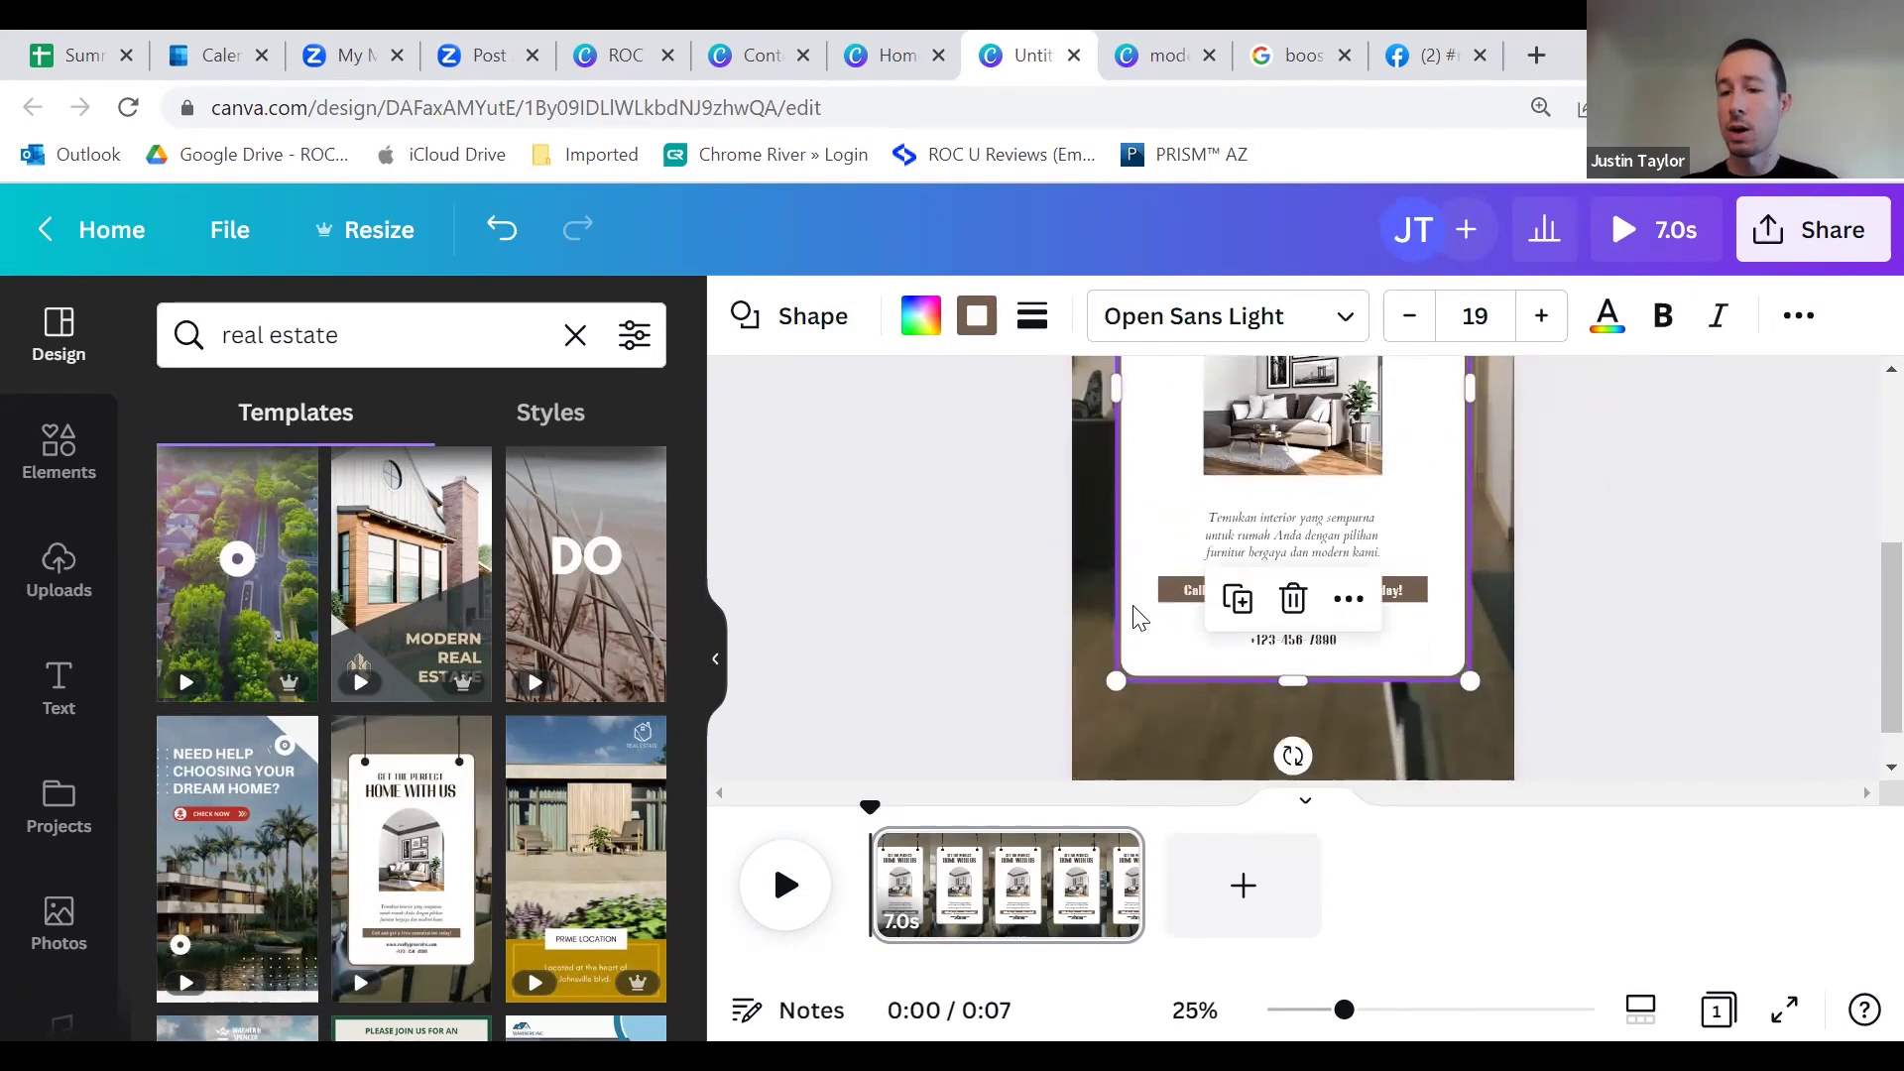
pyautogui.scroll(3, 1175, 613)
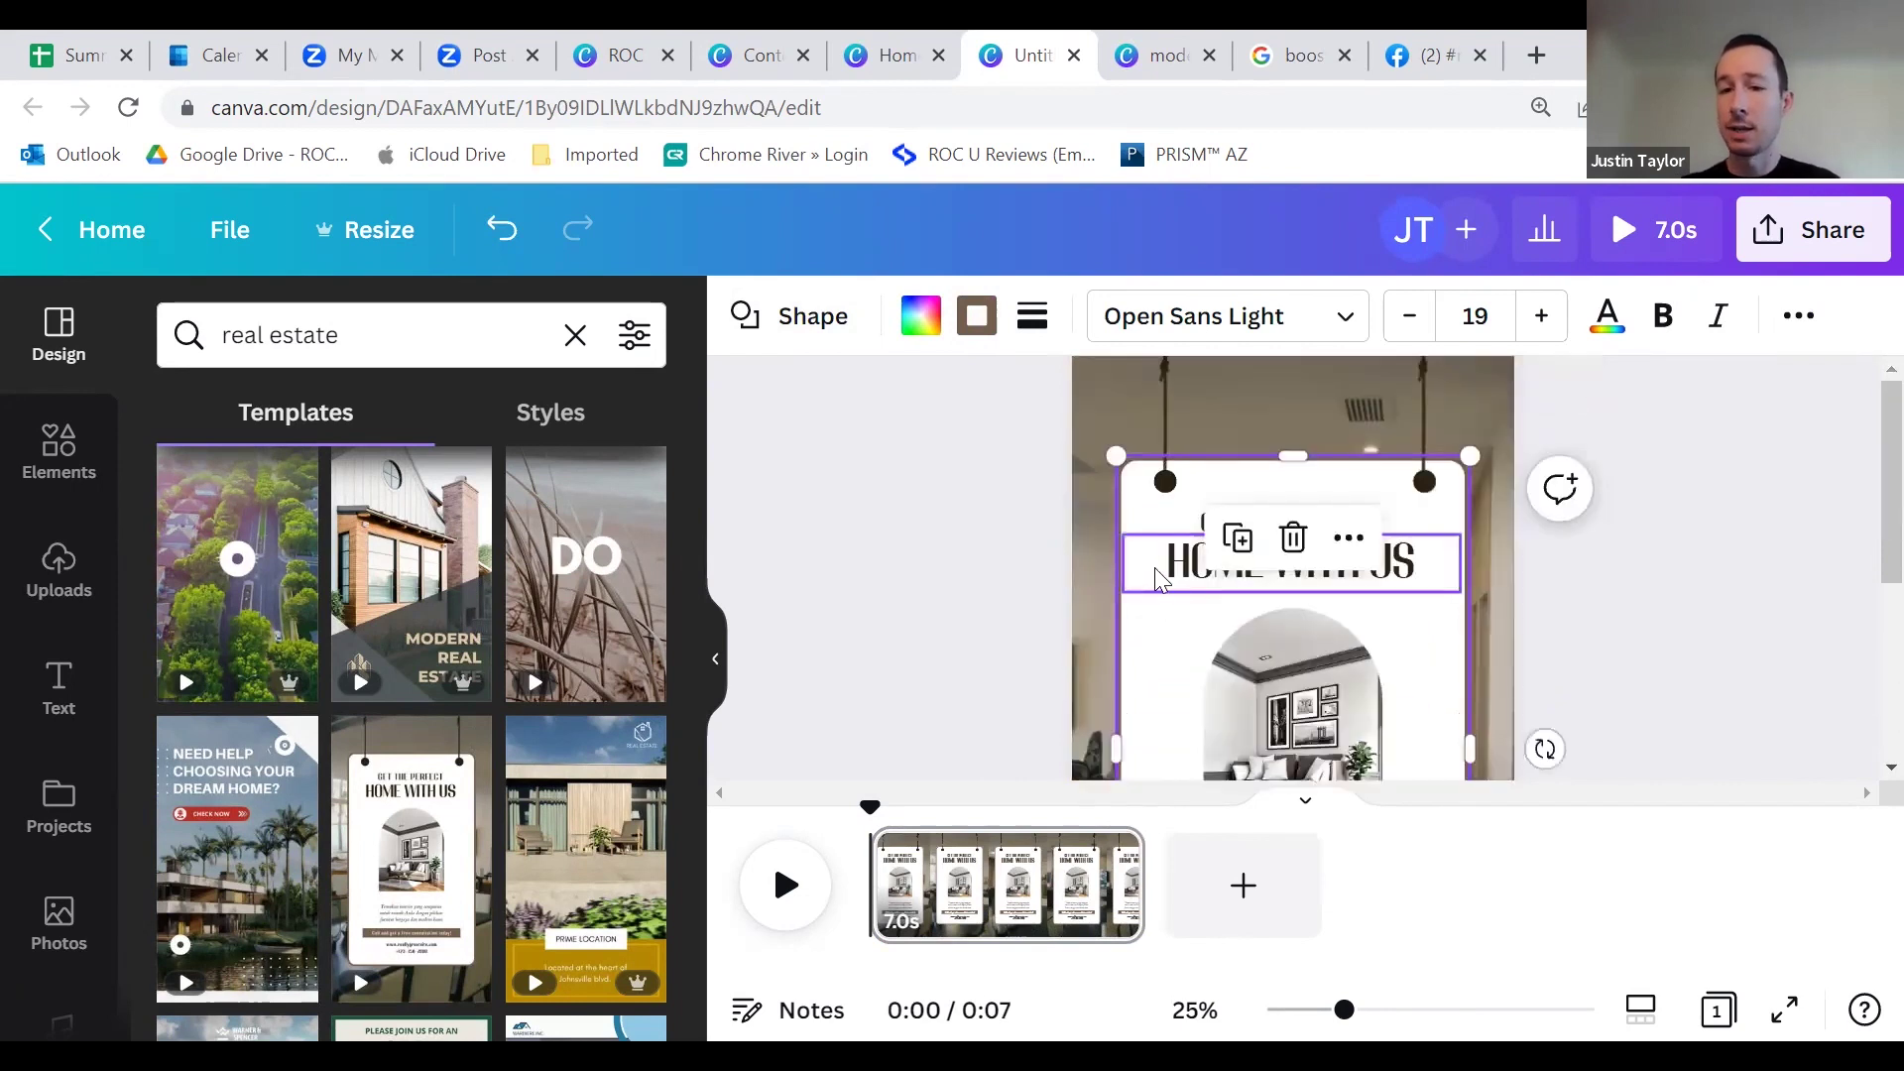
# Step: Reselect the white sign card after scrolling around the page
pyautogui.click(988, 496)
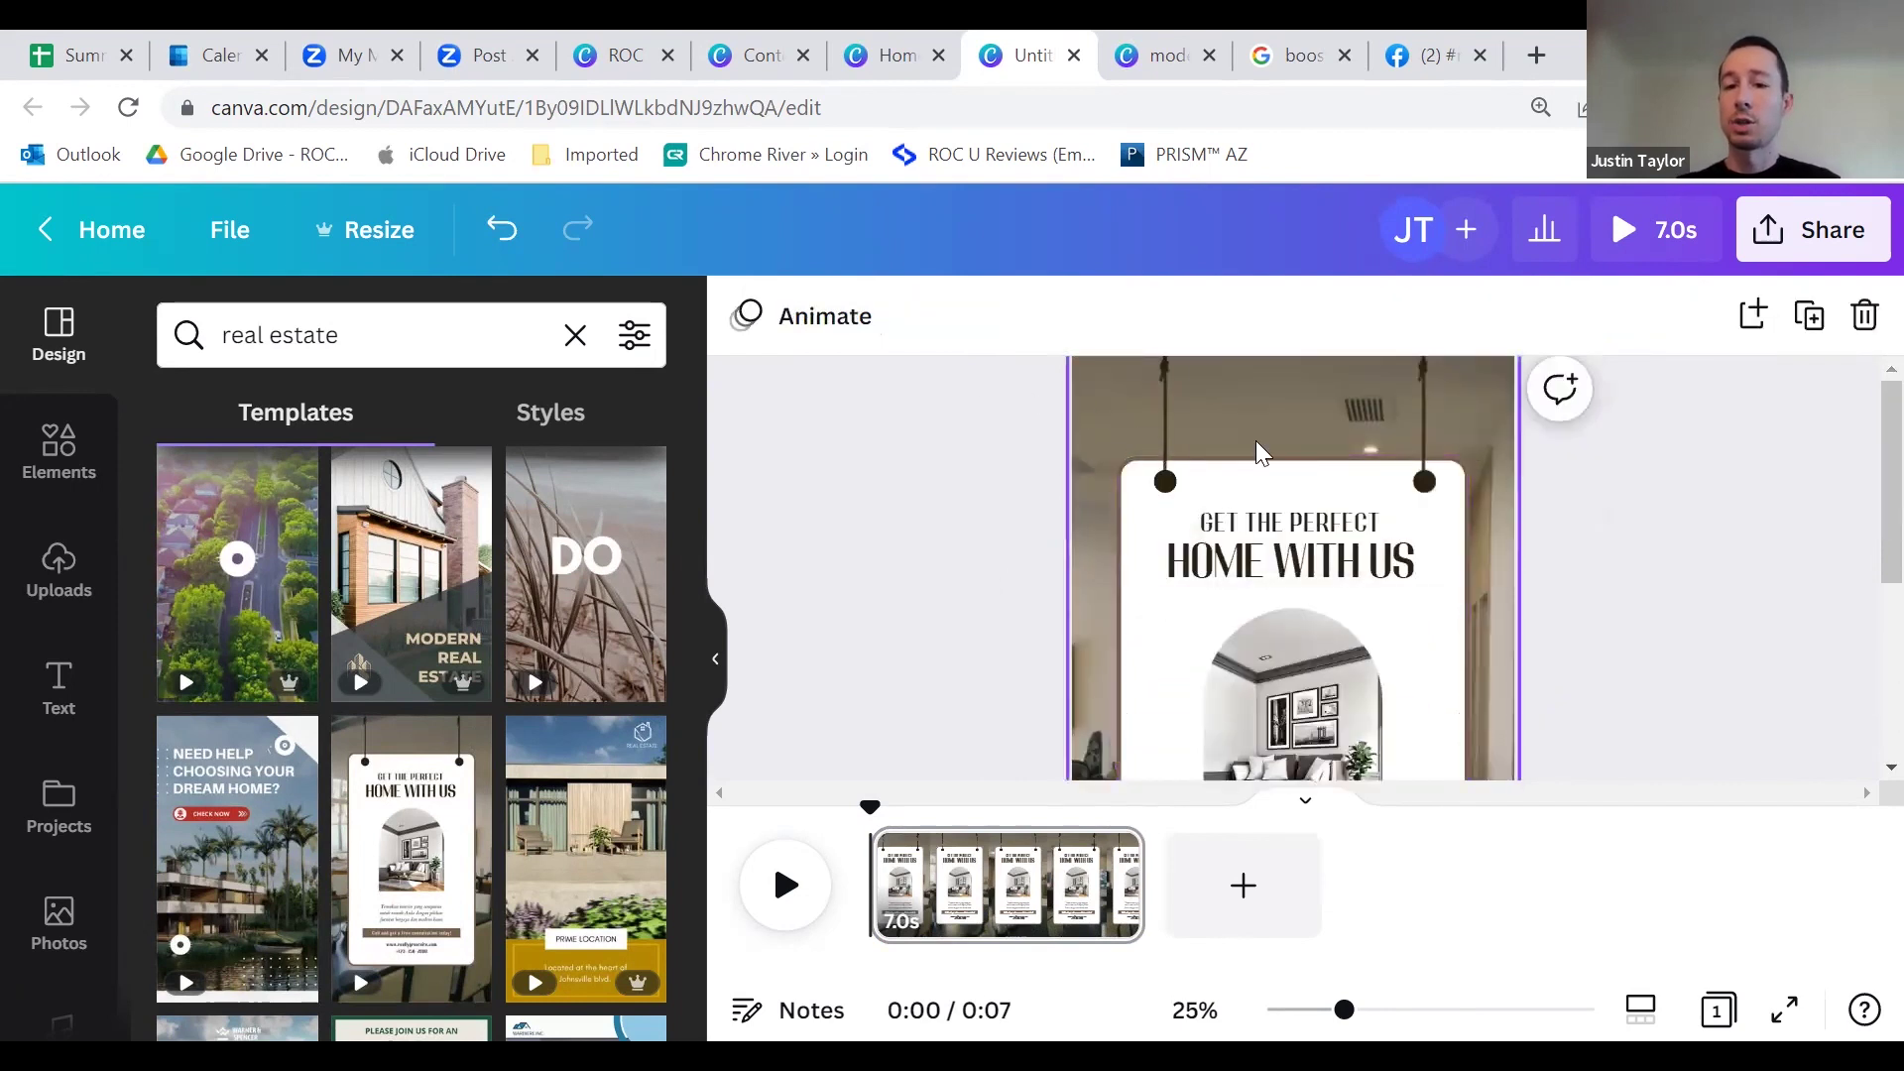
pyautogui.click(1115, 460)
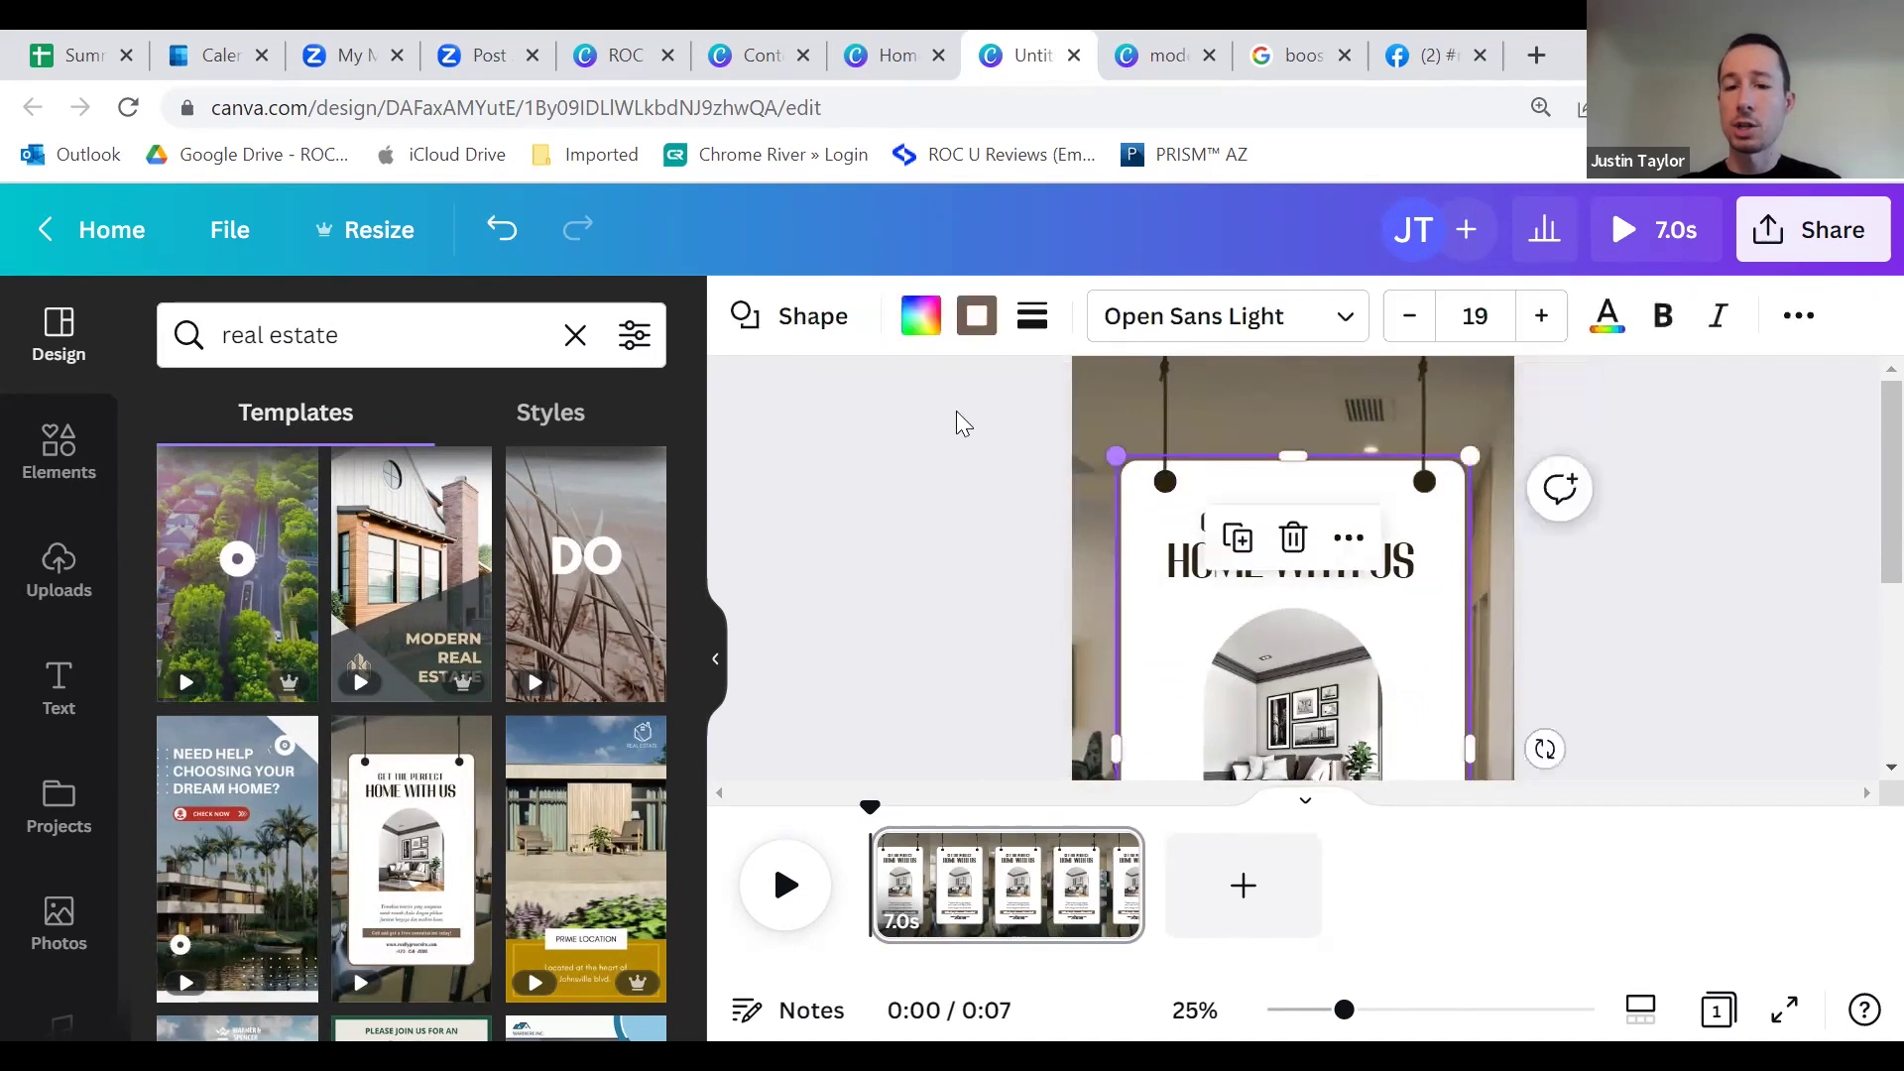
pyautogui.click(1019, 484)
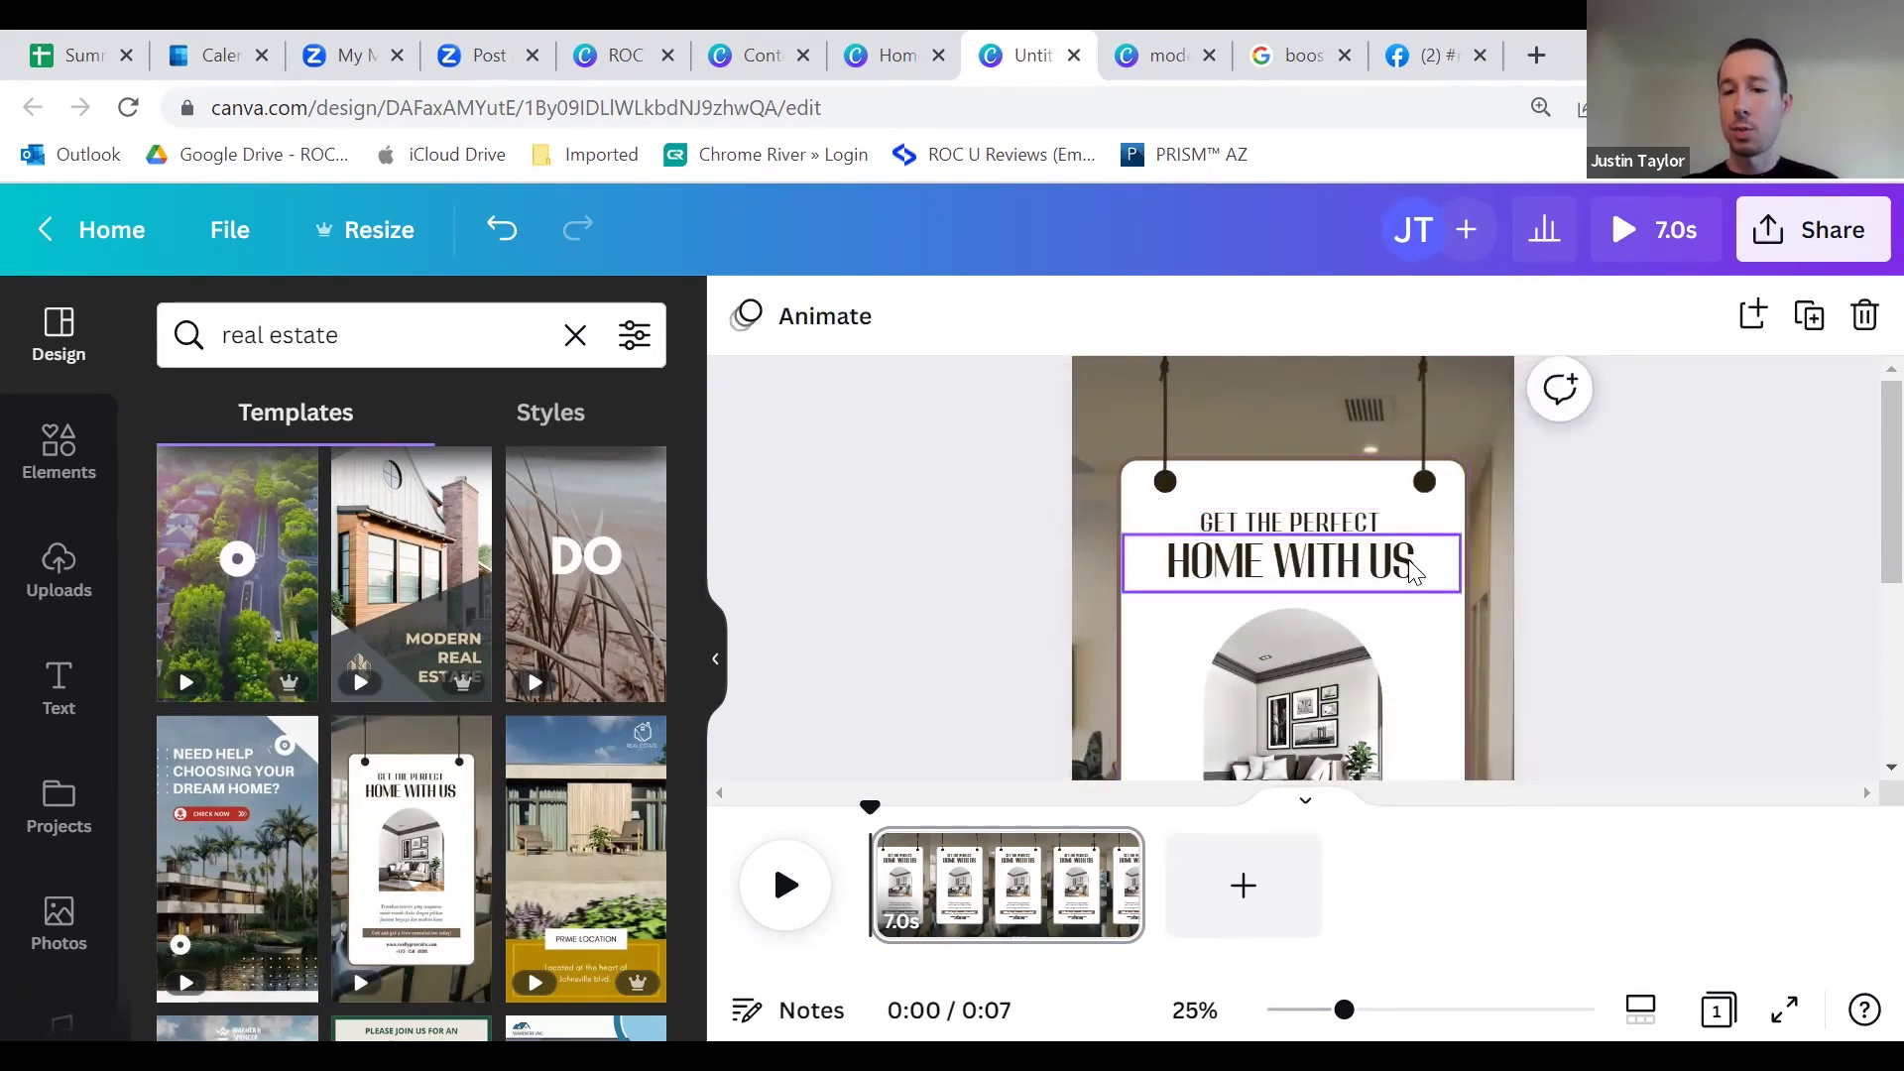
pyautogui.scroll(-3, 1368, 554)
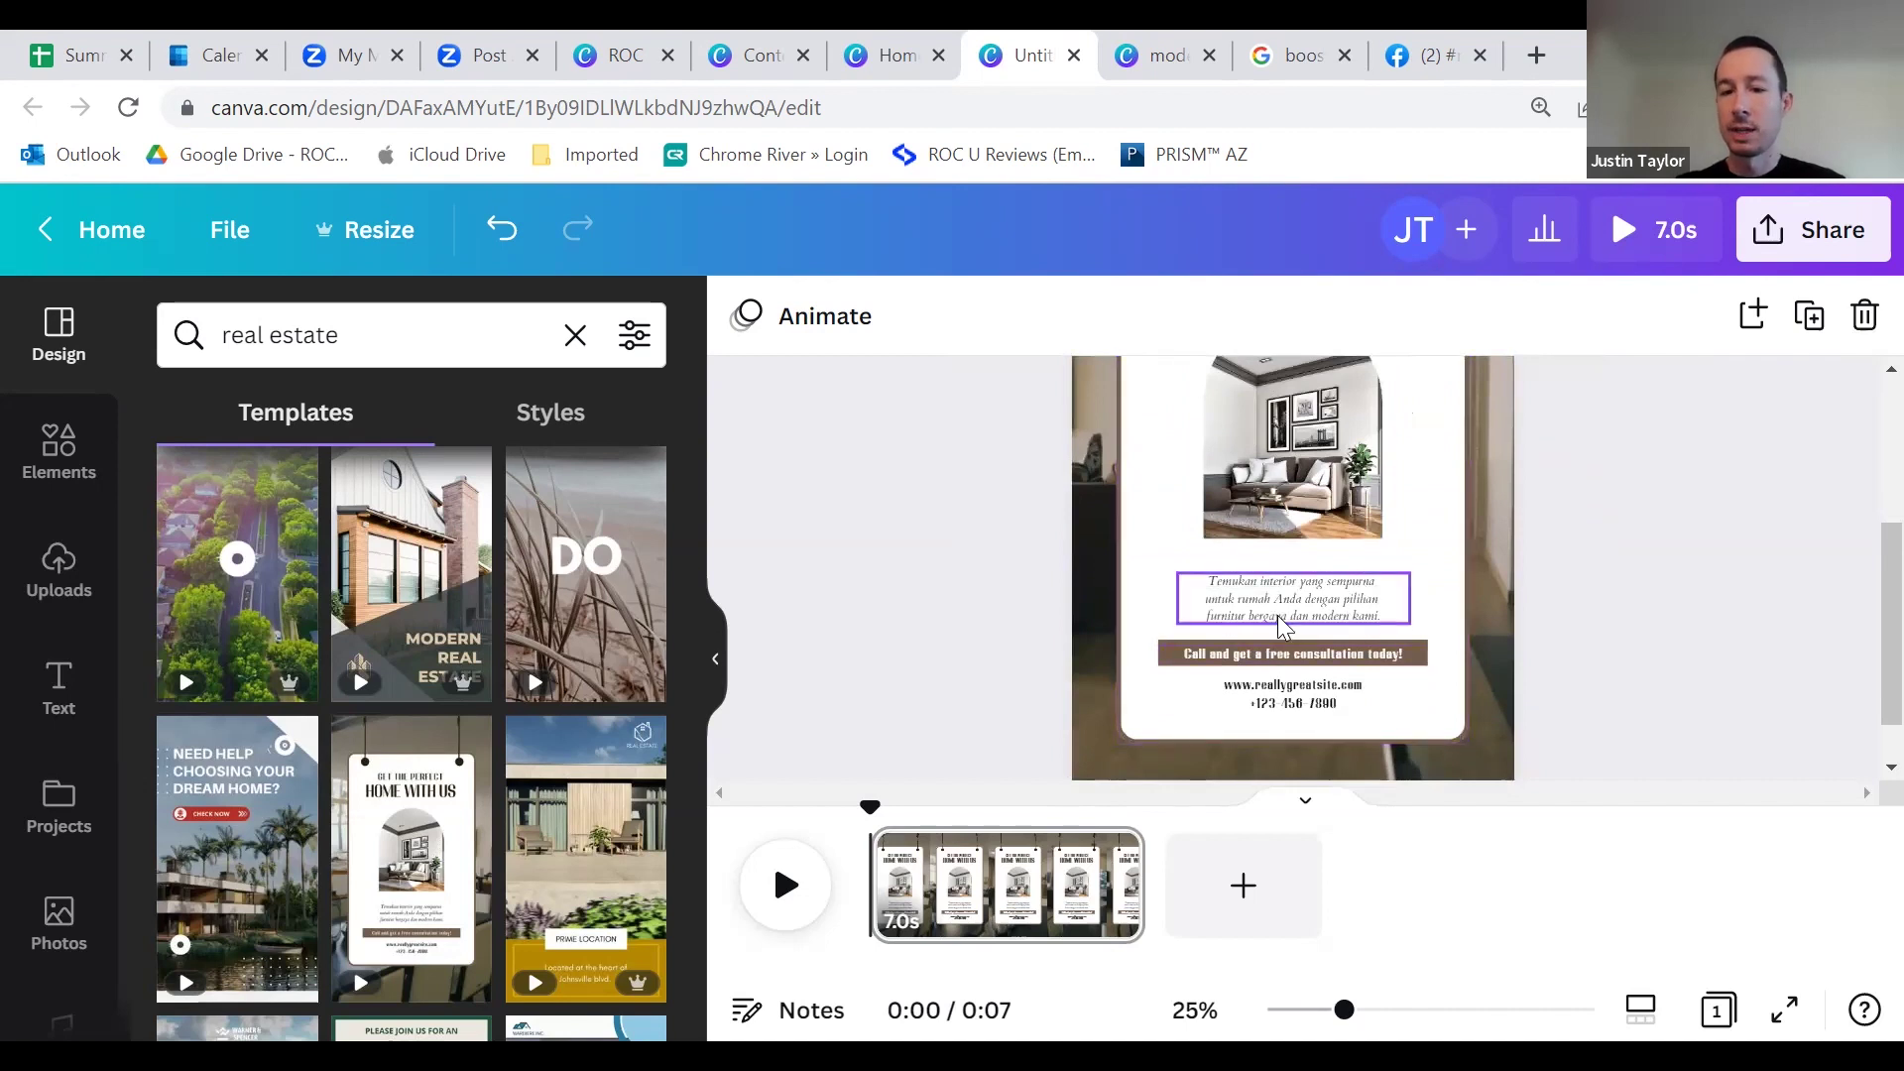
pyautogui.scroll(3, 1289, 635)
pyautogui.scroll(-3, 1299, 650)
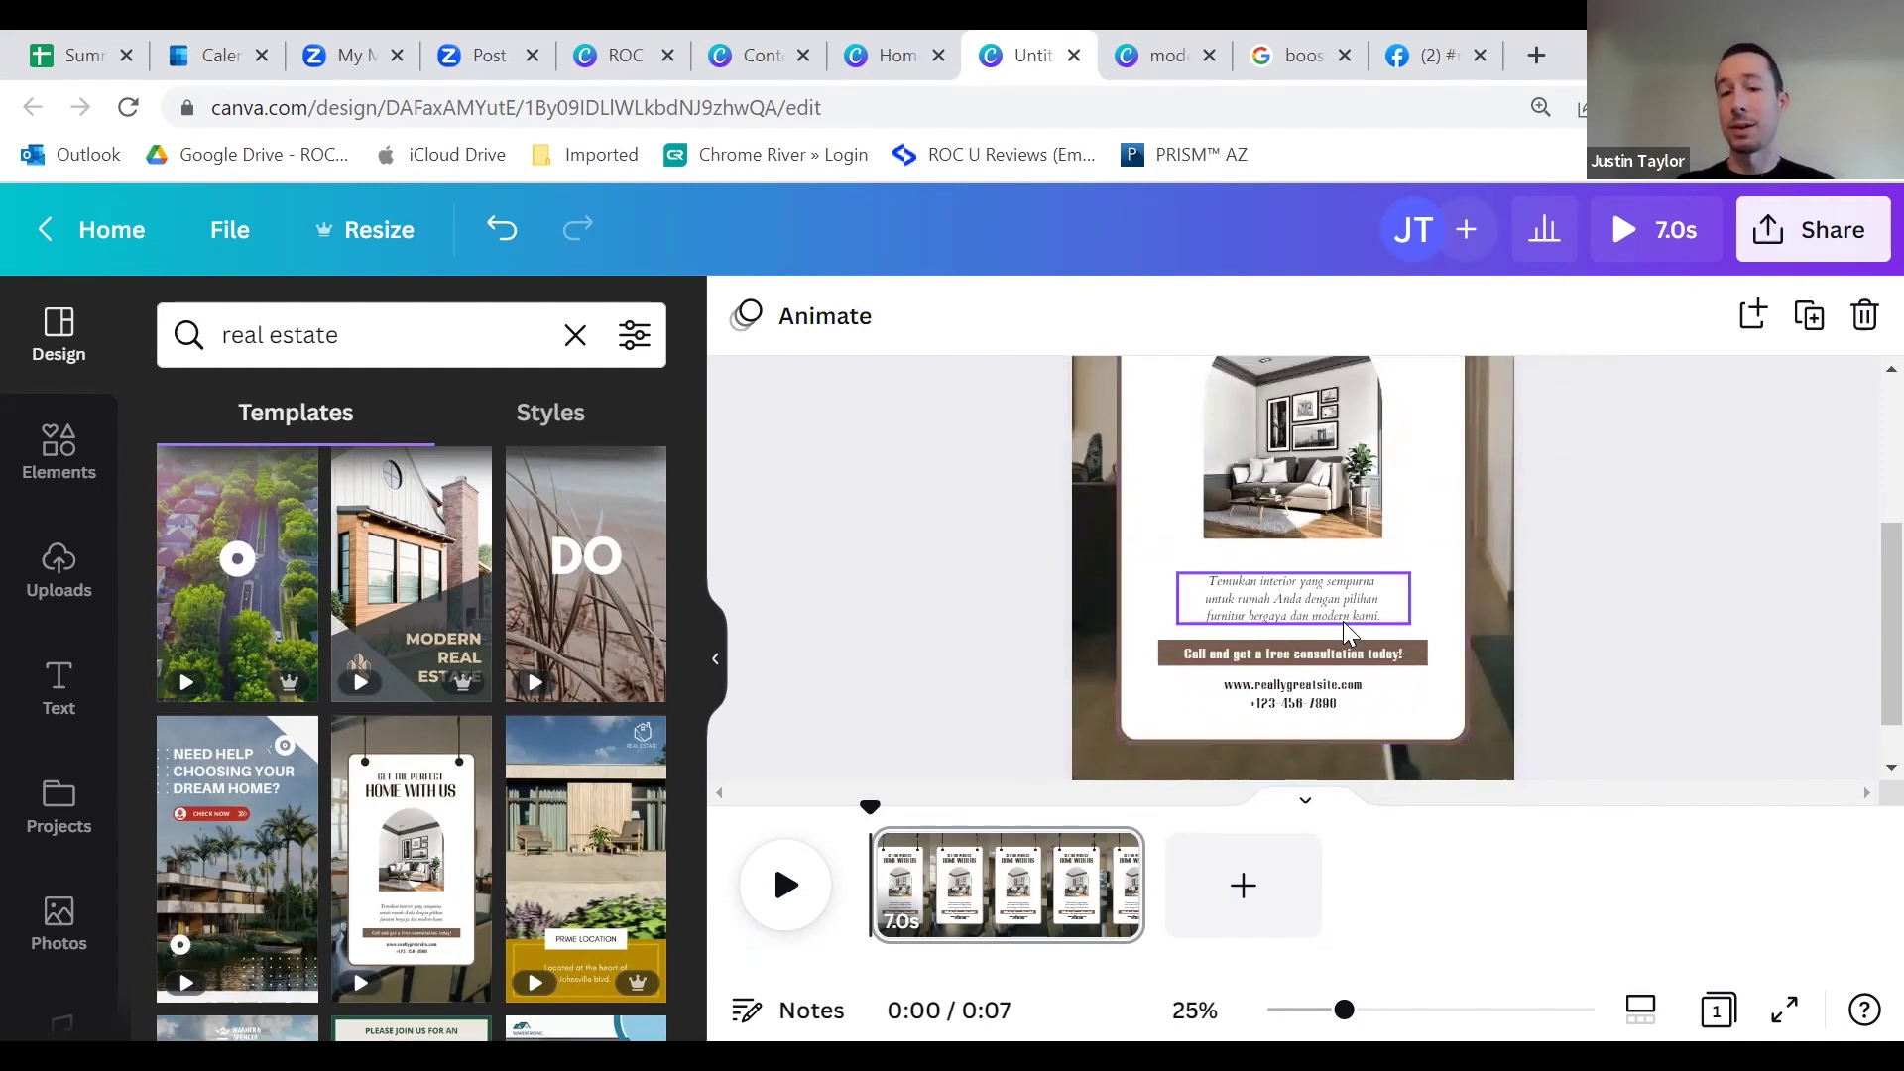
pyautogui.scroll(3, 1354, 632)
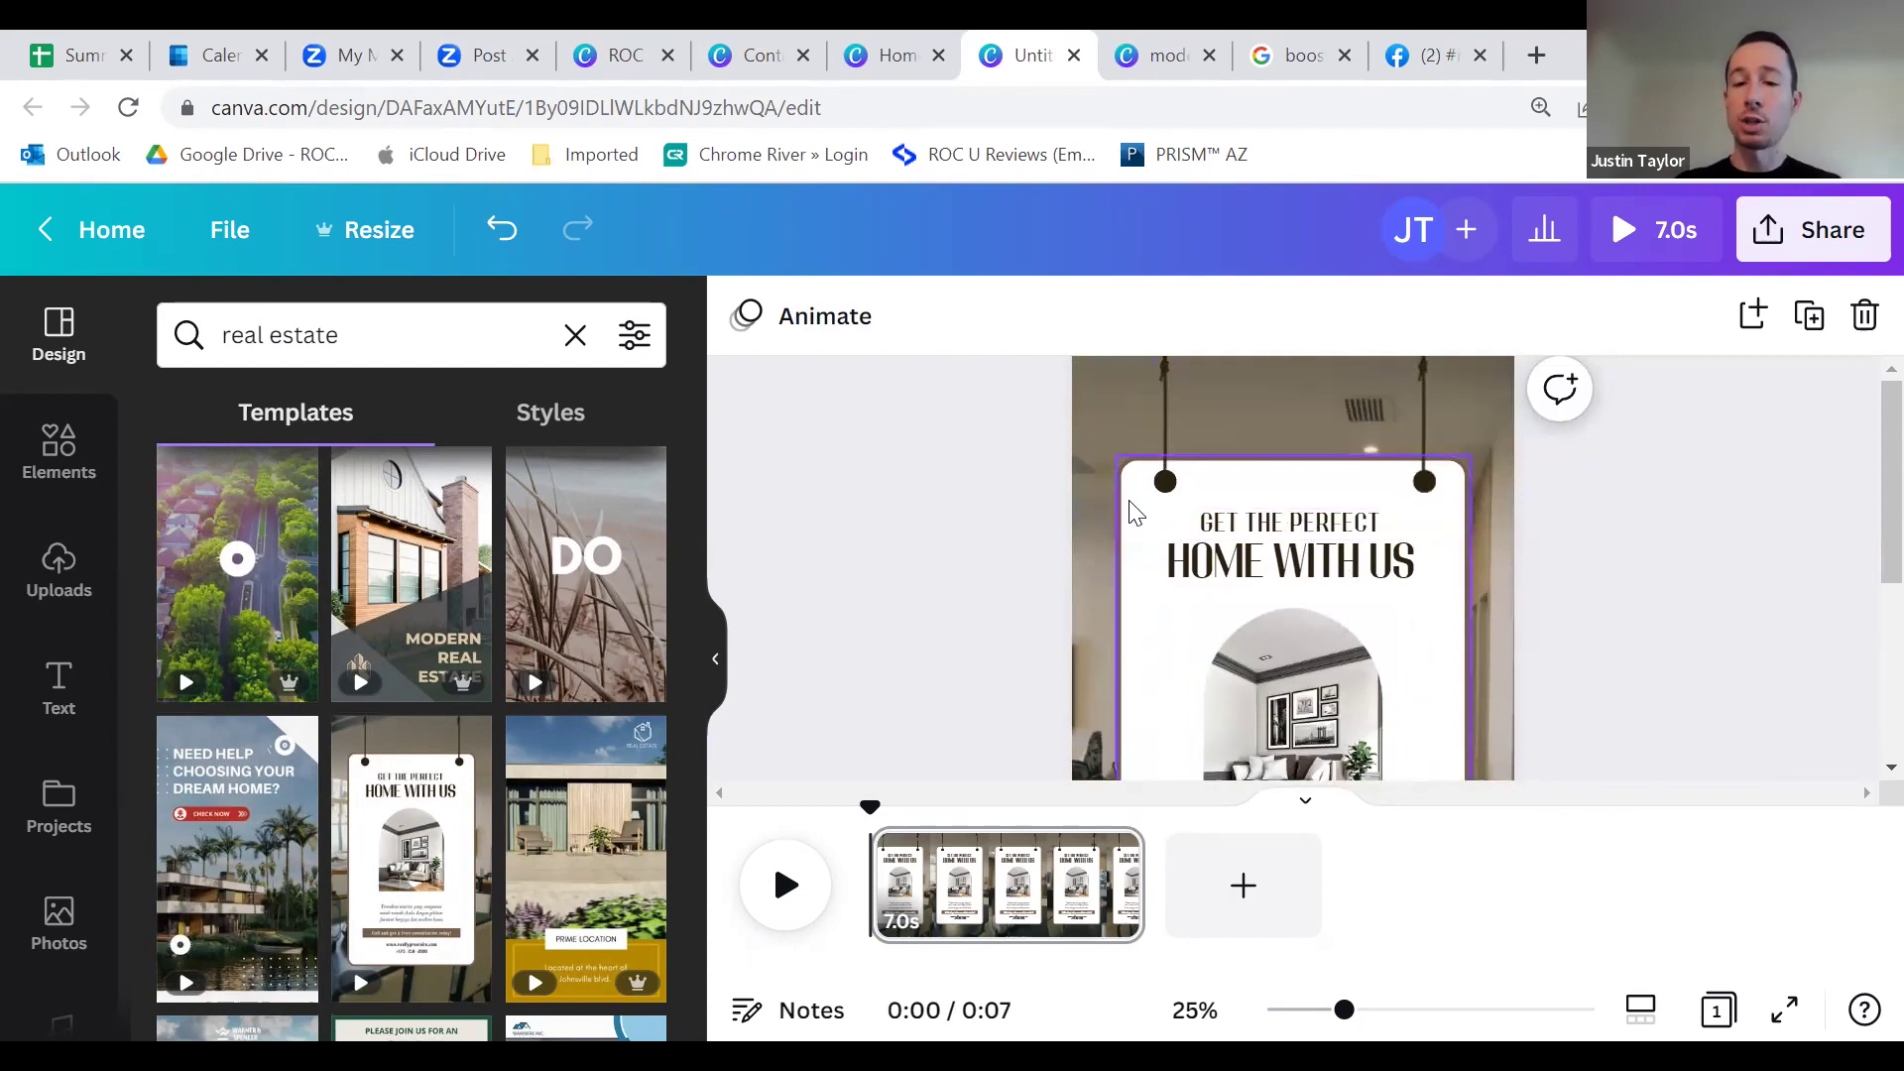
pyautogui.click(1454, 472)
# Step: Change the sign card's border to the lime-green logo colour #9FCC3A
pyautogui.click(977, 316)
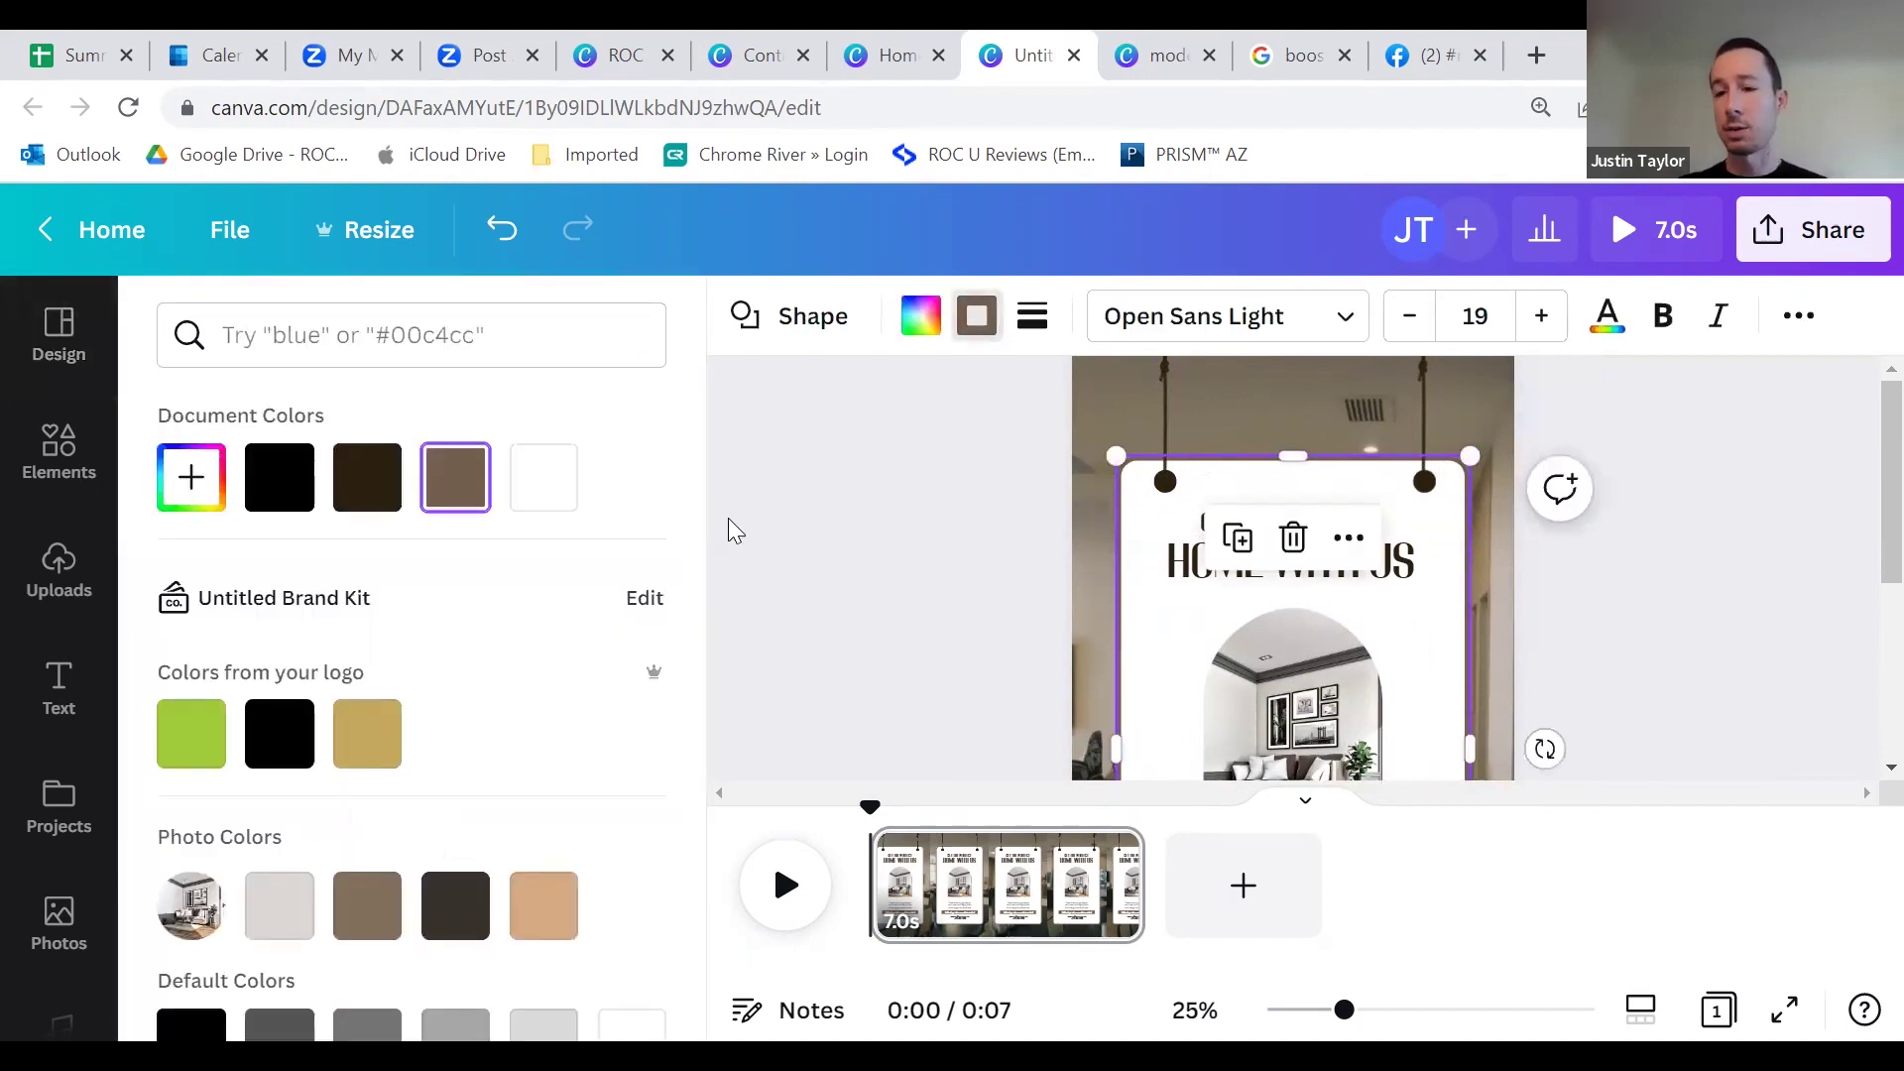
pyautogui.click(207, 742)
pyautogui.click(936, 547)
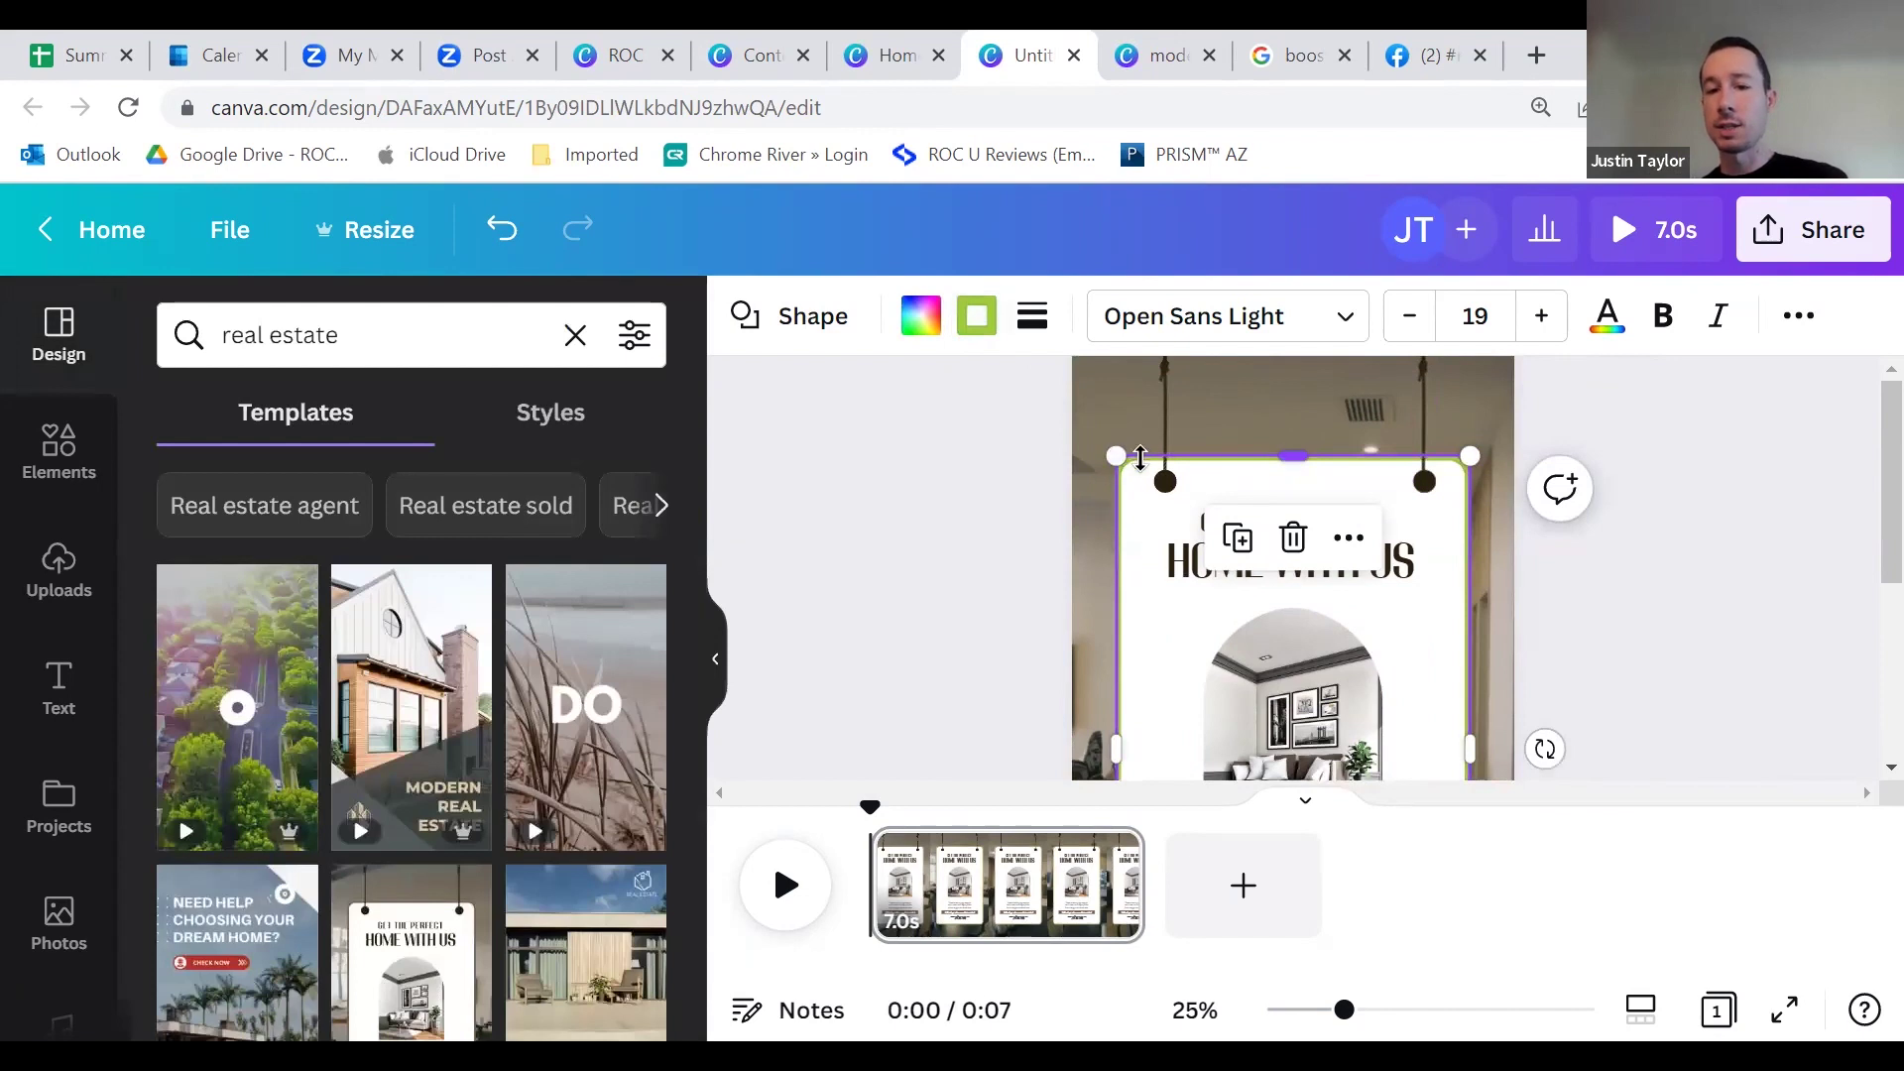
pyautogui.click(976, 325)
pyautogui.scroll(-3, 348, 663)
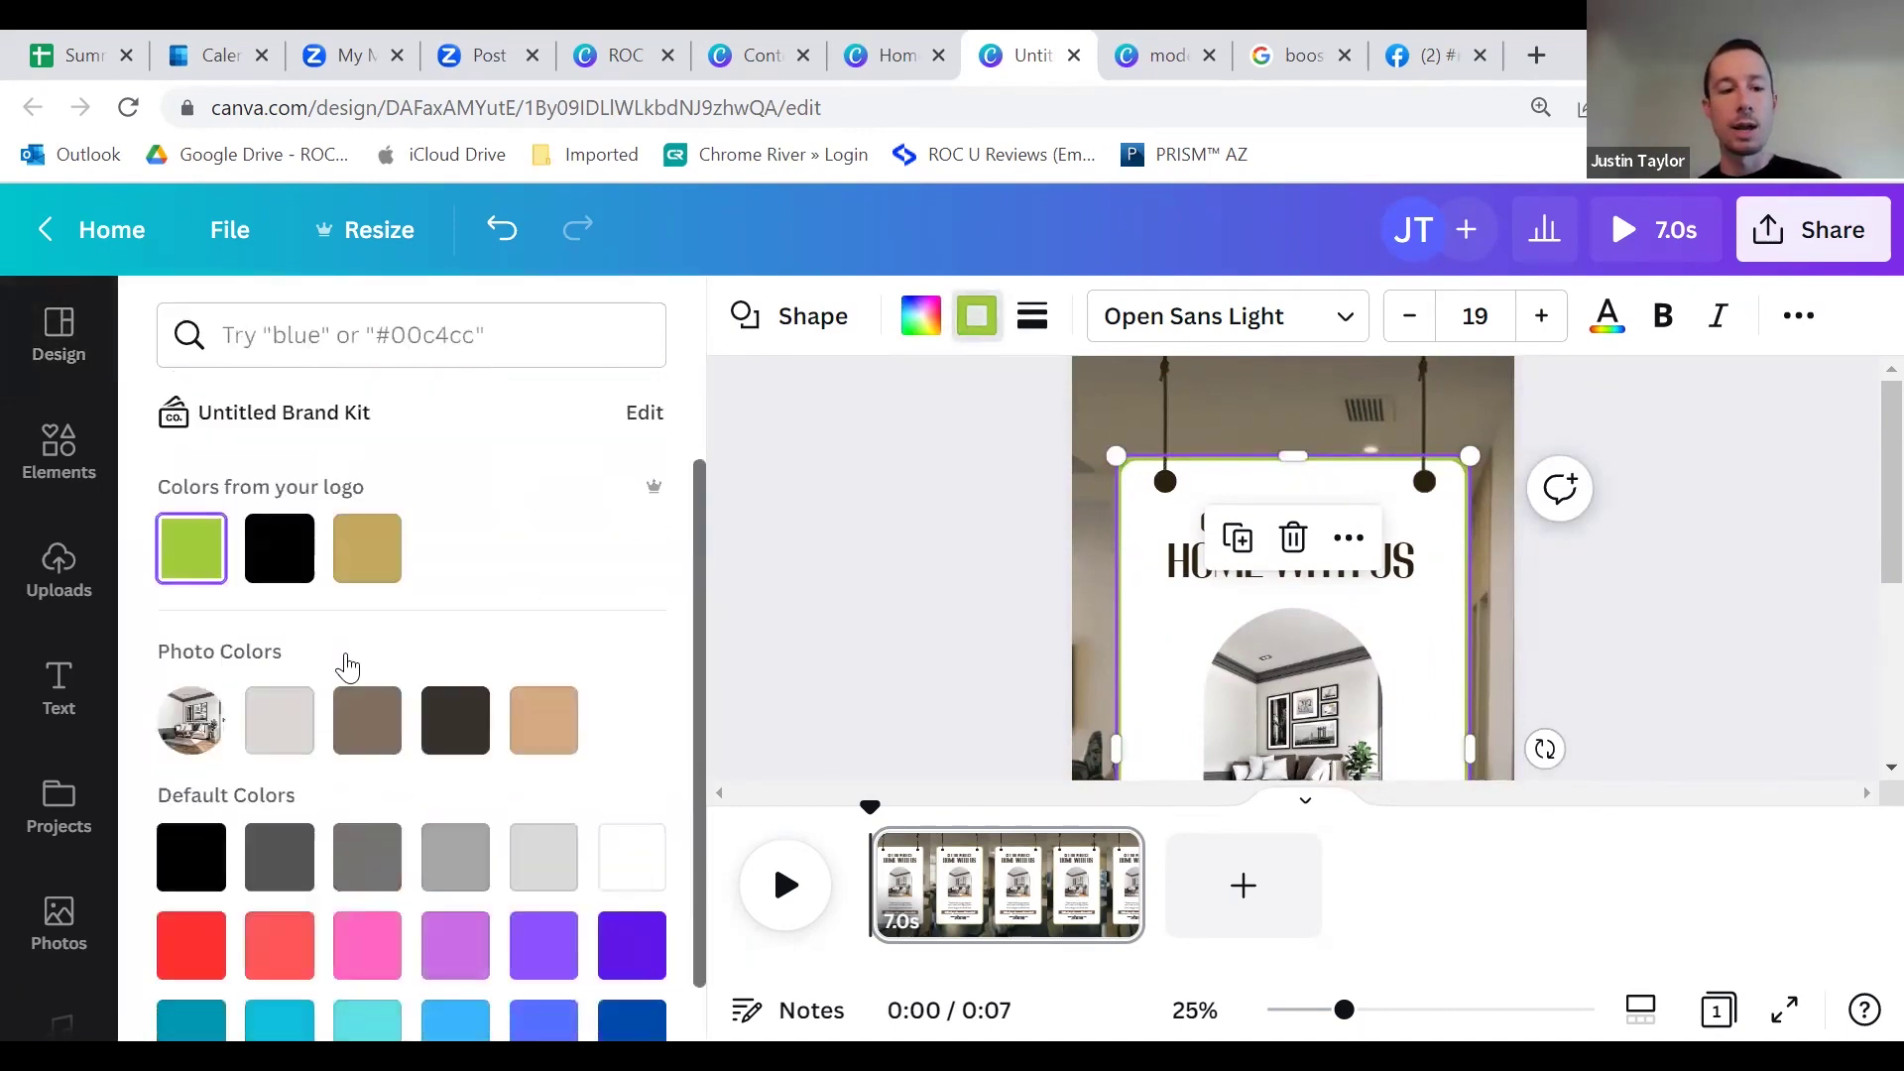
pyautogui.scroll(3, 388, 798)
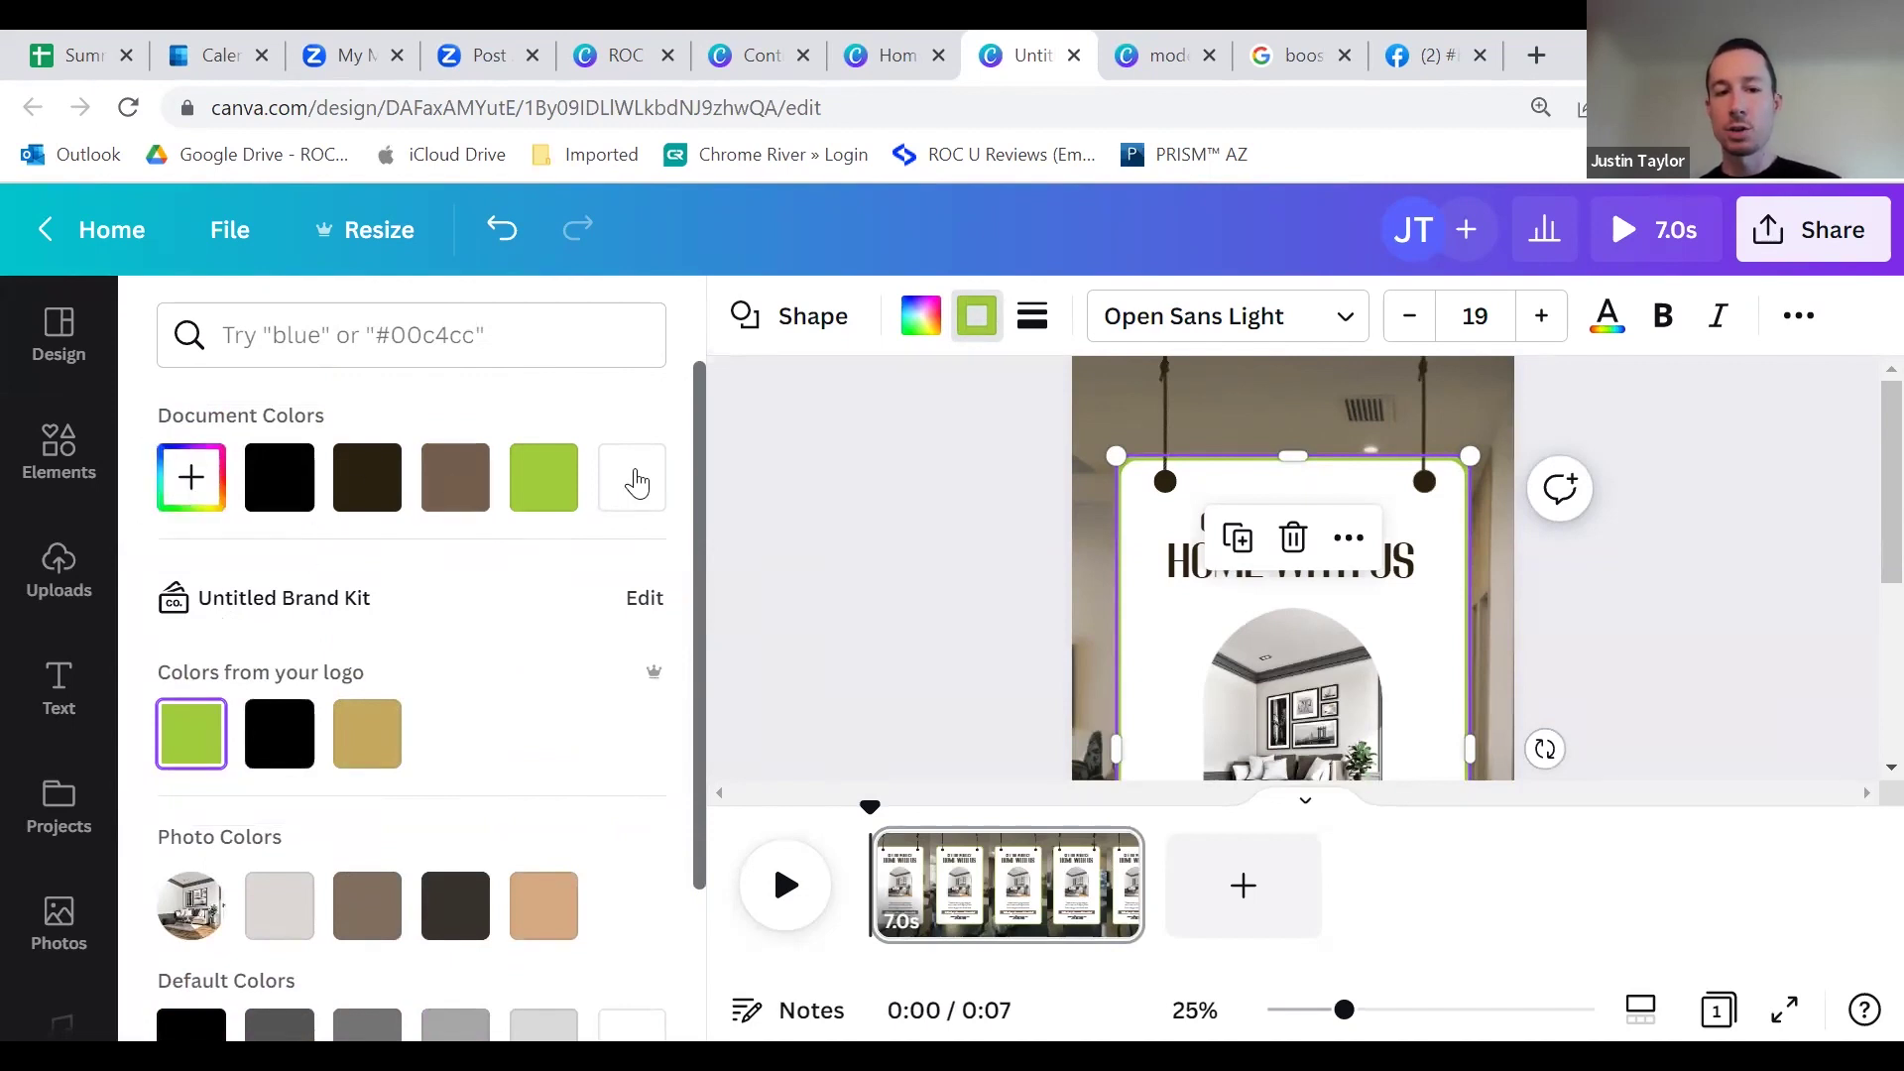
pyautogui.click(191, 486)
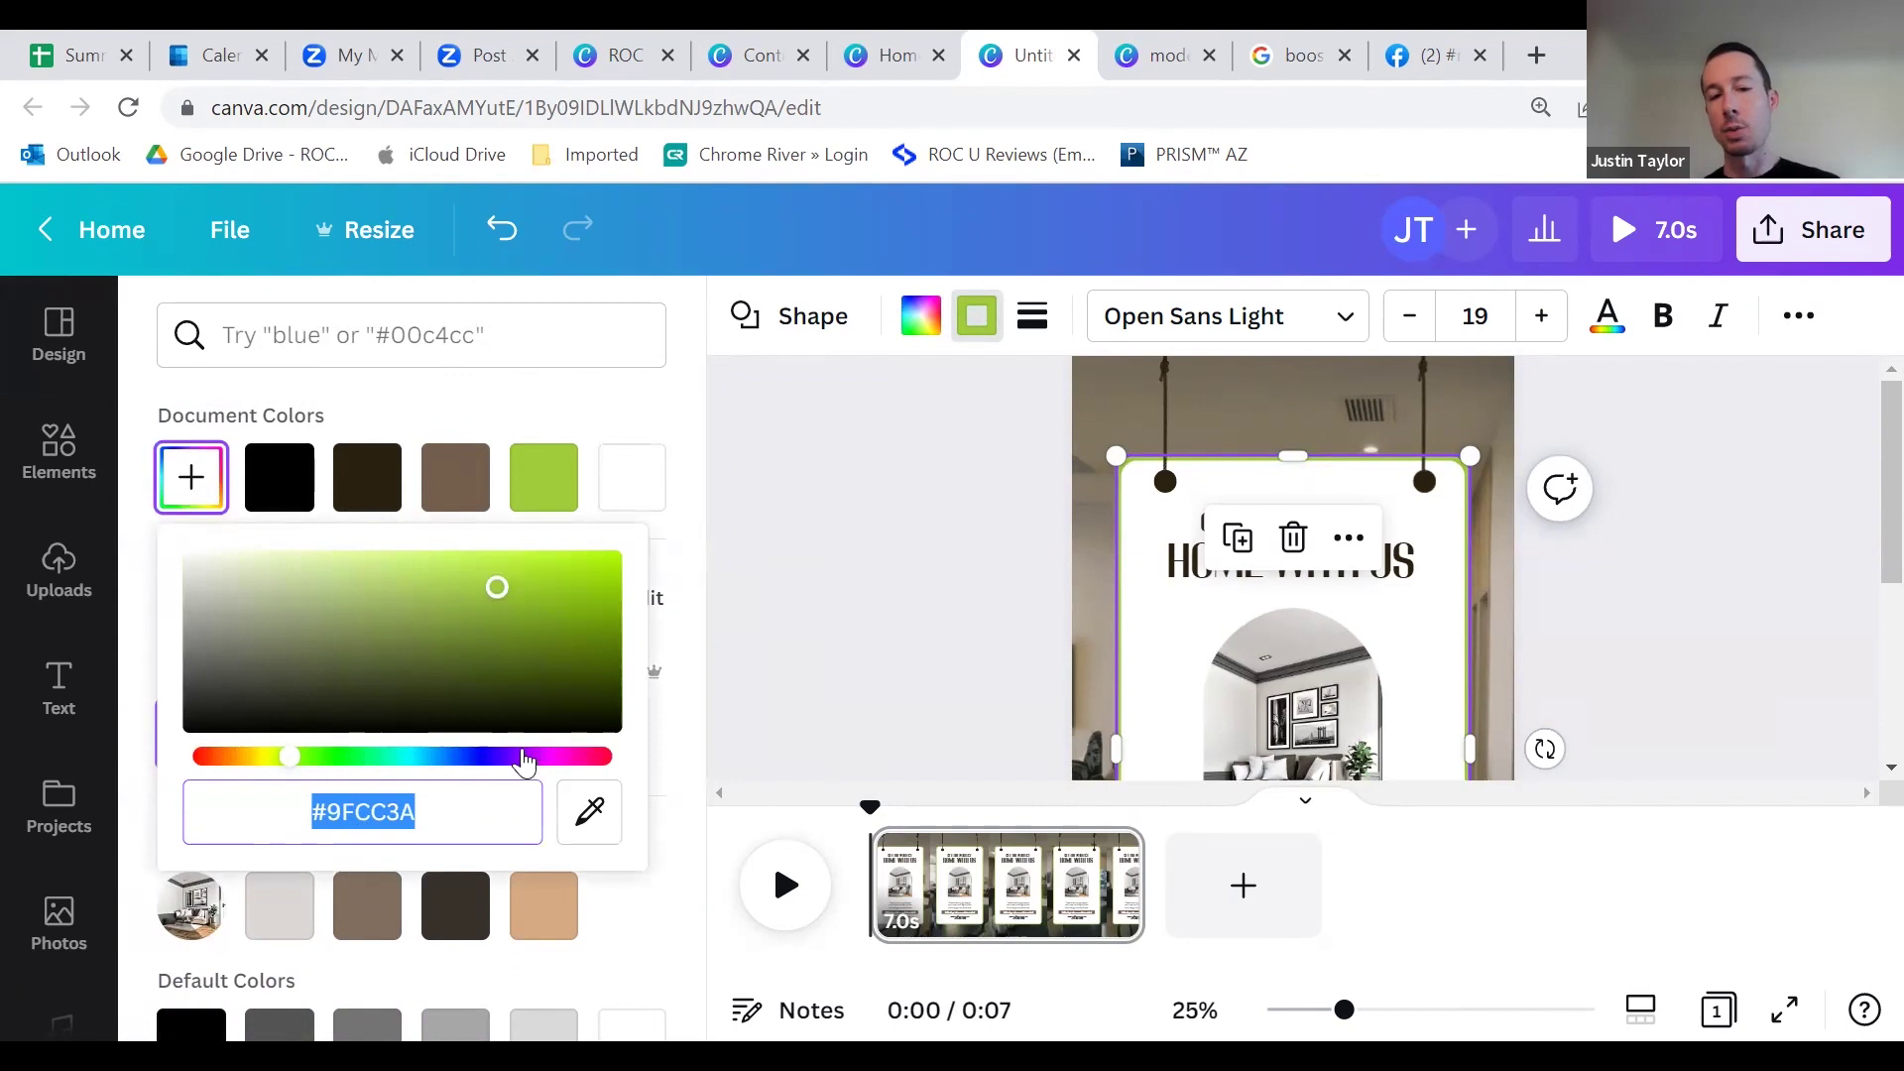
pyautogui.click(677, 731)
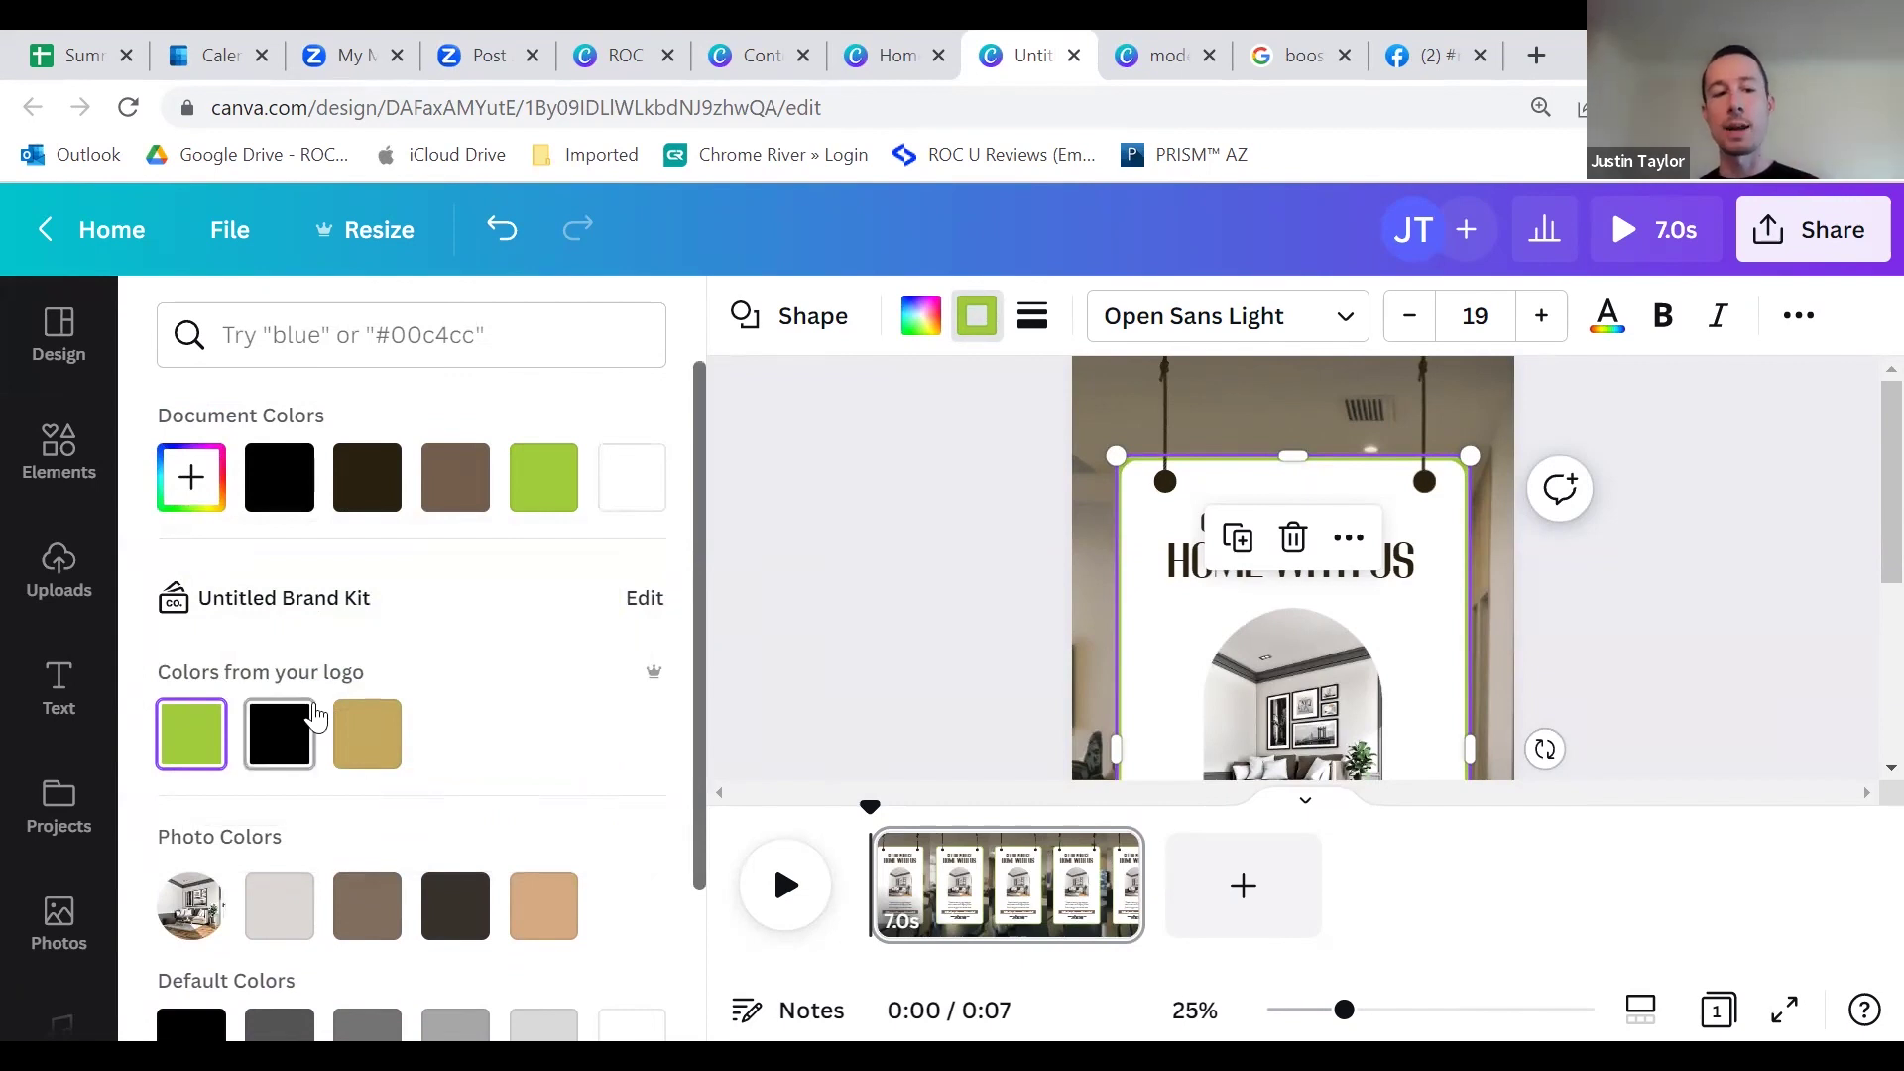
pyautogui.click(718, 662)
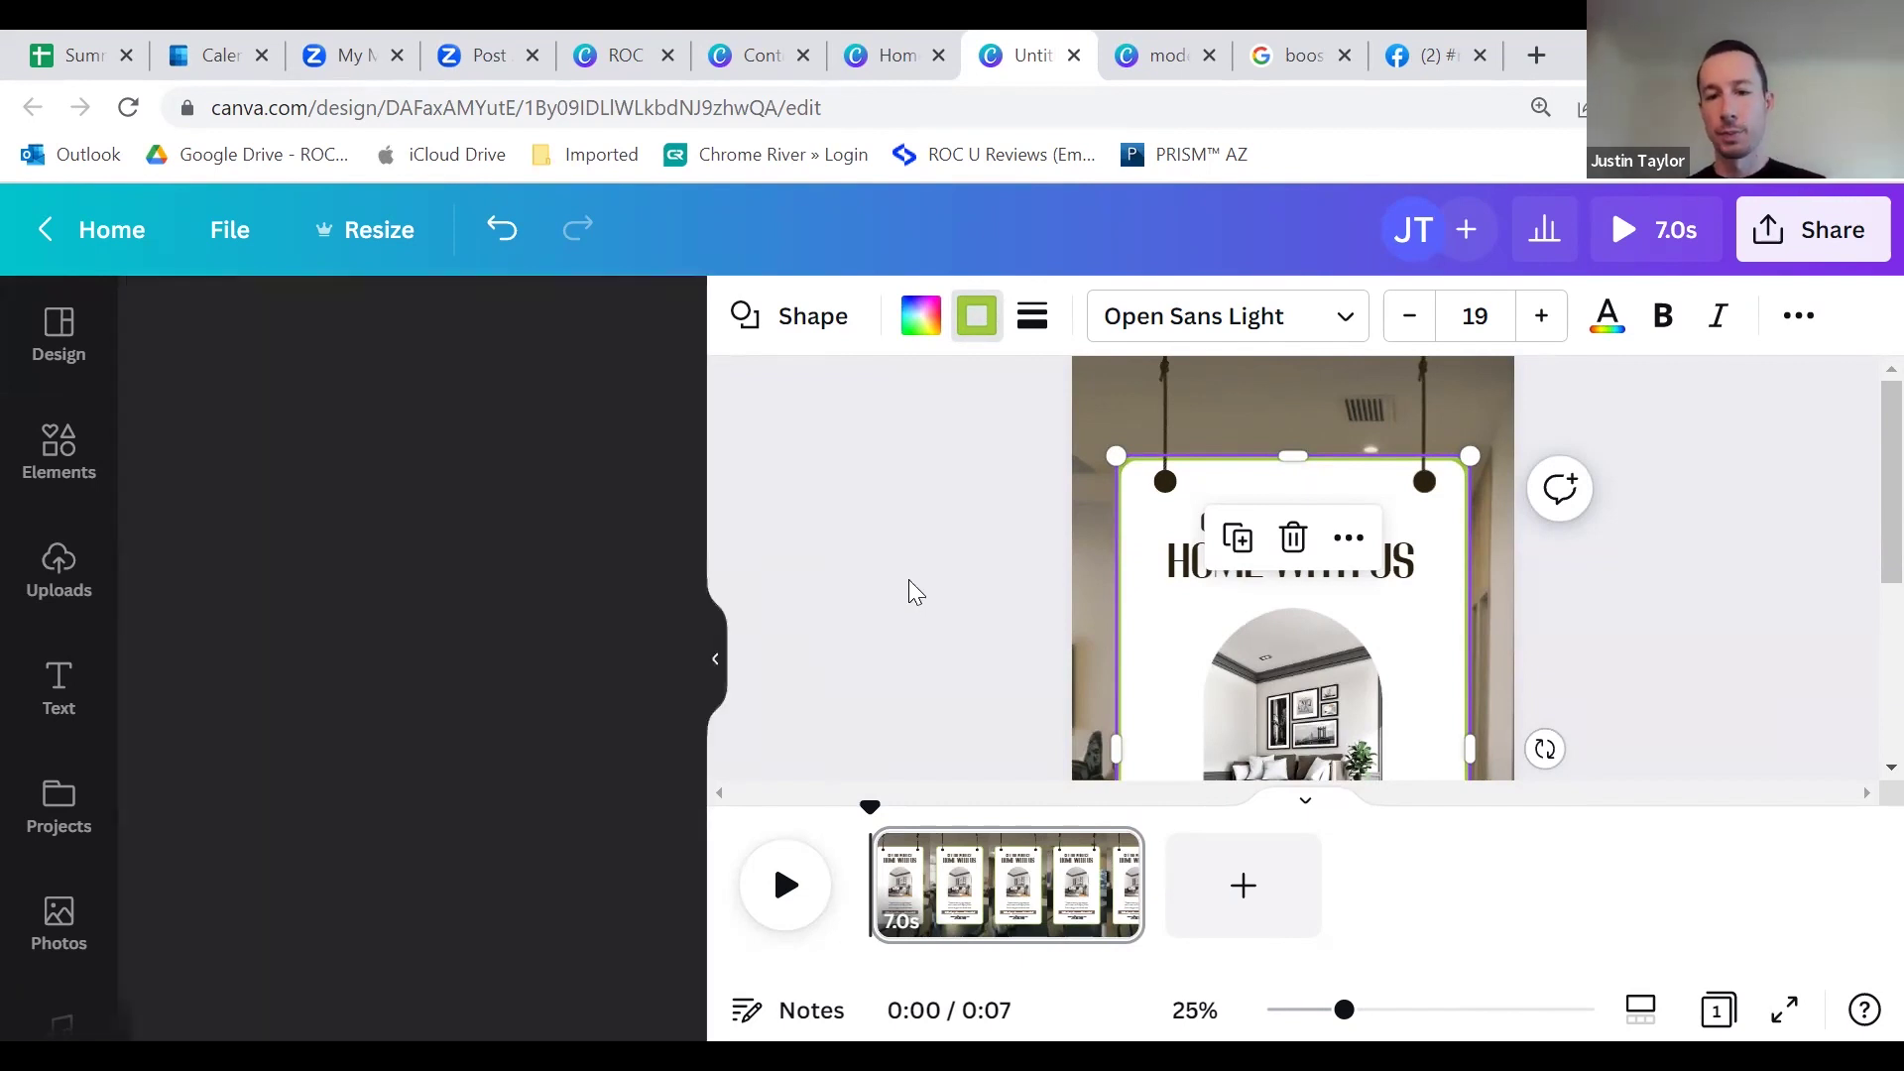
pyautogui.click(989, 557)
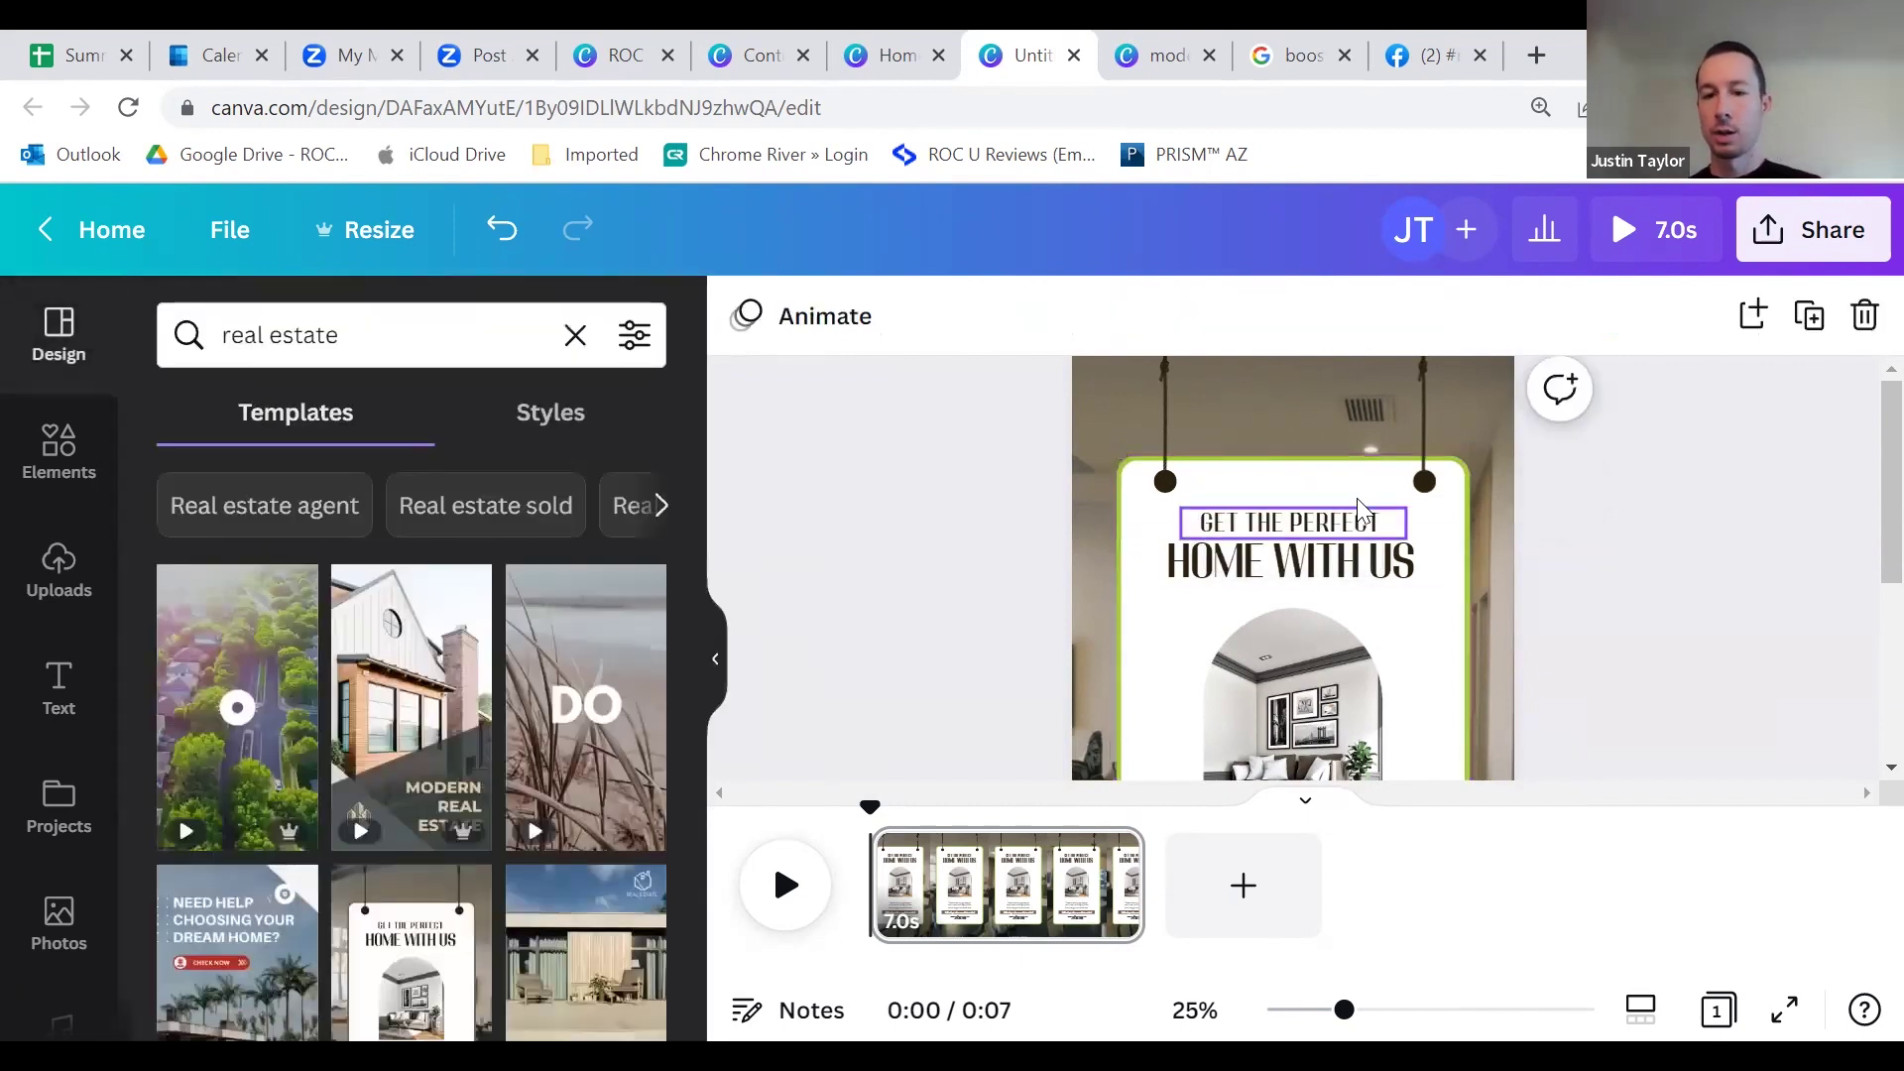
# Step: Colour both hanging ropes with the green logo colour
pyautogui.click(1168, 385)
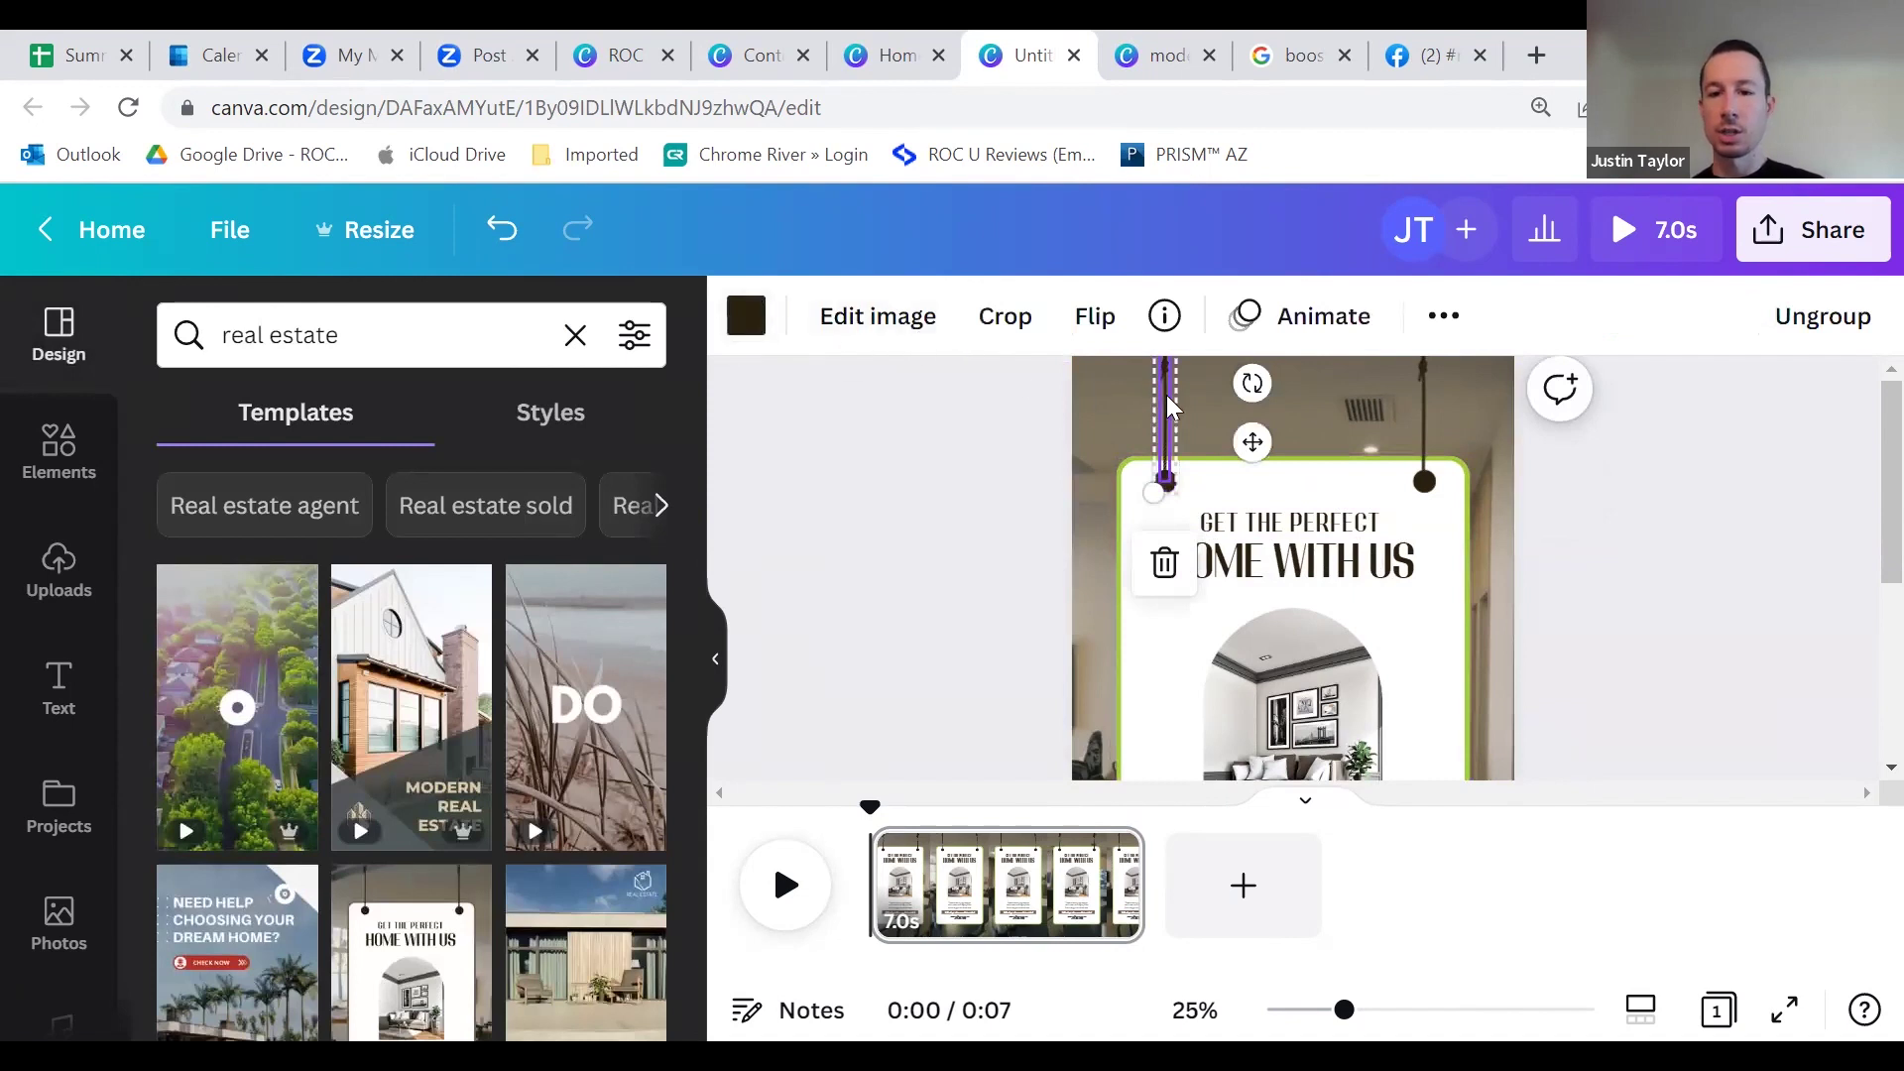
pyautogui.click(745, 315)
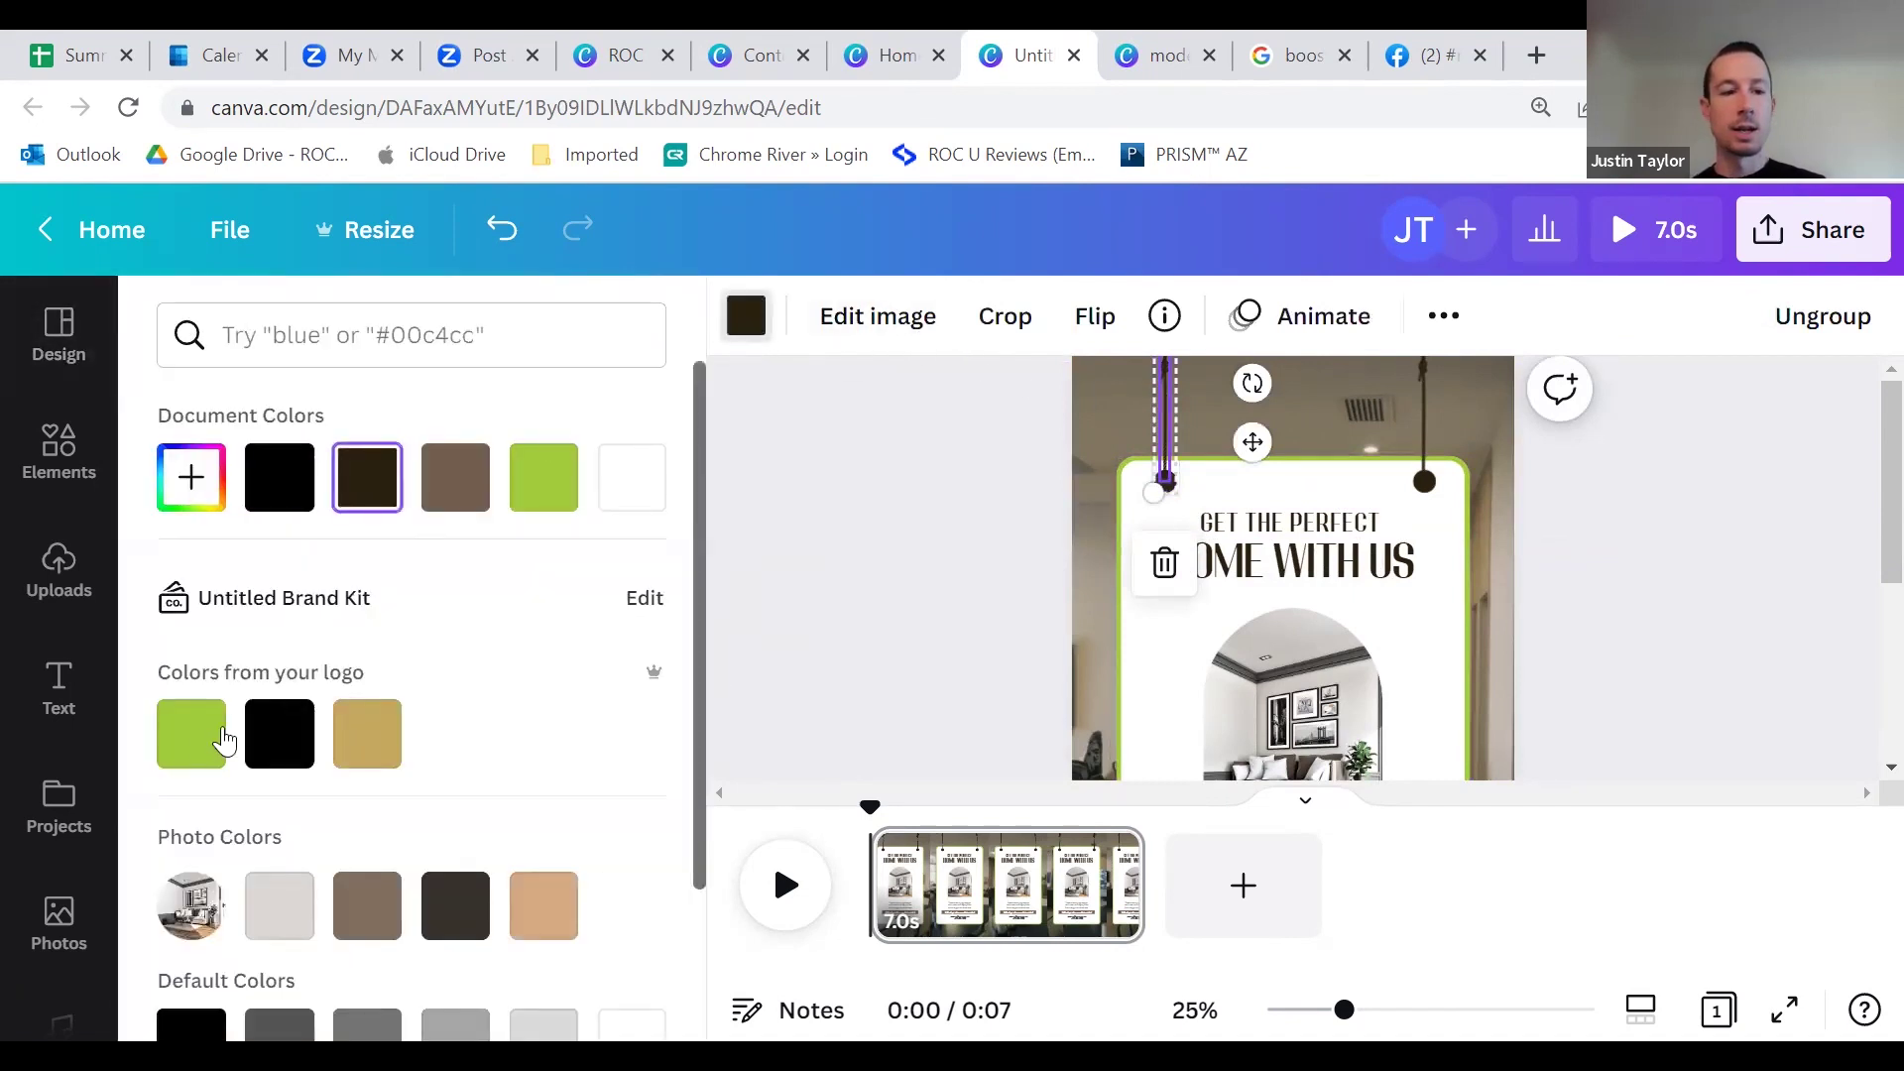
pyautogui.click(194, 734)
pyautogui.click(1428, 425)
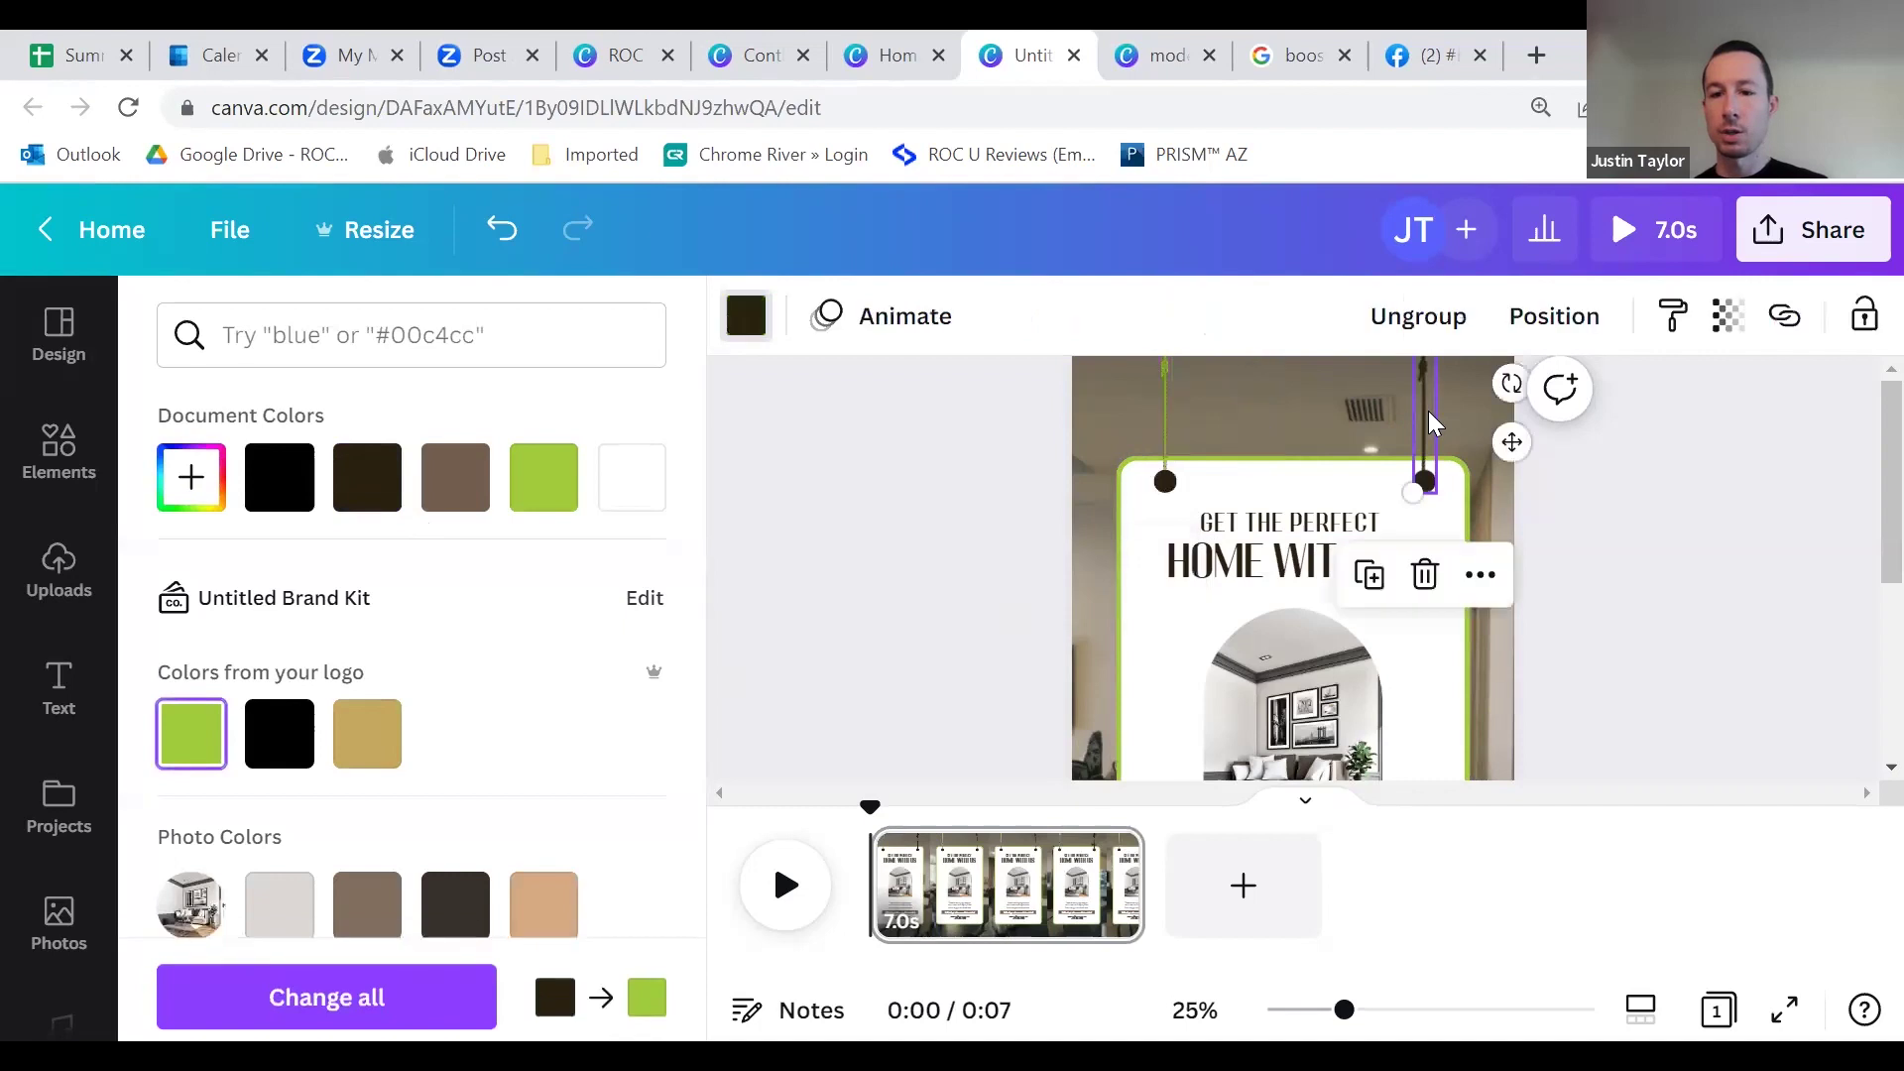
pyautogui.click(190, 731)
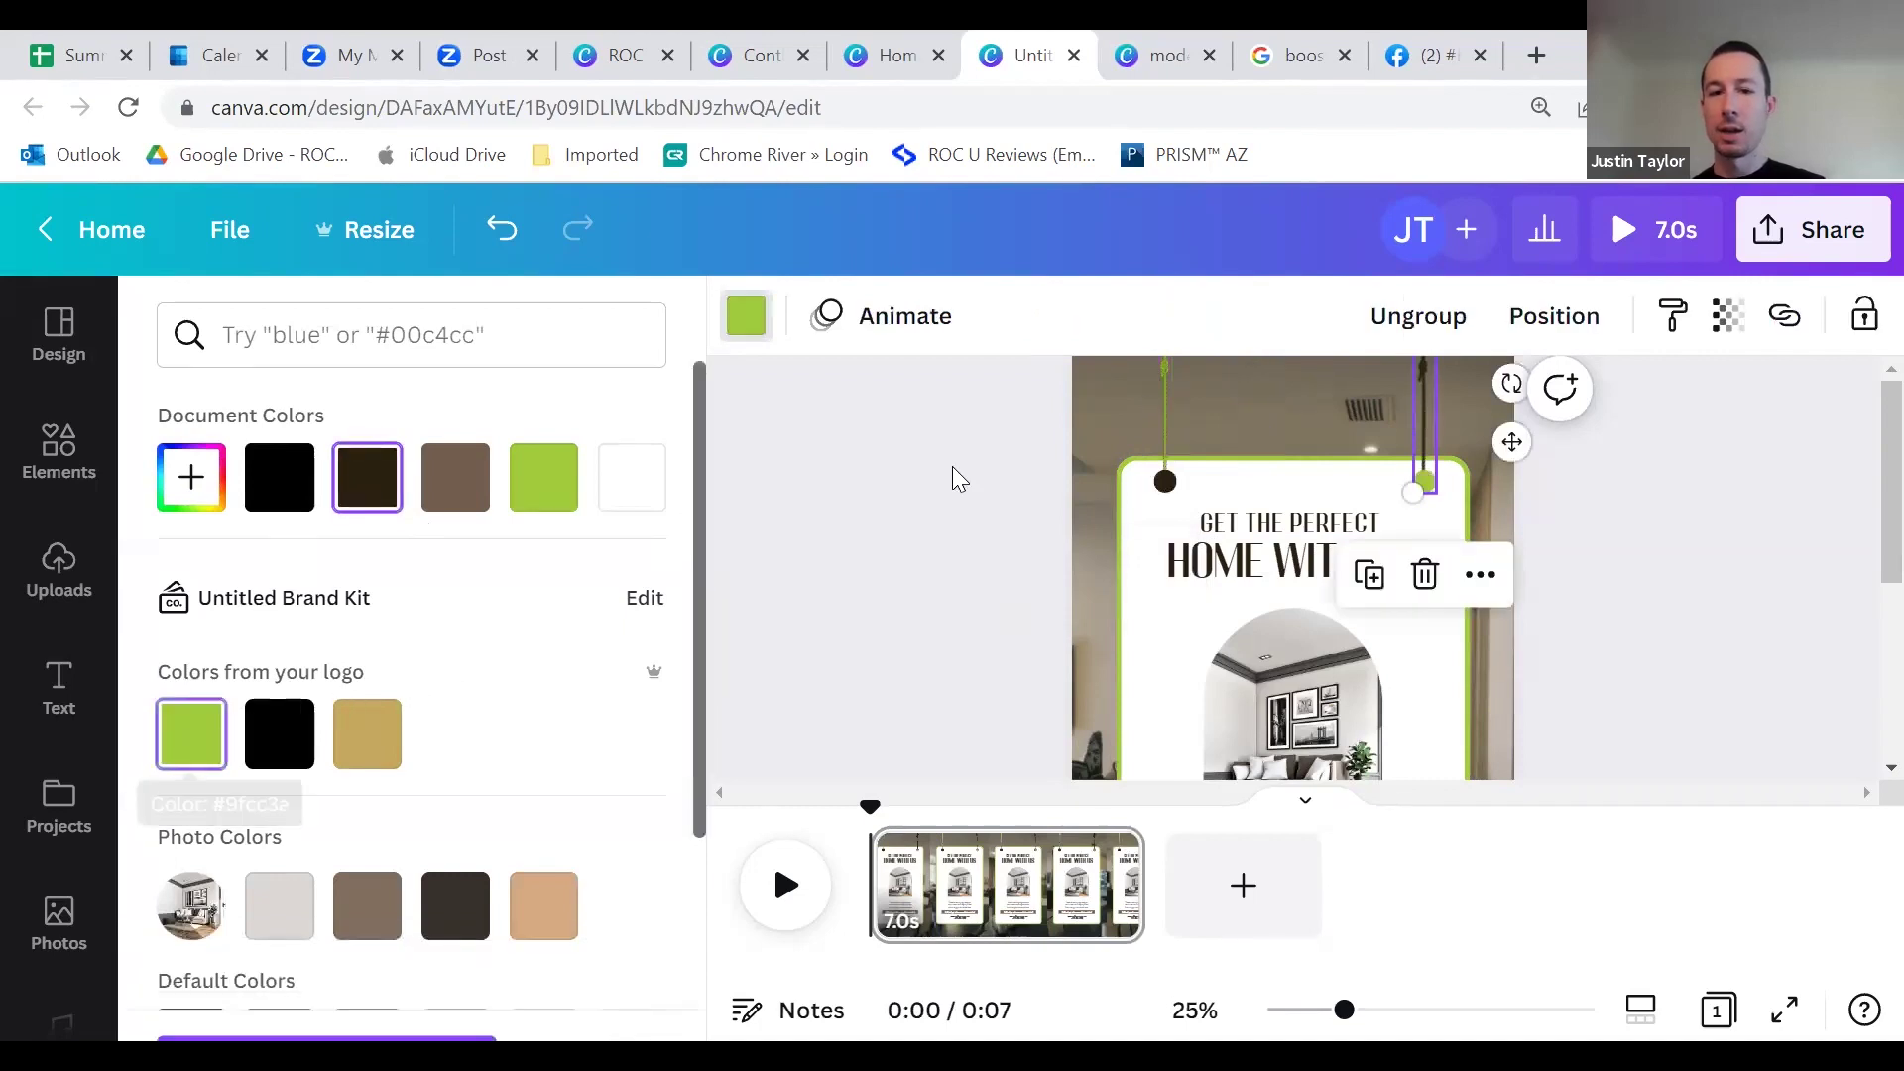
pyautogui.hotkey('ctrl', 'z')
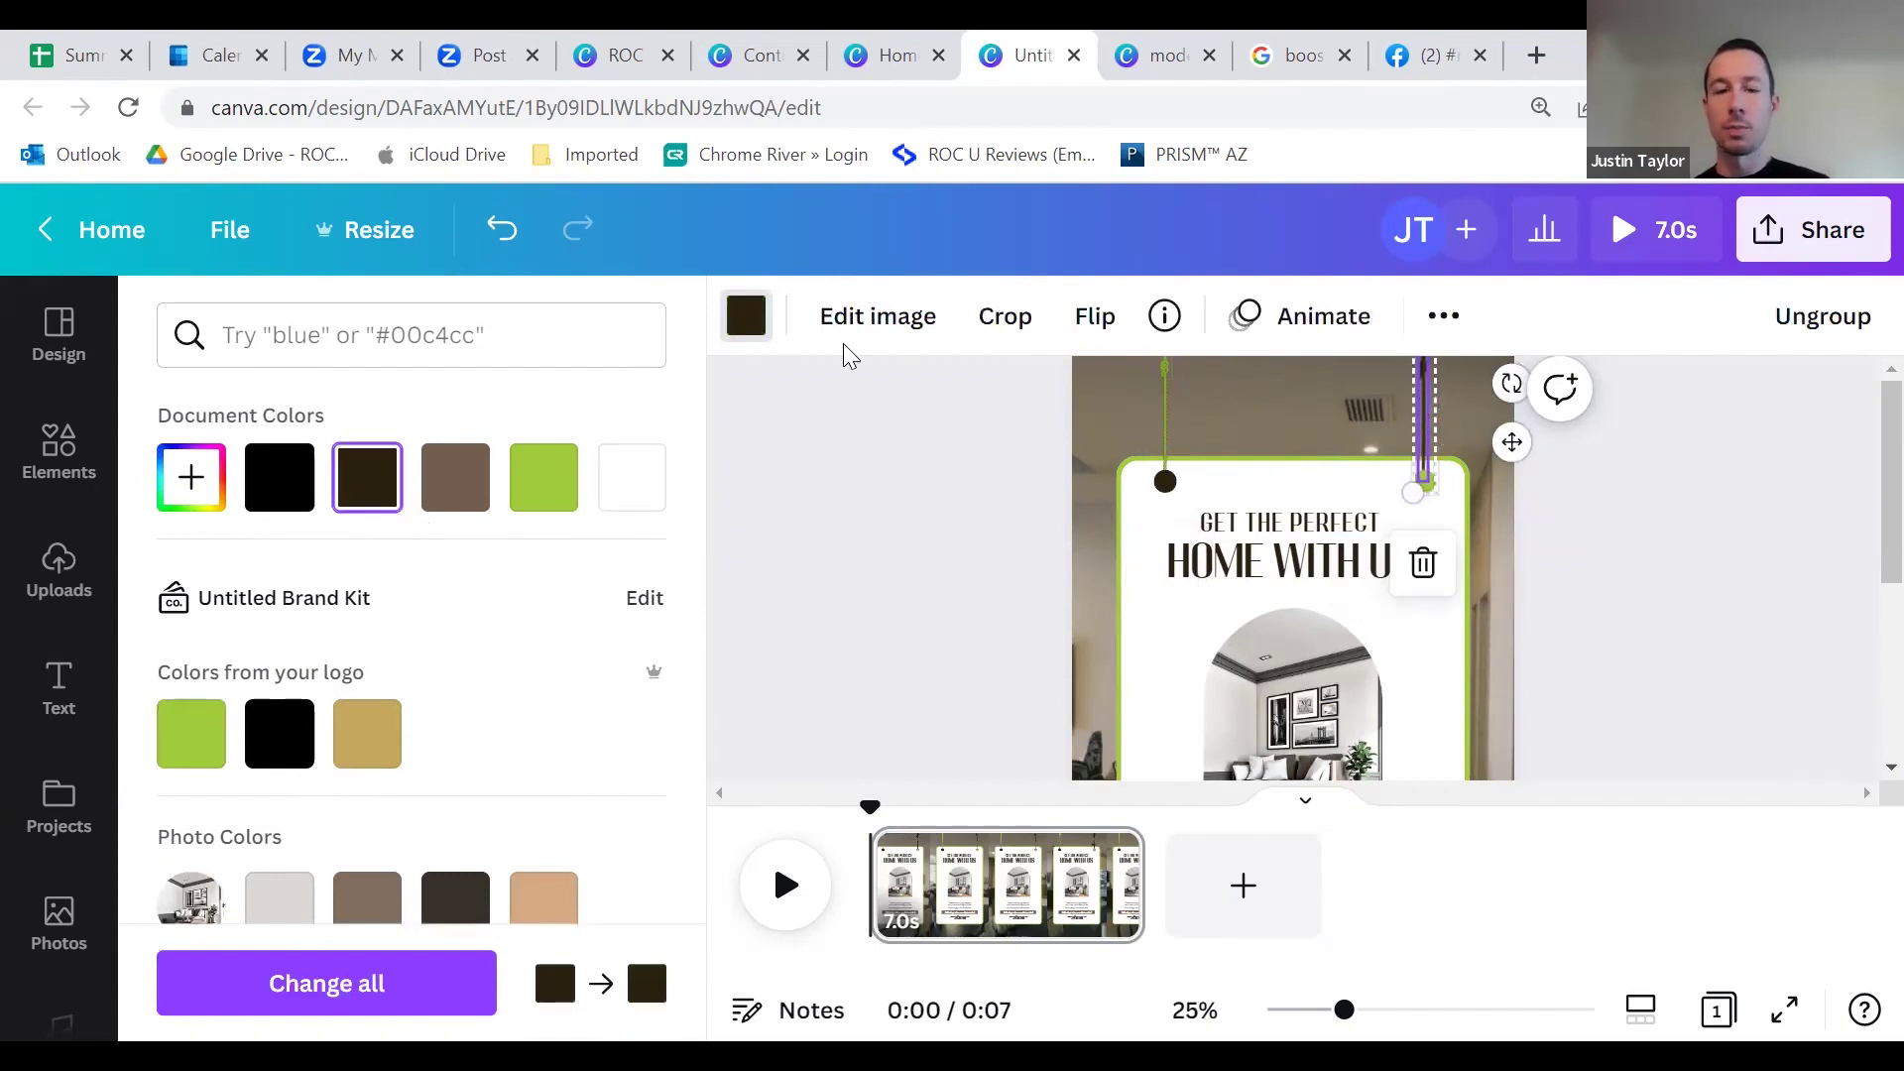
pyautogui.click(190, 732)
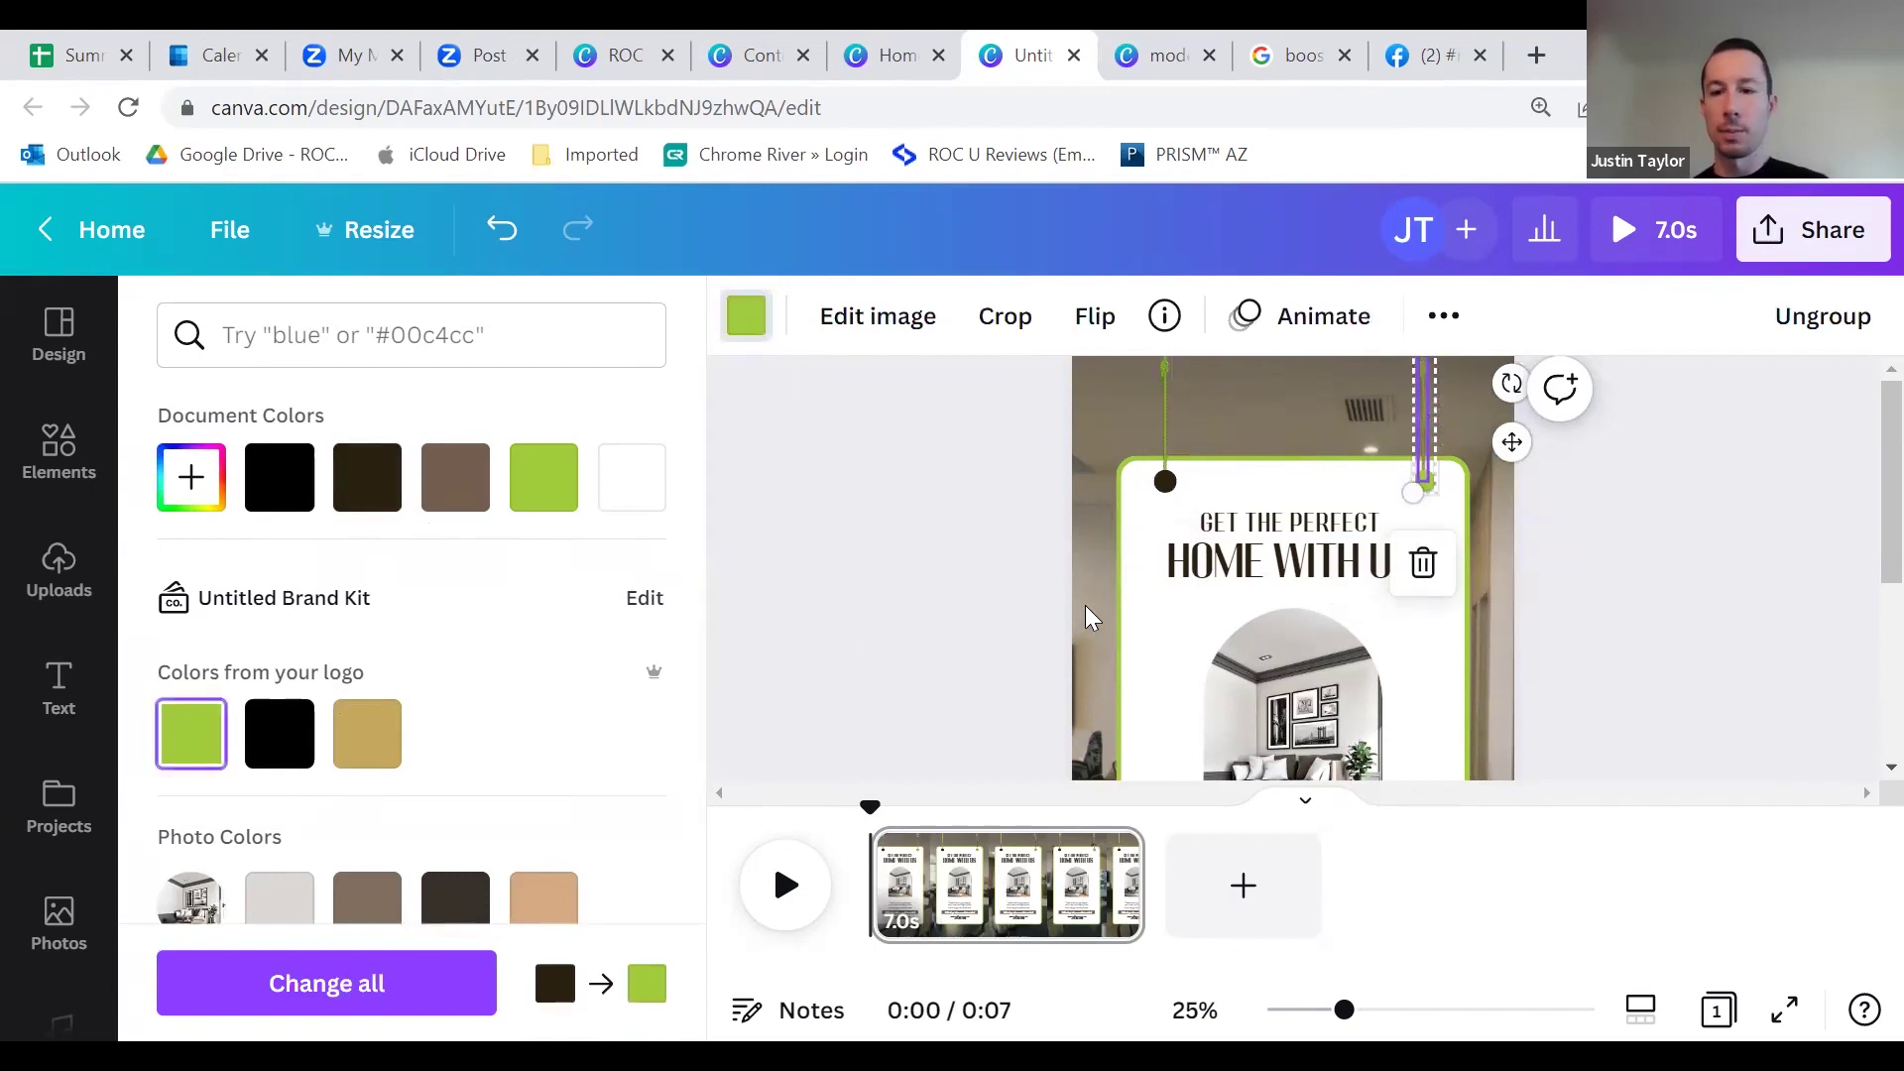
pyautogui.press('Escape')
pyautogui.click(1517, 510)
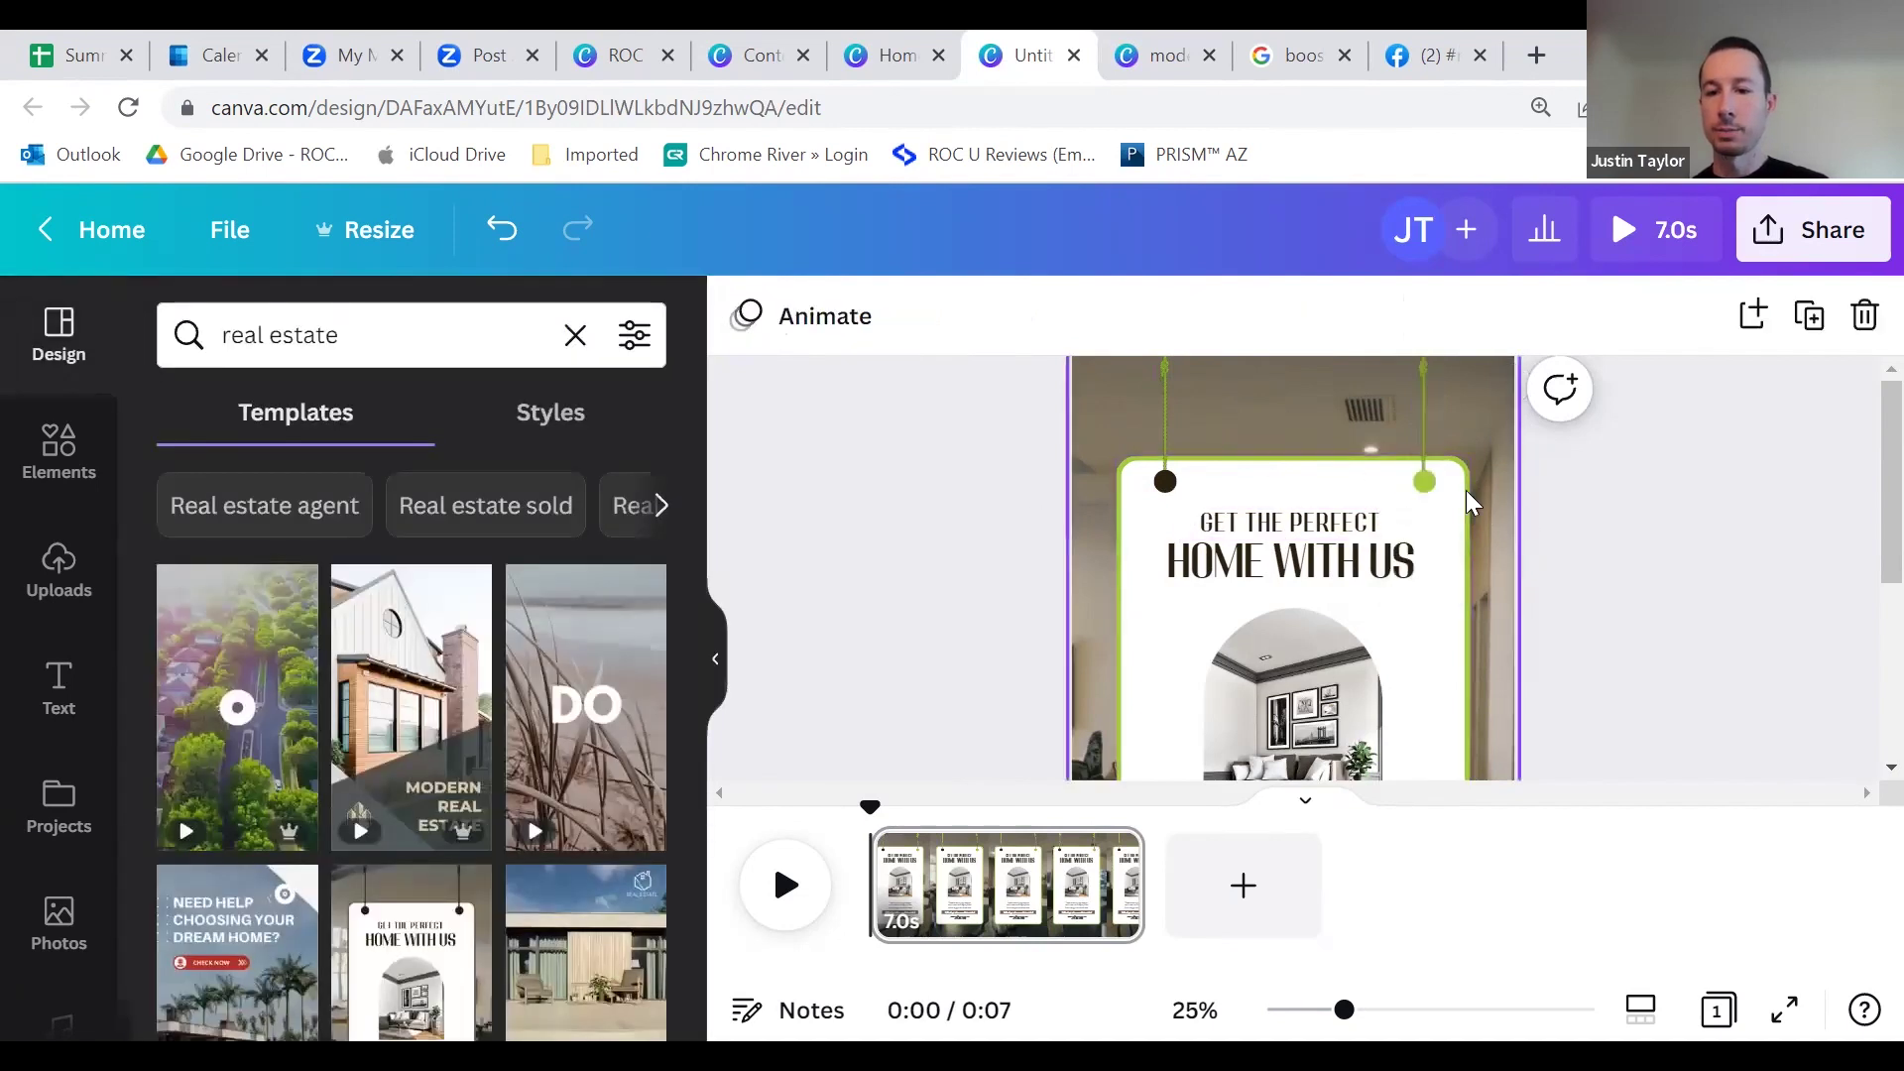
# Step: Make the right rope's pin black with the black logo colour
pyautogui.click(1414, 480)
pyautogui.click(746, 316)
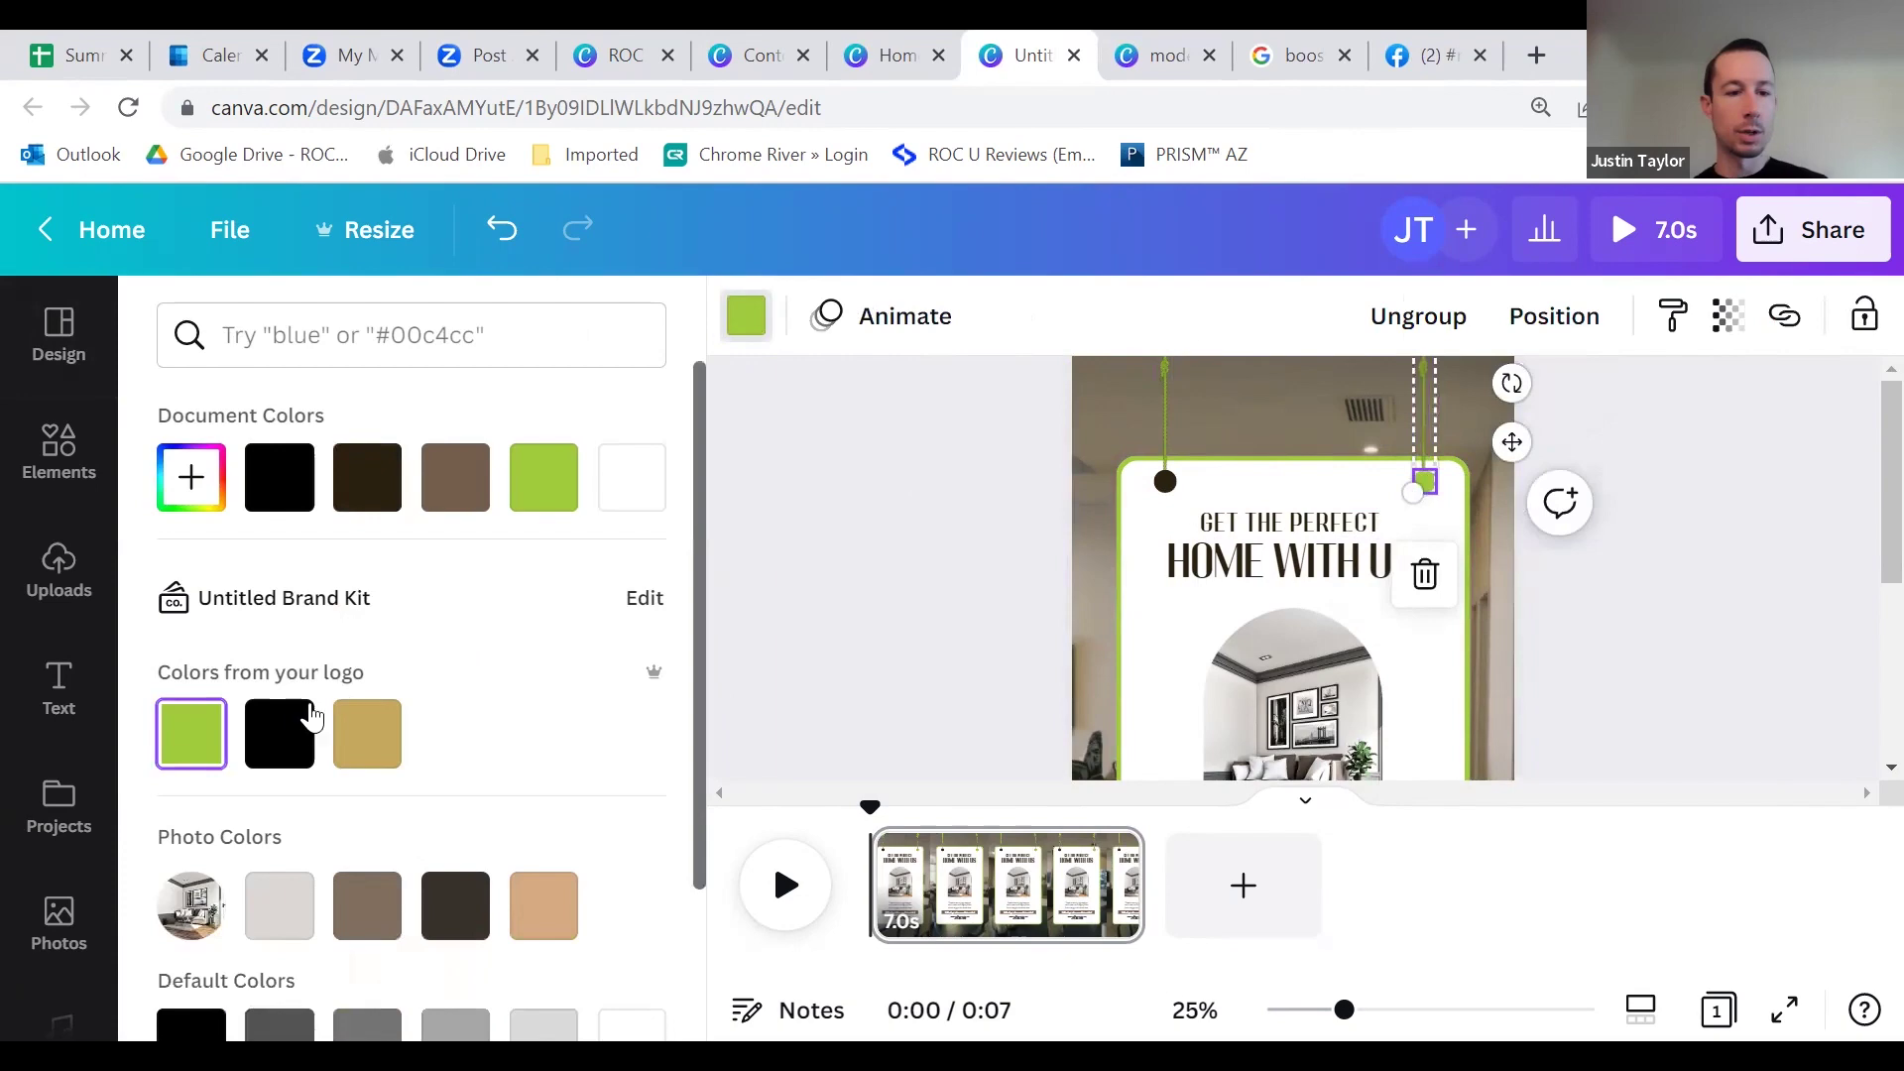
pyautogui.click(311, 716)
pyautogui.press('Escape')
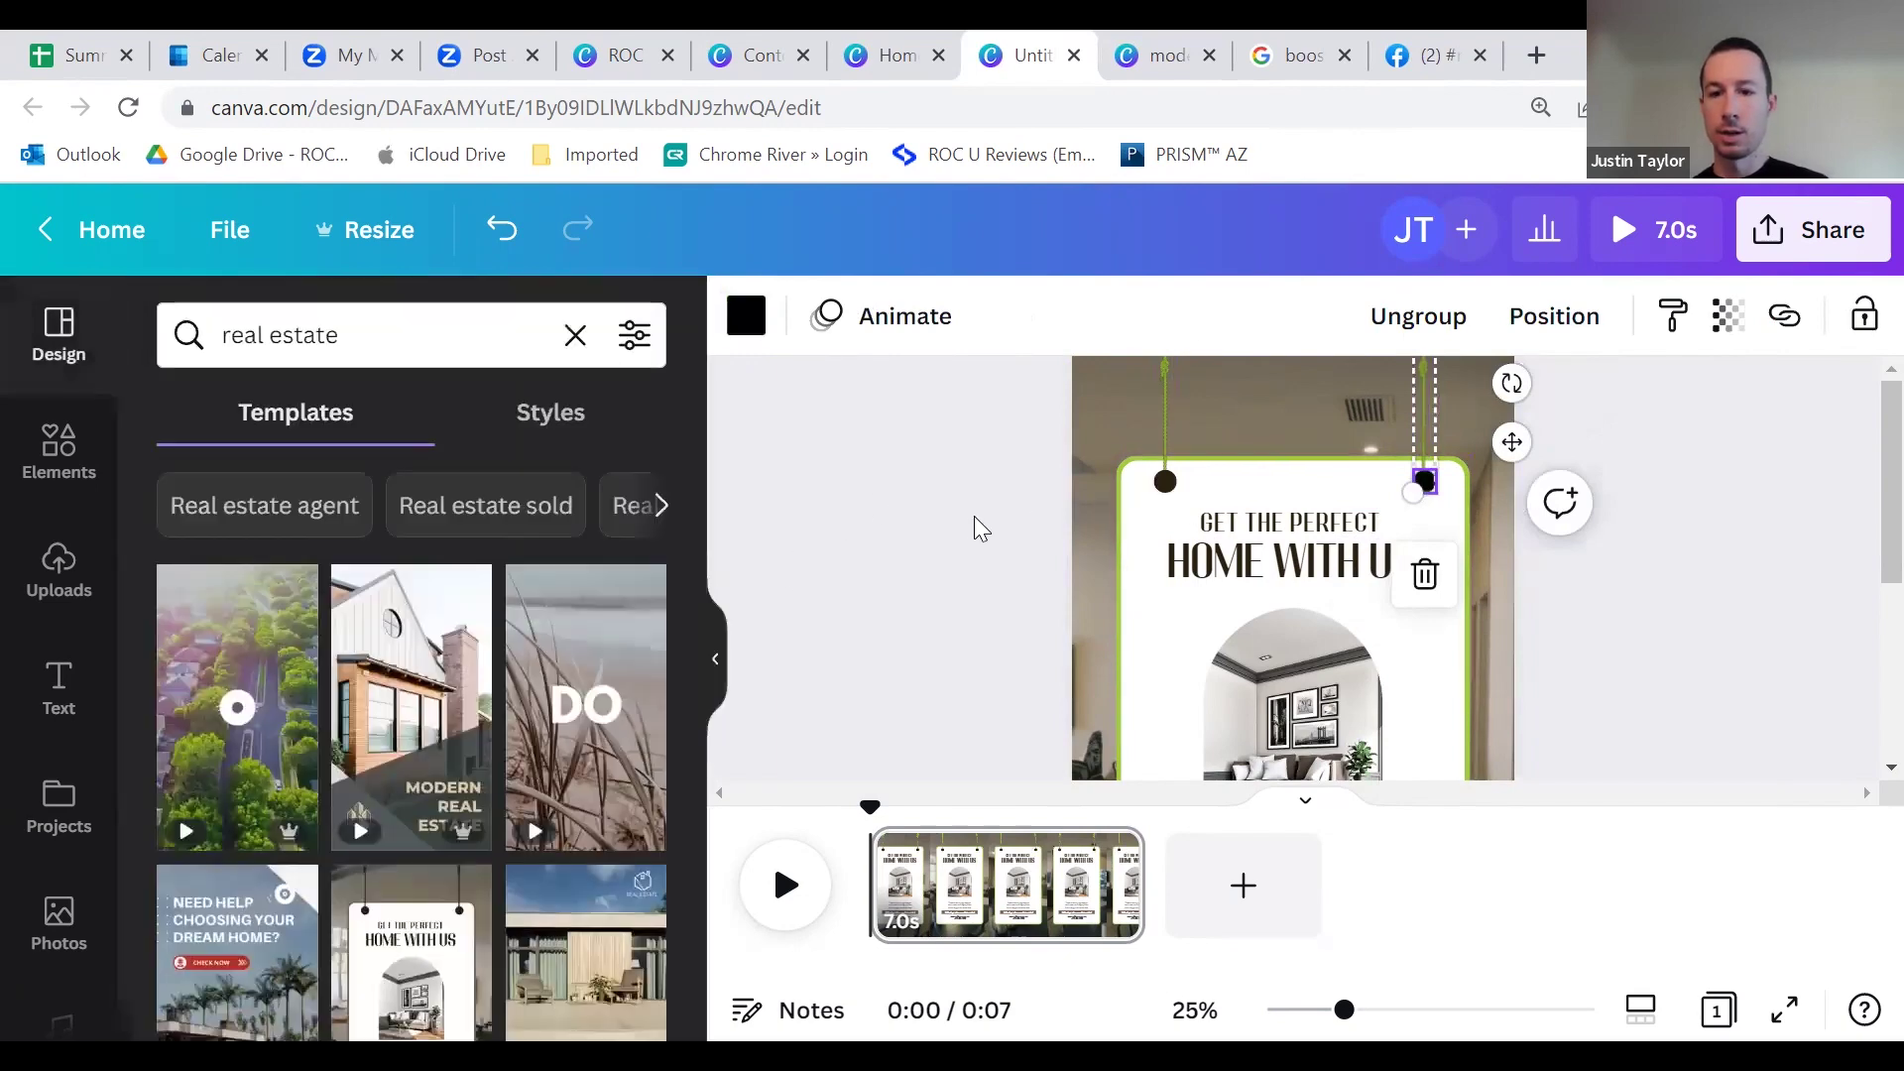
pyautogui.click(956, 510)
# Step: Replace the heading text with 'YOUR NEW HOME' and 'JUST LISTED!'
pyautogui.scroll(-3, 1232, 561)
pyautogui.scroll(3, 1270, 546)
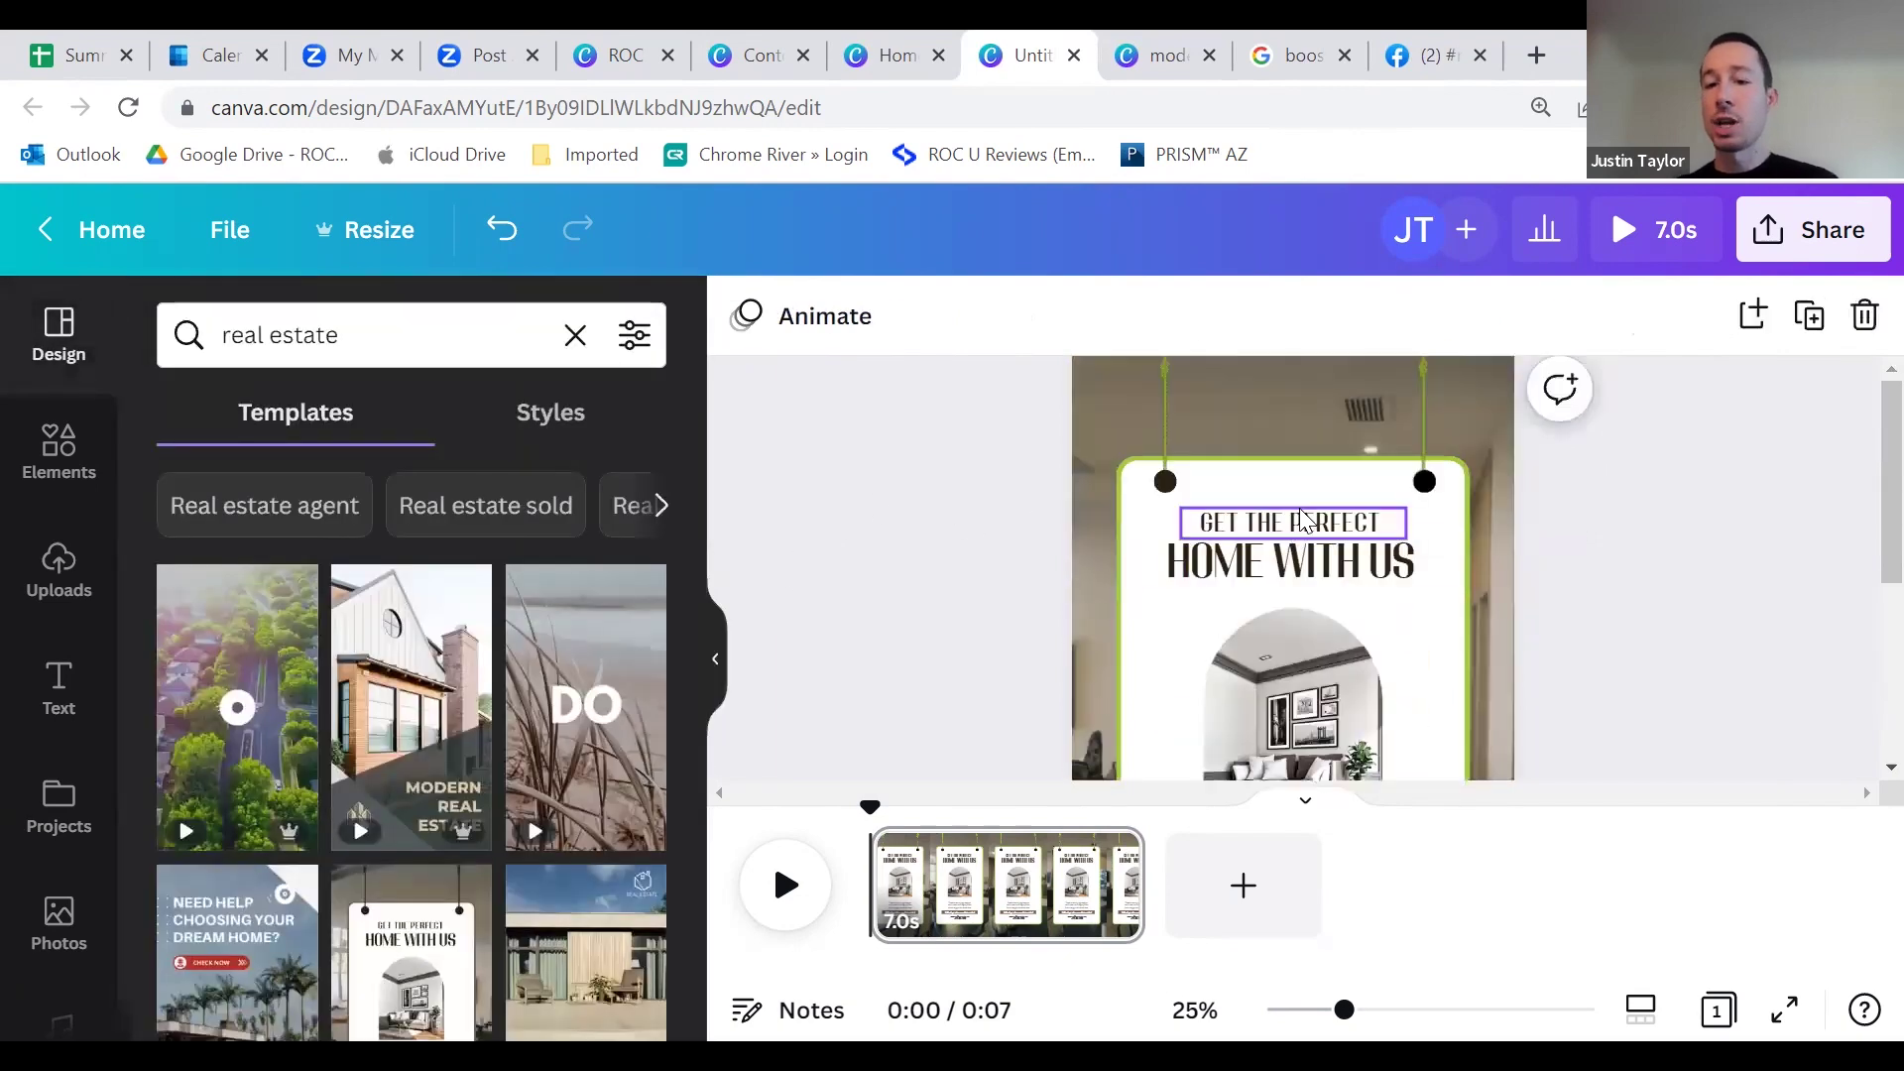
pyautogui.scroll(-3, 1319, 538)
pyautogui.scroll(3, 1331, 541)
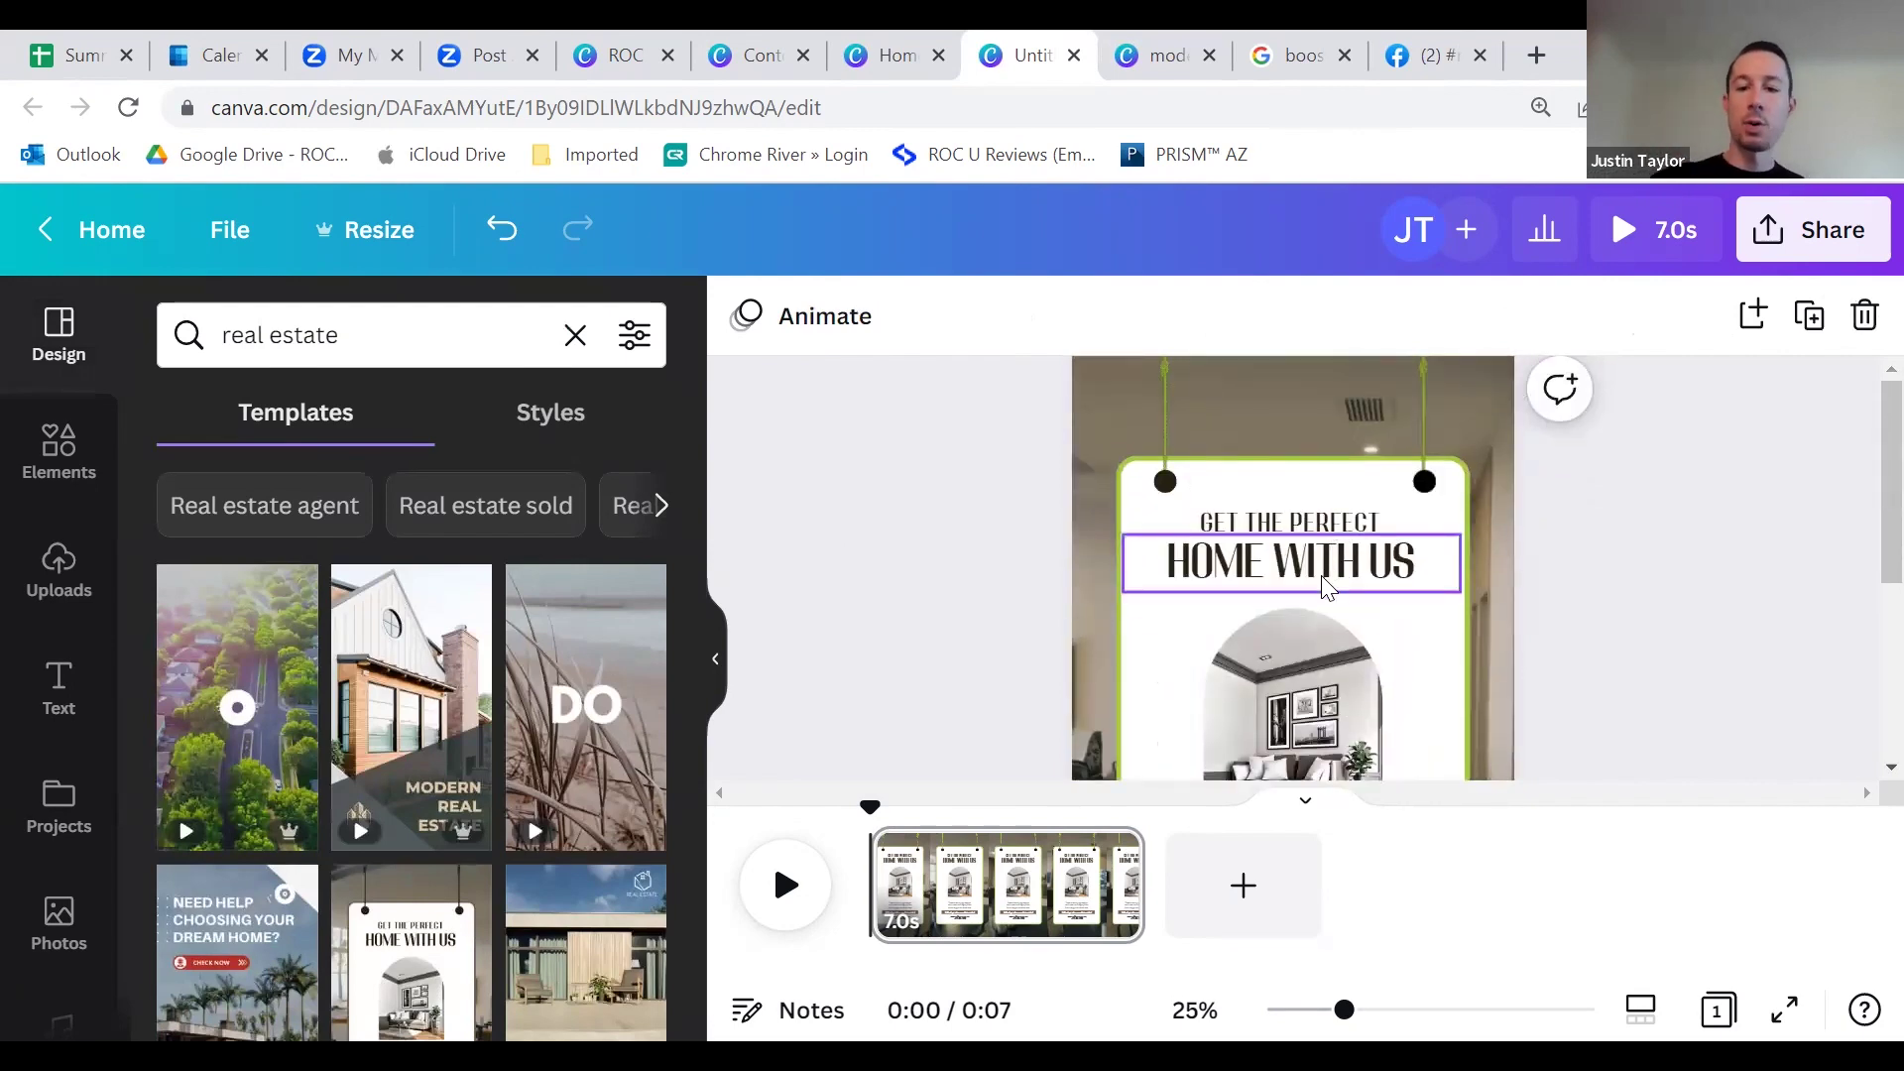
pyautogui.scroll(-3, 1327, 585)
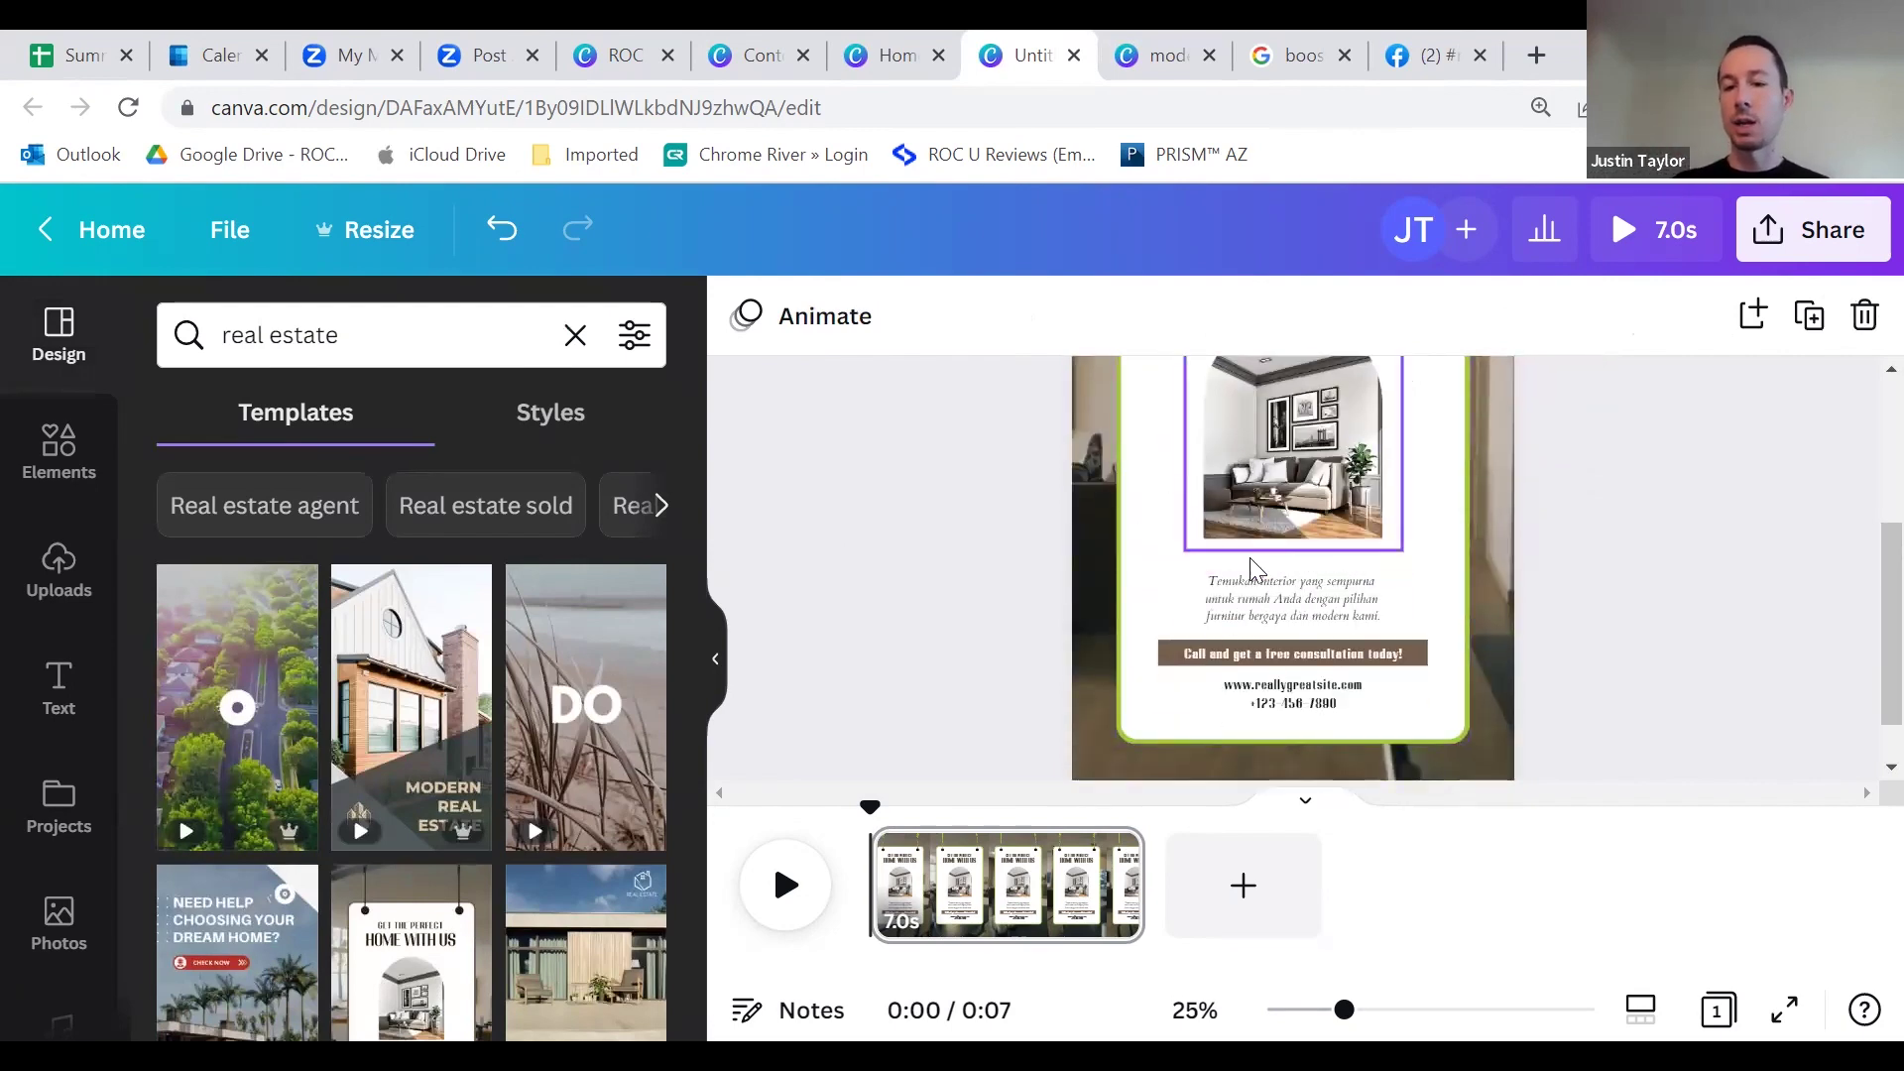
pyautogui.scroll(2, 1279, 574)
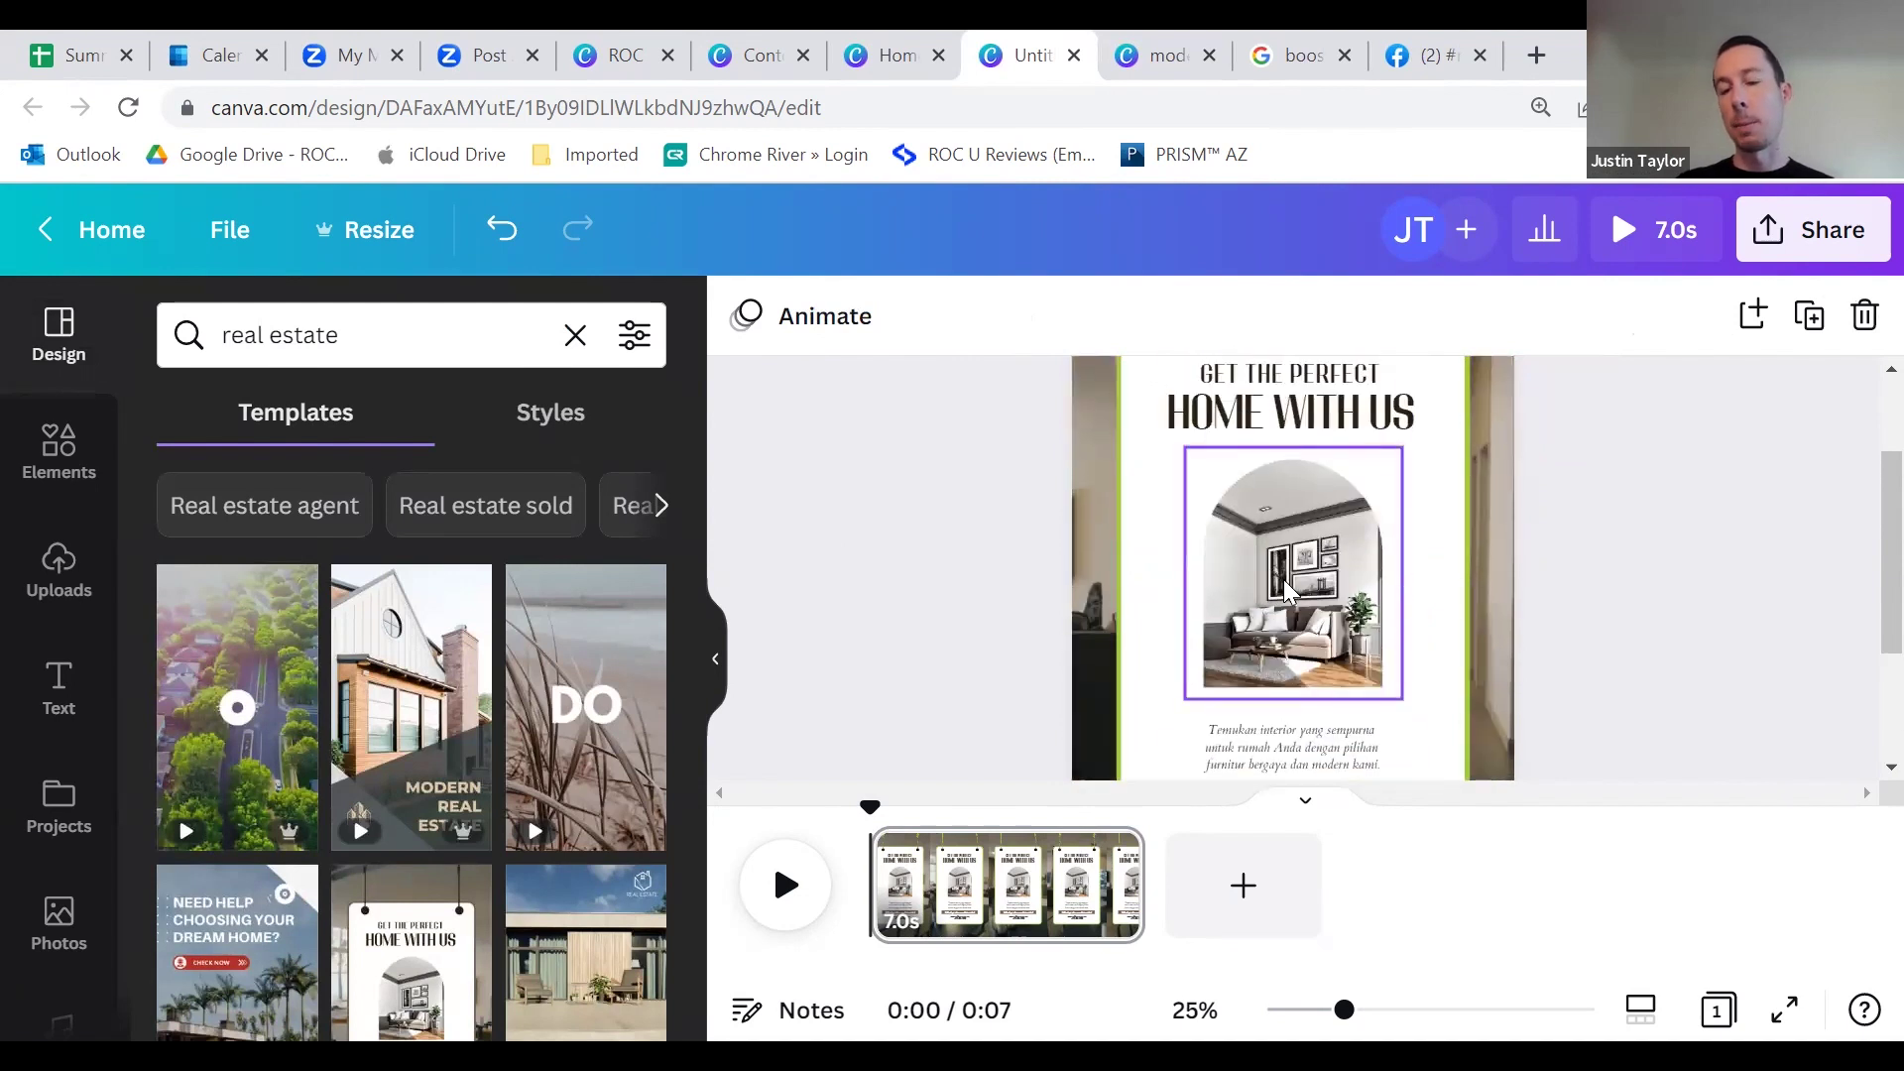
pyautogui.scroll(2, 1329, 579)
pyautogui.scroll(-2, 1341, 678)
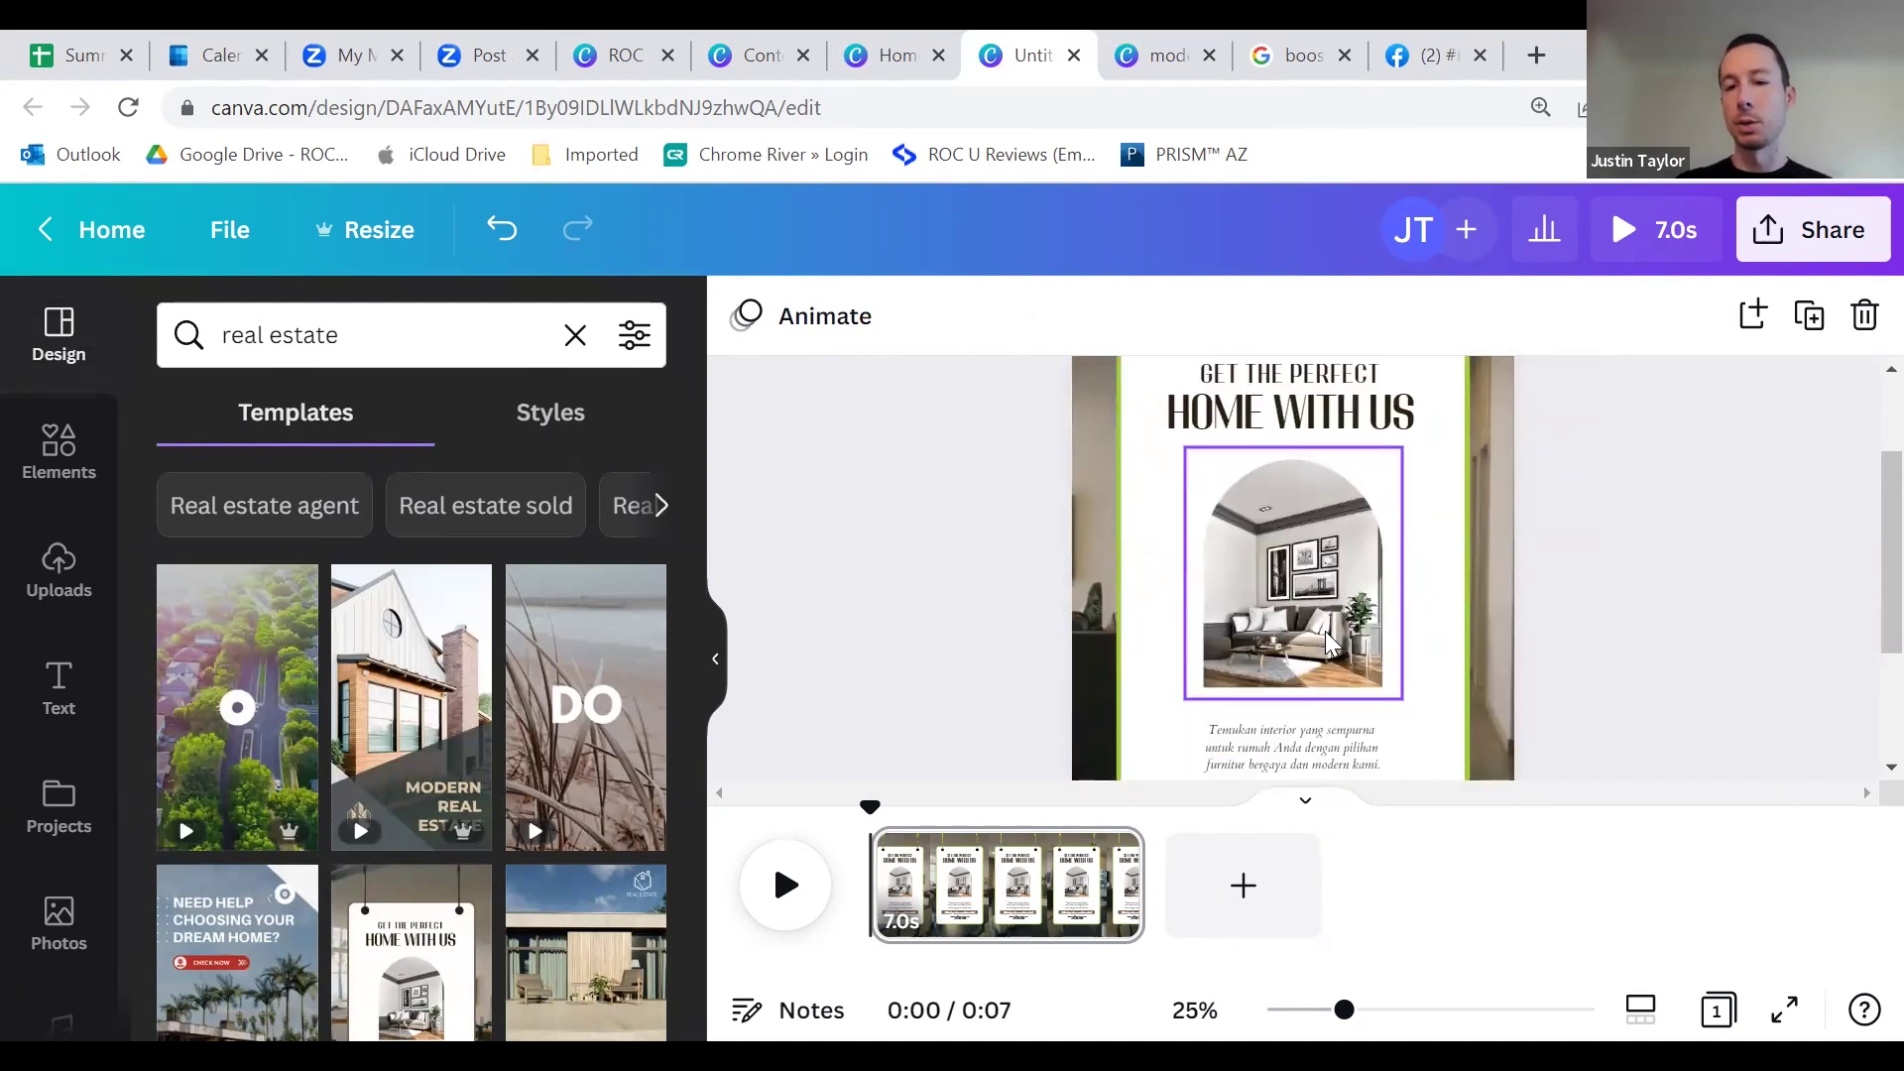
pyautogui.scroll(2, 1294, 631)
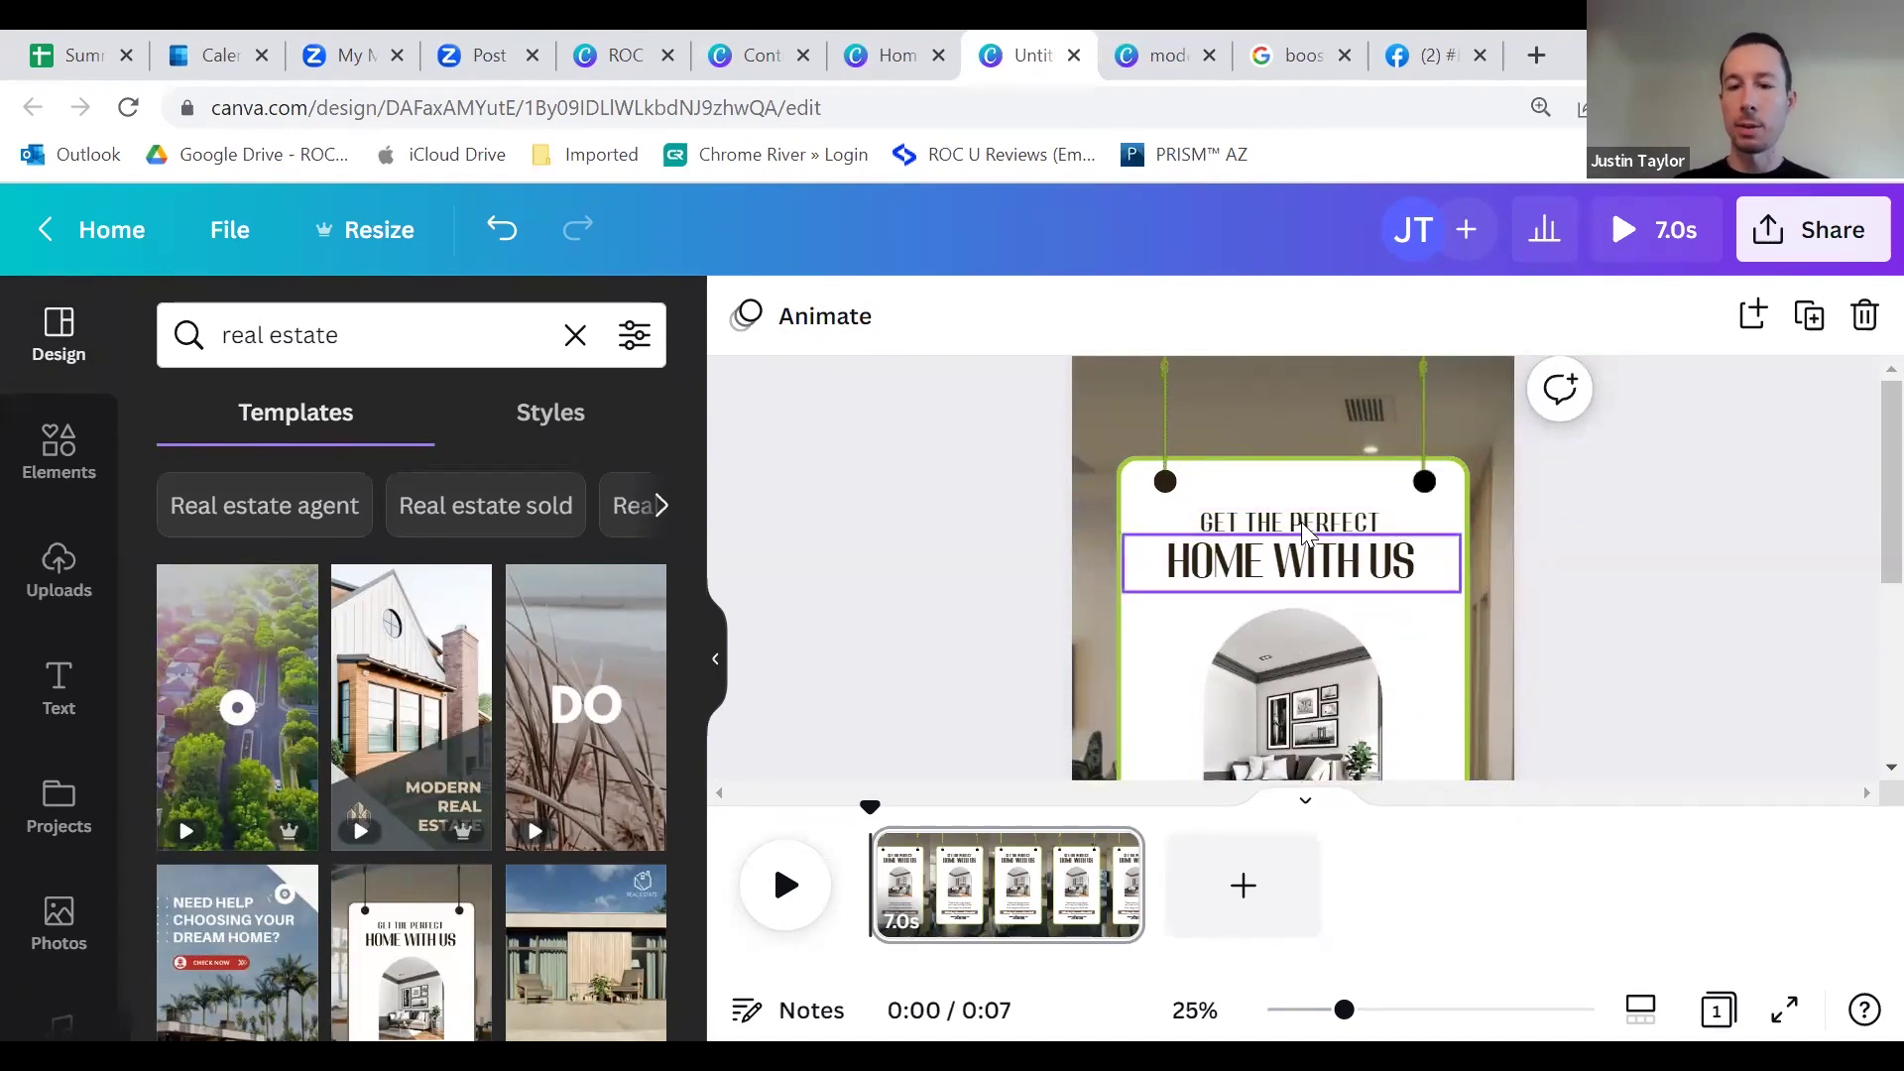
pyautogui.click(1304, 530)
pyautogui.click(1282, 539)
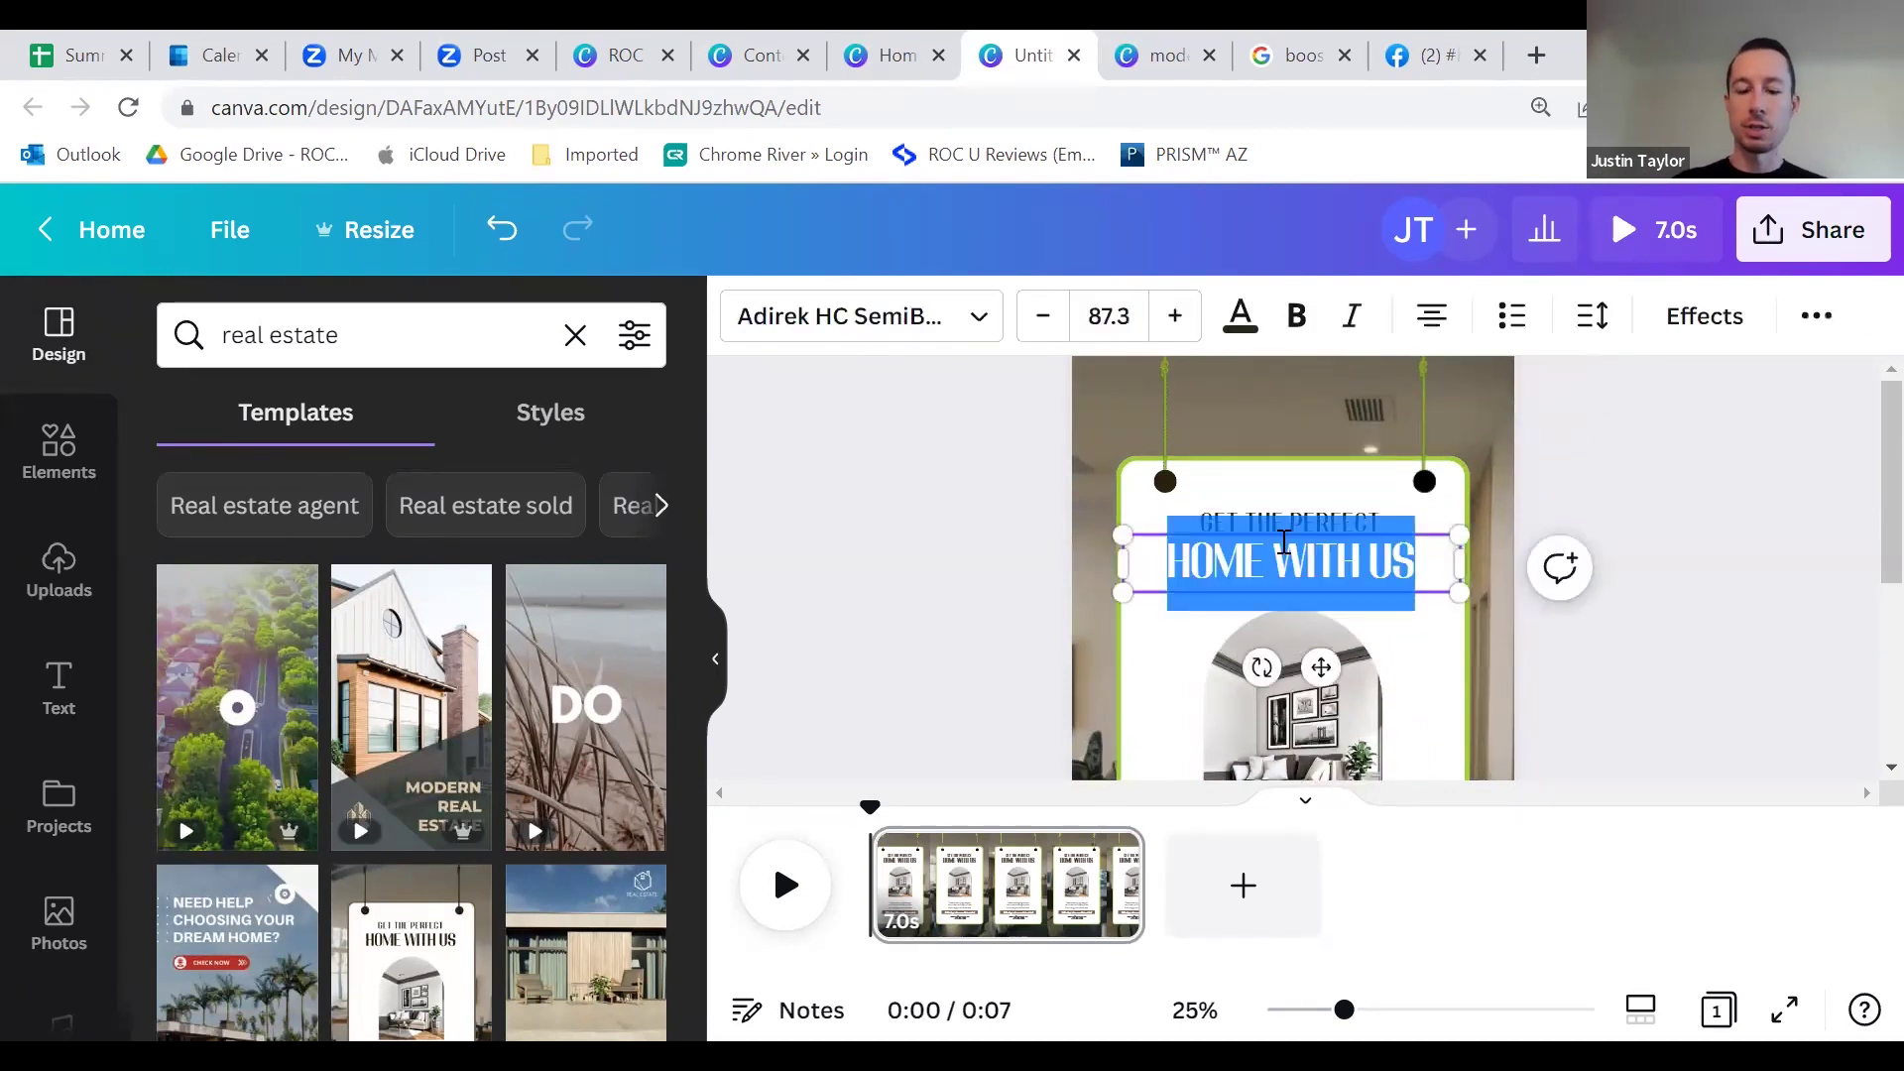
pyautogui.write('JUST LISTED!')
pyautogui.click(1279, 521)
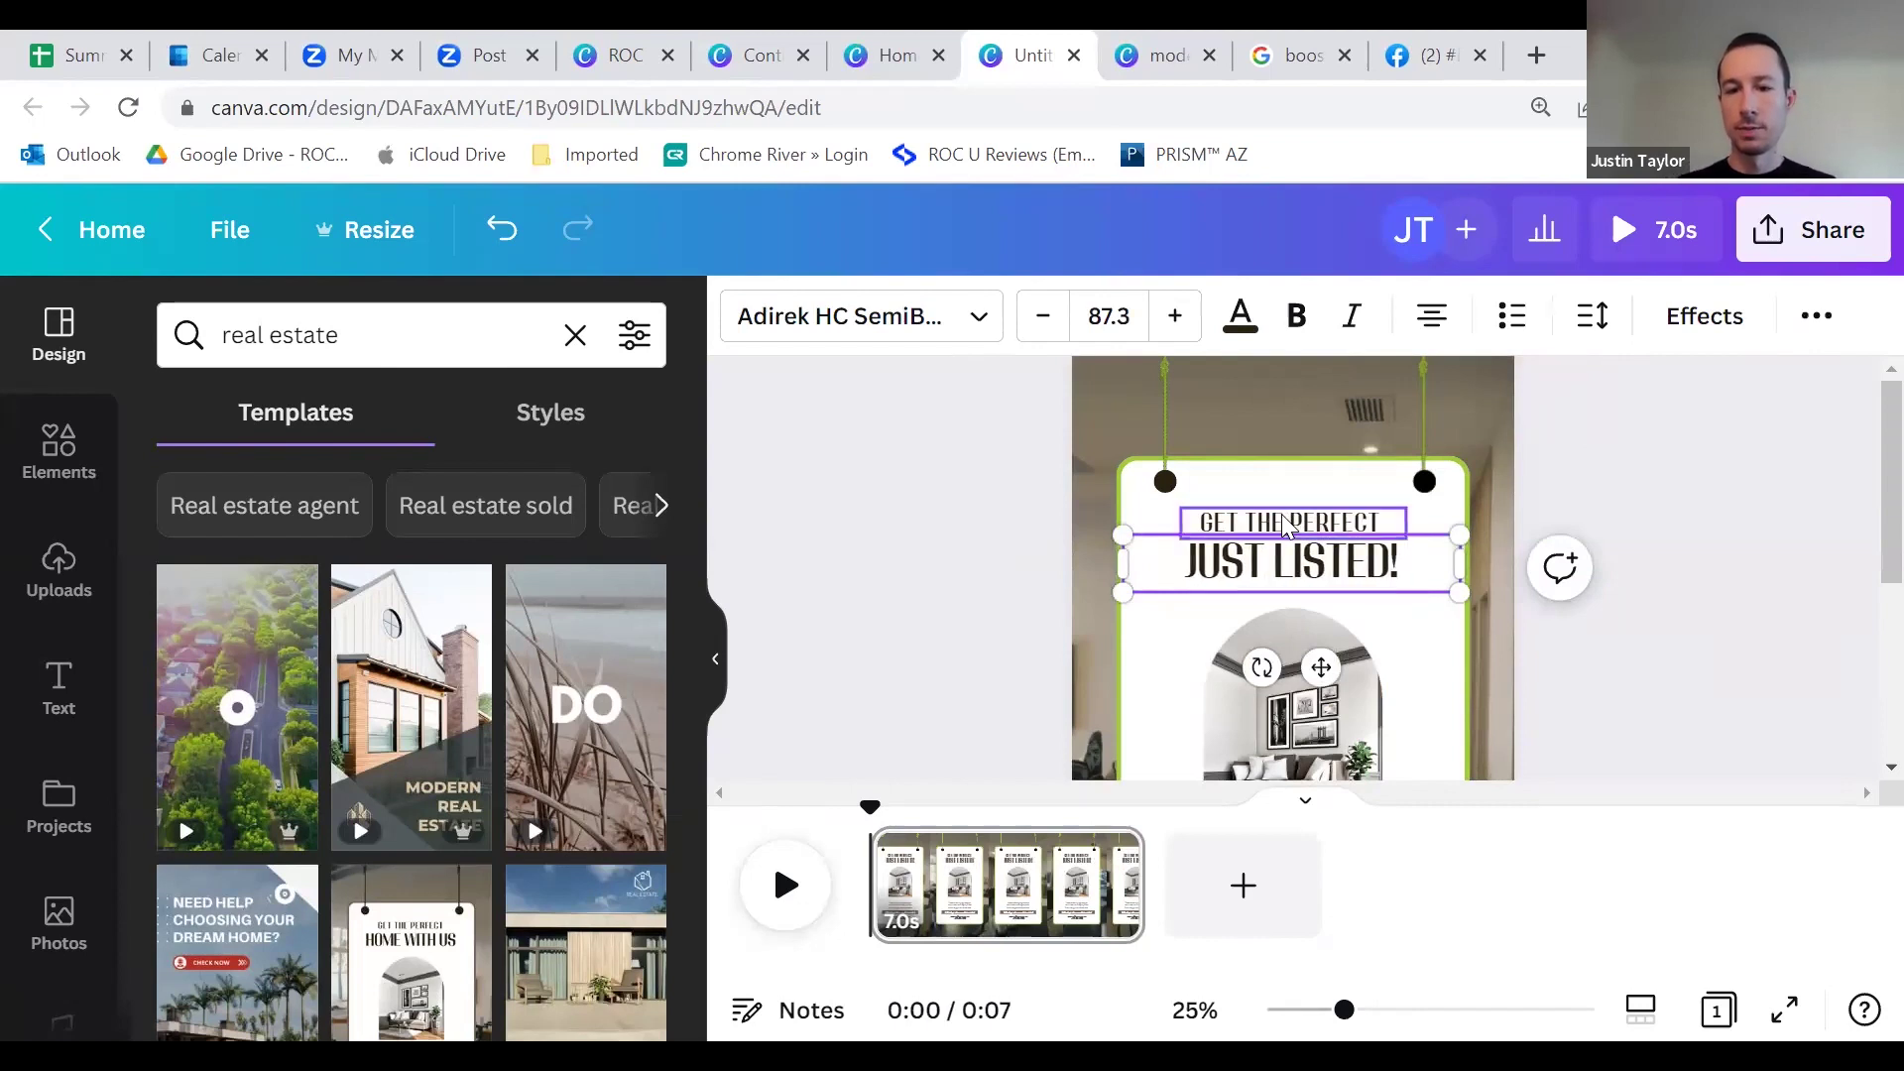
pyautogui.click(1282, 518)
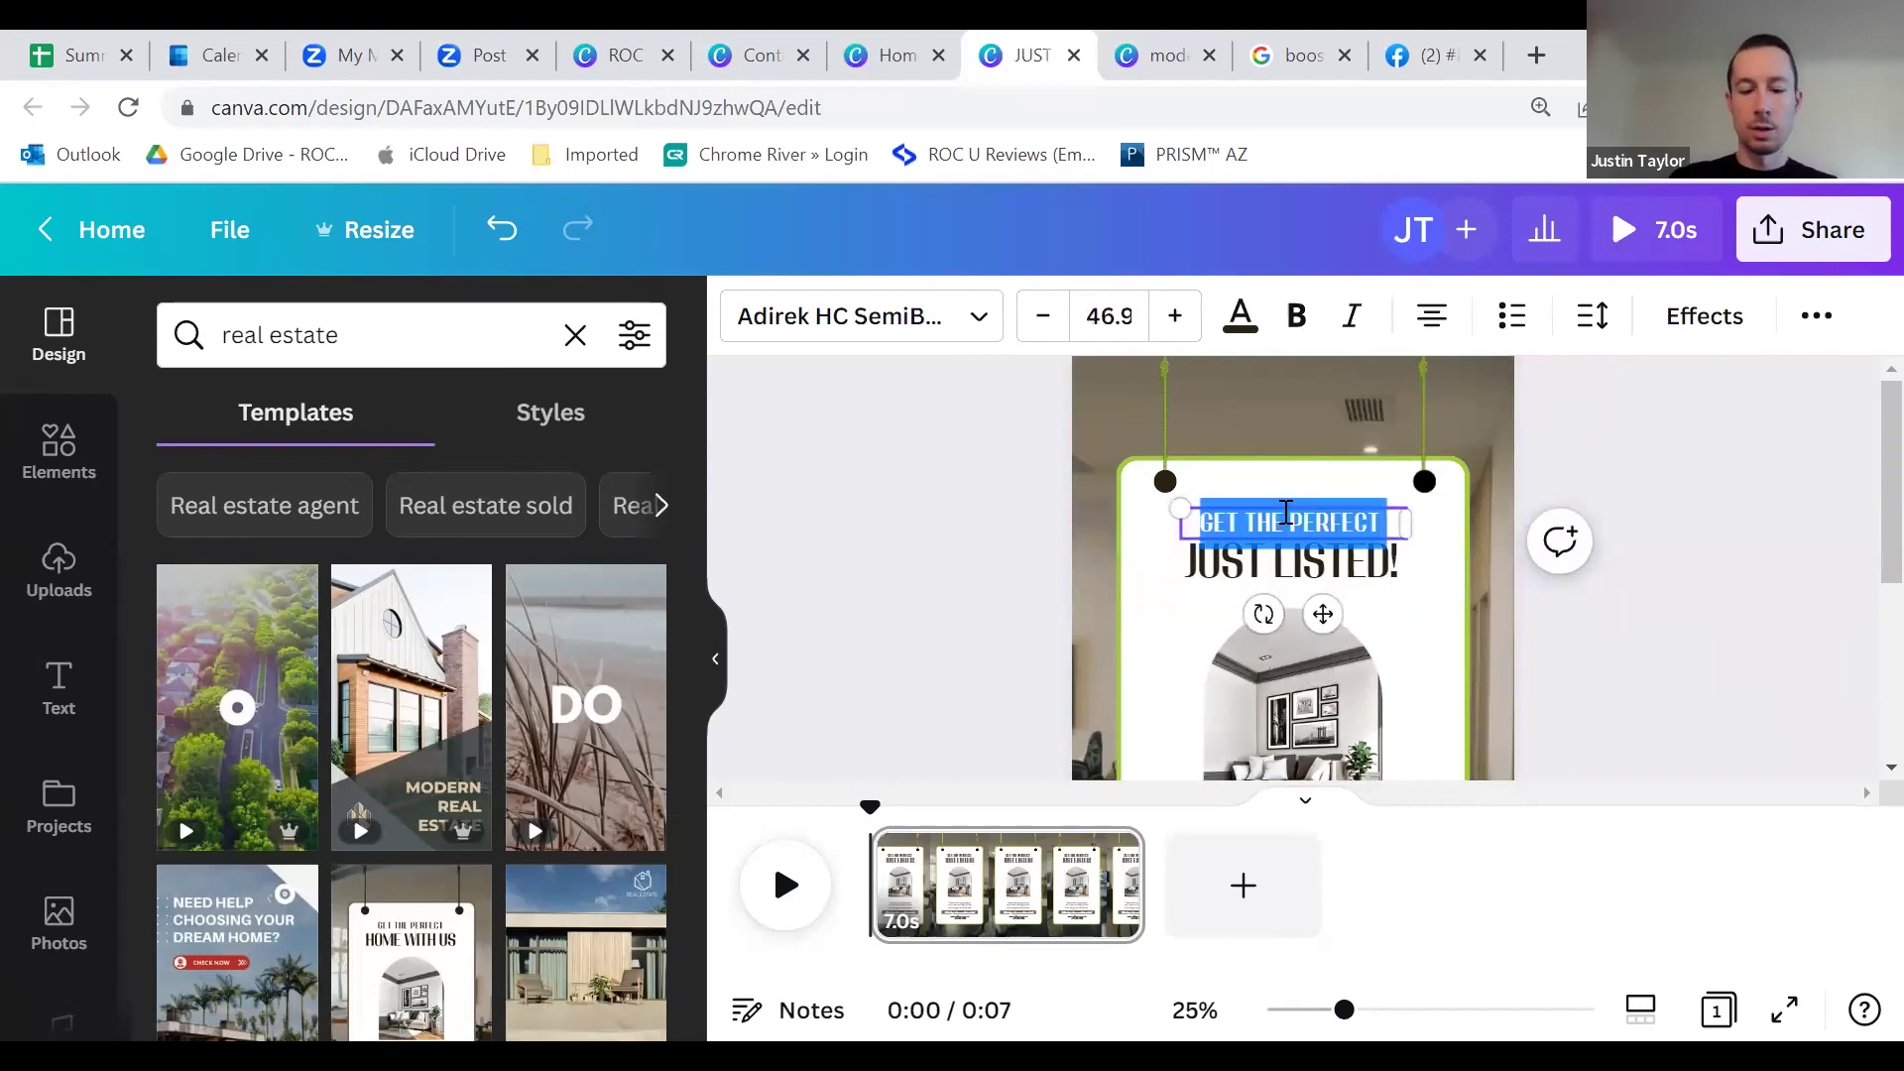
pyautogui.write('YOUR NEW HOME')
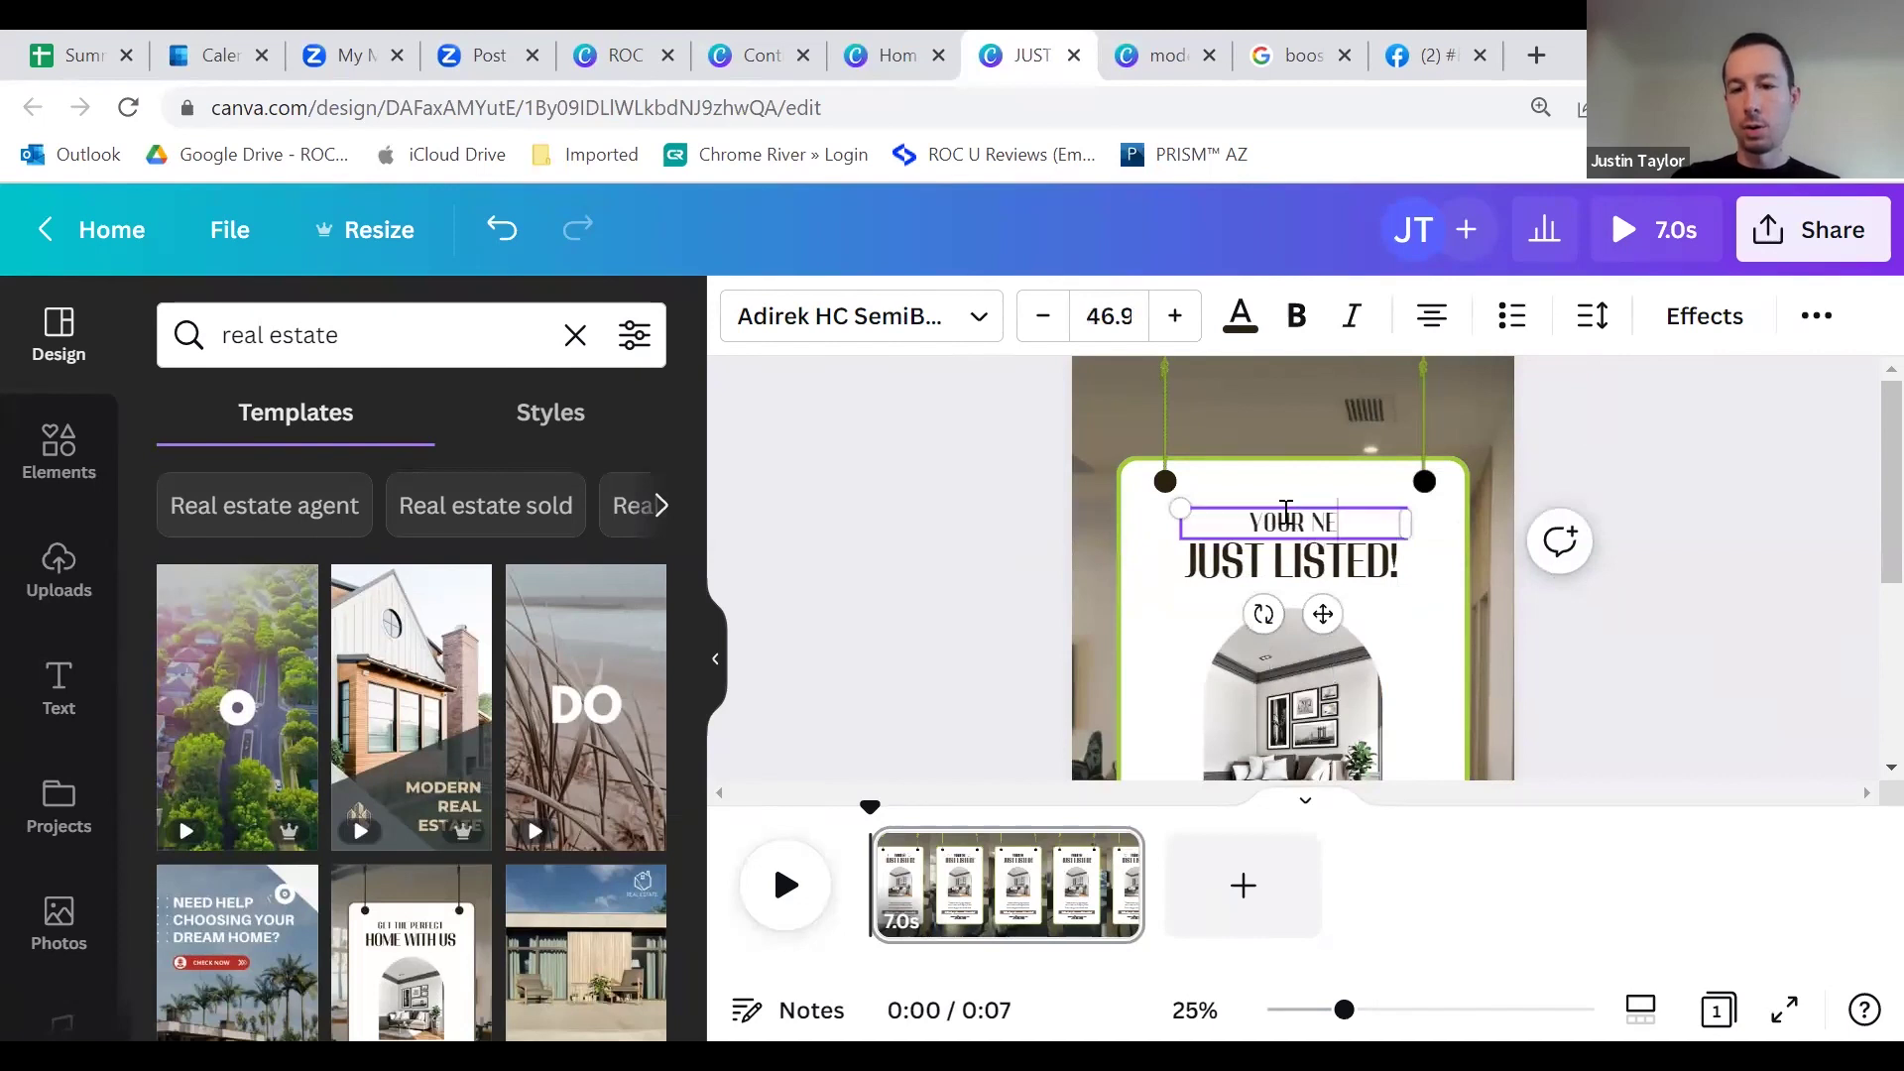
pyautogui.click(1011, 514)
# Step: Make both heading lines, JUST LISTED! and YOUR NEW HOME, black
pyautogui.click(1333, 564)
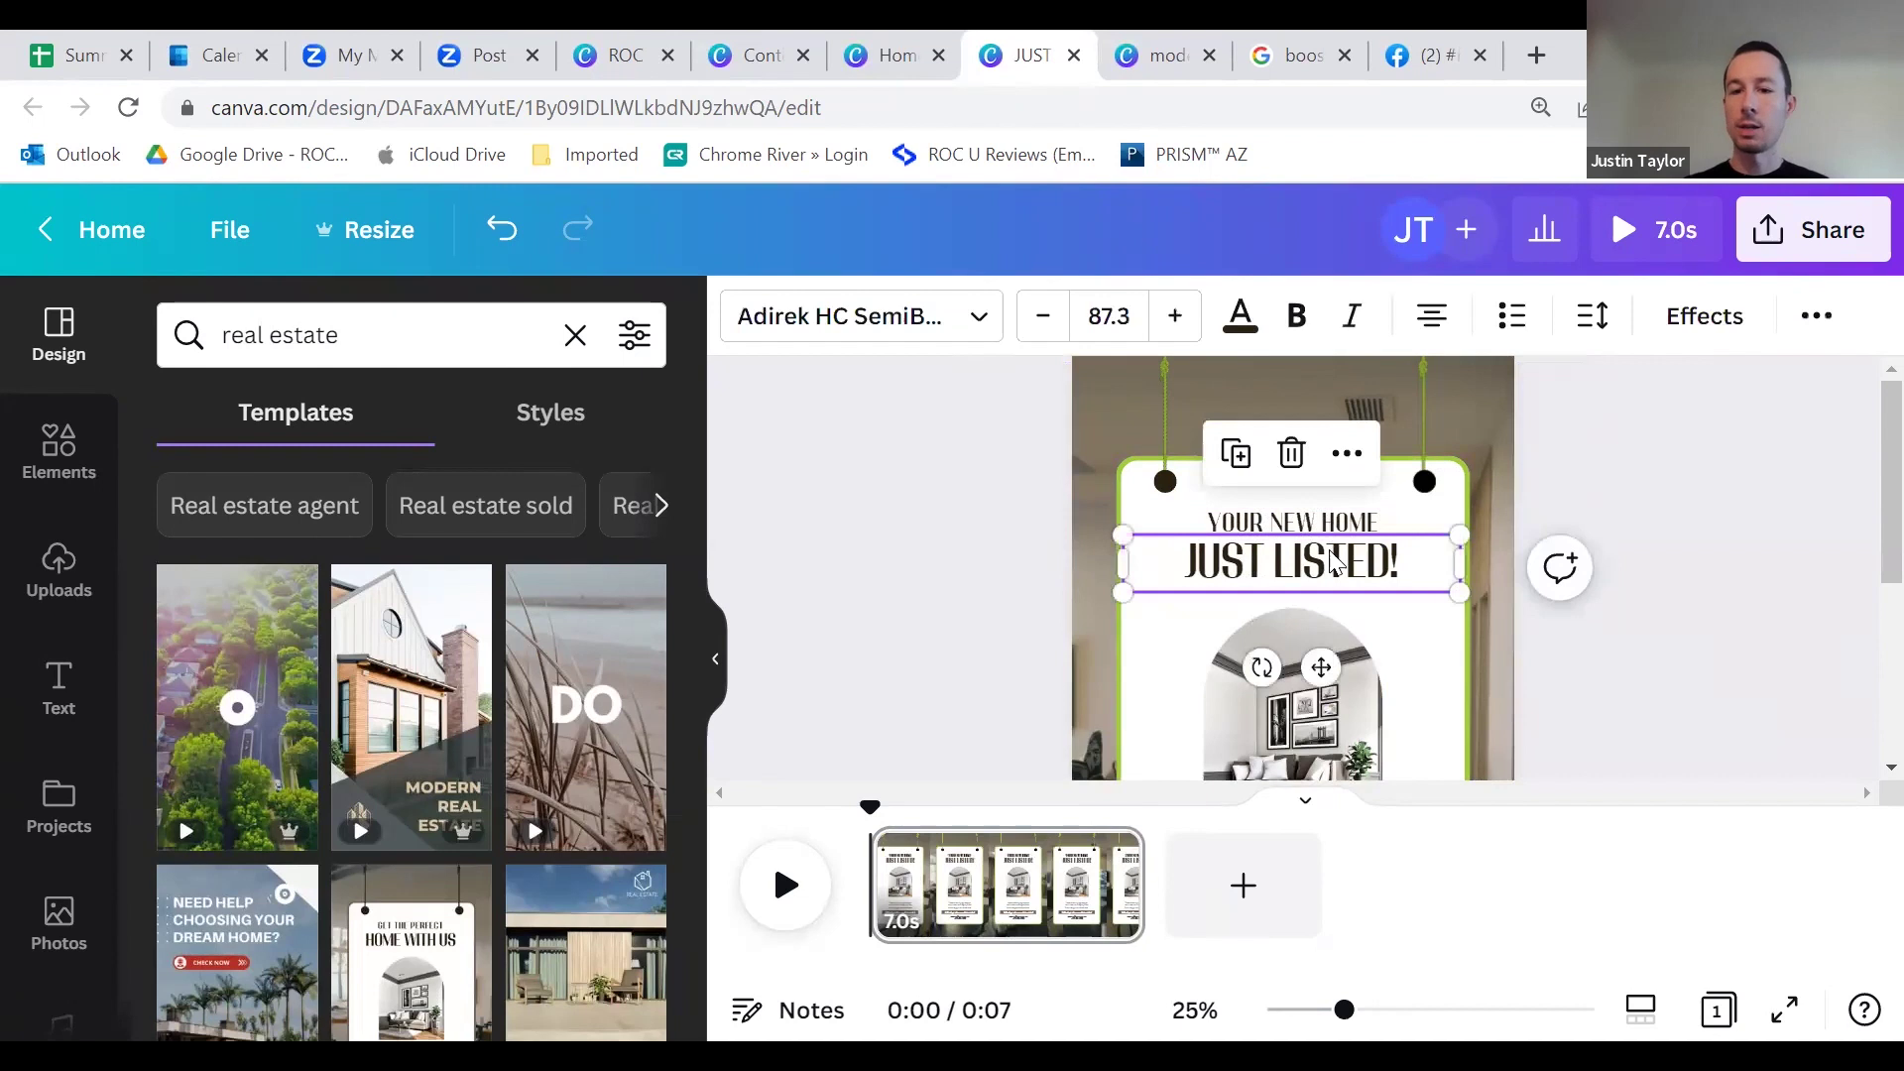
pyautogui.tripleClick(1334, 563)
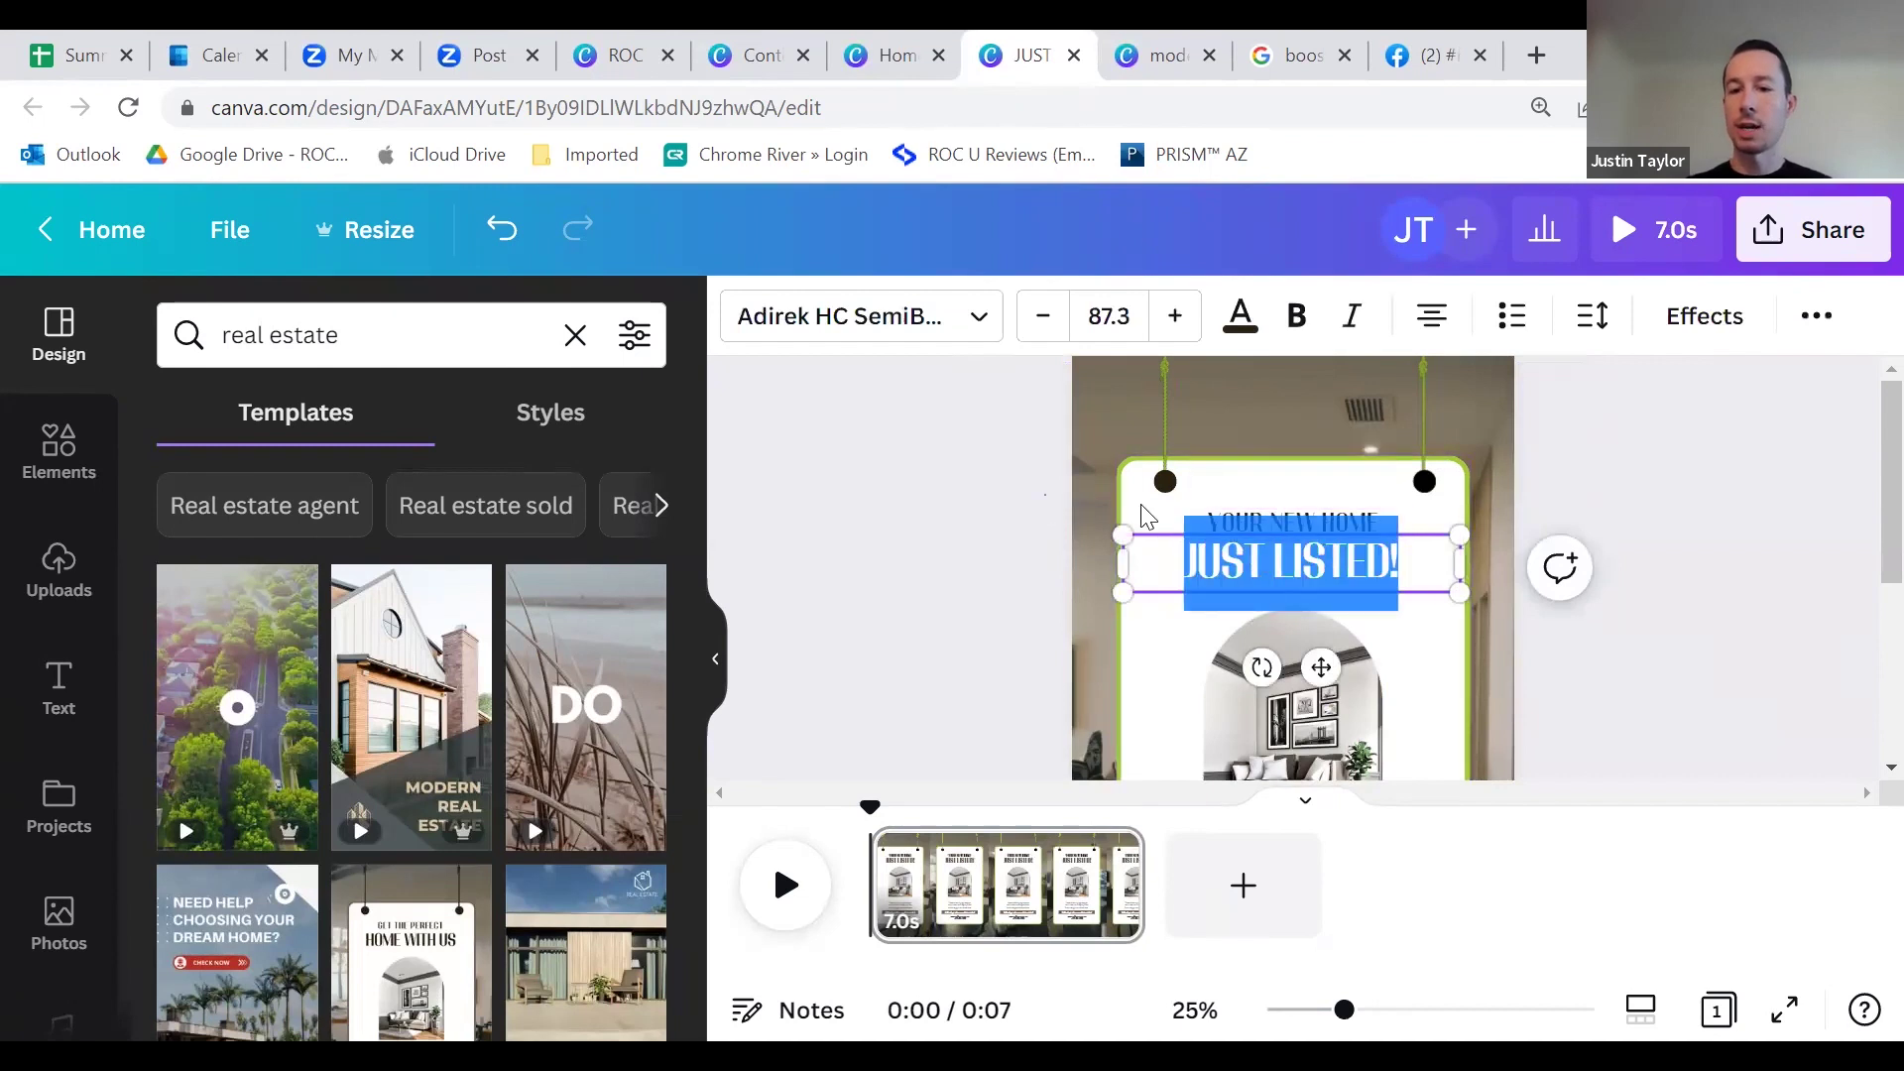
pyautogui.click(1279, 507)
pyautogui.click(1305, 532)
pyautogui.click(1067, 508)
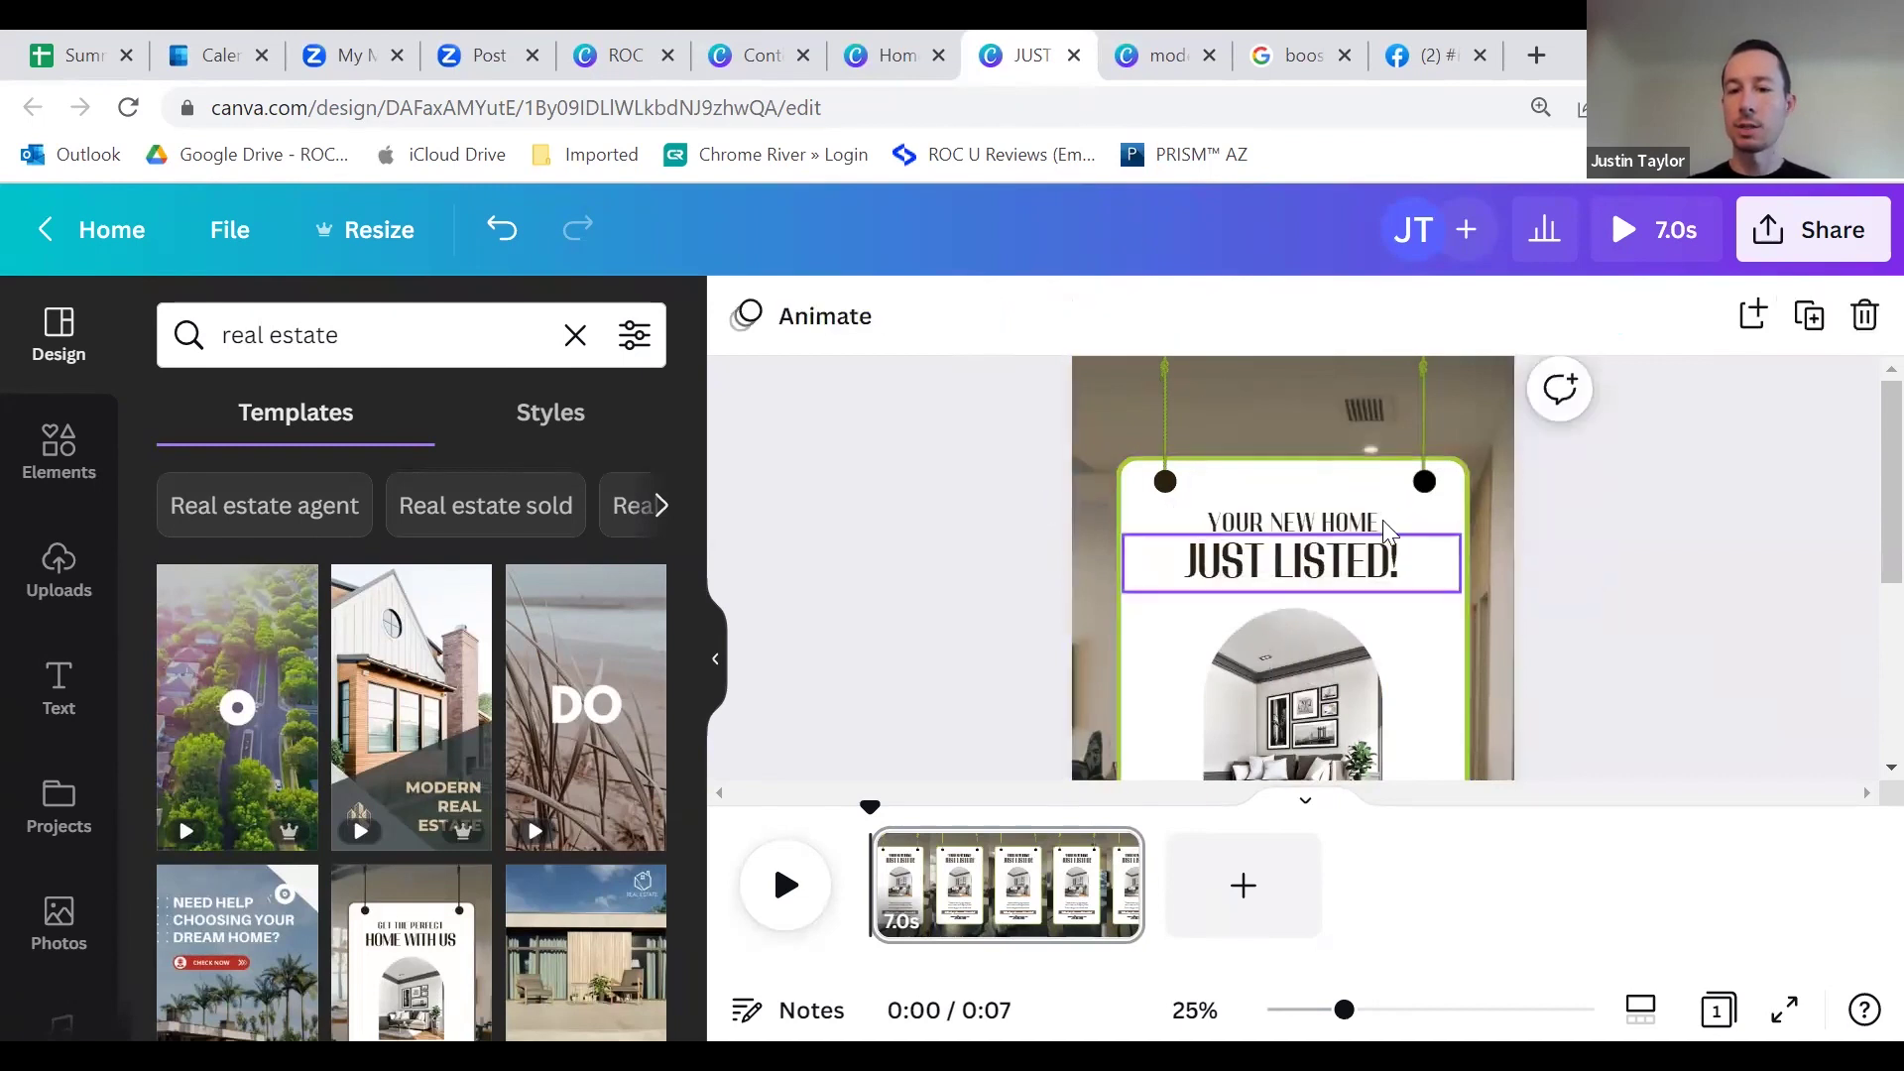
pyautogui.click(1299, 571)
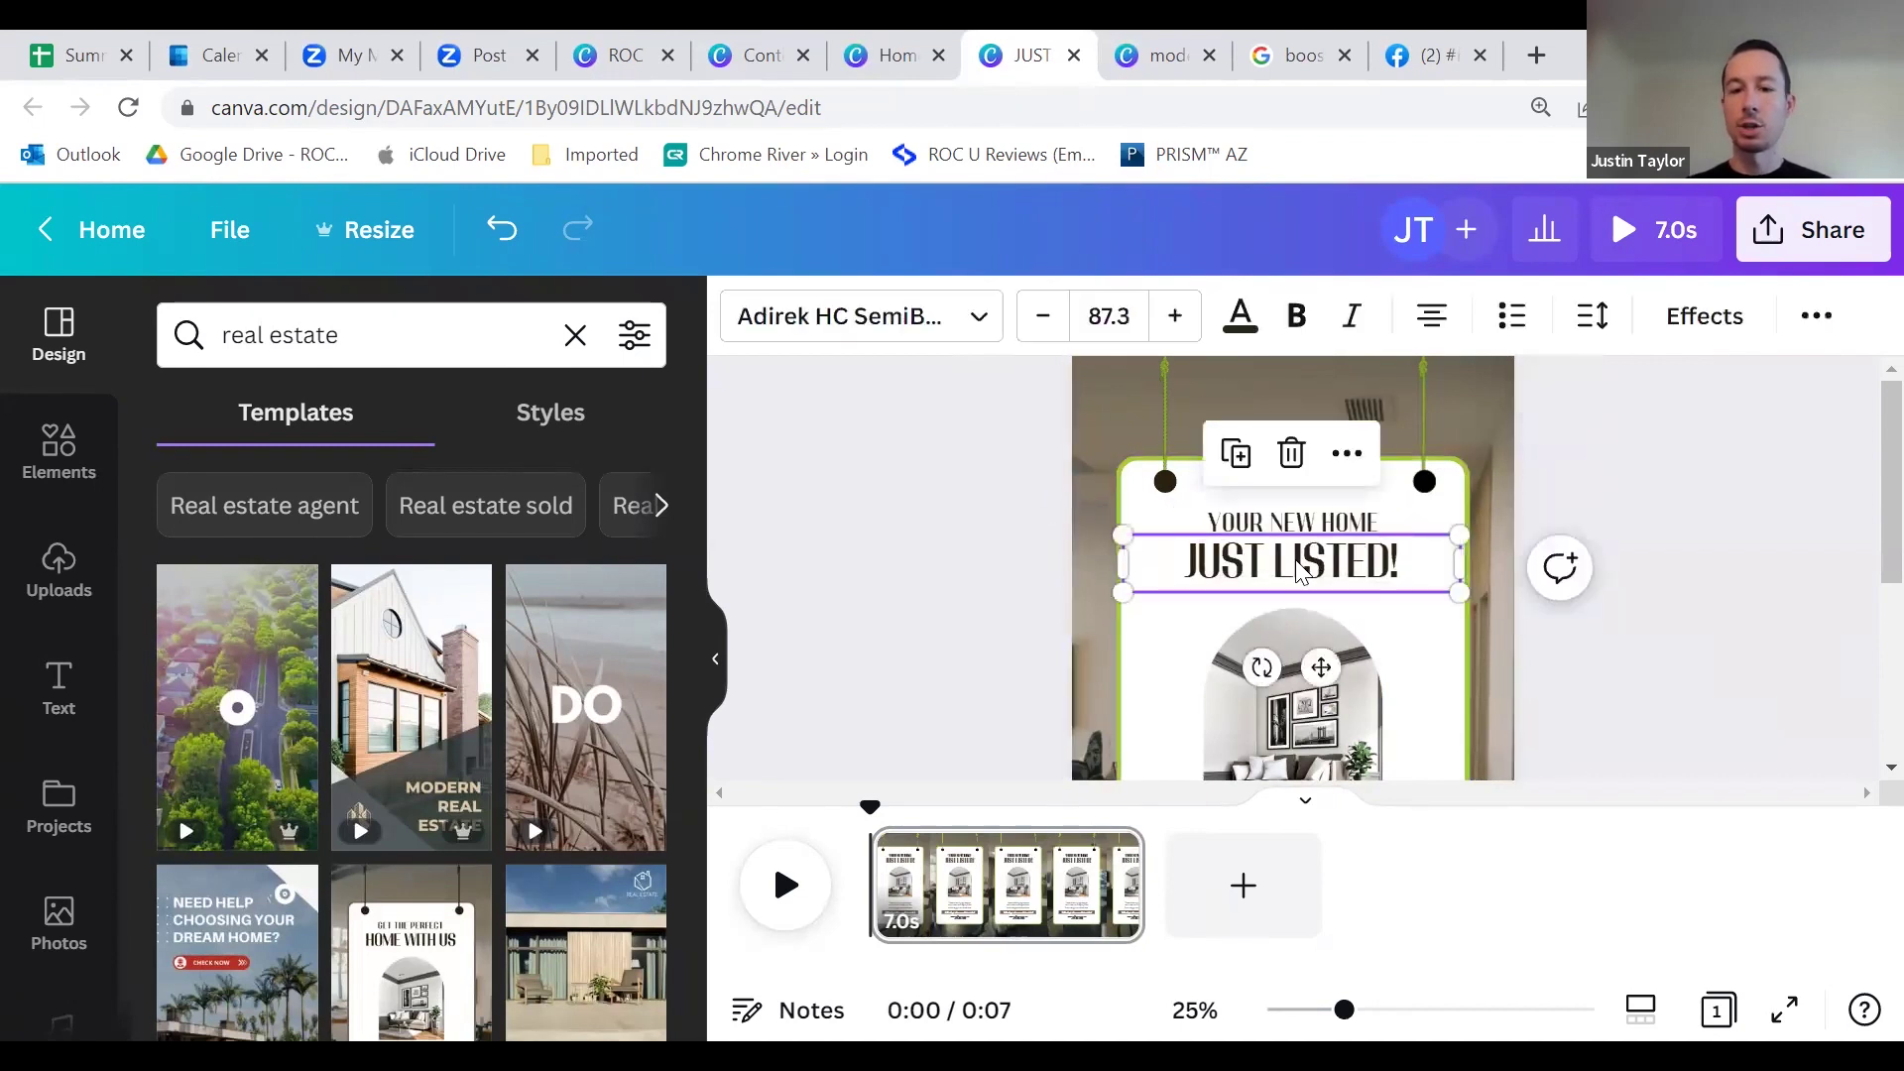
pyautogui.click(1241, 316)
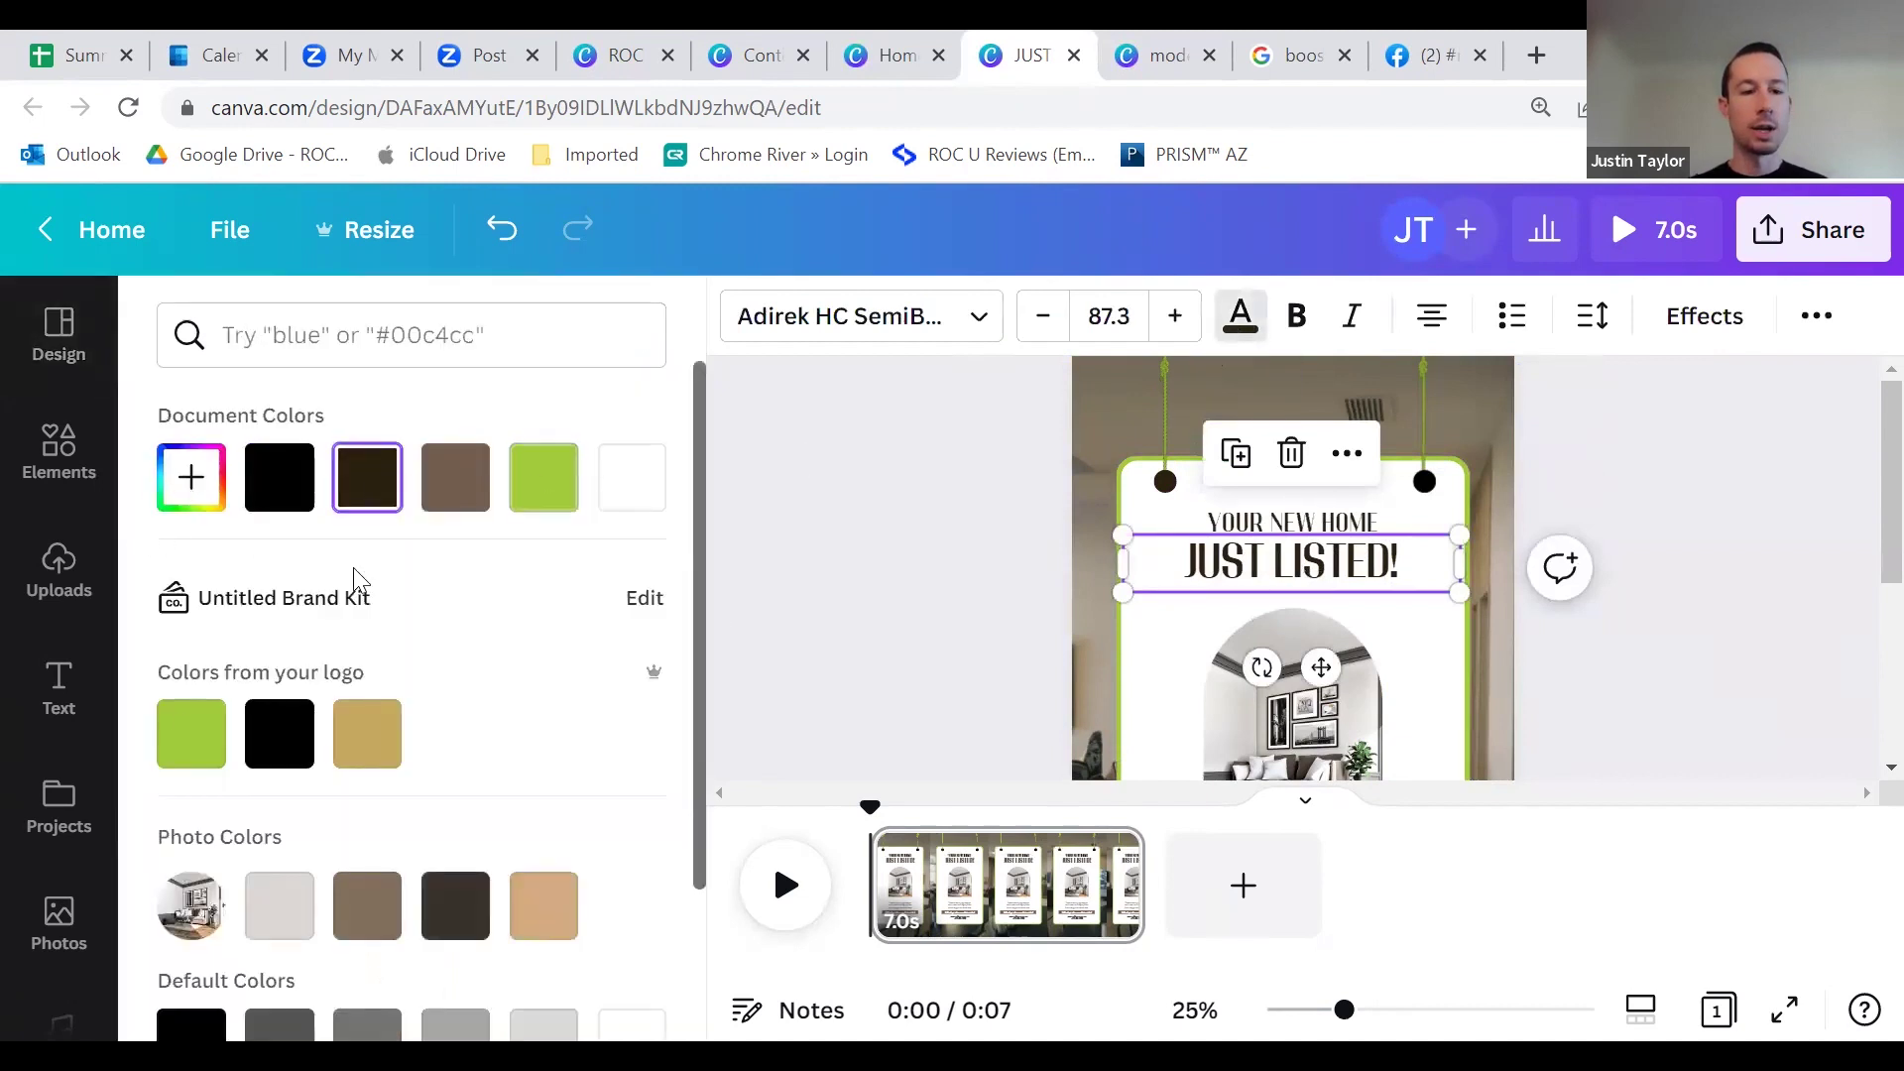
pyautogui.click(279, 734)
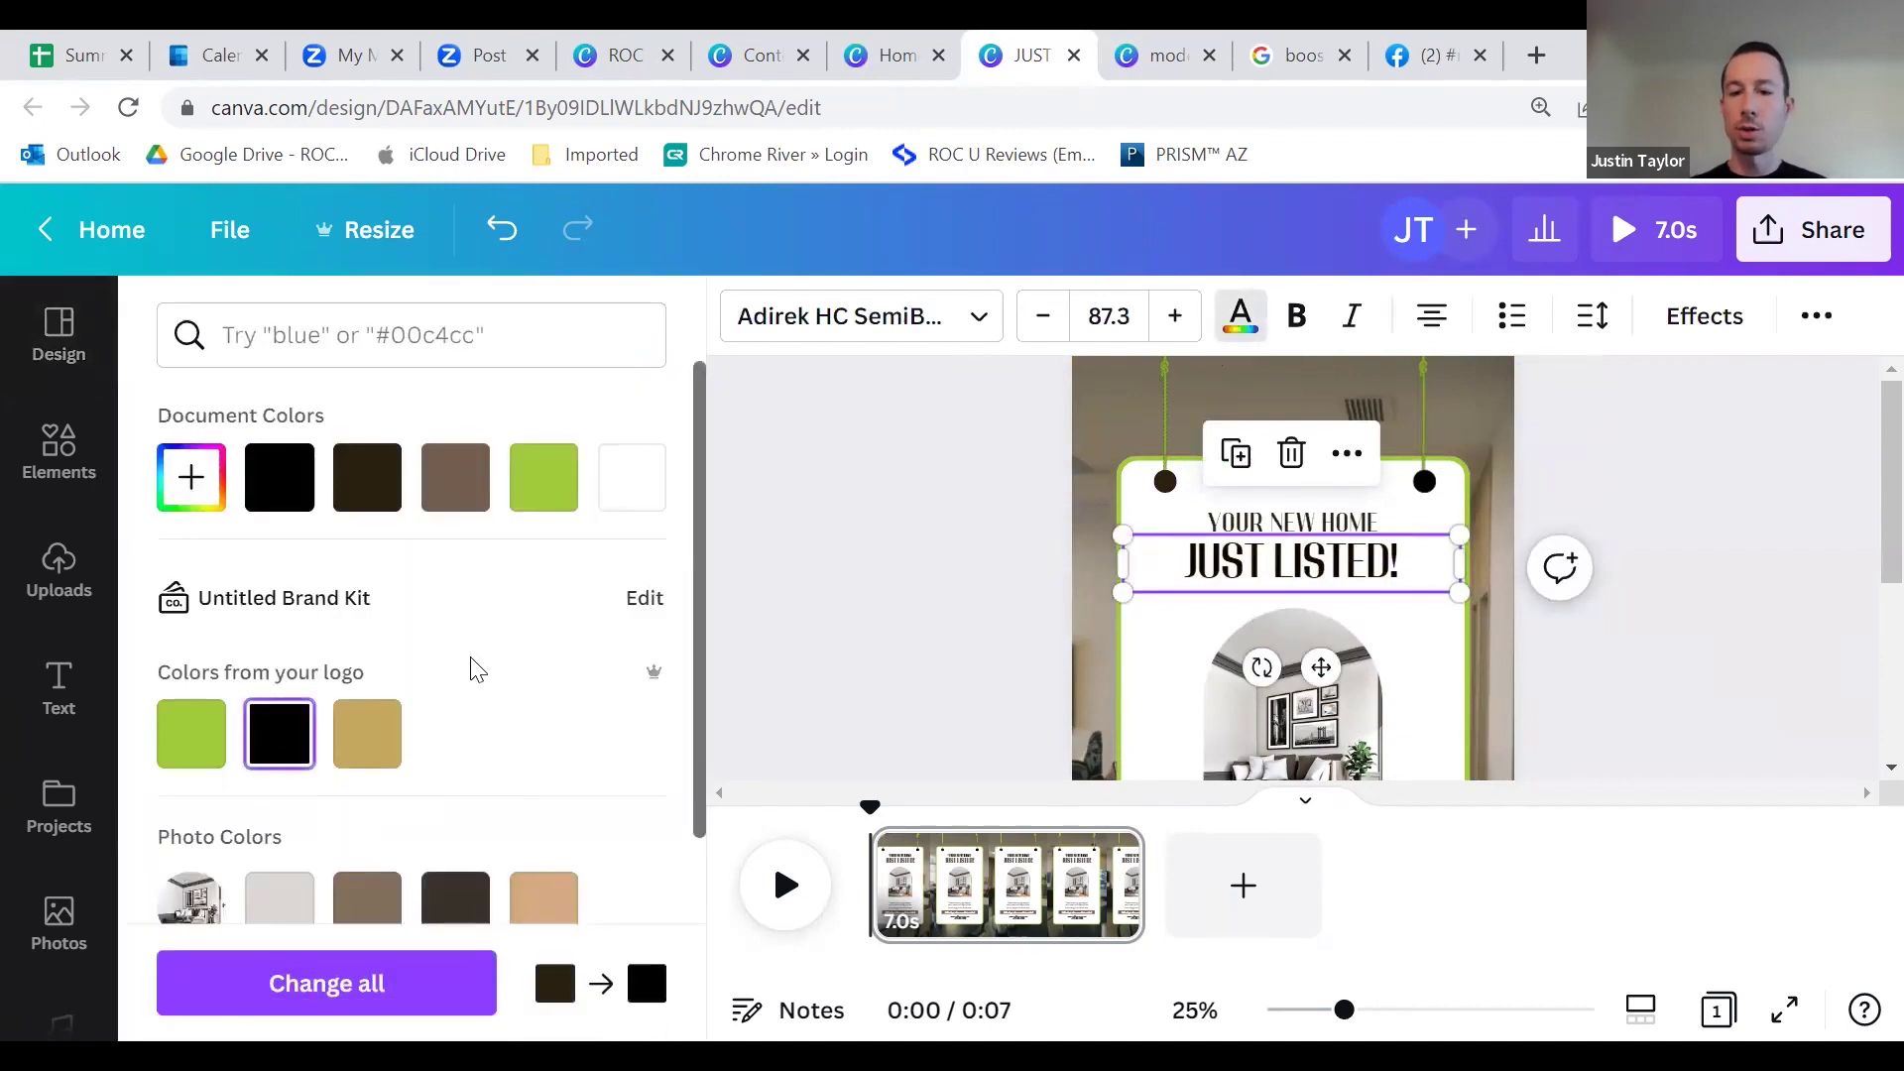
pyautogui.click(59, 335)
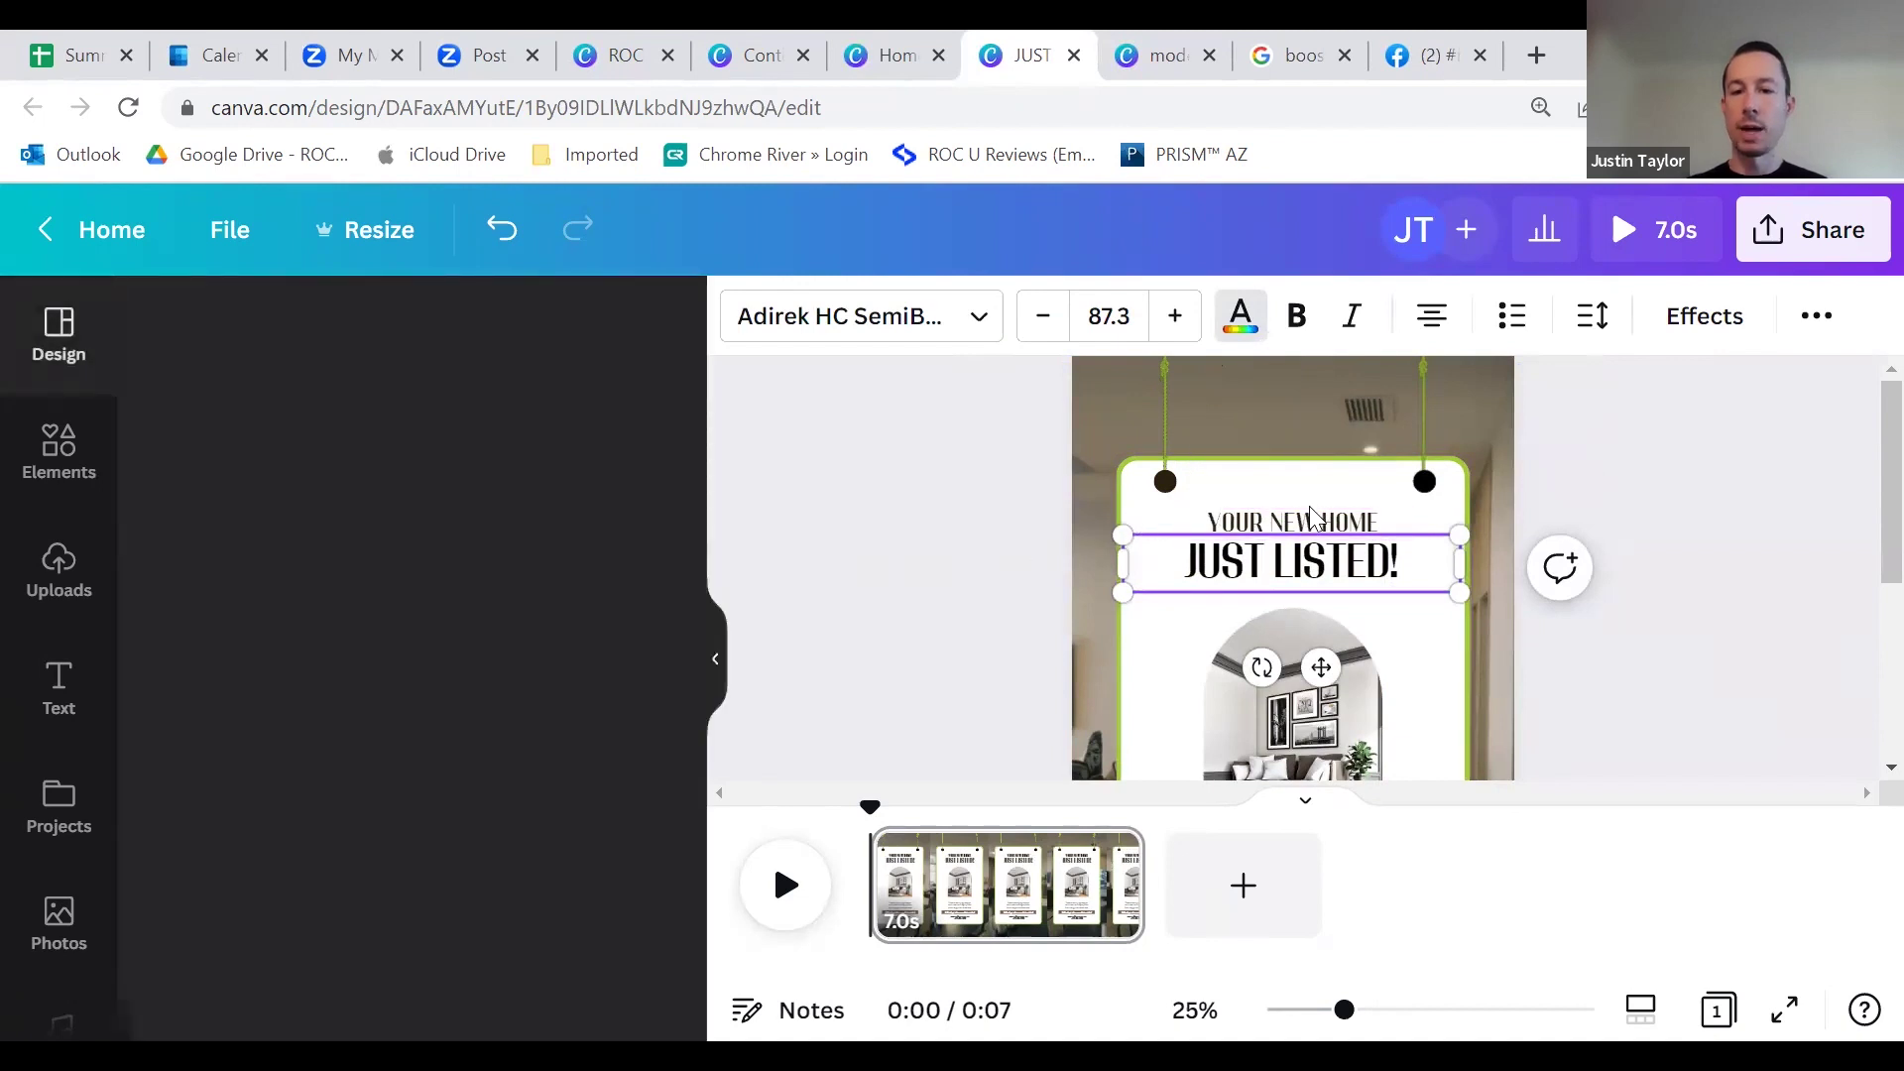
pyautogui.click(1240, 316)
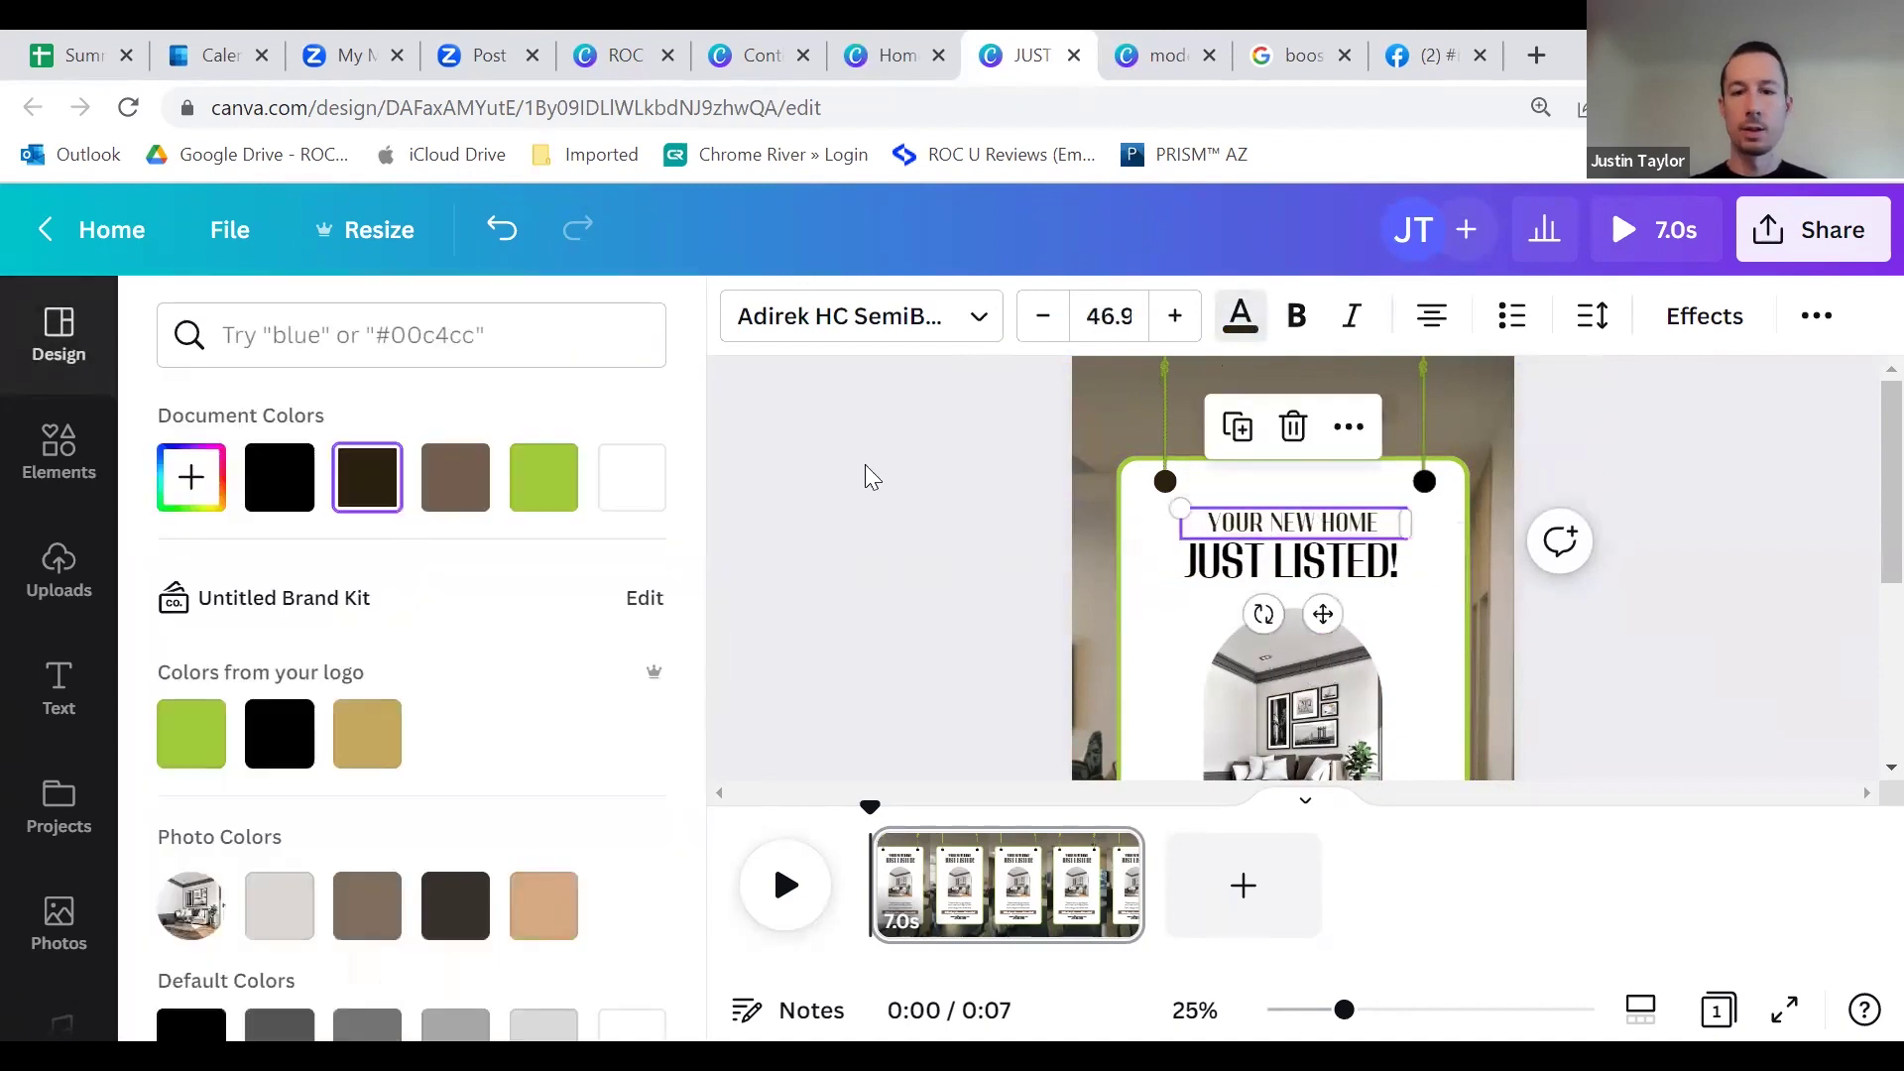
pyautogui.click(288, 724)
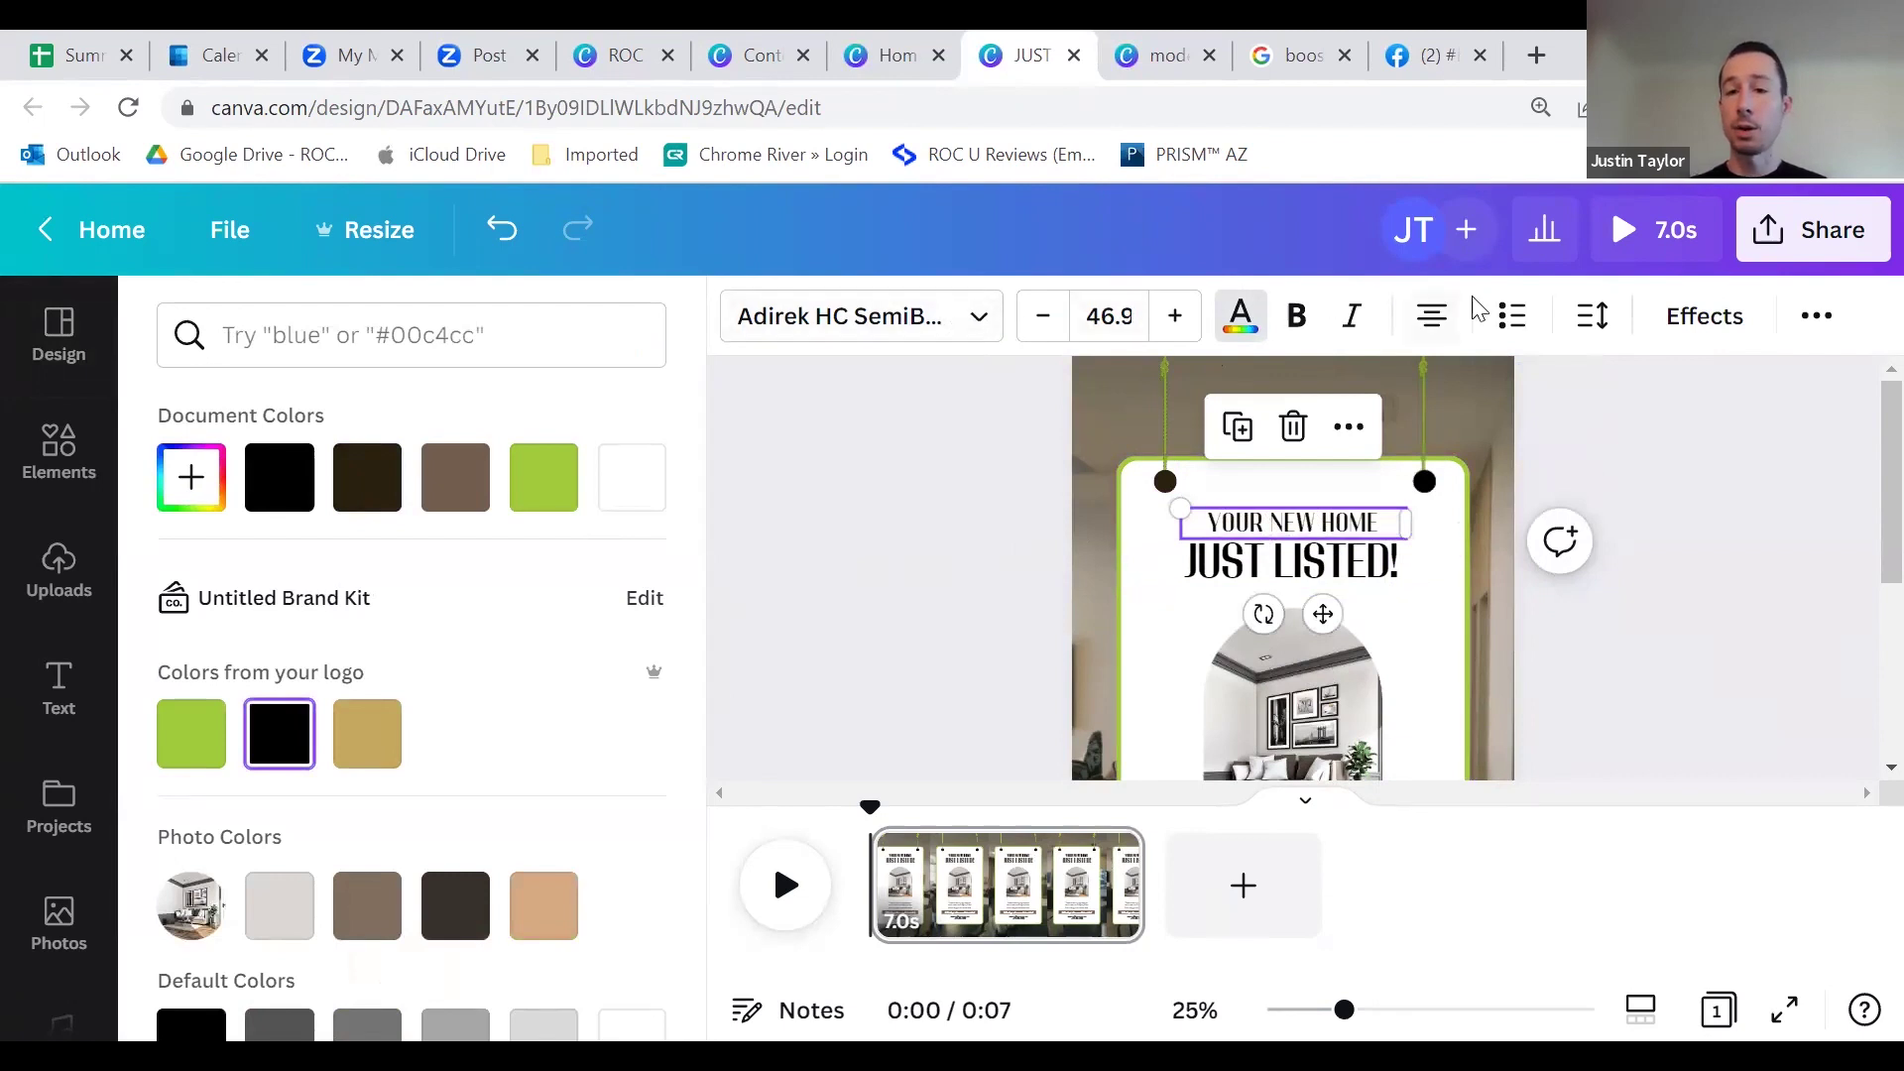
pyautogui.click(1298, 326)
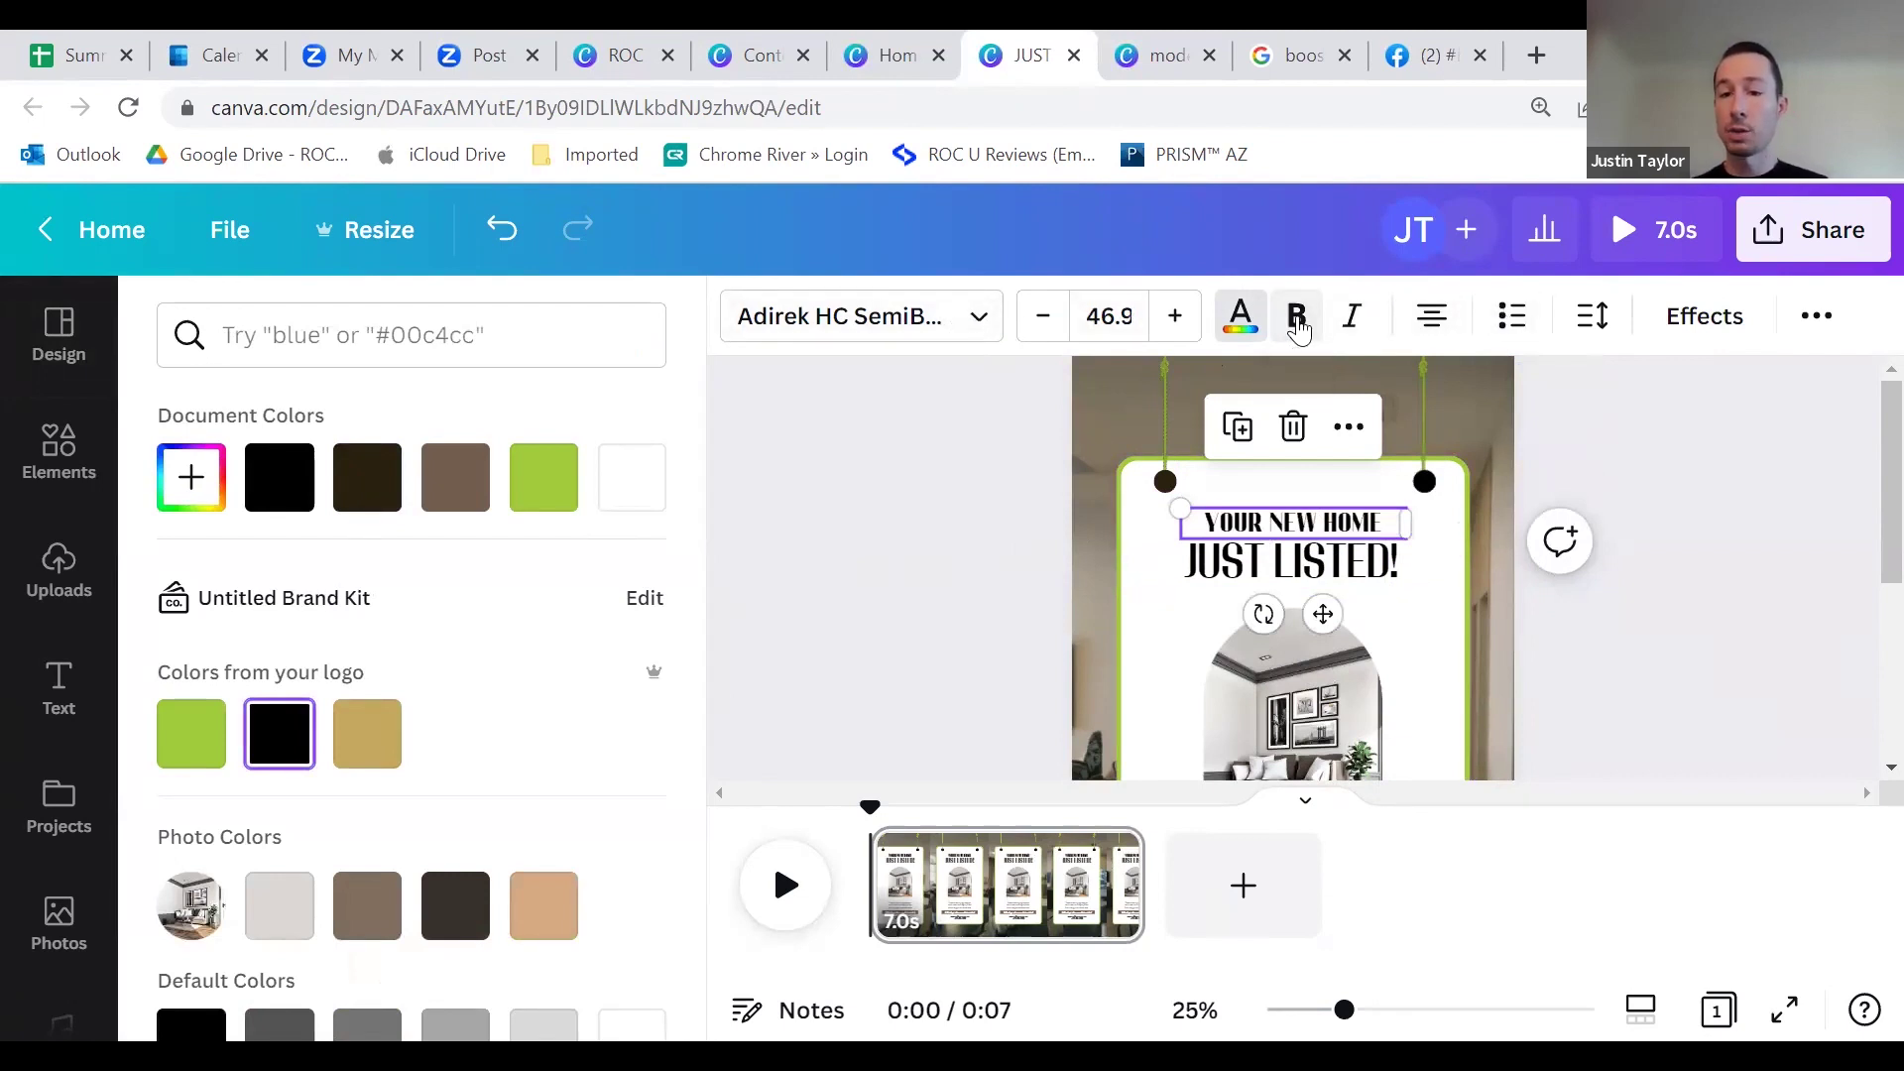
pyautogui.click(1298, 325)
# Step: Browse the font list, keeping the heading in Adirek HC SemiBold
pyautogui.click(980, 322)
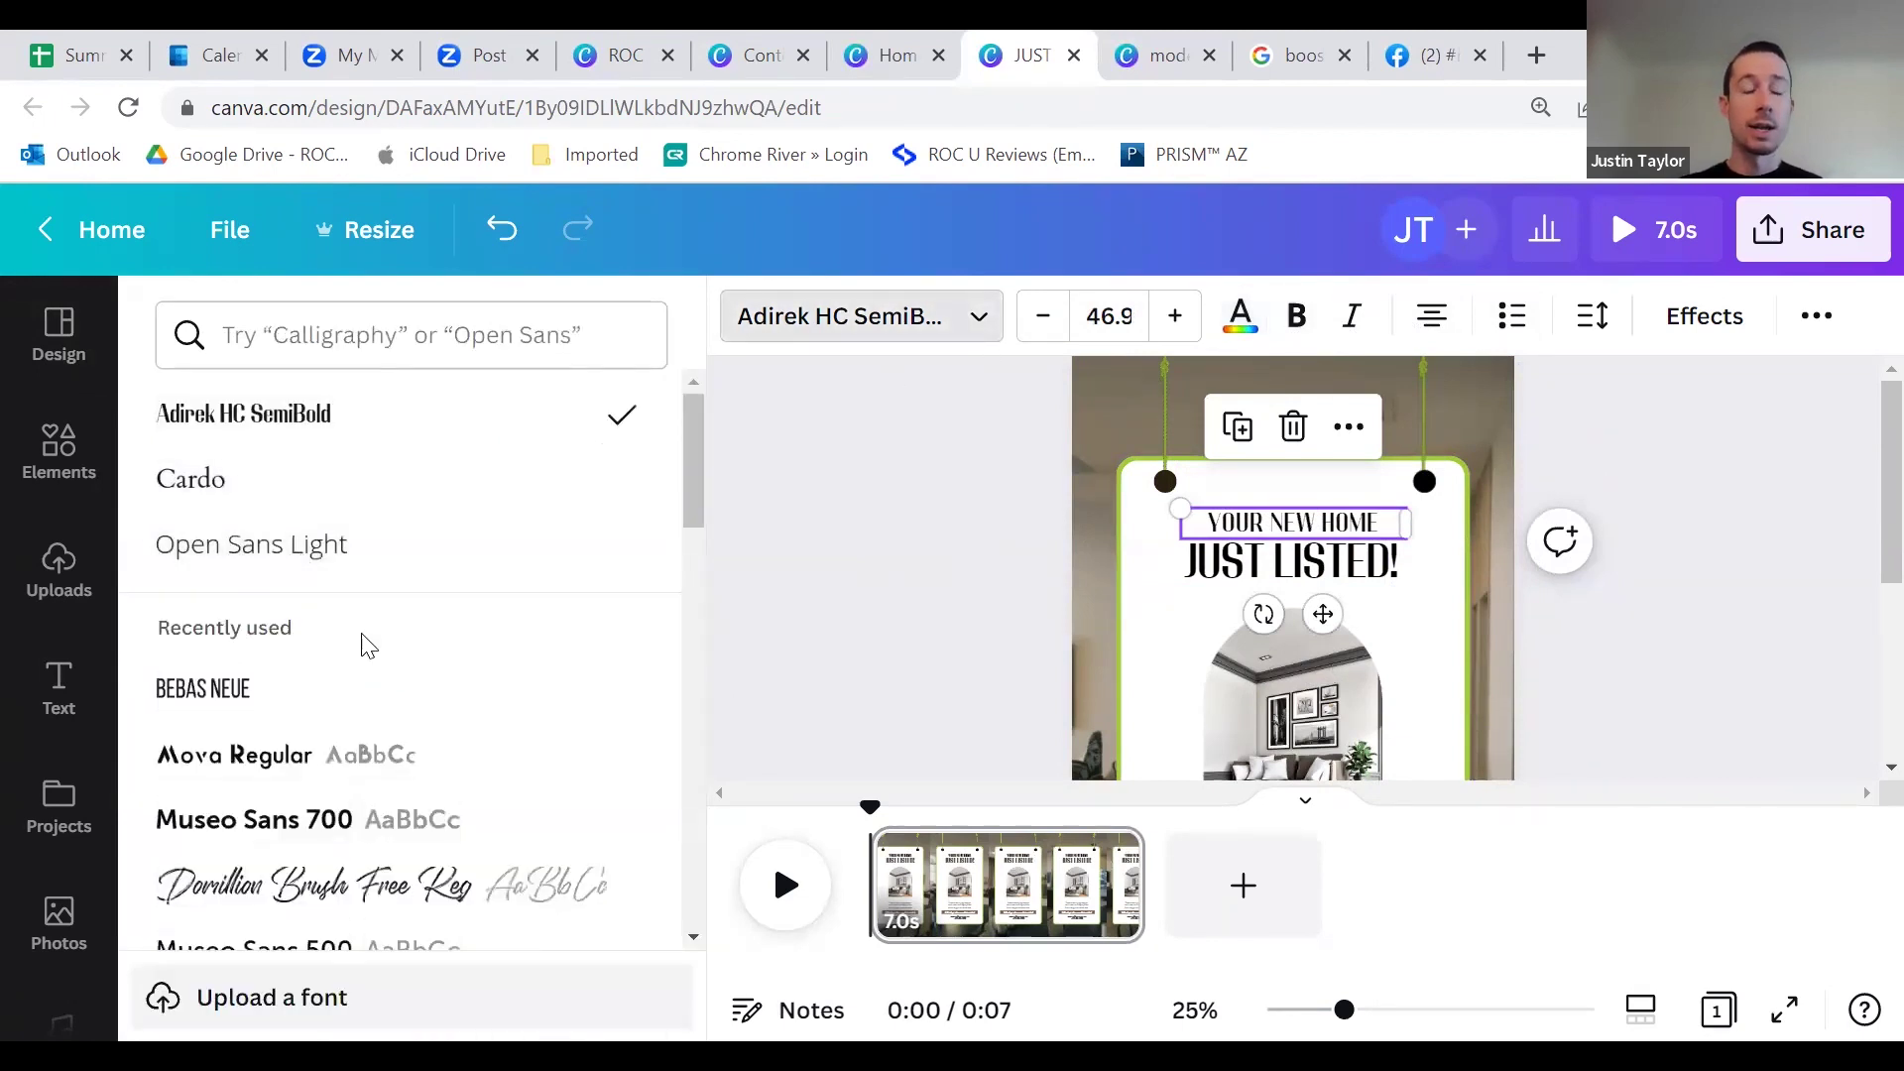
pyautogui.scroll(-5, 340, 651)
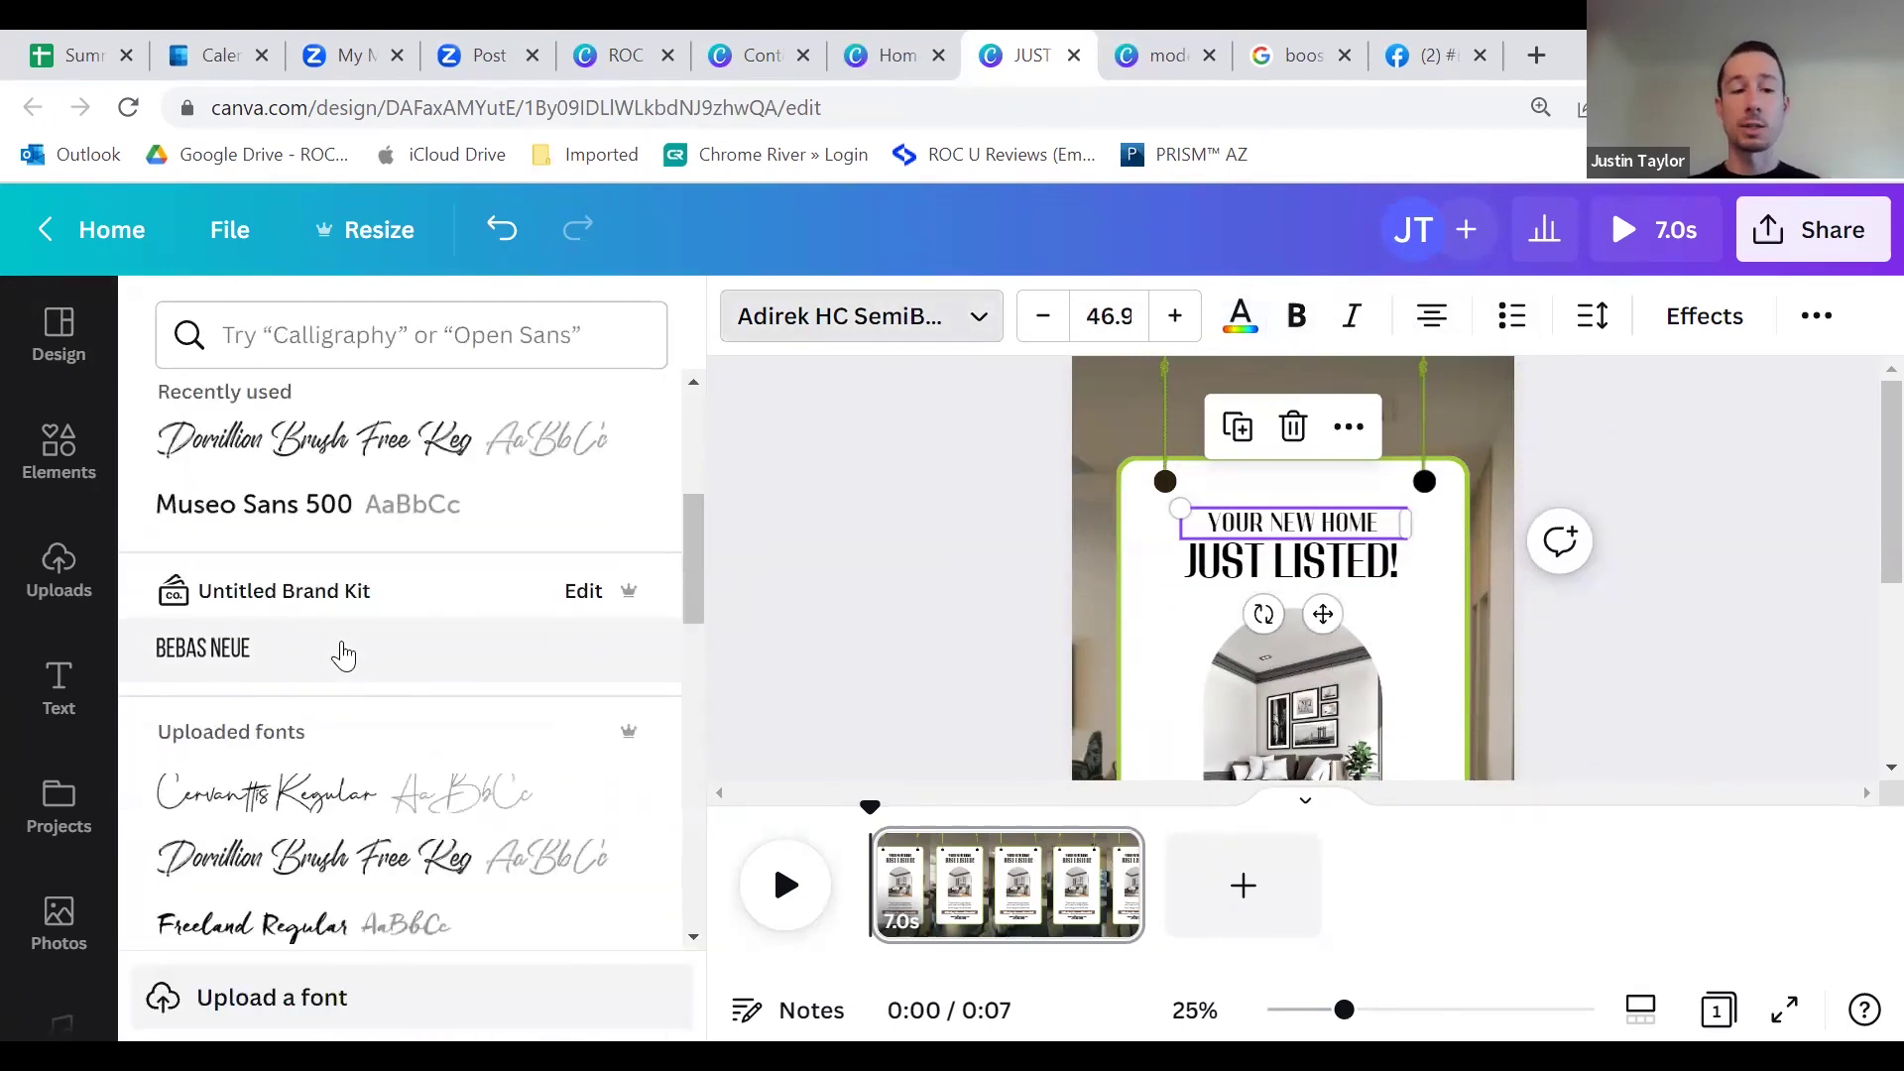
pyautogui.scroll(-10, 301, 653)
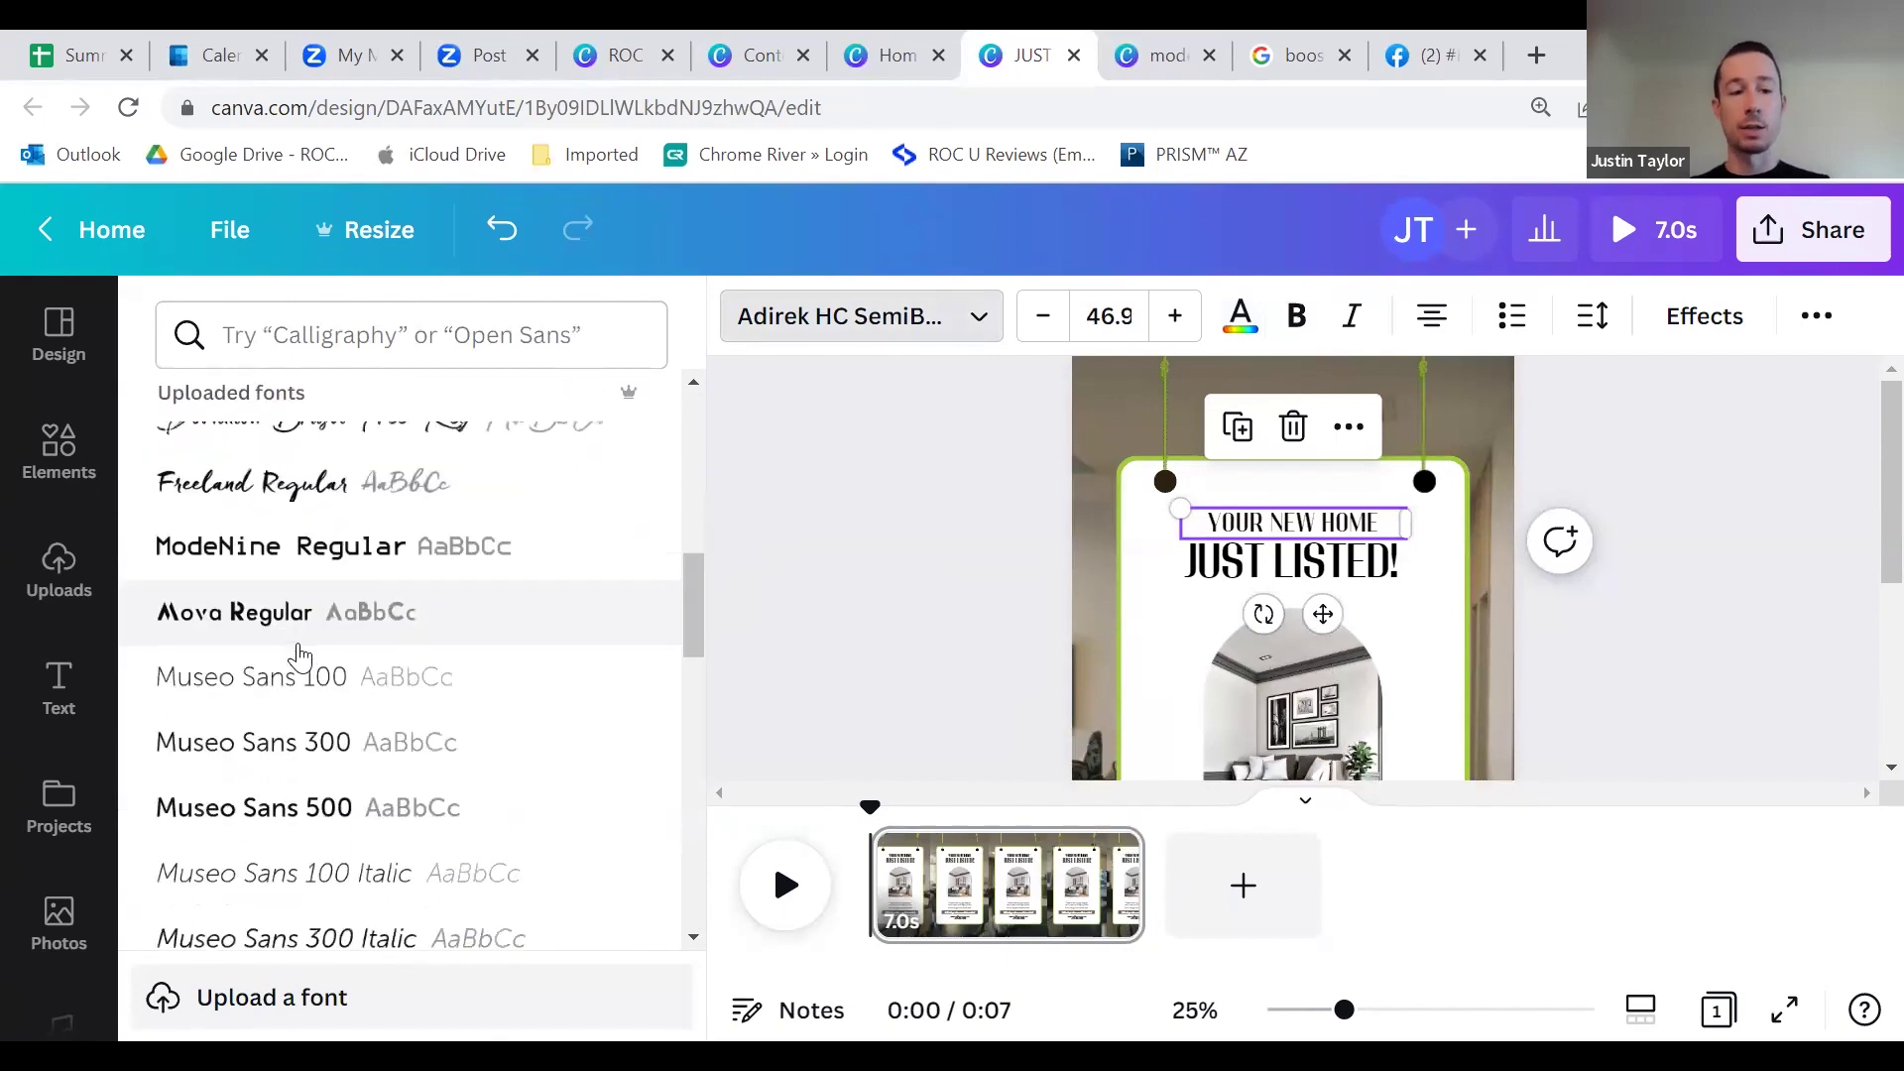
pyautogui.scroll(6, 301, 656)
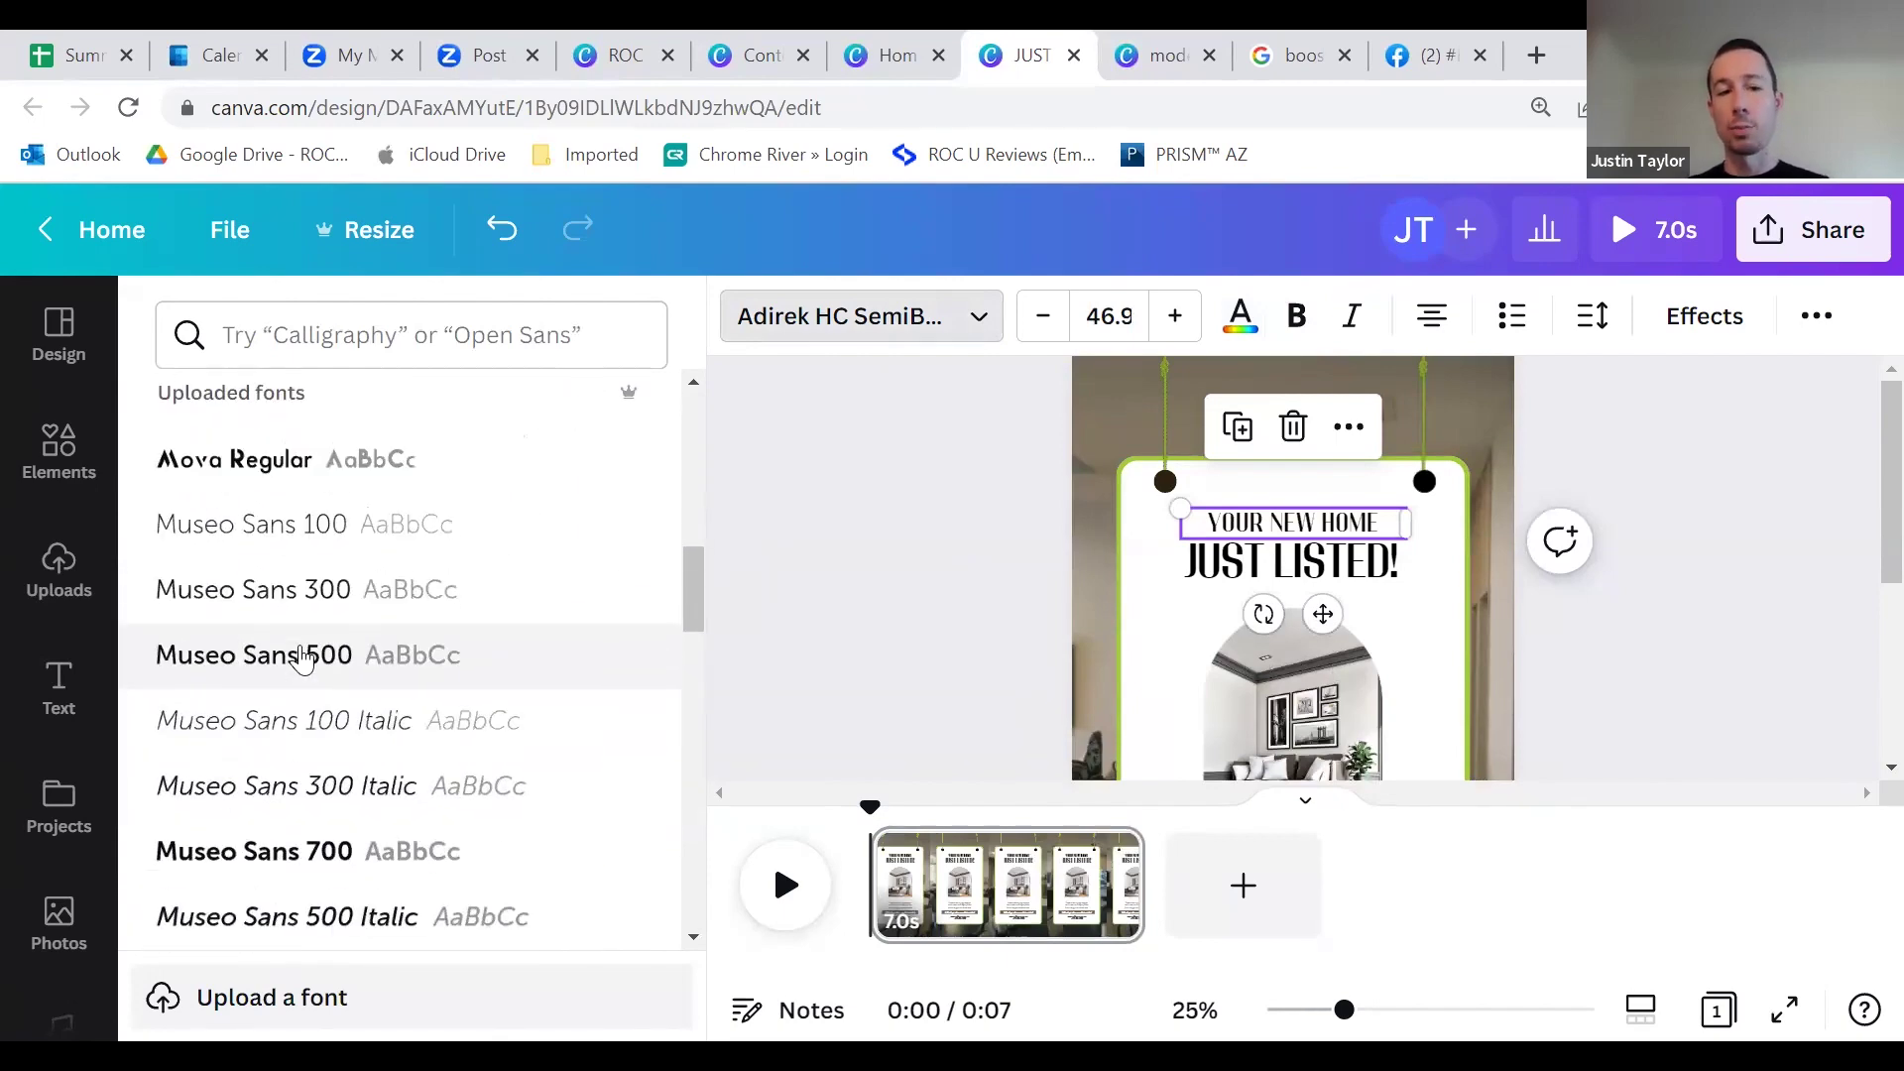
pyautogui.scroll(6, 367, 738)
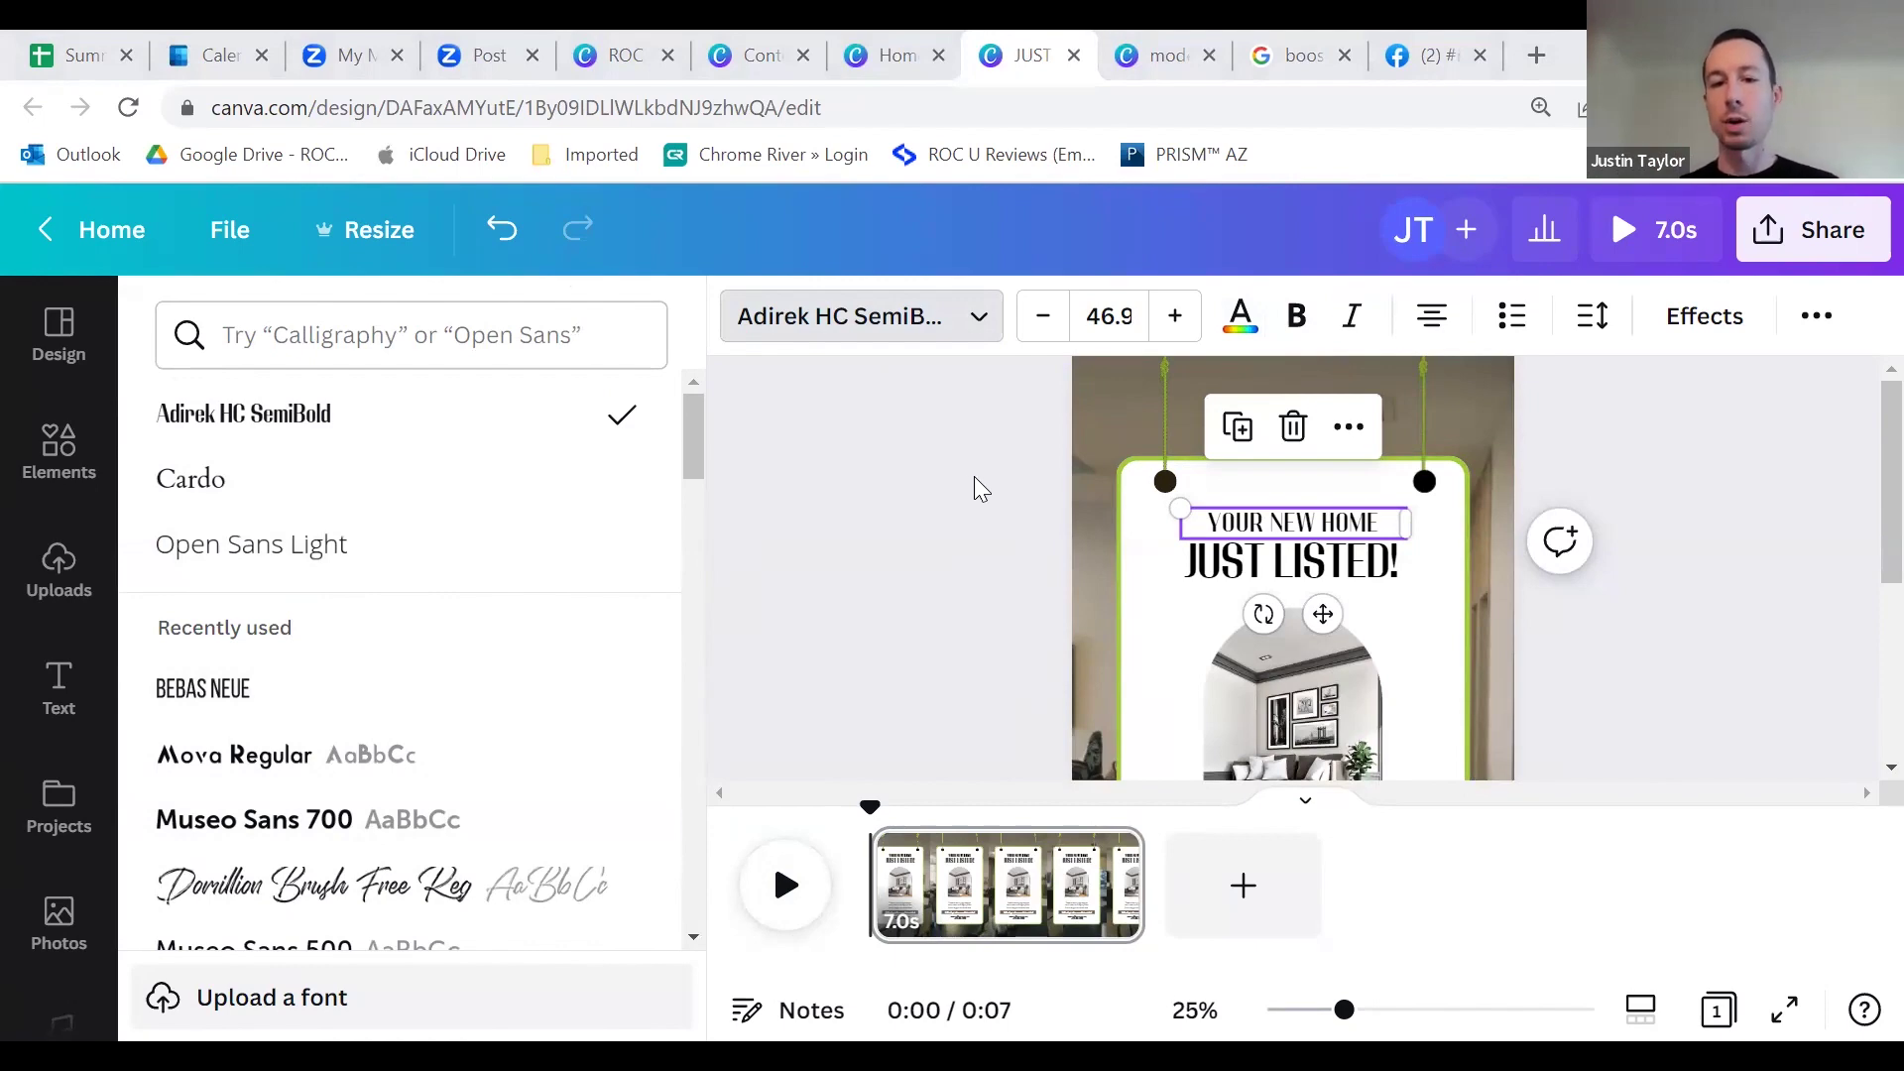
pyautogui.scroll(-3, 1001, 505)
pyautogui.scroll(2, 1036, 546)
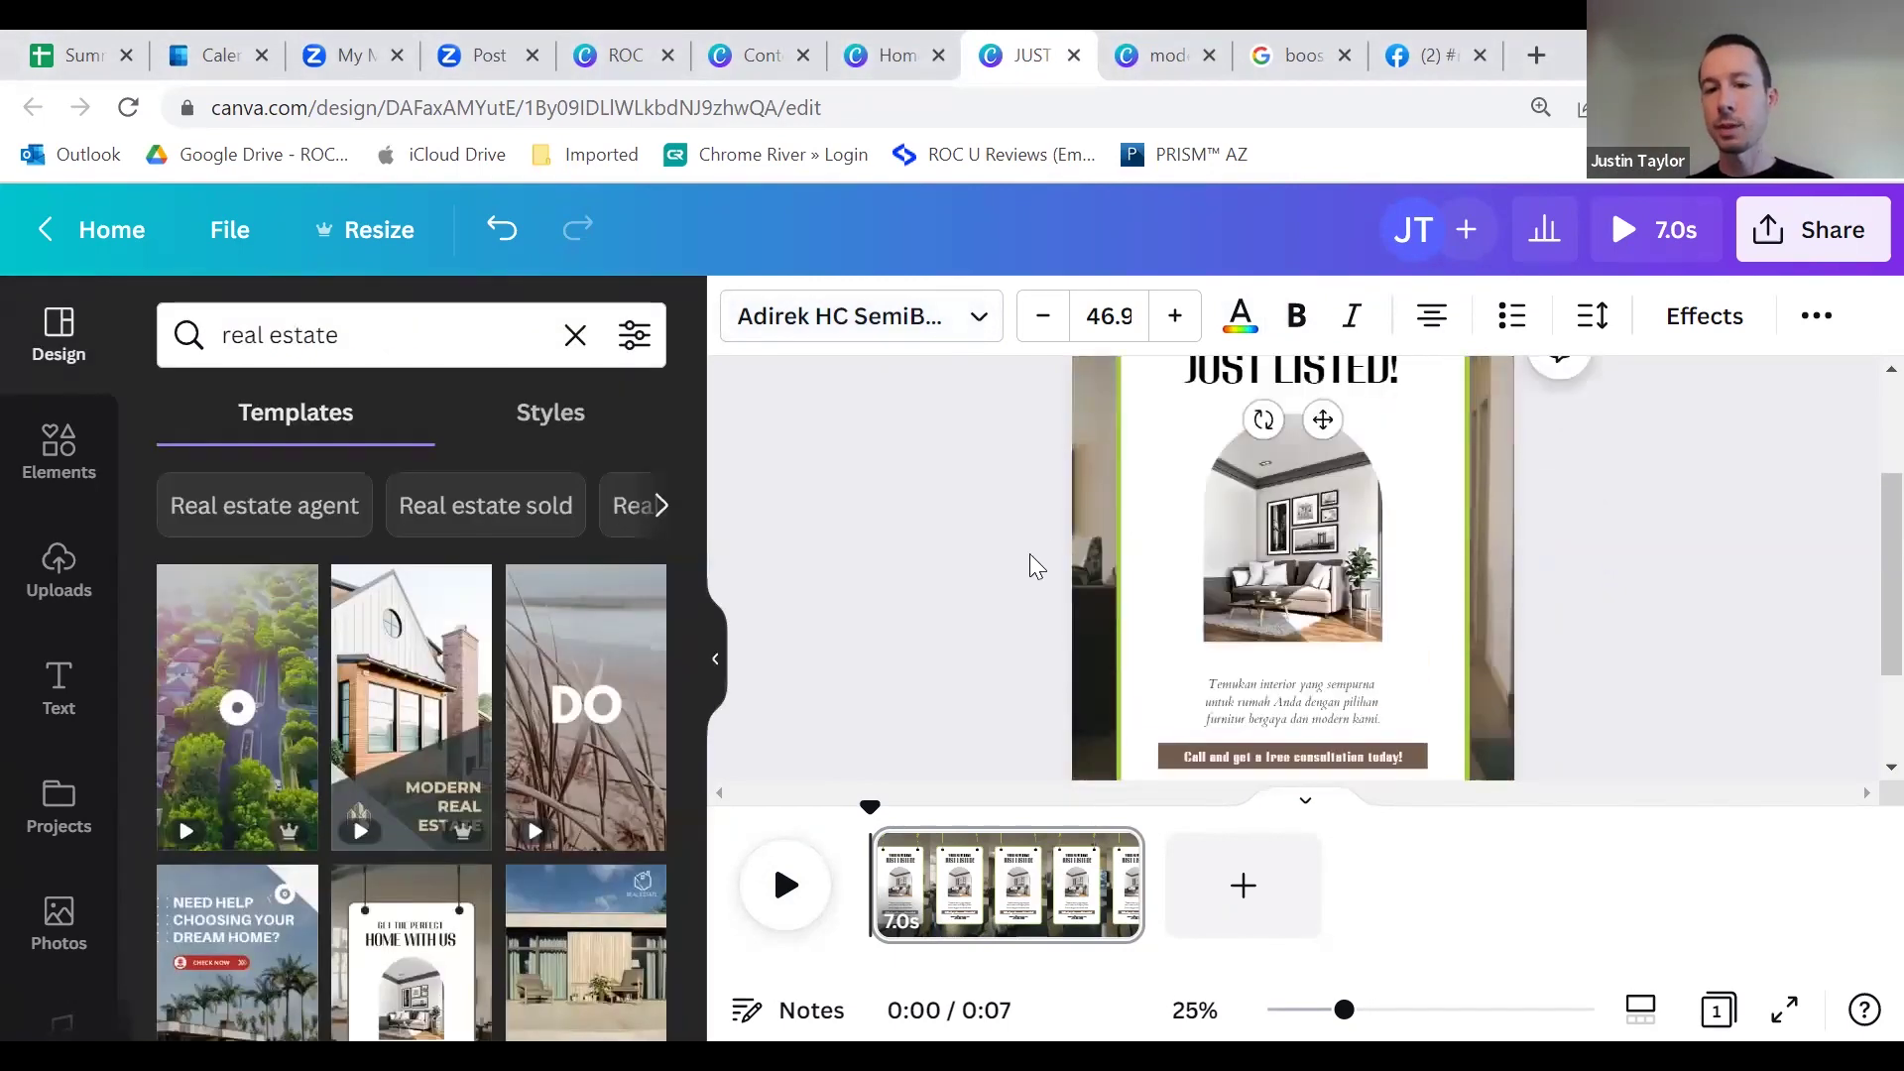
pyautogui.click(1168, 512)
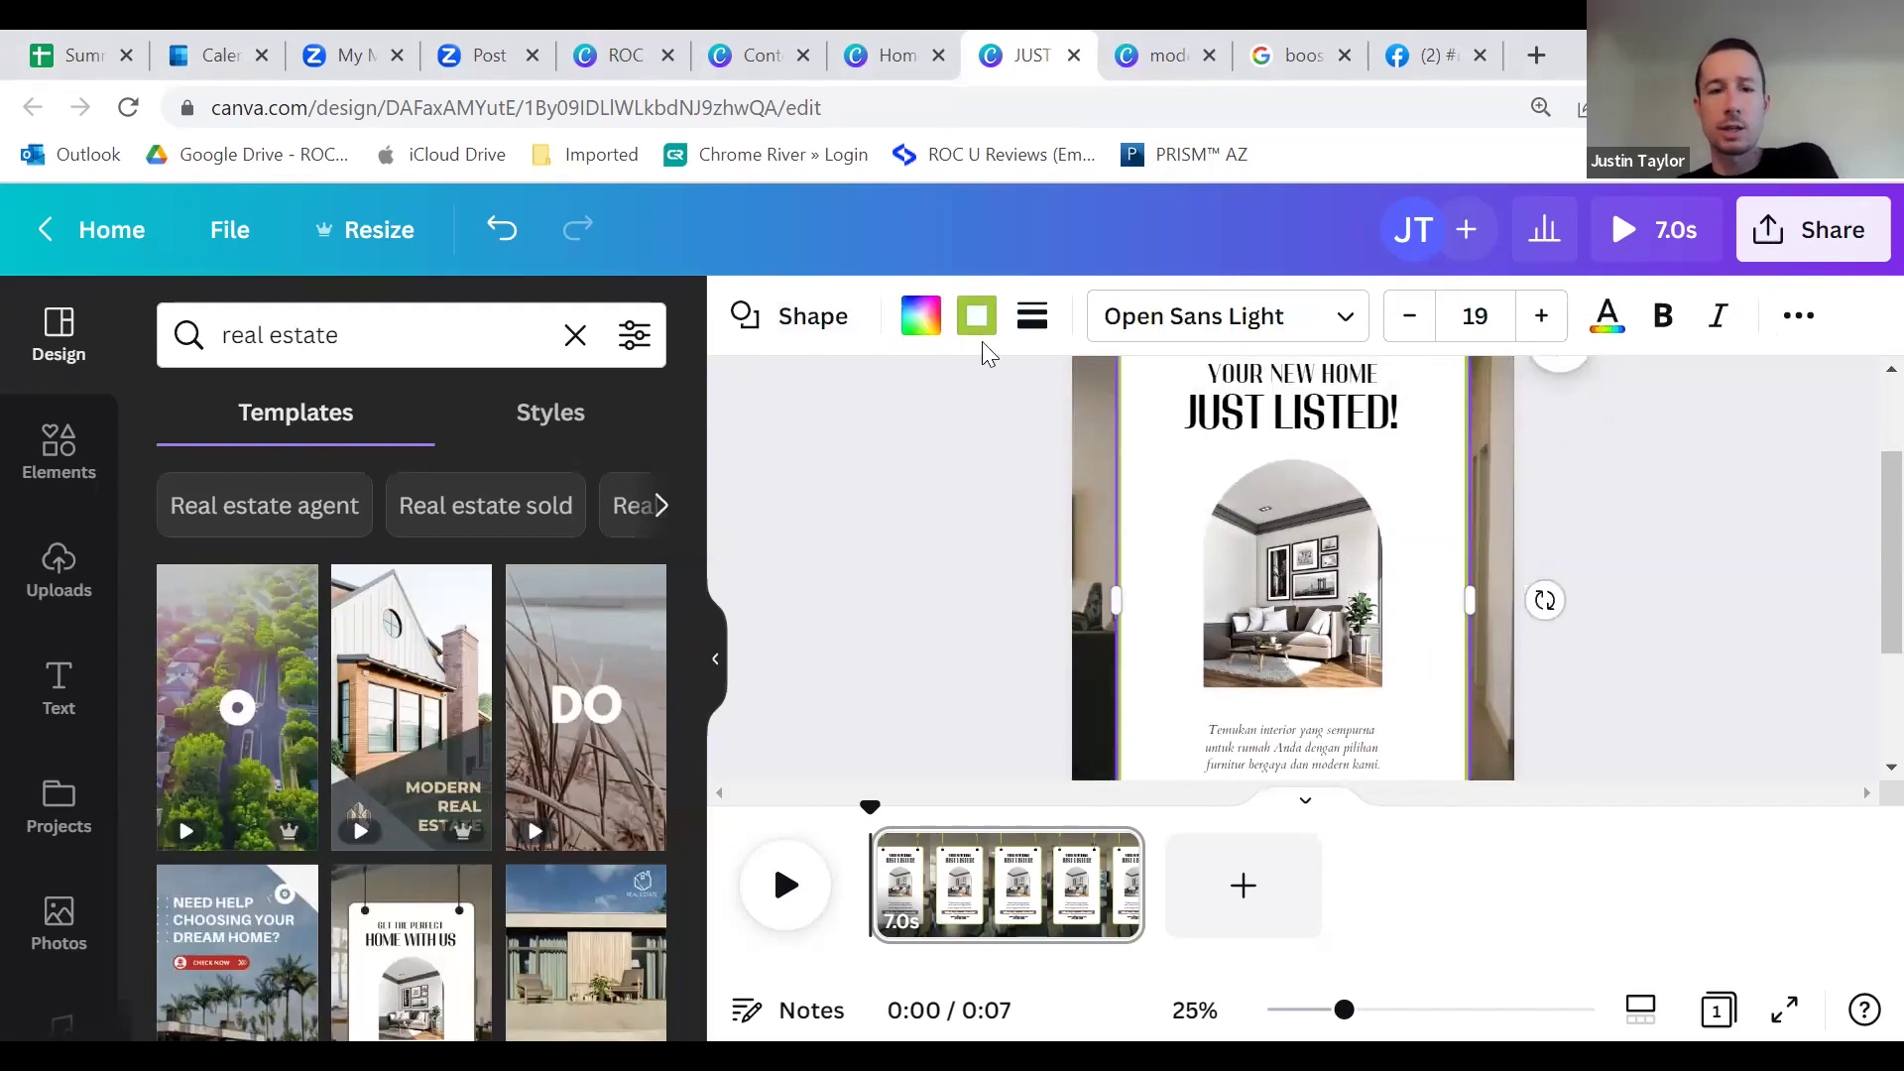
pyautogui.click(921, 315)
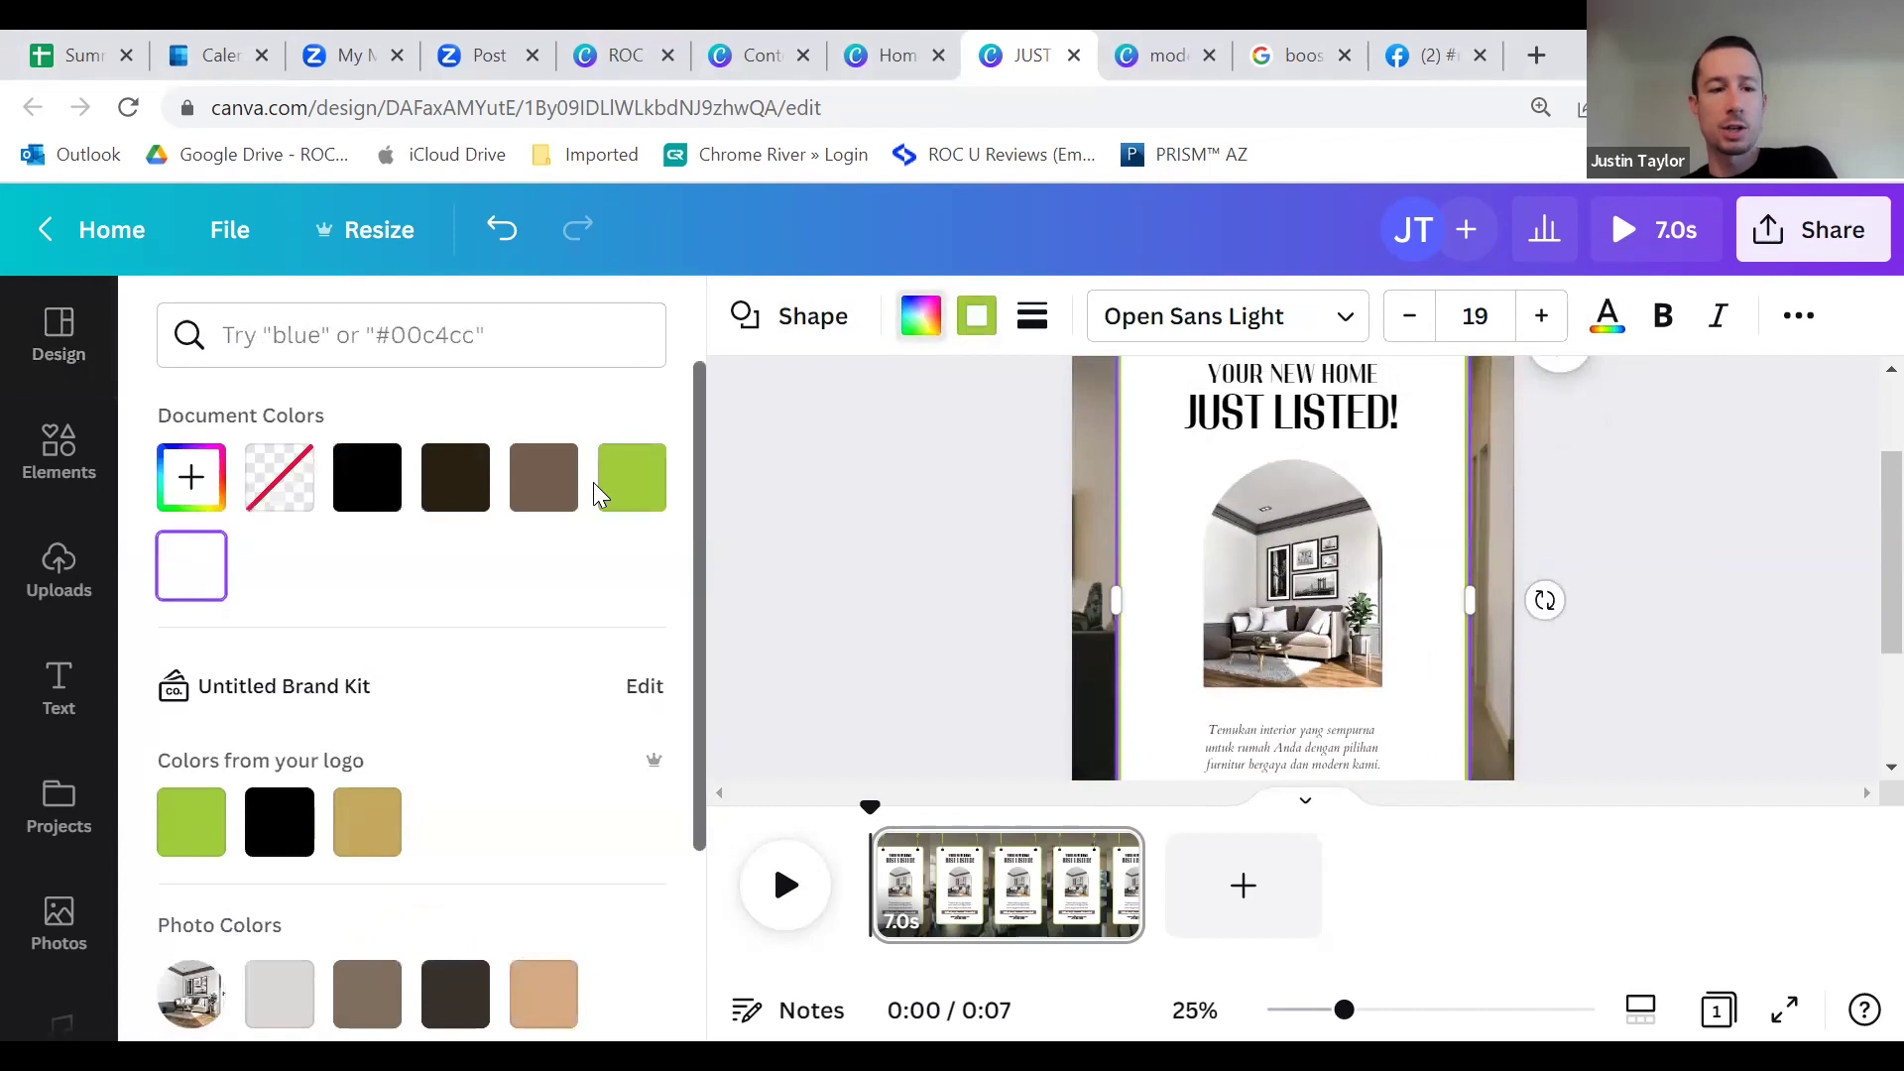
pyautogui.click(363, 501)
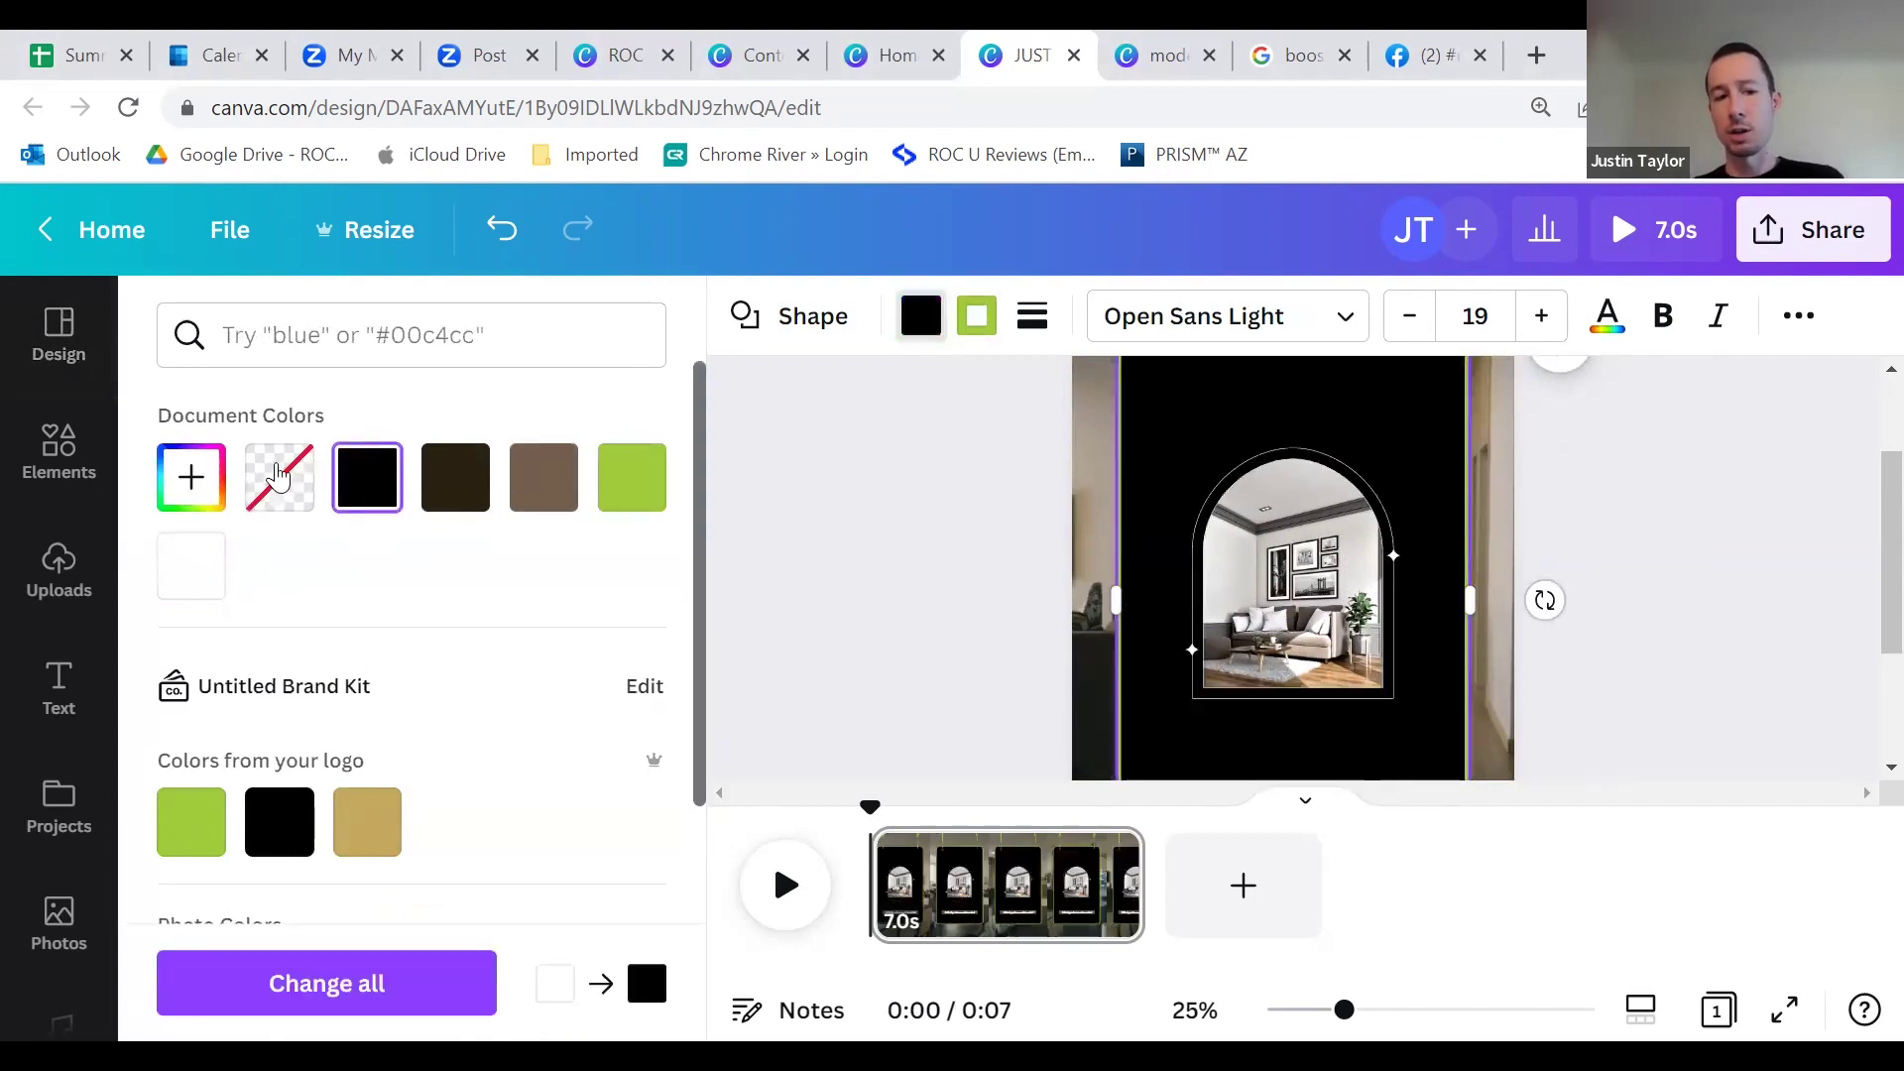
pyautogui.click(278, 499)
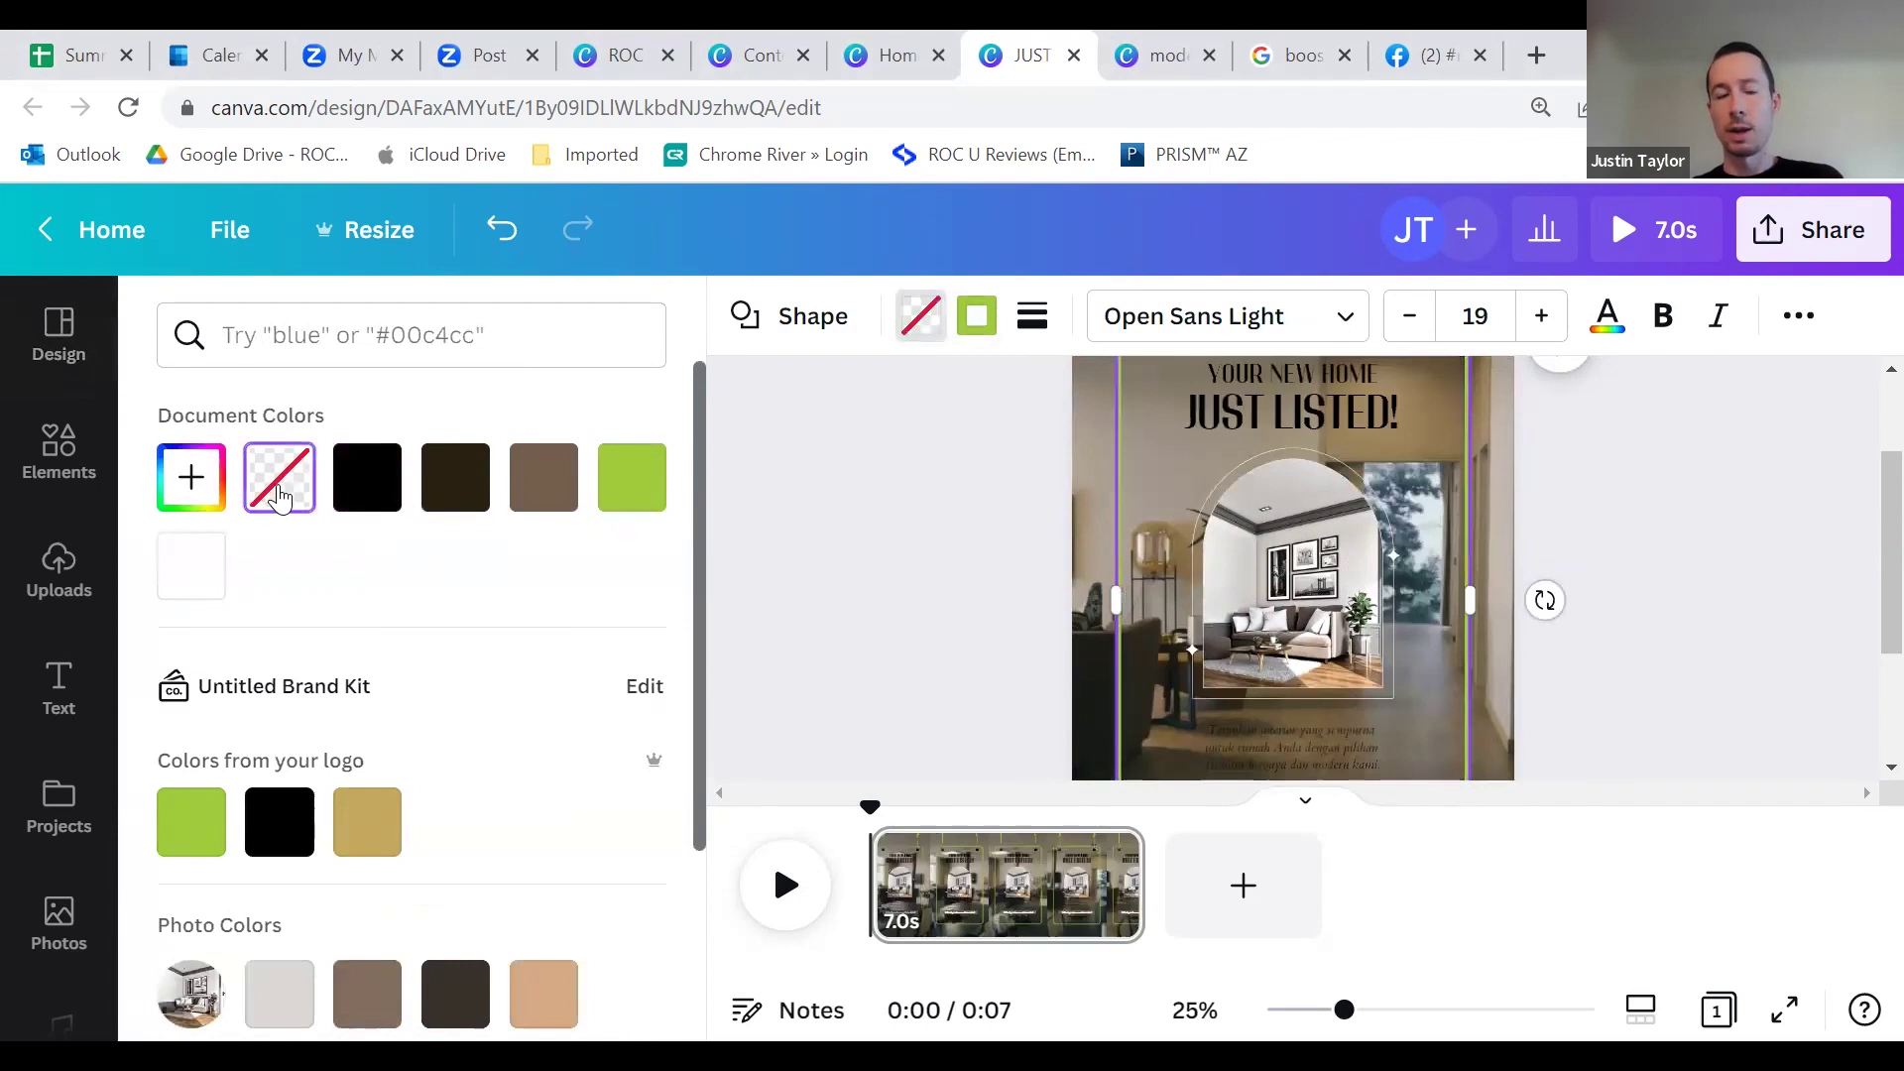
pyautogui.click(192, 579)
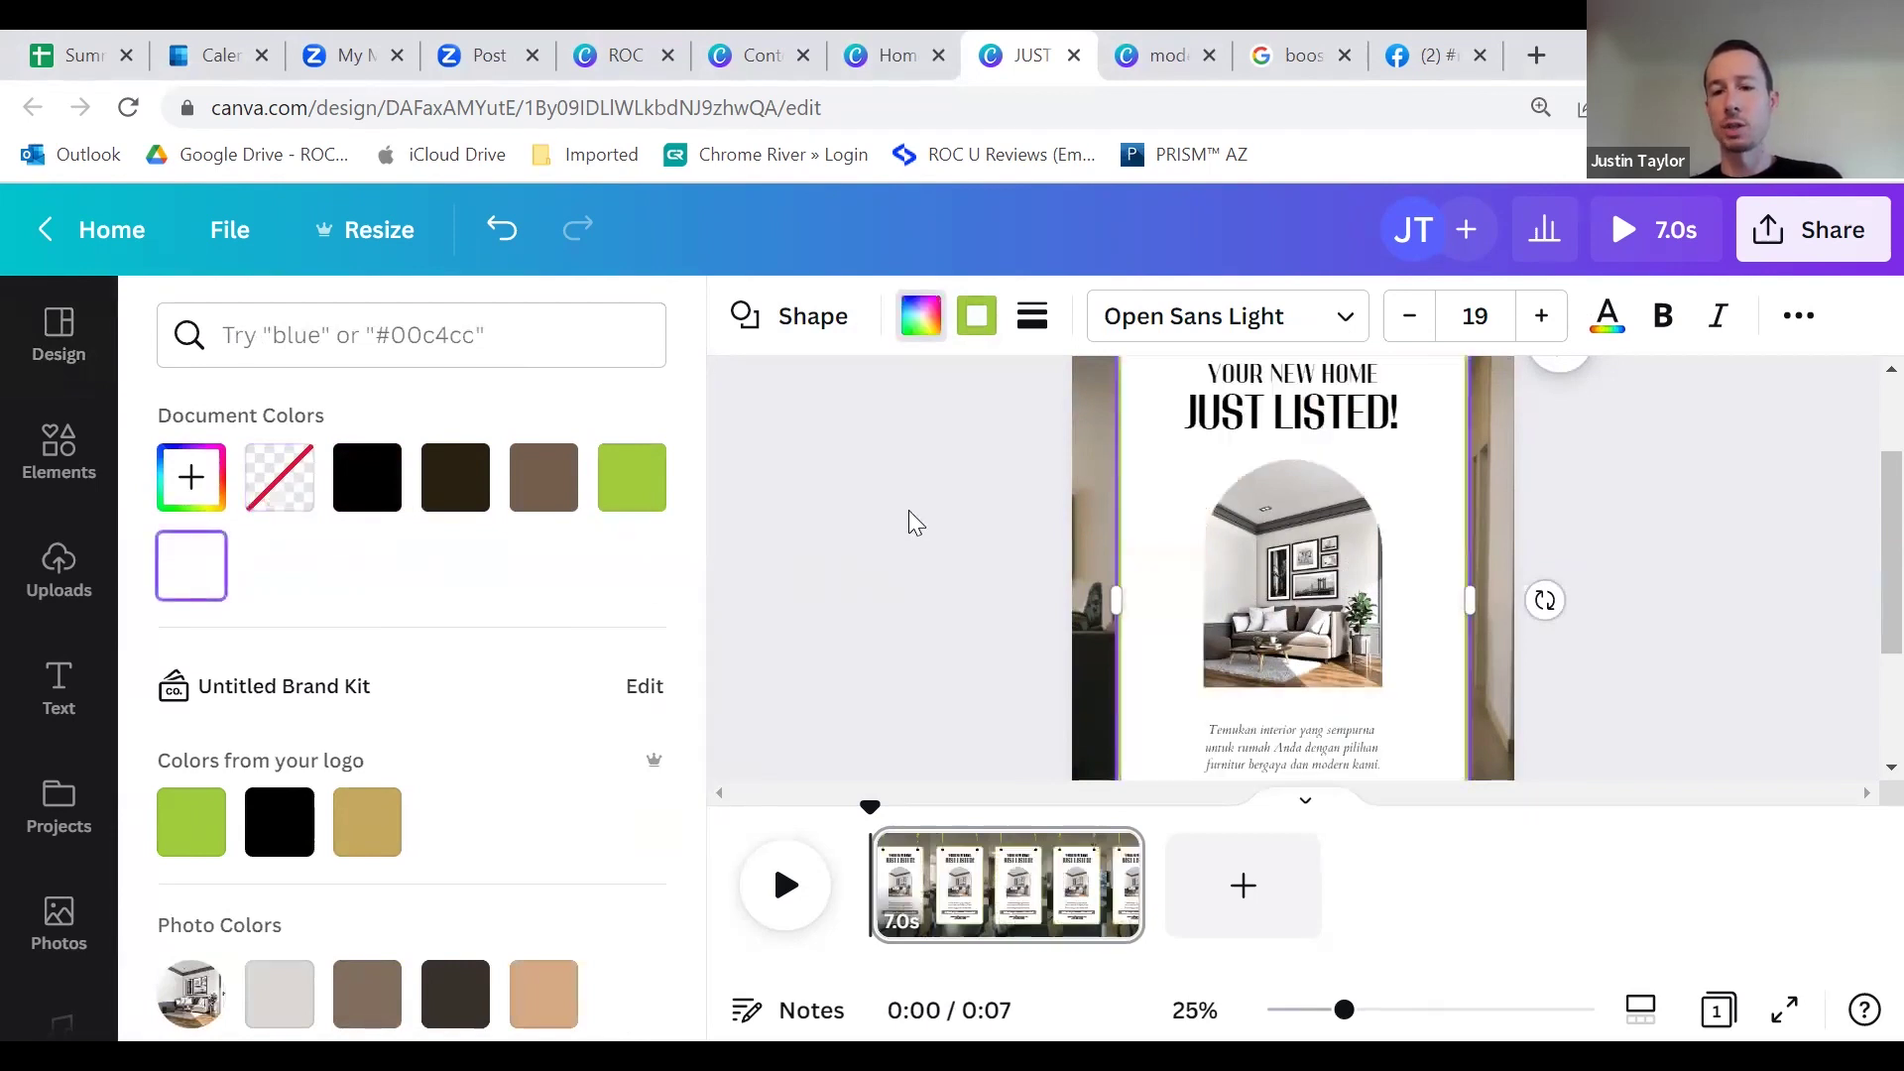
pyautogui.click(993, 500)
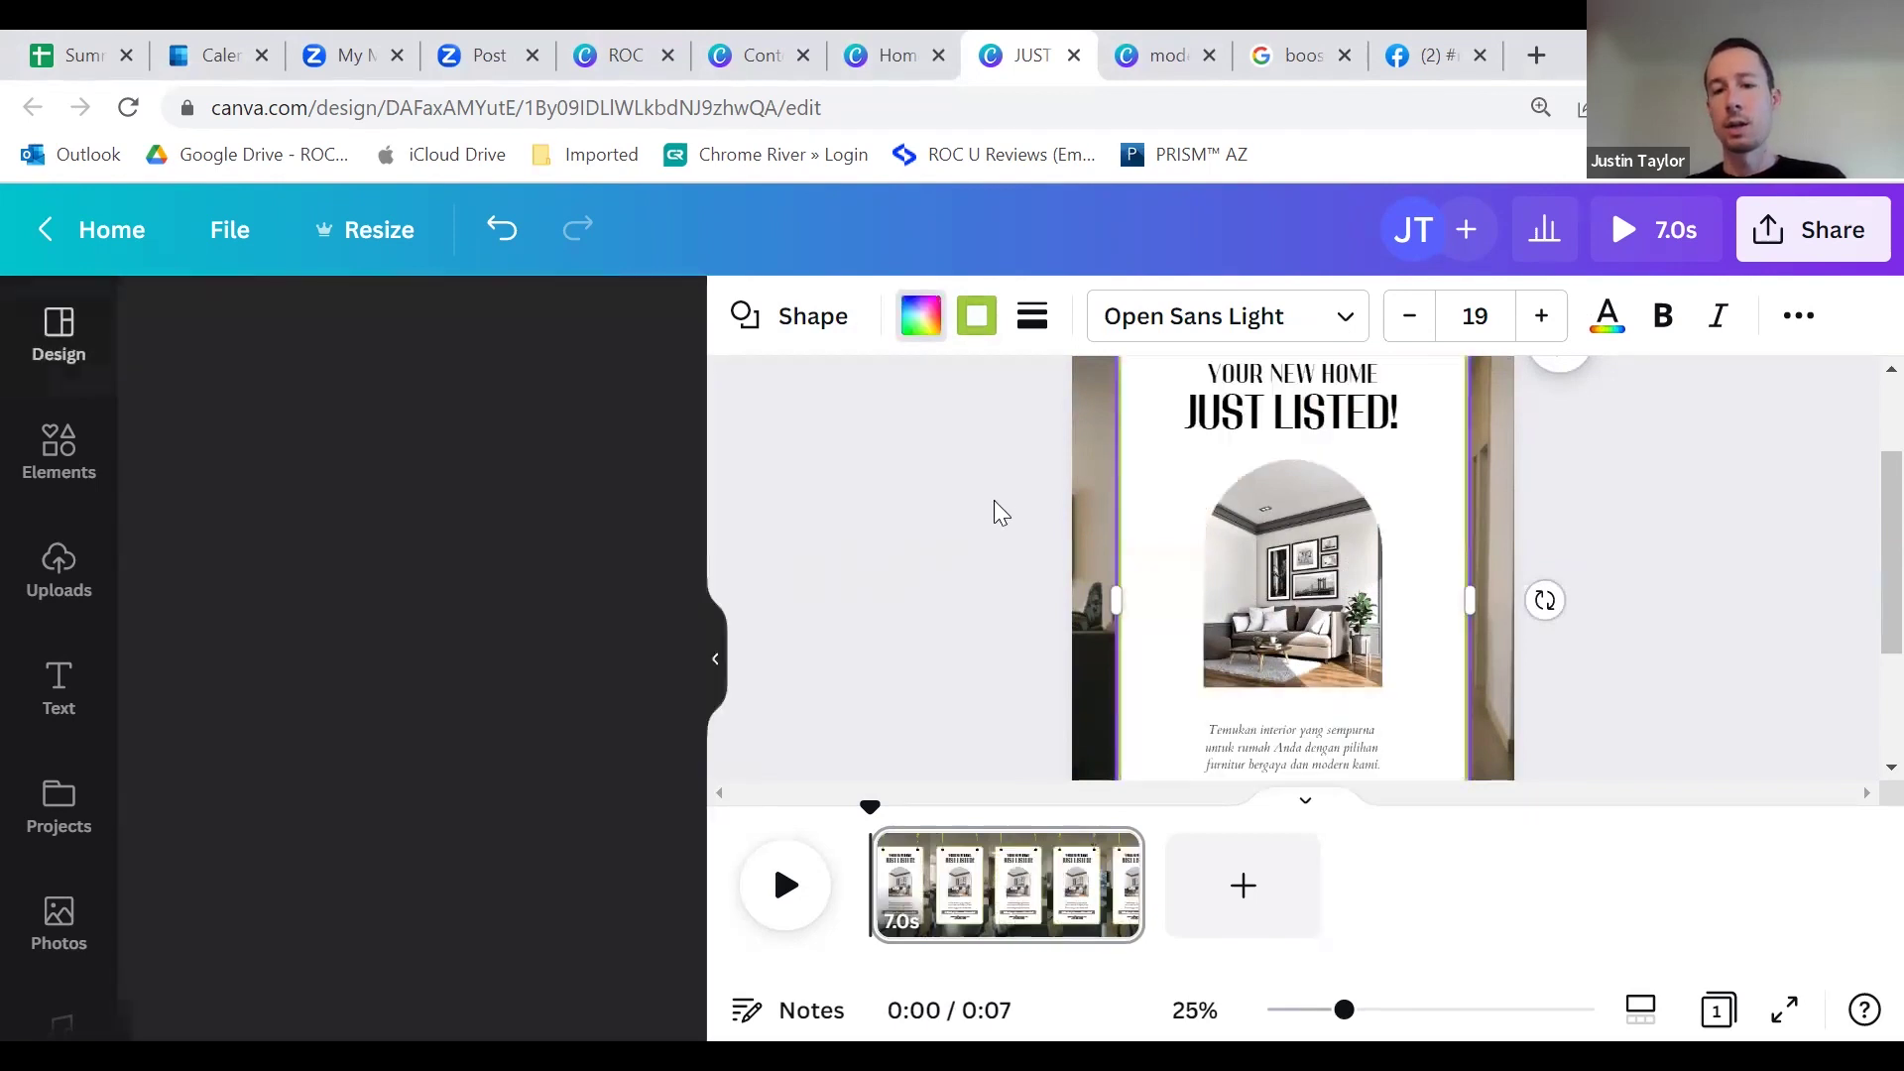
pyautogui.scroll(2, 968, 585)
pyautogui.click(1107, 402)
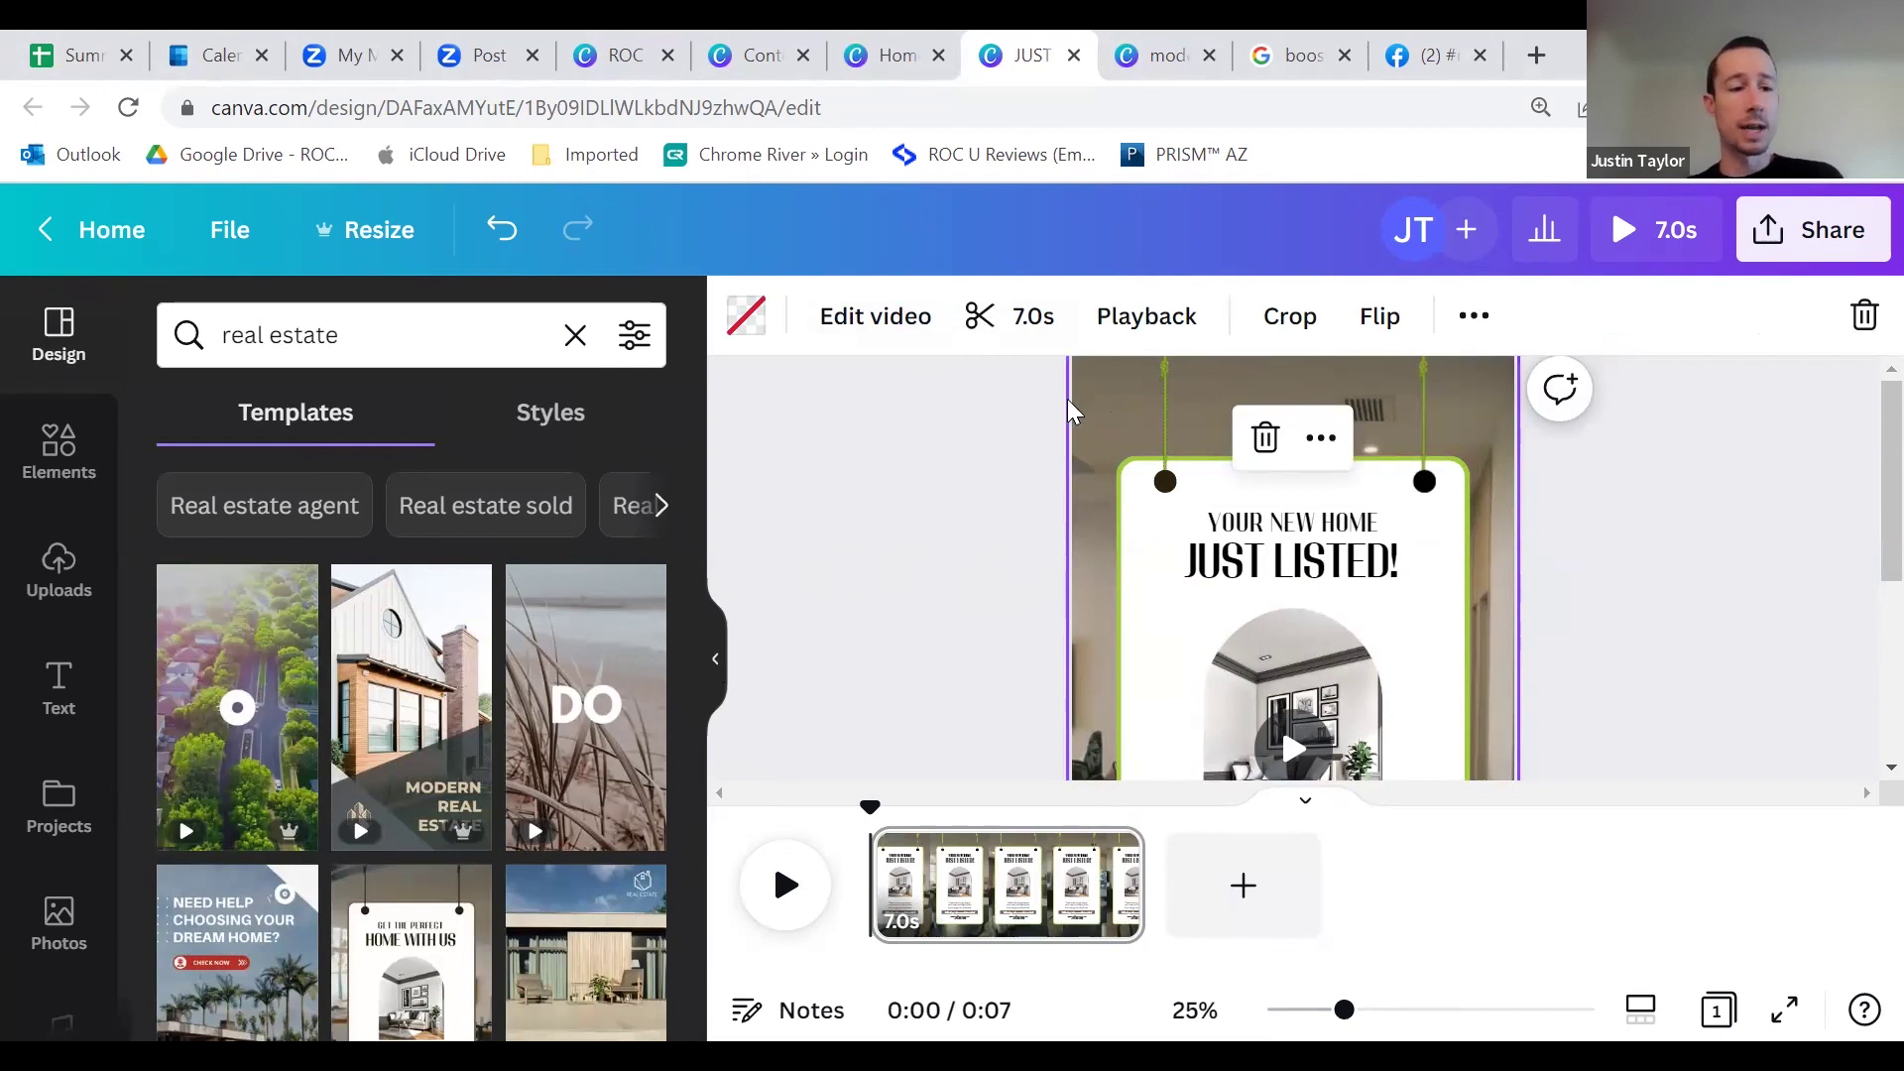
# Step: Open the stock video library and search for 'real estate' clips
pyautogui.scroll(-5, 56, 668)
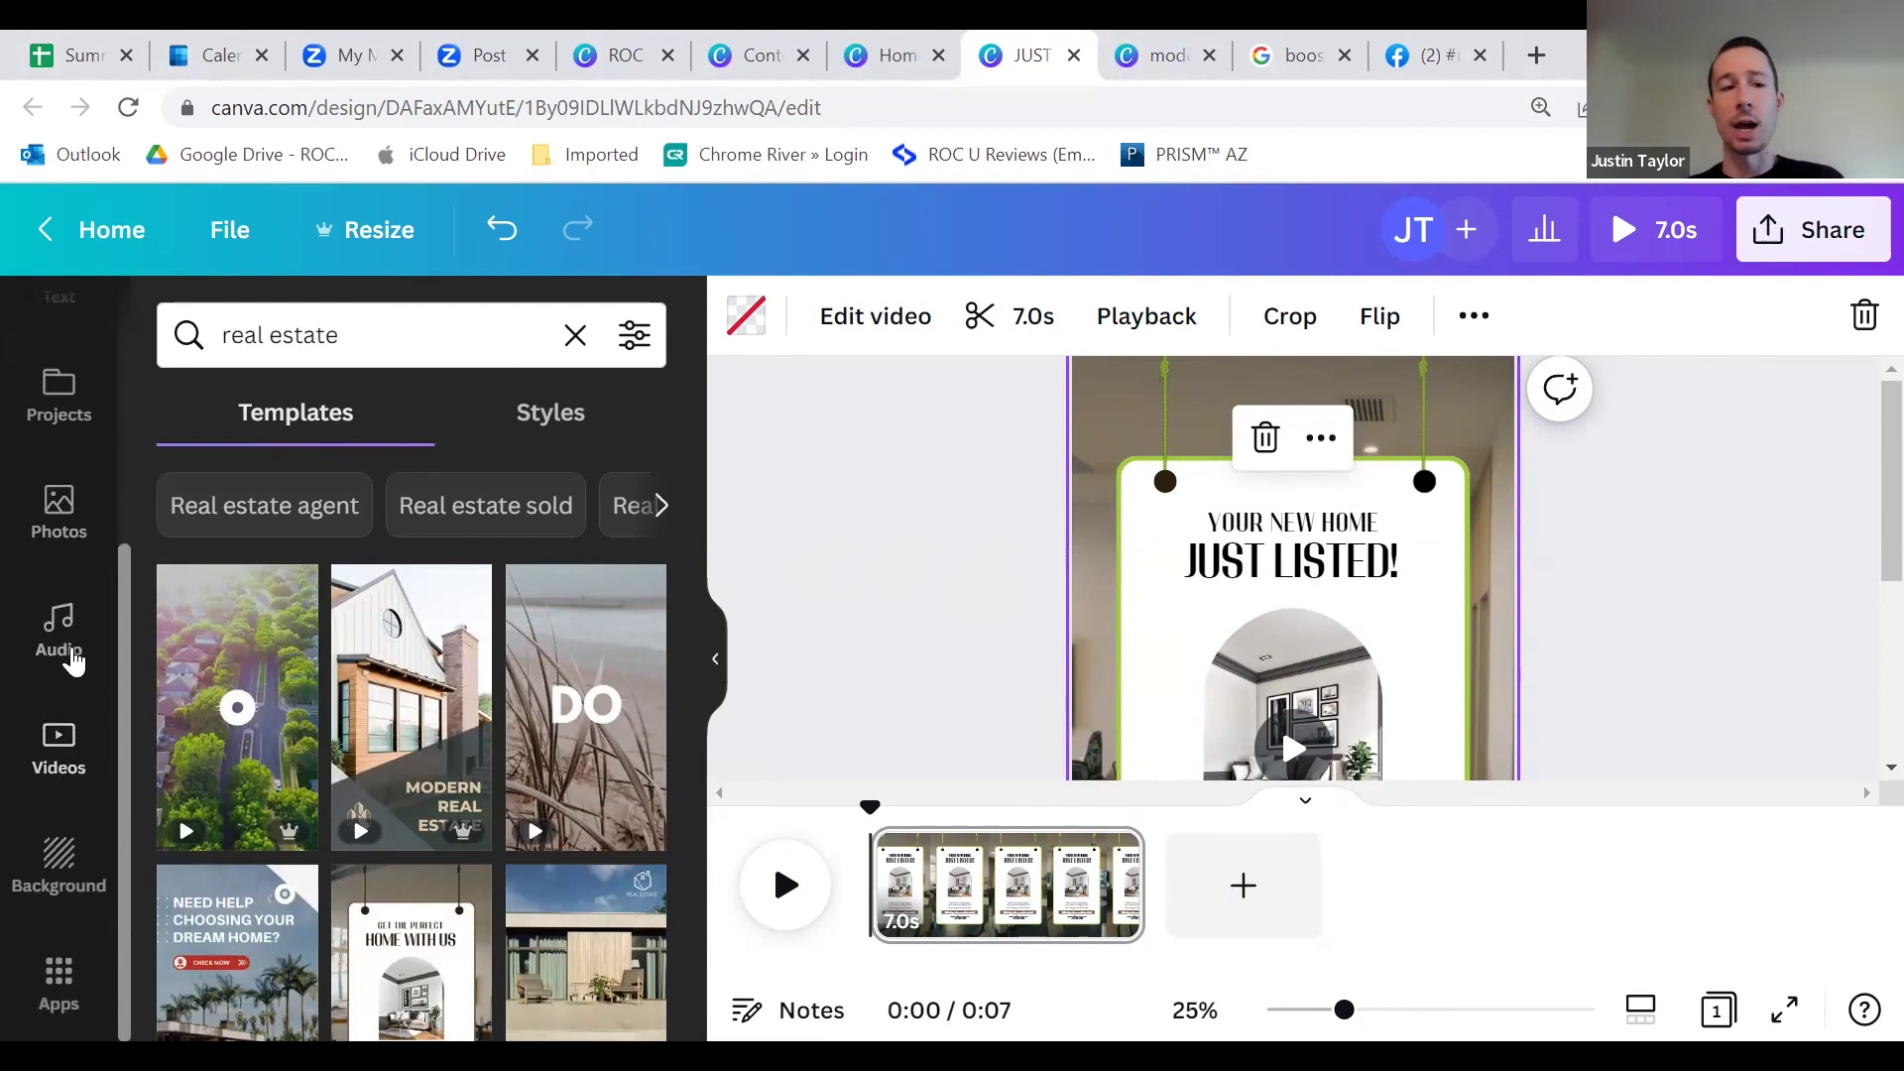
pyautogui.scroll(5, 56, 645)
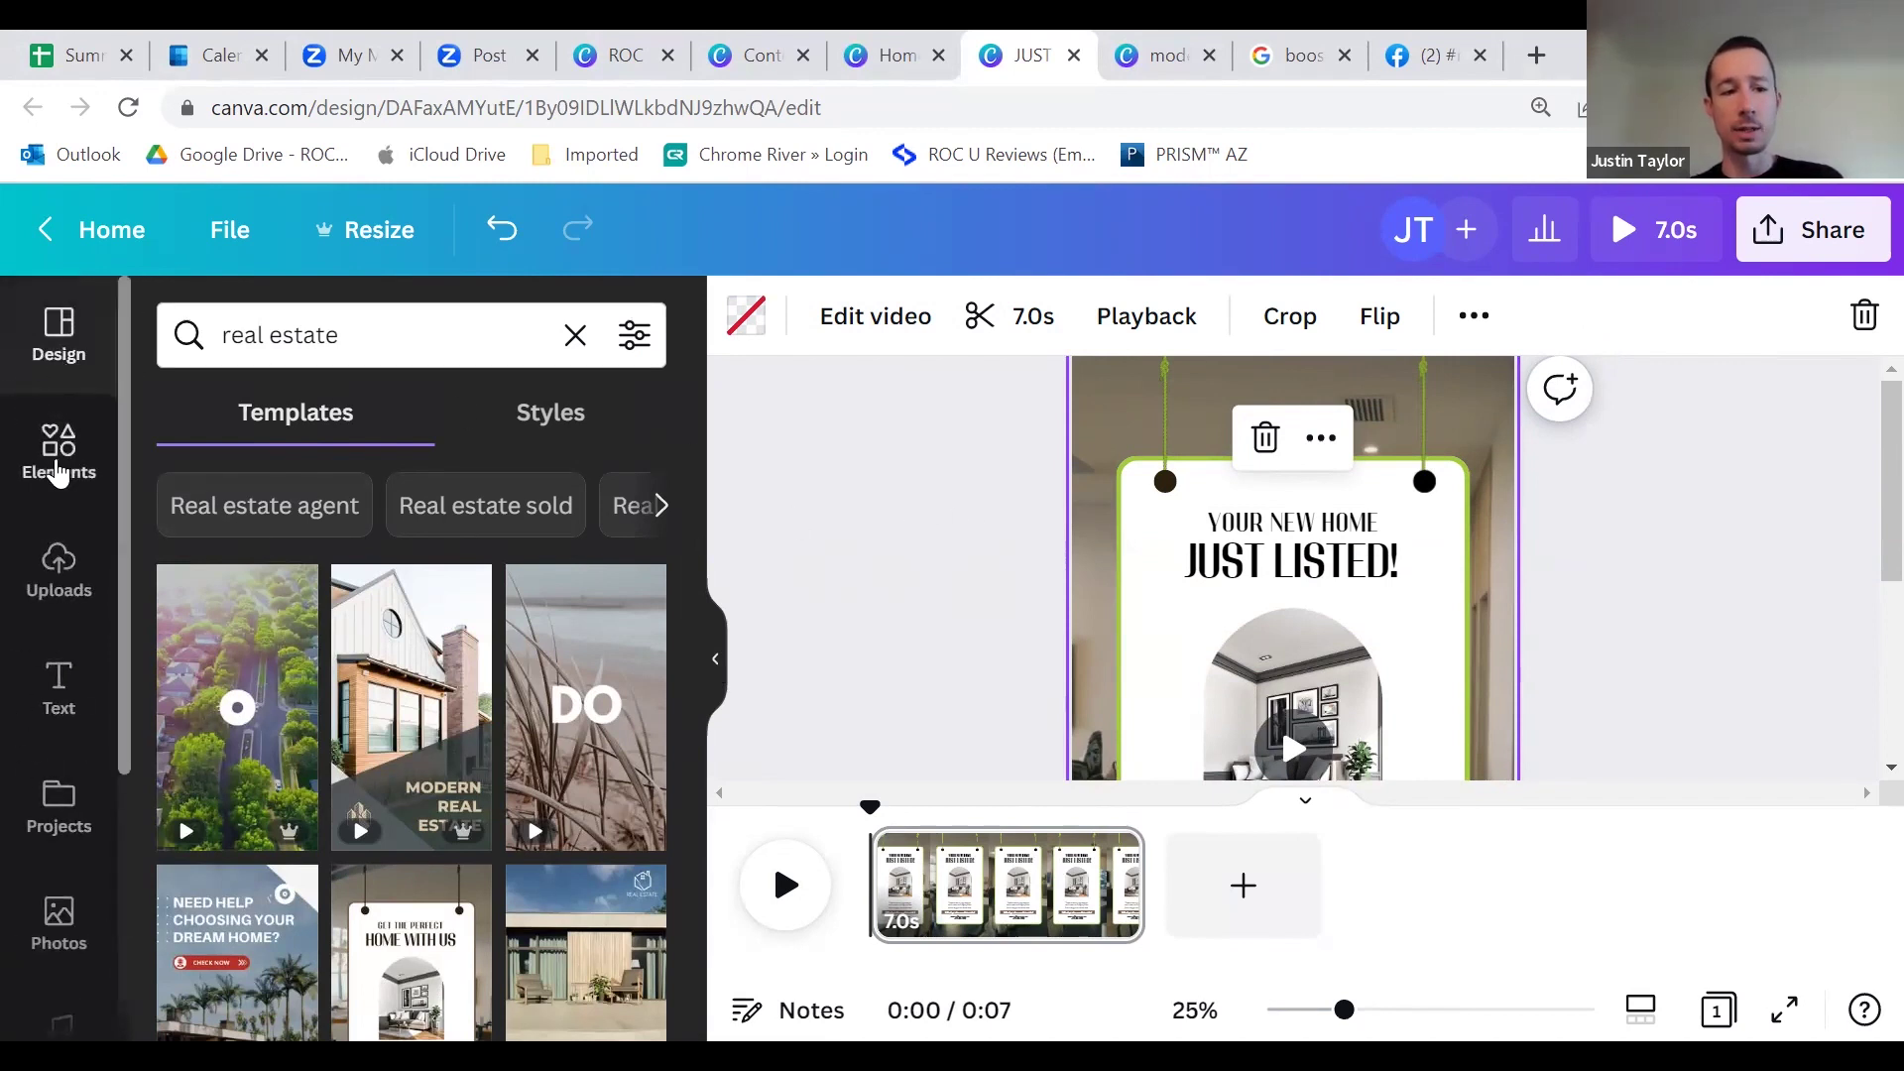
pyautogui.scroll(-4, 59, 756)
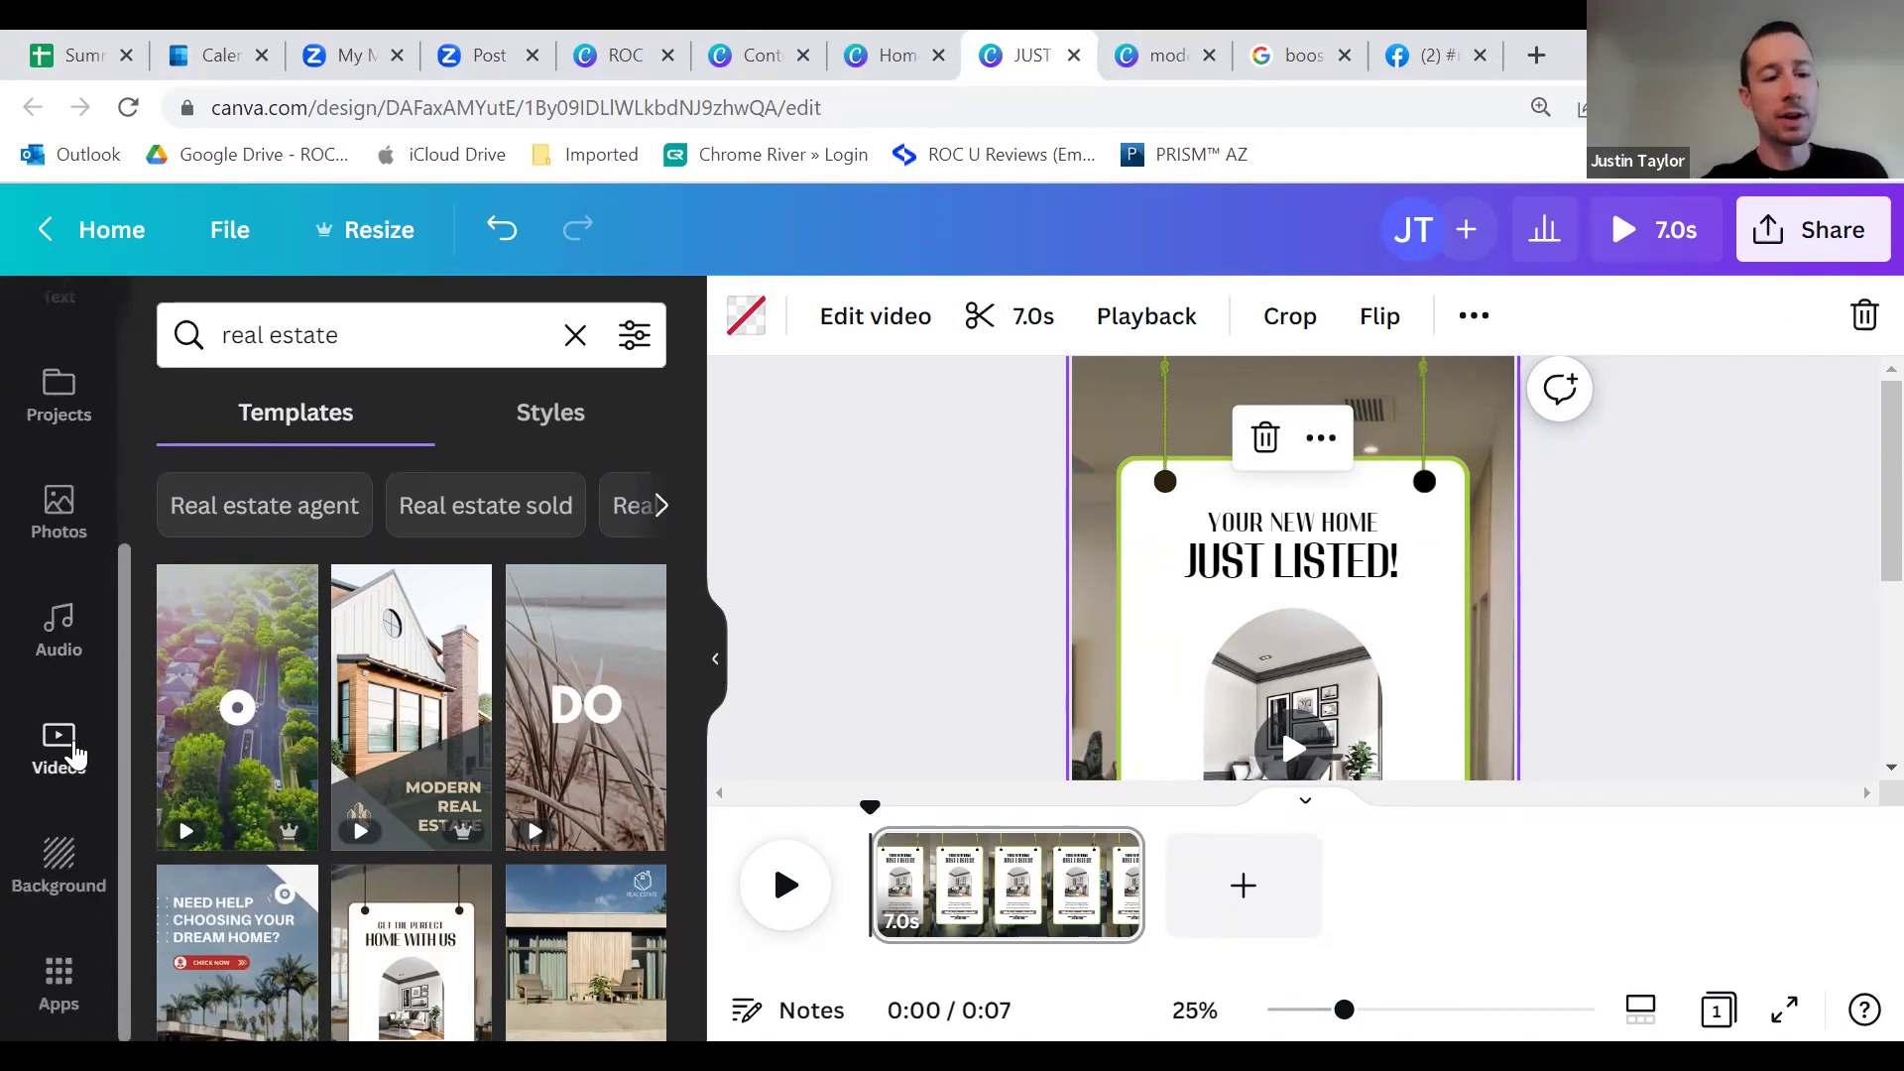
pyautogui.click(60, 748)
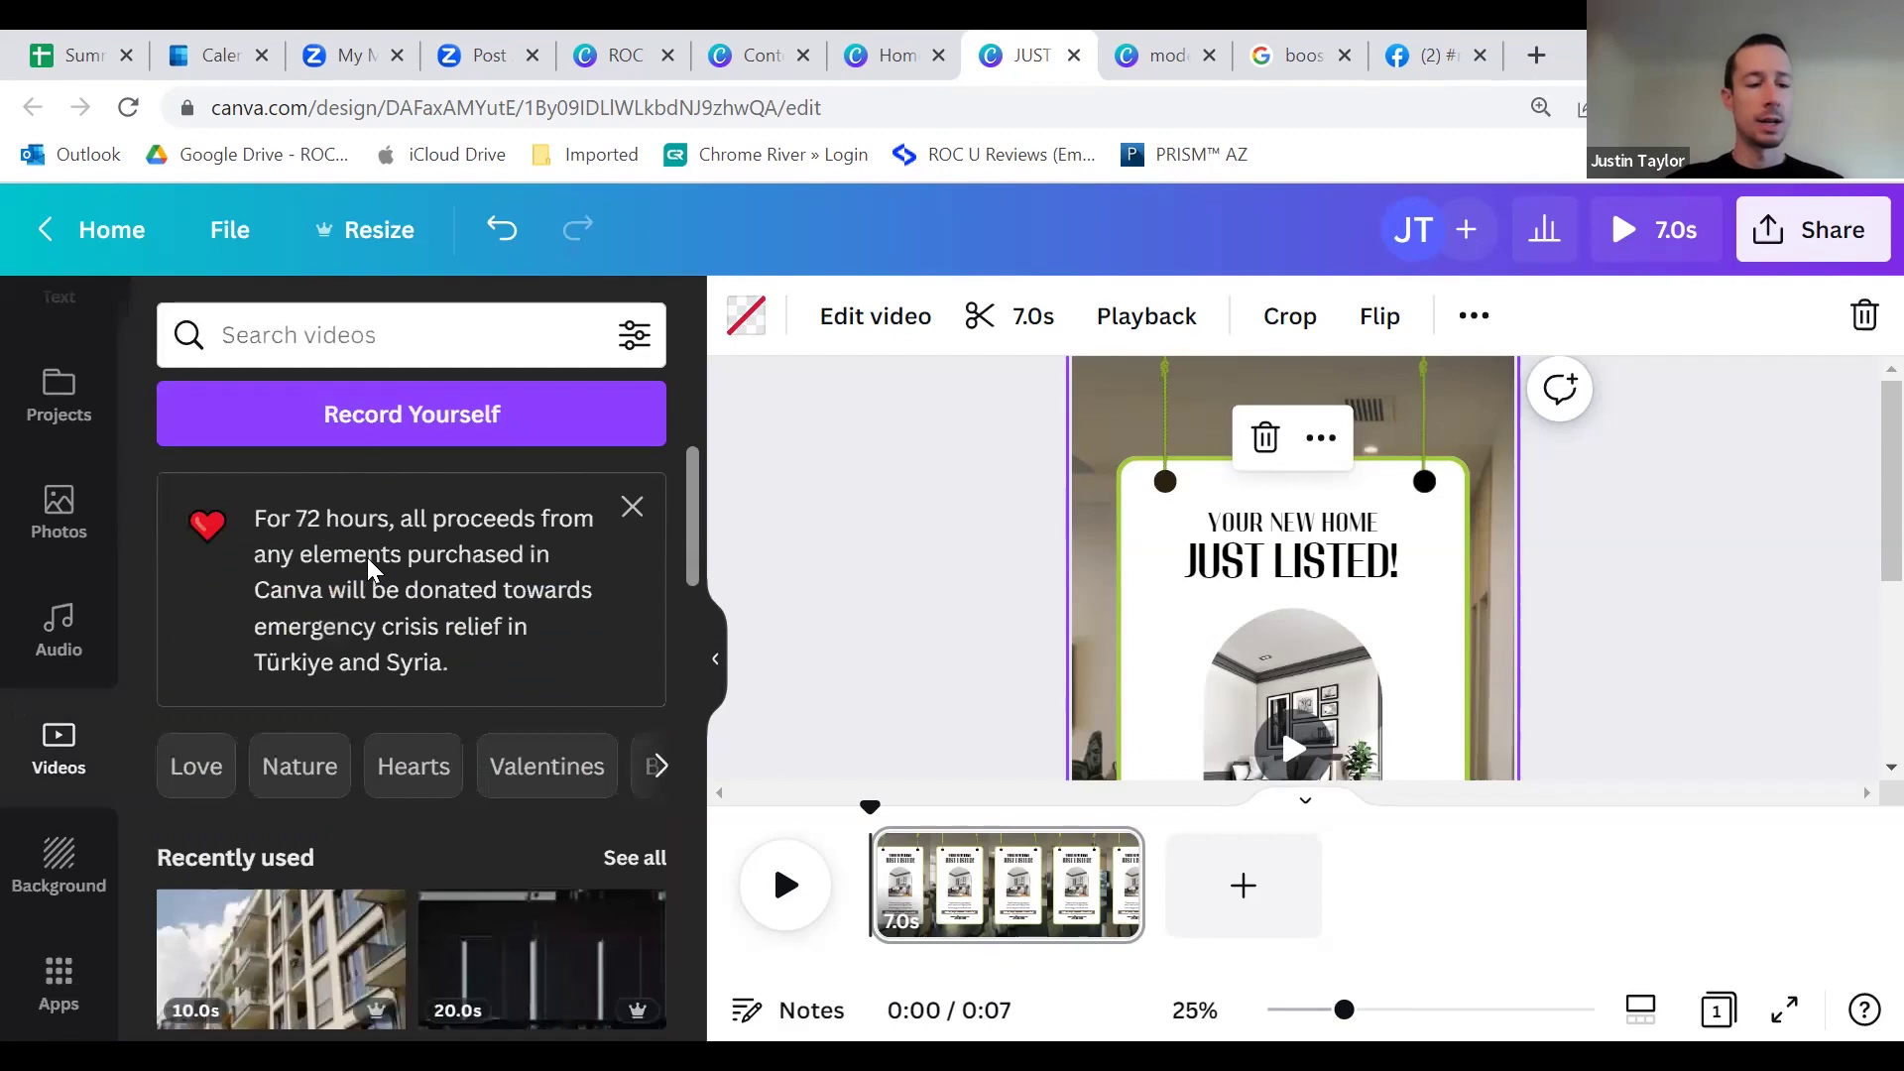
pyautogui.scroll(-3, 369, 562)
pyautogui.scroll(-3, 466, 784)
pyautogui.scroll(6, 442, 734)
pyautogui.click(391, 325)
pyautogui.write('real estate')
pyautogui.press('Return')
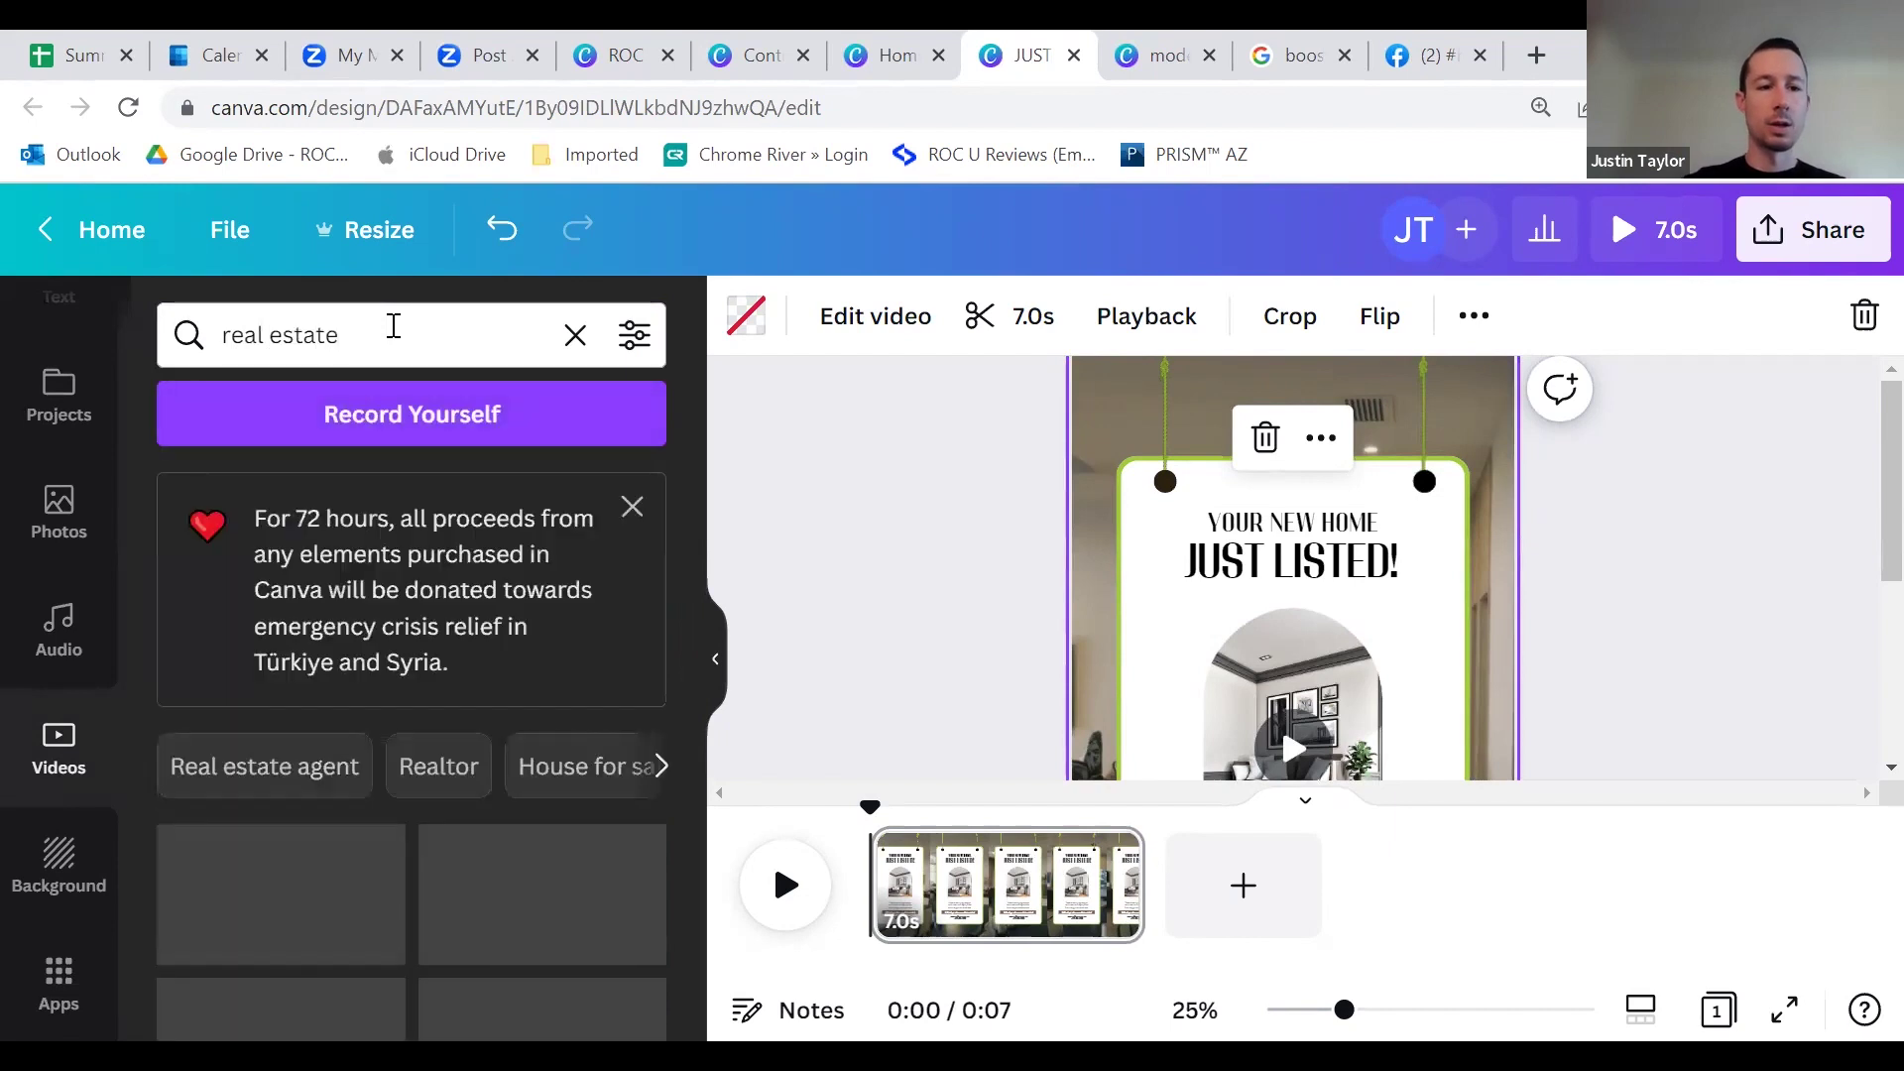
# Step: Change the video search to 'interior design' and browse the results
pyautogui.tripleClick(355, 335)
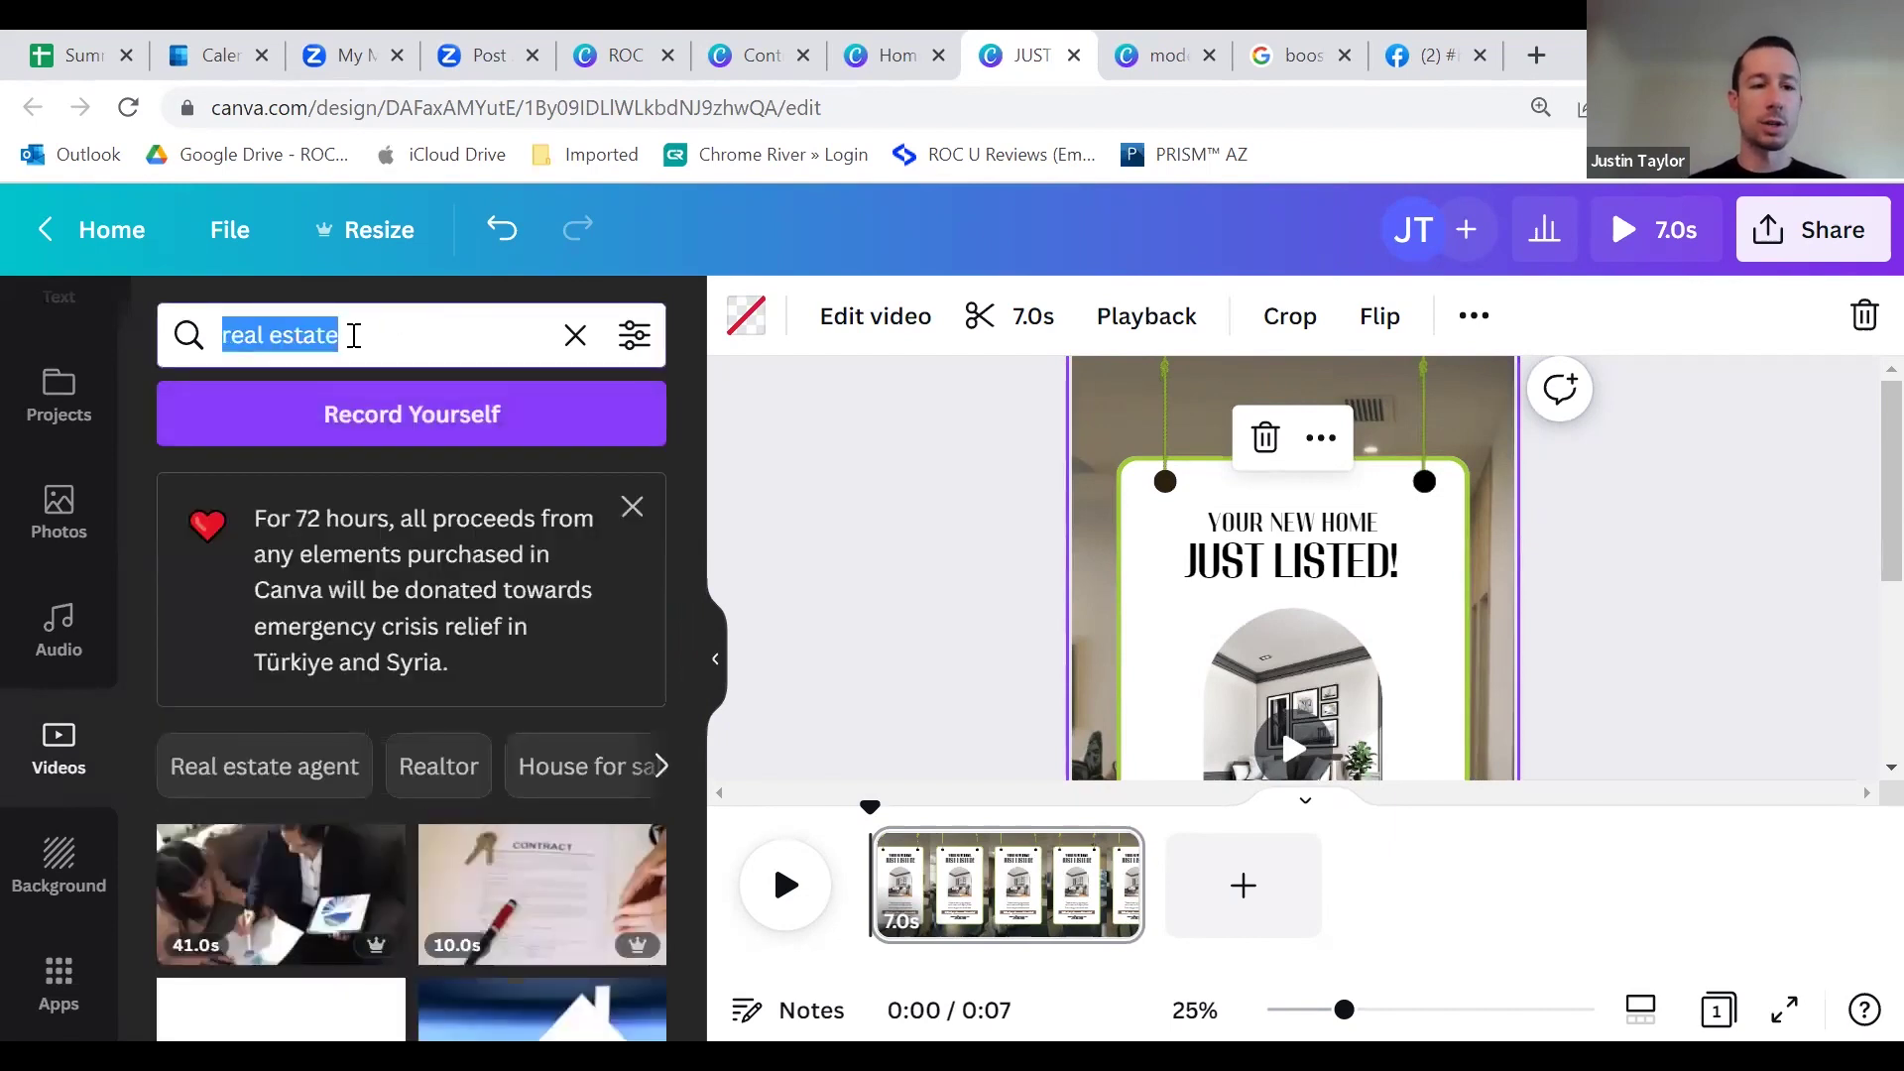
pyautogui.write('interio')
pyautogui.press('BackSpace')
pyautogui.press('BackSpace')
pyautogui.press('BackSpace')
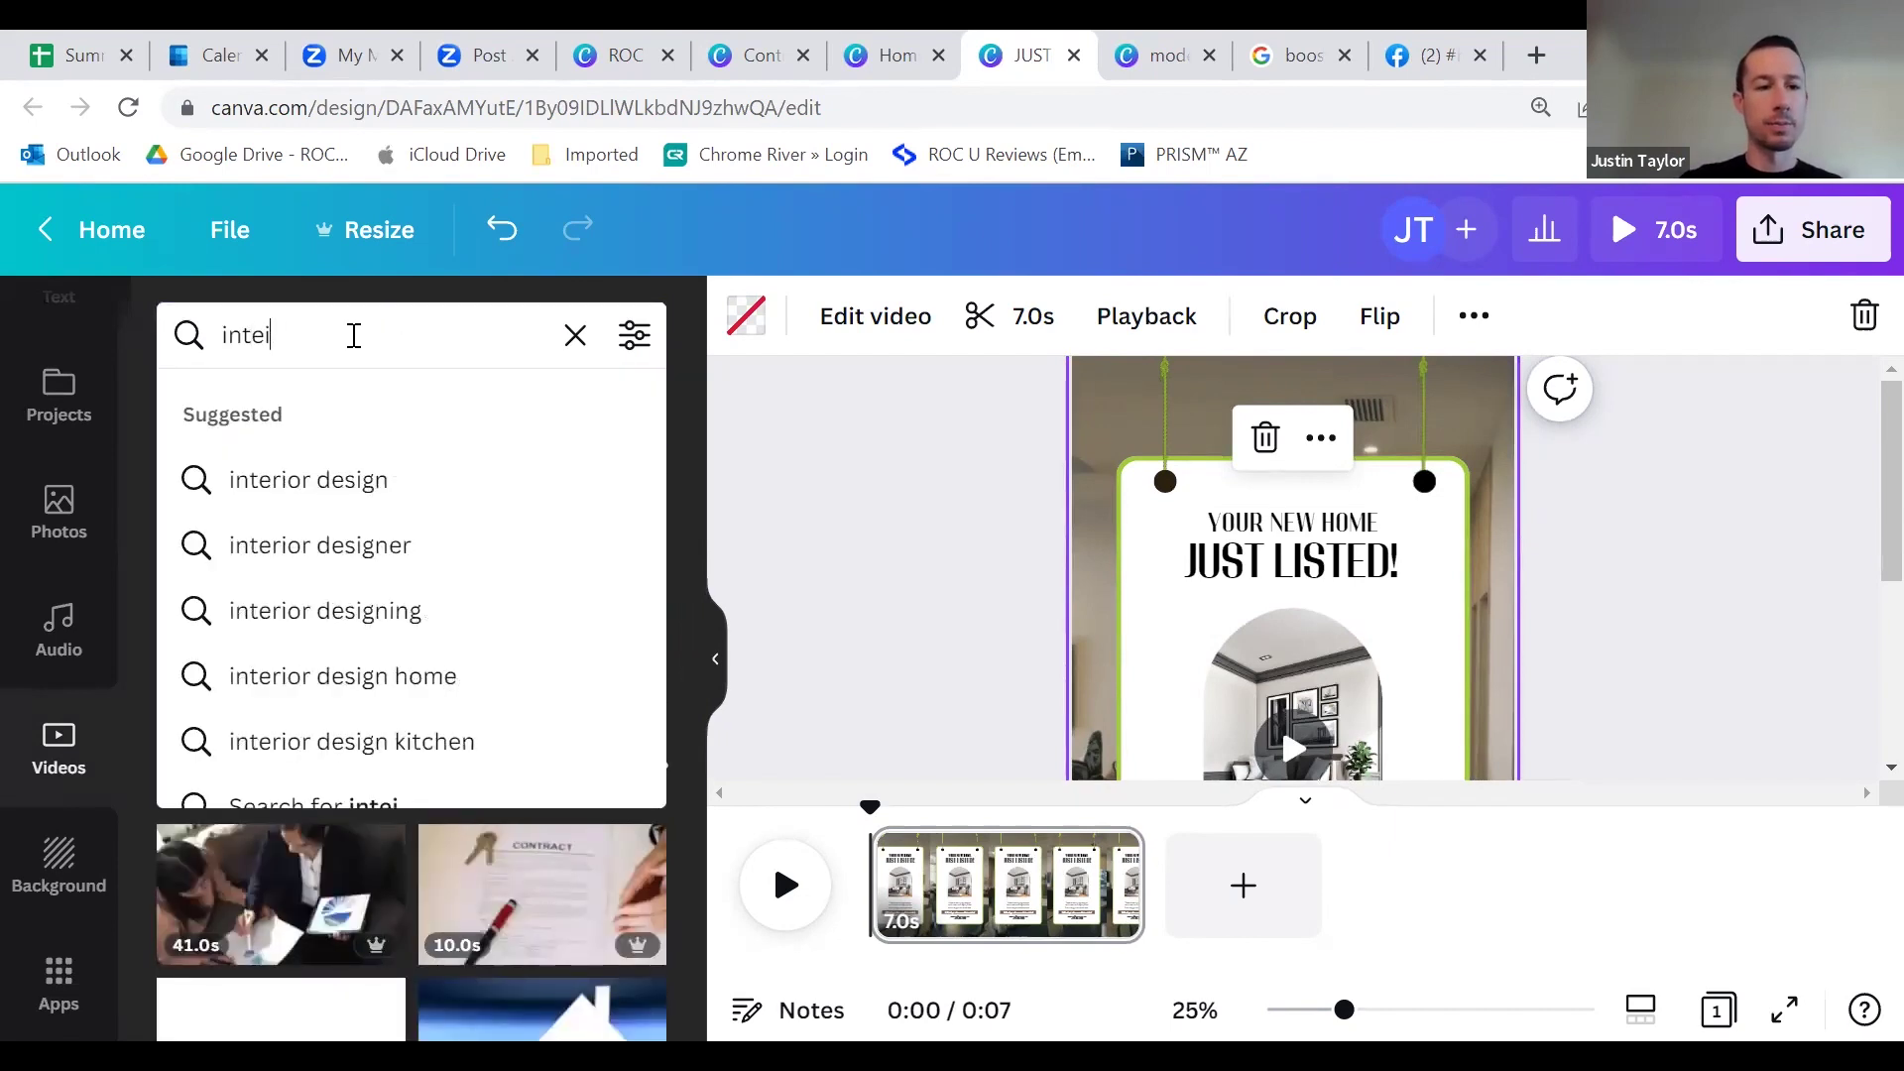
pyautogui.write('rior design')
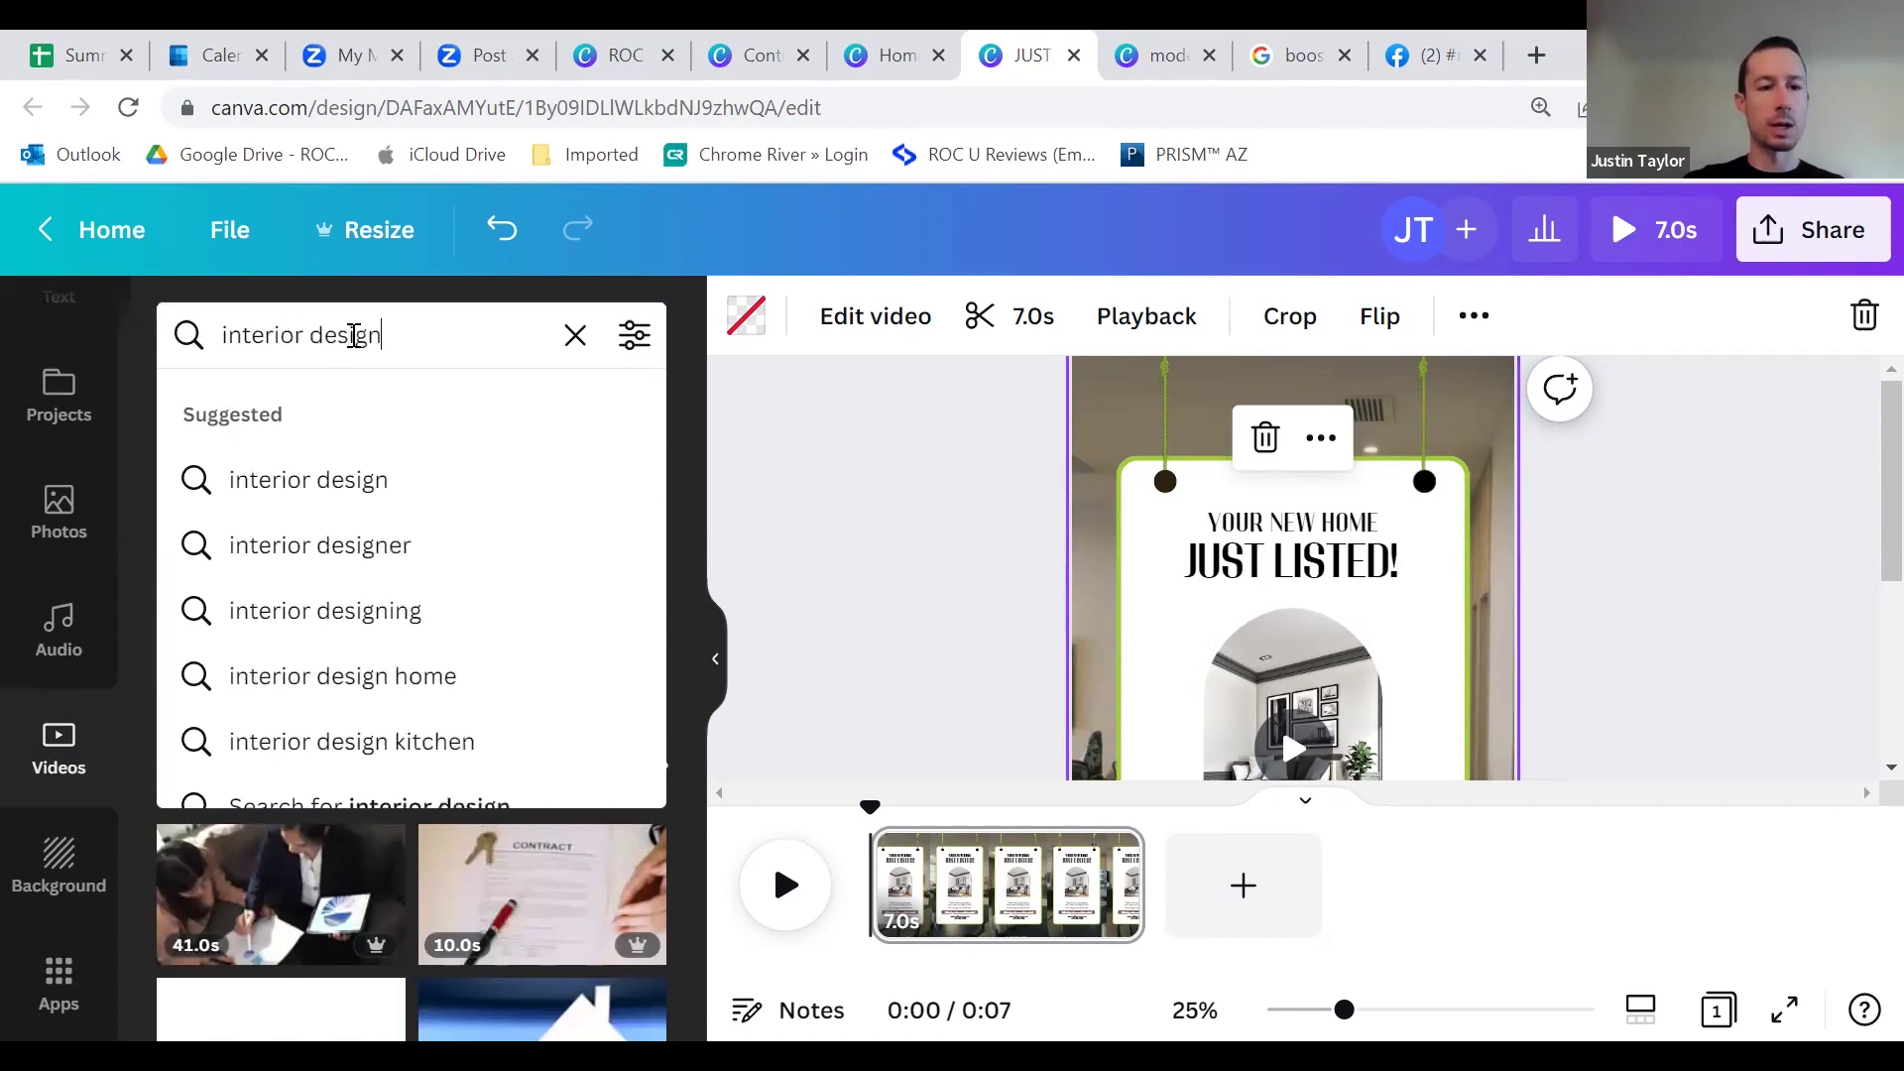
pyautogui.press('Return')
pyautogui.scroll(-5, 555, 714)
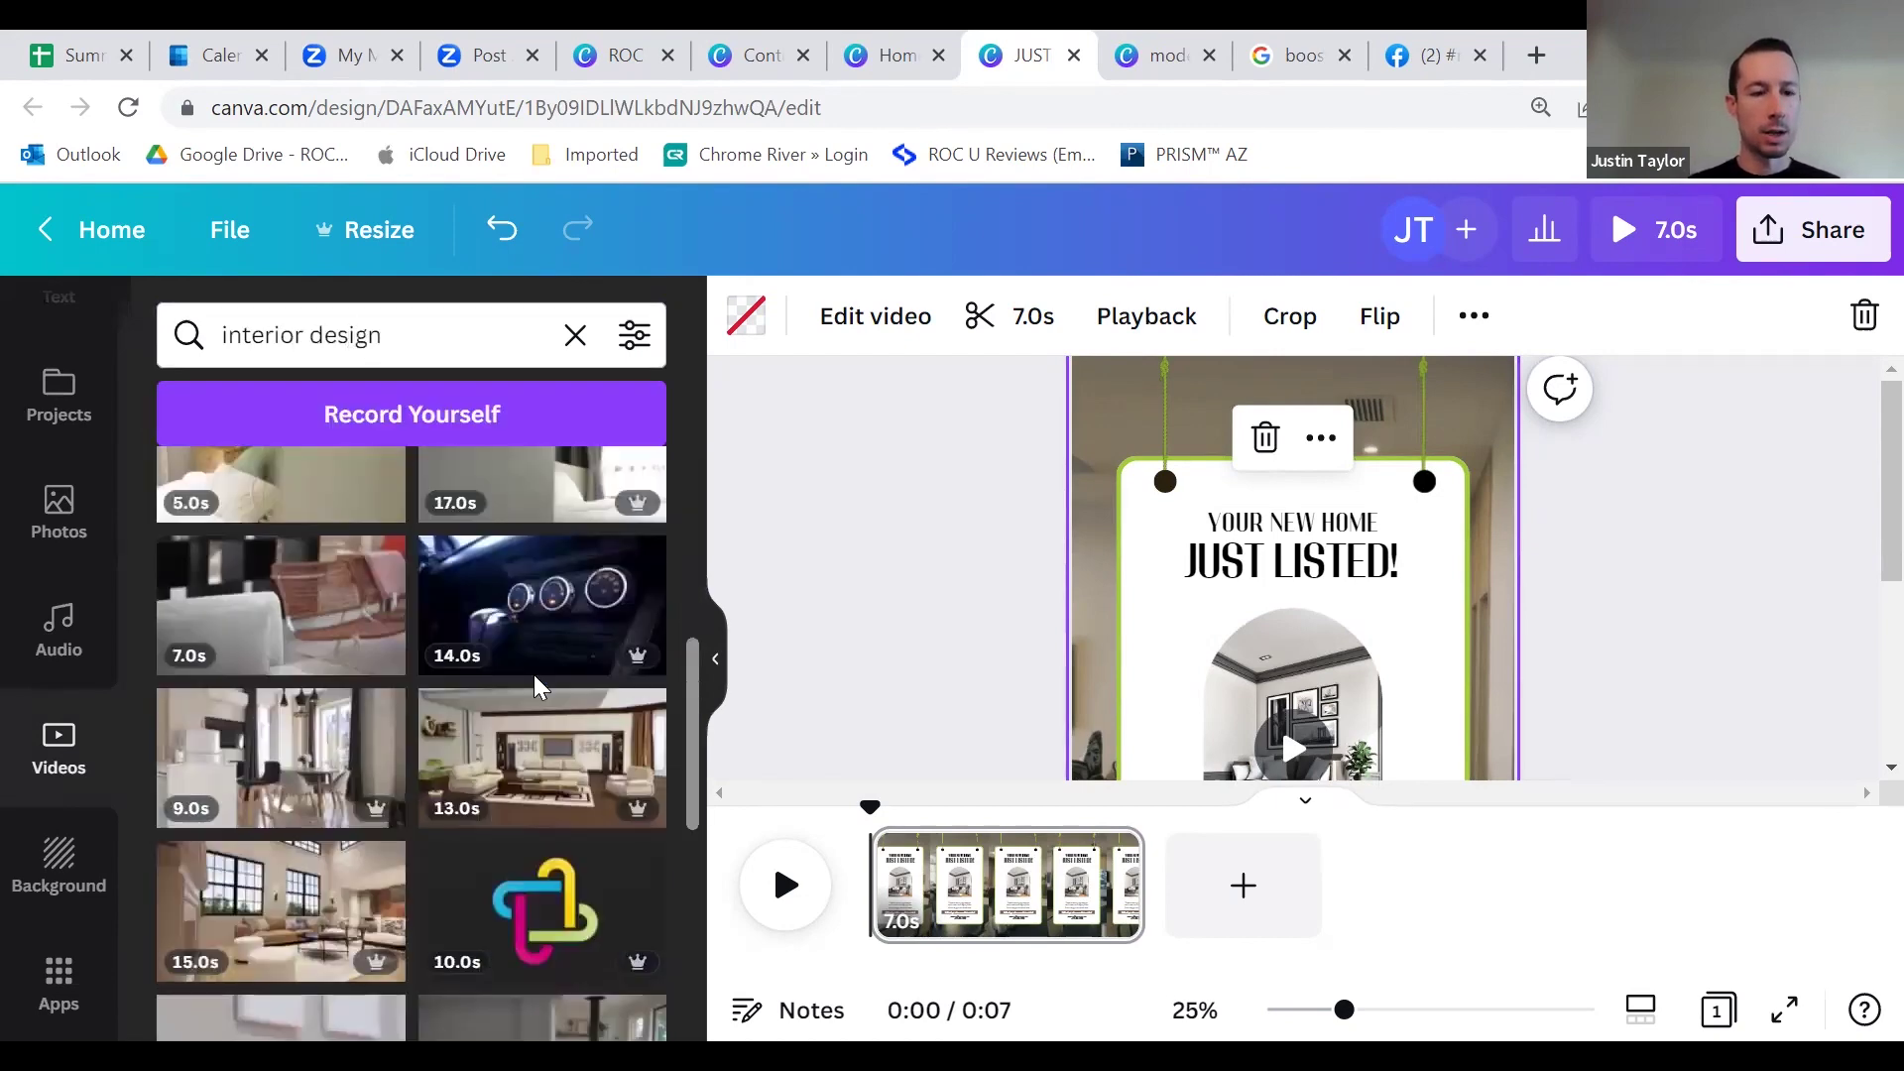
pyautogui.scroll(-2, 528, 680)
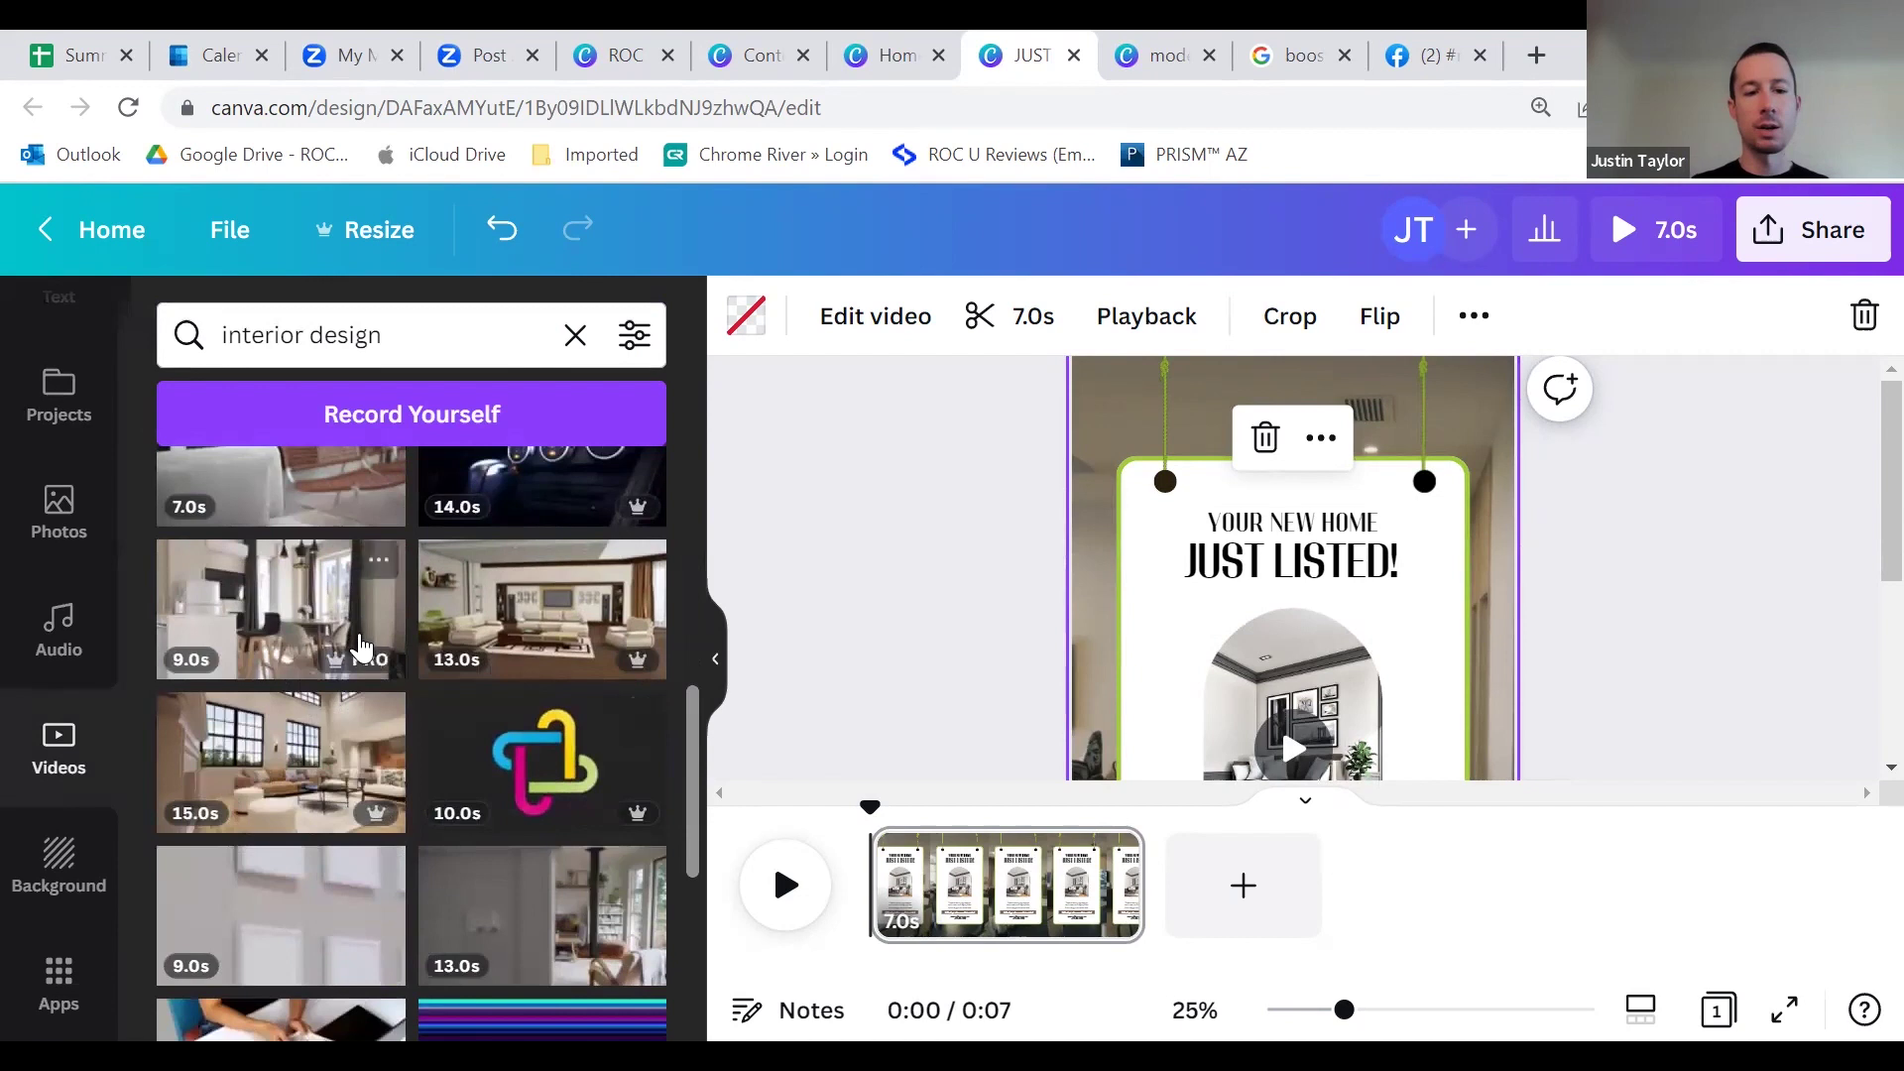
pyautogui.scroll(-3, 374, 677)
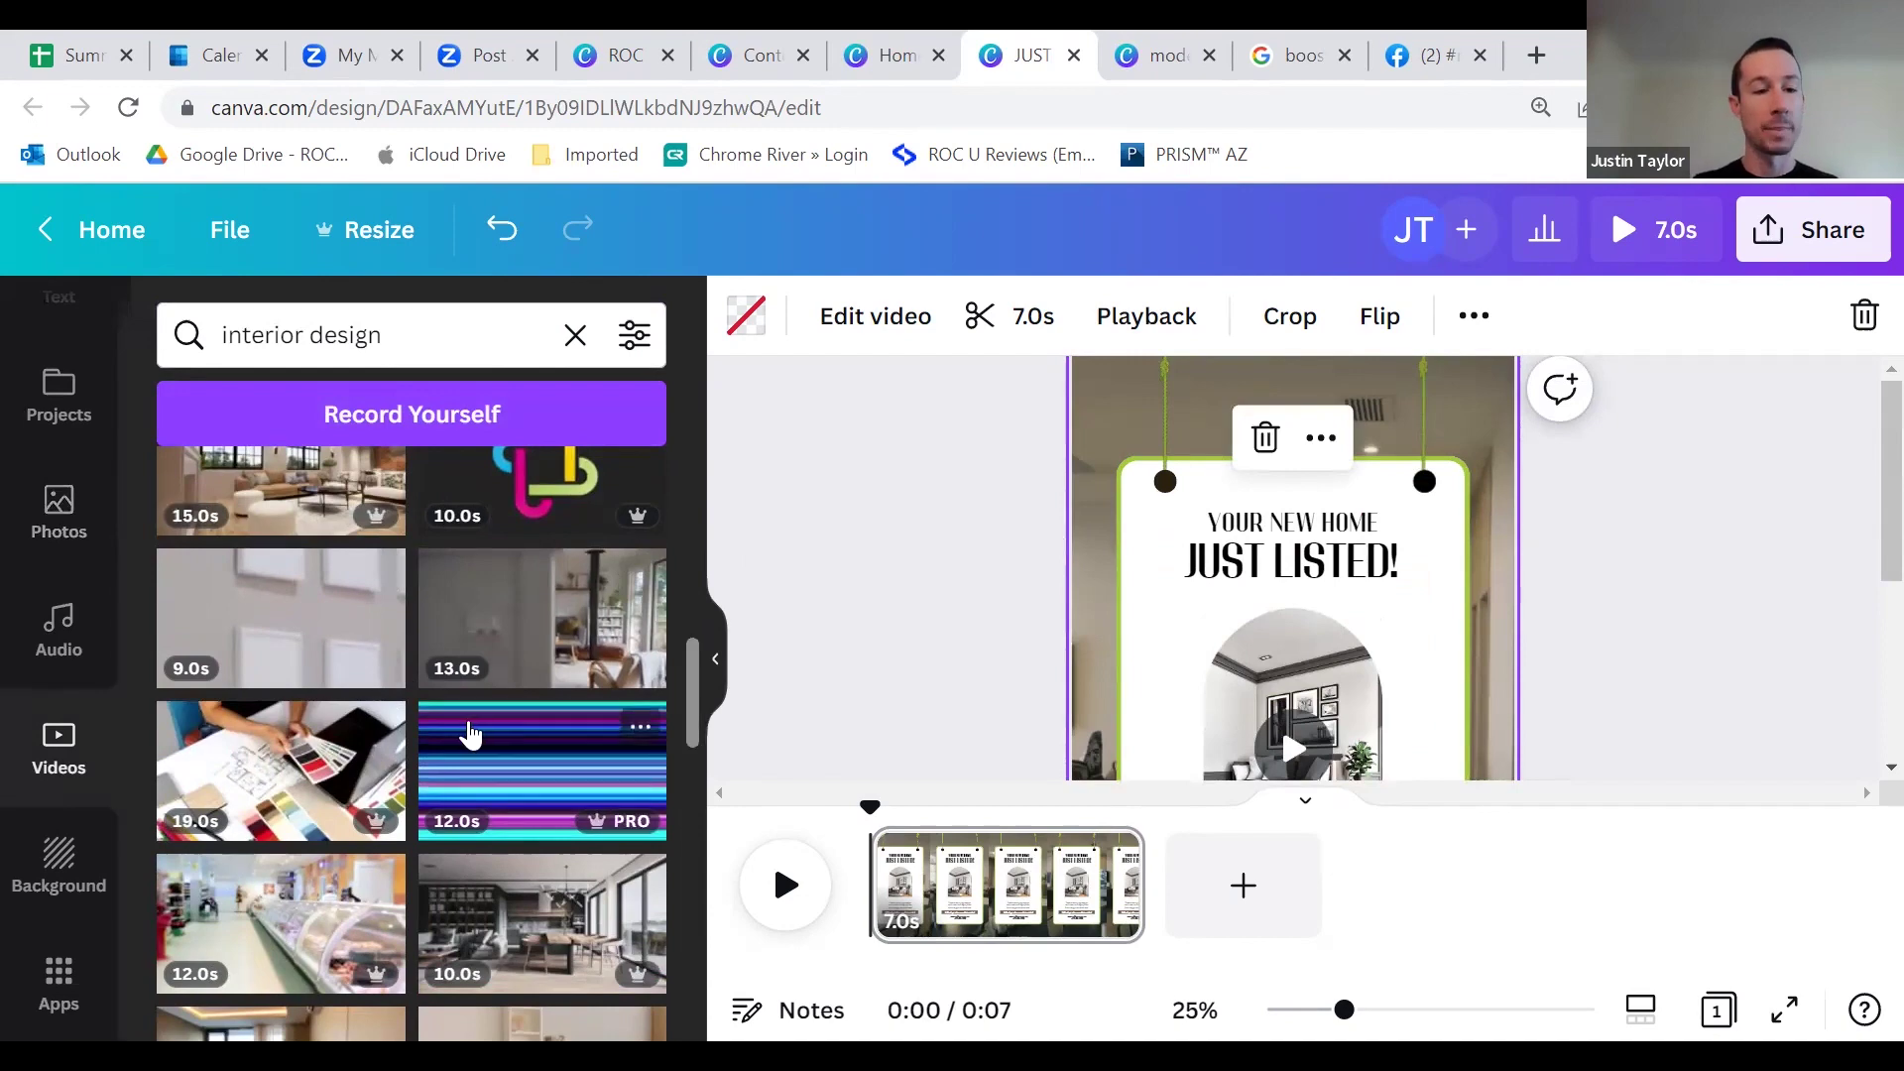
pyautogui.scroll(2, 467, 729)
pyautogui.scroll(2, 459, 687)
pyautogui.scroll(-3, 468, 702)
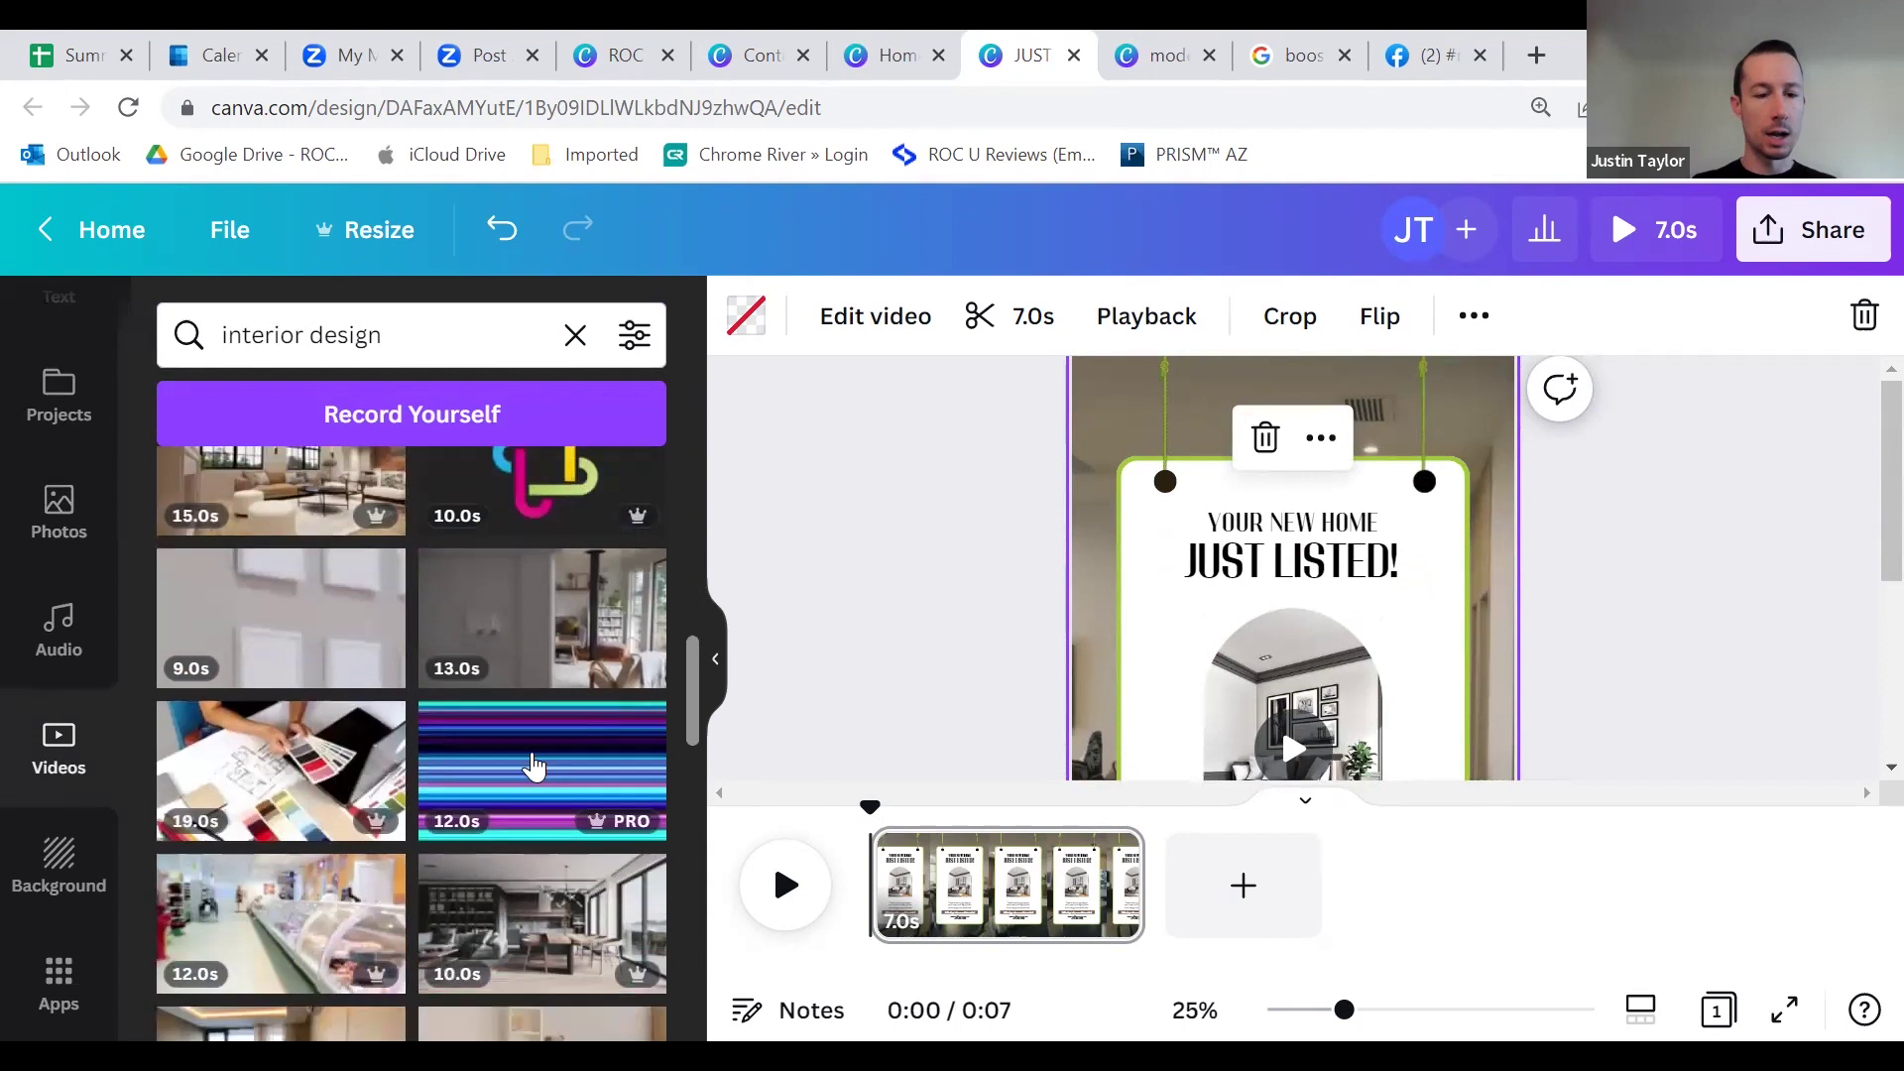
# Step: Replace the background video with the 13.0s interior design clip, then go to the home tab
pyautogui.moveTo(515, 630); pyautogui.dragTo(1081, 510)
pyautogui.scroll(-4, 986, 595)
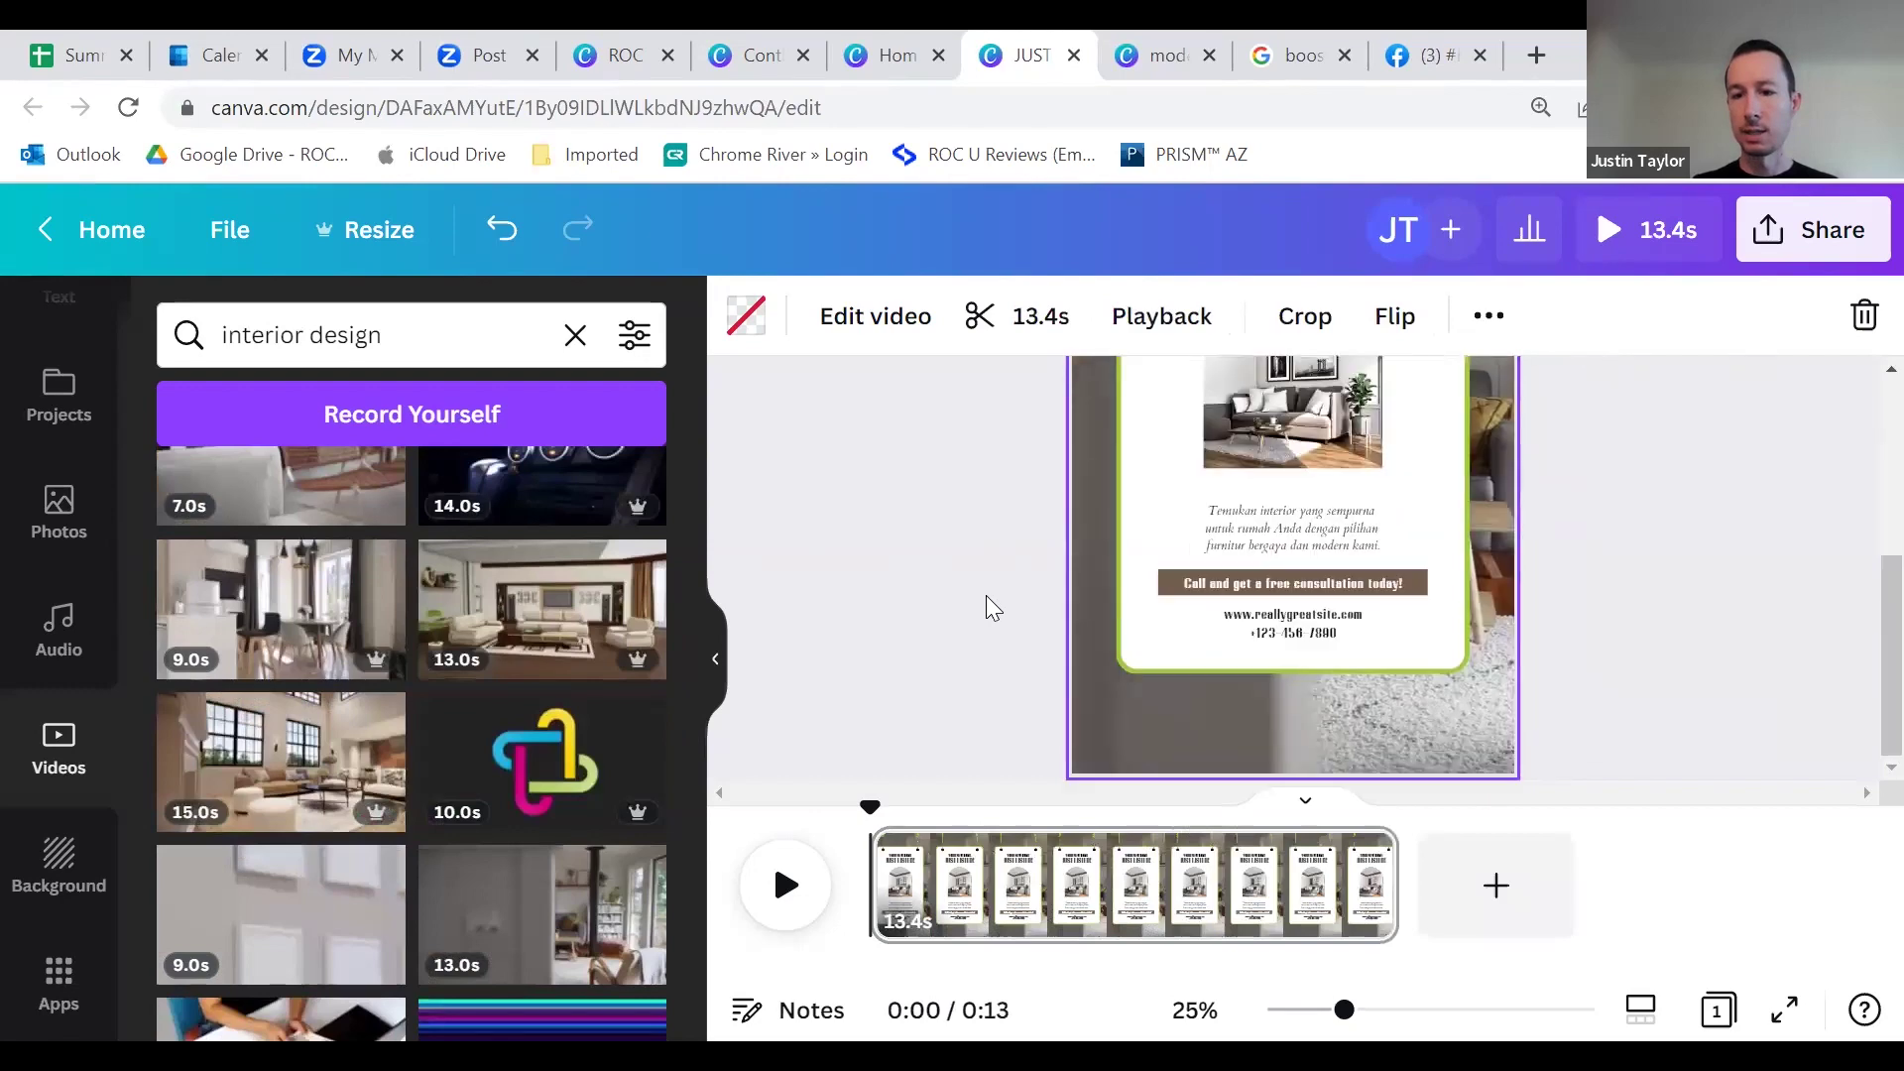
pyautogui.scroll(3, 986, 595)
pyautogui.scroll(-3, 987, 593)
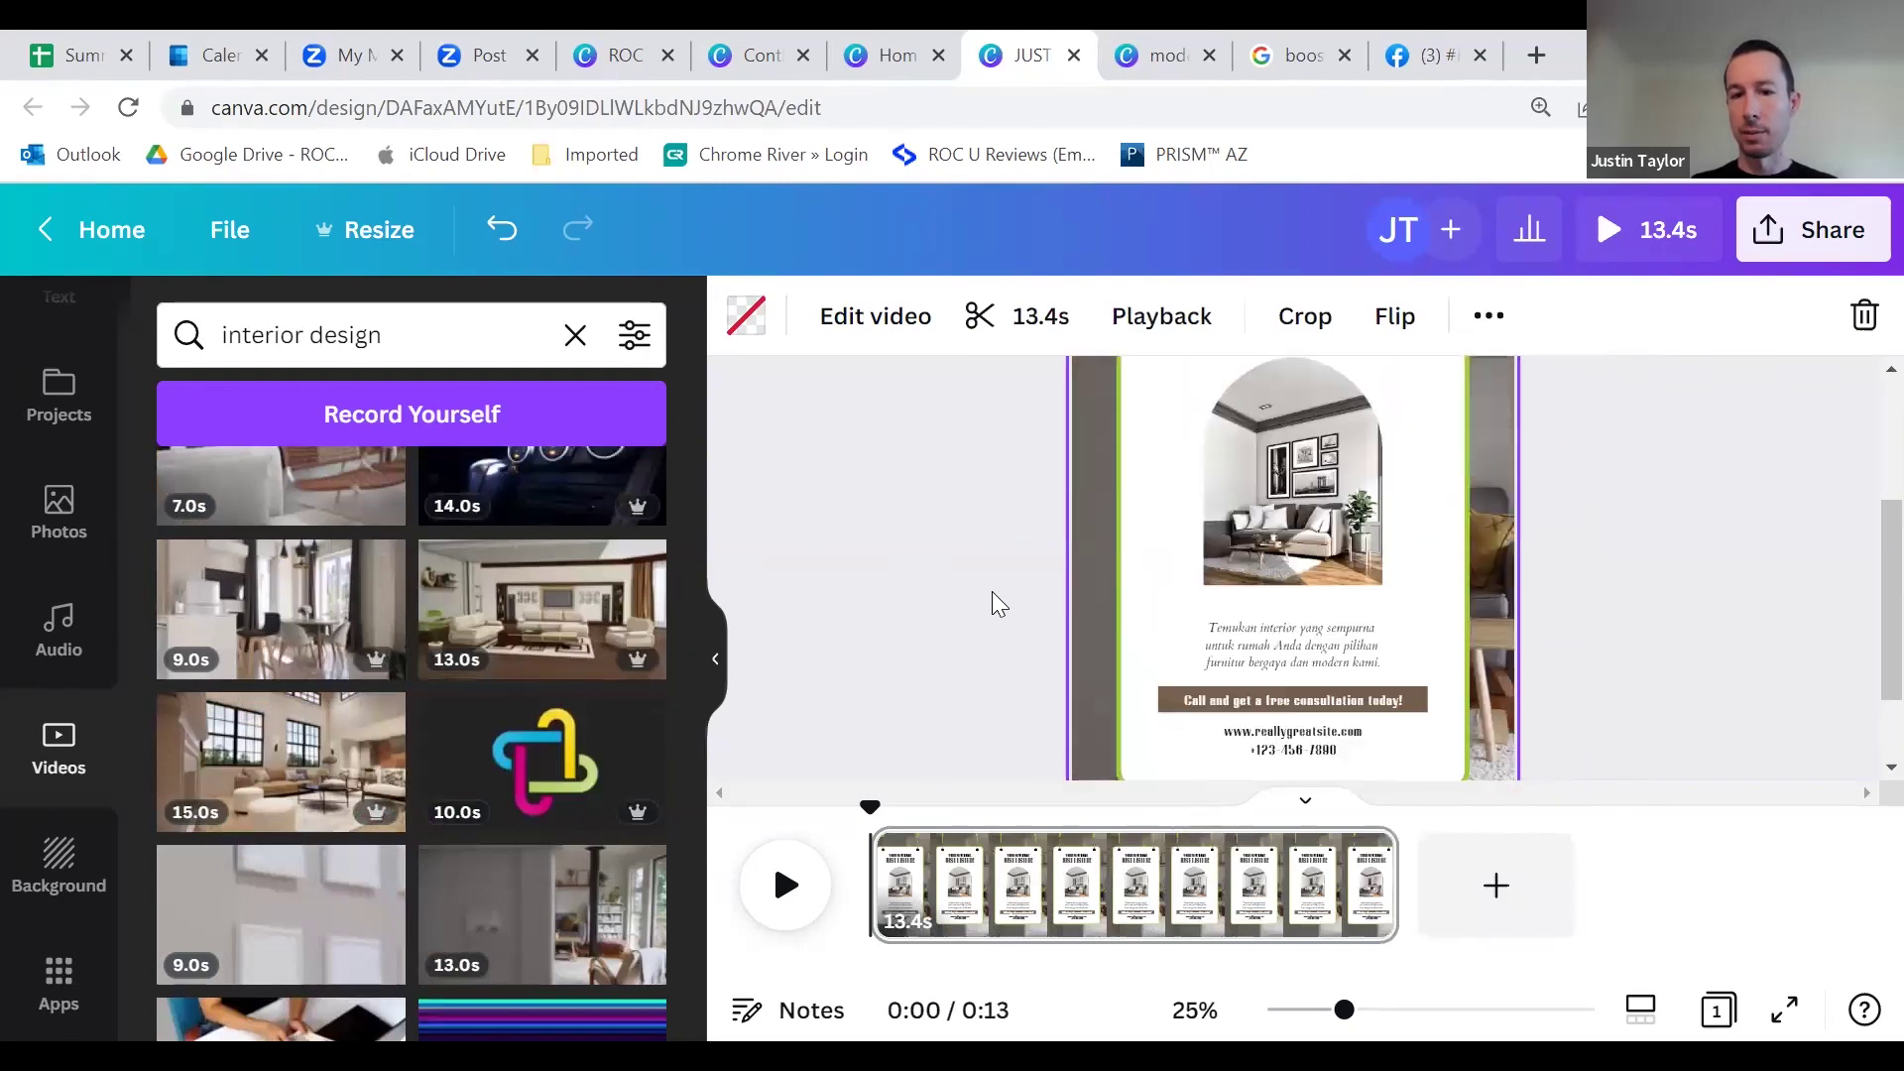
pyautogui.scroll(-3, 994, 589)
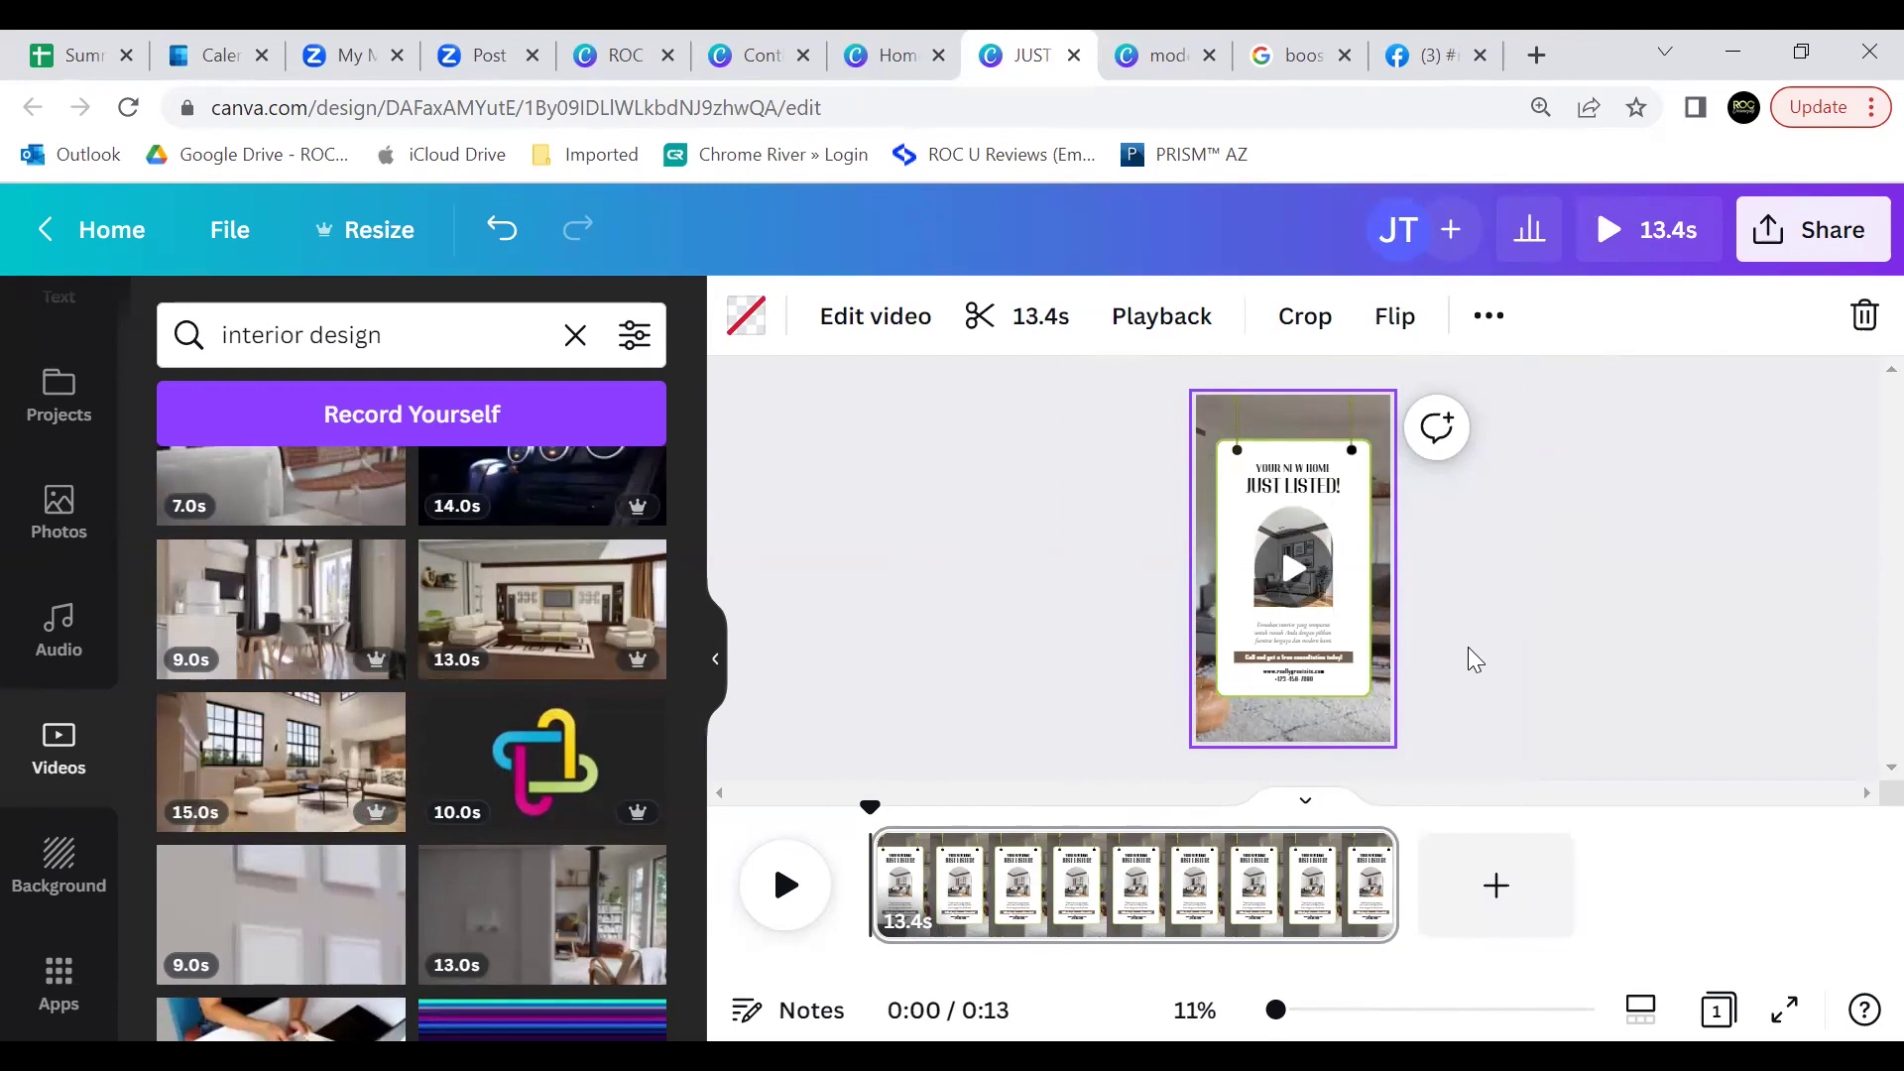
pyautogui.click(1474, 622)
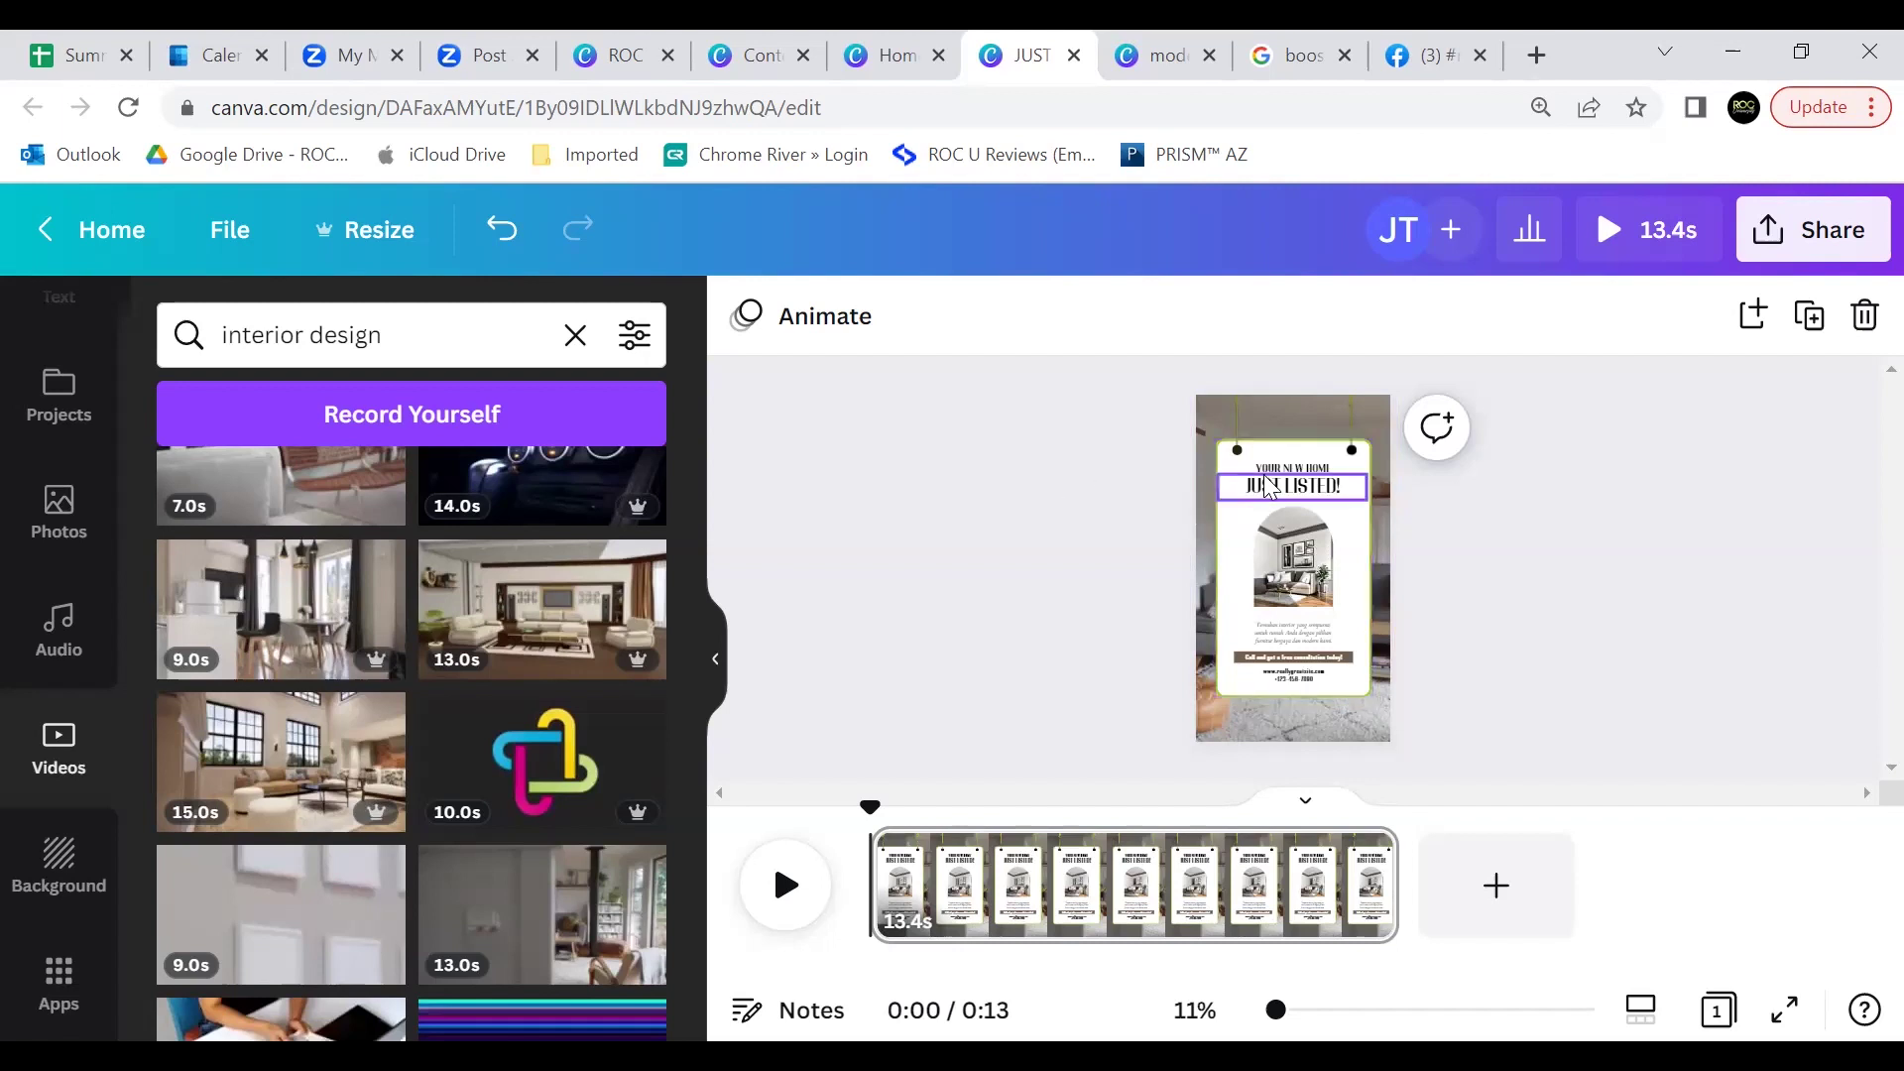
pyautogui.click(897, 60)
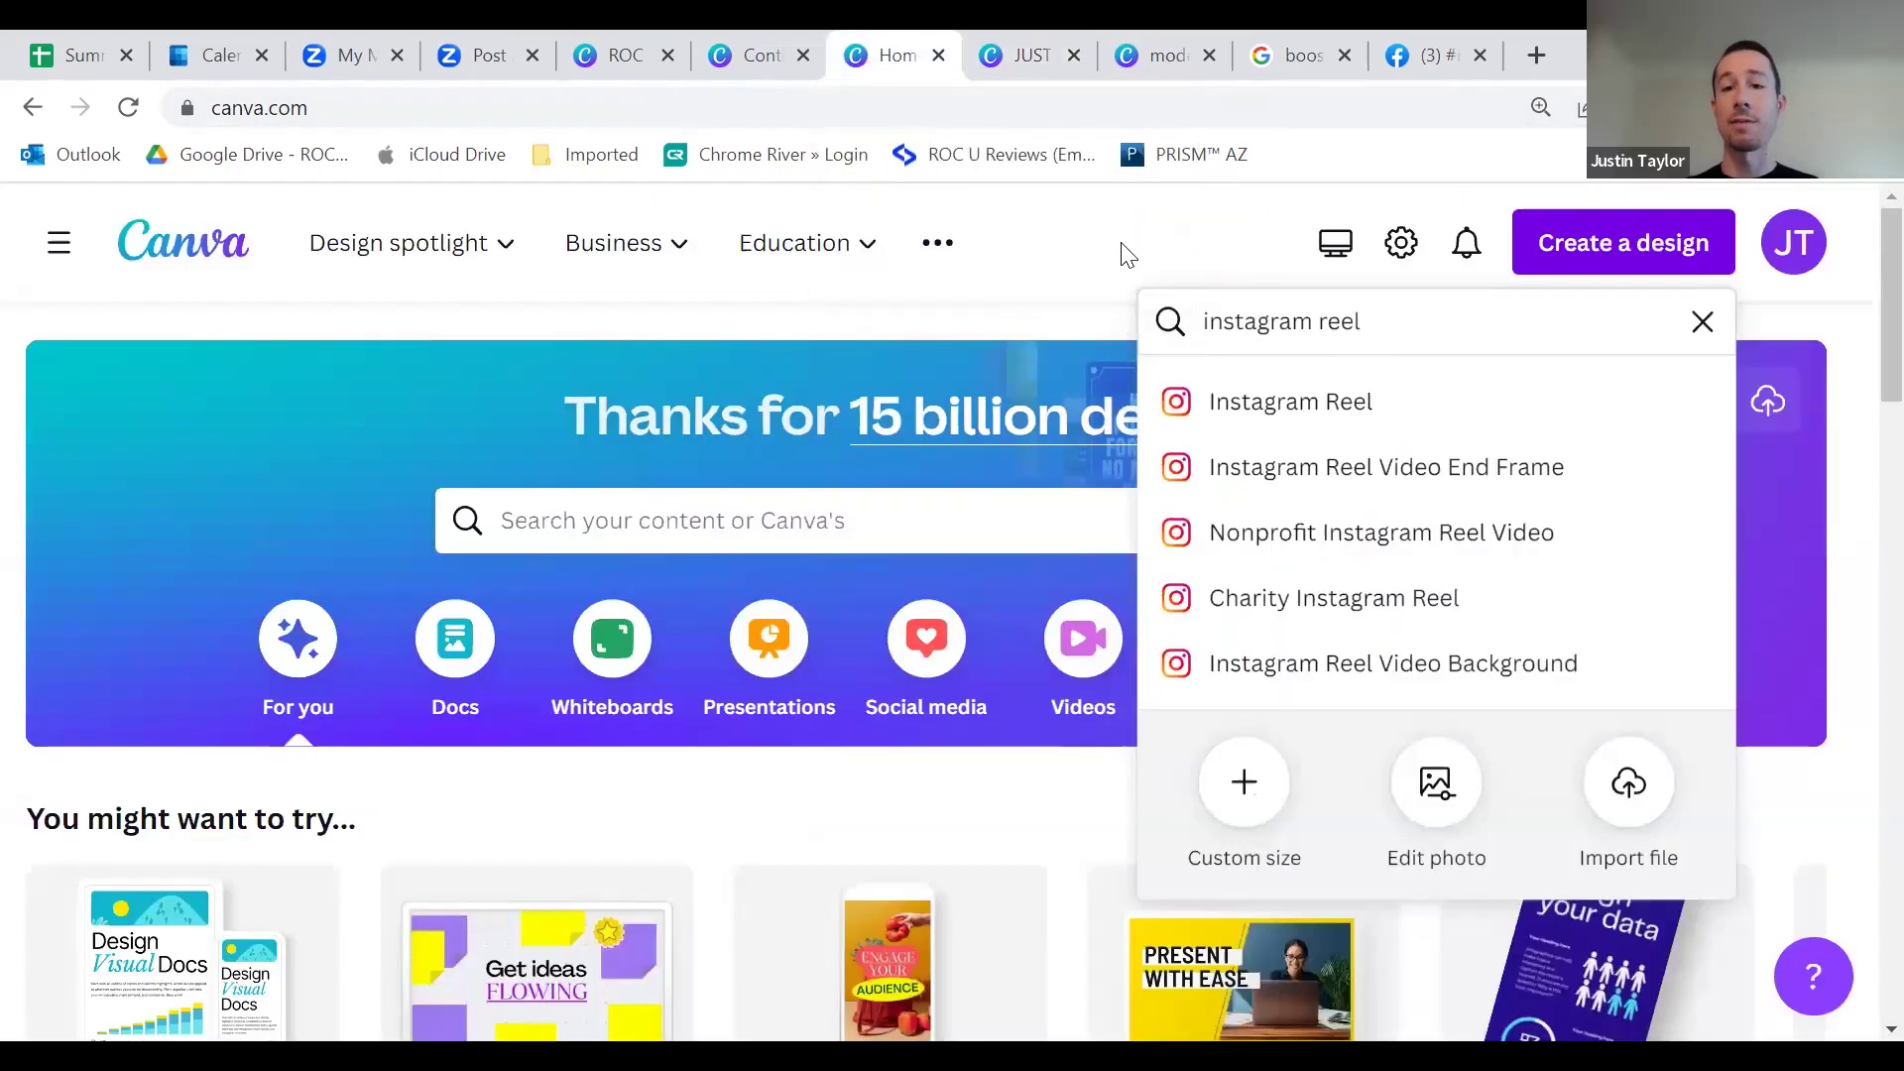
# Step: Dismiss the Instagram Reel search suggestions and return to the Canva home page
pyautogui.click(1127, 247)
pyautogui.click(1031, 58)
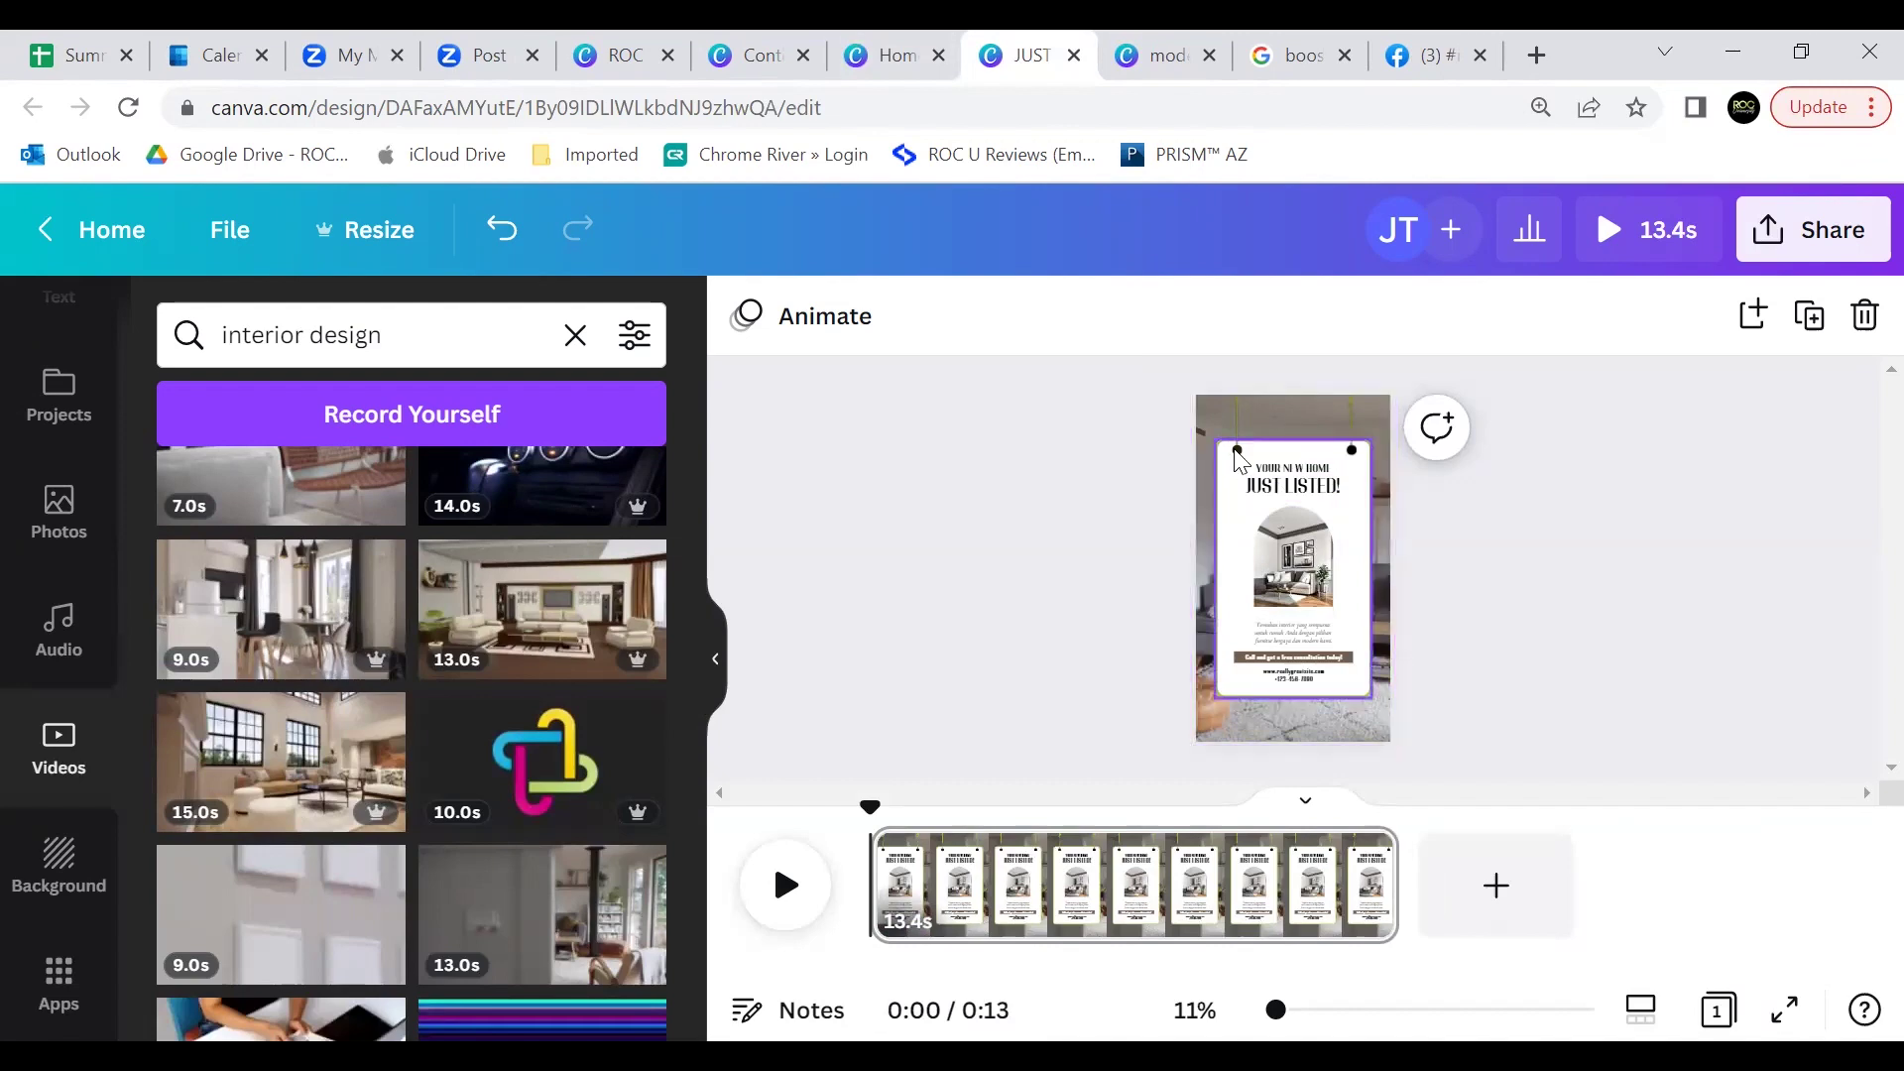
pyautogui.click(855, 62)
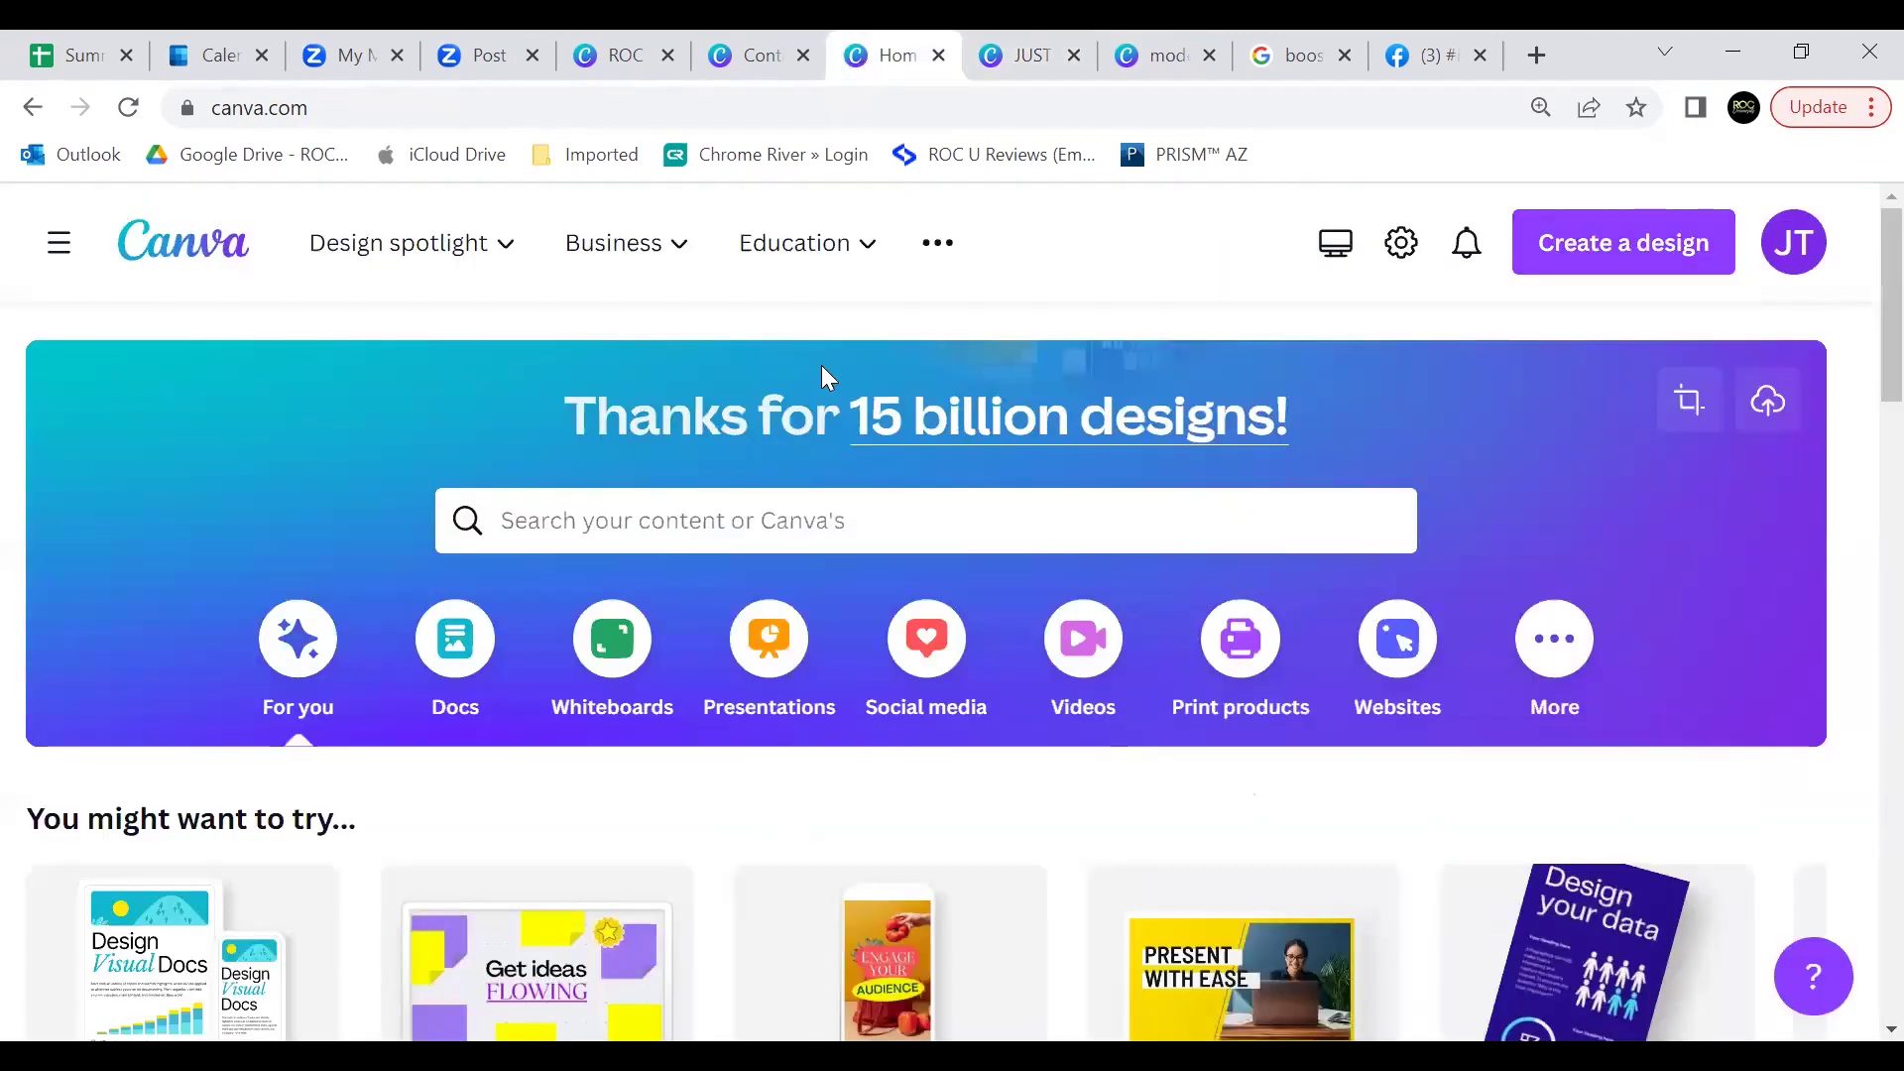
# Step: Go to the Brand Kit page from the main menu's Tools section
pyautogui.click(56, 253)
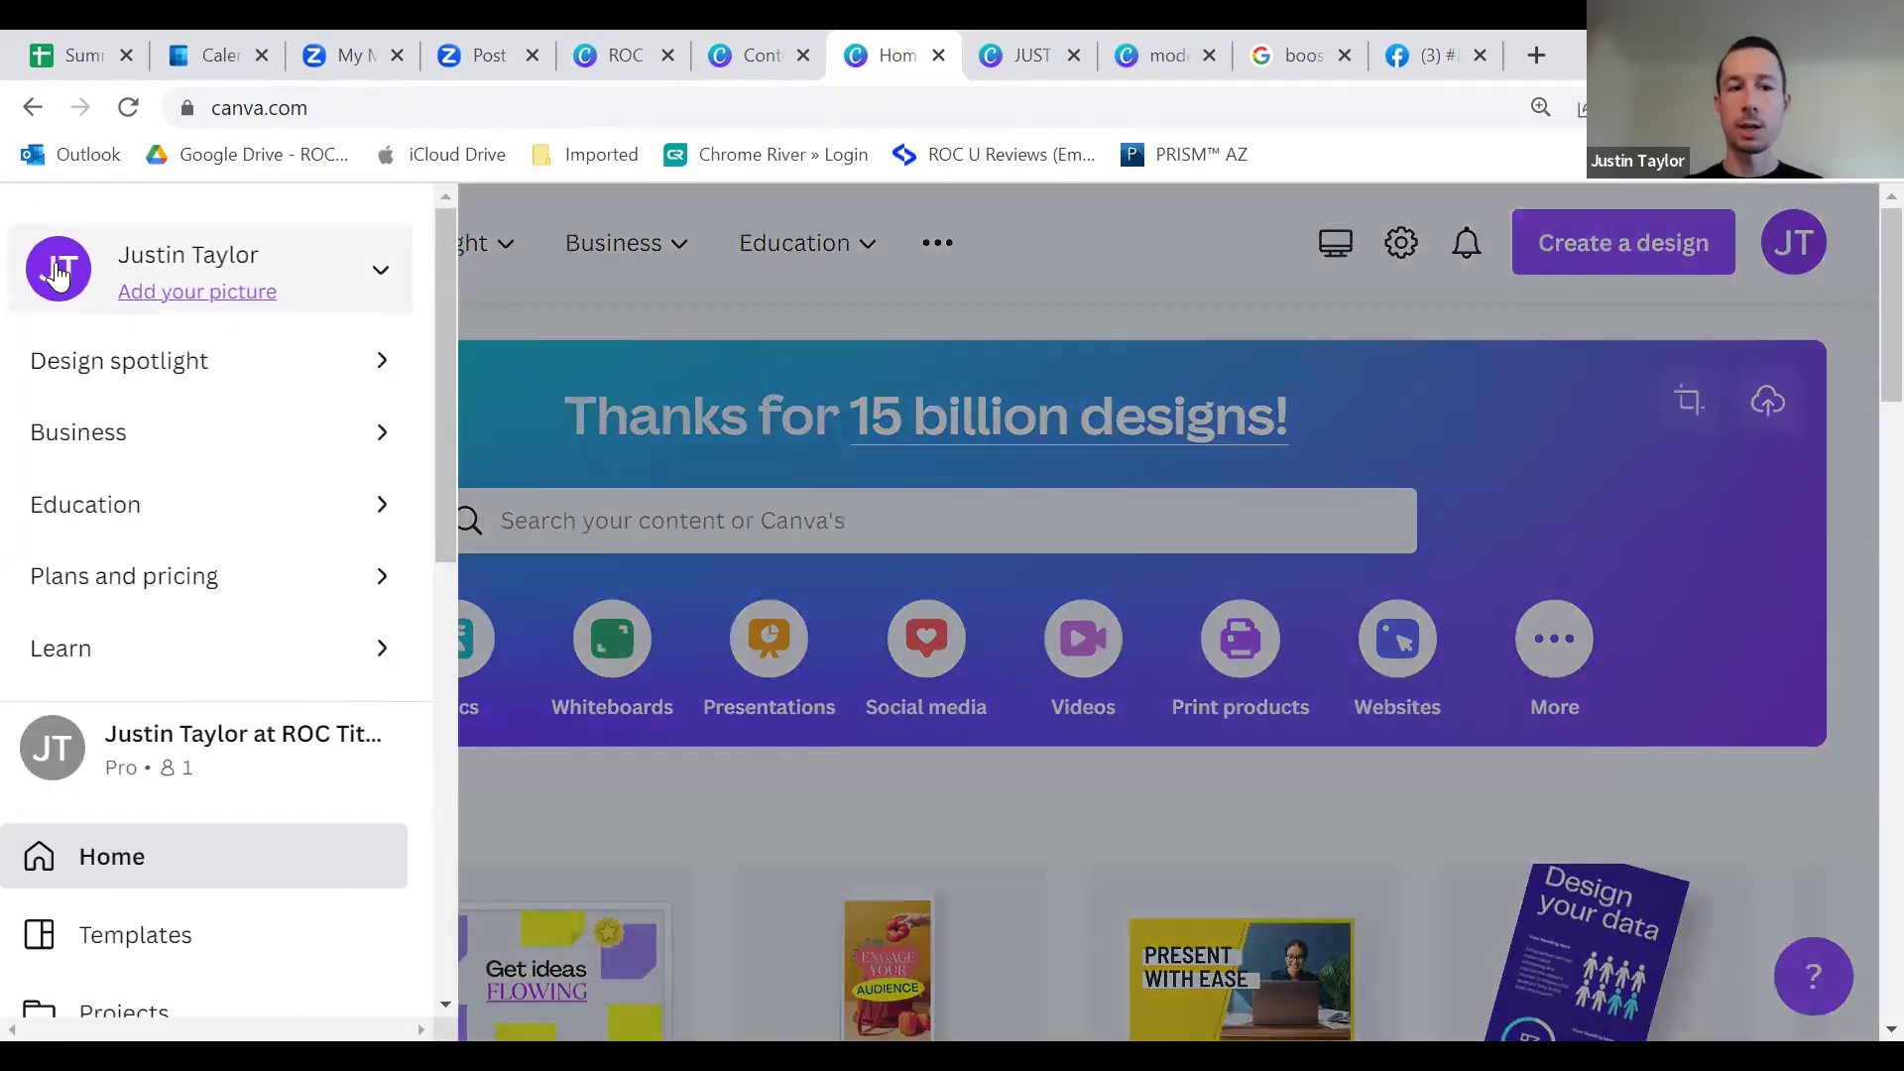
pyautogui.click(57, 248)
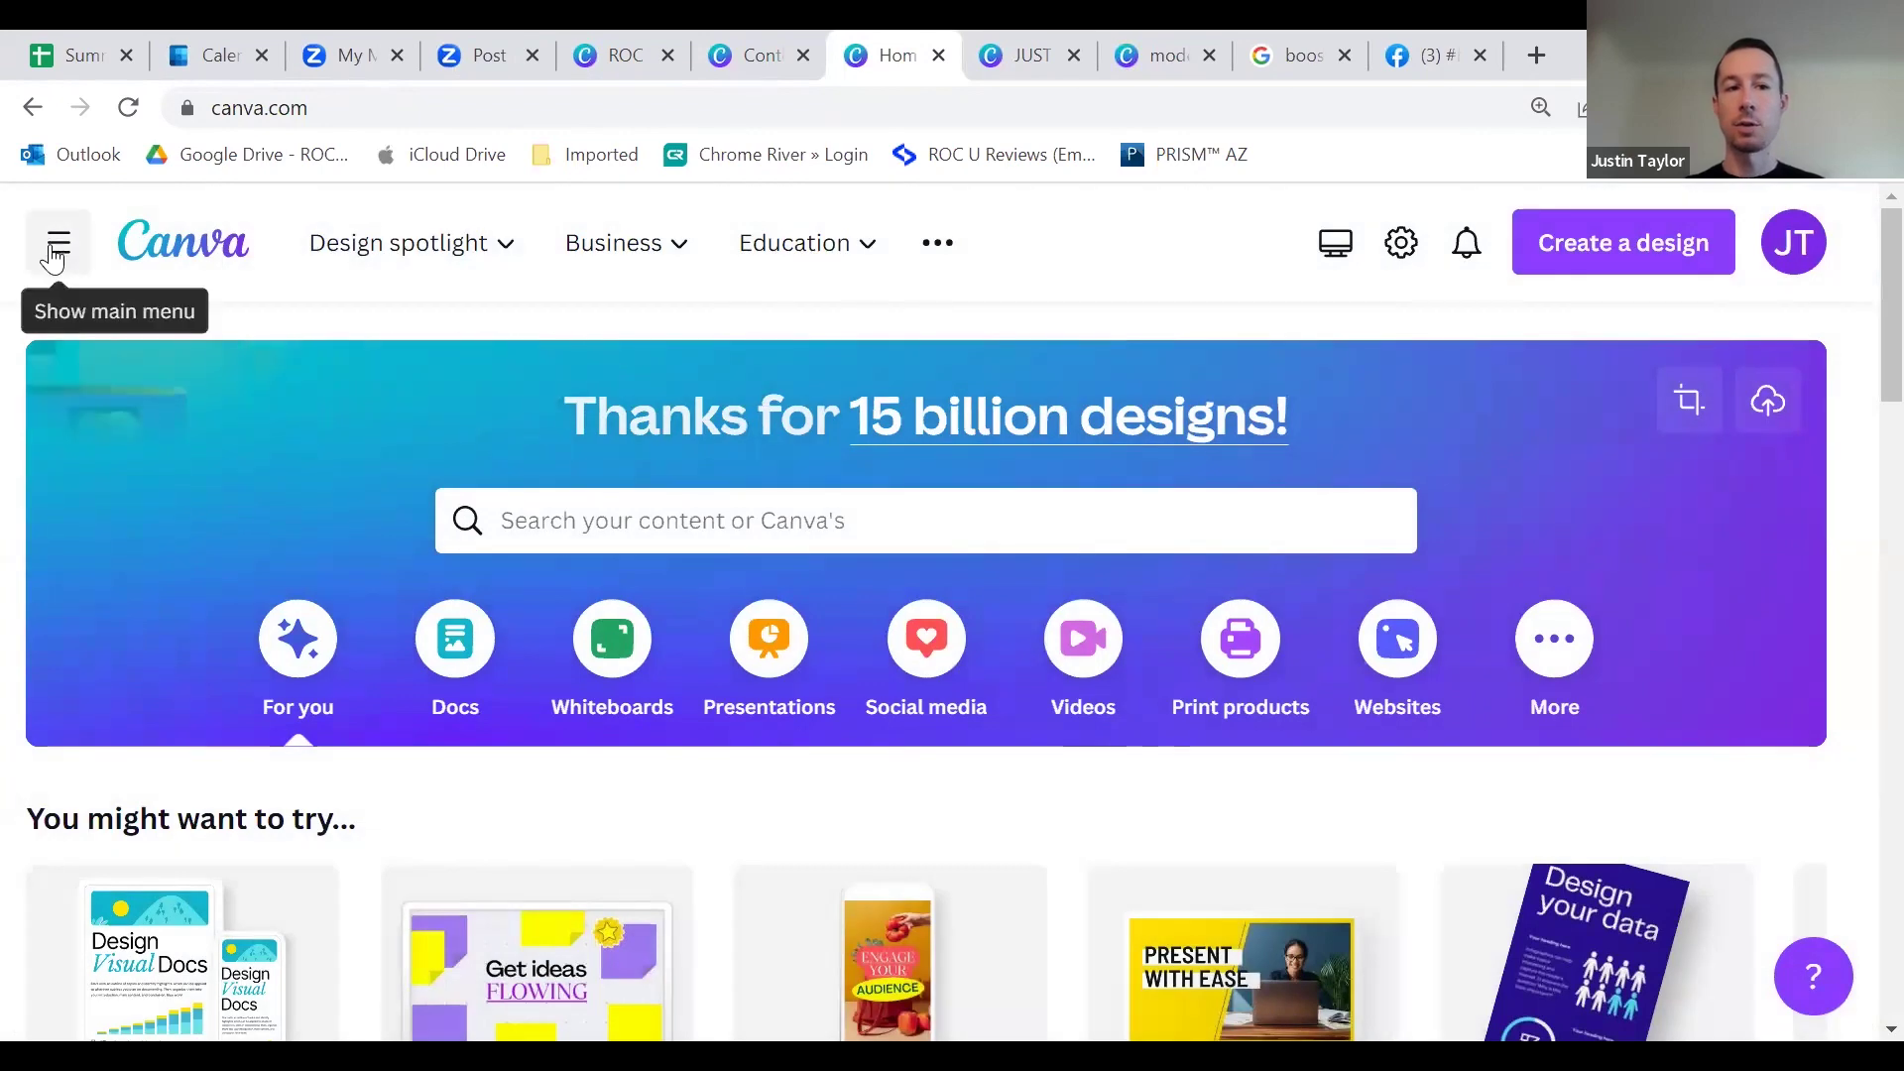
pyautogui.click(57, 253)
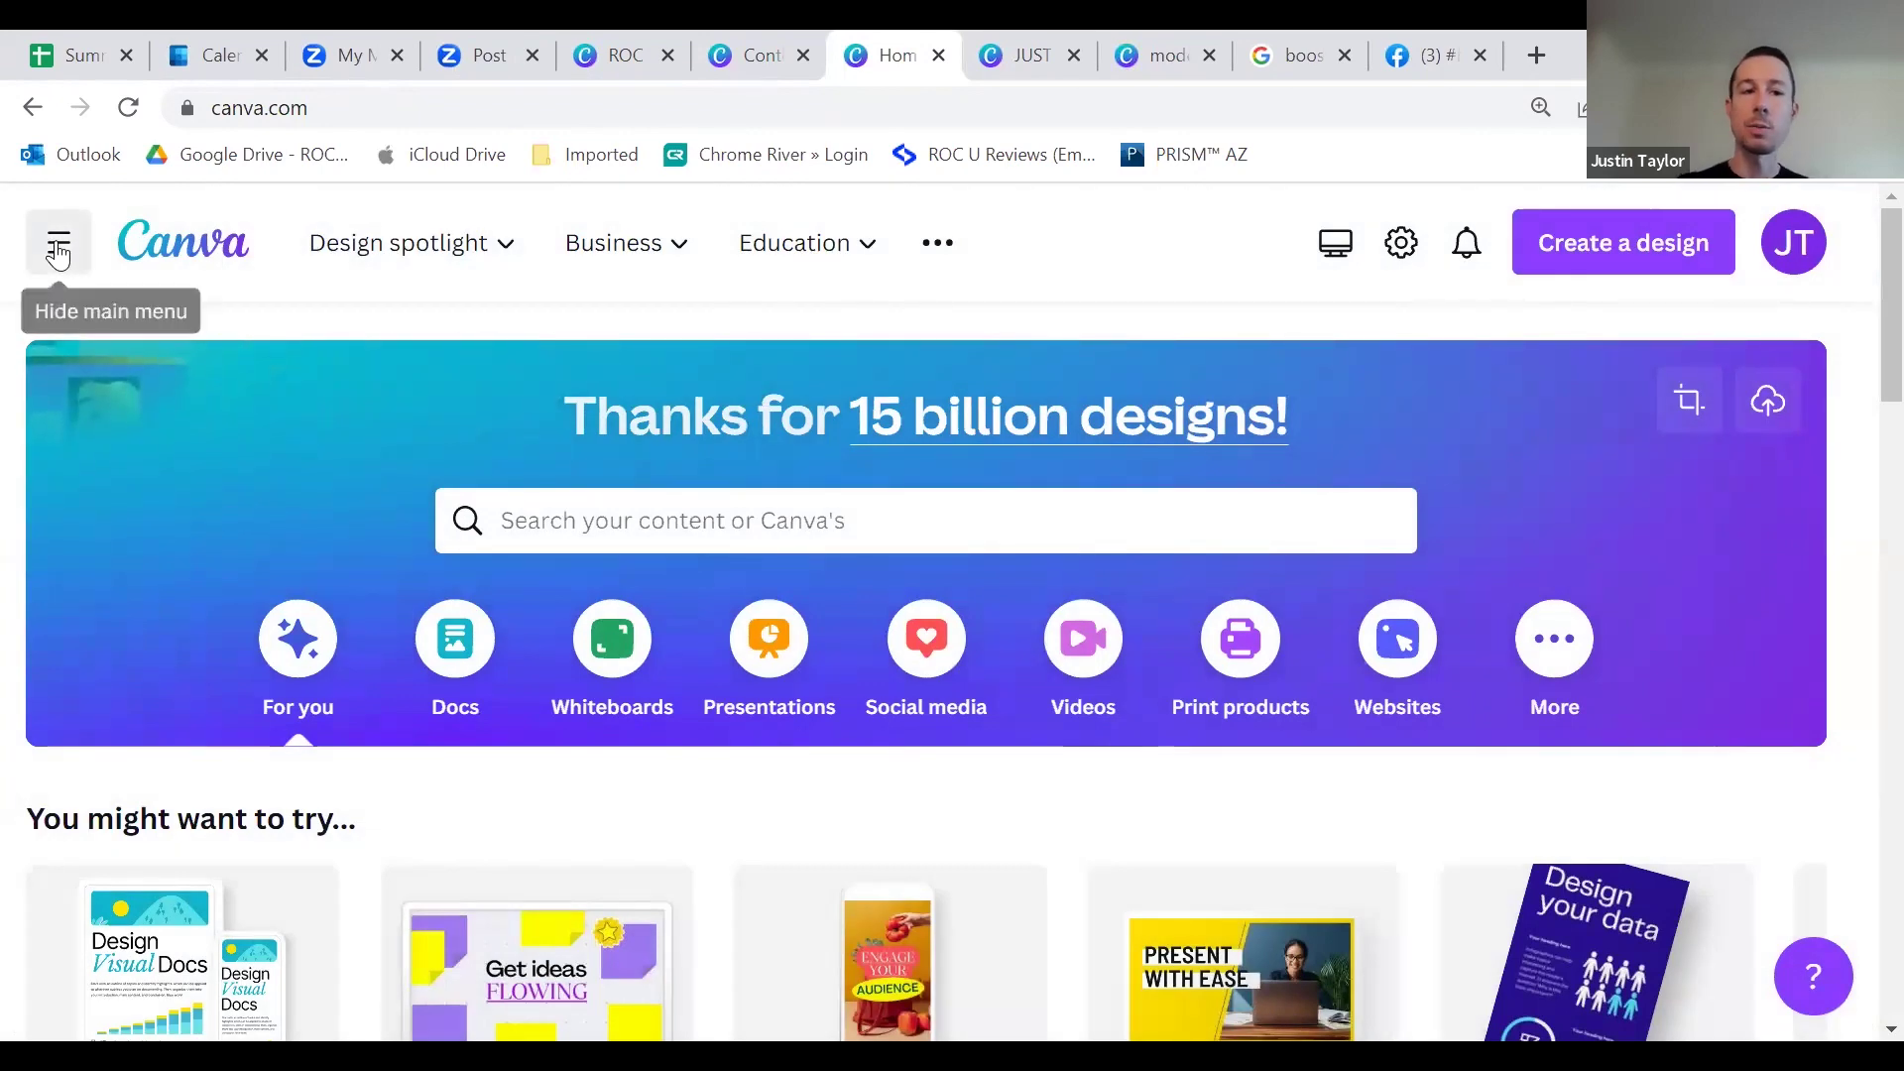
pyautogui.scroll(-3, 229, 542)
pyautogui.scroll(-3, 226, 541)
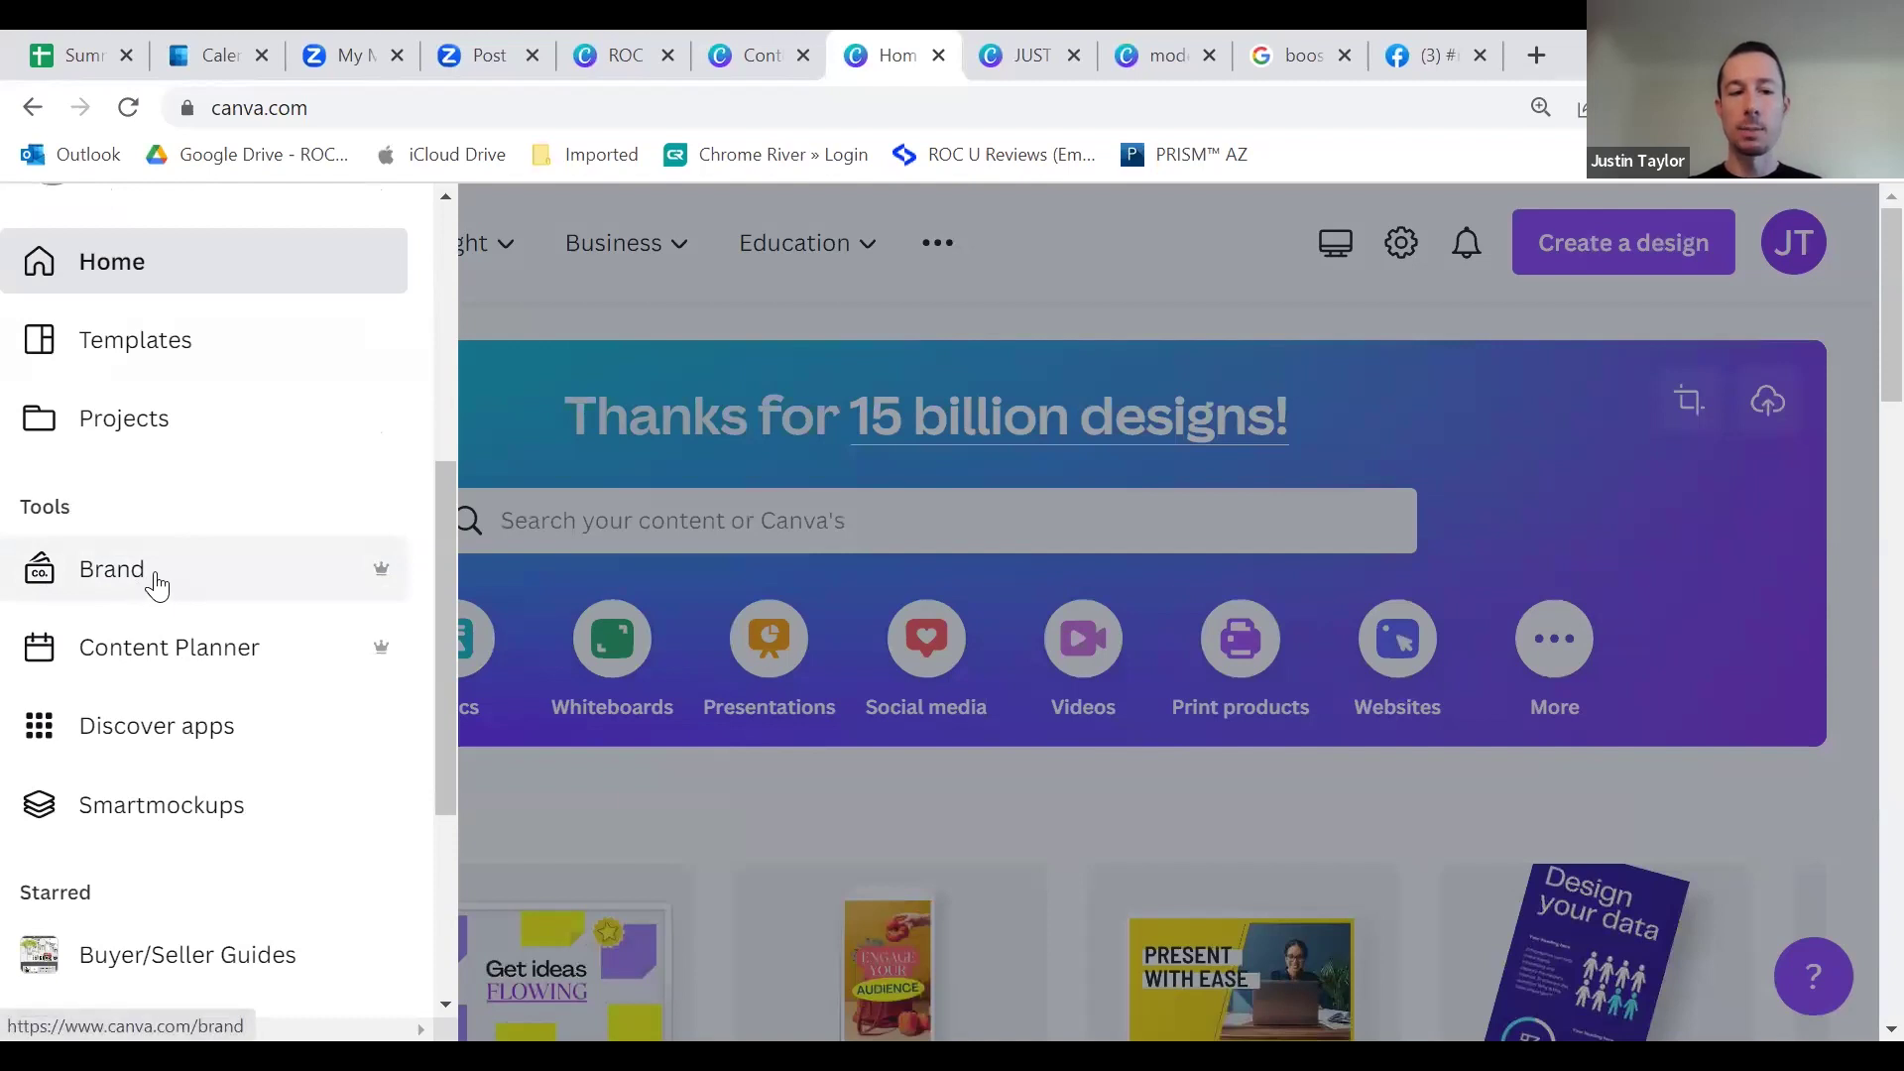
pyautogui.click(157, 583)
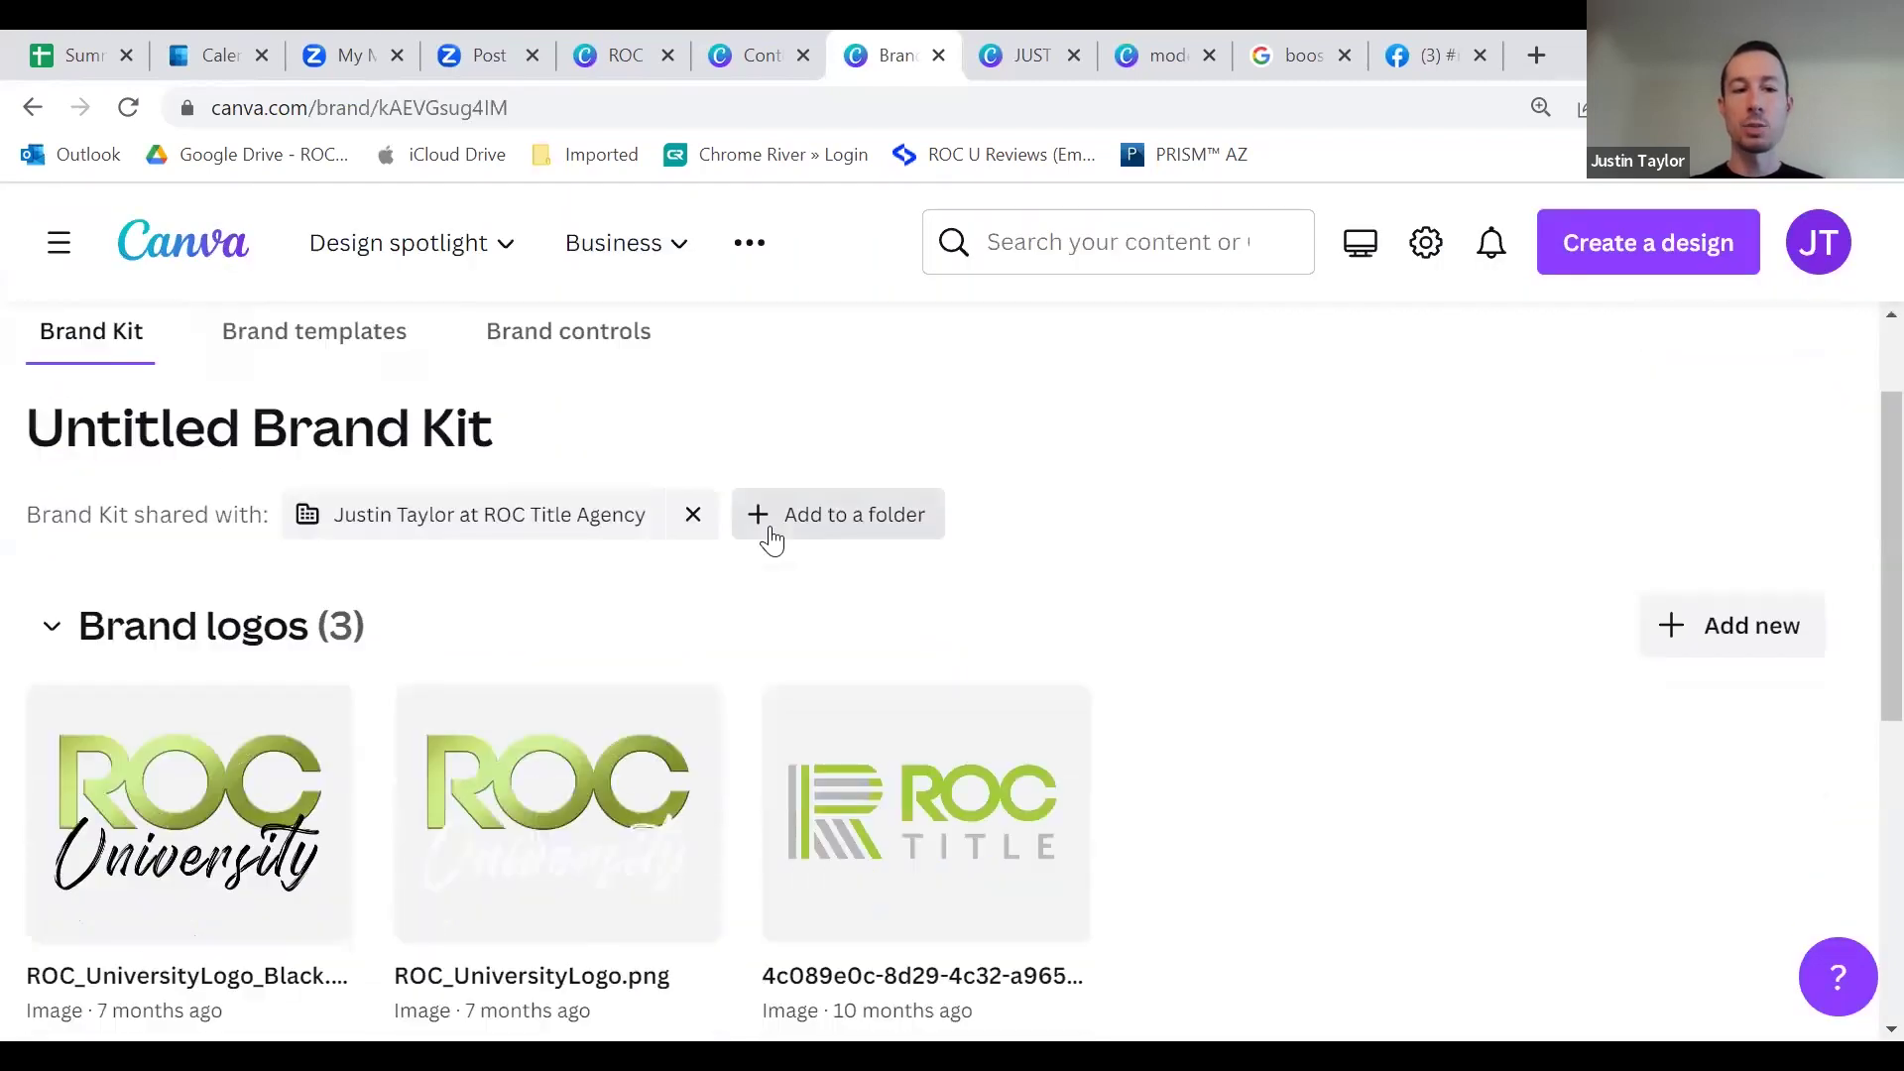
# Step: Browse the Brand Kit's palette choices, brand fonts and text styles without changing anything
pyautogui.scroll(-6, 399, 789)
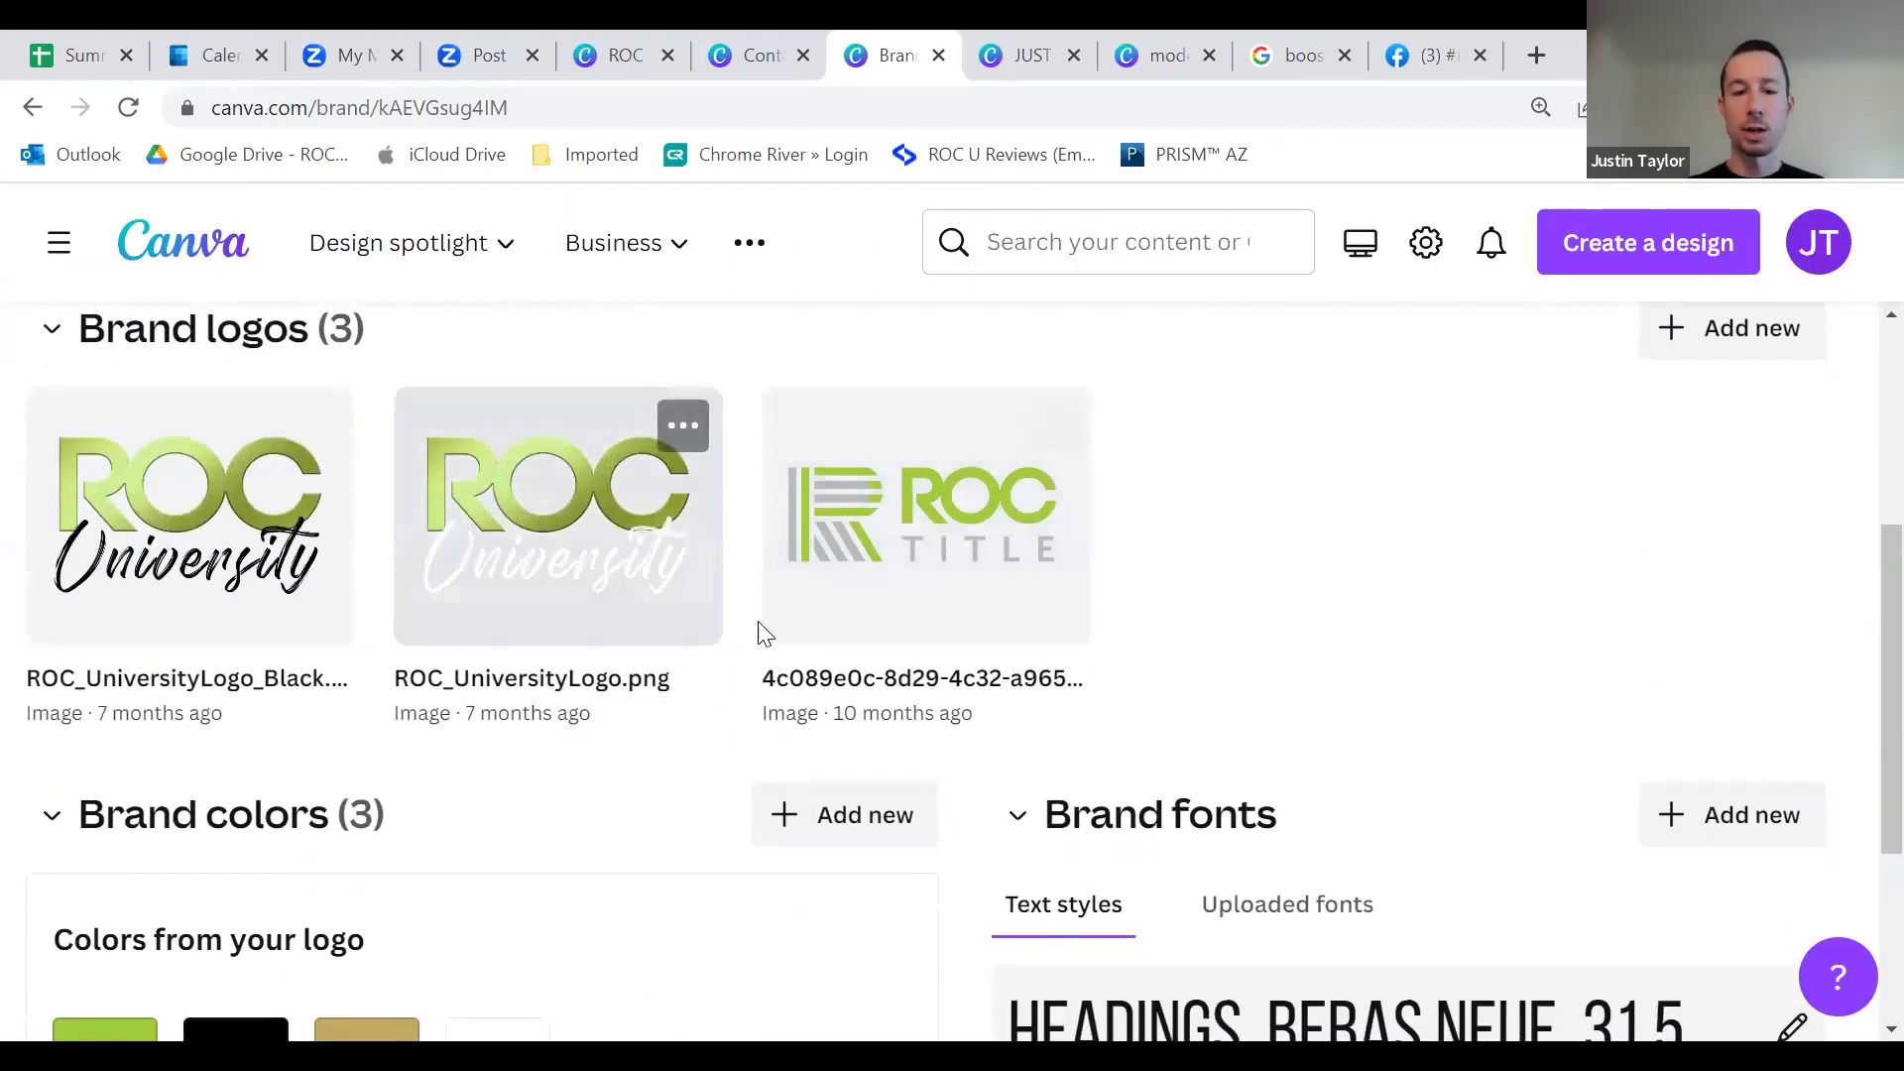
pyautogui.click(851, 560)
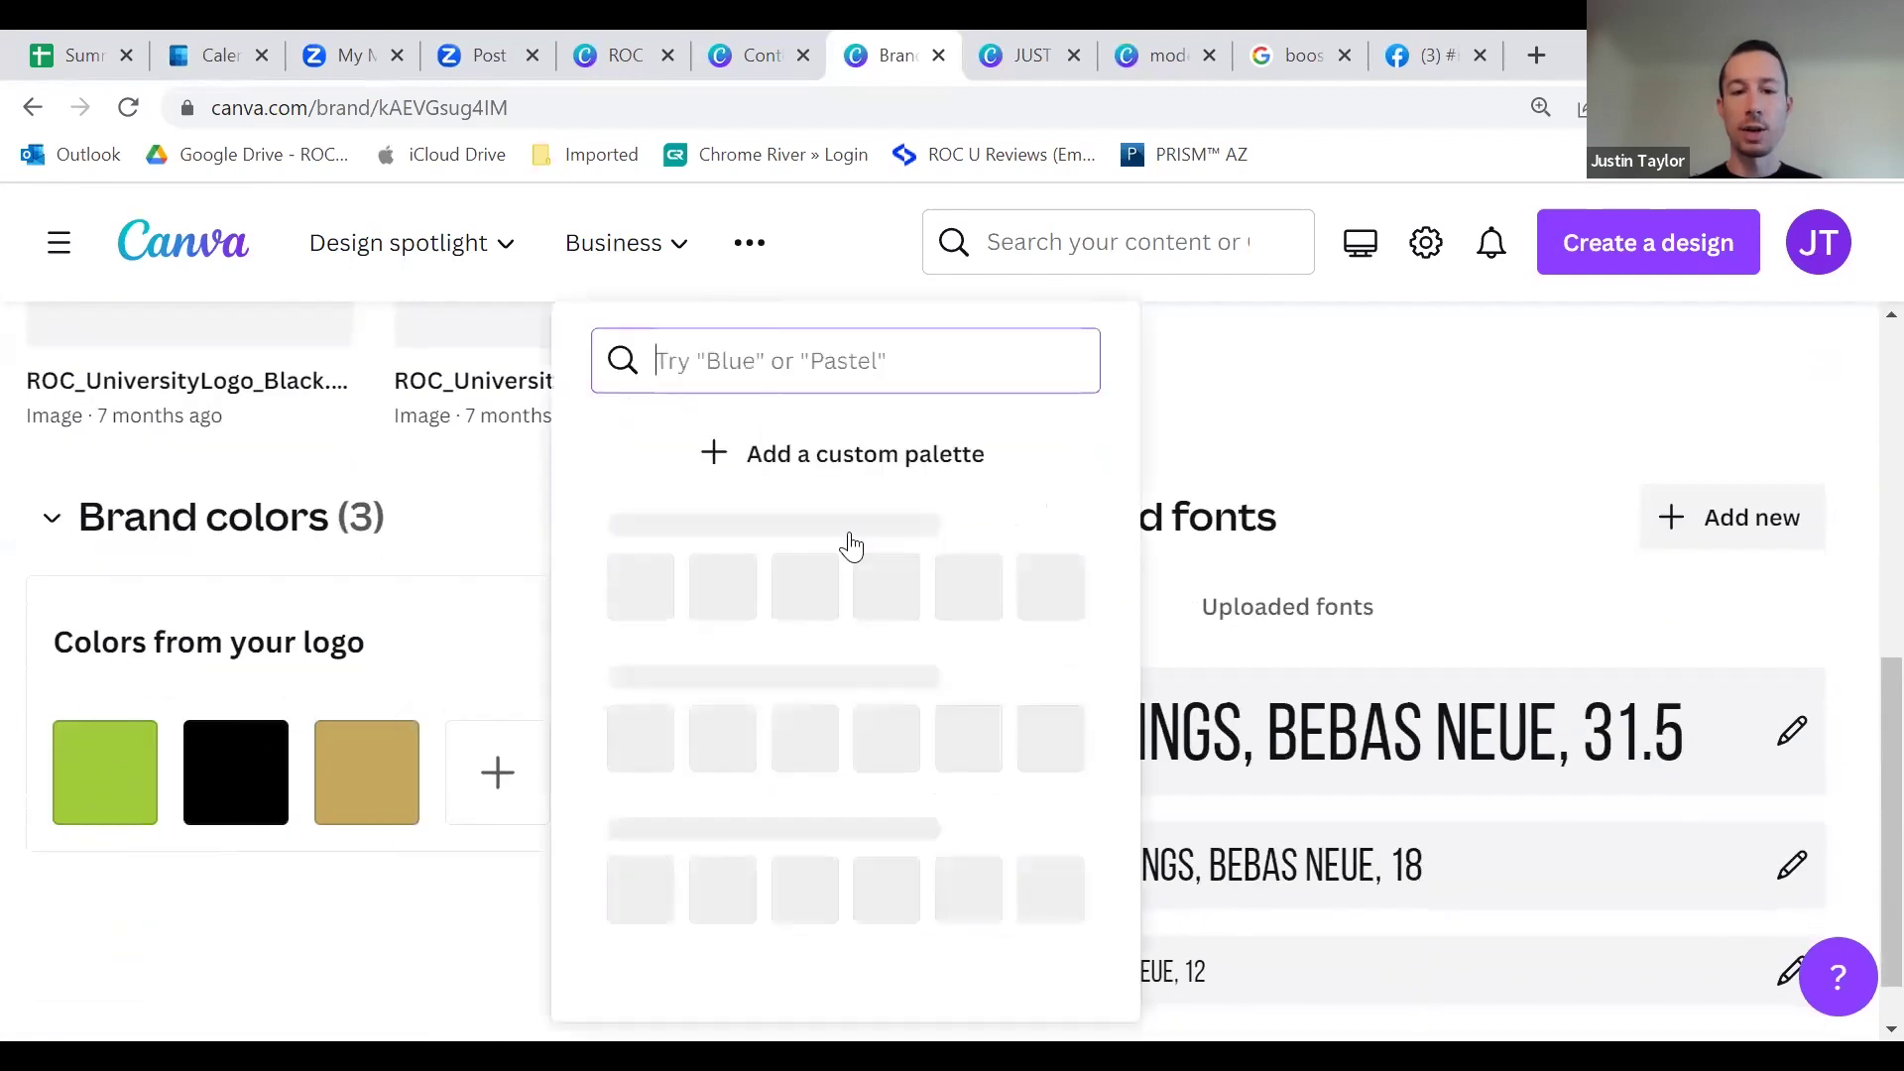
pyautogui.scroll(-5, 753, 635)
pyautogui.scroll(5, 790, 671)
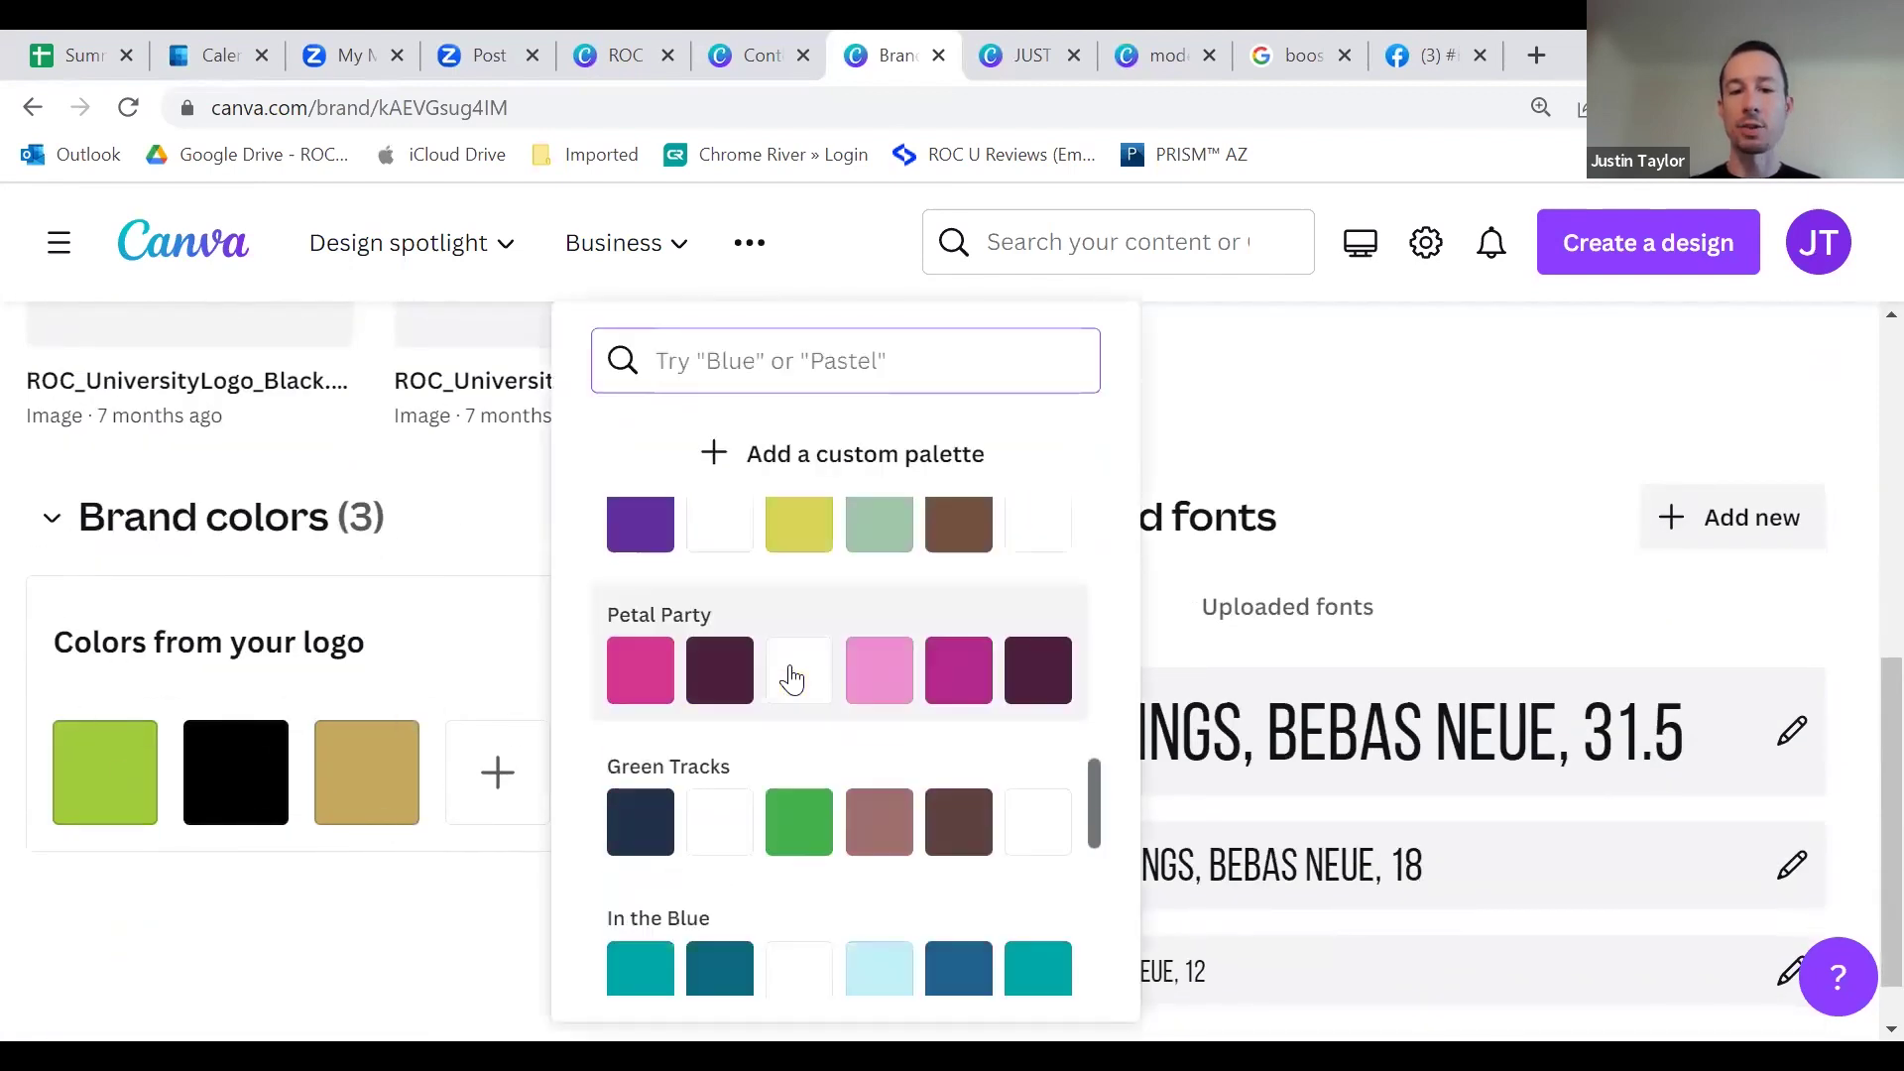
pyautogui.click(476, 523)
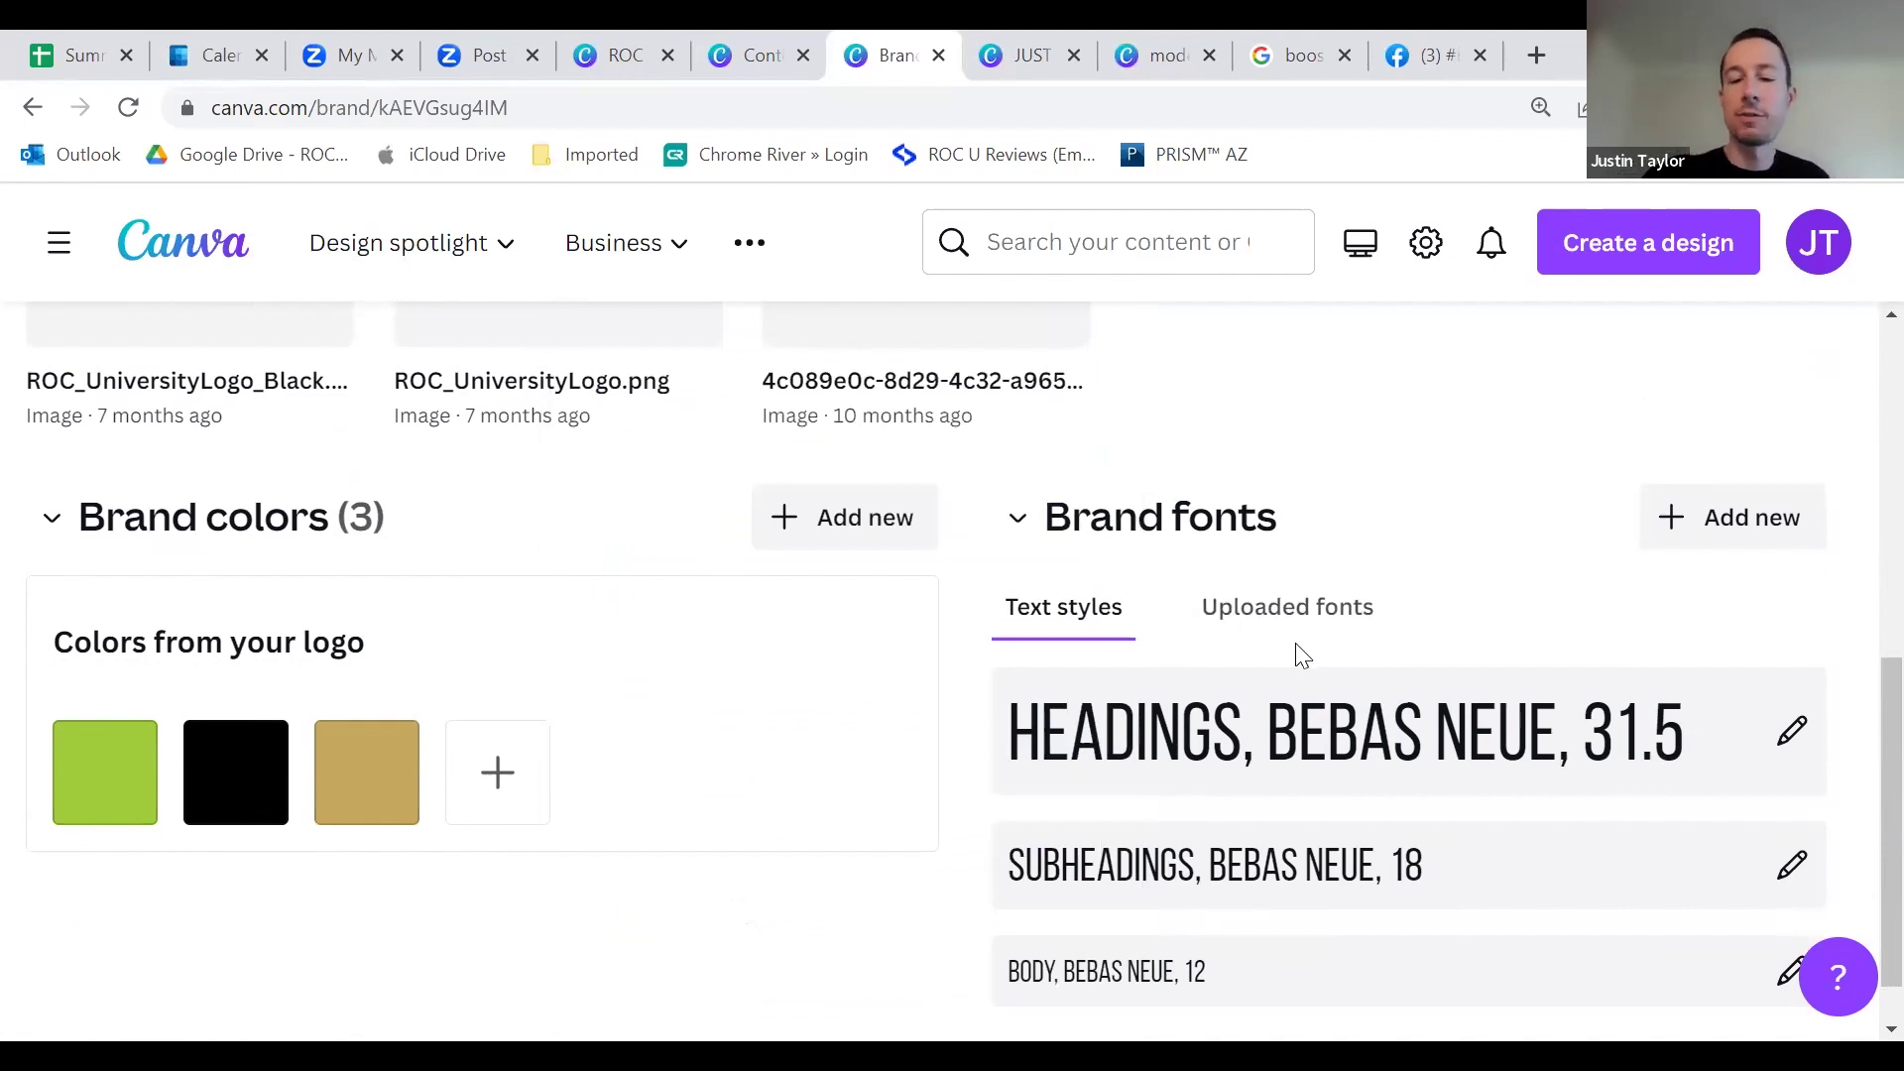
pyautogui.scroll(-1, 1296, 662)
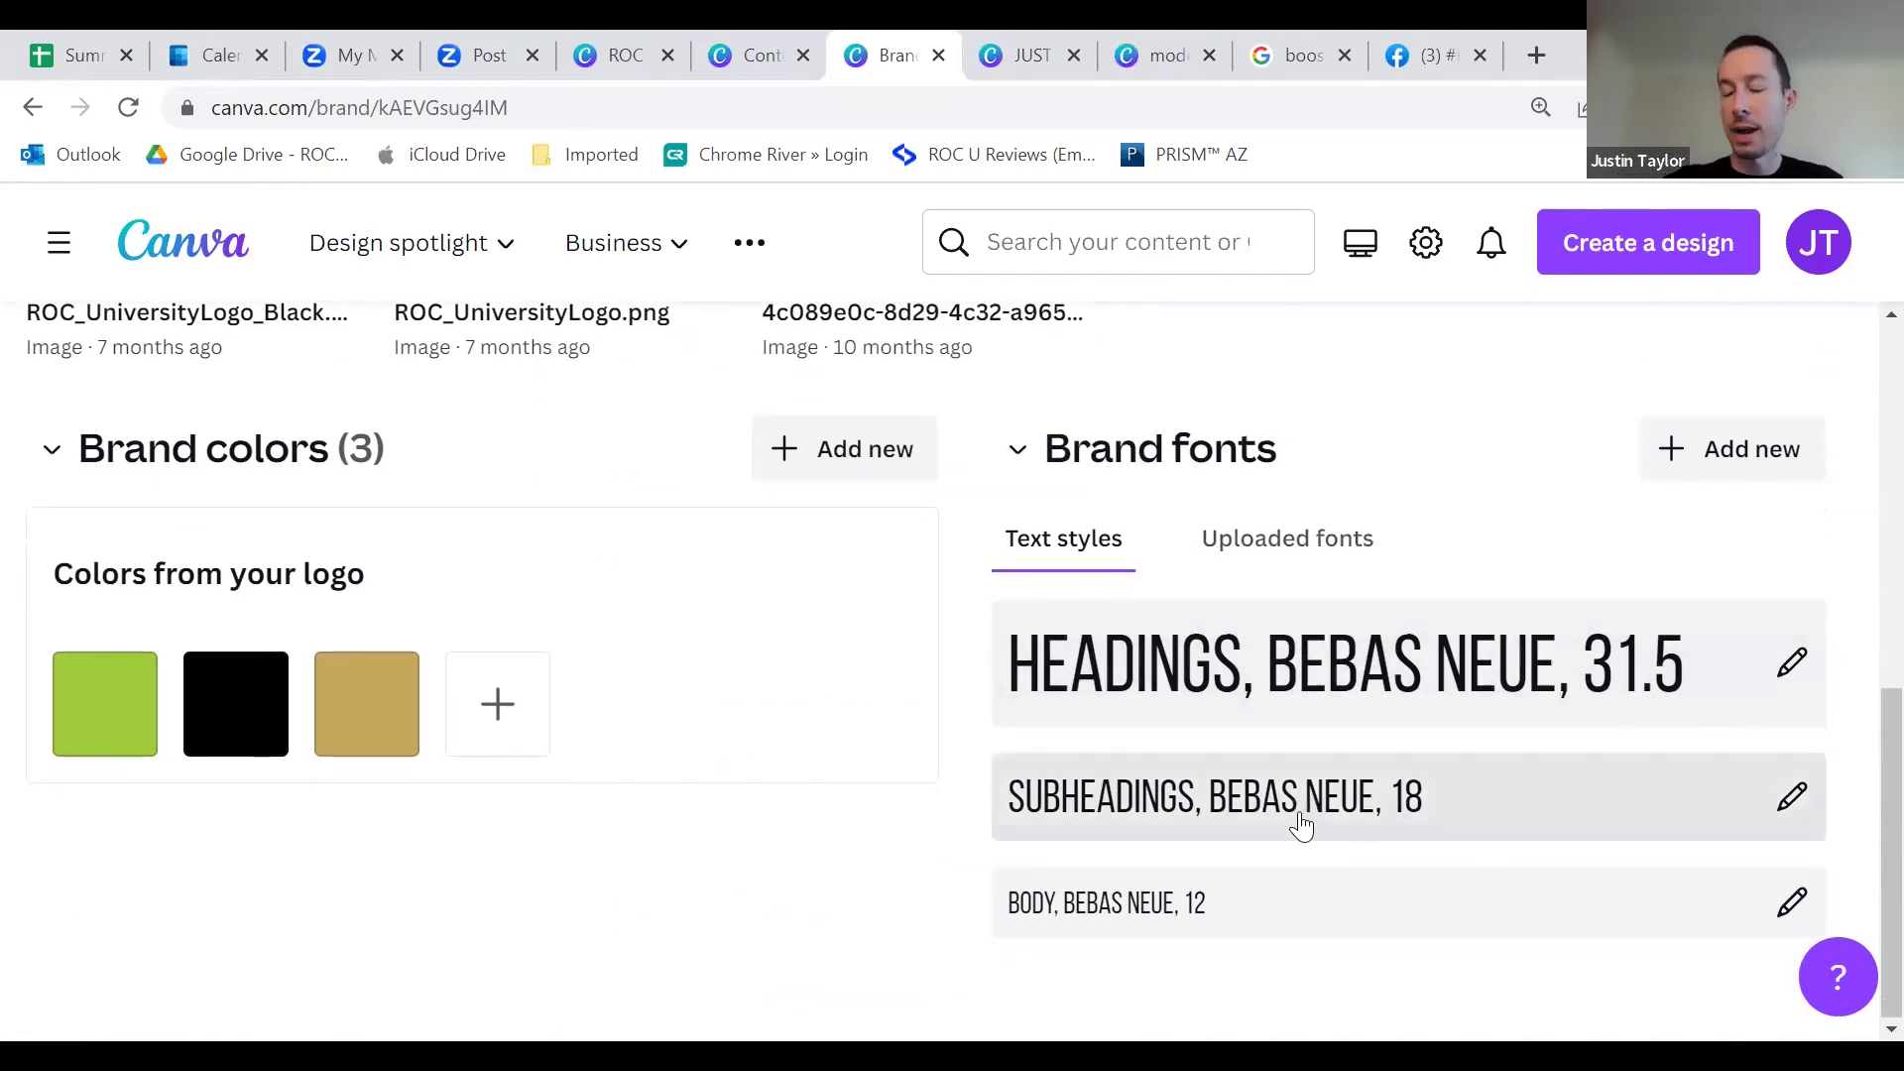
pyautogui.click(1259, 548)
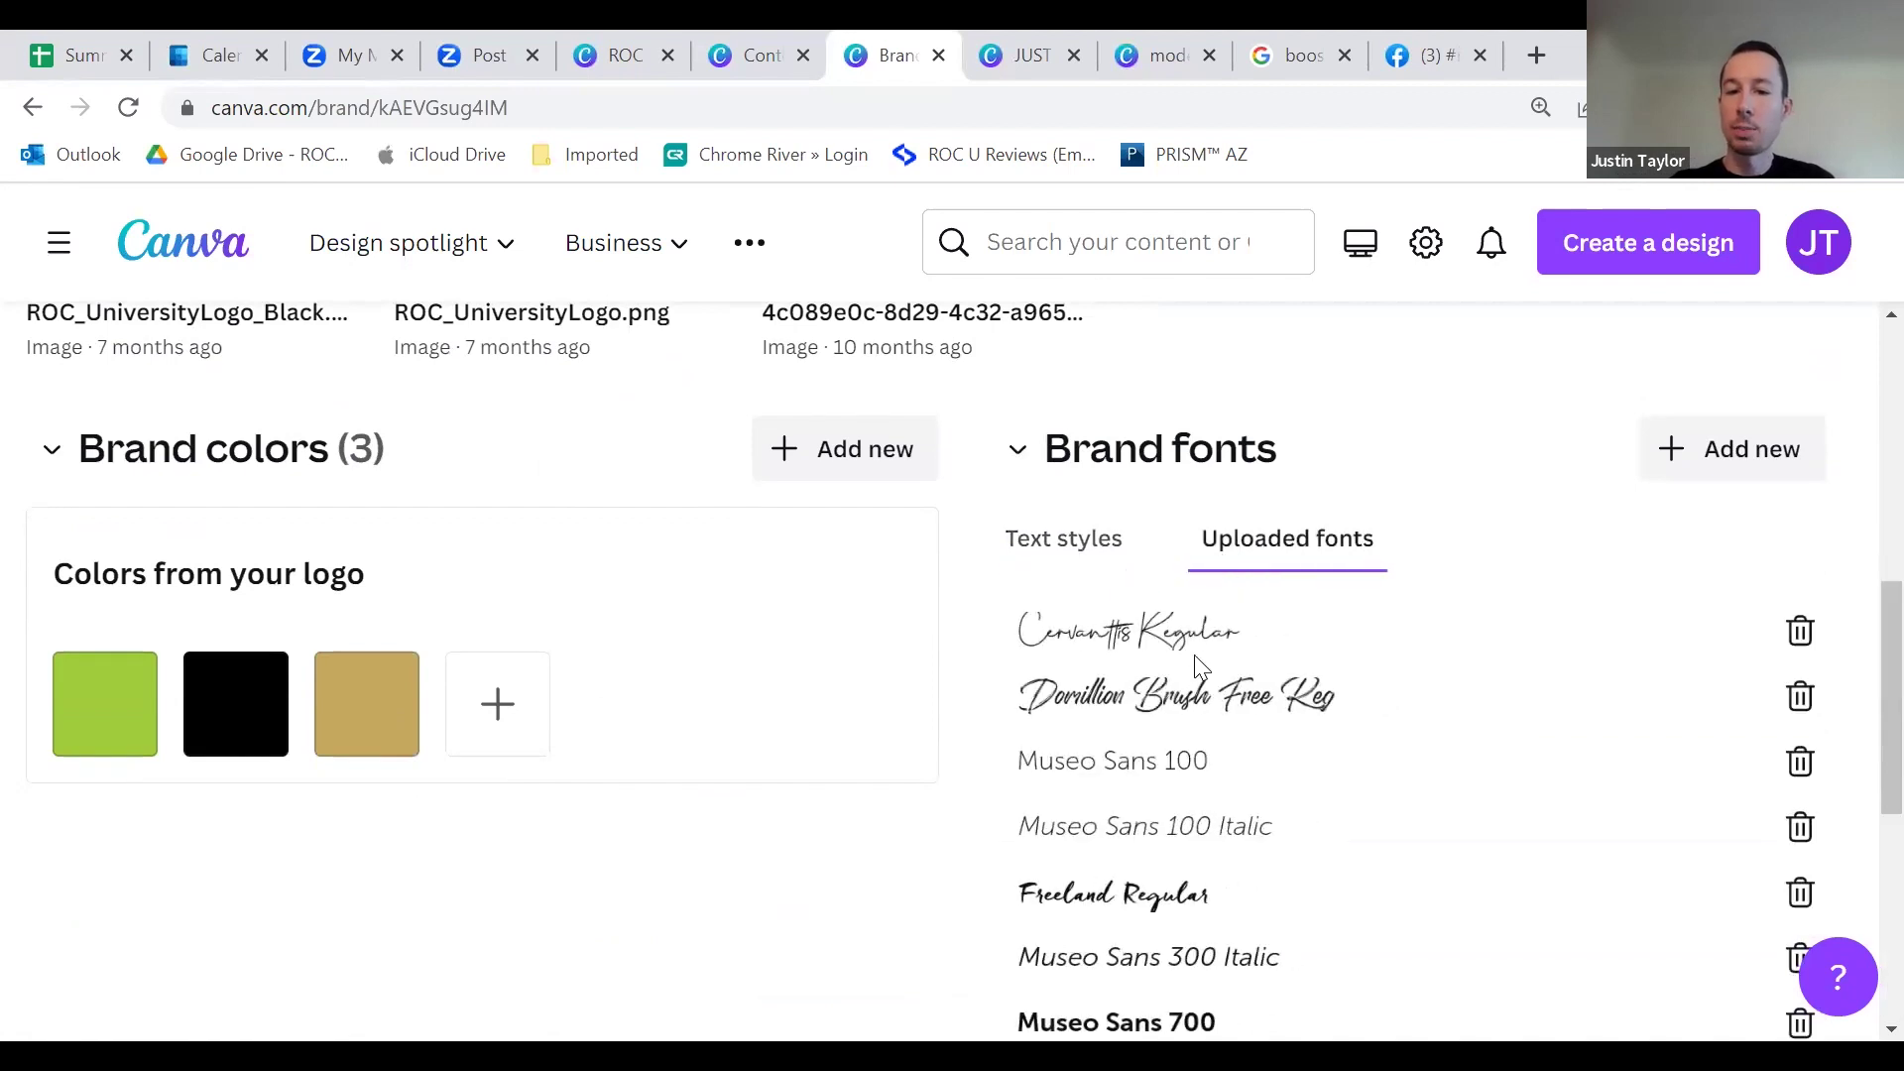
pyautogui.scroll(-5, 1190, 759)
pyautogui.scroll(7, 1180, 769)
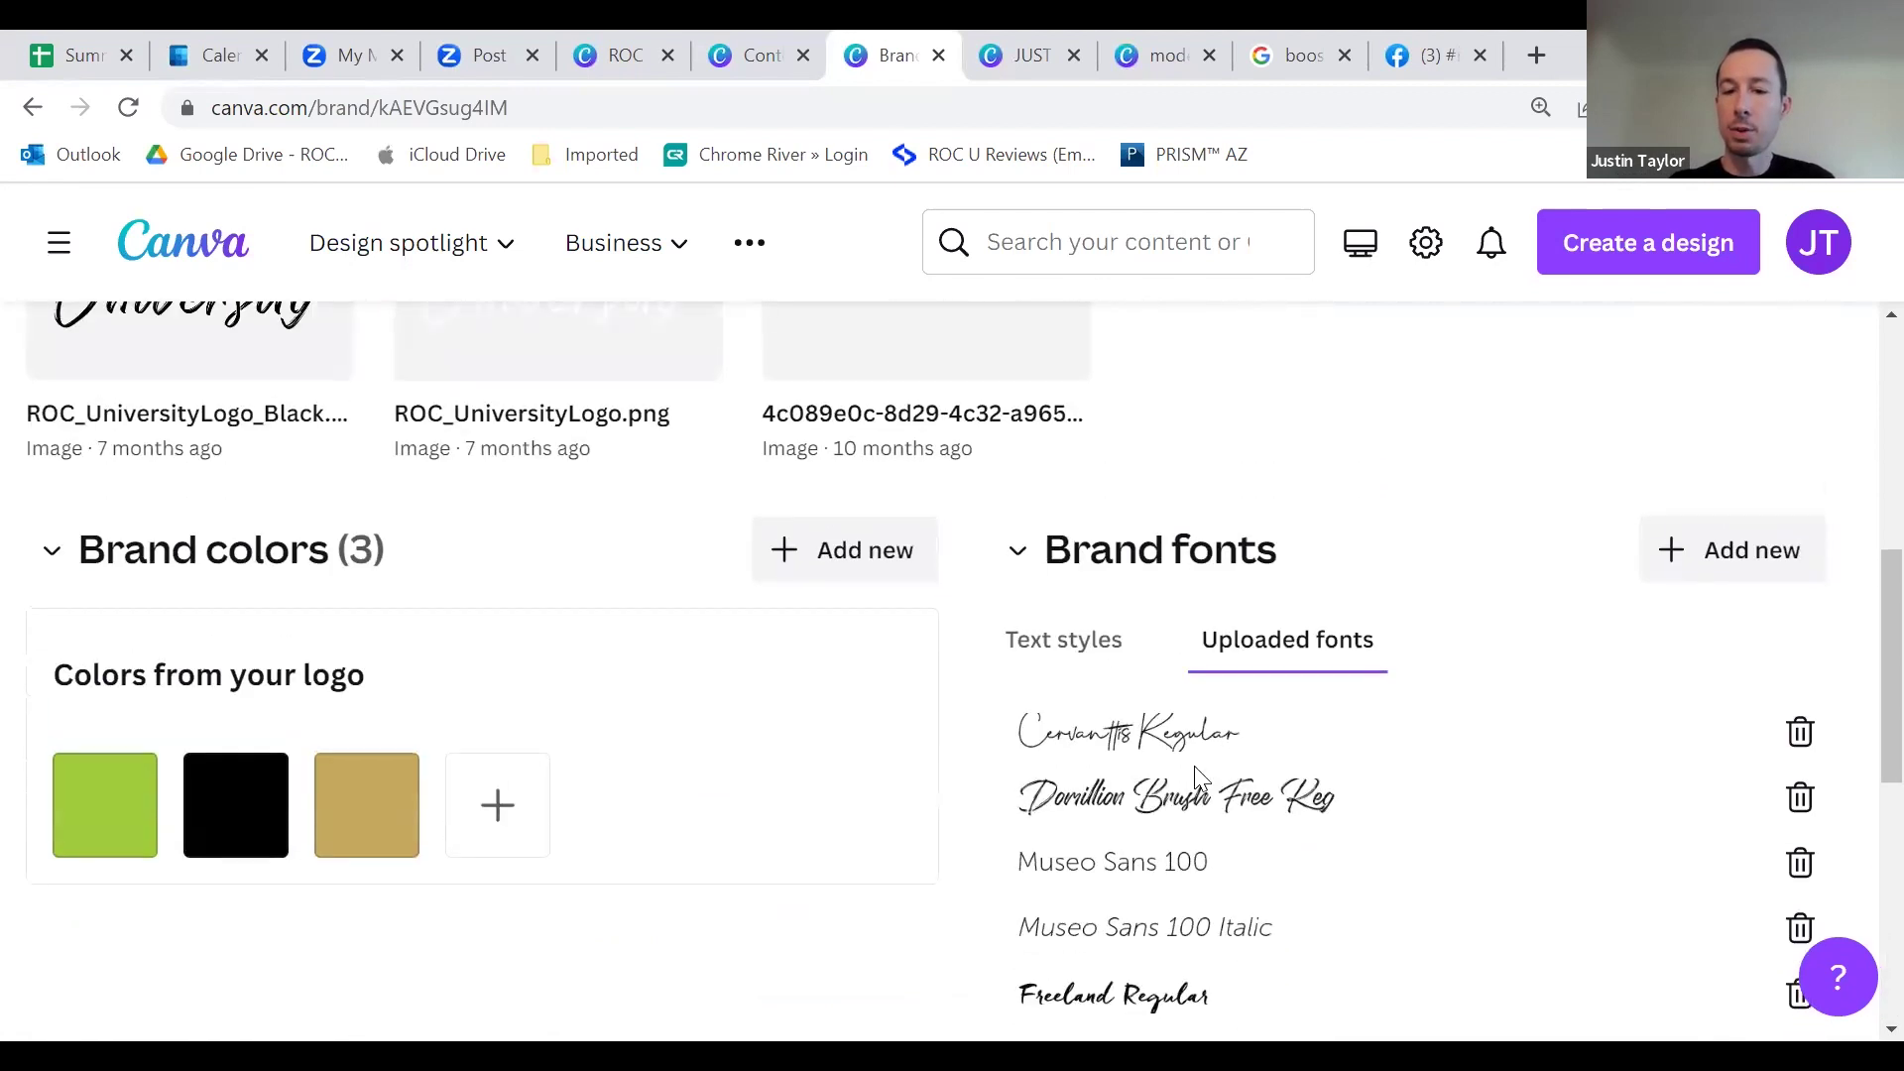
pyautogui.click(1107, 656)
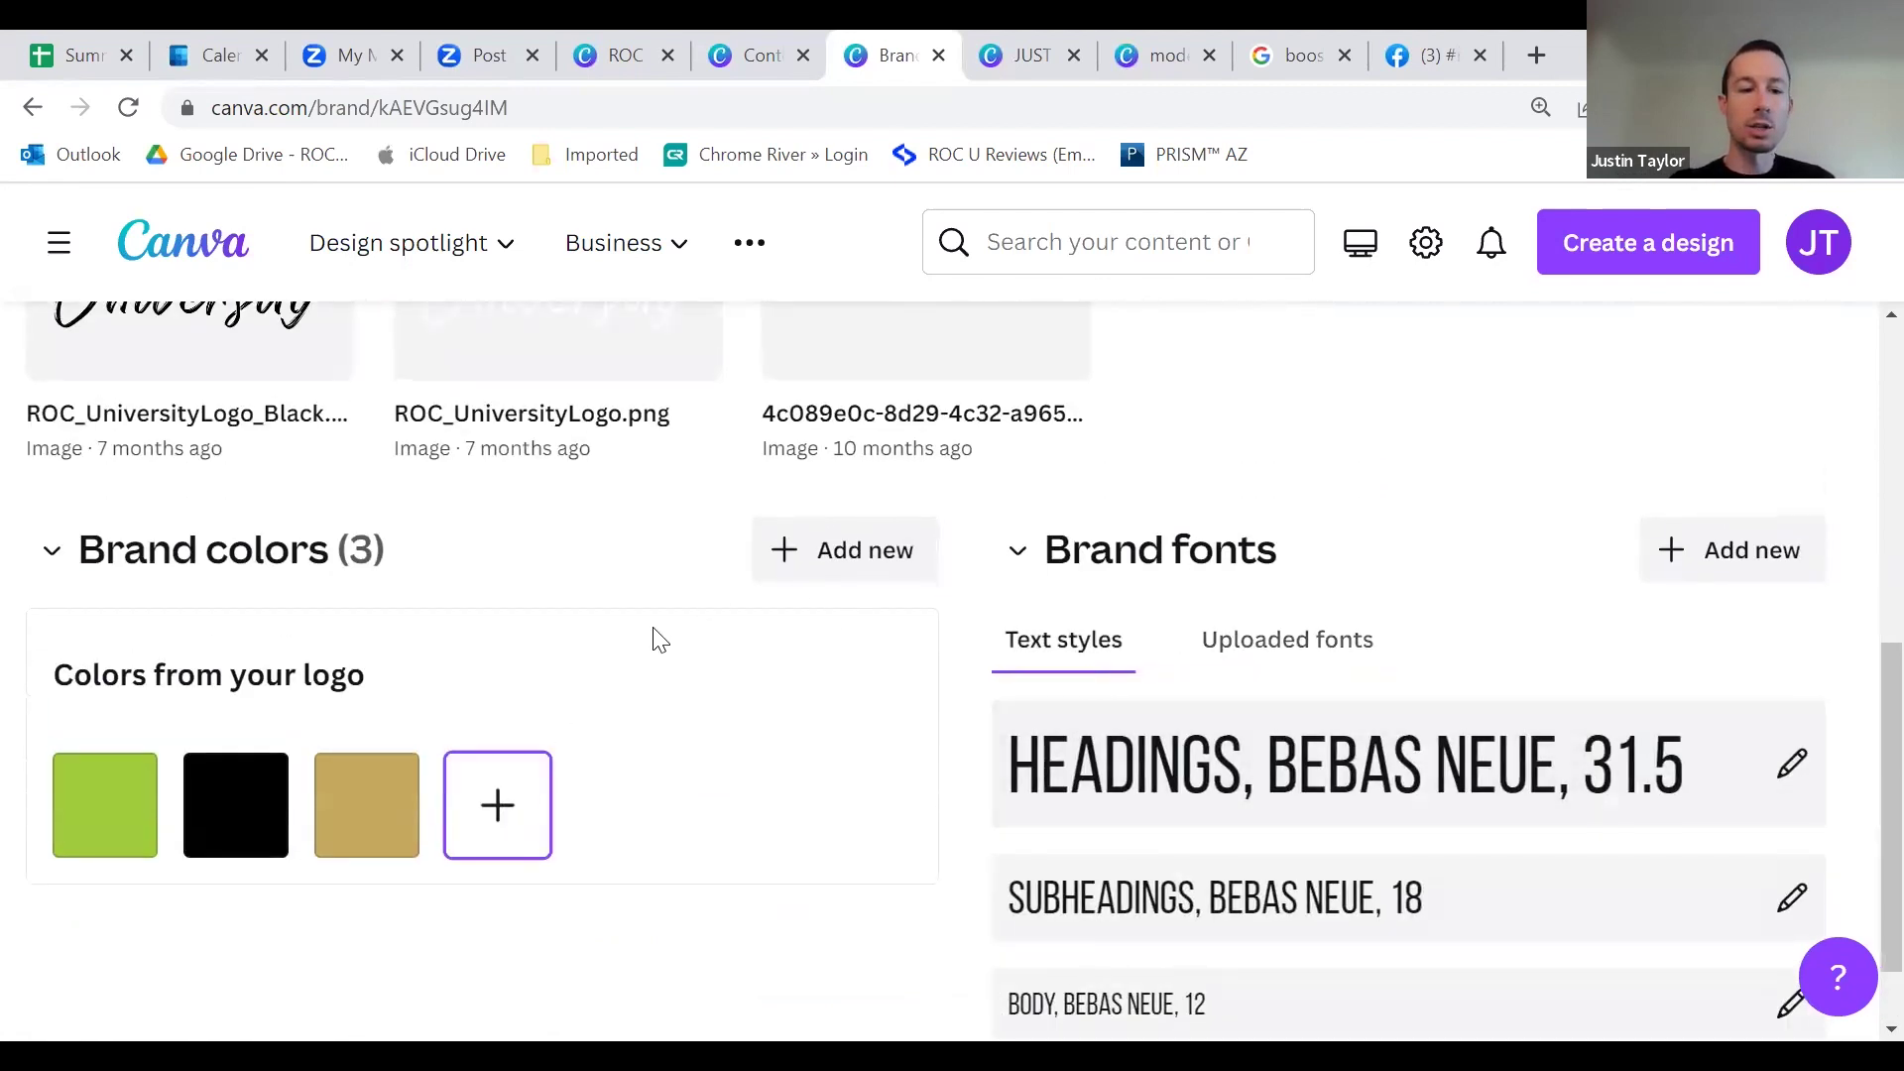
# Step: Add a light-green logo colour, then remove it again
pyautogui.click(530, 808)
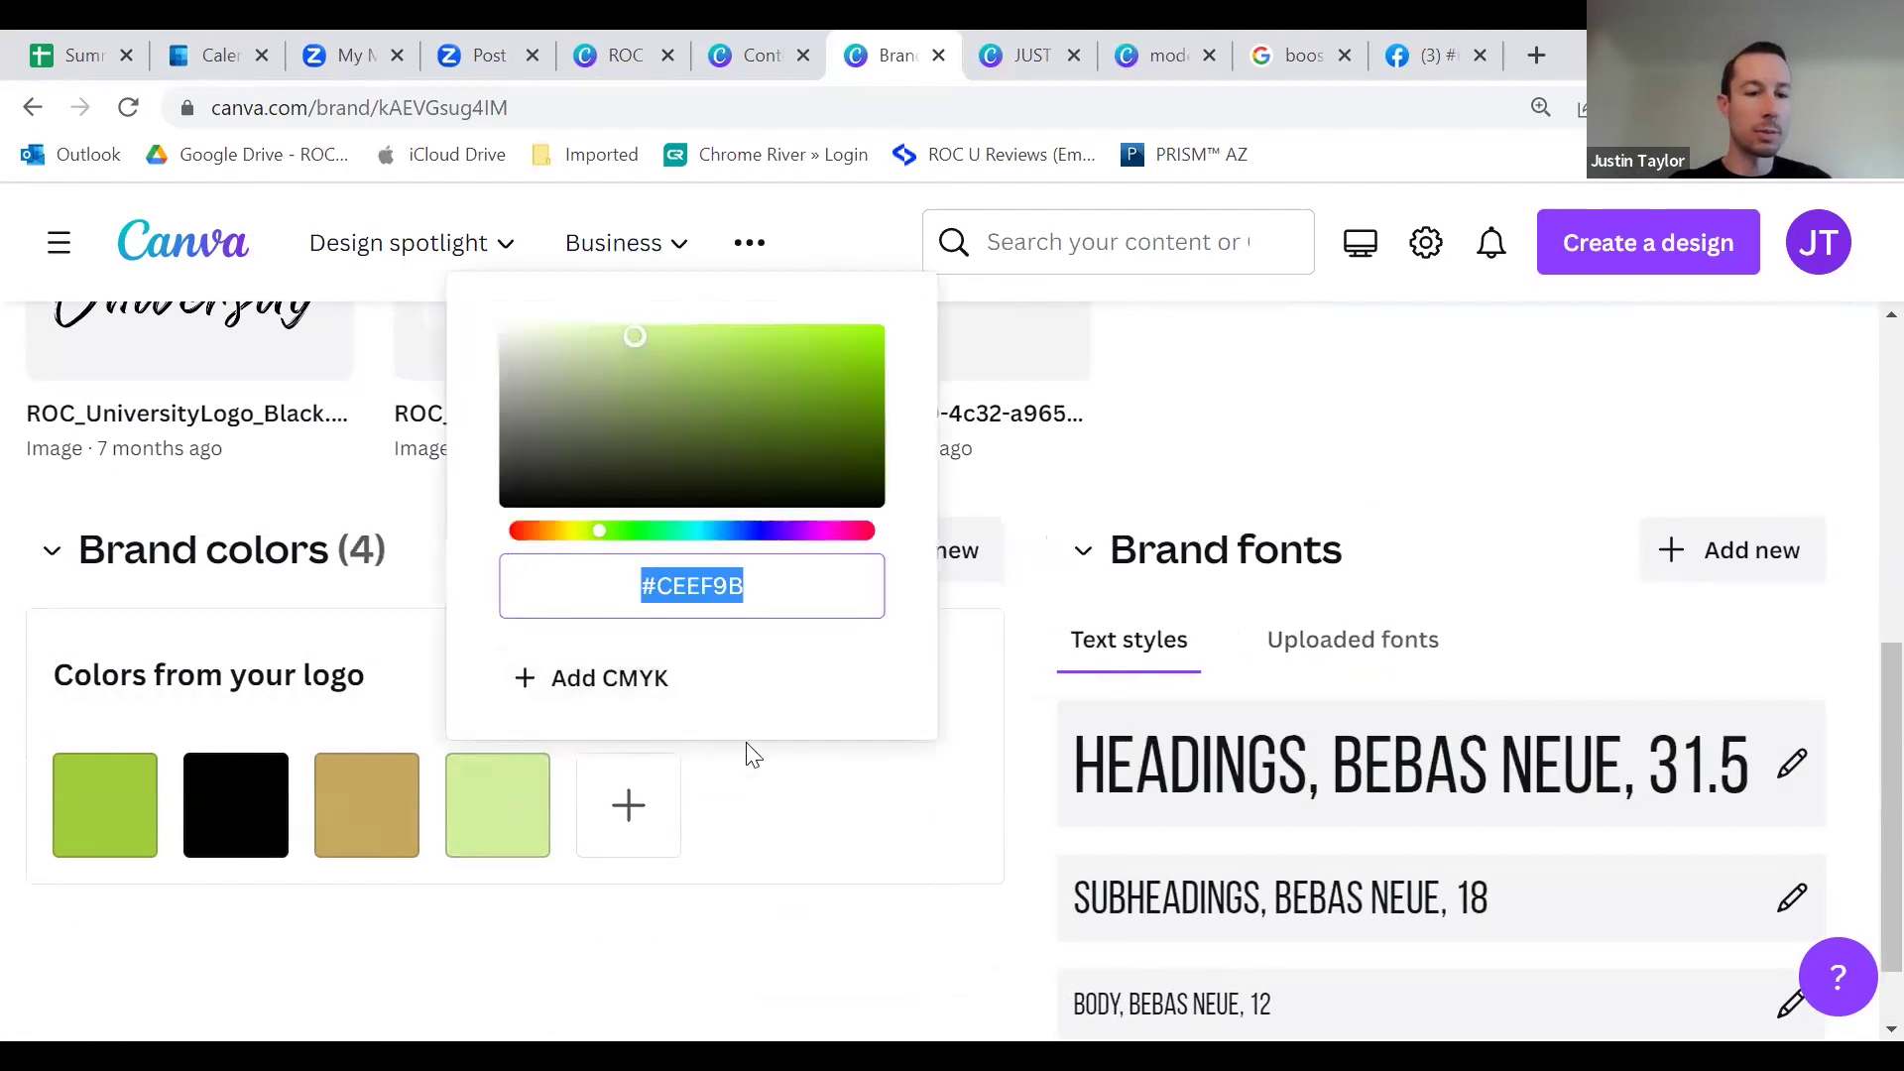
pyautogui.click(826, 803)
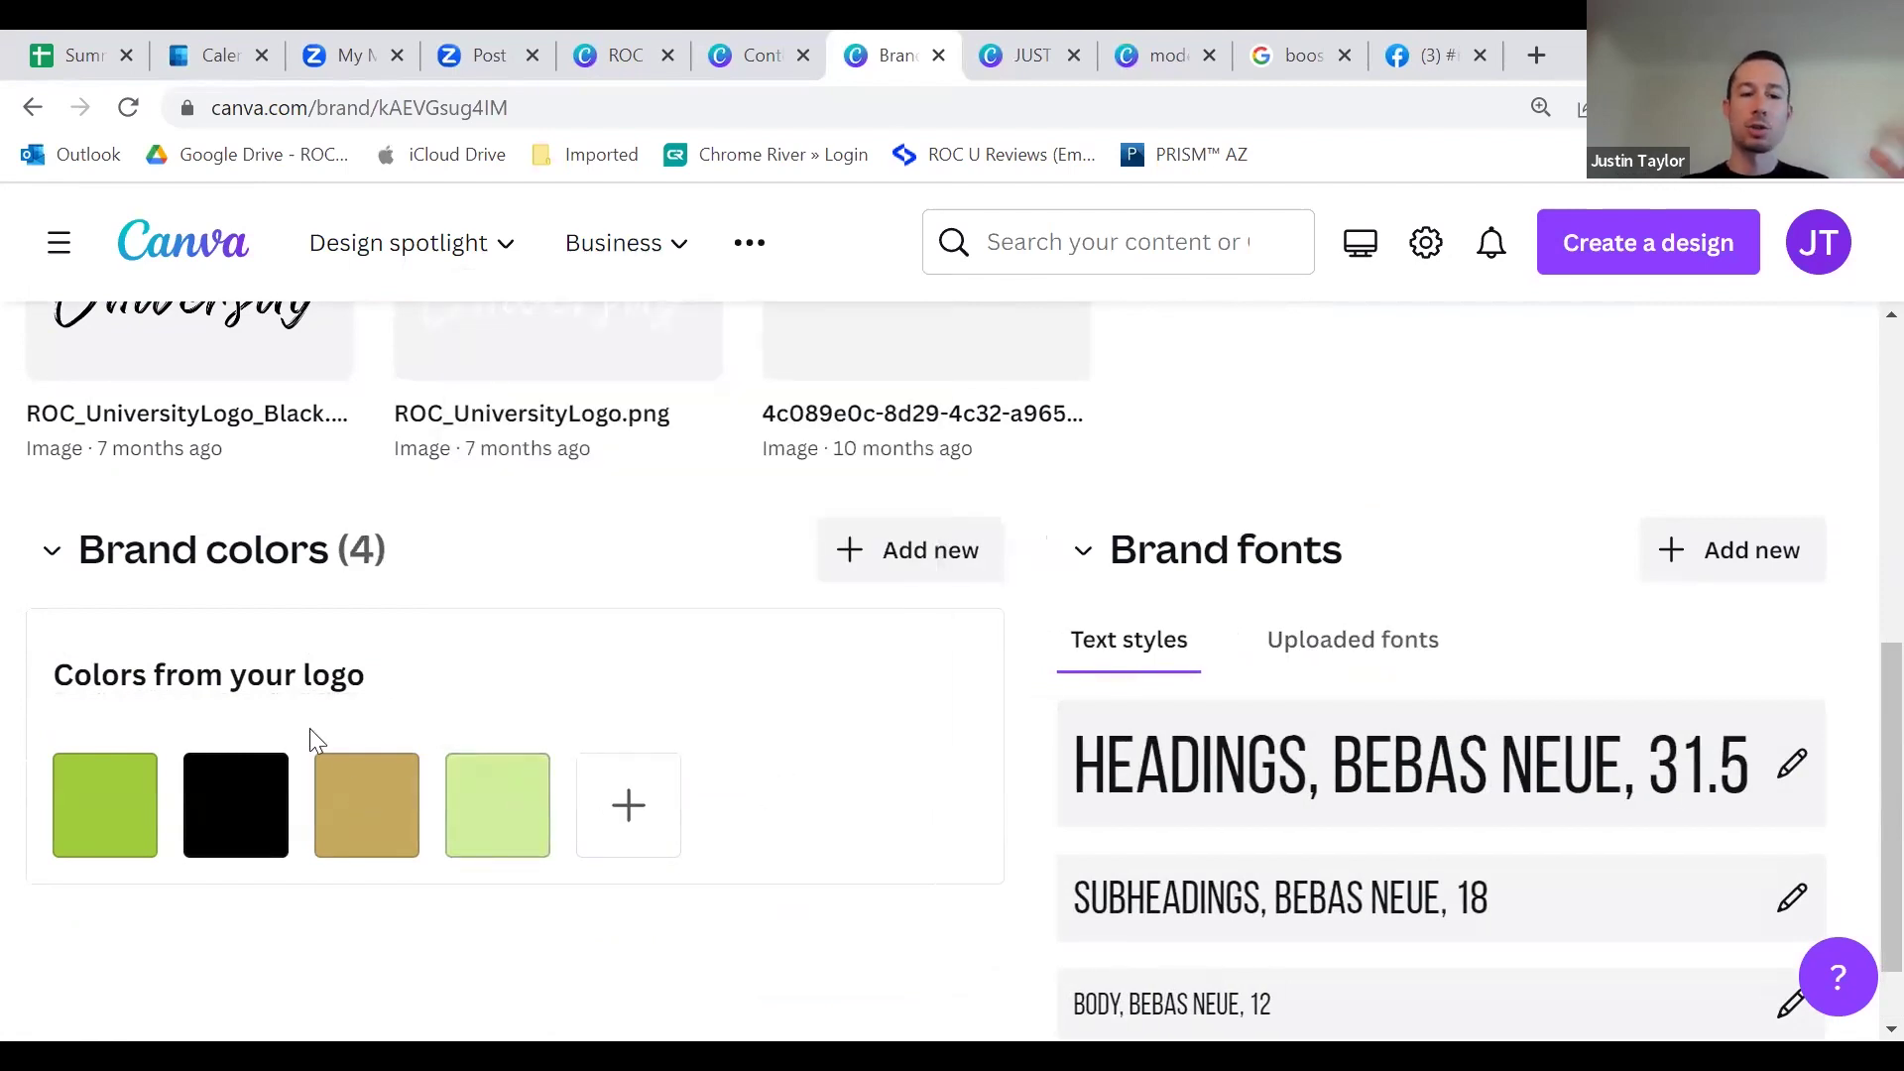
pyautogui.click(548, 754)
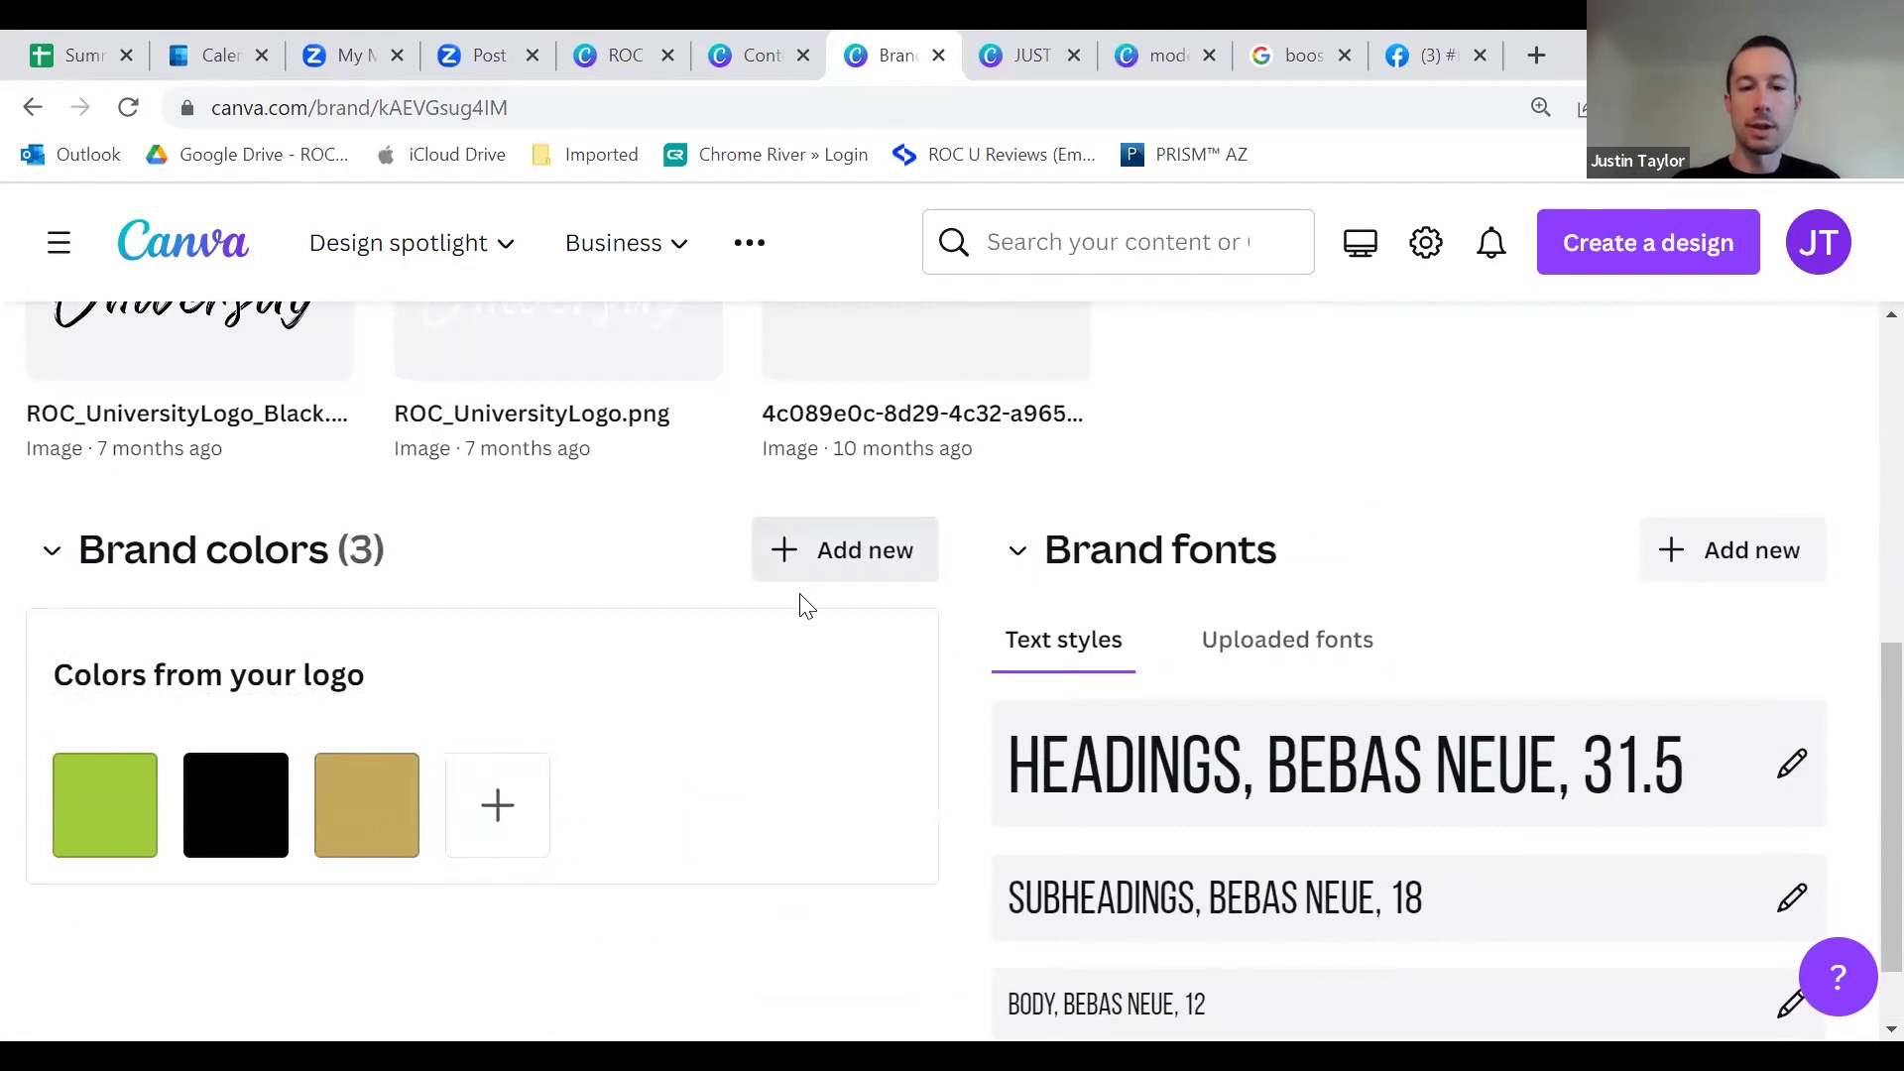
# Step: Add the Luscious Lemonade palette to brand colours and return to the JUST LISTED! design
pyautogui.click(854, 706)
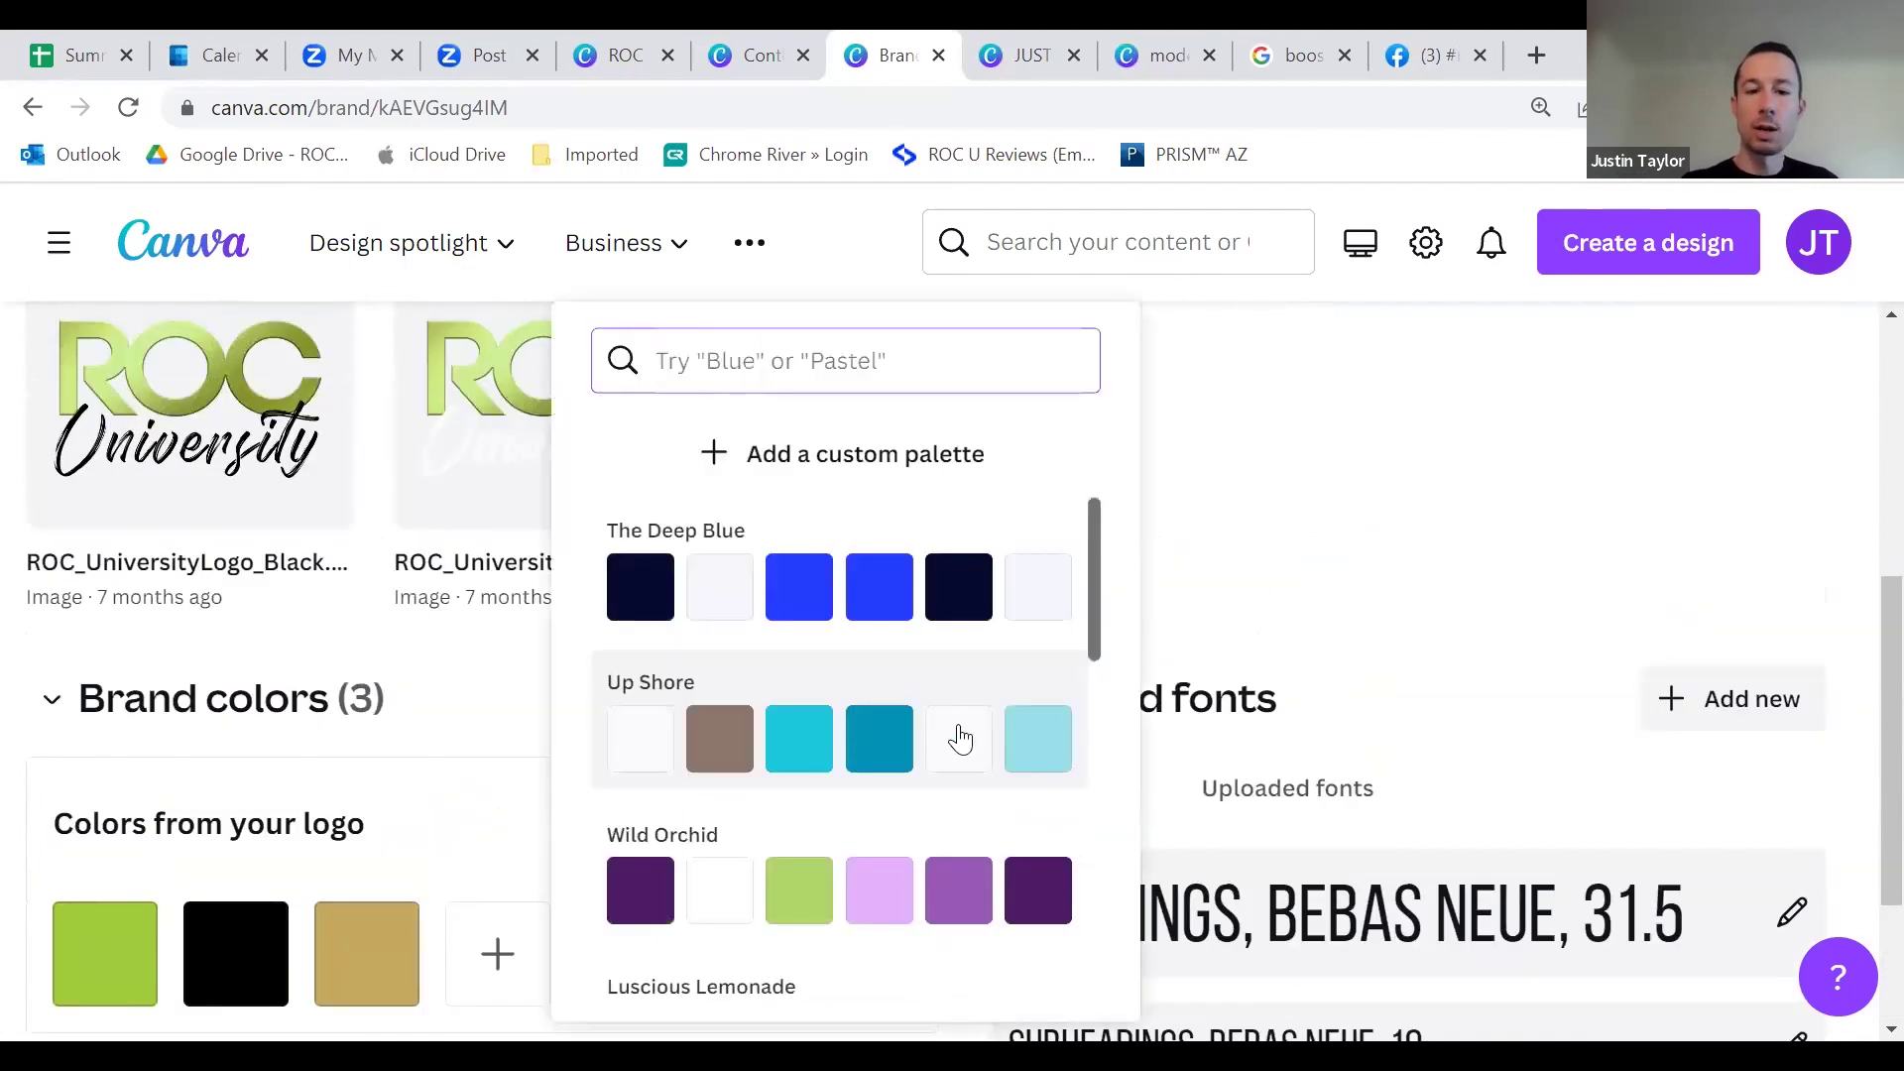
pyautogui.scroll(-1, 973, 770)
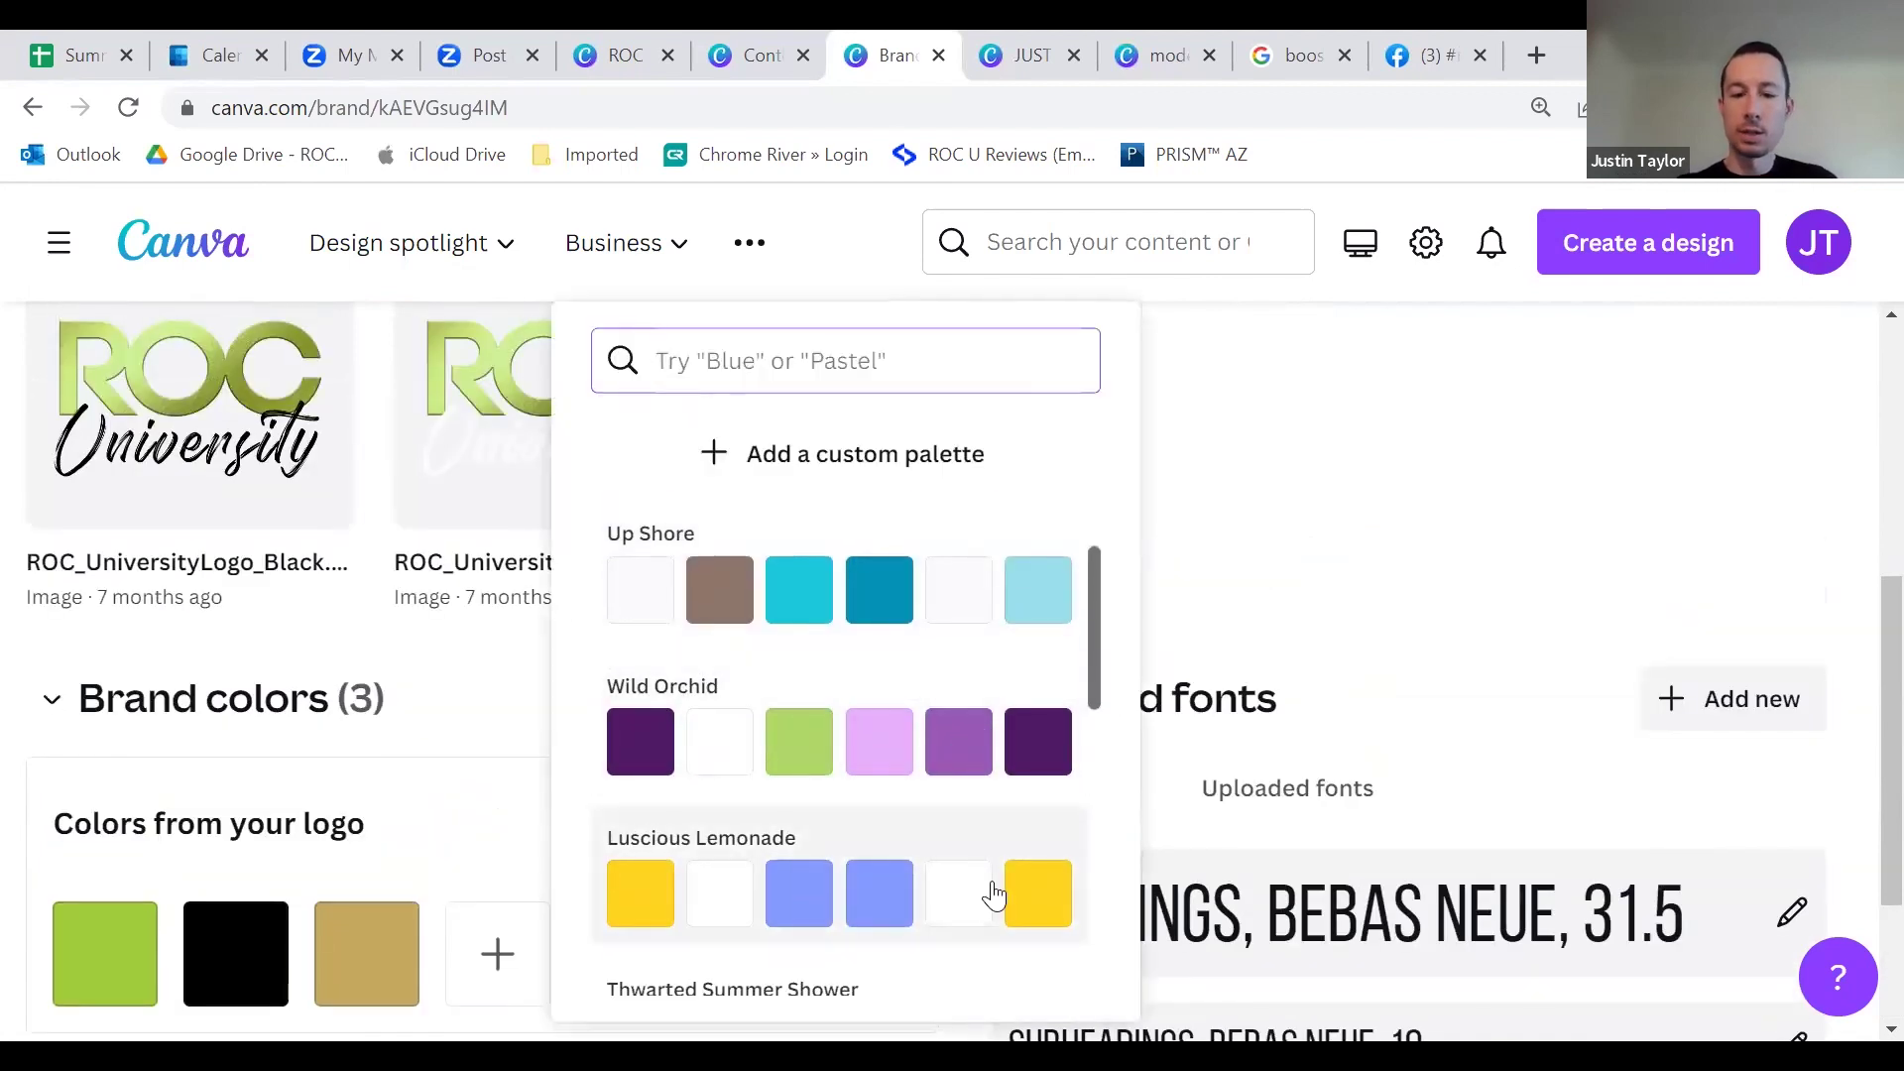
pyautogui.click(1031, 889)
pyautogui.scroll(-3, 734, 814)
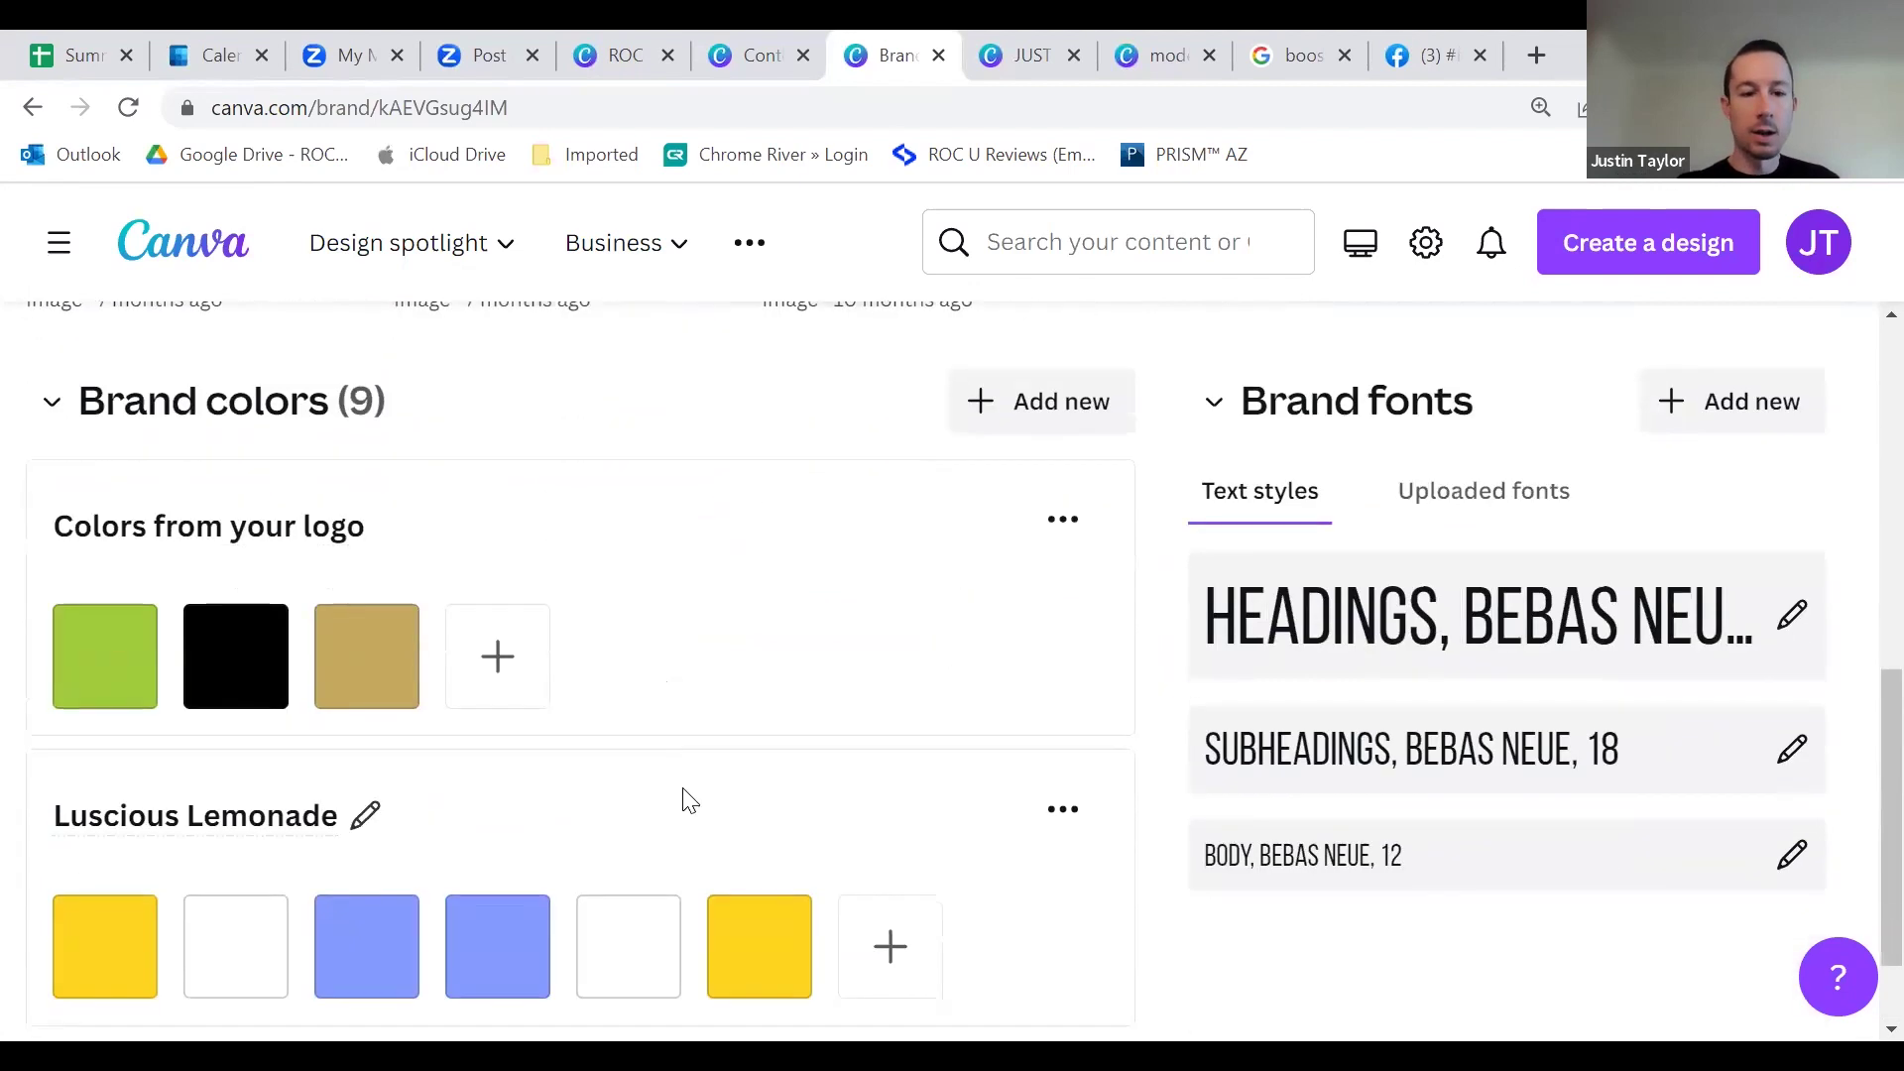
pyautogui.scroll(-1, 691, 813)
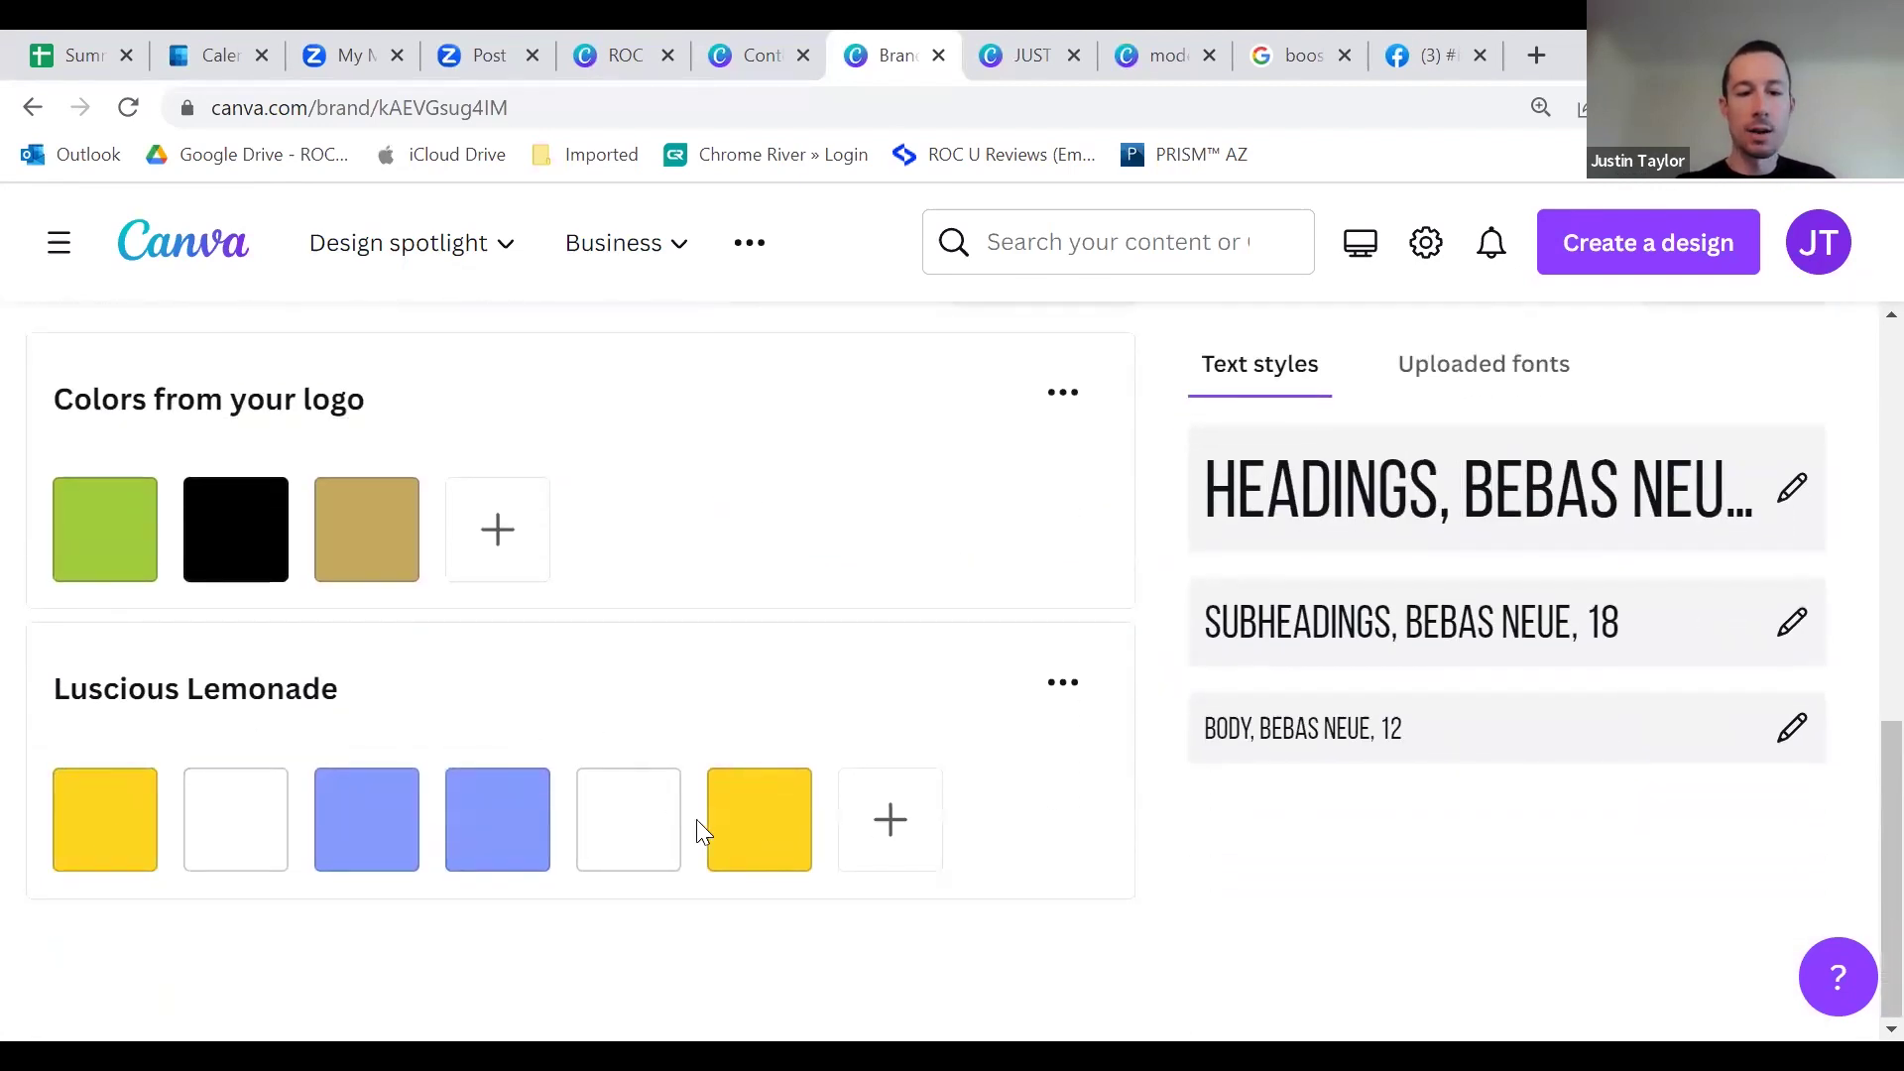
pyautogui.click(1024, 62)
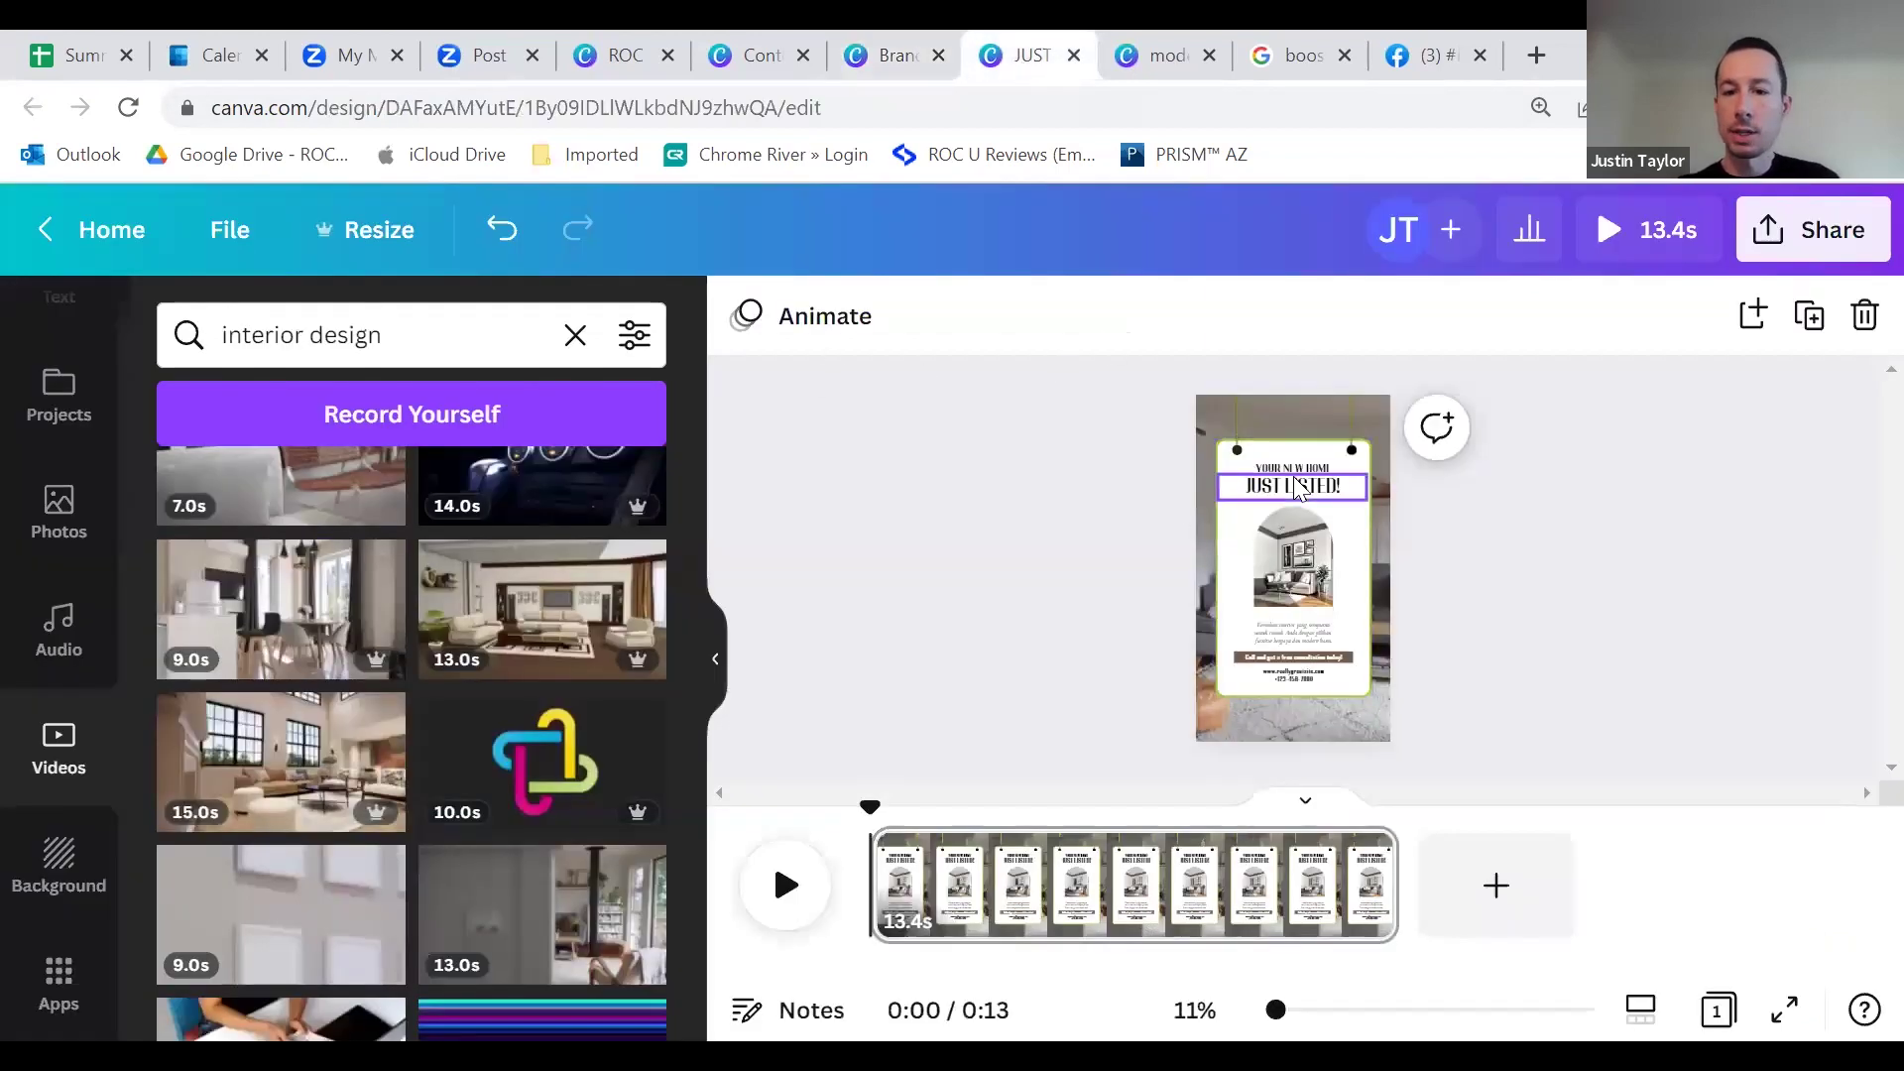
# Step: From the JUST LISTED! heading's text colours, add #292110 to the brand logo colours
pyautogui.click(1296, 489)
pyautogui.click(1240, 315)
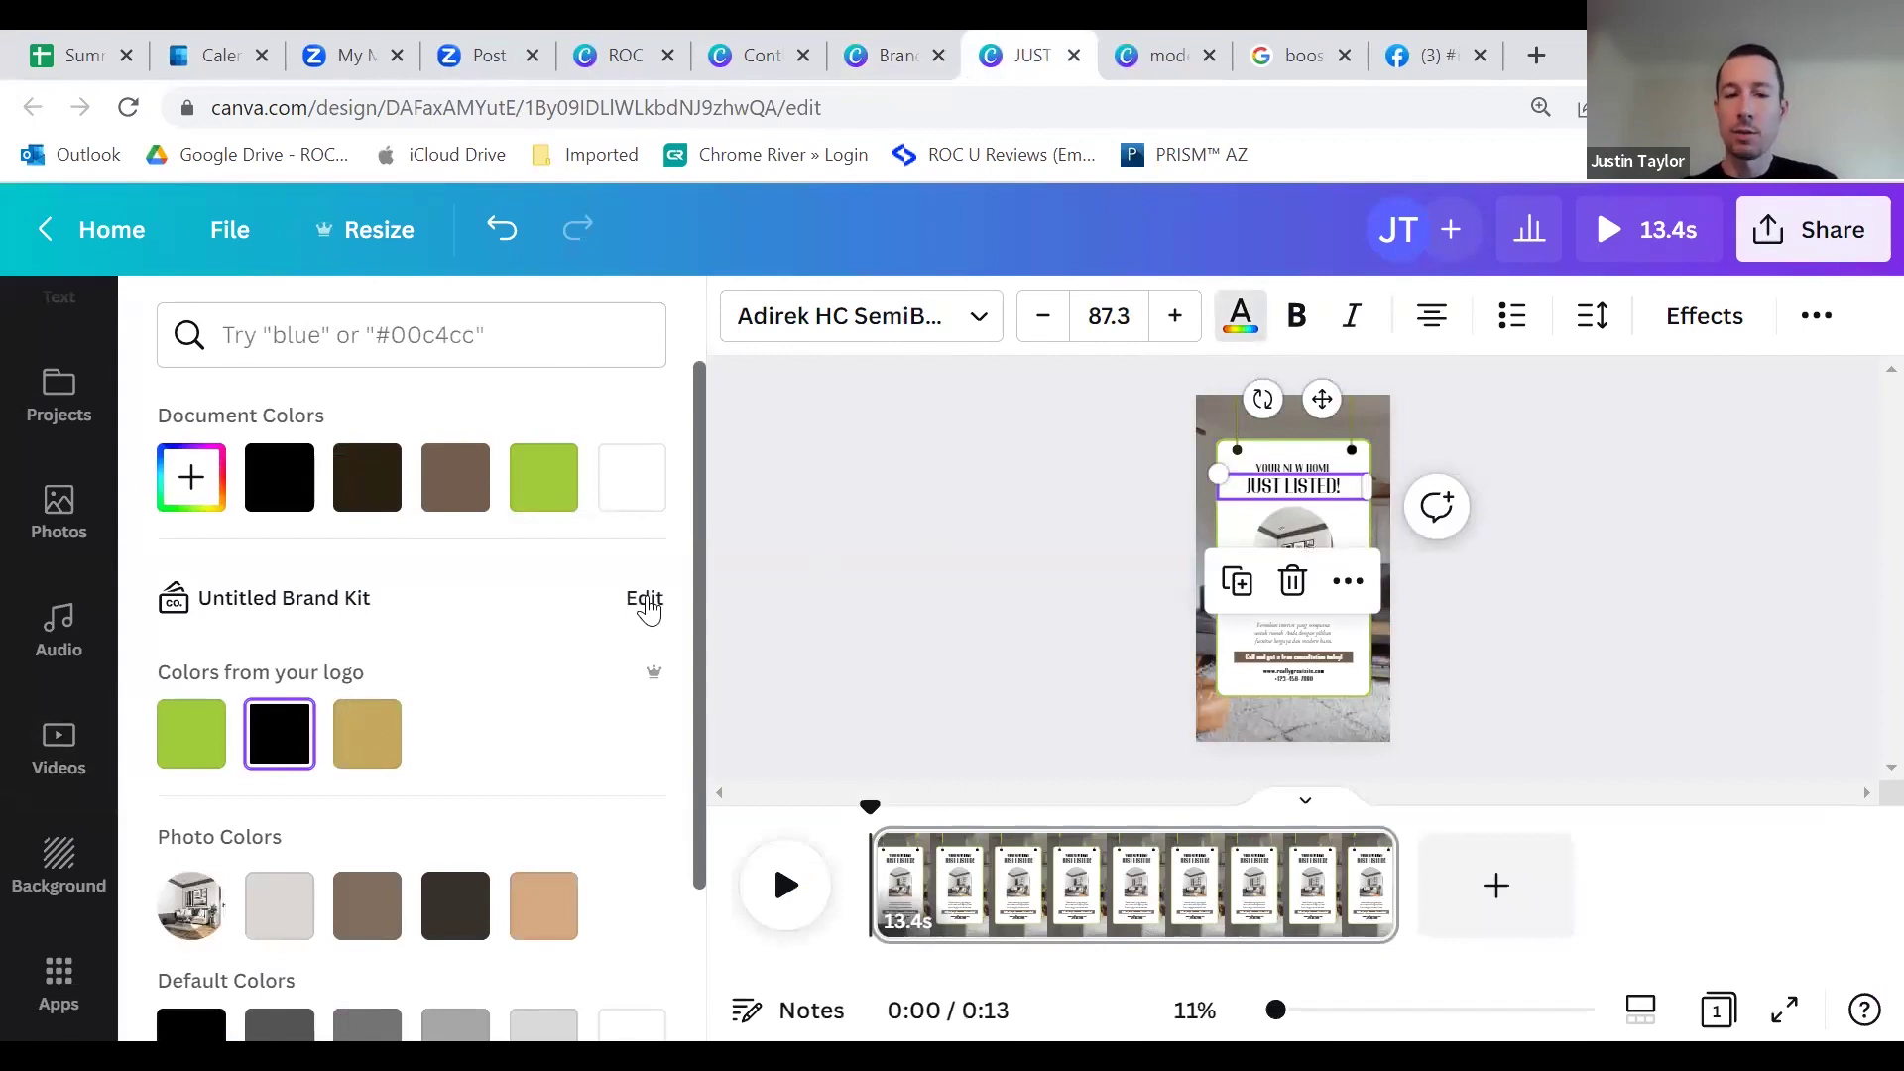
pyautogui.click(645, 600)
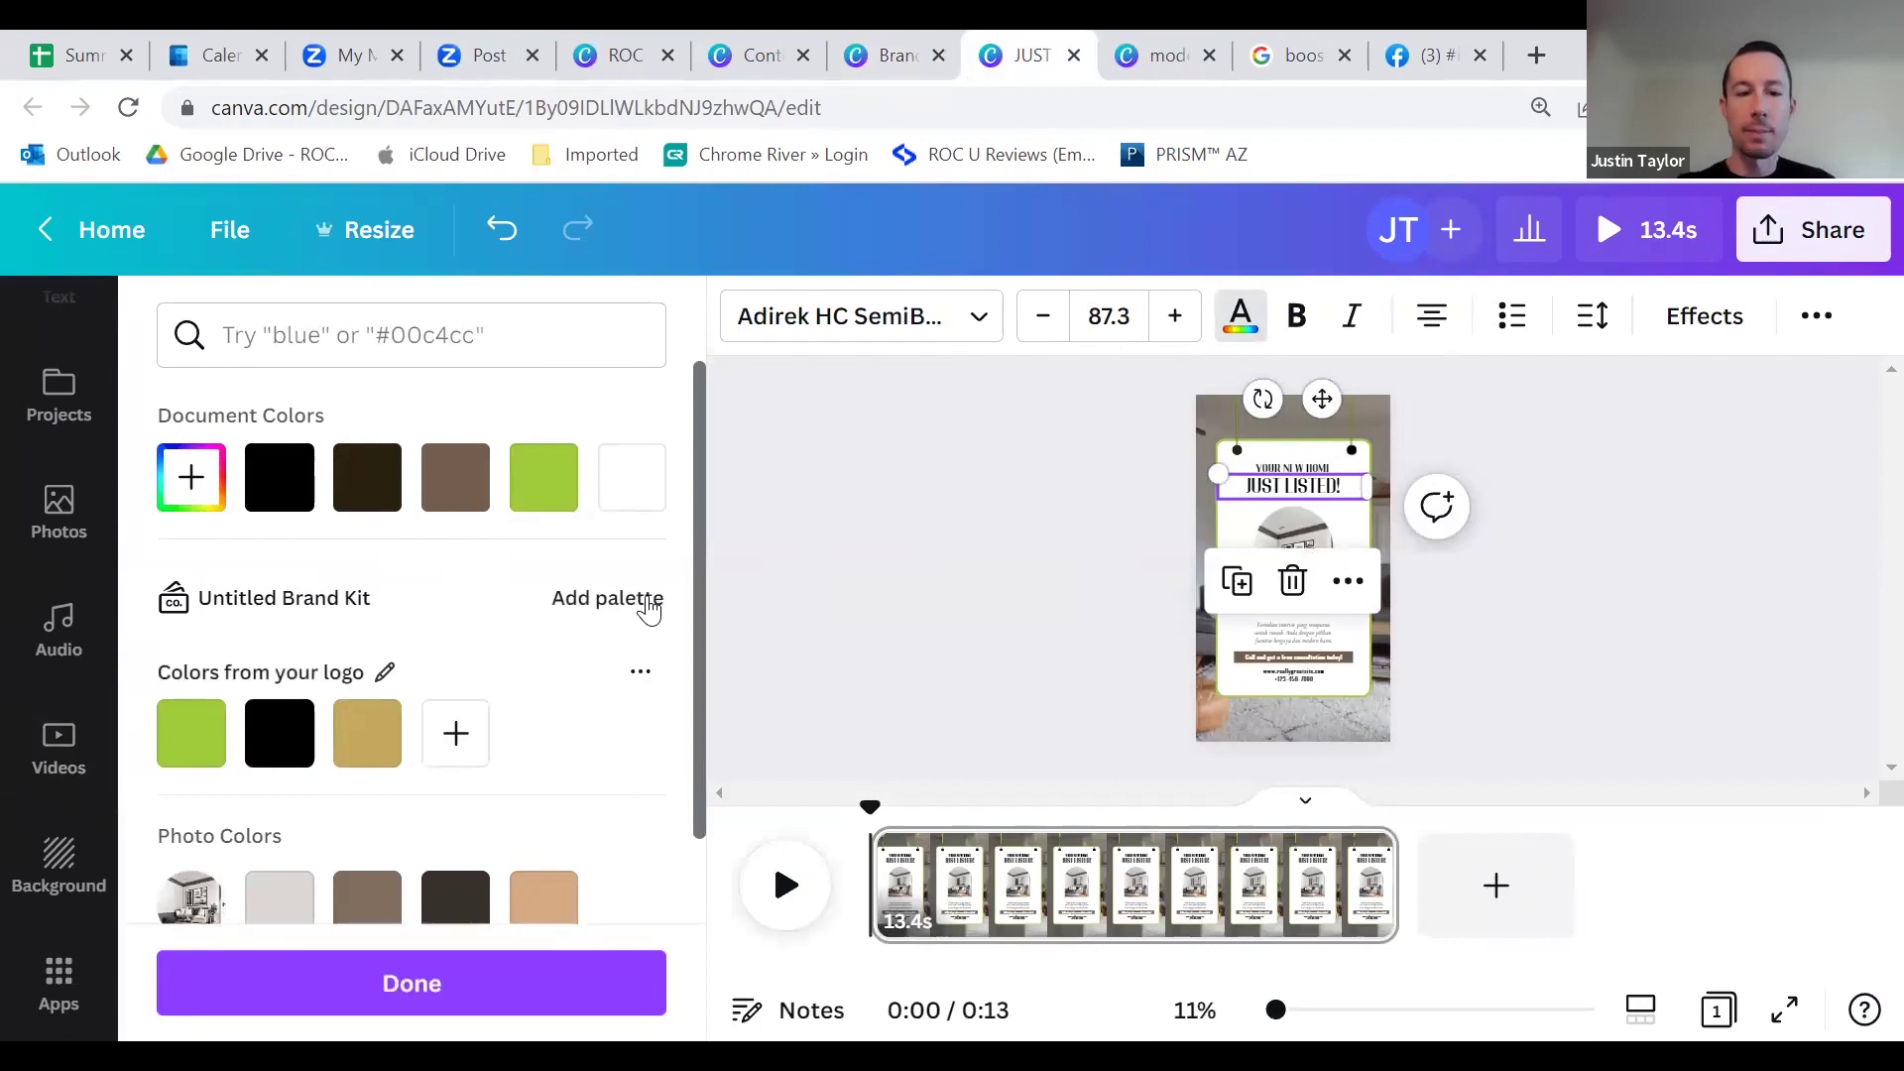
pyautogui.click(454, 734)
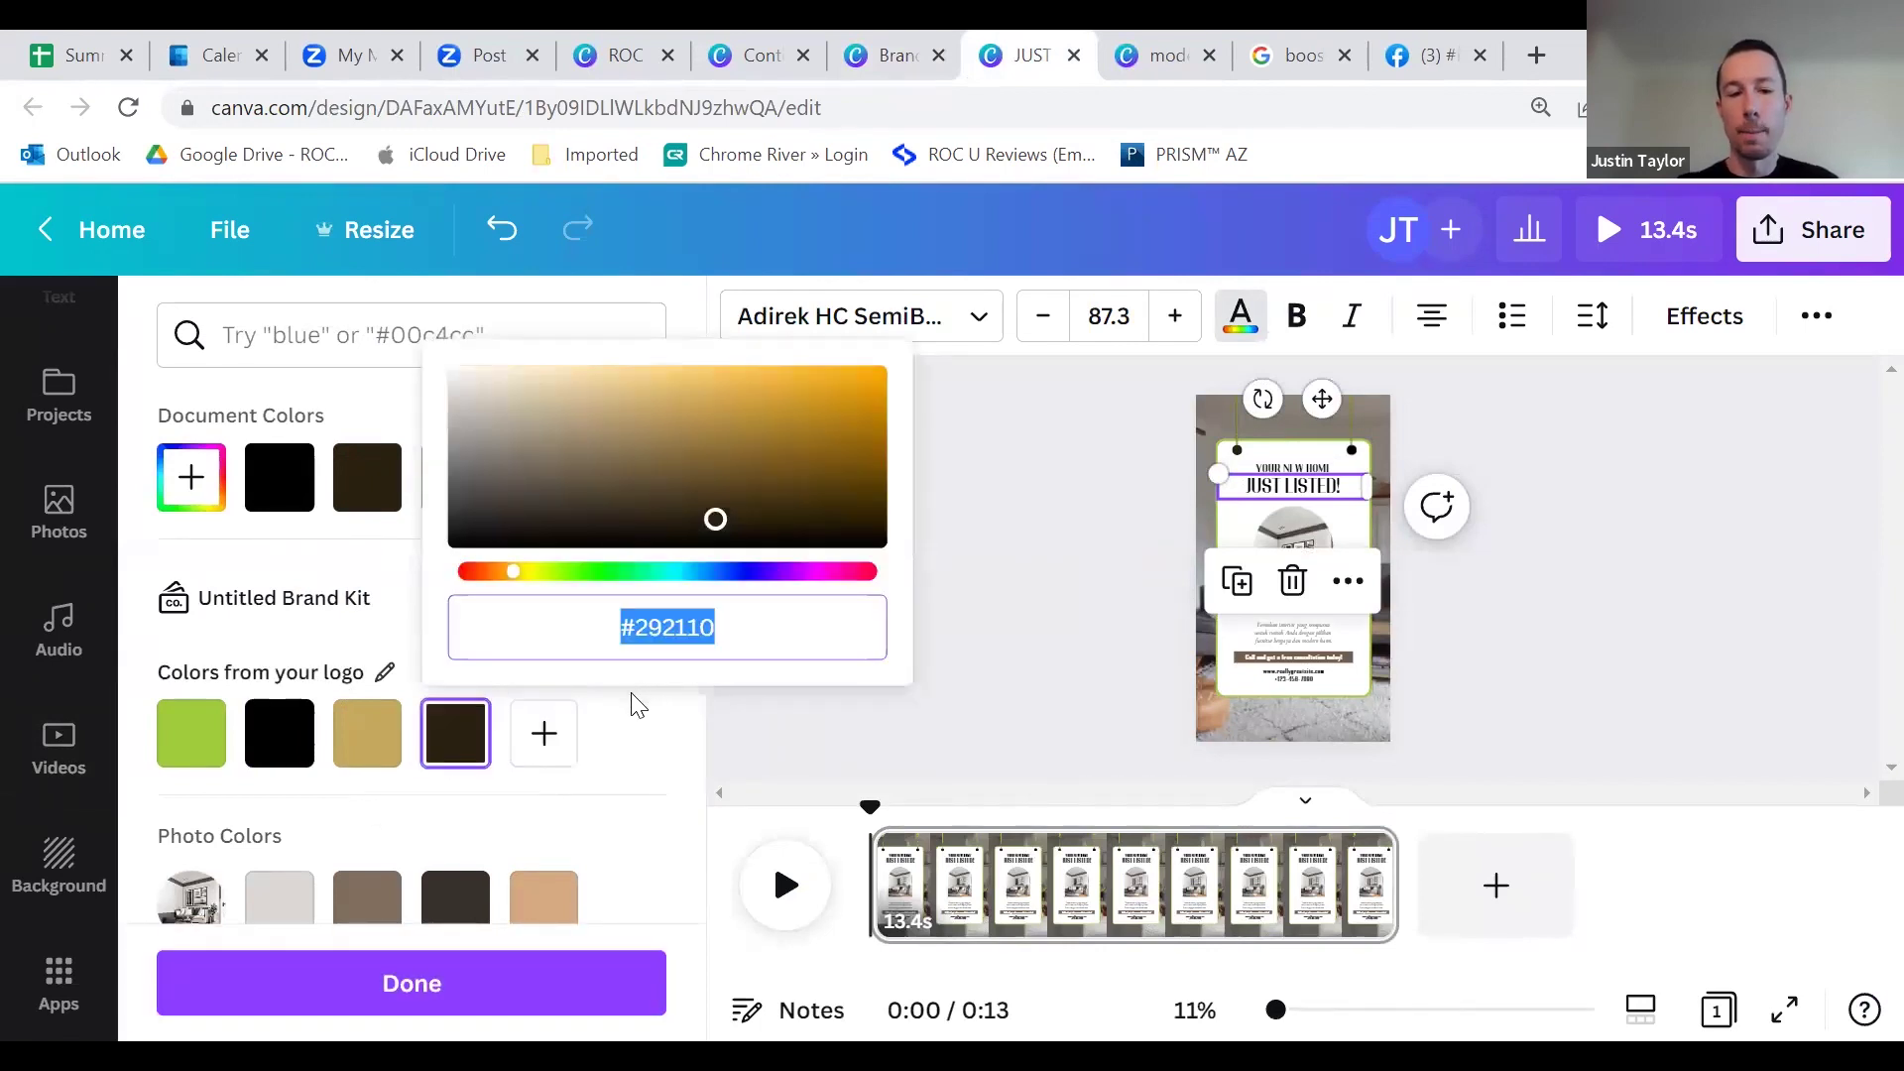
pyautogui.click(643, 749)
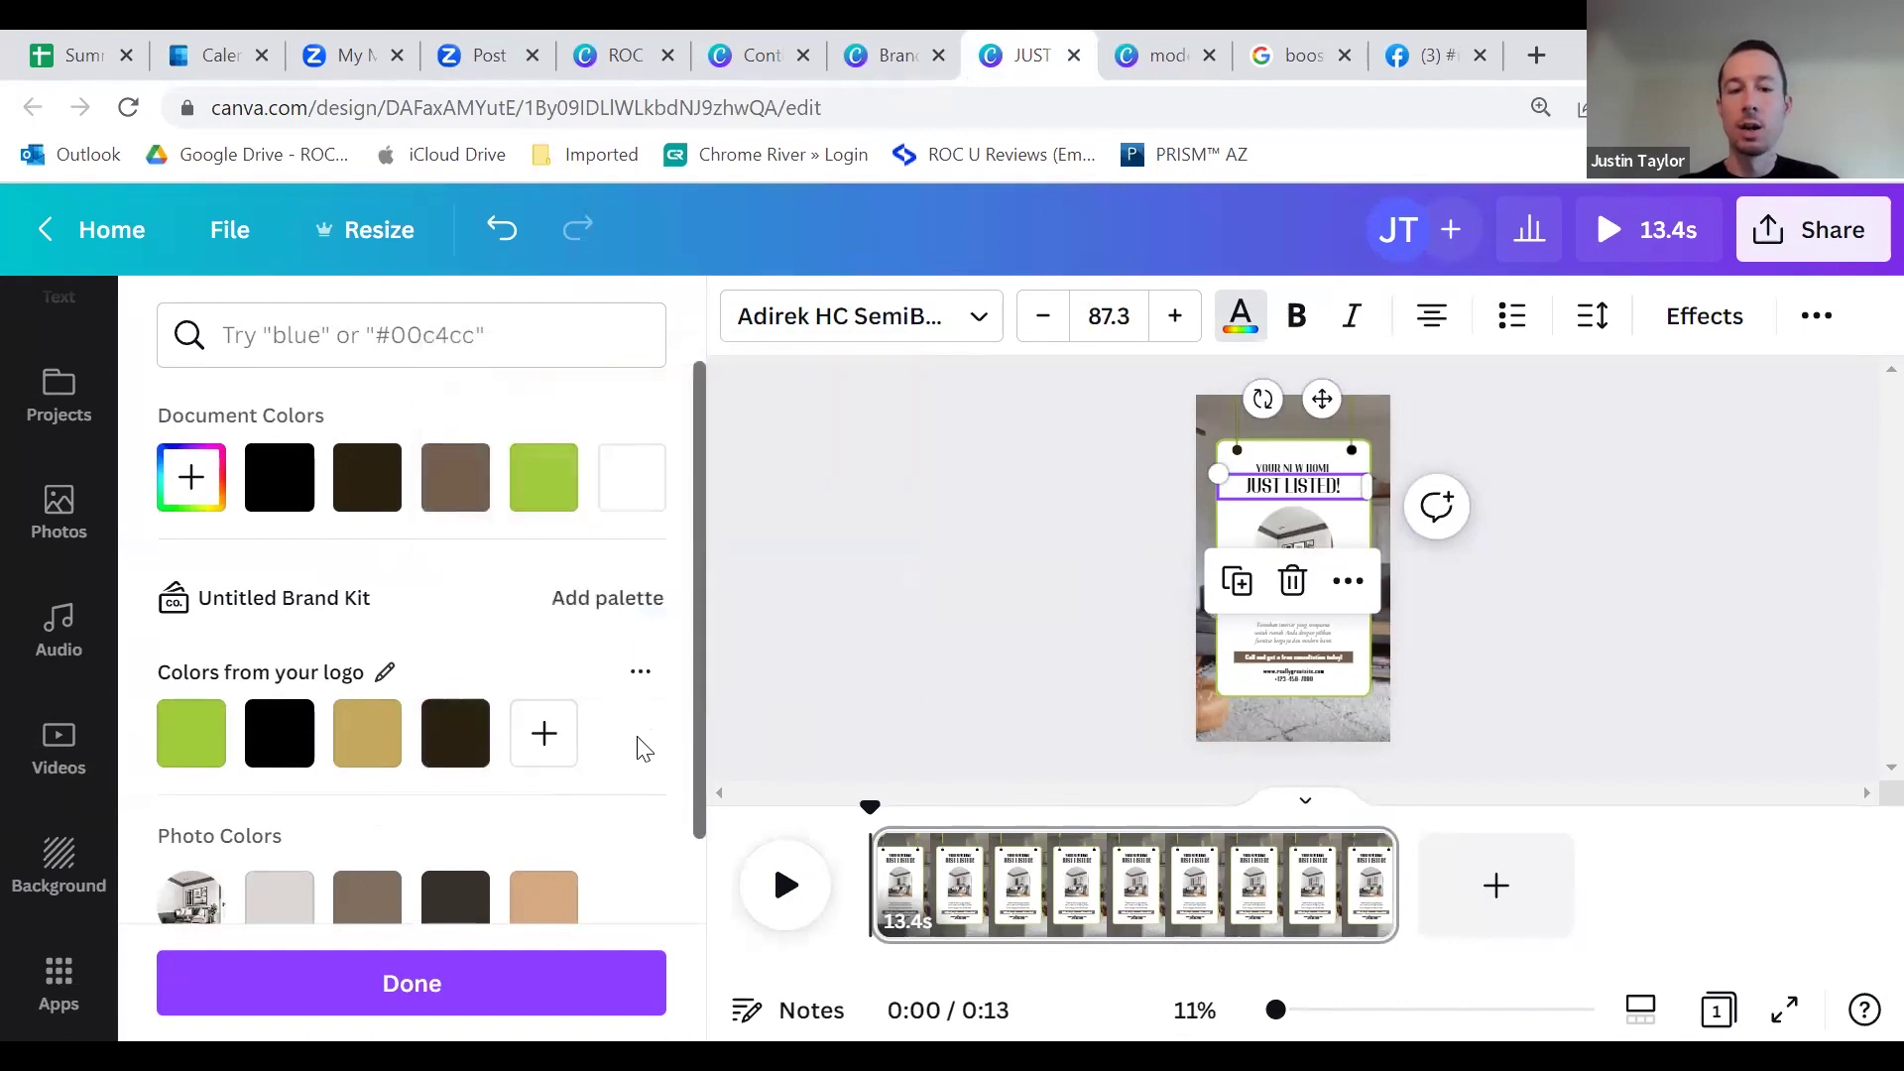
# Step: Add an empty colour palette to the brand kit and switch to the Brand Kit page
pyautogui.click(603, 605)
pyautogui.scroll(-3, 605, 623)
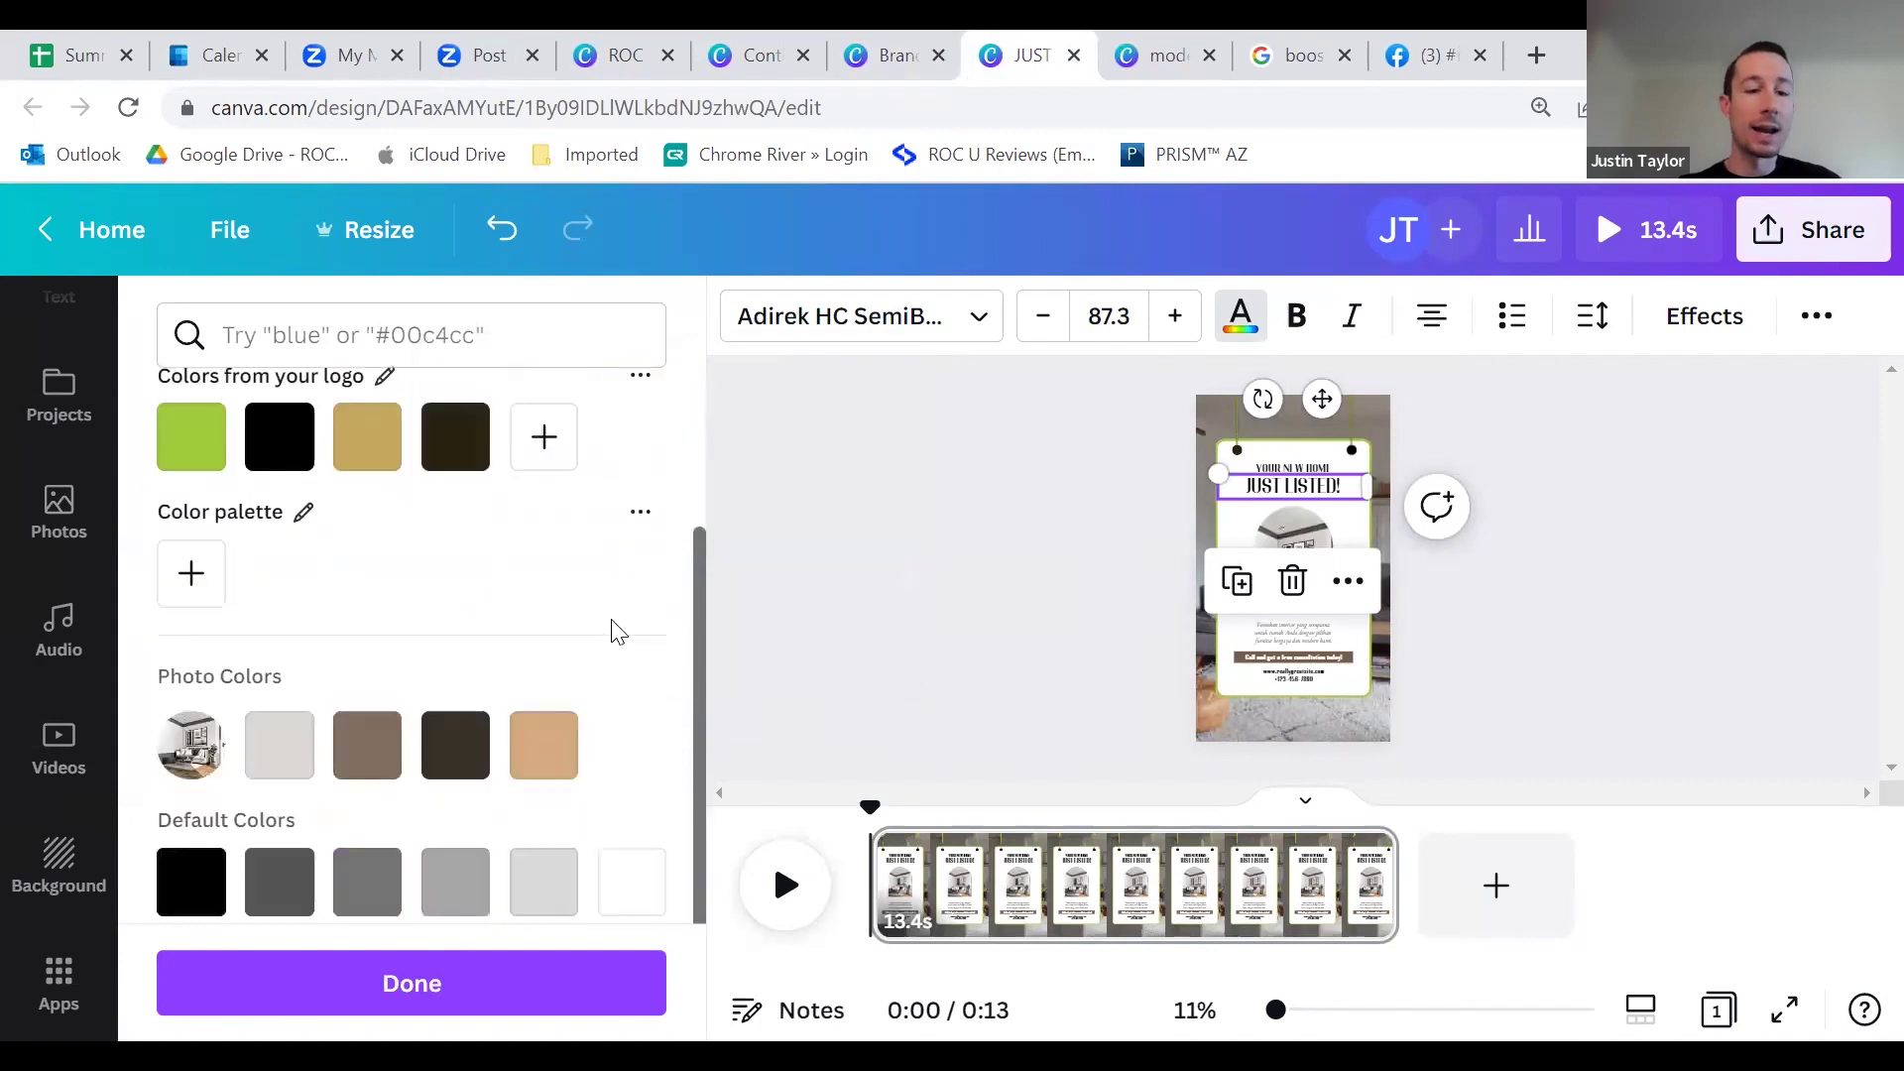
pyautogui.scroll(-3, 607, 627)
pyautogui.scroll(5, 607, 626)
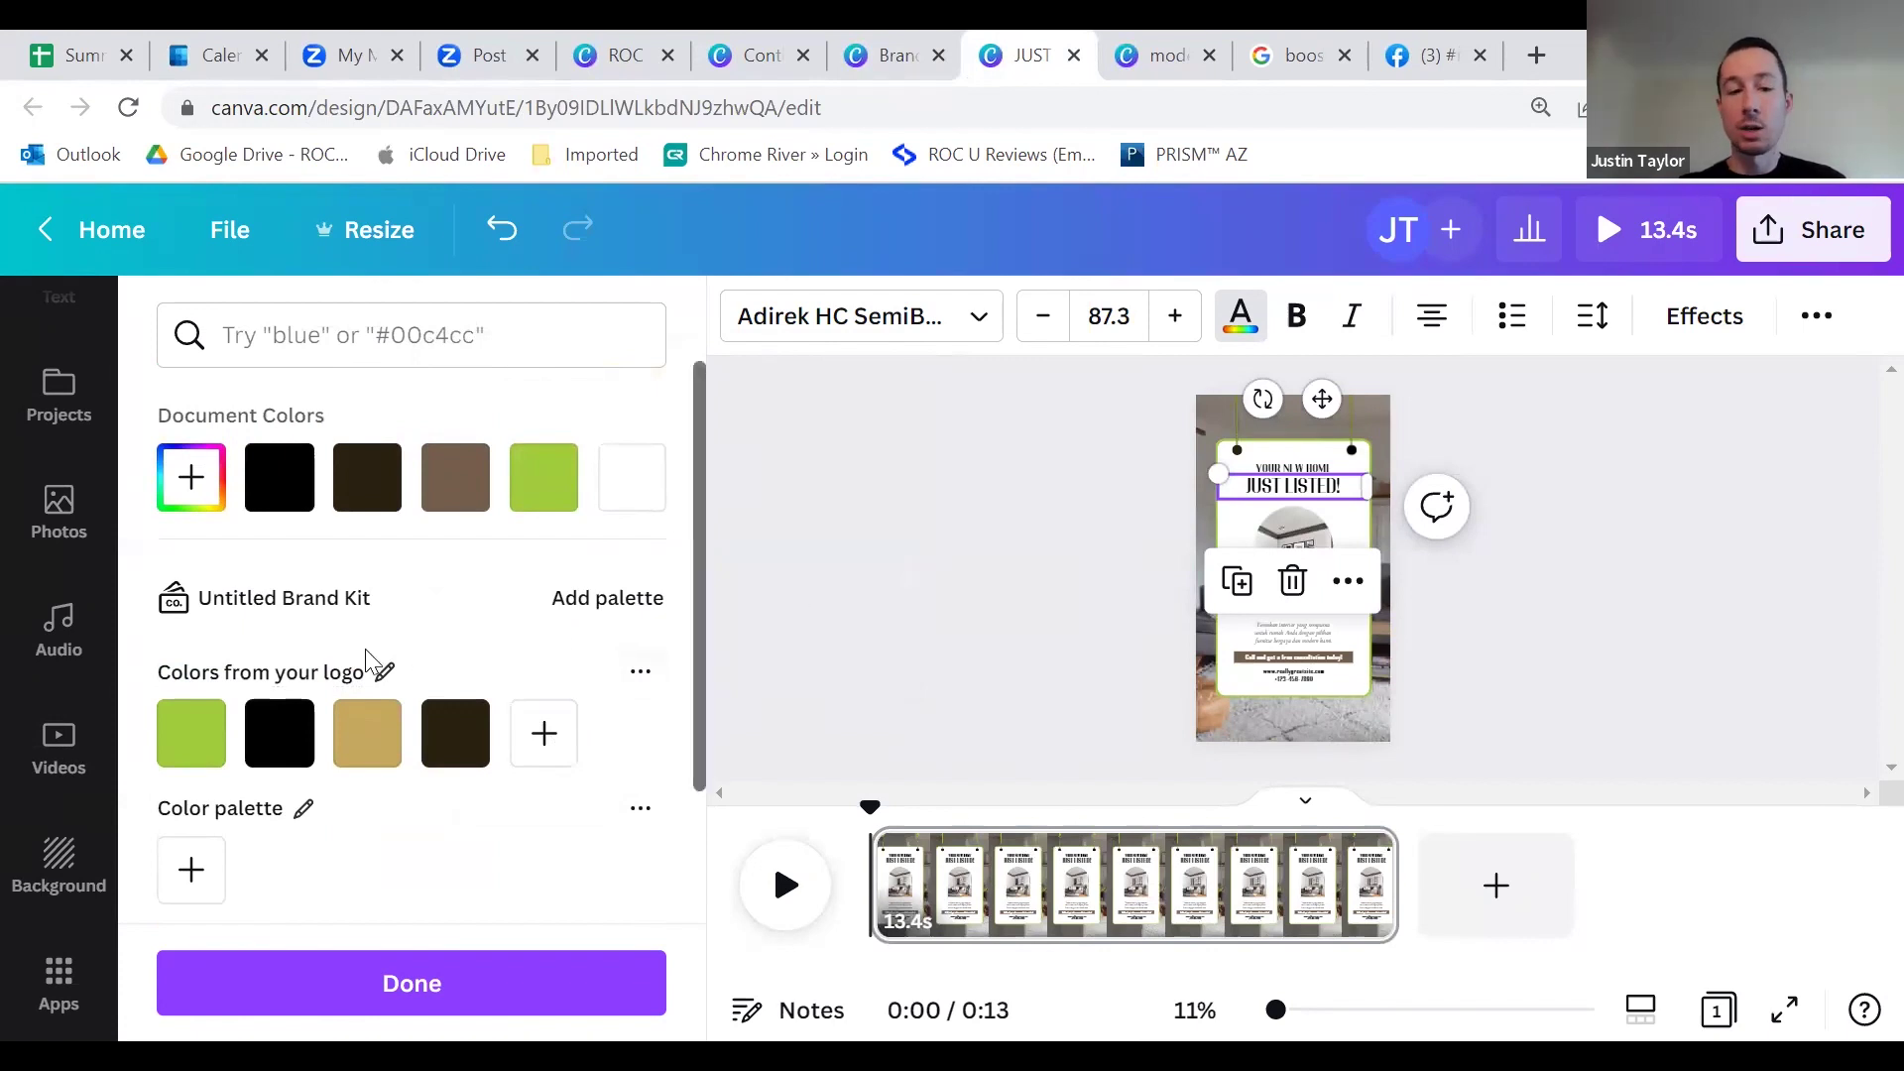
pyautogui.click(643, 674)
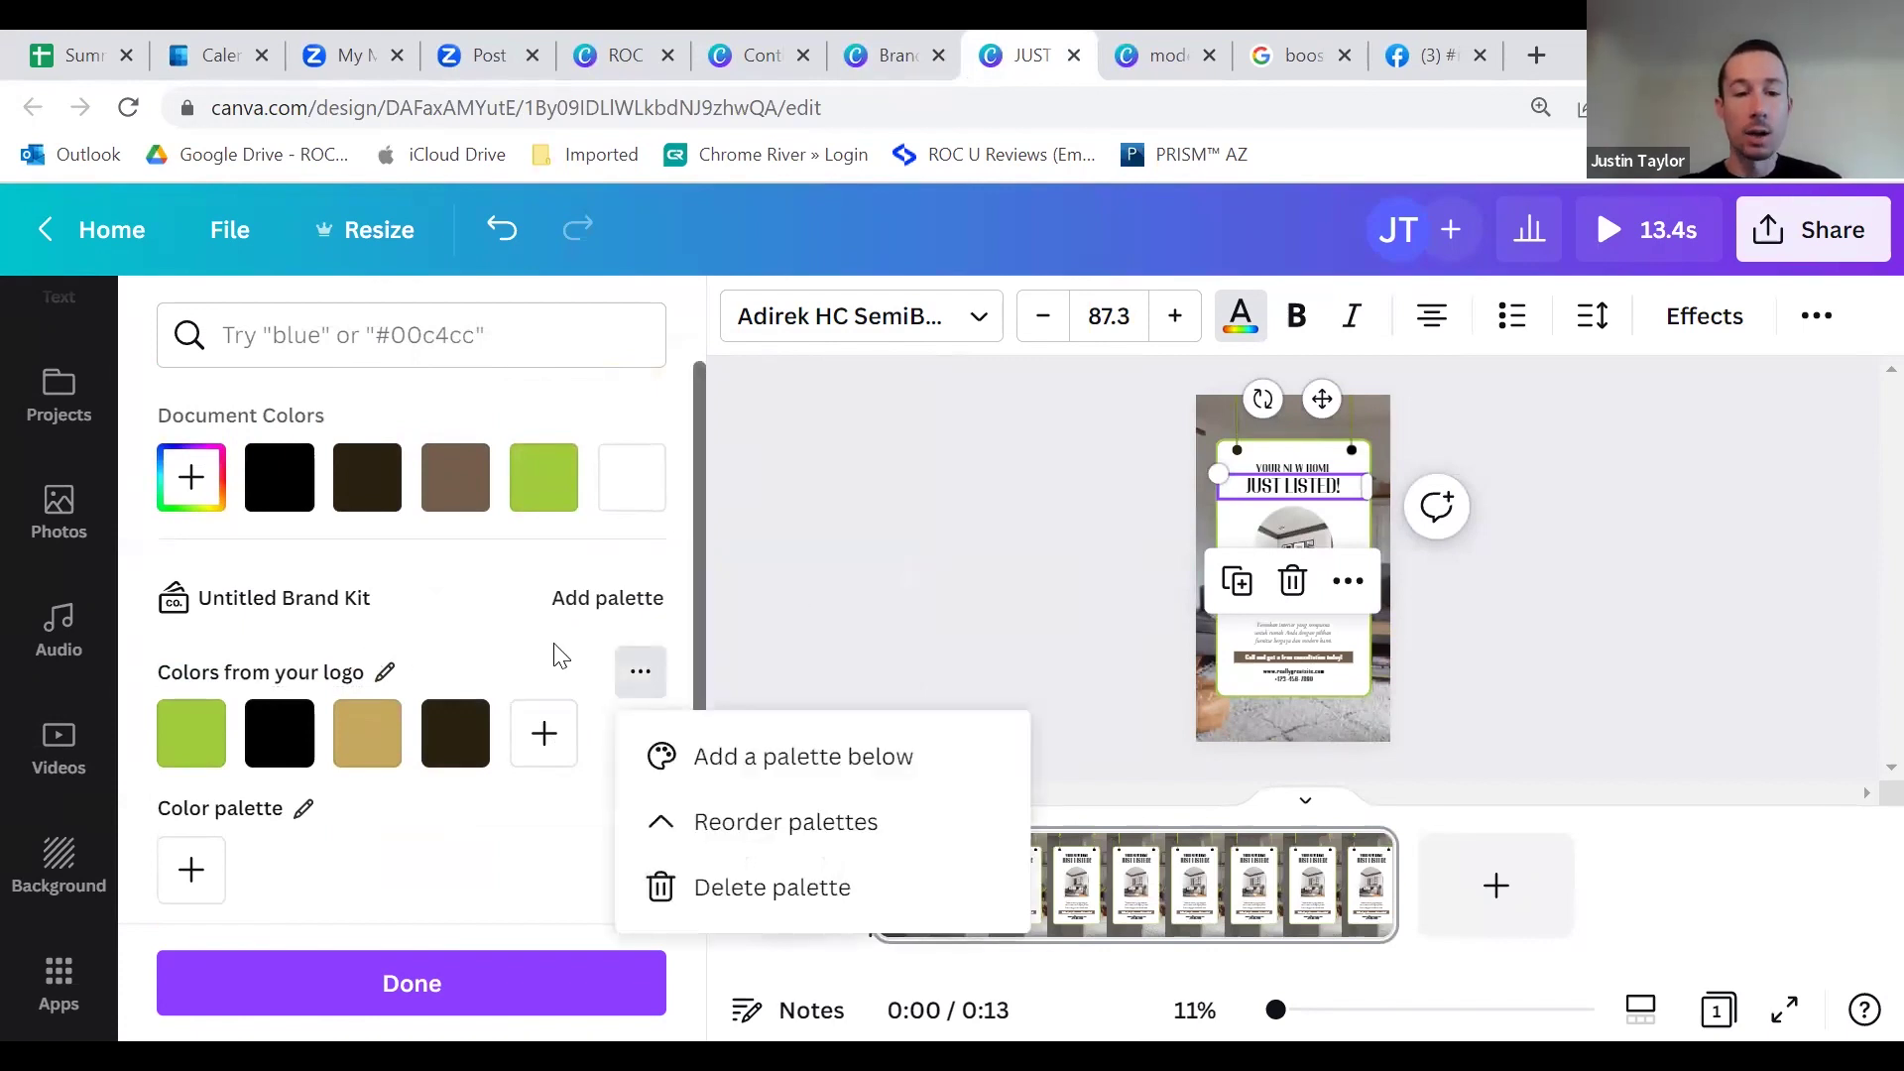
pyautogui.press('Escape')
pyautogui.hotkey('ctrl', 'shift', 'Tab')
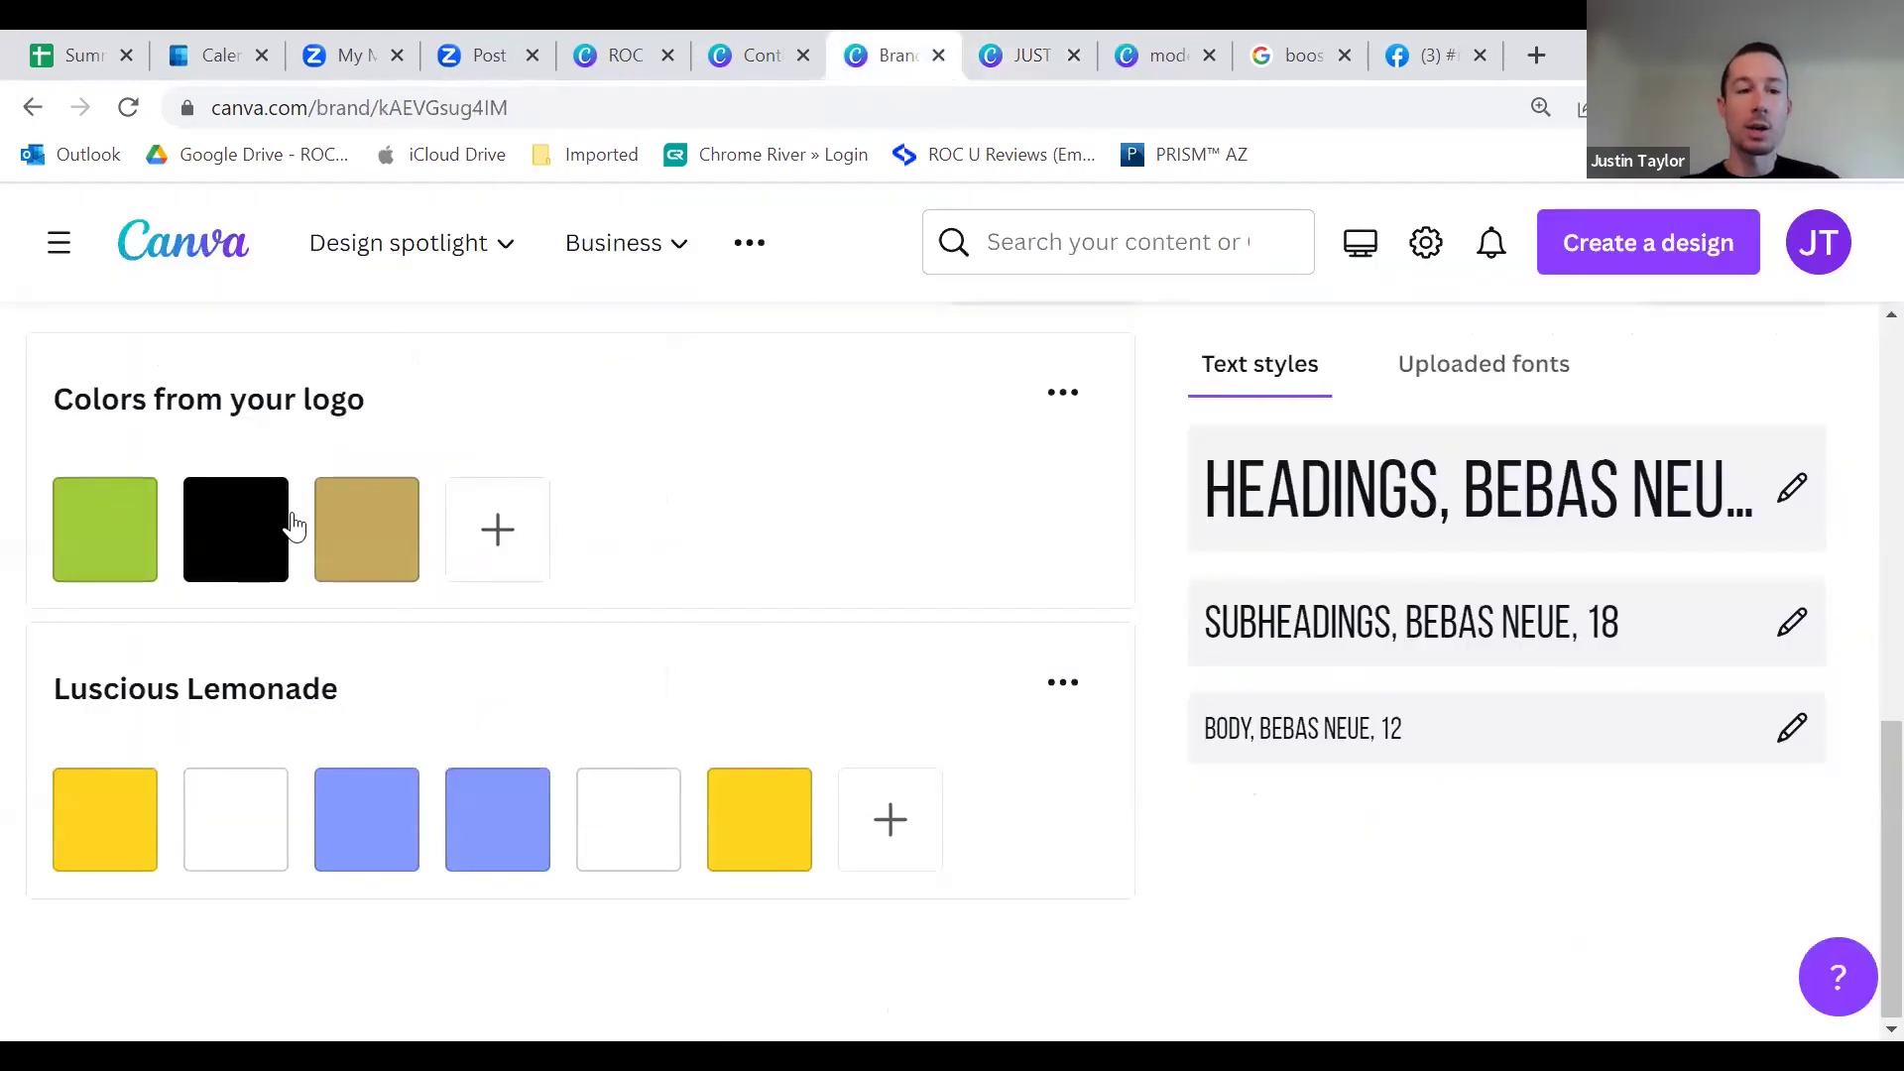
# Step: Dismiss the new-palette options, close the Brand Kit tab and deselect the JUST LISTED text
pyautogui.scroll(3, 498, 778)
pyautogui.click(1026, 580)
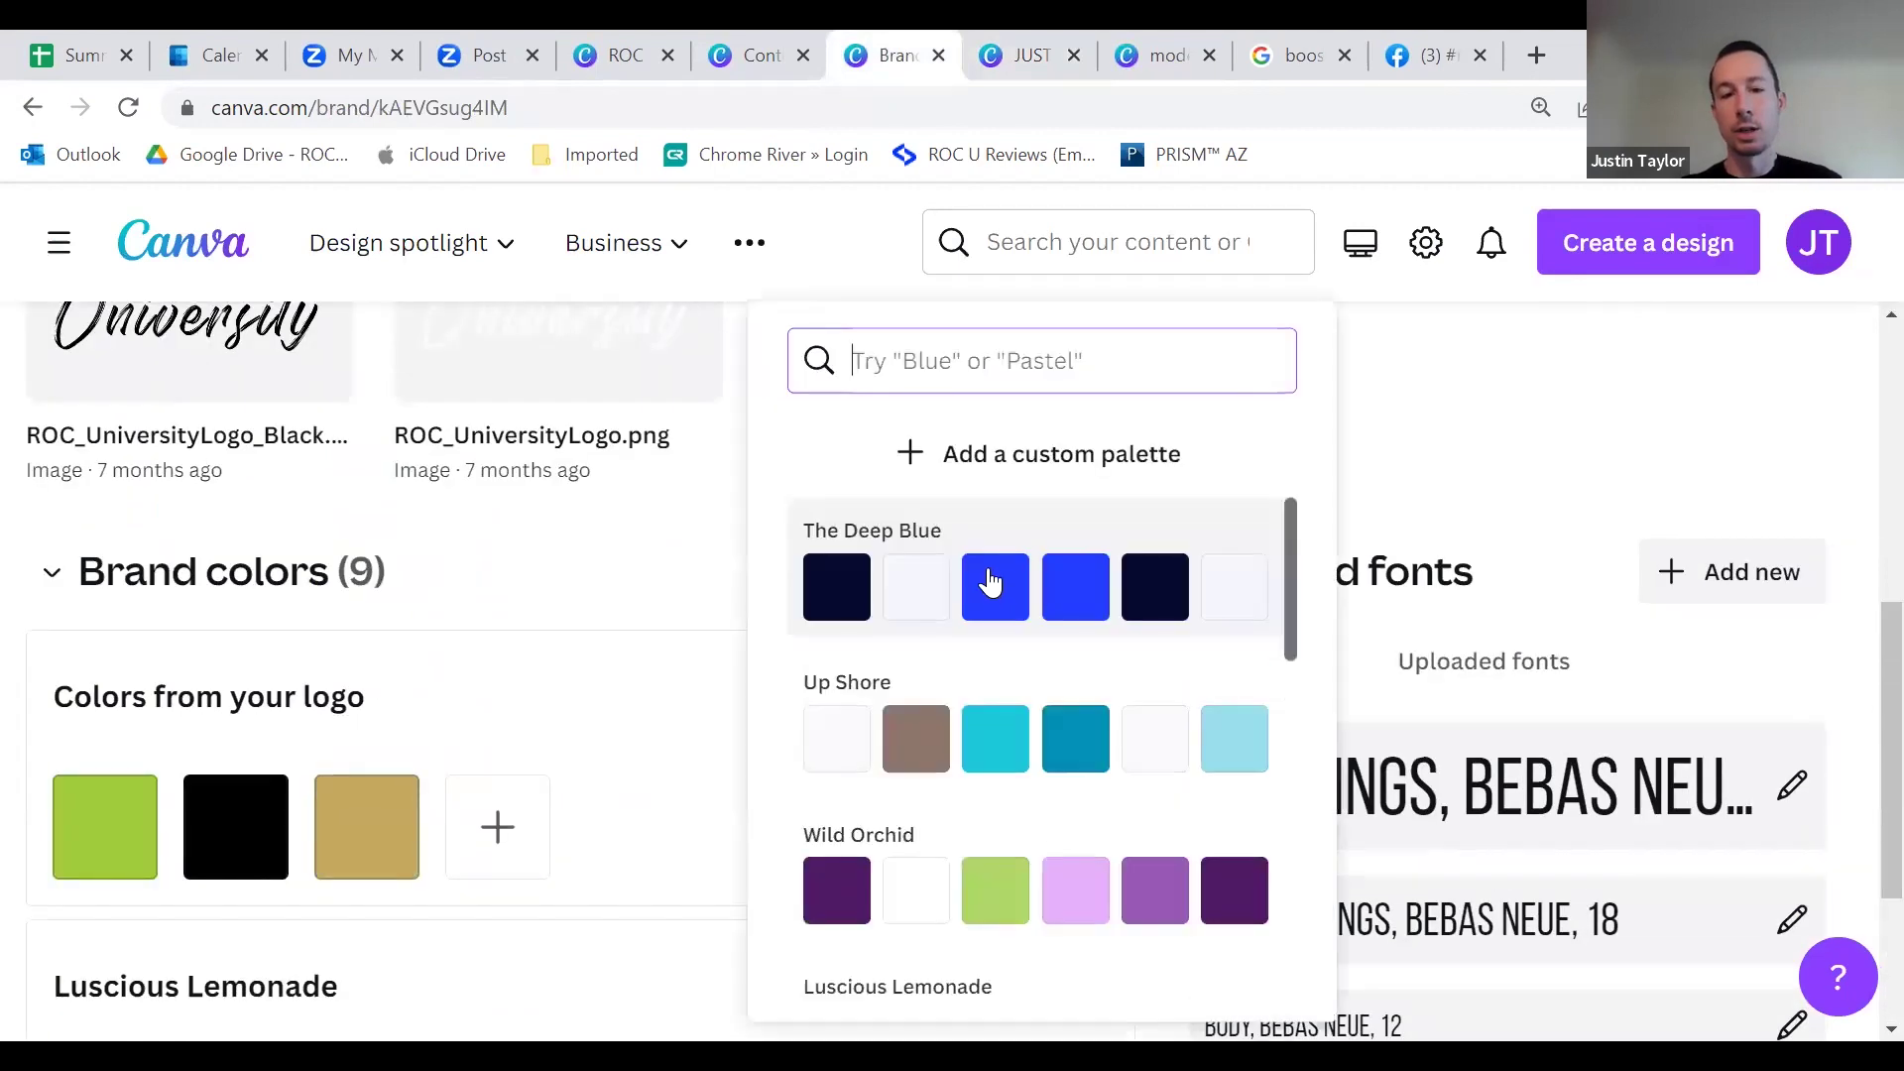
pyautogui.click(691, 580)
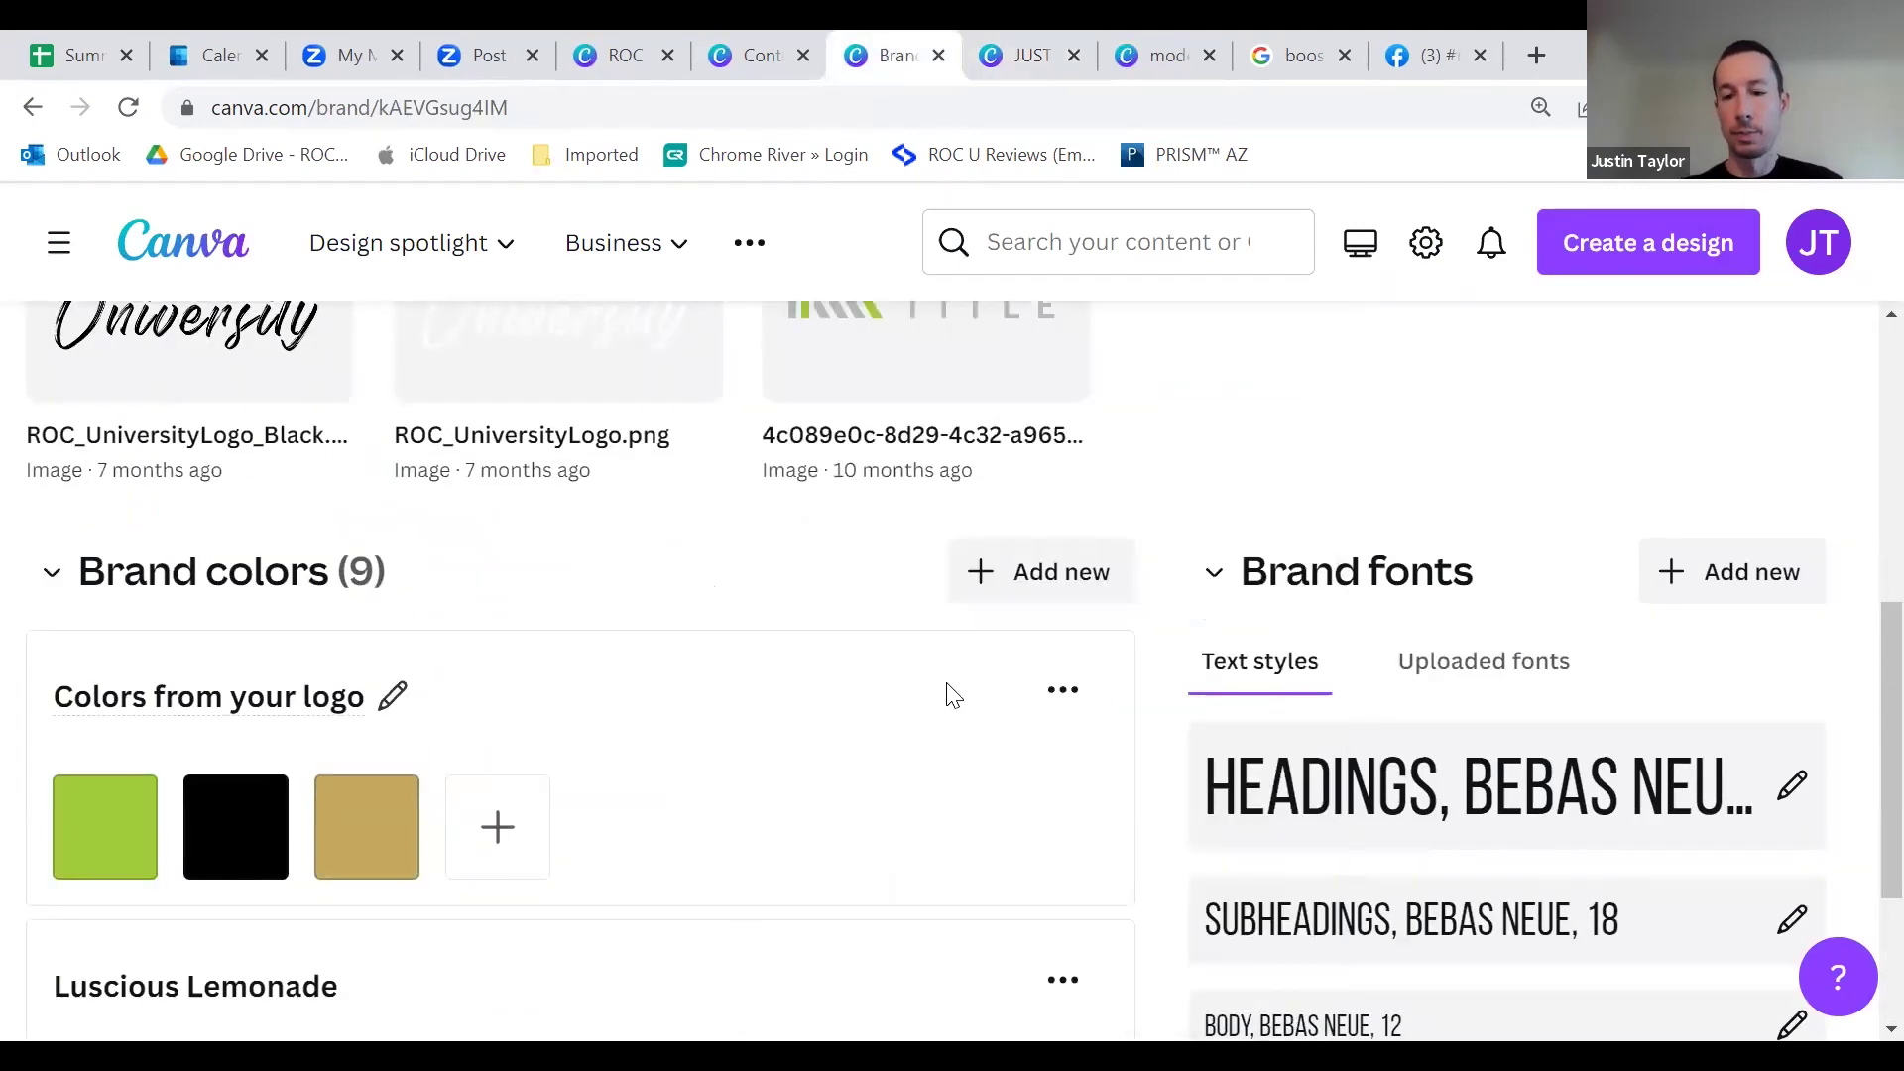
pyautogui.scroll(-3, 952, 693)
pyautogui.scroll(6, 969, 701)
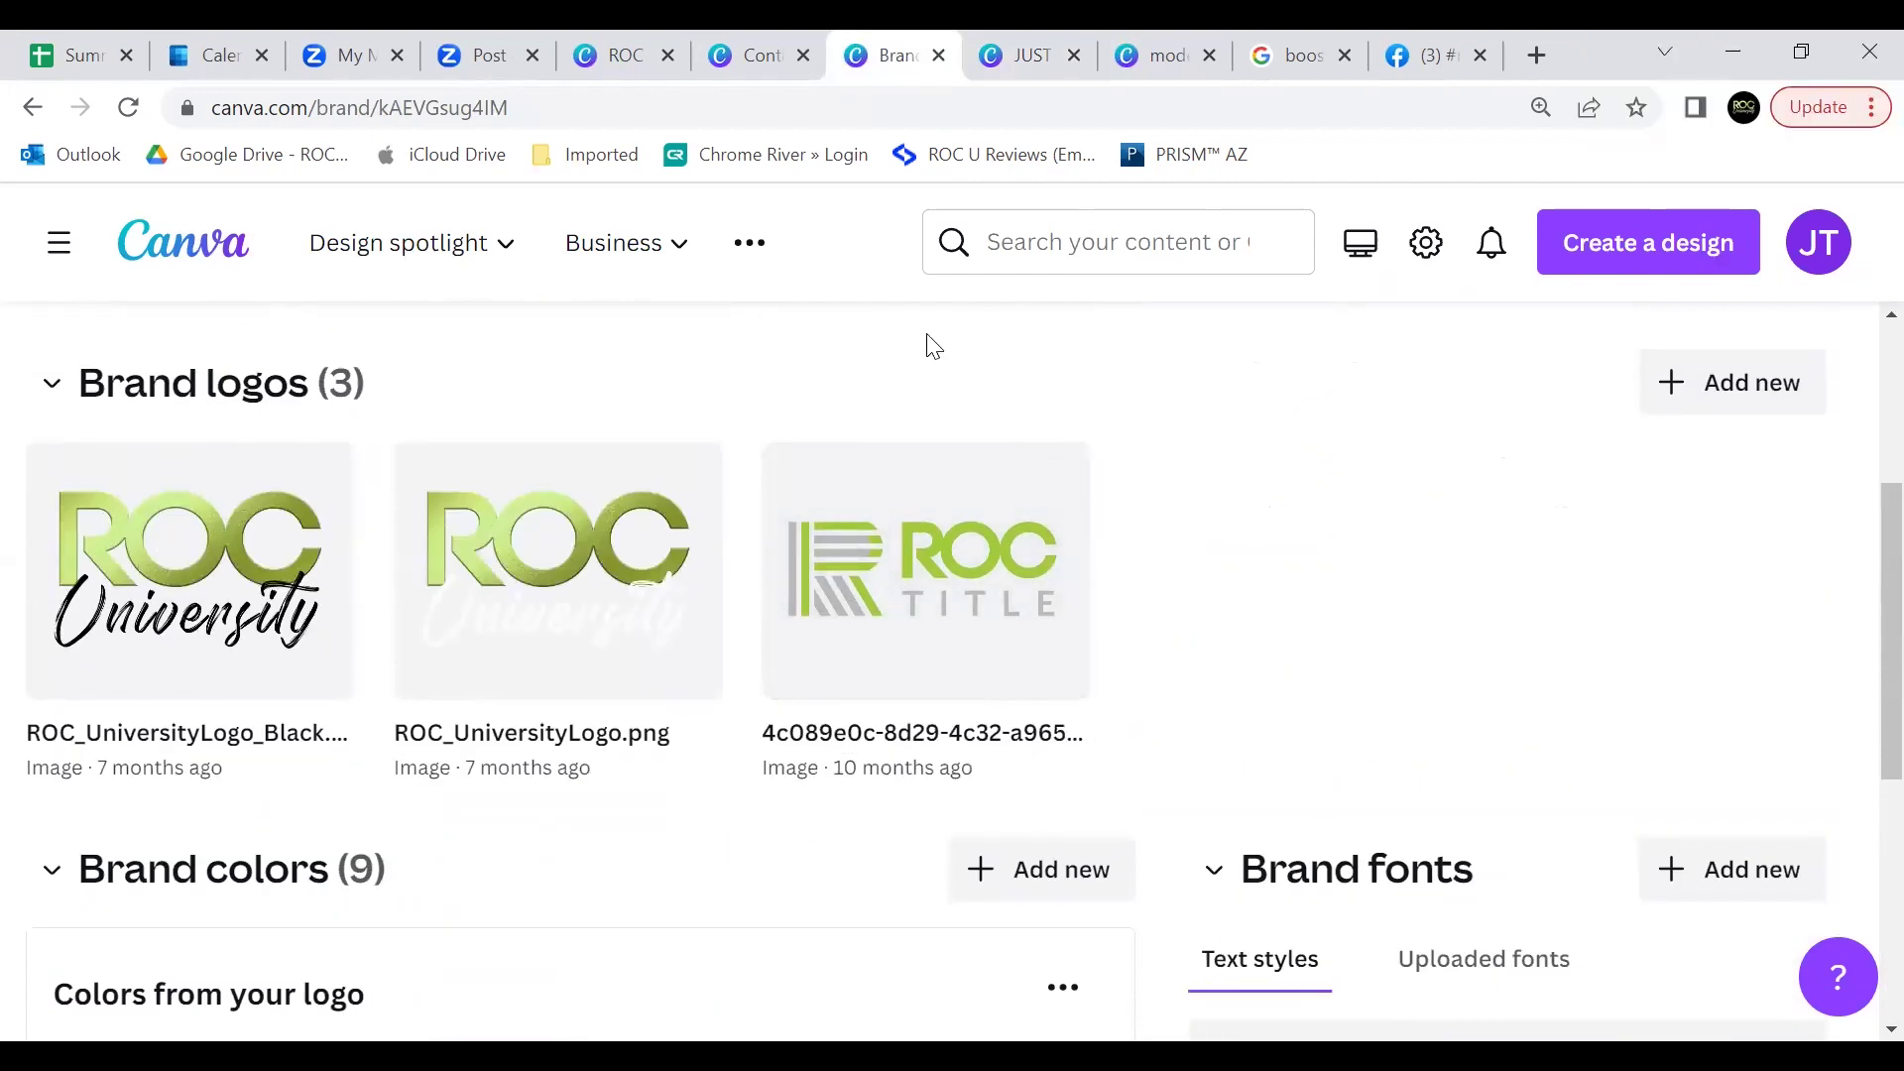
pyautogui.click(939, 57)
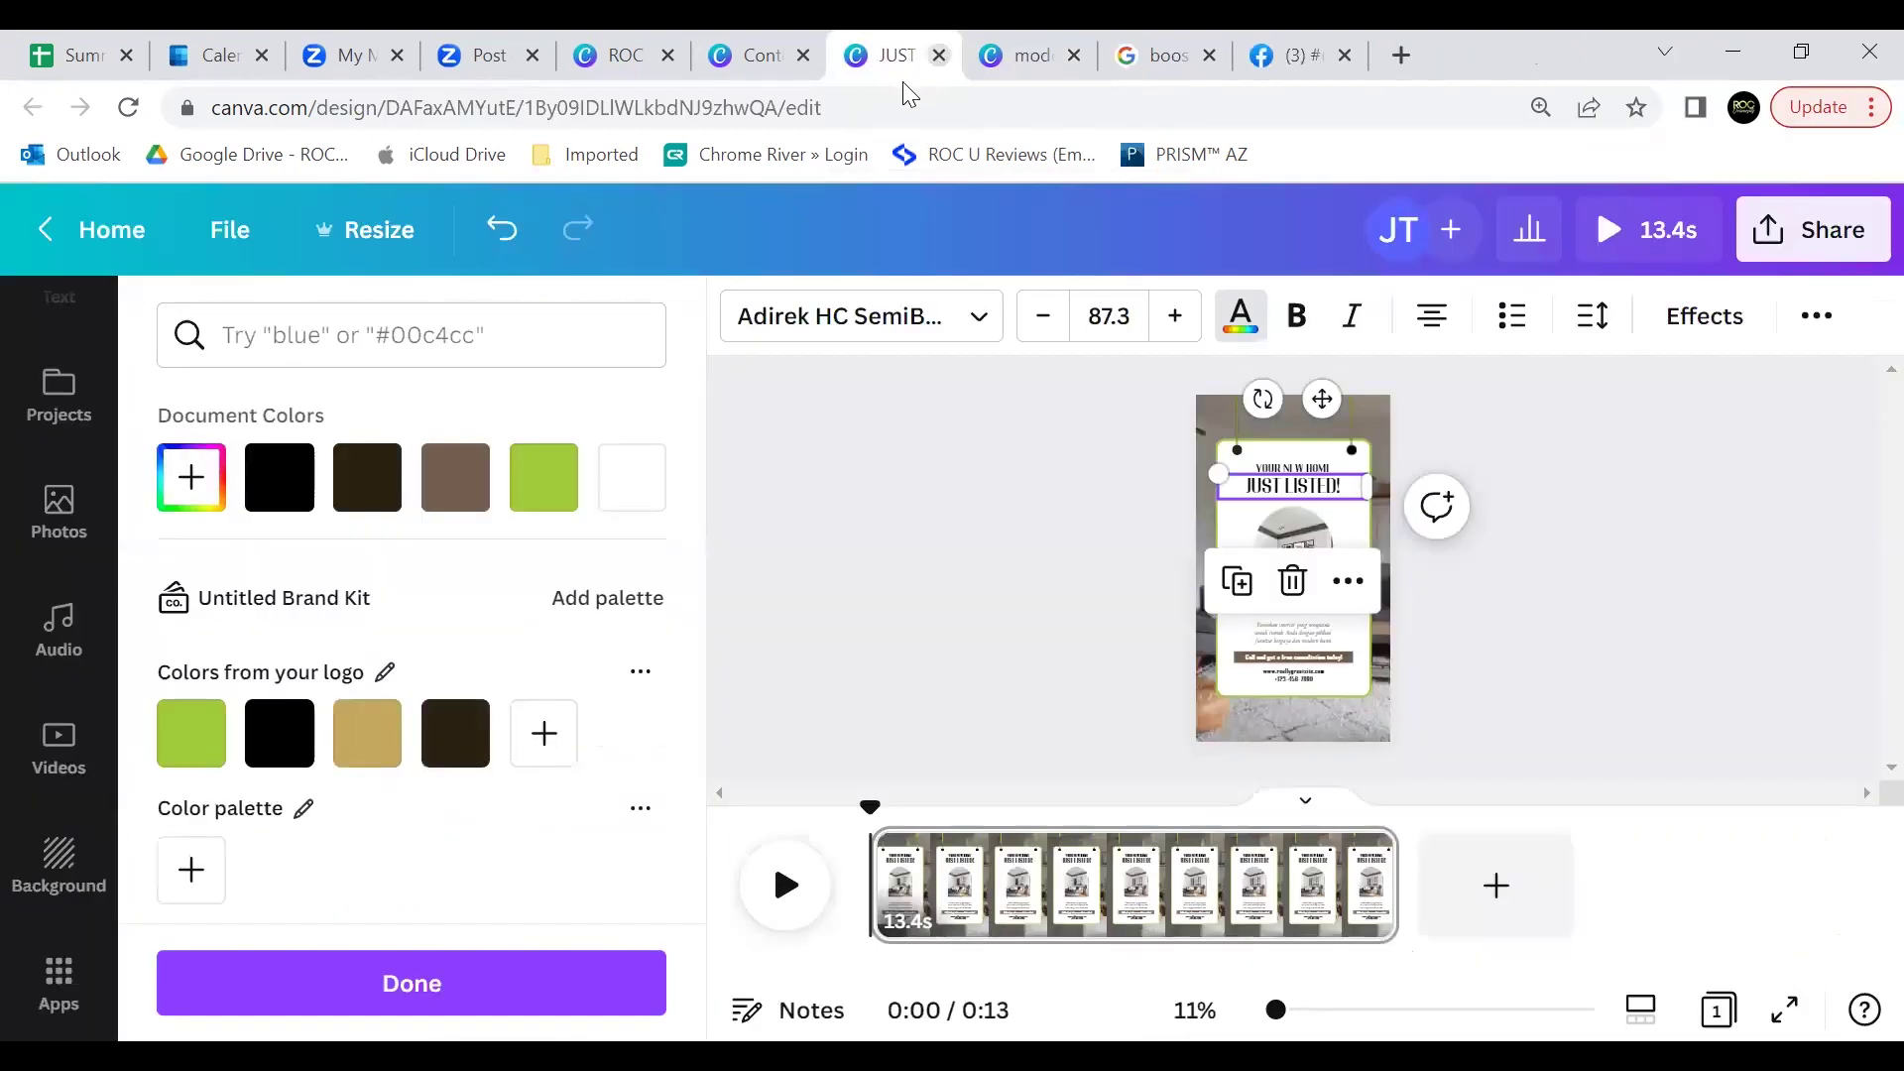
pyautogui.click(1091, 541)
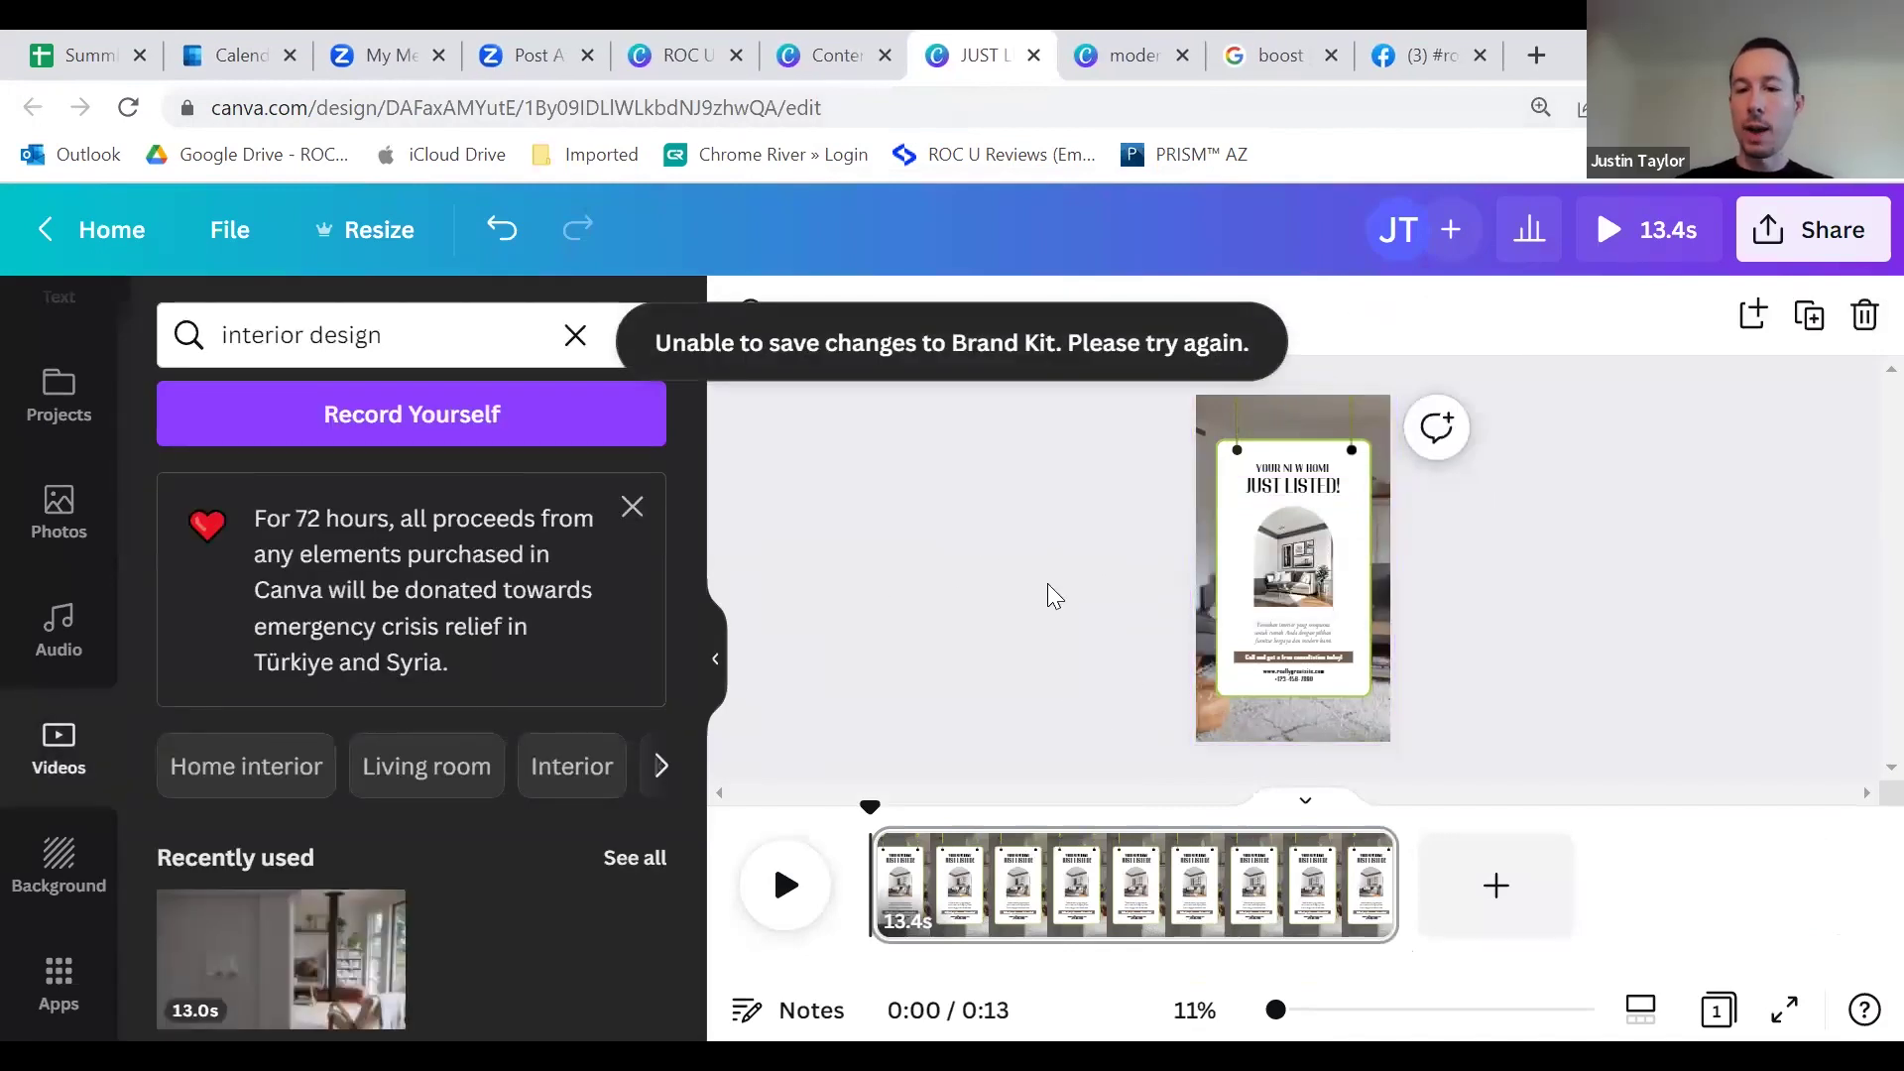
pyautogui.scroll(3, 1047, 583)
pyautogui.scroll(-3, 1027, 583)
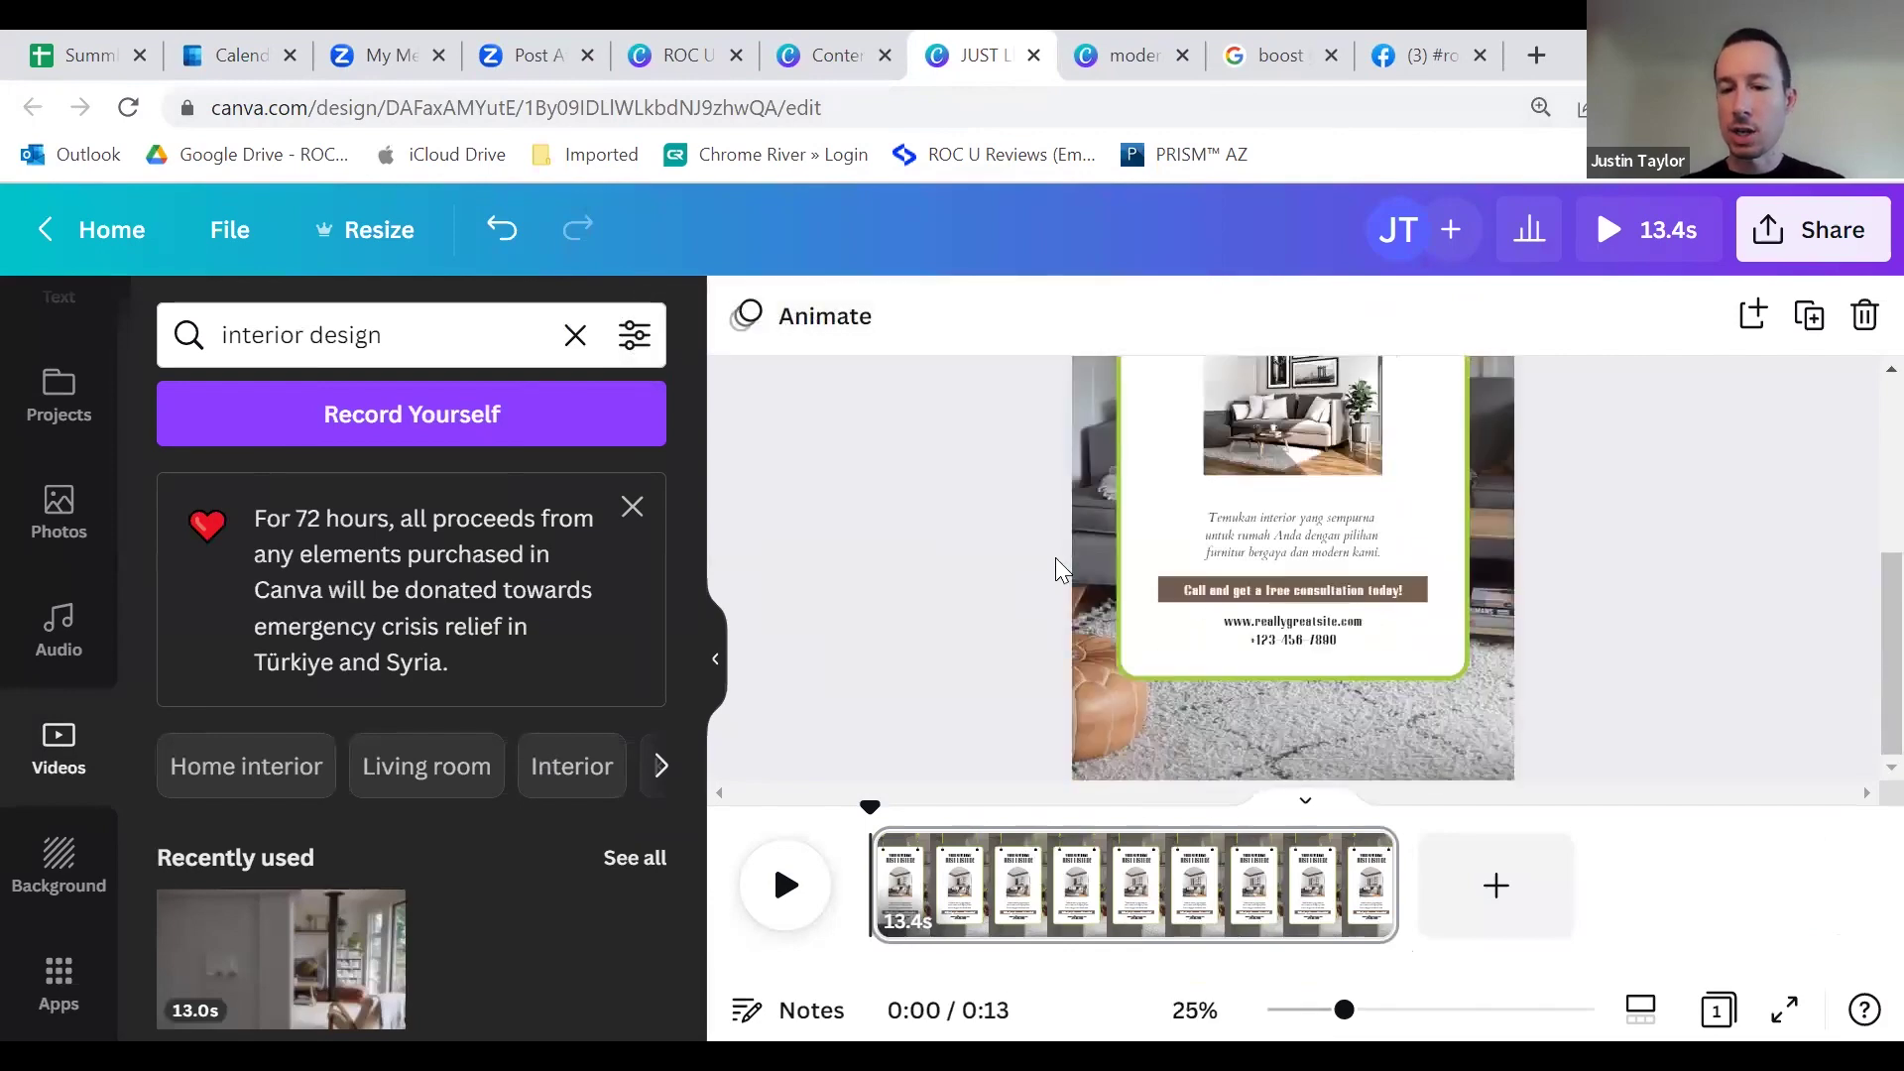
# Step: Make the free-consultation button shape black from the logo colours
pyautogui.click(1165, 580)
pyautogui.click(920, 318)
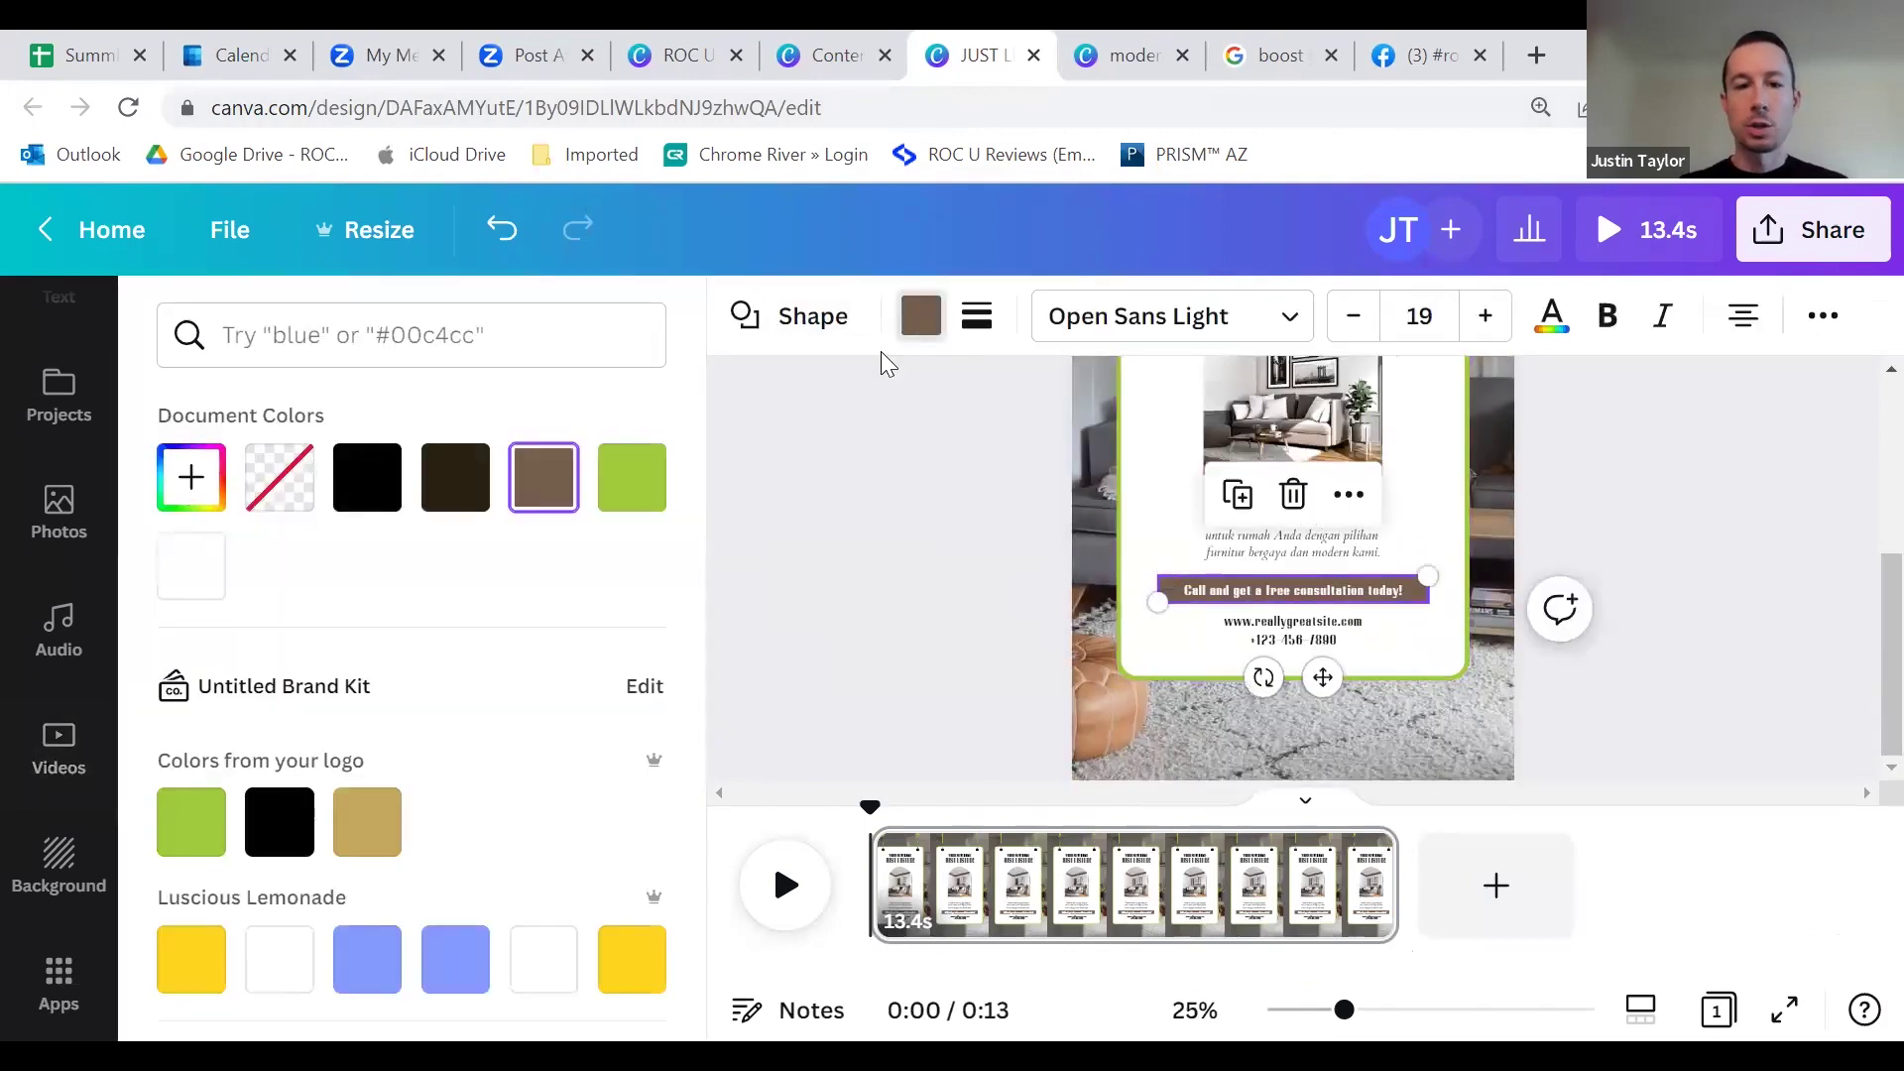
pyautogui.click(282, 822)
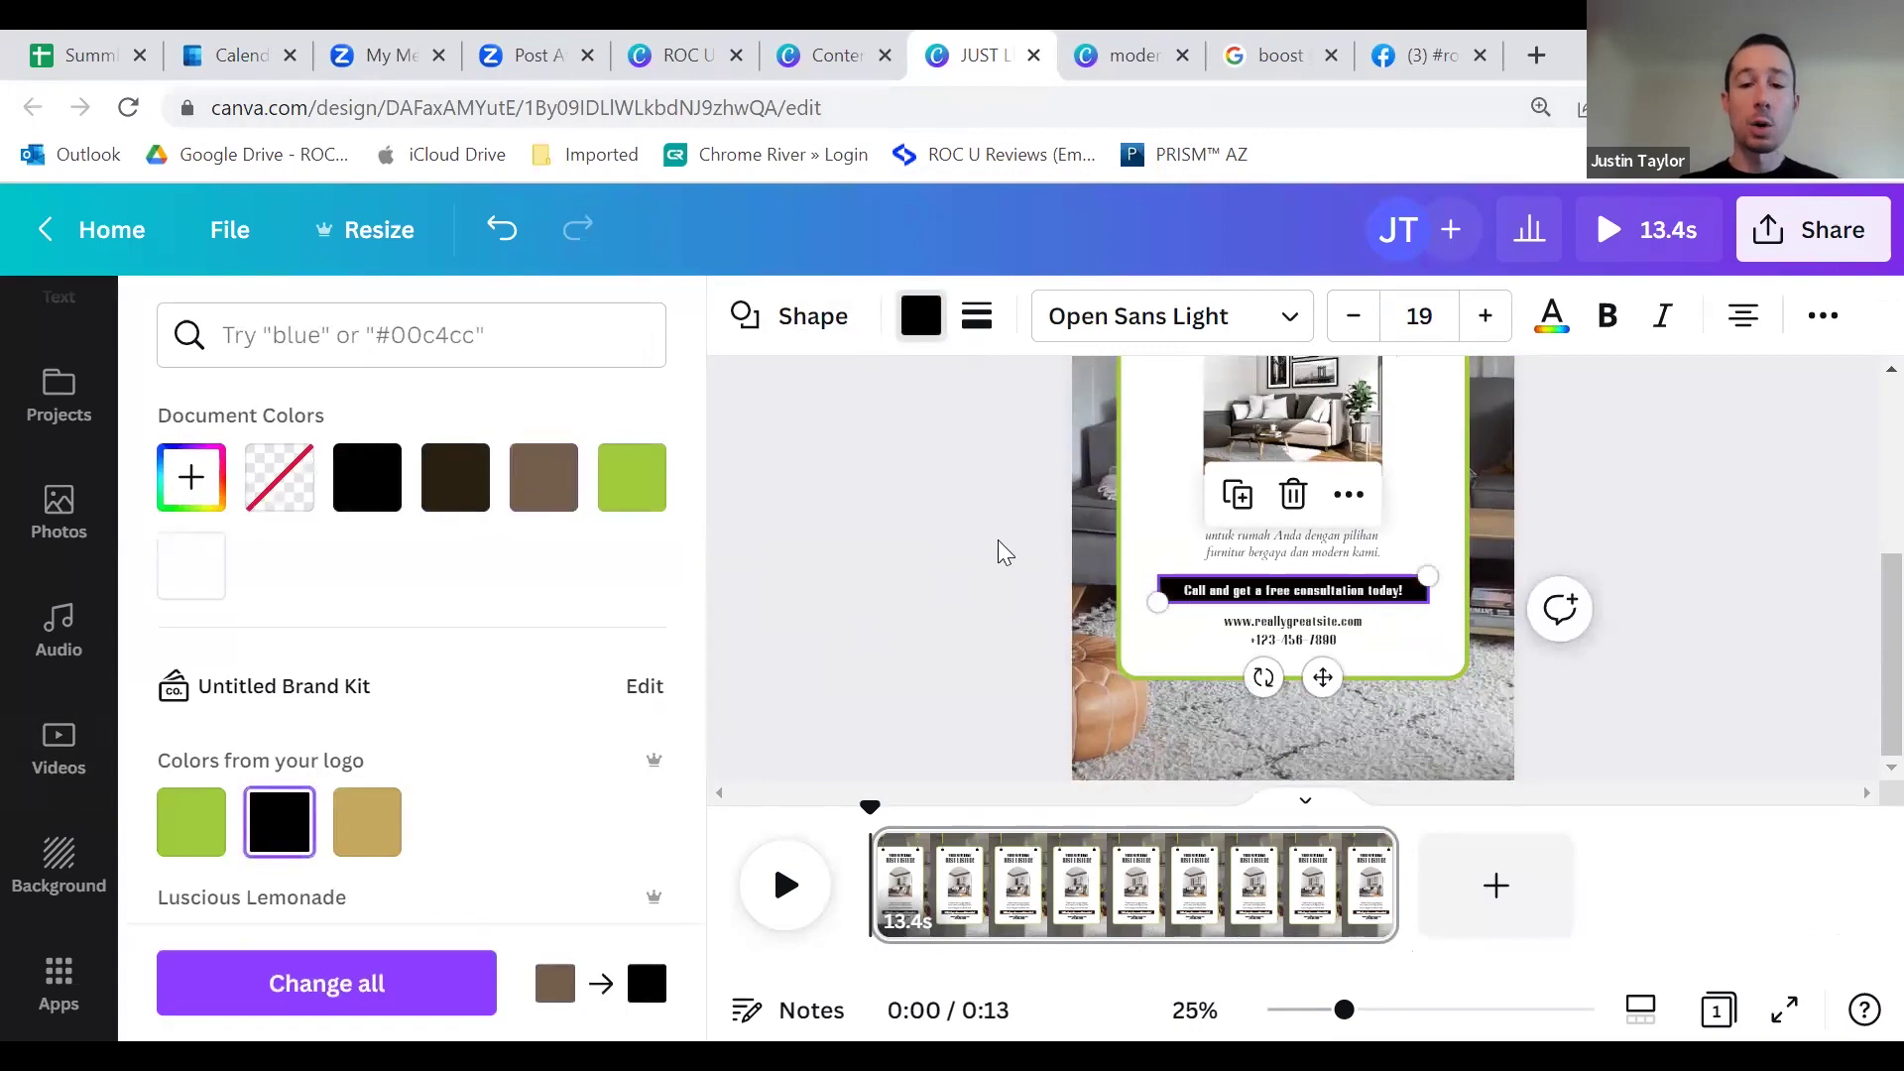
pyautogui.click(1007, 573)
pyautogui.scroll(4, 1274, 556)
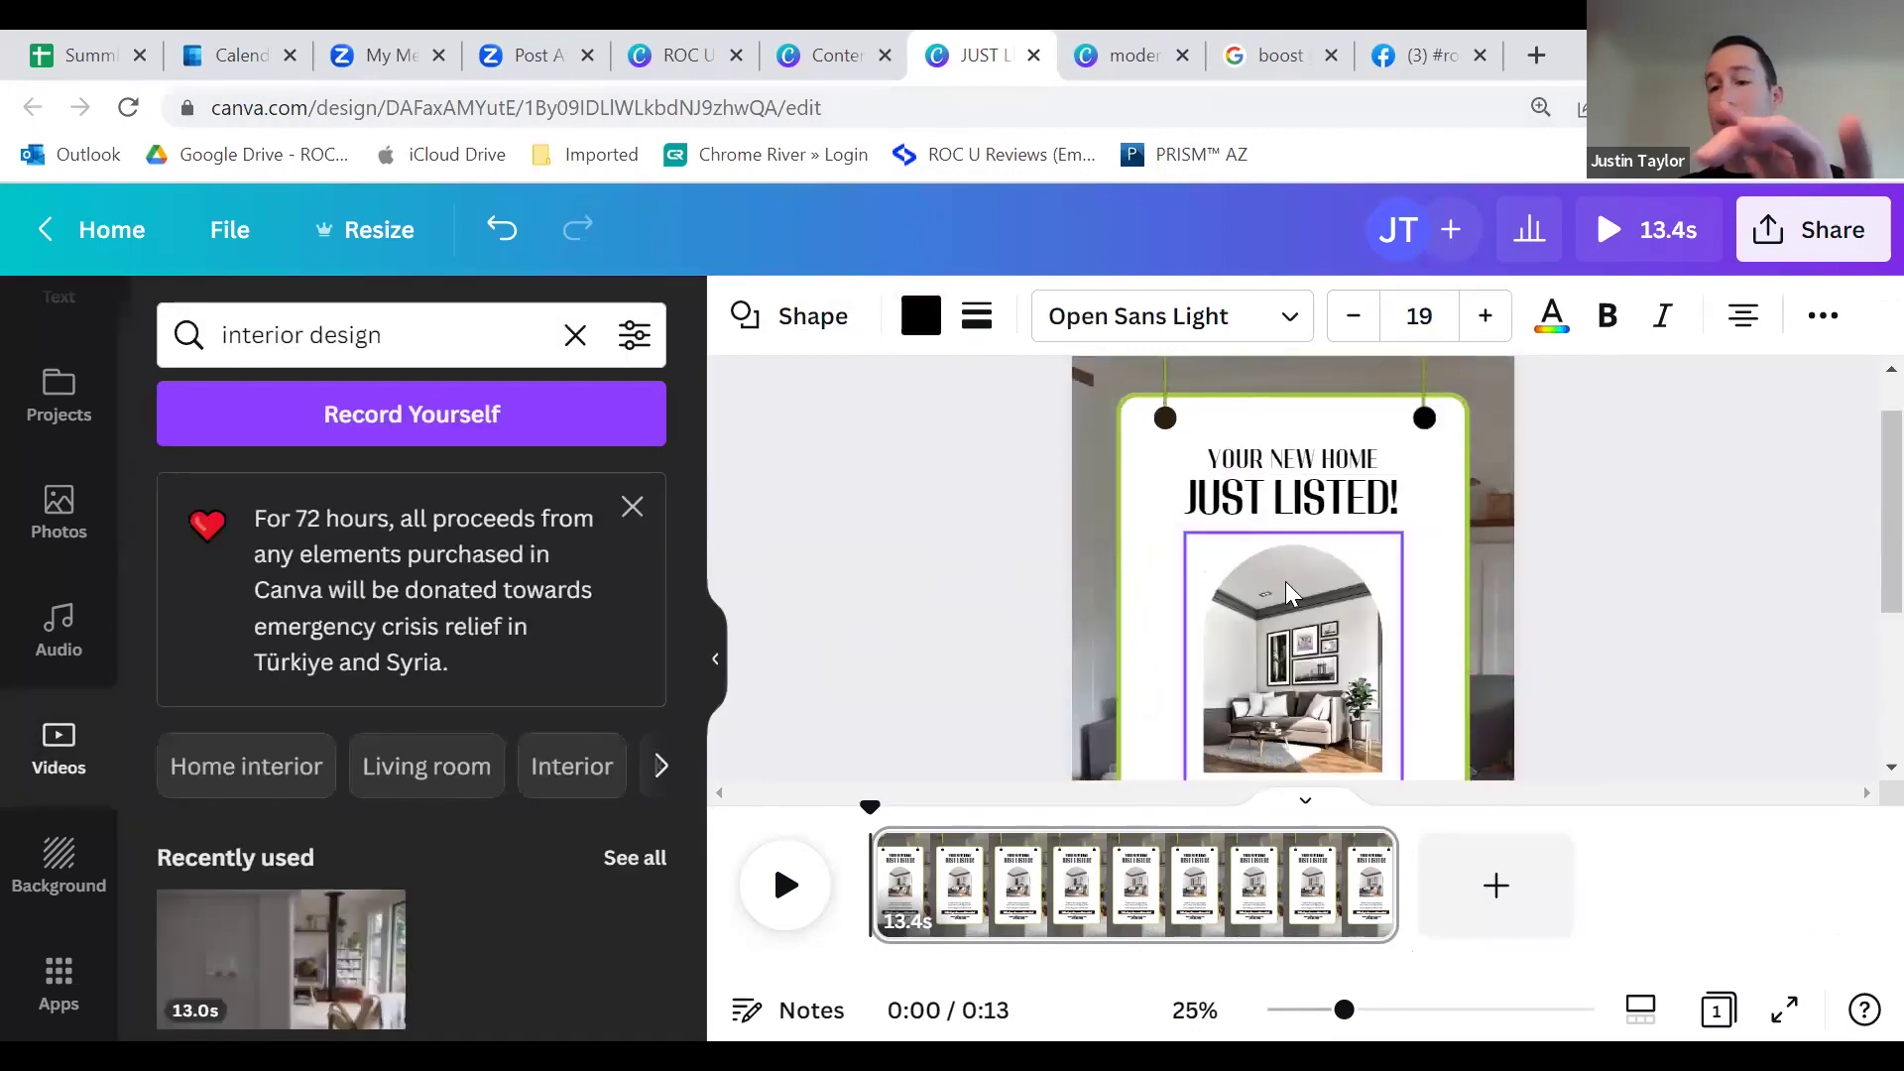
pyautogui.scroll(-2, 1286, 595)
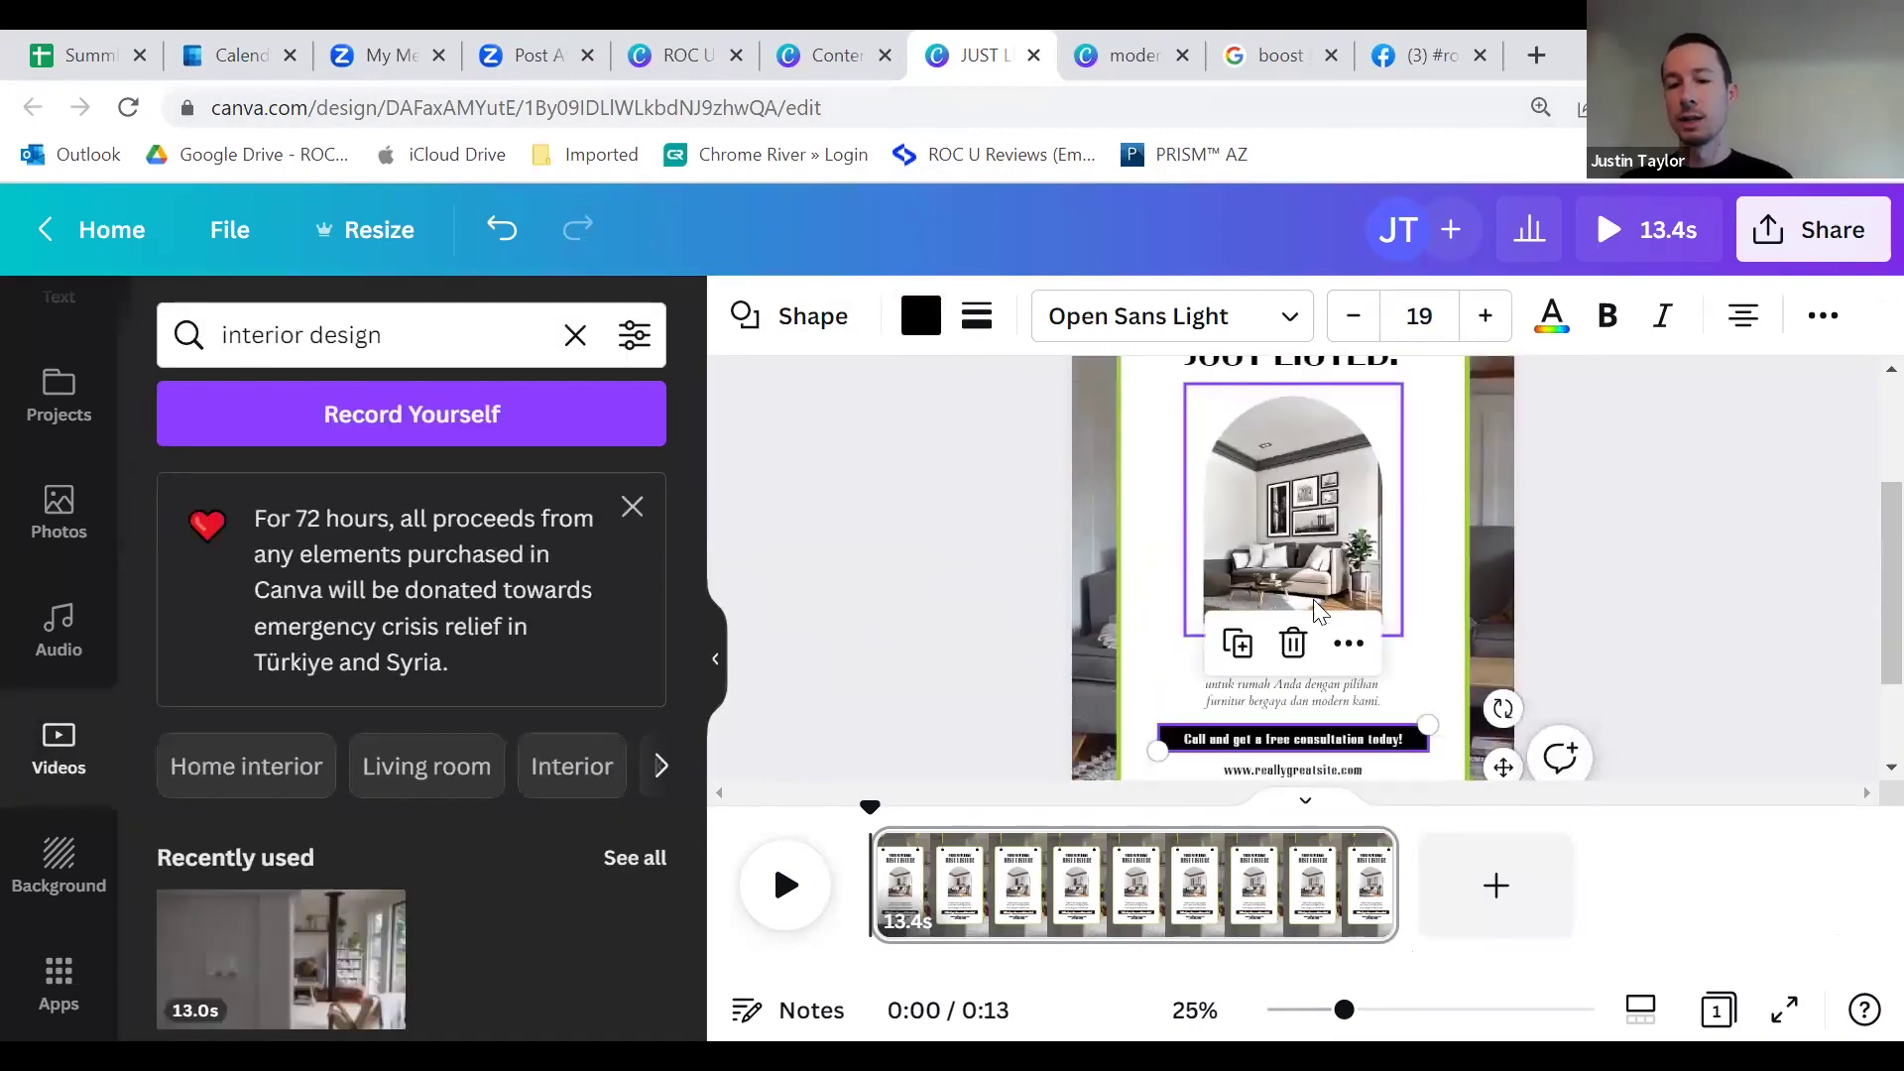
pyautogui.scroll(-2, 1312, 592)
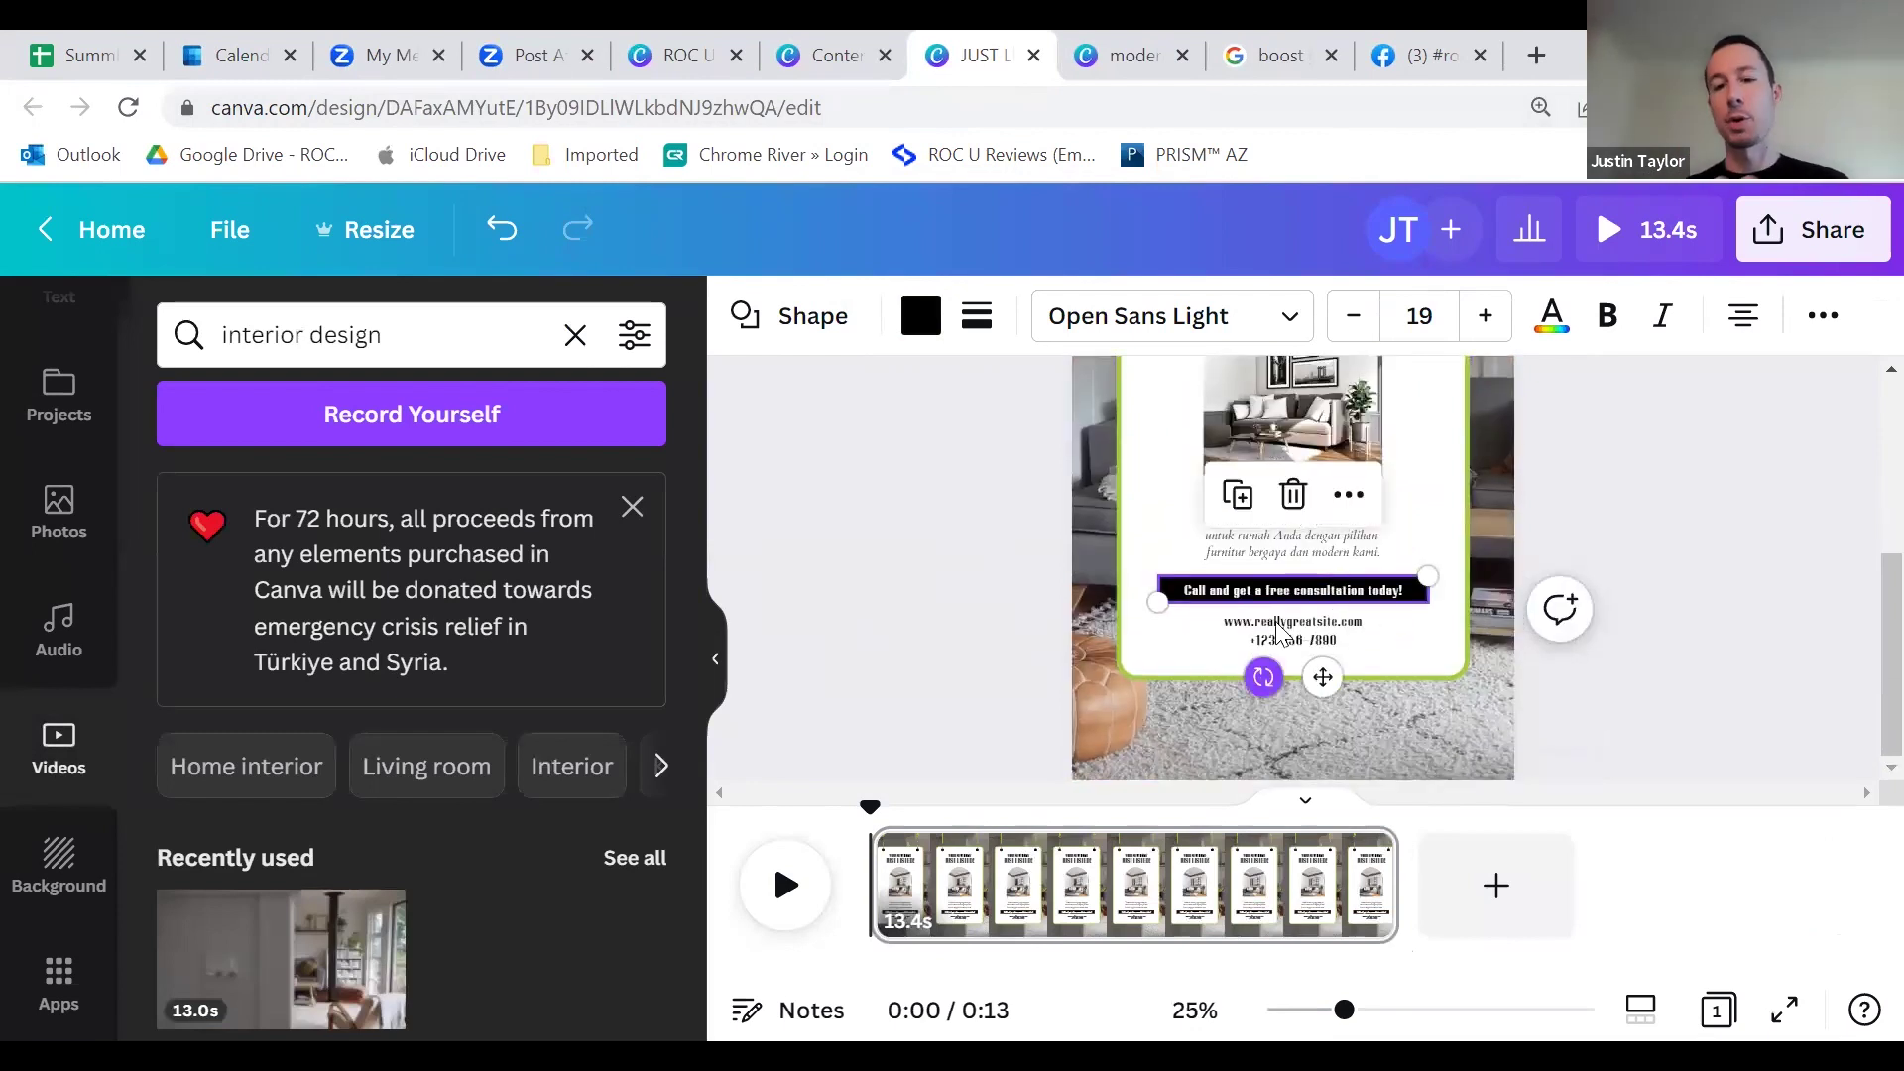
# Step: Replace the placeholder phone line with the real contact phone number
pyautogui.tripleClick(1315, 636)
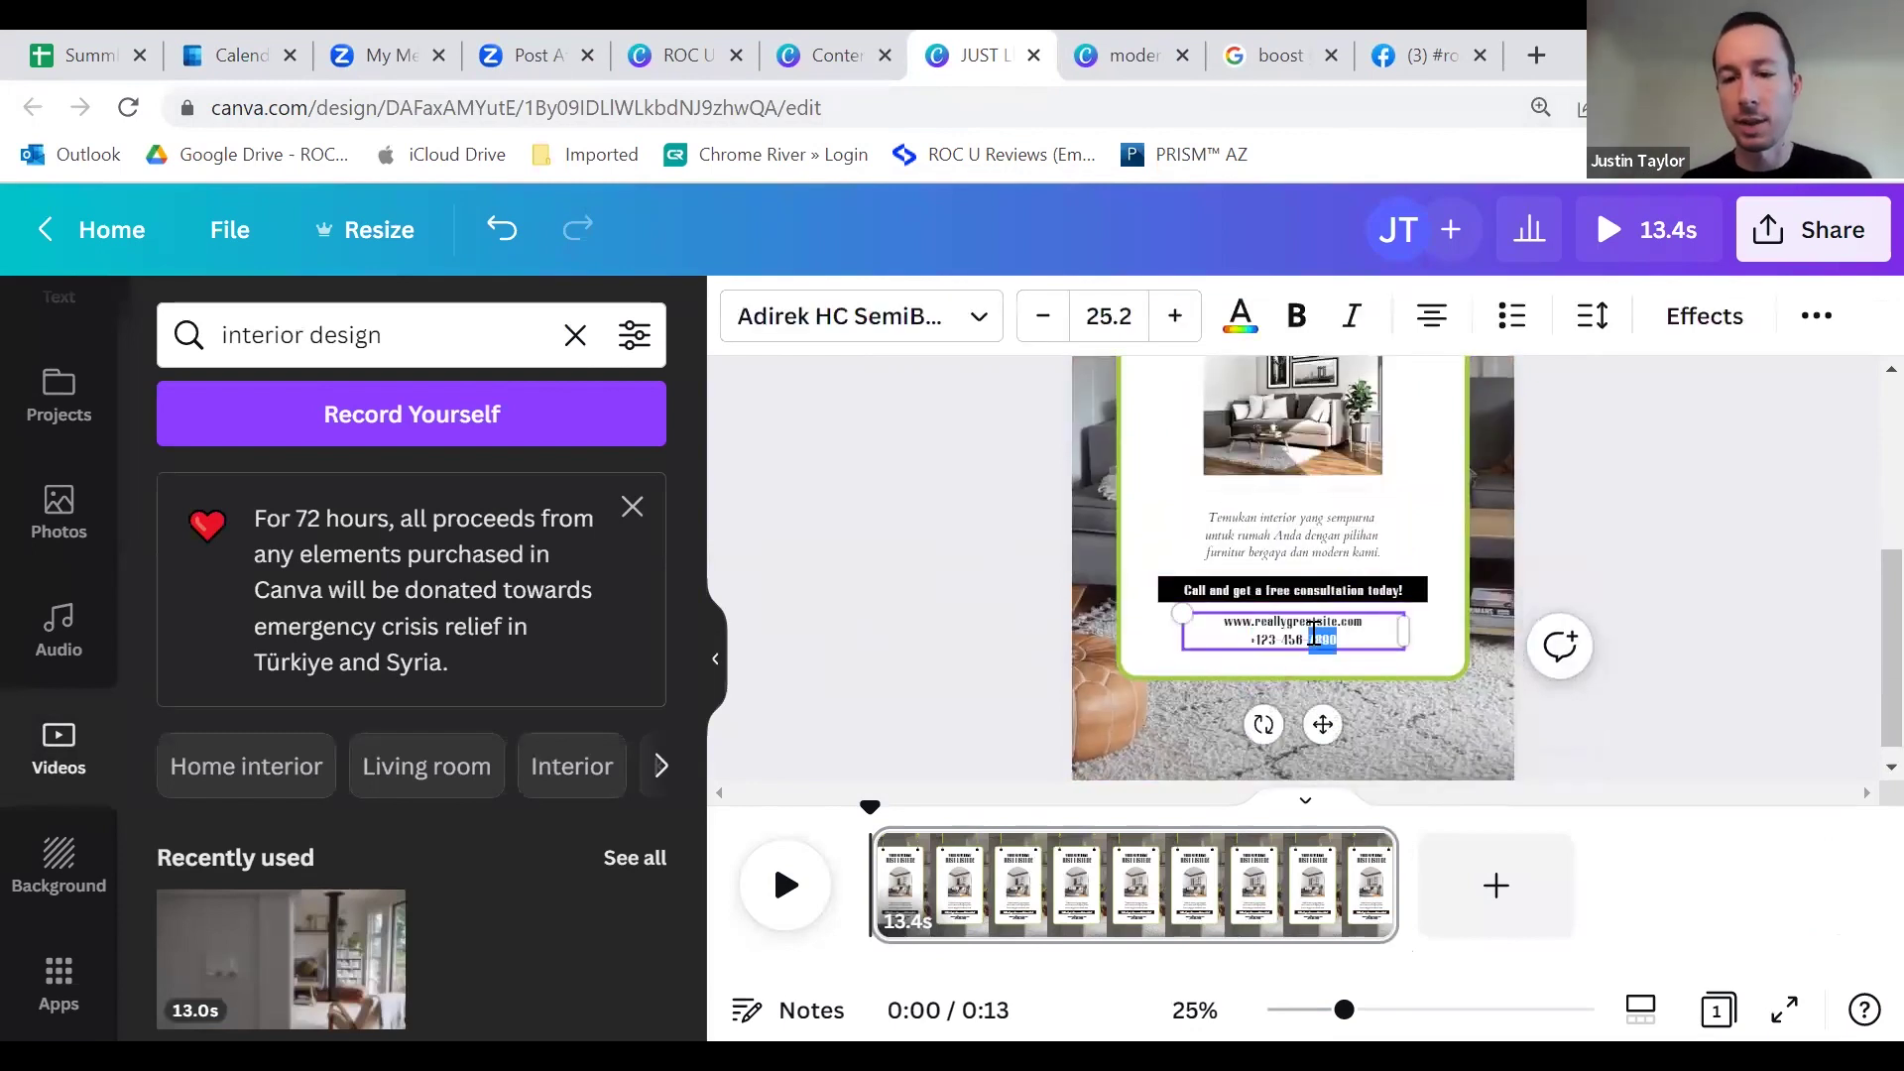
pyautogui.press('BackSpace')
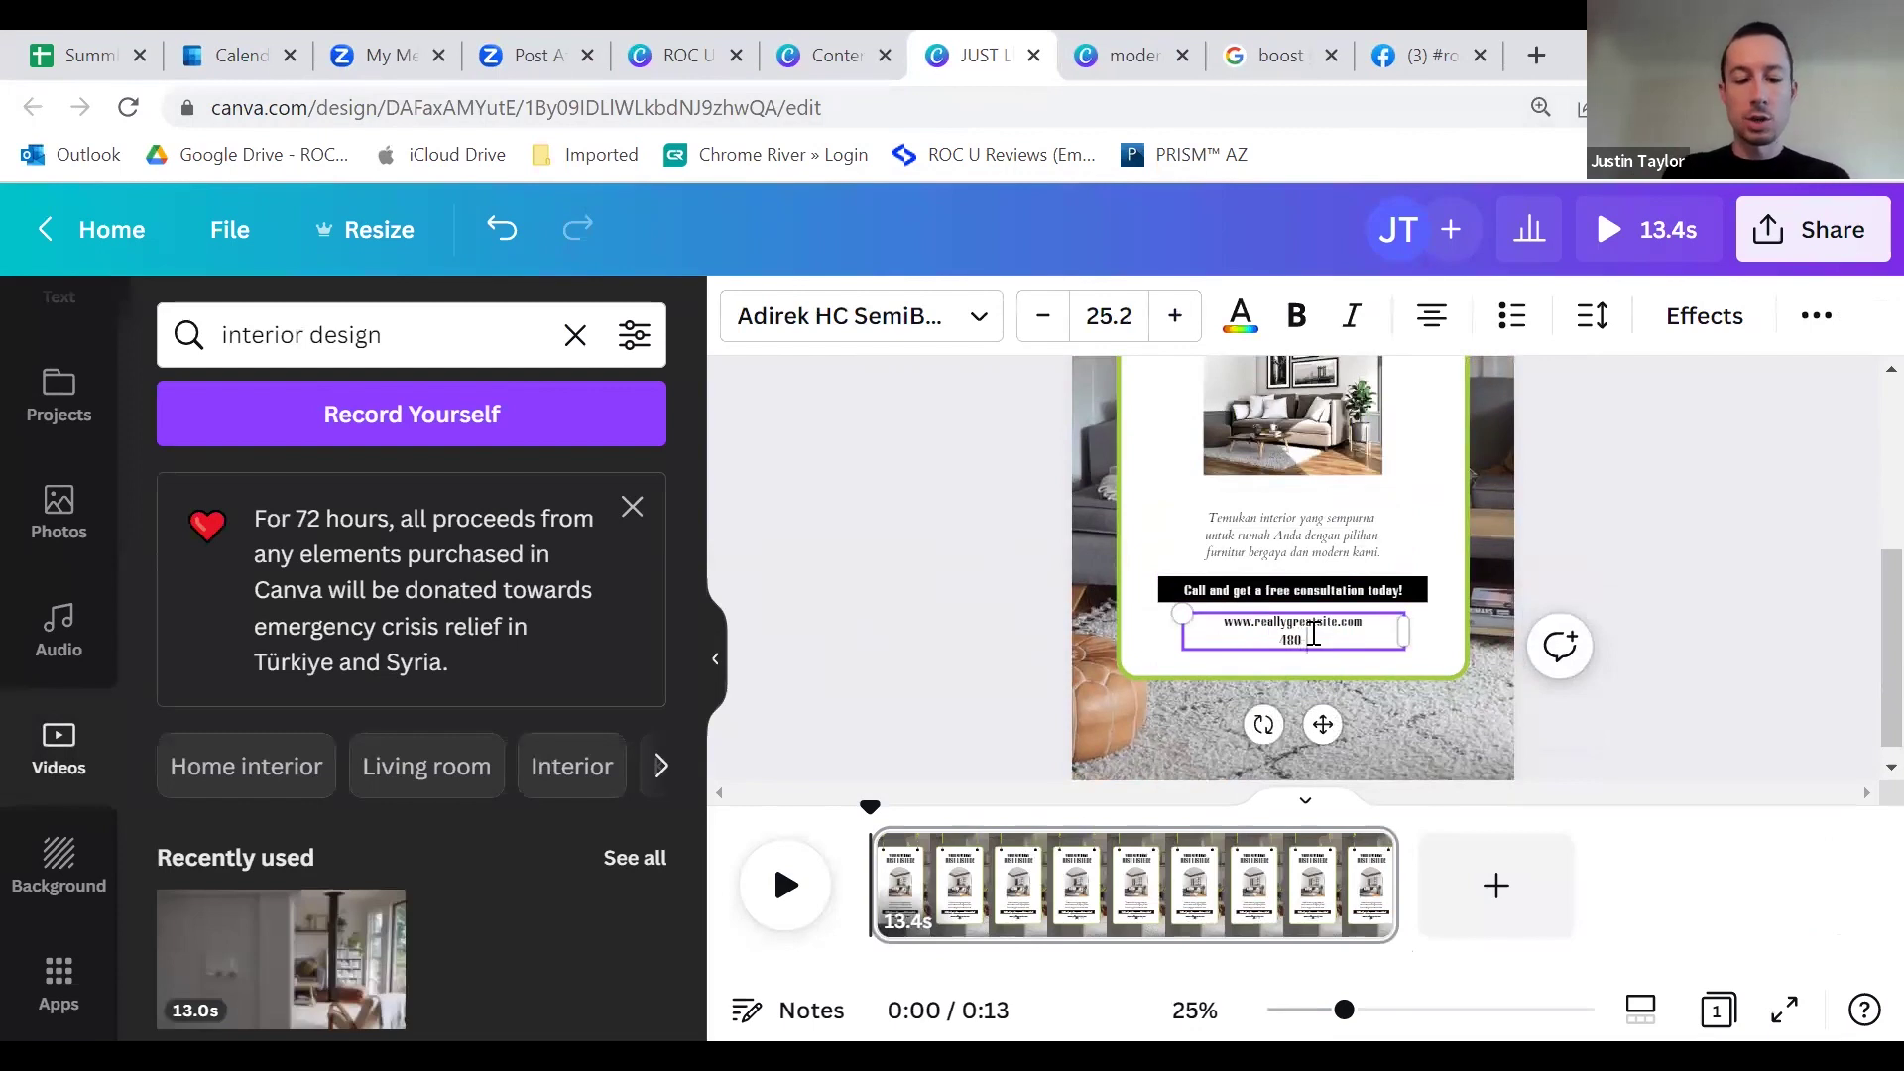
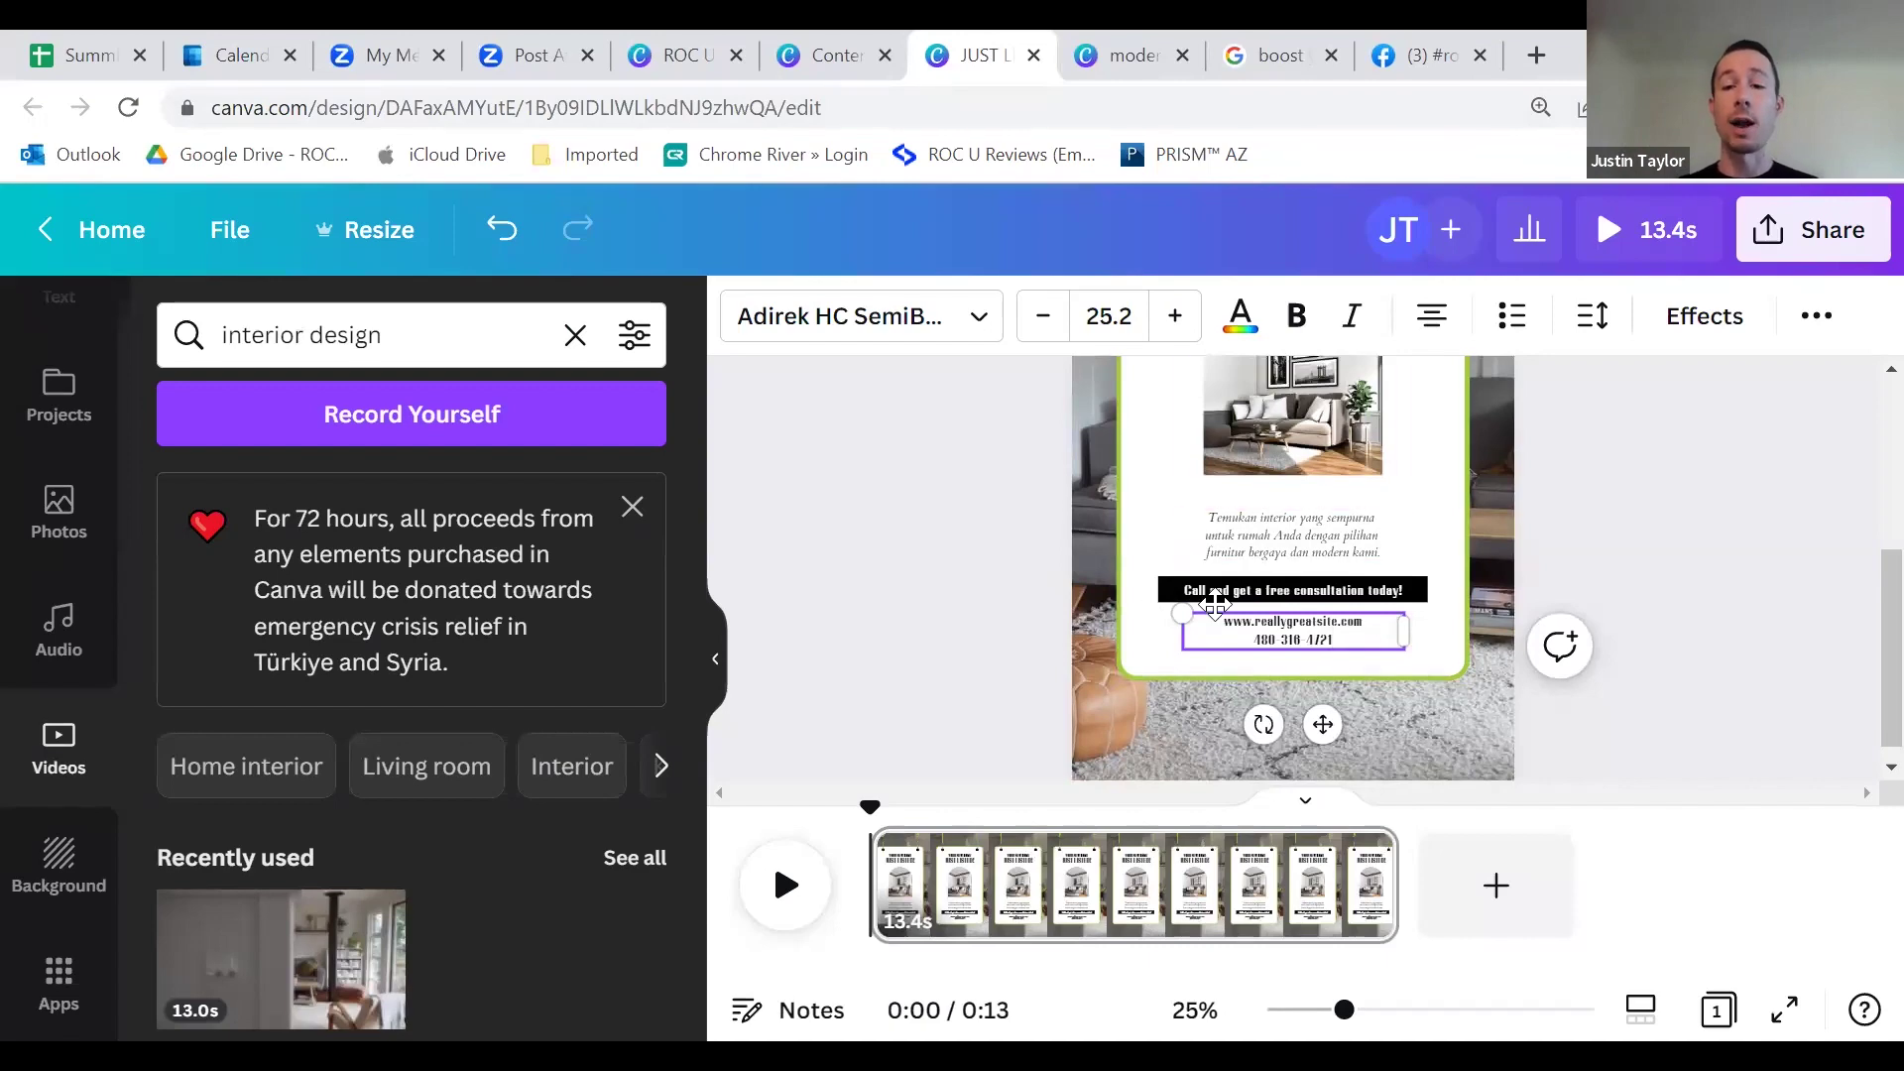
pyautogui.scroll(4, 1287, 592)
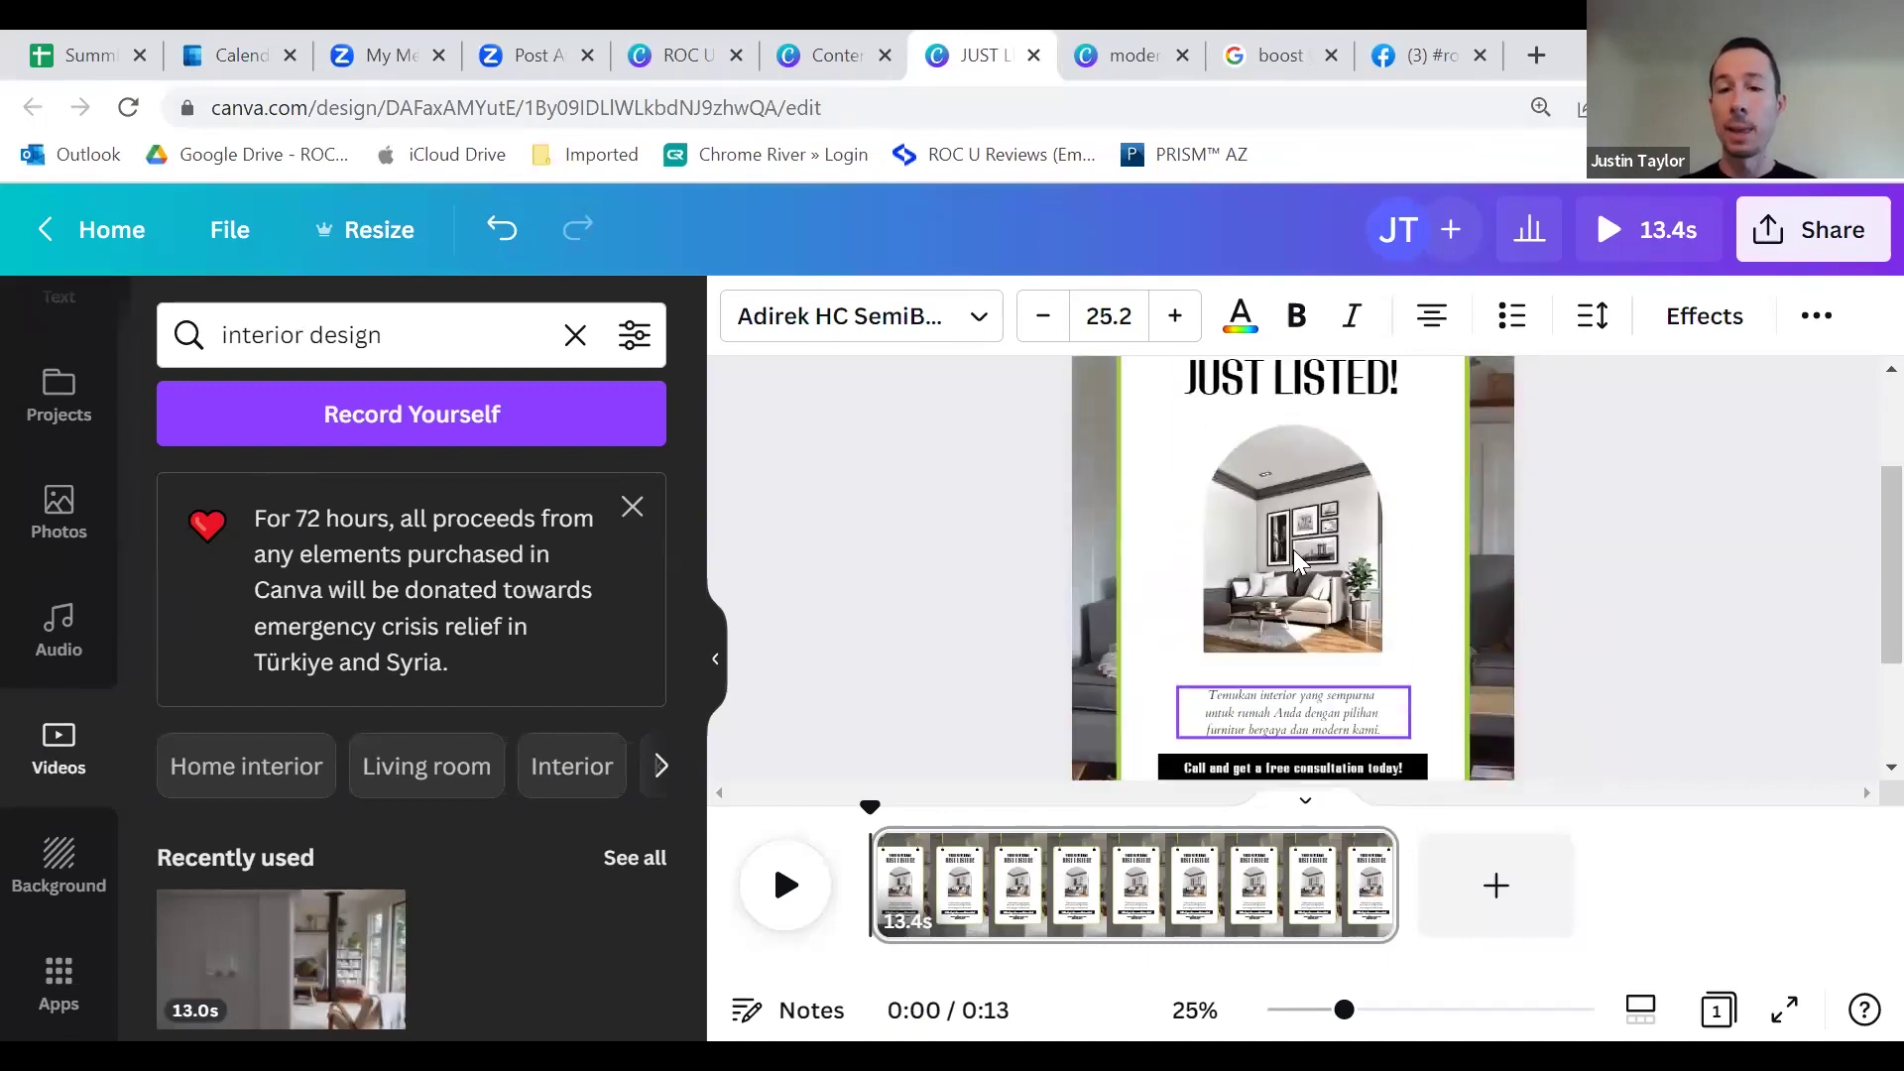
# Step: Select the living-room photo in the arch frame and show the uploaded images
pyautogui.scroll(-3, 1339, 451)
pyautogui.scroll(3, 1182, 569)
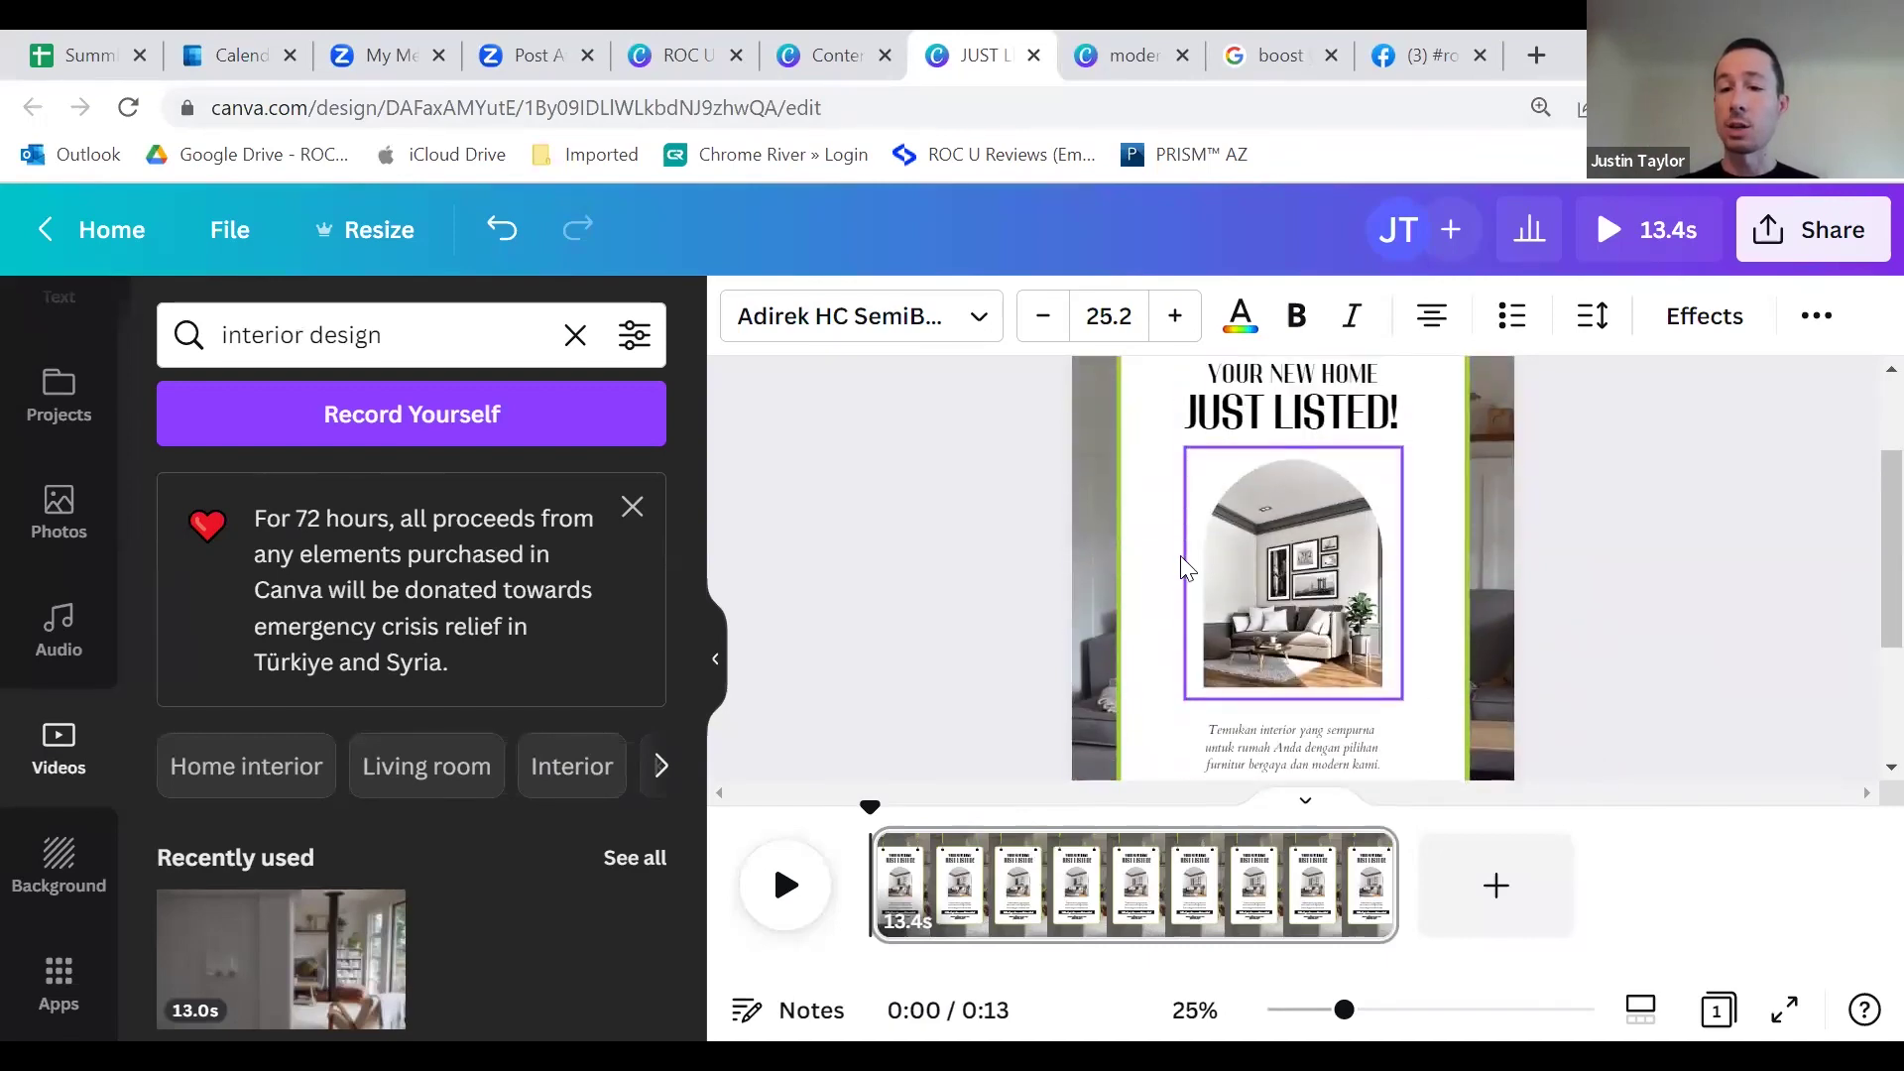
pyautogui.click(1293, 548)
pyautogui.scroll(3, 1295, 595)
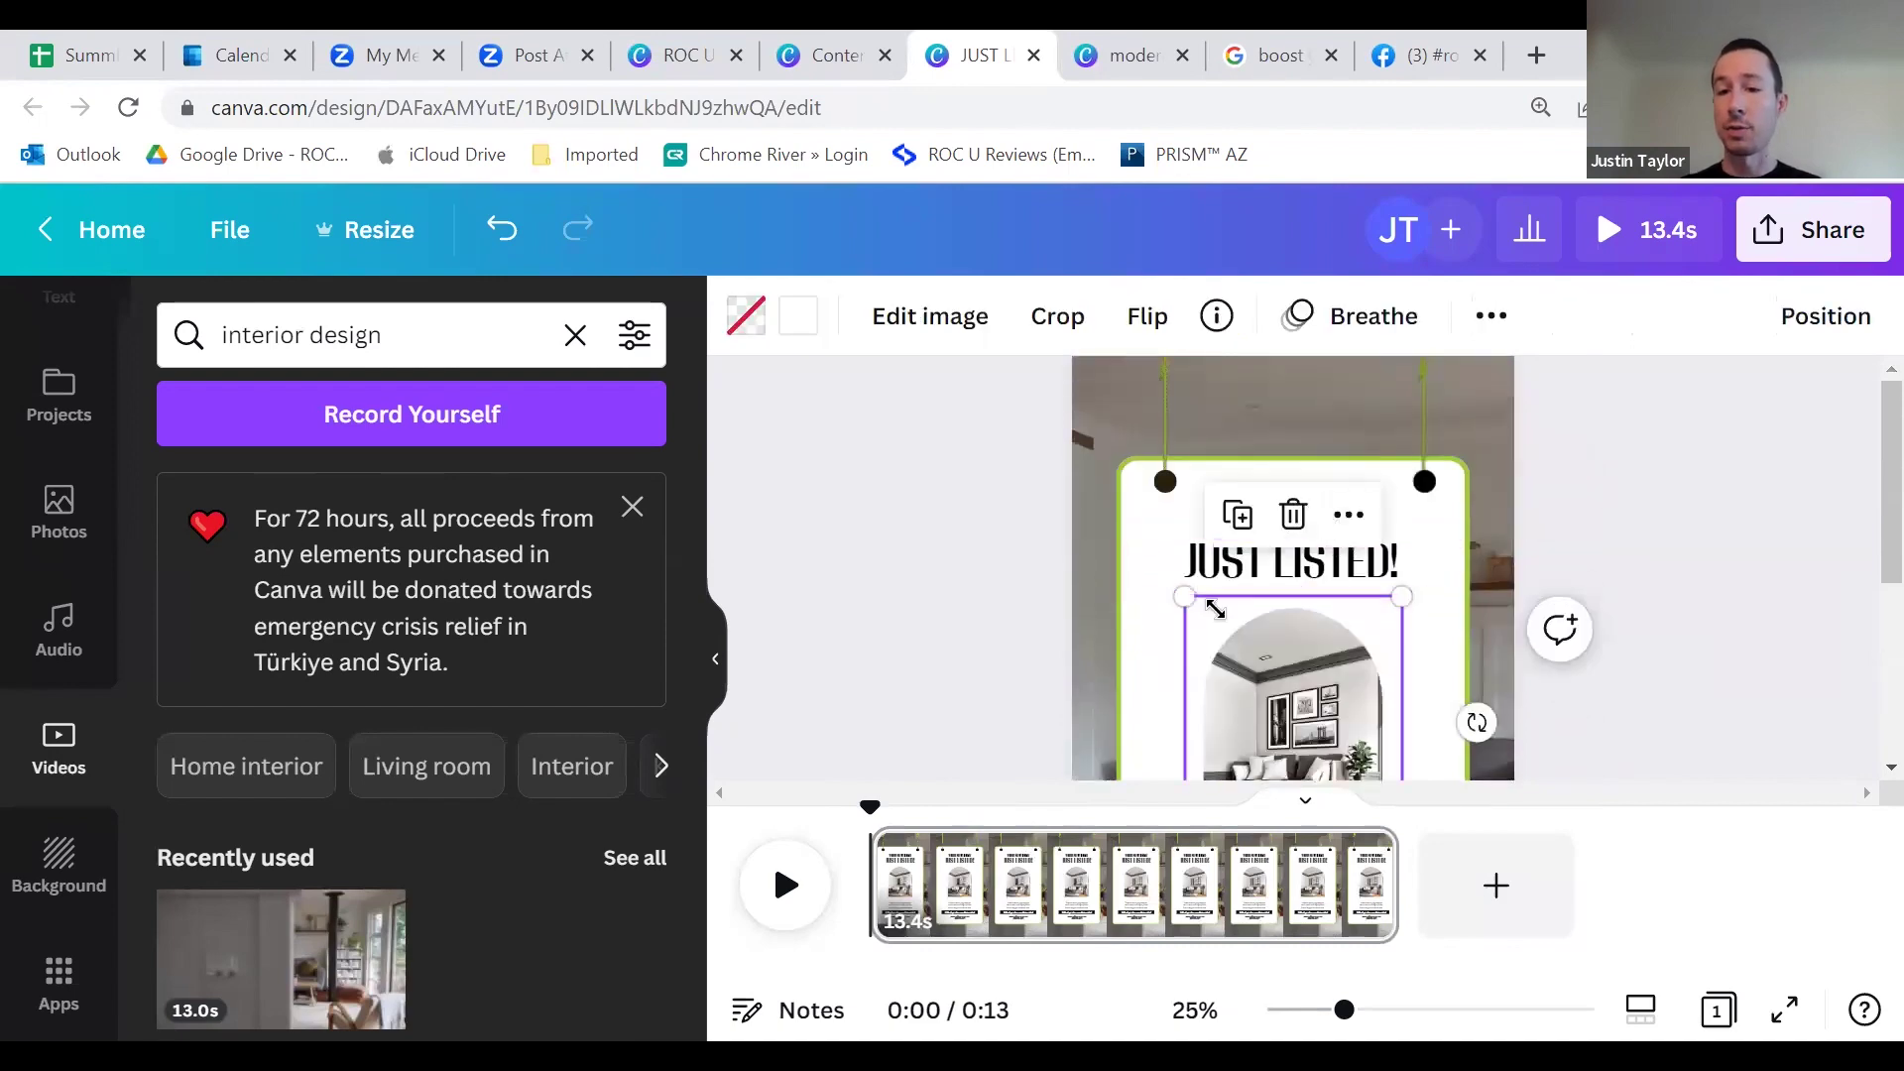
pyautogui.scroll(-6, 1296, 679)
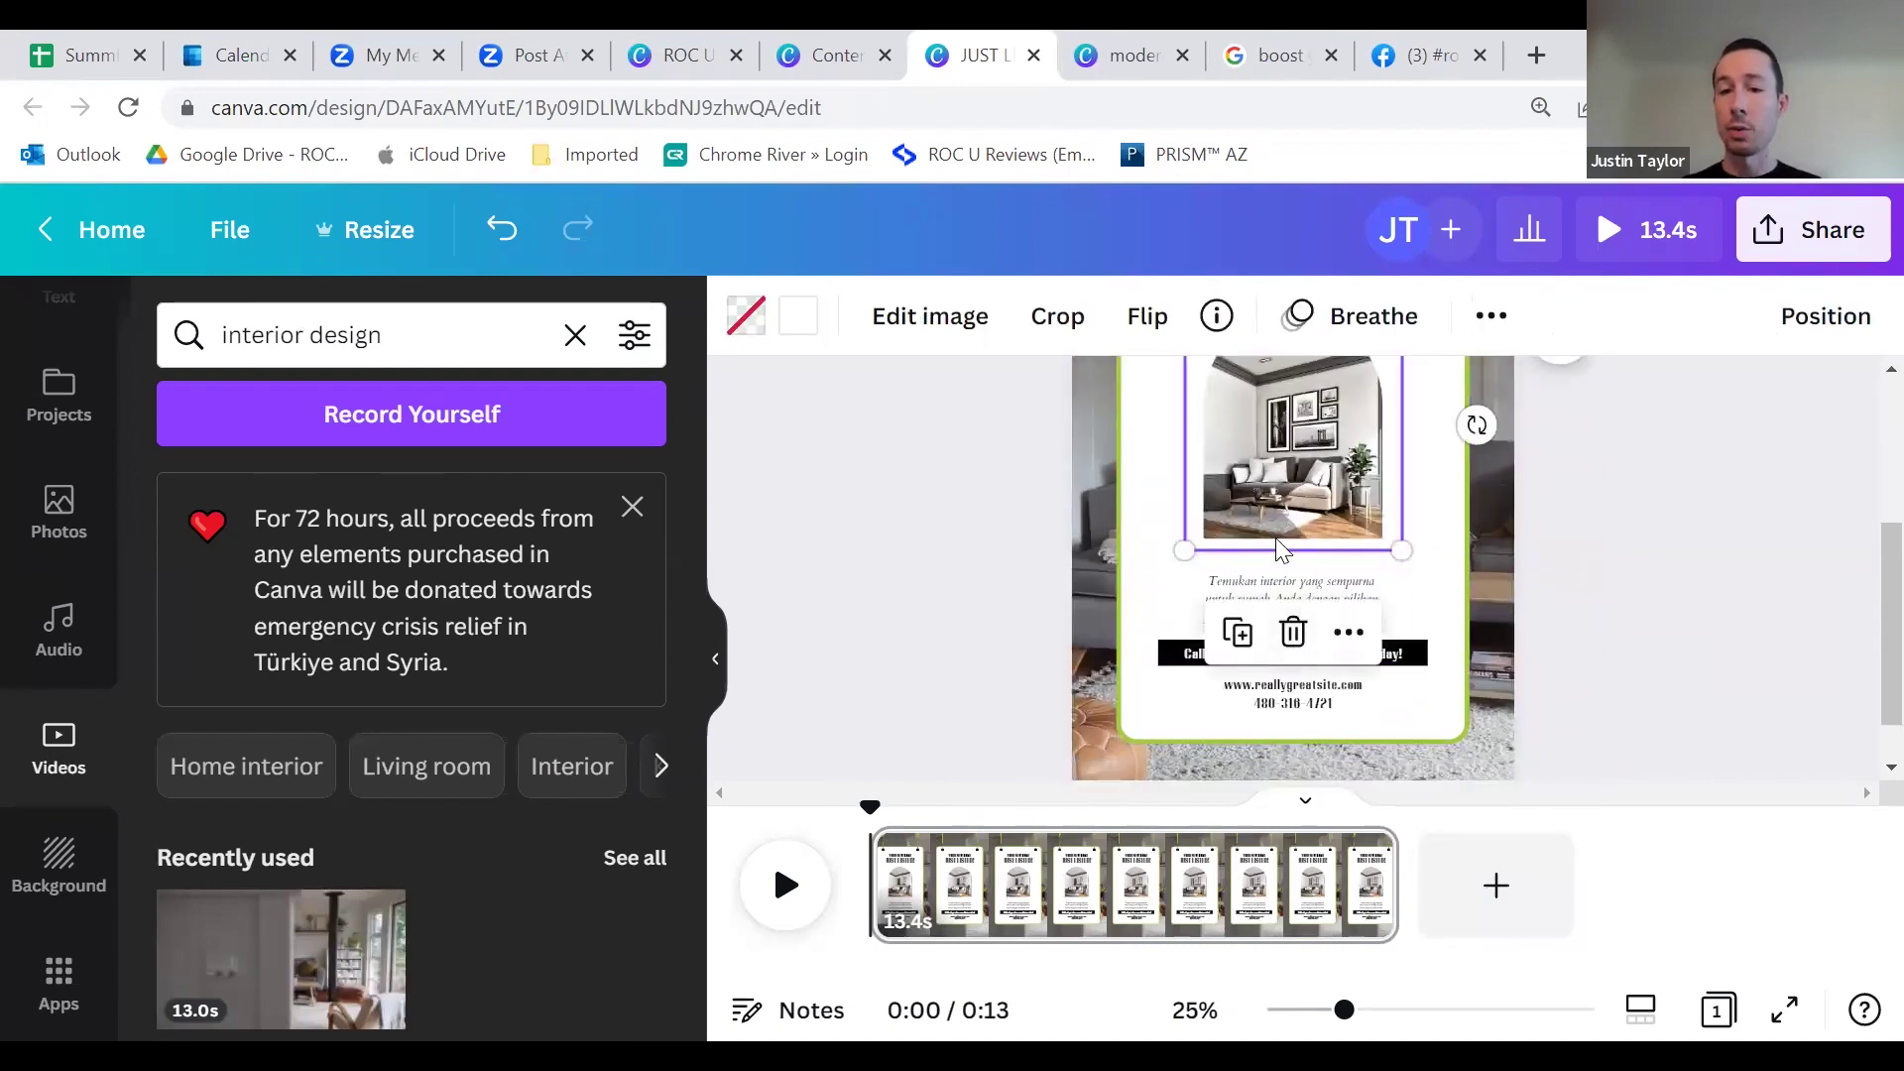
pyautogui.scroll(2, 1276, 573)
pyautogui.scroll(2, 1277, 572)
pyautogui.scroll(-3, 1274, 575)
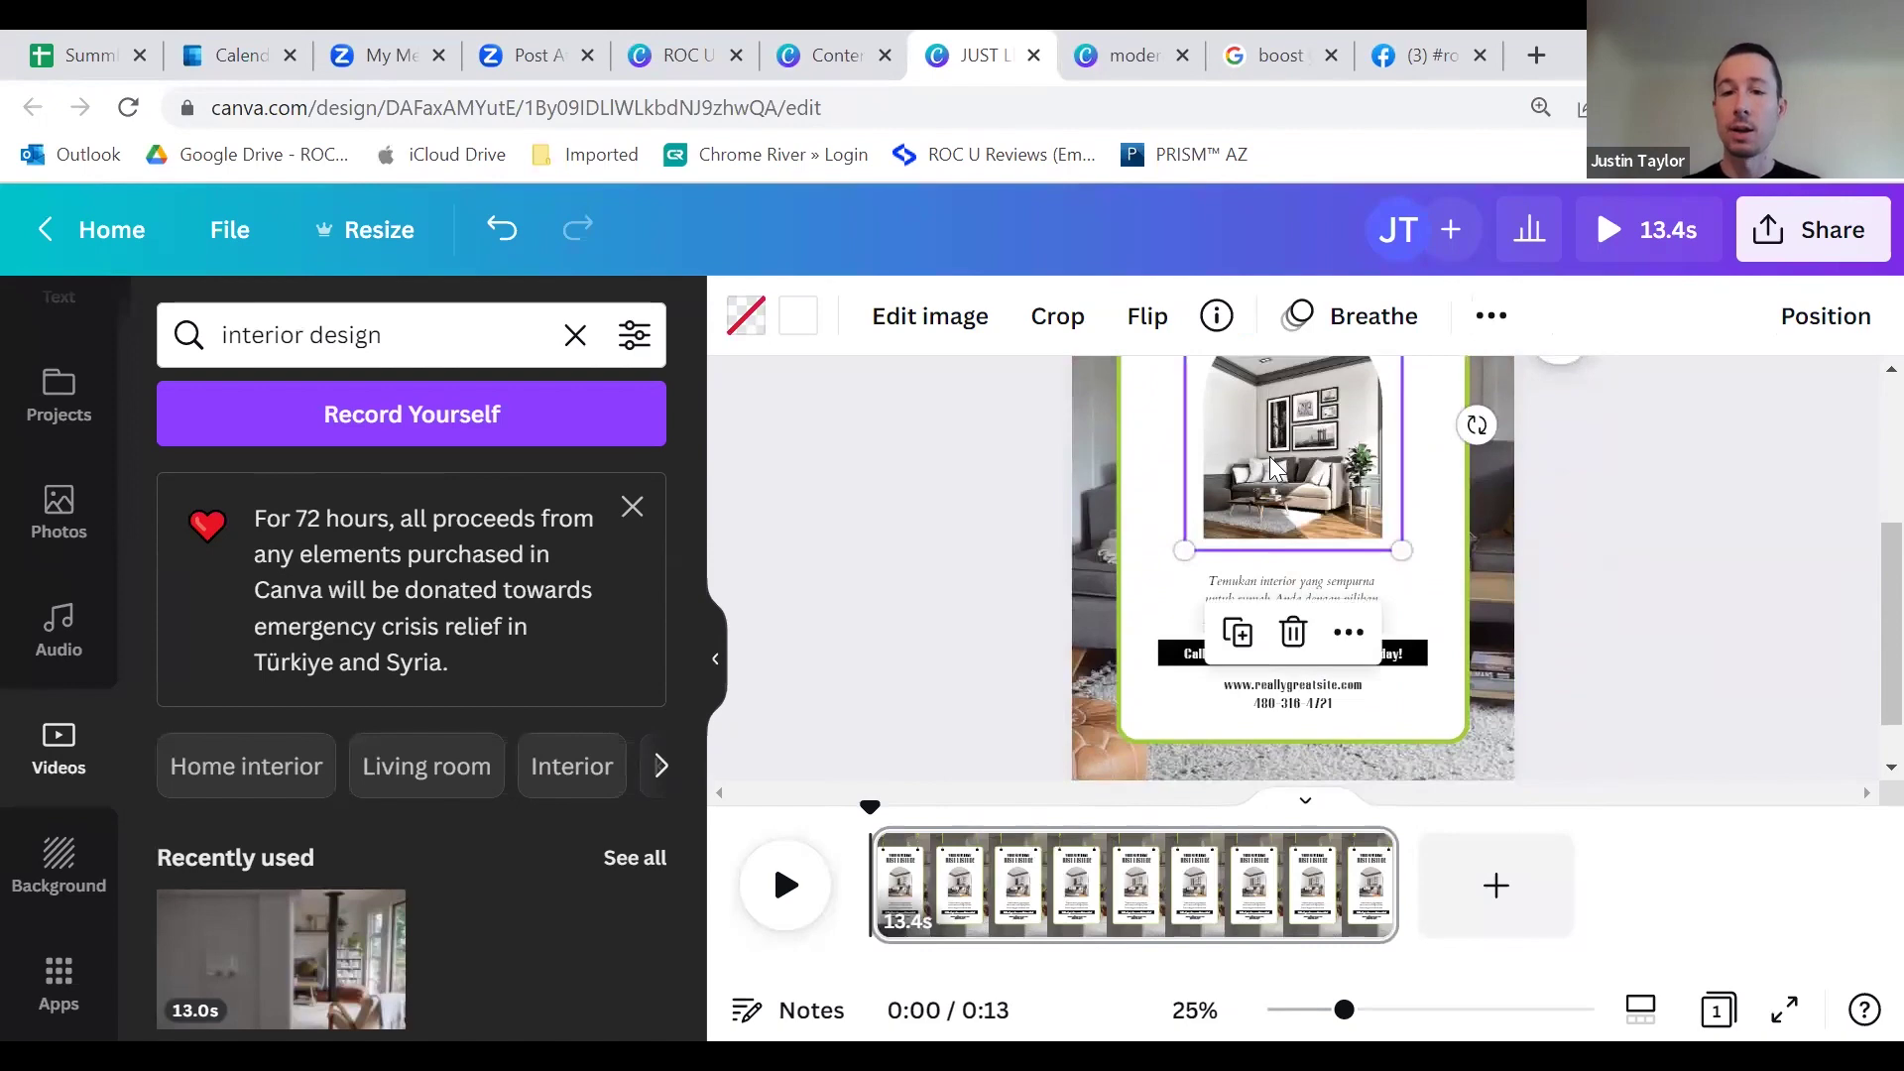
pyautogui.scroll(2, 1259, 580)
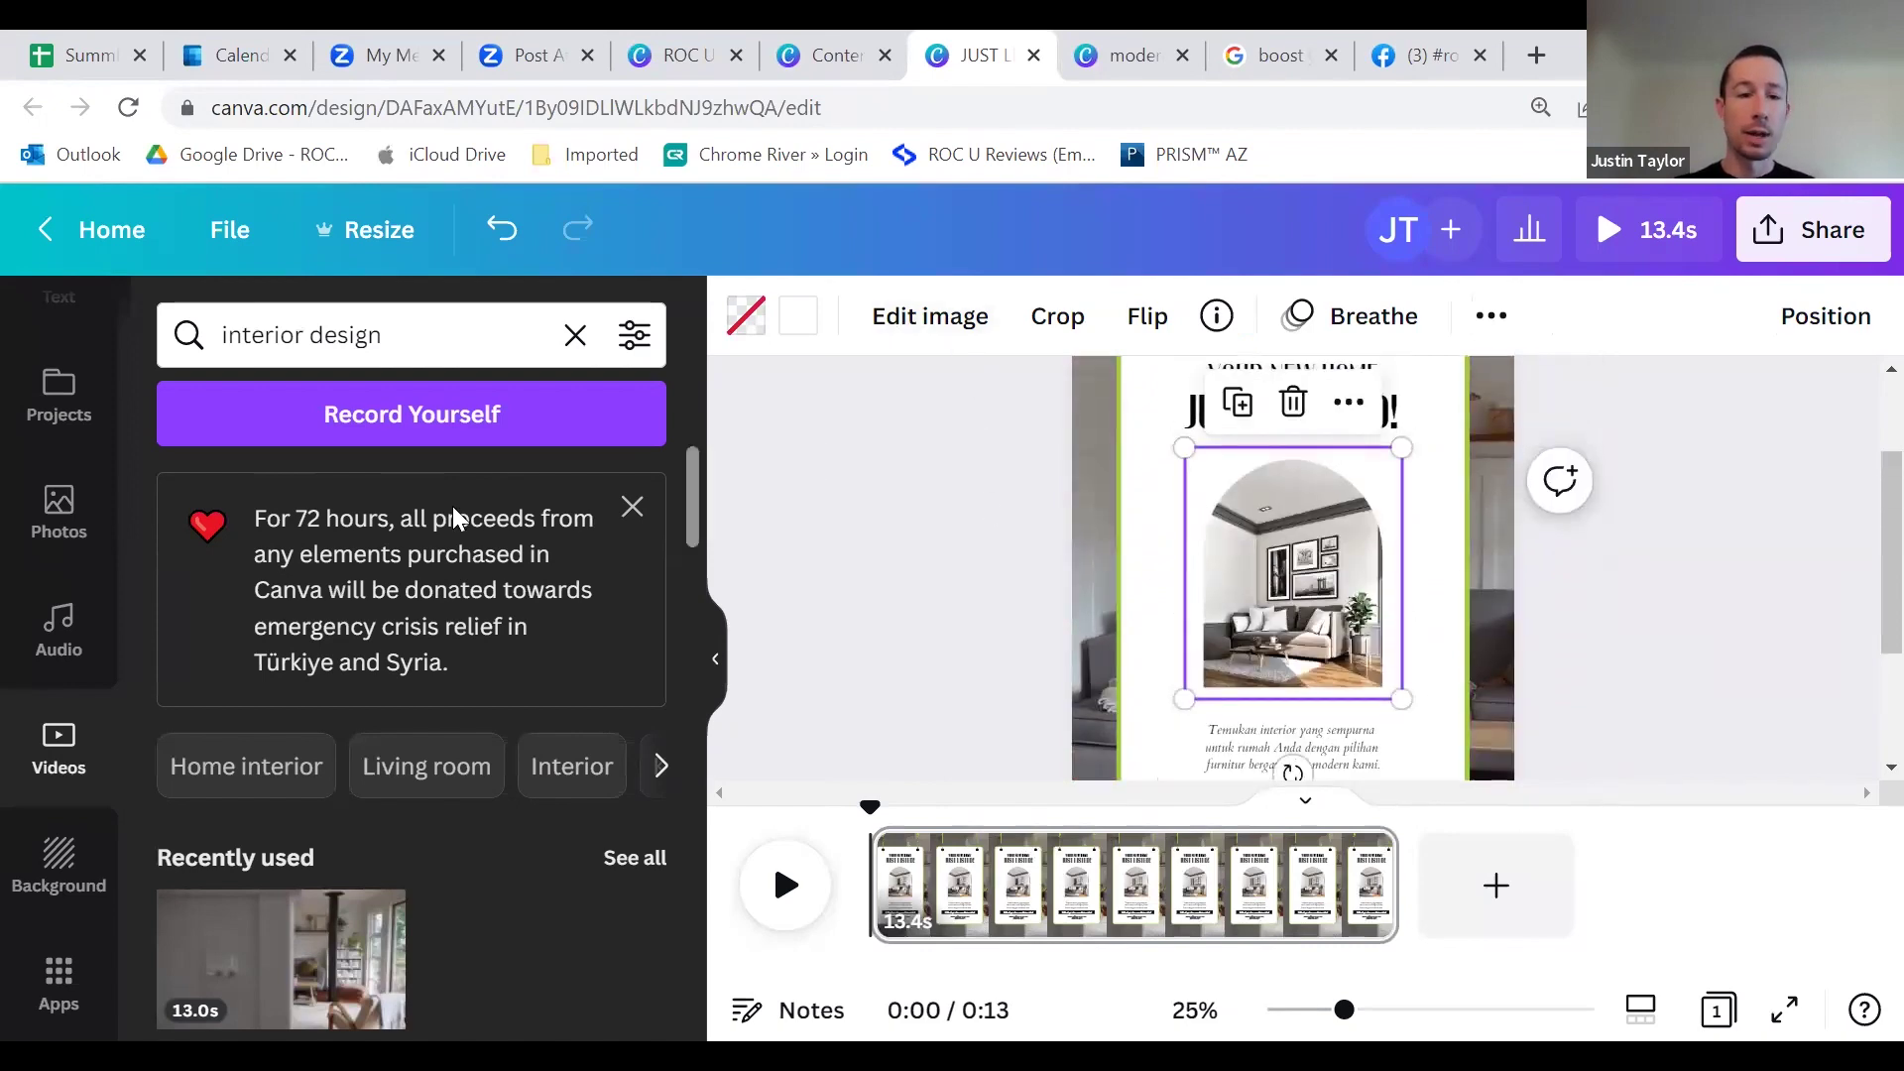
pyautogui.click(54, 527)
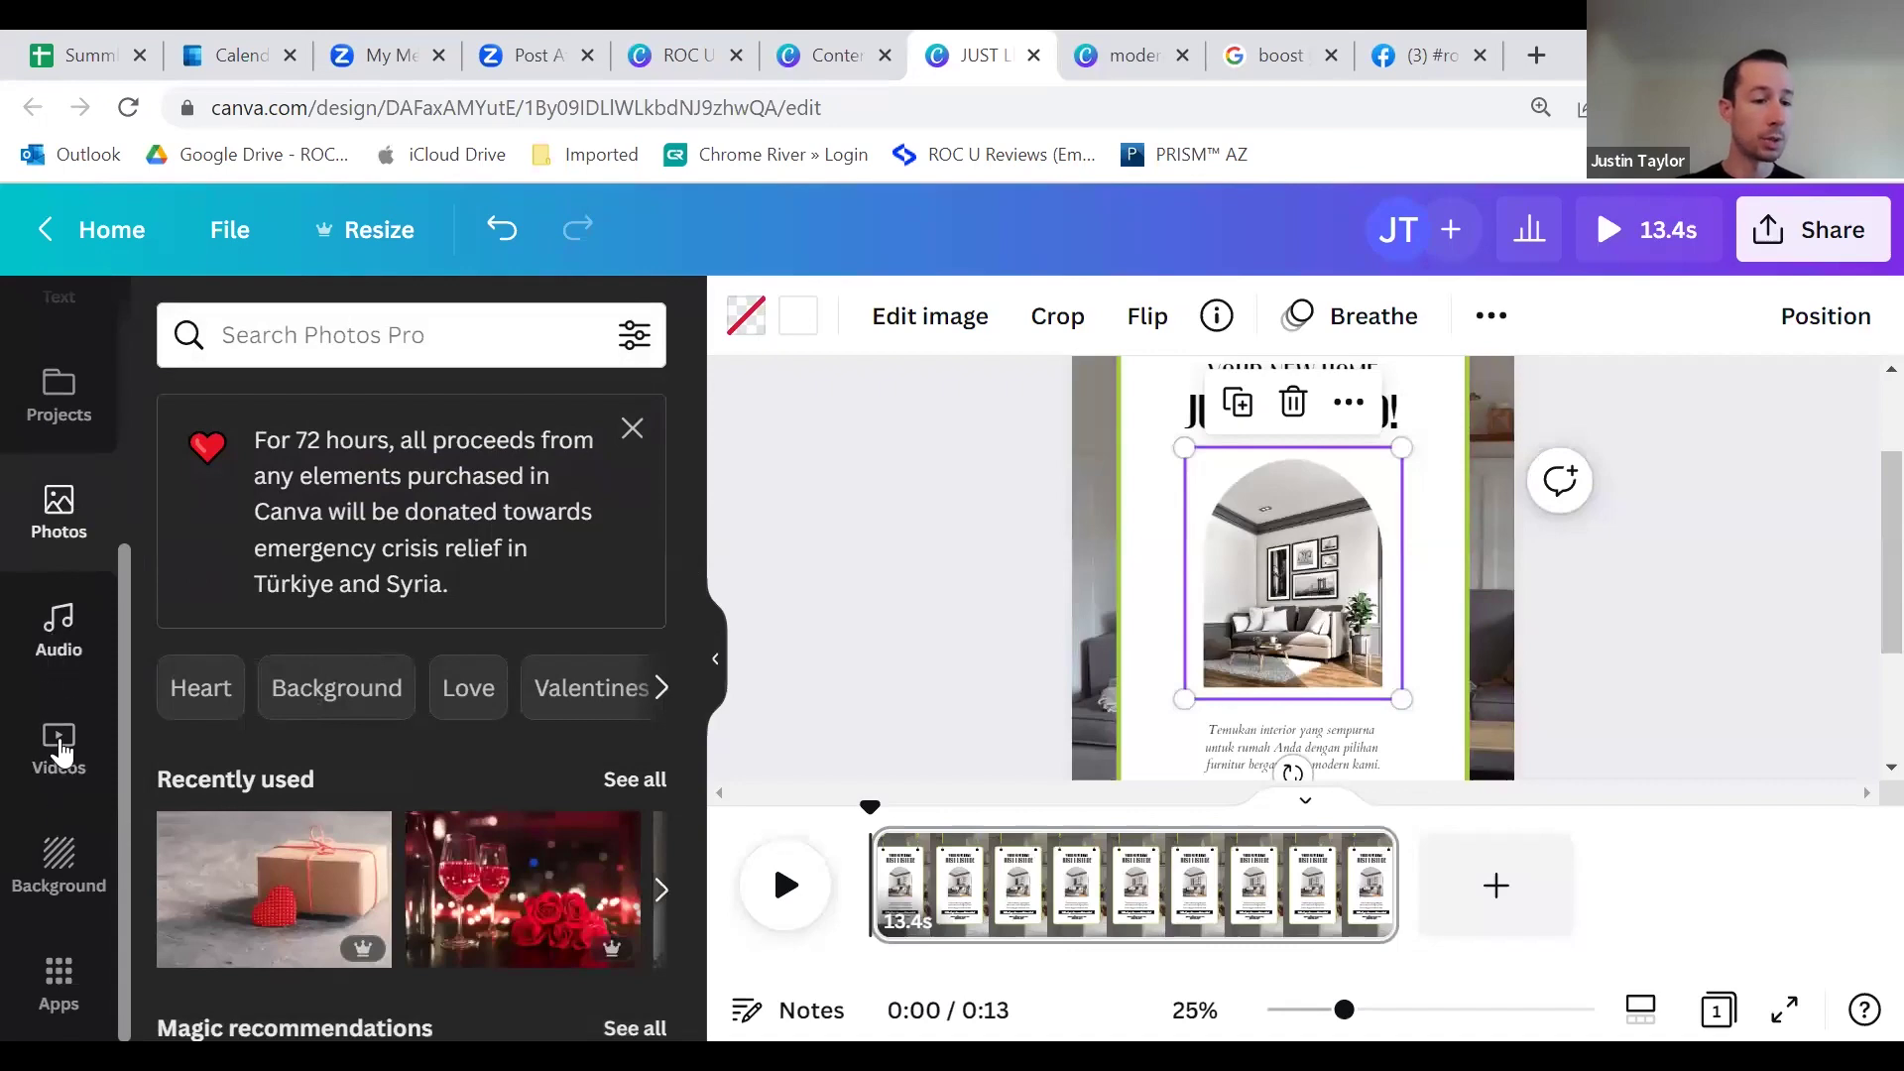
pyautogui.scroll(4, 59, 724)
pyautogui.click(60, 565)
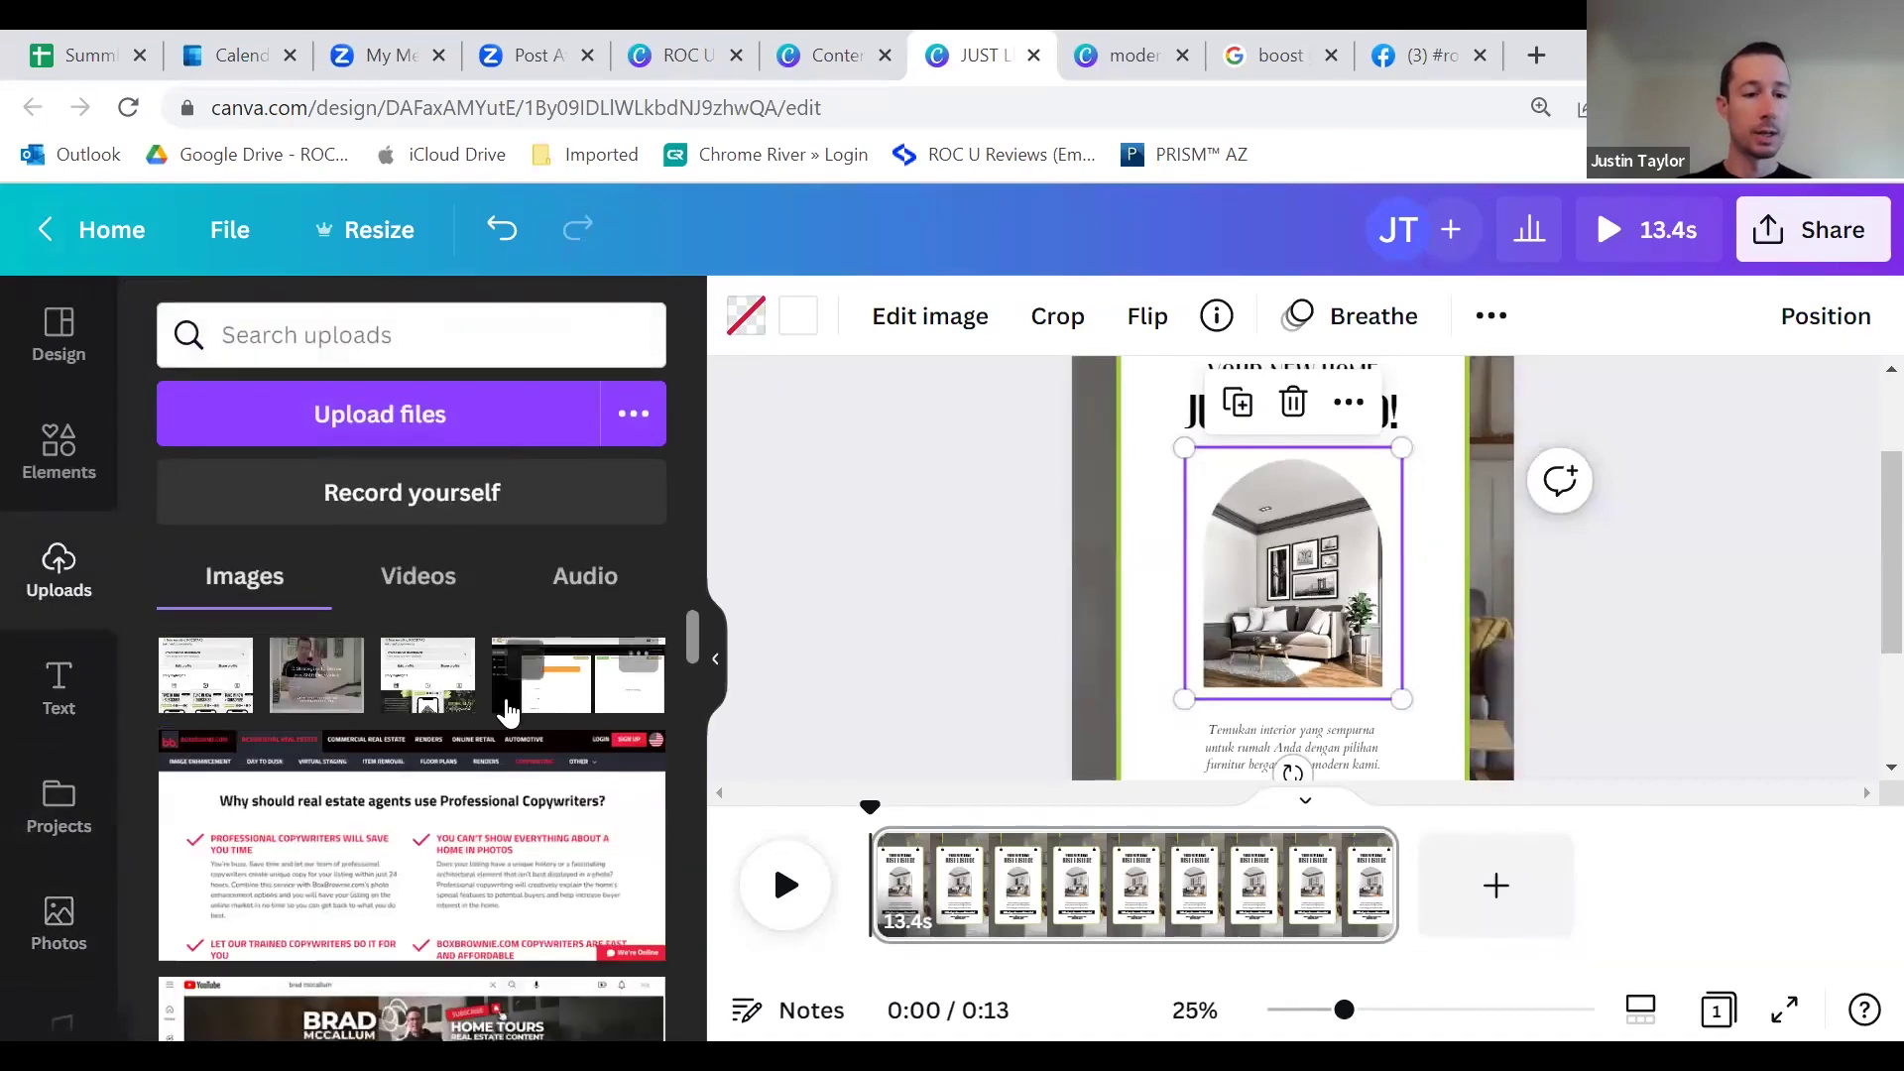
# Step: Drop the uploaded sunset patio house photo into the arch frame
pyautogui.scroll(-5, 486, 694)
pyautogui.scroll(-6, 491, 714)
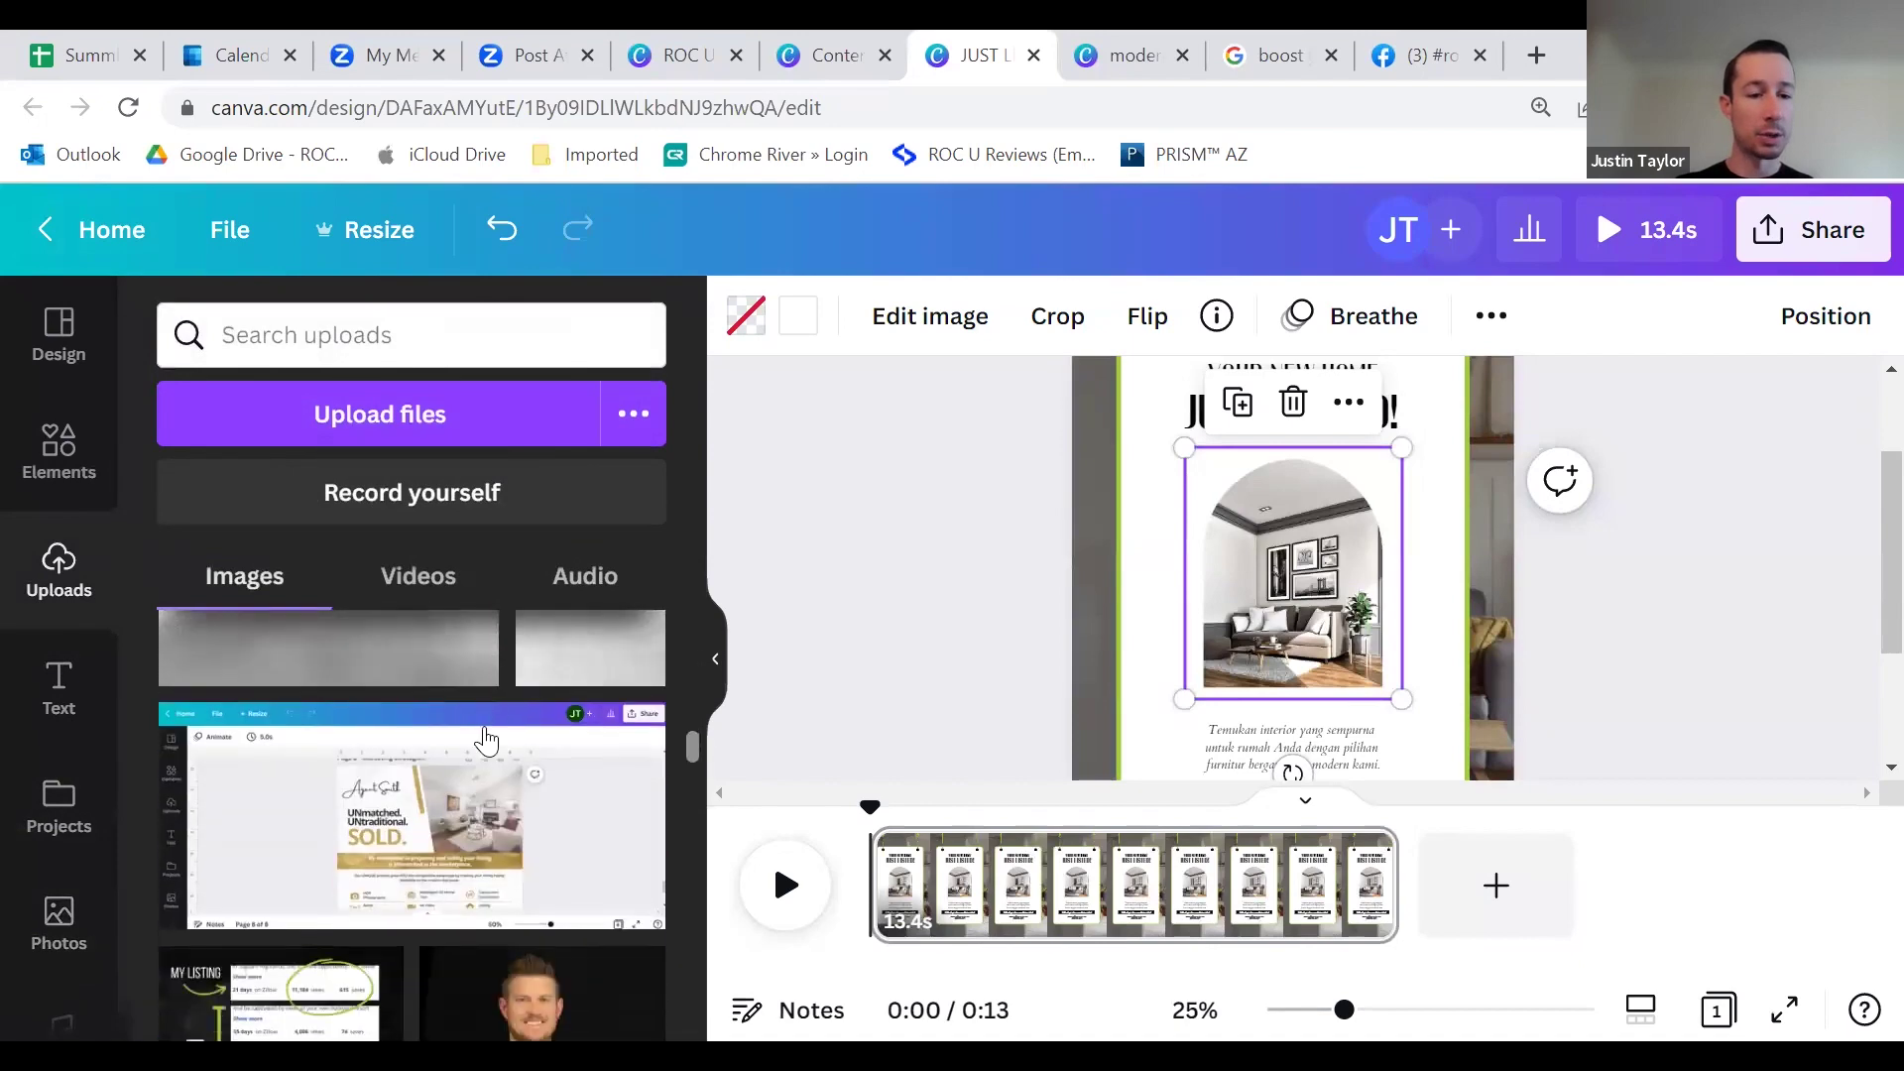
pyautogui.scroll(-8, 516, 719)
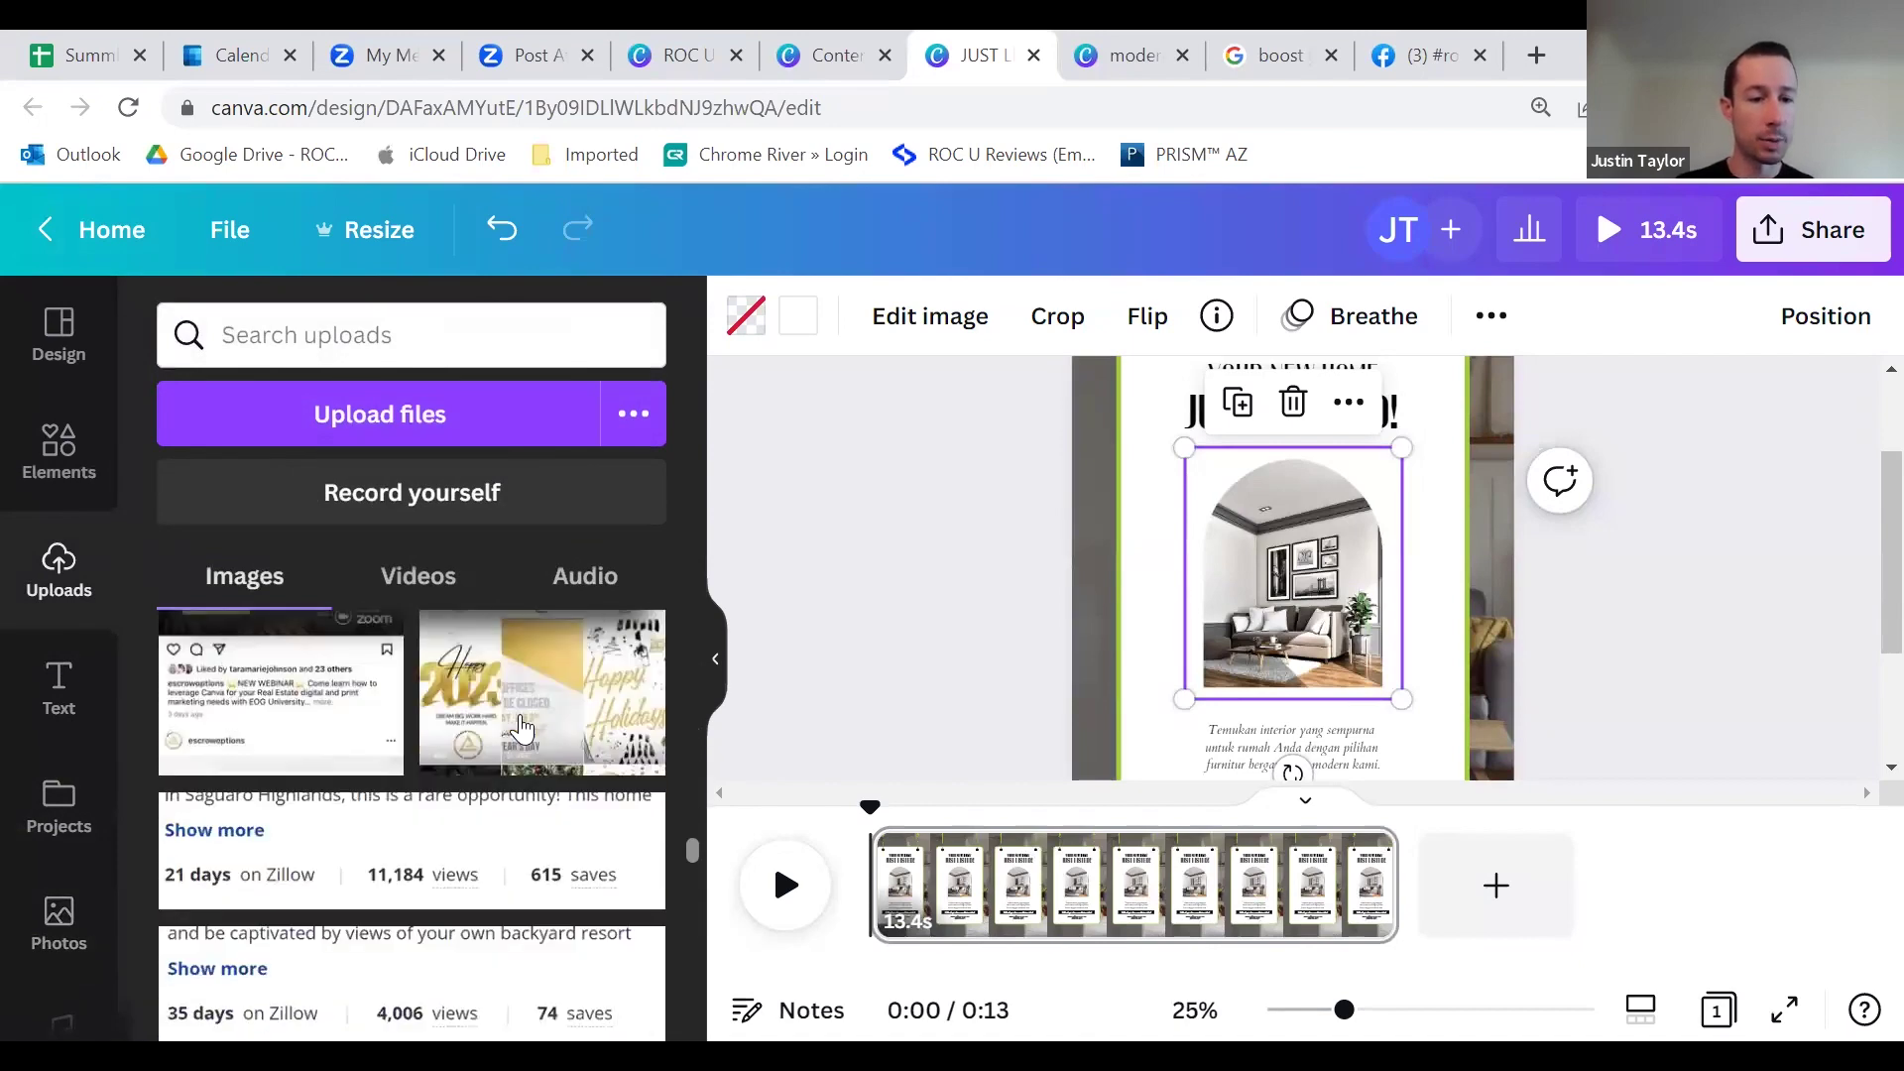
pyautogui.scroll(-2, 516, 739)
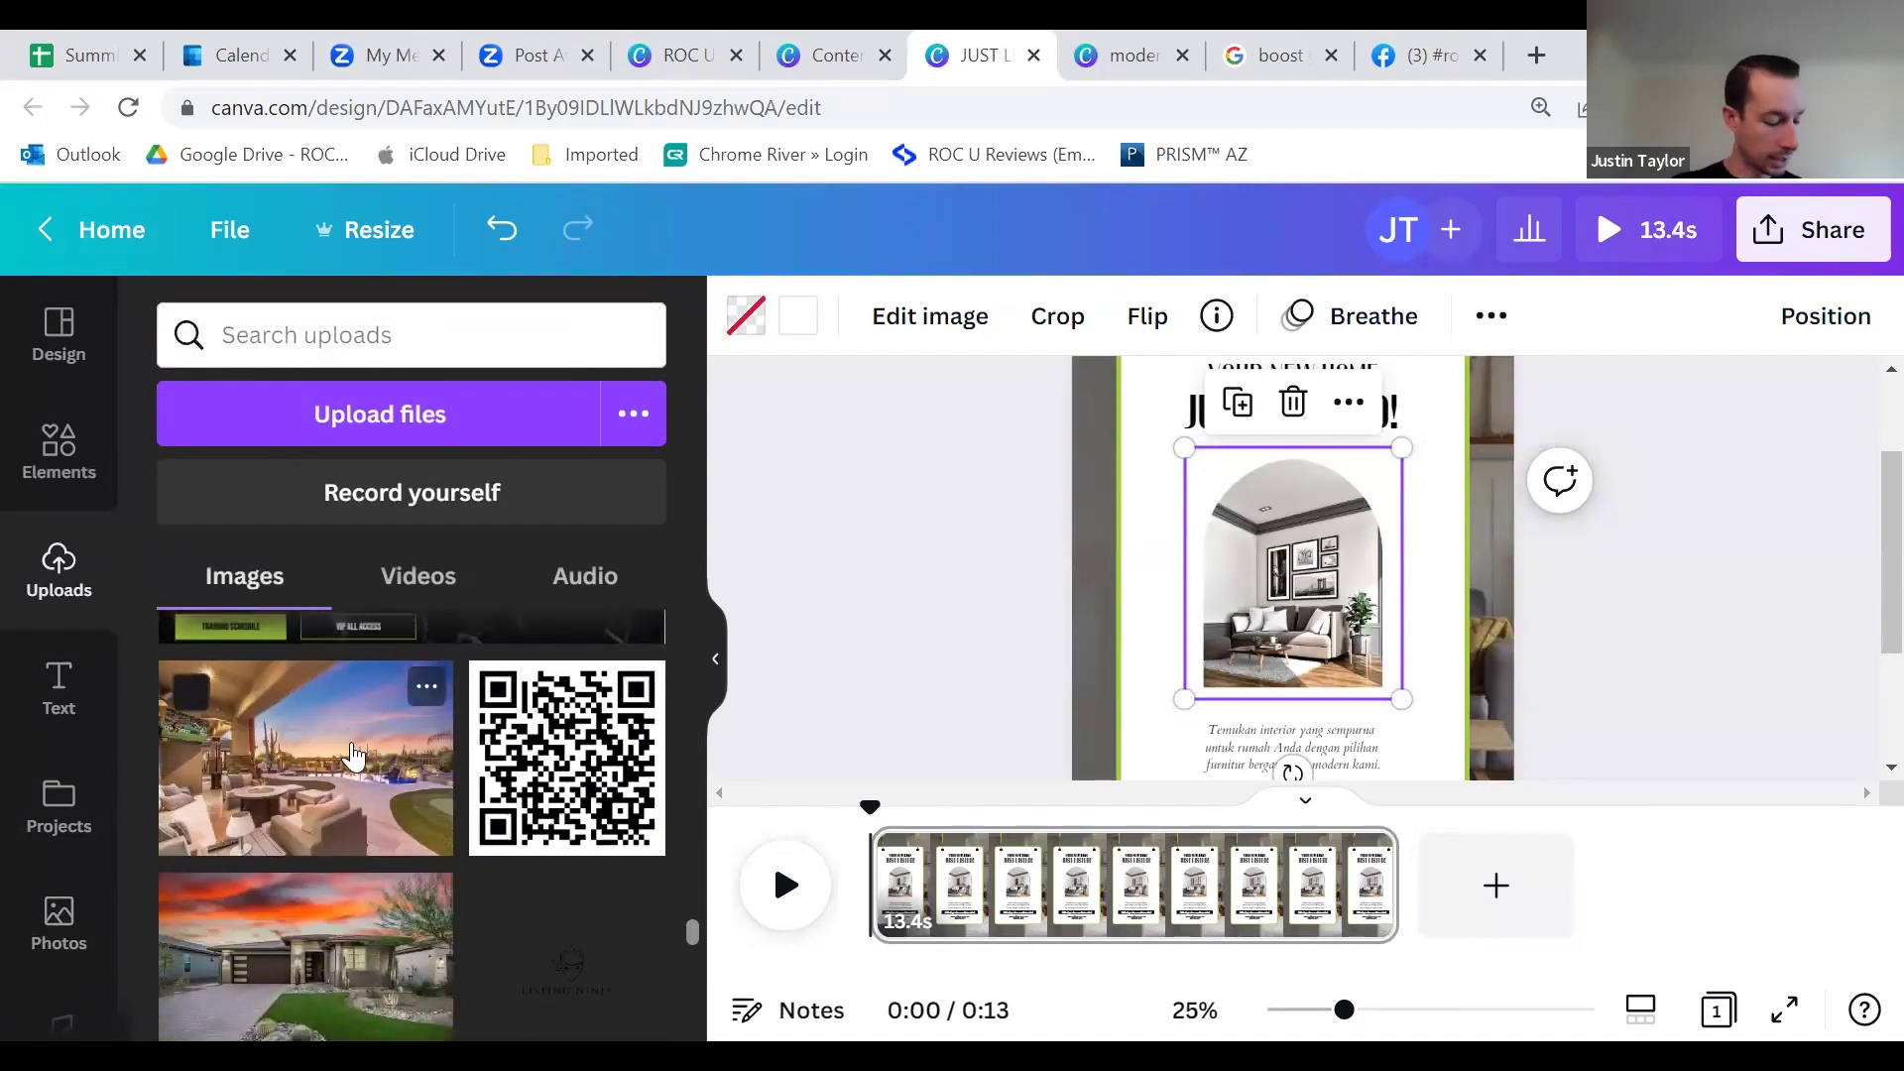
pyautogui.moveTo(354, 756); pyautogui.dragTo(1300, 537)
pyautogui.click(1011, 579)
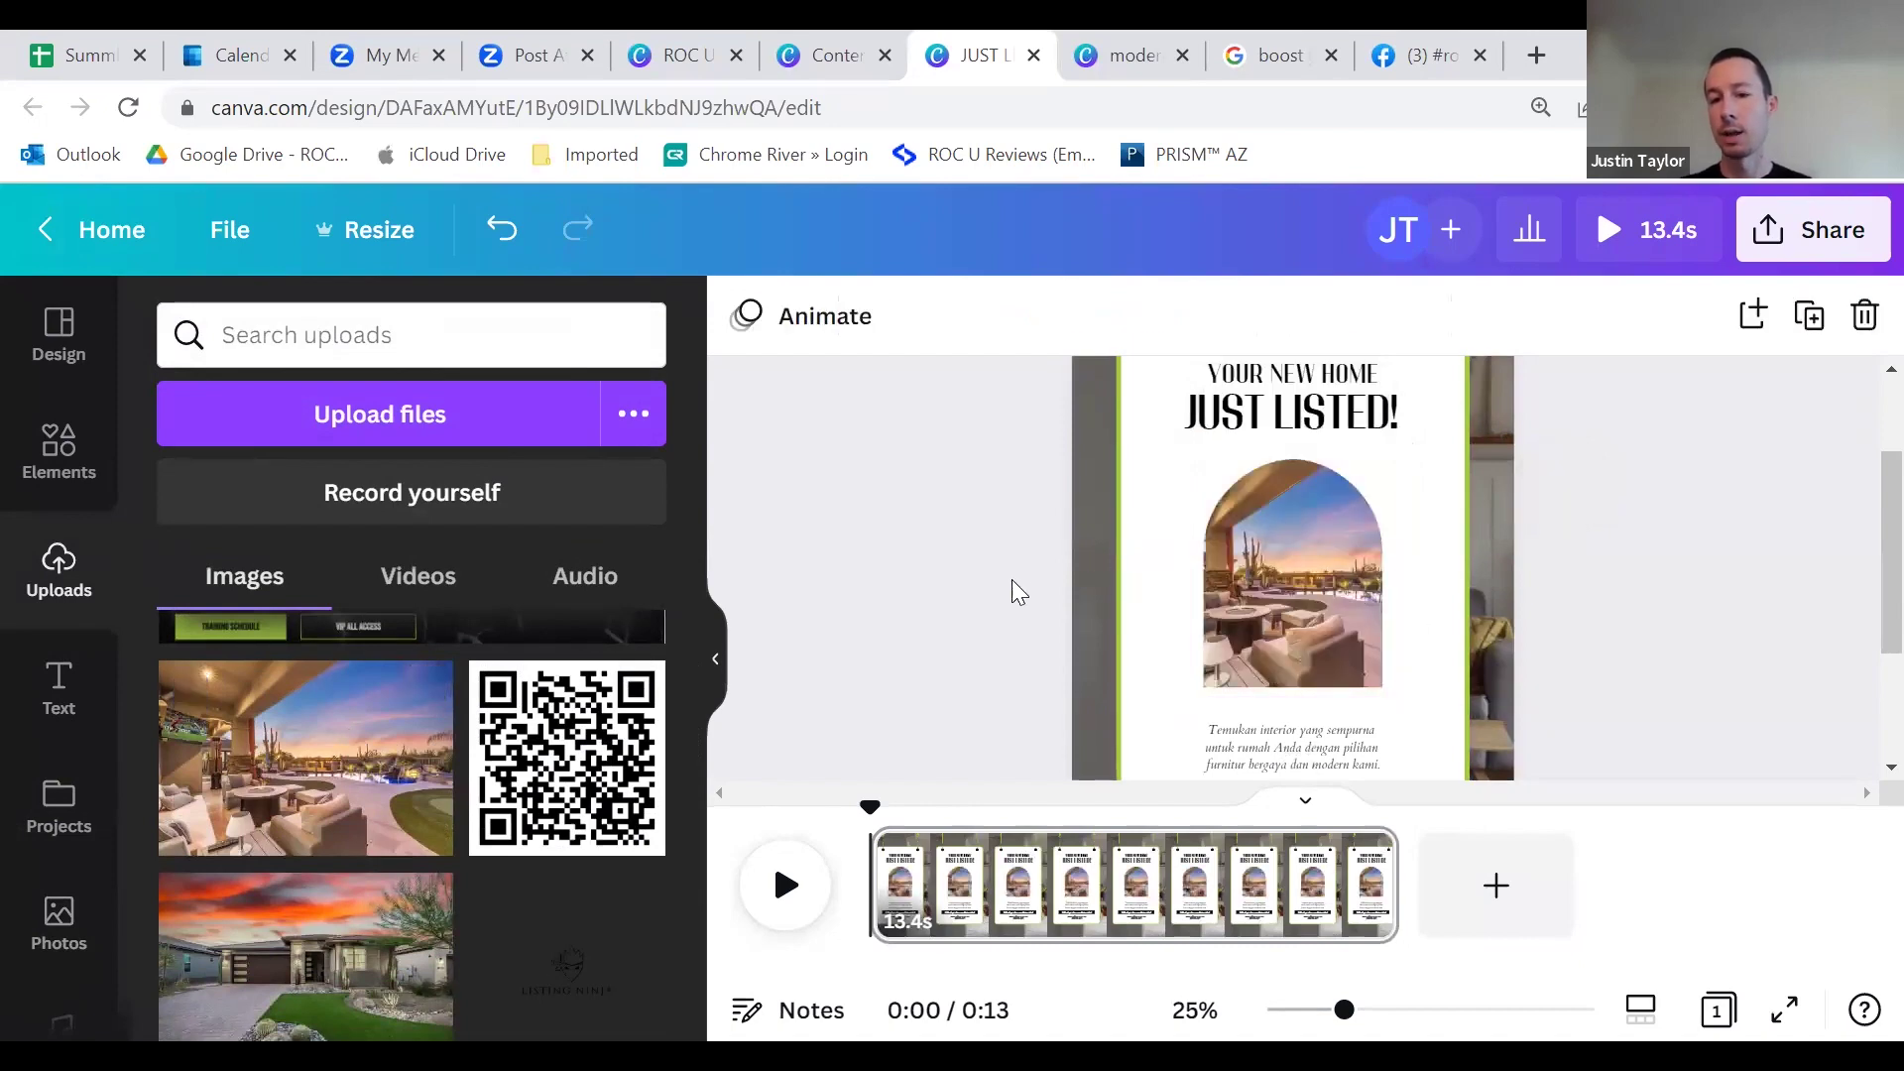
pyautogui.scroll(1, 1050, 601)
pyautogui.scroll(-2, 1051, 599)
pyautogui.scroll(3, 1051, 599)
pyautogui.scroll(-2, 1051, 599)
pyautogui.scroll(1, 1091, 562)
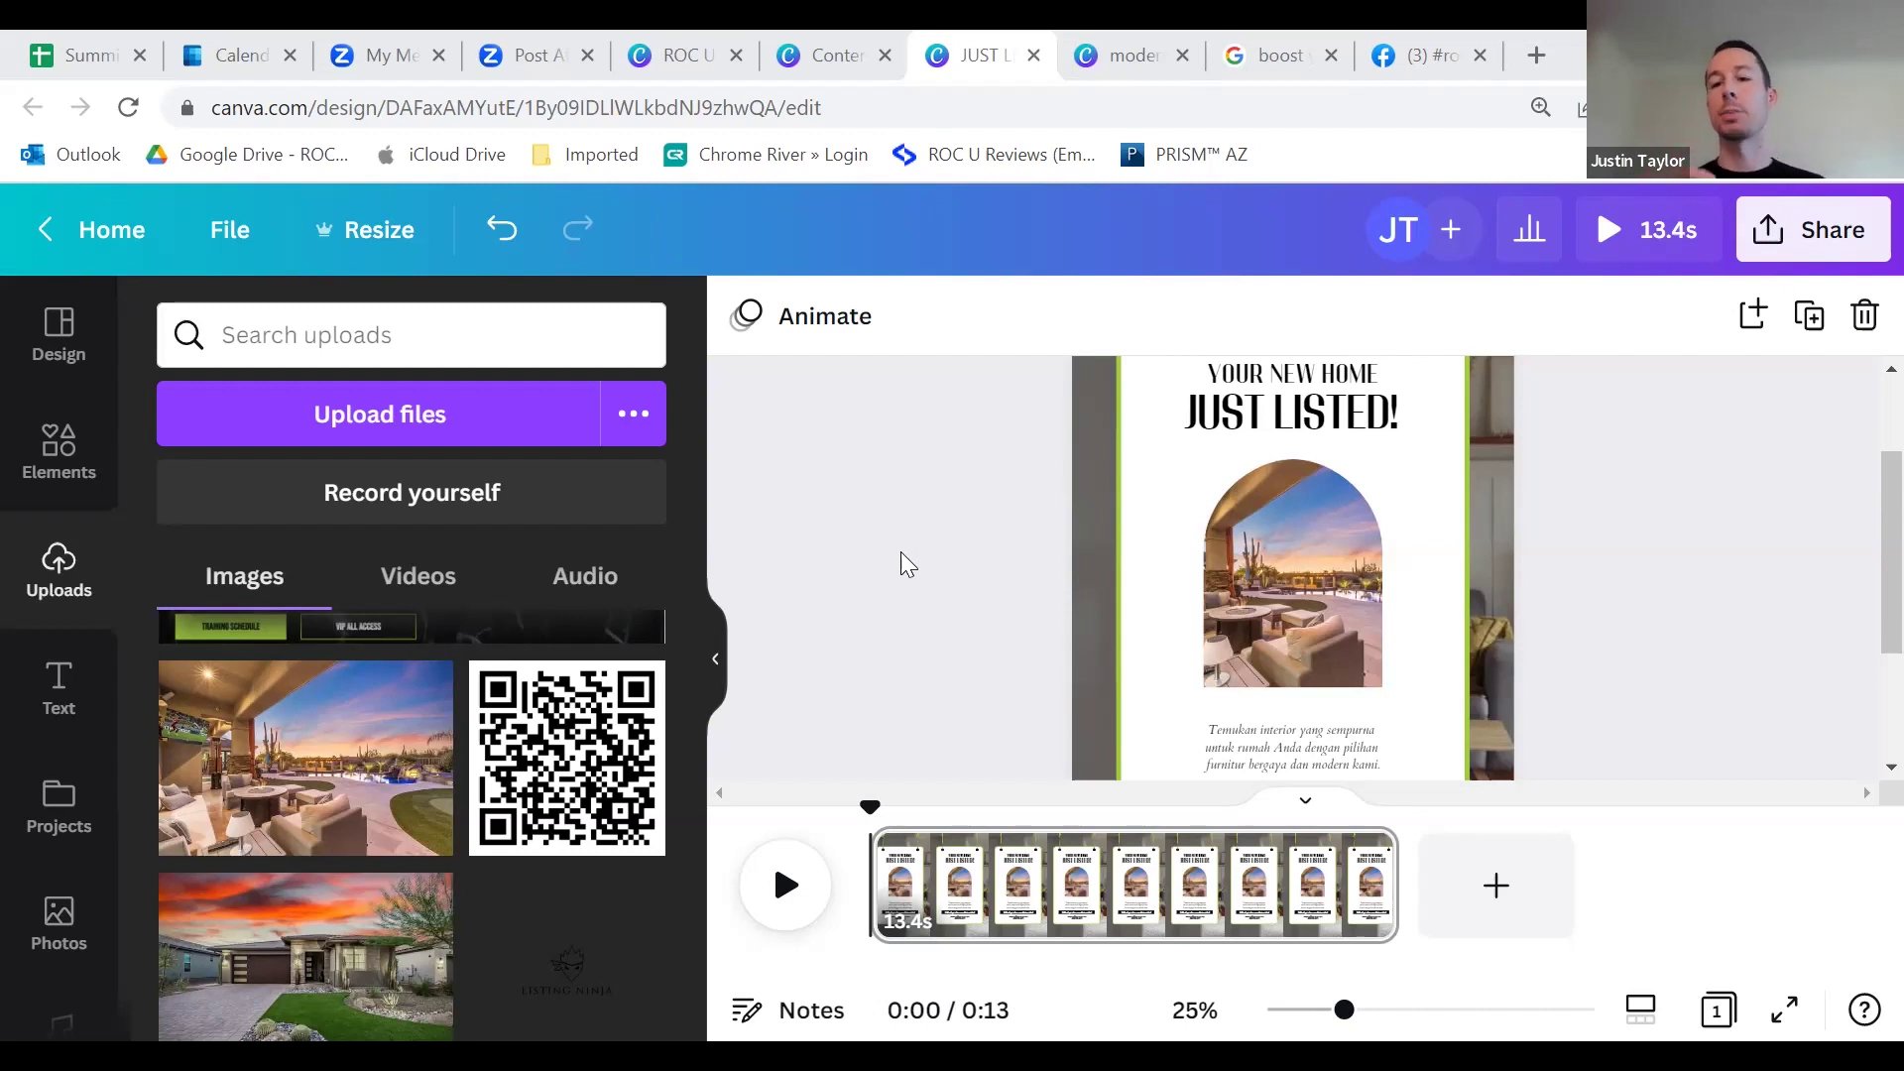
pyautogui.scroll(-3, 1101, 641)
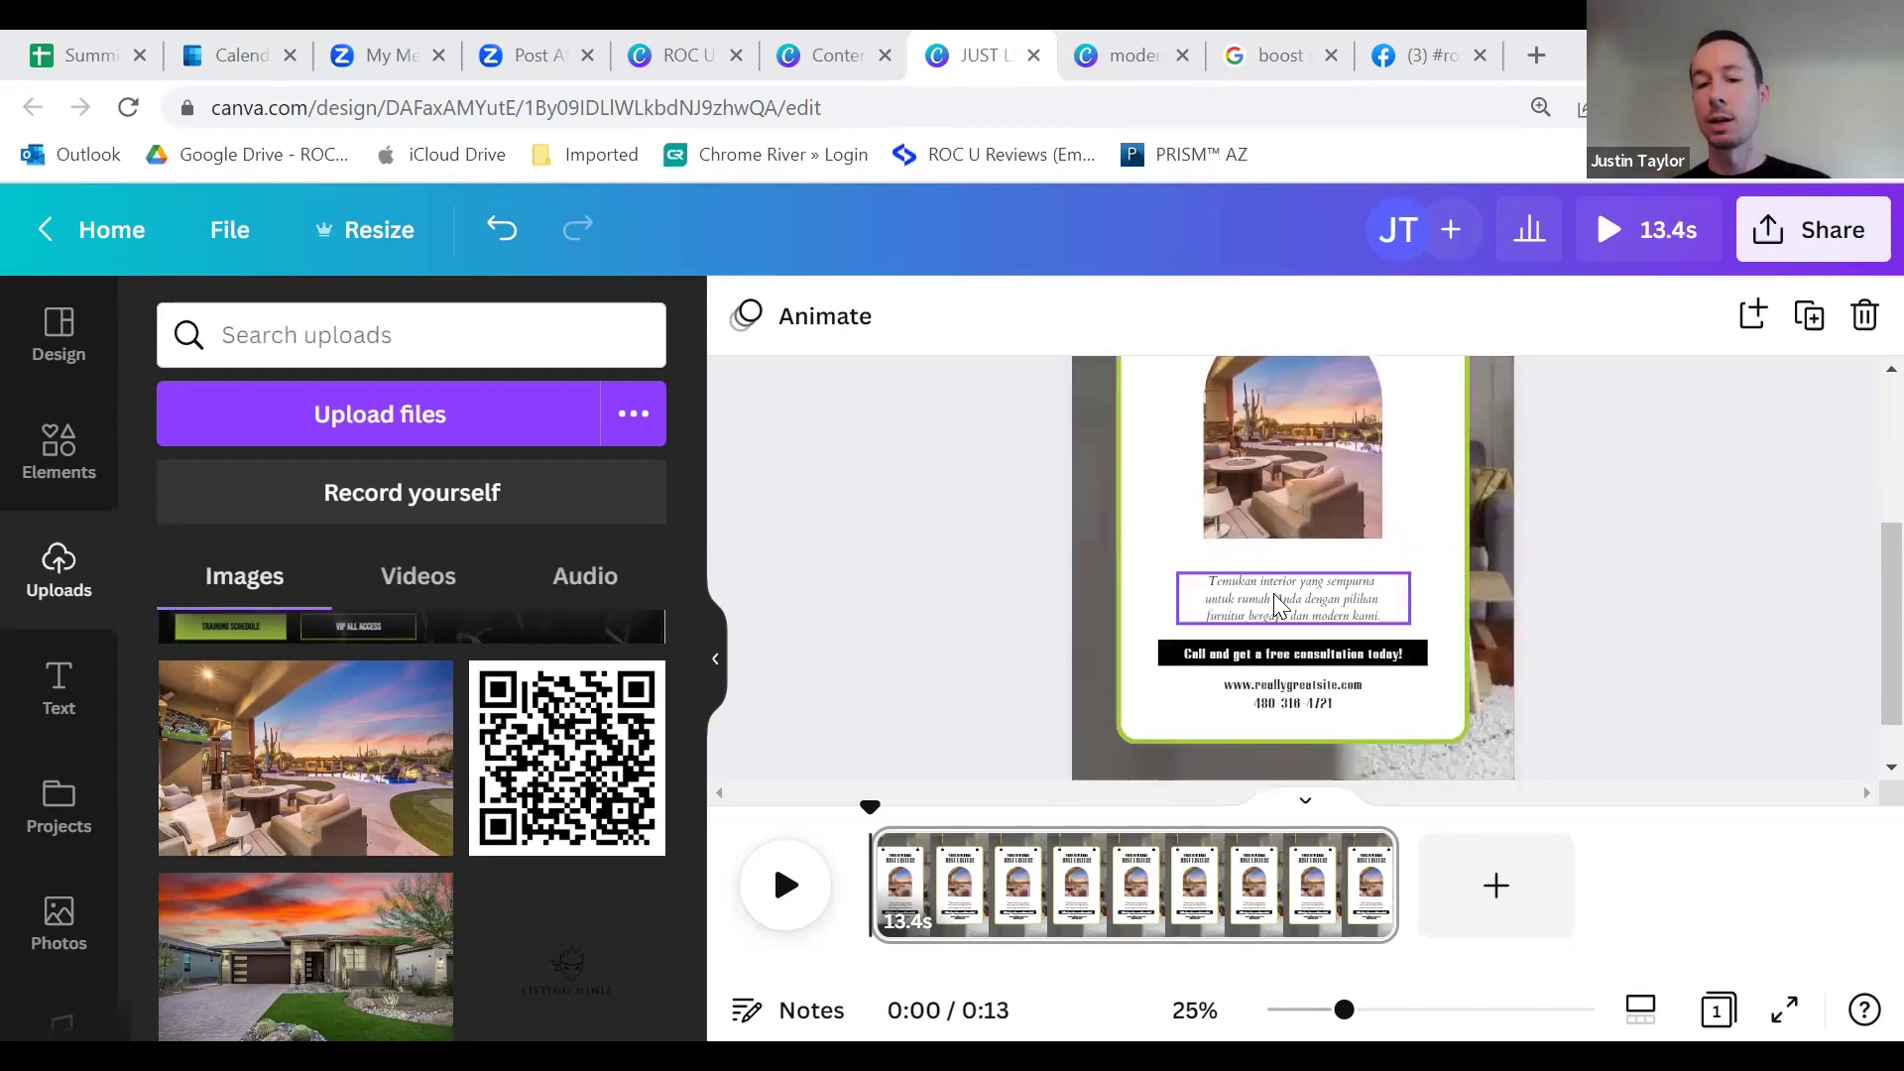
pyautogui.moveTo(1205, 599); pyautogui.dragTo(1380, 599)
pyautogui.click(1406, 60)
pyautogui.click(1069, 110)
pyautogui.hotkey('ctrl', 'c')
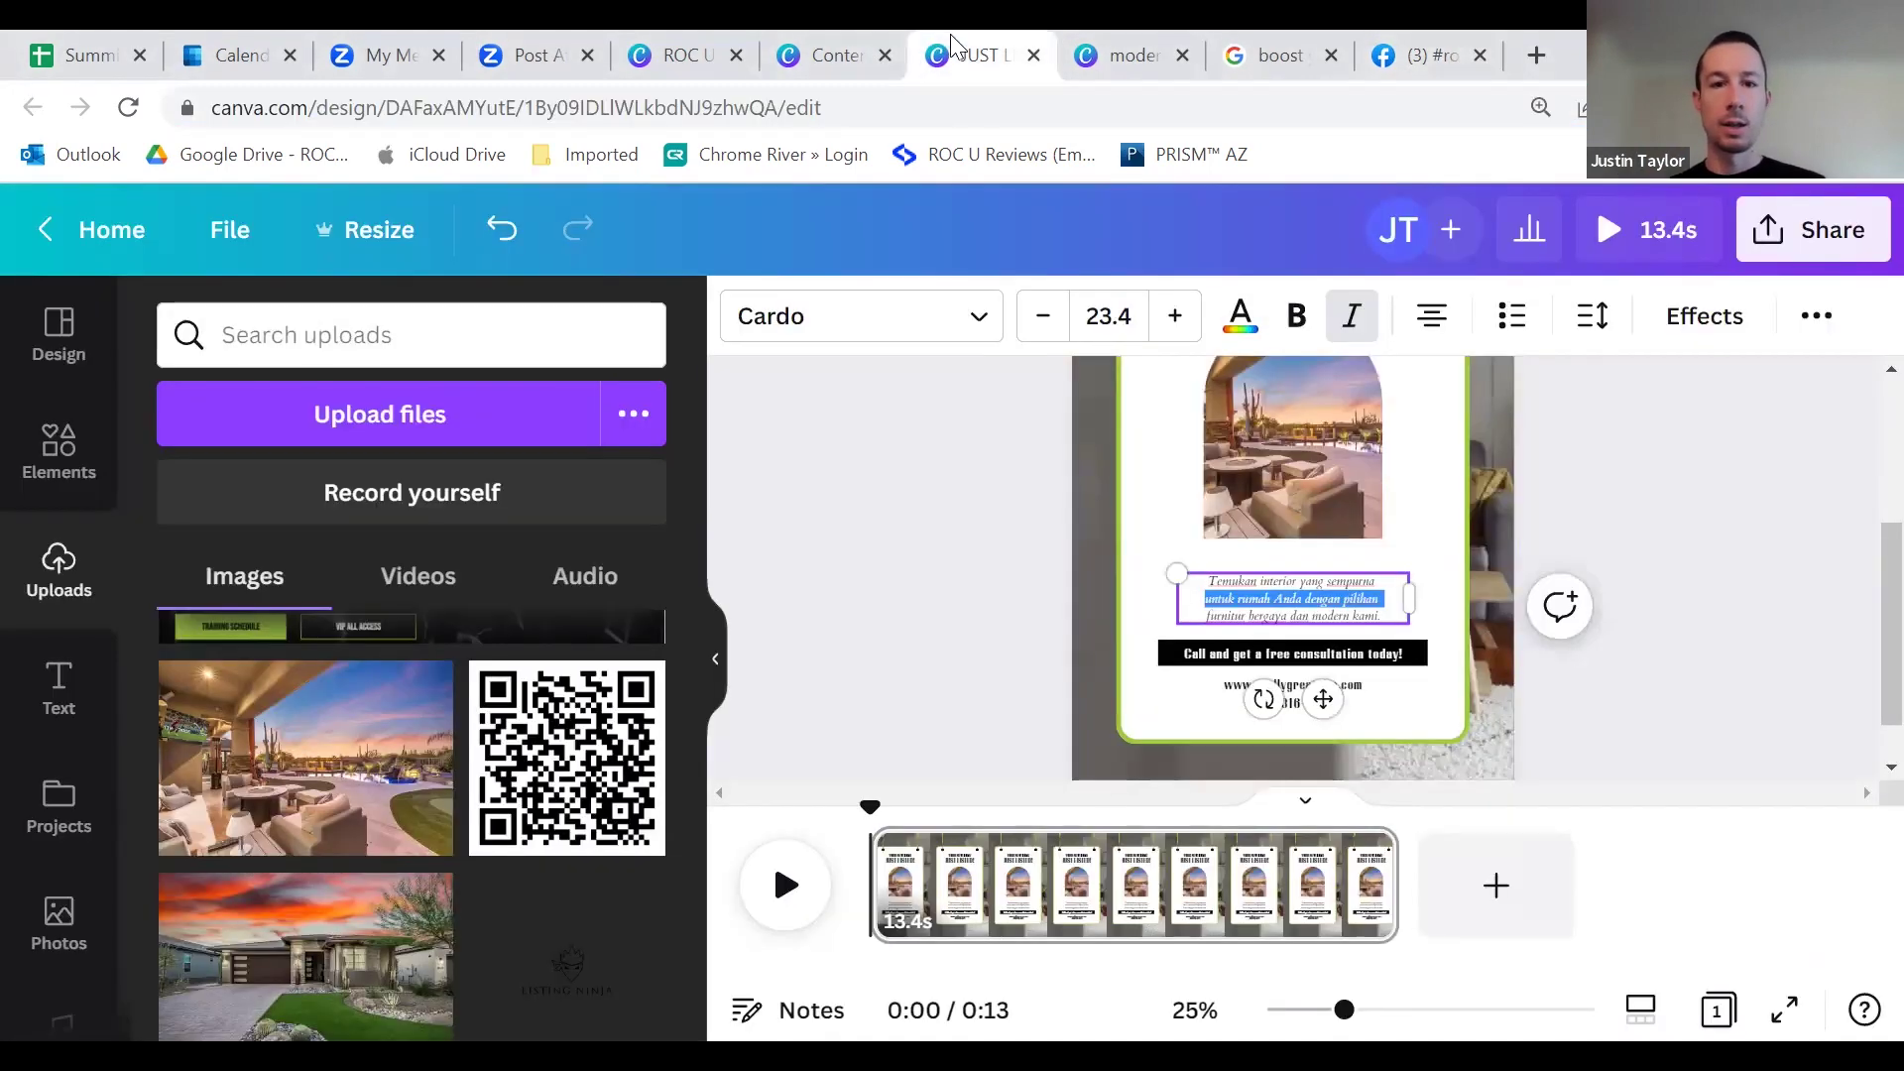
pyautogui.click(981, 55)
# Step: Paste the Facebook hashtag URL over the three-line body text and widen its box to one line
pyautogui.moveTo(1381, 617); pyautogui.dragTo(1205, 558)
pyautogui.hotkey('ctrl', 'v')
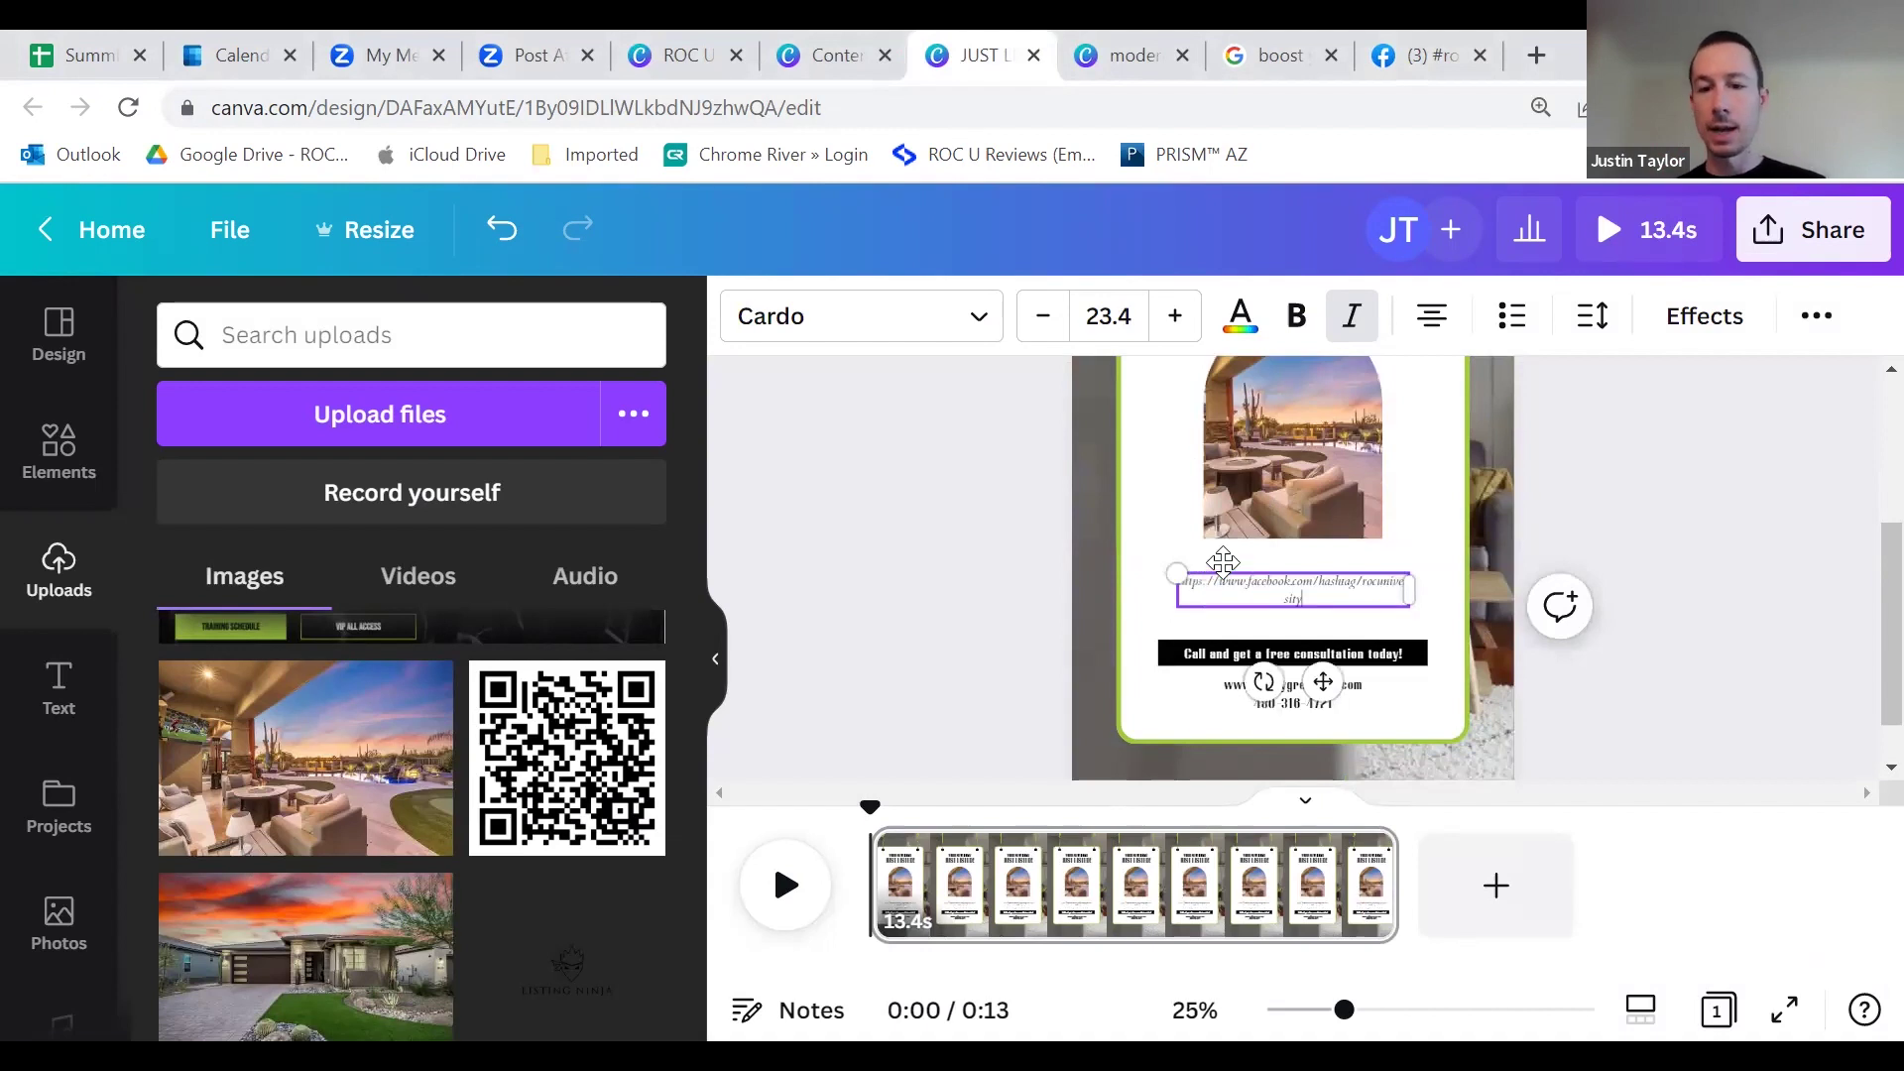
pyautogui.moveTo(1410, 592); pyautogui.dragTo(1438, 583)
pyautogui.click(1086, 612)
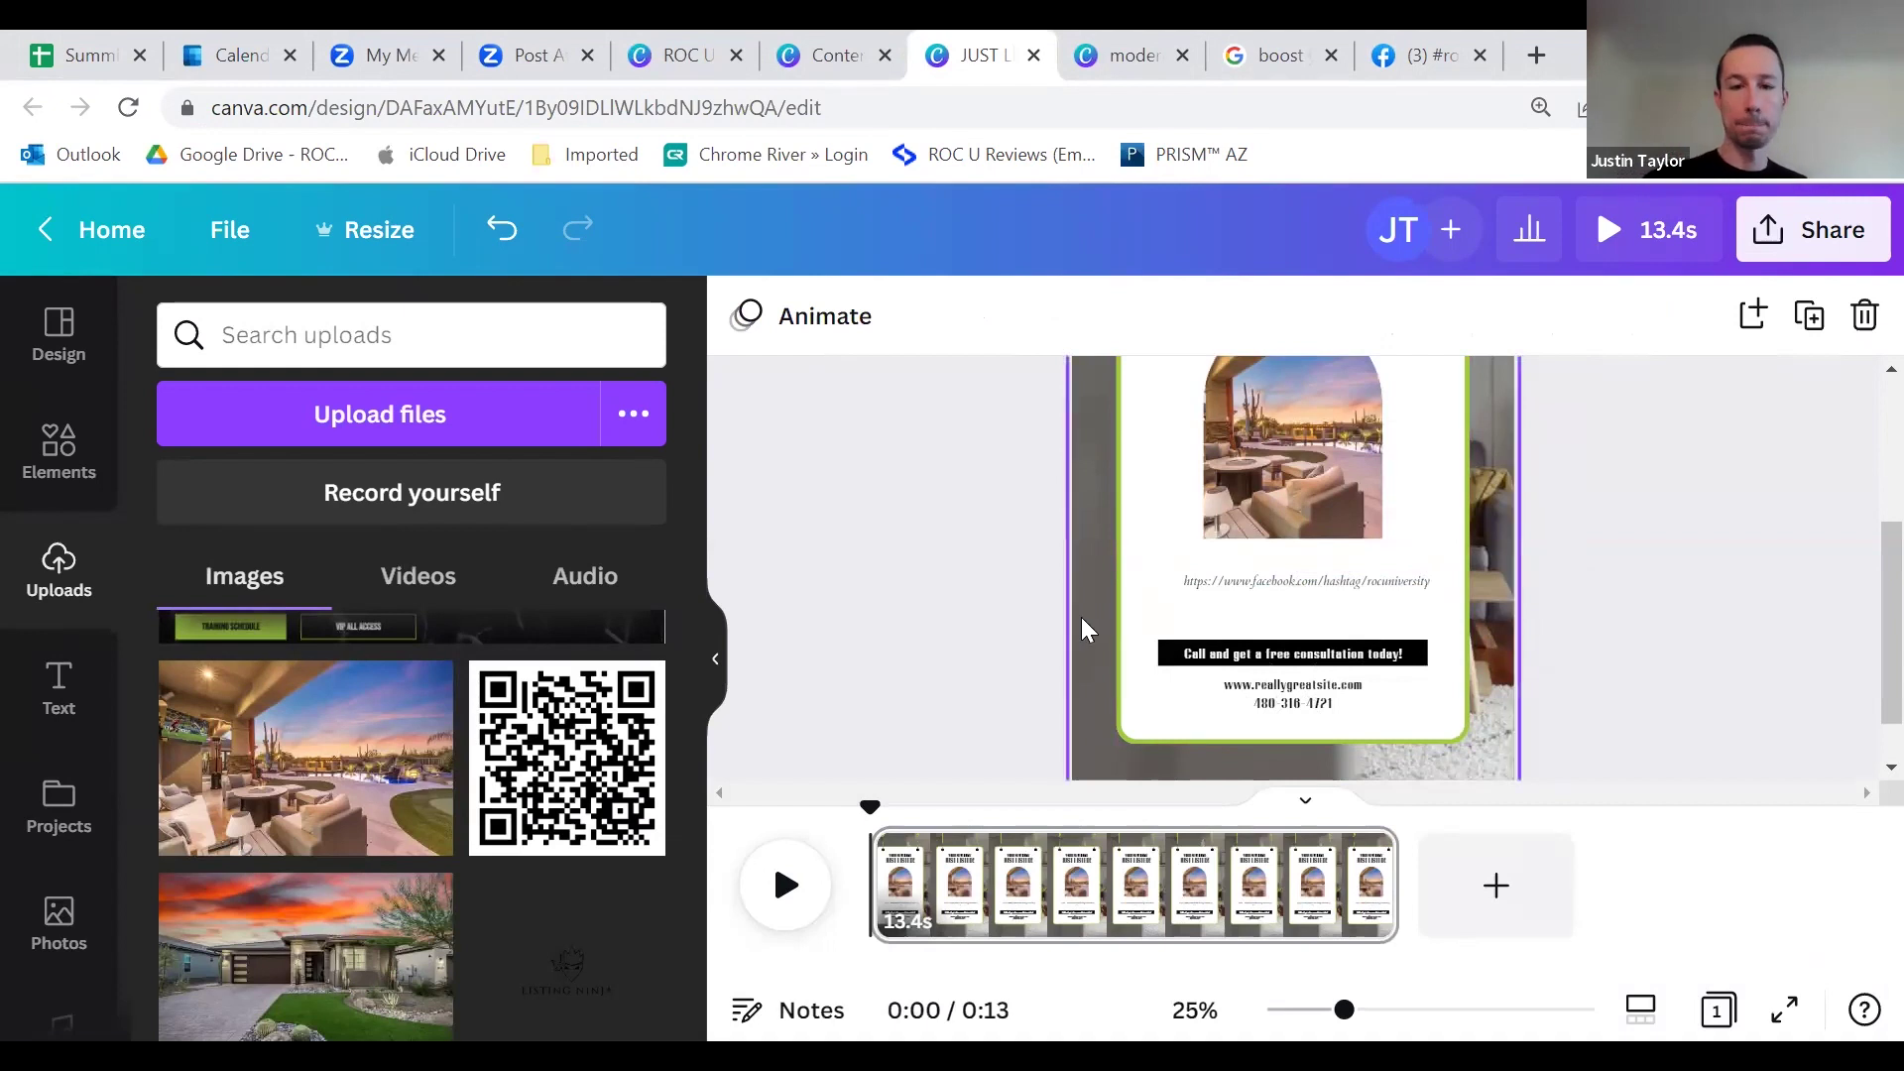
pyautogui.scroll(1, 1220, 561)
pyautogui.scroll(3, 1218, 558)
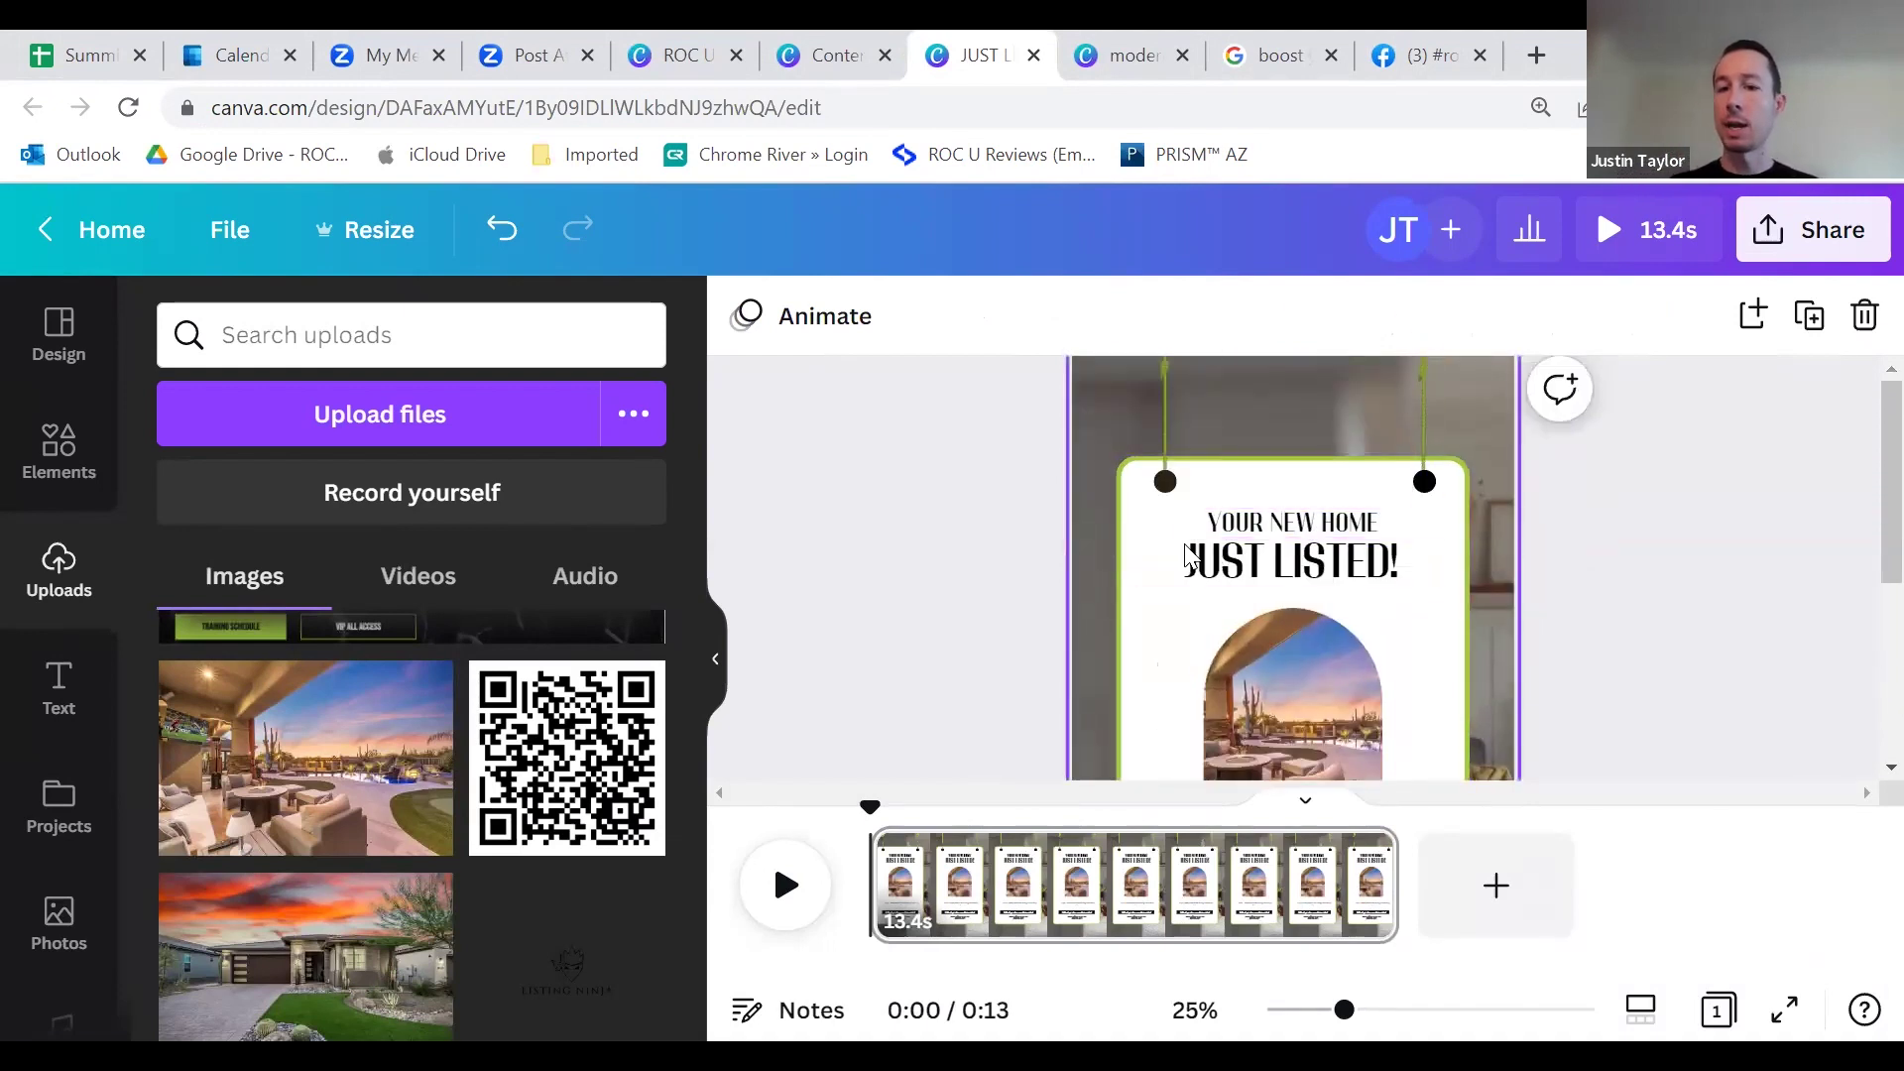
pyautogui.scroll(-3, 1378, 496)
pyautogui.scroll(-3, 1368, 511)
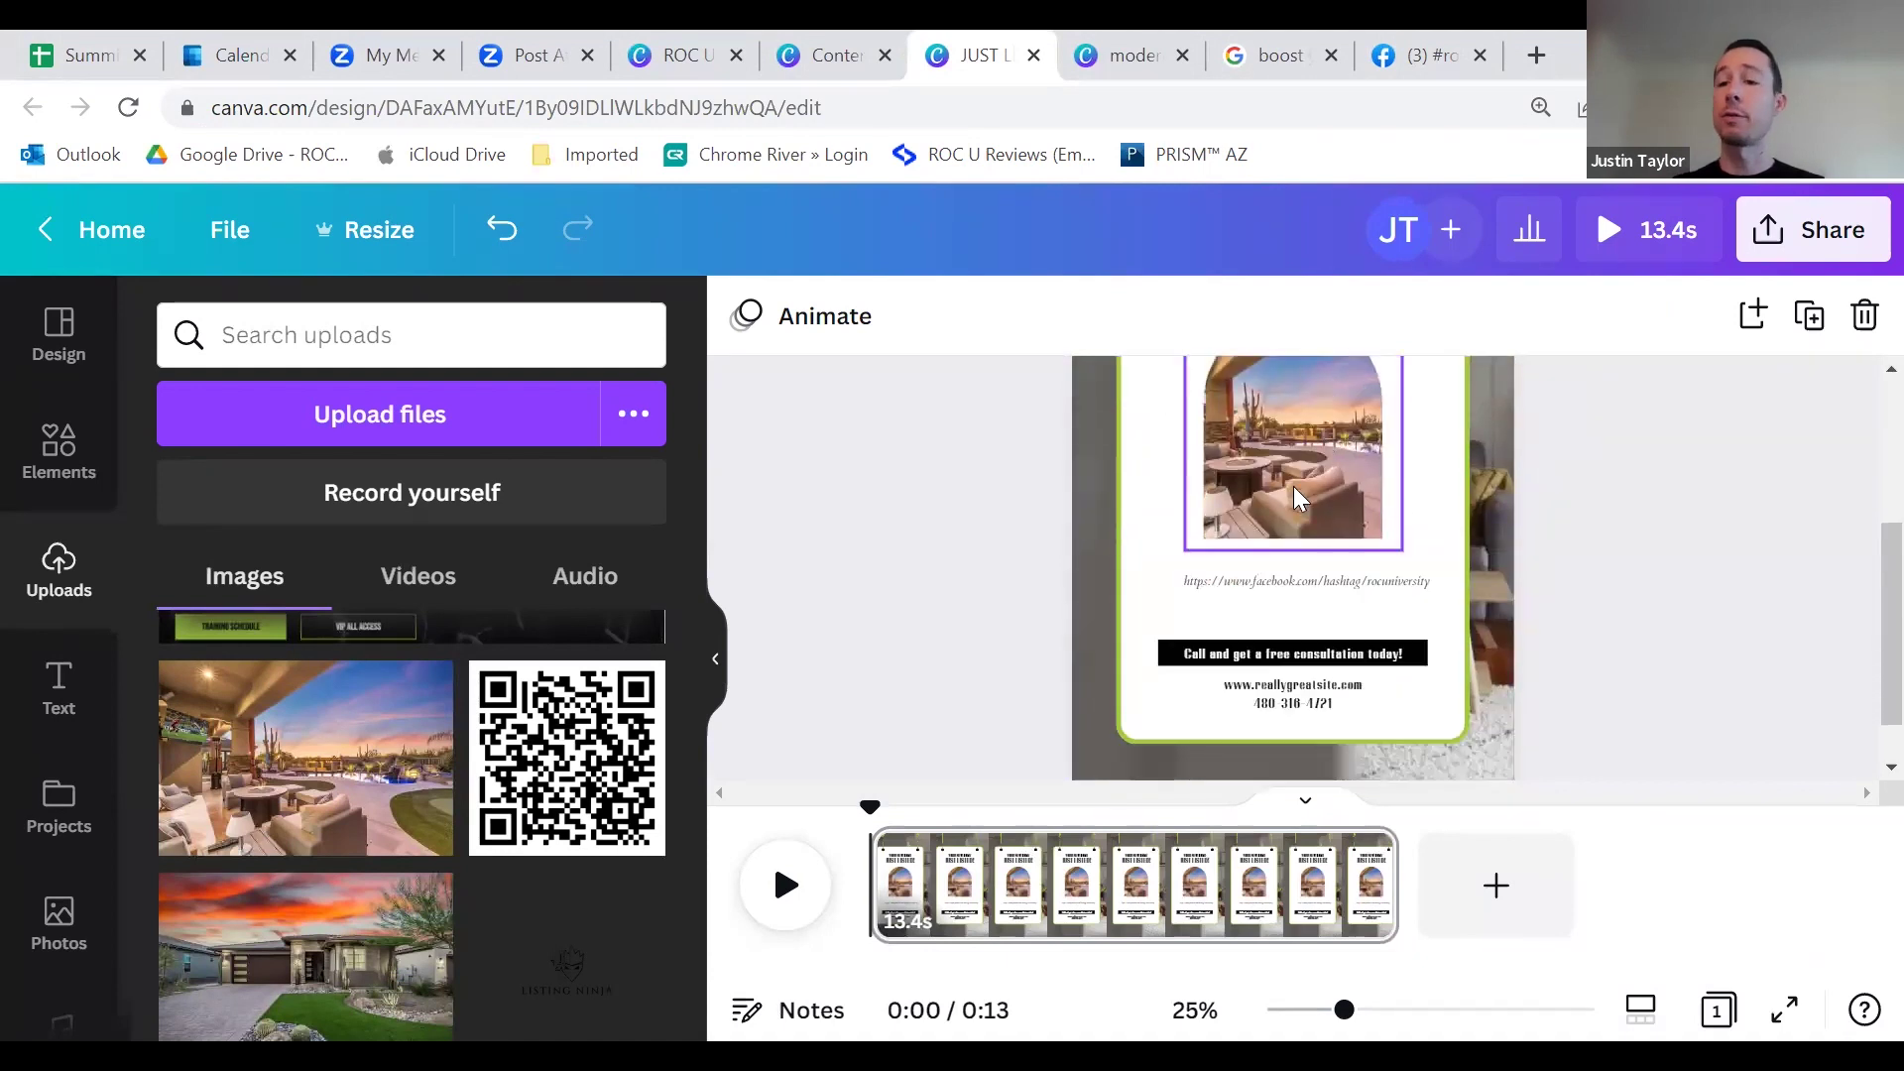
pyautogui.scroll(5, 1314, 610)
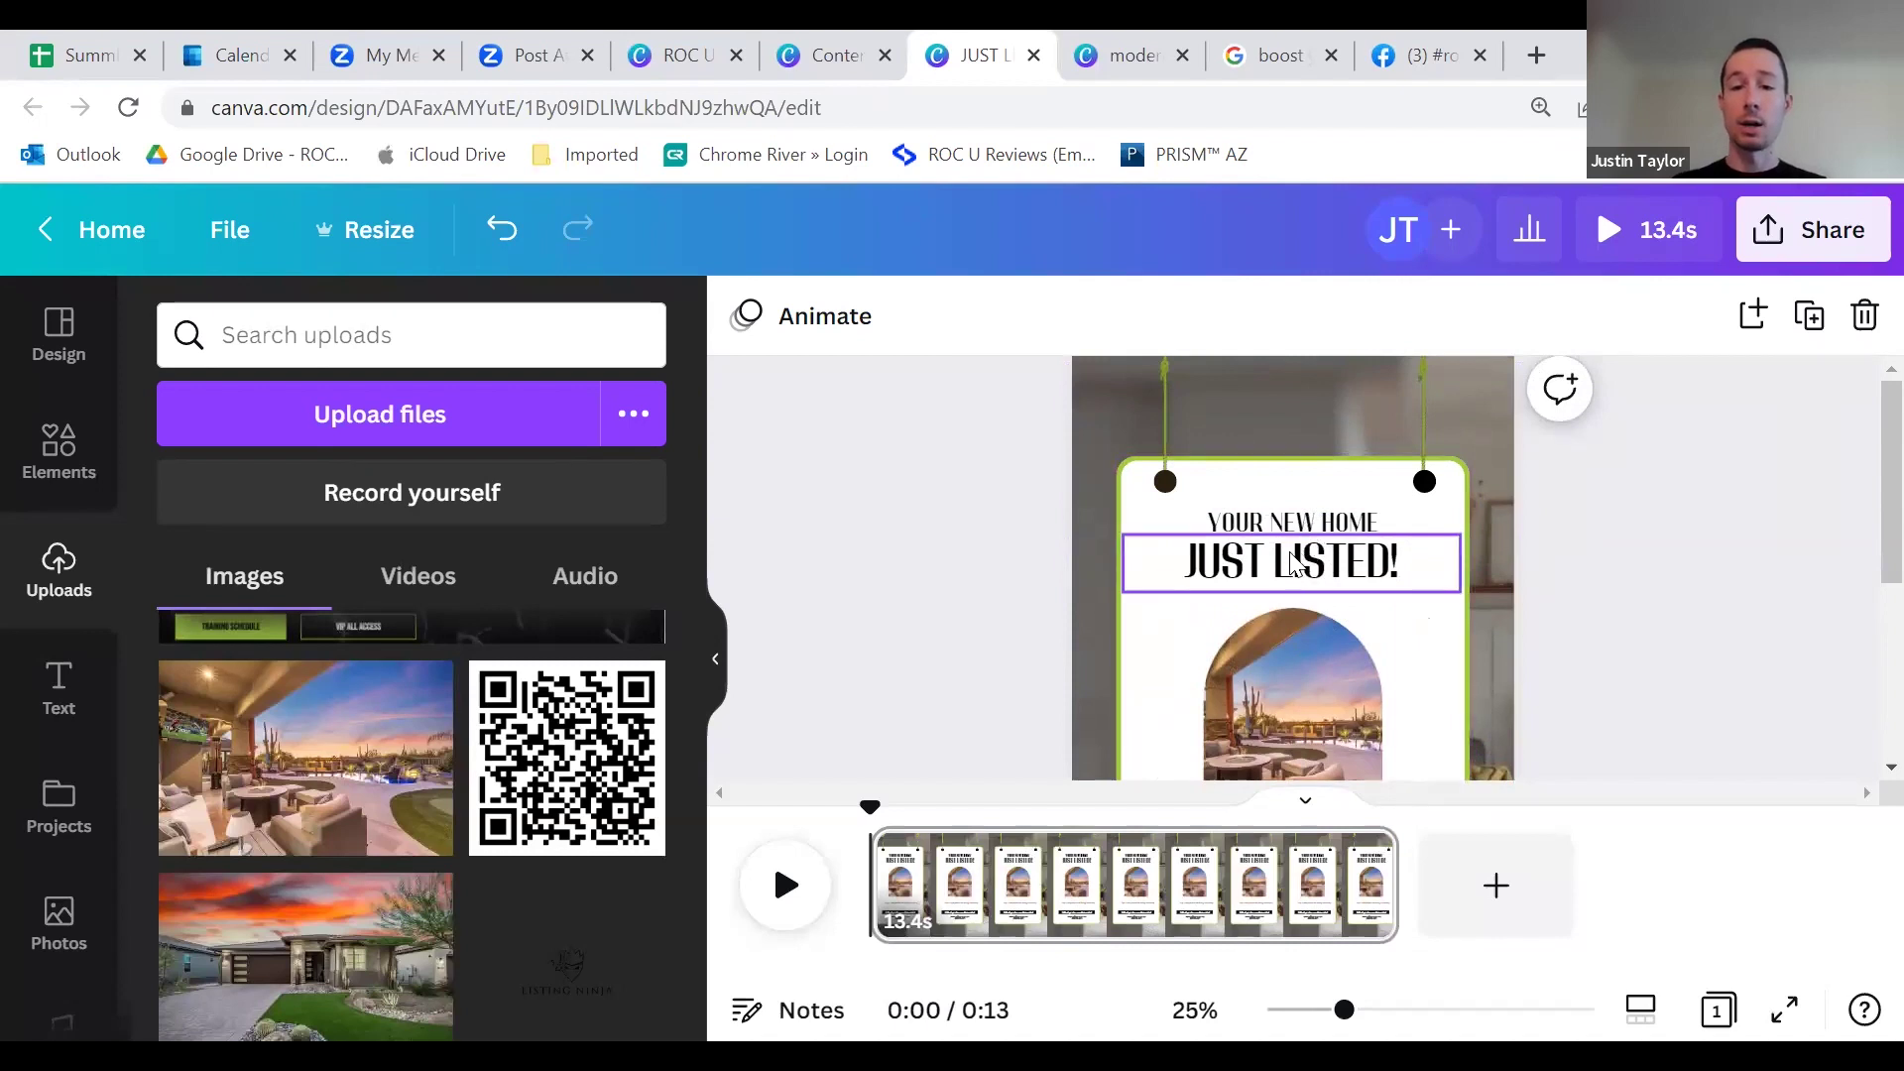
# Step: Retype the JUST LISTED! heading as SUCCESS STORY, undoing the accidental white card removal
pyautogui.doubleClick(1292, 563)
pyautogui.write('SUC')
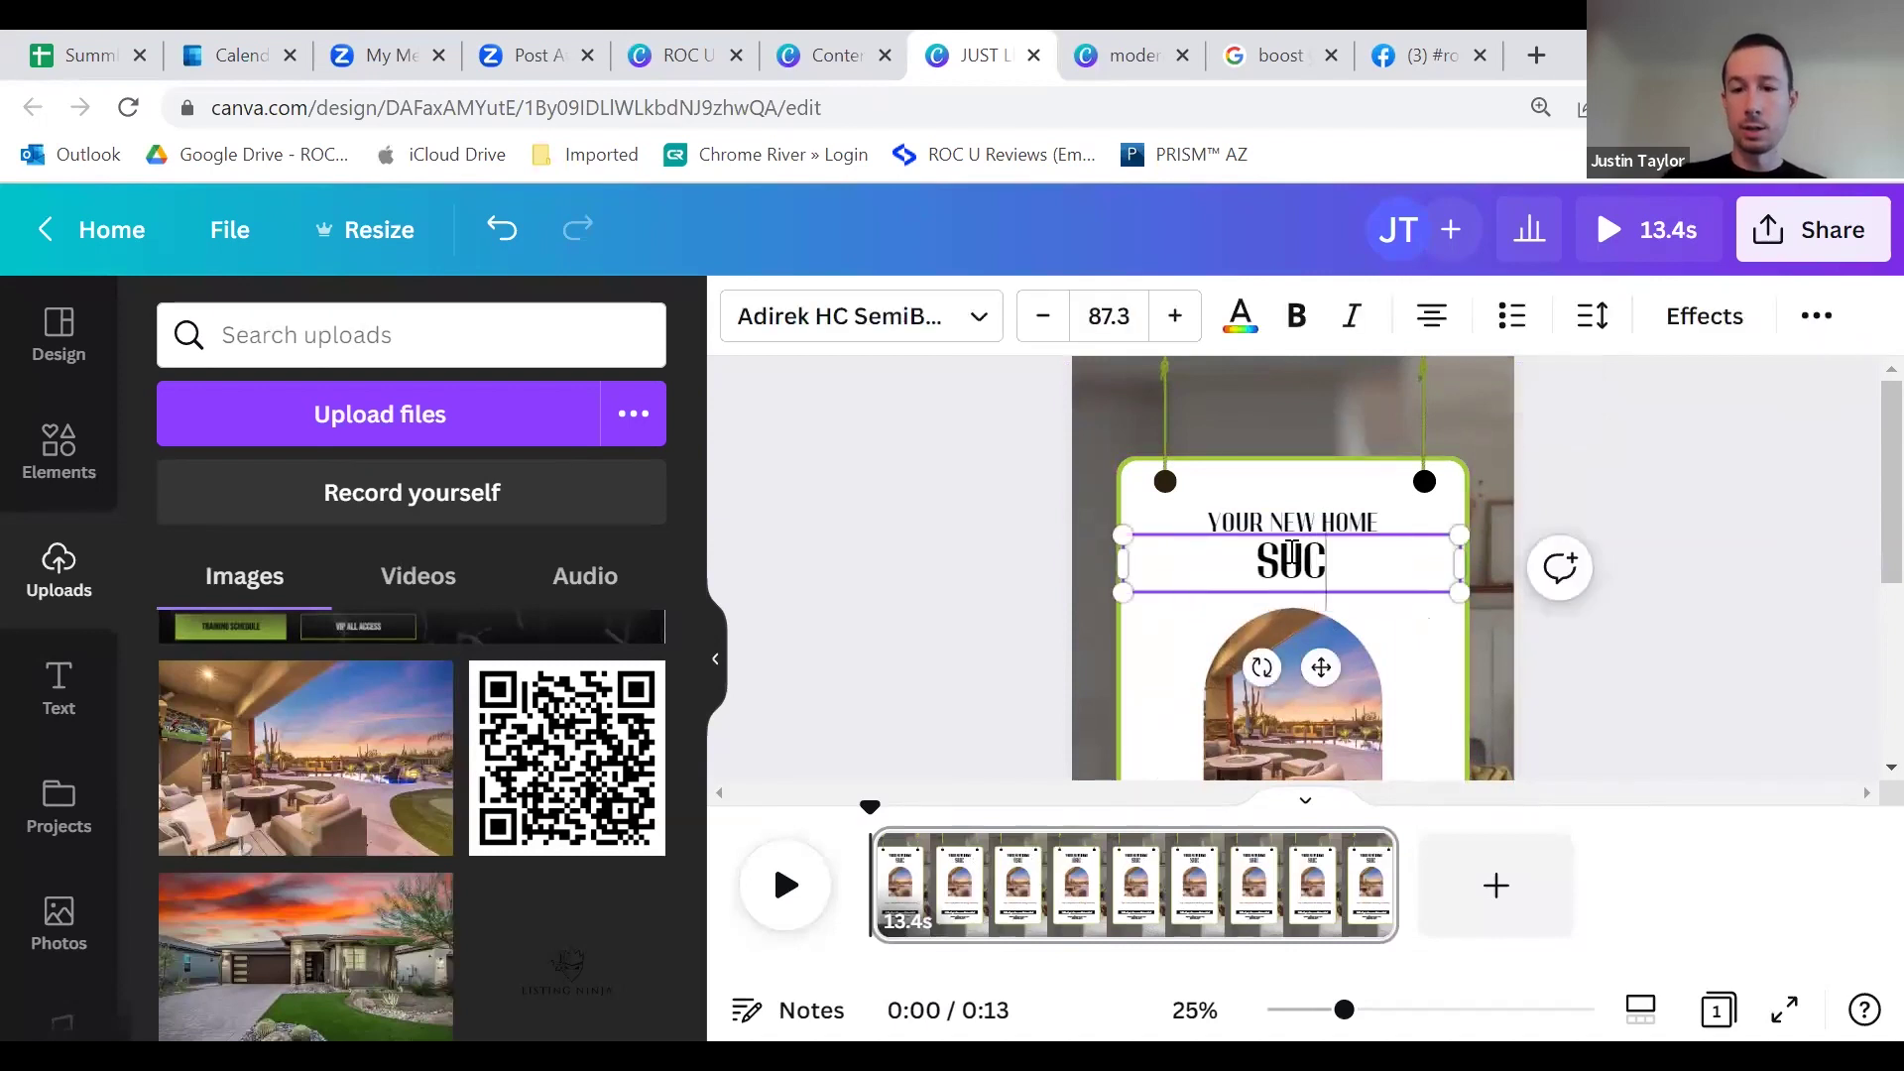
pyautogui.write('CESS STORY')
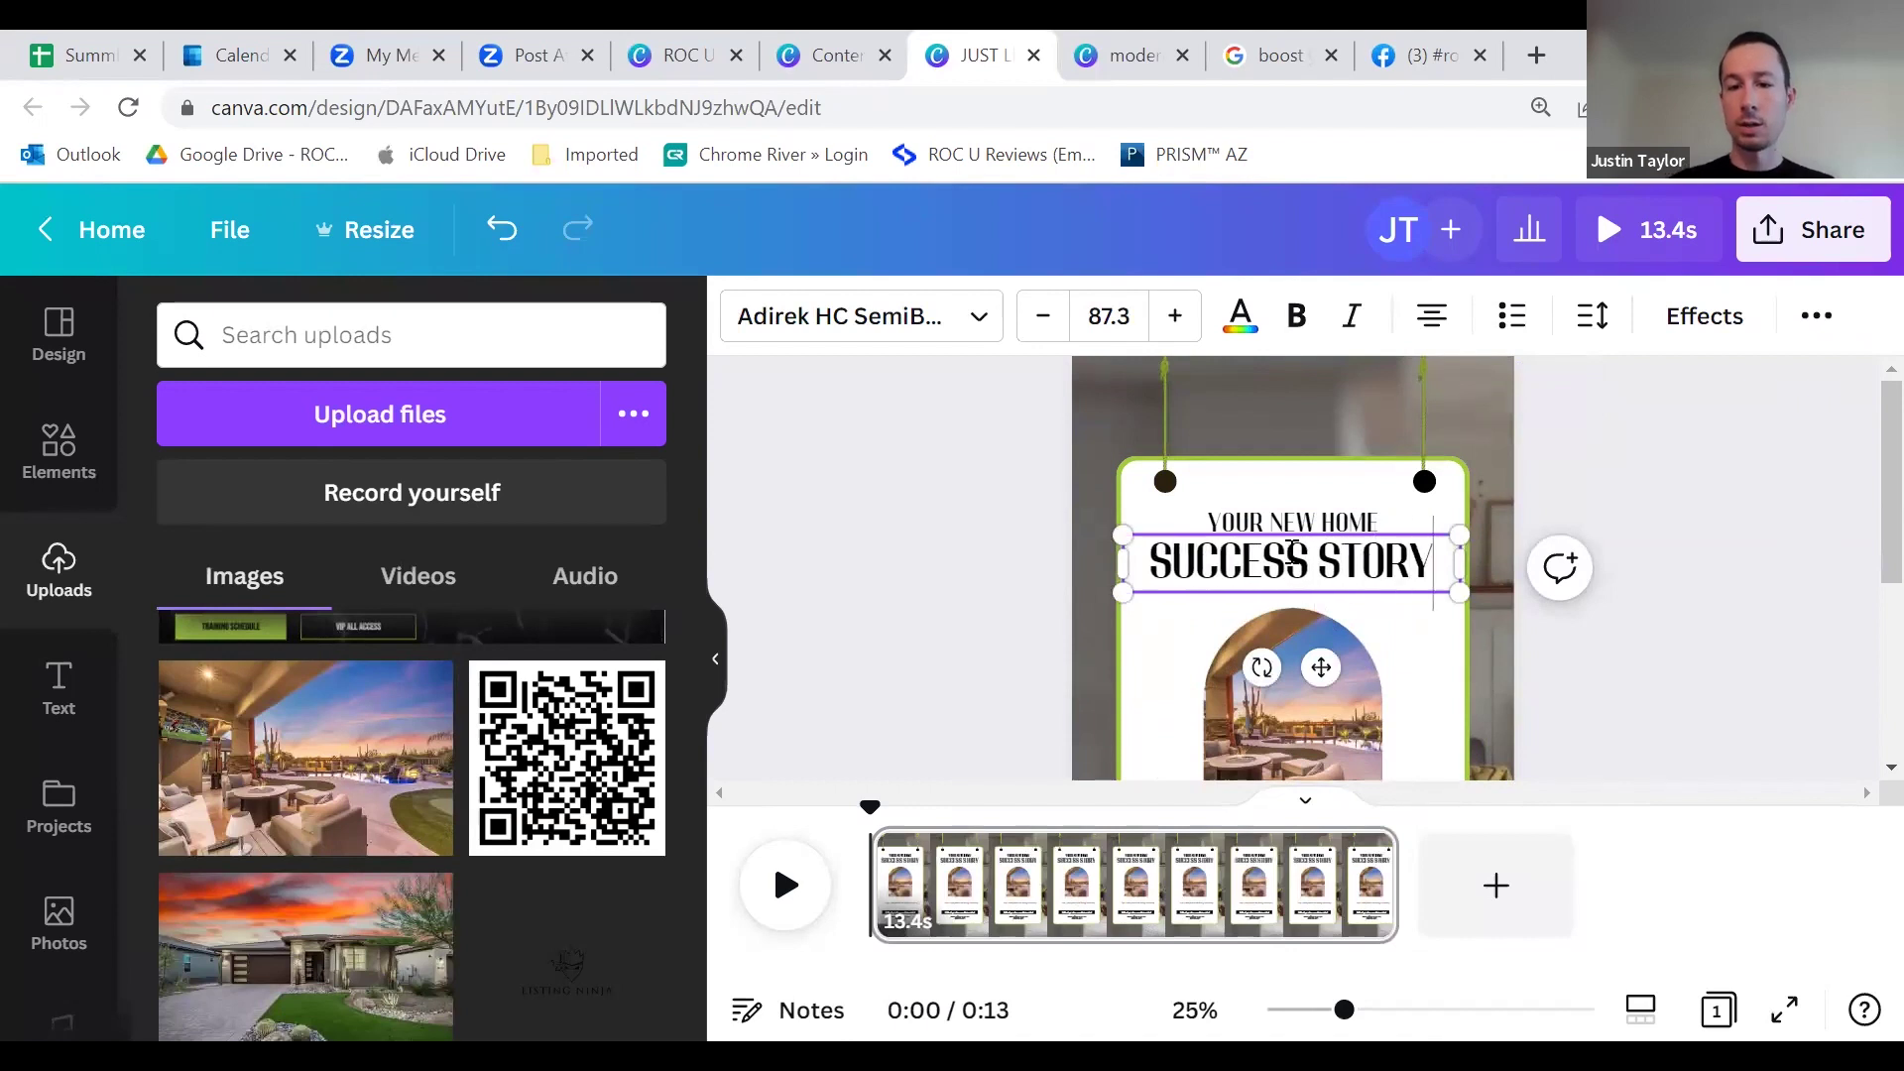
pyautogui.press('Escape')
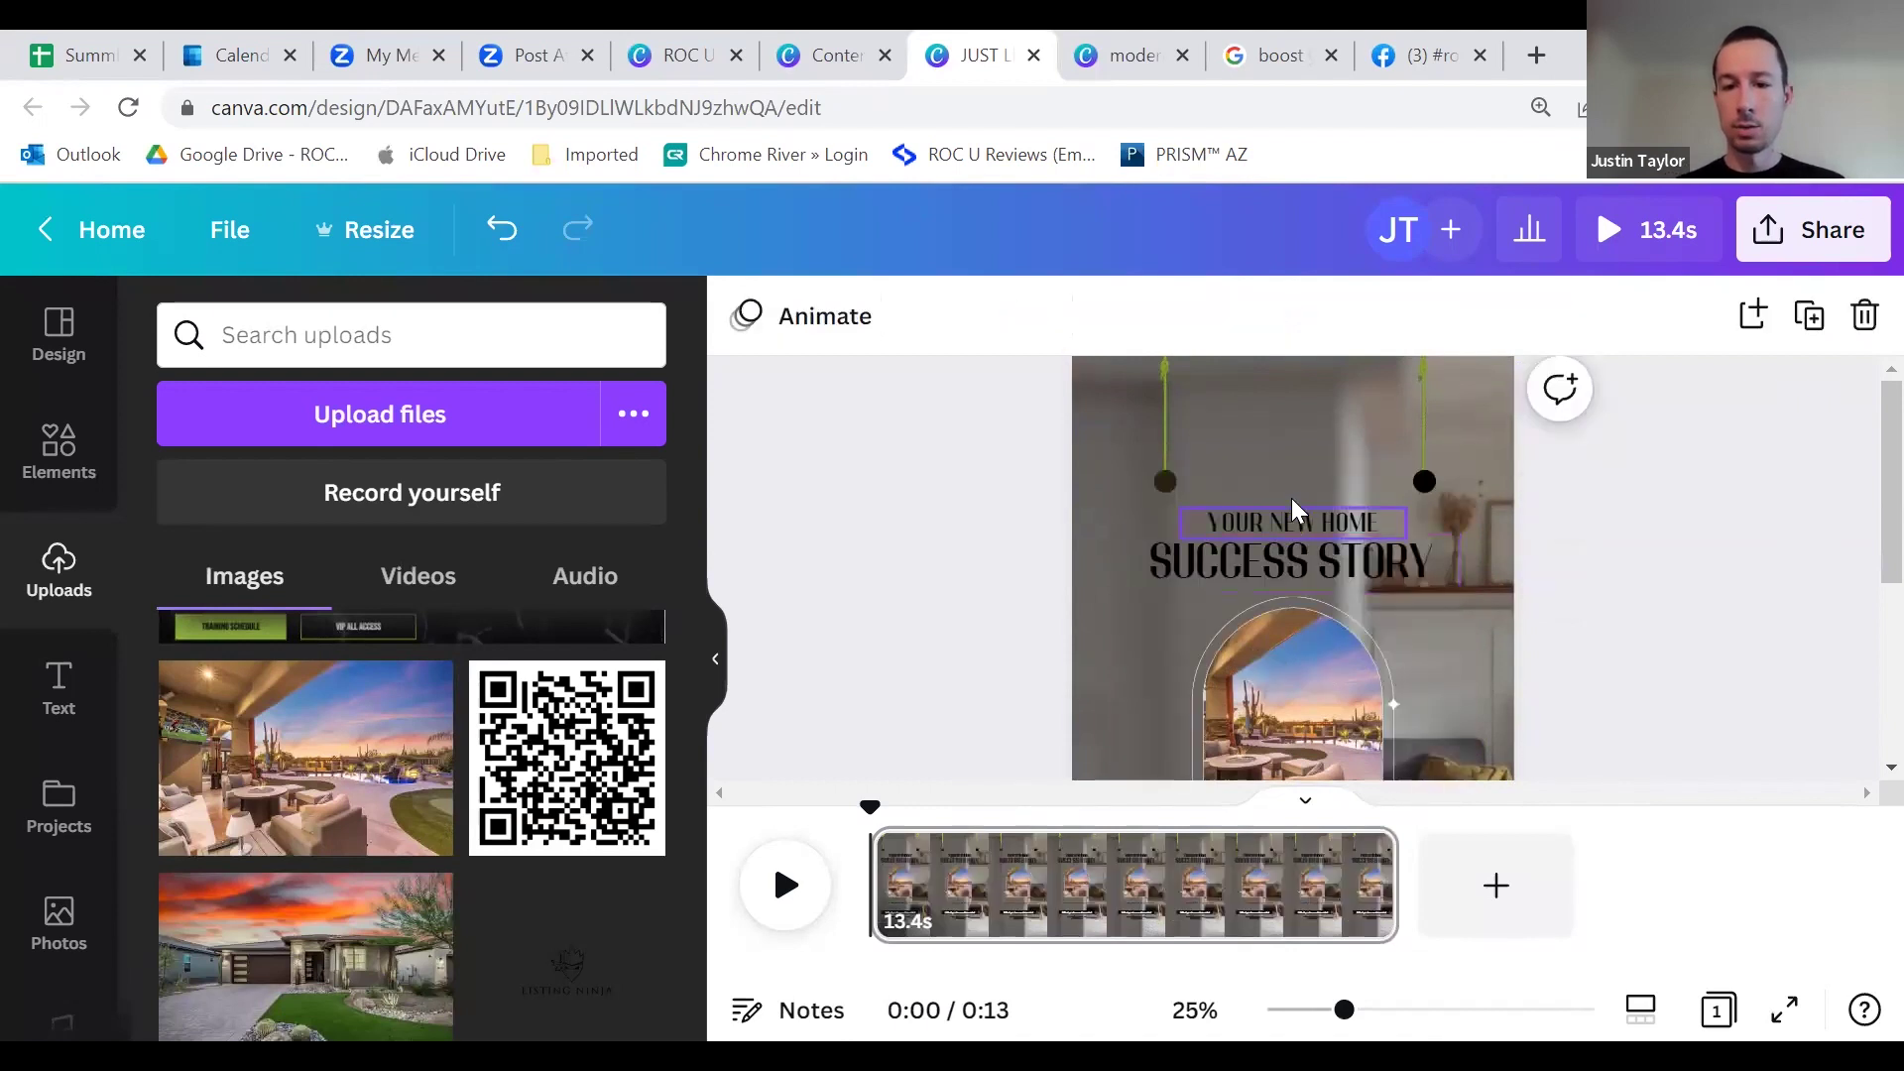
pyautogui.hotkey('ctrl', 'z')
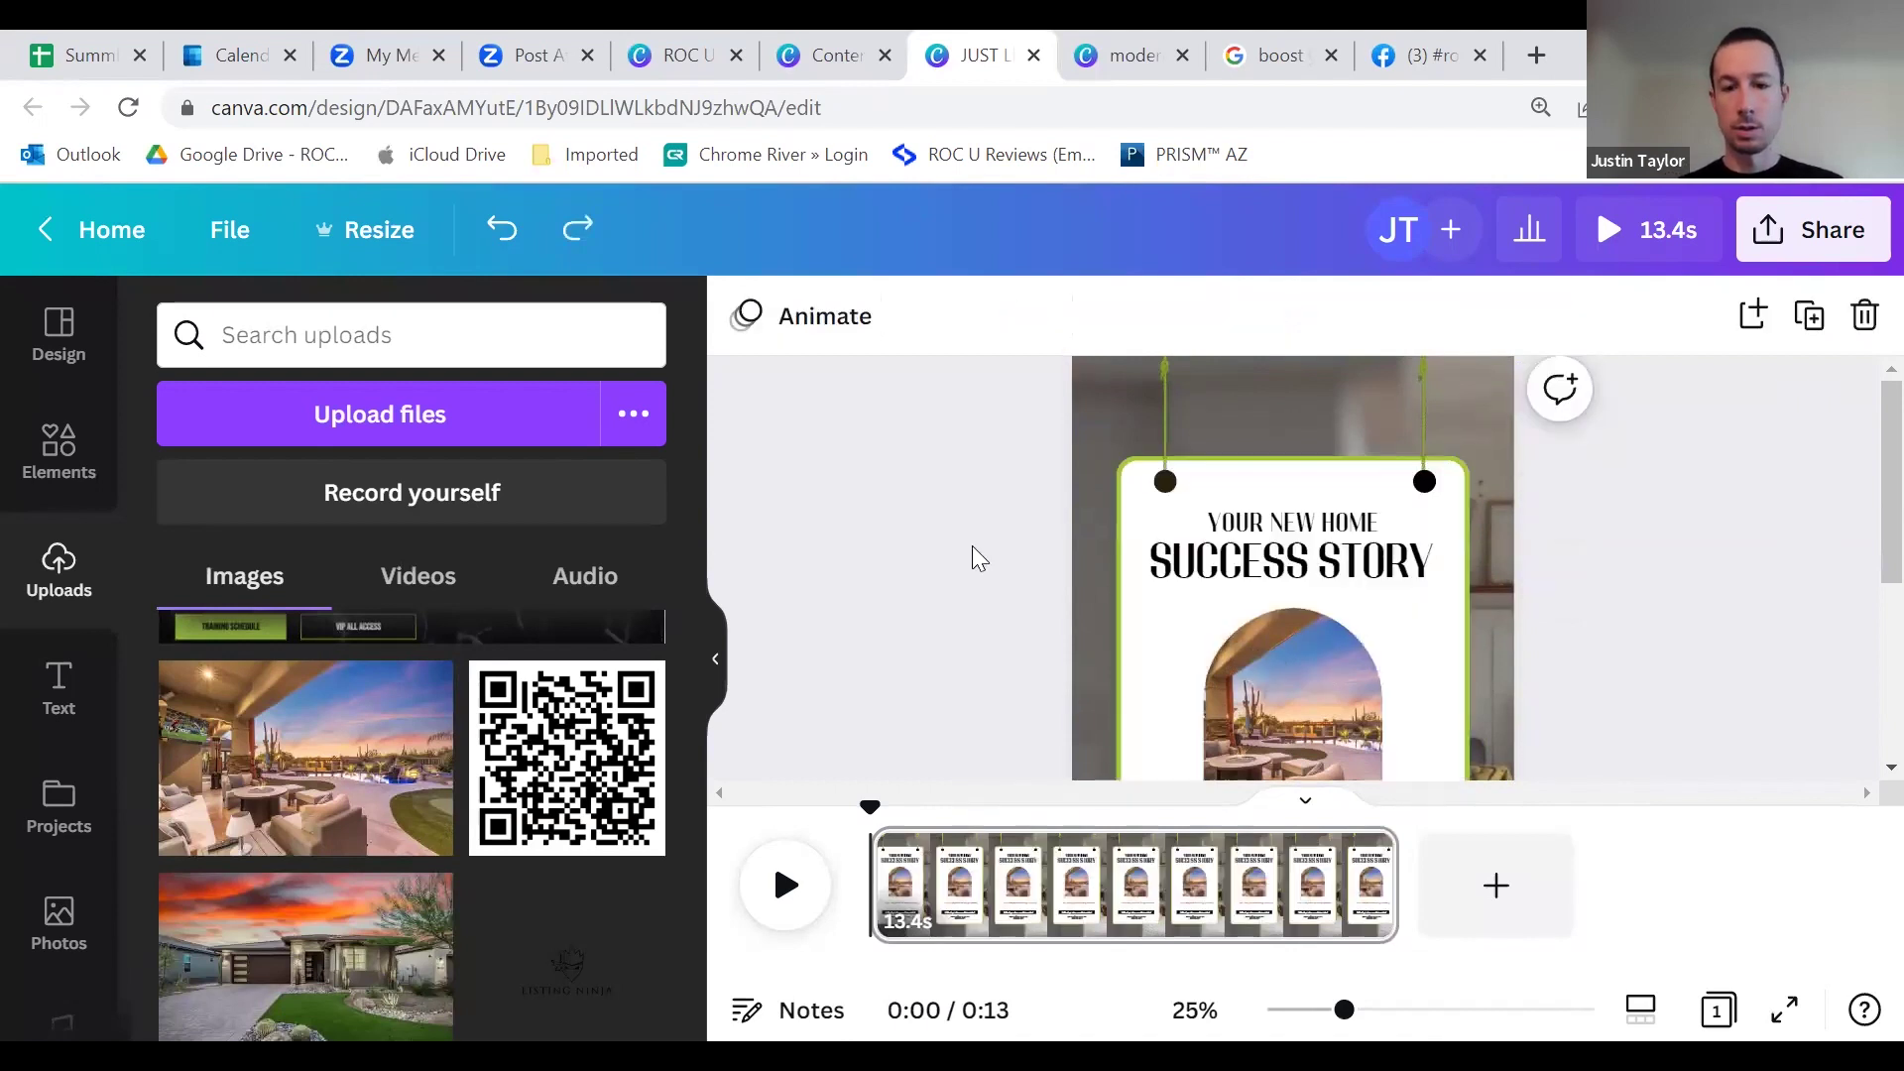
# Step: Change the YOUR NEW HOME line to CLIENT
pyautogui.doubleClick(1323, 523)
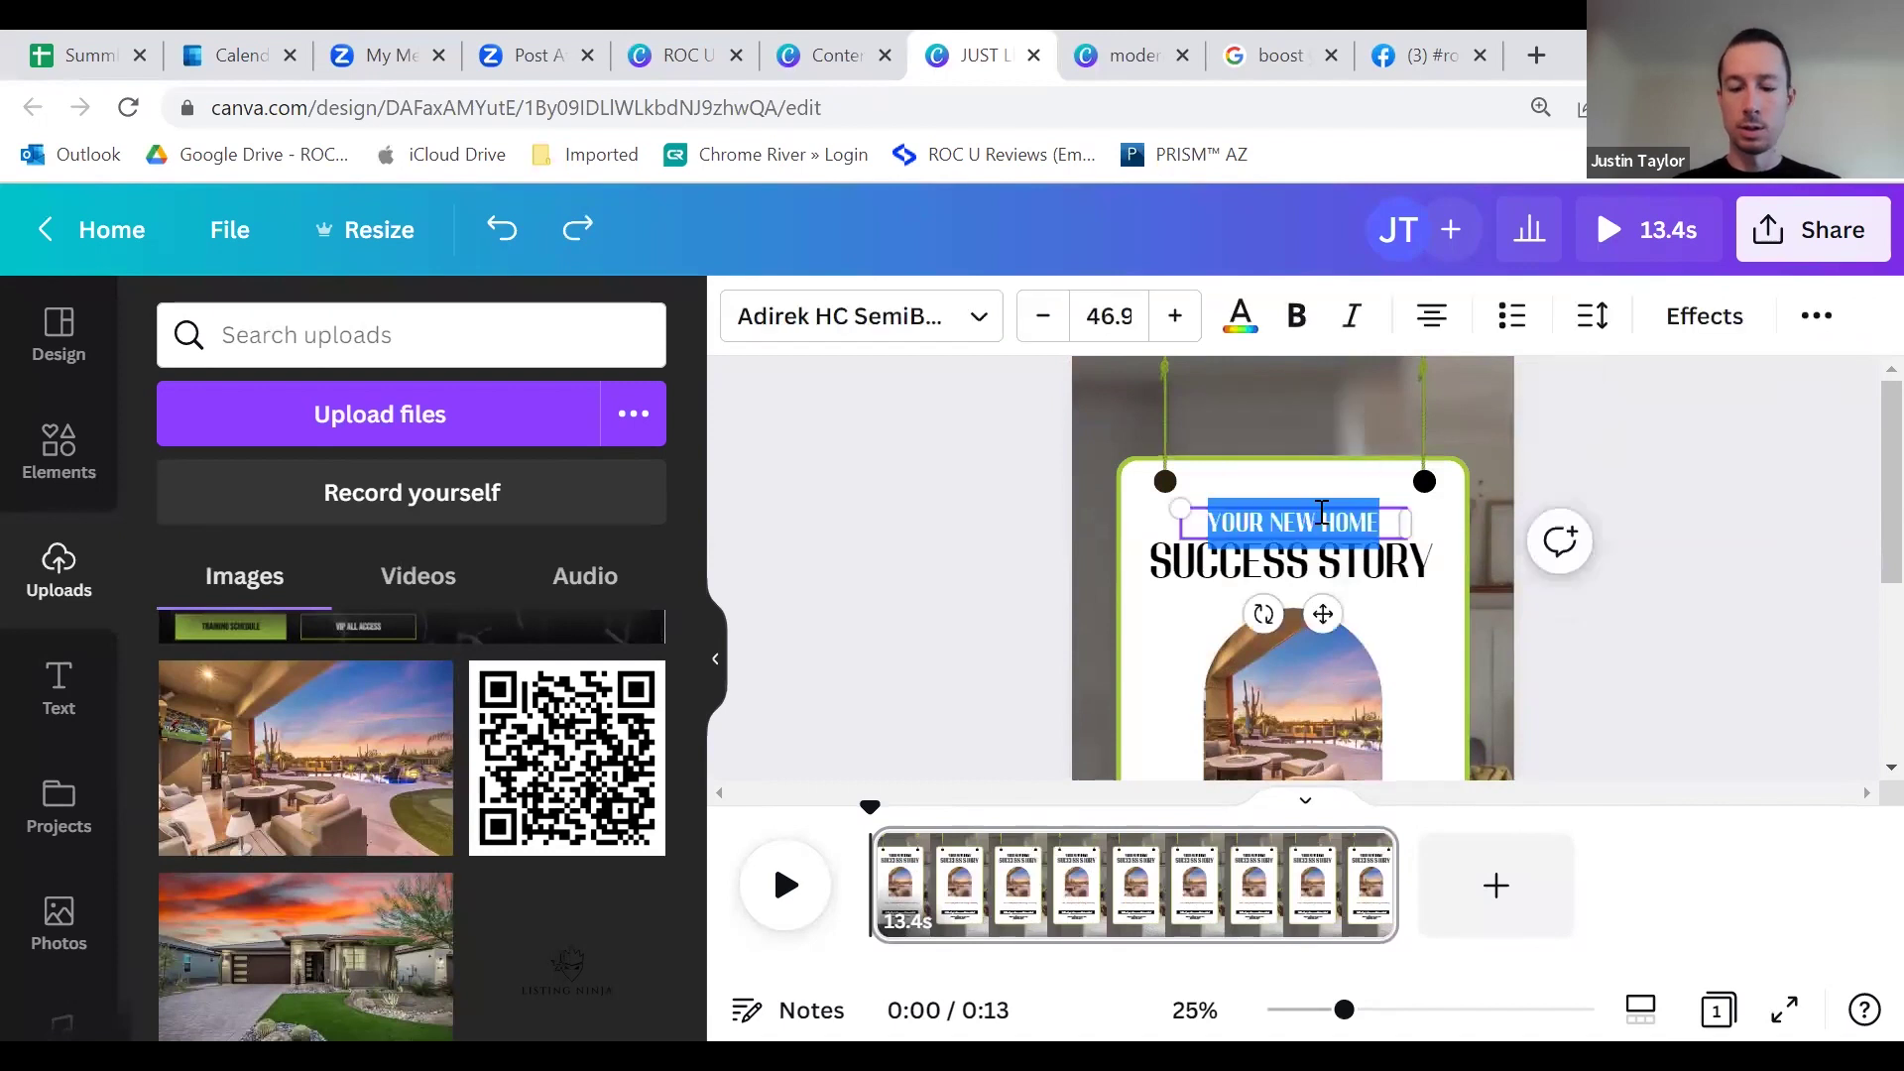
pyautogui.write('CLIENT')
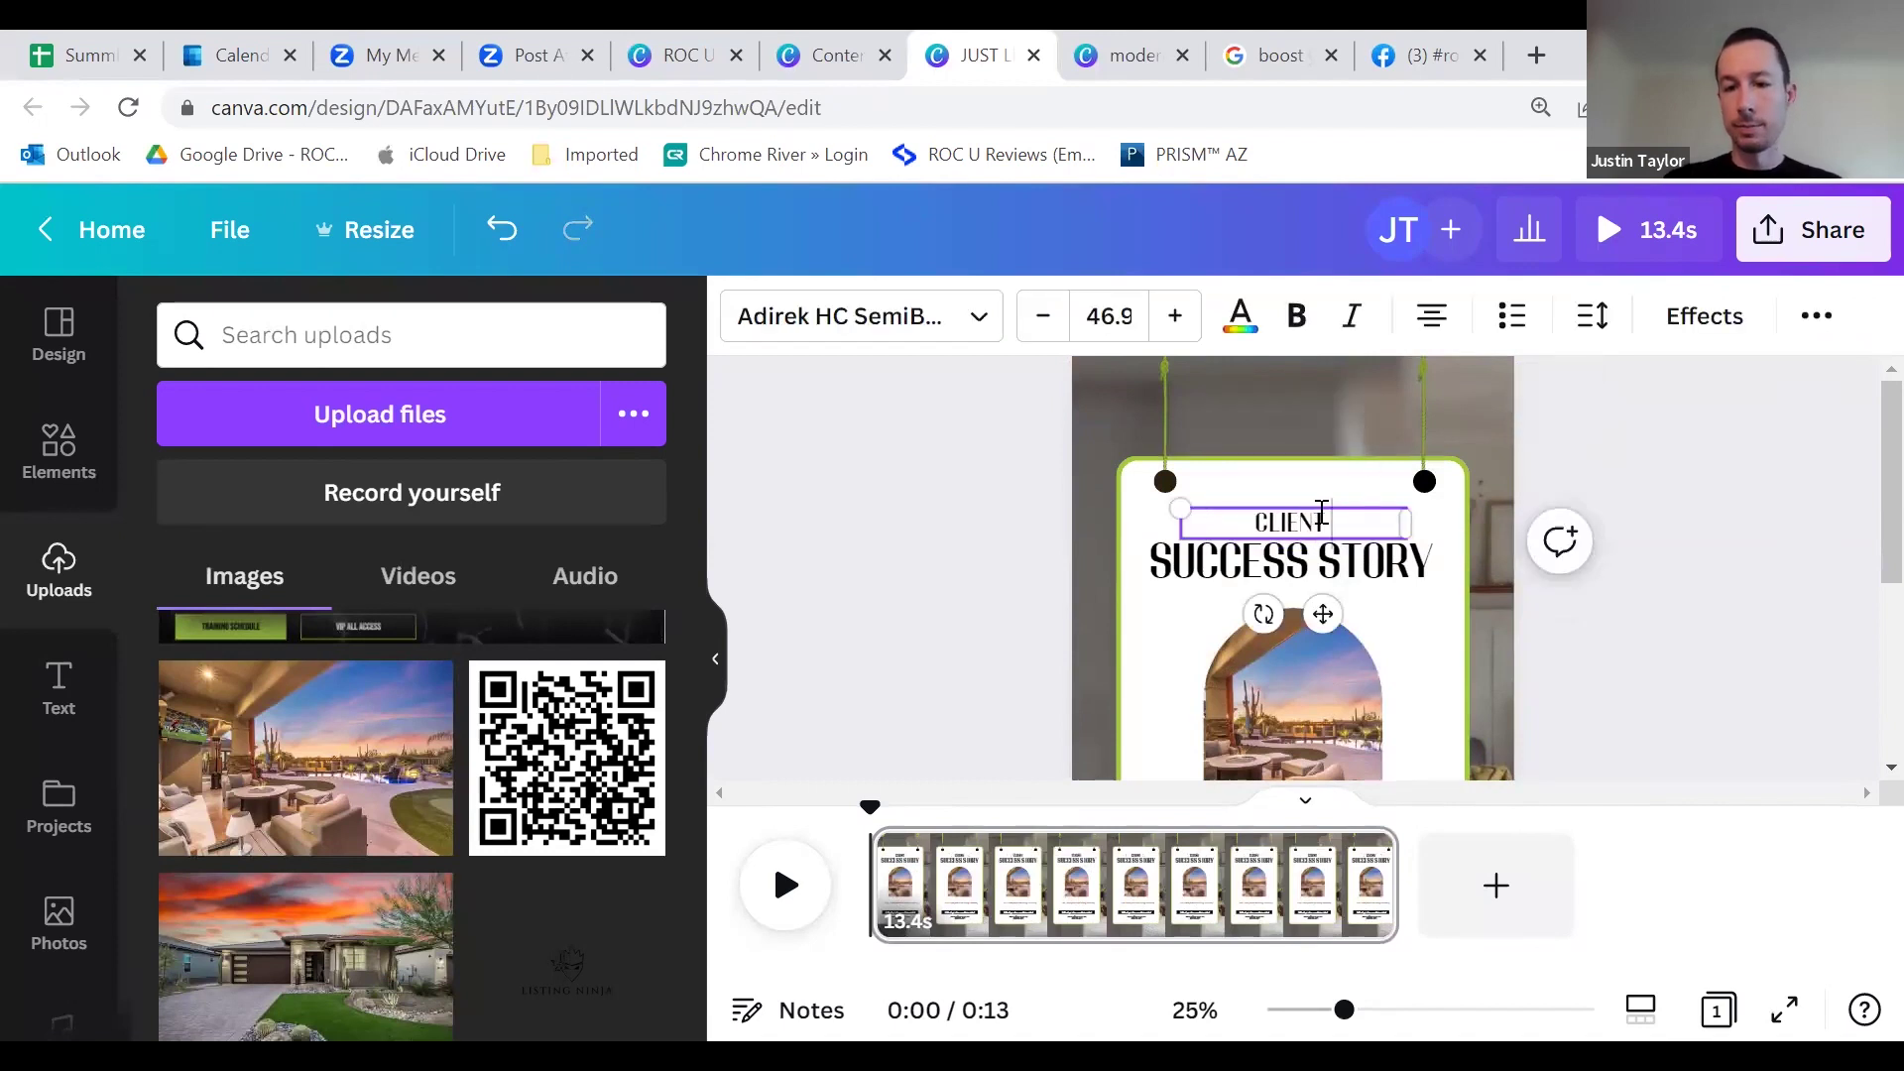
pyautogui.press('BackSpace')
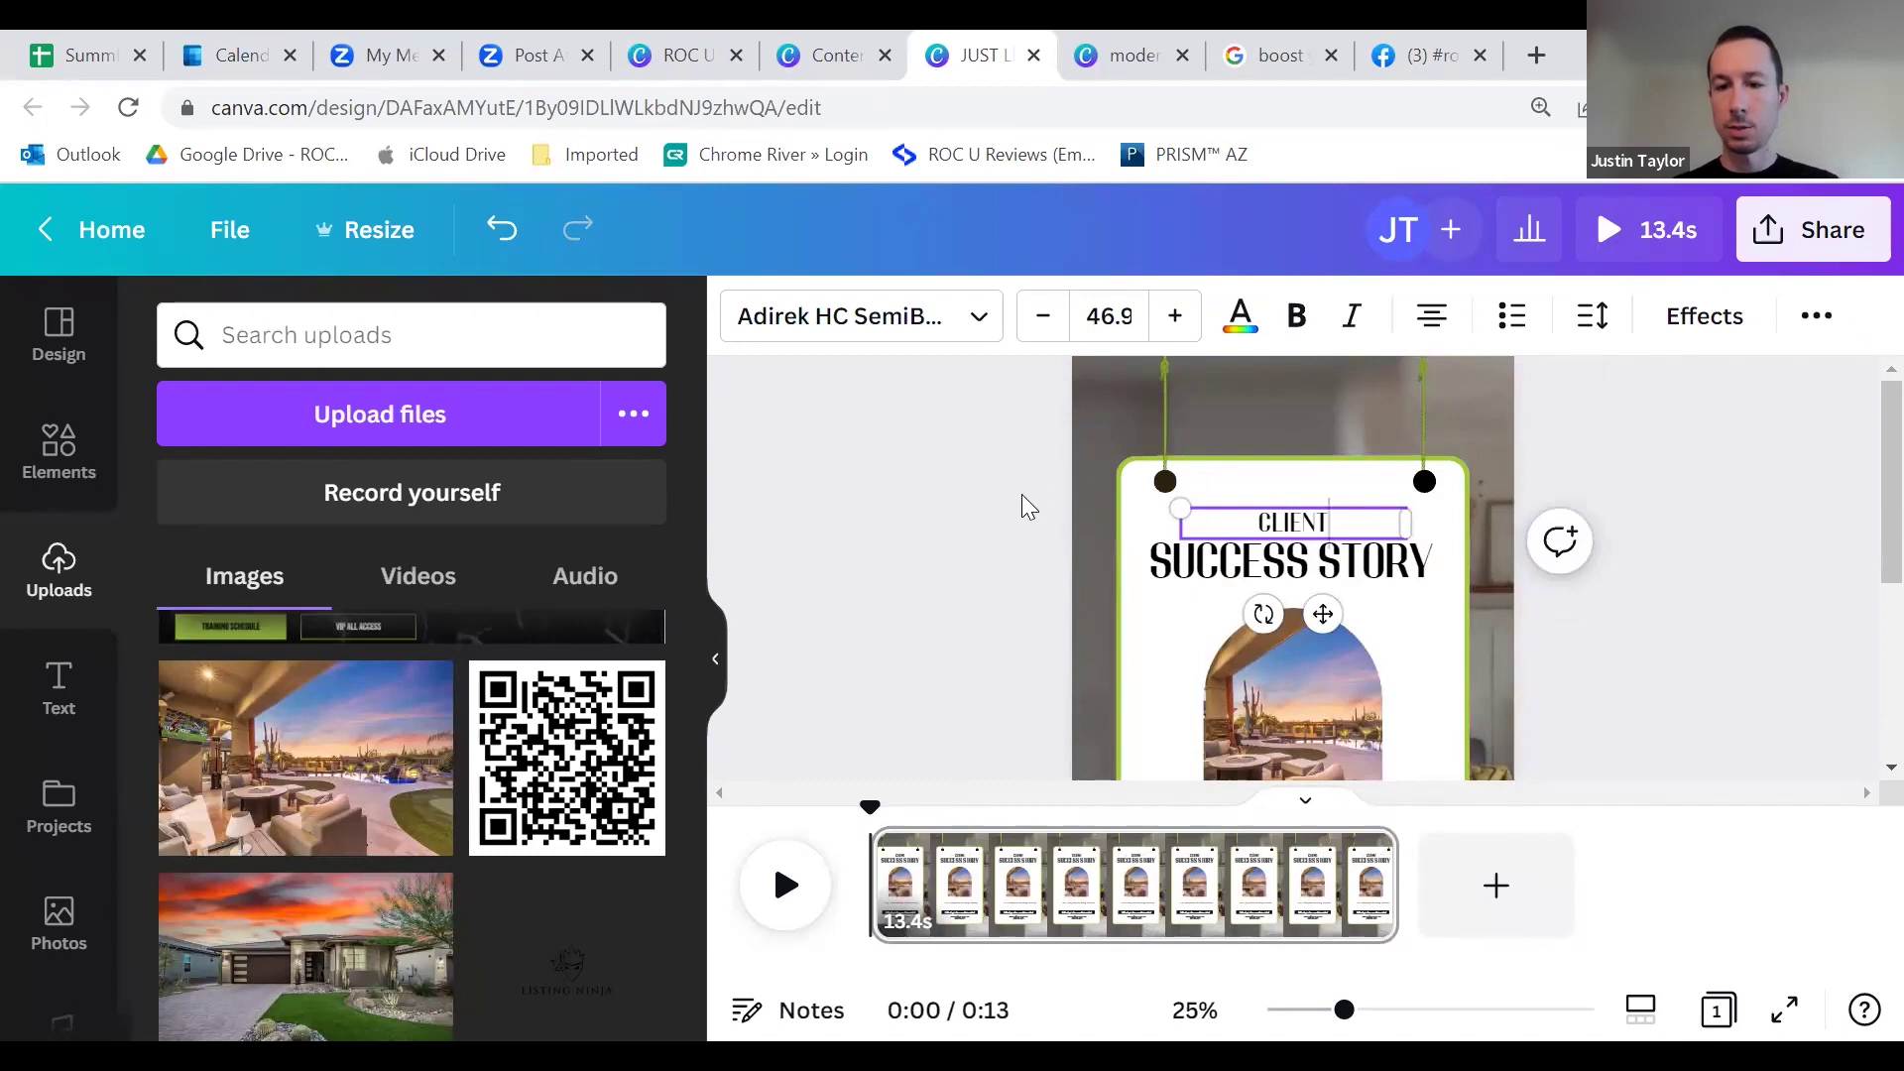
pyautogui.click(1045, 521)
pyautogui.scroll(-5, 1049, 521)
pyautogui.scroll(5, 1049, 520)
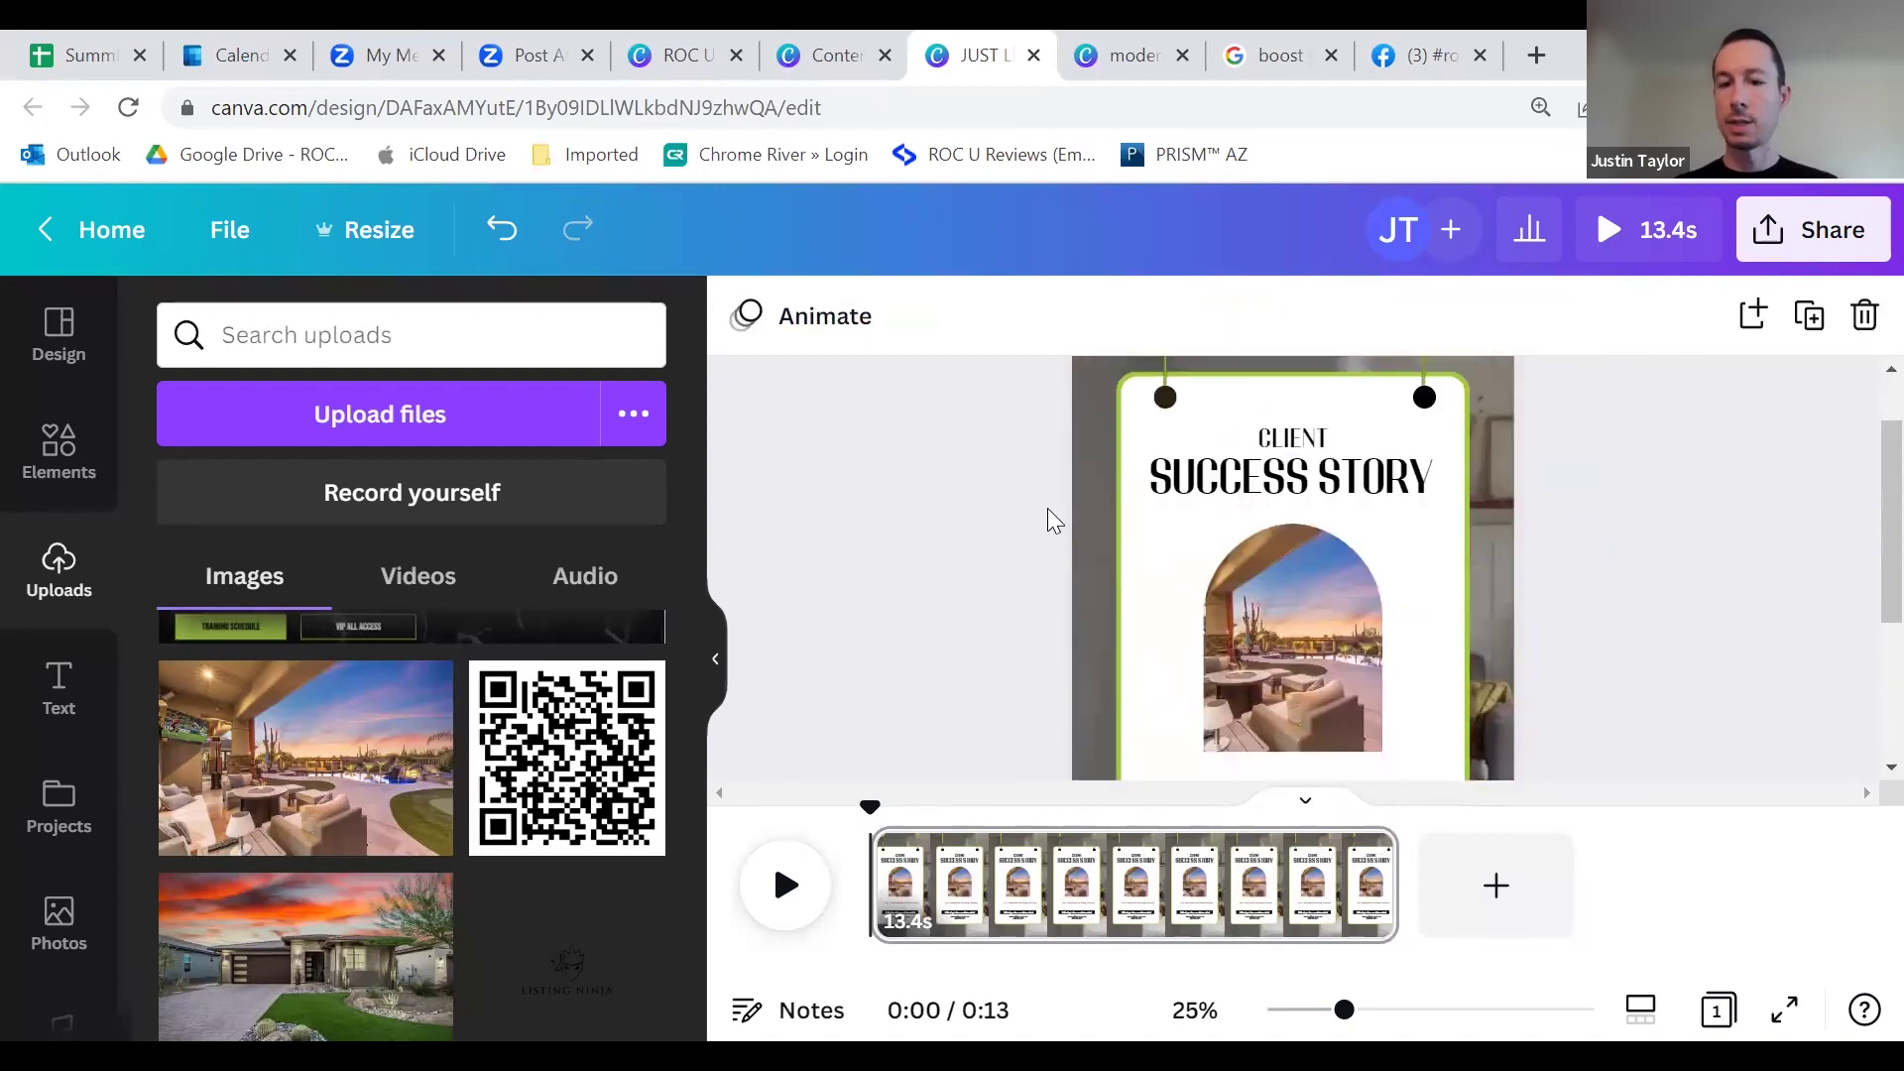
pyautogui.scroll(-4, 1044, 519)
# Step: Delete the arched house photo and its empty arch frame
pyautogui.click(1329, 468)
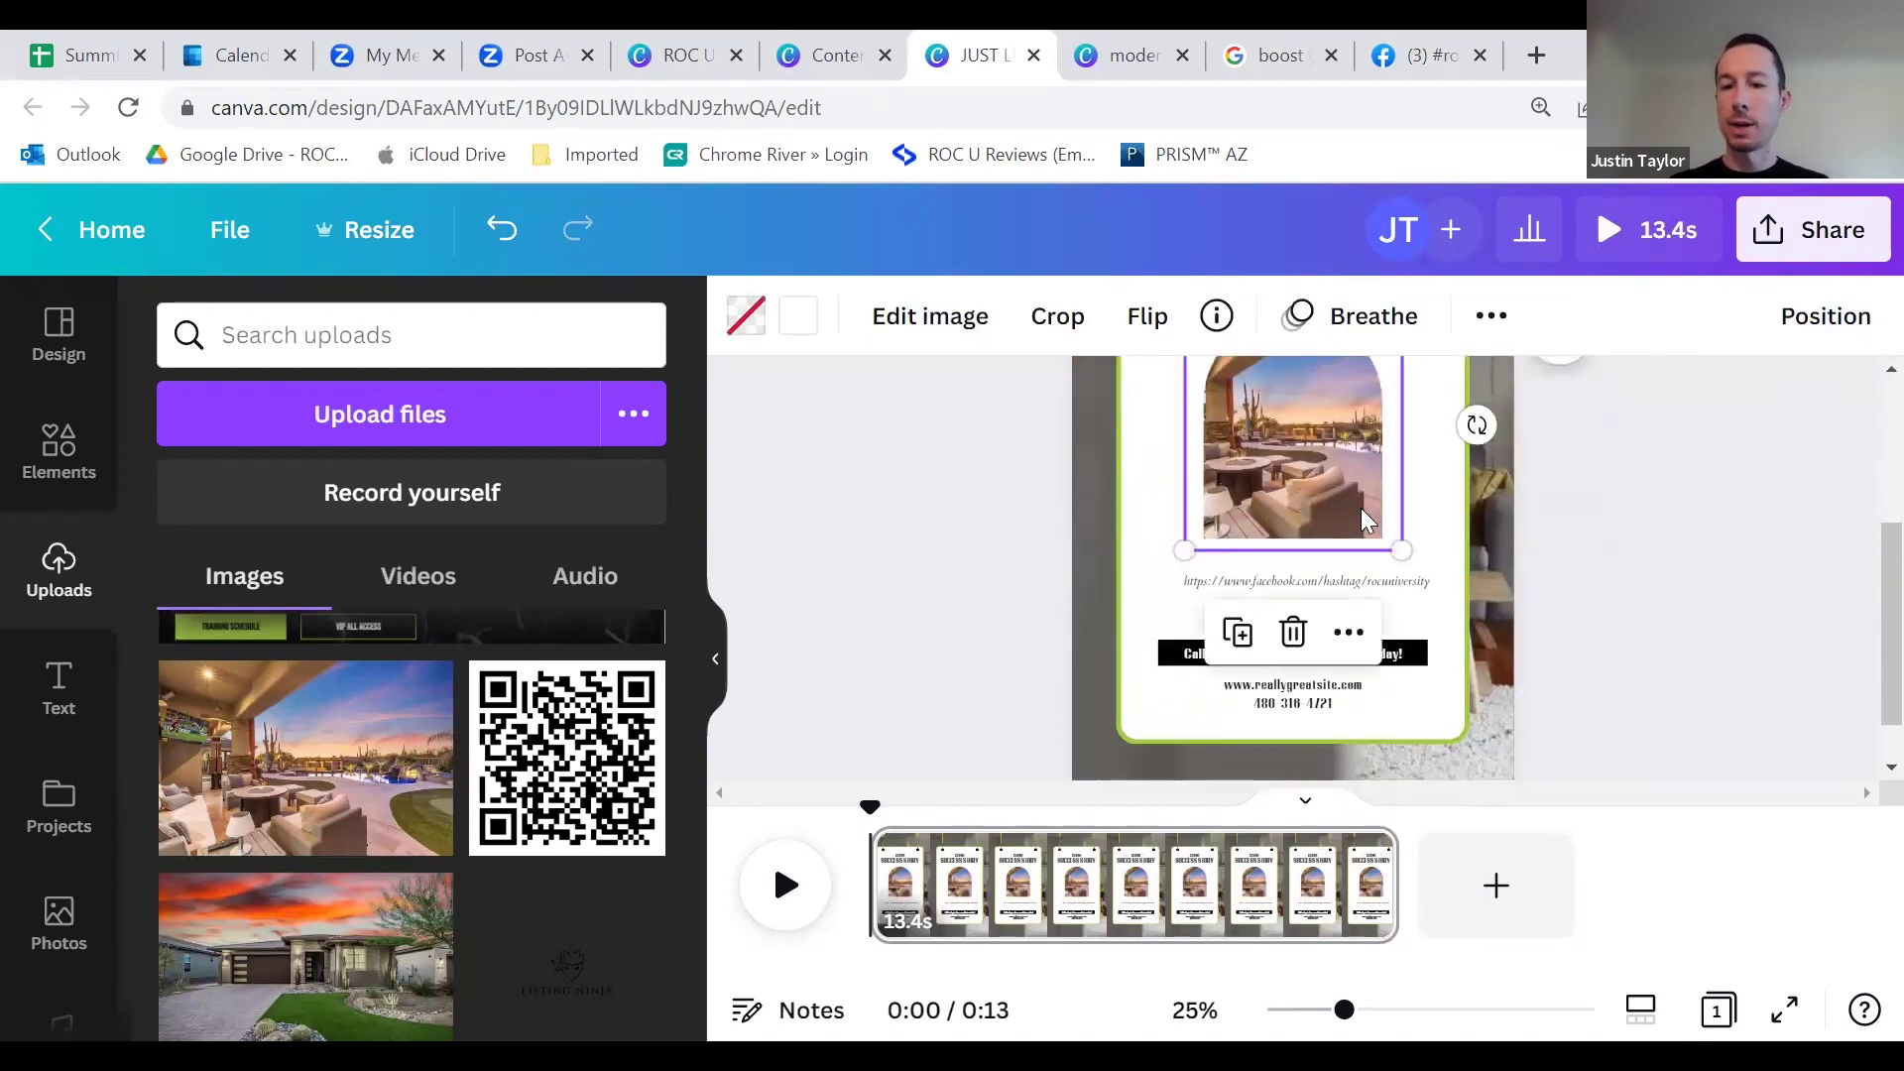
pyautogui.scroll(2, 1366, 522)
pyautogui.press('Delete')
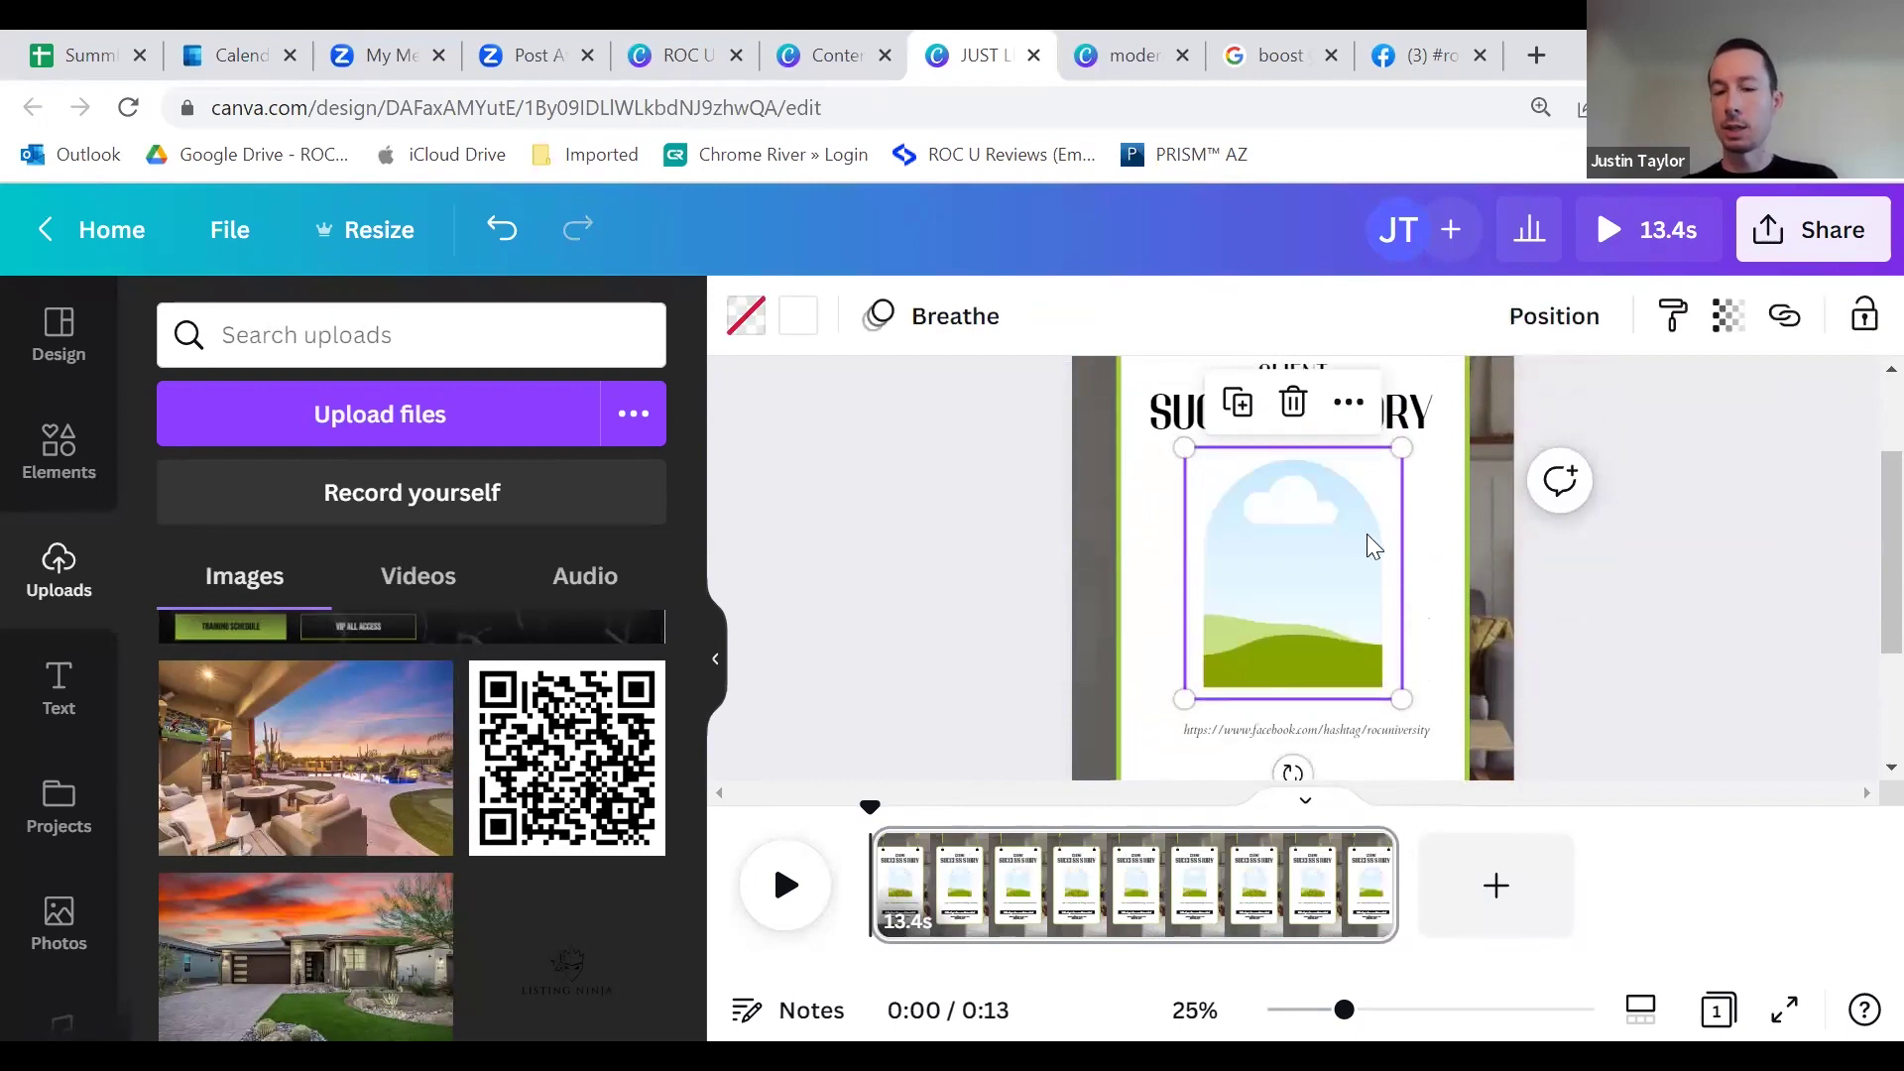
pyautogui.press('Delete')
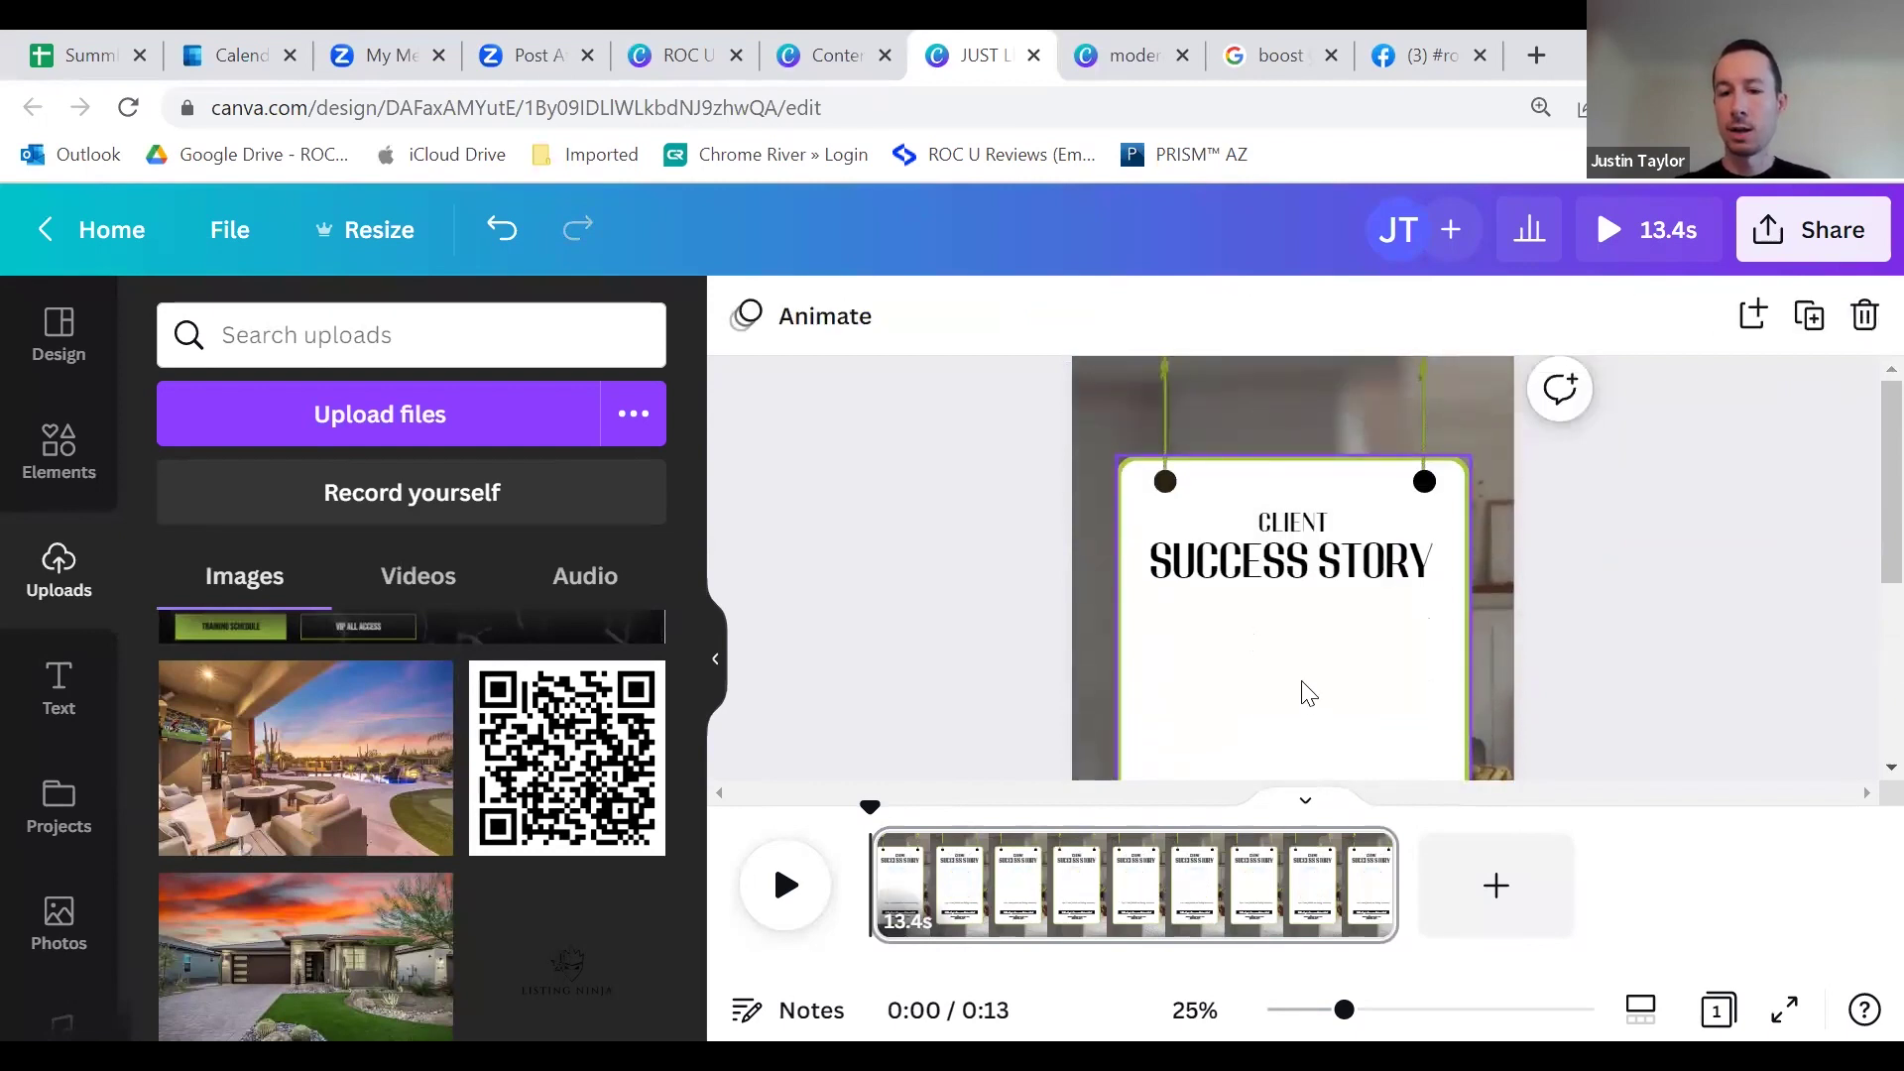
# Step: Move the URL line up under the SUCCESS STORY heading, select its text, and open a new browser tab
pyautogui.scroll(-2, 1290, 719)
pyautogui.moveTo(1273, 726); pyautogui.dragTo(1260, 540)
pyautogui.doubleClick(1263, 540)
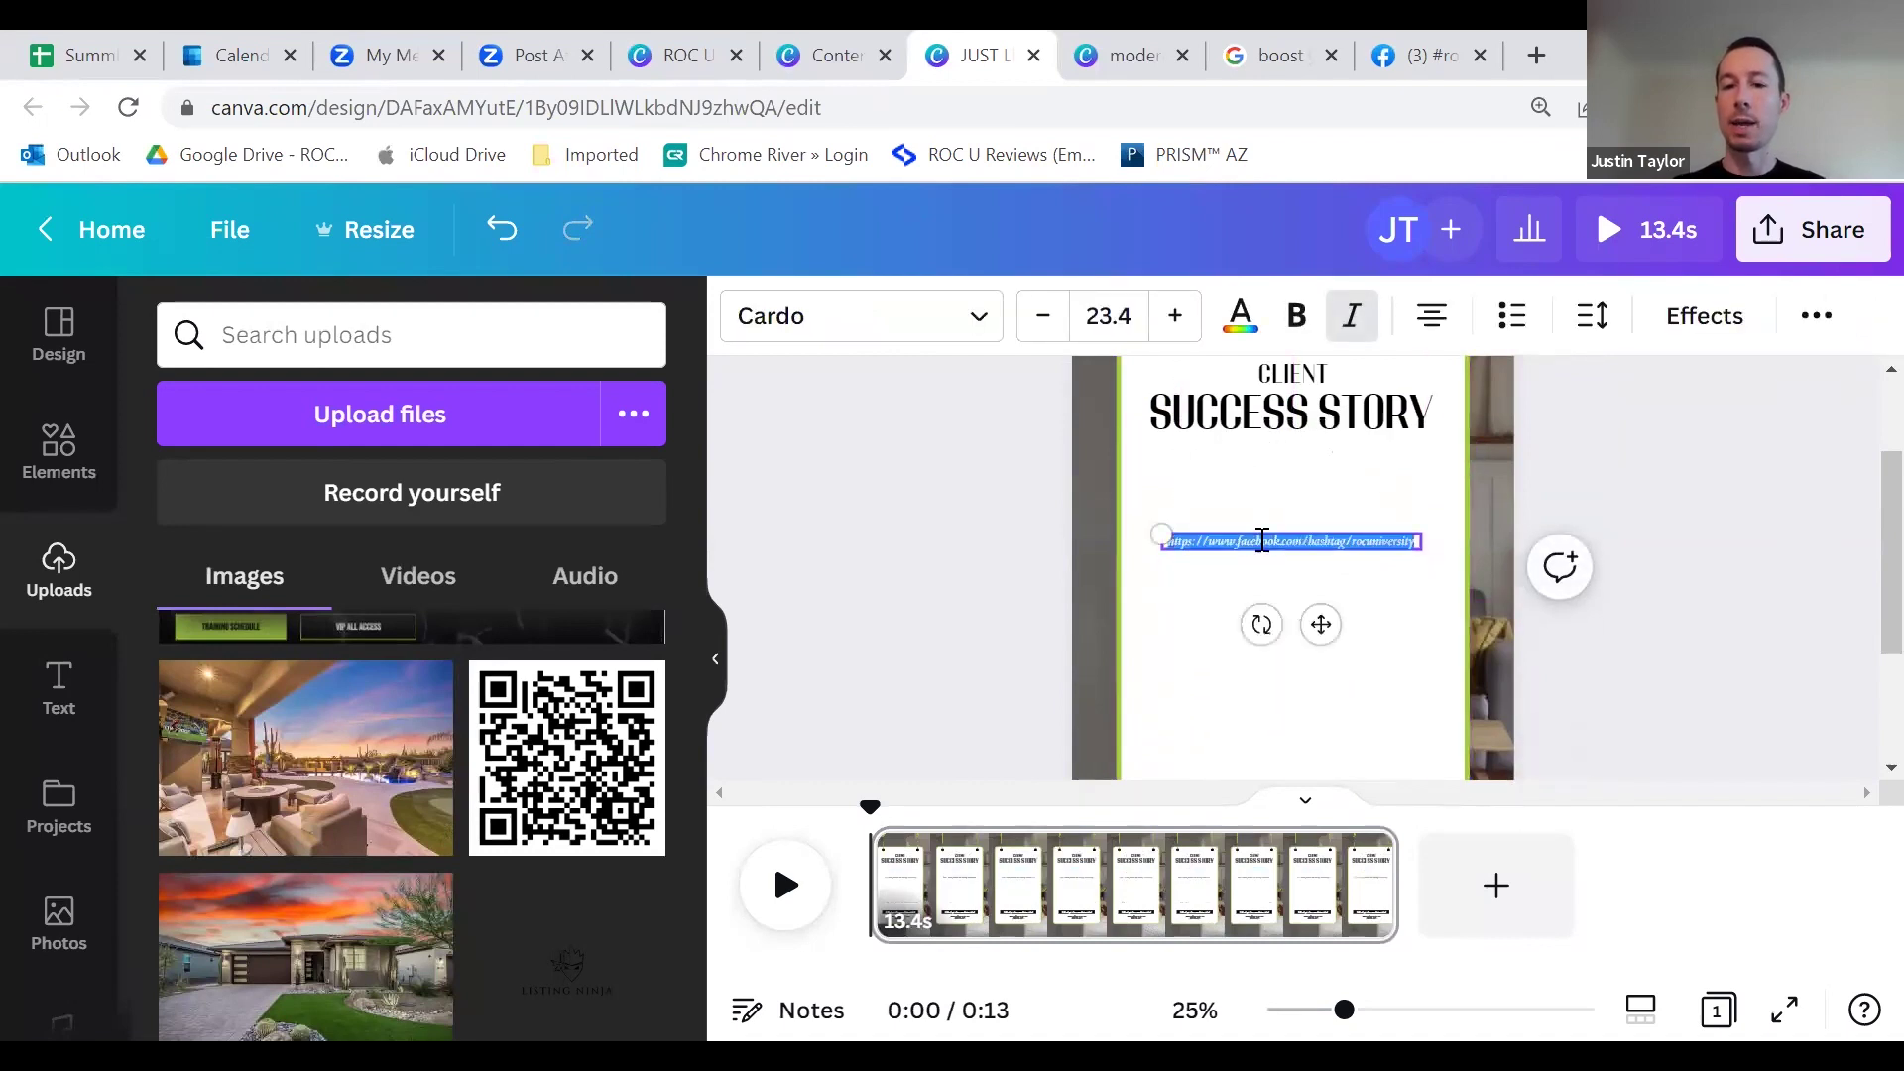
pyautogui.click(1543, 56)
# Step: Load rocuniversity.com and go to the site's Reviews page
pyautogui.write('rocuni')
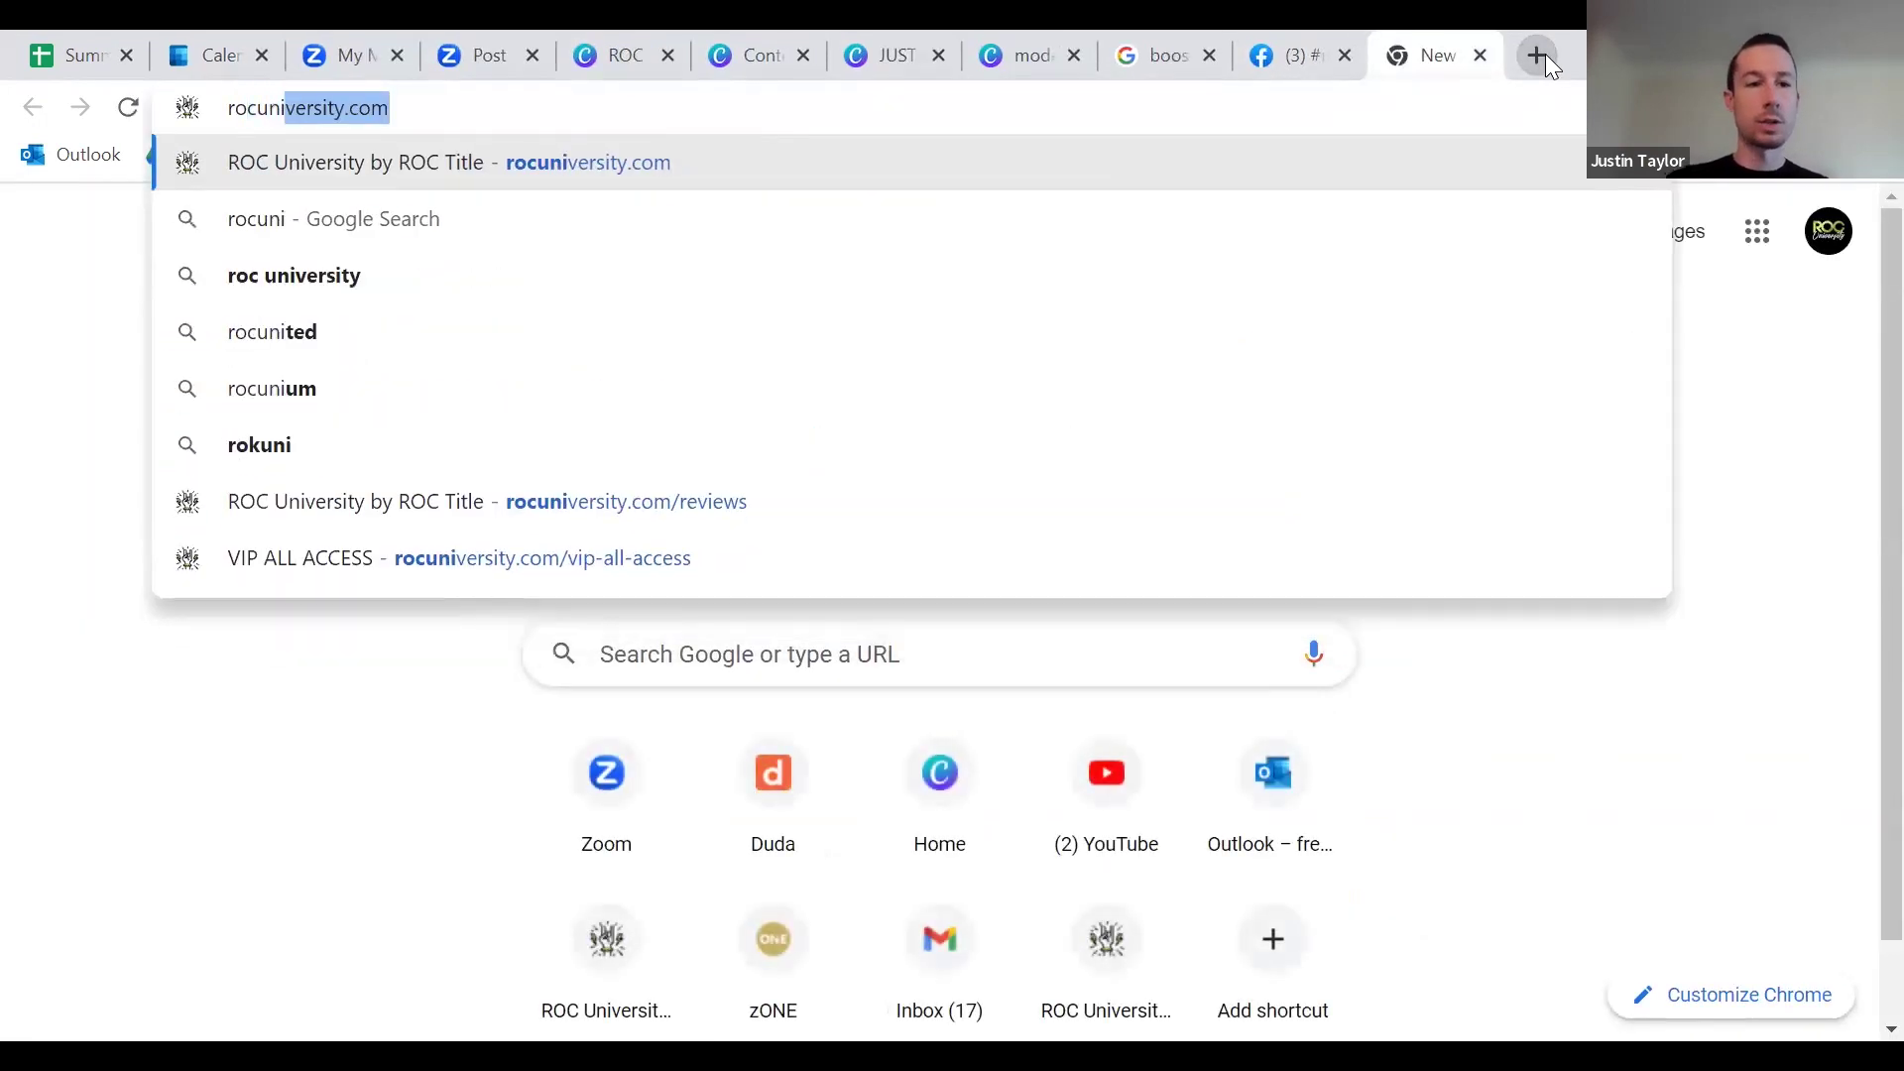
pyautogui.press('Return')
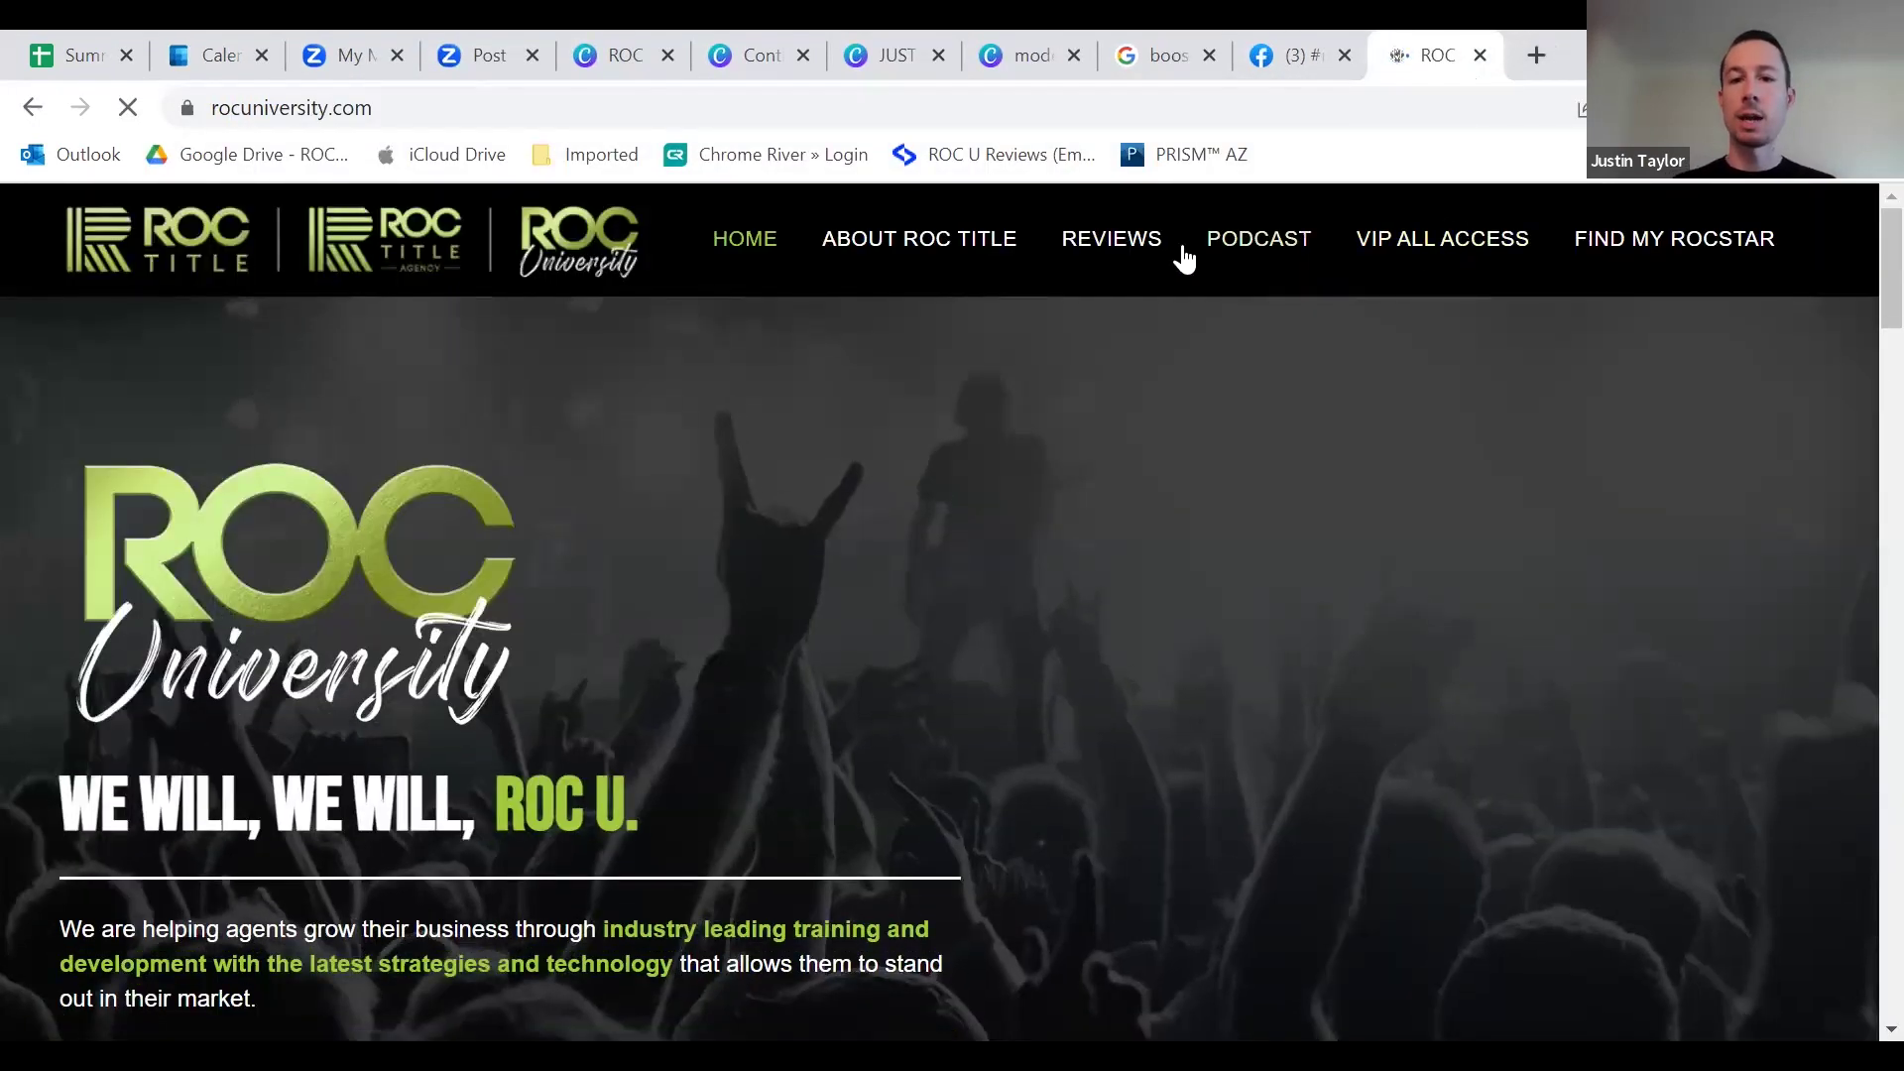
pyautogui.click(1124, 248)
pyautogui.scroll(-5, 888, 515)
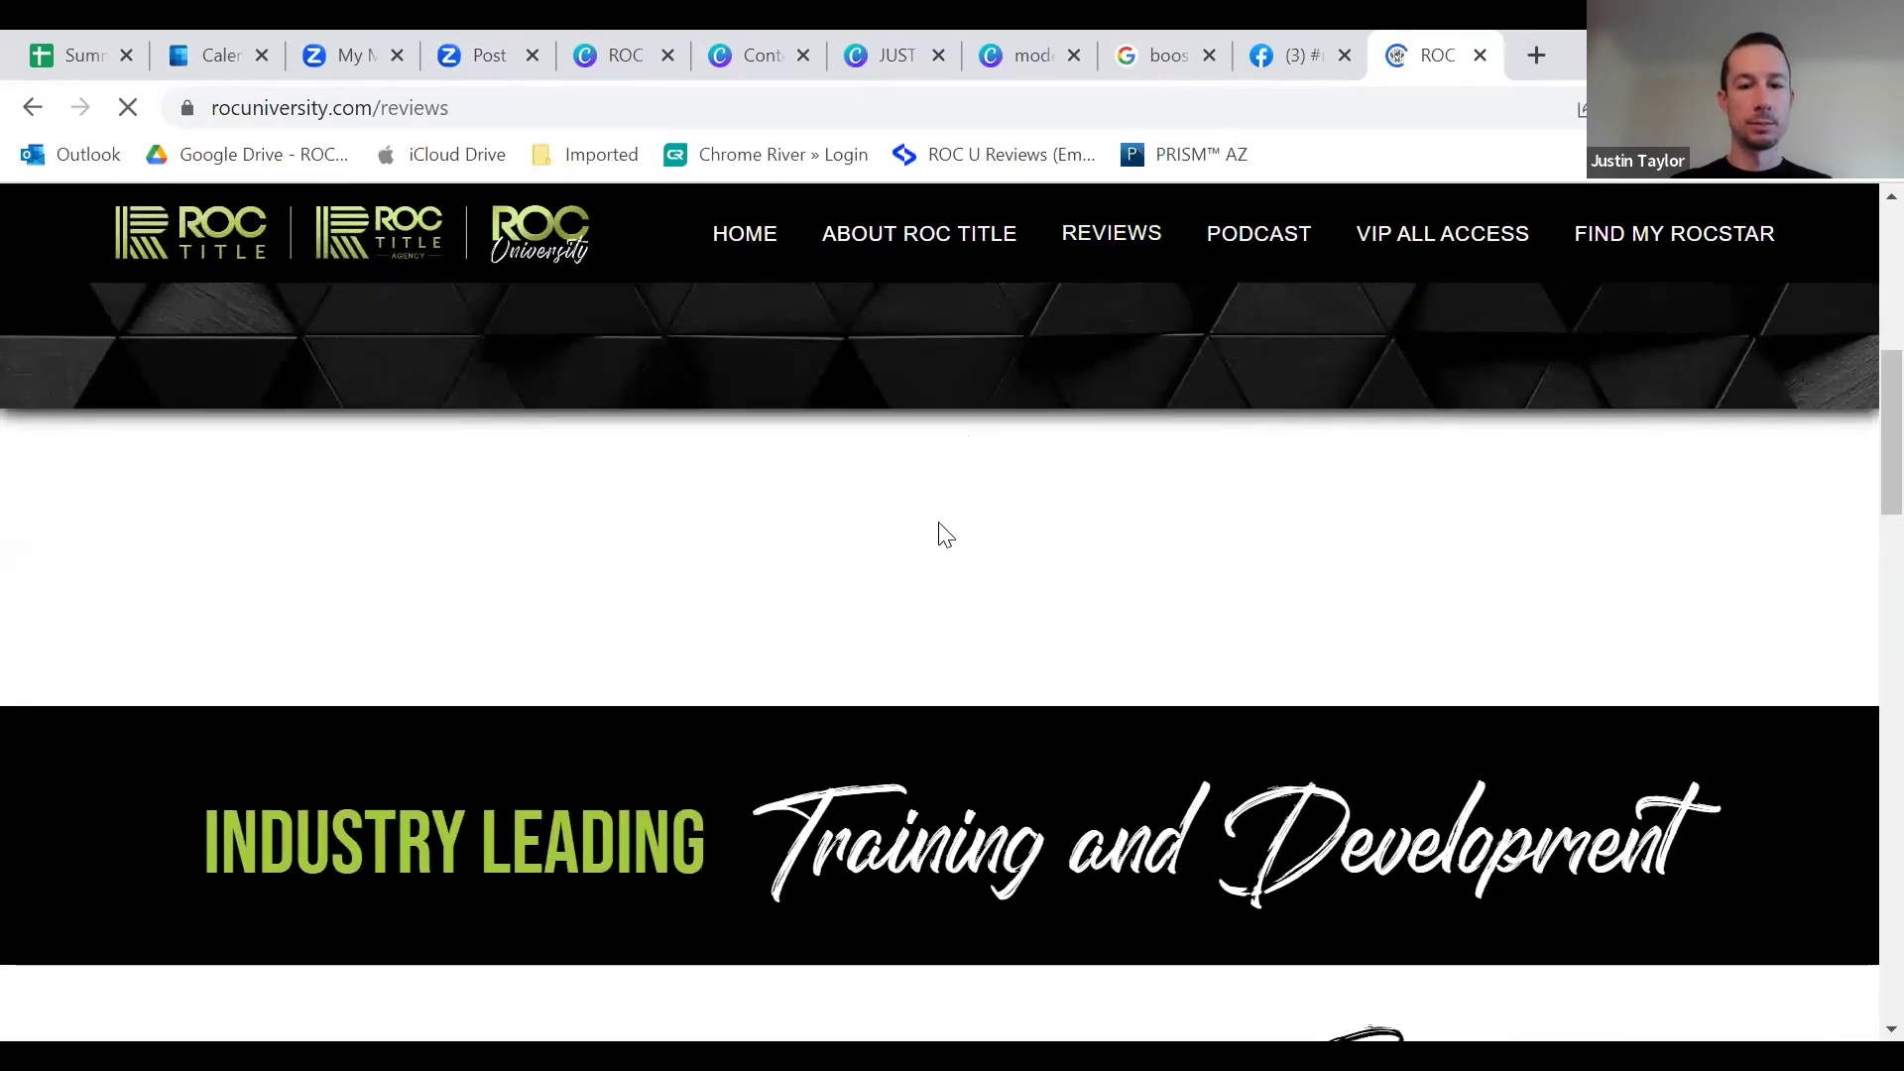
pyautogui.scroll(-3, 738, 593)
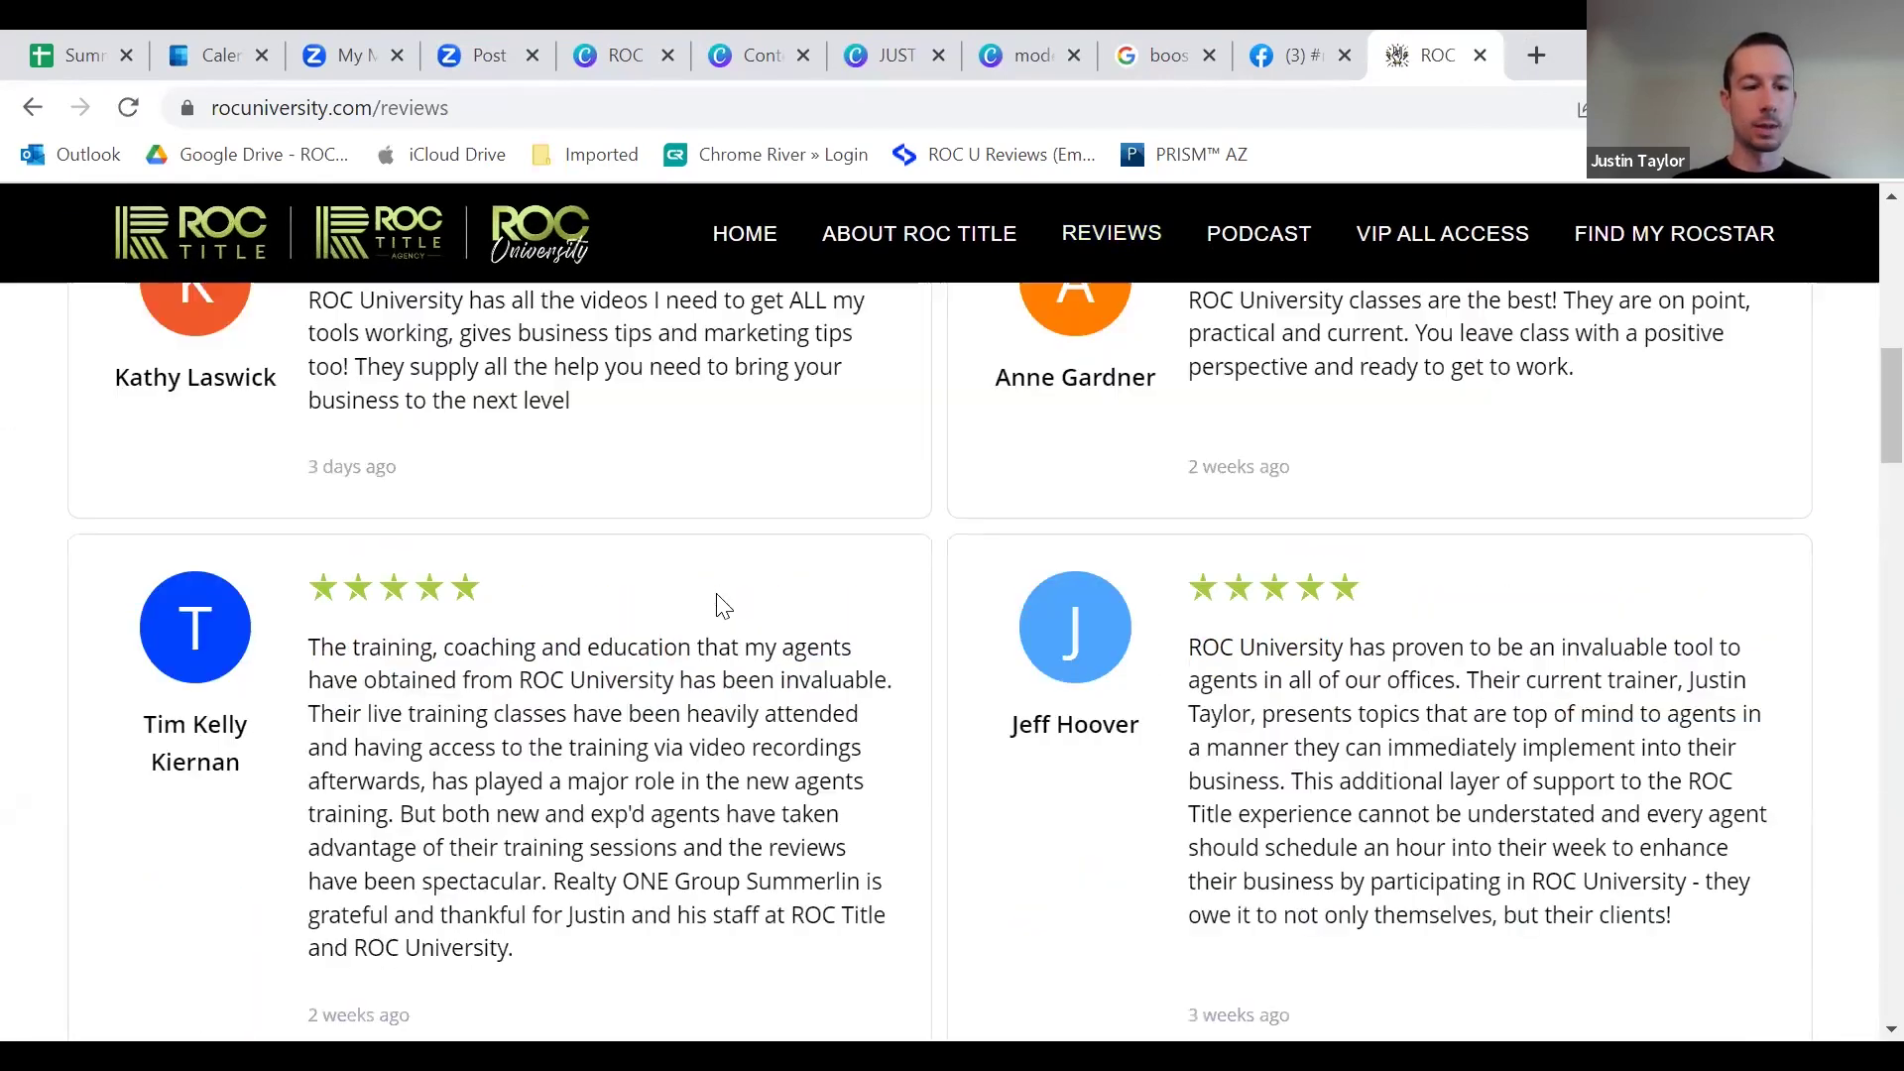
# Step: Copy the five-star review about taking multiple classes and return to the Canva tab
pyautogui.moveTo(559, 553); pyautogui.dragTo(524, 552)
pyautogui.click(1148, 540)
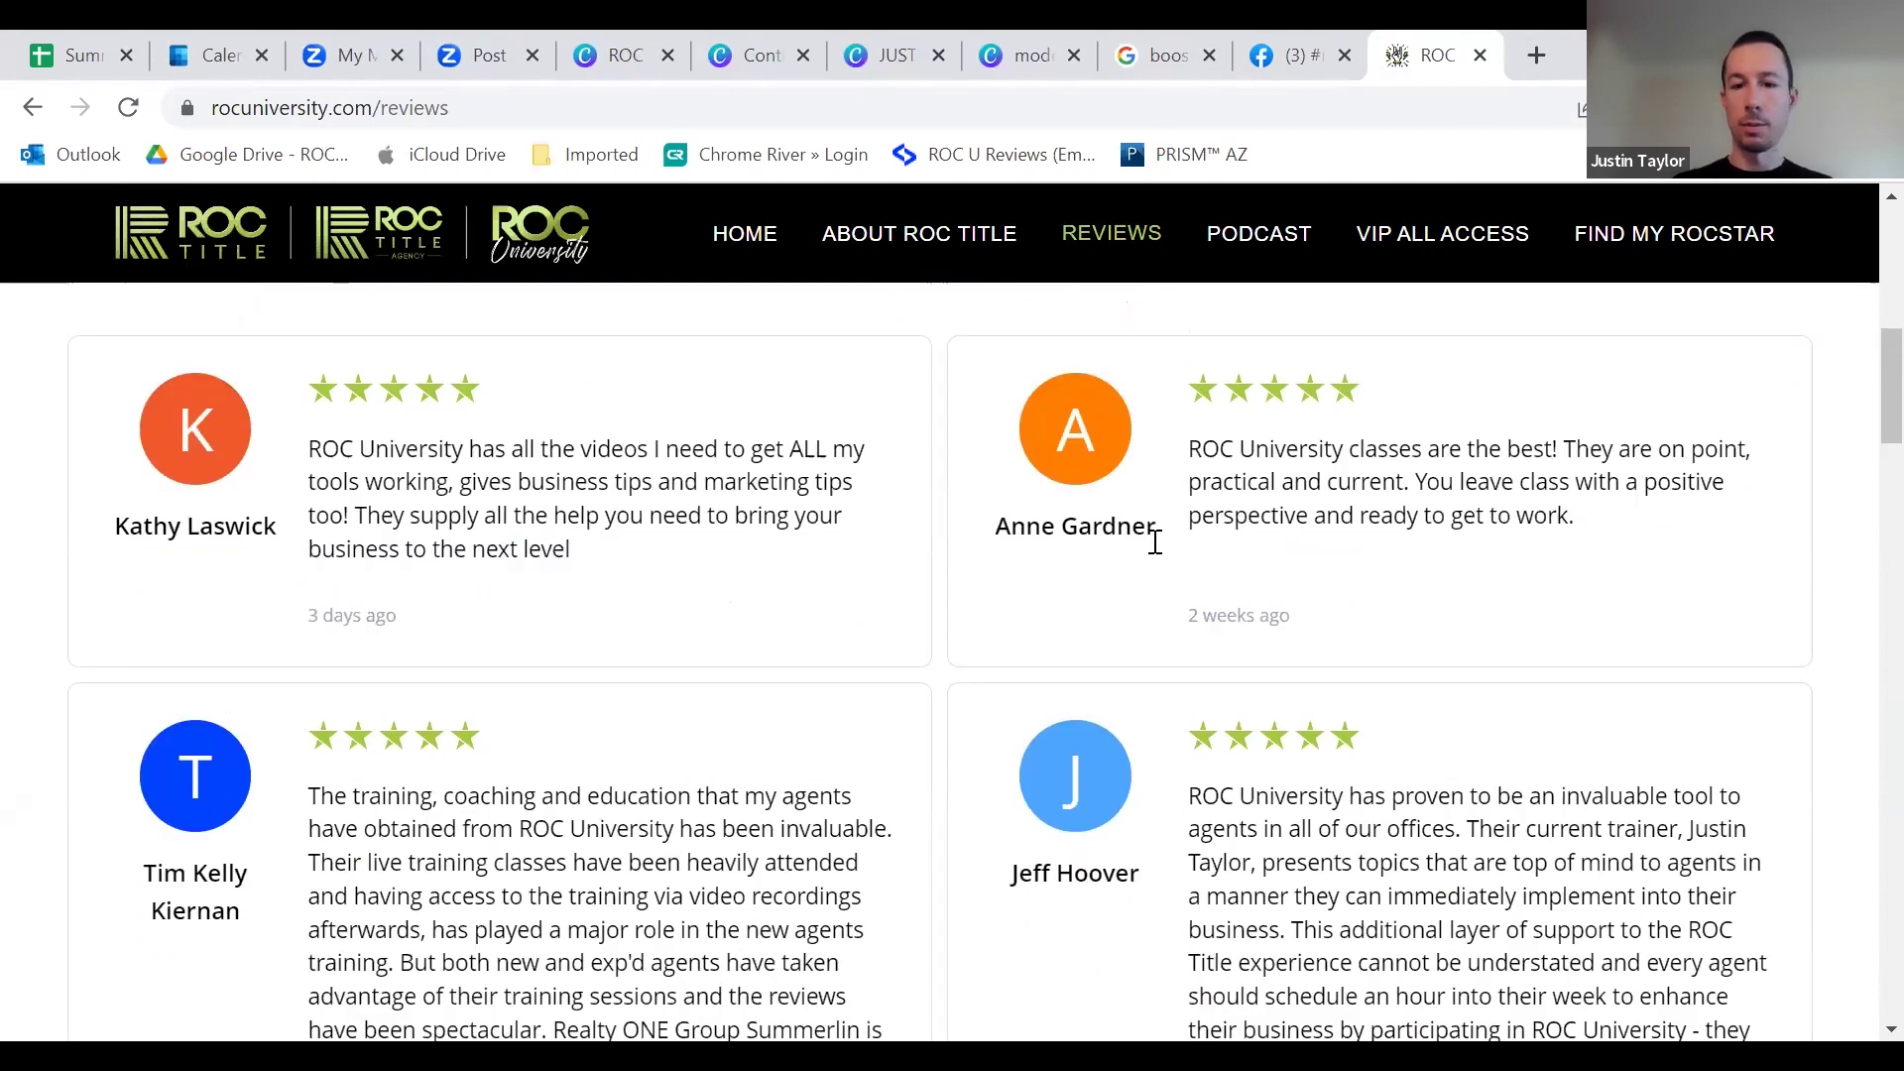
pyautogui.scroll(-3, 1206, 699)
pyautogui.scroll(-8, 1206, 699)
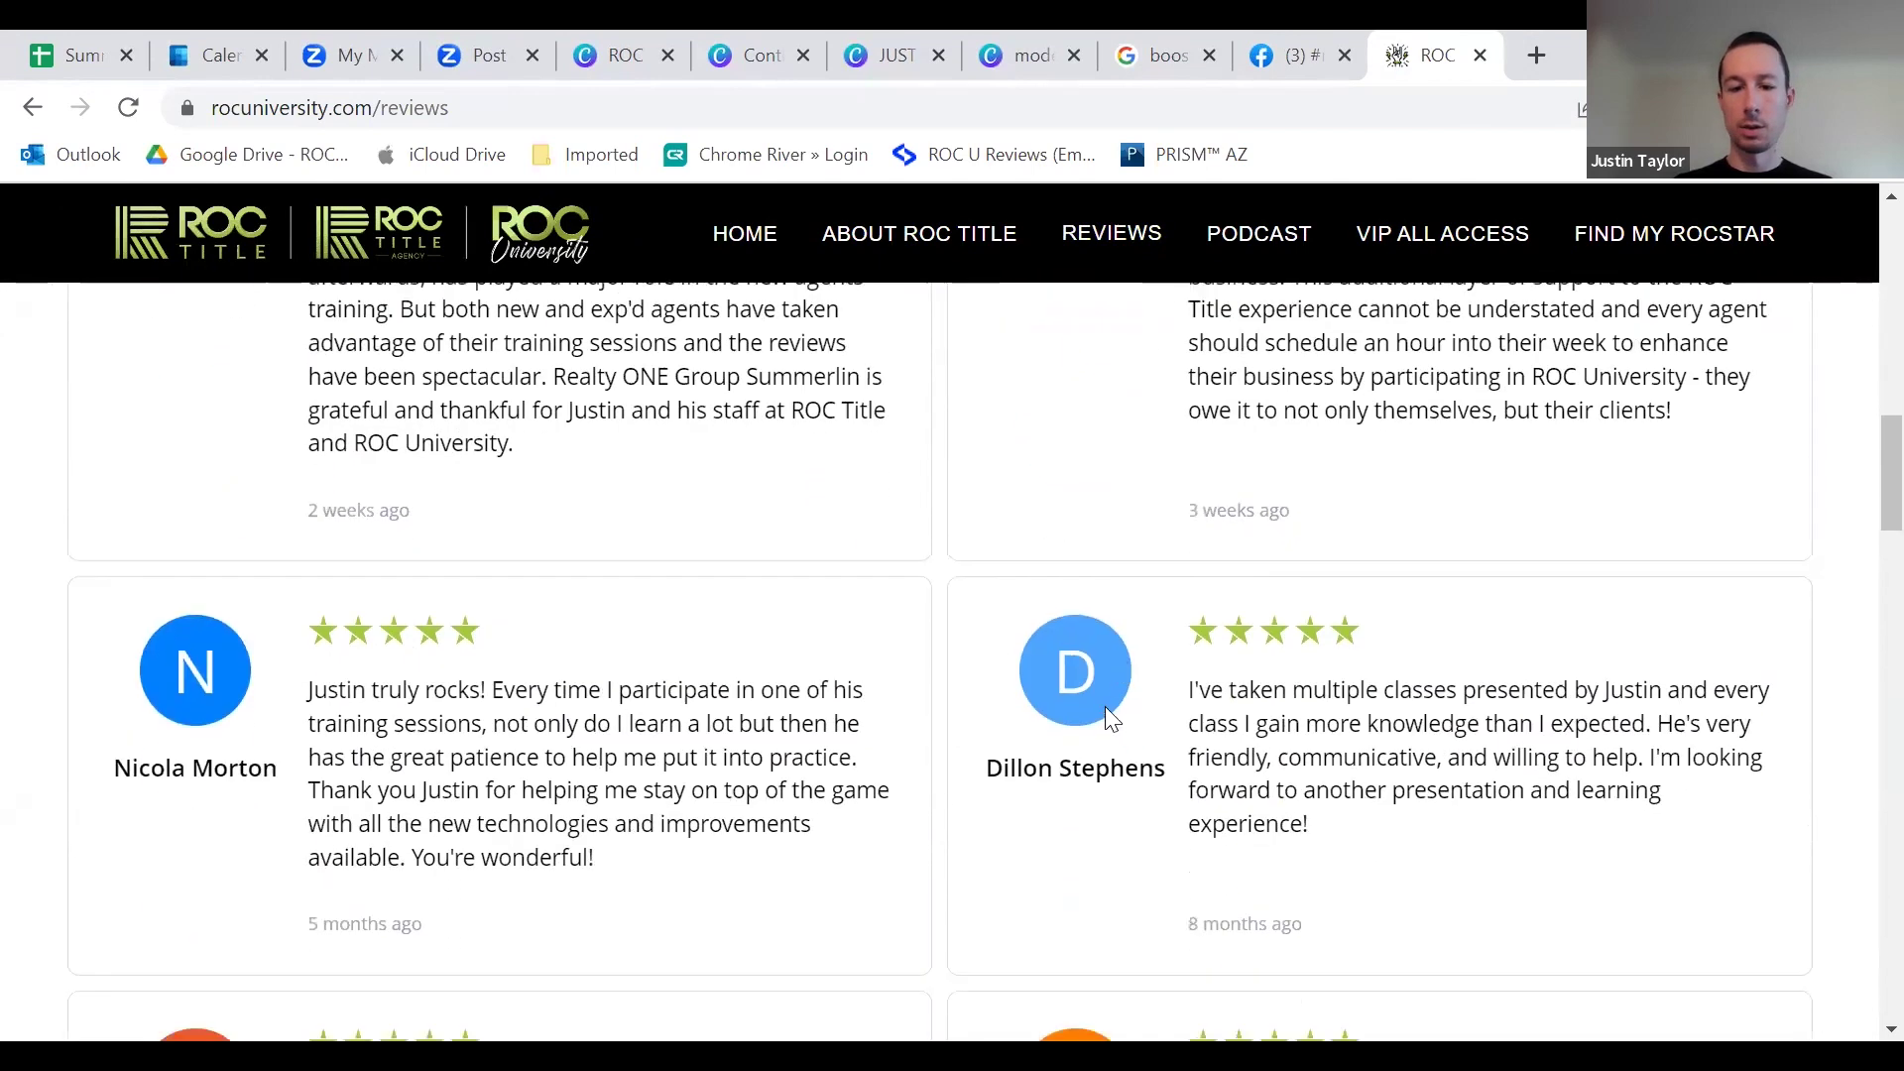
pyautogui.moveTo(1369, 598); pyautogui.dragTo(1196, 460)
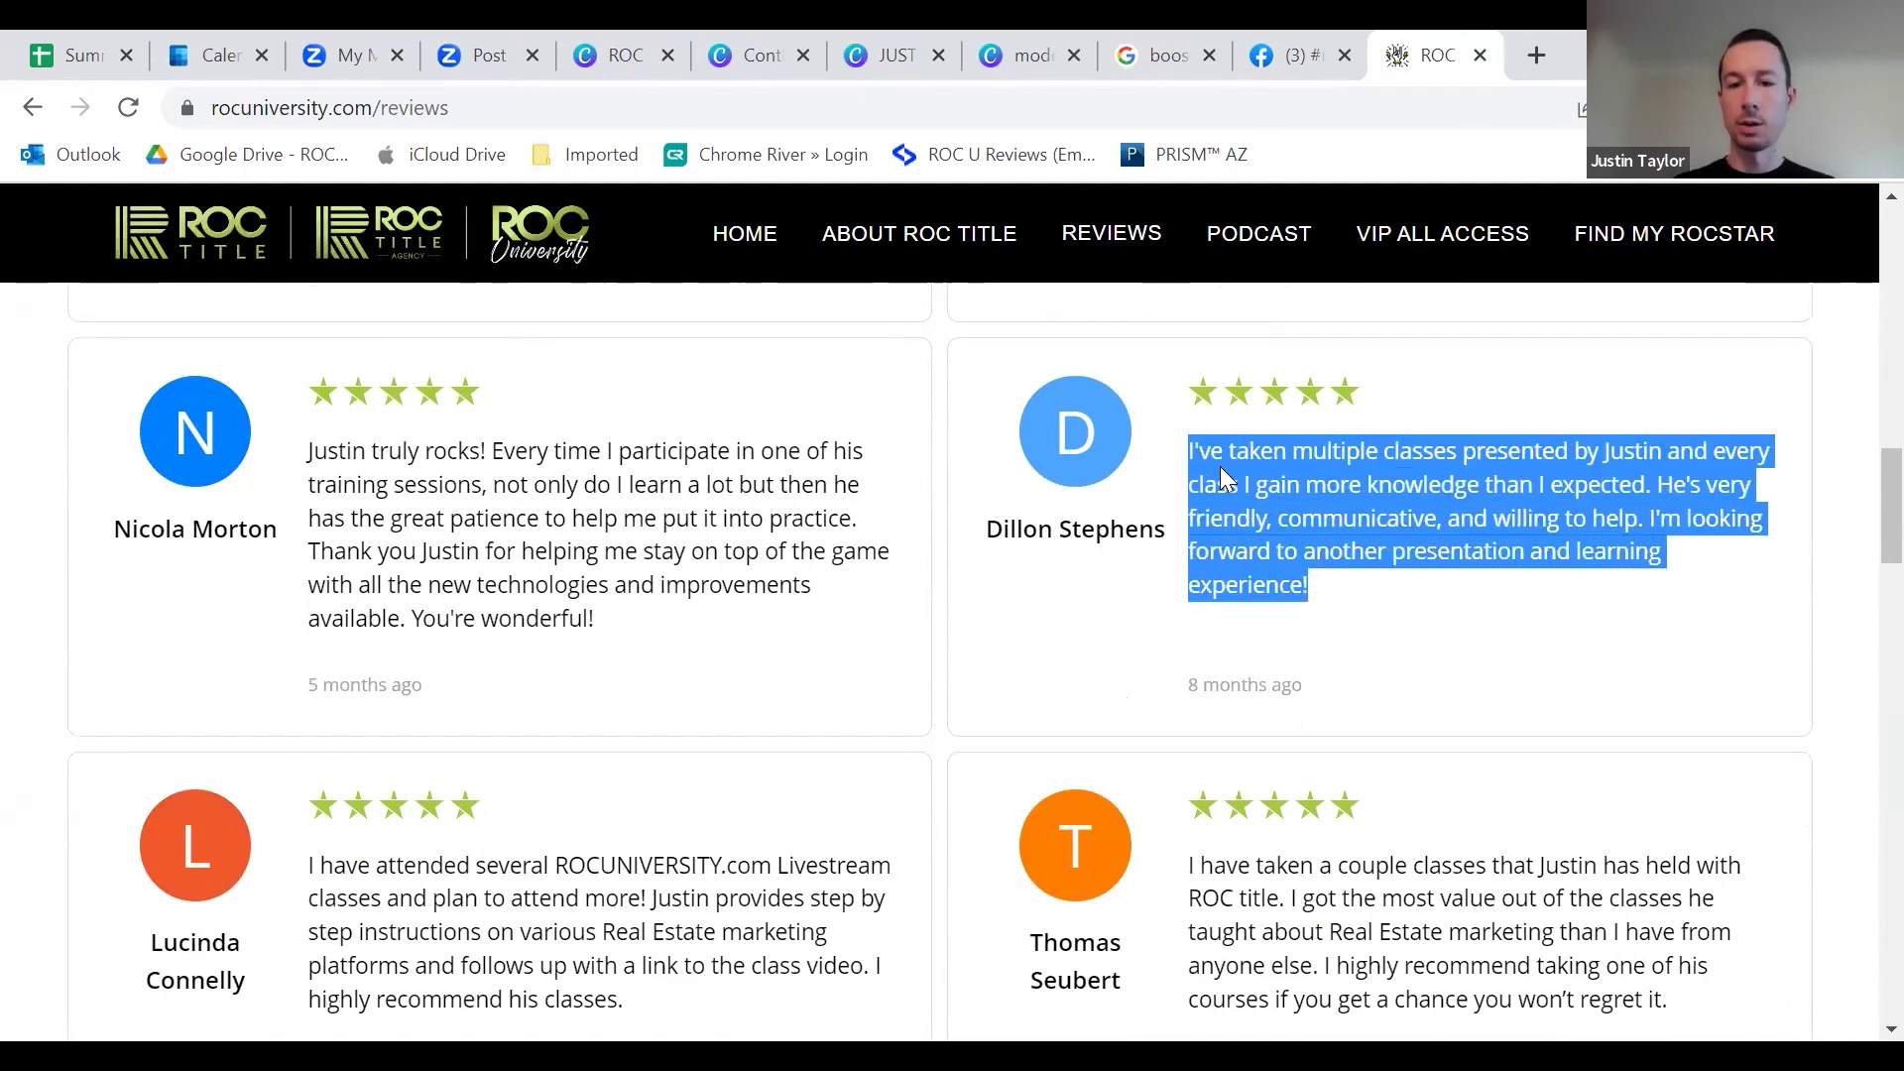
pyautogui.rightClick(1222, 472)
pyautogui.click(1266, 493)
pyautogui.click(917, 56)
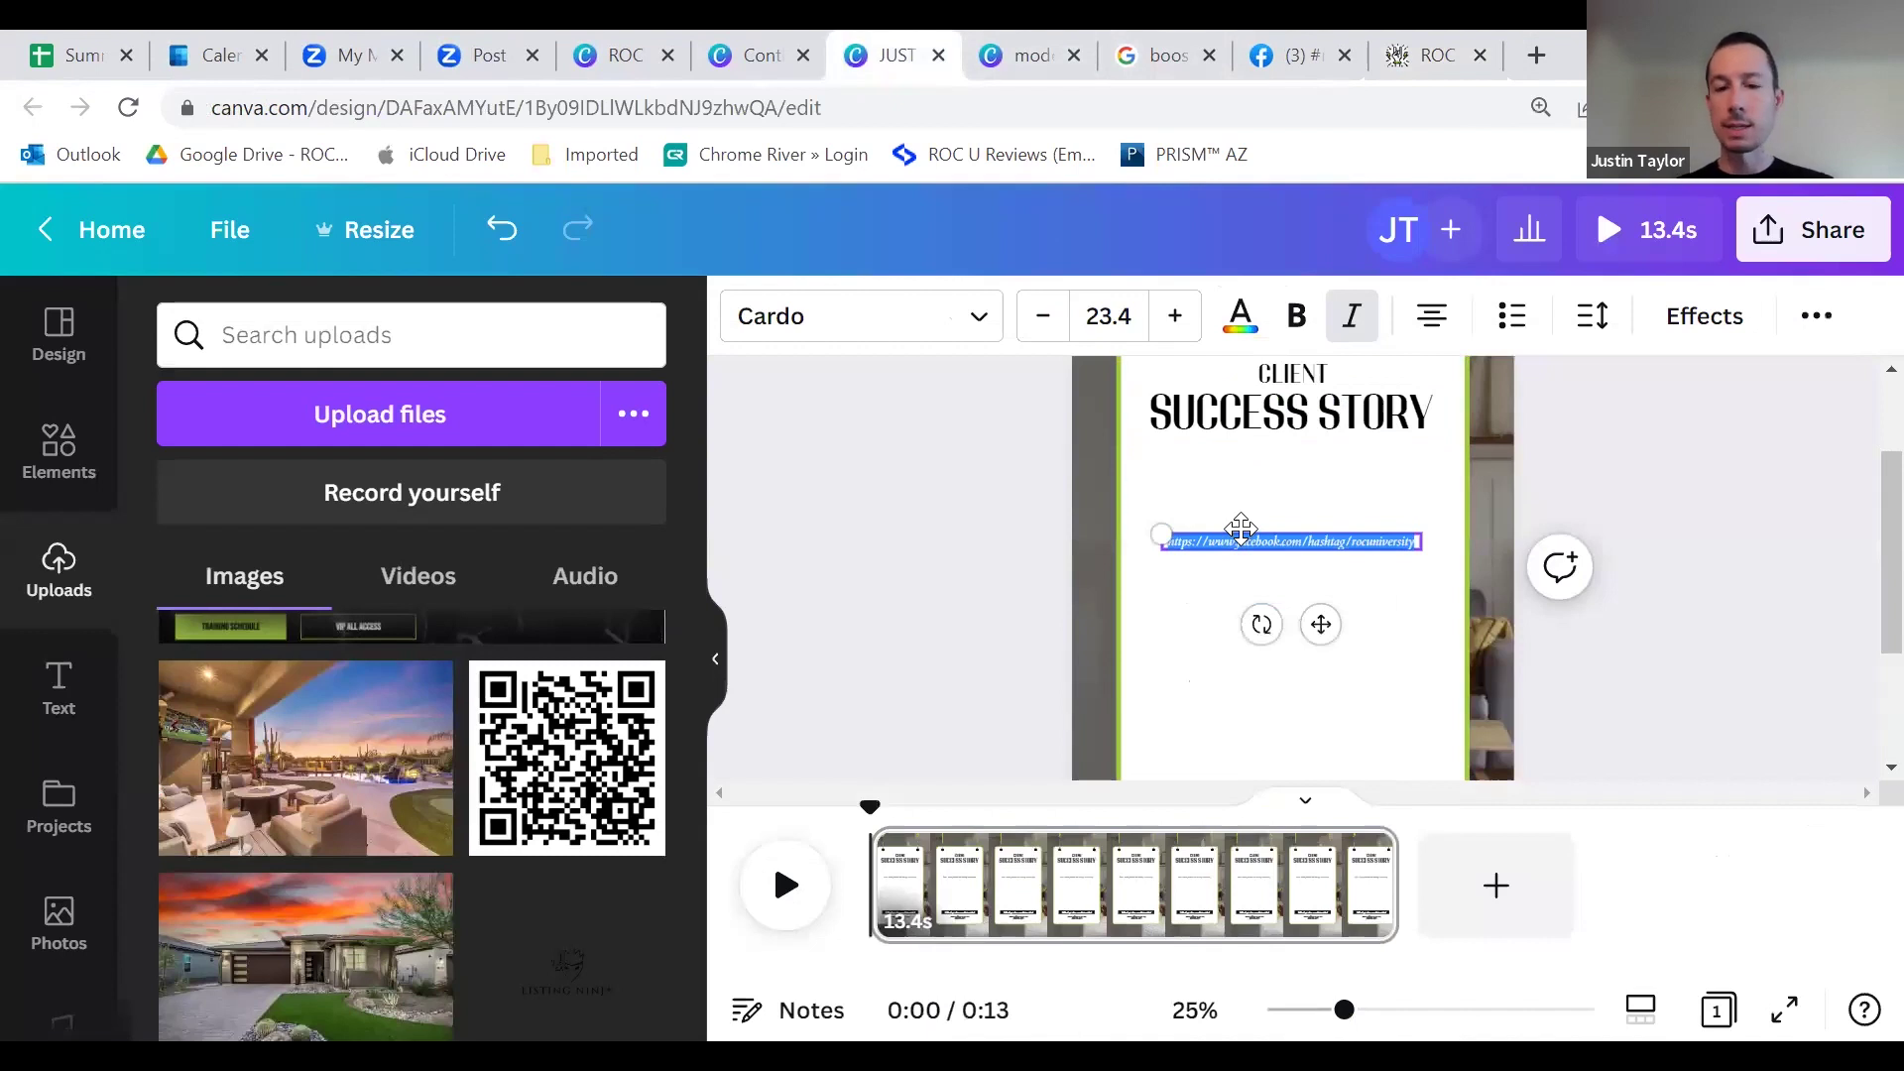
# Step: Paste the review in place of the URL, narrow its box and enlarge the font
pyautogui.hotkey('ctrl', 'v')
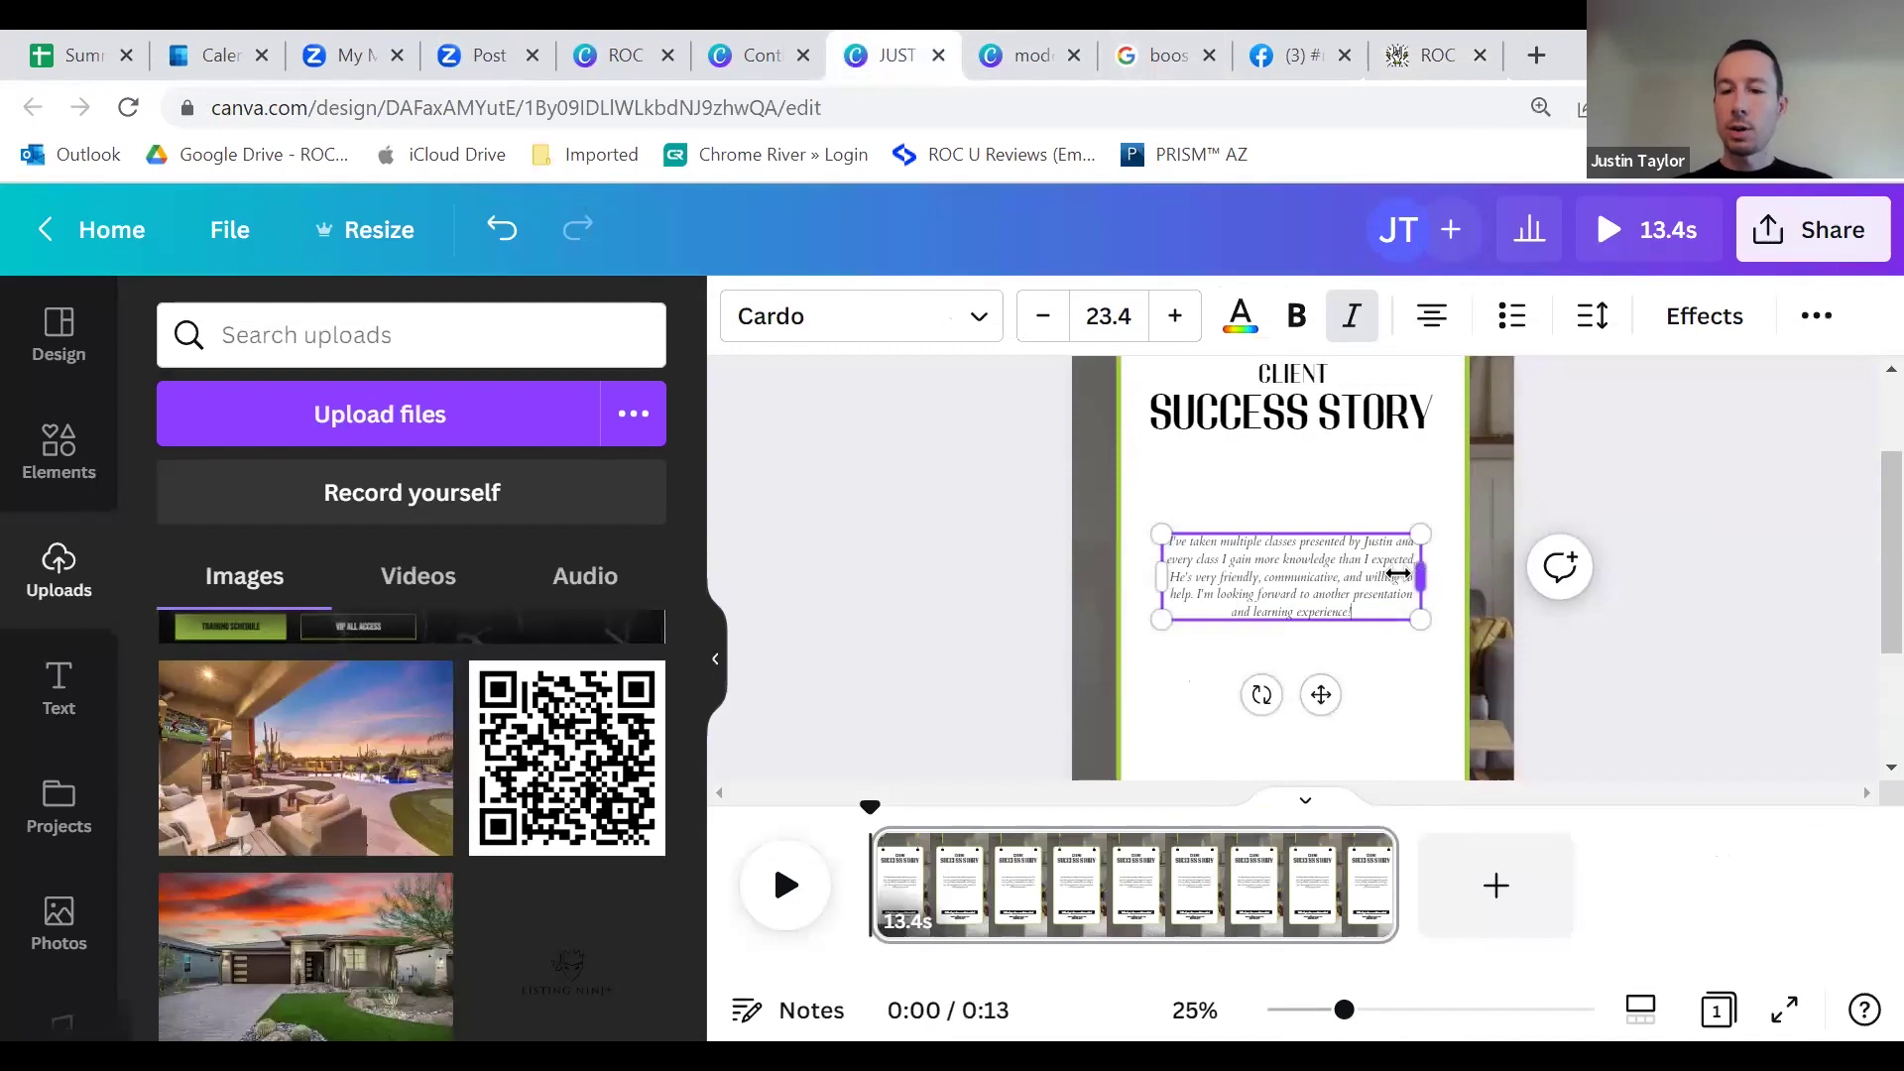
pyautogui.moveTo(1399, 573); pyautogui.dragTo(1157, 531)
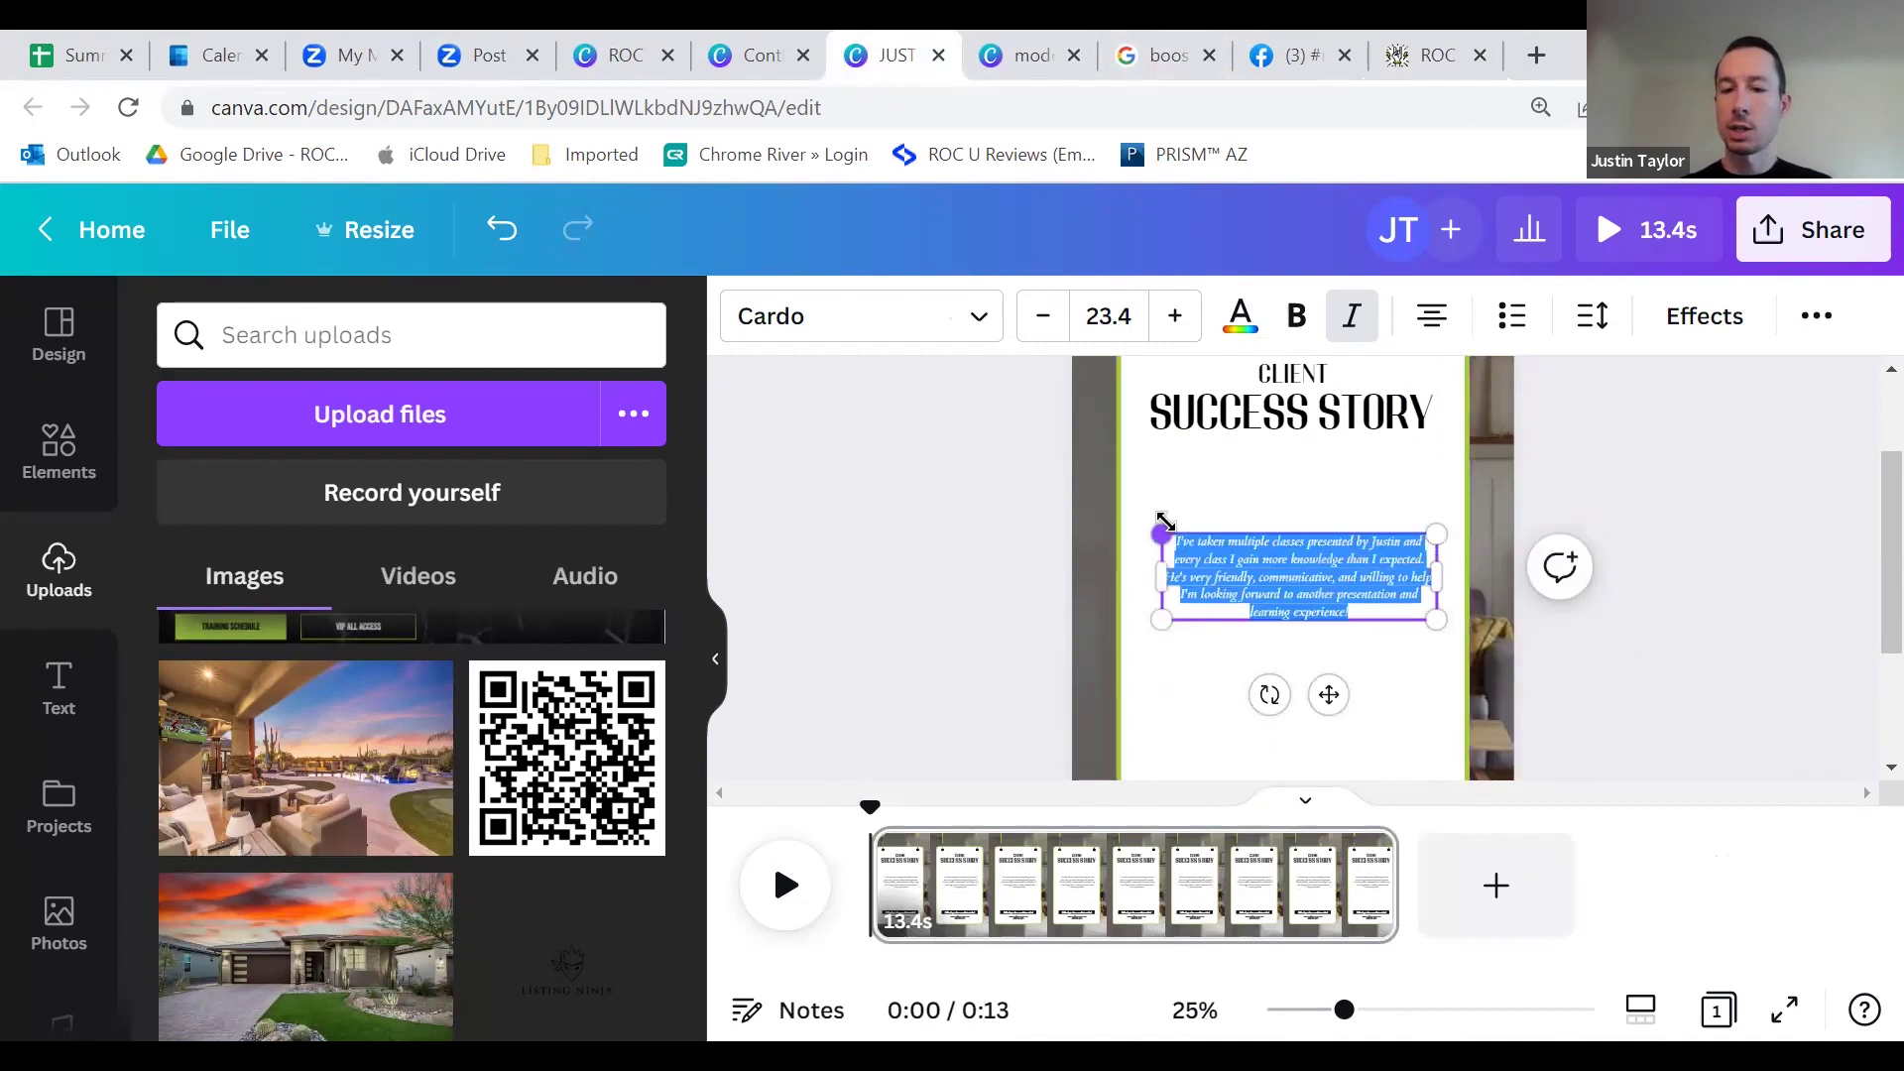
pyautogui.click(1301, 570)
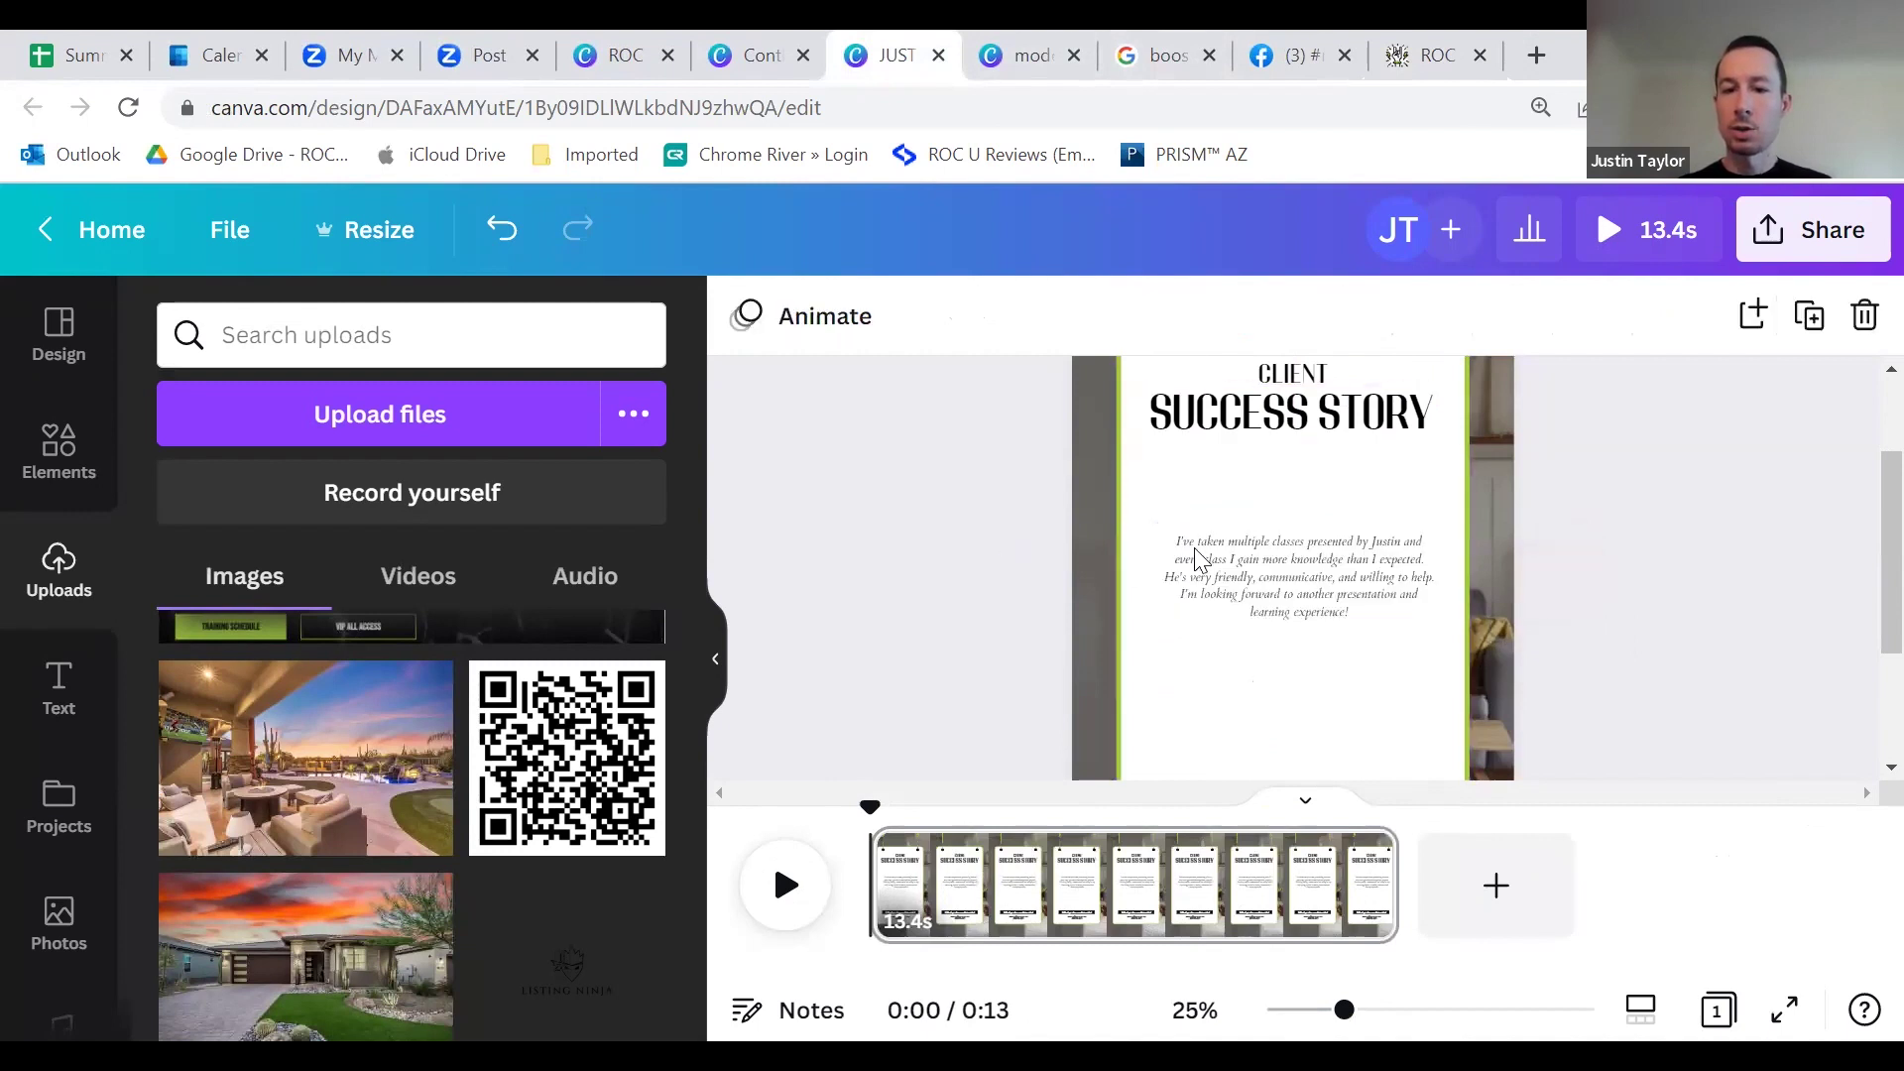
pyautogui.click(1175, 315)
pyautogui.click(1175, 315)
pyautogui.click(1176, 316)
pyautogui.click(1175, 315)
pyautogui.click(1175, 315)
pyautogui.click(1175, 316)
pyautogui.click(1175, 315)
pyautogui.click(1175, 315)
pyautogui.click(1175, 316)
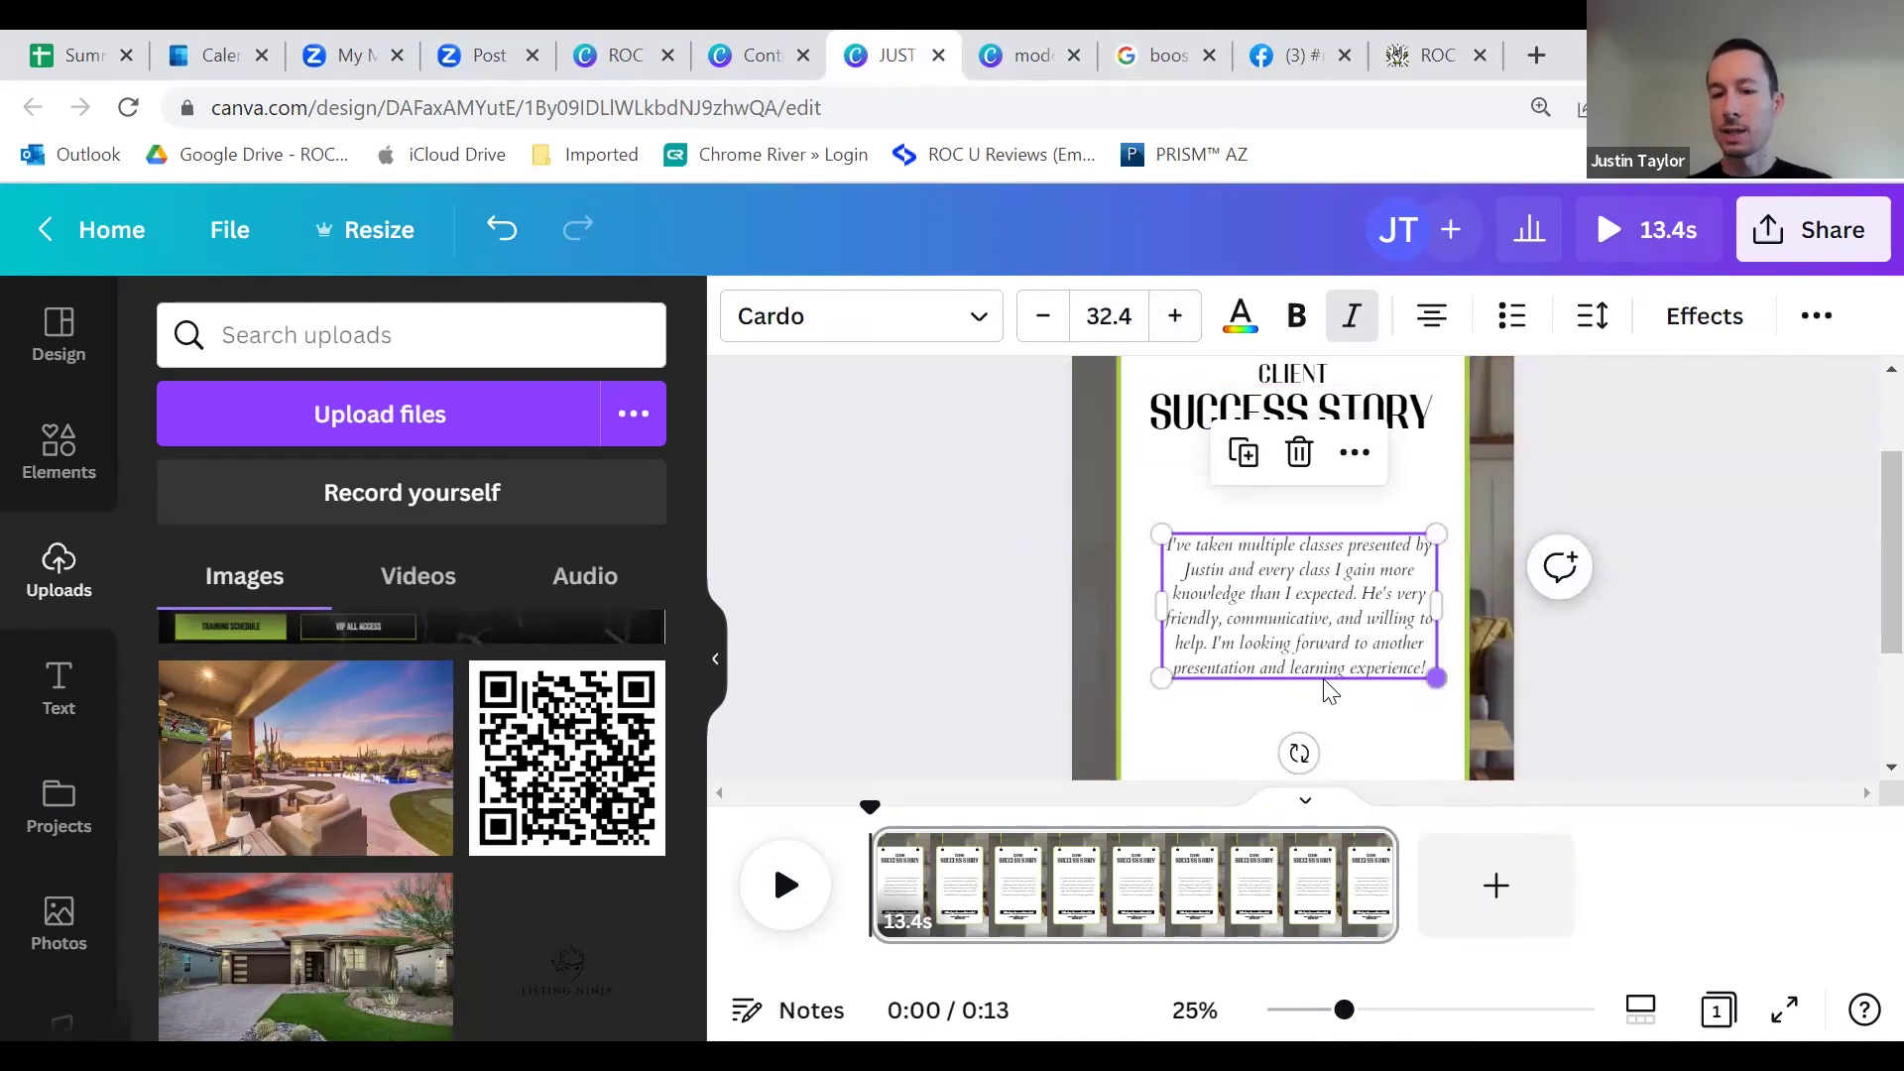
pyautogui.click(1190, 321)
pyautogui.click(1190, 321)
pyautogui.click(1190, 321)
pyautogui.click(1190, 322)
pyautogui.click(1190, 321)
pyautogui.click(1190, 321)
pyautogui.click(1190, 321)
pyautogui.click(1190, 321)
pyautogui.click(1190, 321)
pyautogui.click(1190, 321)
pyautogui.click(1190, 321)
pyautogui.click(1190, 322)
pyautogui.click(1190, 322)
# Step: Move the quote box higher and add a closing quotation mark after "learning experience!"
pyautogui.scroll(-3, 1076, 561)
pyautogui.scroll(3, 1069, 551)
pyautogui.click(1000, 561)
pyautogui.click(1299, 691)
pyautogui.moveTo(1299, 691); pyautogui.dragTo(1296, 654)
pyautogui.scroll(-3, 1309, 595)
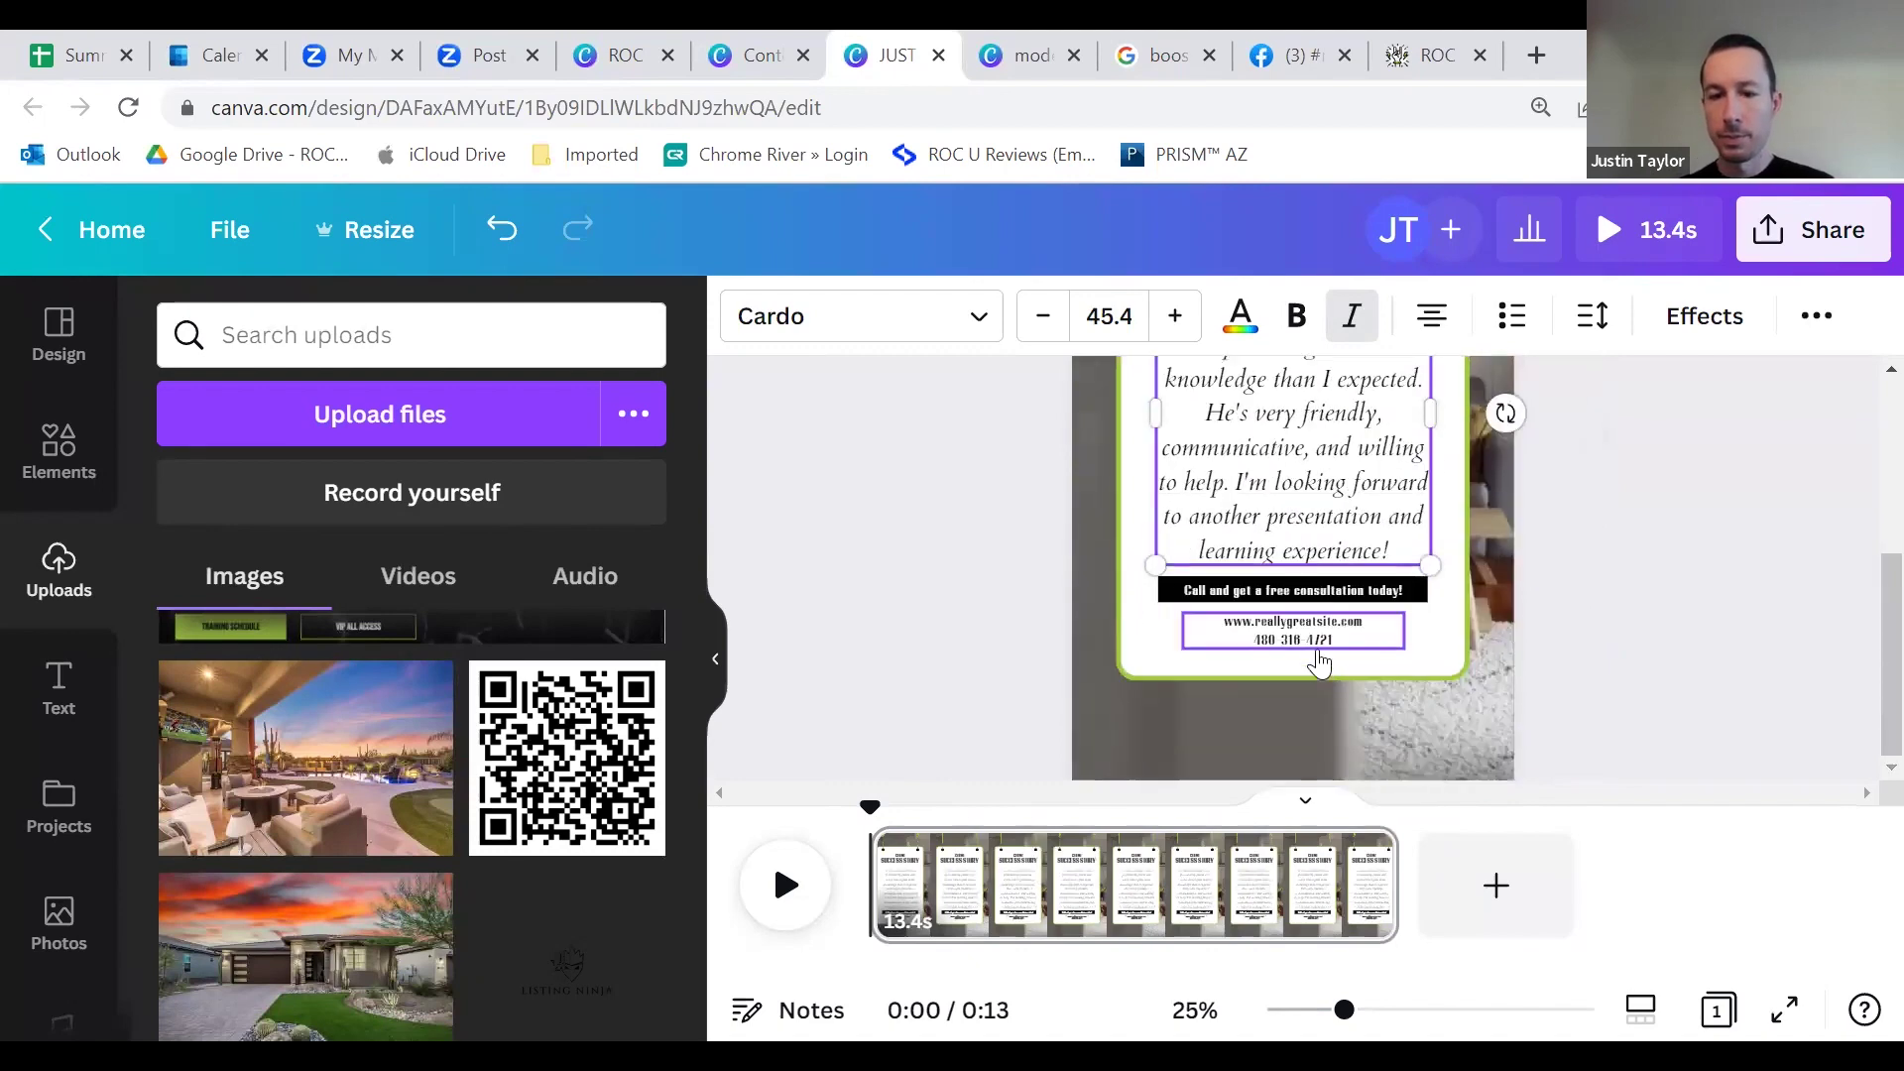
pyautogui.scroll(3, 1289, 563)
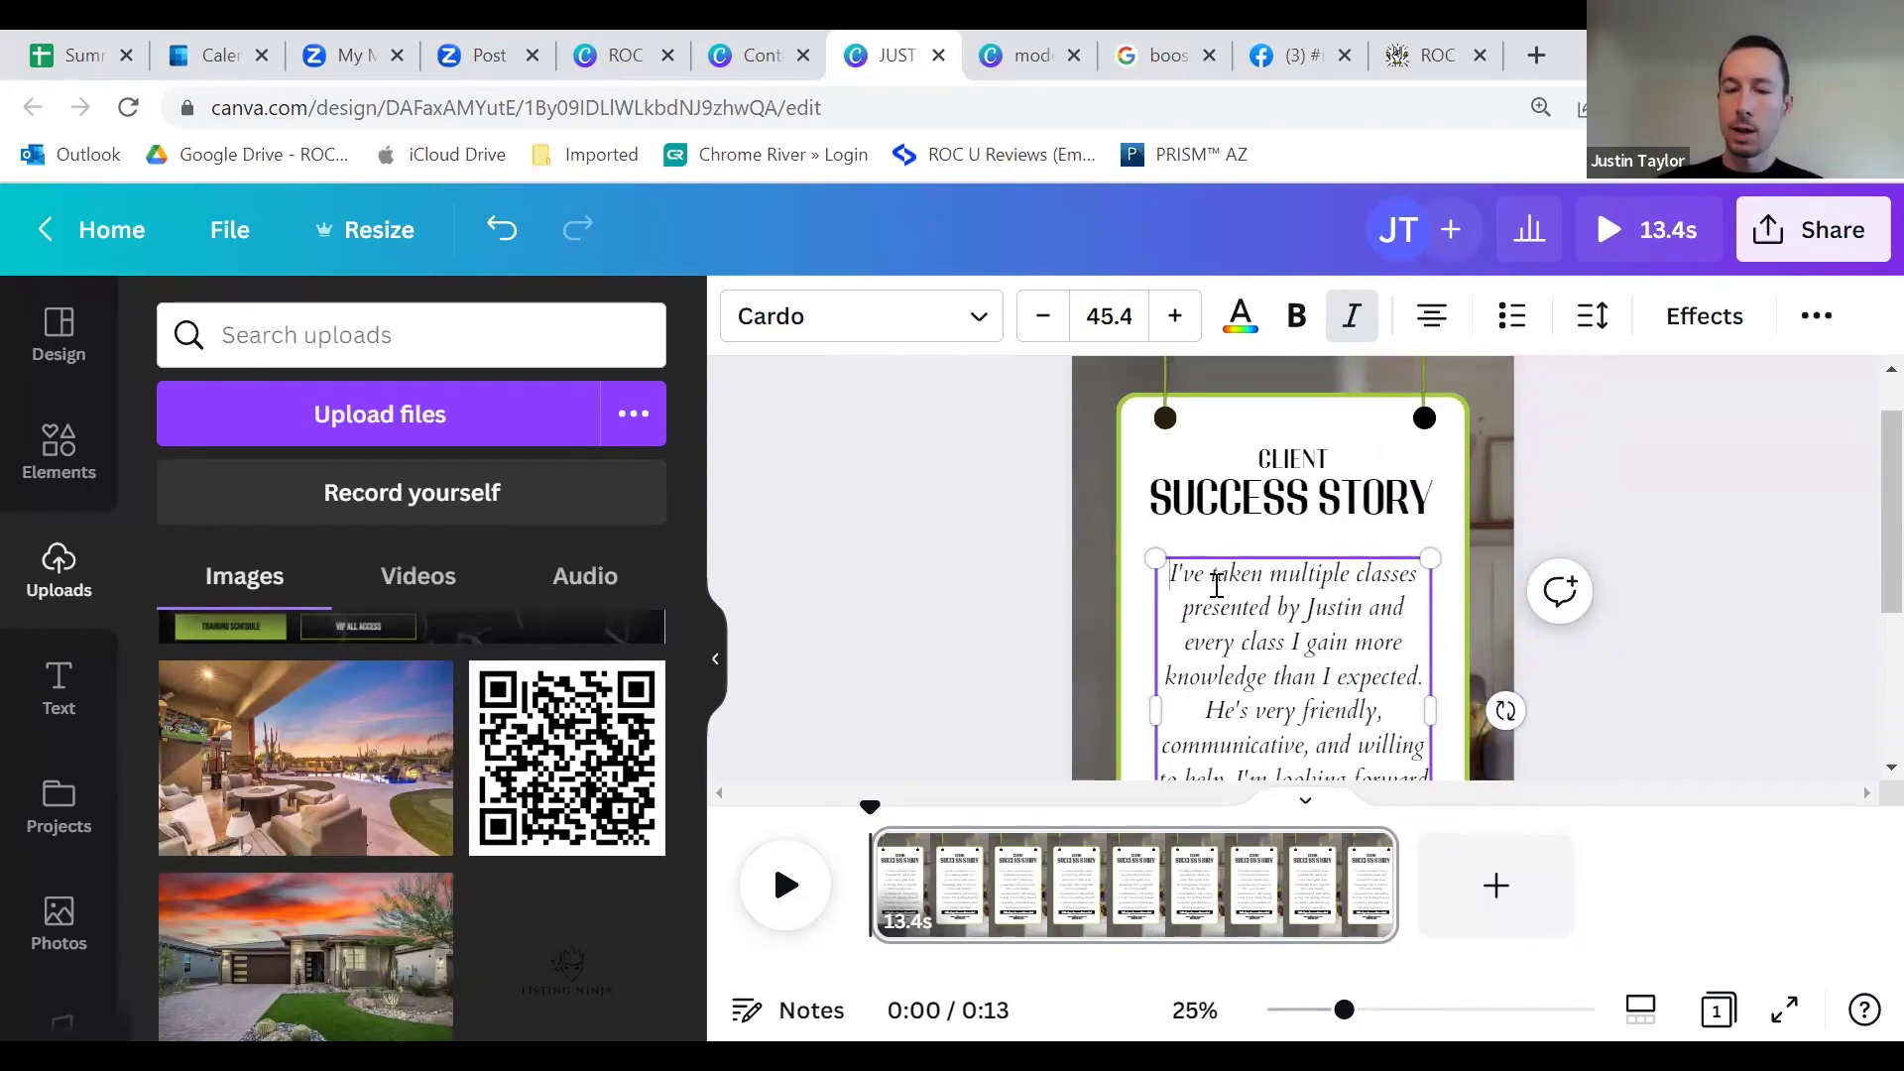
pyautogui.scroll(-3, 1388, 655)
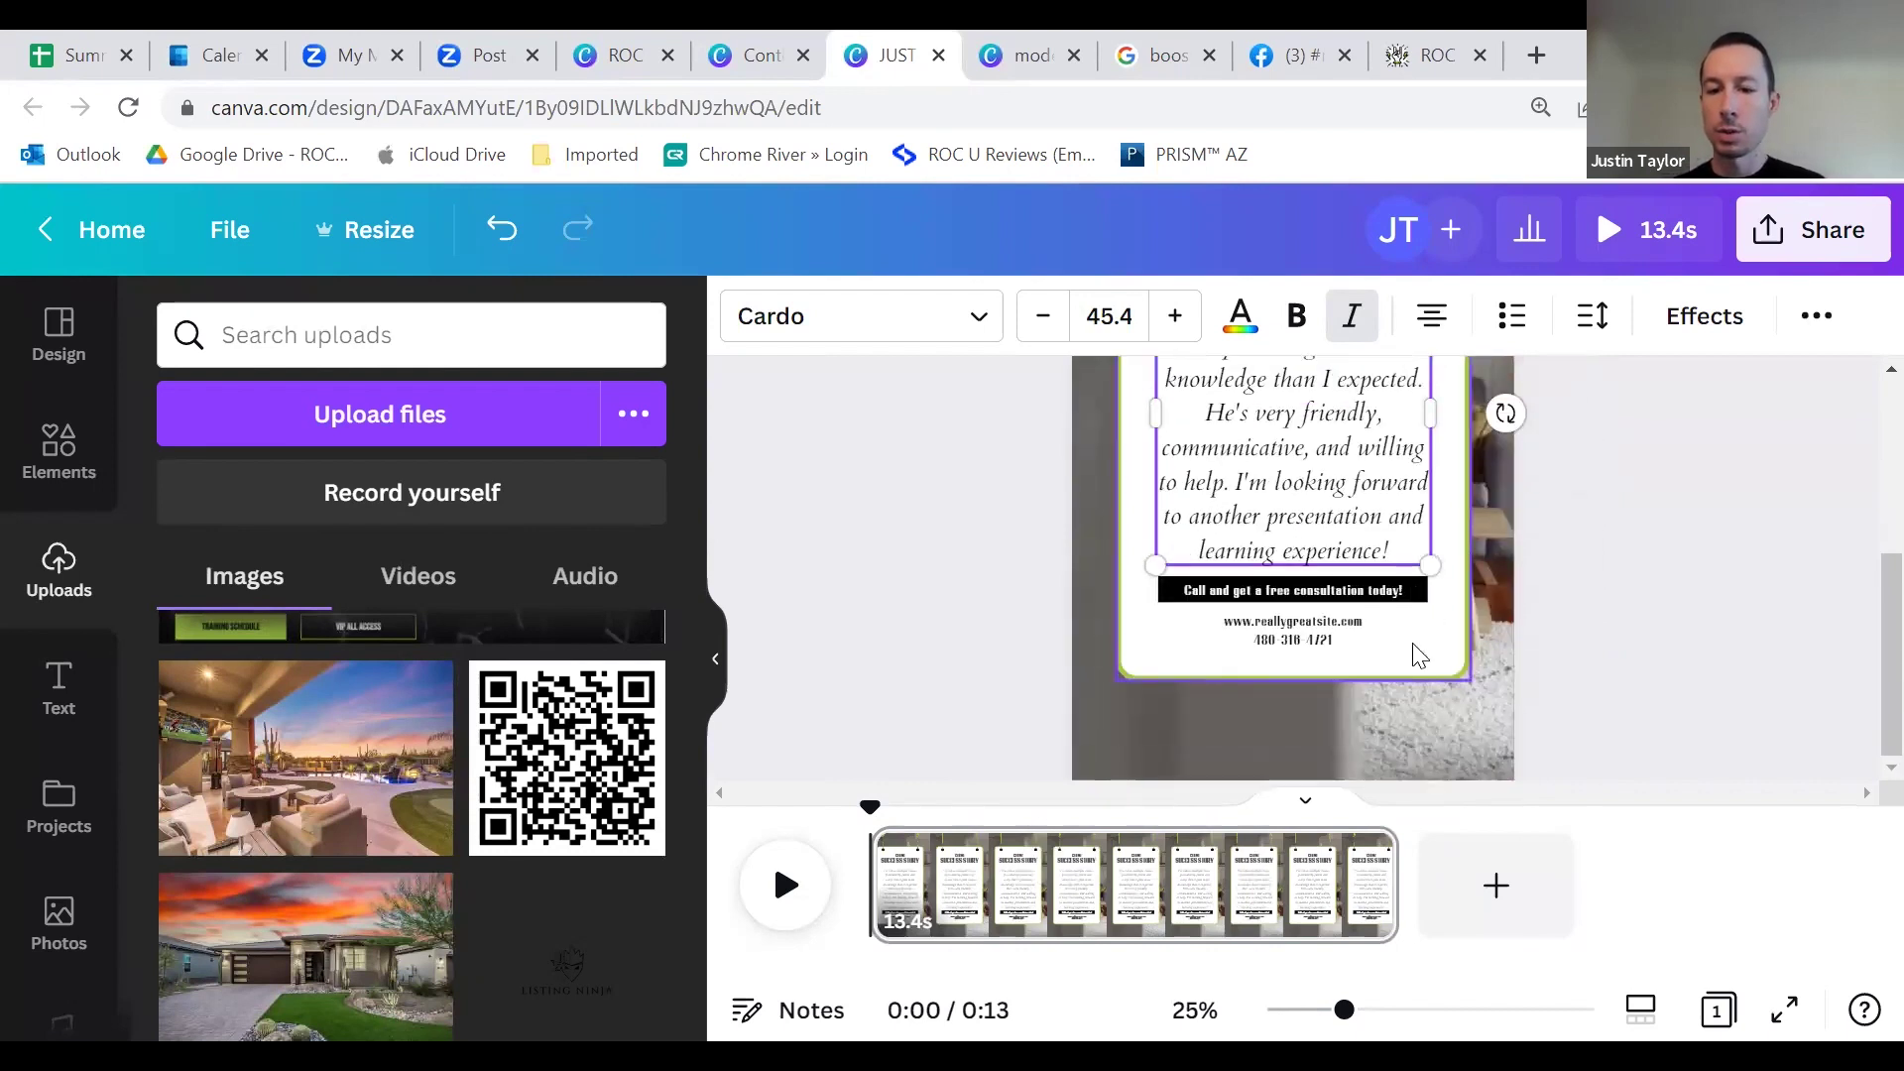
pyautogui.click(1403, 550)
pyautogui.write('"')
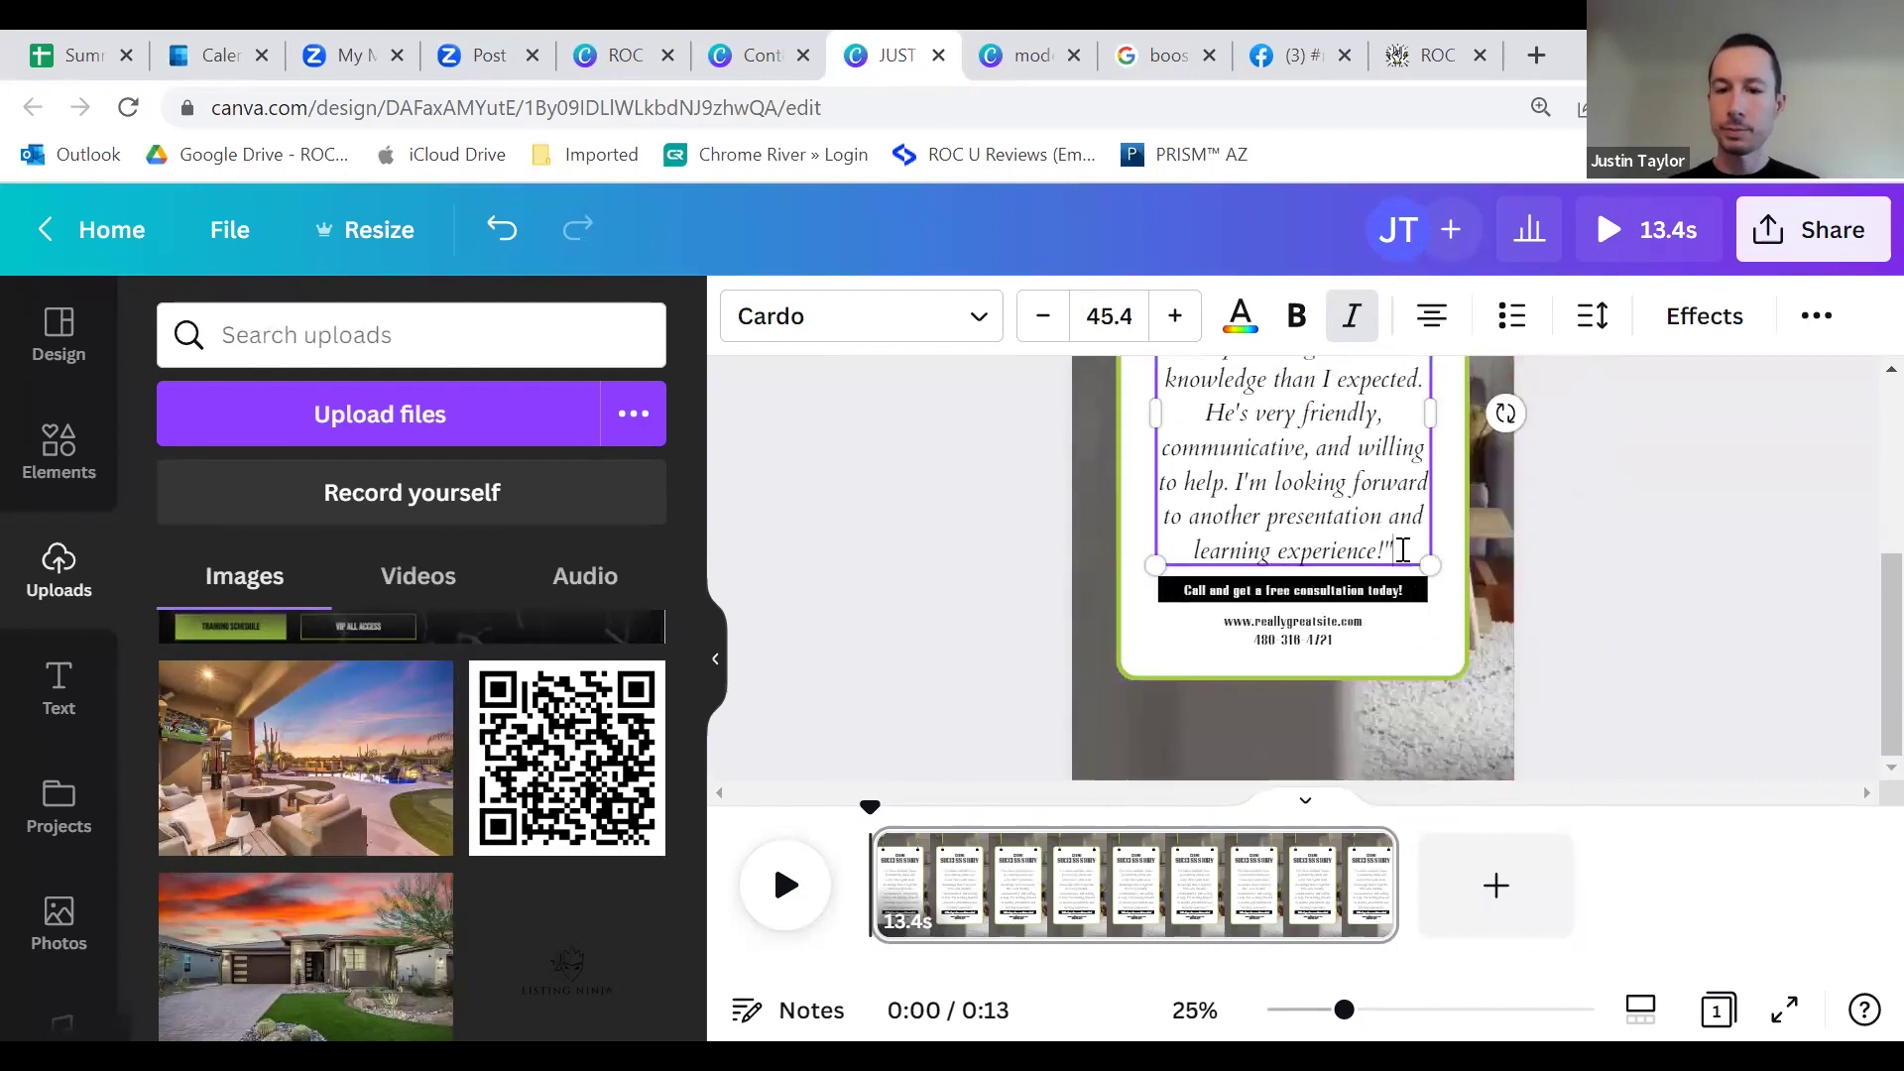
pyautogui.click(952, 582)
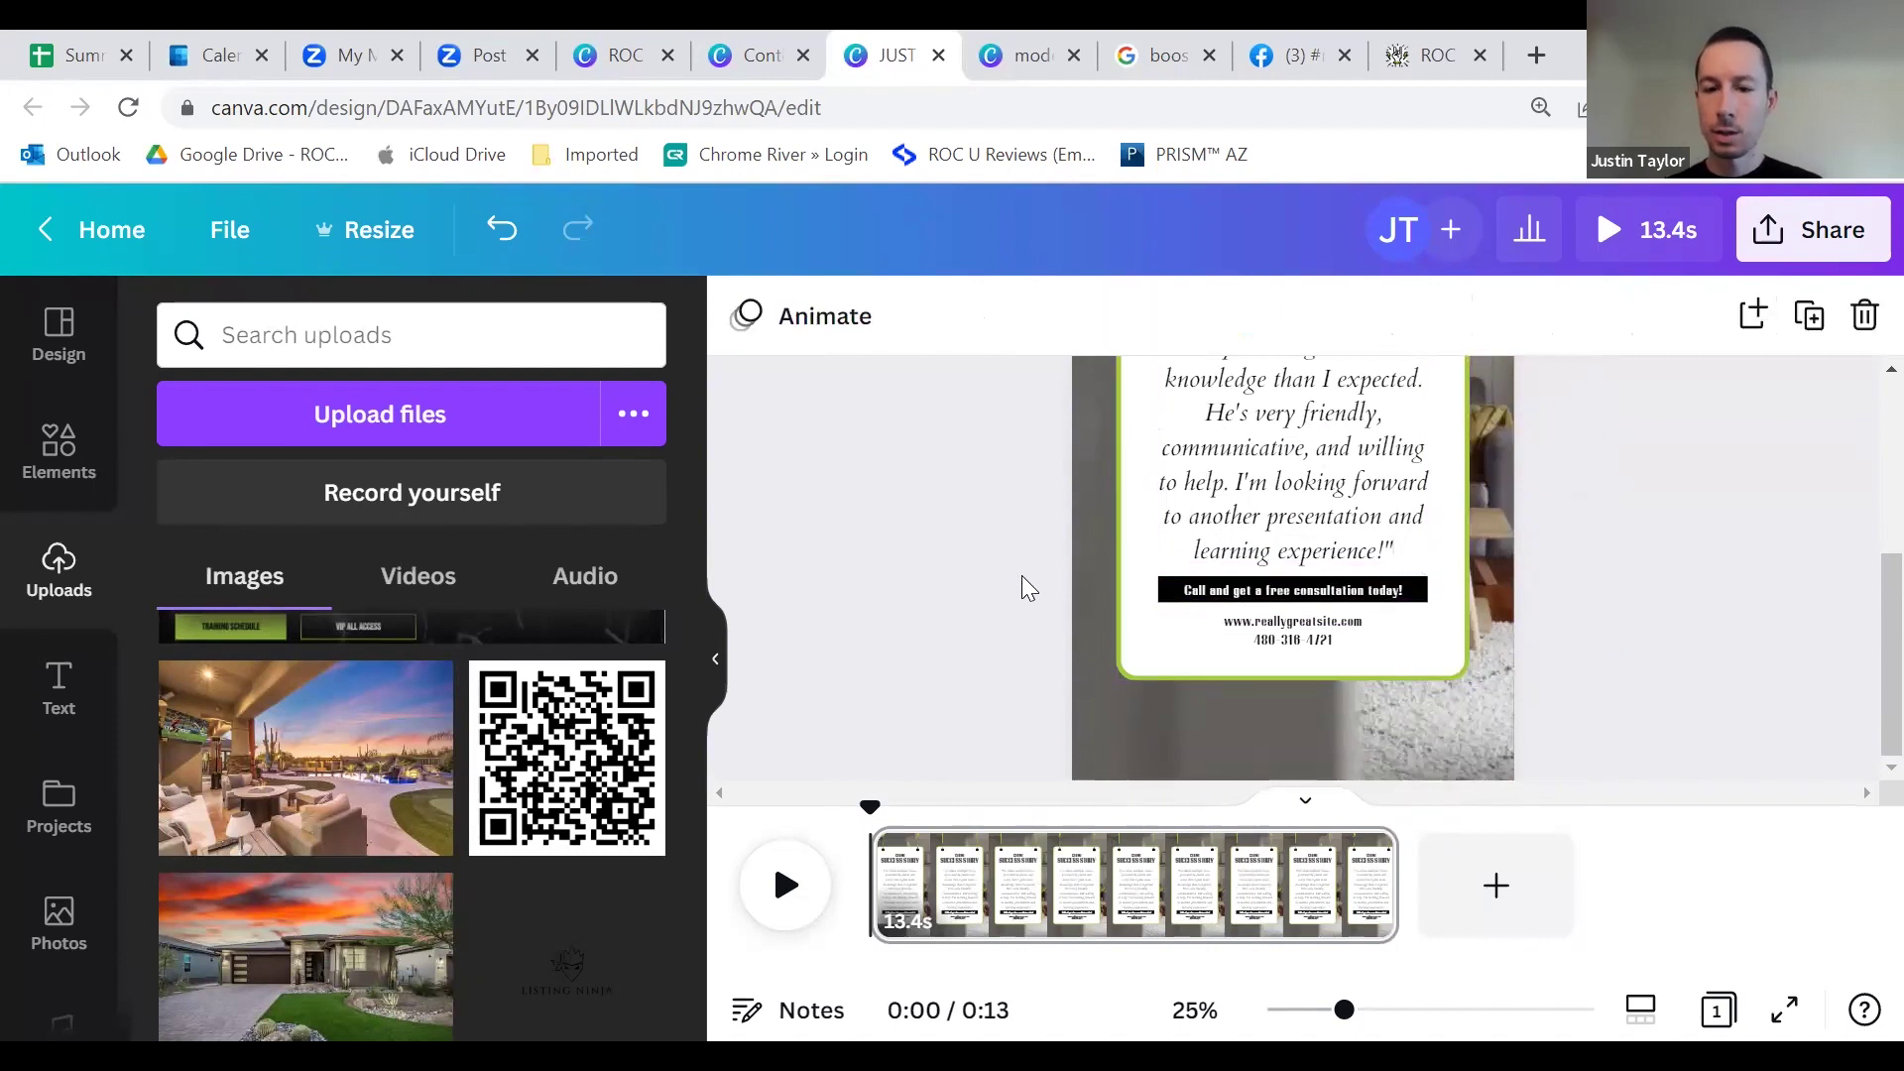
# Step: Select the consultation banner text for editing, then deselect it
pyautogui.click(1254, 598)
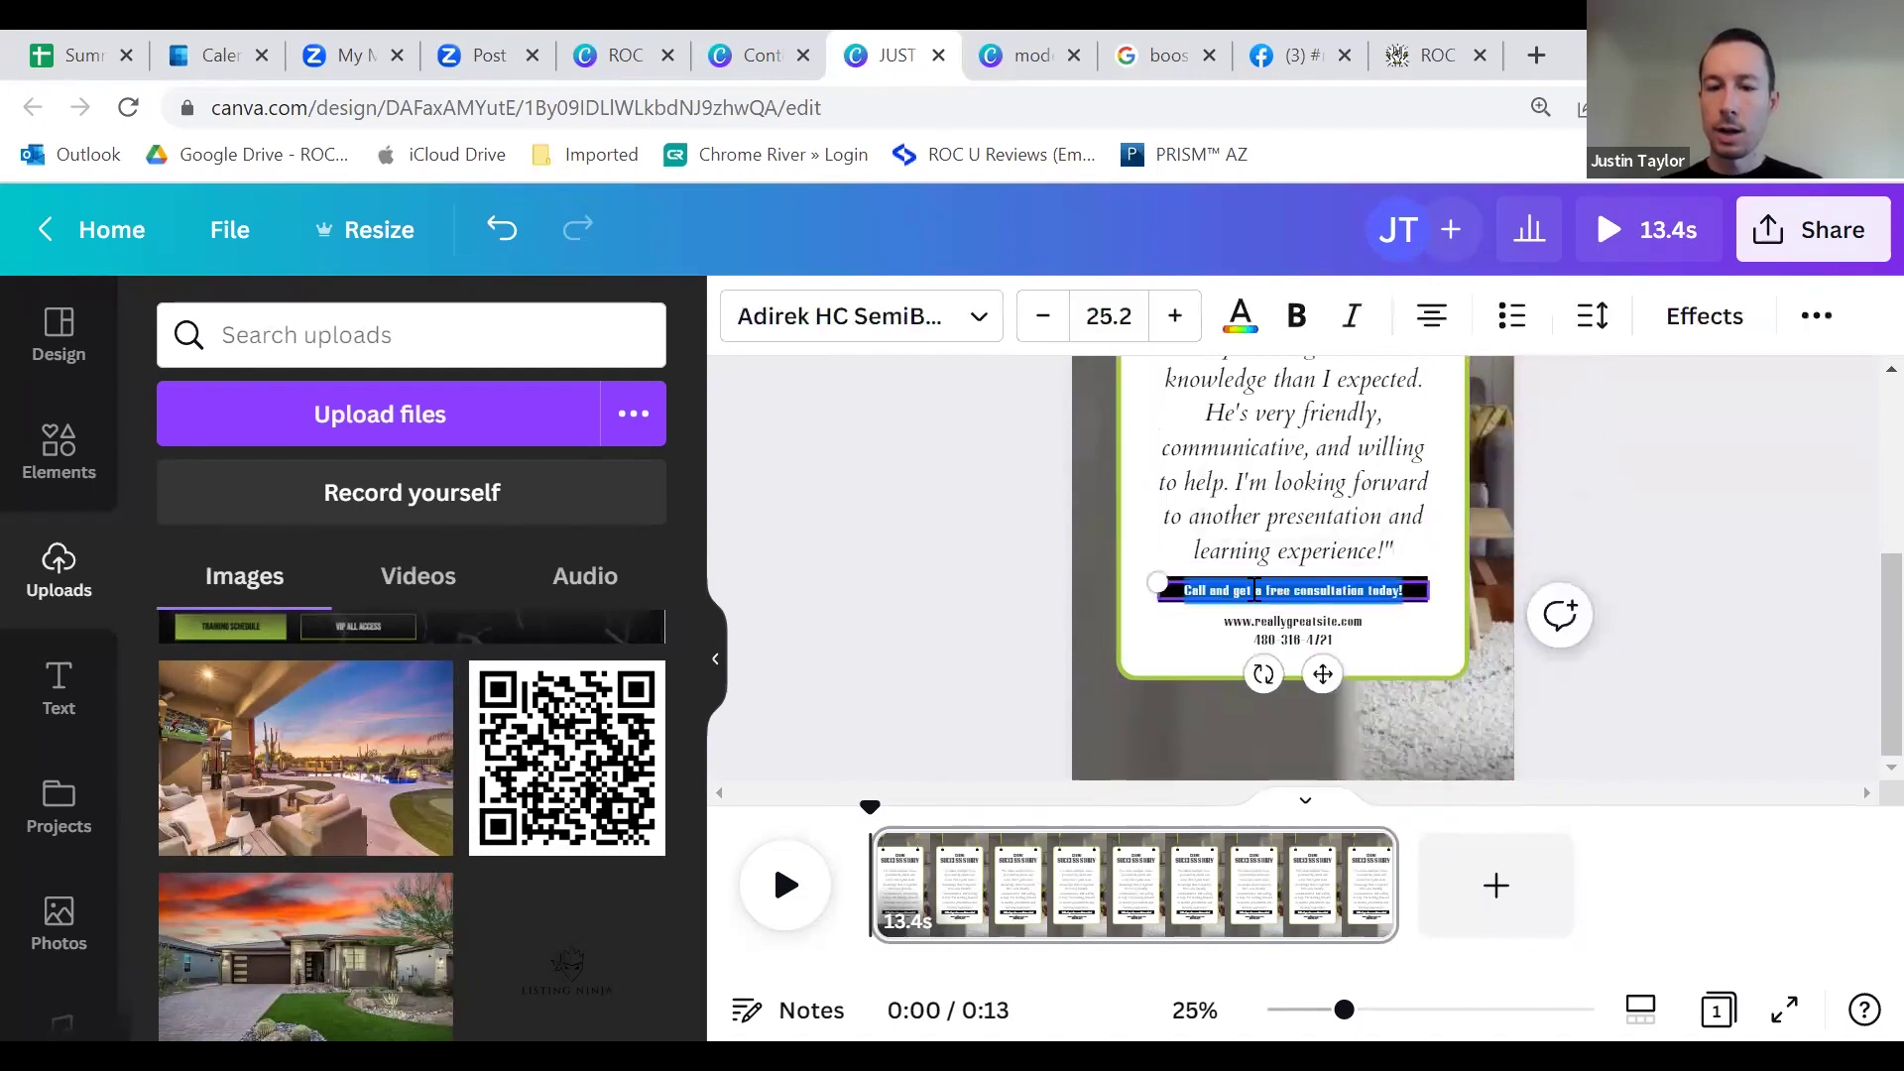
pyautogui.click(1024, 599)
pyautogui.doubleClick(1337, 595)
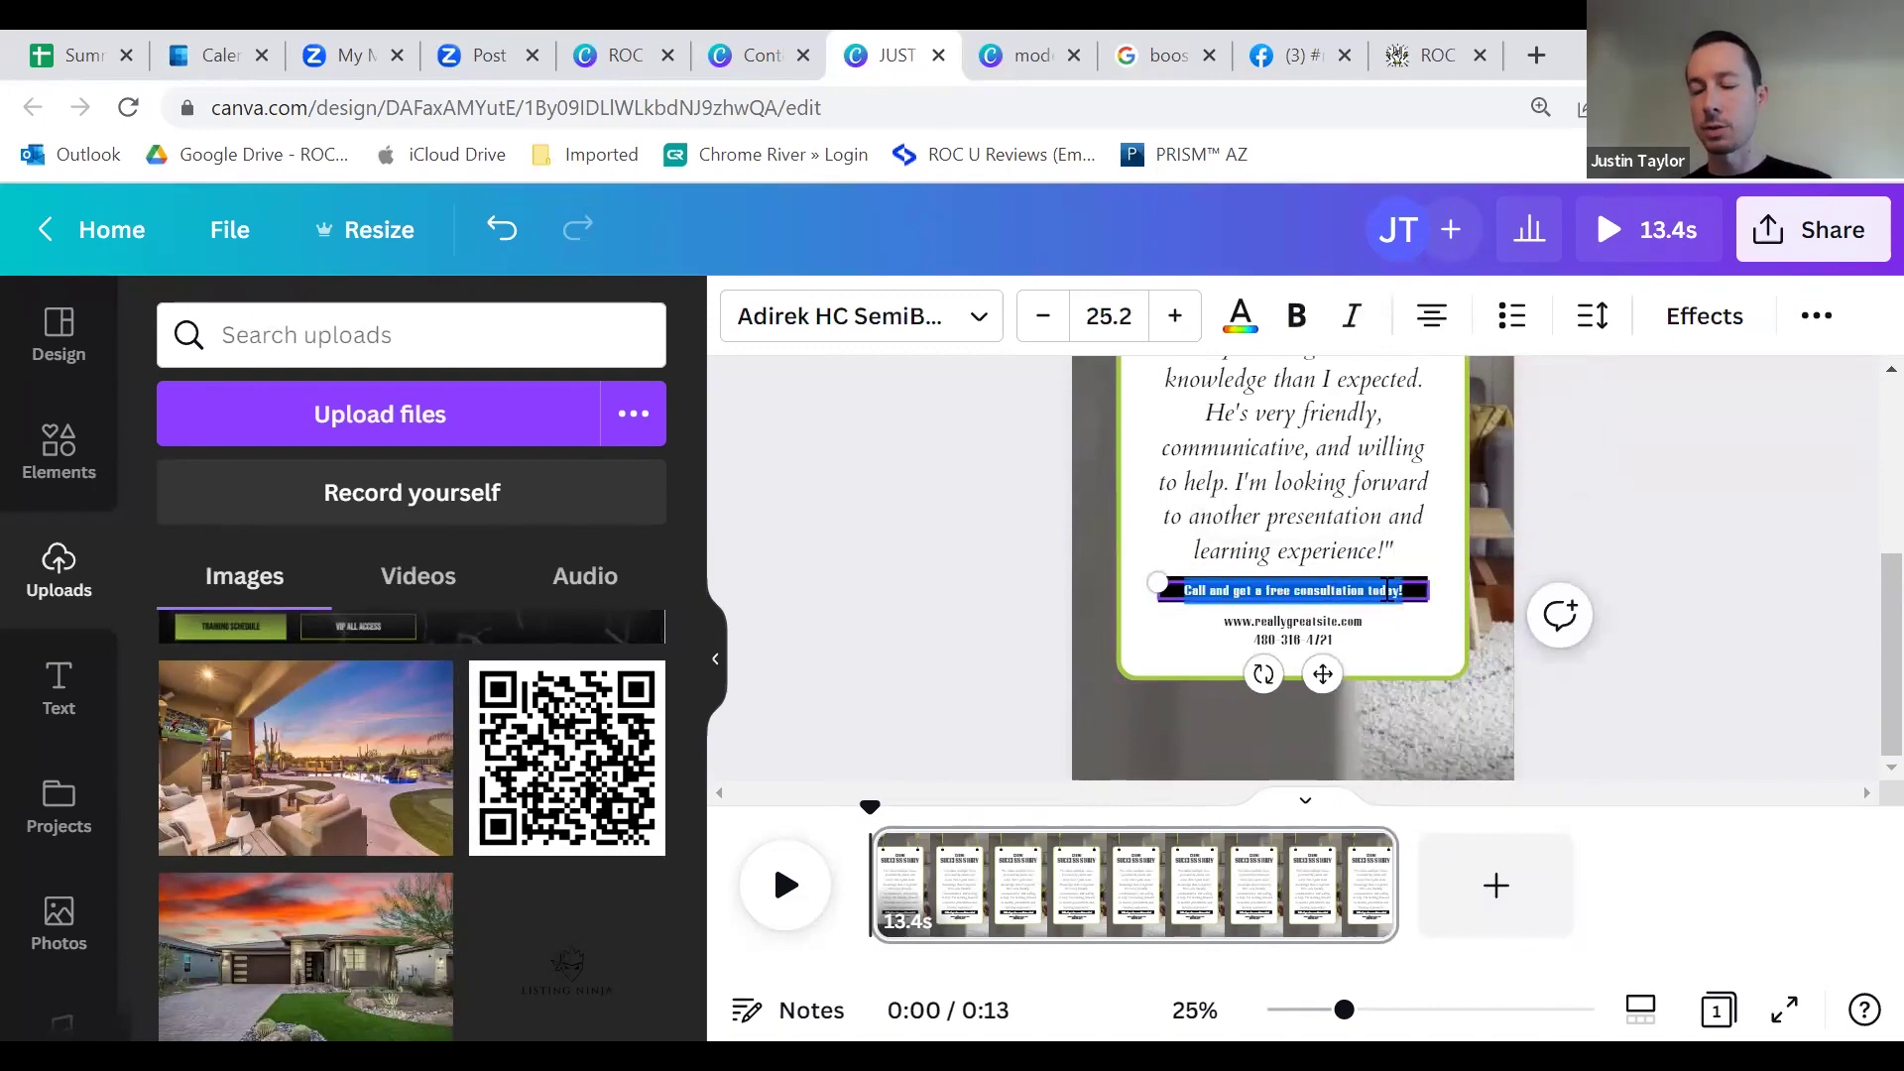
pyautogui.click(960, 599)
pyautogui.scroll(3, 1180, 593)
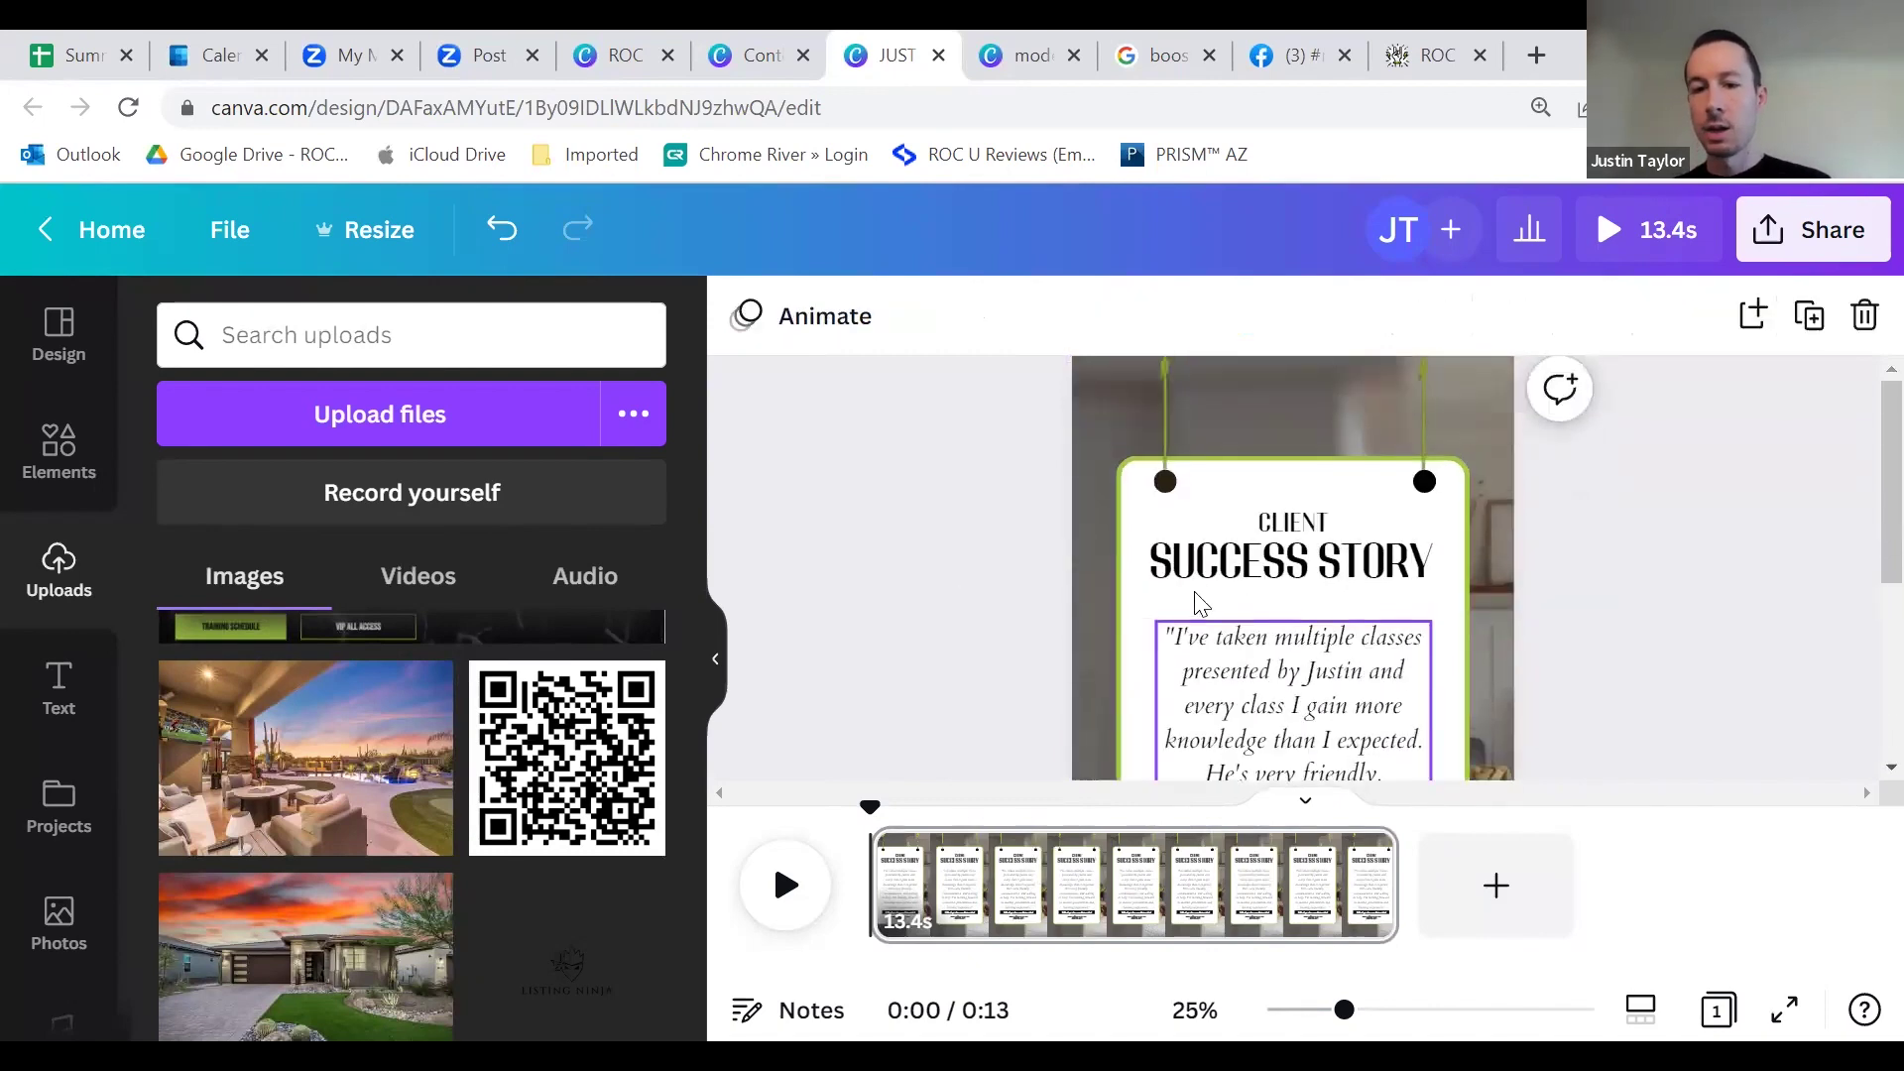
pyautogui.scroll(-2, 1239, 595)
# Step: Set the review quote's font to Open Sans Light and make it bold
pyautogui.click(1294, 573)
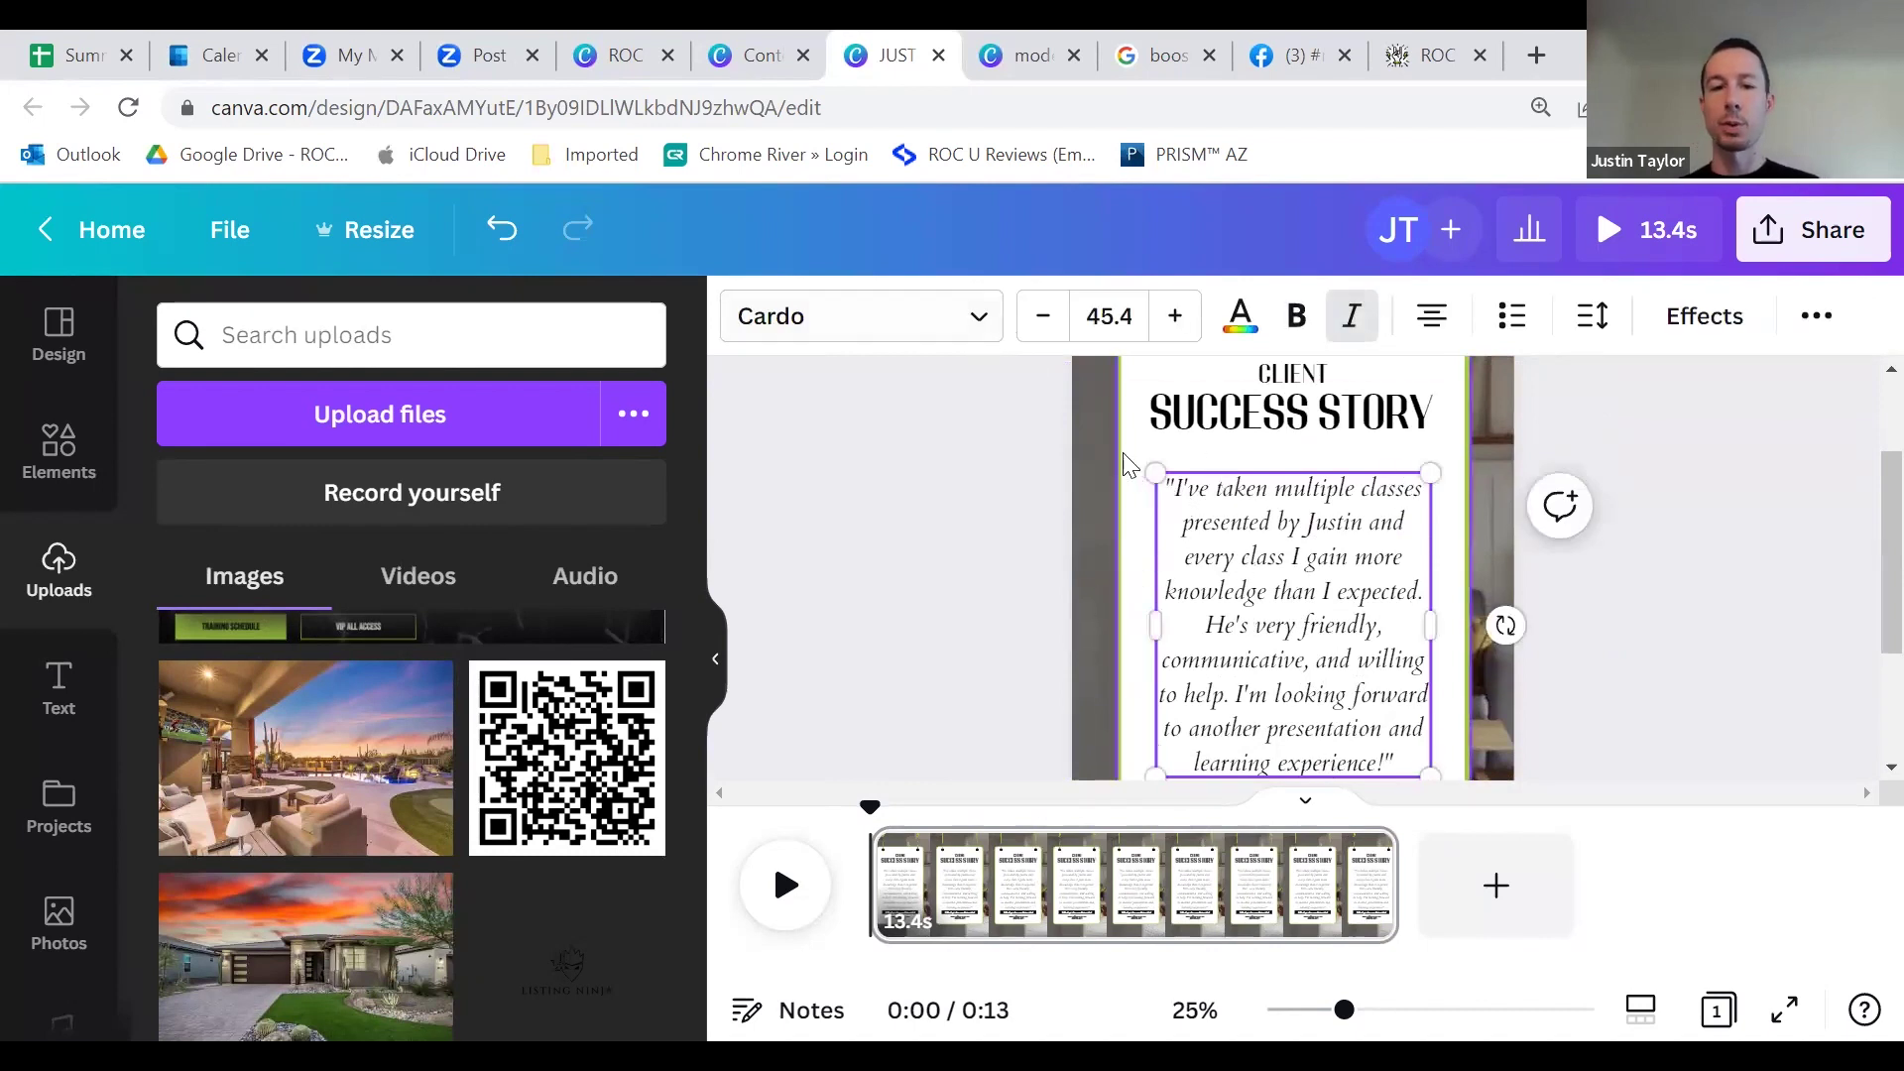
pyautogui.click(987, 333)
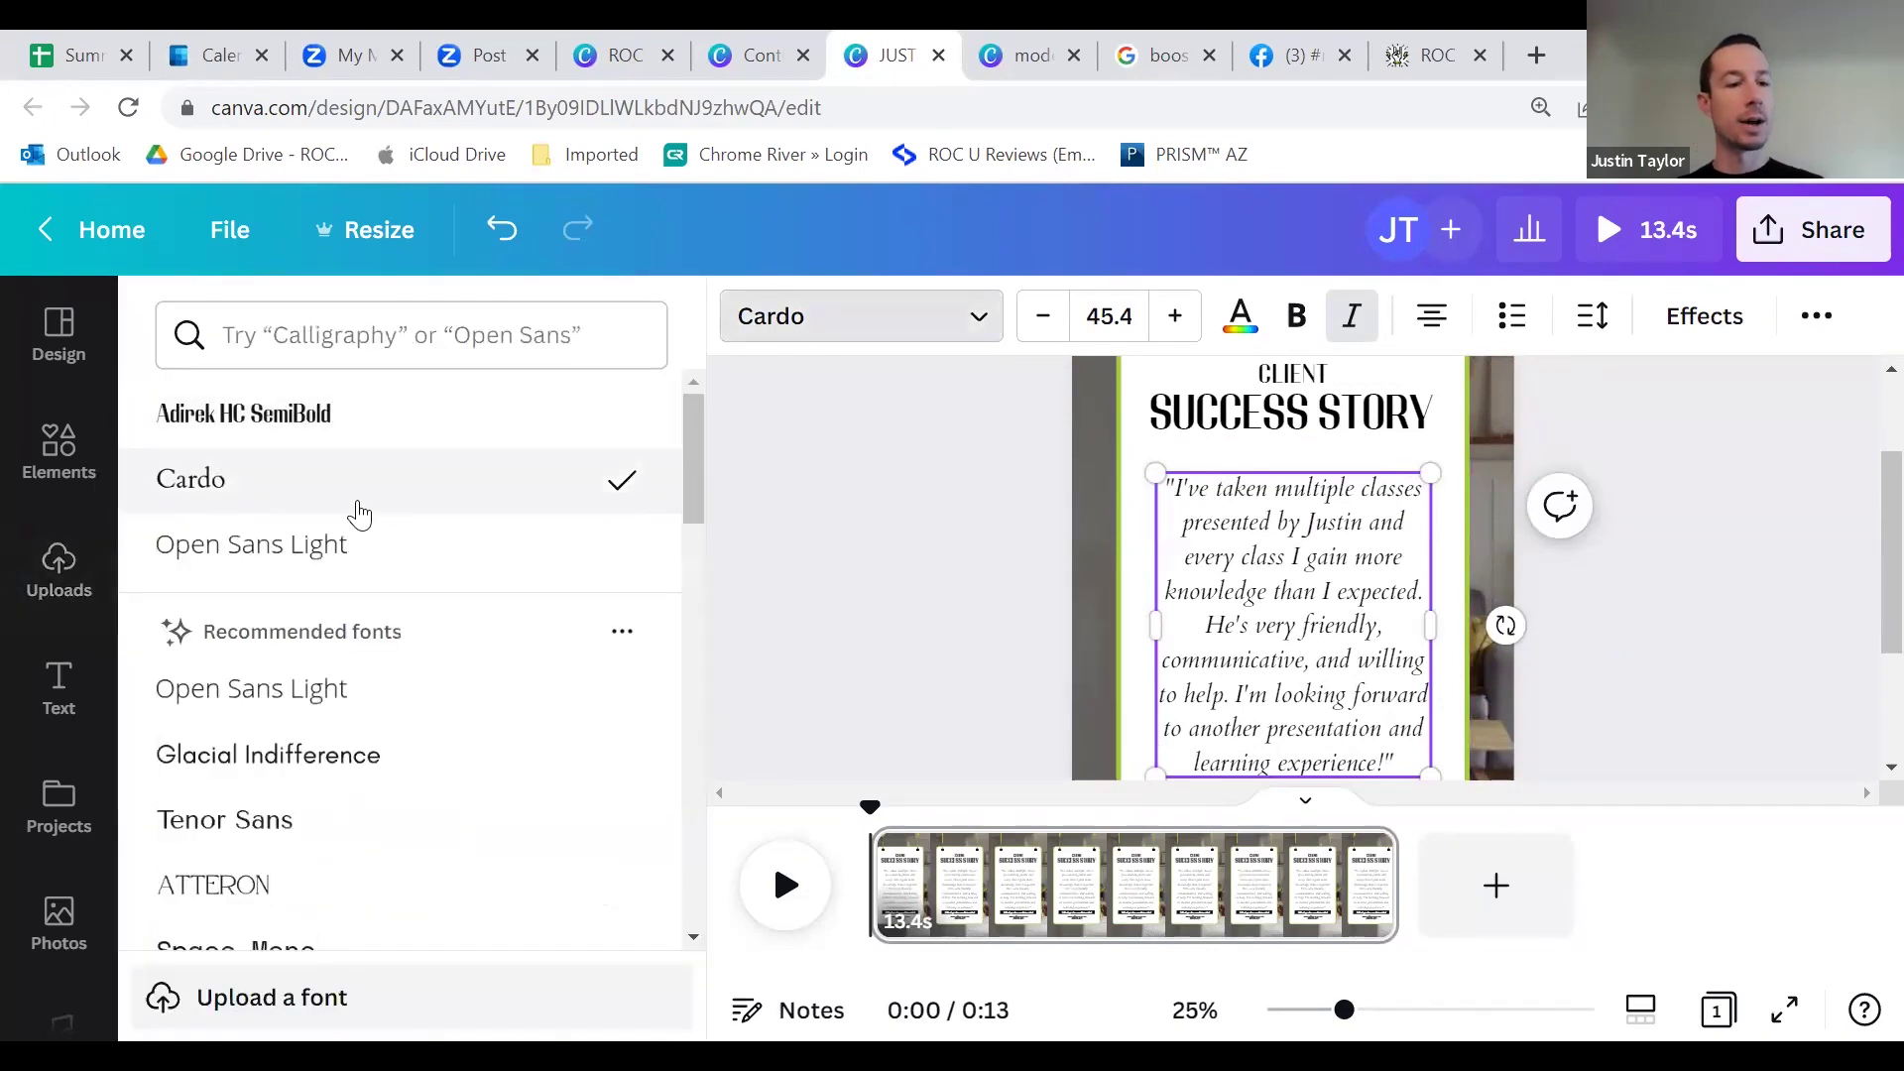
pyautogui.click(386, 548)
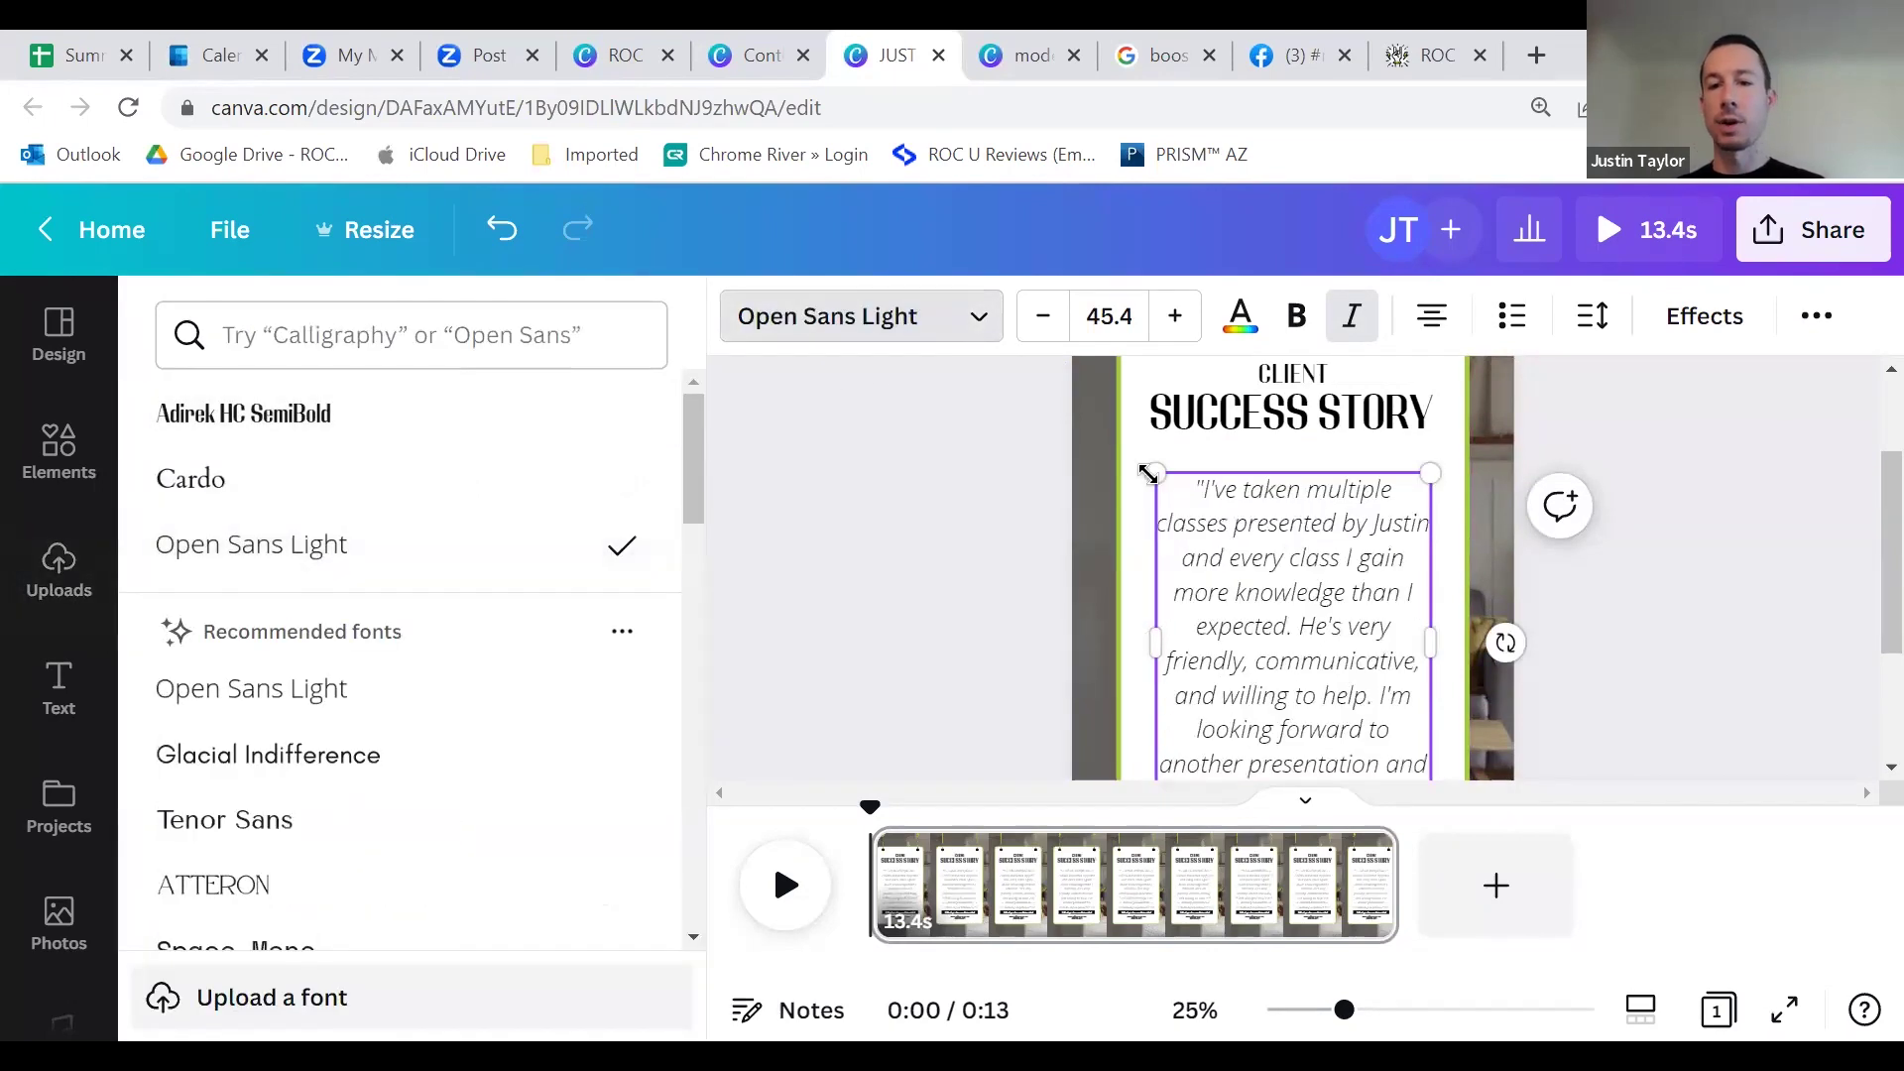
pyautogui.scroll(-2, 1252, 530)
pyautogui.scroll(2, 1251, 531)
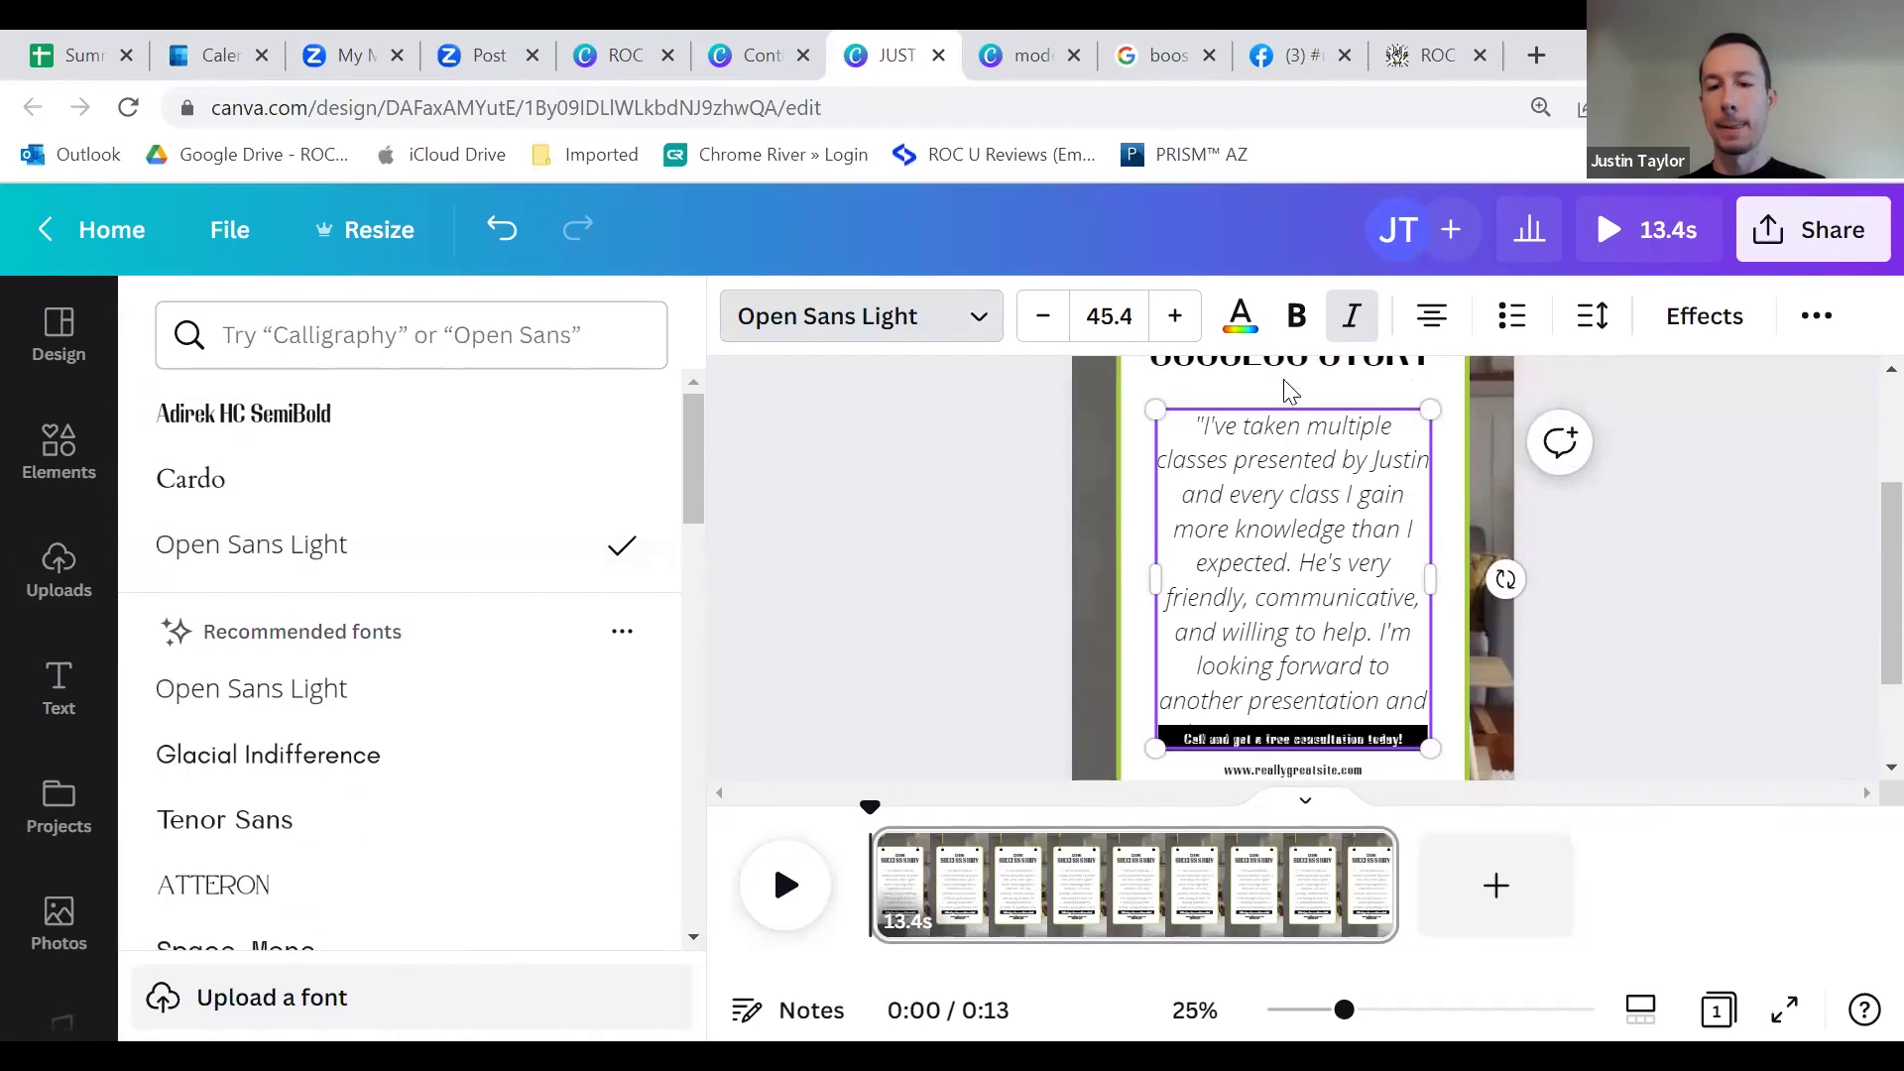
pyautogui.click(1296, 316)
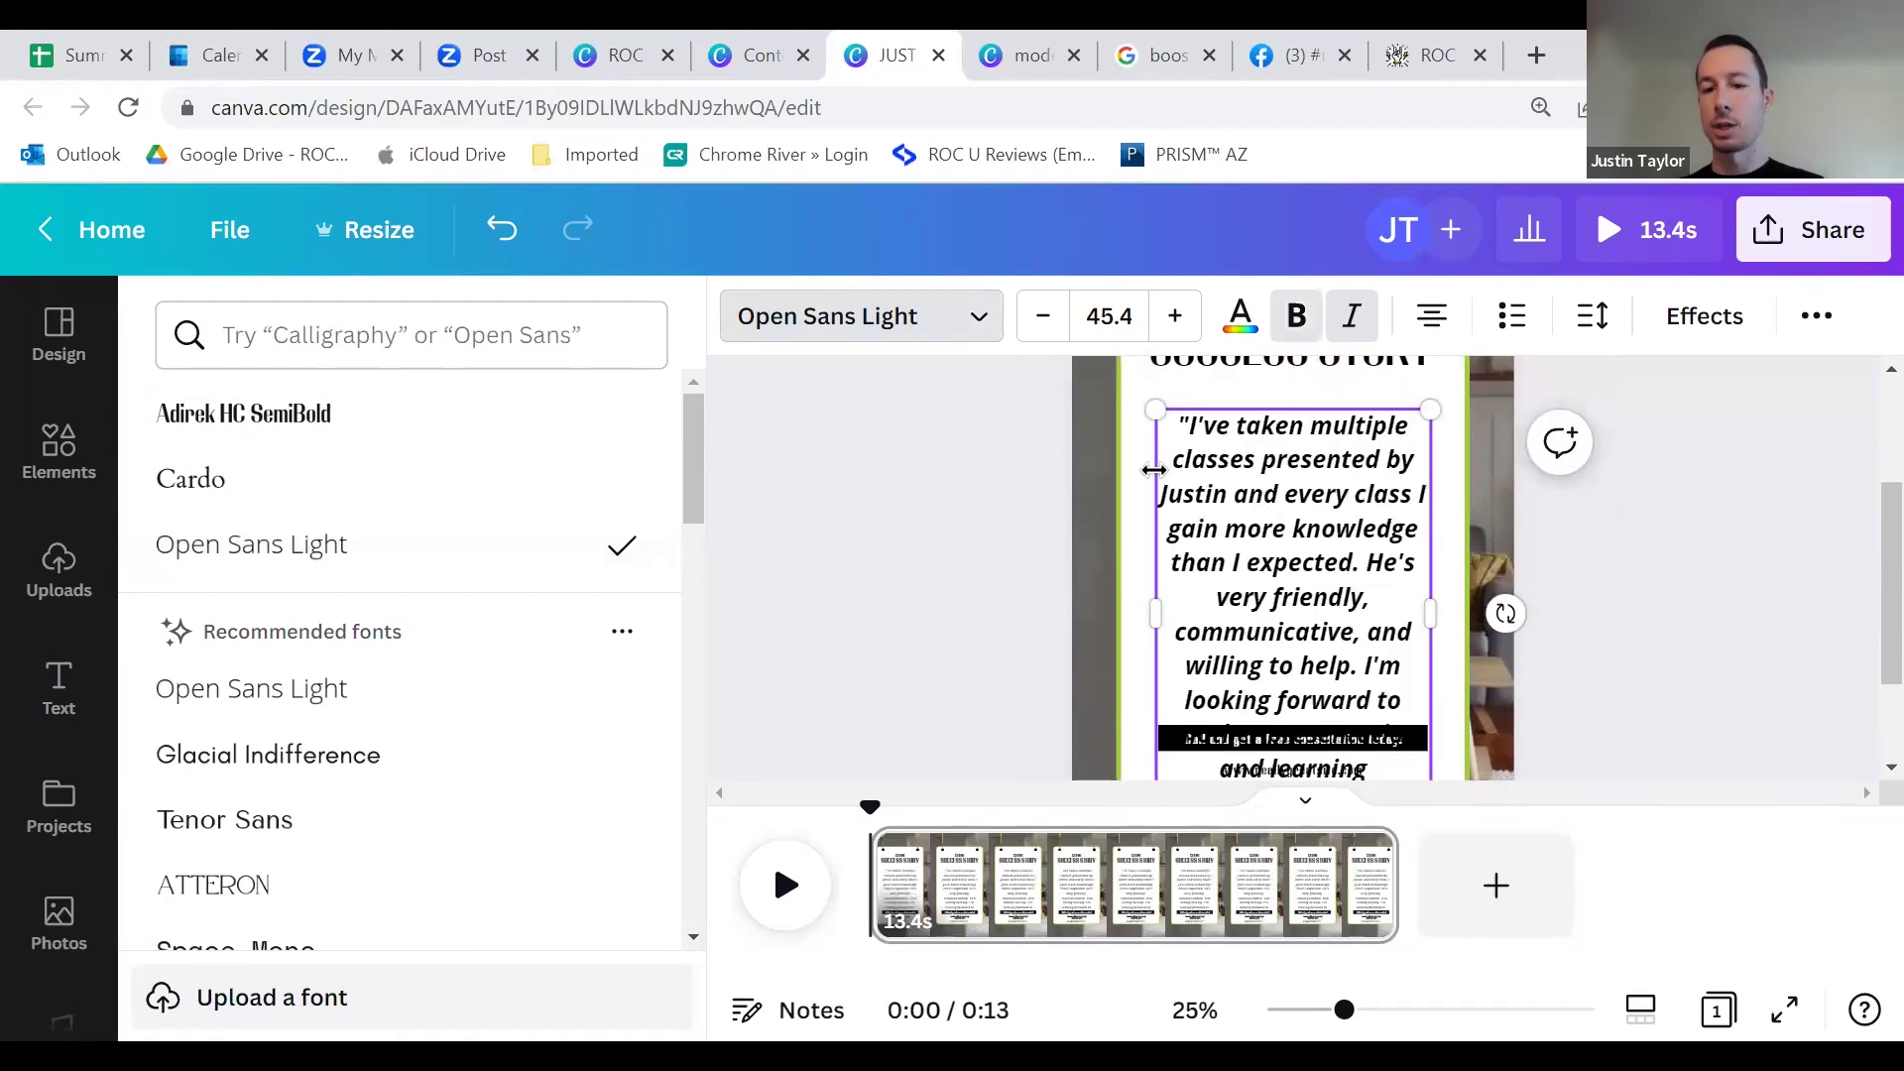
# Step: Shrink the quote's font size to 40.4 so it fits above the banner
pyautogui.click(1045, 327)
pyautogui.click(1047, 335)
pyautogui.click(1044, 317)
pyautogui.click(1043, 317)
pyautogui.click(1043, 317)
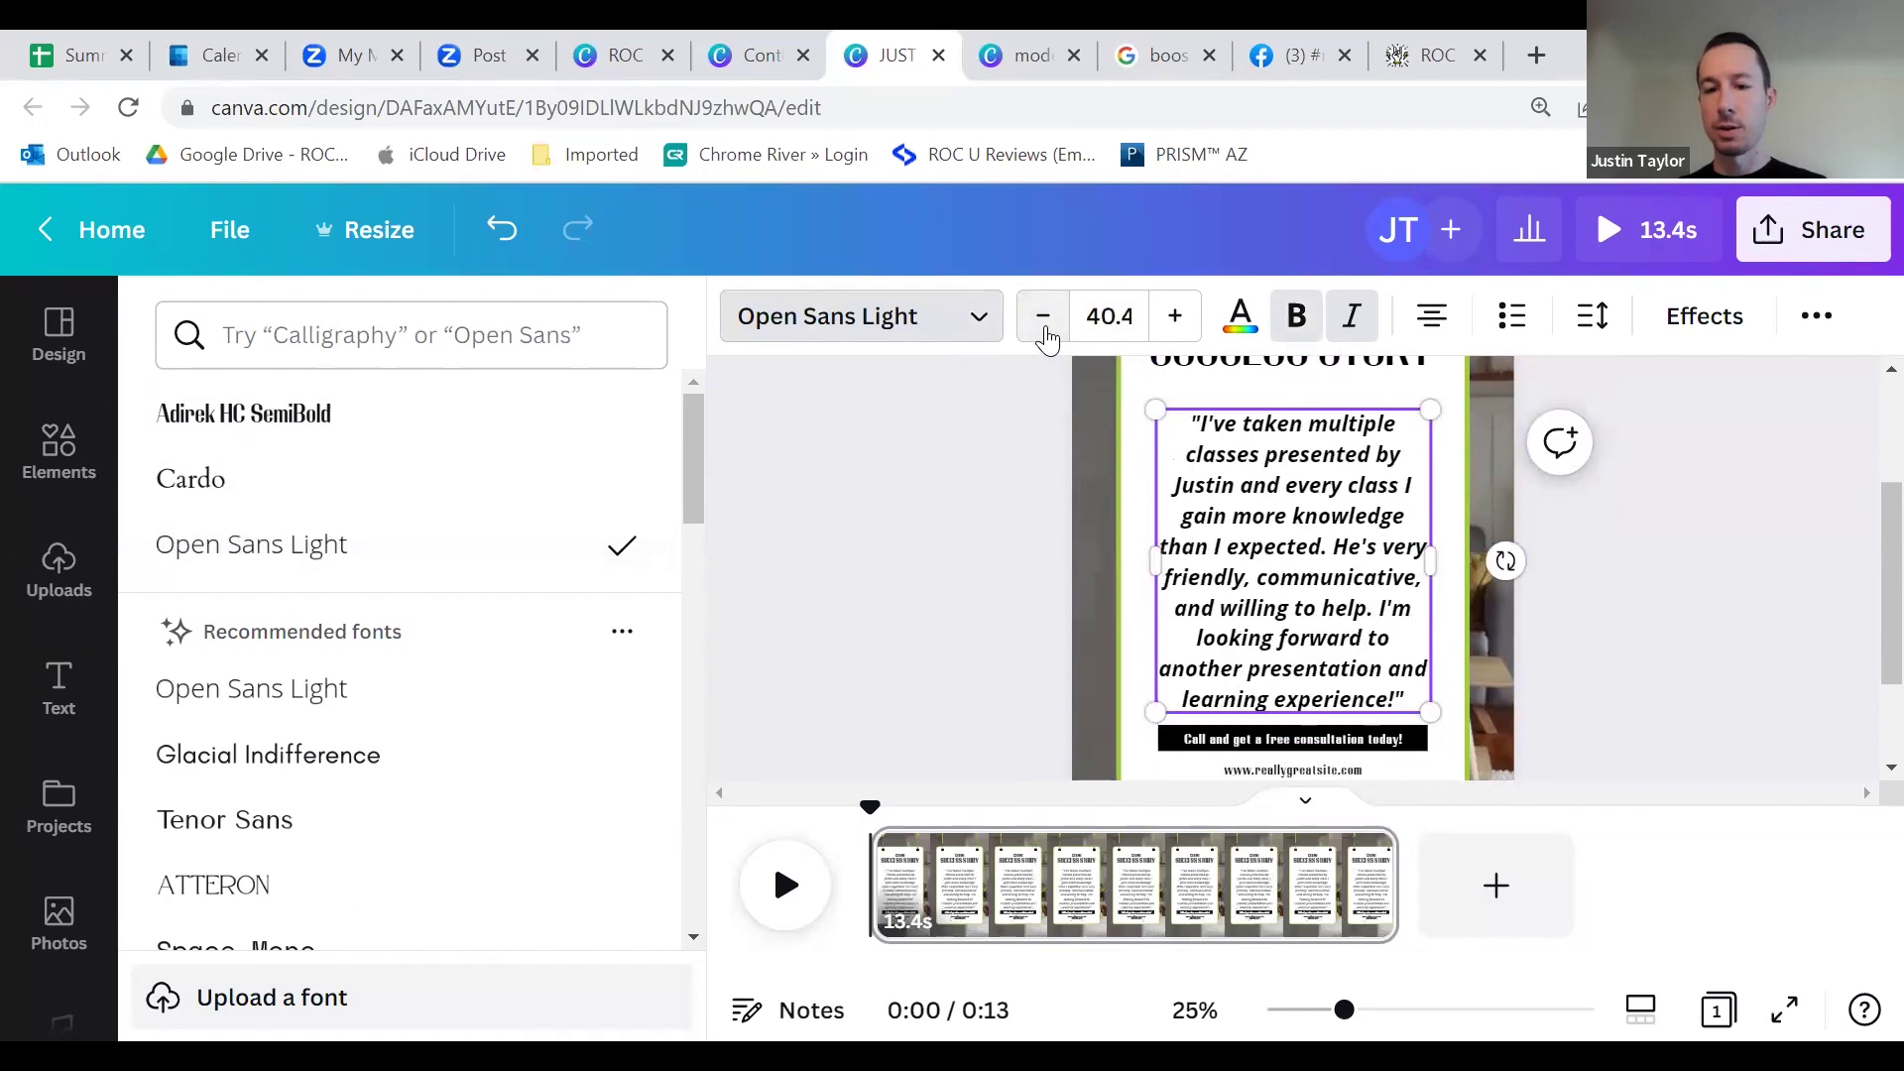
pyautogui.click(1028, 510)
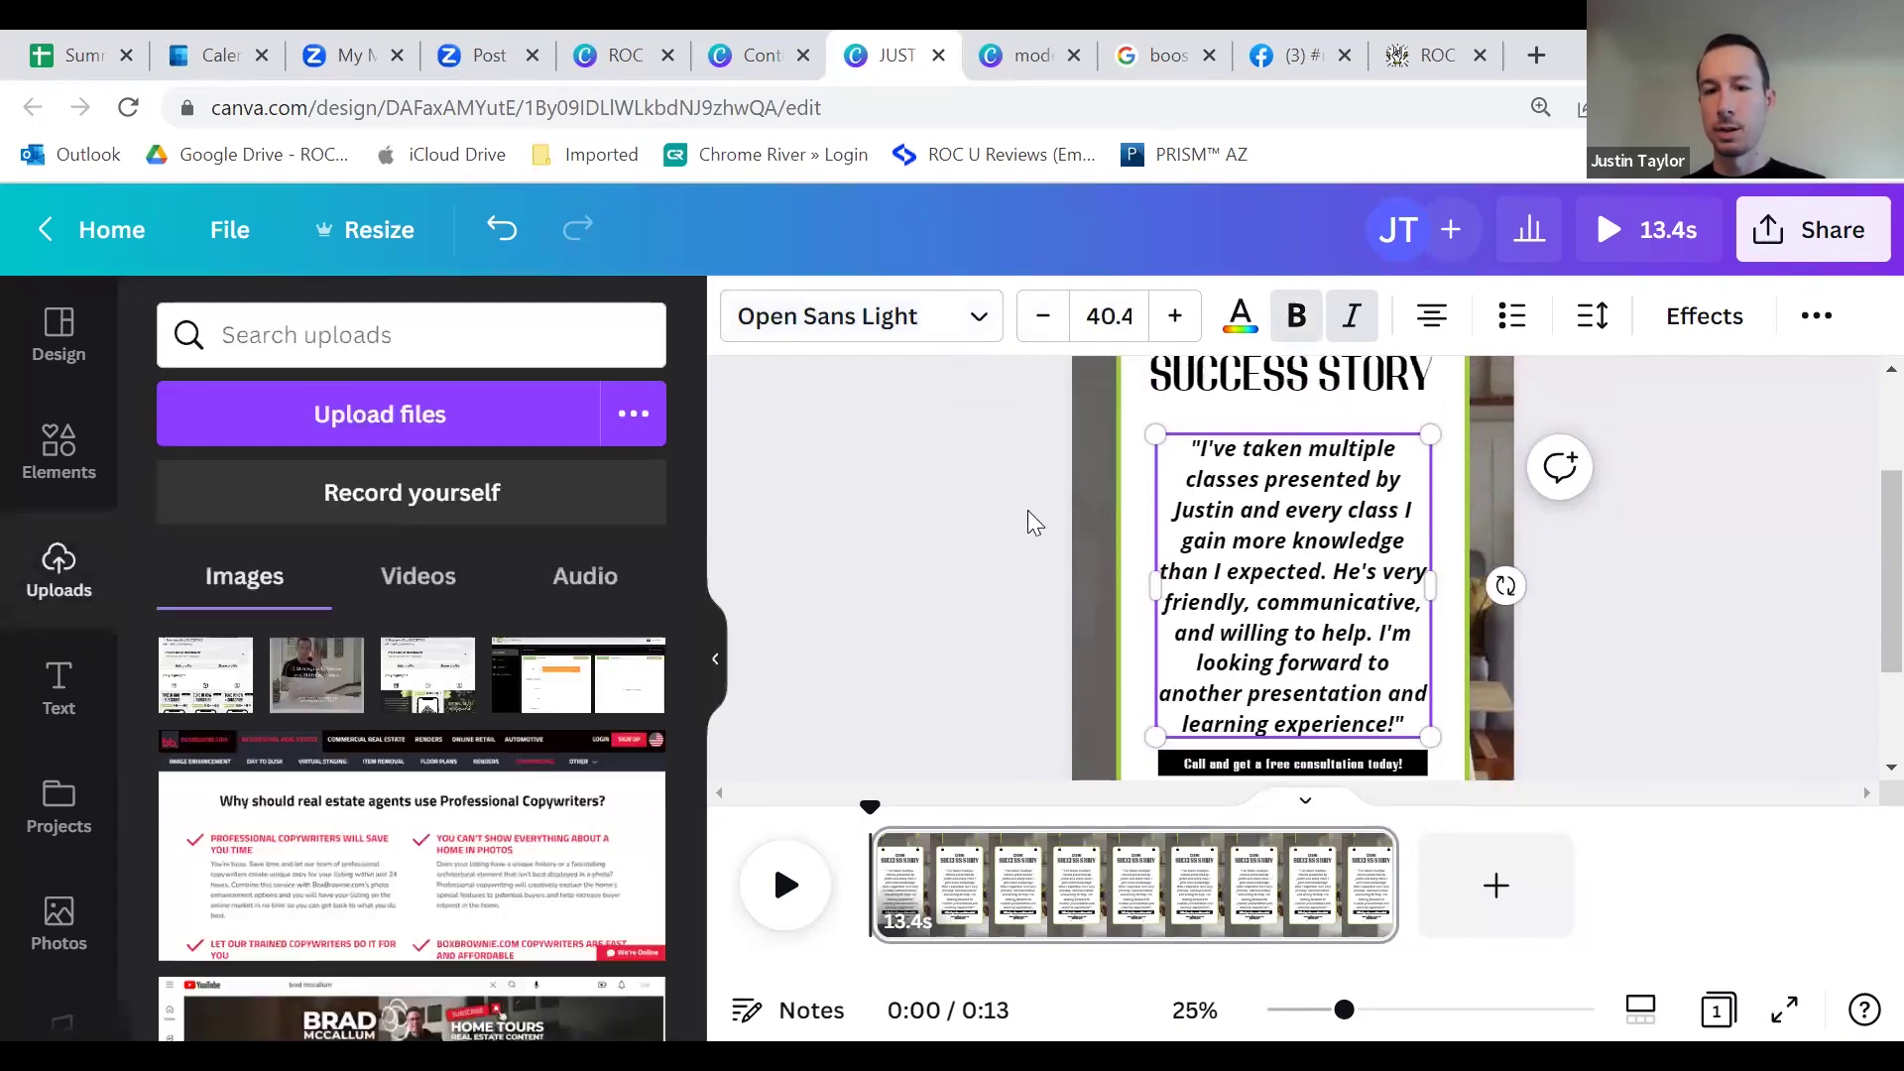
pyautogui.scroll(2, 1027, 510)
pyautogui.click(1001, 523)
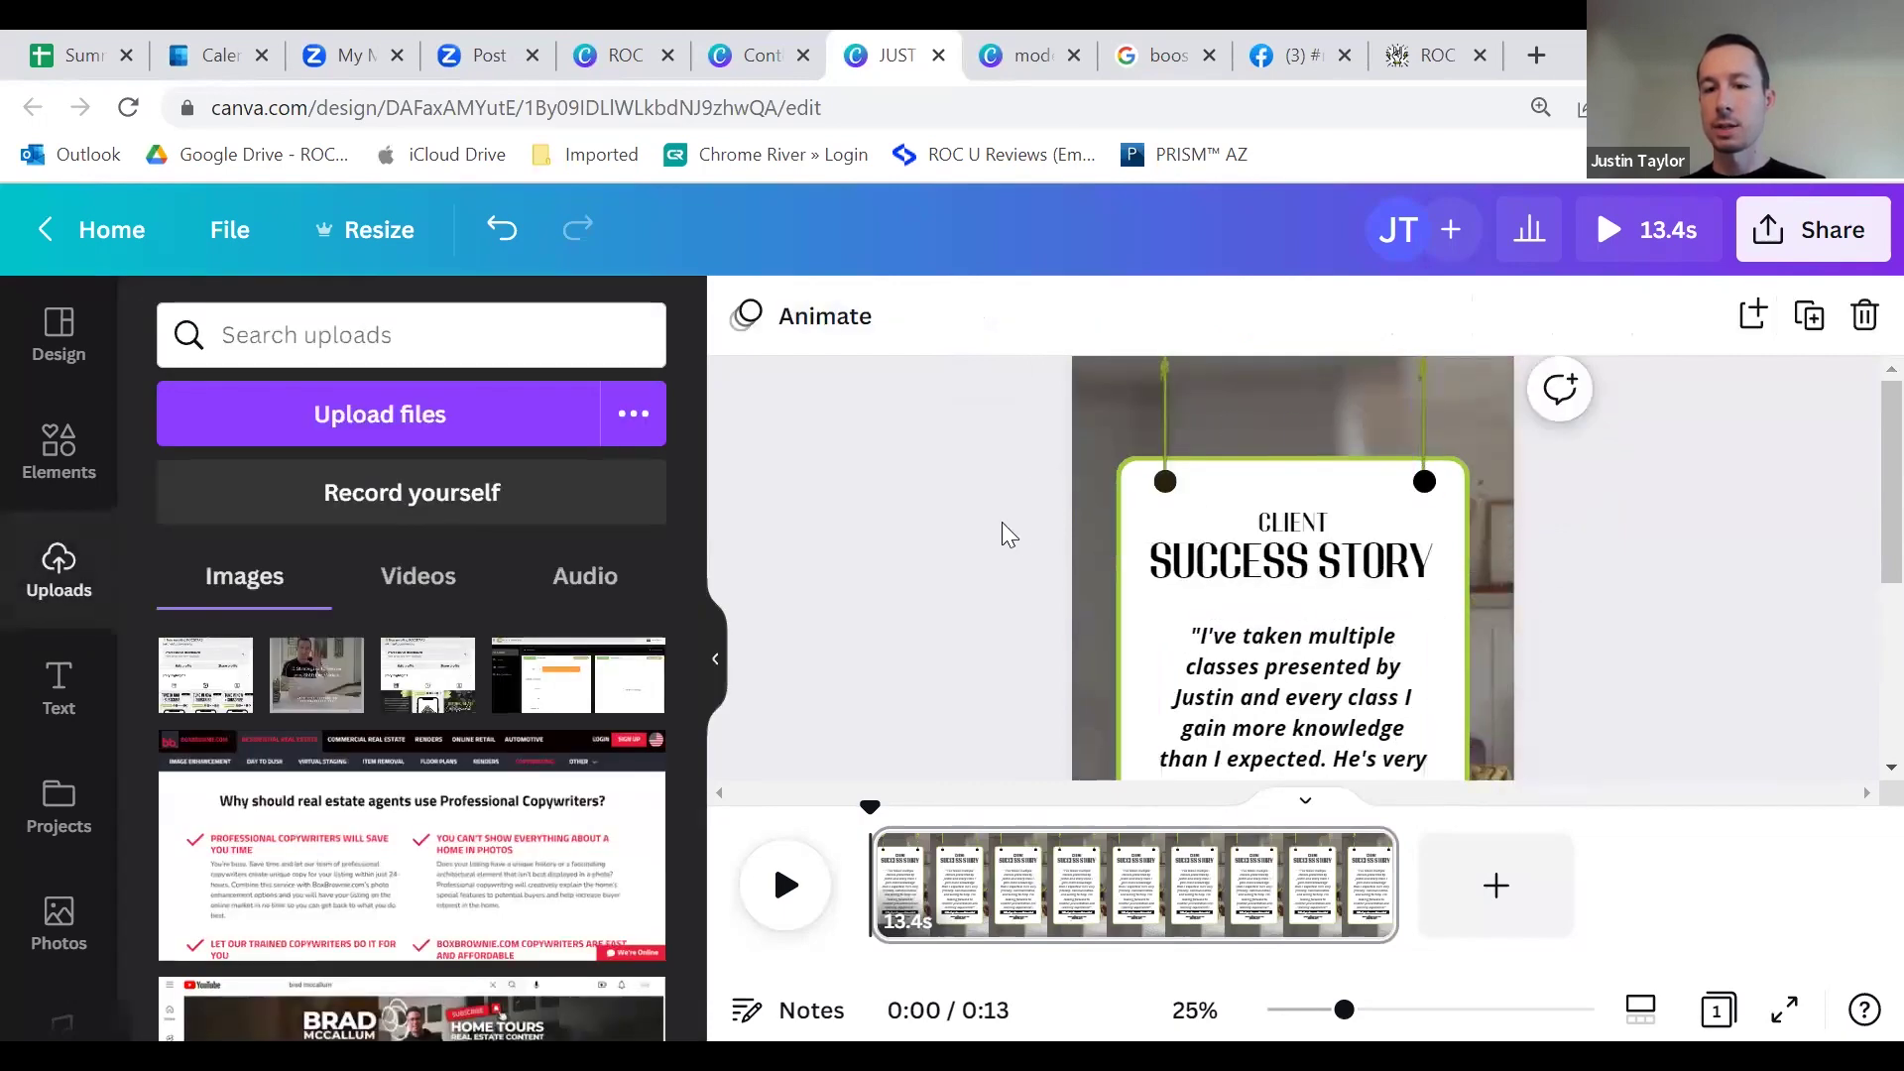
pyautogui.scroll(-5, 1013, 513)
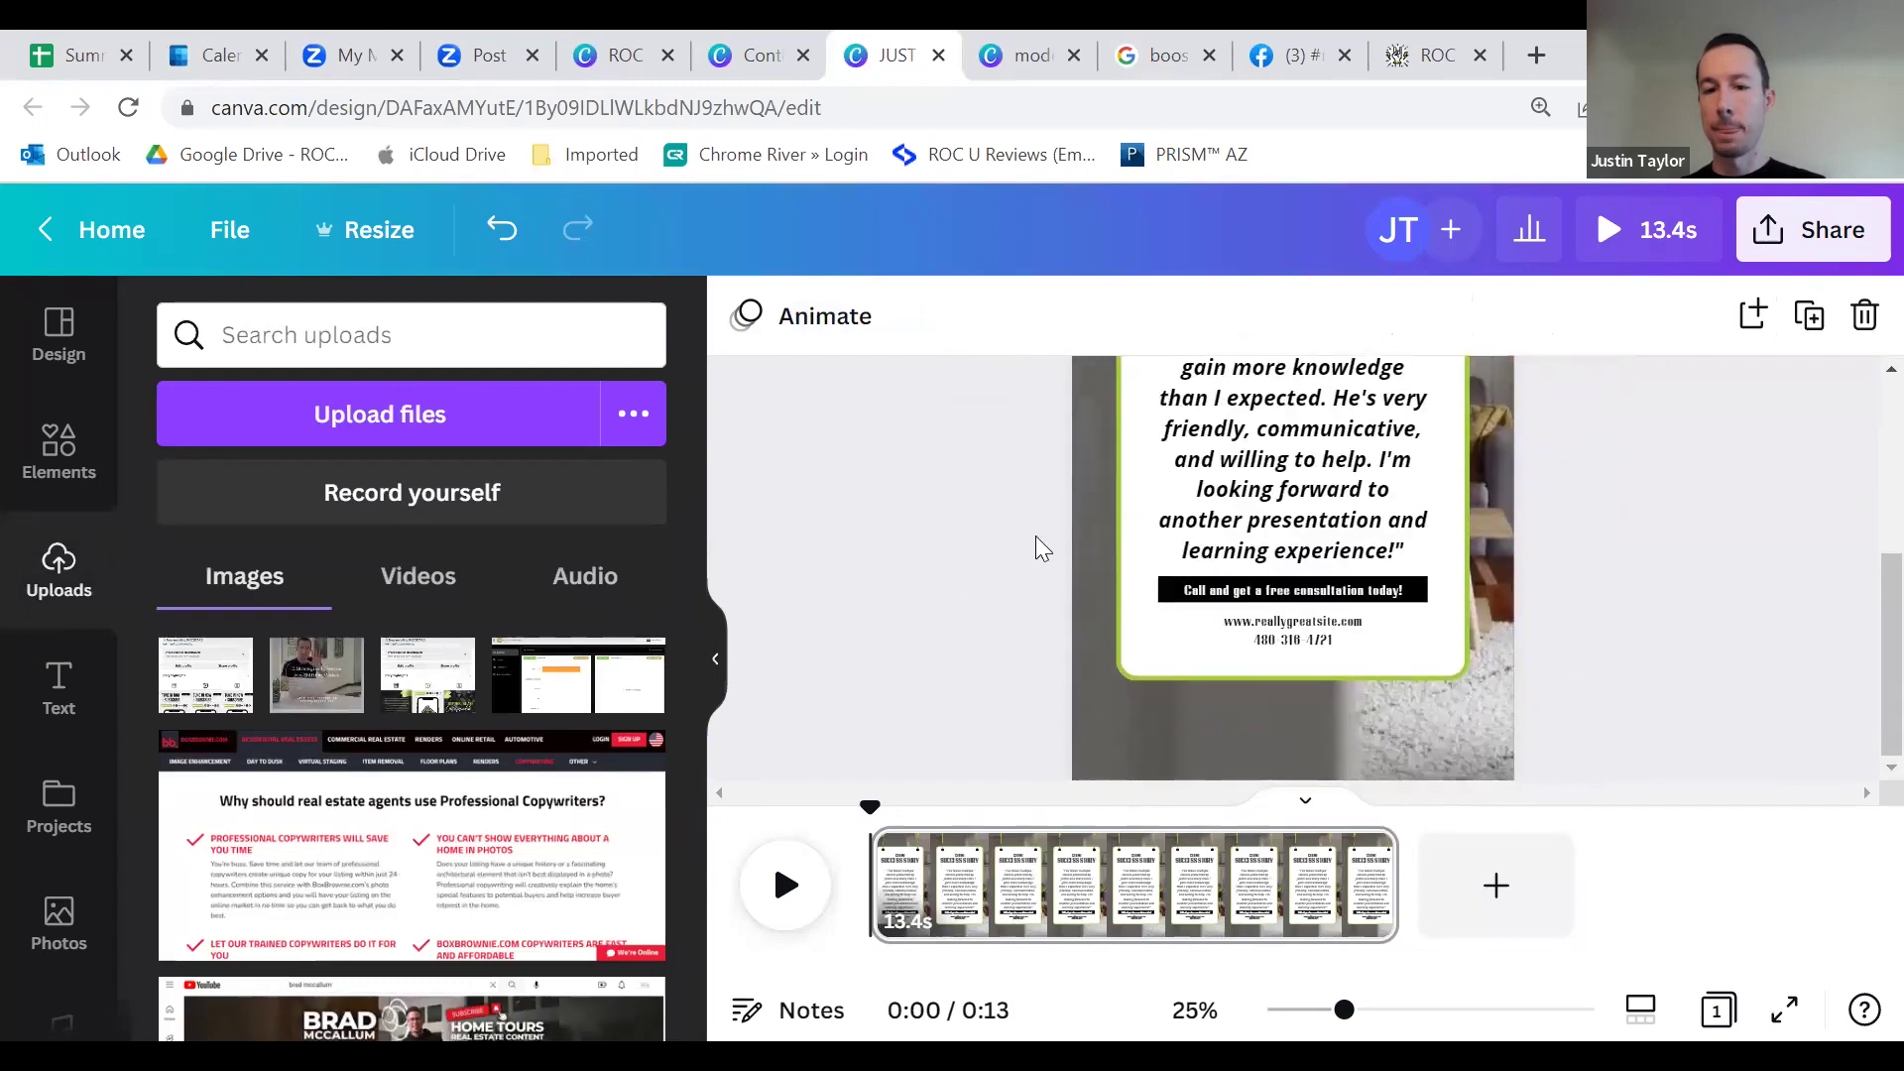
# Step: Change the contact text to ROCUniversity.com with the phone on its own line, in bold Open Sans Light
pyautogui.doubleClick(1318, 623)
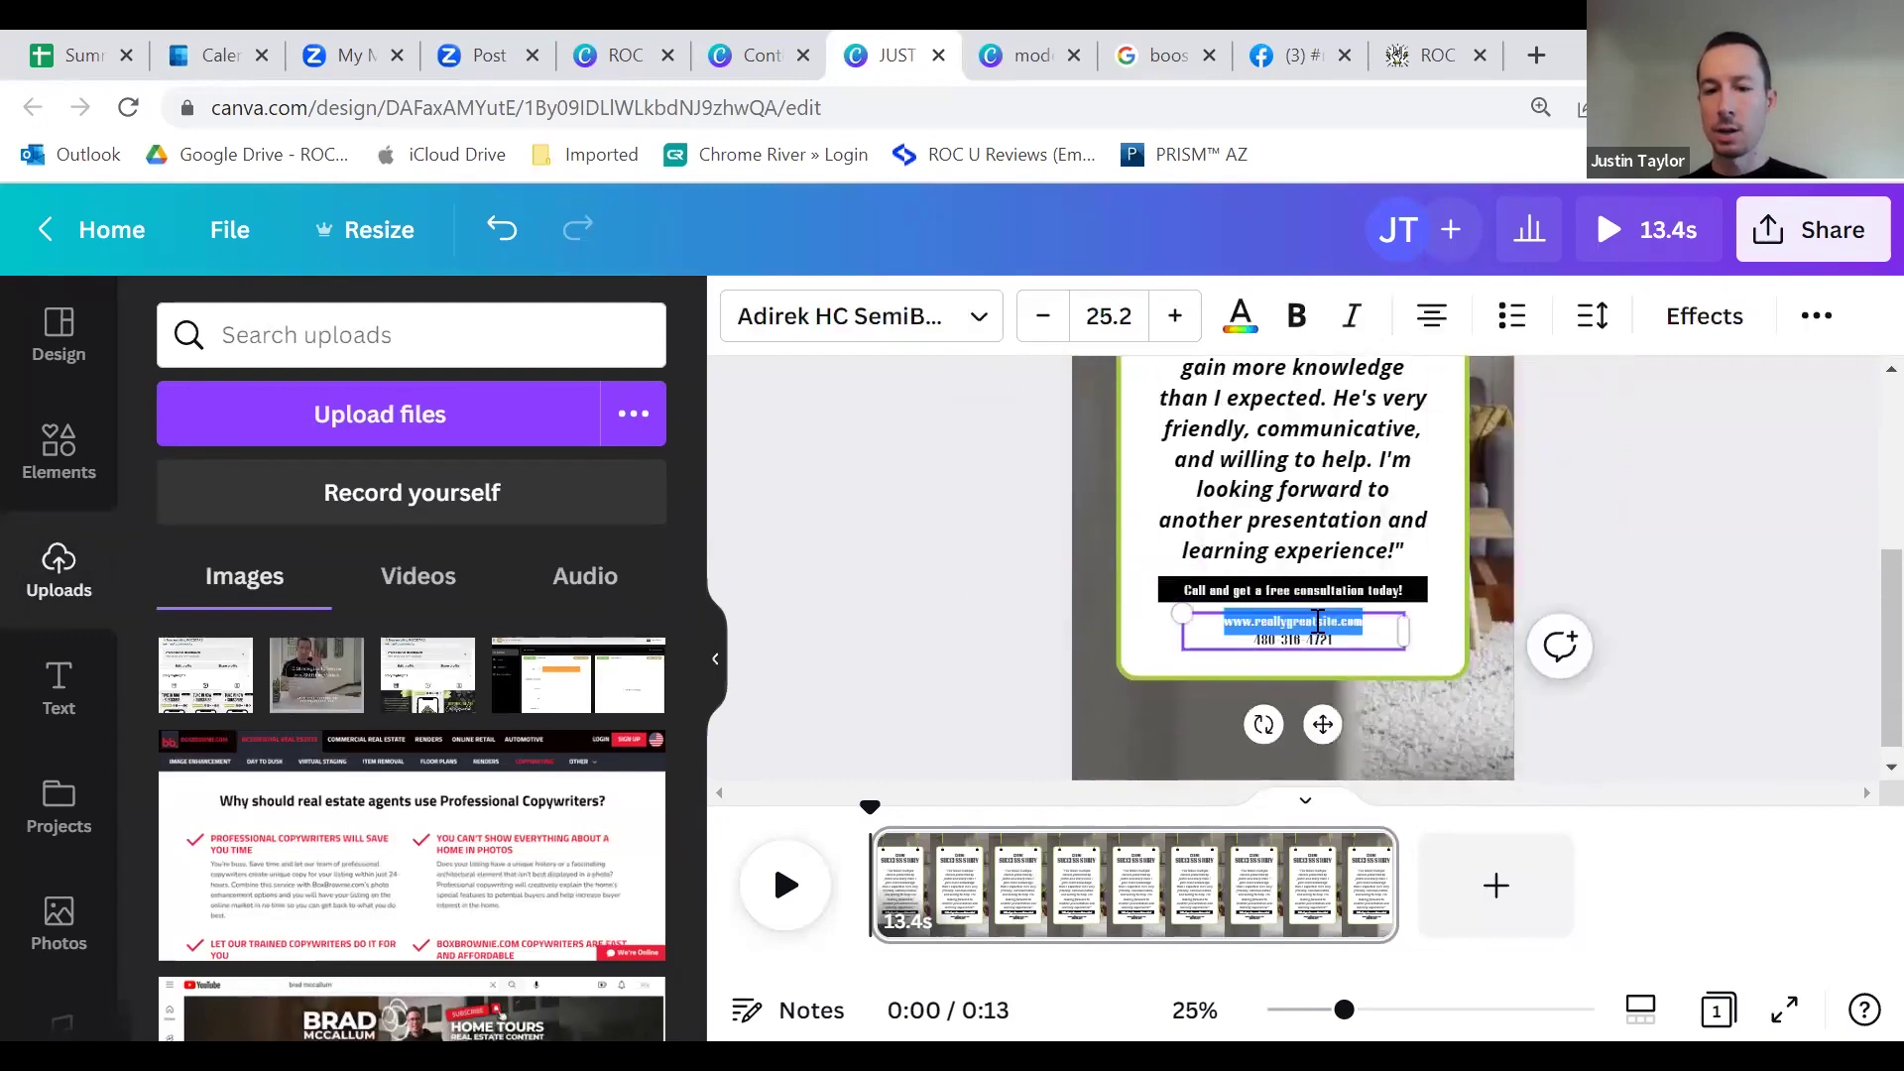
pyautogui.write('ROCUnivers')
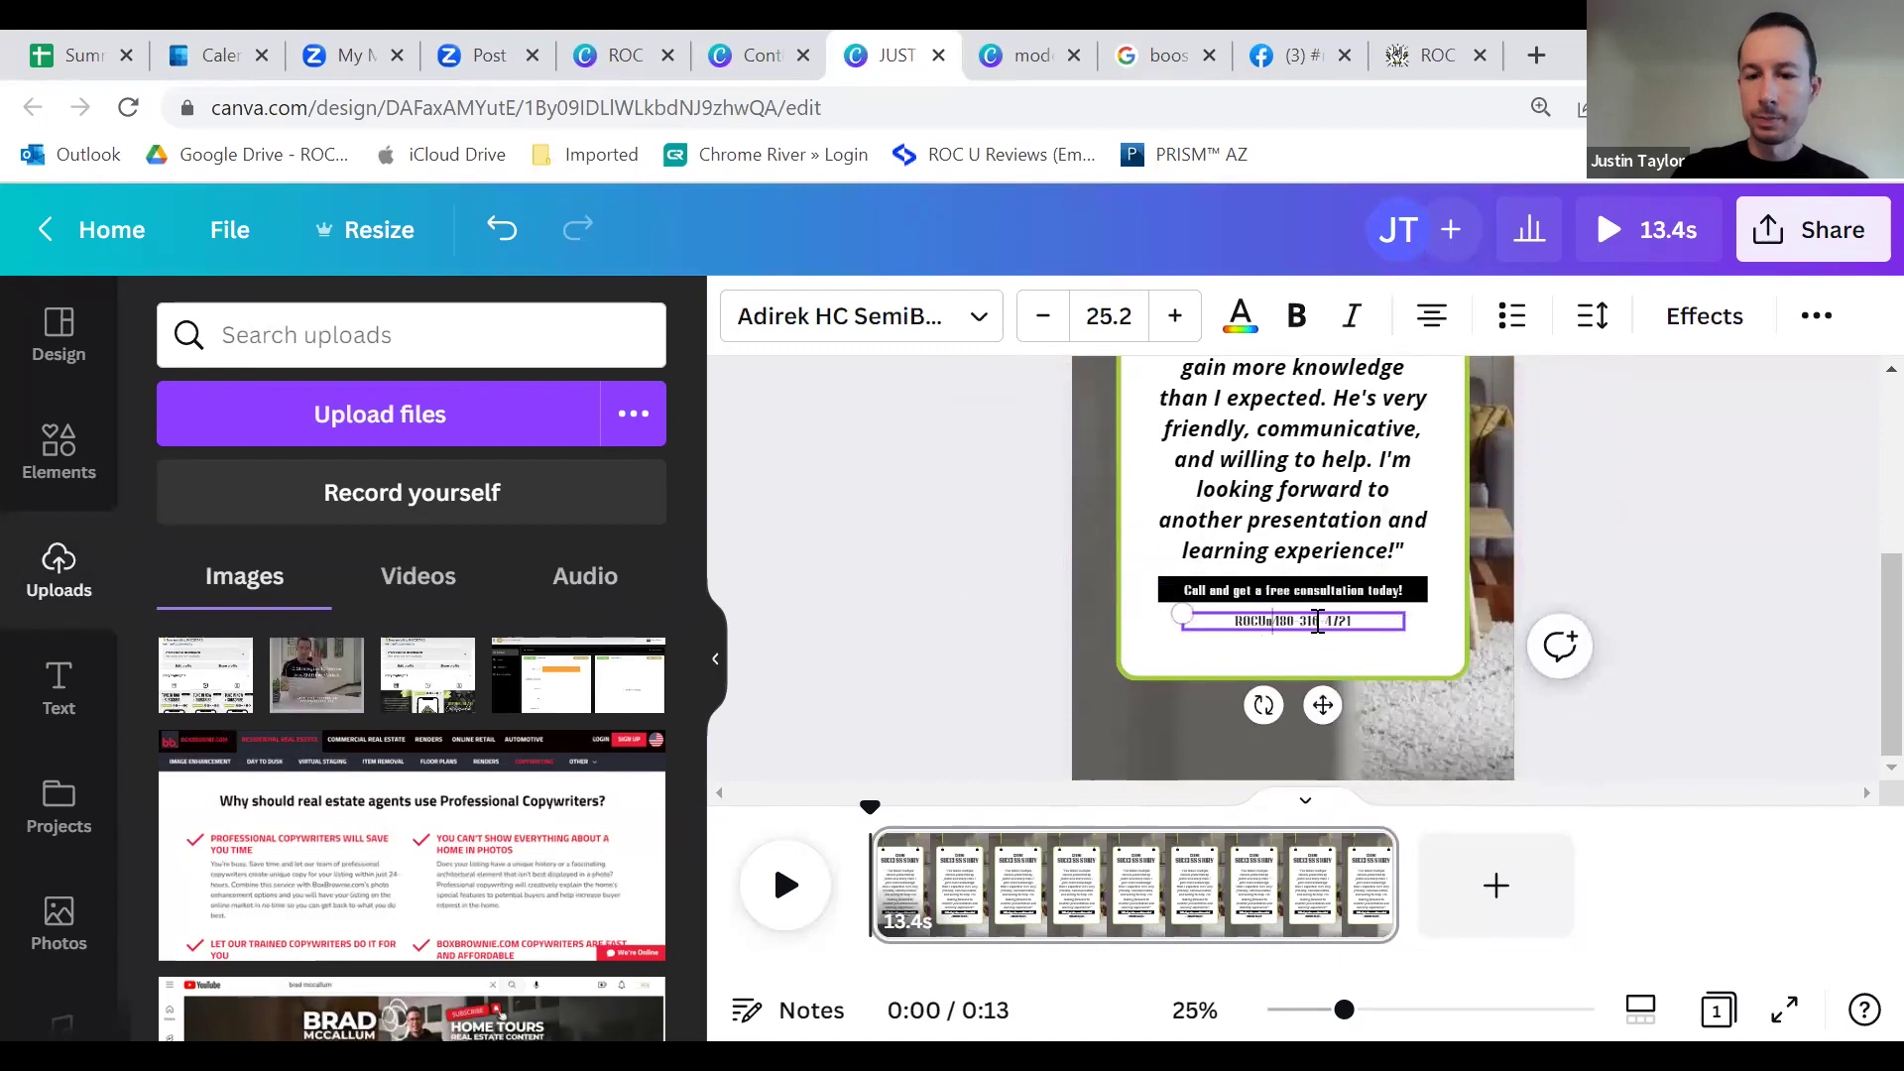
pyautogui.write('ity.co')
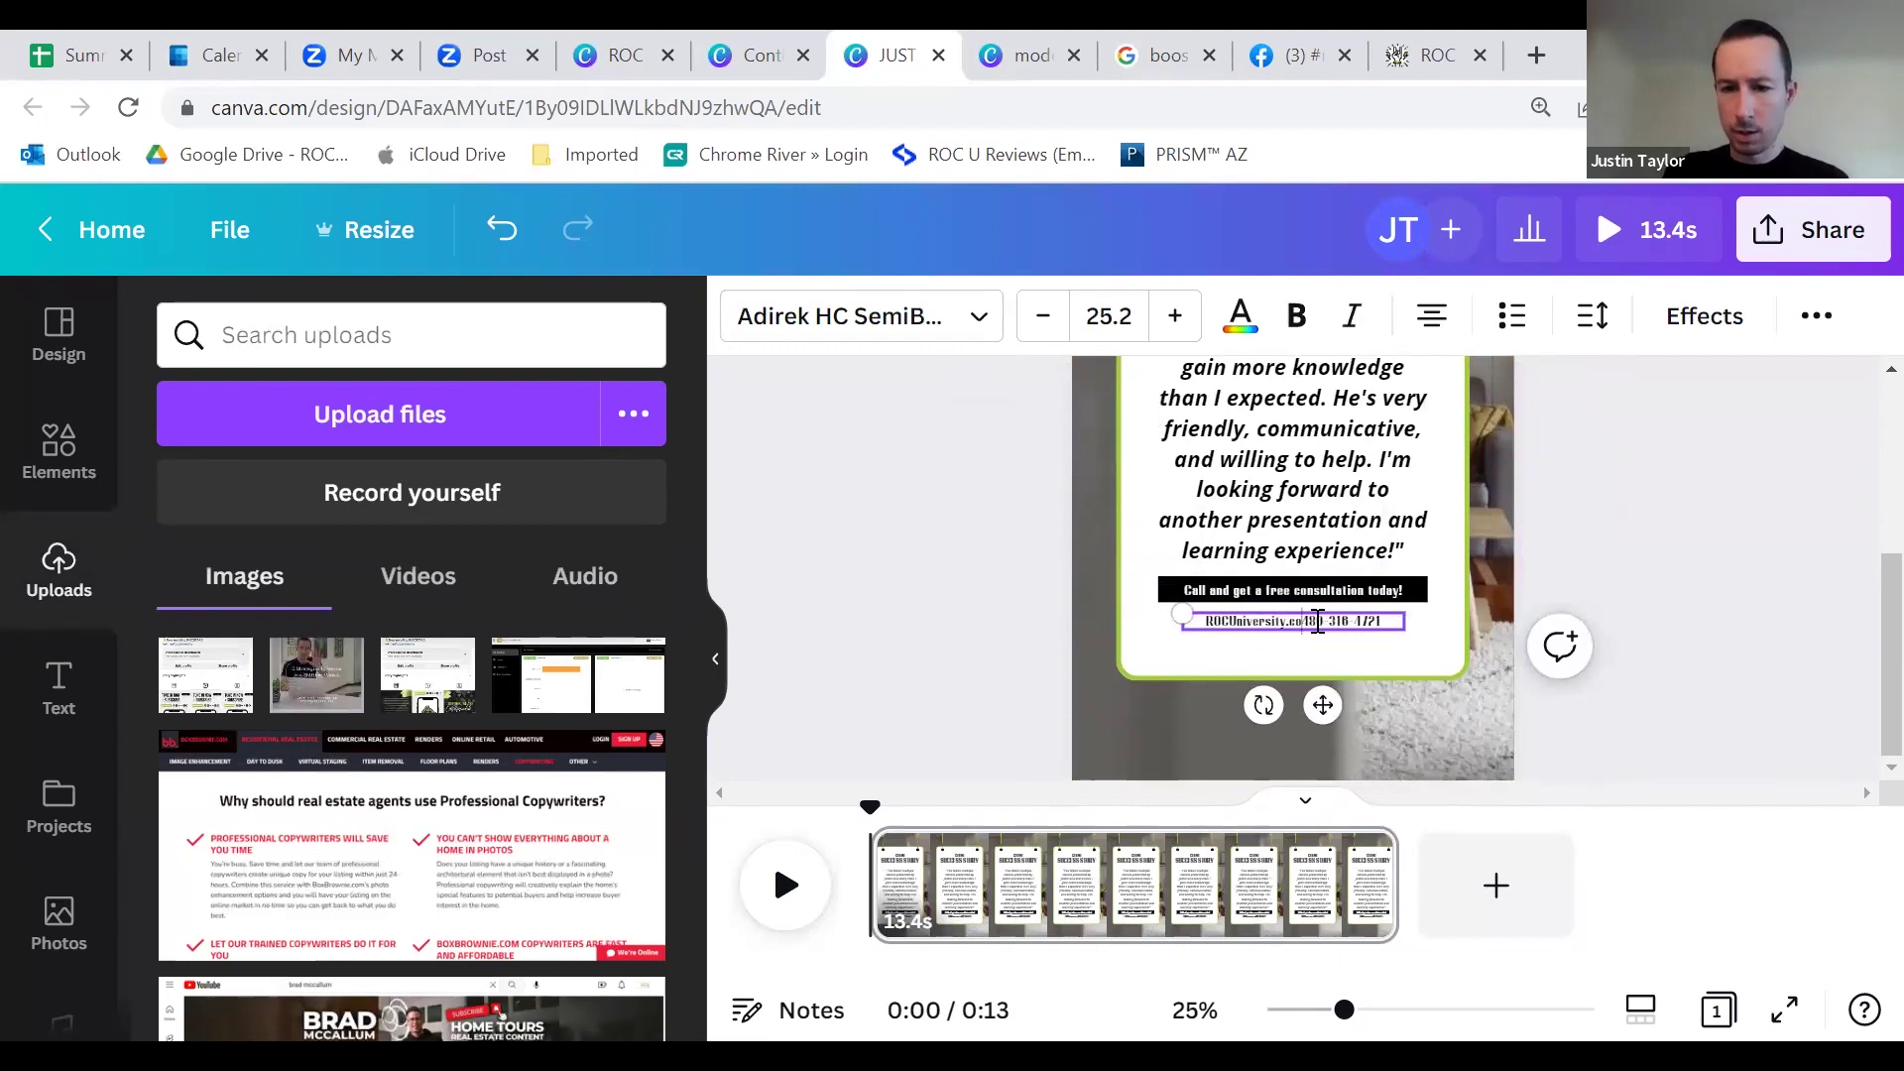
pyautogui.write('m')
pyautogui.press('Return')
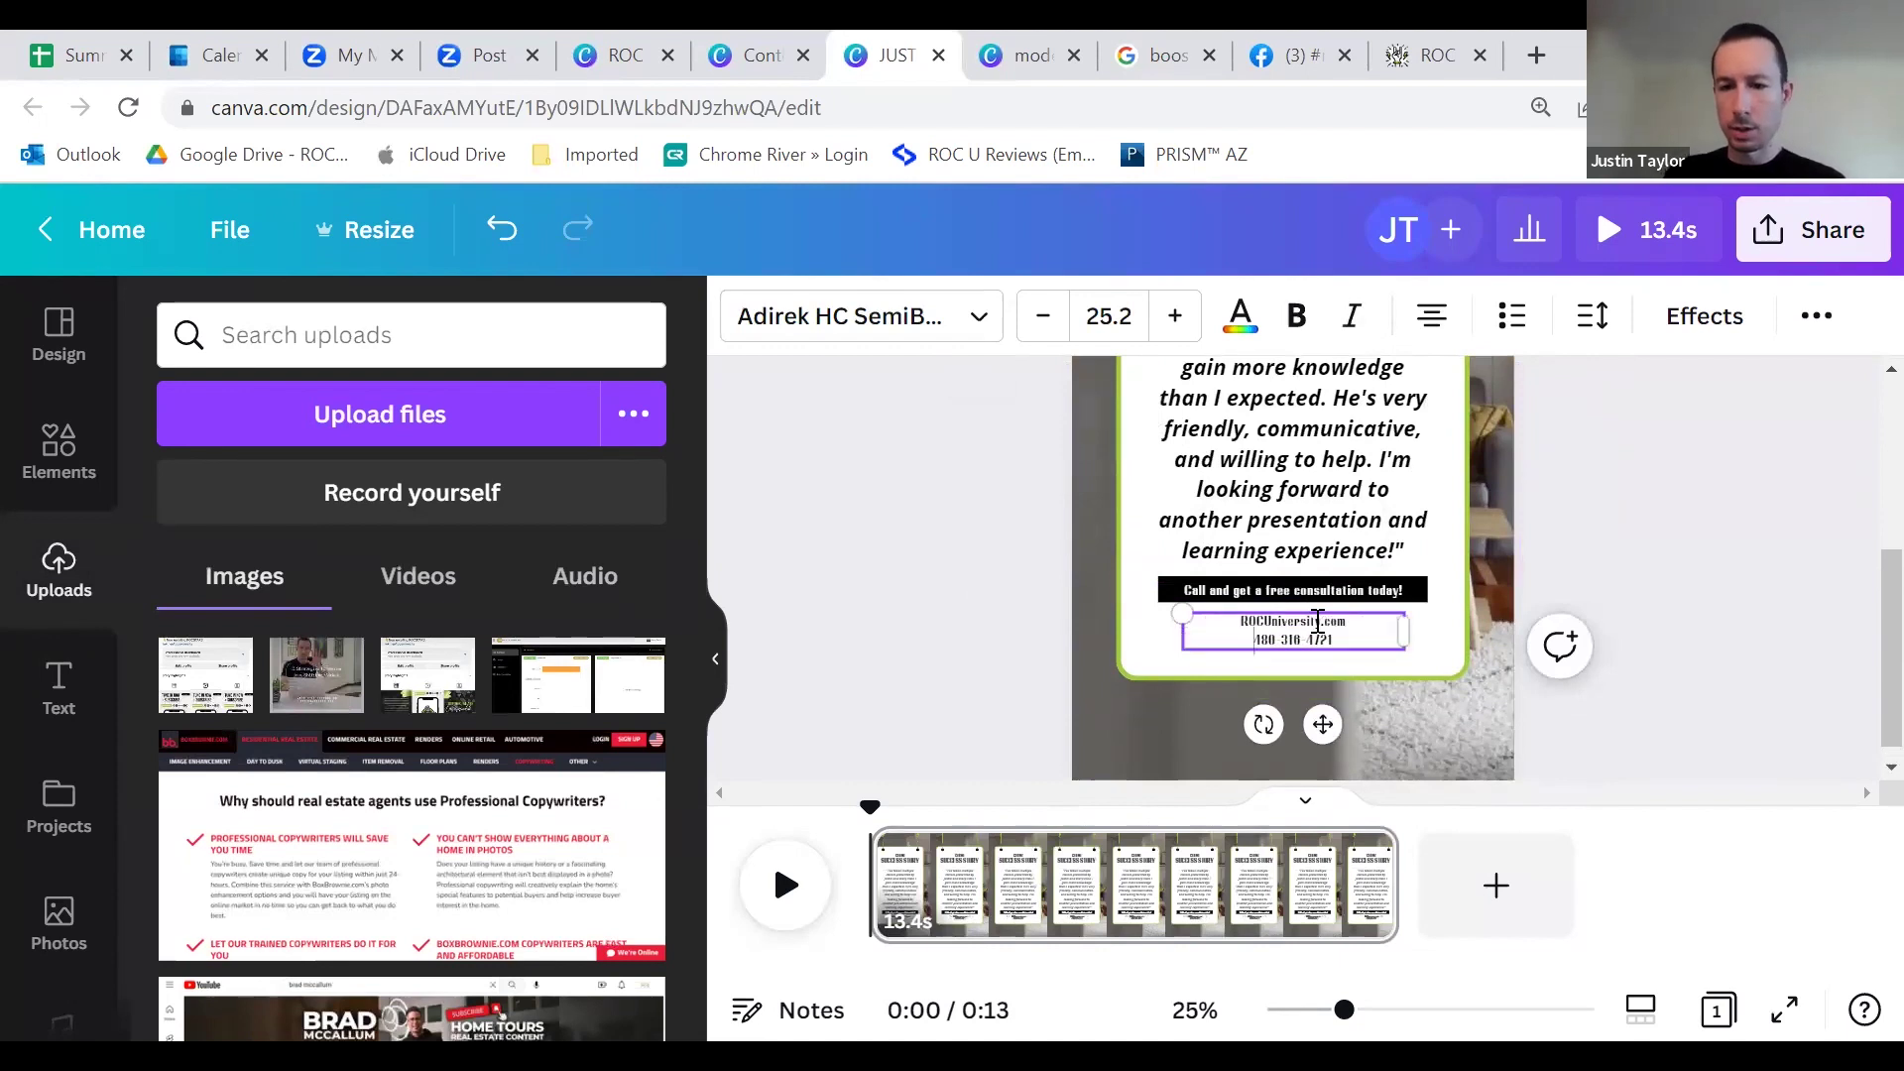
pyautogui.moveTo(1372, 638); pyautogui.dragTo(1230, 615)
pyautogui.click(989, 339)
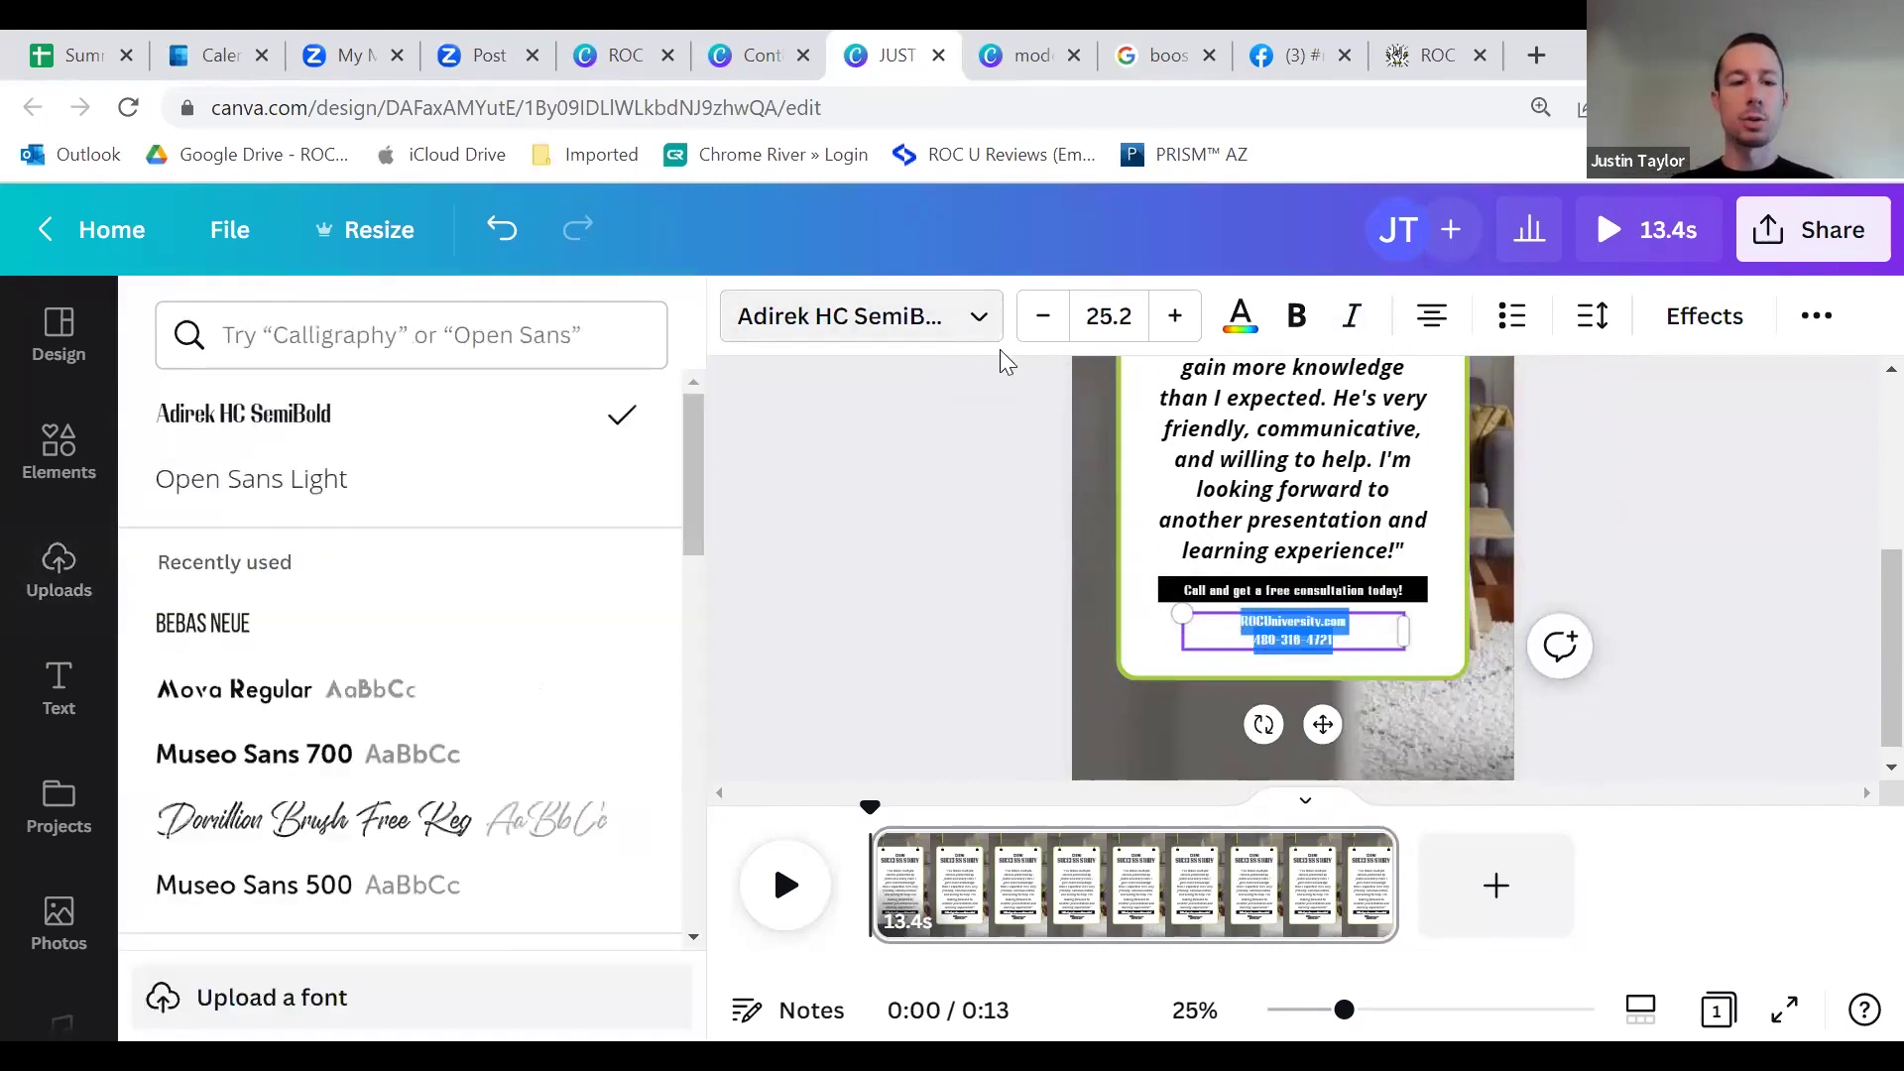
pyautogui.click(364, 495)
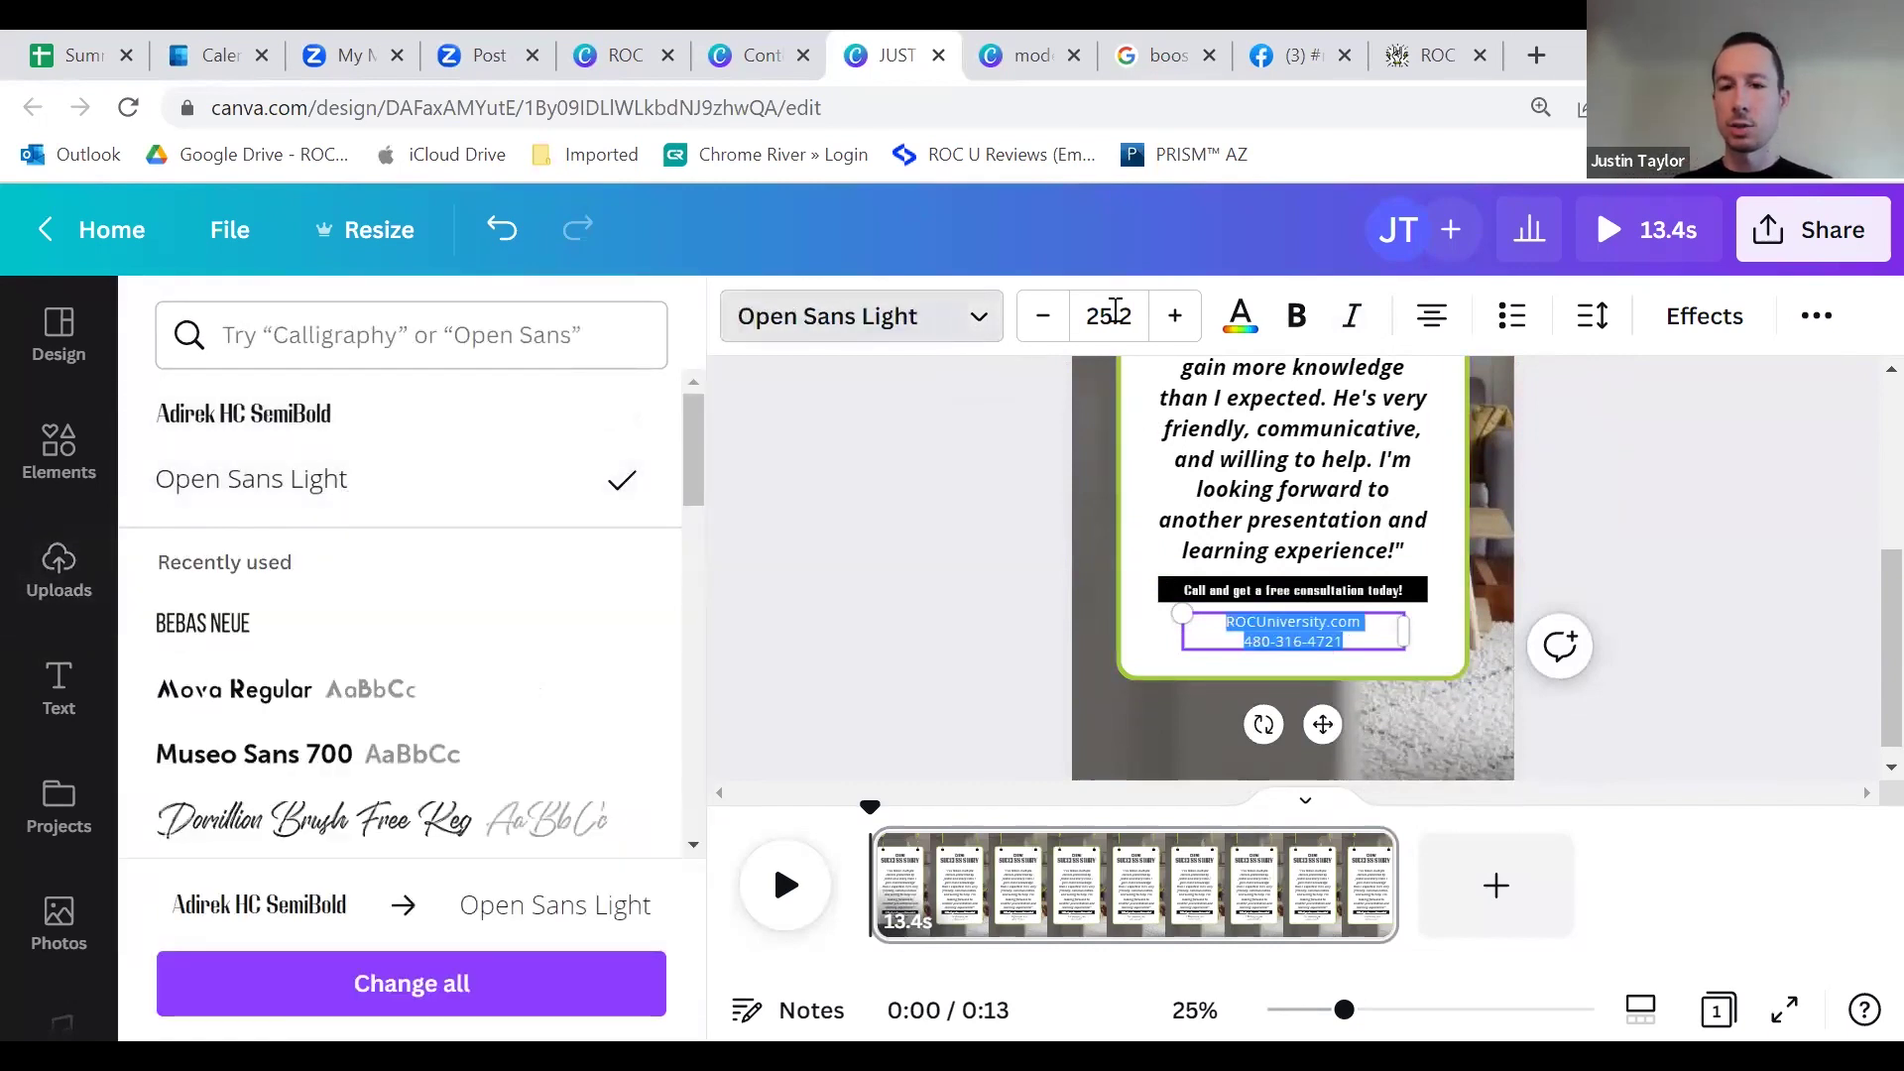
pyautogui.click(1296, 315)
pyautogui.click(1031, 484)
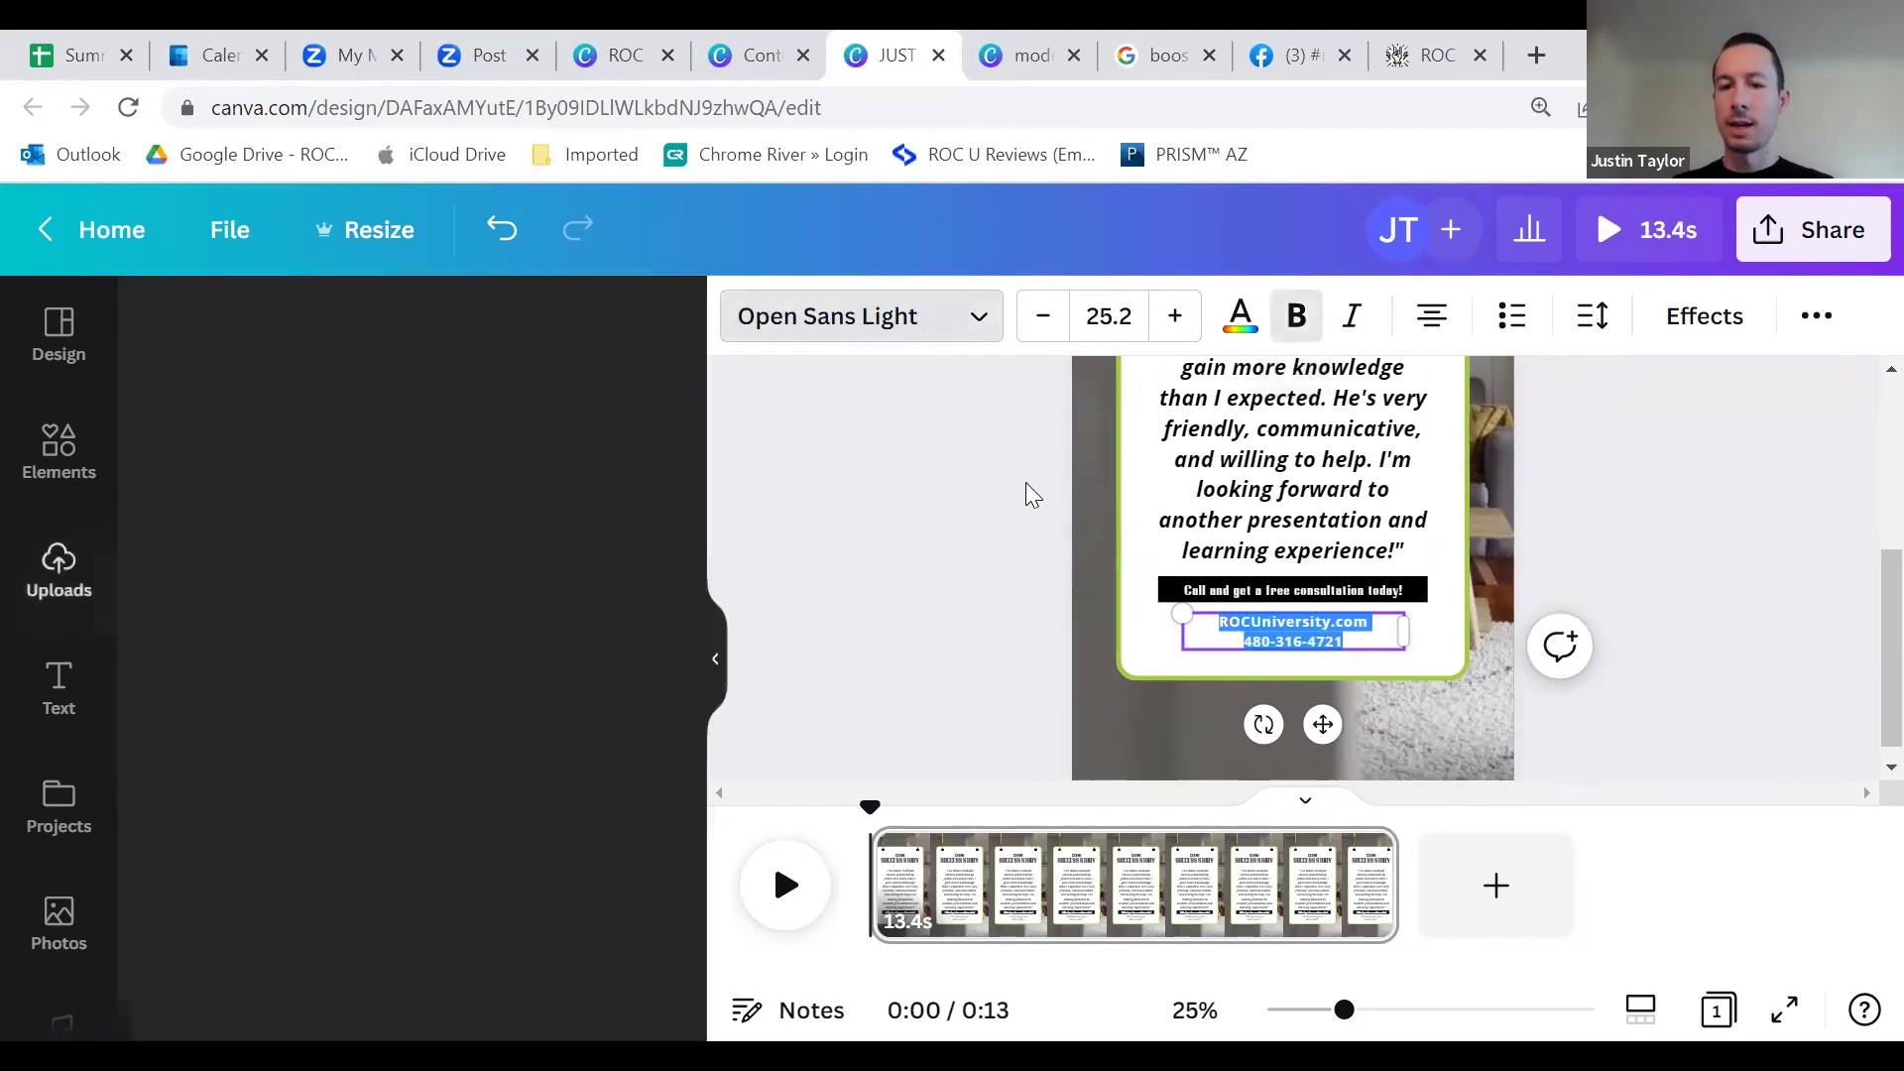
pyautogui.click(998, 490)
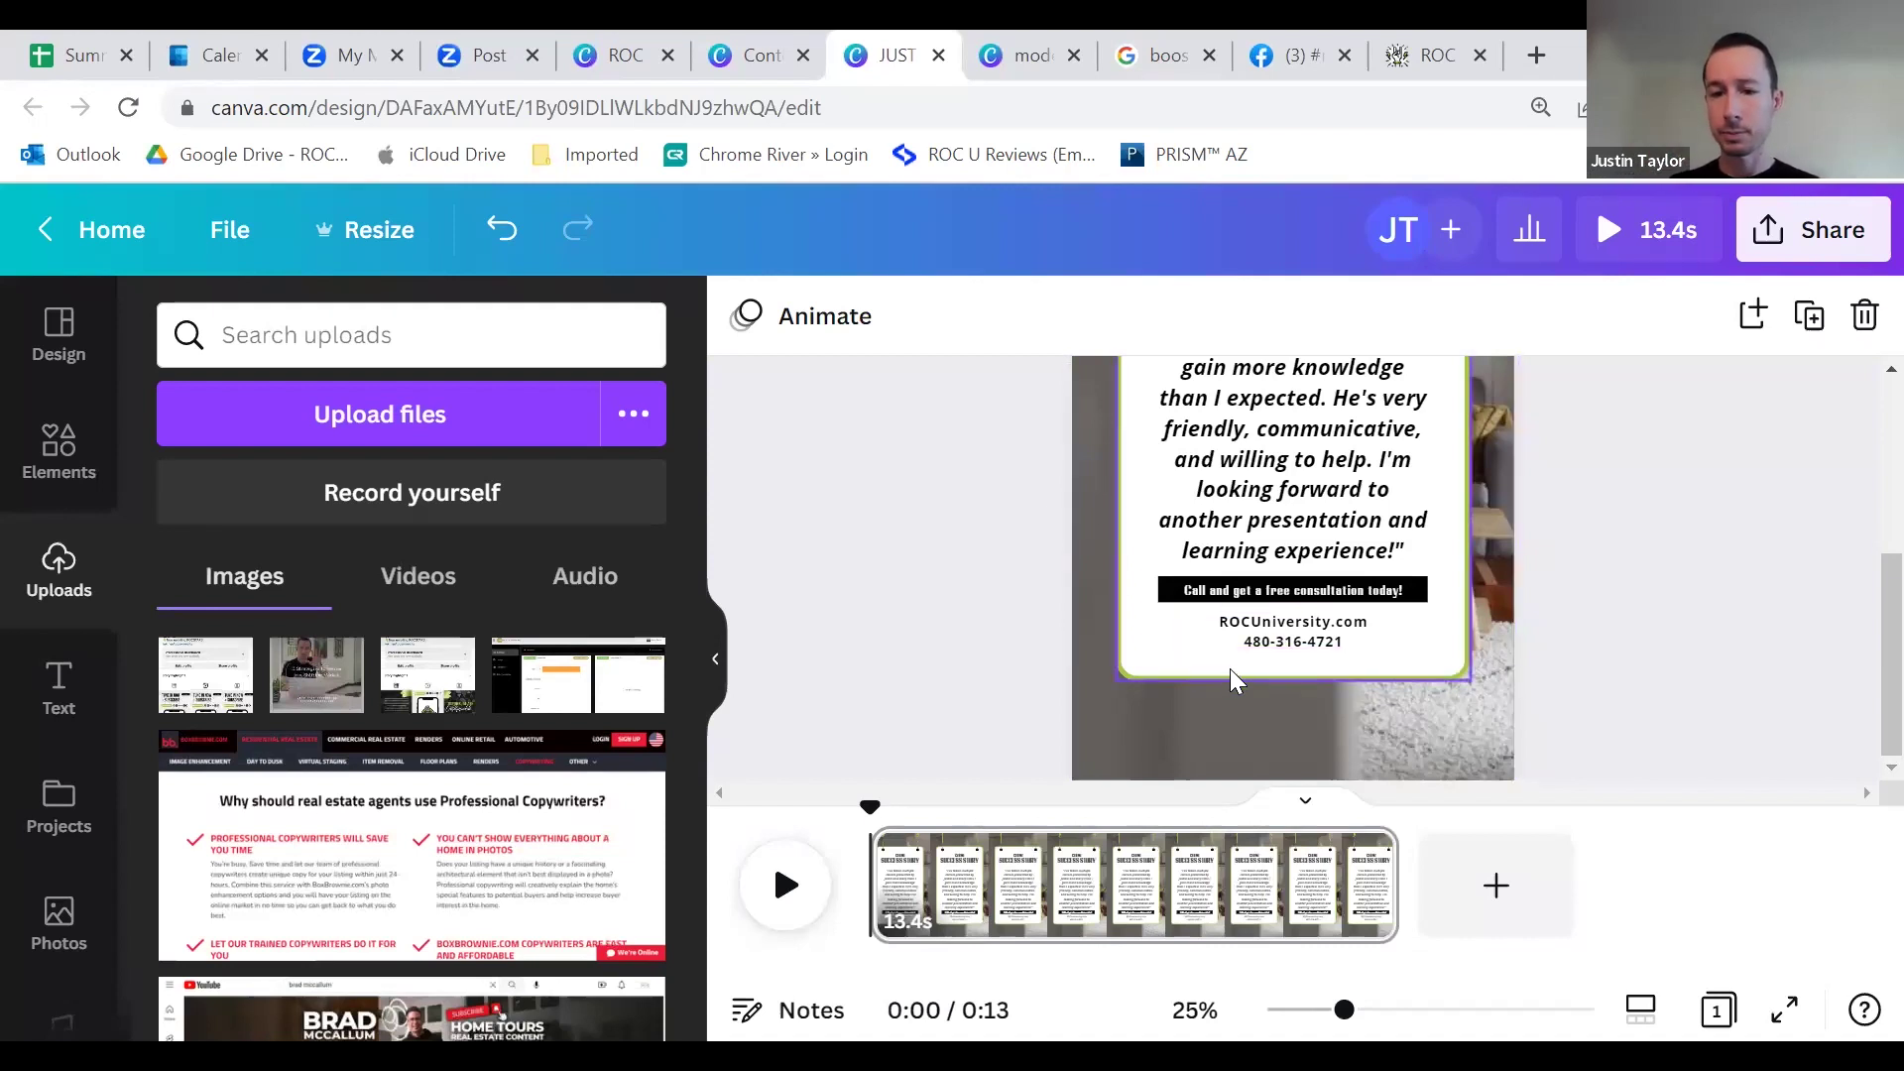
# Step: Find the smiling woman's headshot in Uploads and add it to the card
pyautogui.scroll(4, 1021, 565)
pyautogui.scroll(-4, 1037, 537)
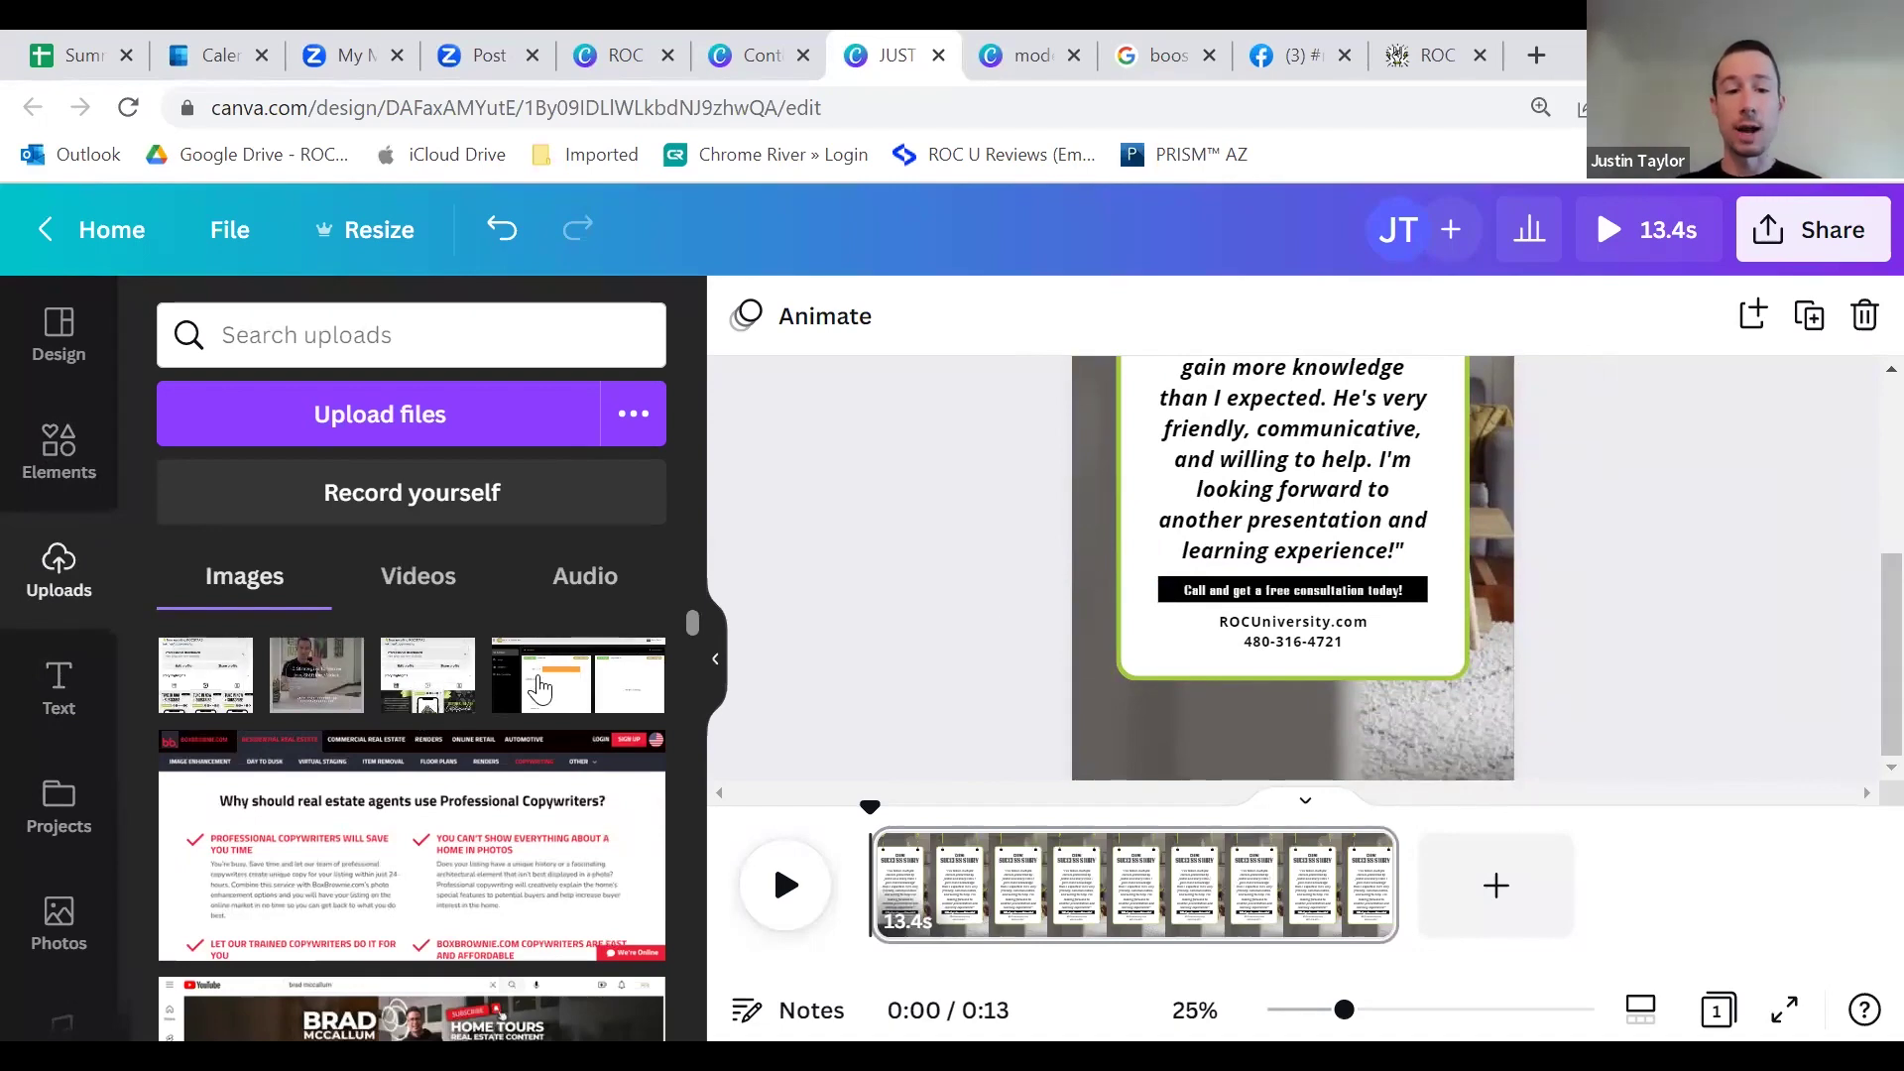
pyautogui.scroll(-10, 539, 687)
pyautogui.scroll(-10, 476, 754)
pyautogui.scroll(-5, 476, 754)
pyautogui.scroll(-10, 476, 753)
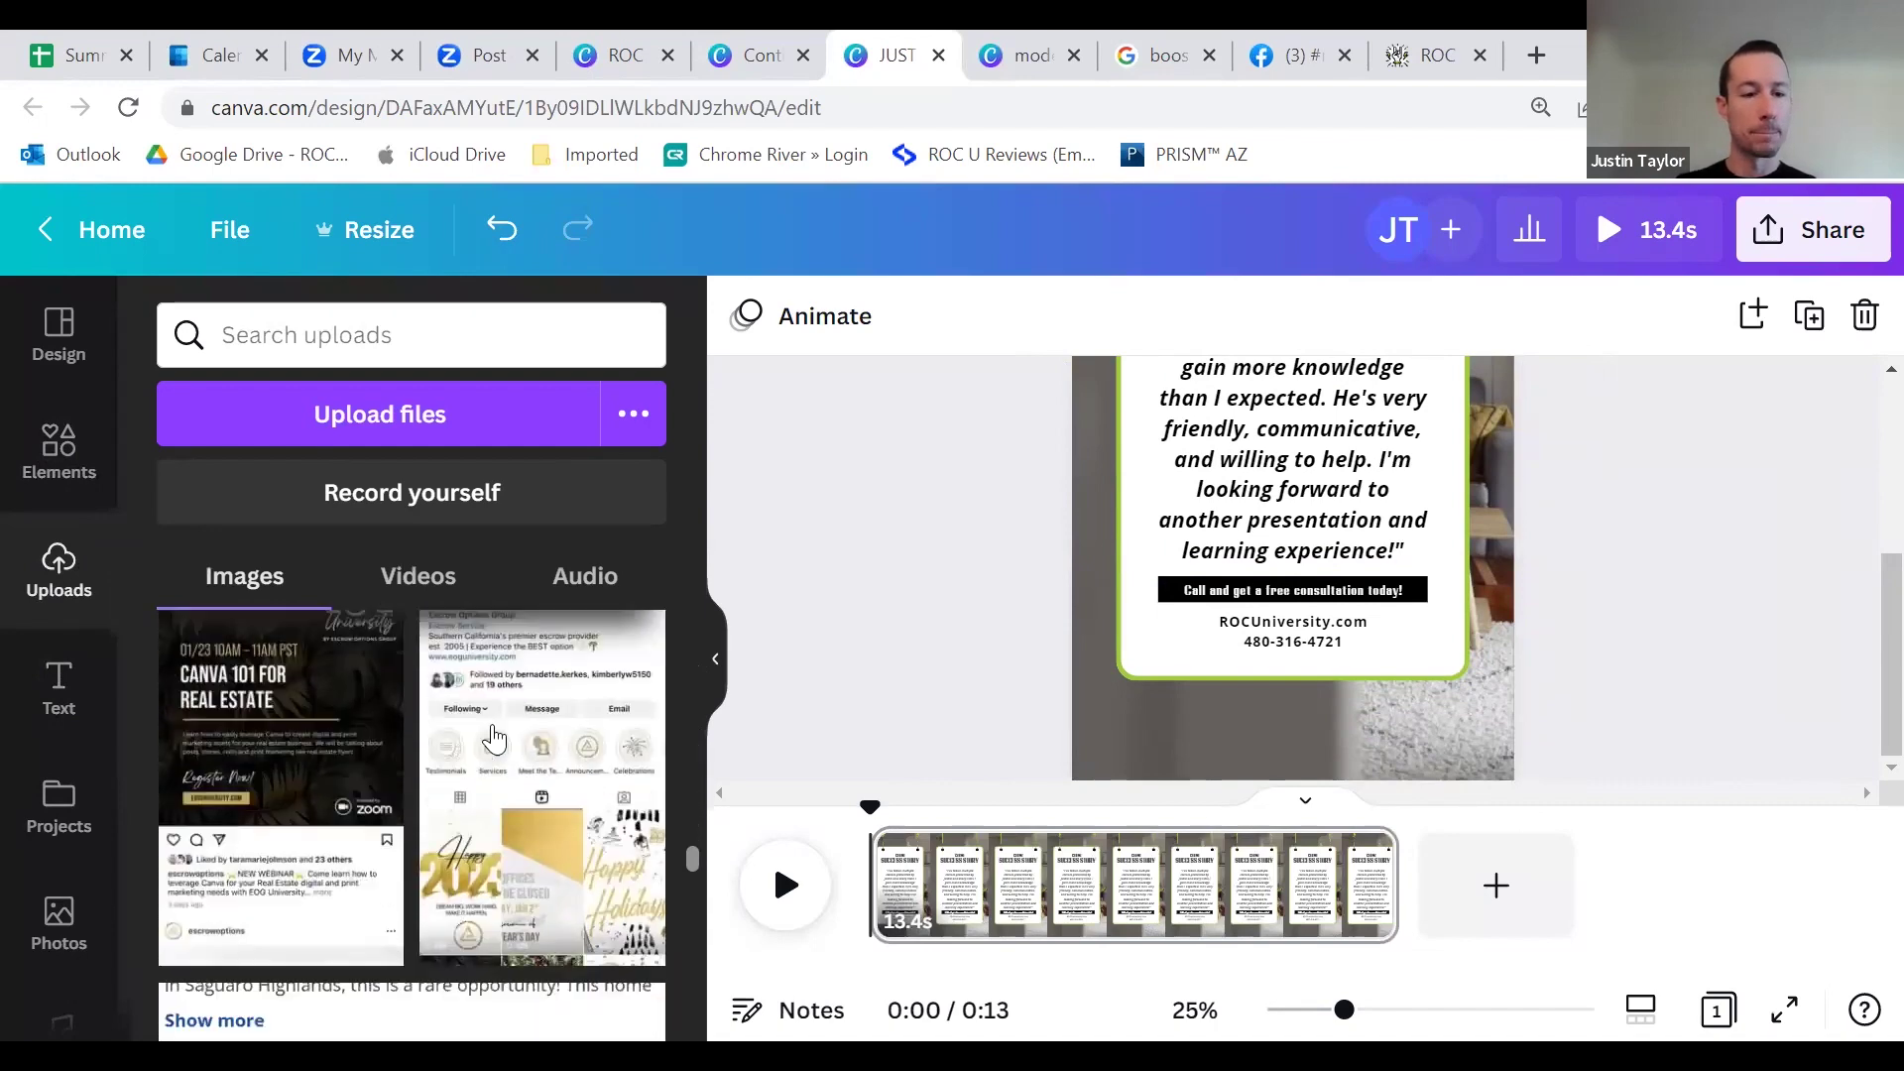
pyautogui.scroll(-10, 493, 763)
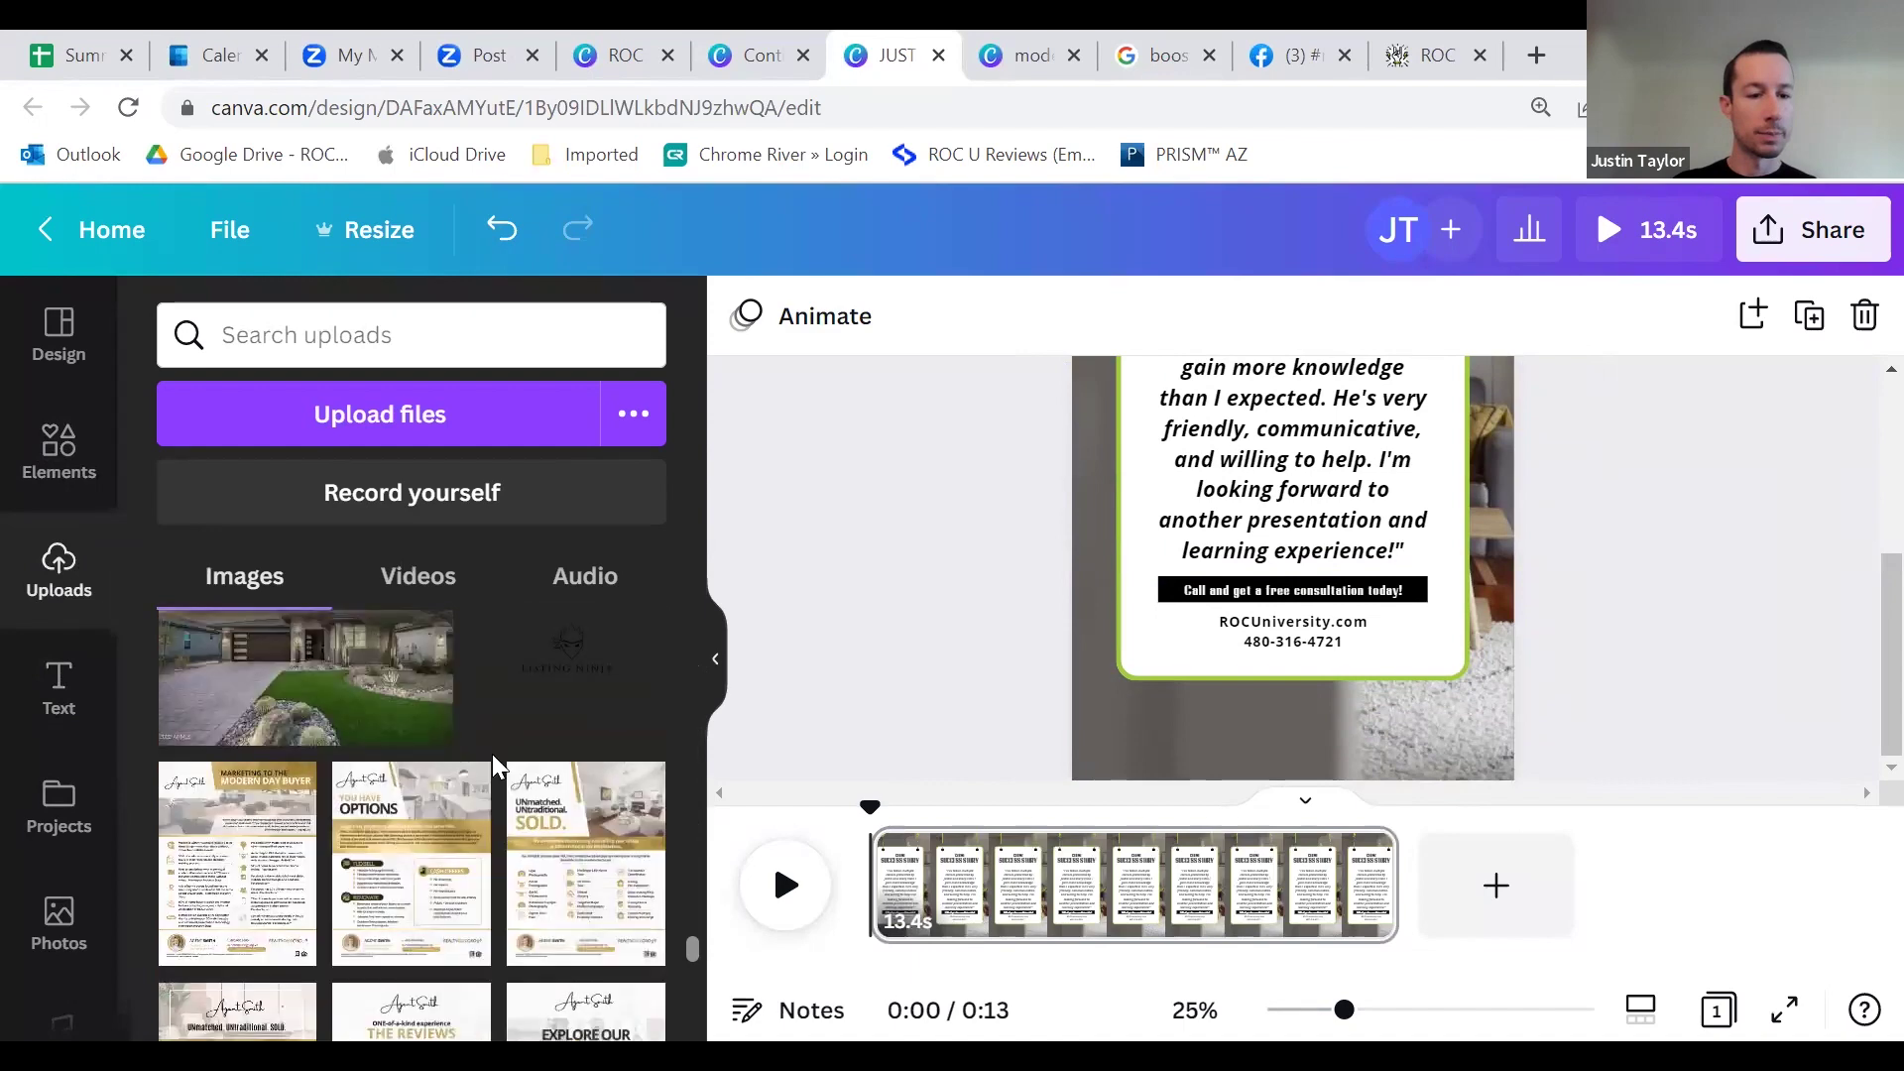
pyautogui.scroll(-3, 500, 753)
pyautogui.scroll(1, 476, 759)
pyautogui.click(616, 794)
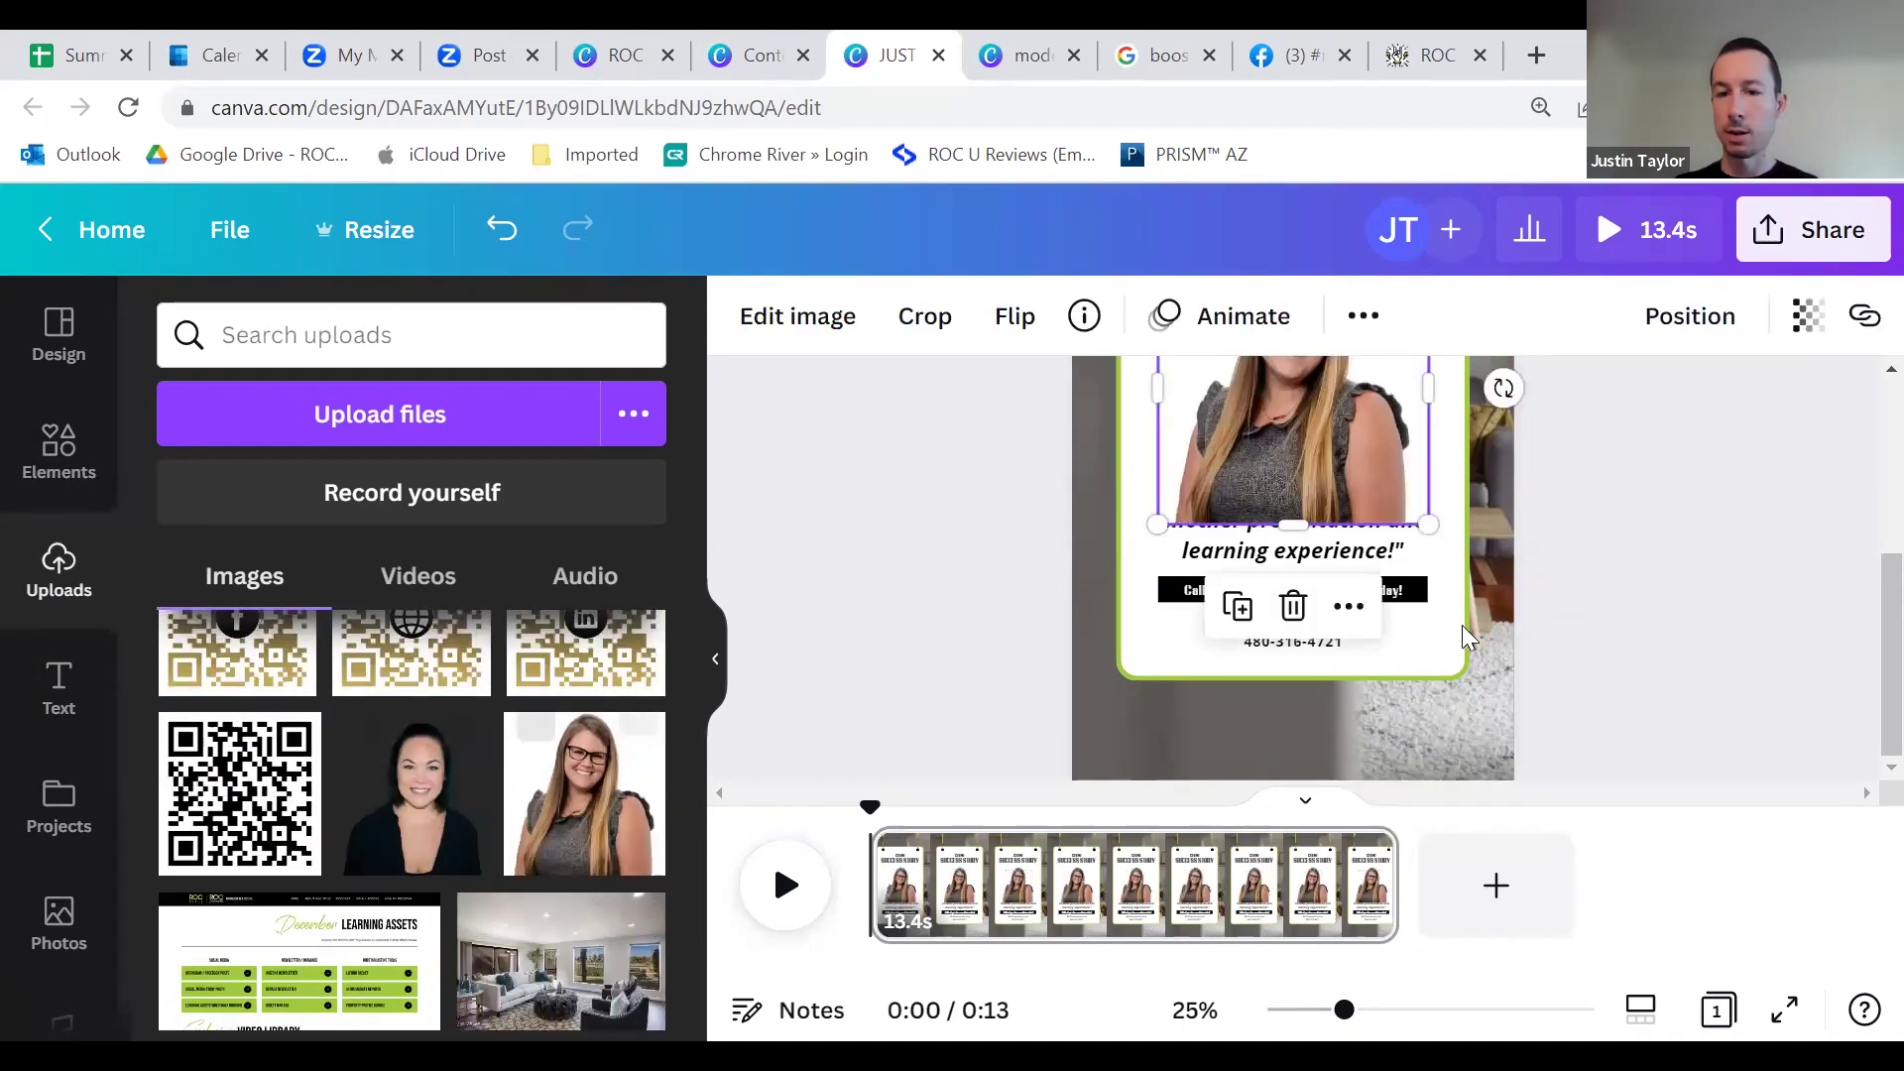
# Step: Drag the headshot to the card's lower right, over the contact text
pyautogui.moveTo(1279, 555); pyautogui.dragTo(1379, 633)
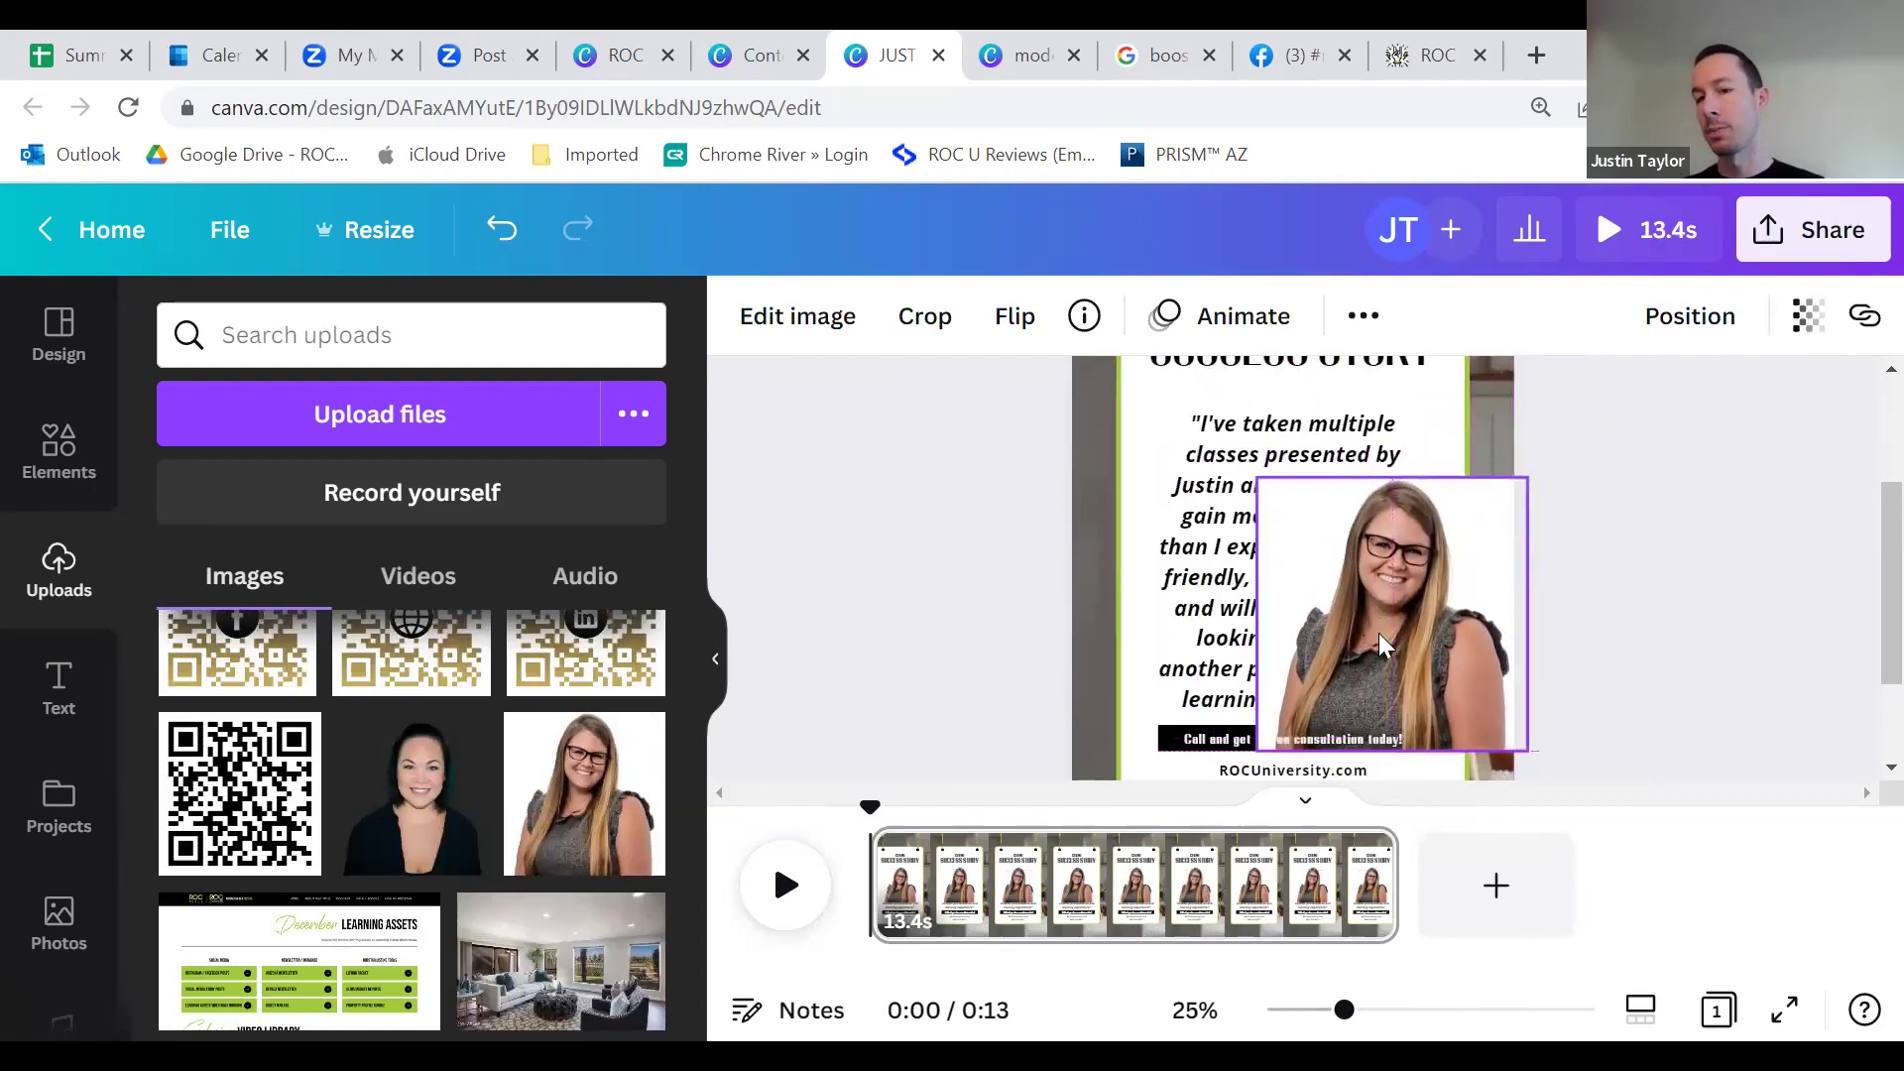
pyautogui.scroll(2, 1379, 633)
pyautogui.scroll(-4, 1341, 601)
pyautogui.moveTo(1391, 526); pyautogui.dragTo(1403, 644)
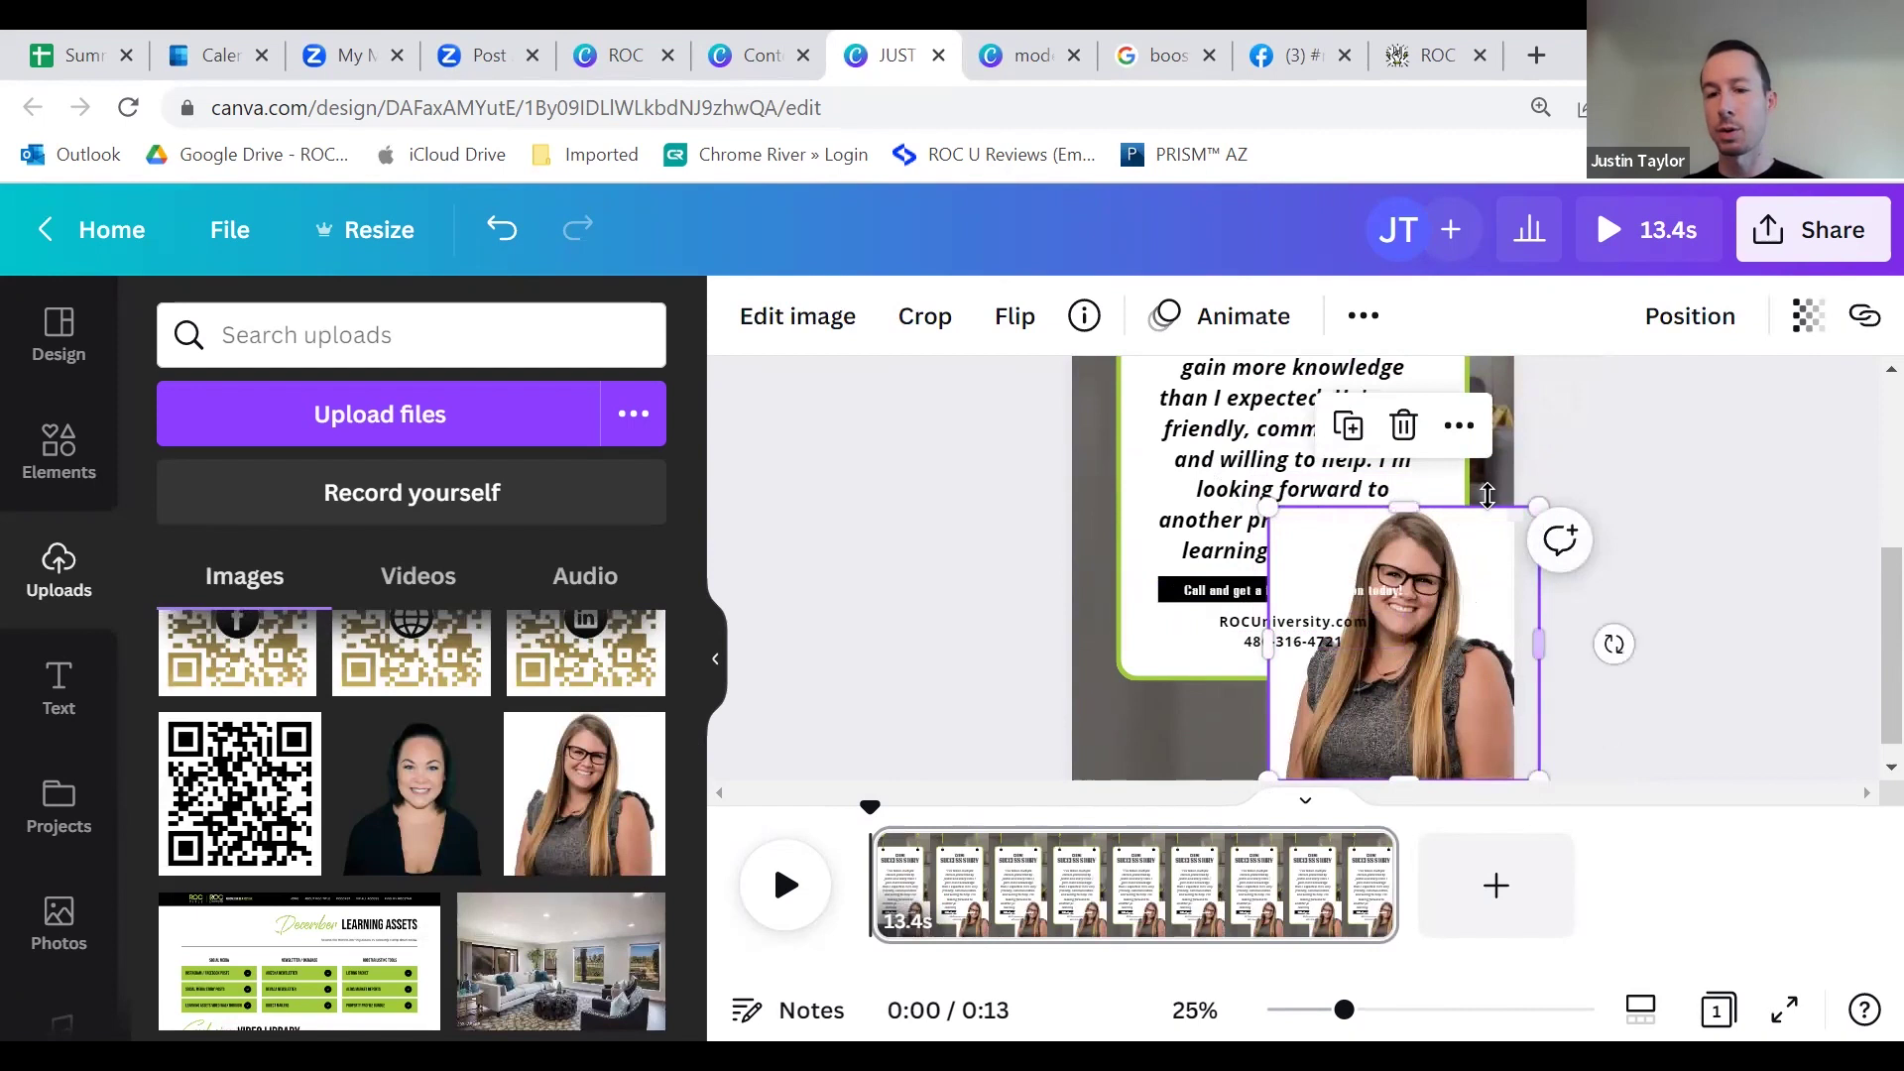
# Step: Remove the headshot's background with Background Remover and shrink it into the bottom-right corner
pyautogui.click(802, 334)
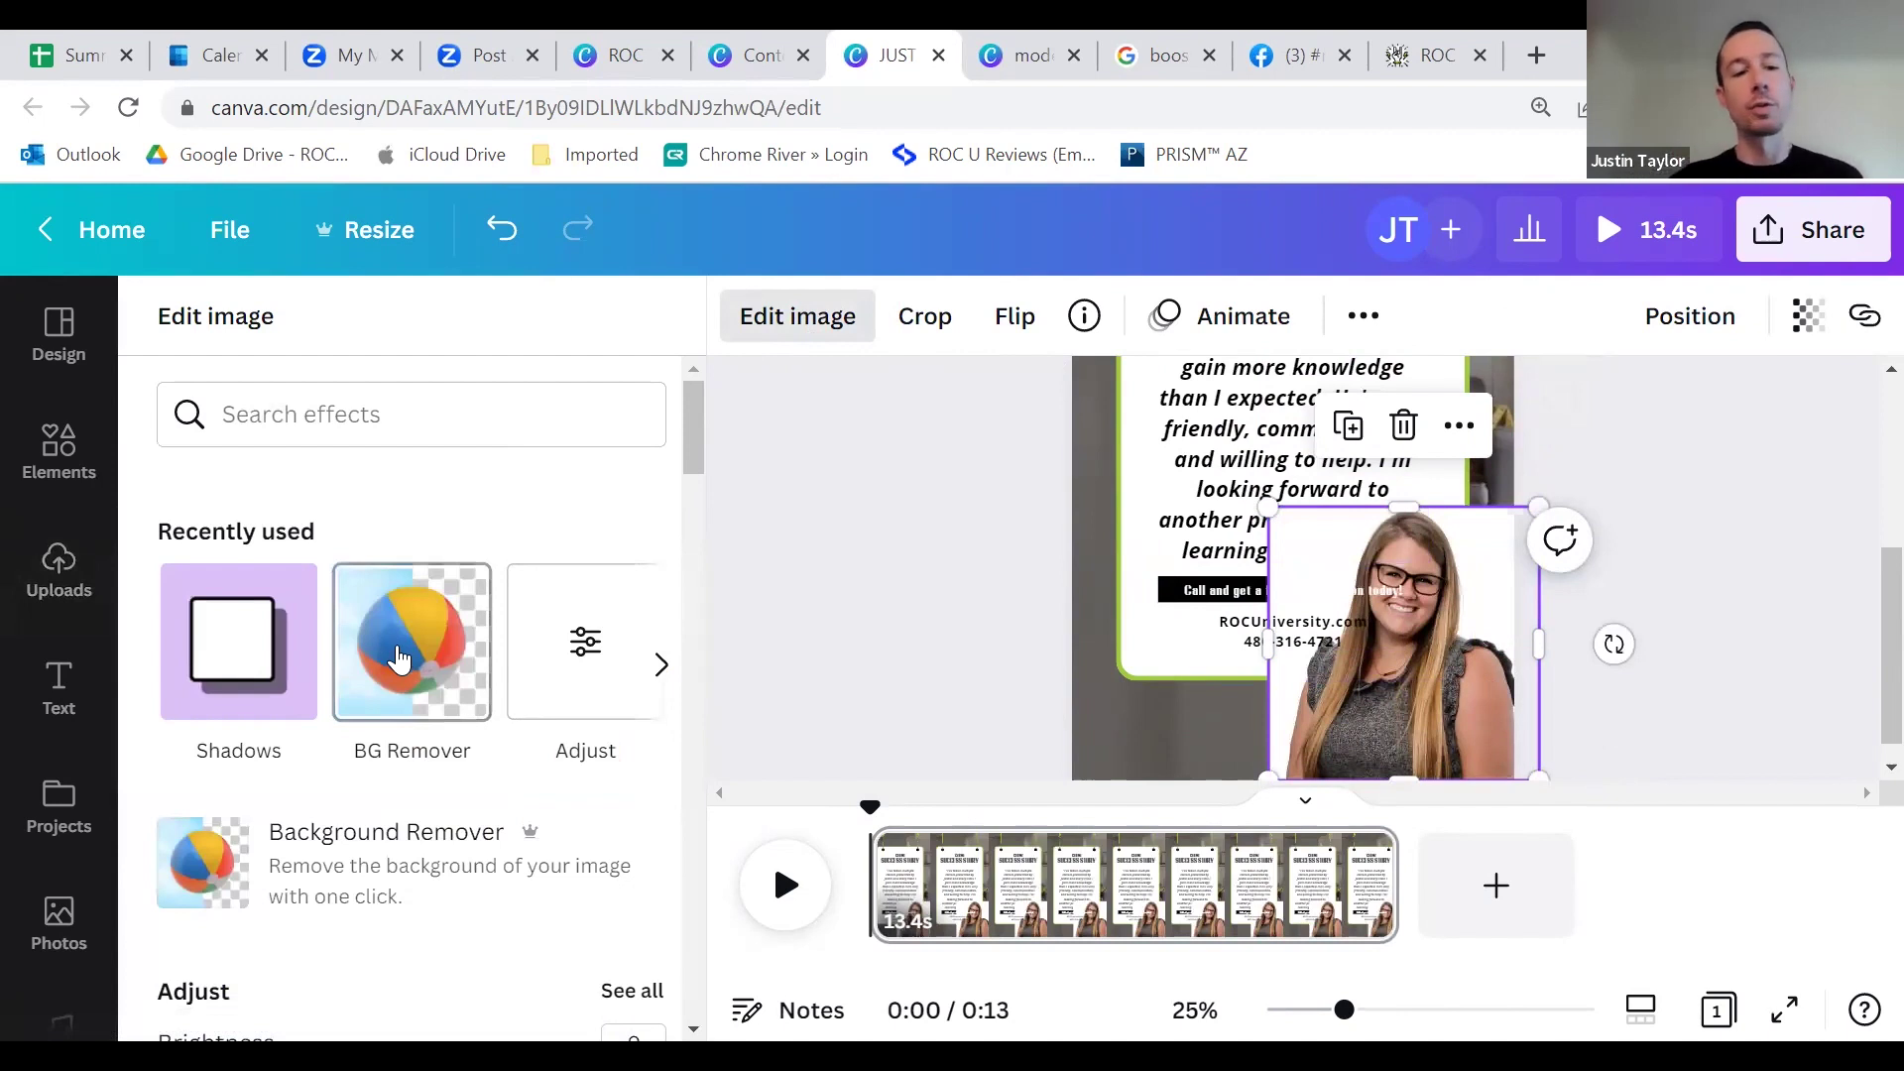
pyautogui.scroll(-3, 496, 605)
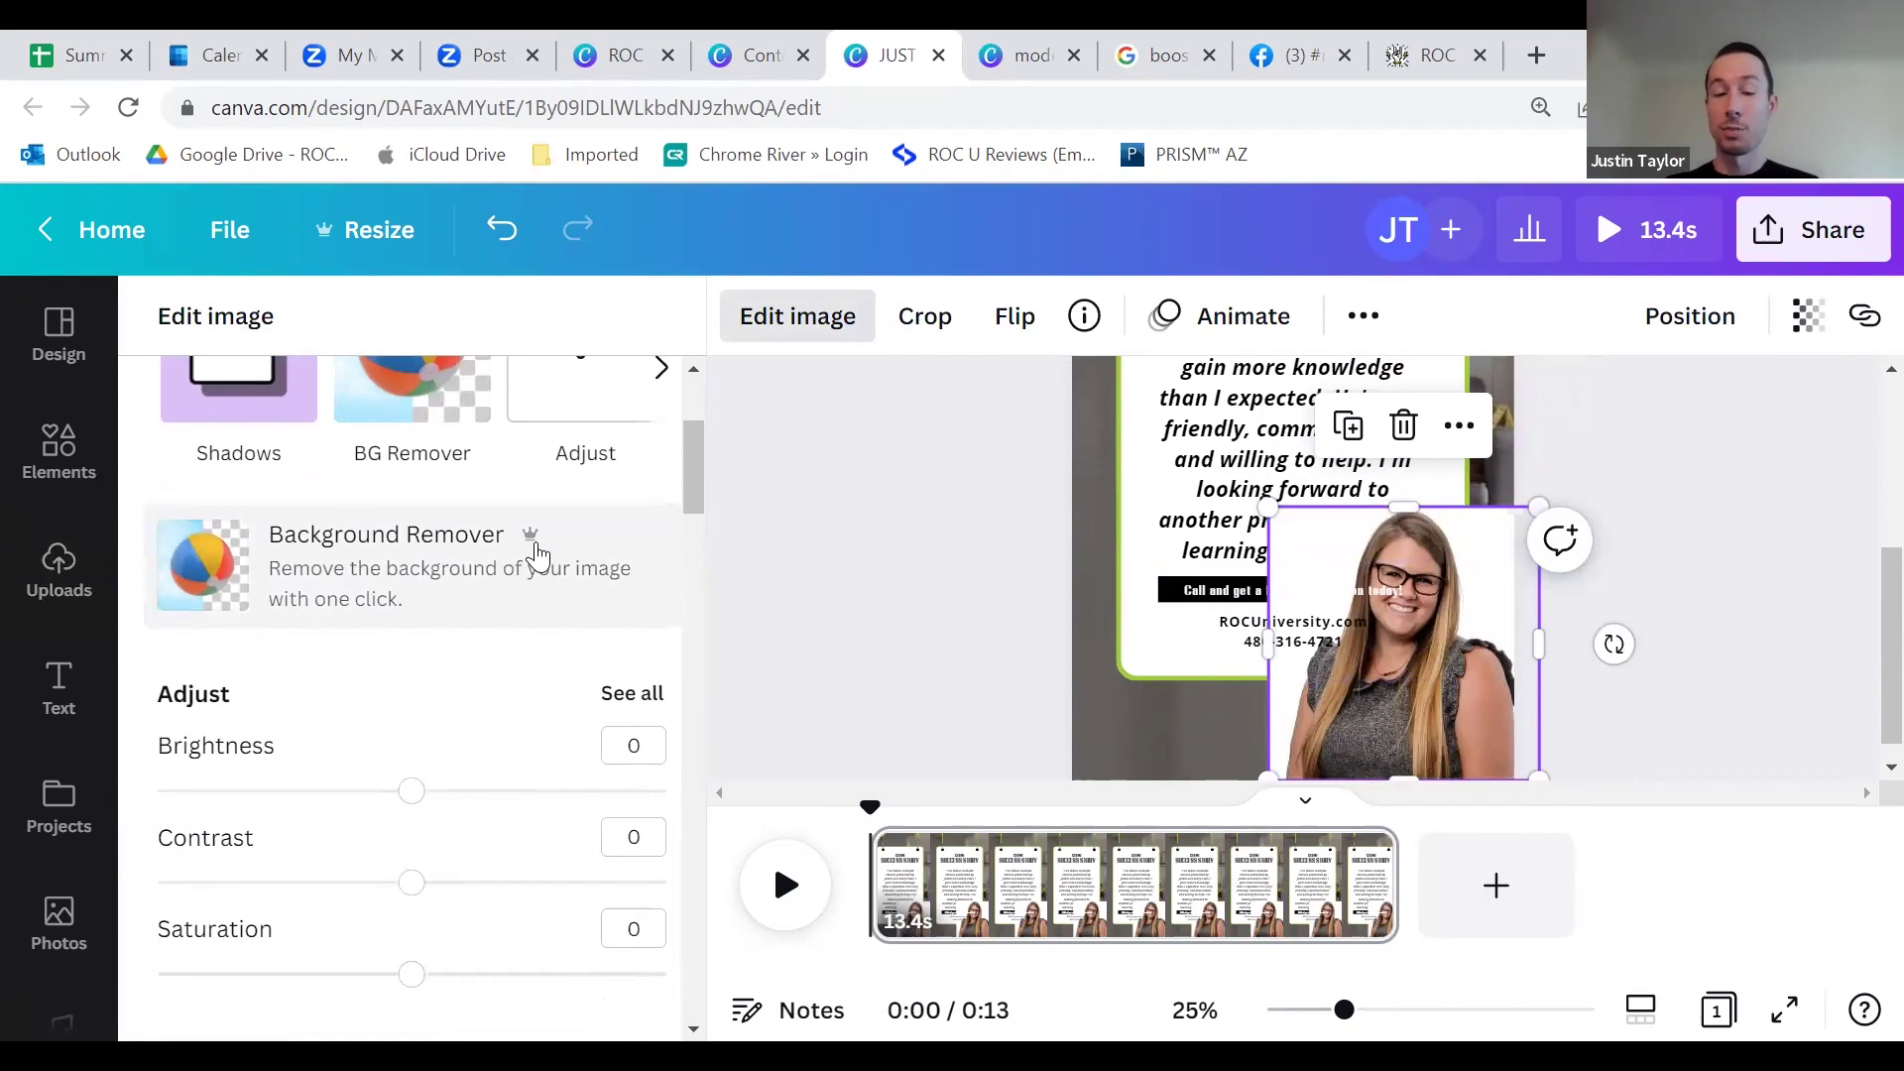
pyautogui.click(536, 556)
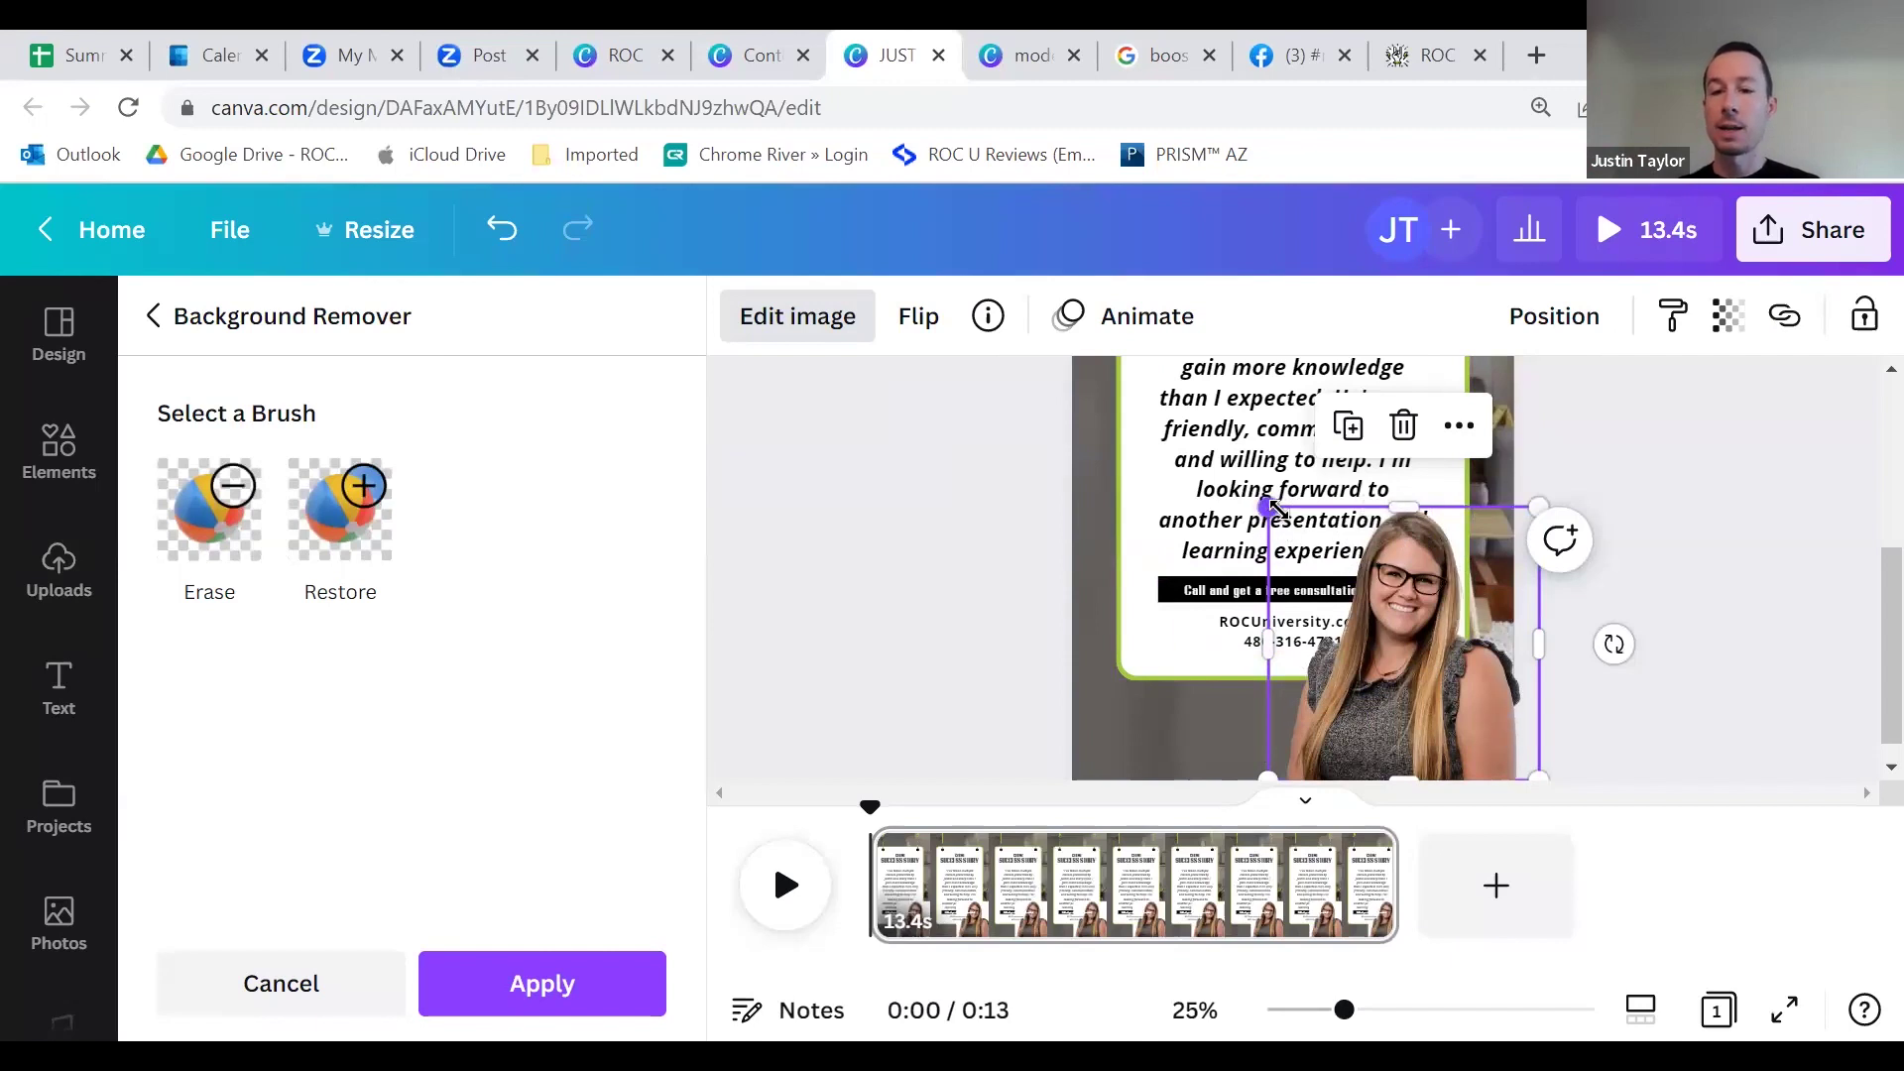
pyautogui.moveTo(1276, 510); pyautogui.dragTo(1360, 574)
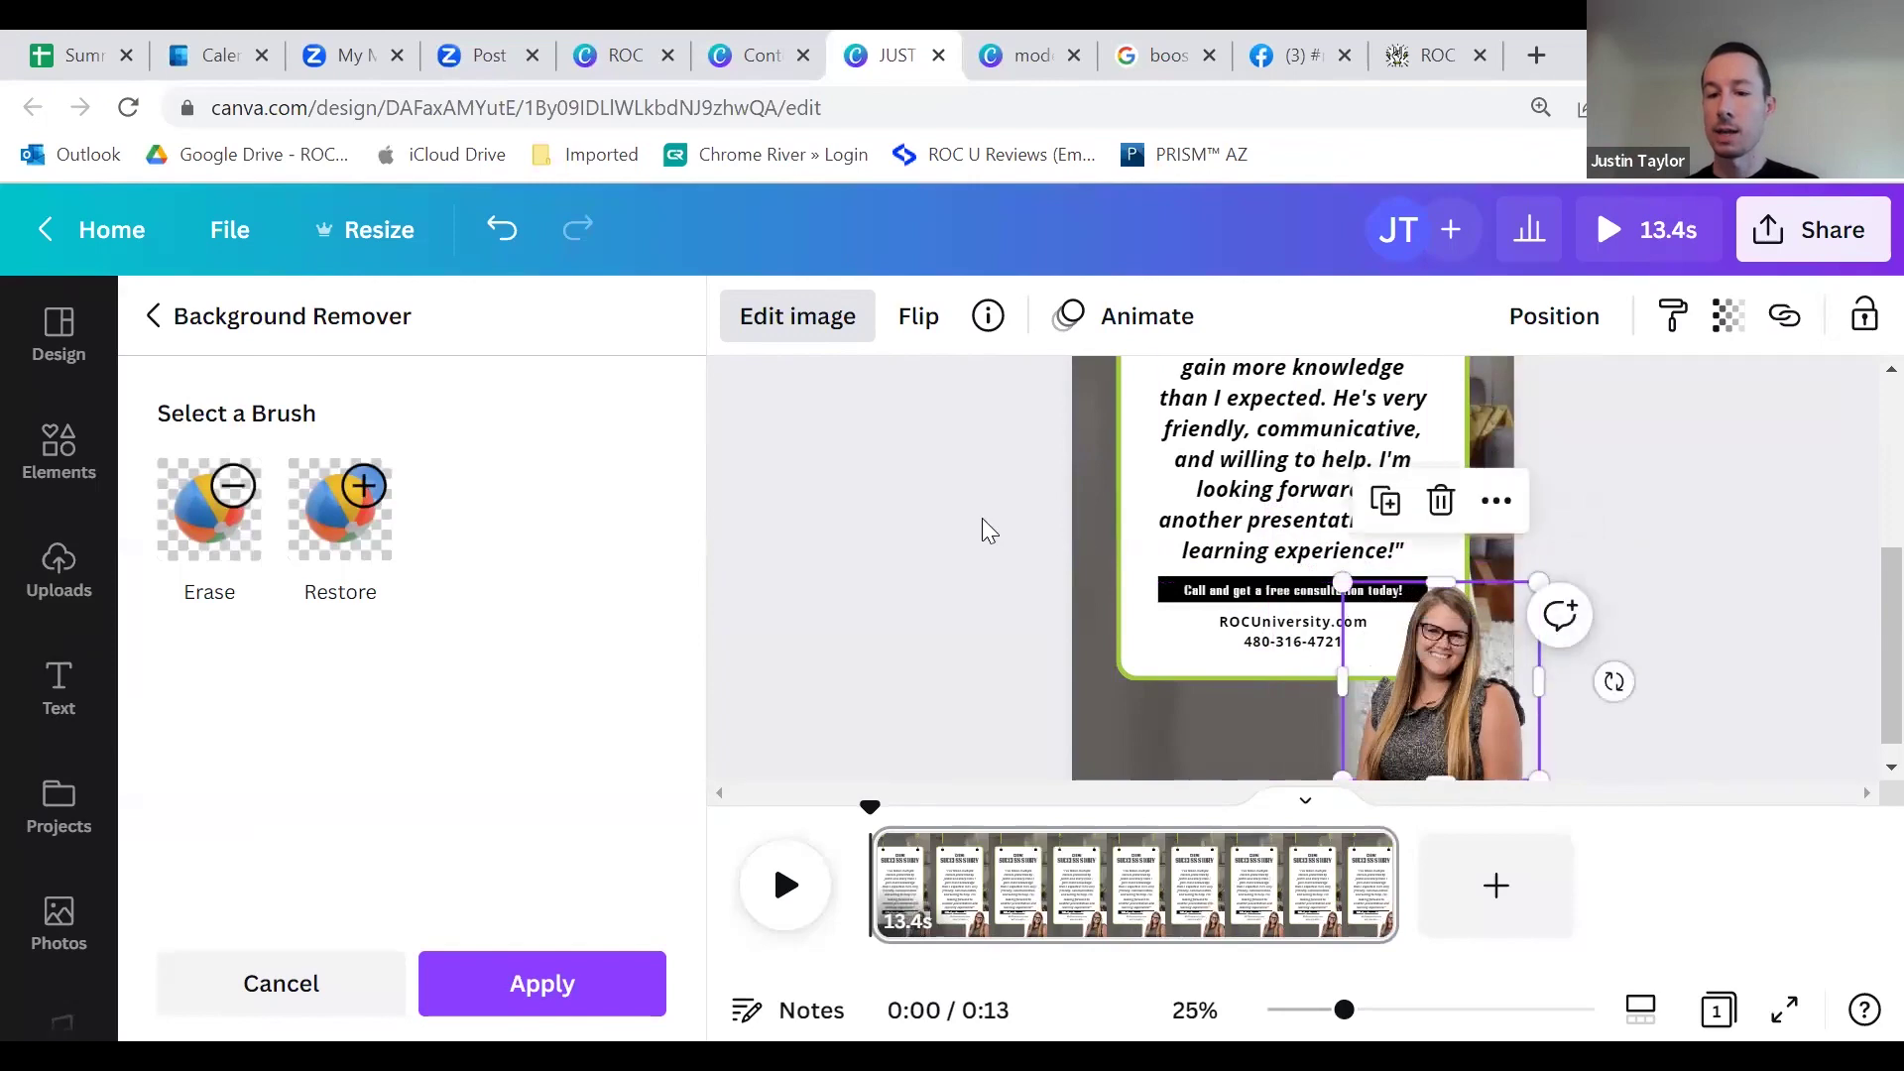
pyautogui.click(991, 596)
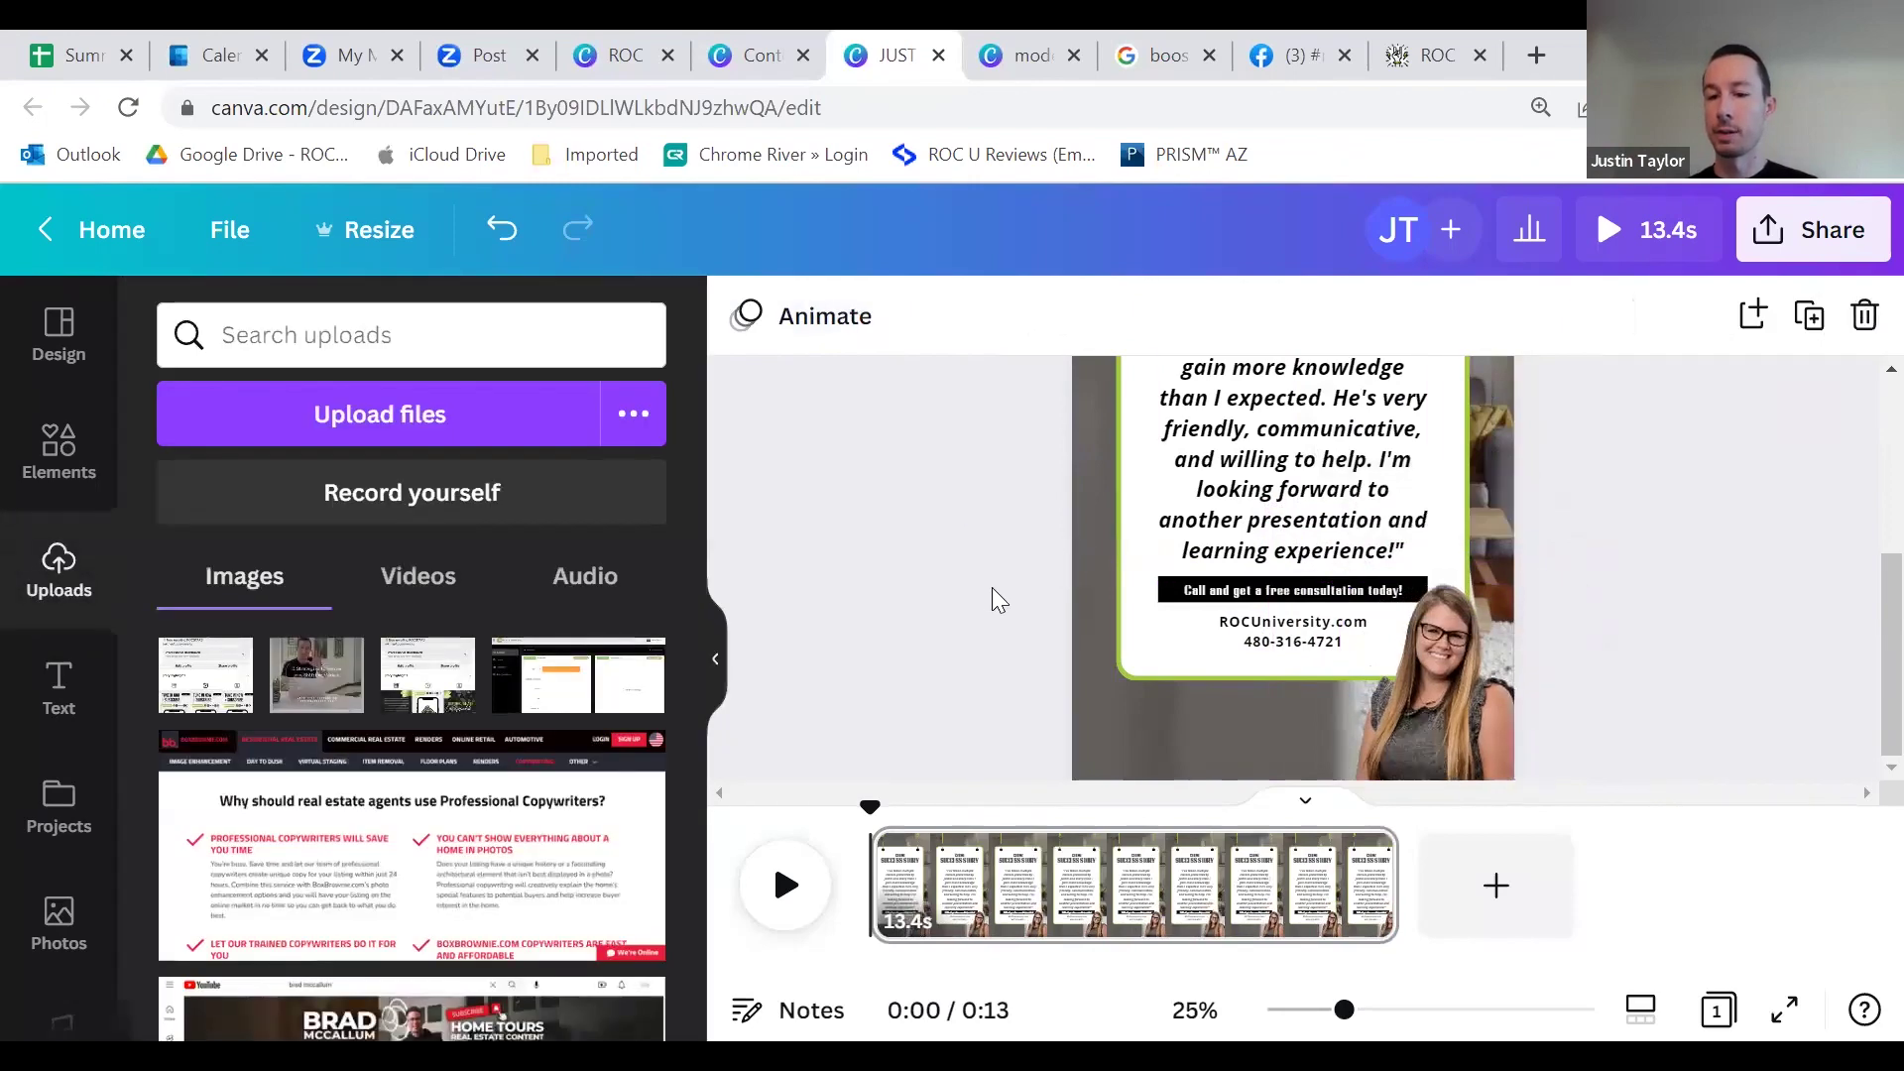
# Step: Select the SUCCESS STORY heading for editing, then deselect it
pyautogui.scroll(4, 1224, 606)
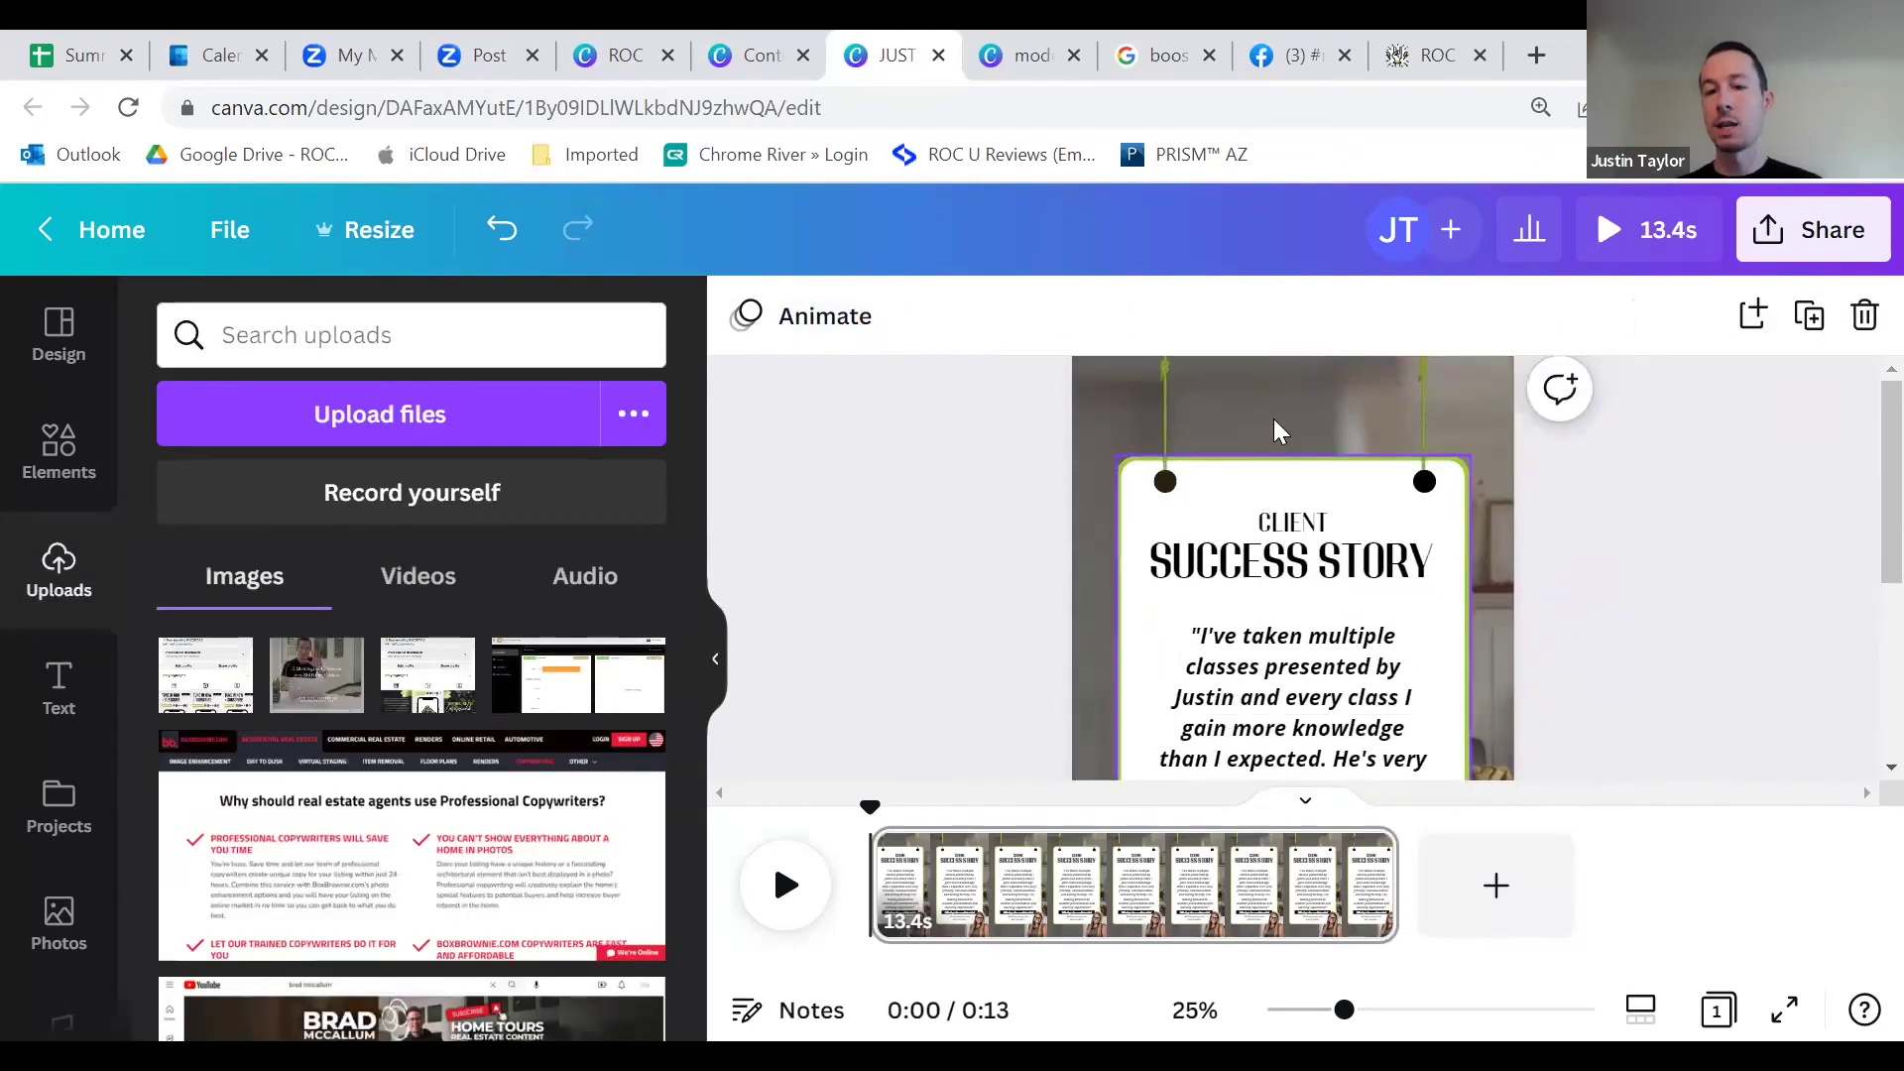
pyautogui.click(1302, 551)
pyautogui.click(1302, 551)
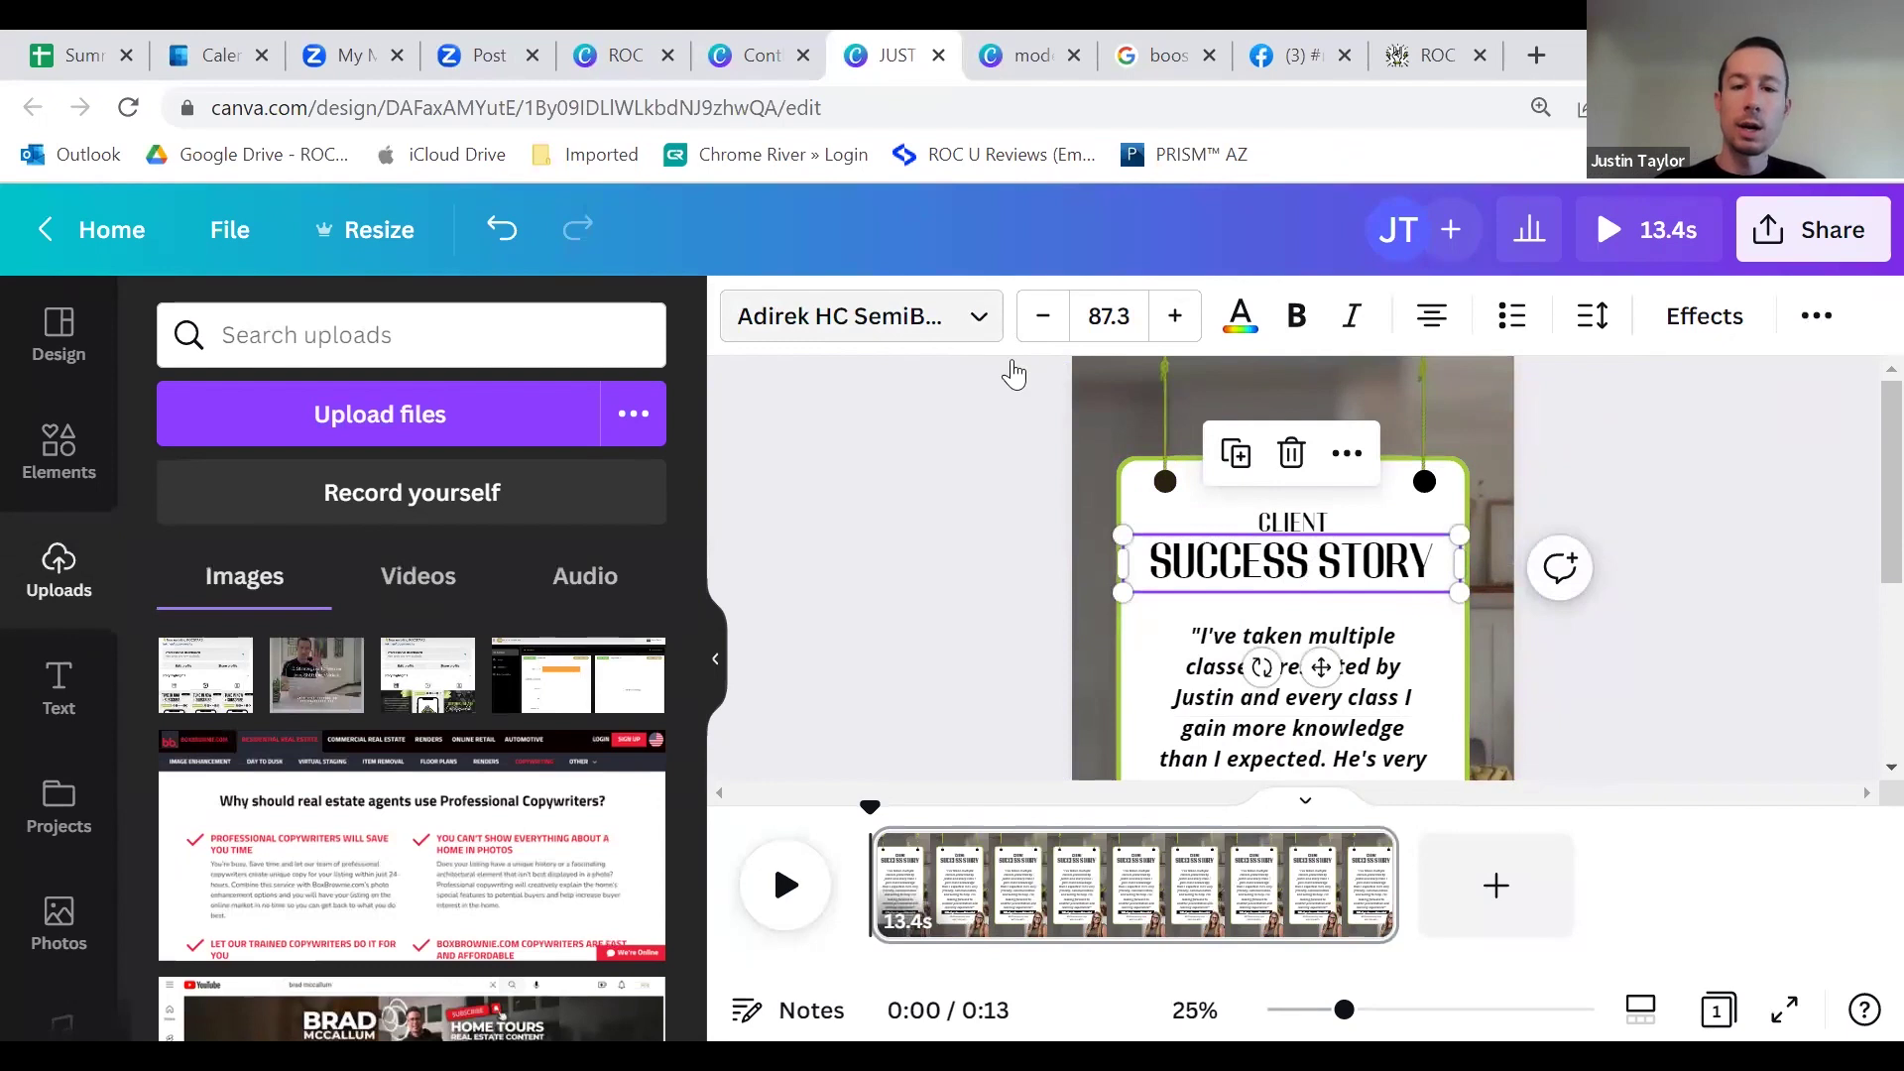
pyautogui.click(1003, 571)
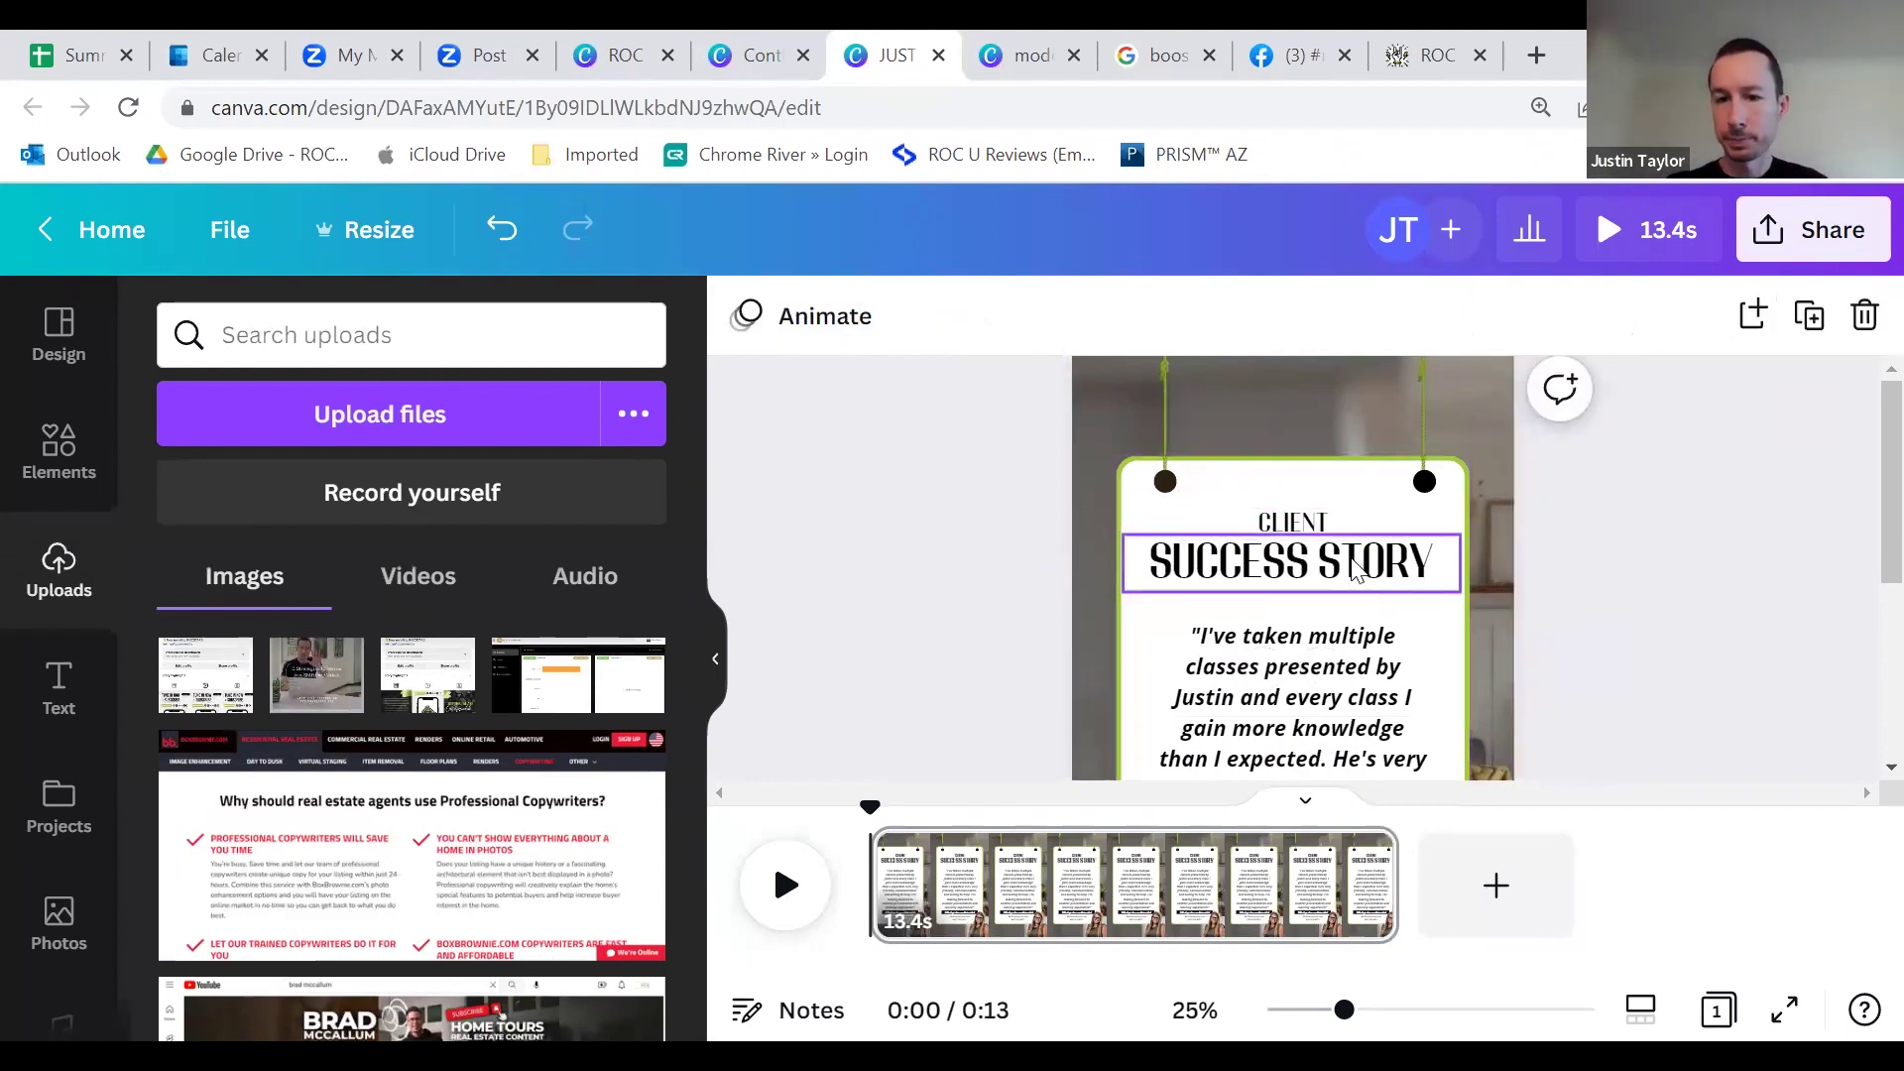
# Step: Change the white card's border colour from lime green to teal
pyautogui.click(1236, 469)
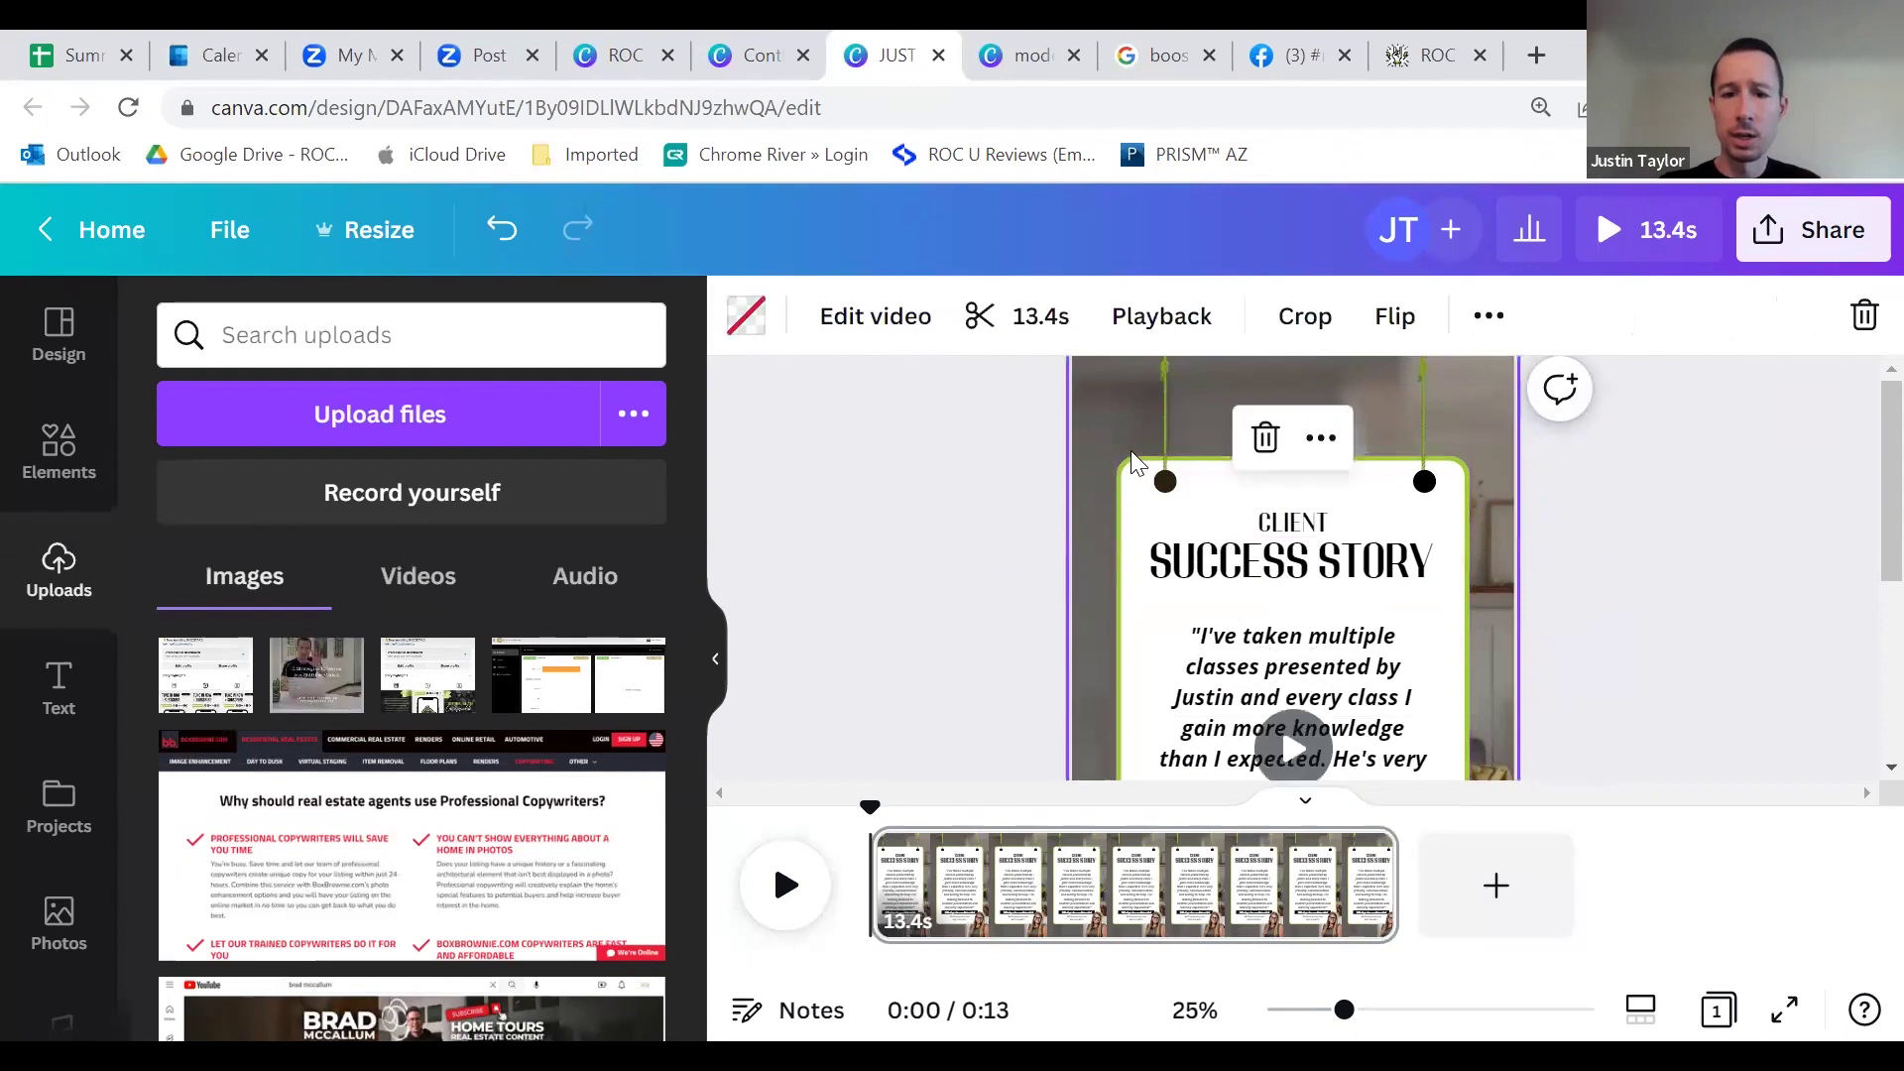
pyautogui.click(1127, 485)
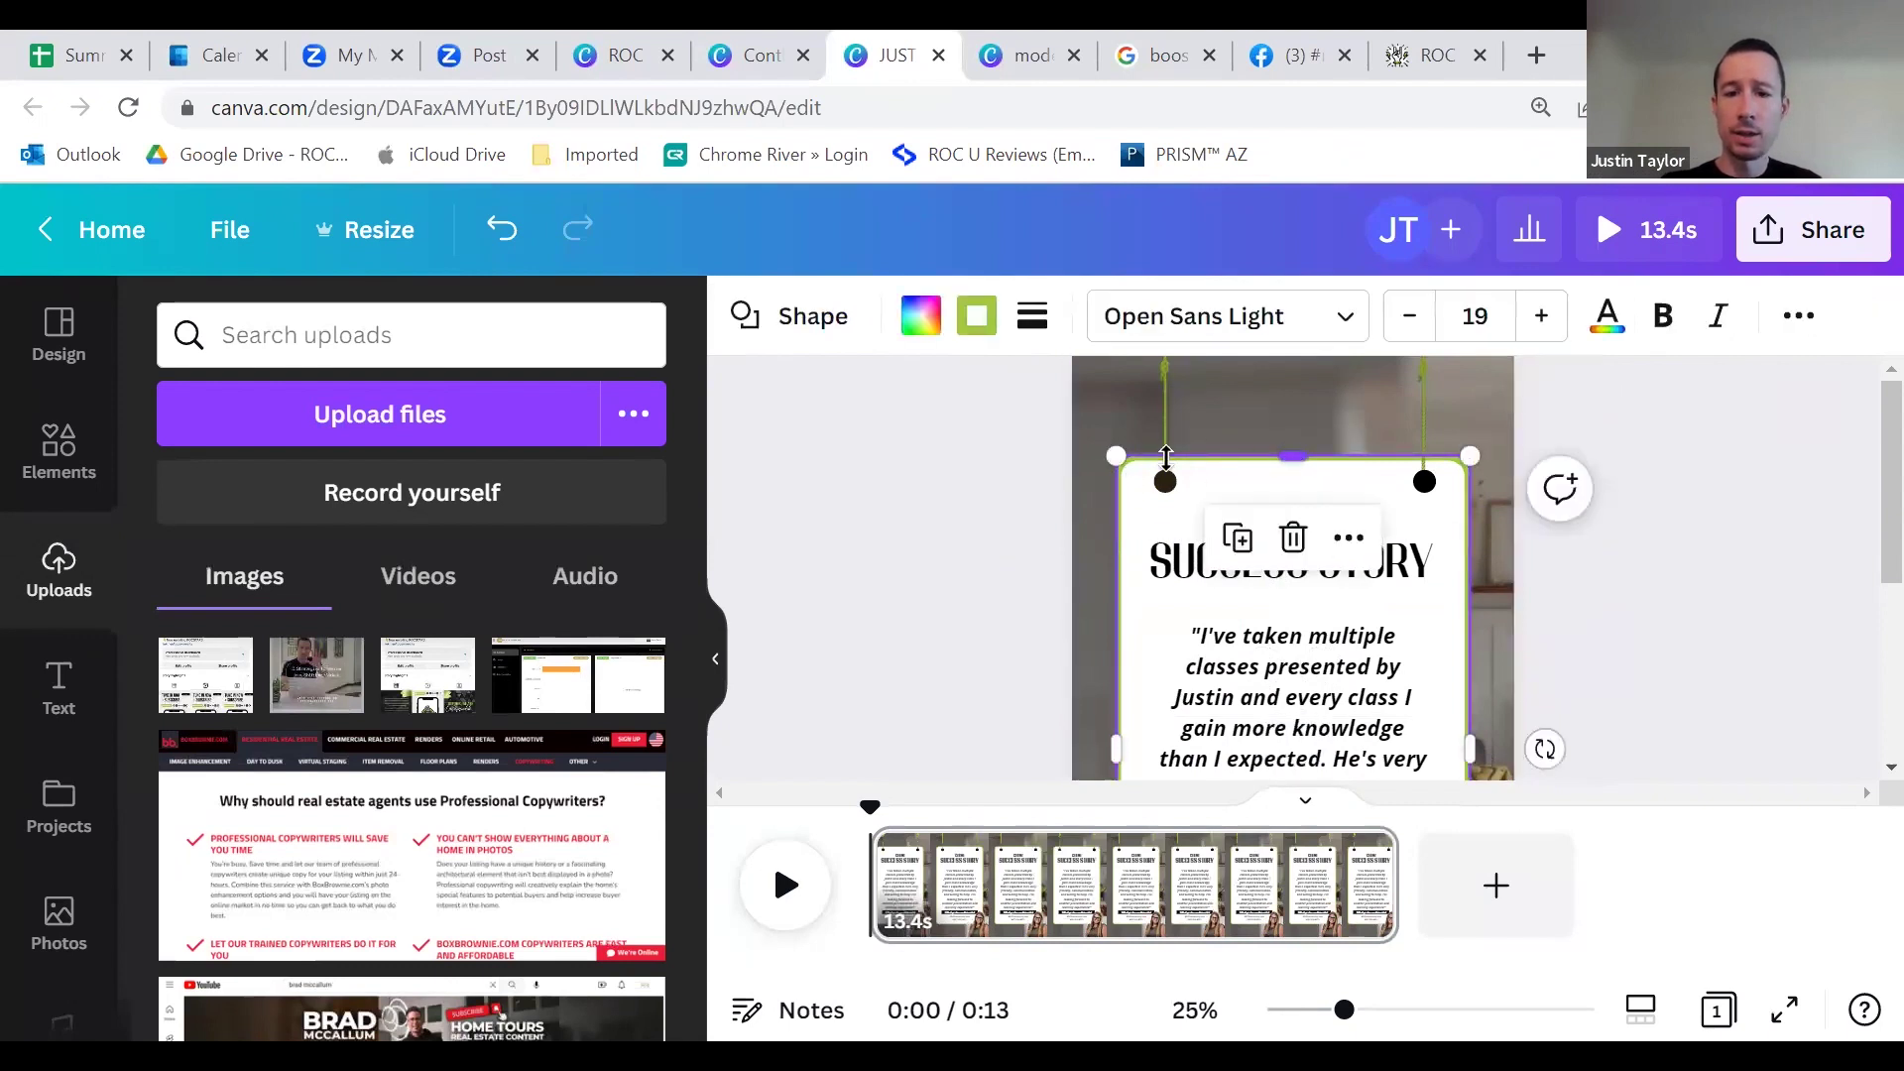
pyautogui.click(979, 323)
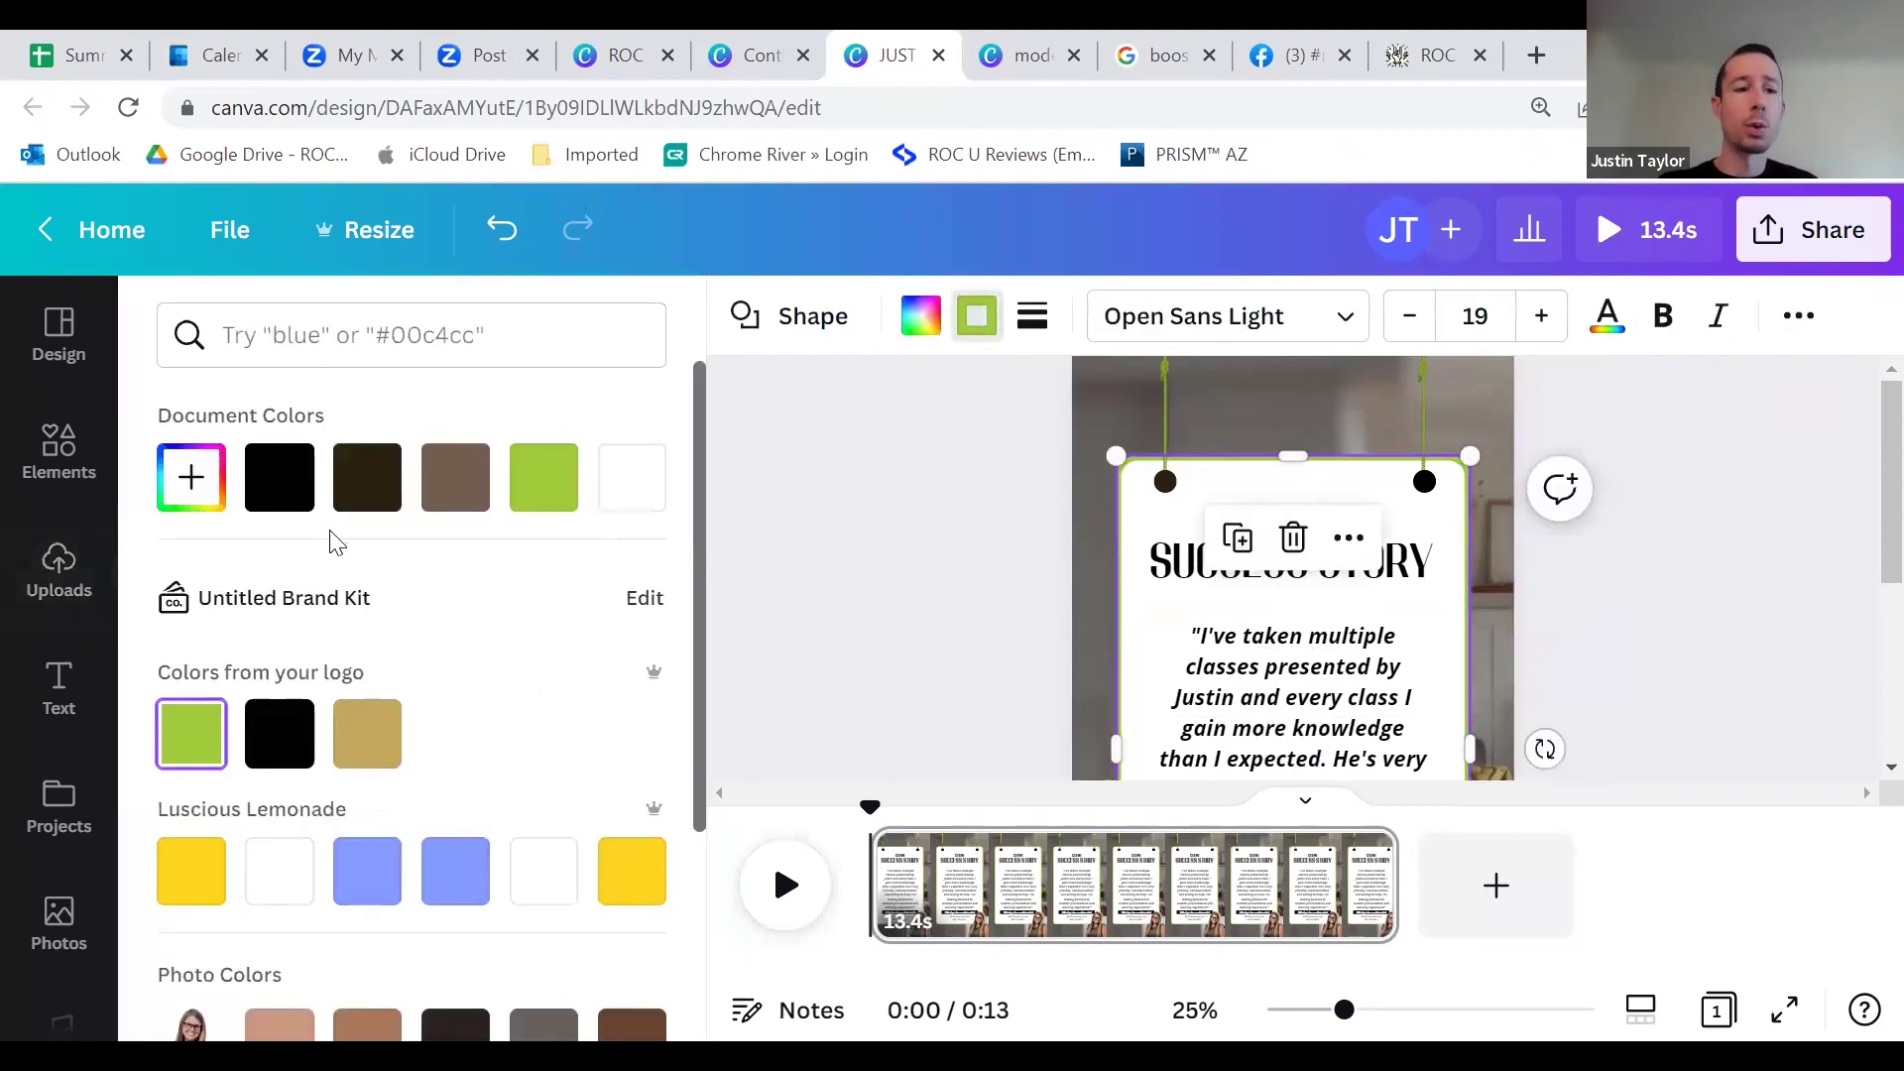
pyautogui.scroll(-5, 464, 680)
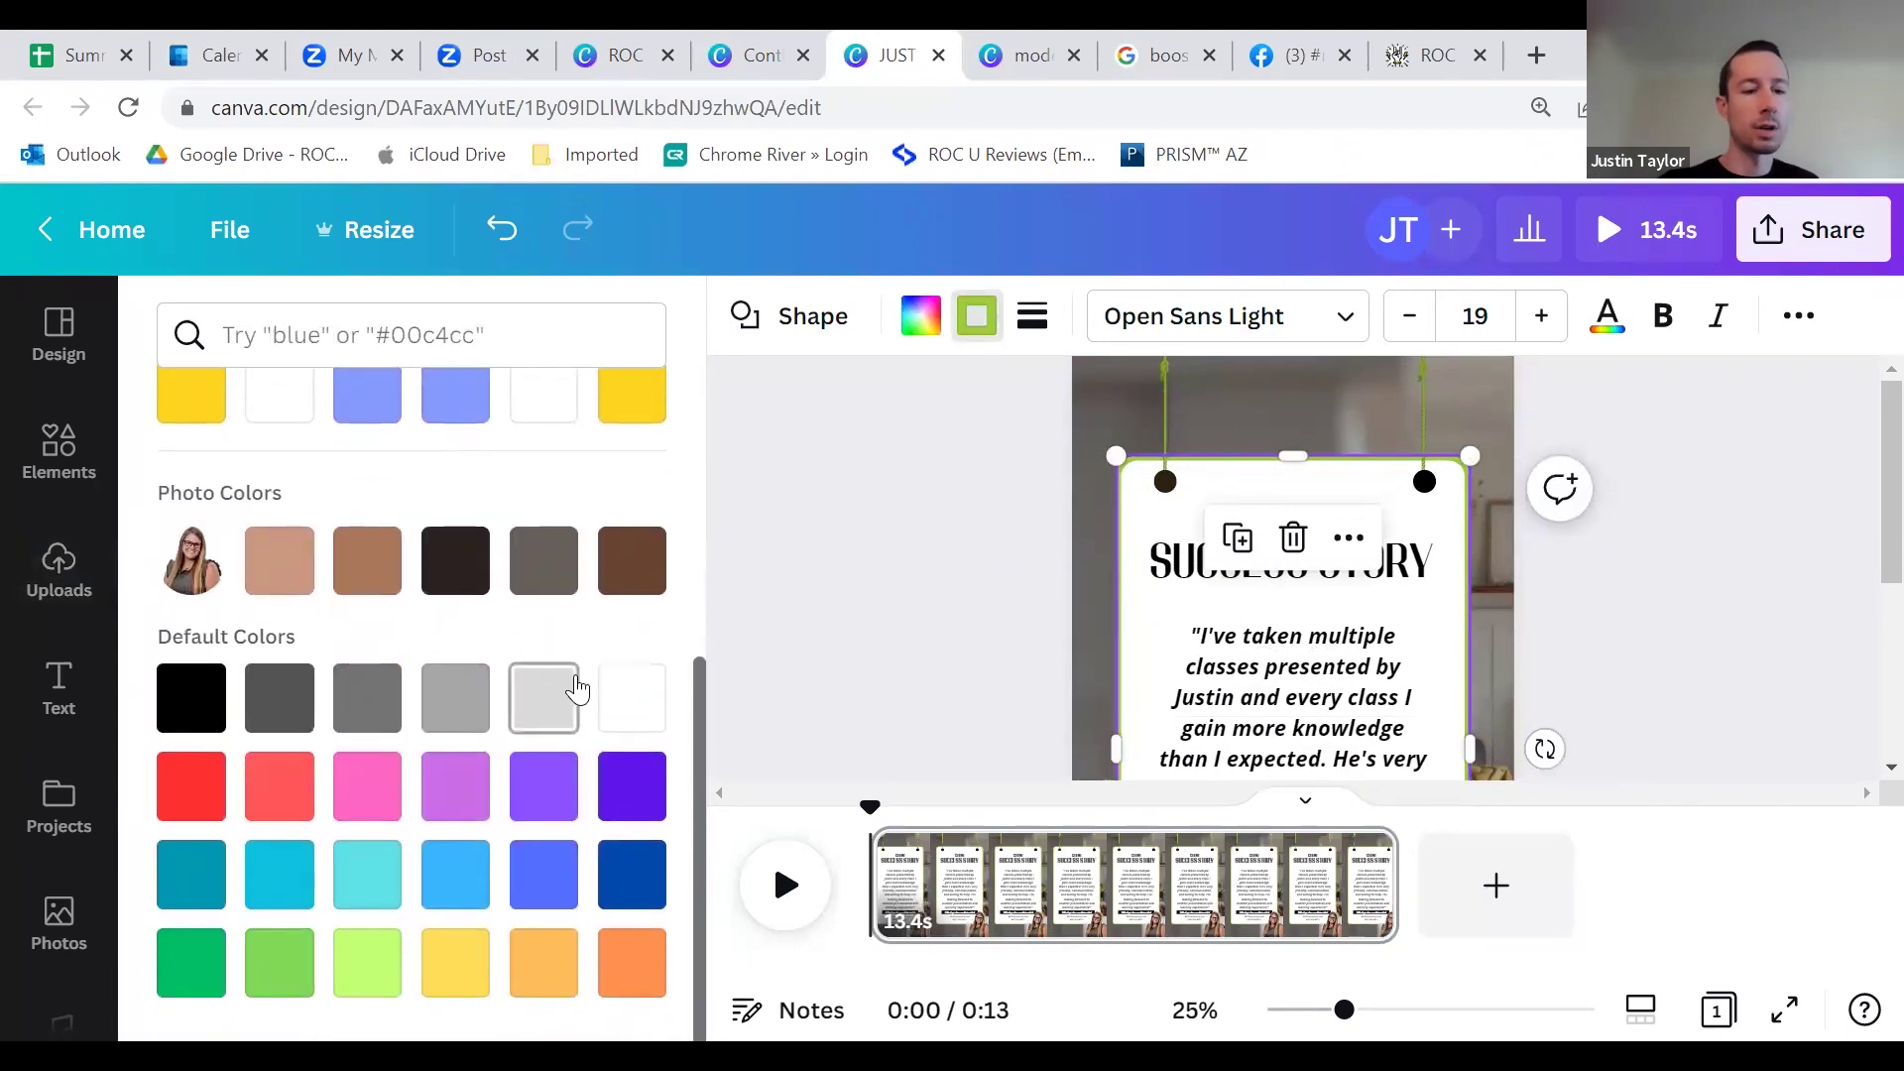
pyautogui.click(191, 873)
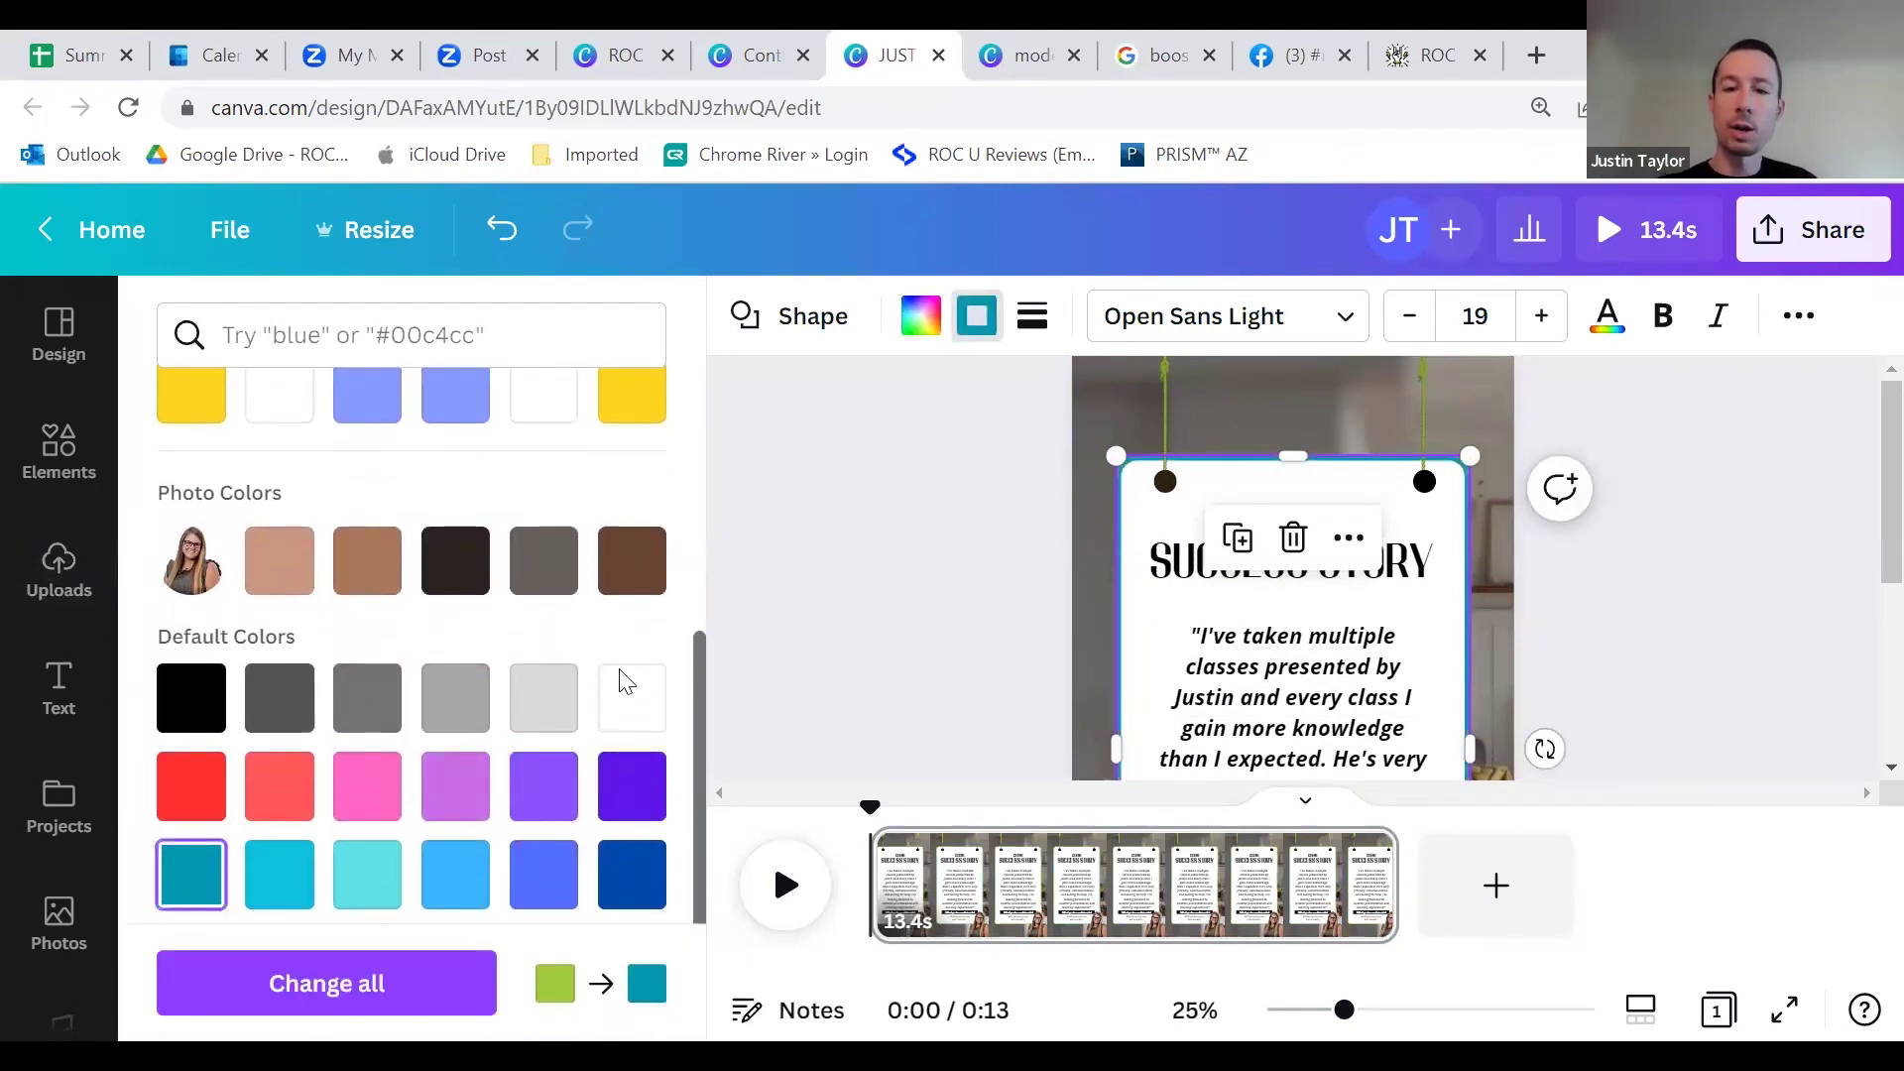
# Step: Recolour both the left and right hanging lines teal
pyautogui.click(1160, 379)
pyautogui.click(746, 315)
pyautogui.scroll(-5, 248, 801)
pyautogui.scroll(5, 285, 616)
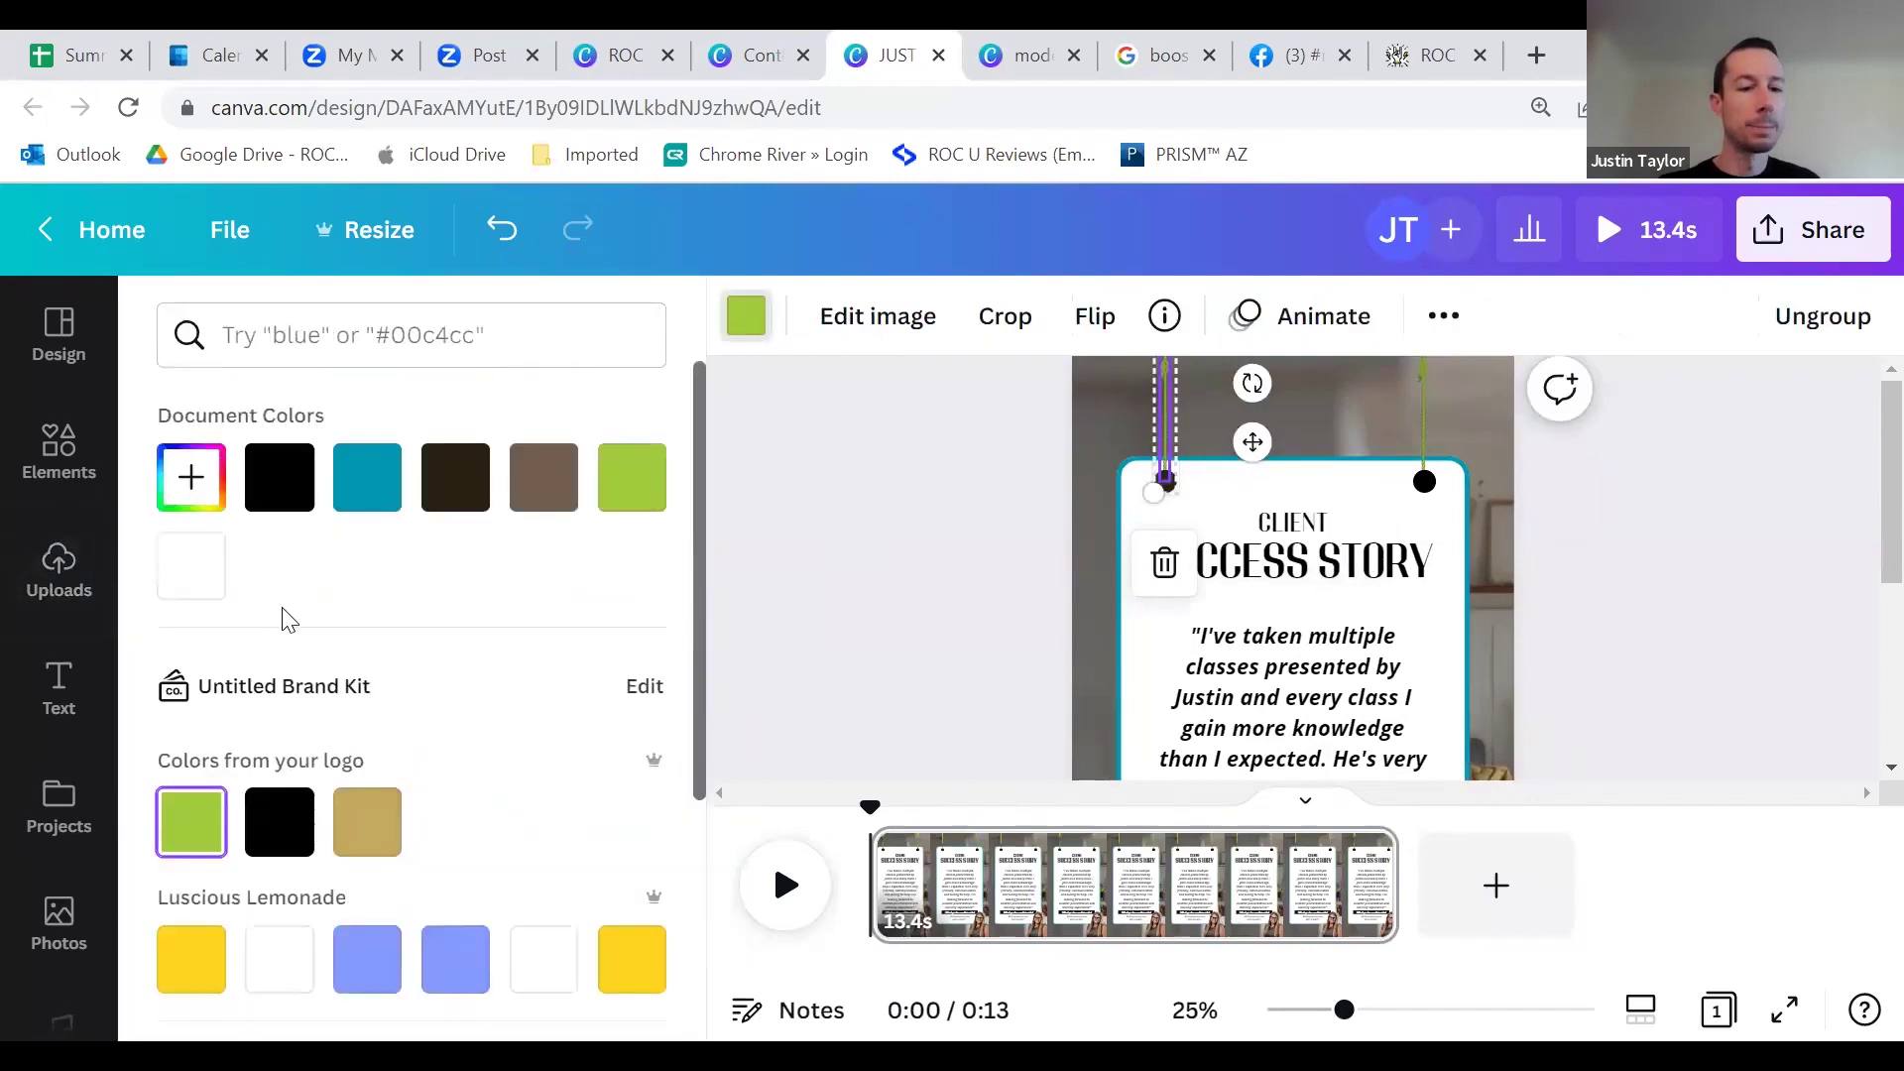
pyautogui.click(365, 478)
pyautogui.click(1423, 399)
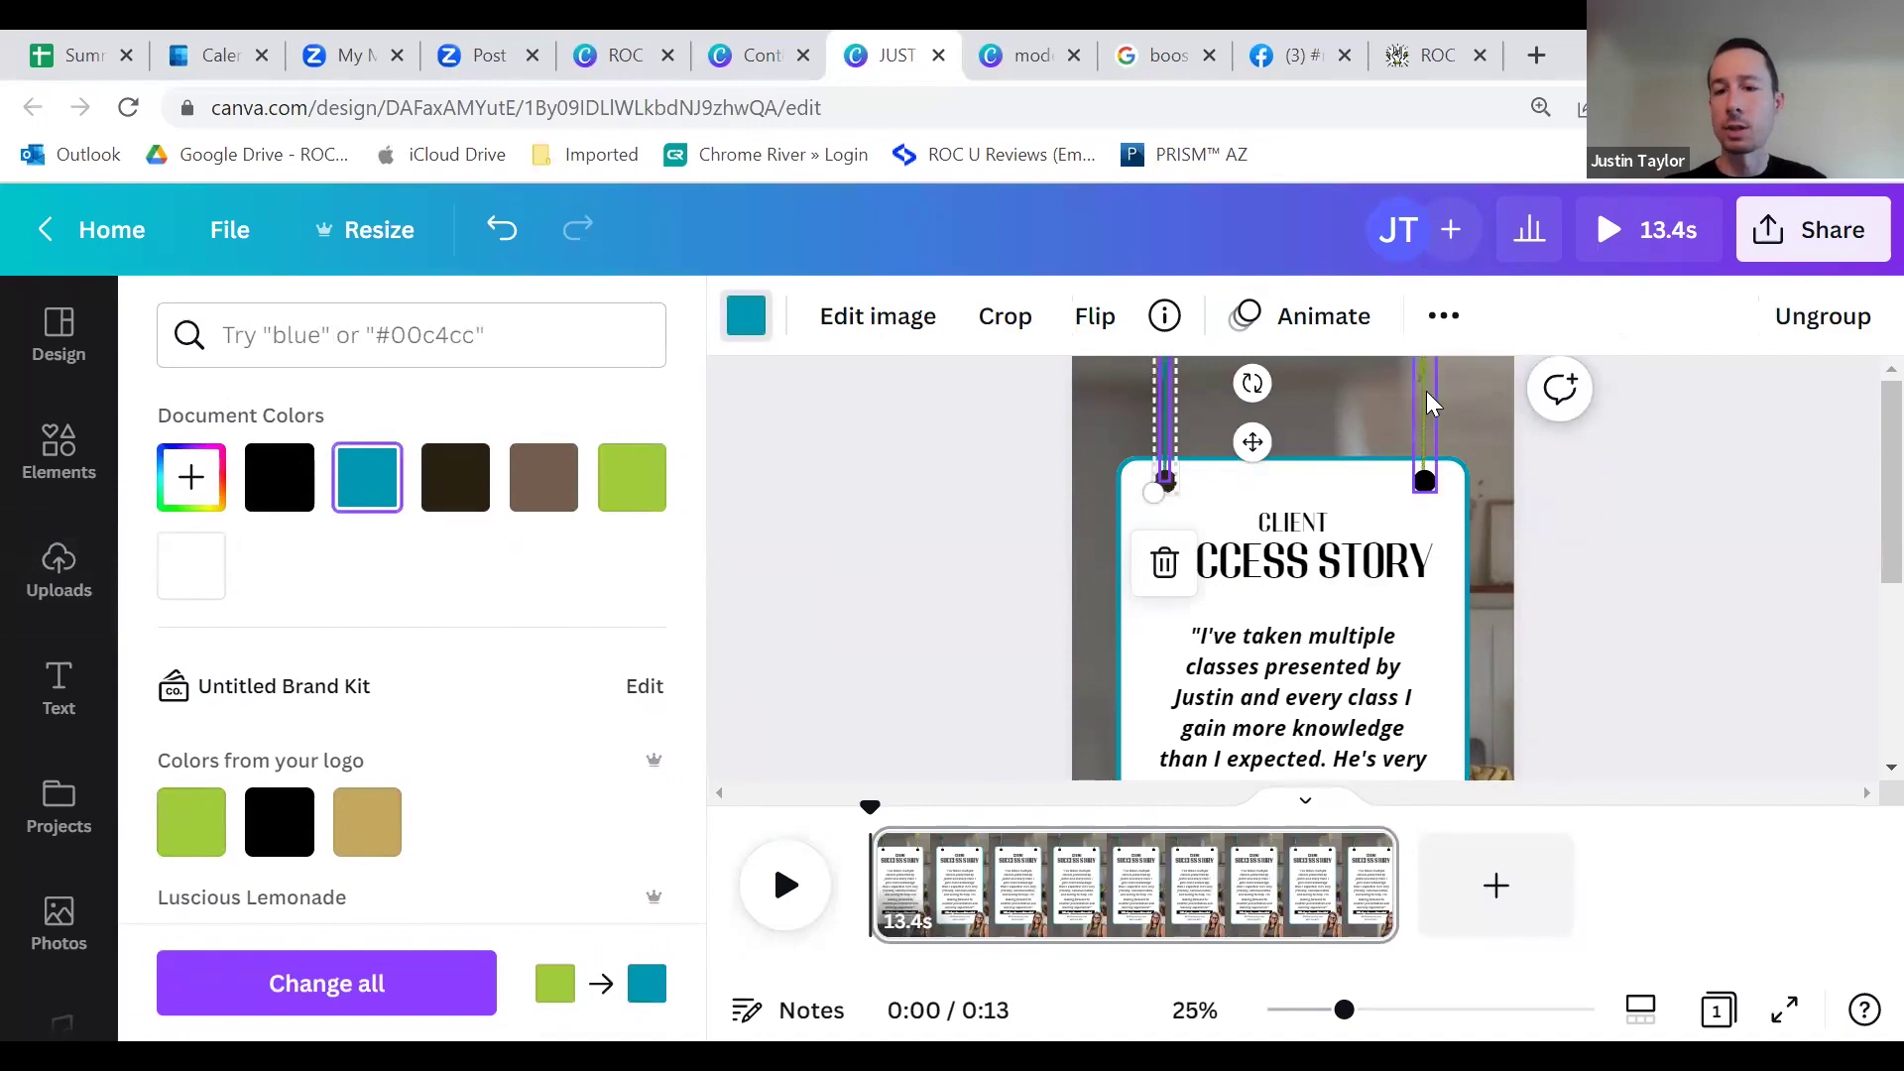
pyautogui.click(365, 478)
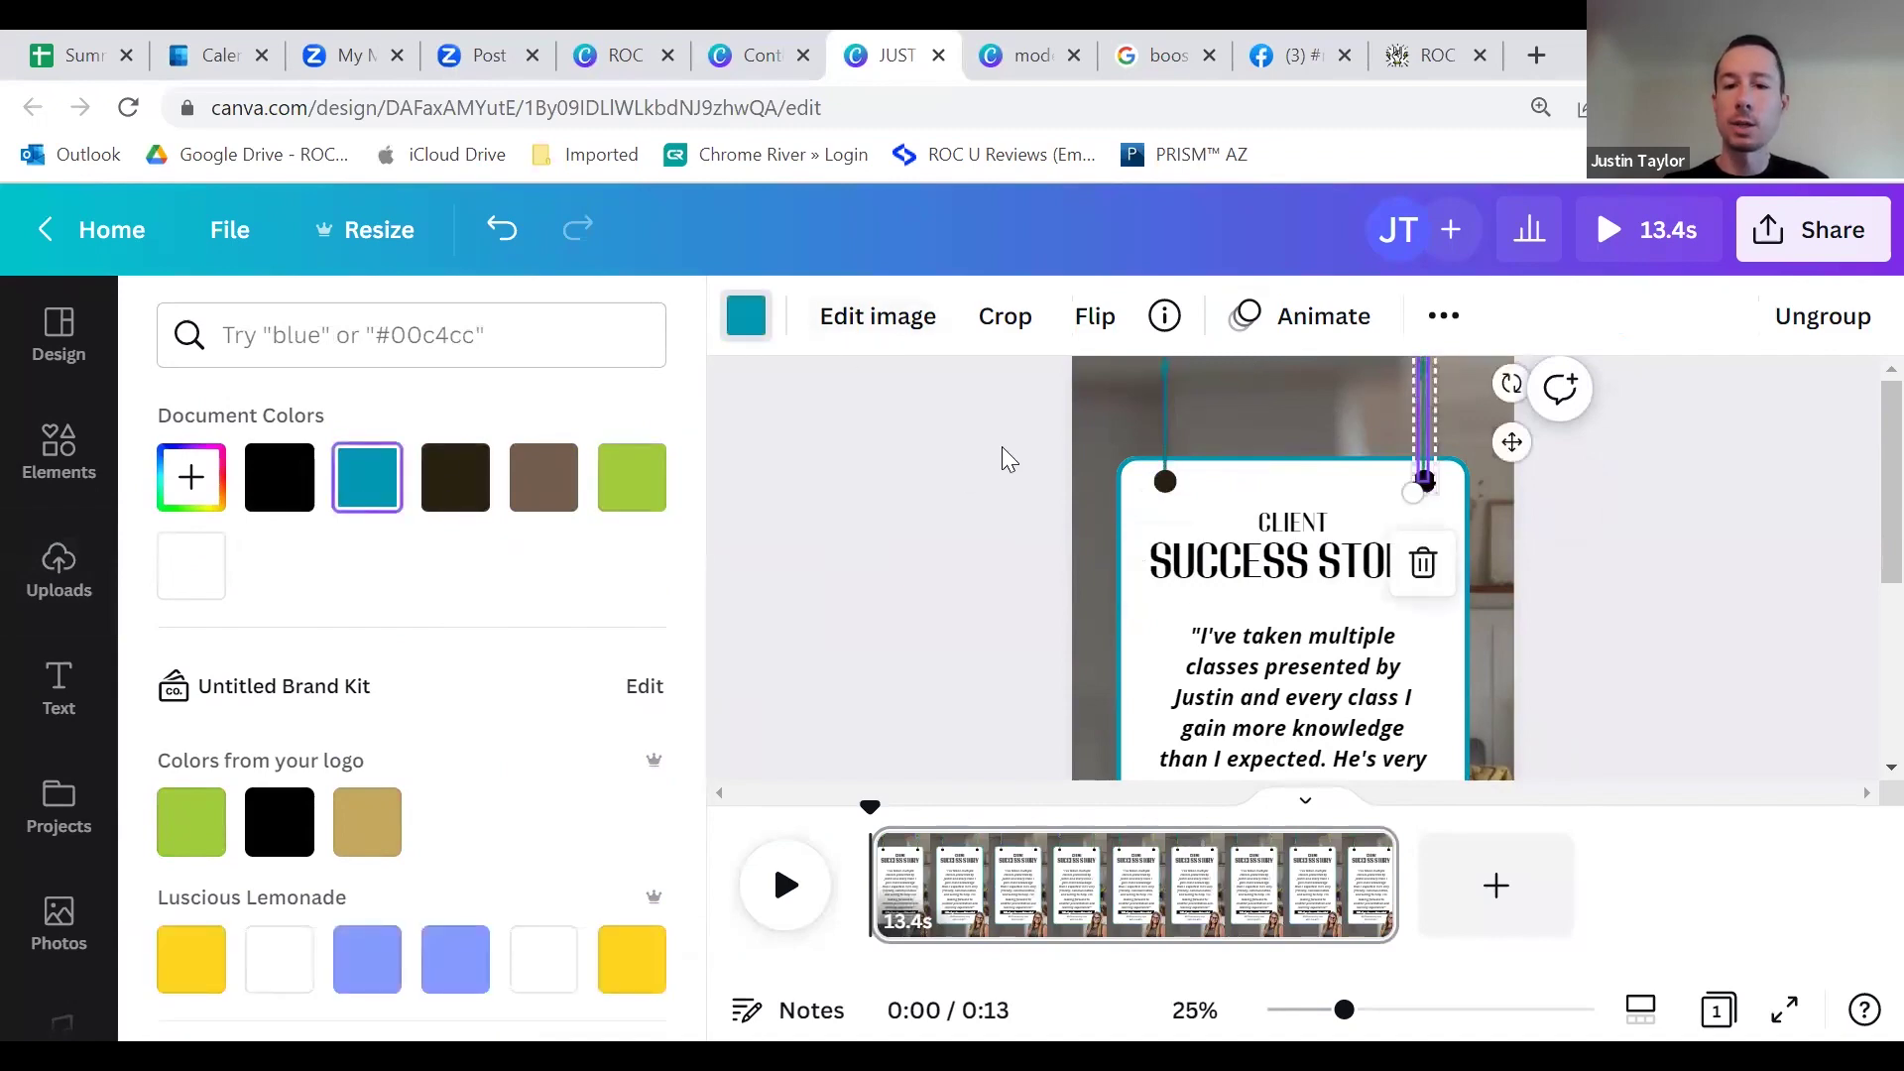
pyautogui.click(1000, 452)
pyautogui.scroll(-2, 1448, 526)
pyautogui.scroll(-1, 1447, 525)
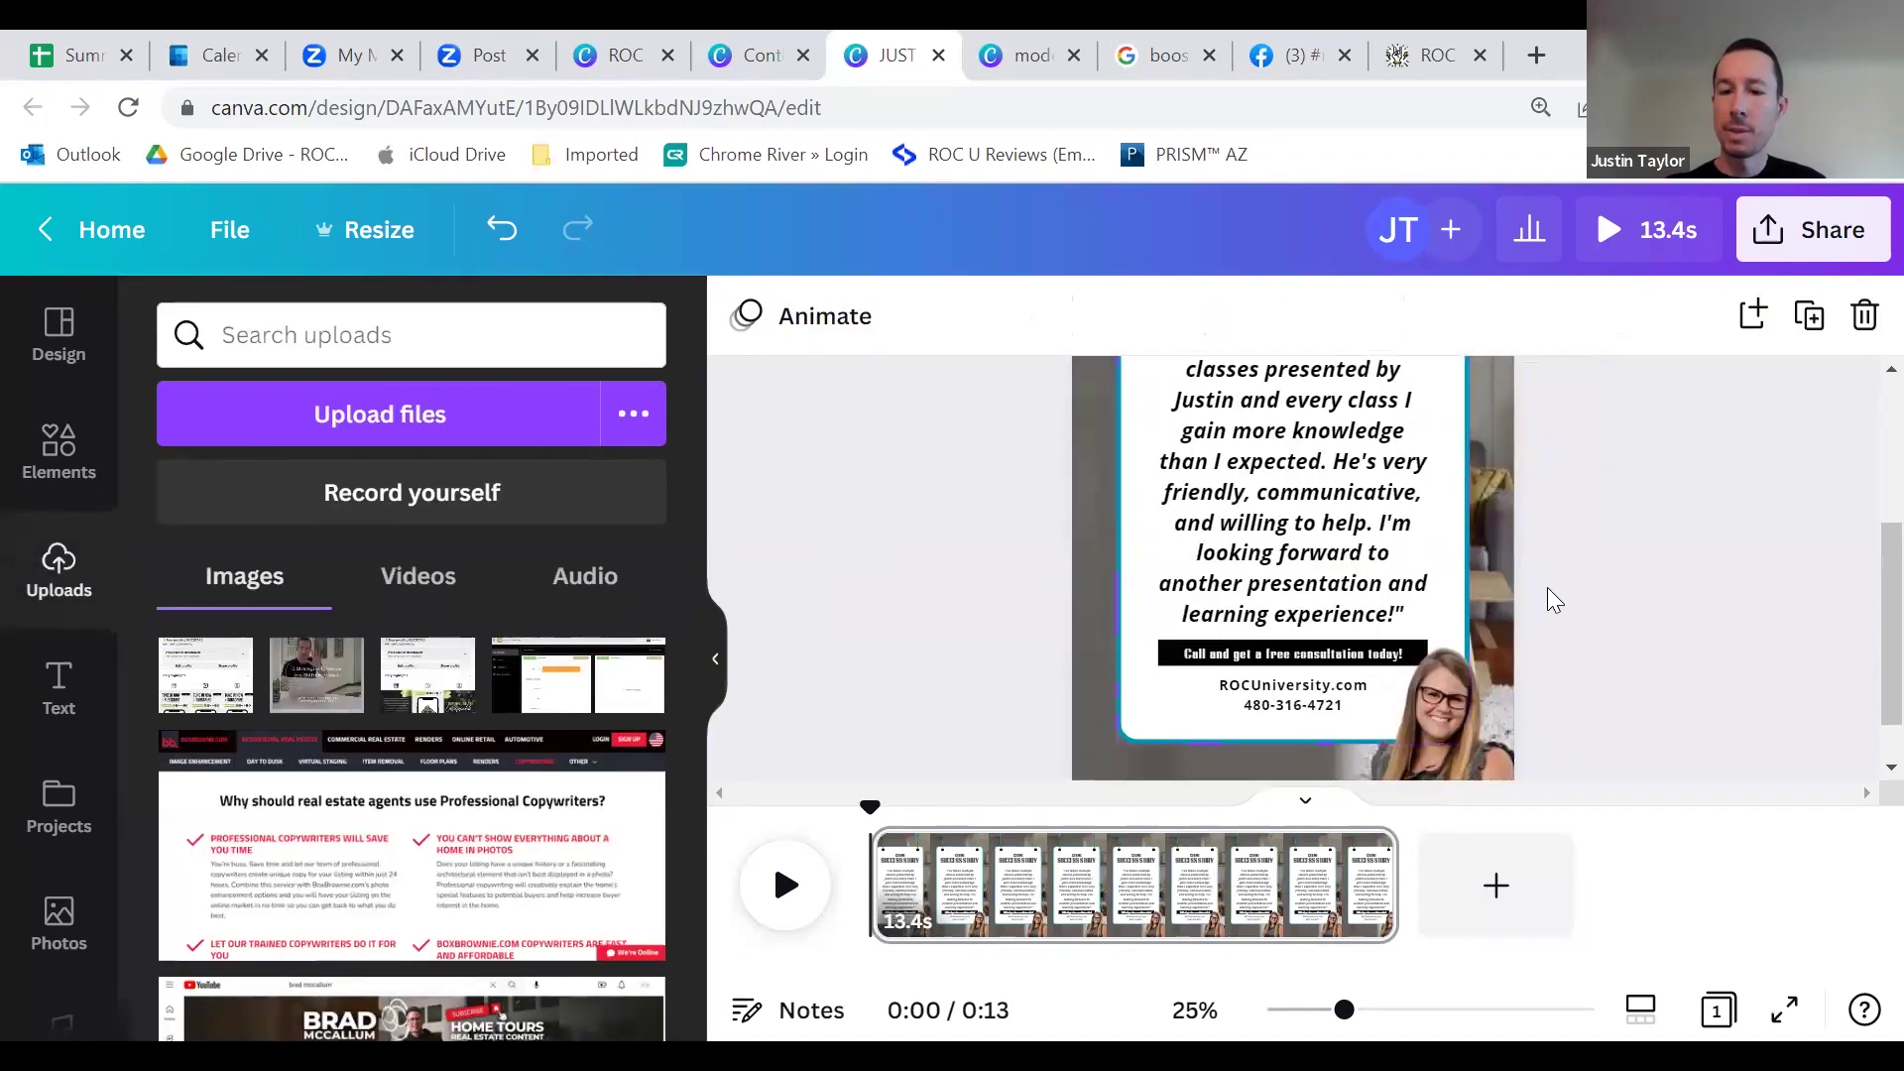
pyautogui.scroll(-1, 1538, 616)
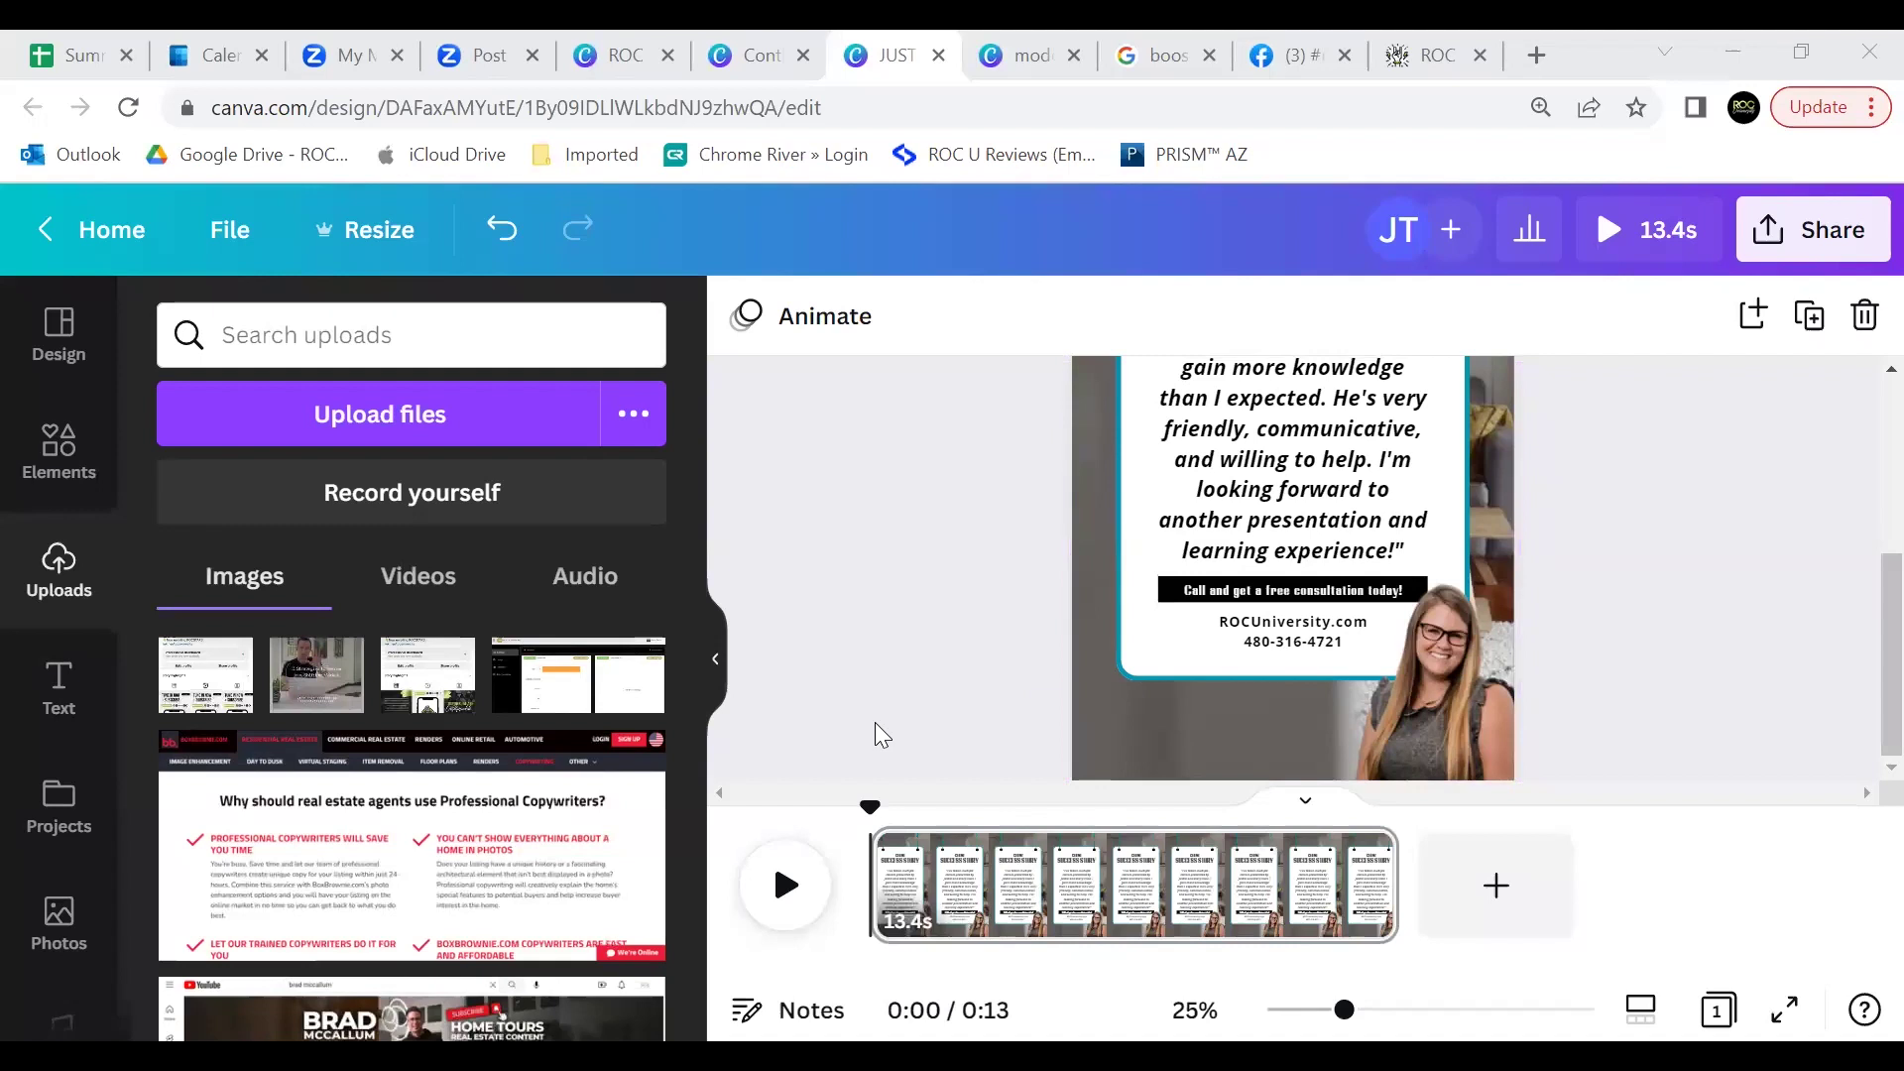
pyautogui.scroll(3, 946, 665)
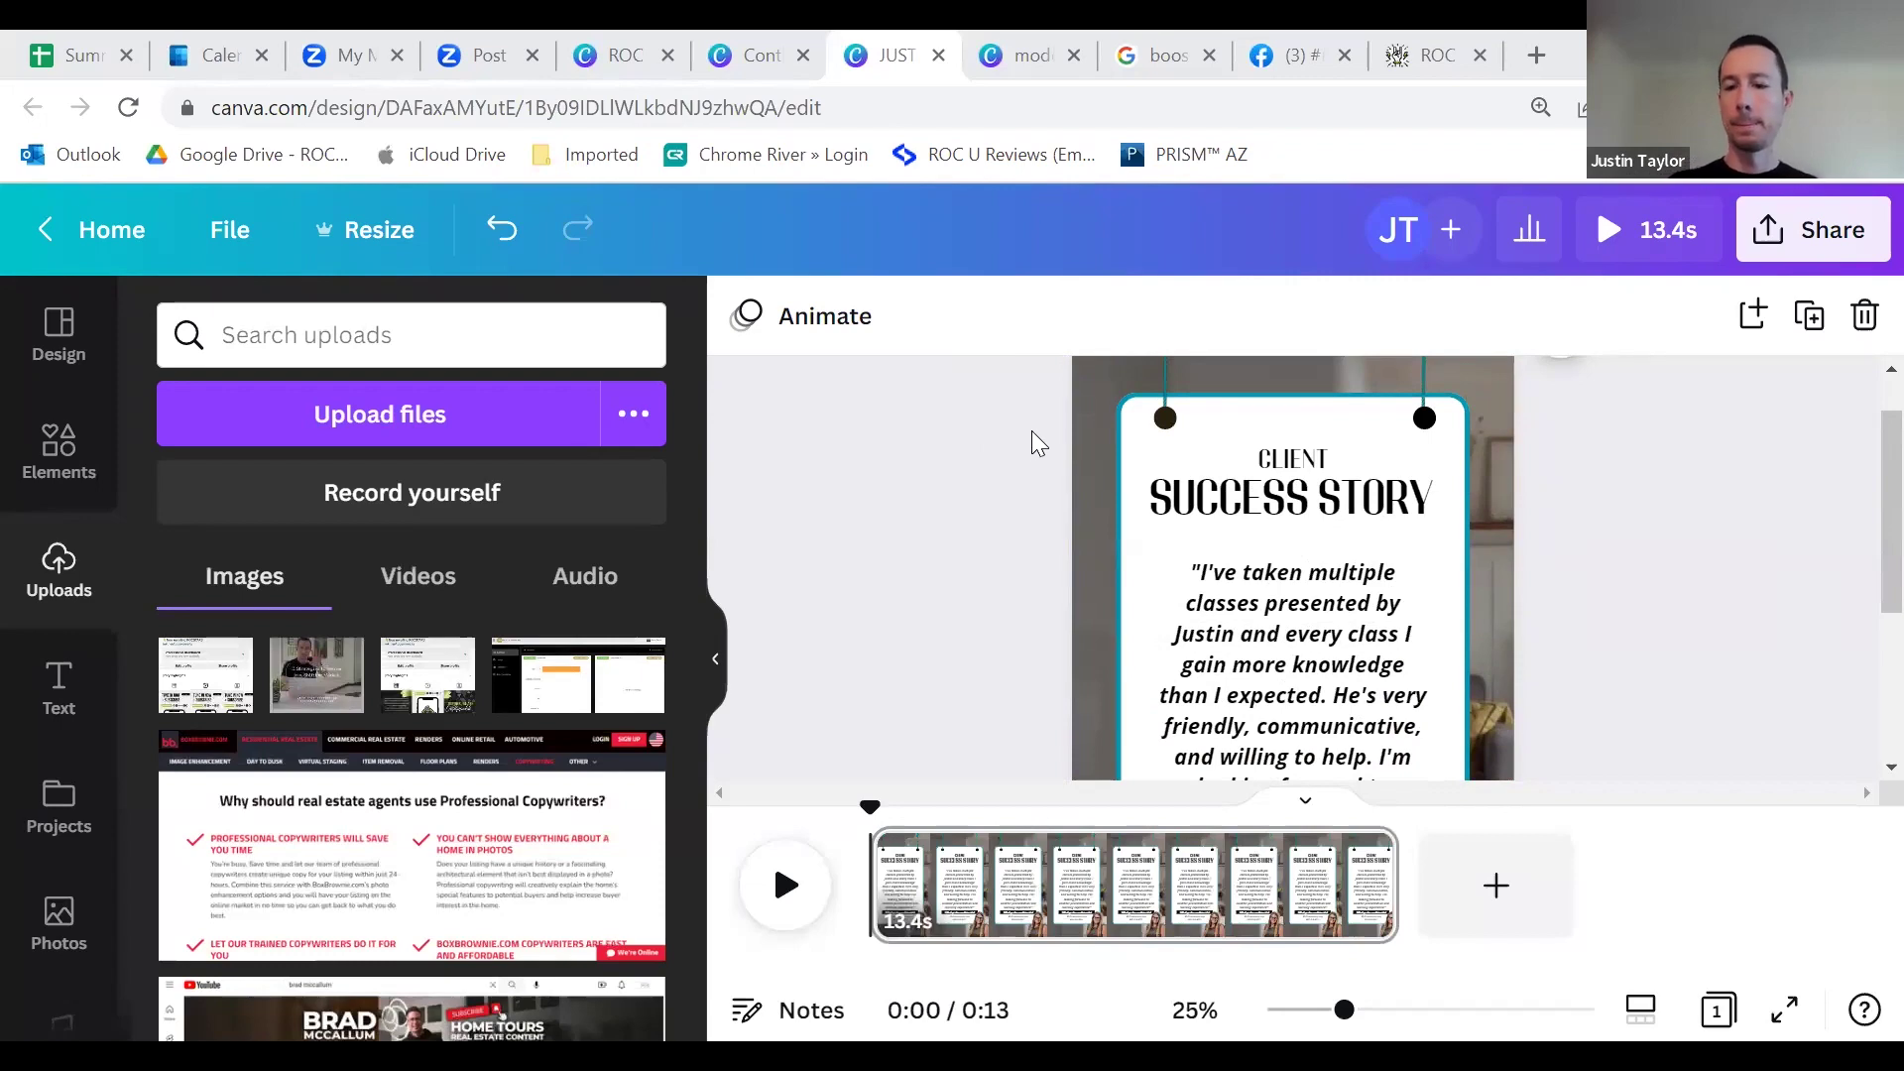
pyautogui.click(1418, 54)
# Step: Go to the ROC University VIP All Access area and log in
pyautogui.click(1418, 243)
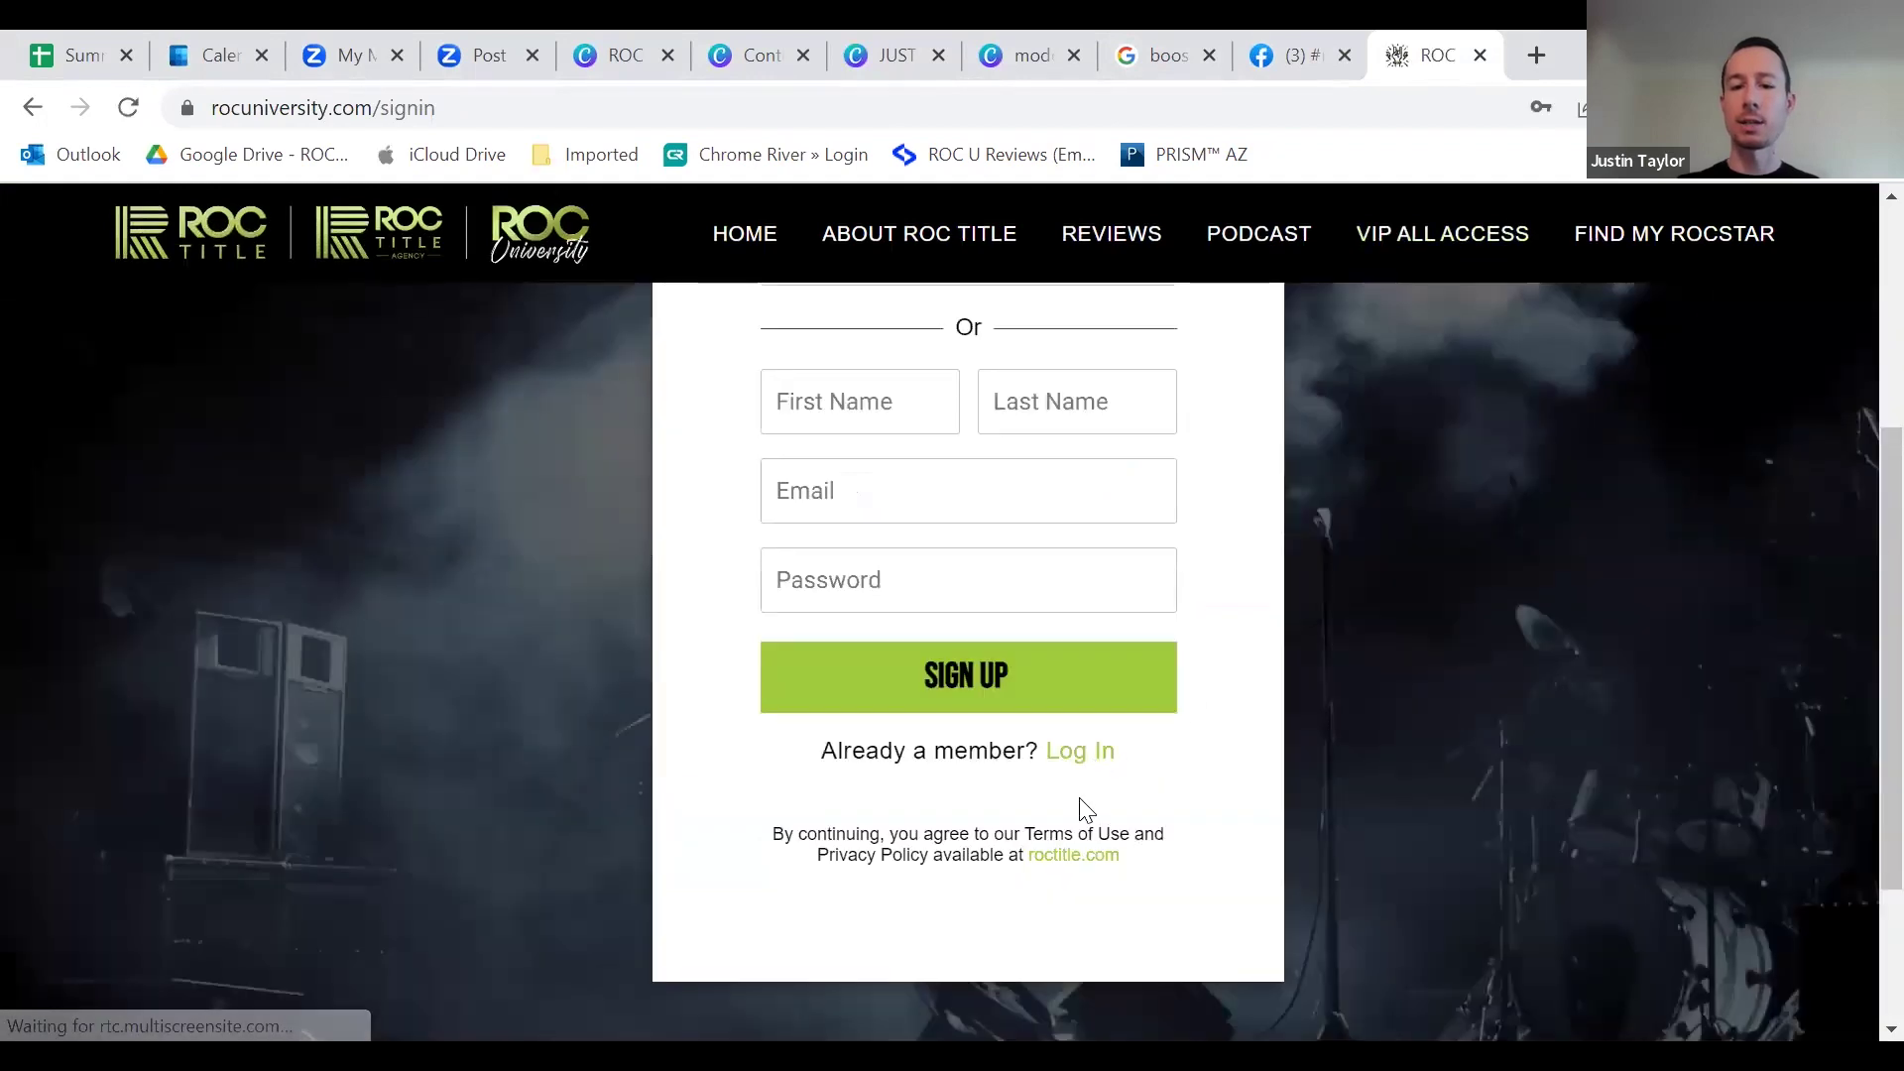
pyautogui.scroll(-2, 1066, 644)
pyautogui.click(1076, 600)
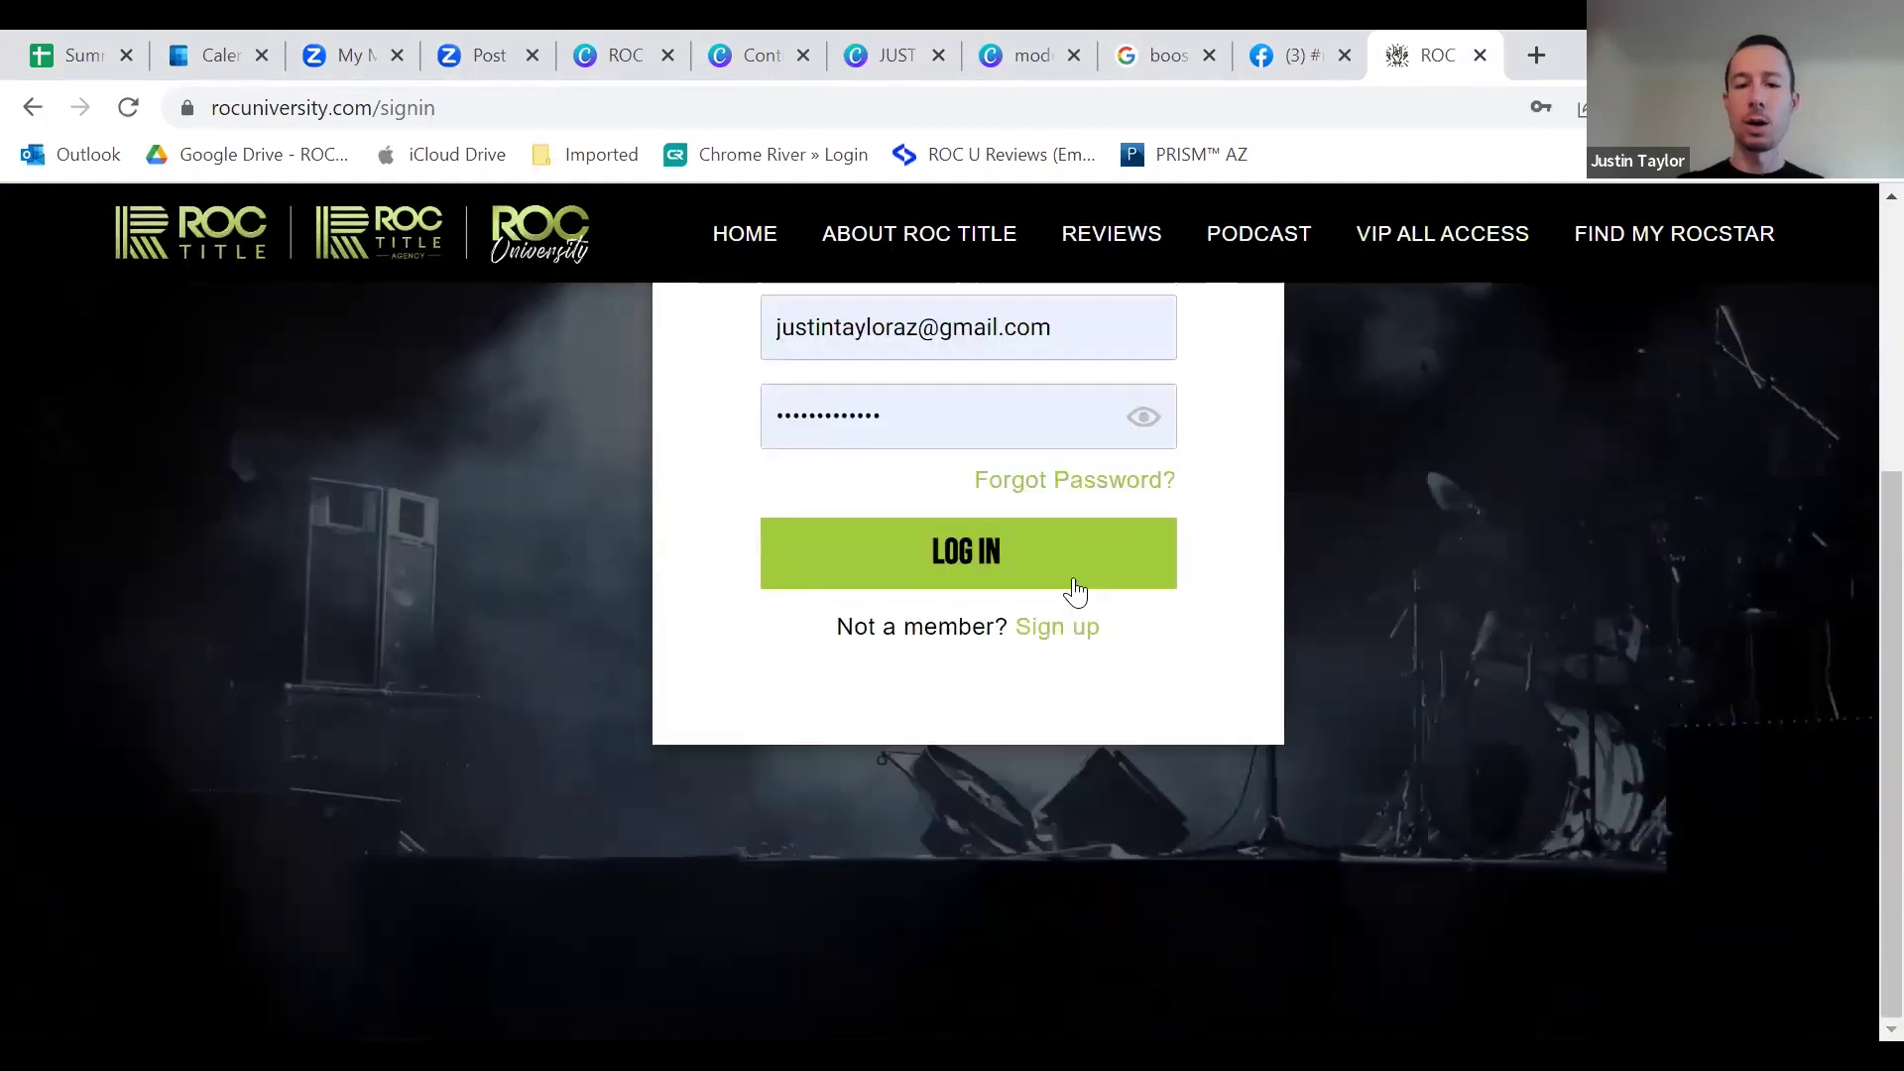
pyautogui.click(883, 540)
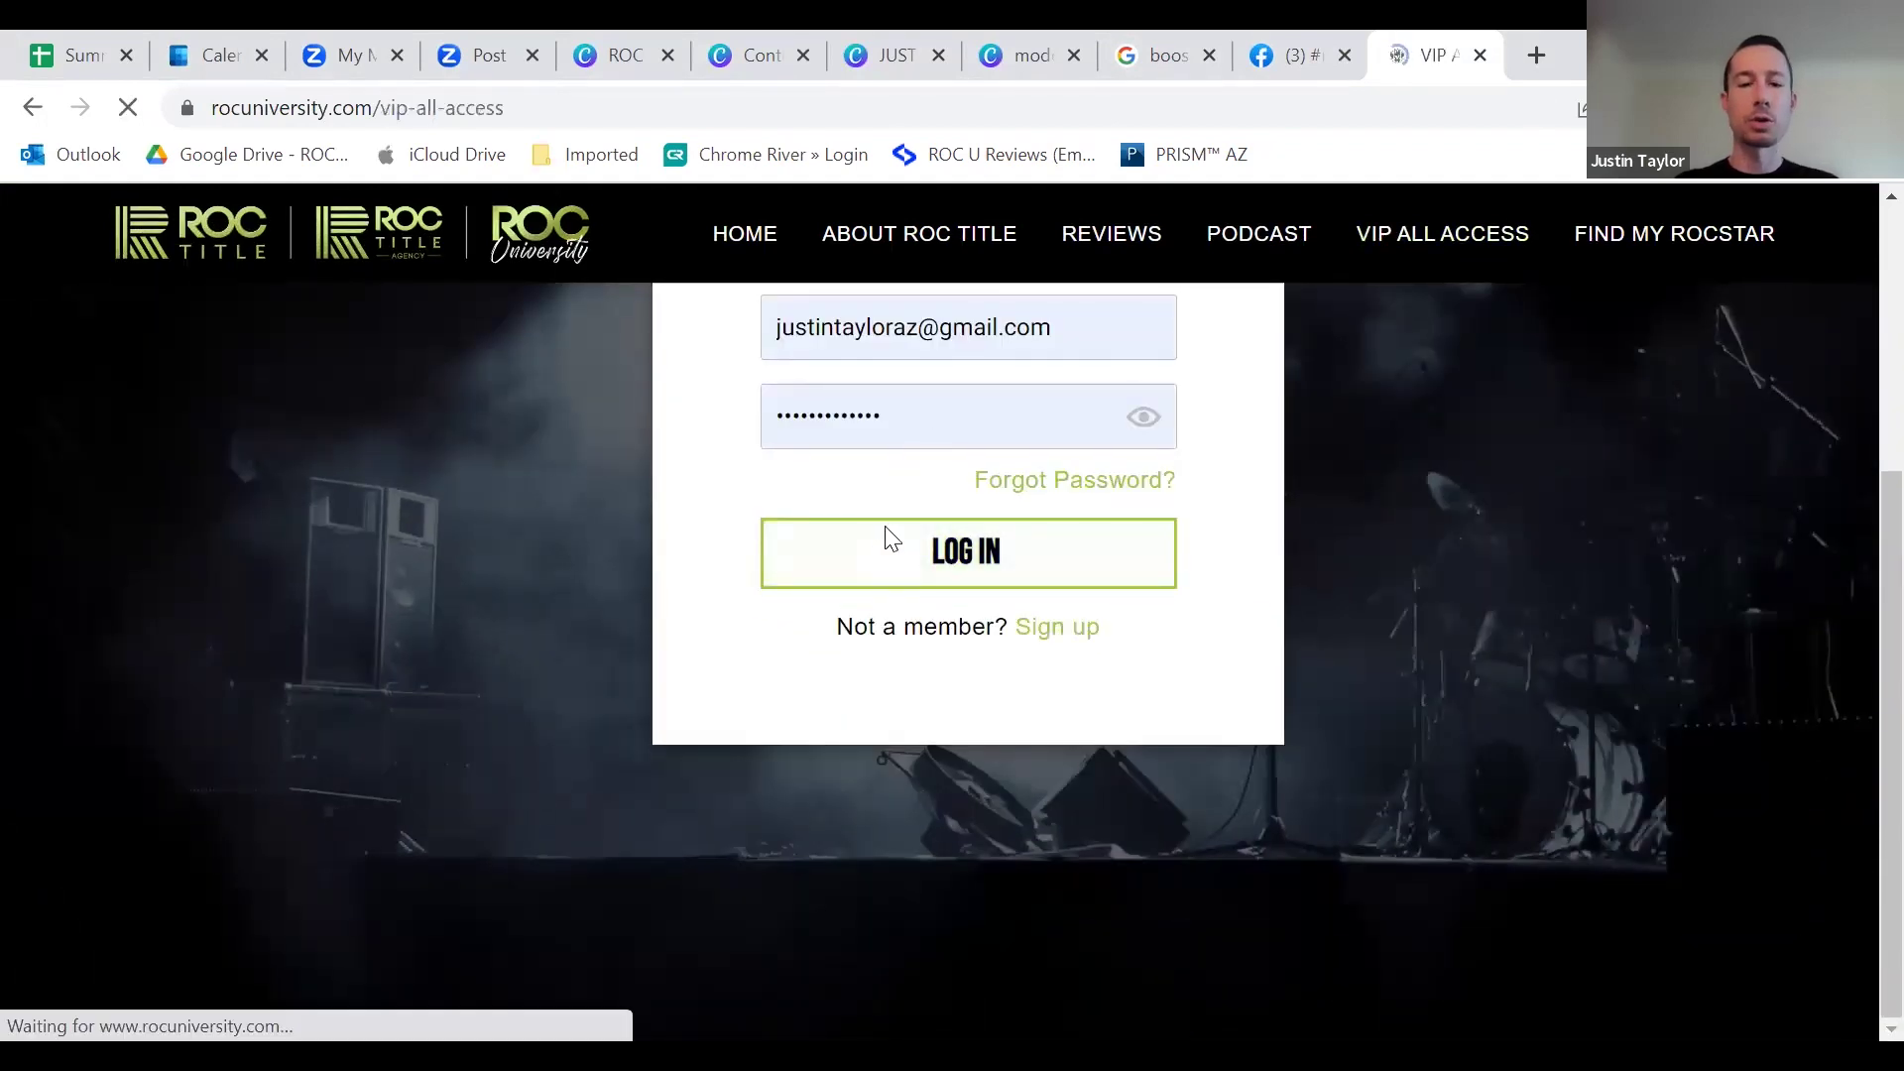
# Step: Expand Instagram / Facebook Posts and open the February Social Posts template
pyautogui.scroll(-10, 839, 537)
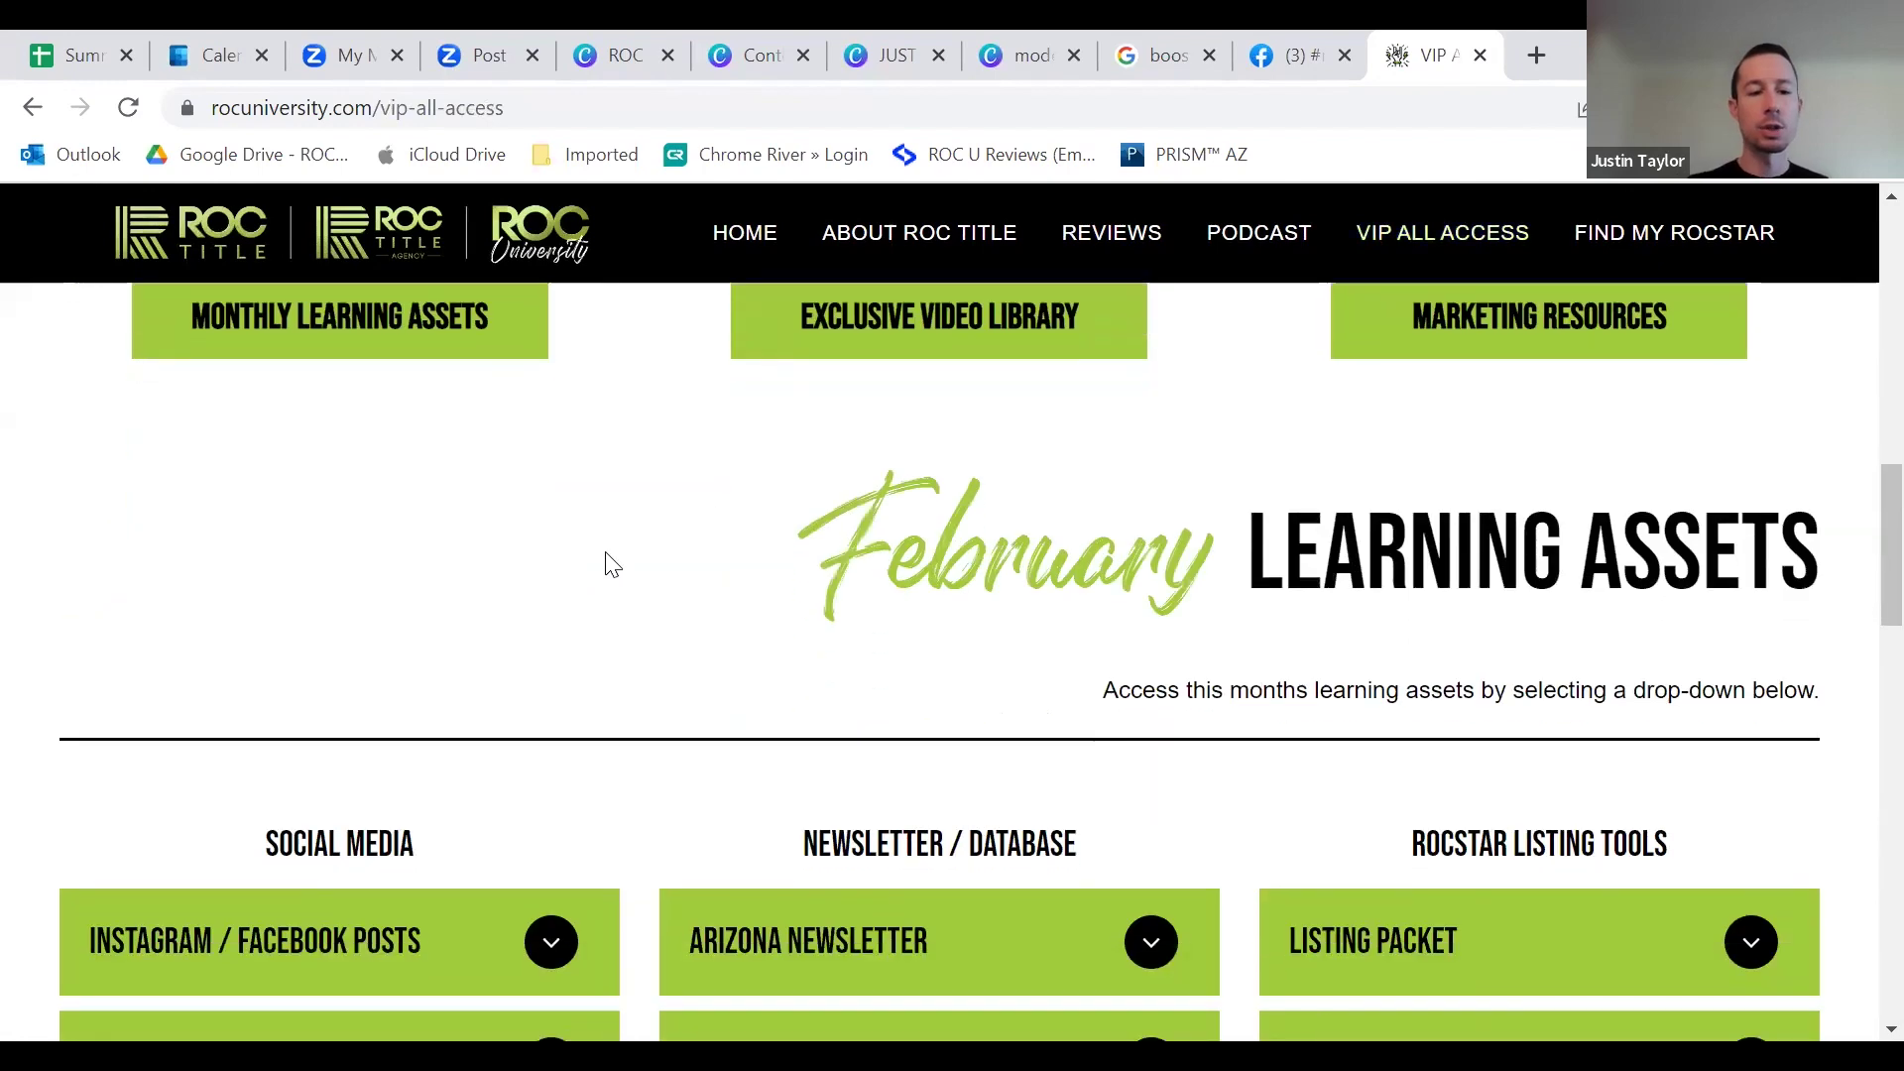
pyautogui.scroll(-4, 612, 563)
pyautogui.click(543, 523)
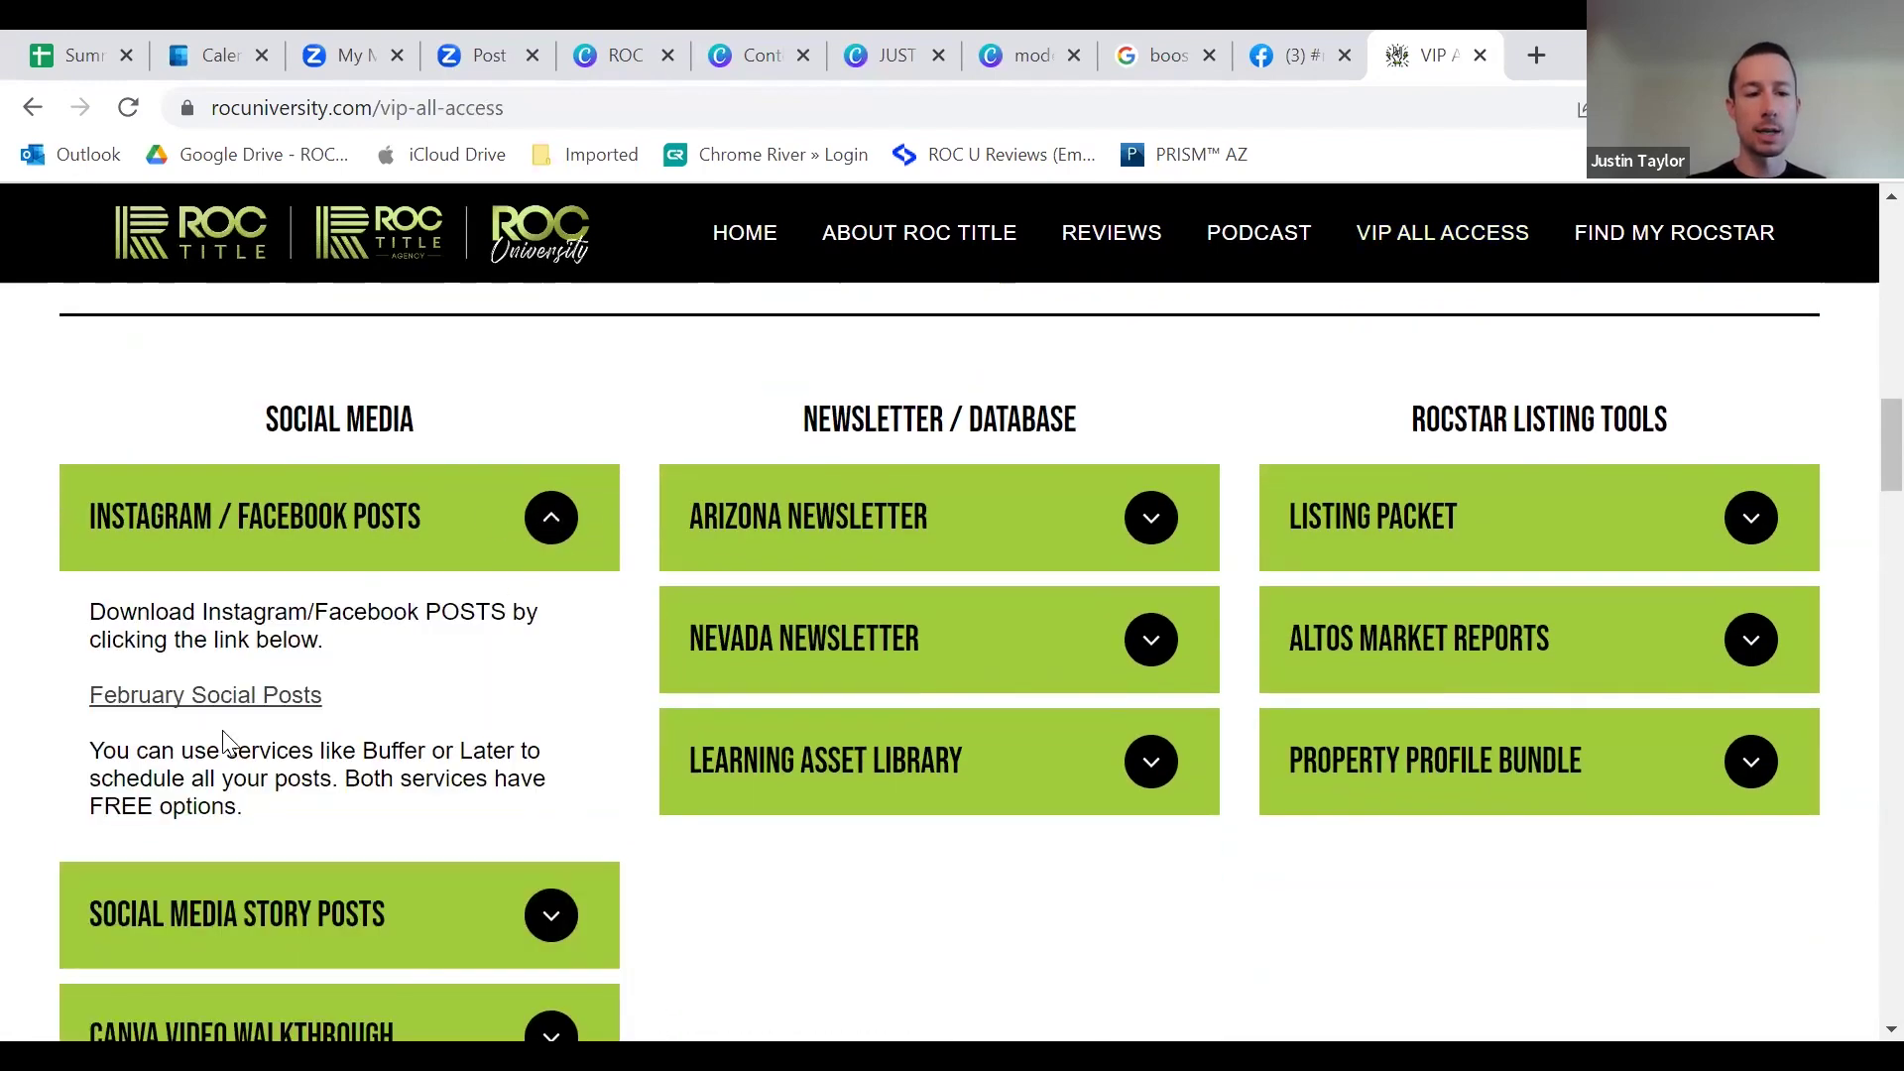
pyautogui.scroll(-3, 476, 674)
pyautogui.click(518, 620)
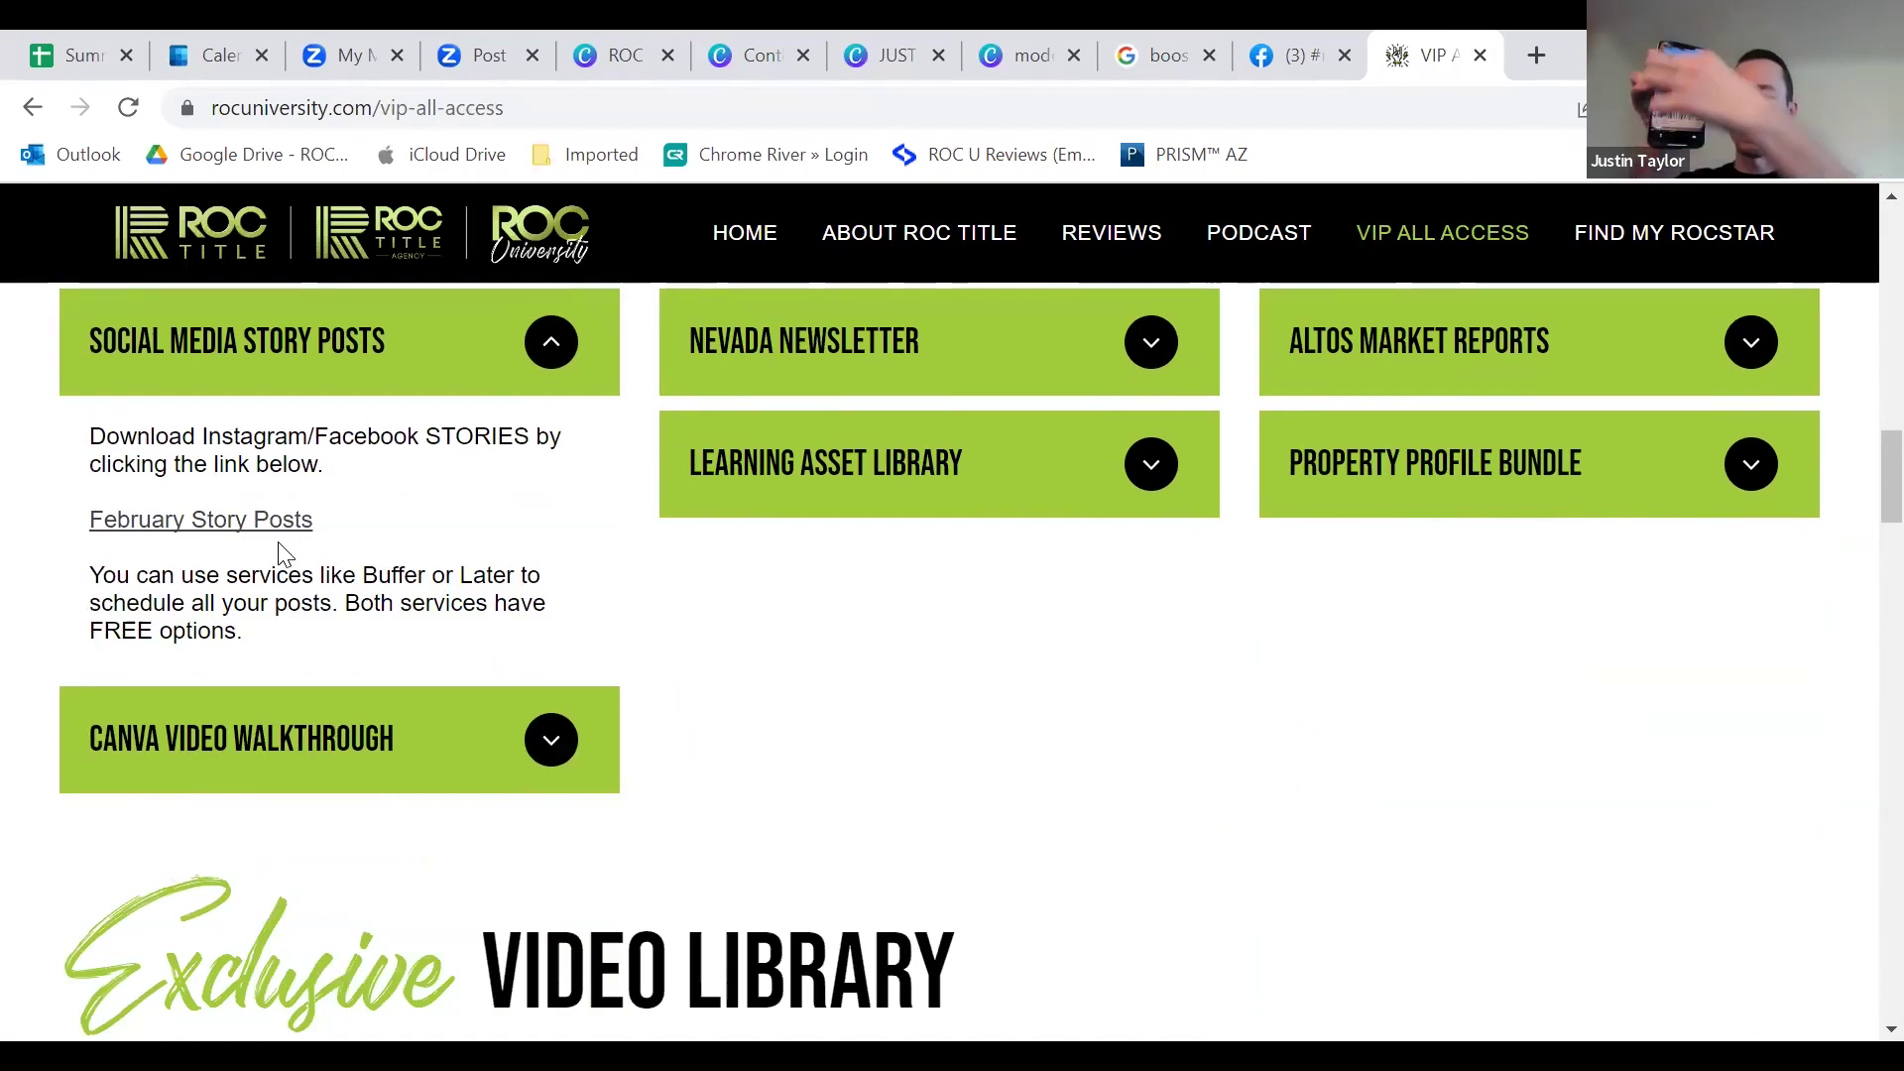
pyautogui.scroll(3, 285, 553)
pyautogui.click(278, 511)
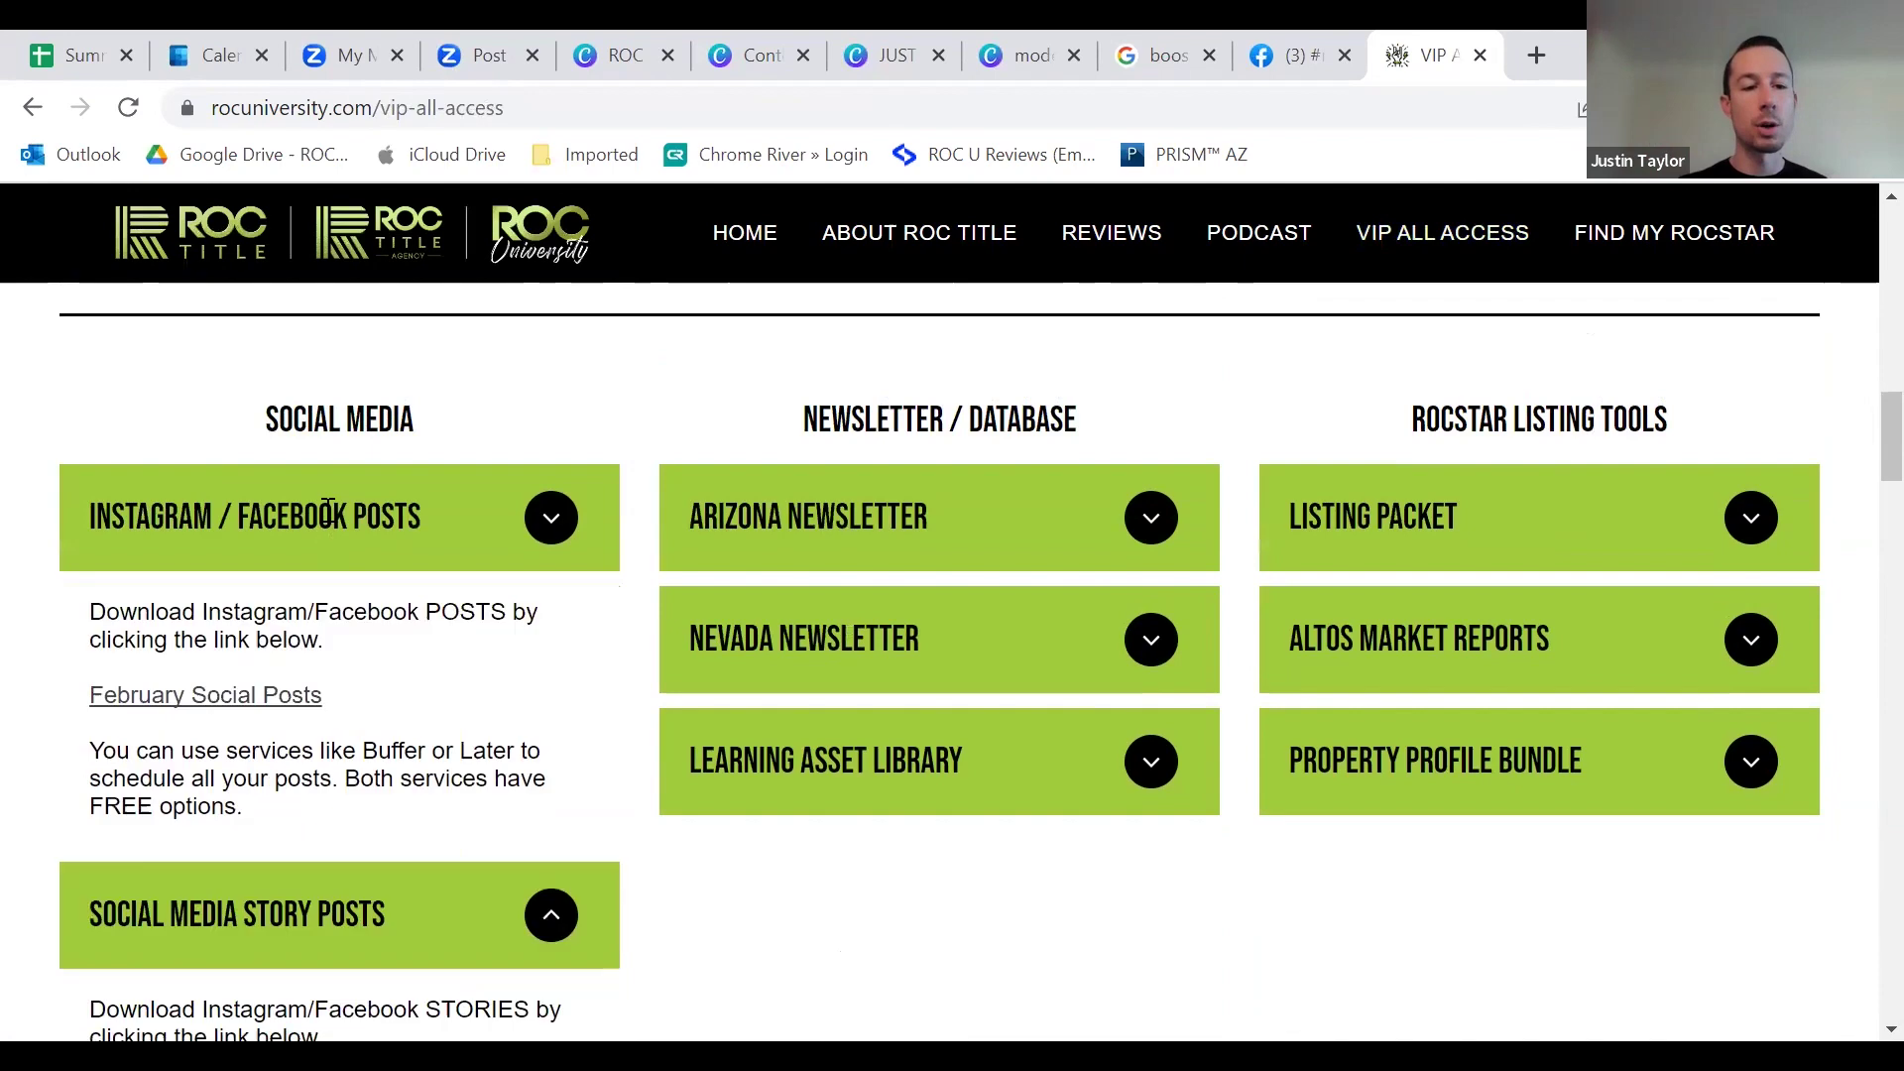
pyautogui.click(287, 689)
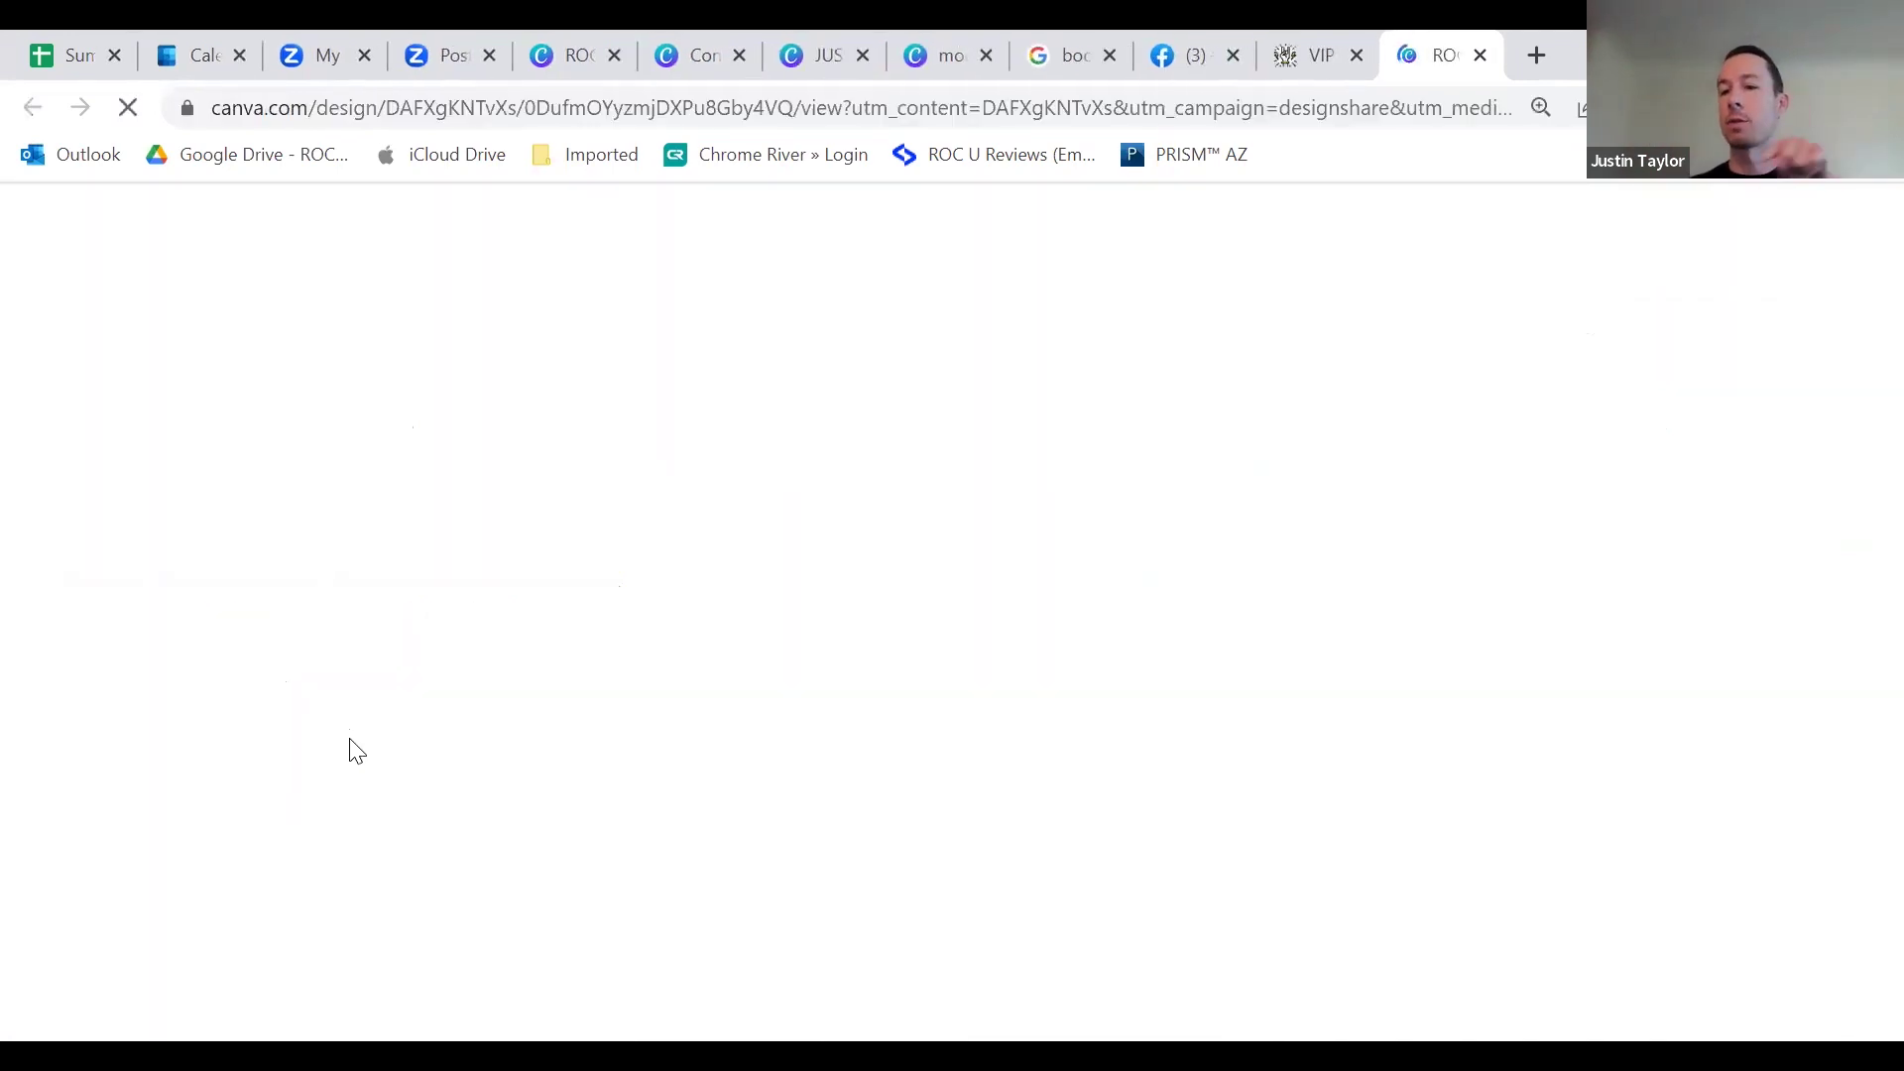
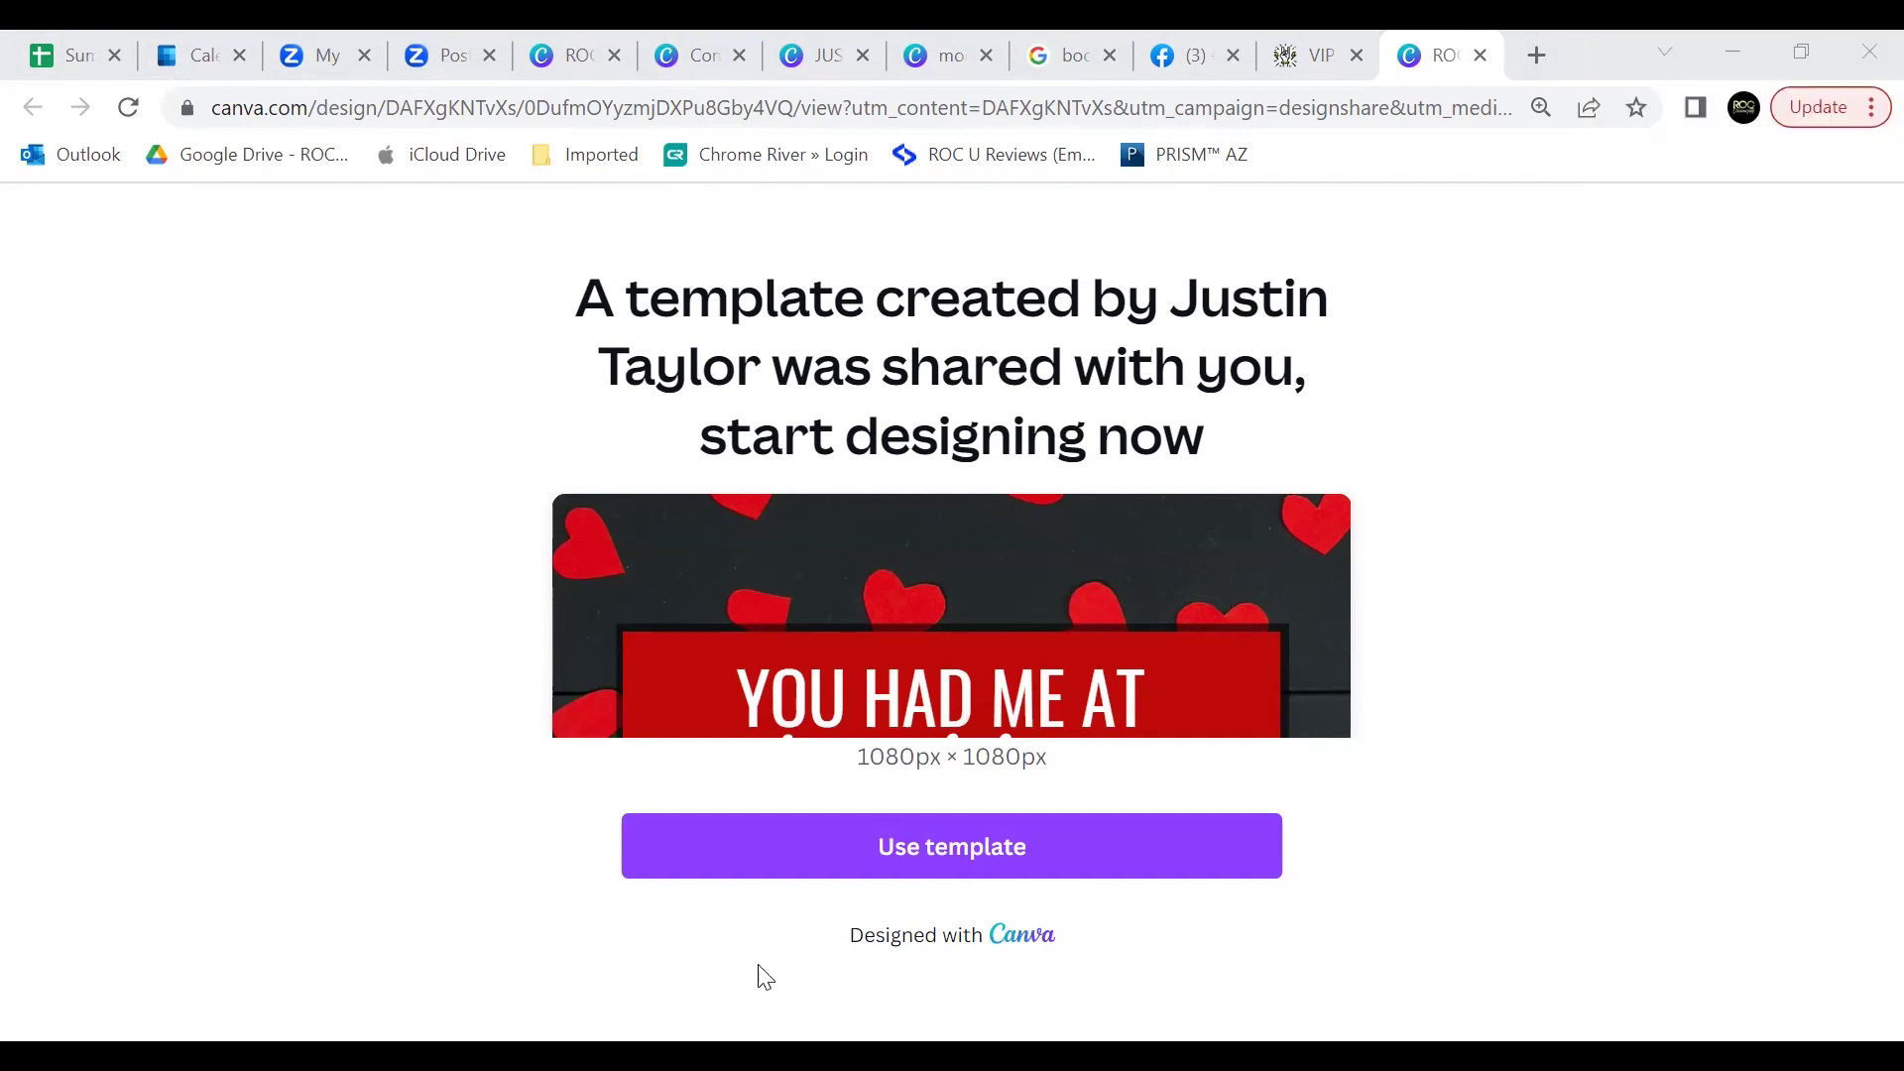
# Step: Reopen the February Social Posts template from the VIP All Access page
pyautogui.click(1479, 56)
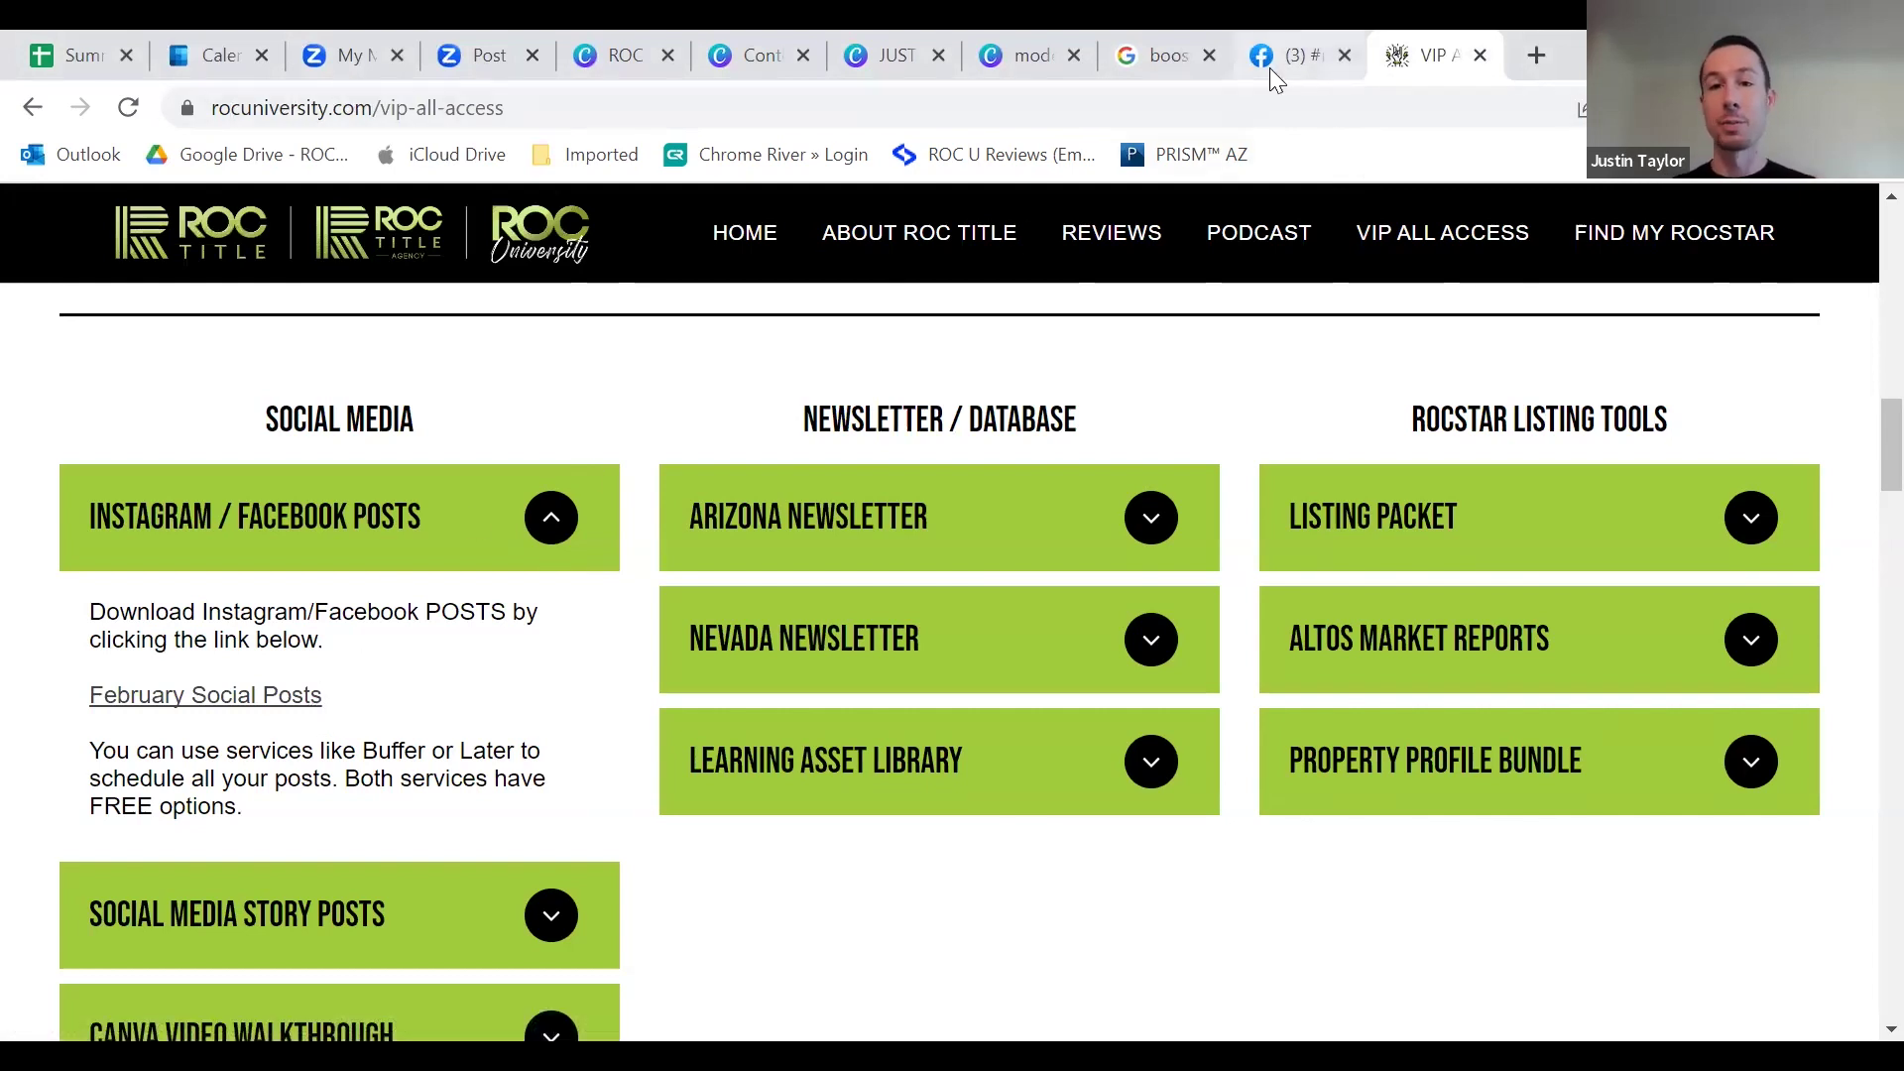
pyautogui.click(1002, 54)
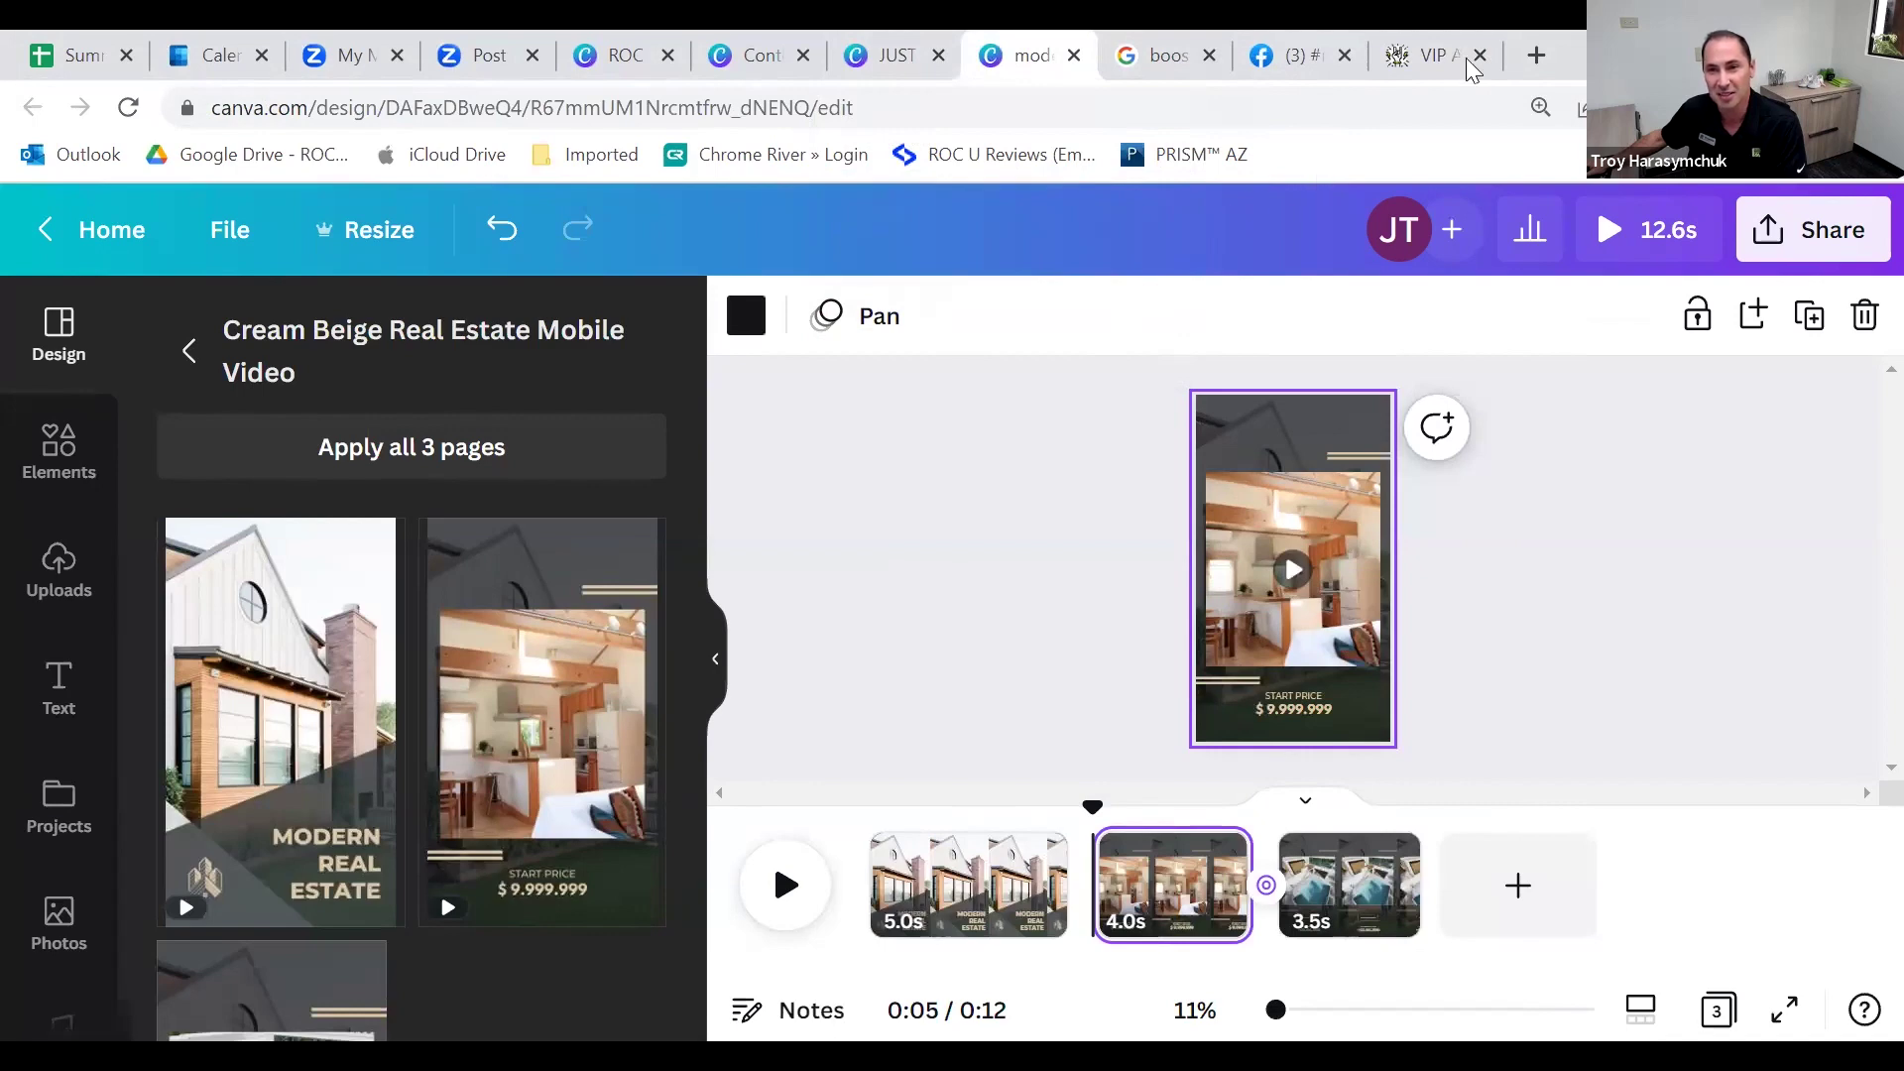
pyautogui.click(1399, 60)
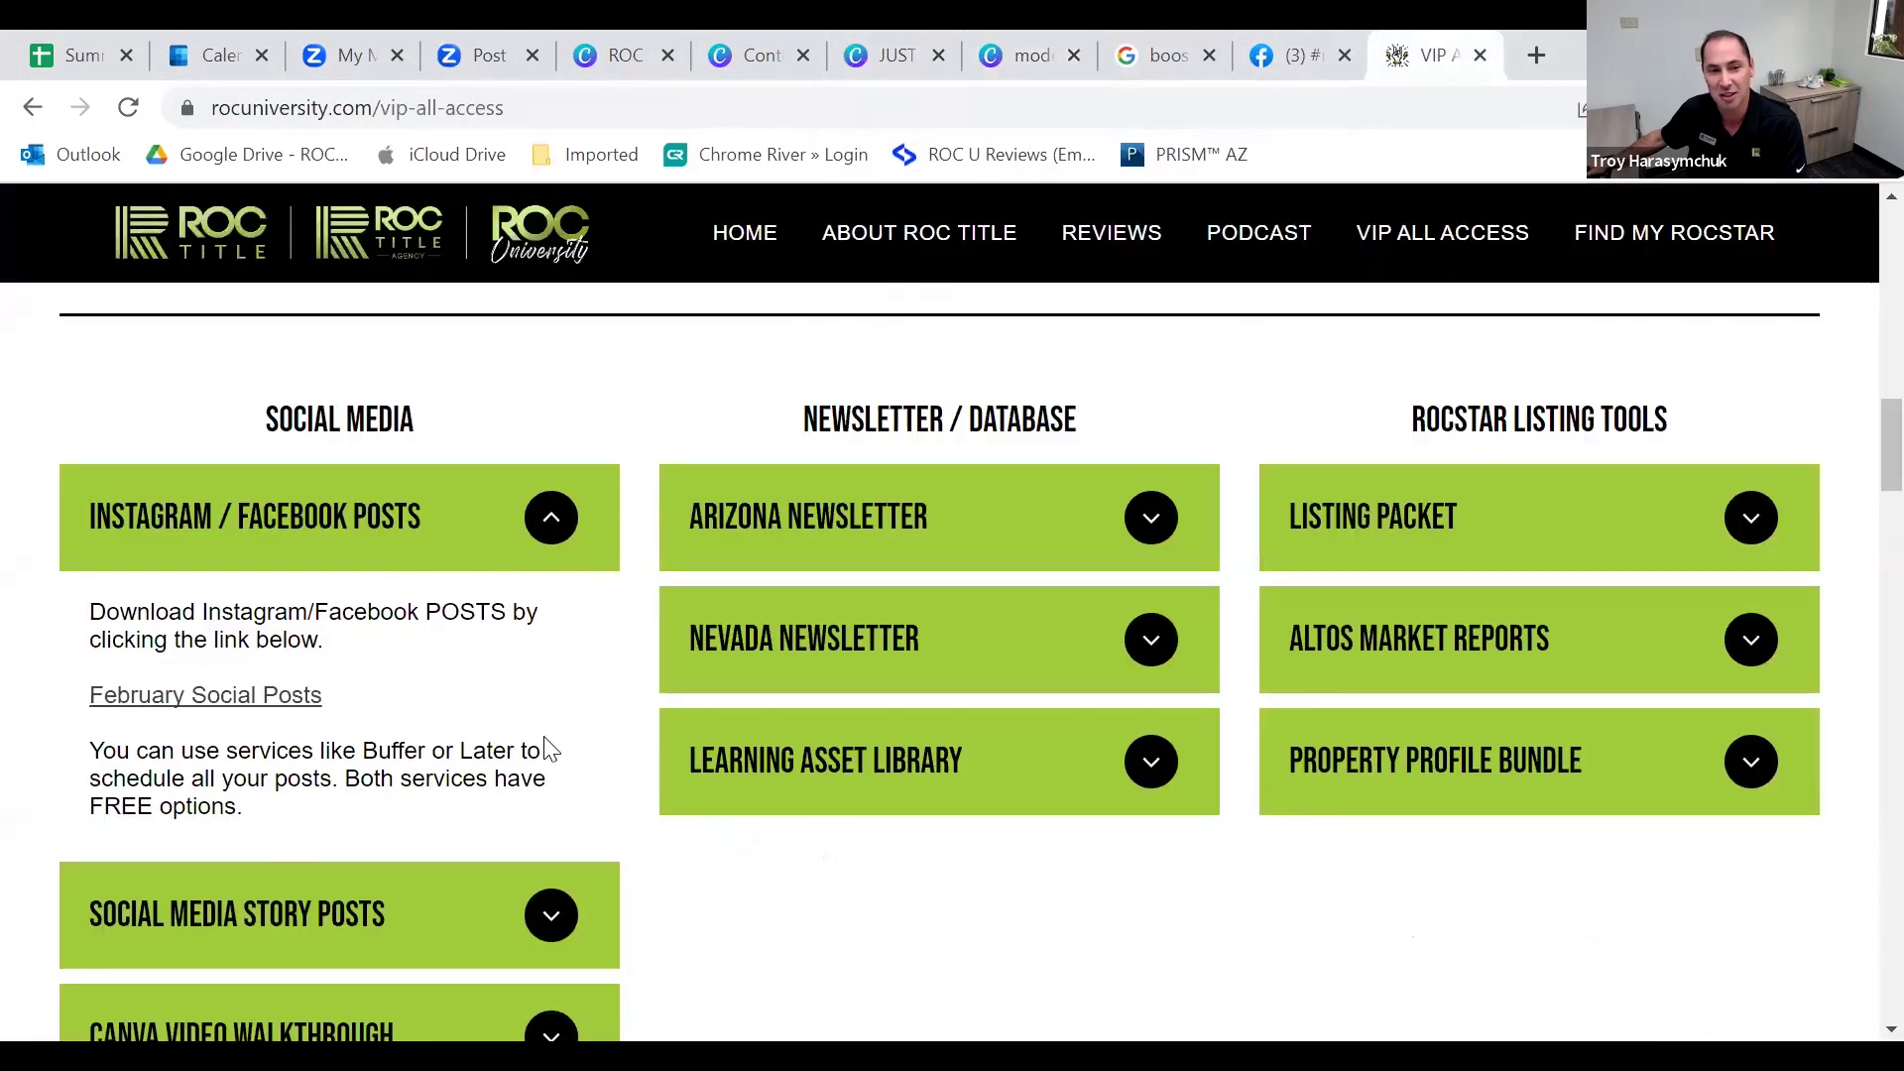
pyautogui.scroll(-1, 555, 694)
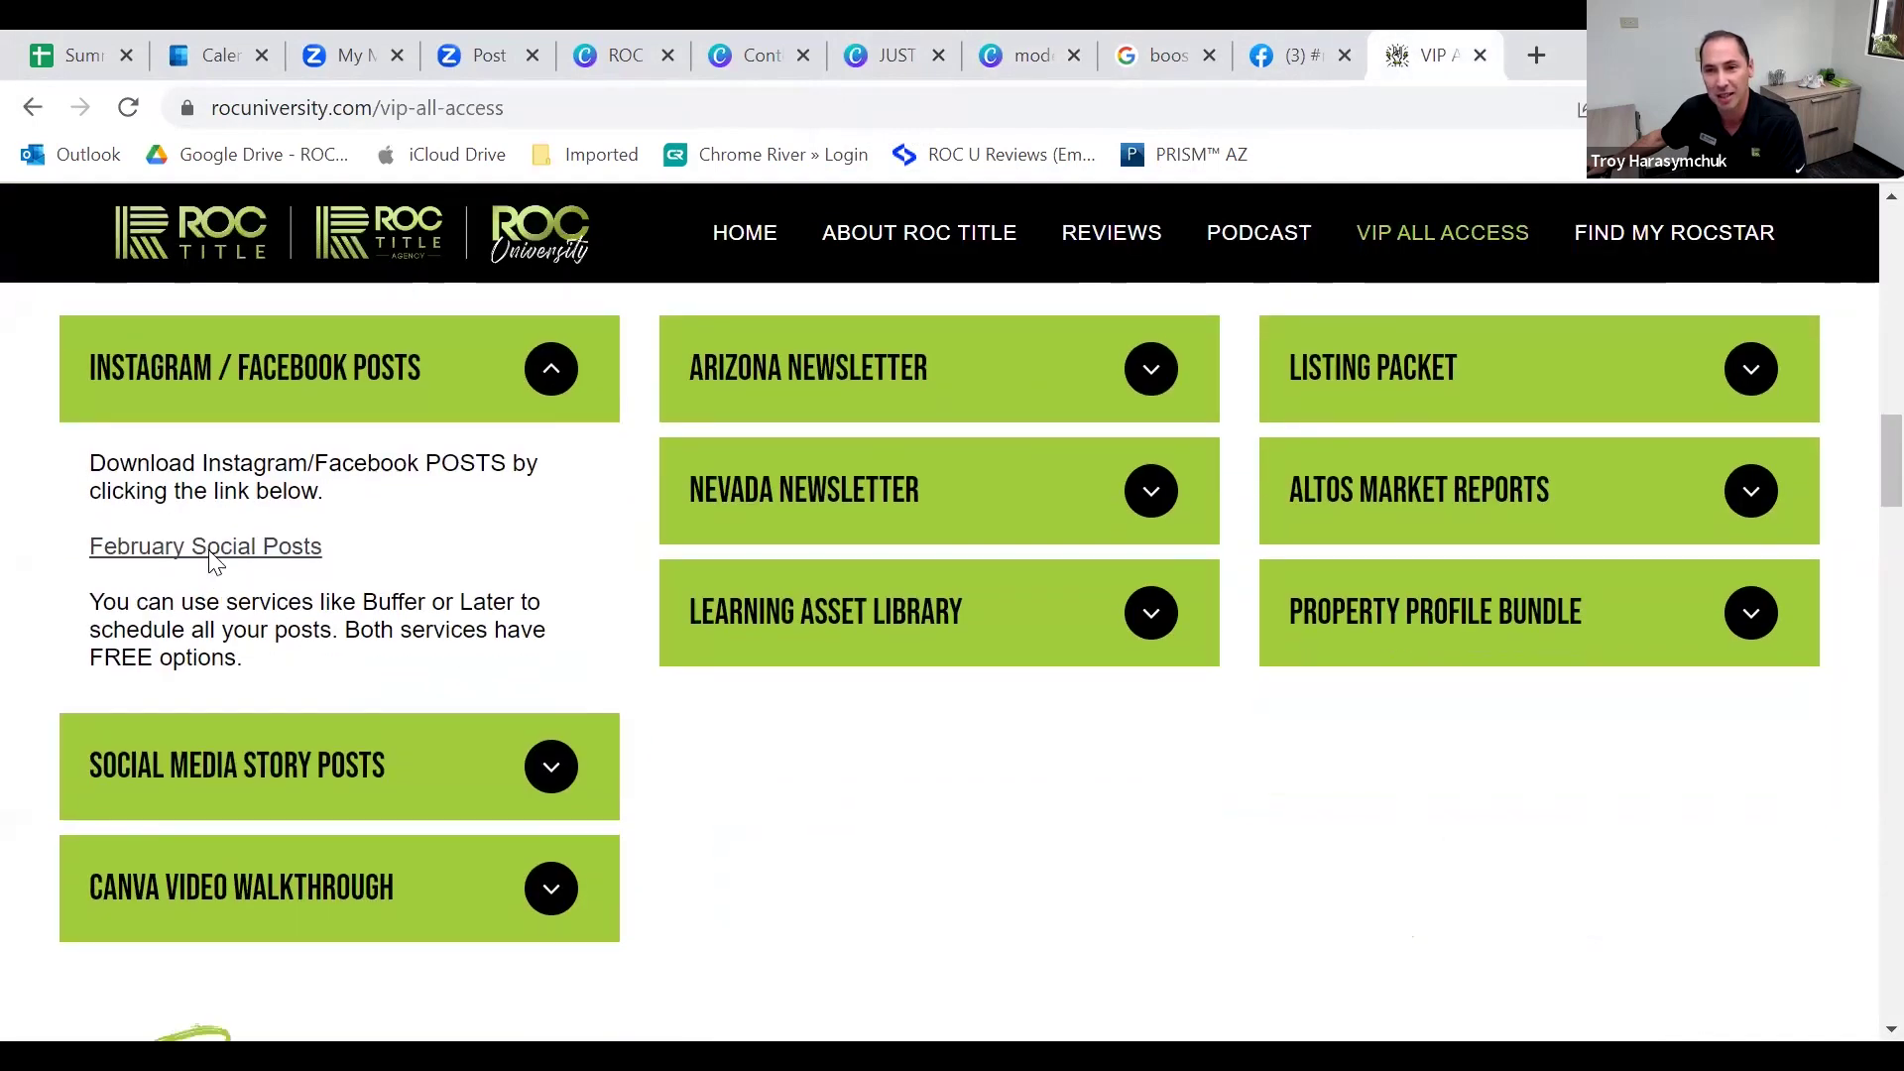
pyautogui.click(212, 548)
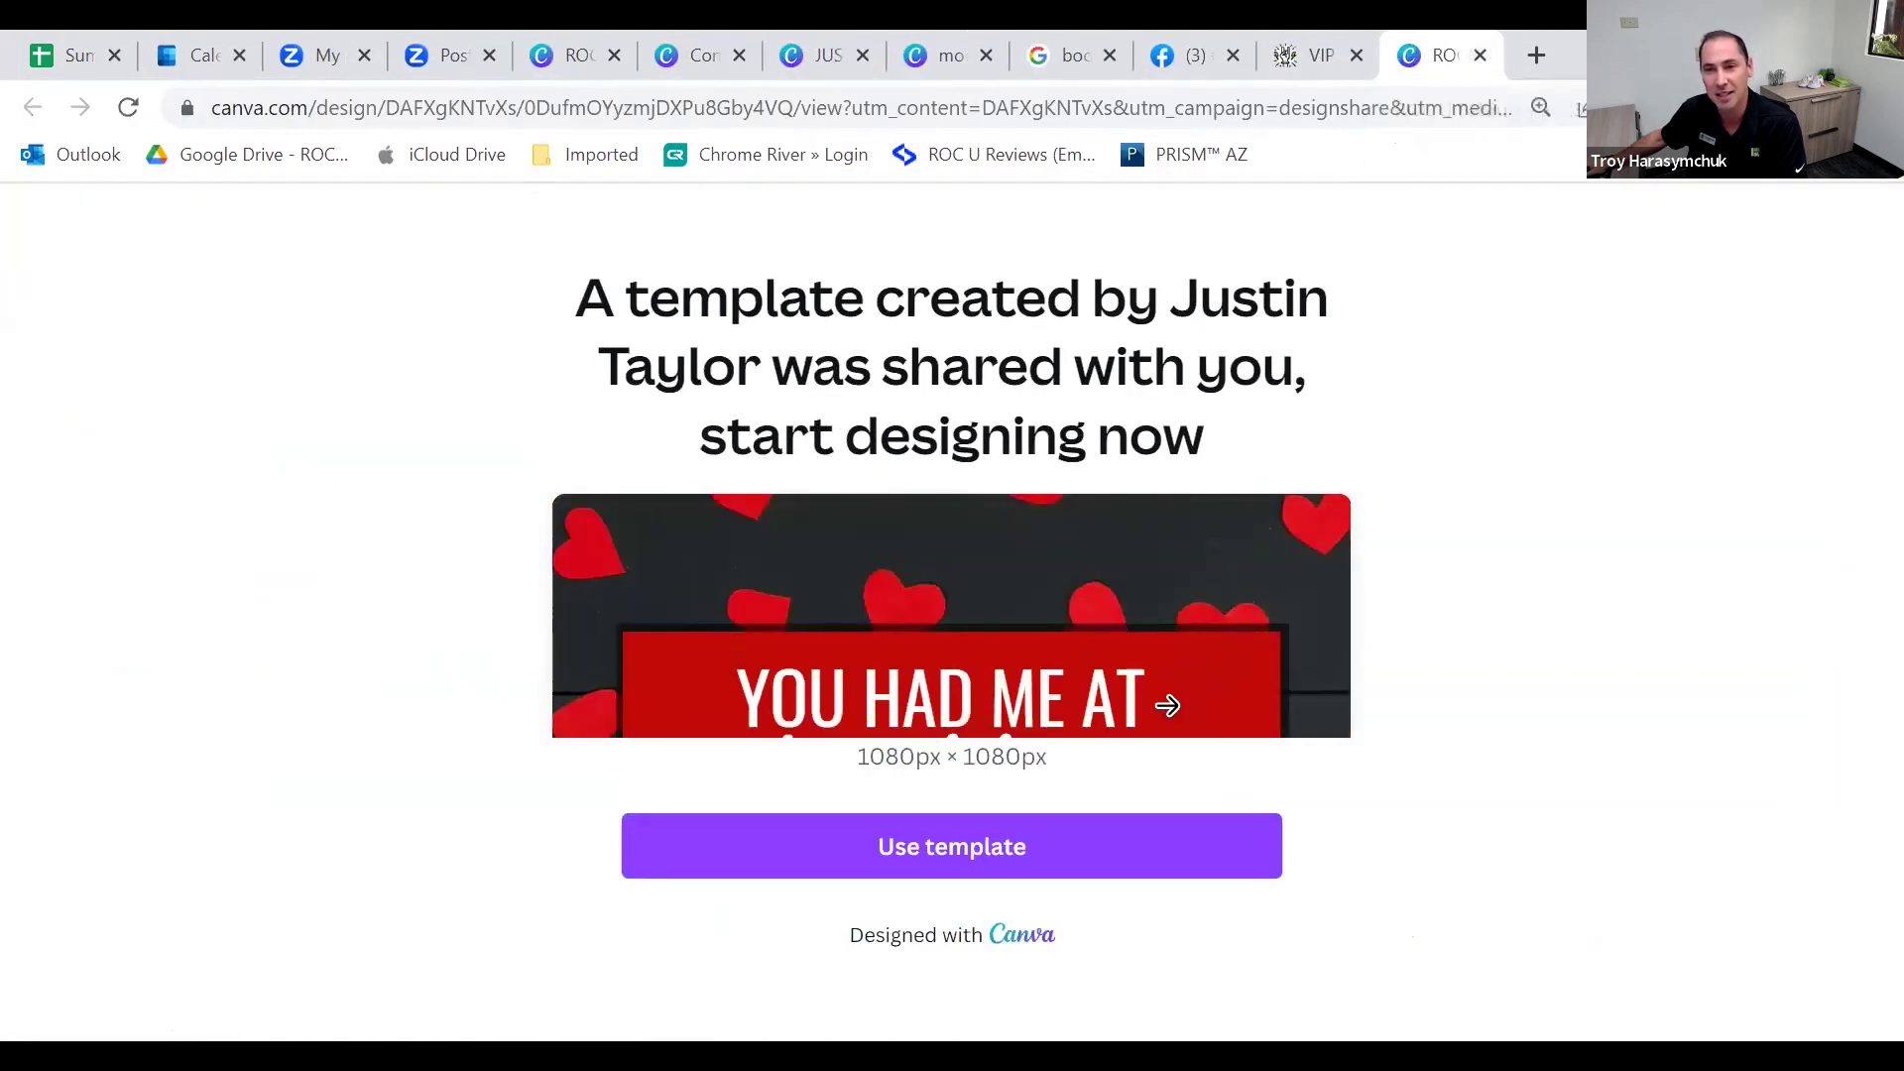
pyautogui.click(1480, 56)
pyautogui.click(207, 558)
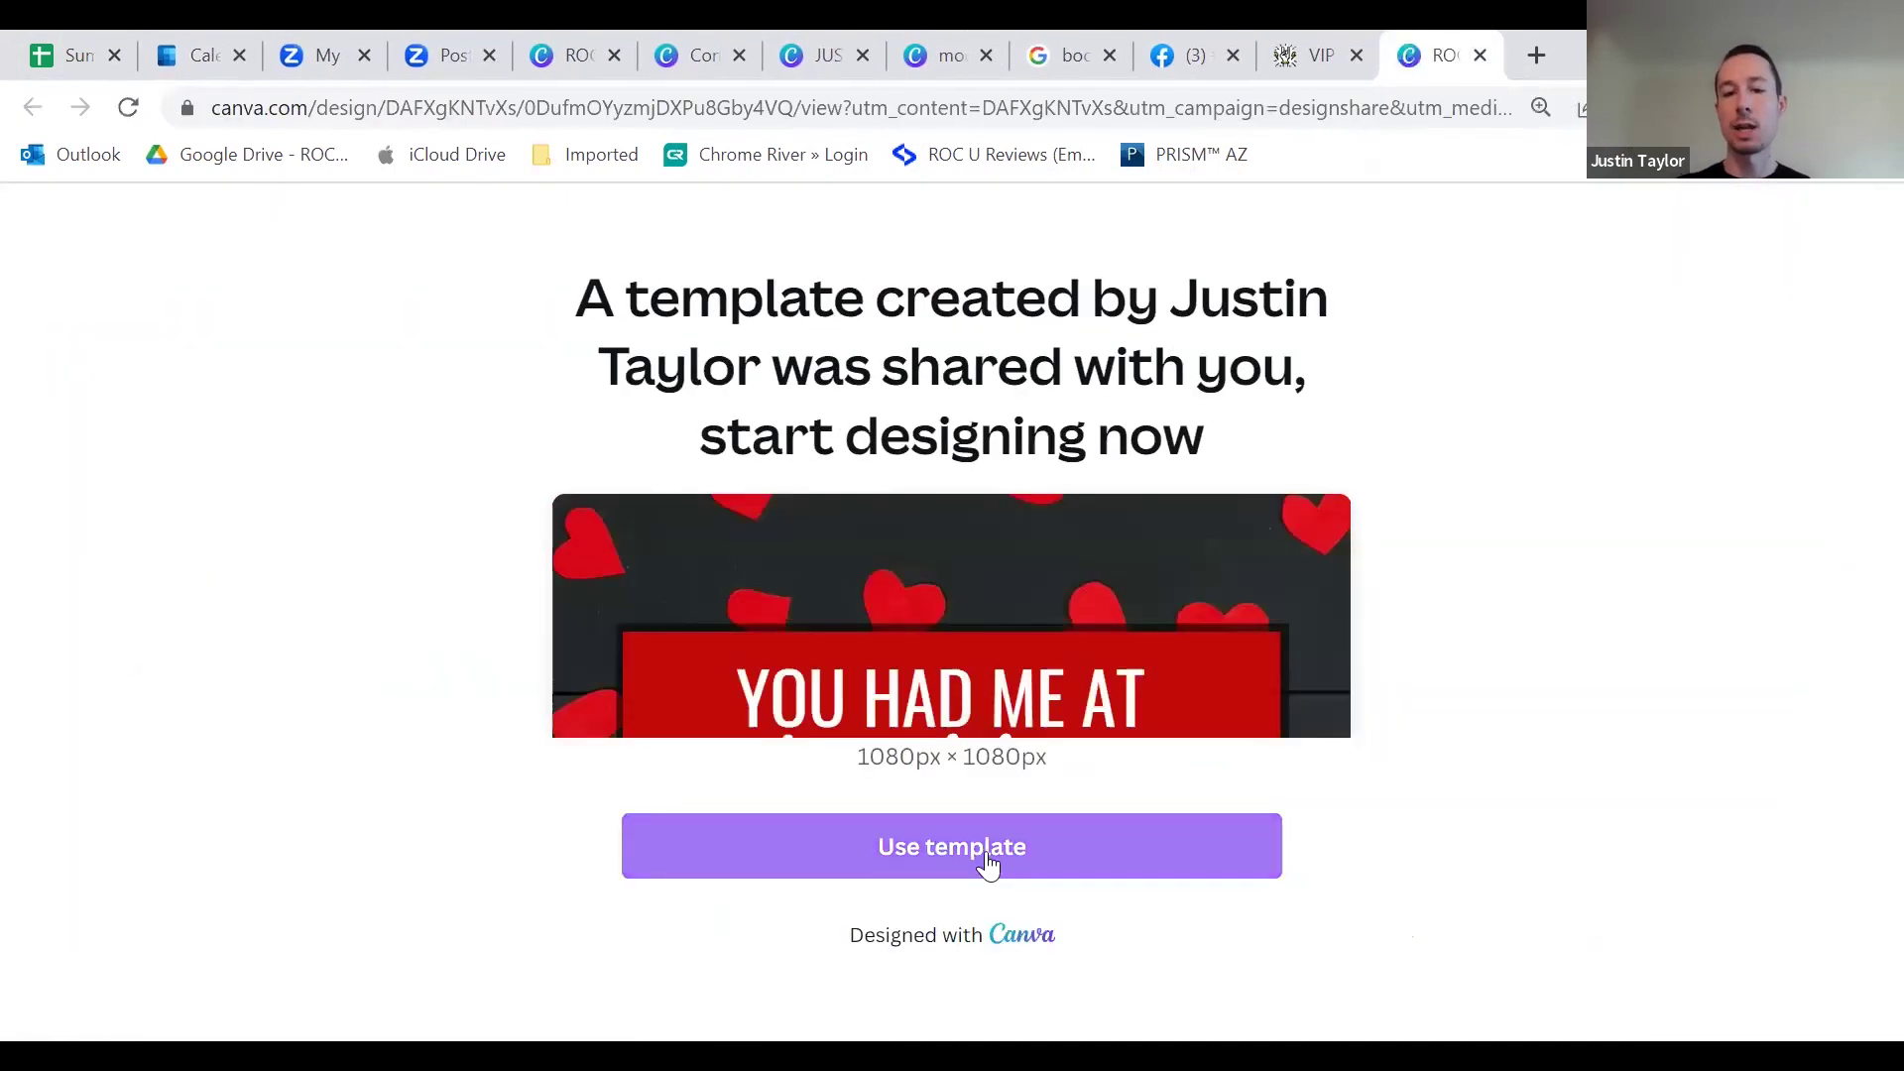
# Step: Make an editable copy of the template and scroll through its 45 Instagram post pages
pyautogui.click(990, 849)
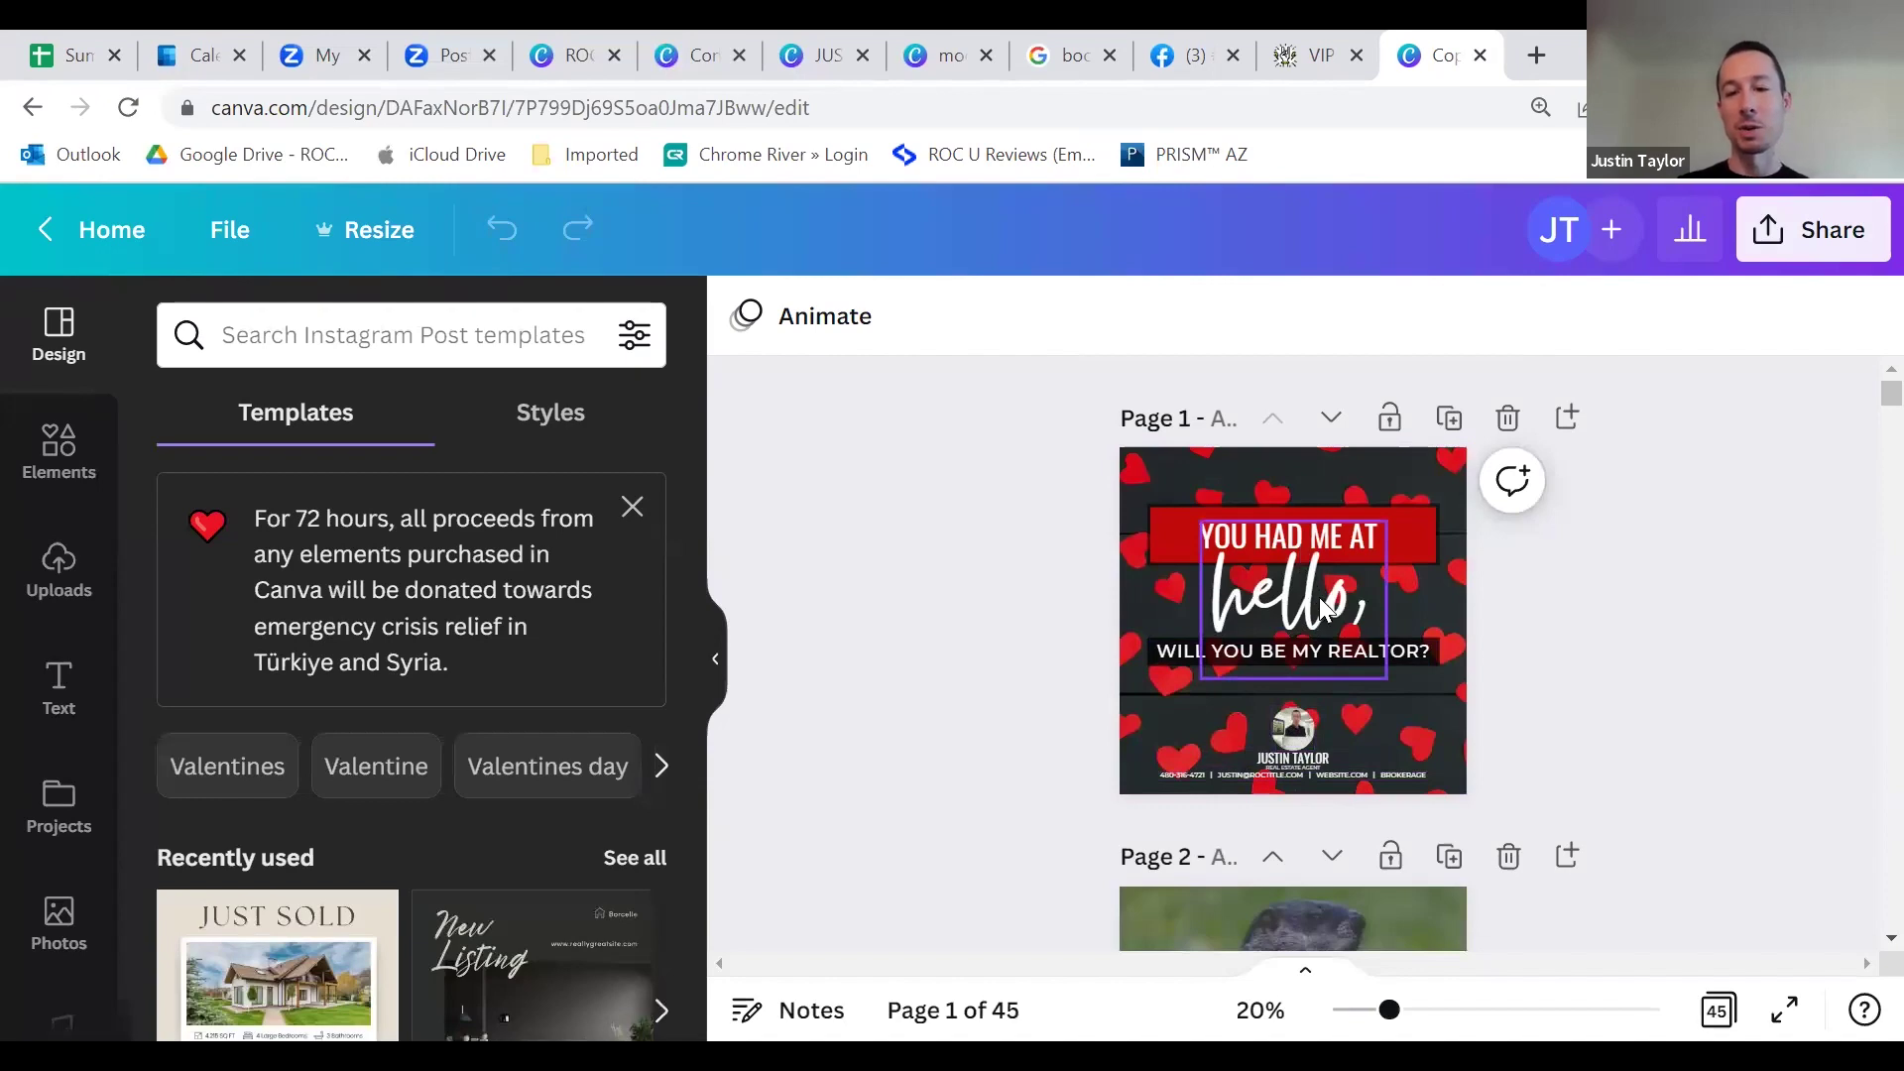
pyautogui.scroll(-1, 1345, 605)
pyautogui.scroll(-2, 1333, 635)
pyautogui.scroll(-3, 1299, 843)
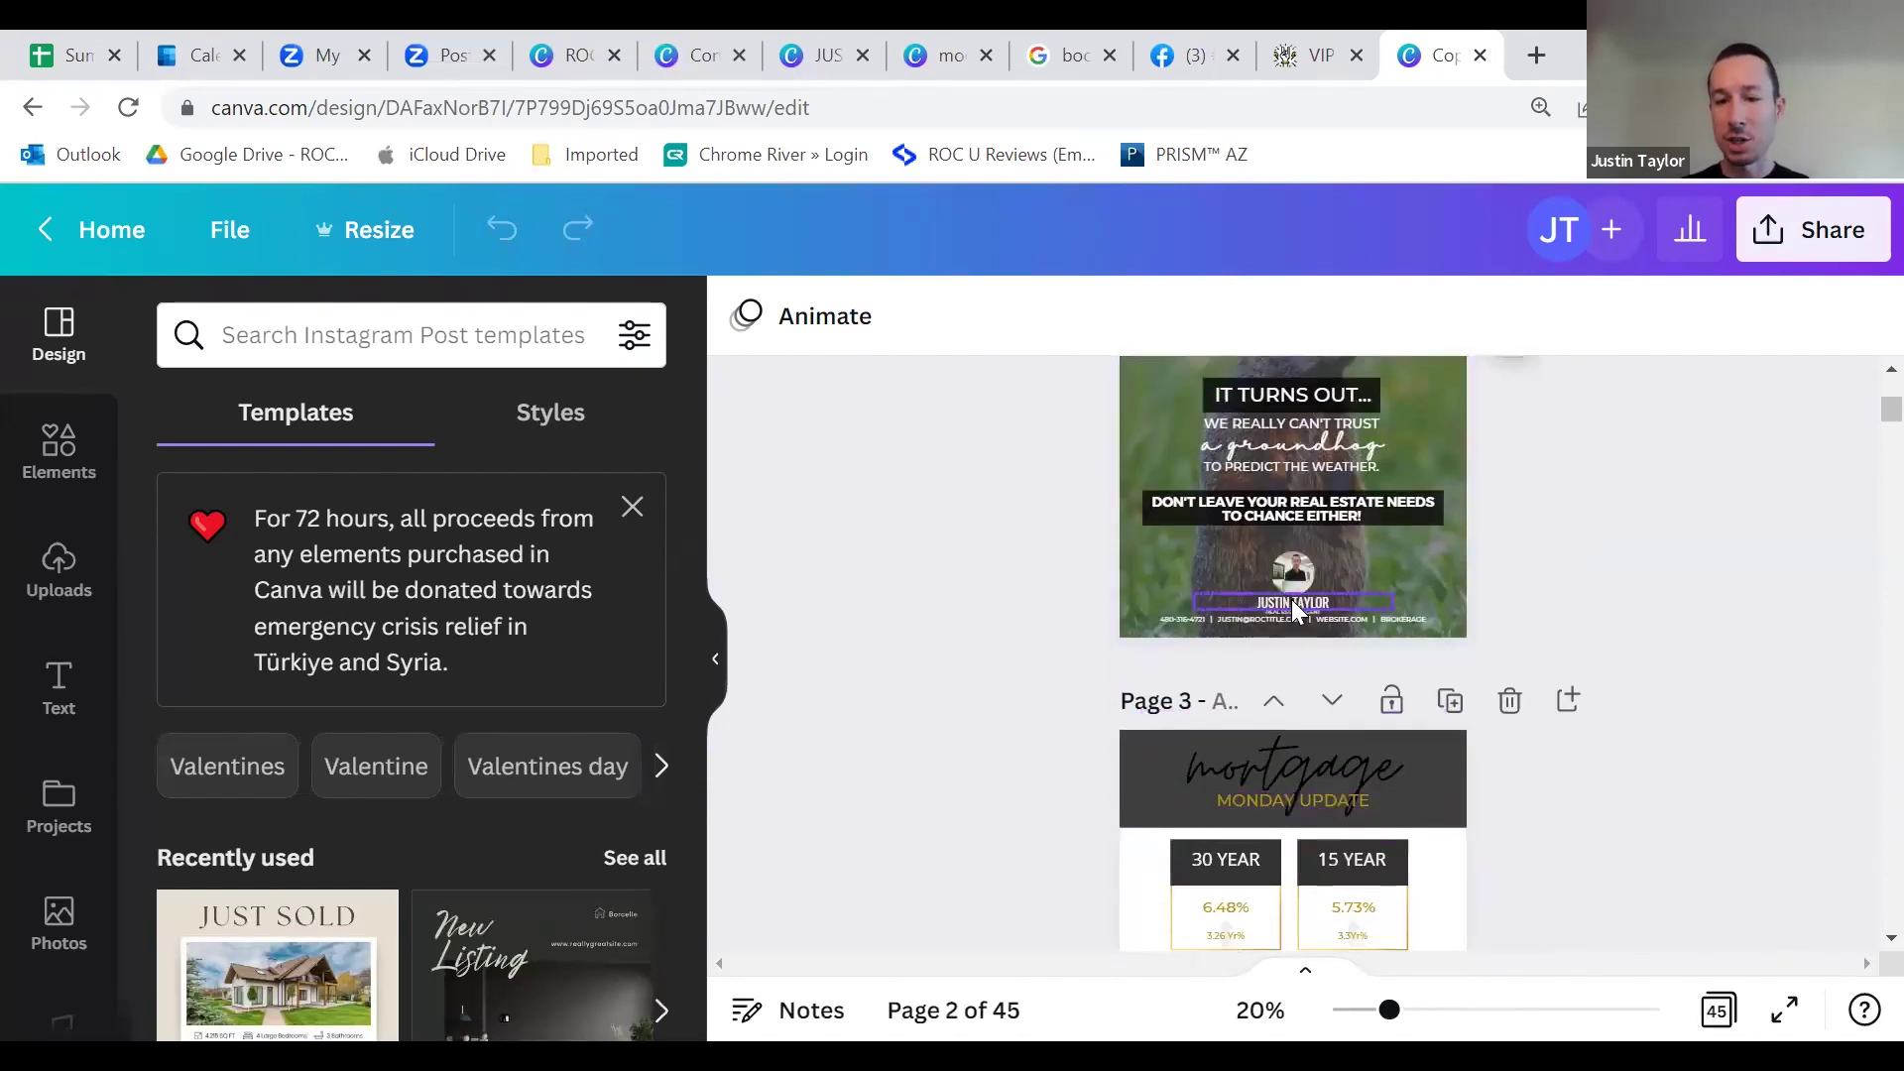
pyautogui.scroll(6, 1294, 609)
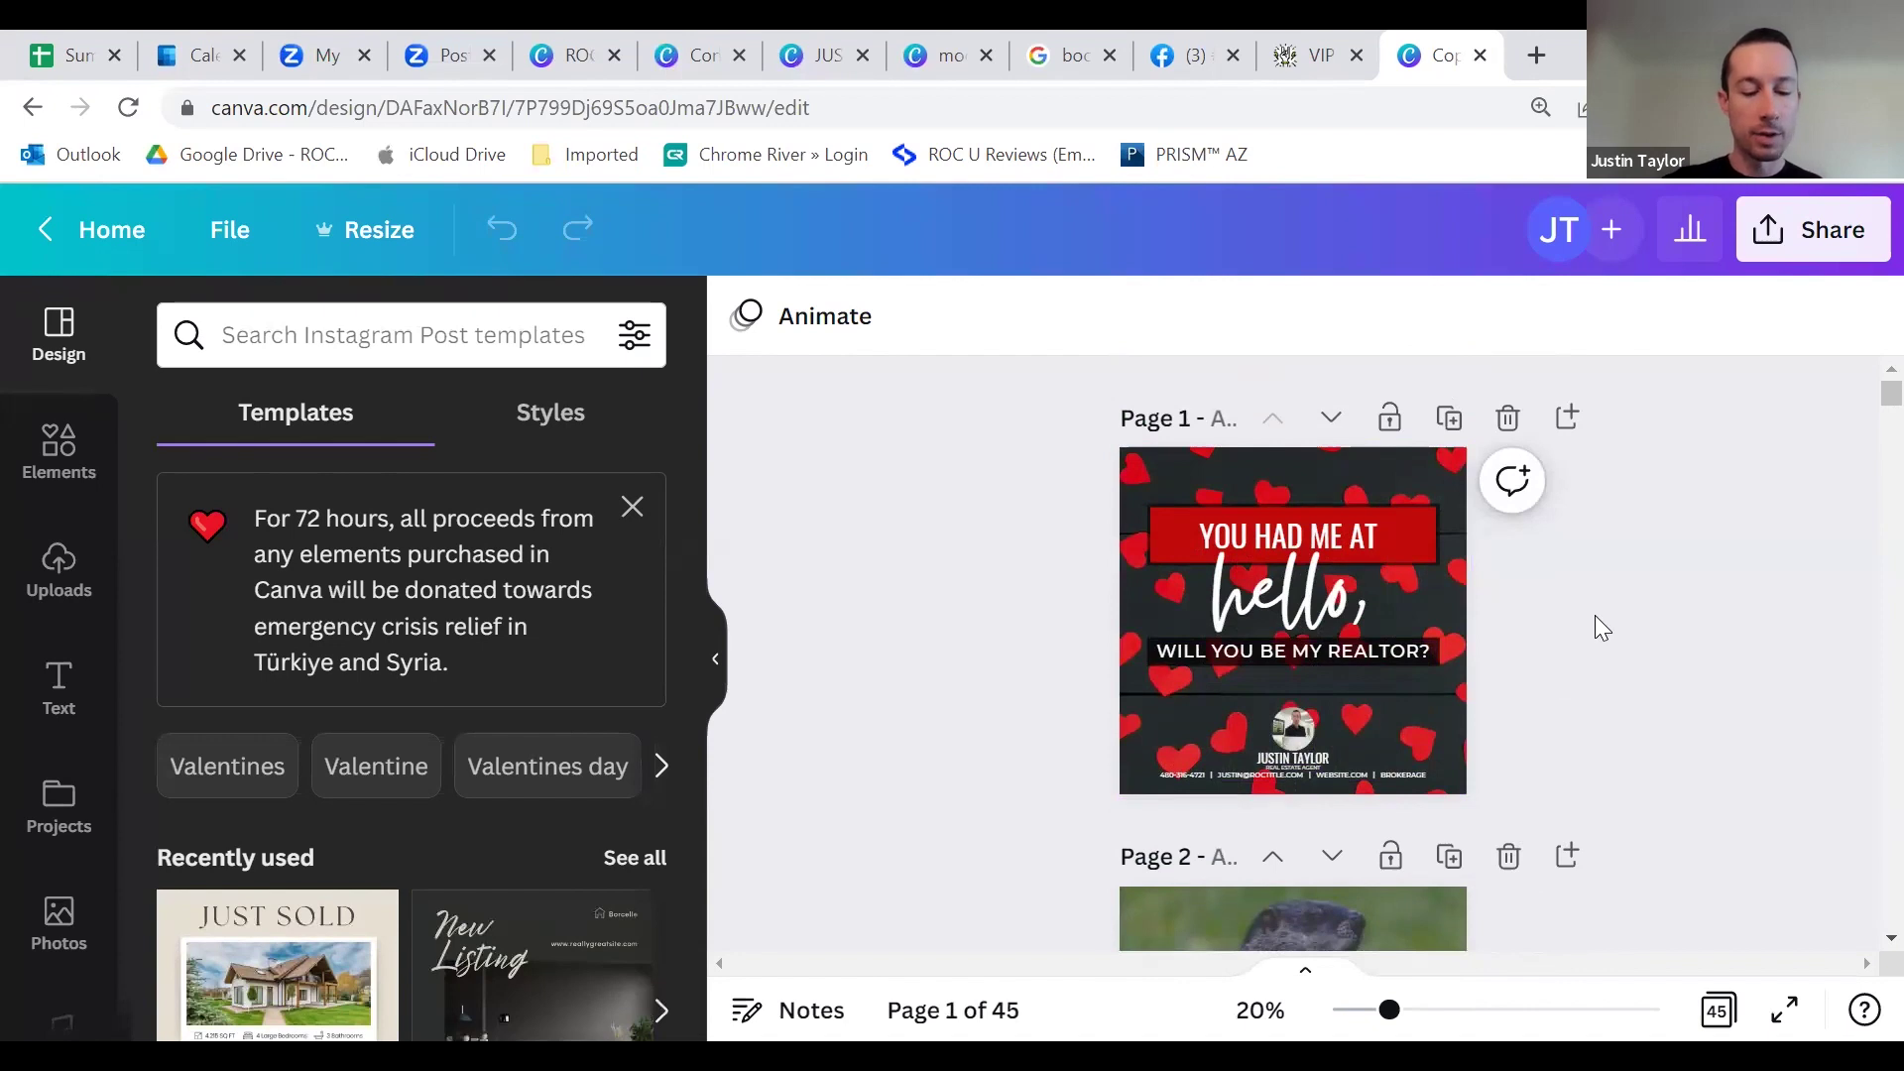
# Step: Find the original agent's name and Replace all with the new agent's name, then review the pages
pyautogui.hotkey('ctrl', 'f')
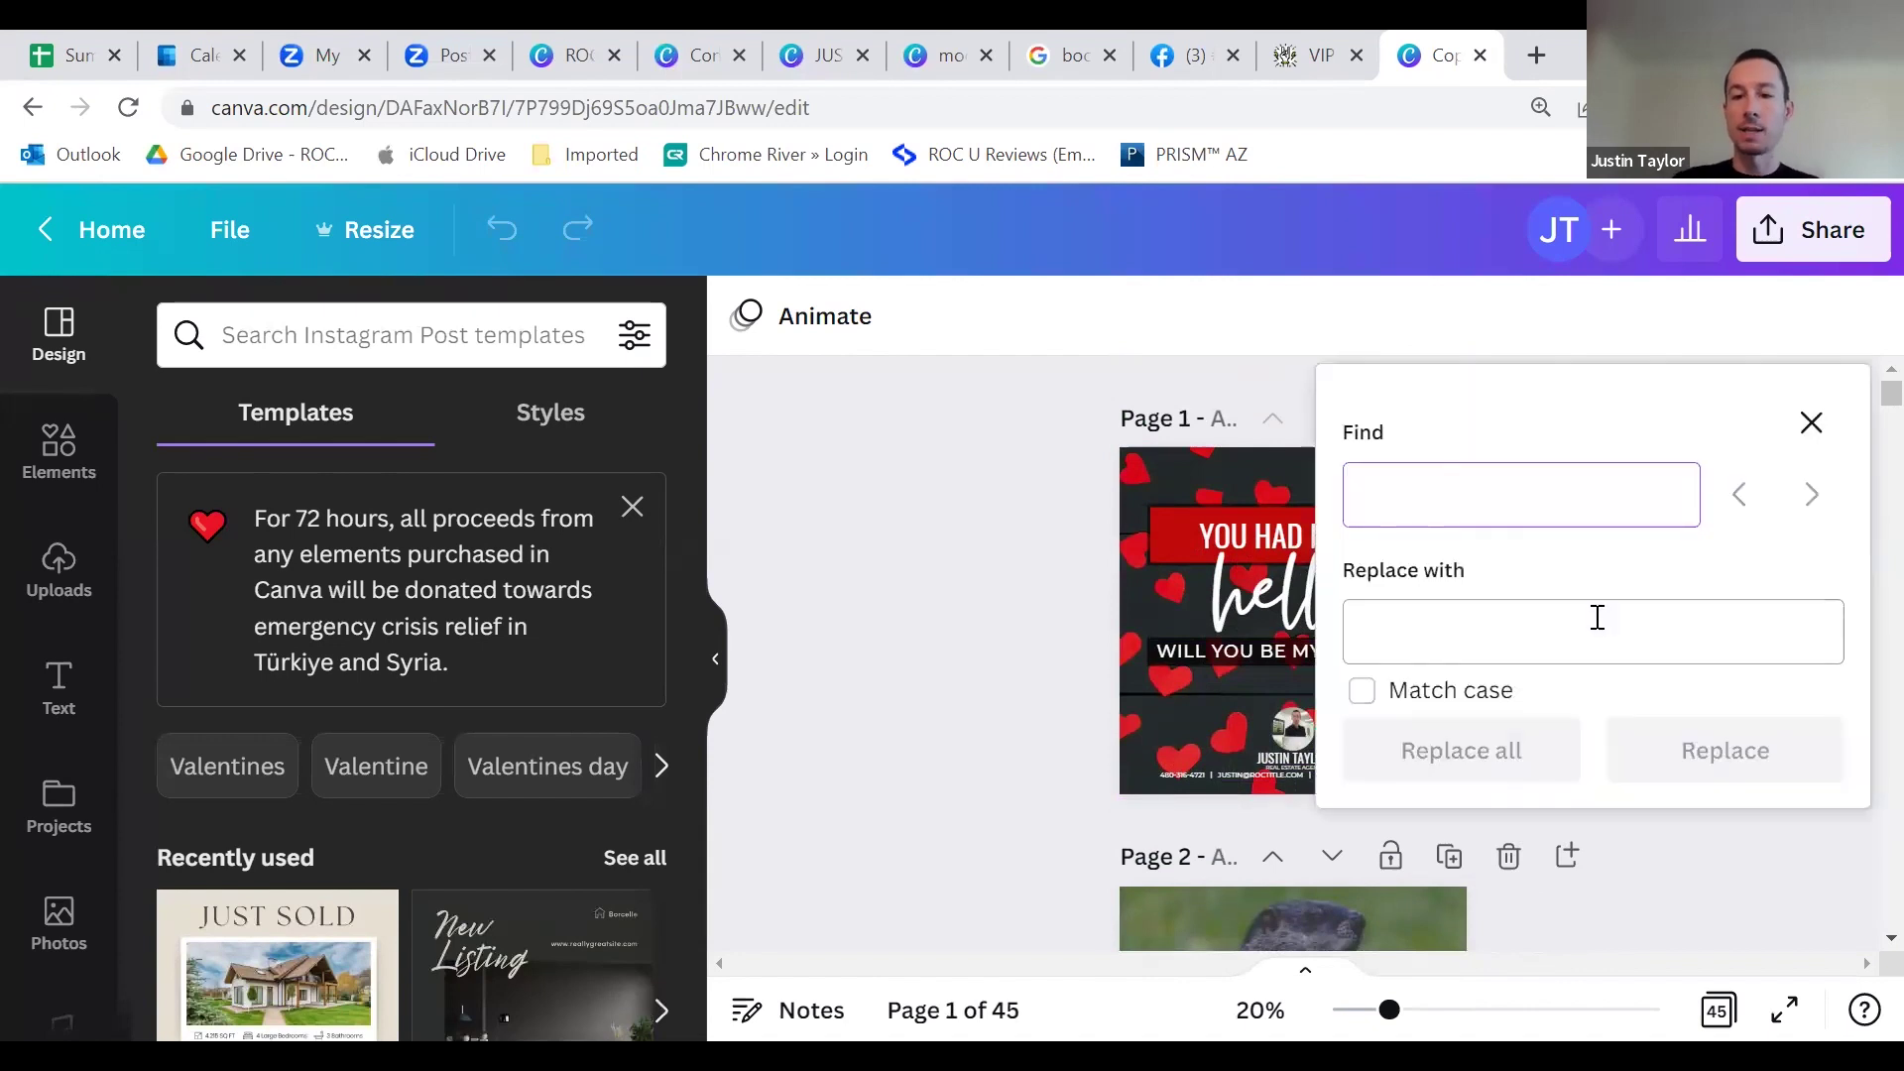
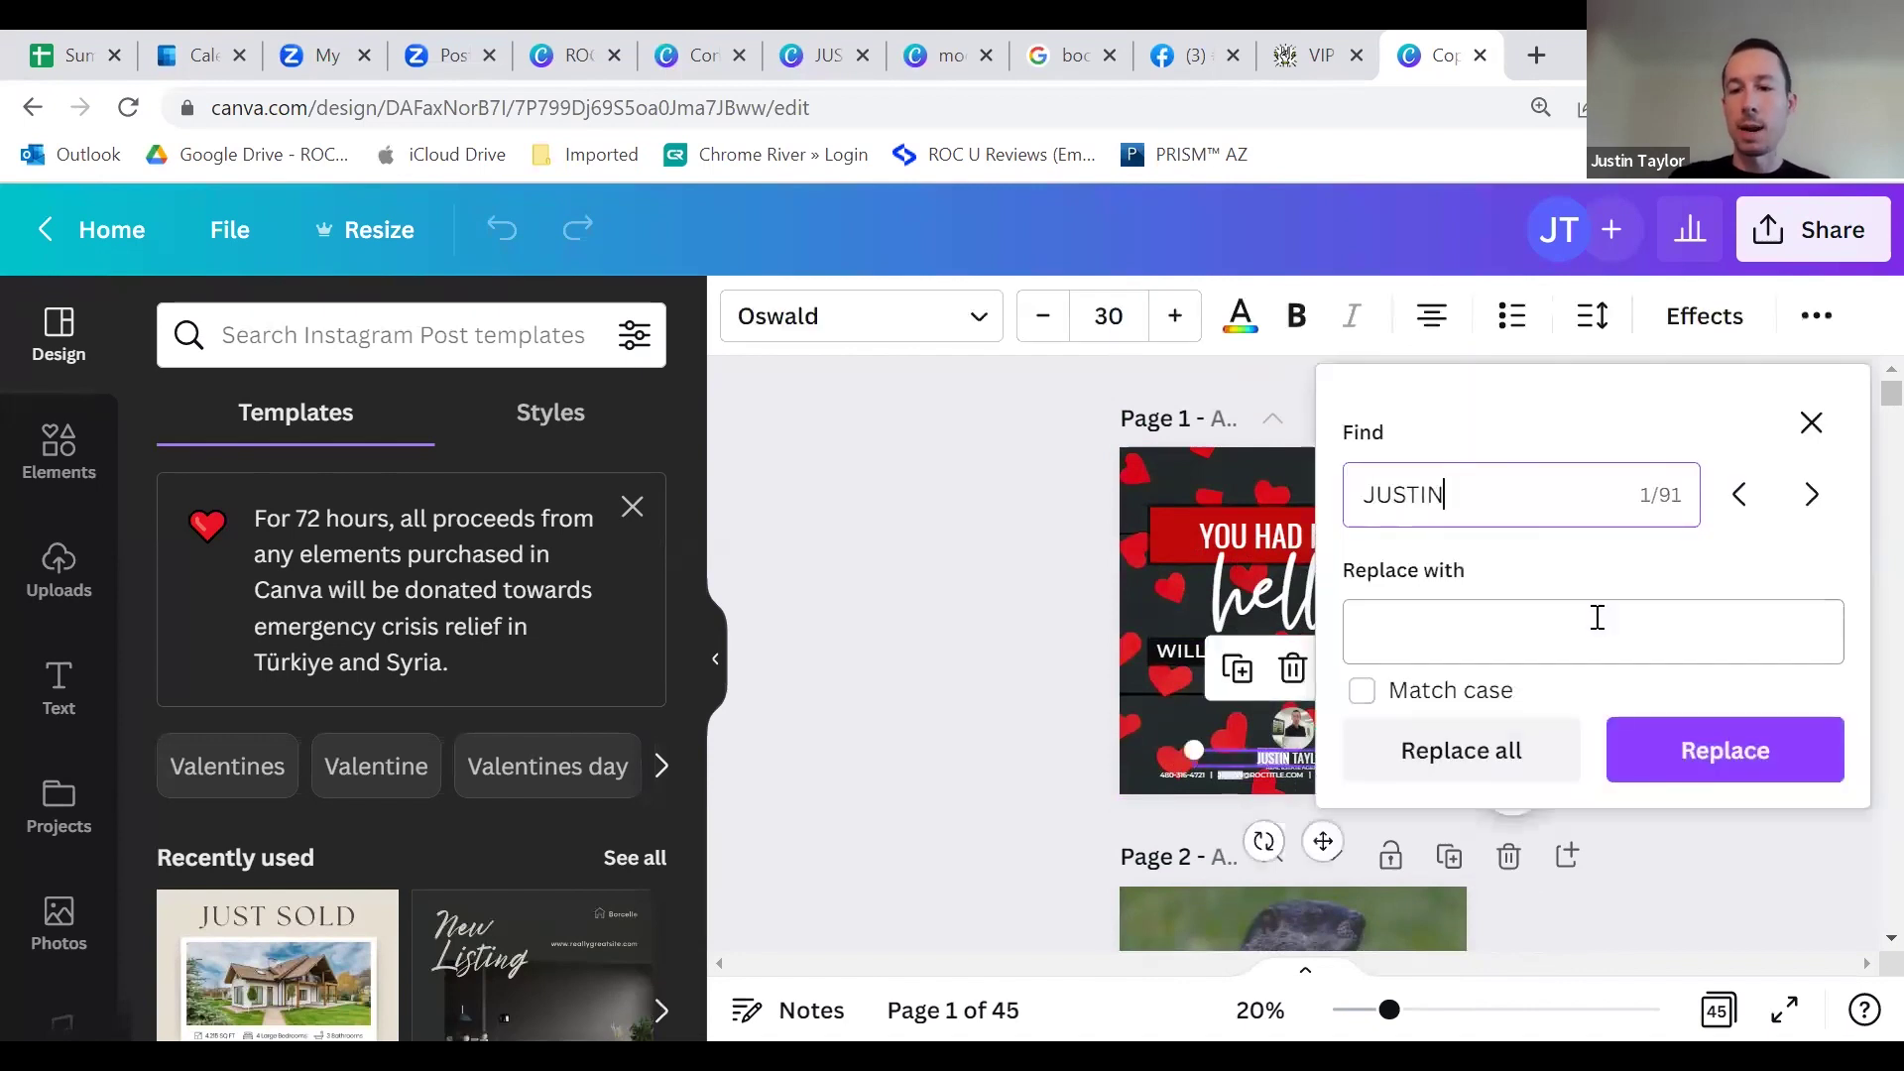
pyautogui.click(1509, 633)
pyautogui.click(1453, 765)
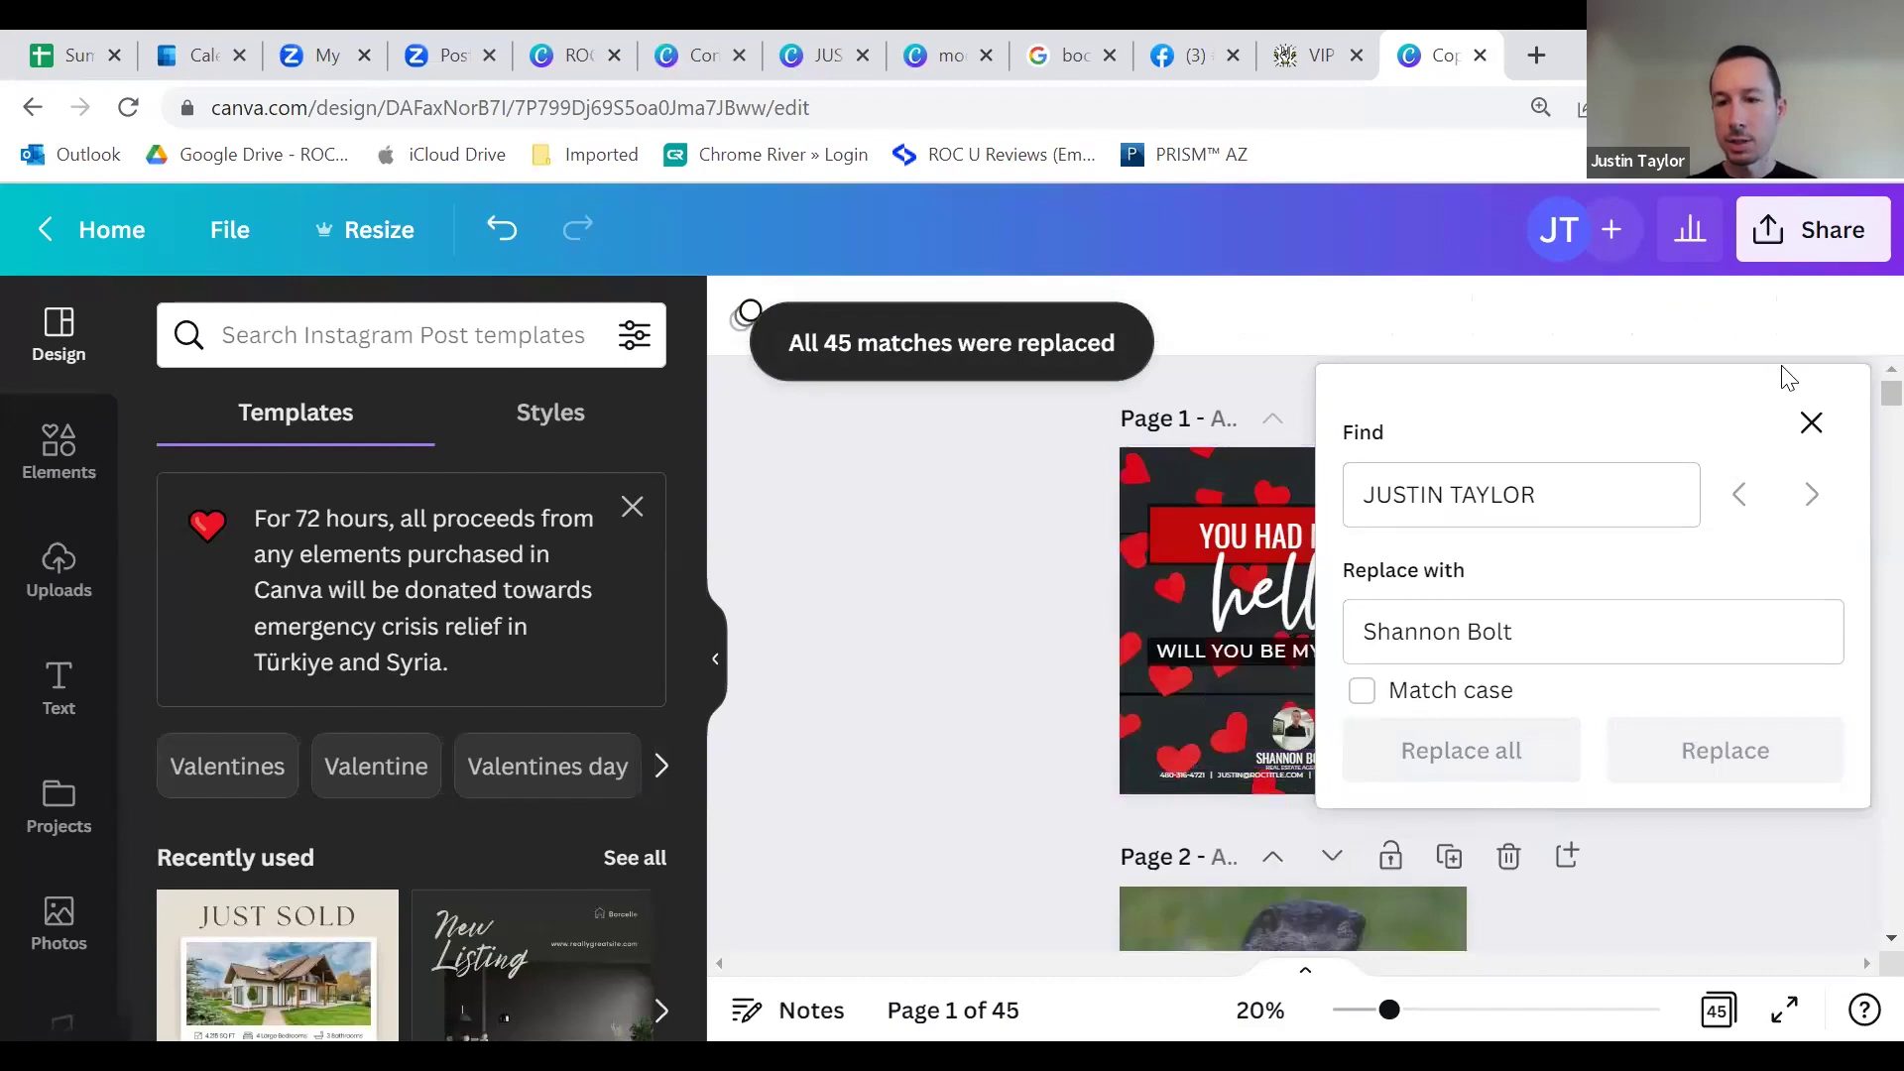
pyautogui.click(1810, 421)
pyautogui.scroll(-10, 1319, 733)
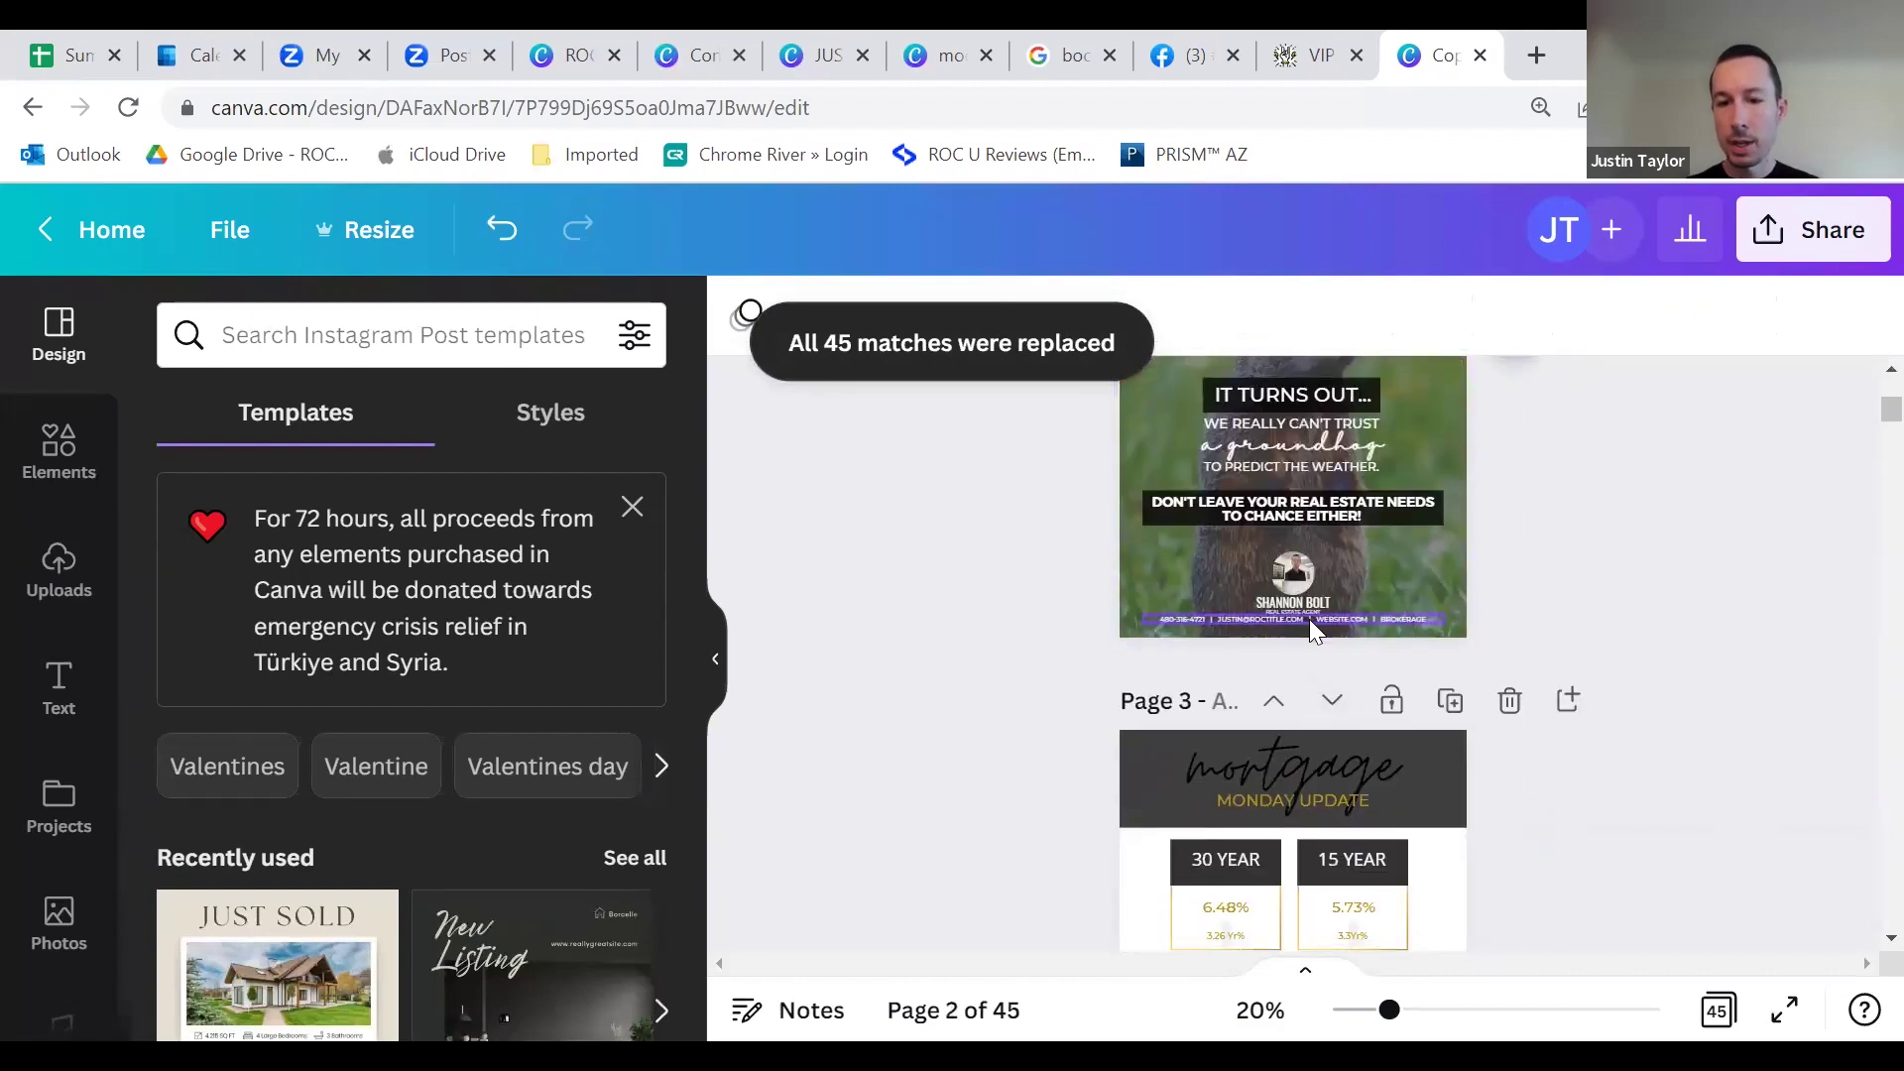
pyautogui.scroll(-10, 1319, 640)
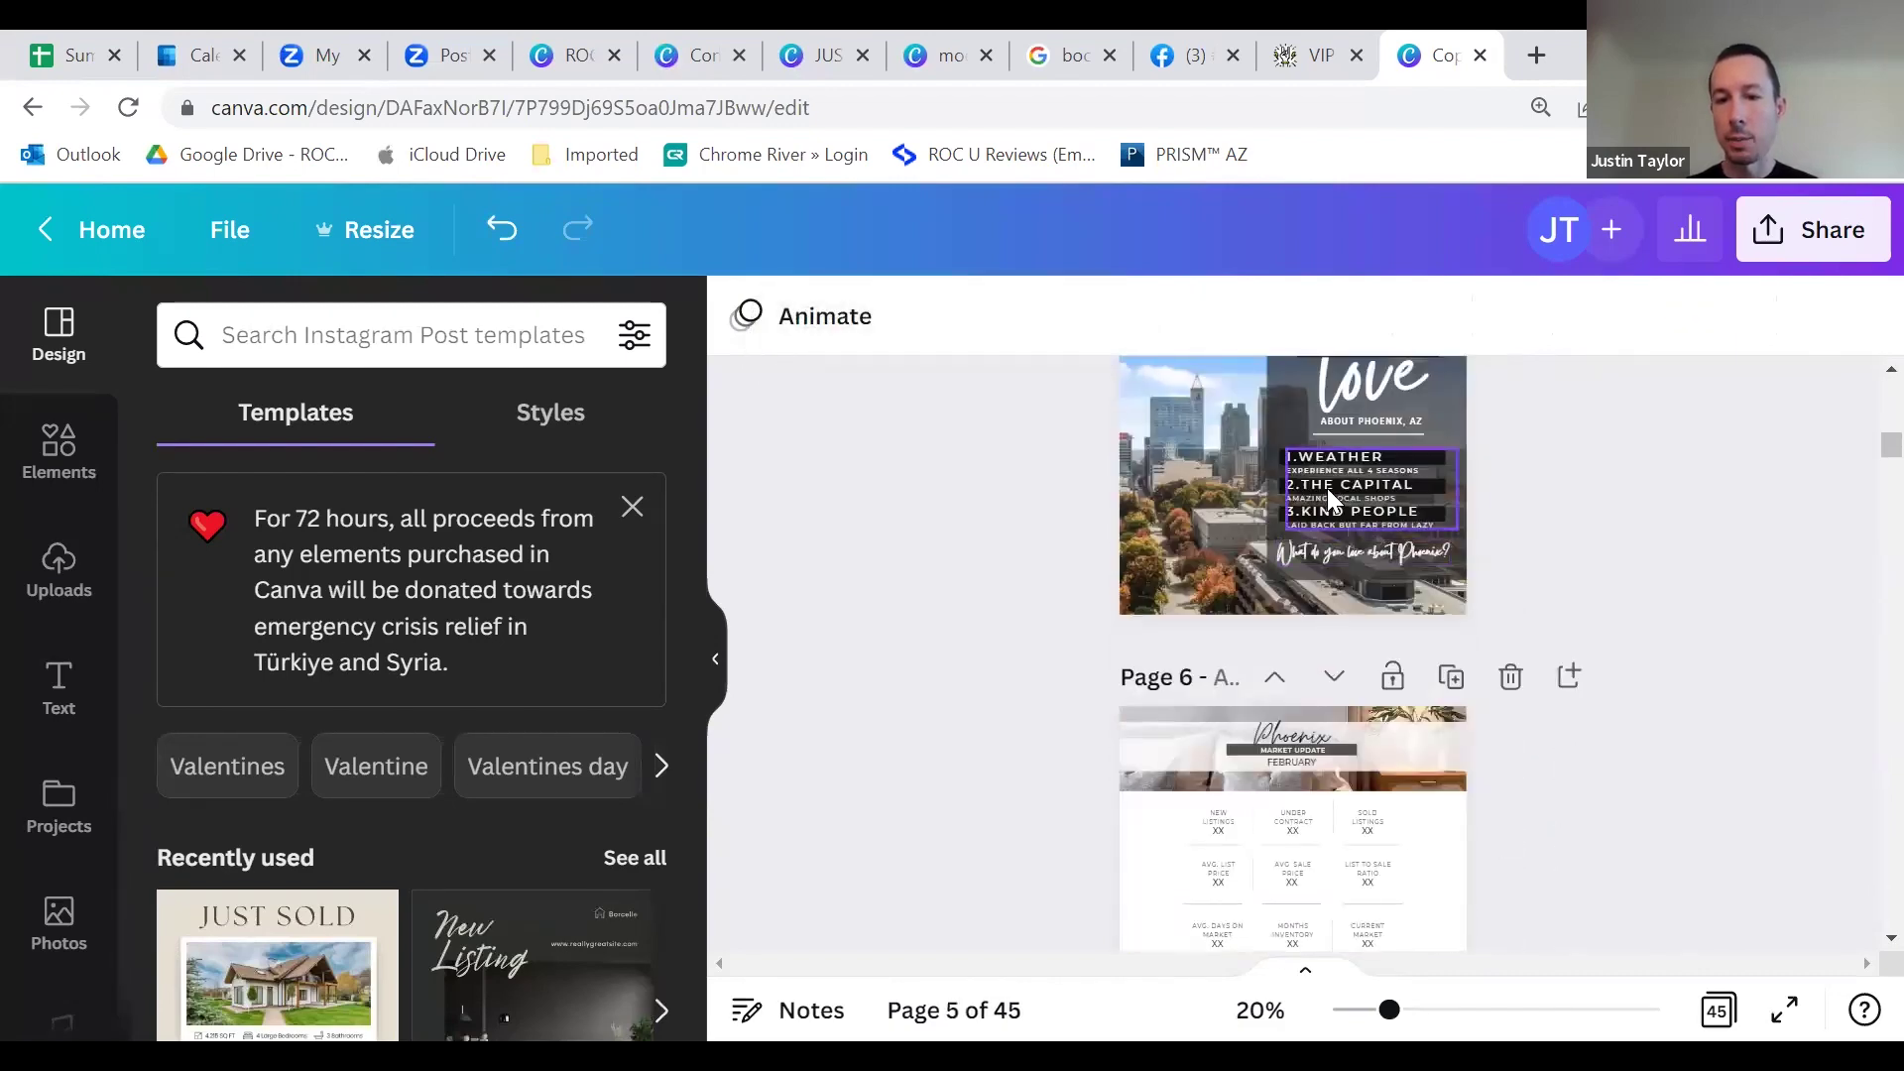
pyautogui.scroll(15, 1284, 605)
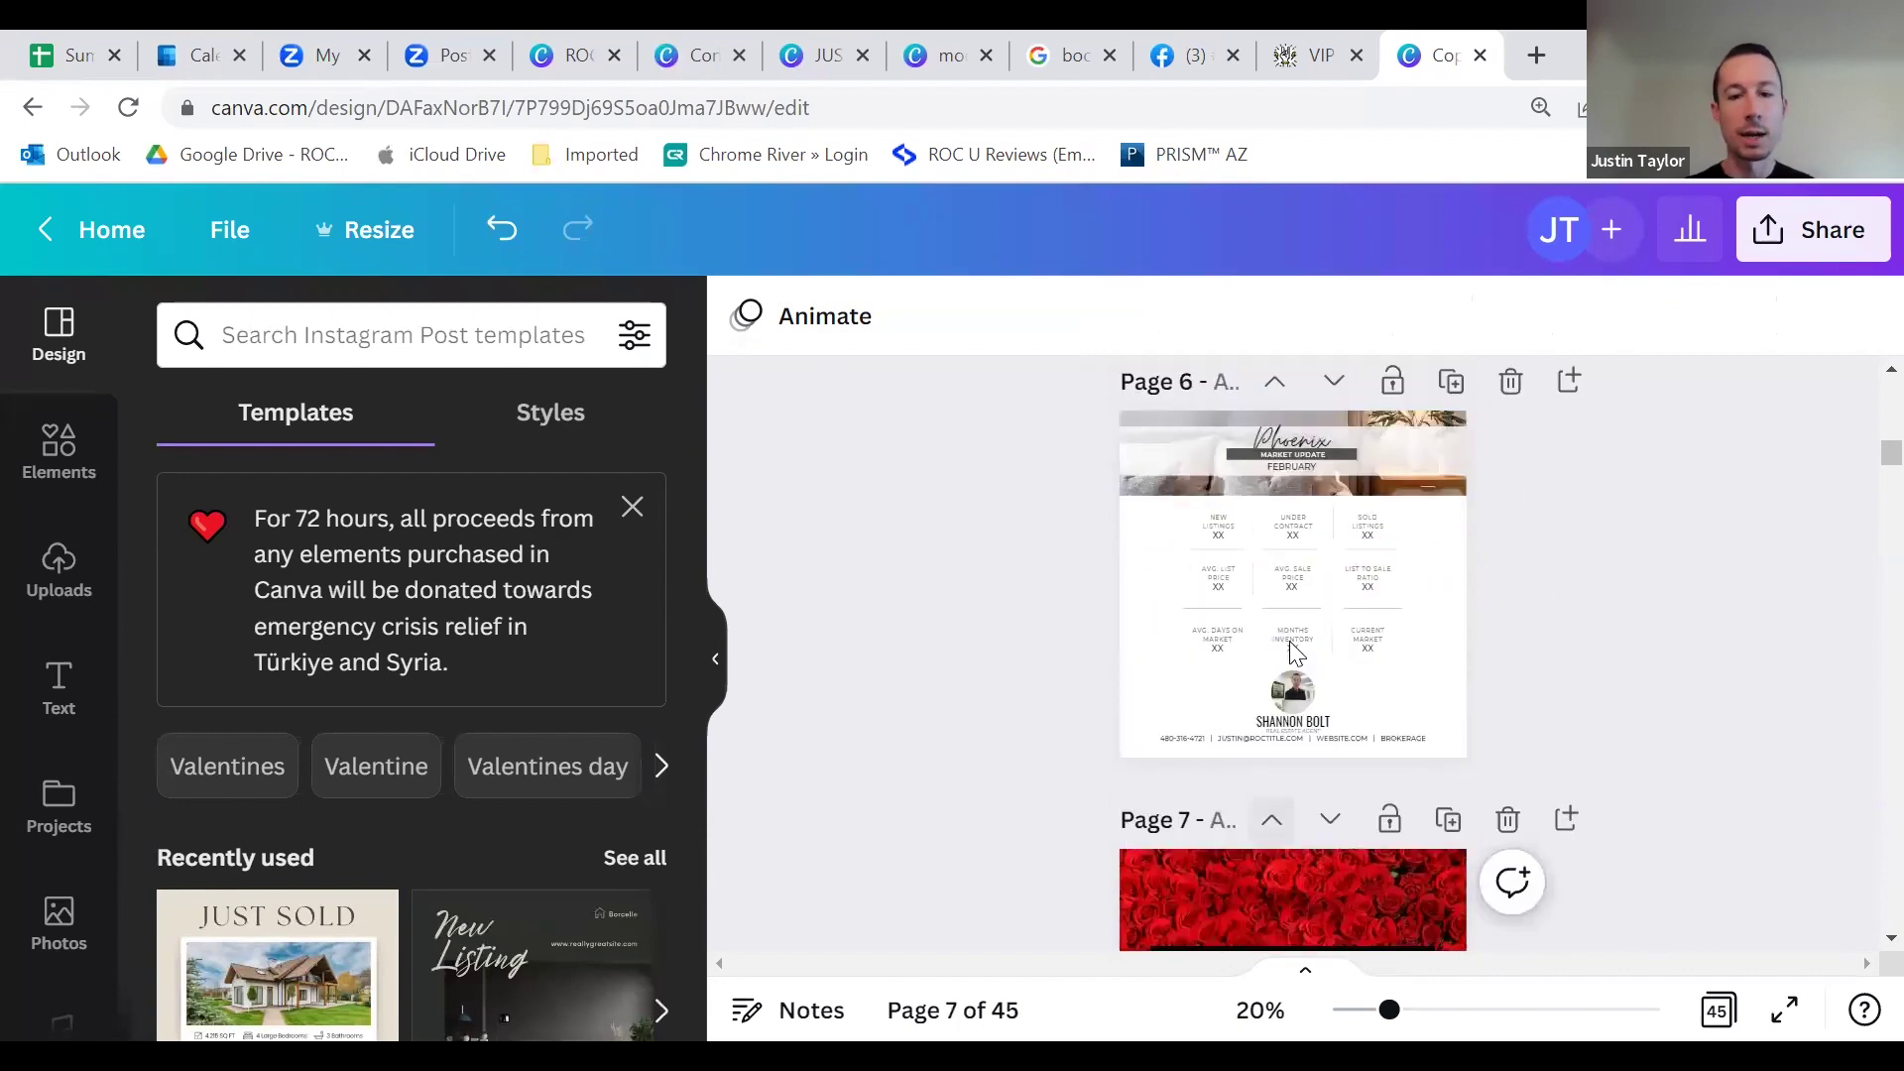
pyautogui.scroll(3, 1293, 734)
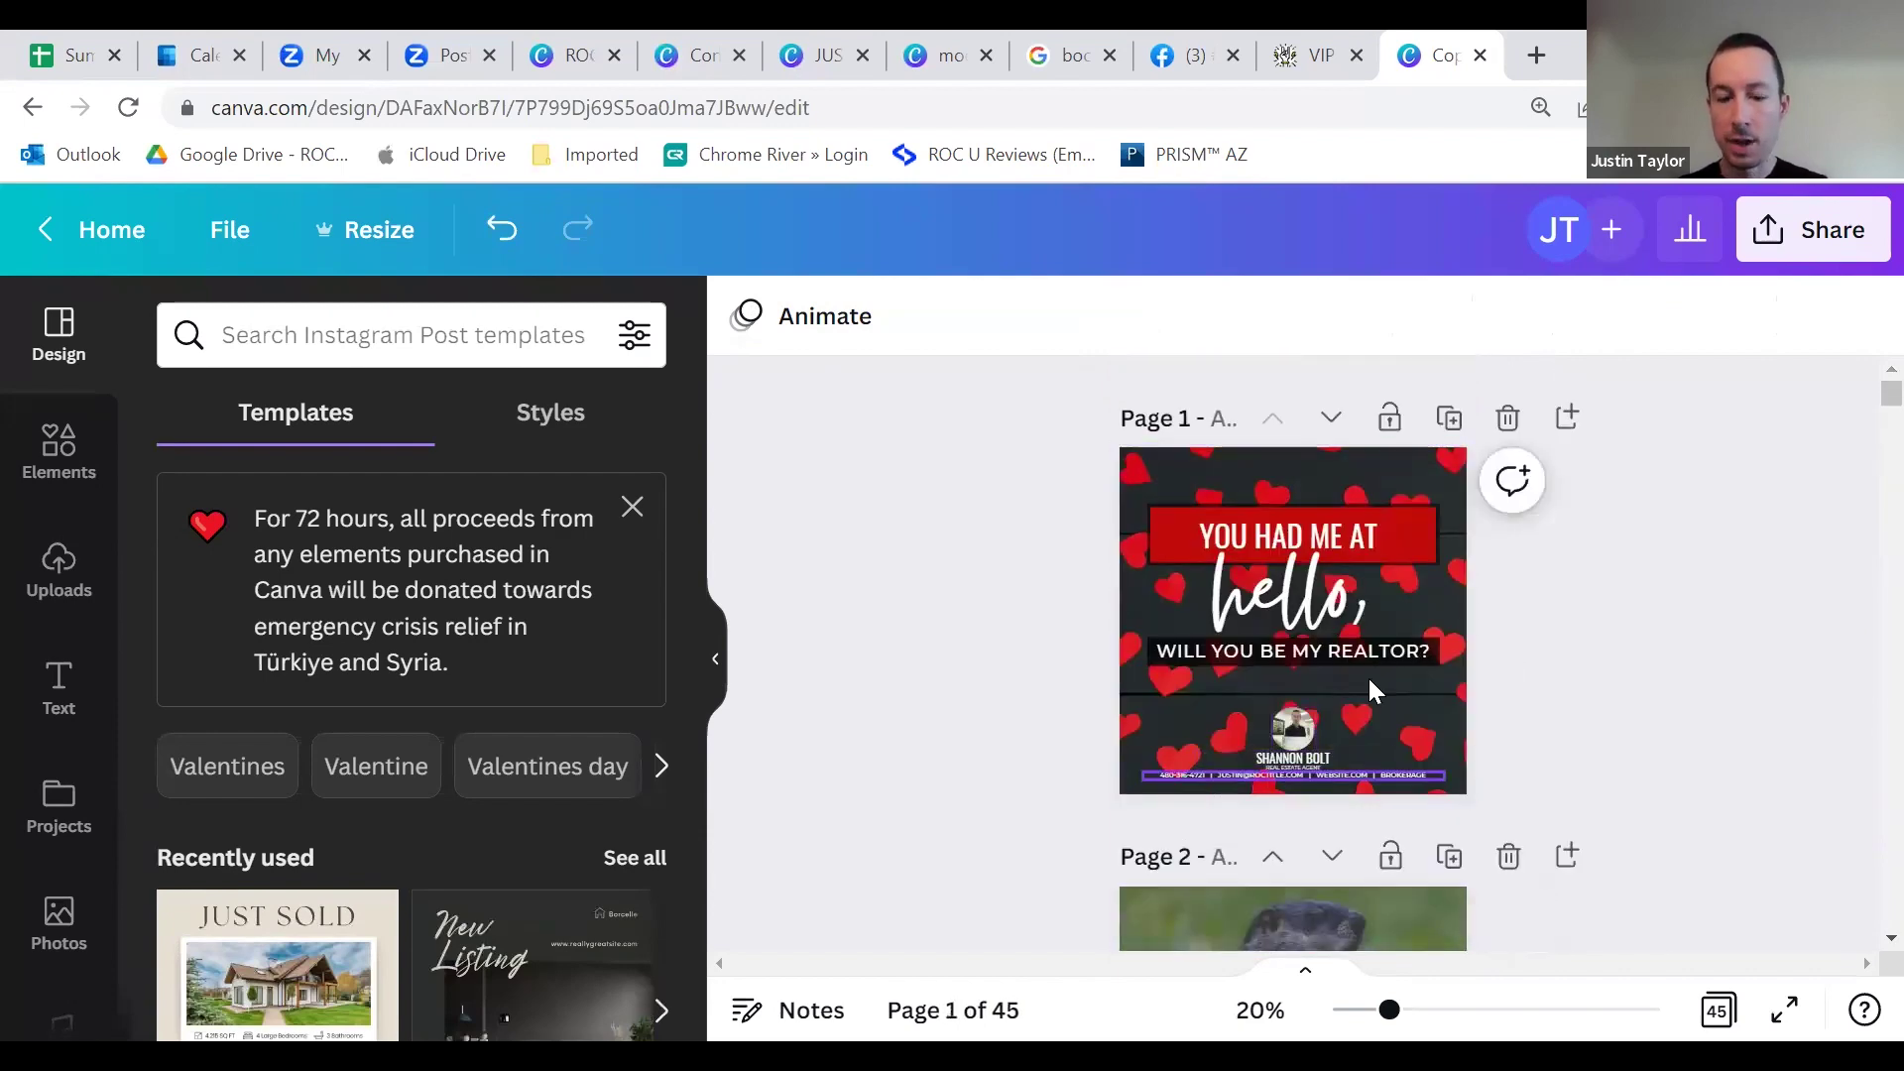
# Step: Replace the agent's phone number with an all-zero placeholder number across all 44 matches
pyautogui.hotkey('ctrl', 'f')
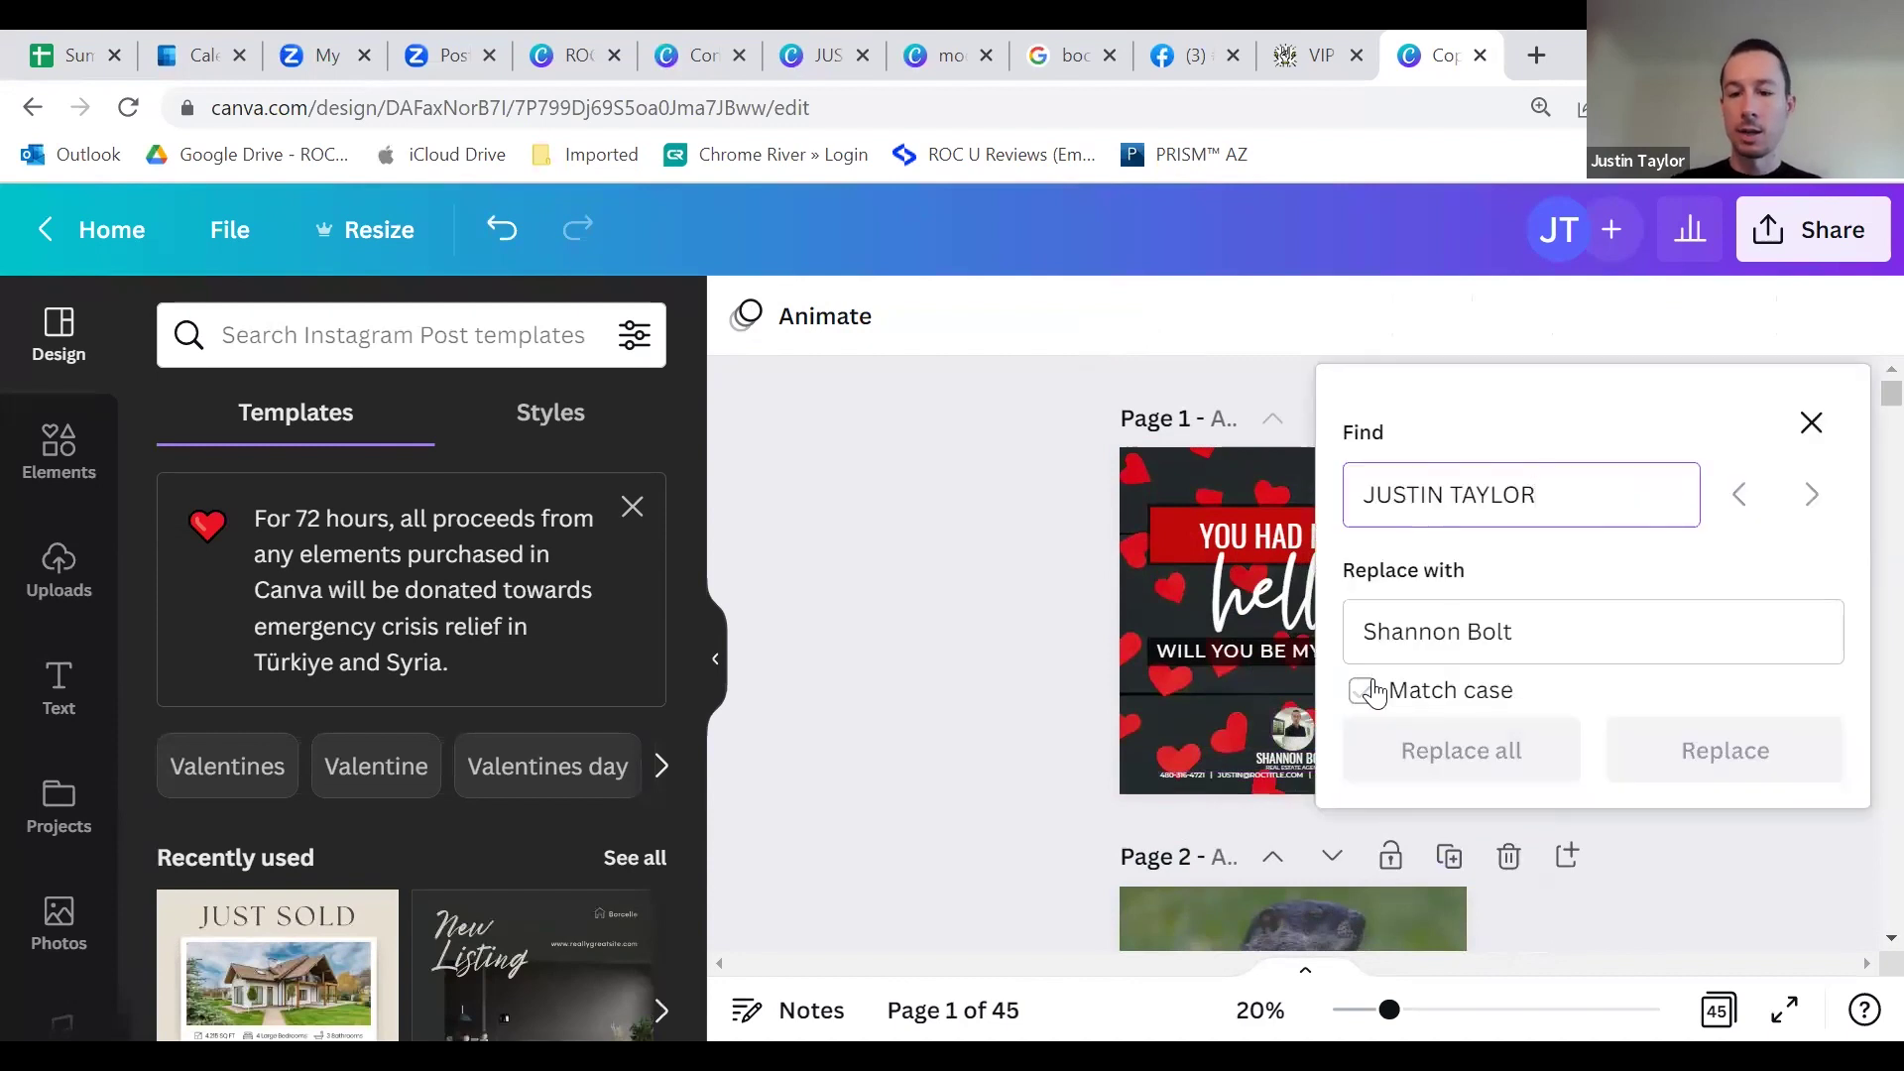
pyautogui.hotkey('ctrl', 'a')
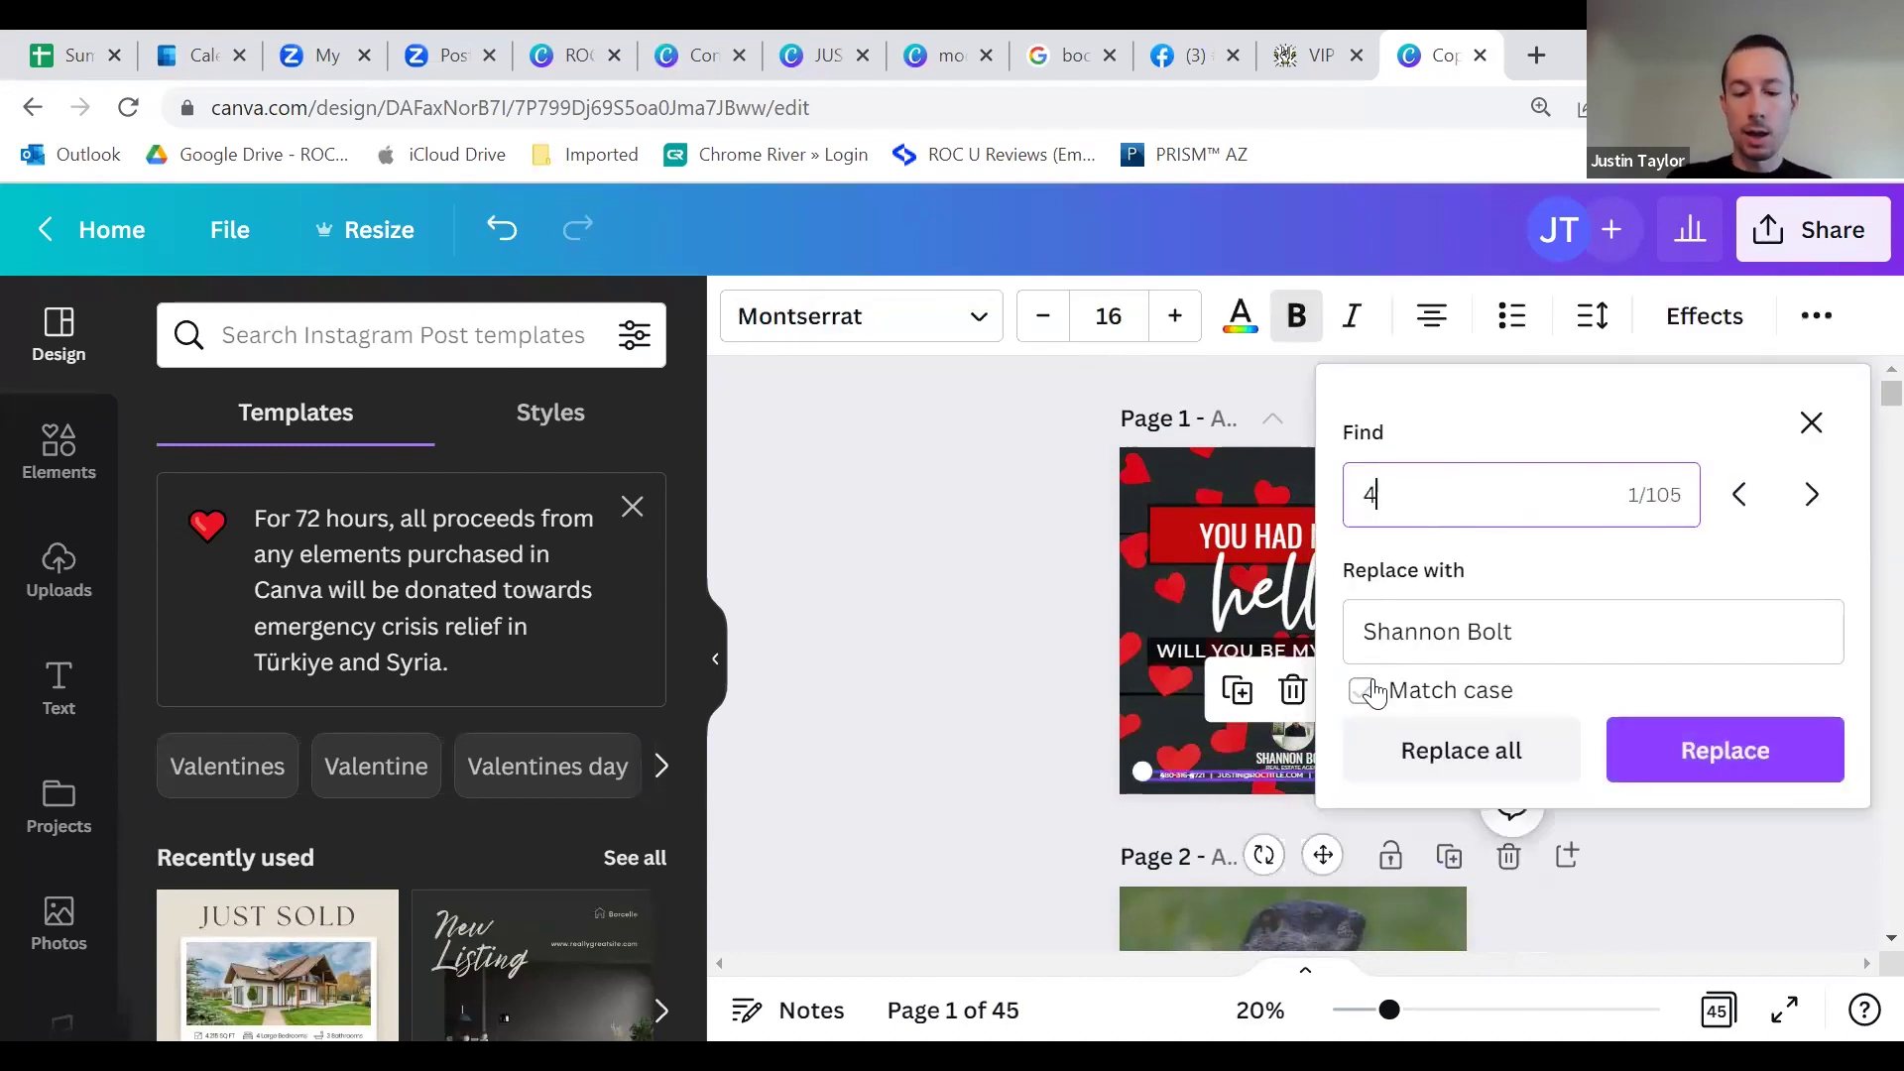
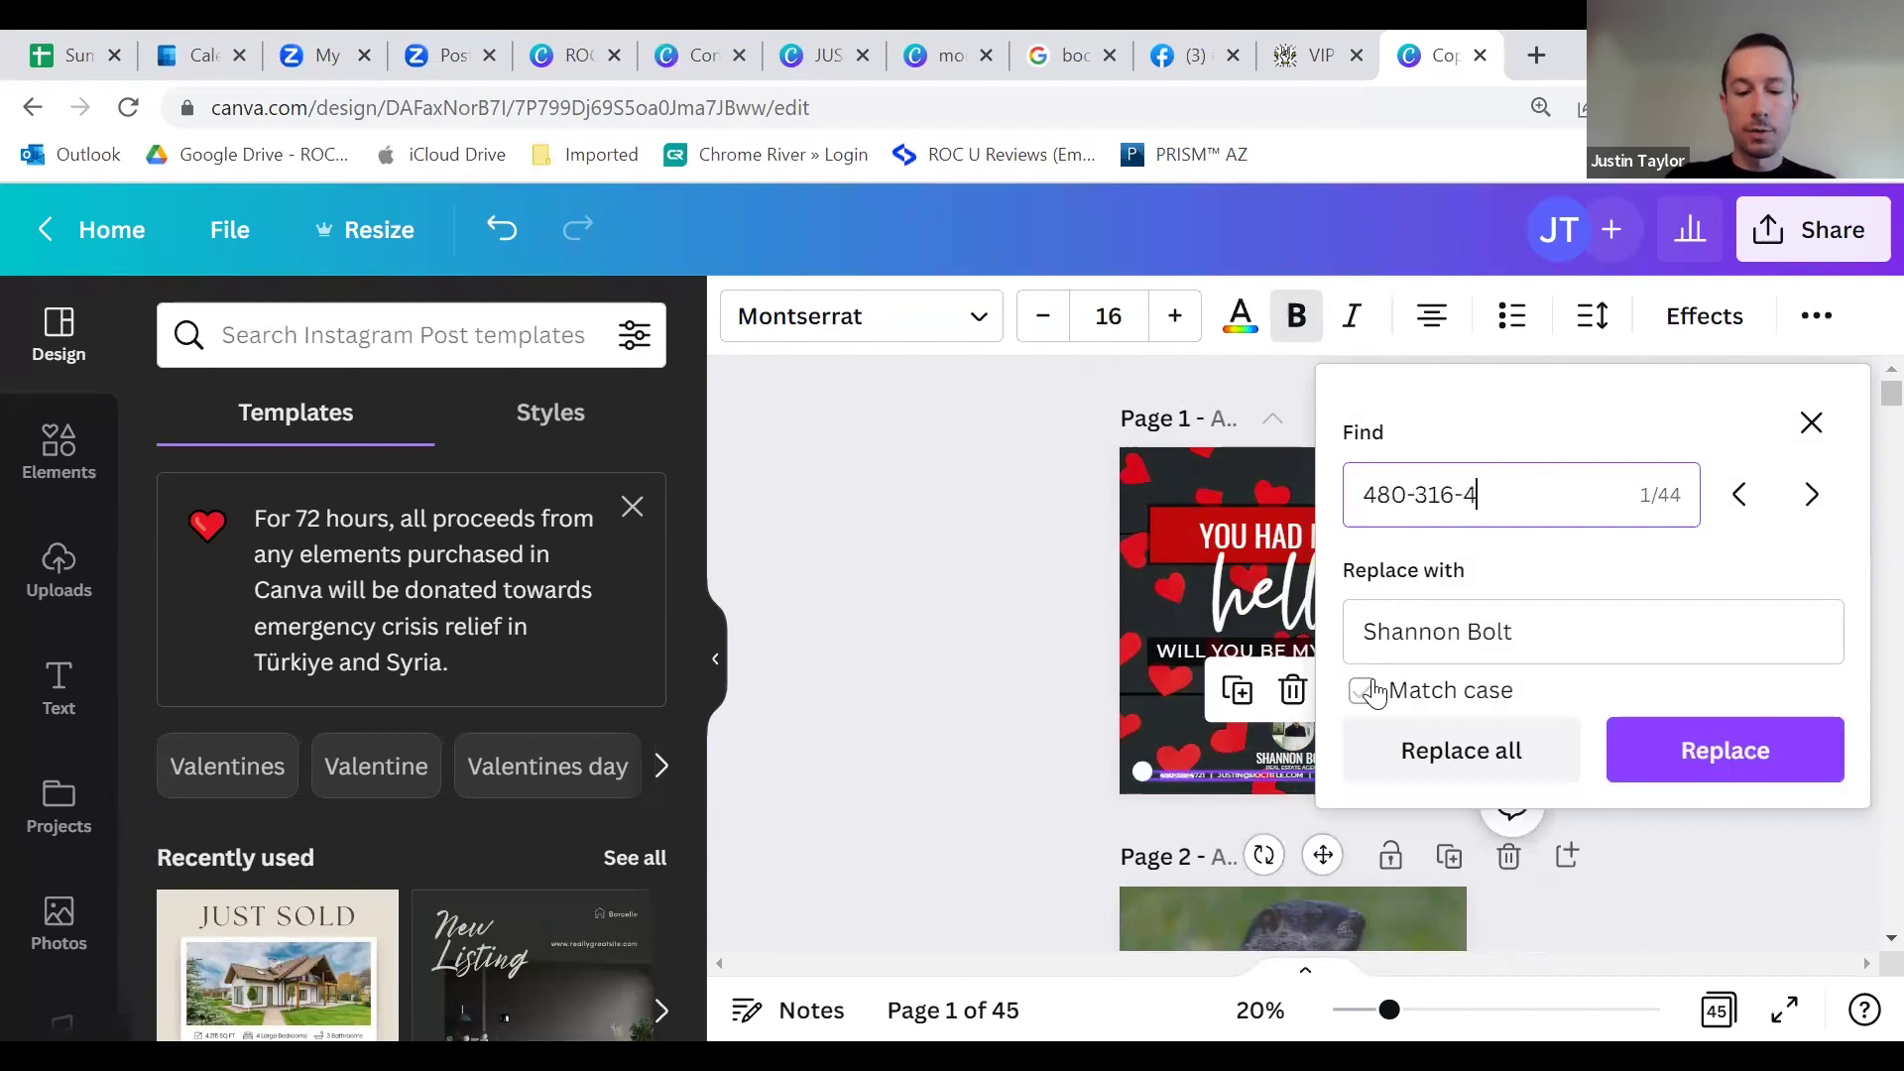
pyautogui.click(1564, 625)
pyautogui.hotkey('ctrl', 'a')
pyautogui.write('480-000-0000')
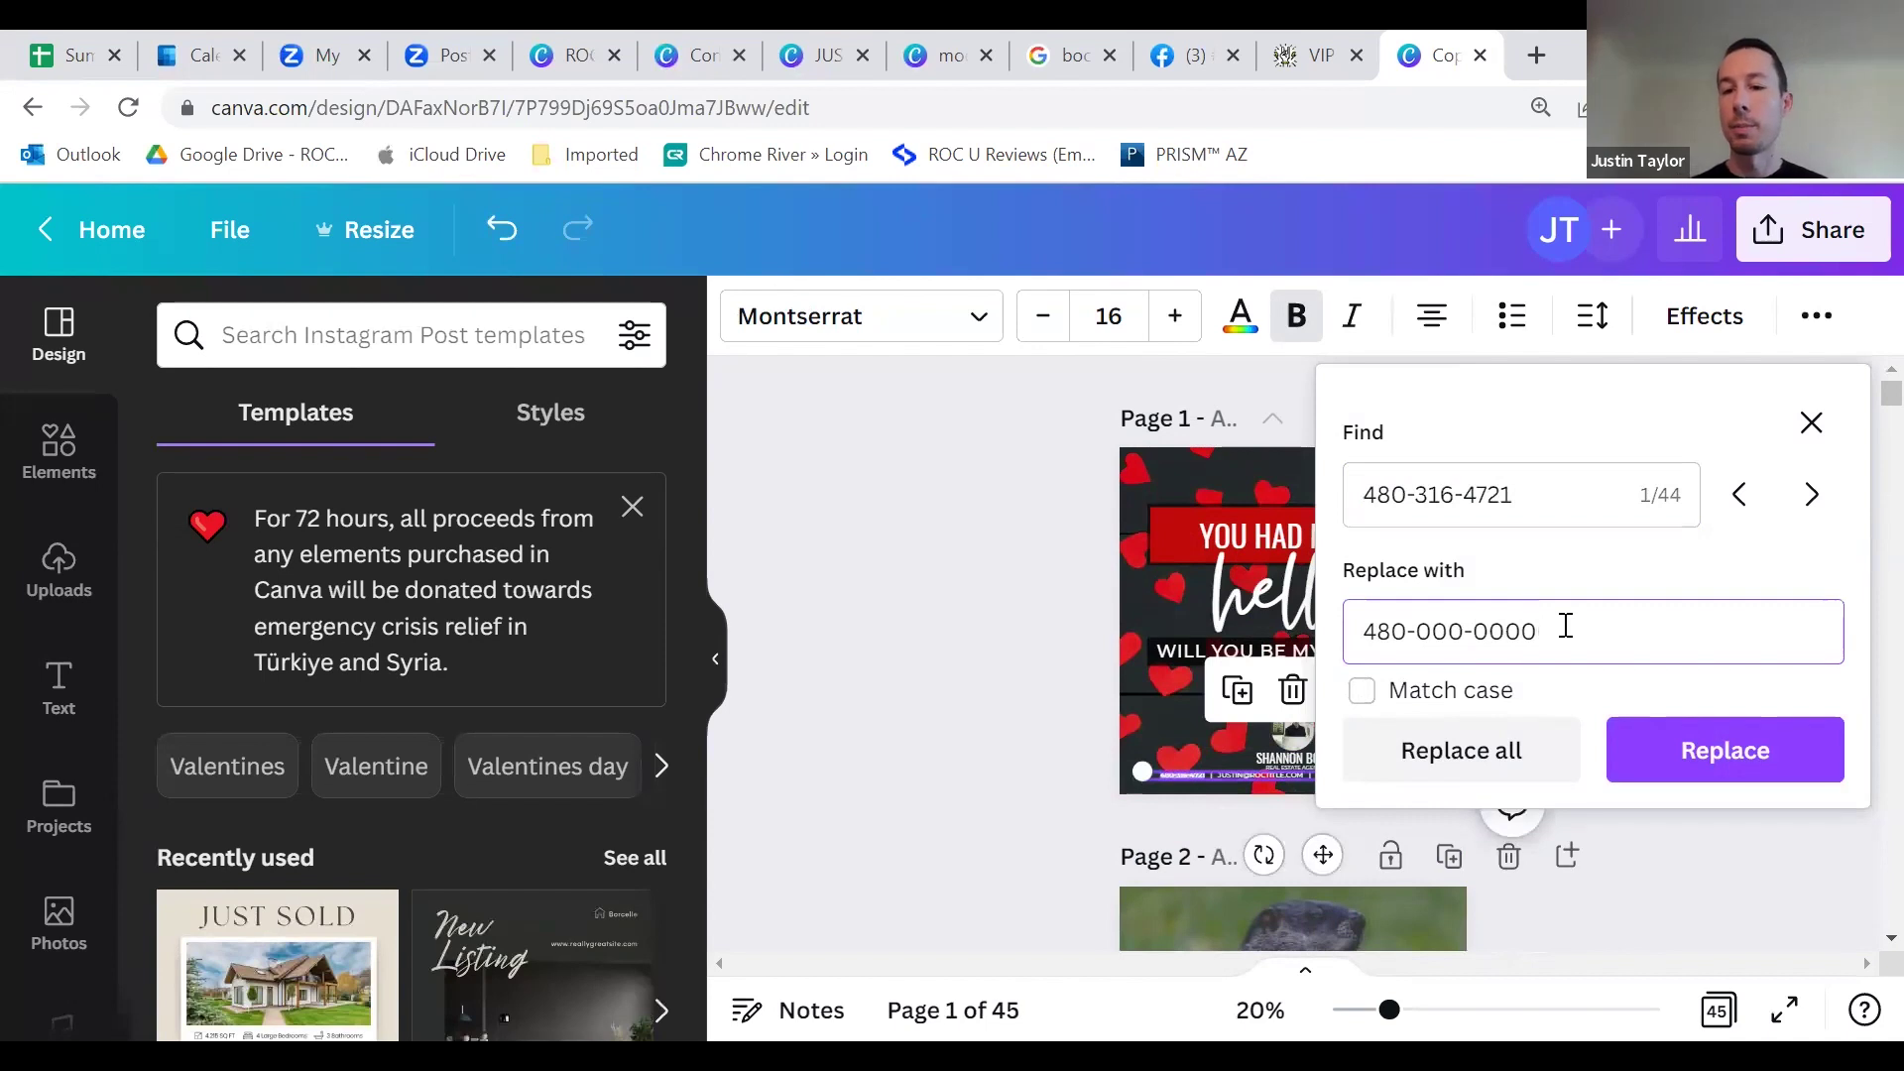
pyautogui.click(1483, 750)
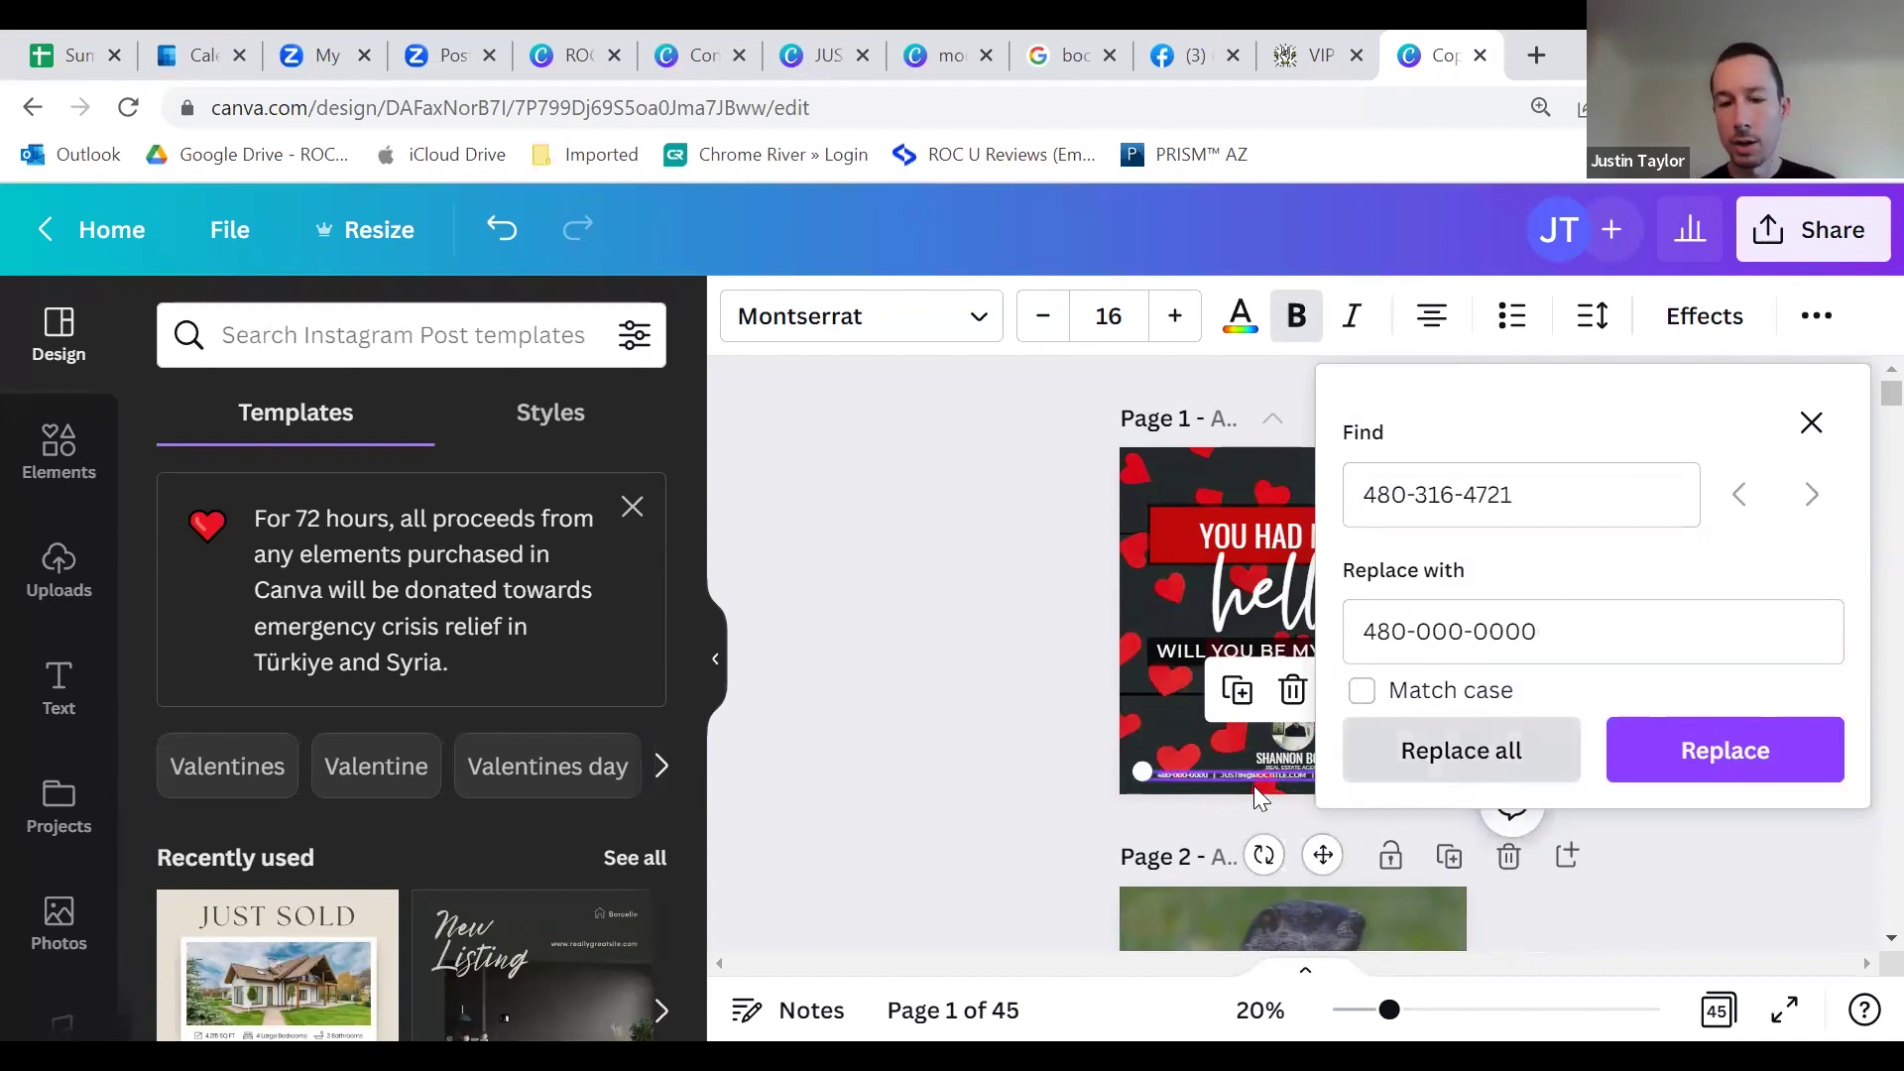
pyautogui.click(1046, 722)
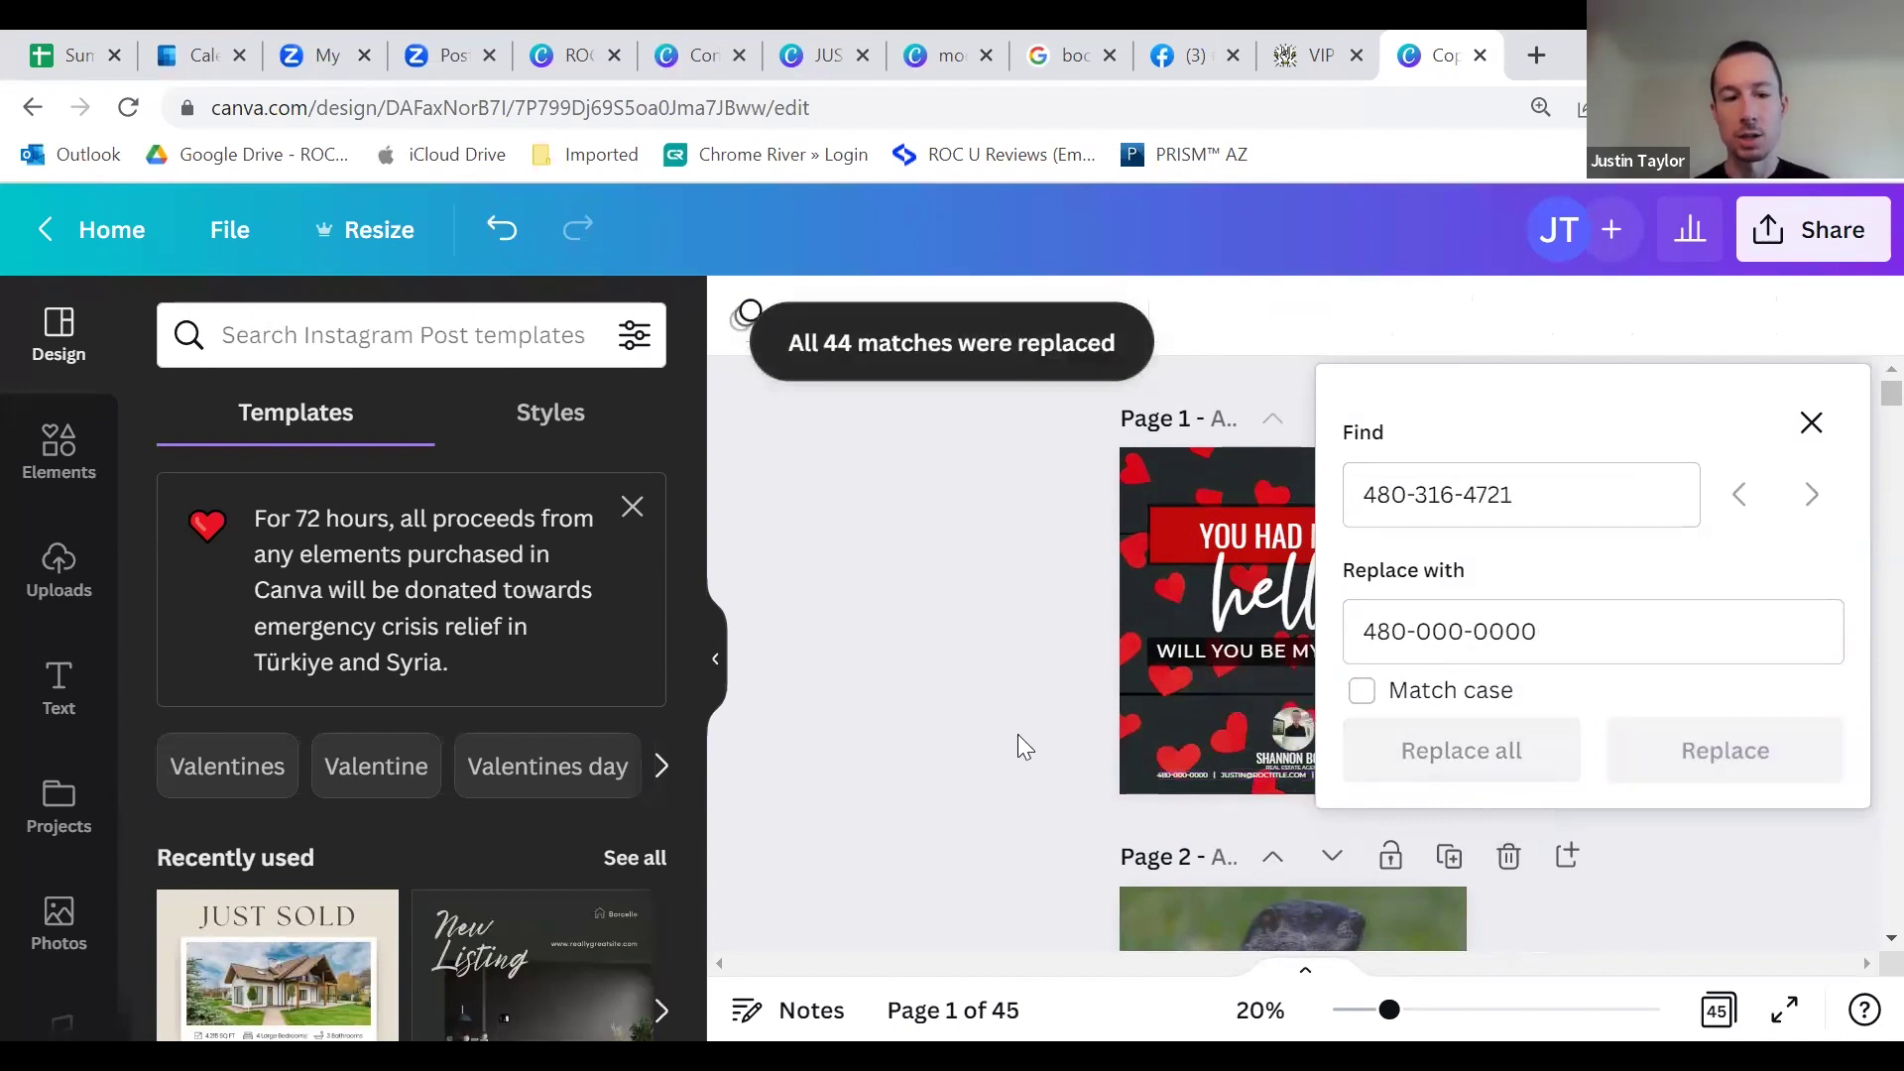
pyautogui.click(1811, 422)
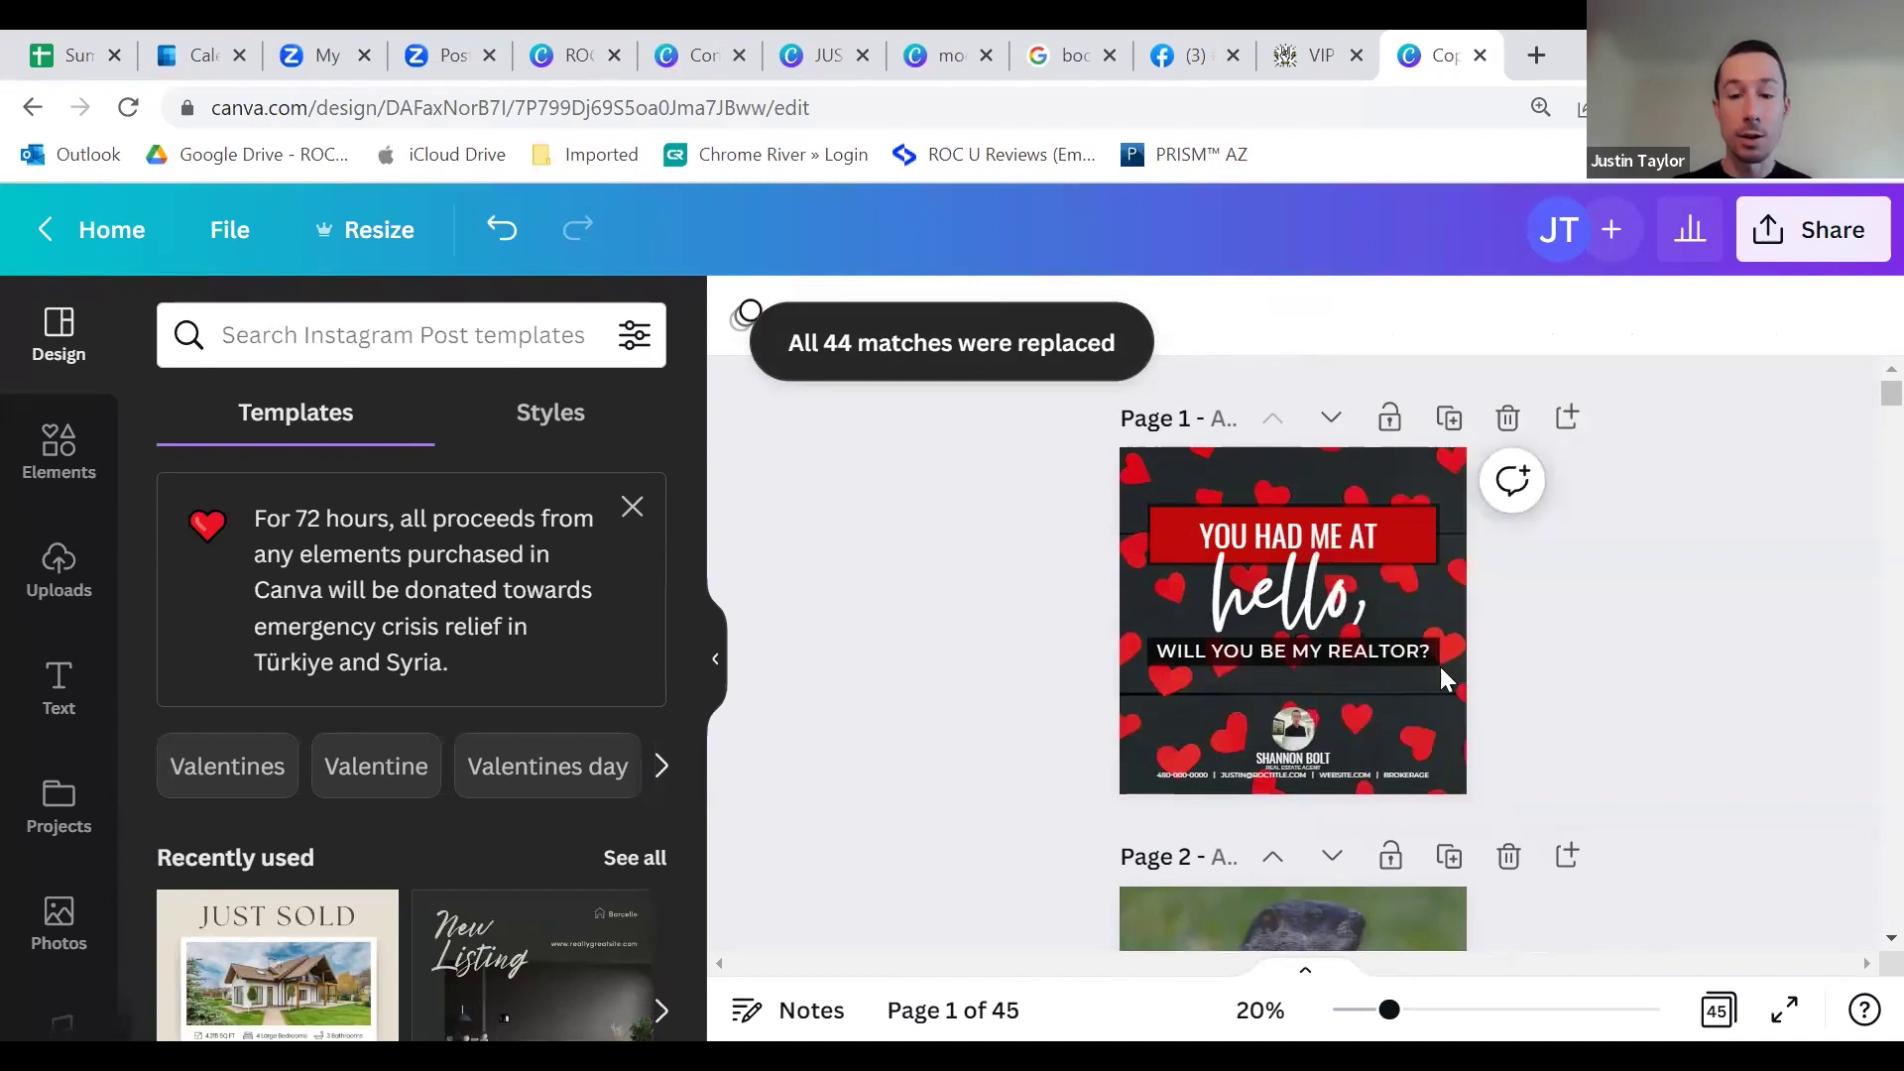
pyautogui.click(1327, 770)
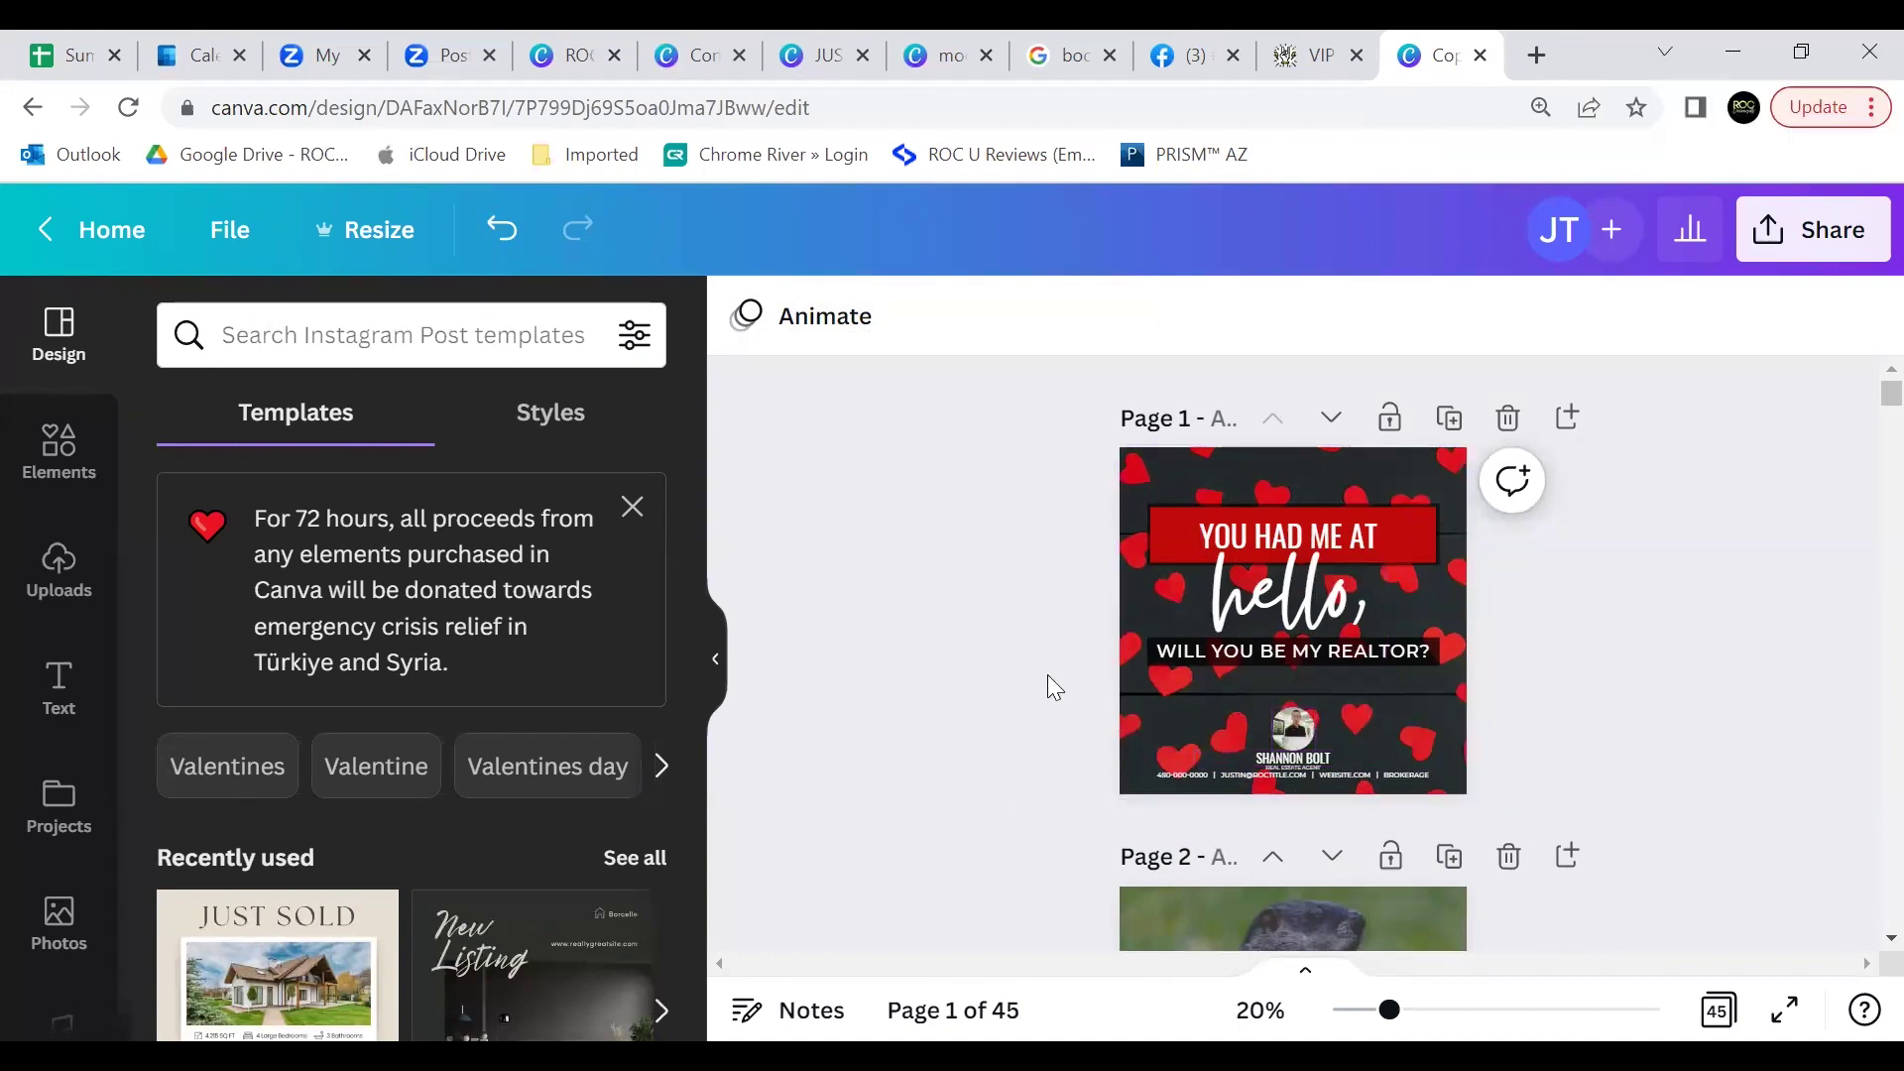
pyautogui.scroll(-5, 1047, 674)
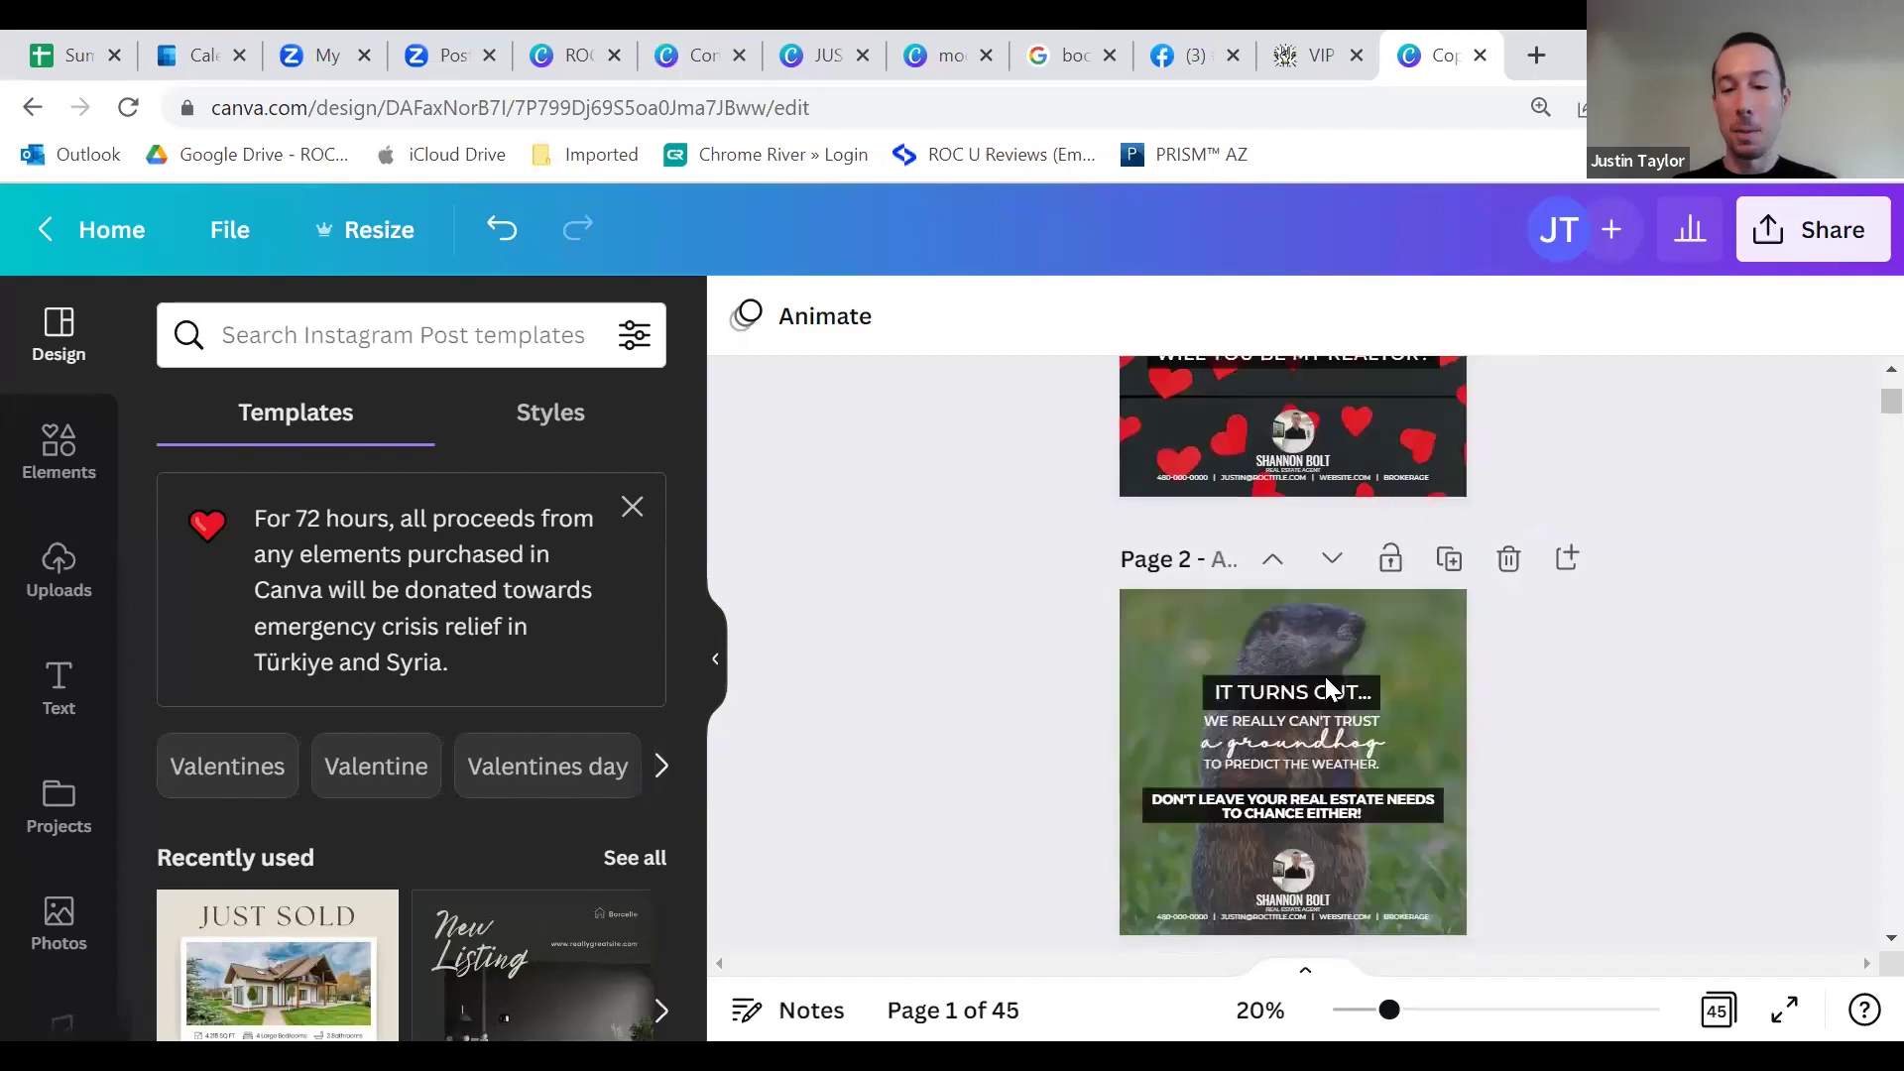
pyautogui.scroll(-8, 1297, 740)
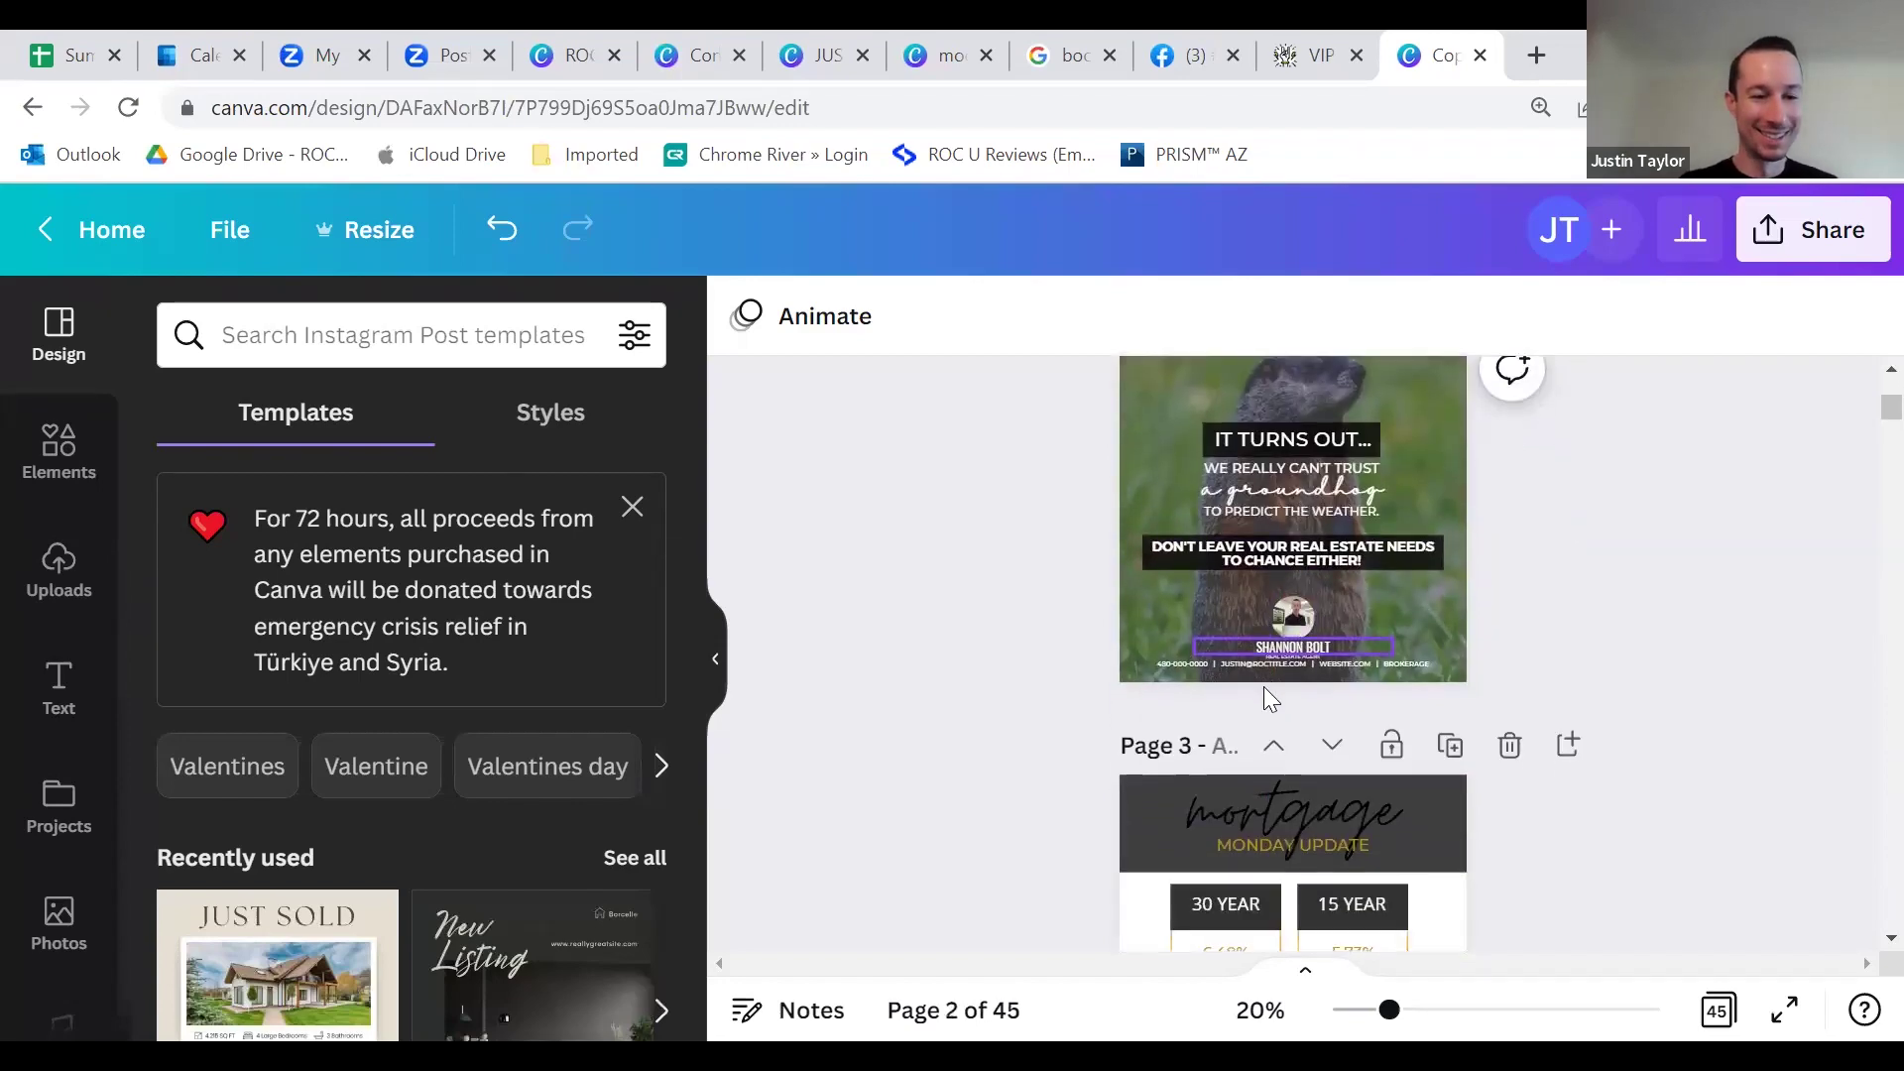
pyautogui.scroll(-1, 1277, 733)
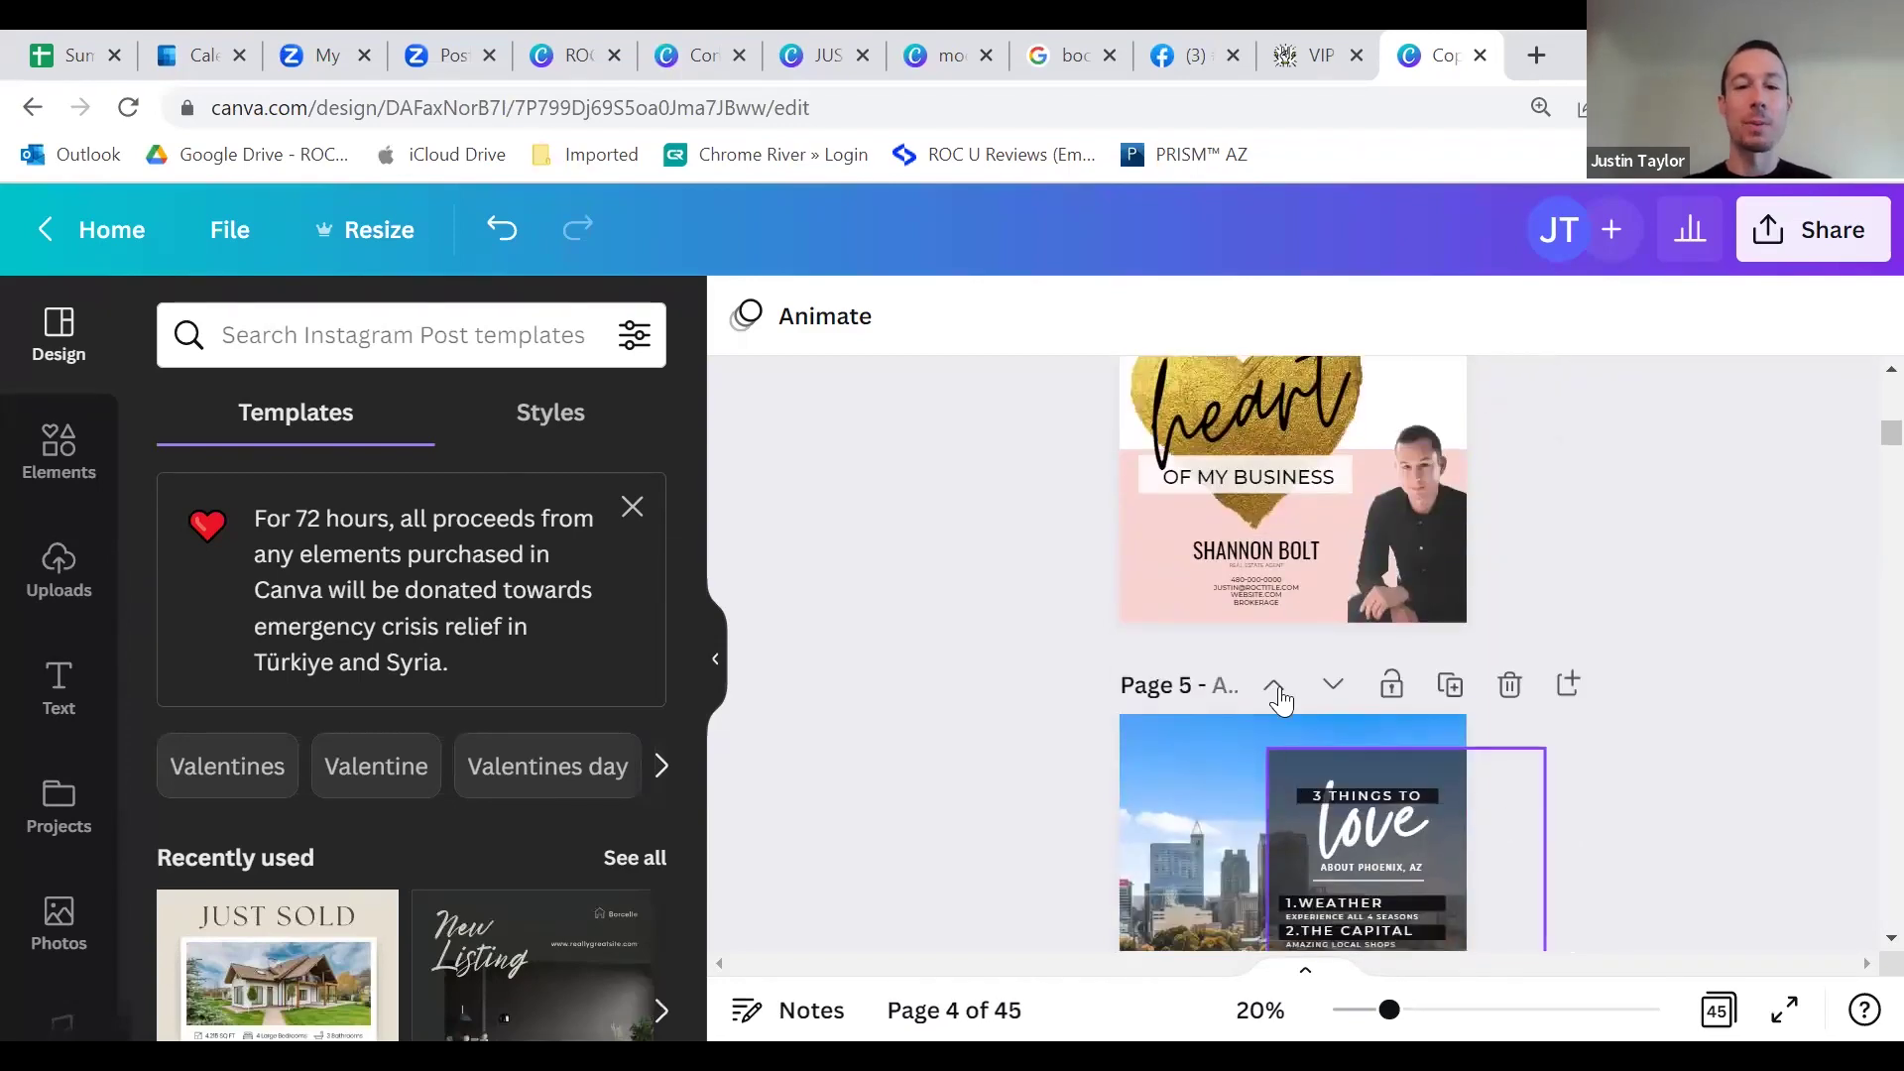
pyautogui.scroll(2, 1273, 590)
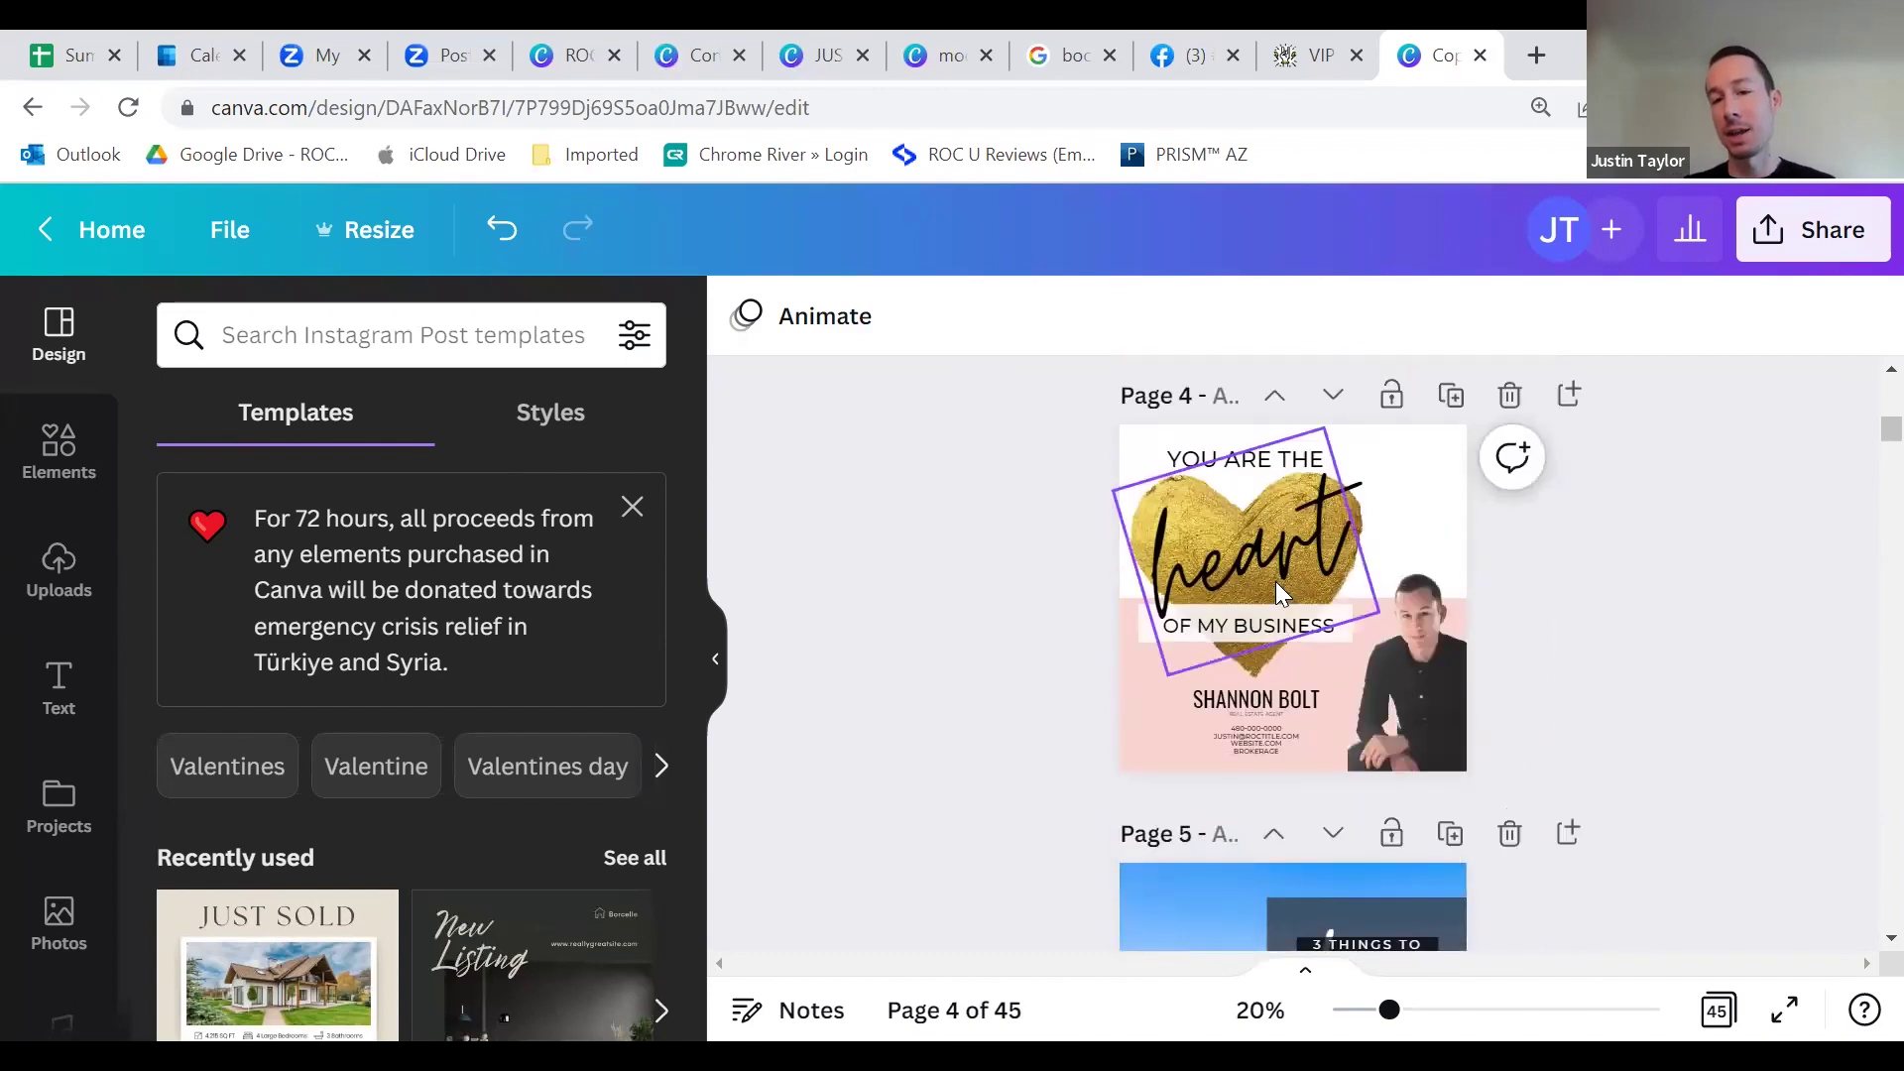
pyautogui.scroll(-1, 1274, 764)
pyautogui.scroll(-20, 1279, 808)
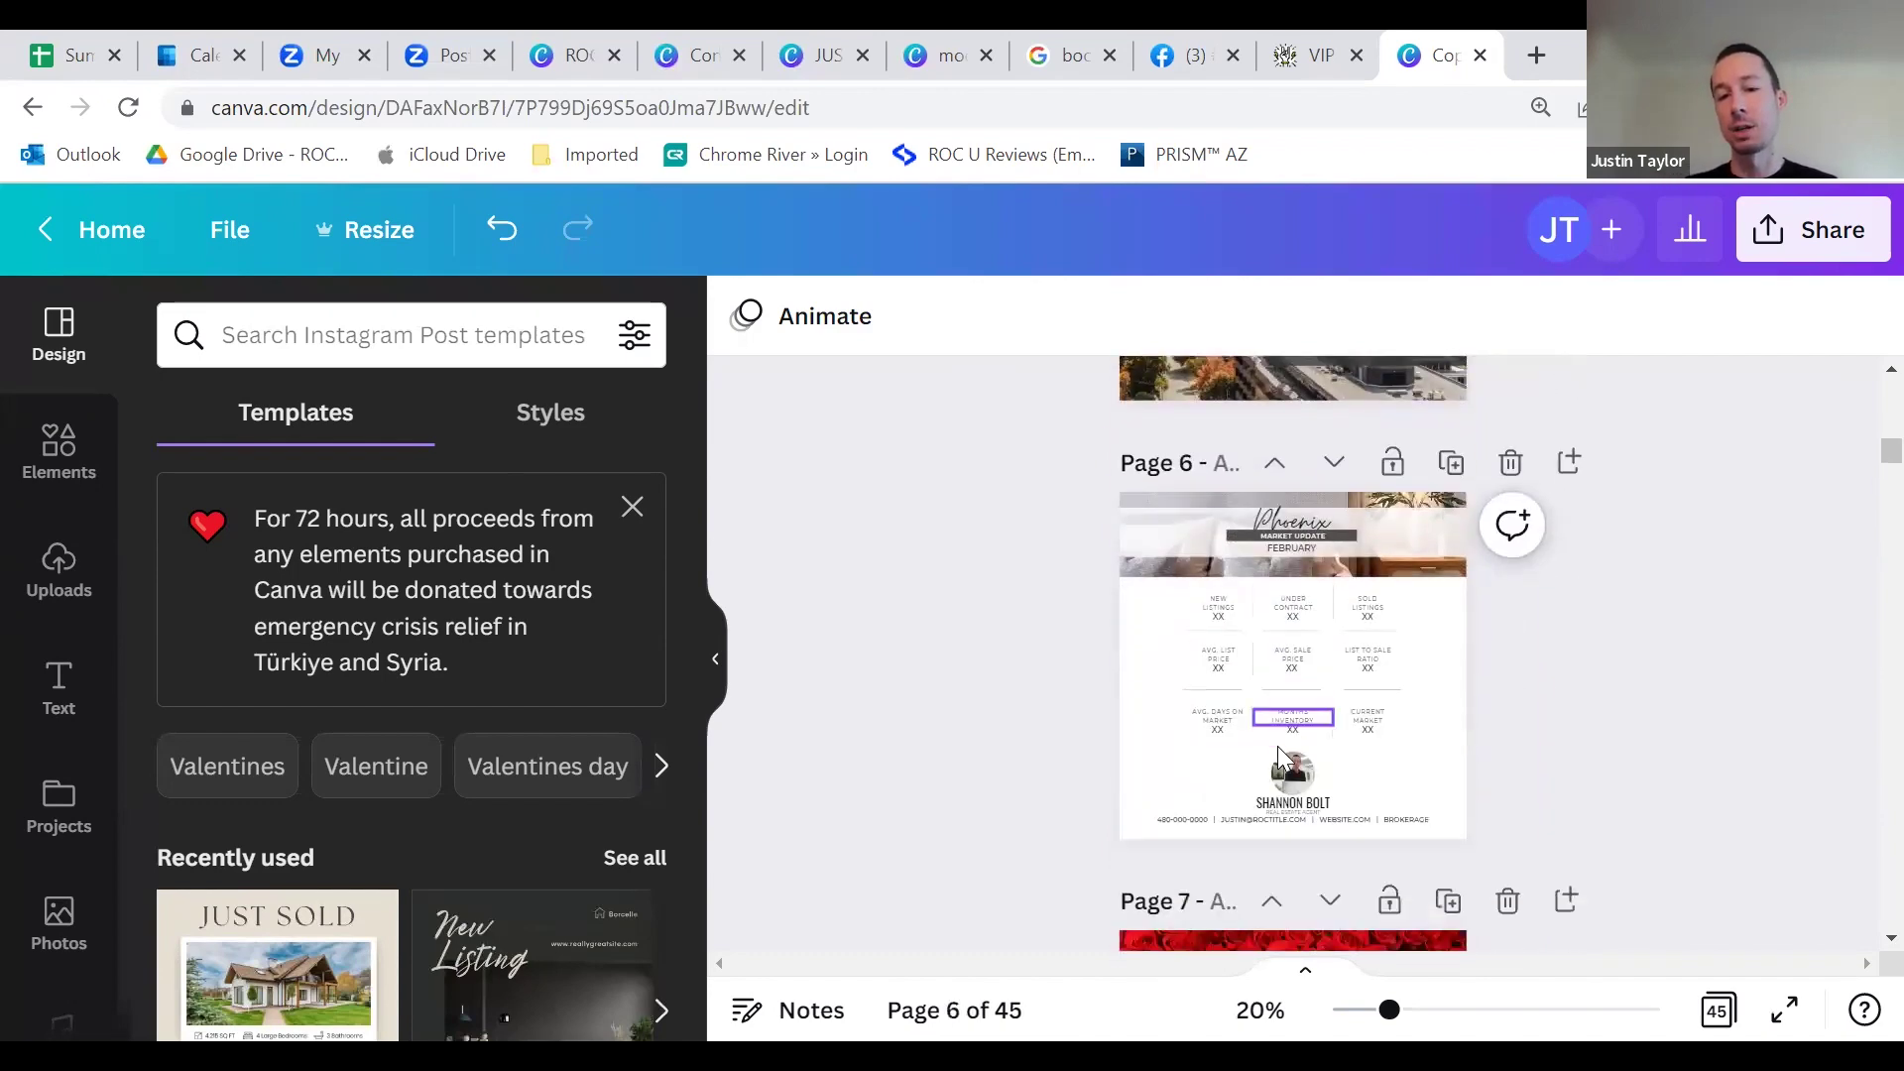
pyautogui.scroll(-20, 1303, 739)
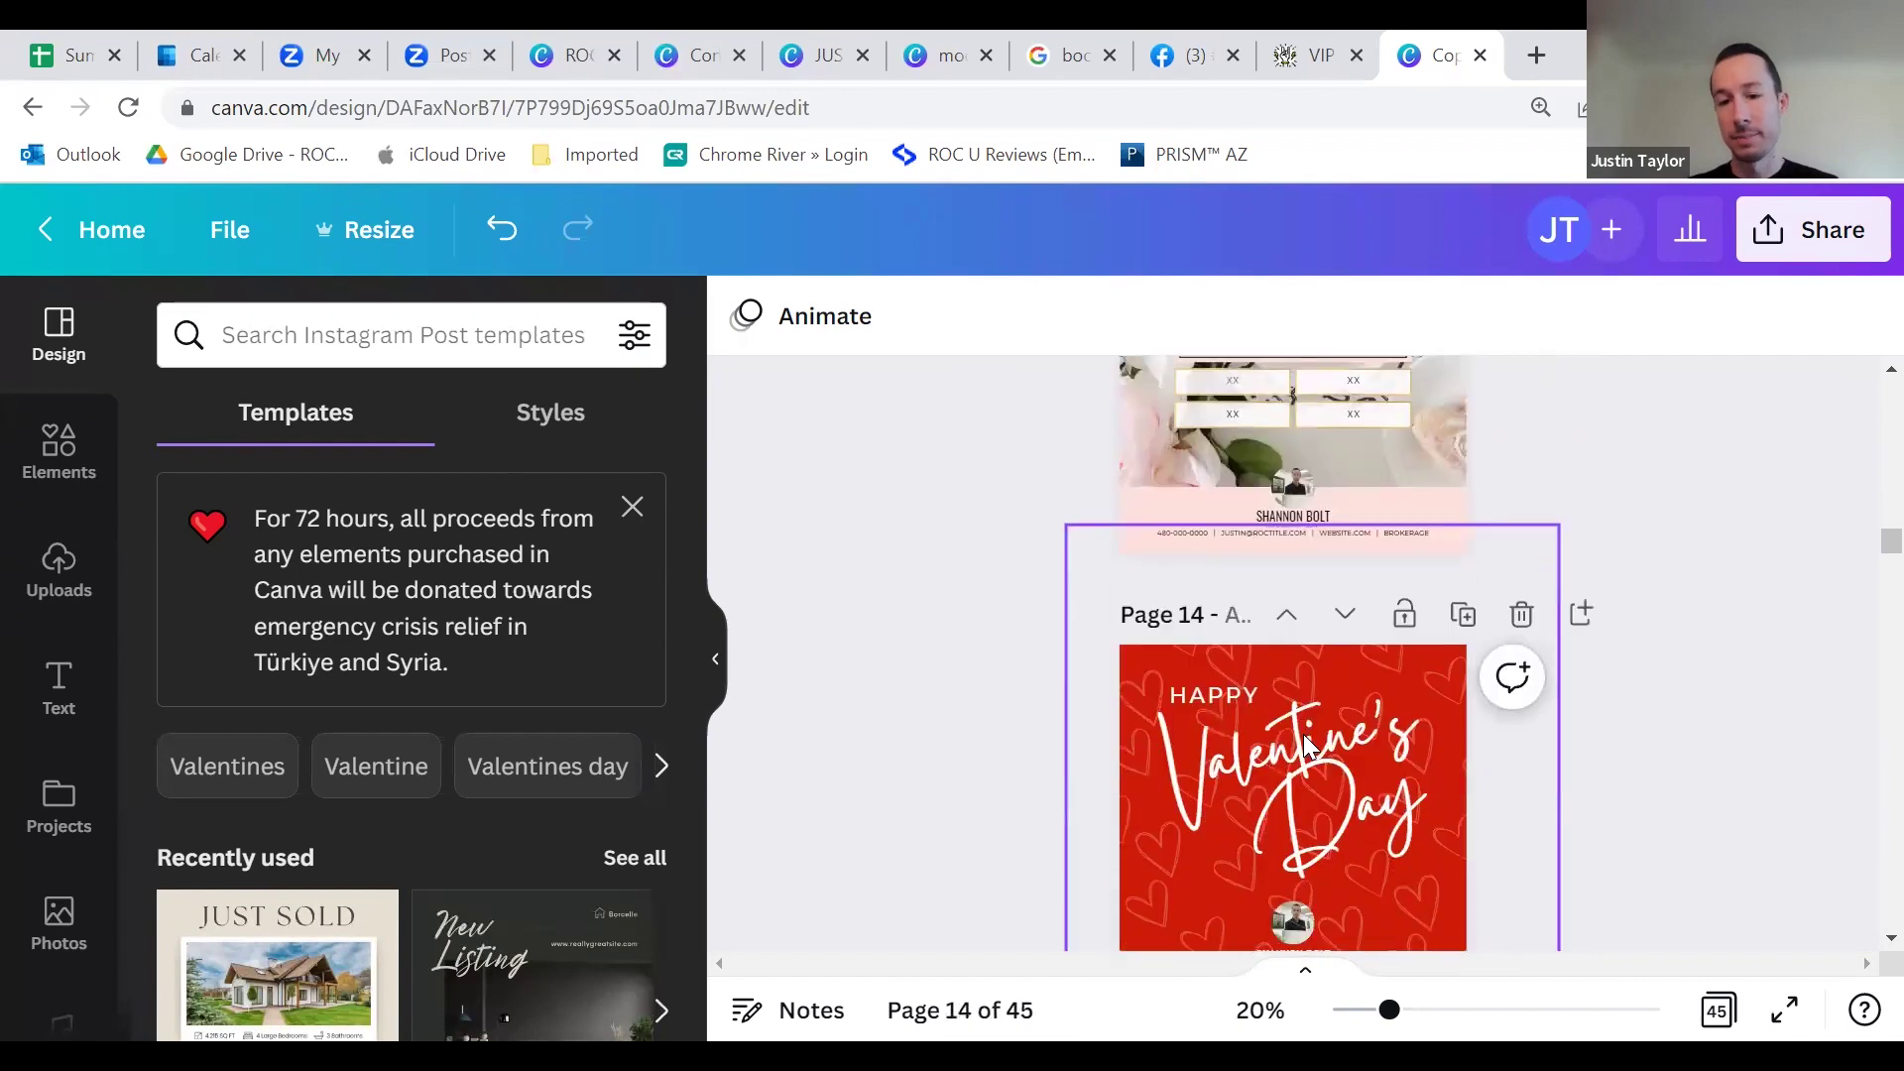
pyautogui.scroll(-20, 1315, 740)
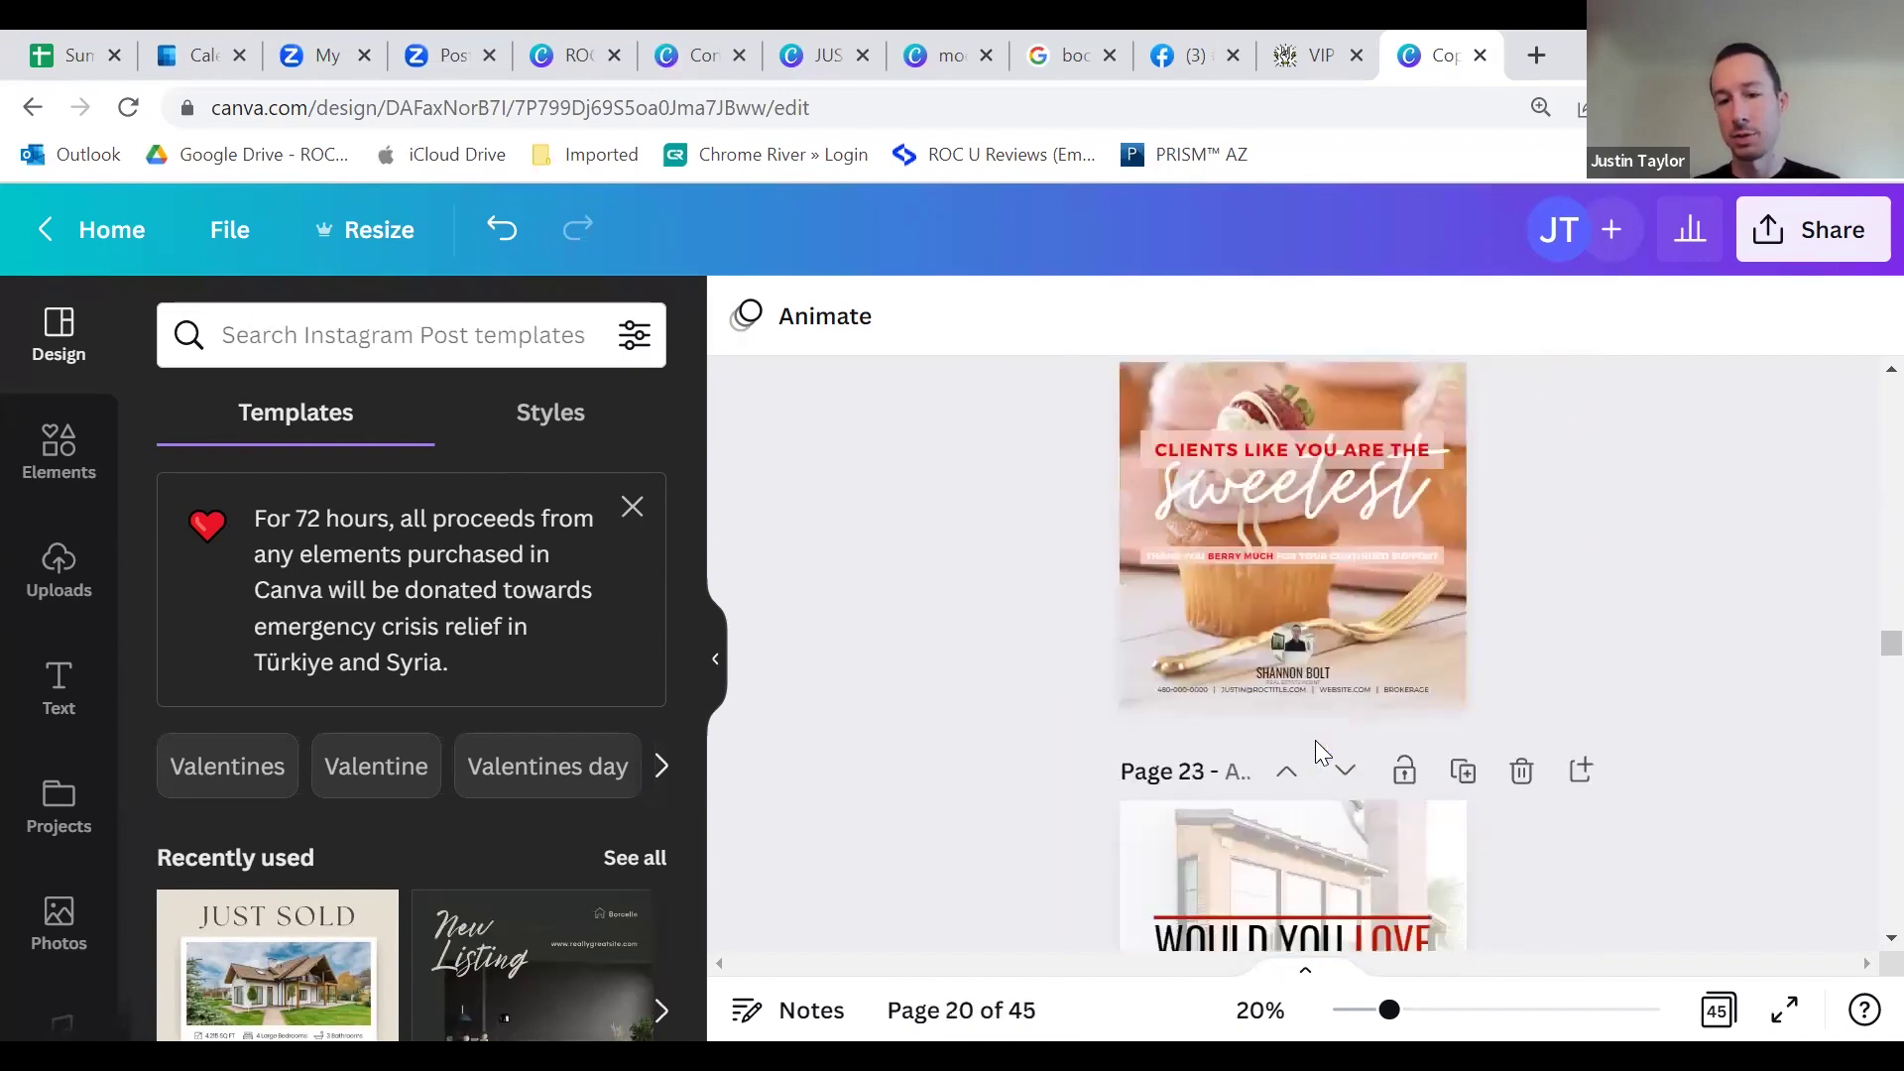
pyautogui.scroll(-5, 1323, 758)
pyautogui.scroll(15, 1325, 757)
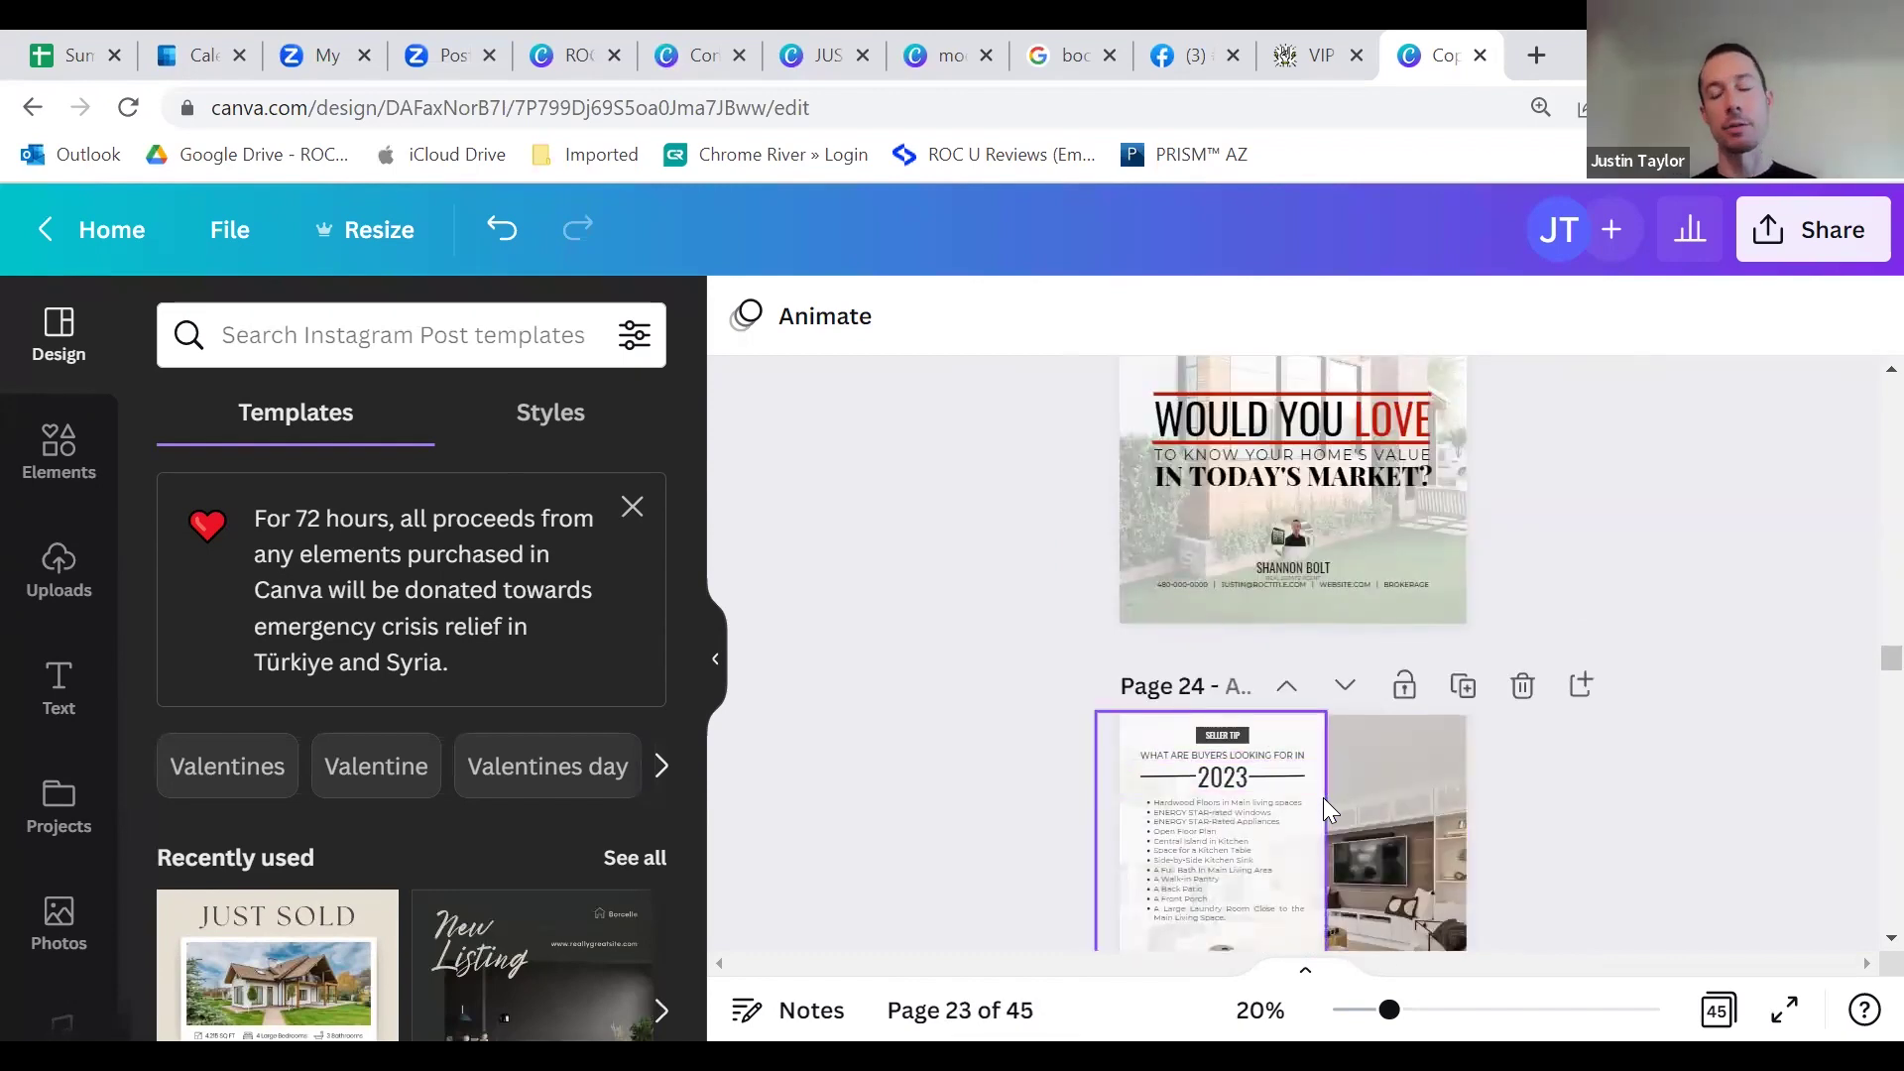
pyautogui.scroll(15, 1311, 644)
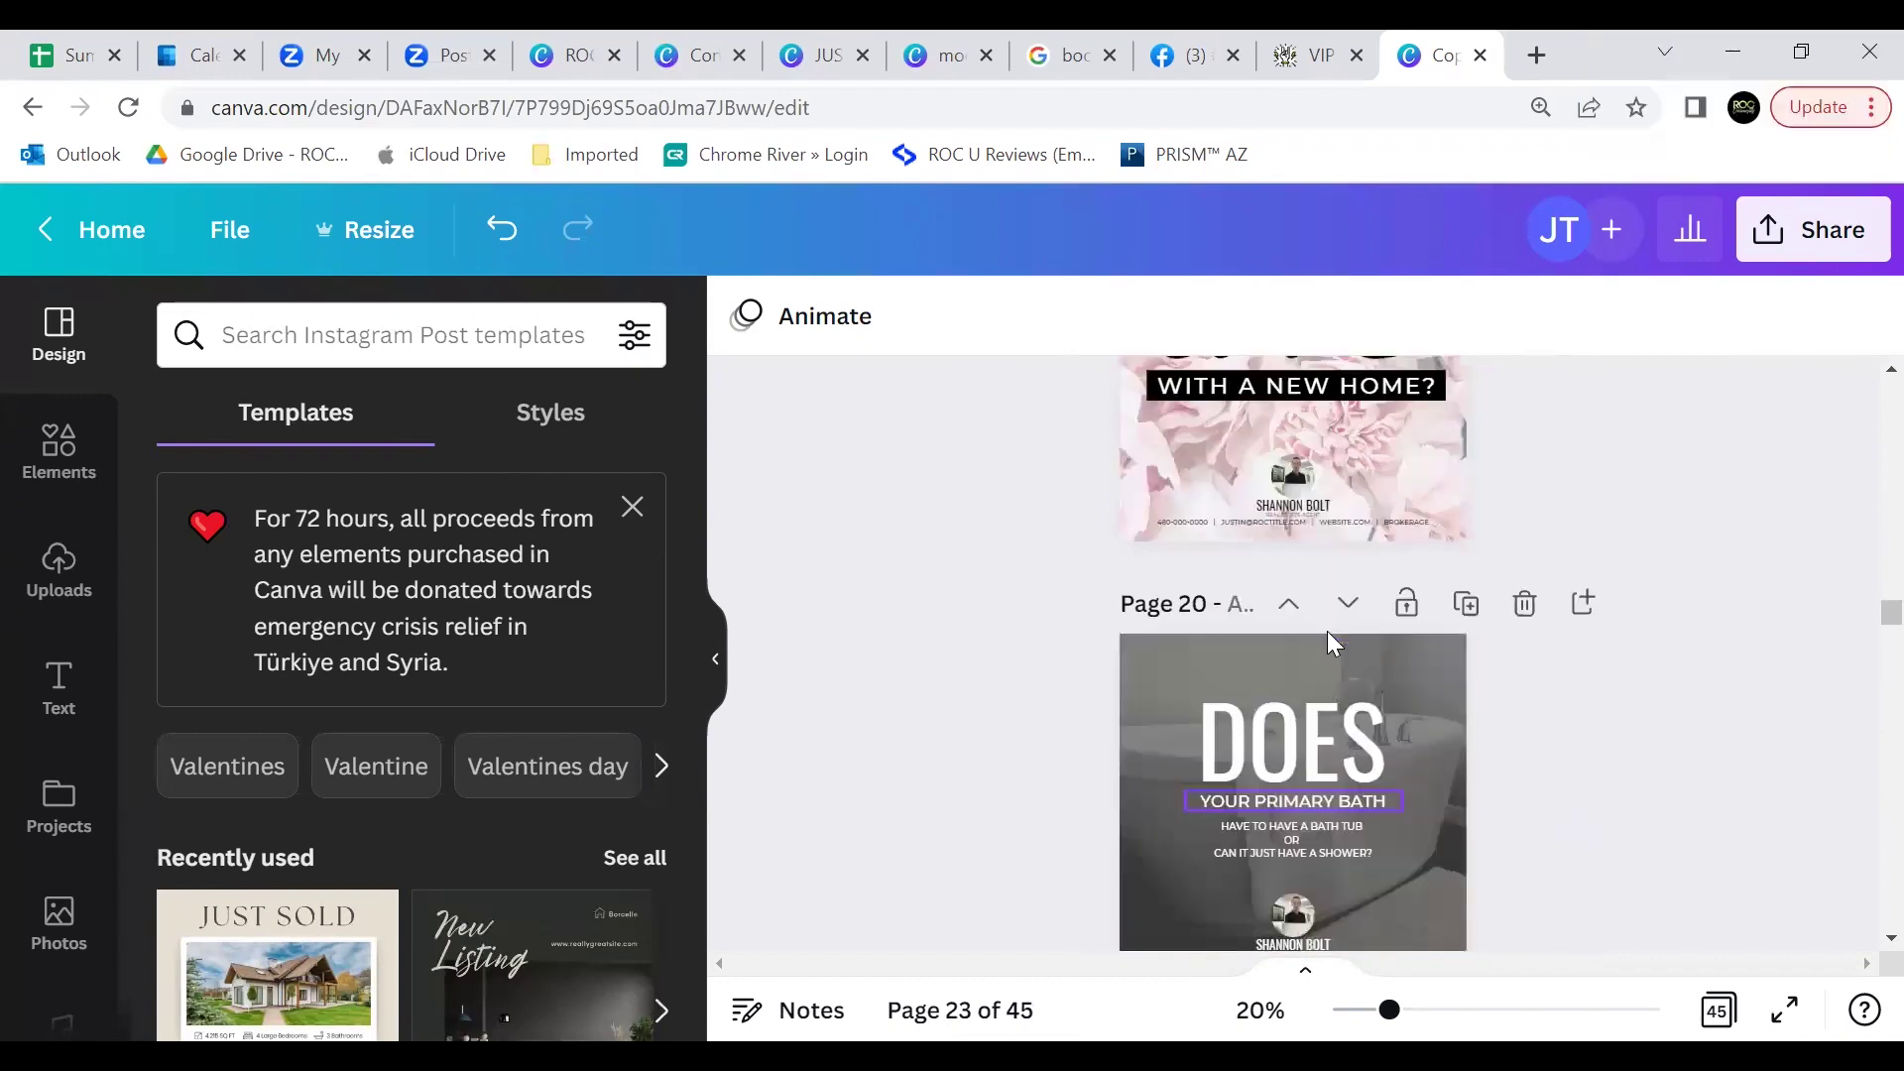
pyautogui.scroll(12, 1343, 611)
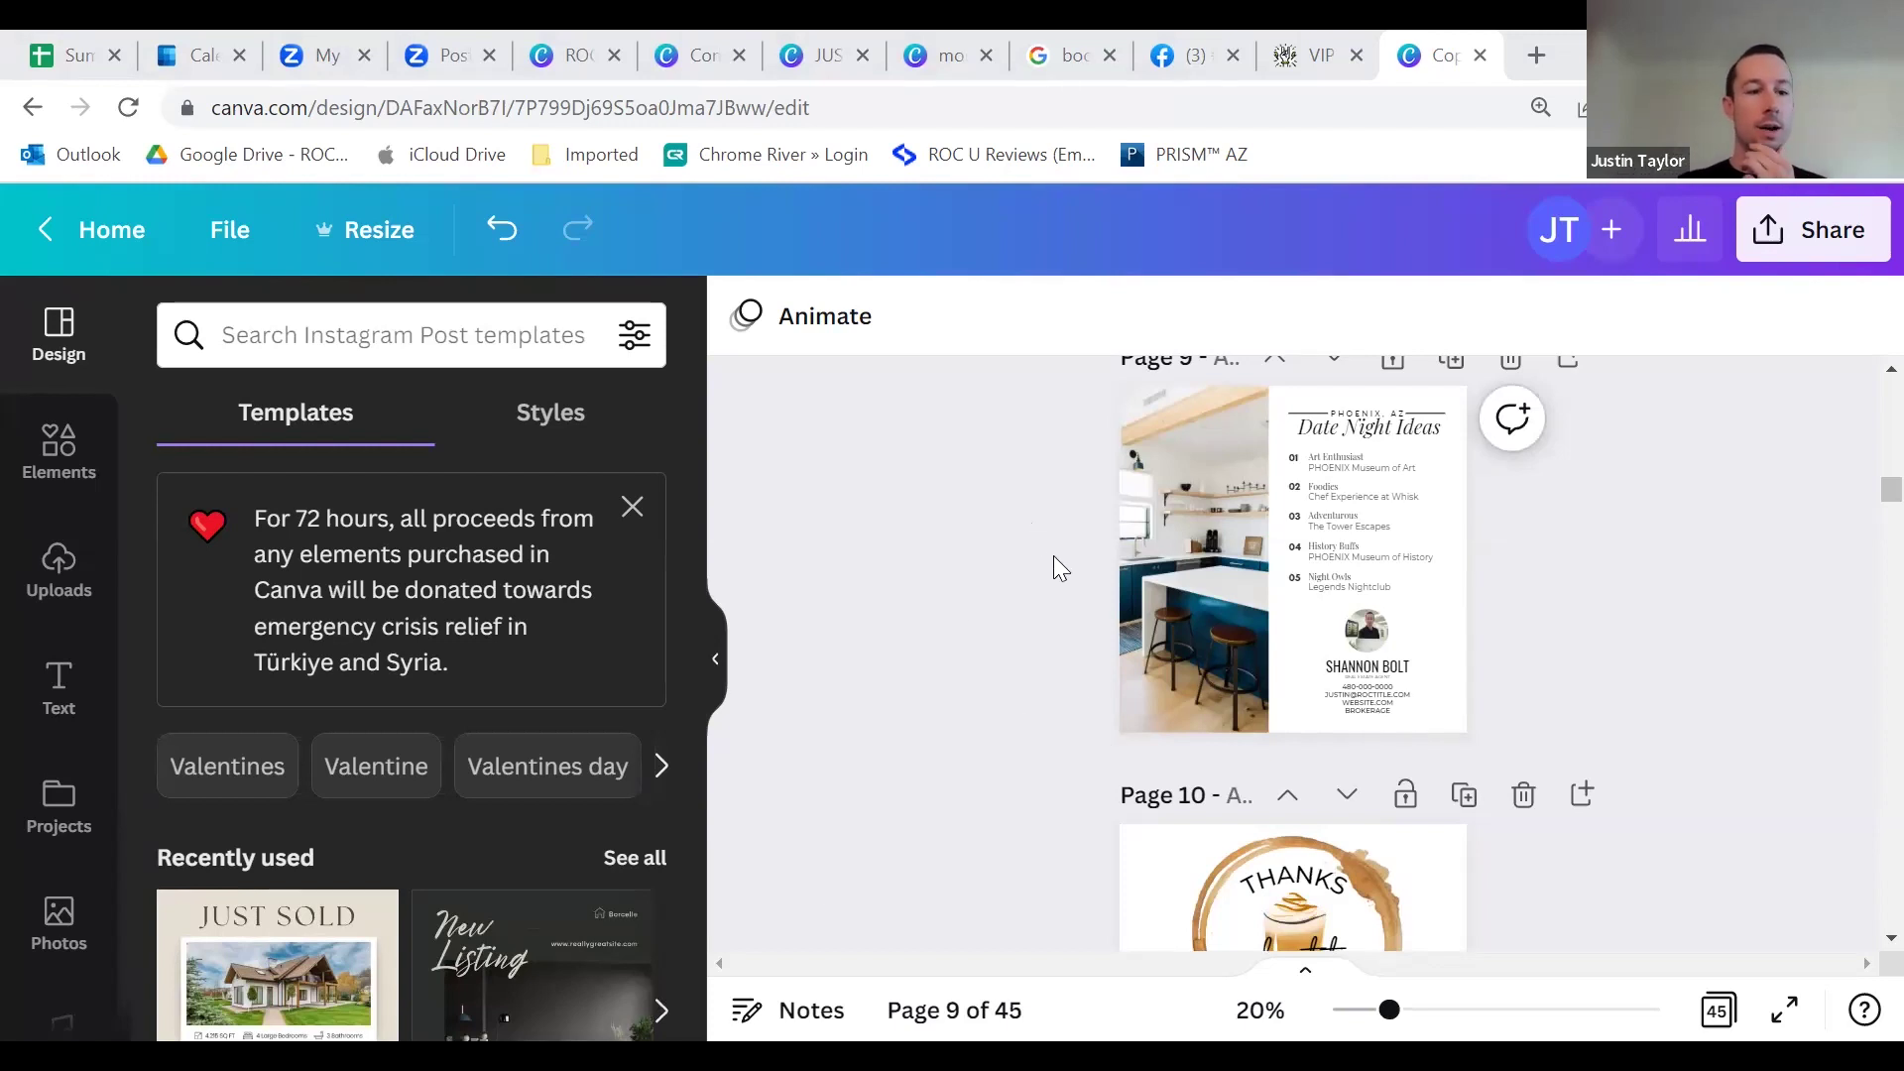
pyautogui.scroll(15, 1021, 526)
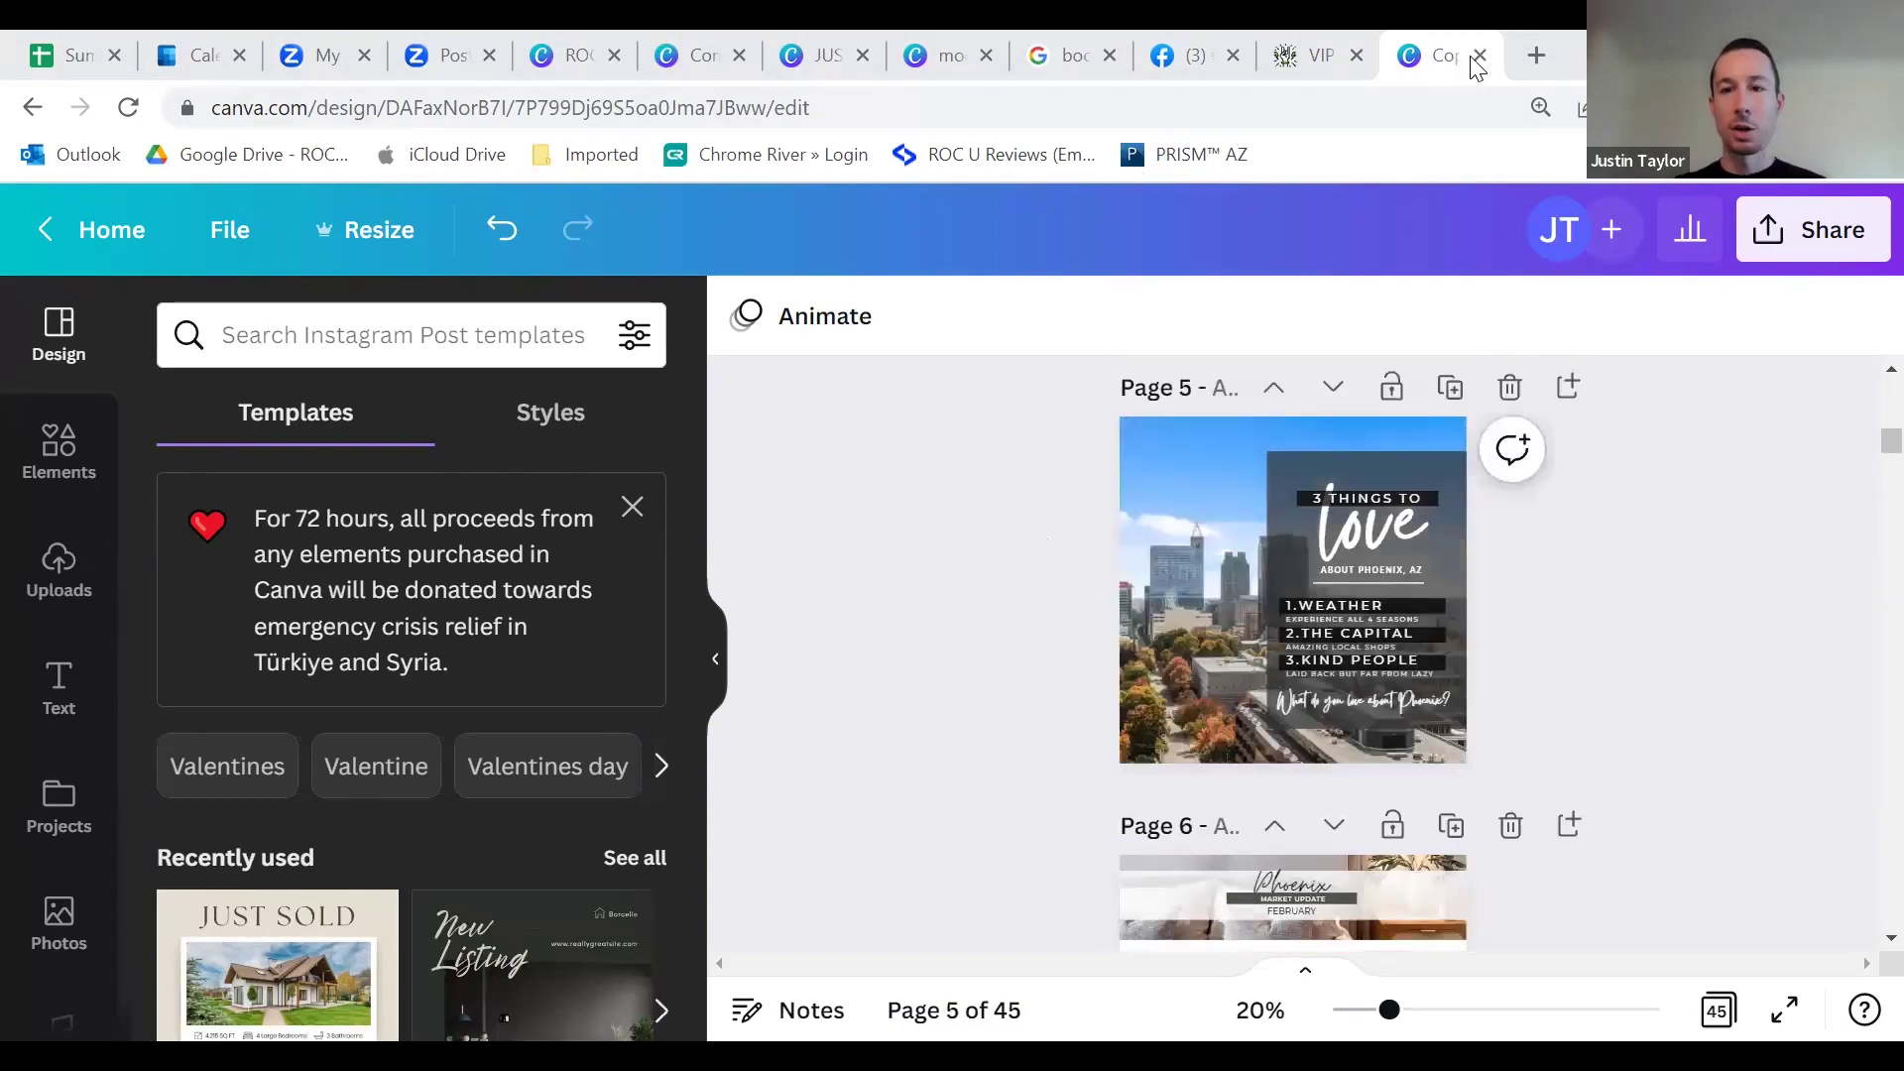
# Step: Close the copied February deck, review the Client Success Story video, and open the Content Planner
pyautogui.hotkey('ctrl', 'w')
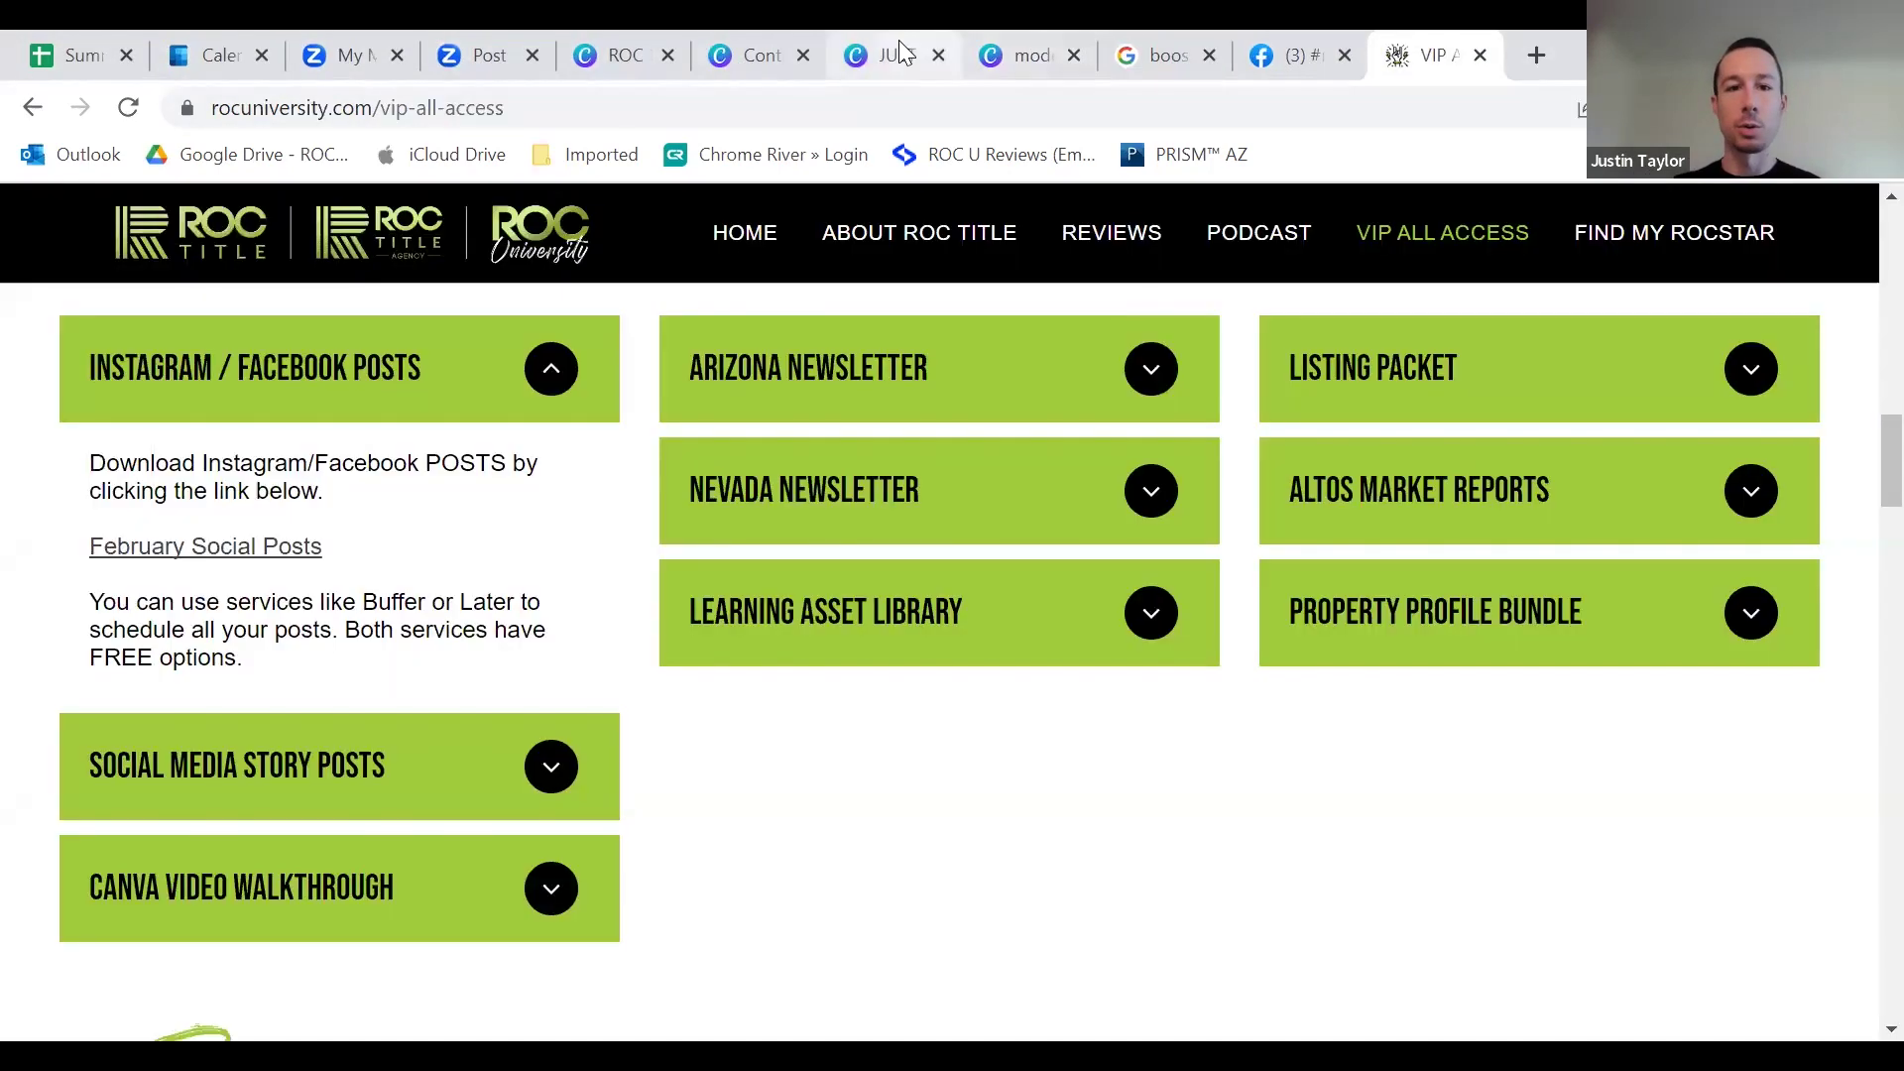
pyautogui.click(897, 50)
pyautogui.scroll(-4, 995, 477)
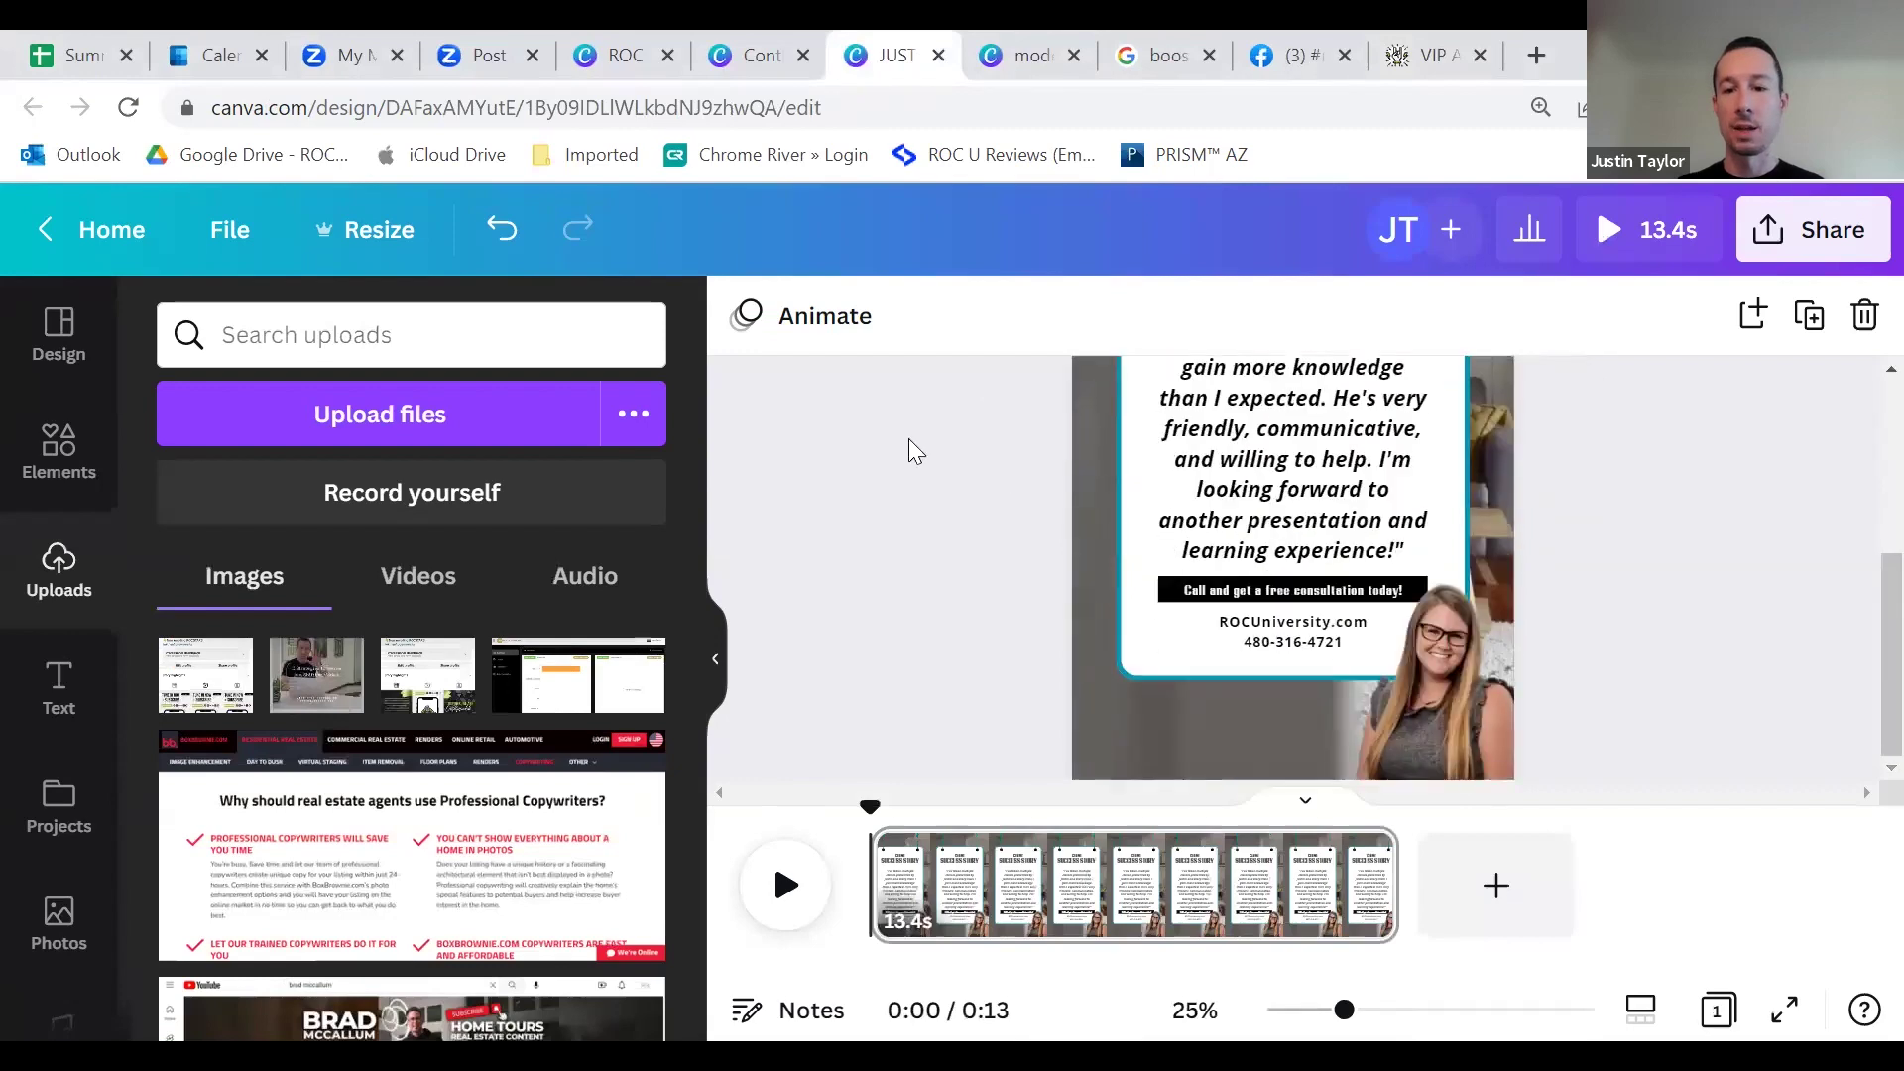
pyautogui.scroll(4, 953, 496)
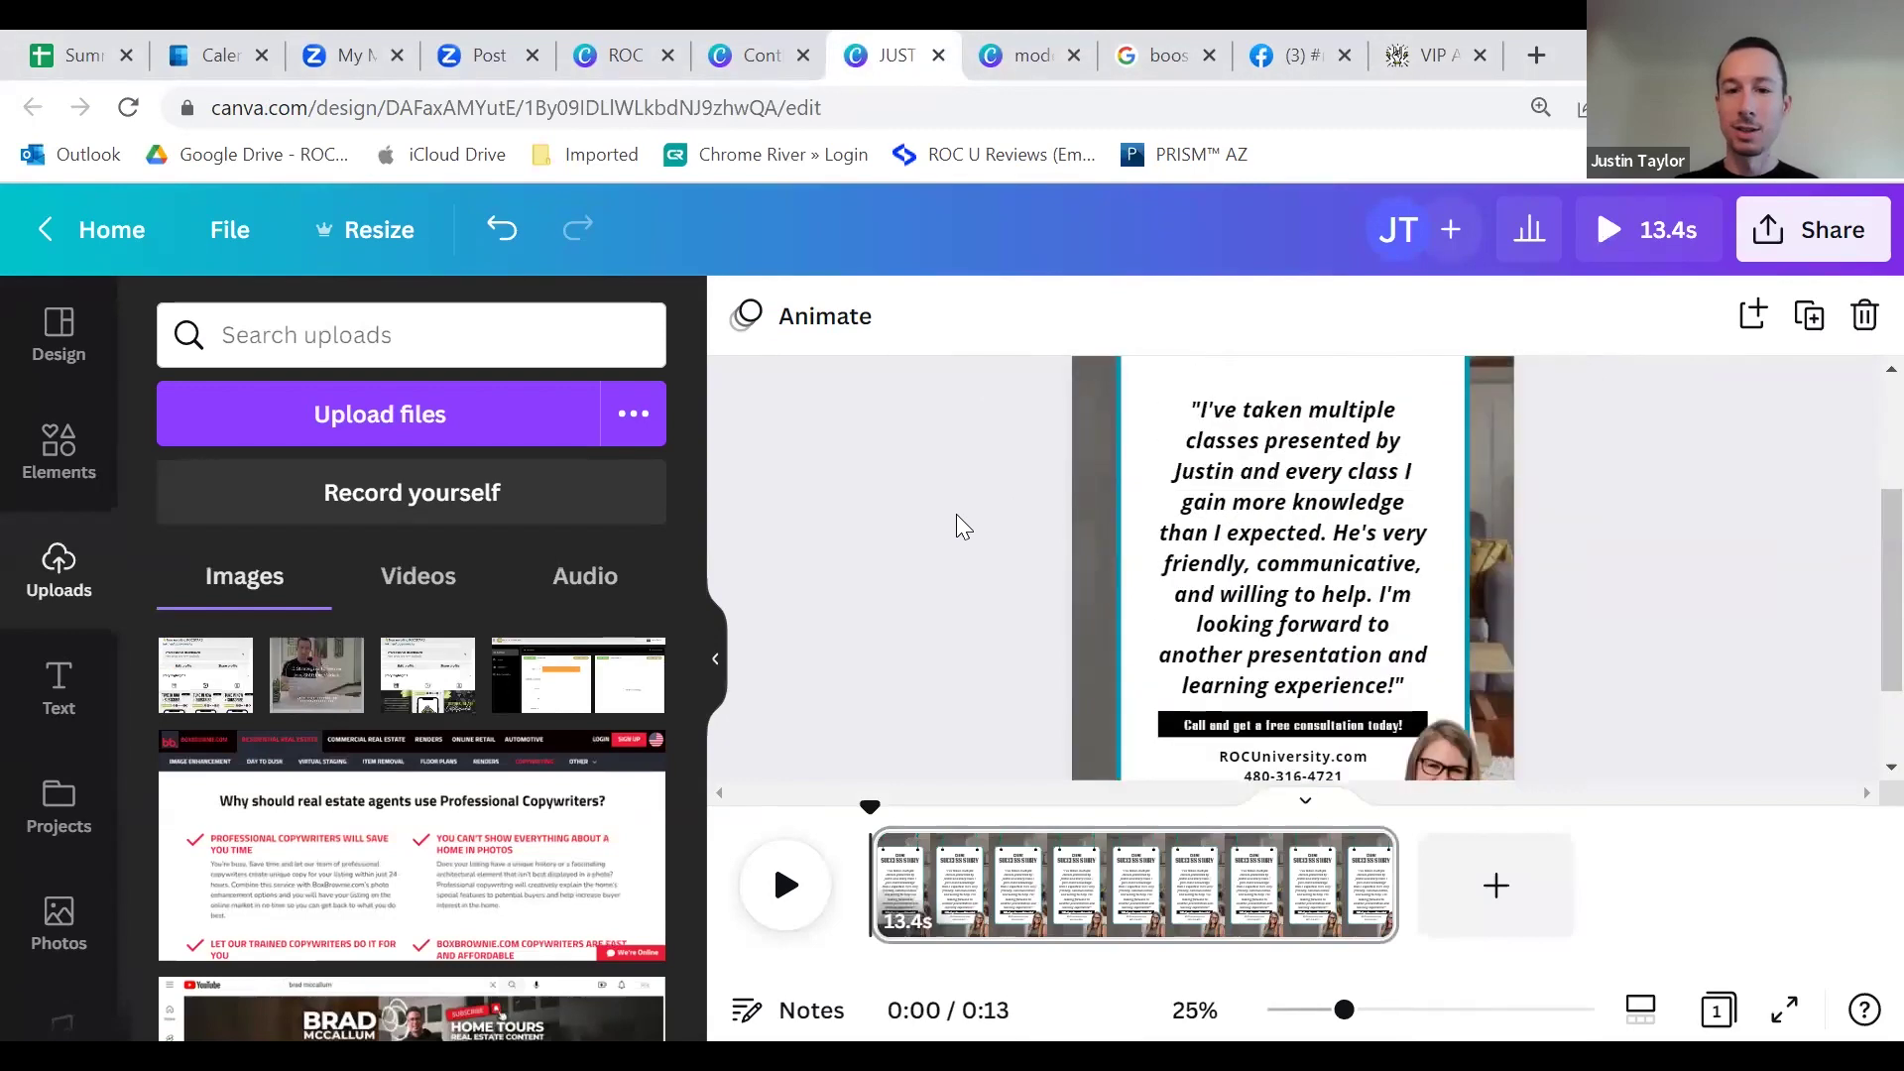
pyautogui.scroll(-4, 970, 511)
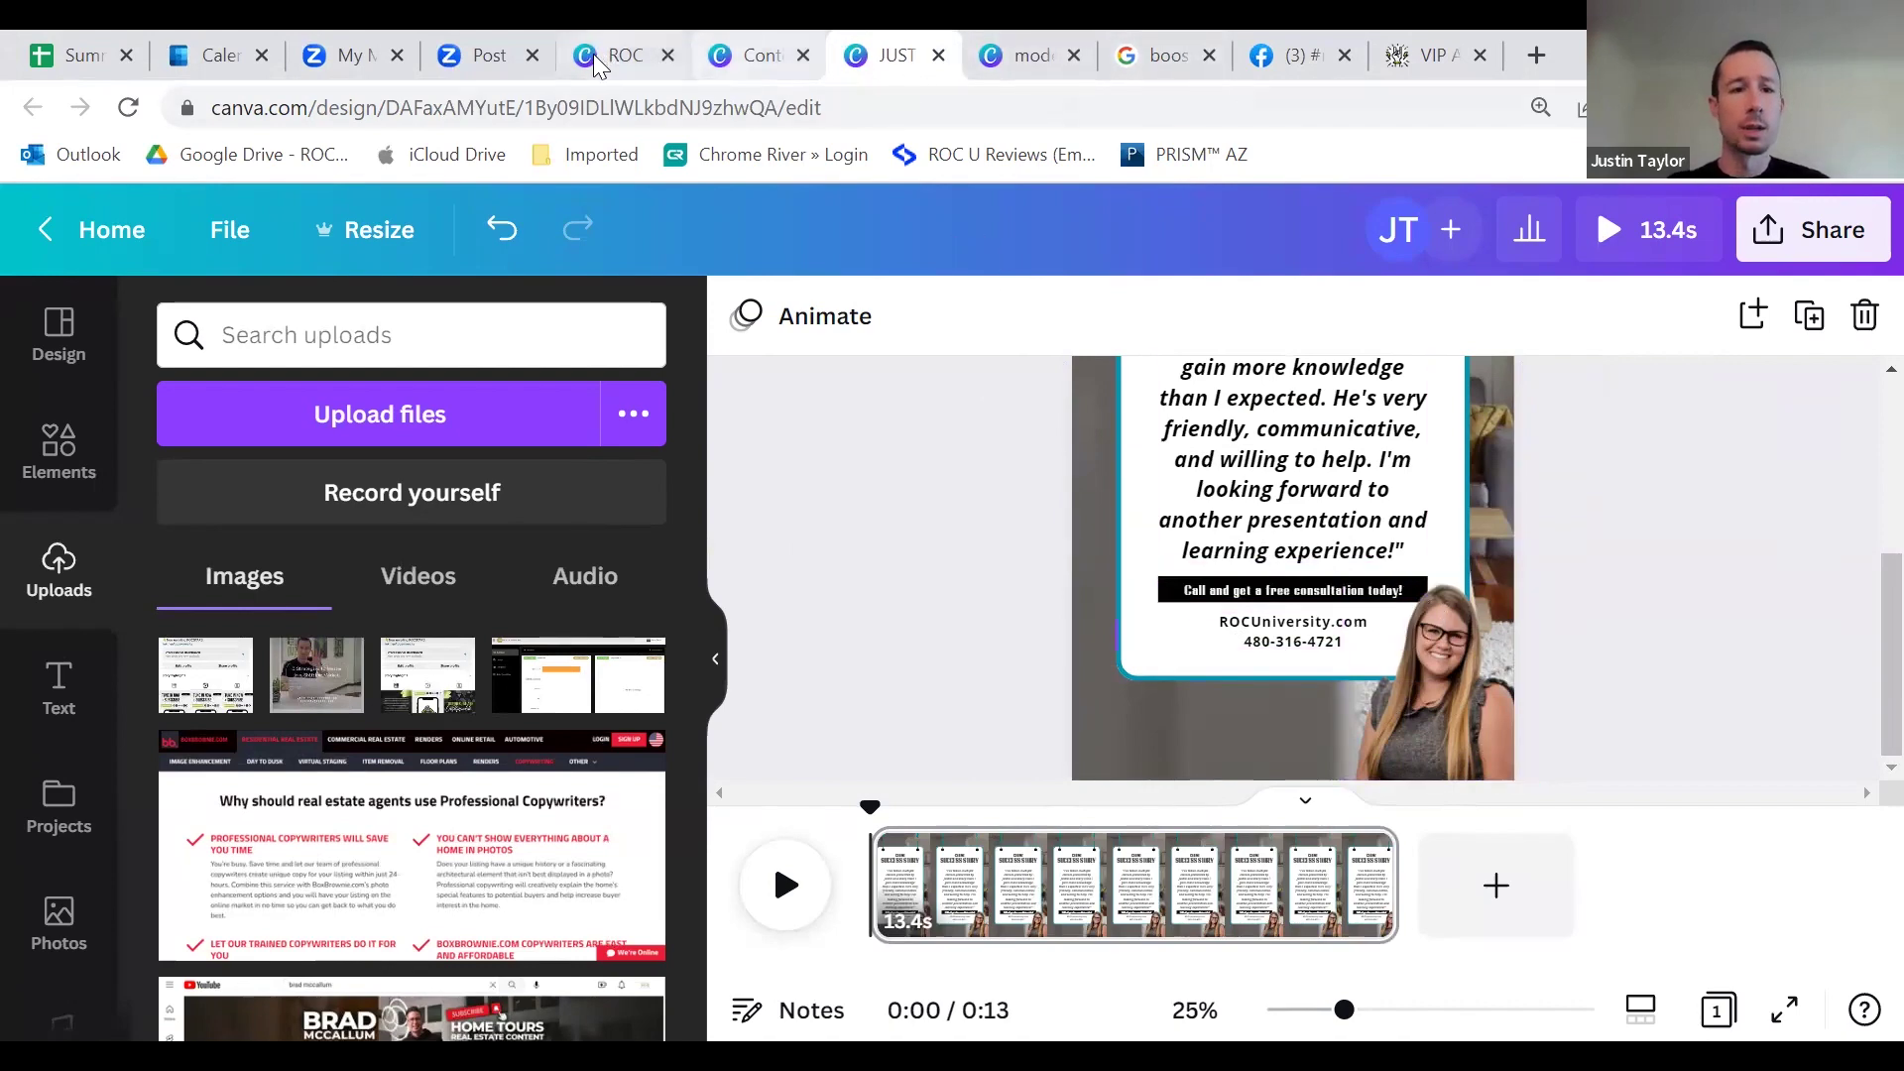
pyautogui.click(769, 58)
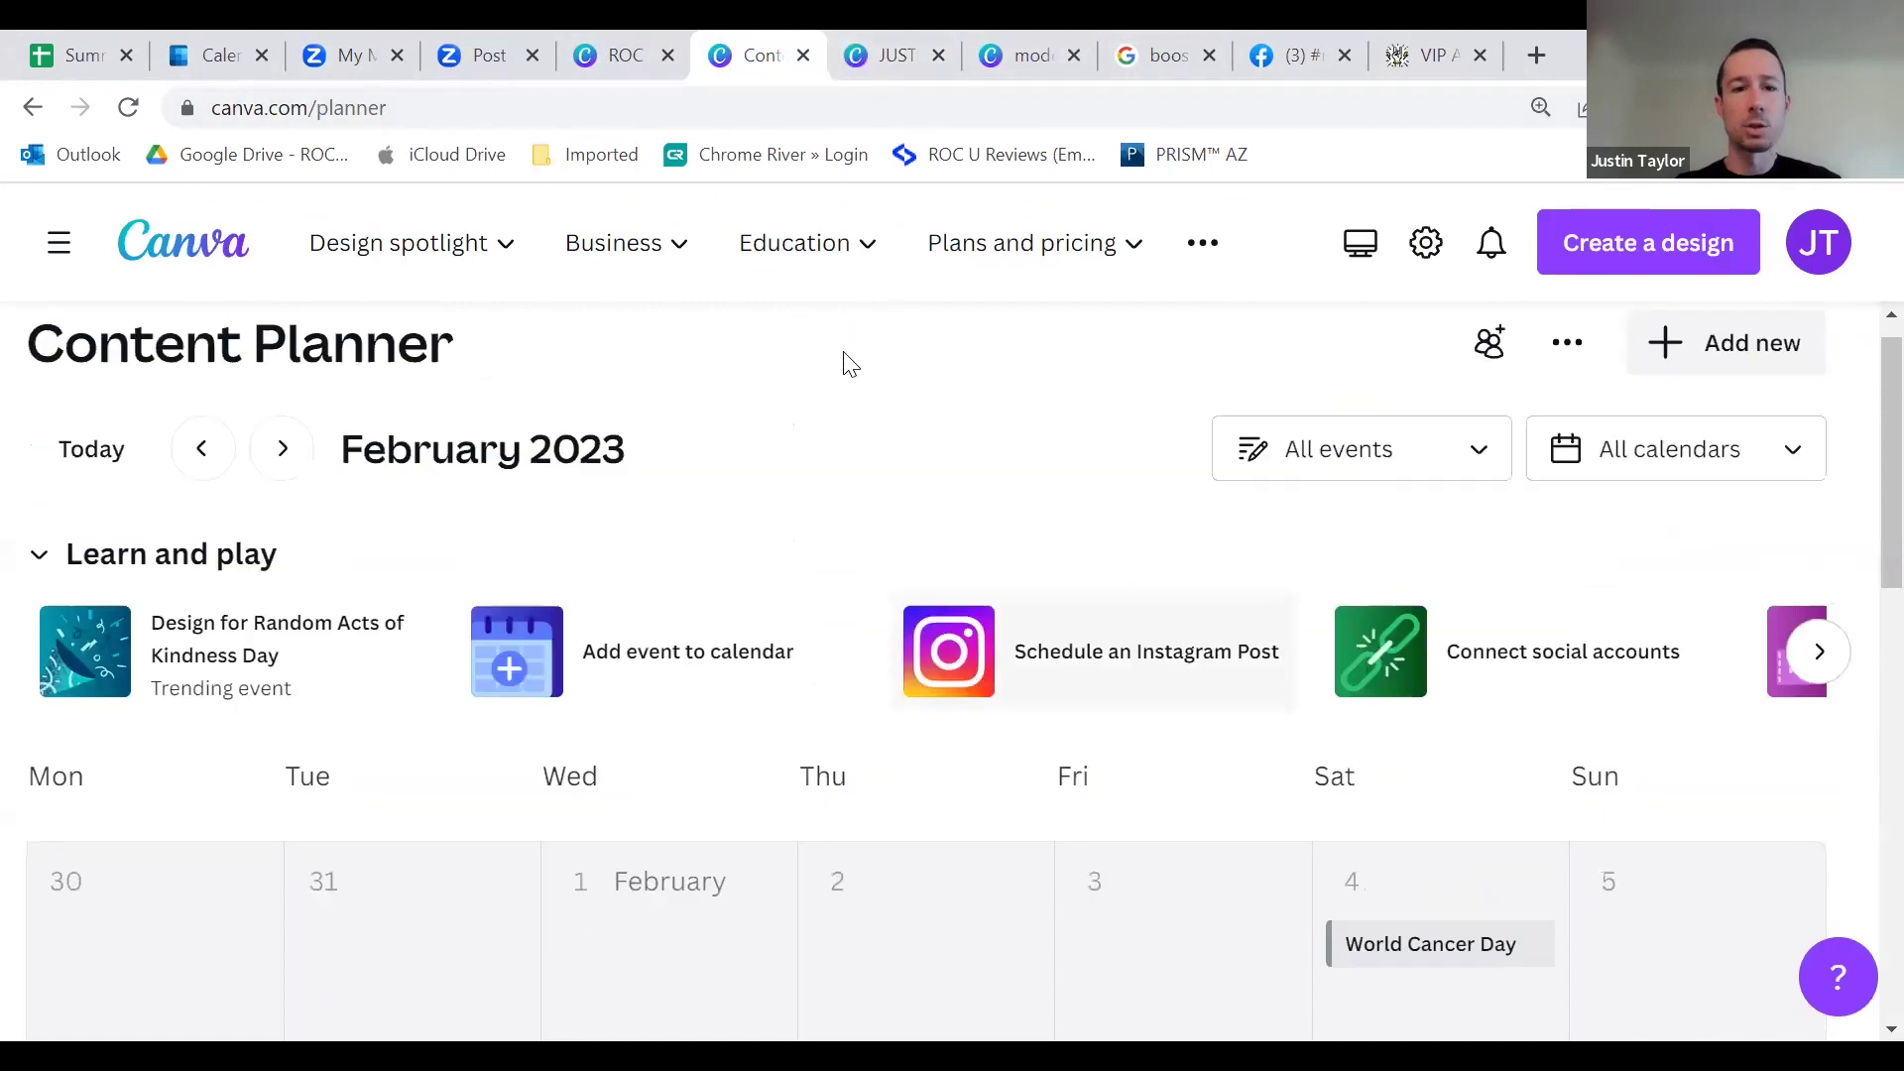
# Step: From the Canva home page, create a new blank Instagram Post (Square) design
pyautogui.scroll(1, 850, 365)
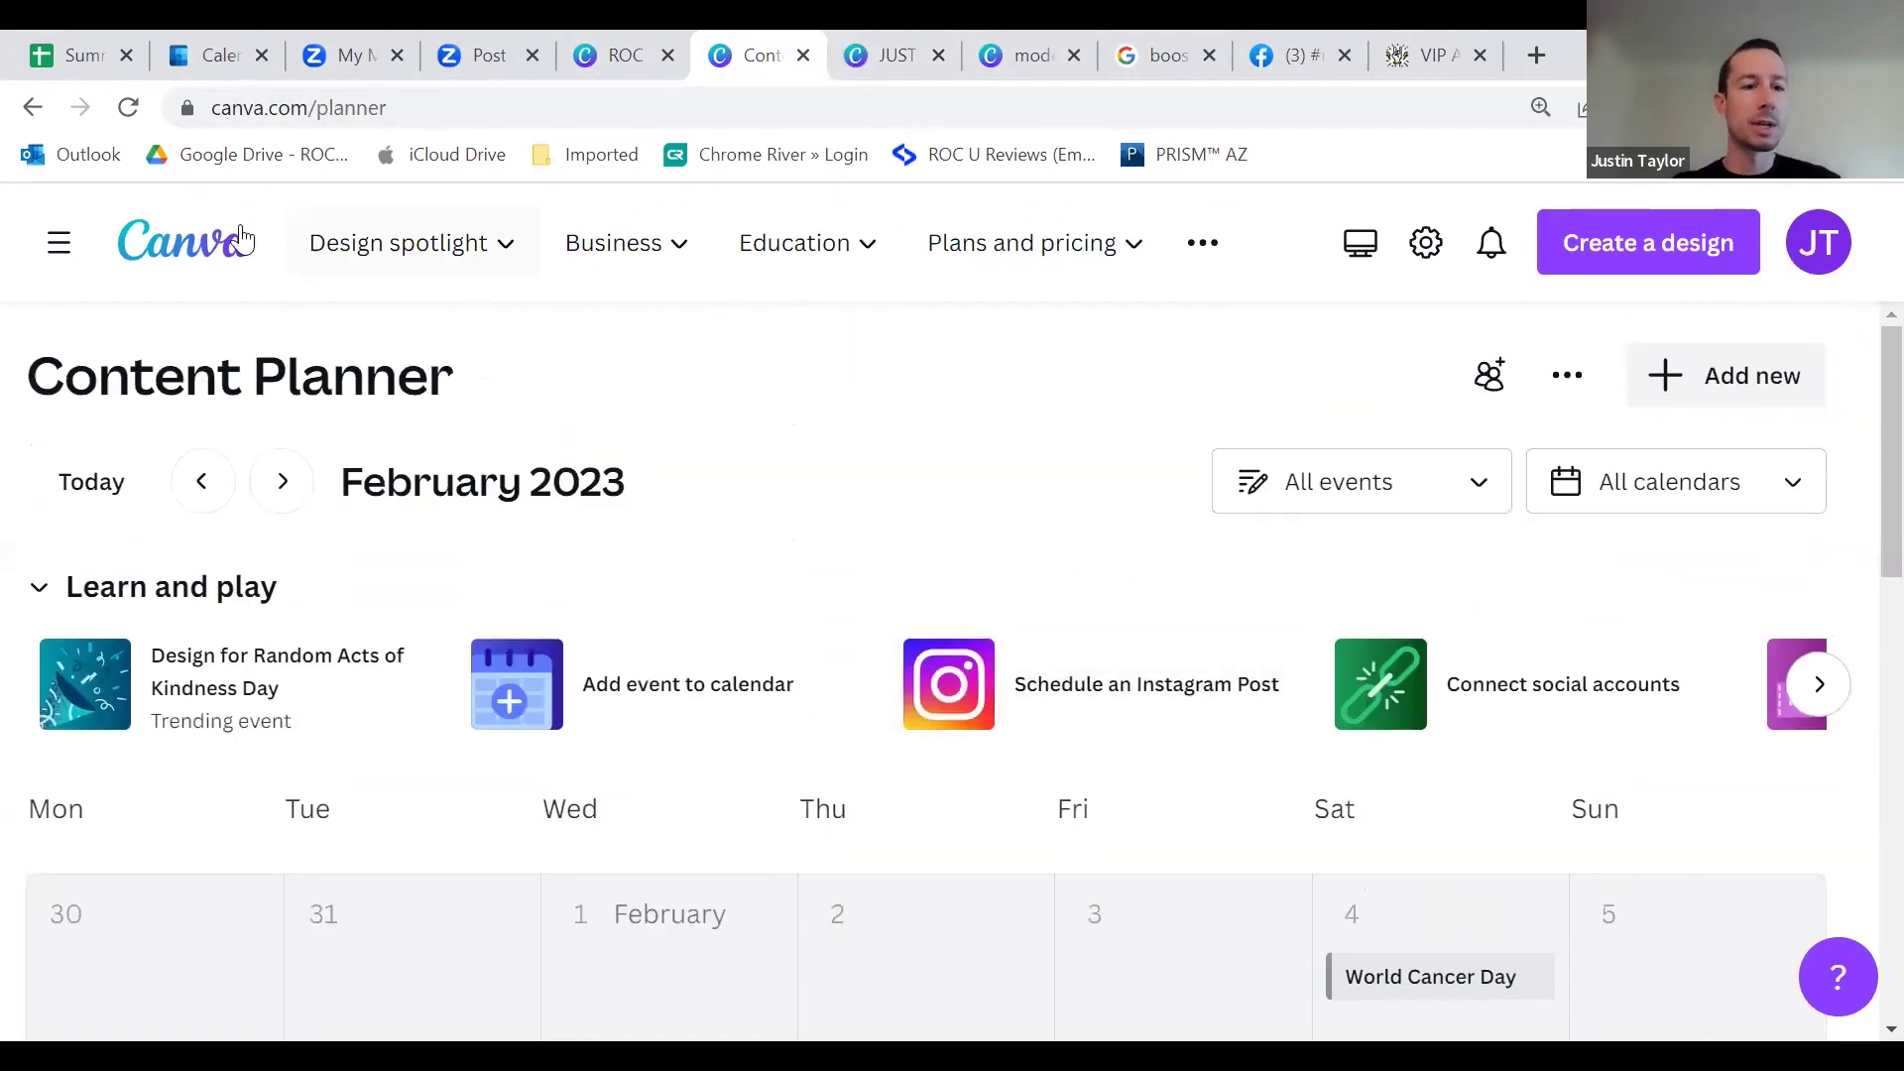
pyautogui.click(243, 243)
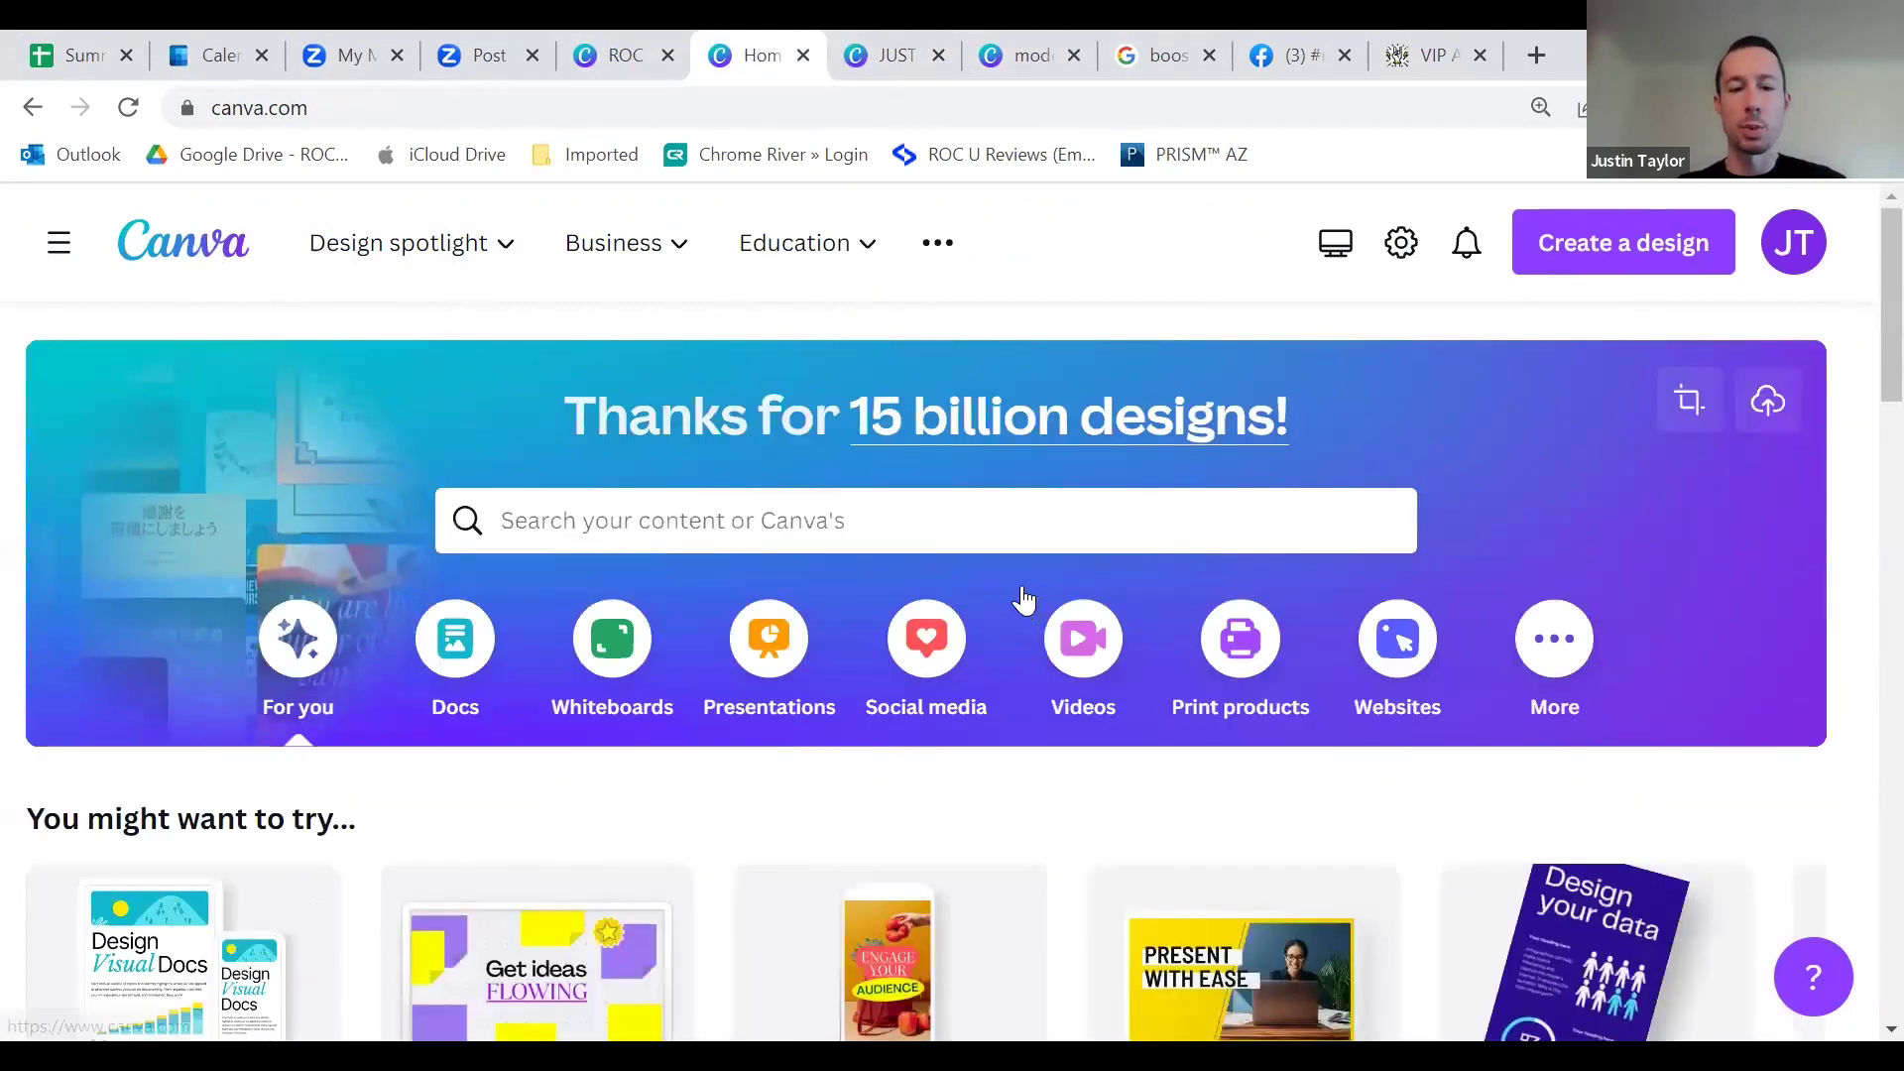
pyautogui.scroll(-9, 1041, 595)
pyautogui.scroll(9, 1384, 367)
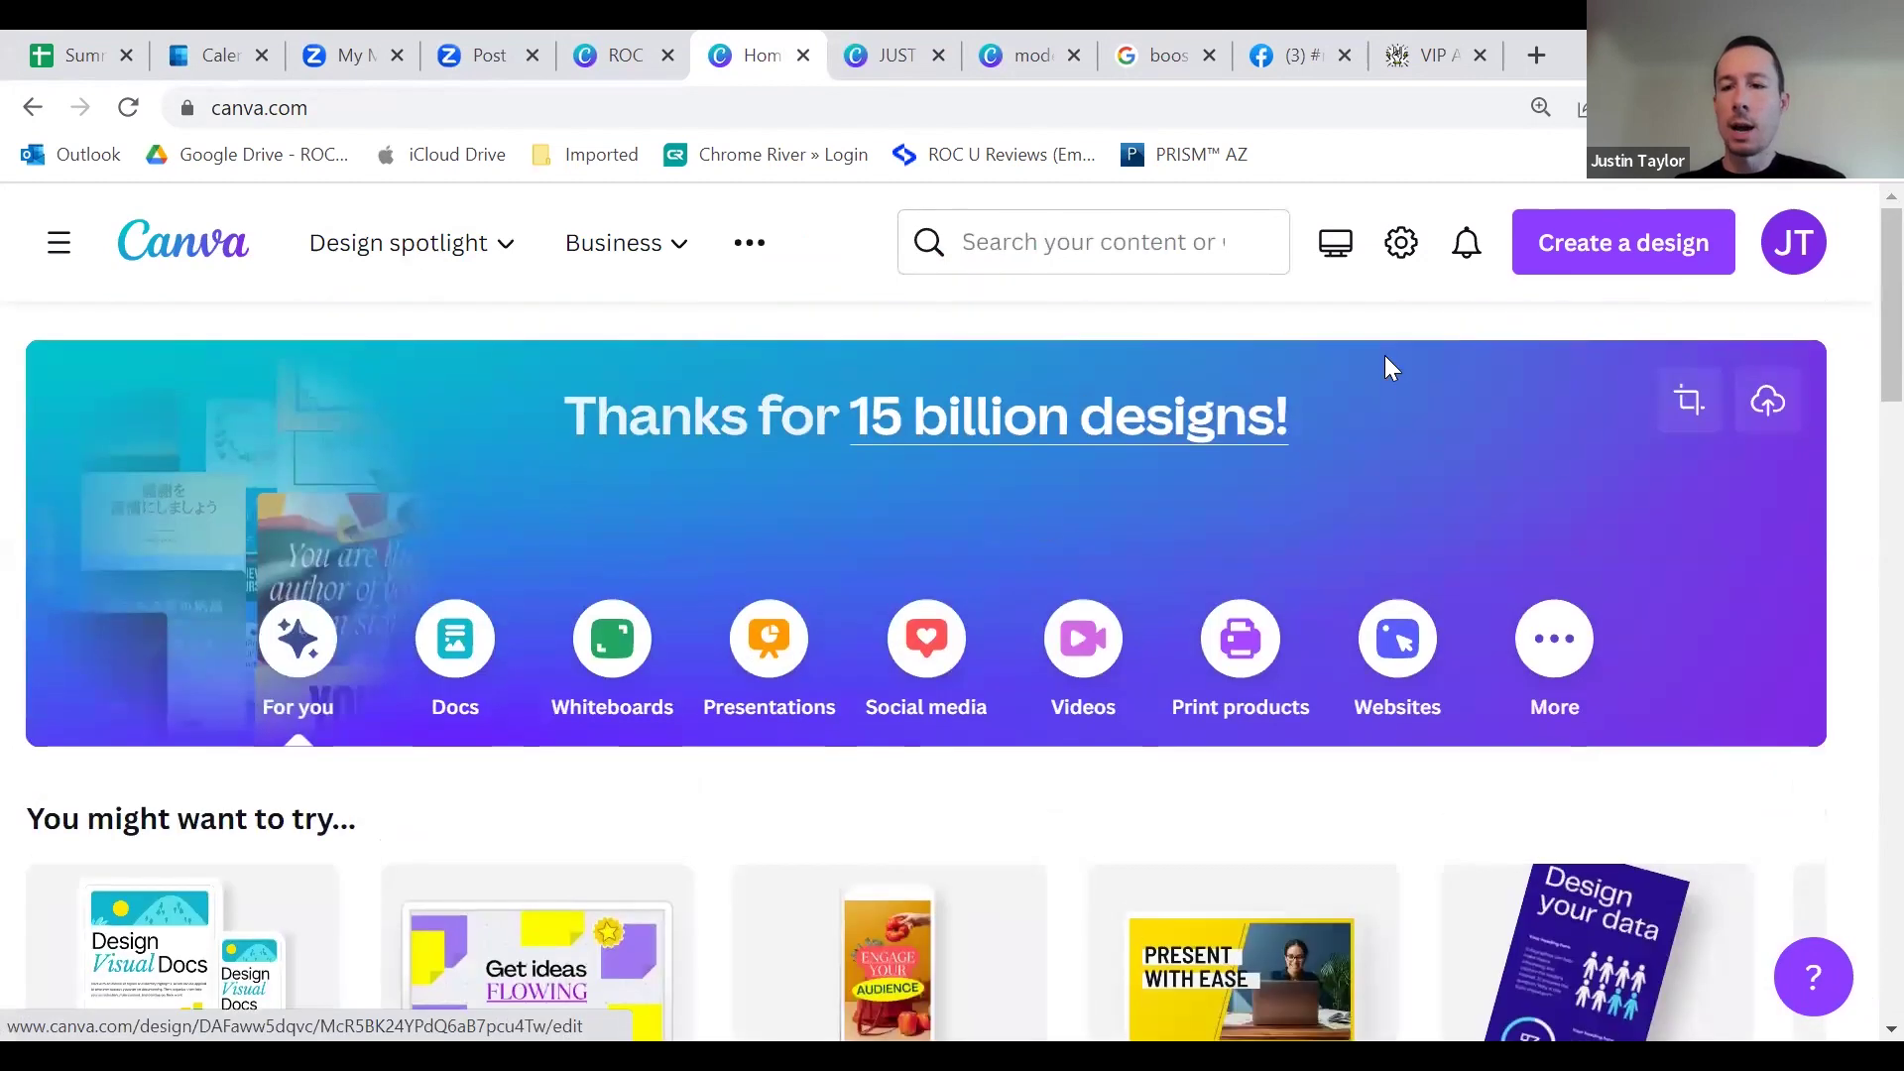
pyautogui.click(1606, 249)
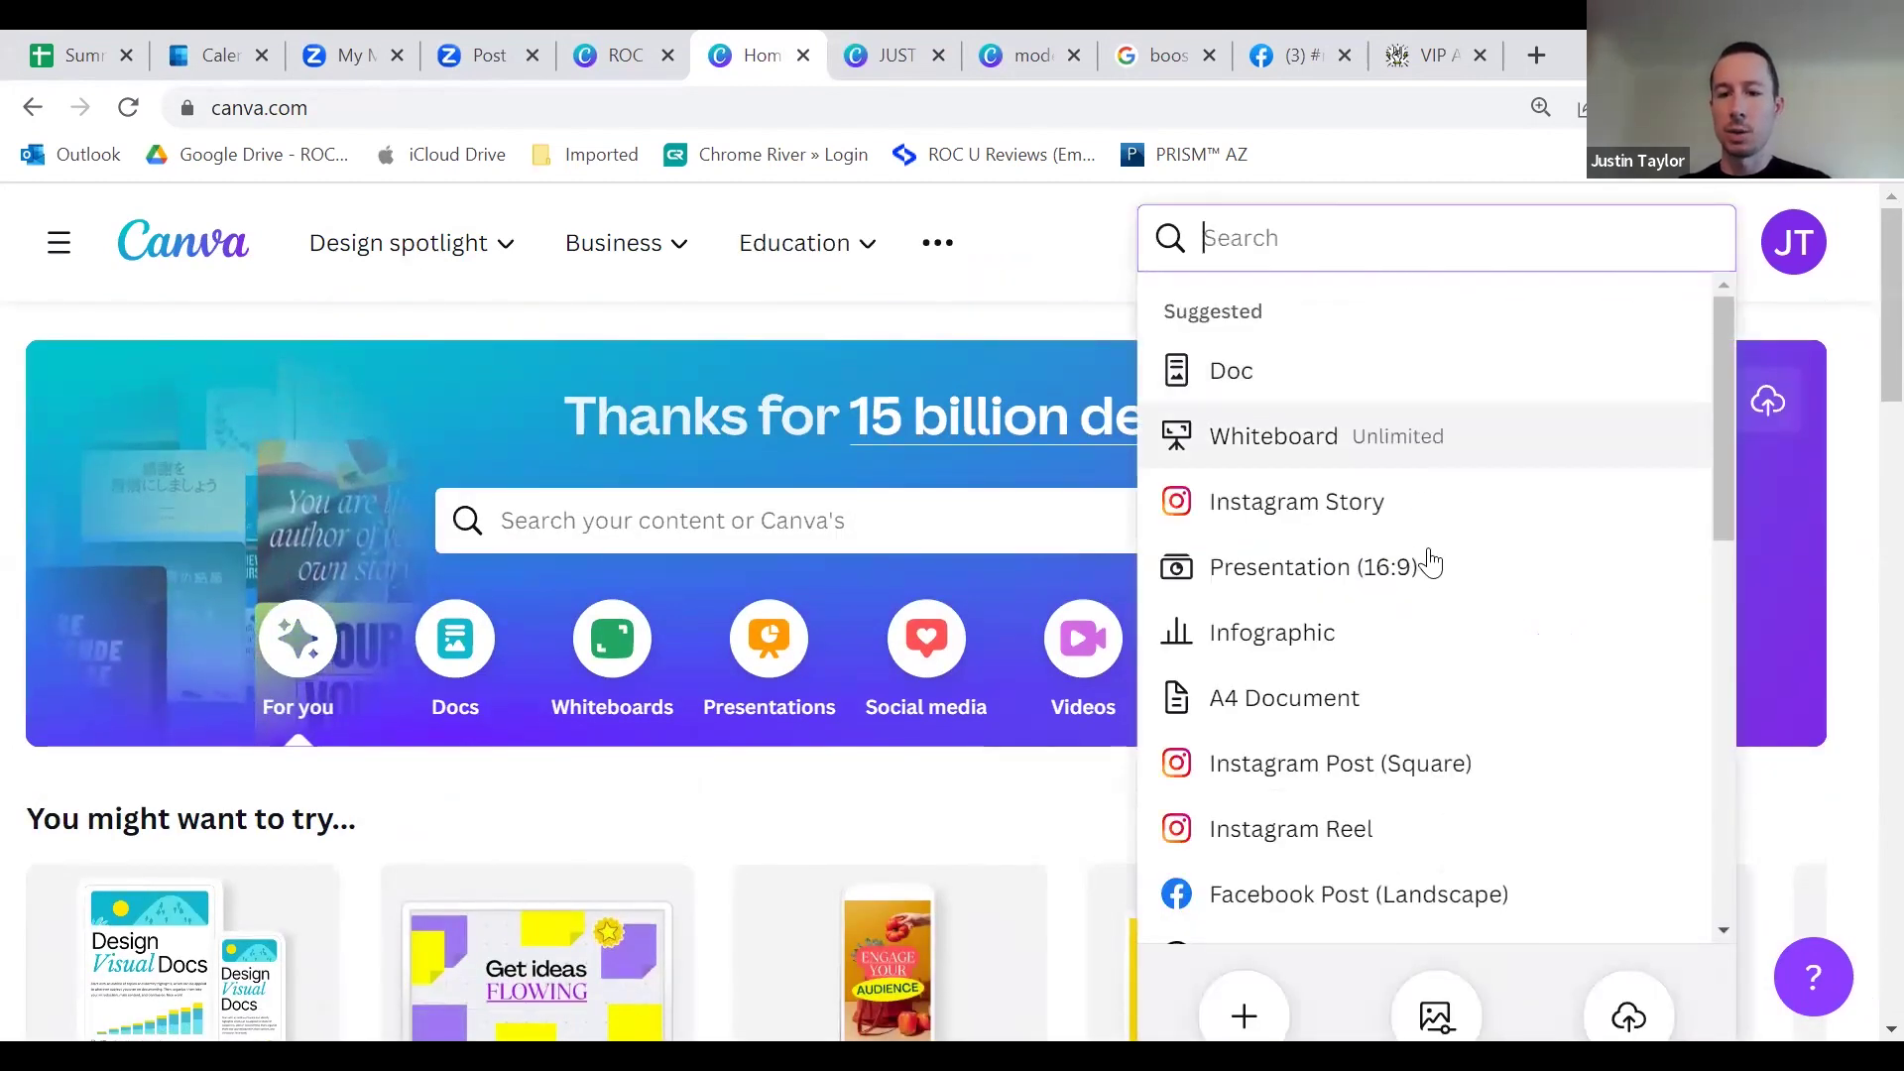
pyautogui.click(1426, 778)
# Step: Switch between the blank post and the testimonial video, ending on the Client Success Story design
pyautogui.click(957, 56)
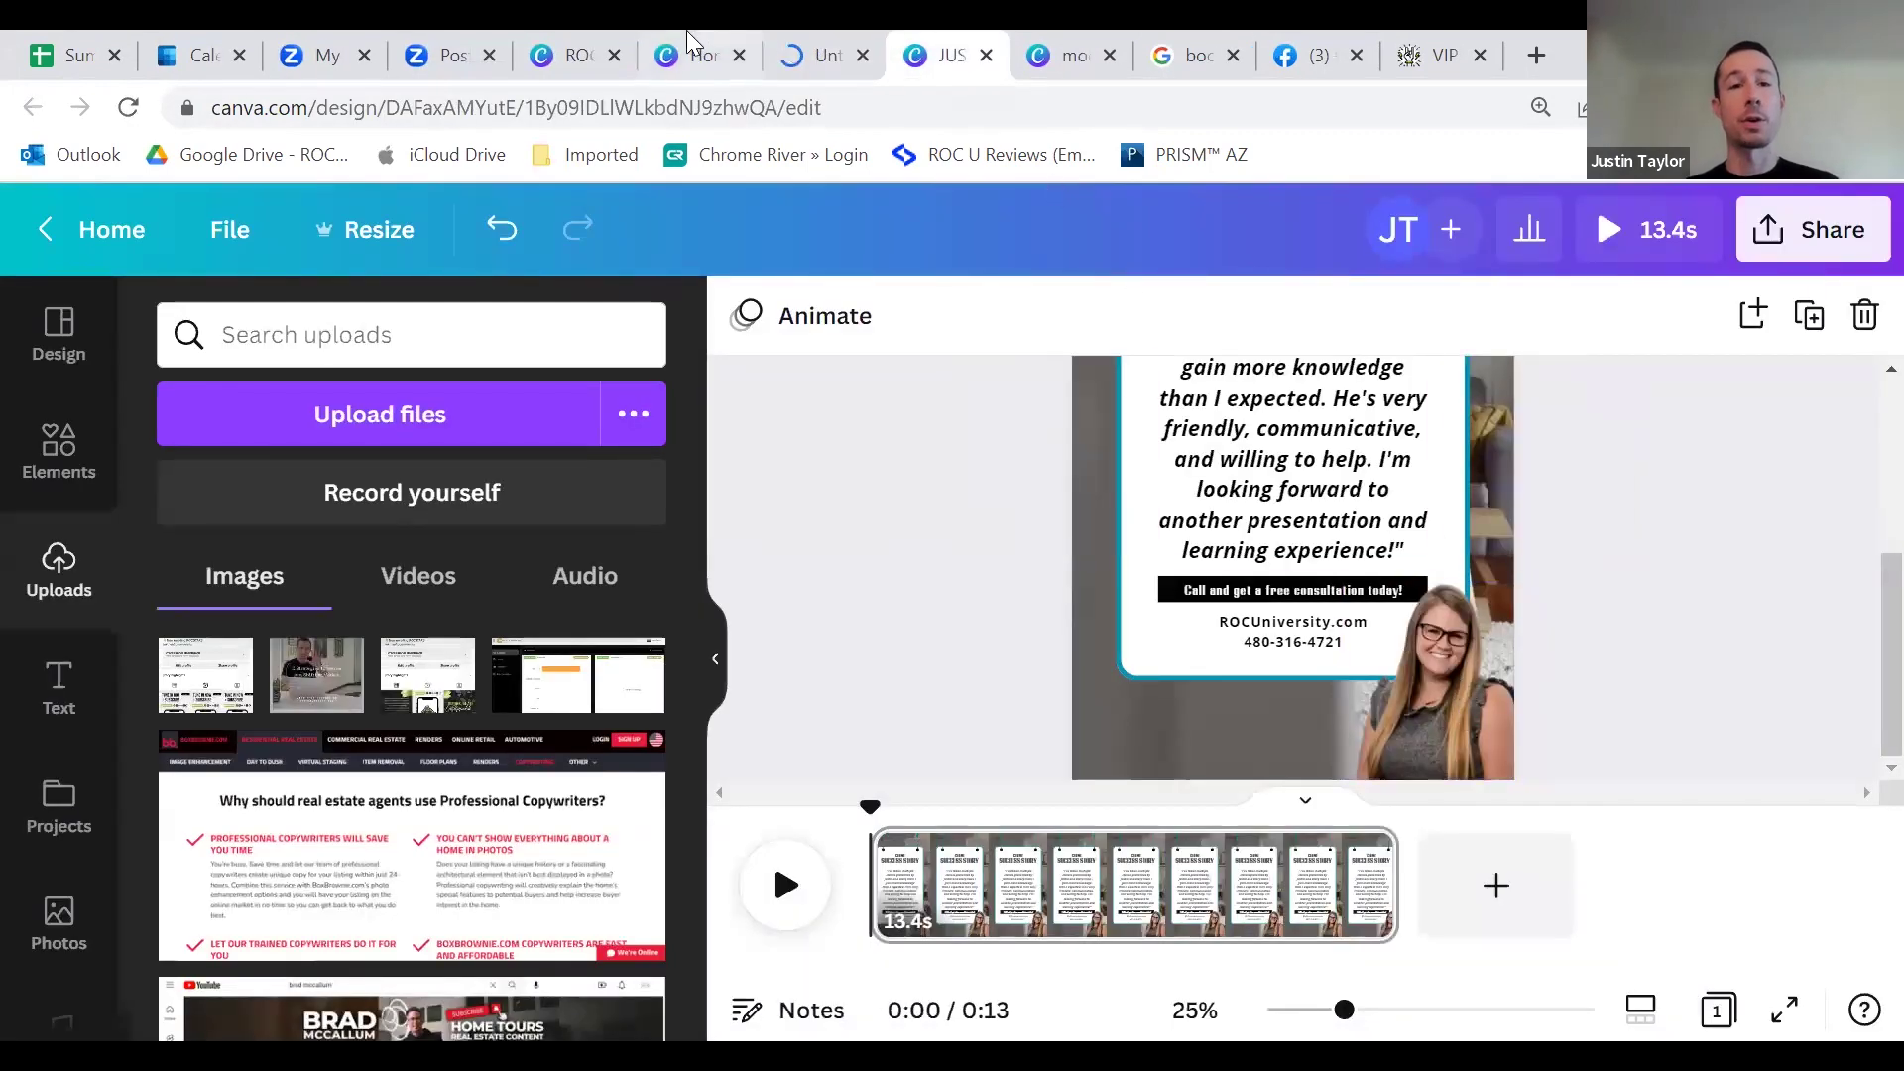
pyautogui.hotkey('ctrl', 'shift', 'Tab')
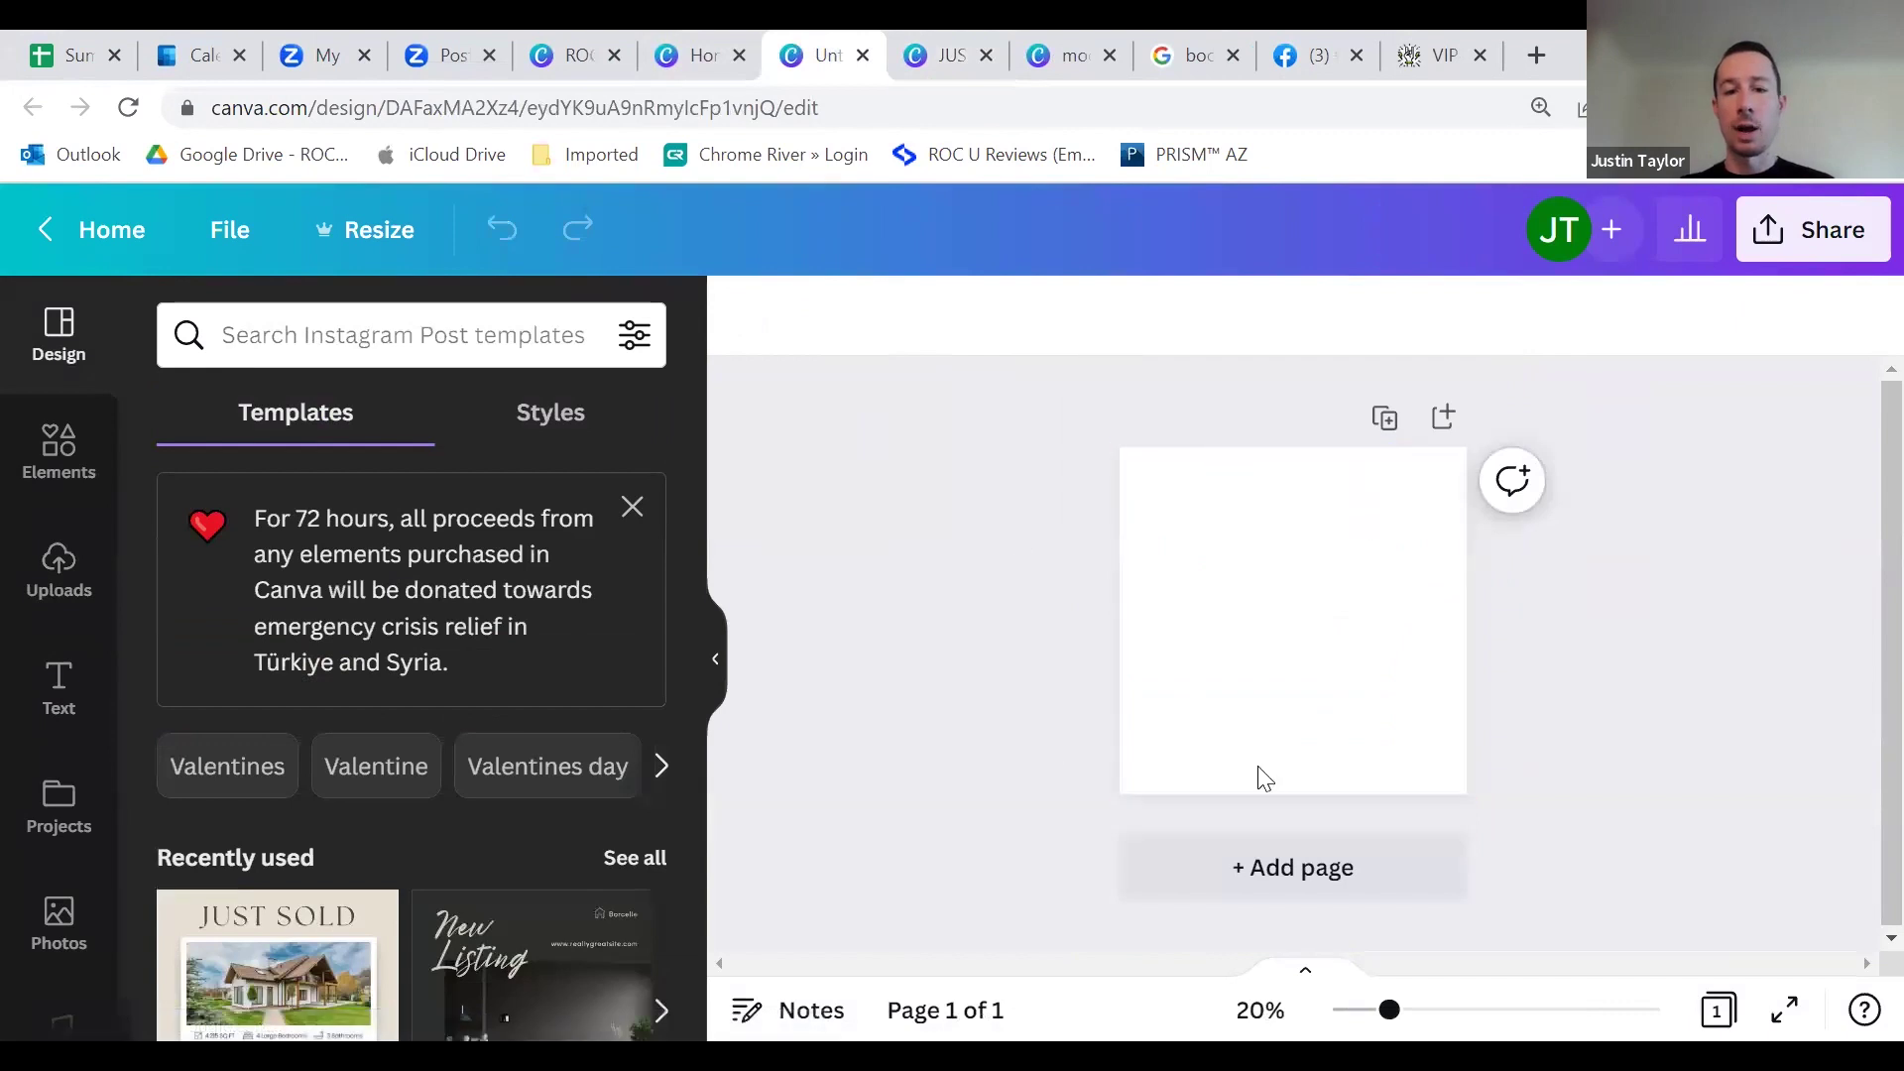
pyautogui.click(929, 56)
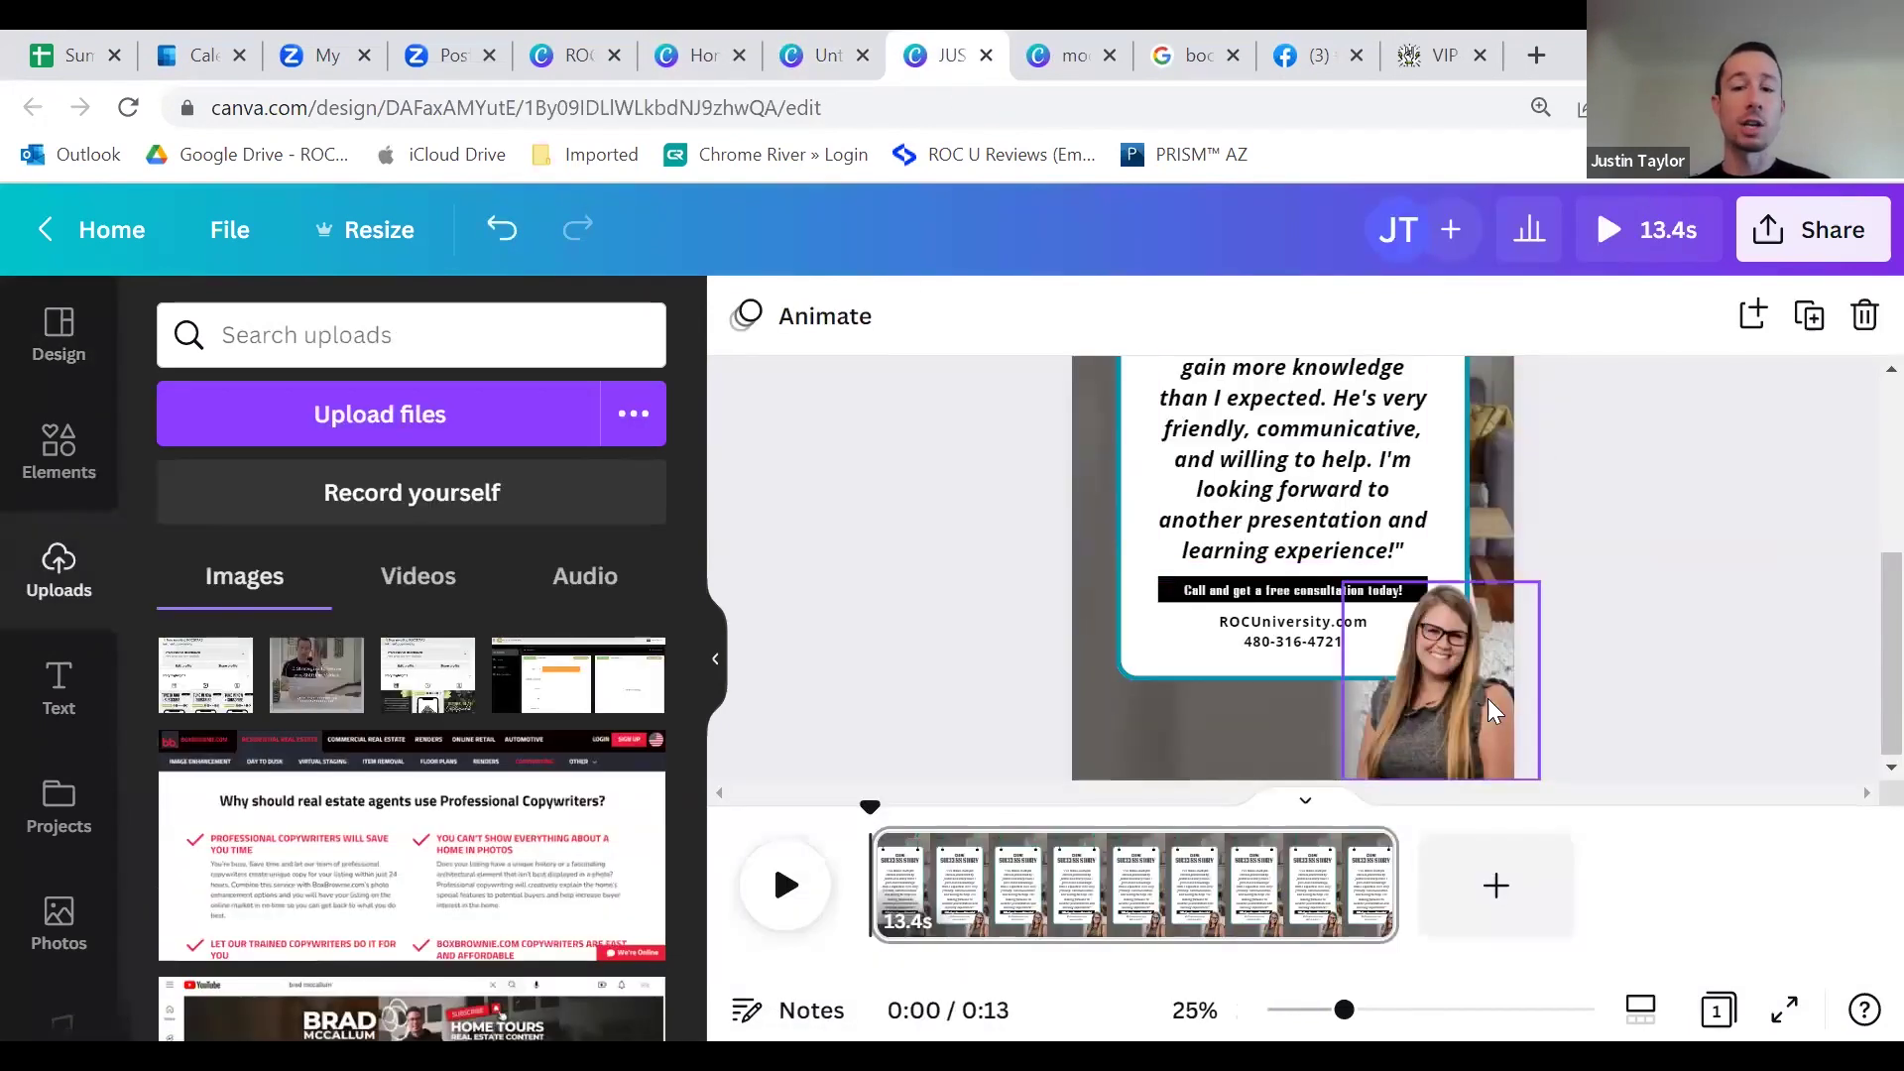
pyautogui.click(815, 55)
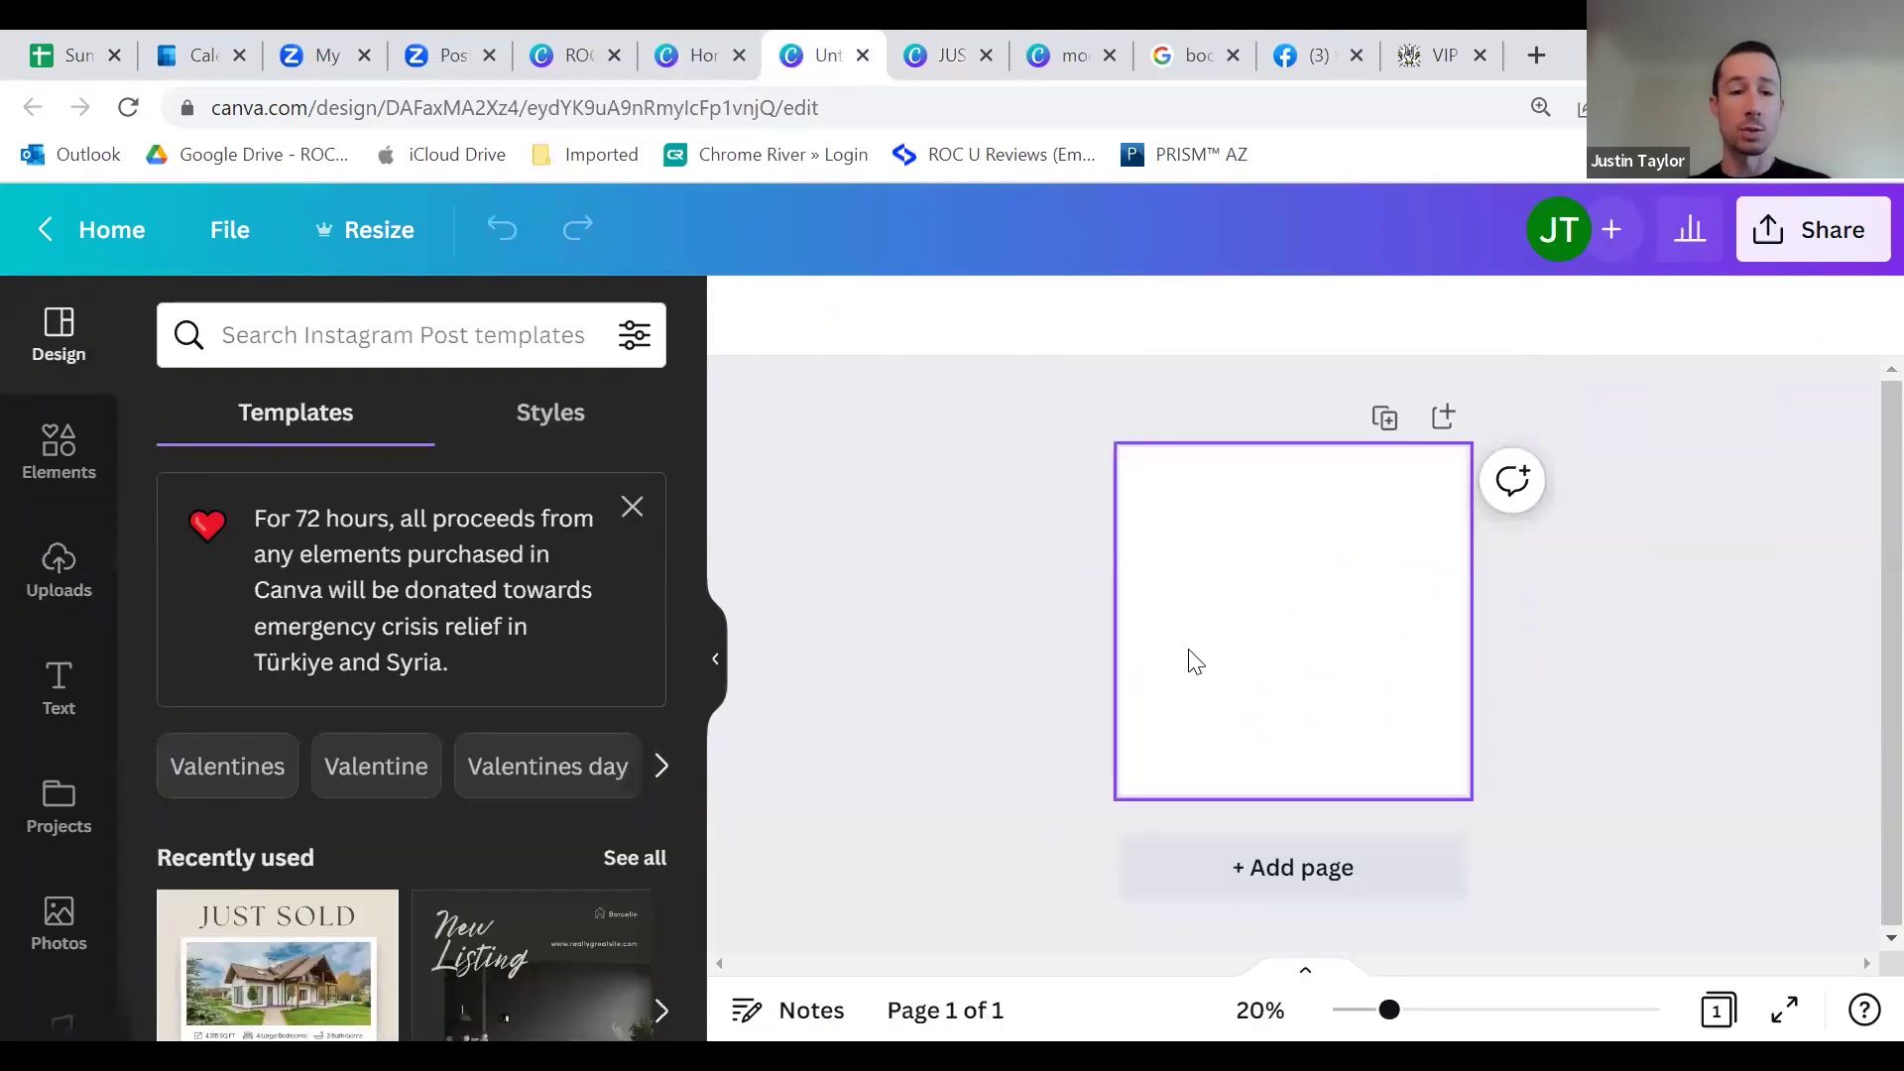
pyautogui.click(930, 62)
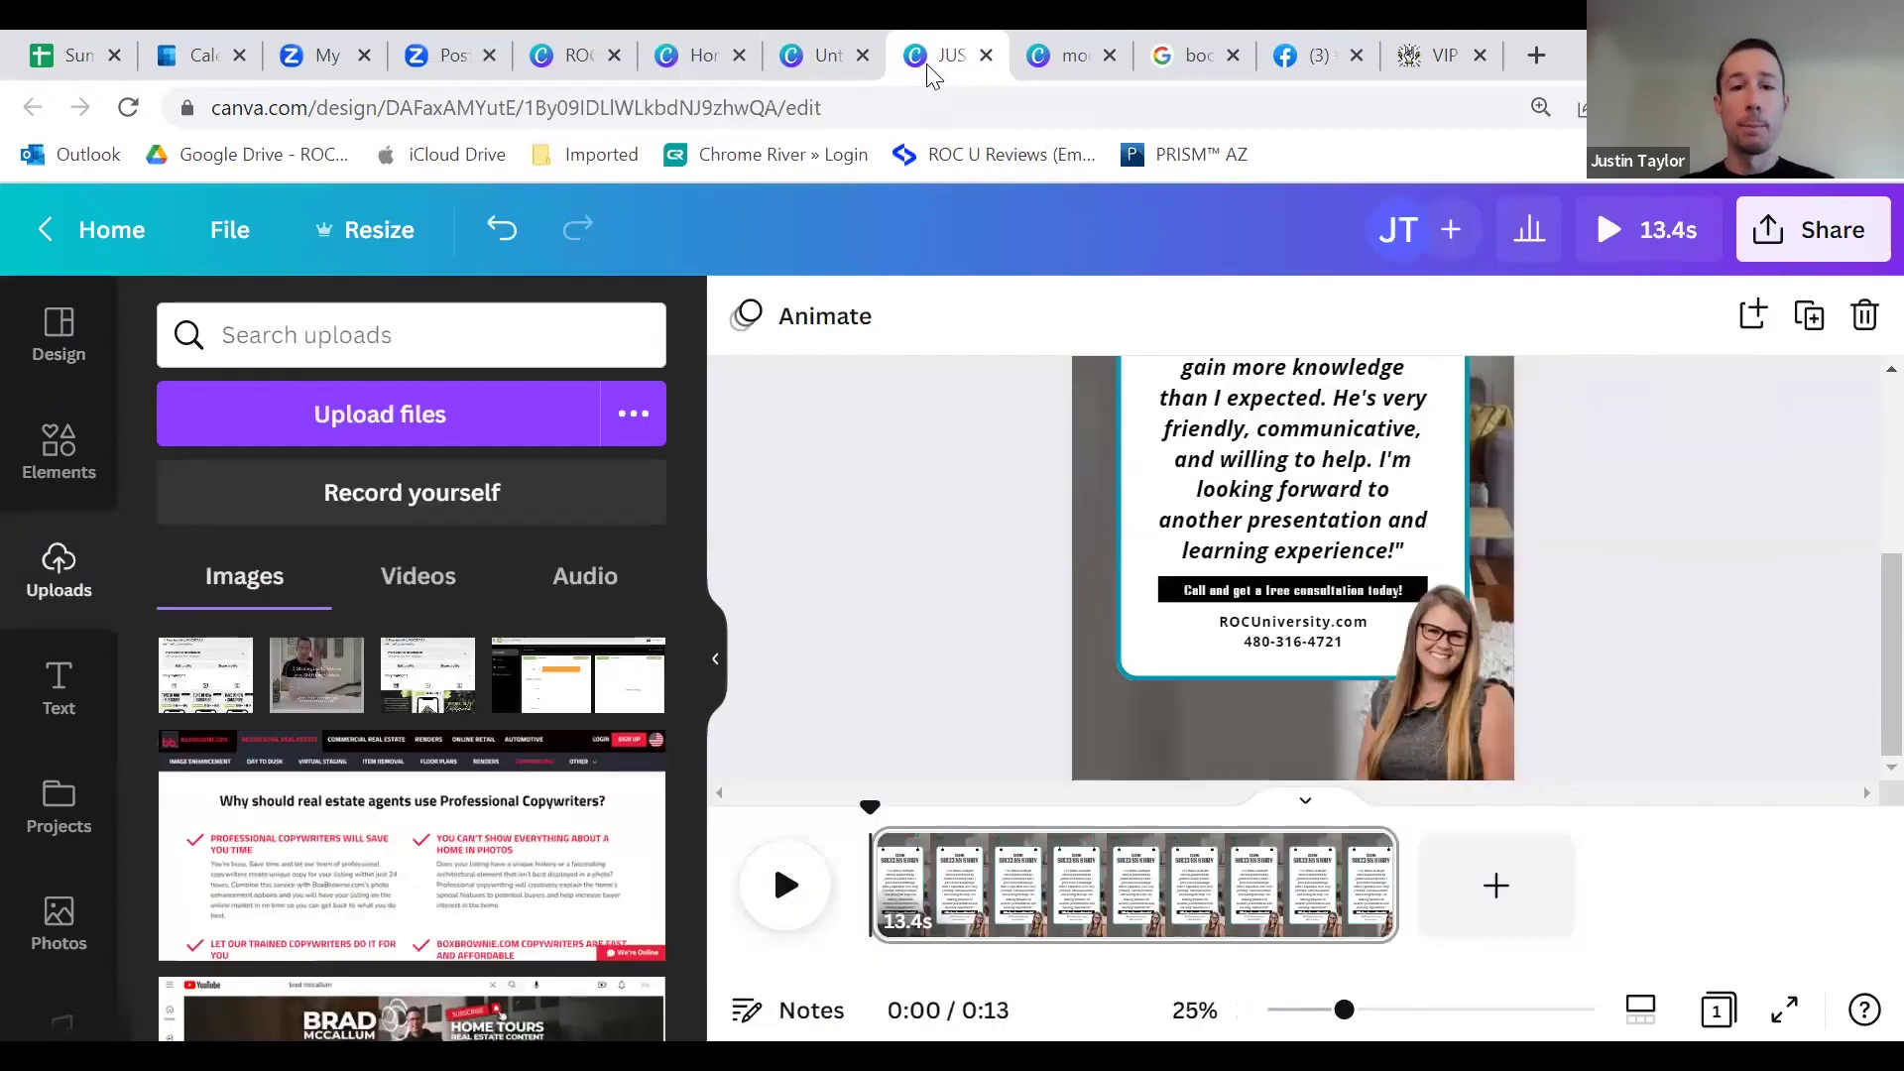
# Step: Copy the woman's headshot from the testimonial video and paste it into the blank Instagram post's upper left
pyautogui.click(1443, 706)
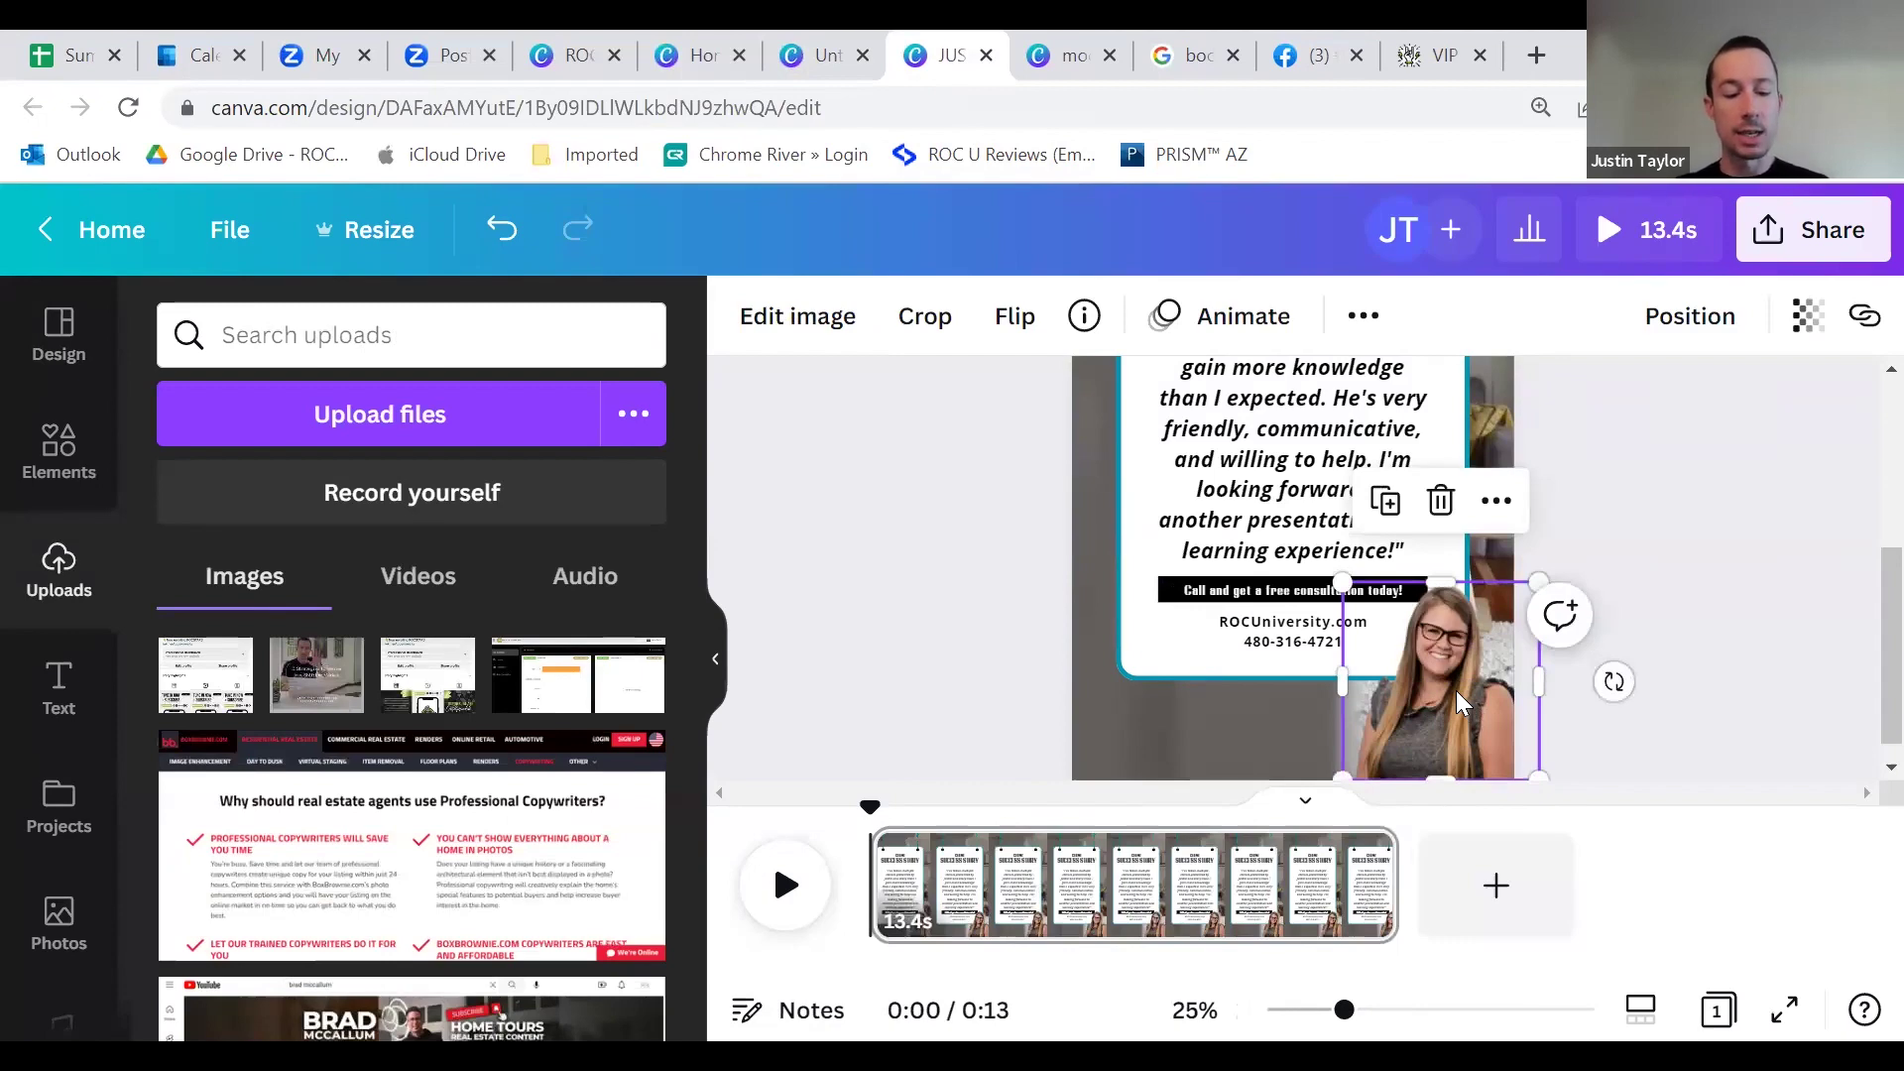
pyautogui.rightClick(1458, 702)
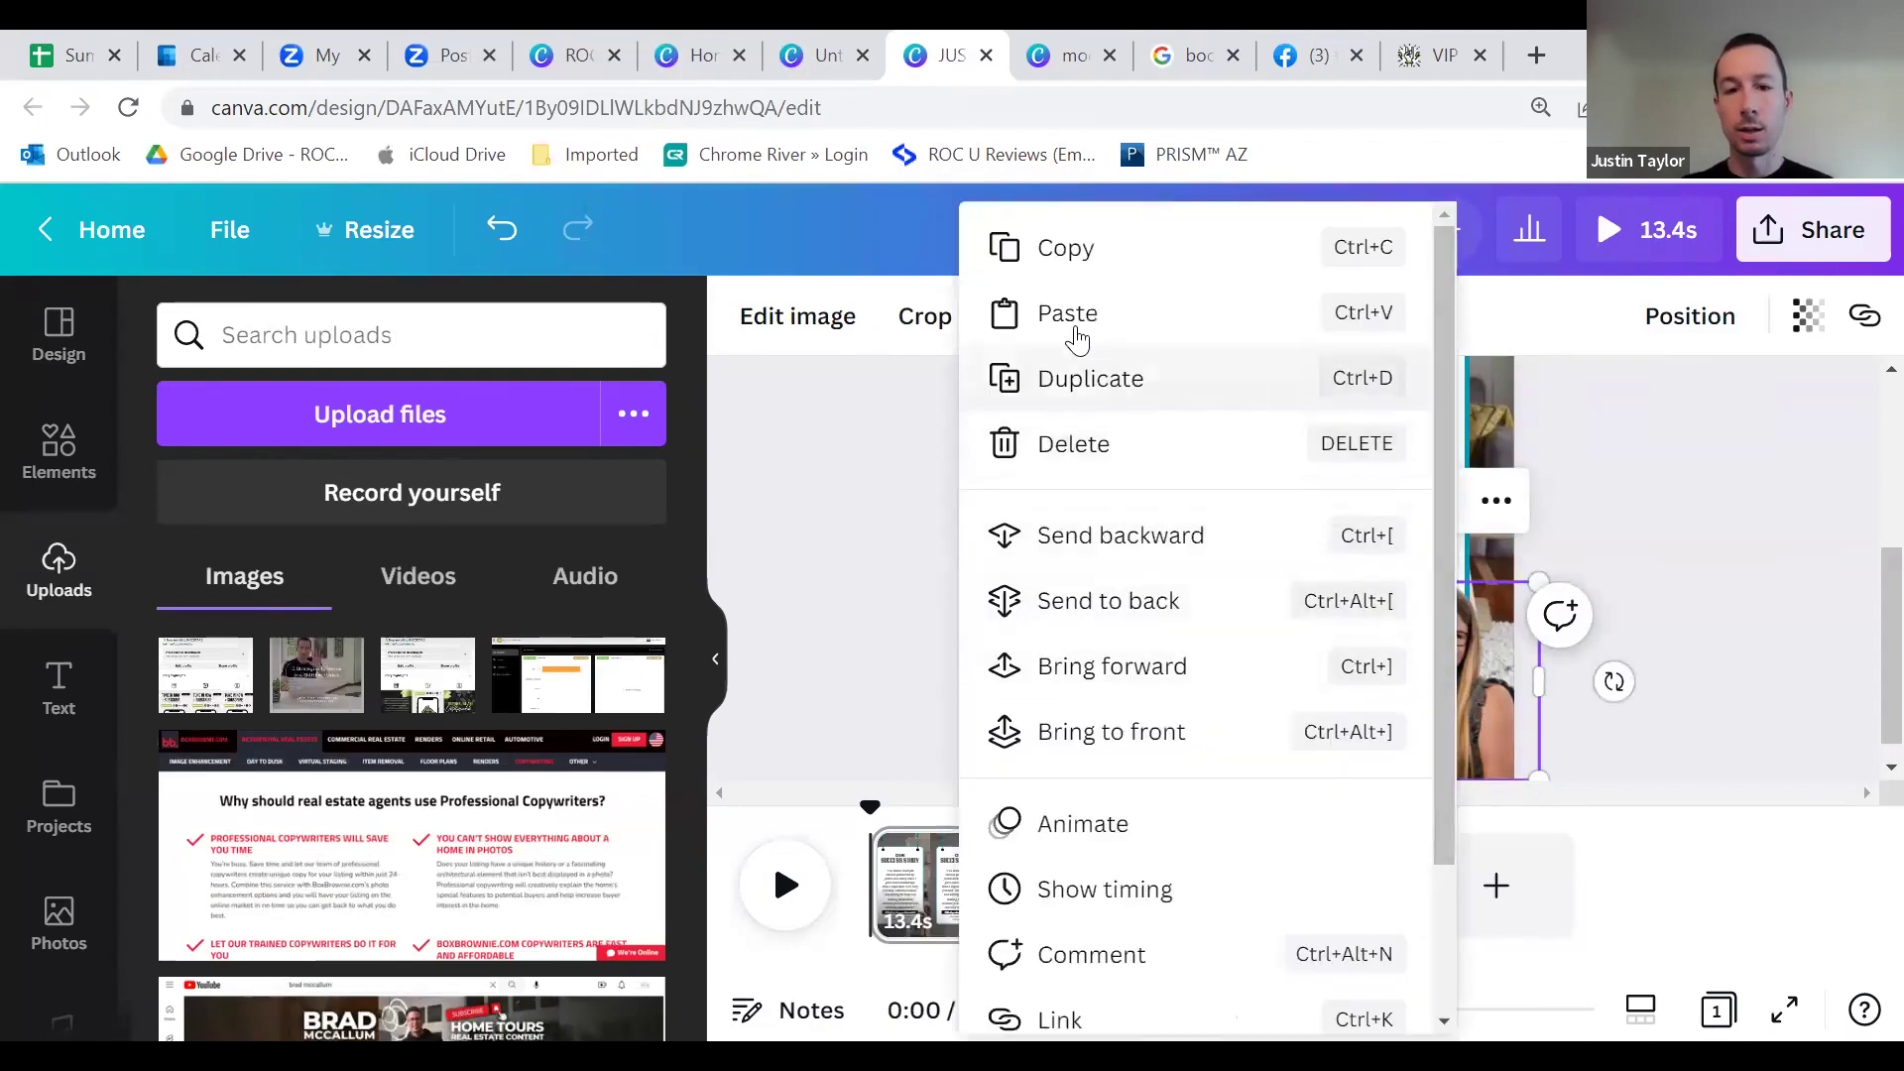
pyautogui.click(1054, 253)
pyautogui.click(808, 58)
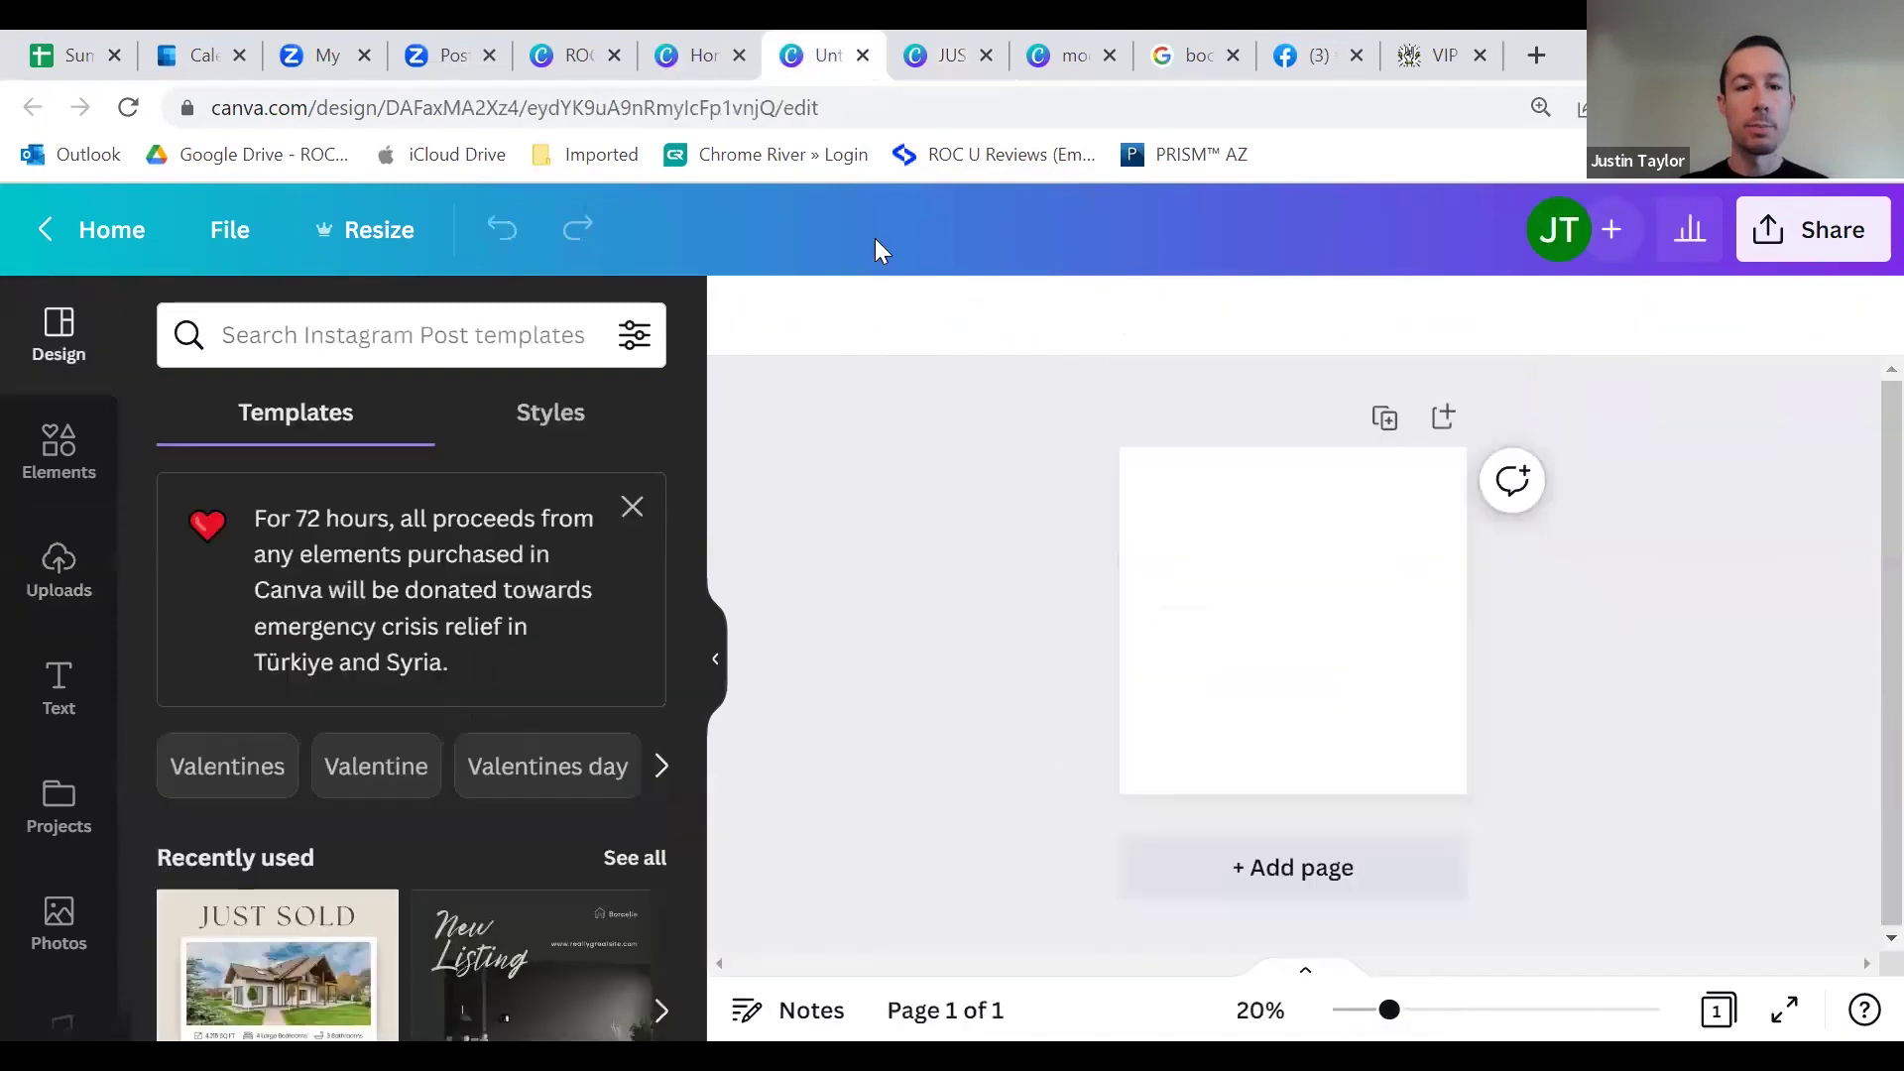
pyautogui.rightClick(1258, 550)
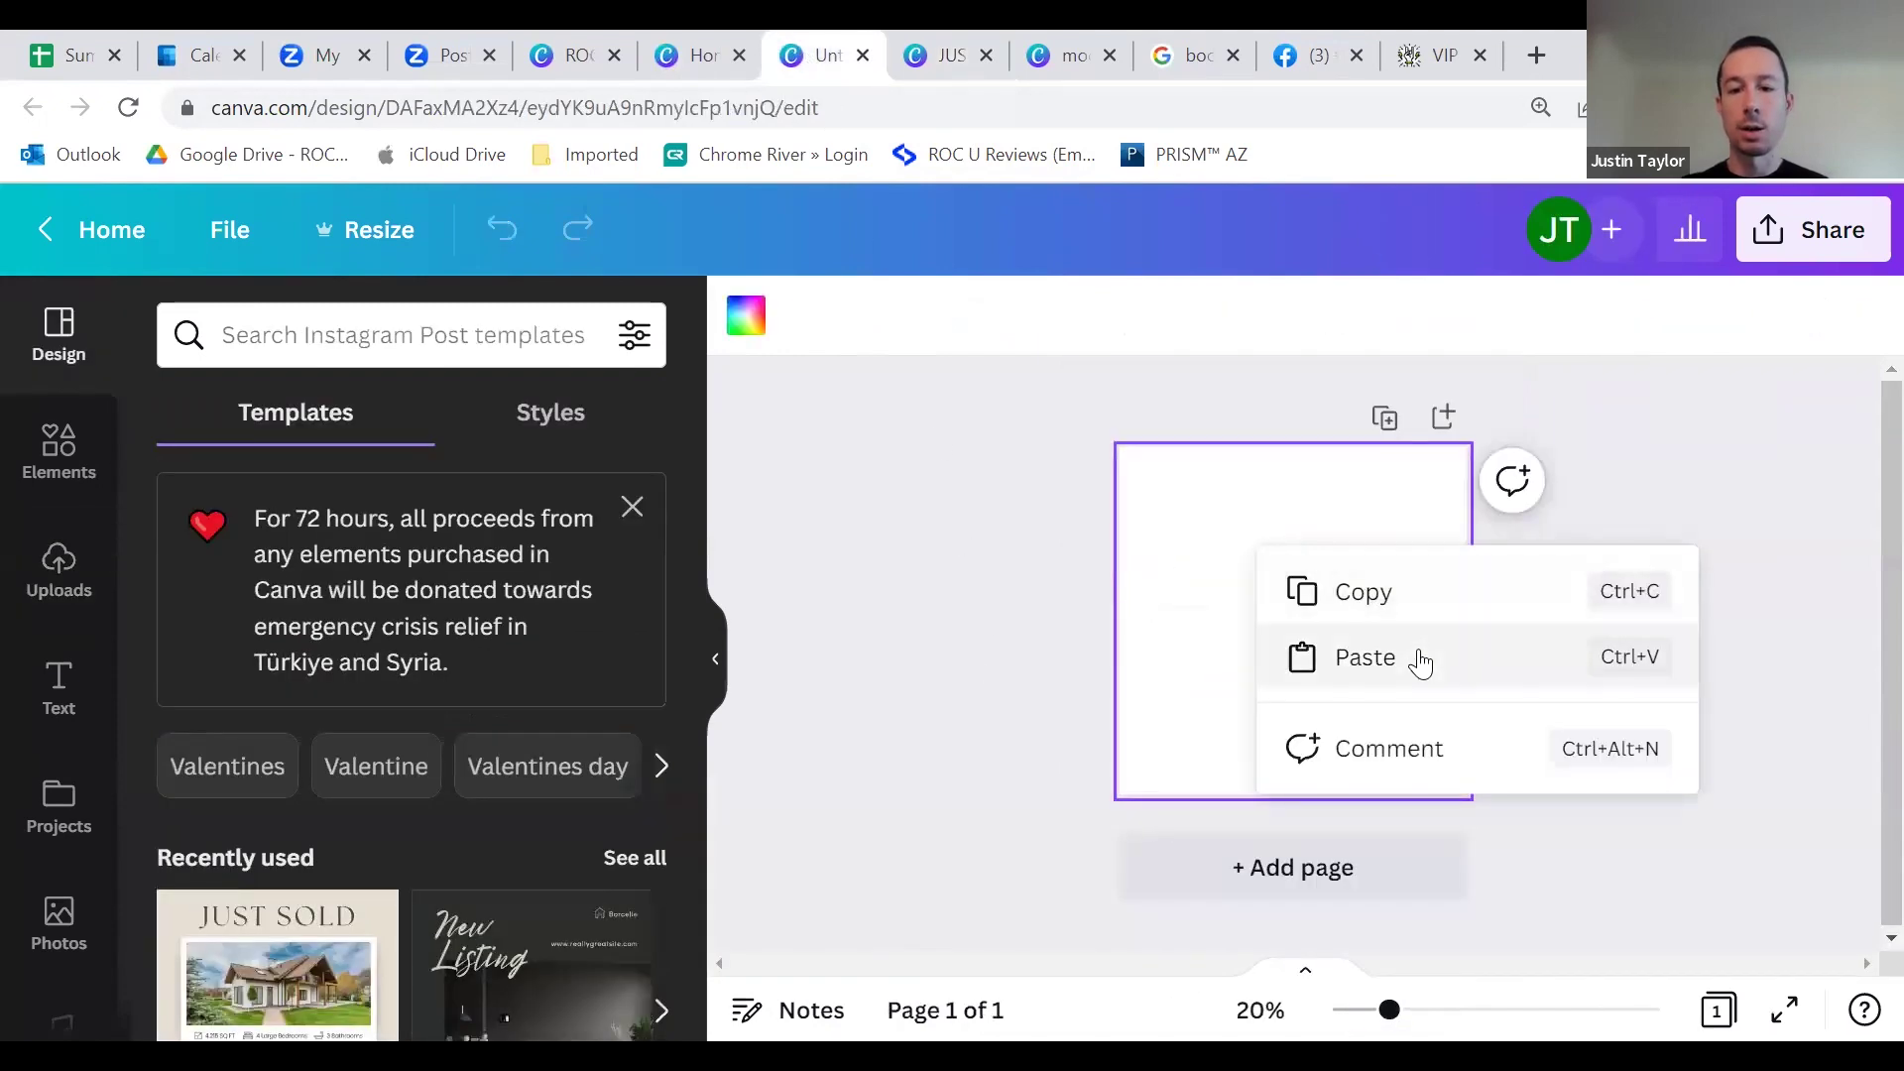
pyautogui.click(1415, 658)
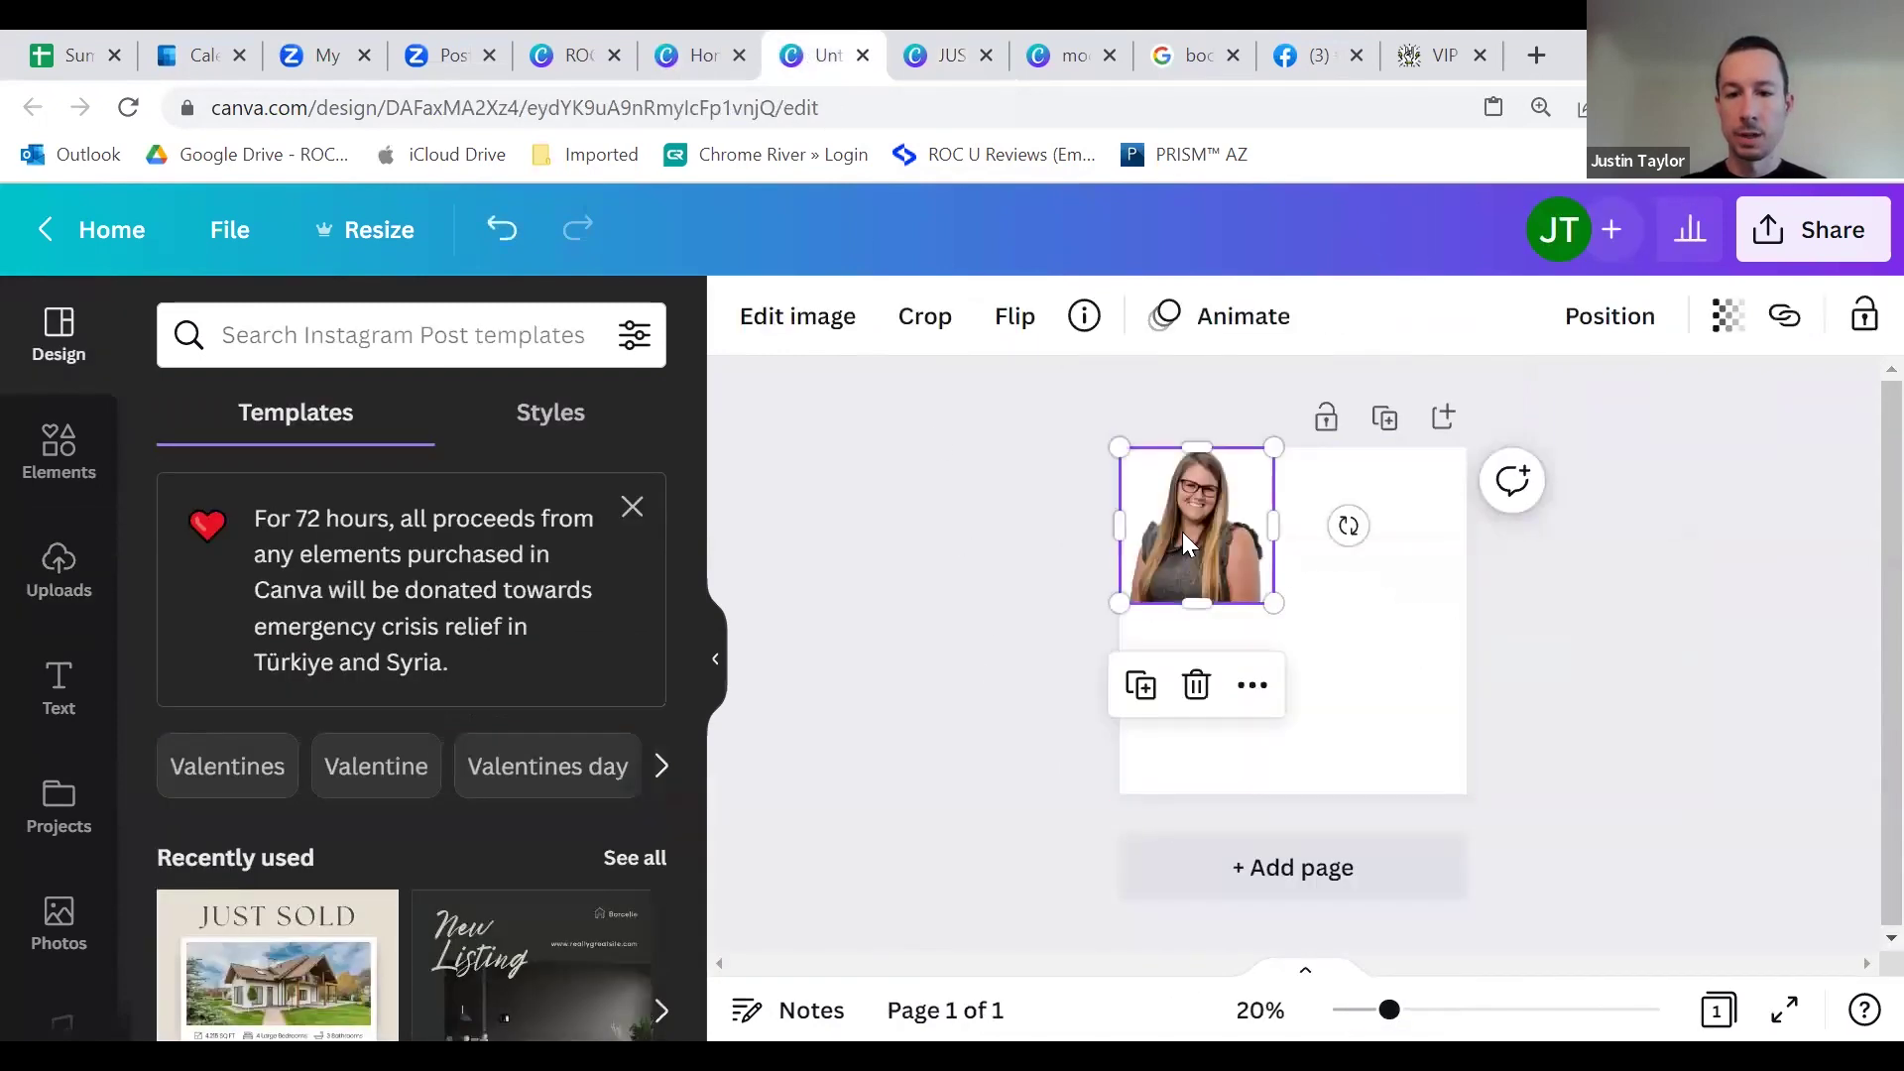
pyautogui.moveTo(1190, 542); pyautogui.dragTo(1207, 588)
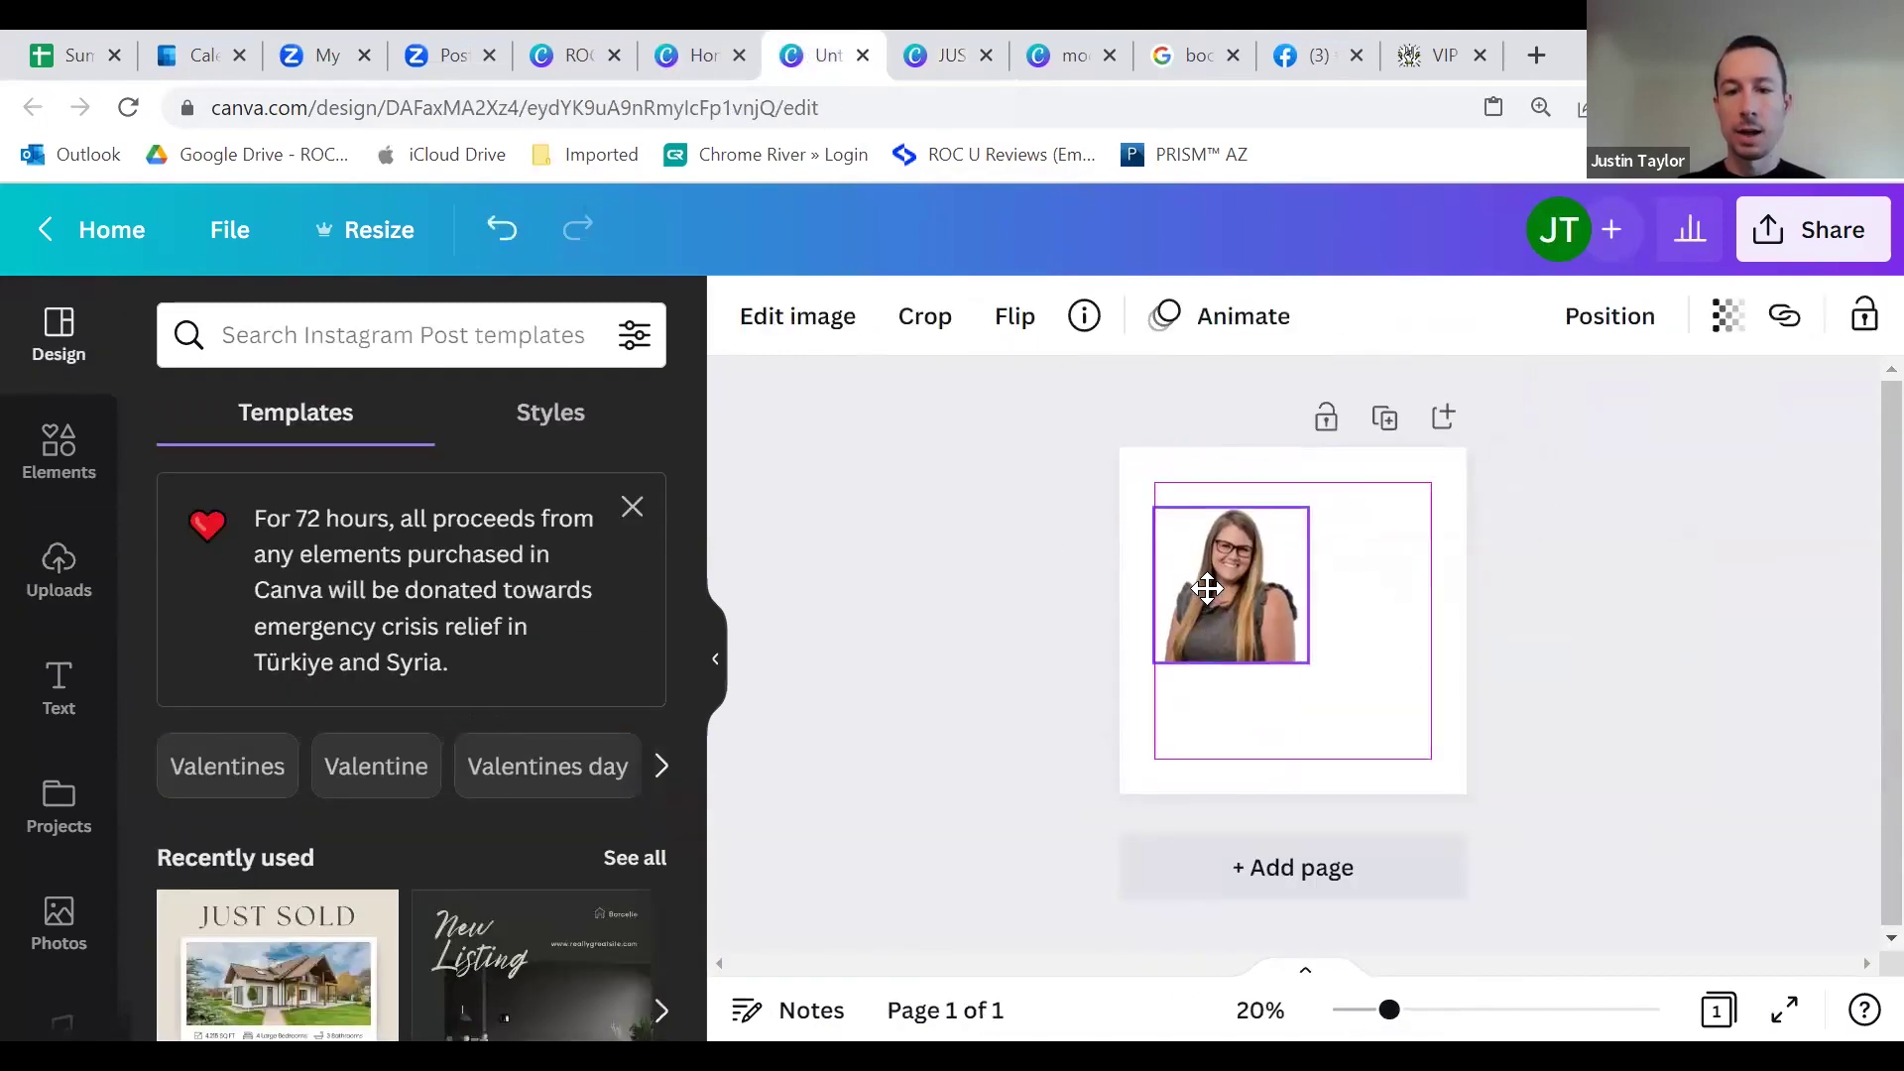
pyautogui.click(1386, 503)
# Step: Make the page background gold and enlarge the headshot to fill the page
pyautogui.click(749, 319)
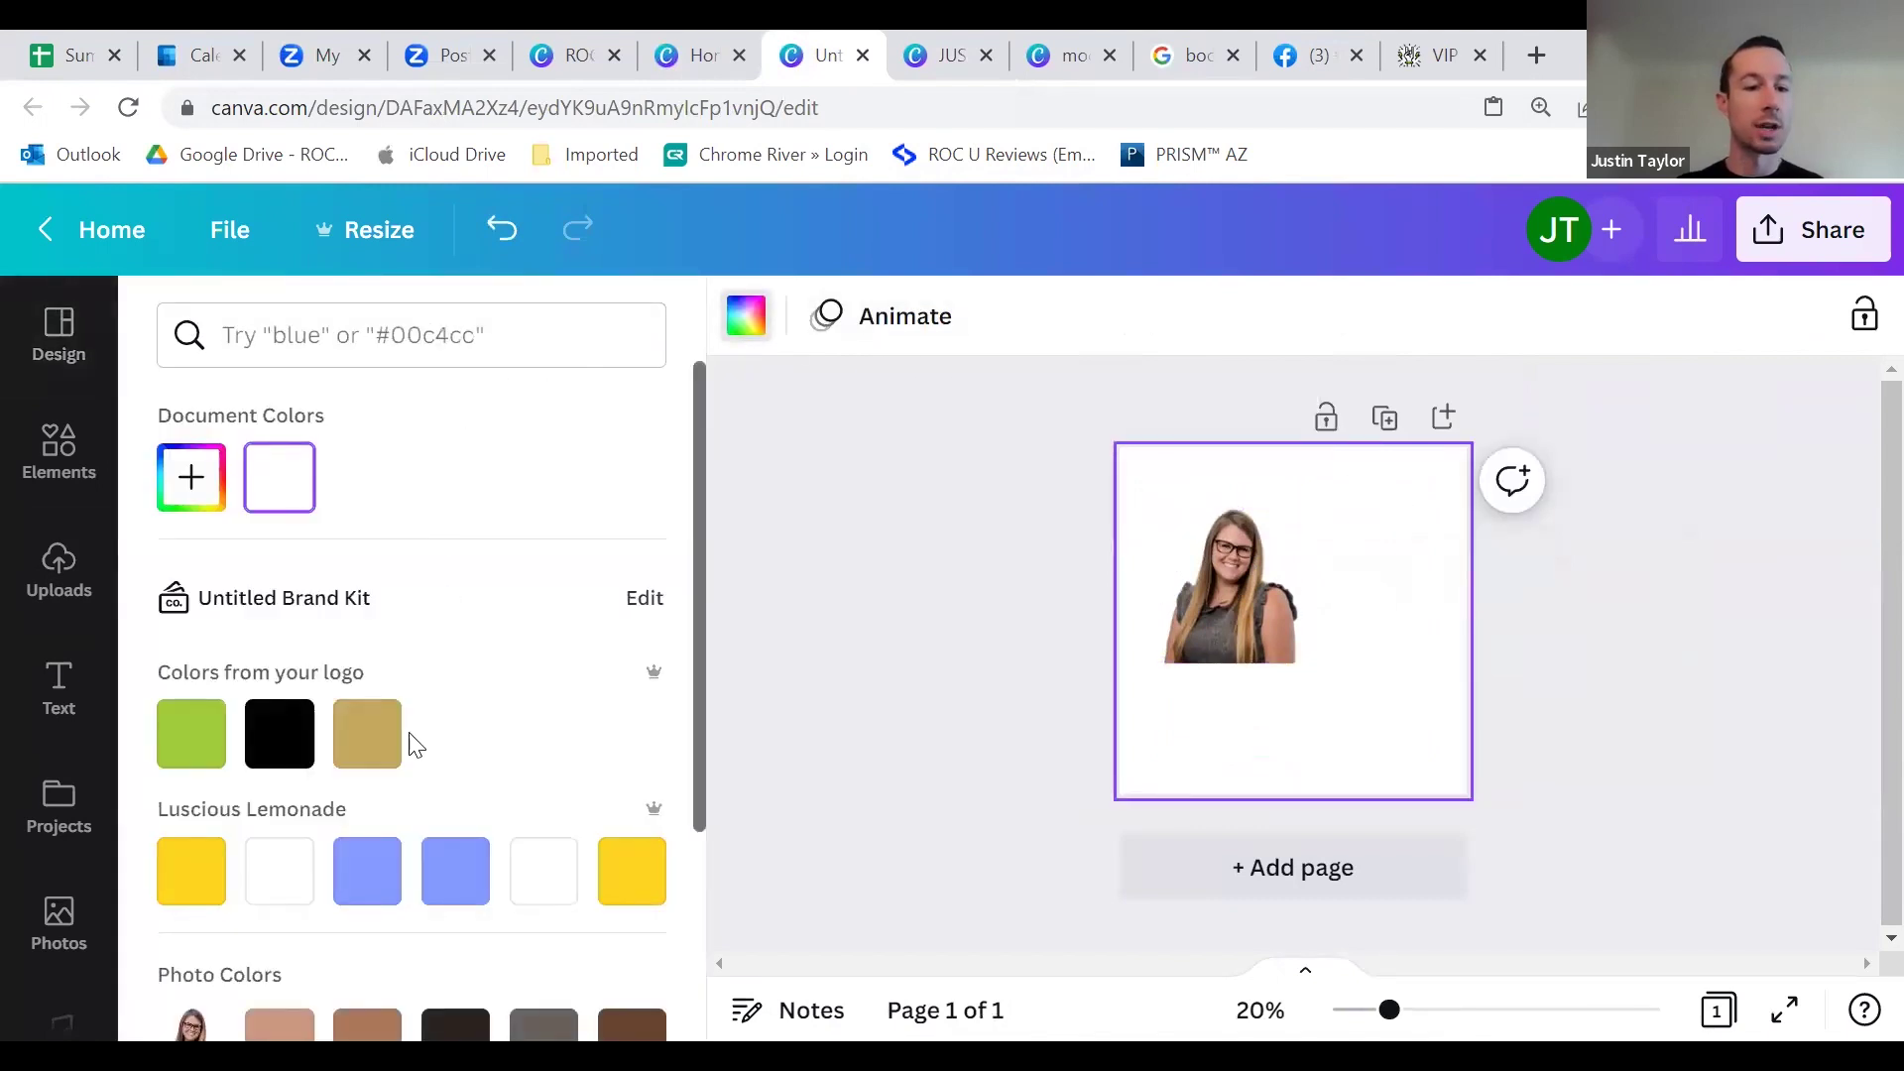
pyautogui.click(367, 734)
pyautogui.click(1257, 667)
pyautogui.moveTo(1258, 667); pyautogui.dragTo(1280, 713)
pyautogui.moveTo(1220, 644); pyautogui.dragTo(1114, 523)
pyautogui.moveTo(1244, 694); pyautogui.dragTo(1289, 708)
pyautogui.moveTo(1173, 531); pyautogui.dragTo(1122, 476)
pyautogui.moveTo(1238, 632); pyautogui.dragTo(1245, 625)
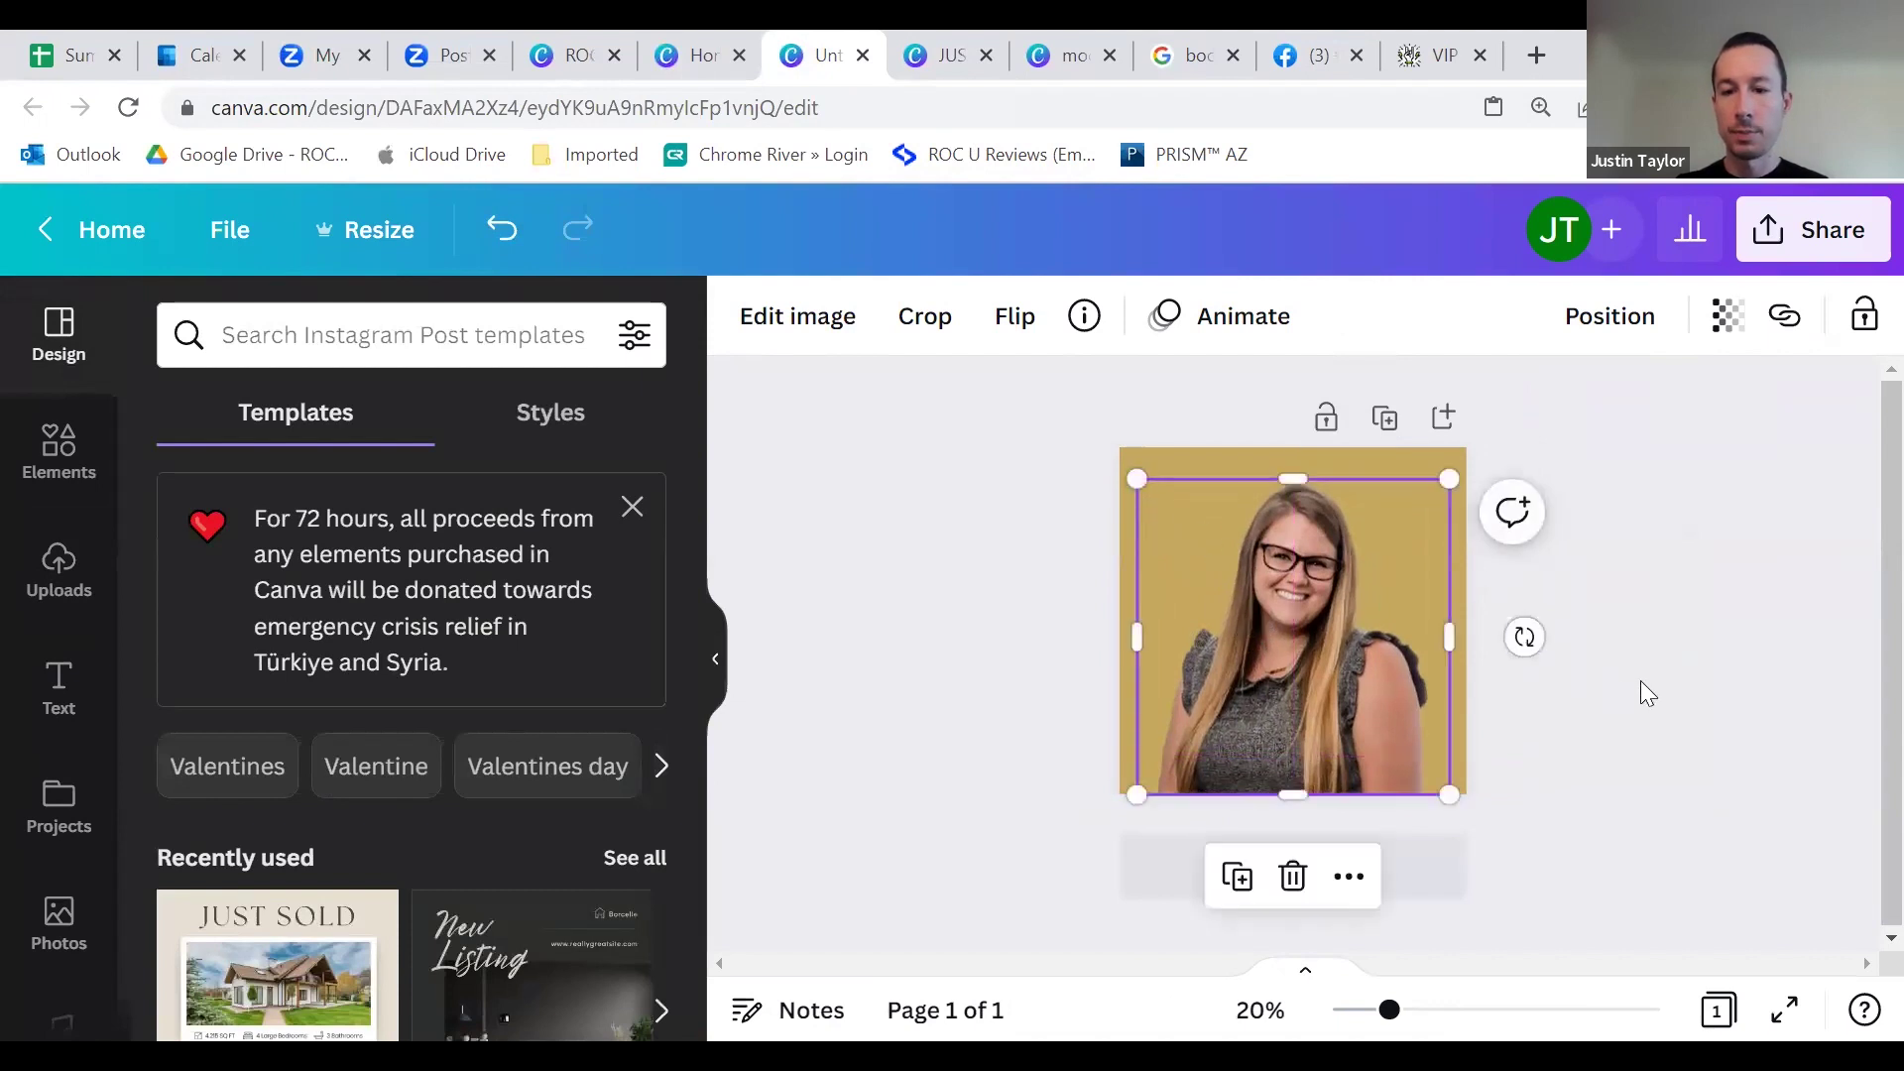
pyautogui.click(1641, 680)
# Step: Change the page background from gold to white
pyautogui.click(1154, 478)
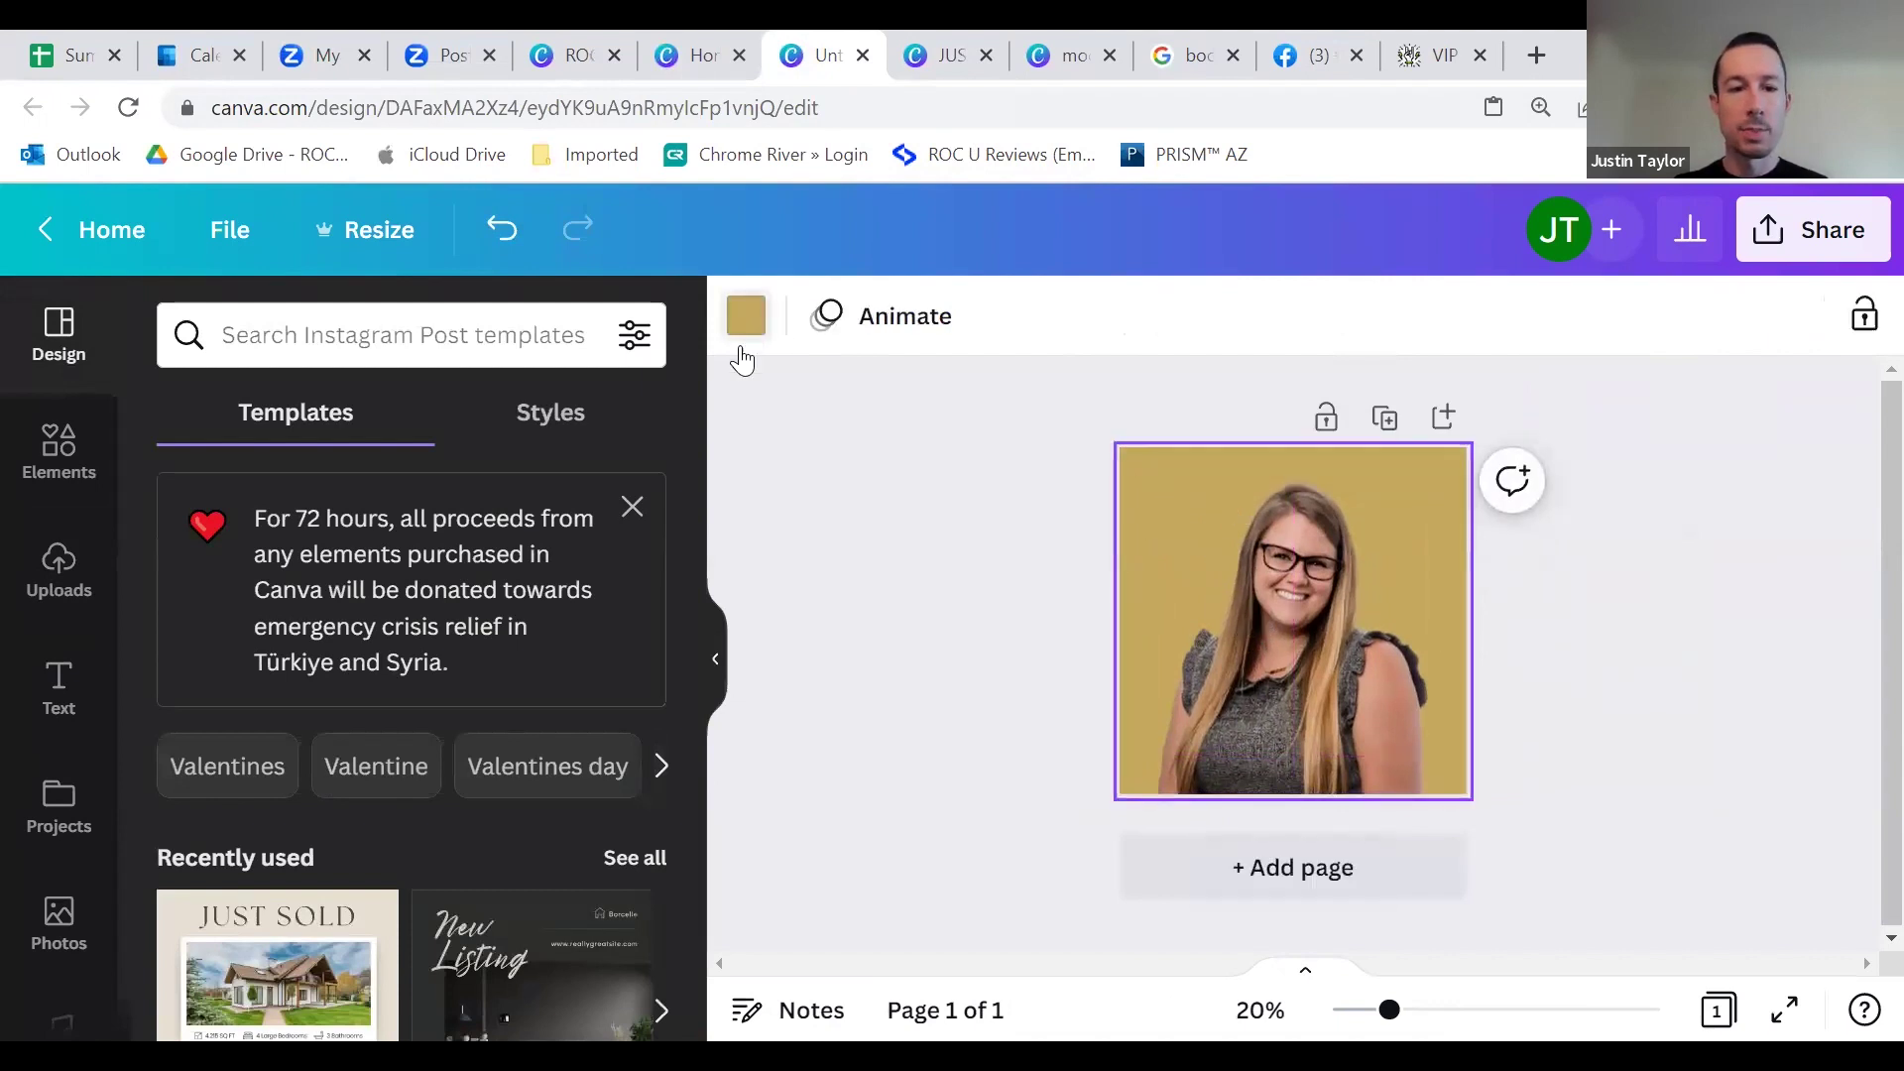
pyautogui.click(746, 316)
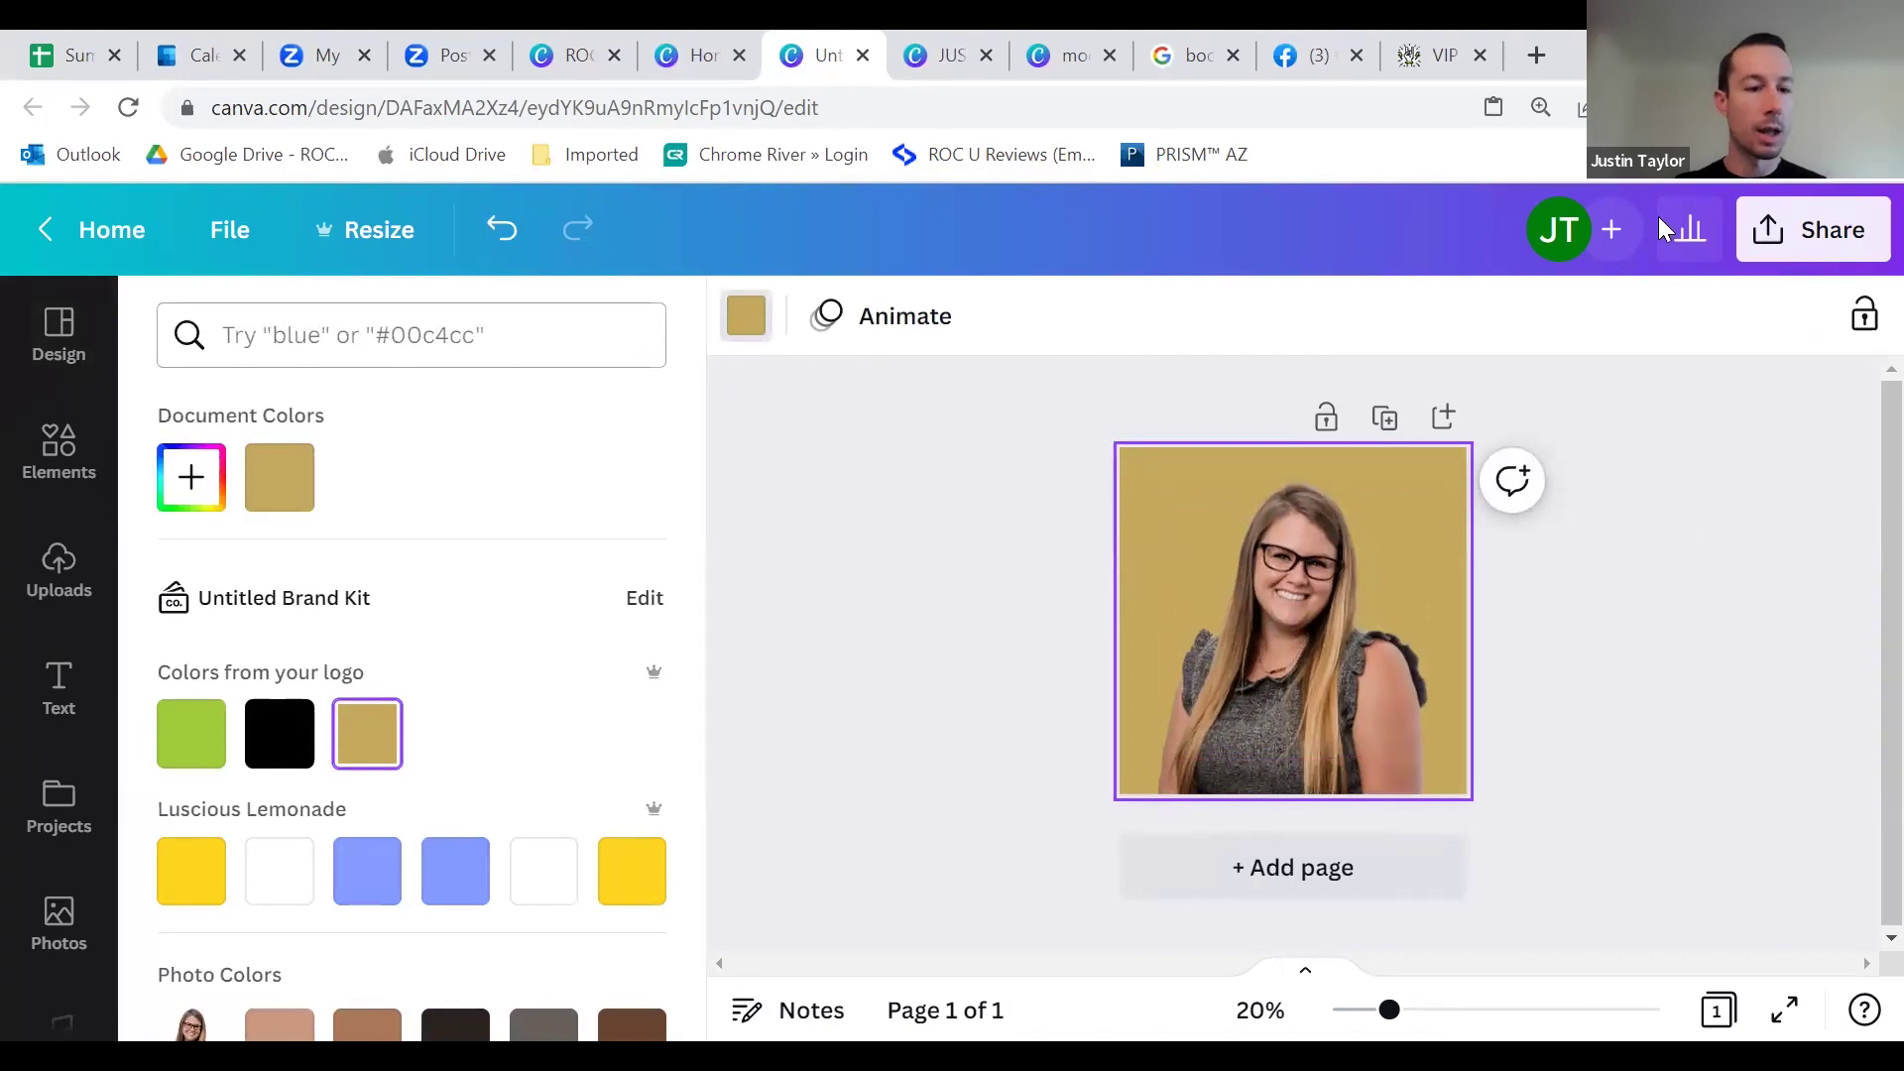
pyautogui.scroll(-3, 349, 879)
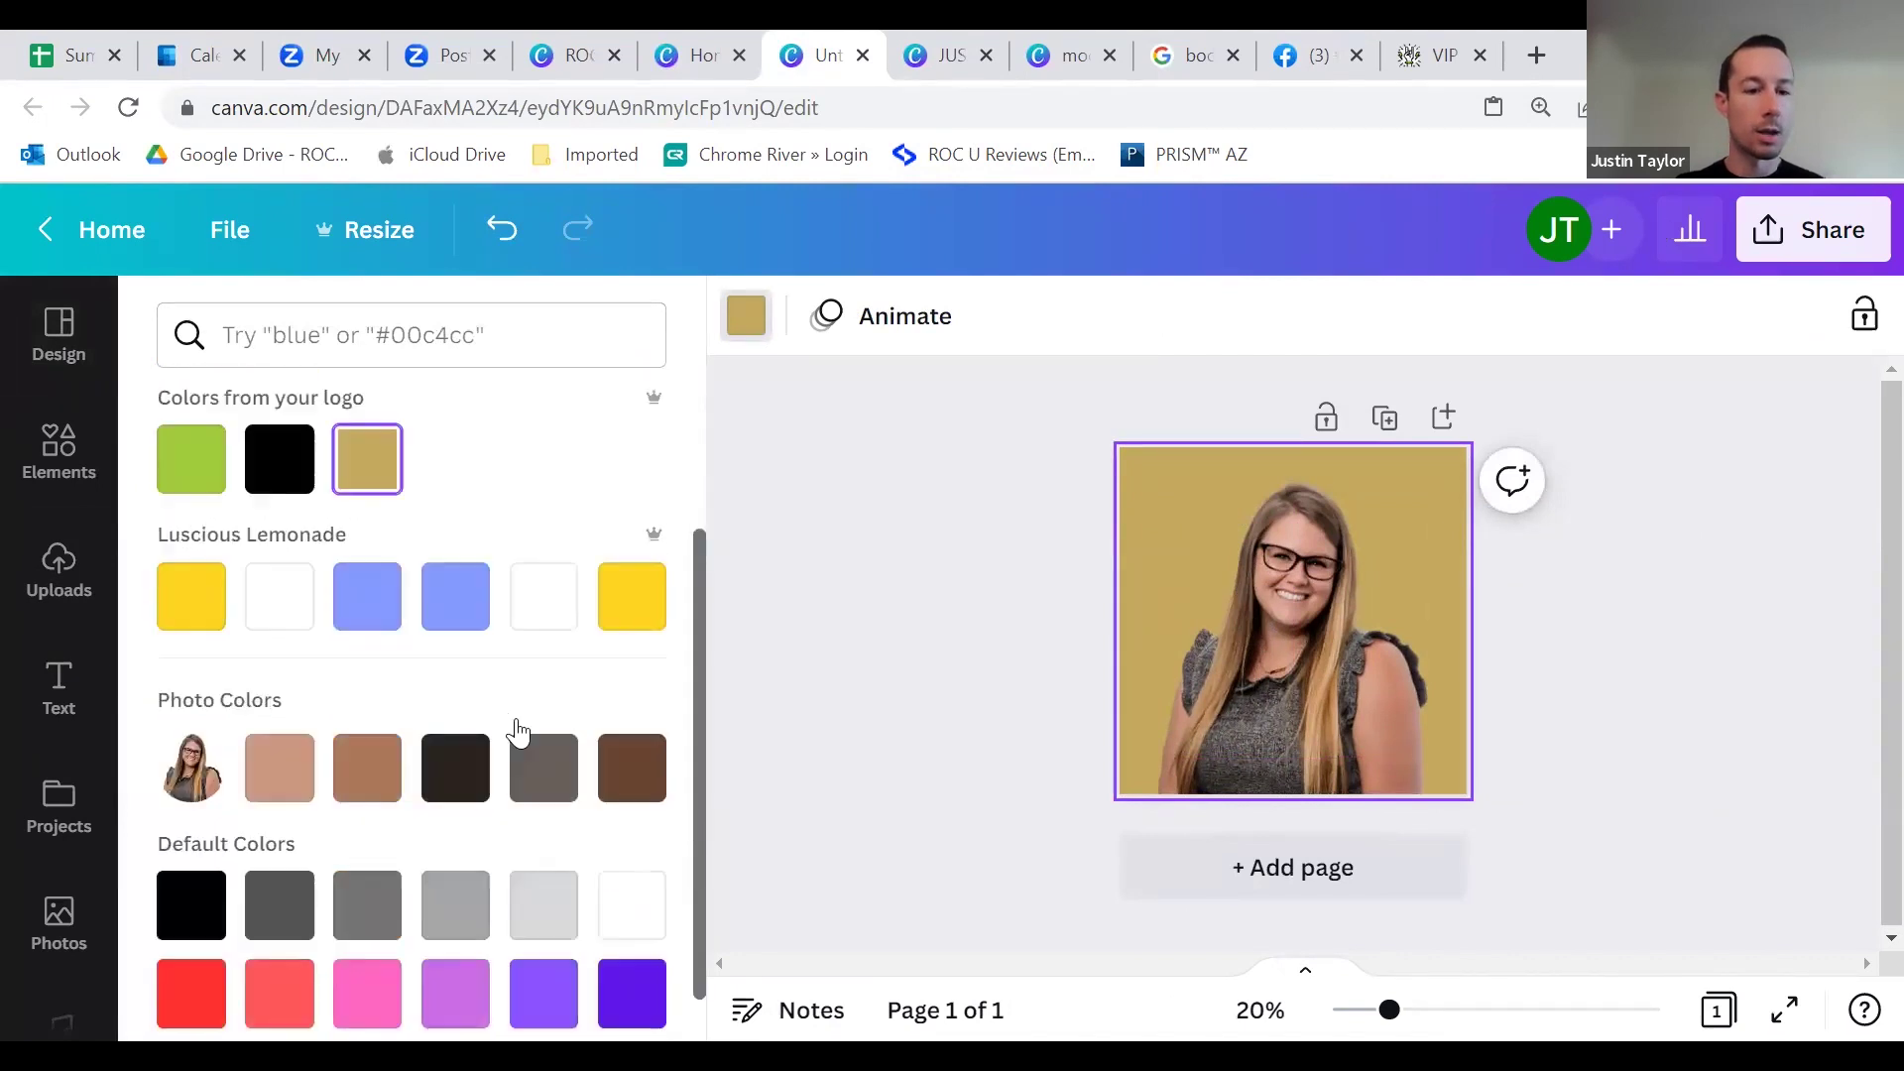
pyautogui.click(570, 569)
pyautogui.click(1209, 406)
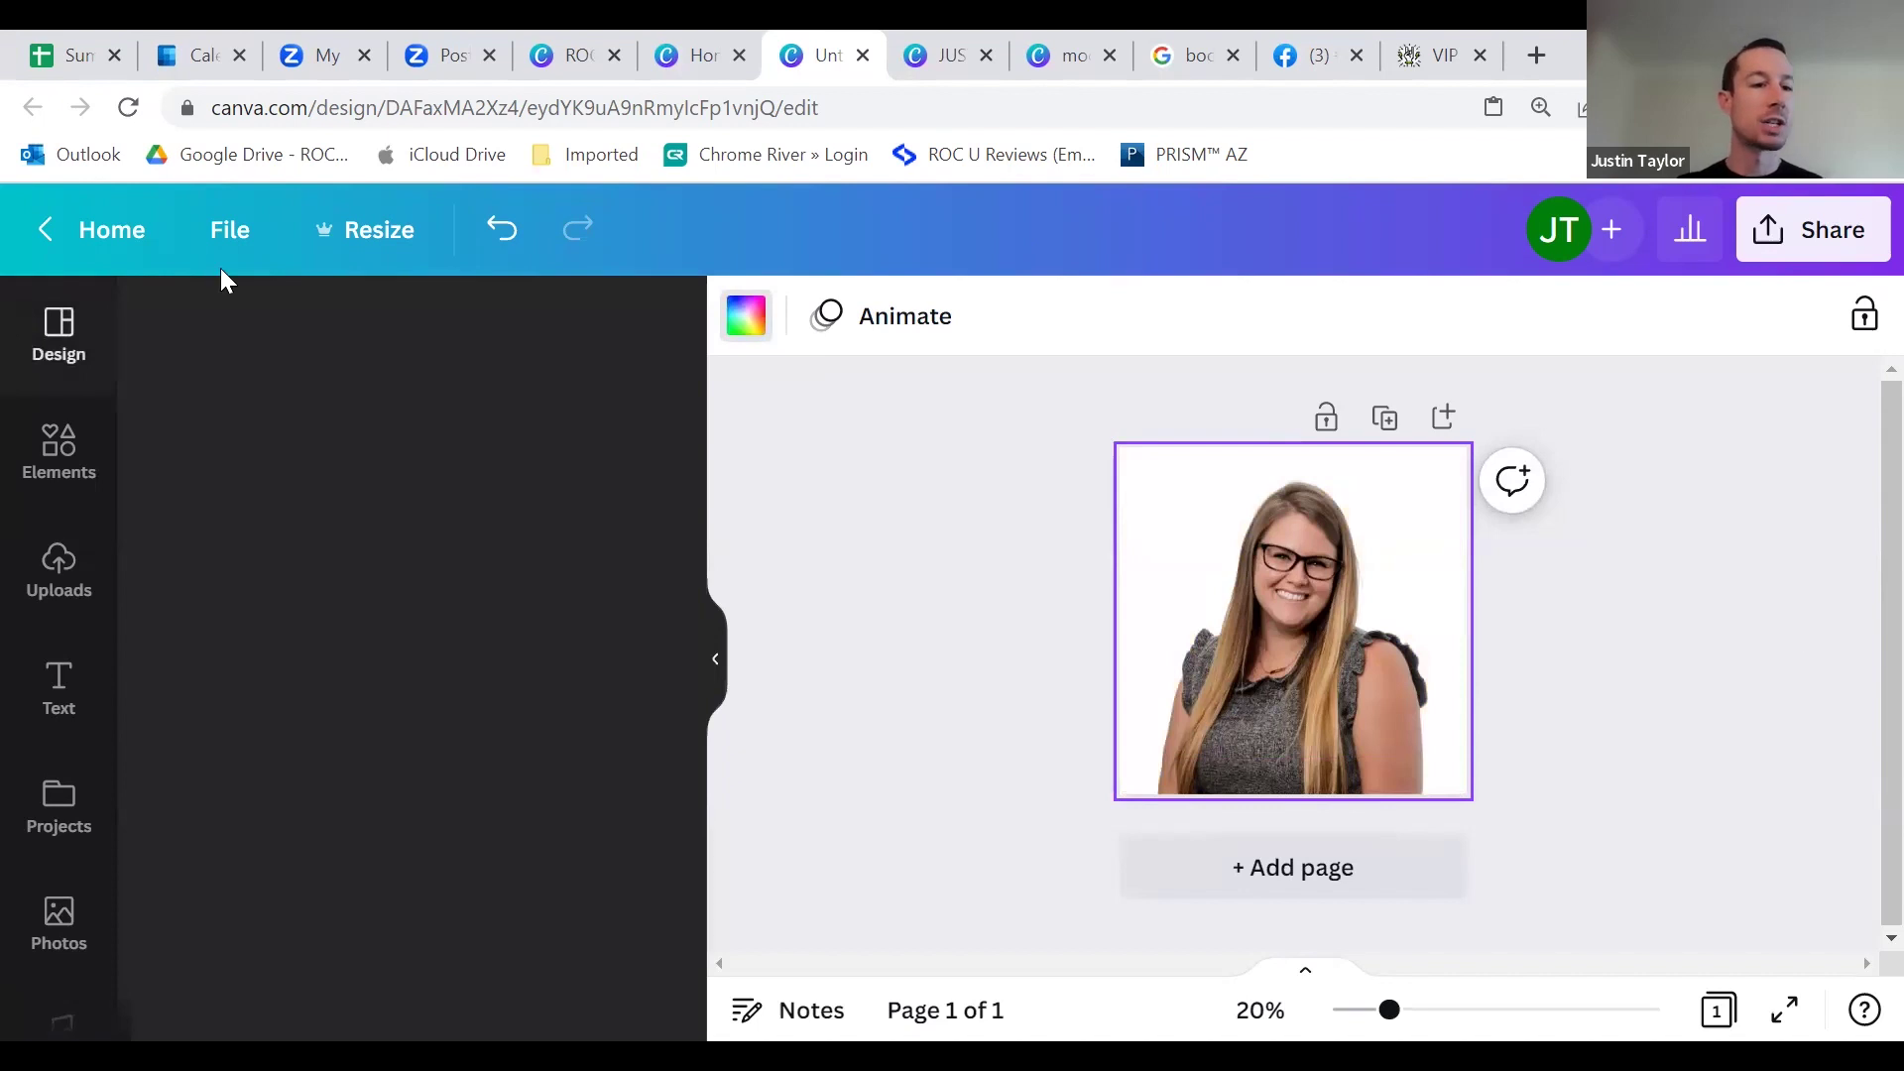
# Step: Download the square headshot design as a PNG with Transparent background ticked
pyautogui.click(224, 238)
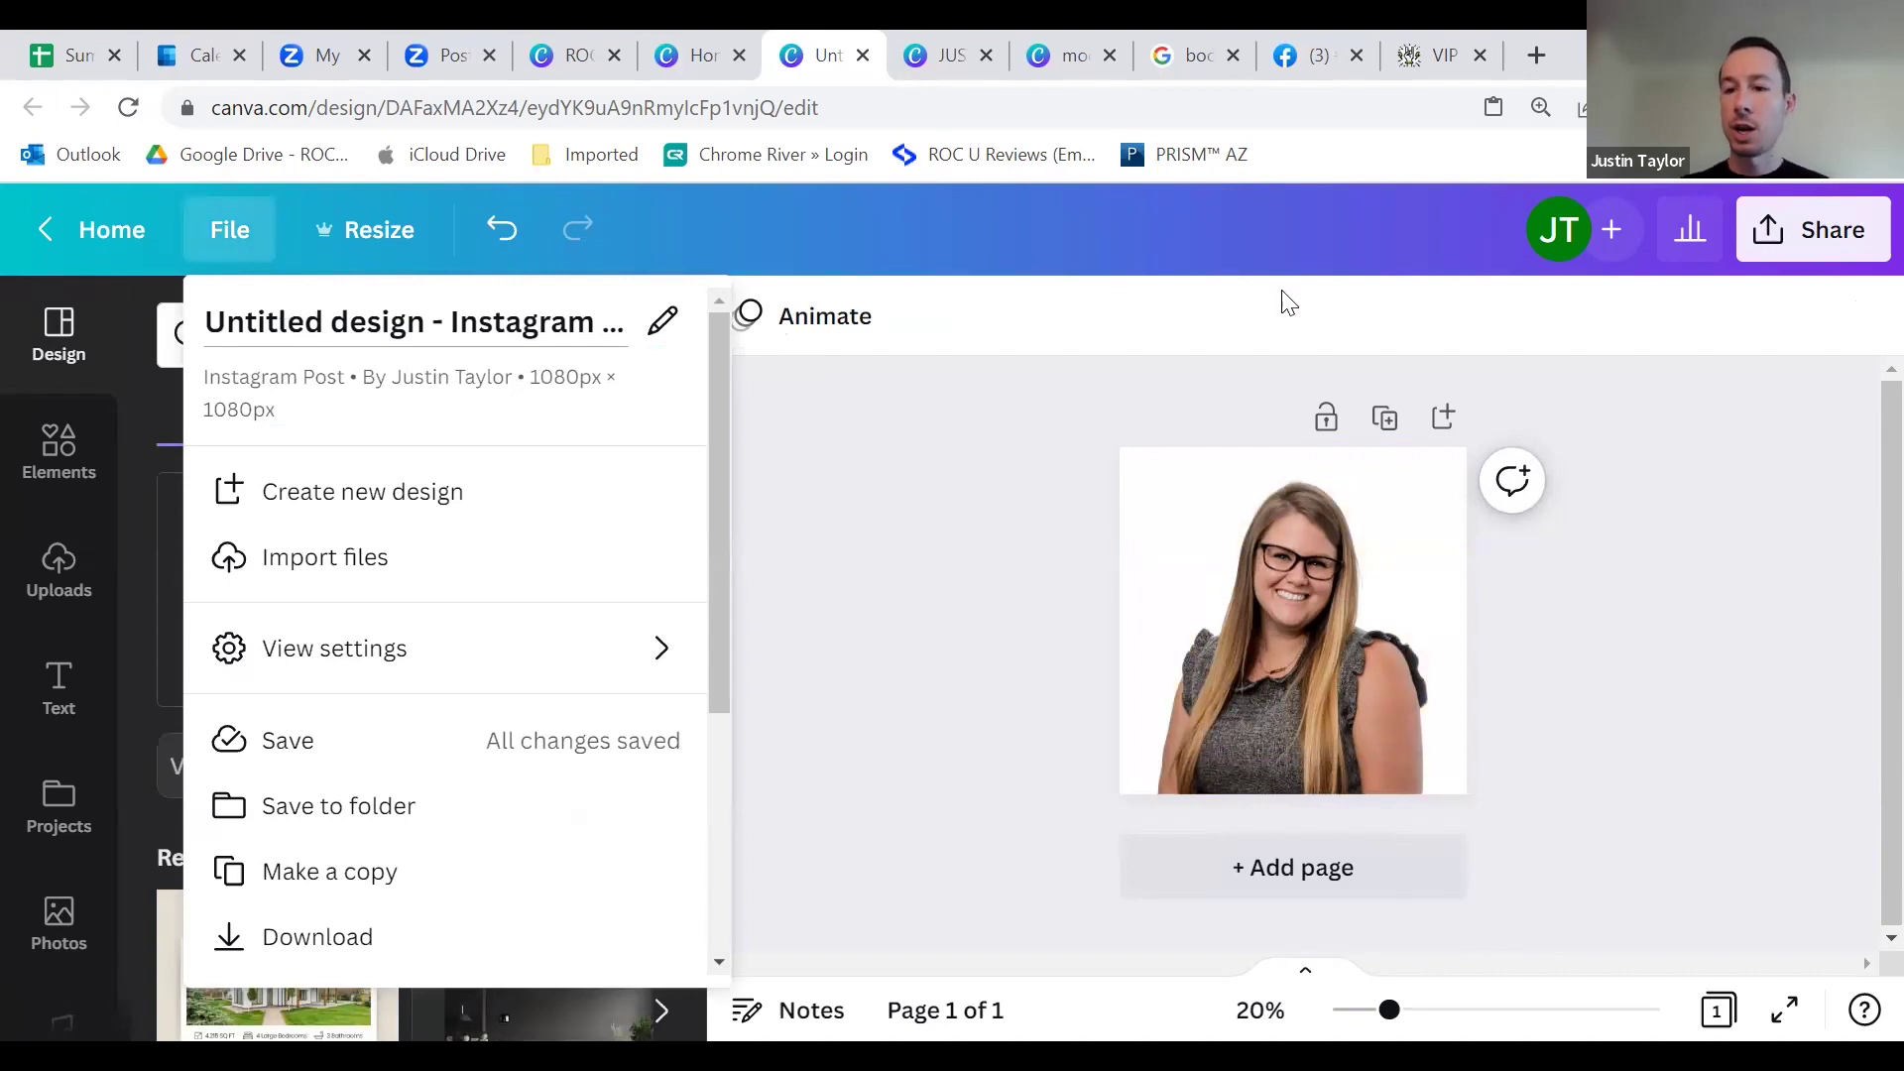
pyautogui.click(1771, 257)
pyautogui.scroll(-4, 1745, 525)
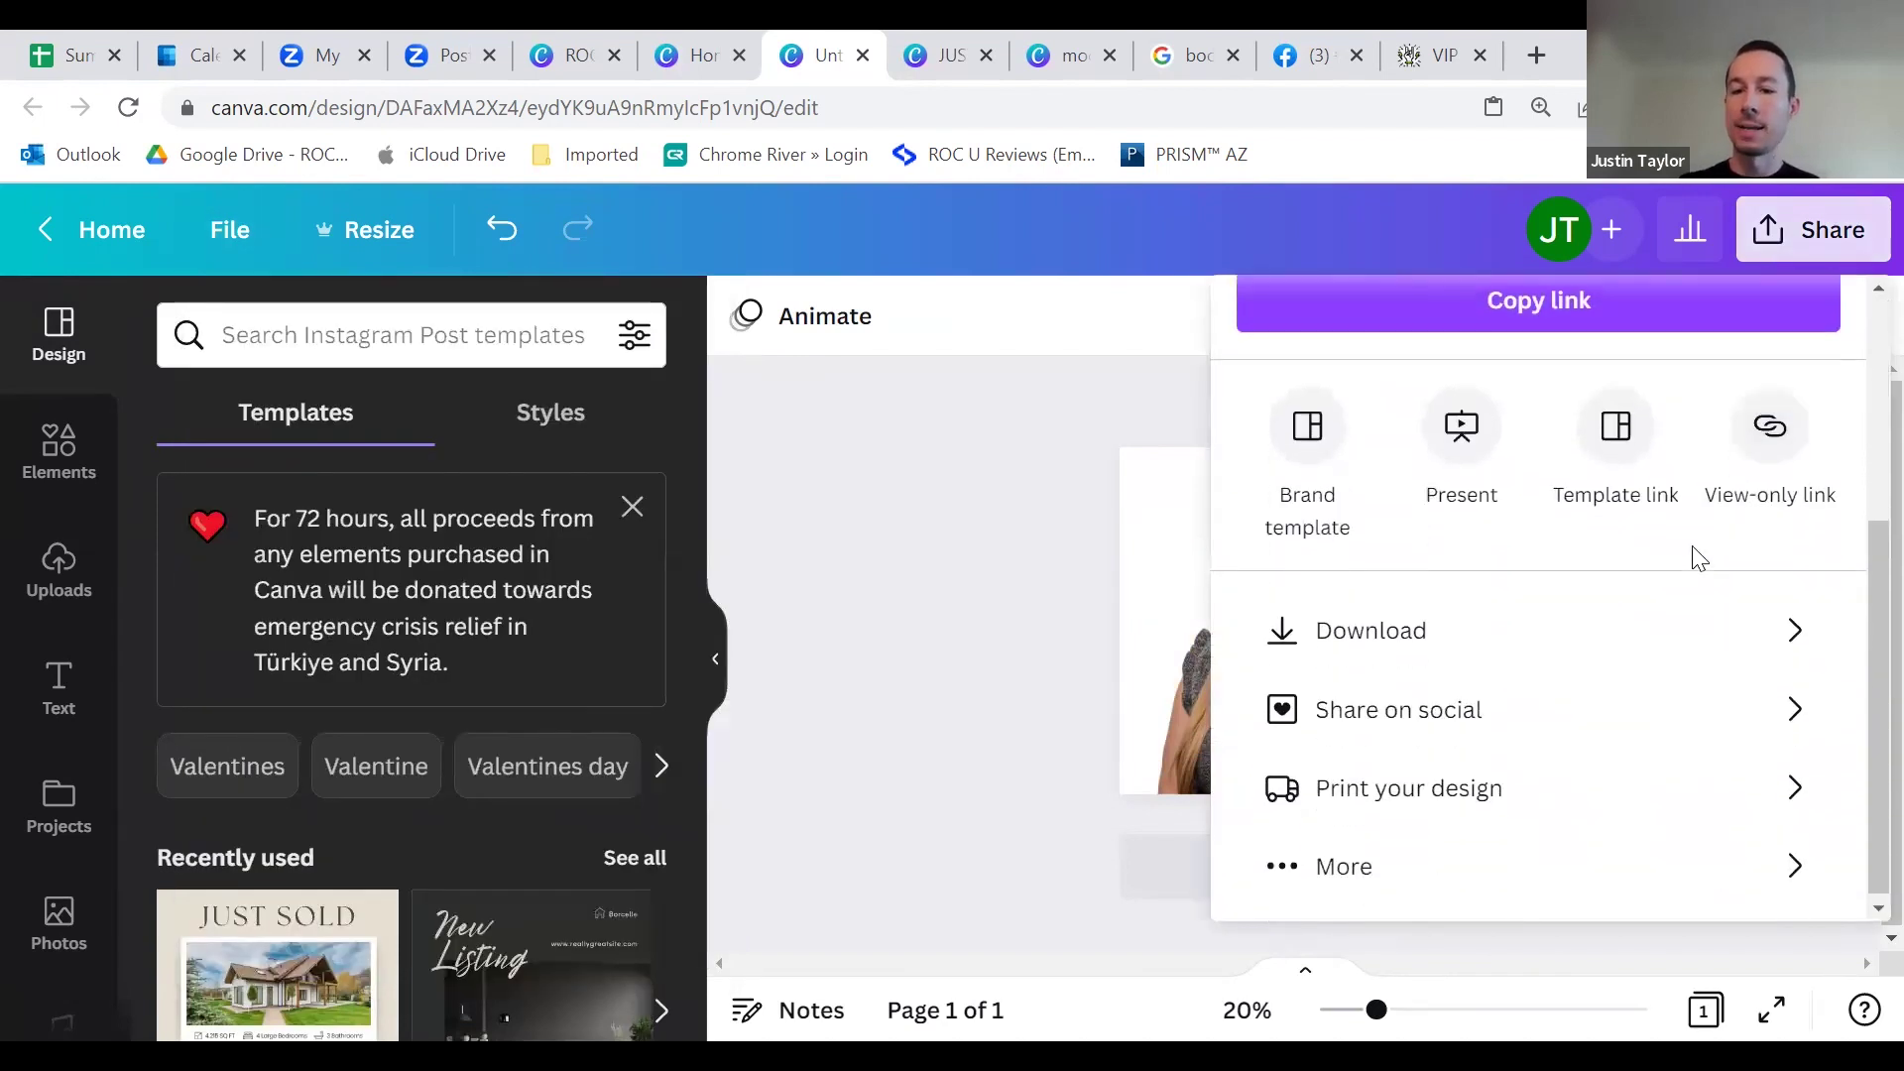
pyautogui.click(1540, 625)
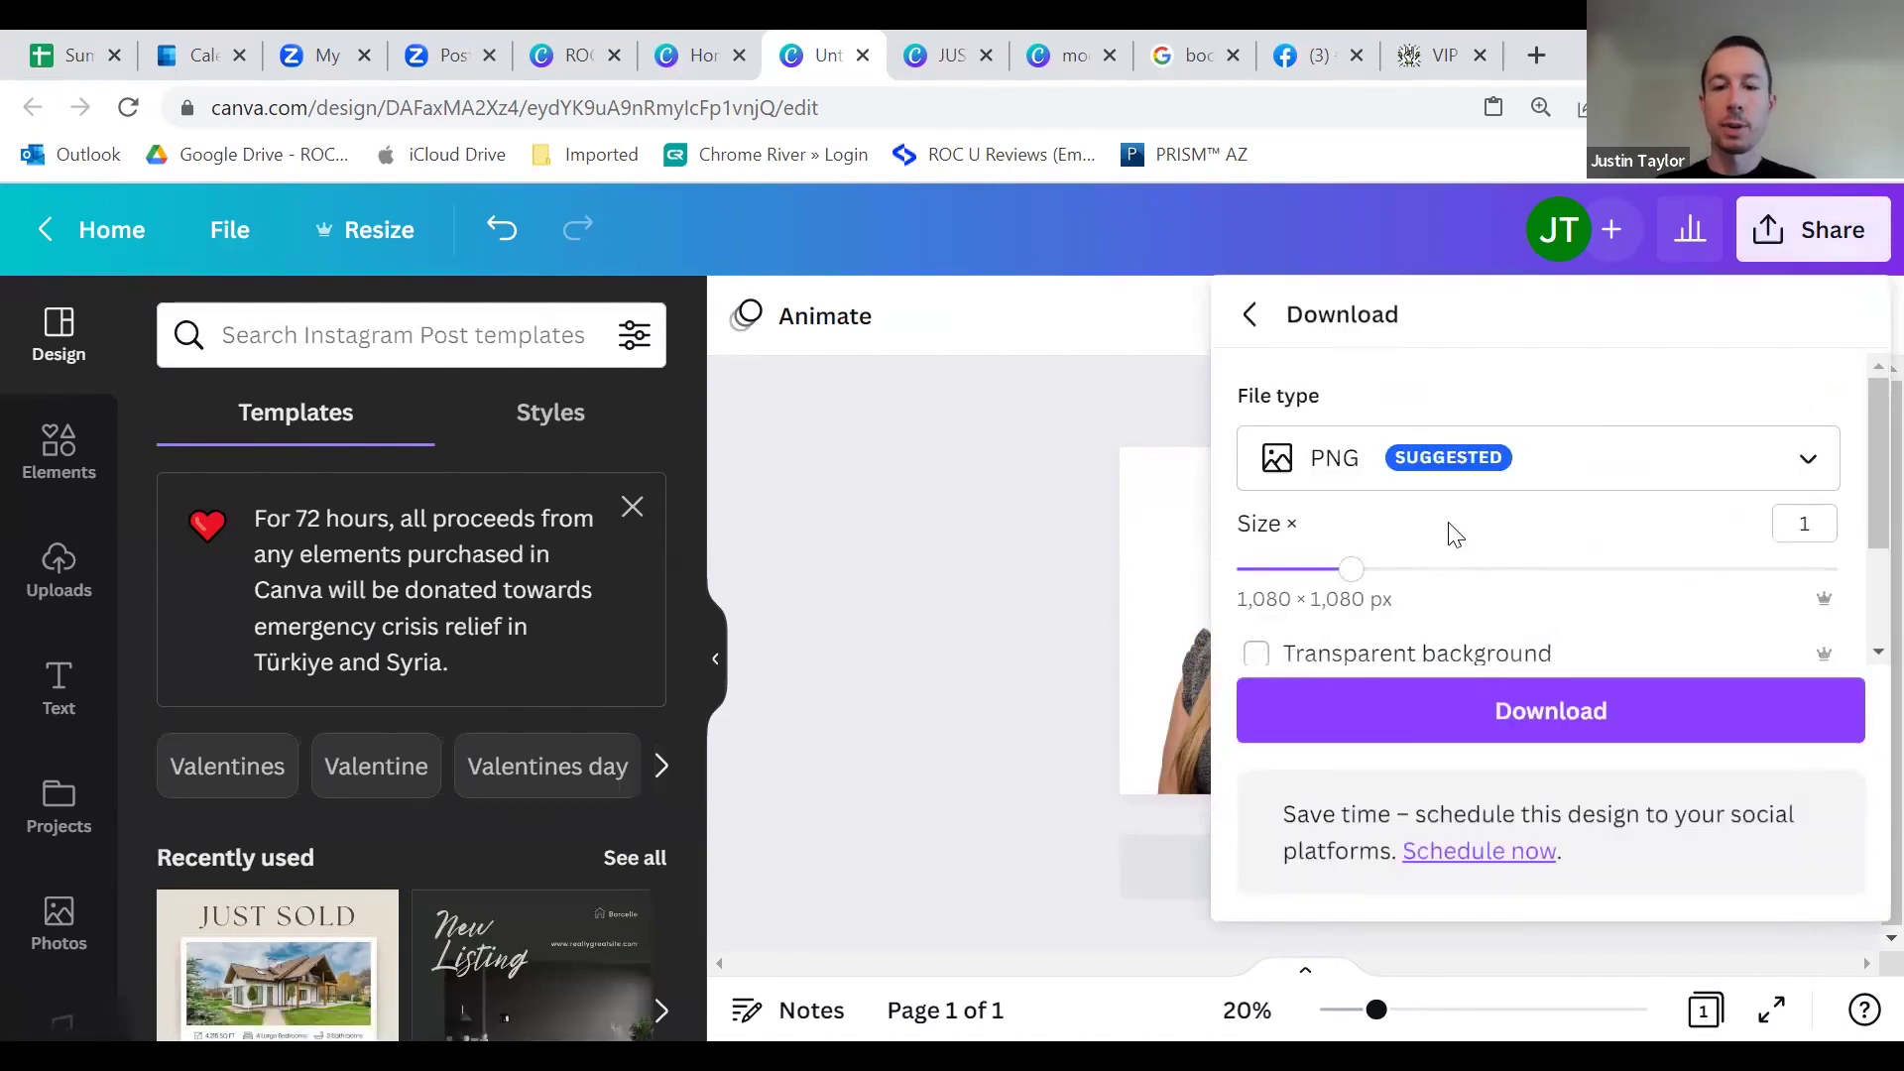
pyautogui.scroll(-2, 1449, 531)
pyautogui.click(1309, 514)
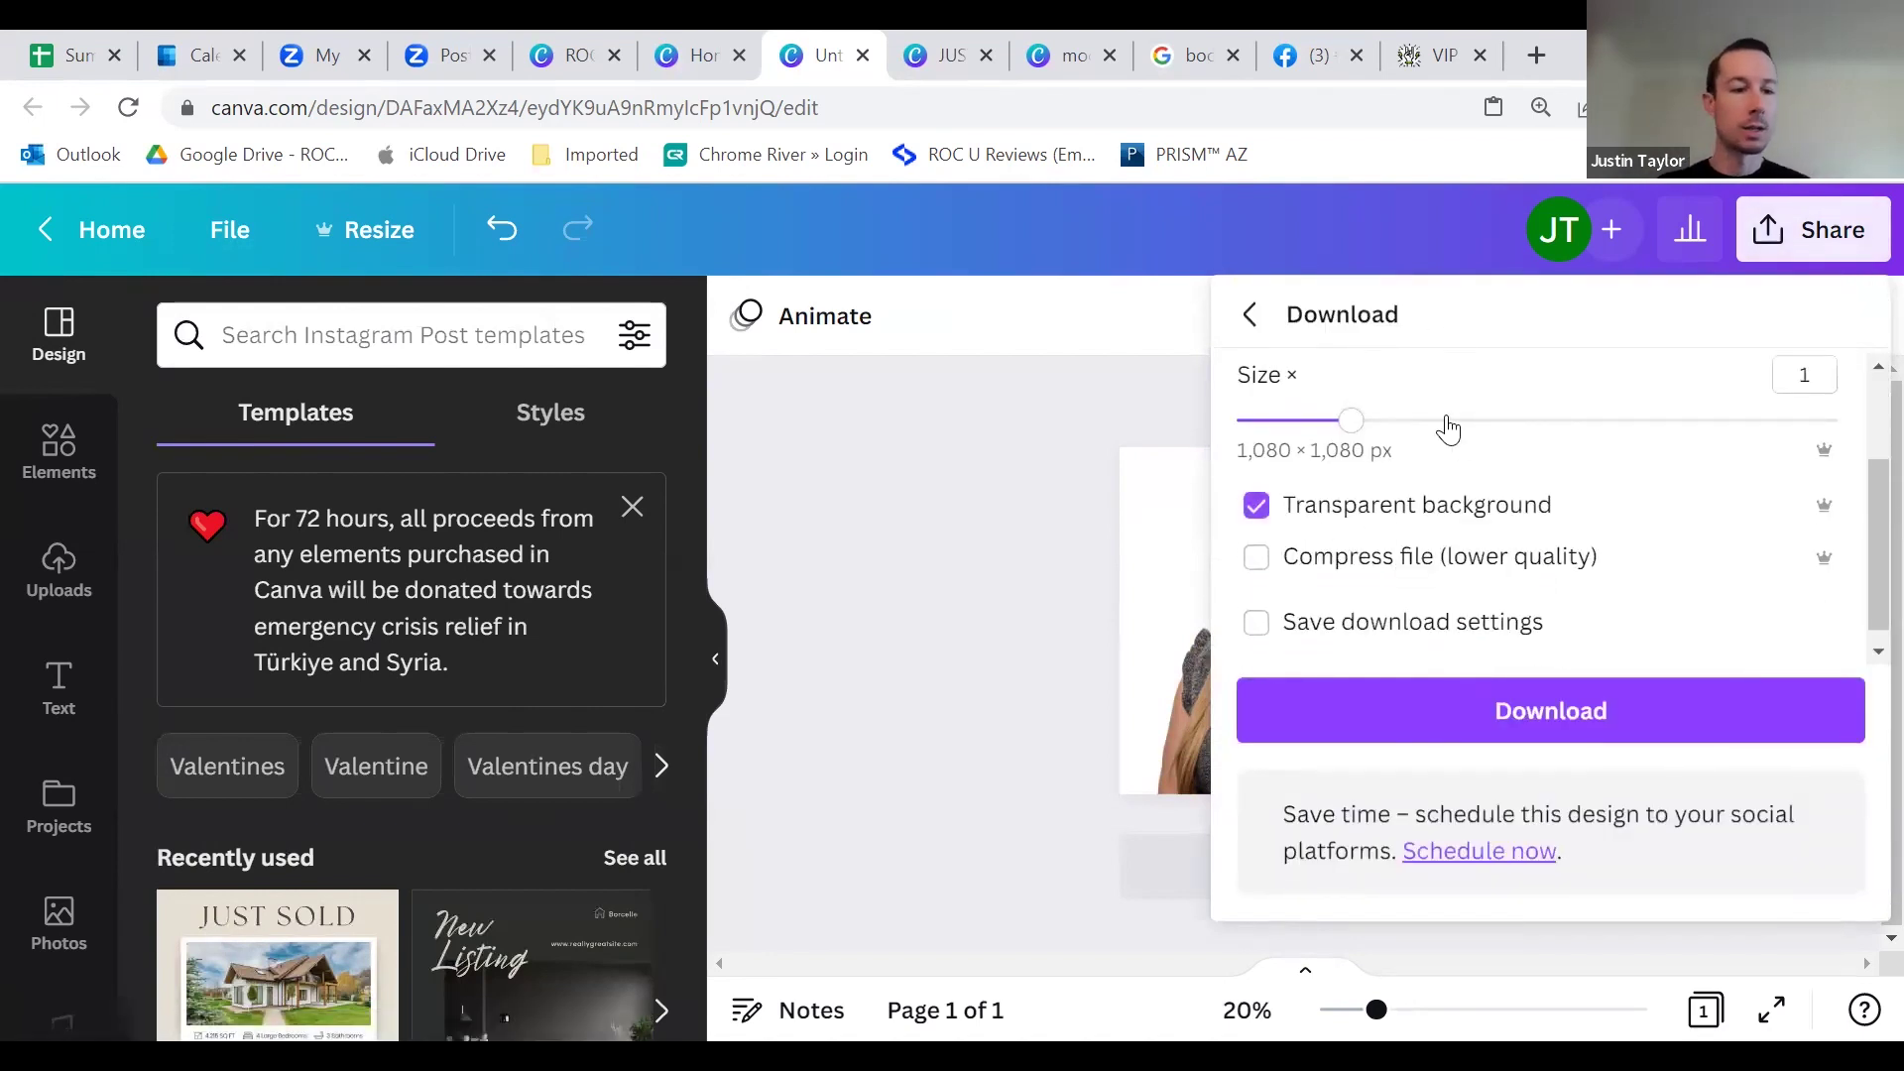
pyautogui.click(1547, 731)
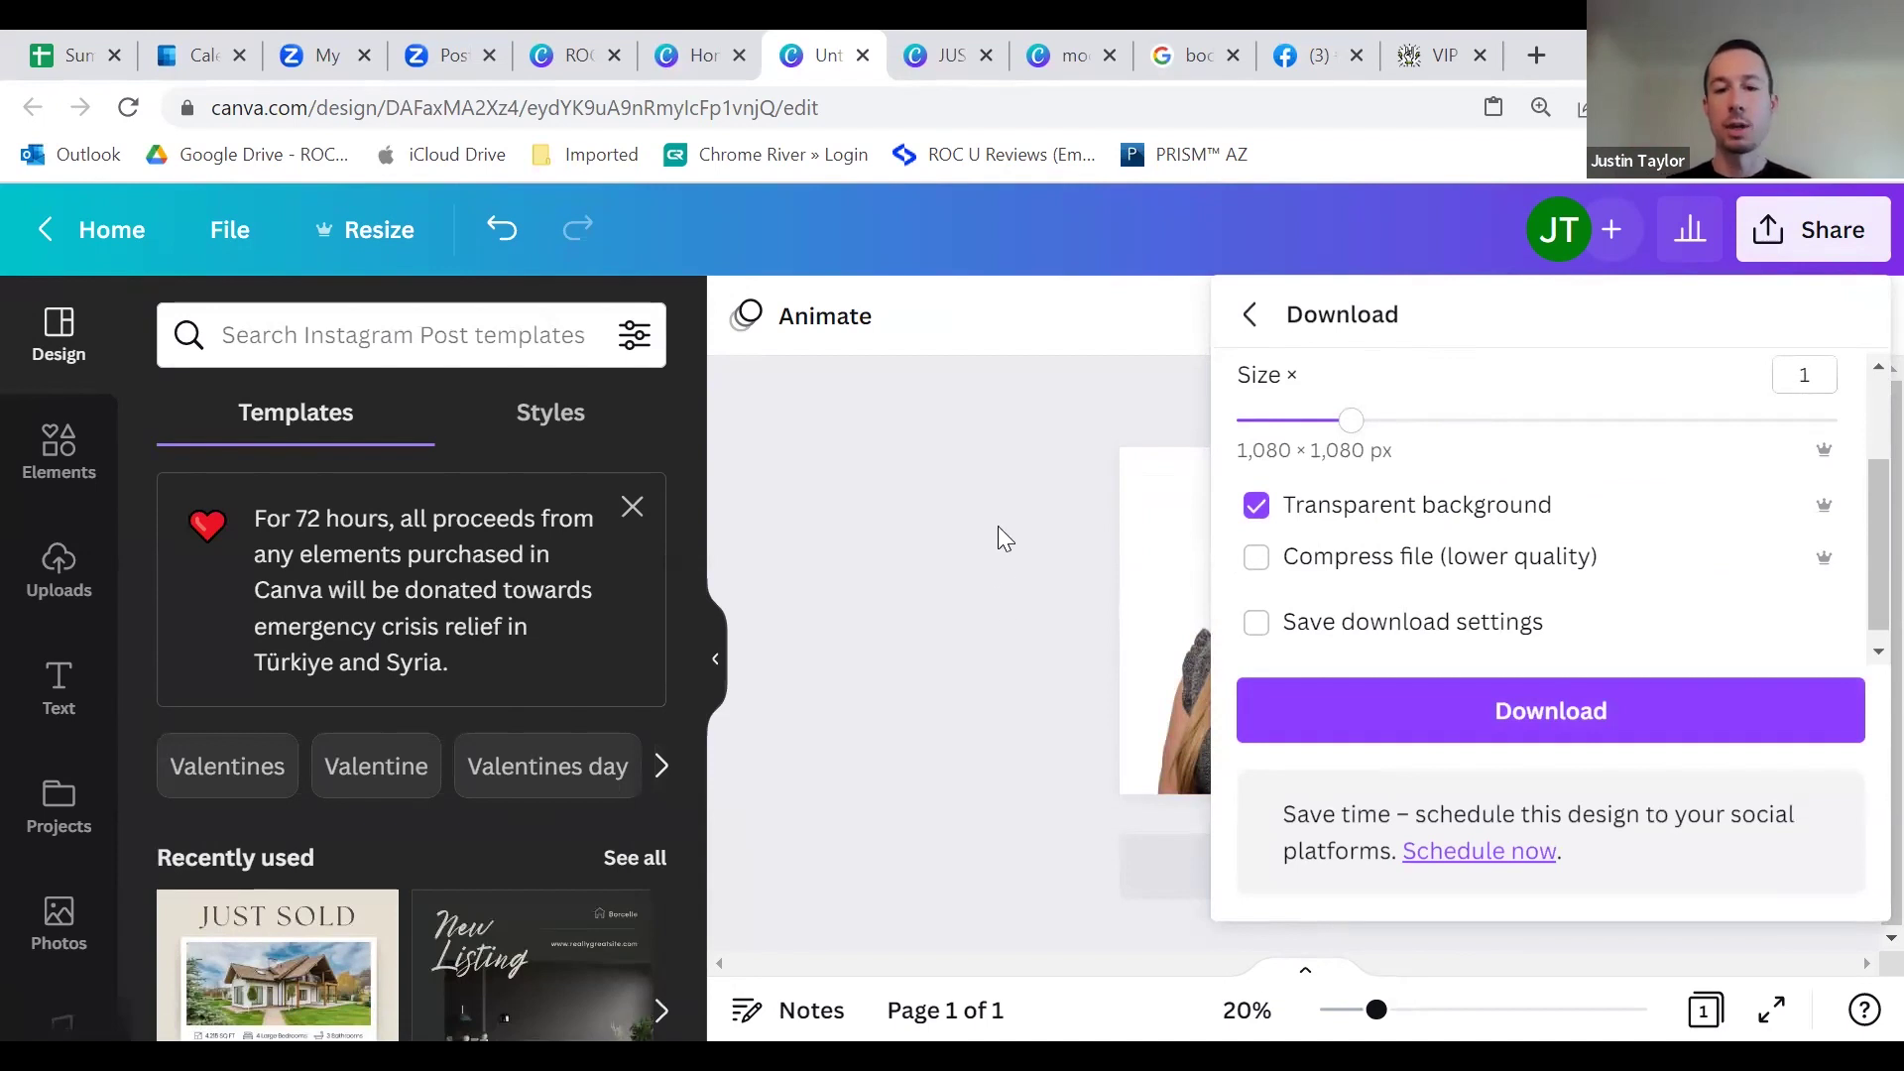
pyautogui.click(1018, 558)
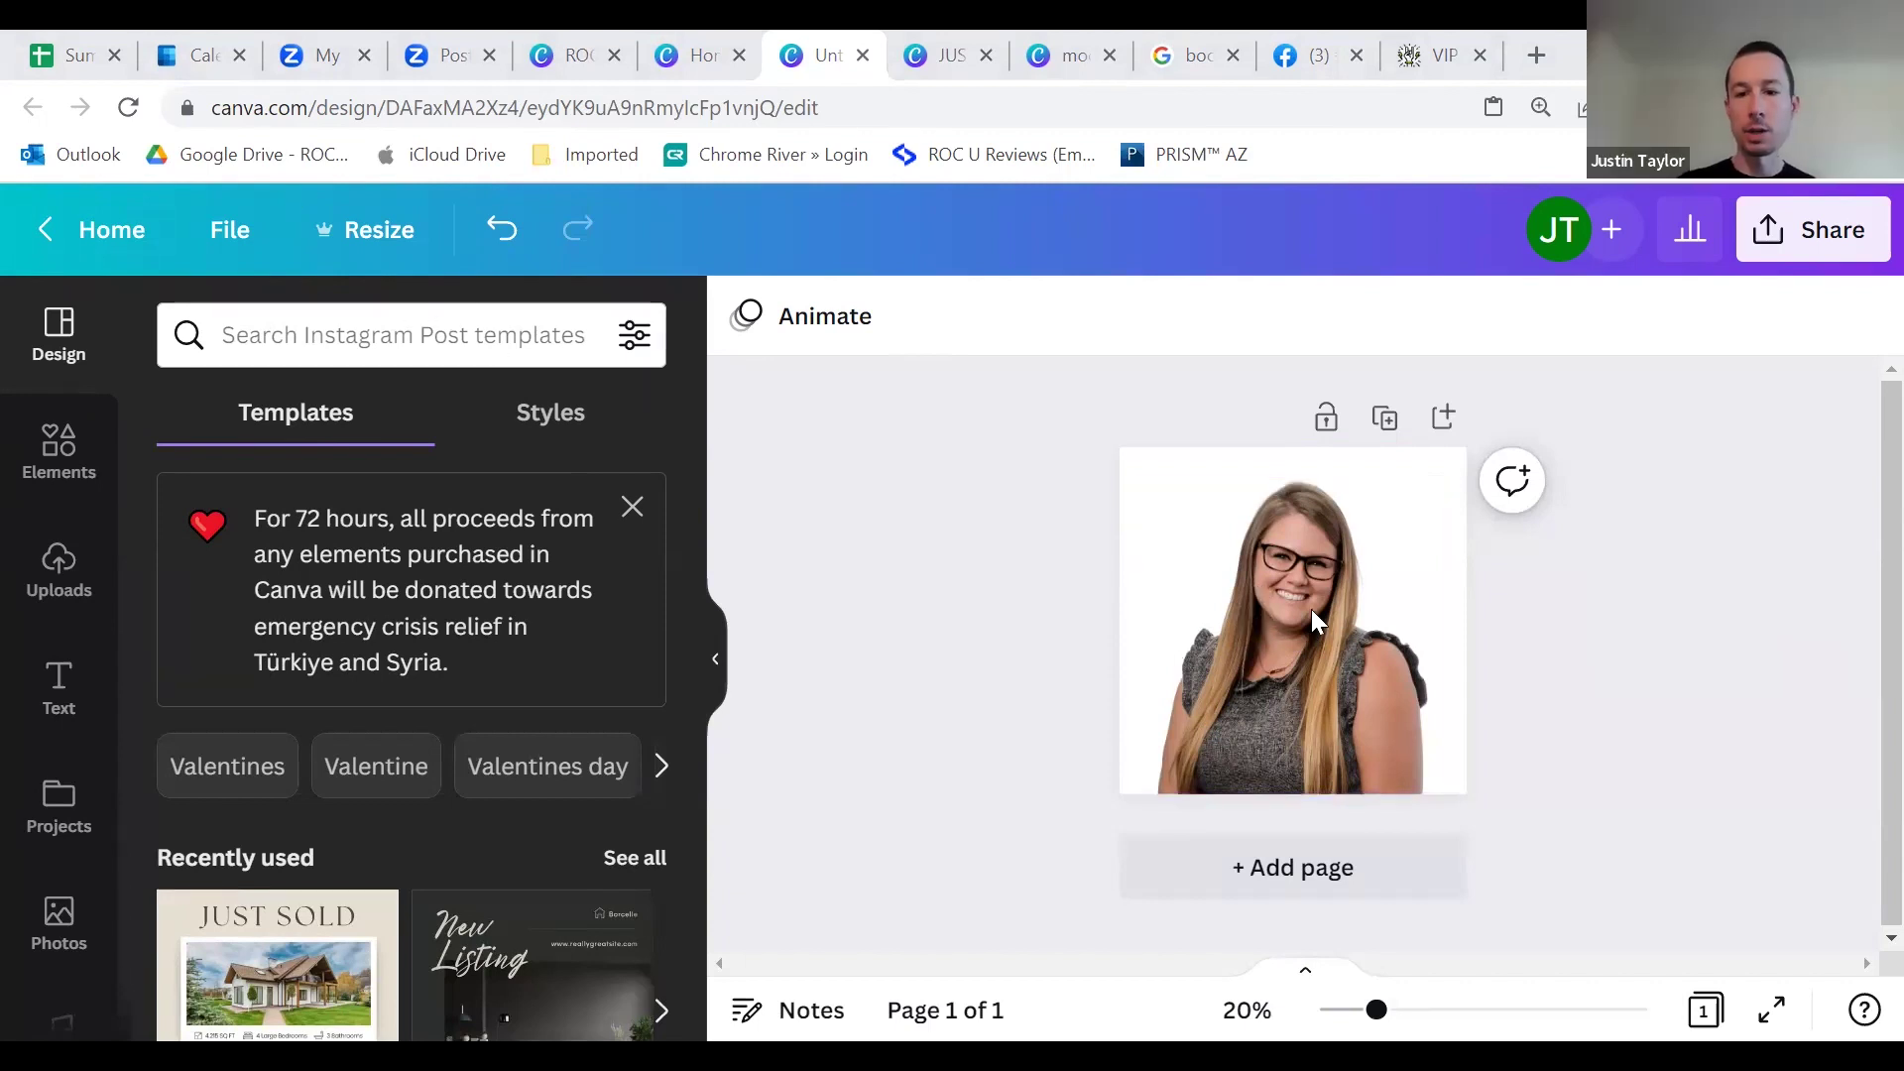
# Step: Remove the woman's photo and add the first stock Photos result for 'headshot' to the page
pyautogui.hotkey('ctrl', 'z')
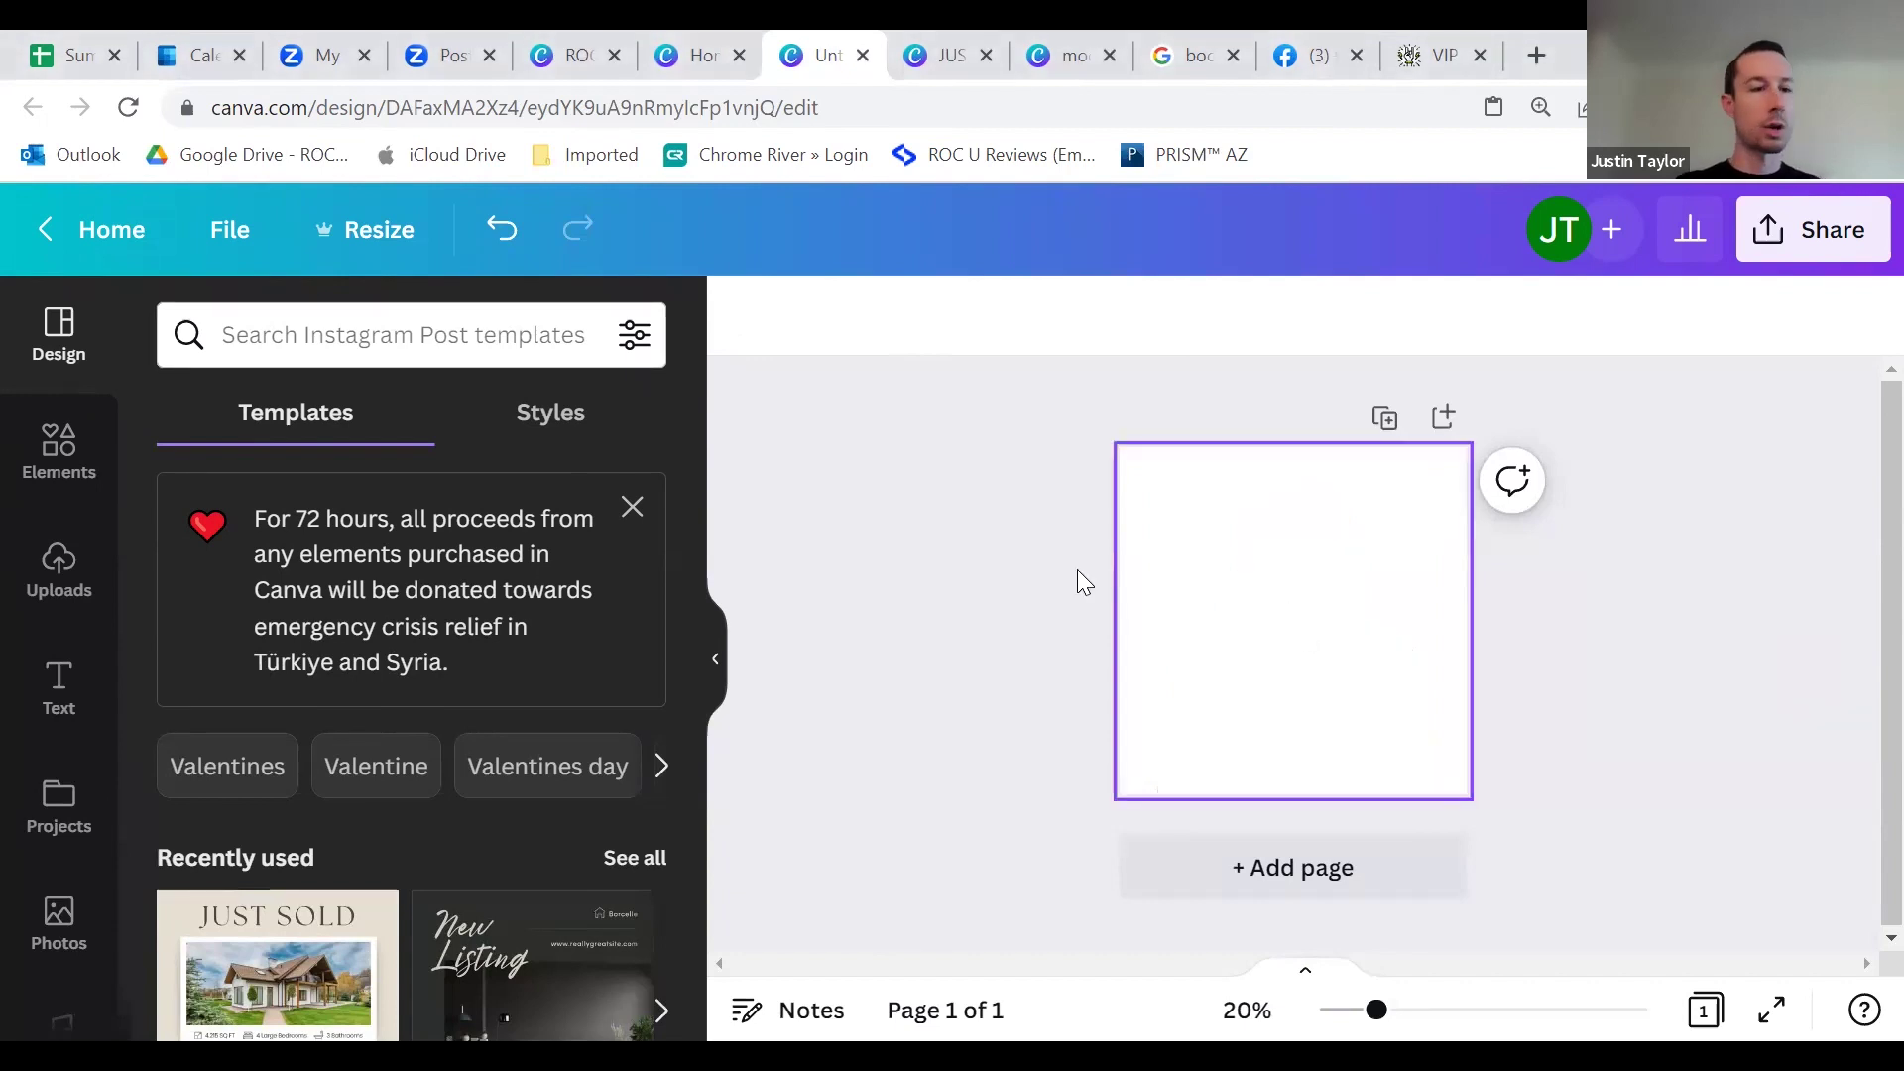
pyautogui.scroll(-3, 61, 645)
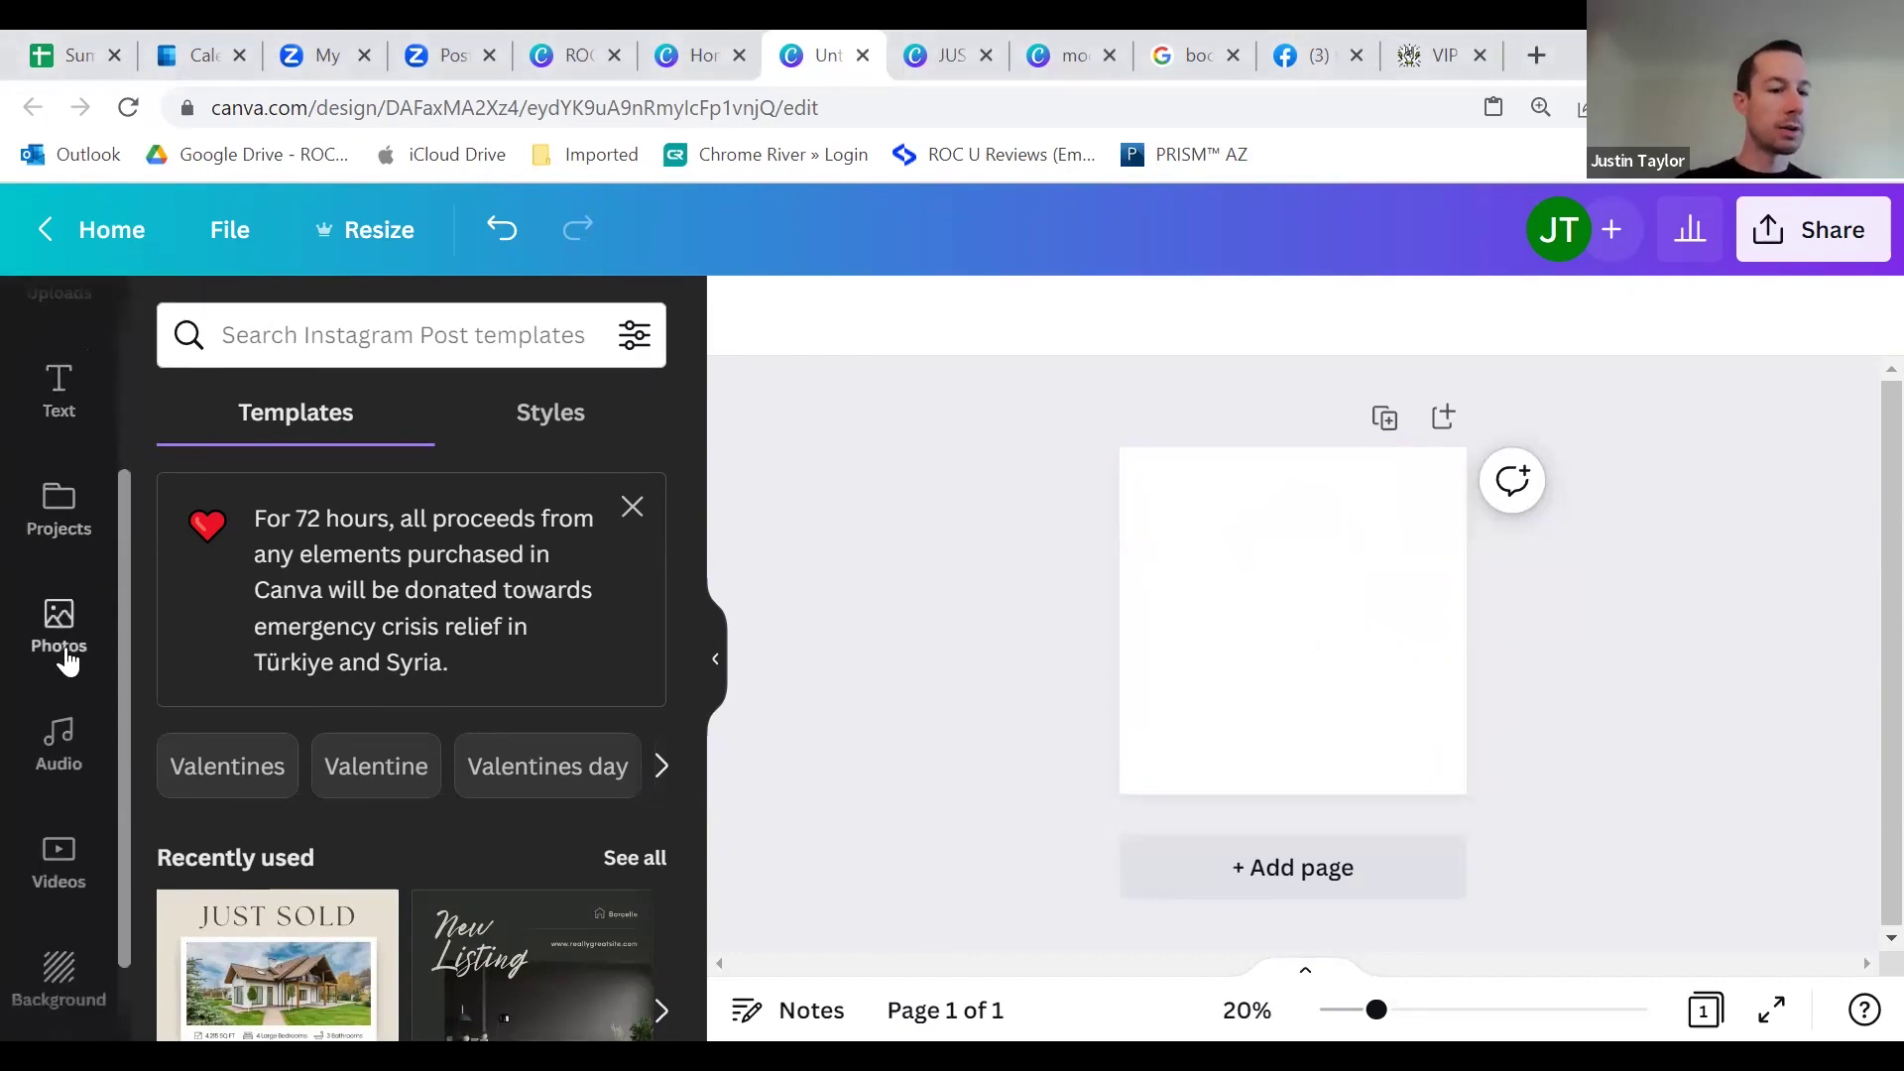
pyautogui.click(63, 644)
pyautogui.click(291, 345)
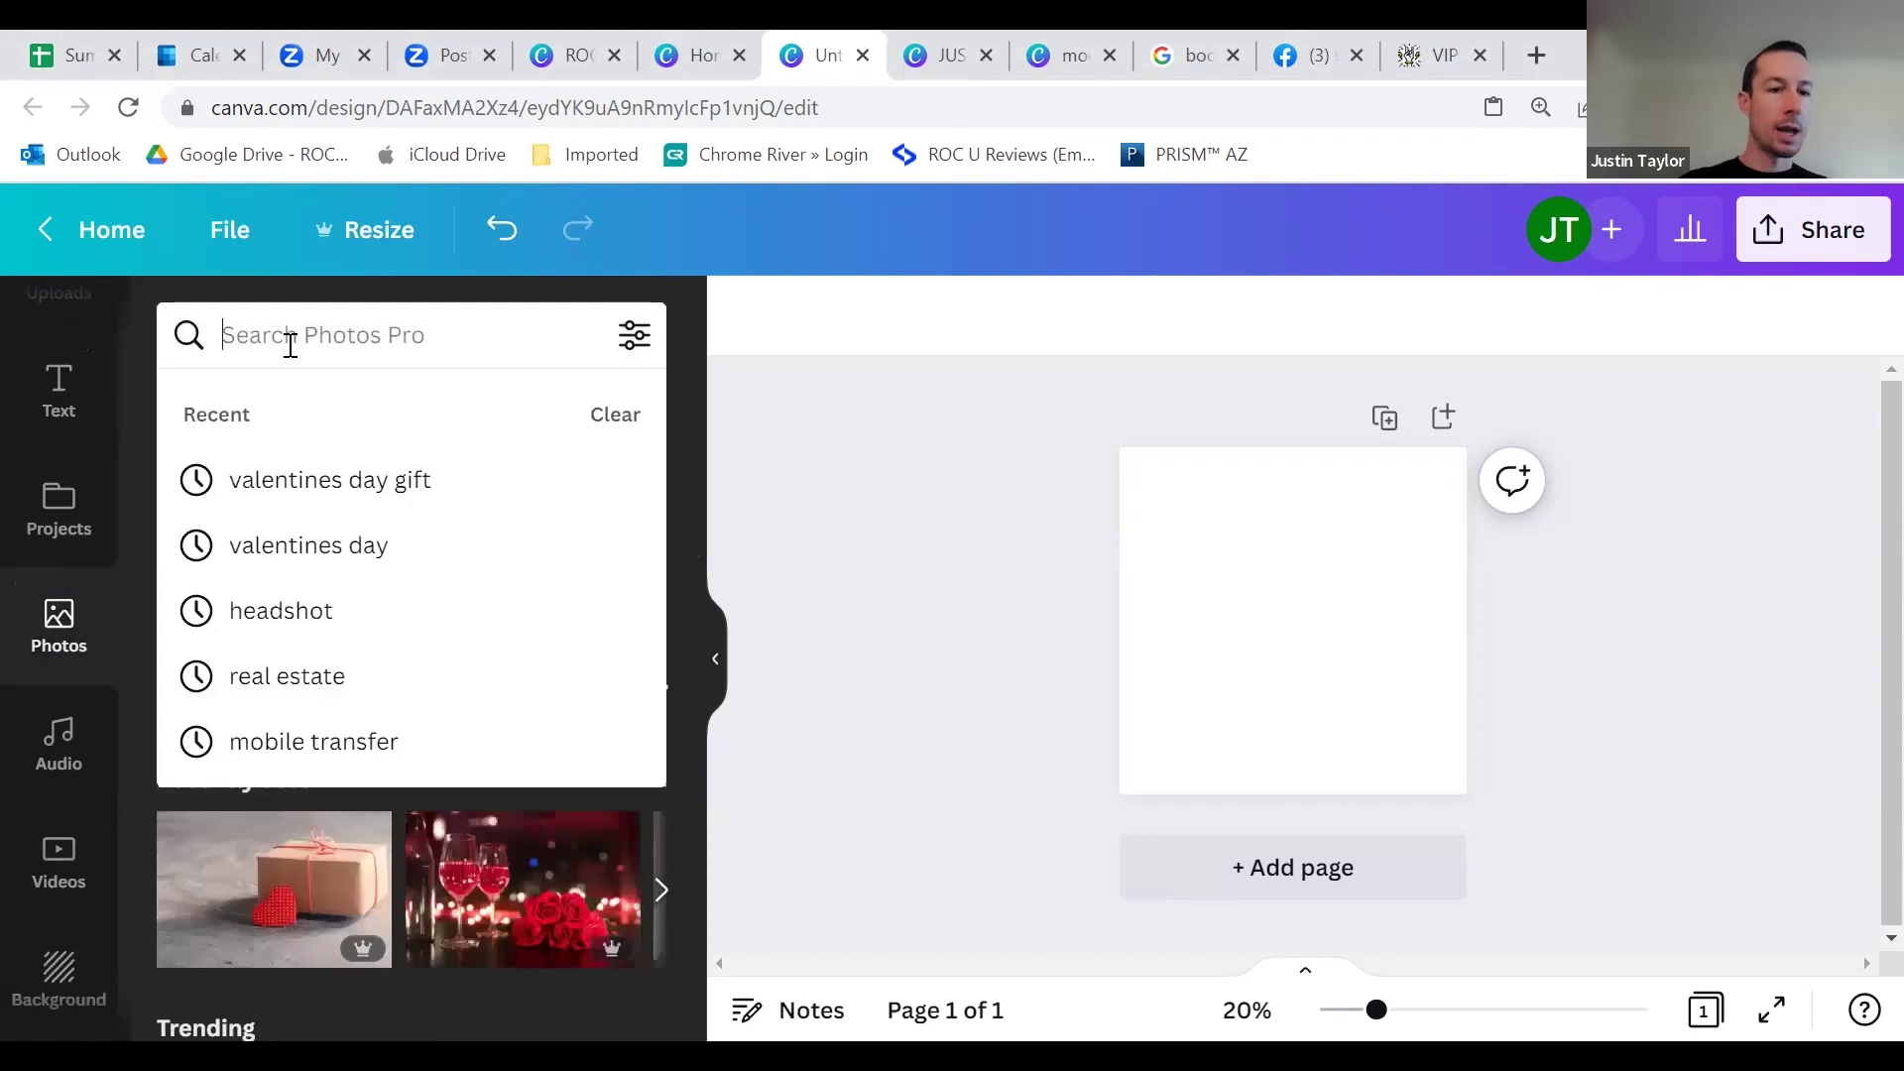
pyautogui.write('headshot')
pyautogui.press('Return')
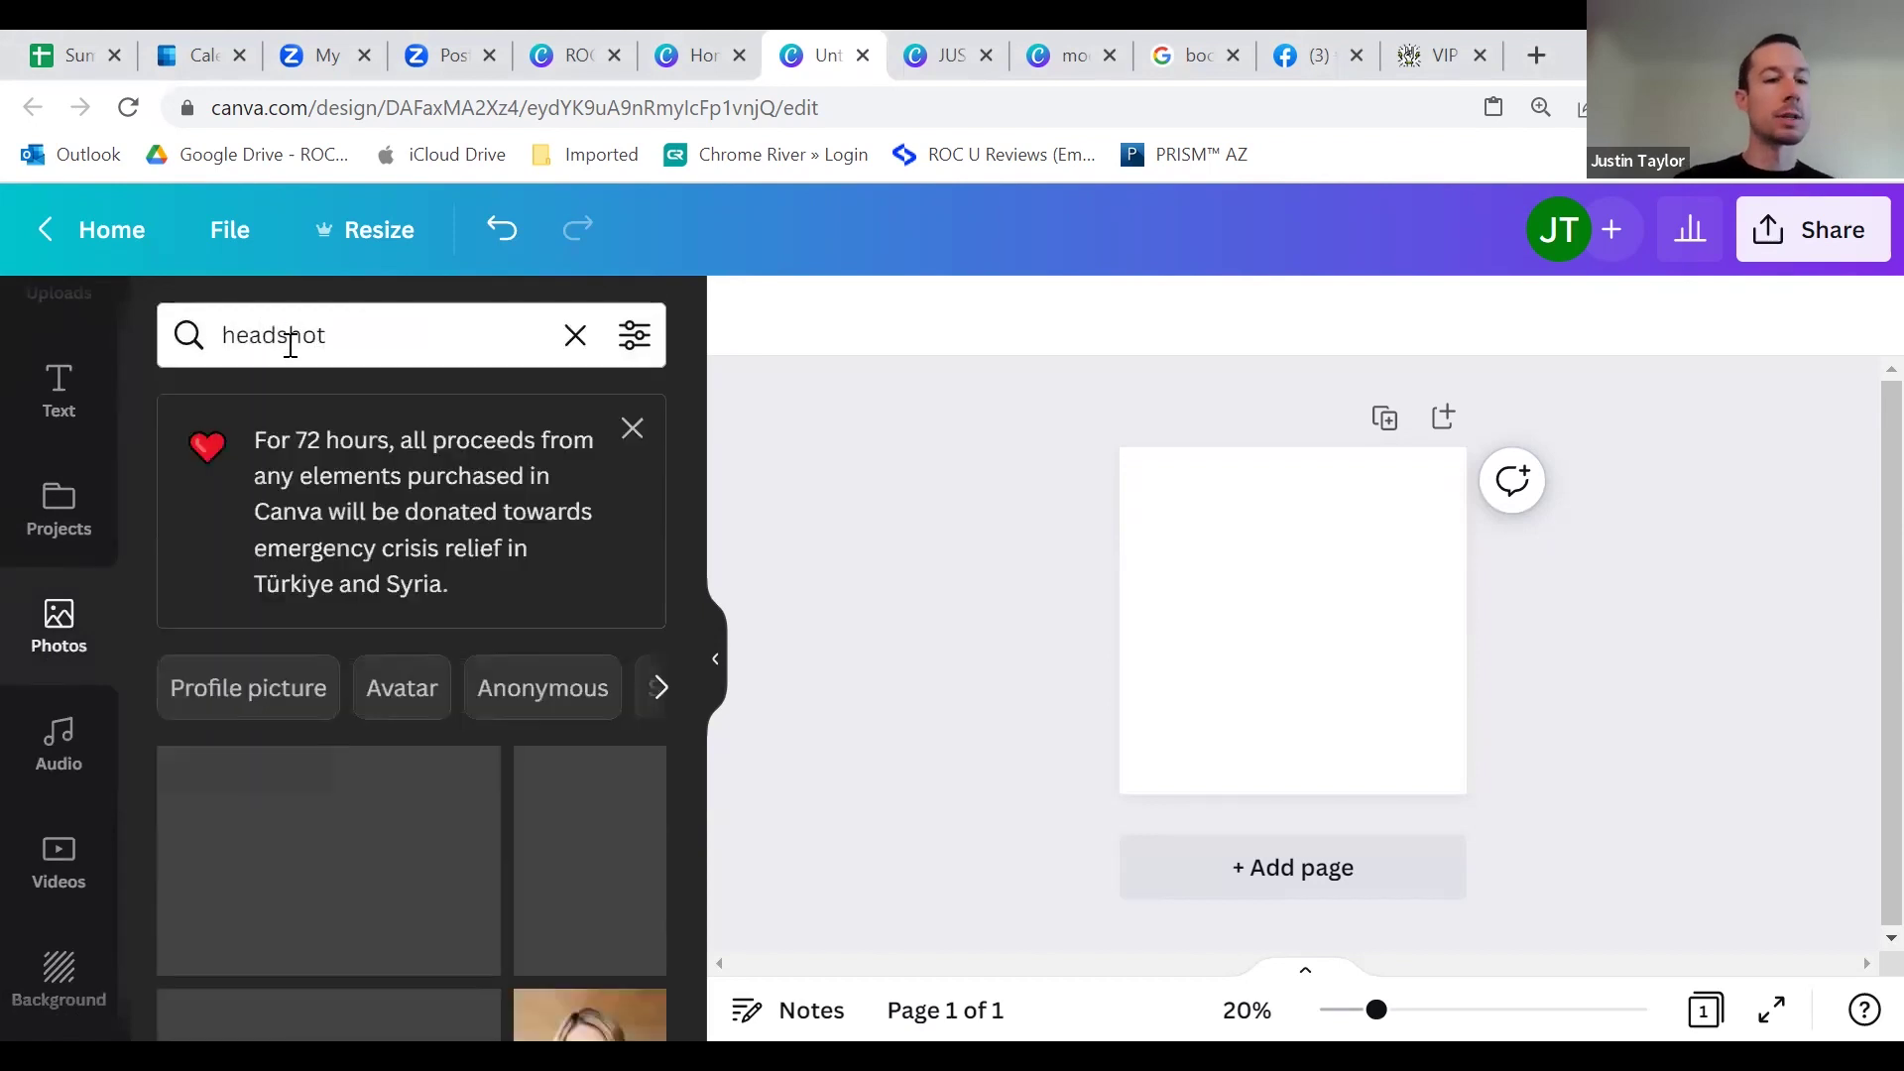
pyautogui.scroll(-3, 396, 585)
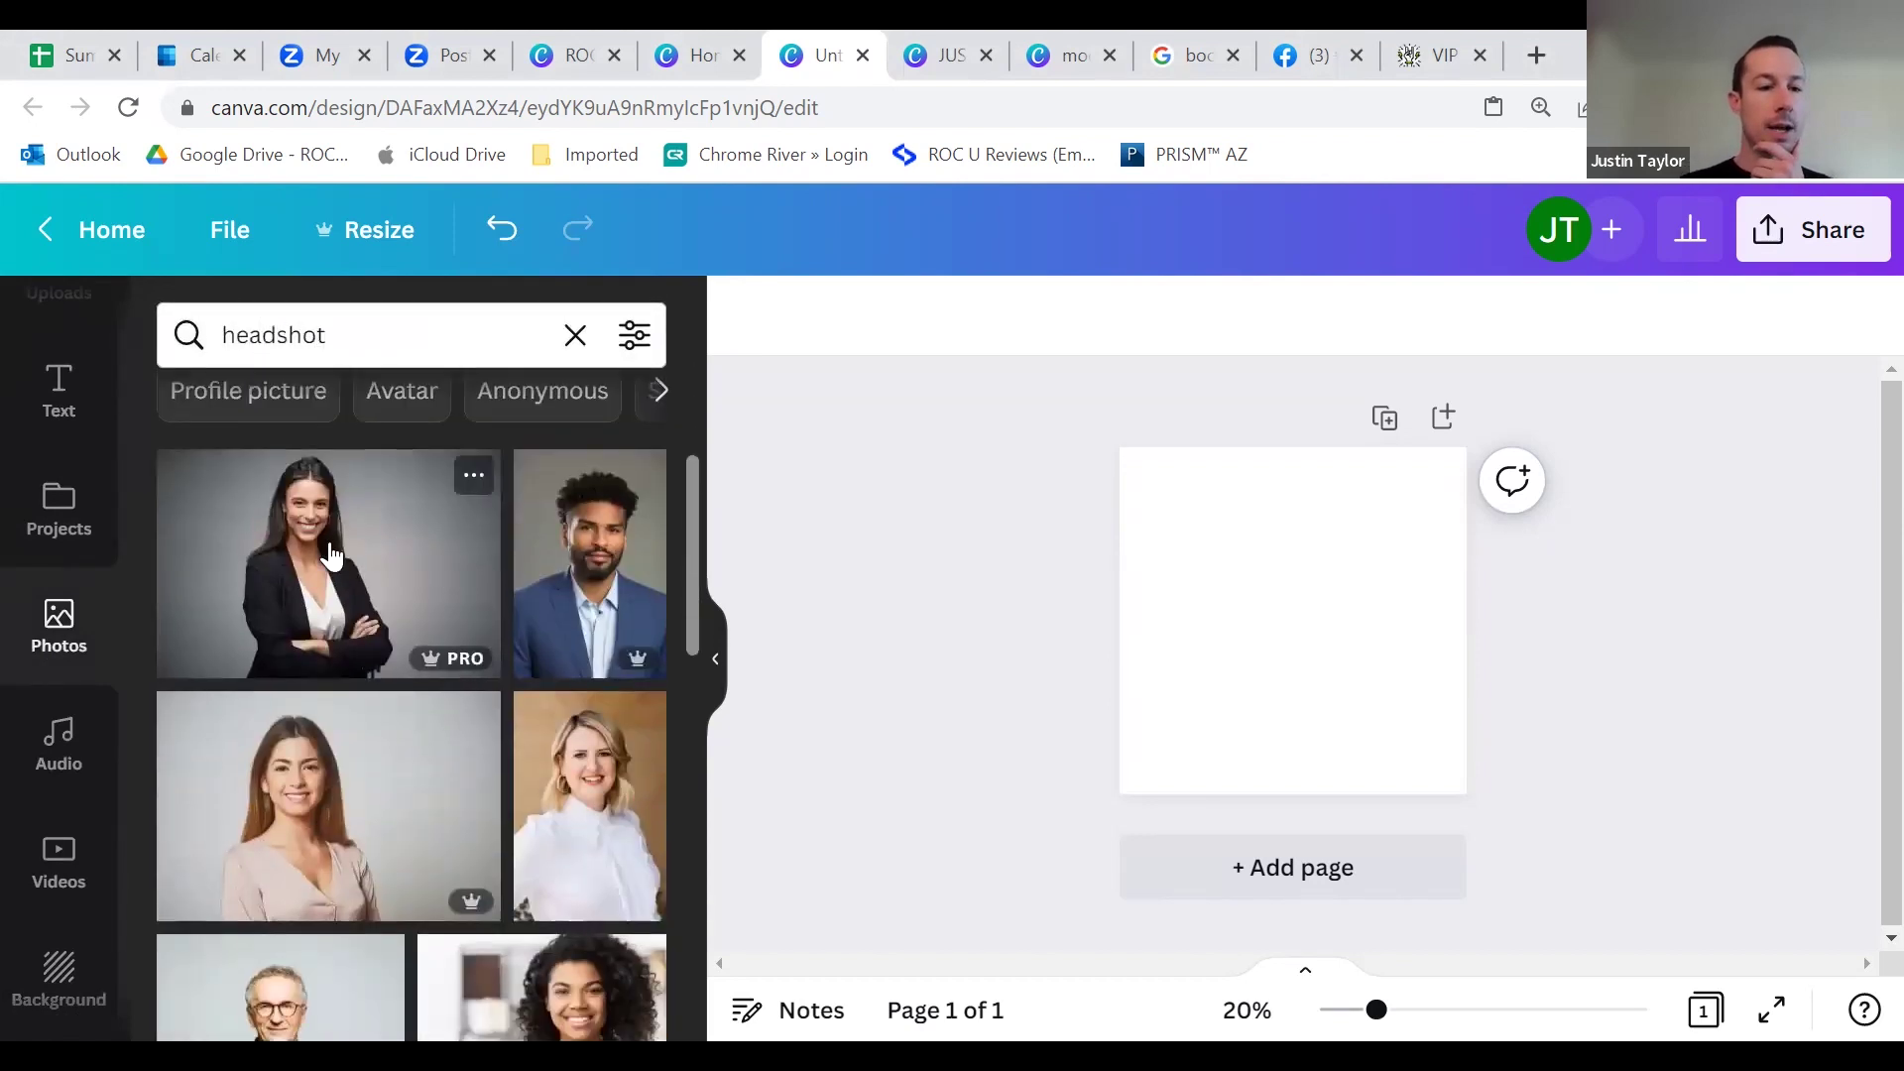
pyautogui.click(455, 591)
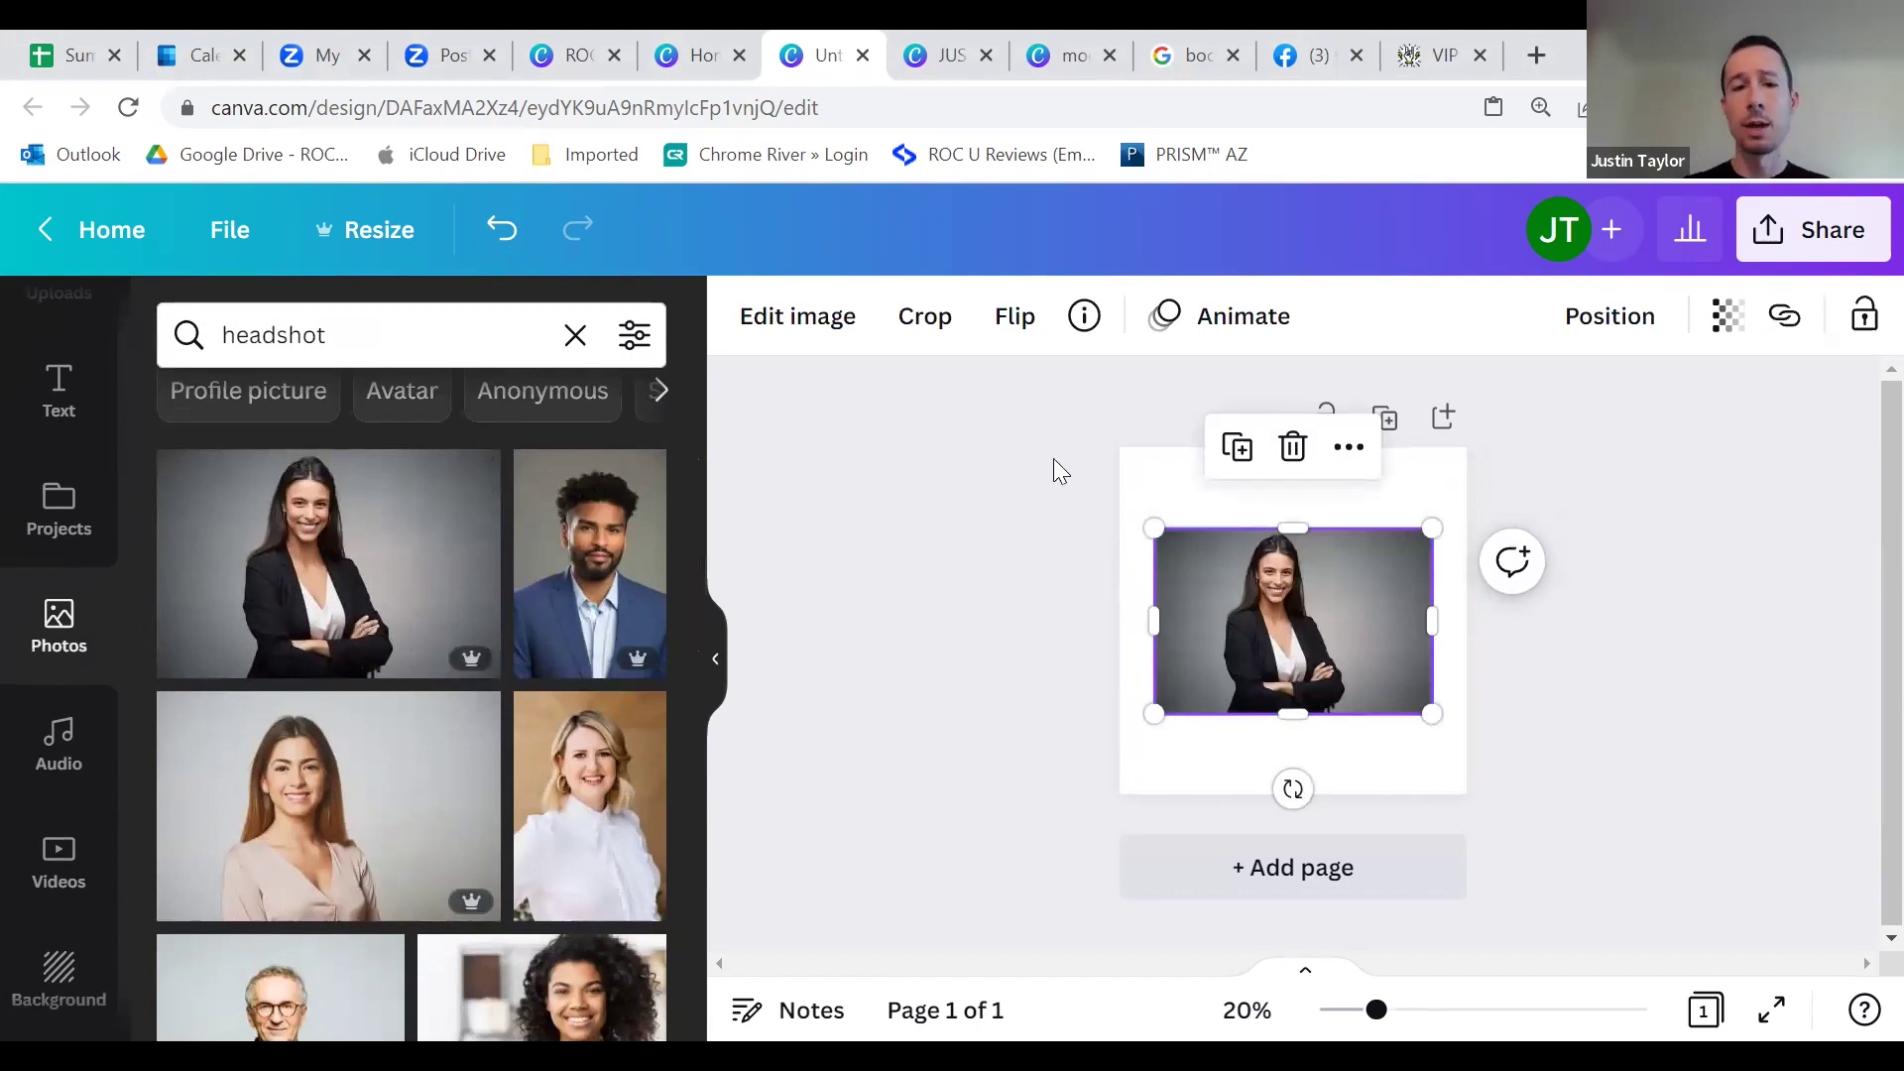
# Step: Remove the stock headshot's background with BG Remover, then enlarge and centre it on the page
pyautogui.click(820, 327)
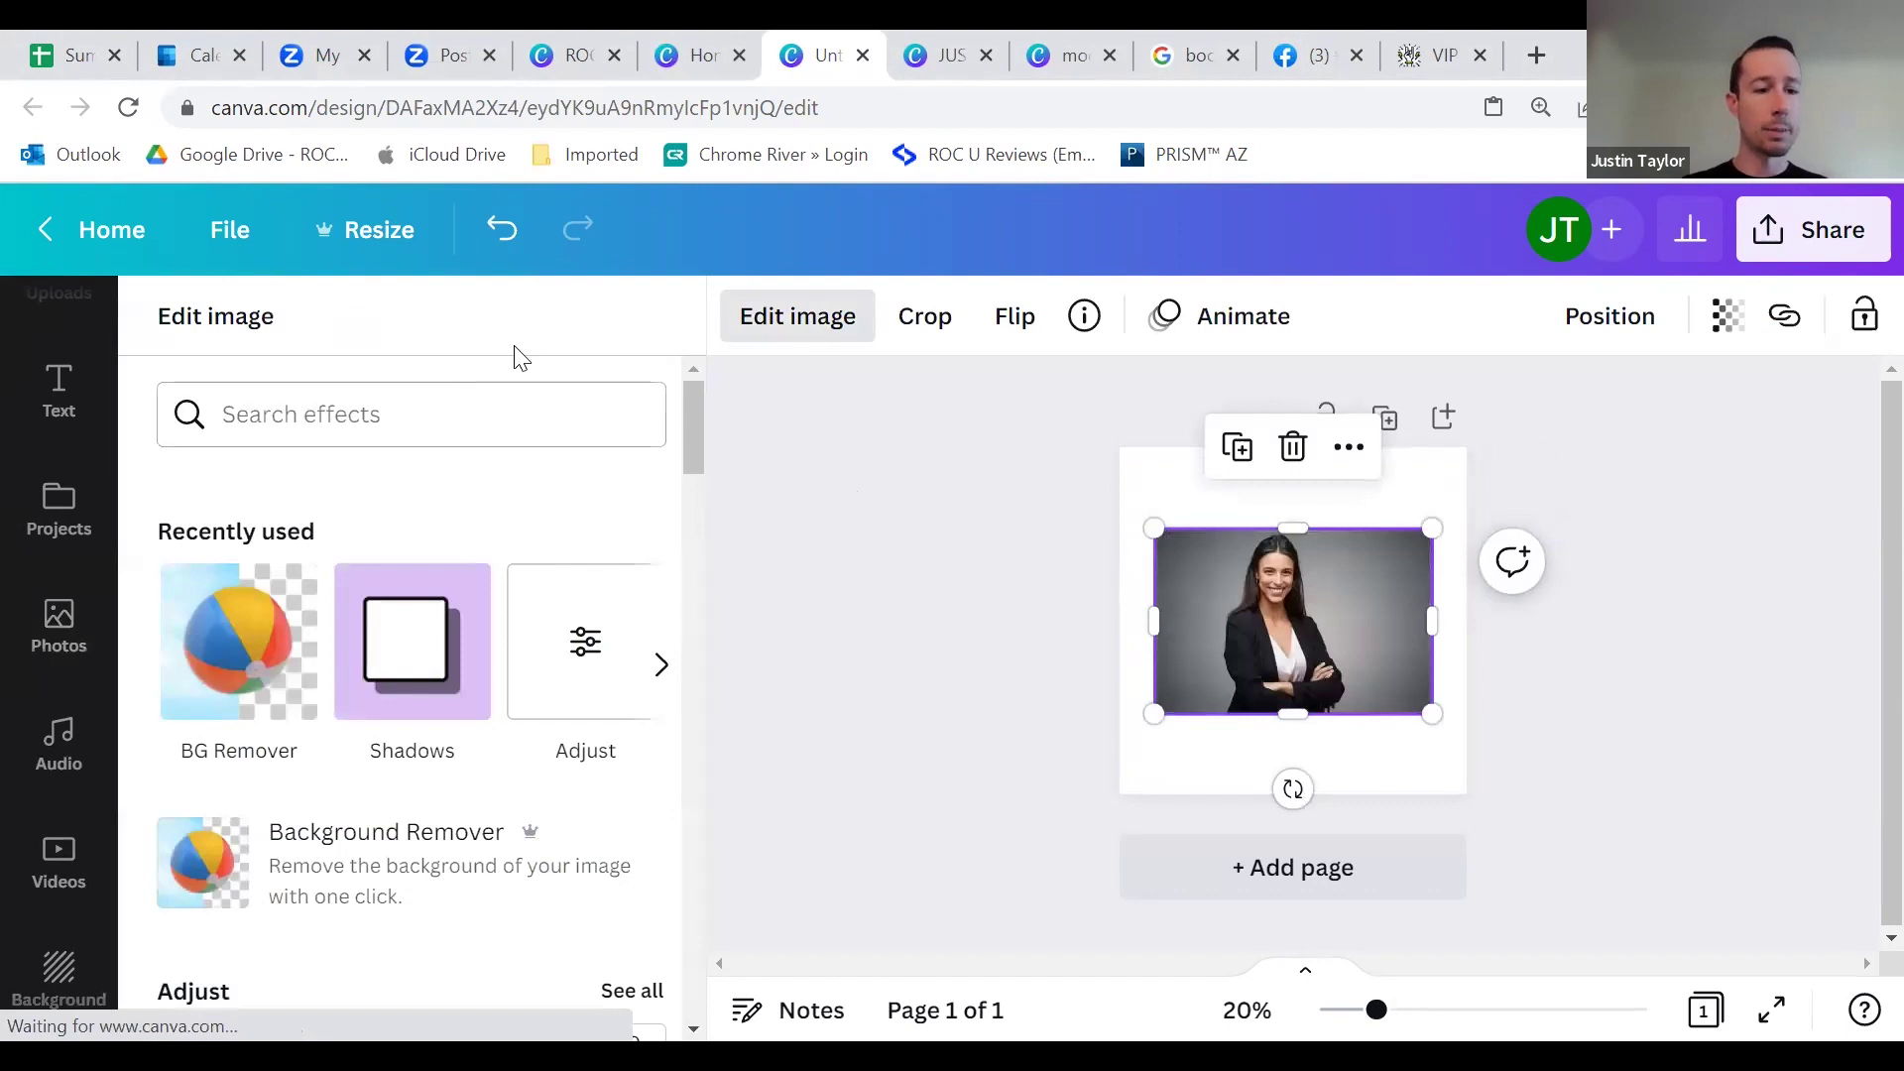
pyautogui.click(247, 683)
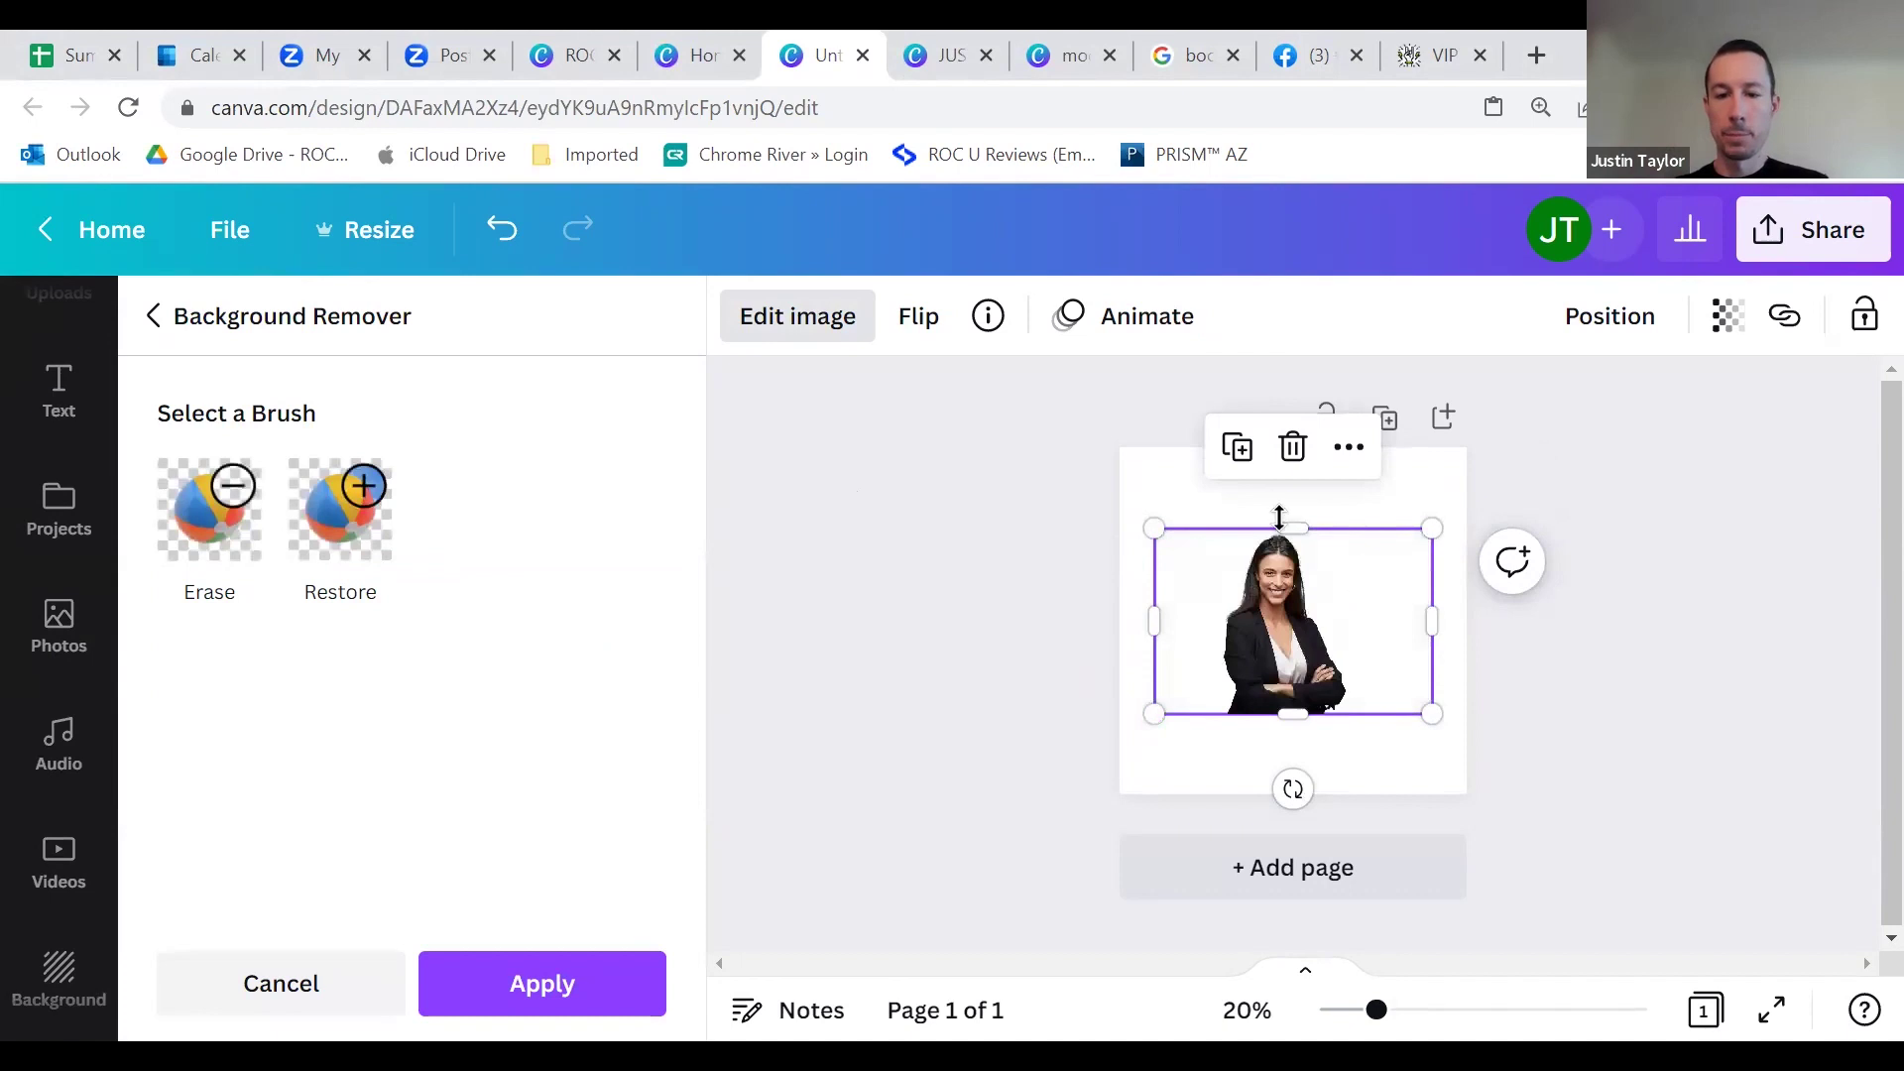
pyautogui.moveTo(1150, 524); pyautogui.dragTo(985, 412)
pyautogui.moveTo(1195, 600); pyautogui.dragTo(1275, 679)
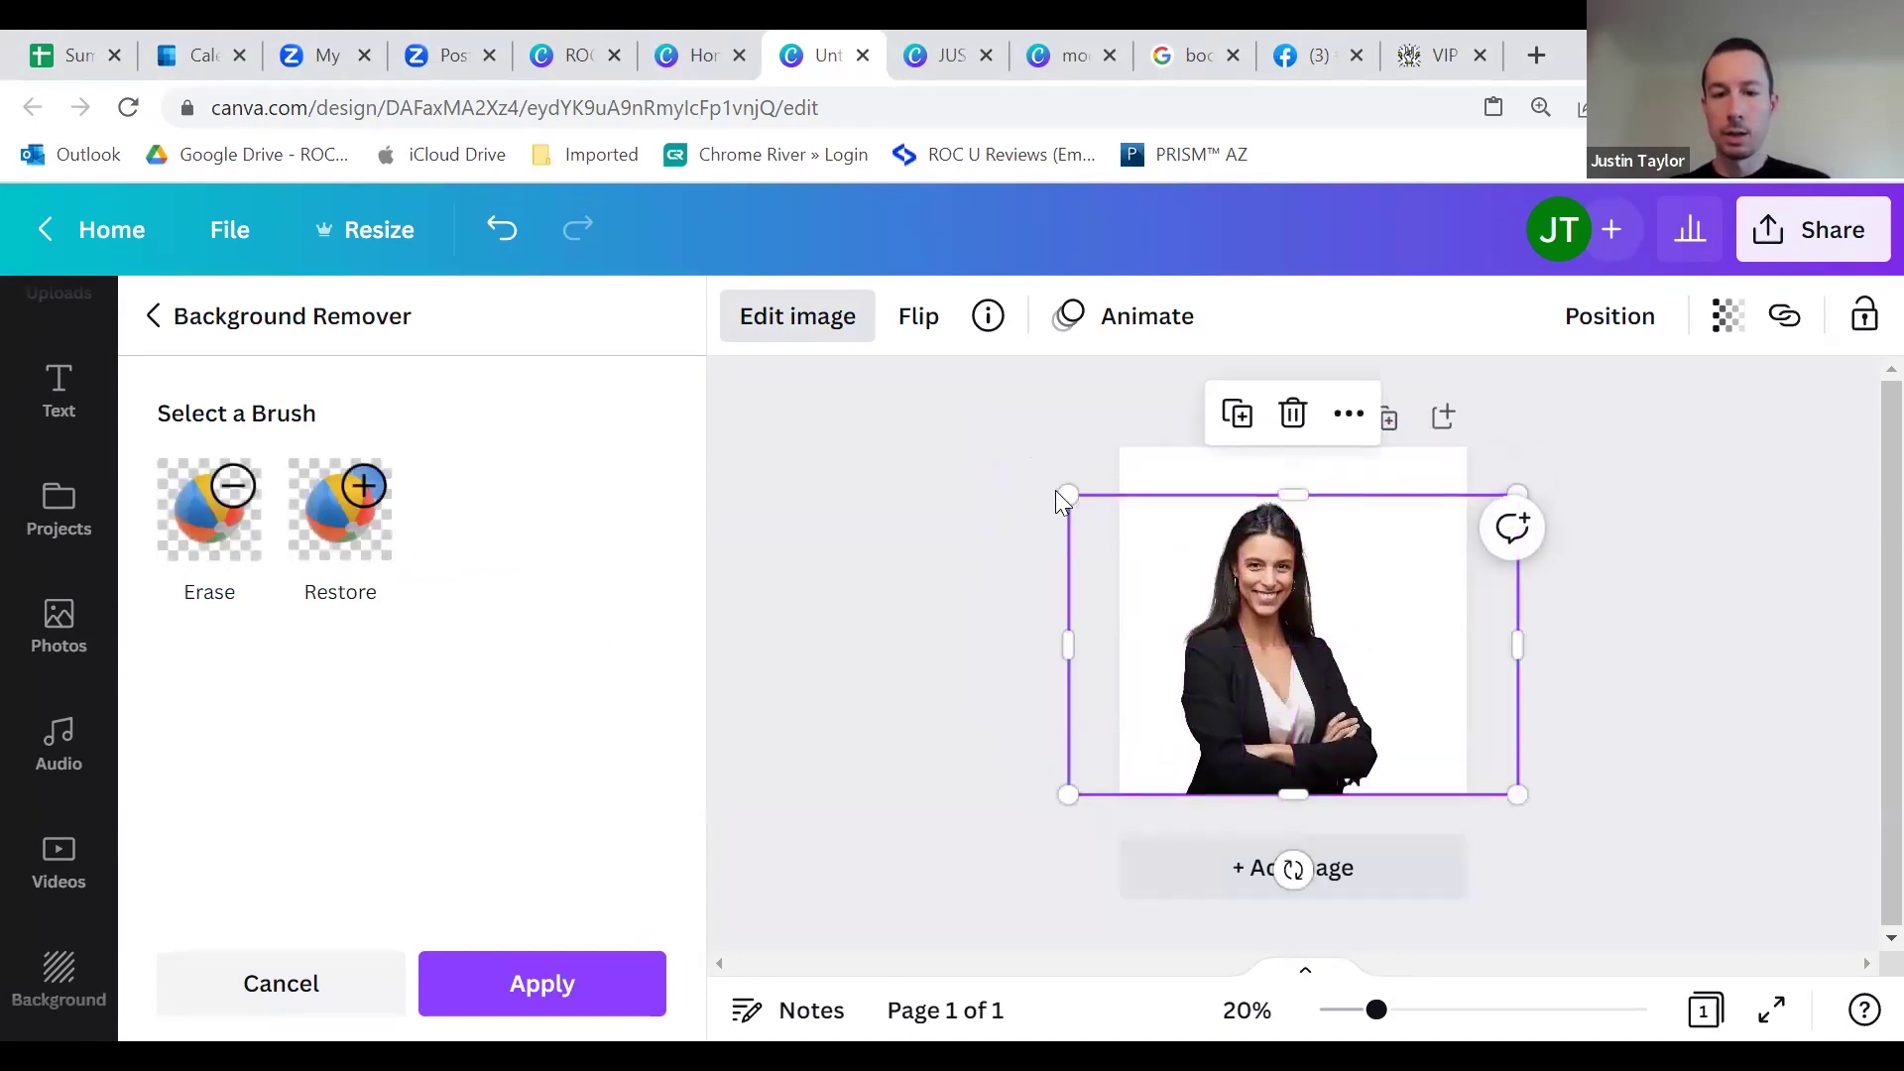
pyautogui.moveTo(1061, 489); pyautogui.dragTo(1011, 426)
pyautogui.moveTo(1244, 598); pyautogui.dragTo(1279, 596)
pyautogui.click(1770, 693)
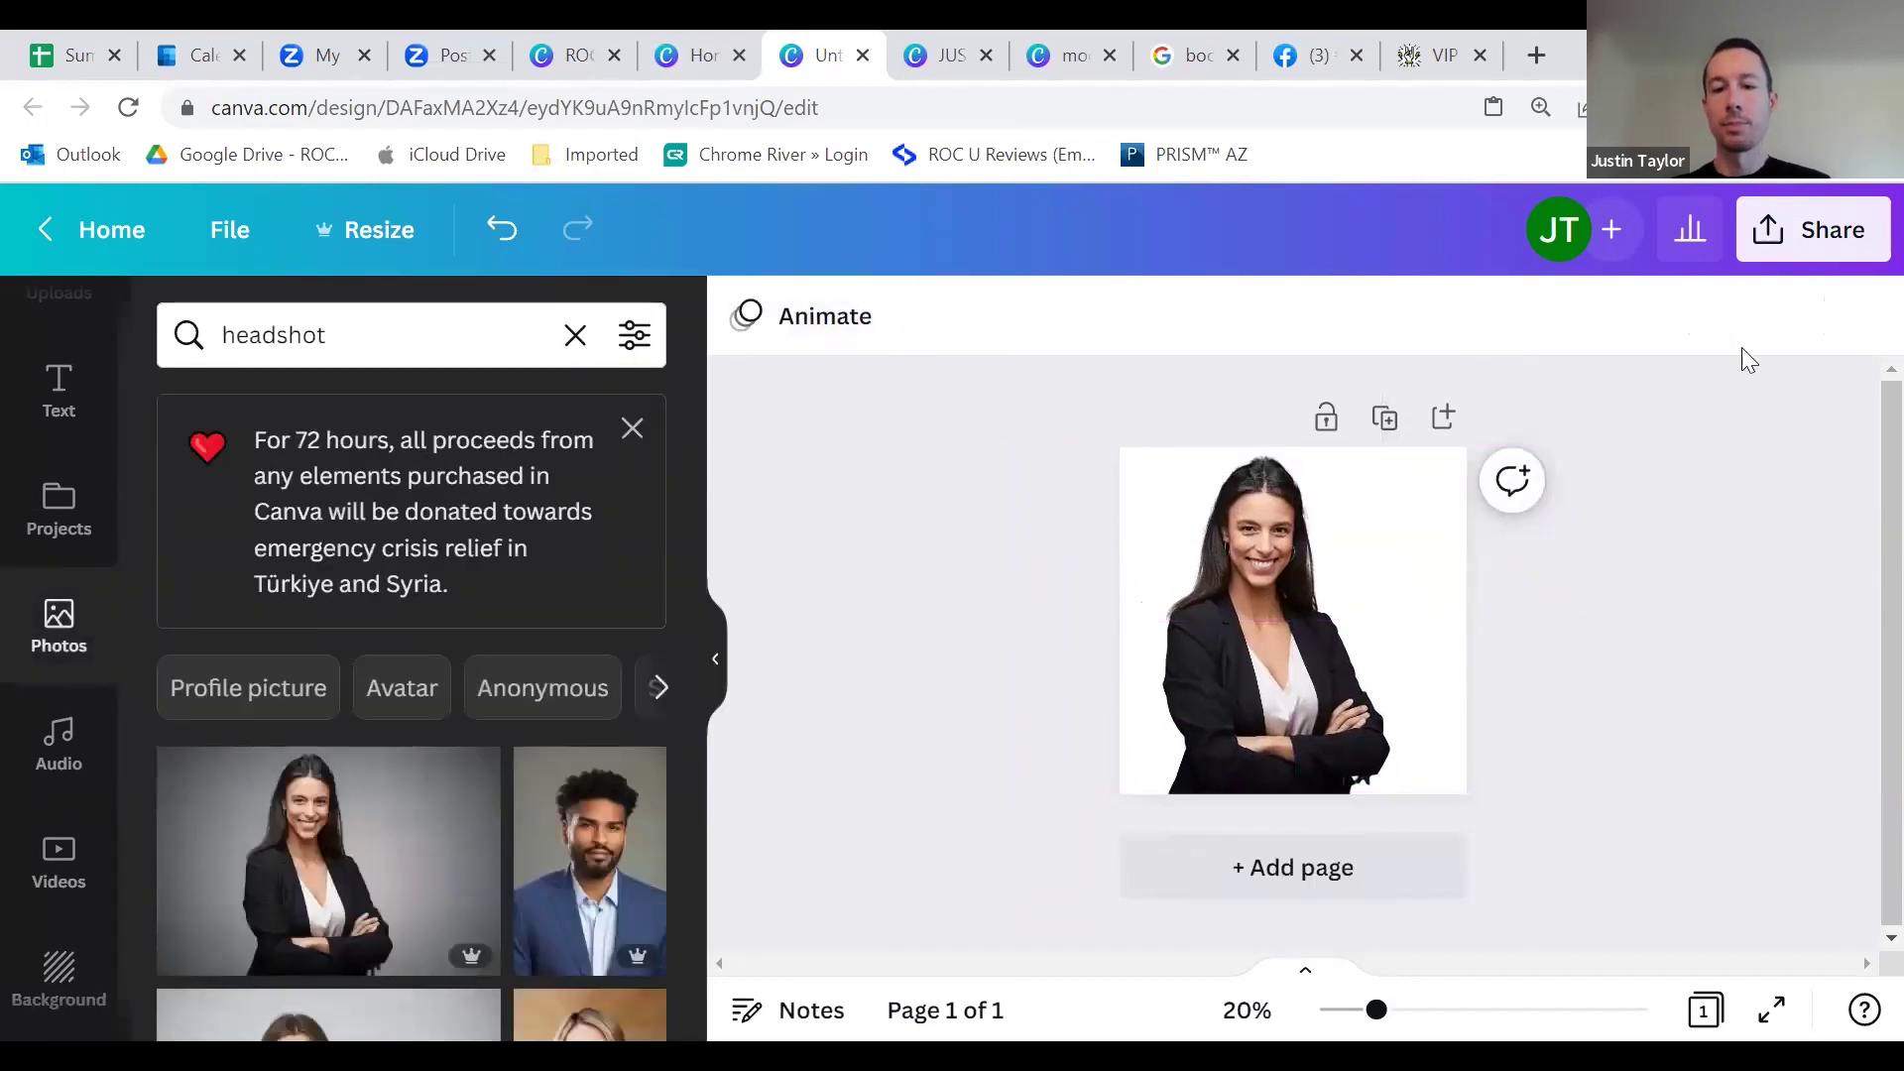
# Step: Download the headshot design as a PNG with a transparent background
pyautogui.click(1818, 246)
pyautogui.scroll(-3, 1458, 697)
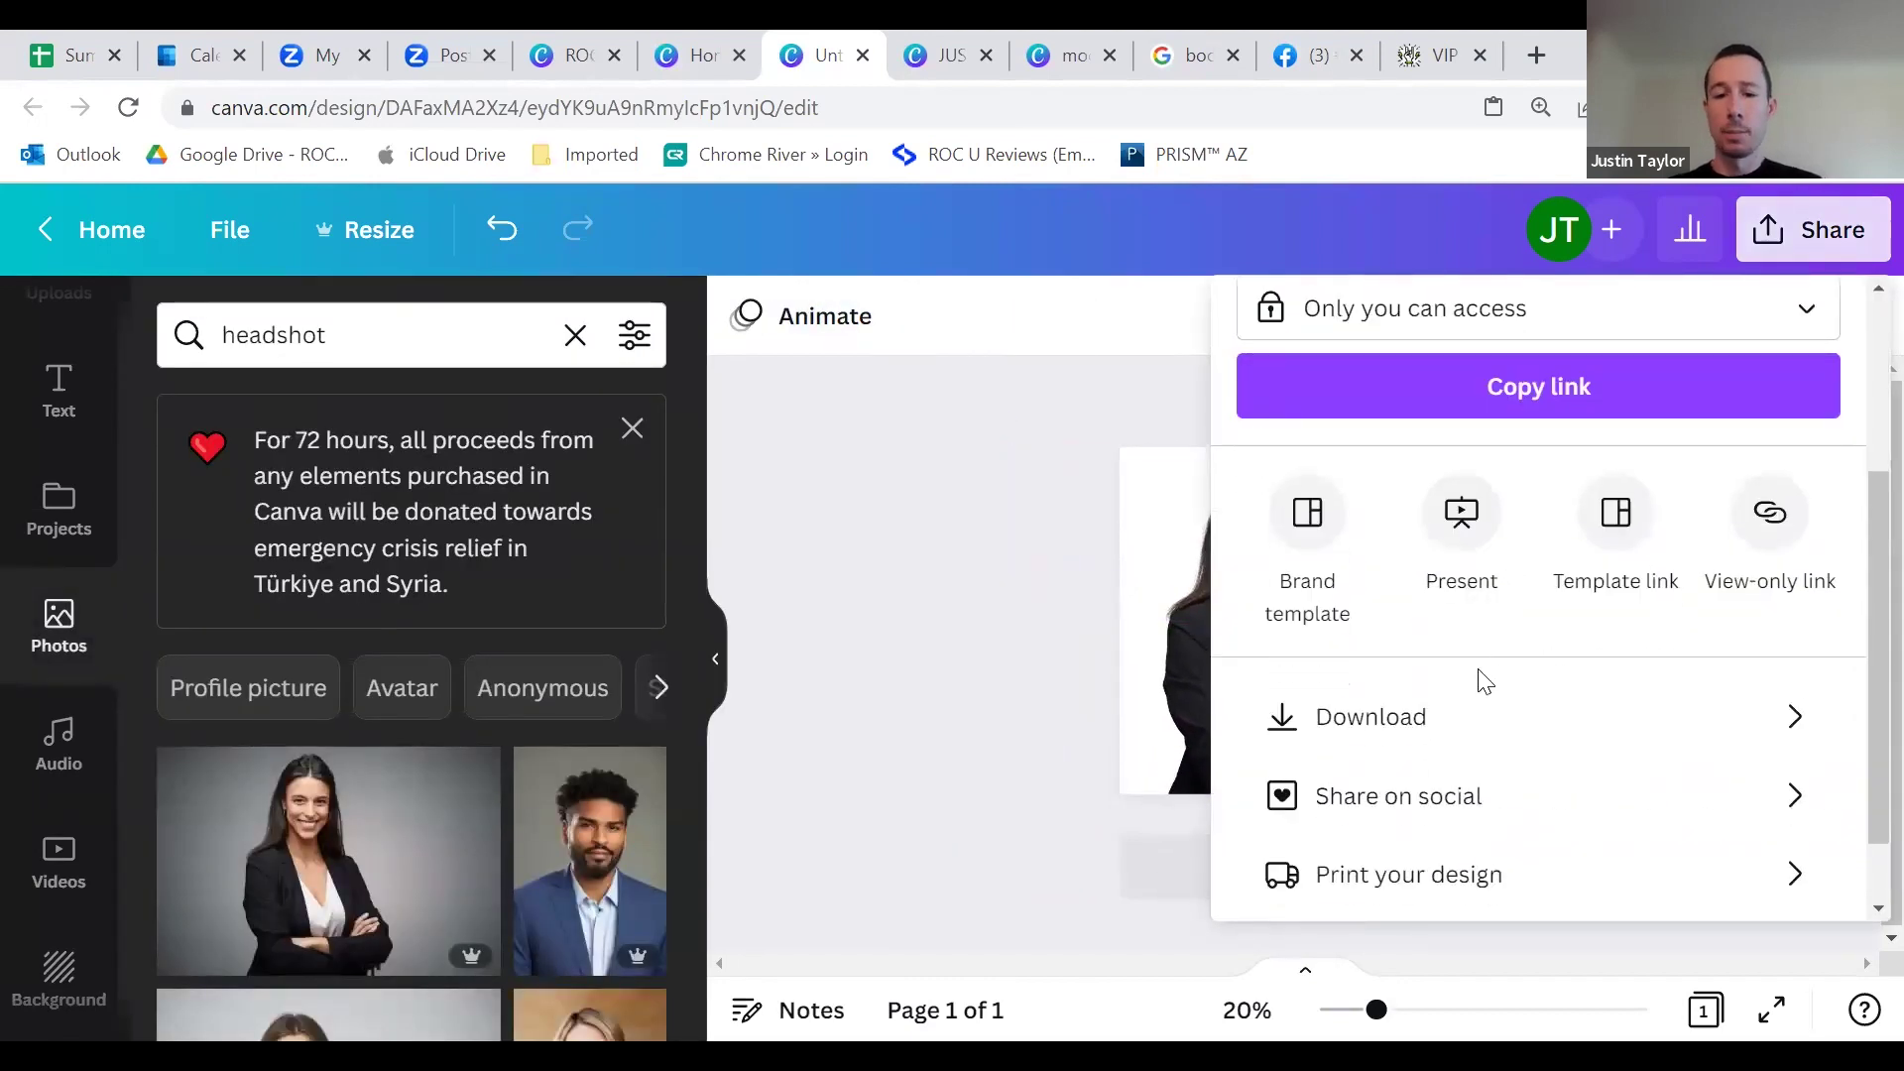
pyautogui.click(1460, 721)
pyautogui.scroll(-1, 1354, 634)
pyautogui.click(1319, 607)
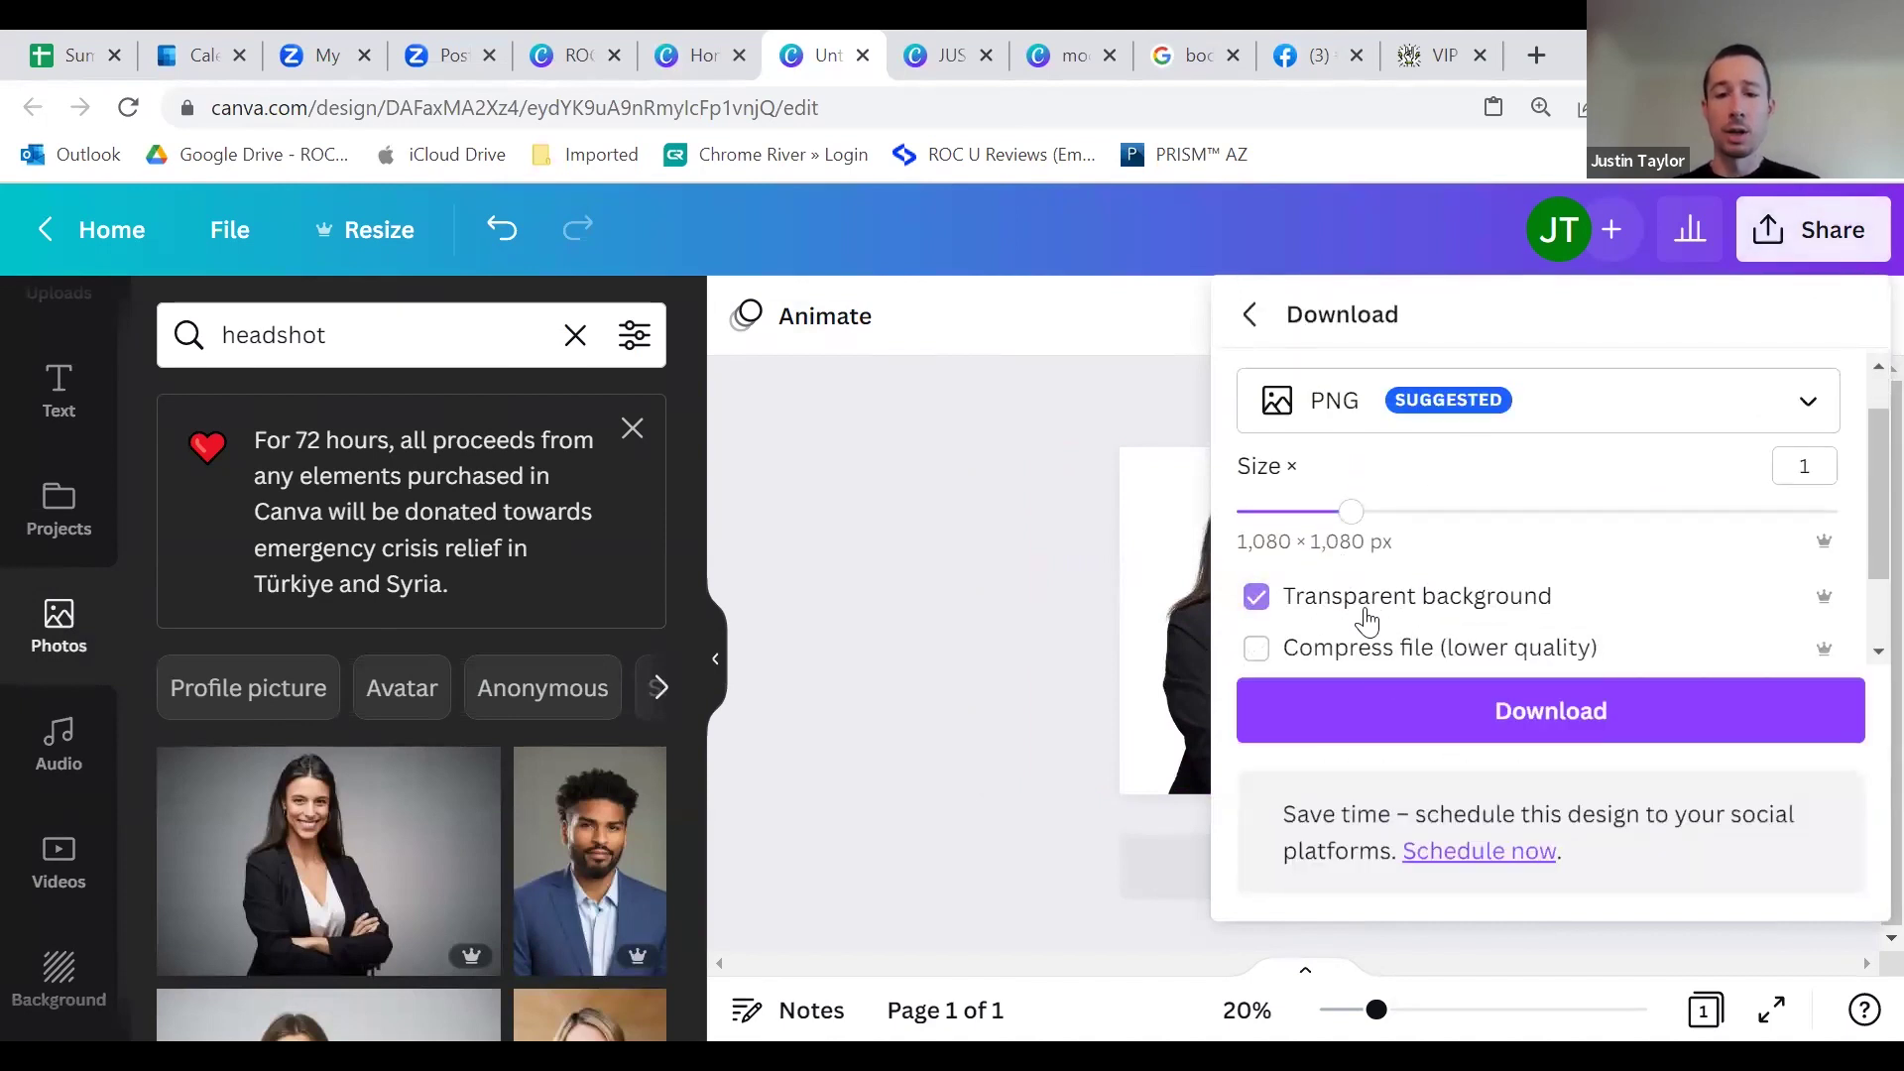
pyautogui.click(1415, 707)
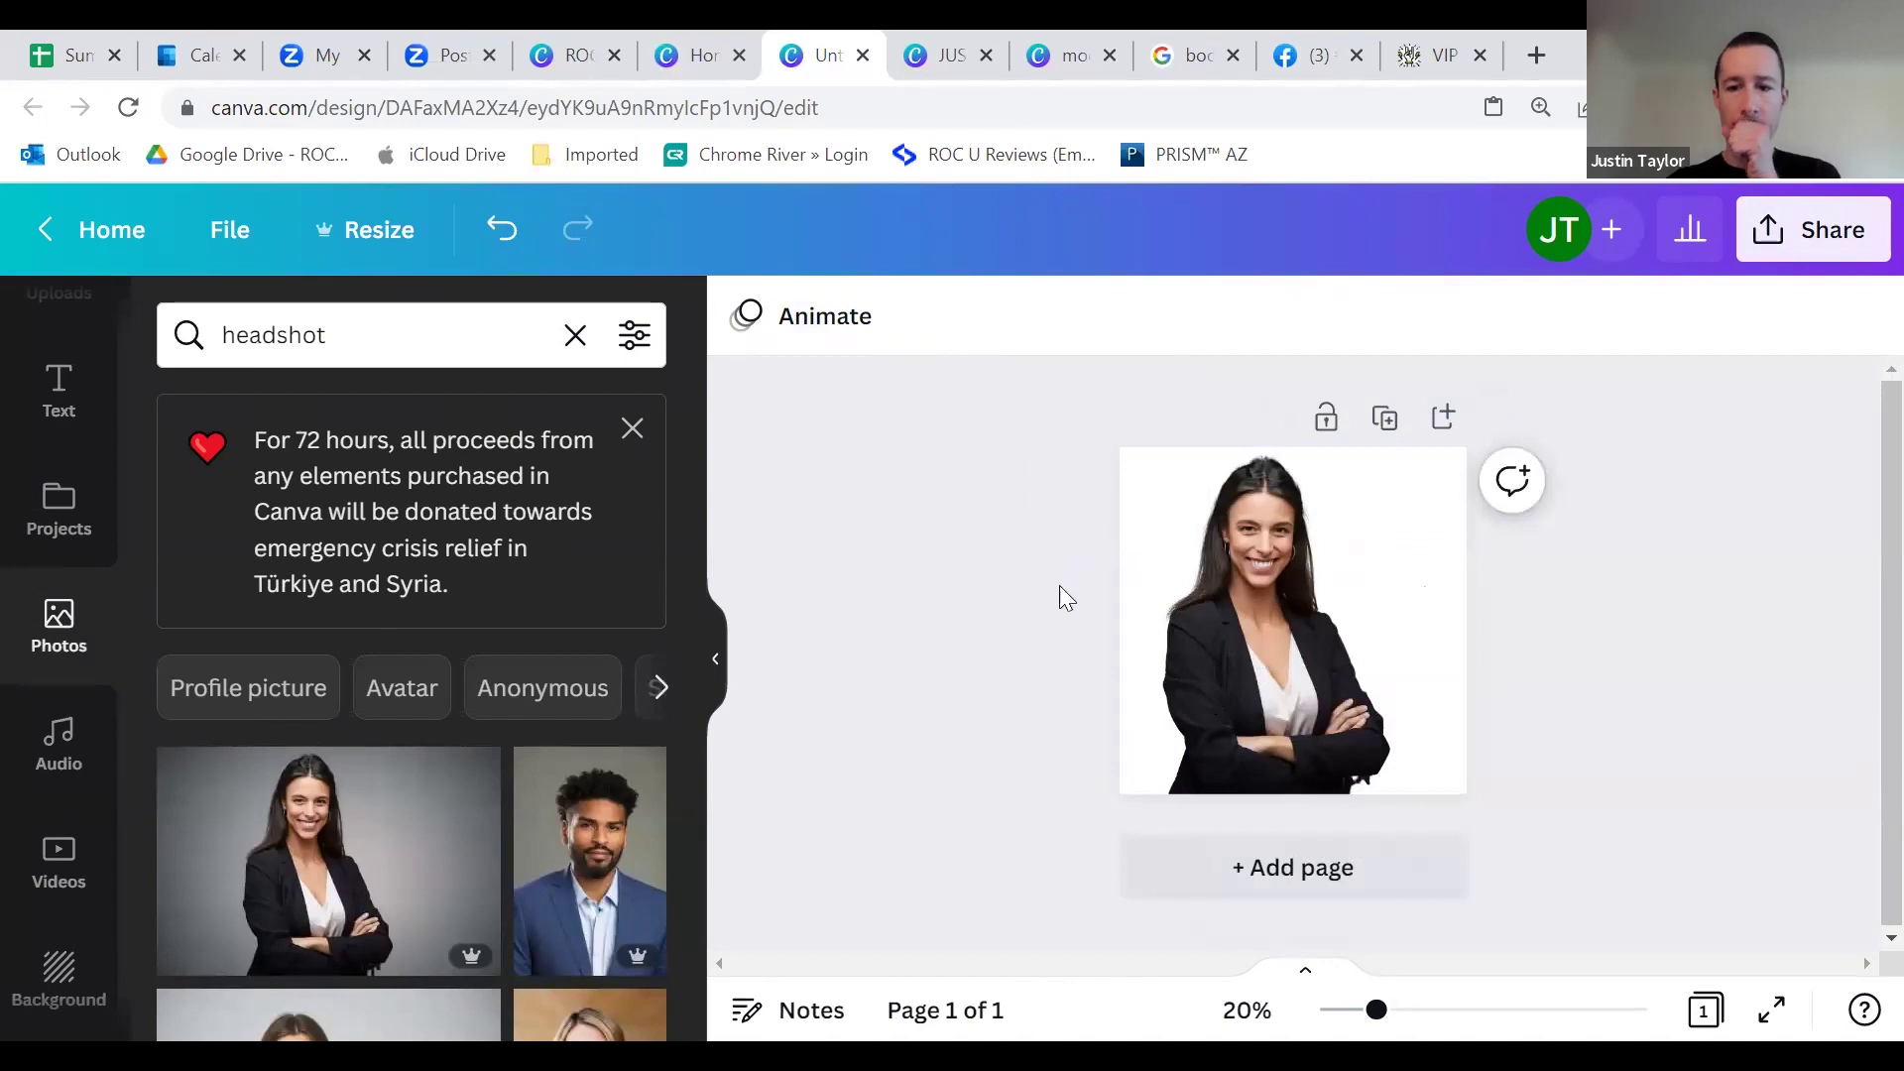
# Step: Close the headshot design's tab and return to the Client Success Story page
pyautogui.click(865, 57)
pyautogui.click(930, 526)
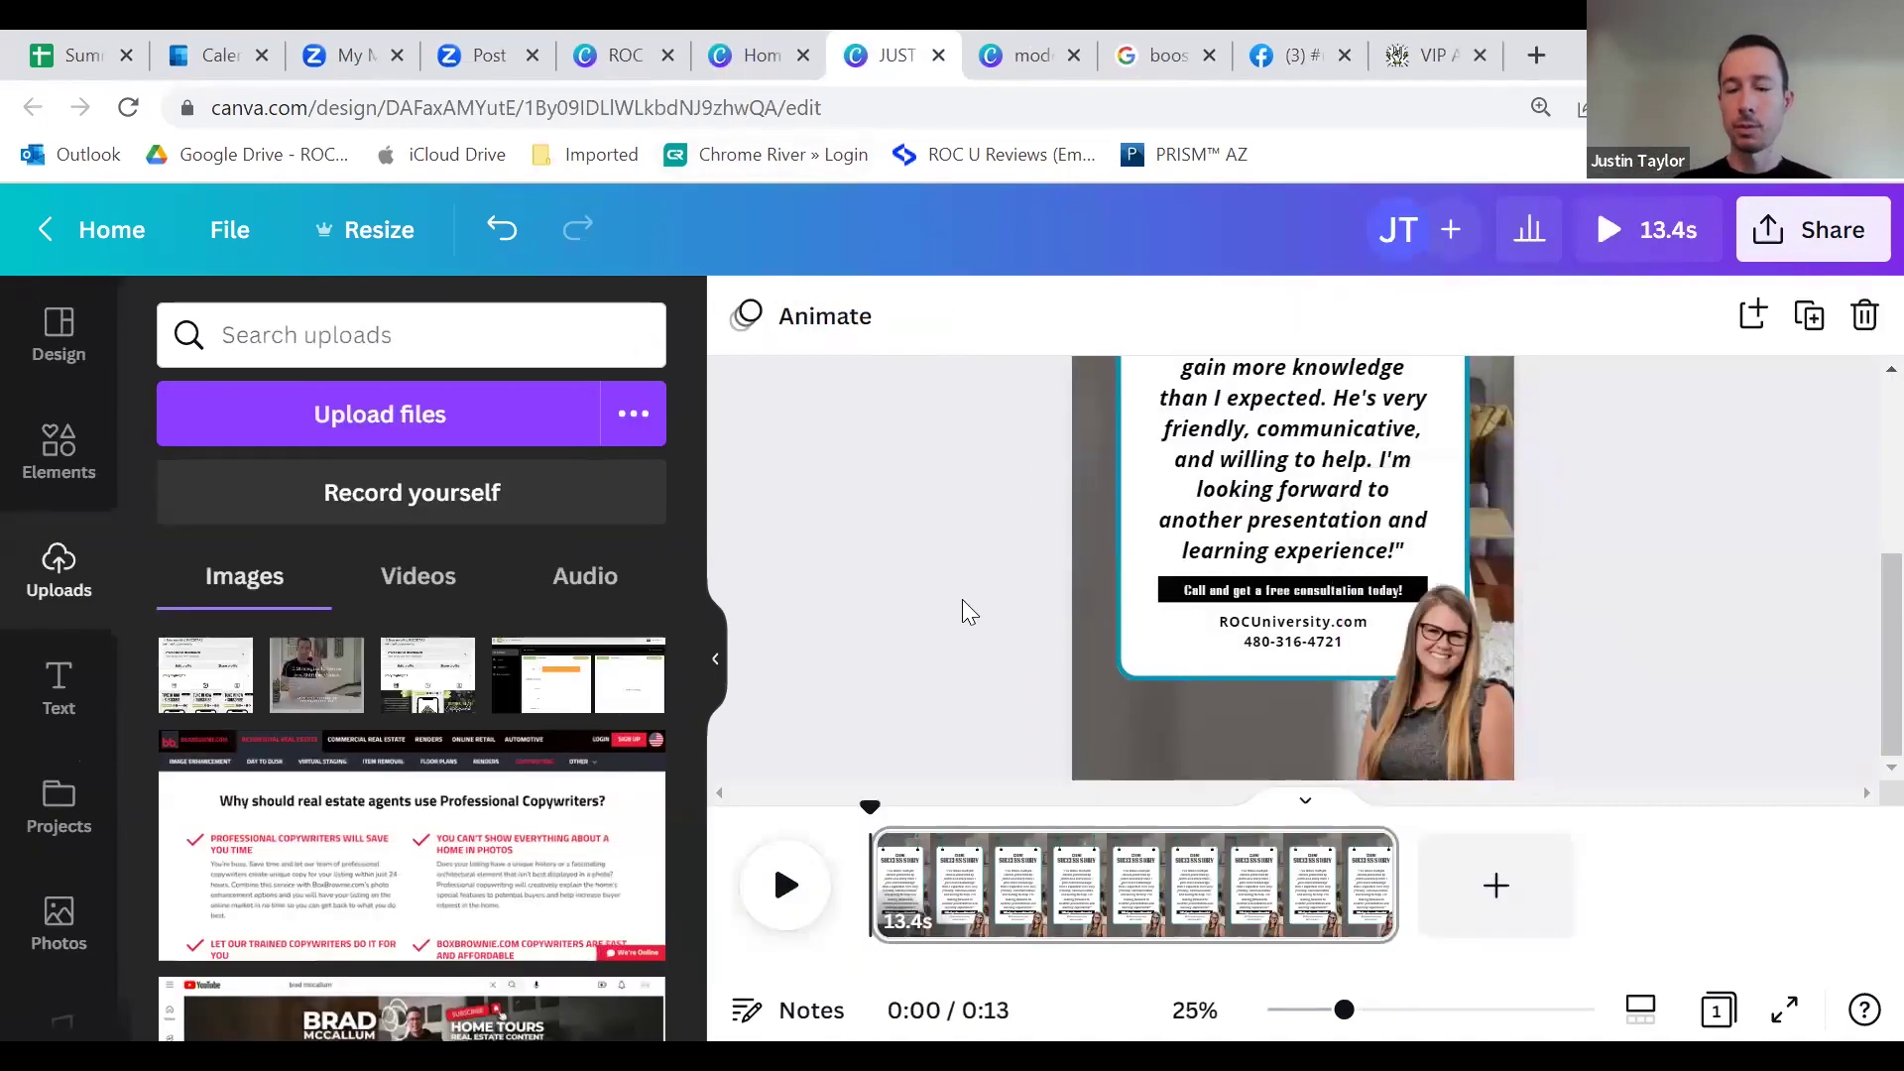
pyautogui.scroll(3, 949, 577)
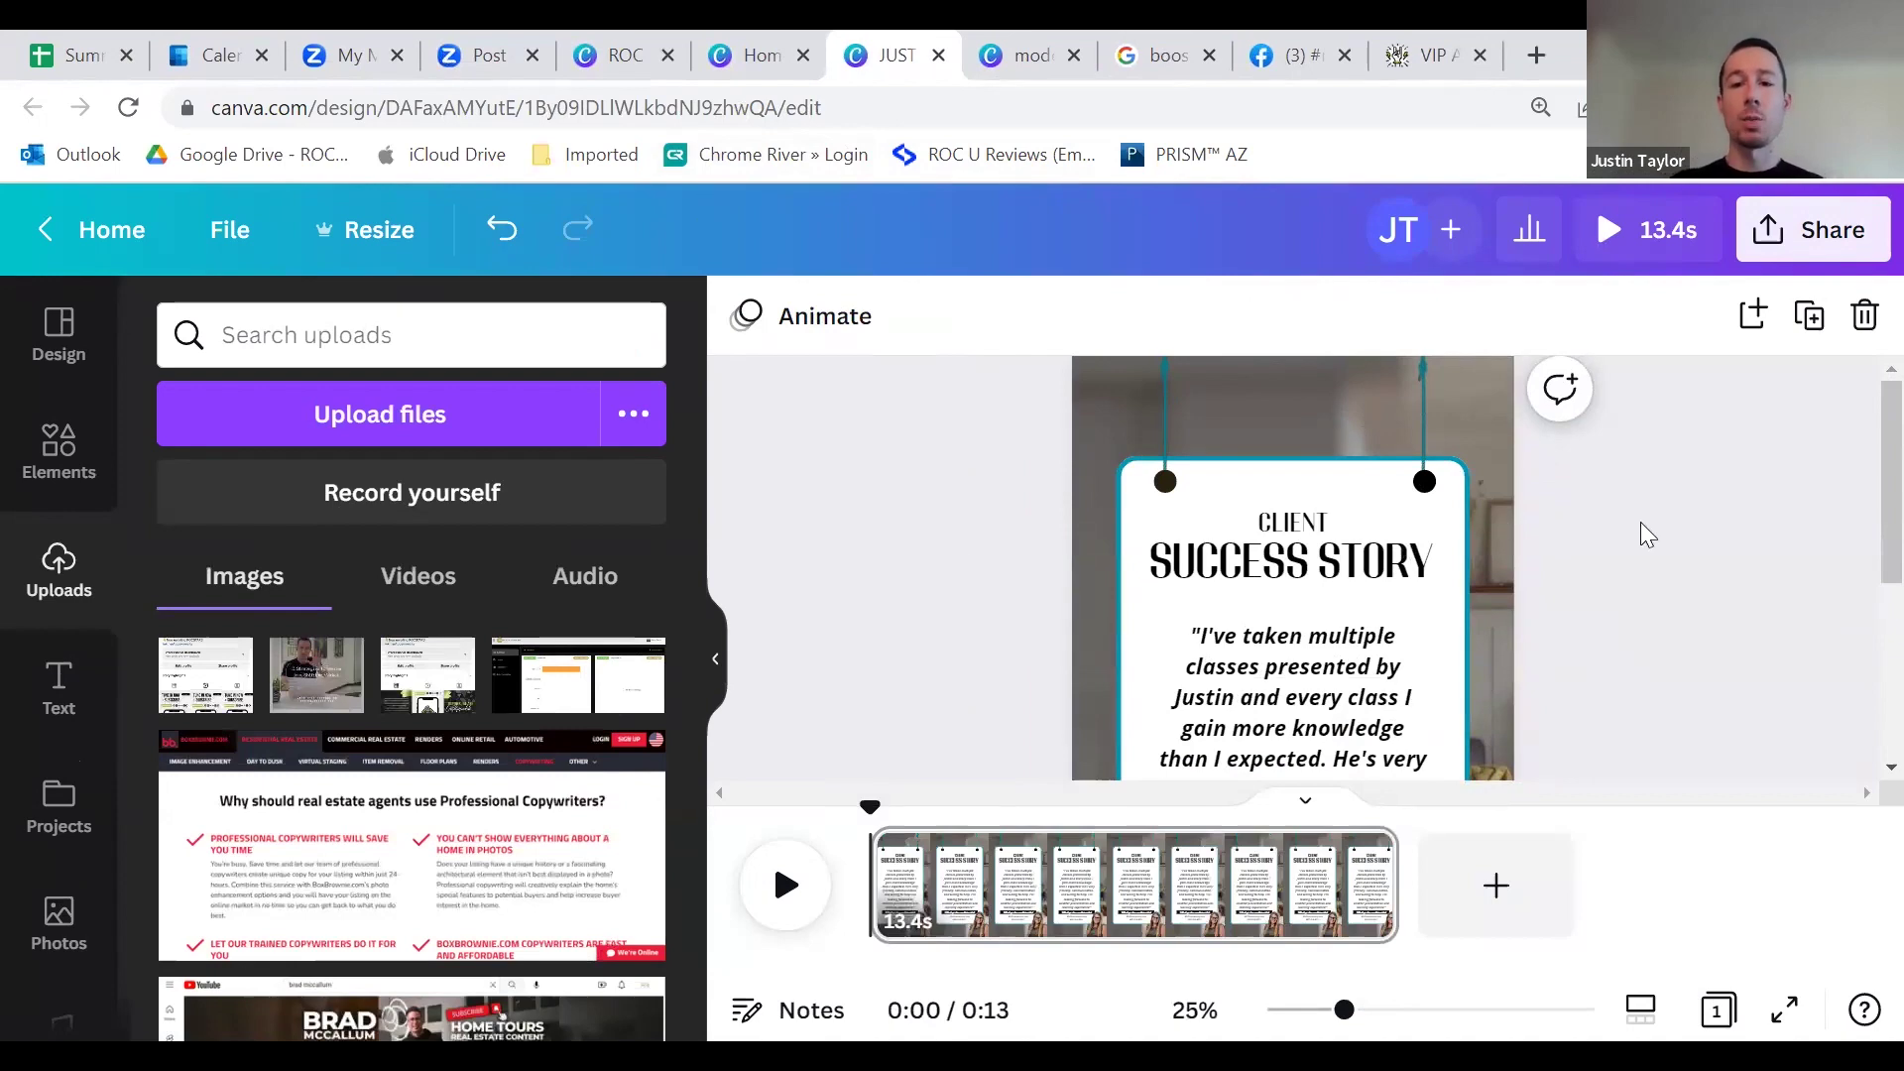
pyautogui.scroll(-1, 1505, 625)
pyautogui.scroll(-3, 1505, 631)
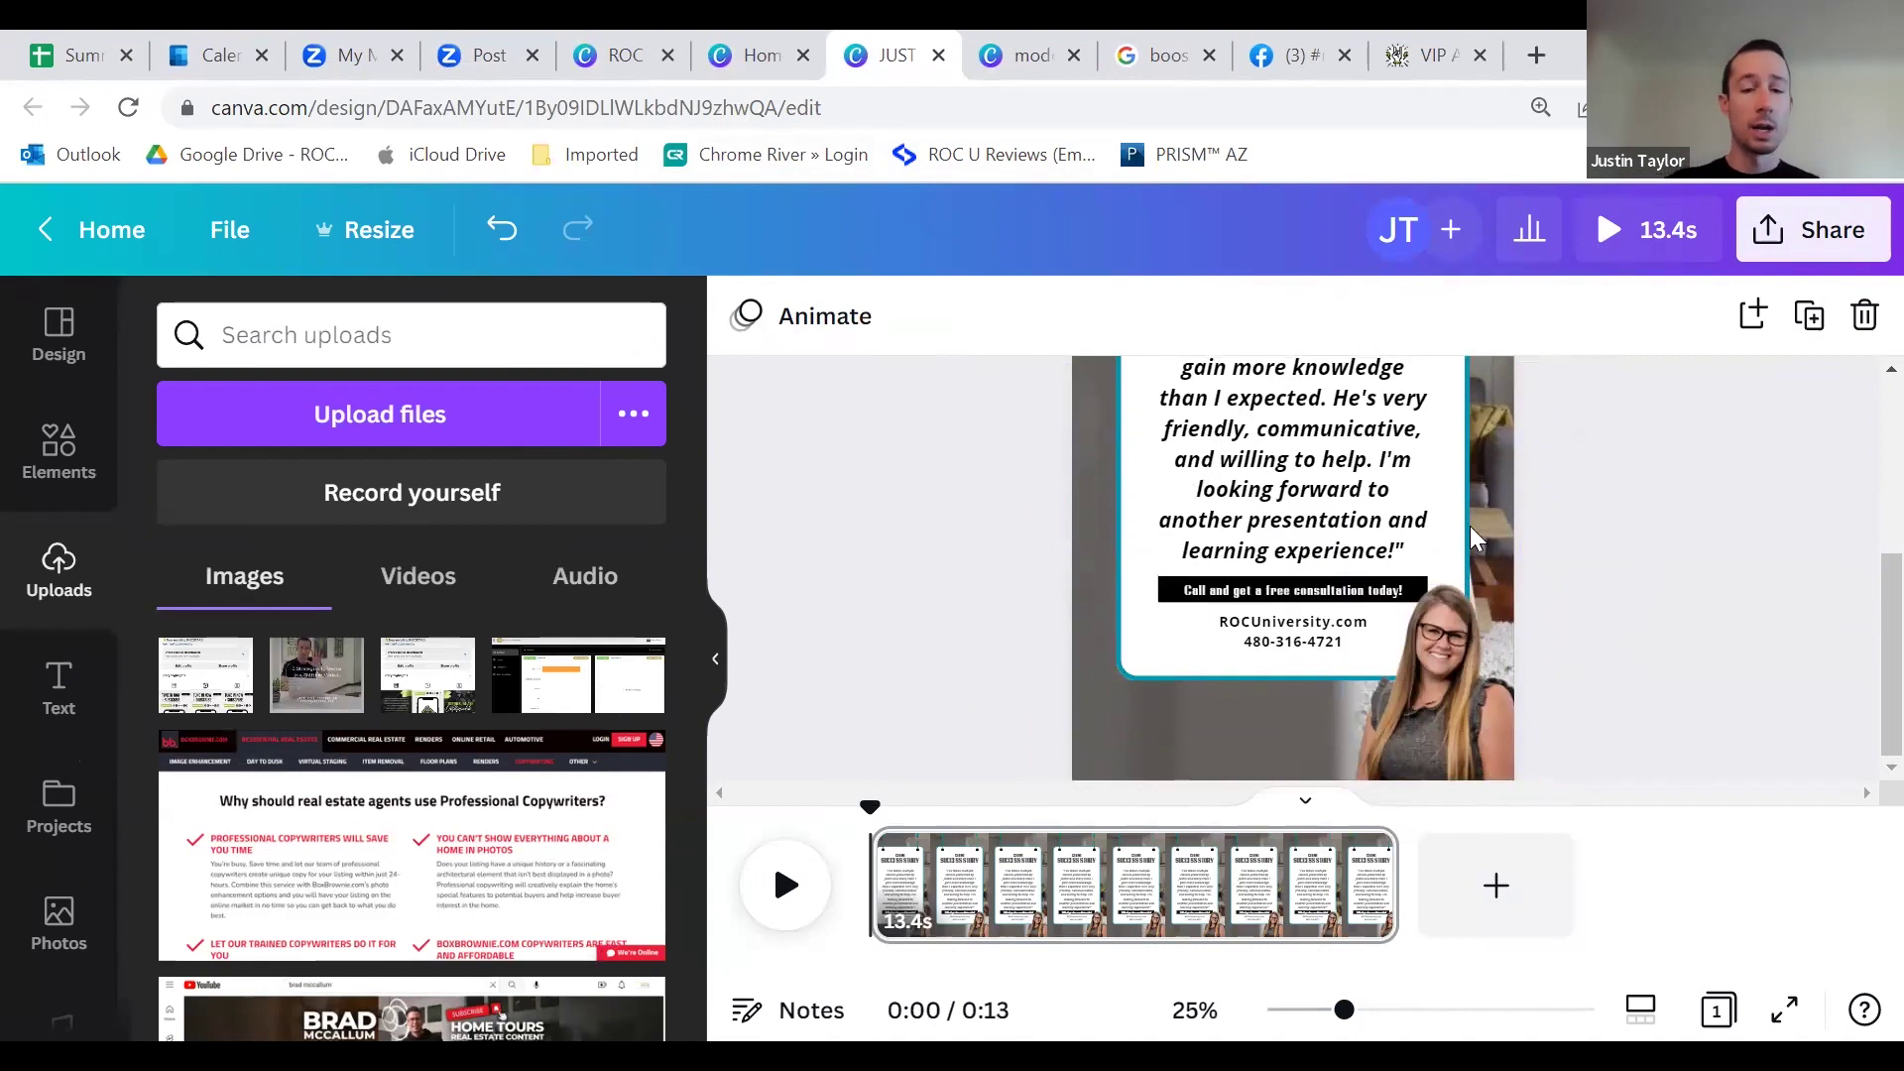
# Step: Start the 13-second animation preview of the Client Success Story design
pyautogui.scroll(2, 1279, 556)
pyautogui.scroll(-2, 1289, 614)
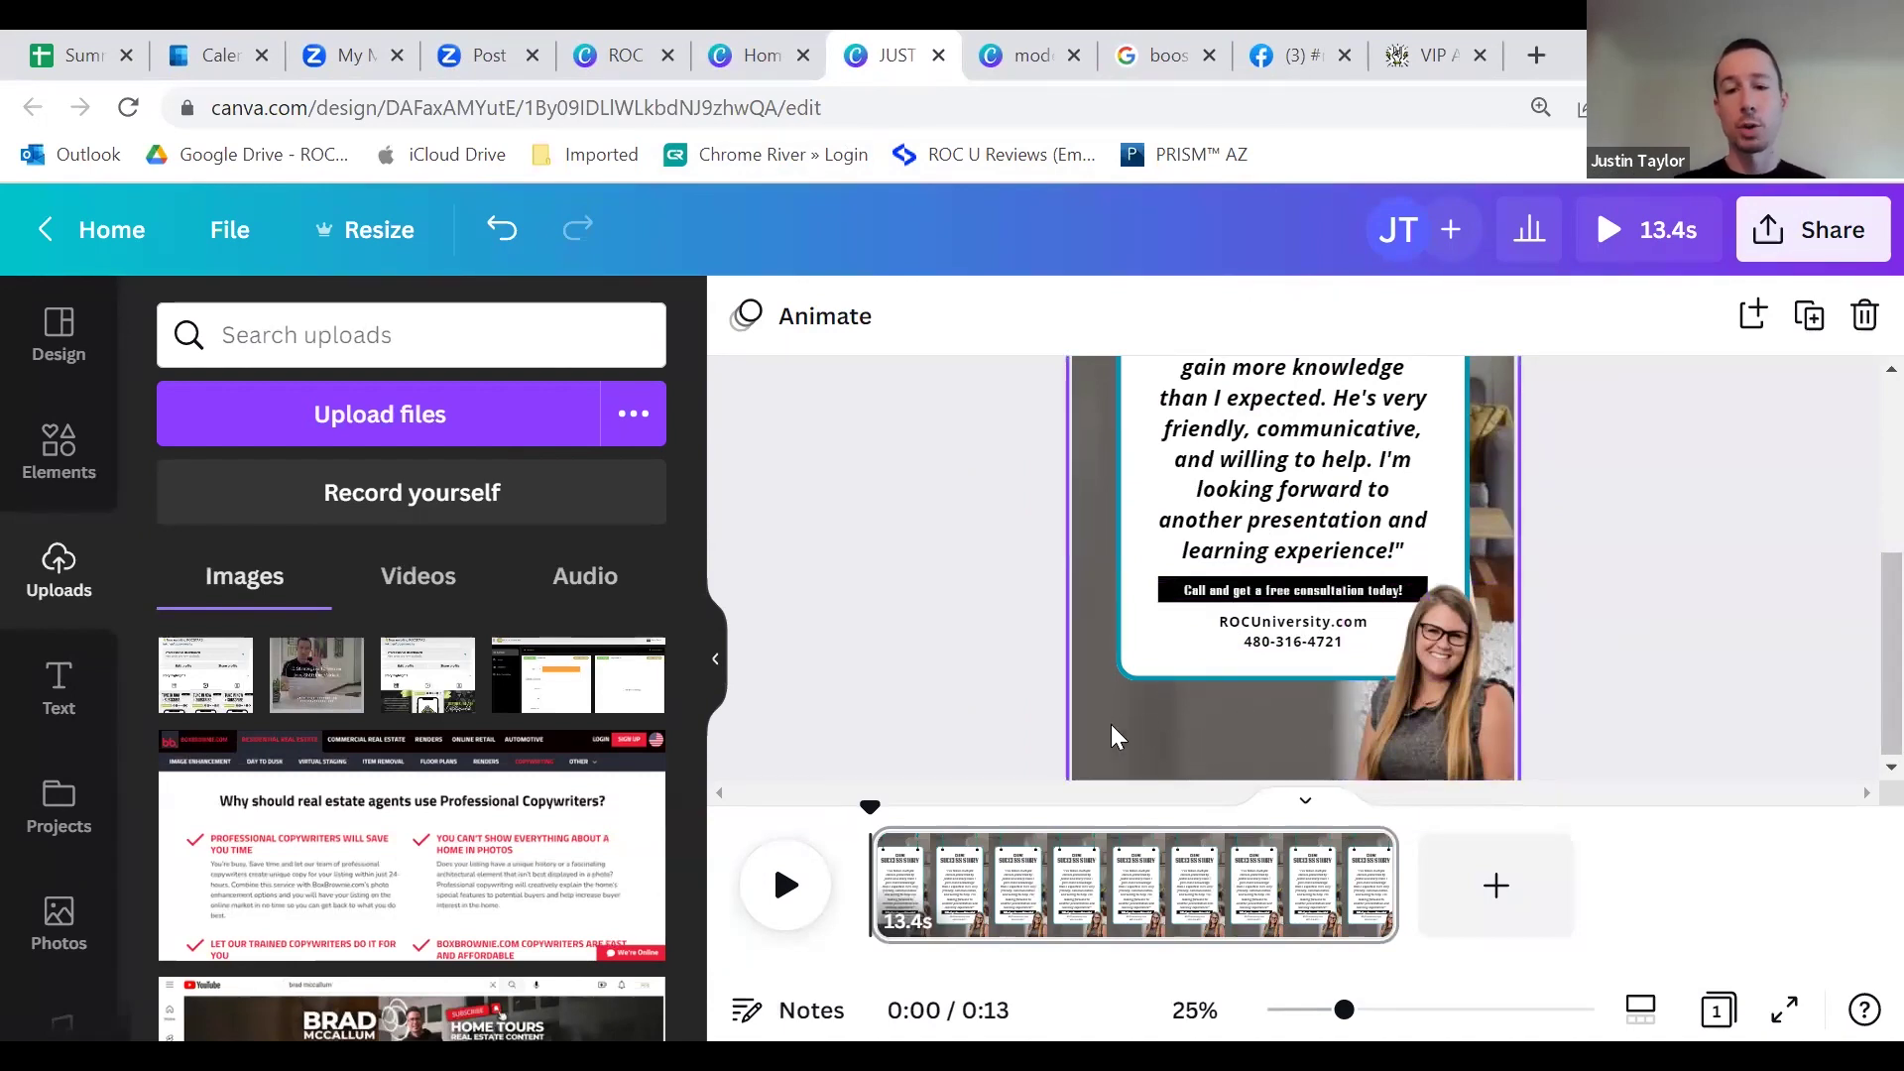
pyautogui.scroll(4, 1150, 729)
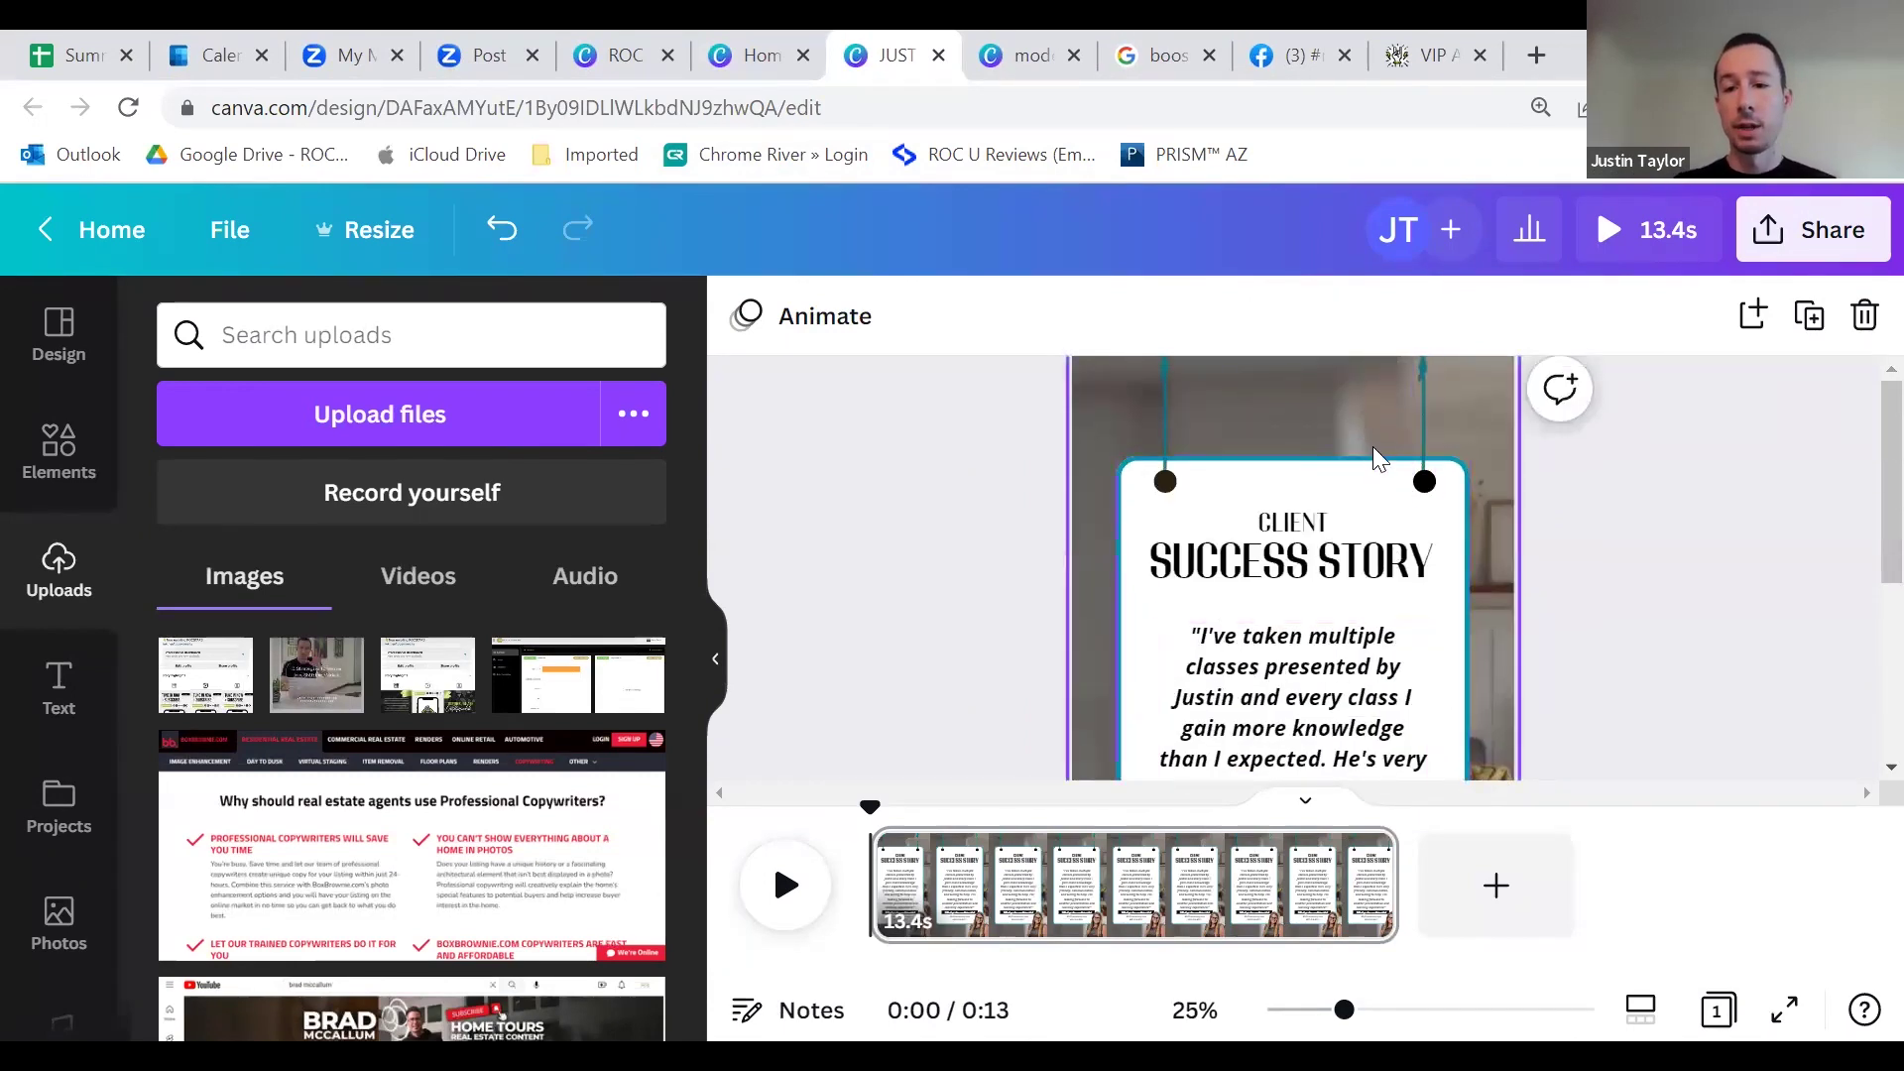
pyautogui.scroll(-4, 1378, 458)
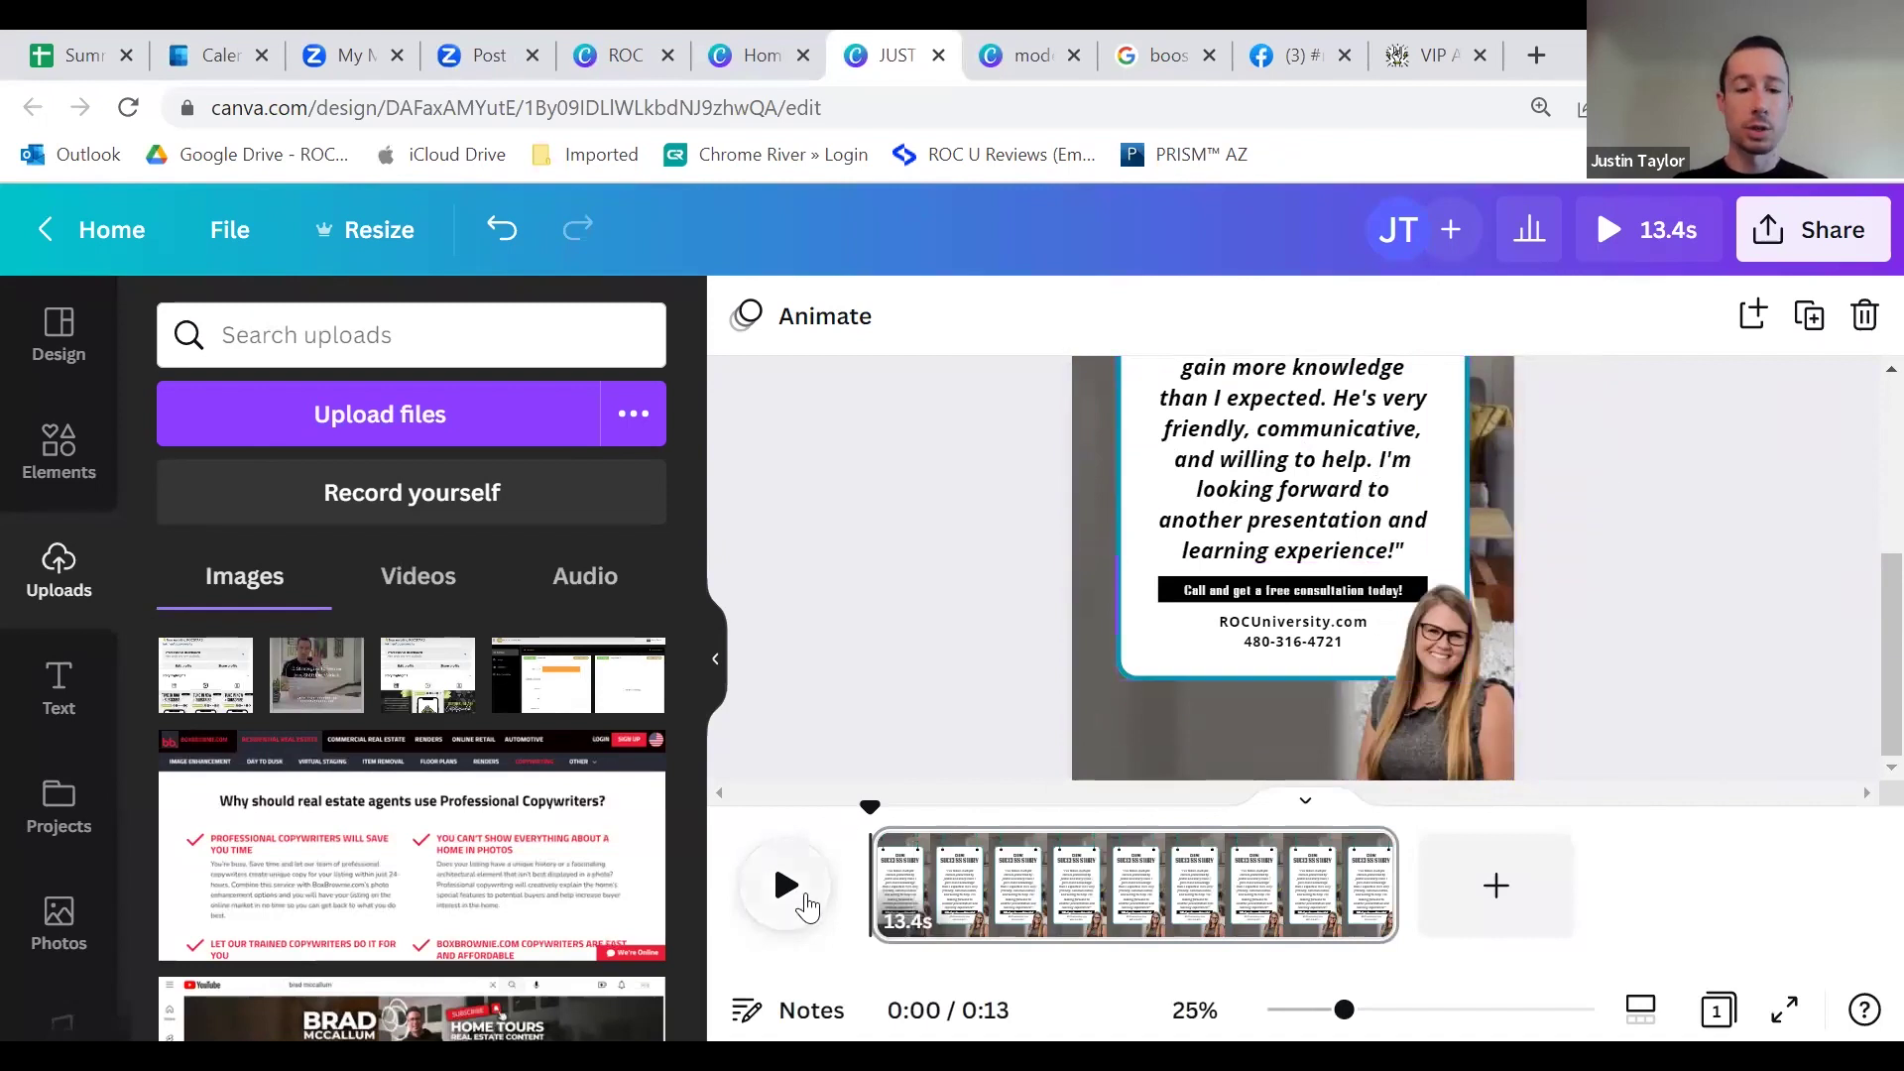
pyautogui.click(786, 885)
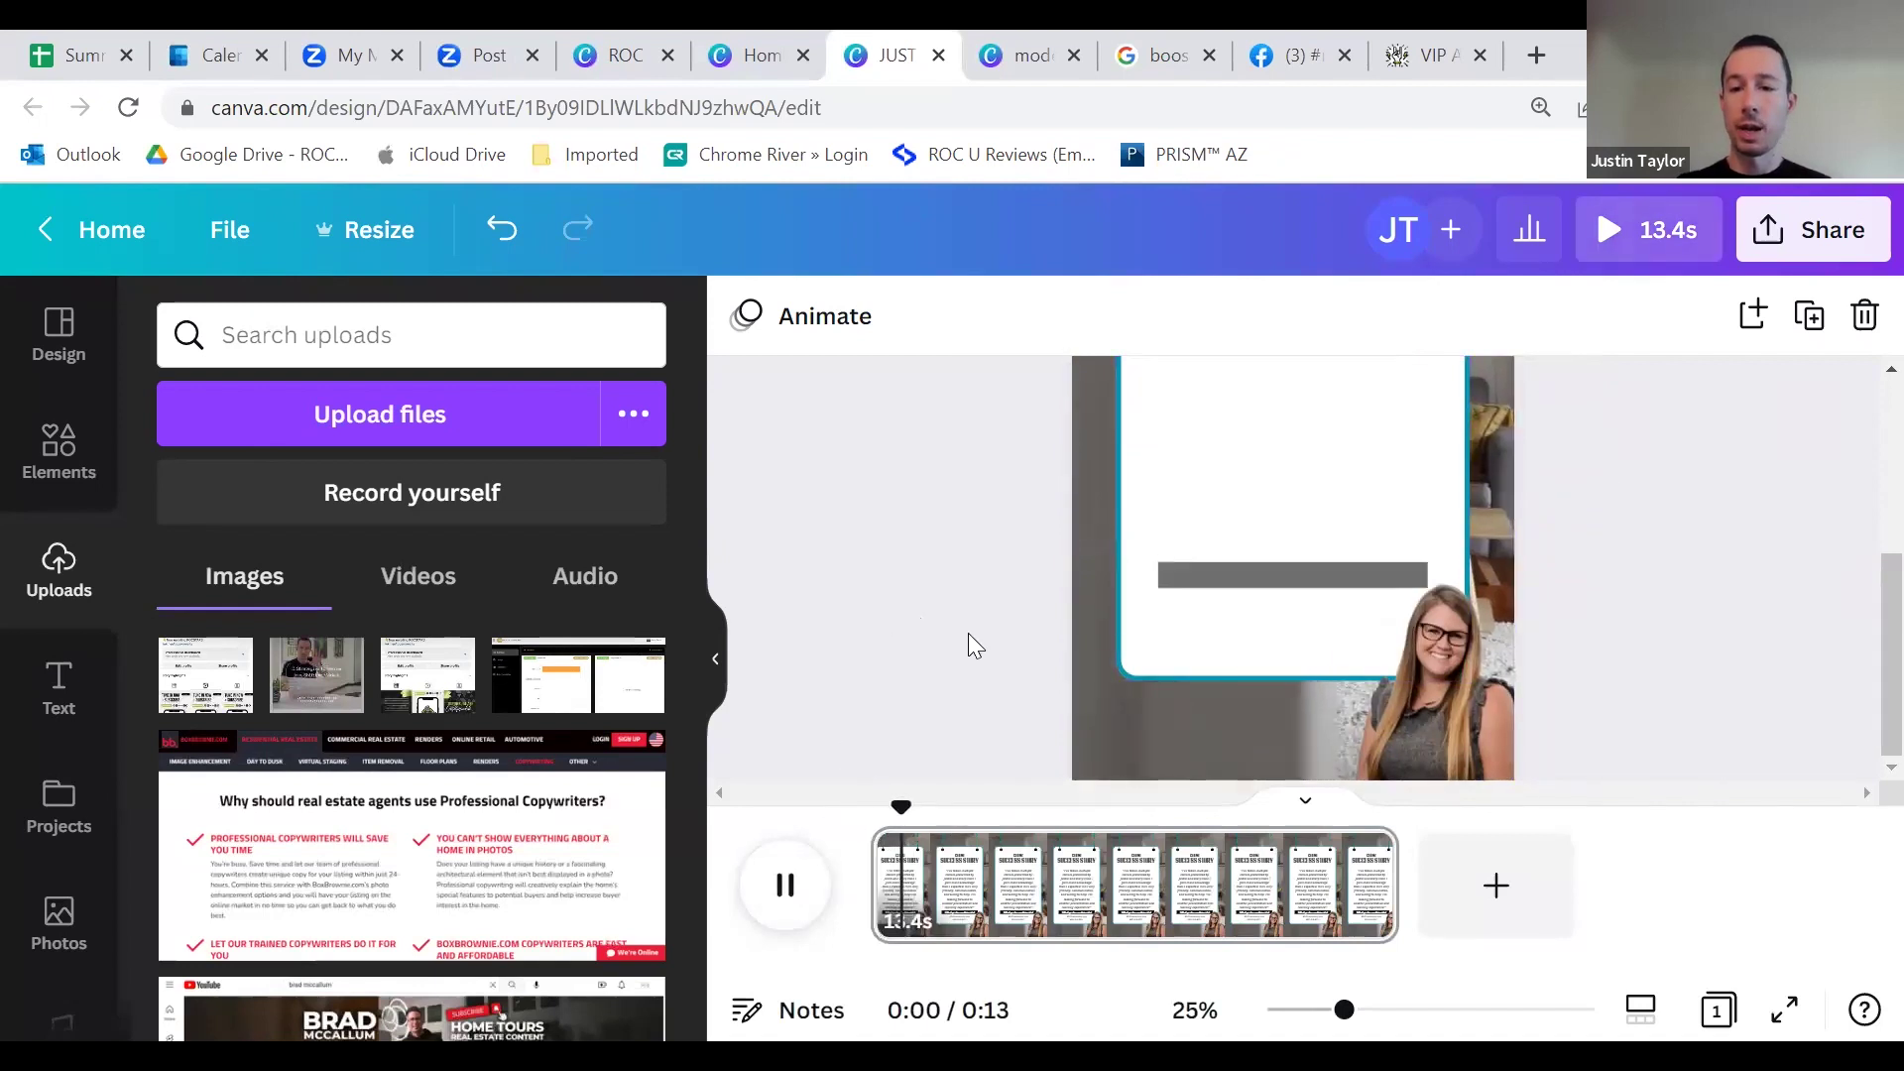
# Step: Watch the preview run to 0:13 as the quote types in, then select the quote box
pyautogui.scroll(4, 962, 645)
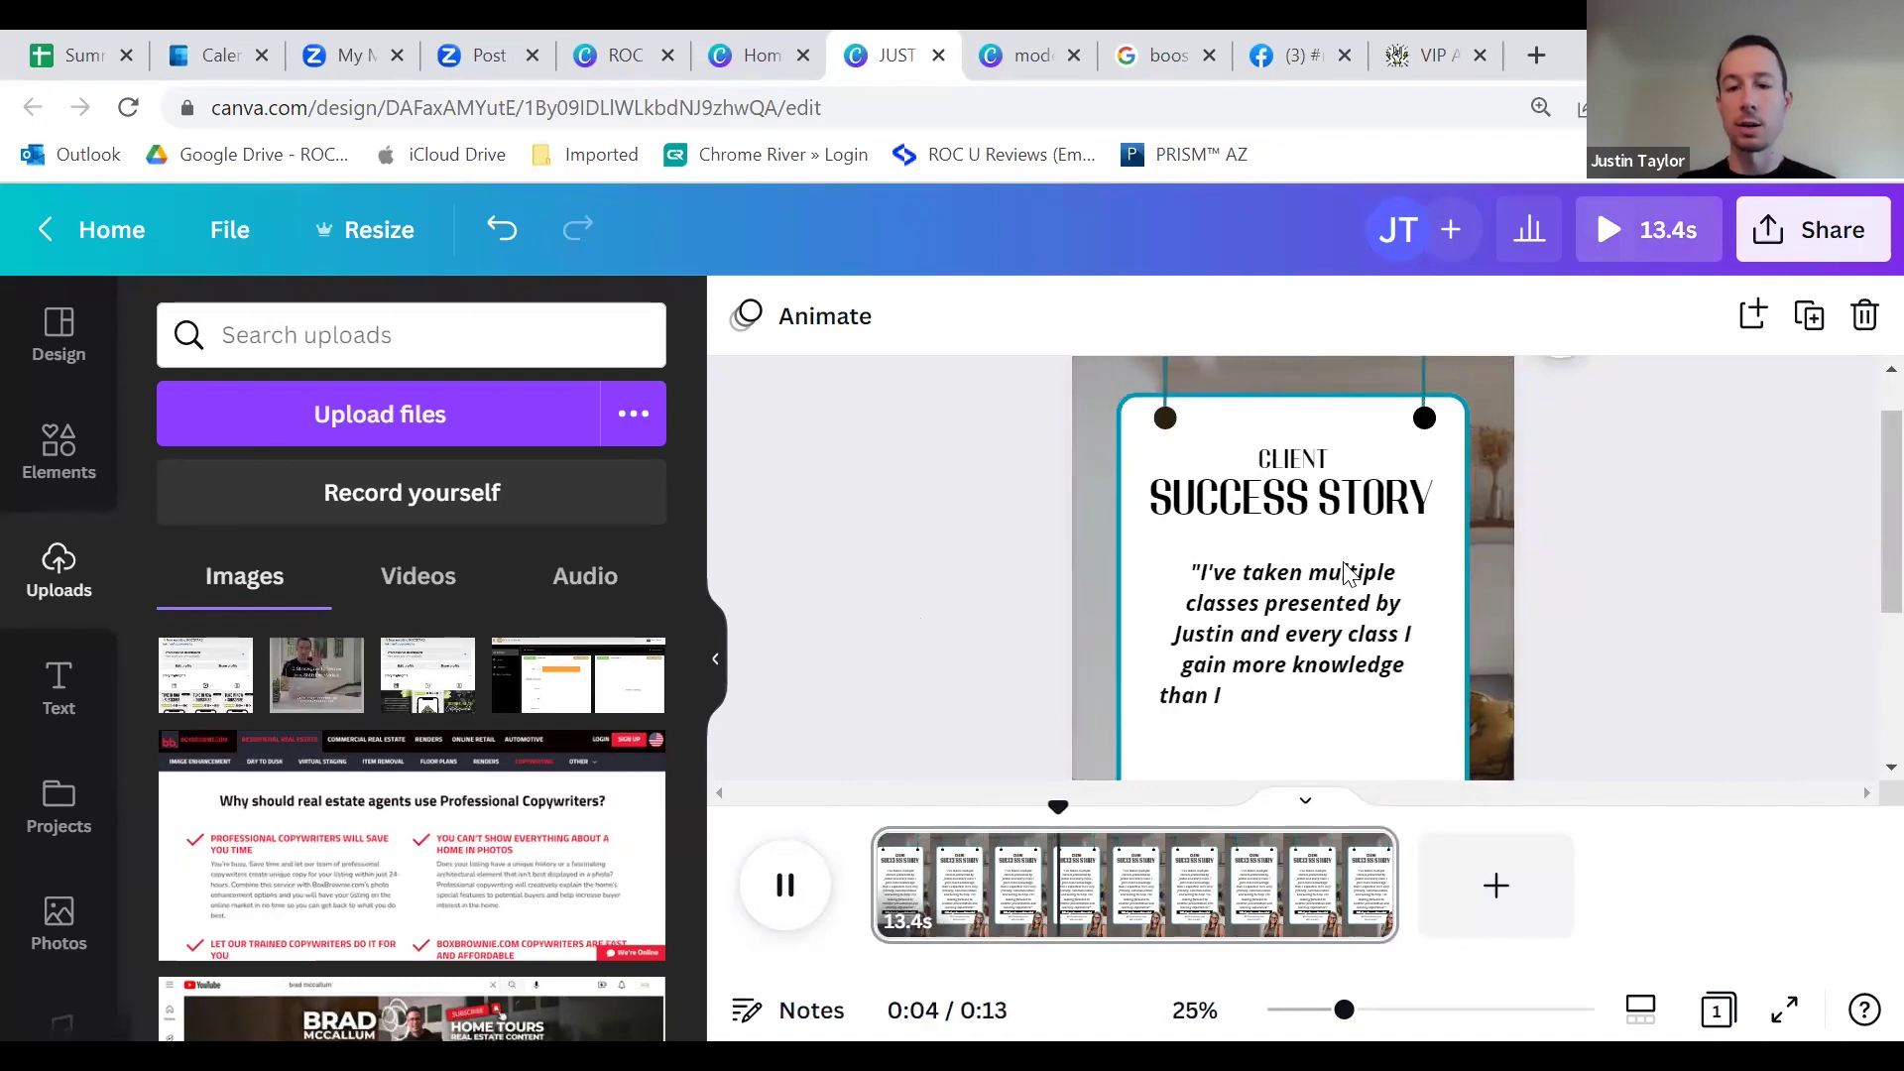
pyautogui.scroll(-3, 1348, 575)
pyautogui.scroll(4, 1372, 565)
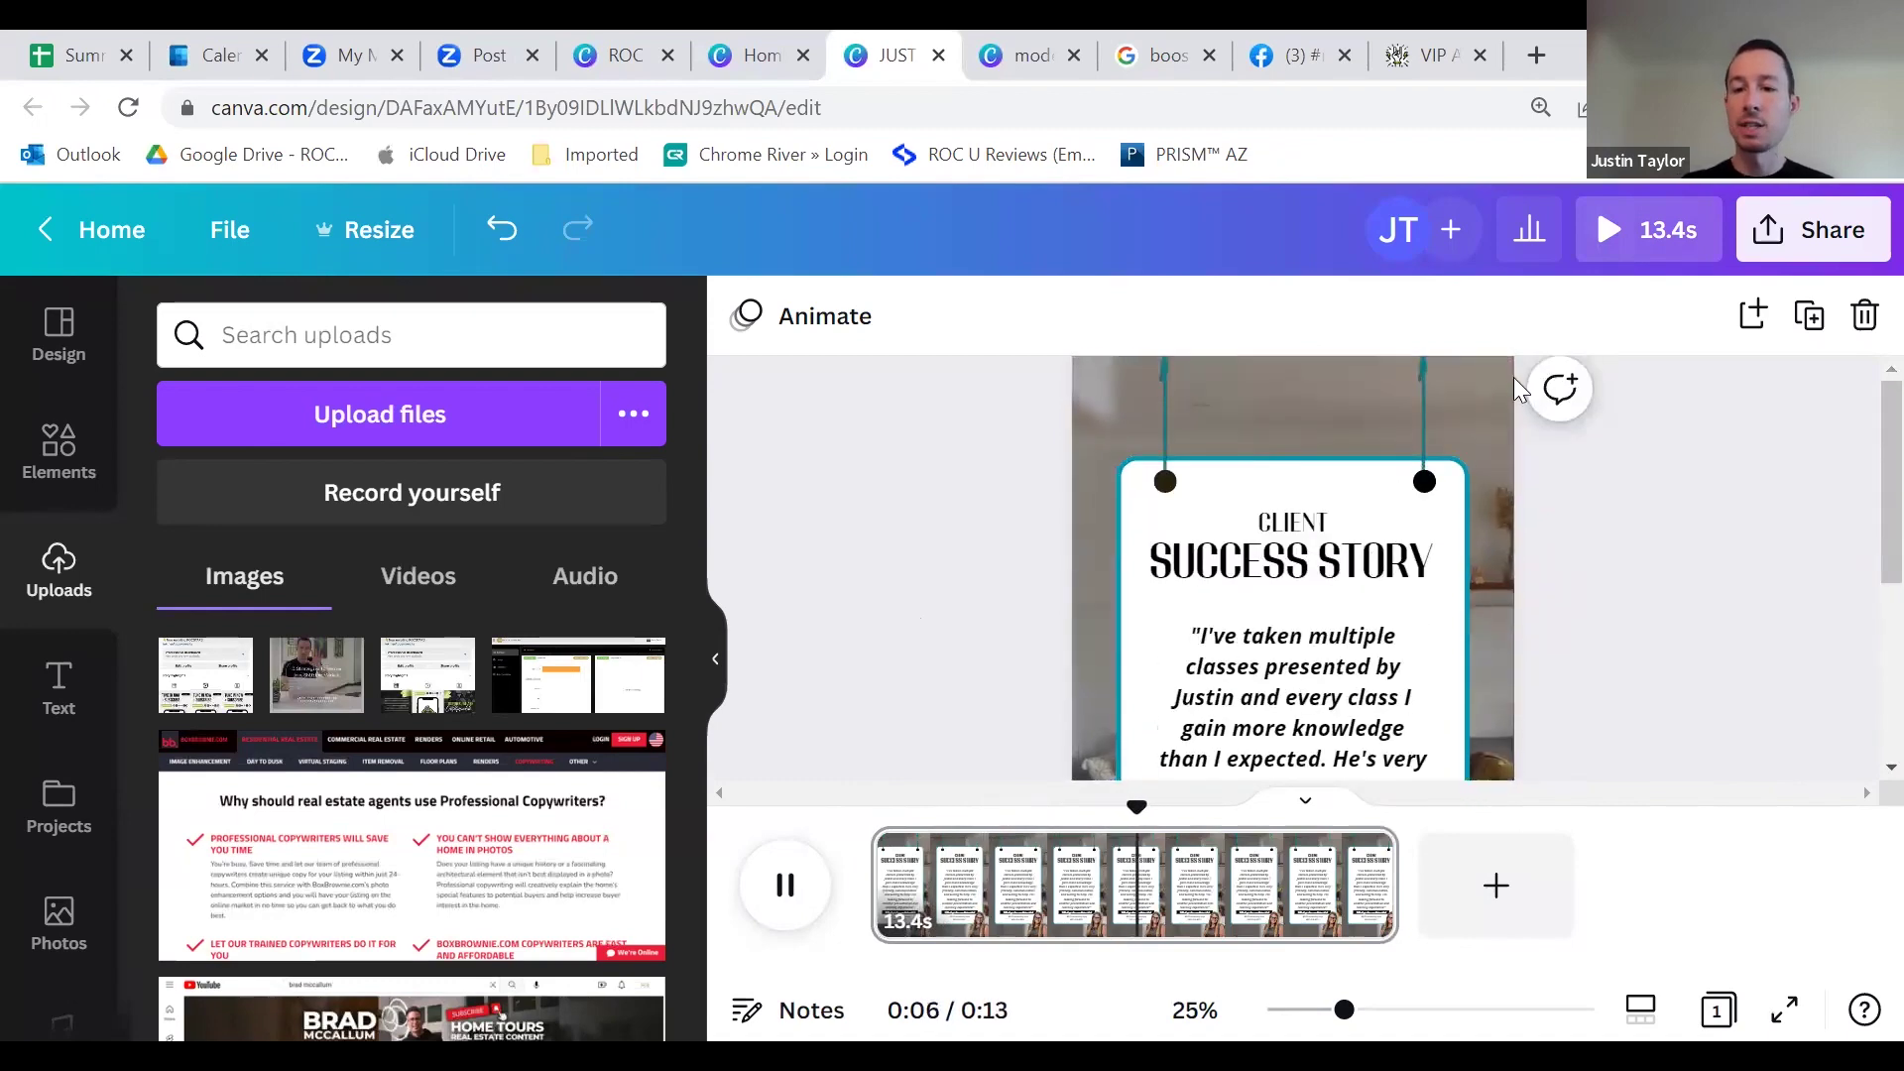
pyautogui.scroll(-3, 1484, 491)
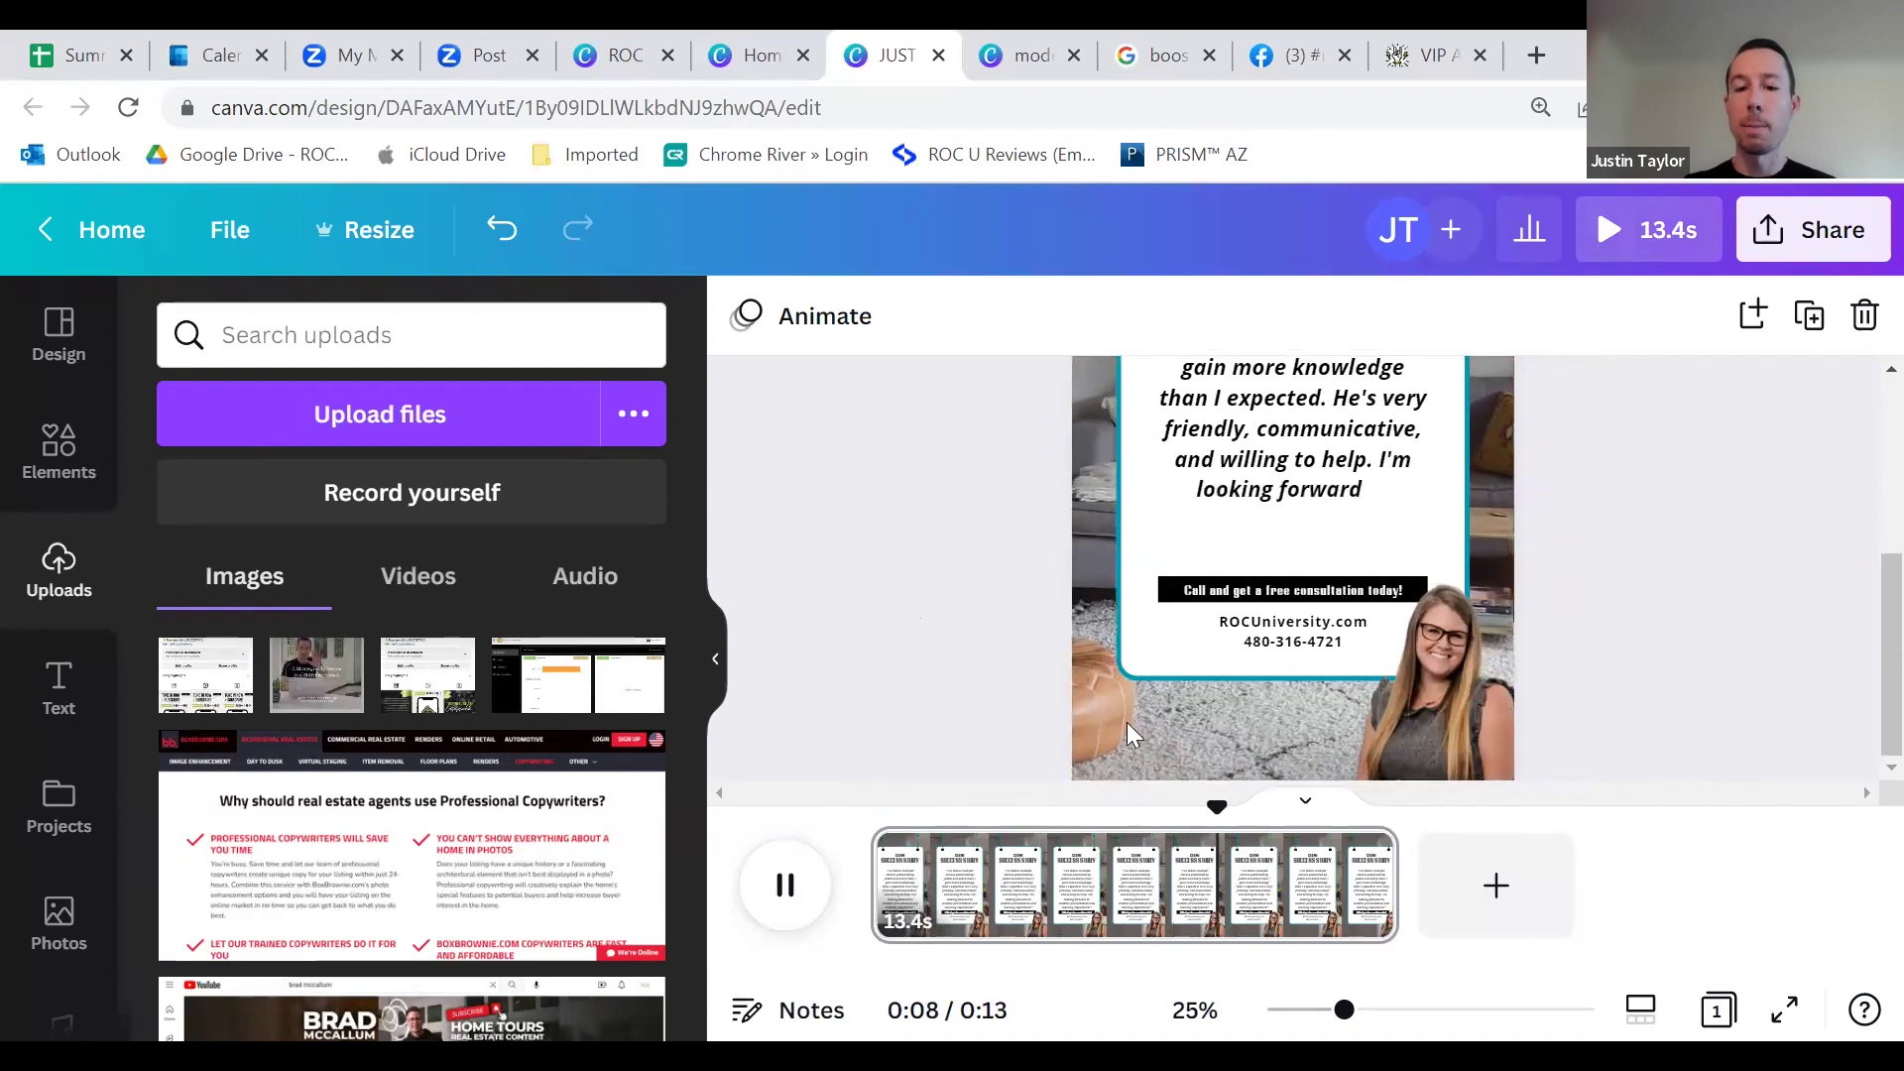
pyautogui.scroll(3, 1476, 570)
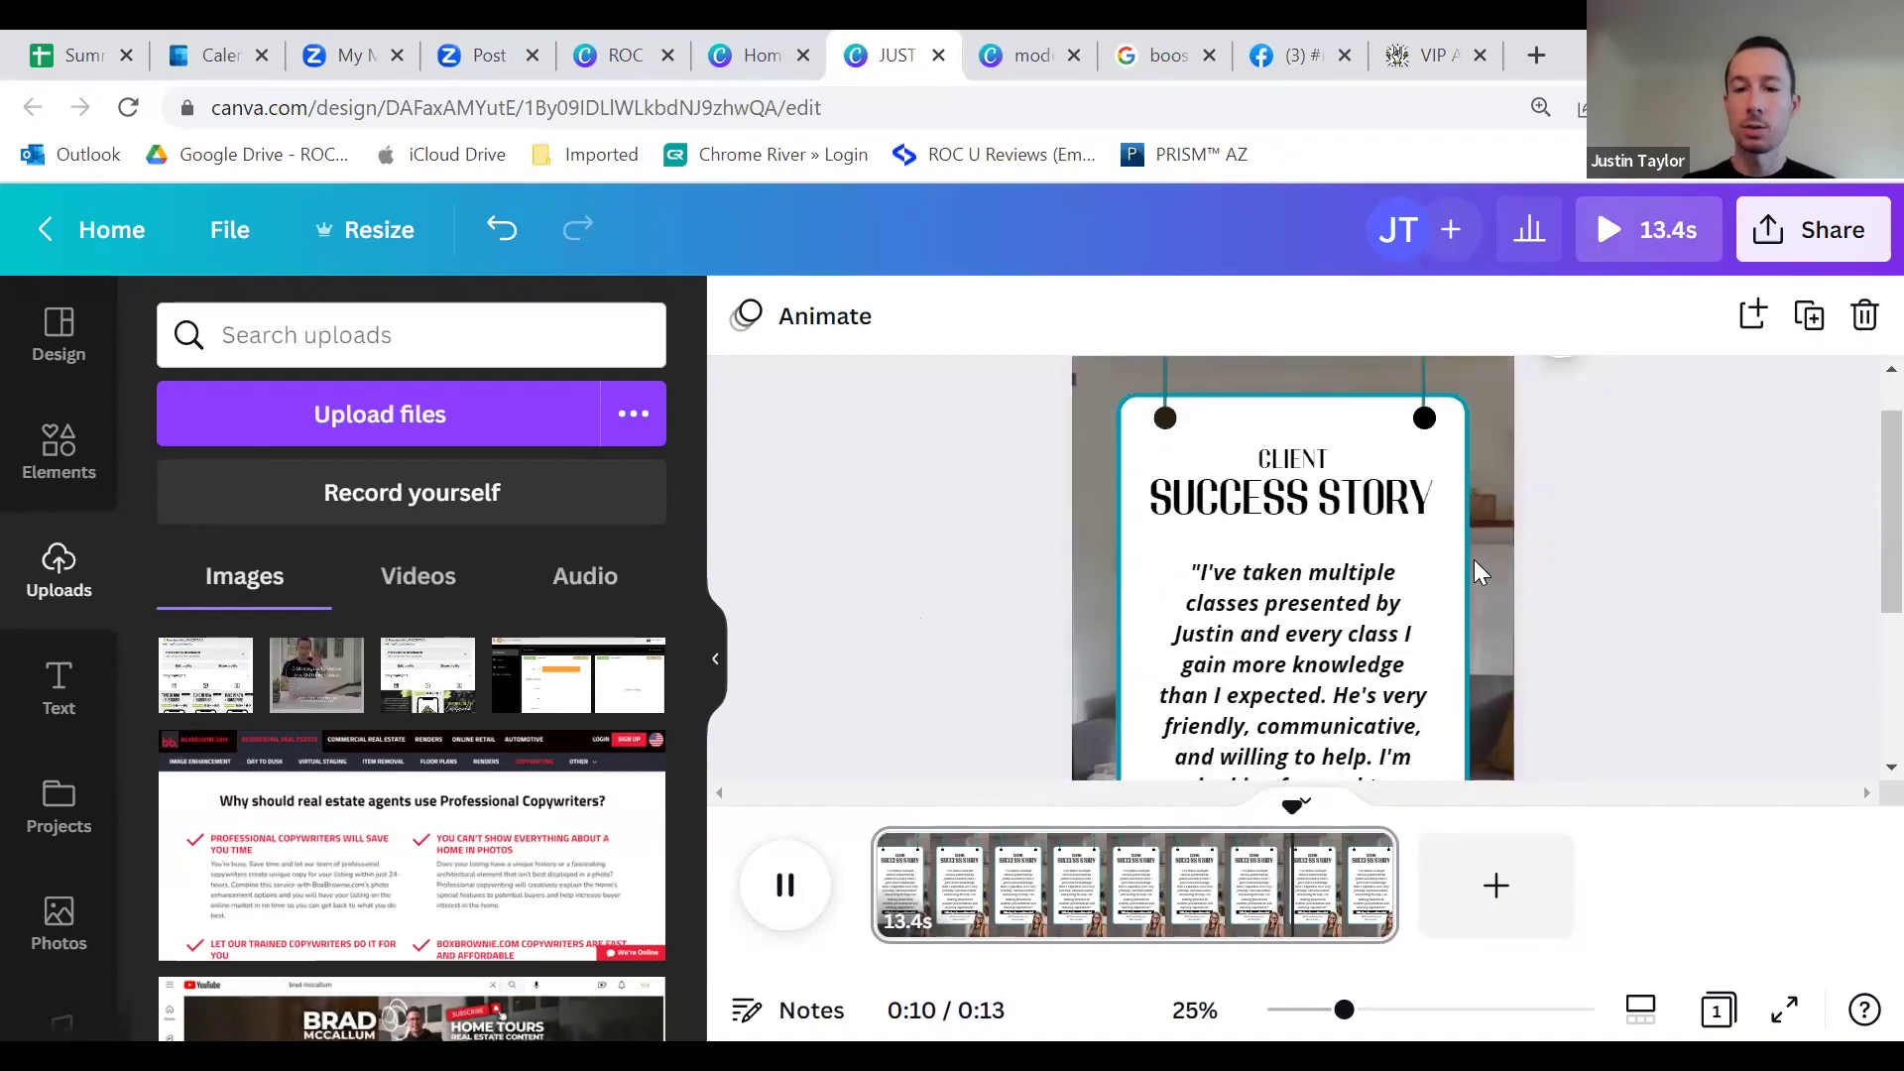
pyautogui.scroll(-3, 1480, 571)
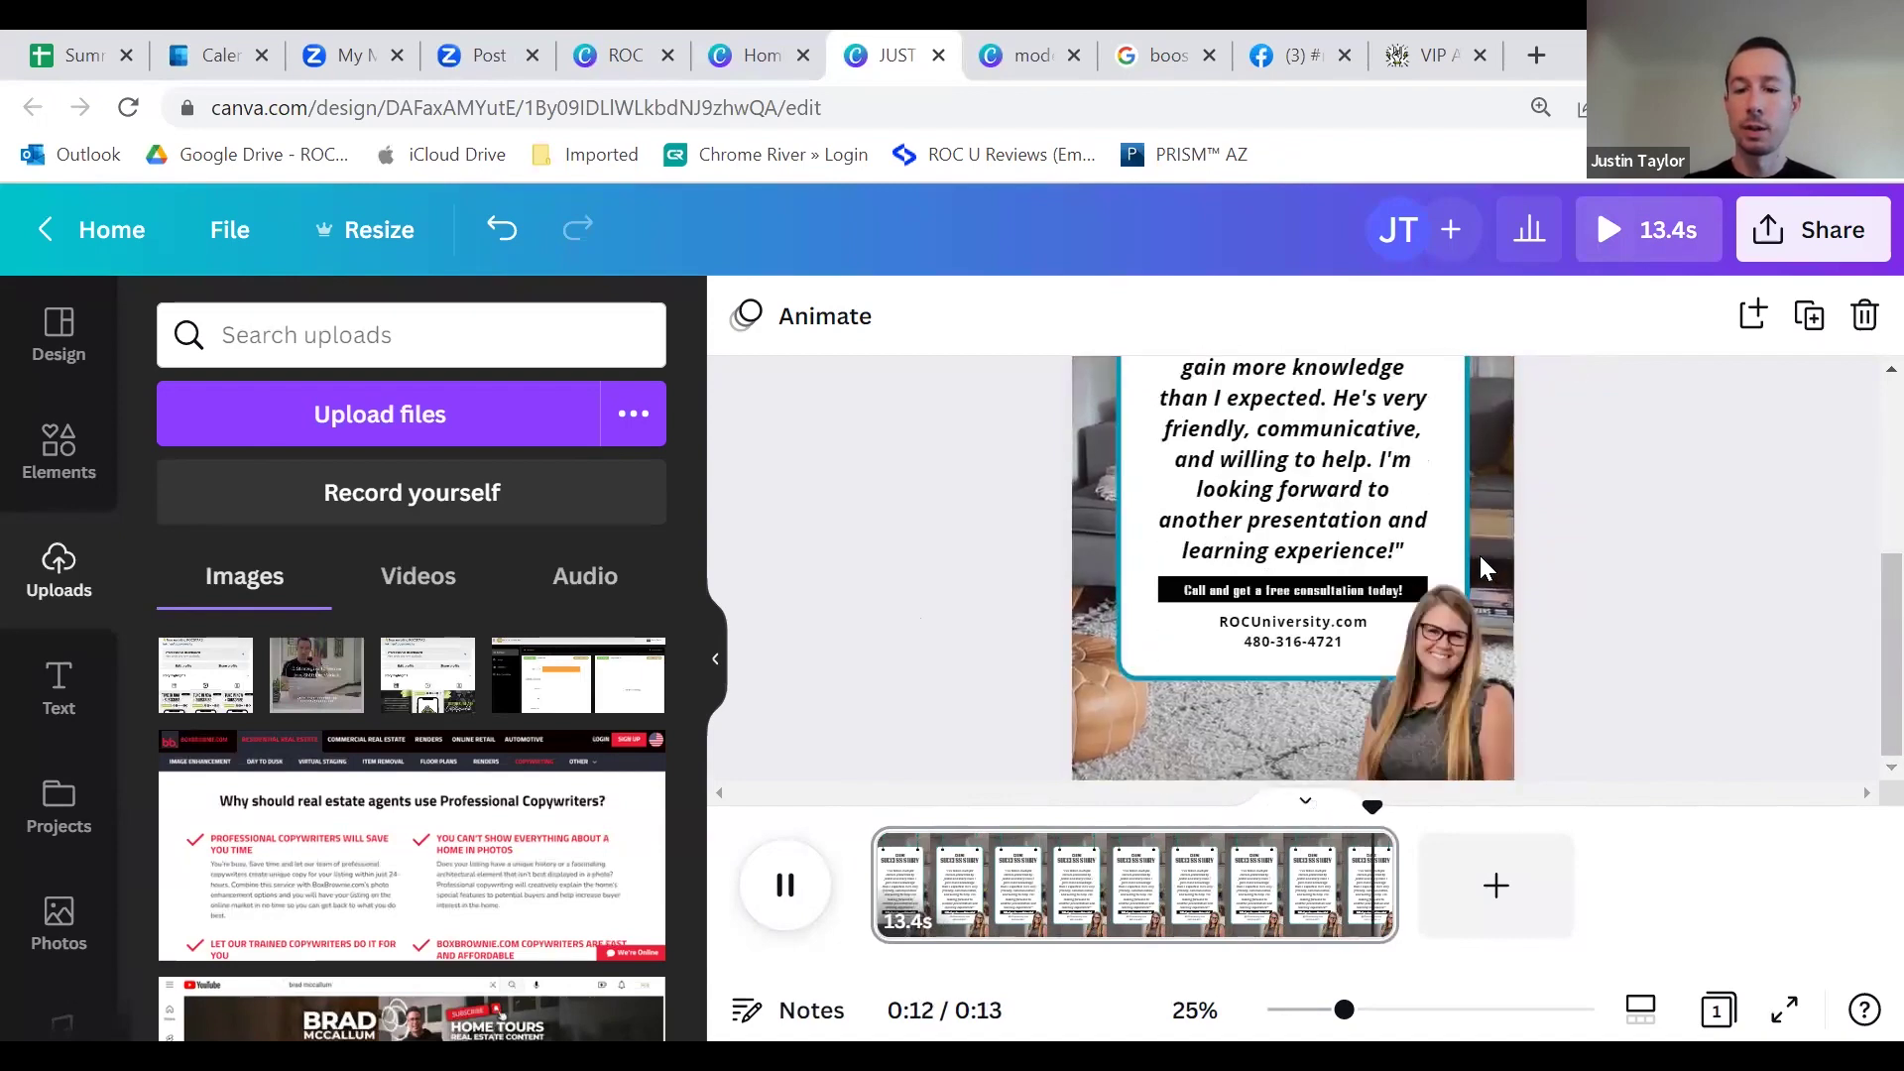
pyautogui.scroll(3, 1438, 536)
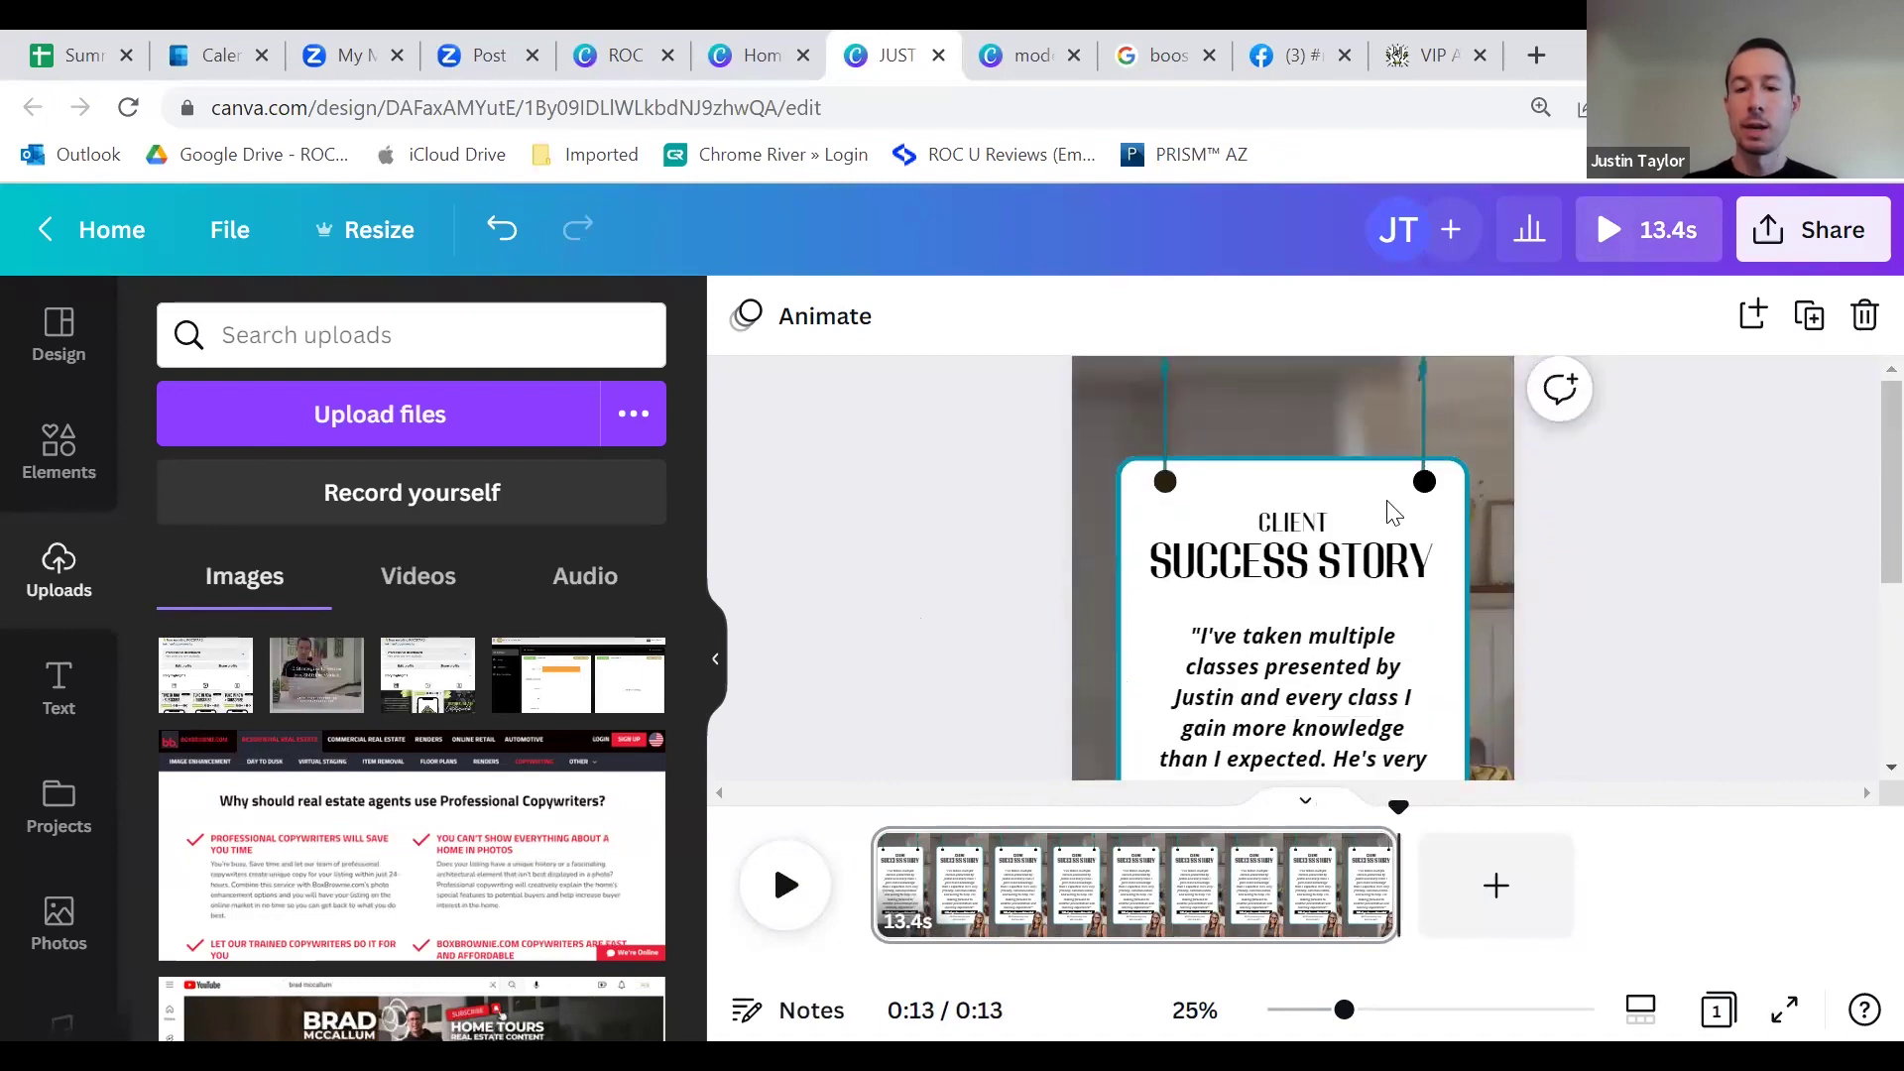
pyautogui.scroll(-3, 1309, 535)
pyautogui.click(1279, 473)
pyautogui.scroll(2, 1274, 536)
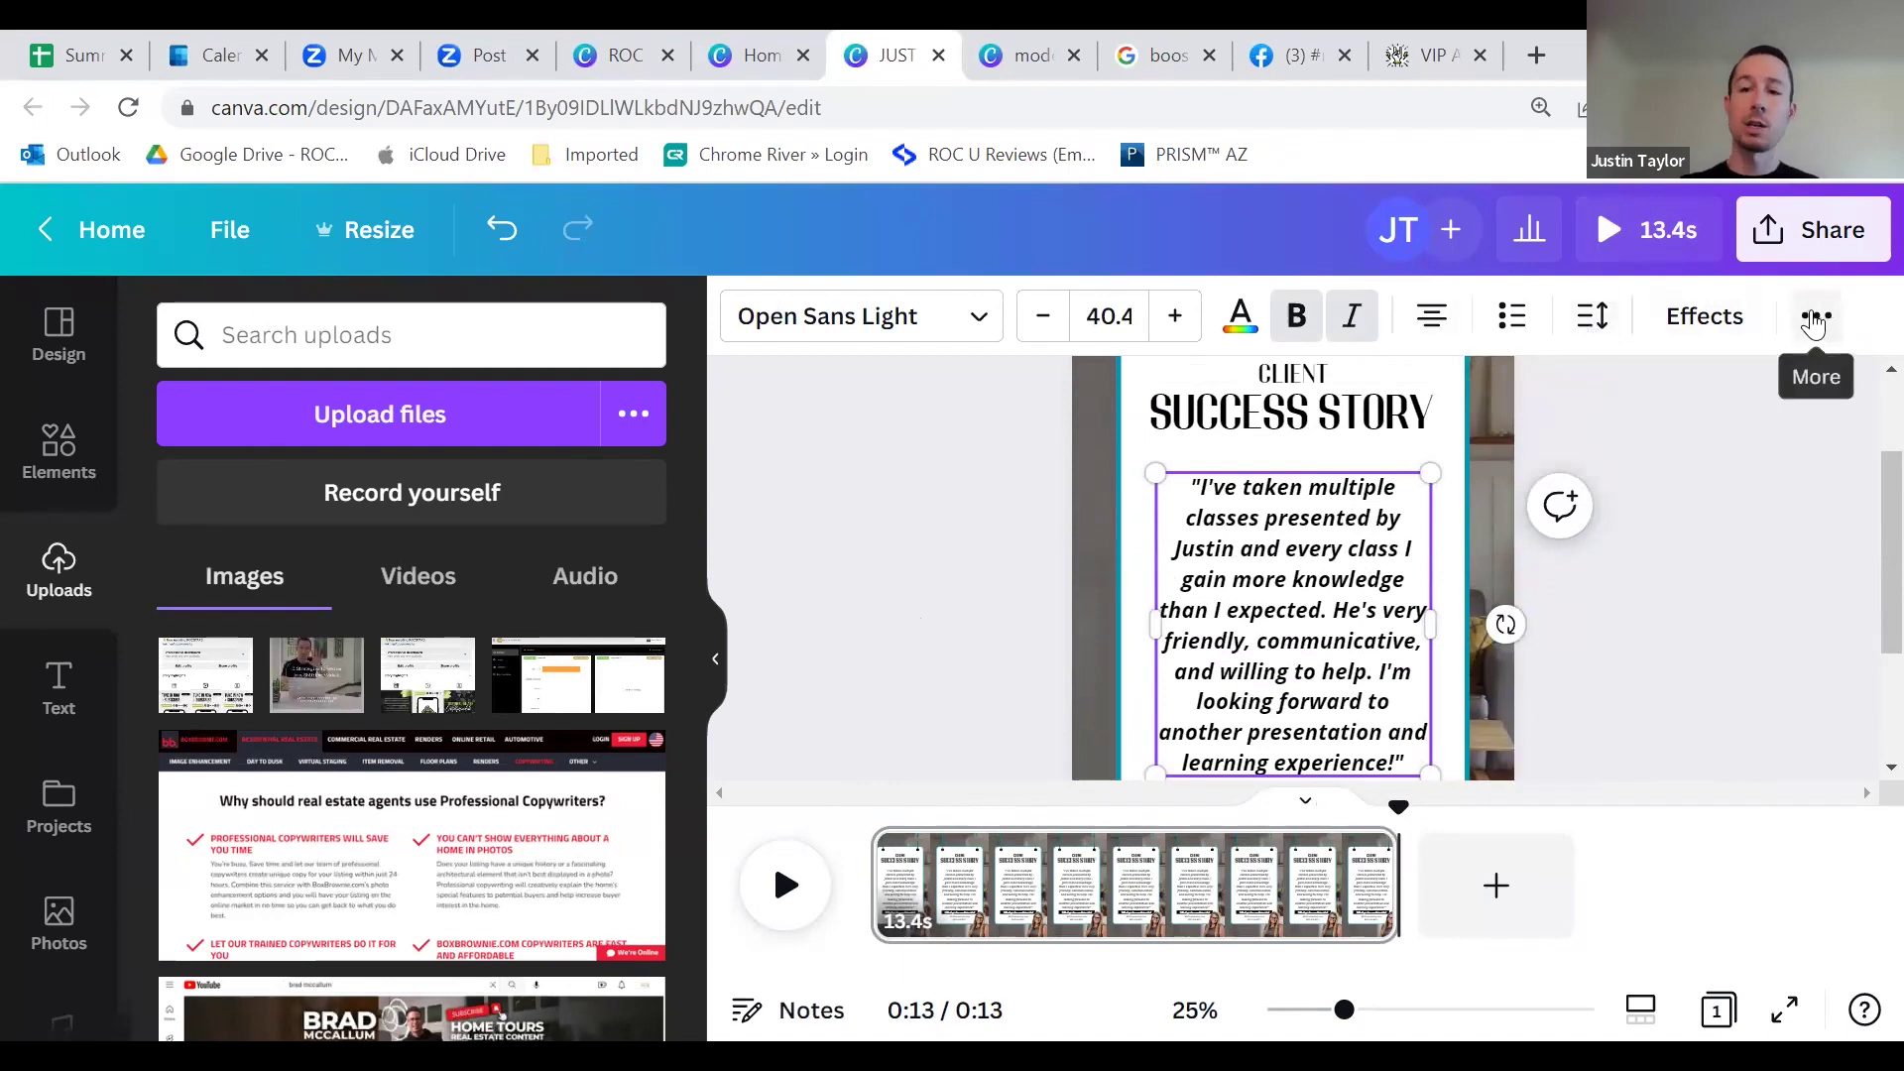
# Step: Open the quote's Animate settings to review its Typewriter text animation on enter
pyautogui.click(1816, 317)
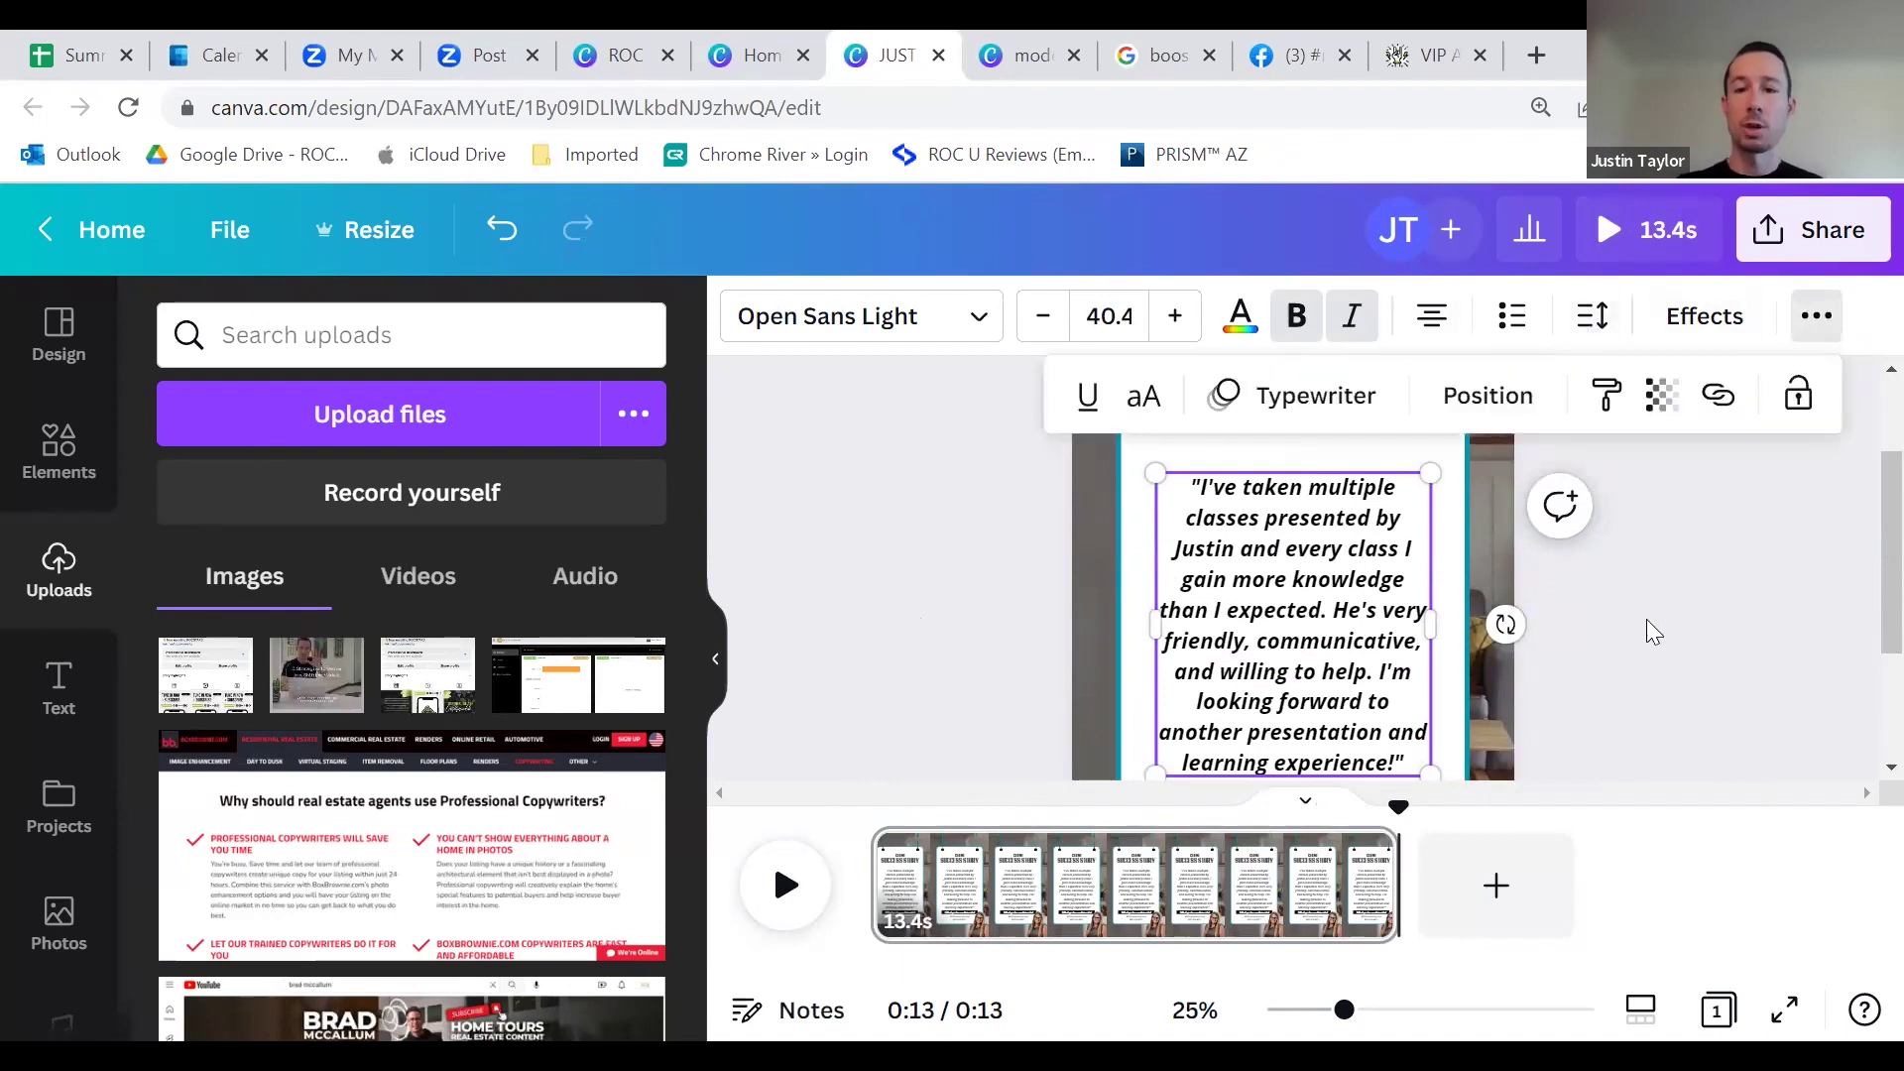
pyautogui.click(1162, 503)
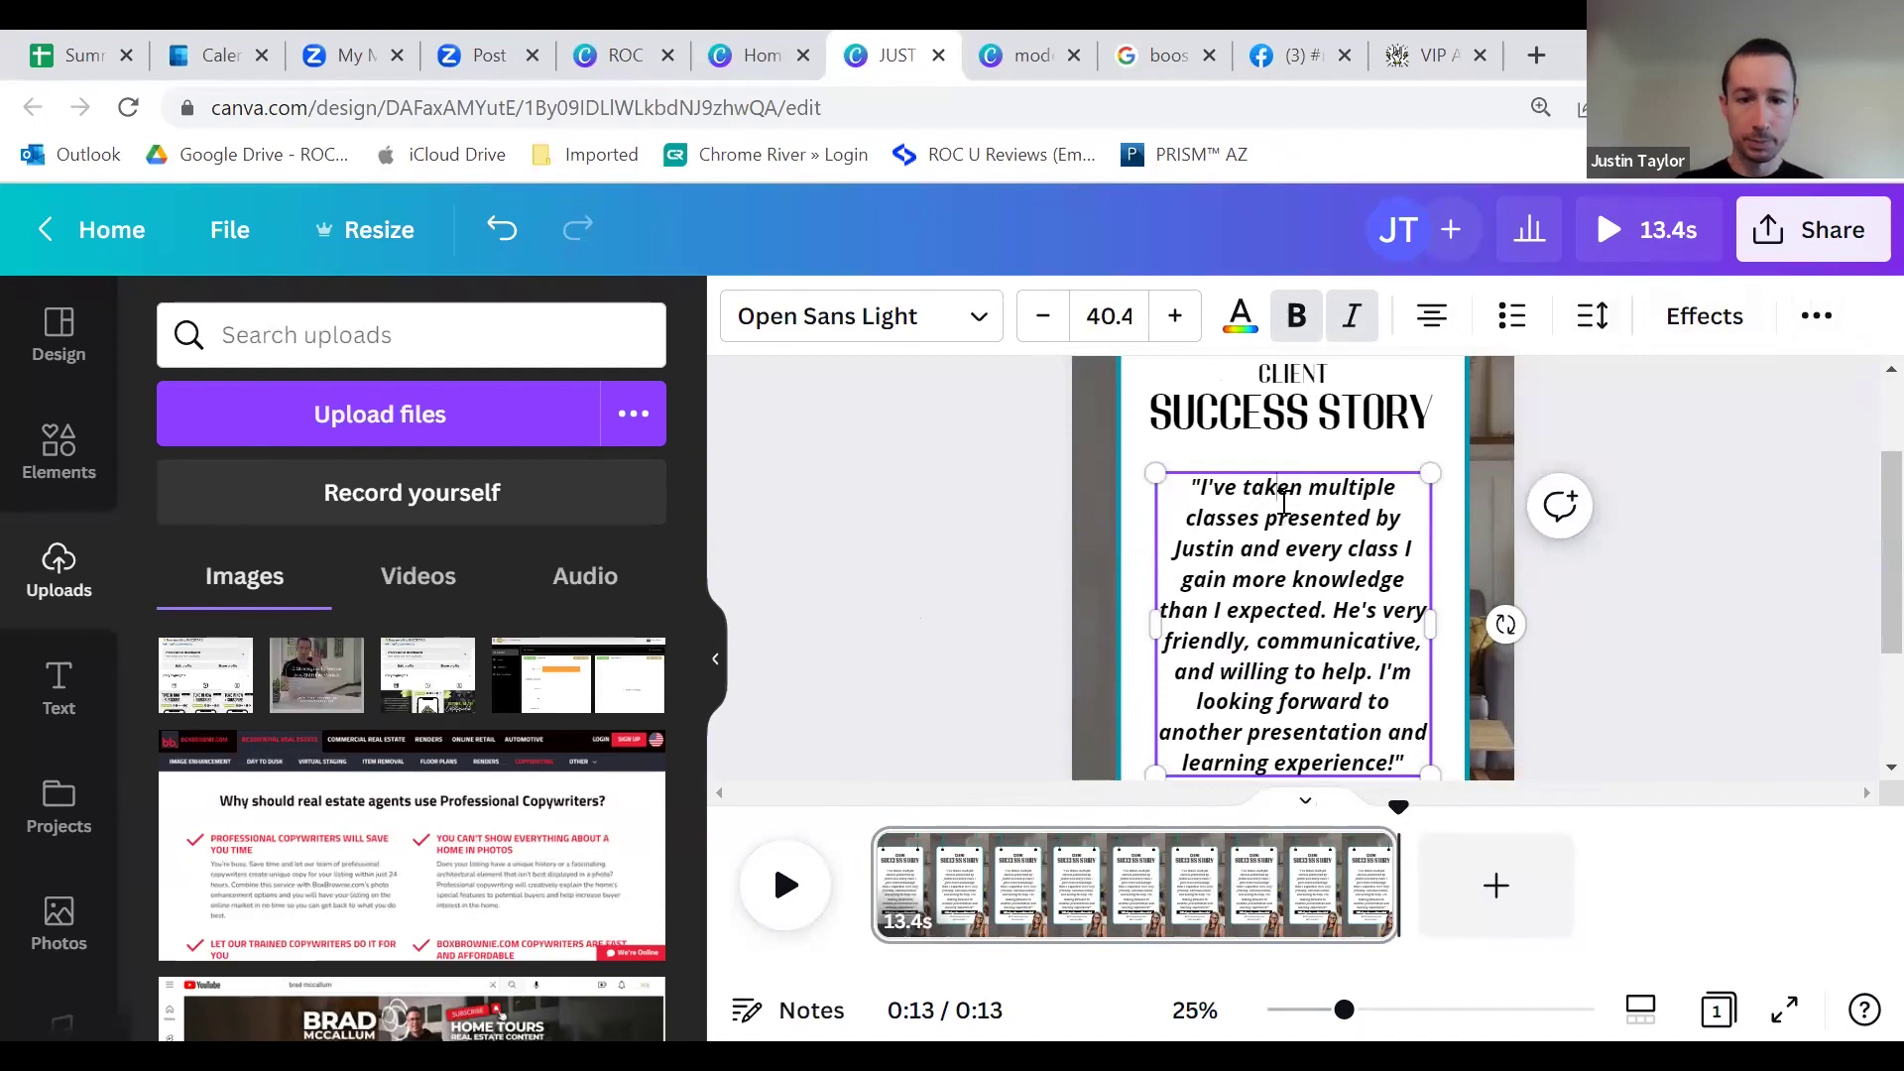
pyautogui.click(1696, 505)
pyautogui.click(1275, 508)
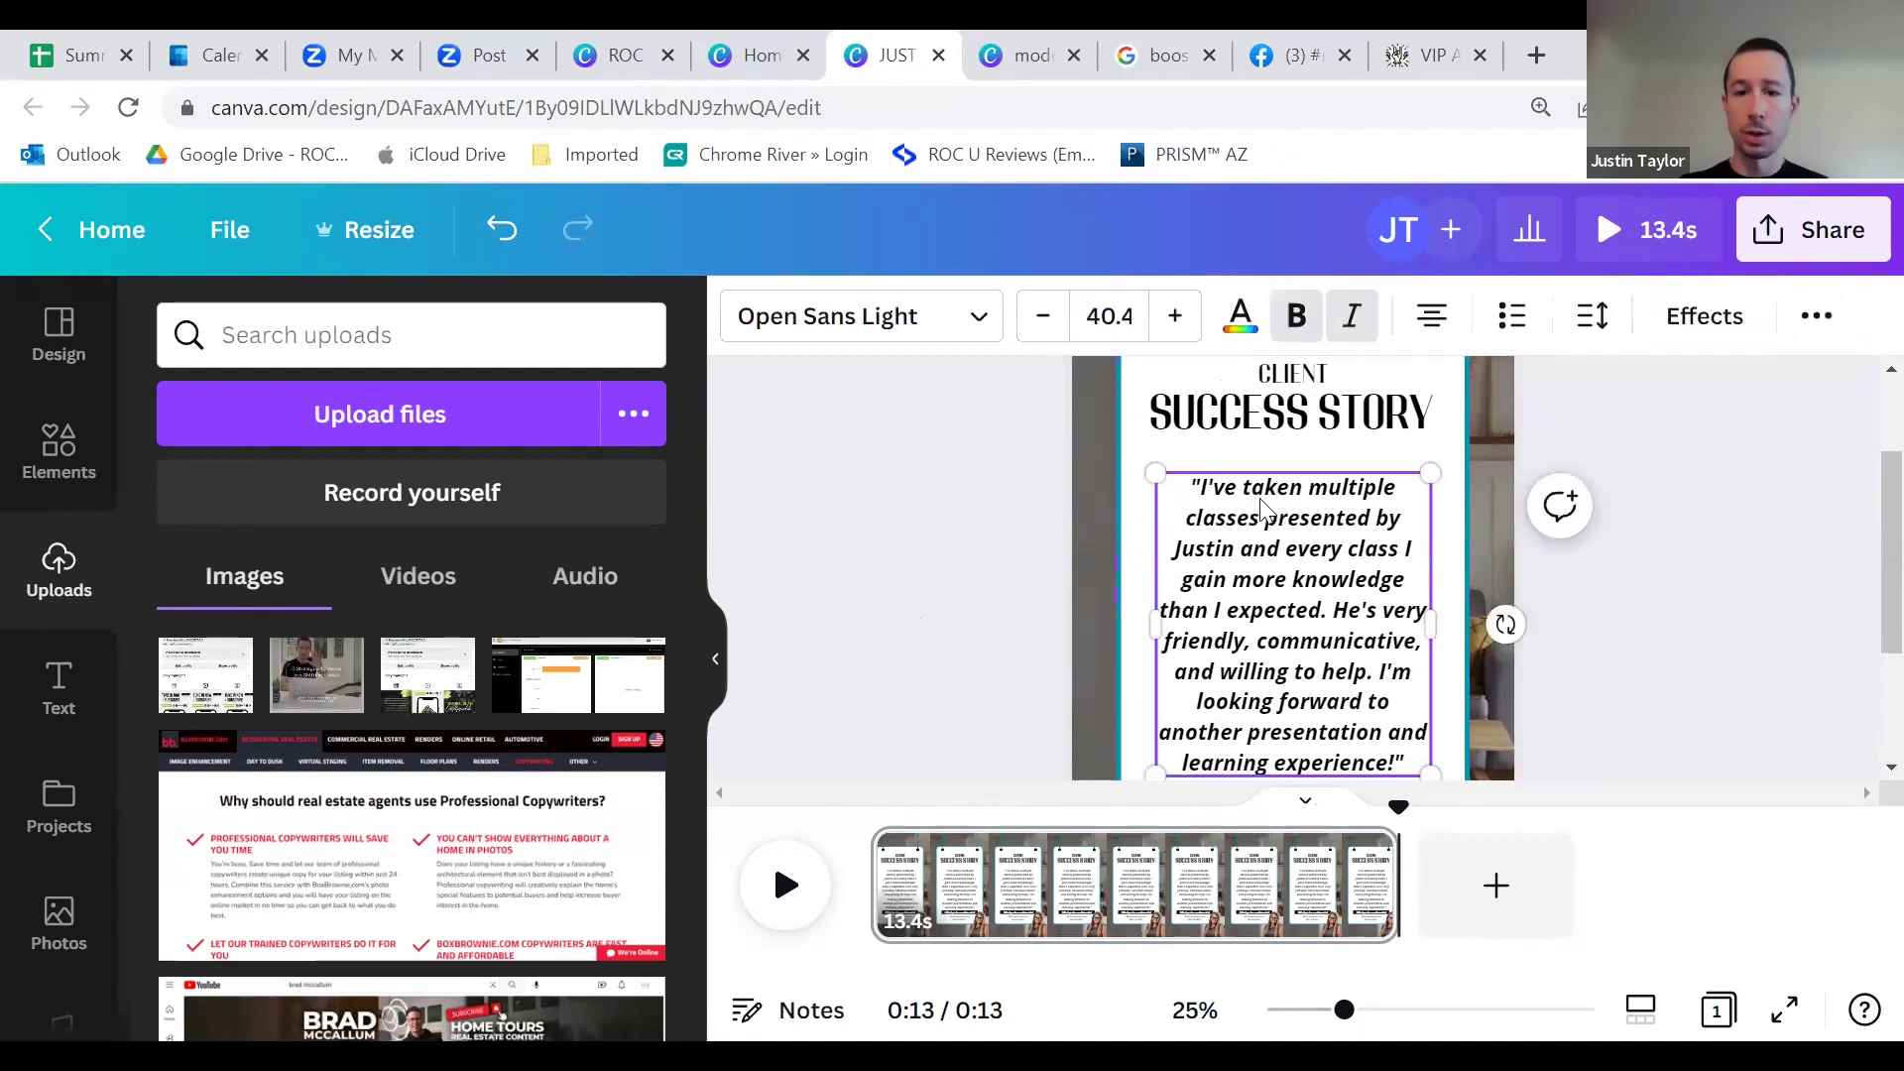
pyautogui.rightClick(1266, 511)
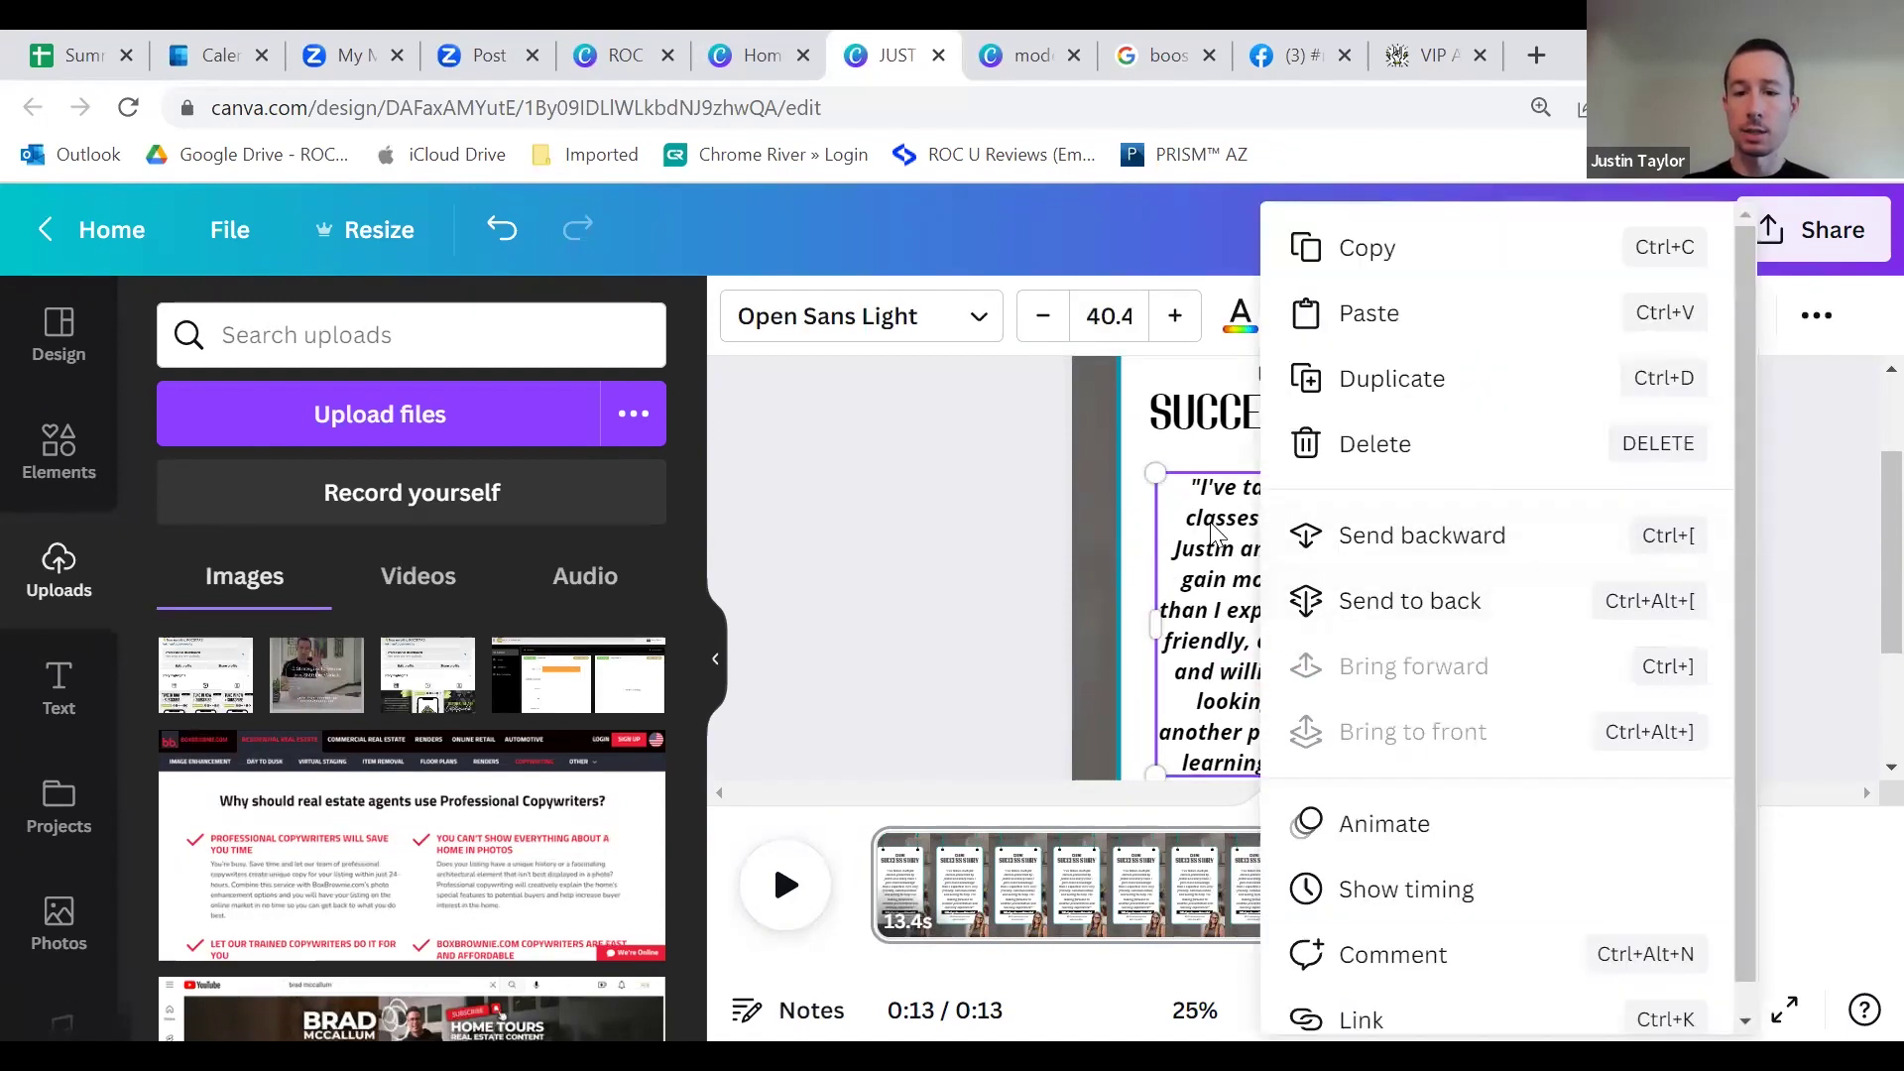
pyautogui.click(1354, 829)
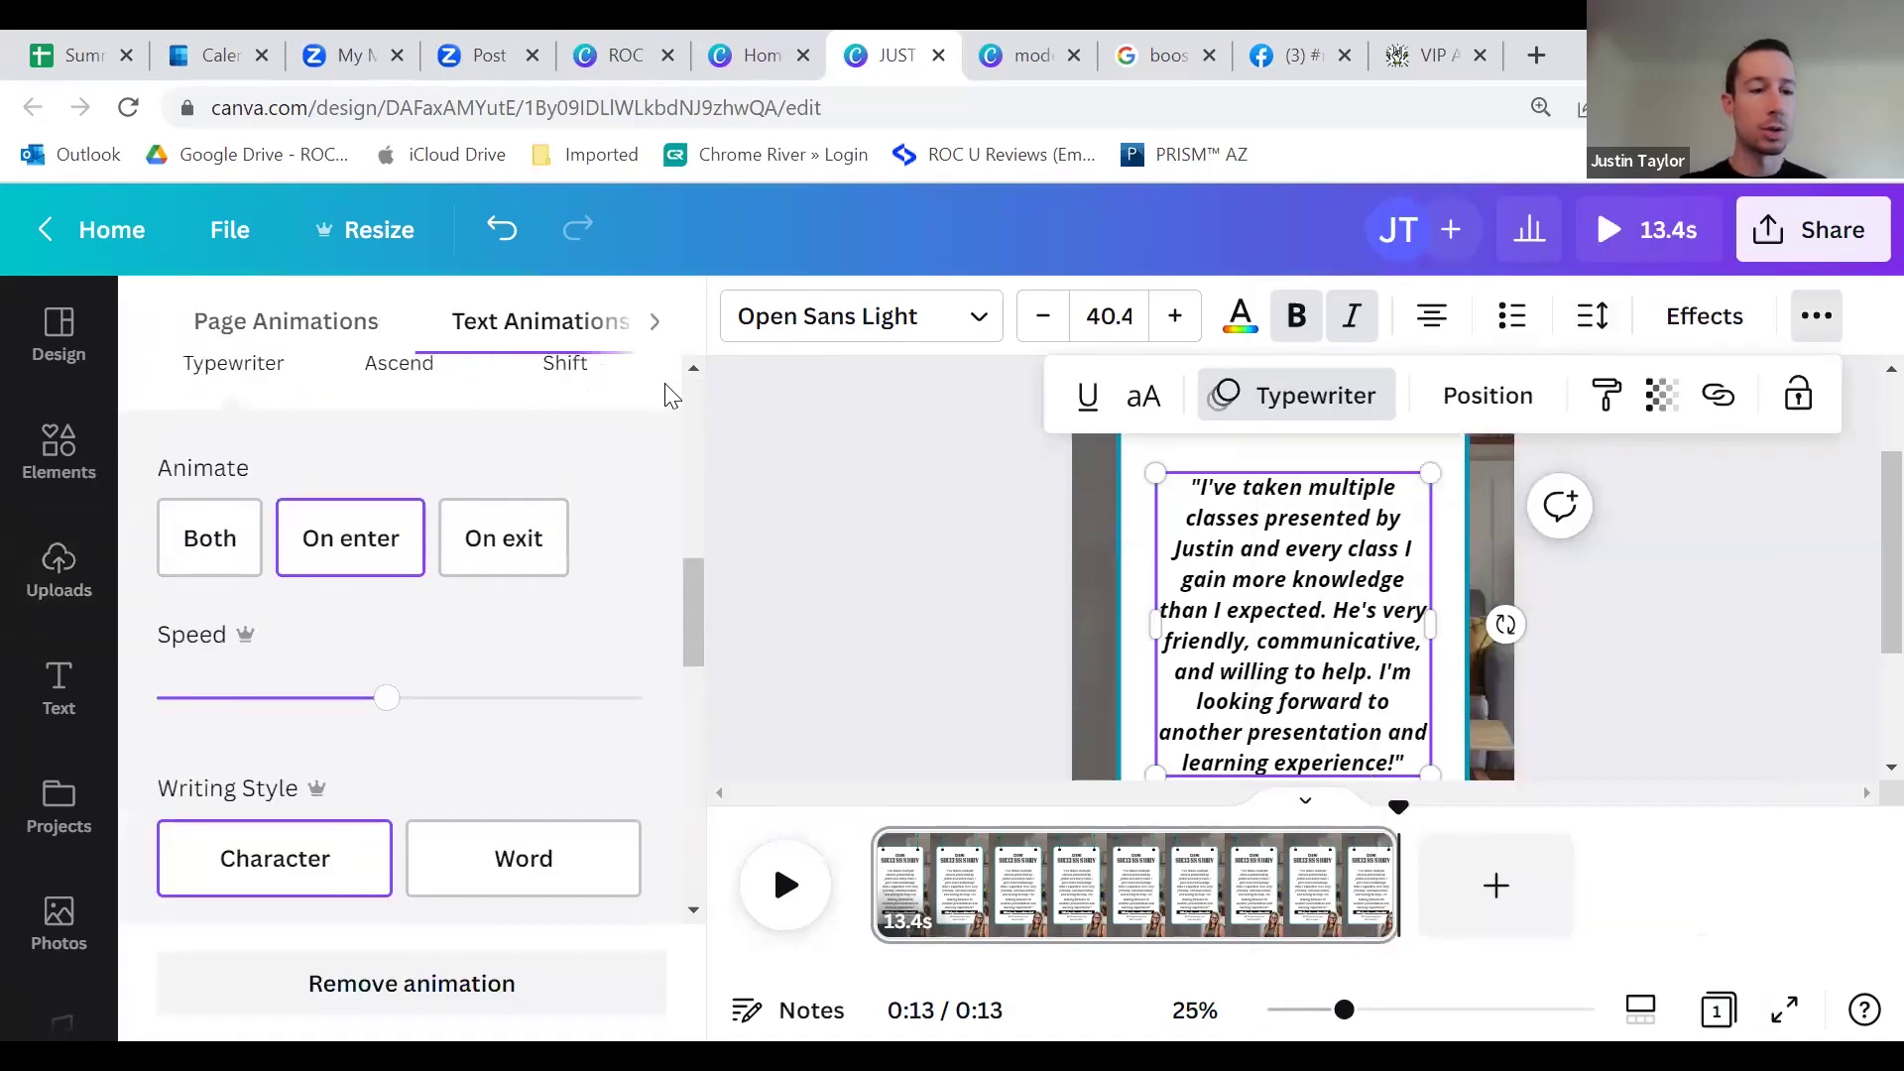
pyautogui.scroll(3, 476, 663)
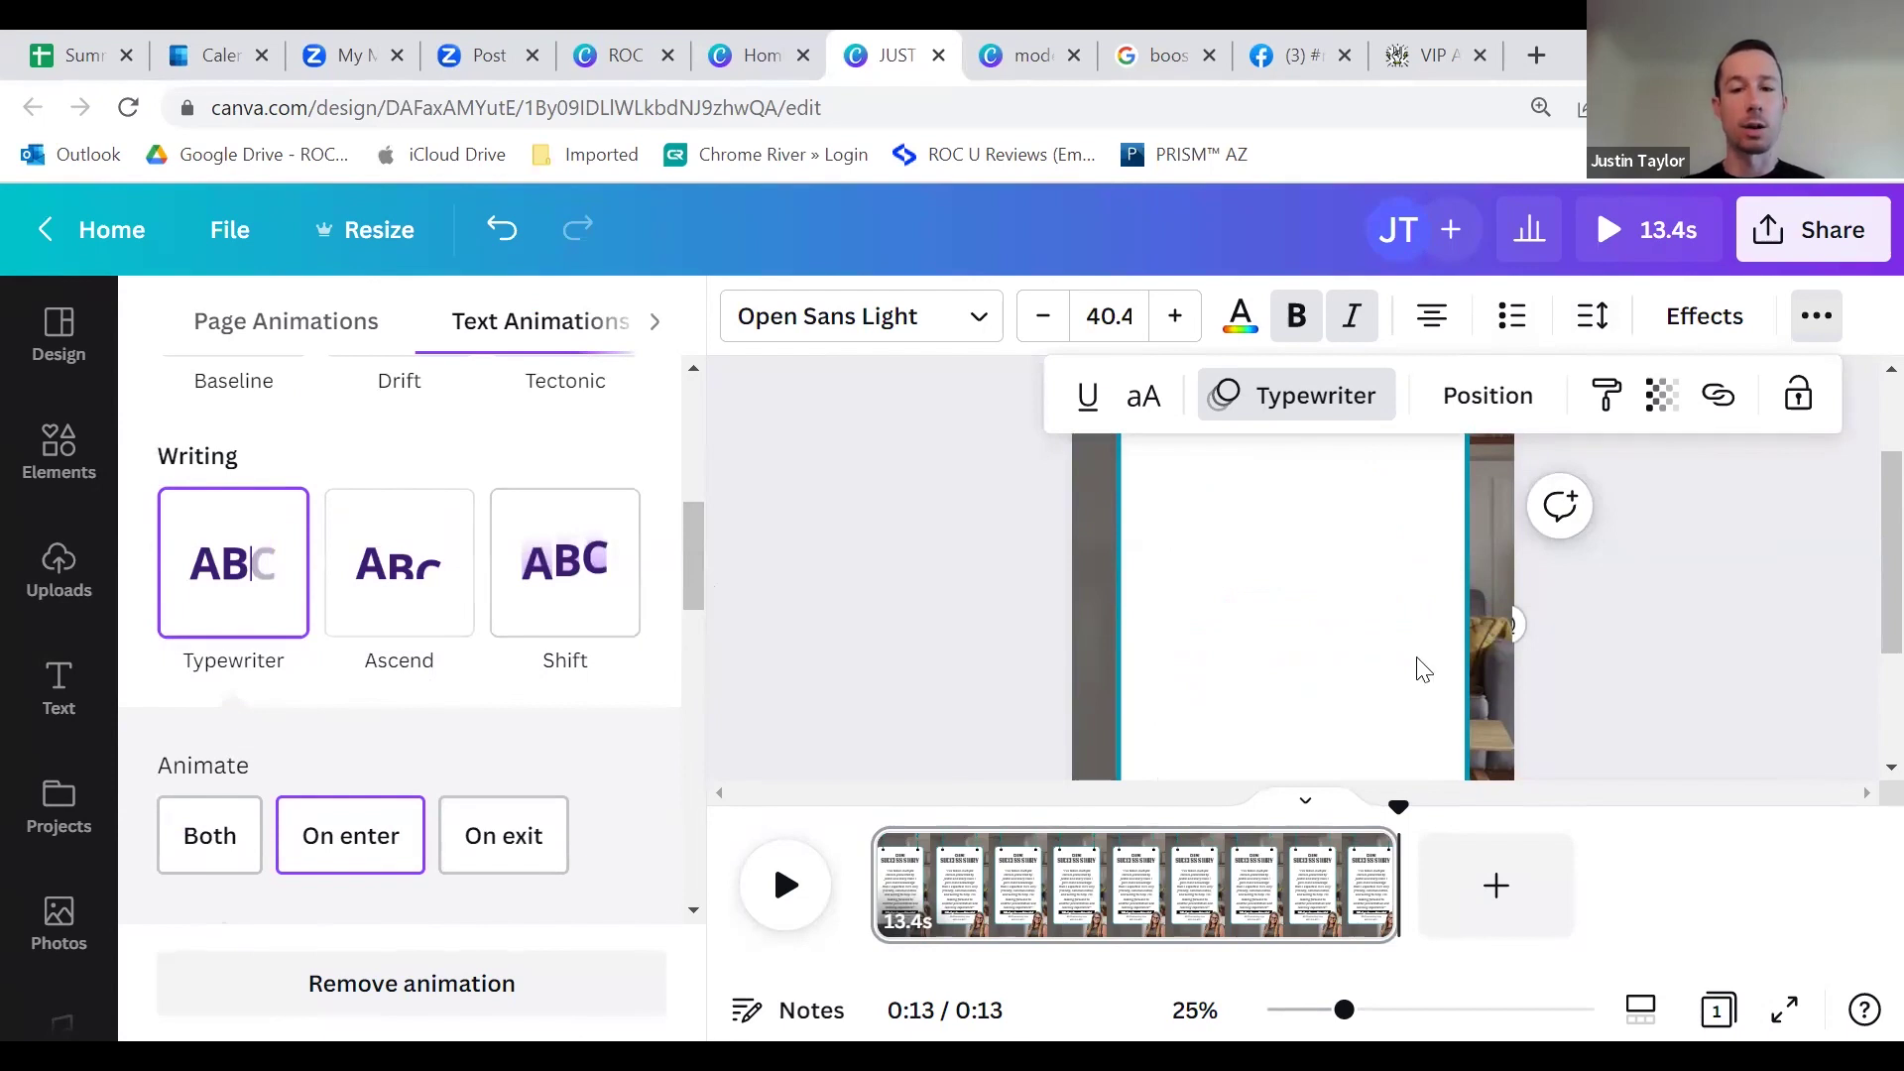
pyautogui.click(1331, 622)
# Step: Open the SUCCESS STORY heading's animation settings, then close them and browse Elements and Uploads
pyautogui.click(1170, 575)
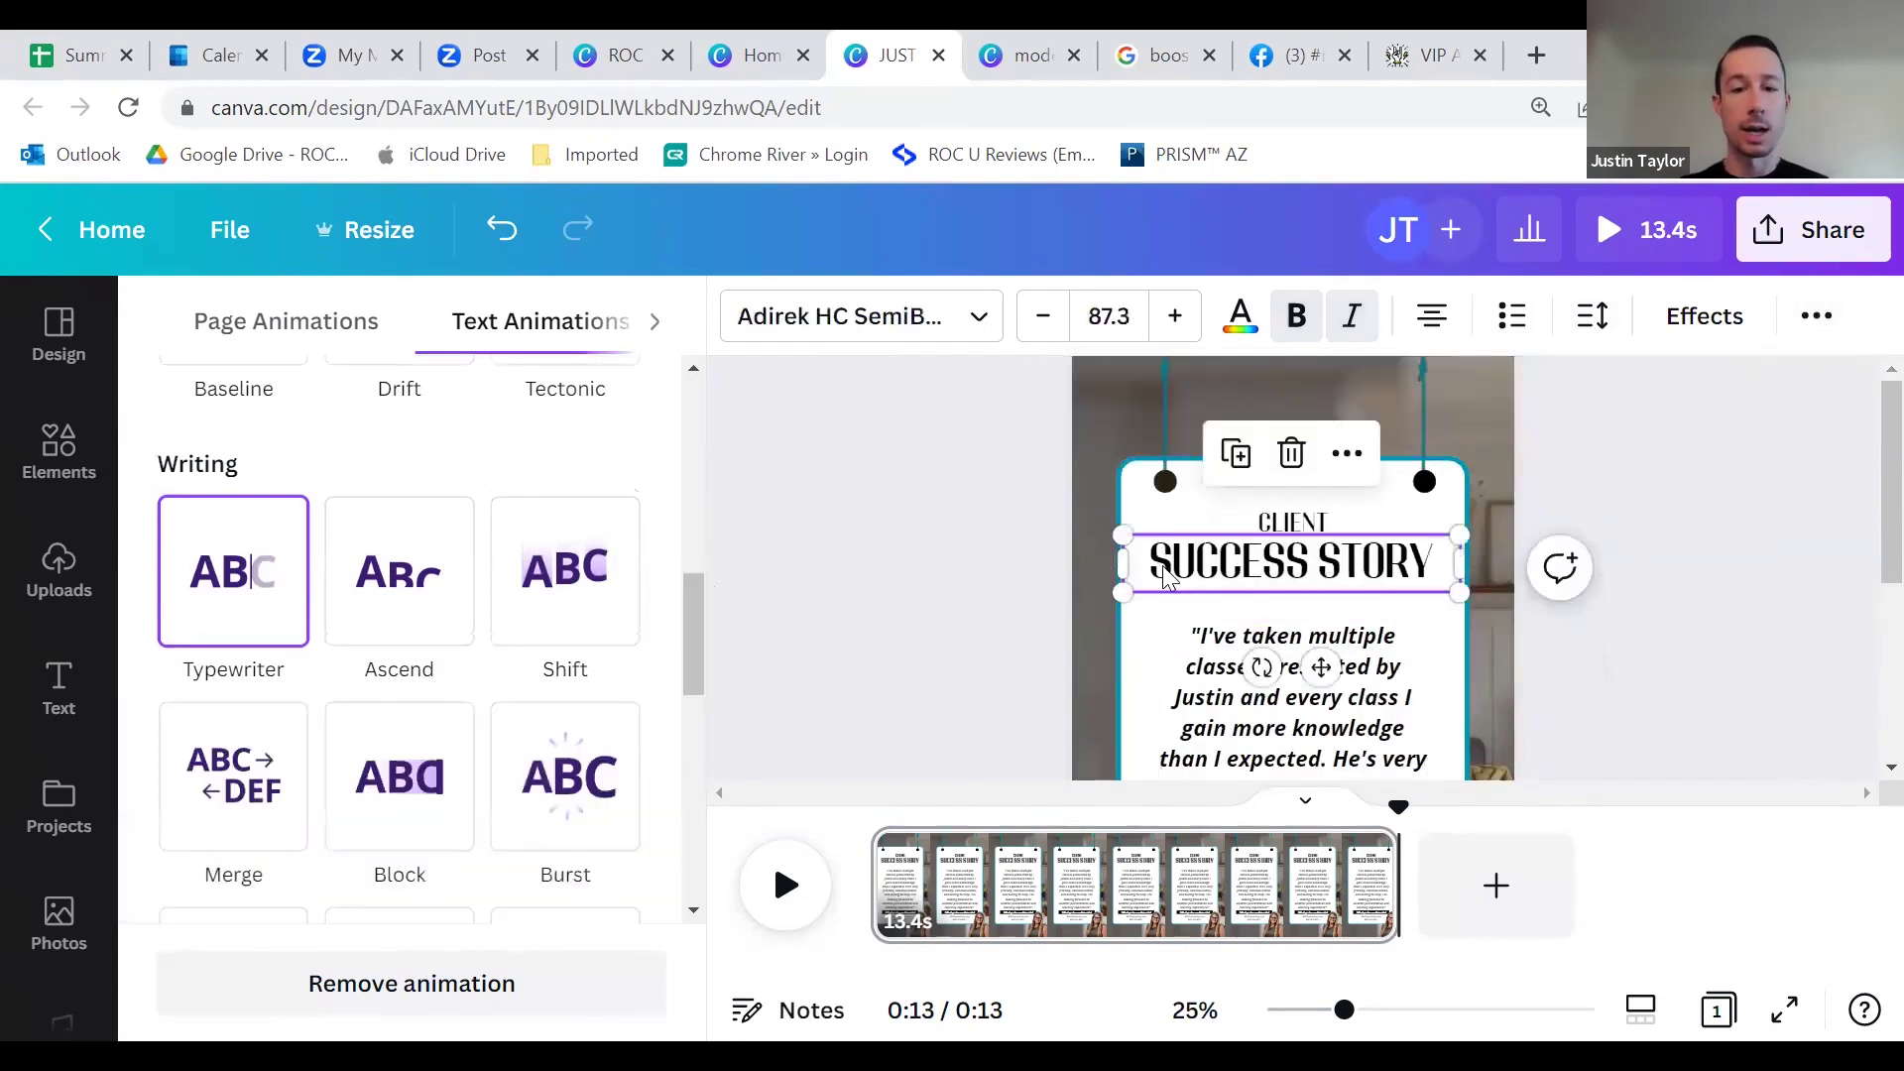
pyautogui.rightClick(1261, 577)
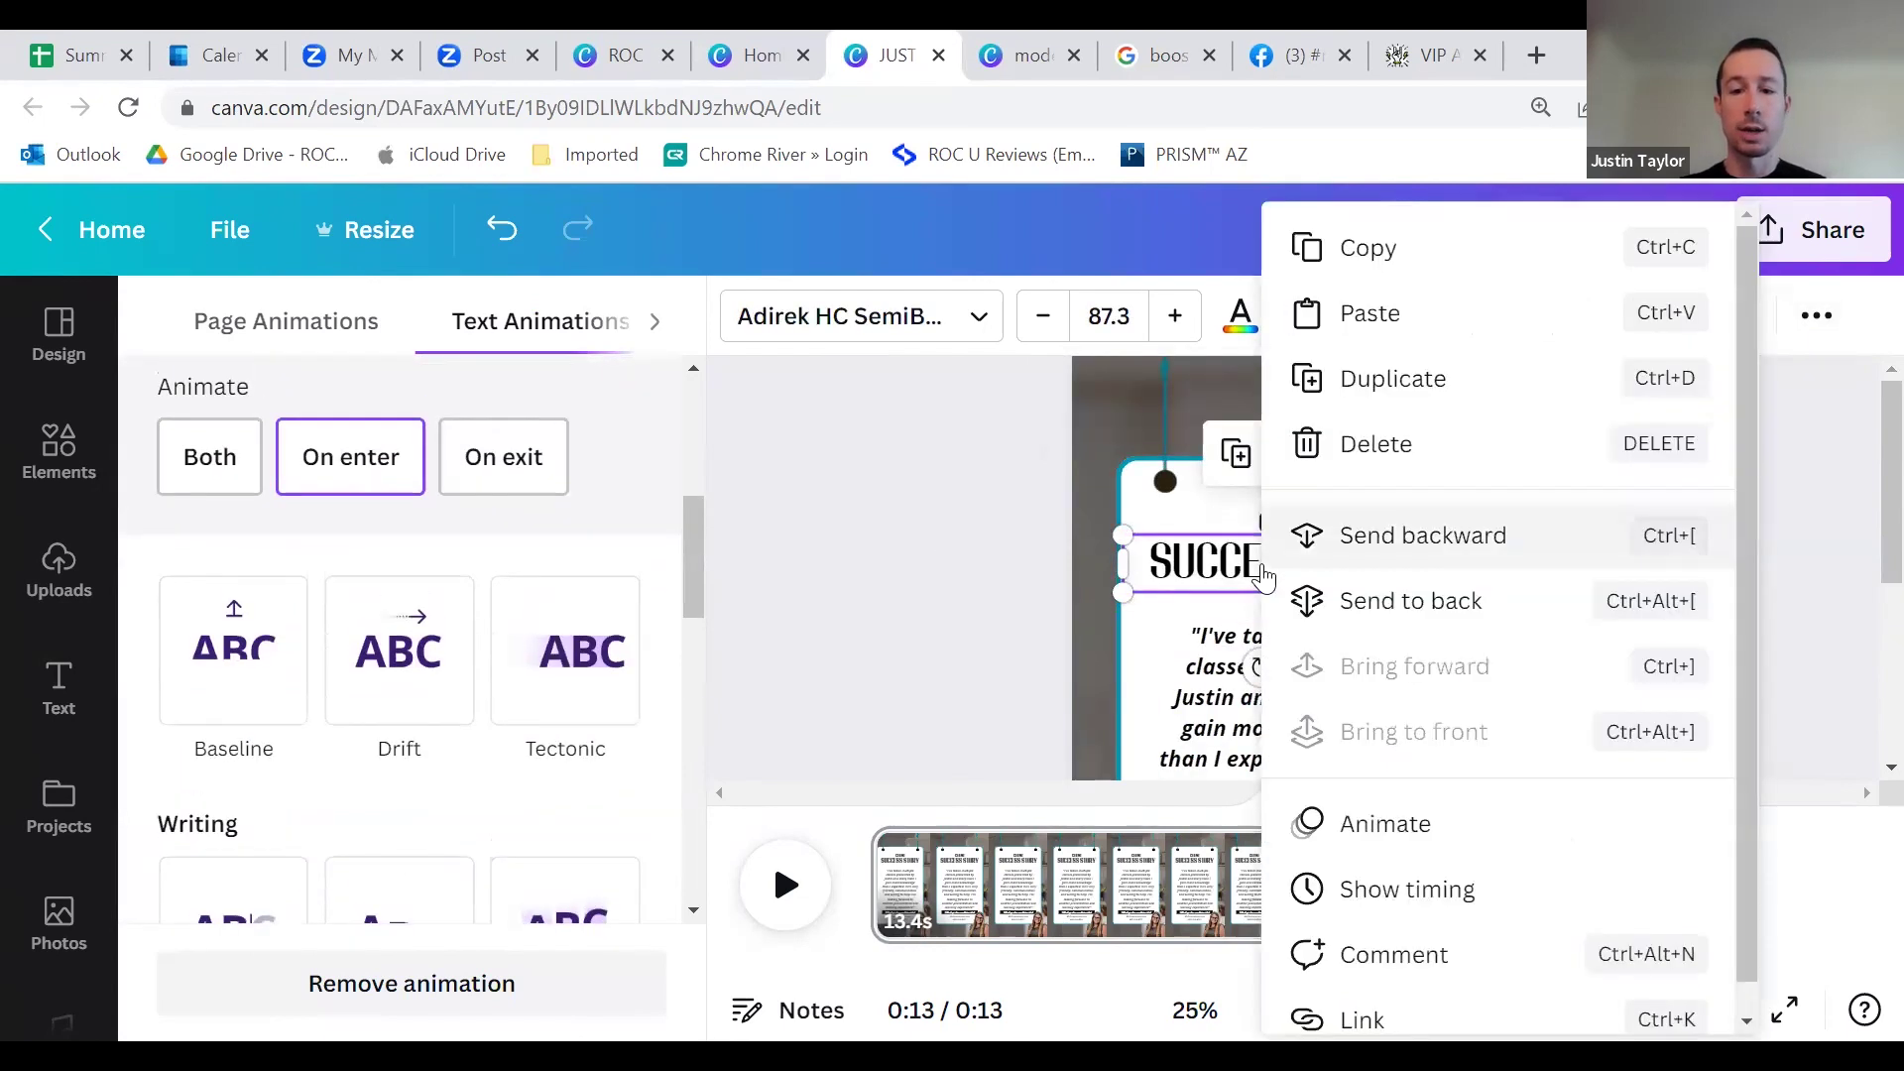
pyautogui.click(1374, 826)
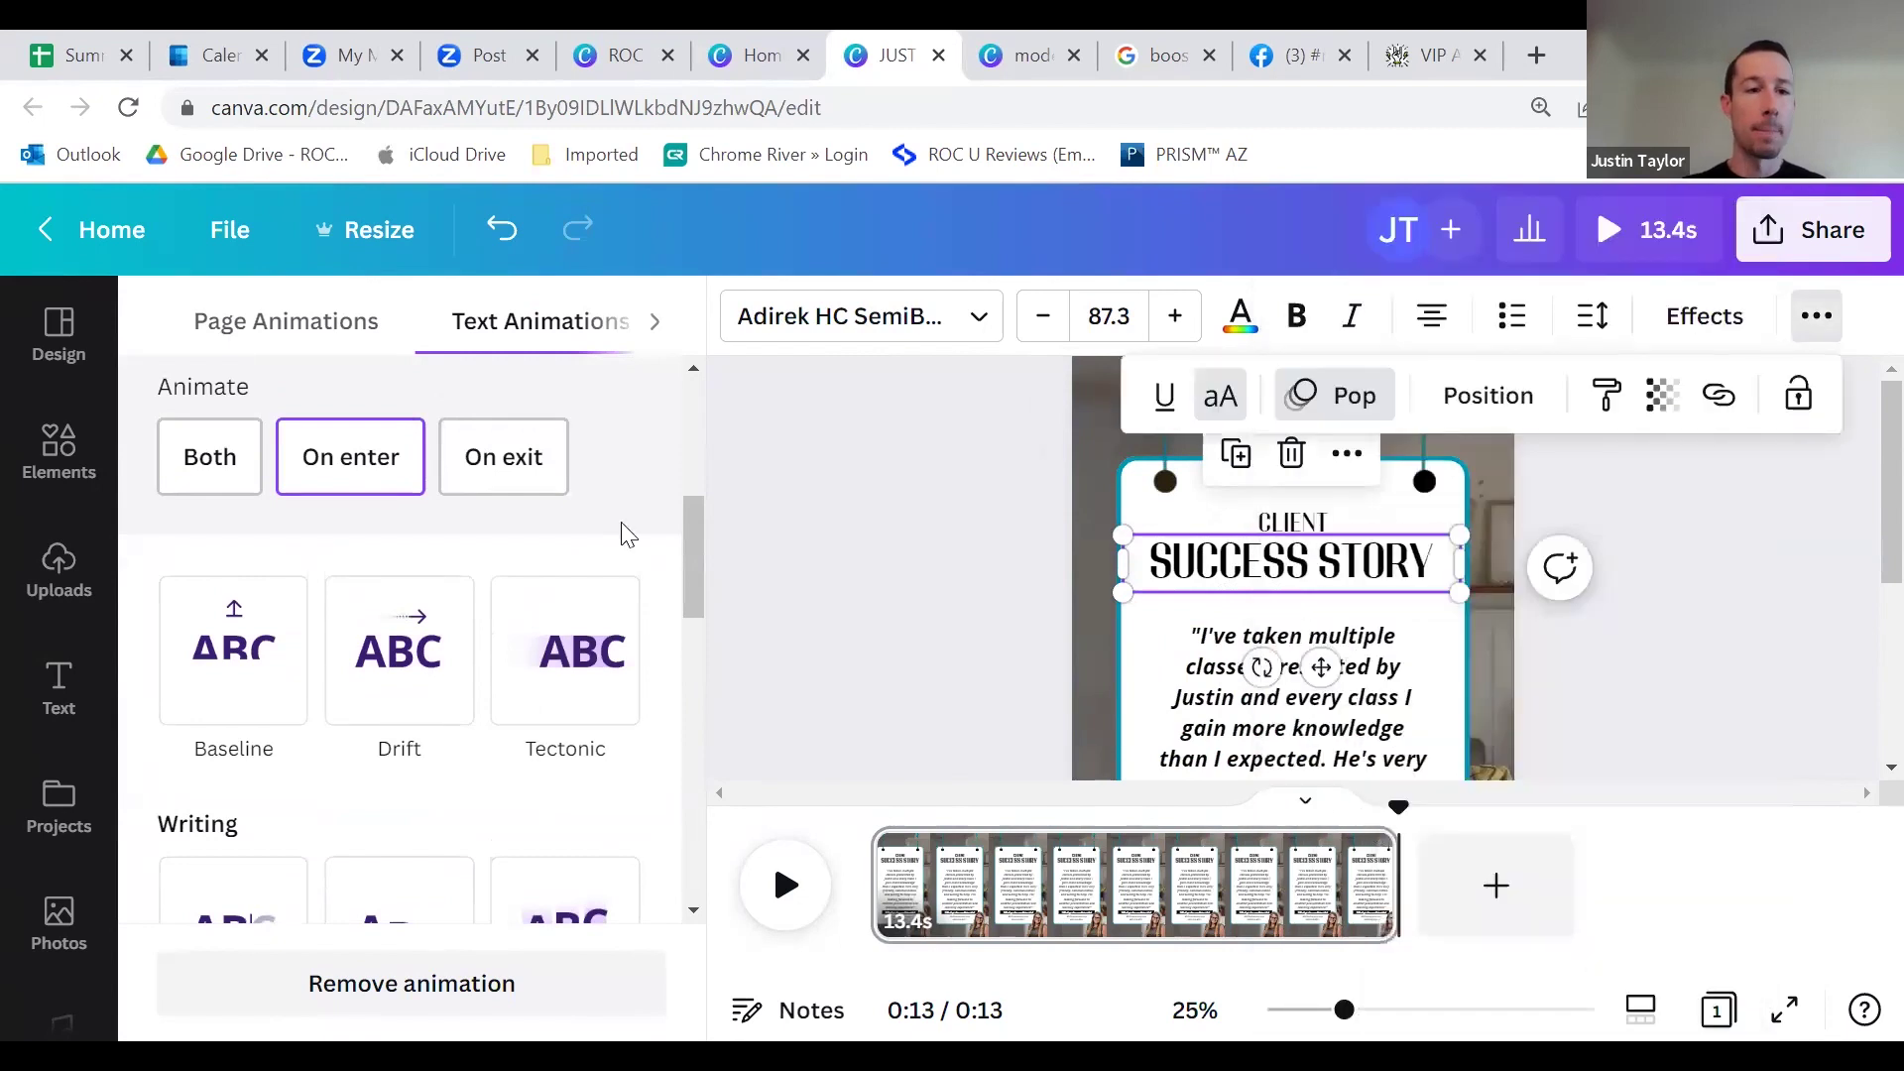
pyautogui.moveTo(592, 749)
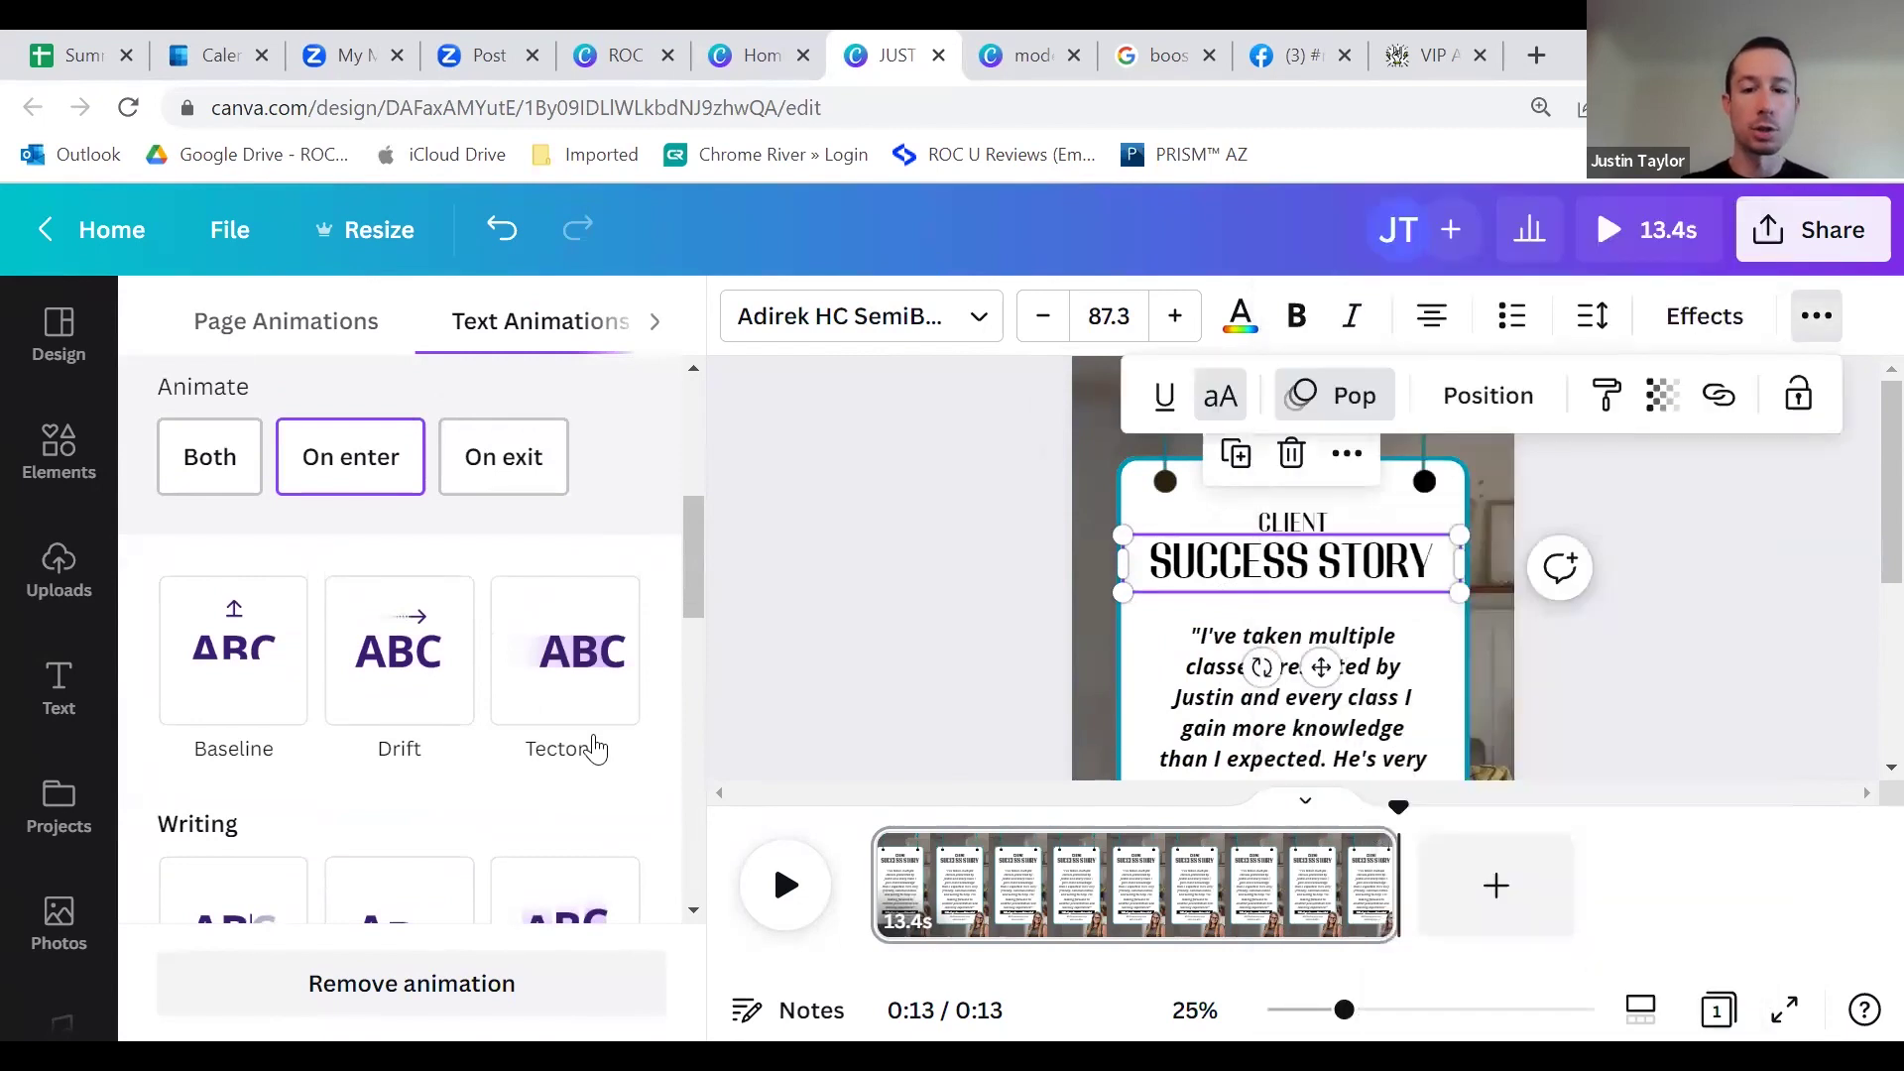
pyautogui.click(866, 620)
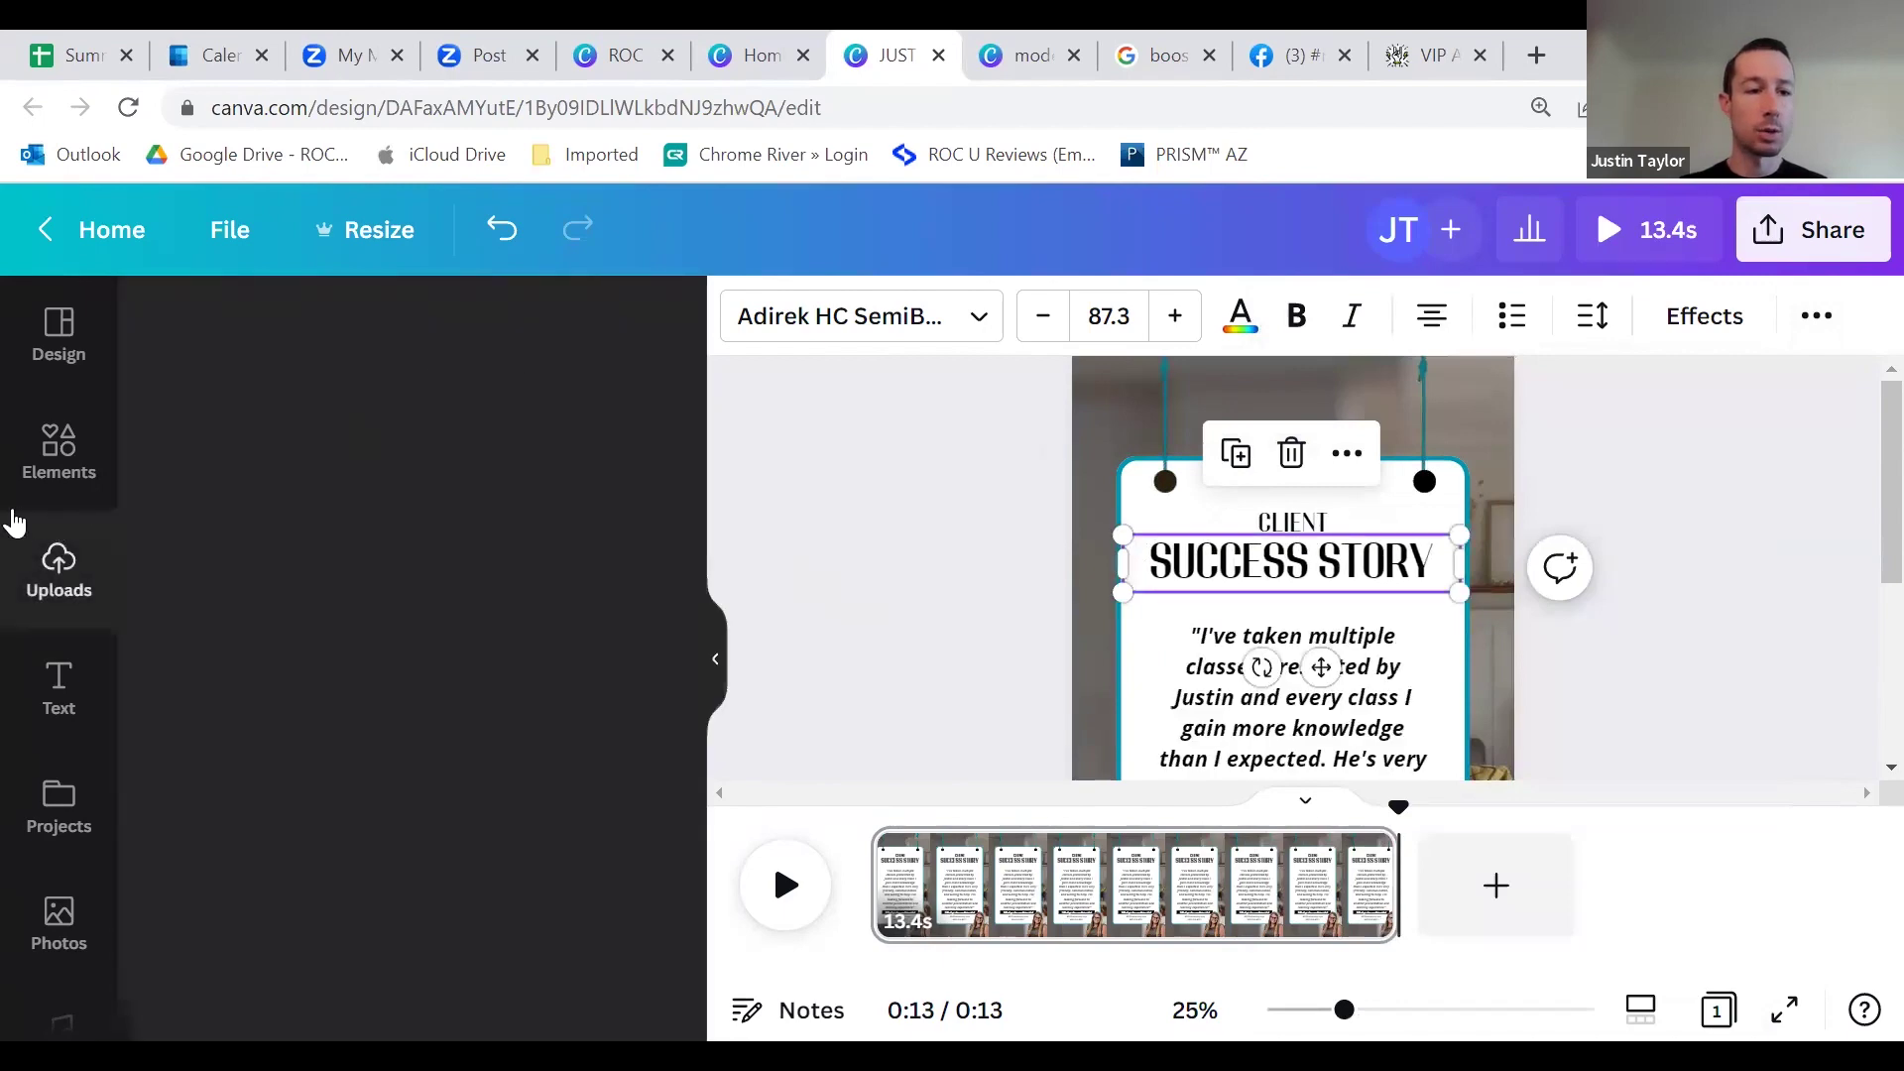
pyautogui.click(60, 476)
pyautogui.click(59, 573)
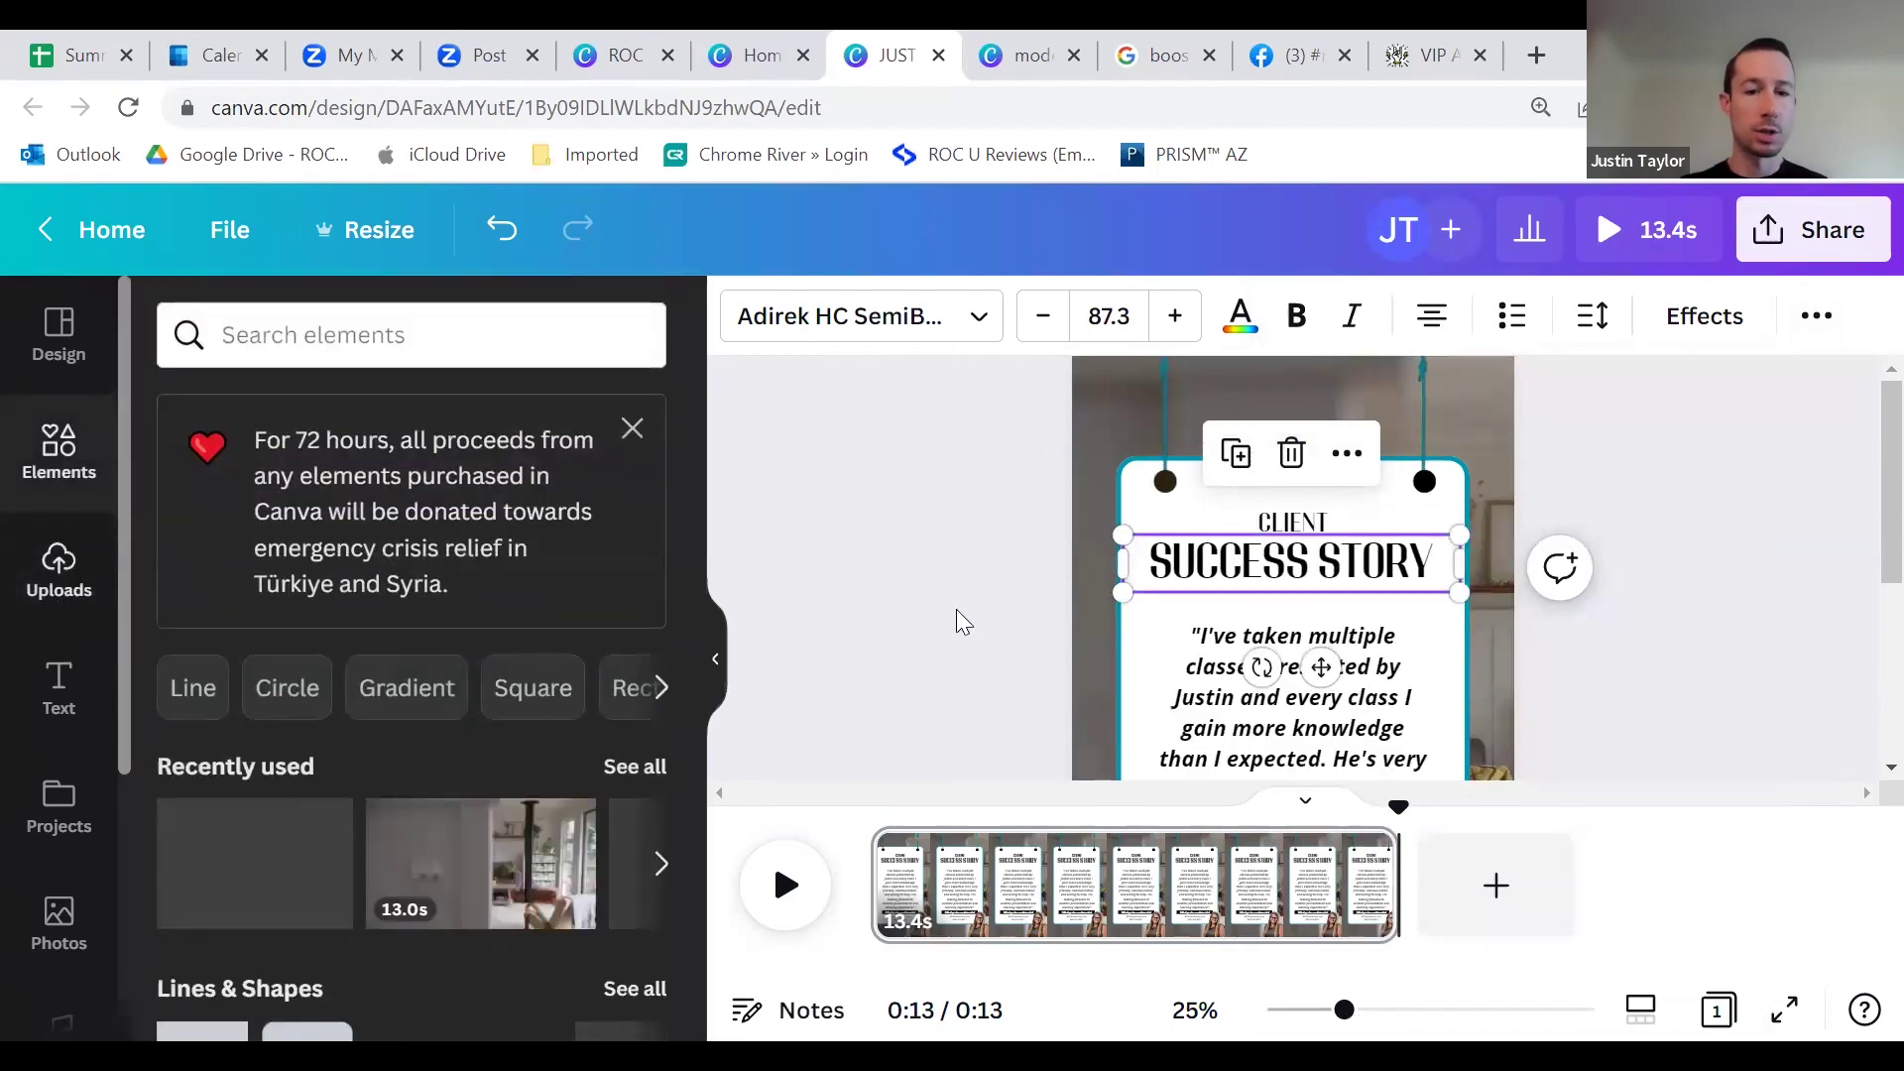
# Step: Check the heading's font list, then reopen its Pop text animation settings and play the preview
pyautogui.click(982, 319)
pyautogui.scroll(-3, 535, 644)
pyautogui.scroll(3, 544, 665)
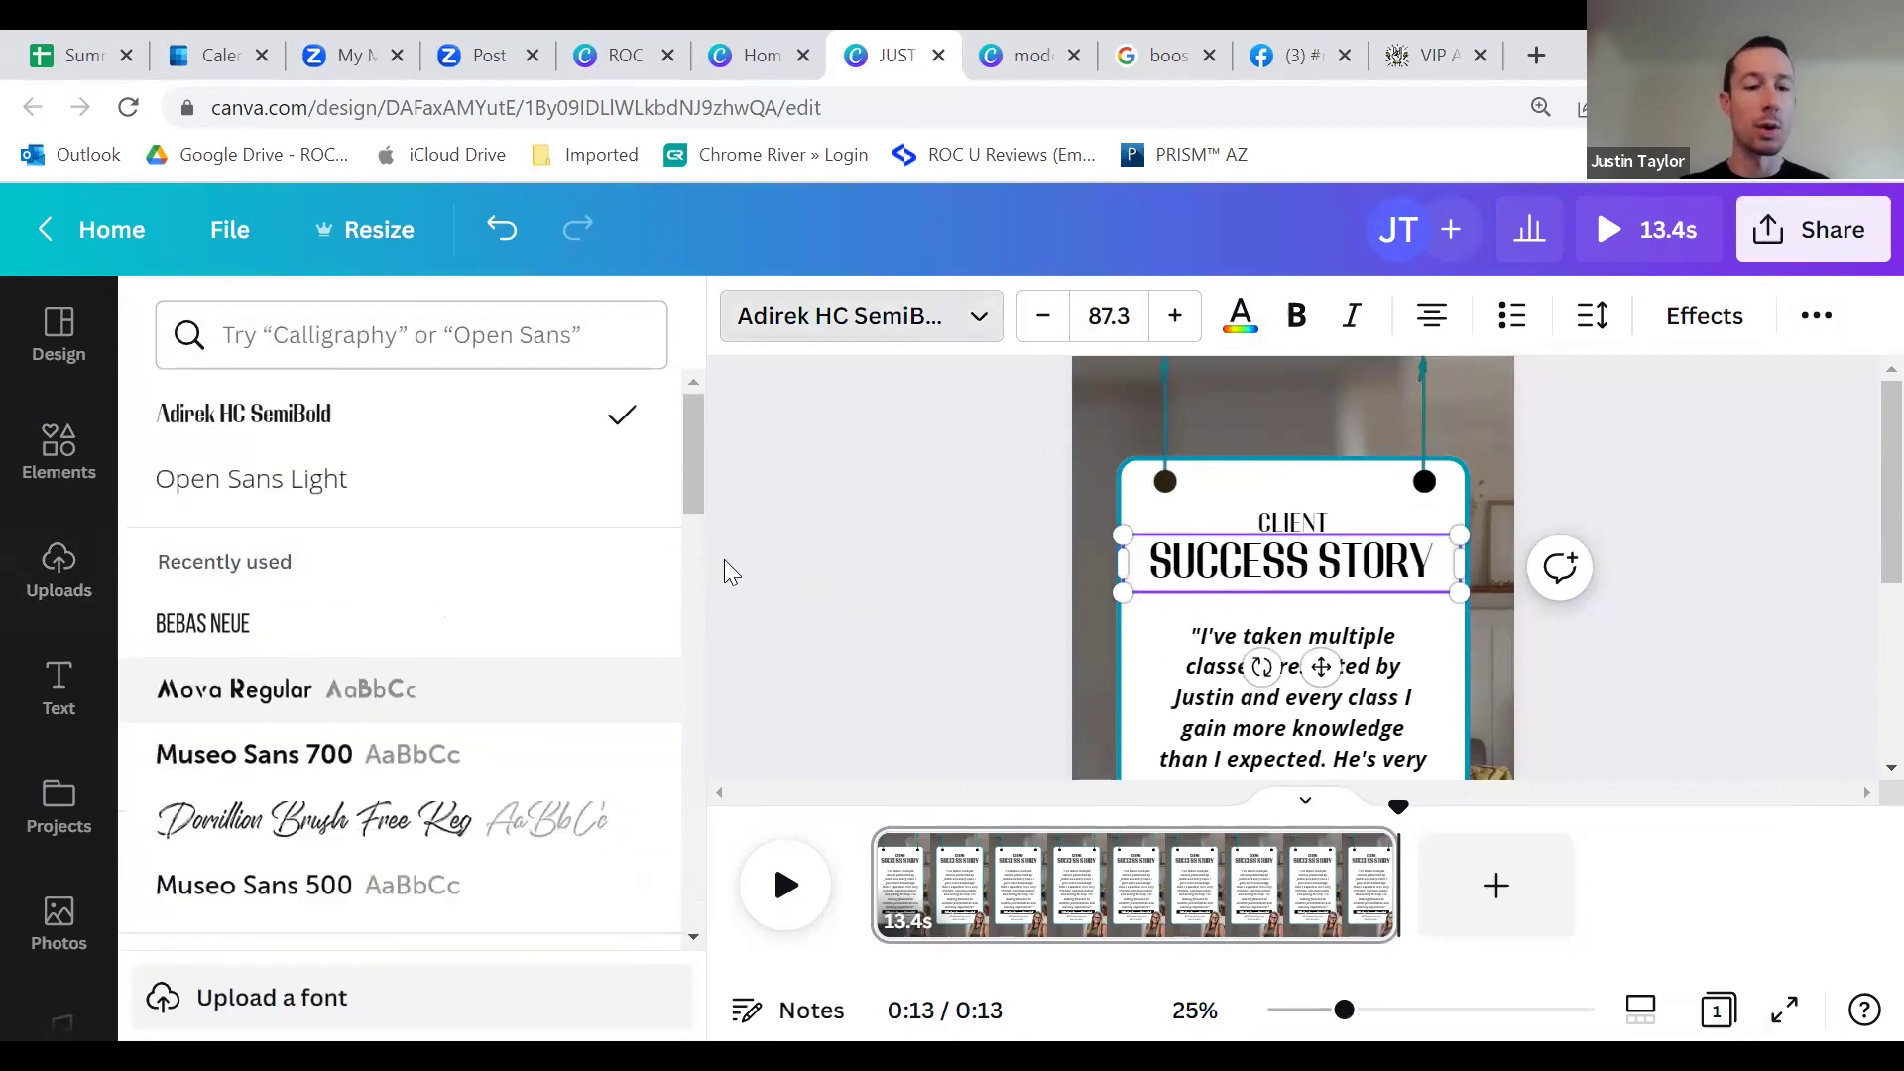
pyautogui.click(898, 456)
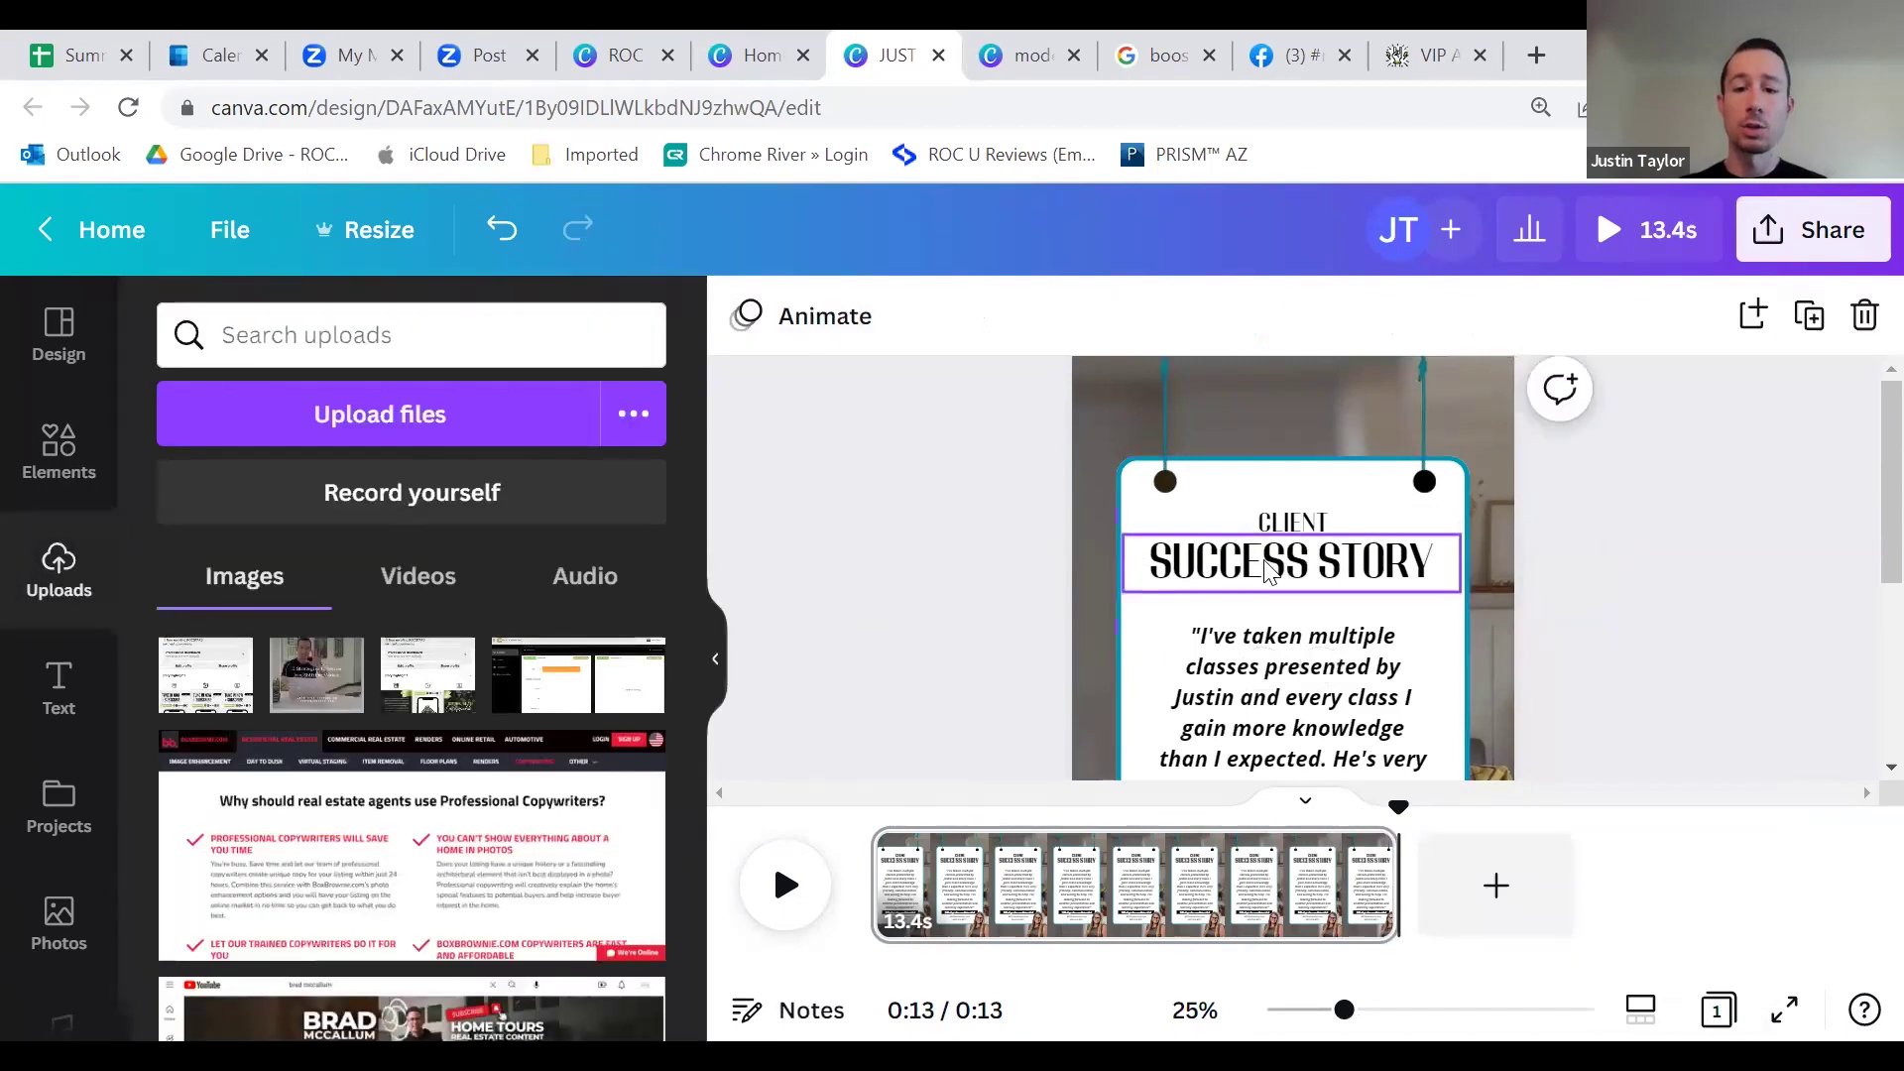
pyautogui.rightClick(1267, 571)
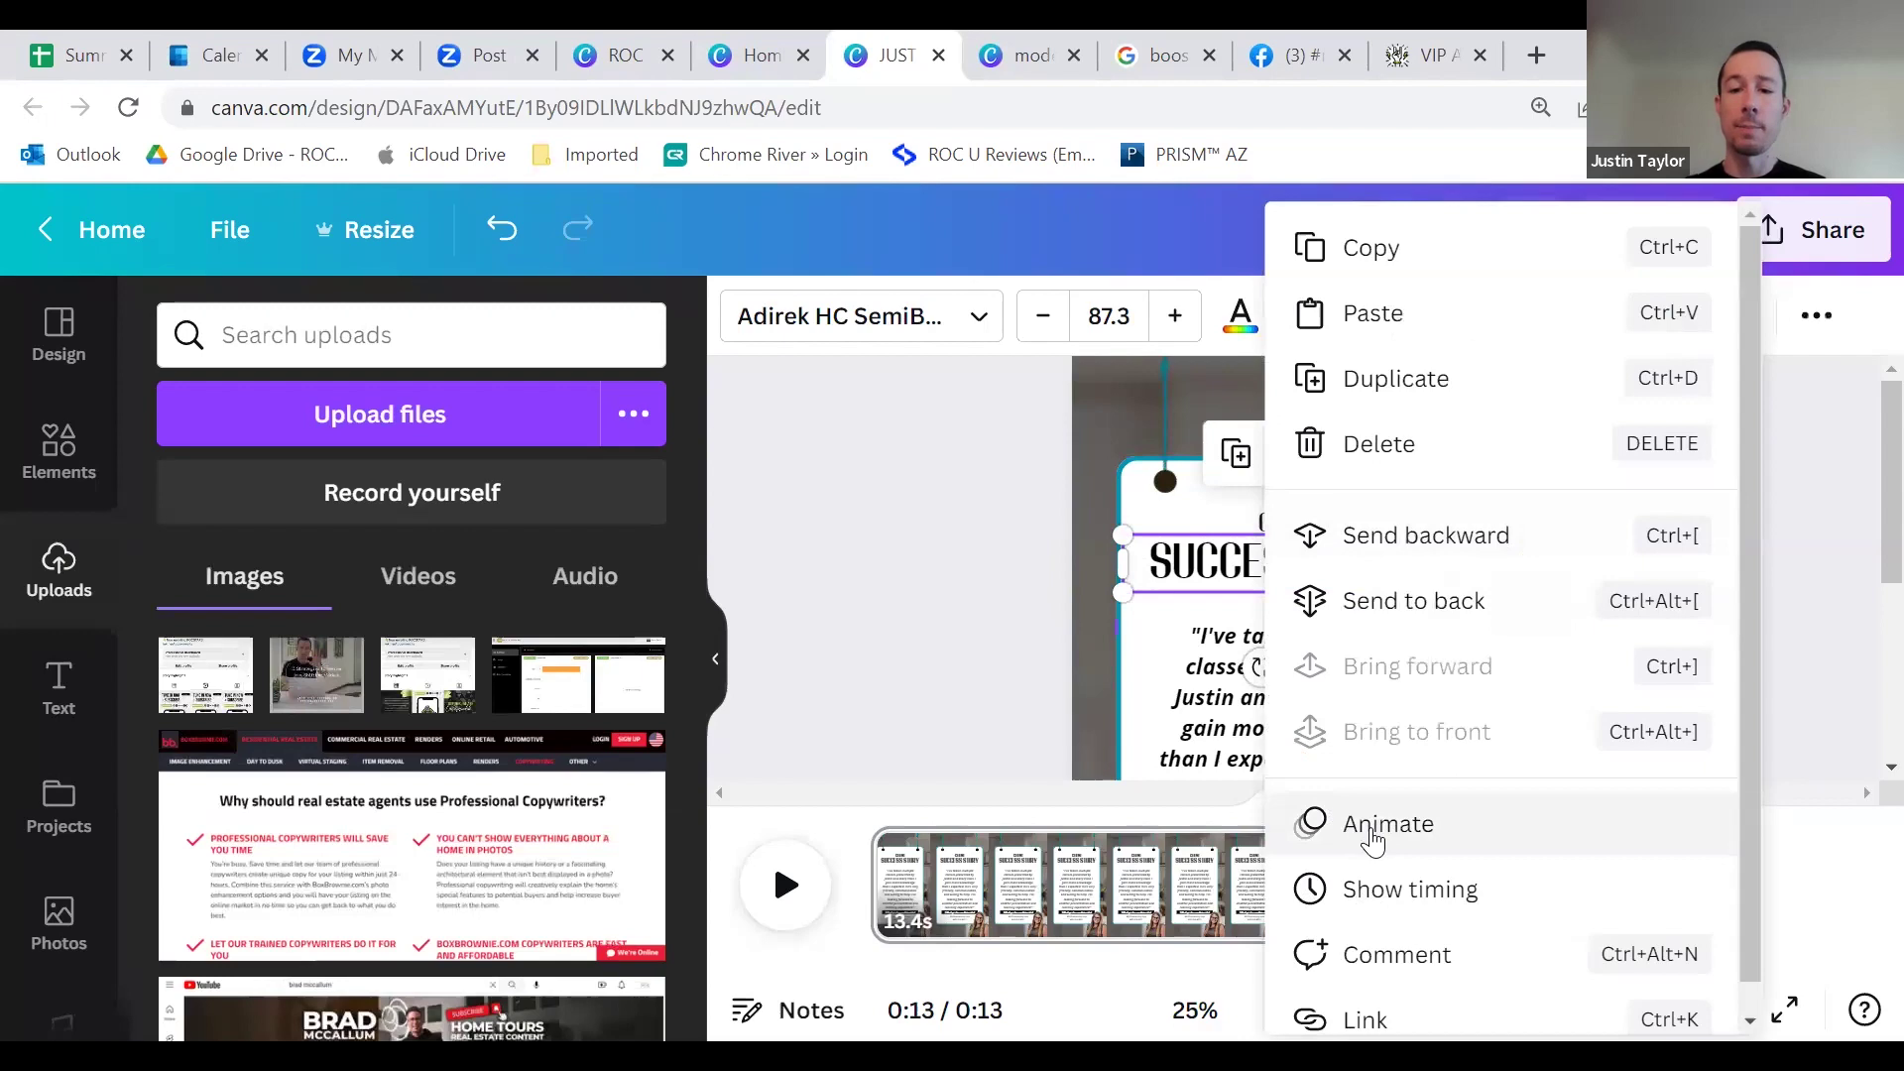
pyautogui.click(1373, 828)
pyautogui.scroll(-6, 491, 695)
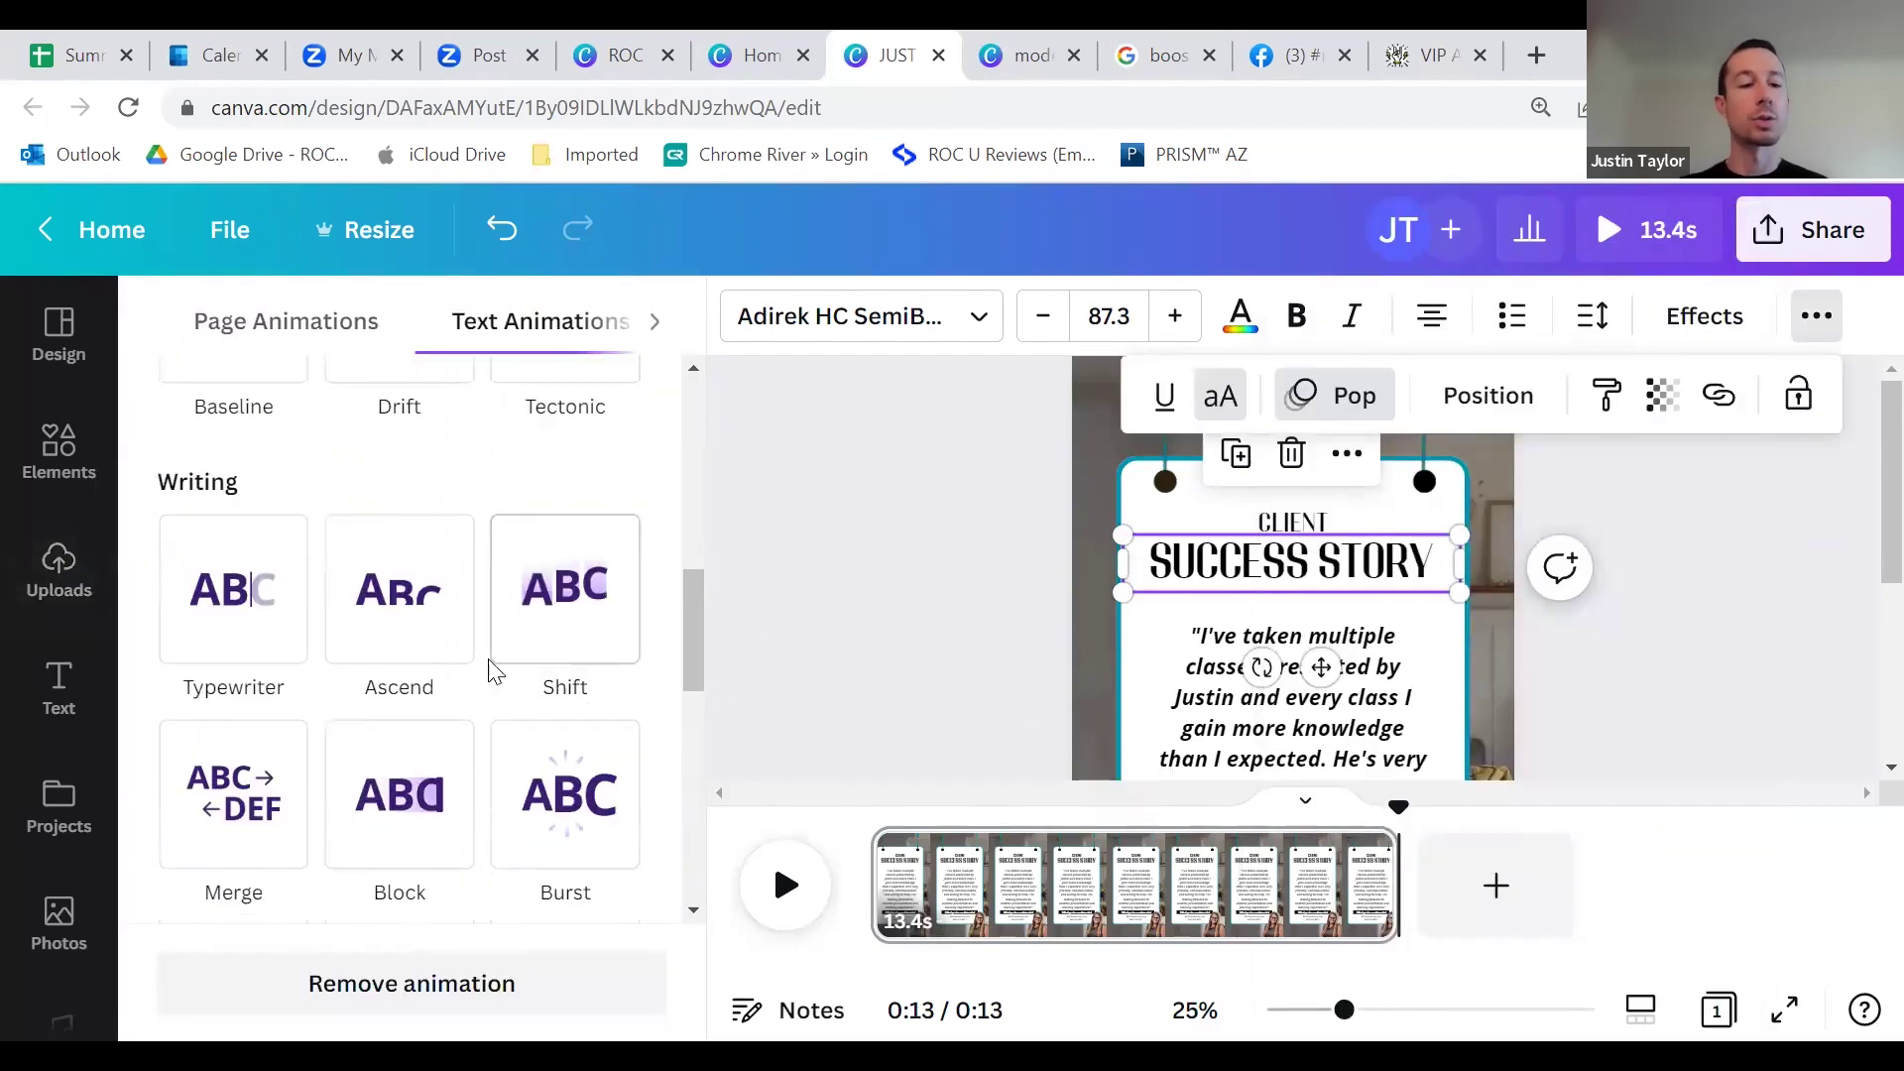
pyautogui.scroll(4, 480, 660)
pyautogui.scroll(4, 480, 659)
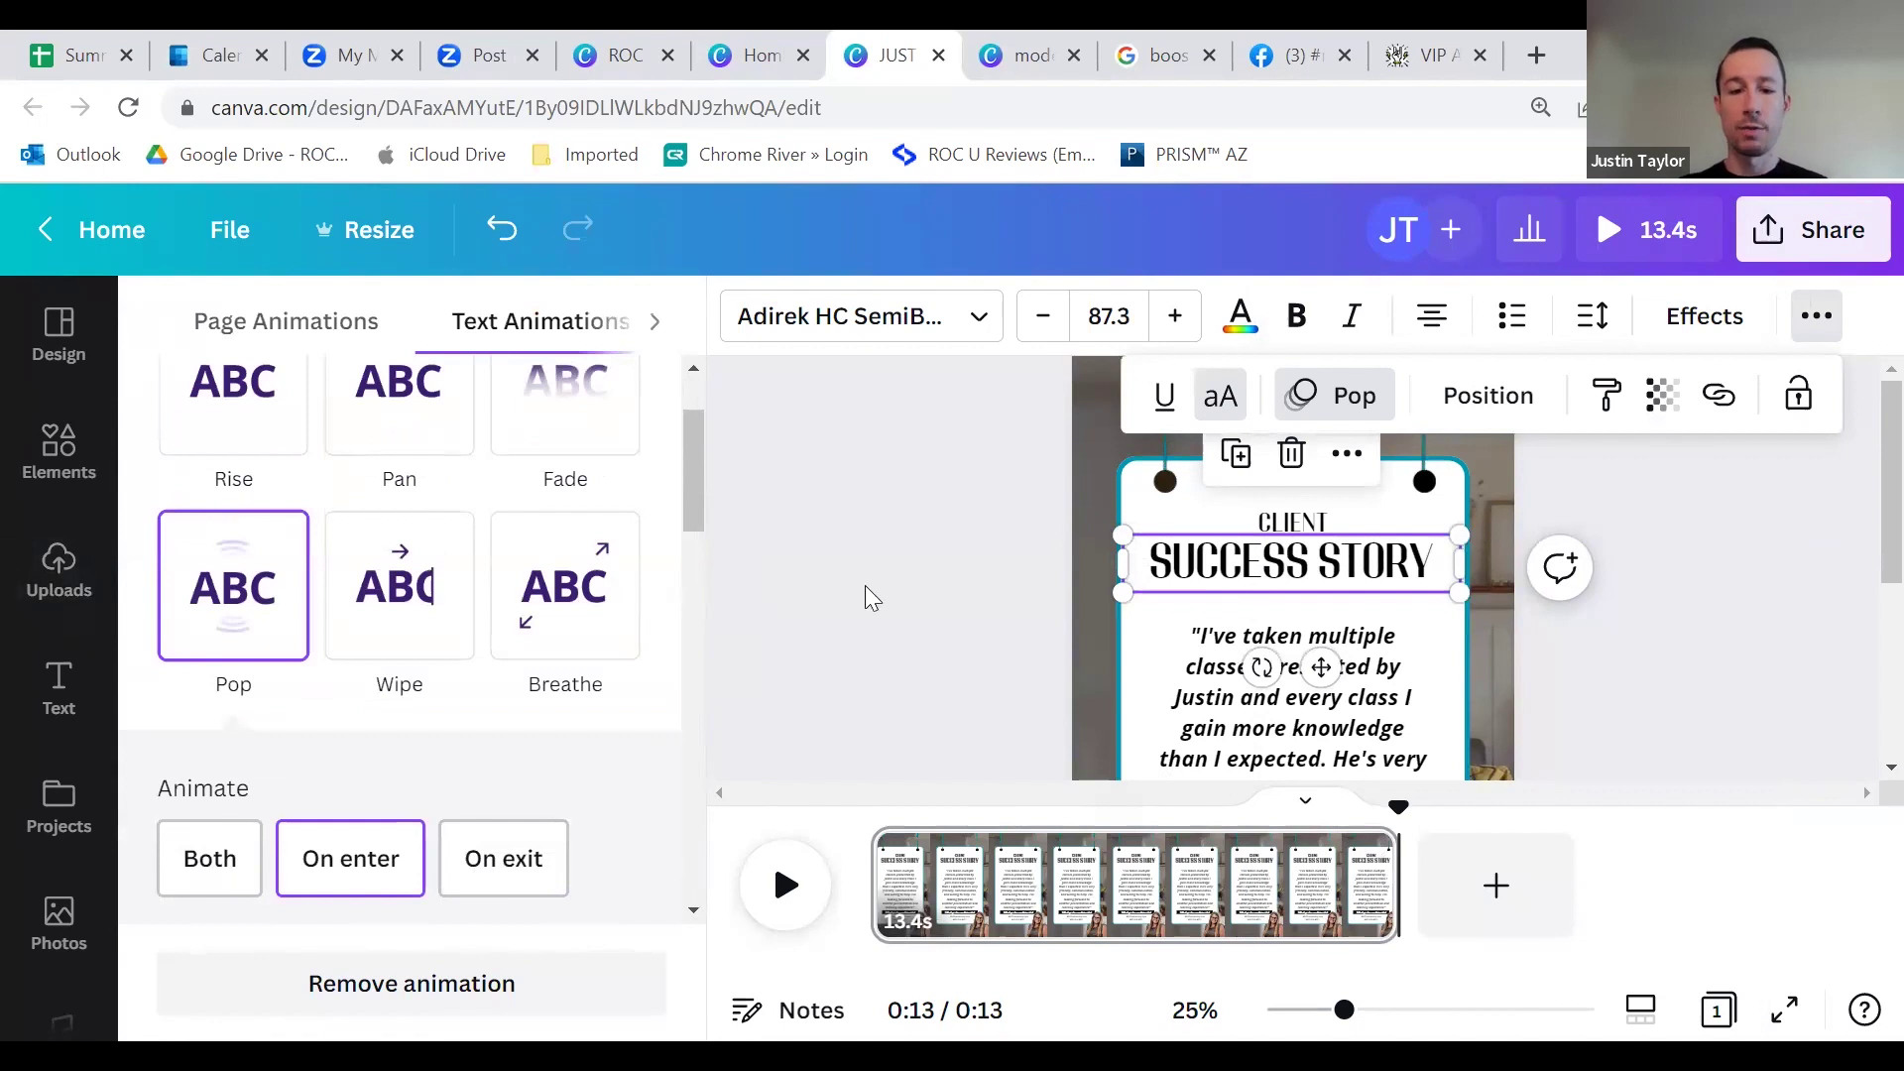
pyautogui.press('space')
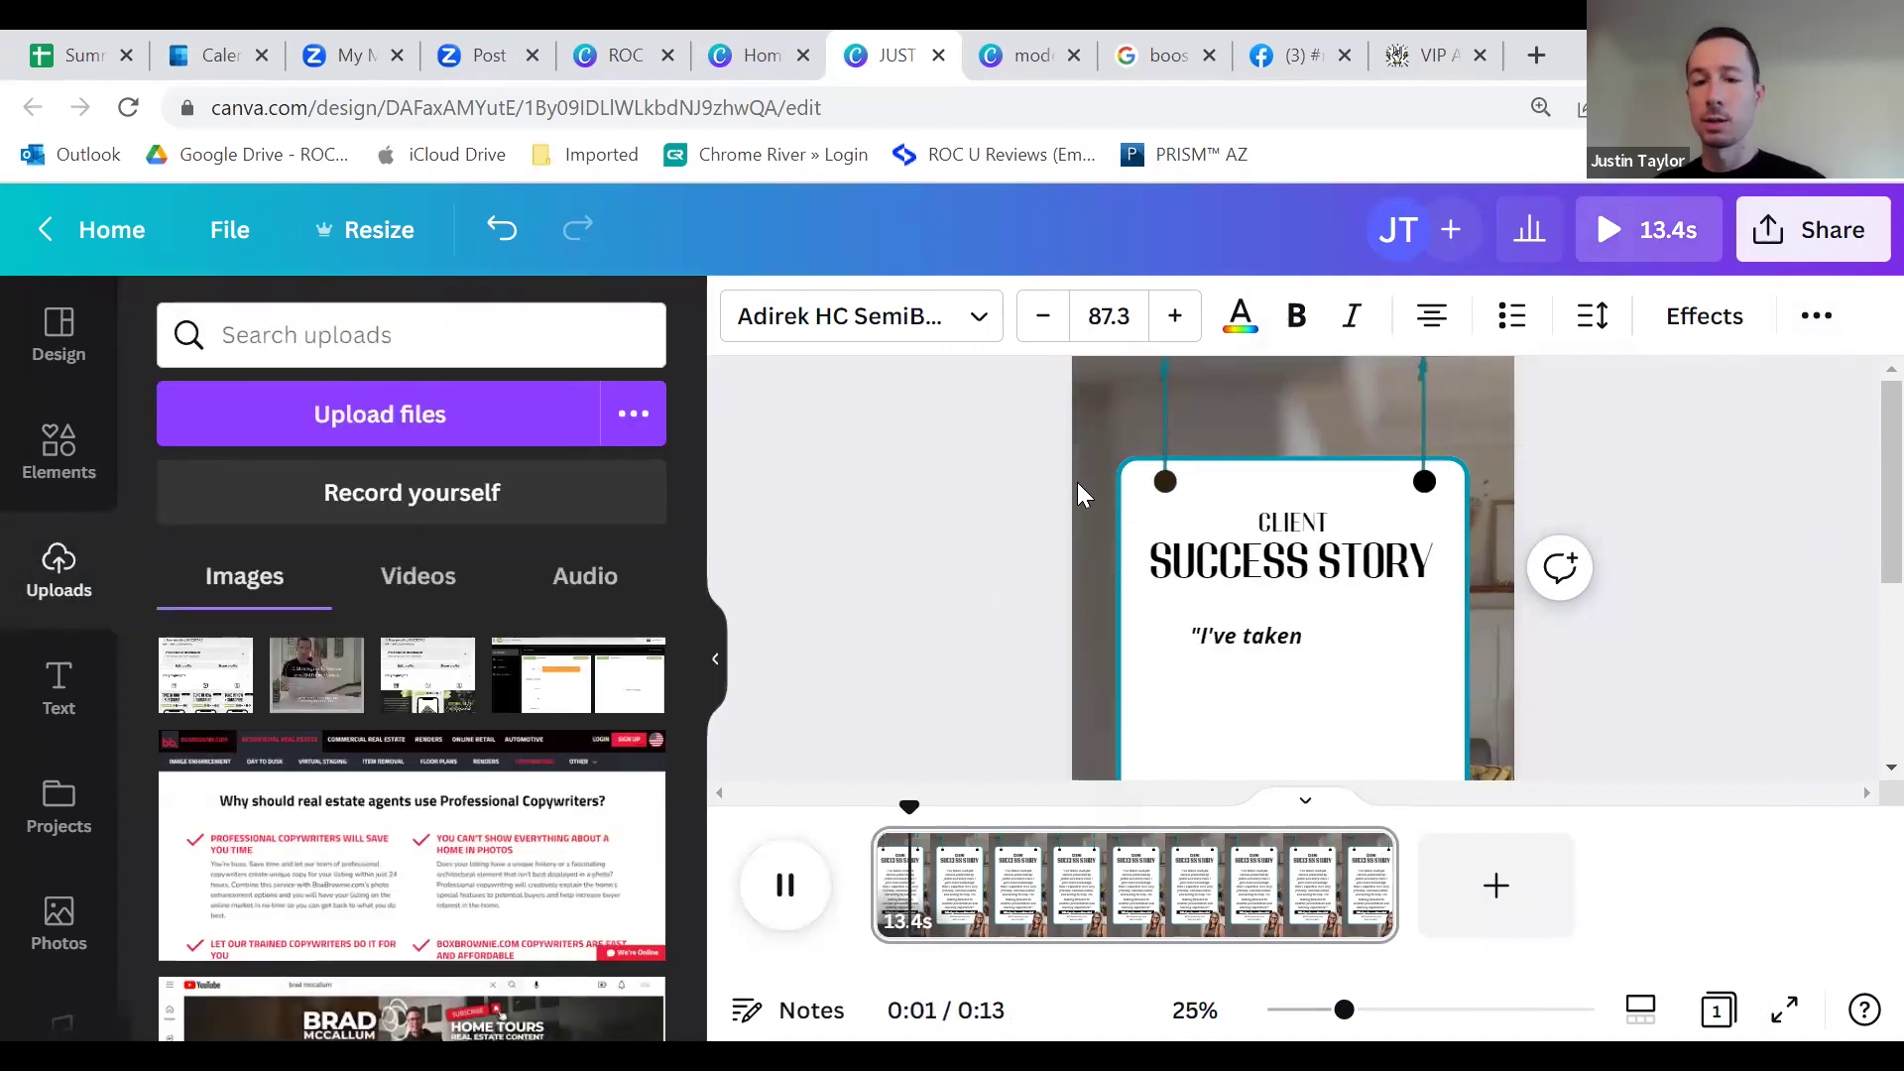
# Step: Stop the preview, deselect the heading, and replay the whole design through 0:13
pyautogui.press('space')
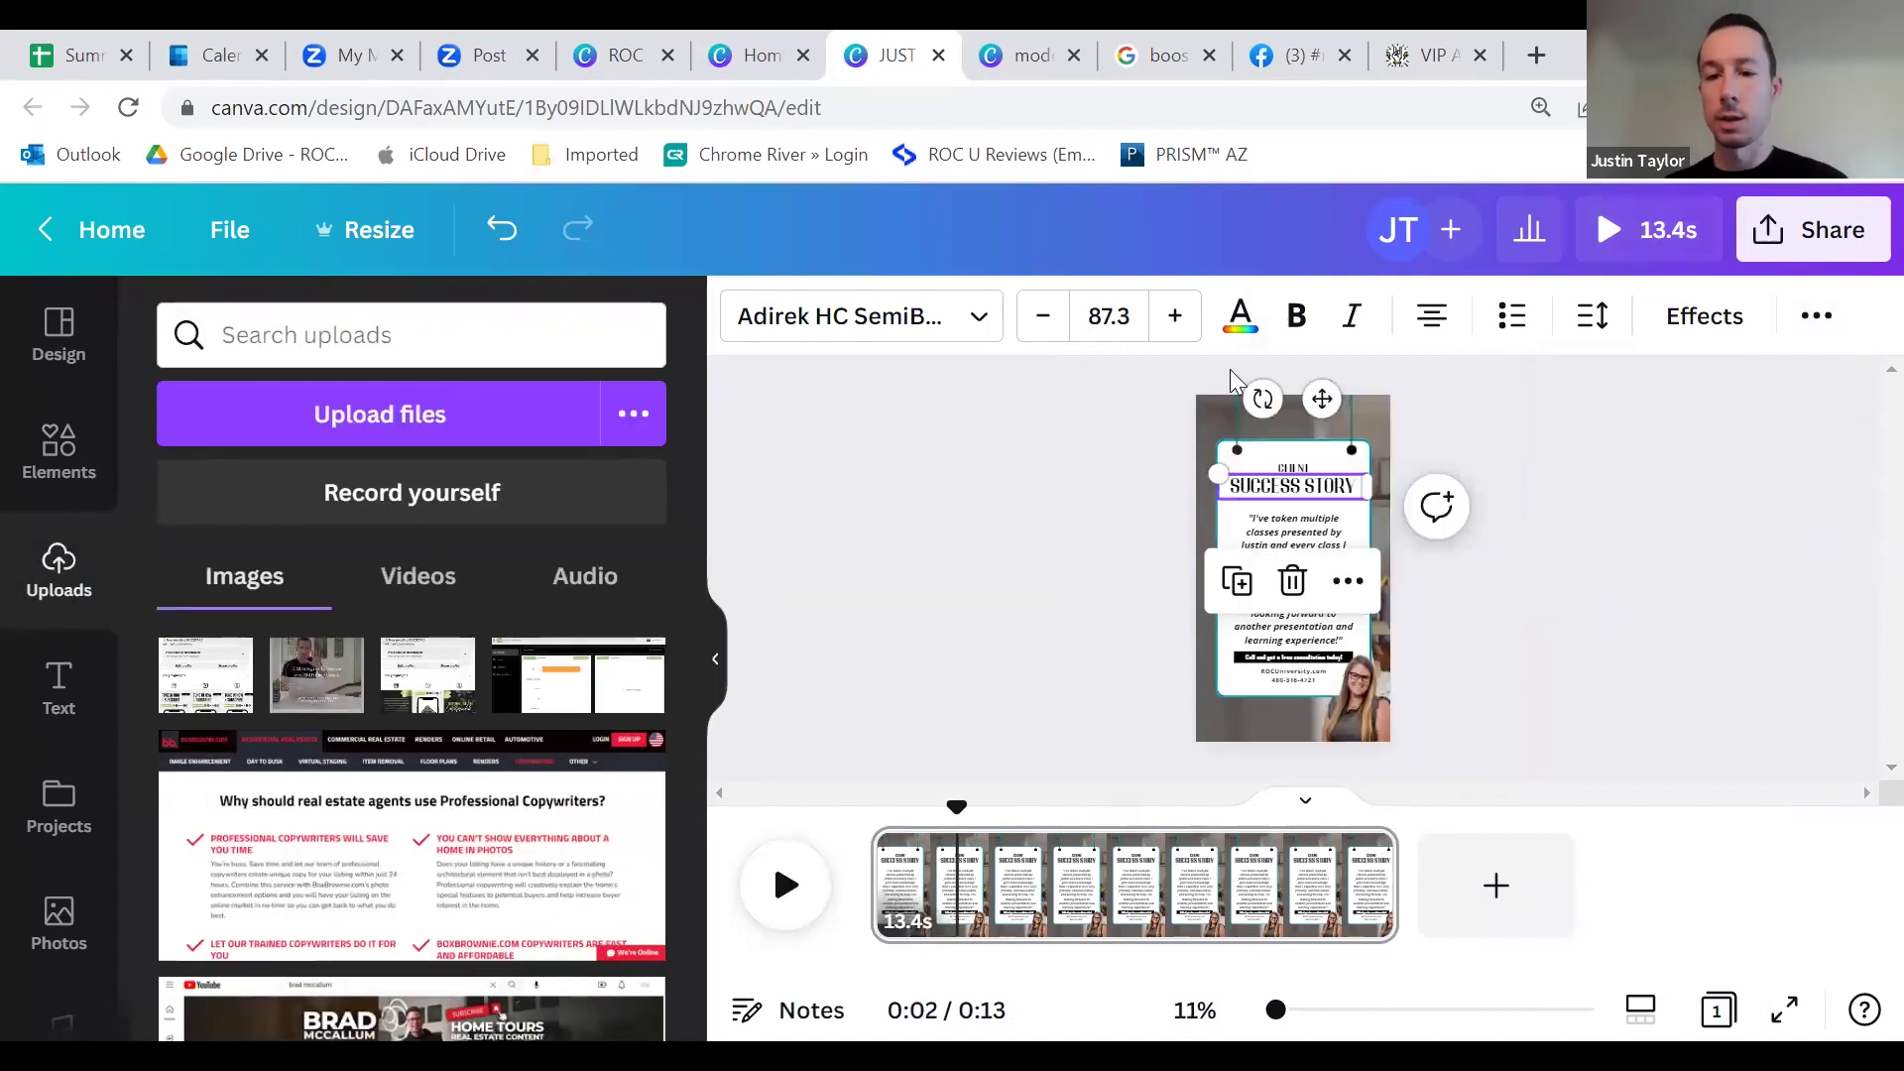
pyautogui.click(1631, 589)
pyautogui.press('space')
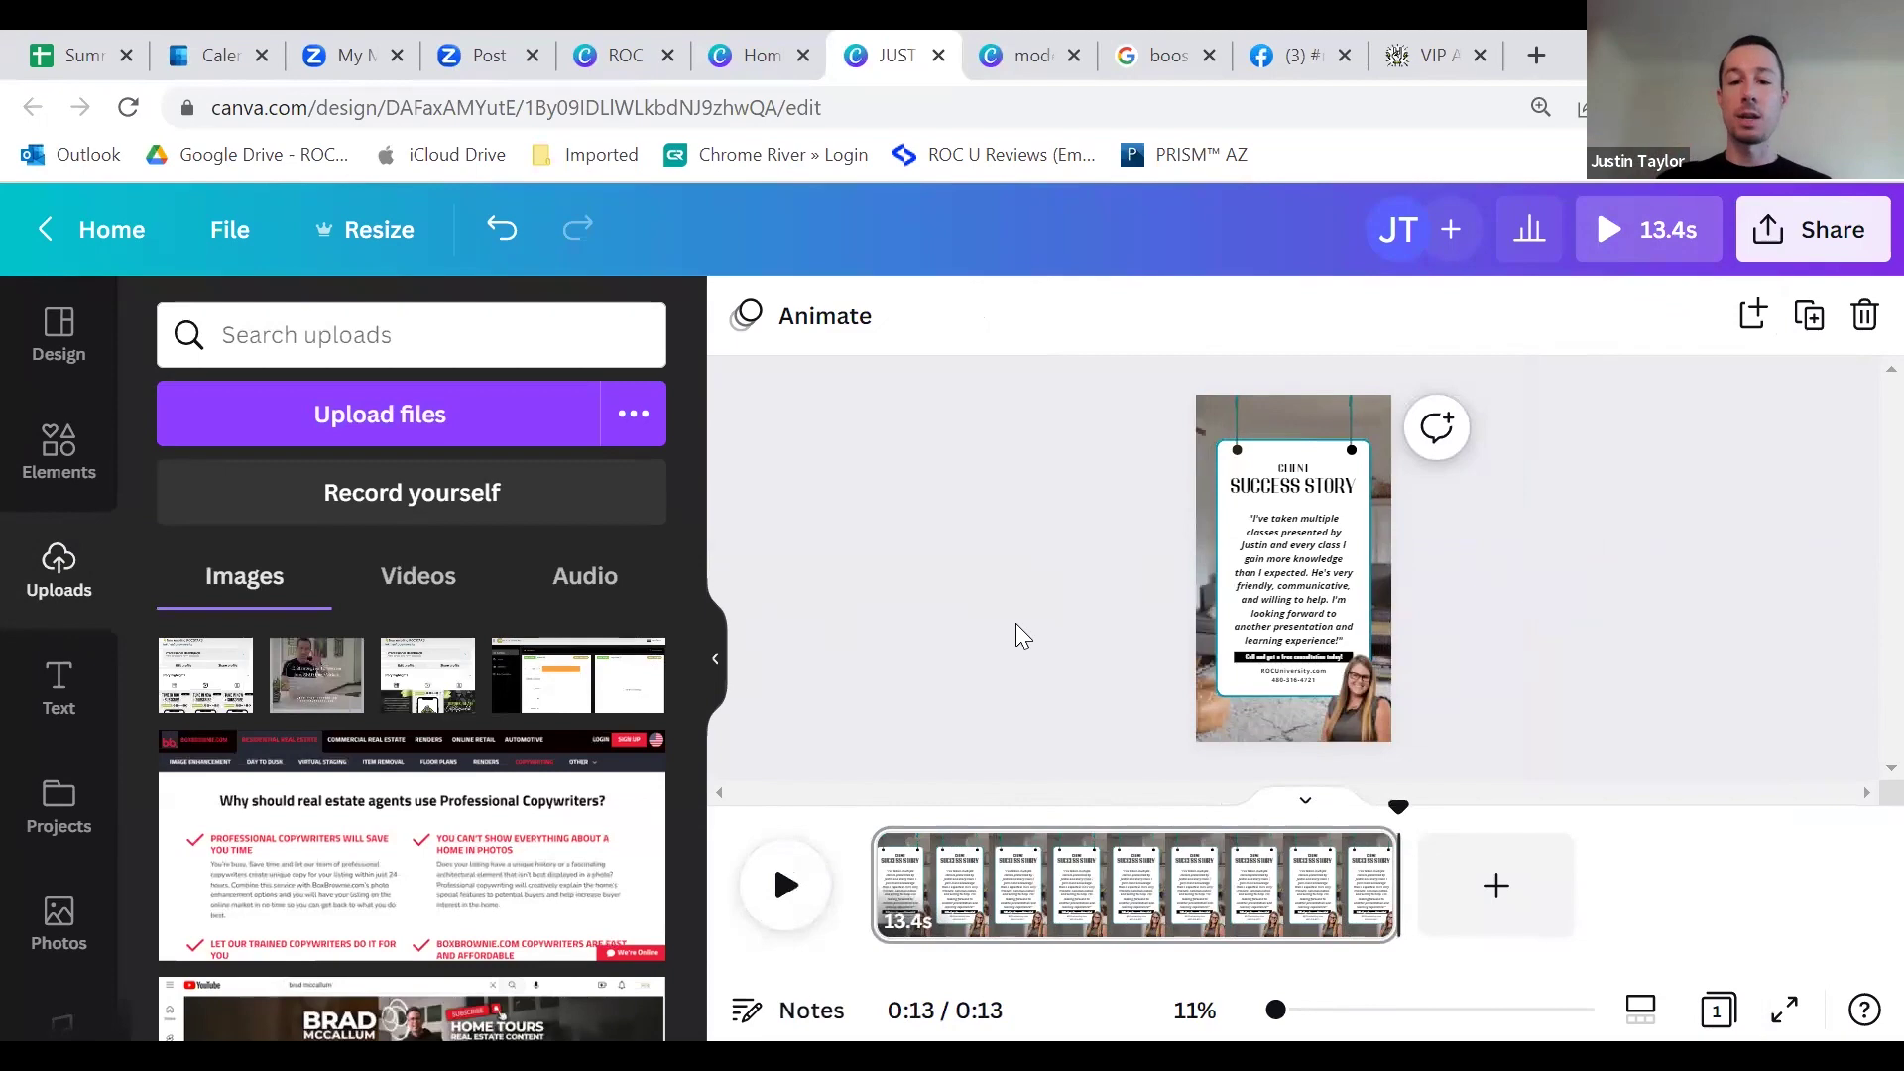
# Step: Download the Client Success Story design from Share as a 1080p (HD) MP4 video
pyautogui.click(1817, 243)
pyautogui.scroll(-4, 1553, 653)
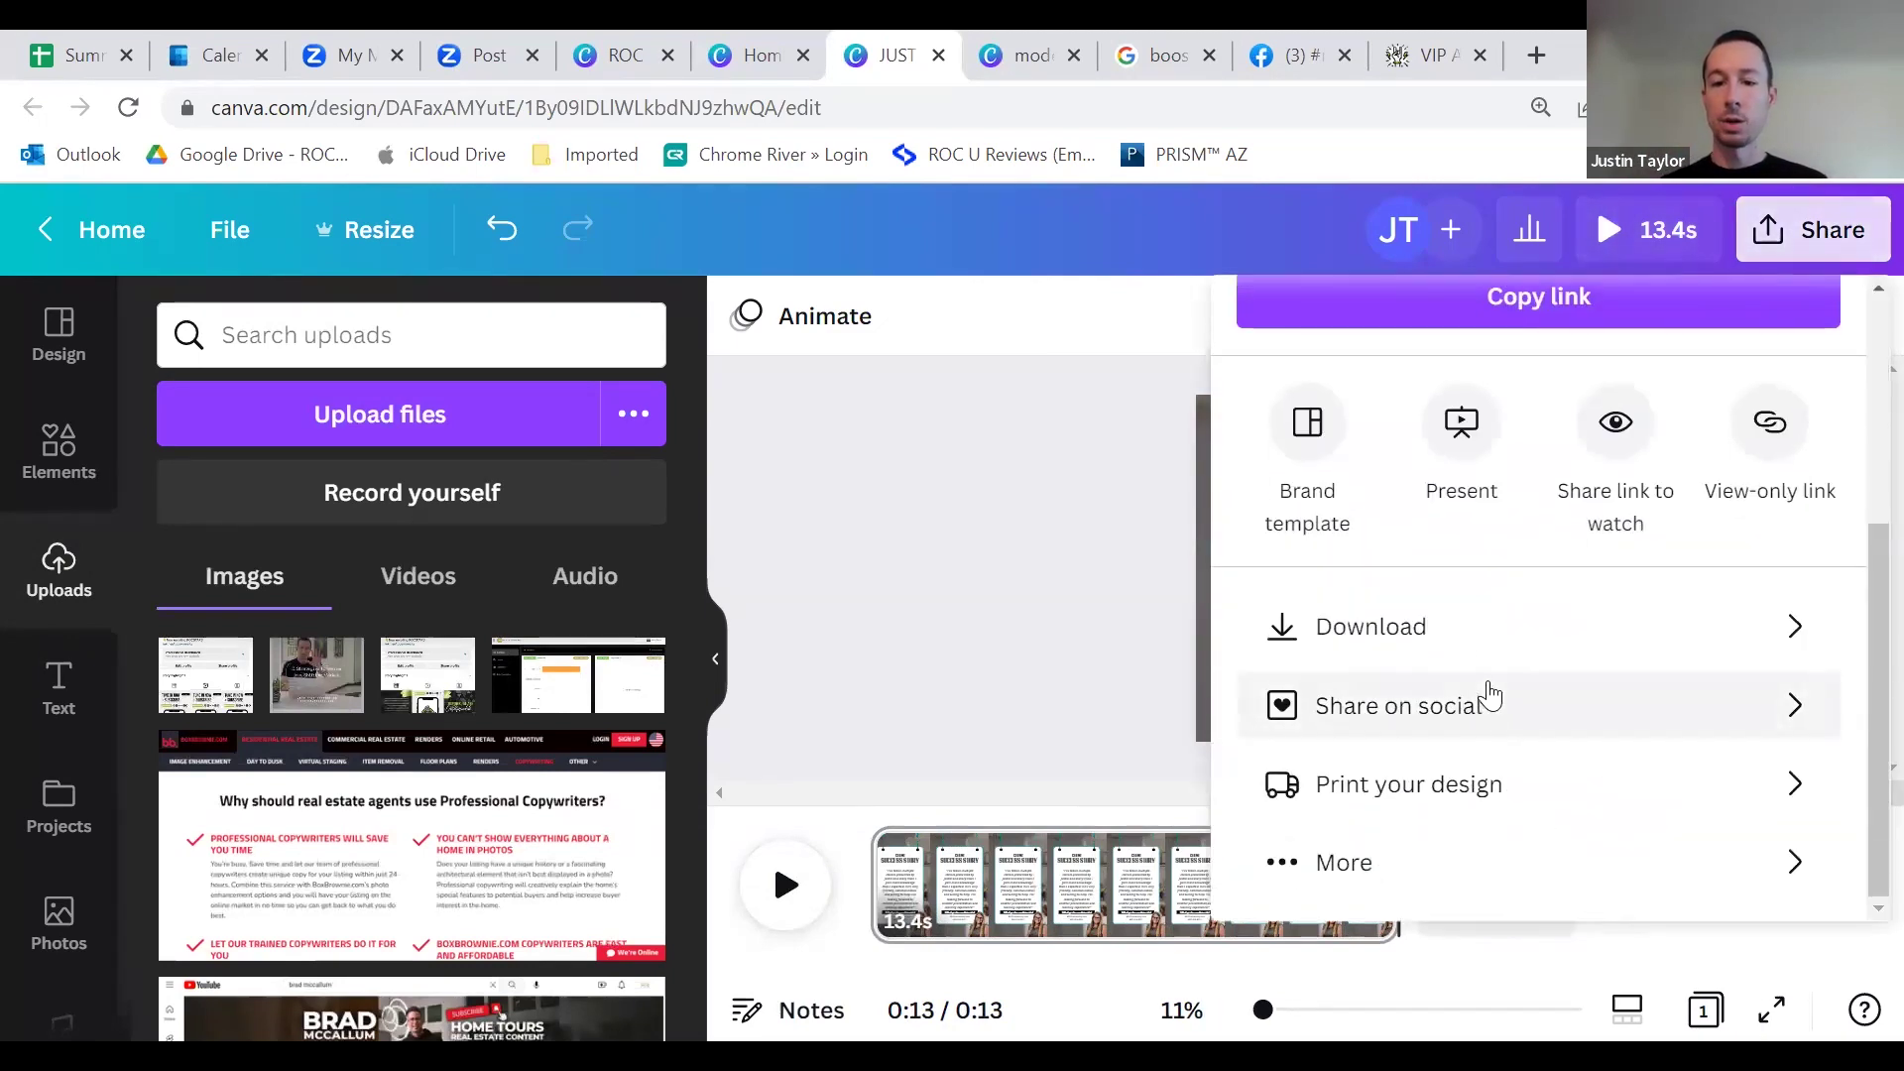
pyautogui.click(1484, 647)
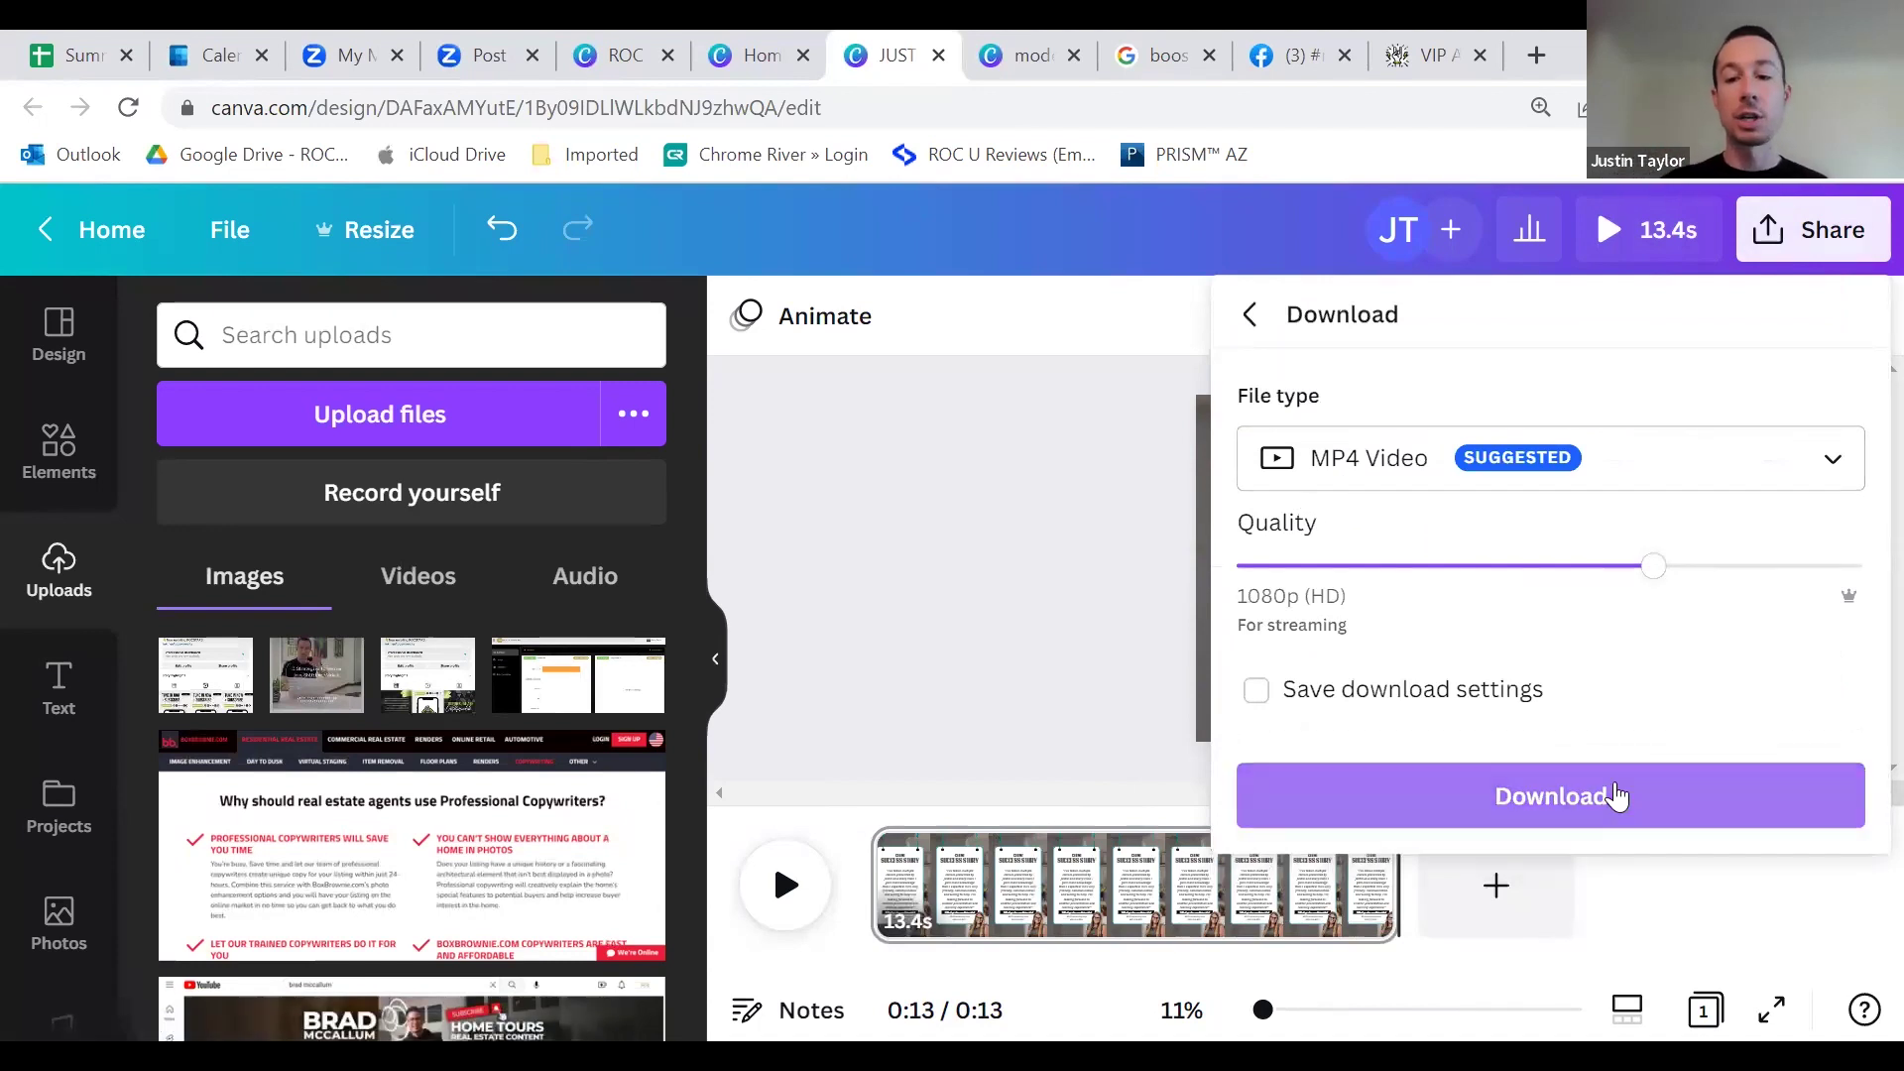
pyautogui.click(1000, 486)
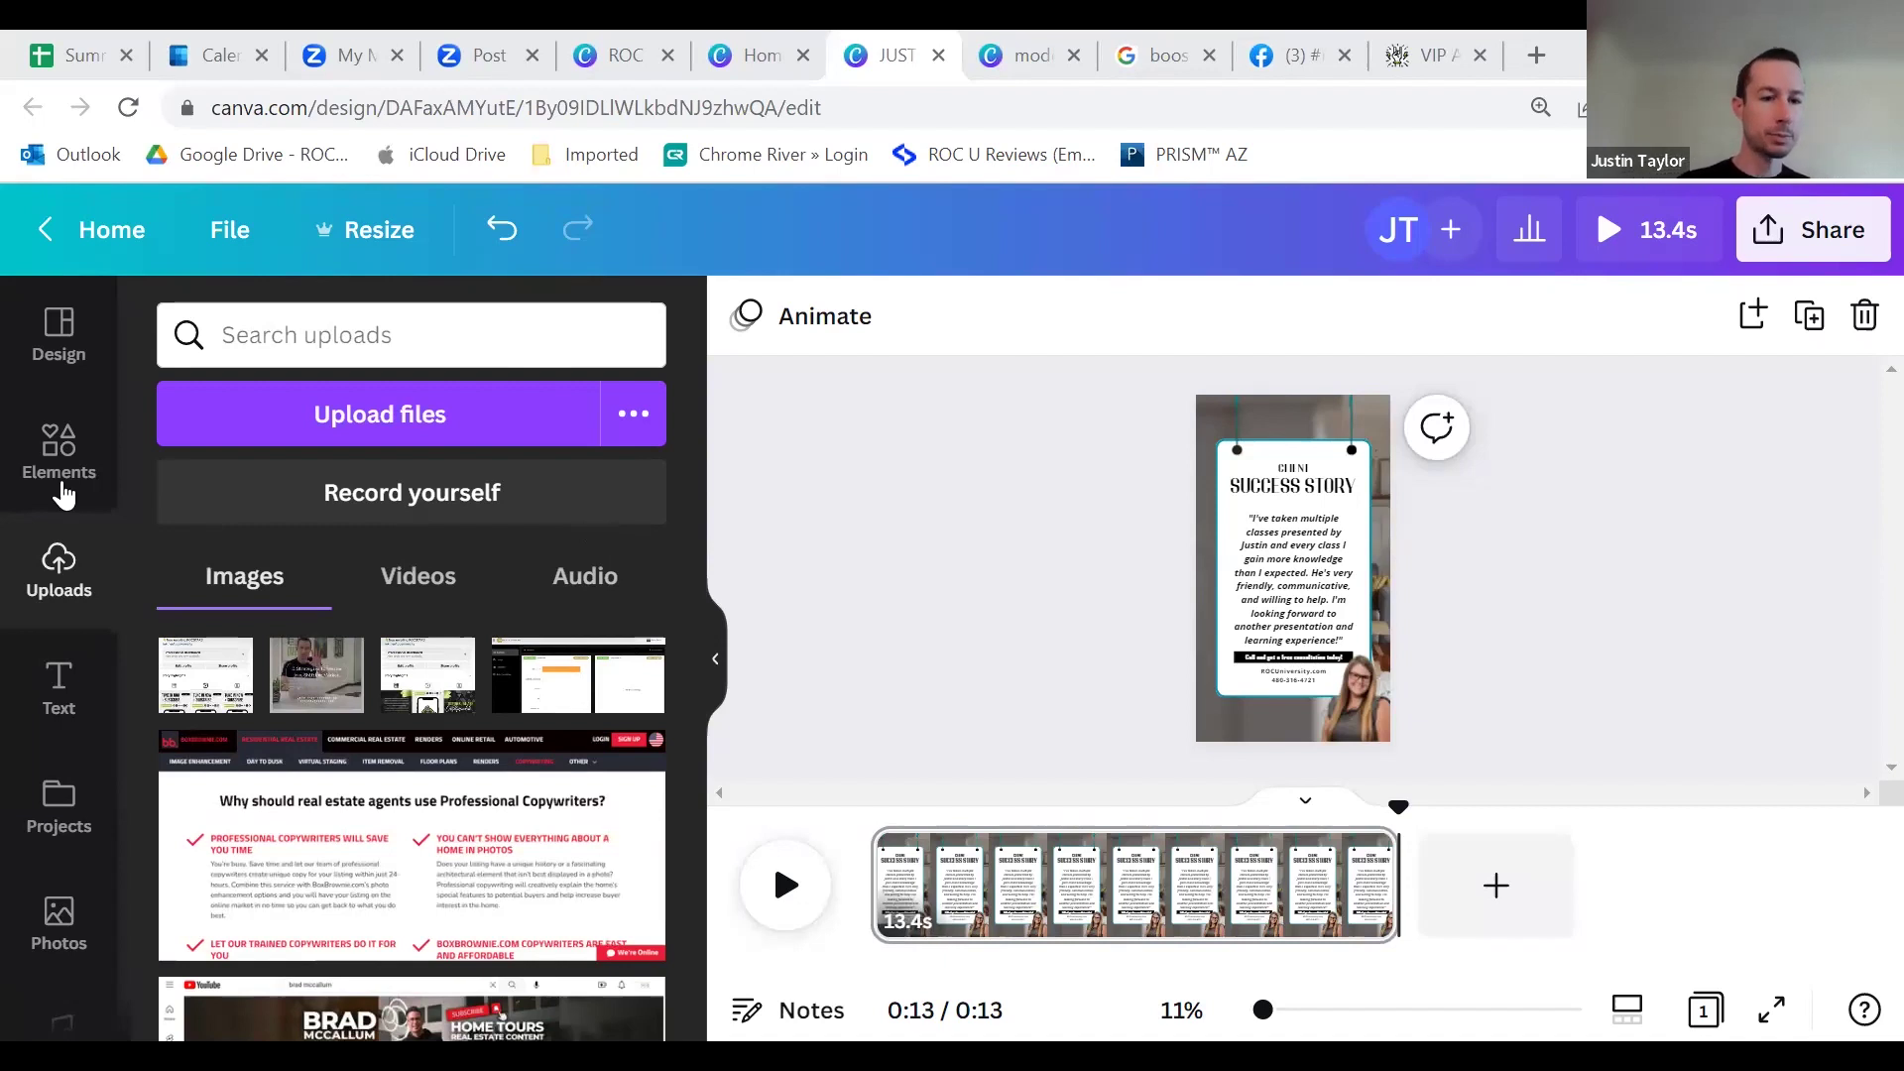
# Step: Scroll the left sidebar and open the stock Videos library
pyautogui.scroll(-4, 63, 476)
pyautogui.scroll(4, 67, 615)
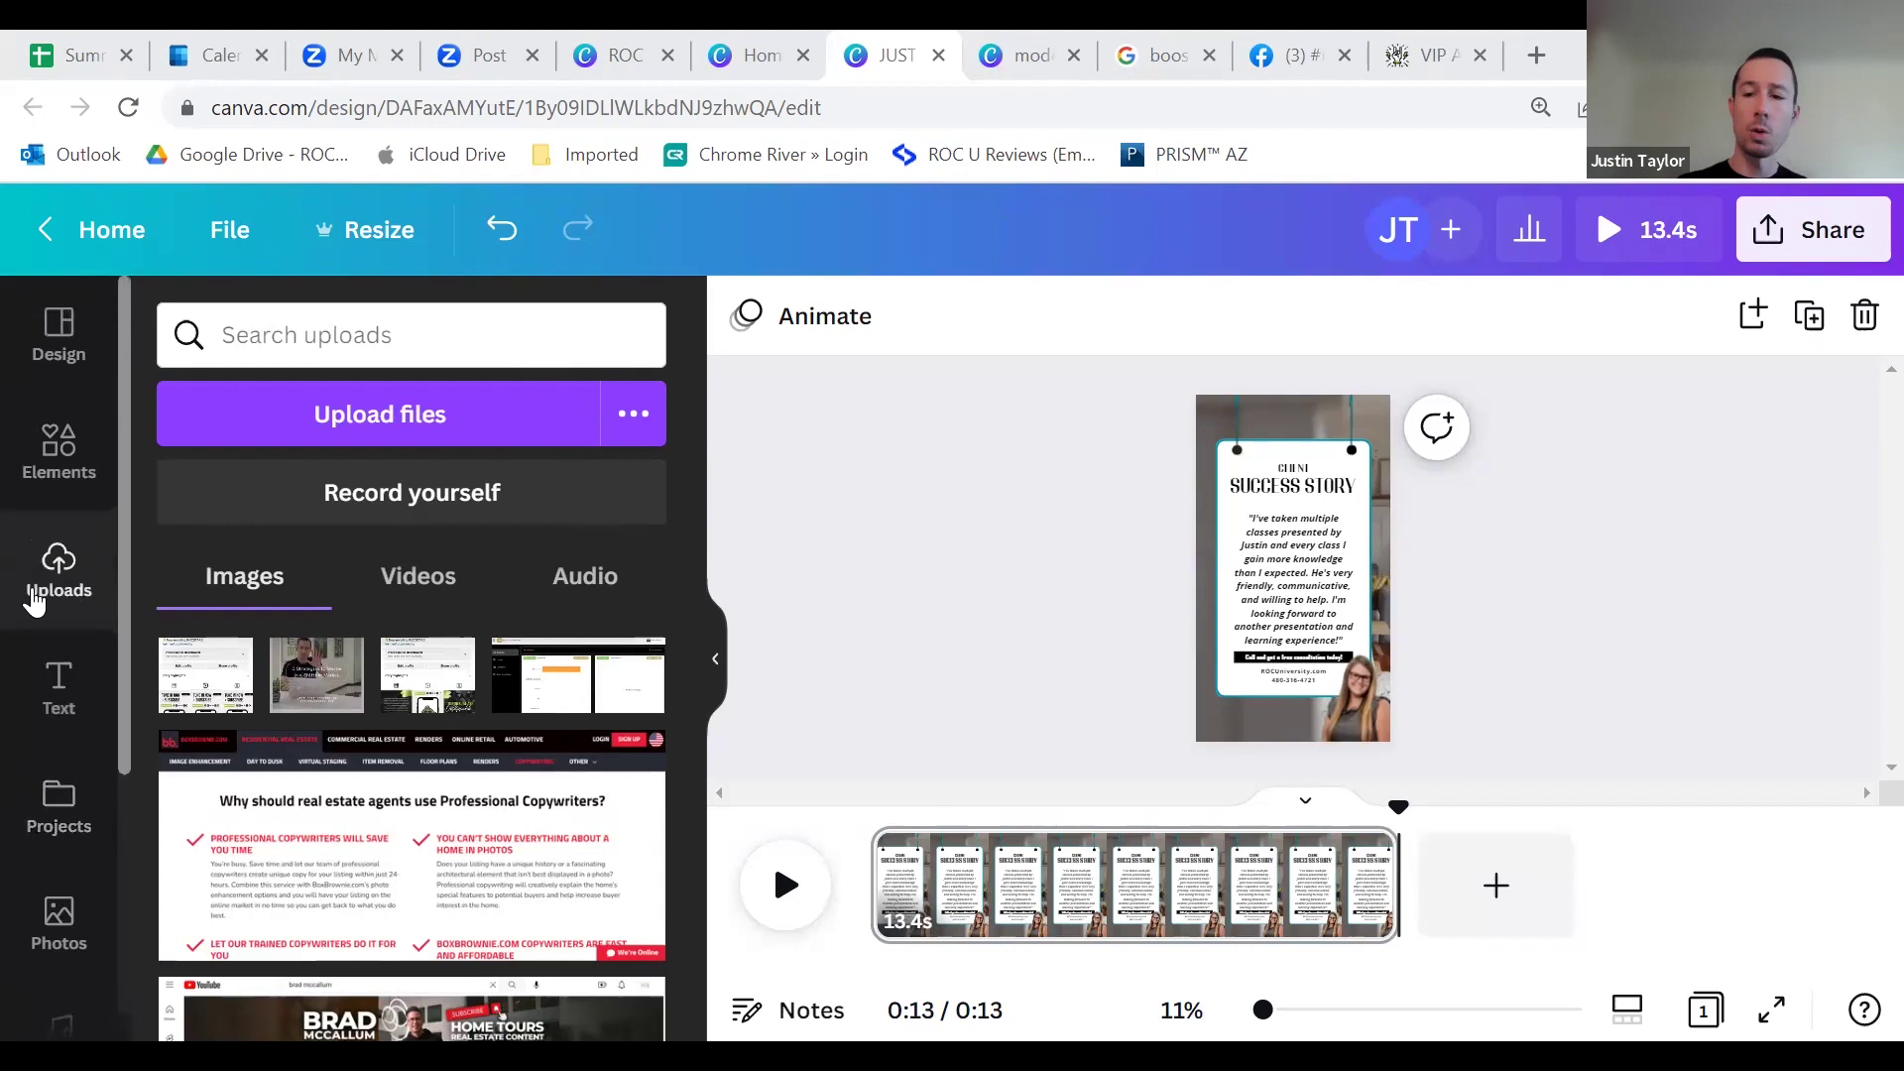
pyautogui.scroll(-2, 36, 624)
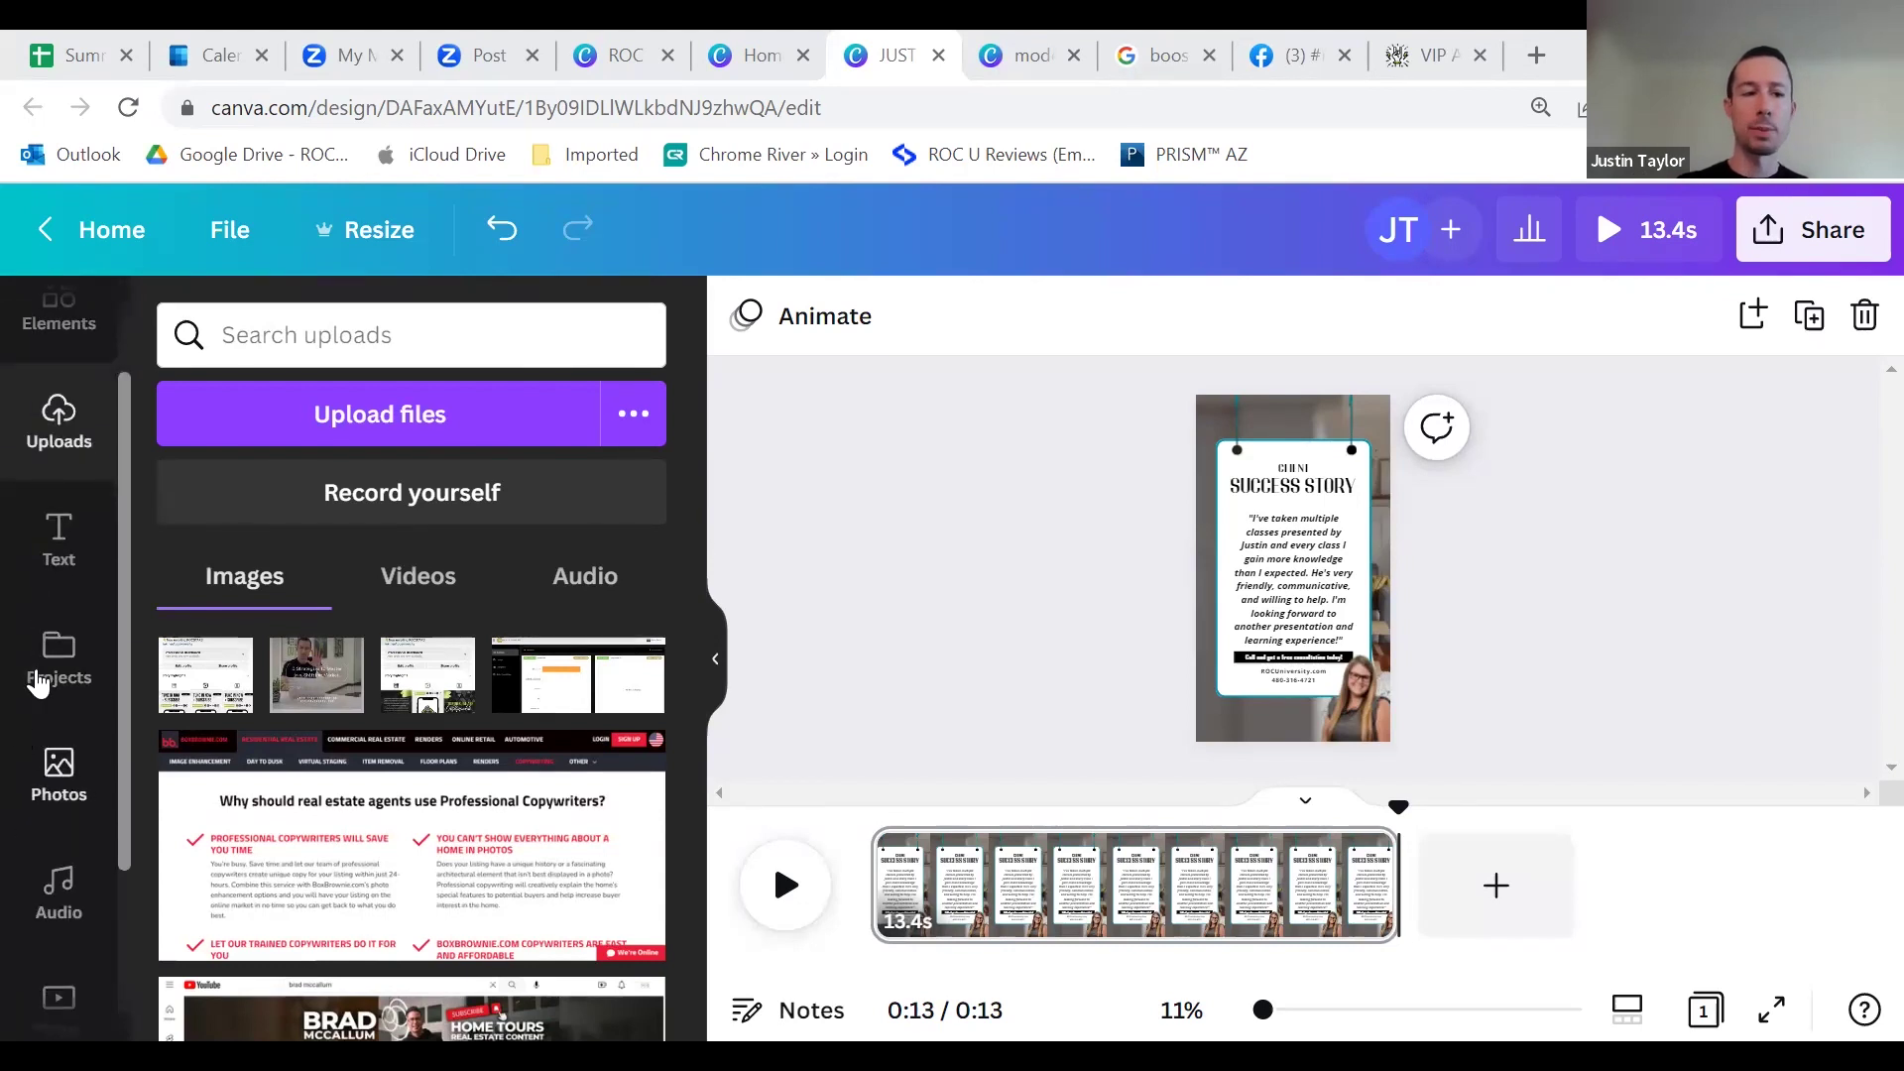
pyautogui.scroll(2, 55, 668)
pyautogui.scroll(-5, 63, 821)
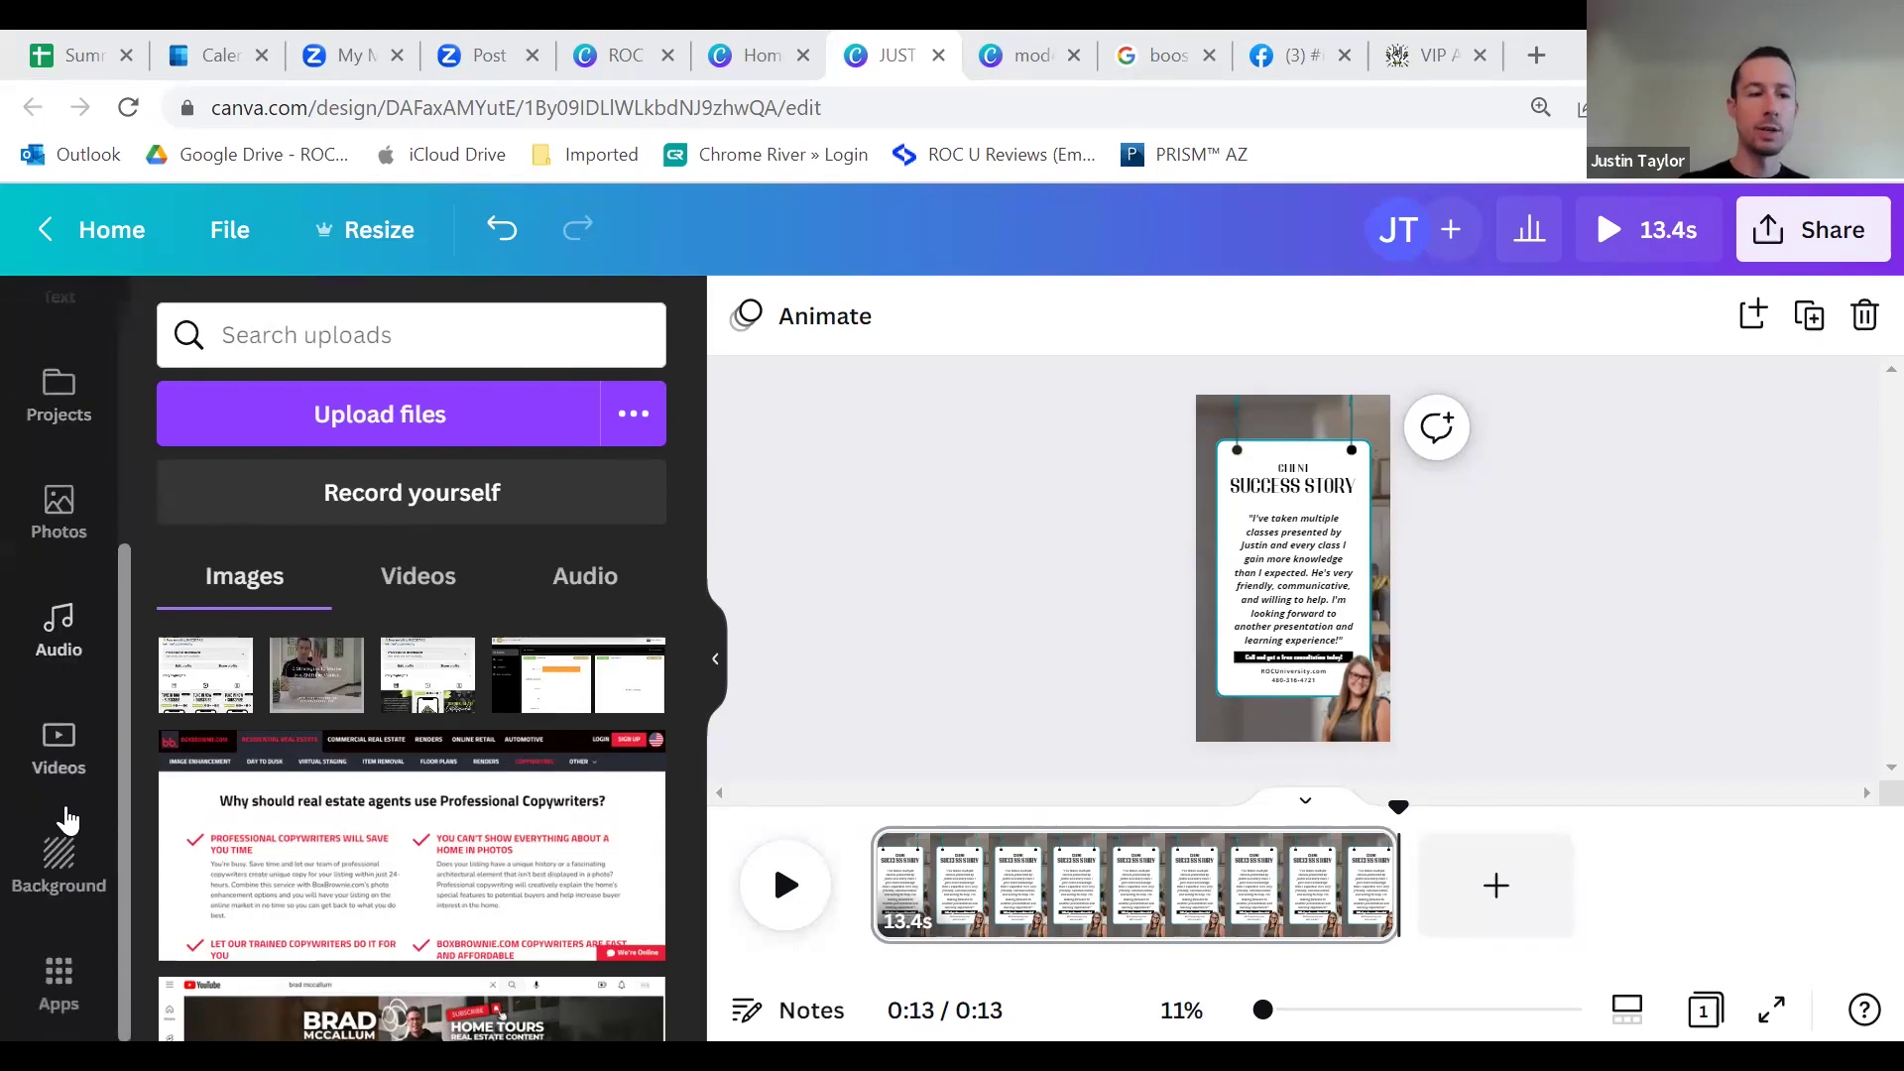
pyautogui.click(56, 749)
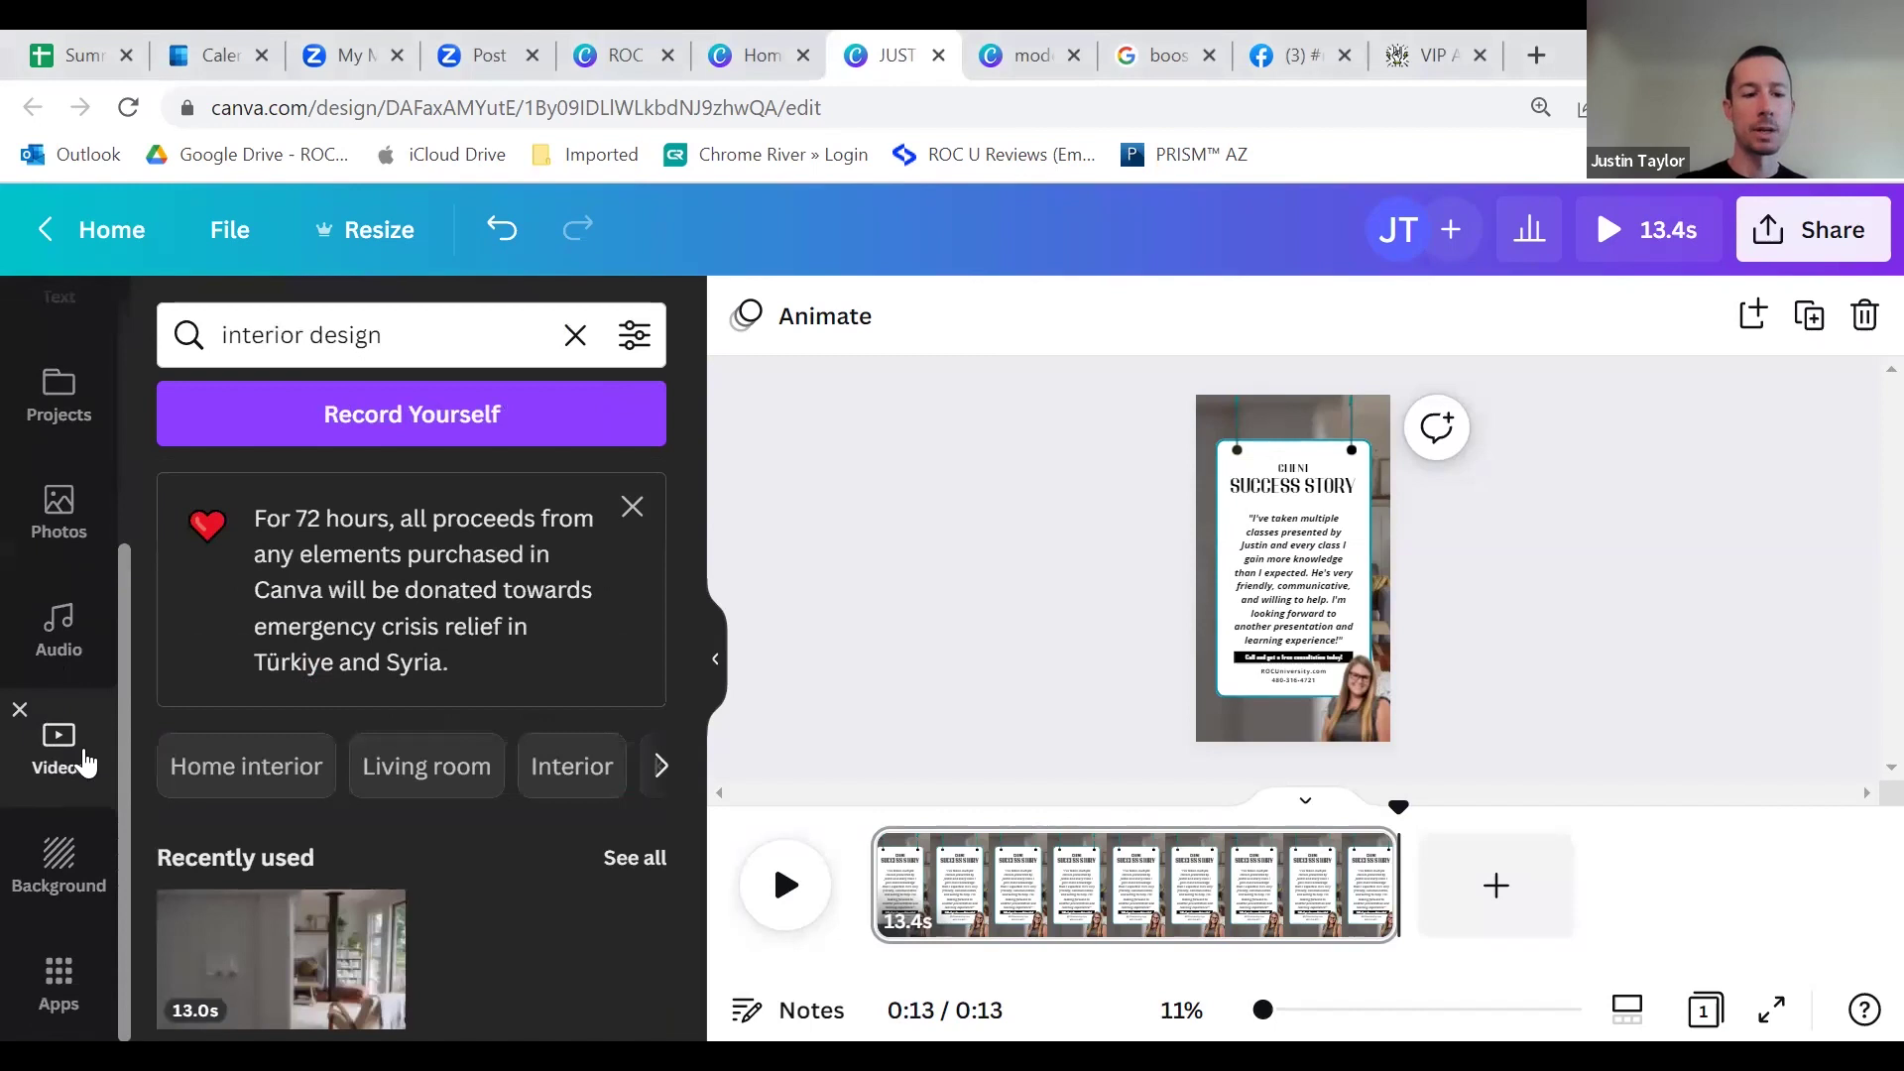
# Step: Browse the interior design stock video results and move on to the Apps library
pyautogui.scroll(-5, 277, 716)
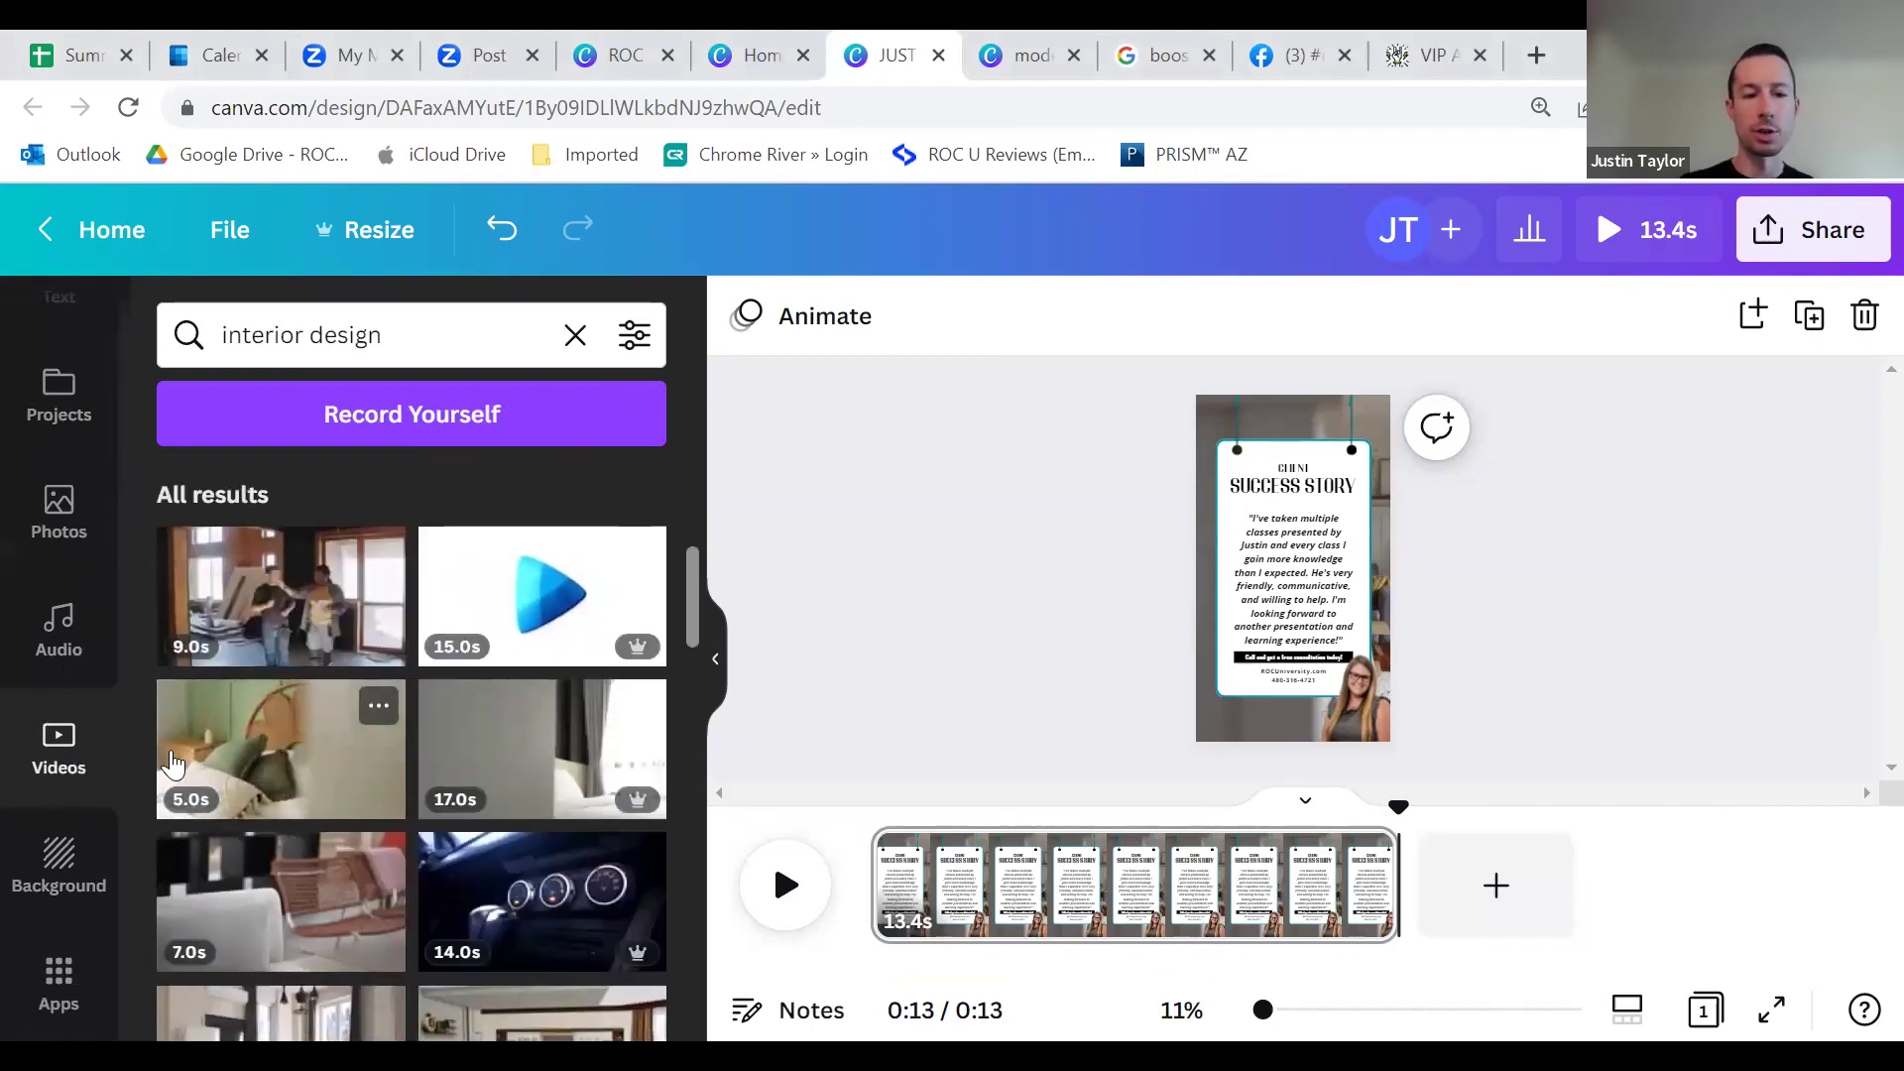
pyautogui.scroll(4, 92, 670)
pyautogui.scroll(-4, 71, 671)
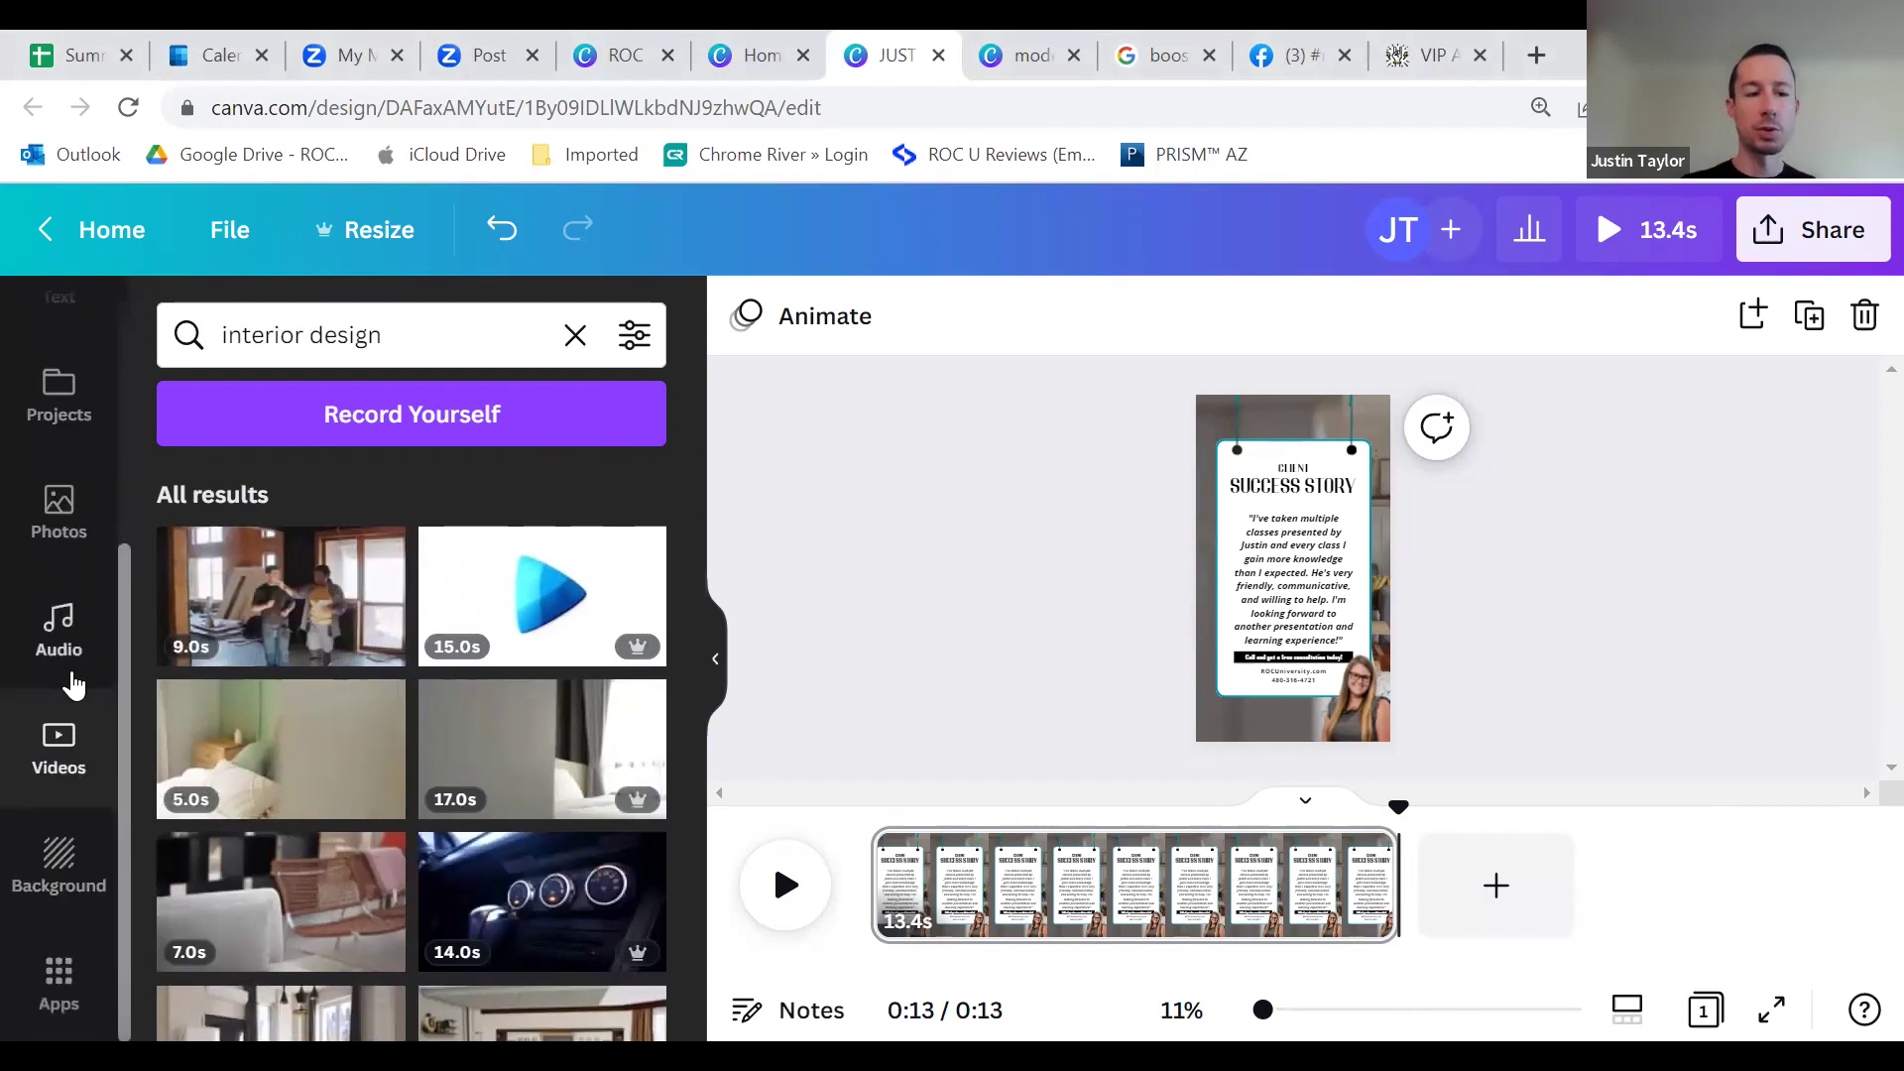
pyautogui.scroll(4, 72, 724)
pyautogui.scroll(-4, 69, 726)
pyautogui.scroll(4, 65, 714)
pyautogui.scroll(-4, 57, 699)
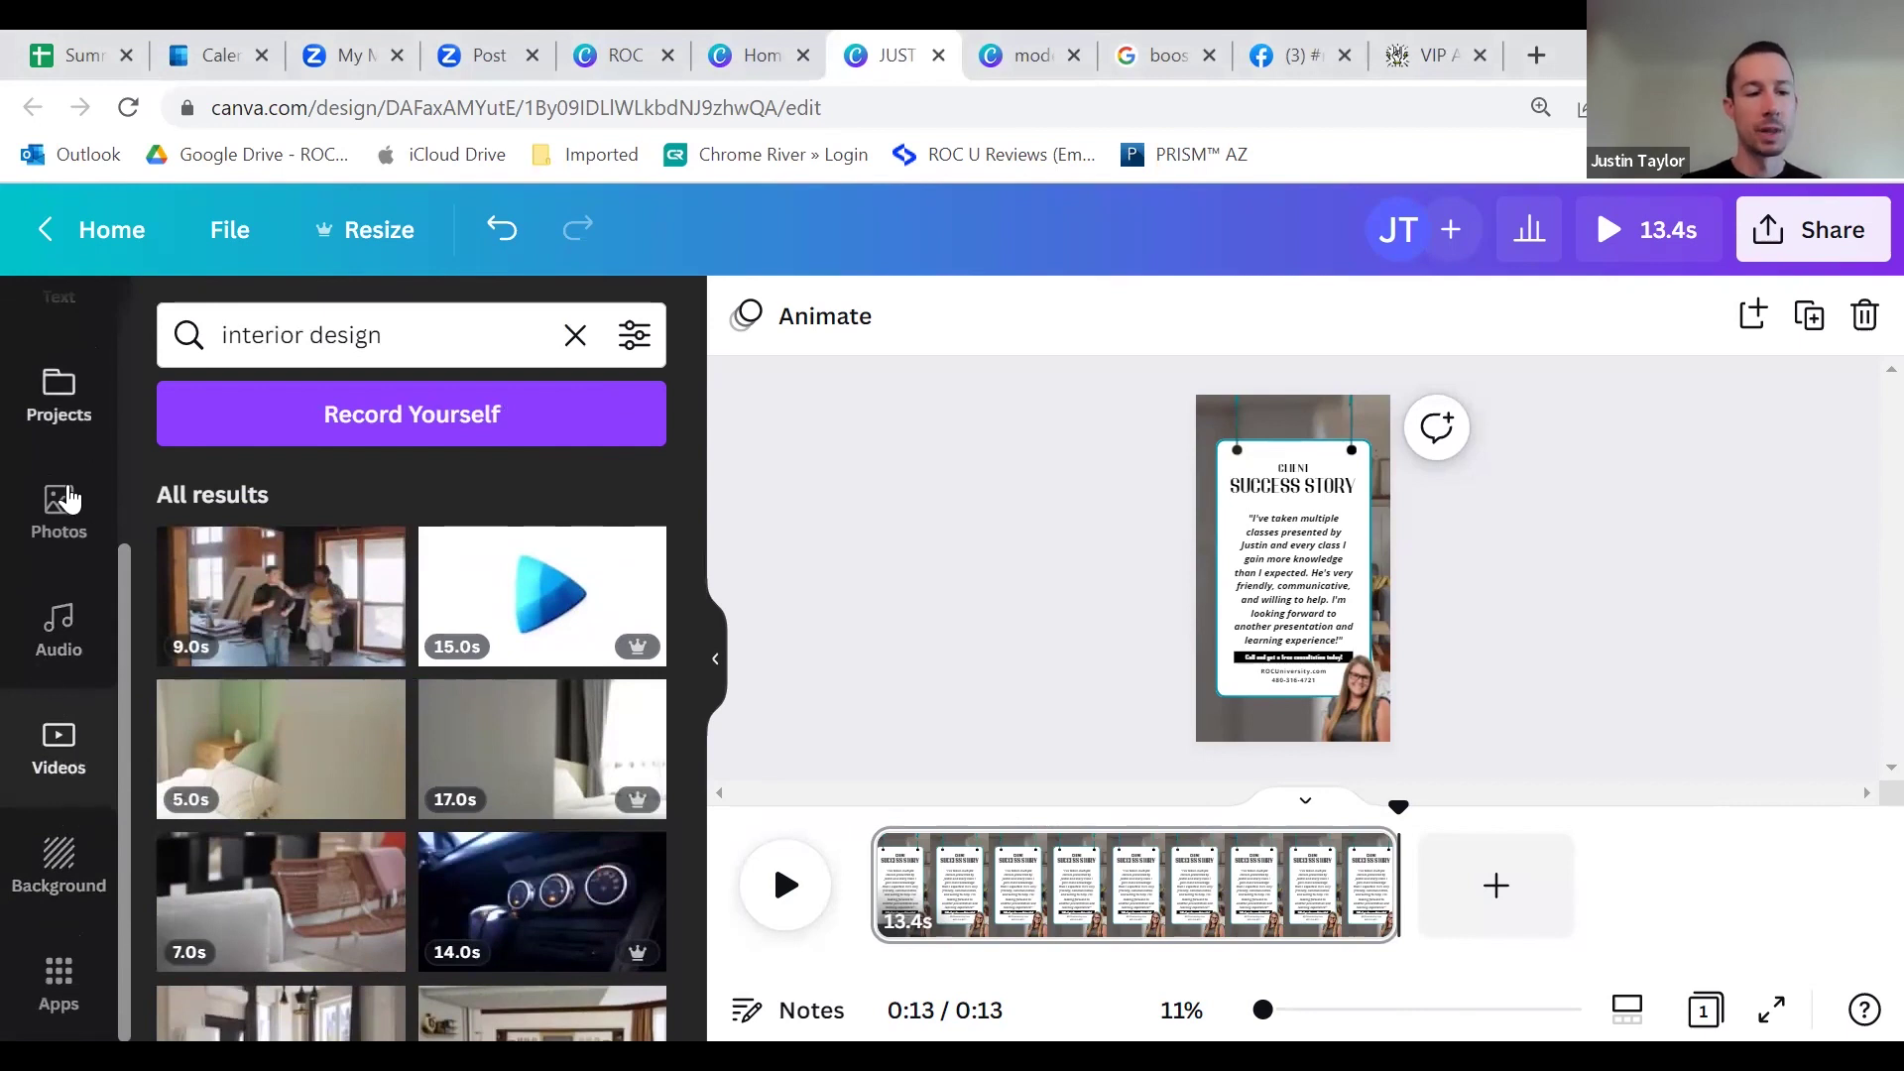
pyautogui.scroll(4, 67, 499)
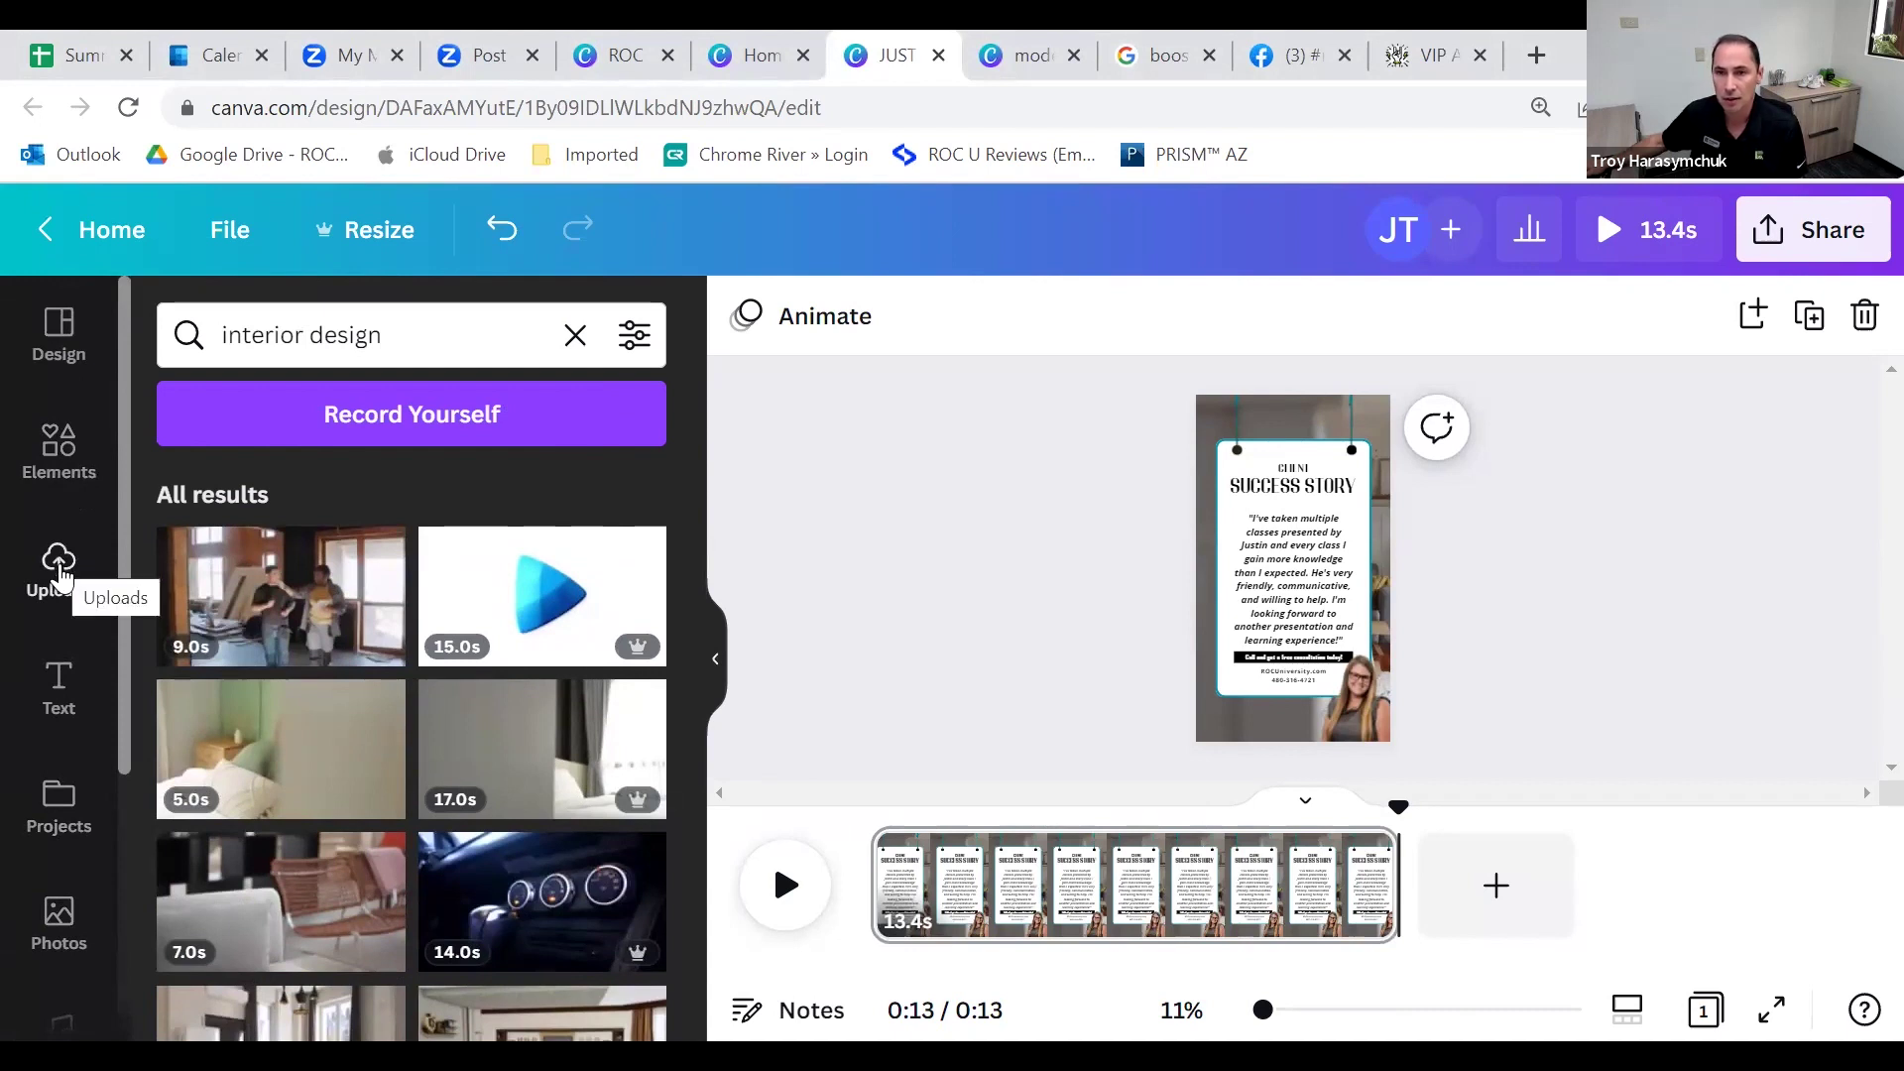
pyautogui.scroll(-1, 74, 595)
pyautogui.scroll(-3, 84, 600)
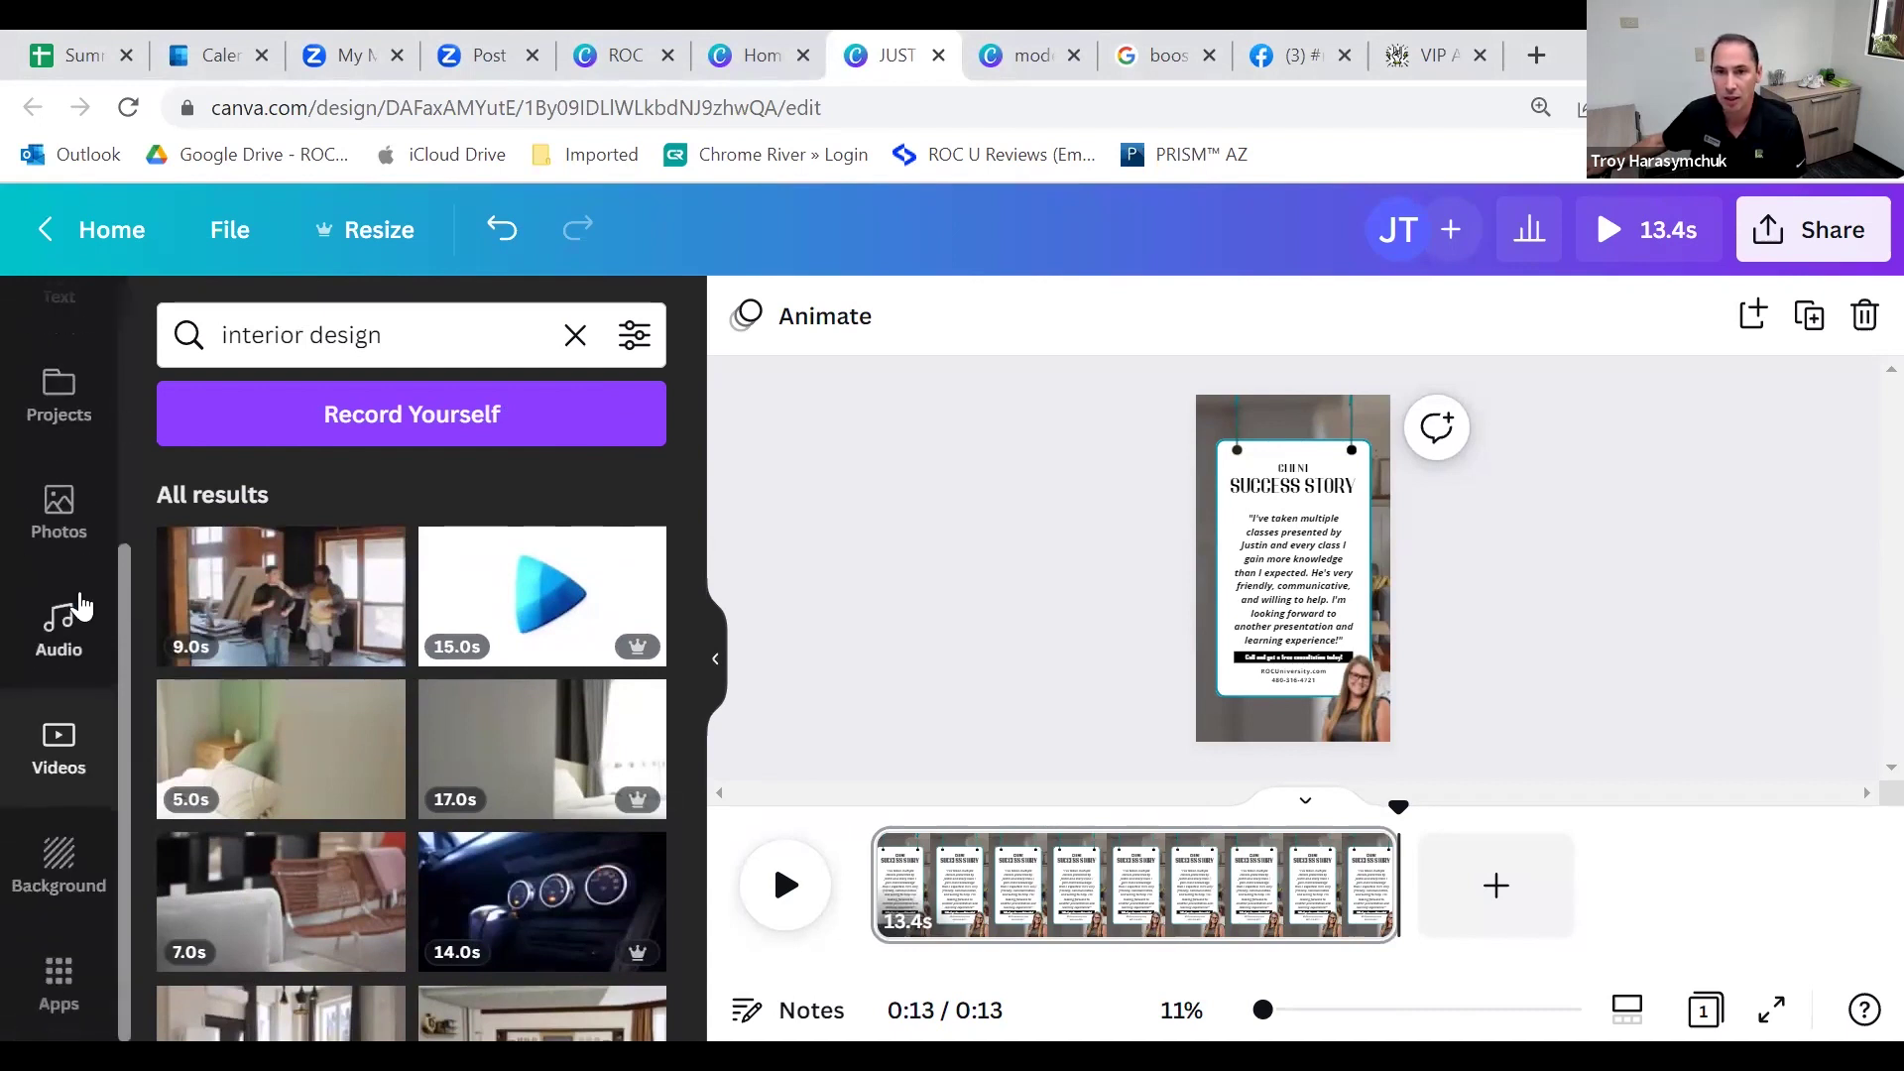
pyautogui.click(60, 957)
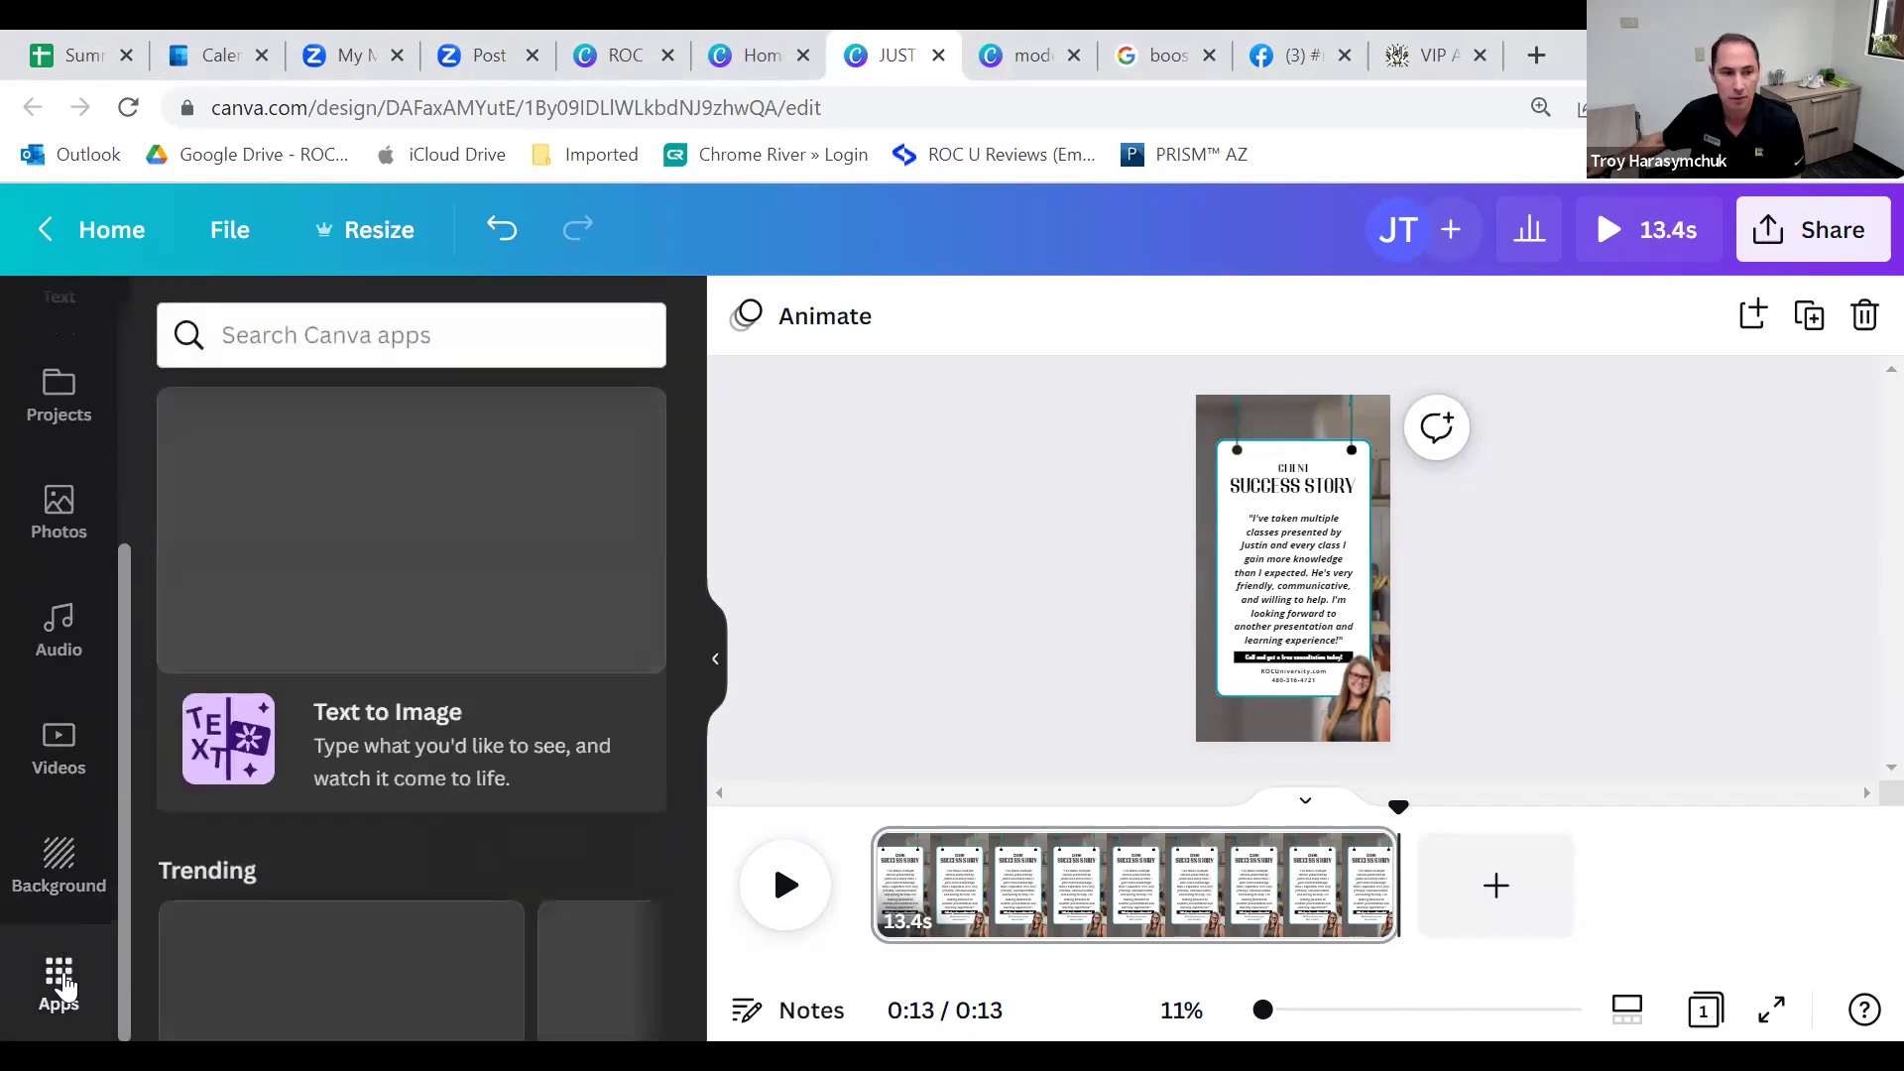
# Step: Search apps for 'video', review the matches, clear the search, and open Elements
pyautogui.scroll(-6, 400, 384)
pyautogui.click(387, 337)
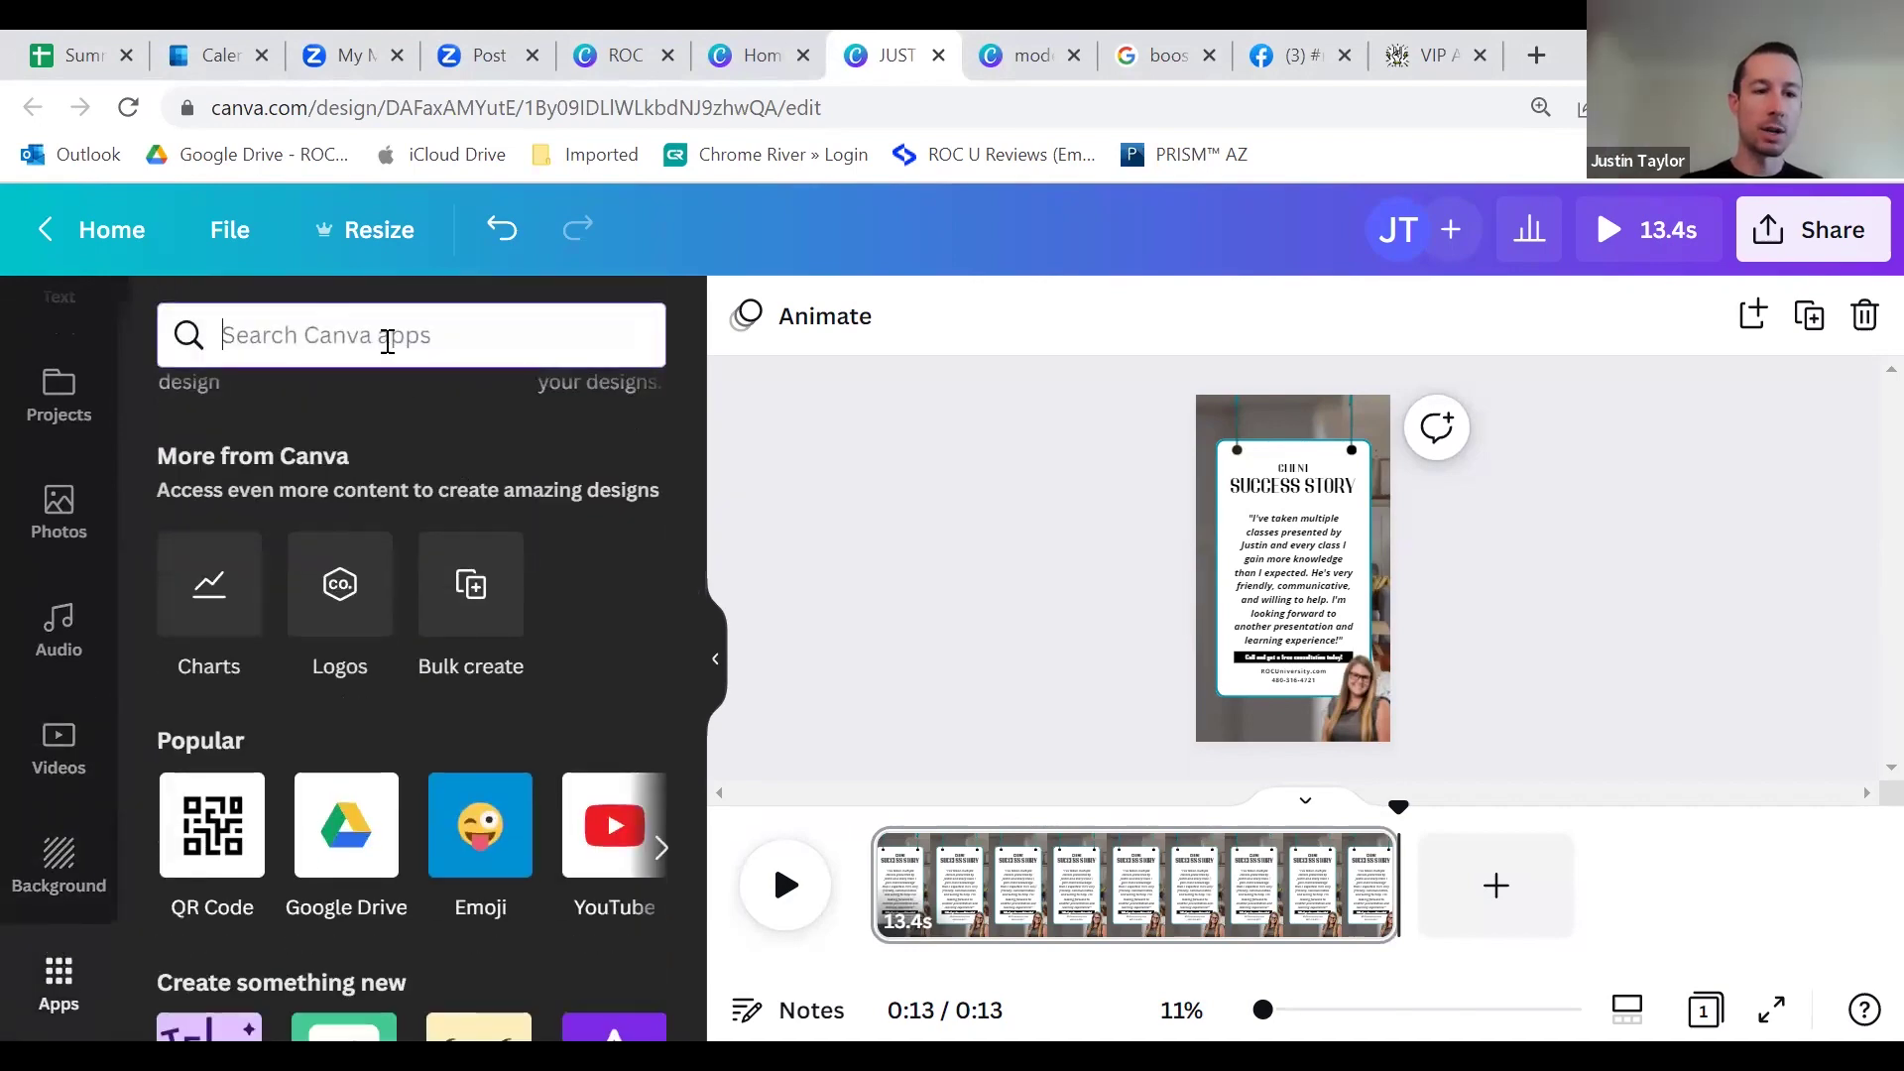
pyautogui.scroll(-2, 332, 723)
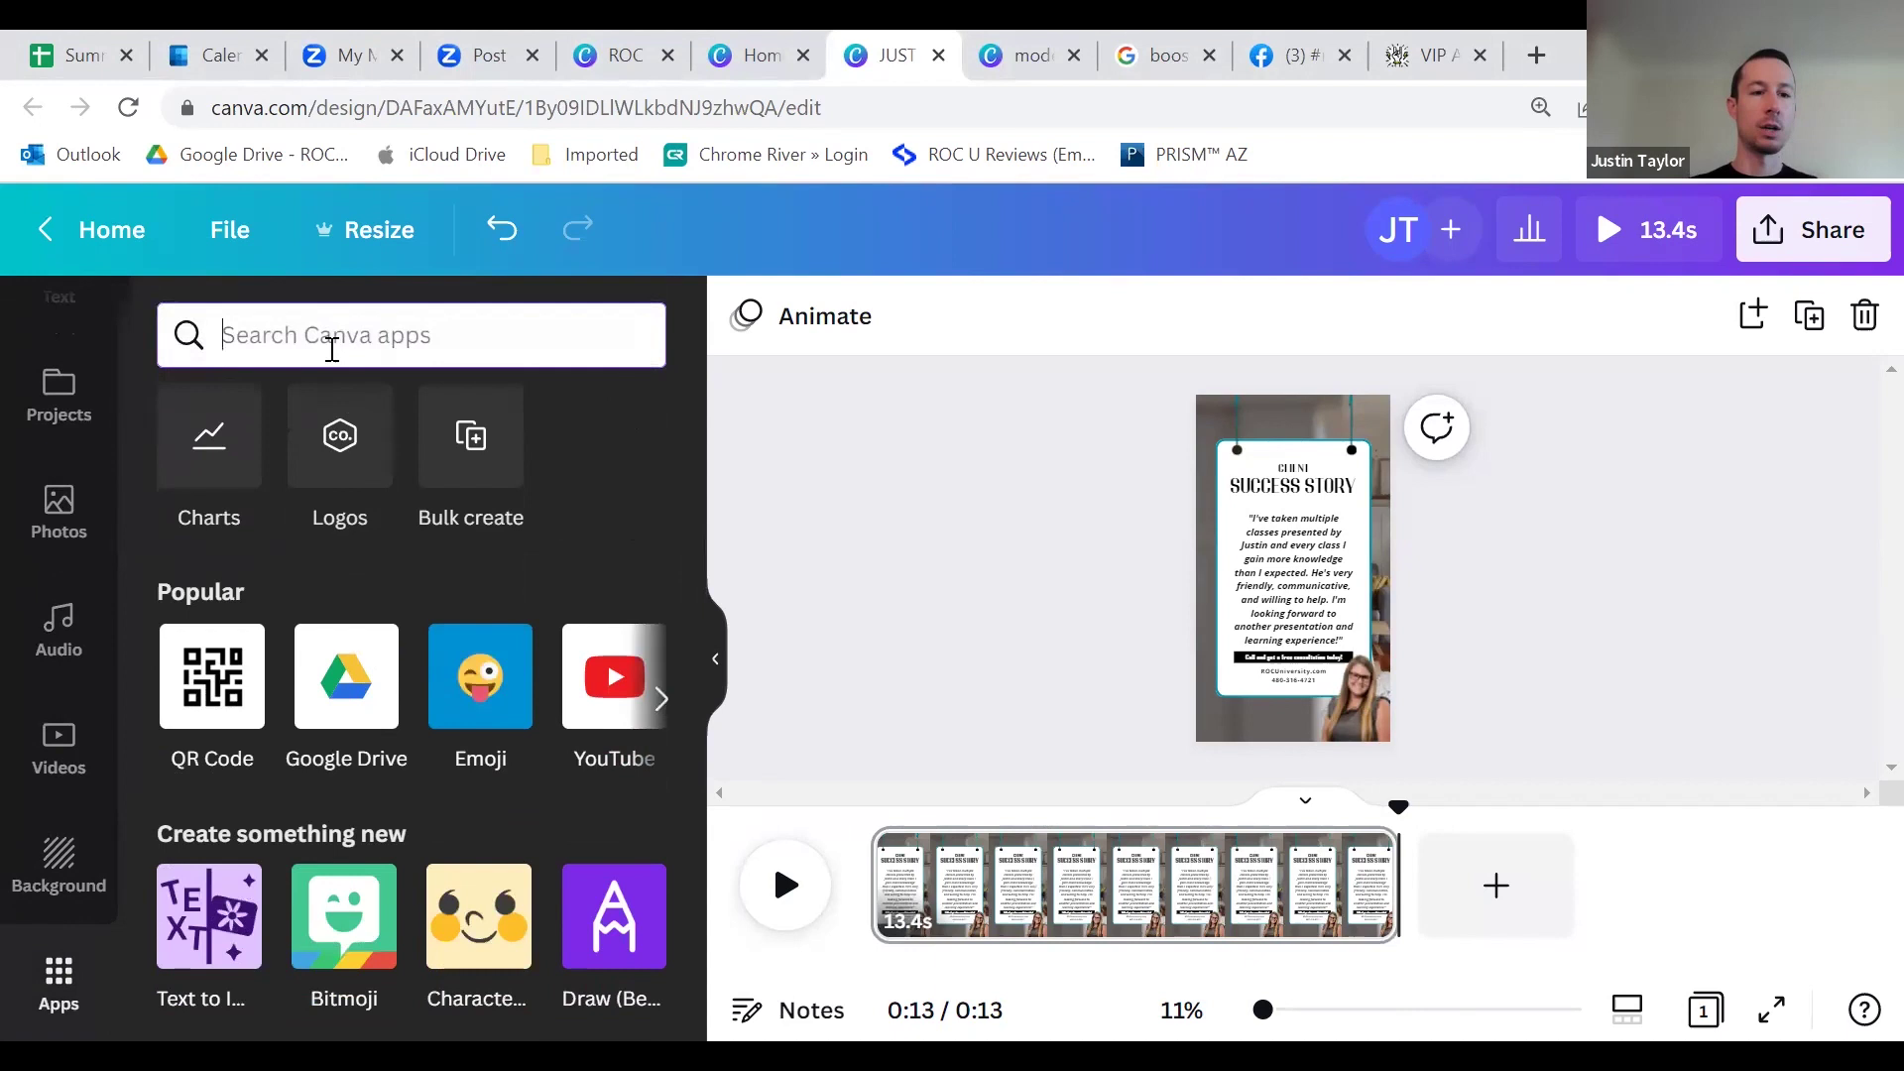
pyautogui.write('video')
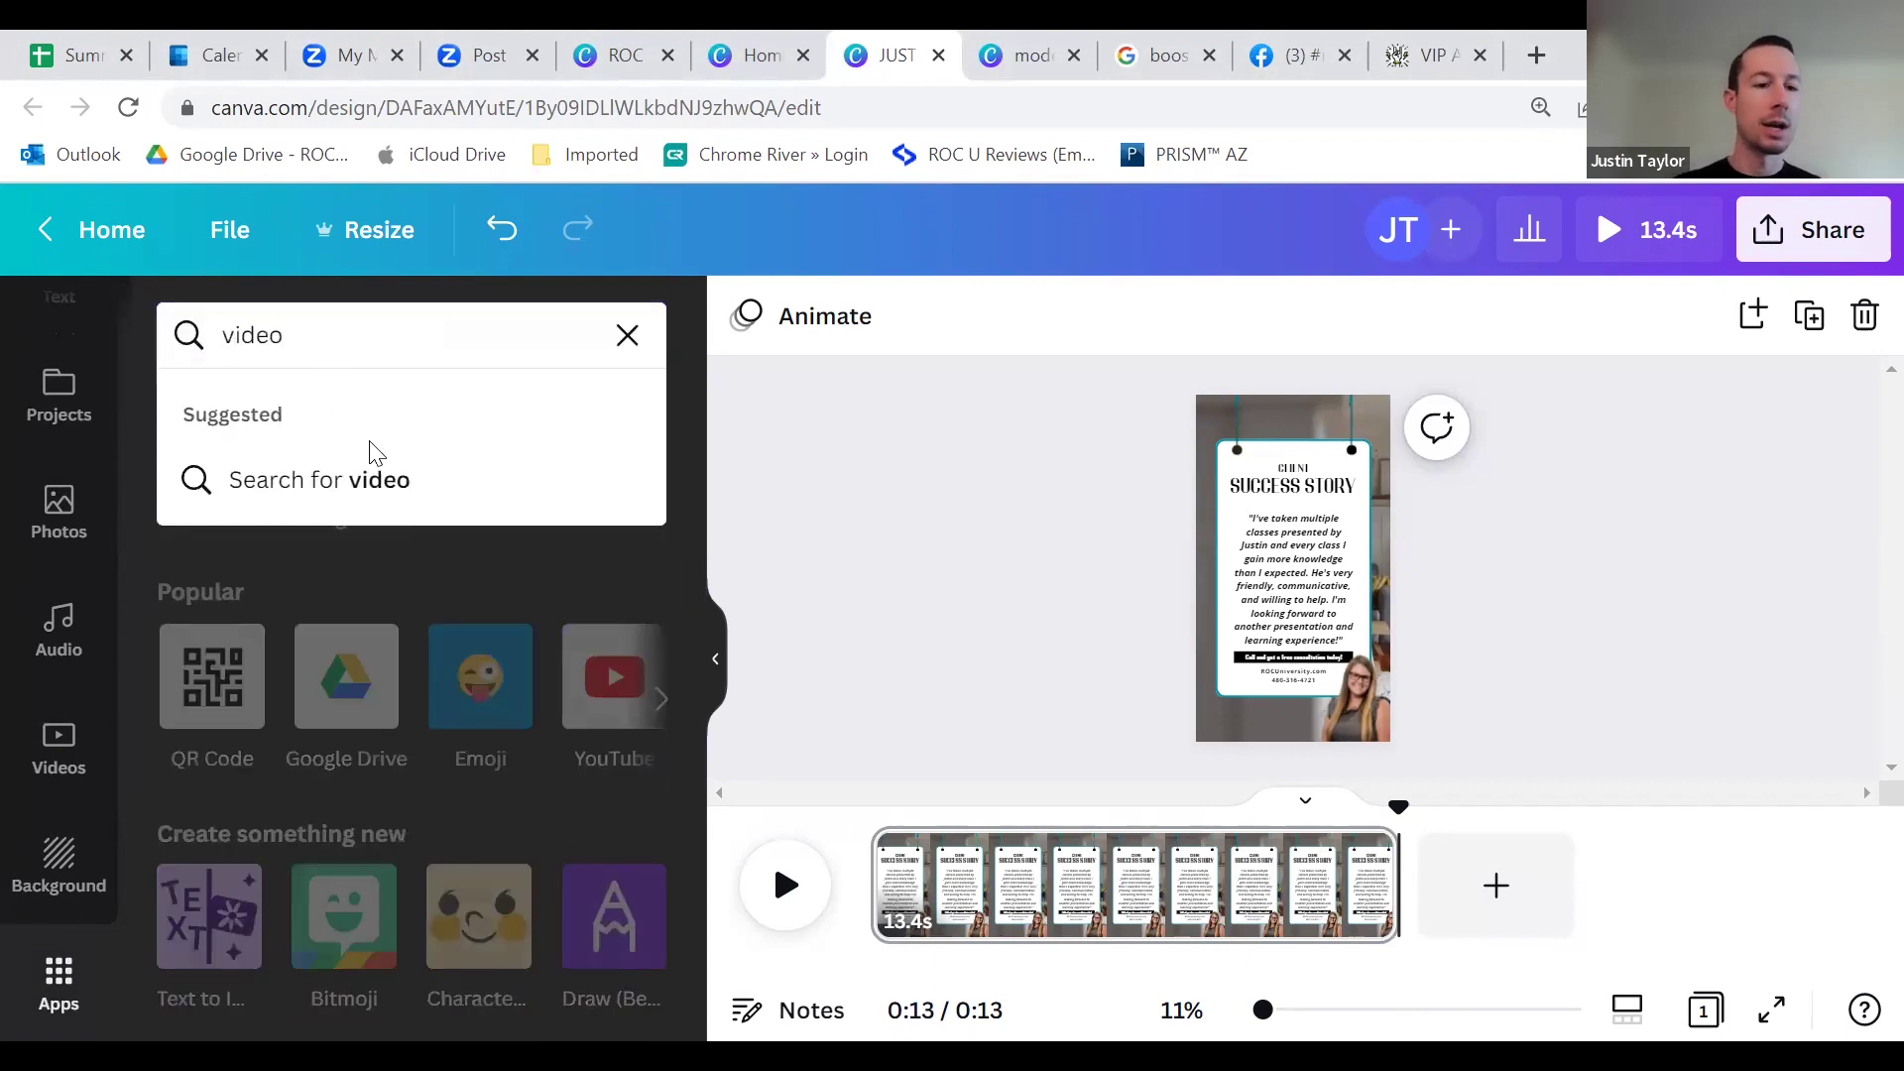
pyautogui.click(407, 480)
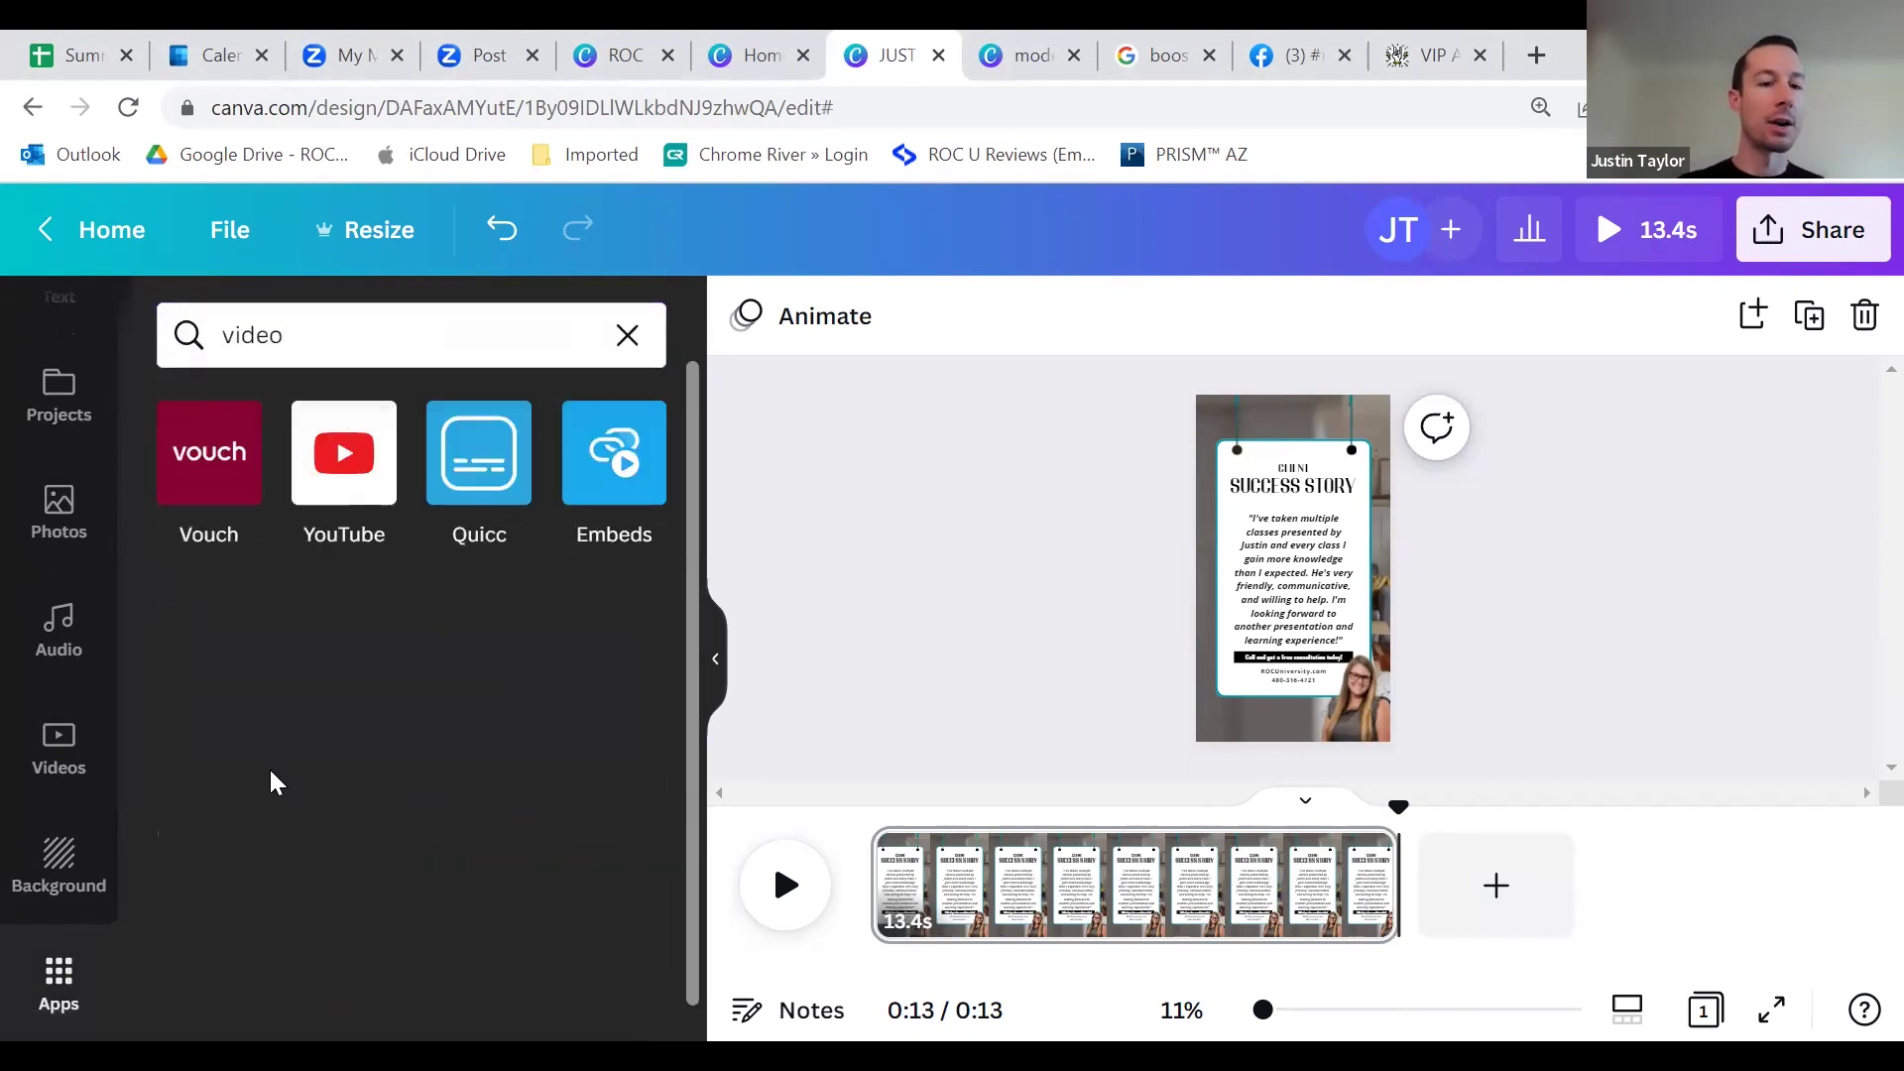
pyautogui.click(628, 335)
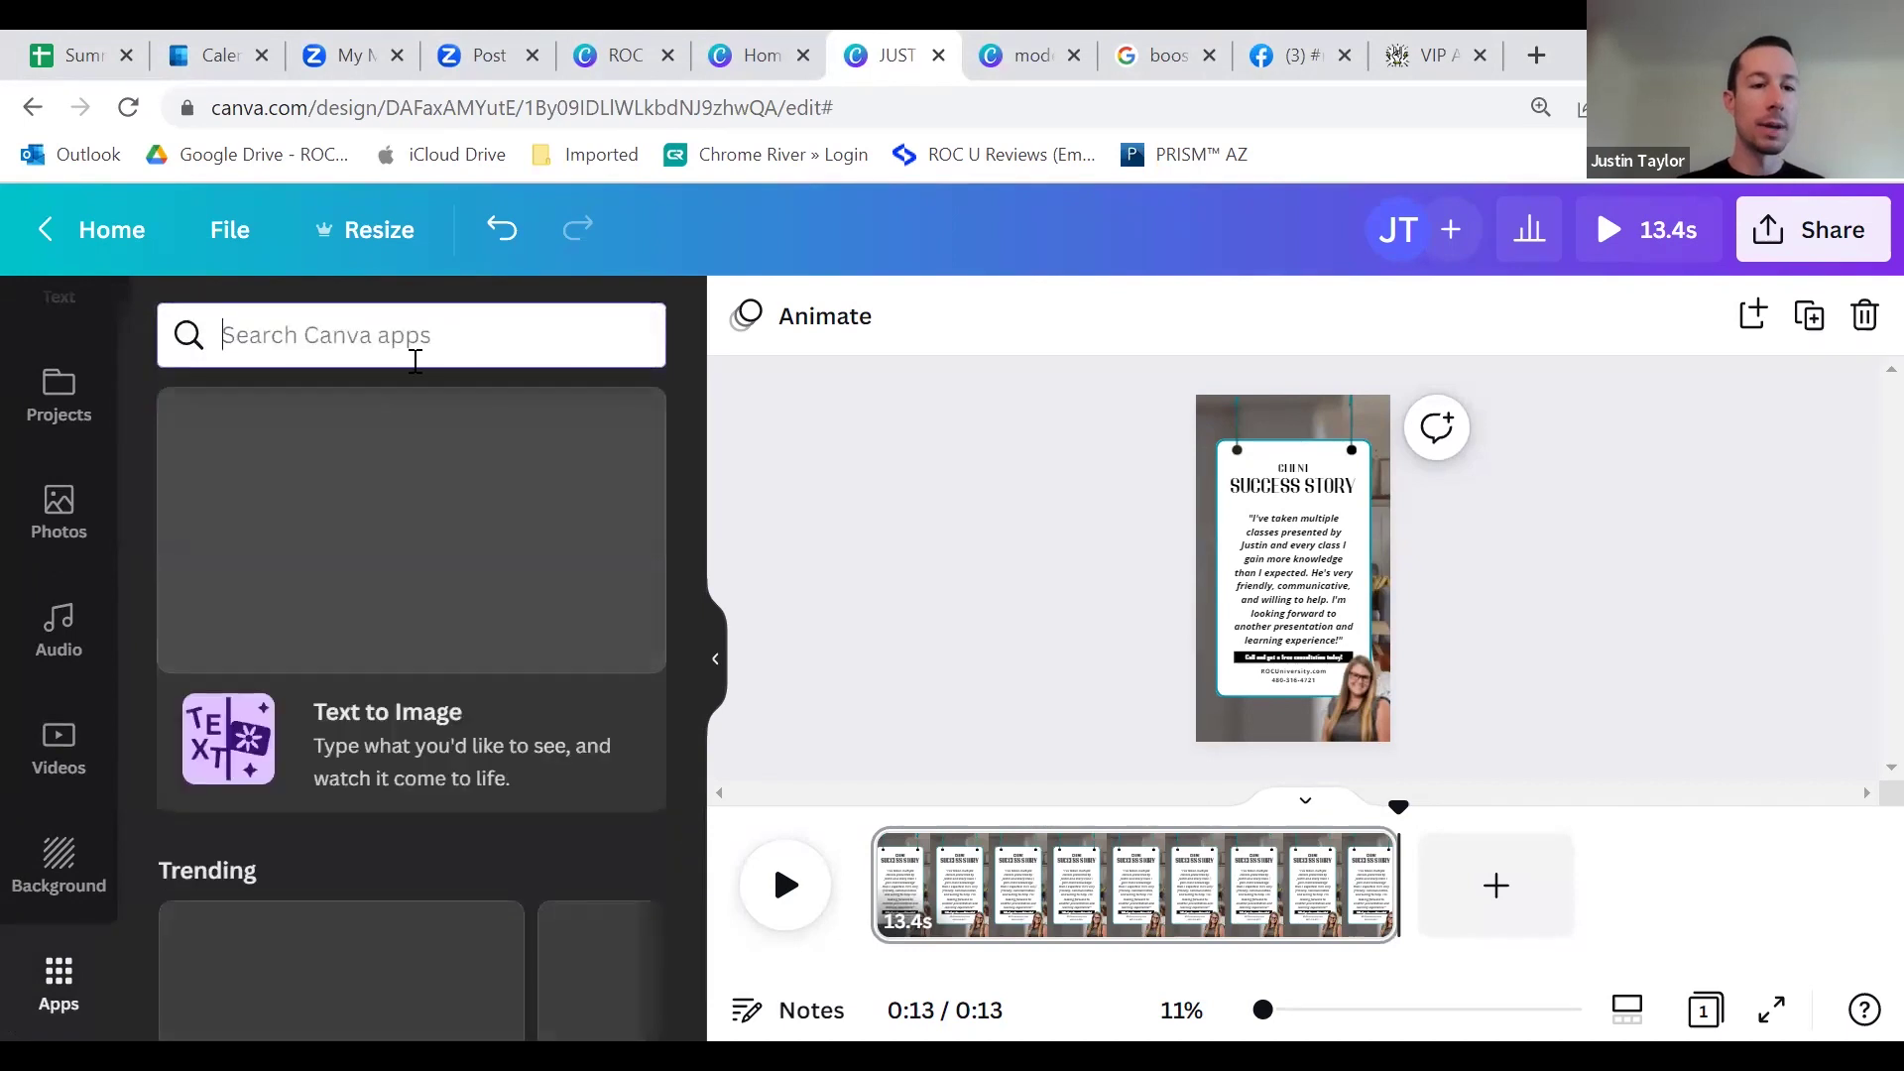
pyautogui.scroll(4, 75, 828)
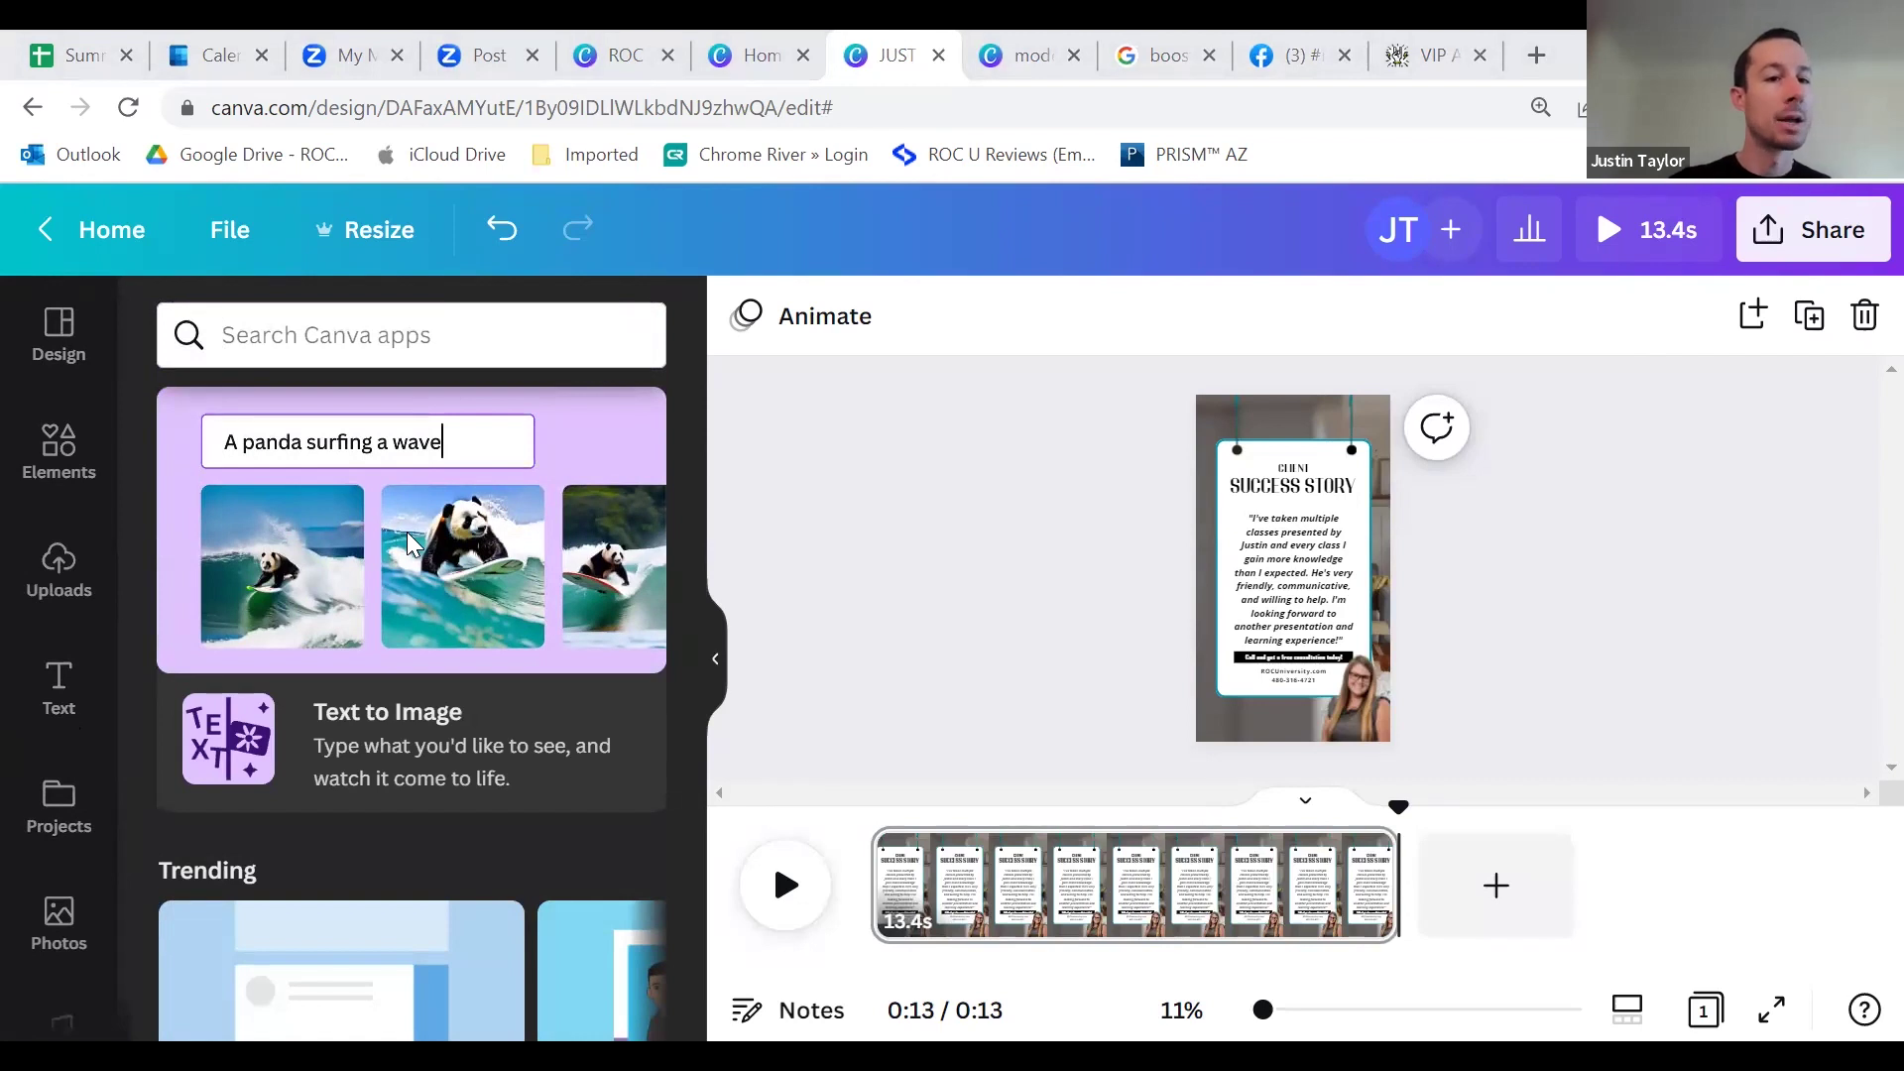
pyautogui.click(62, 486)
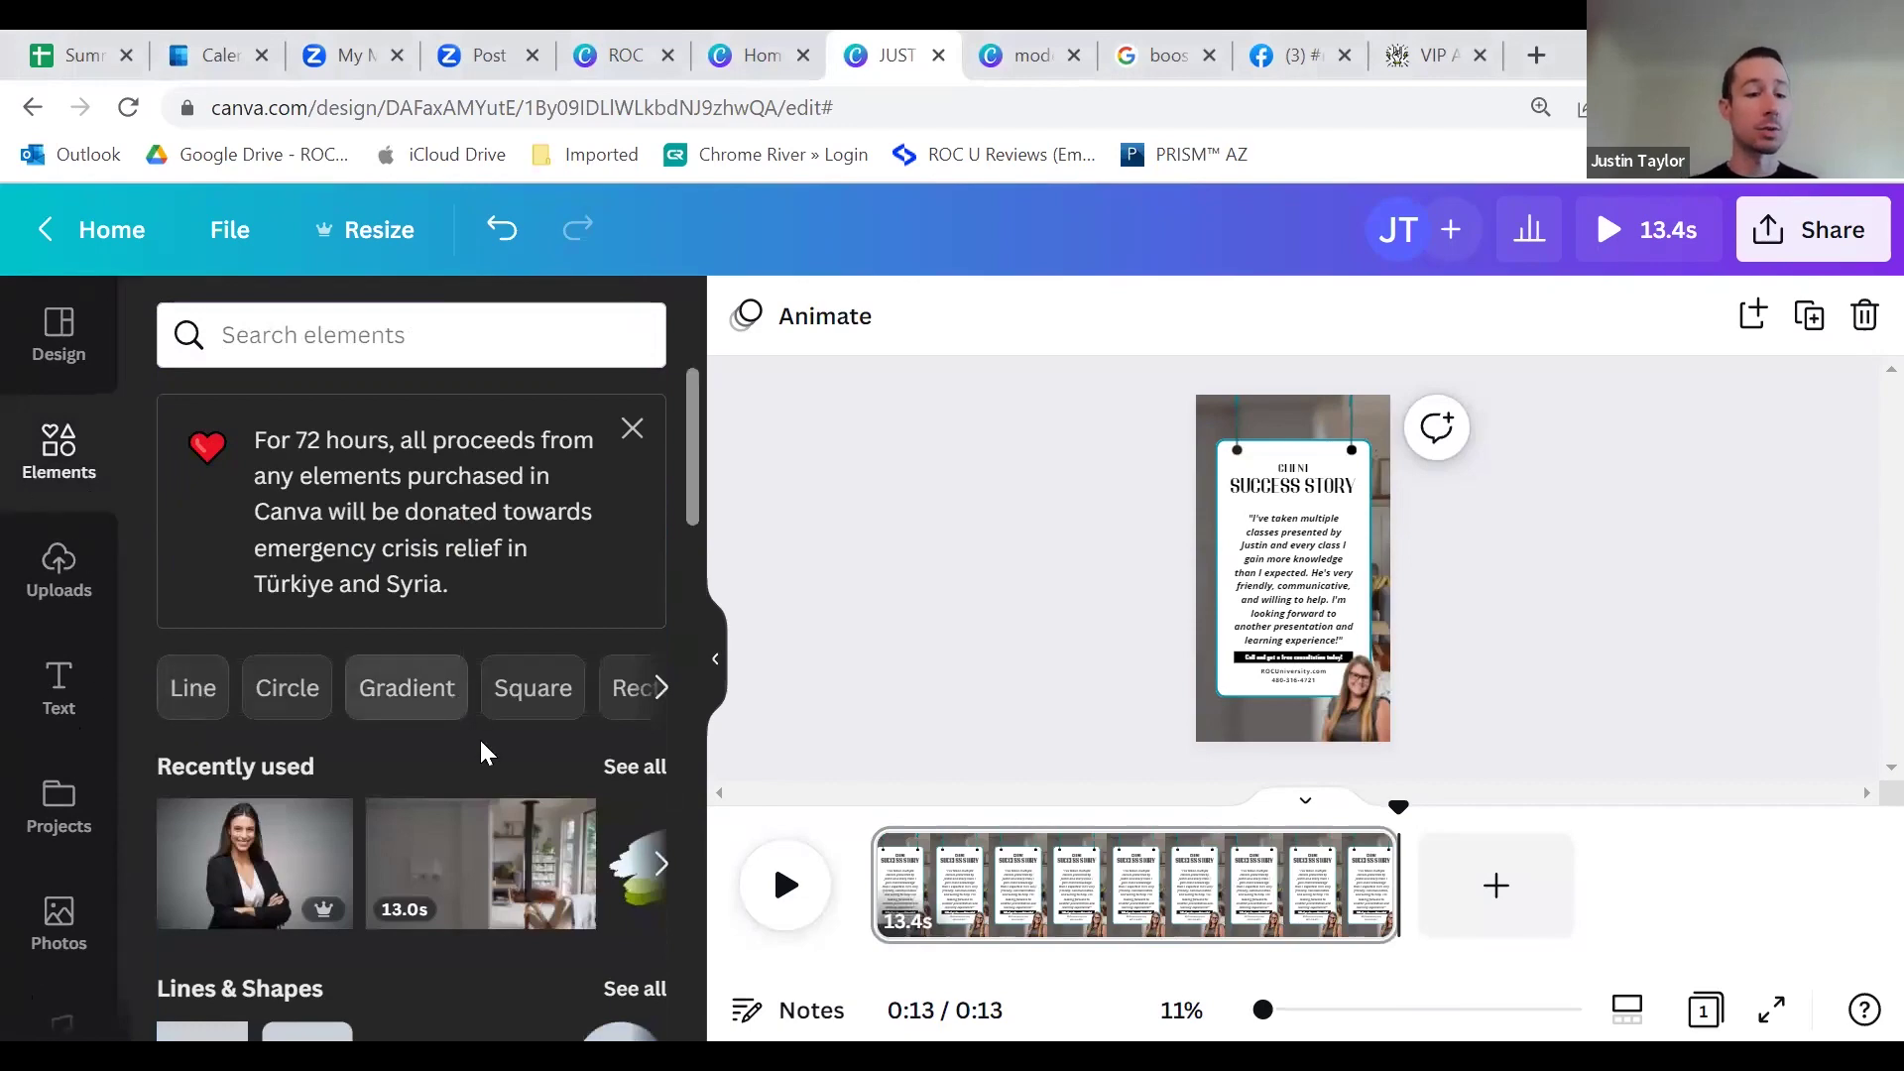
# Step: Scroll through the Elements panel and then the previously uploaded images
pyautogui.scroll(-5, 485, 734)
pyautogui.scroll(-4, 366, 788)
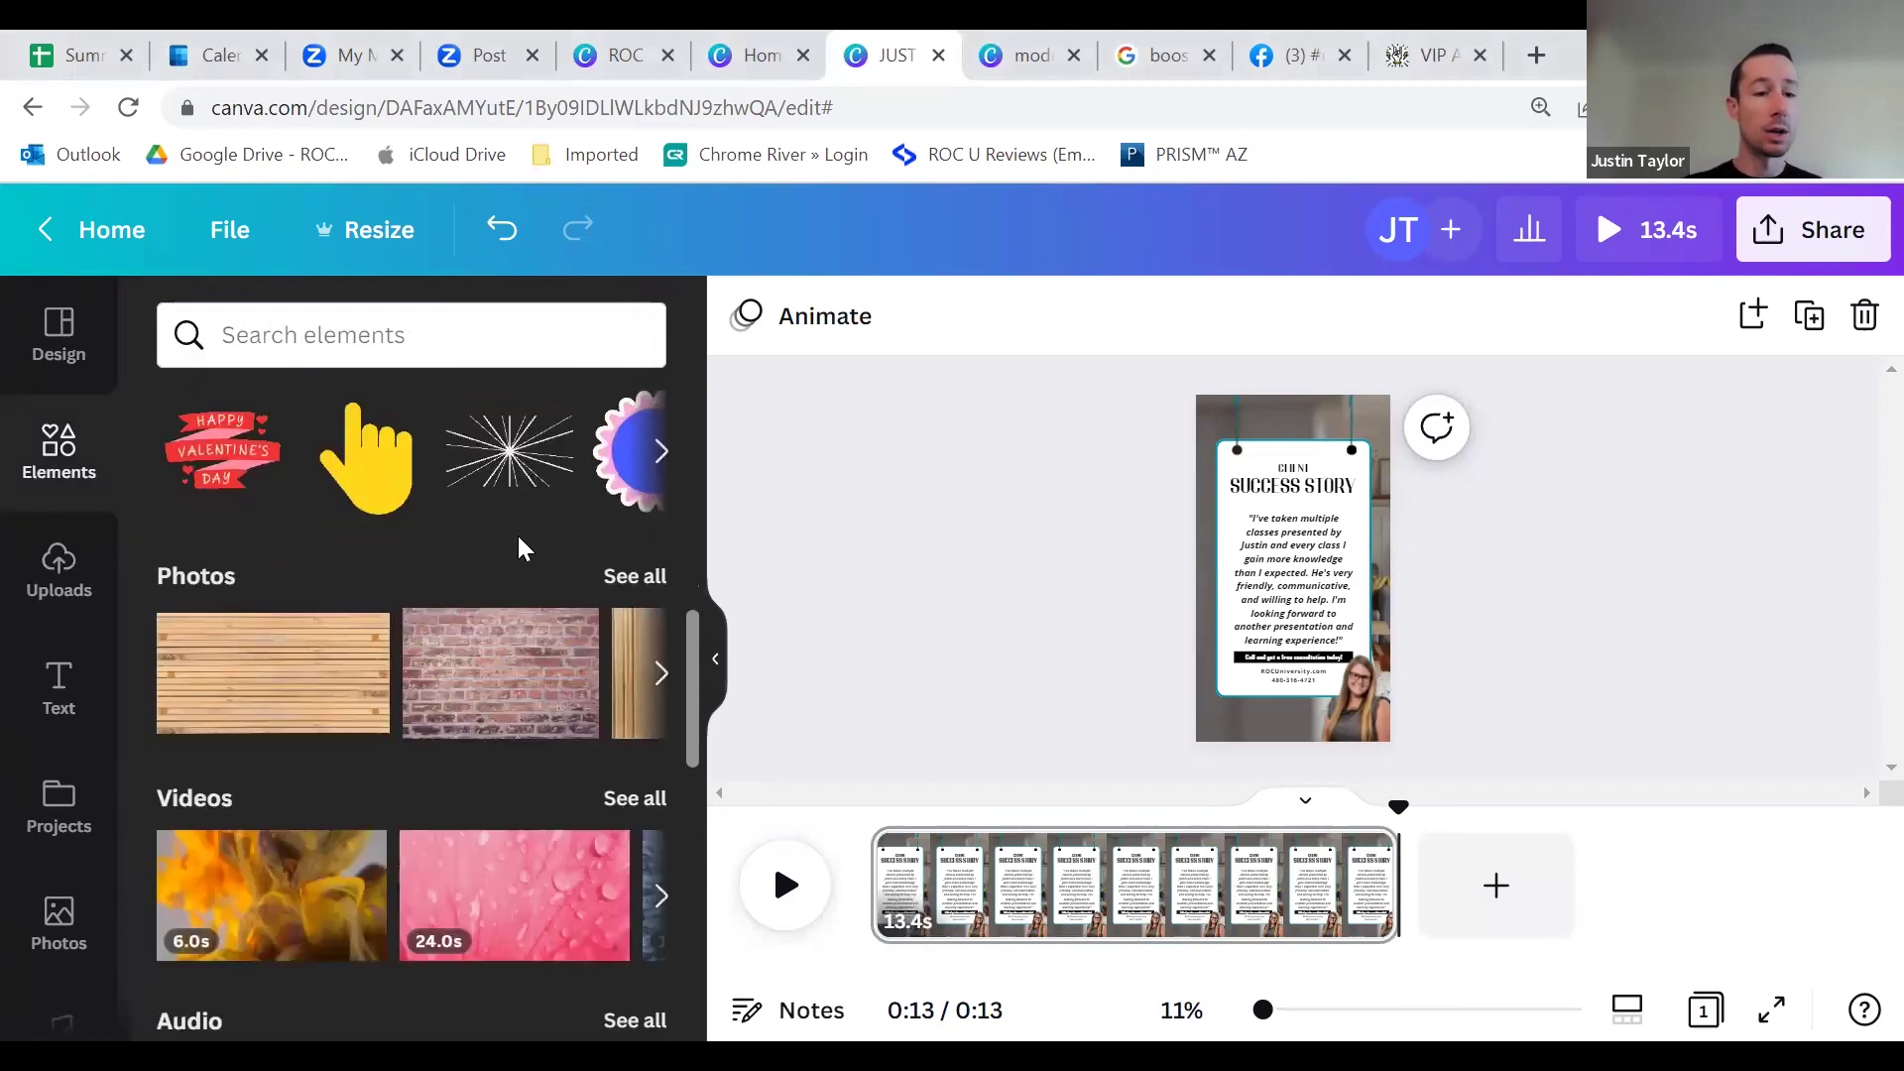
pyautogui.scroll(-4, 327, 714)
pyautogui.scroll(7, 199, 555)
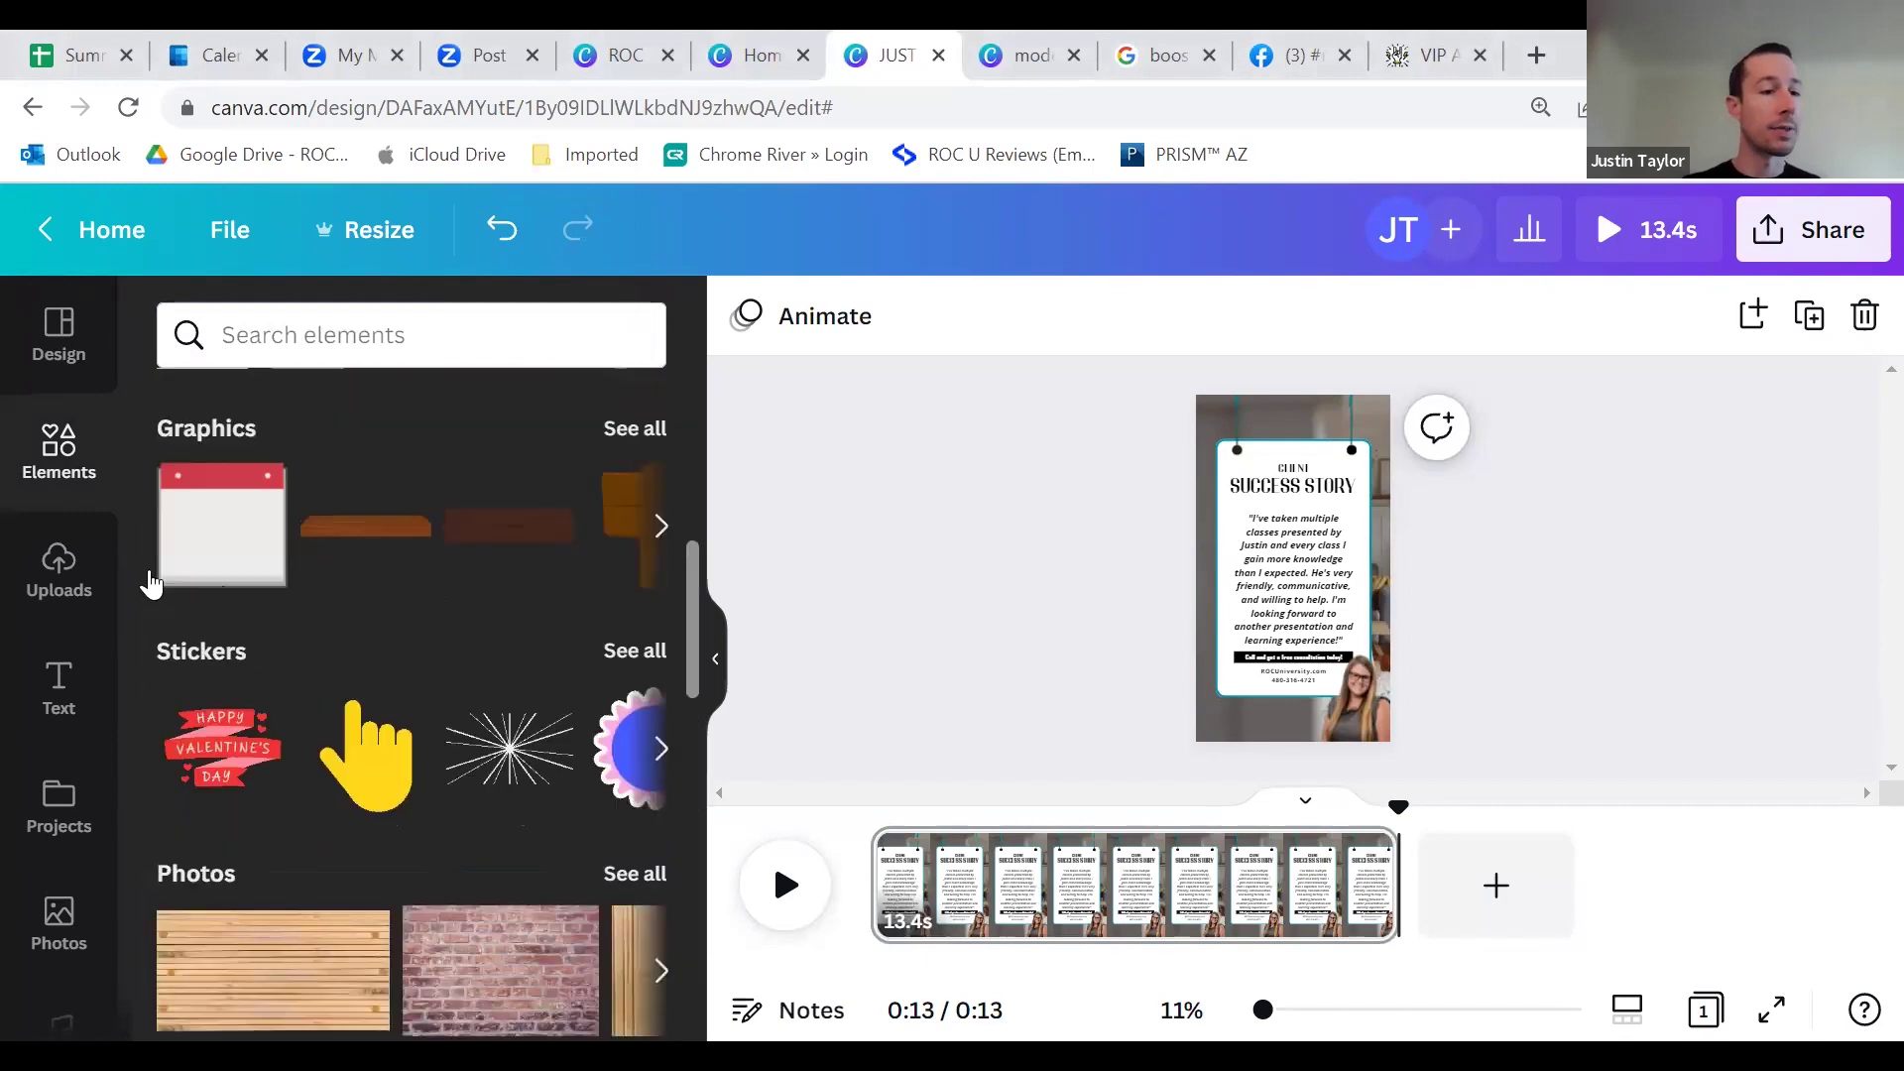
pyautogui.click(61, 585)
pyautogui.scroll(-5, 446, 793)
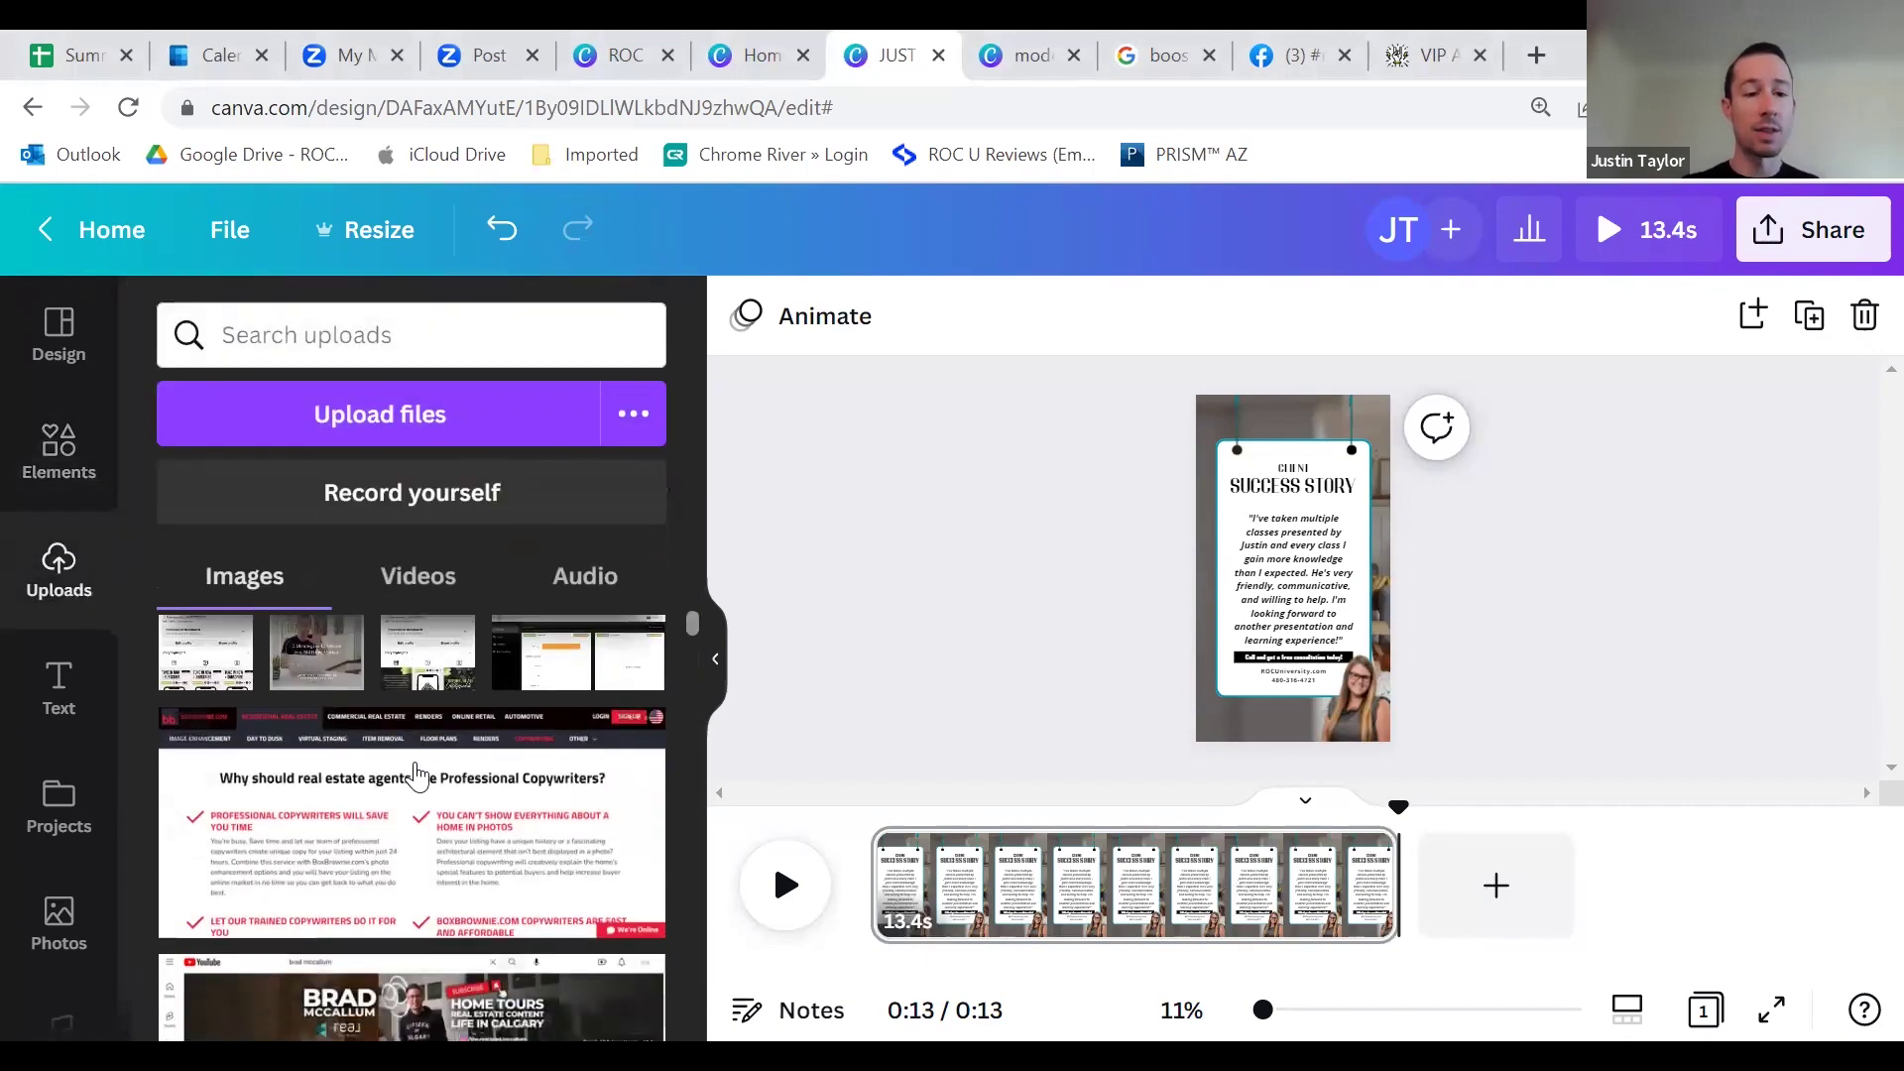
pyautogui.scroll(-5, 446, 838)
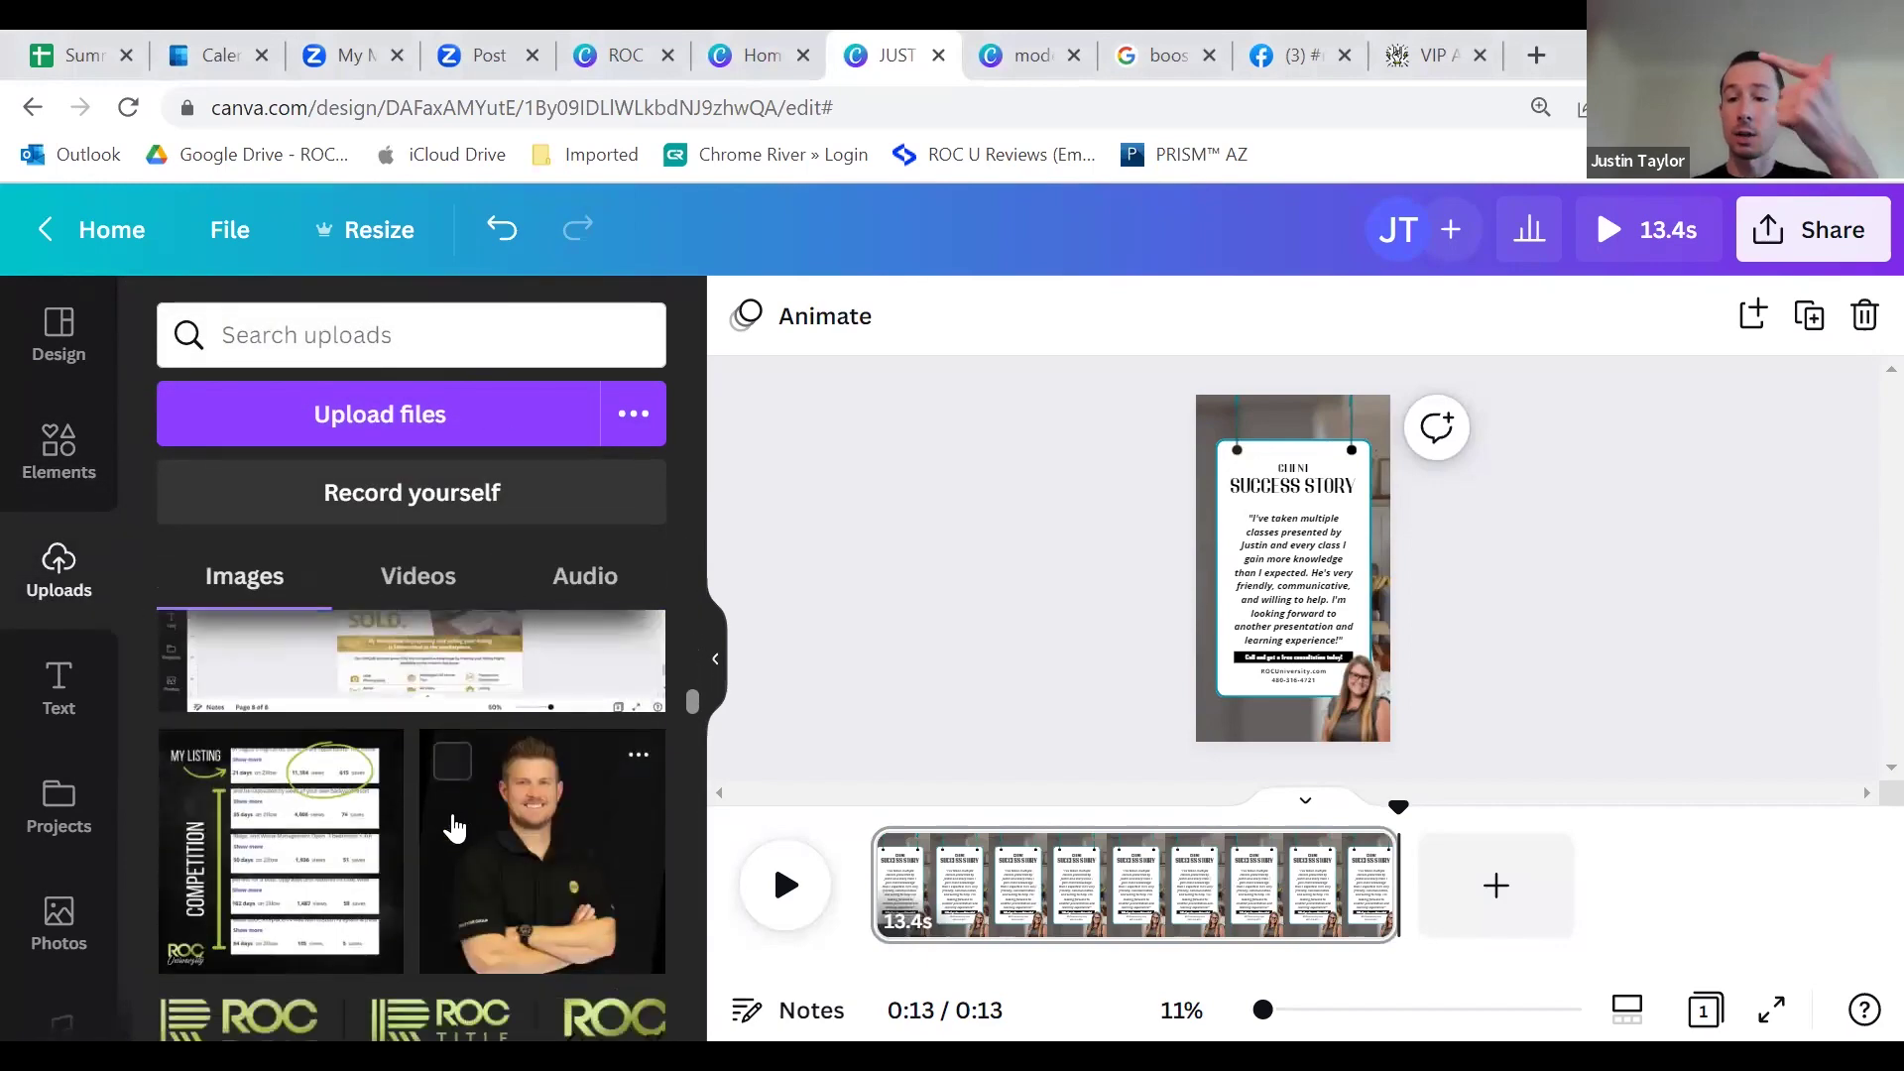
# Step: Browse the text styles and presets, then open the saved Projects list
pyautogui.click(59, 686)
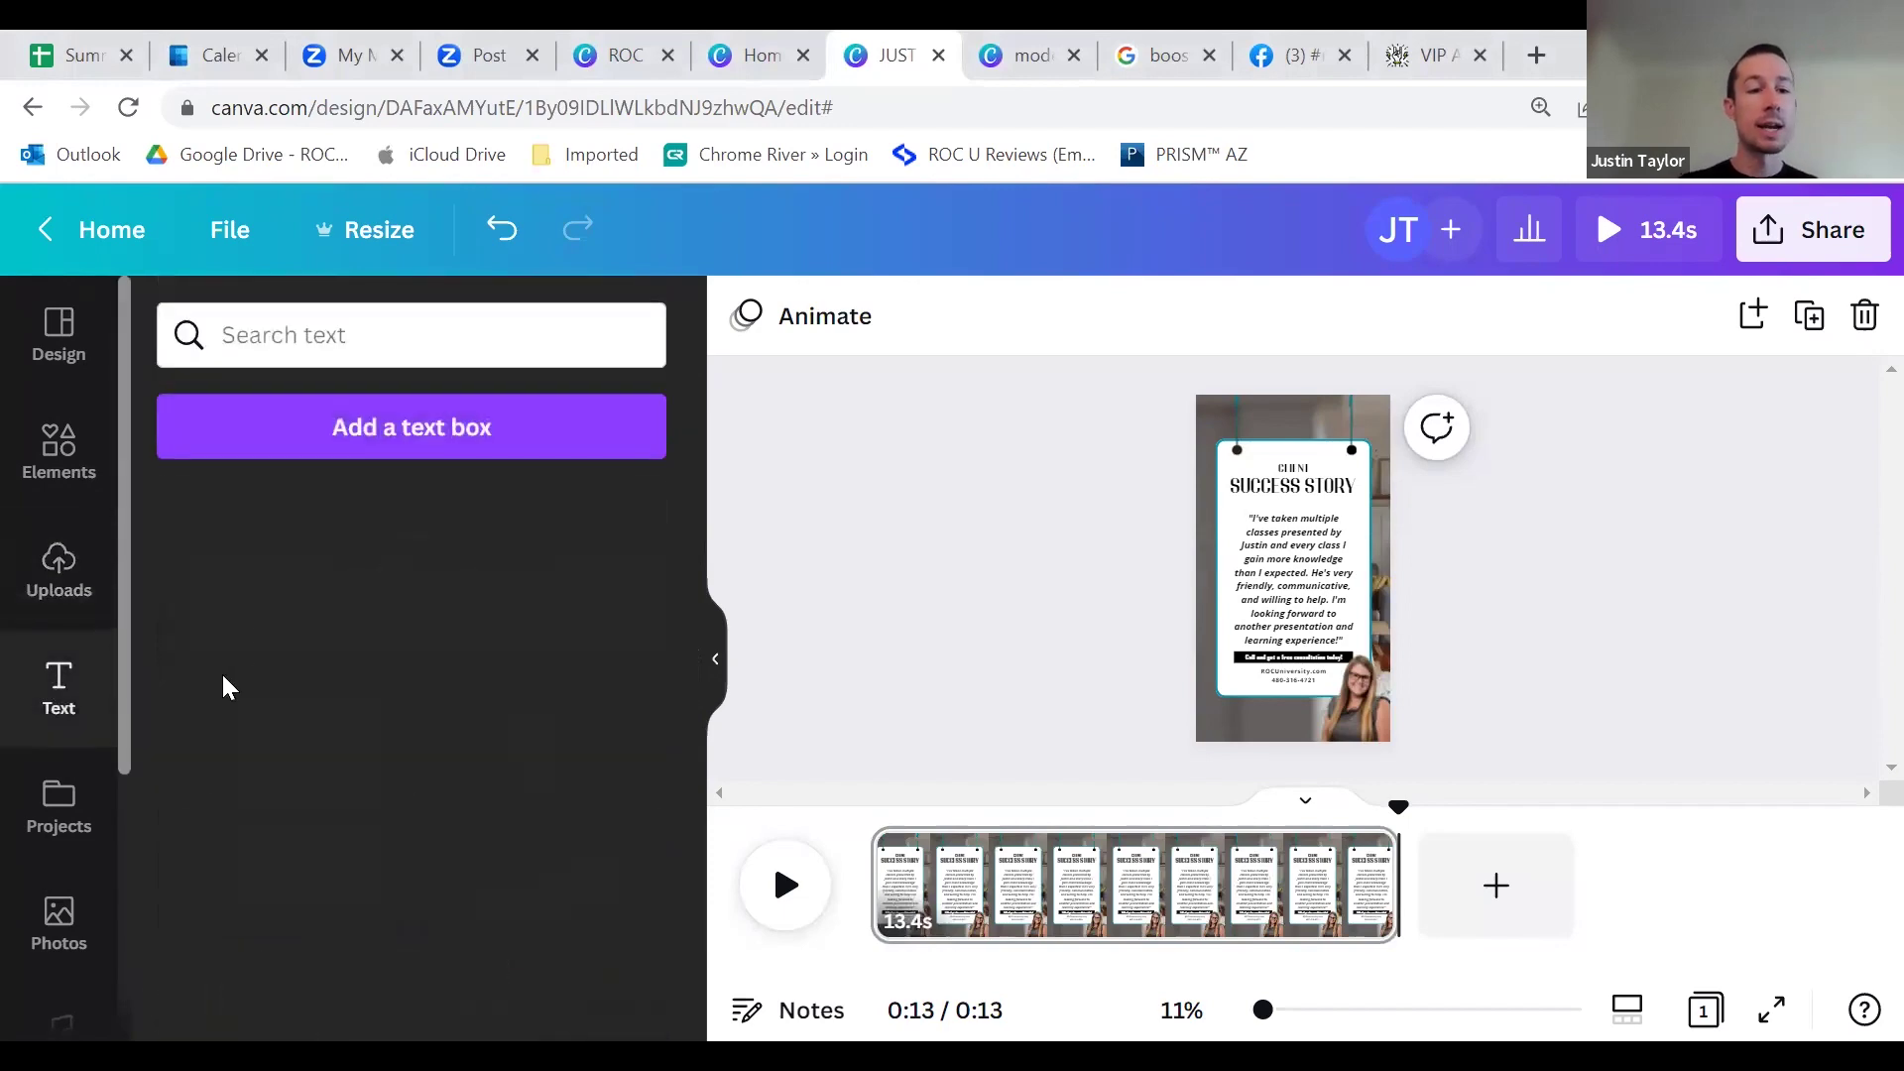
pyautogui.scroll(-6, 447, 699)
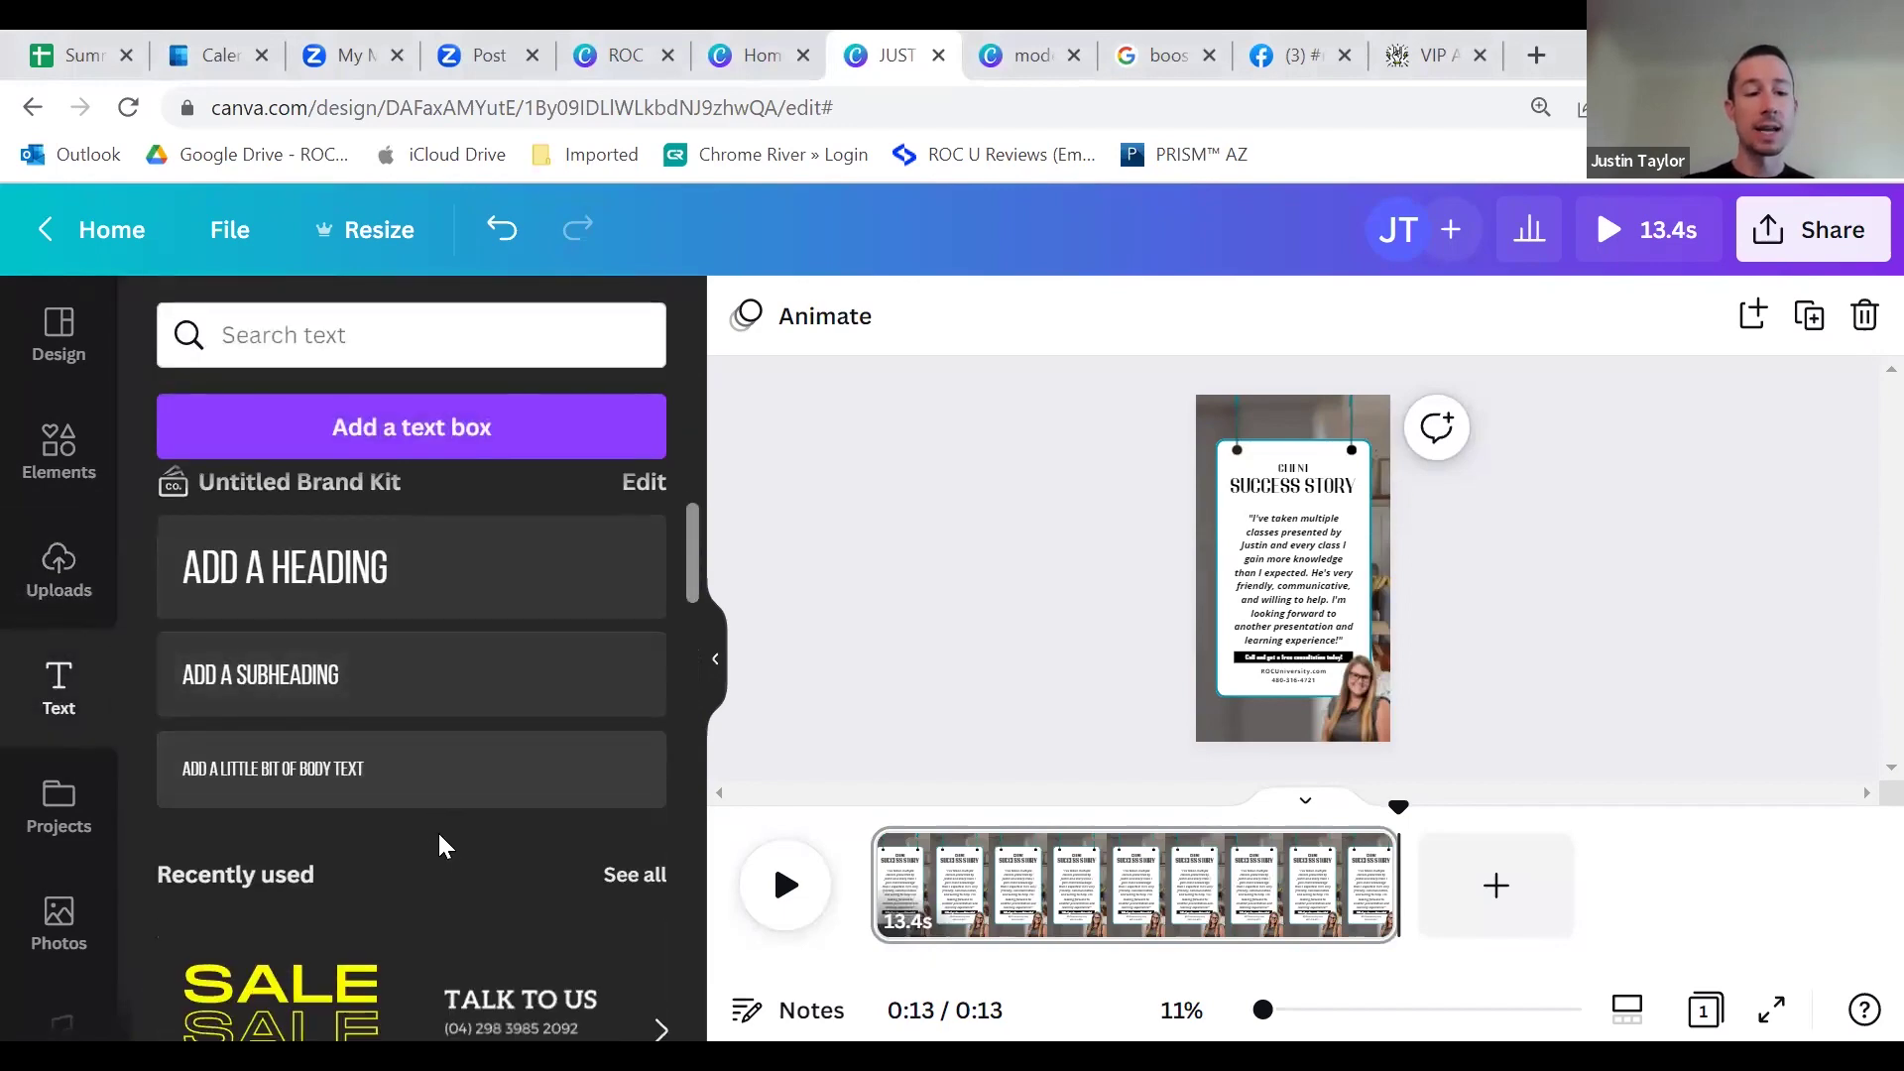
pyautogui.scroll(-8, 438, 731)
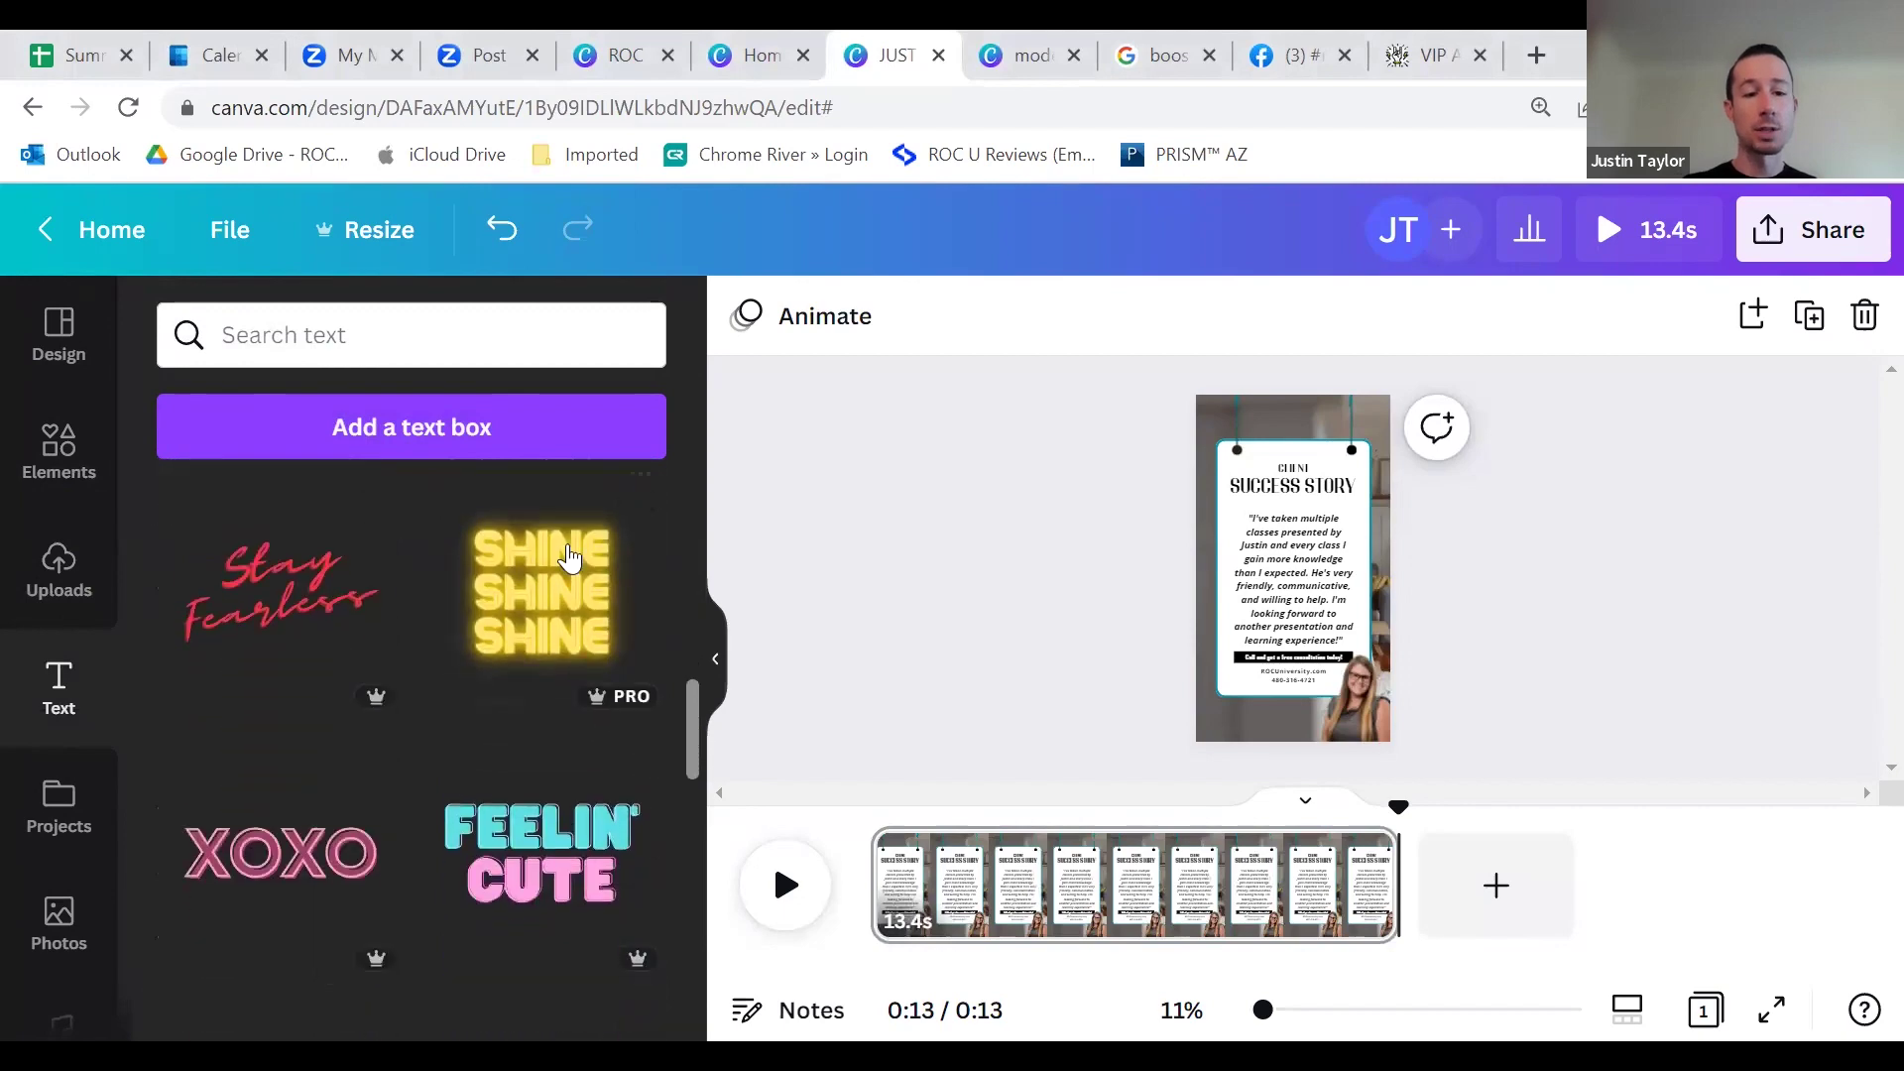
pyautogui.scroll(-5, 465, 786)
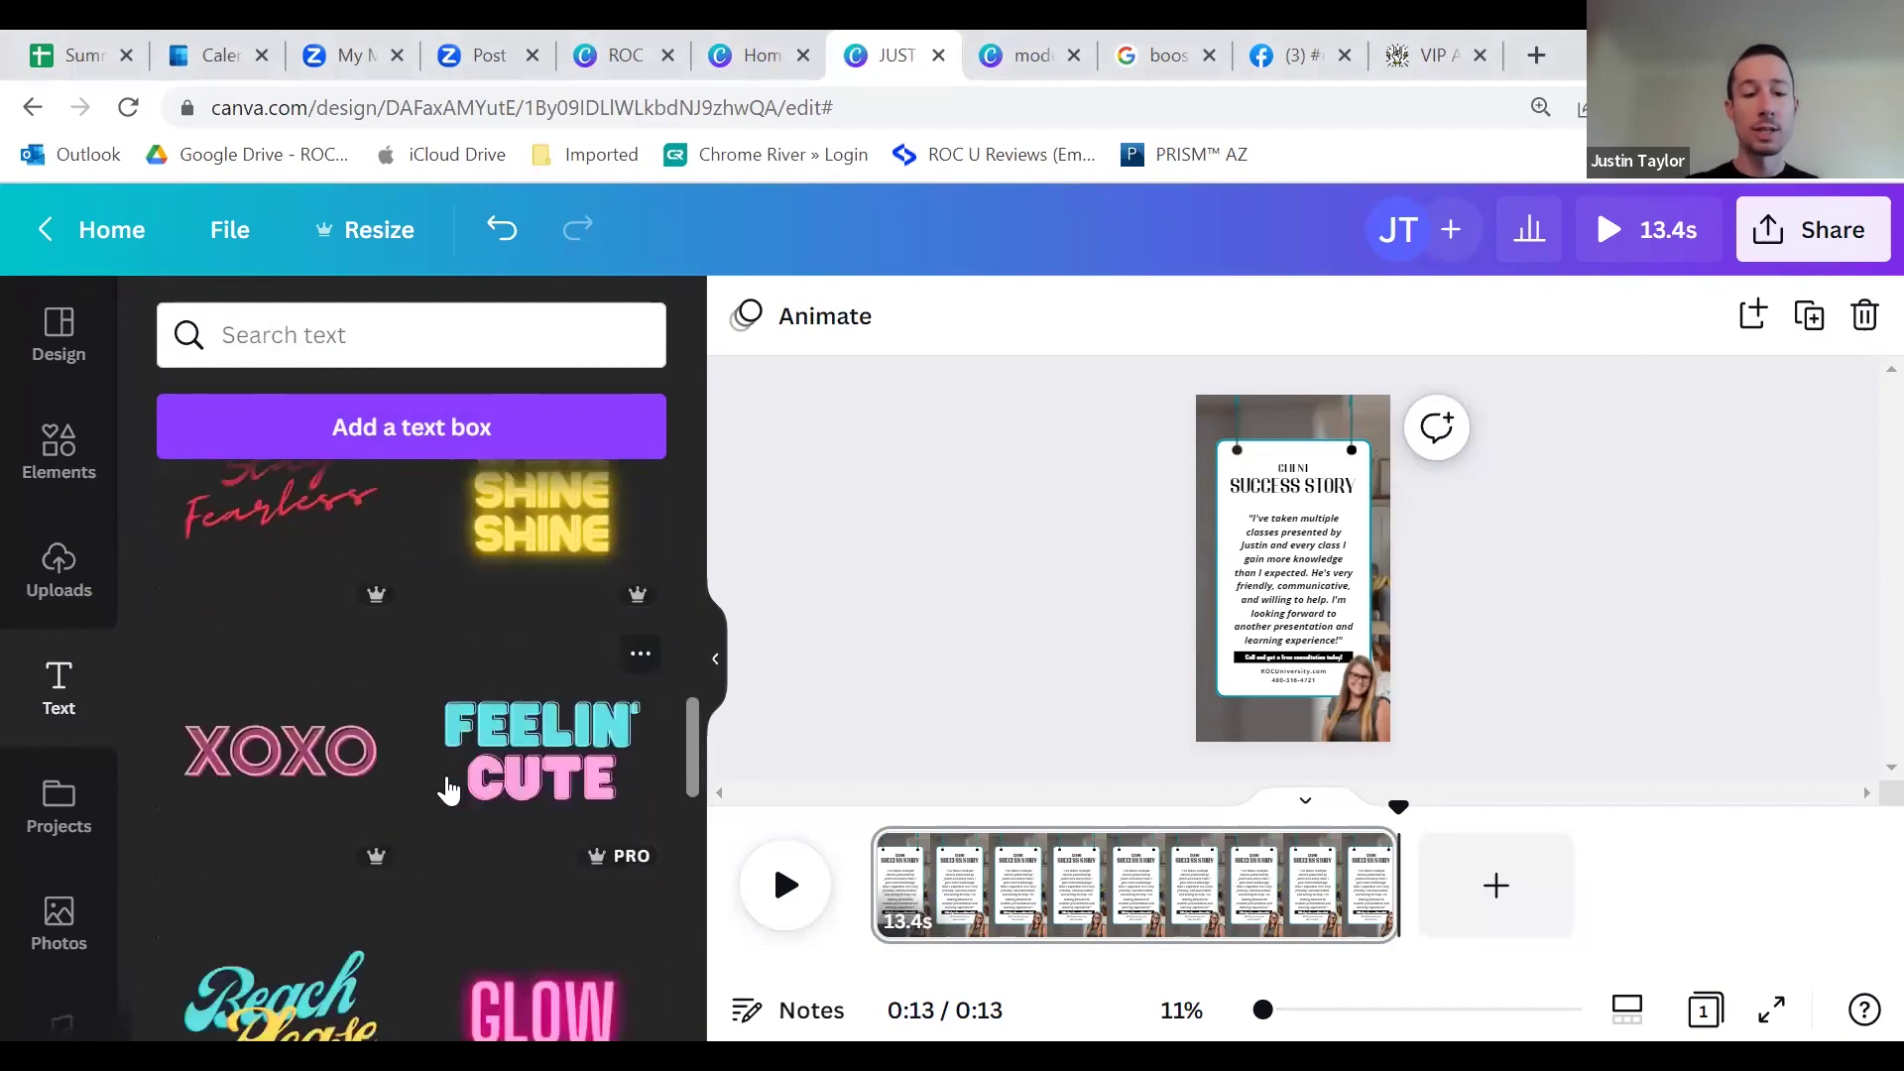
pyautogui.scroll(-5, 377, 766)
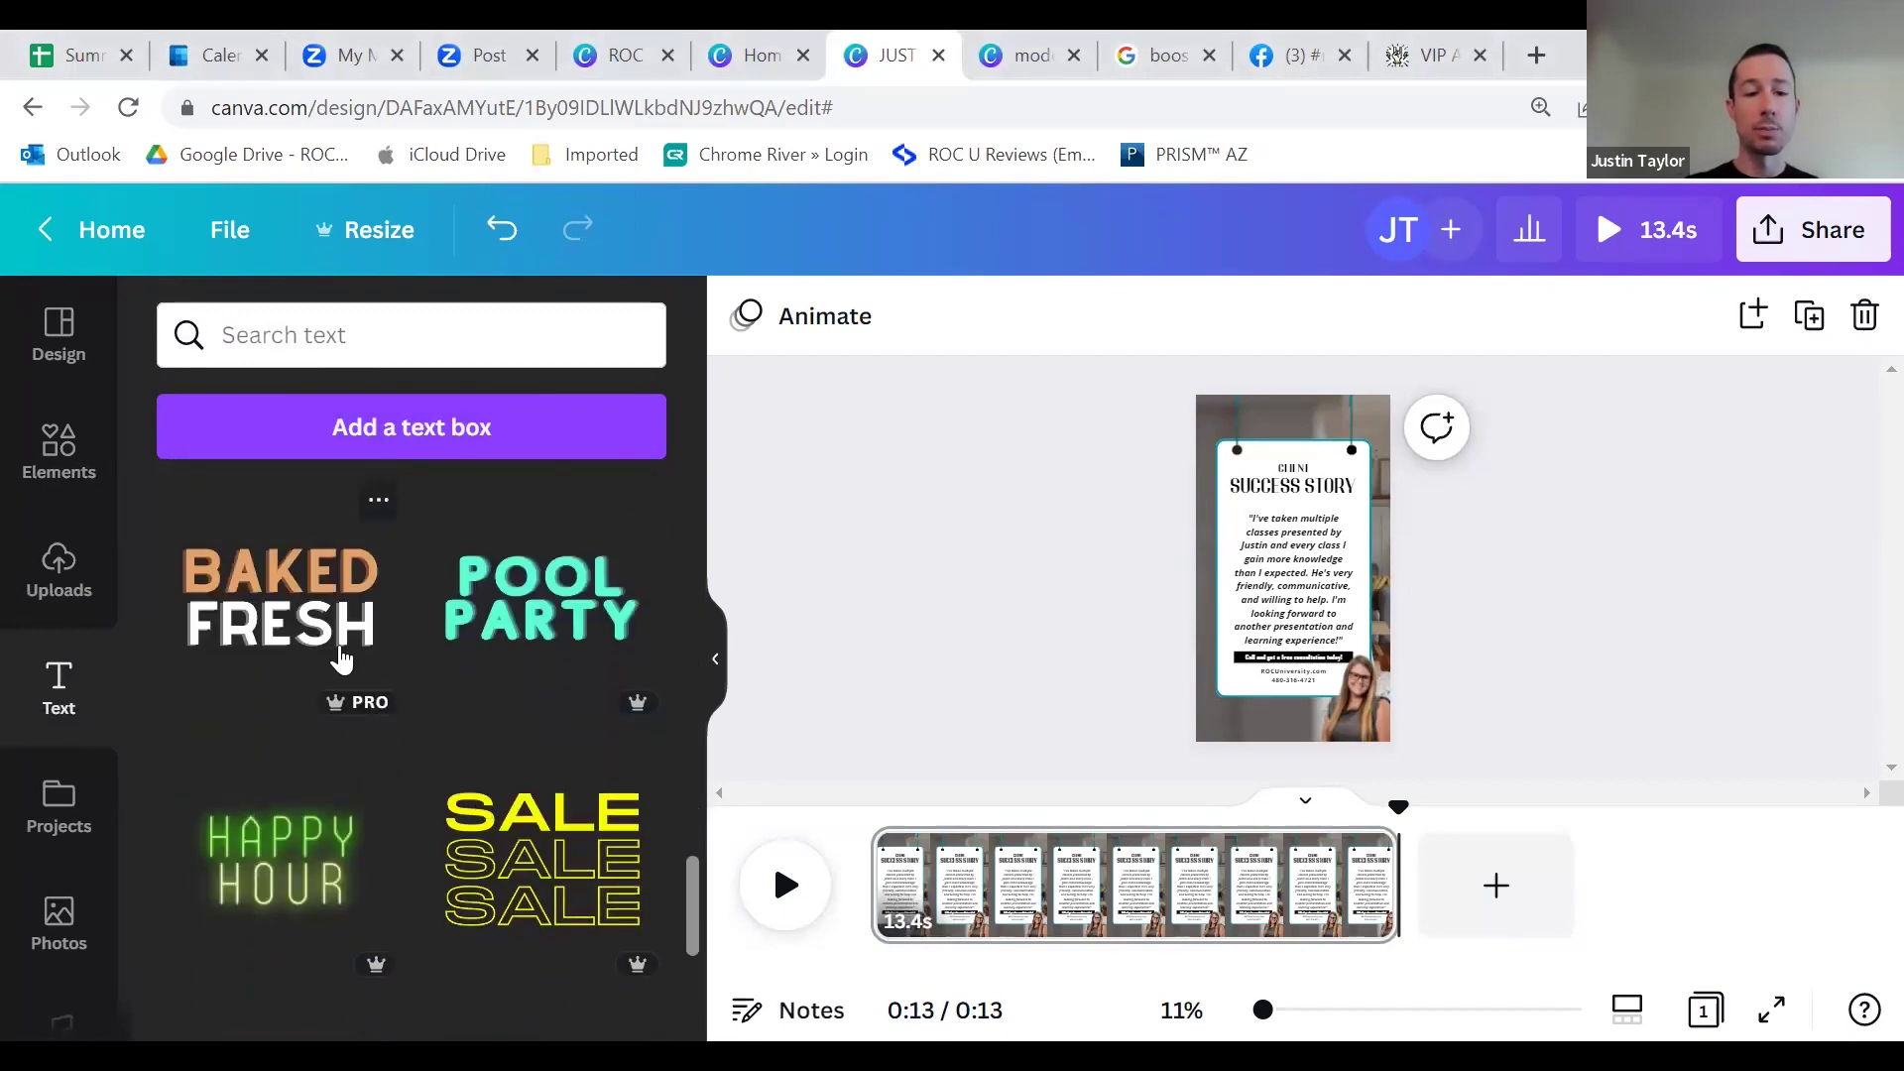
pyautogui.scroll(-3, 476, 706)
pyautogui.scroll(6, 297, 694)
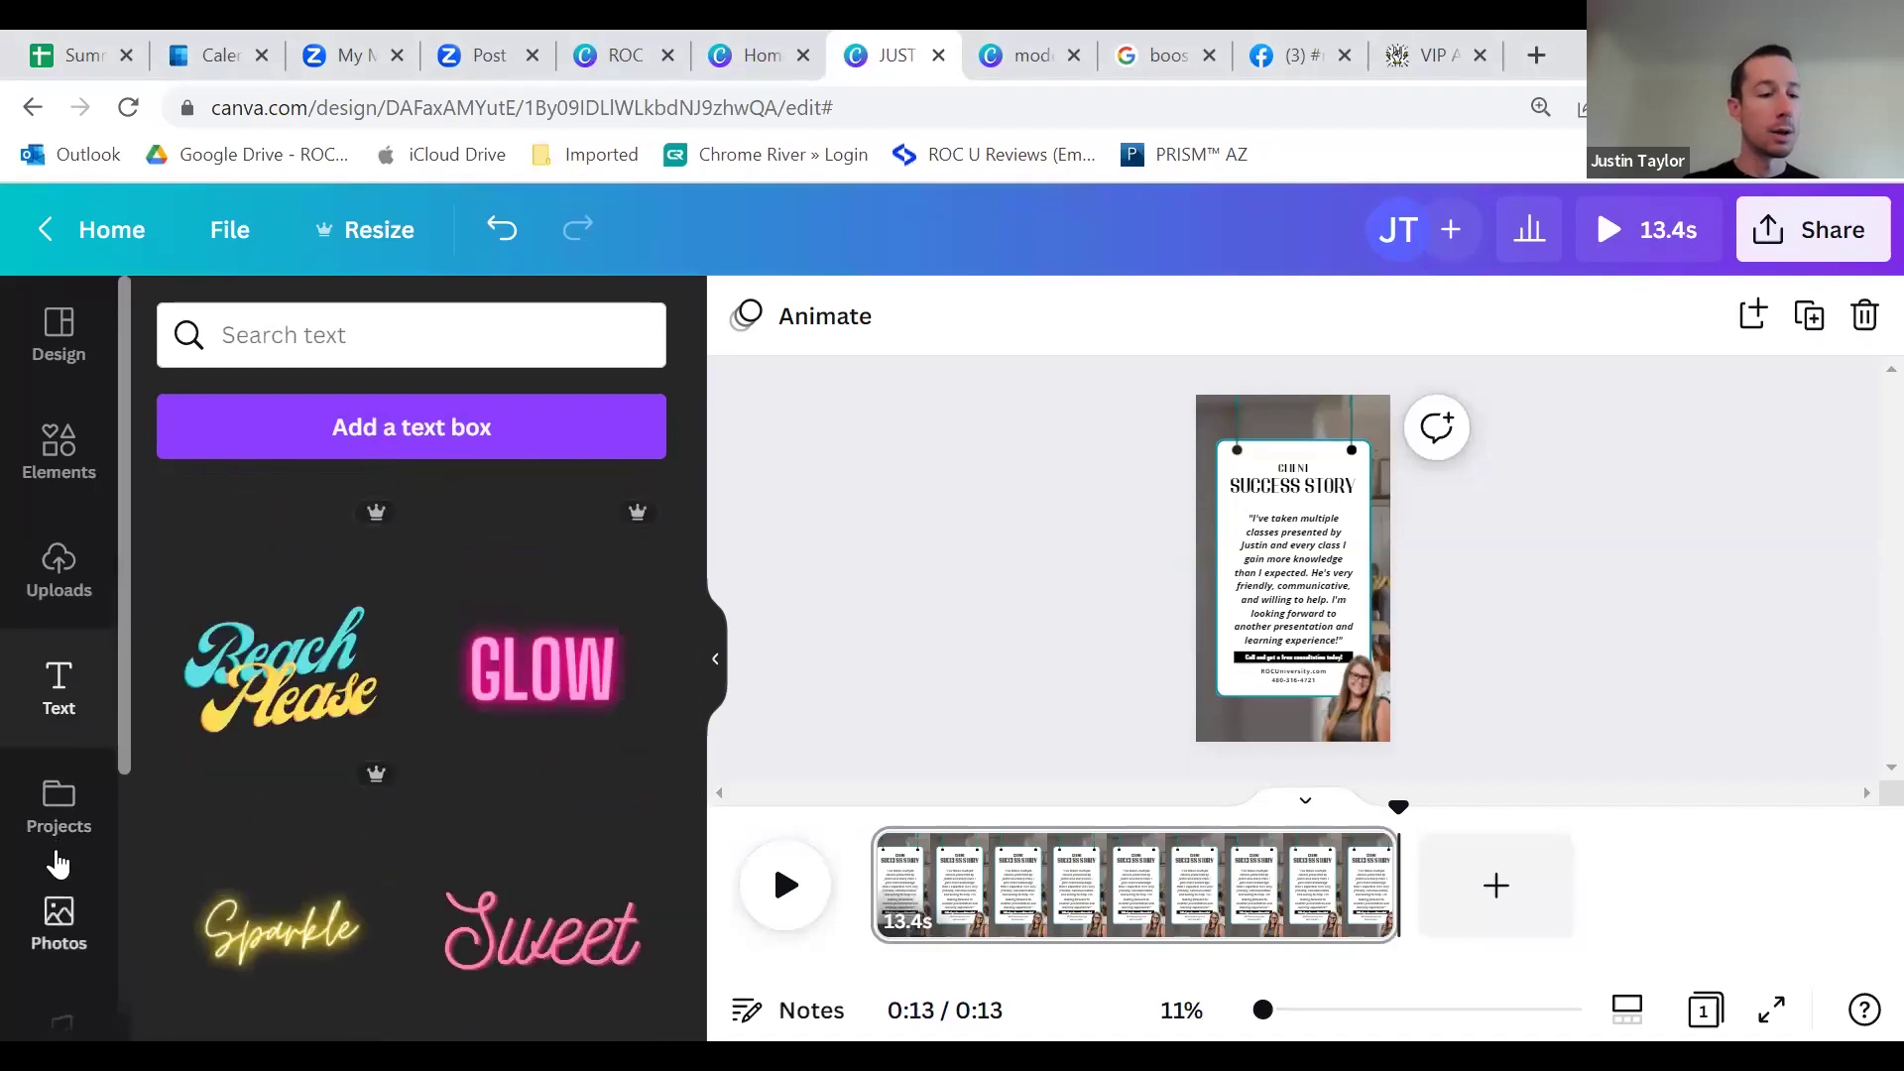
pyautogui.click(103, 819)
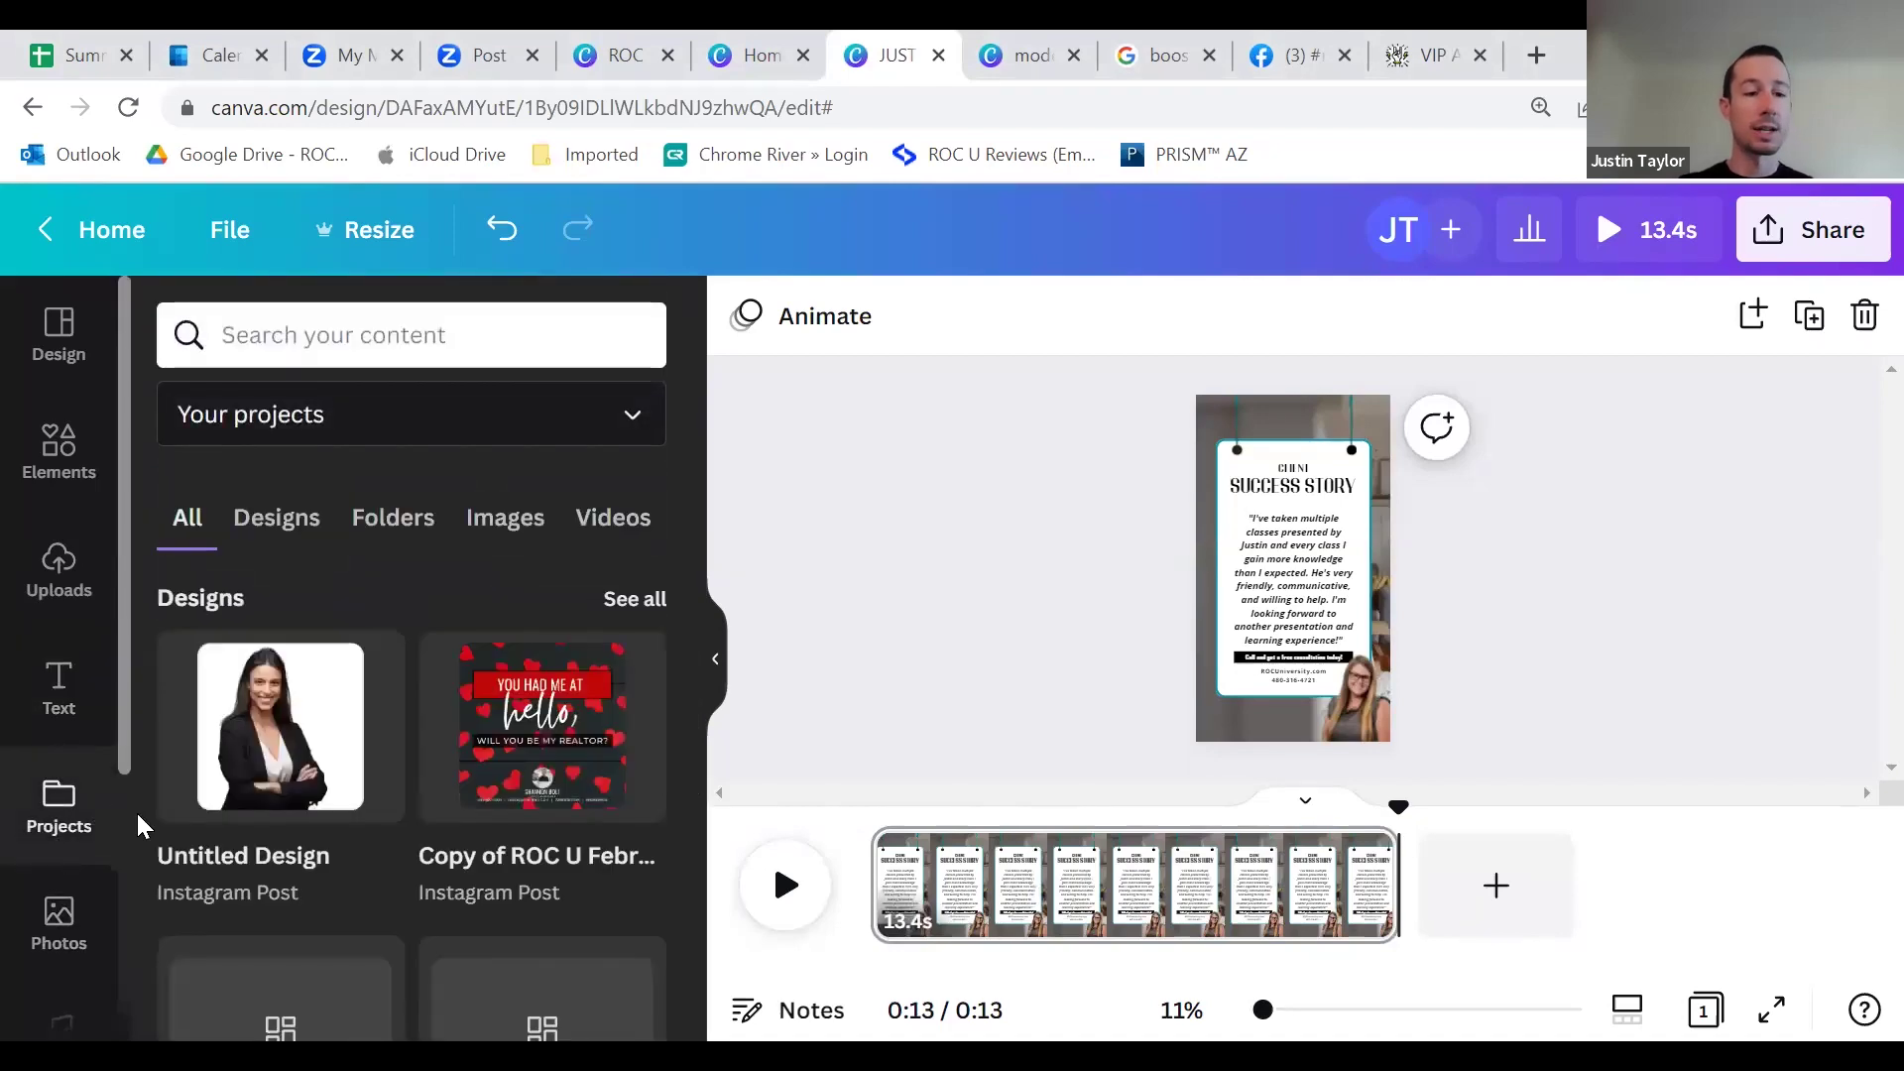
pyautogui.scroll(-3, 39, 774)
# Step: Open Photos and its recent searches, then show real estate templates in the Design panel
pyautogui.click(59, 625)
pyautogui.scroll(-5, 402, 788)
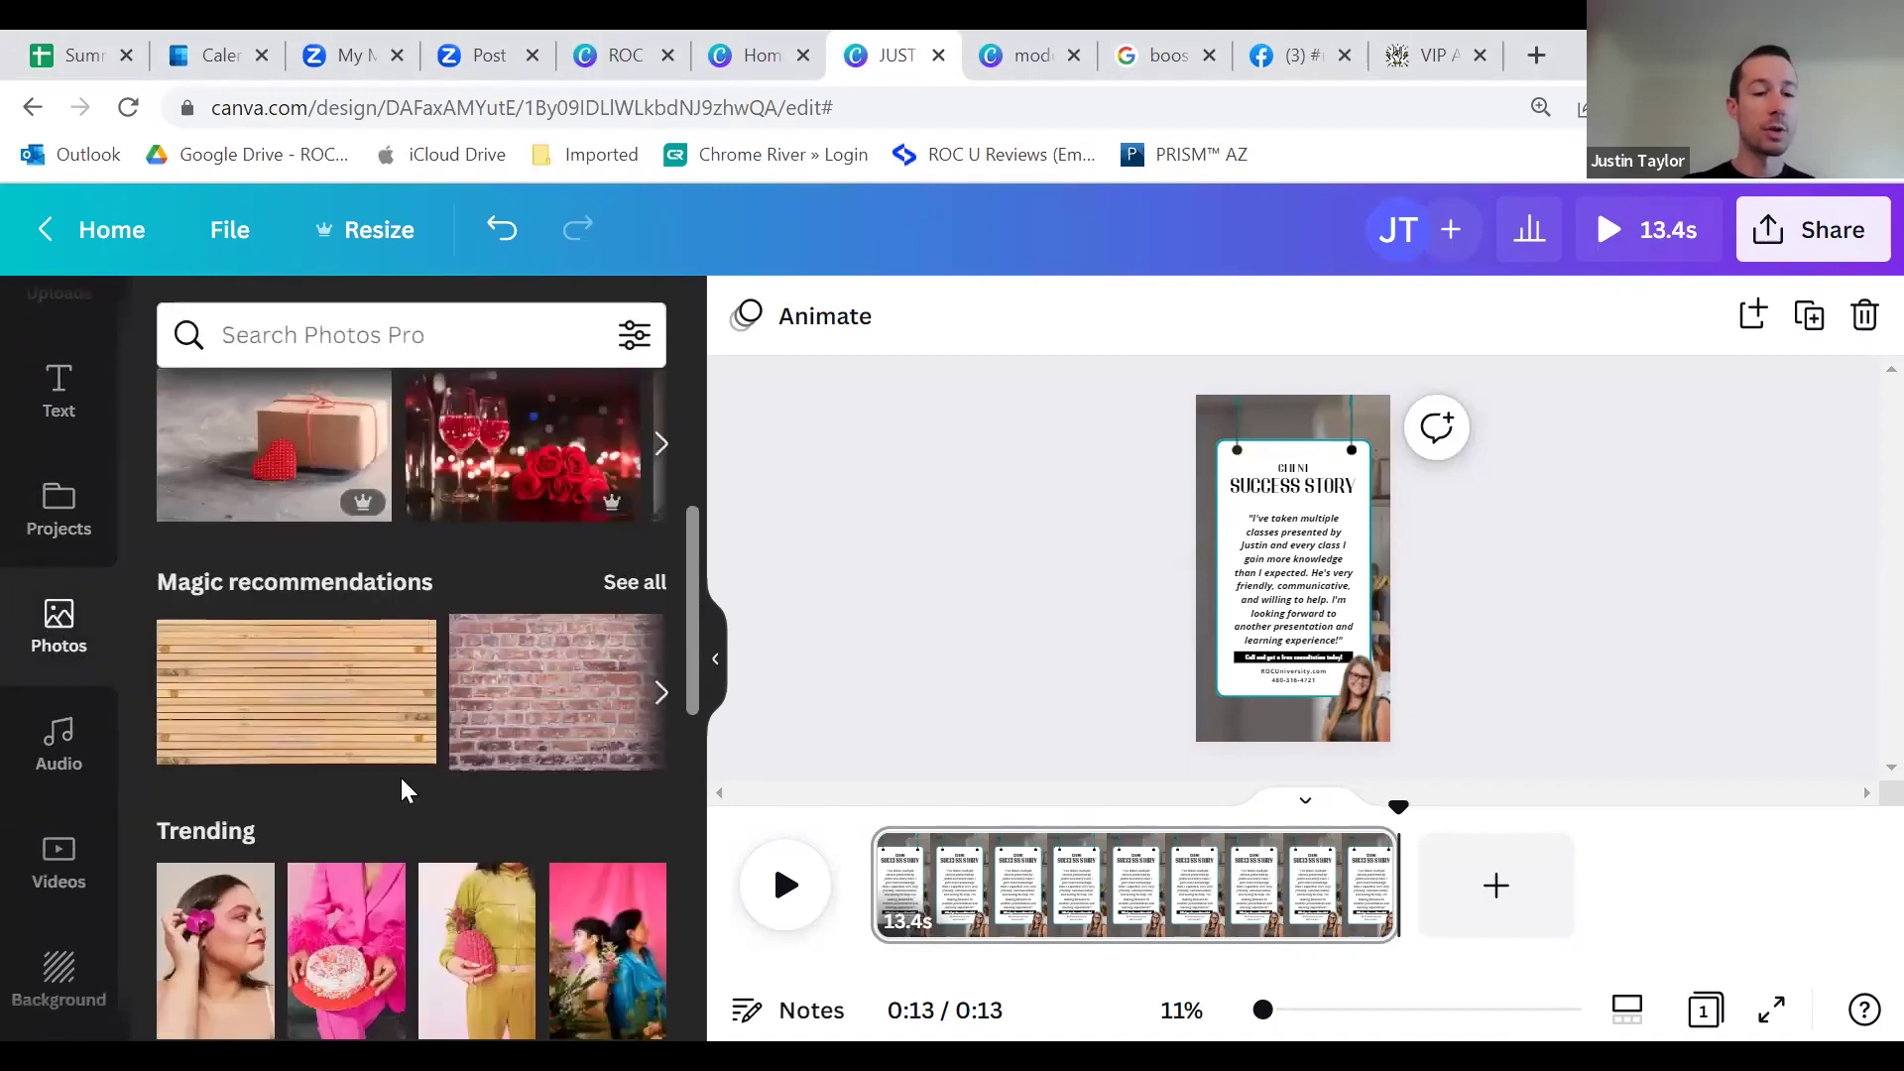
pyautogui.scroll(5, 388, 762)
pyautogui.click(422, 349)
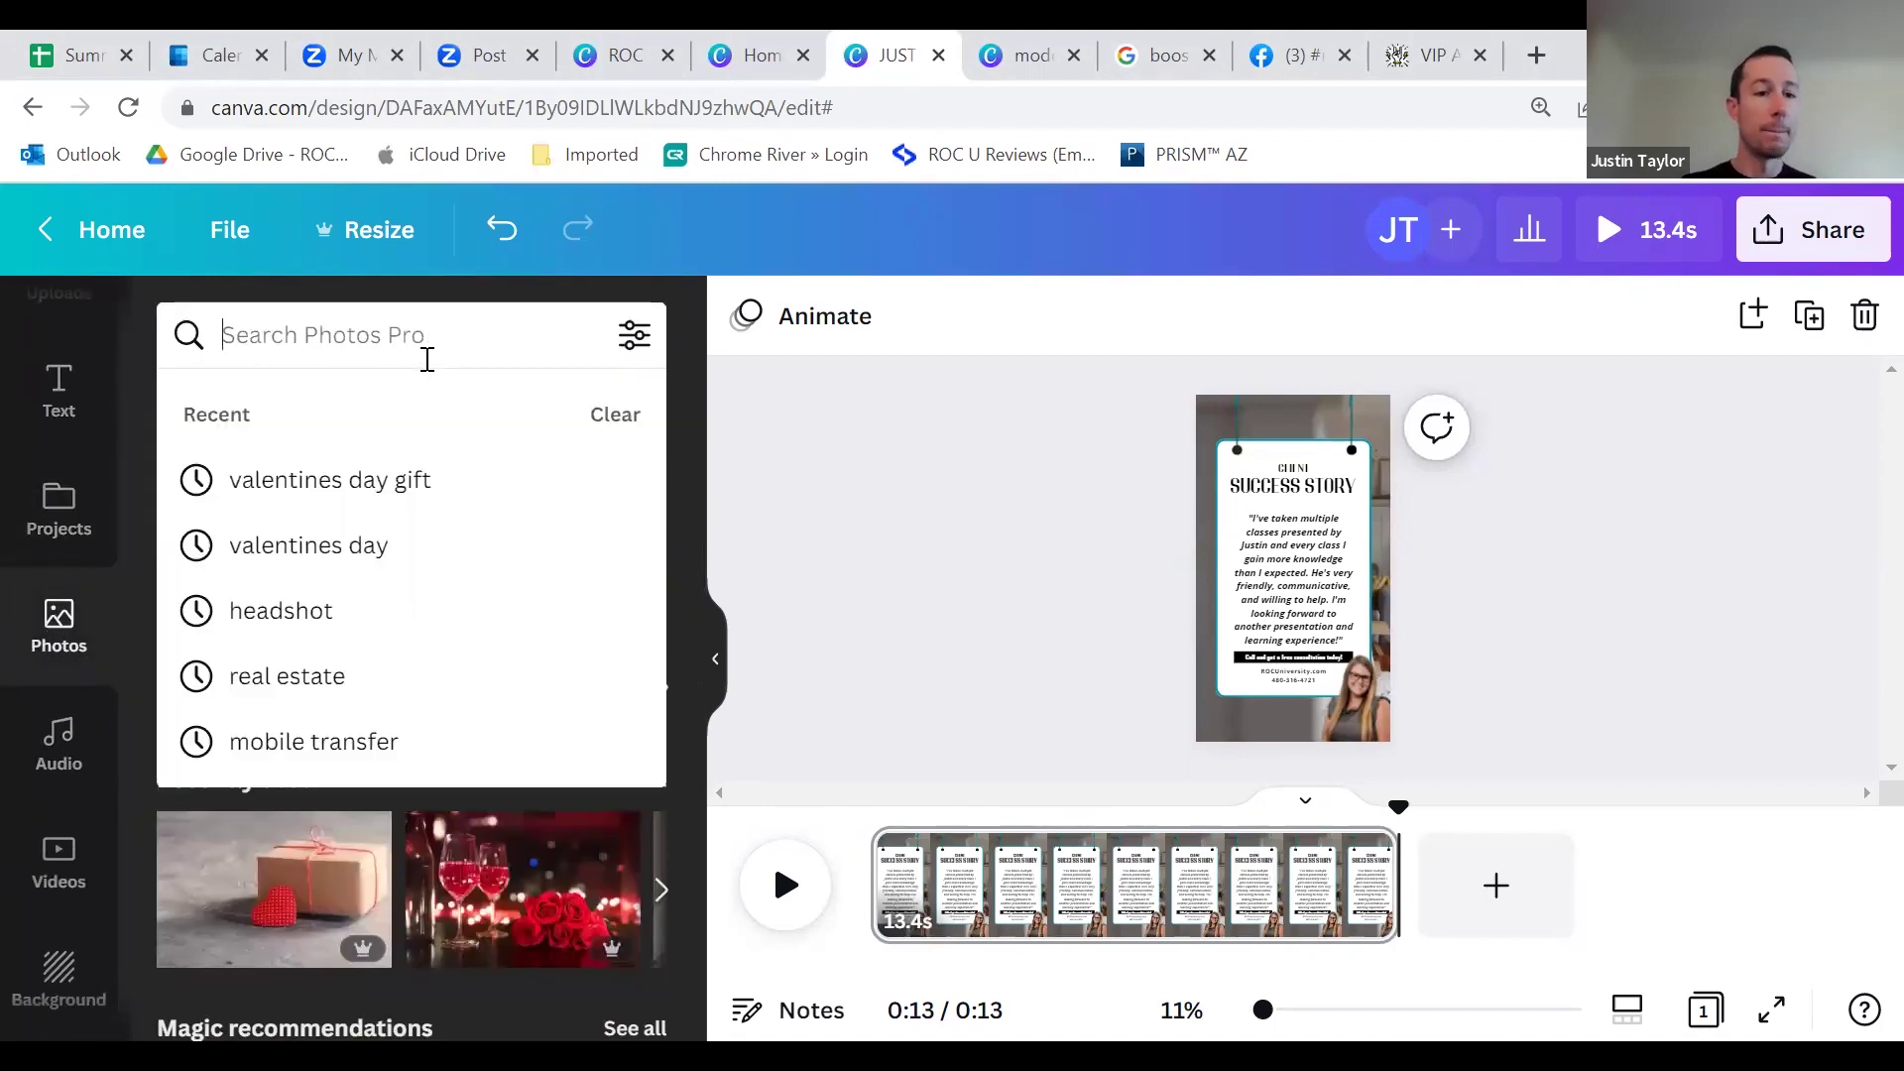
pyautogui.scroll(-2, 40, 773)
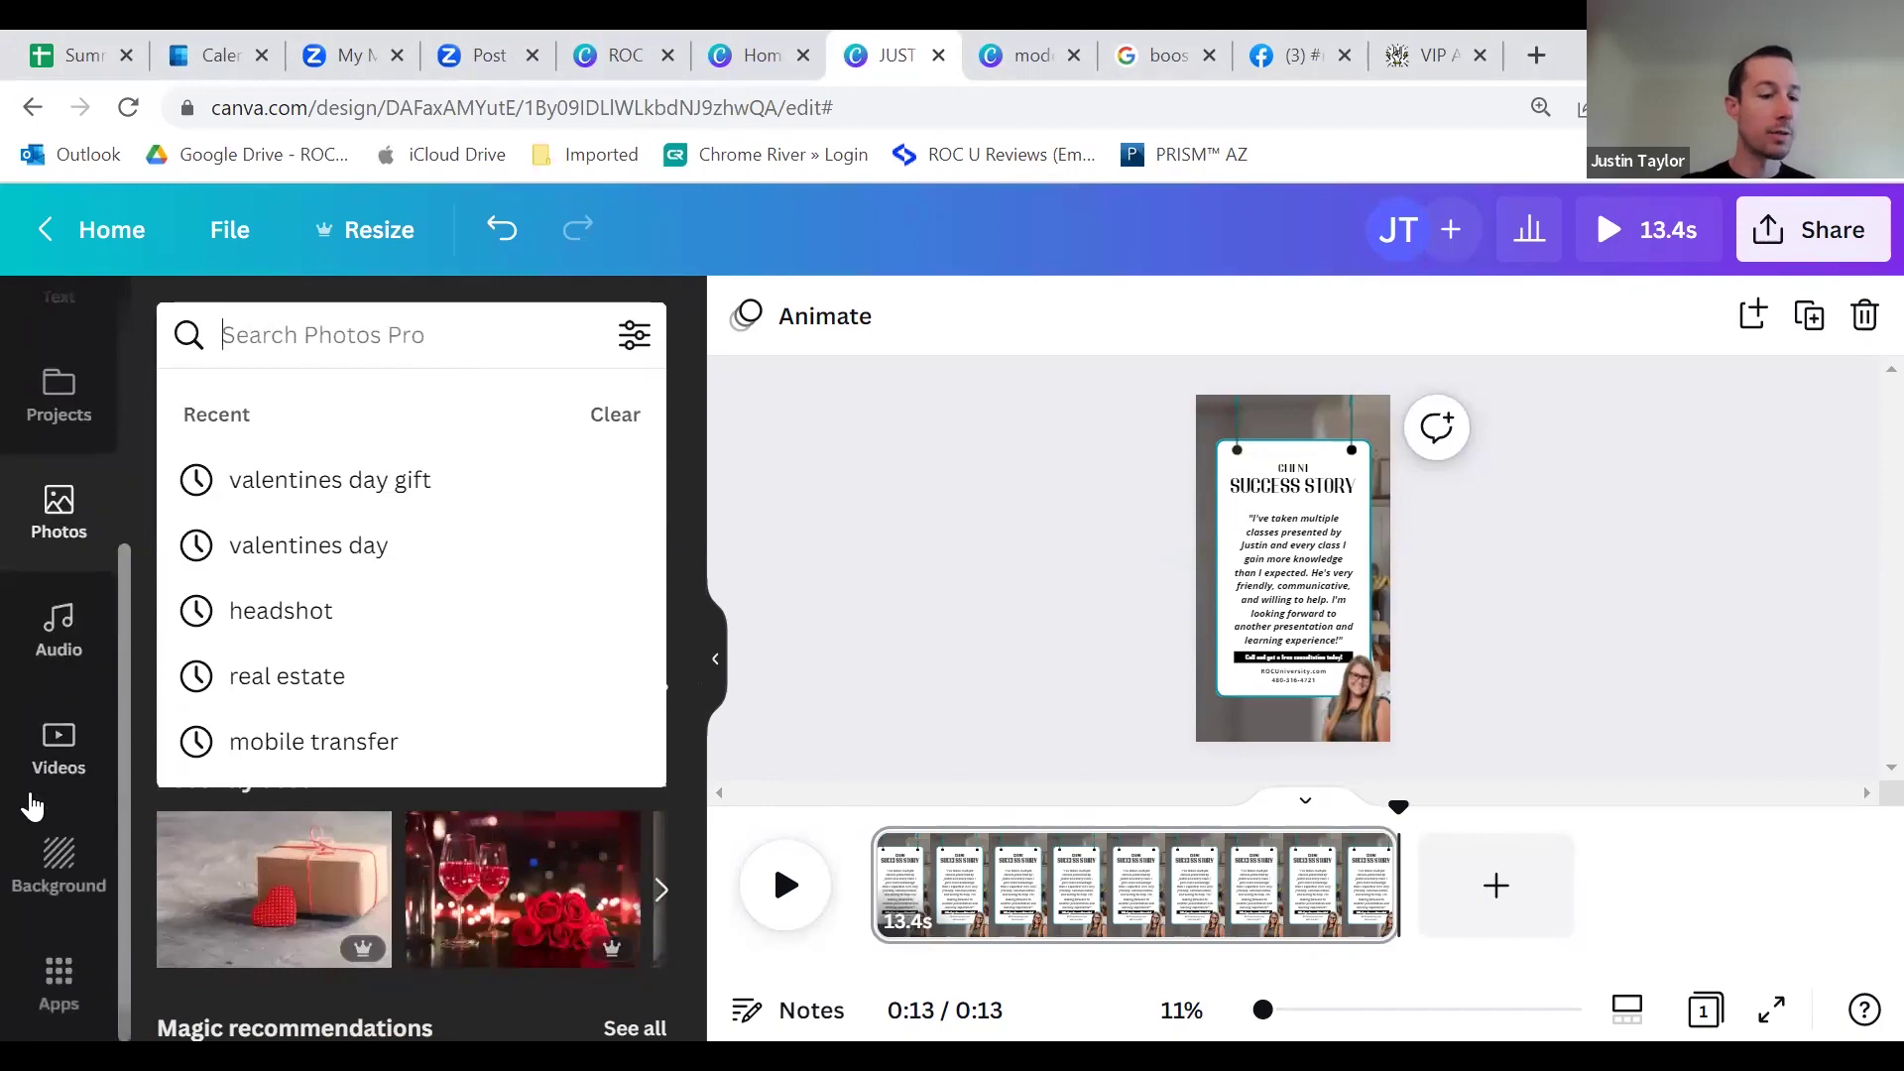
pyautogui.scroll(3, 59, 644)
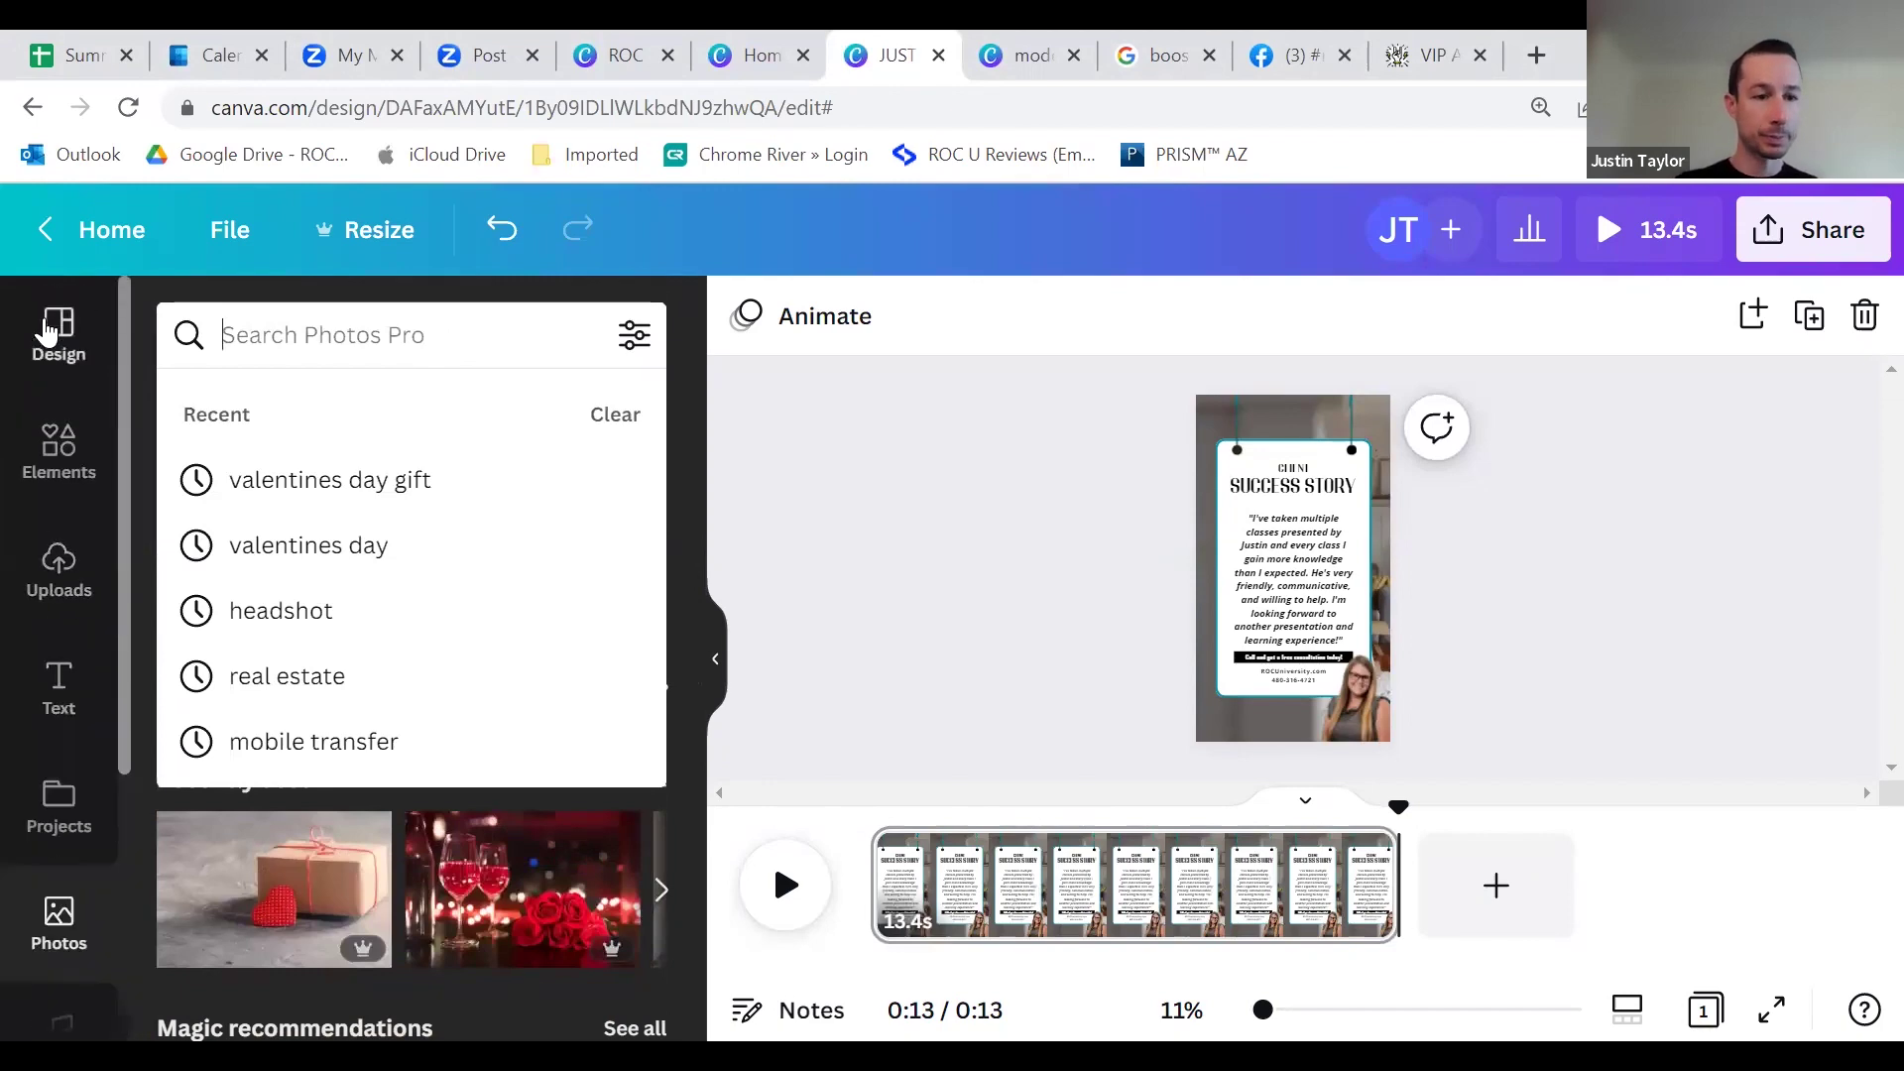
pyautogui.click(54, 333)
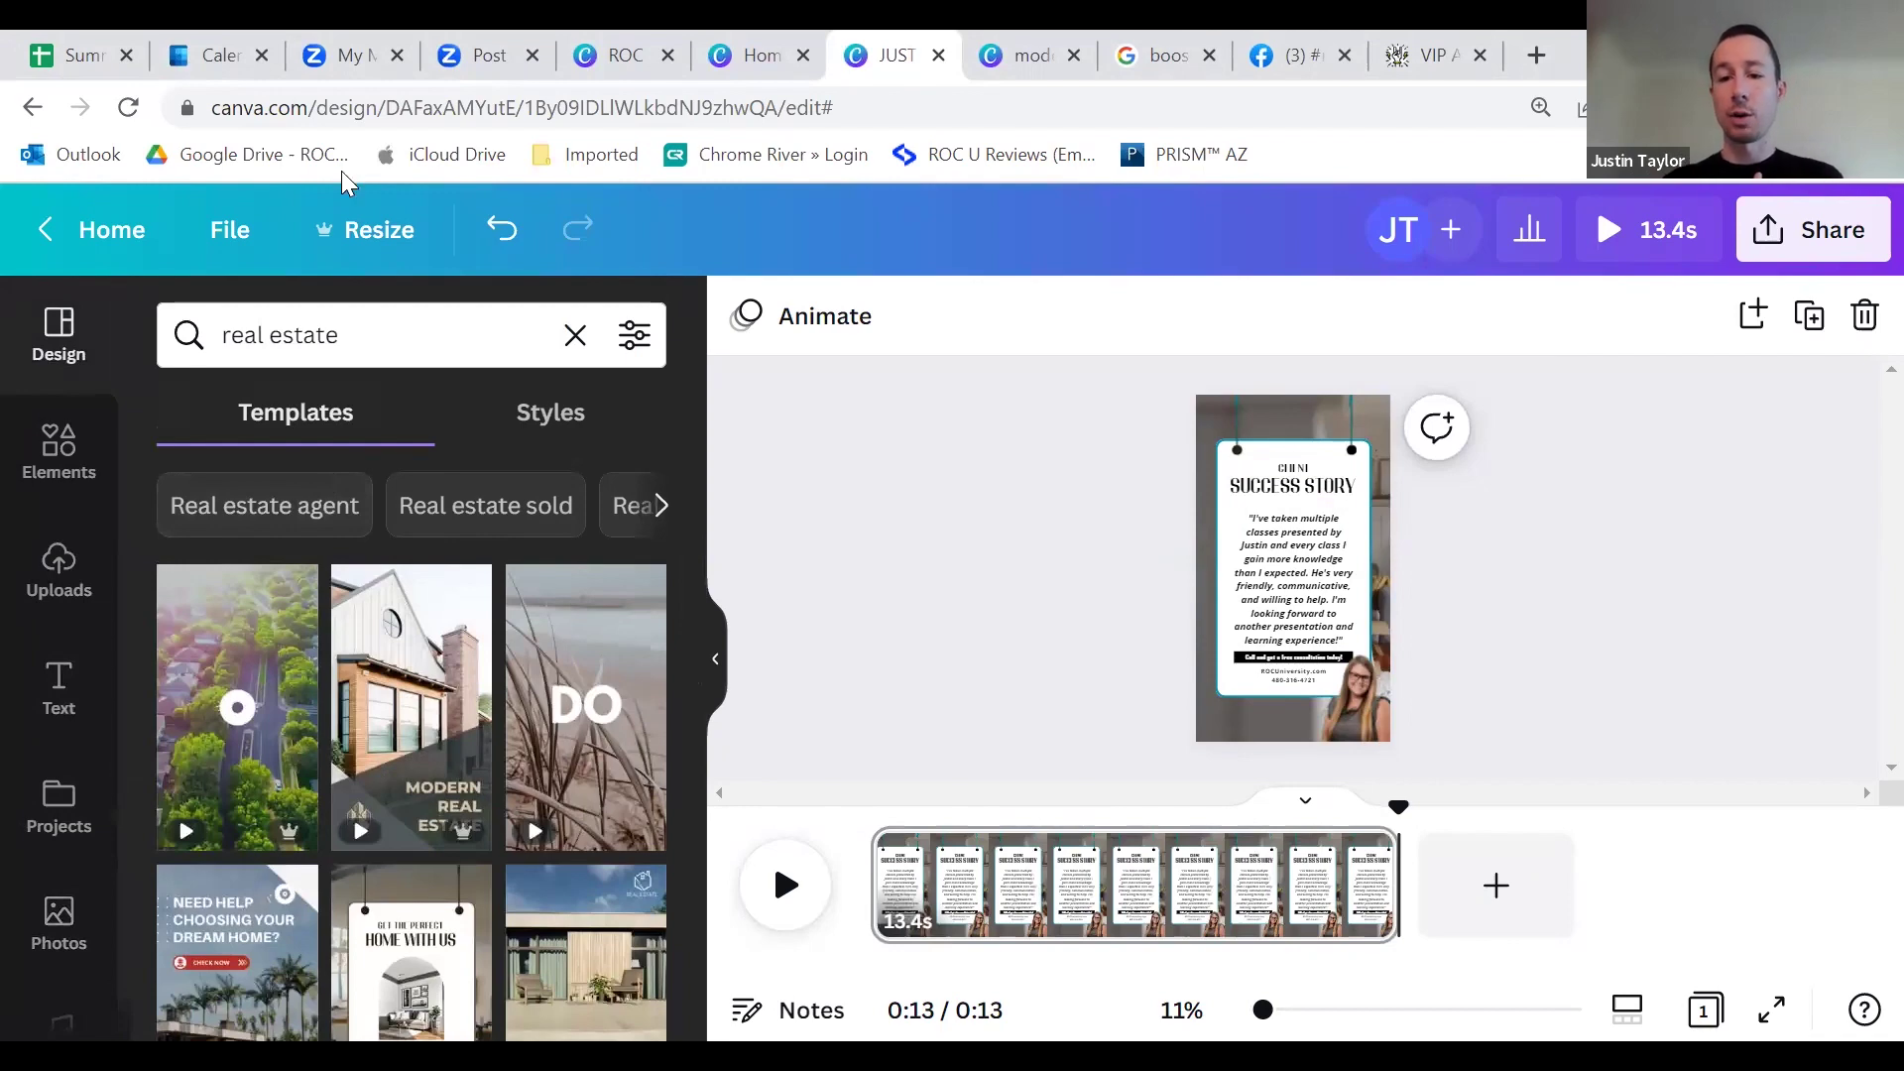
pyautogui.click(1813, 229)
pyautogui.click(1057, 519)
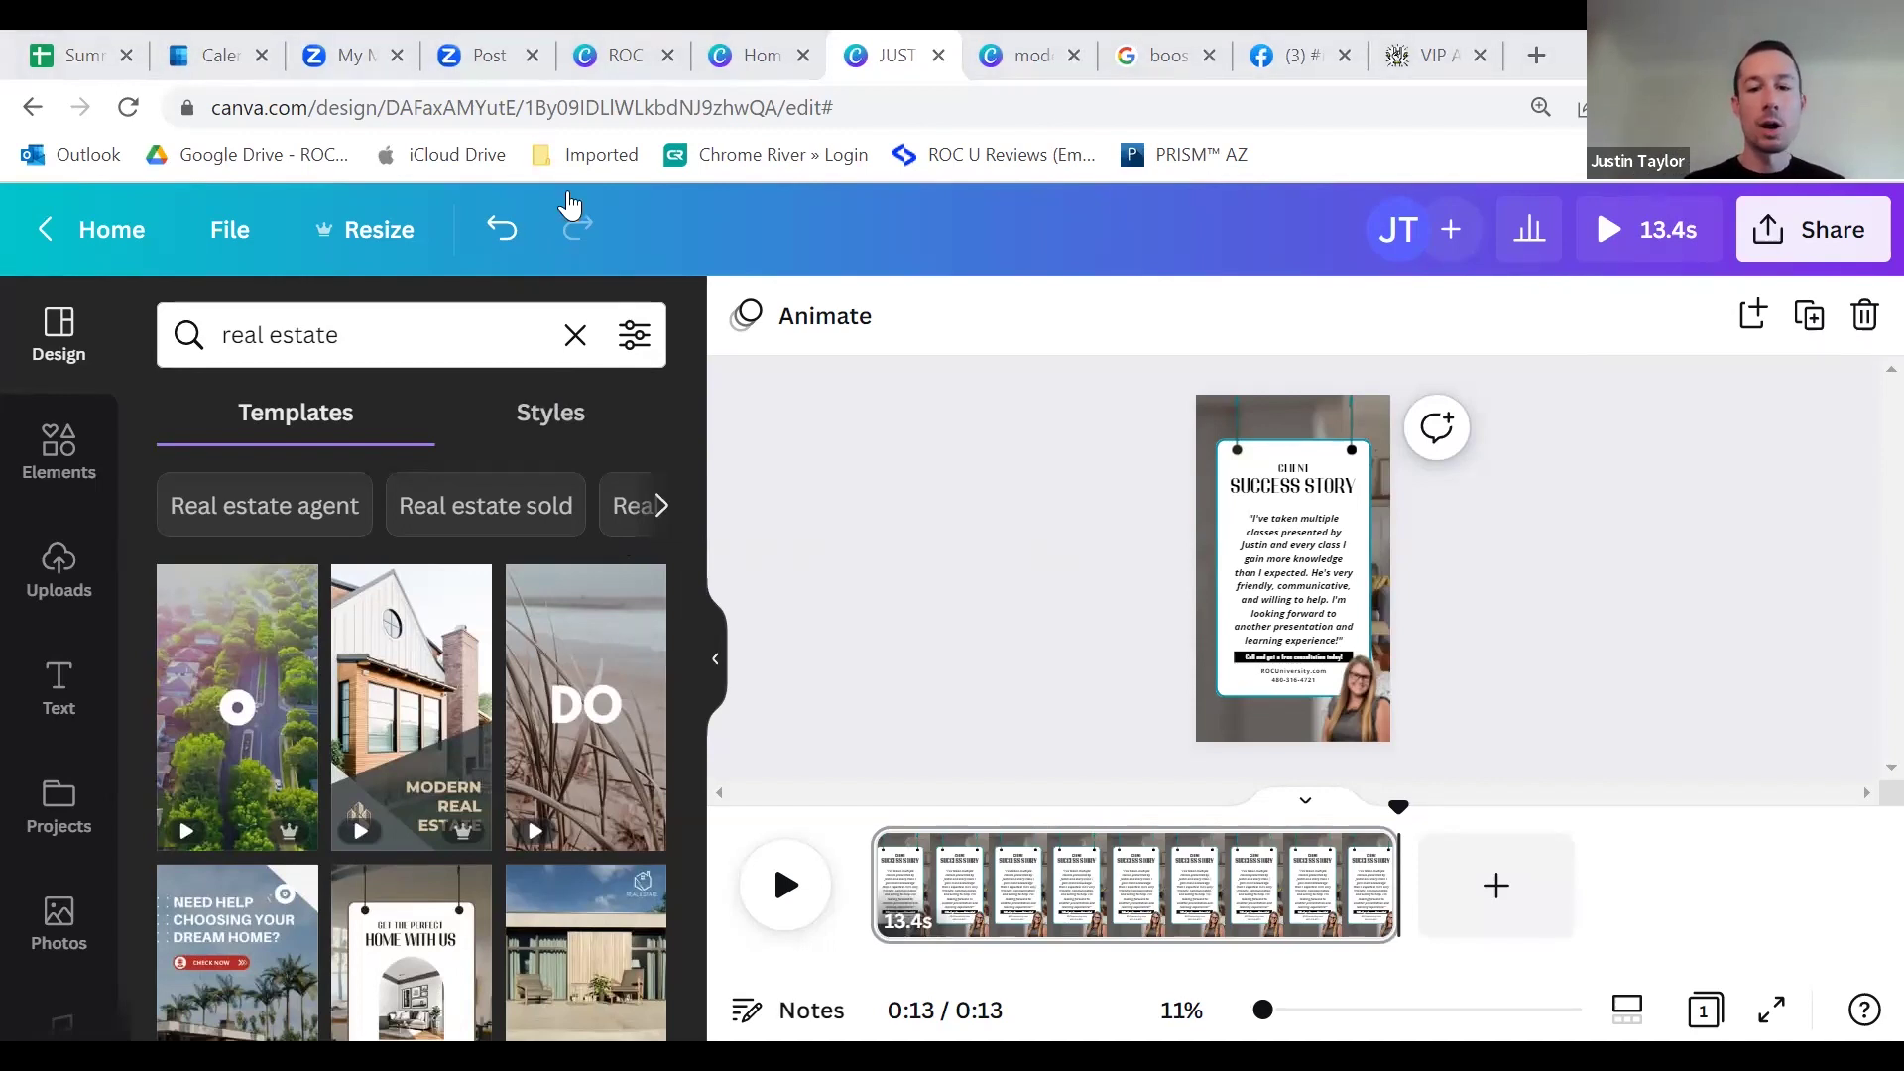
# Step: Play the ROC slide deck from page 5, 'Creating Carousels in Canva', as an Autoplay presentation
pyautogui.click(627, 57)
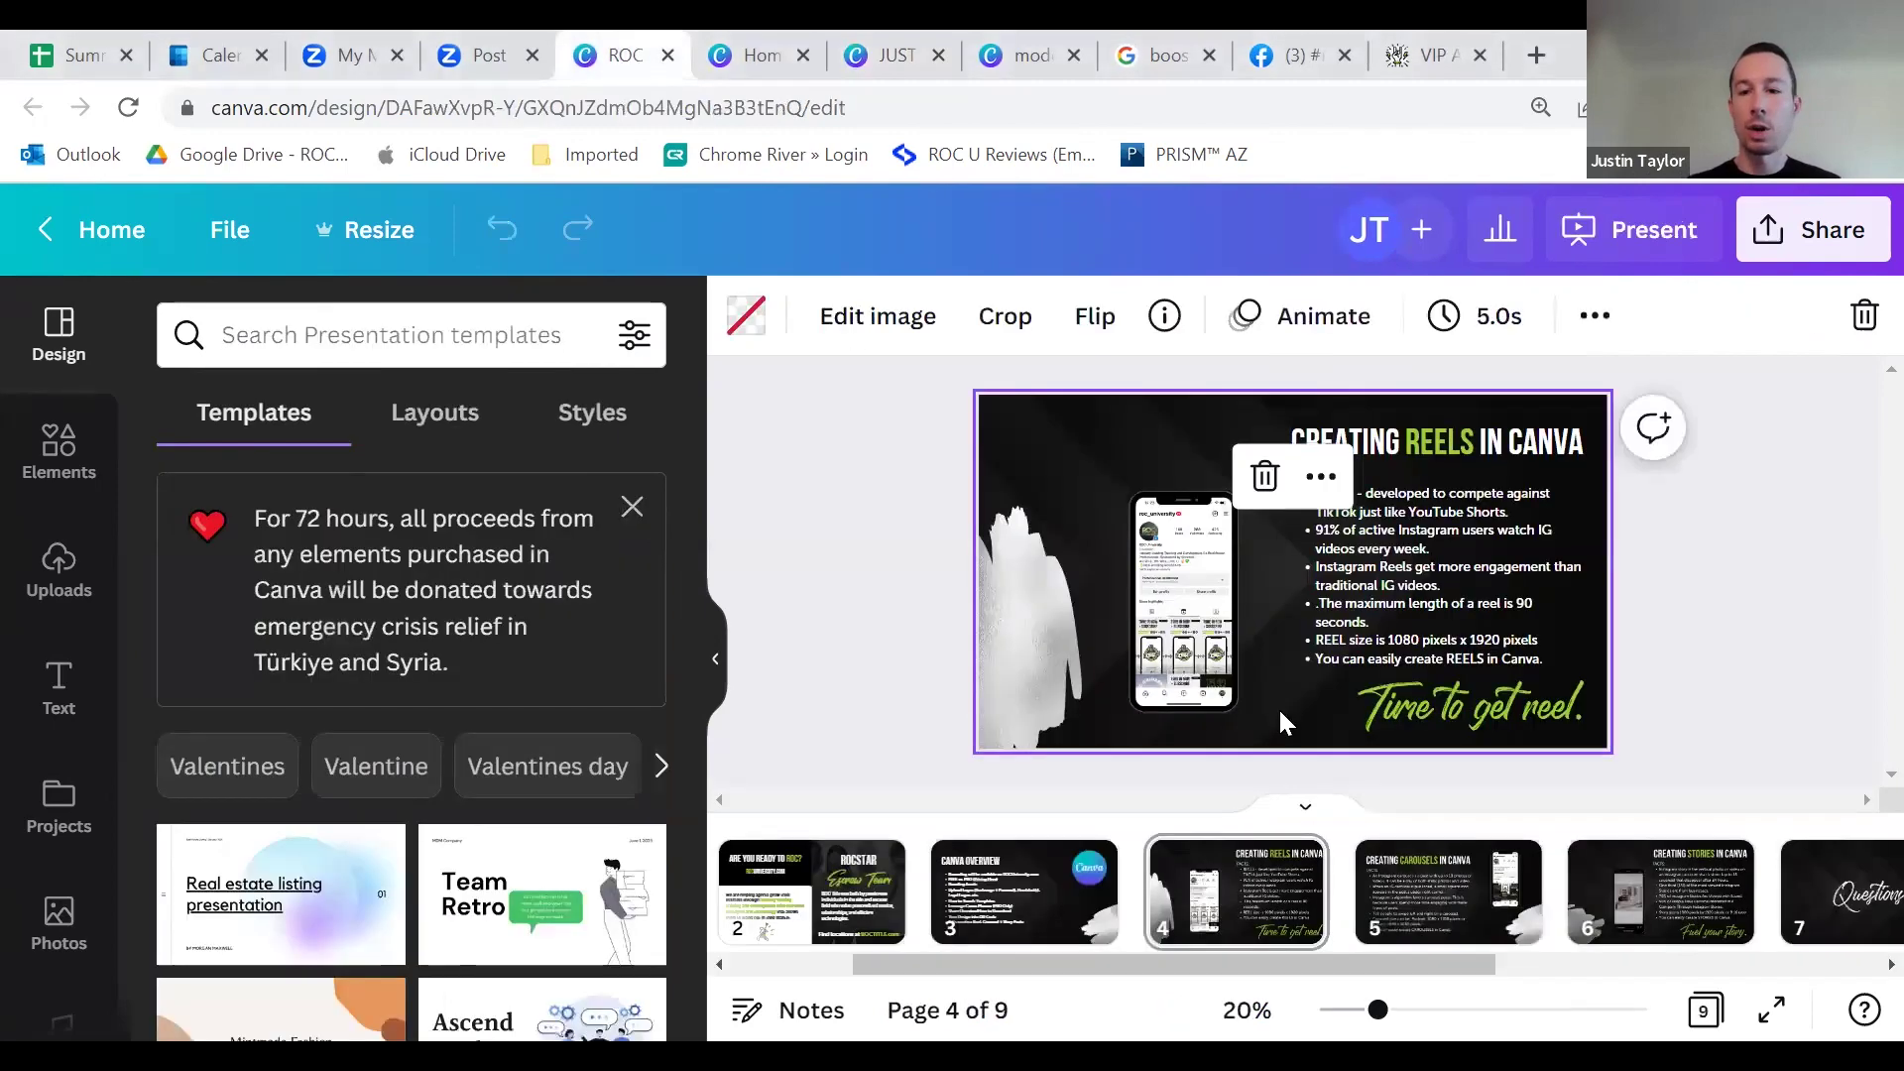
pyautogui.click(1466, 910)
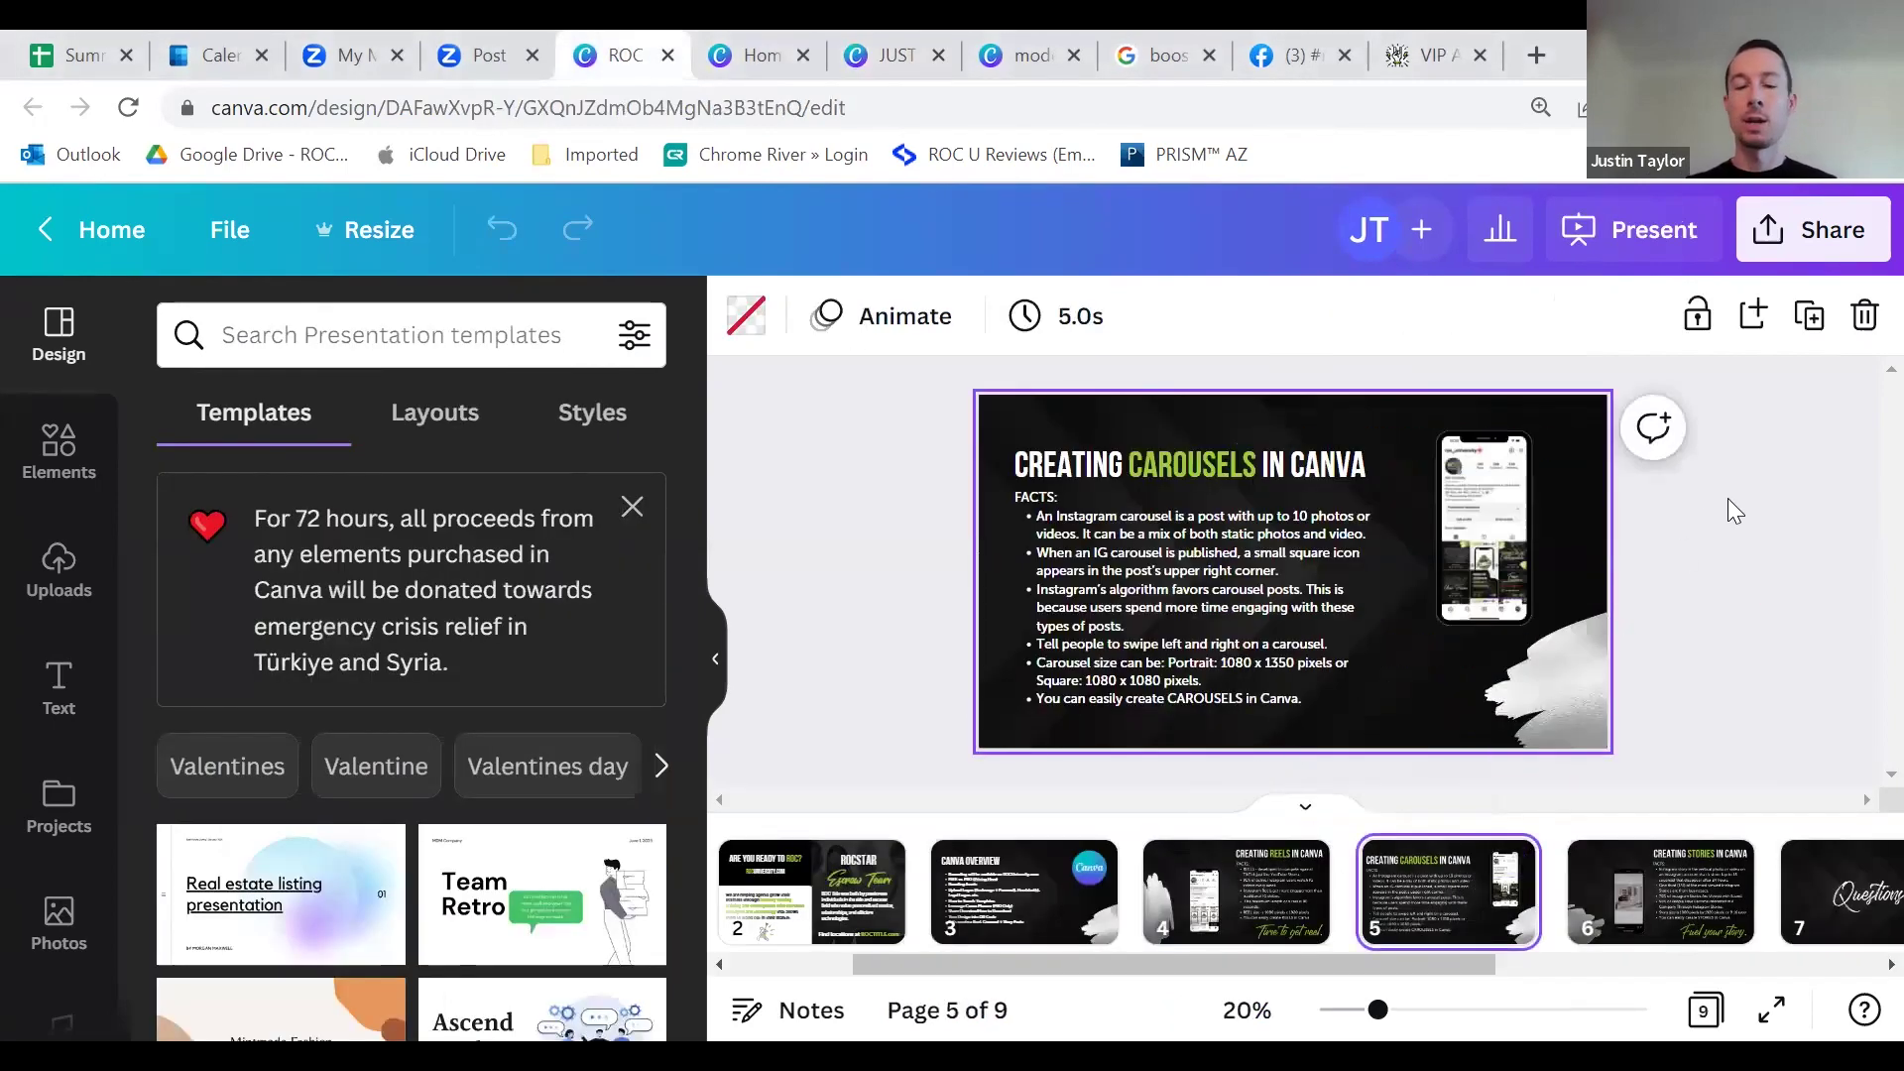
pyautogui.click(1686, 243)
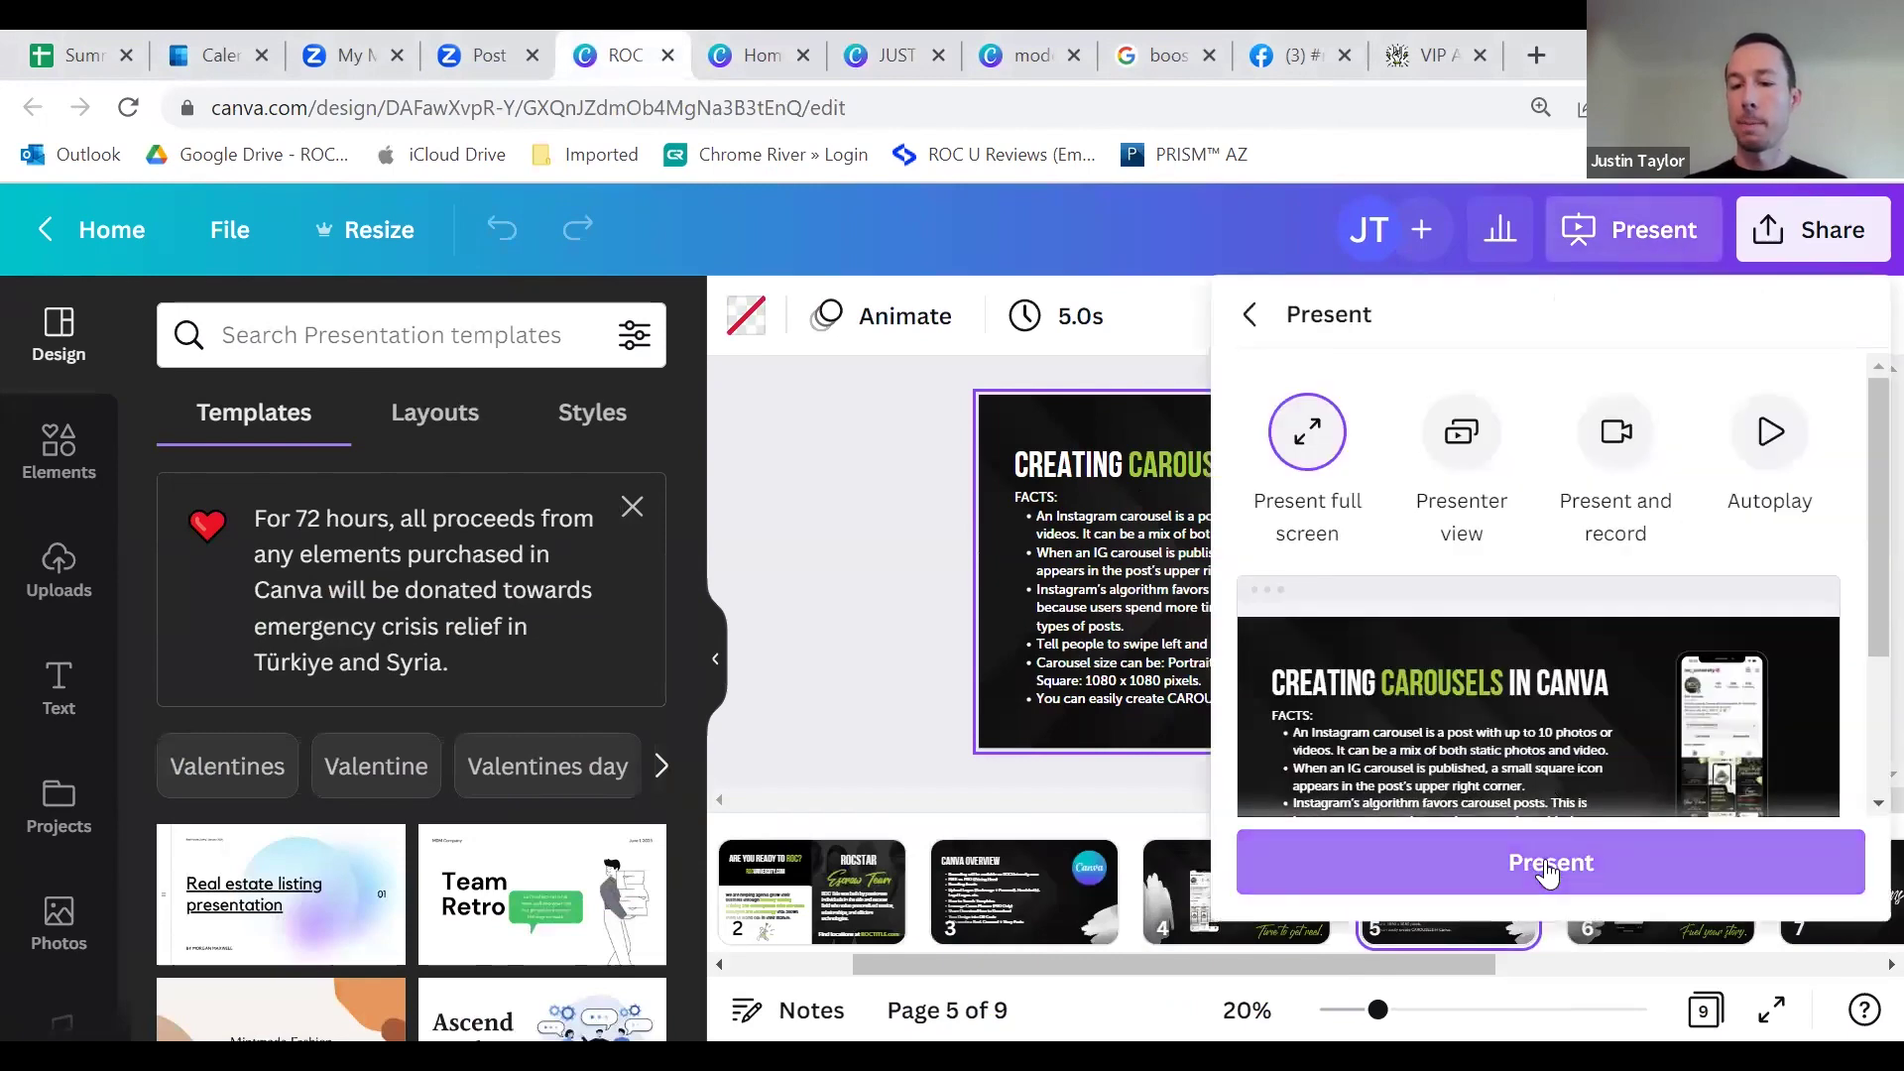
pyautogui.click(1742, 506)
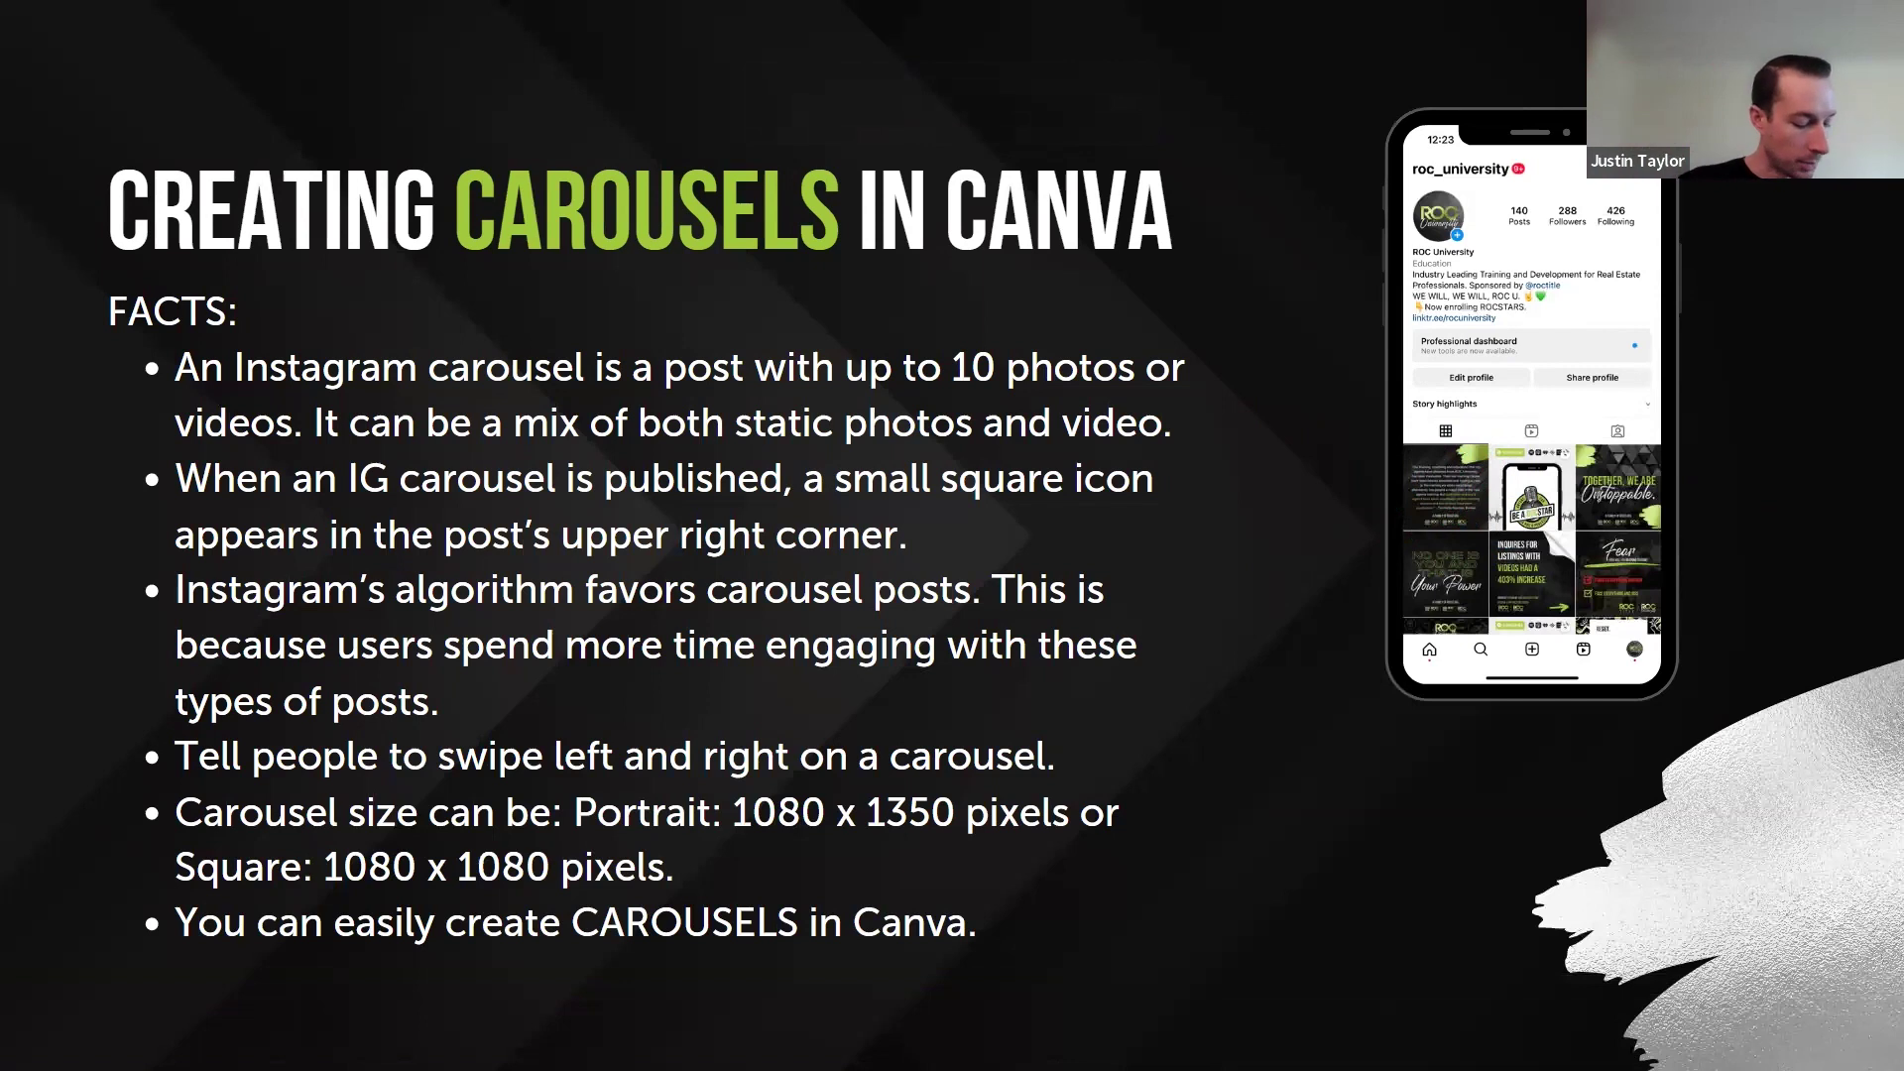
pyautogui.click(297, 163)
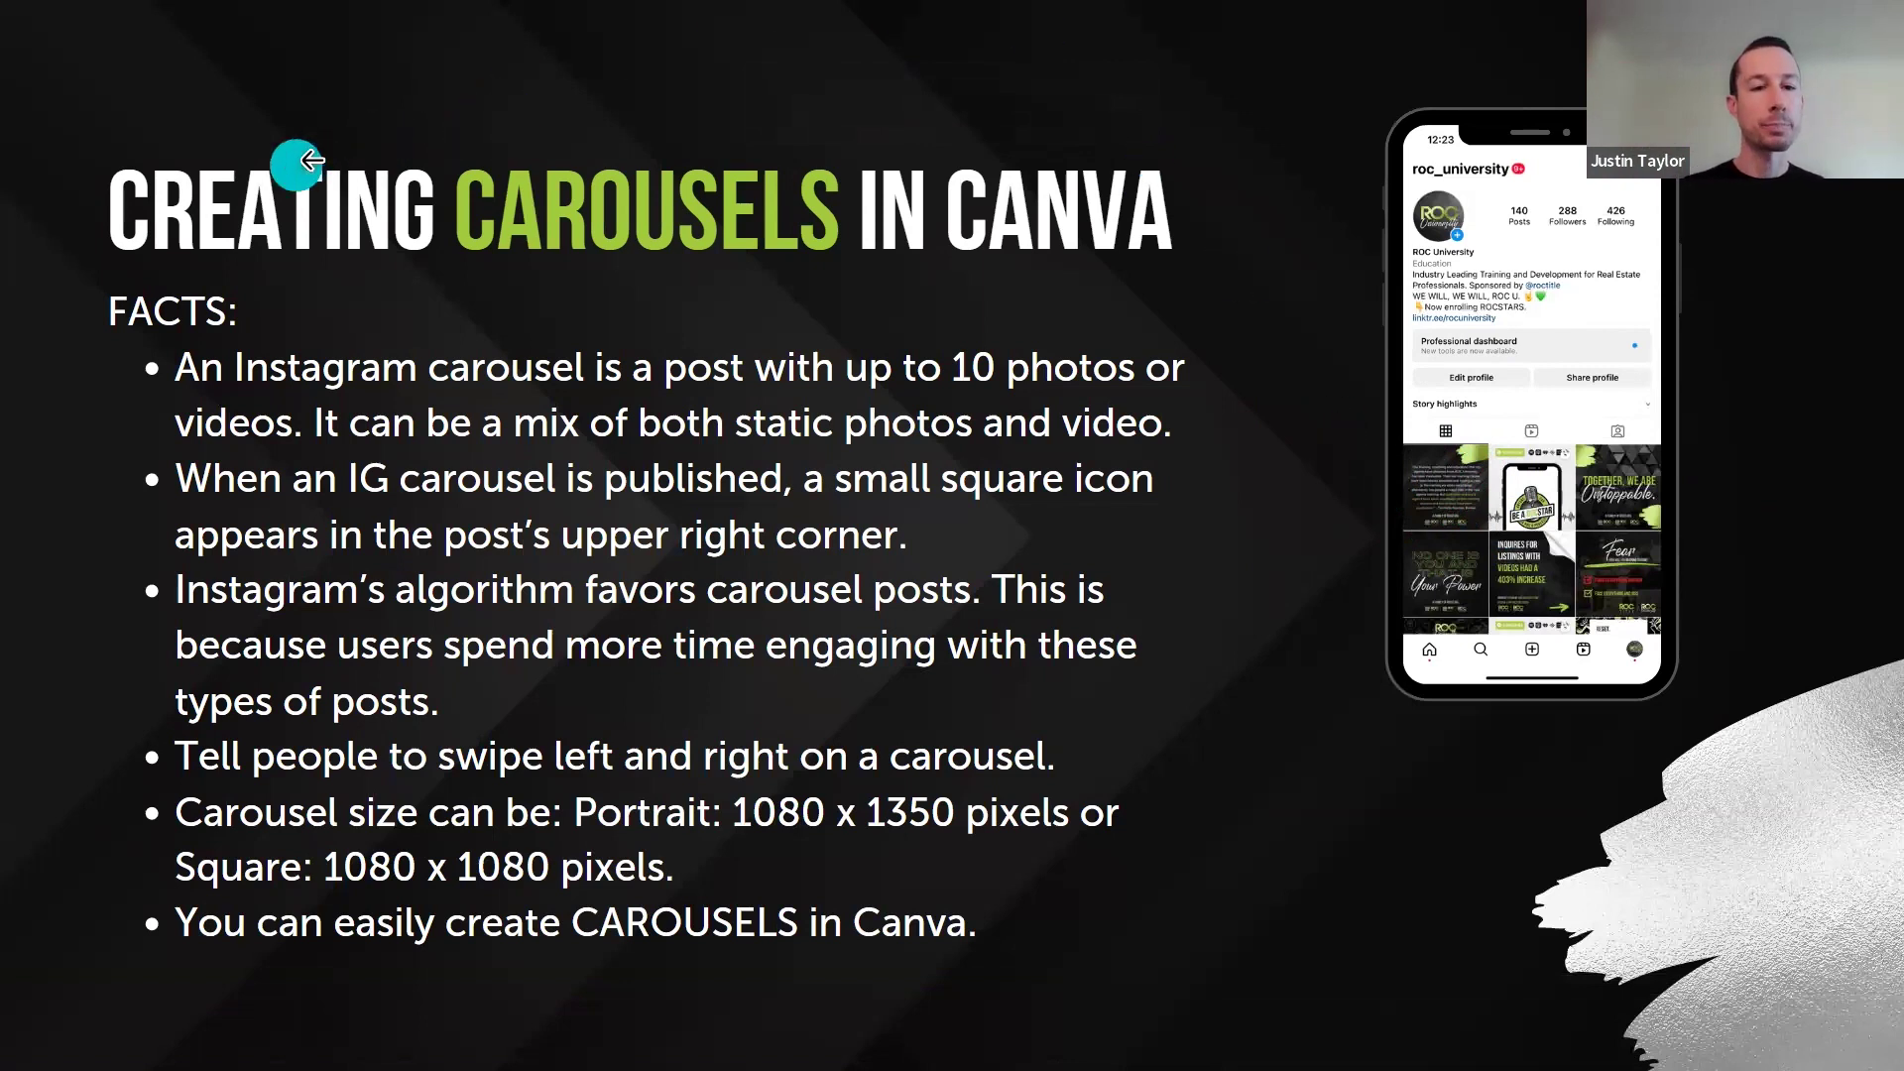
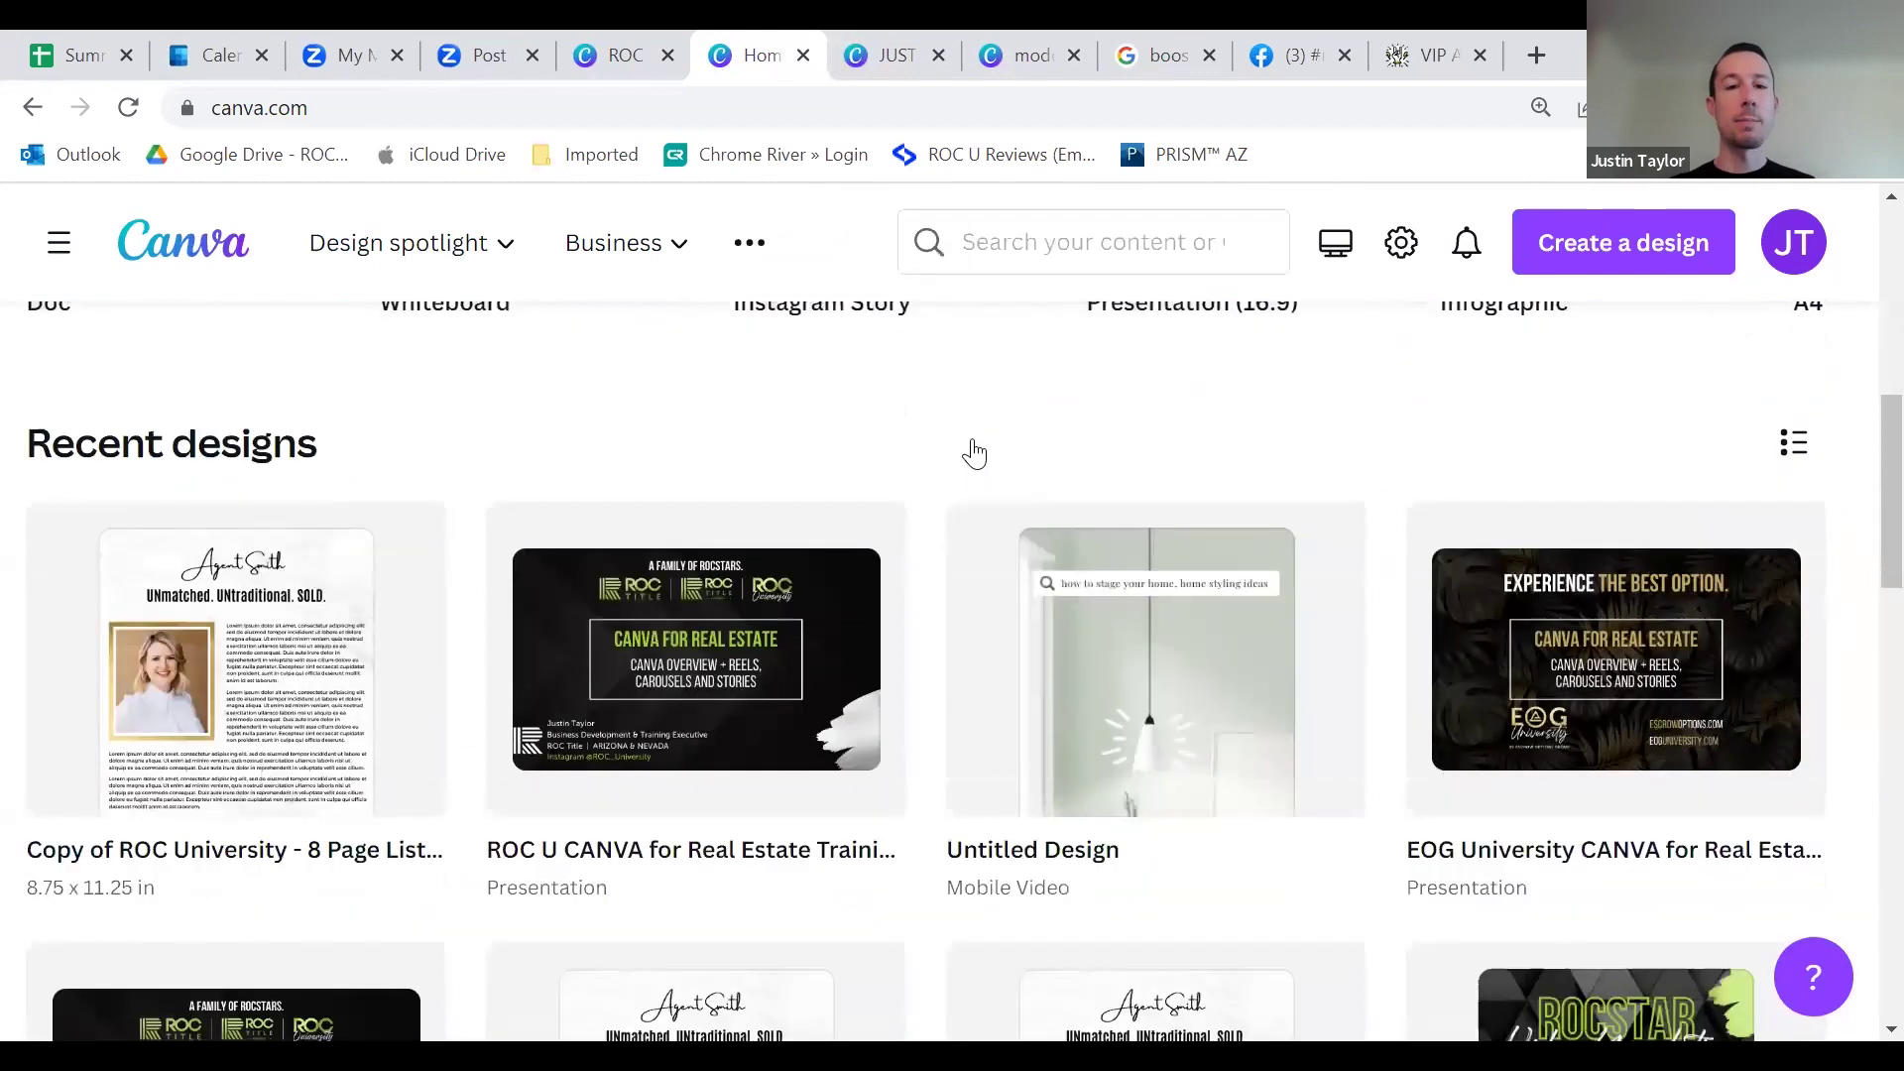
# Step: Close an unneeded browser tab
pyautogui.click(941, 56)
# Step: Close the remaining extra browser tabs, including the Facebook hashtag tab
pyautogui.click(940, 55)
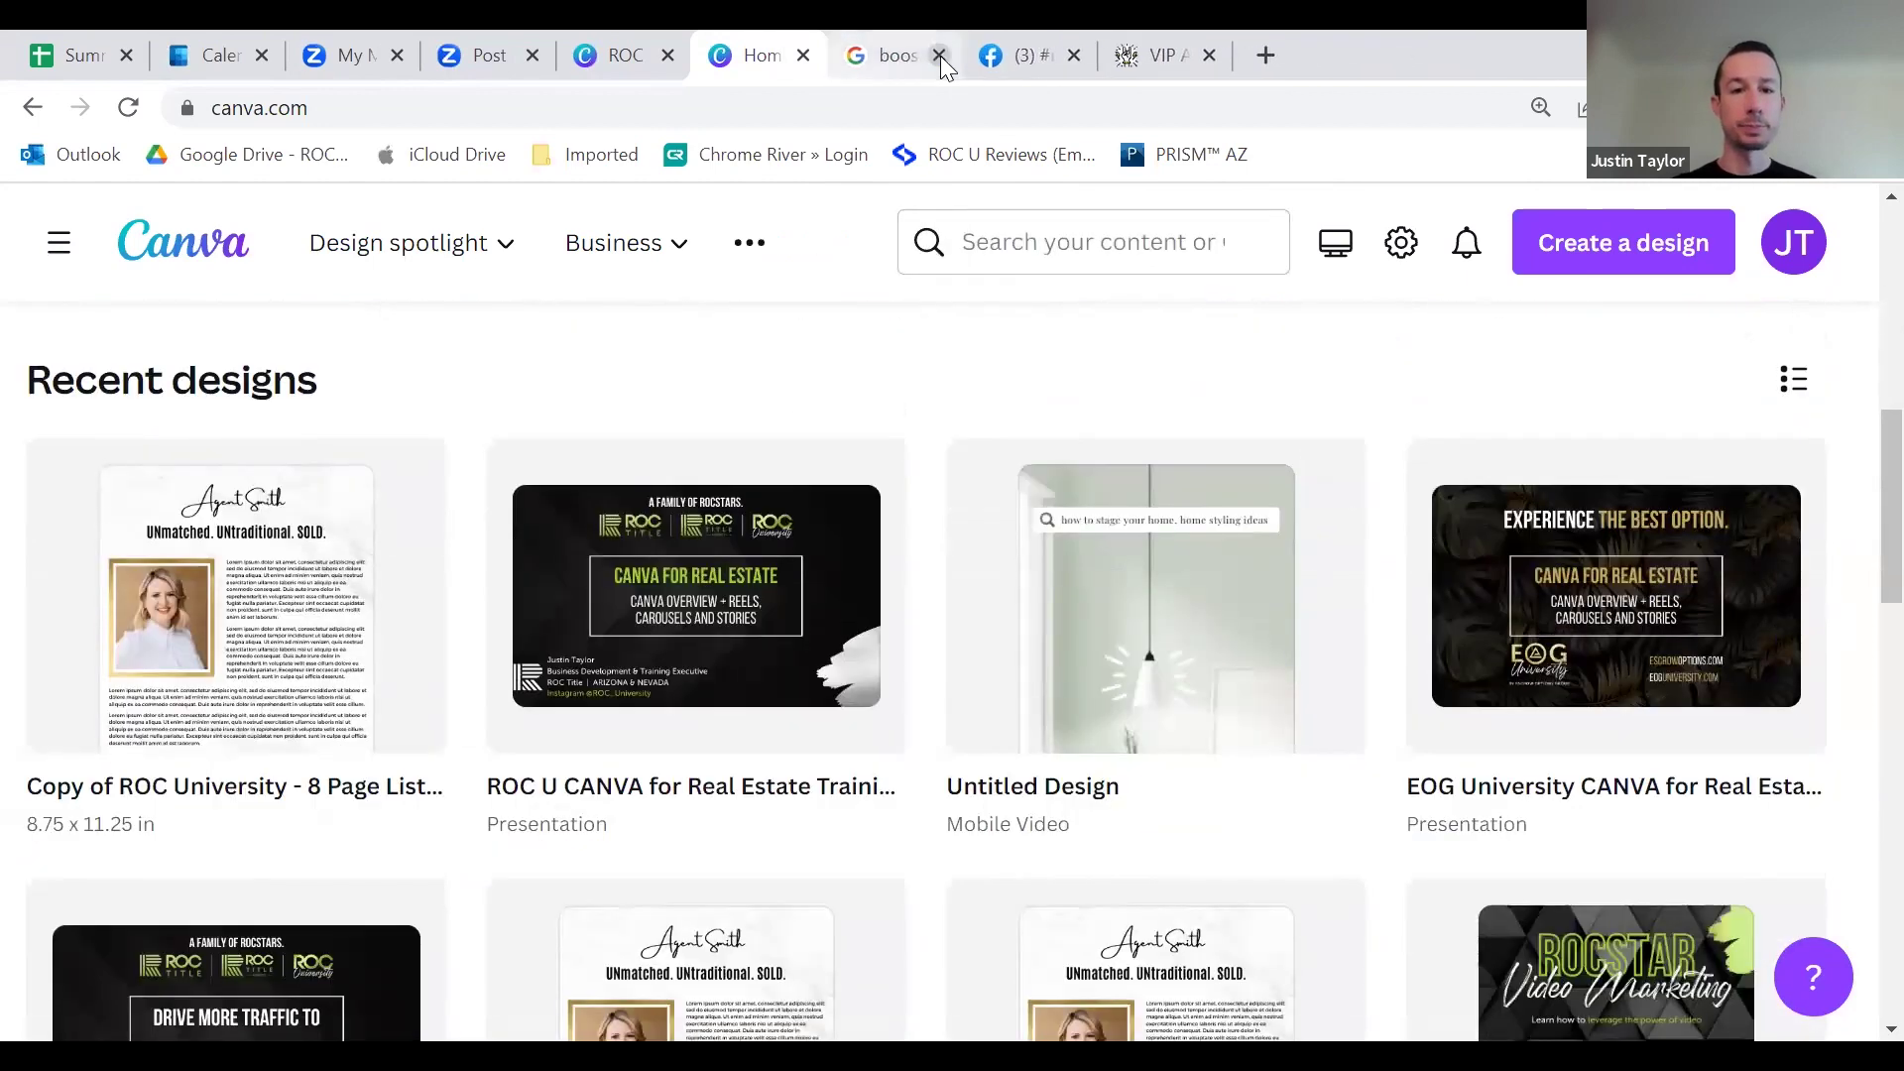
pyautogui.click(1075, 56)
pyautogui.hotkey('ctrl', 'w')
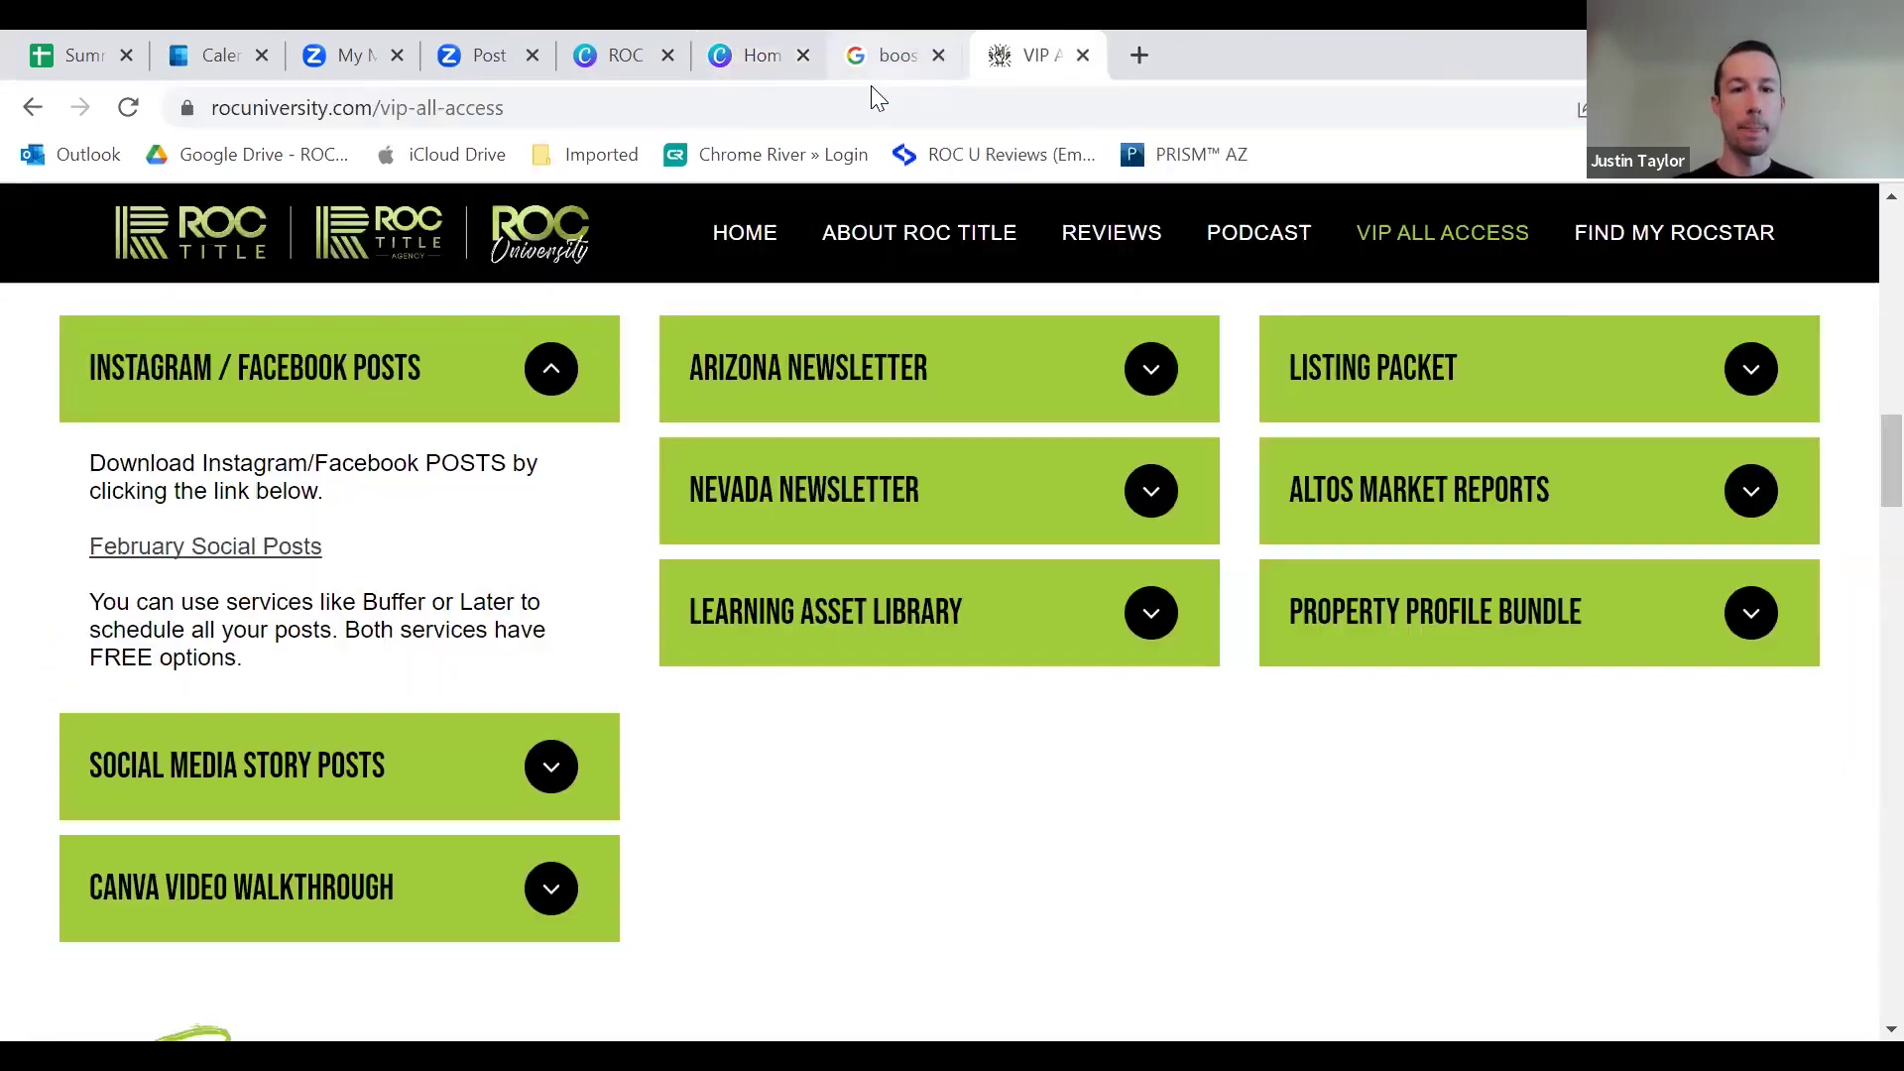
# Step: From Canva home, search designs for 'carousel instagram' and create a square Carousel Instagram Post
pyautogui.click(734, 55)
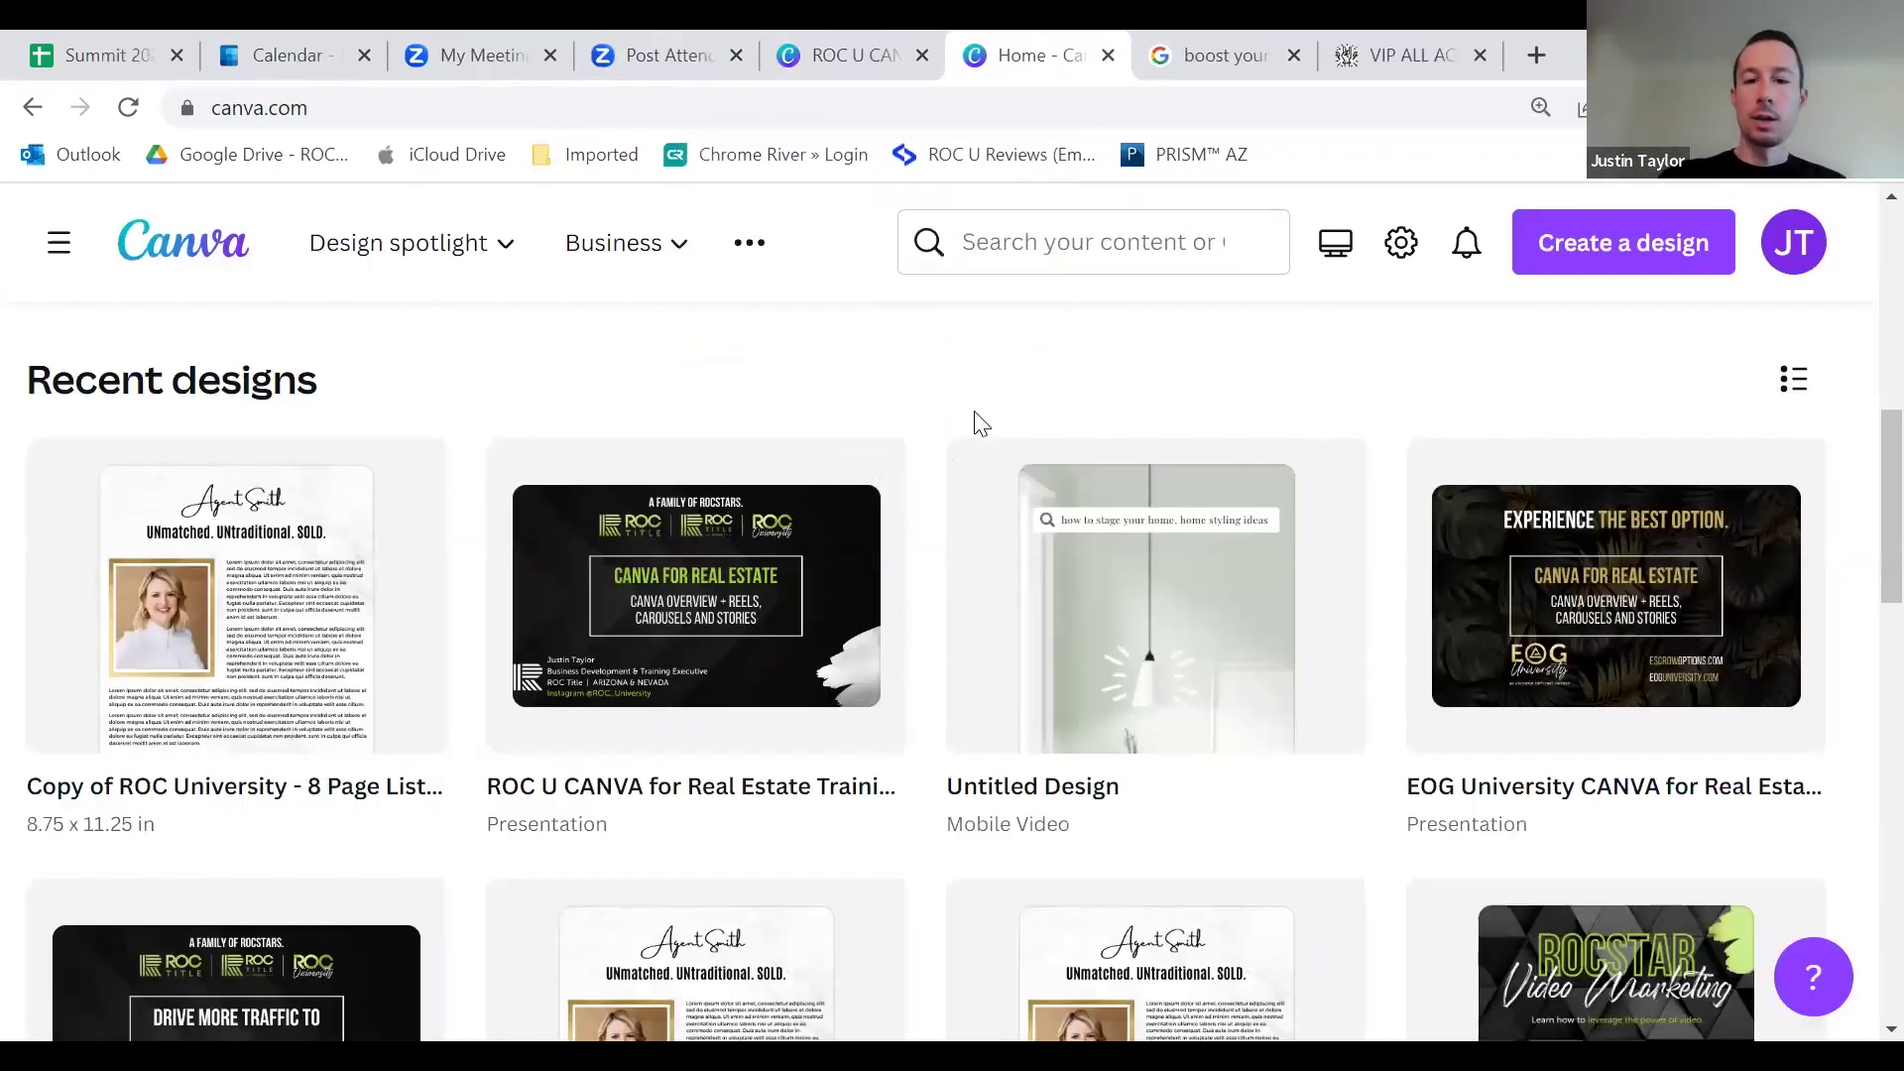
pyautogui.scroll(10, 973, 446)
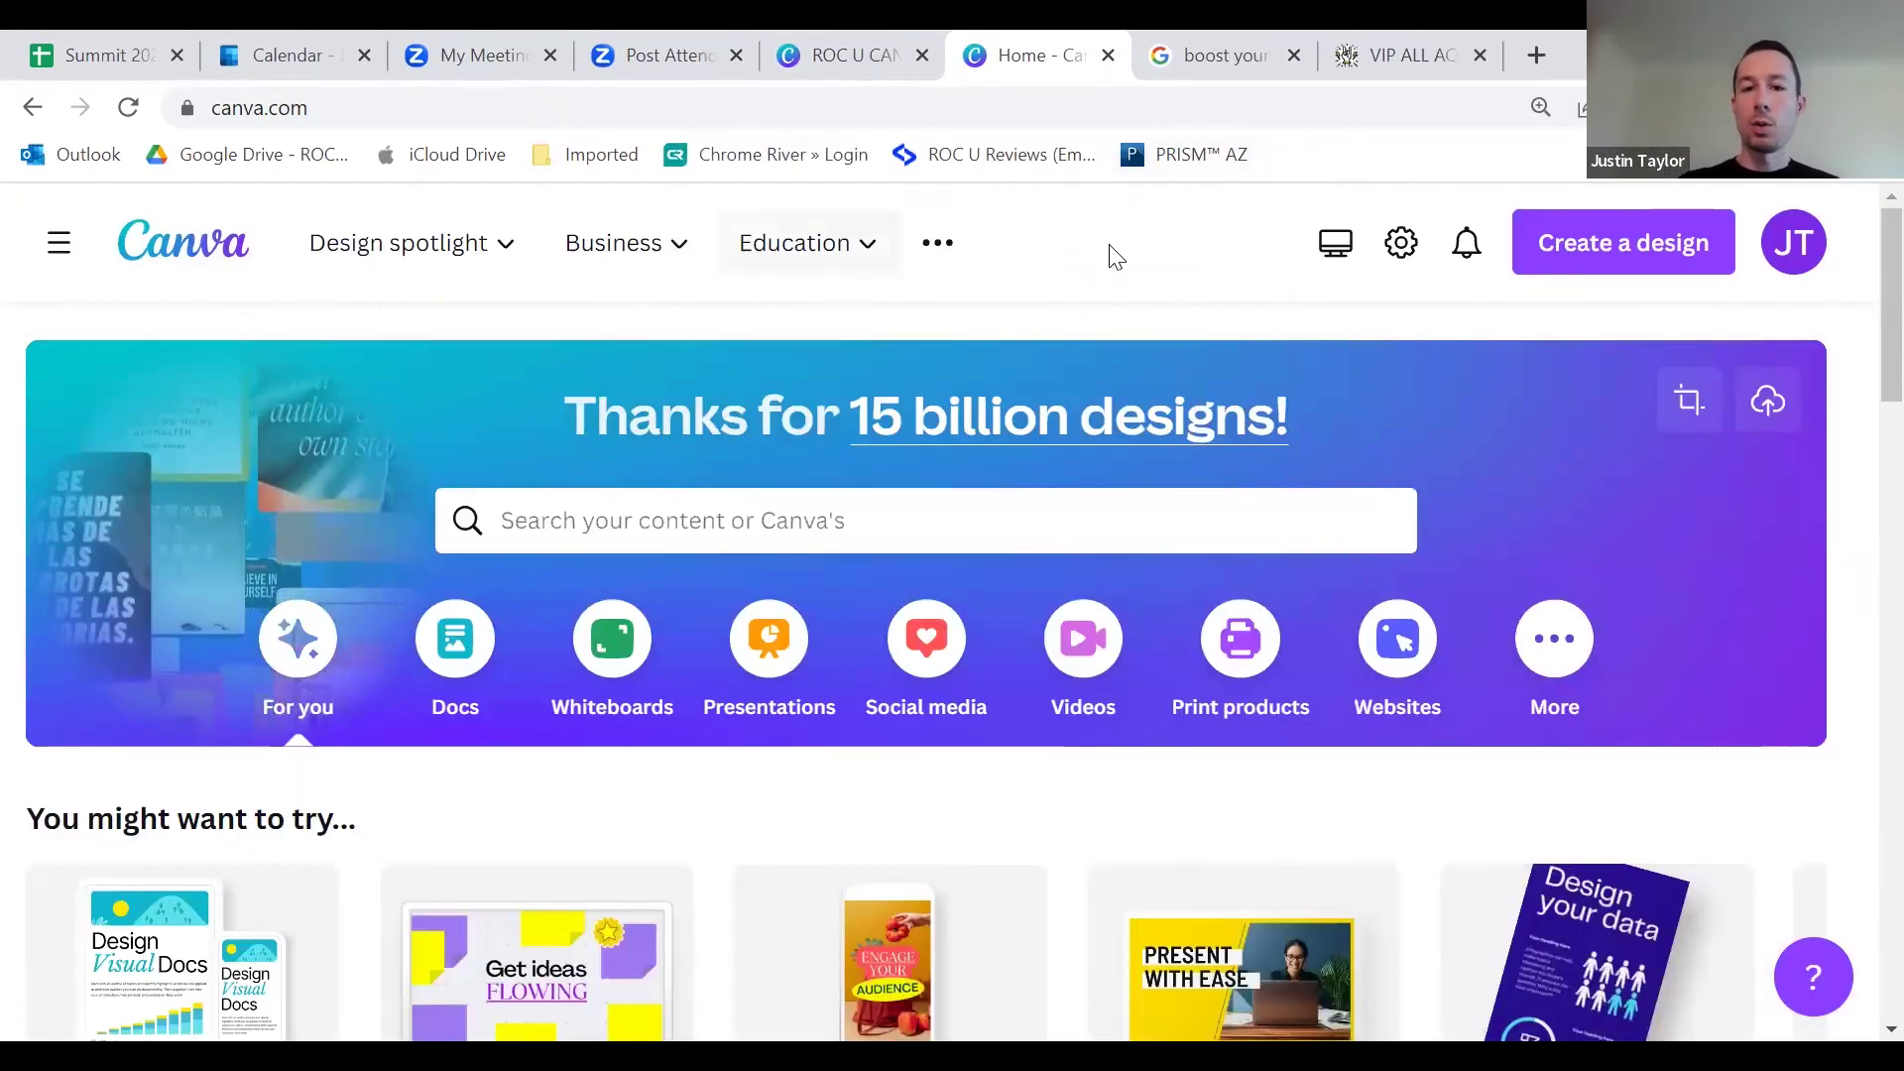
pyautogui.click(1609, 270)
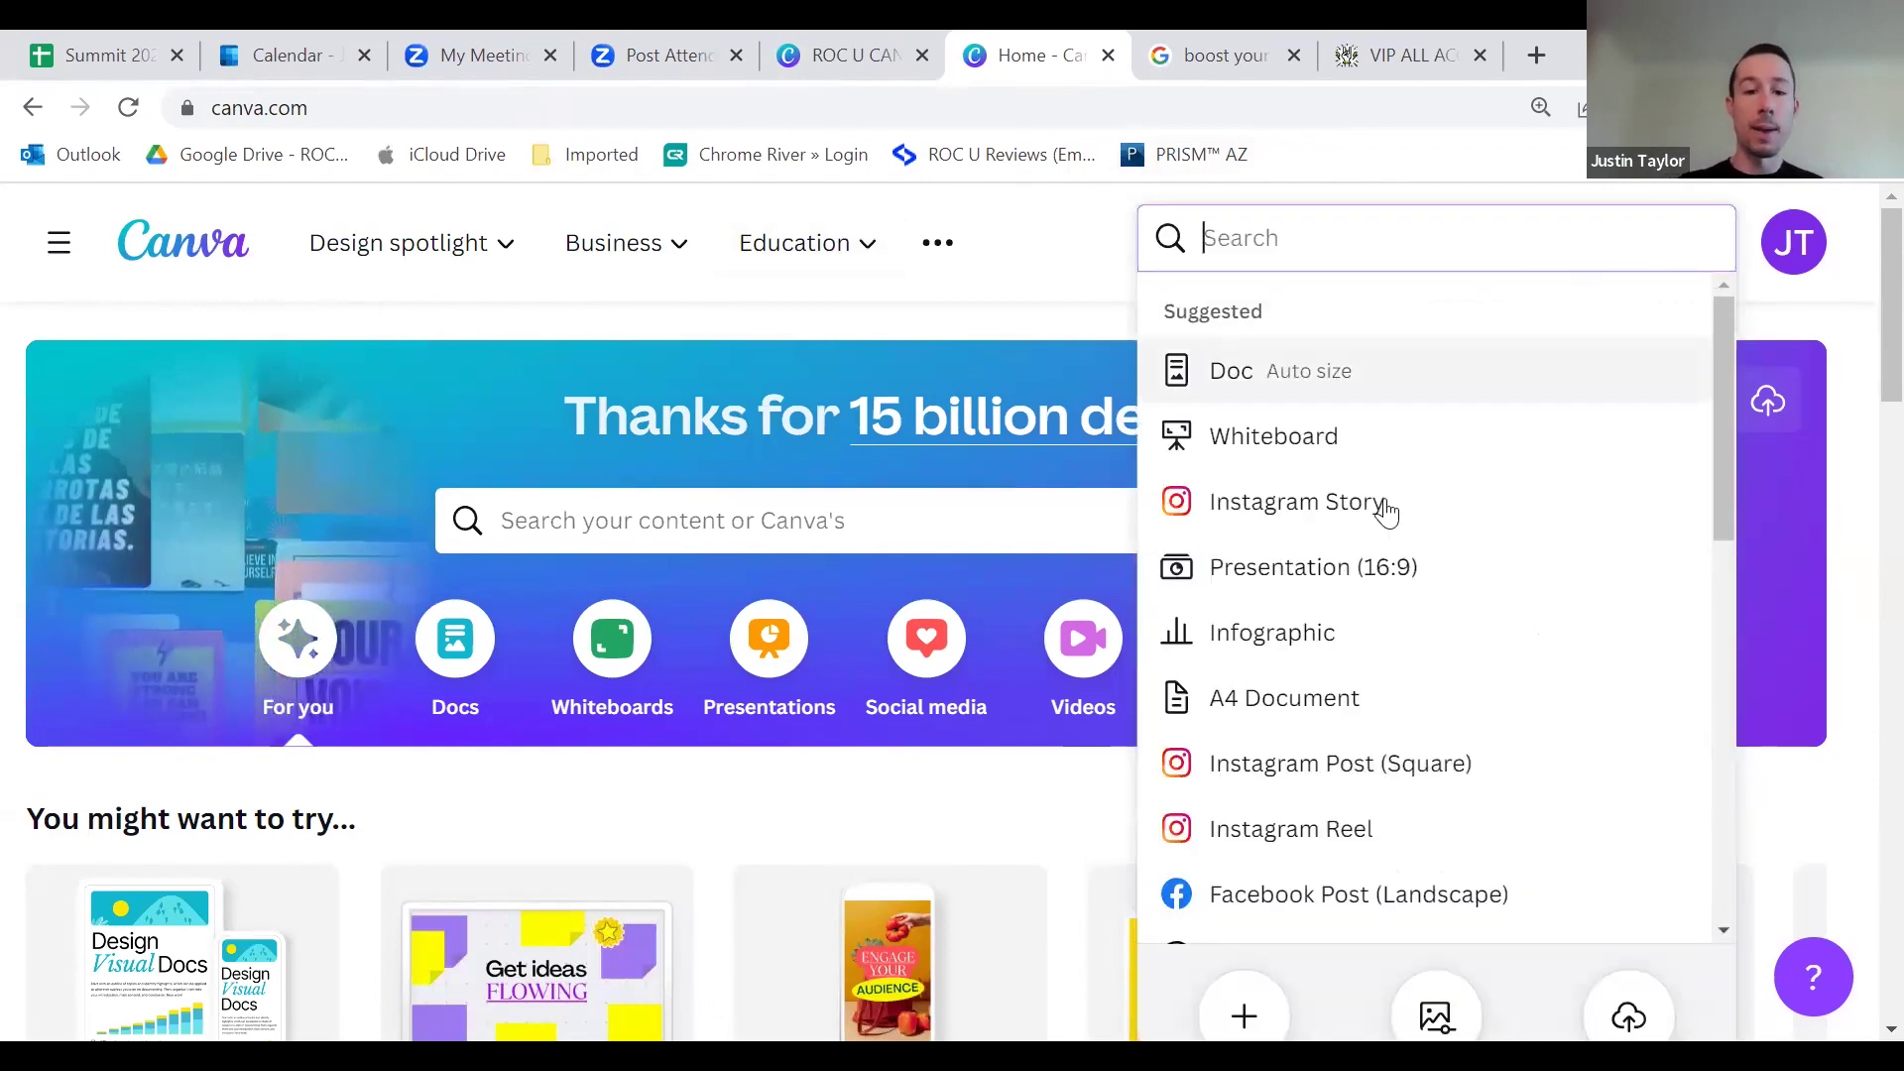
pyautogui.scroll(-4, 1432, 783)
pyautogui.scroll(4, 1438, 695)
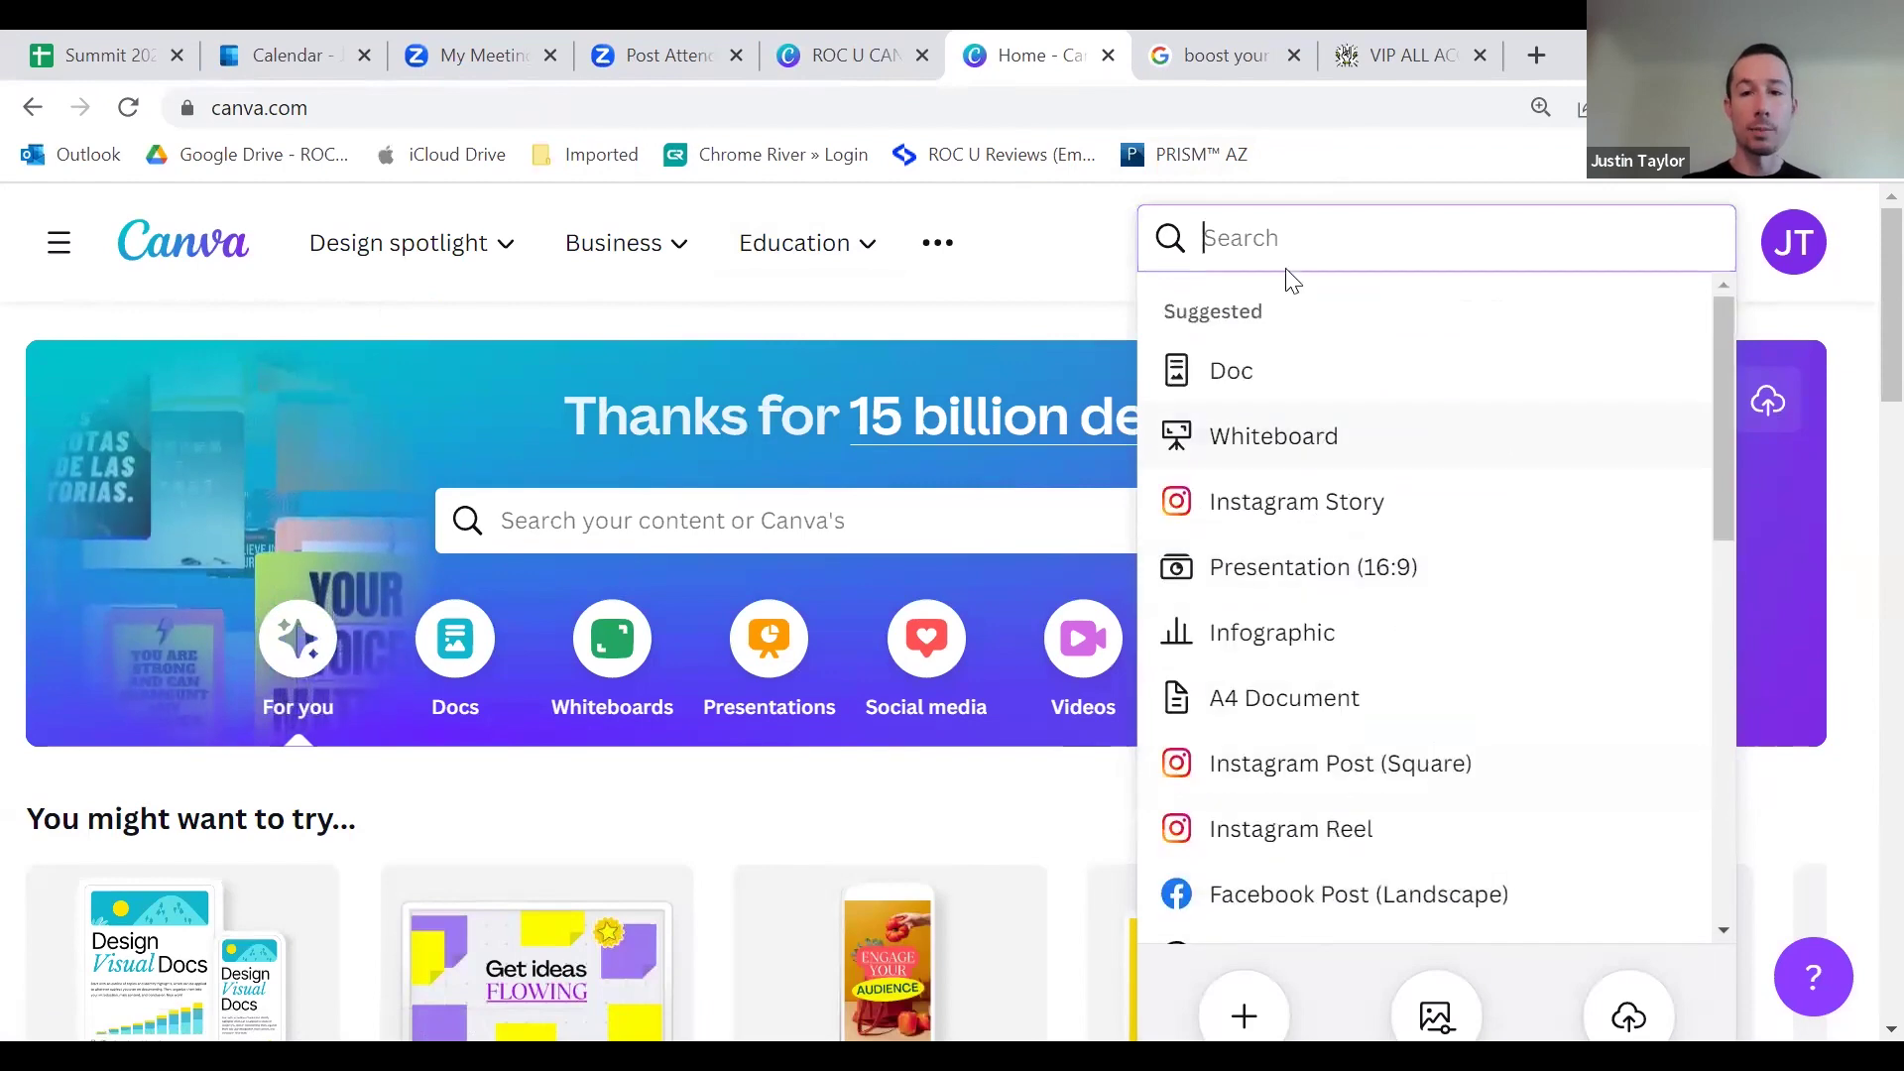
pyautogui.write('instag')
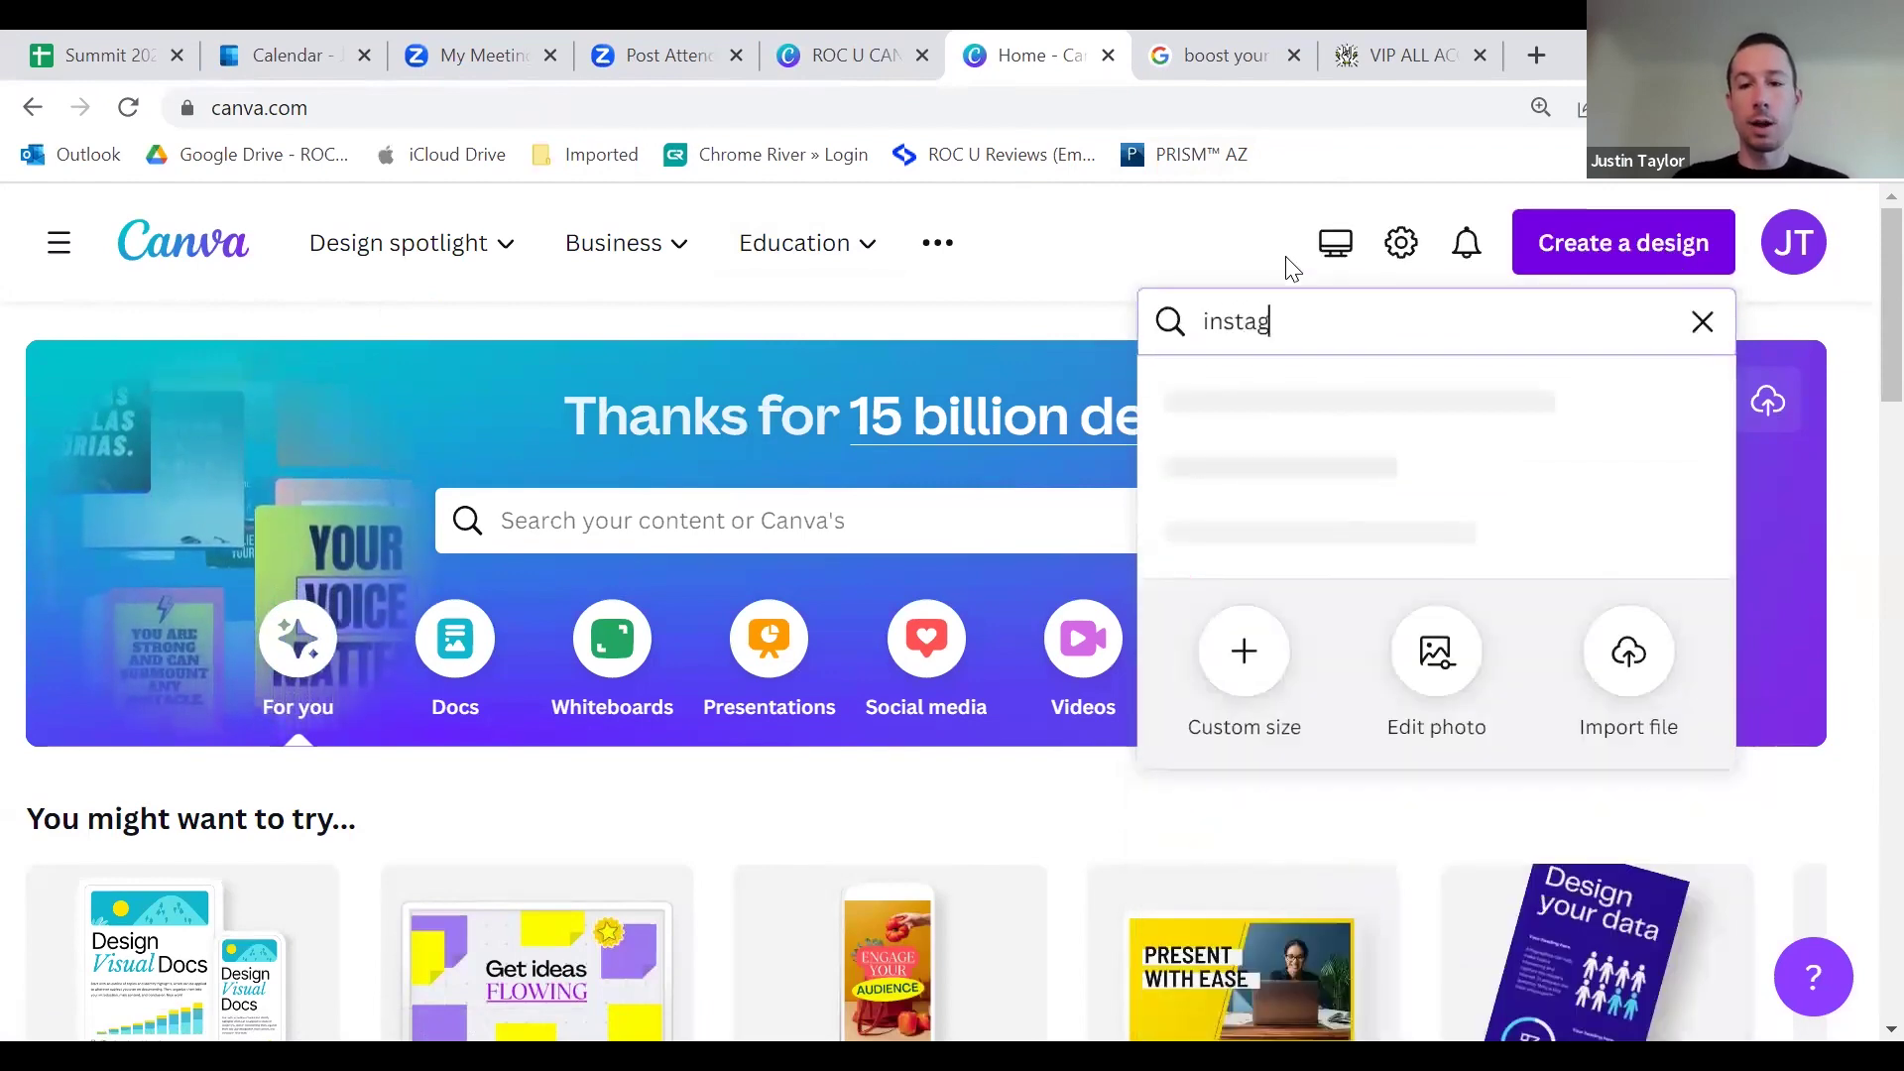
pyautogui.write('ram car')
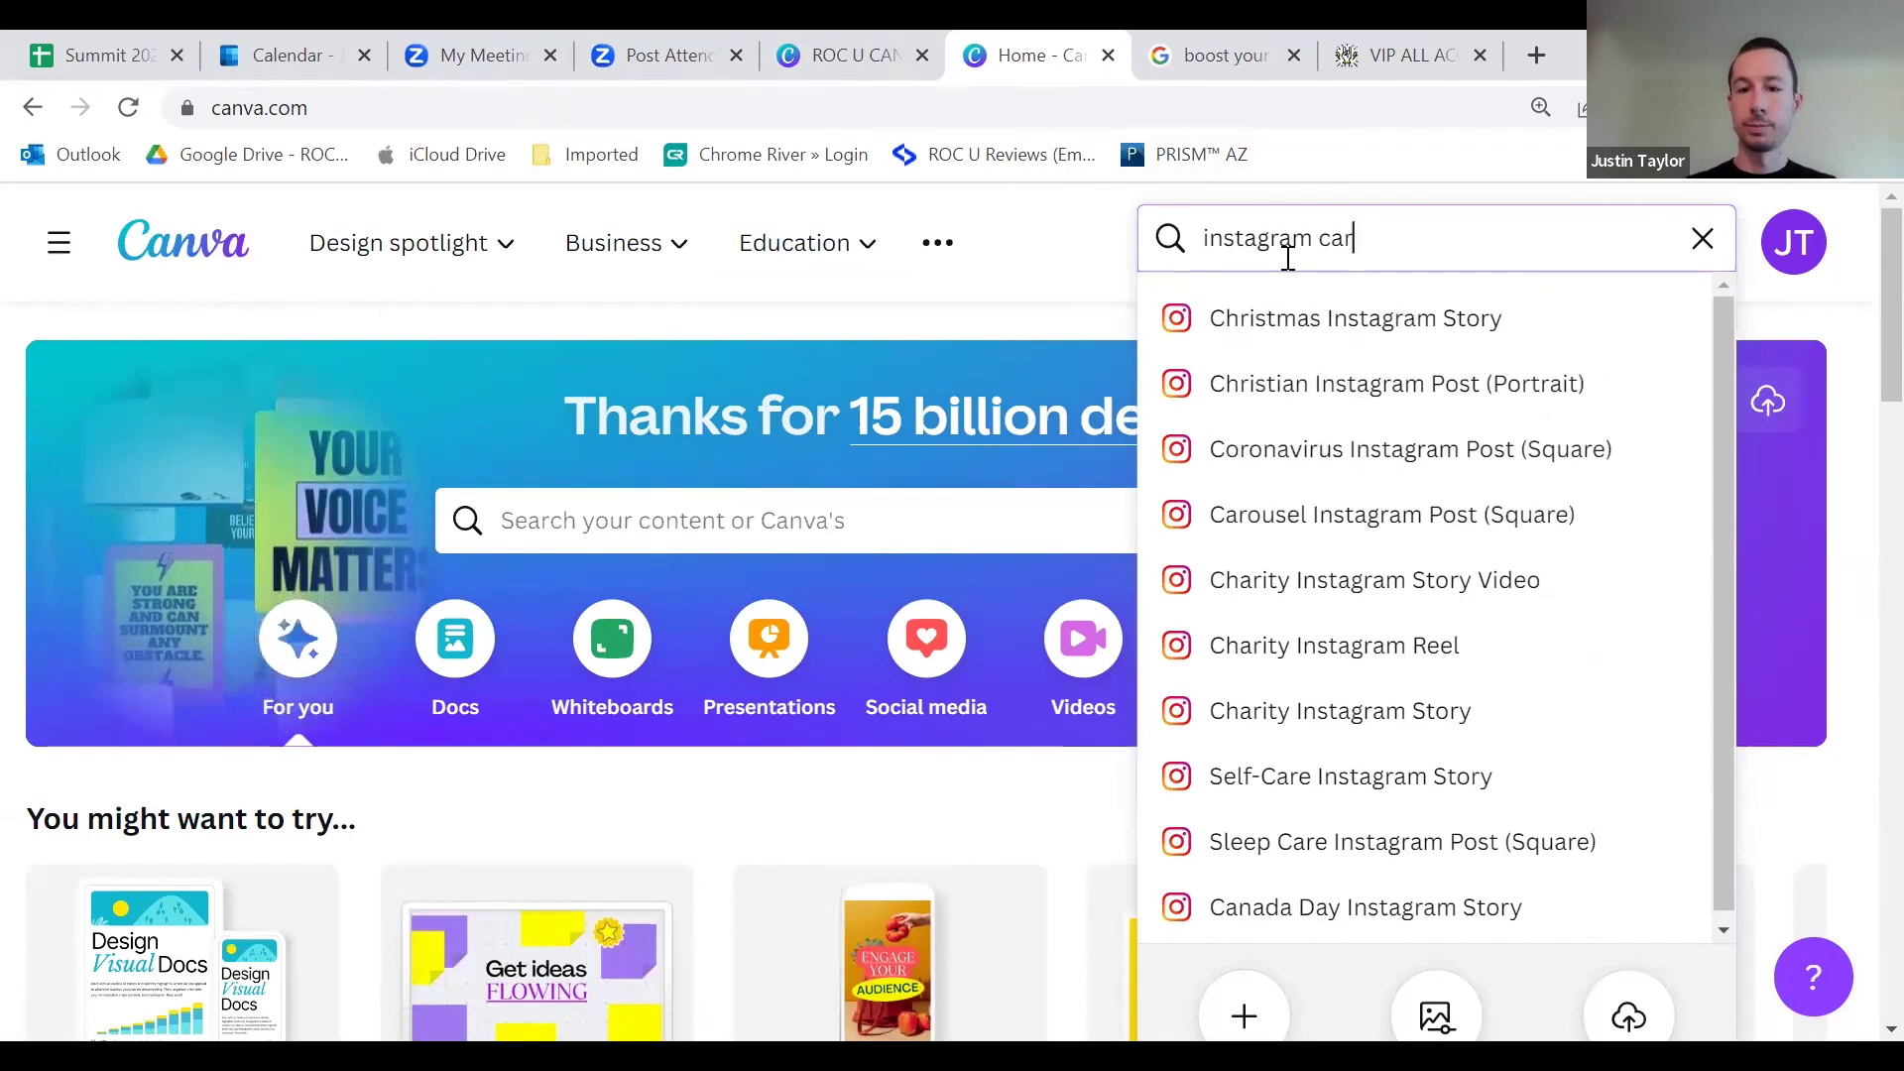
pyautogui.write('ou')
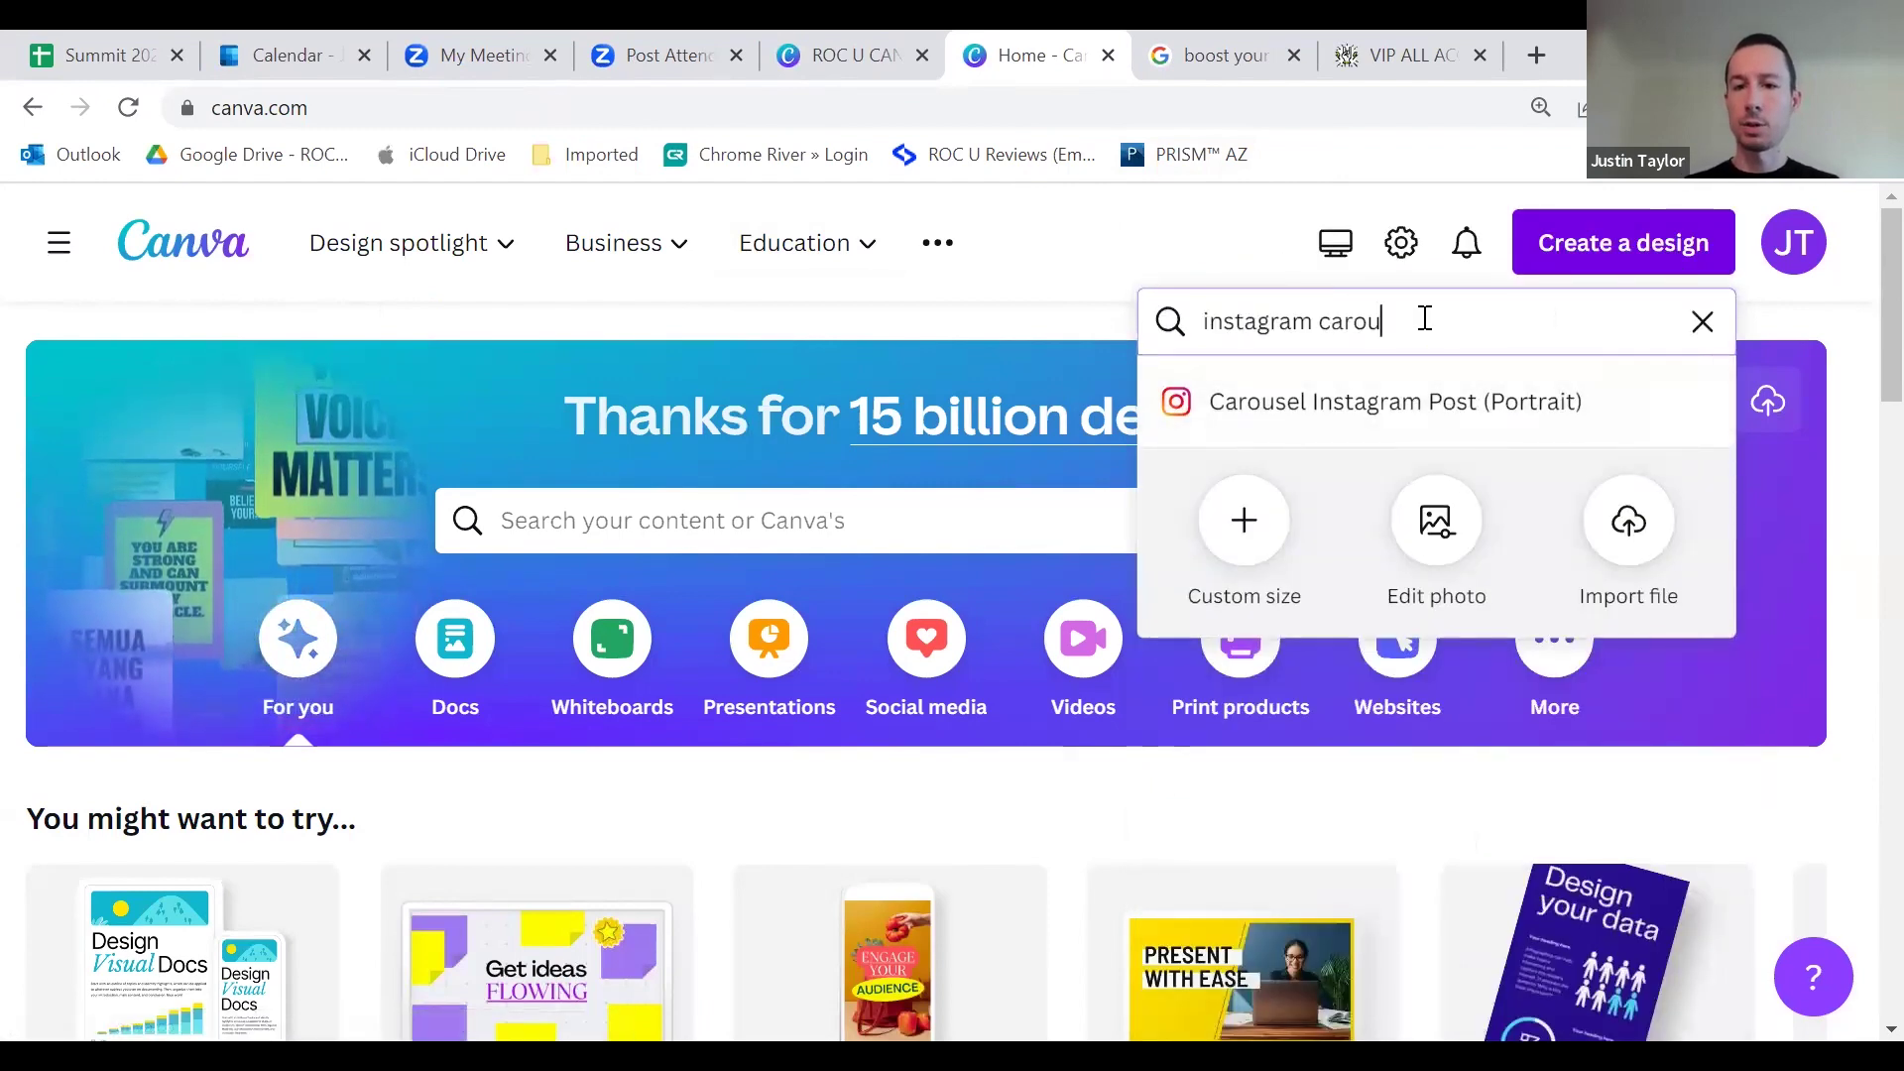
pyautogui.hotkey('ctrl', 'shift', 'Left')
pyautogui.hotkey('ctrl', 'shift', 'Left')
pyautogui.write('carousel')
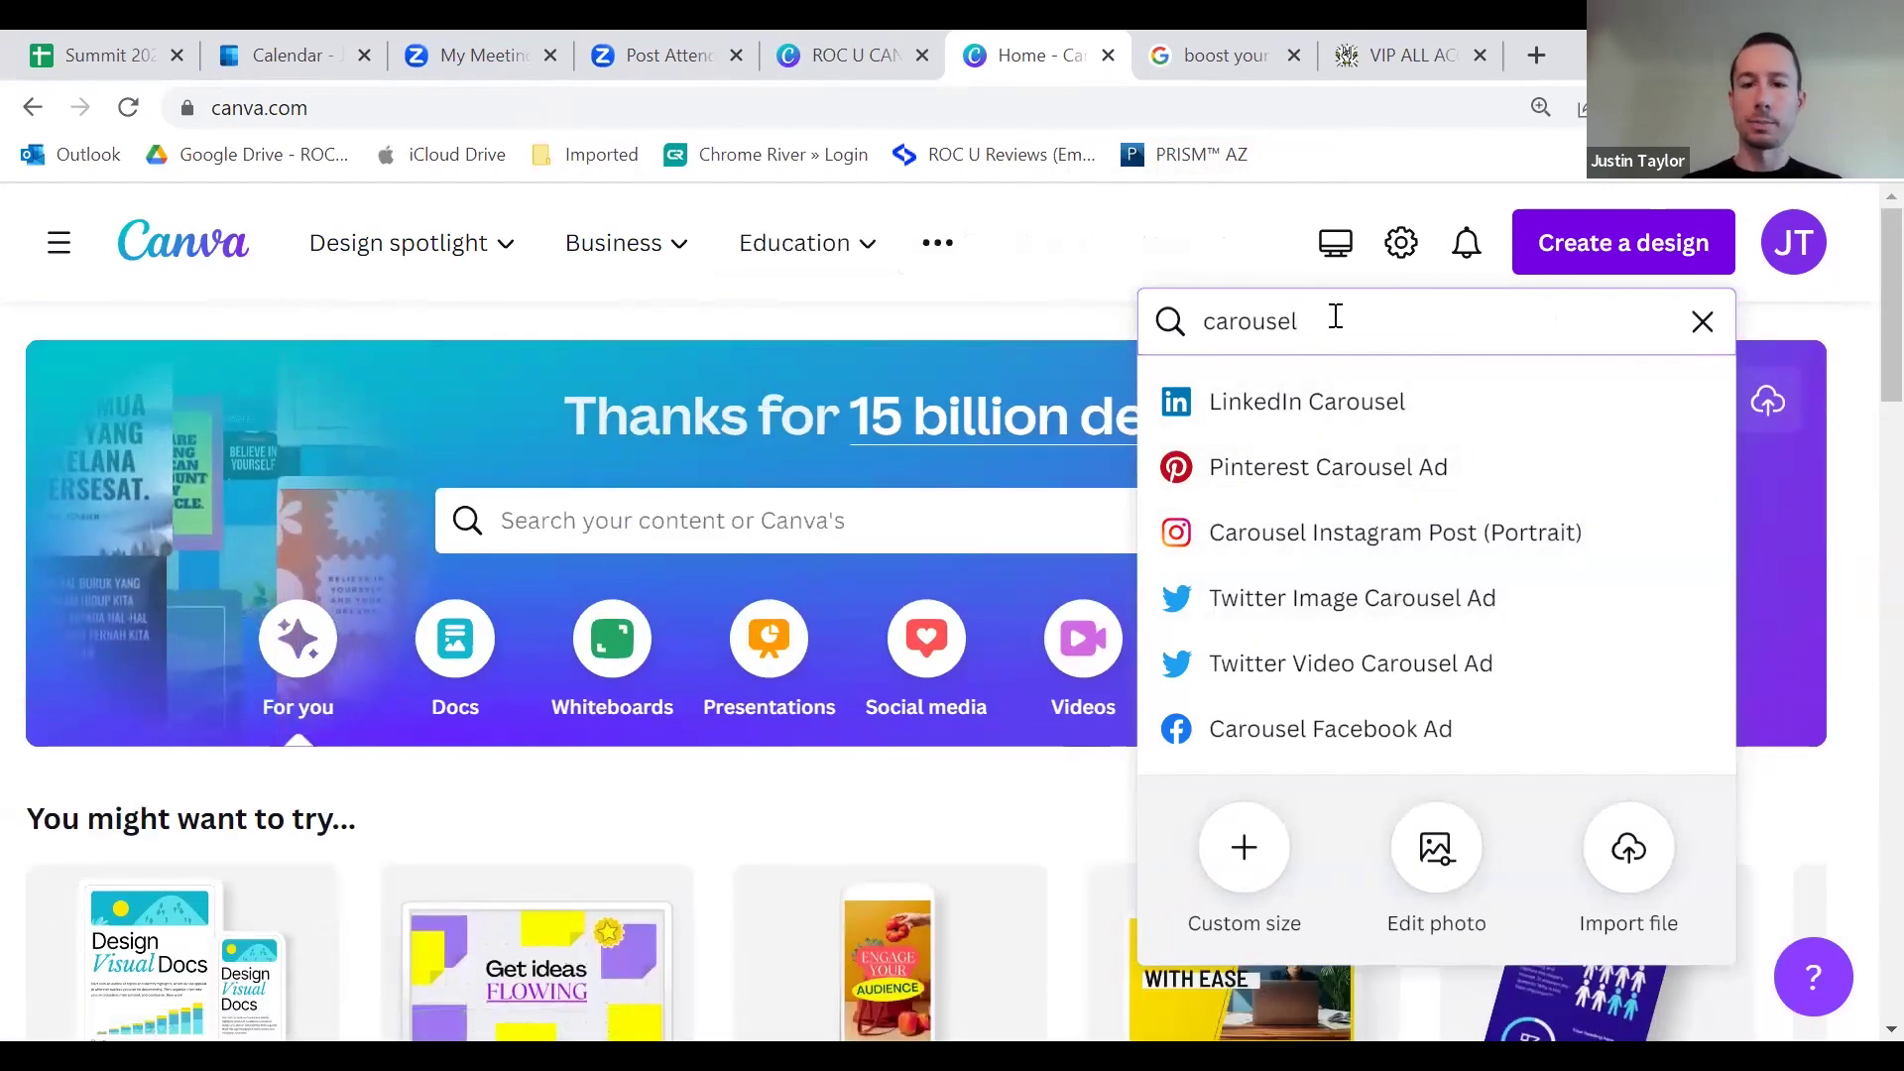
pyautogui.write('instagram')
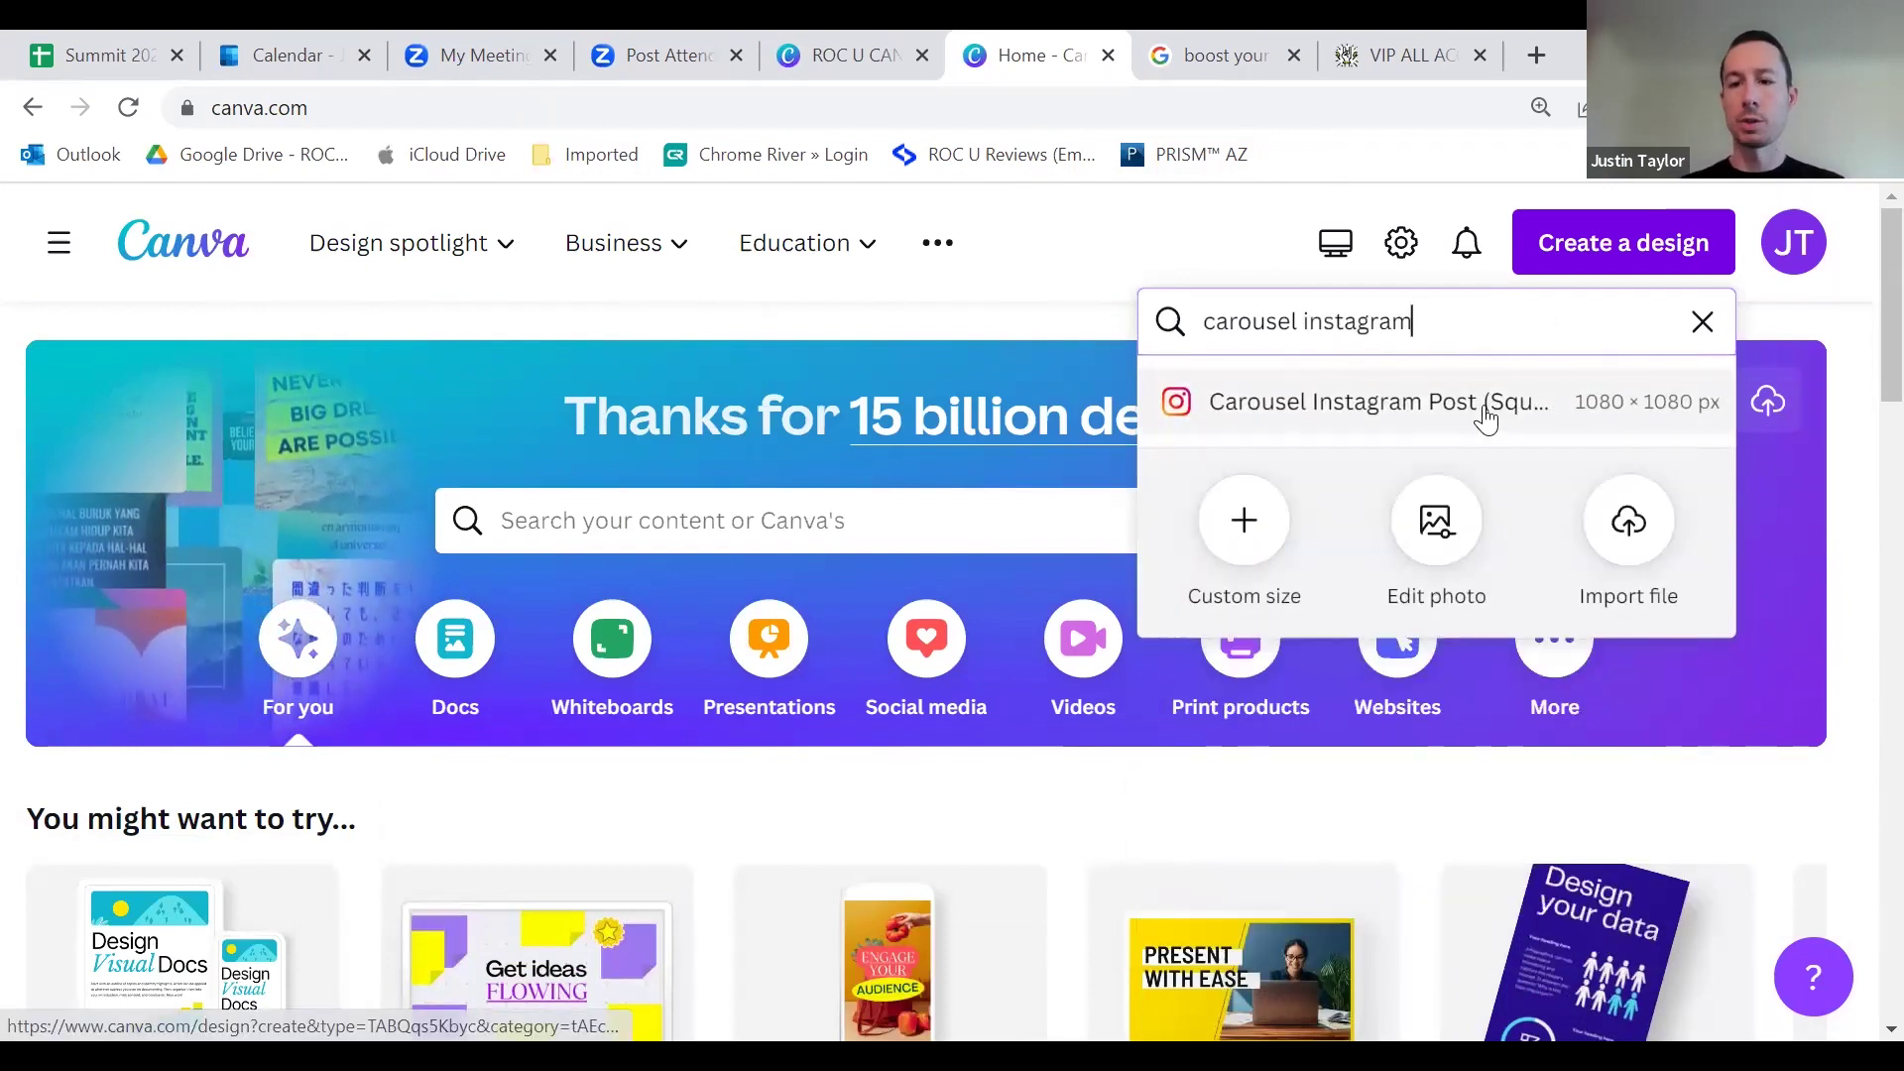
pyautogui.click(1385, 412)
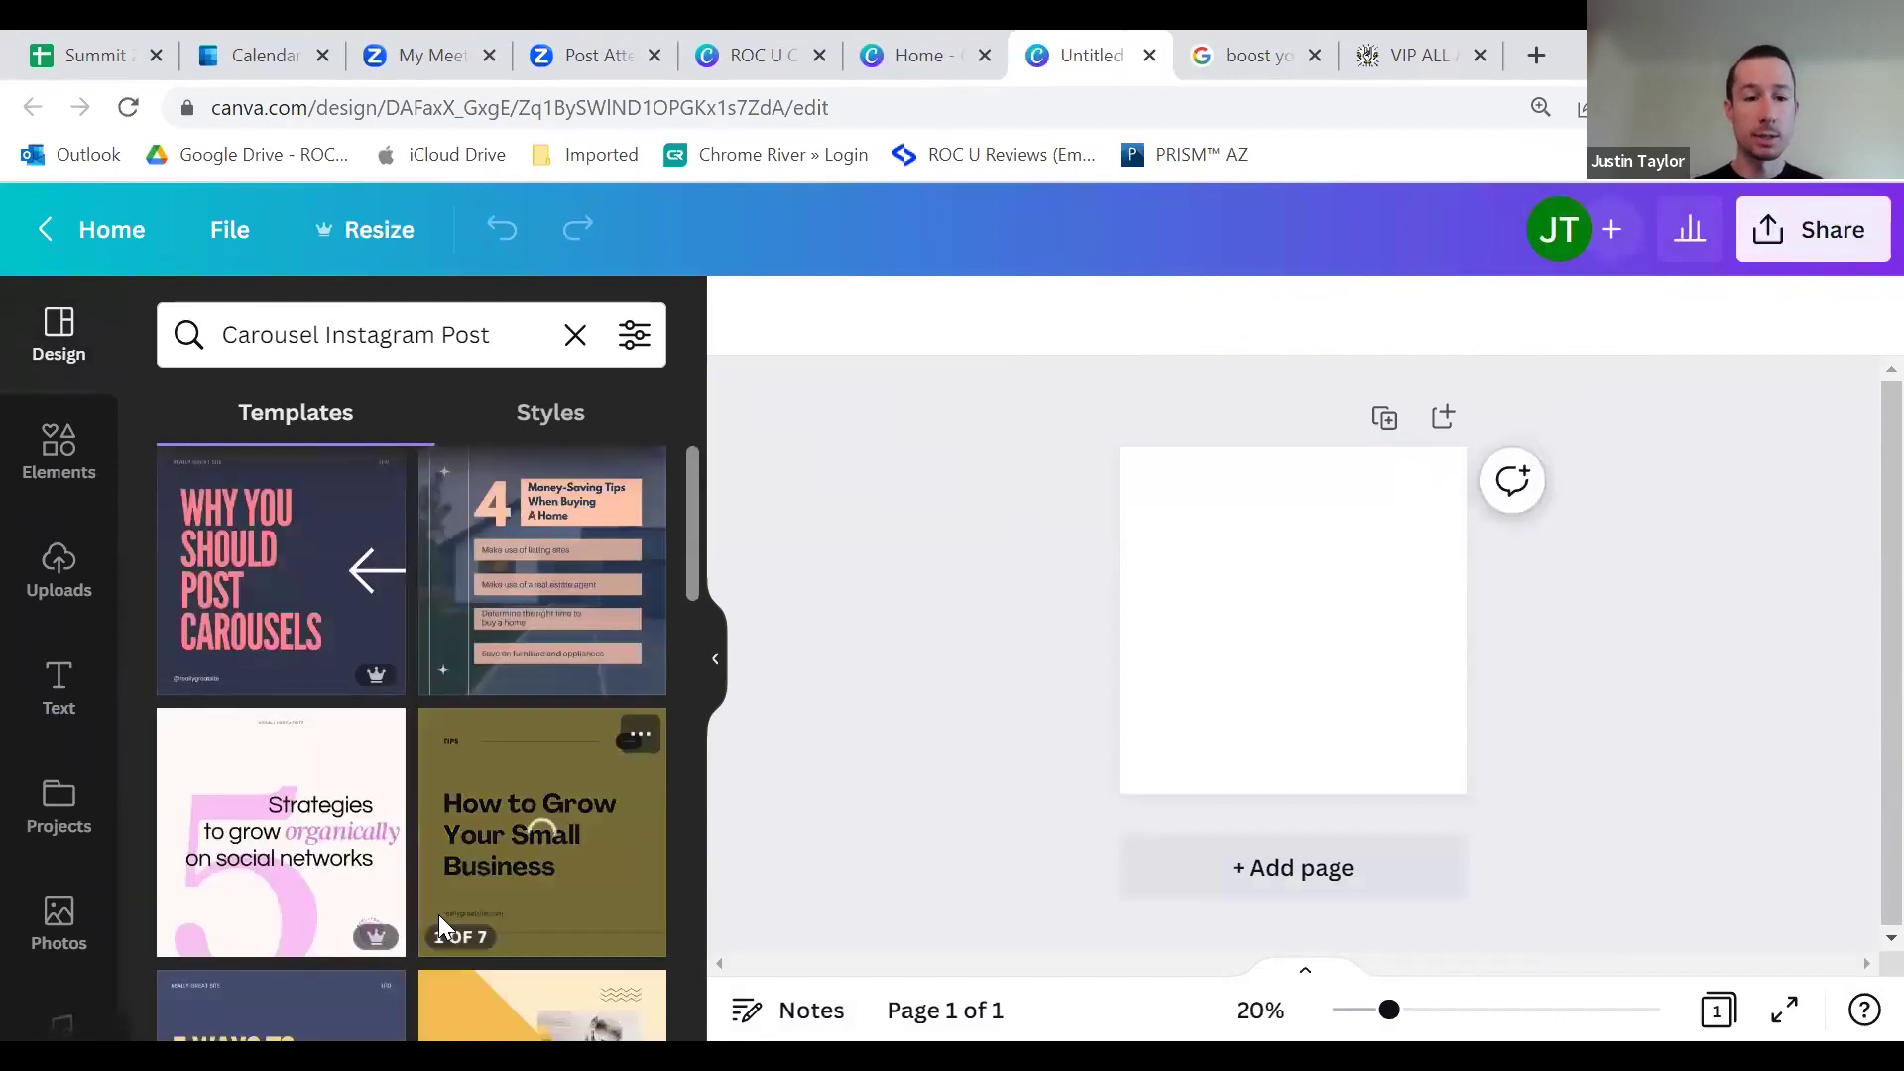
# Step: Browse the carousel templates and open the Black Purple Writer Tips Seamless Carousel
pyautogui.scroll(-15, 446, 824)
pyautogui.scroll(15, 426, 776)
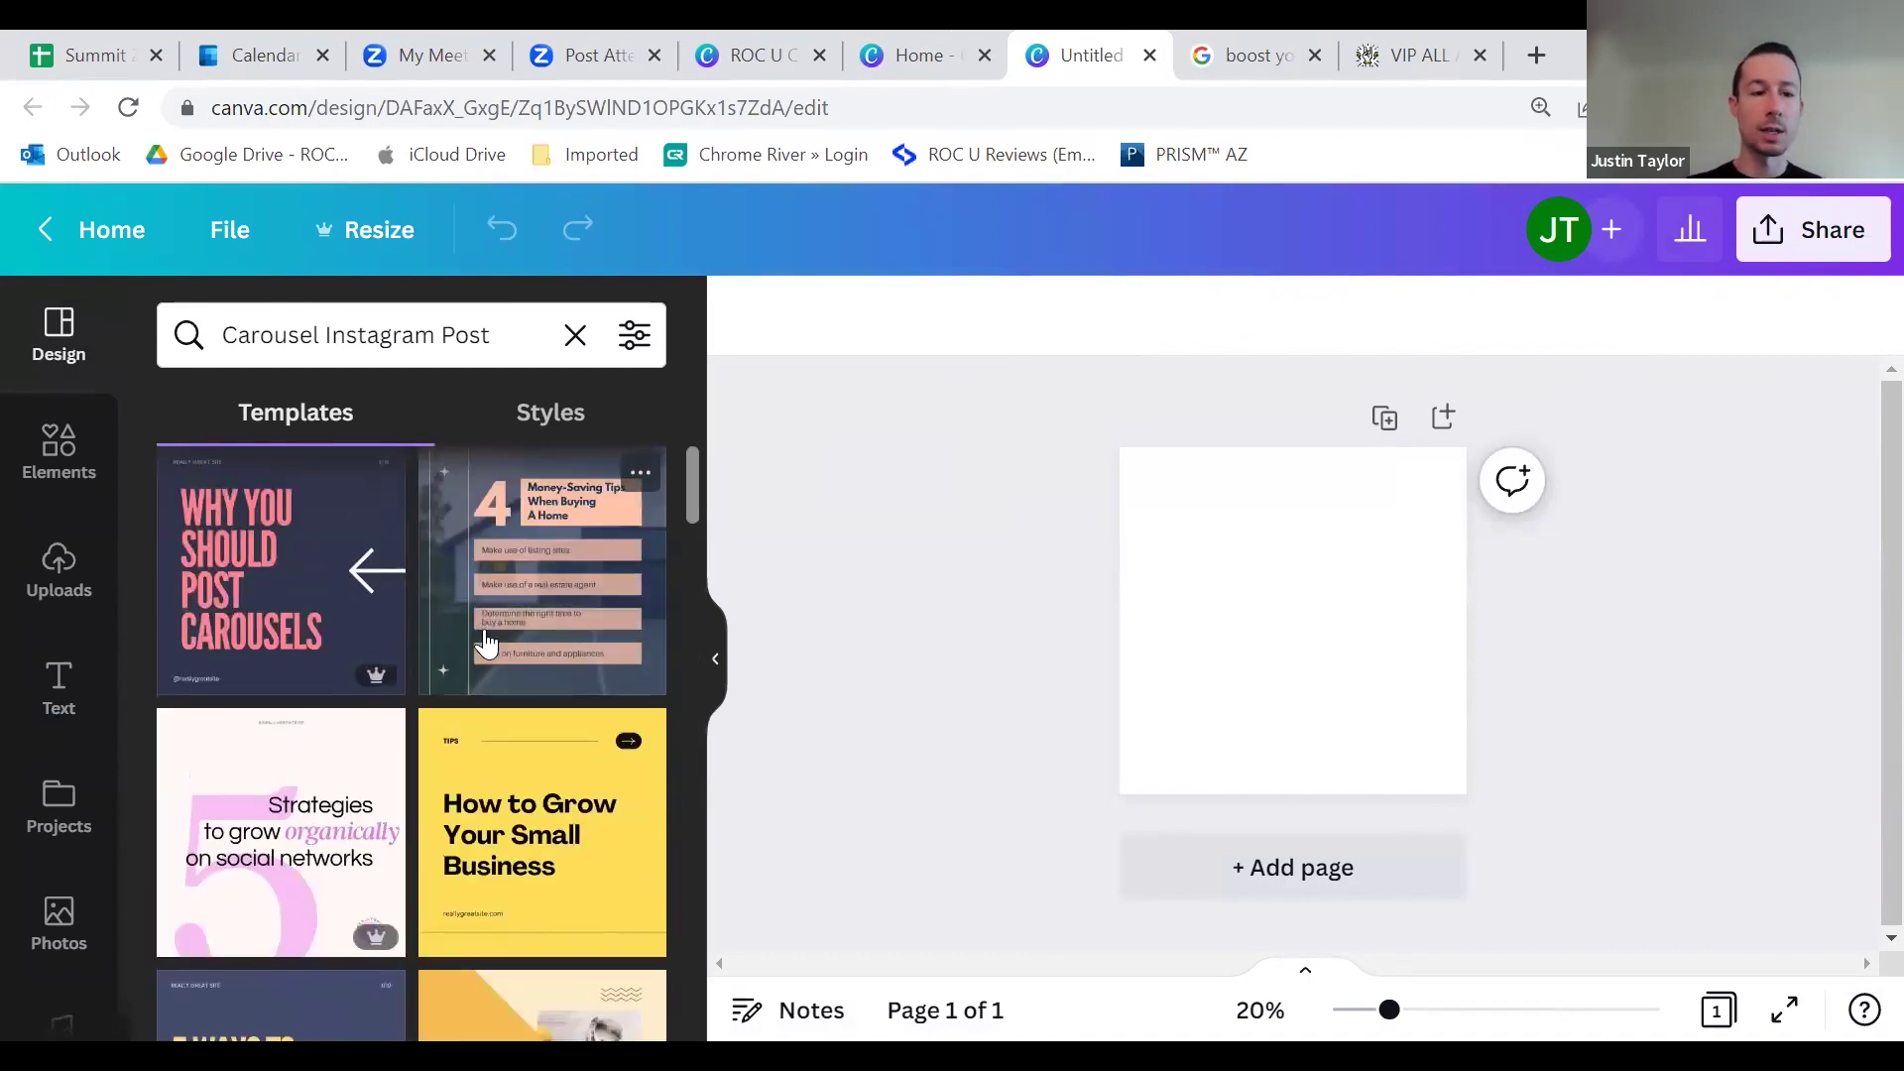
pyautogui.click(509, 332)
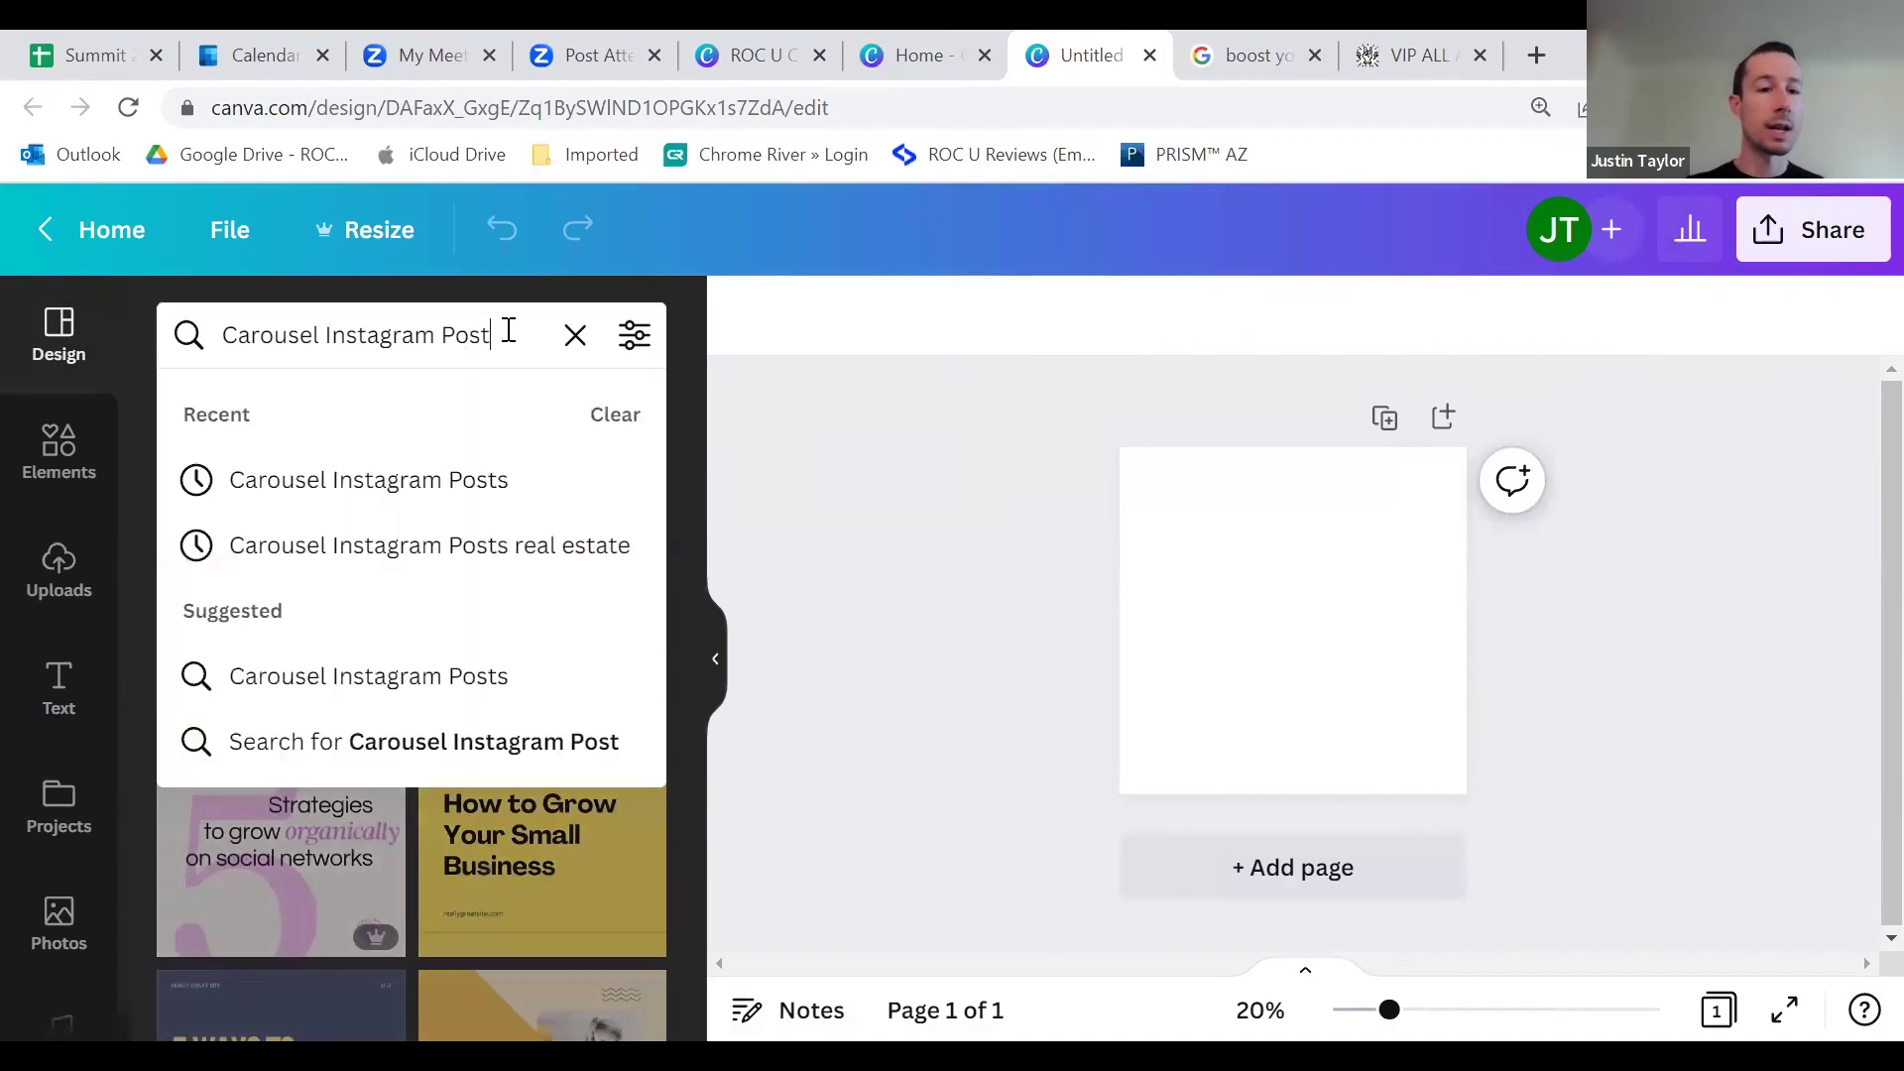
pyautogui.click(865, 462)
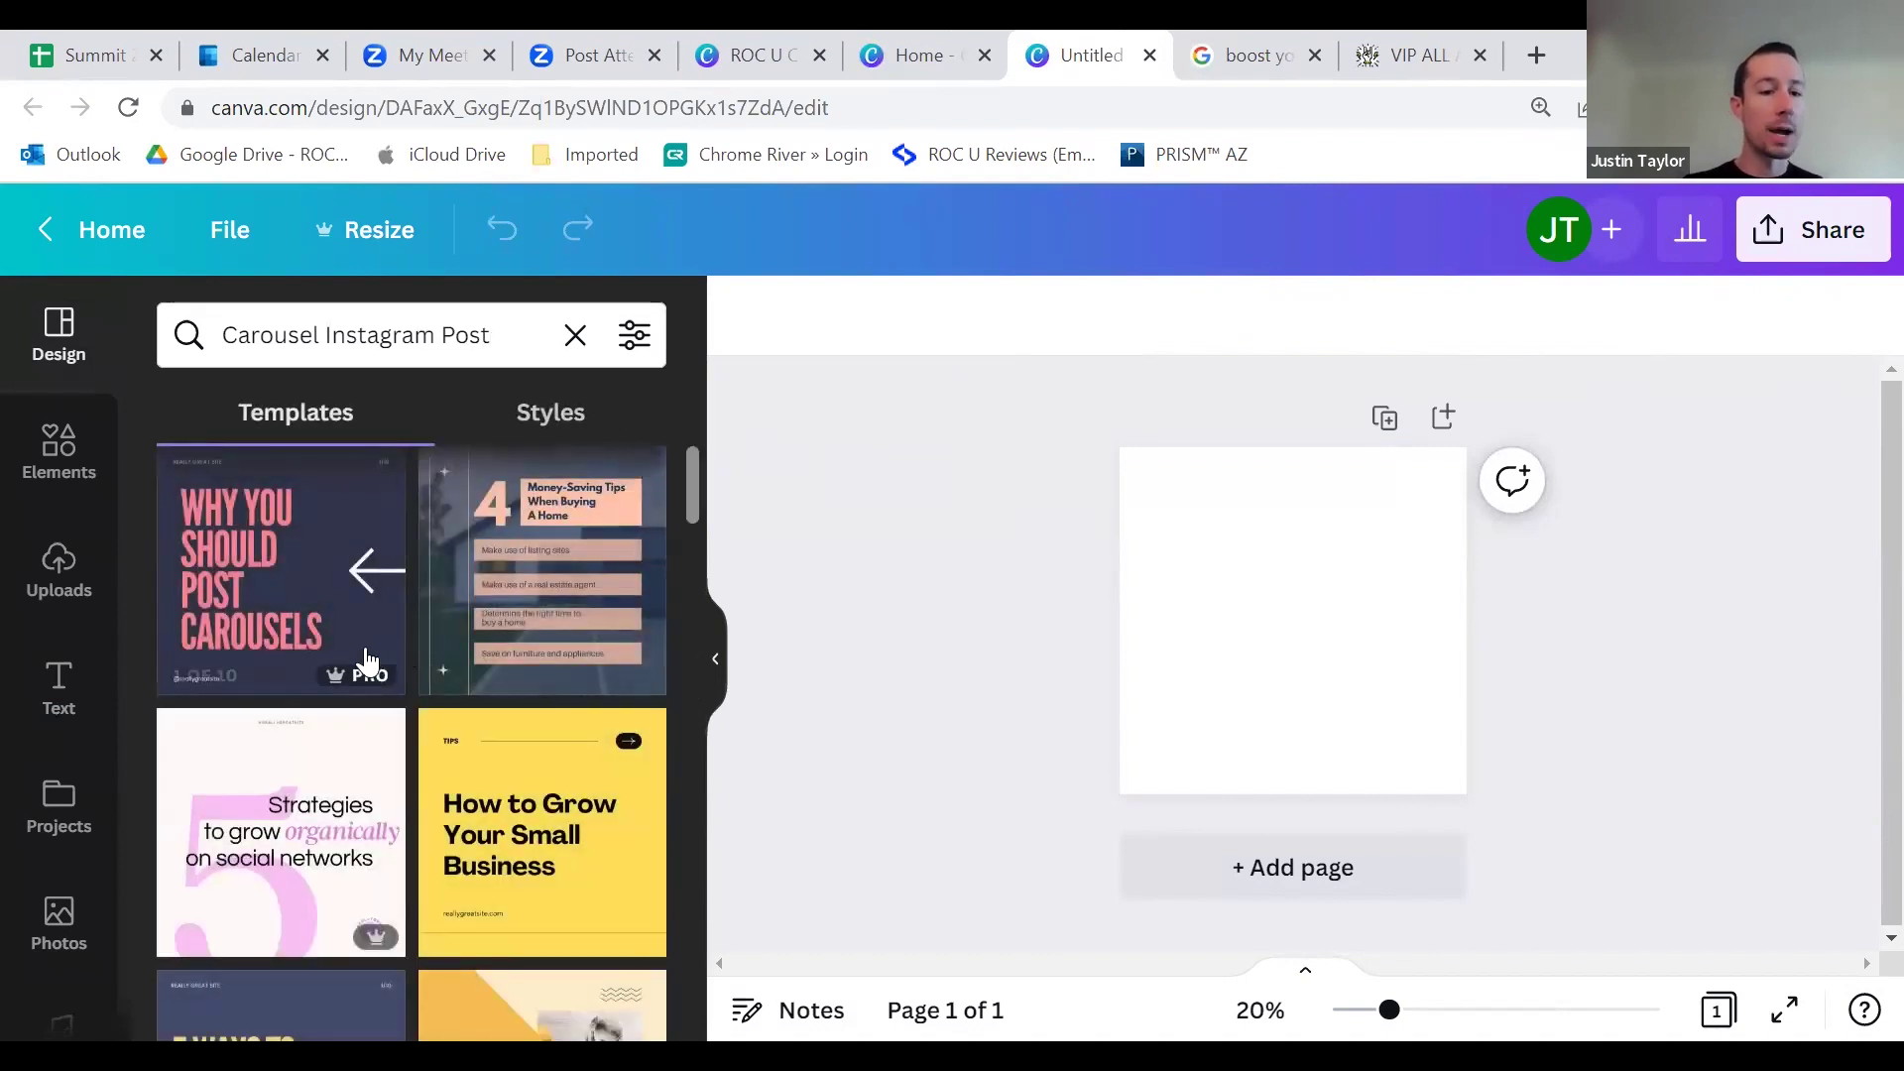
pyautogui.scroll(-3, 536, 783)
pyautogui.scroll(-1, 568, 773)
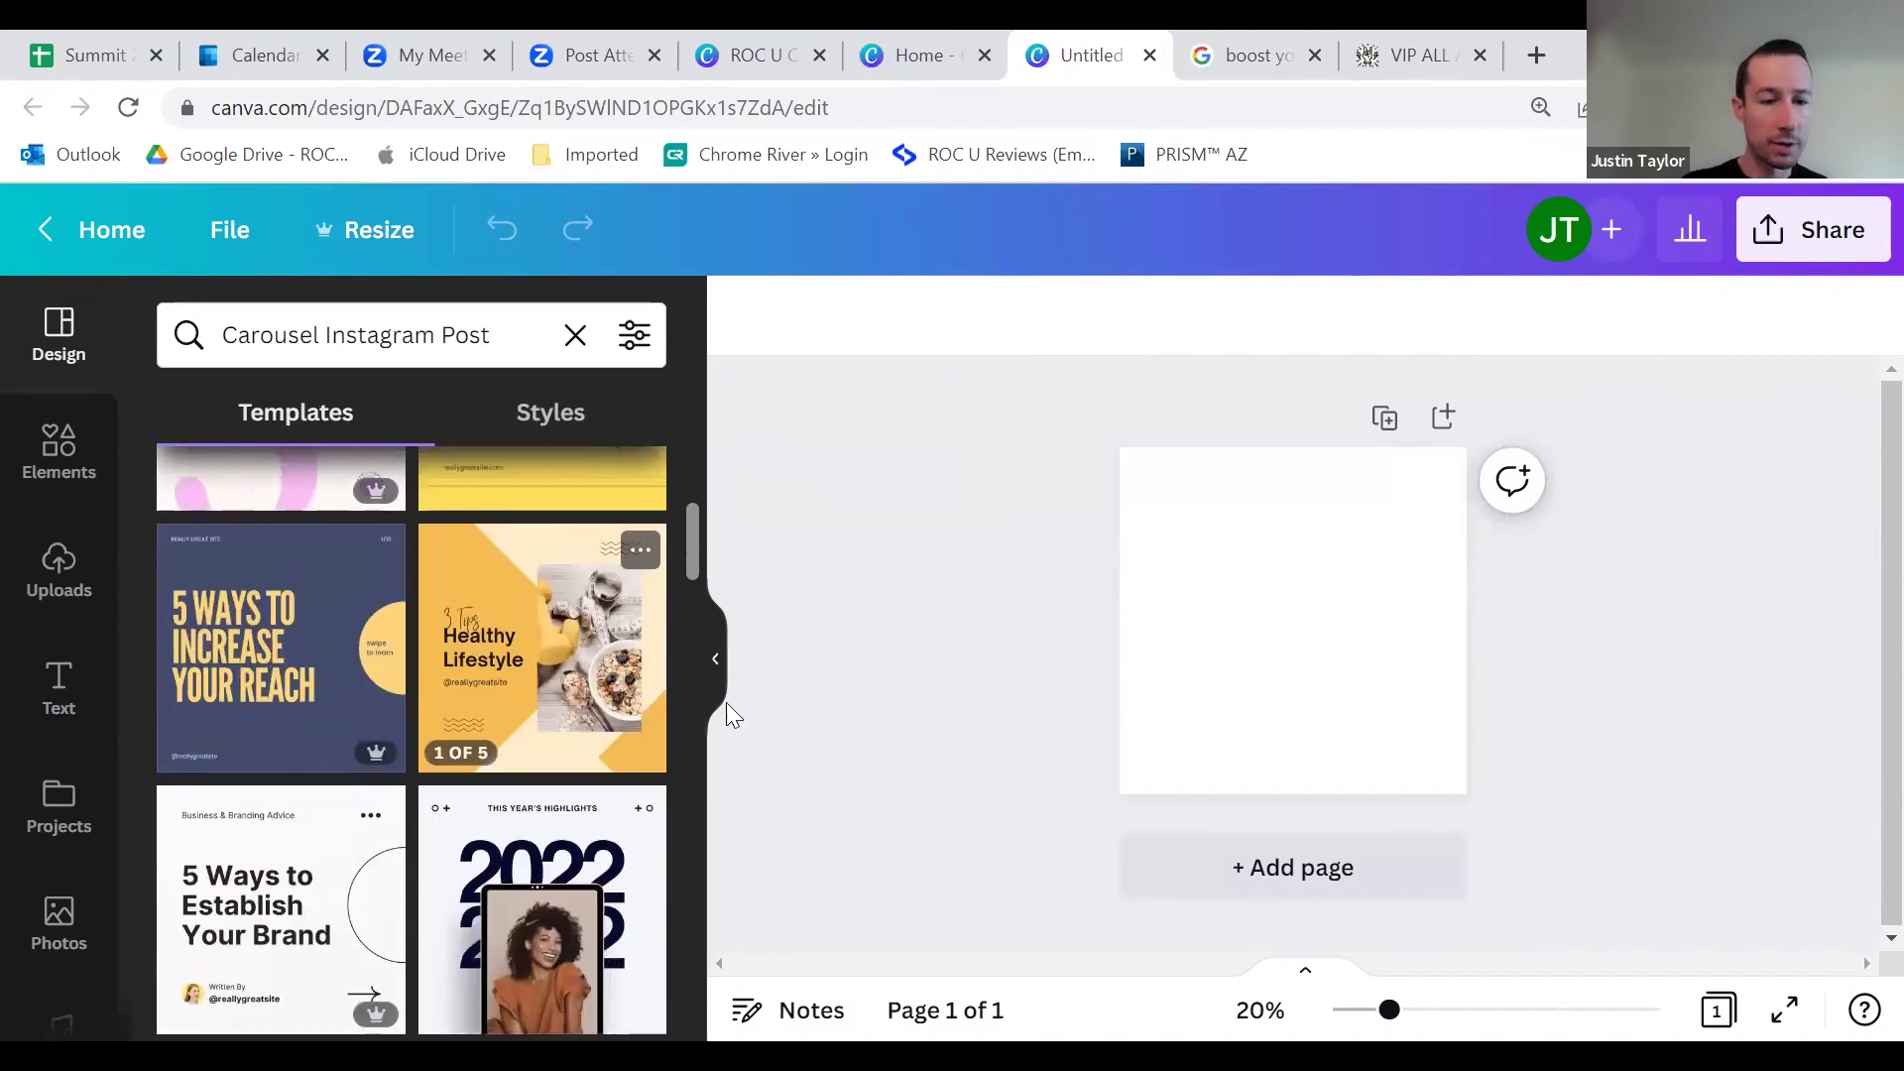
pyautogui.scroll(-3, 581, 684)
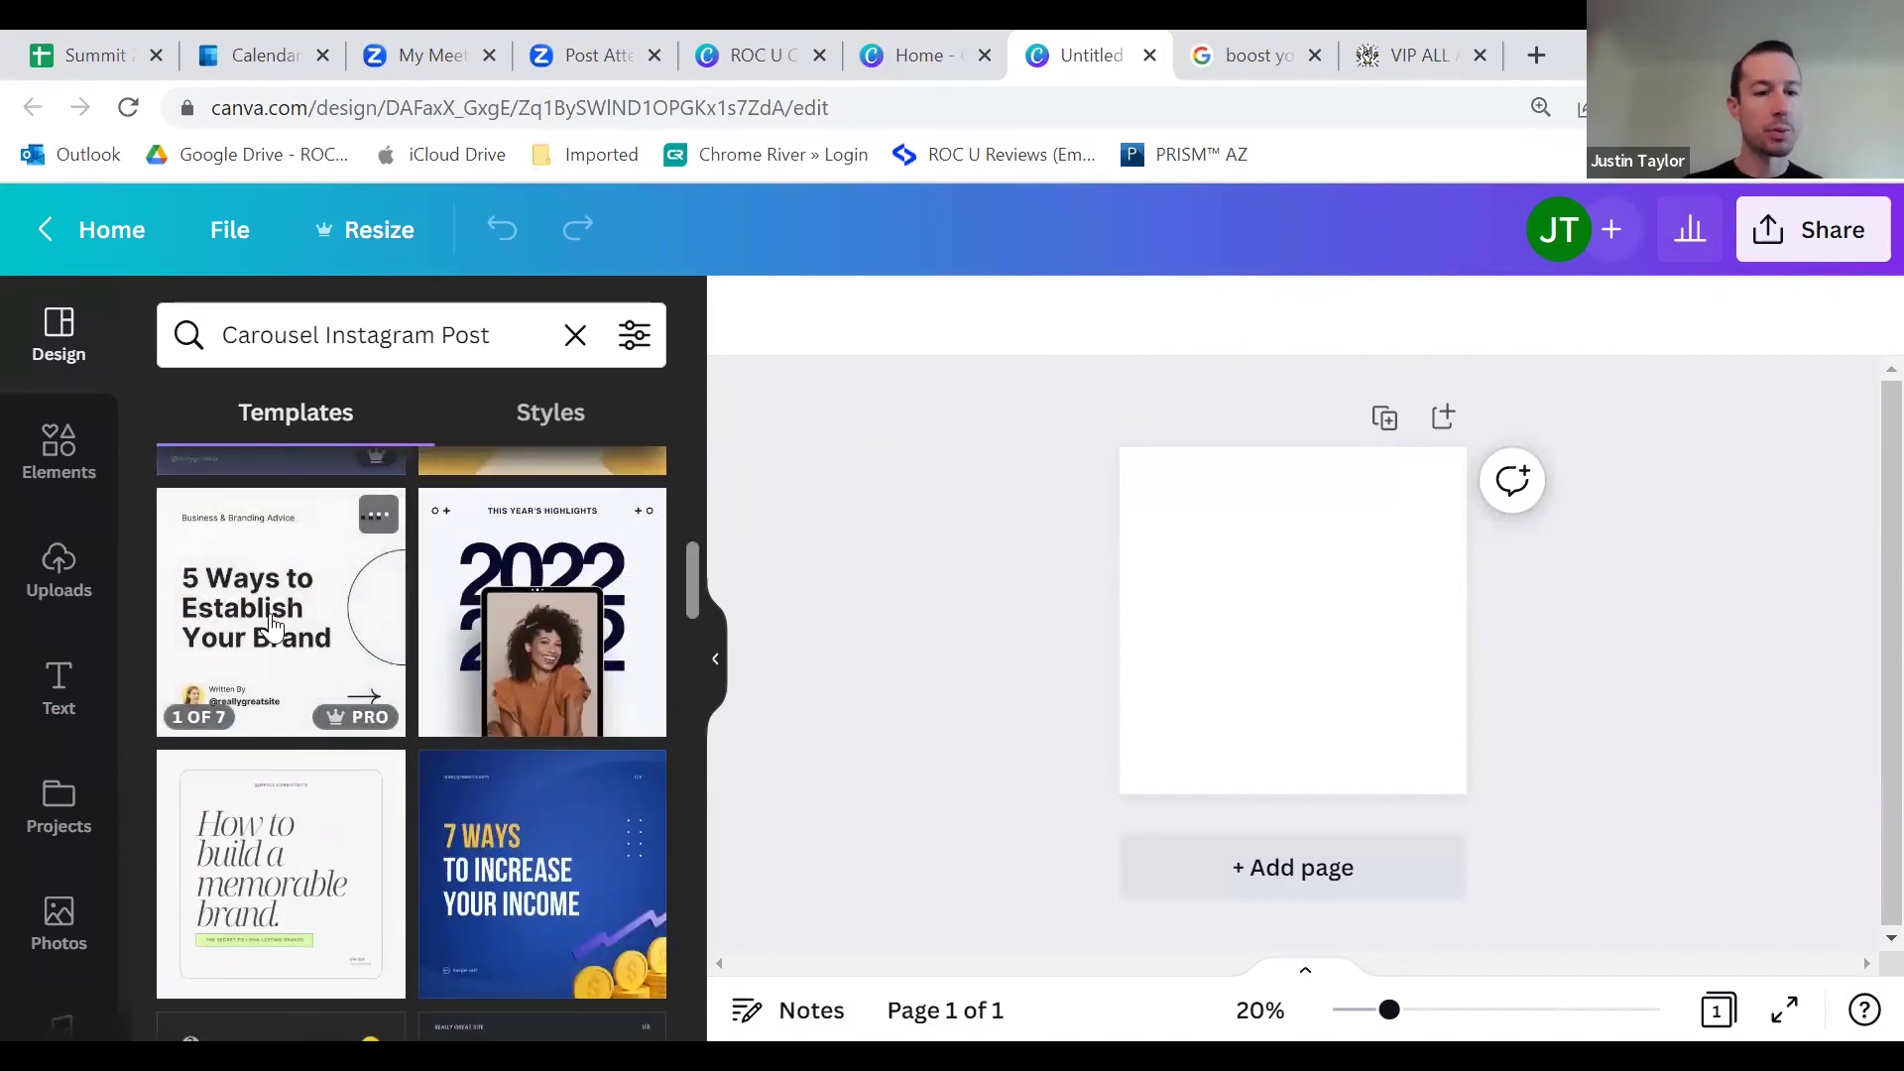
pyautogui.scroll(-3, 273, 625)
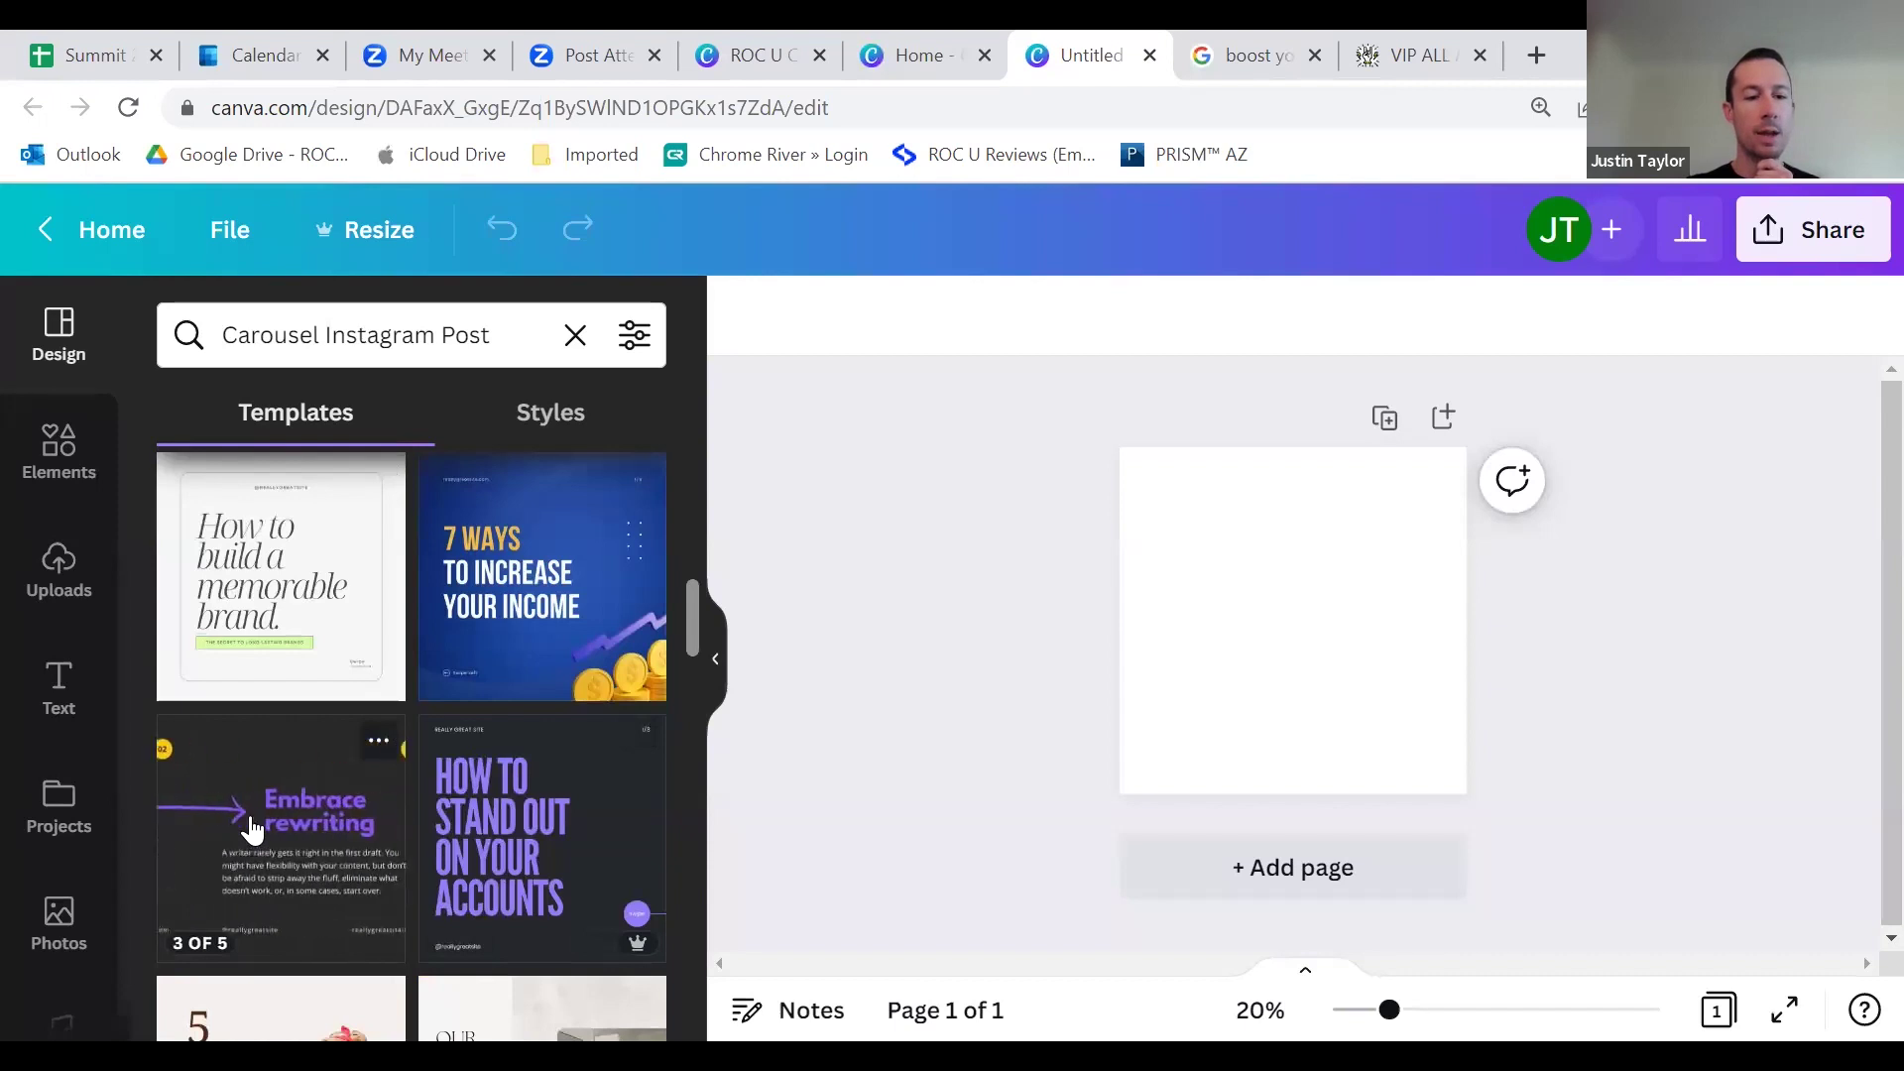
pyautogui.click(253, 831)
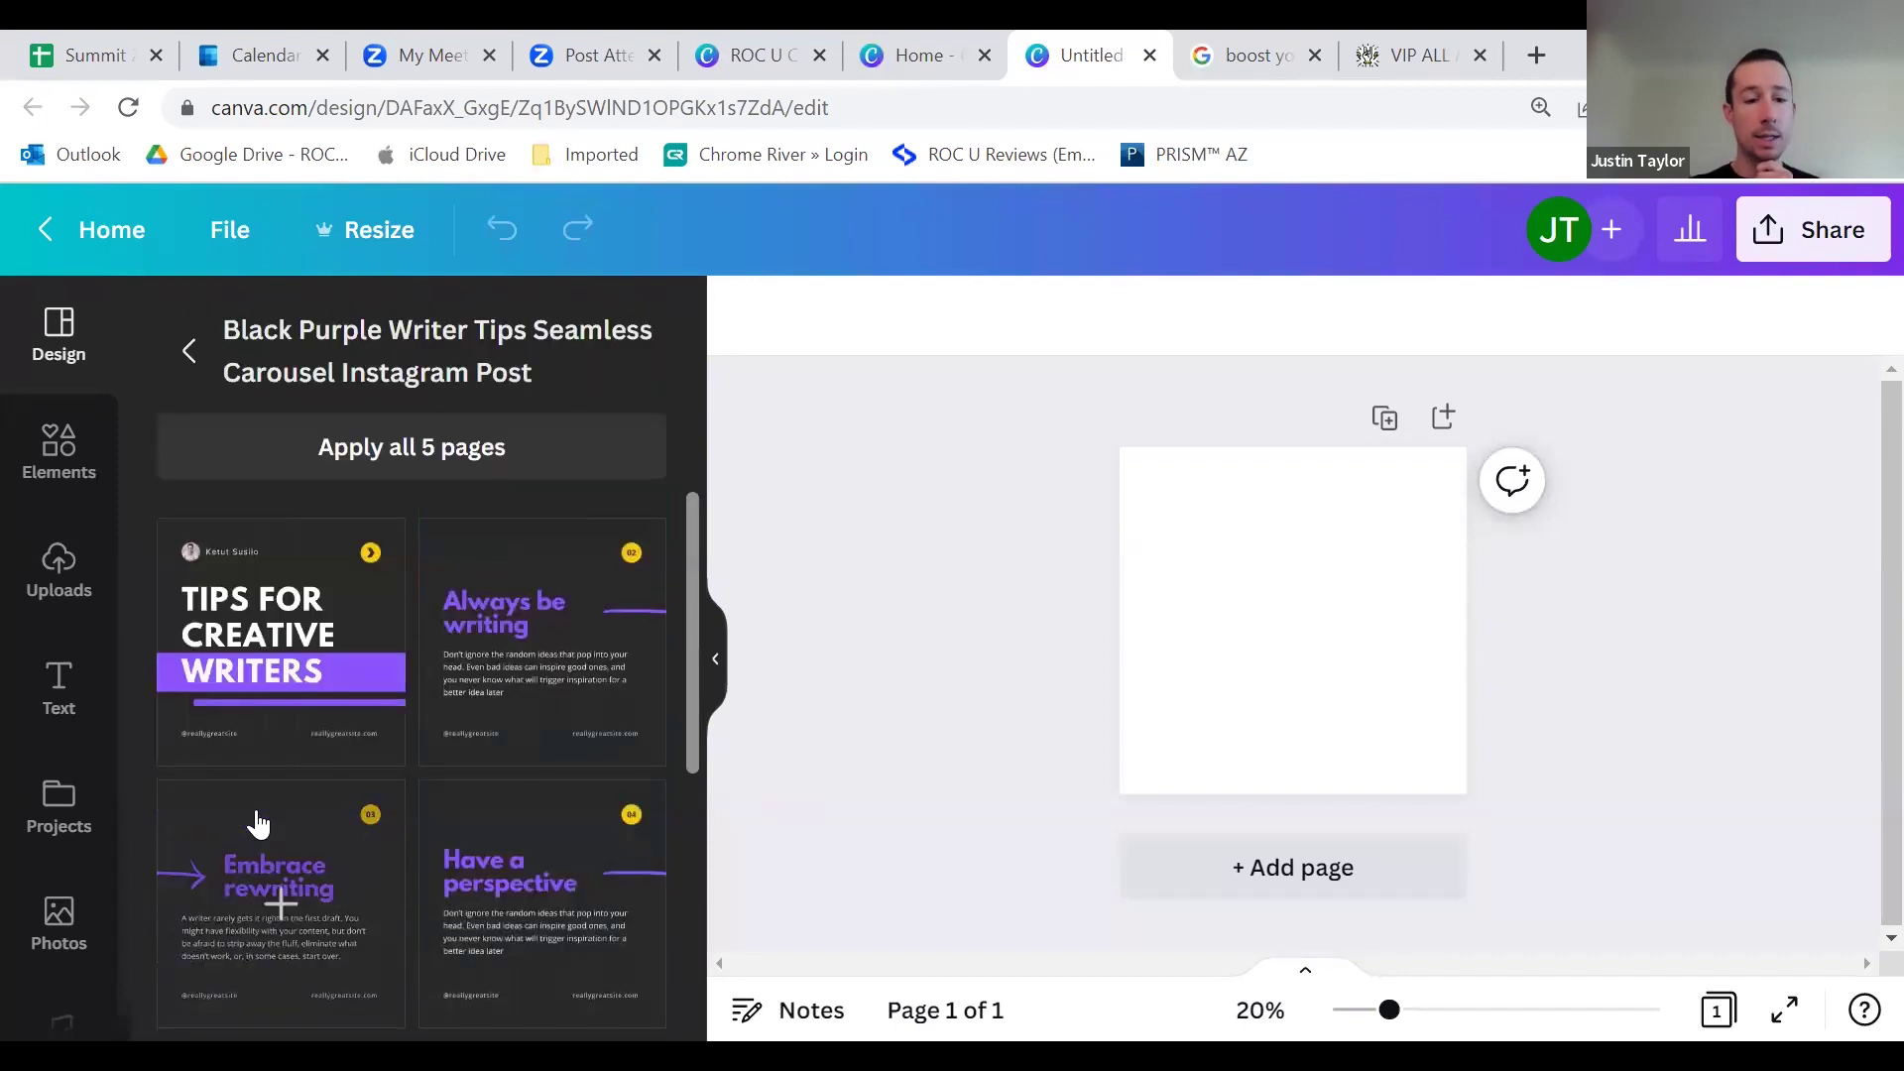
# Step: Apply all five template pages, review pages 1–5, then return to the Google results
pyautogui.click(421, 454)
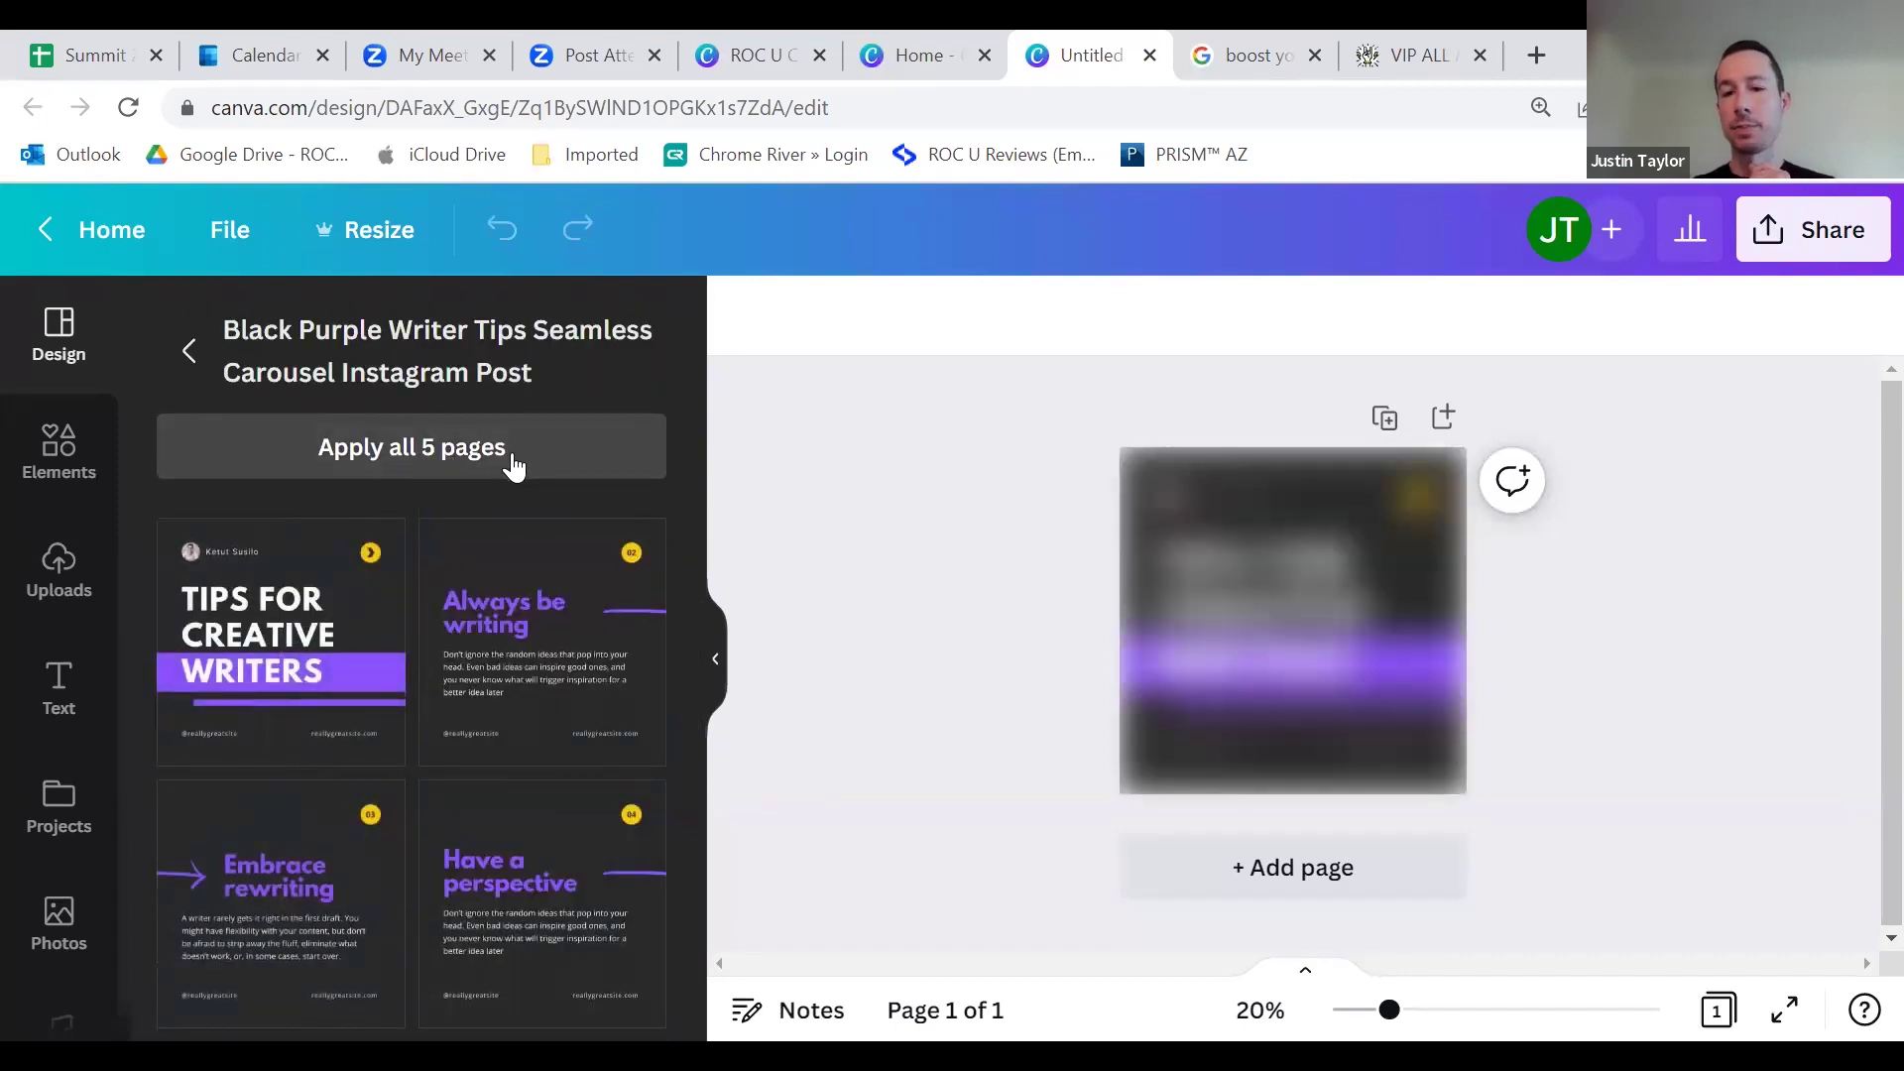
pyautogui.scroll(-10, 1239, 555)
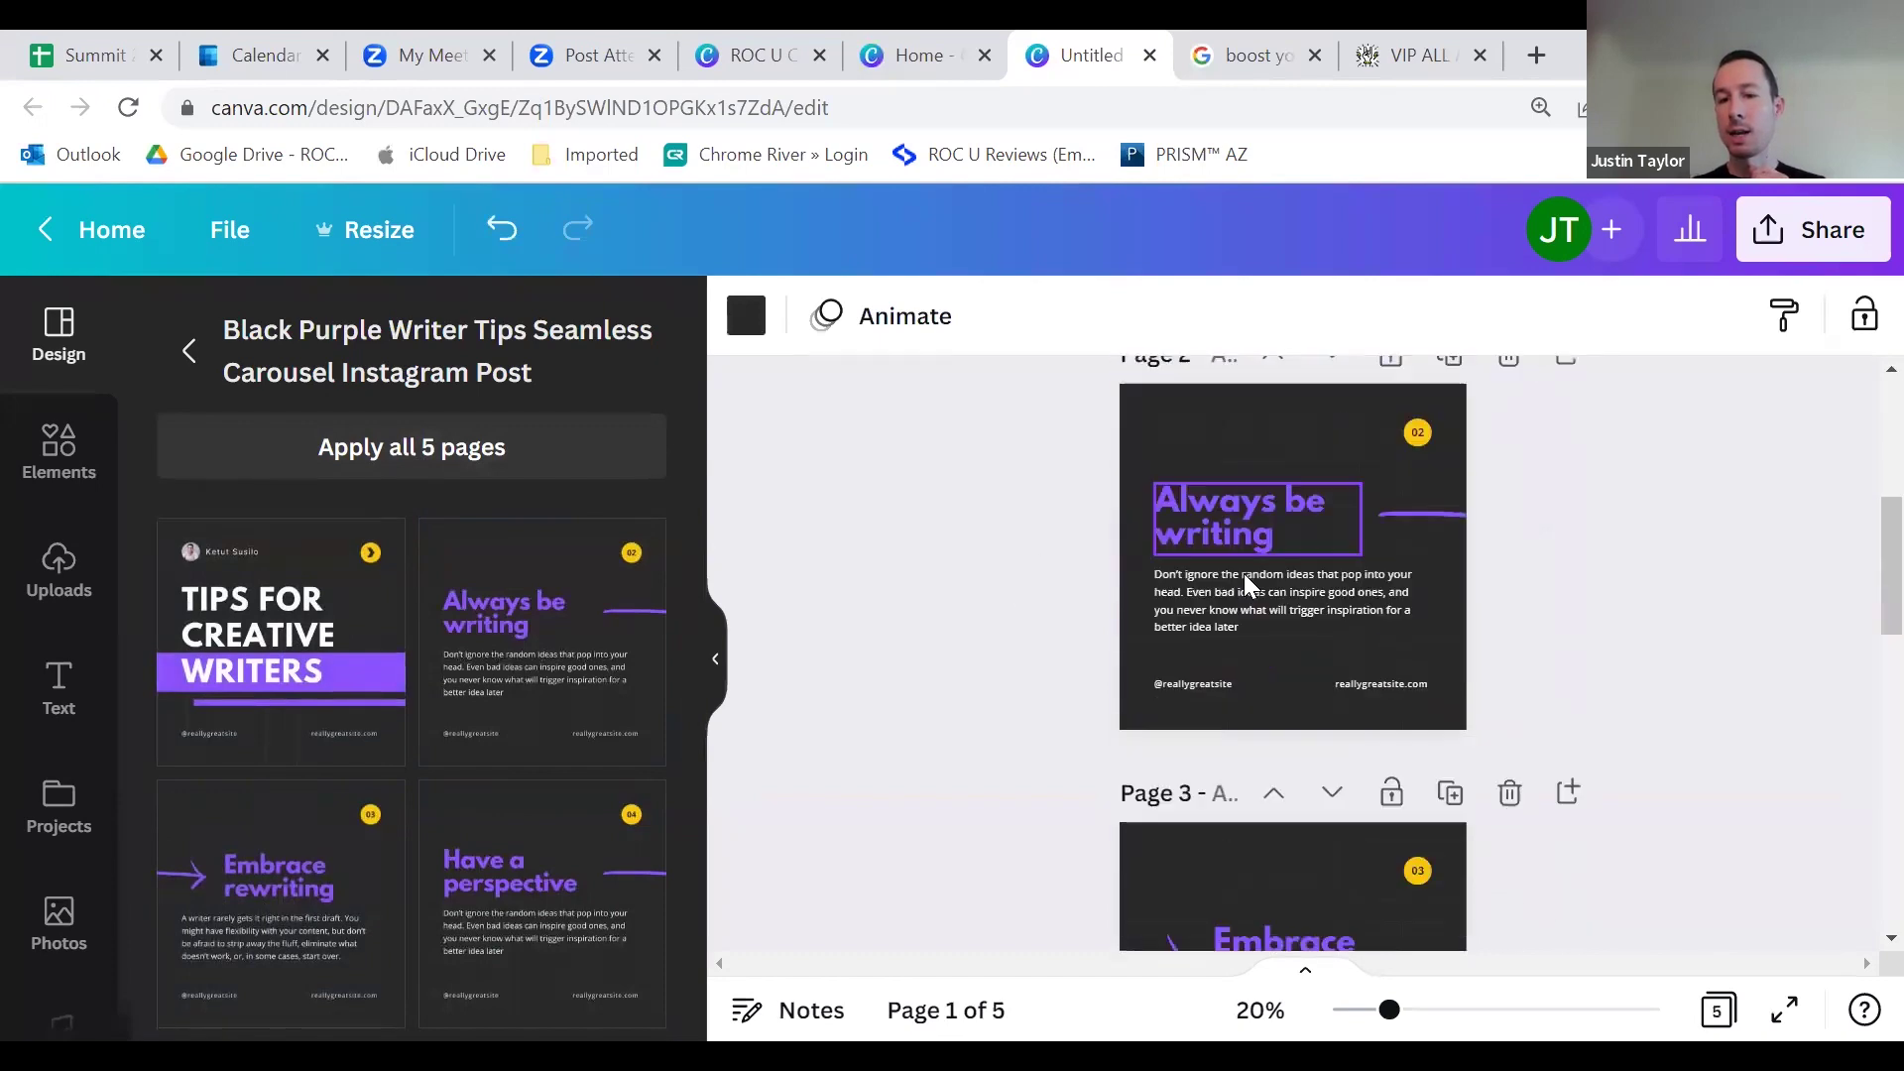
pyautogui.scroll(-7, 1256, 585)
pyautogui.scroll(9, 1274, 615)
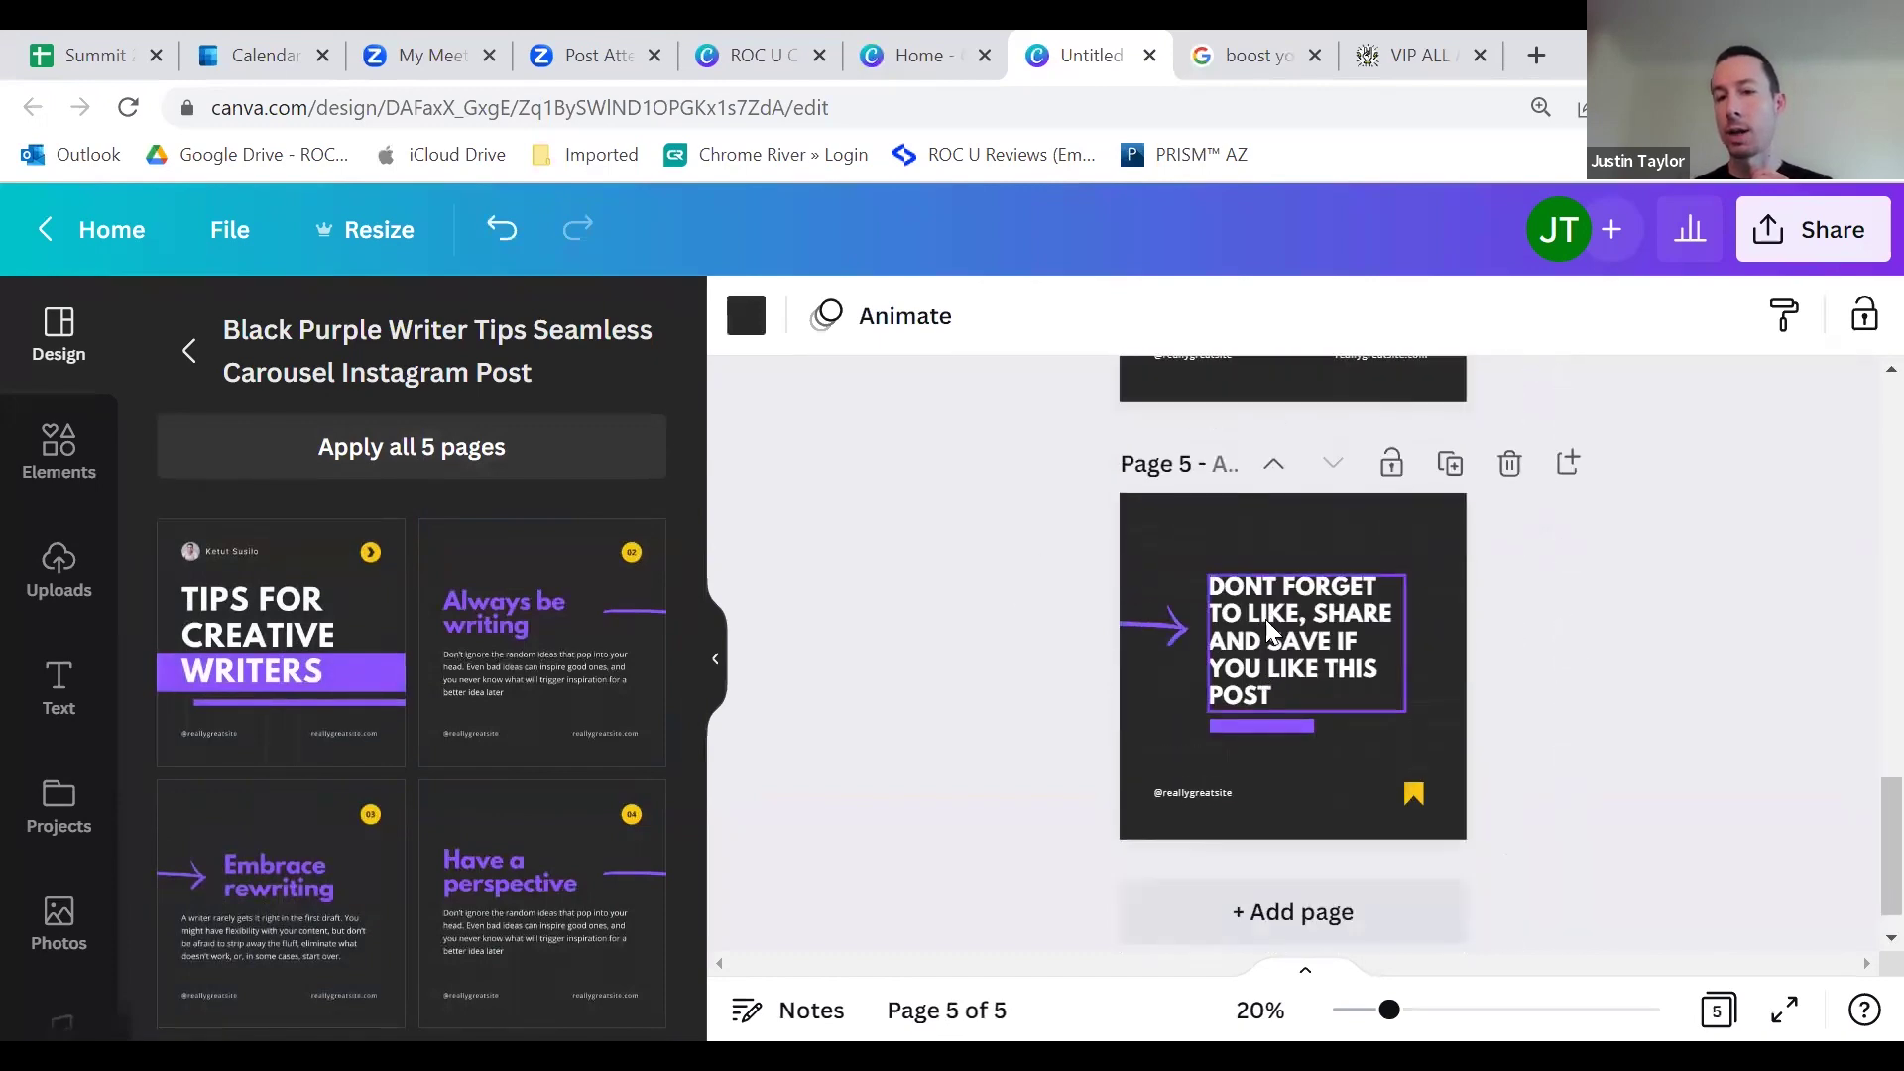
pyautogui.scroll(10, 1275, 615)
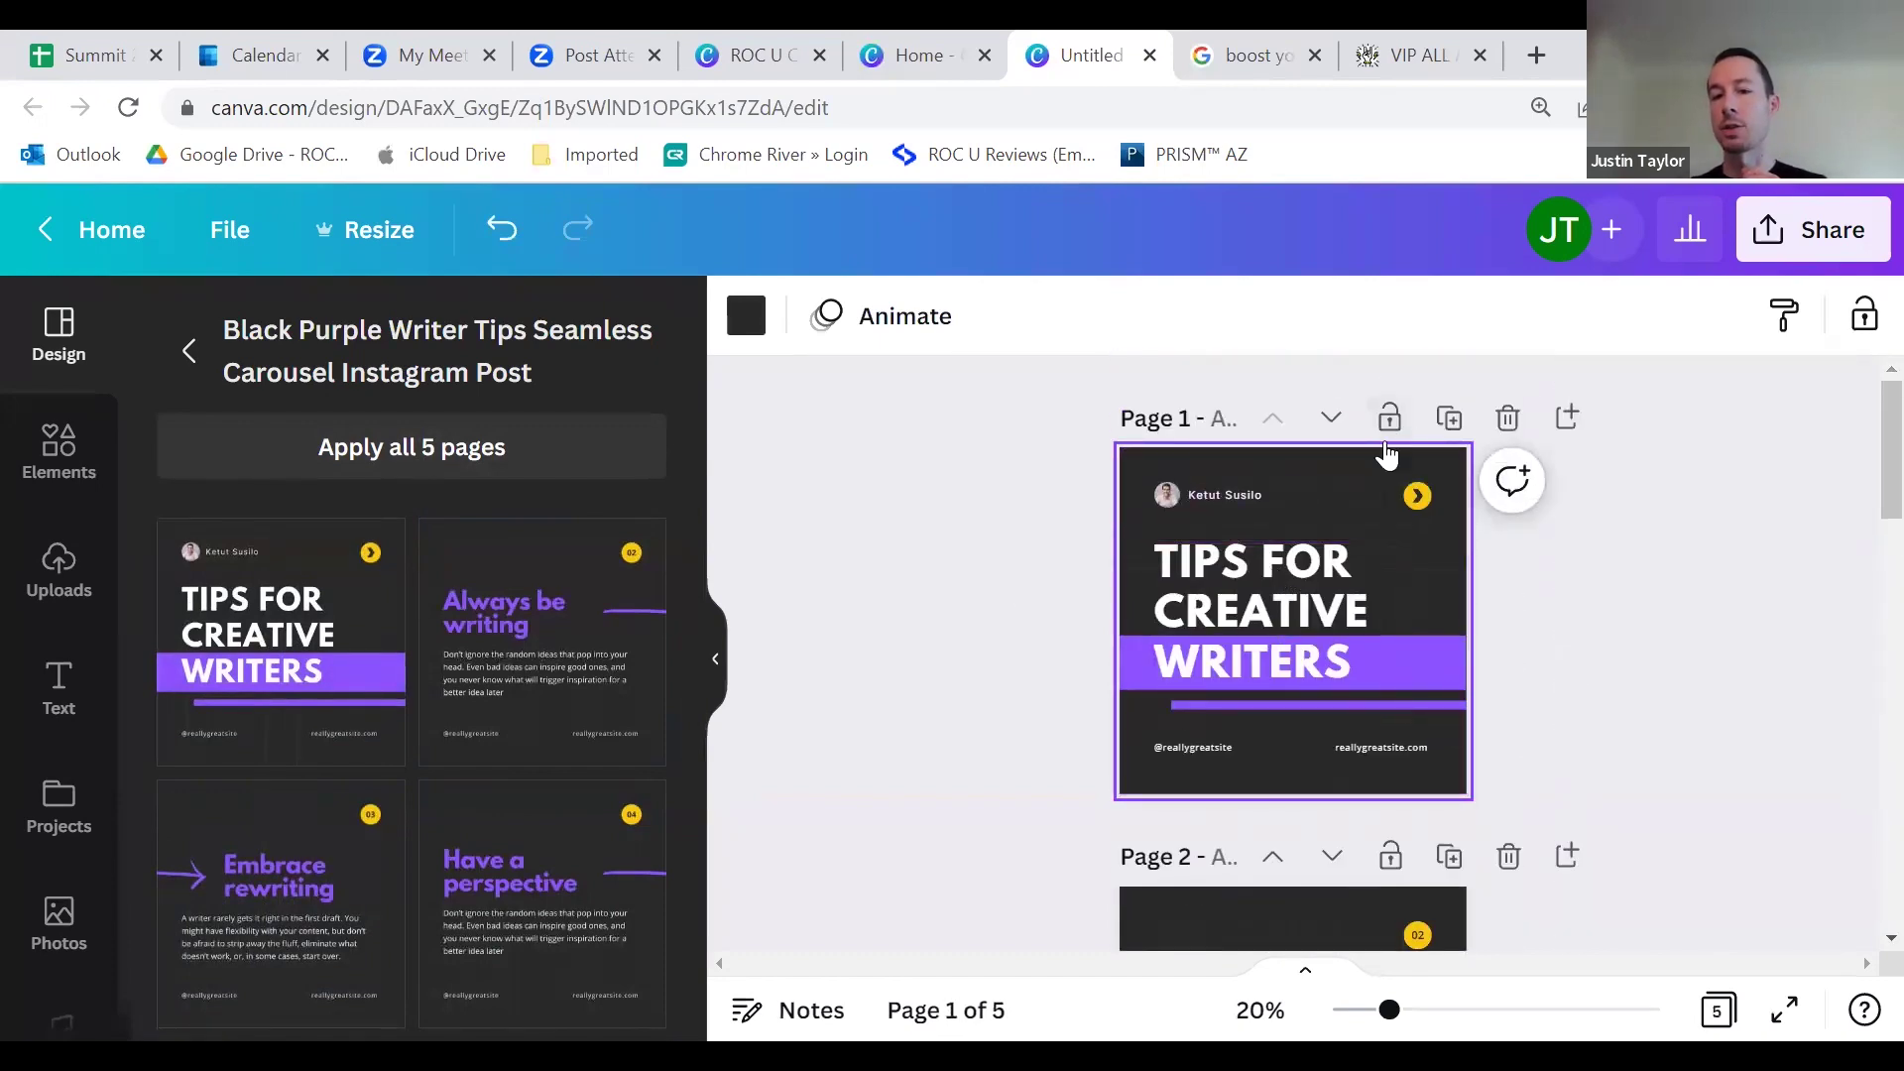
pyautogui.scroll(-15, 1386, 744)
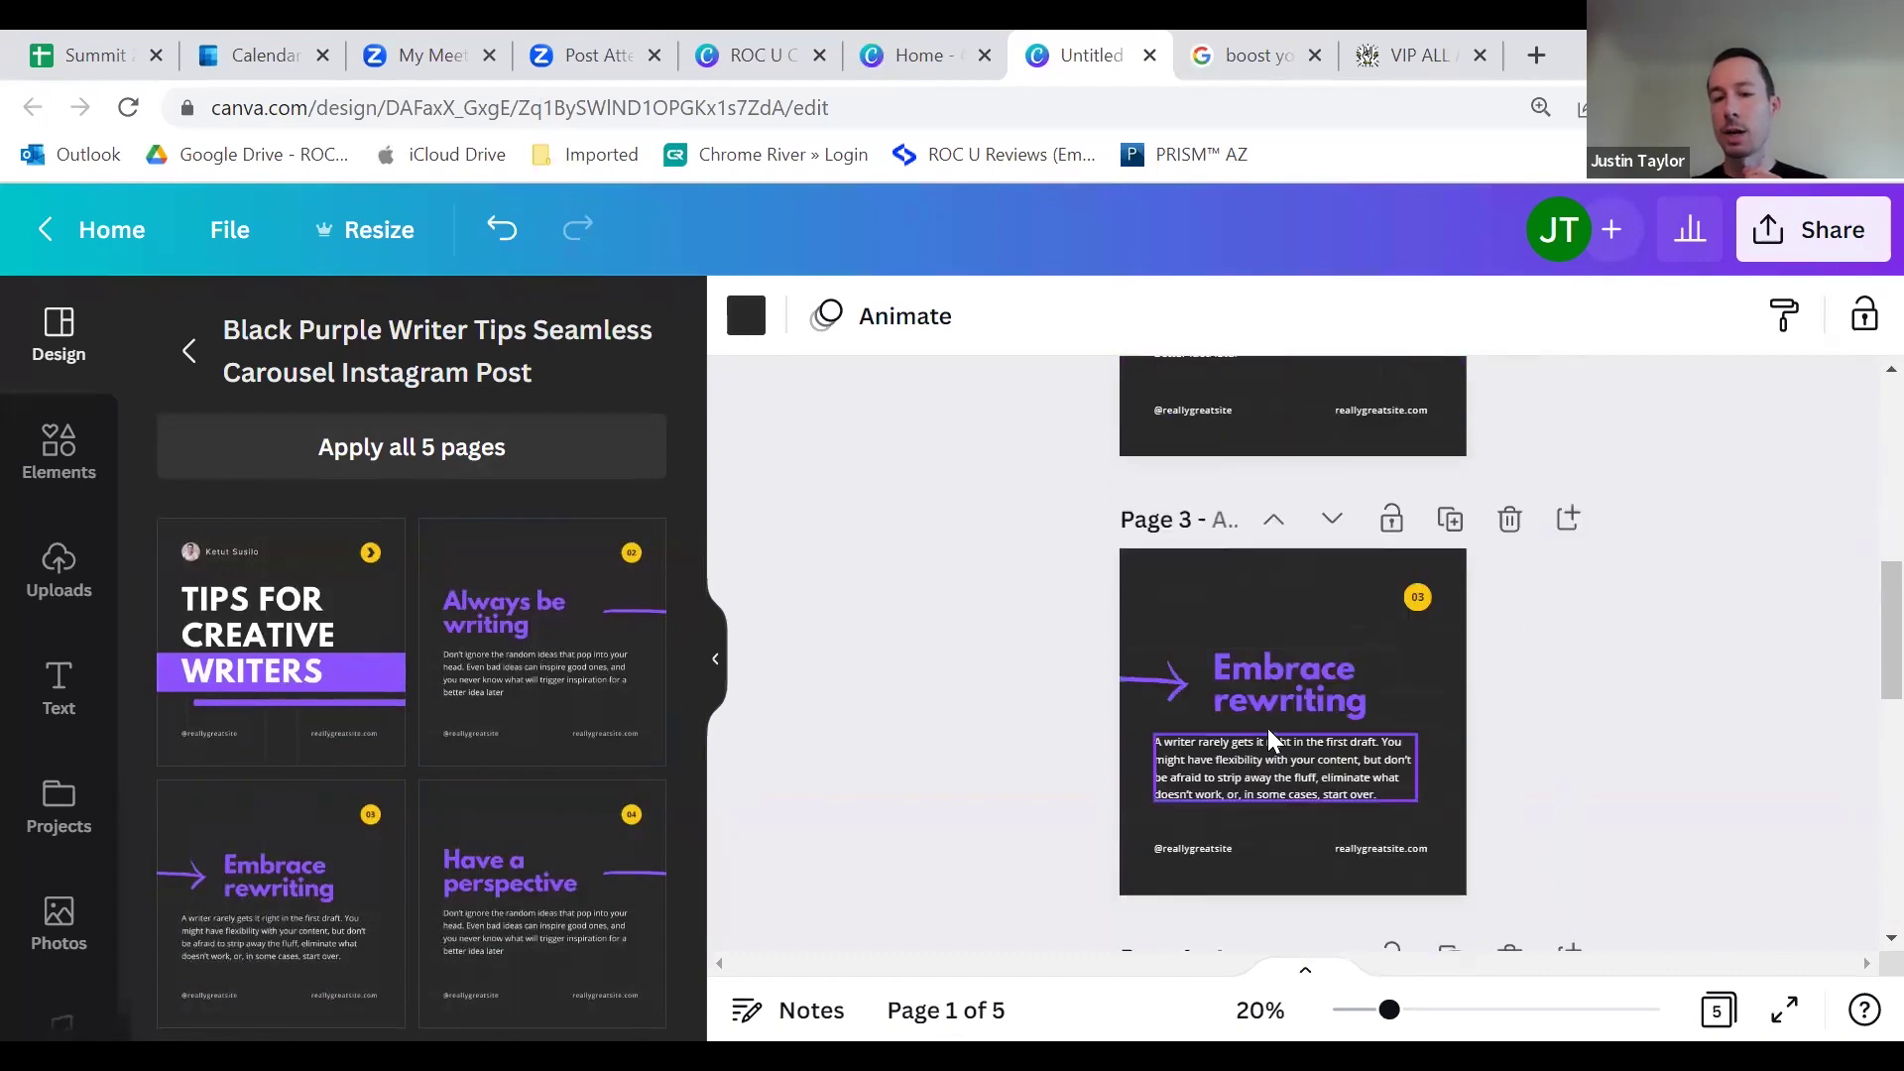
pyautogui.scroll(-3, 1285, 680)
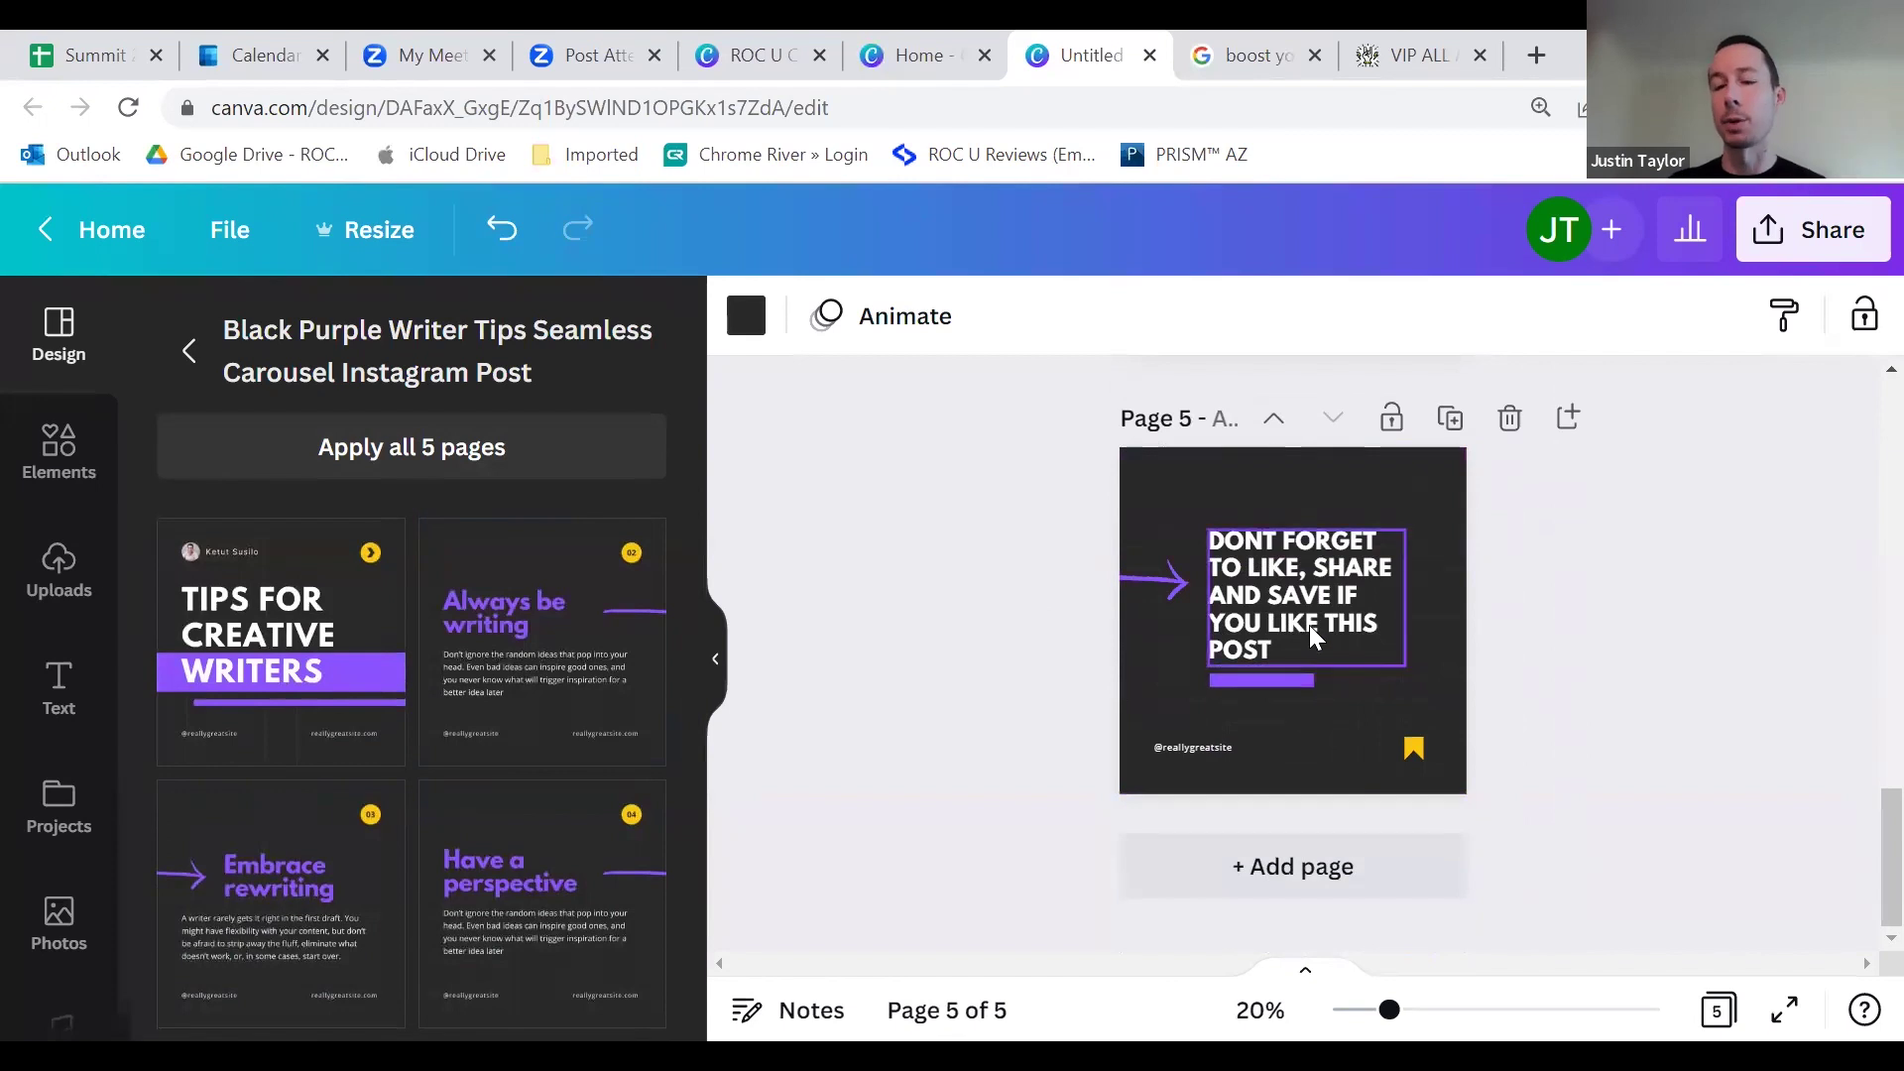
pyautogui.scroll(15, 1319, 595)
pyautogui.click(1062, 509)
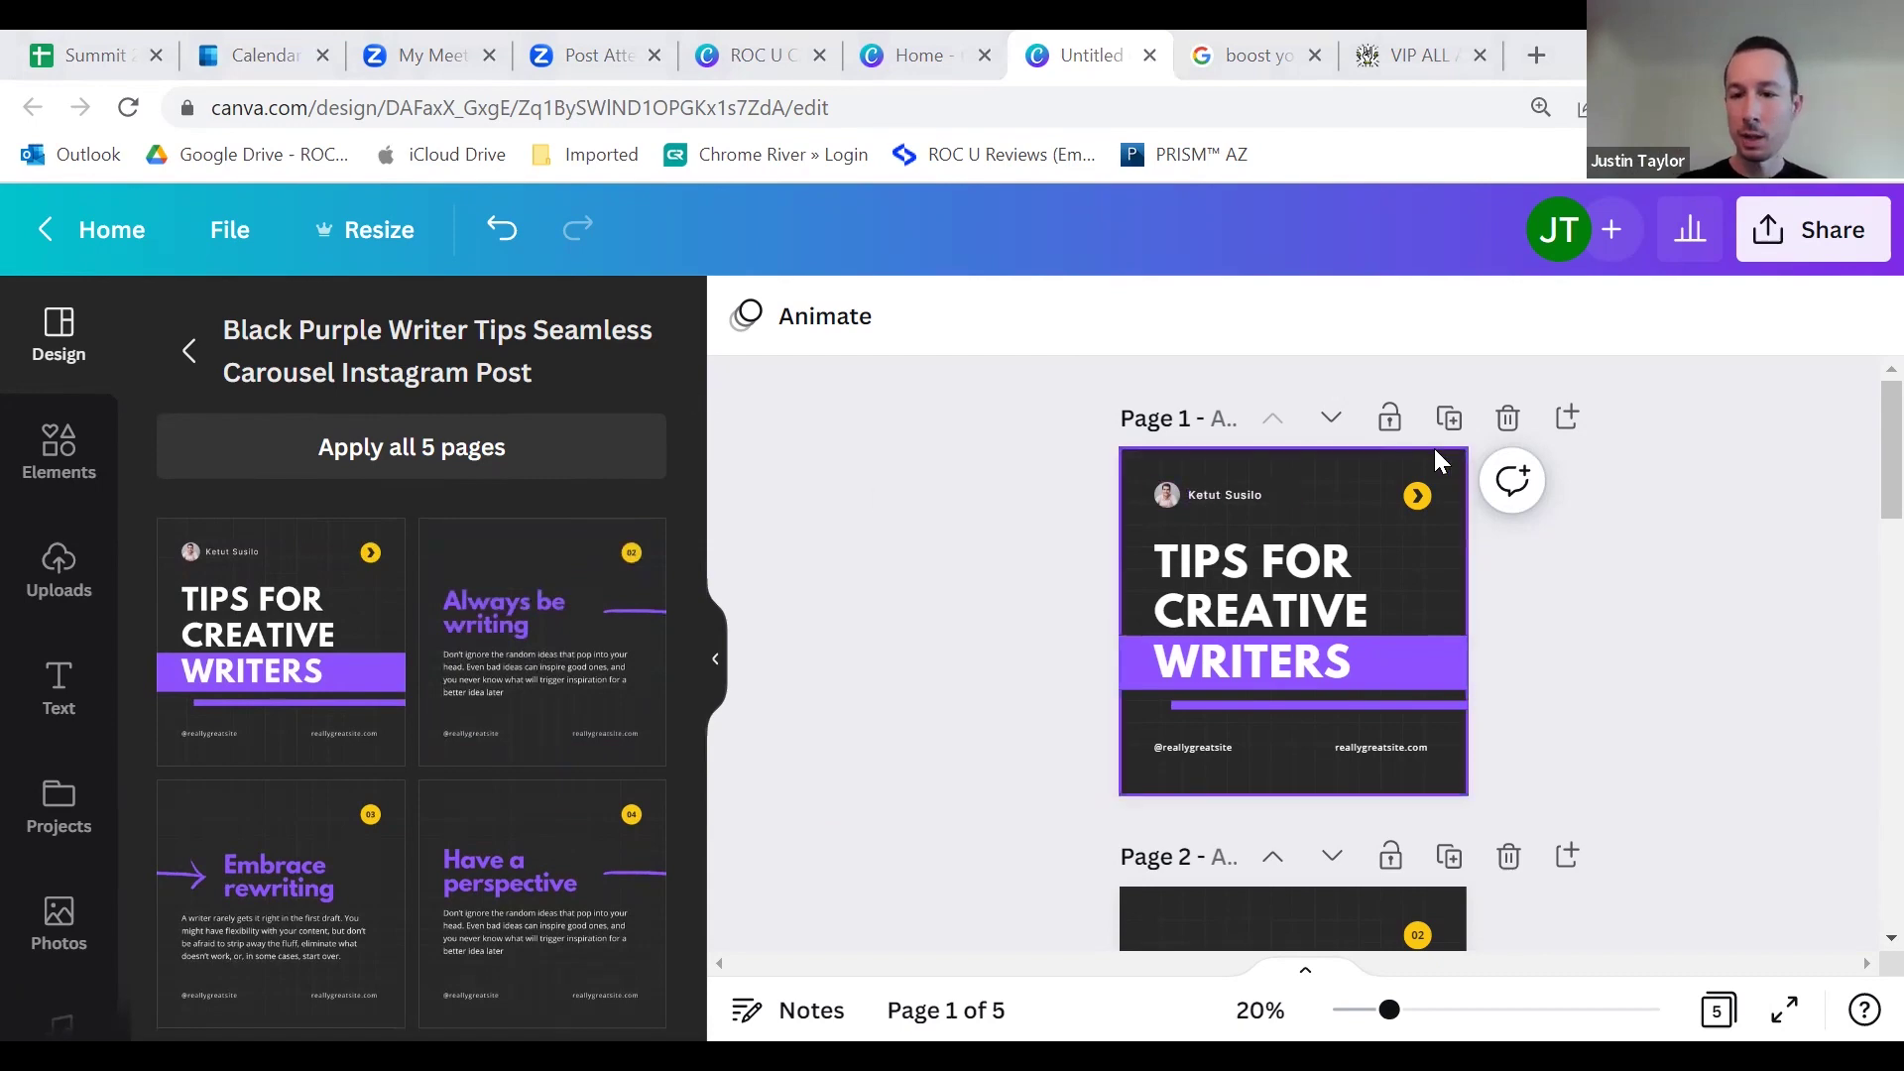
pyautogui.hotkey('ctrl', 'Tab')
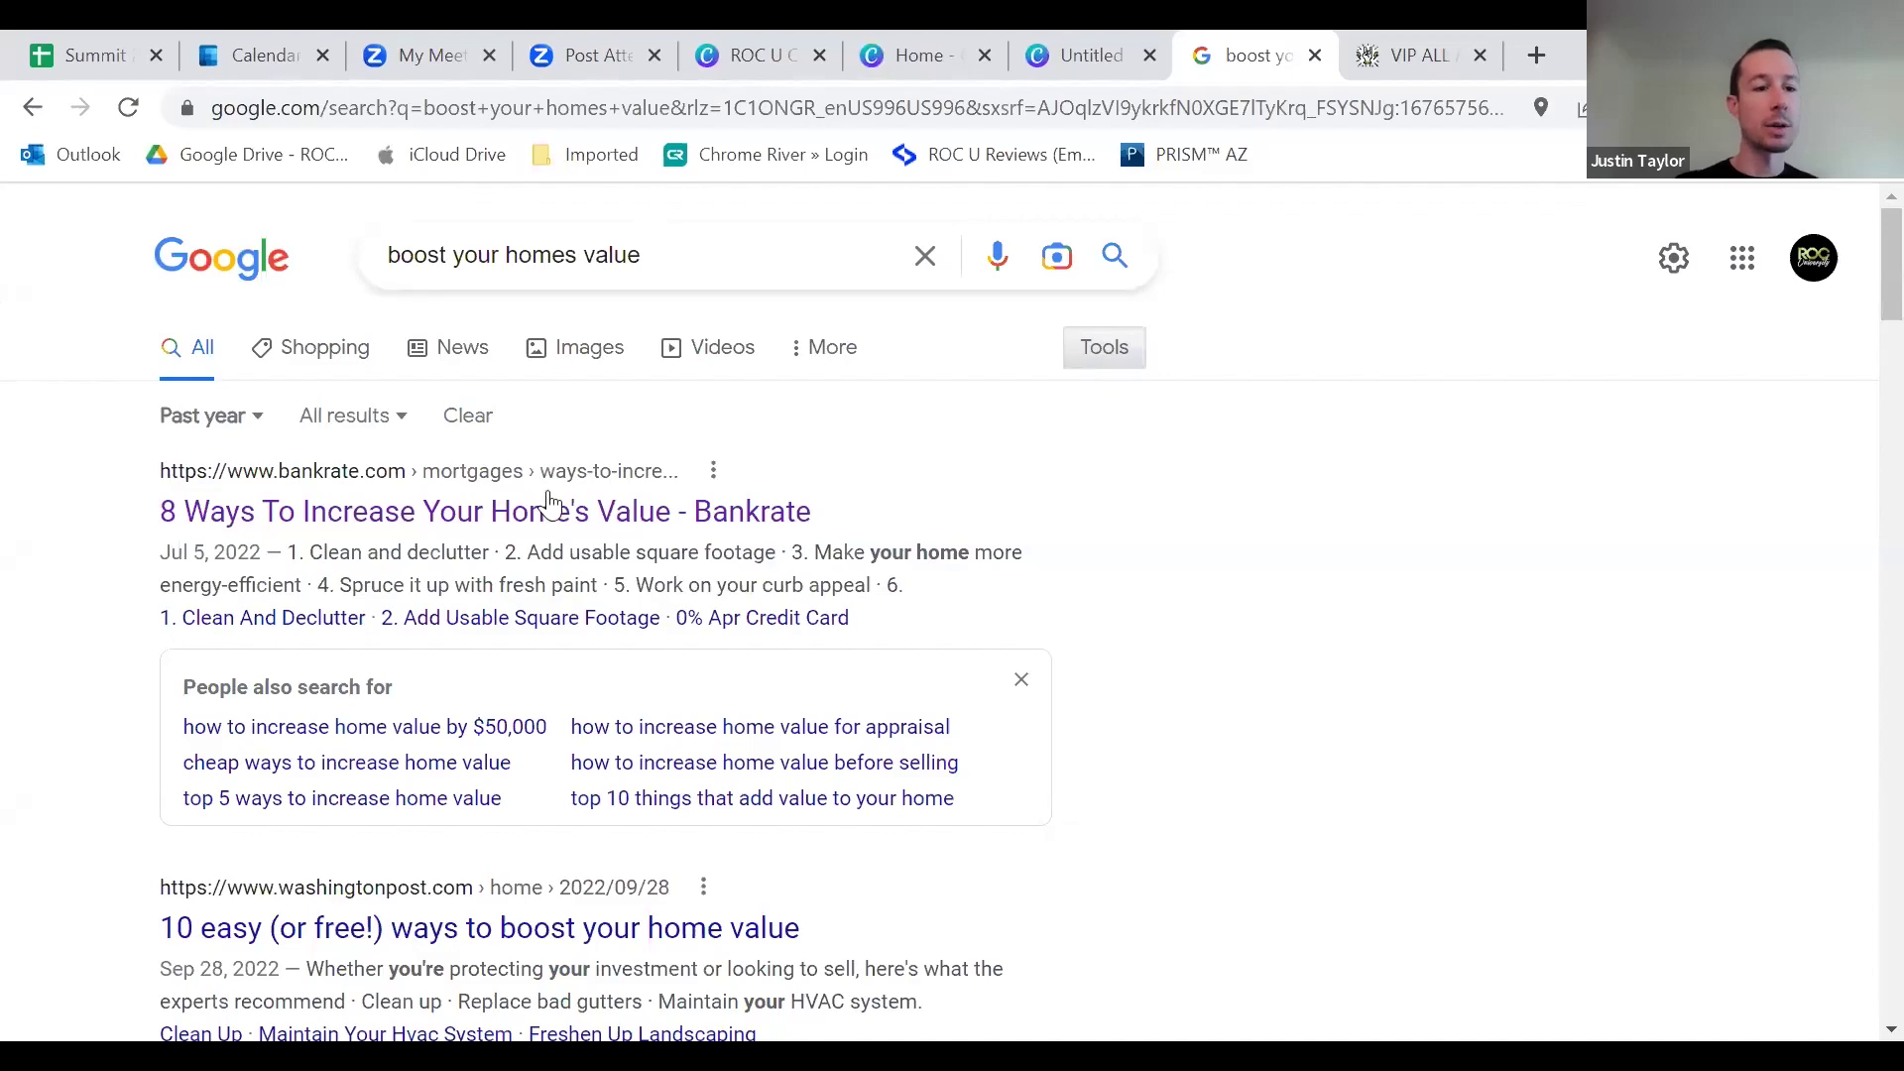
# Step: Set the Google time filter for 'boost your homes value' from Any time to Past year
pyautogui.scroll(-15, 546, 516)
pyautogui.scroll(10, 556, 573)
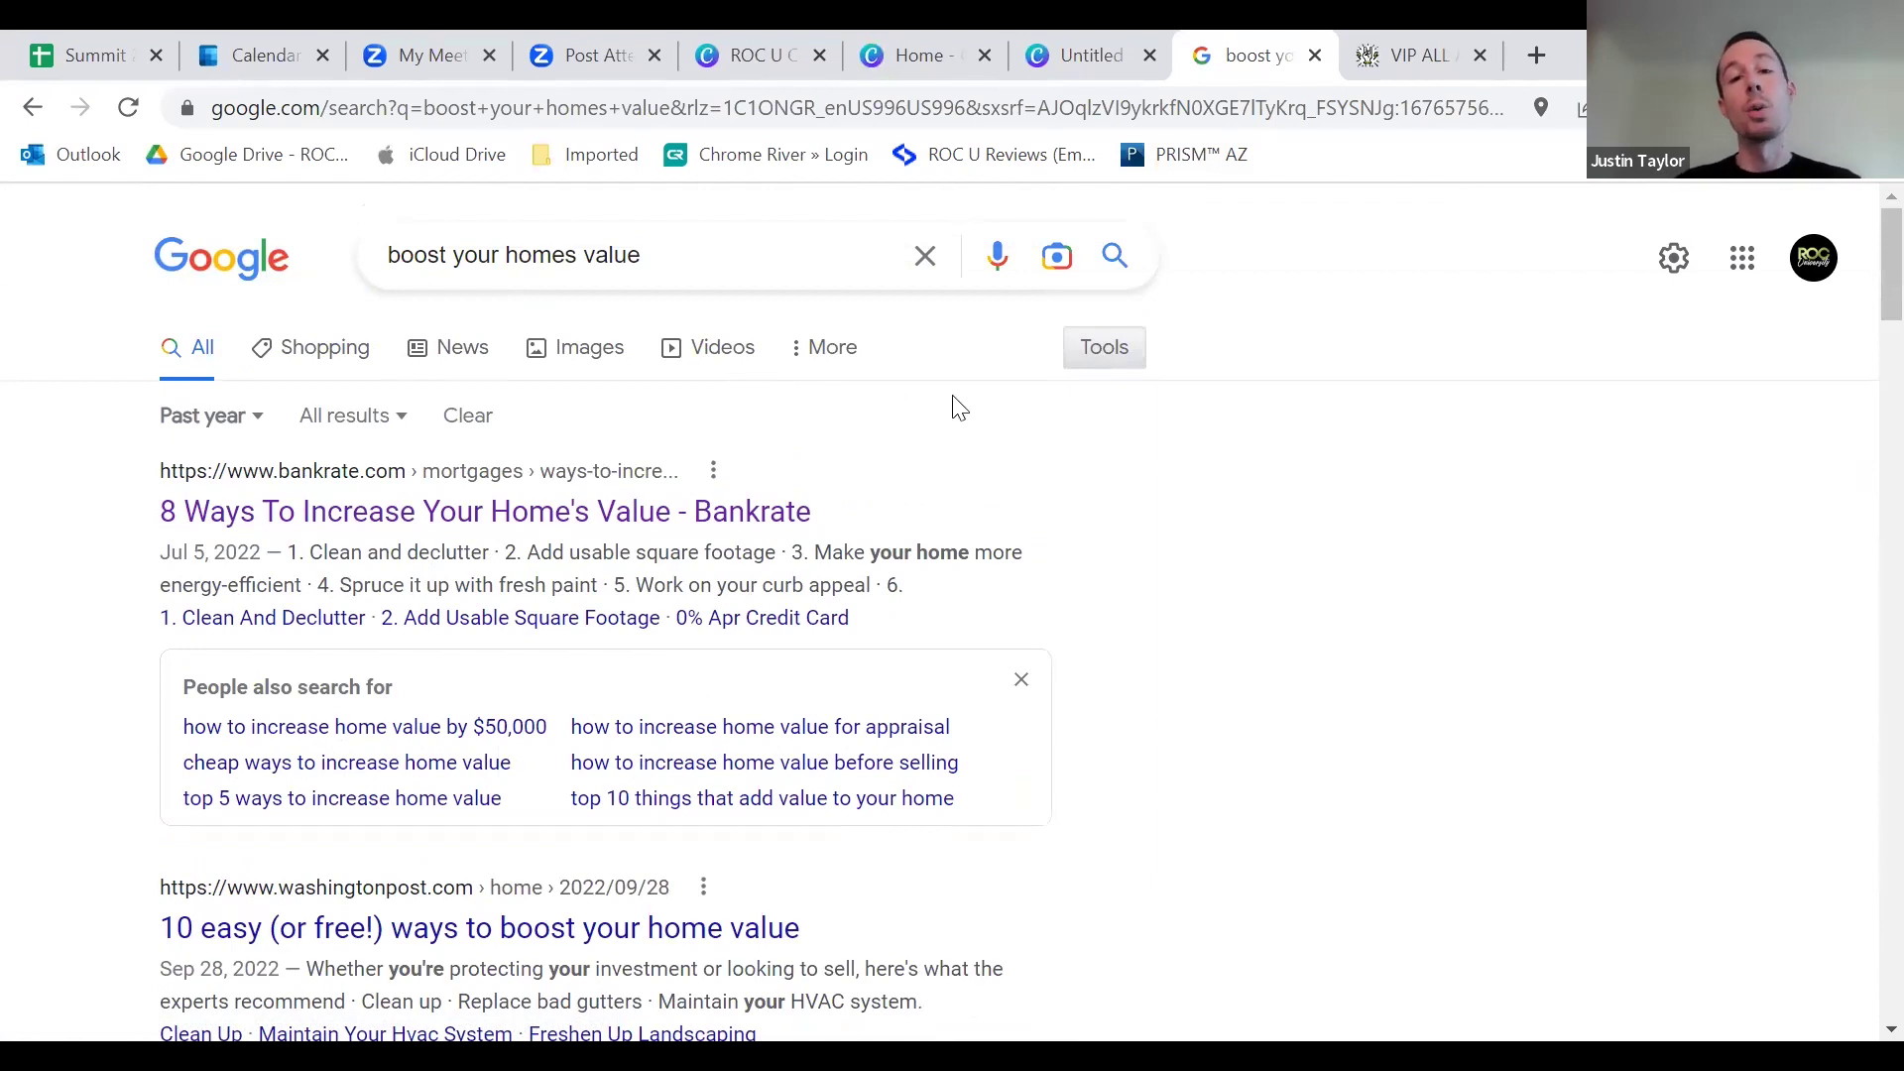
pyautogui.click(1109, 349)
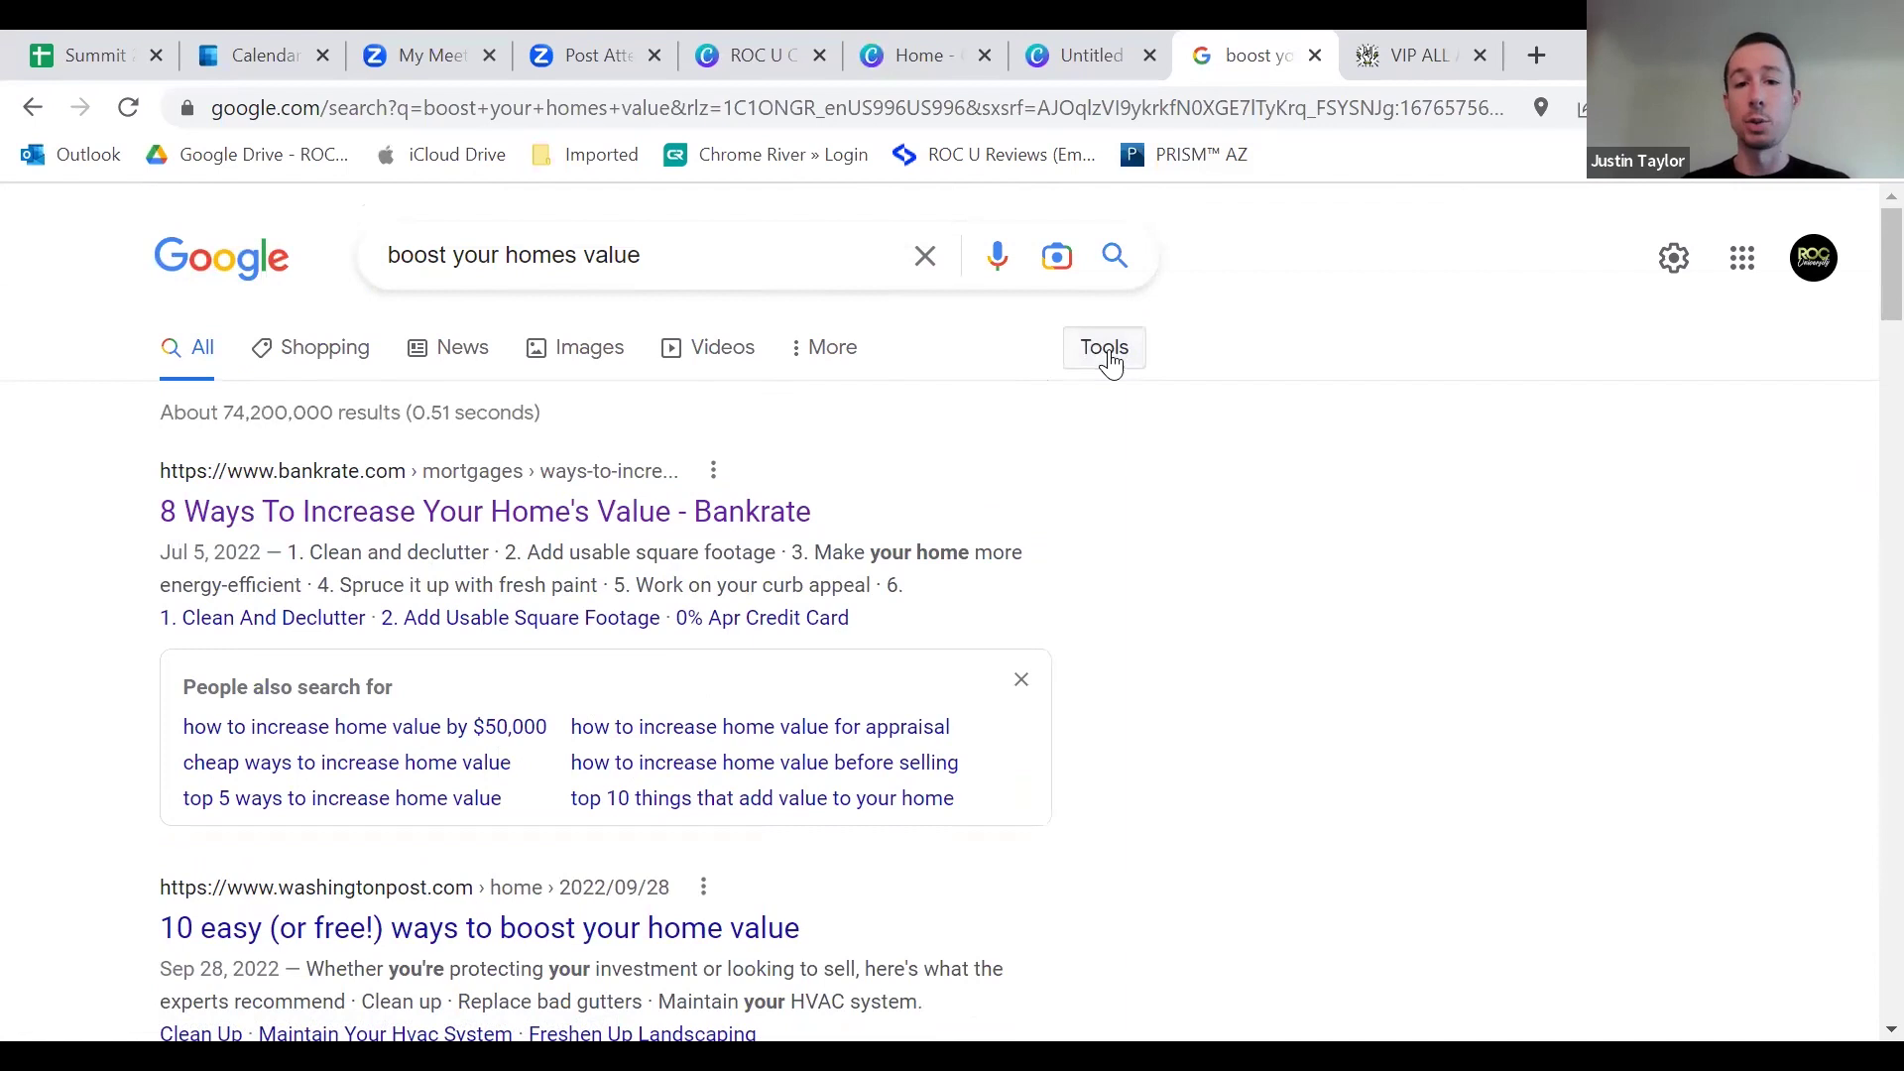
pyautogui.click(1109, 349)
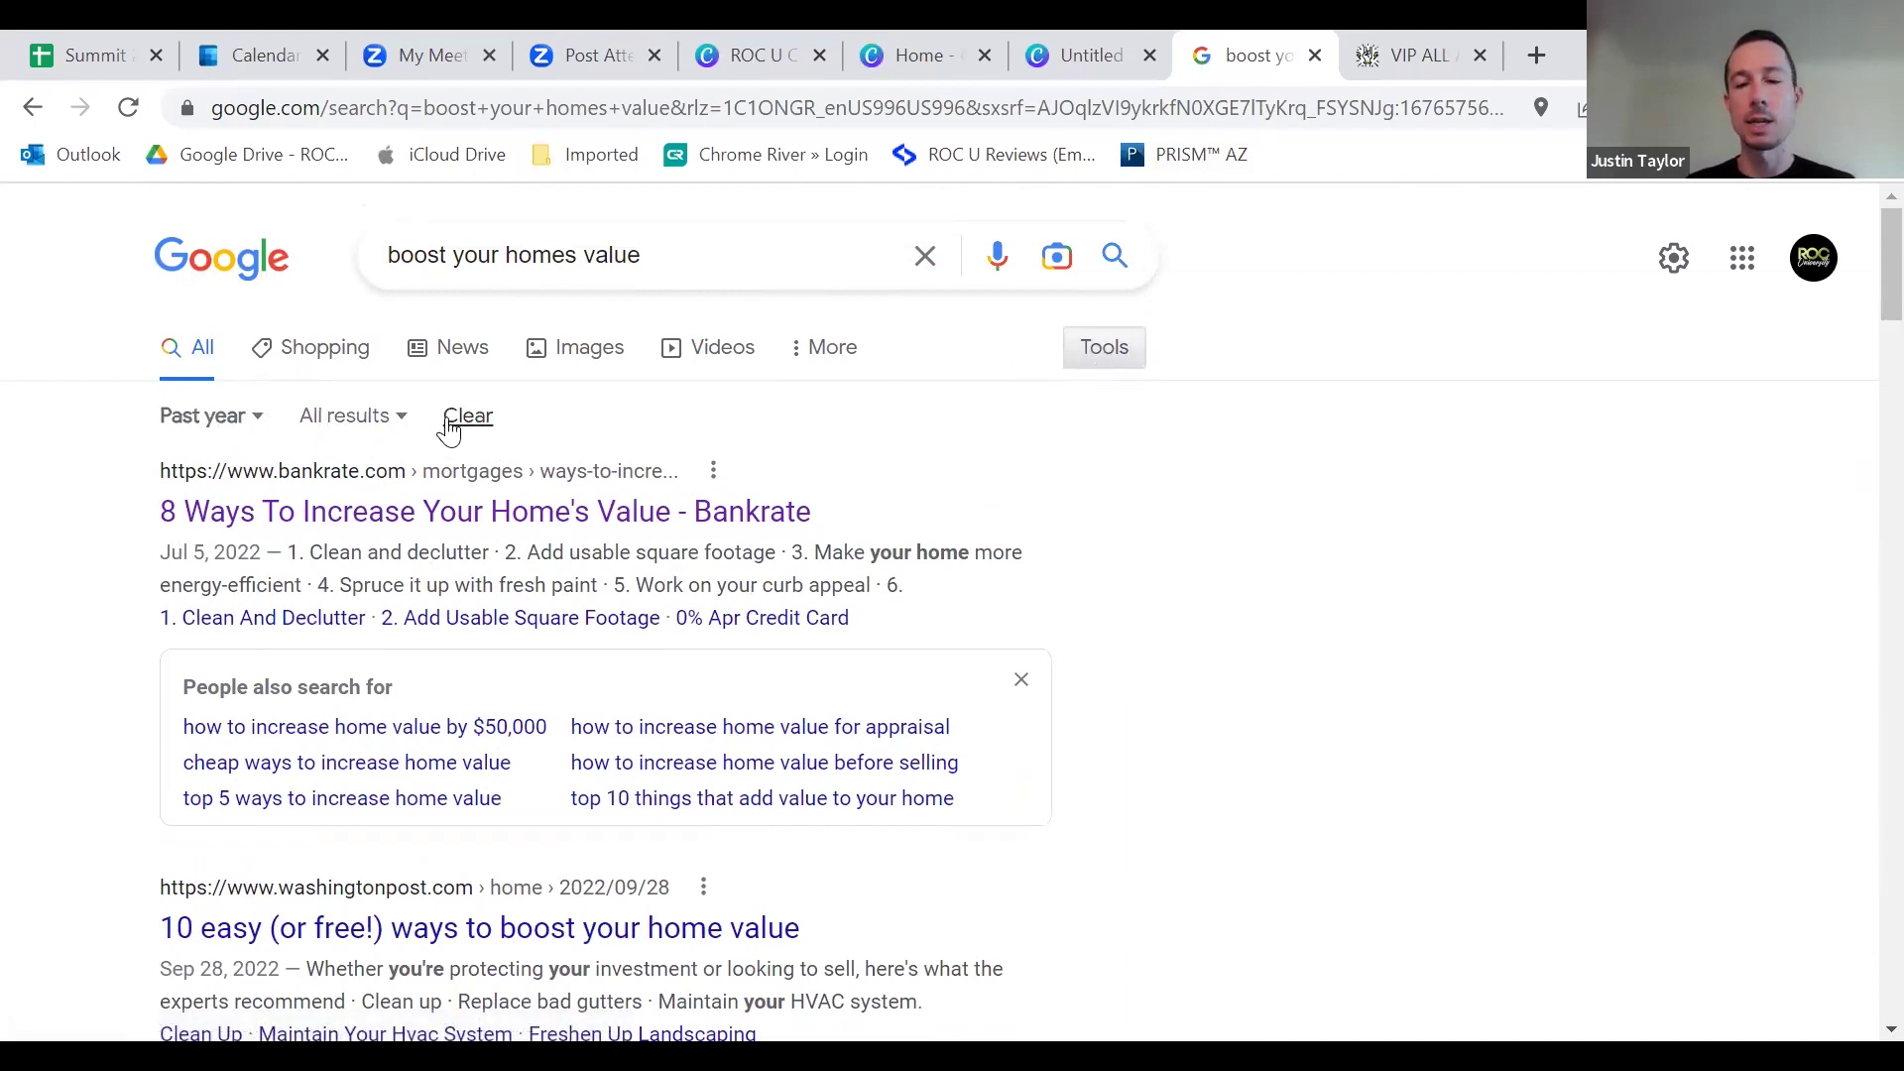
pyautogui.click(1103, 357)
pyautogui.click(1104, 361)
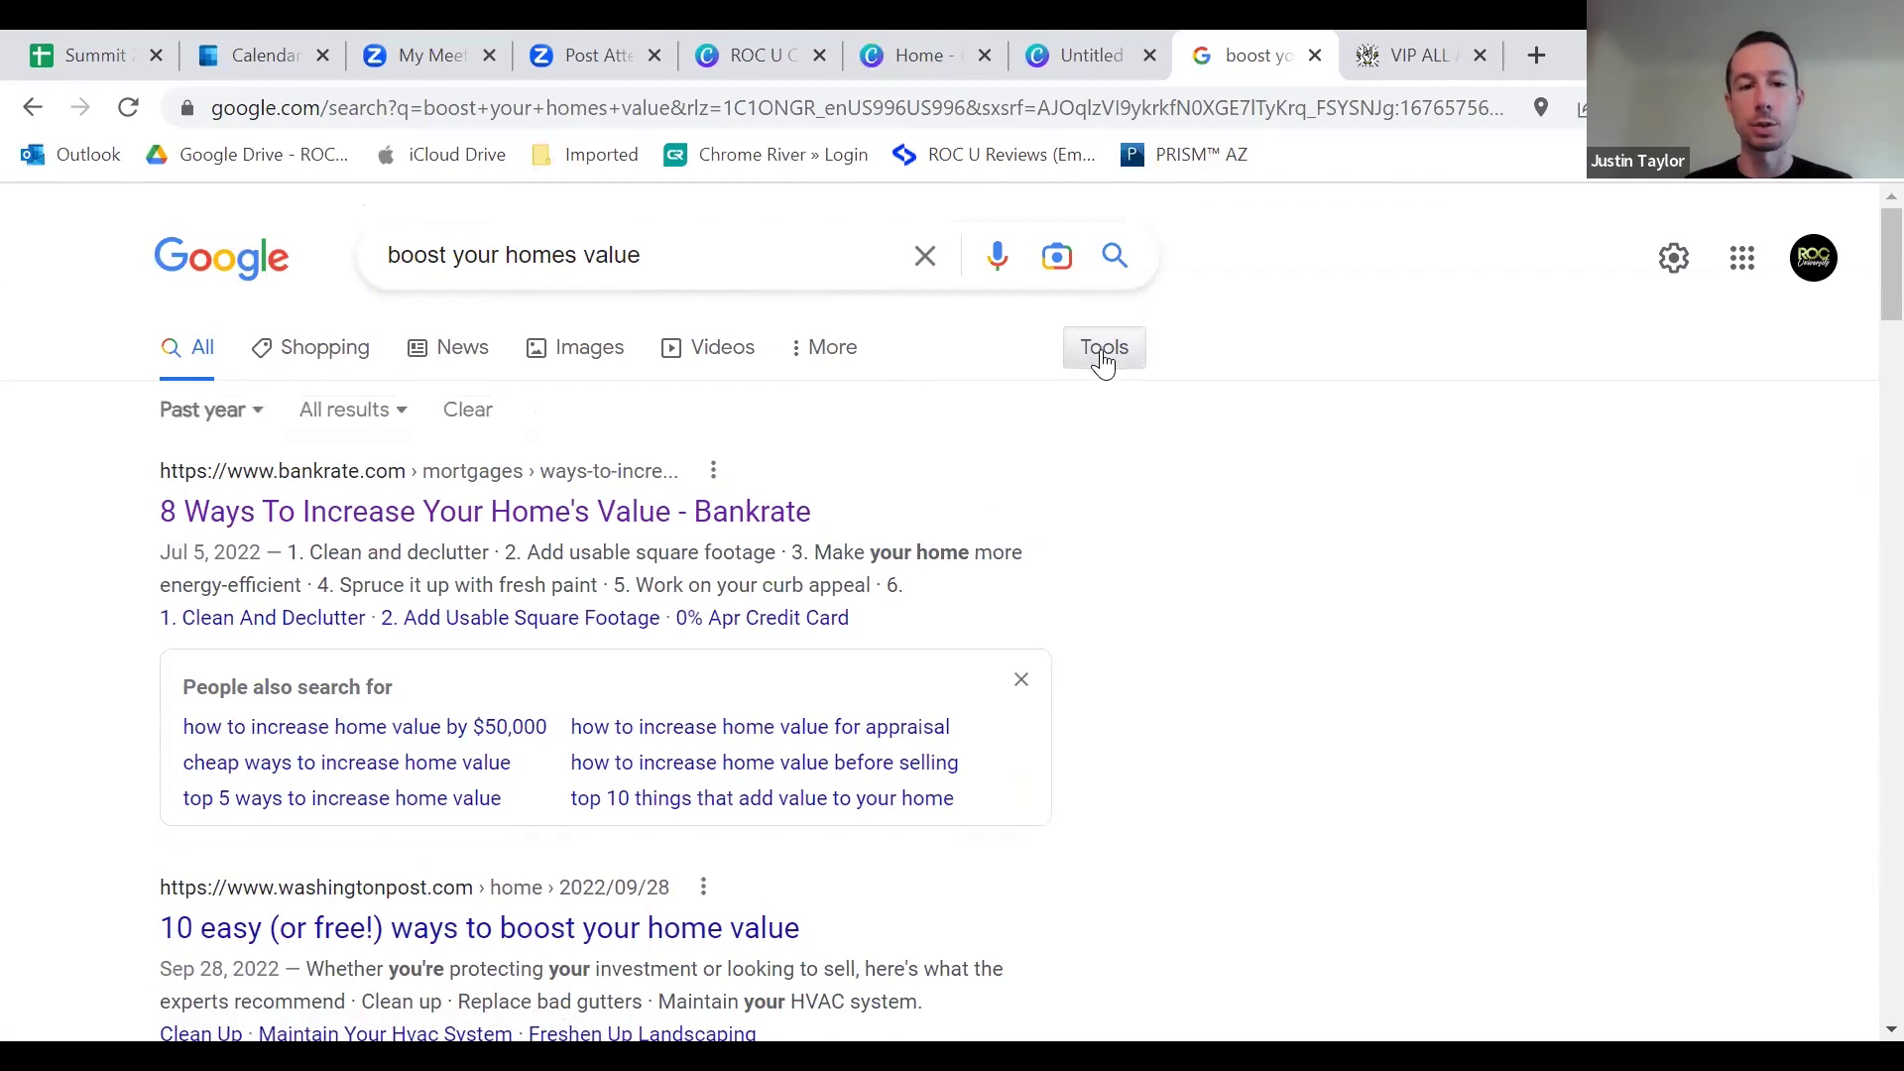
pyautogui.click(261, 418)
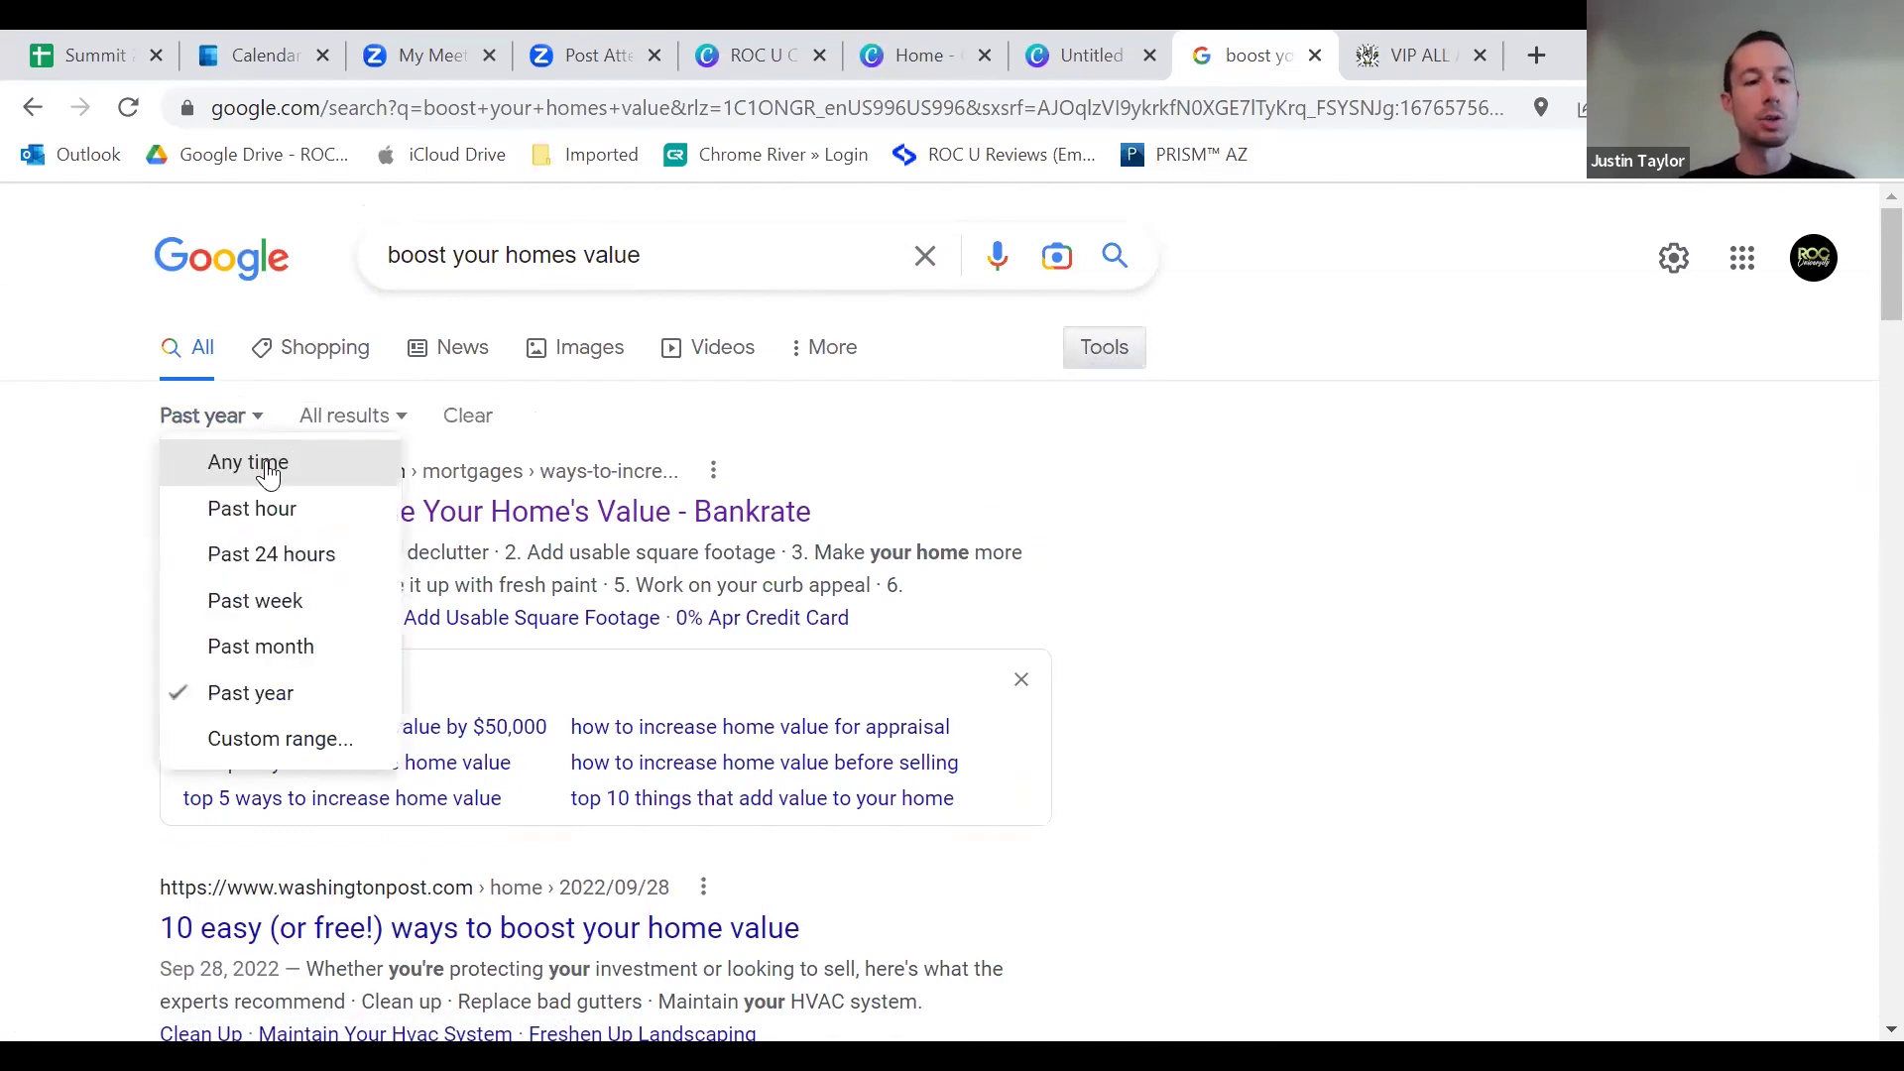
pyautogui.click(268, 471)
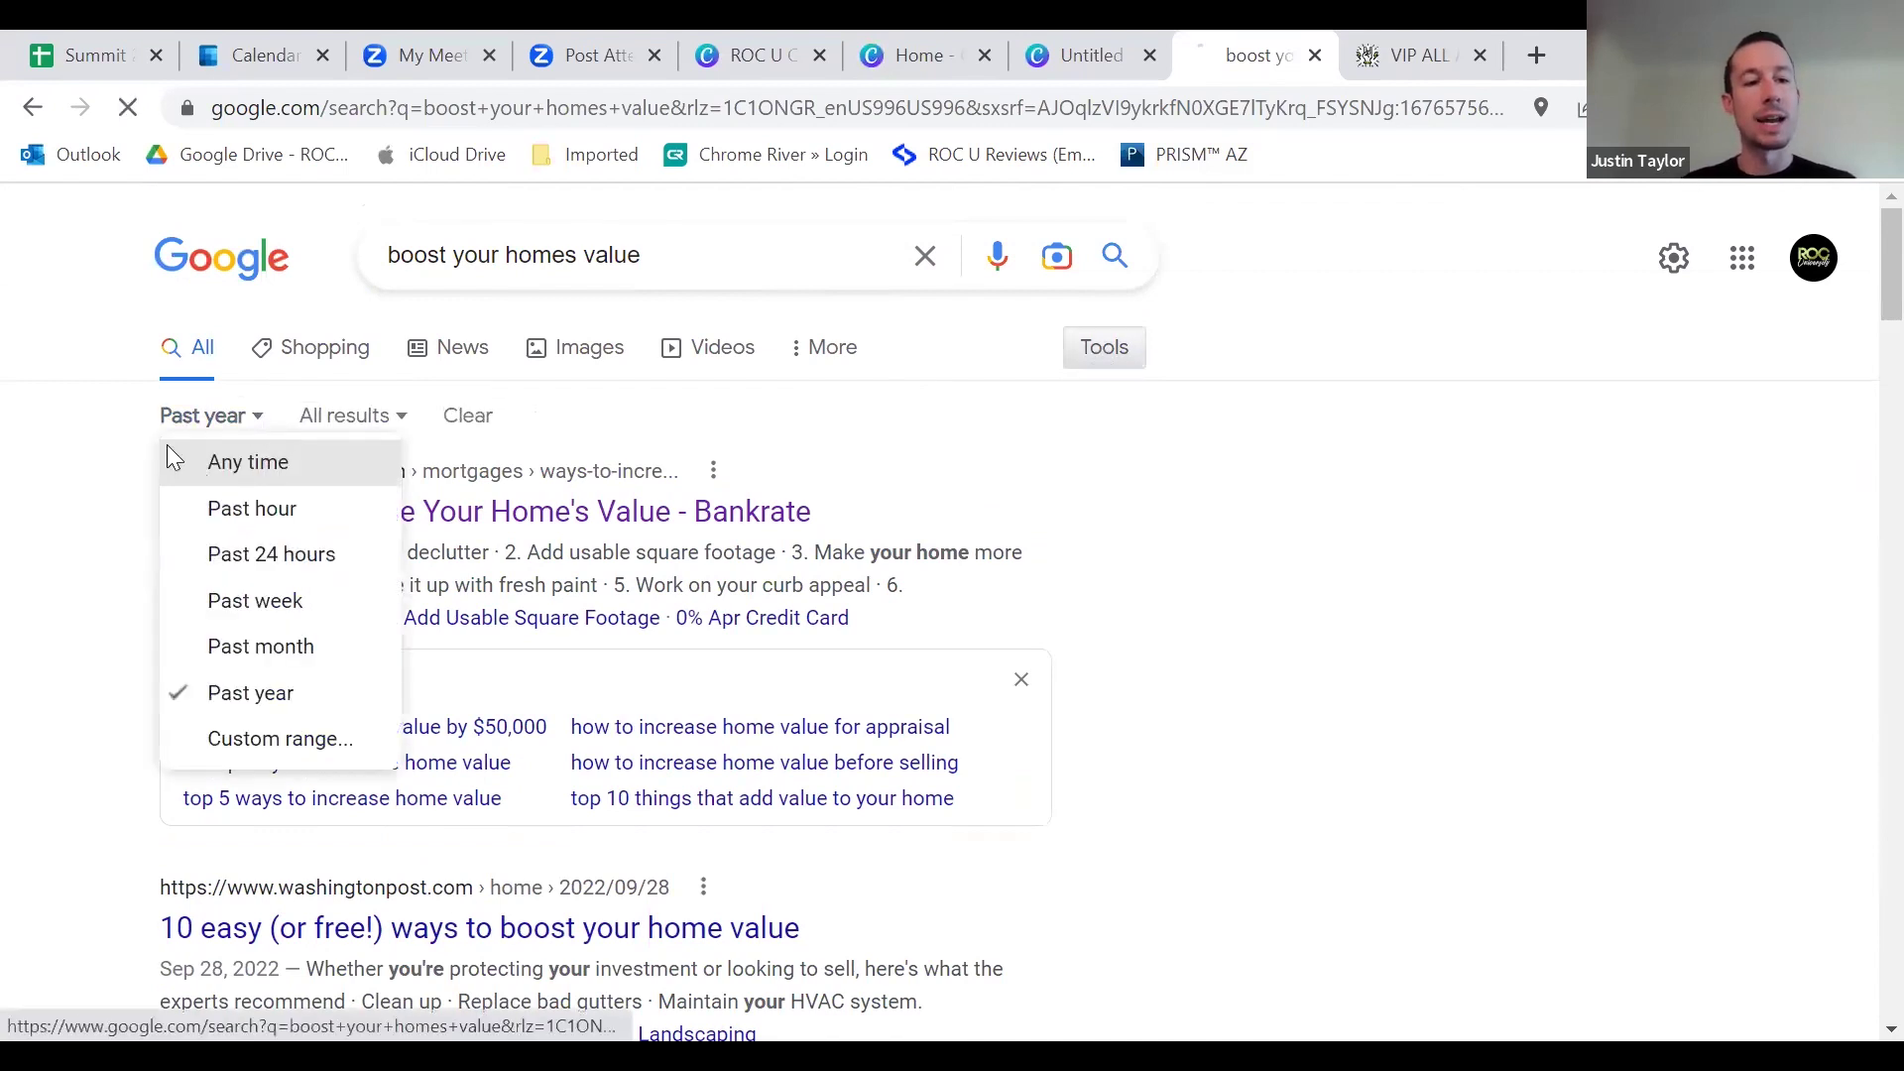
pyautogui.click(1105, 357)
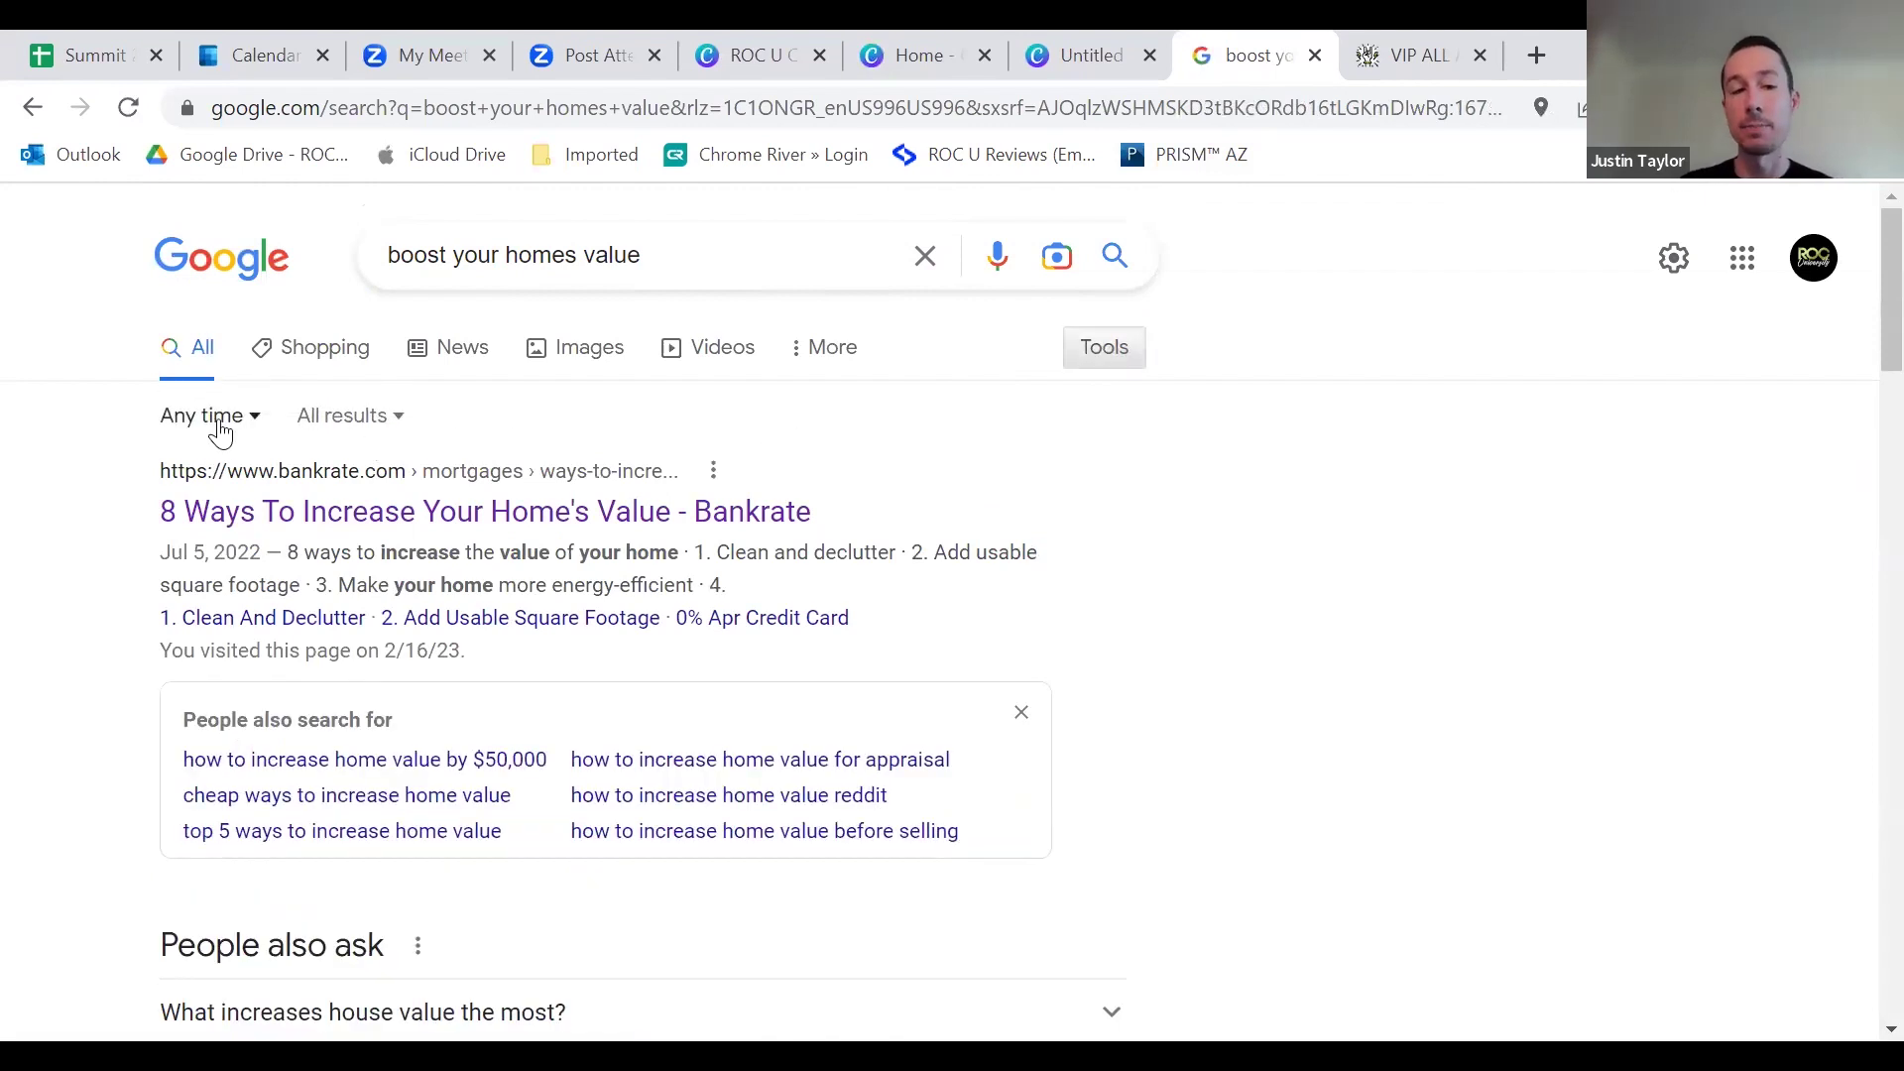
pyautogui.click(232, 421)
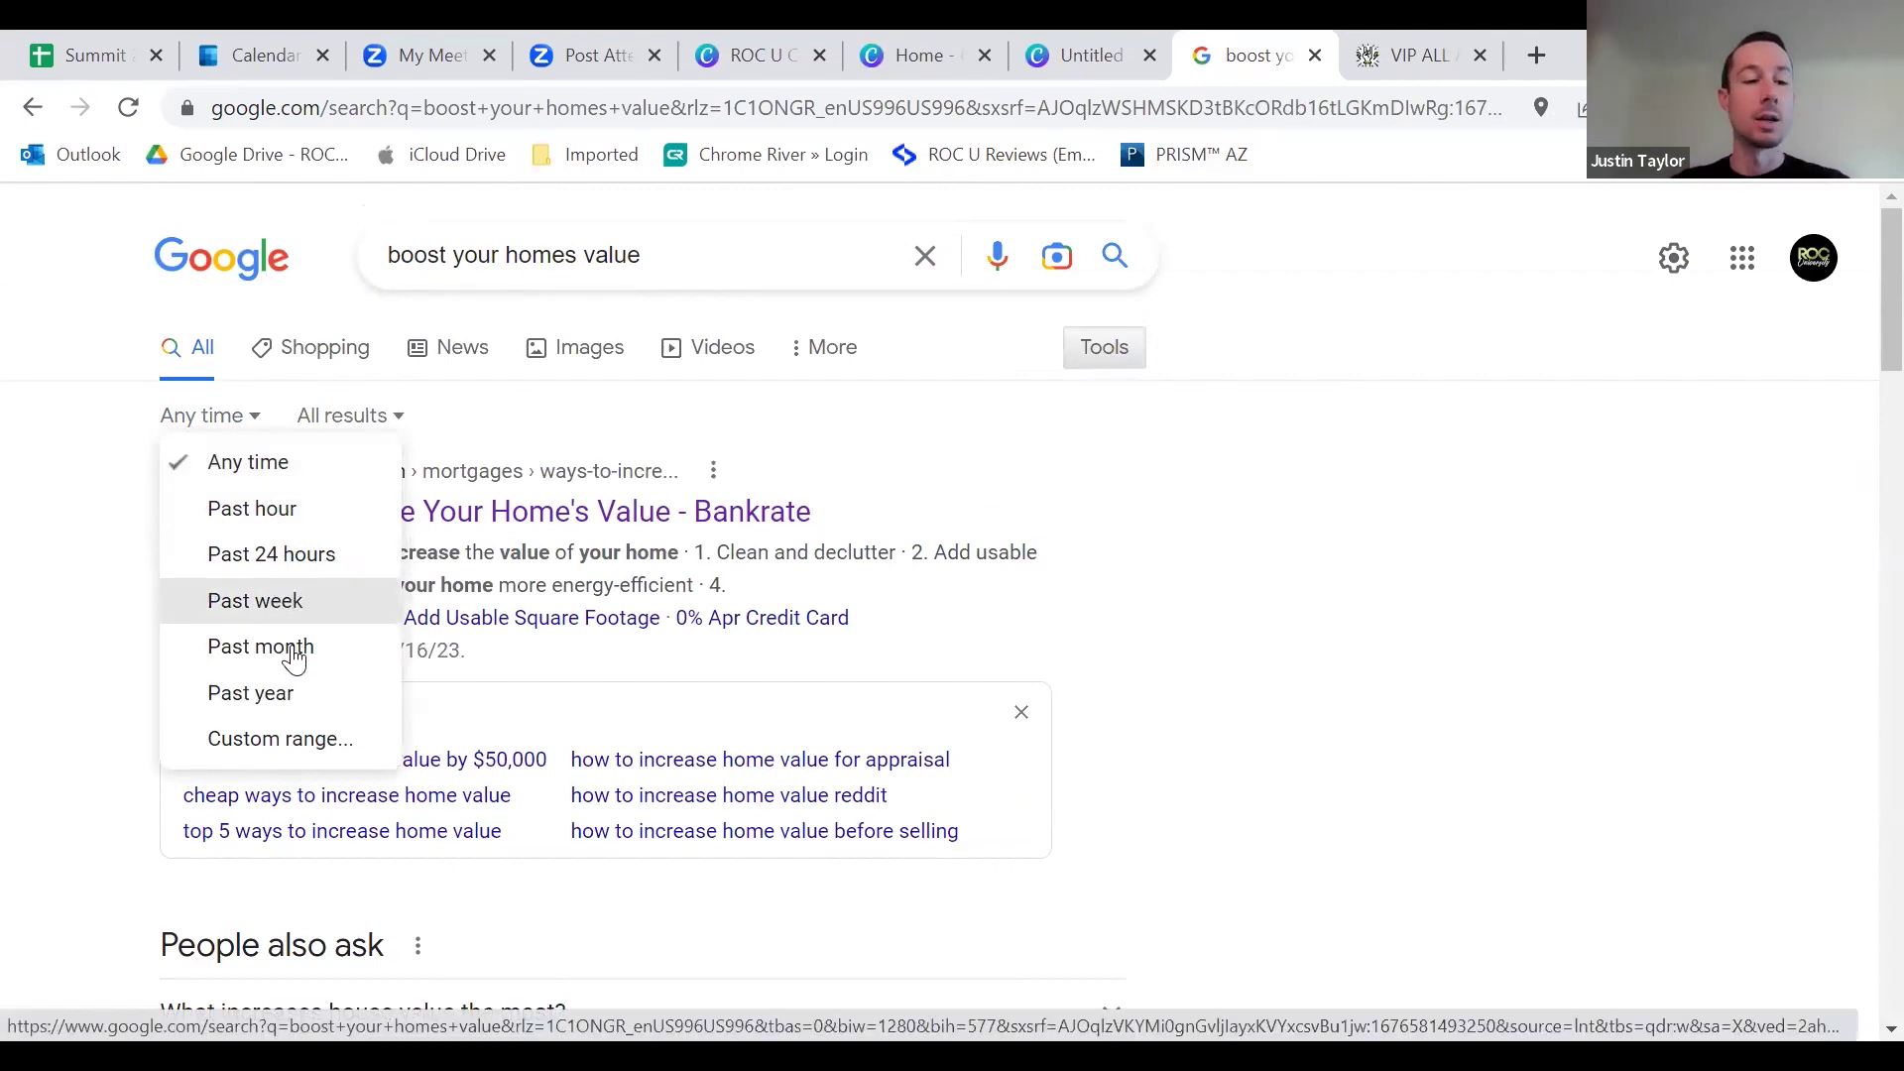
pyautogui.click(263, 694)
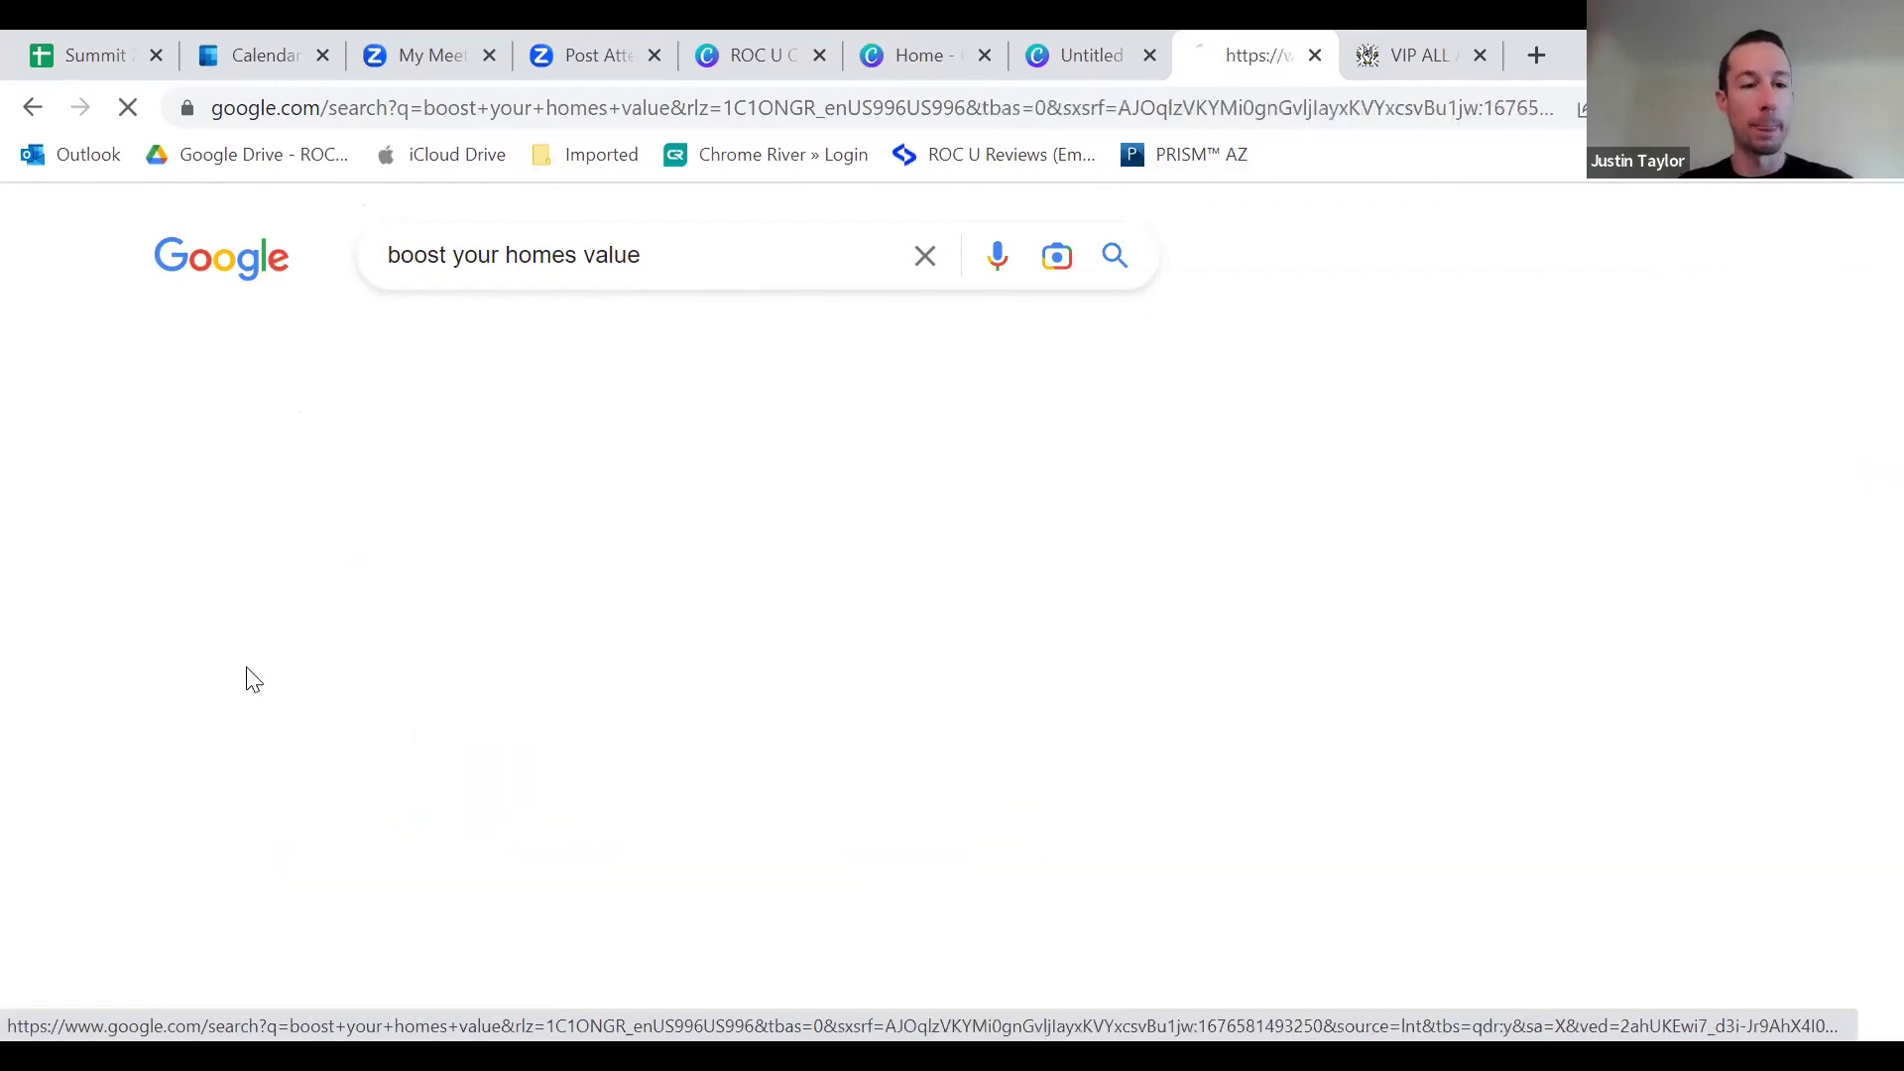
# Step: Try Past month, go back to Past year, and open the Bankrate home-value article
pyautogui.scroll(-2, 237, 526)
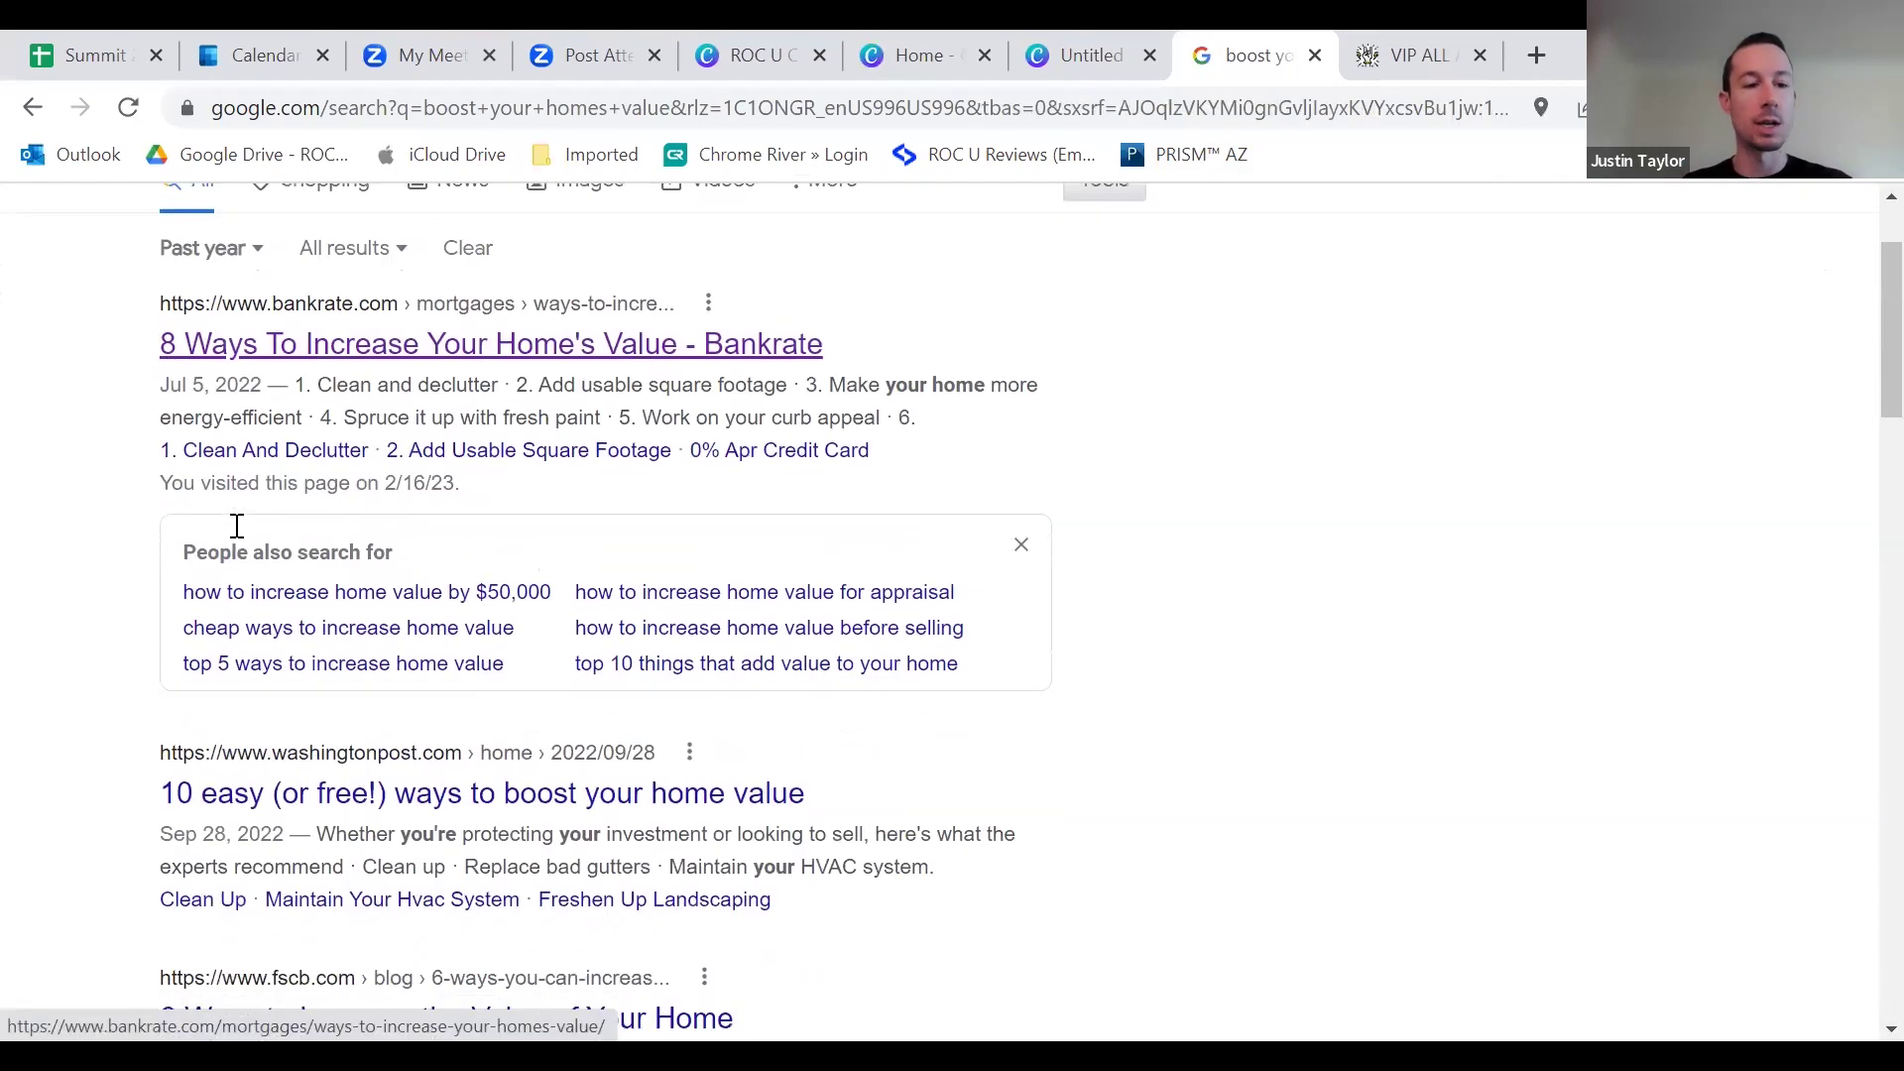
pyautogui.scroll(-10, 238, 565)
pyautogui.scroll(12, 298, 535)
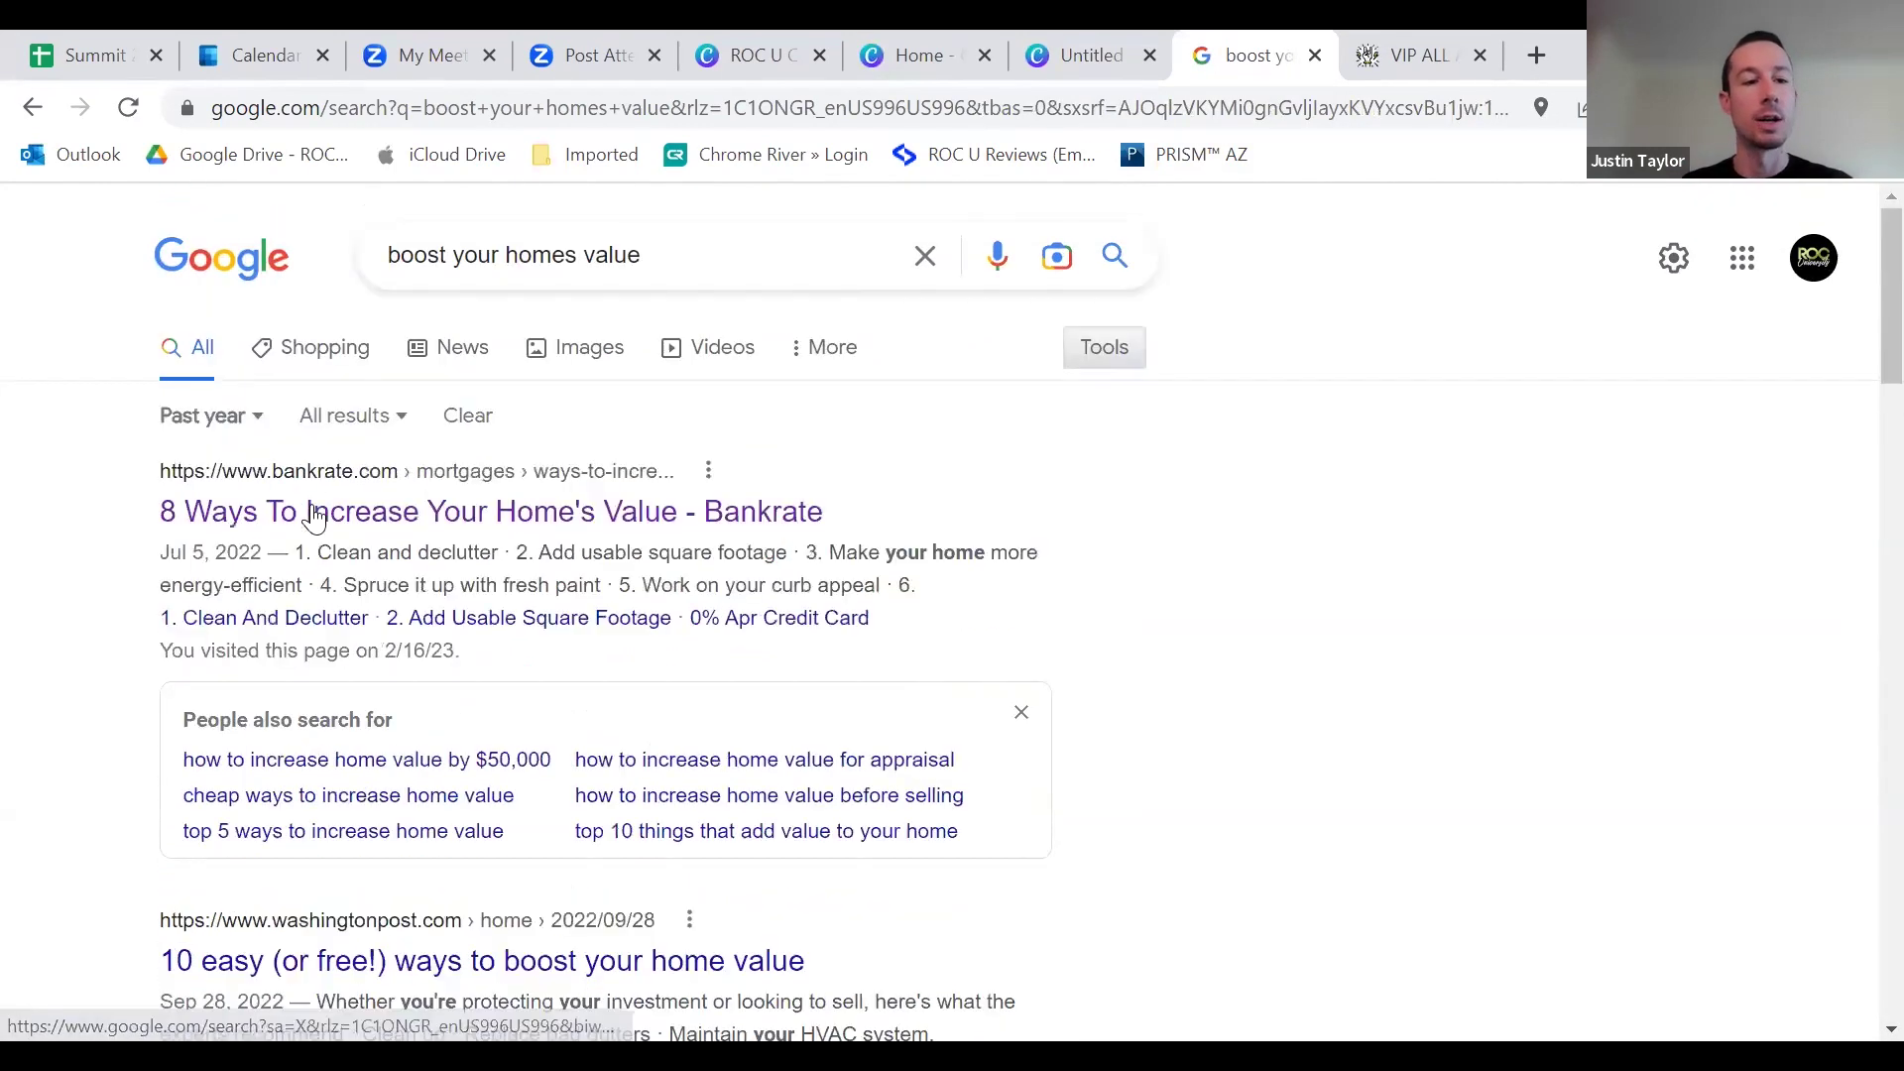
pyautogui.click(256, 417)
pyautogui.click(287, 642)
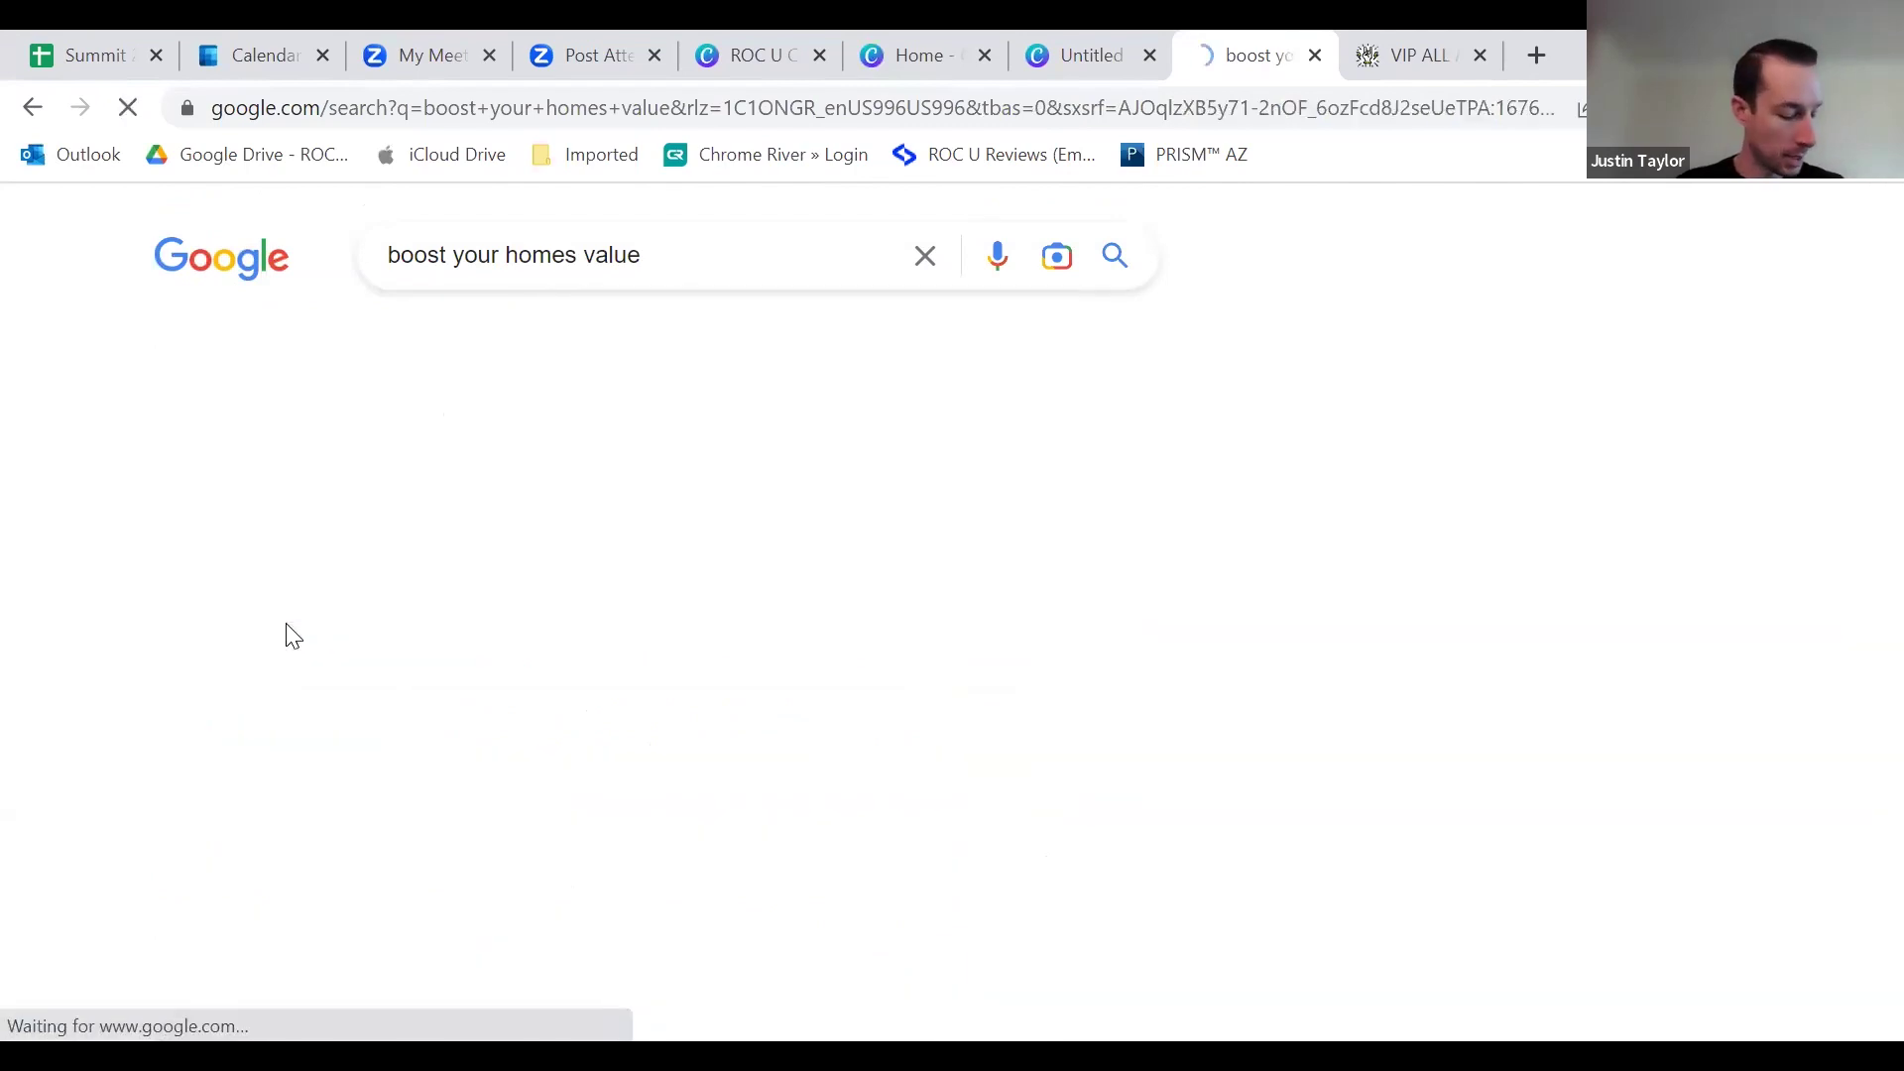
pyautogui.scroll(-4, 373, 611)
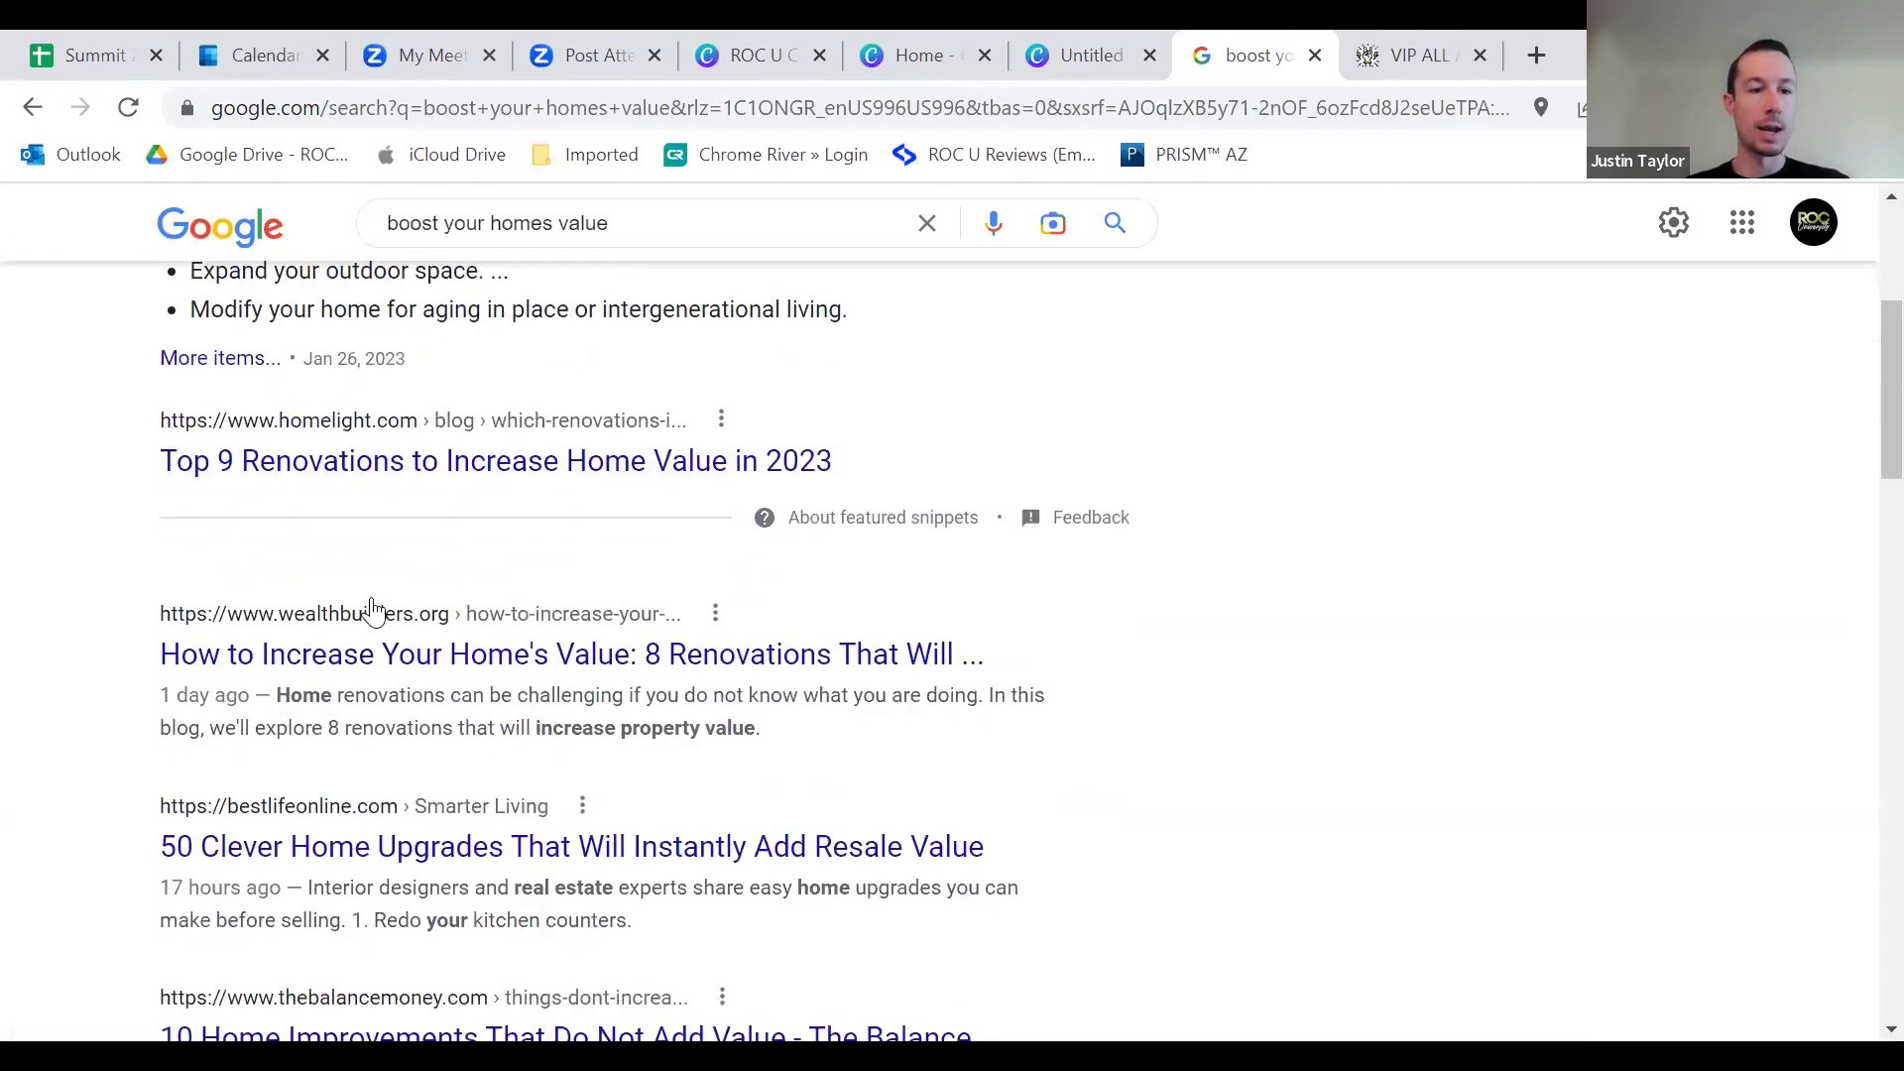
pyautogui.scroll(-5, 373, 610)
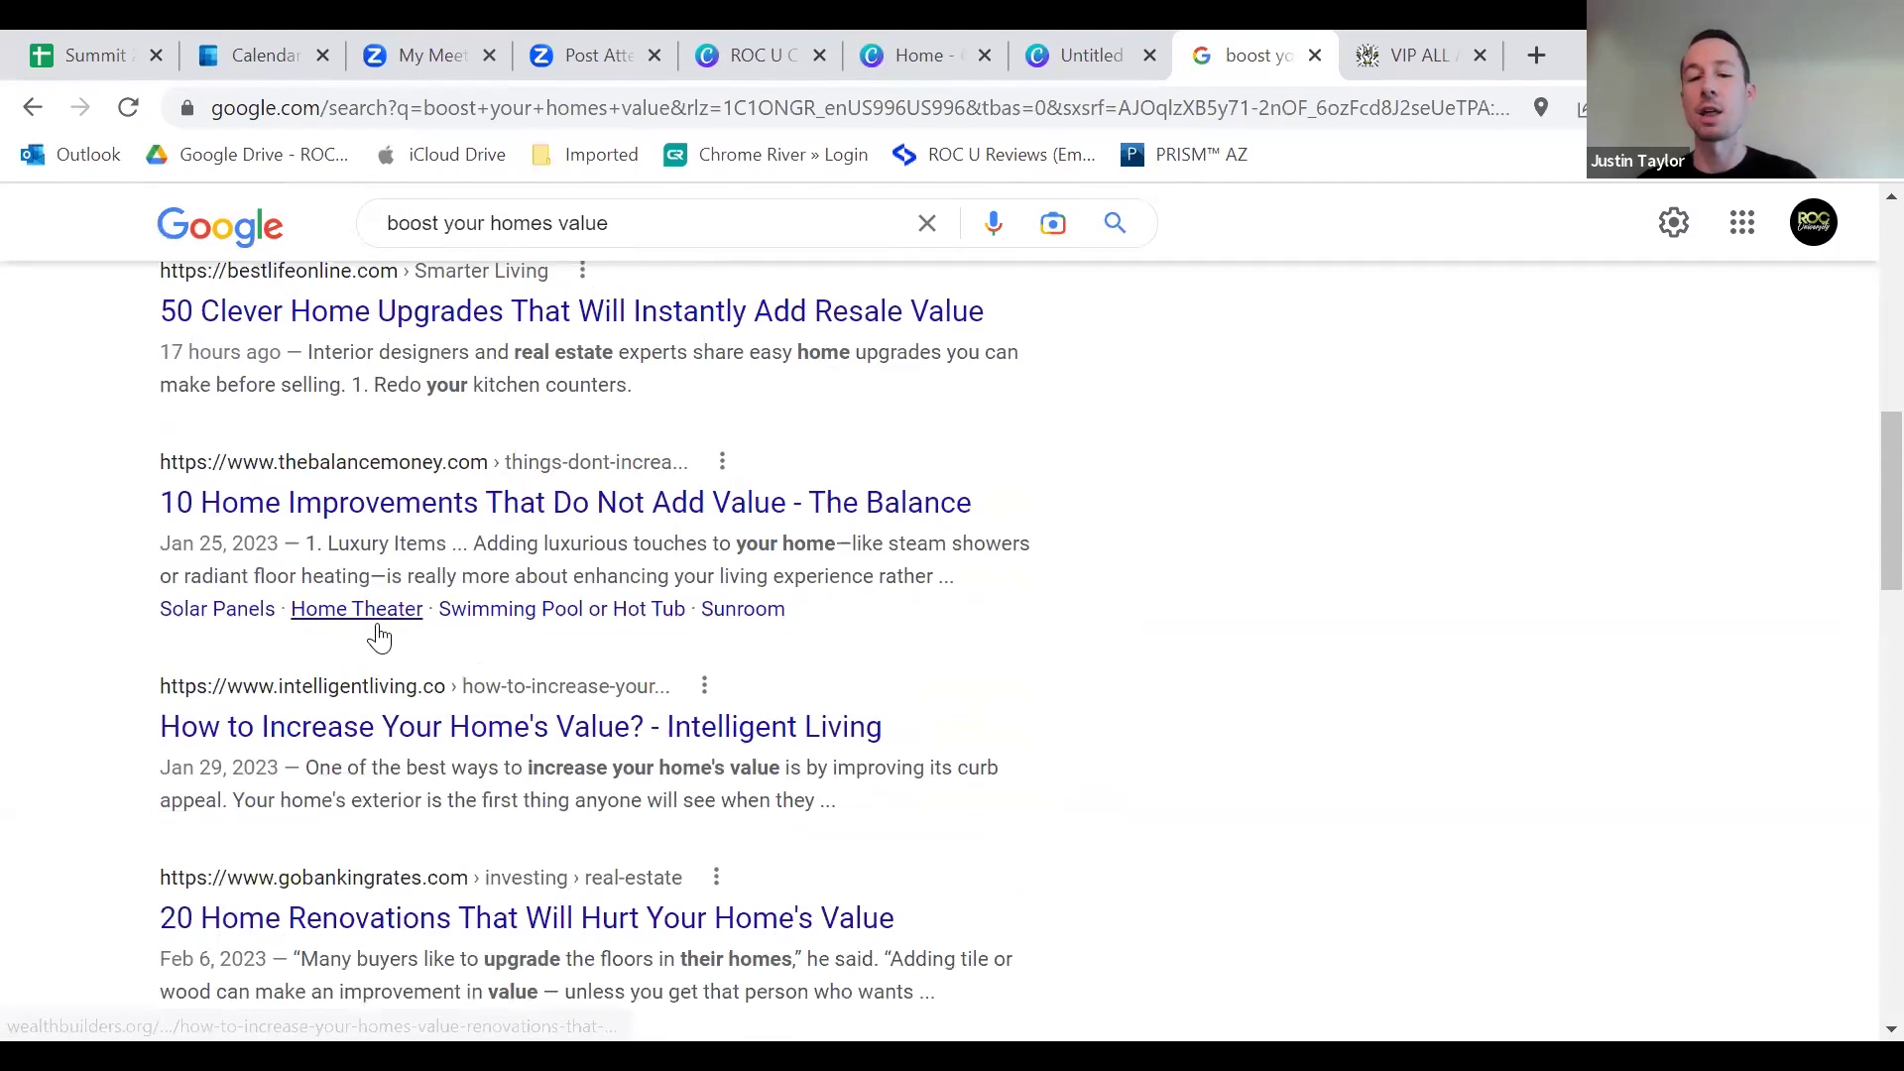
pyautogui.scroll(10, 380, 638)
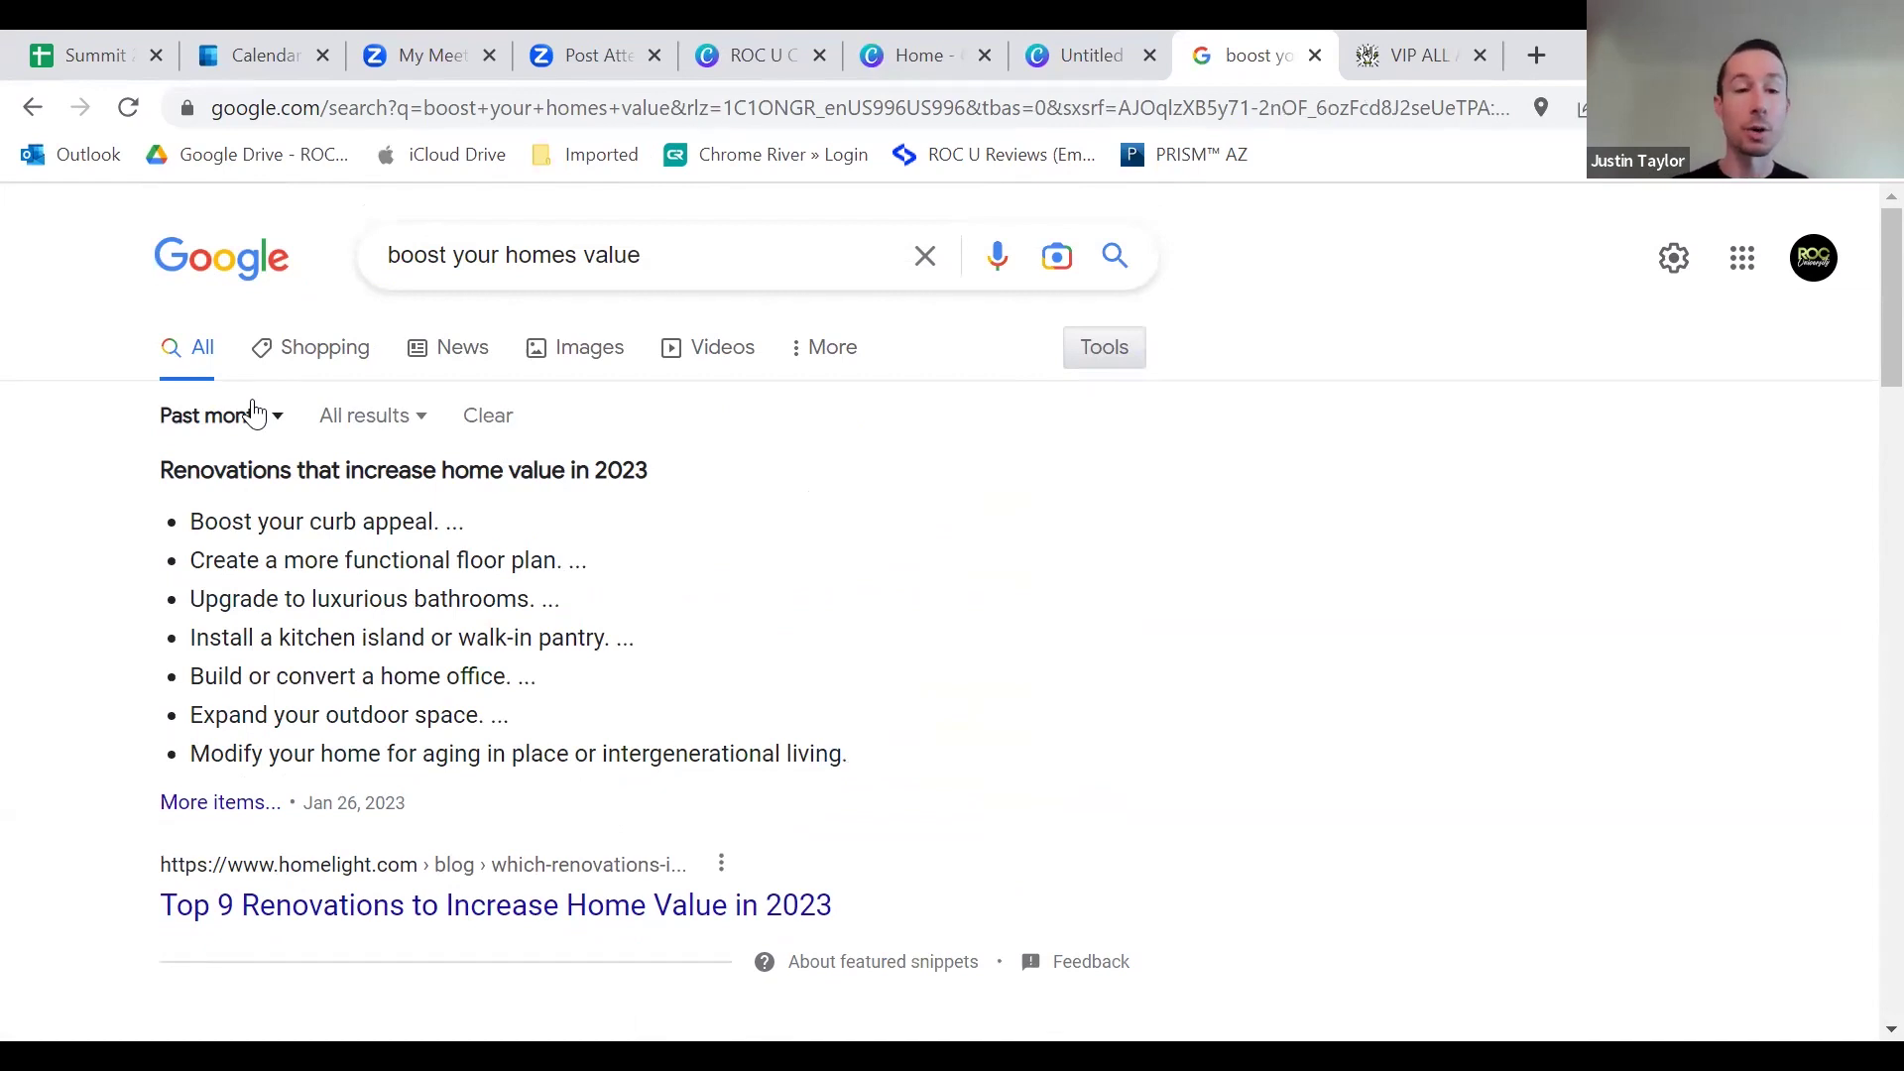
pyautogui.click(255, 416)
pyautogui.click(255, 694)
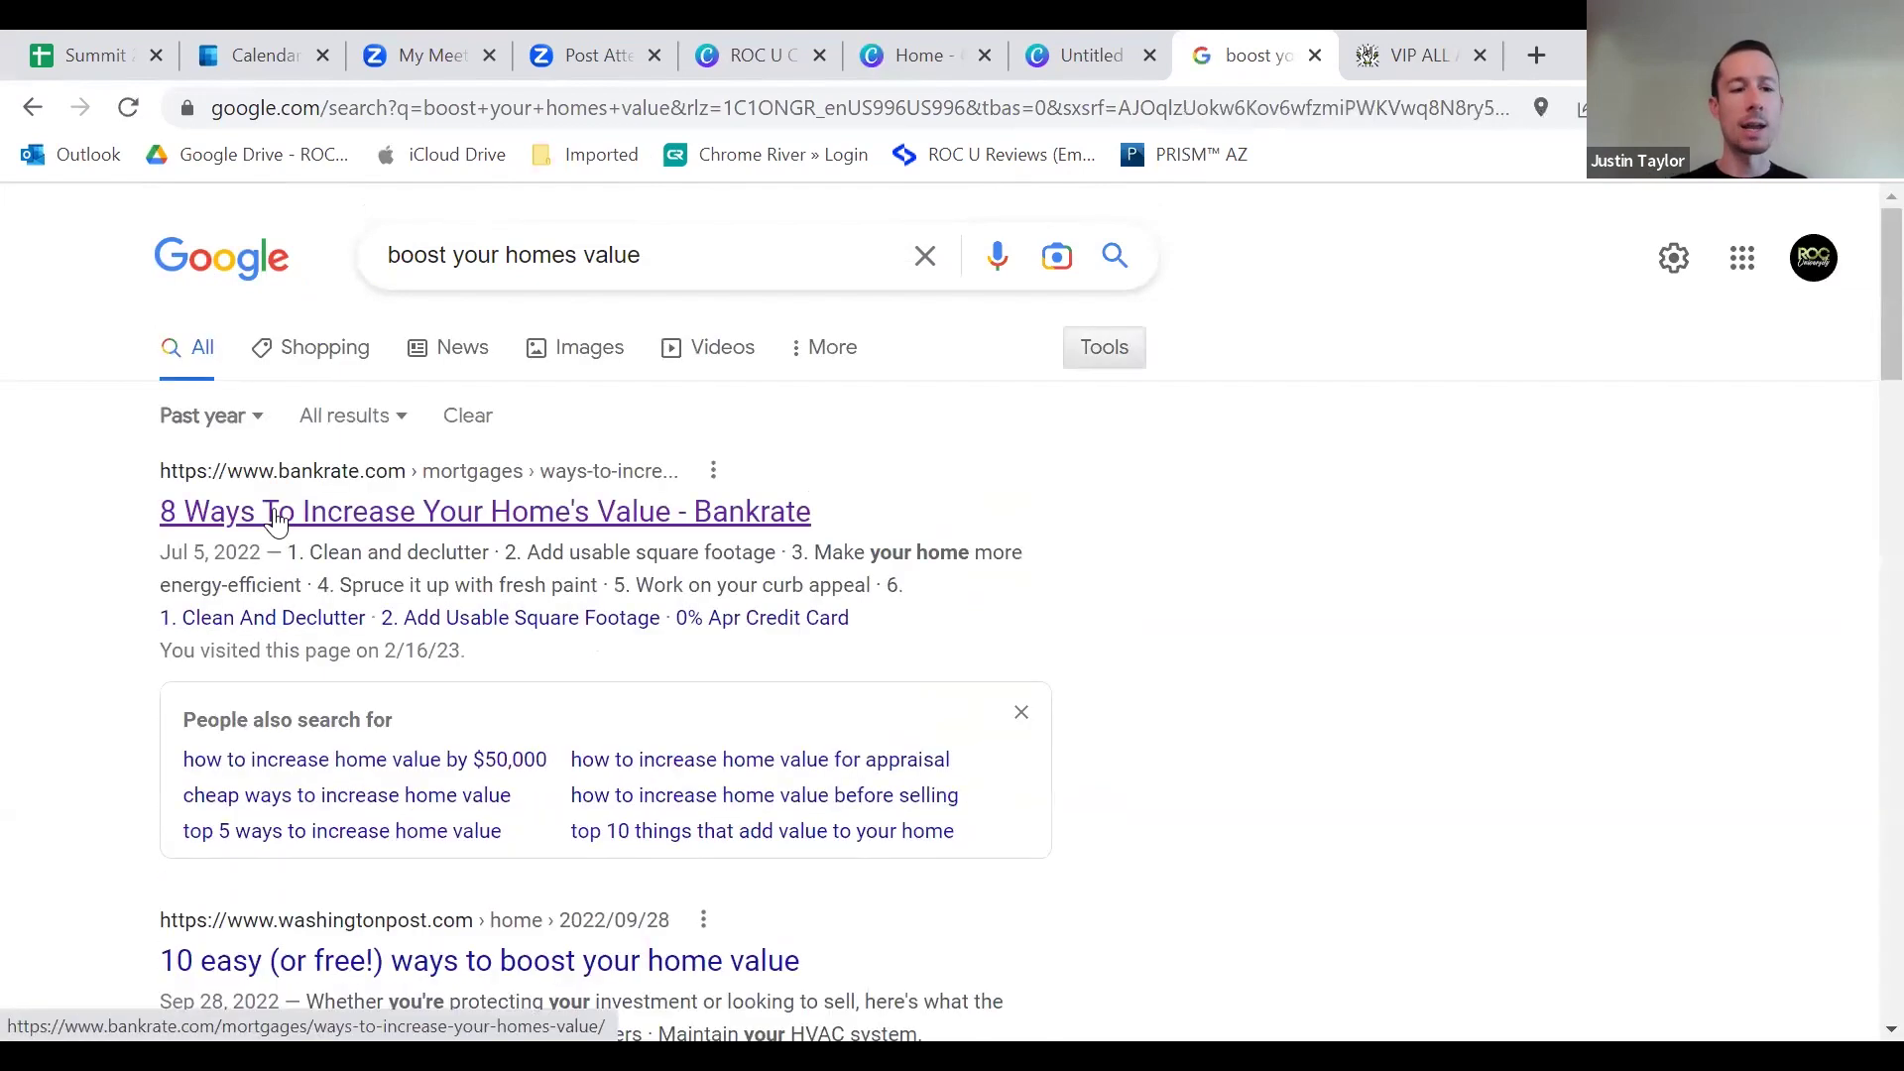
pyautogui.click(275, 518)
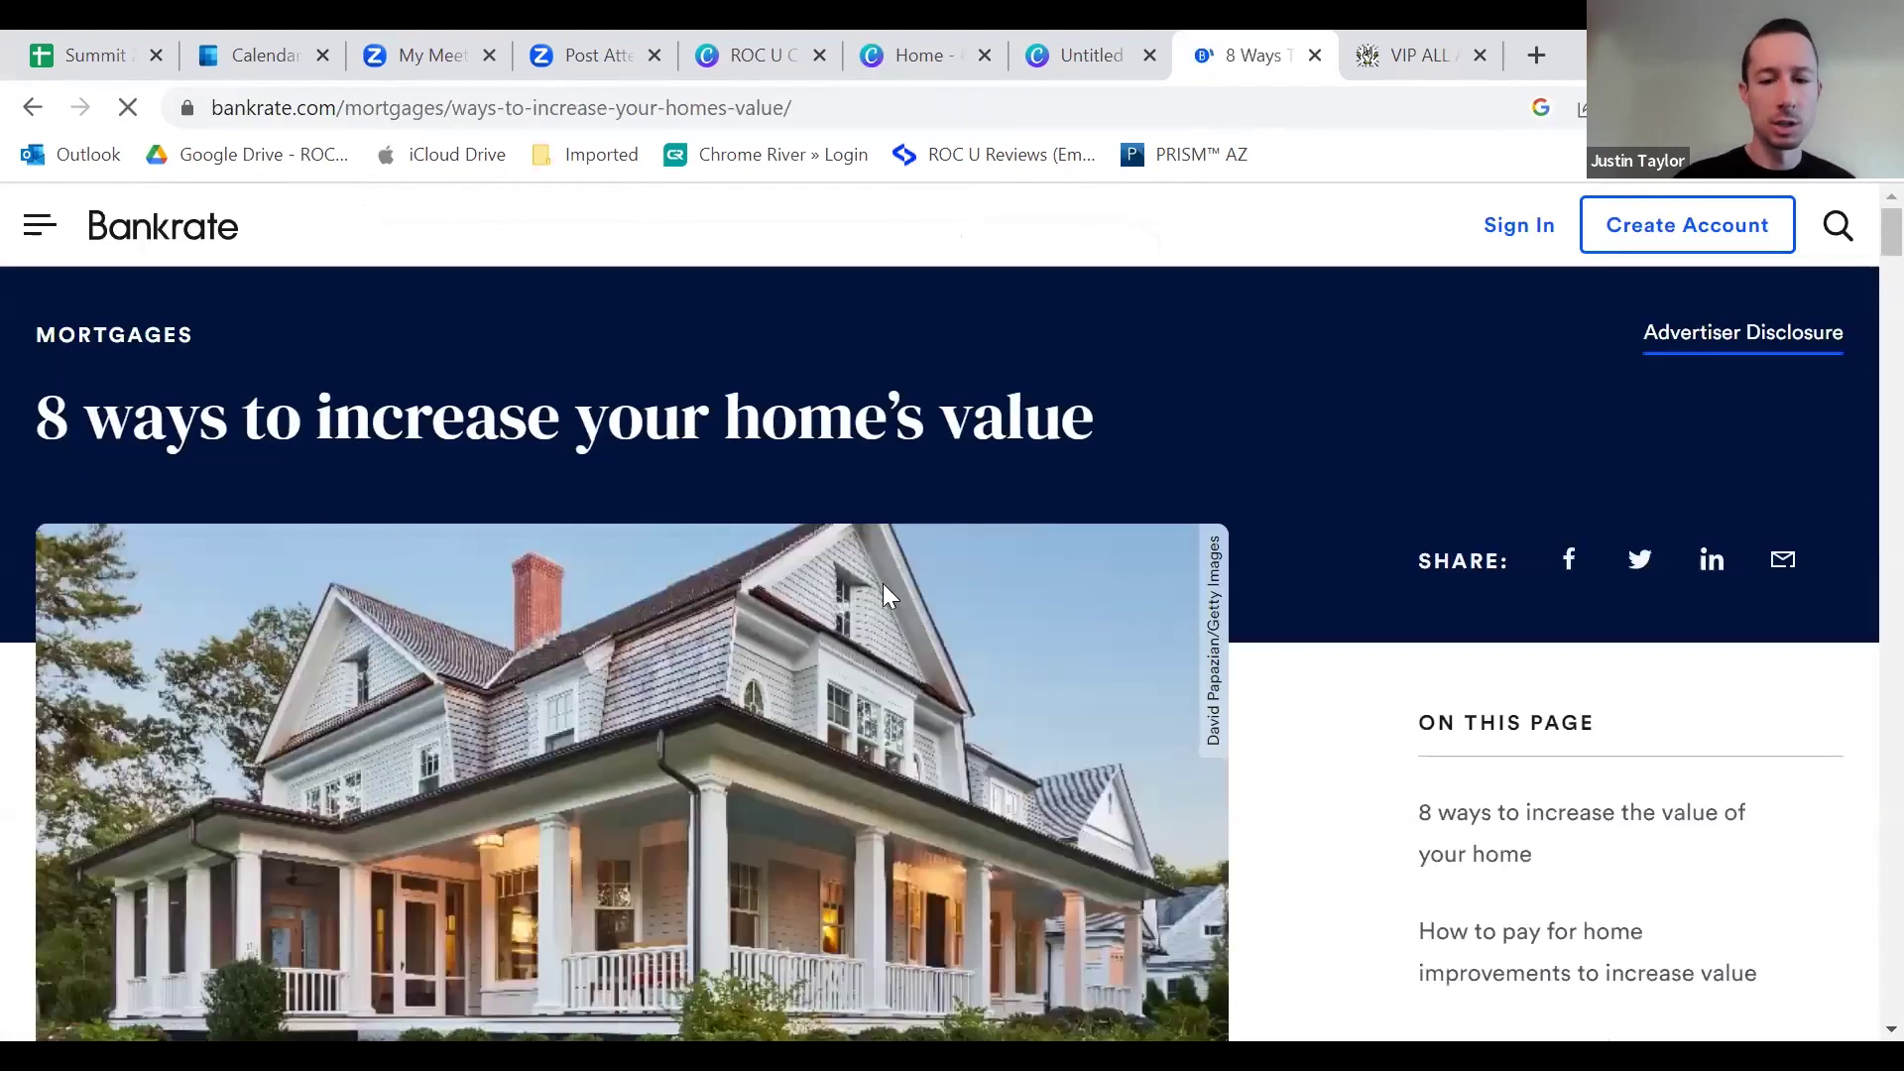
# Step: Read down to Bankrate's '8 ways to increase your home's value' list, then return to Canva
pyautogui.scroll(-2, 1097, 617)
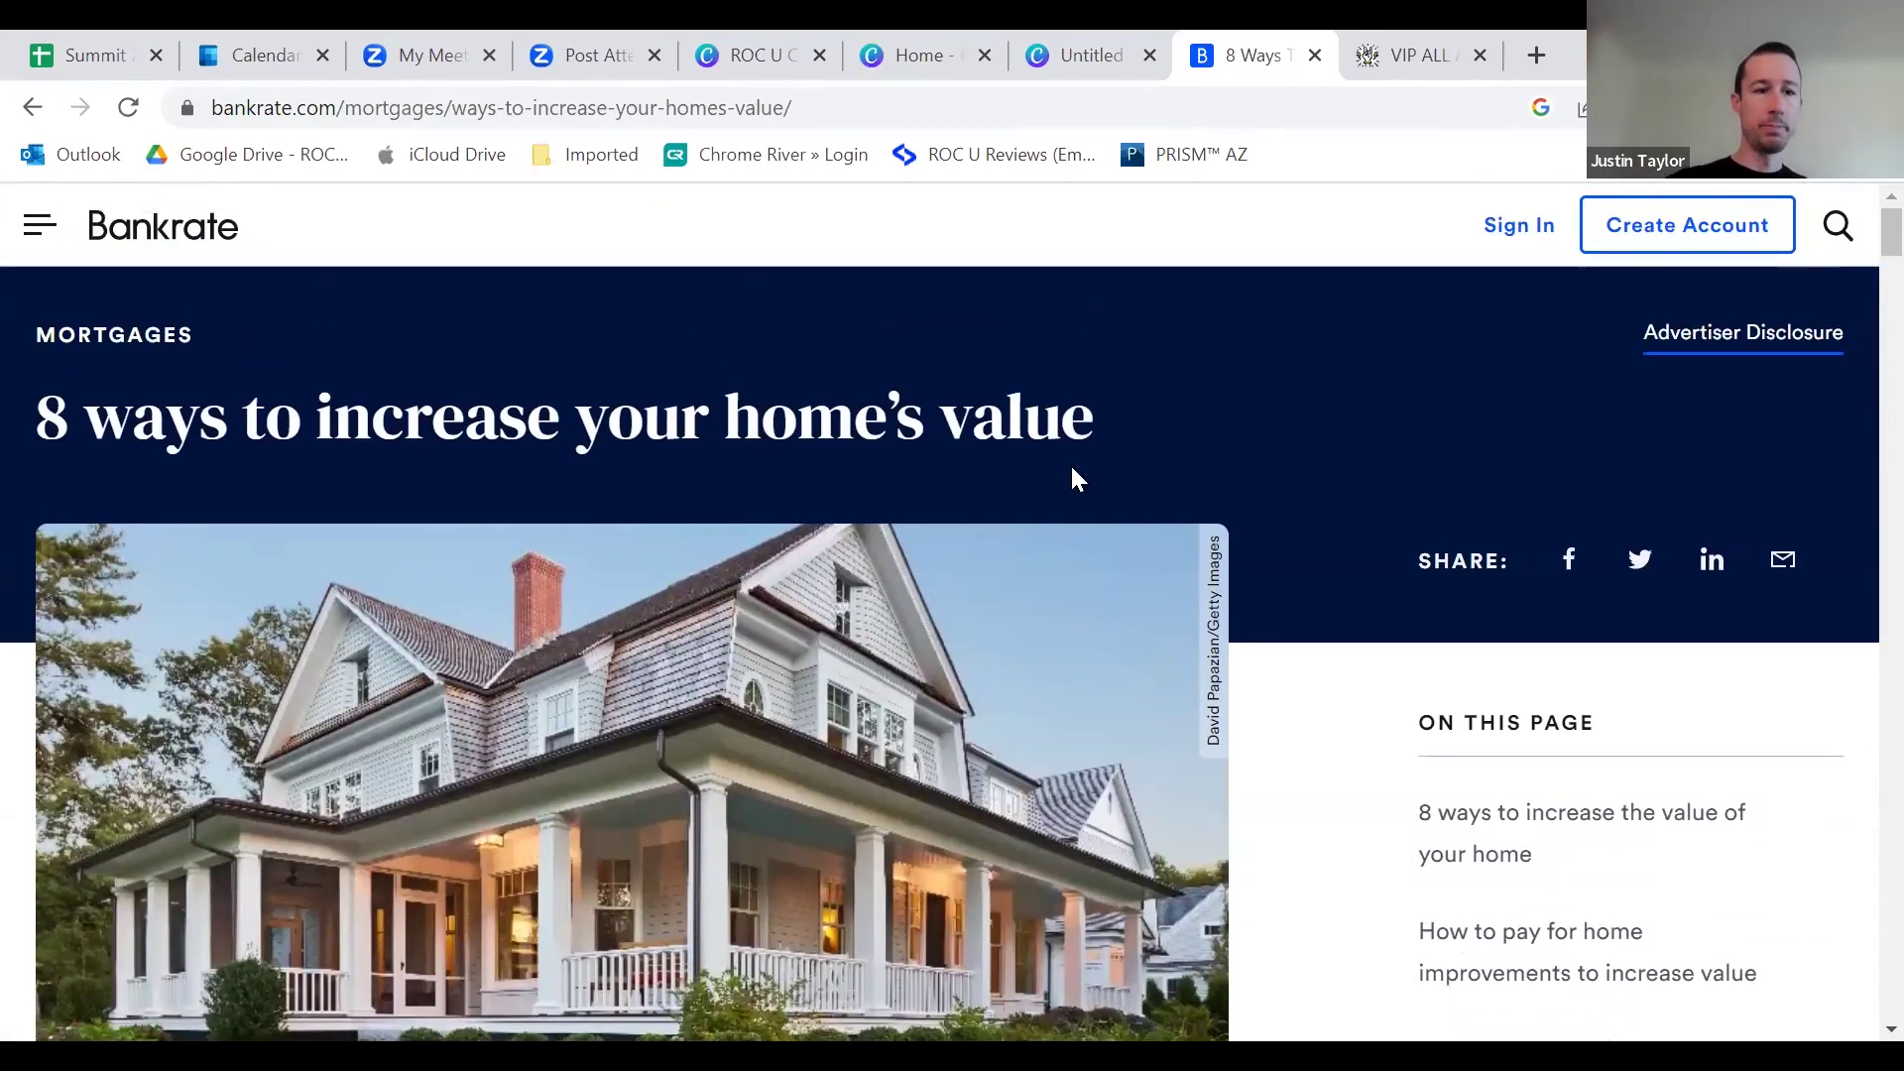
pyautogui.scroll(-15, 878, 438)
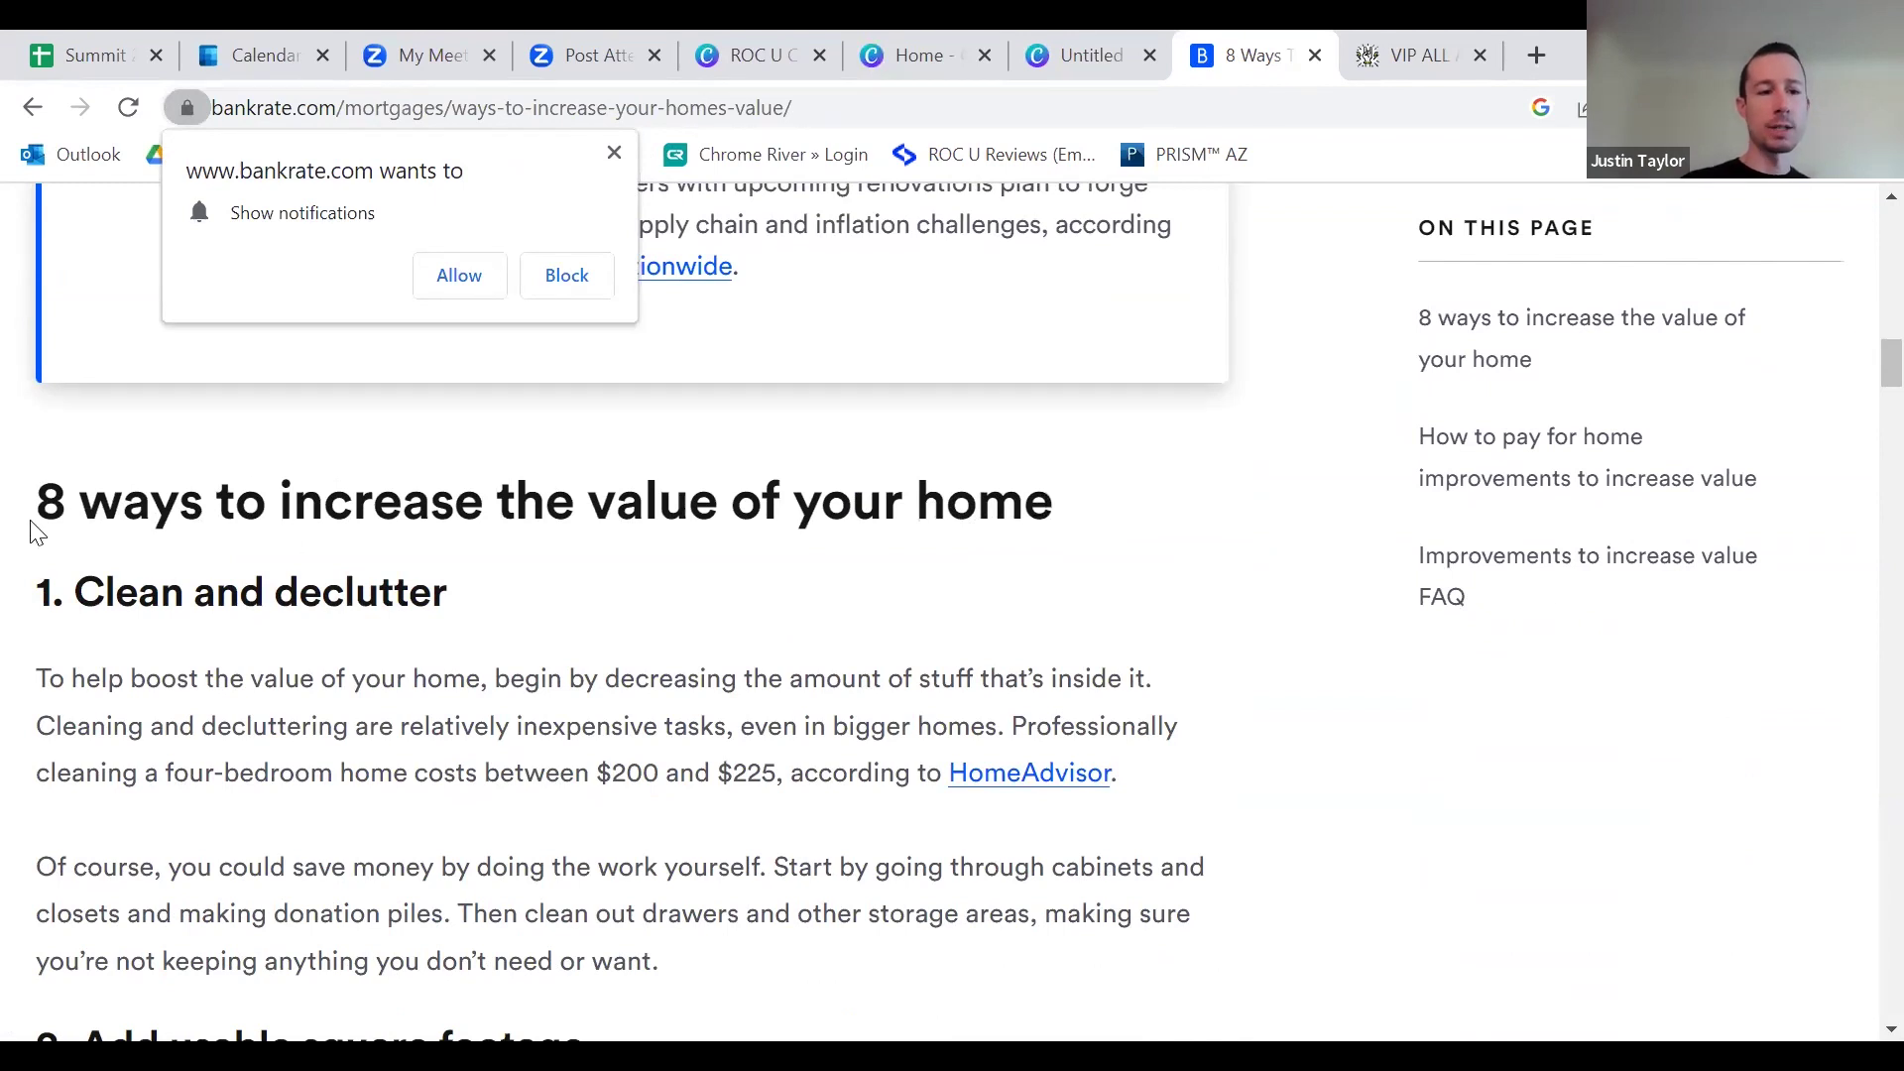
pyautogui.click(1053, 60)
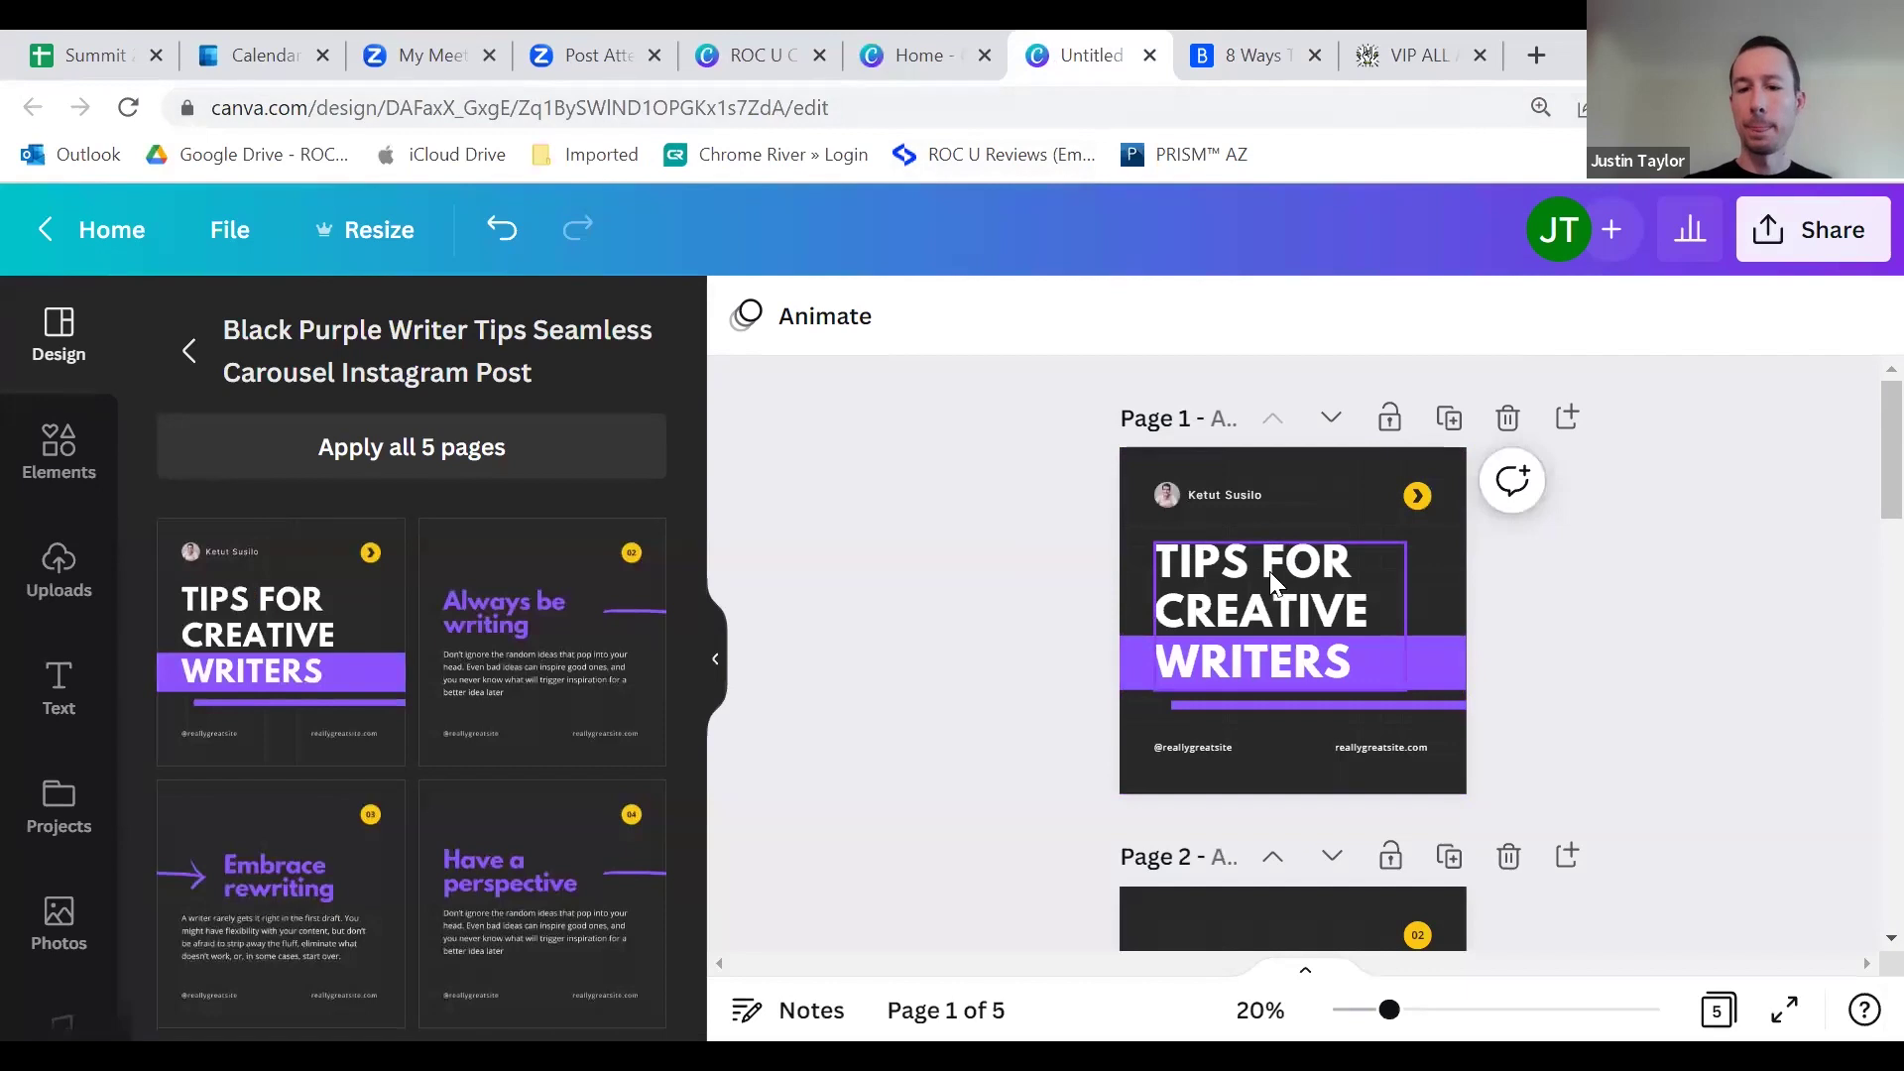
# Step: Replace the page 1 heading with '4 WAYS TO BOOST YOUR HOMES VALUE'
pyautogui.doubleClick(1272, 575)
pyautogui.write('4')
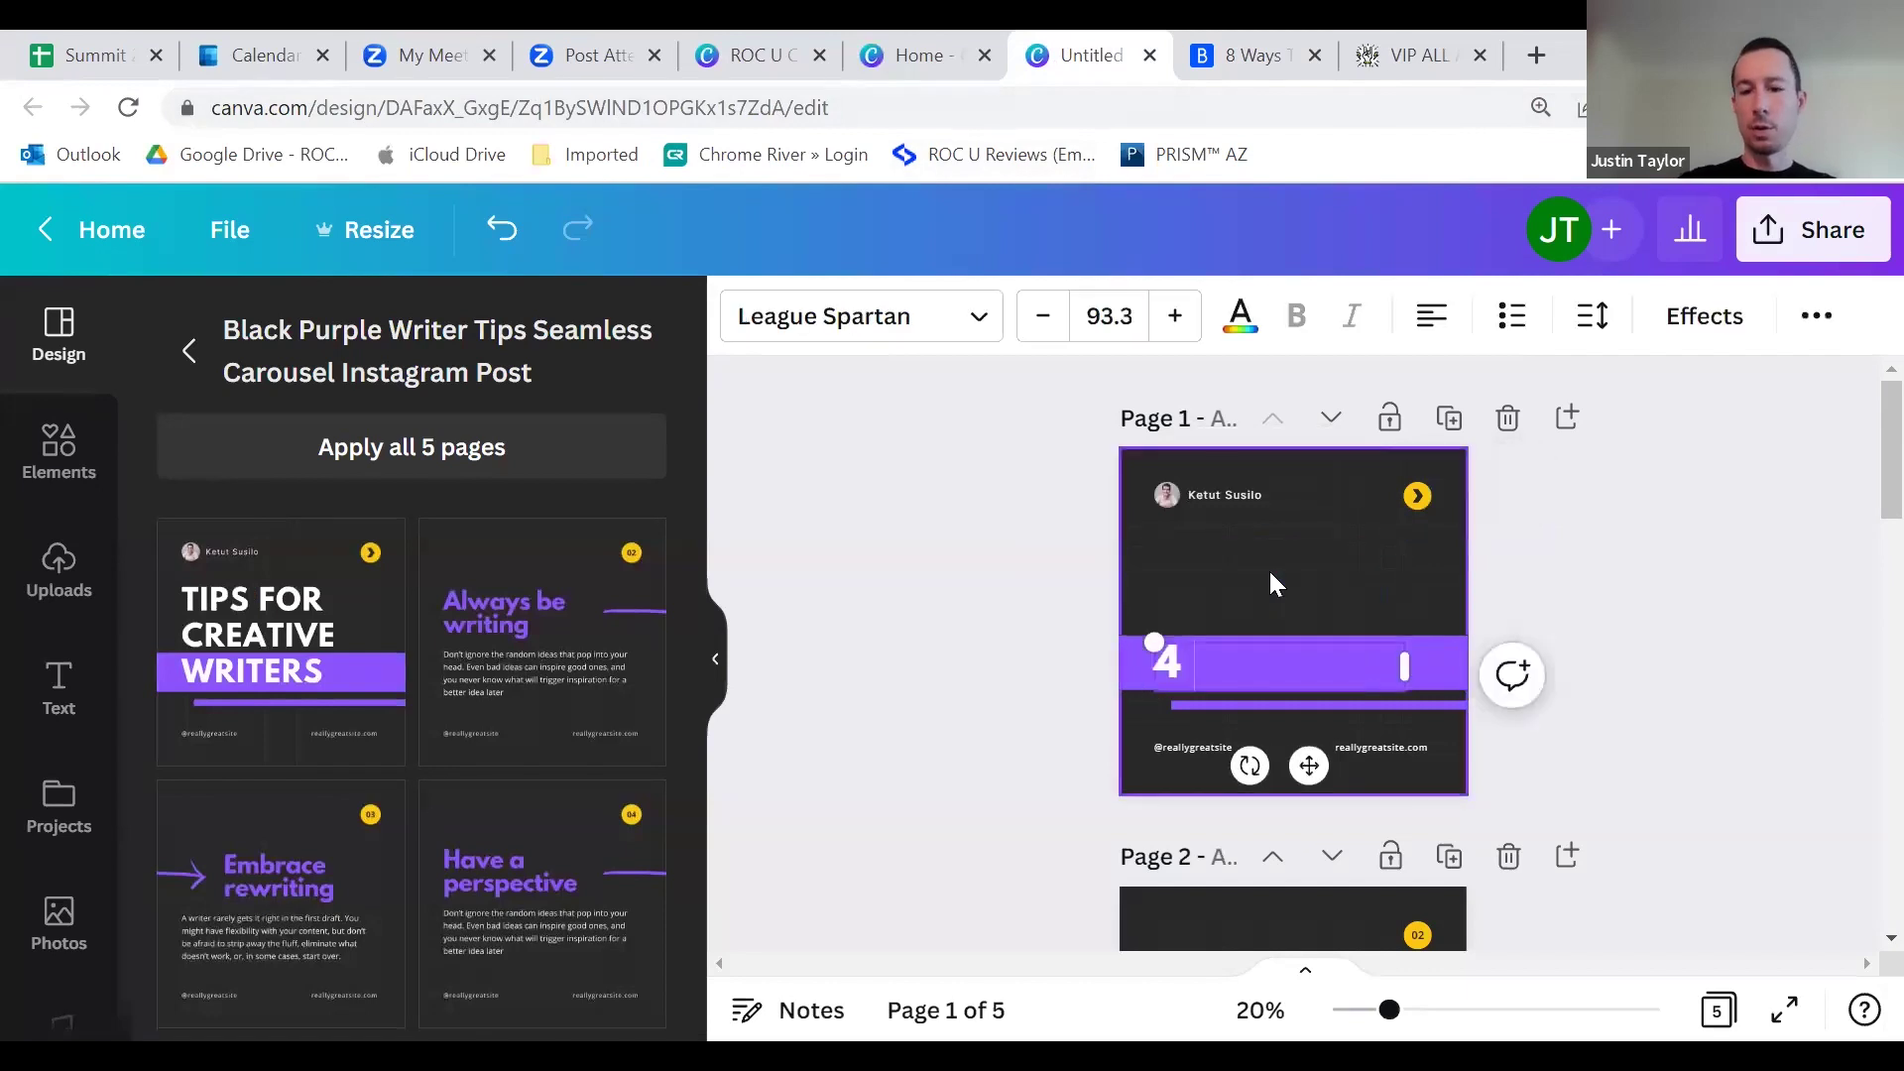
pyautogui.write(' WAYS TO BOOST YOUR HOEMS')
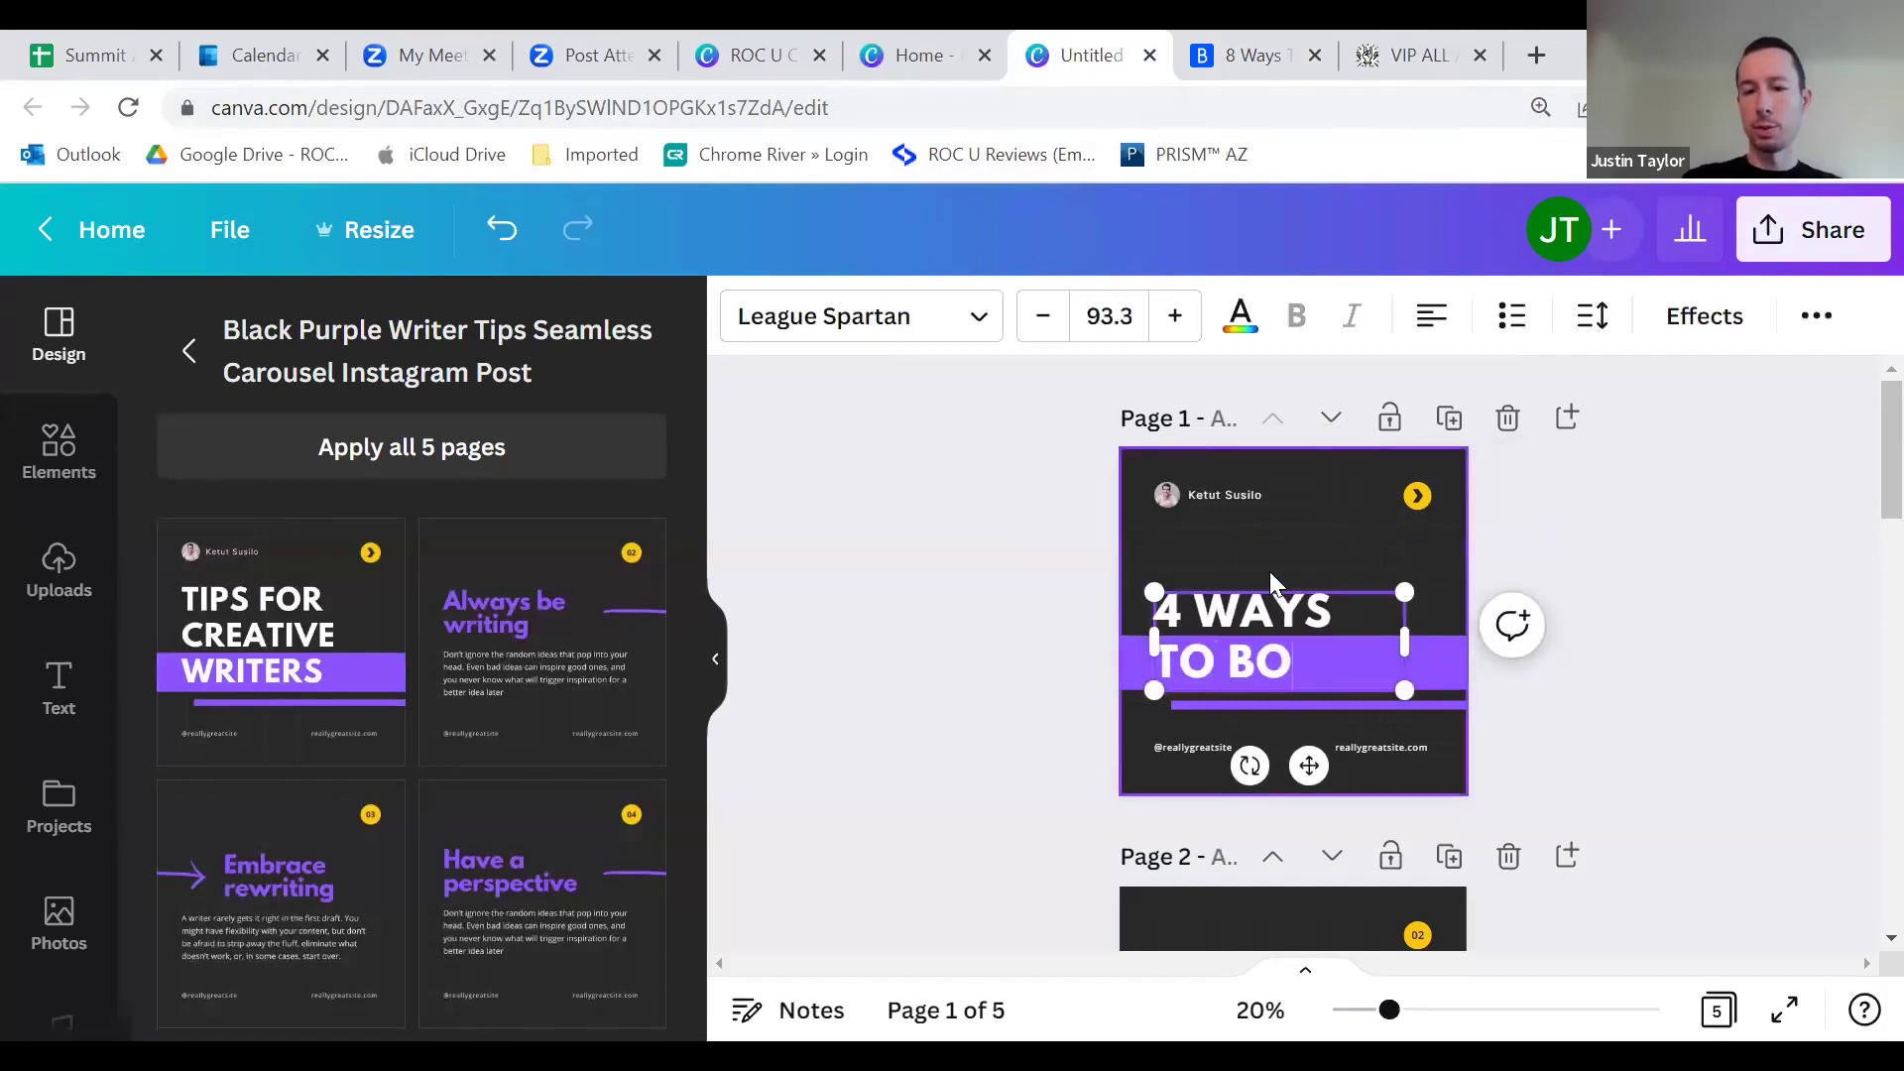
pyautogui.press('BackSpace')
pyautogui.press('BackSpace')
pyautogui.press('BackSpace')
pyautogui.write('MES VALYE')
pyautogui.press('BackSpace')
pyautogui.press('BackSpace')
pyautogui.write('UE')
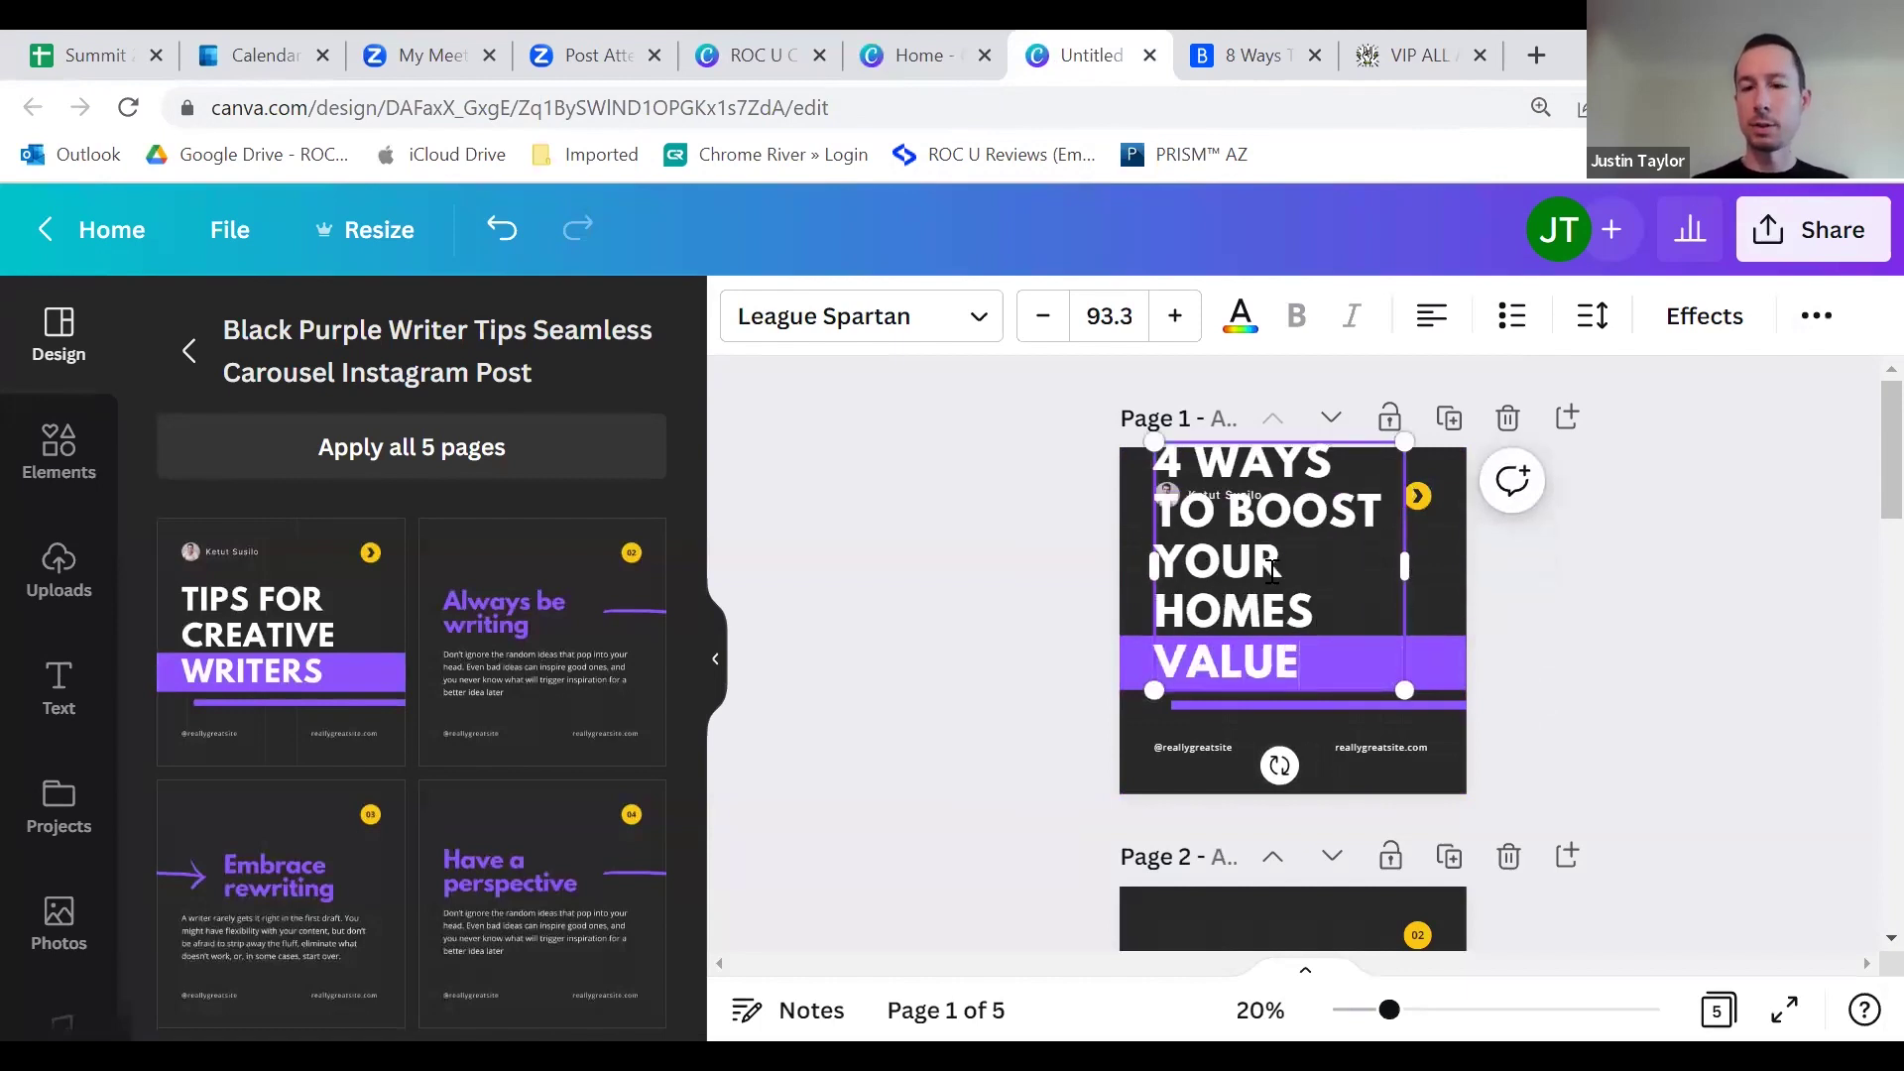
# Step: Reduce the heading font size step by step down to 77.3
pyautogui.click(1040, 333)
pyautogui.click(1040, 333)
pyautogui.click(1040, 334)
pyautogui.click(1041, 333)
pyautogui.click(1041, 333)
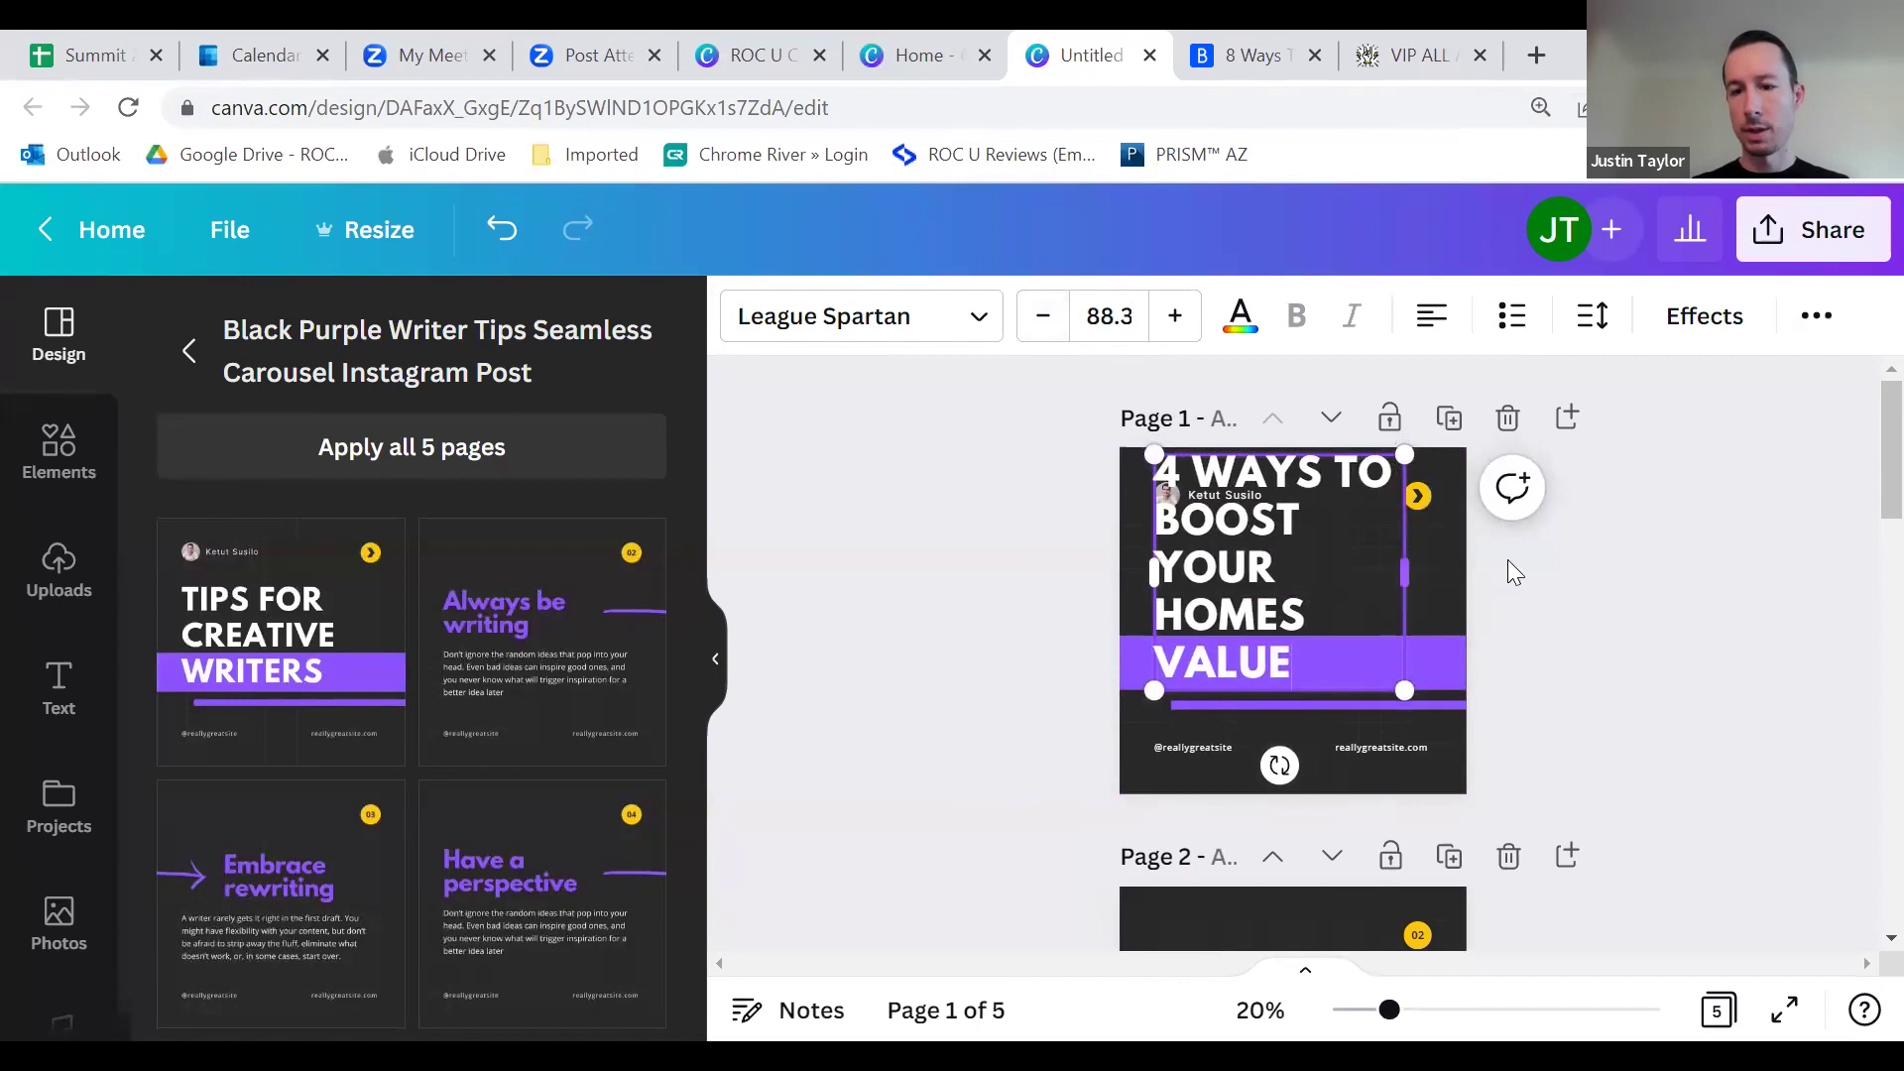
pyautogui.click(1049, 334)
pyautogui.doubleClick(1049, 334)
pyautogui.doubleClick(1049, 334)
pyautogui.doubleClick(1050, 334)
pyautogui.doubleClick(1049, 334)
pyautogui.click(1049, 334)
pyautogui.click(1050, 334)
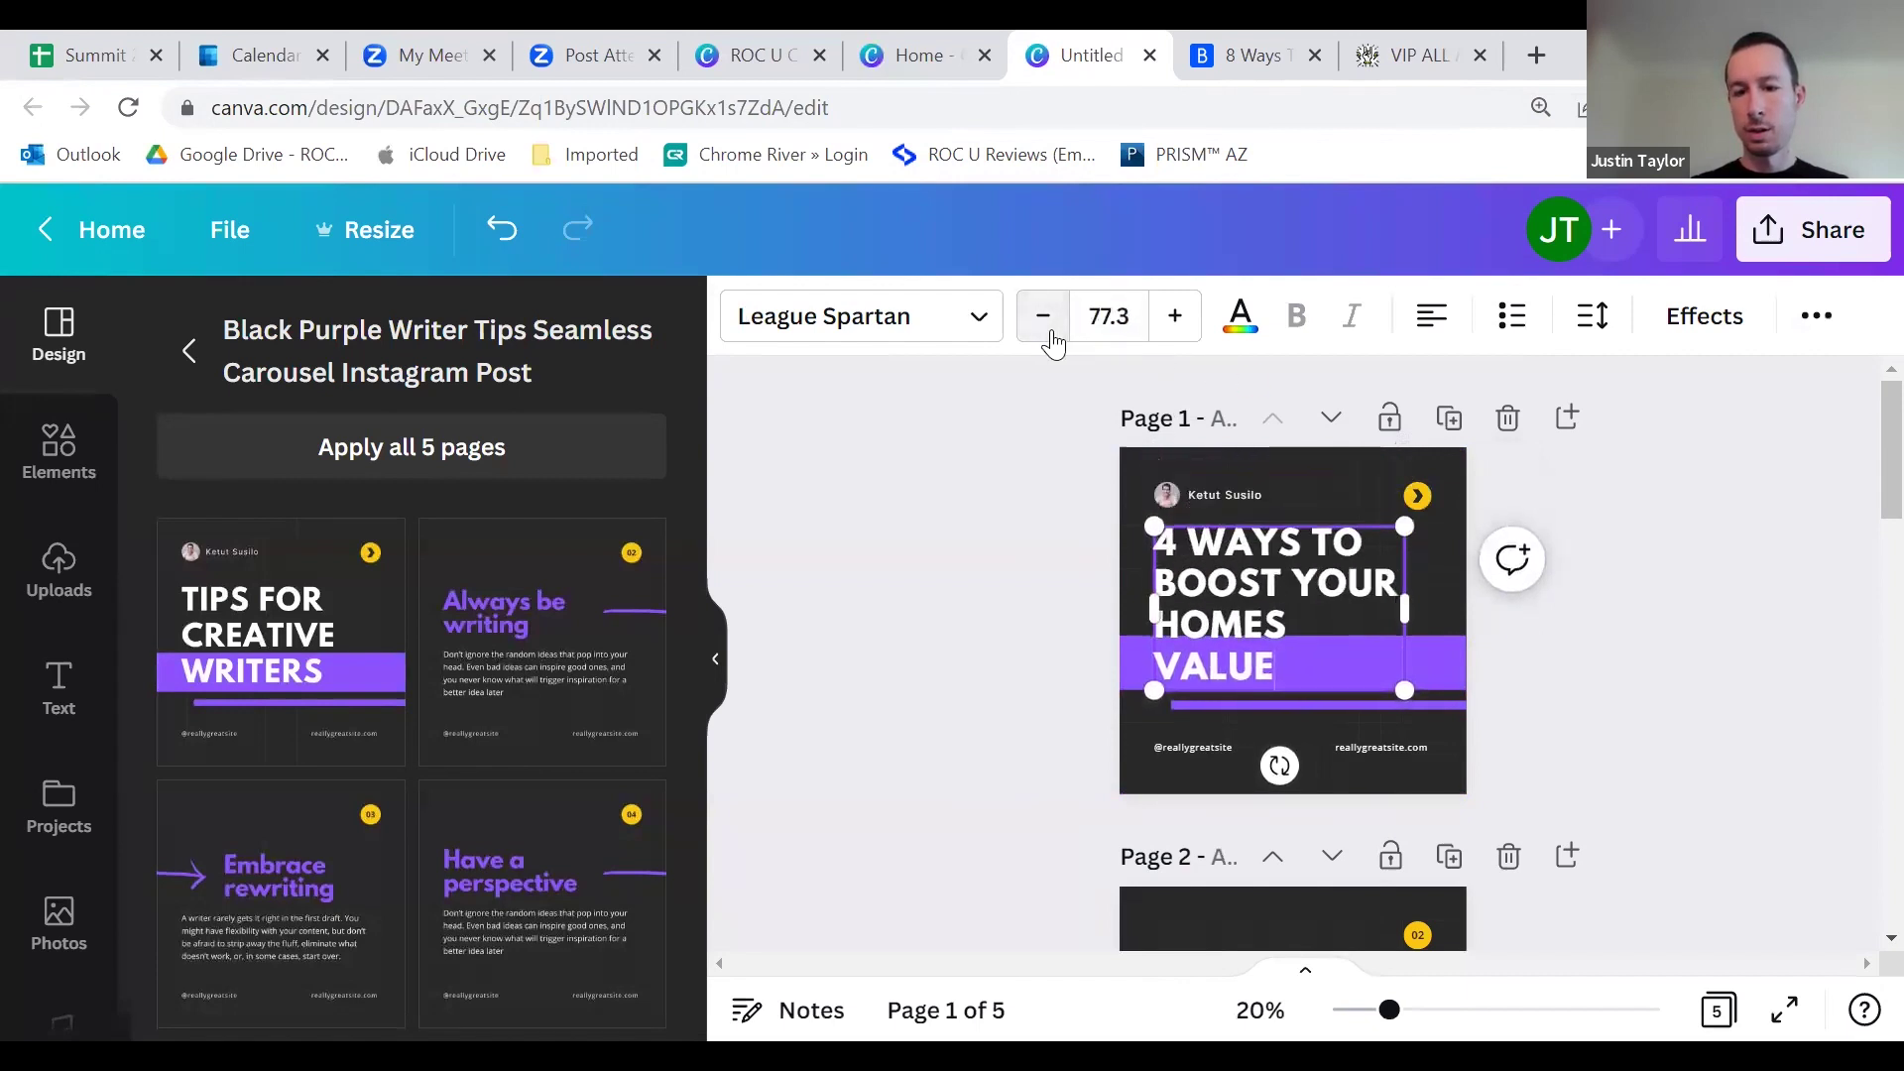
# Step: Nudge the heading up and widen its box so the title fits on three lines
pyautogui.click(1031, 568)
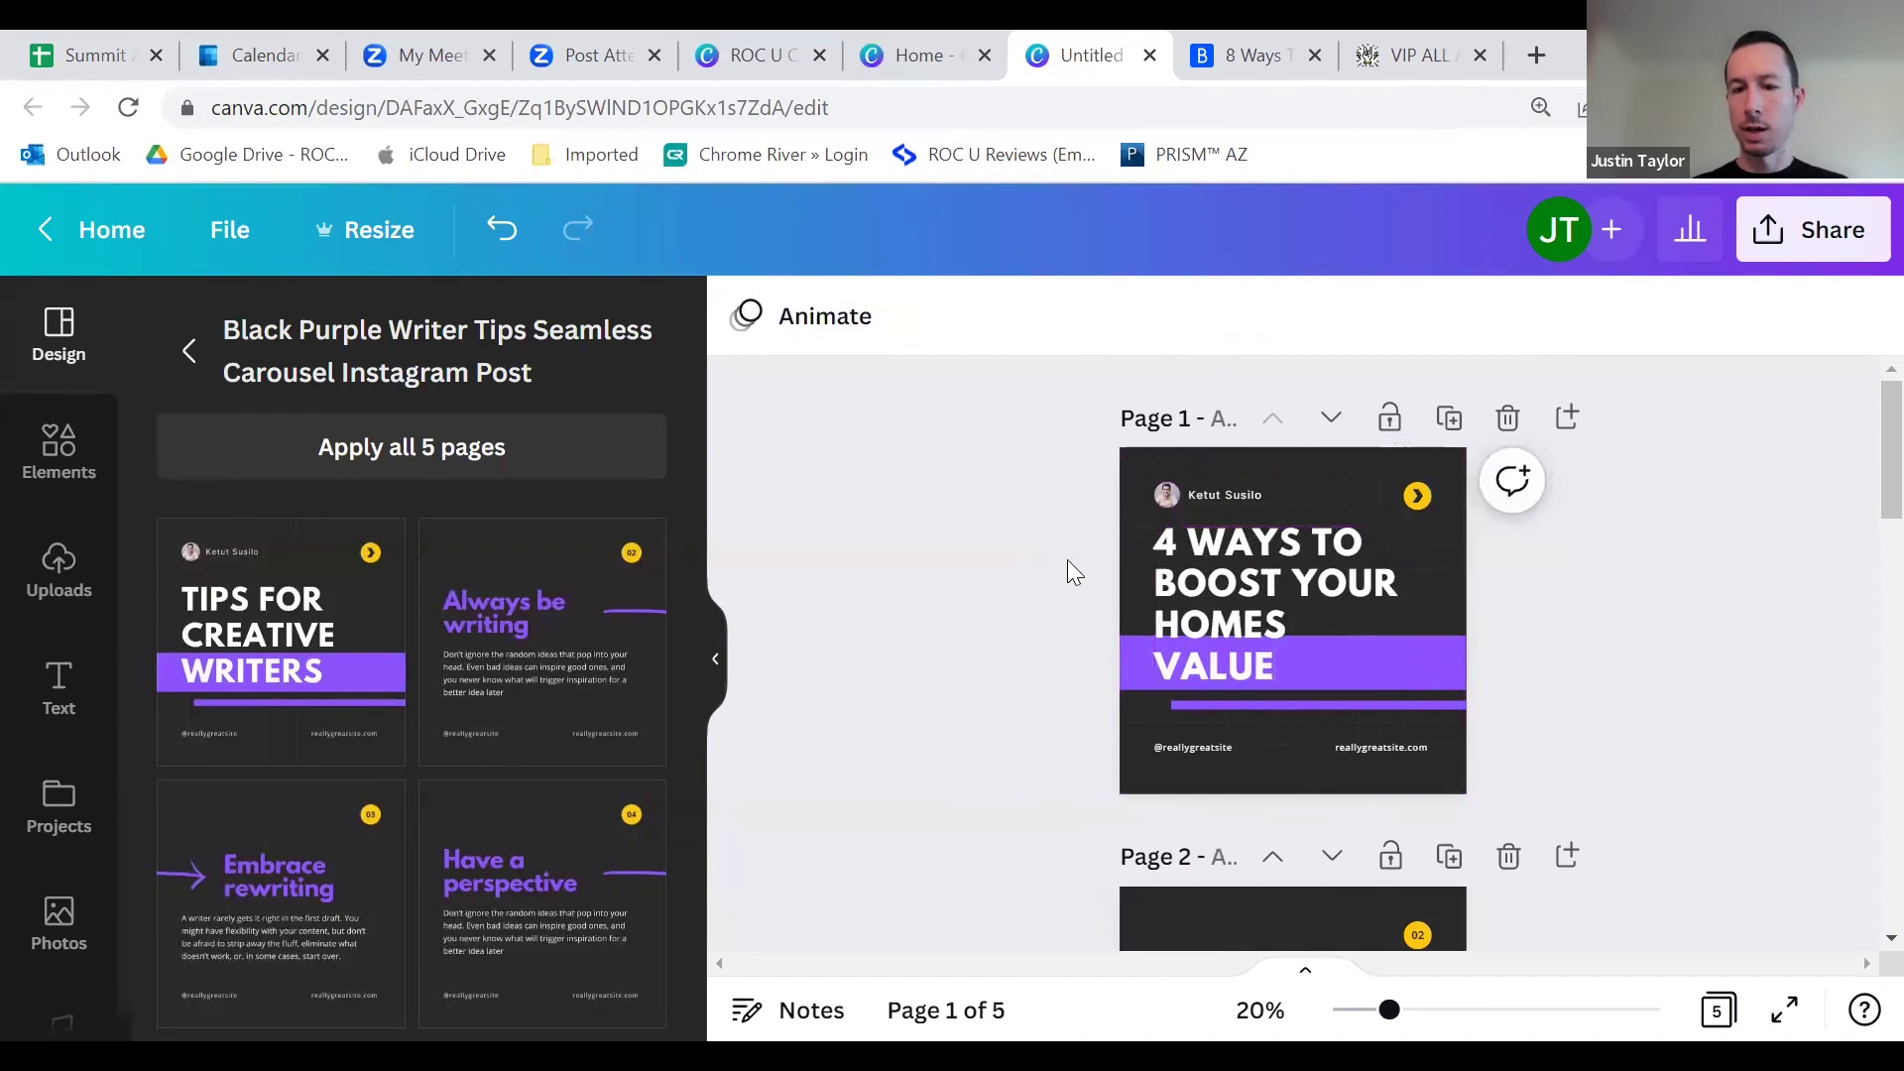
pyautogui.click(1222, 589)
pyautogui.moveTo(1221, 590); pyautogui.dragTo(1222, 587)
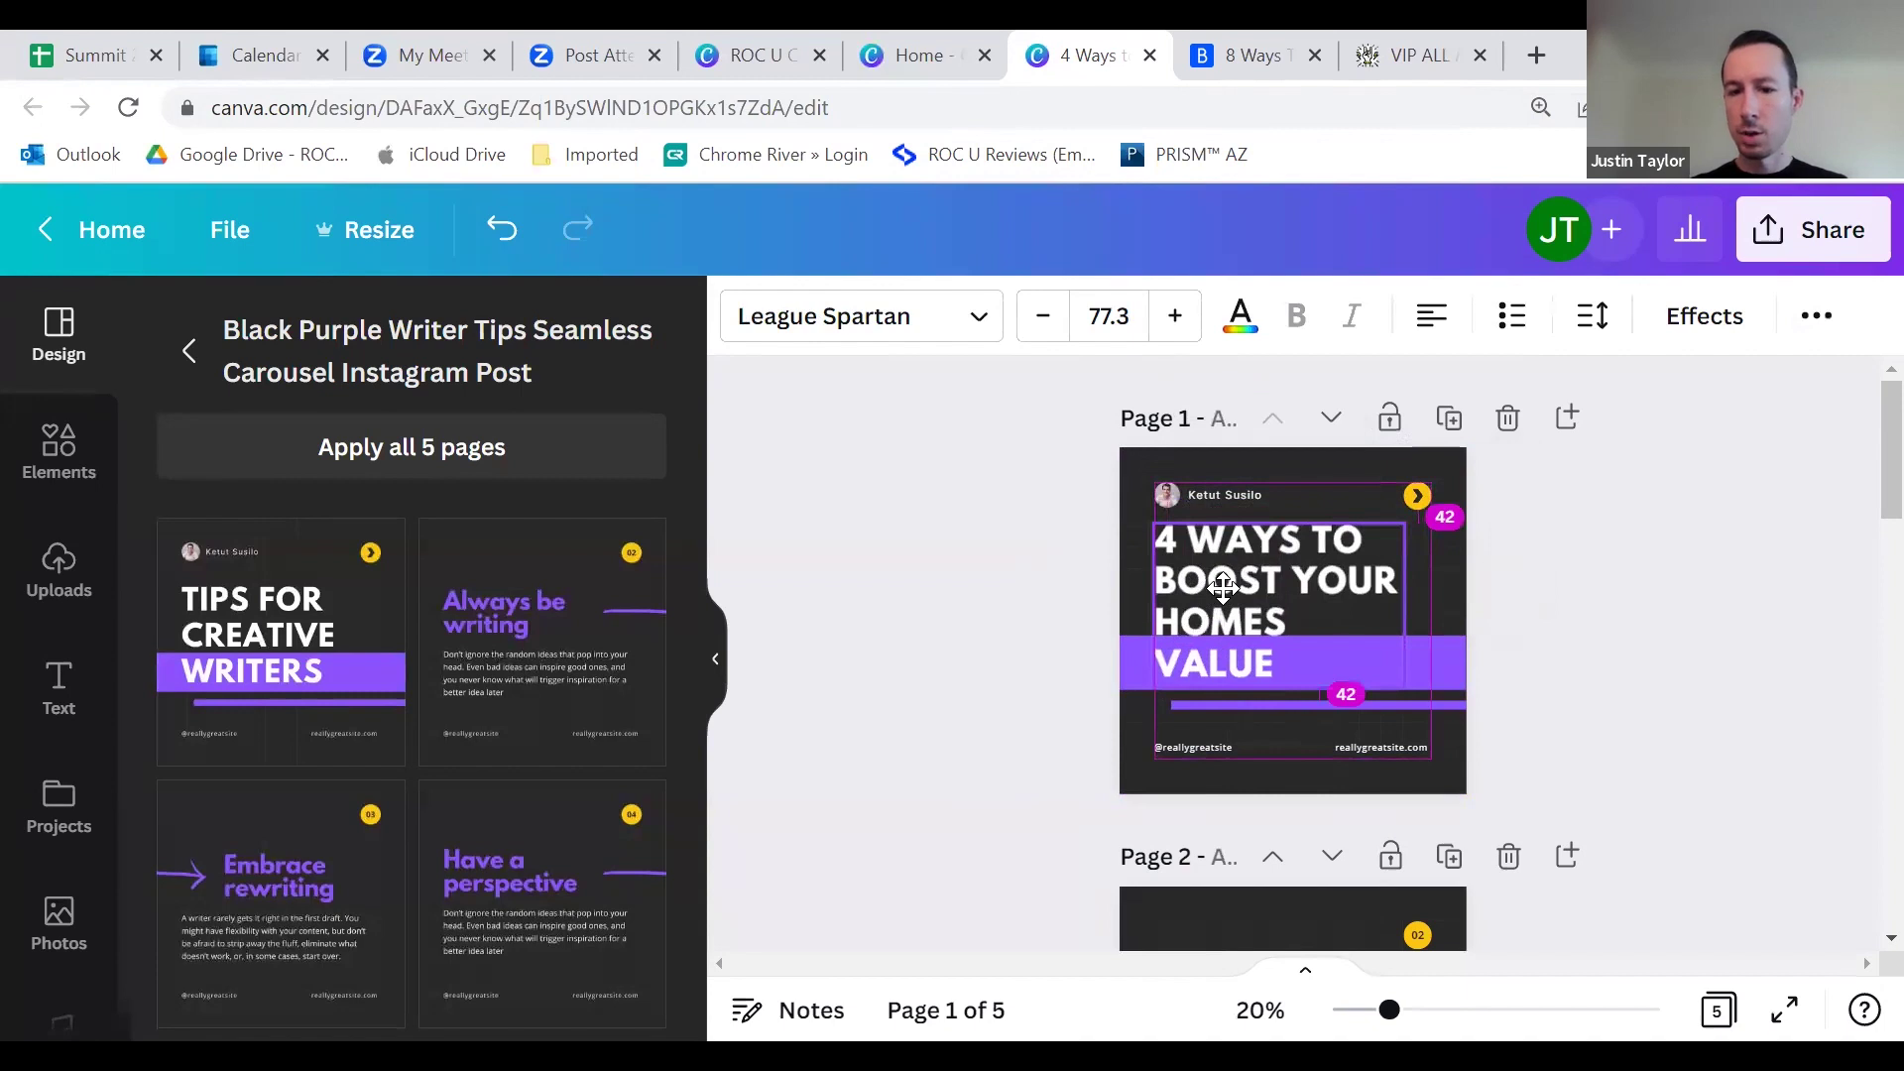
pyautogui.moveTo(1222, 589); pyautogui.dragTo(1221, 589)
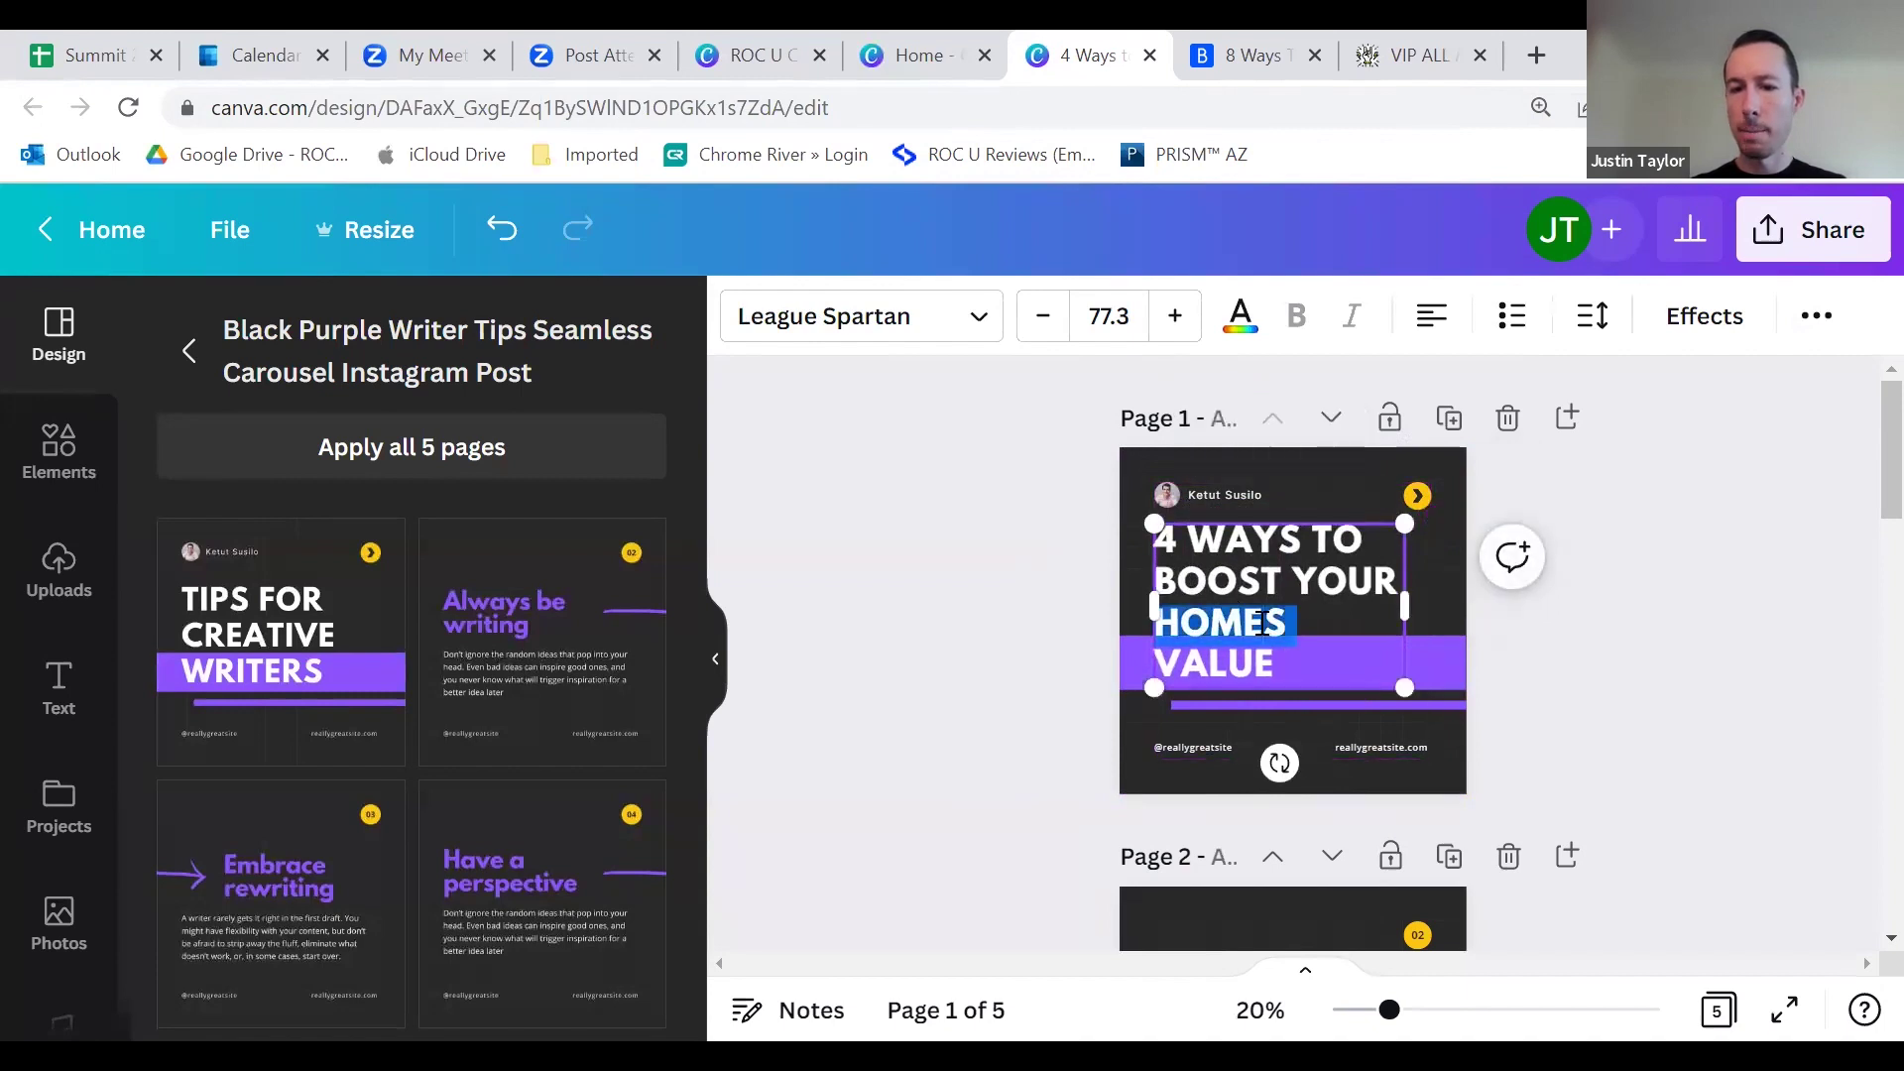
pyautogui.click(1405, 605)
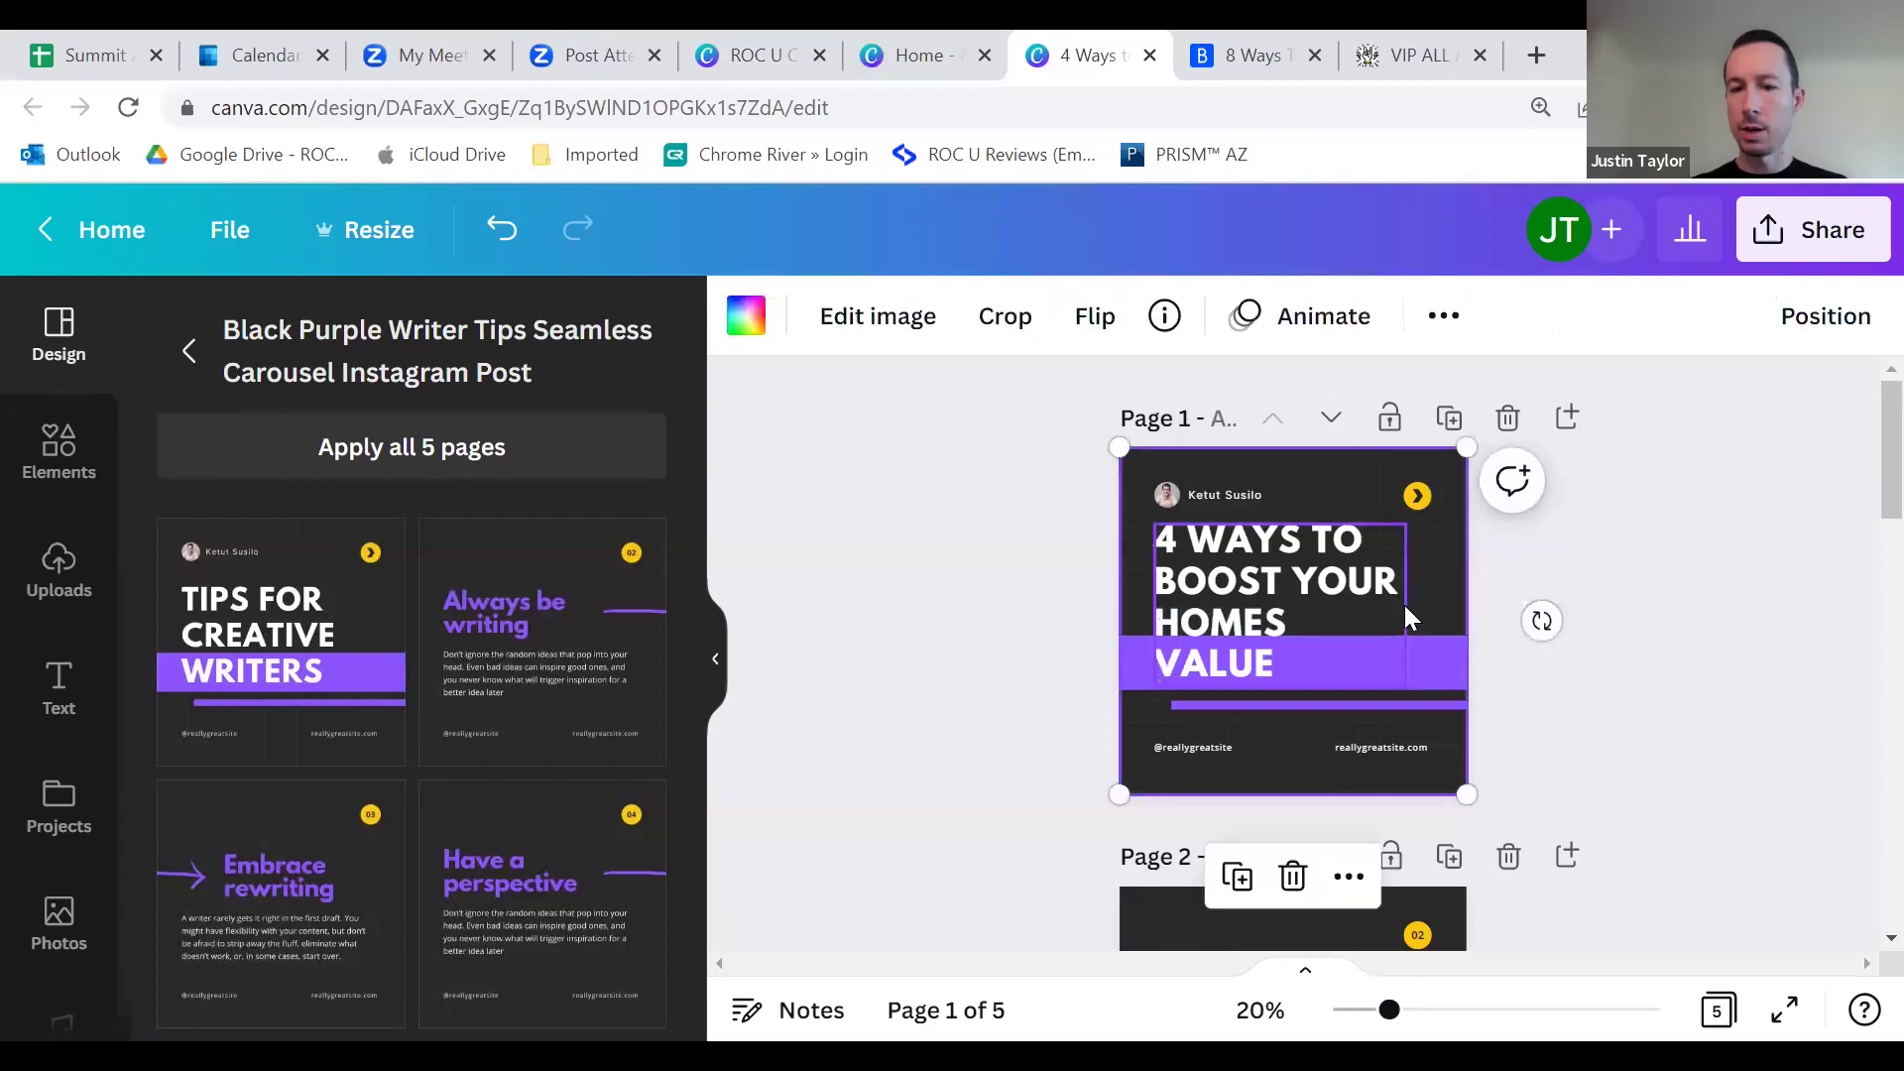
pyautogui.click(1347, 605)
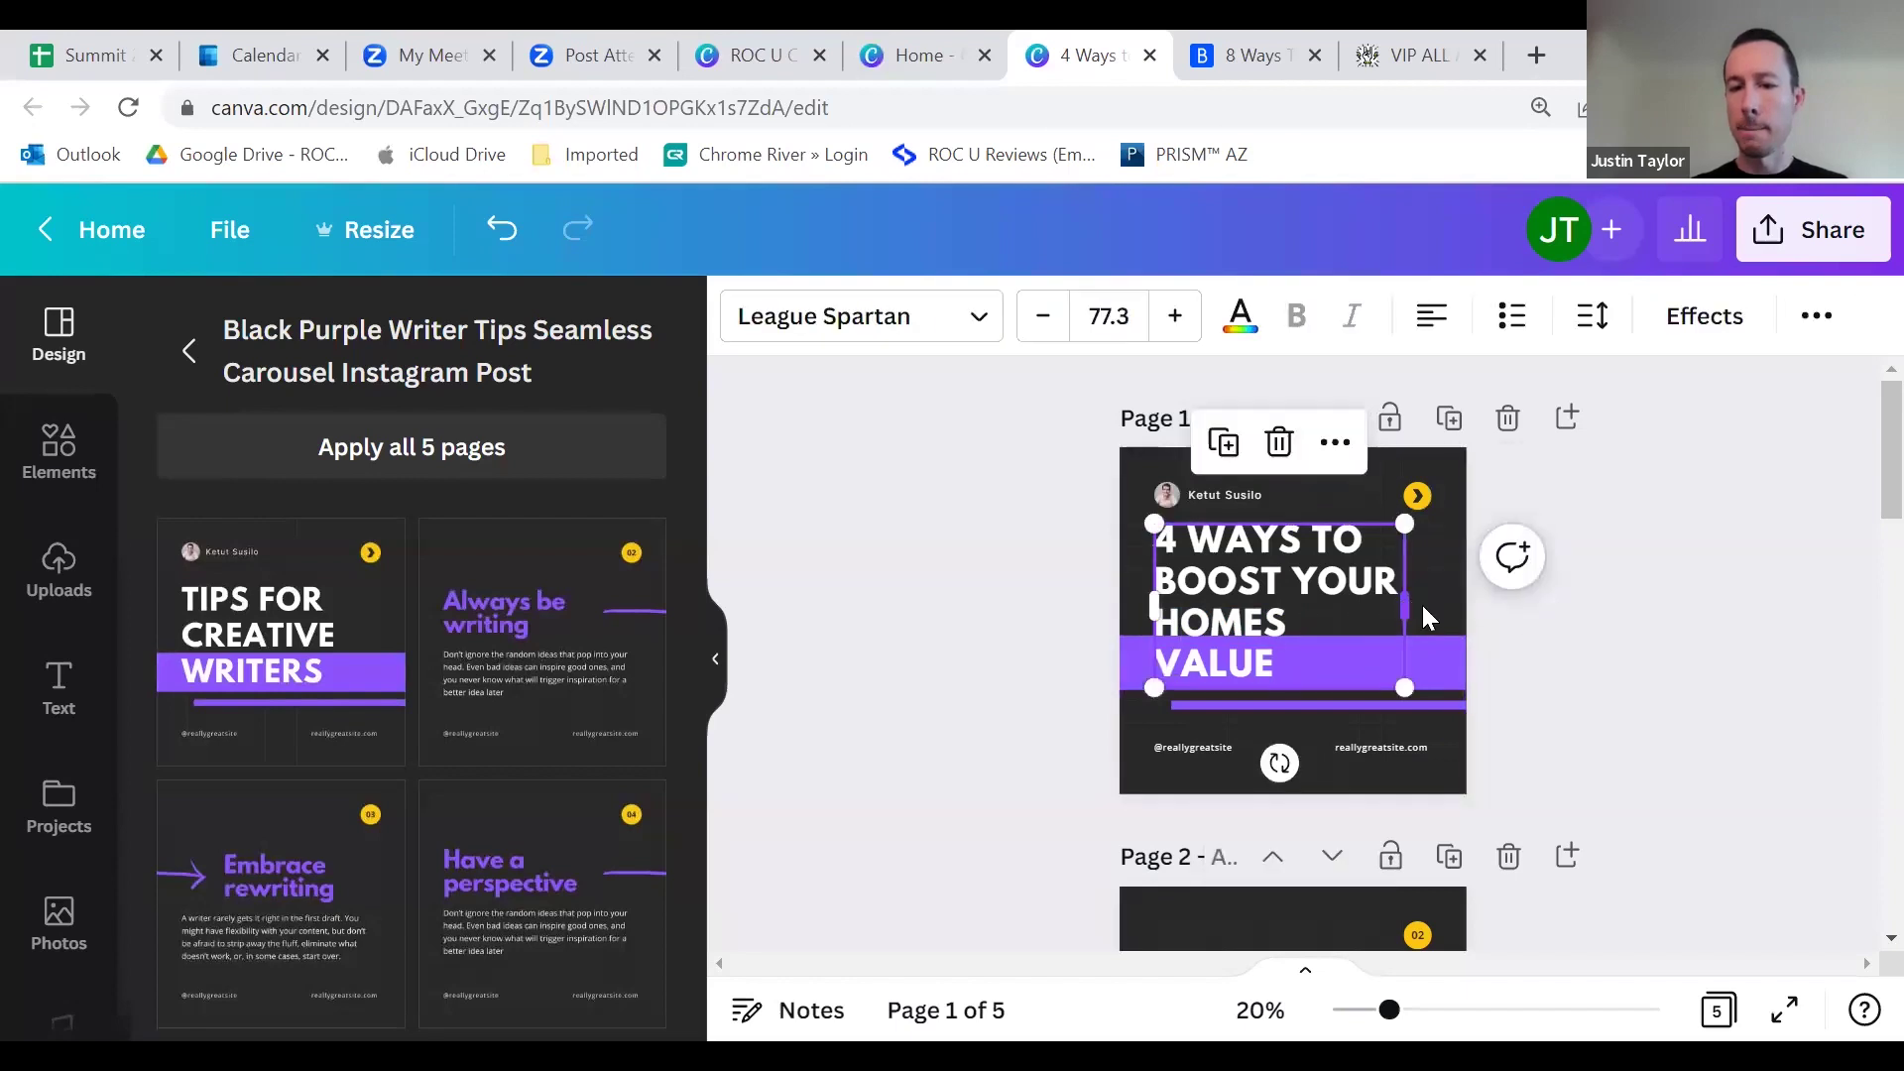
pyautogui.moveTo(1422, 607); pyautogui.dragTo(1424, 603)
pyautogui.click(1044, 595)
pyautogui.click(1247, 590)
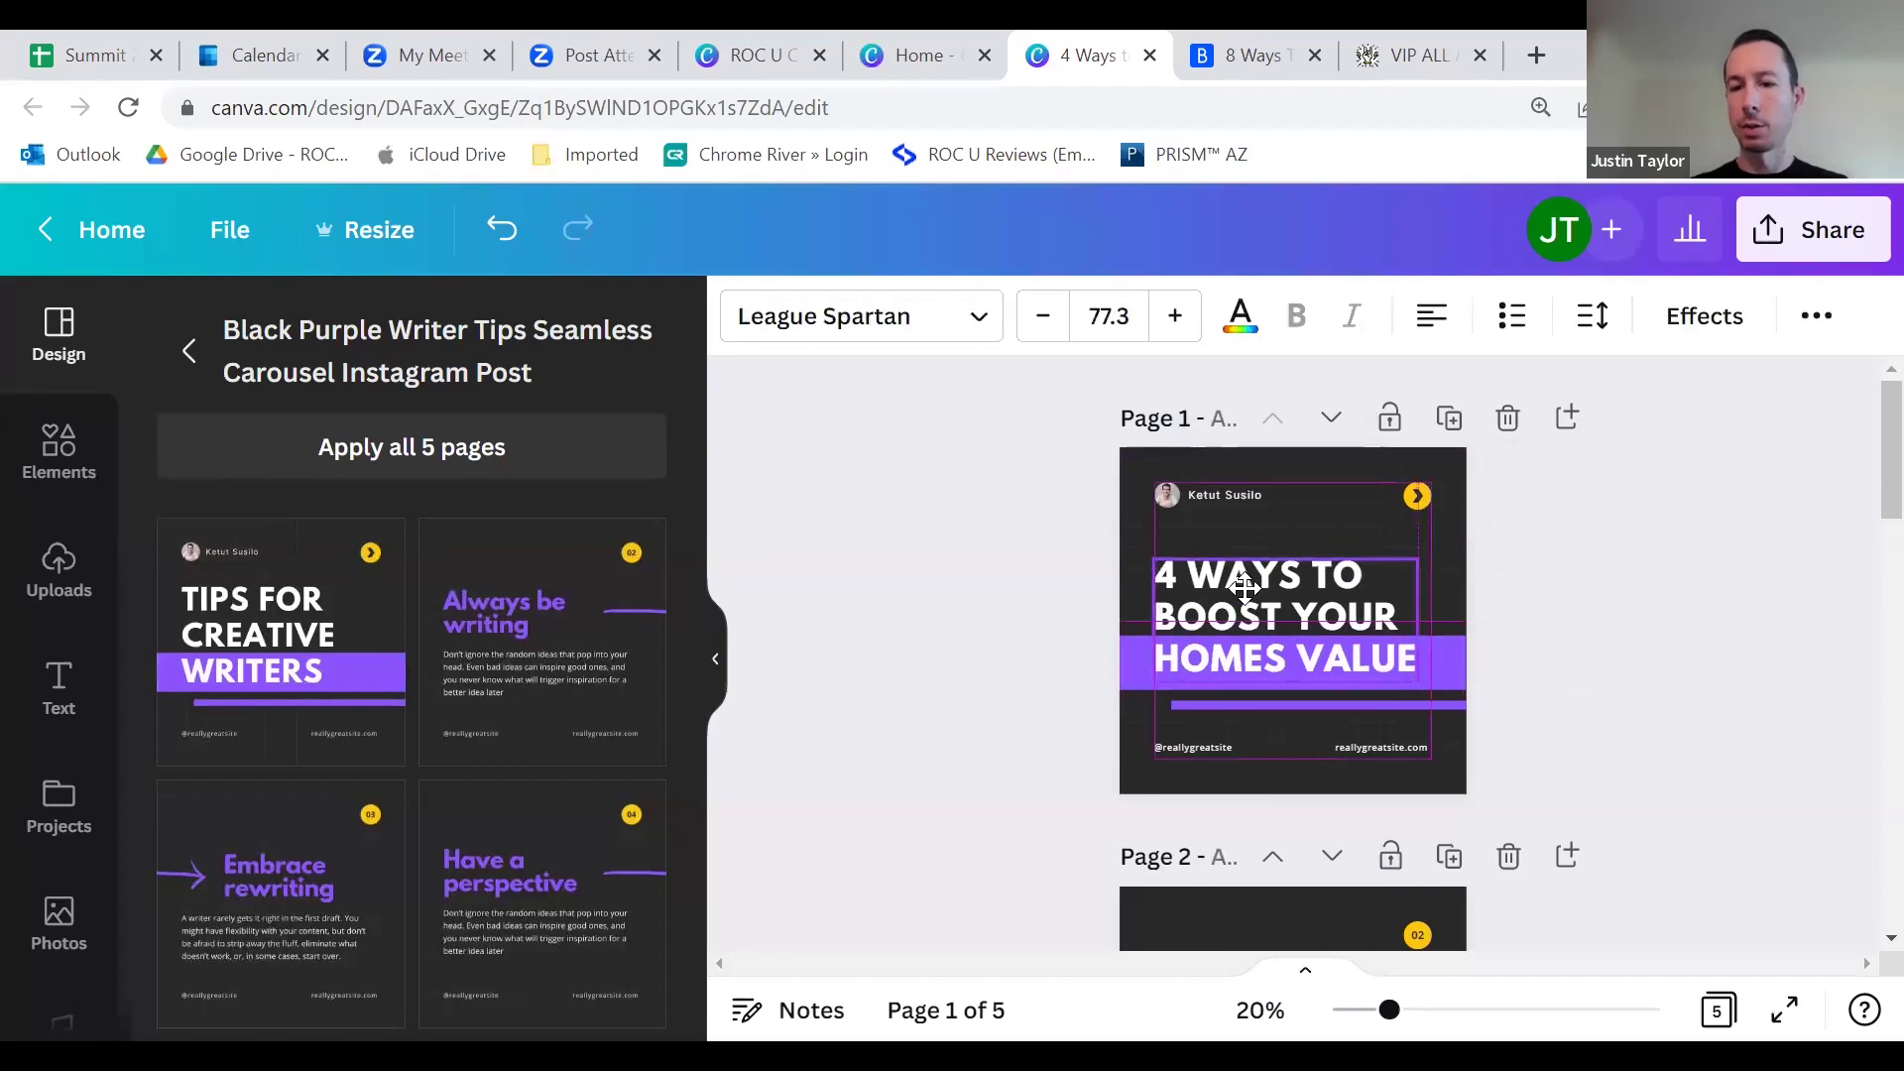
pyautogui.click(906, 855)
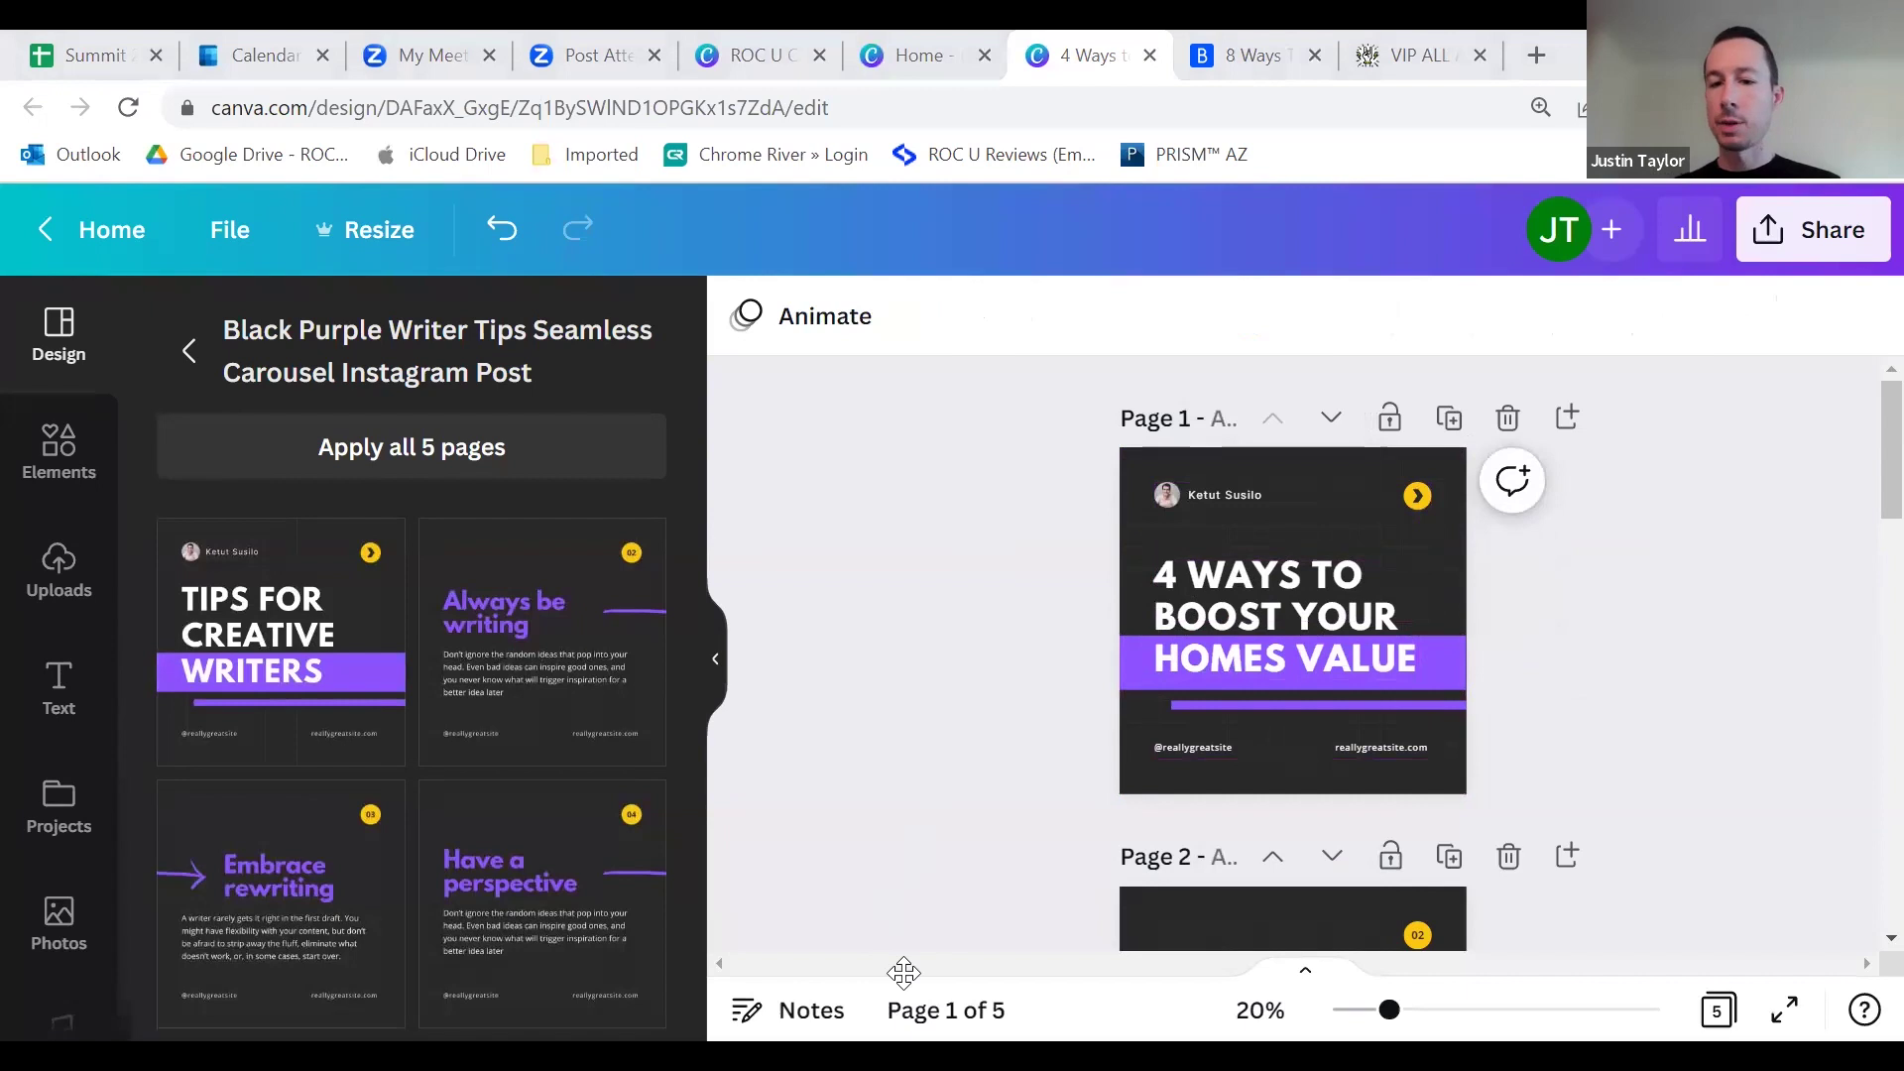
# Step: Drag the patio house photo from Uploads onto page 1 and enlarge it to cover the page
pyautogui.click(1348, 478)
pyautogui.click(79, 575)
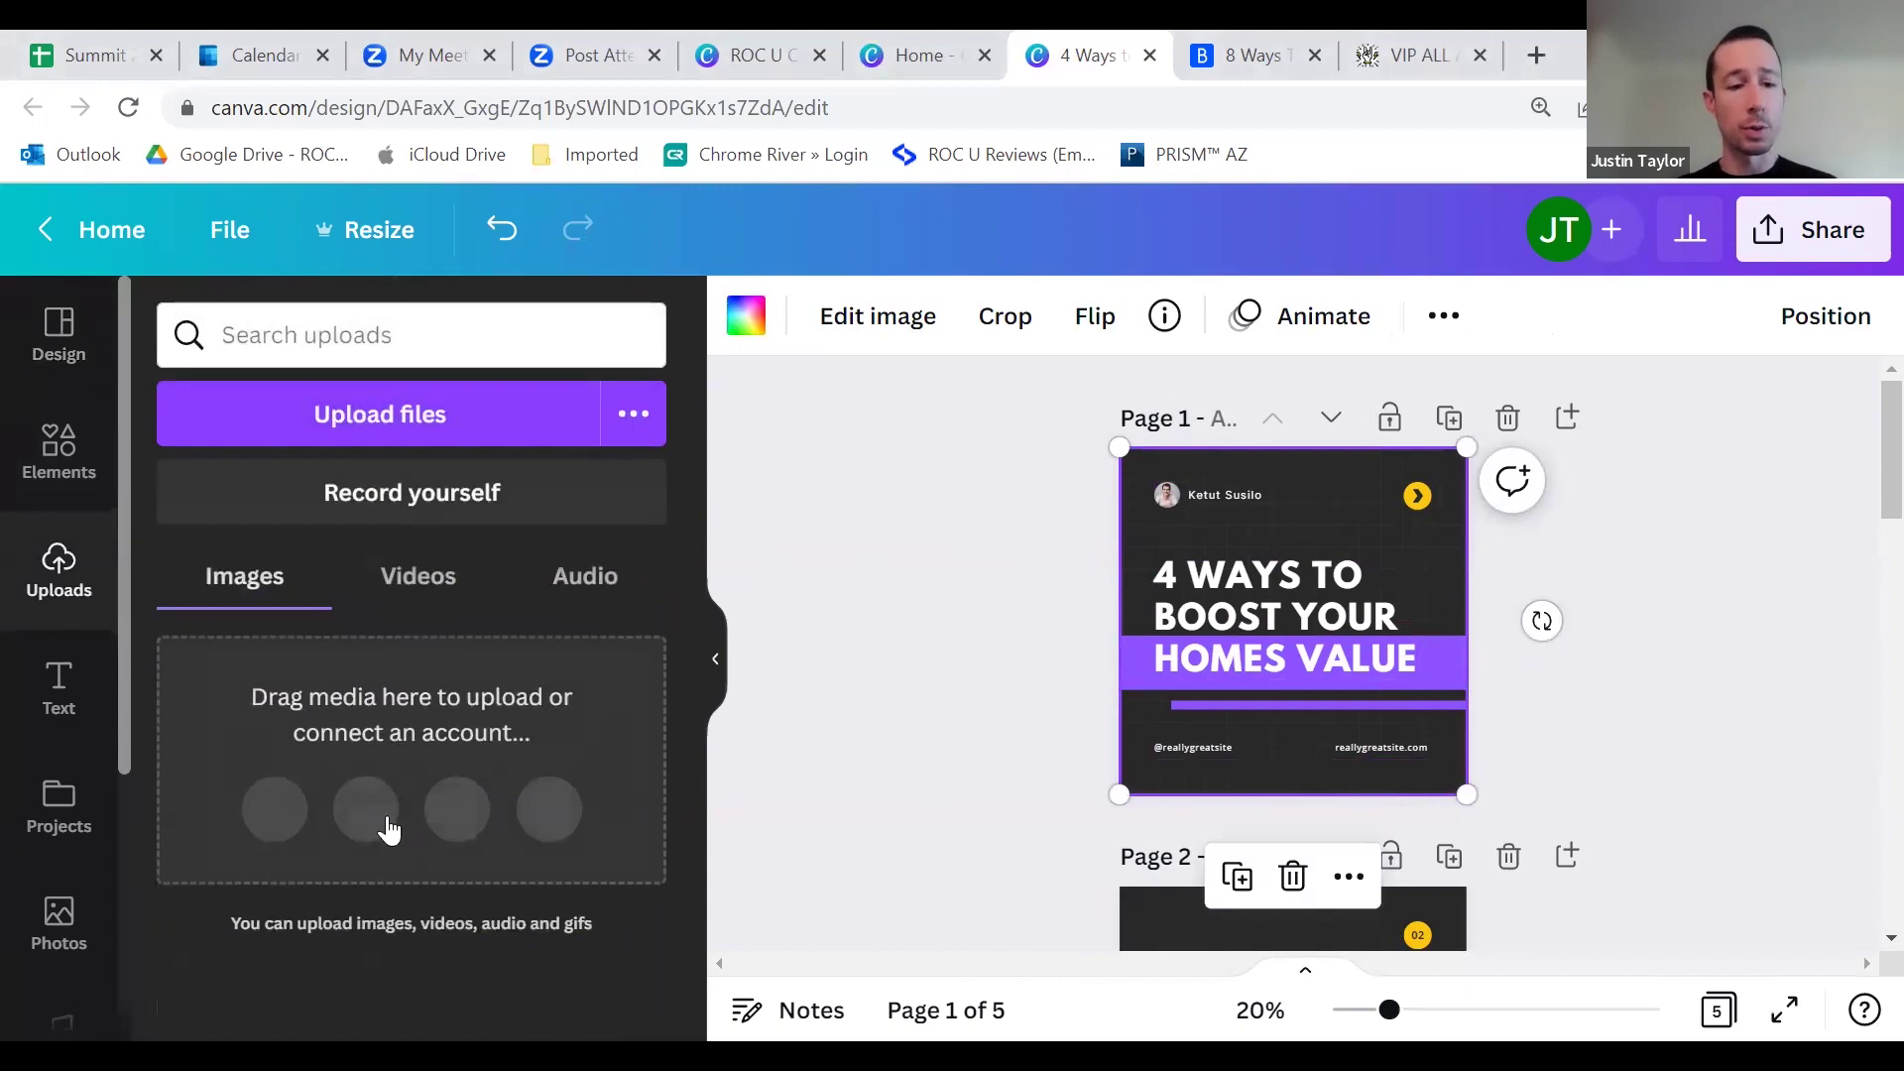
pyautogui.scroll(-10, 437, 861)
pyautogui.scroll(-10, 444, 859)
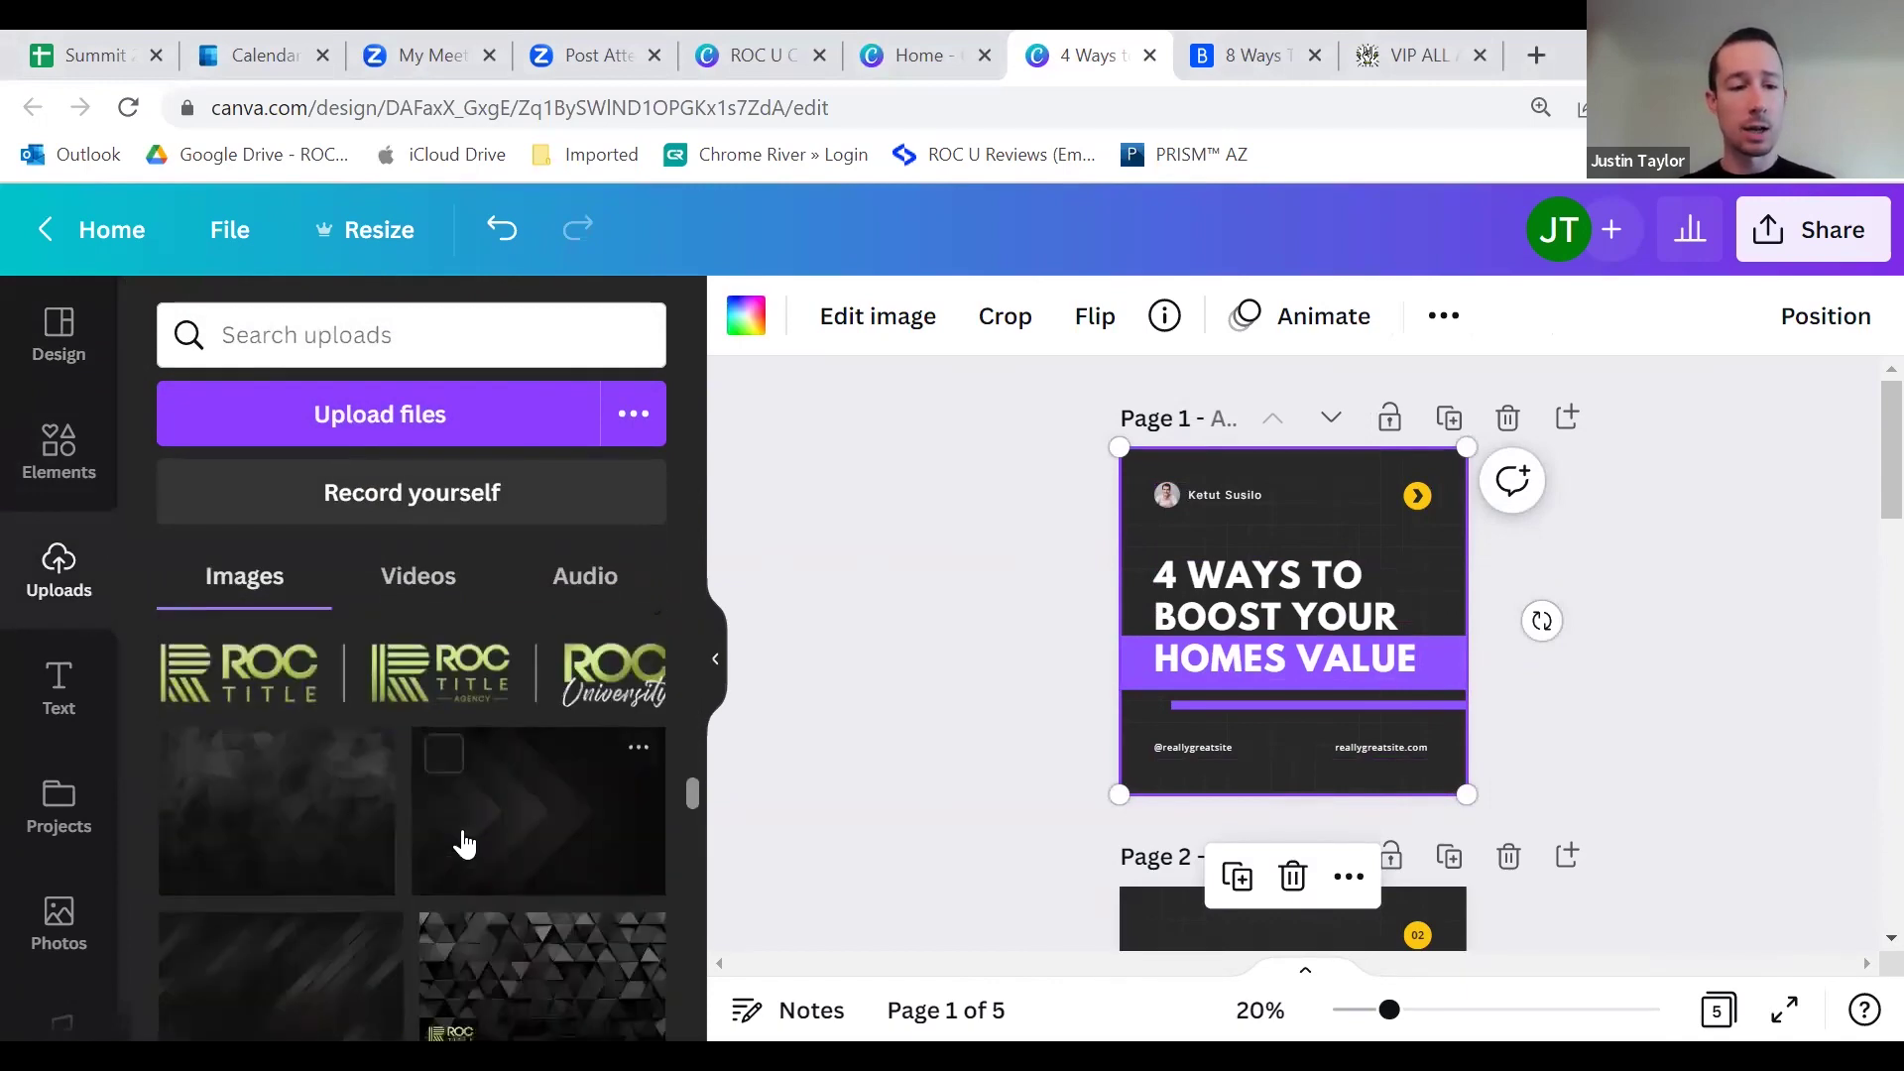
pyautogui.scroll(-10, 462, 838)
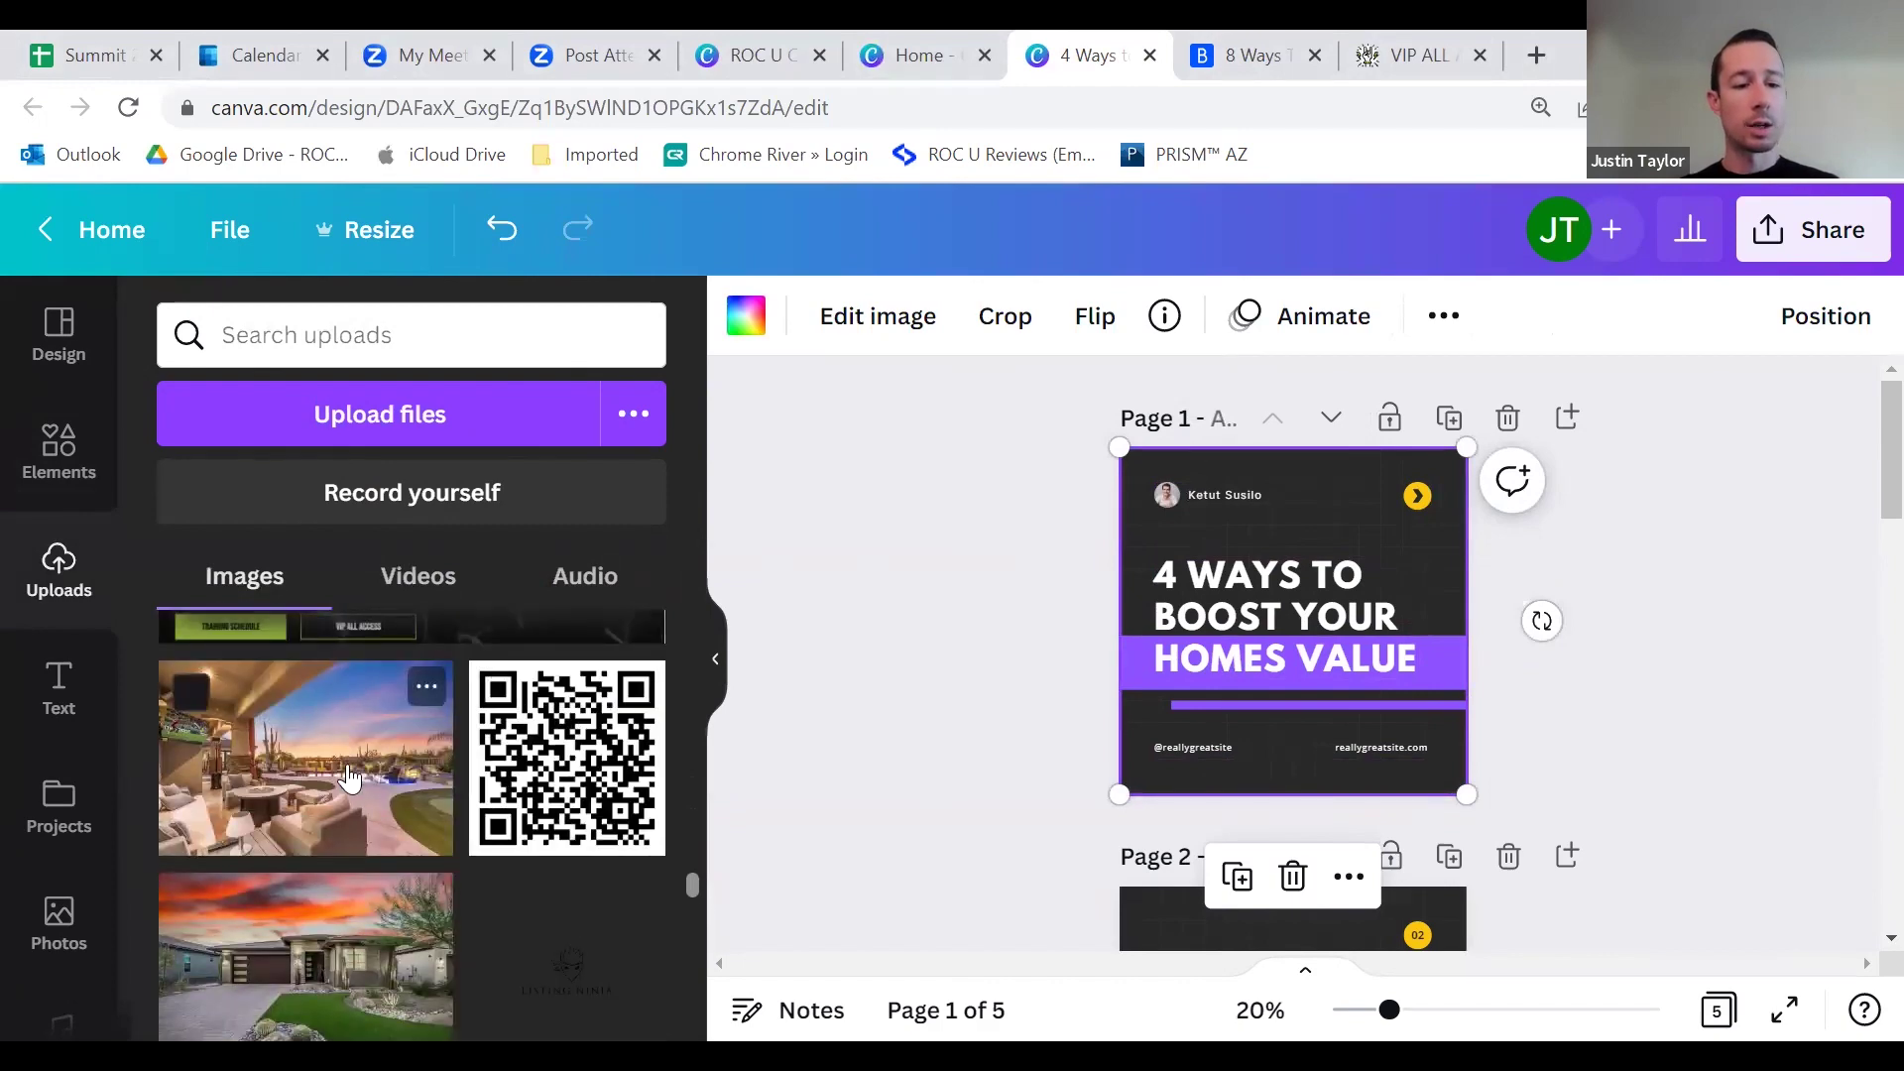
pyautogui.moveTo(352, 779); pyautogui.dragTo(1158, 533)
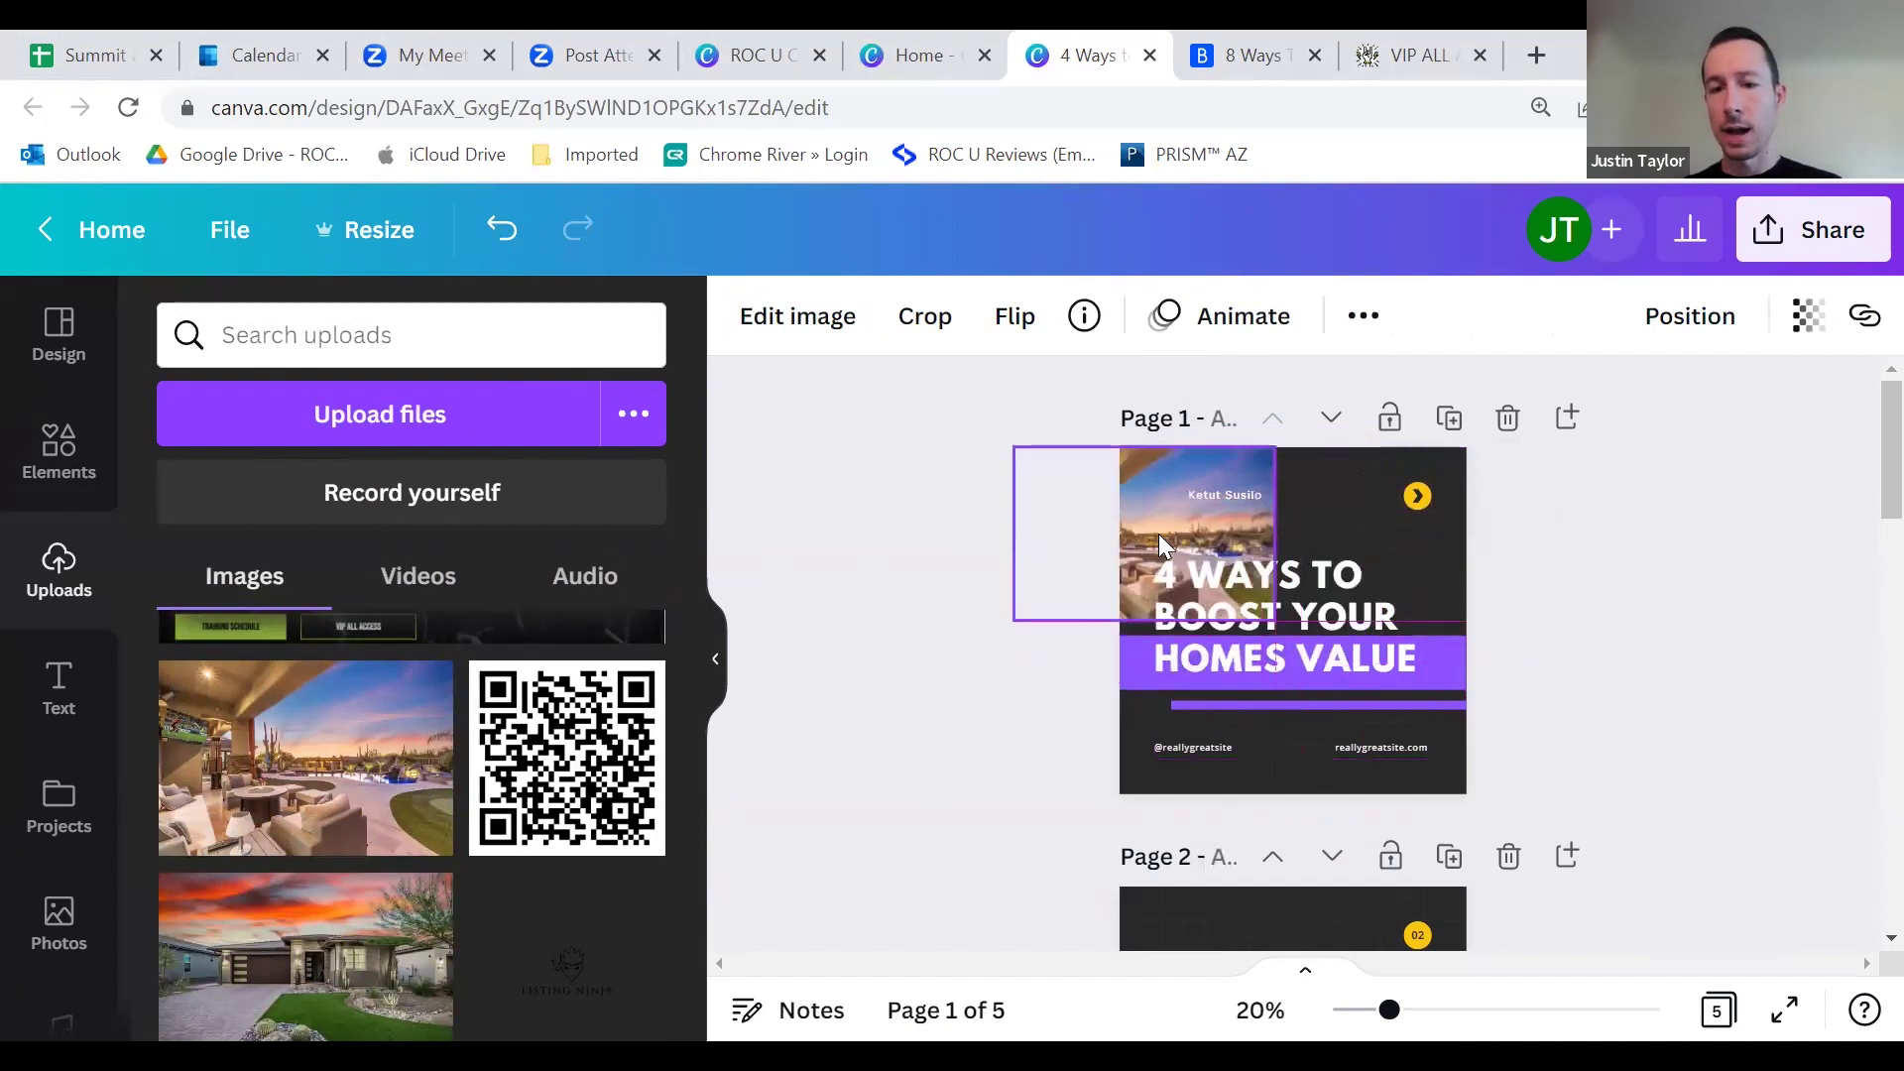
pyautogui.moveTo(1273, 619); pyautogui.dragTo(1525, 859)
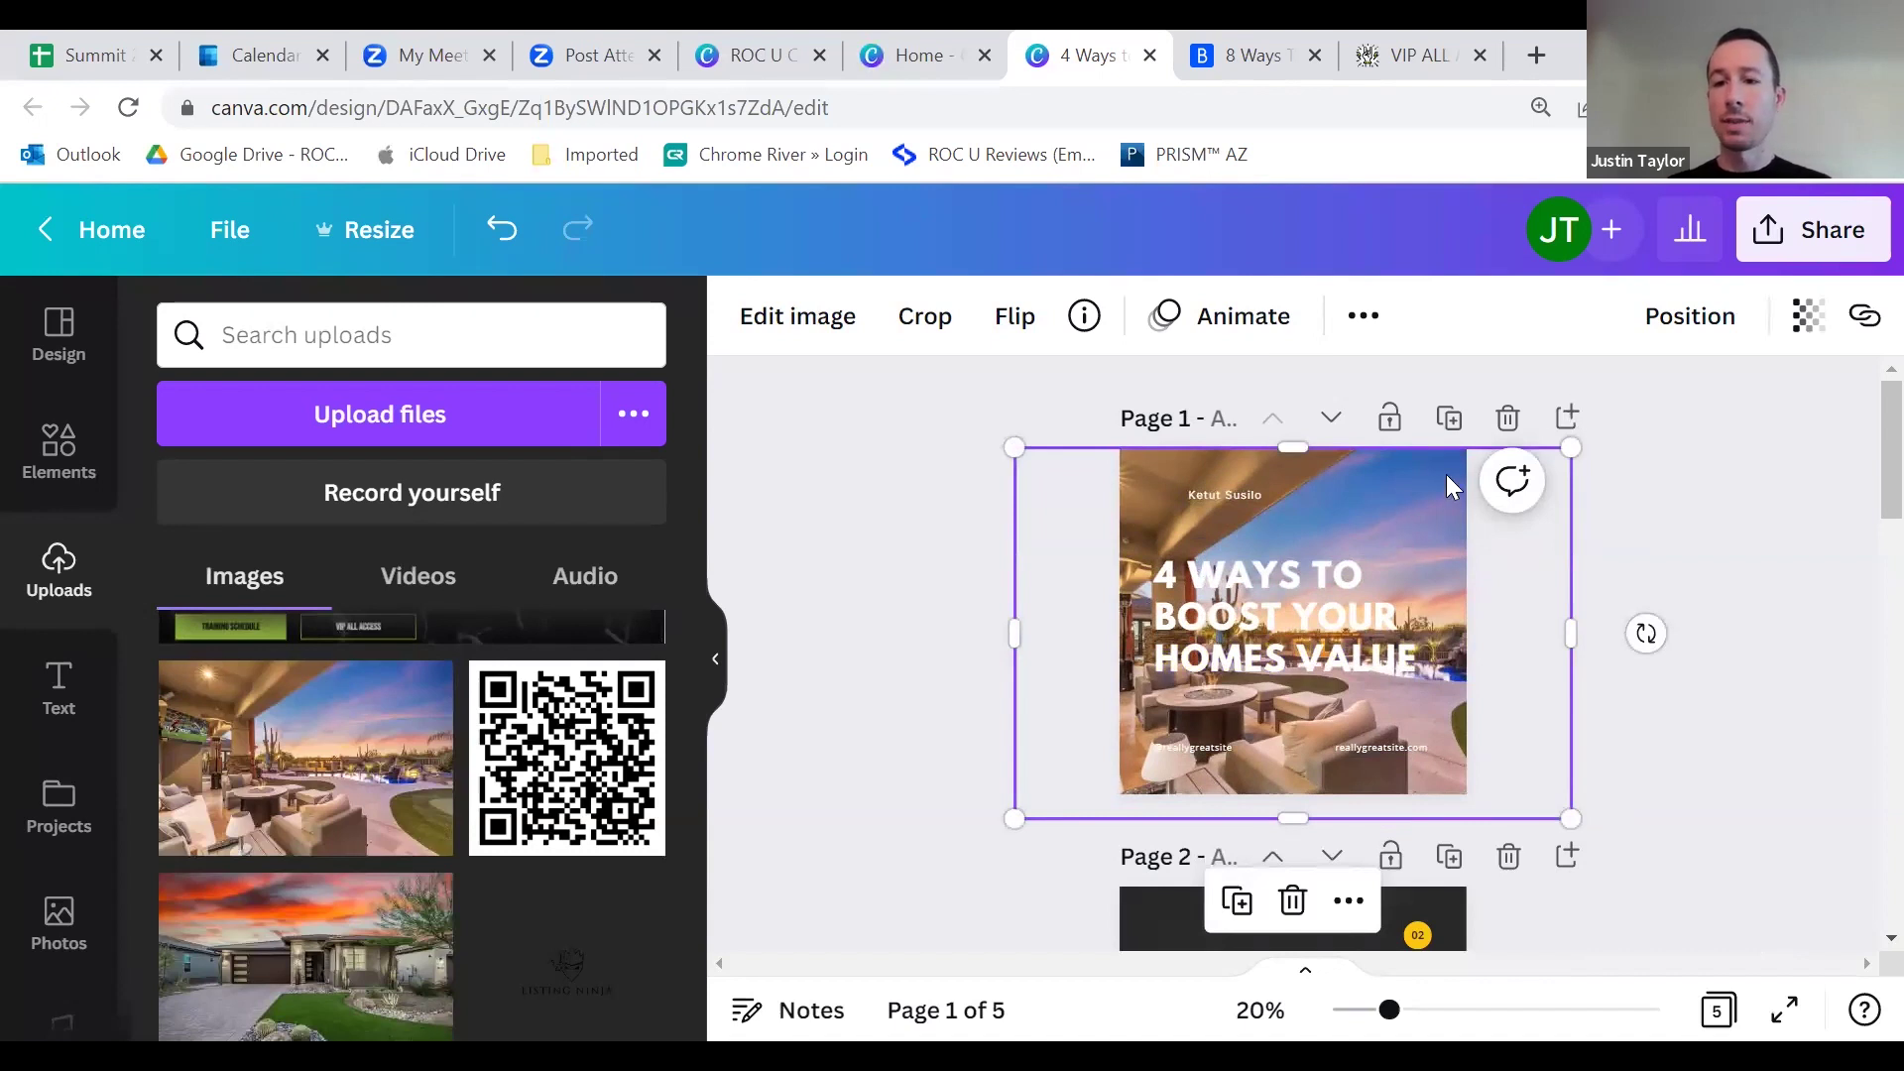
# Step: Send the house photo back a few layers and set its transparency to about 25
pyautogui.click(1673, 325)
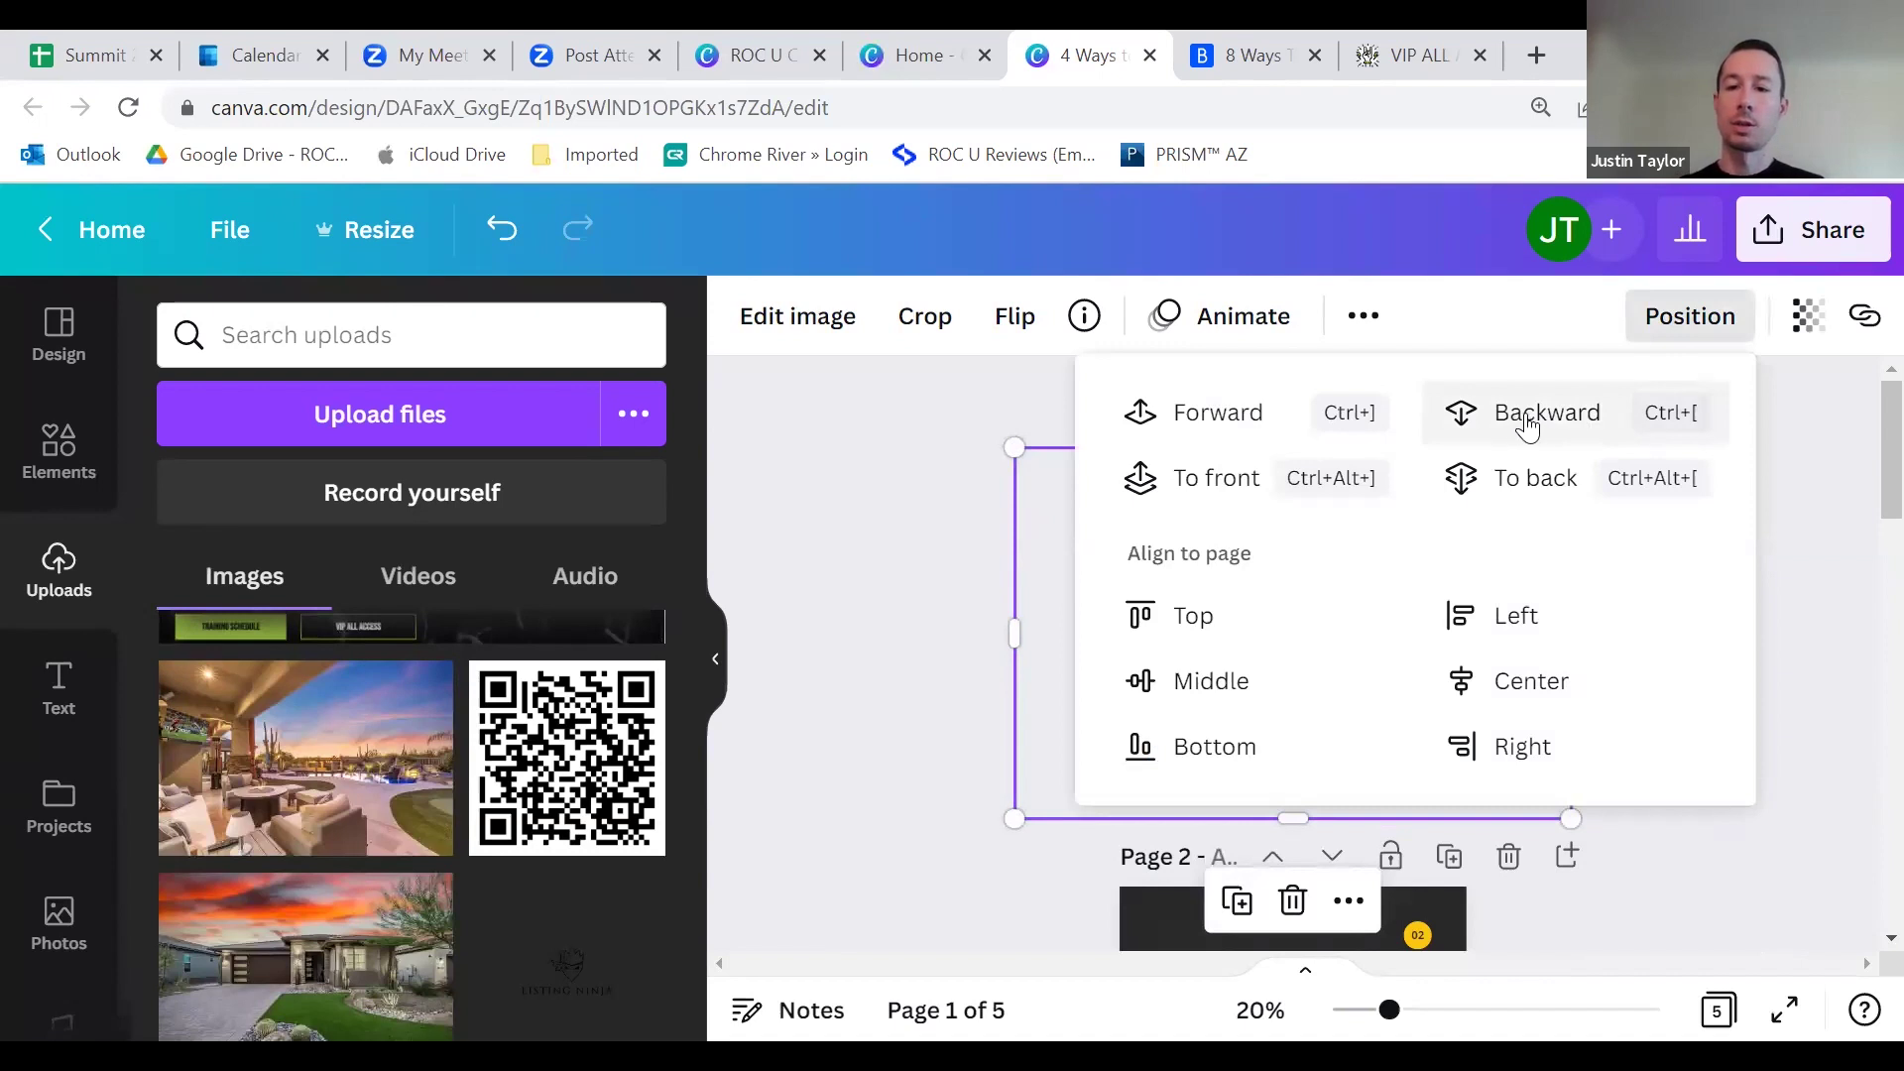
pyautogui.click(1305, 774)
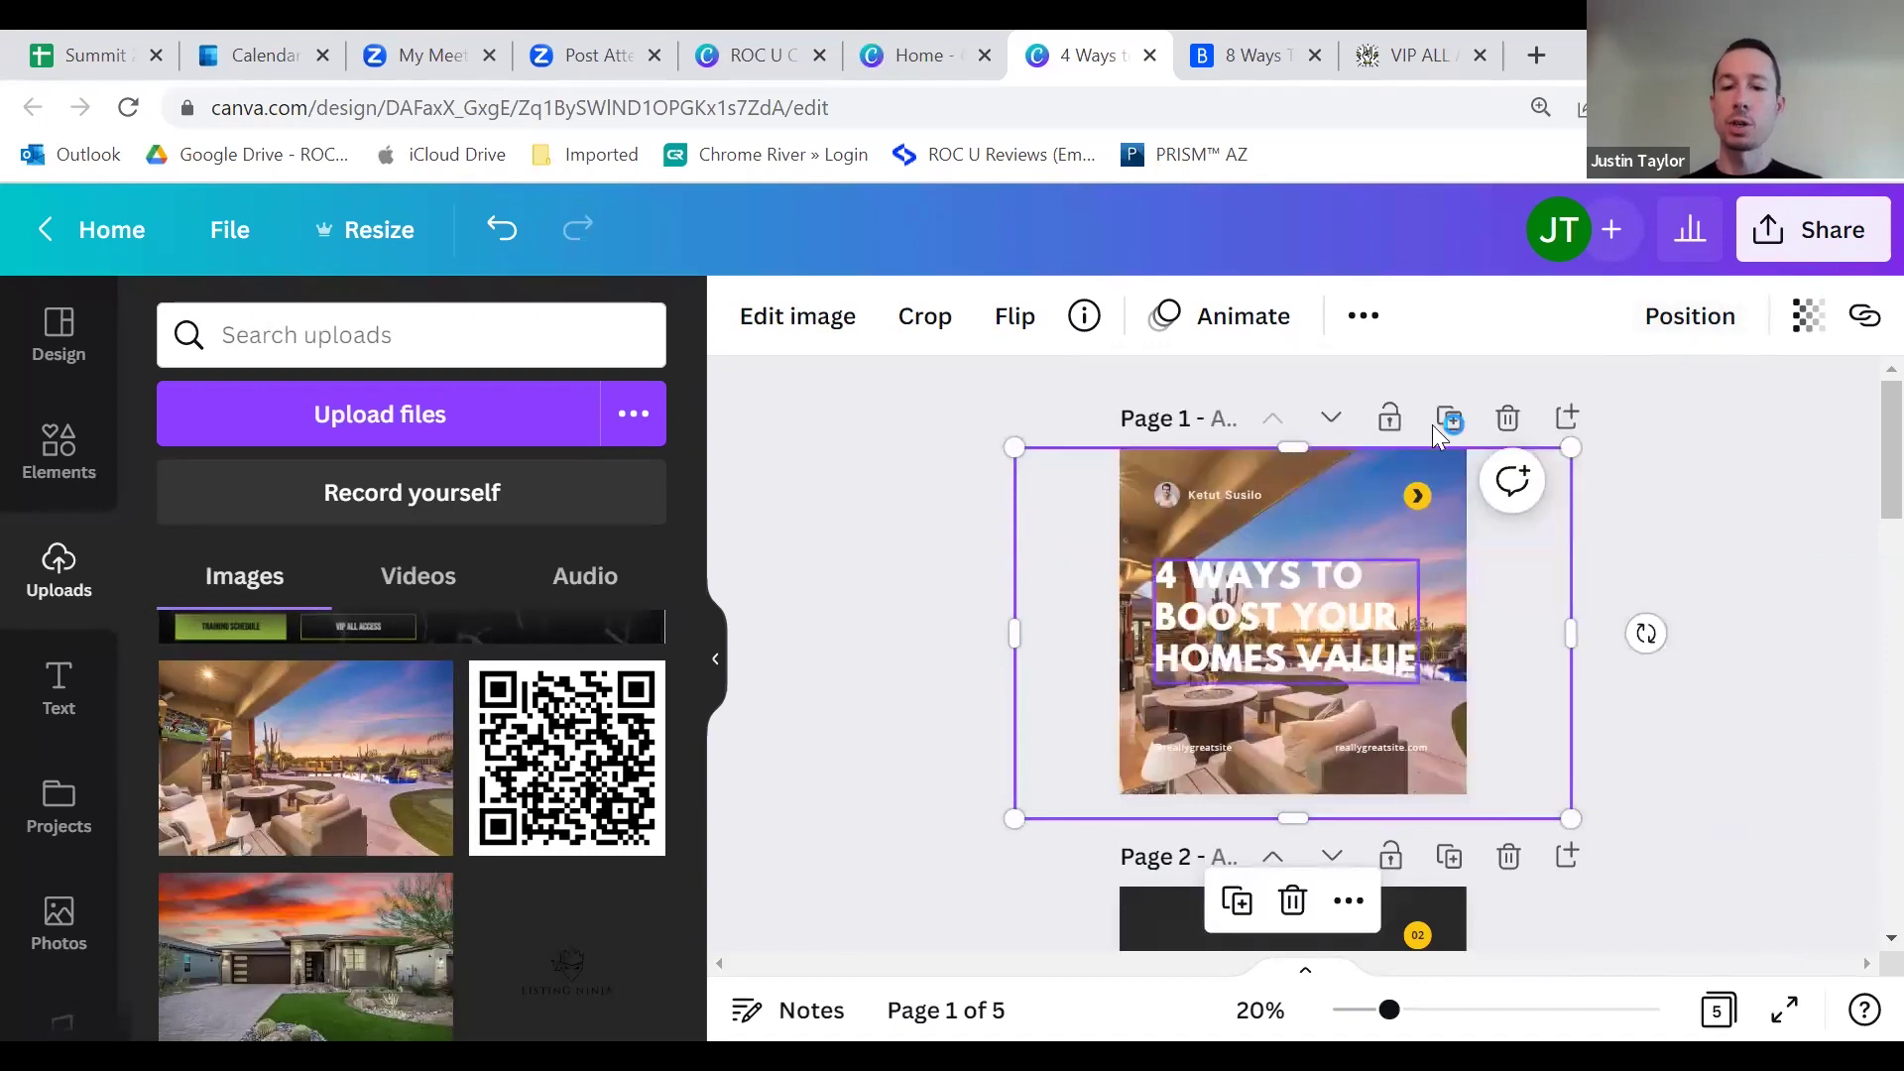
pyautogui.click(1687, 320)
pyautogui.click(1806, 673)
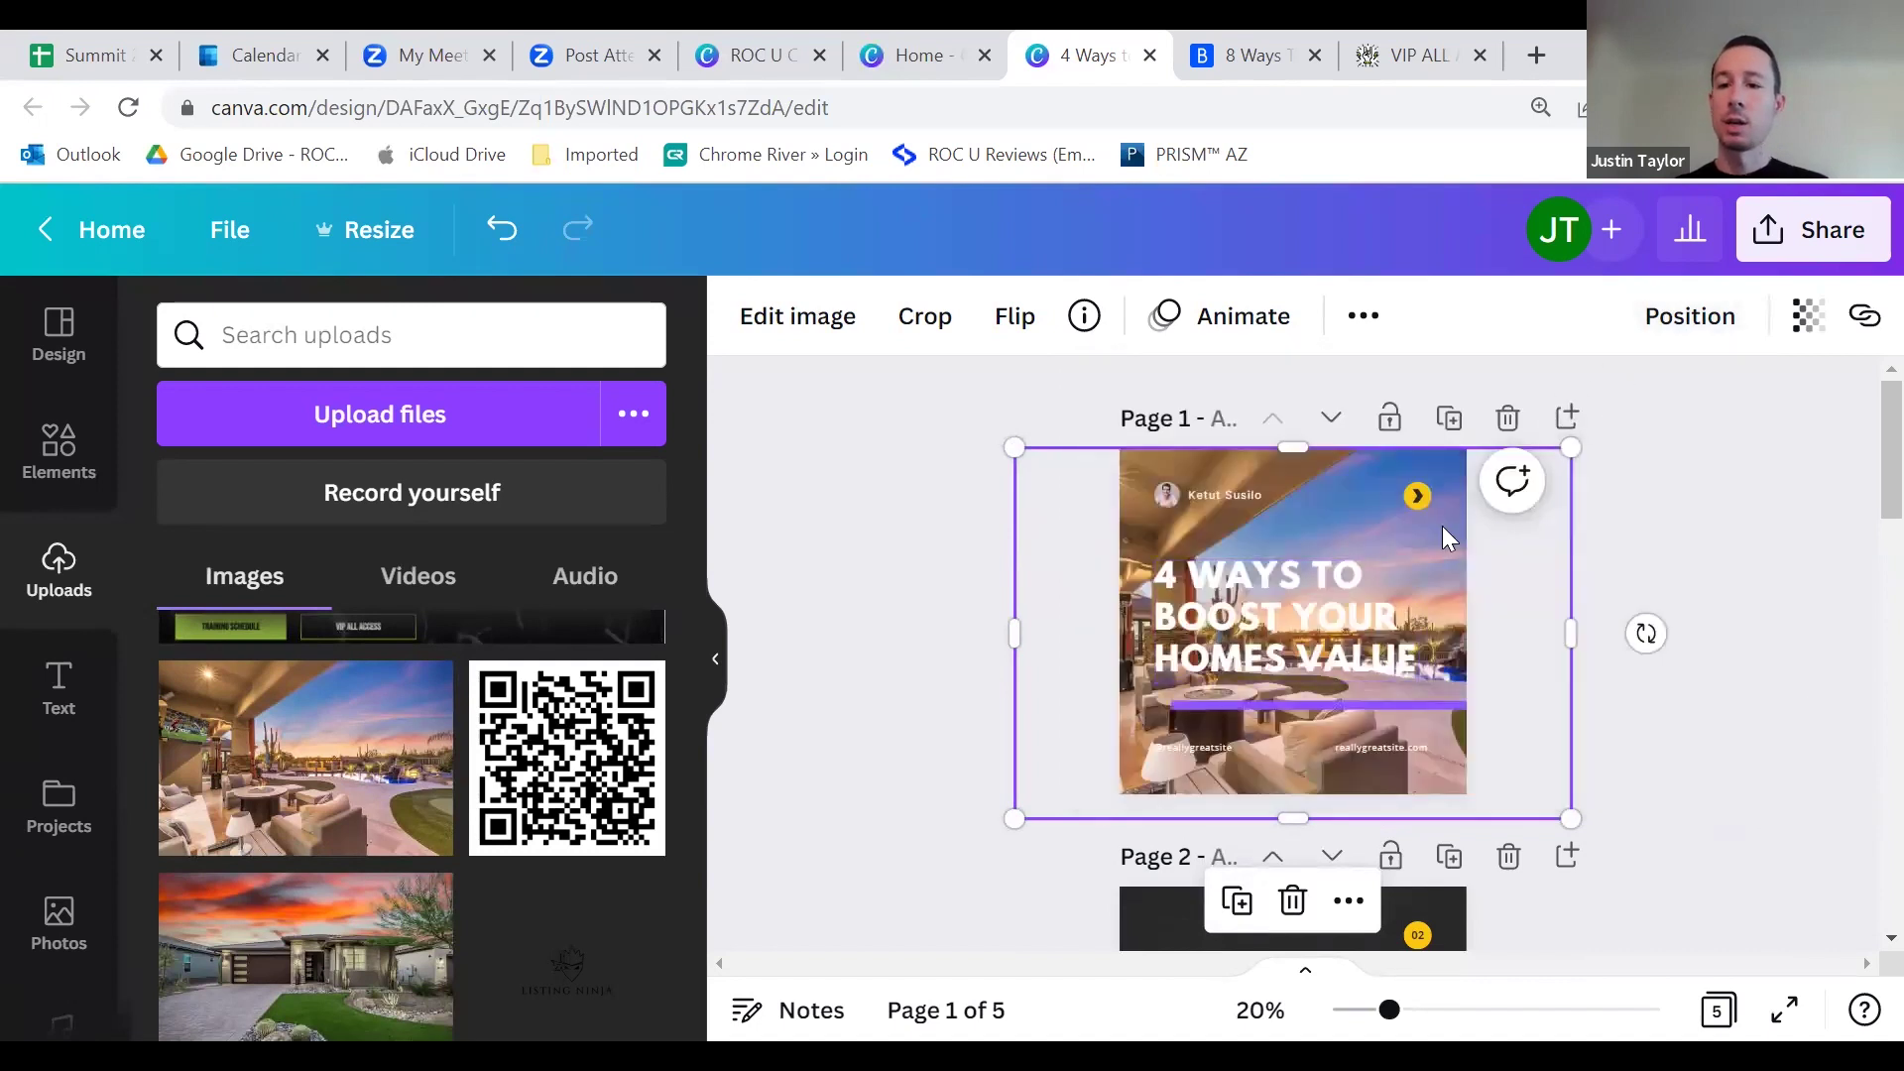
pyautogui.click(1807, 315)
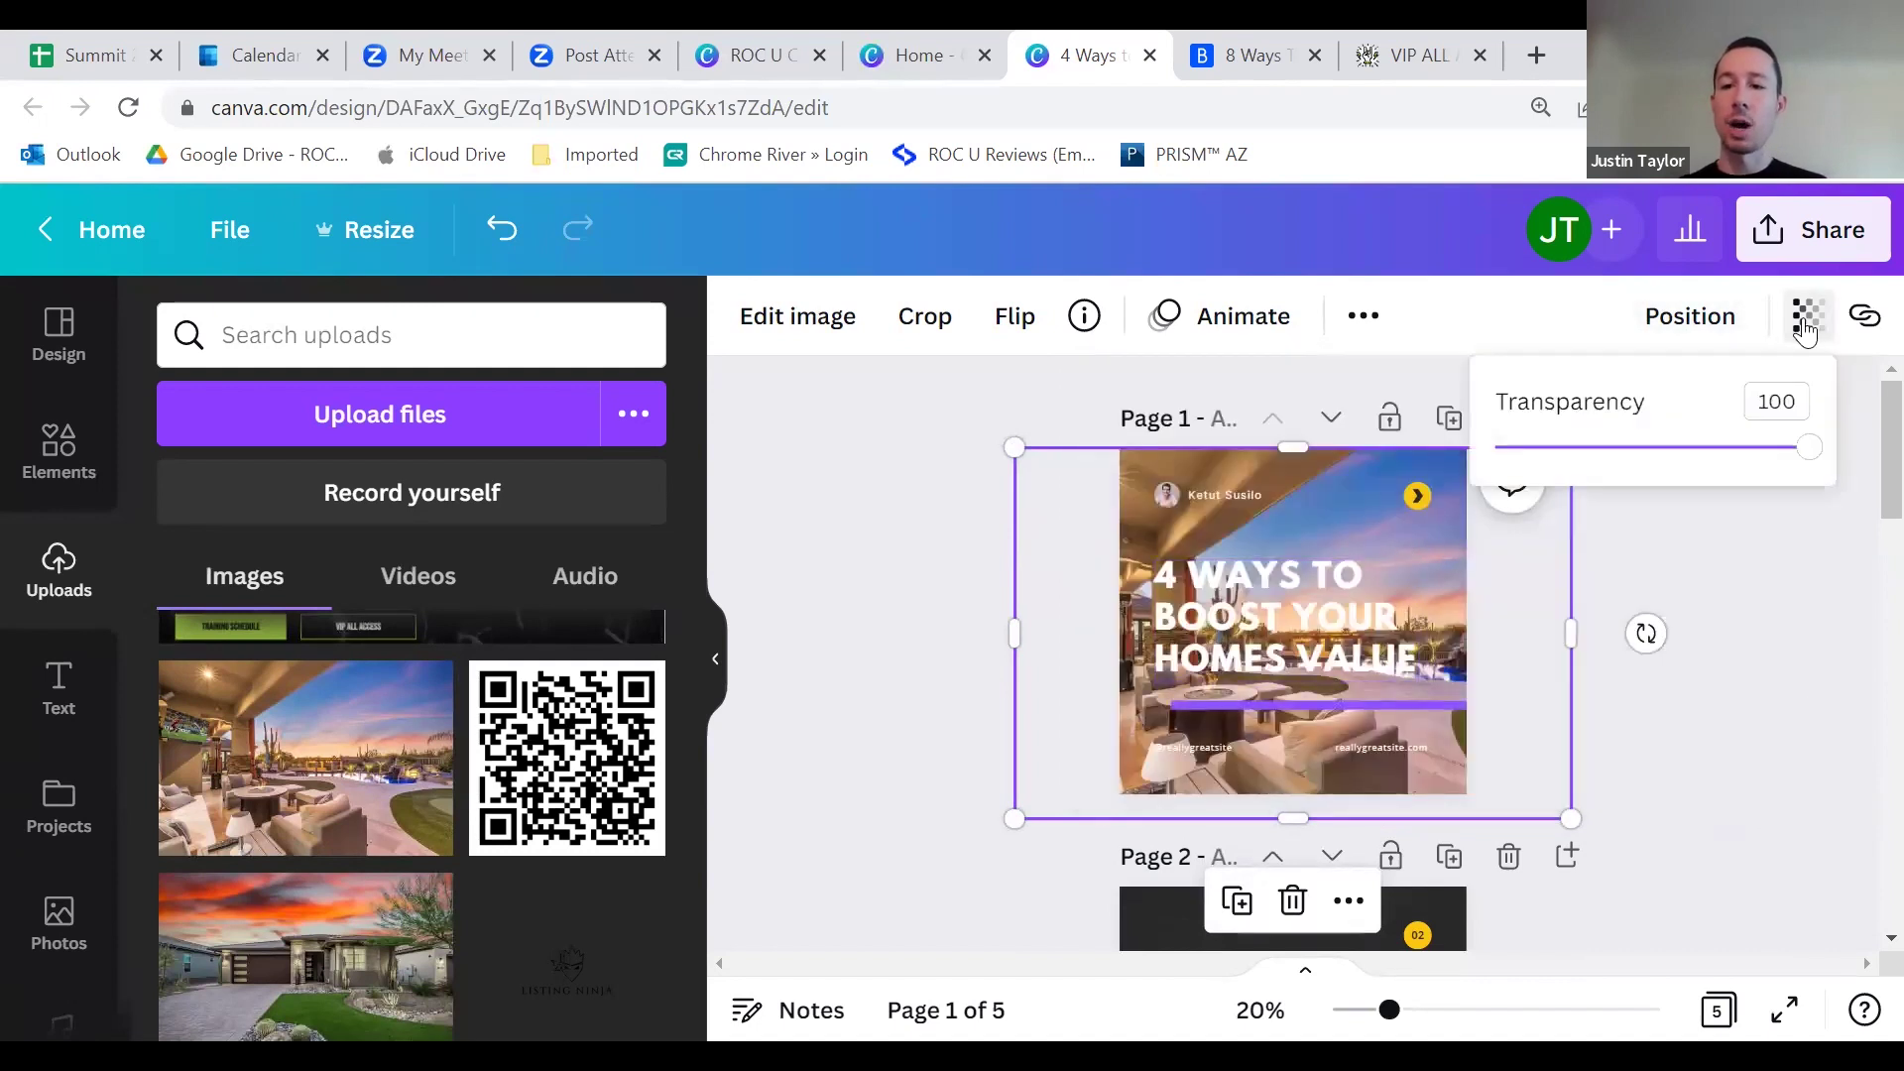
pyautogui.moveTo(1809, 454); pyautogui.dragTo(1582, 453)
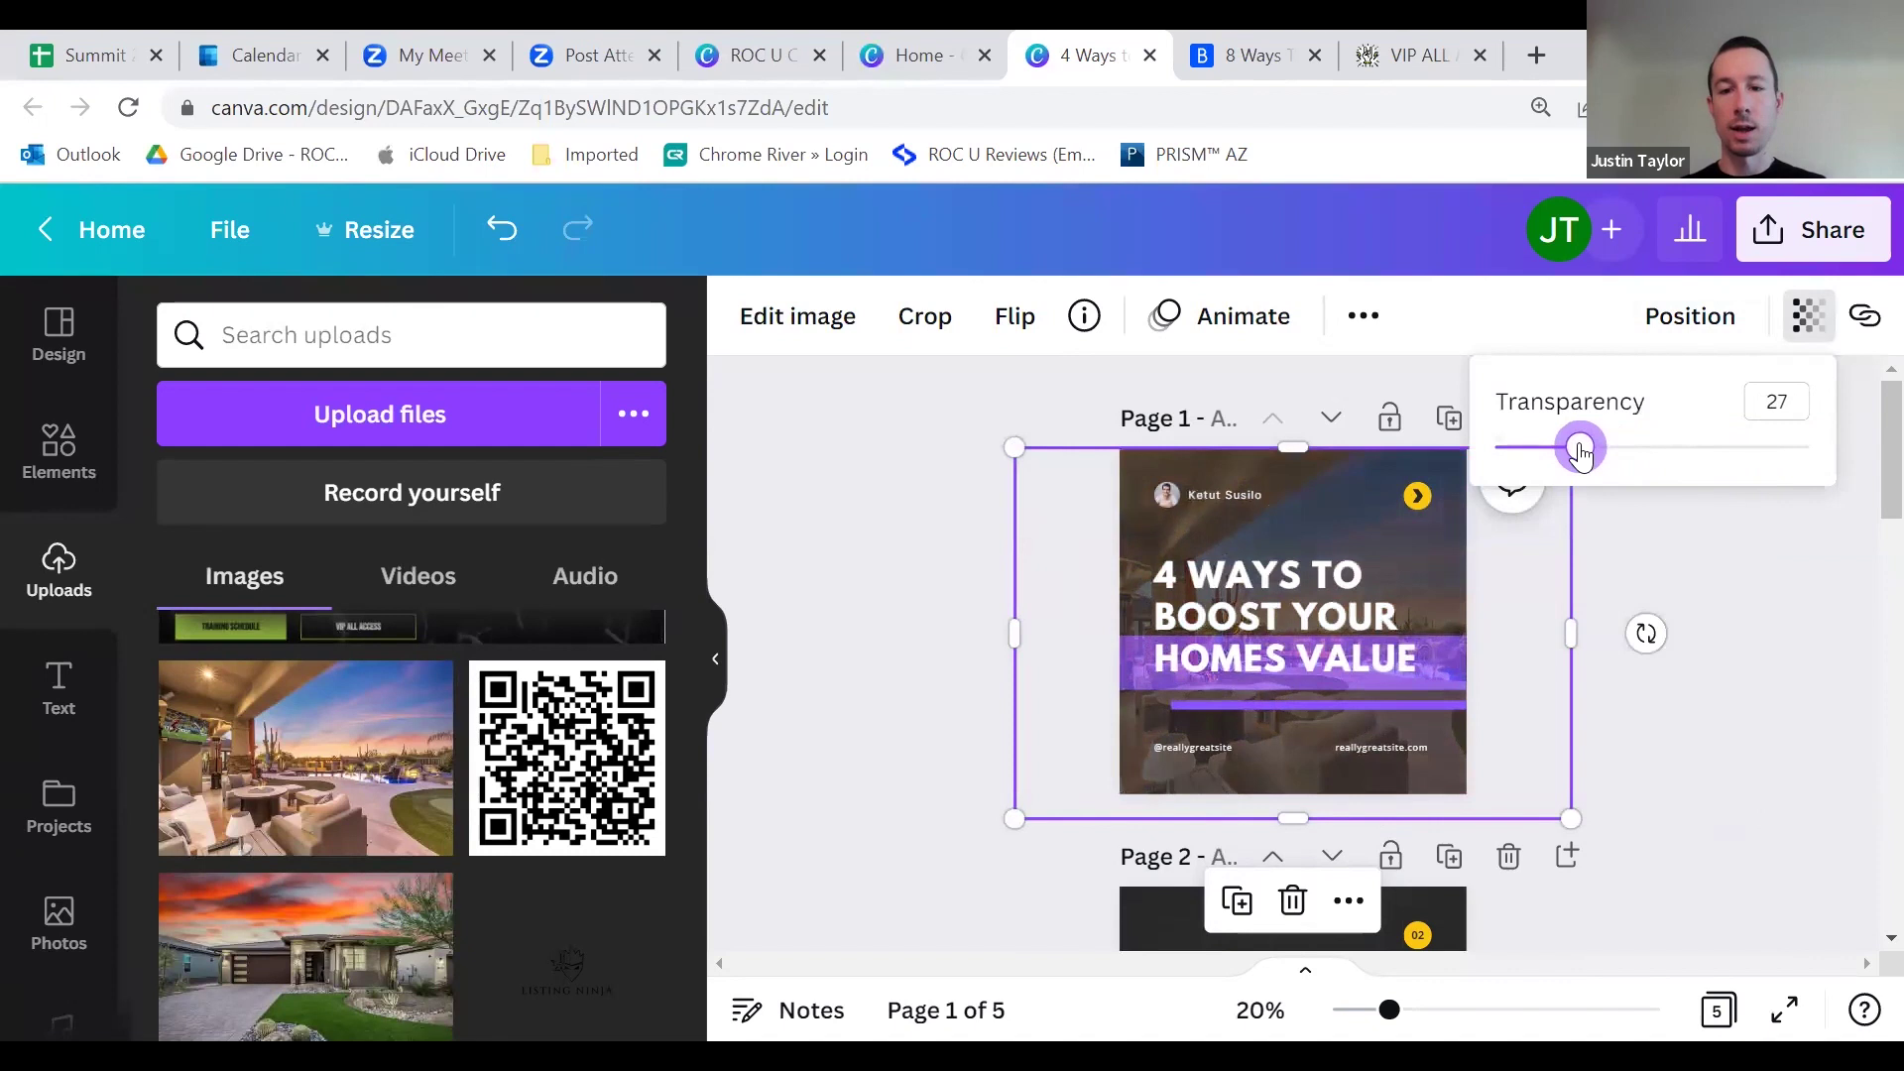
pyautogui.moveTo(1582, 454); pyautogui.dragTo(1571, 453)
pyautogui.click(1746, 533)
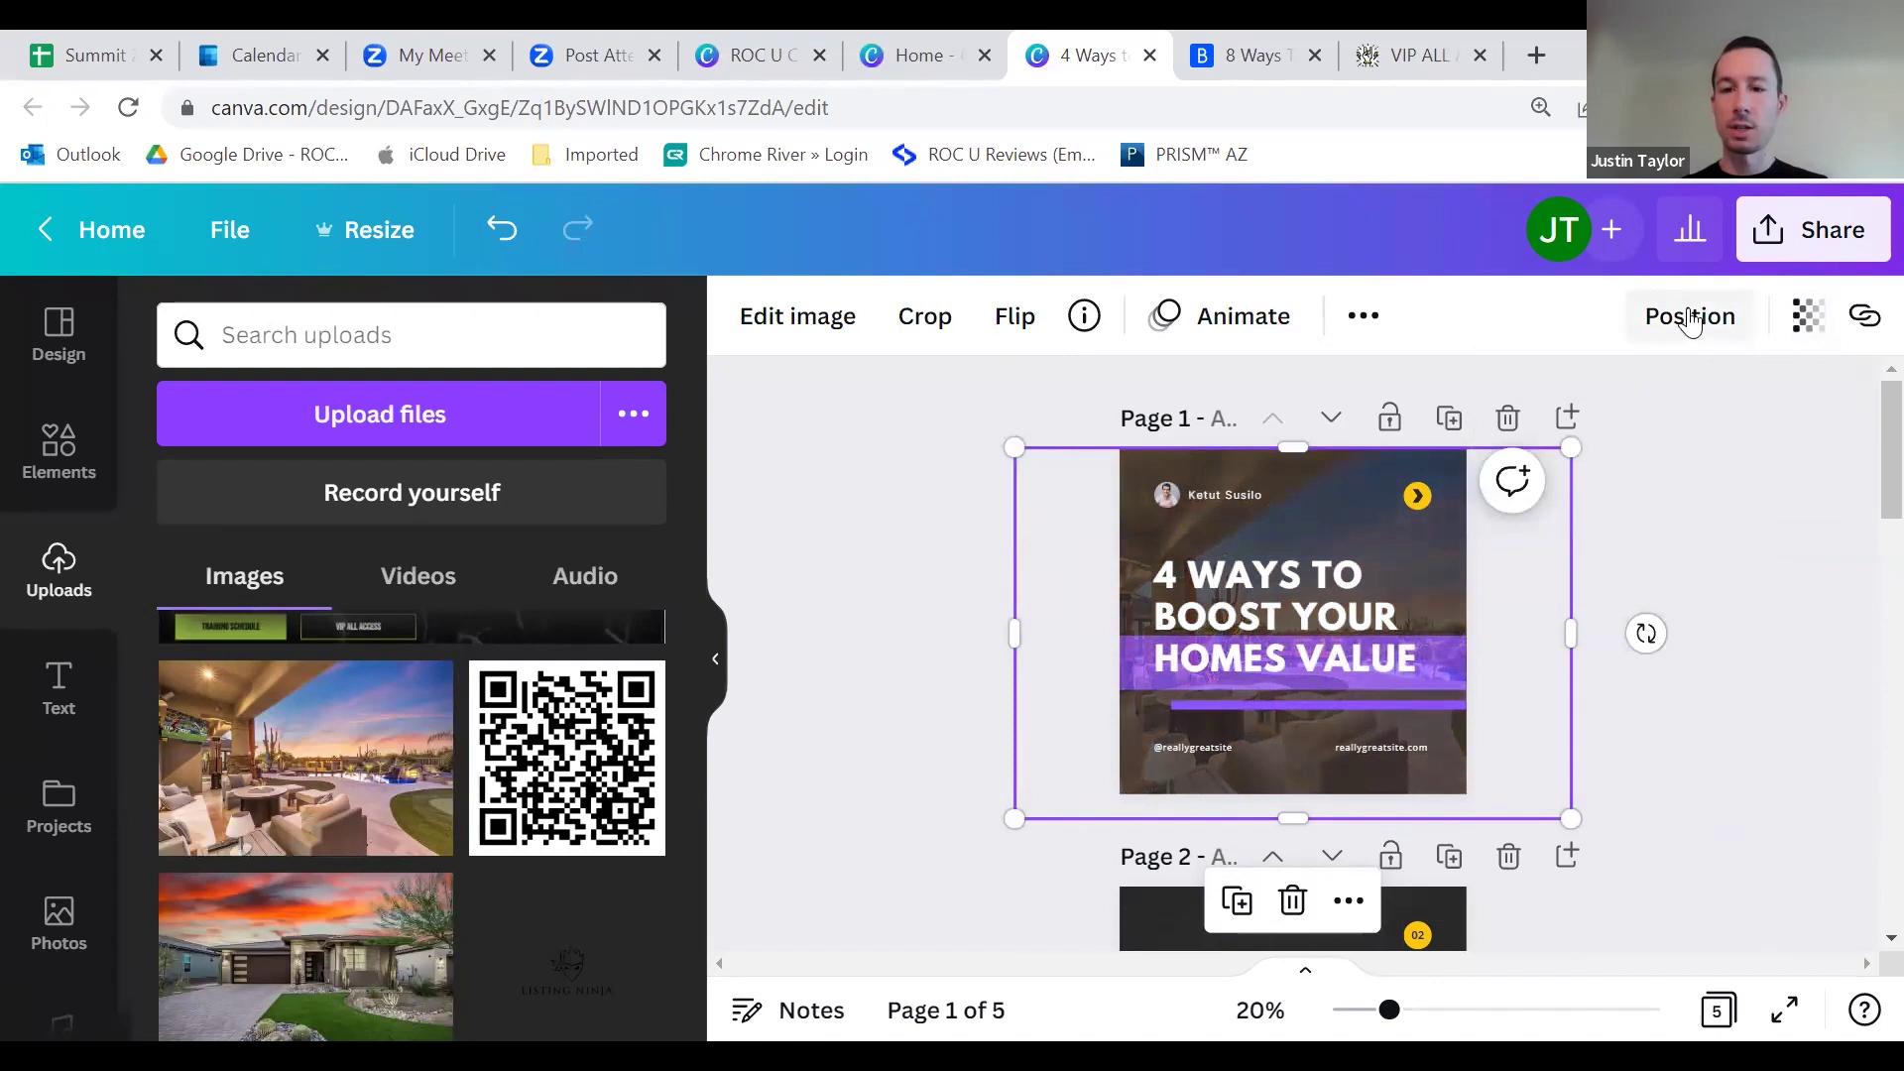
# Step: Send the house photo behind every other element on page 1
pyautogui.click(1691, 318)
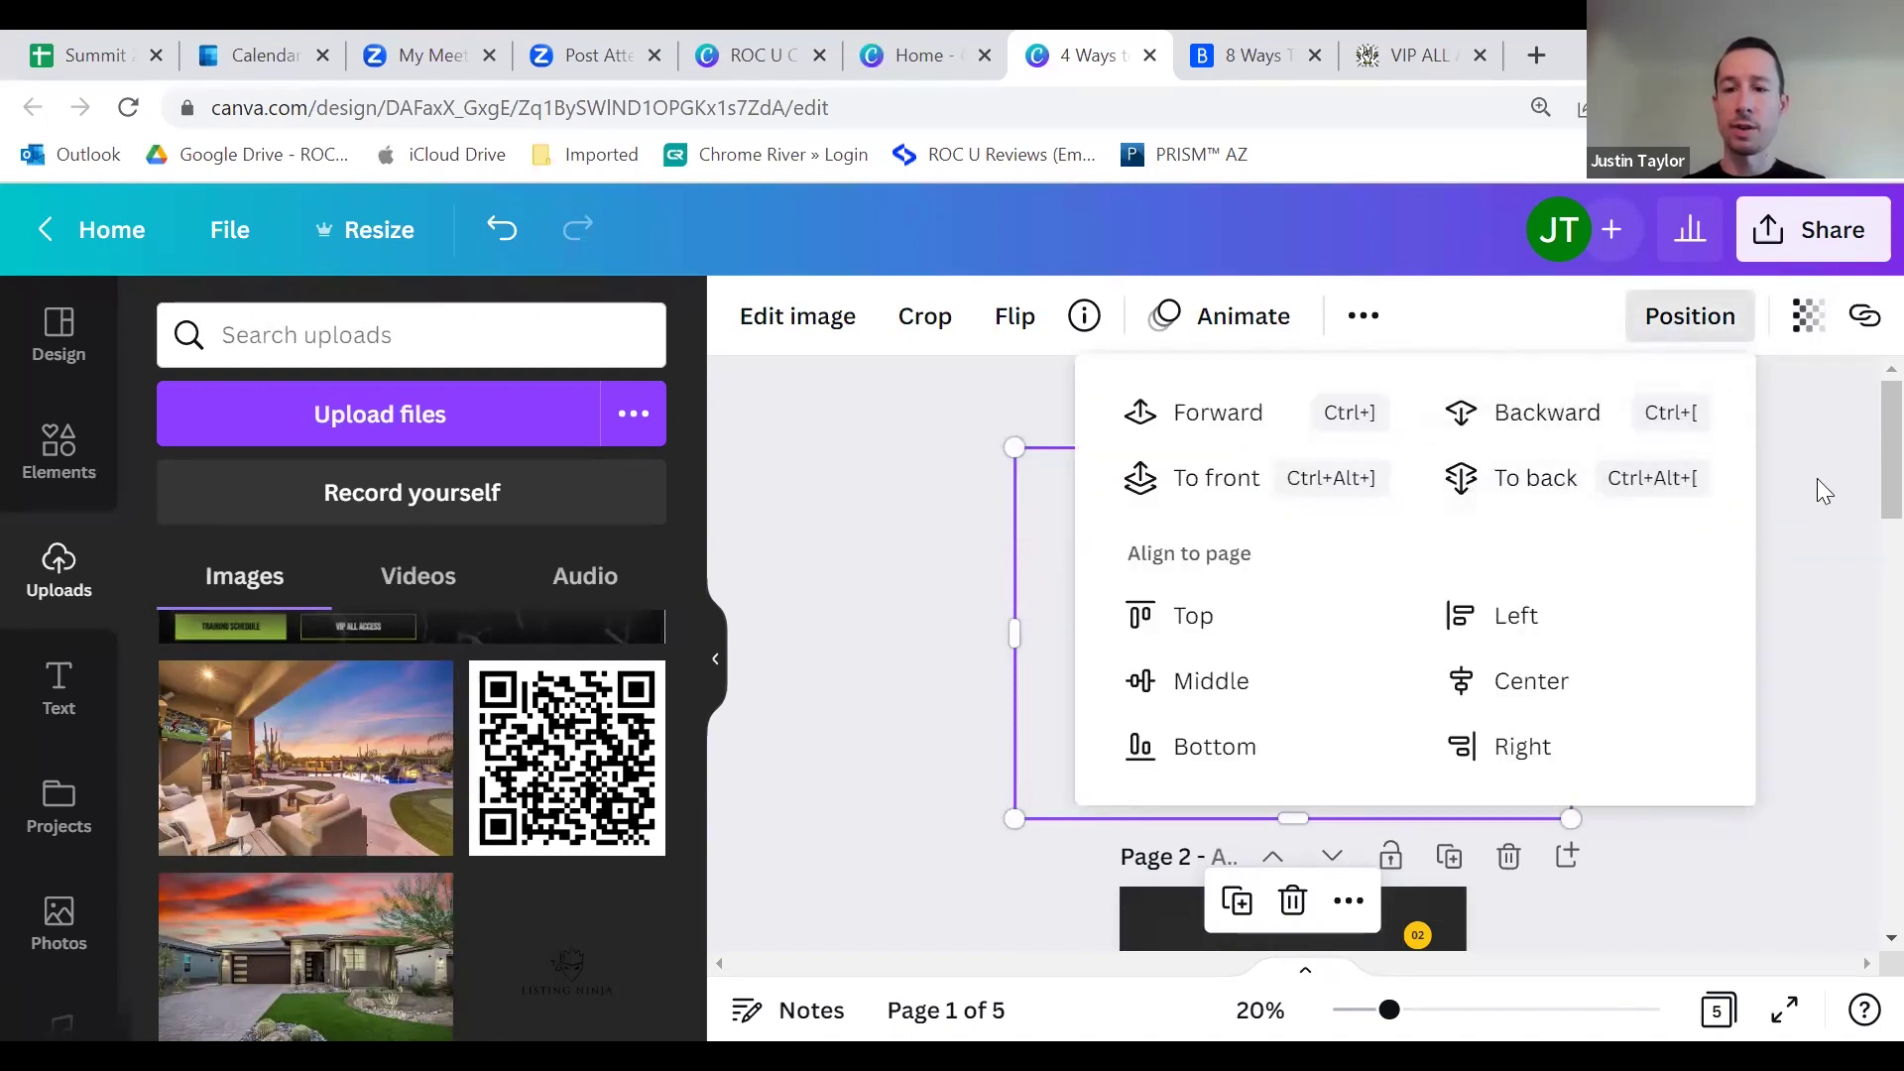
pyautogui.click(1820, 486)
pyautogui.click(1666, 322)
pyautogui.click(1567, 413)
pyautogui.click(1772, 523)
pyautogui.click(1801, 547)
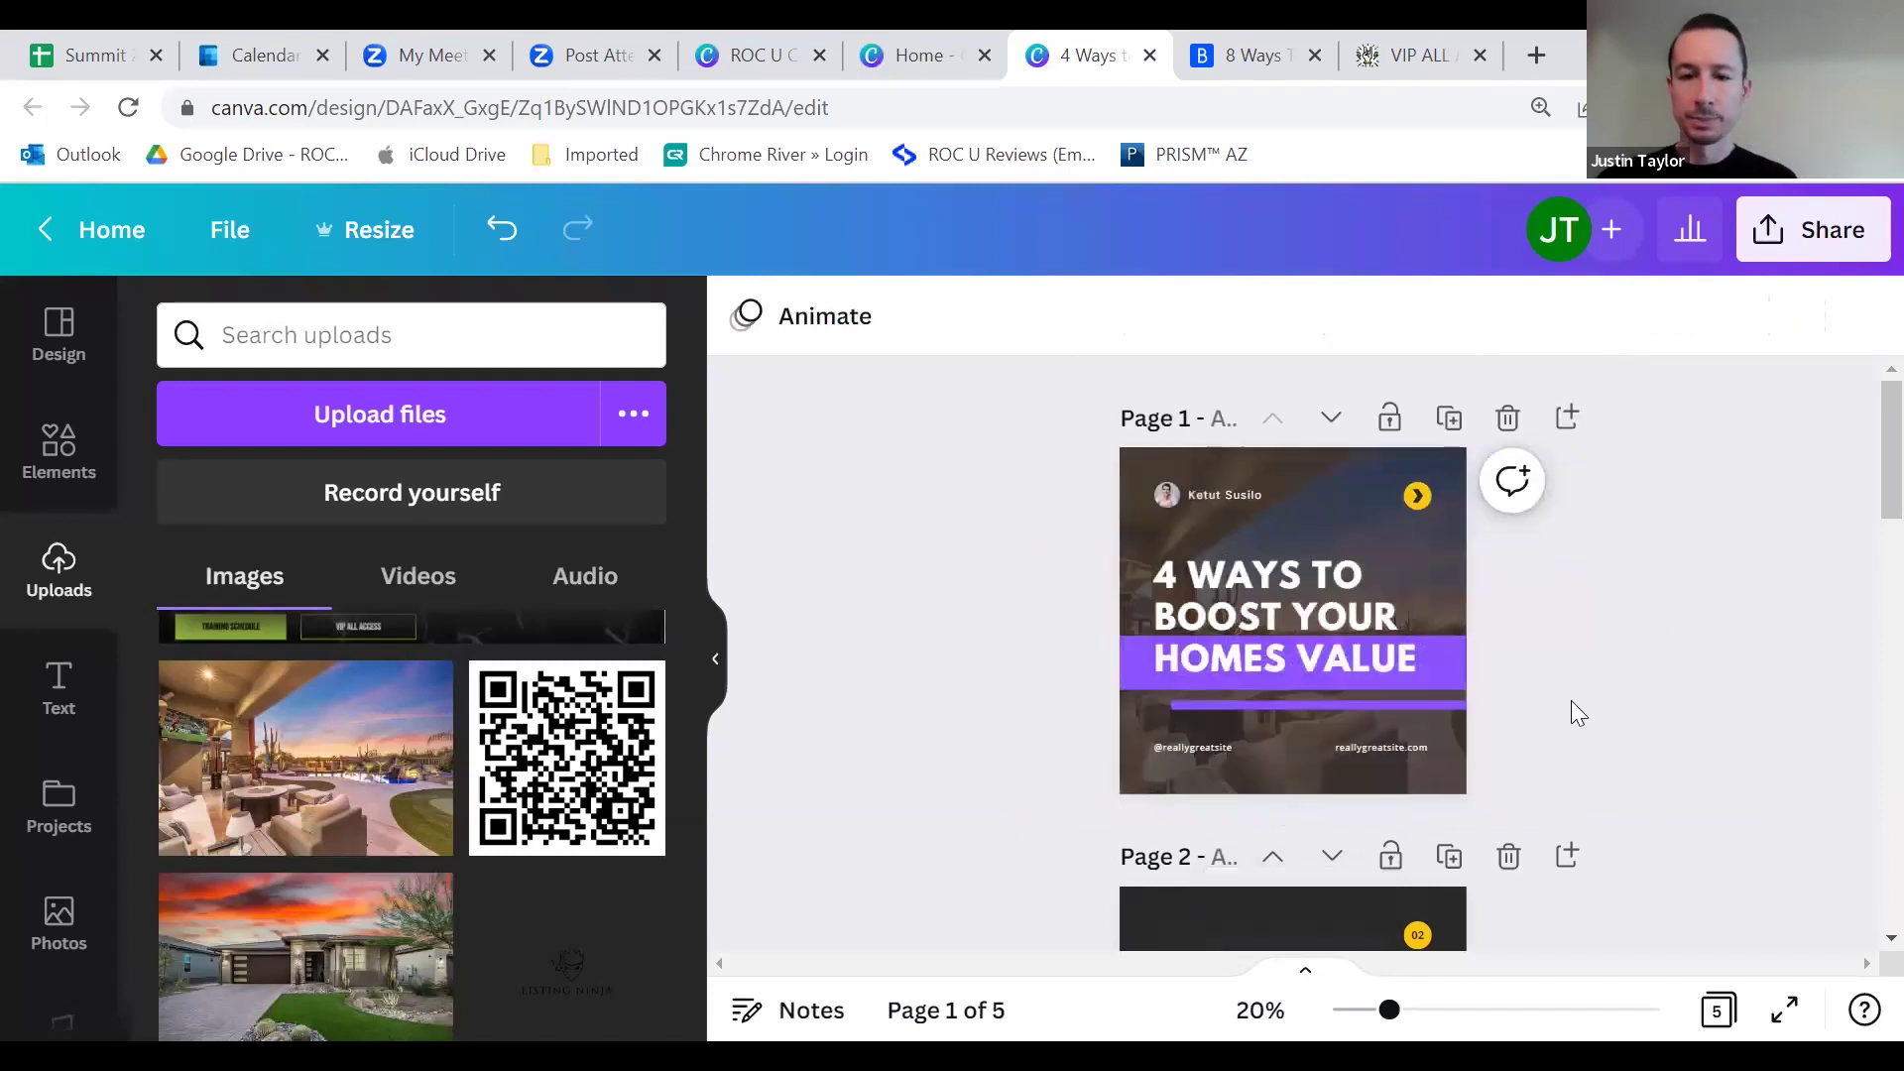
# Step: Recolour the yellow arrow badge to a purple circle with a white arrow
pyautogui.click(1418, 498)
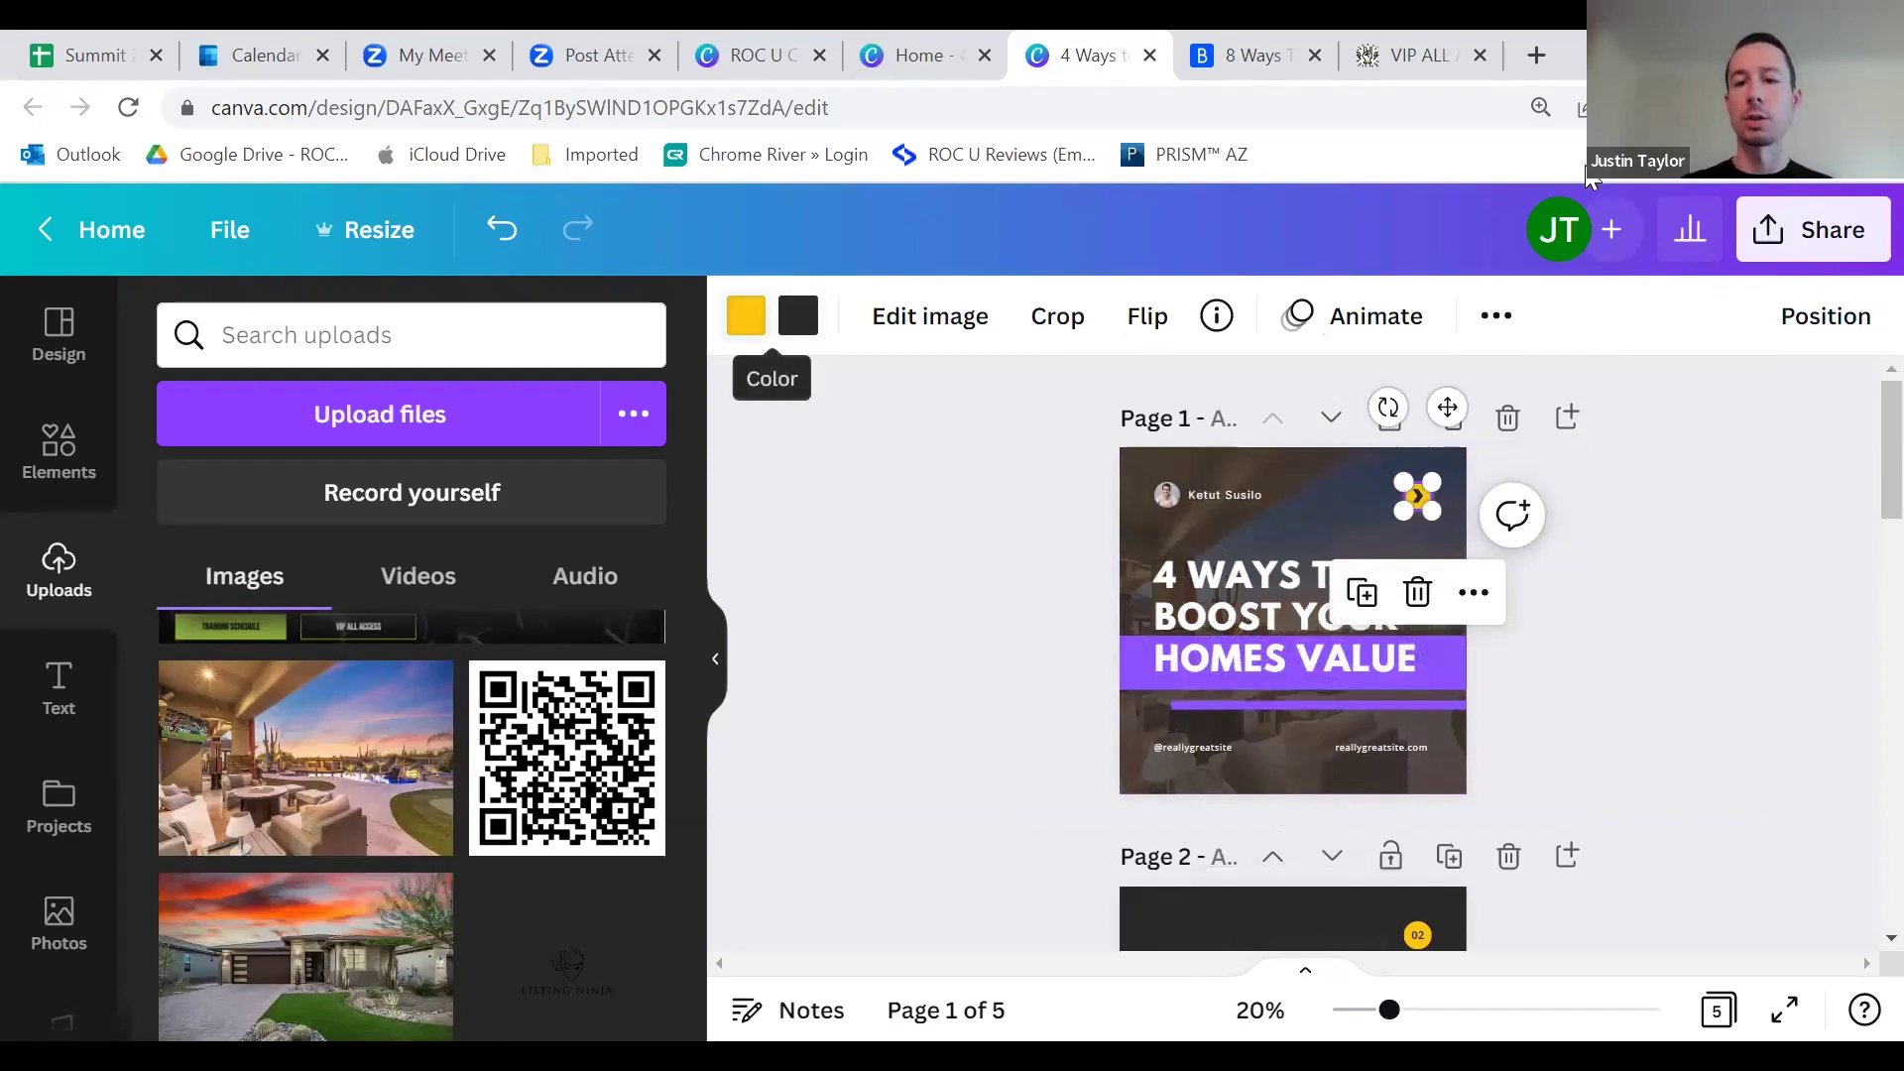
pyautogui.click(746, 318)
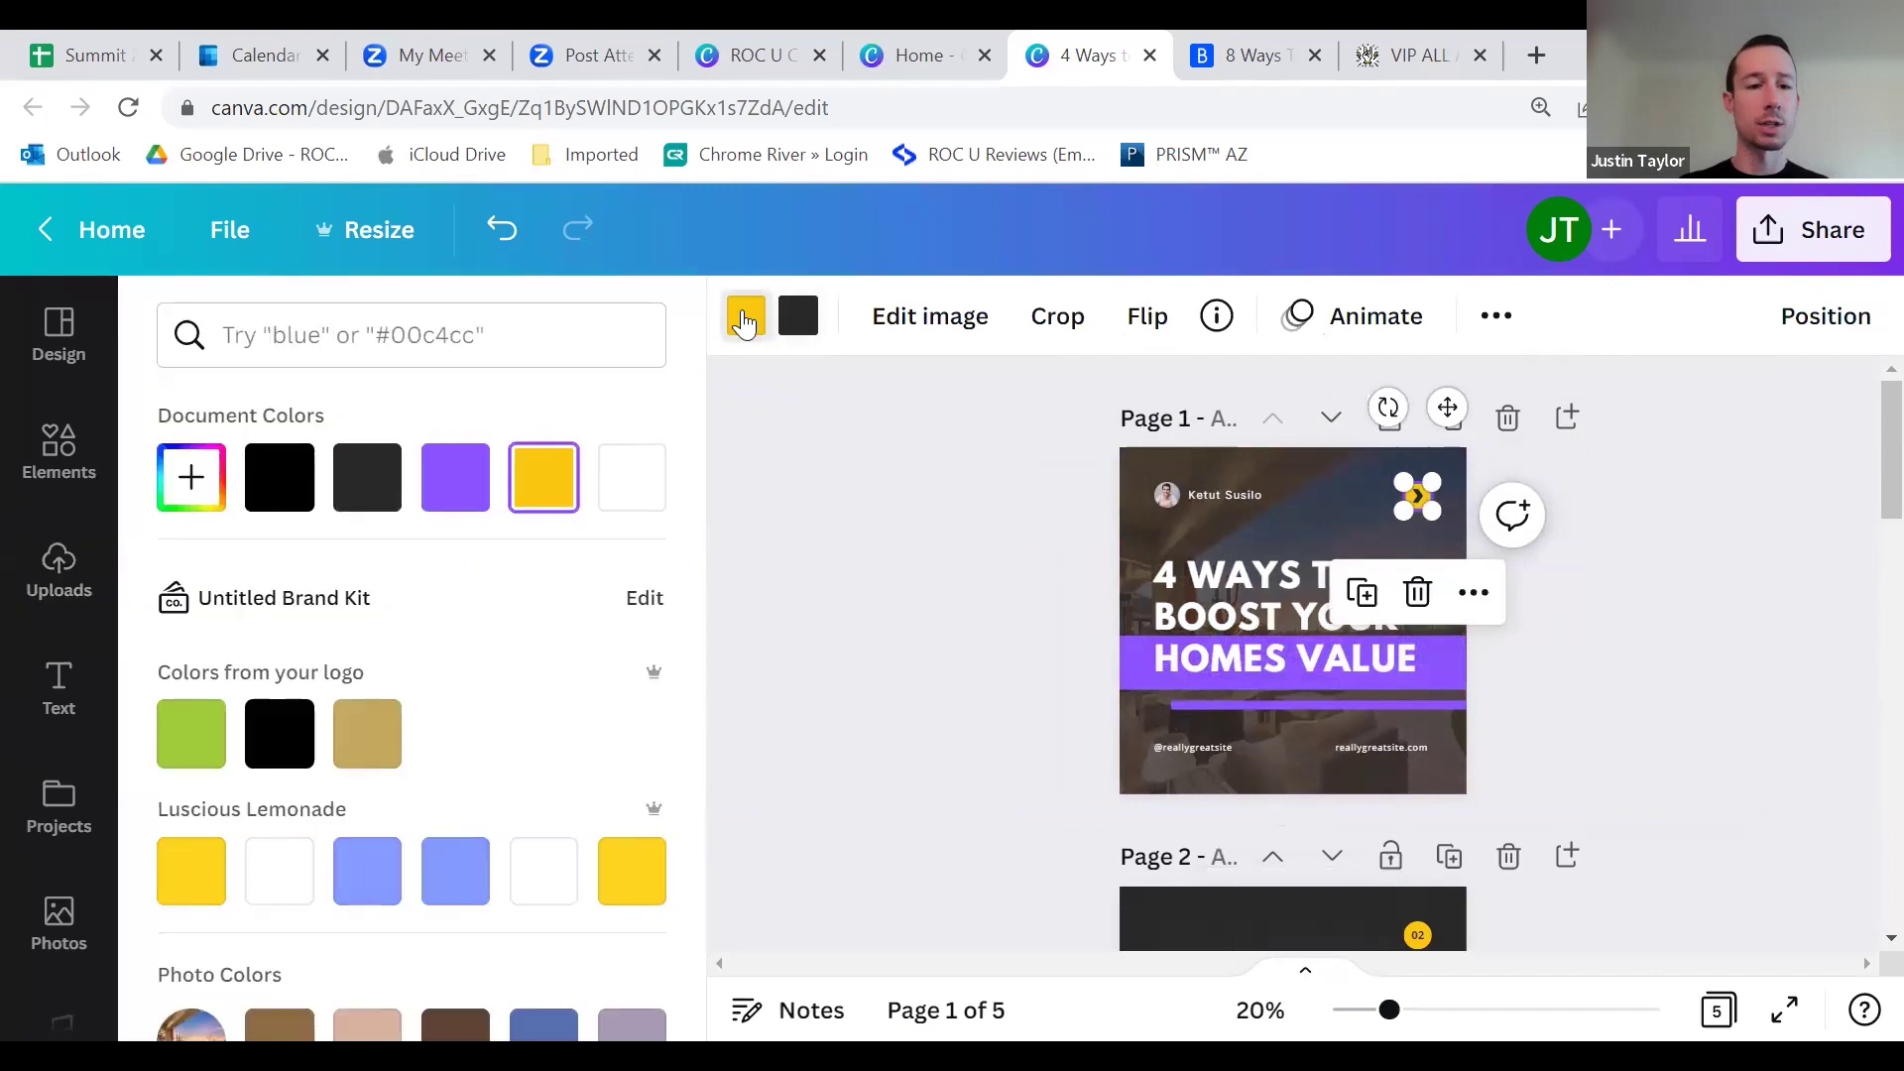
pyautogui.click(486, 491)
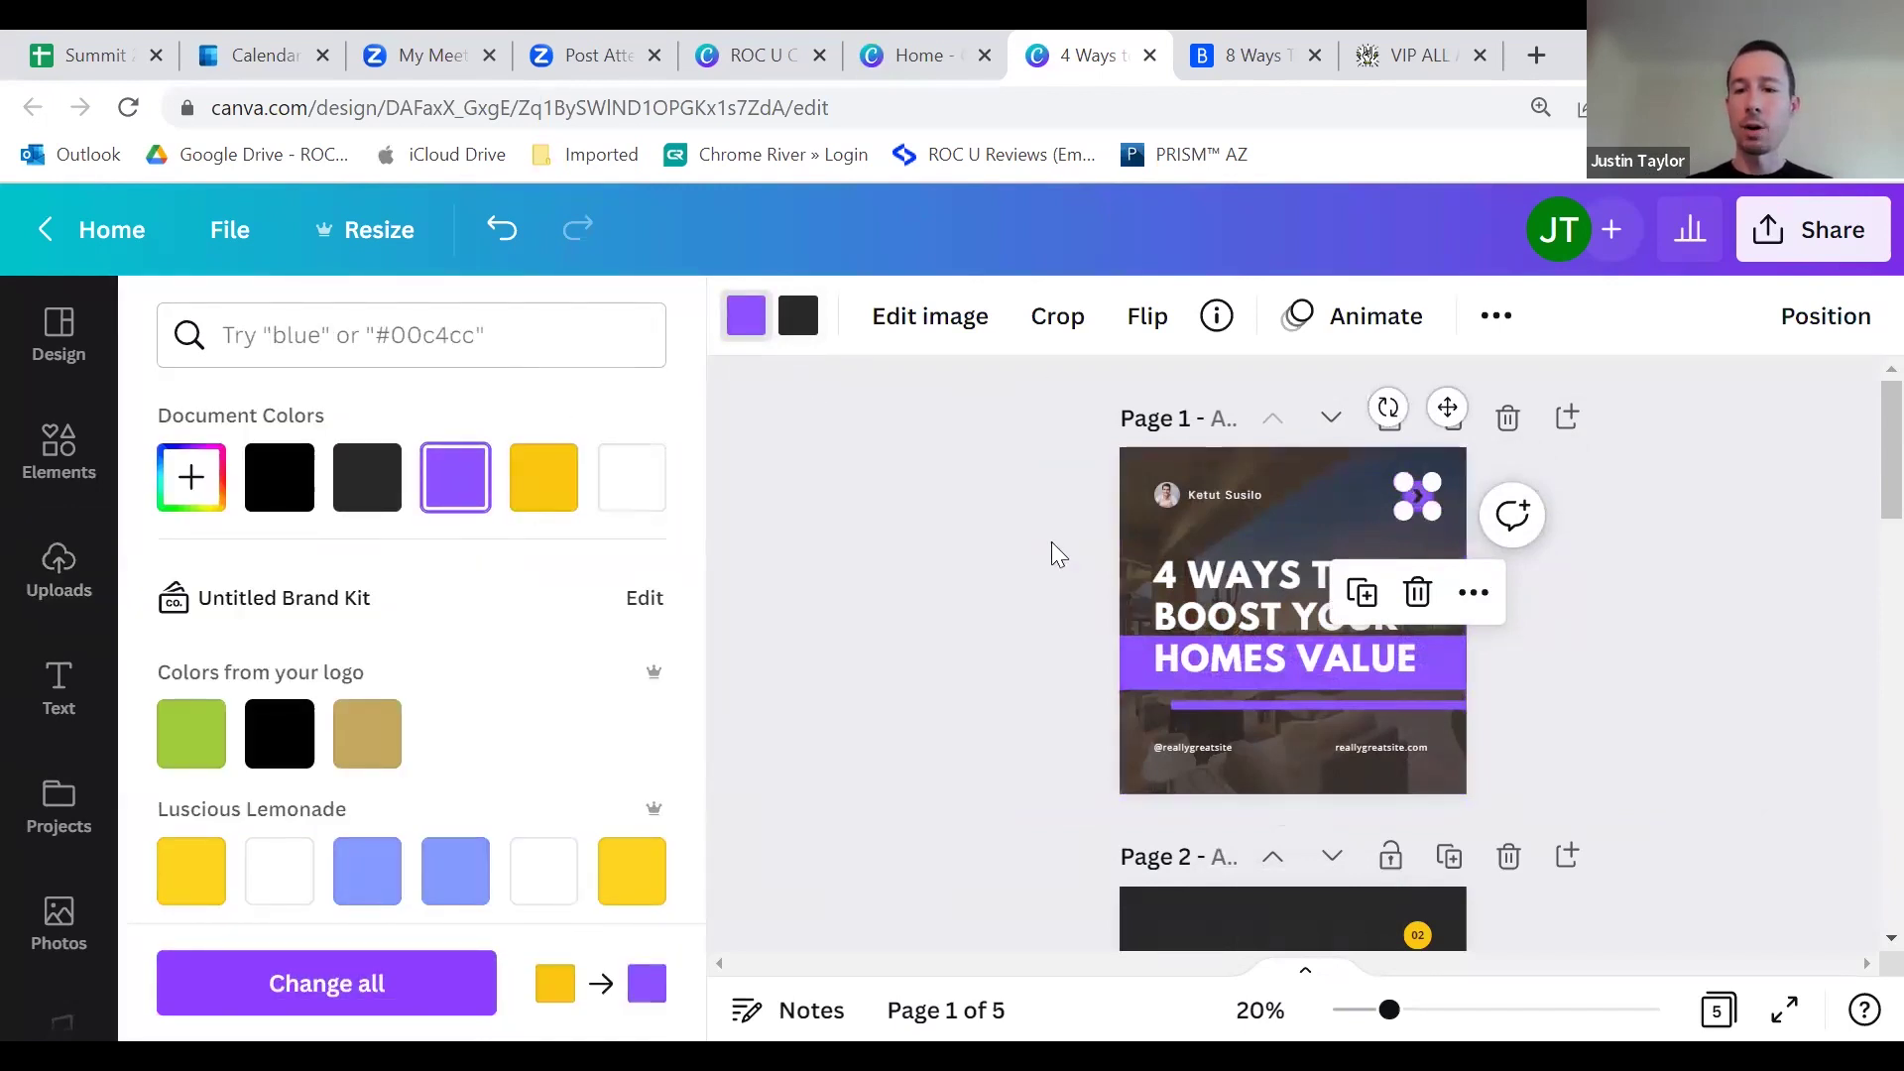
pyautogui.click(1438, 490)
pyautogui.click(787, 323)
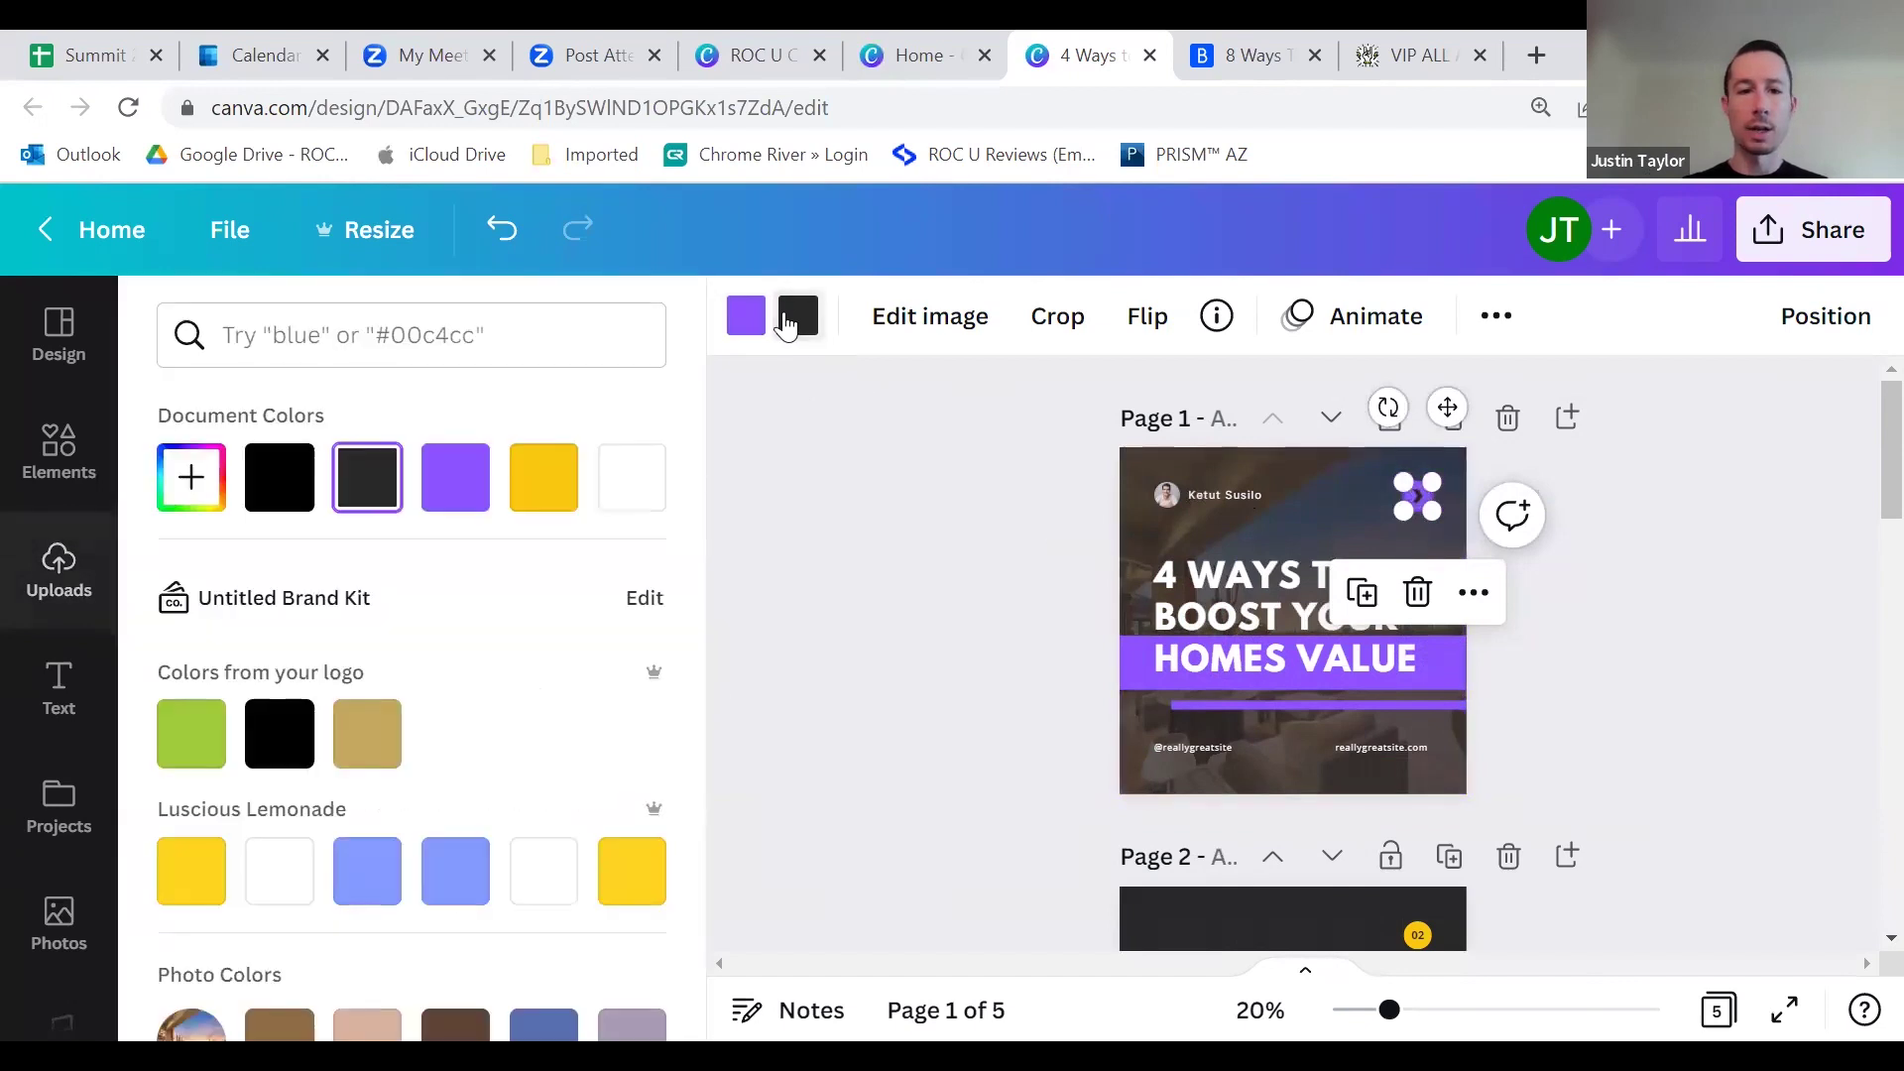
pyautogui.click(632, 477)
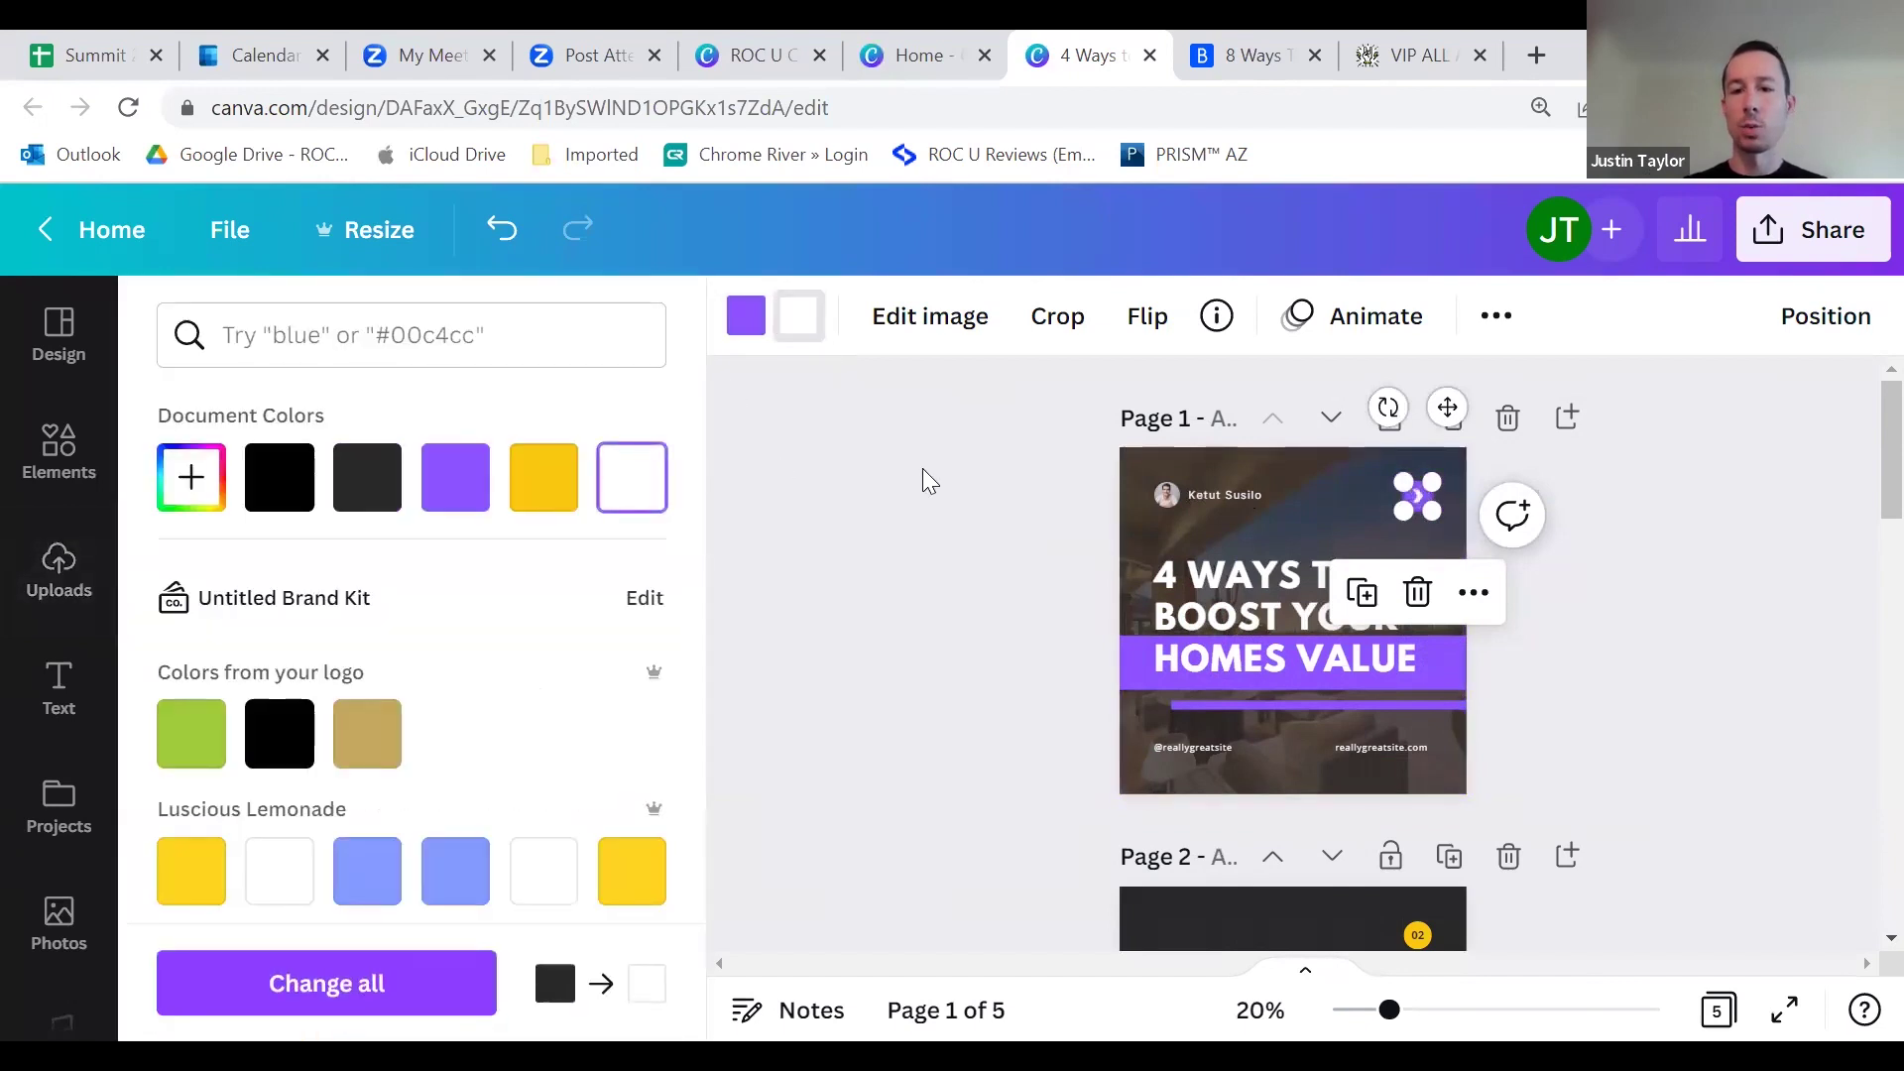
pyautogui.click(923, 468)
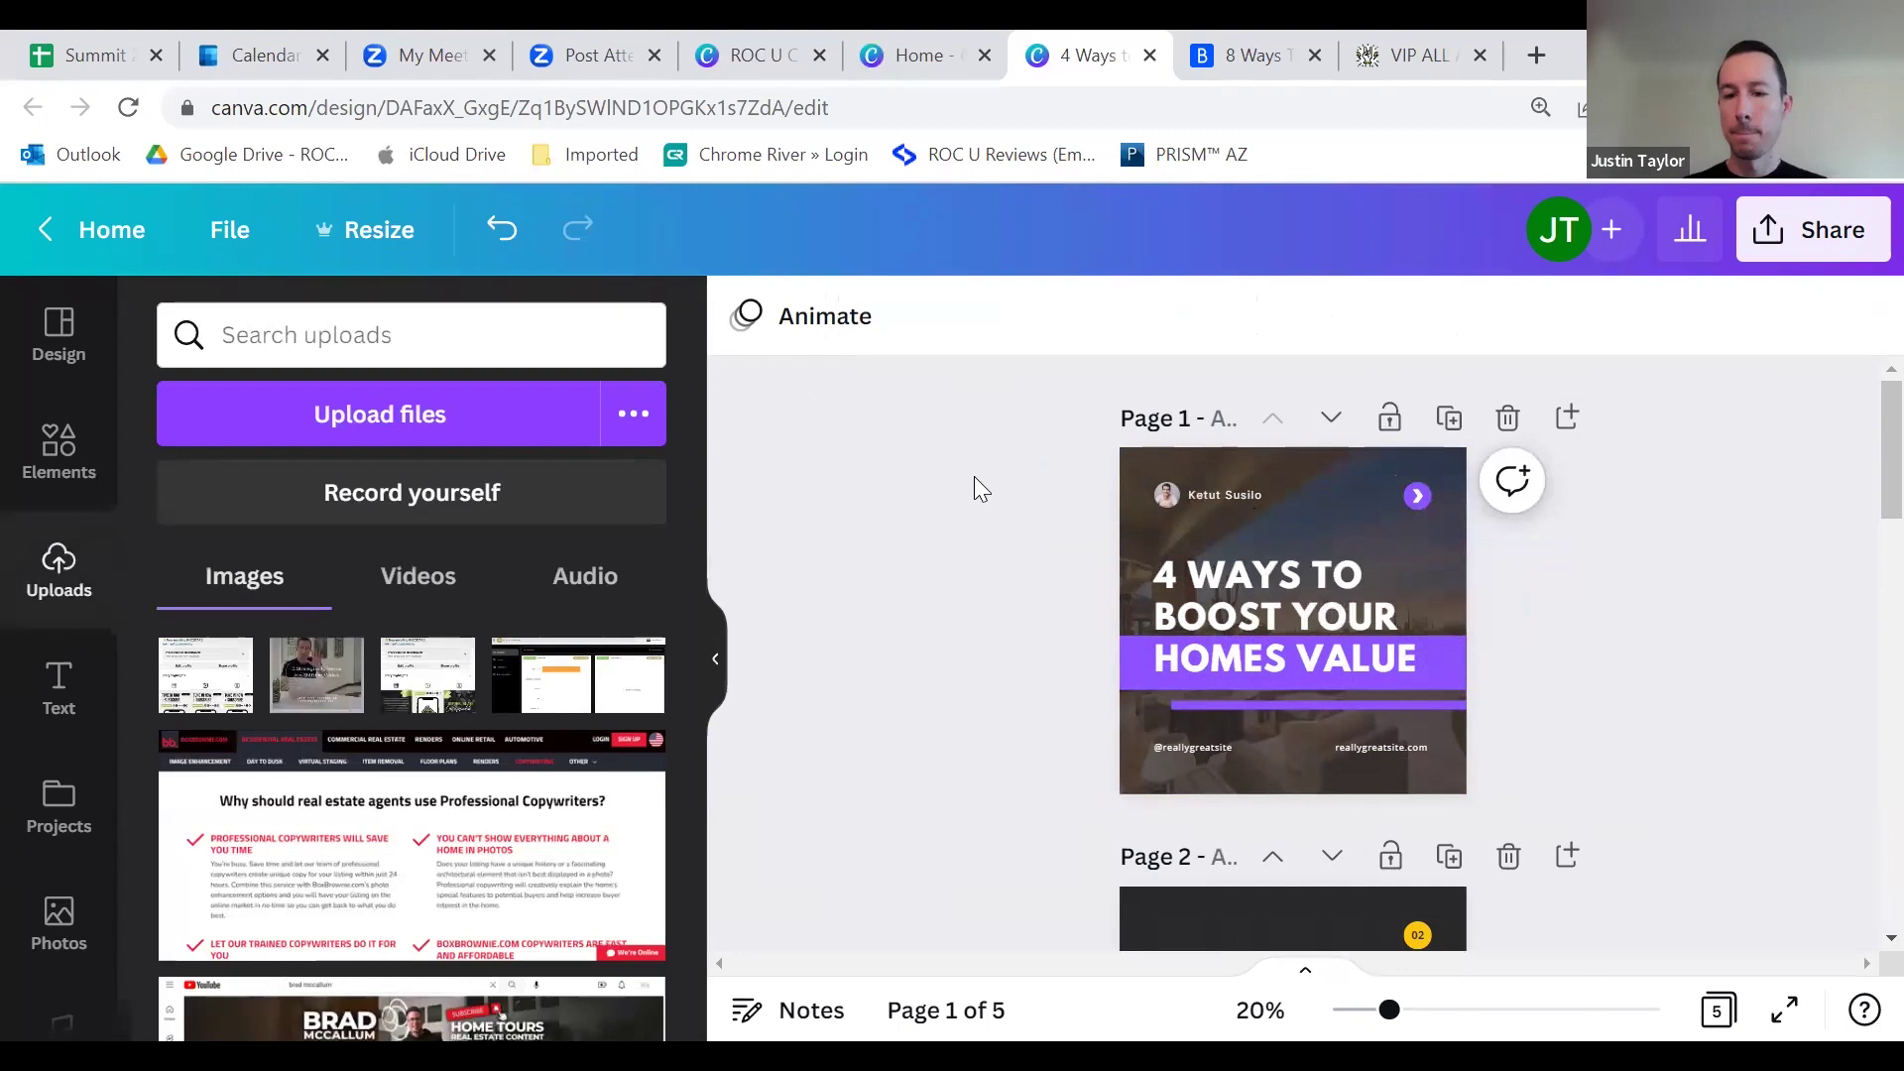
pyautogui.doubleClick(1197, 750)
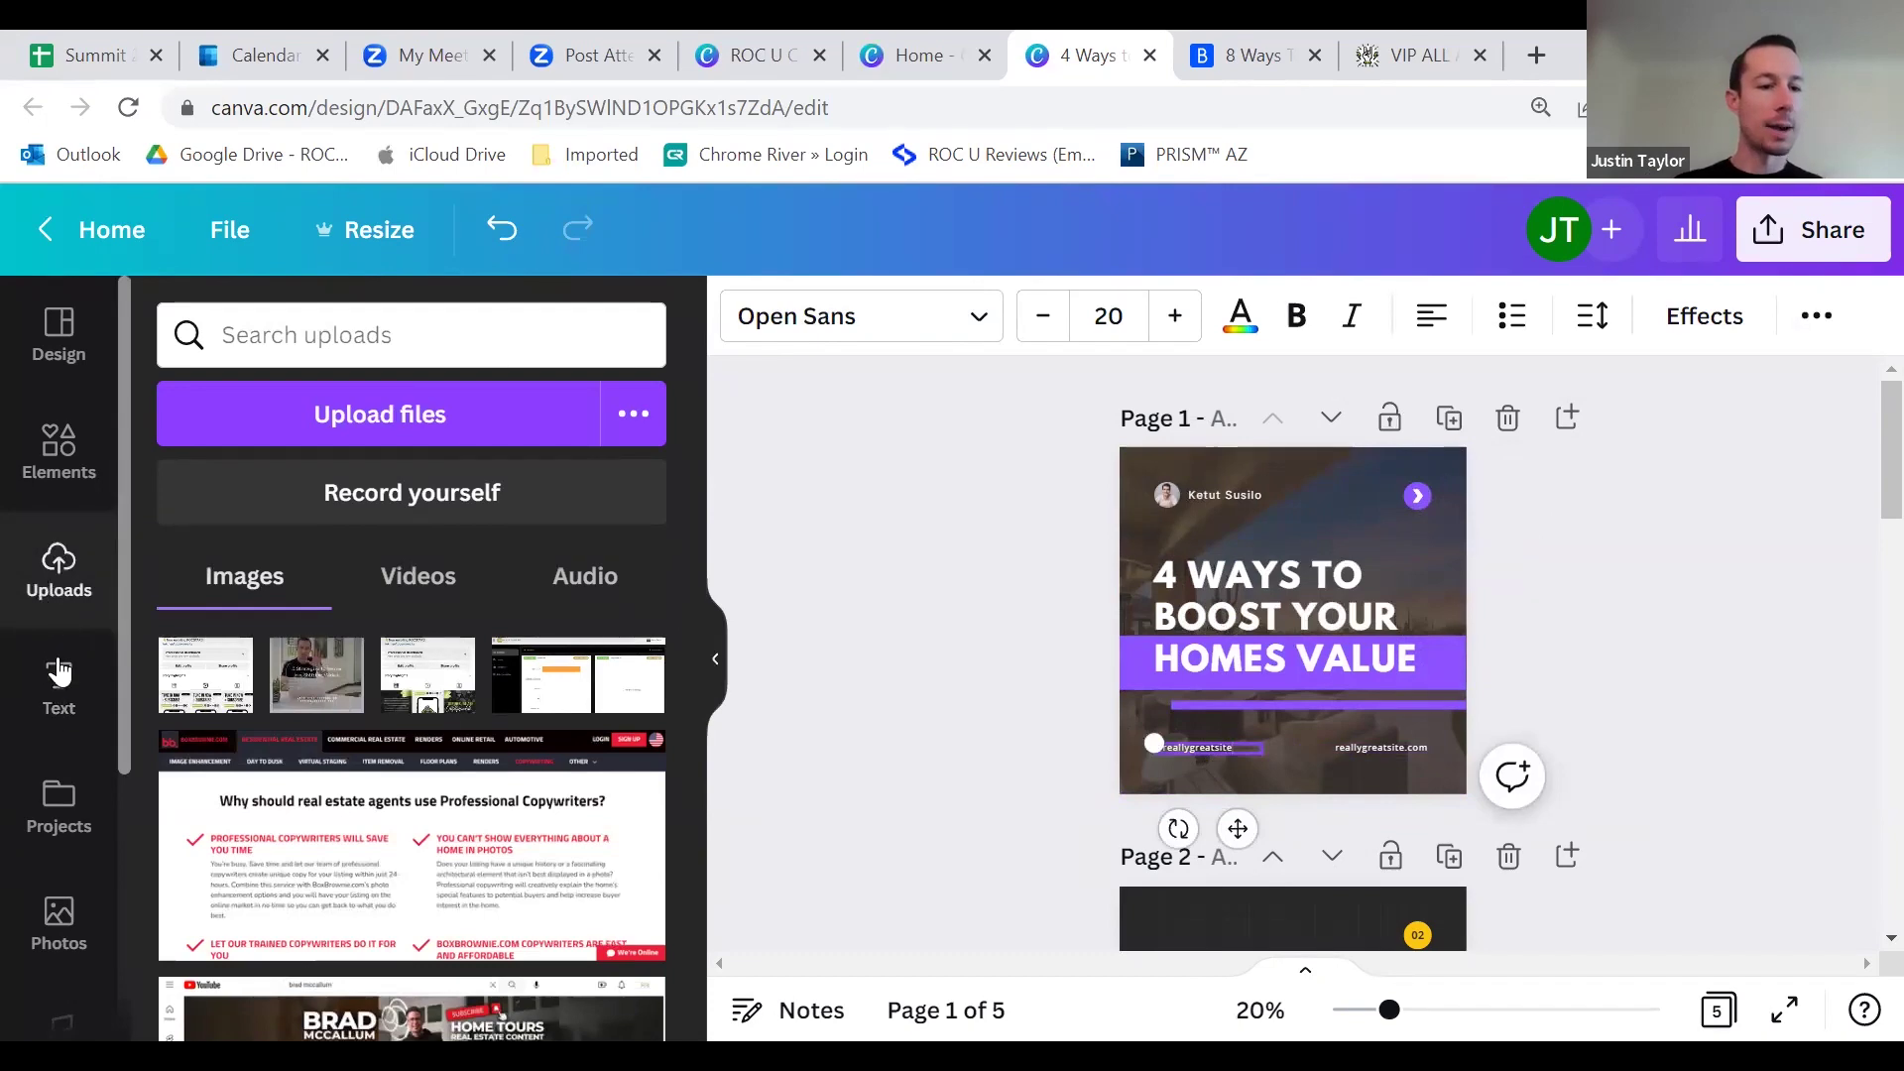
# Step: Add the woman's headshot with its background removed, sized into page 1's bottom-right corner beside the website text
pyautogui.scroll(-10, 458, 781)
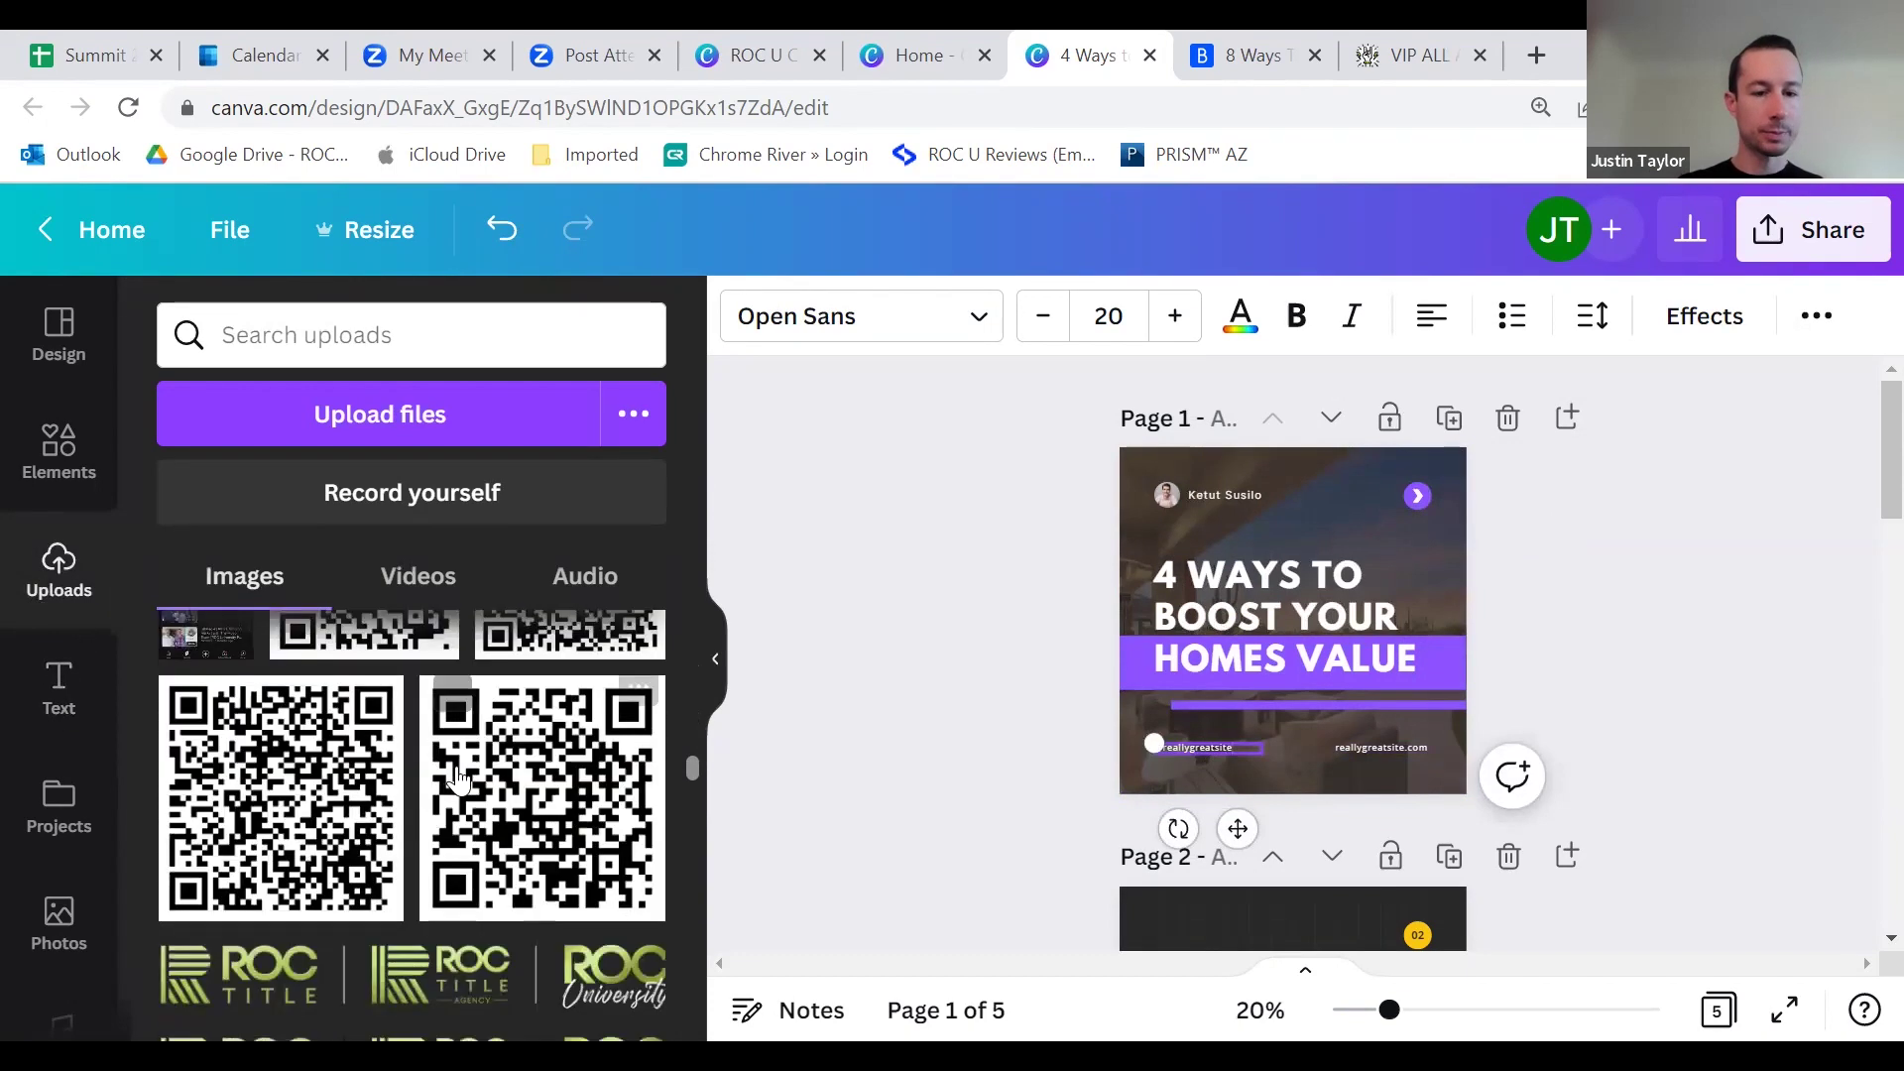
pyautogui.scroll(-5, 461, 779)
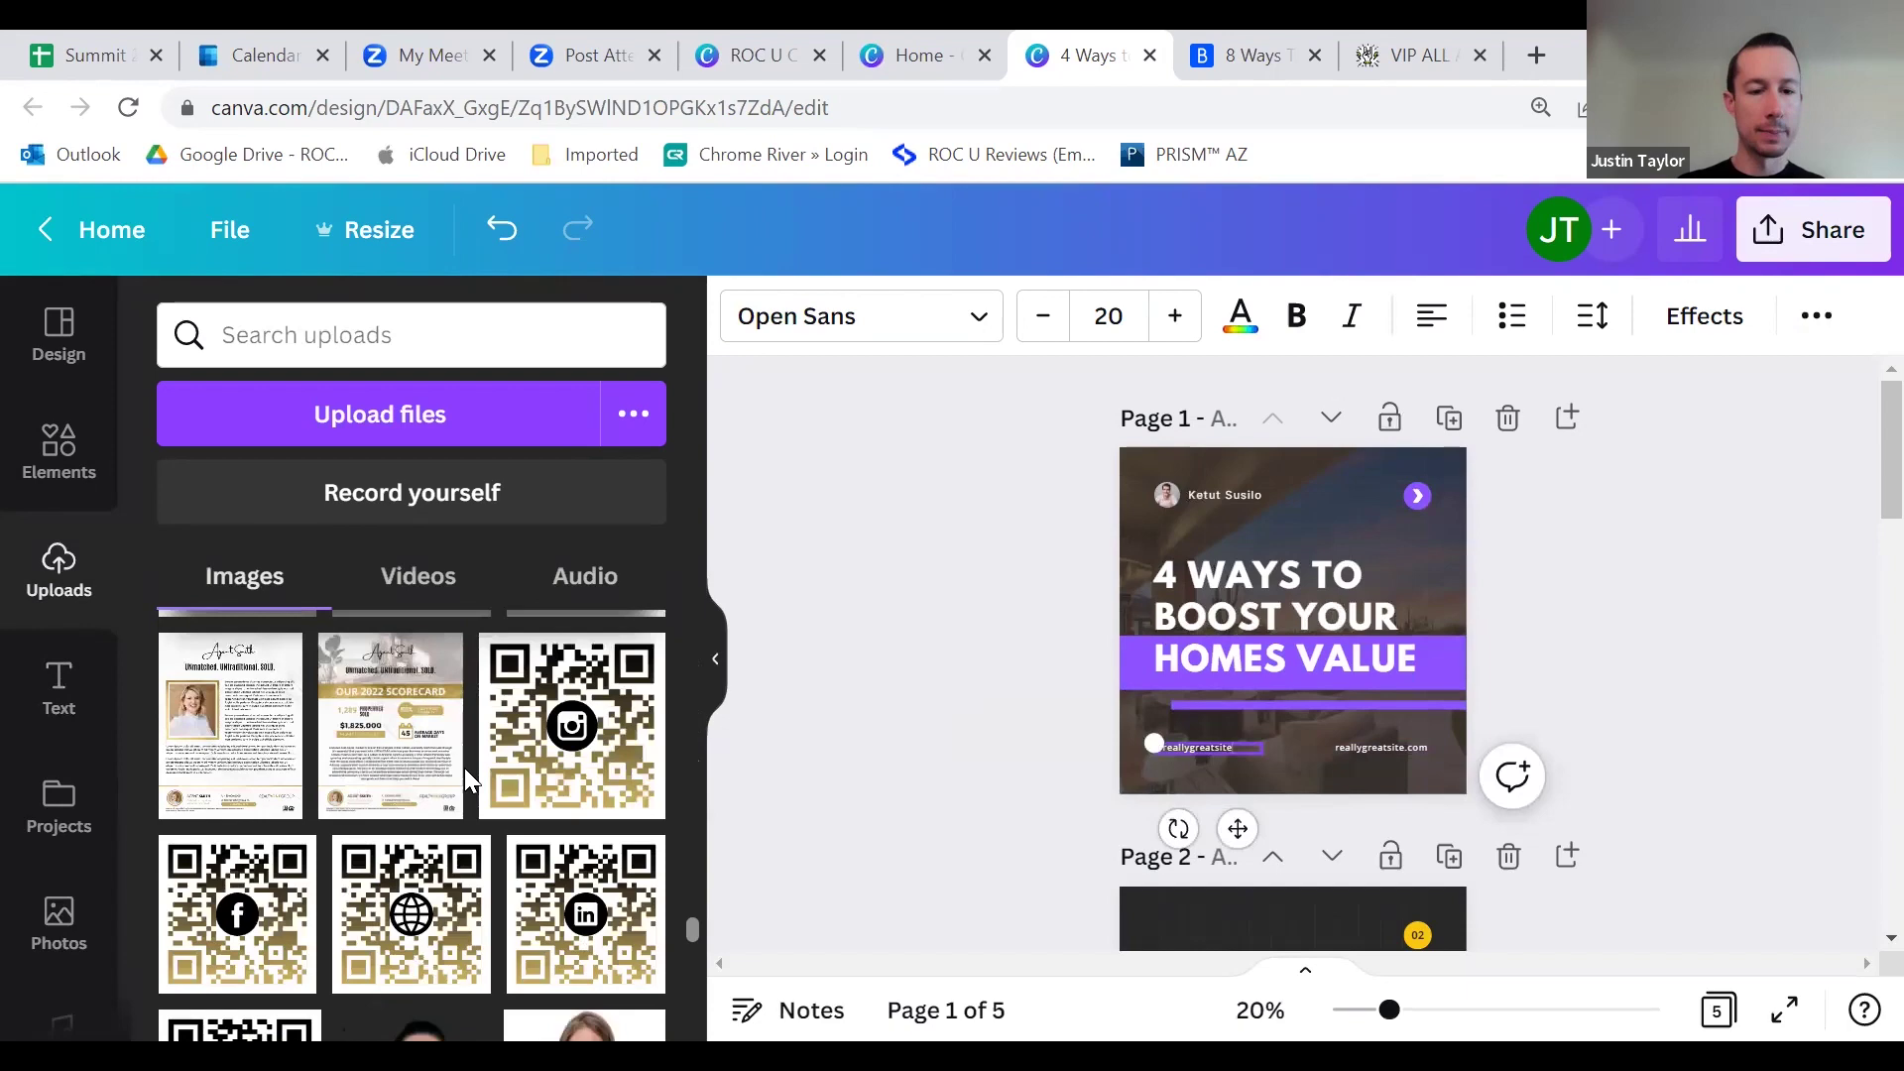
pyautogui.scroll(3, 461, 773)
pyautogui.click(585, 789)
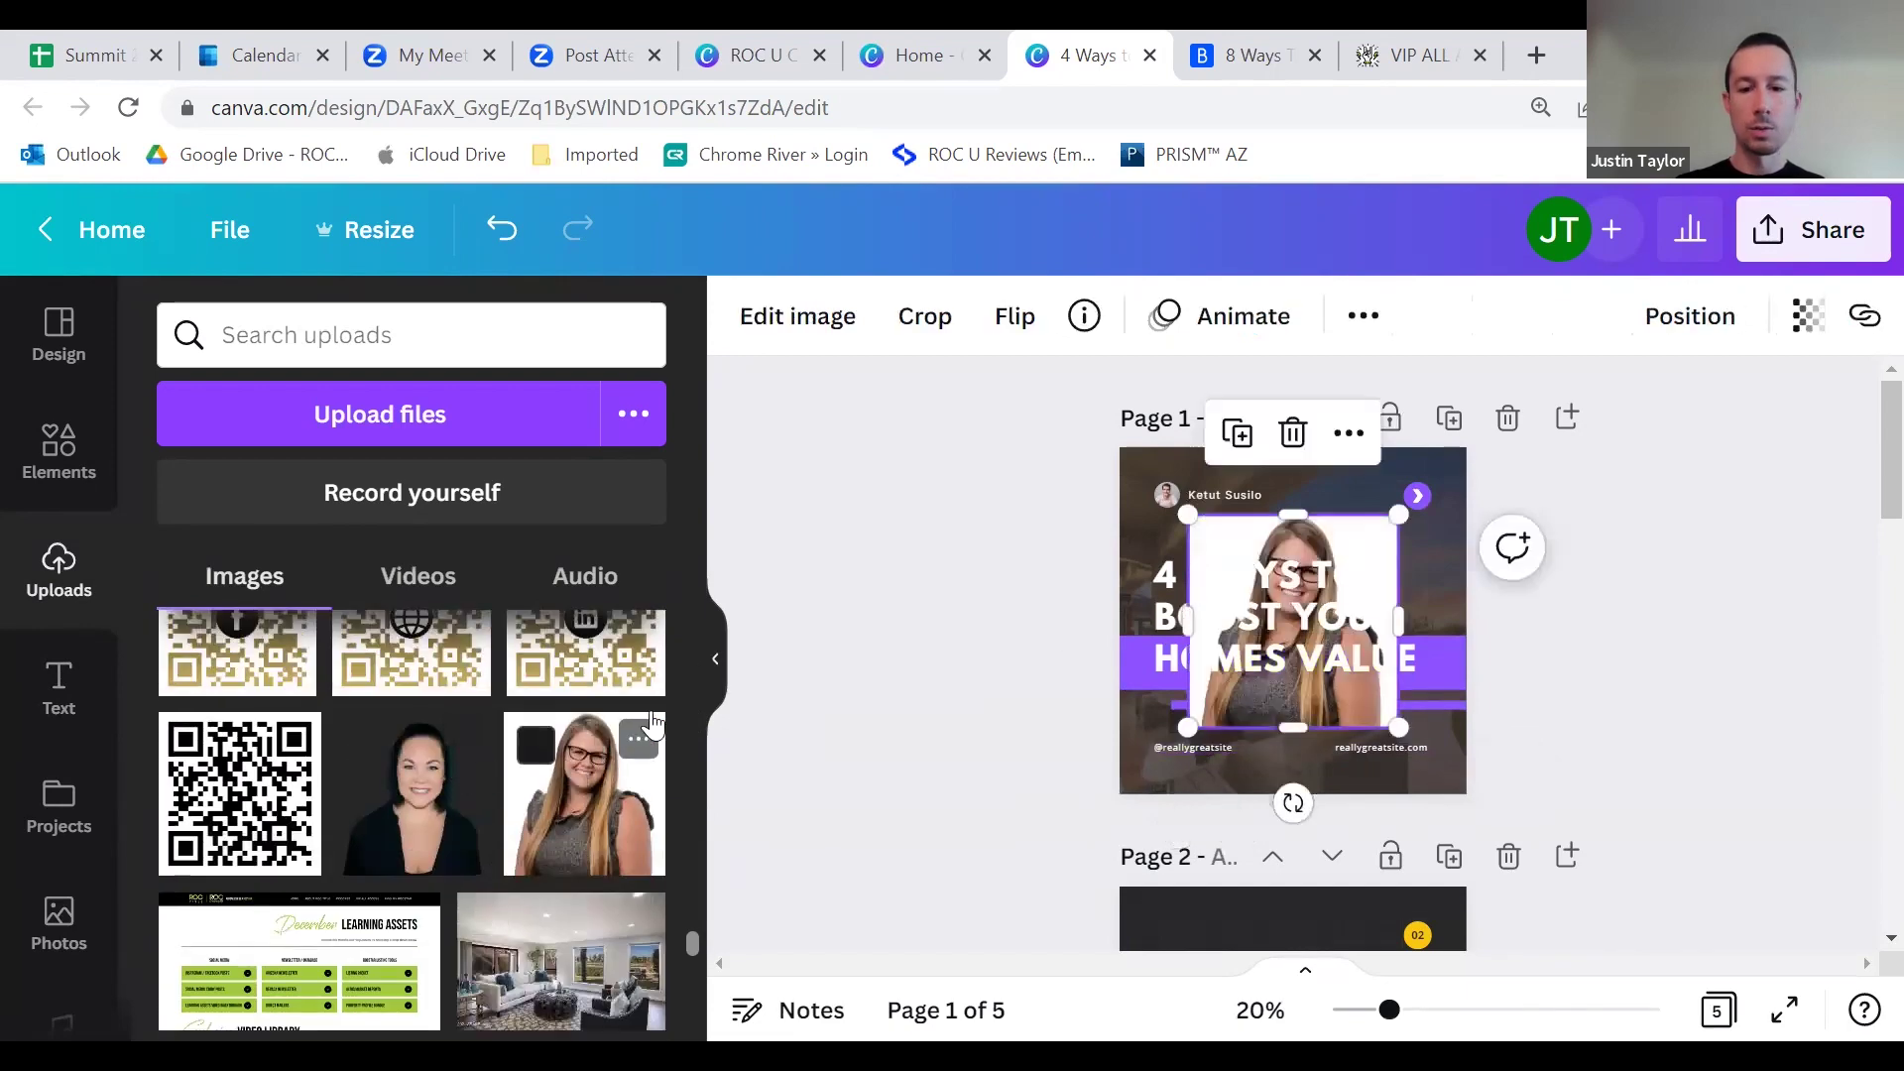
pyautogui.click(759, 340)
pyautogui.click(238, 635)
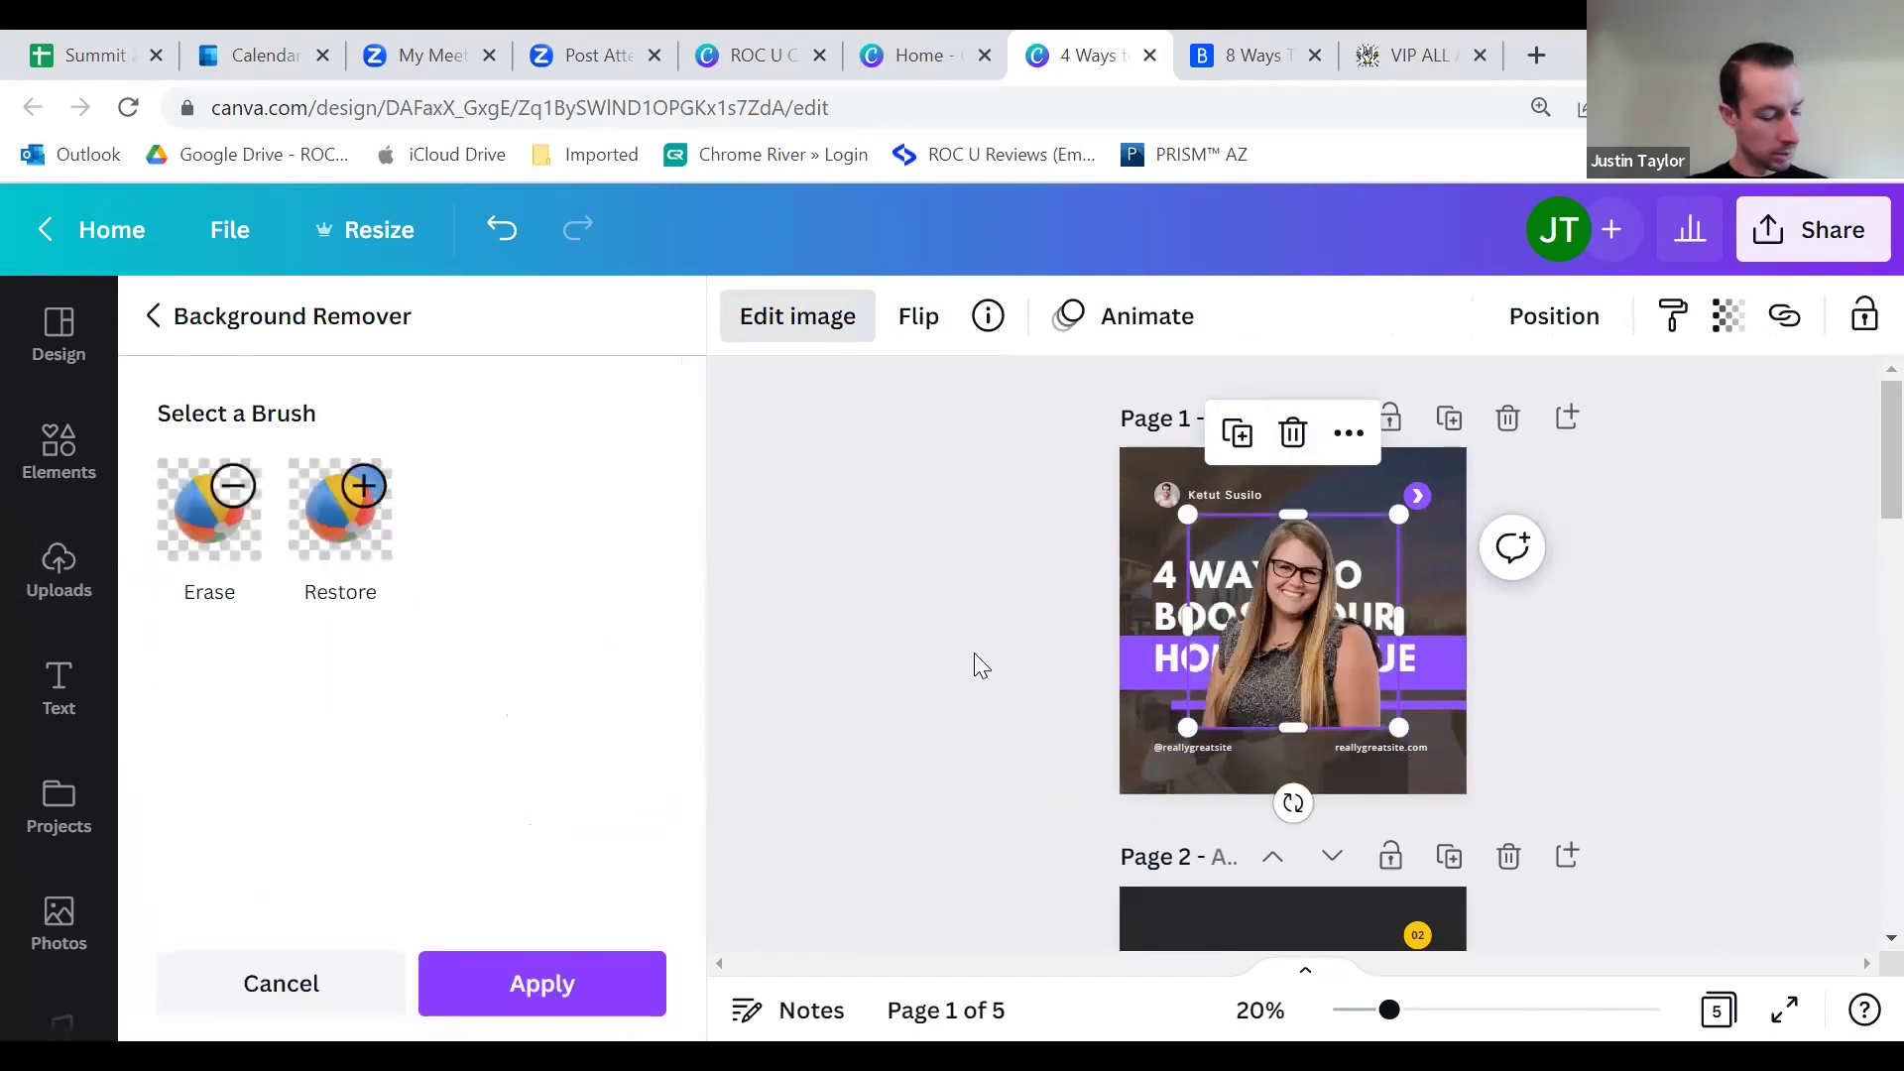
pyautogui.moveTo(1188, 617); pyautogui.dragTo(1261, 588)
pyautogui.moveTo(1349, 676); pyautogui.dragTo(1490, 749)
pyautogui.moveTo(1373, 744); pyautogui.dragTo(1245, 768)
pyautogui.moveTo(1452, 735); pyautogui.dragTo(1381, 731)
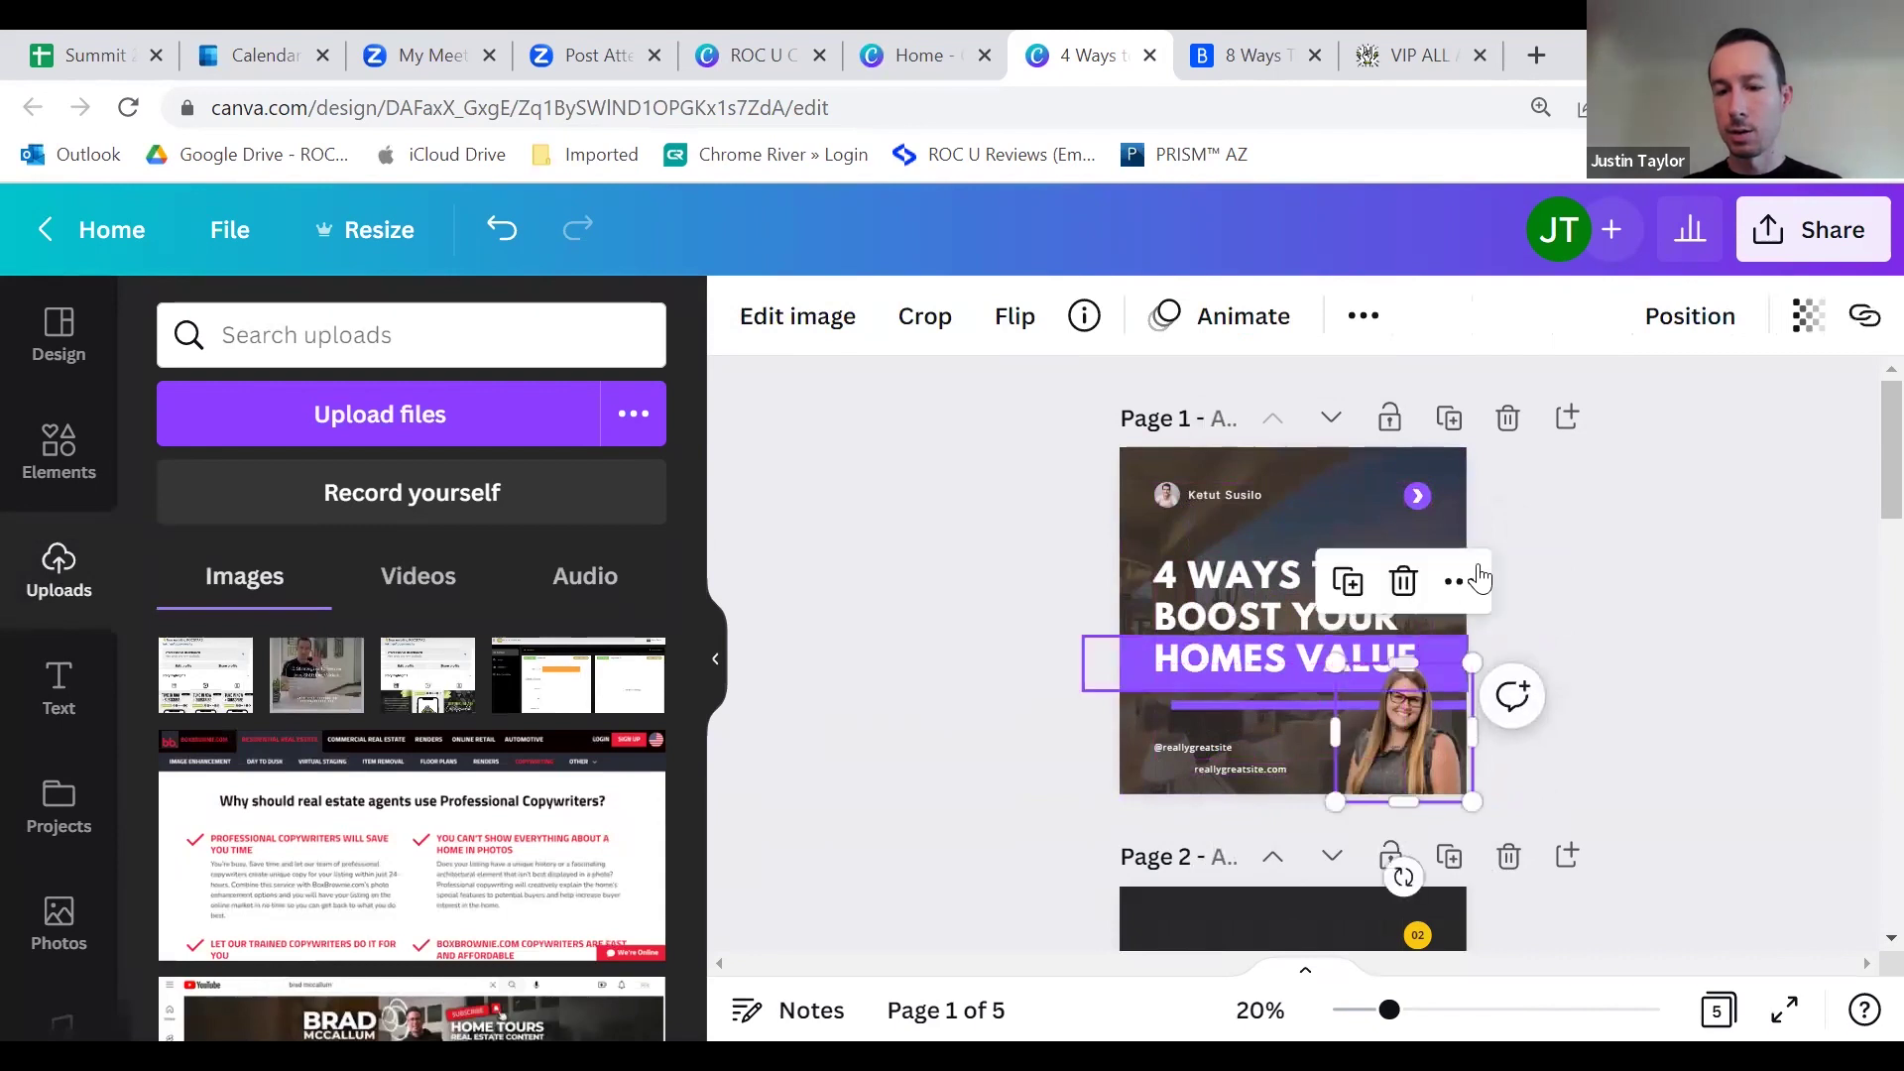
pyautogui.click(1537, 580)
# Step: Bring the headshot forward so it sits in front of the purple title bar
pyautogui.click(1400, 714)
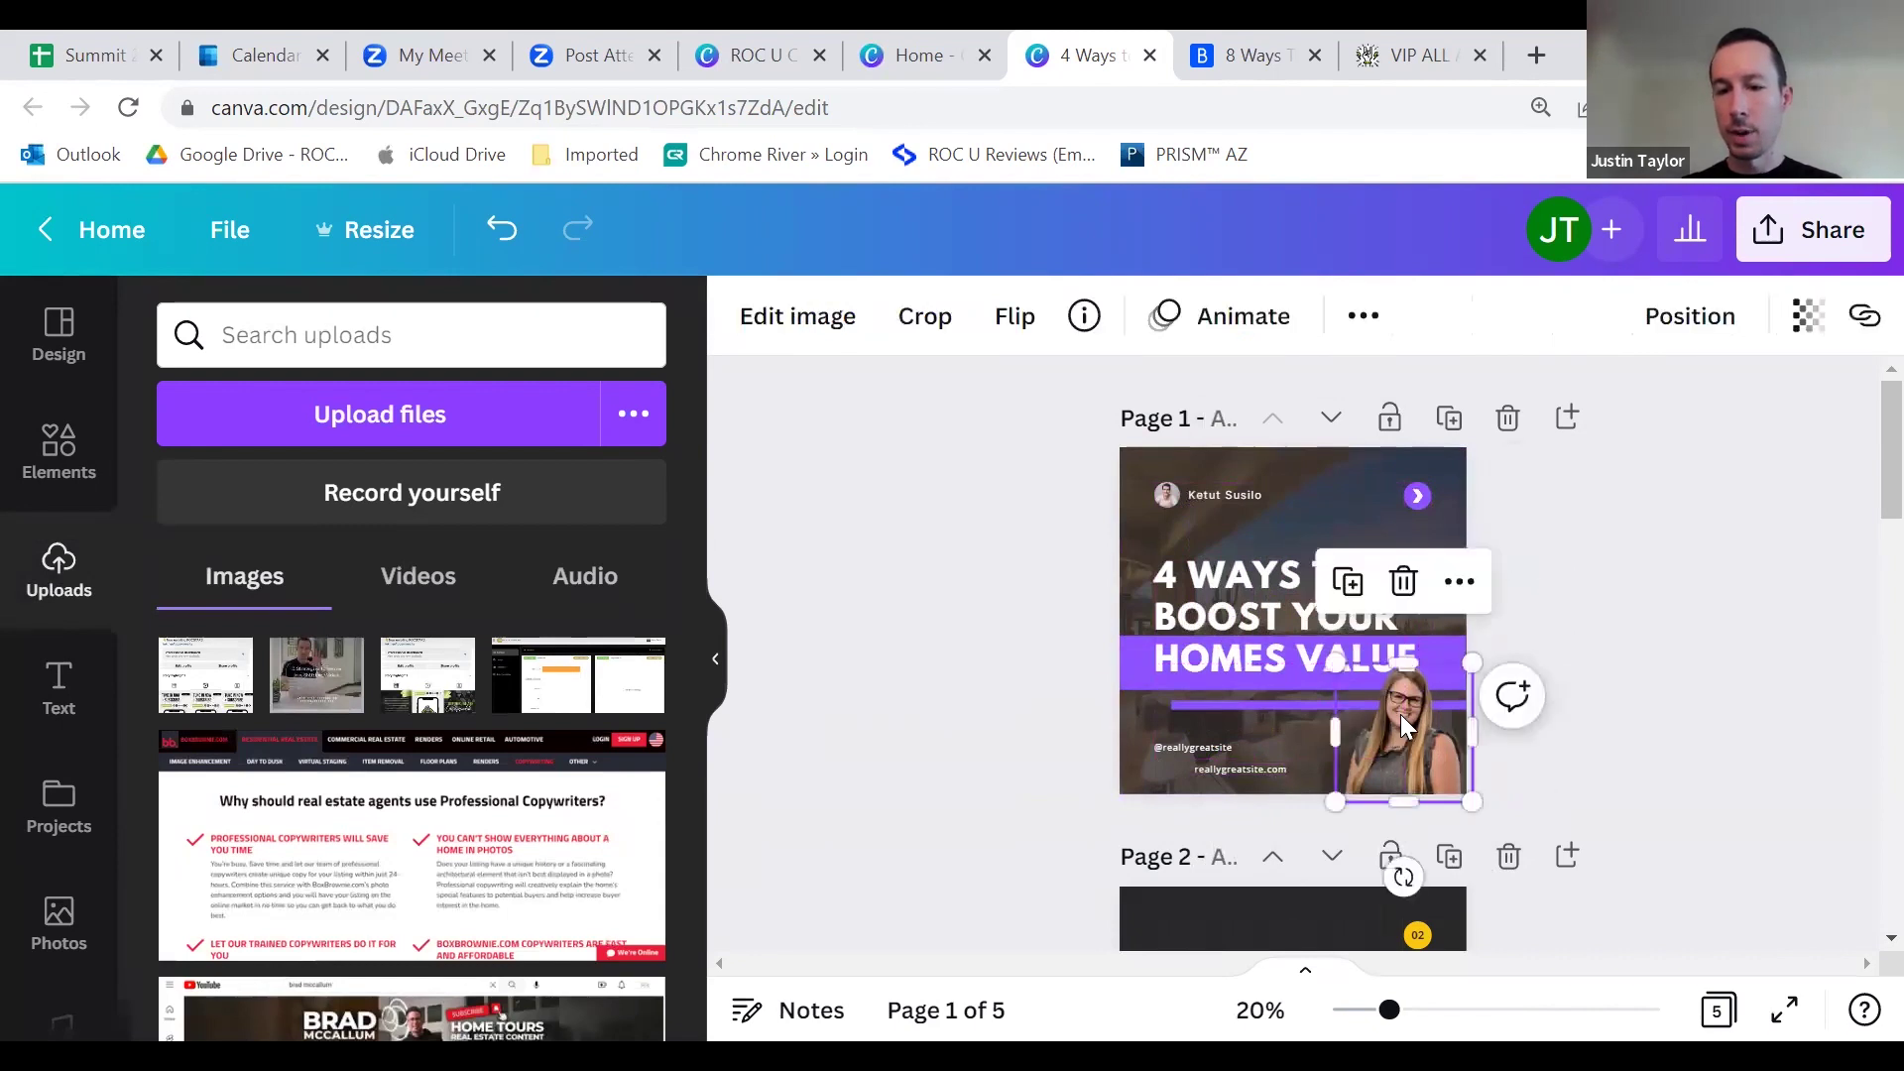
pyautogui.click(1503, 613)
pyautogui.click(1406, 714)
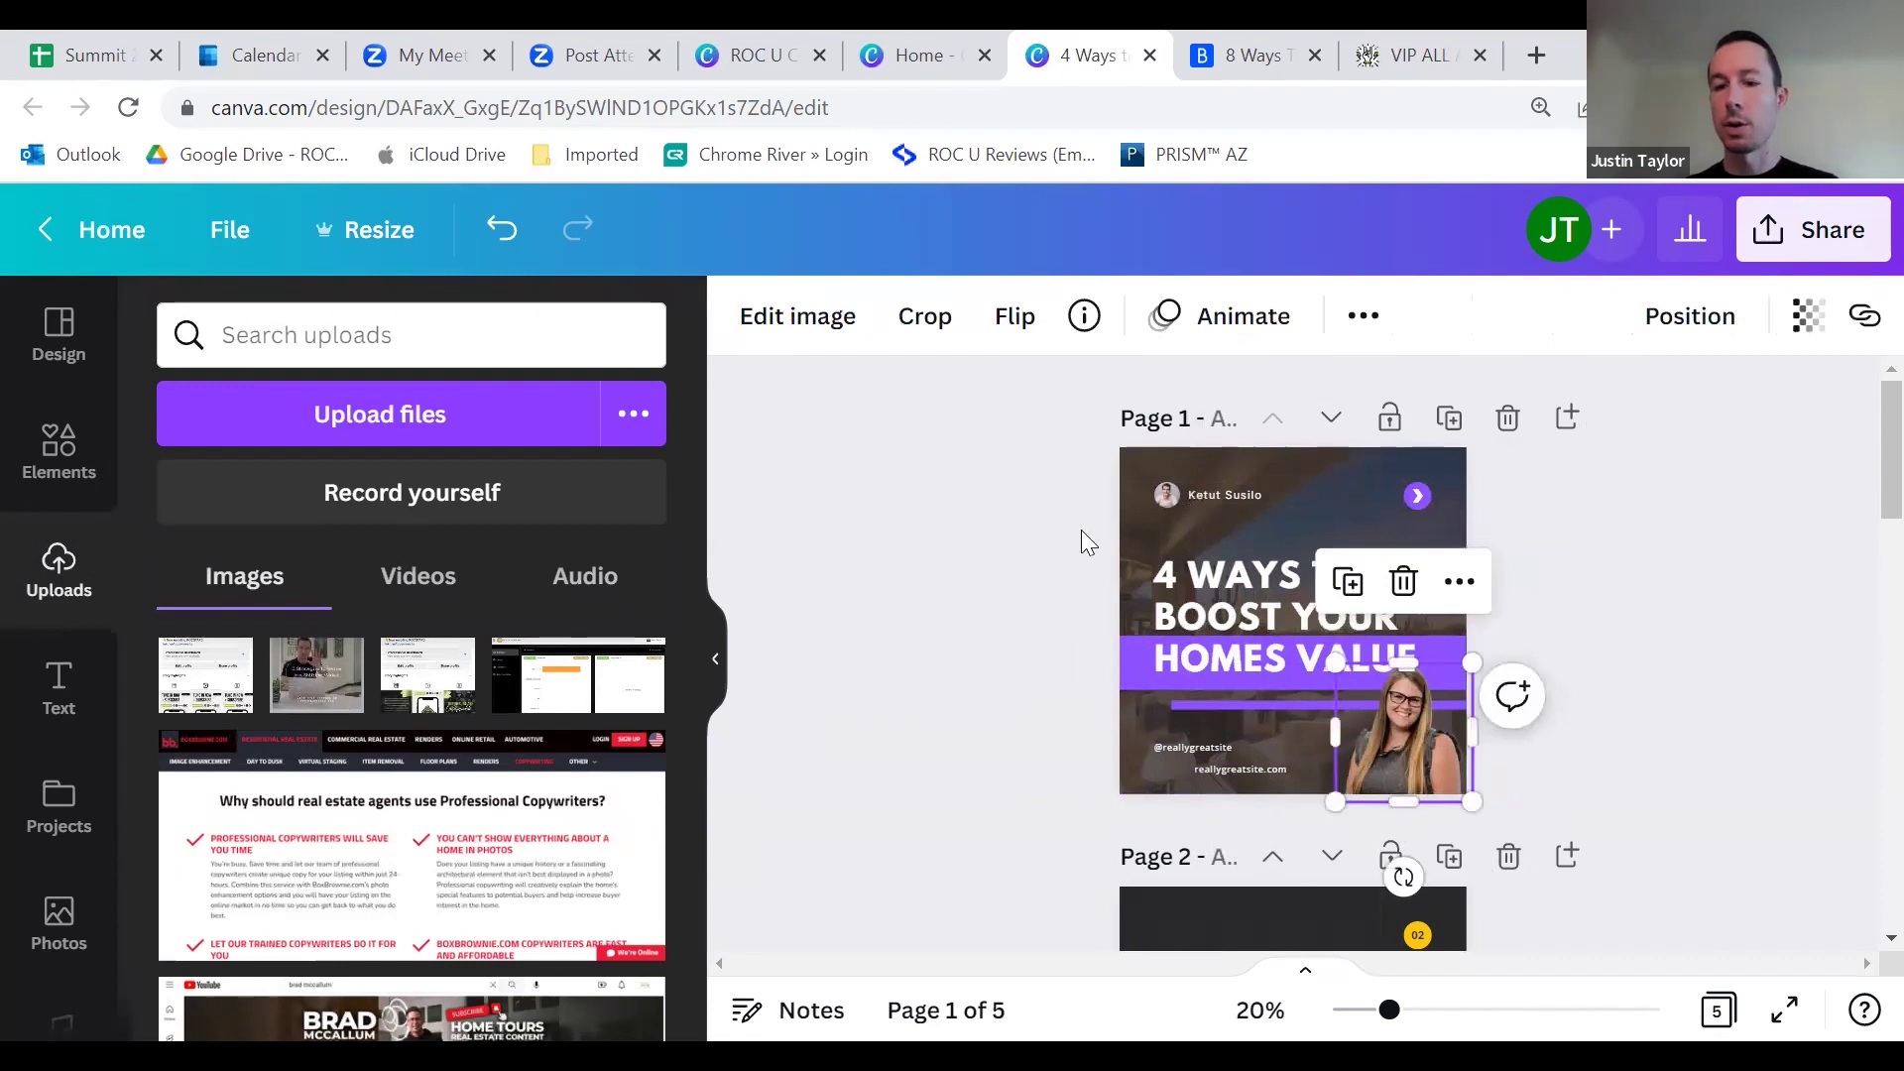
pyautogui.click(1686, 317)
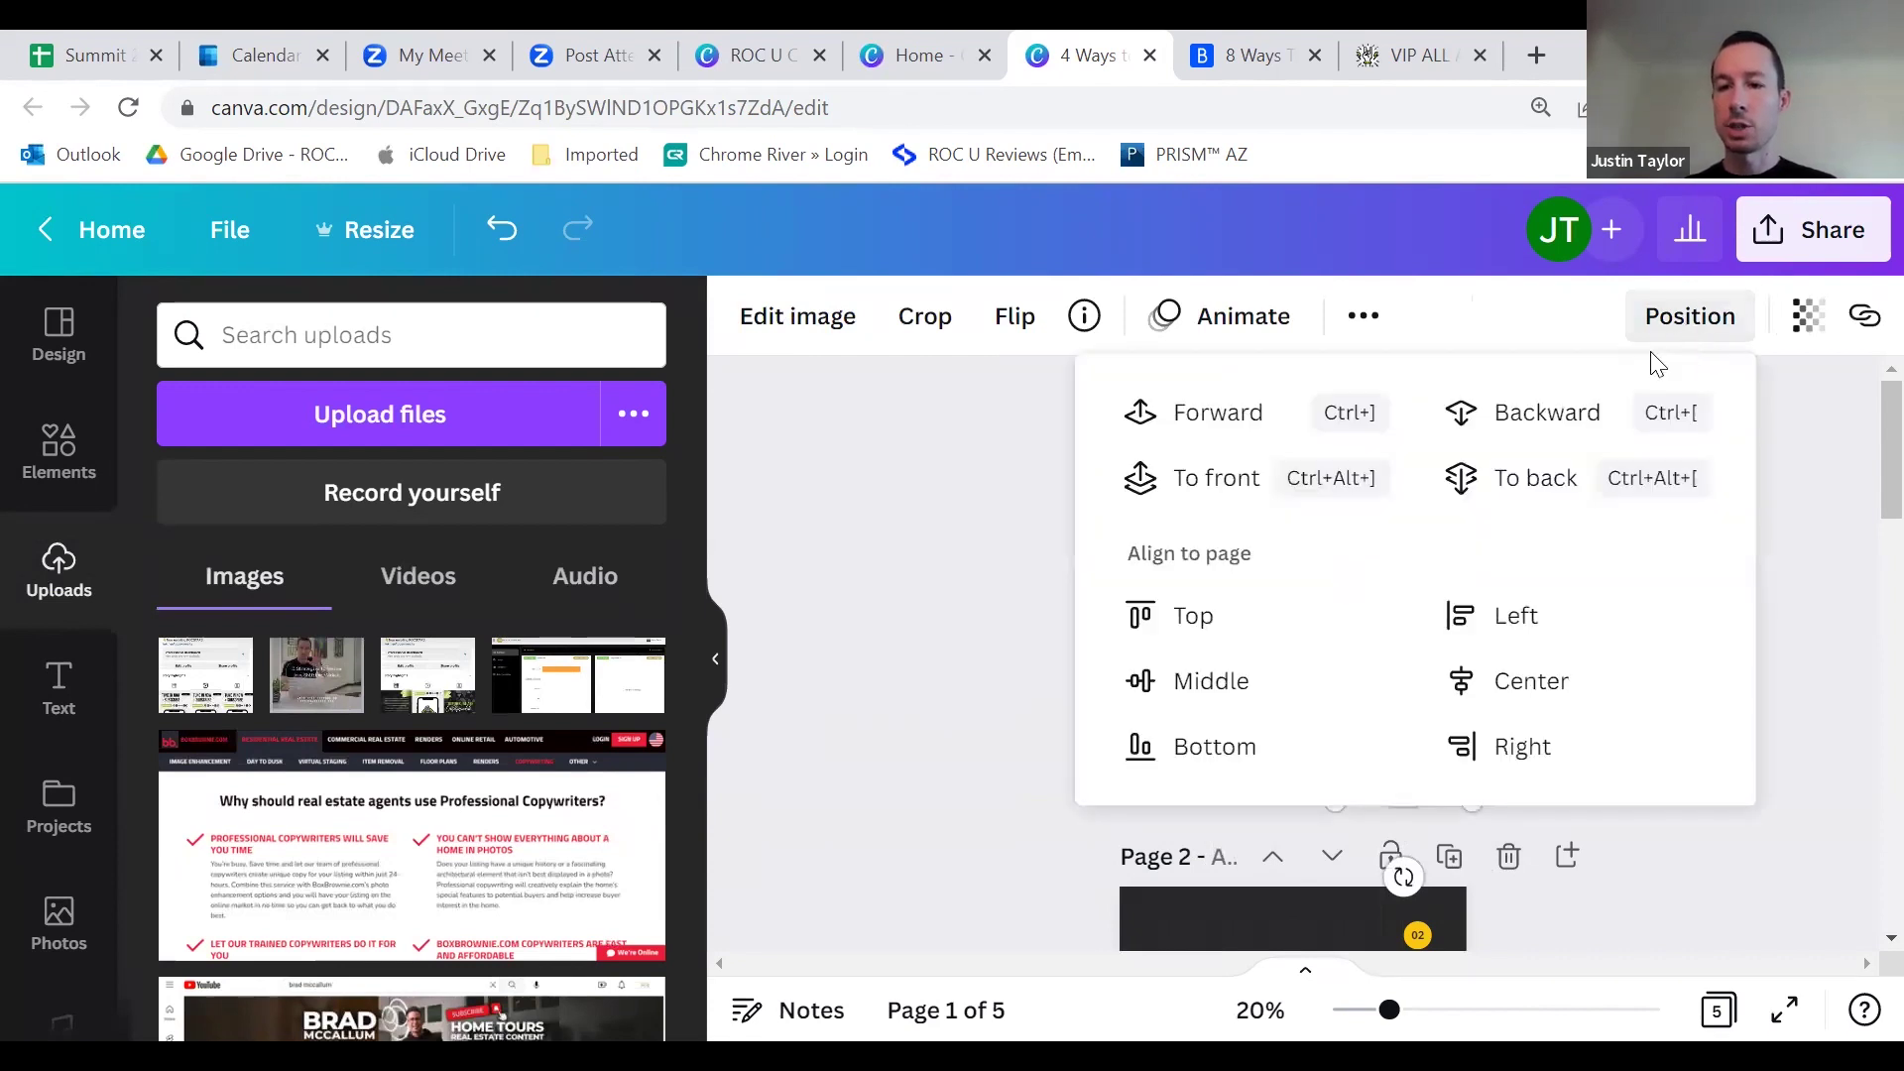
pyautogui.click(1212, 411)
pyautogui.click(1793, 488)
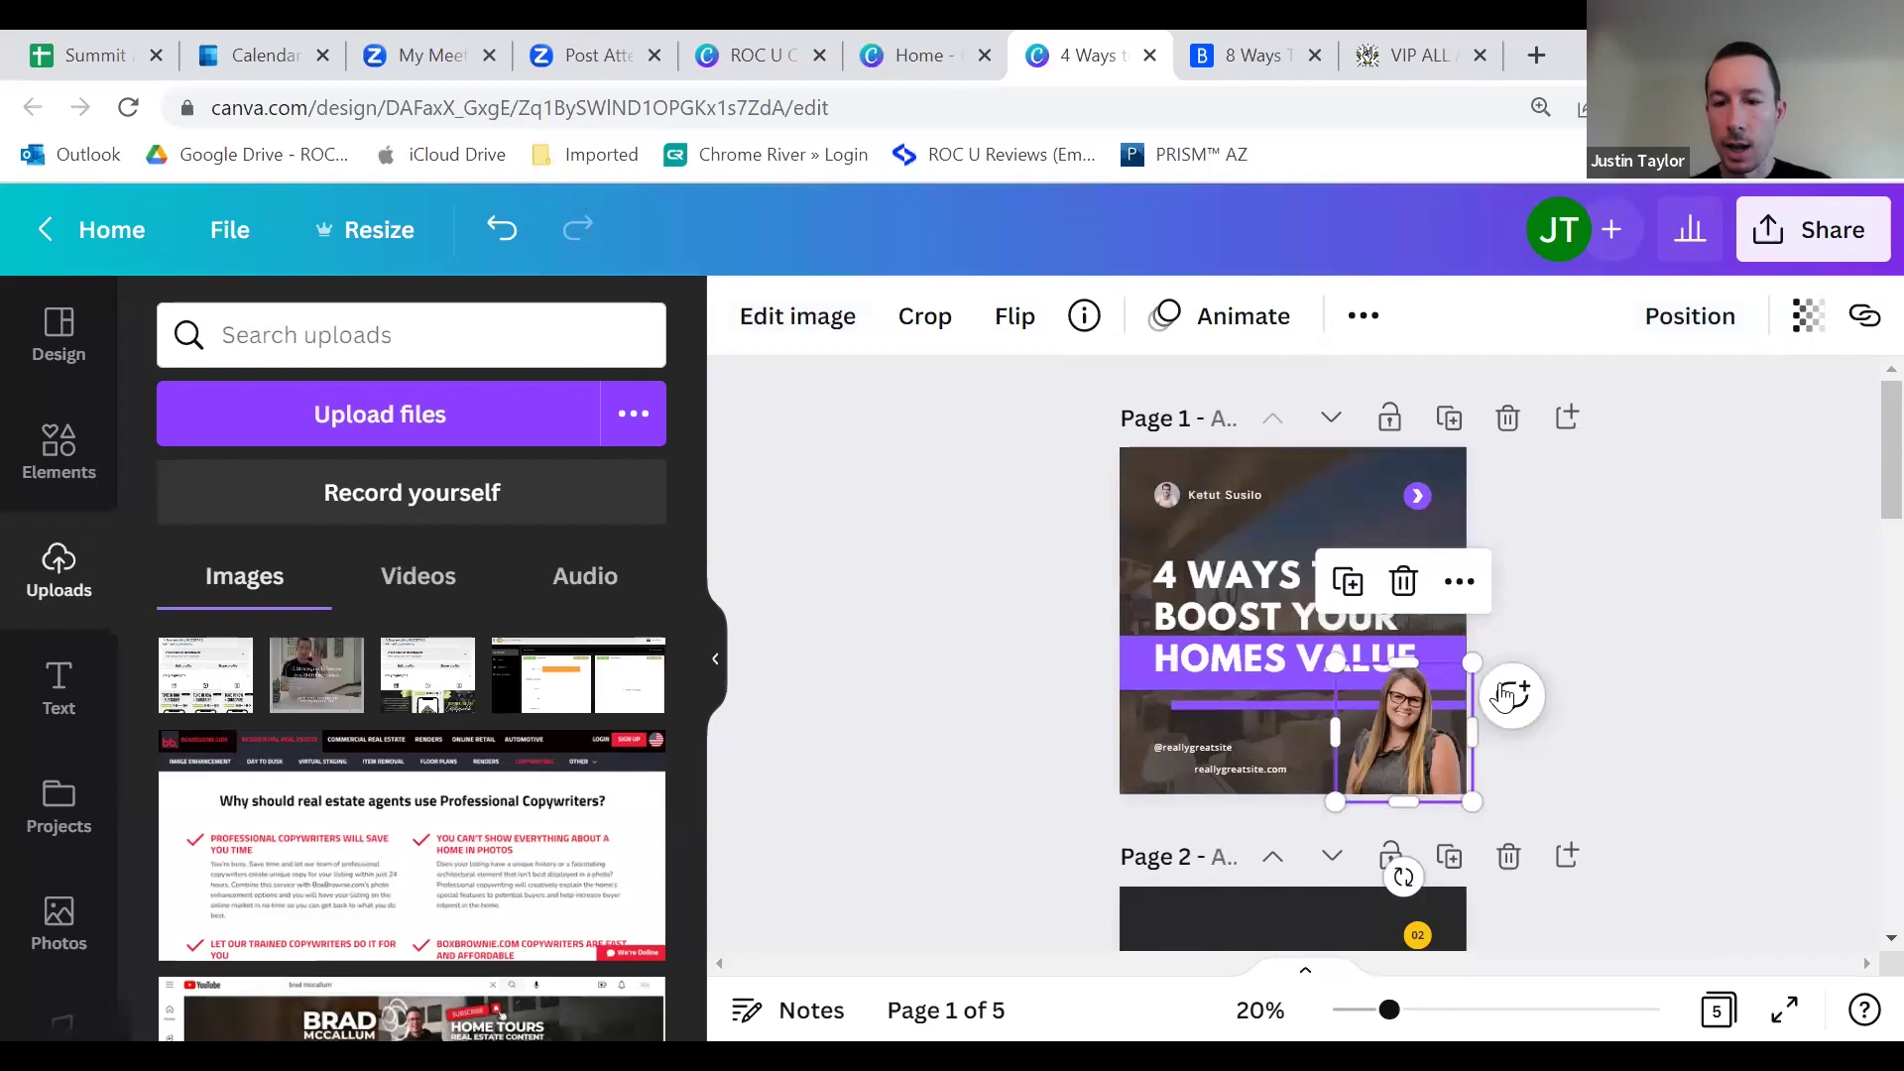
pyautogui.click(1633, 660)
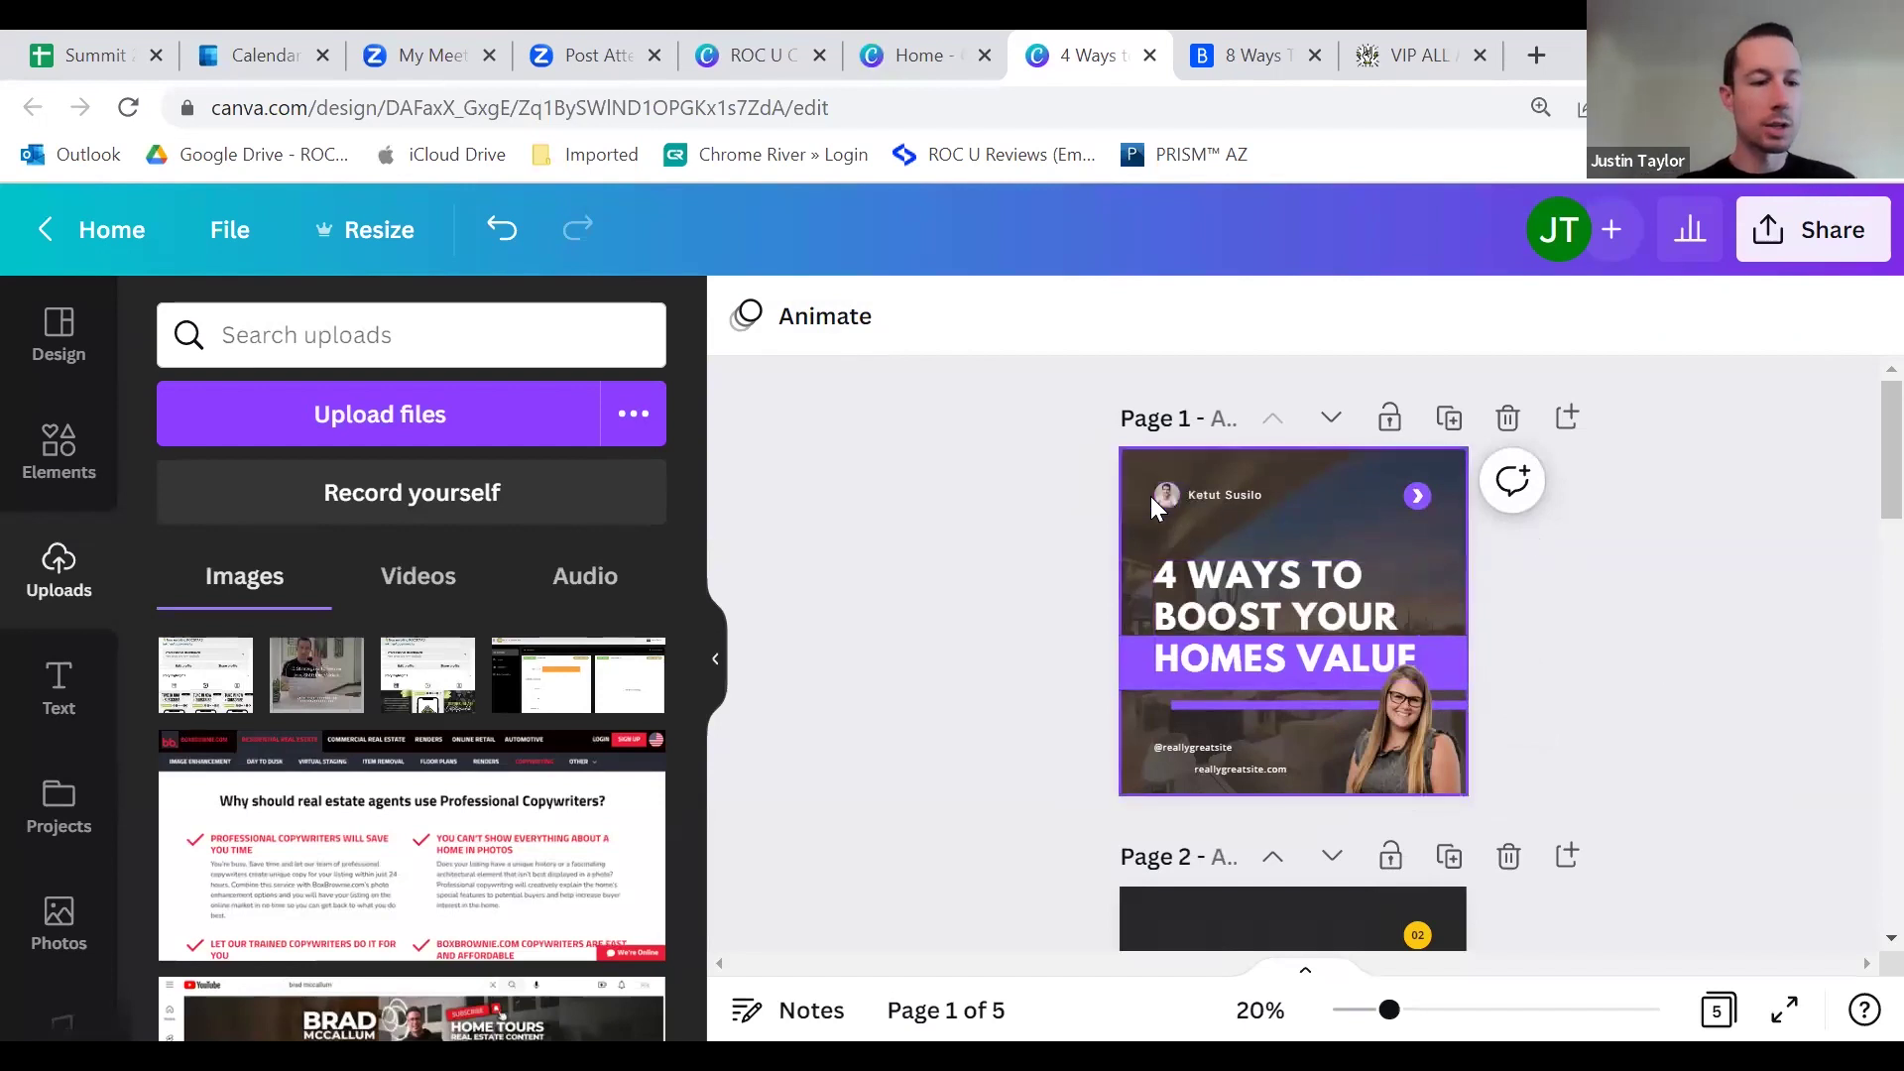
# Step: Delete the avatar and name badge from the cover's top-left corner
pyautogui.scroll(-10, 466, 804)
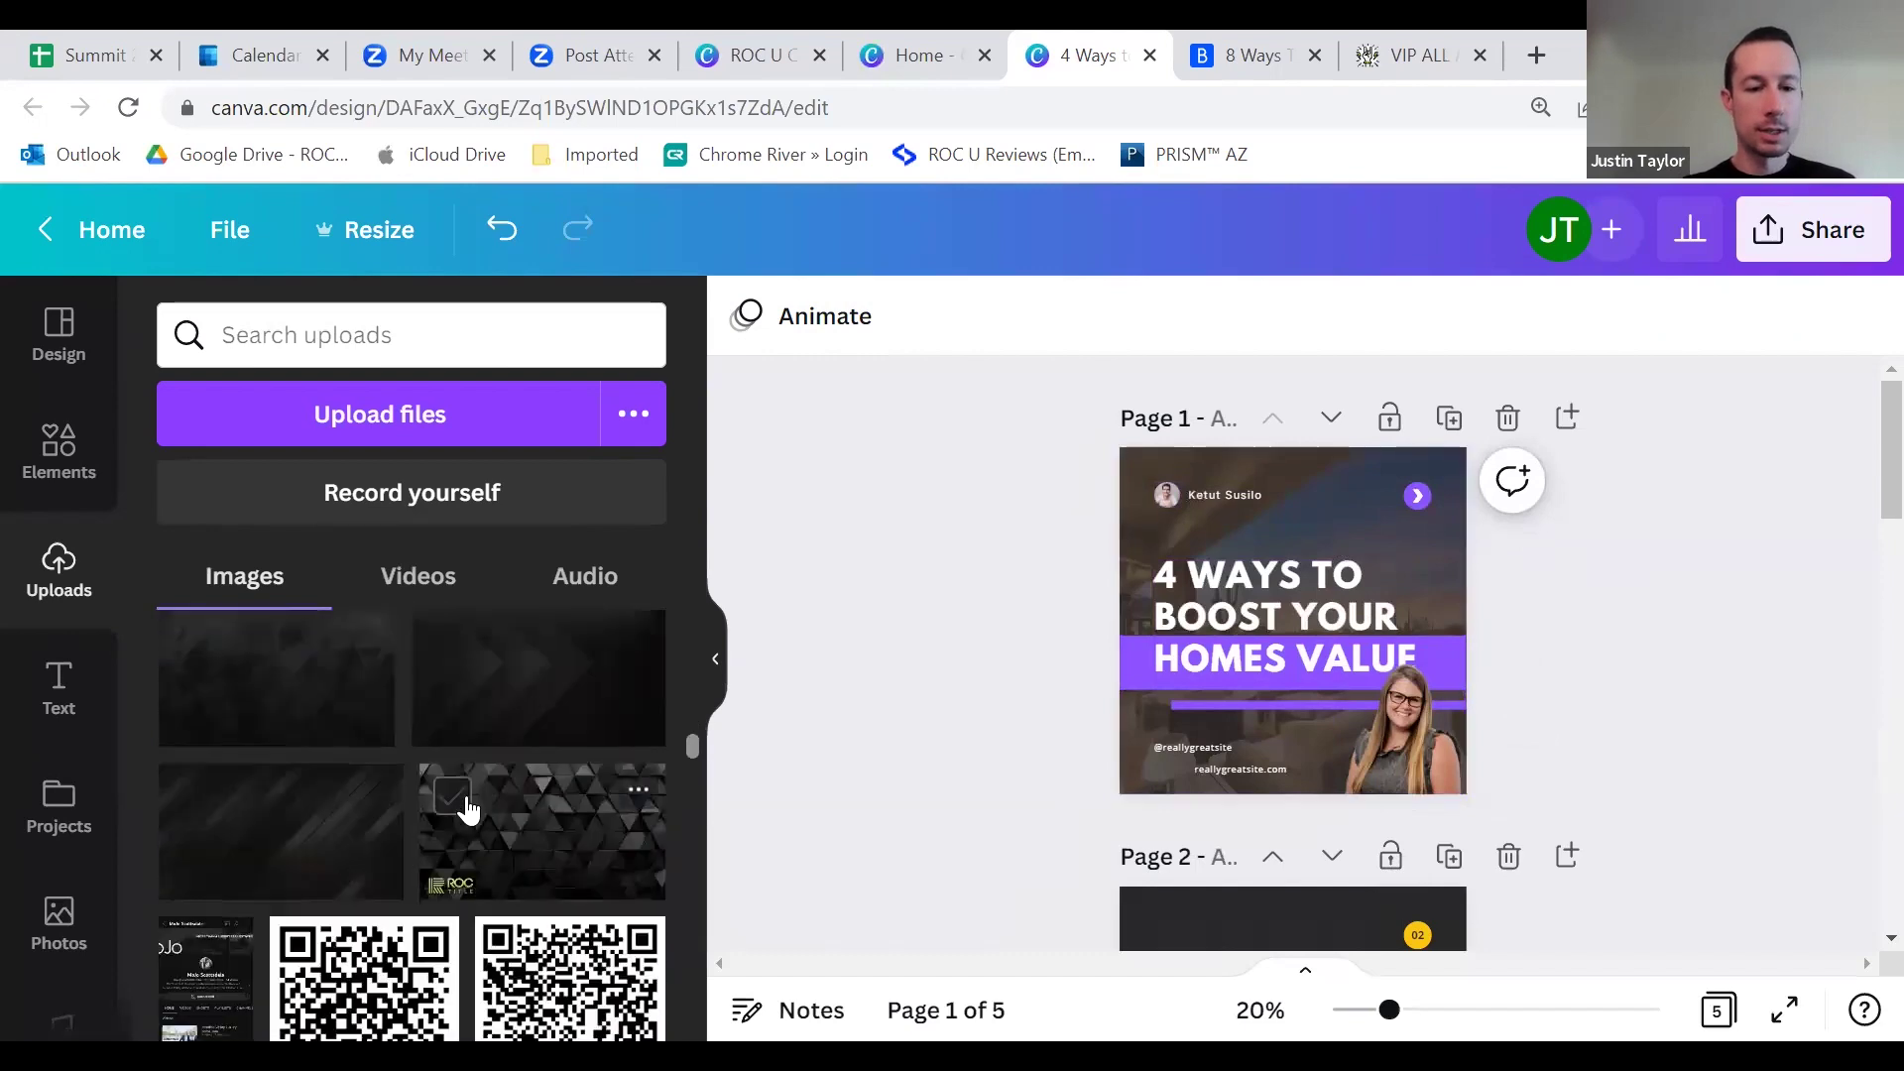
pyautogui.scroll(-3, 480, 802)
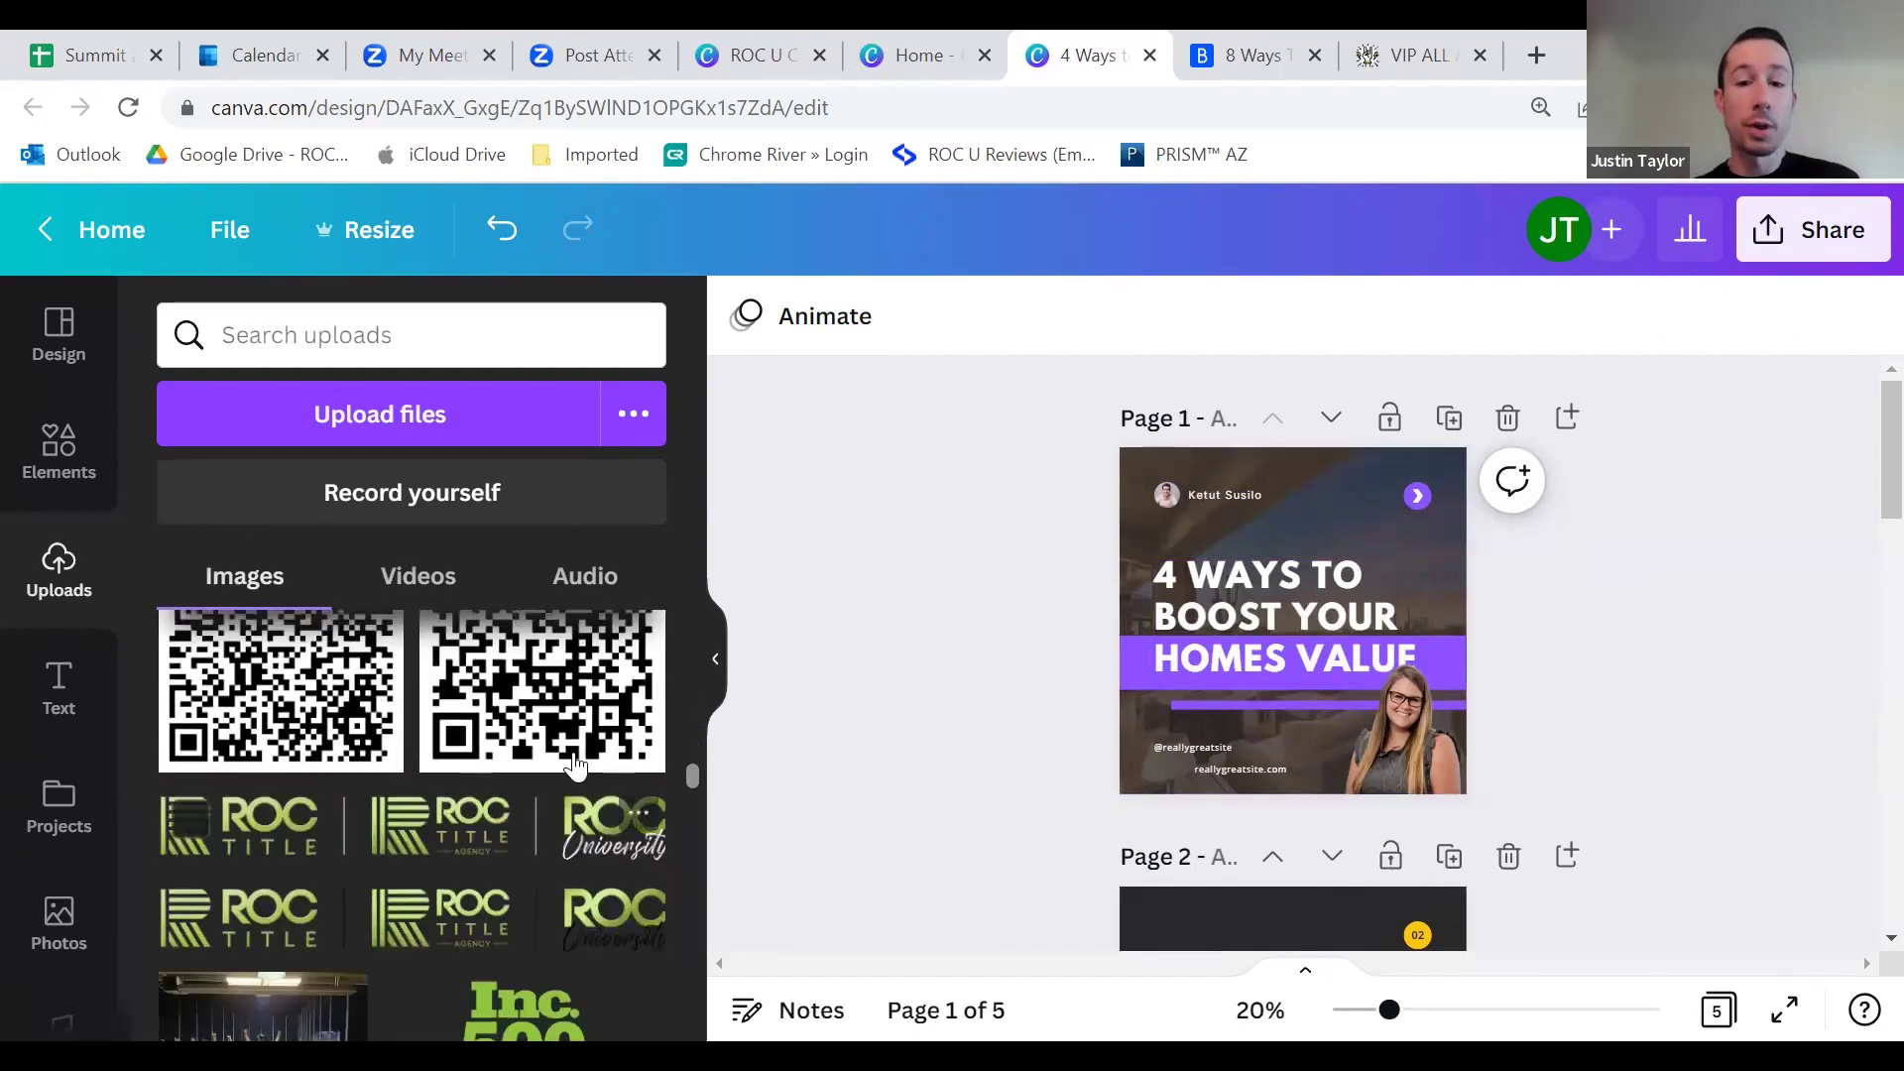
pyautogui.click(1166, 495)
pyautogui.click(1166, 493)
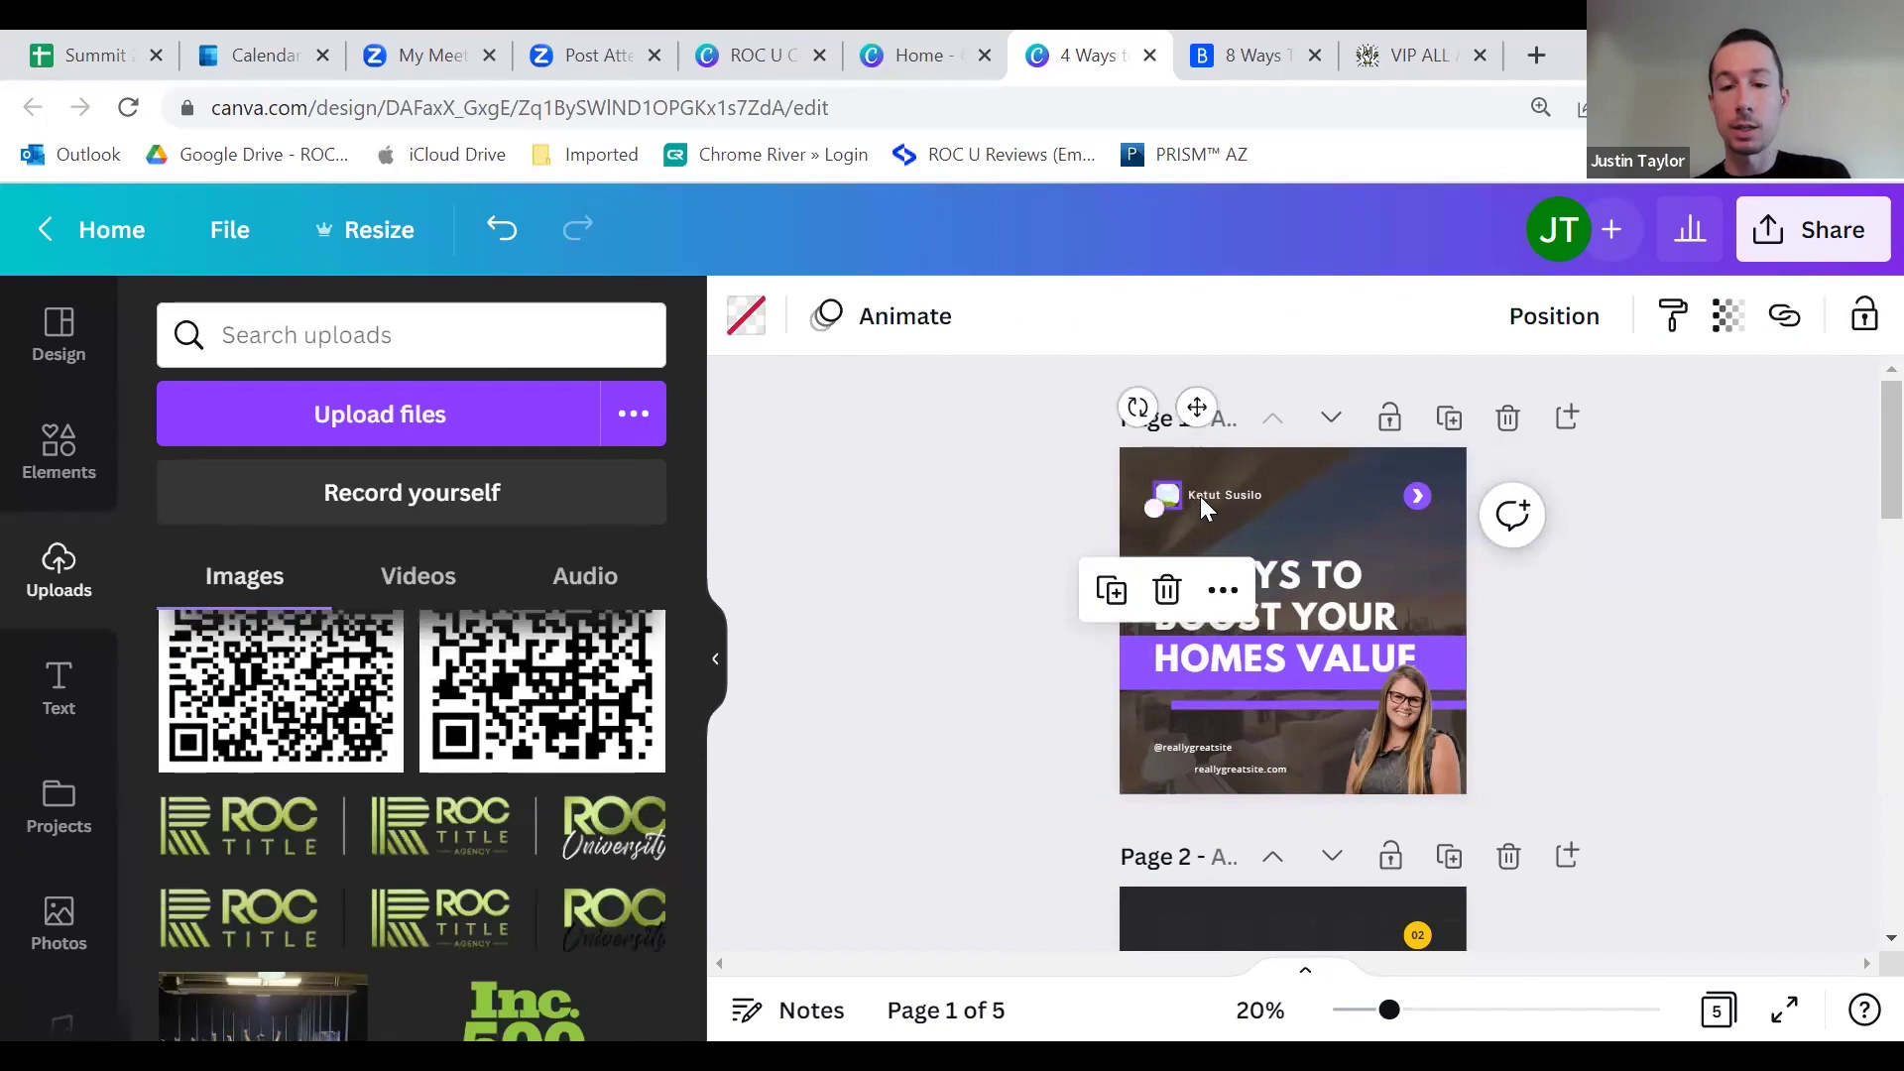
pyautogui.moveTo(1166, 493); pyautogui.dragTo(1159, 496)
pyautogui.press('Delete')
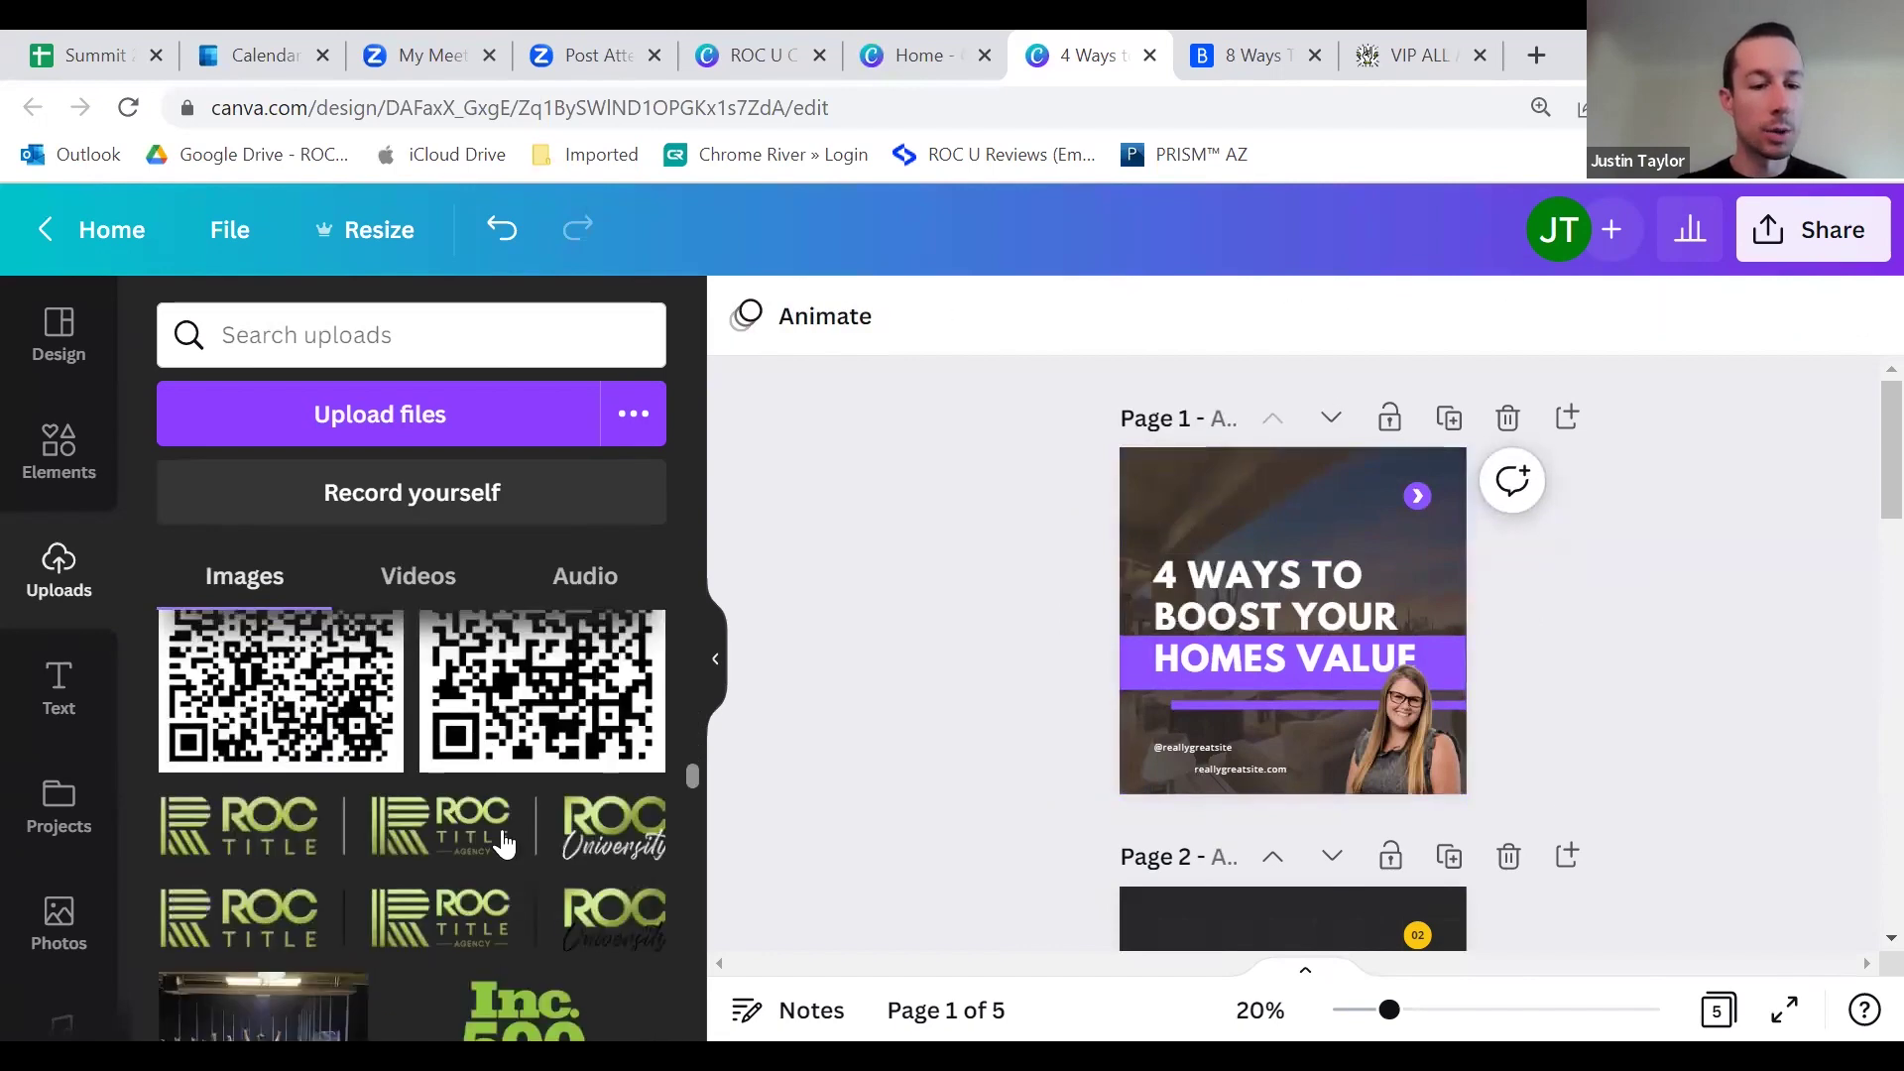
# Step: Add the ROC logos upload, shrink it and align it along the cover's top-left margin
pyautogui.scroll(-2, 496, 833)
pyautogui.click(413, 687)
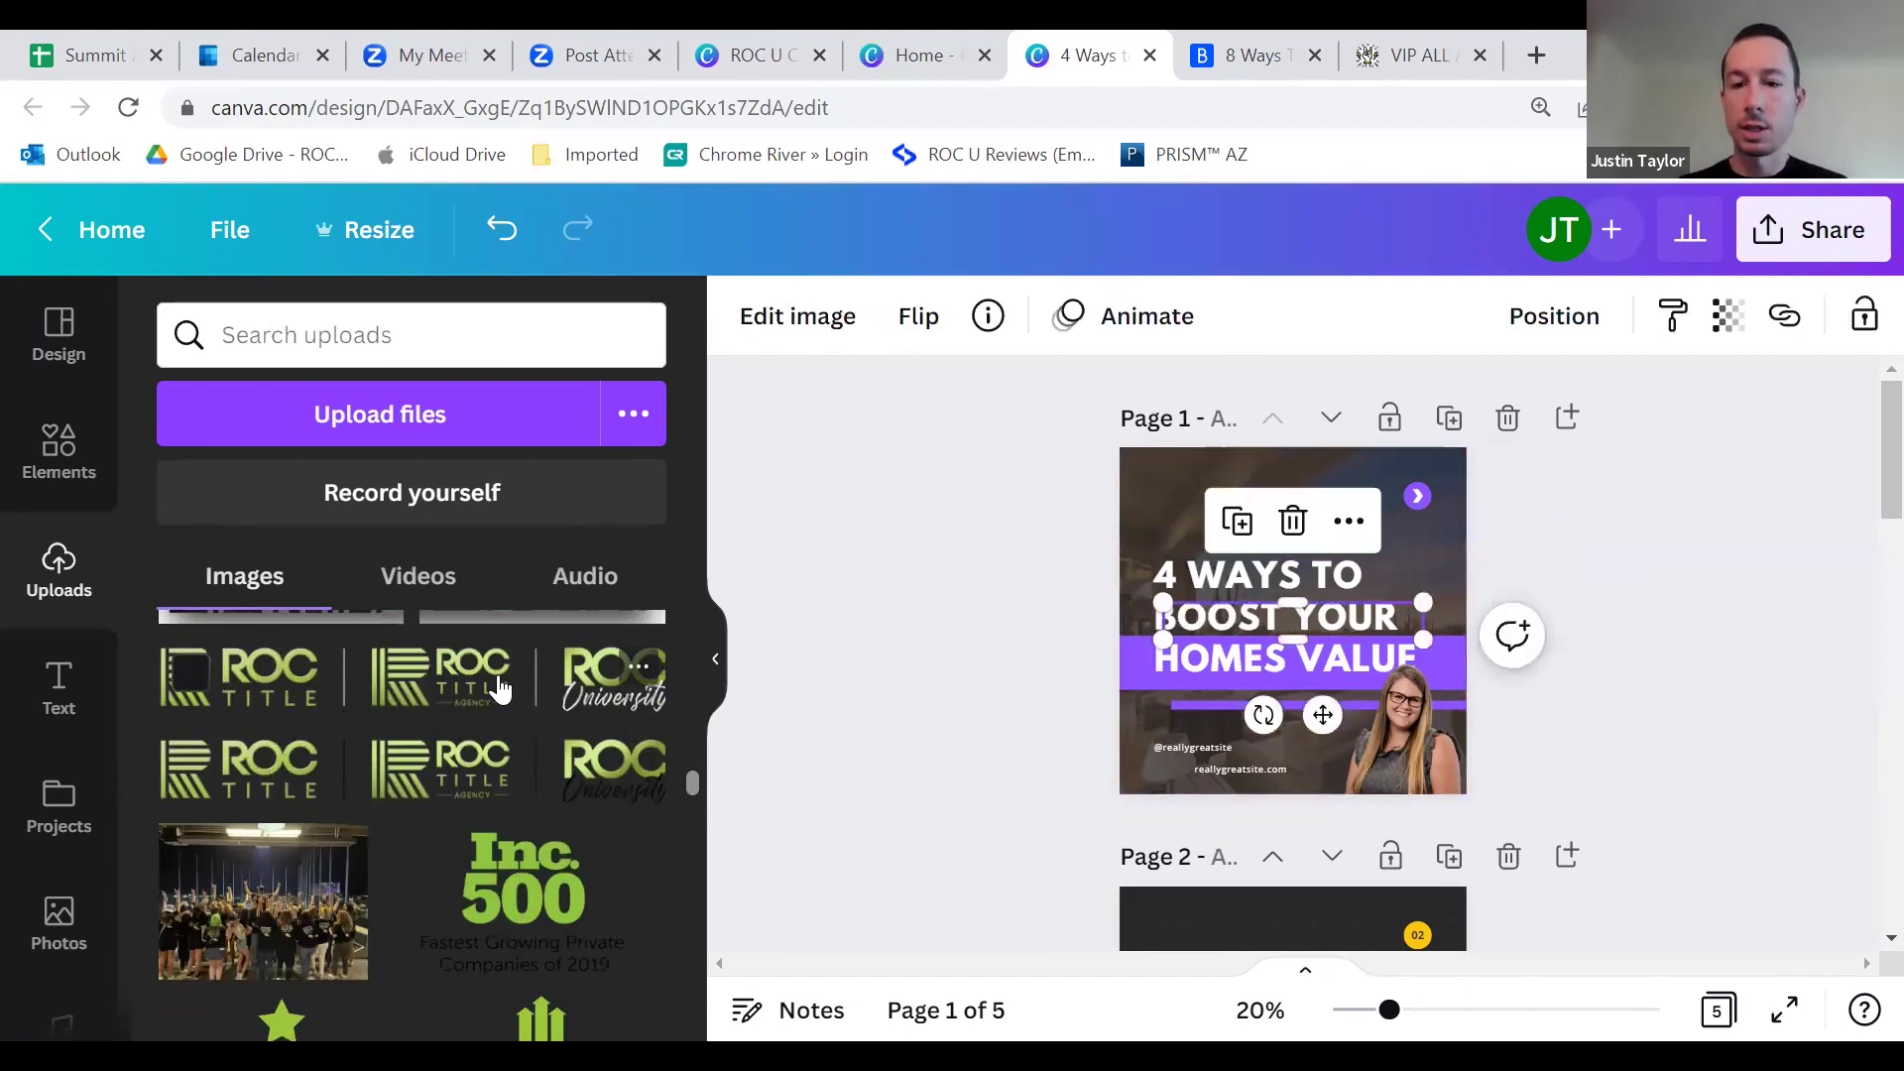
pyautogui.moveTo(1293, 619); pyautogui.dragTo(1264, 496)
pyautogui.moveTo(1130, 518); pyautogui.dragTo(1244, 502)
pyautogui.click(1446, 484)
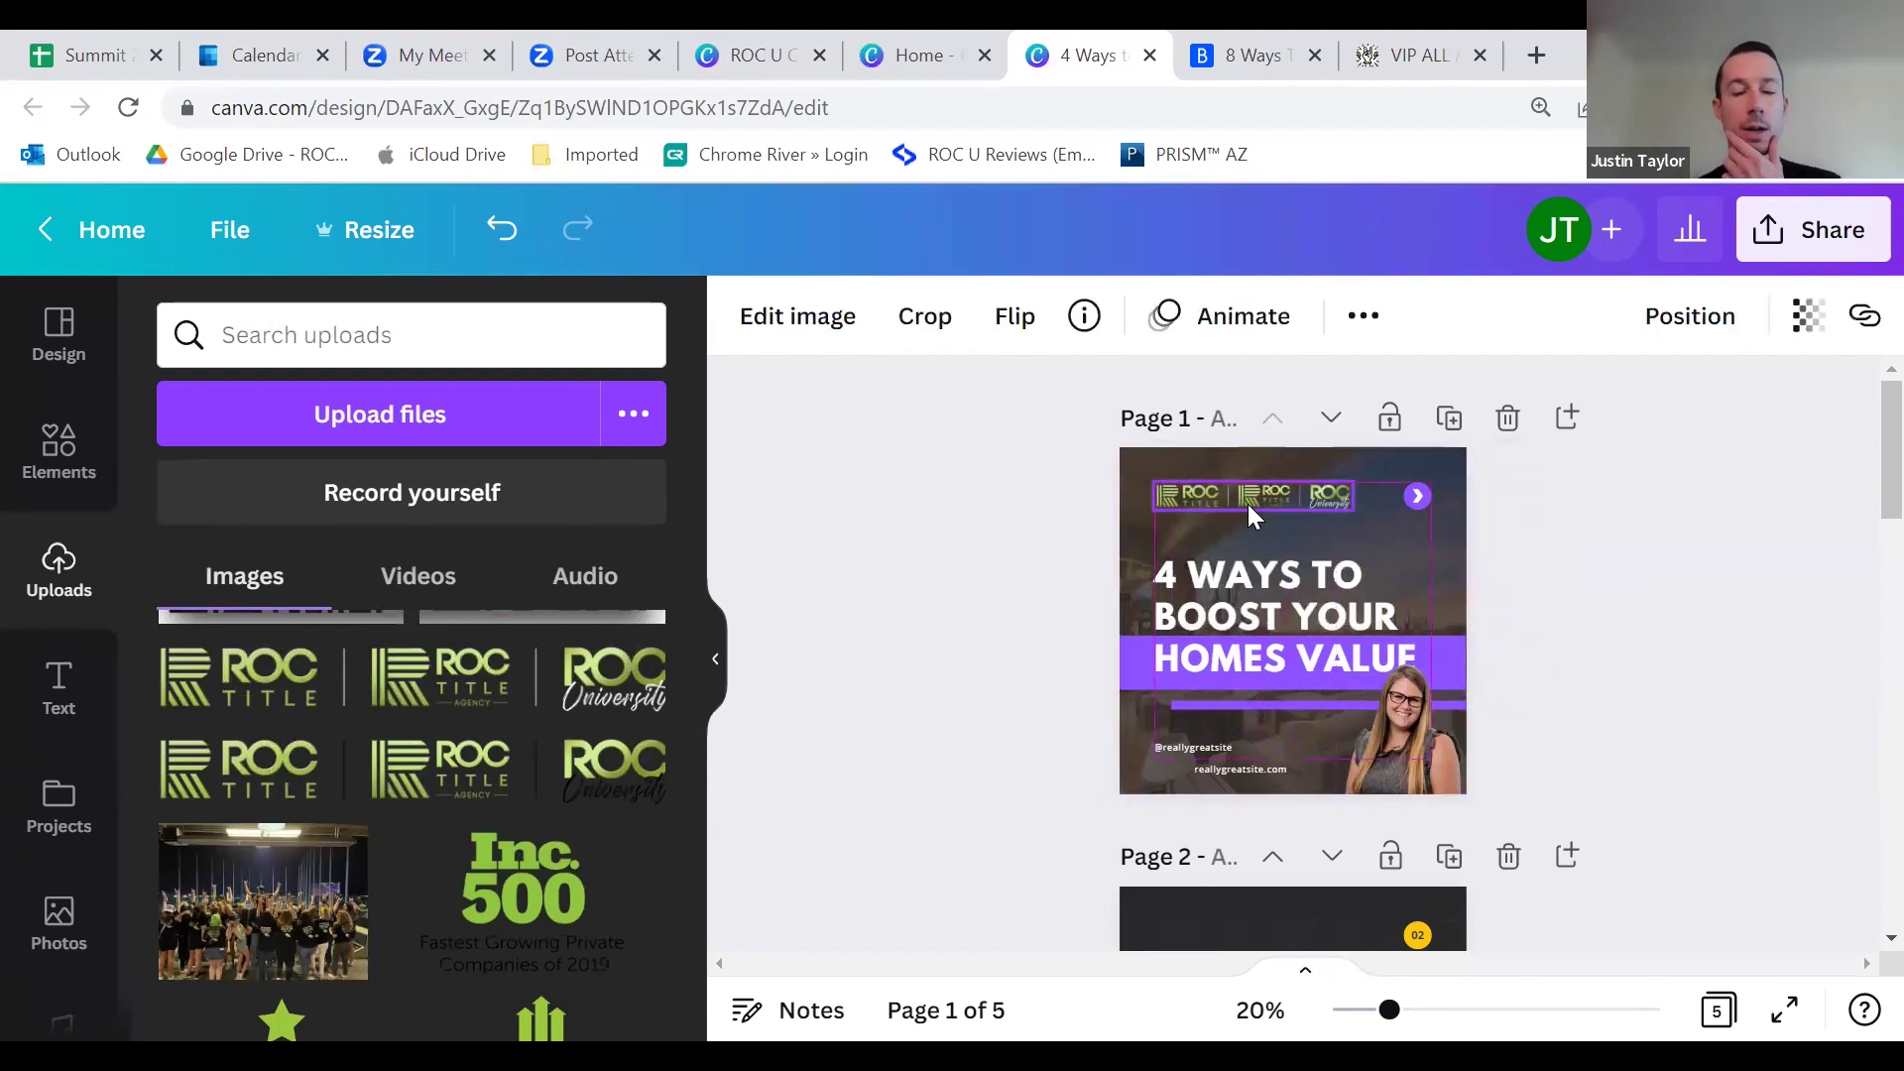
pyautogui.moveTo(1248, 503)
pyautogui.mouseDown()
pyautogui.moveTo(1366, 506)
pyautogui.moveTo(1257, 515)
pyautogui.moveTo(1234, 546)
pyautogui.moveTo(1309, 465)
pyautogui.moveTo(1268, 537)
pyautogui.moveTo(1281, 504)
pyautogui.moveTo(1247, 501)
pyautogui.mouseUp()
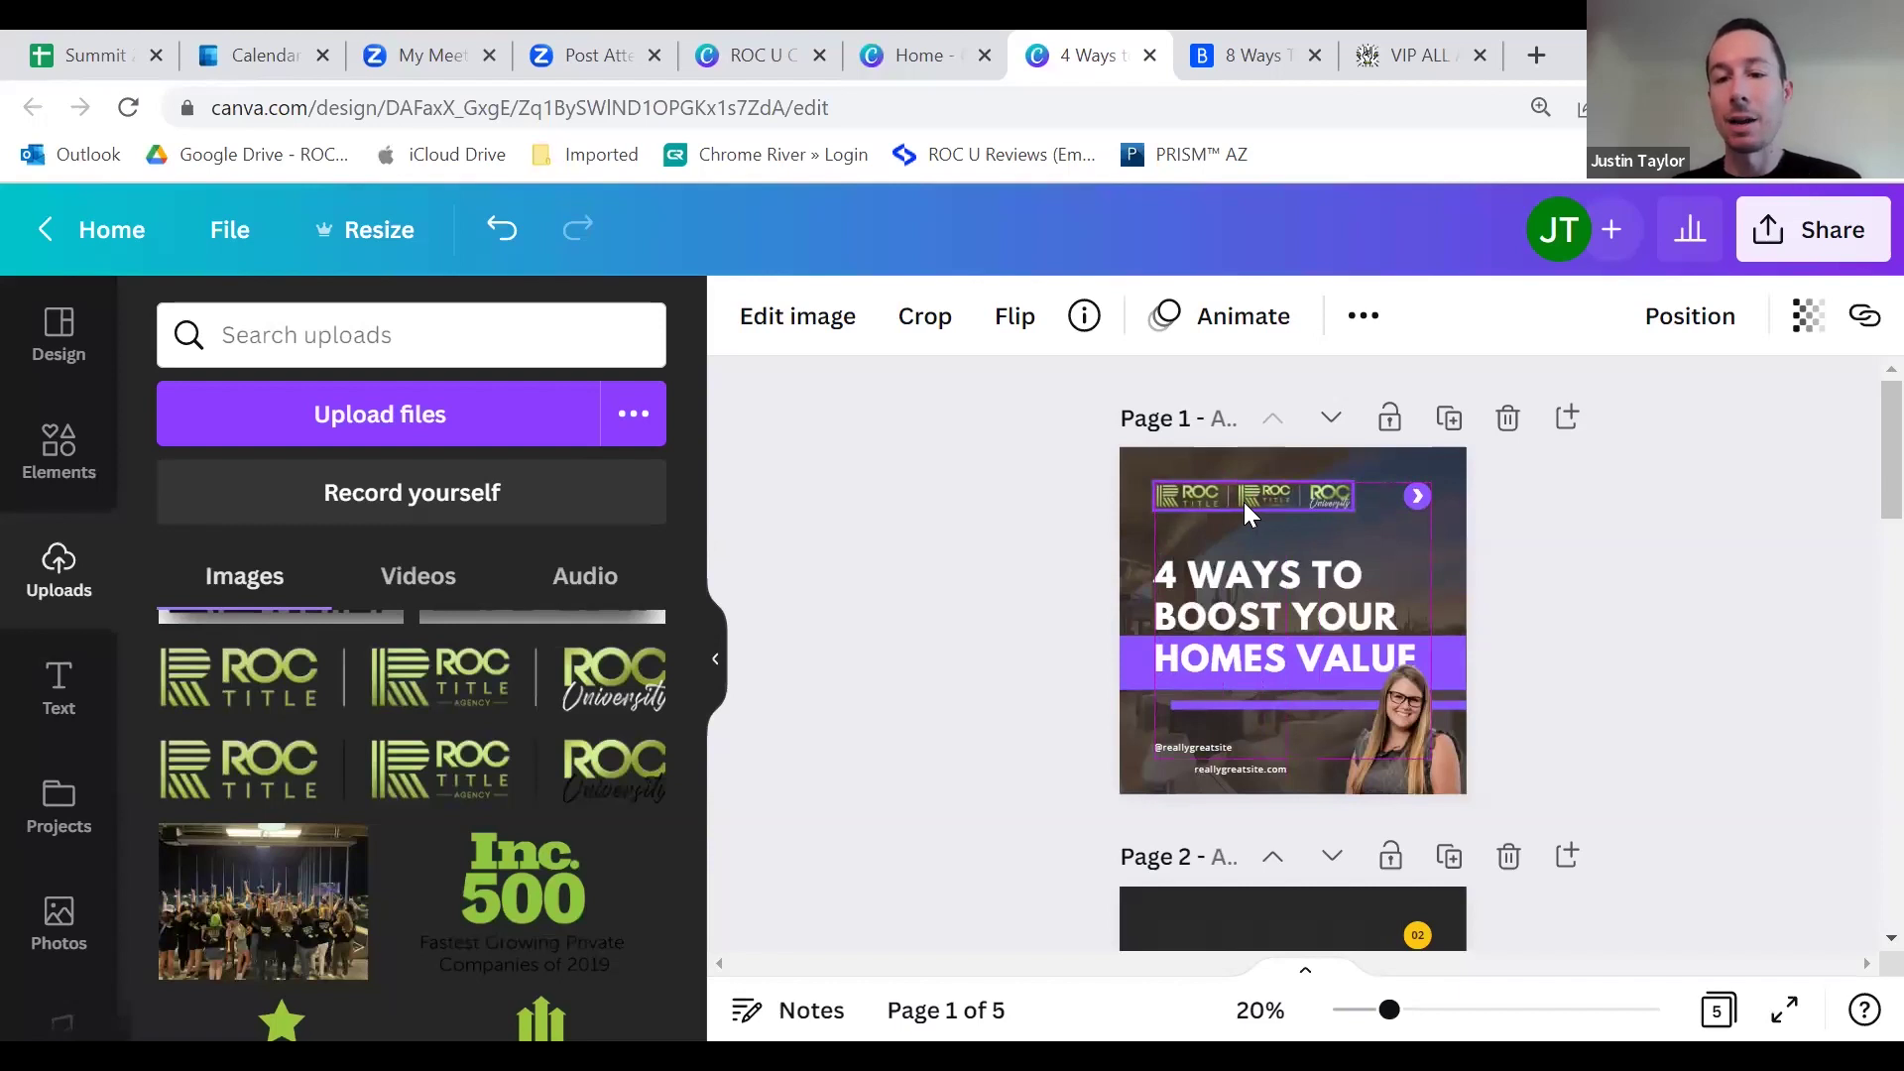
pyautogui.moveTo(1243, 502); pyautogui.dragTo(1243, 501)
pyautogui.click(1662, 567)
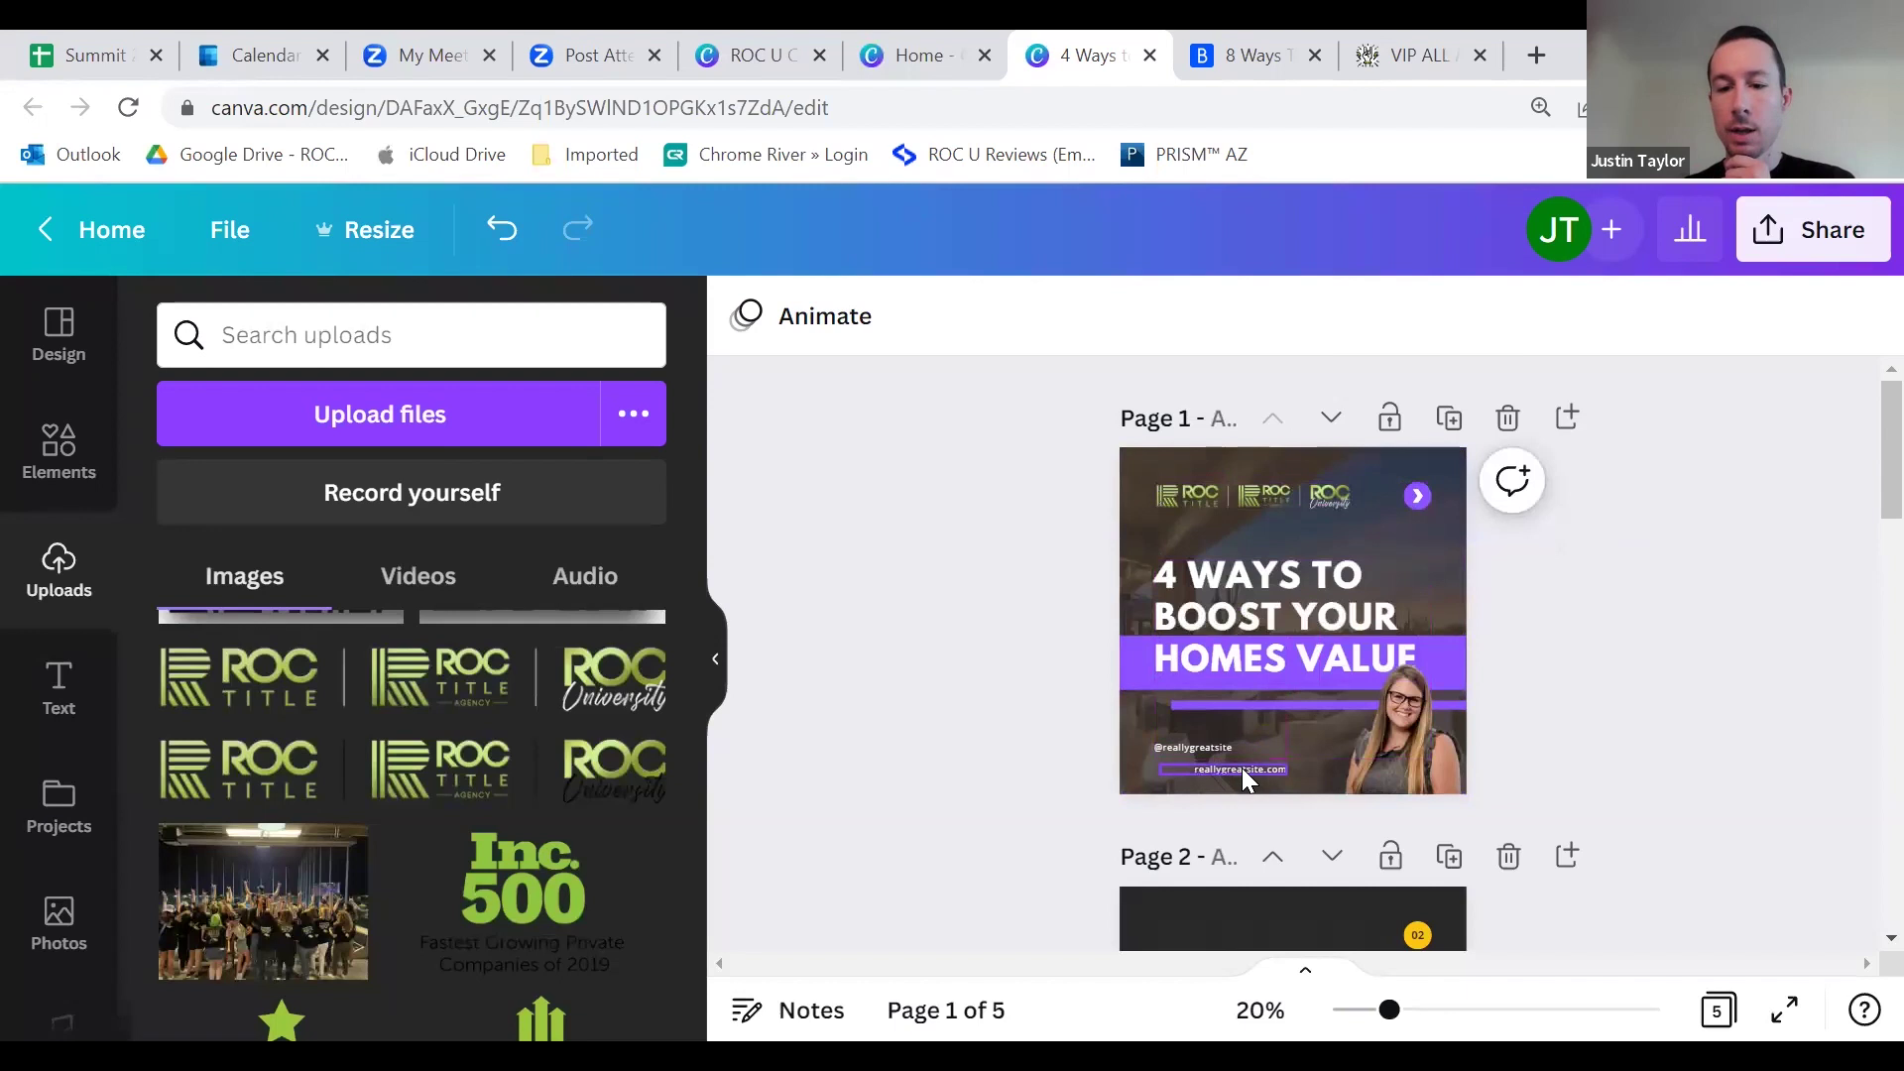
pyautogui.click(1218, 744)
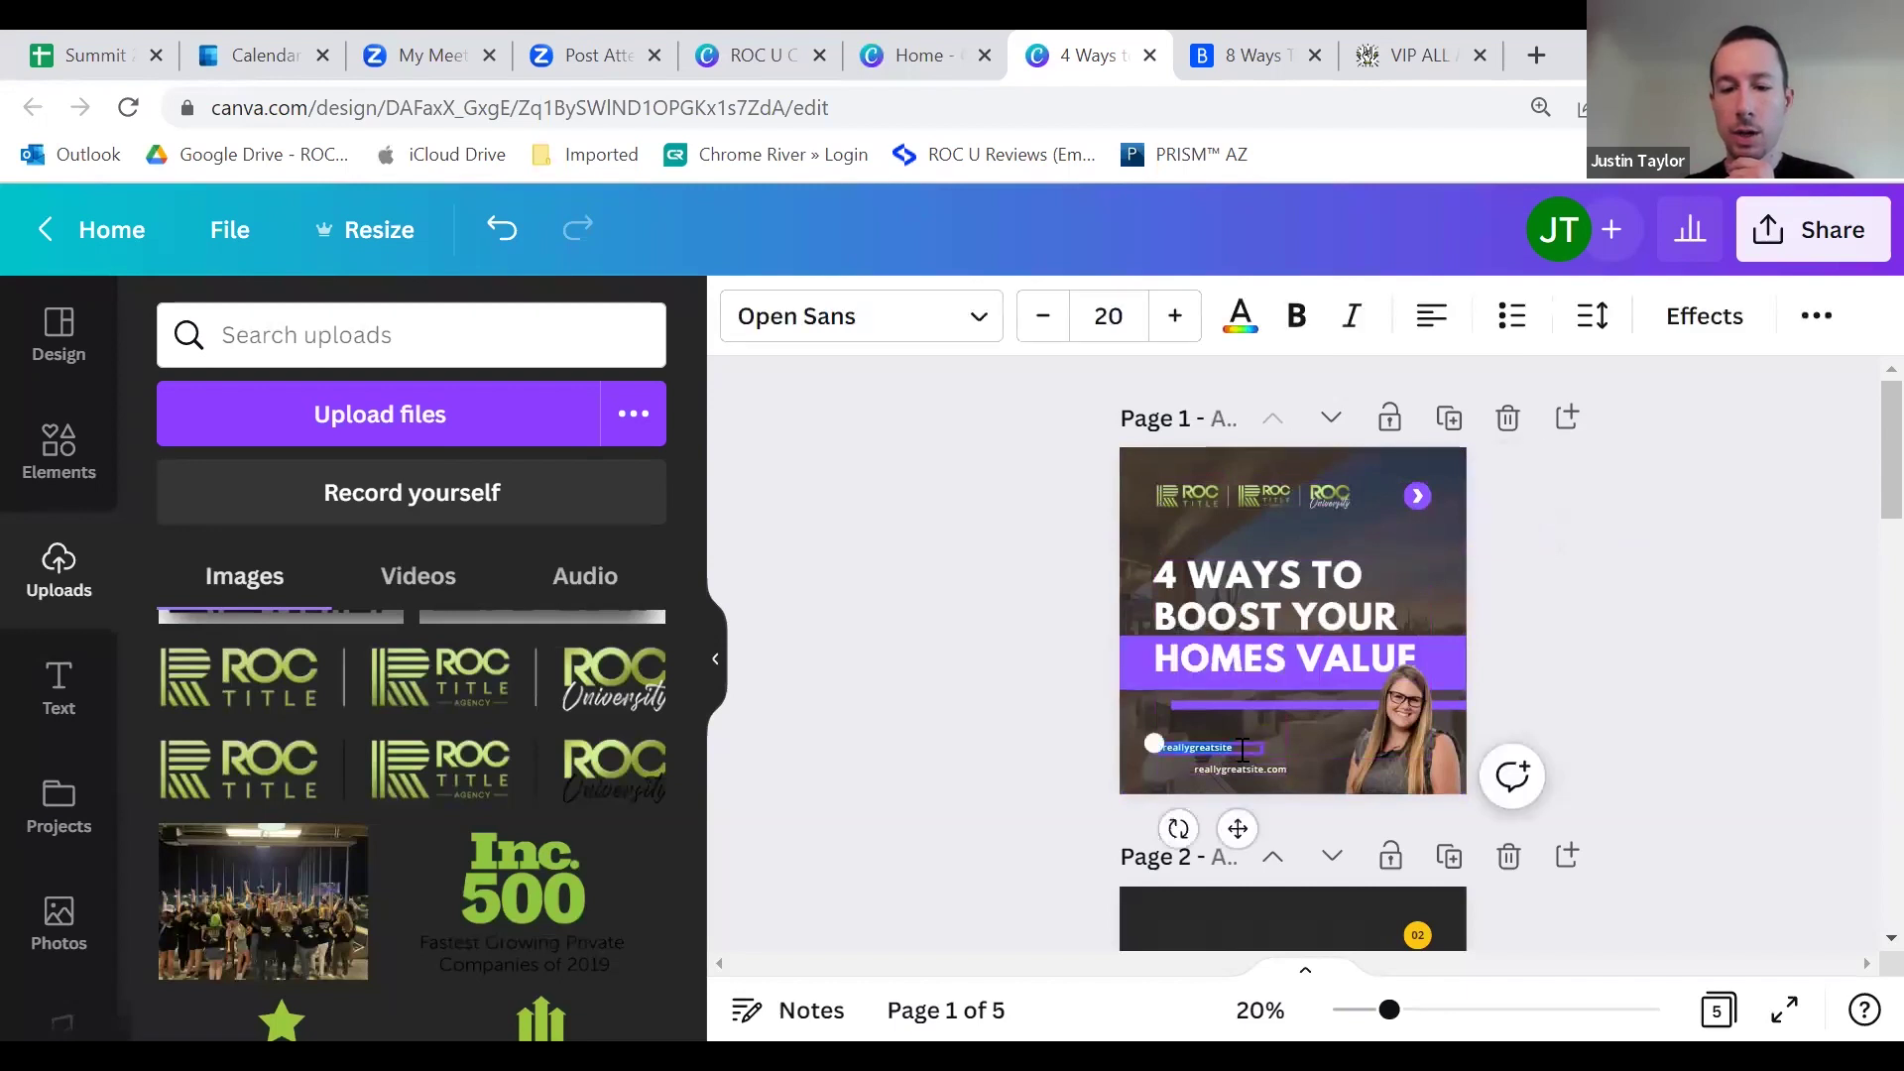
# Step: Move the website text onto the handle line and replace it with the ROC handle, phone number and ROCUniv
pyautogui.click(1305, 752)
pyautogui.click(1263, 766)
pyautogui.moveTo(1264, 765); pyautogui.dragTo(1228, 748)
pyautogui.doubleClick(1228, 747)
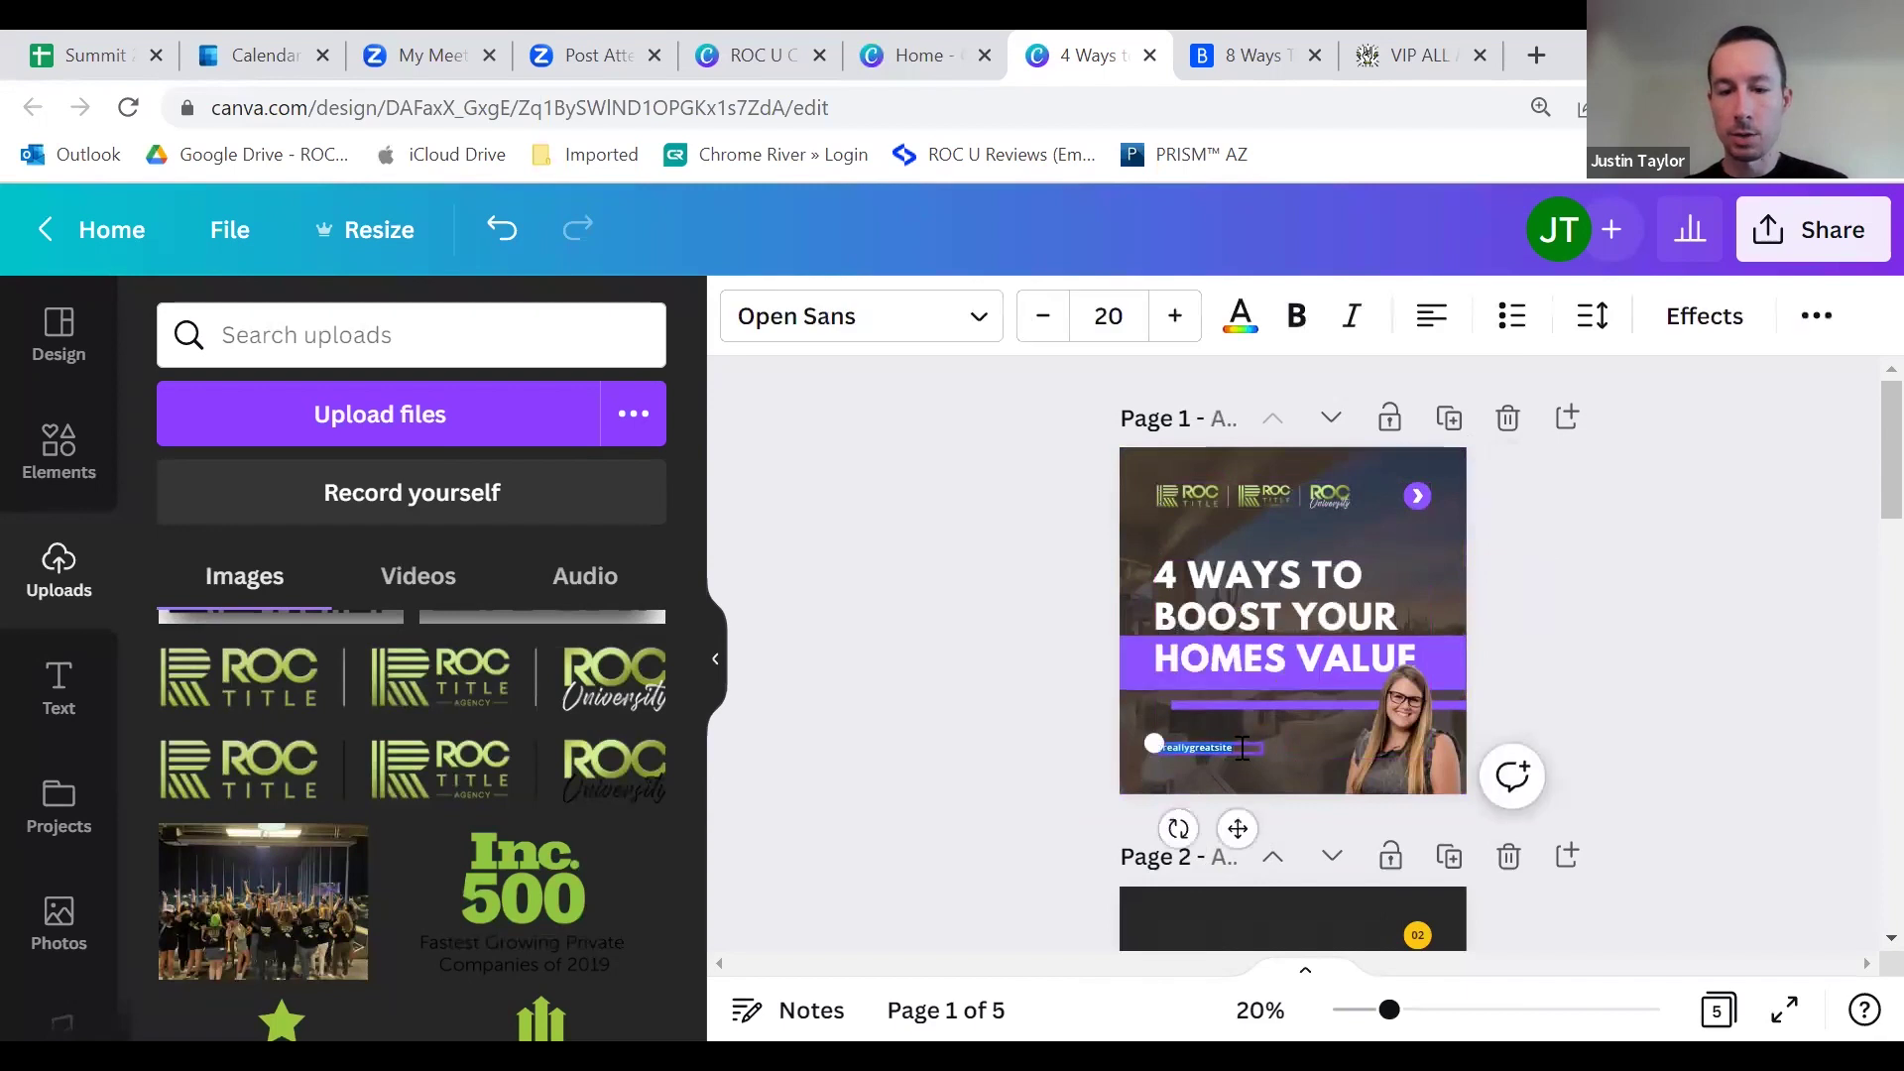
pyautogui.write('roc')
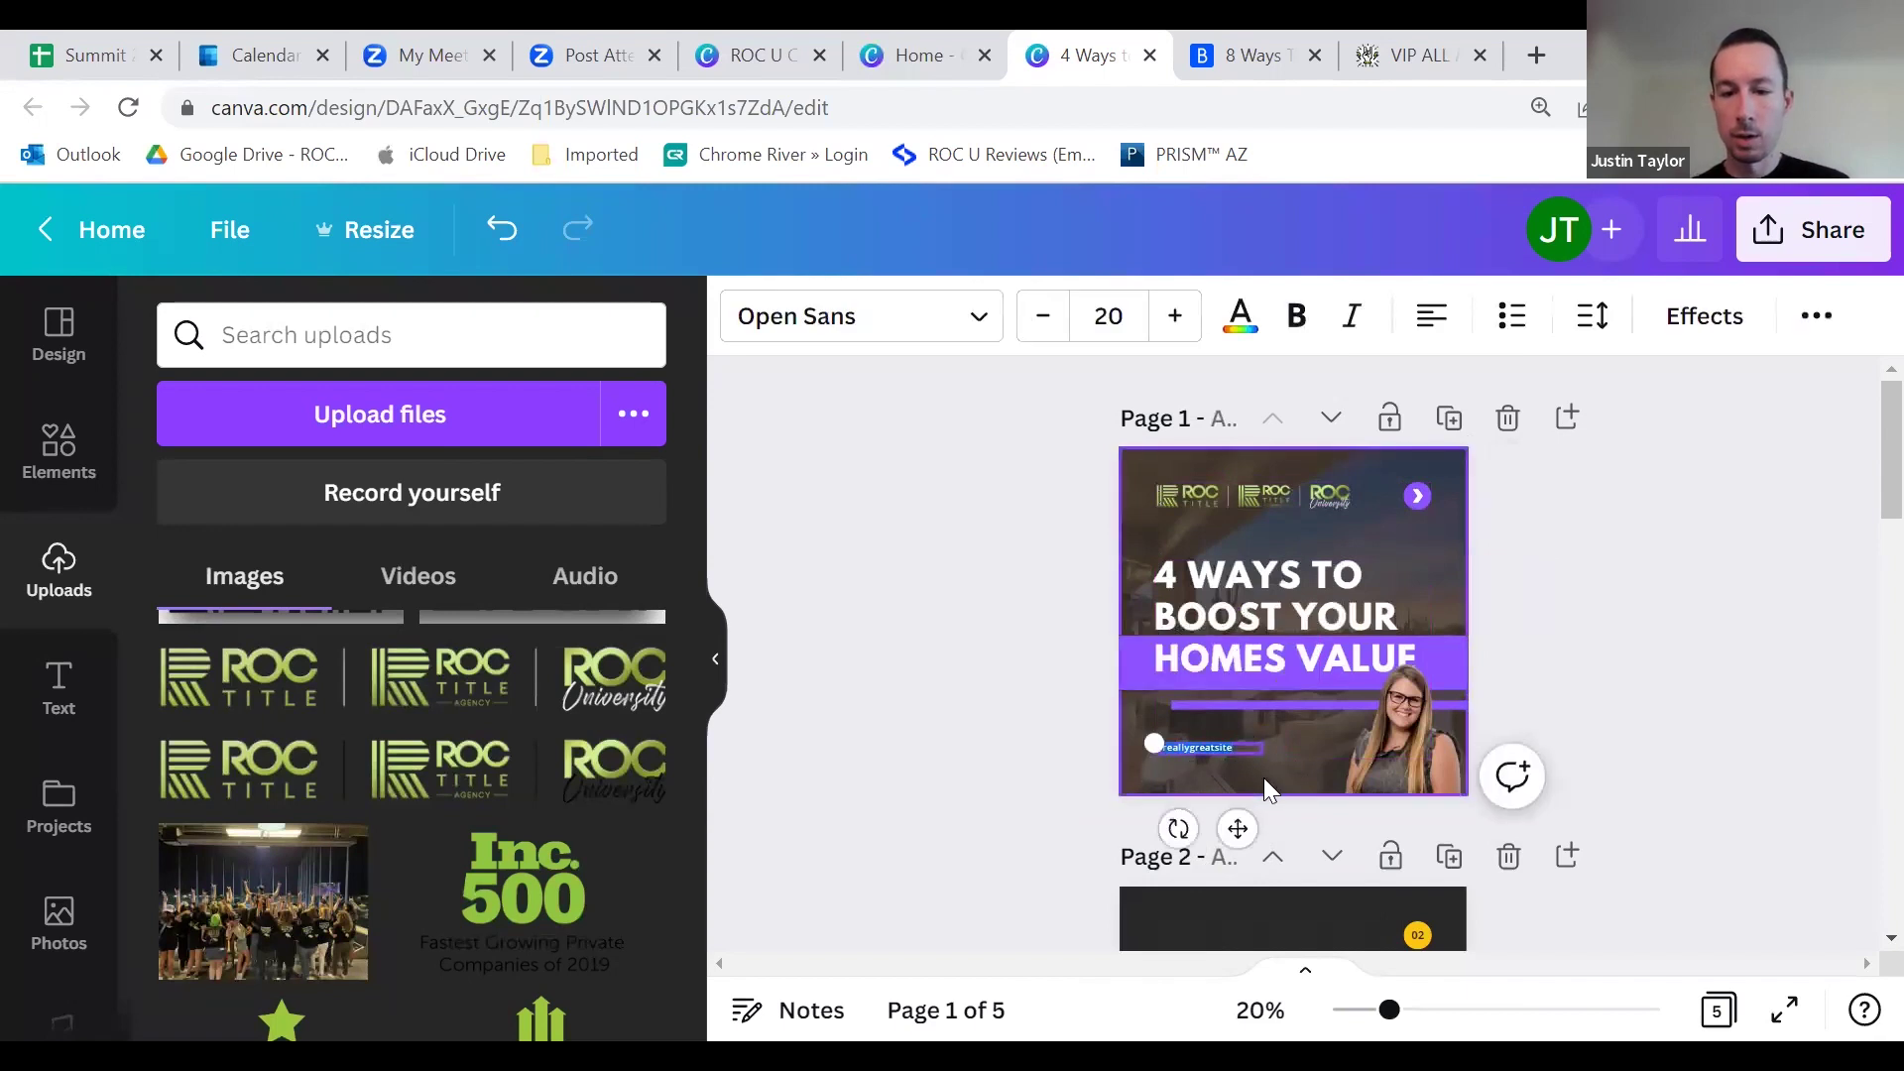
pyautogui.write('_university ')
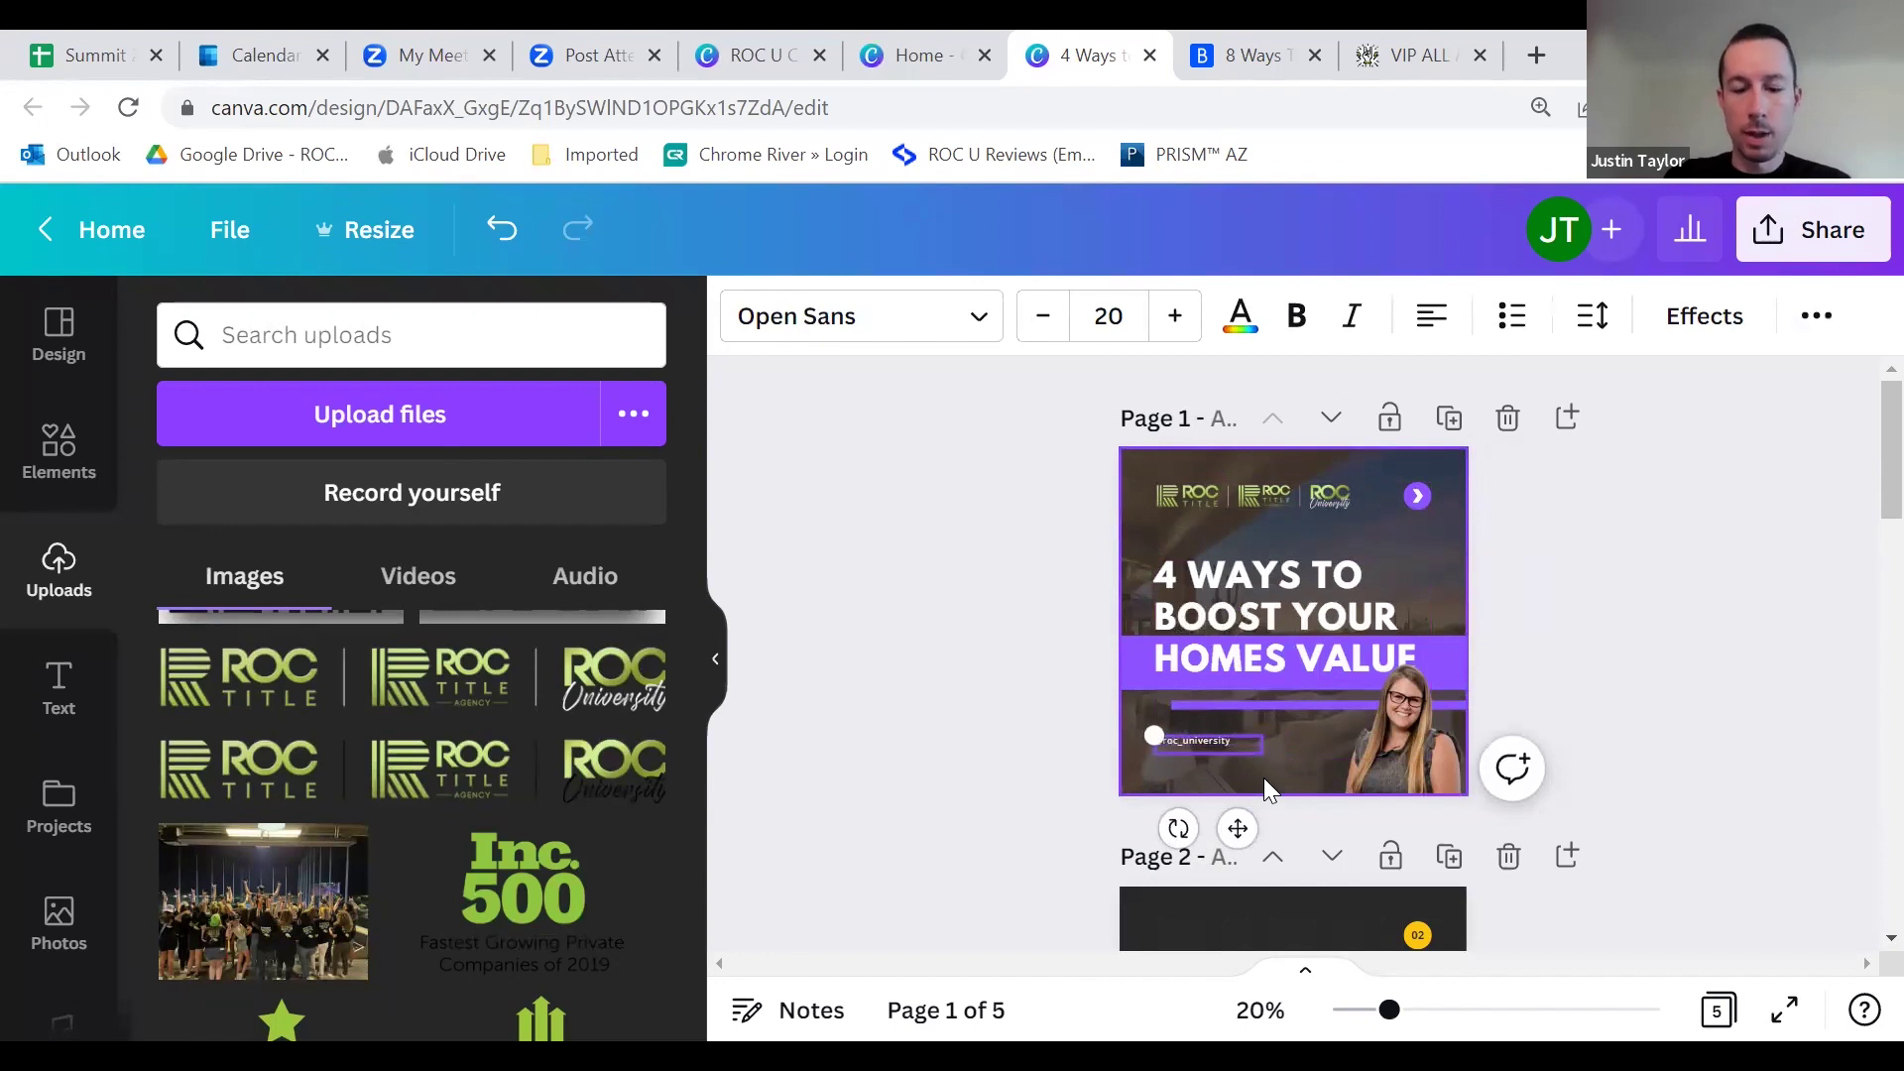
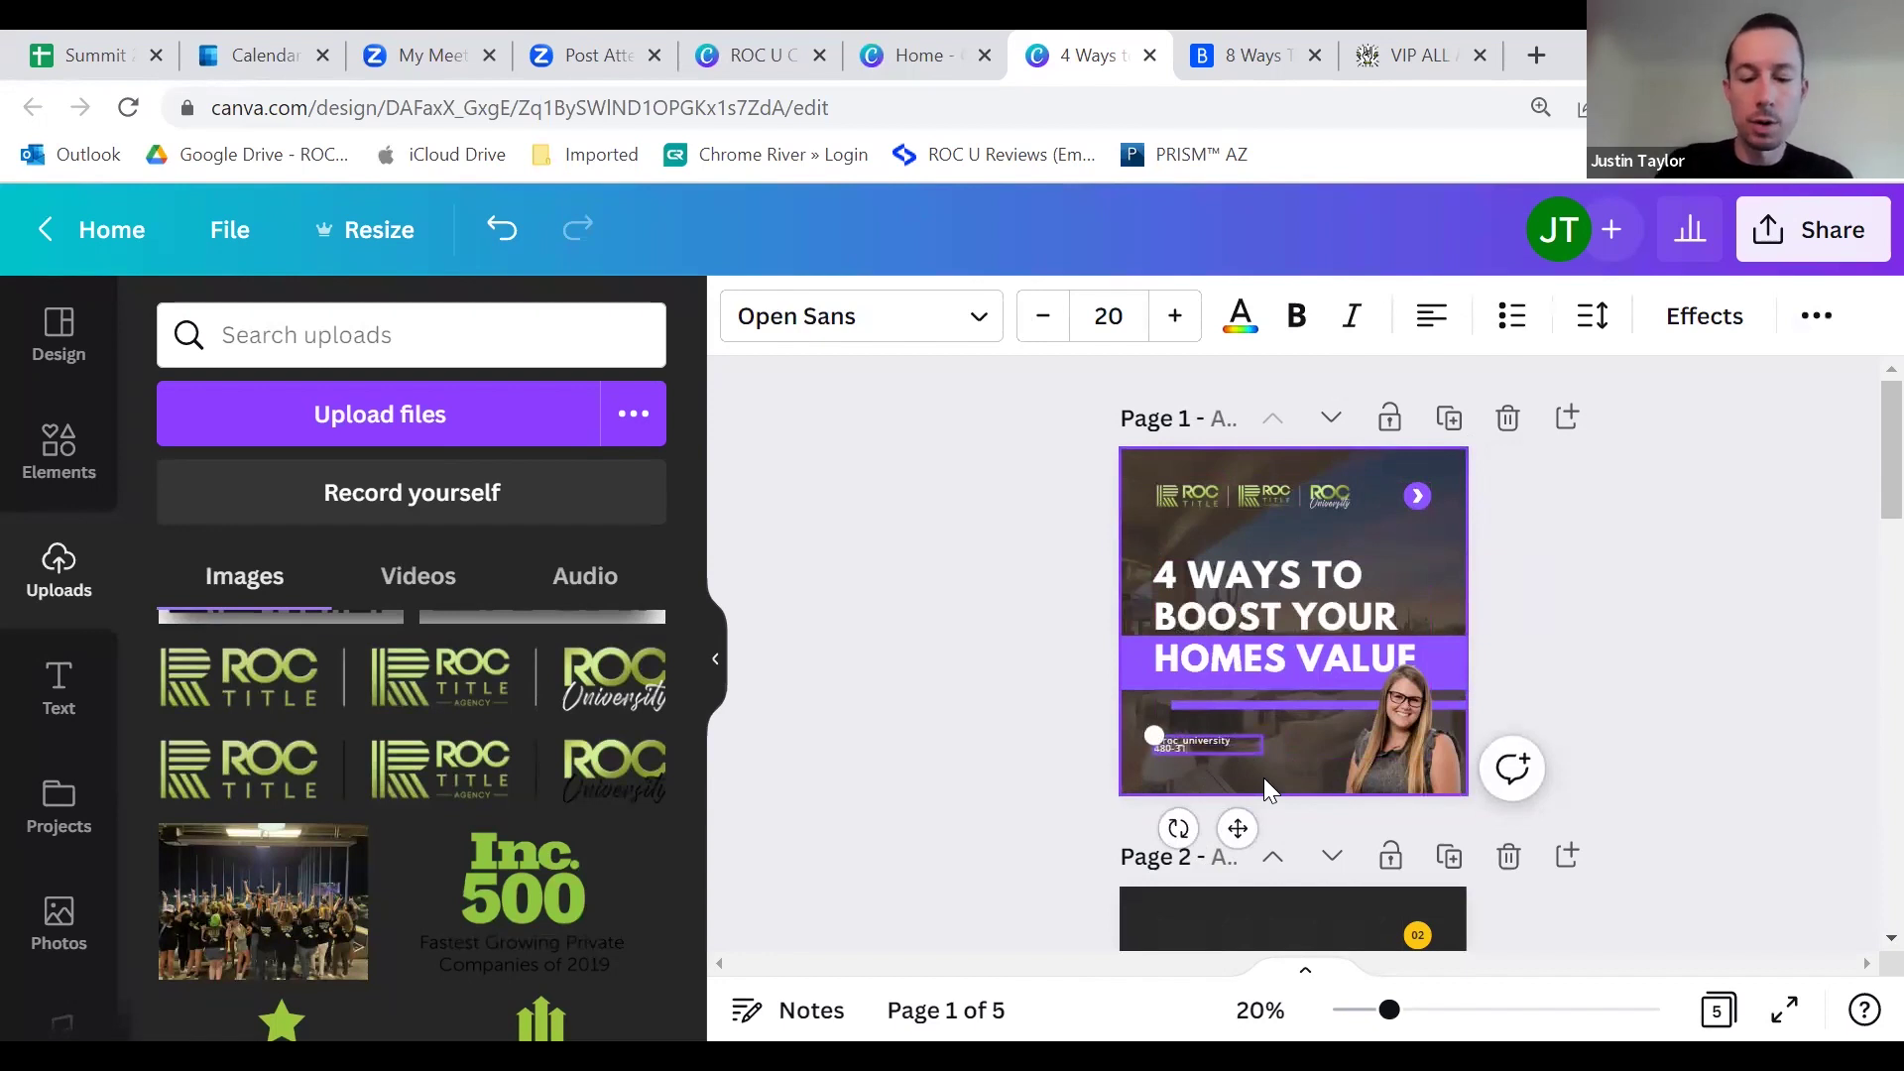
pyautogui.press('Return')
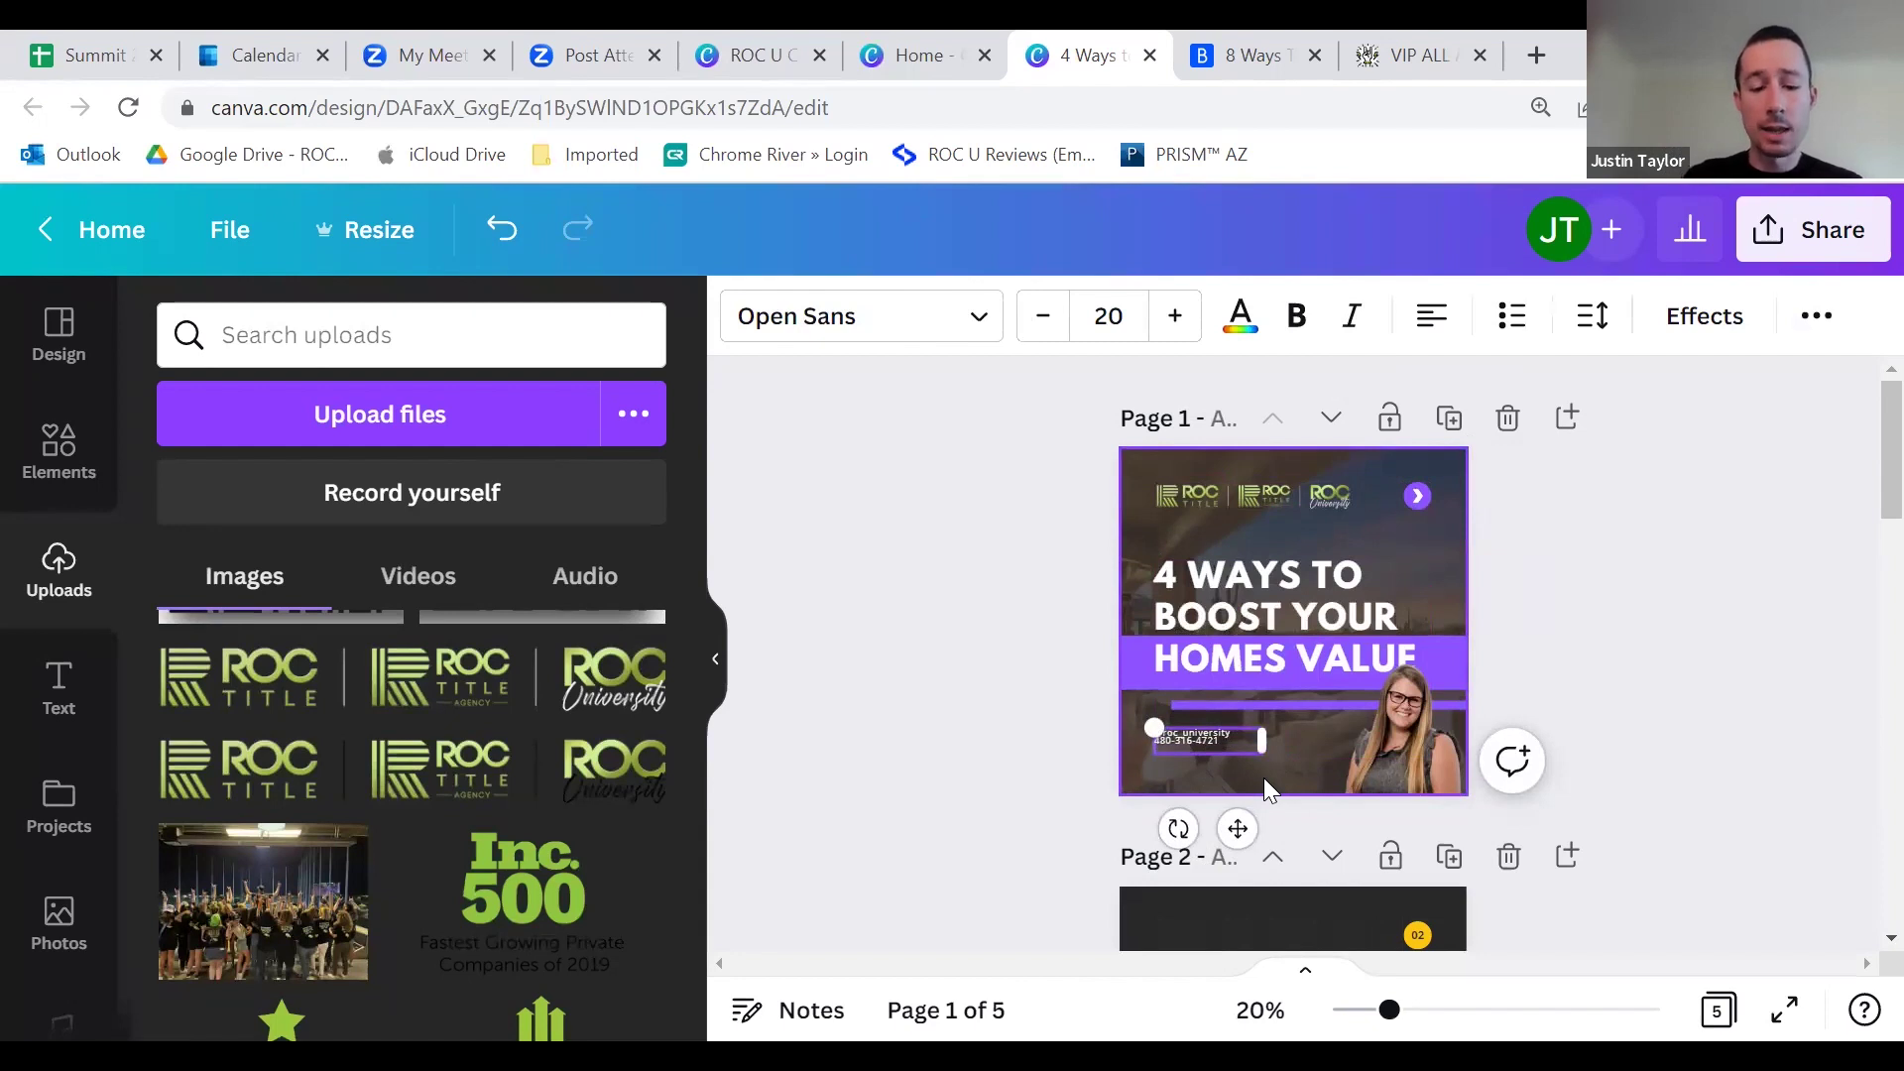
pyautogui.write('ROCUnivesity.com')
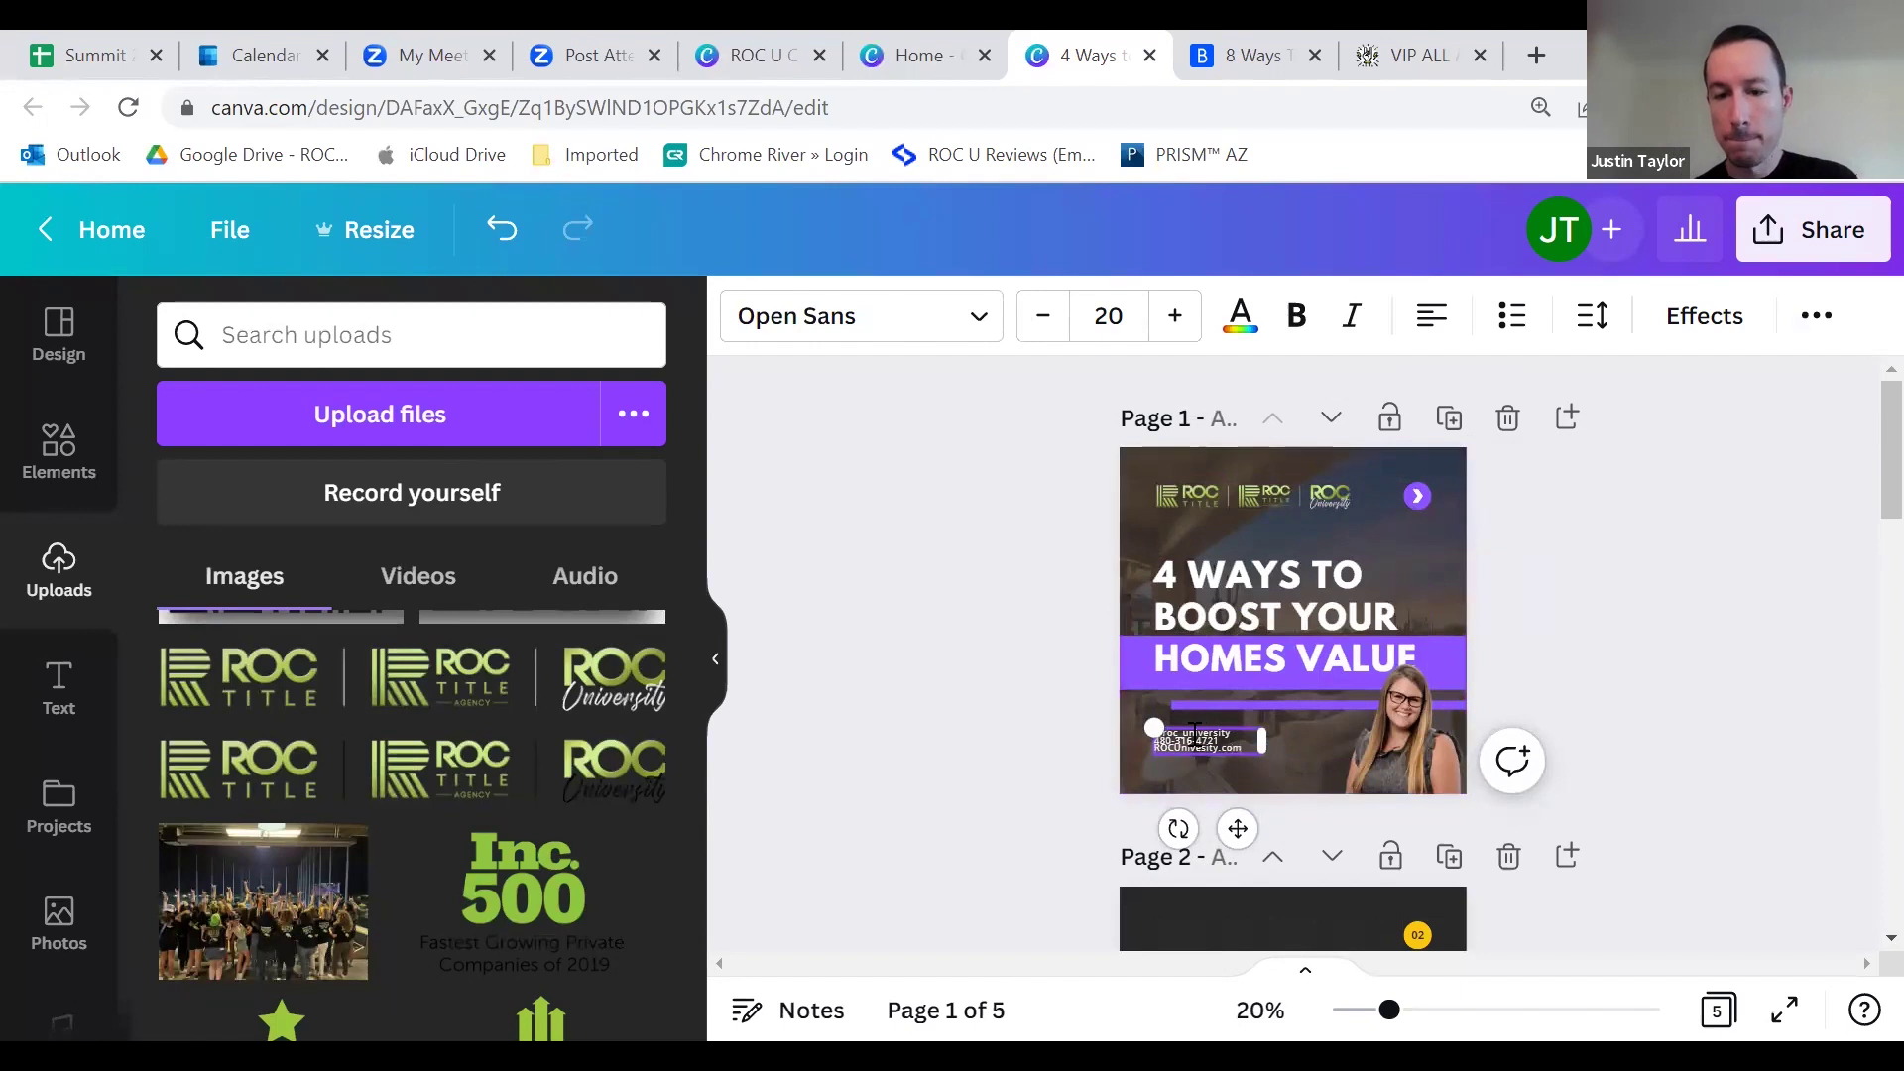
# Step: Enlarge the contact block's font and nudge it slightly down and right
pyautogui.moveTo(1142, 729)
pyautogui.mouseDown()
pyautogui.moveTo(1096, 710)
pyautogui.moveTo(1142, 725)
pyautogui.mouseUp()
pyautogui.click(1177, 320)
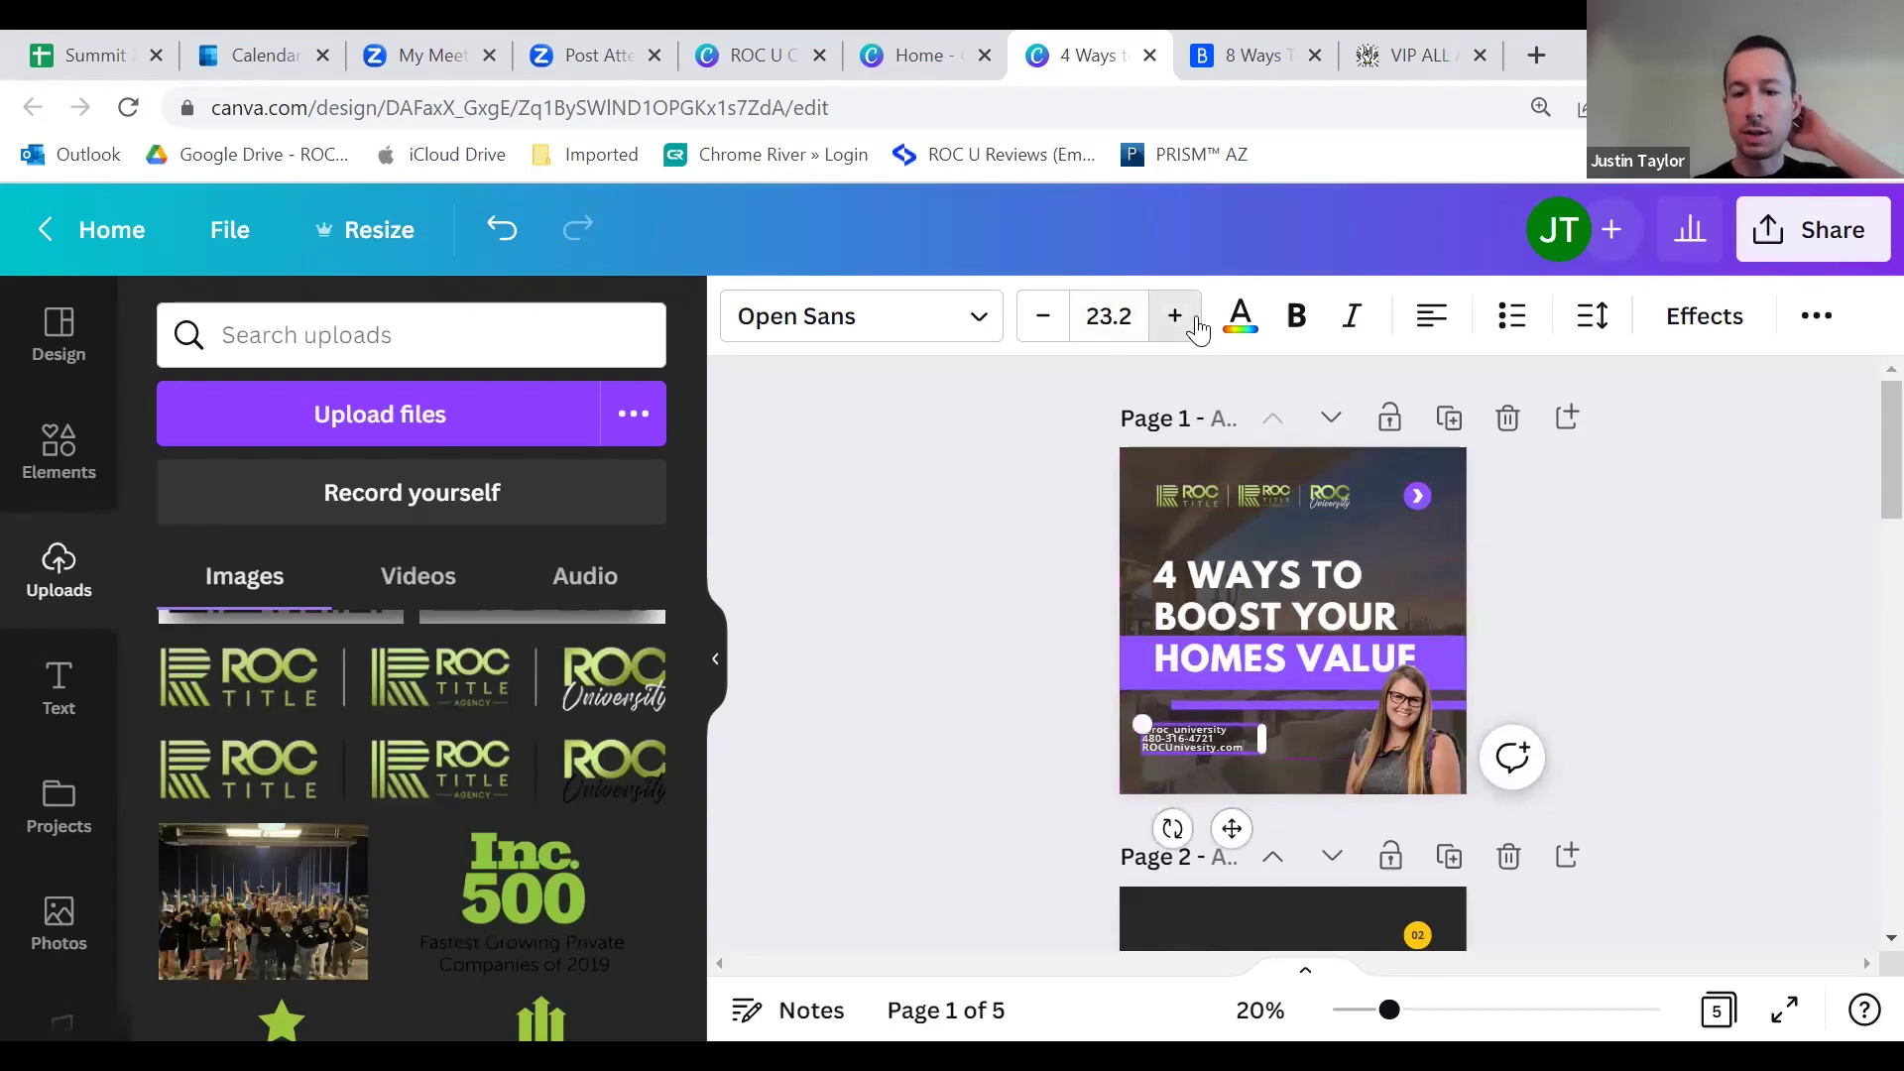
pyautogui.click(1067, 681)
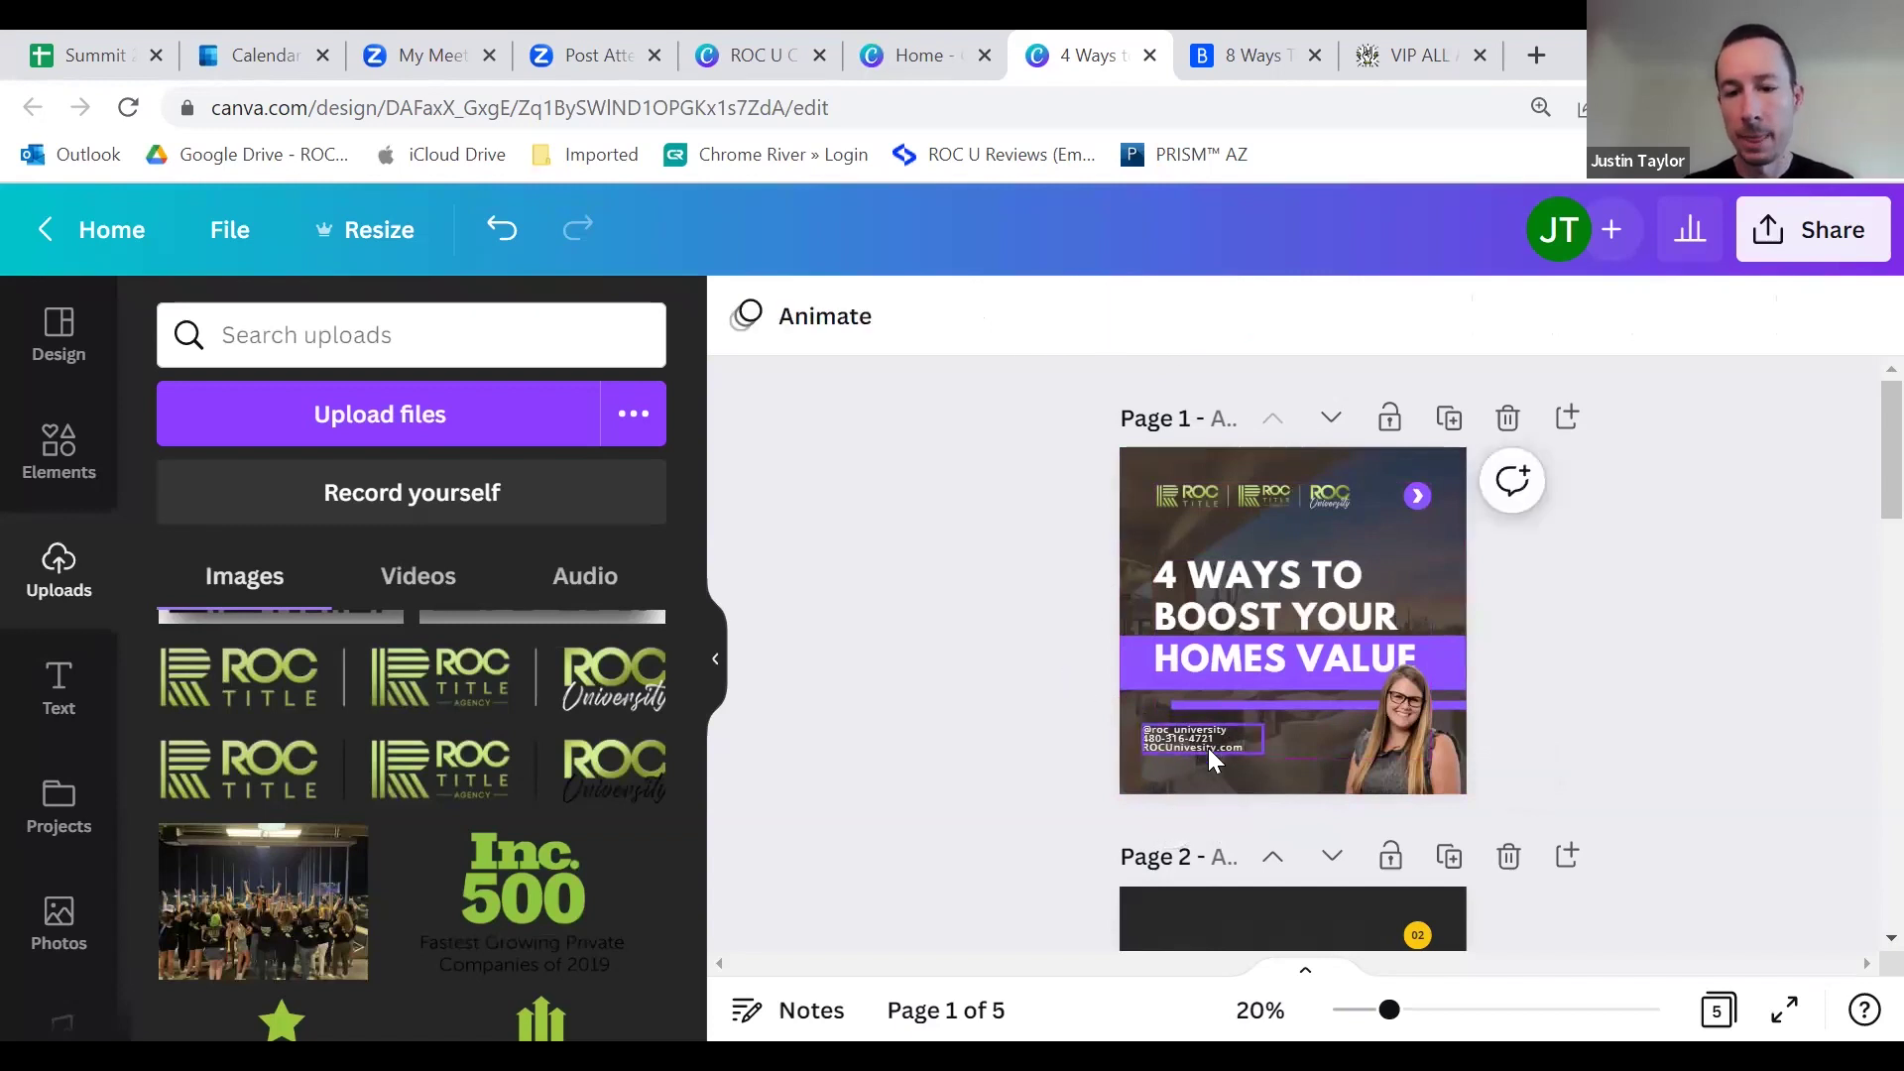
pyautogui.moveTo(1200, 736); pyautogui.dragTo(1208, 750)
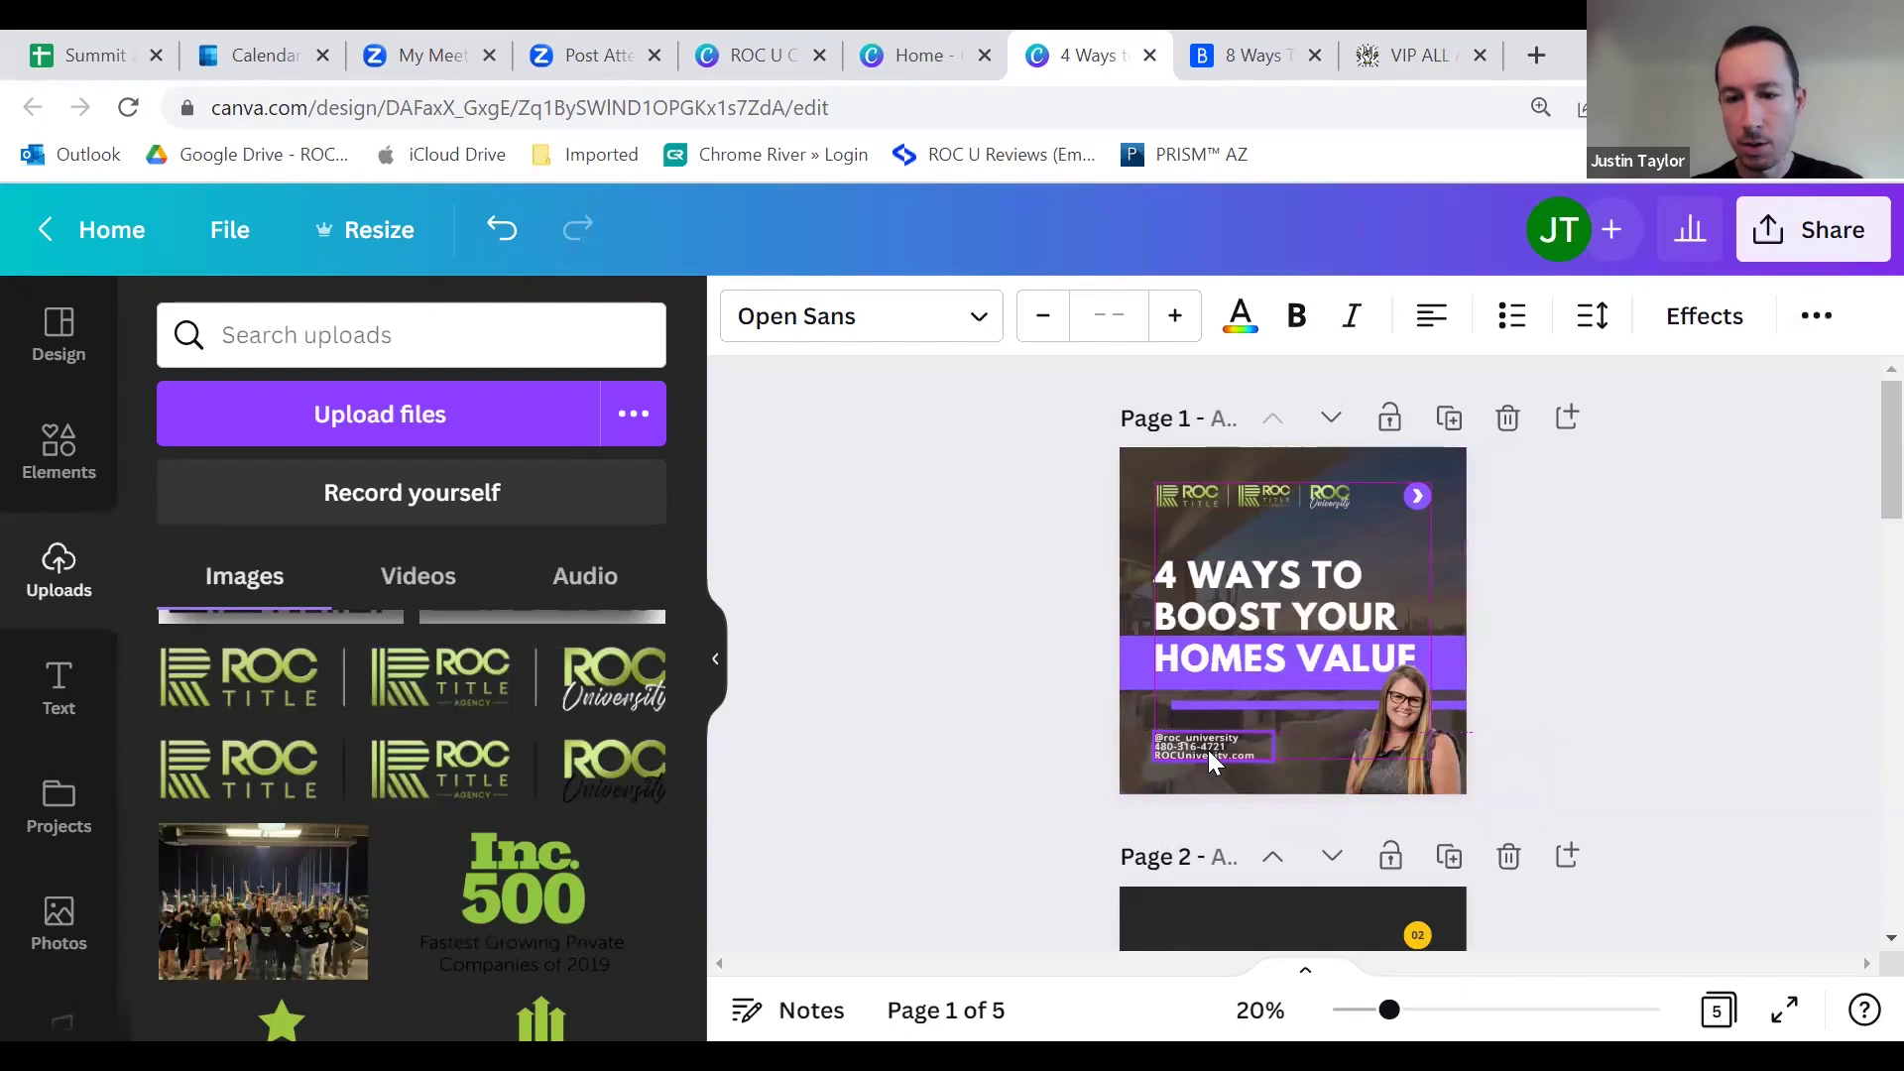
pyautogui.click(1617, 621)
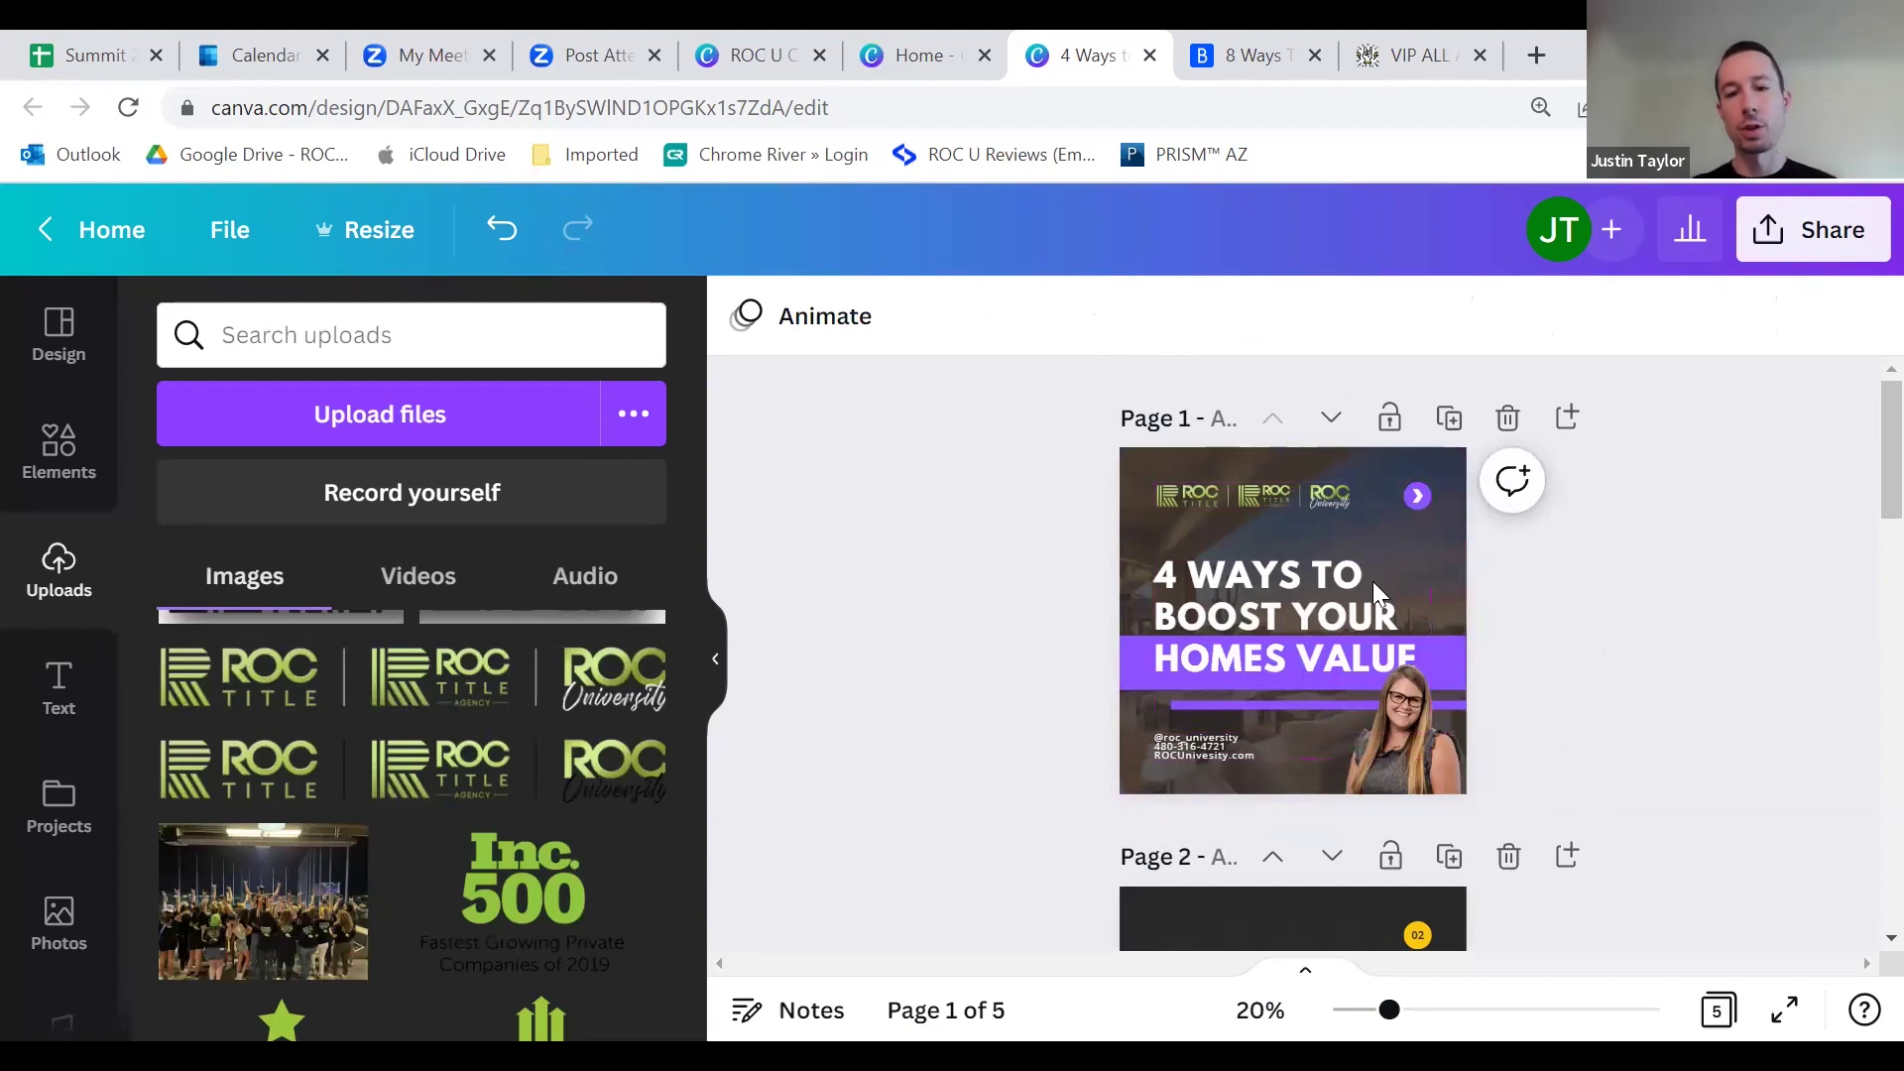
# Step: Delete the thin purple line beneath the cover's HOMES VALUE bar
pyautogui.click(1137, 660)
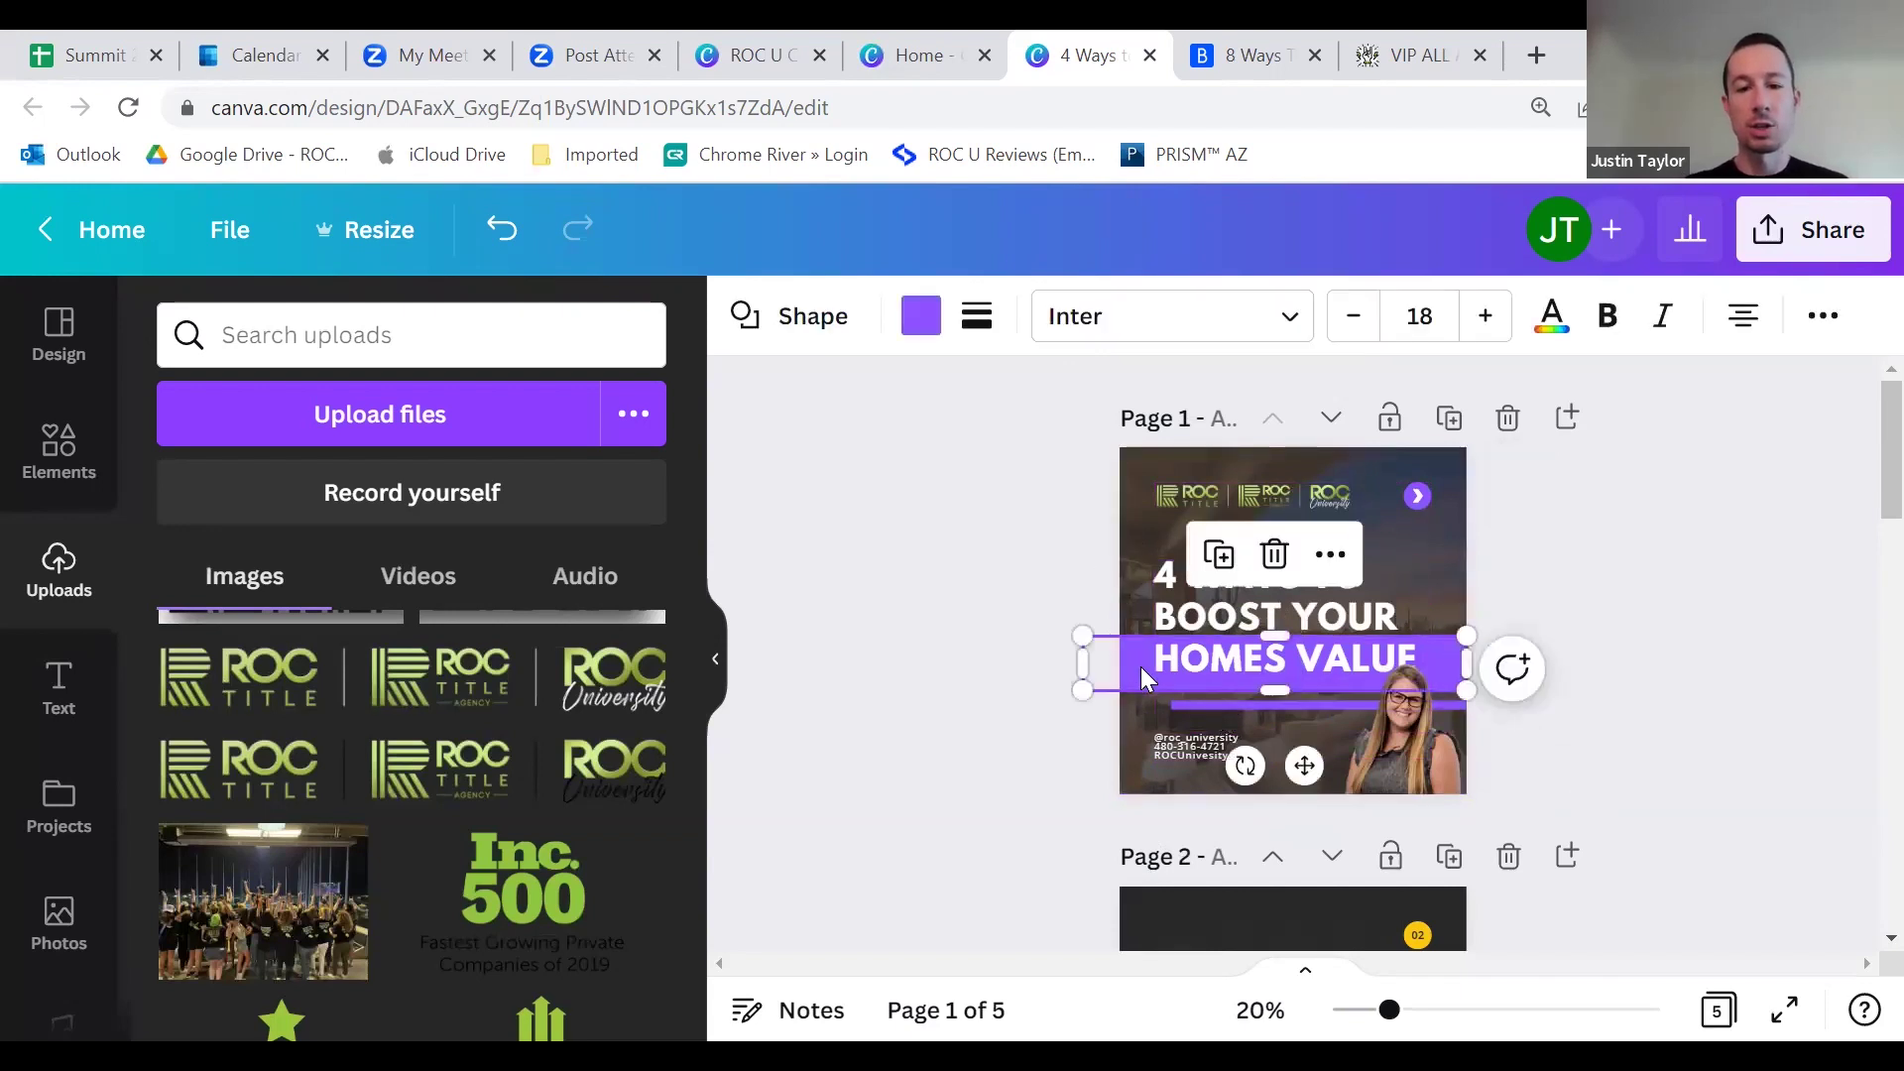
pyautogui.click(1262, 706)
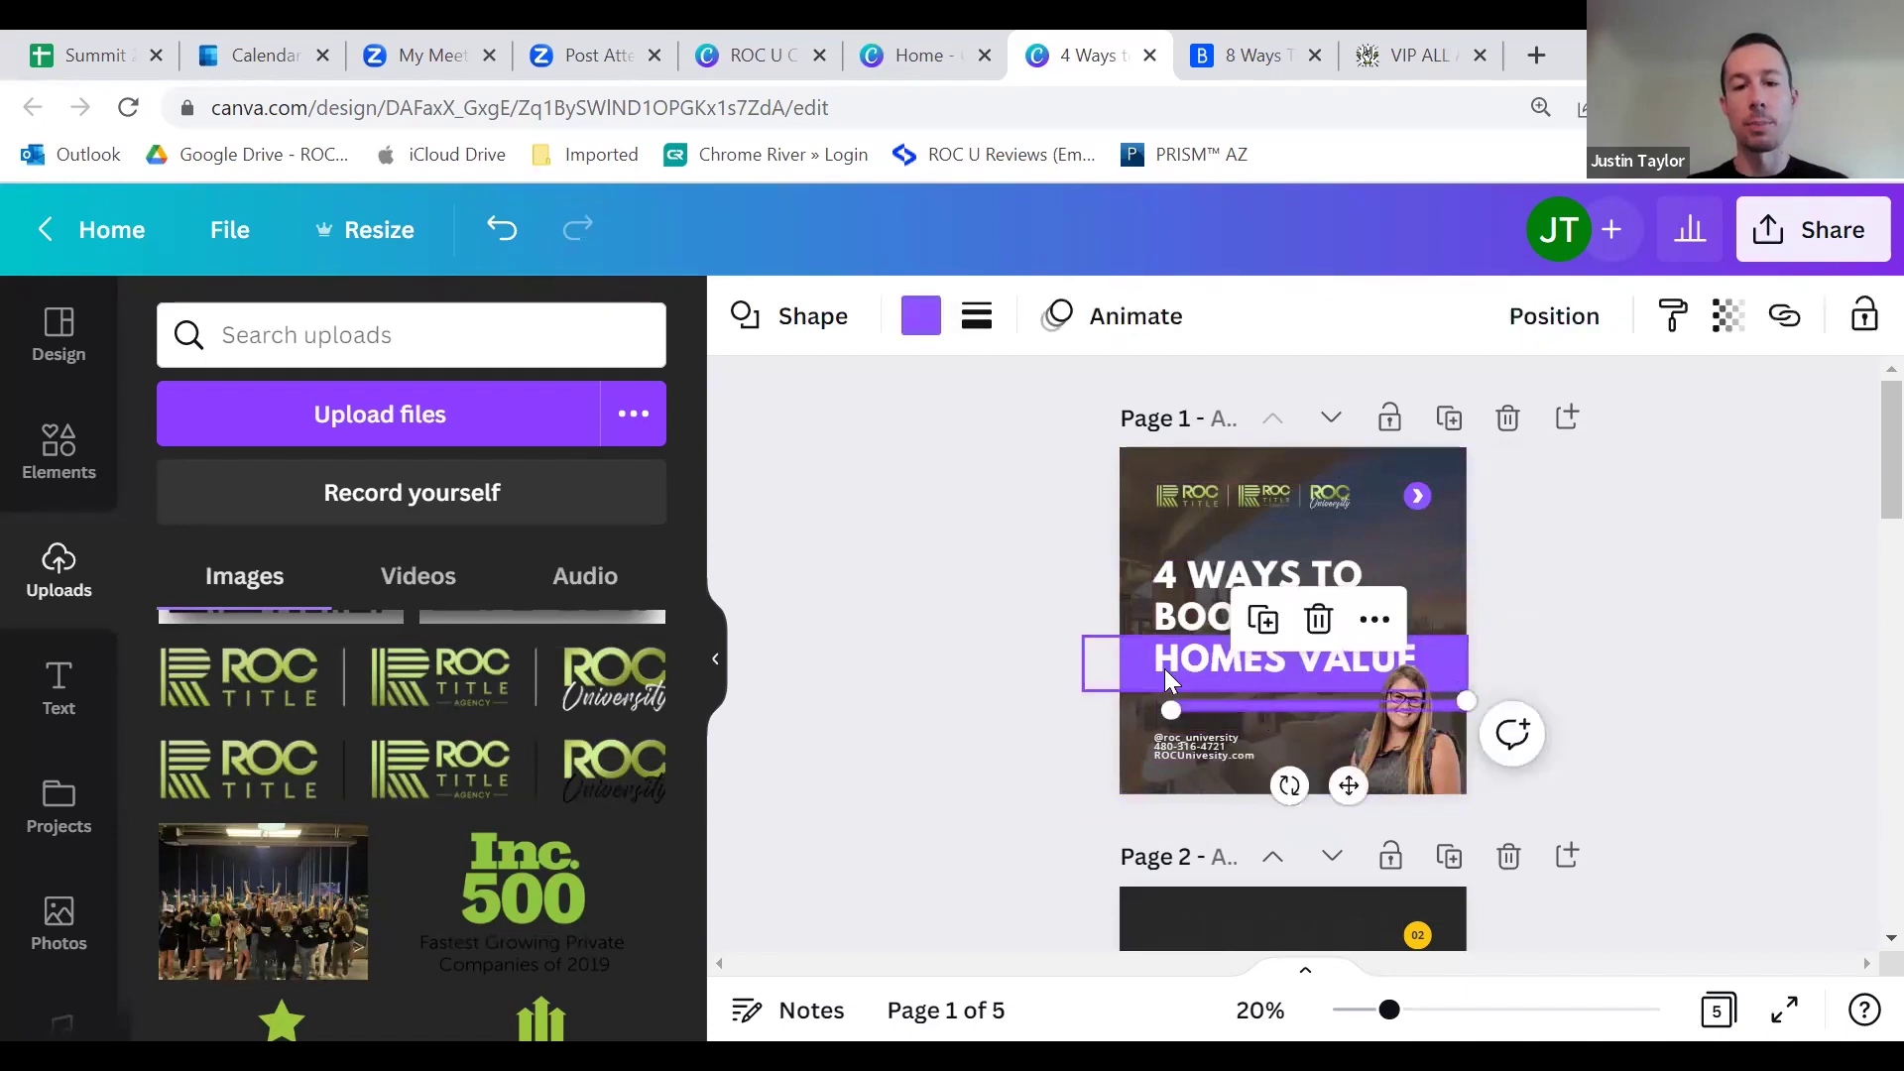
pyautogui.click(1588, 697)
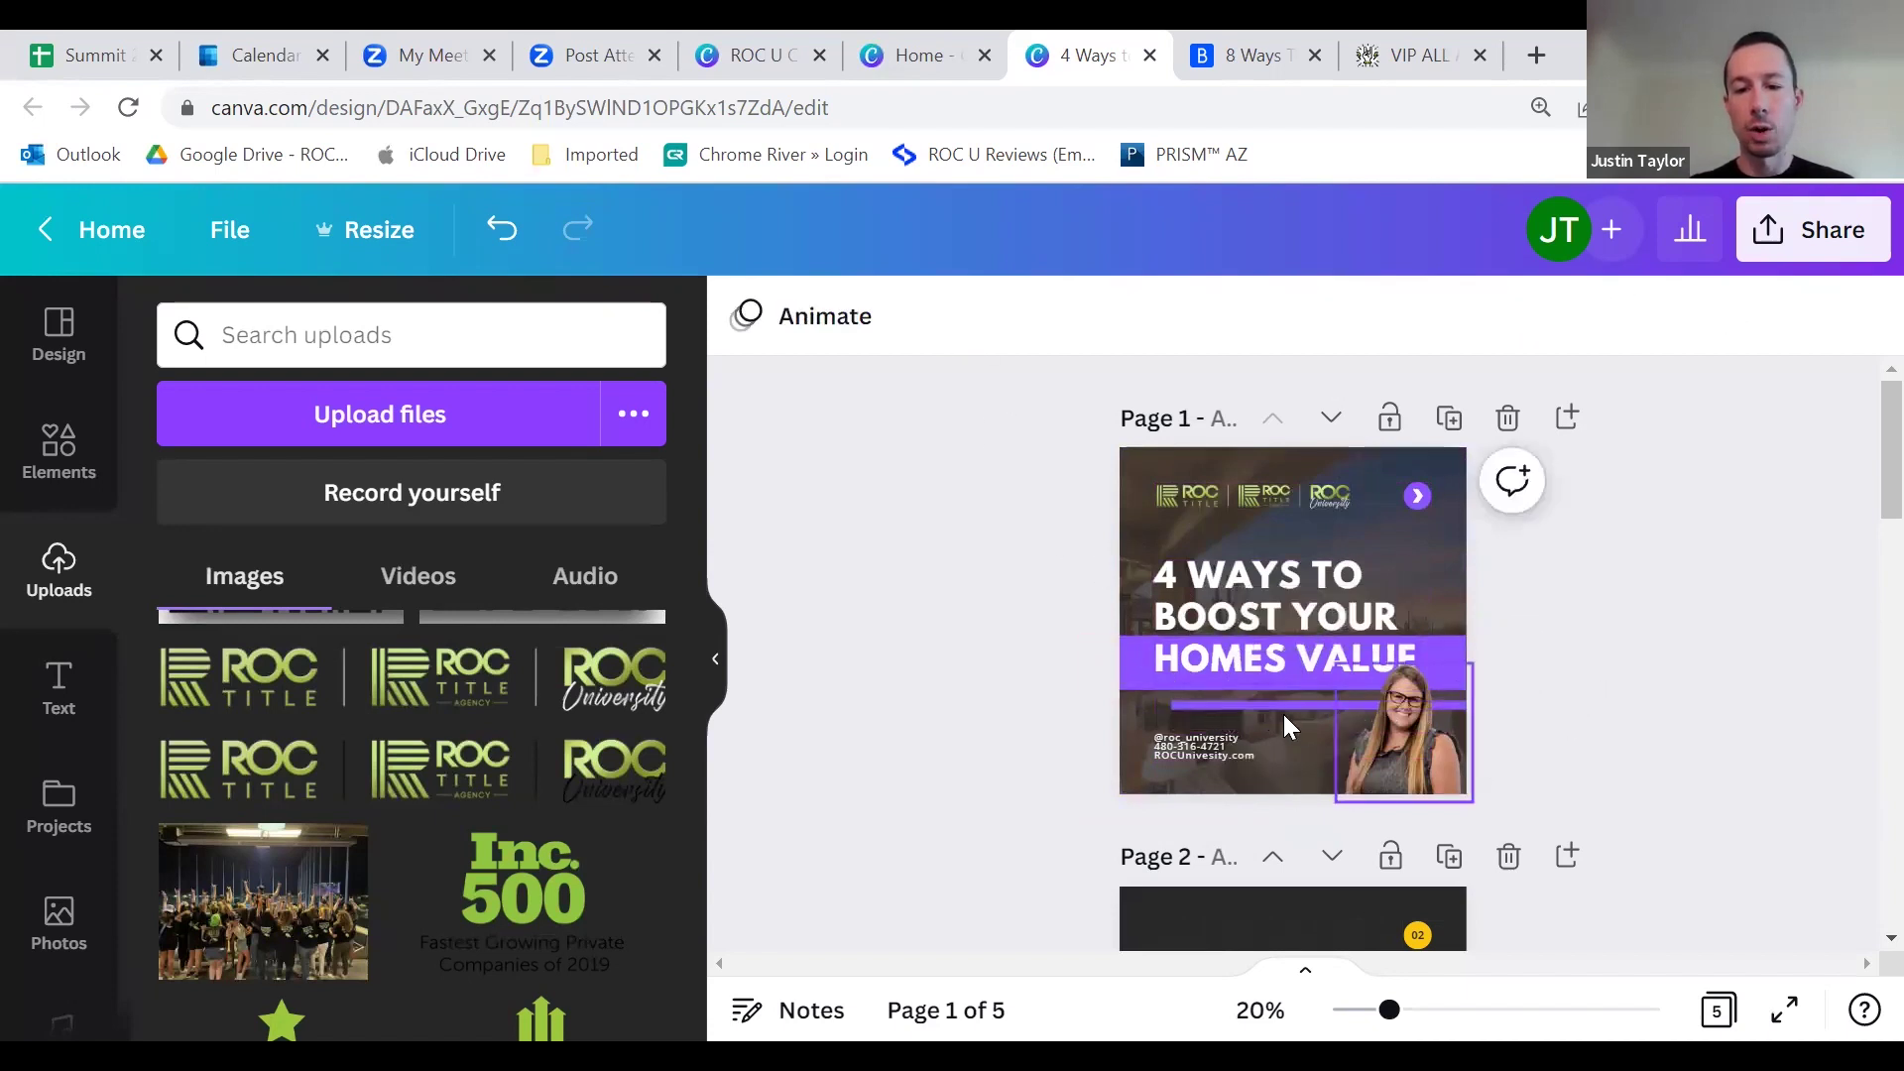
pyautogui.click(1275, 702)
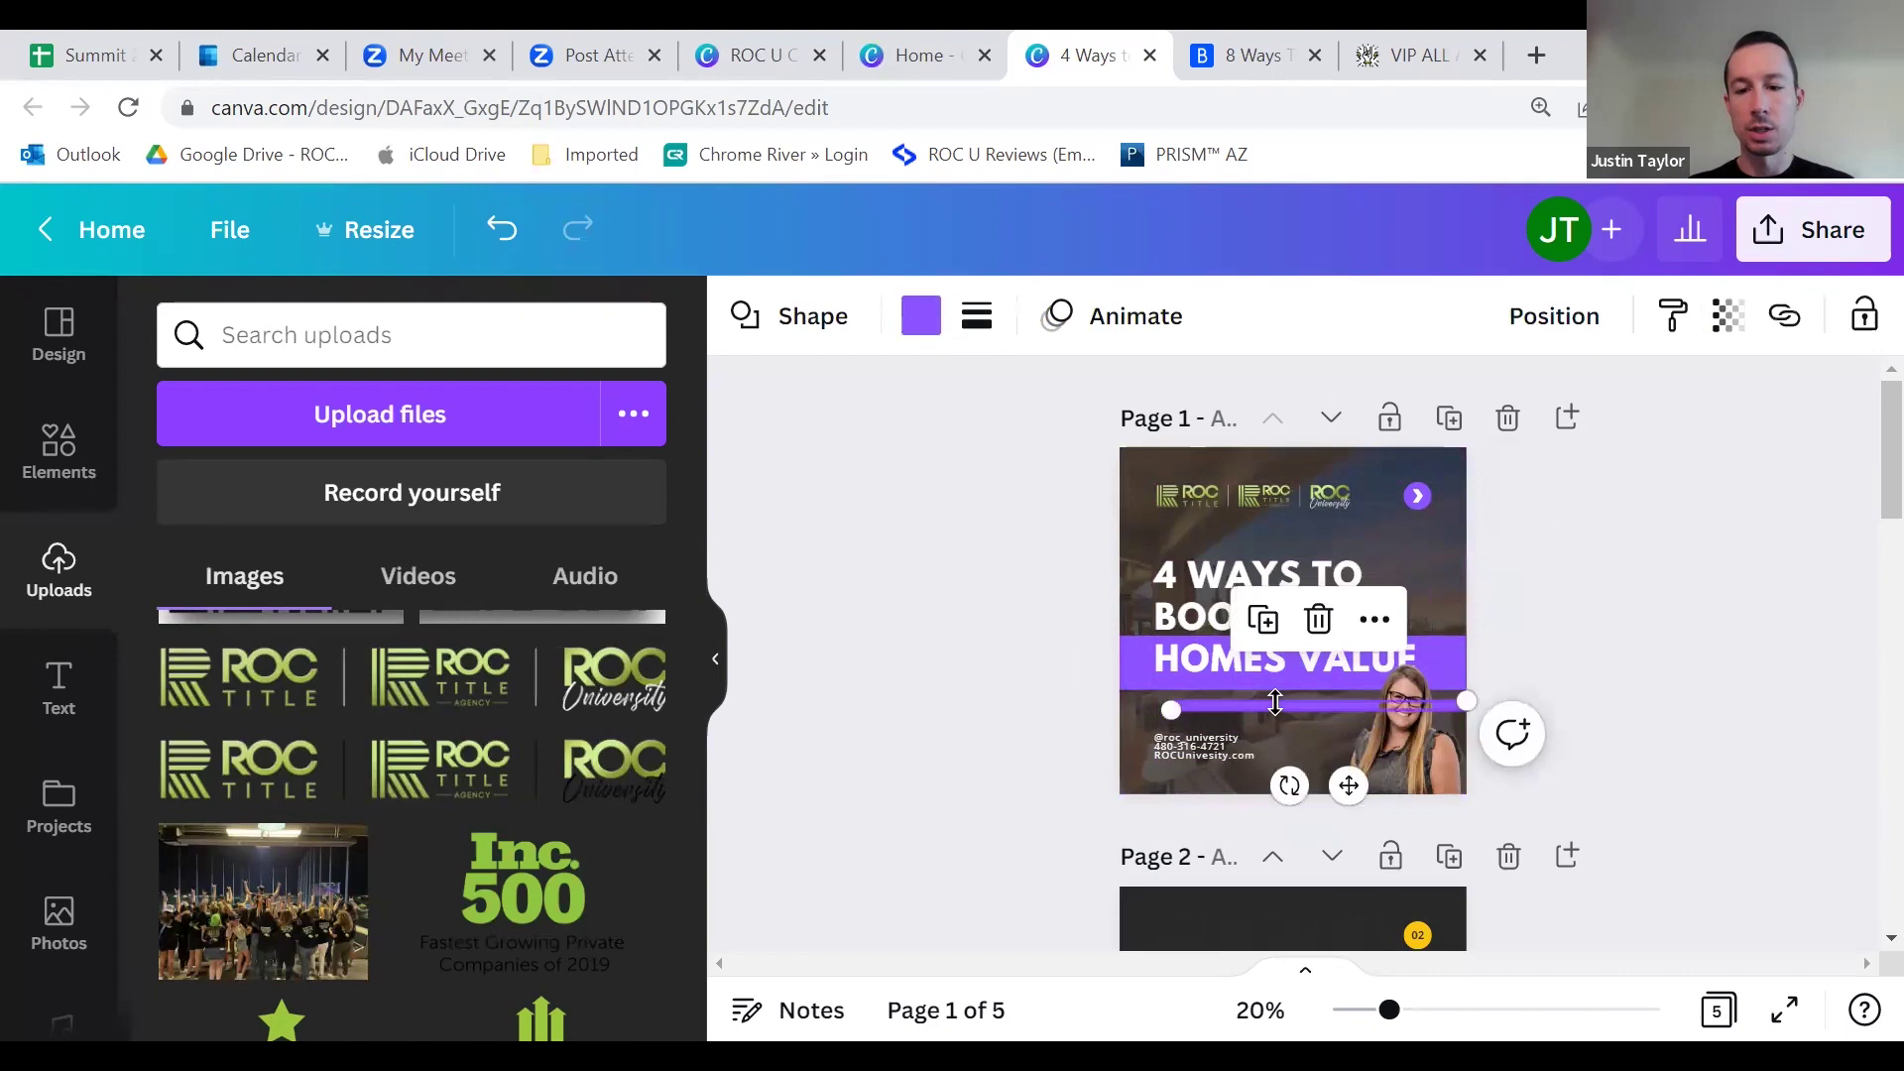
pyautogui.press('Delete')
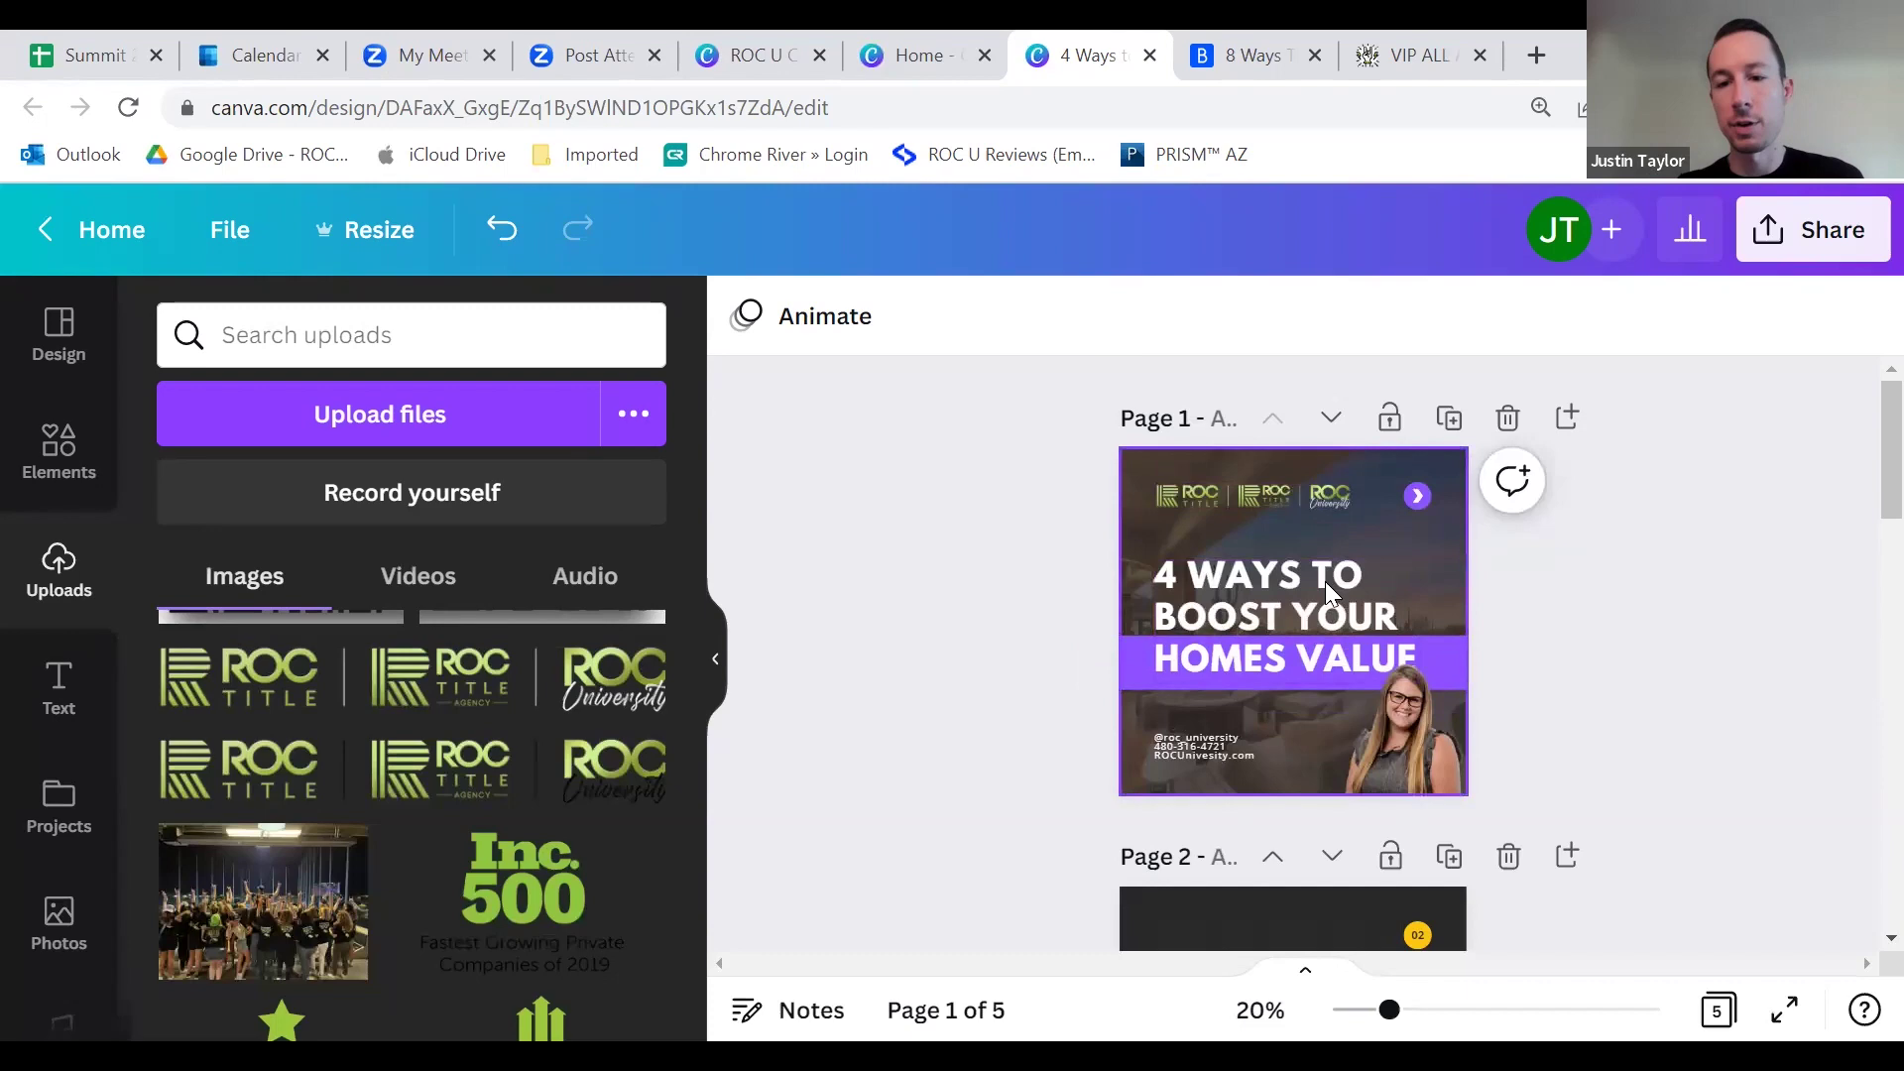
pyautogui.scroll(-5, 1385, 655)
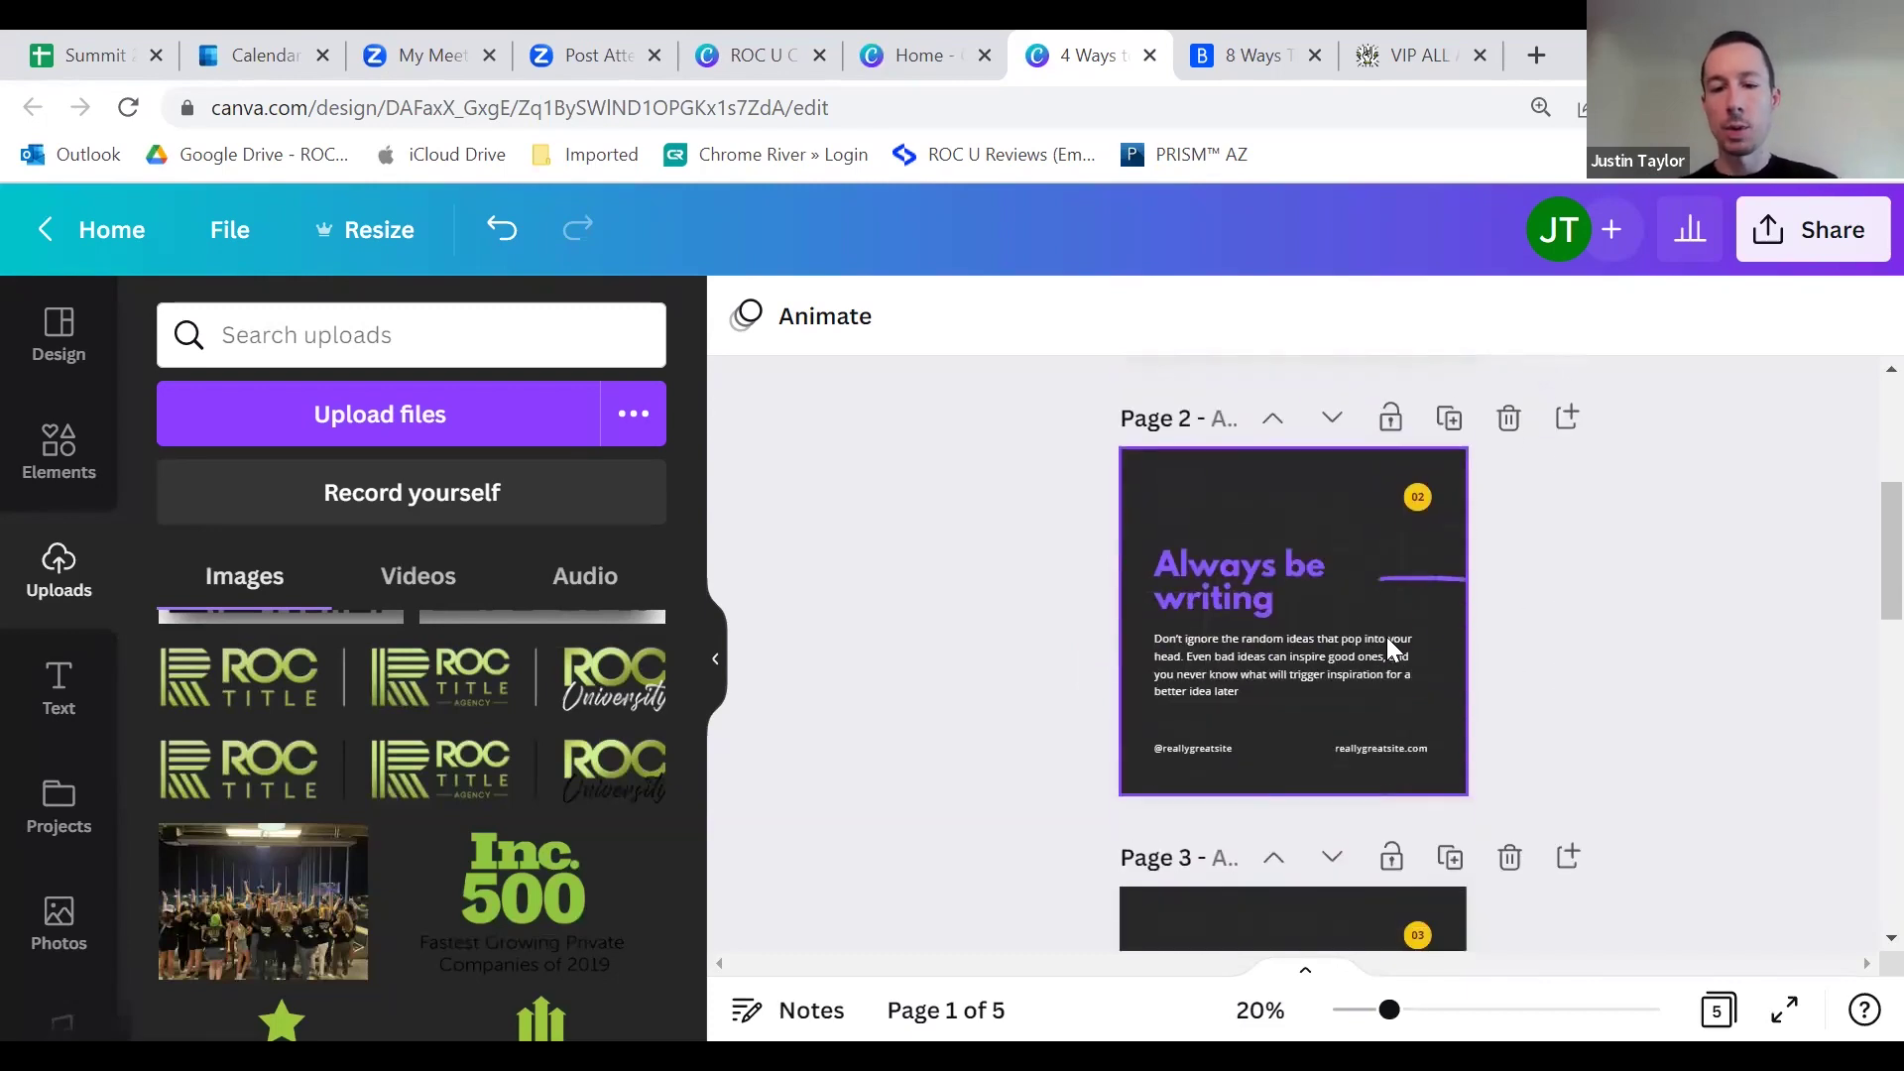
# Step: Recolour page 2's 02 badge circle from yellow to Purple #8c52ff
pyautogui.scroll(3, 1394, 625)
pyautogui.scroll(-3, 1279, 535)
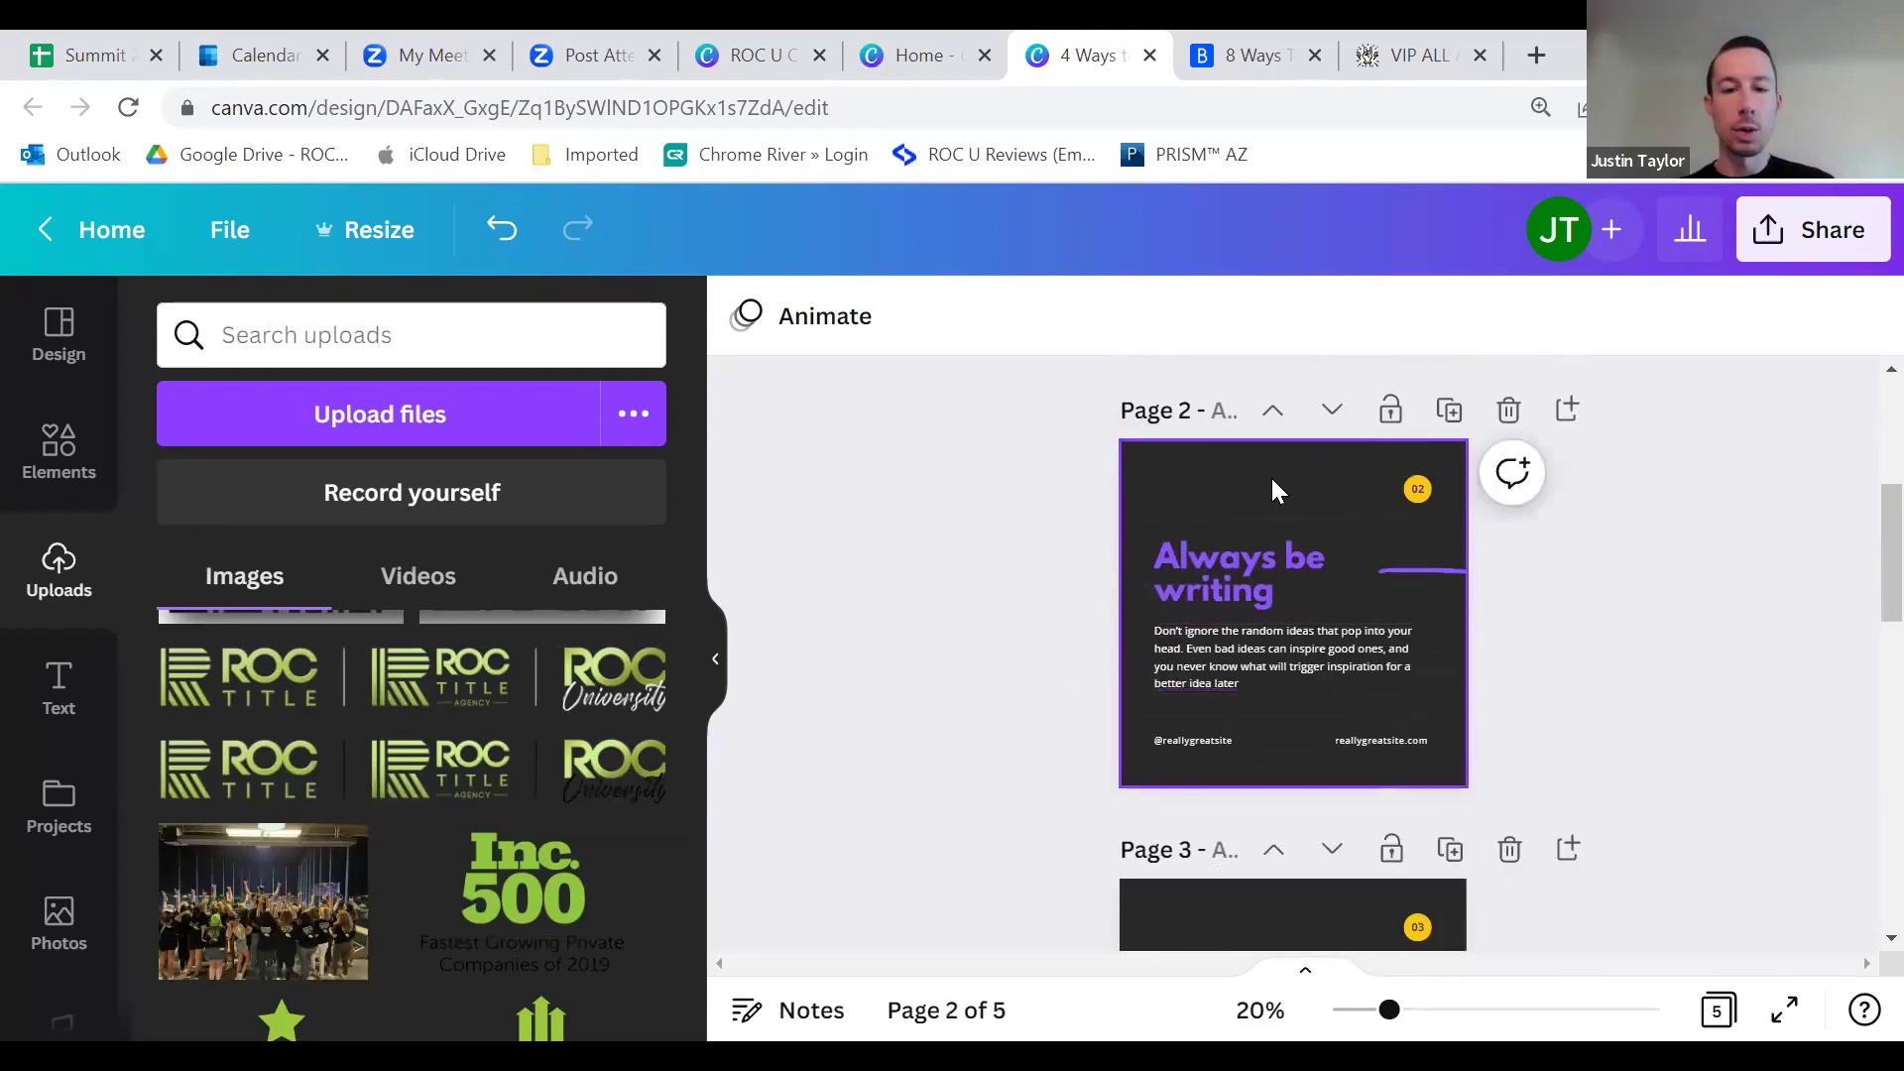
pyautogui.scroll(3, 1184, 534)
pyautogui.scroll(-2, 1184, 533)
pyautogui.scroll(3, 1185, 533)
pyautogui.scroll(-3, 1389, 740)
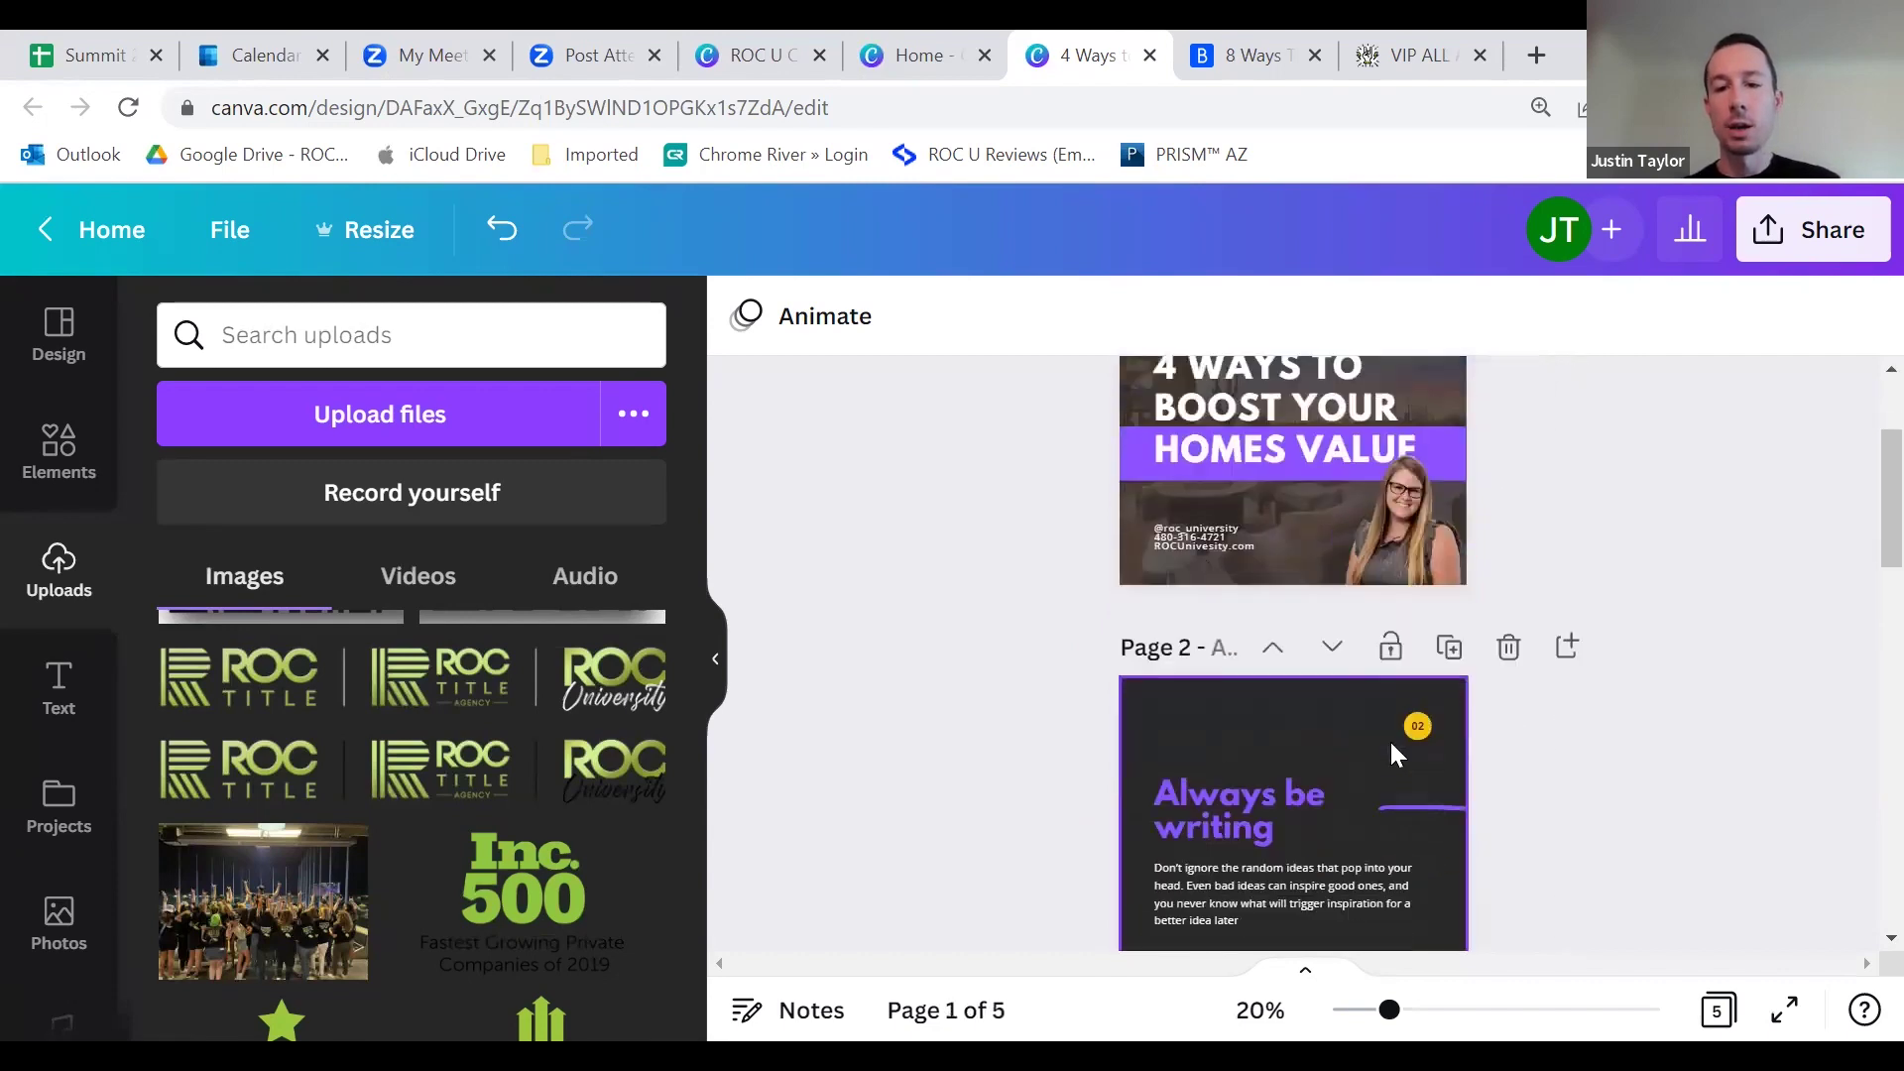
pyautogui.scroll(2, 1309, 615)
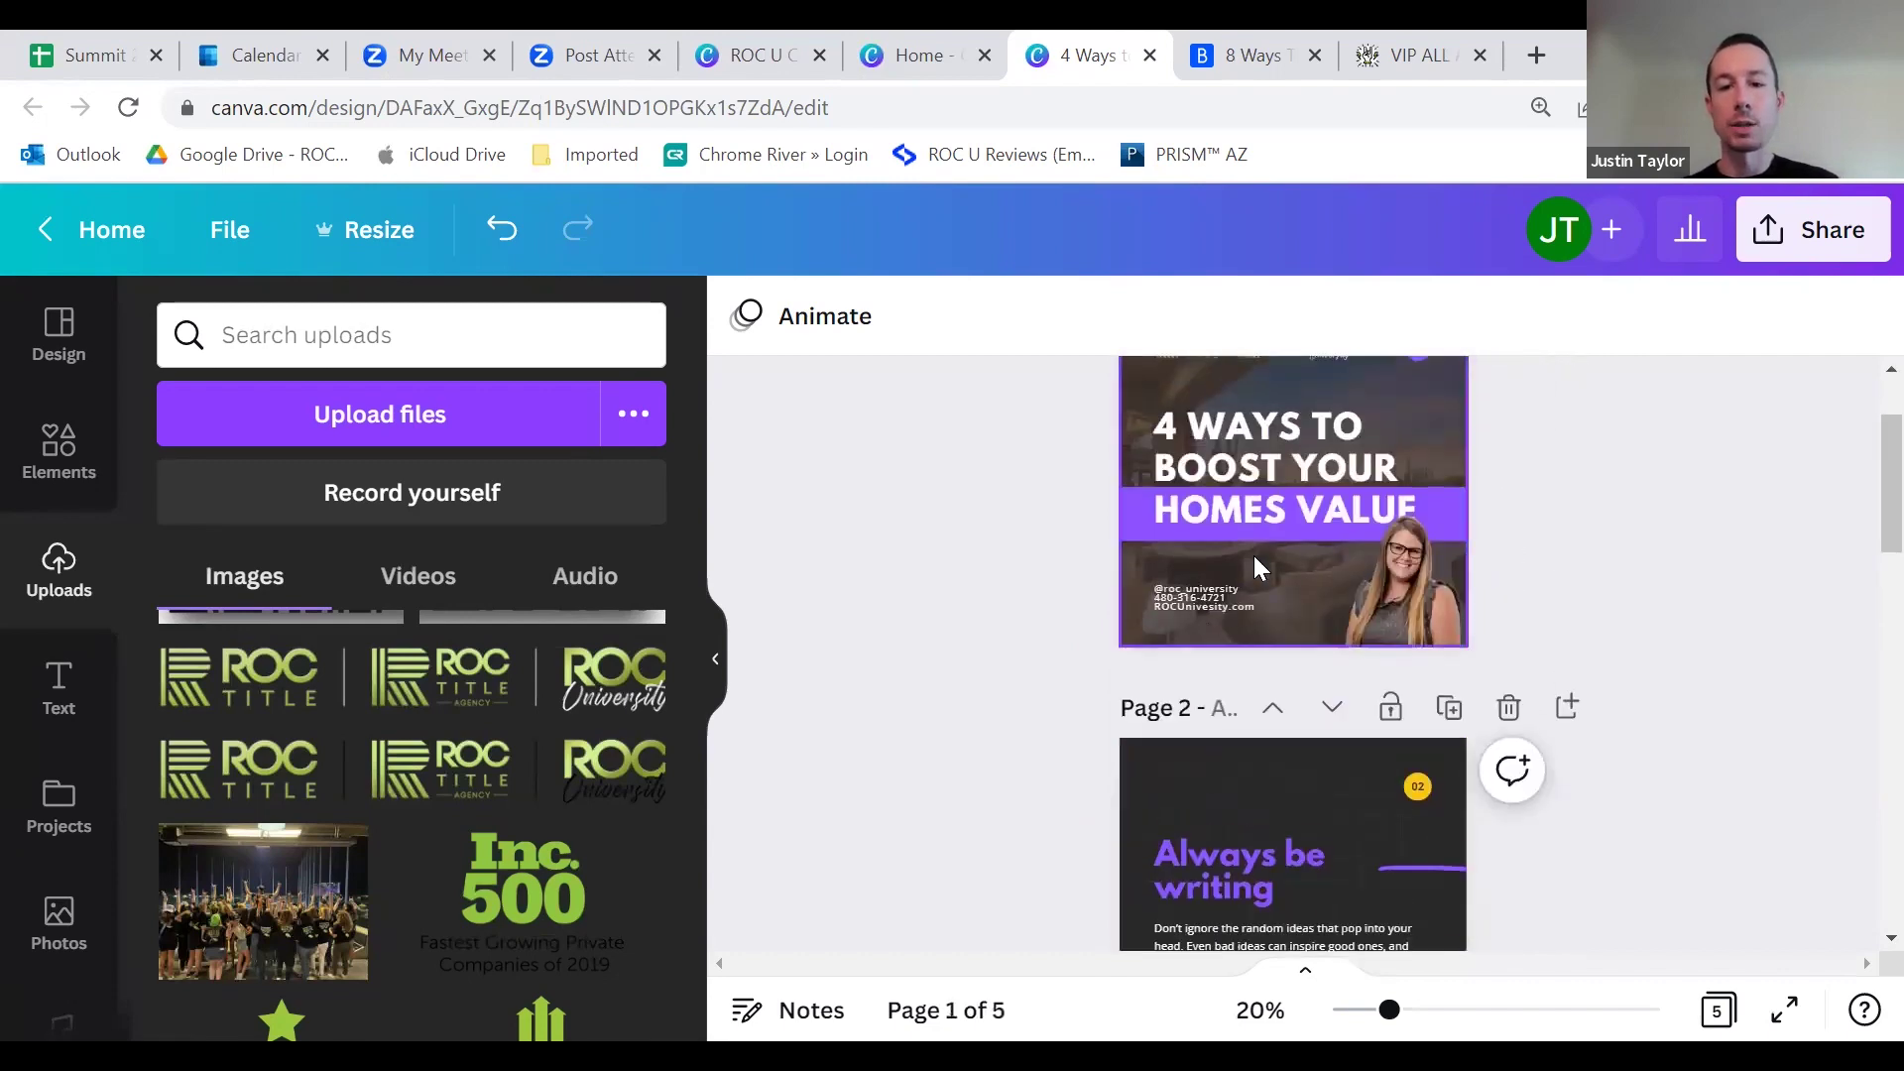
pyautogui.scroll(-2, 1389, 660)
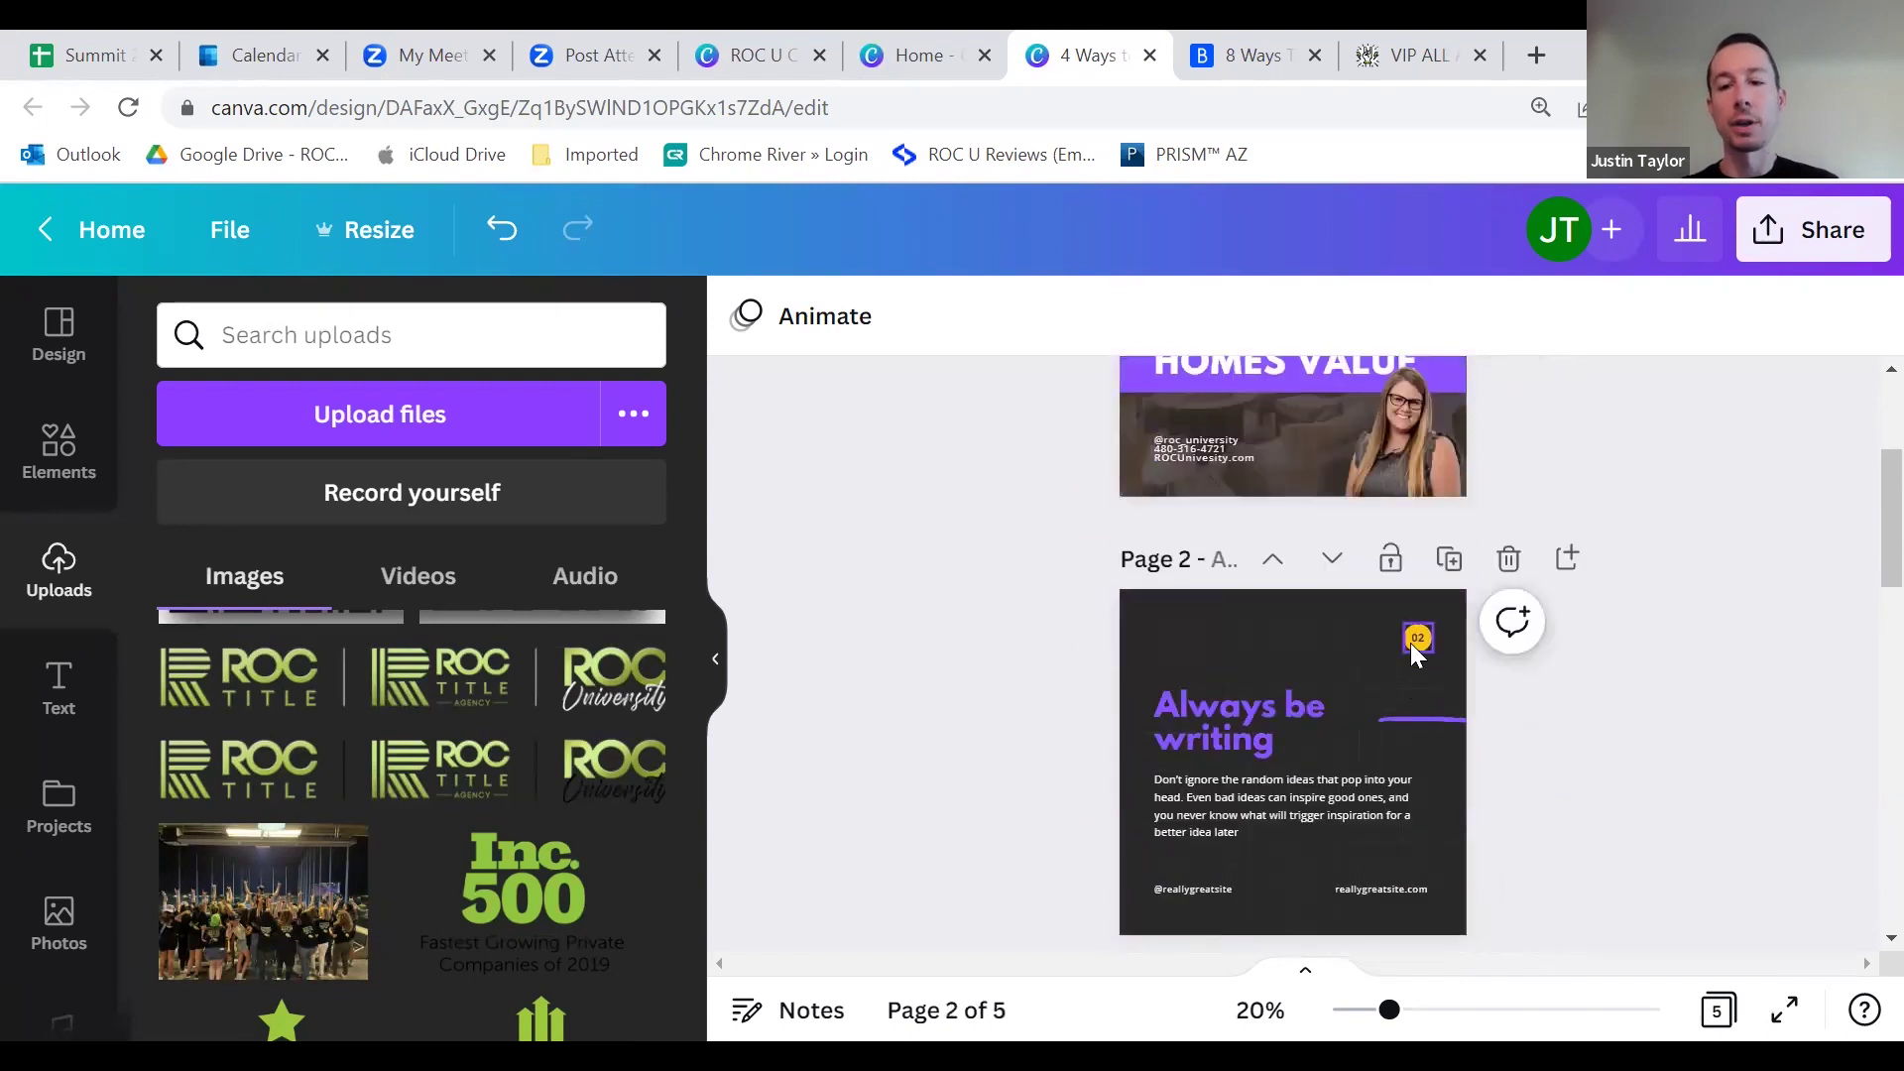
pyautogui.click(1416, 639)
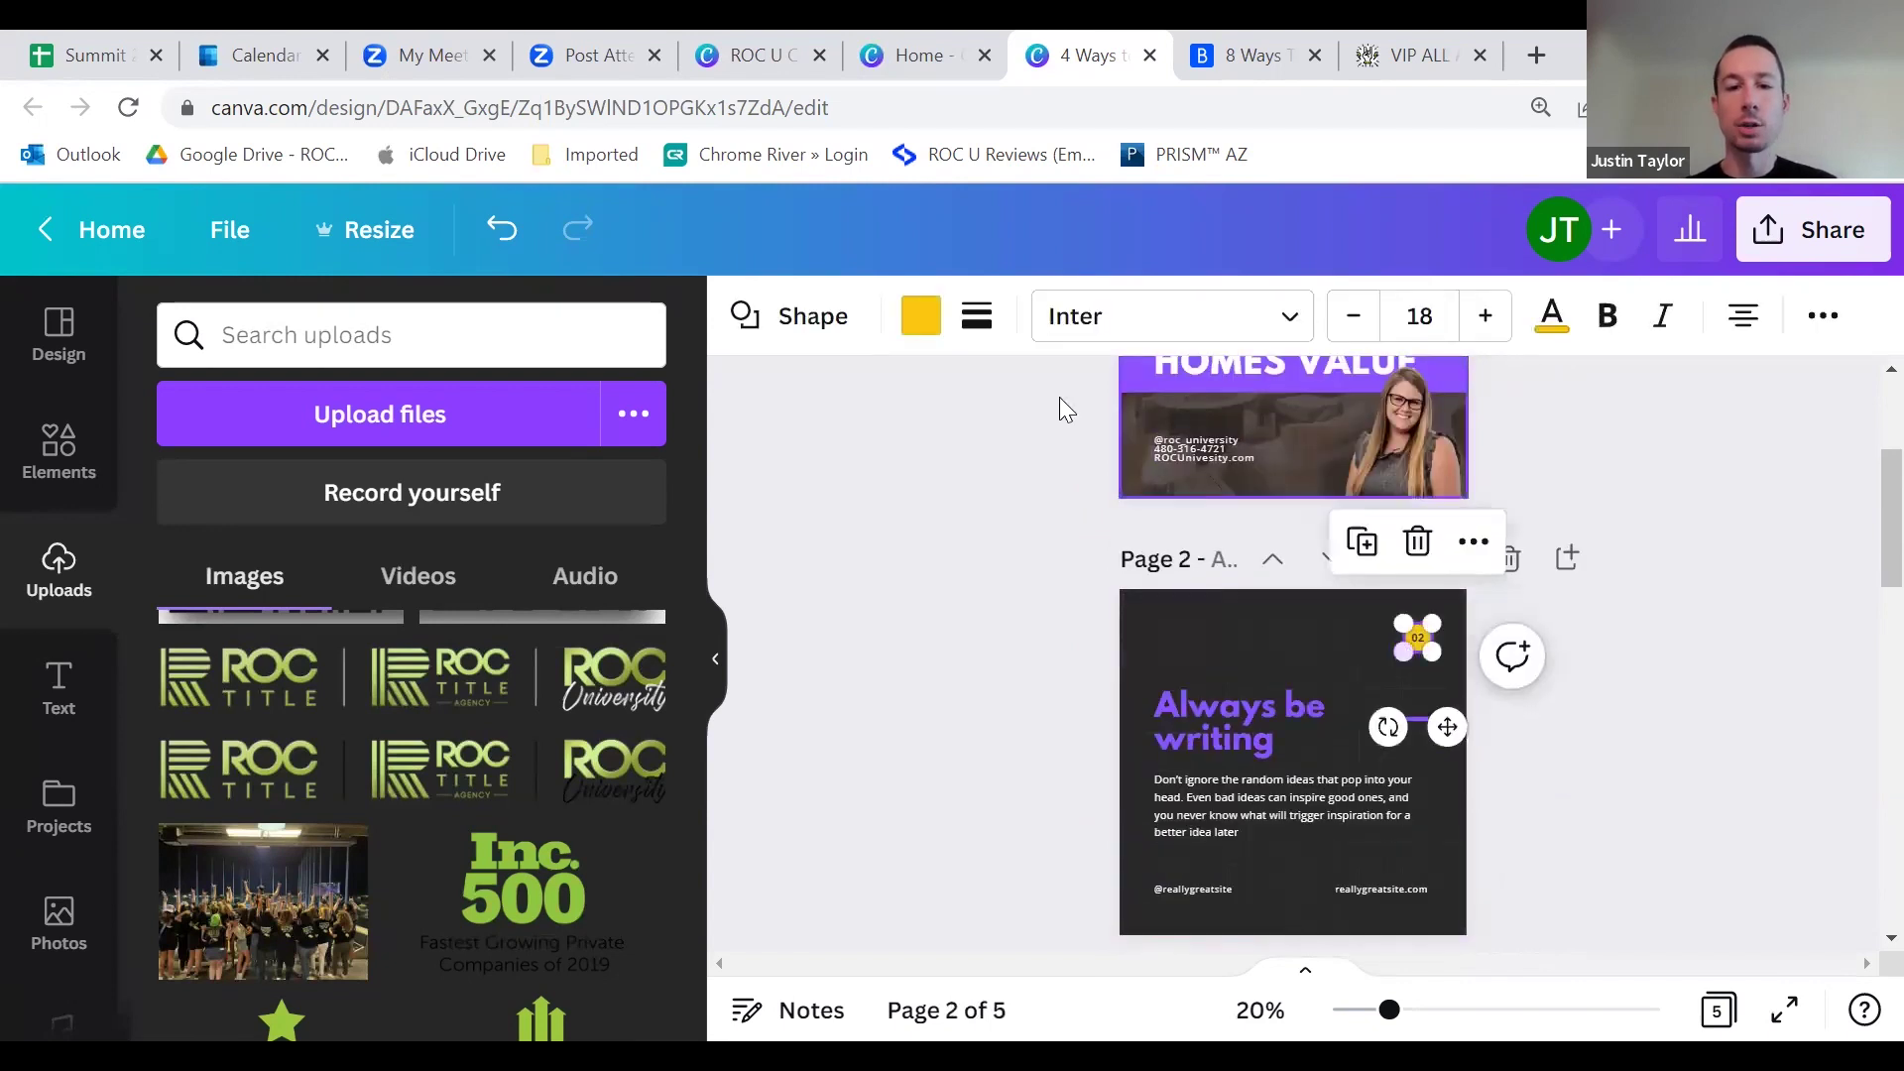
pyautogui.click(921, 316)
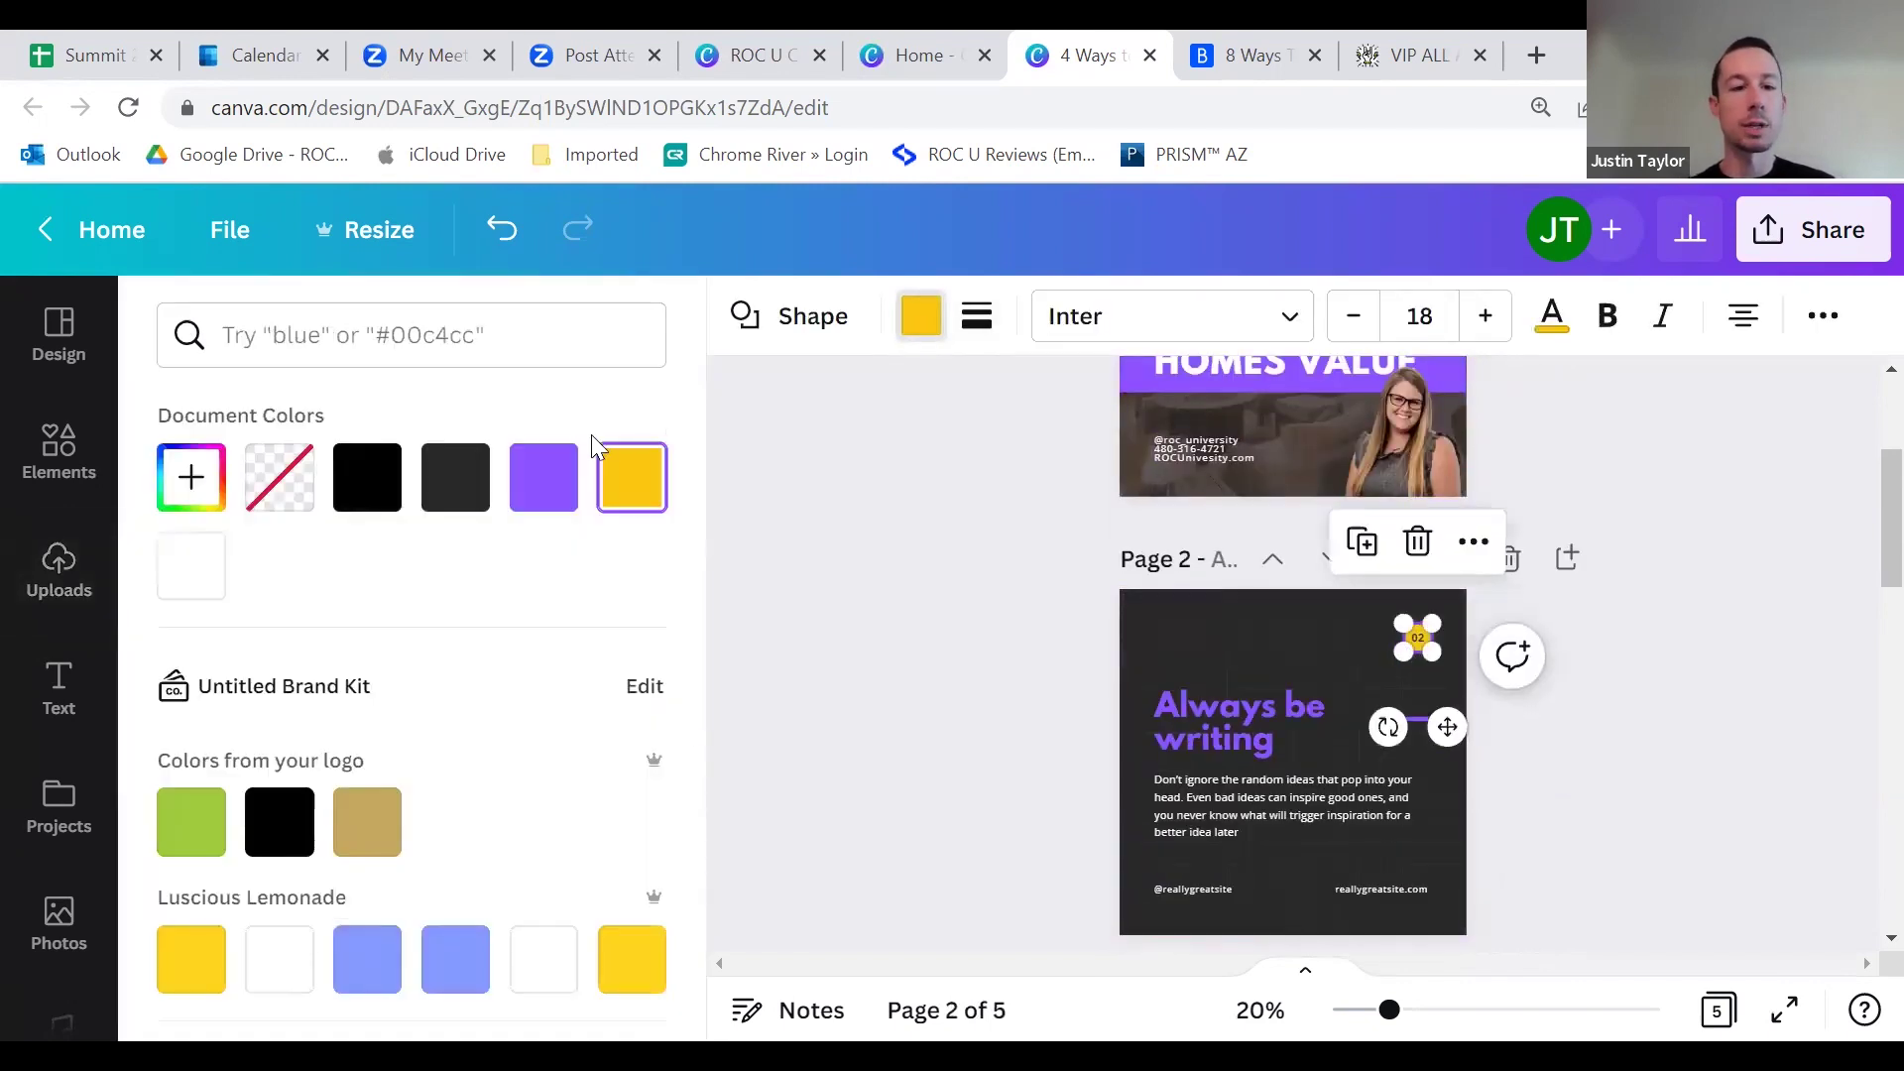
pyautogui.click(543, 477)
pyautogui.click(1116, 562)
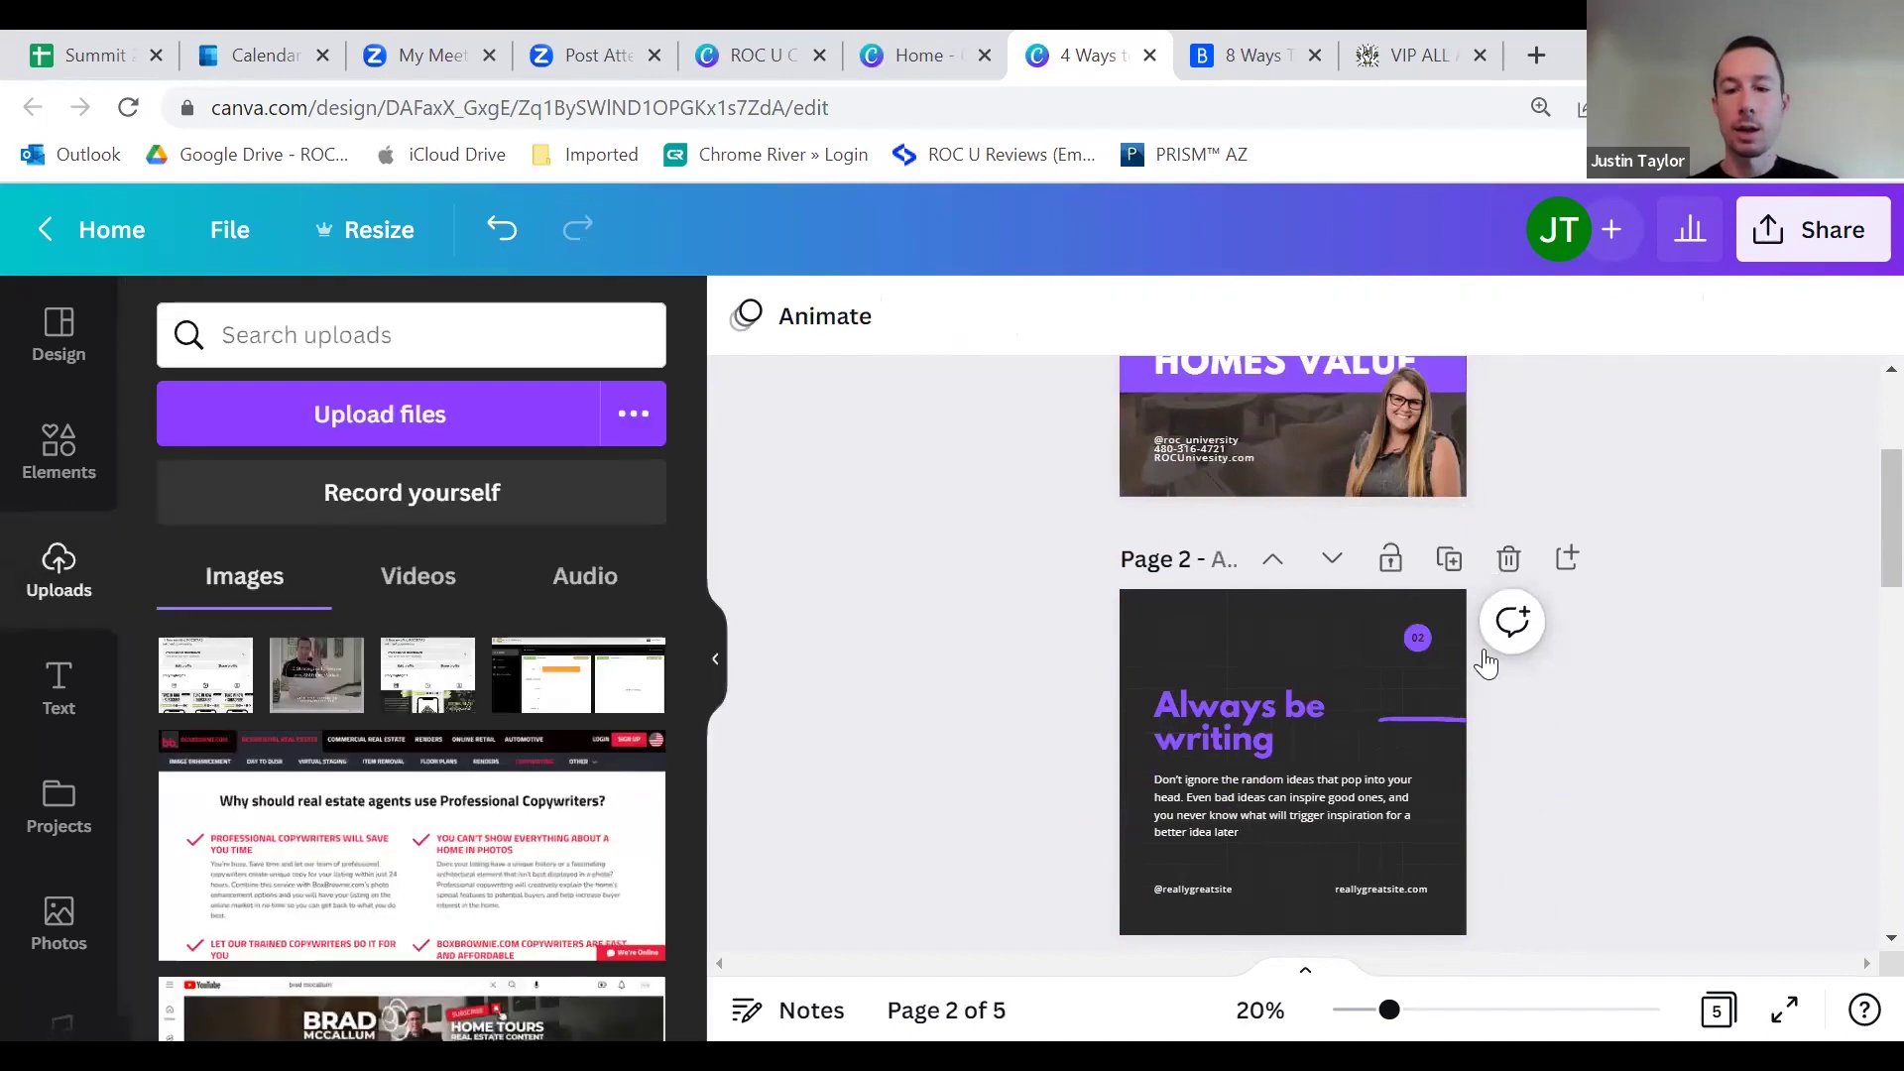
# Step: Review the text colour options for the 02 number, leaving it white
pyautogui.click(1416, 638)
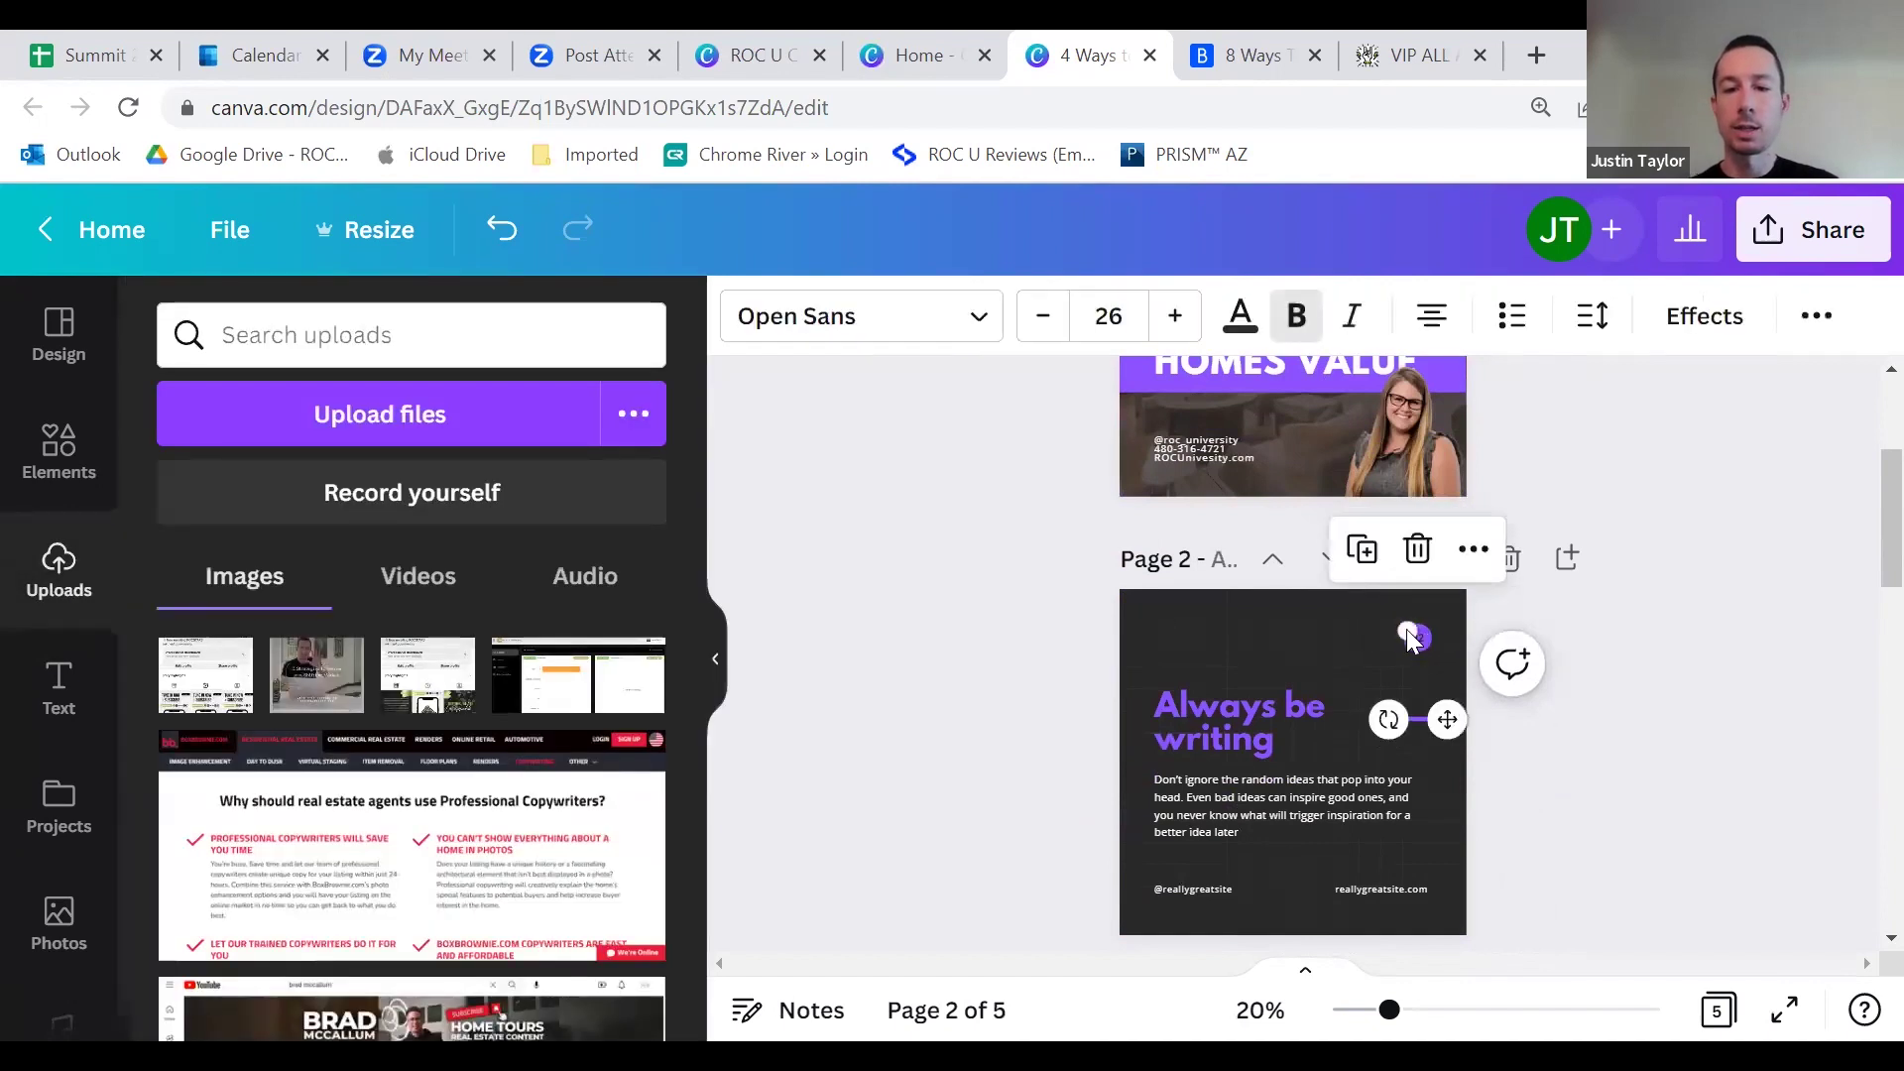
pyautogui.click(1239, 315)
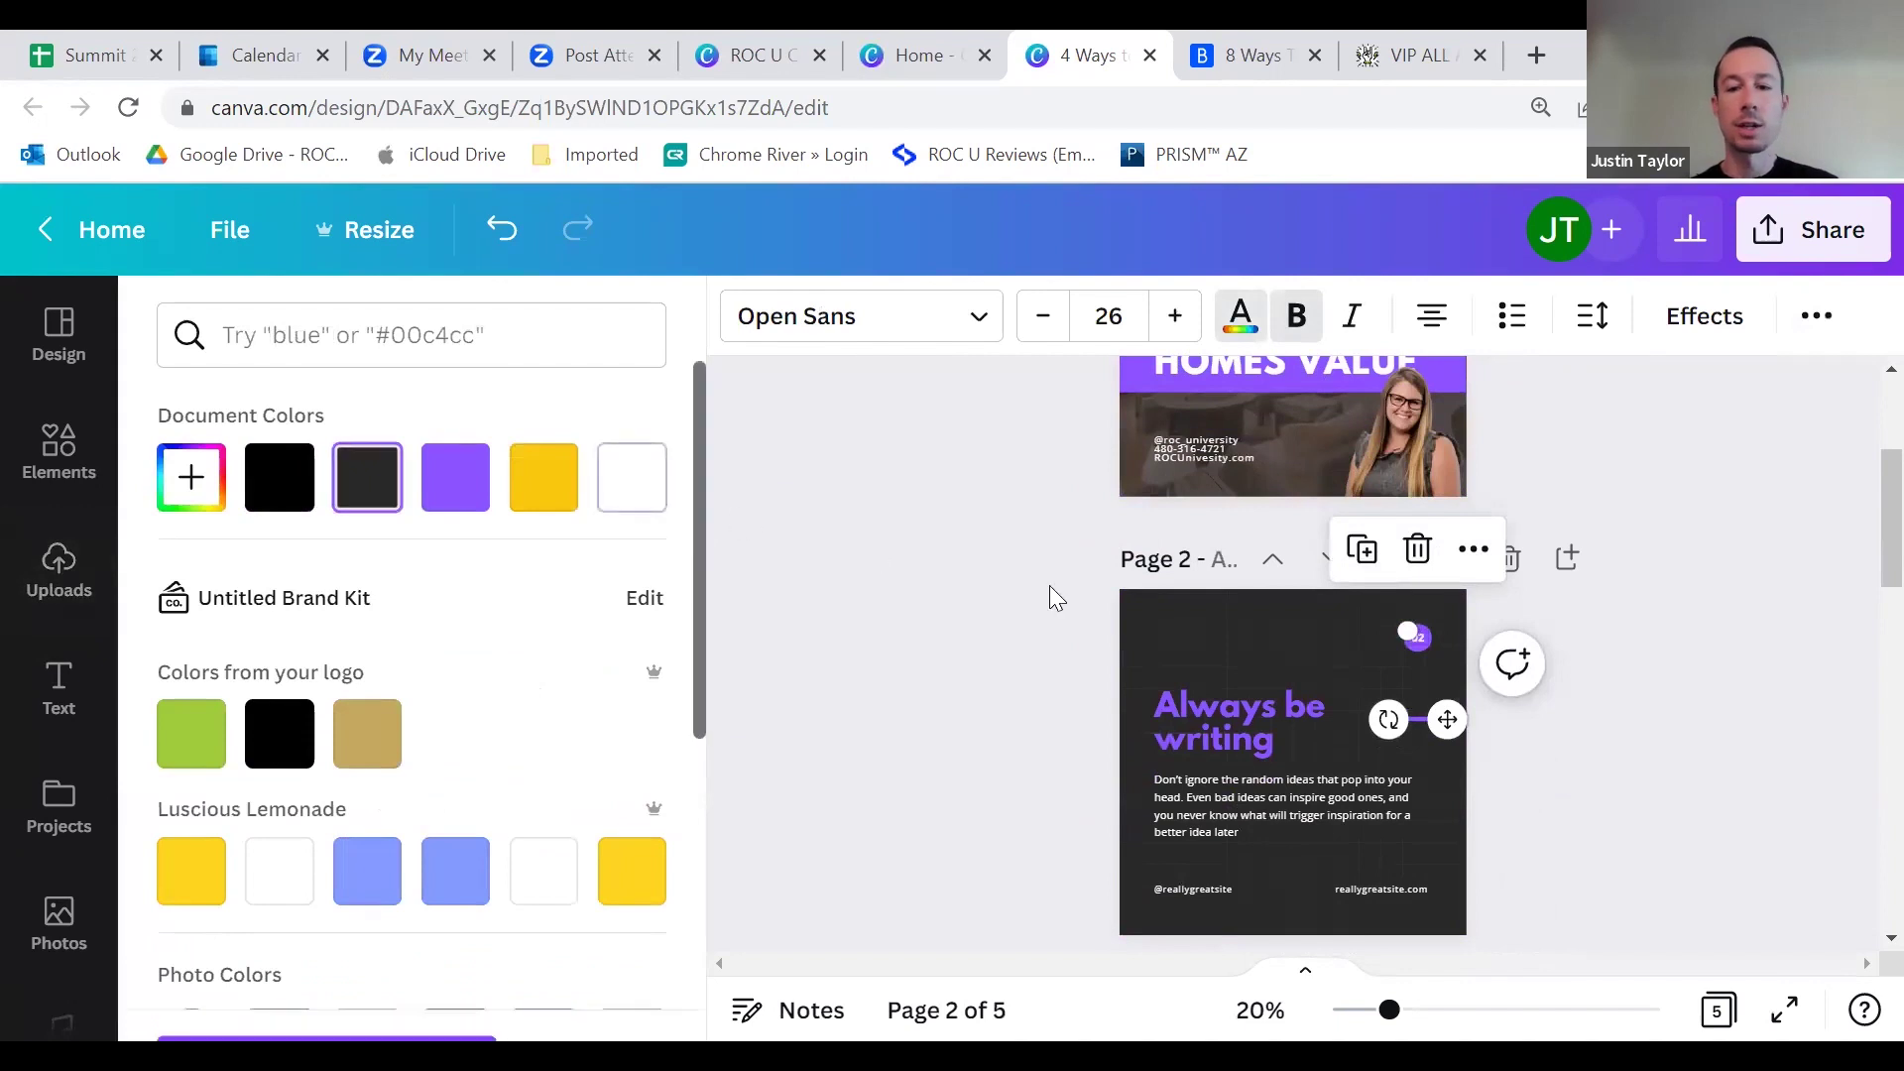
pyautogui.click(1599, 734)
pyautogui.scroll(-3, 1602, 730)
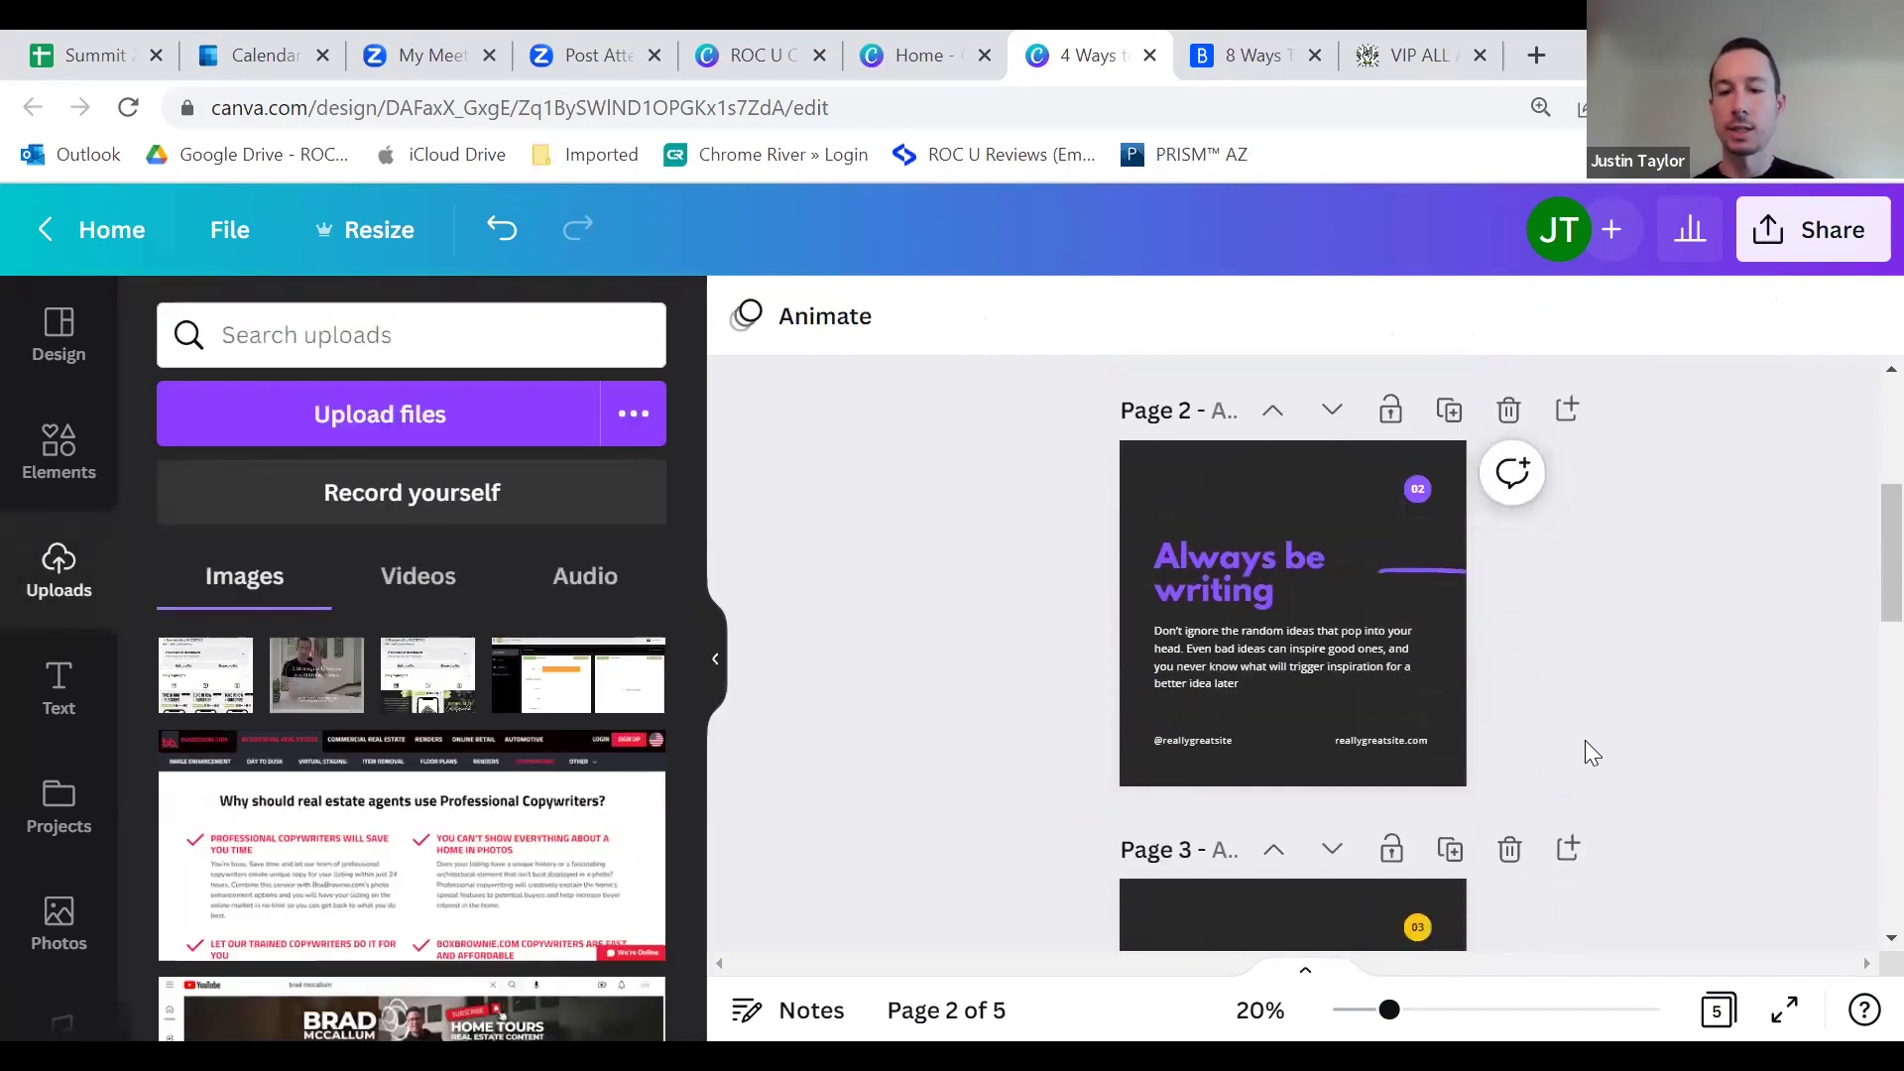
pyautogui.scroll(8, 1503, 766)
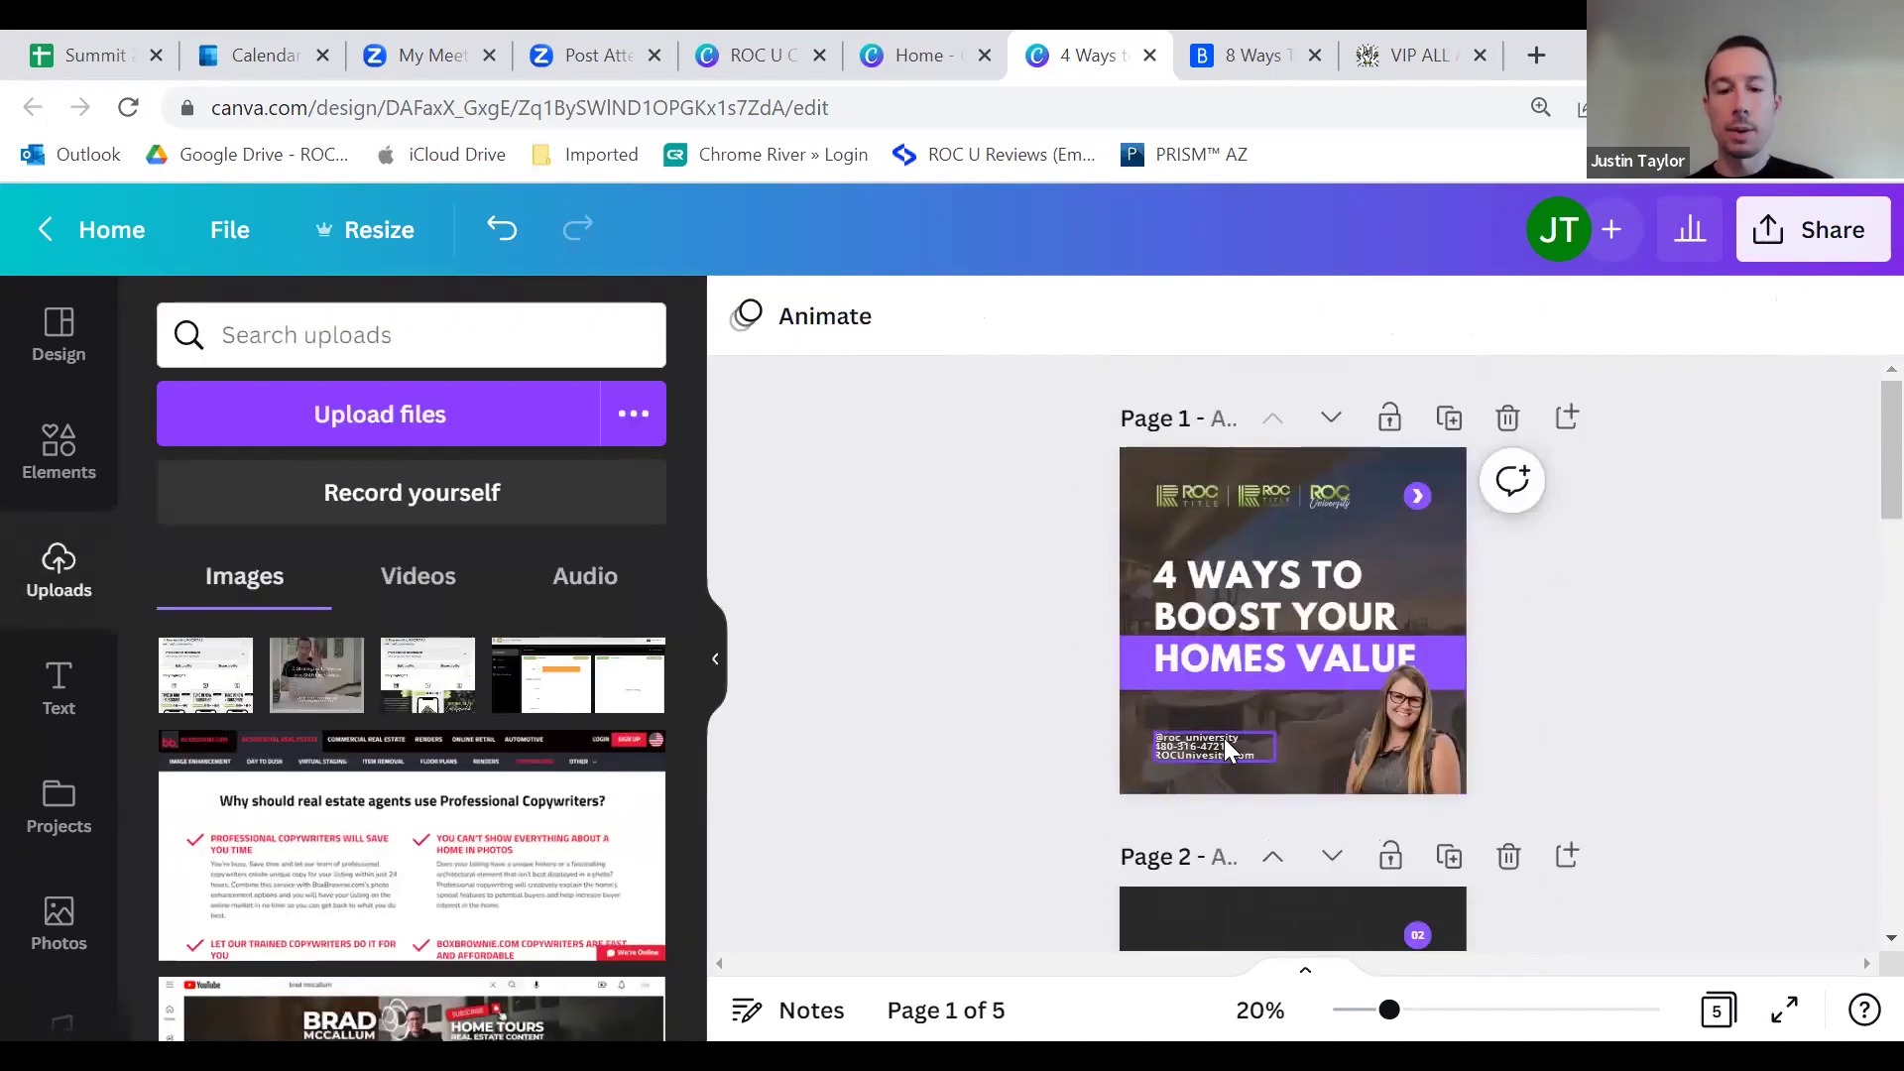
pyautogui.scroll(-8, 1190, 747)
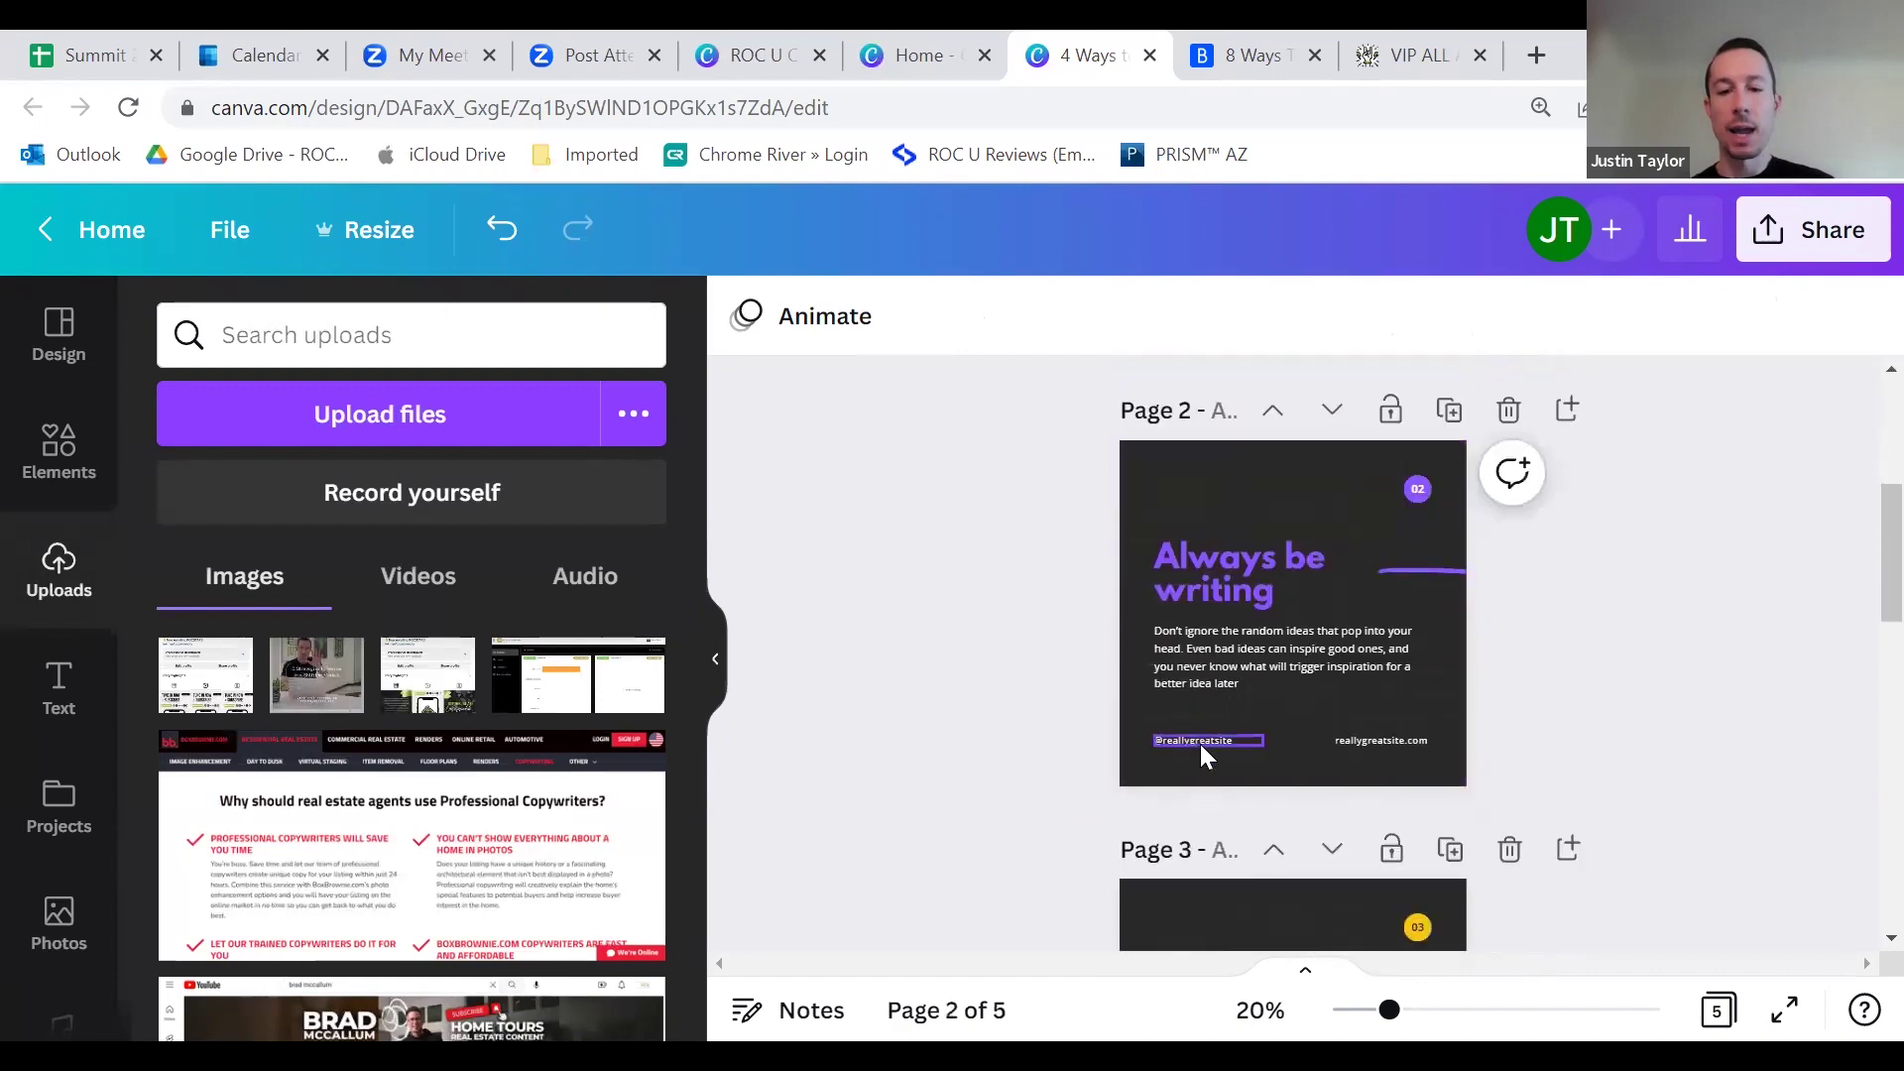
pyautogui.click(1200, 743)
pyautogui.moveTo(1200, 739); pyautogui.dragTo(1335, 736)
pyautogui.click(1491, 647)
# Step: Copy the ROC contact text block from page 1
pyautogui.scroll(8, 1253, 676)
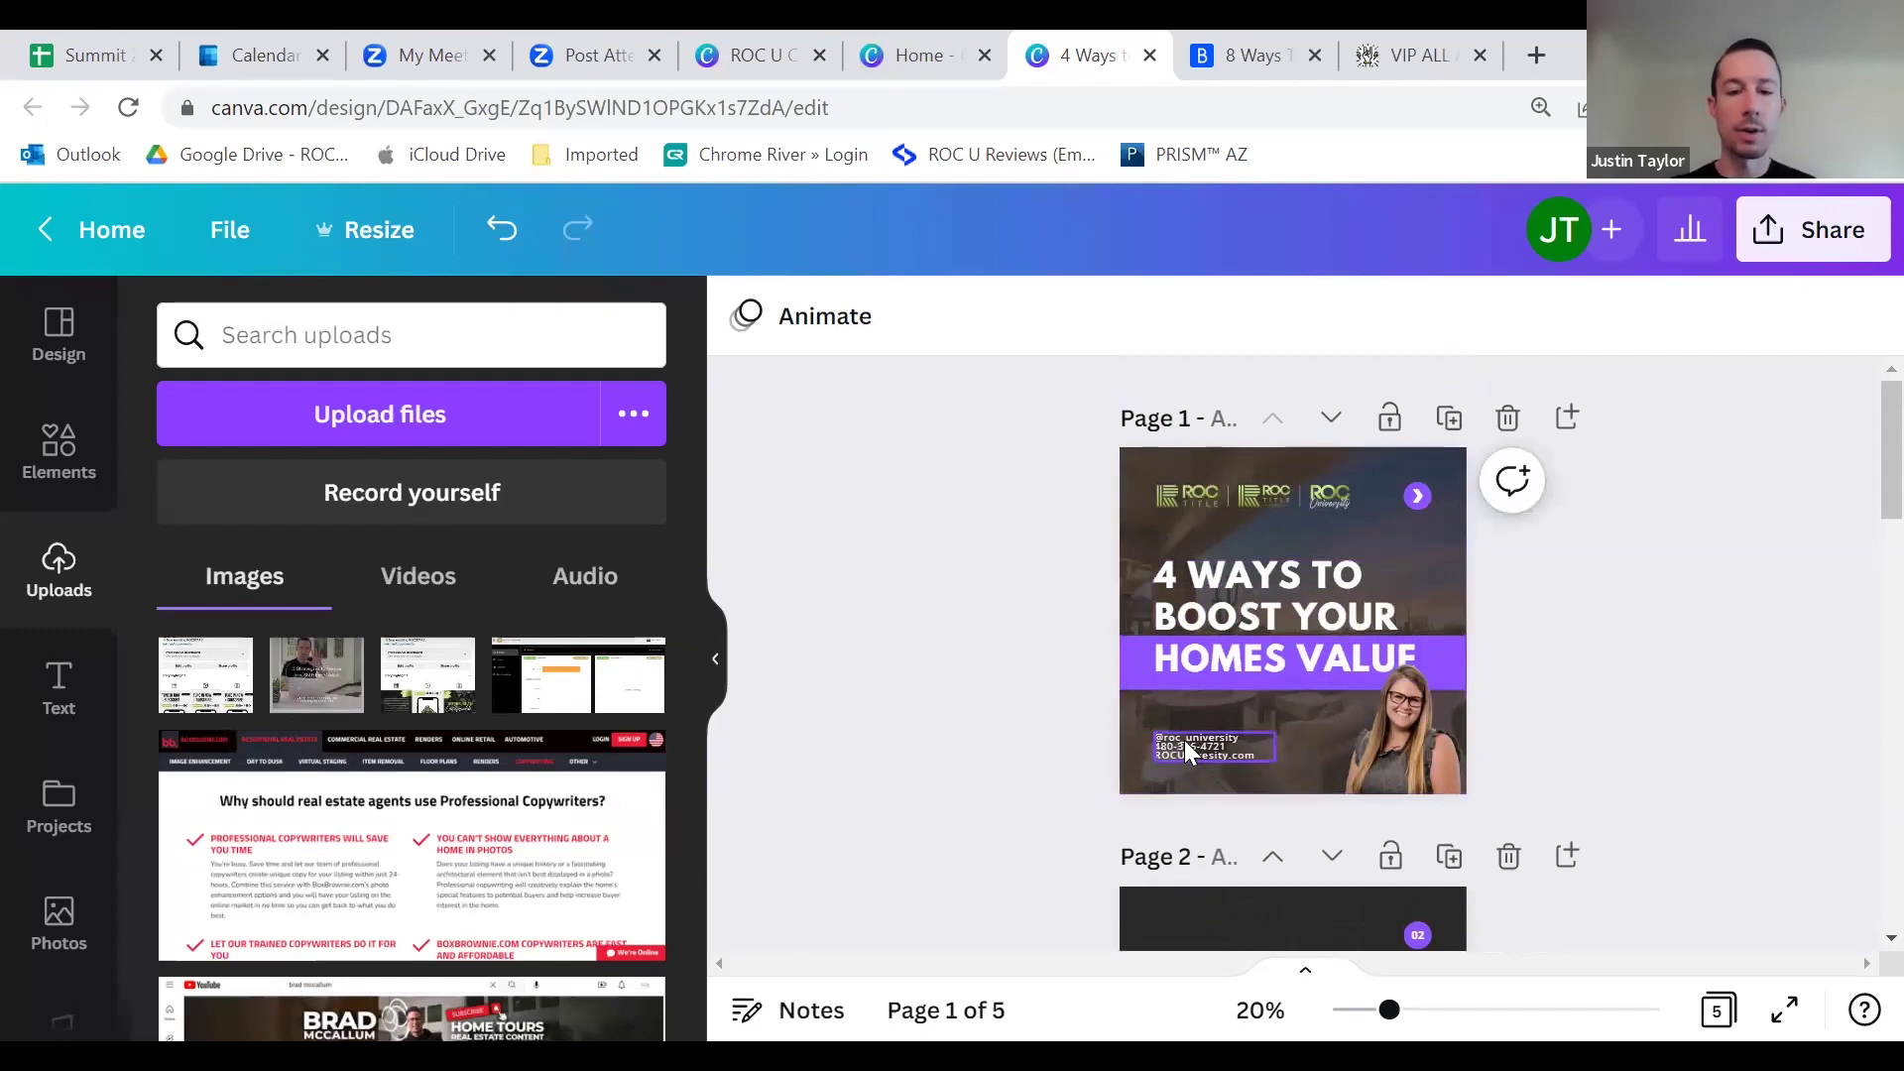
pyautogui.click(1184, 740)
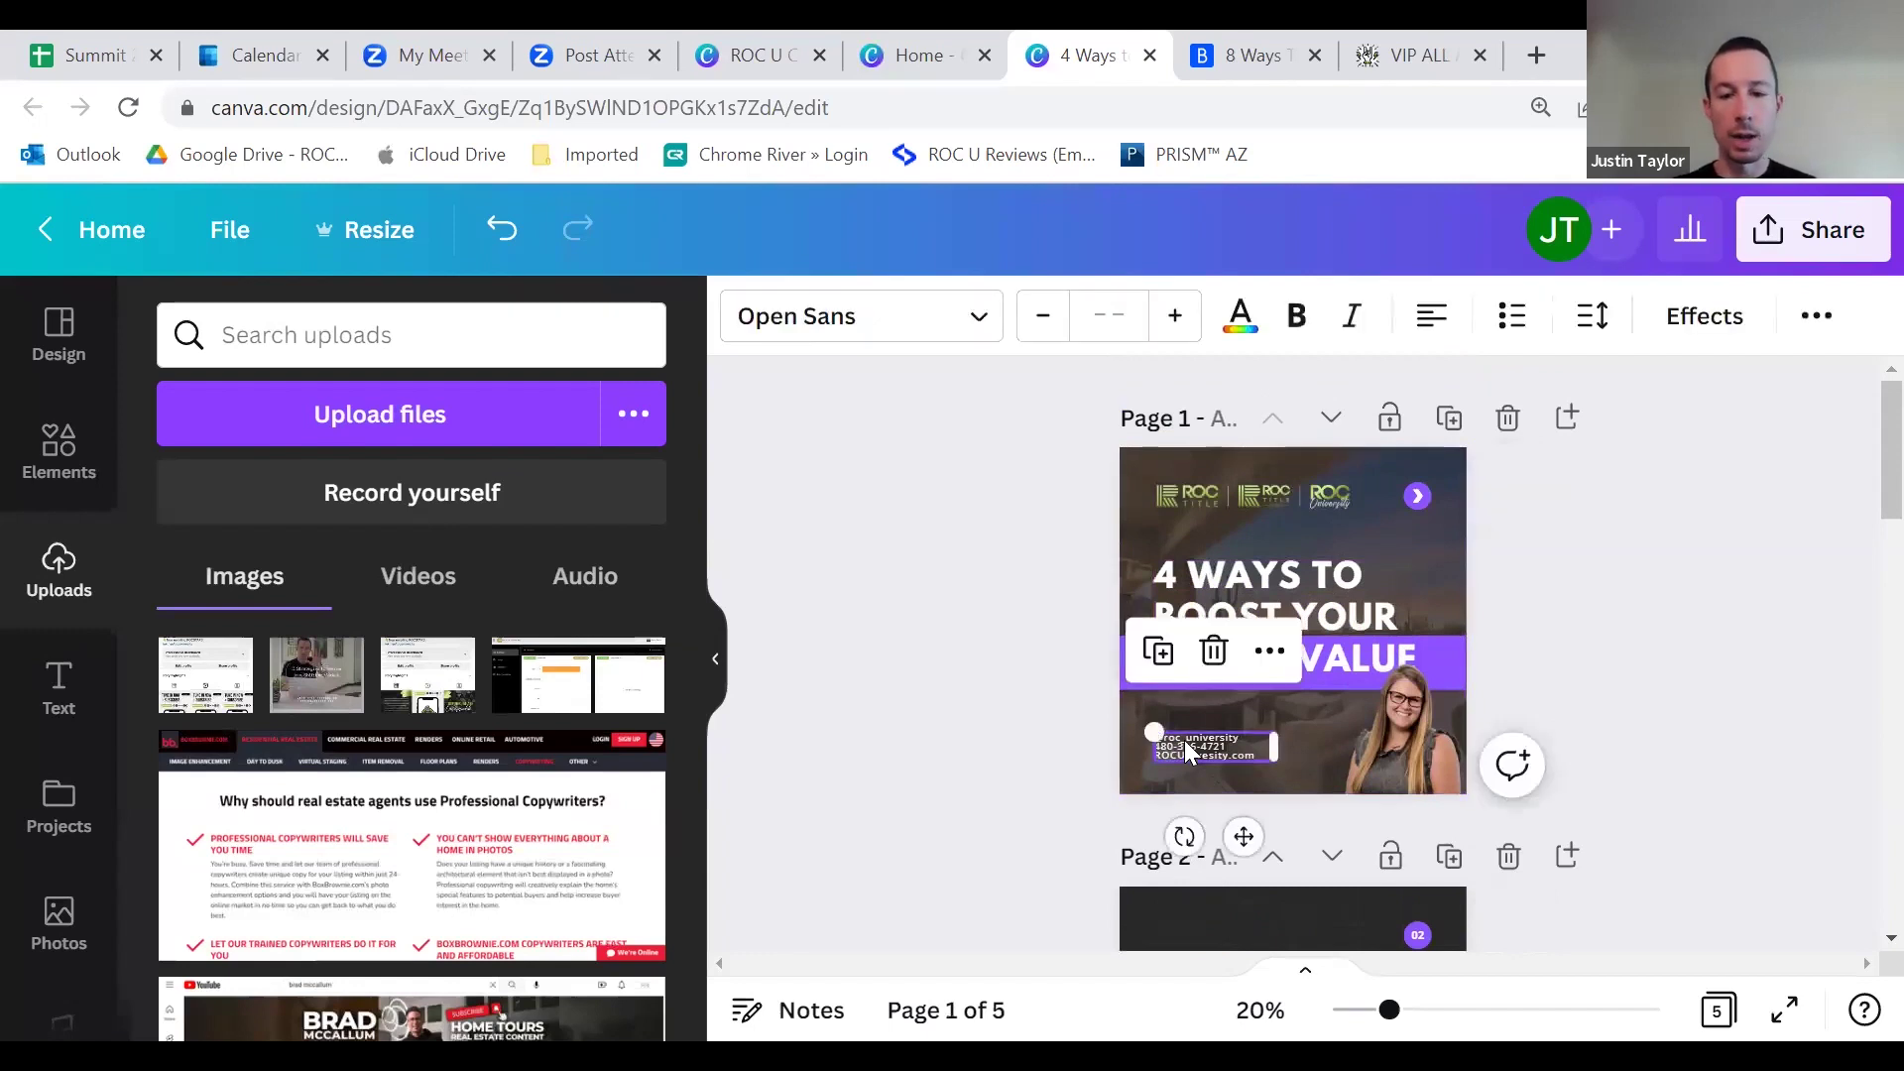
pyautogui.rightClick(1186, 740)
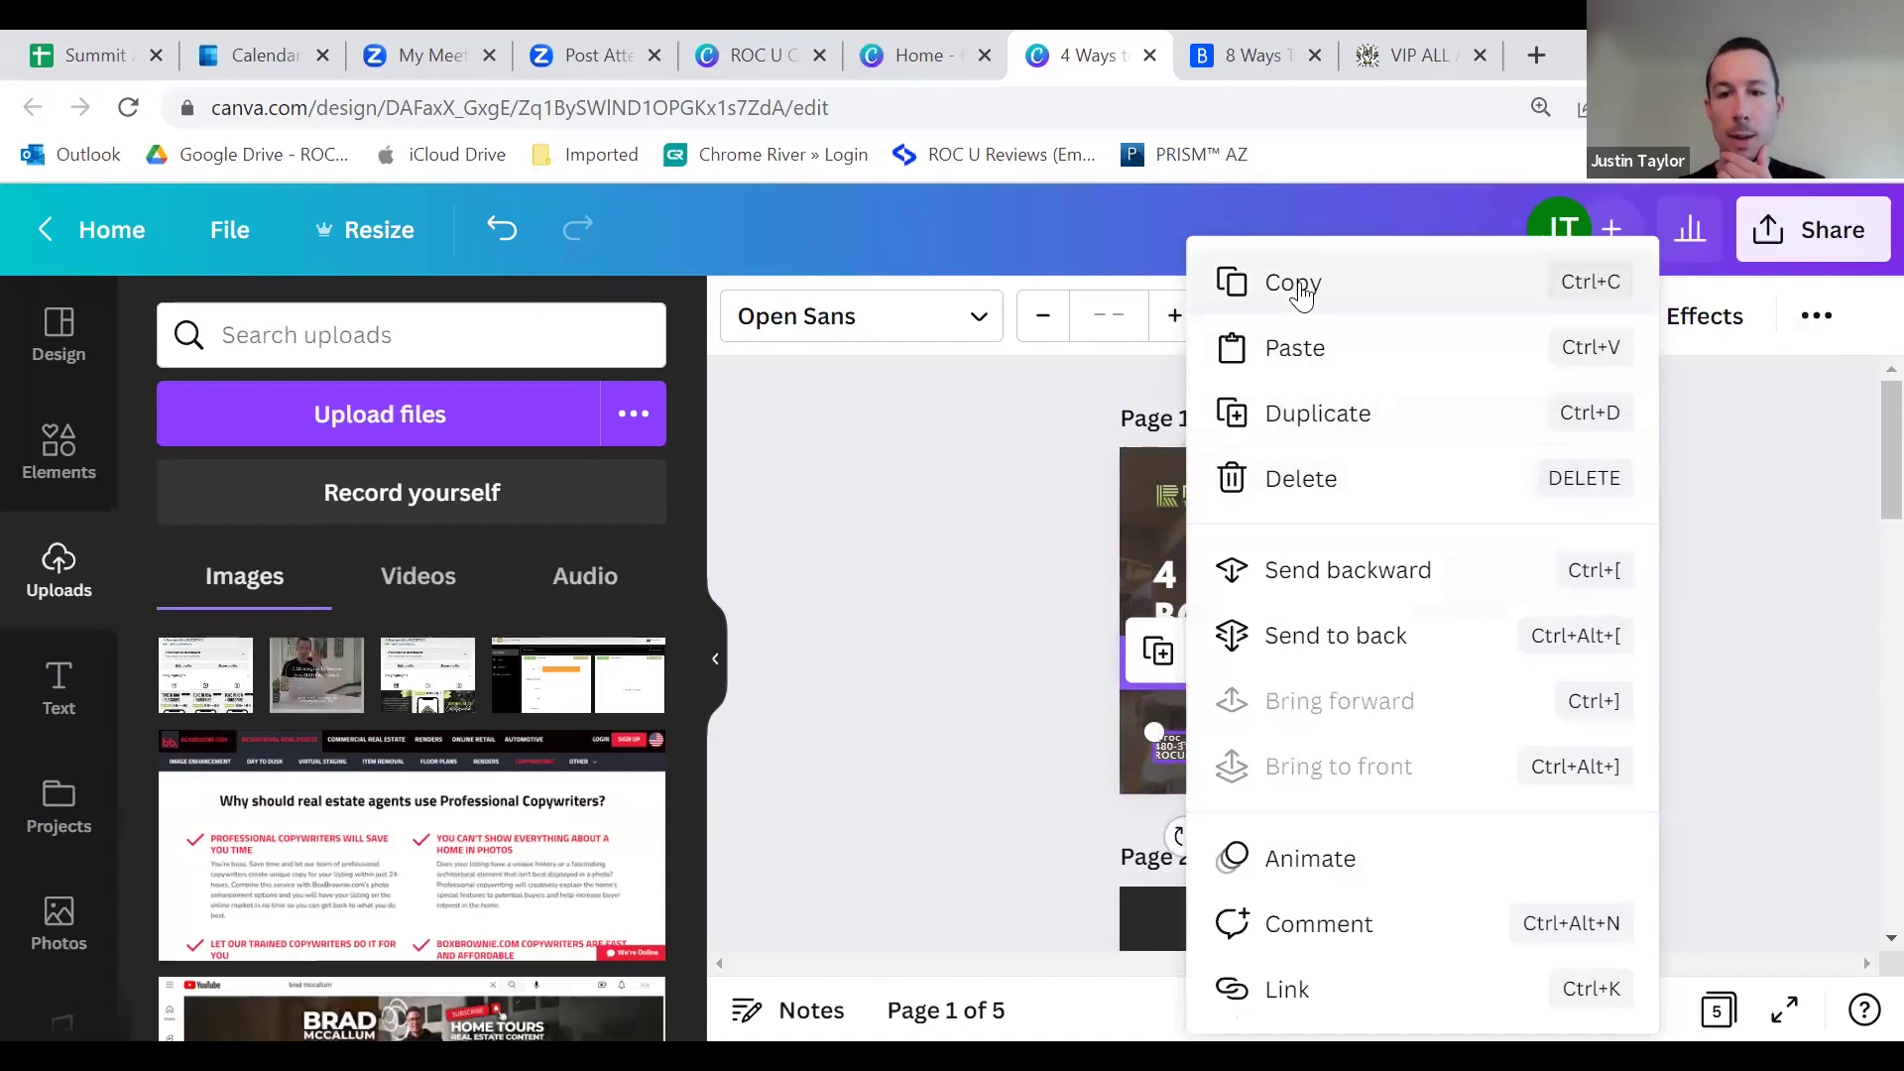
pyautogui.click(1299, 288)
# Step: Paste the ROC contact block into page 2's footer
pyautogui.scroll(-5, 1140, 589)
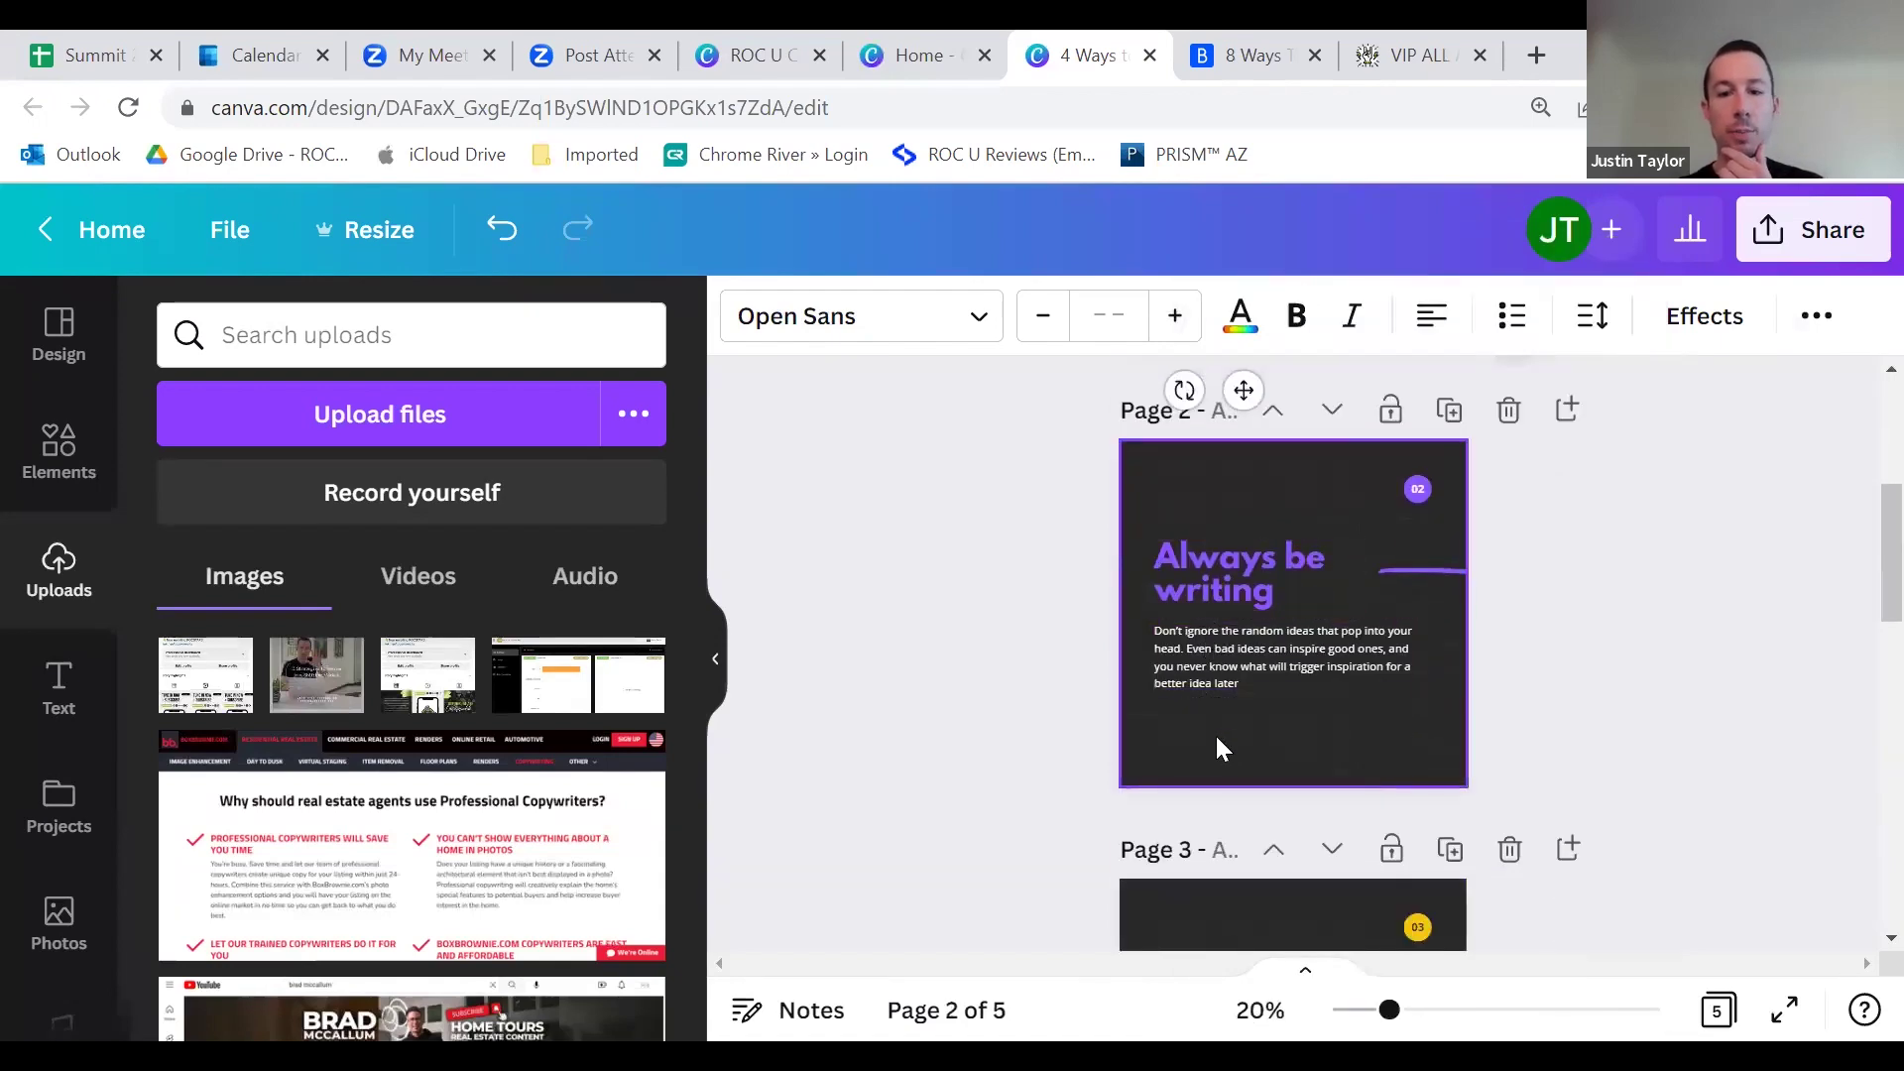
pyautogui.scroll(5, 1222, 724)
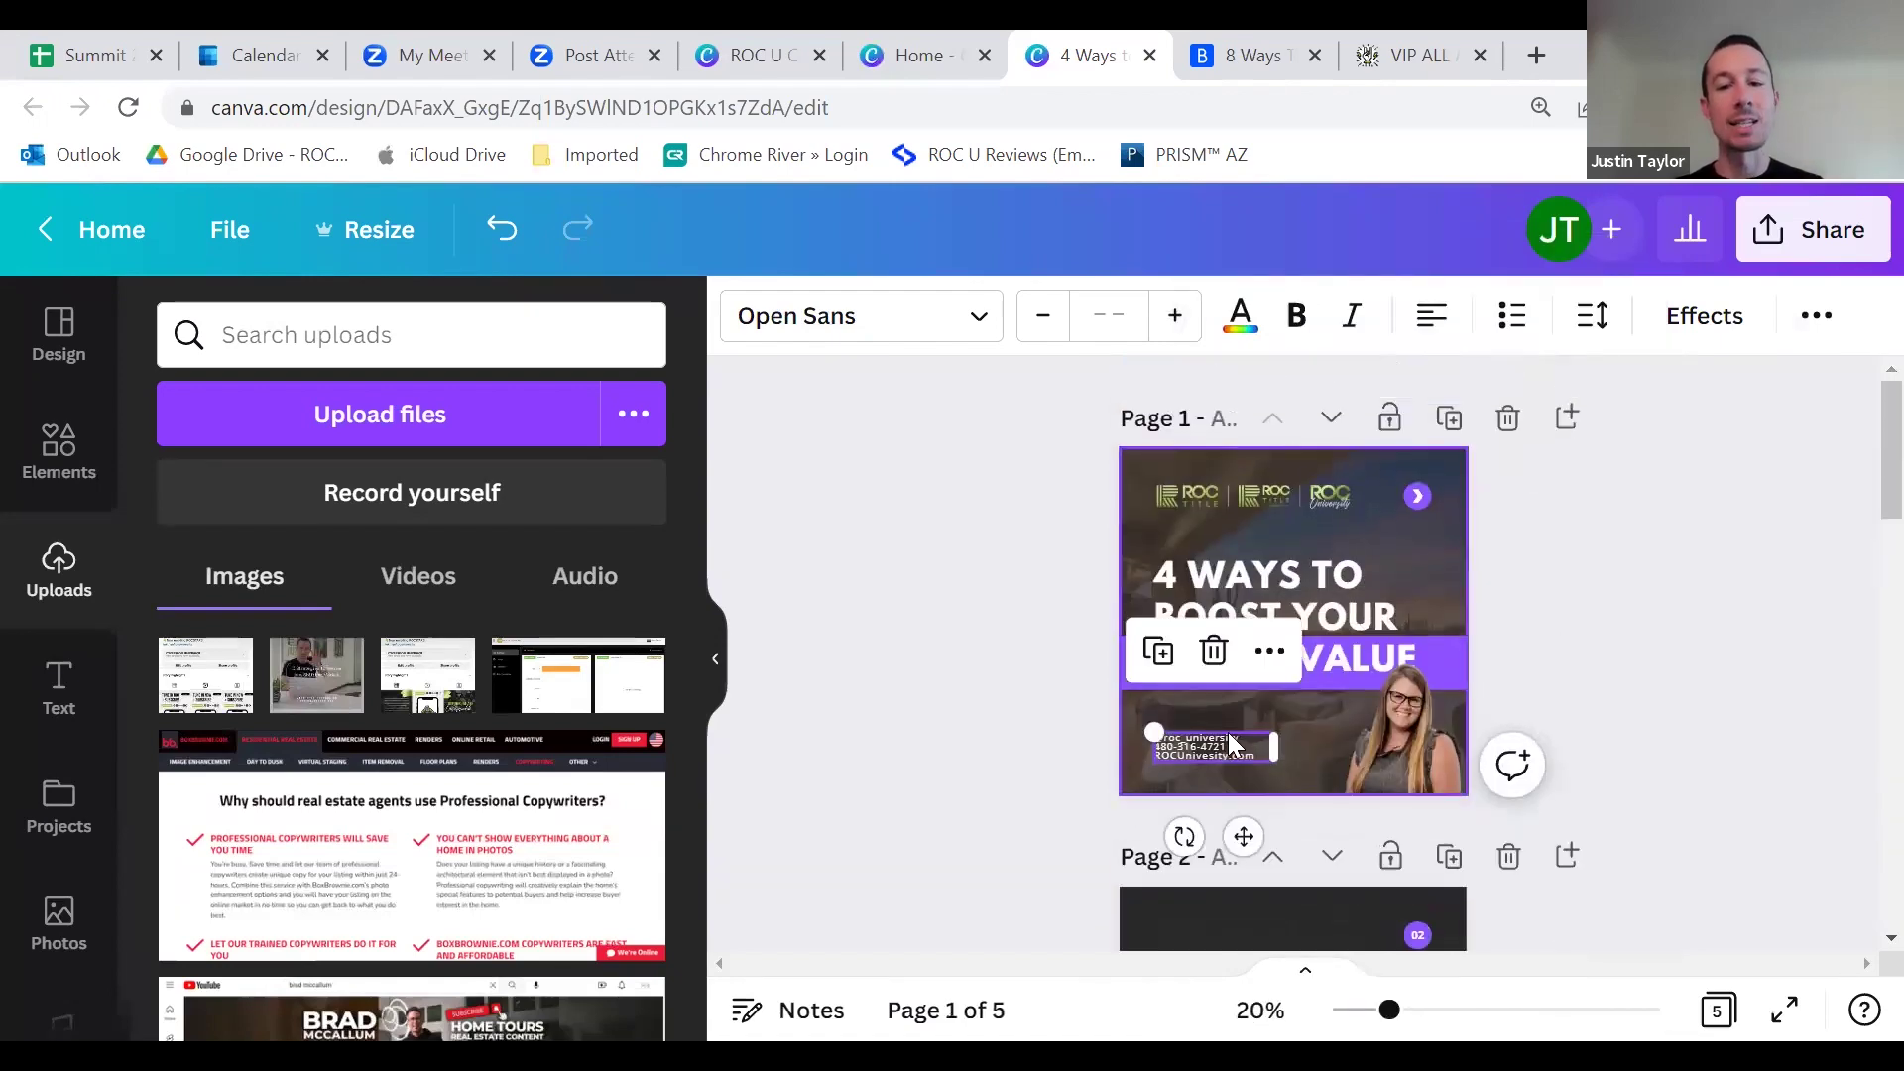
pyautogui.scroll(-3, 1204, 750)
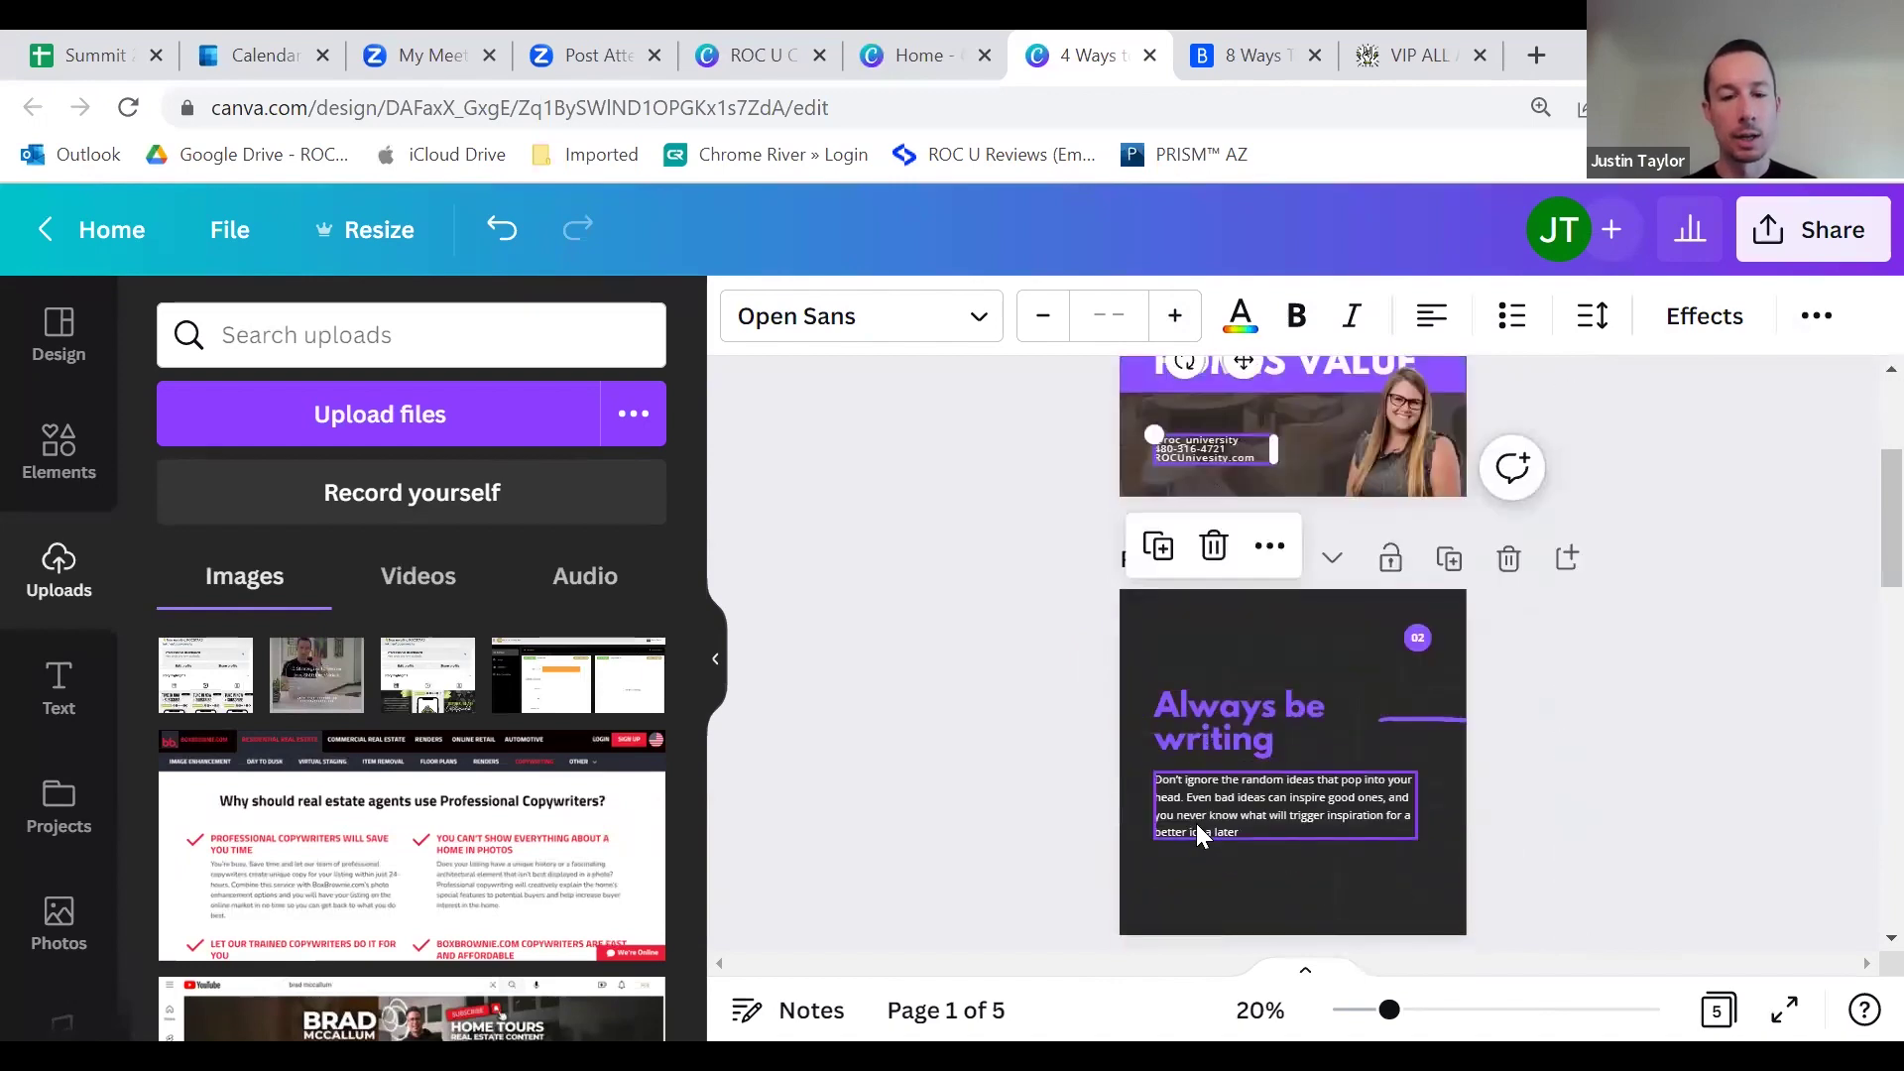
pyautogui.click(1204, 860)
pyautogui.scroll(-2, 1217, 819)
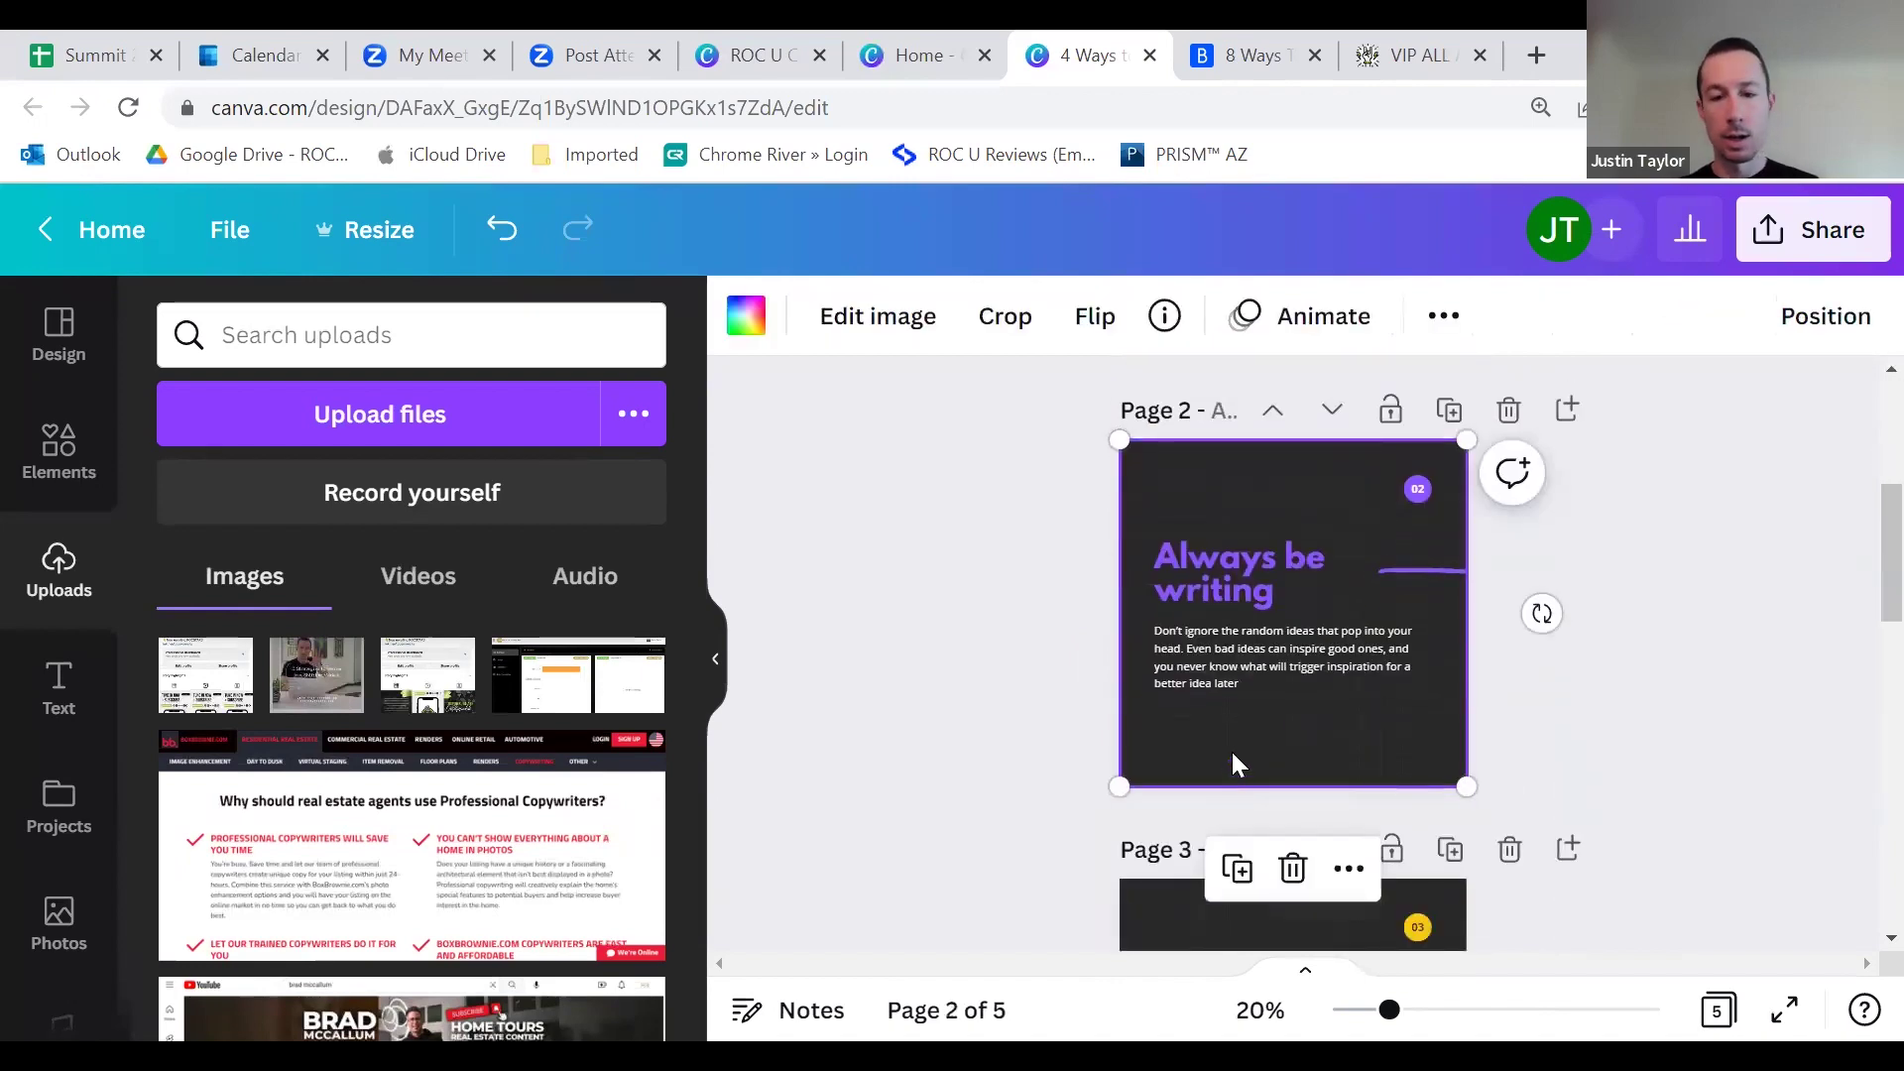
pyautogui.rightClick(1230, 747)
pyautogui.click(1336, 353)
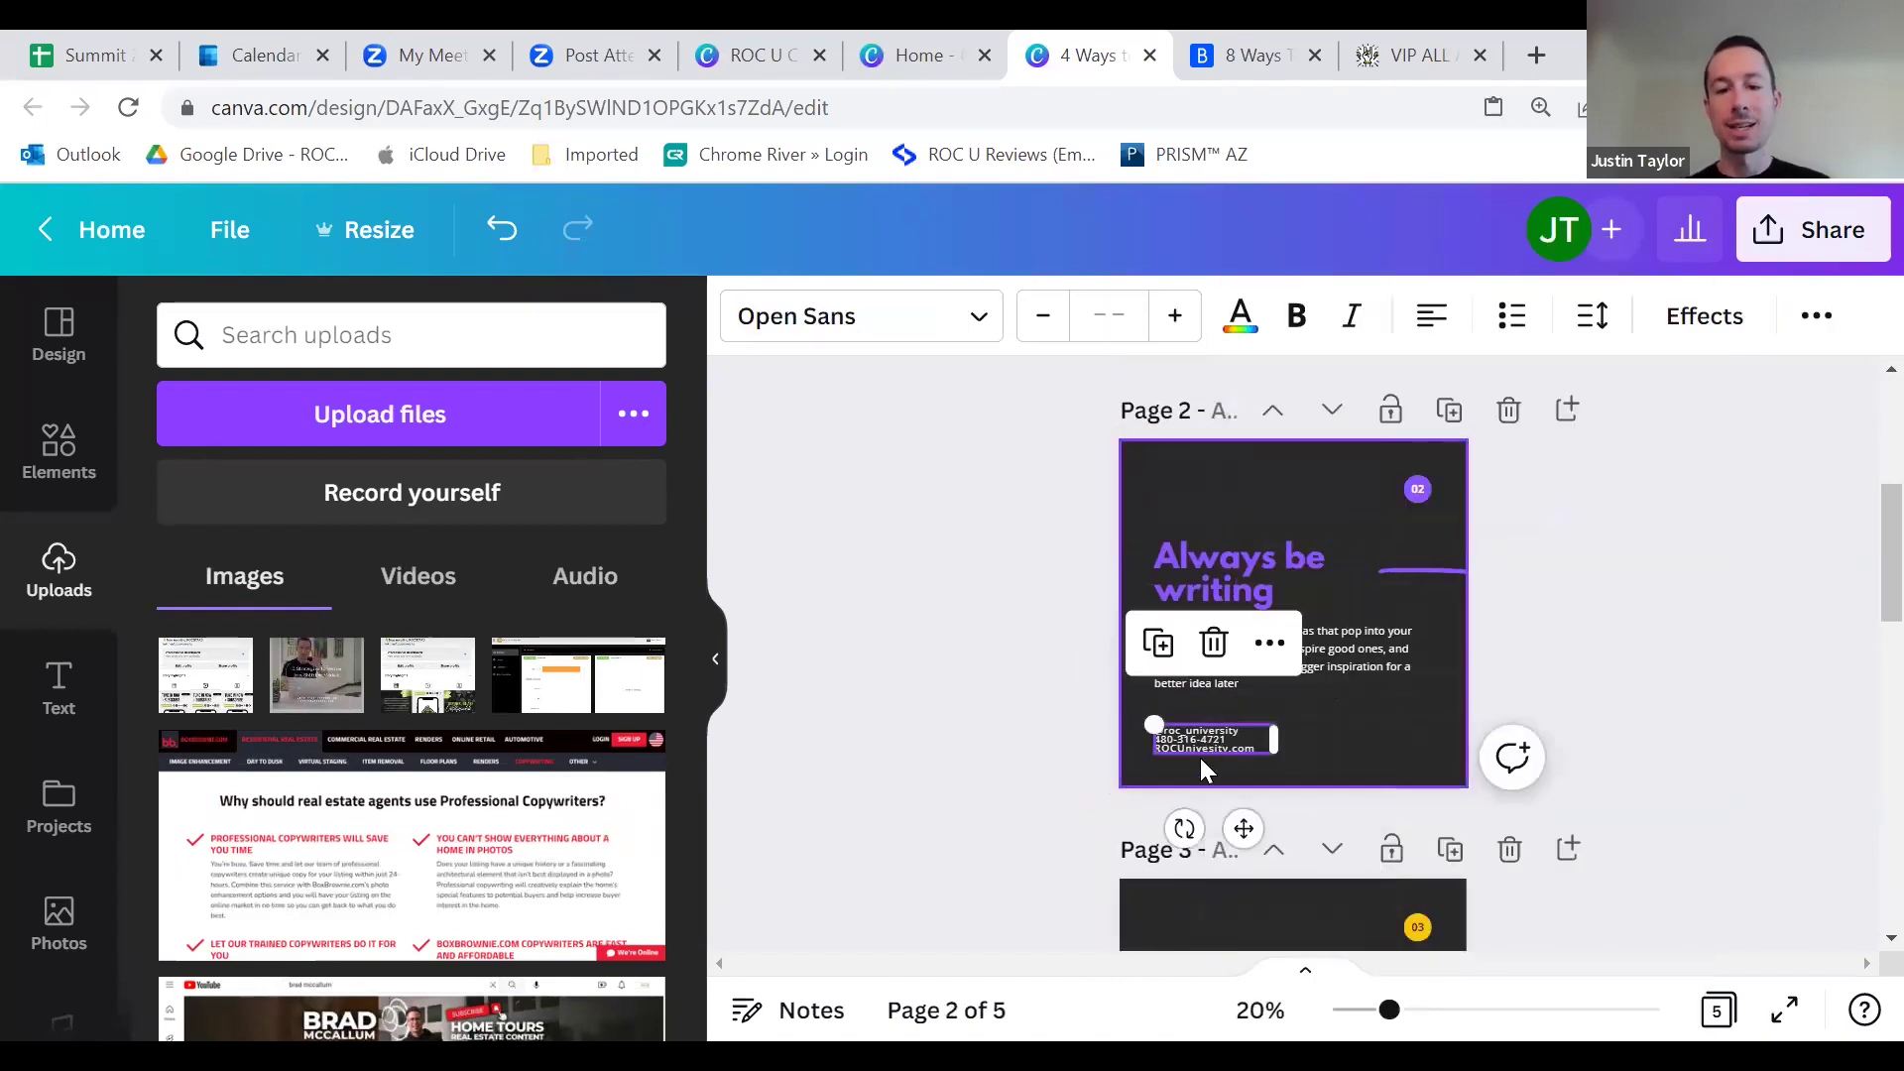
pyautogui.scroll(3, 1339, 672)
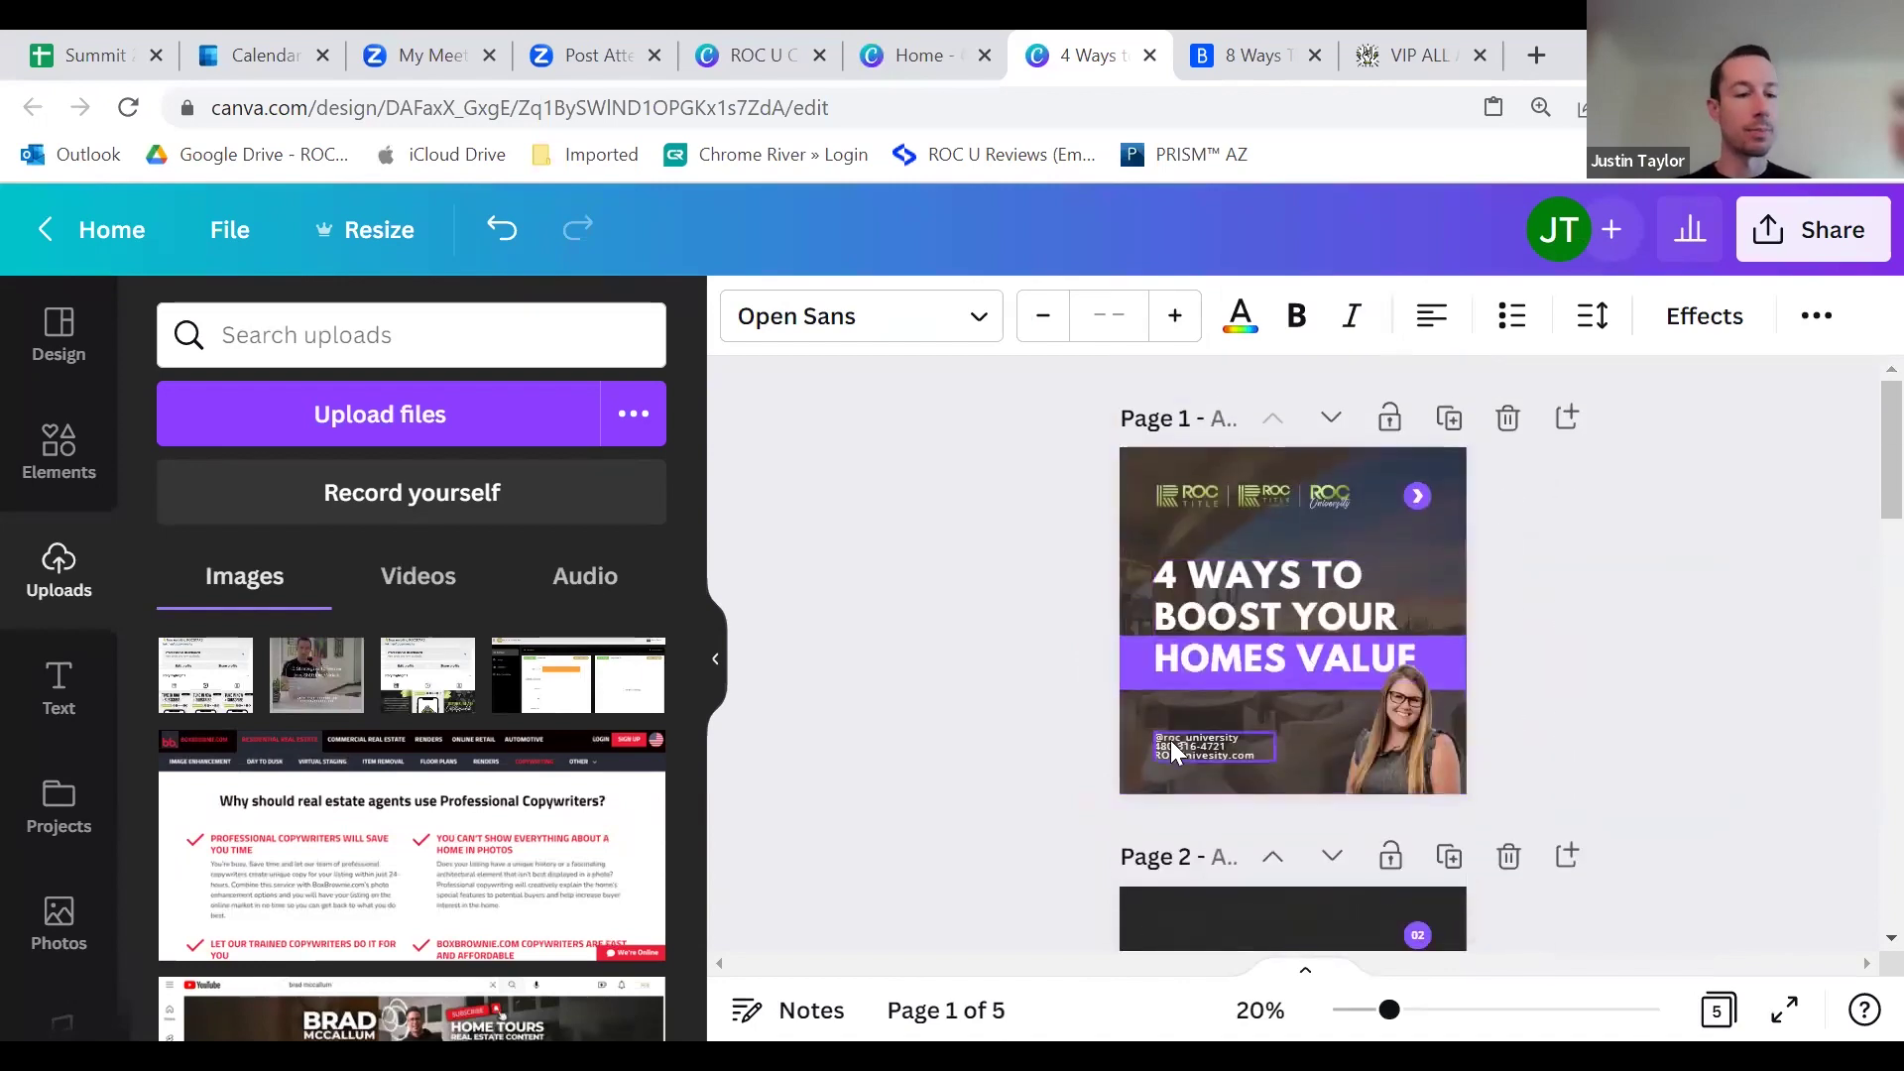
pyautogui.scroll(-3, 1172, 718)
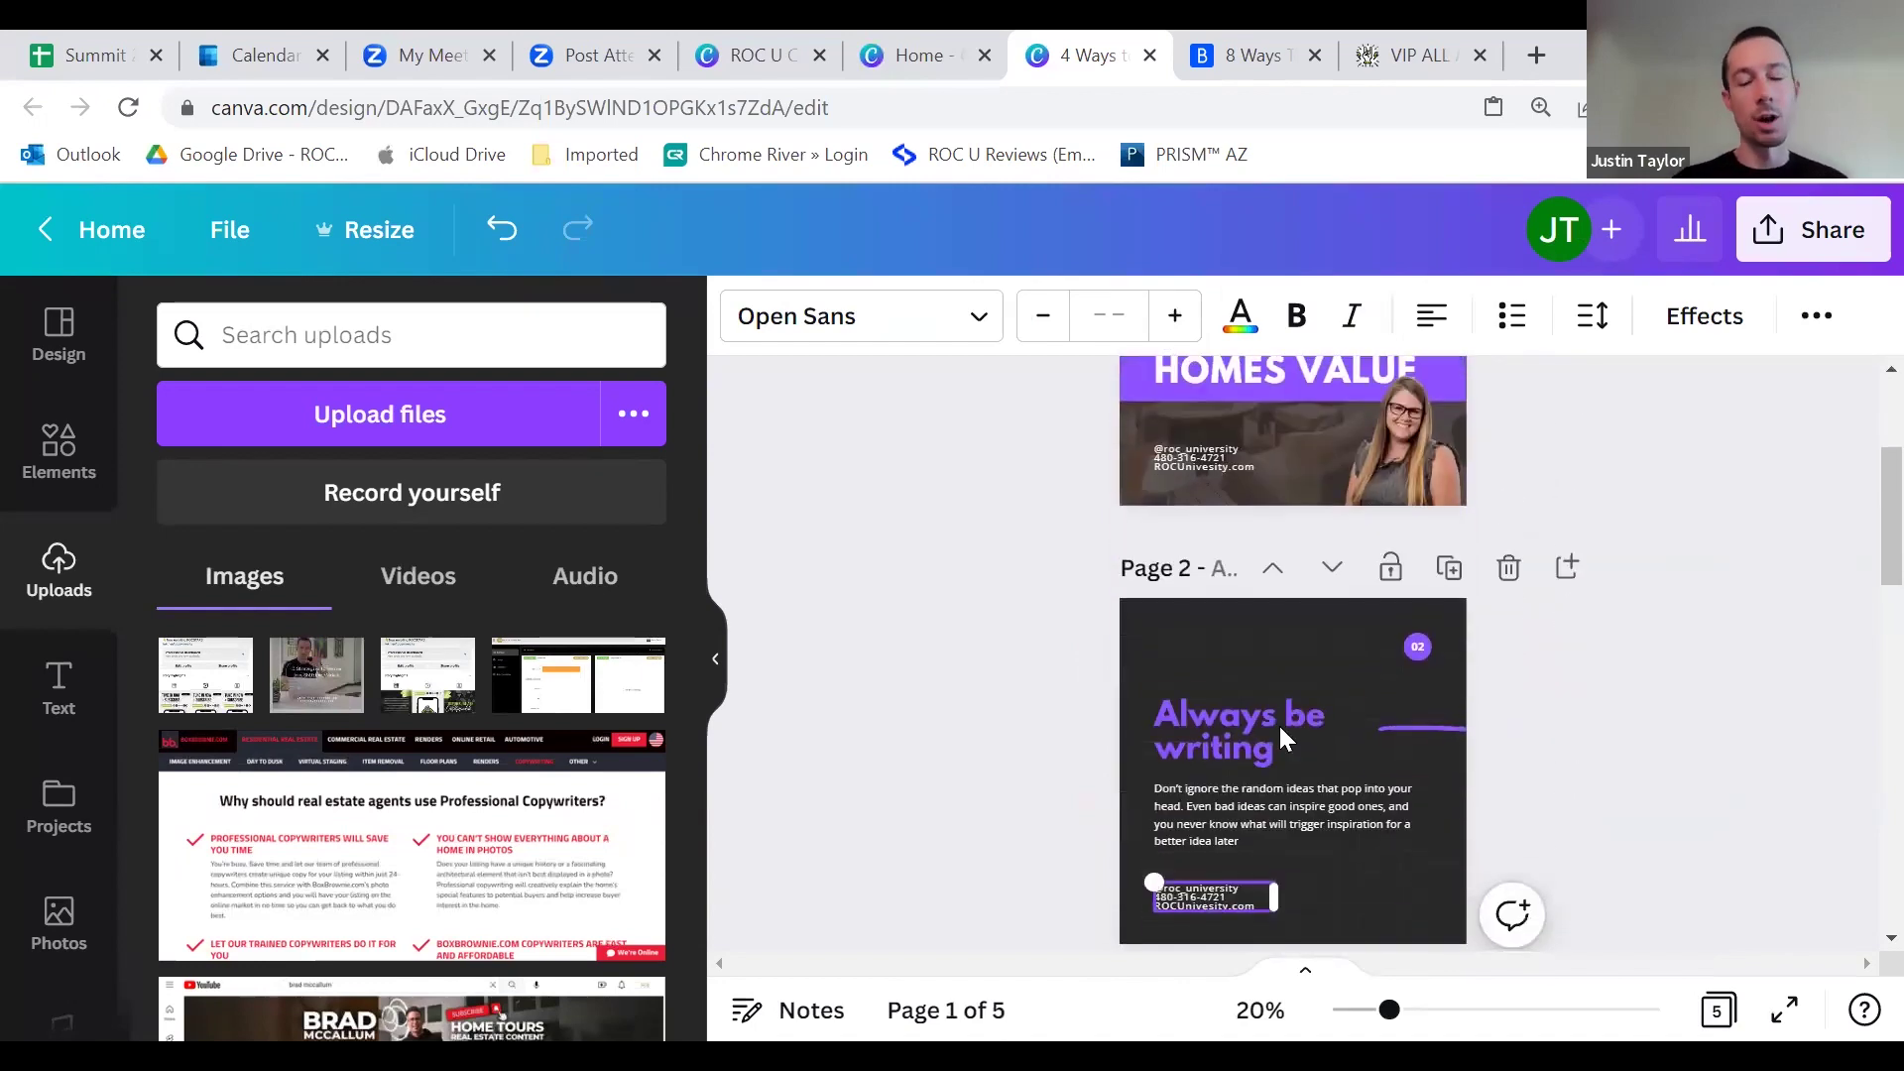
pyautogui.scroll(-2, 1436, 639)
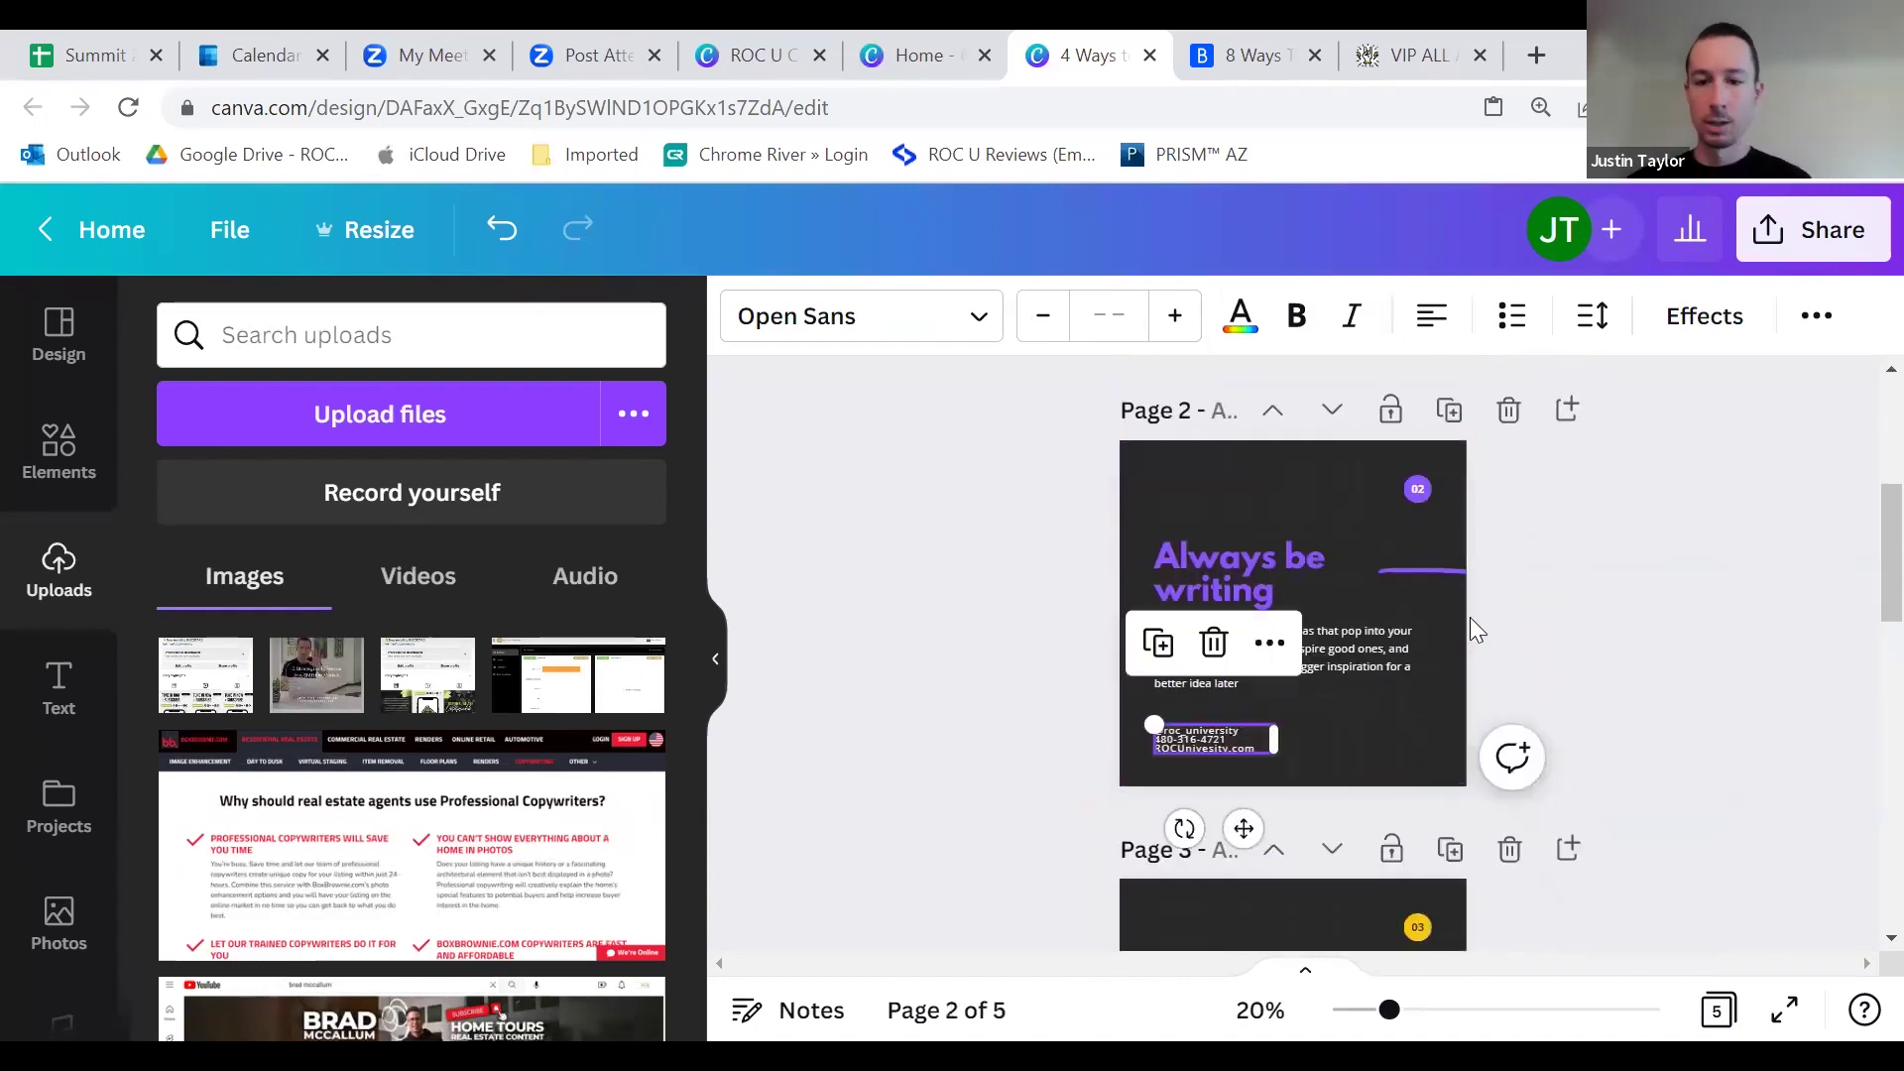
pyautogui.click(1509, 535)
pyautogui.click(1249, 59)
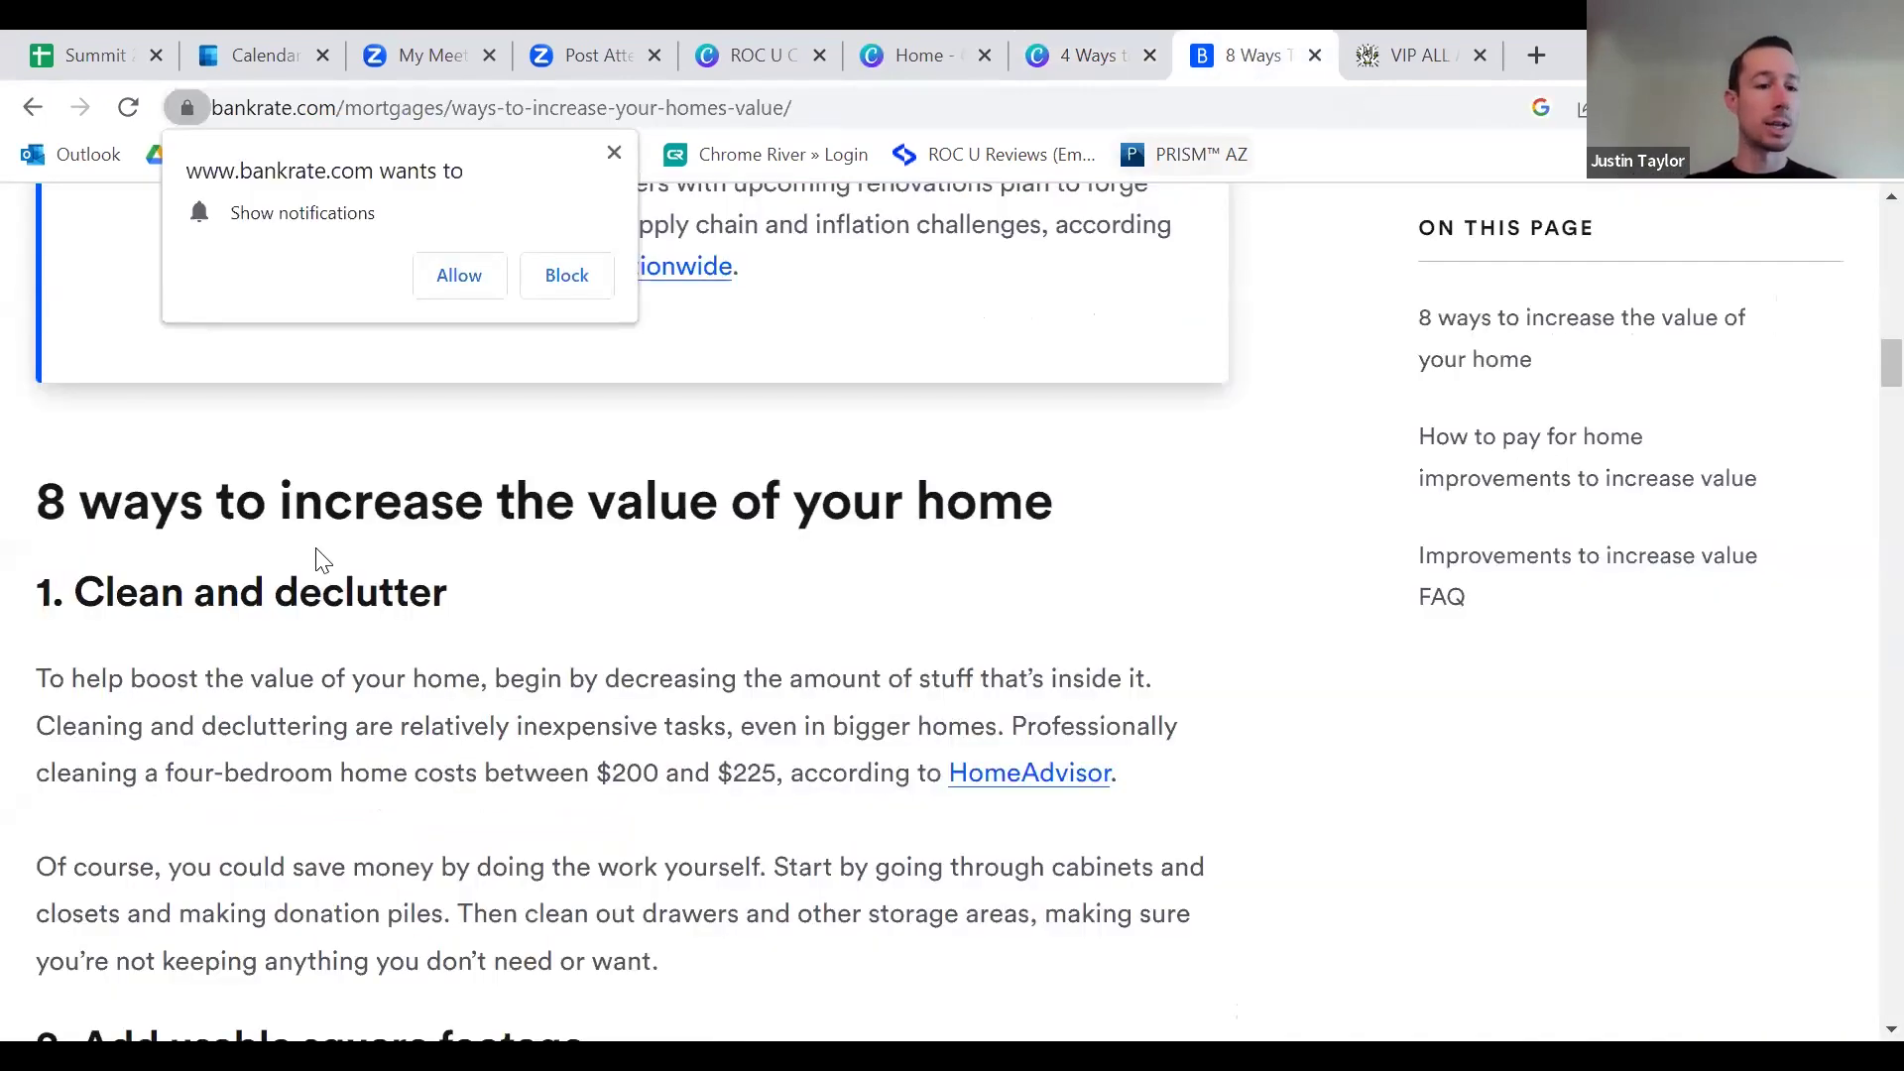
# Step: Replace slide 2's 'Always be writing' heading with Bankrate's 'Clean and declutter' heading
pyautogui.tripleClick(139, 593)
pyautogui.rightClick(85, 592)
pyautogui.click(155, 626)
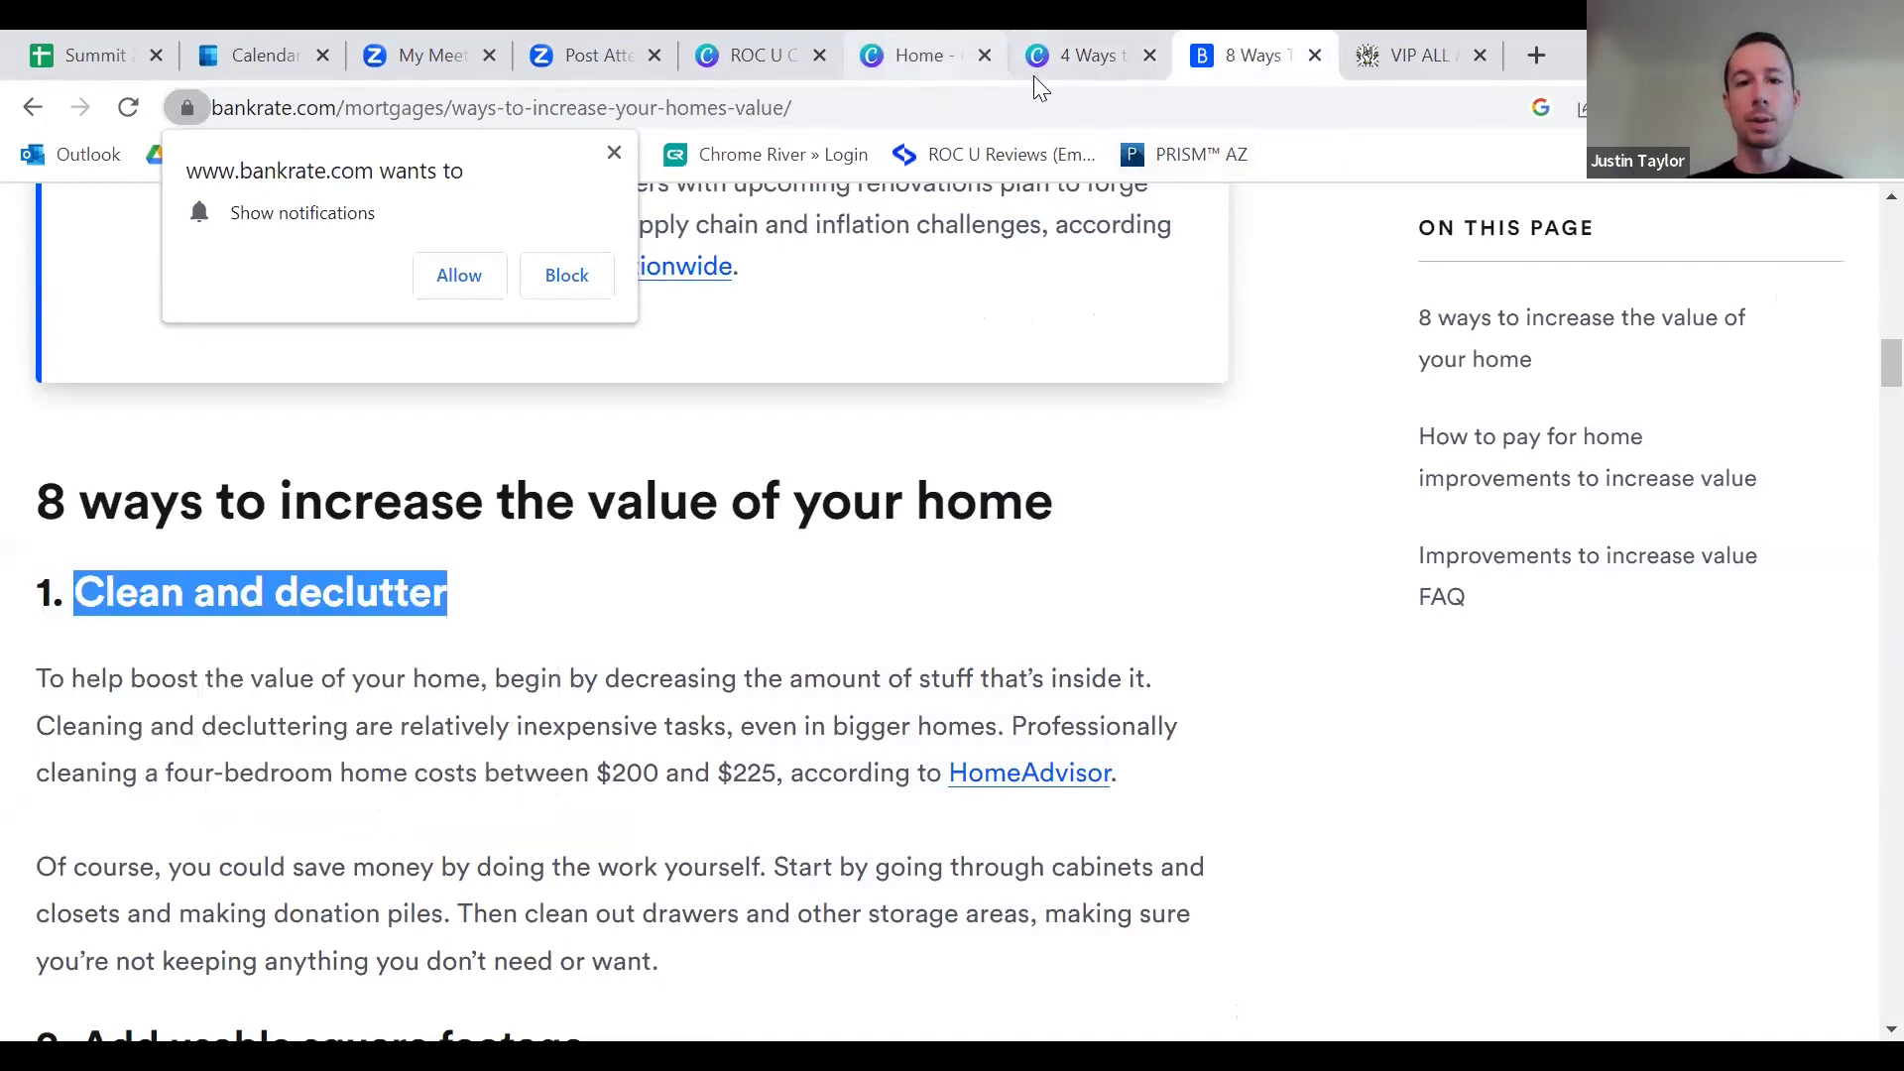
pyautogui.click(1071, 69)
pyautogui.doubleClick(1220, 569)
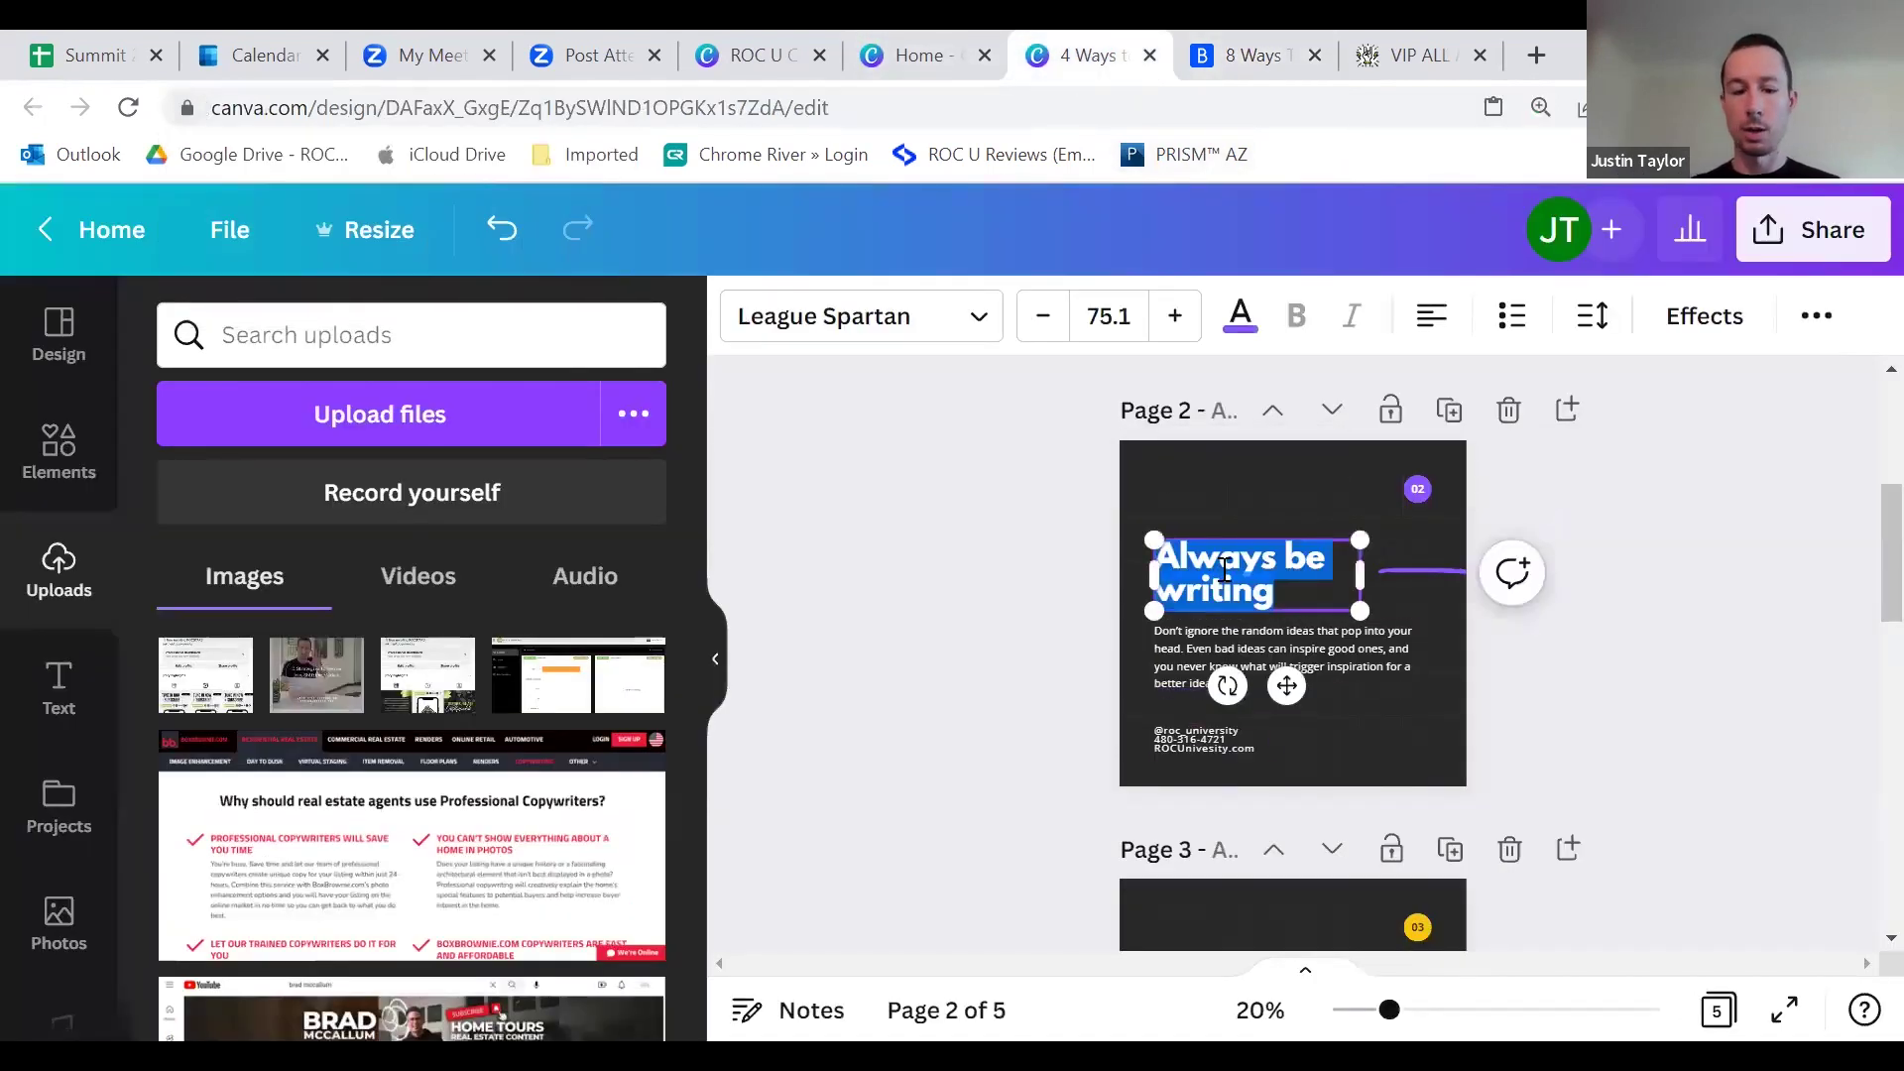
pyautogui.hotkey('ctrl', 'v')
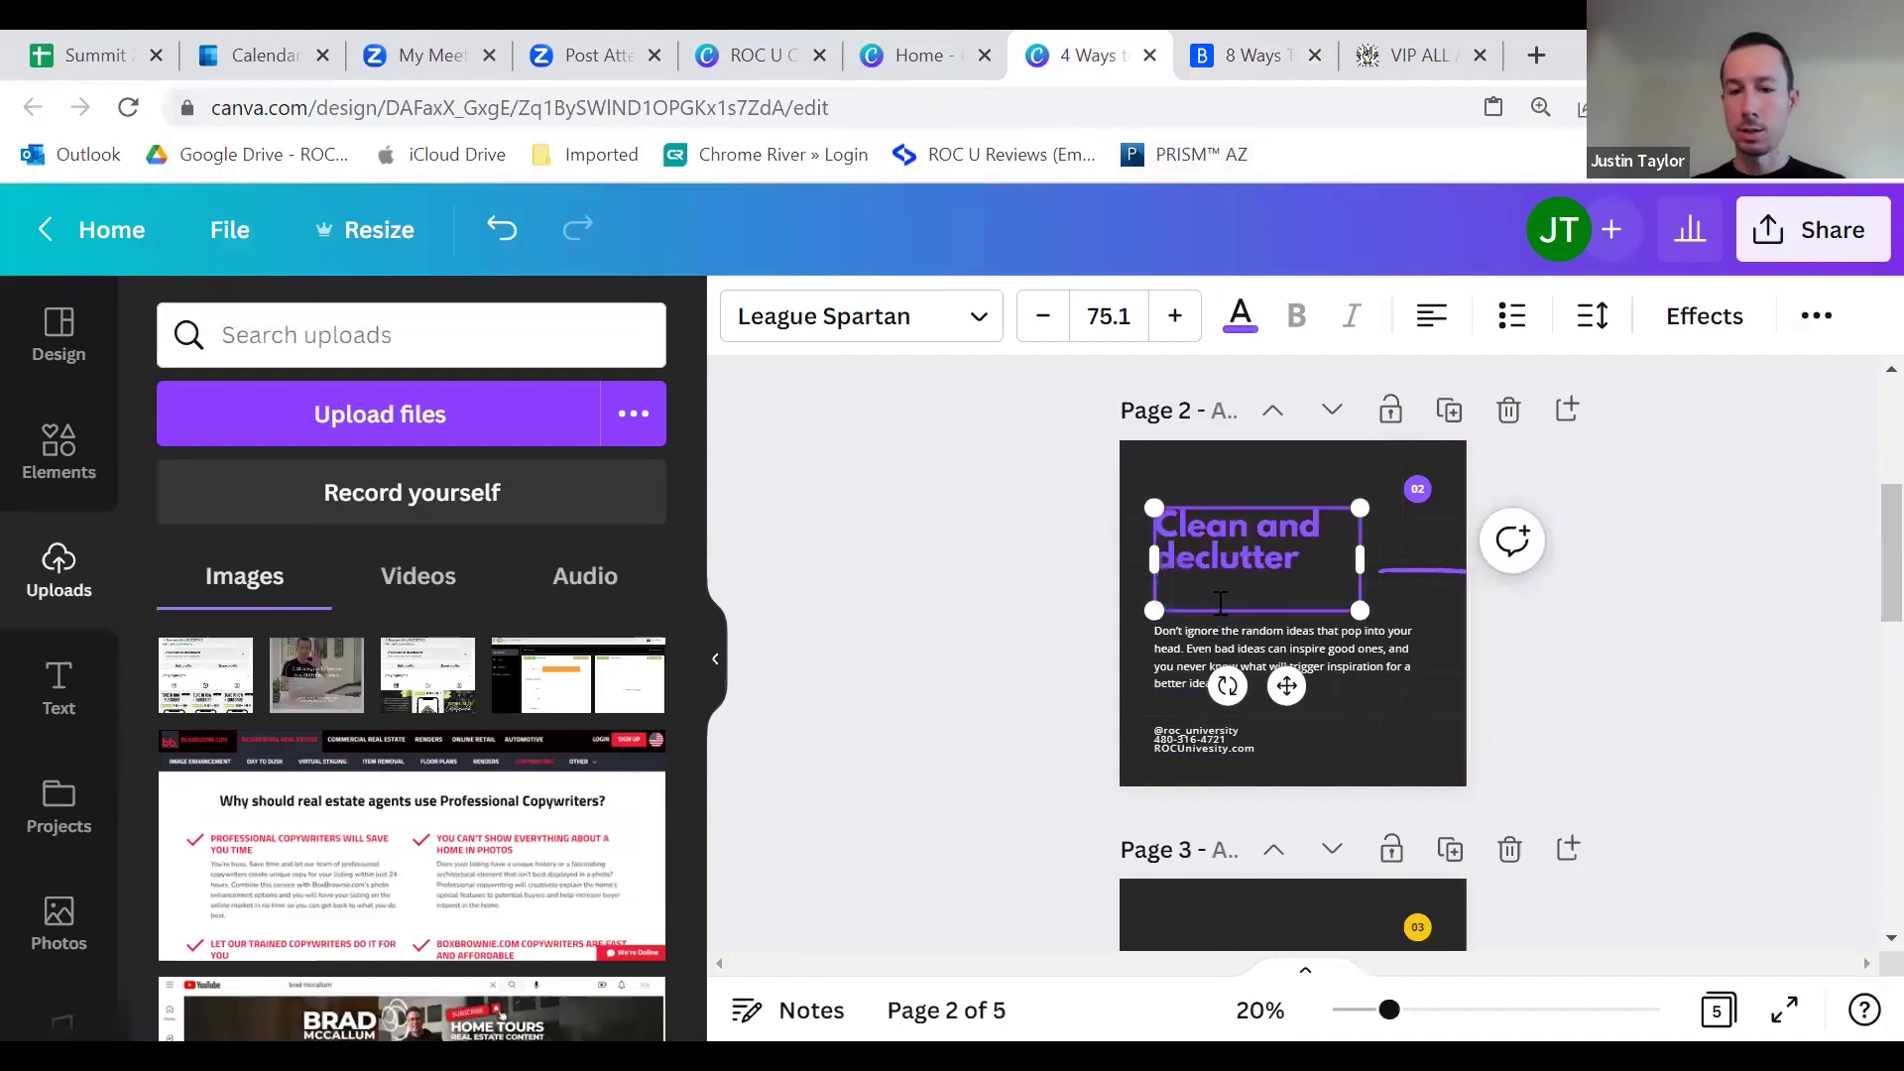
pyautogui.click(968, 522)
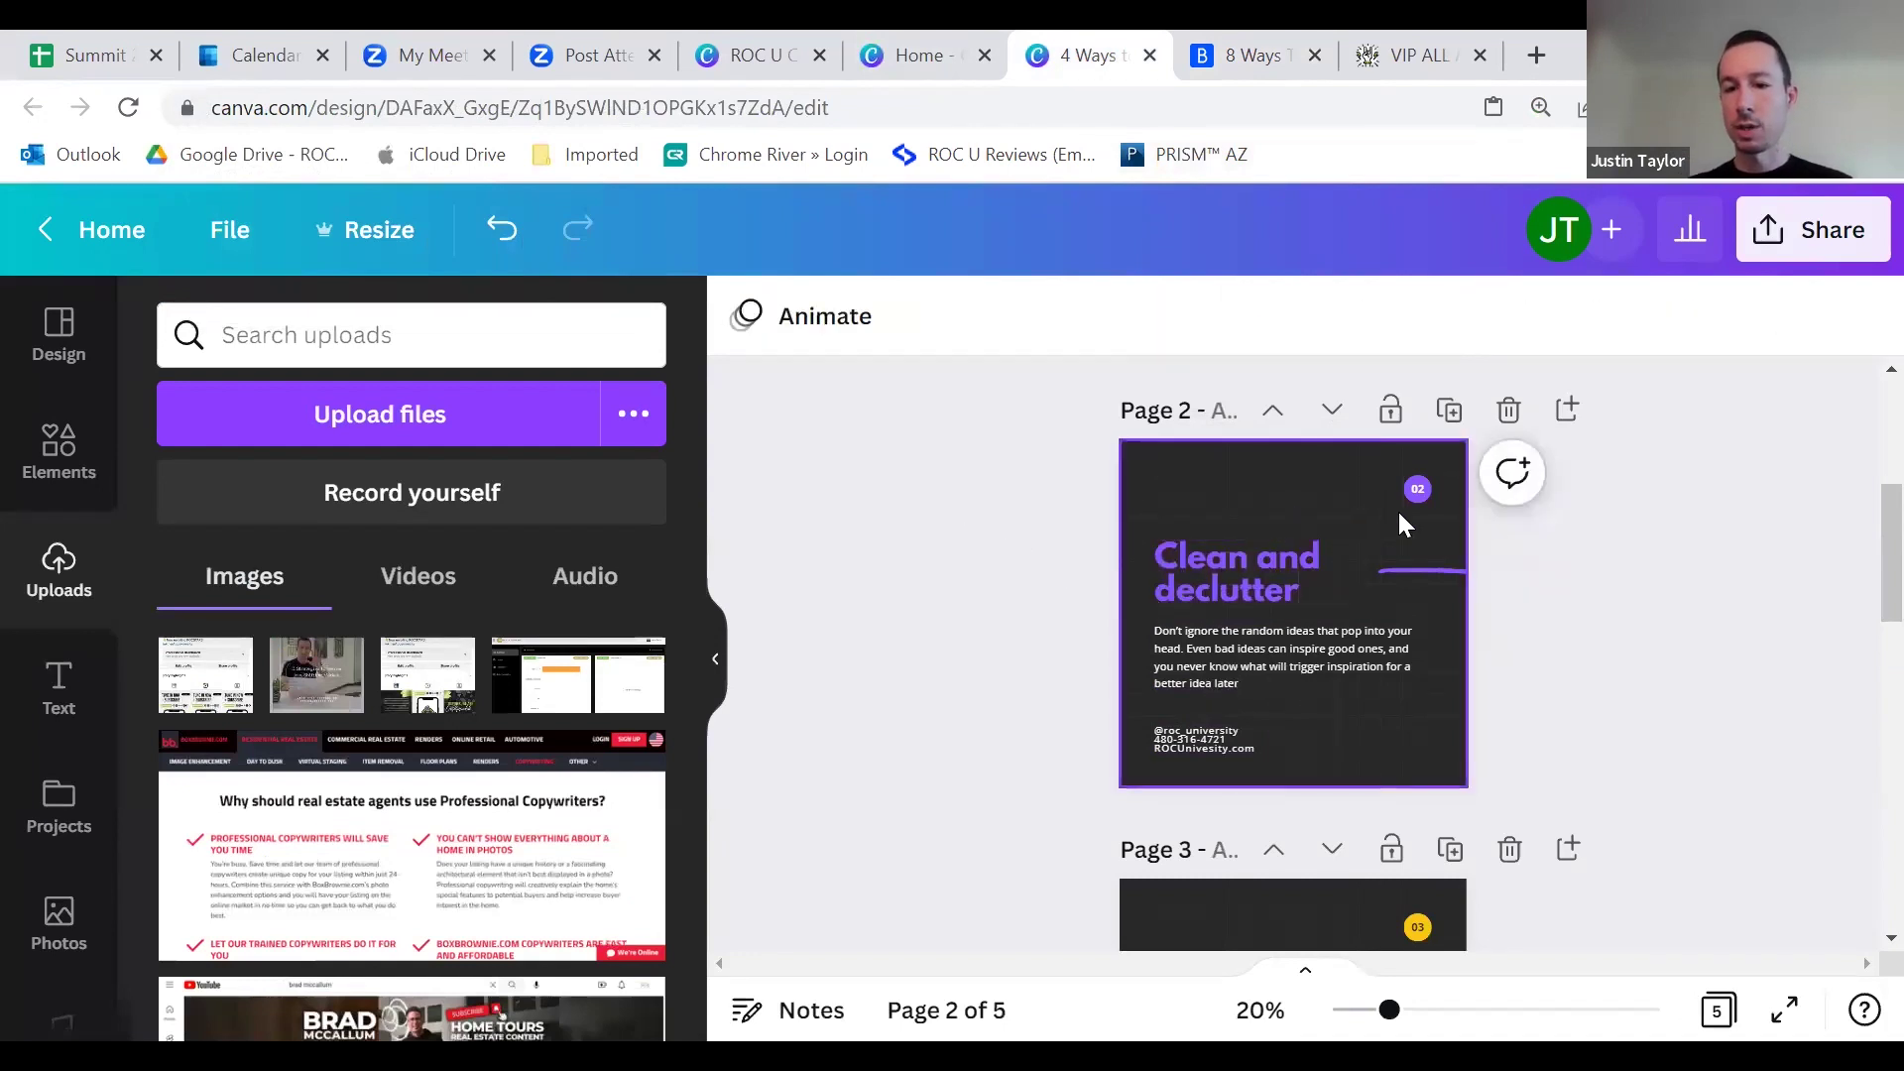
# Step: Make the purple line beside slide 2's heading white
pyautogui.click(1416, 574)
pyautogui.click(741, 319)
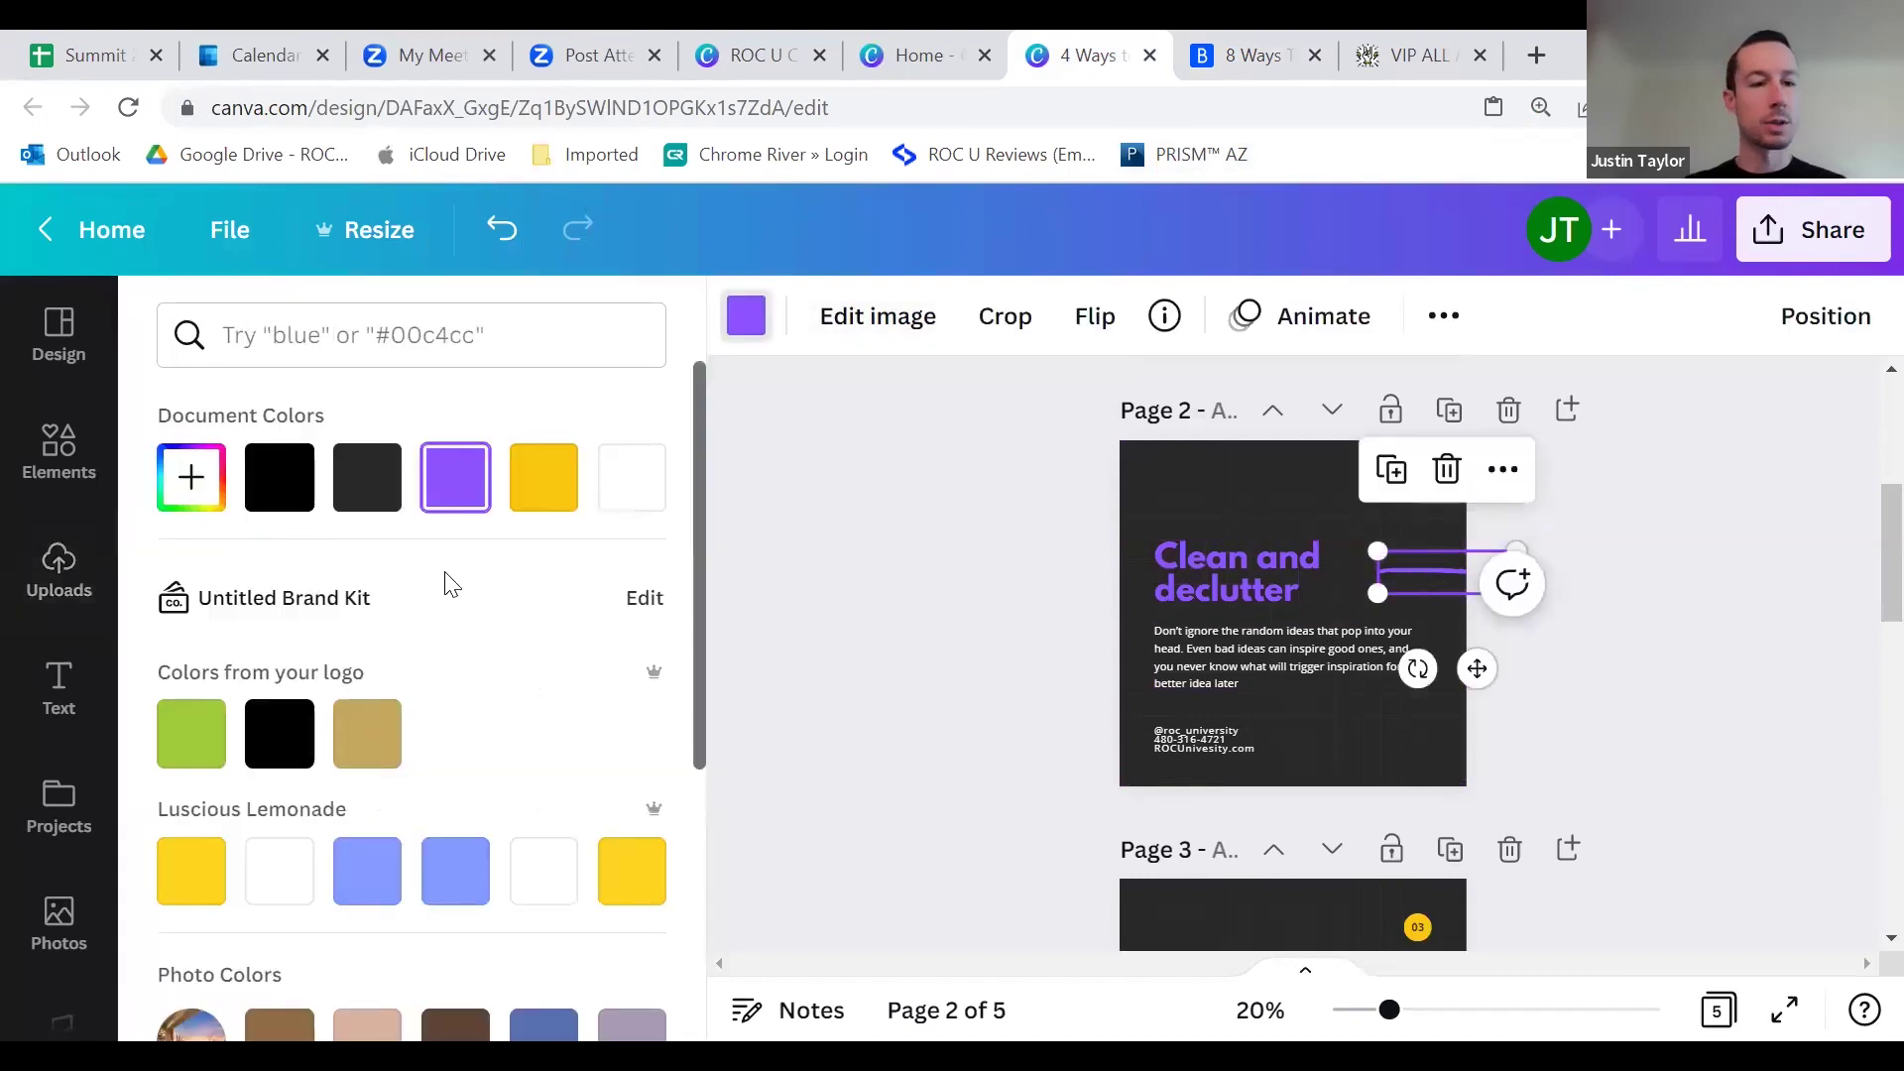
pyautogui.click(635, 478)
pyautogui.click(1015, 472)
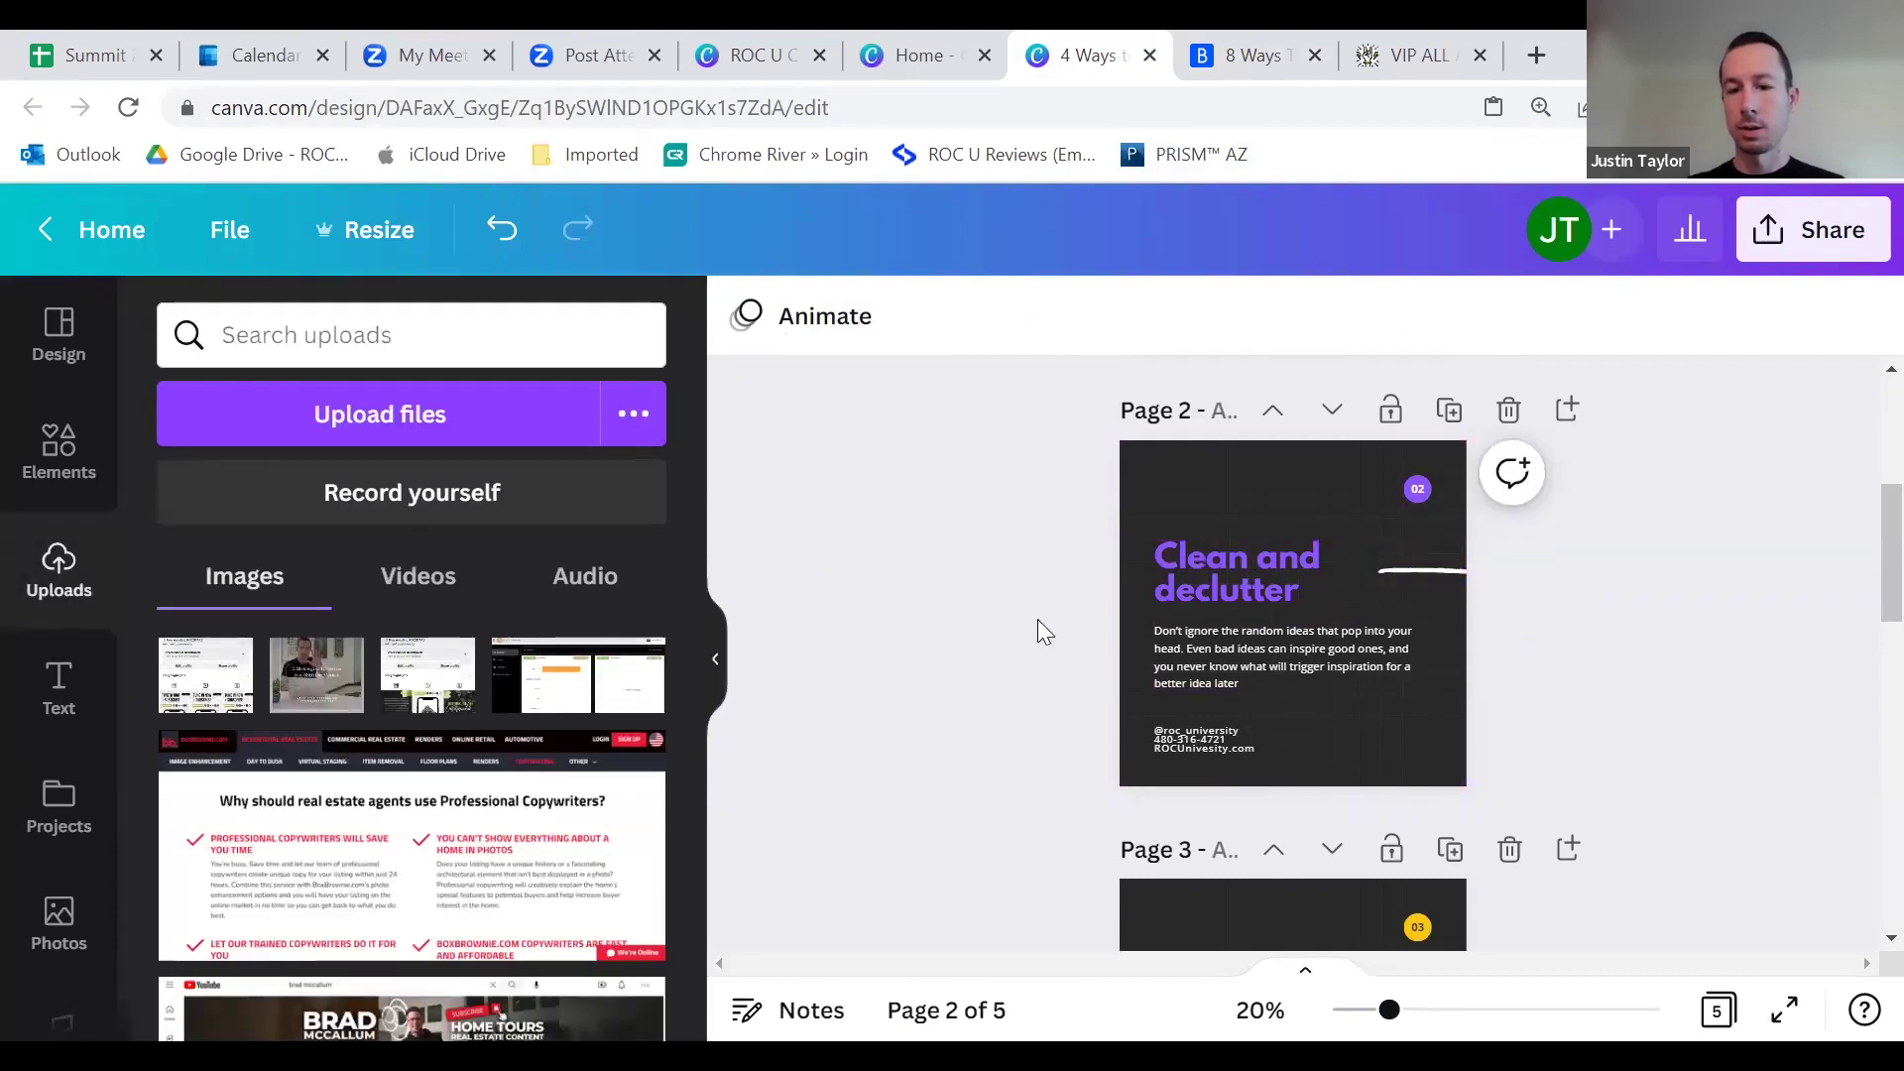
pyautogui.scroll(2, 1091, 625)
pyautogui.scroll(-2, 1081, 674)
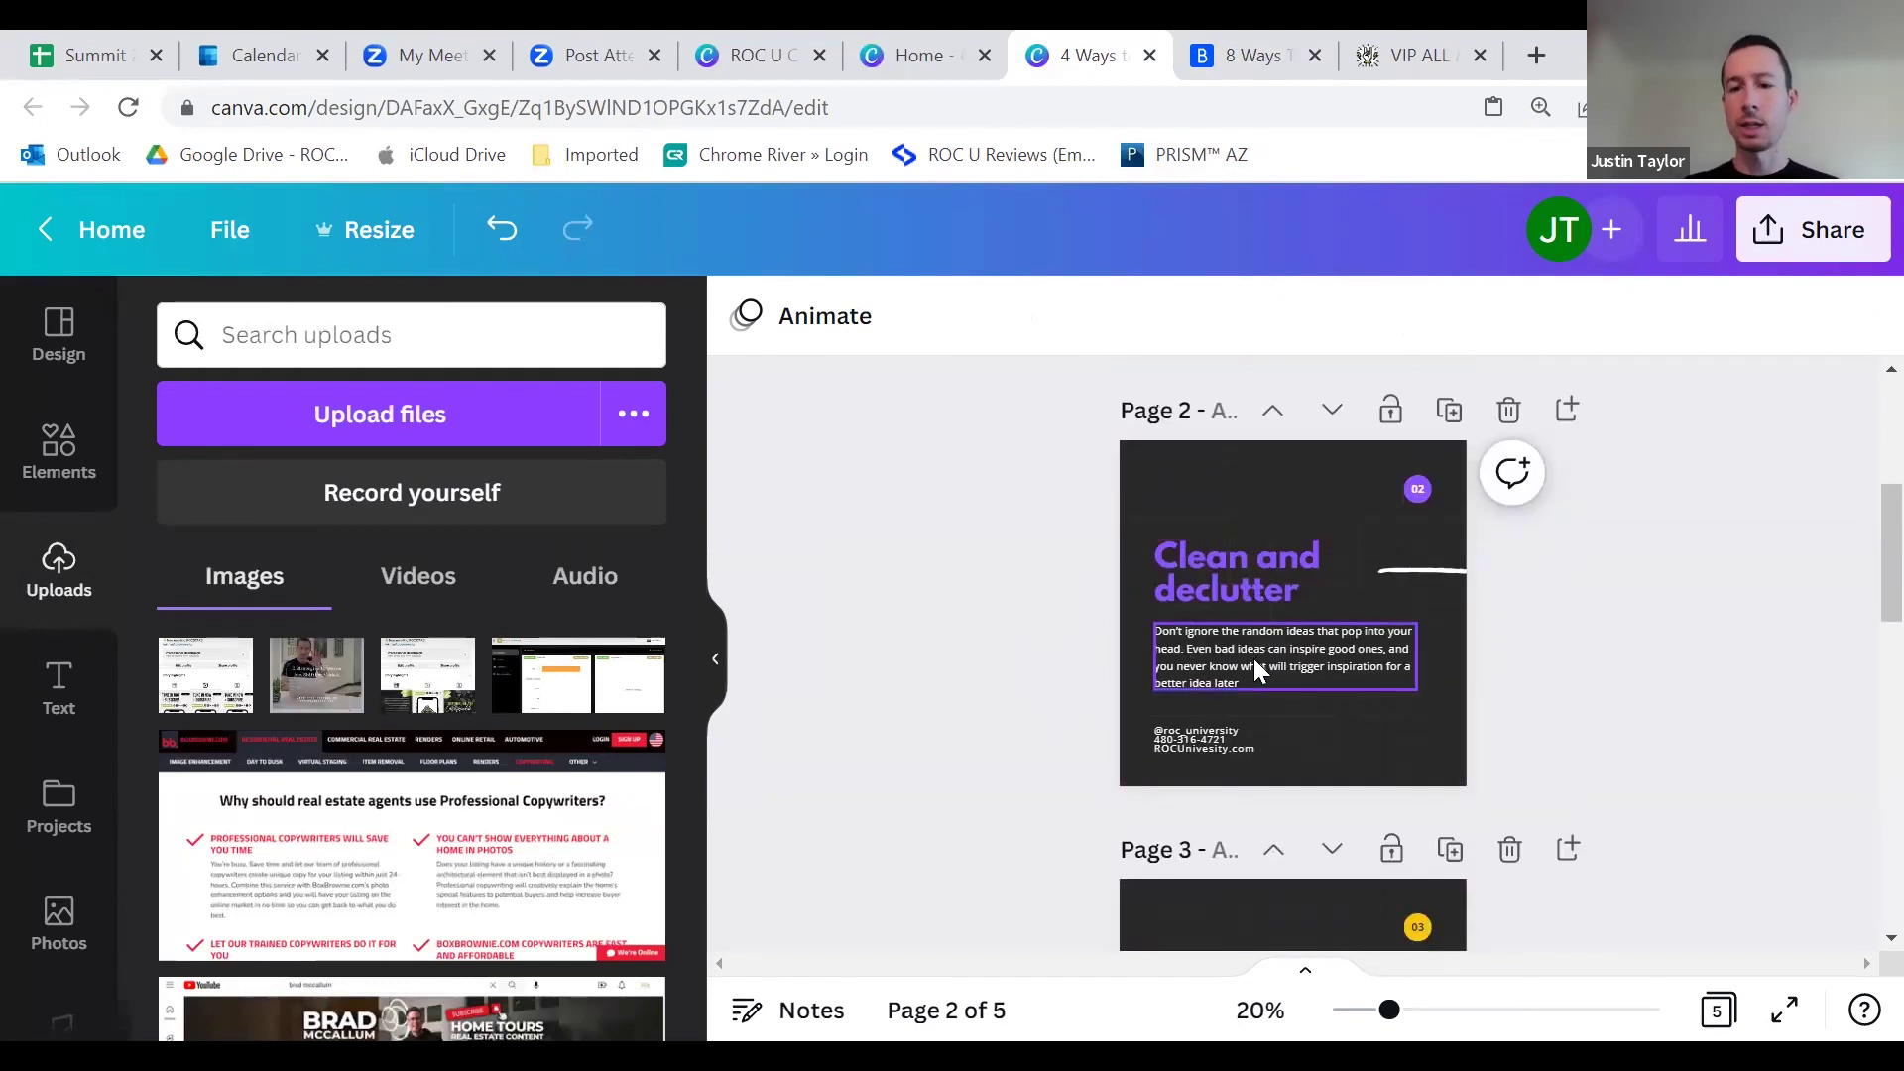
# Step: Paste Bankrate's first declutter paragraph, ending after 'homes.', as slide 2's body text
pyautogui.click(1200, 669)
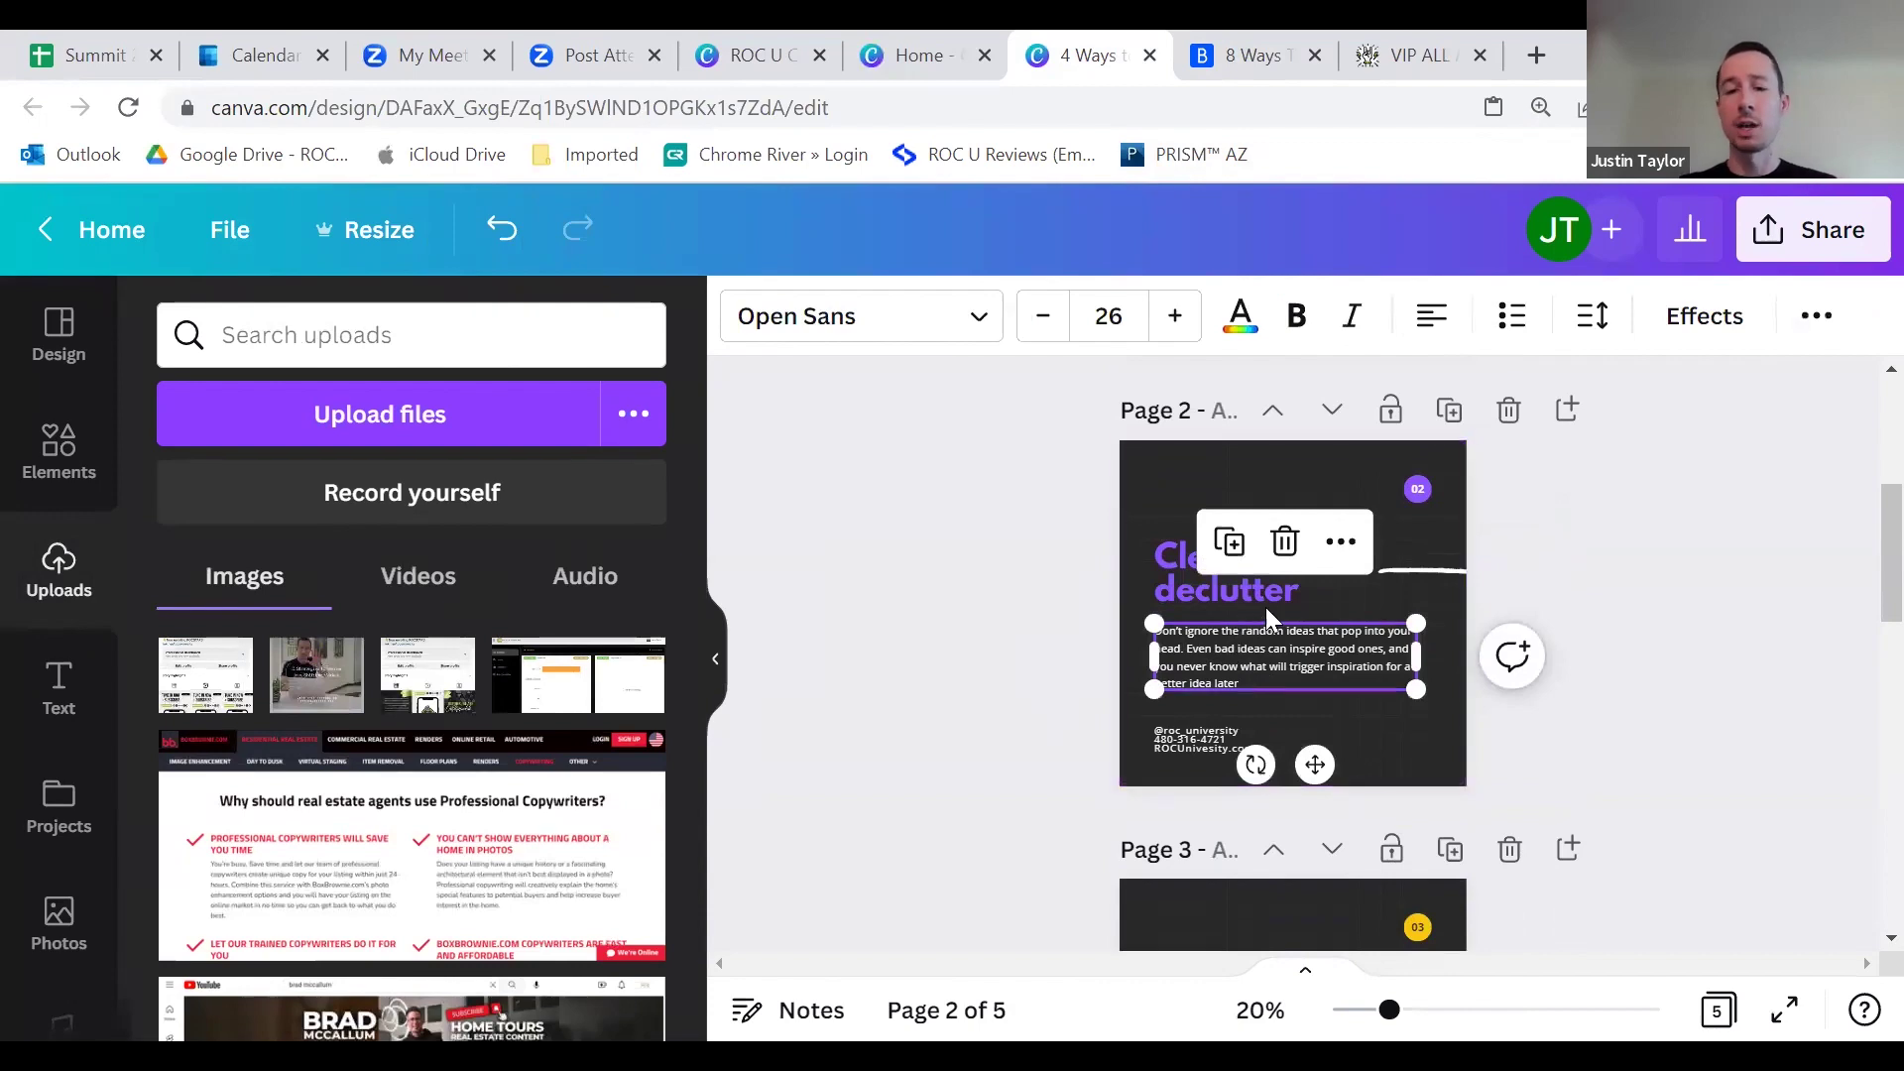
pyautogui.click(1271, 62)
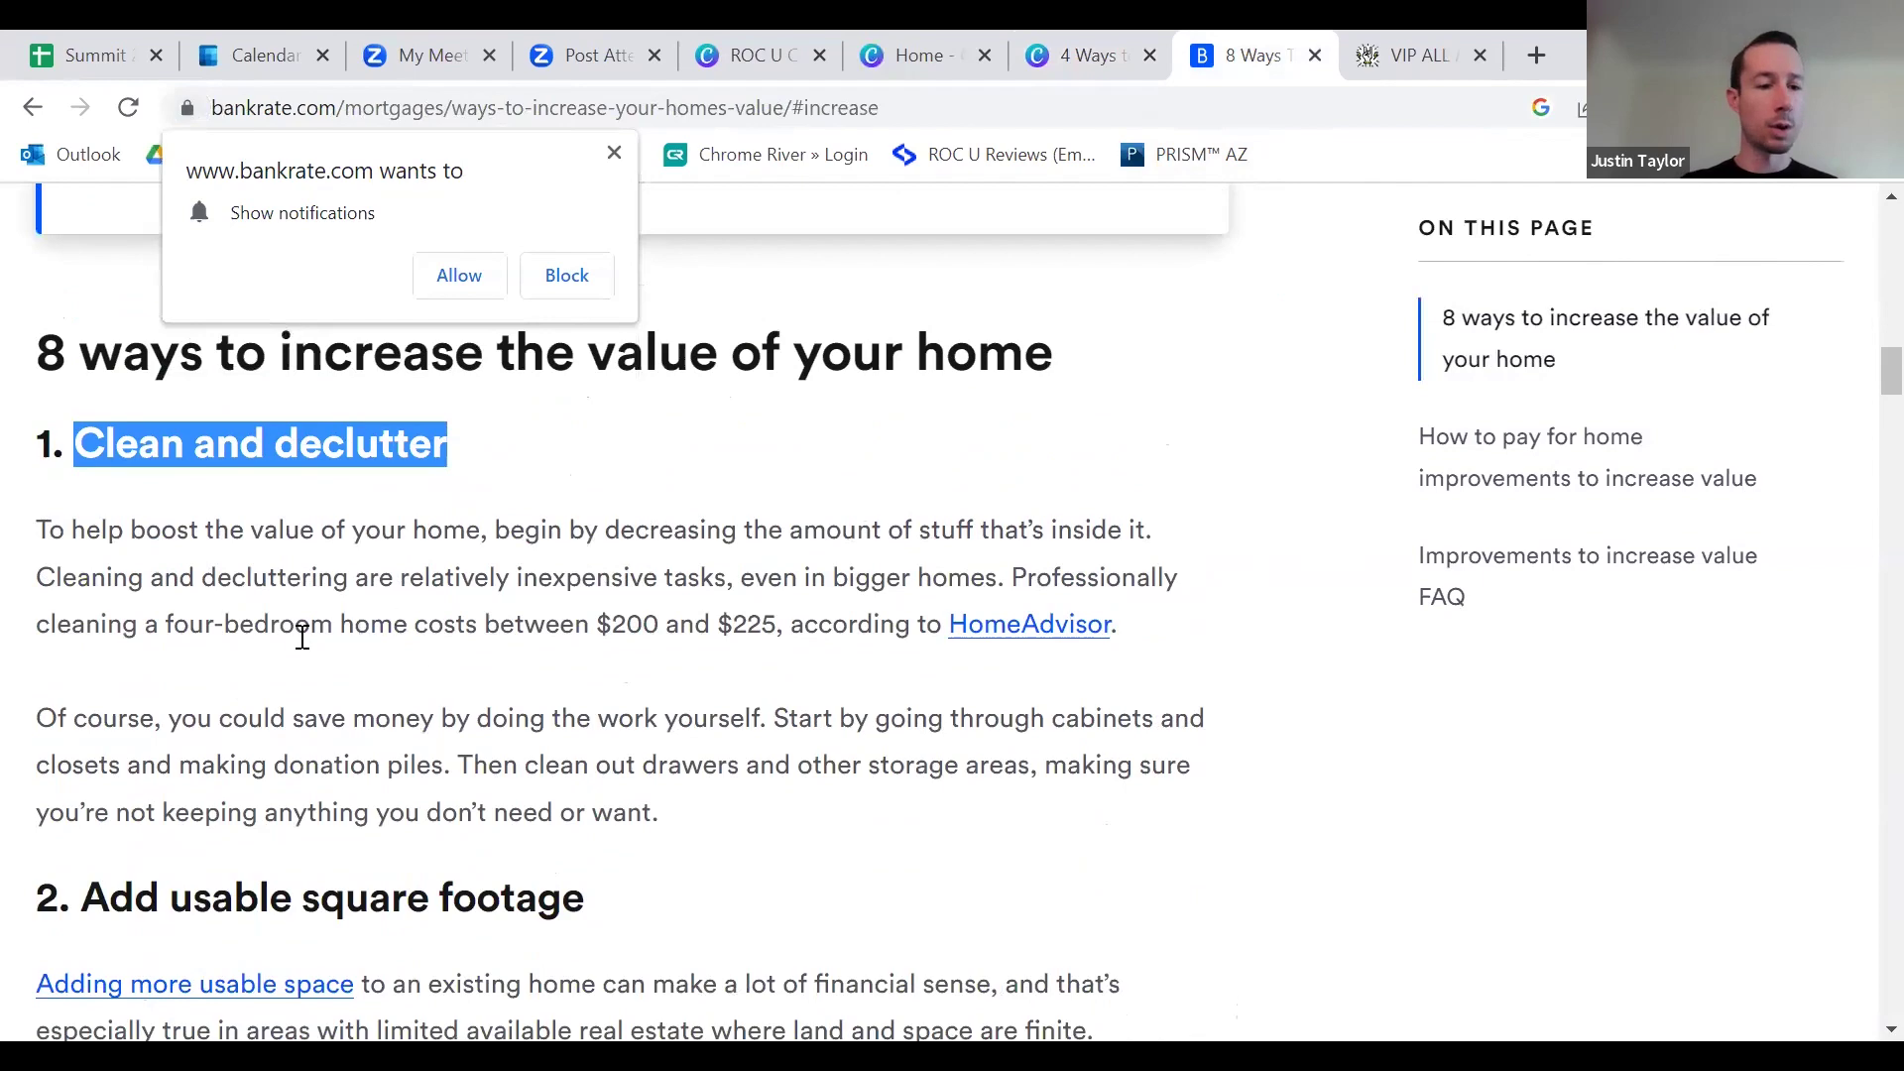
pyautogui.moveTo(32, 536); pyautogui.dragTo(451, 593)
pyautogui.moveTo(677, 617); pyautogui.dragTo(1006, 574)
pyautogui.rightClick(978, 577)
pyautogui.click(1026, 599)
pyautogui.click(1066, 50)
pyautogui.doubleClick(1241, 631)
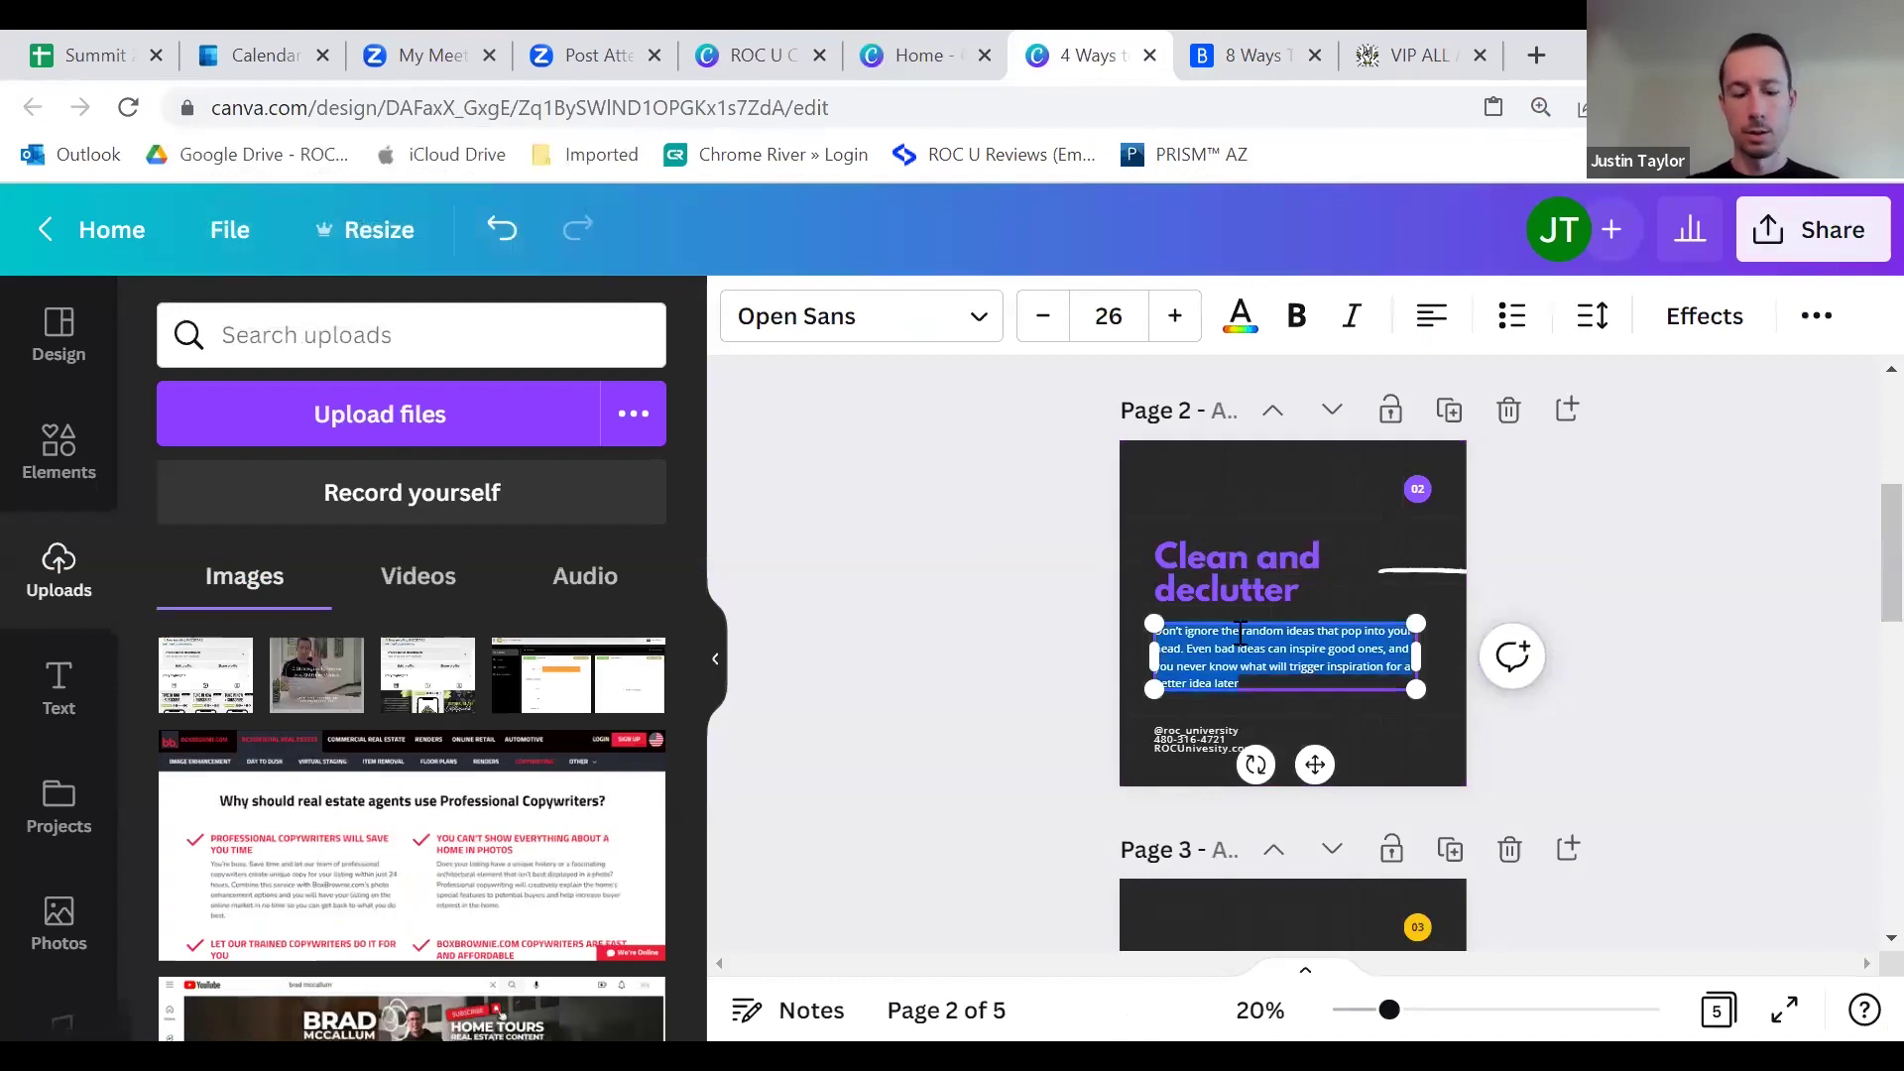
pyautogui.hotkey('ctrl', 'v')
pyautogui.click(1020, 642)
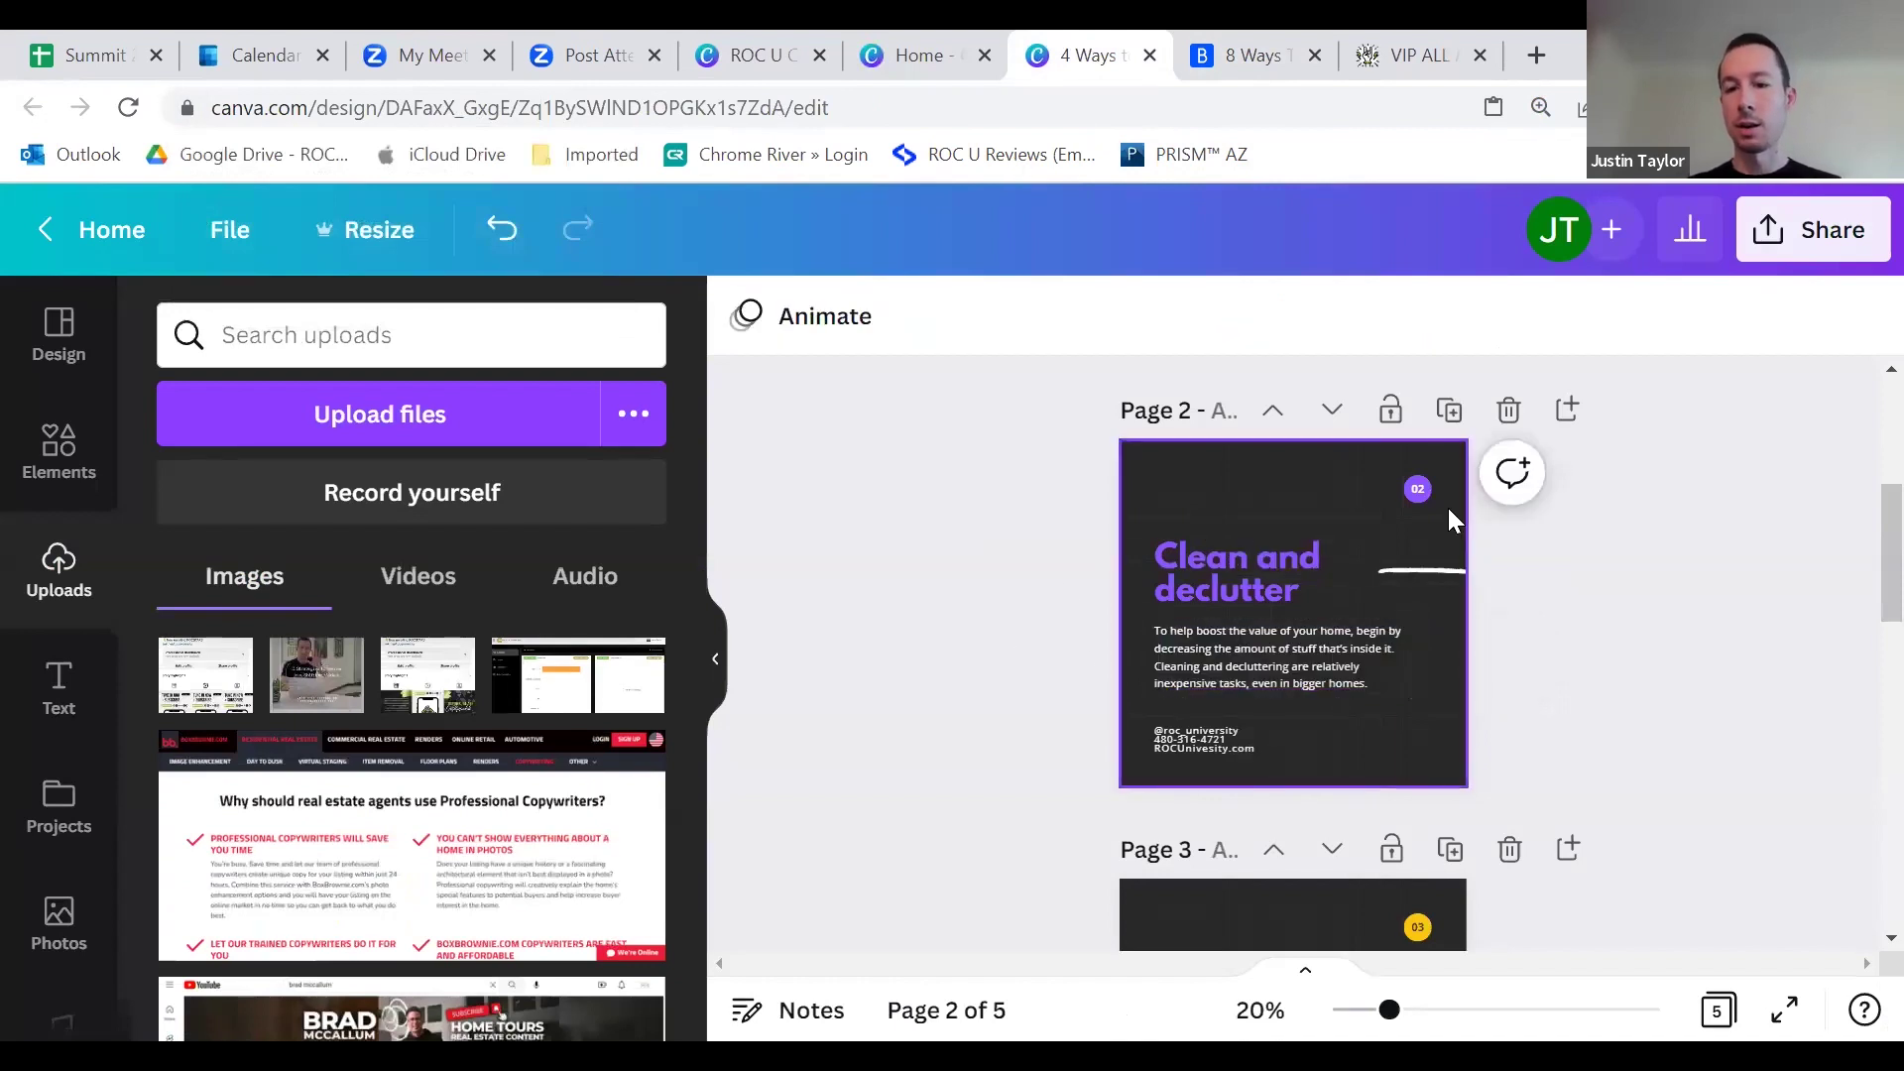
pyautogui.scroll(5, 1408, 731)
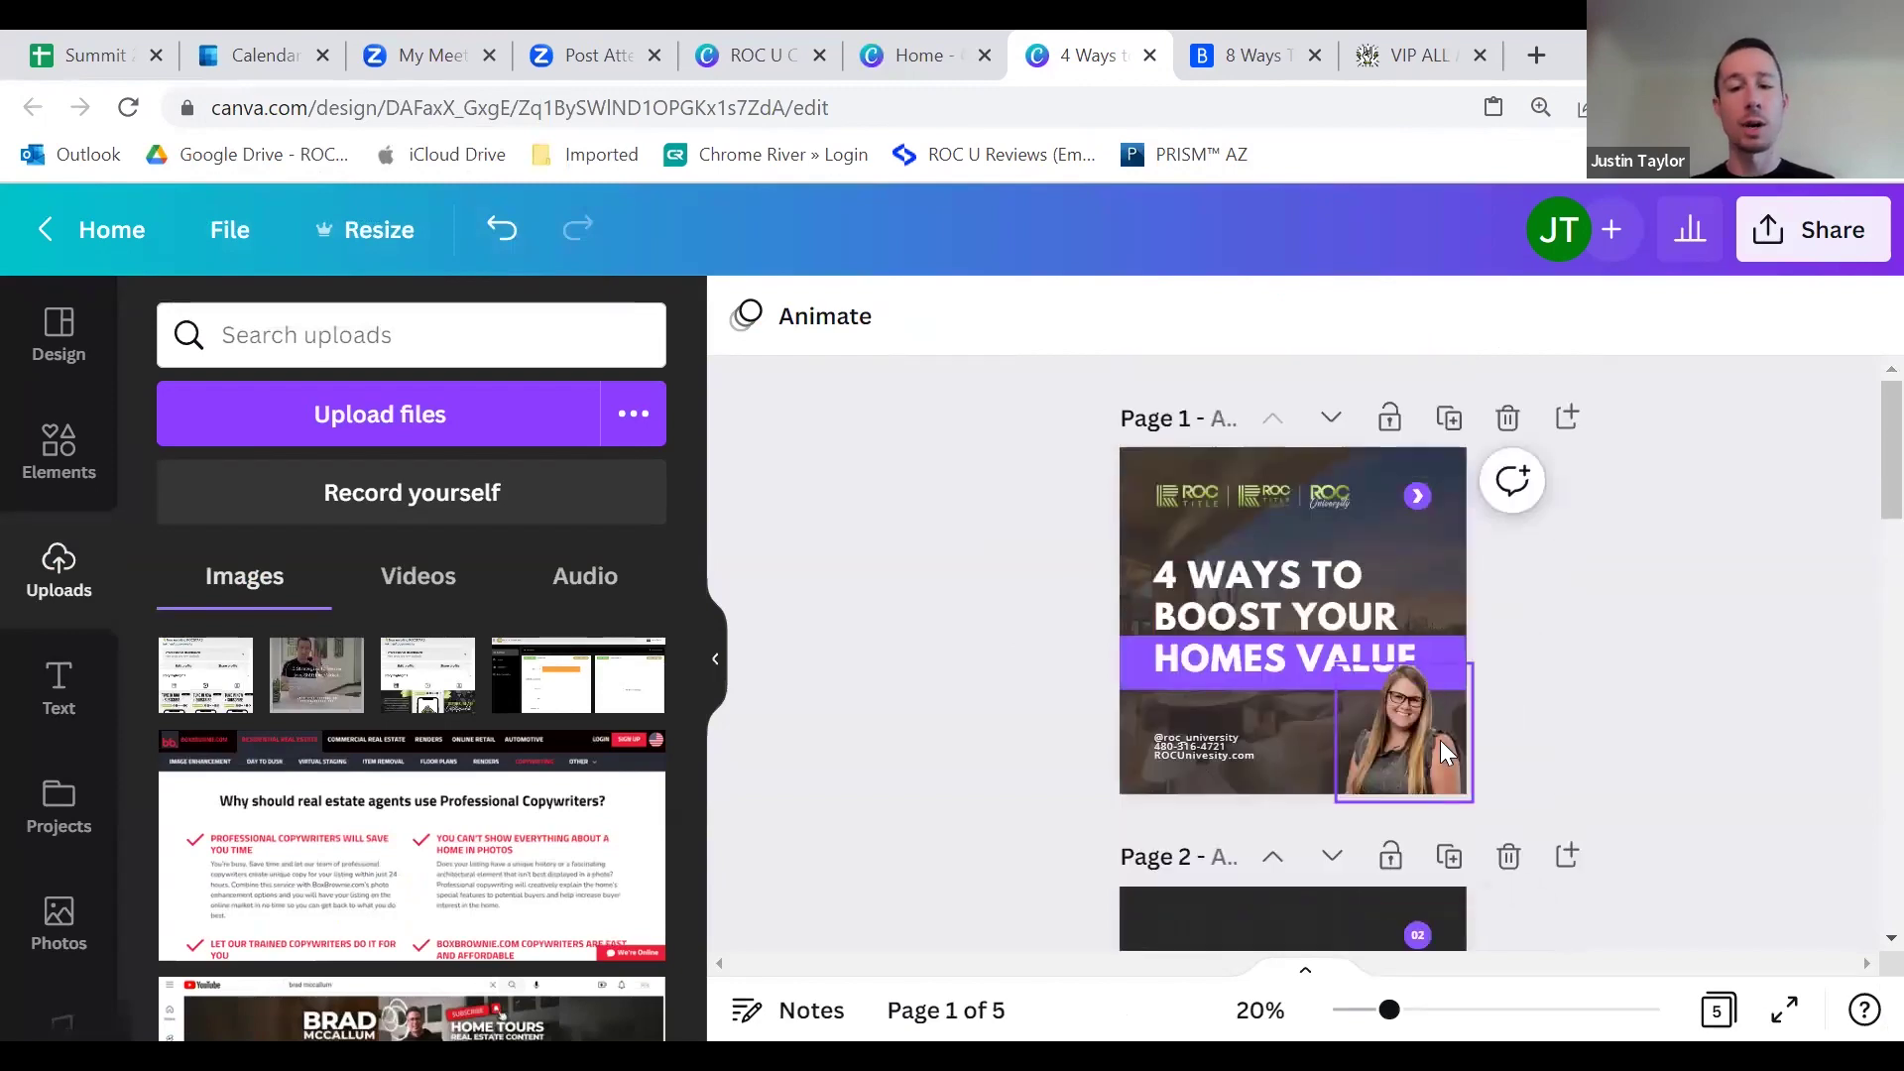
# Step: Recolour slide 3's yellow page-number circle purple
pyautogui.scroll(-6, 1418, 694)
pyautogui.scroll(3, 1424, 575)
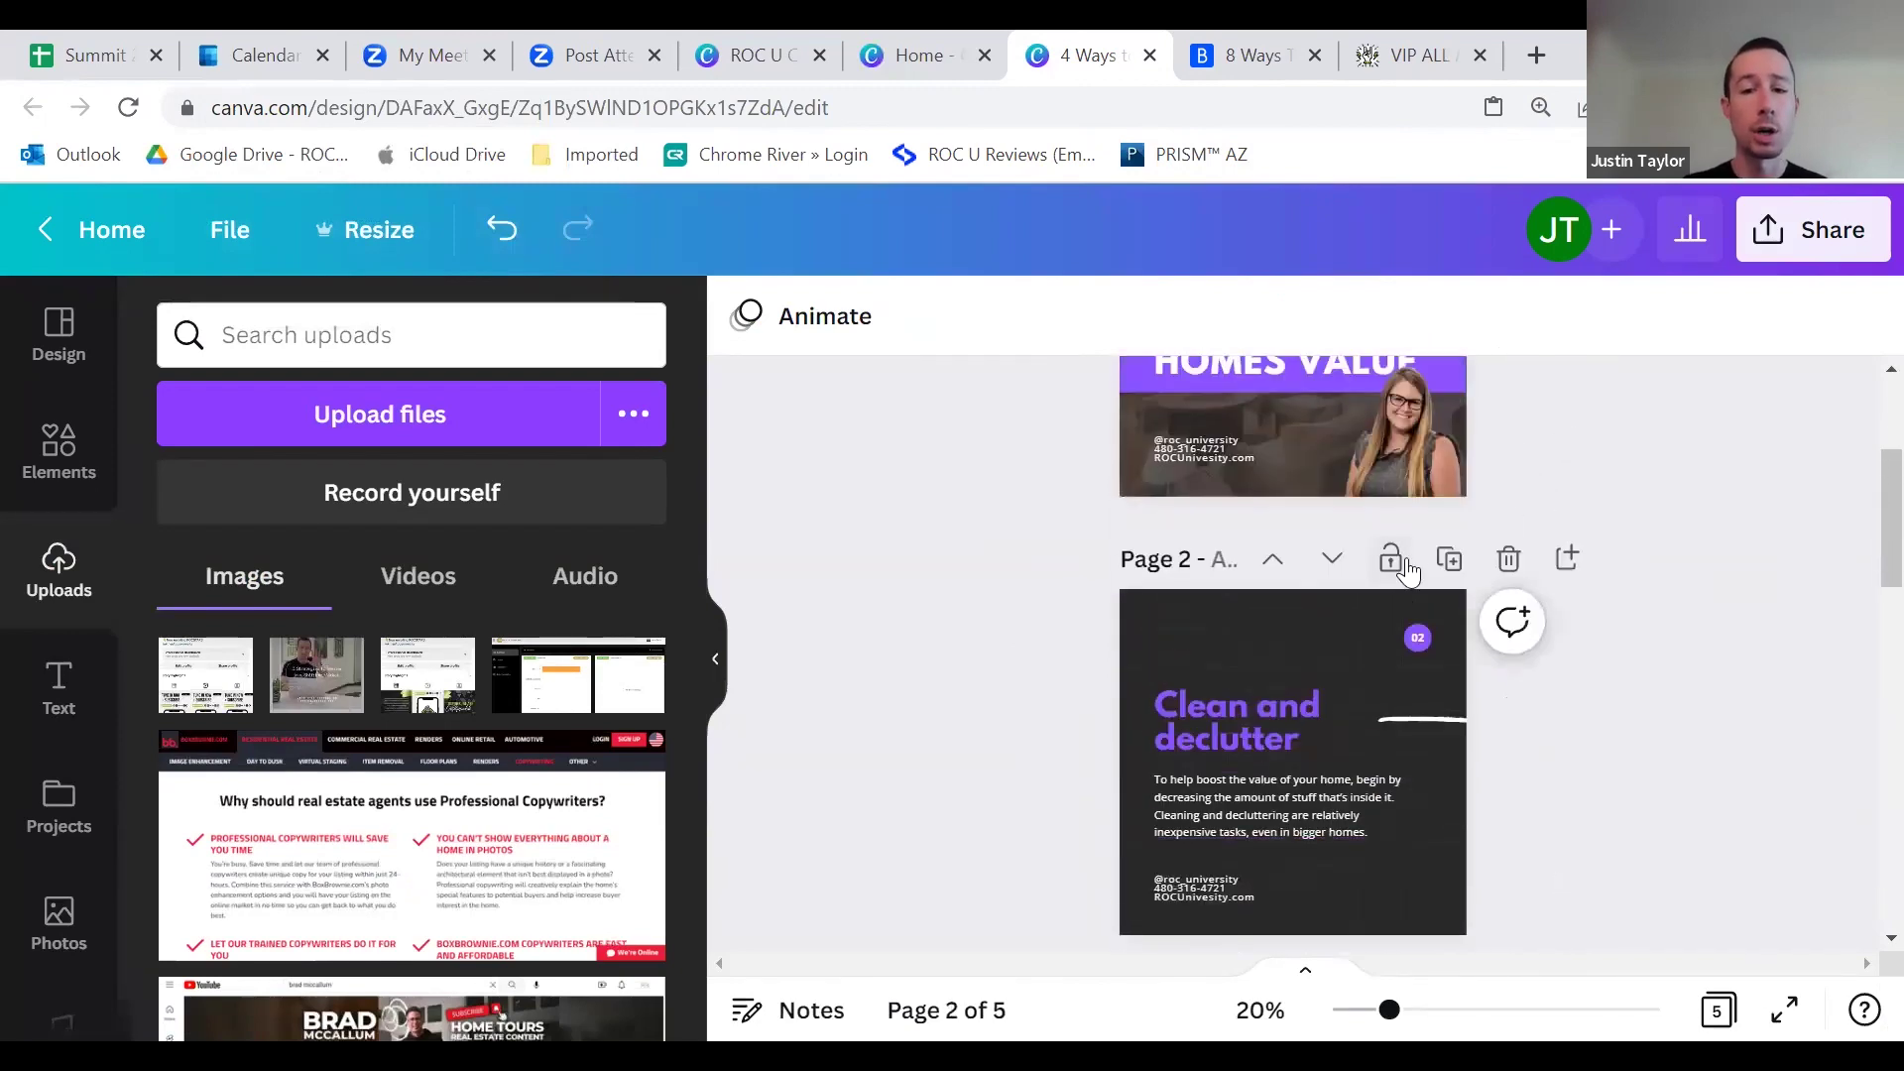
pyautogui.scroll(-3, 1493, 824)
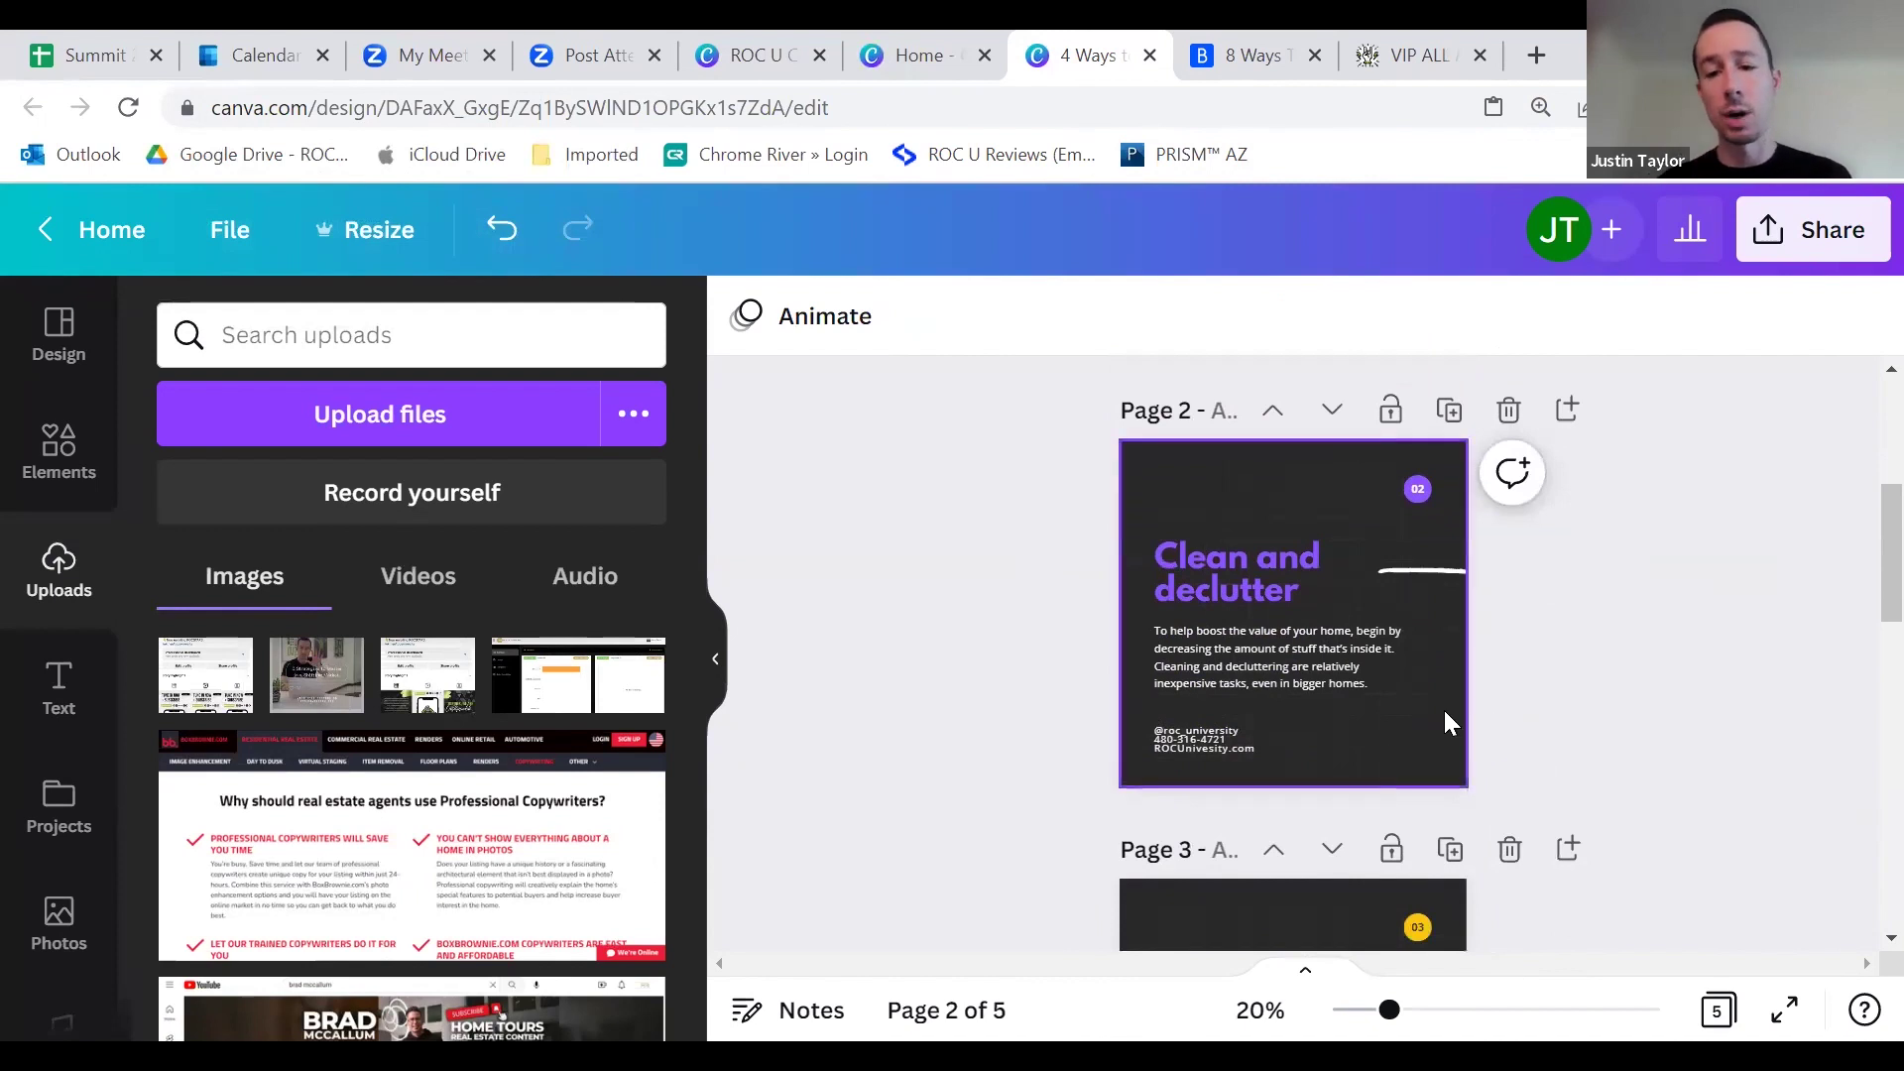
pyautogui.scroll(3, 1371, 744)
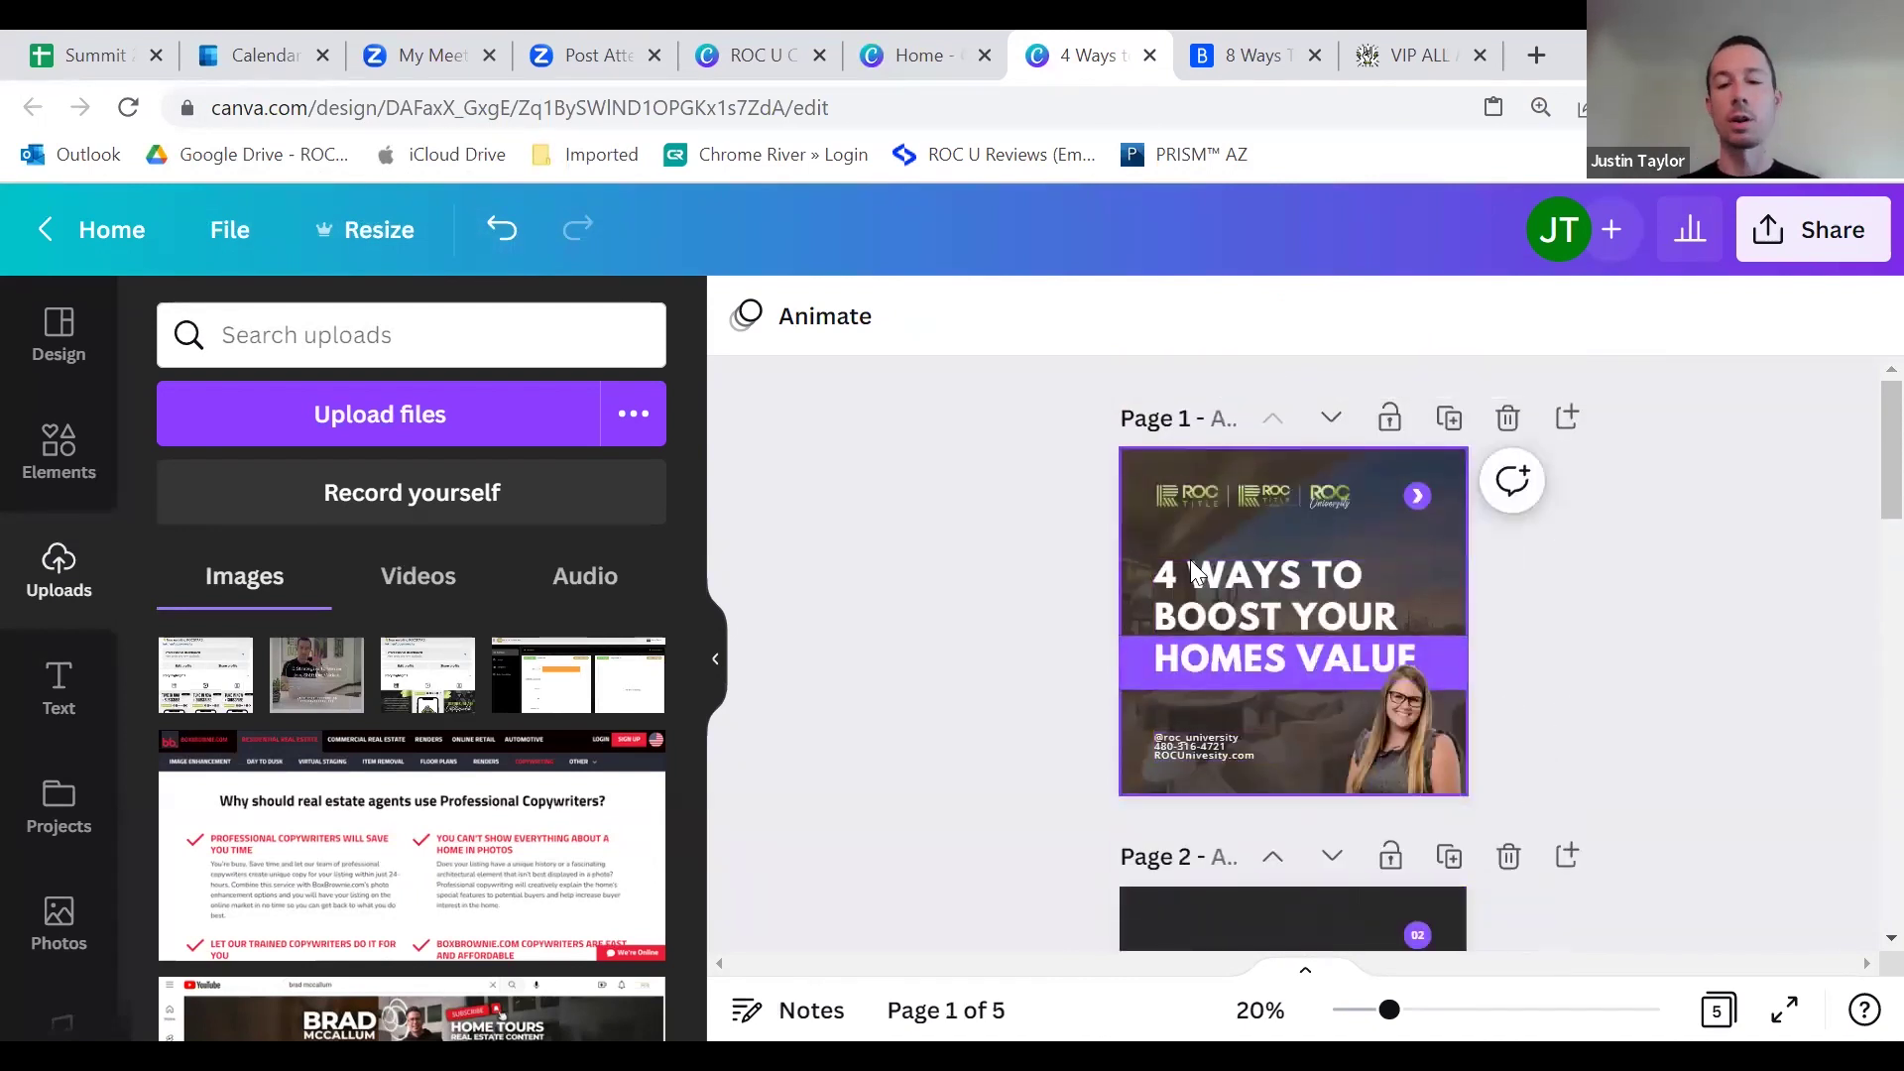
pyautogui.scroll(-2, 1289, 615)
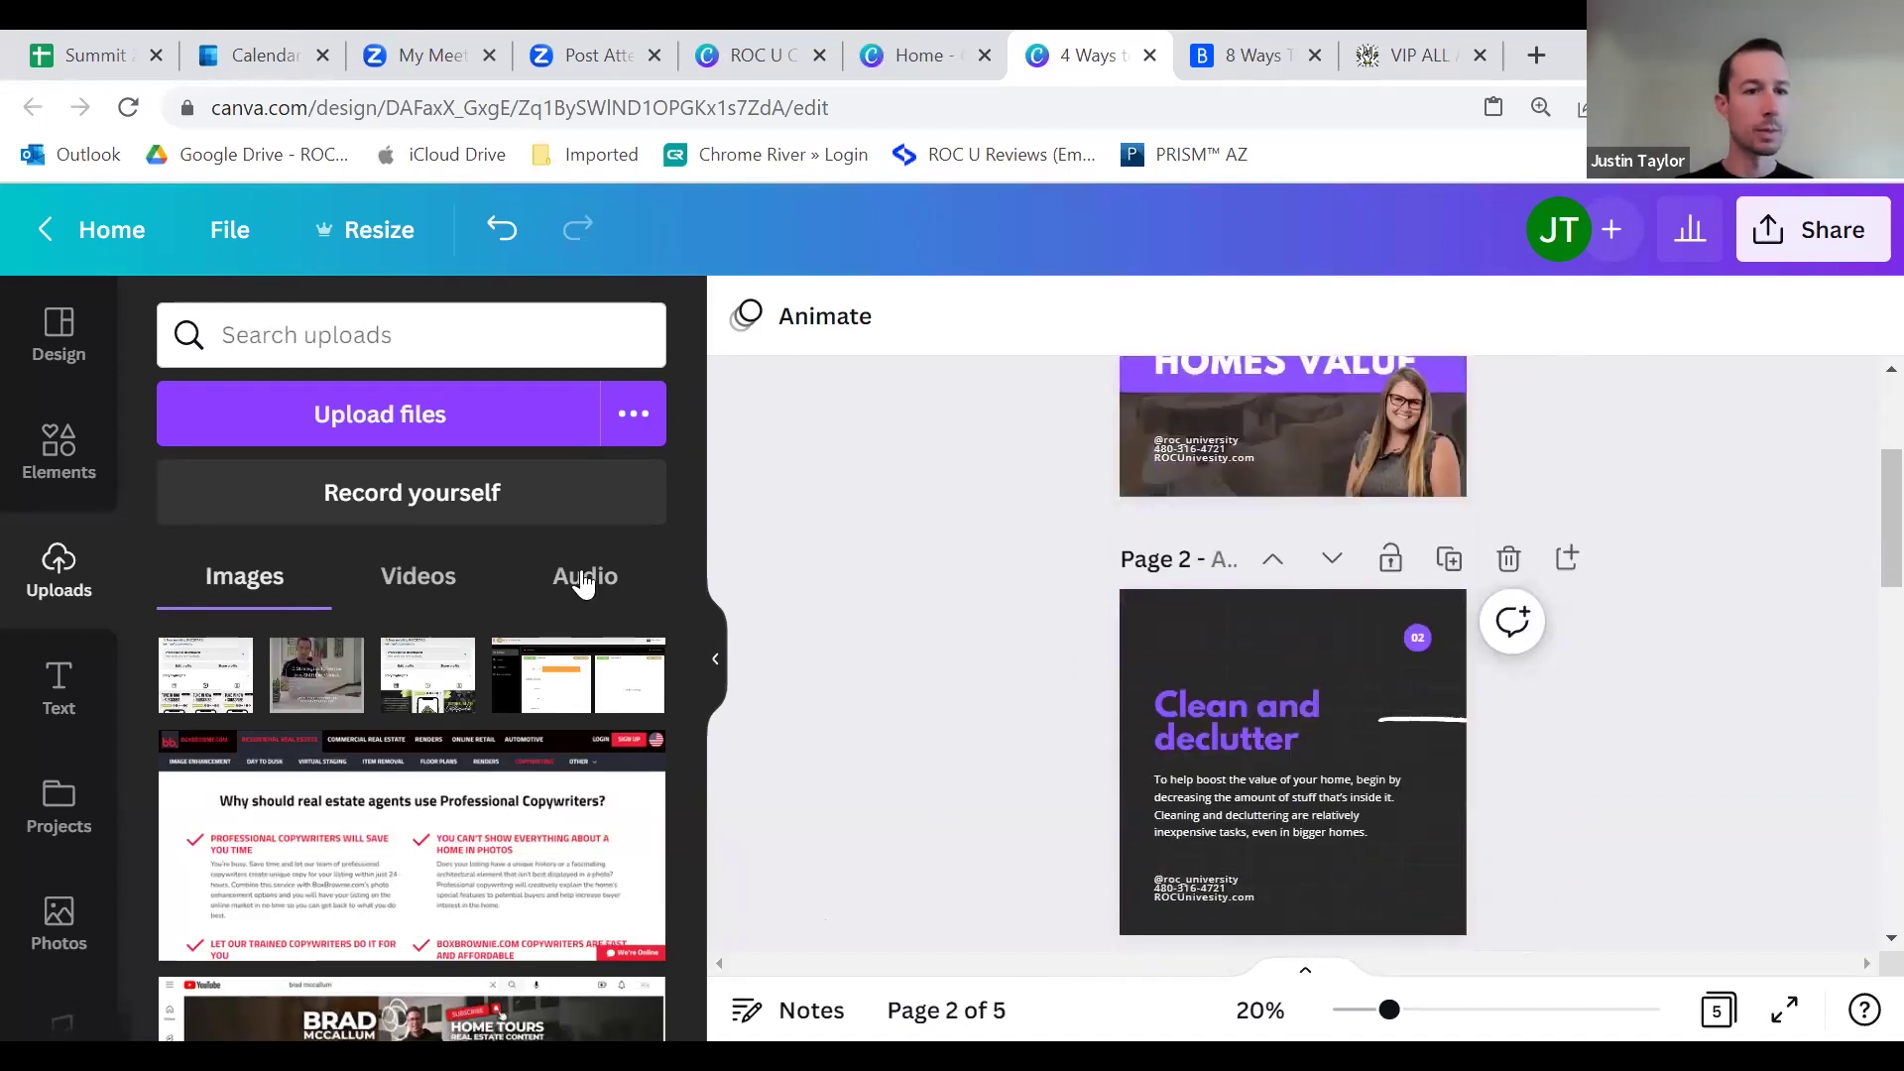
pyautogui.scroll(-5, 1425, 606)
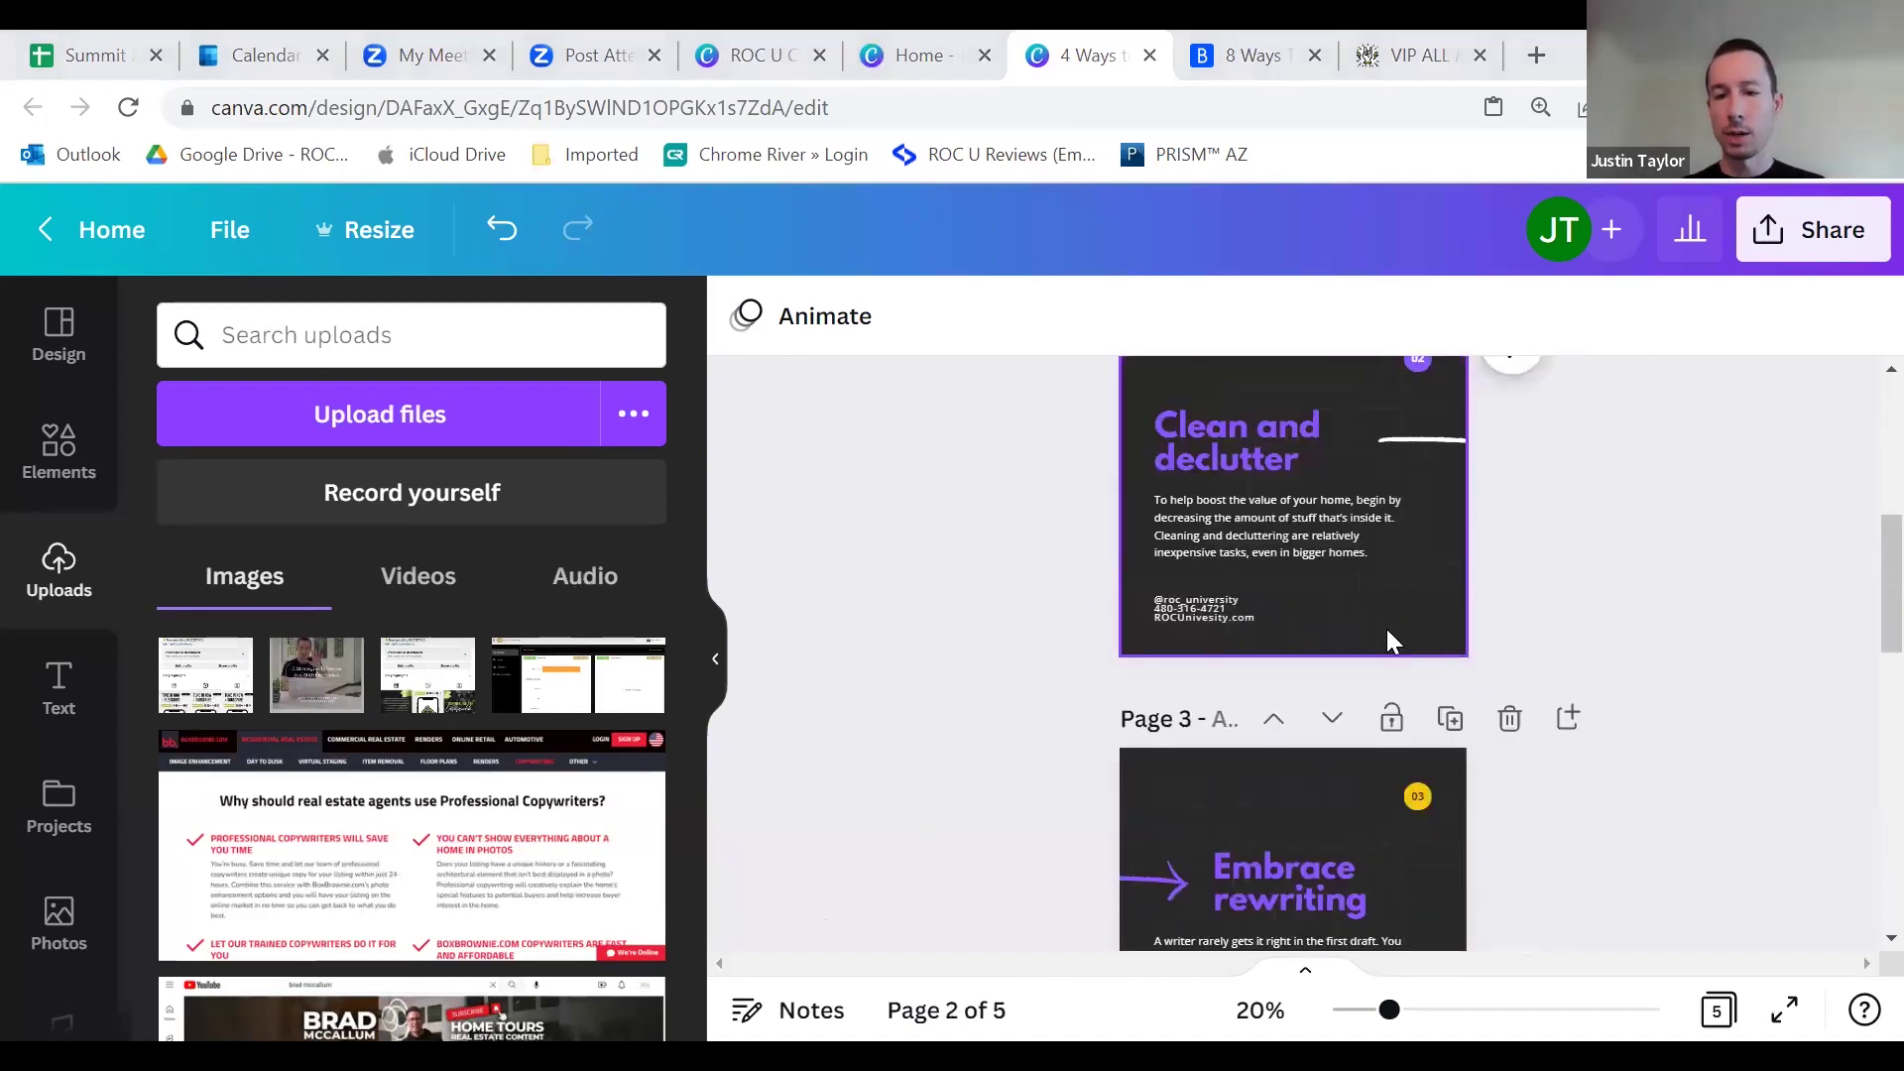
pyautogui.click(1419, 482)
pyautogui.click(1418, 482)
pyautogui.click(922, 315)
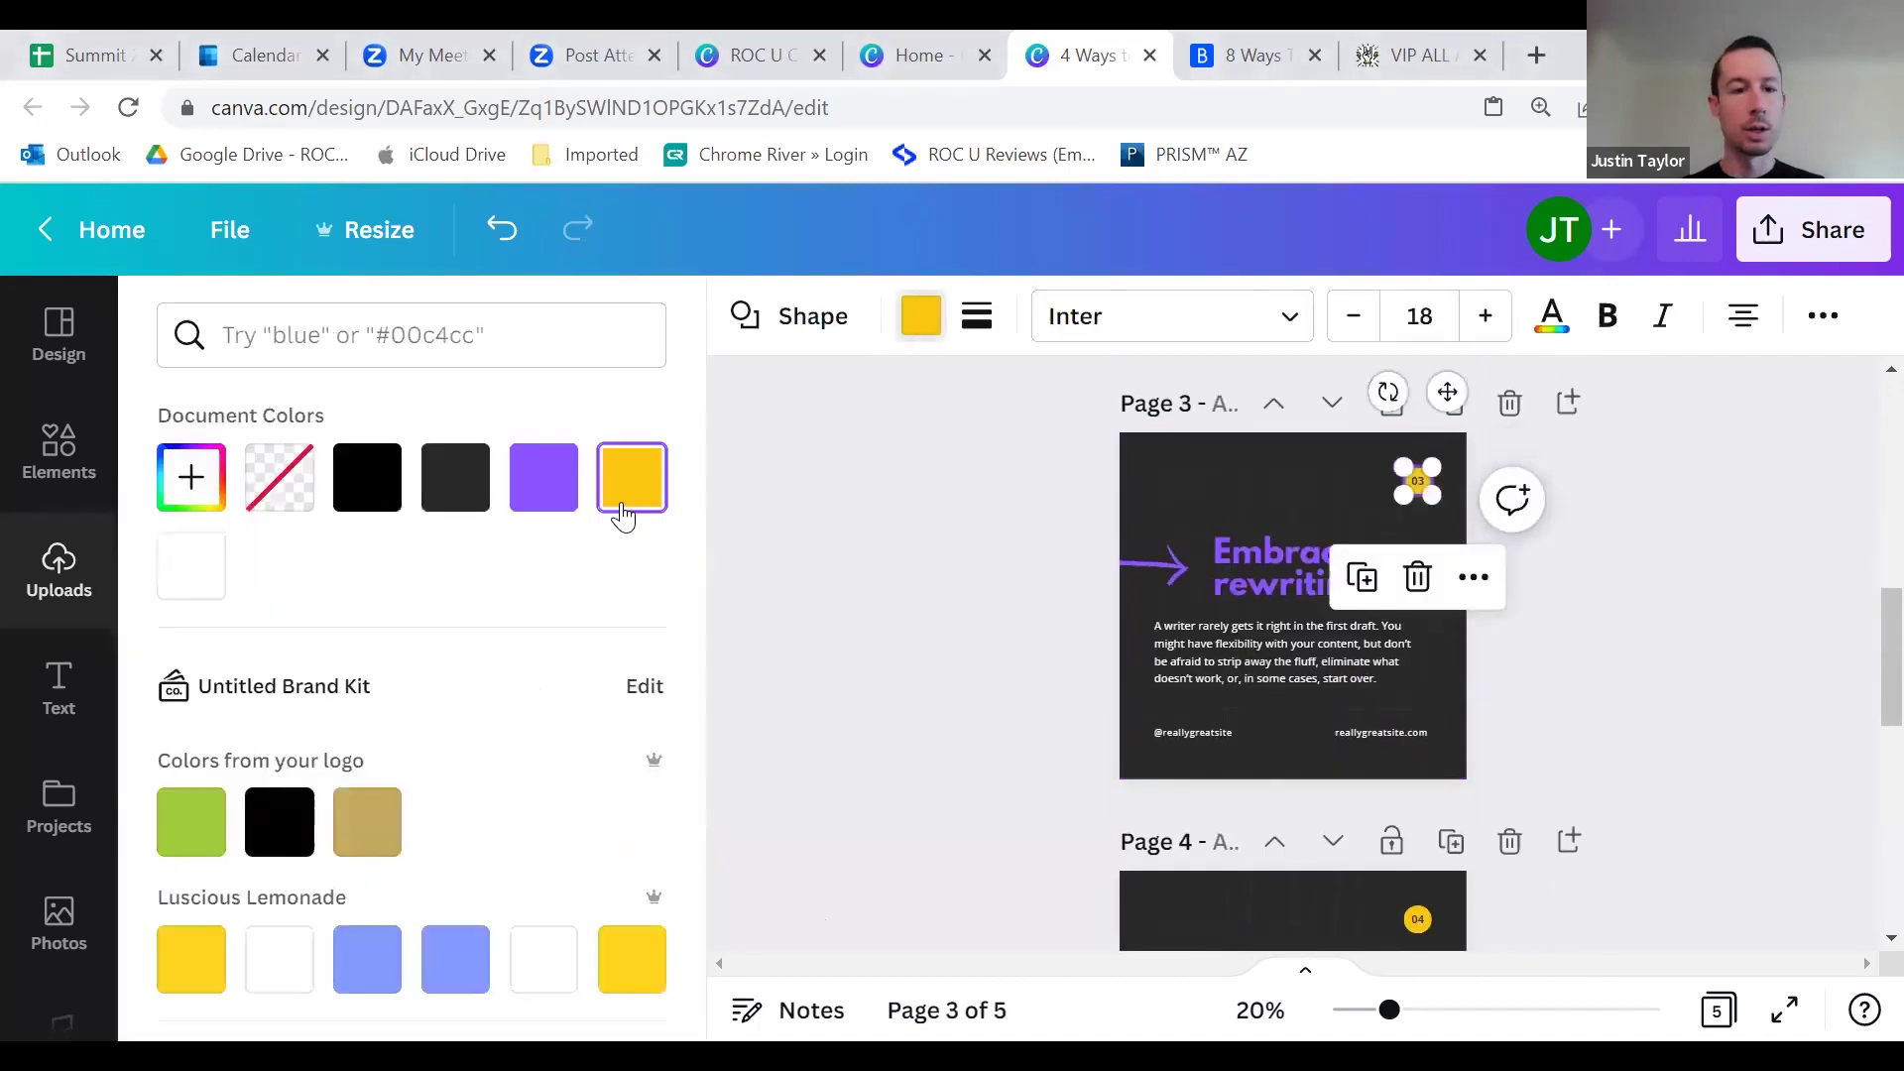
pyautogui.click(543, 477)
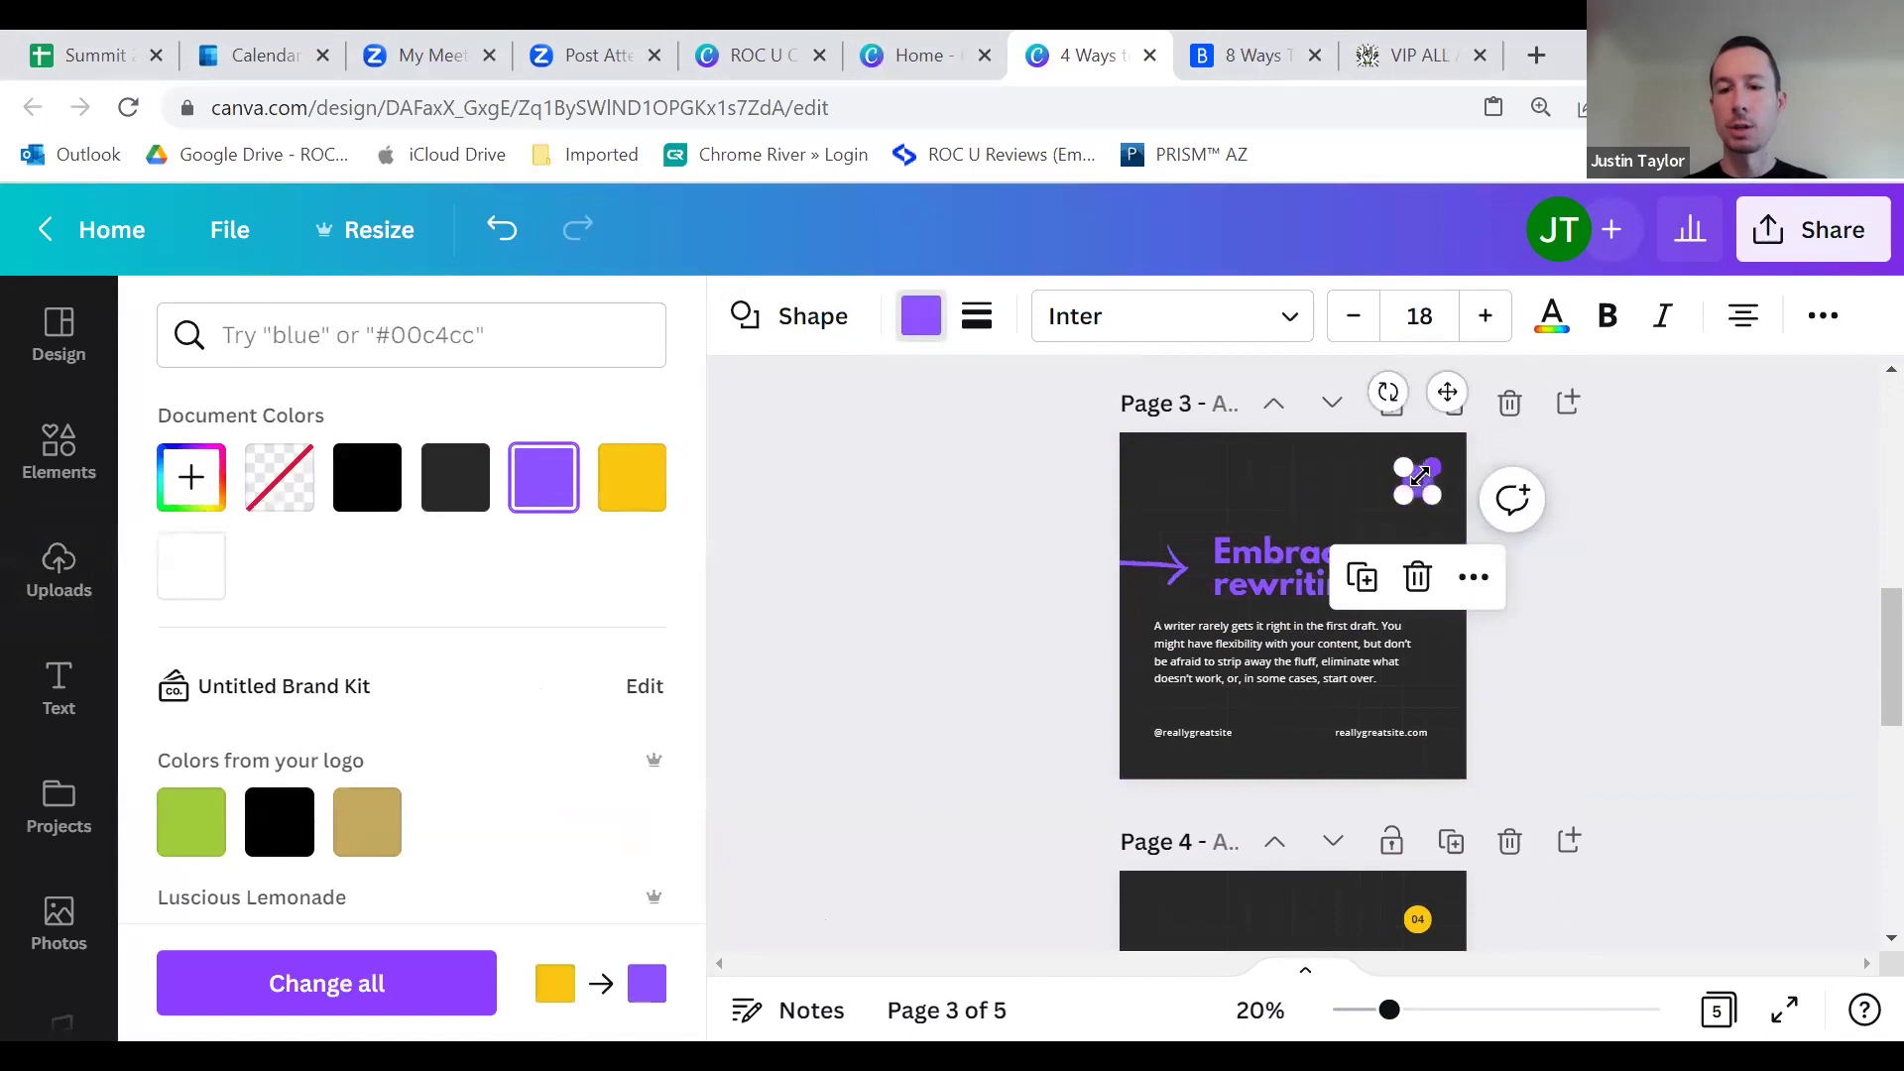
pyautogui.click(1444, 486)
pyautogui.click(1560, 514)
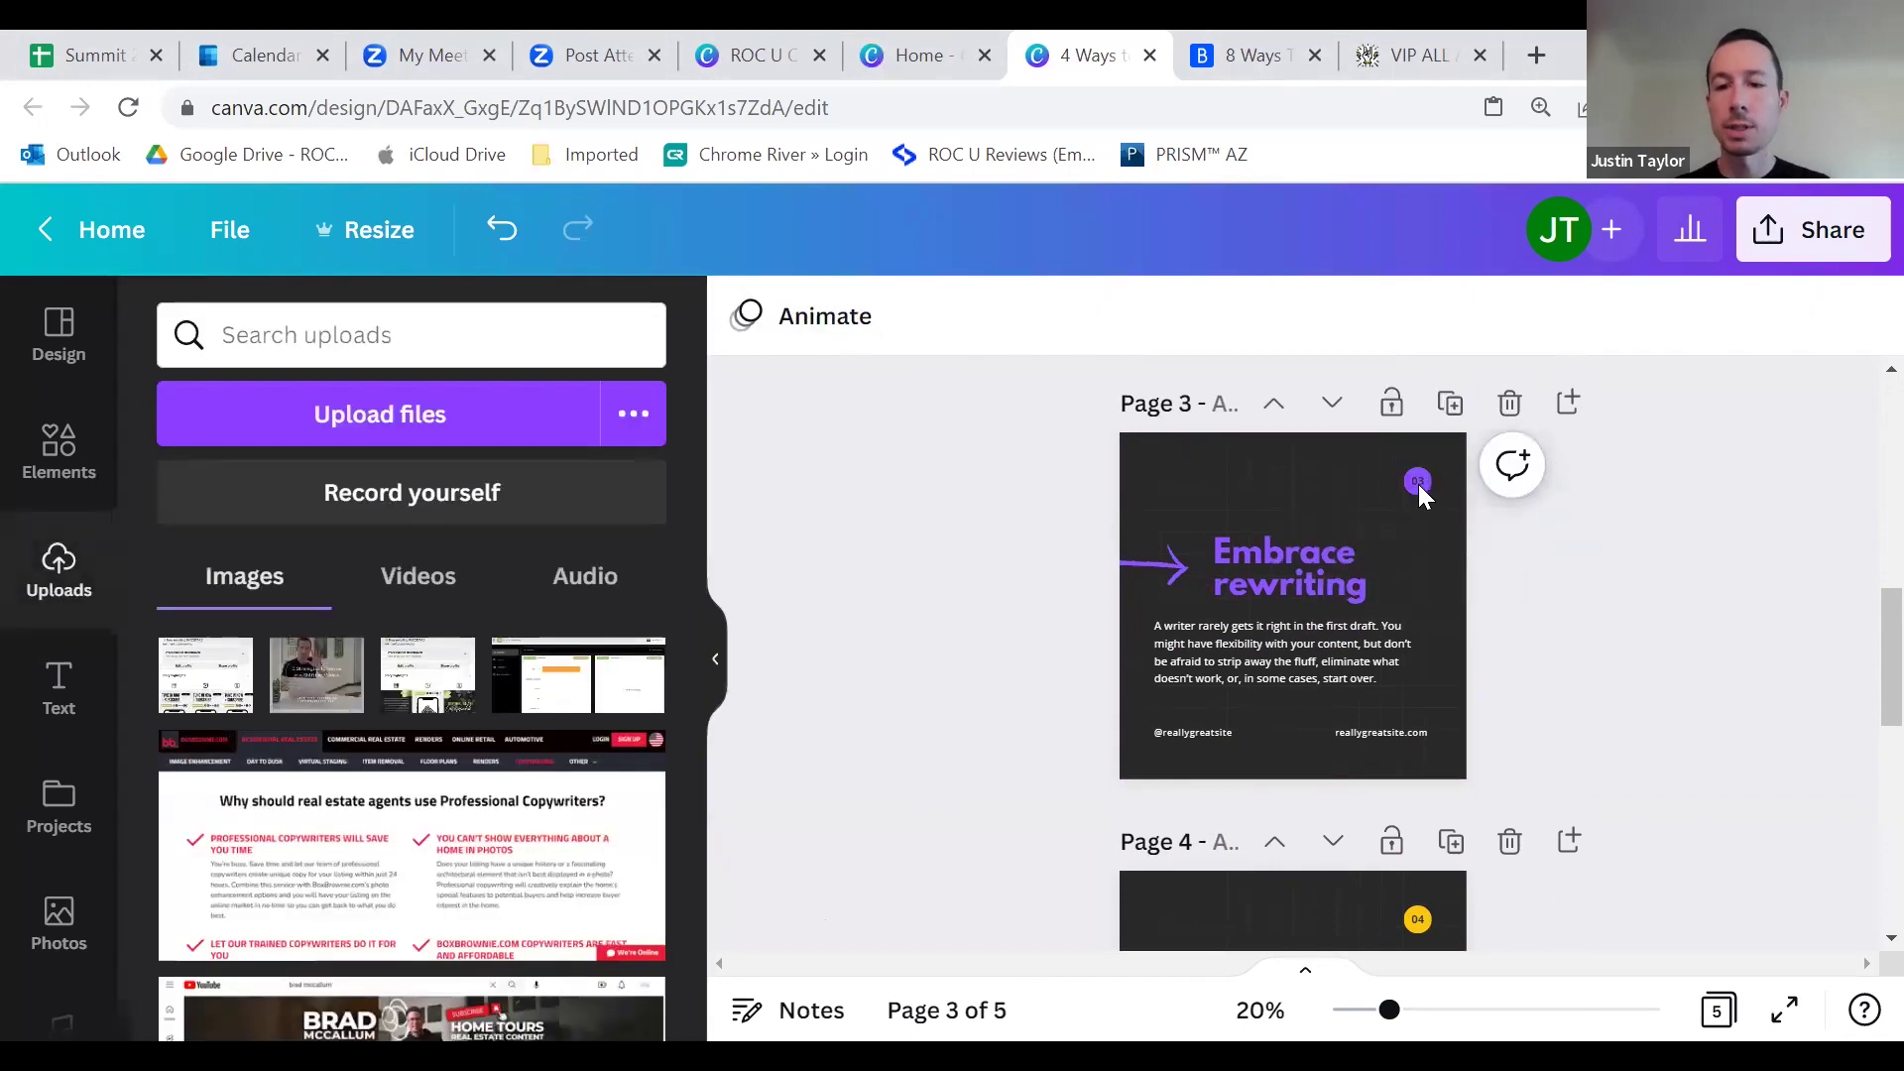
# Step: Make the 03 number and the arrow beside the heading white
pyautogui.click(1418, 482)
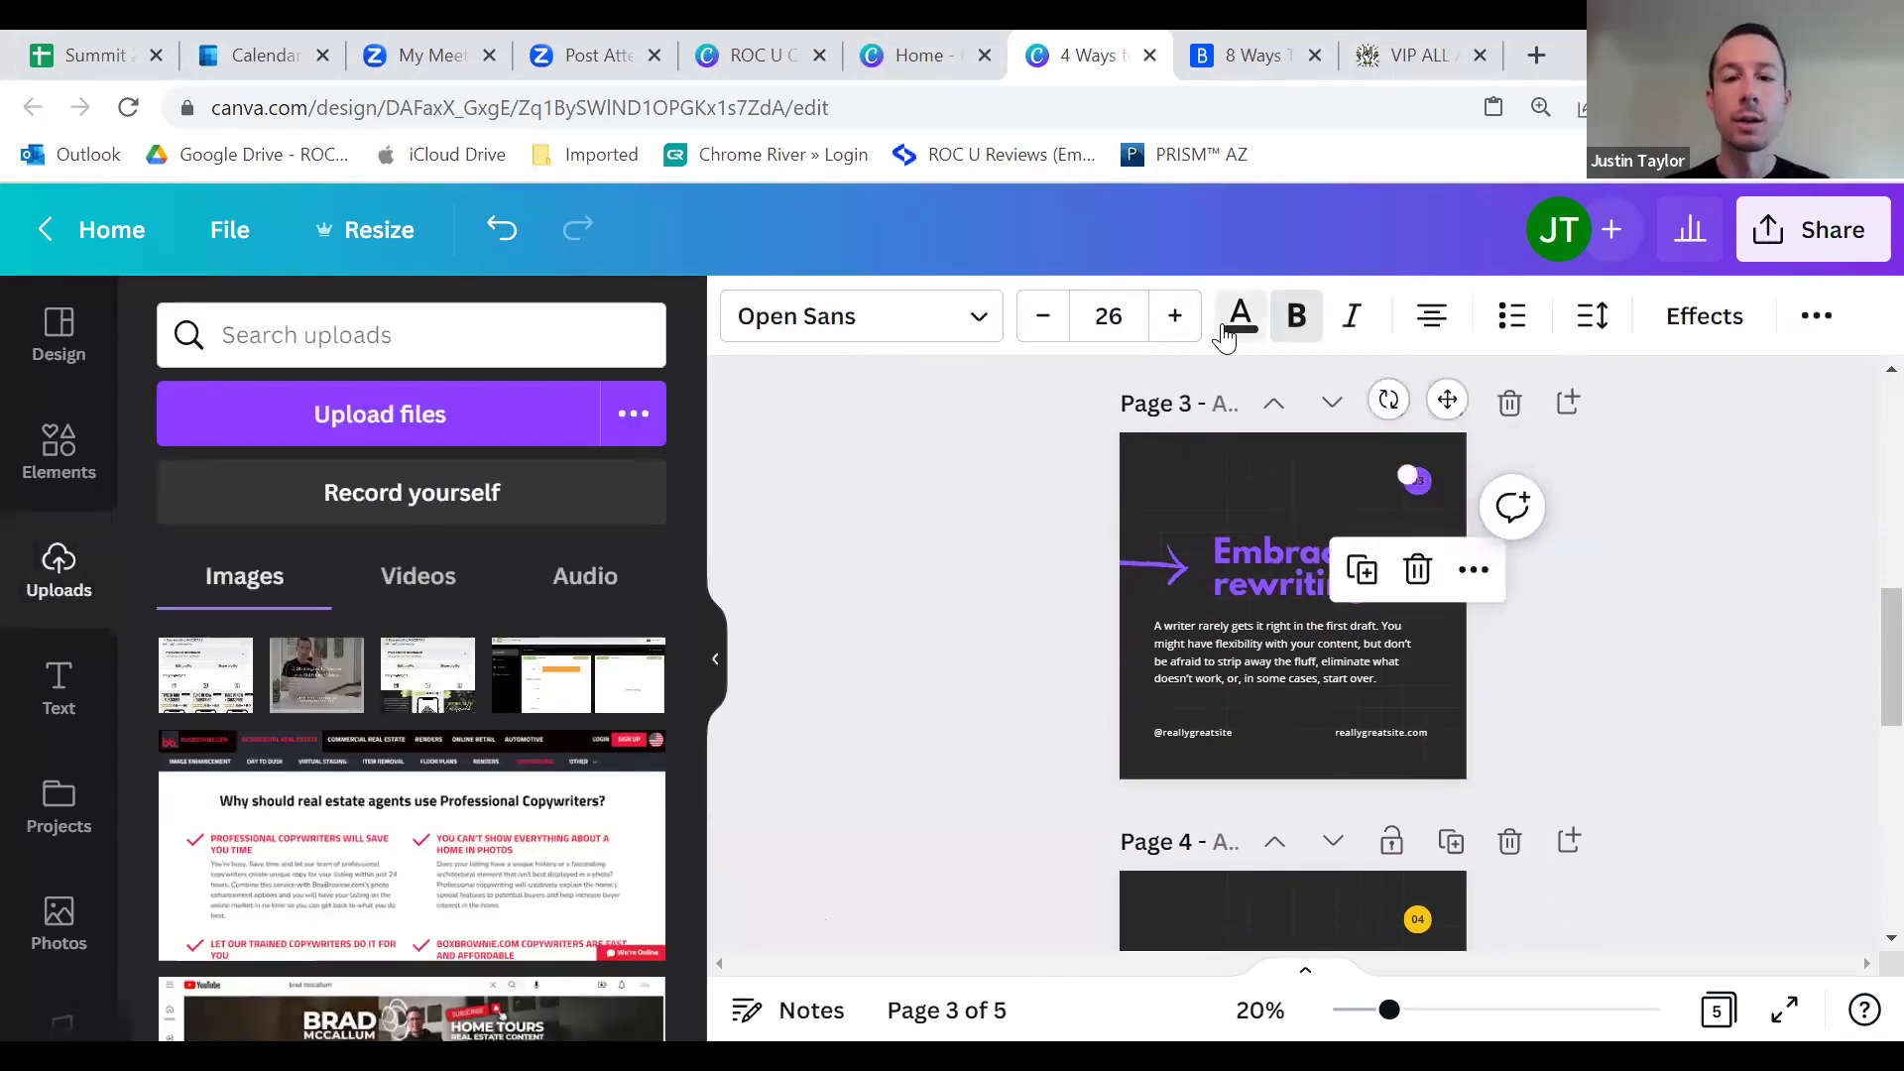
pyautogui.click(1227, 329)
pyautogui.click(635, 474)
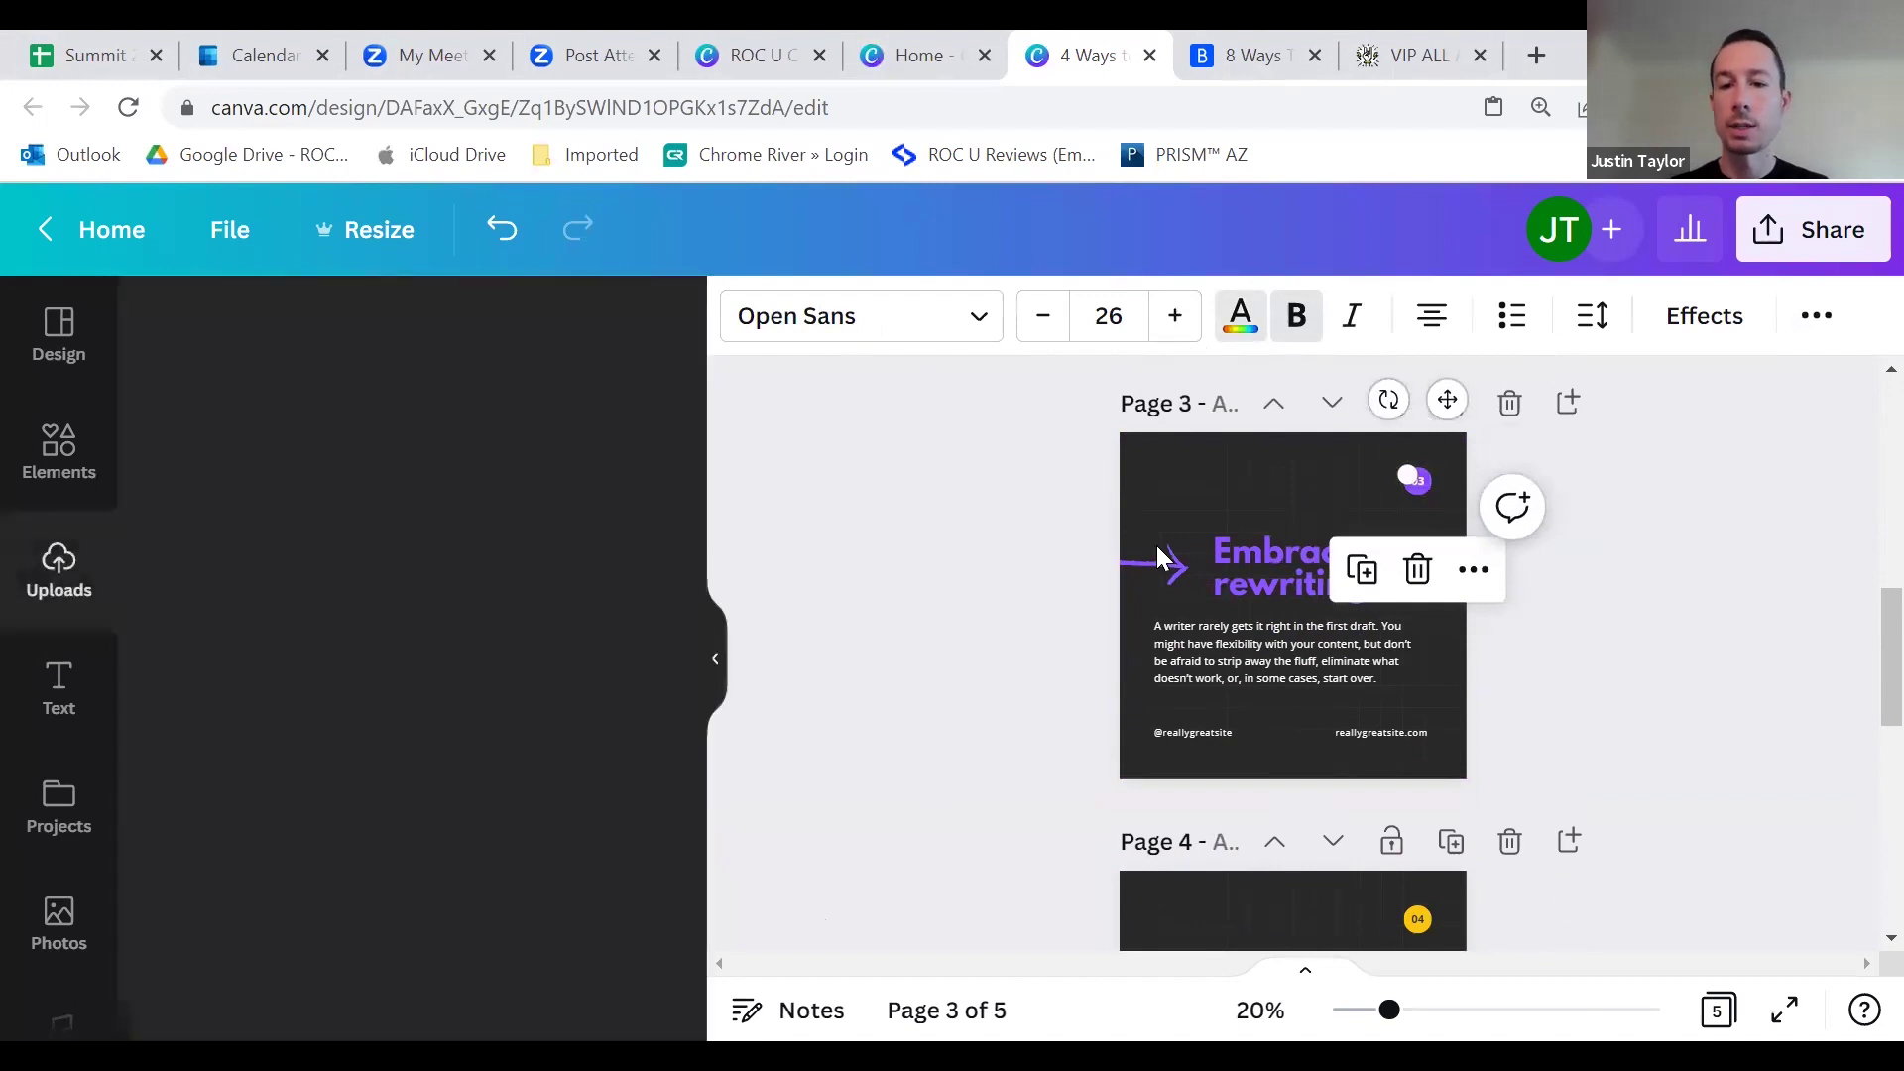
pyautogui.click(1161, 561)
pyautogui.click(746, 316)
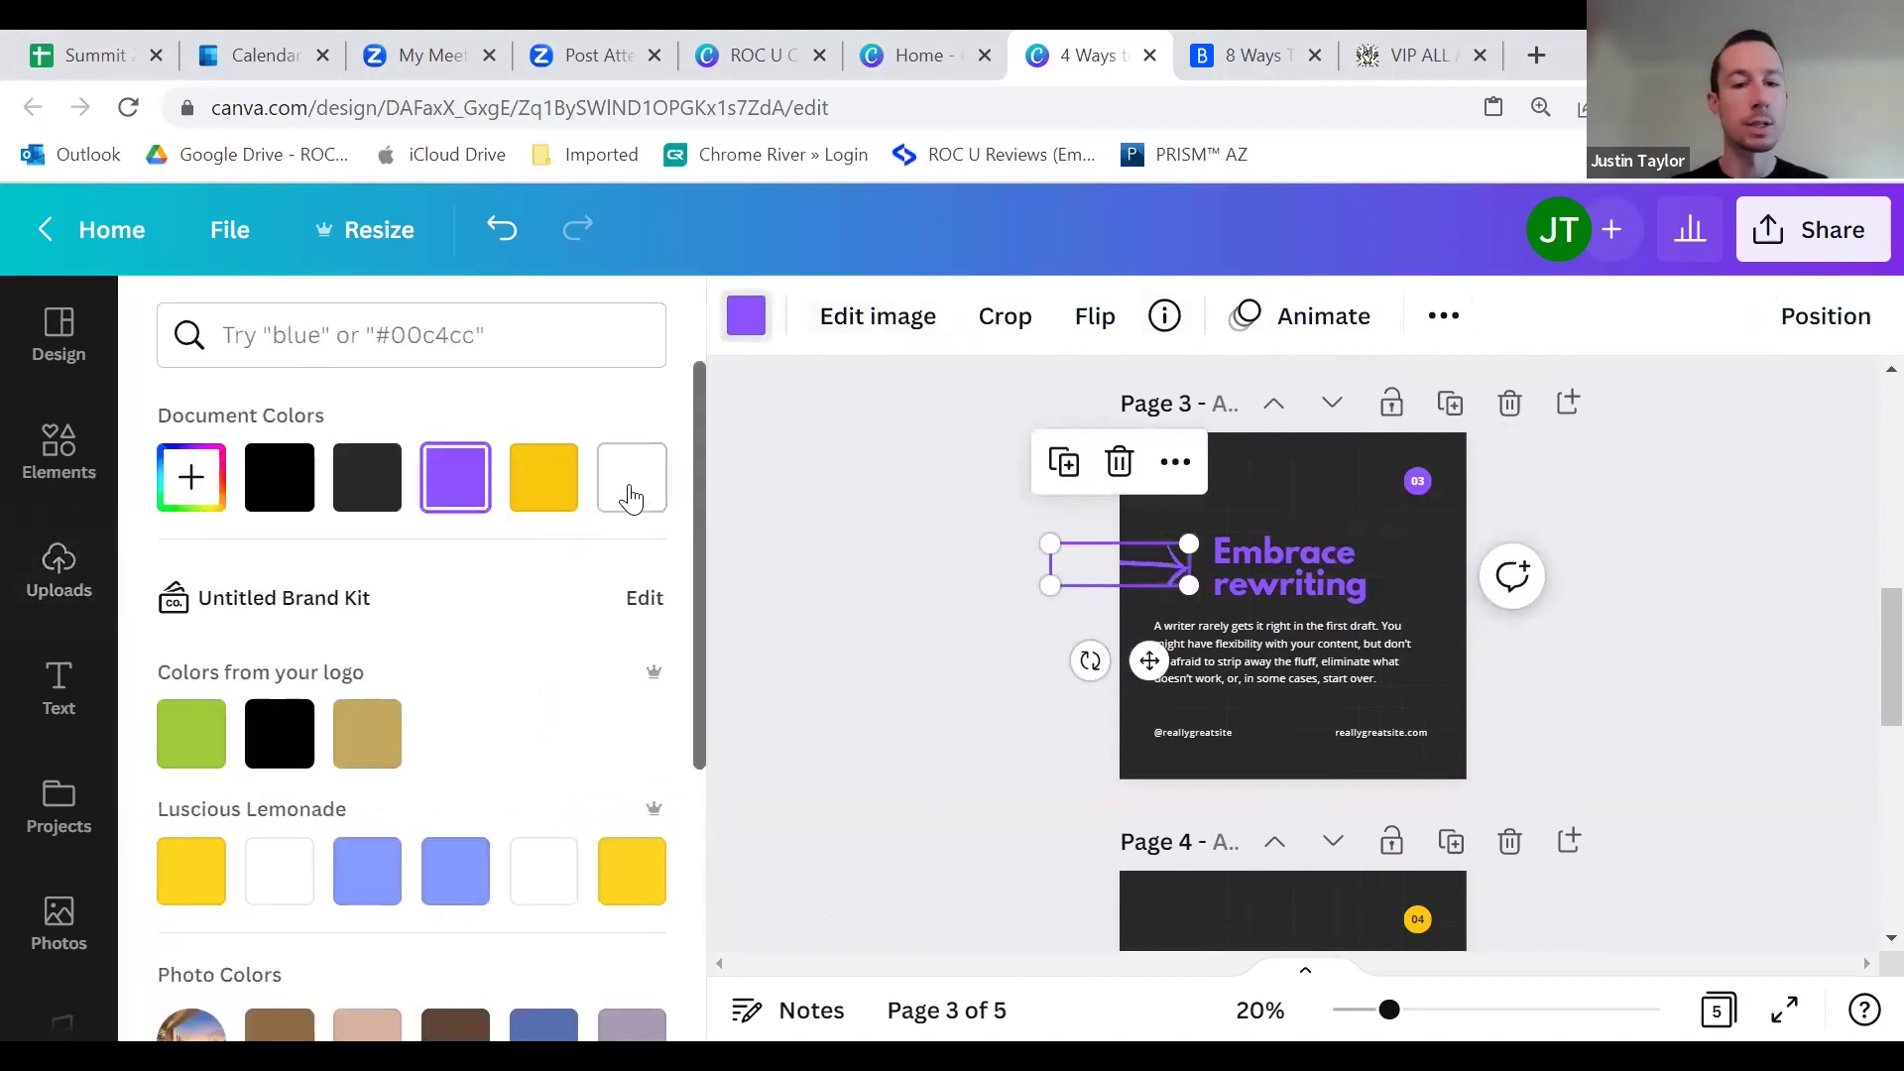
pyautogui.click(635, 476)
pyautogui.click(974, 648)
pyautogui.click(1361, 732)
pyautogui.press('Delete')
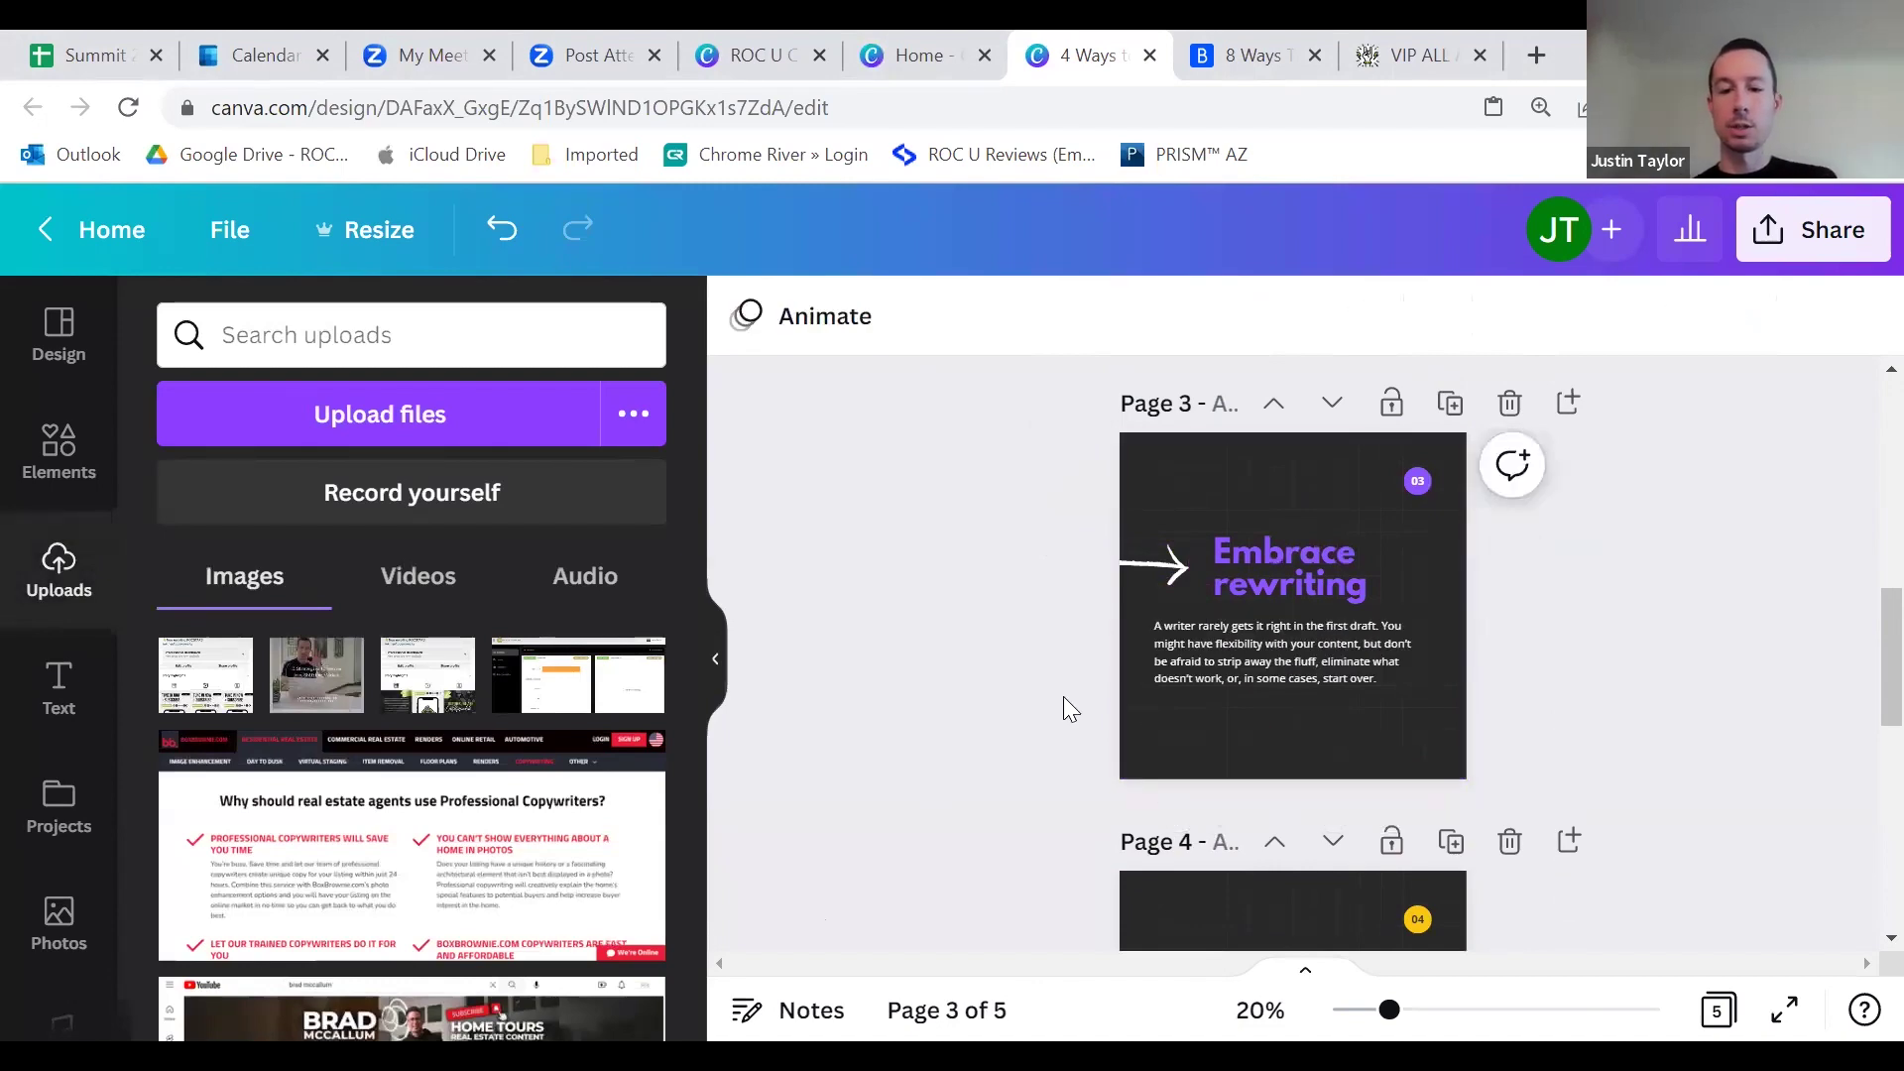
pyautogui.scroll(5, 1091, 706)
pyautogui.click(1180, 744)
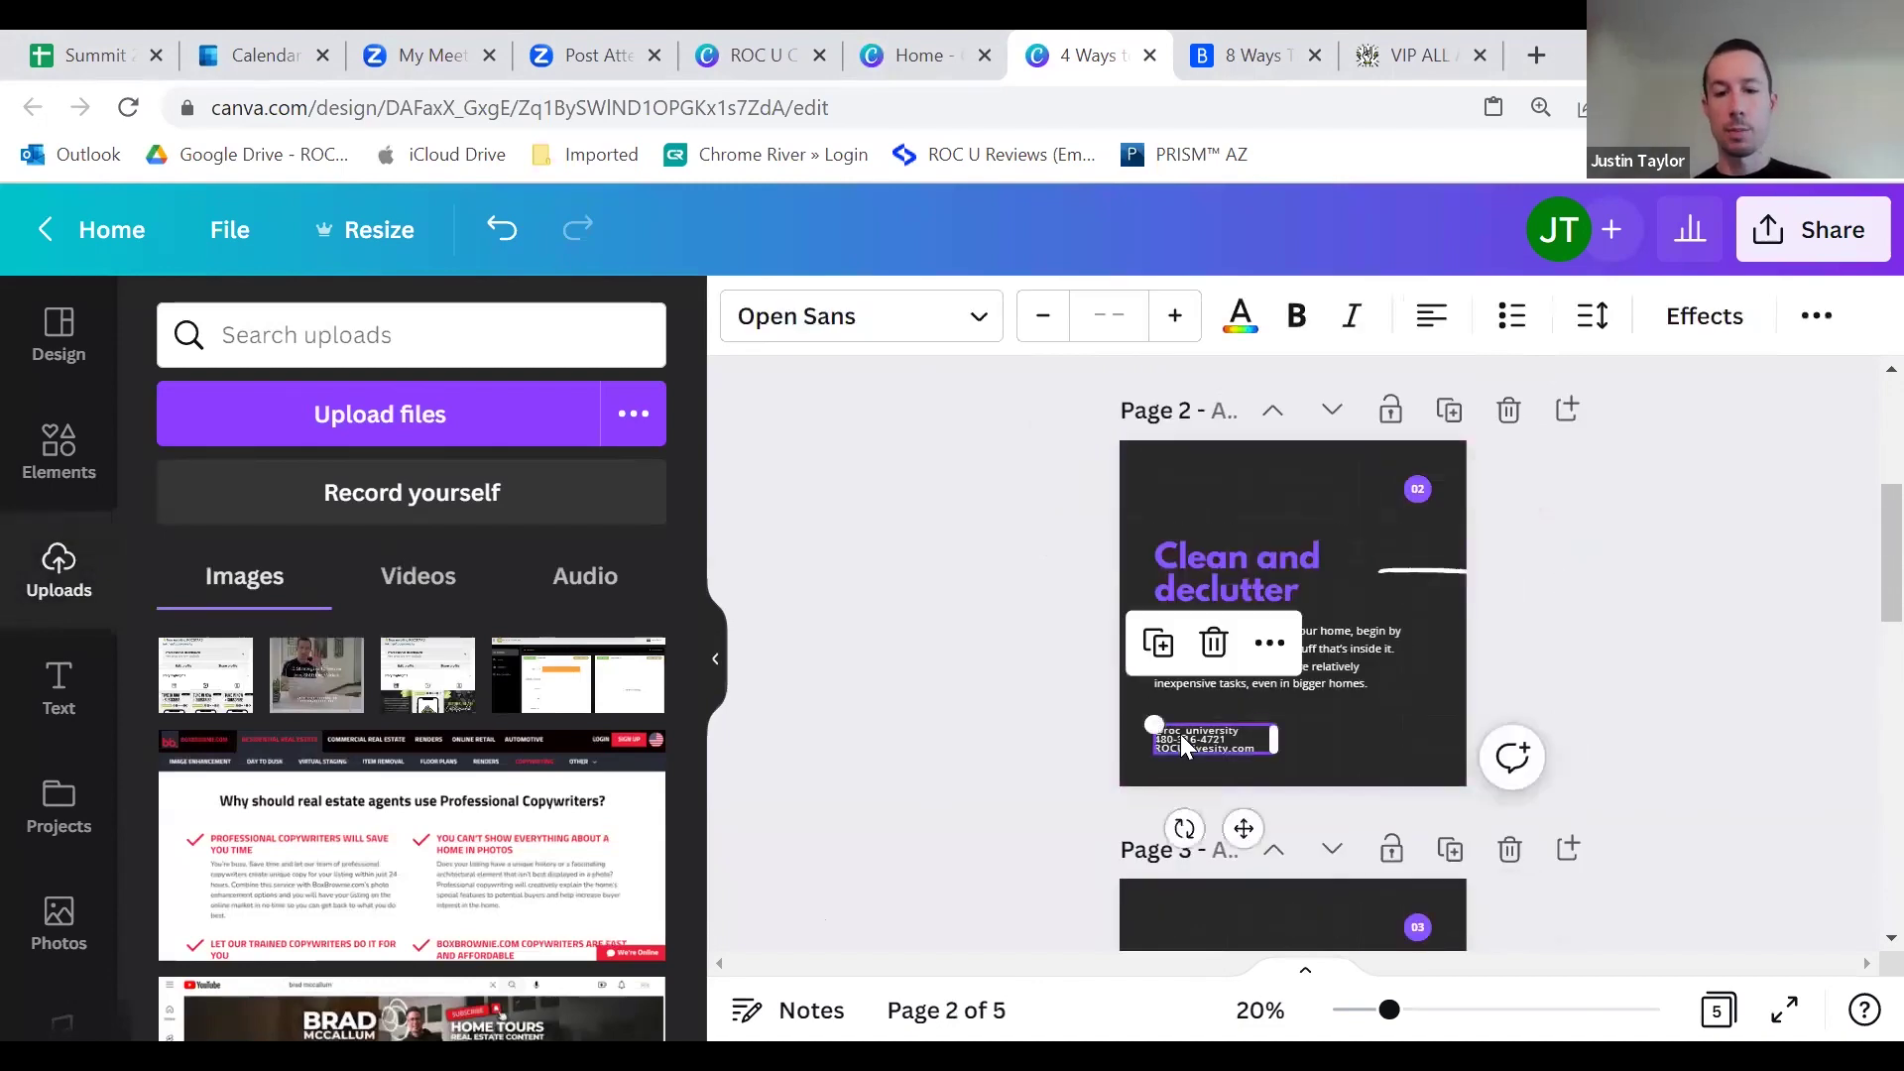
# Step: Paste the copied ROC contact footer onto slide 3
pyautogui.scroll(-5, 1180, 744)
pyautogui.click(1192, 755)
pyautogui.hotkey('ctrl', 'v')
pyautogui.click(1606, 638)
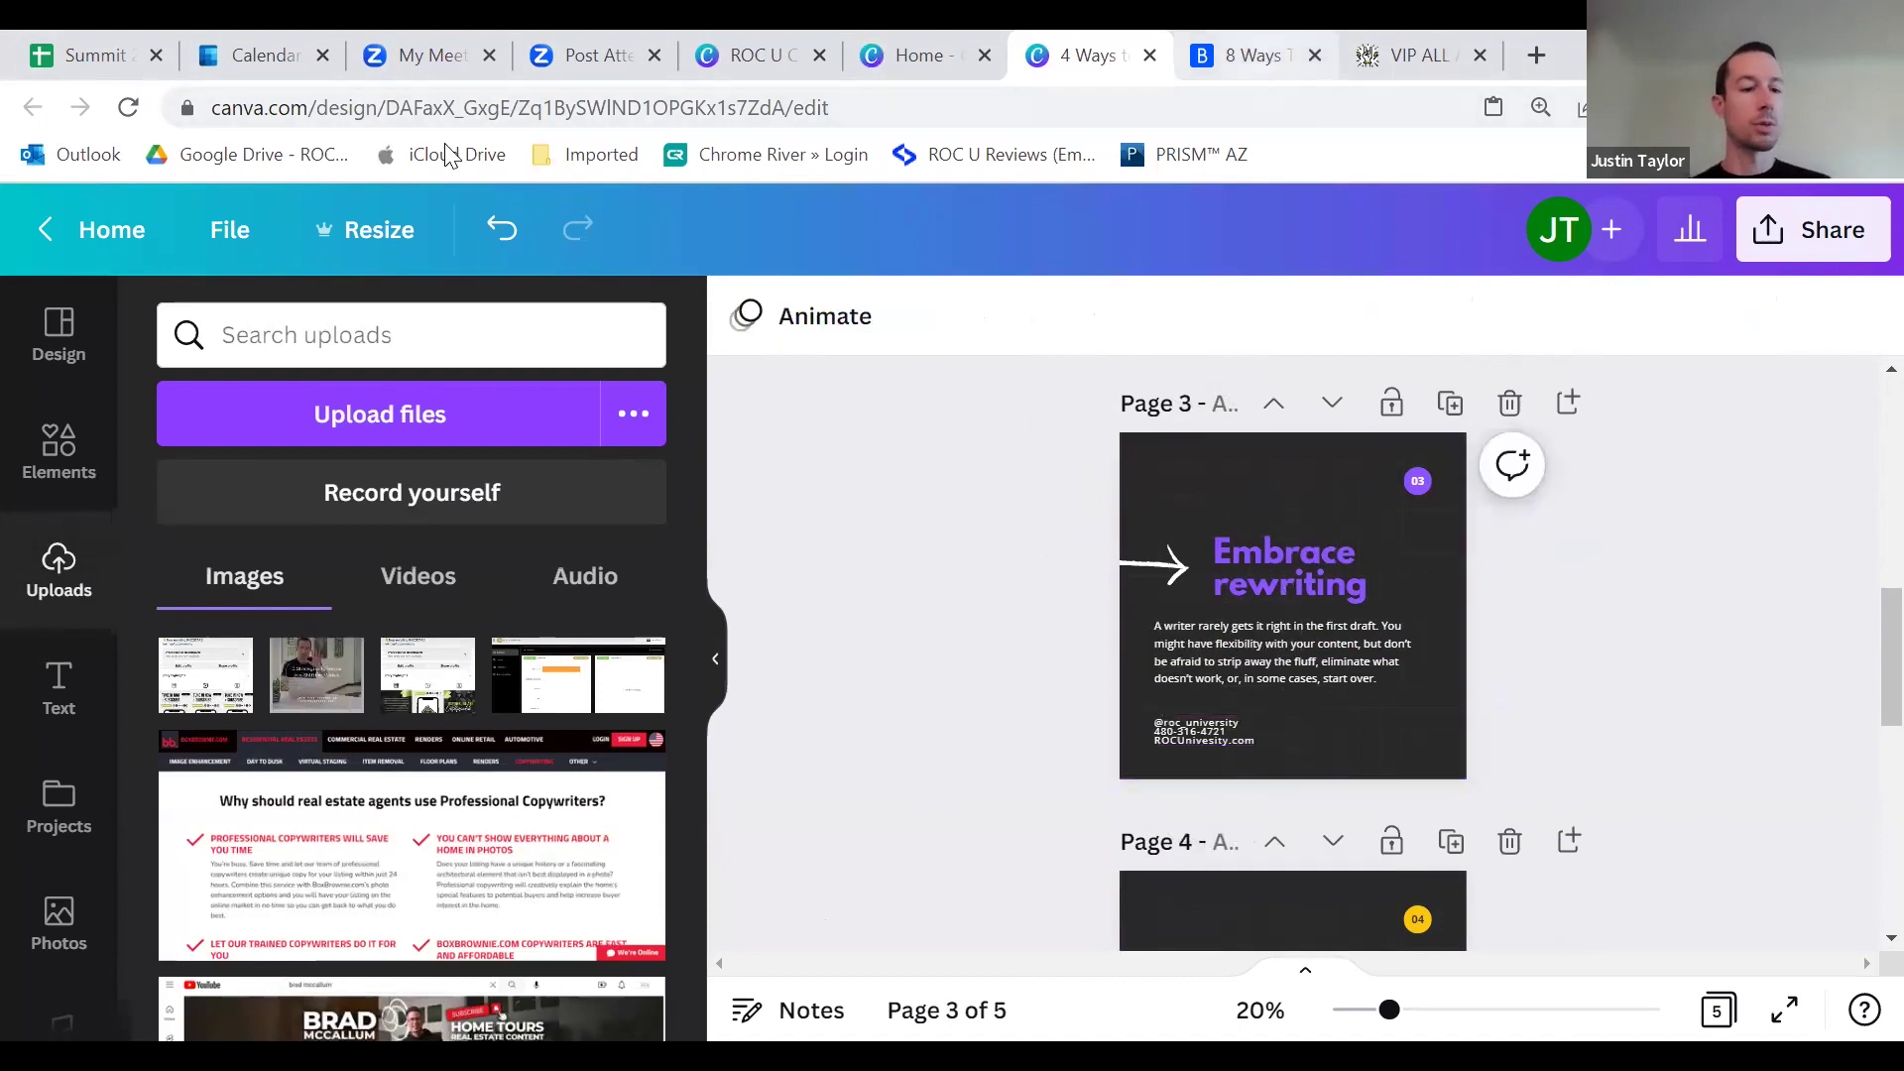
# Step: Replace slide 3's heading with Bankrate's 'Add usable square footage'
pyautogui.hotkey('ctrl', 'Tab')
pyautogui.rightClick(139, 615)
pyautogui.click(163, 627)
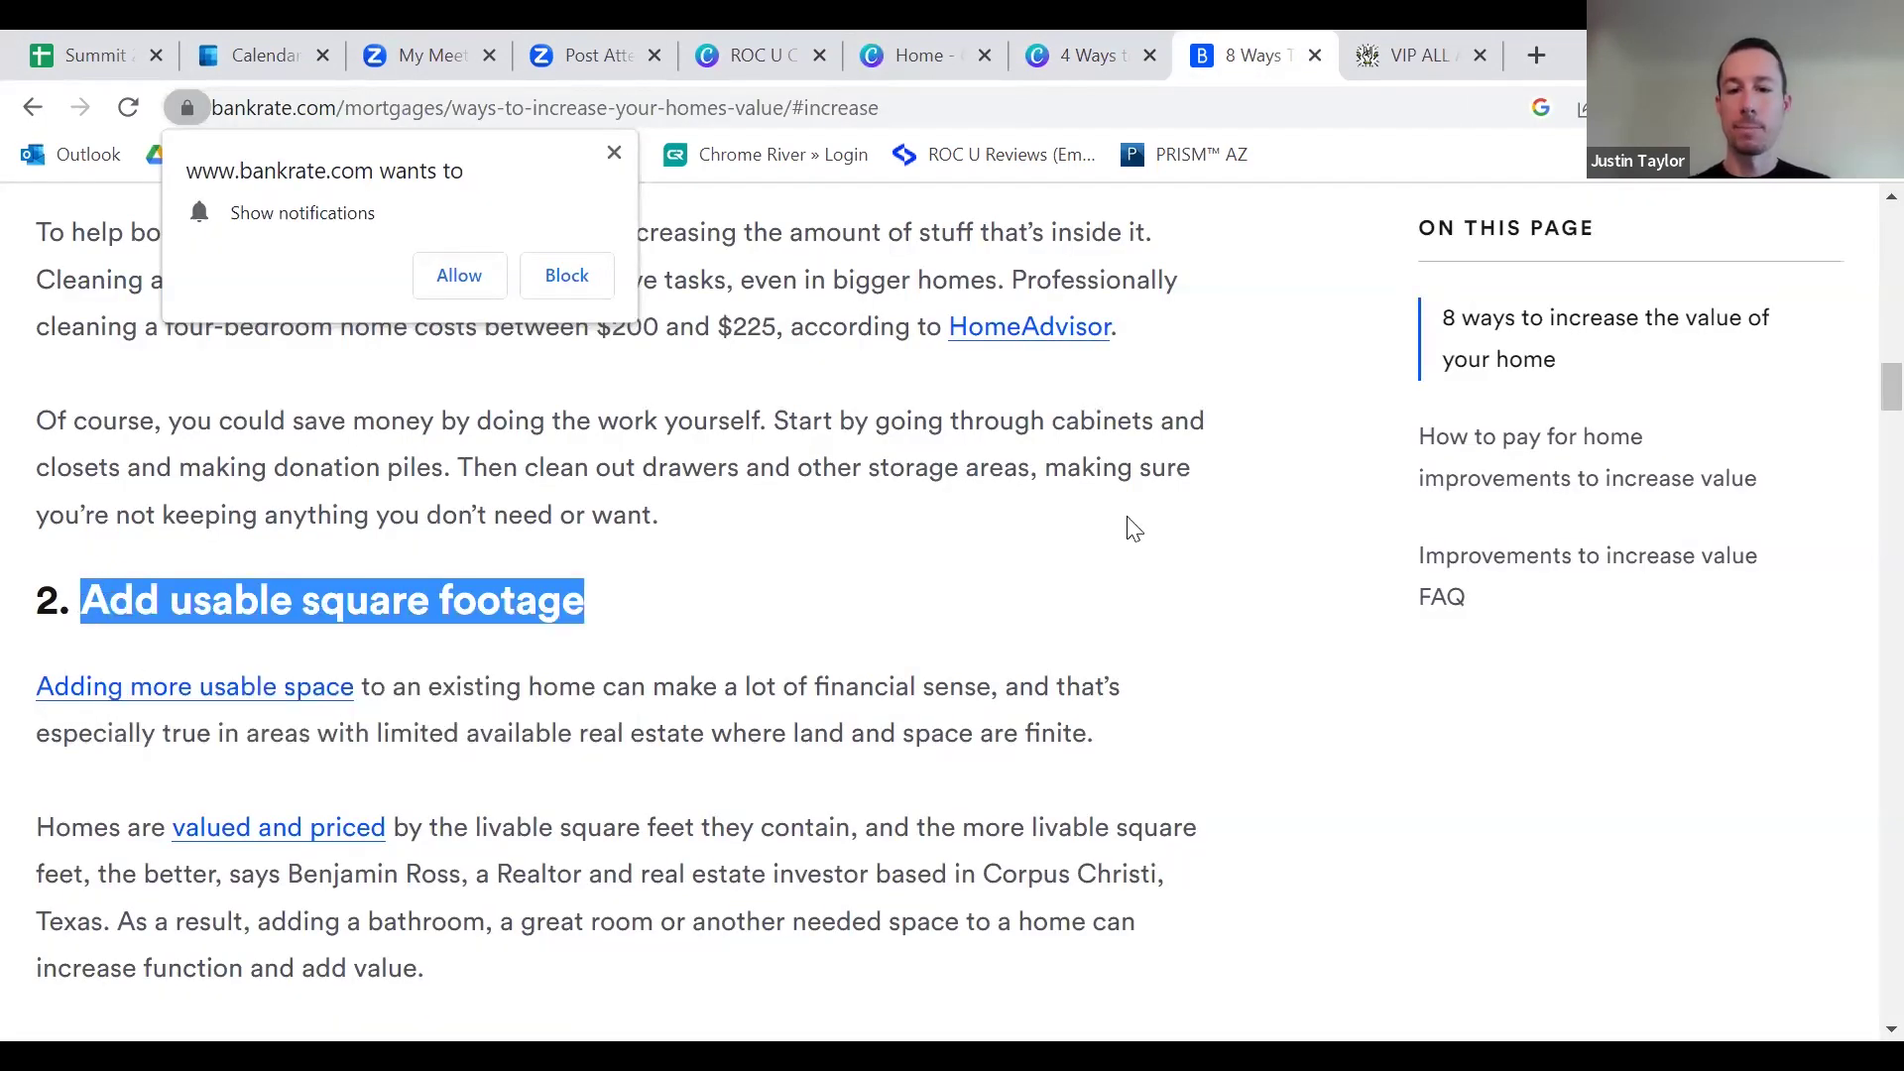
pyautogui.hotkey('ctrl', 'shift', 'Tab')
pyautogui.write('Add usable square footage')
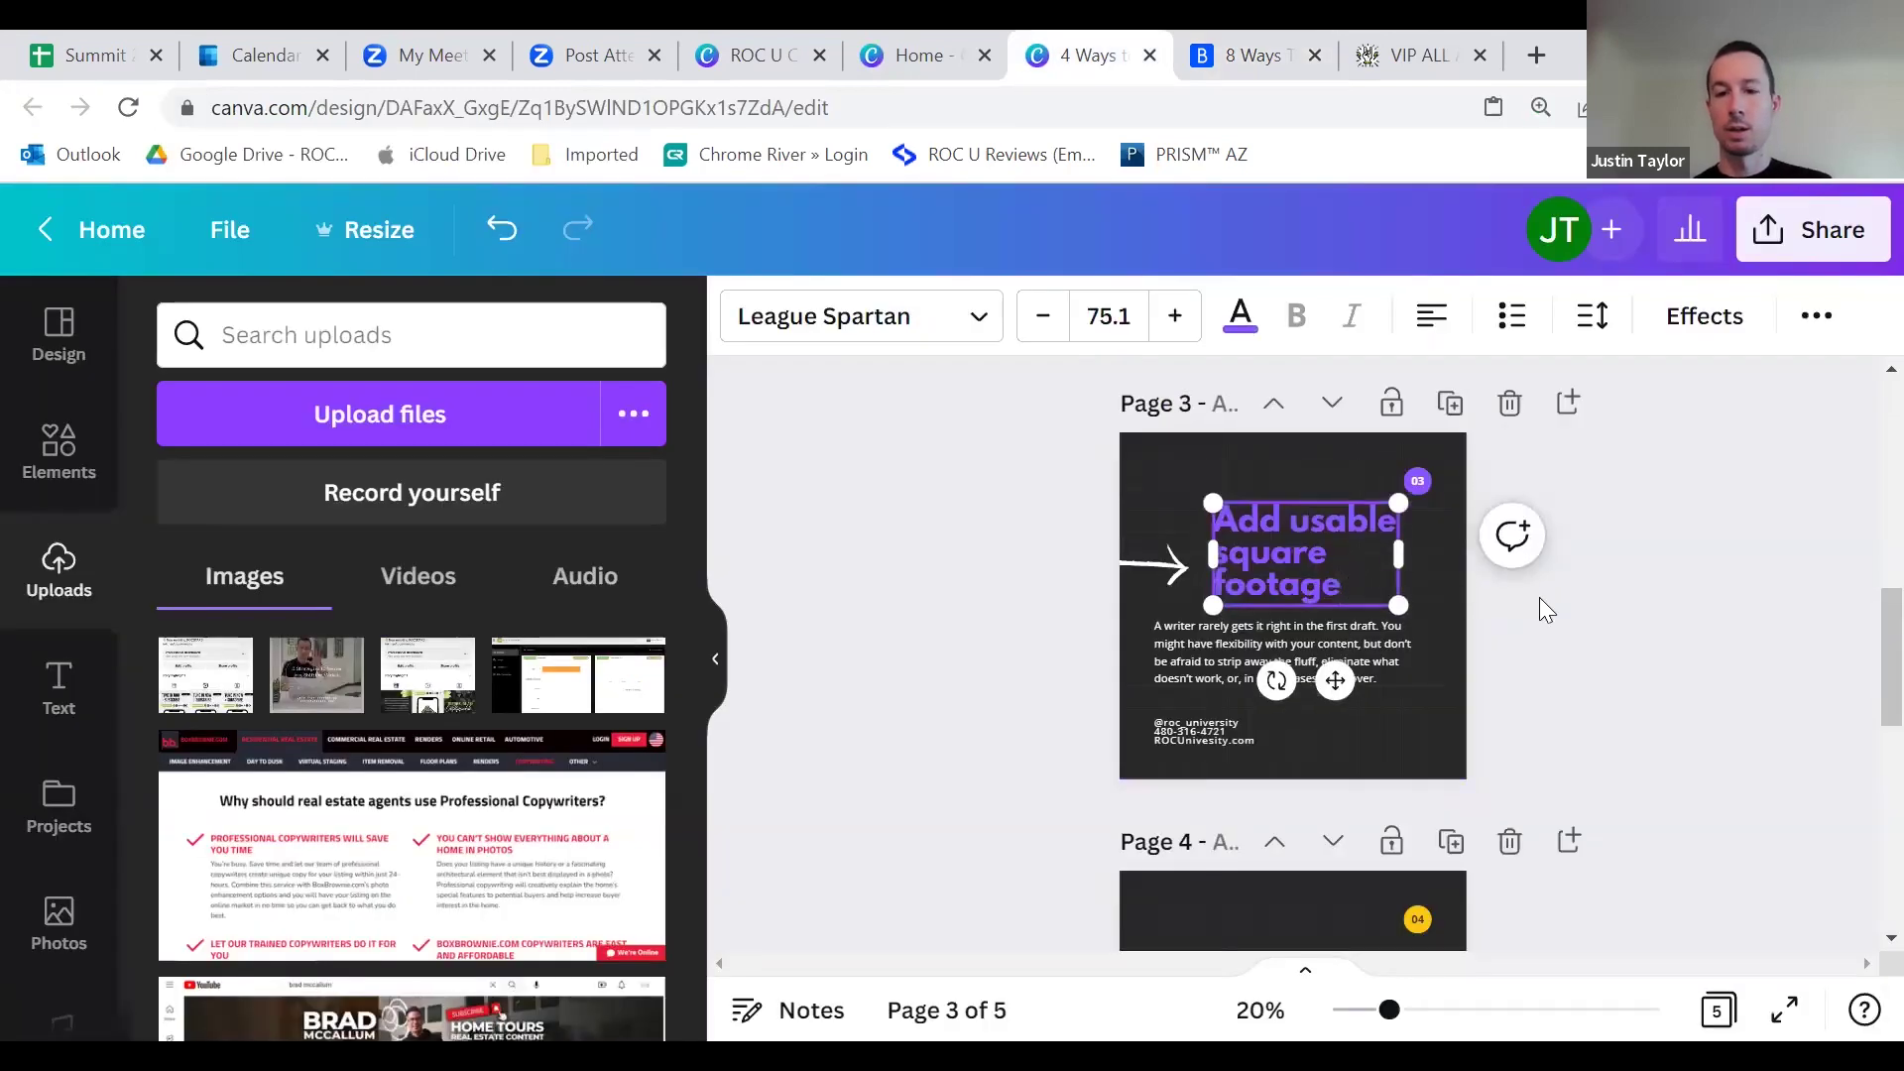
pyautogui.click(1586, 621)
# Step: Paste Bankrate's 'Adding more usable space' paragraph as slide 3's body text
pyautogui.doubleClick(1272, 669)
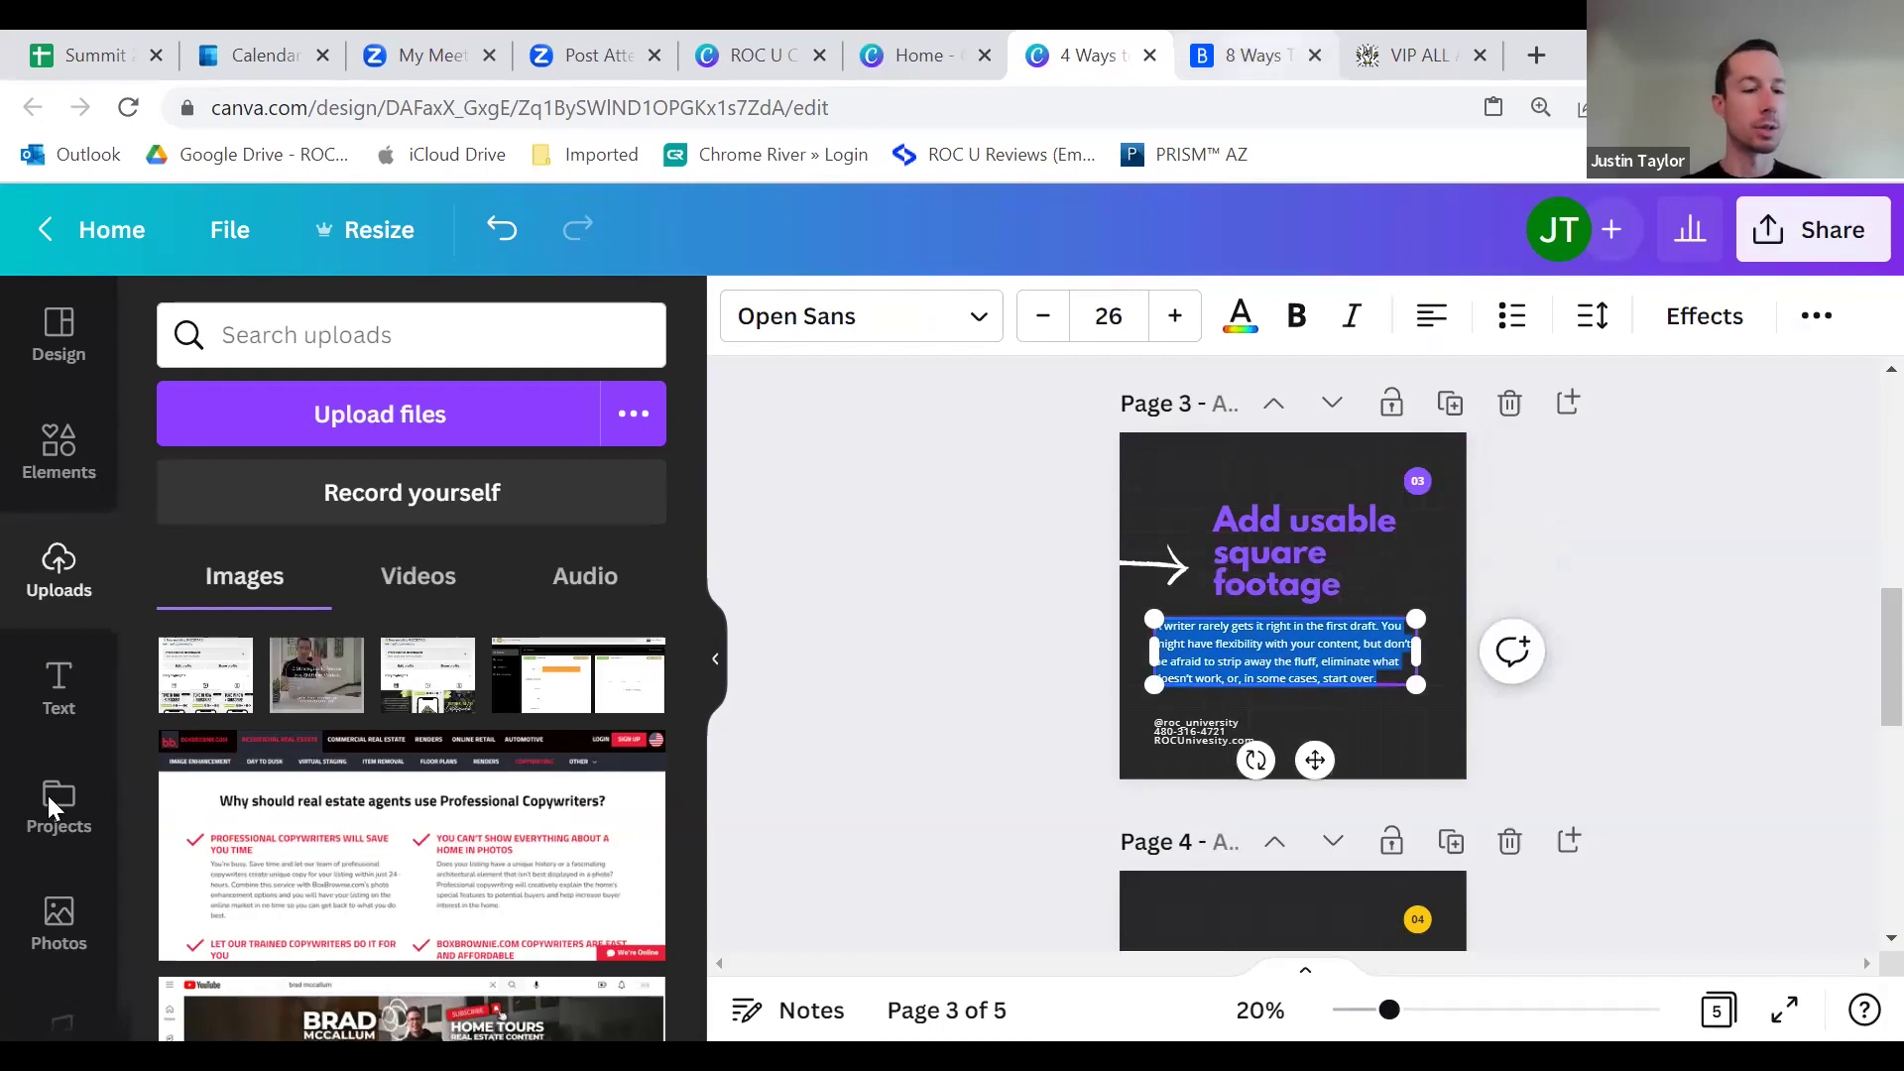
pyautogui.hotkey('ctrl', 'Tab')
pyautogui.moveTo(57, 828); pyautogui.dragTo(333, 874)
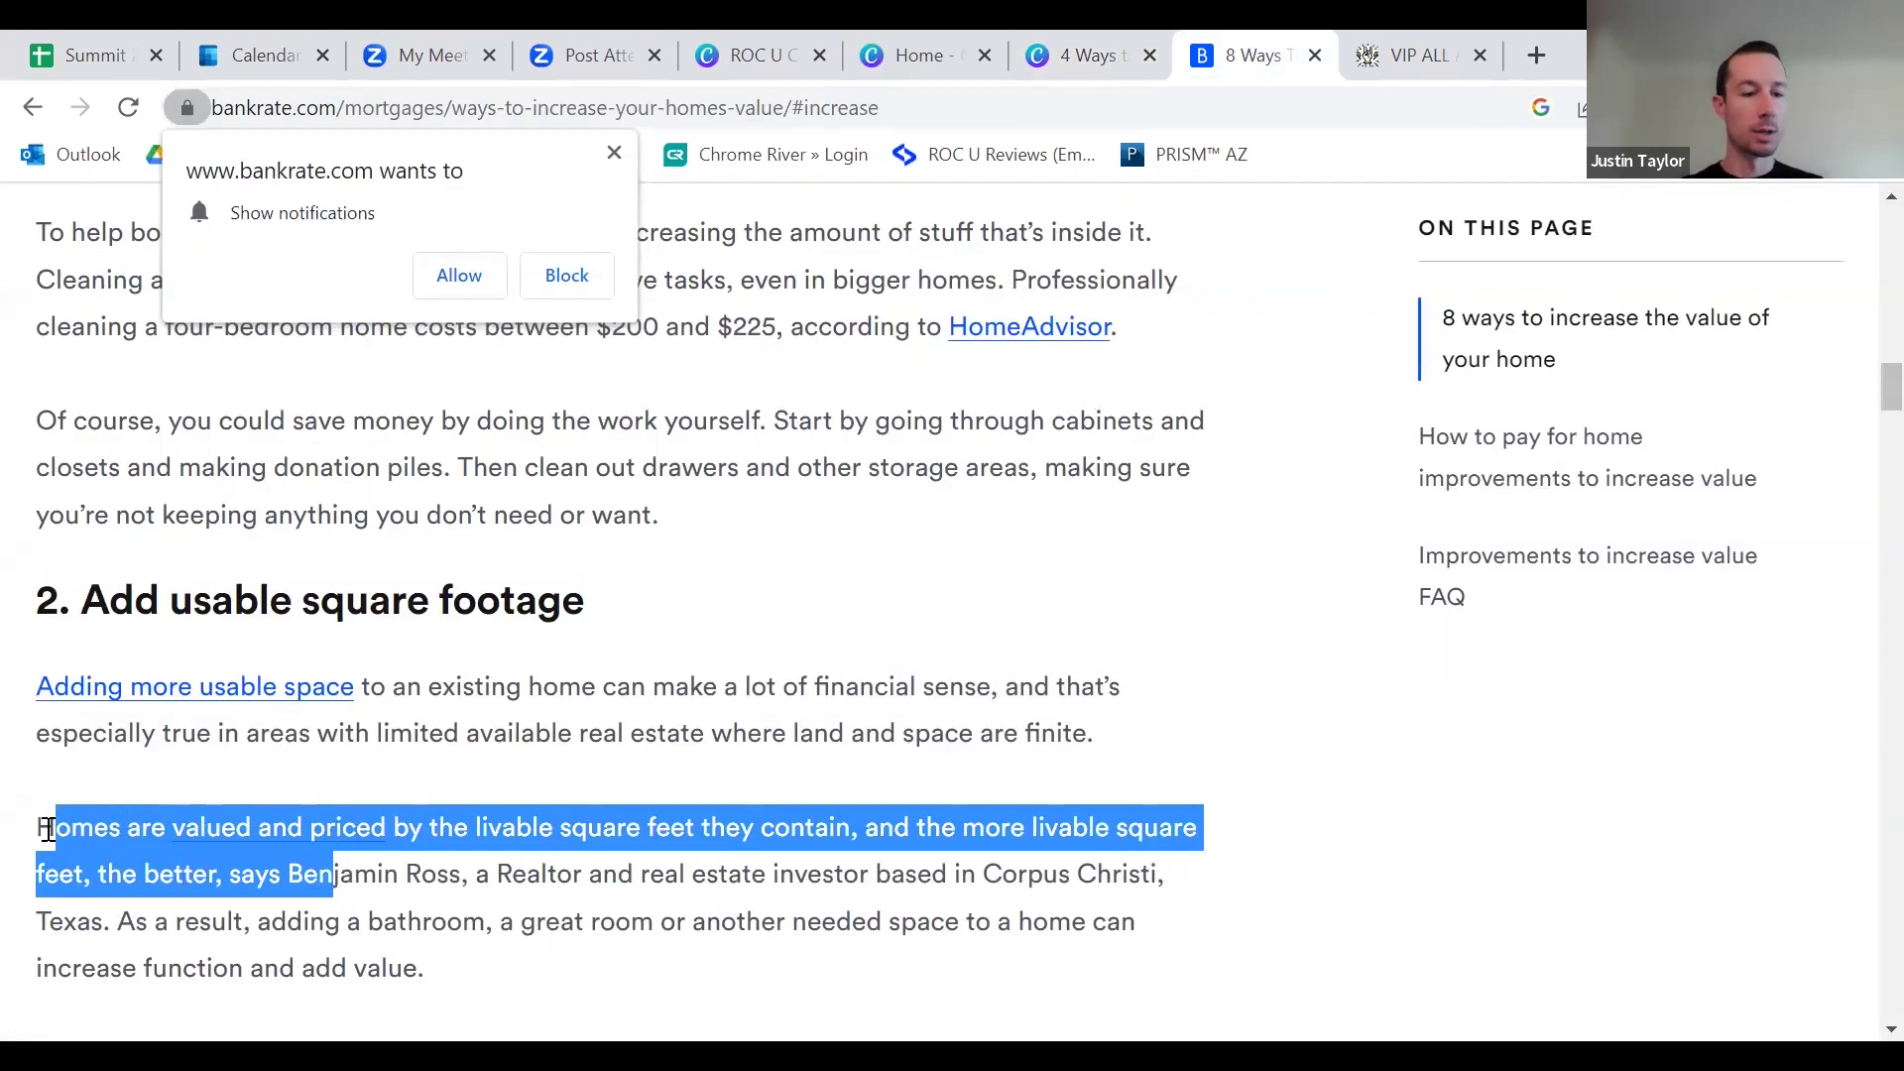
pyautogui.click(47, 829)
pyautogui.moveTo(47, 681); pyautogui.dragTo(1135, 745)
pyautogui.hotkey('ctrl', 'c')
pyautogui.rightClick(1038, 718)
pyautogui.click(1056, 751)
pyautogui.hotkey('ctrl', 'shift', 'Tab')
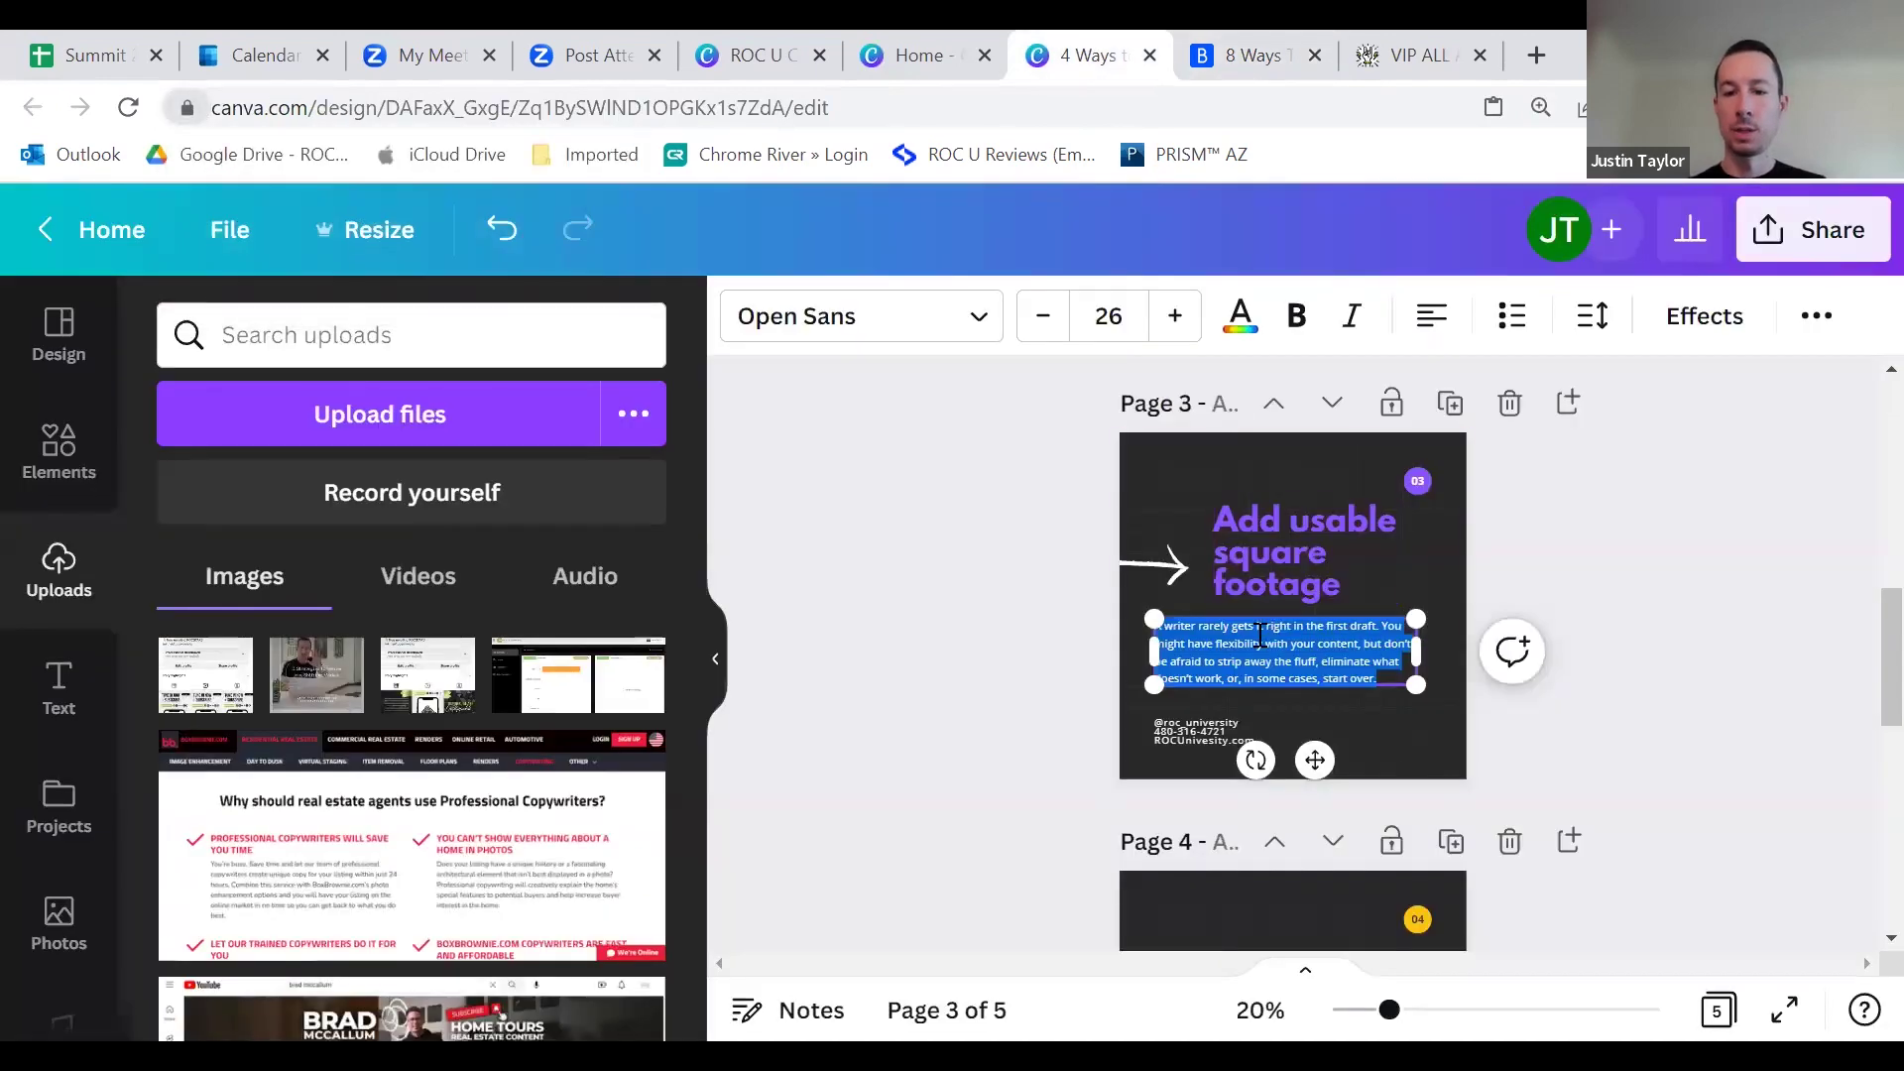
pyautogui.hotkey('ctrl', 'v')
pyautogui.click(1702, 571)
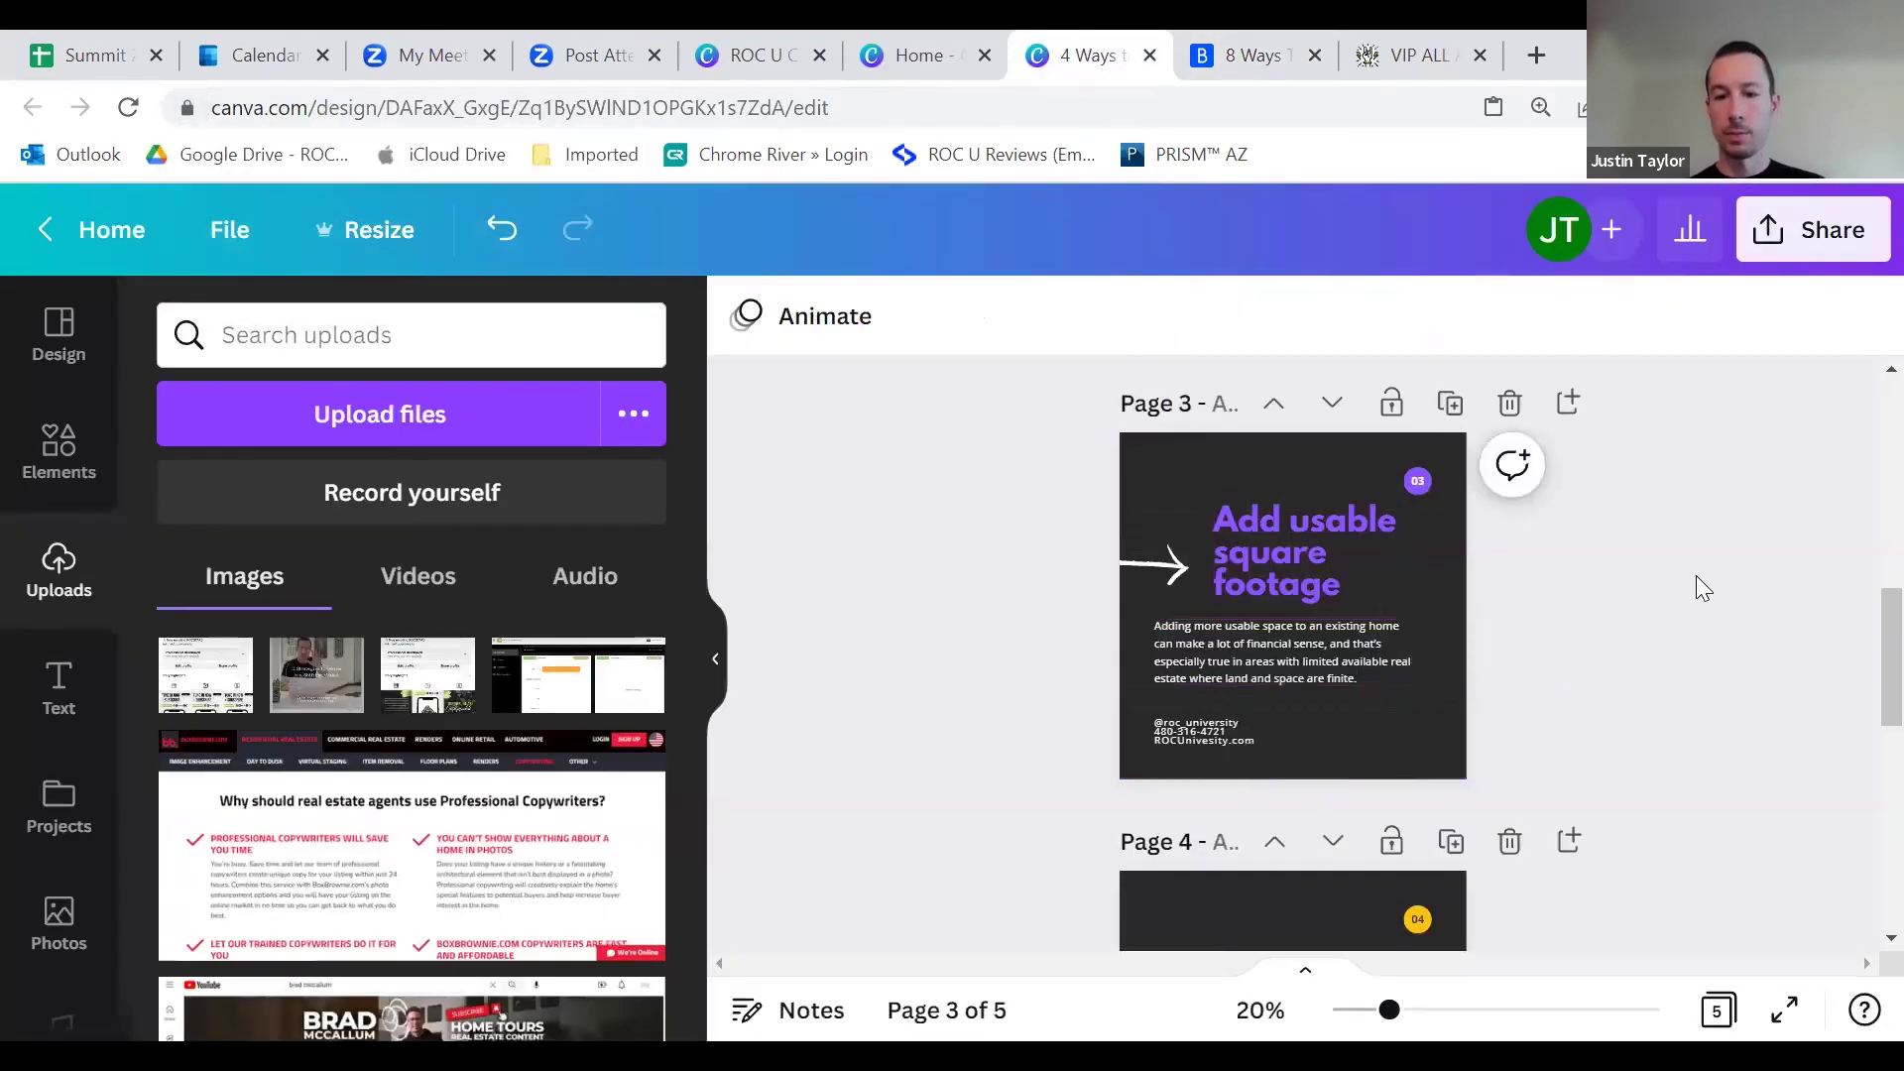
pyautogui.scroll(7, 1425, 552)
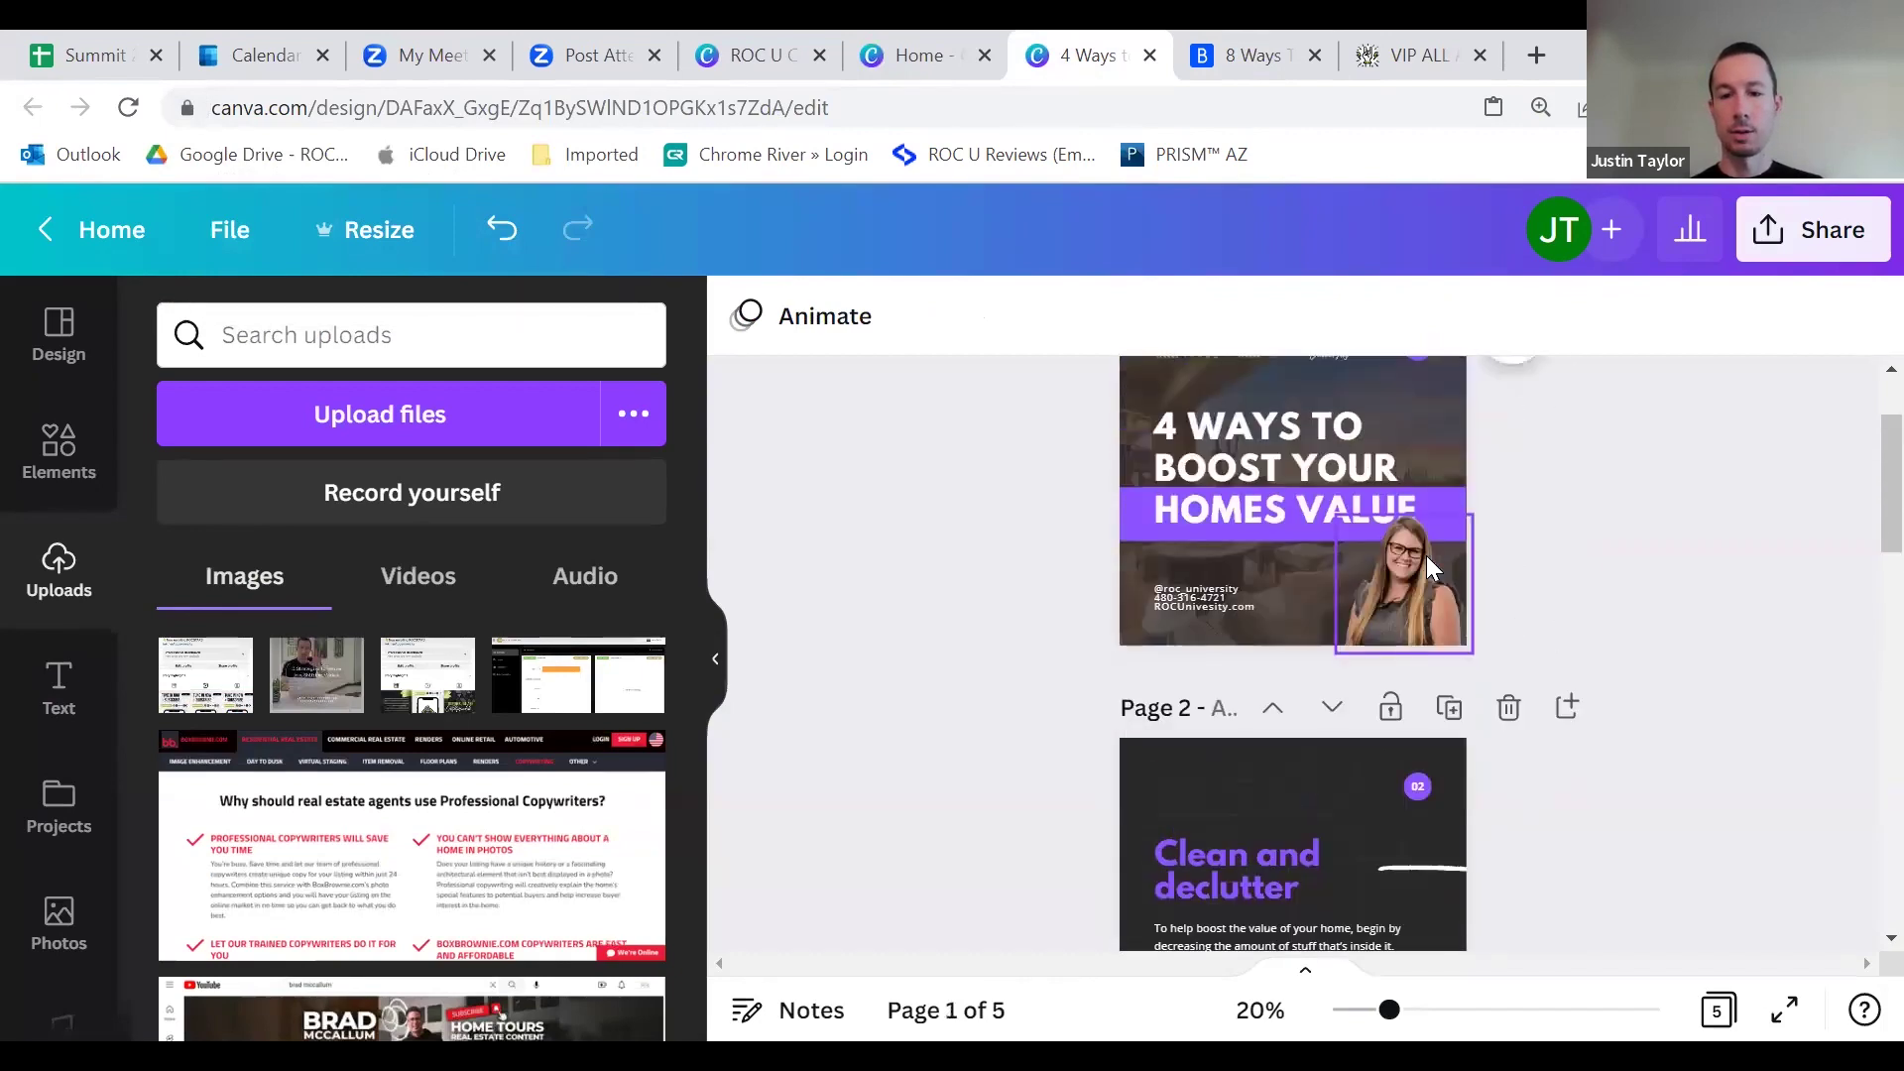
pyautogui.scroll(-7, 1345, 452)
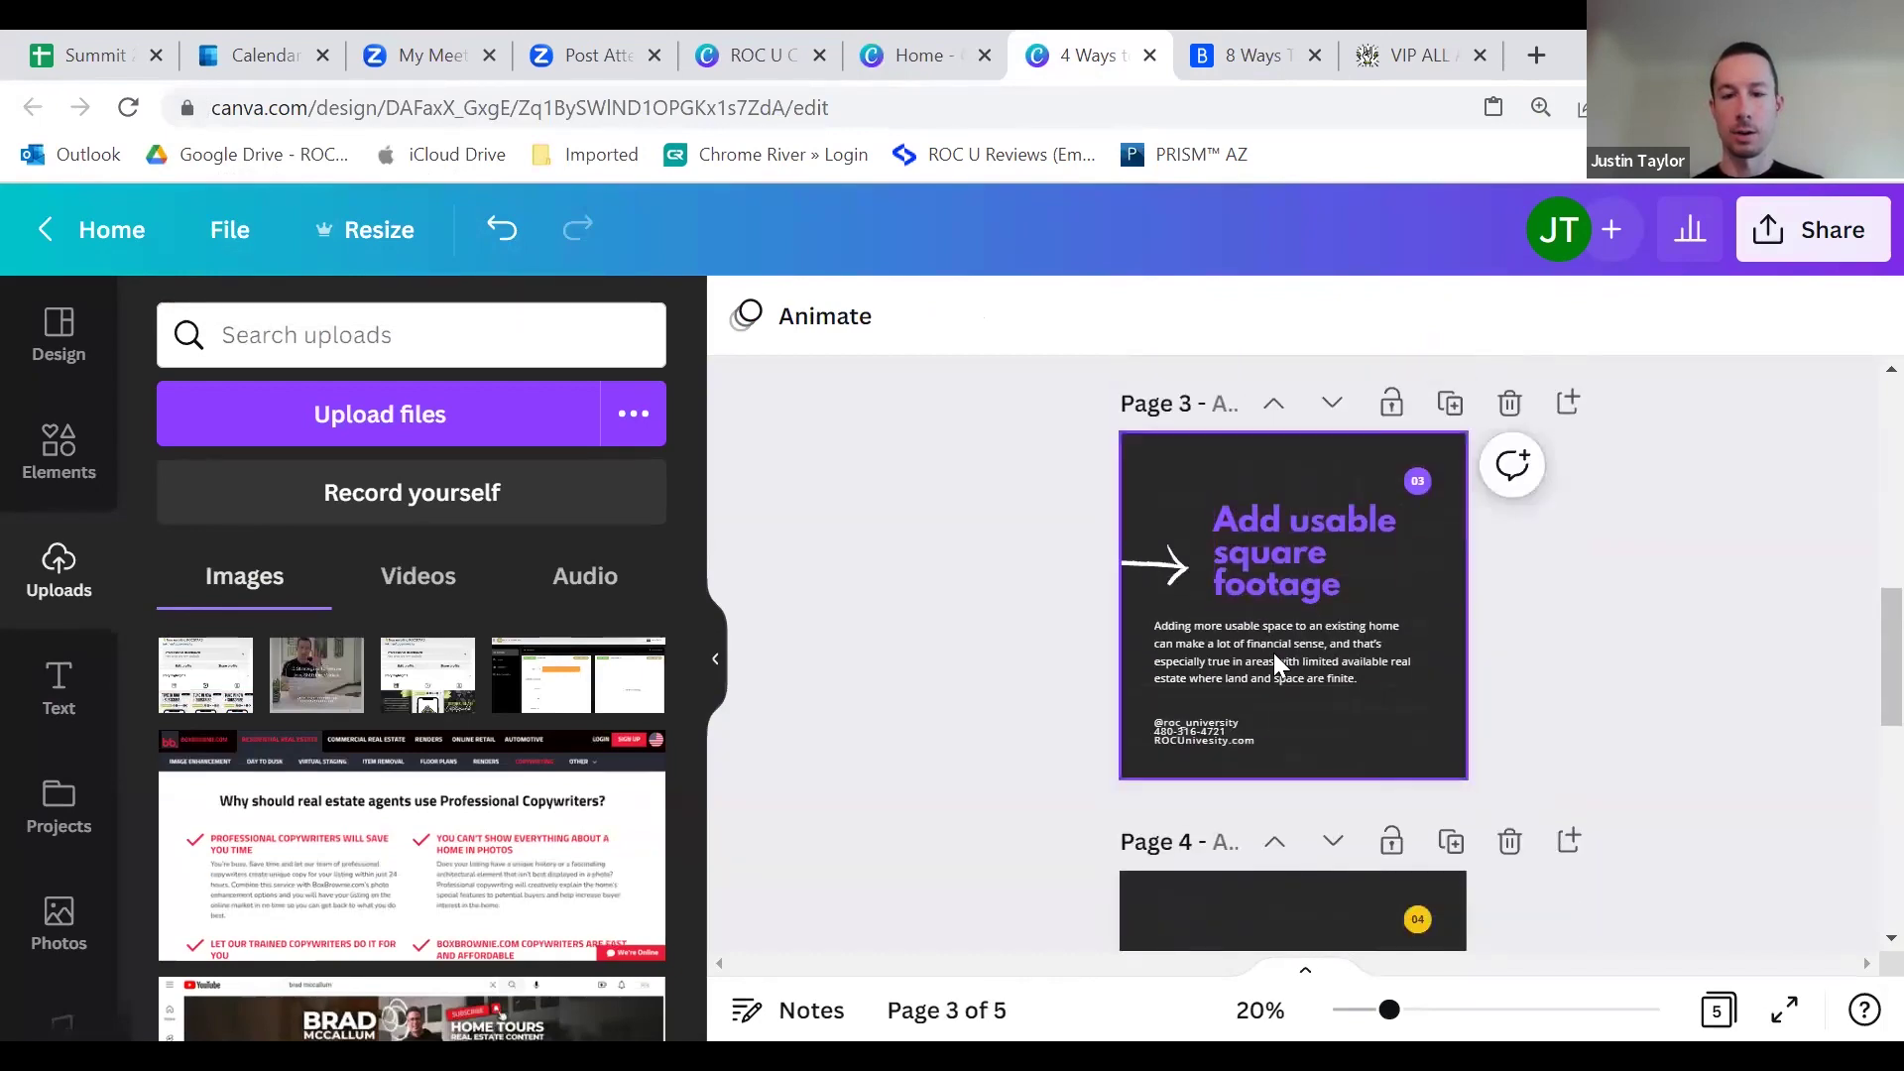
pyautogui.scroll(-3, 1309, 654)
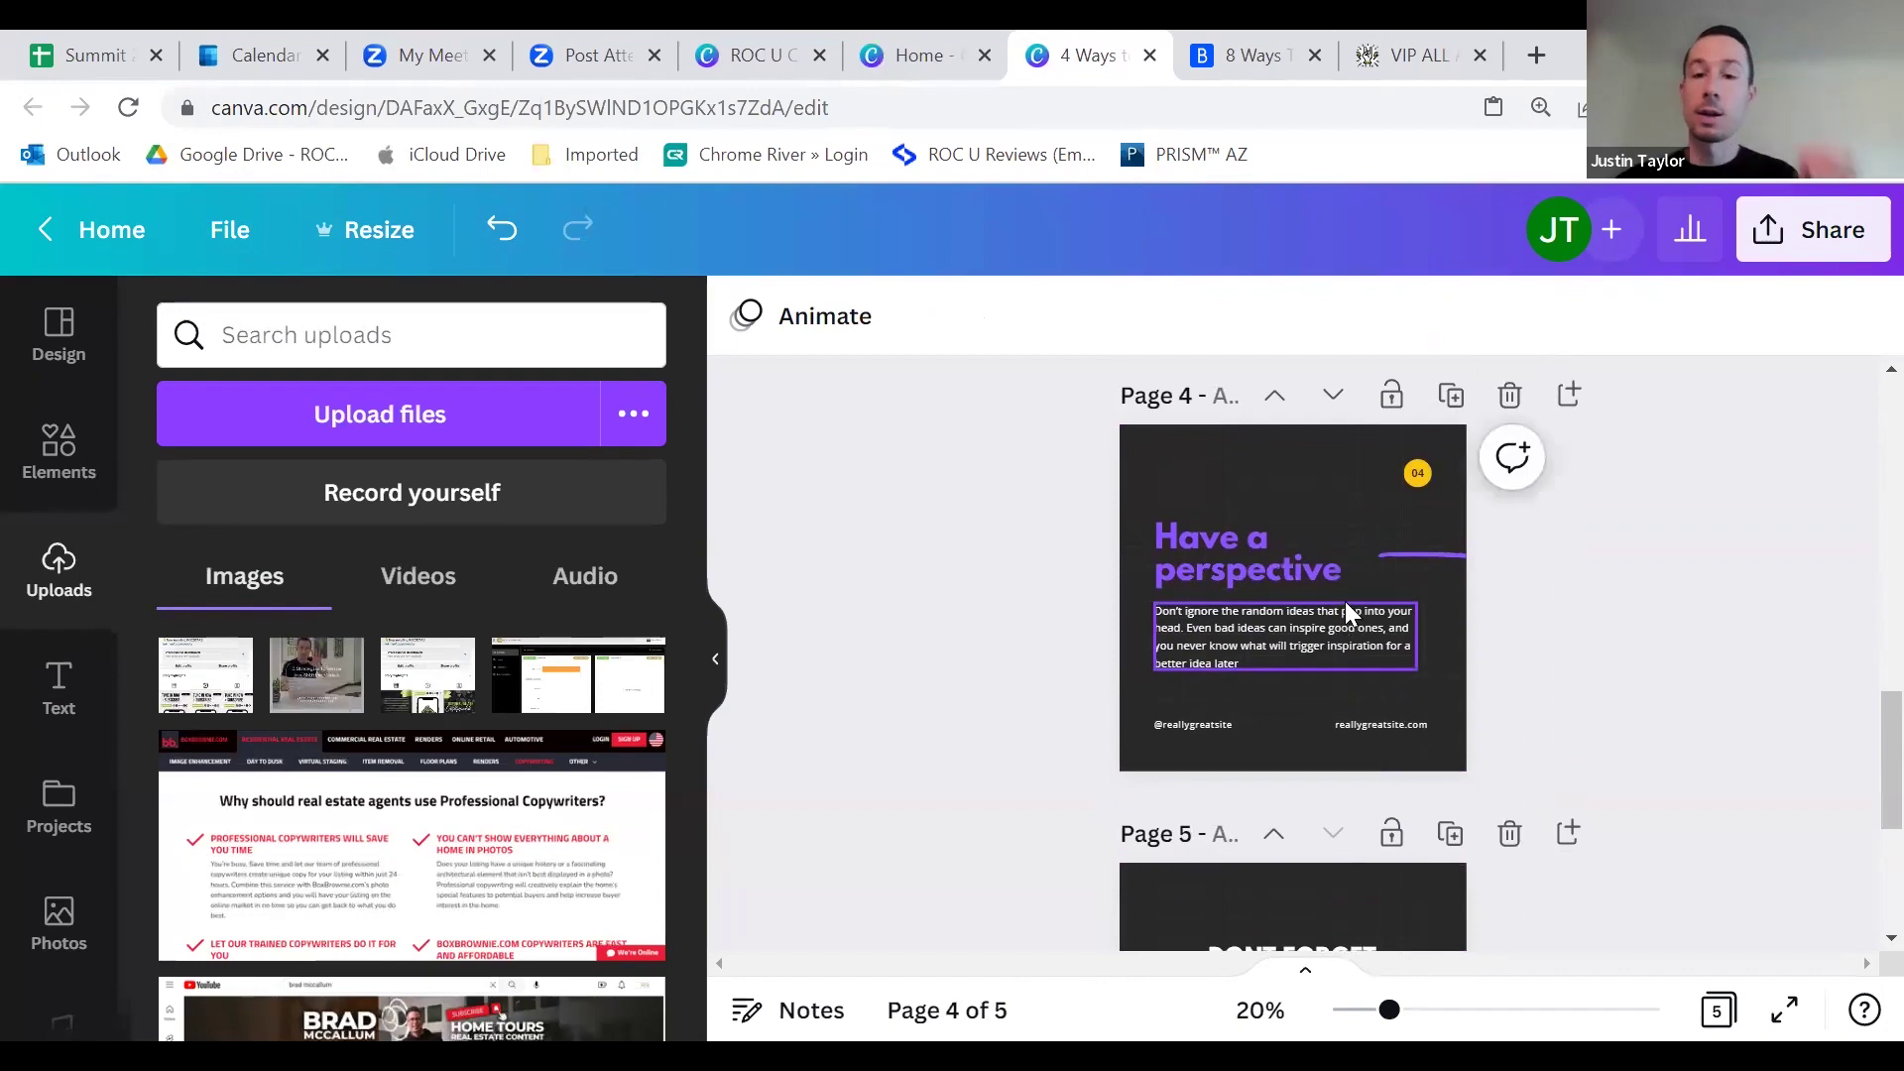
pyautogui.scroll(5, 1347, 600)
pyautogui.scroll(6, 1347, 585)
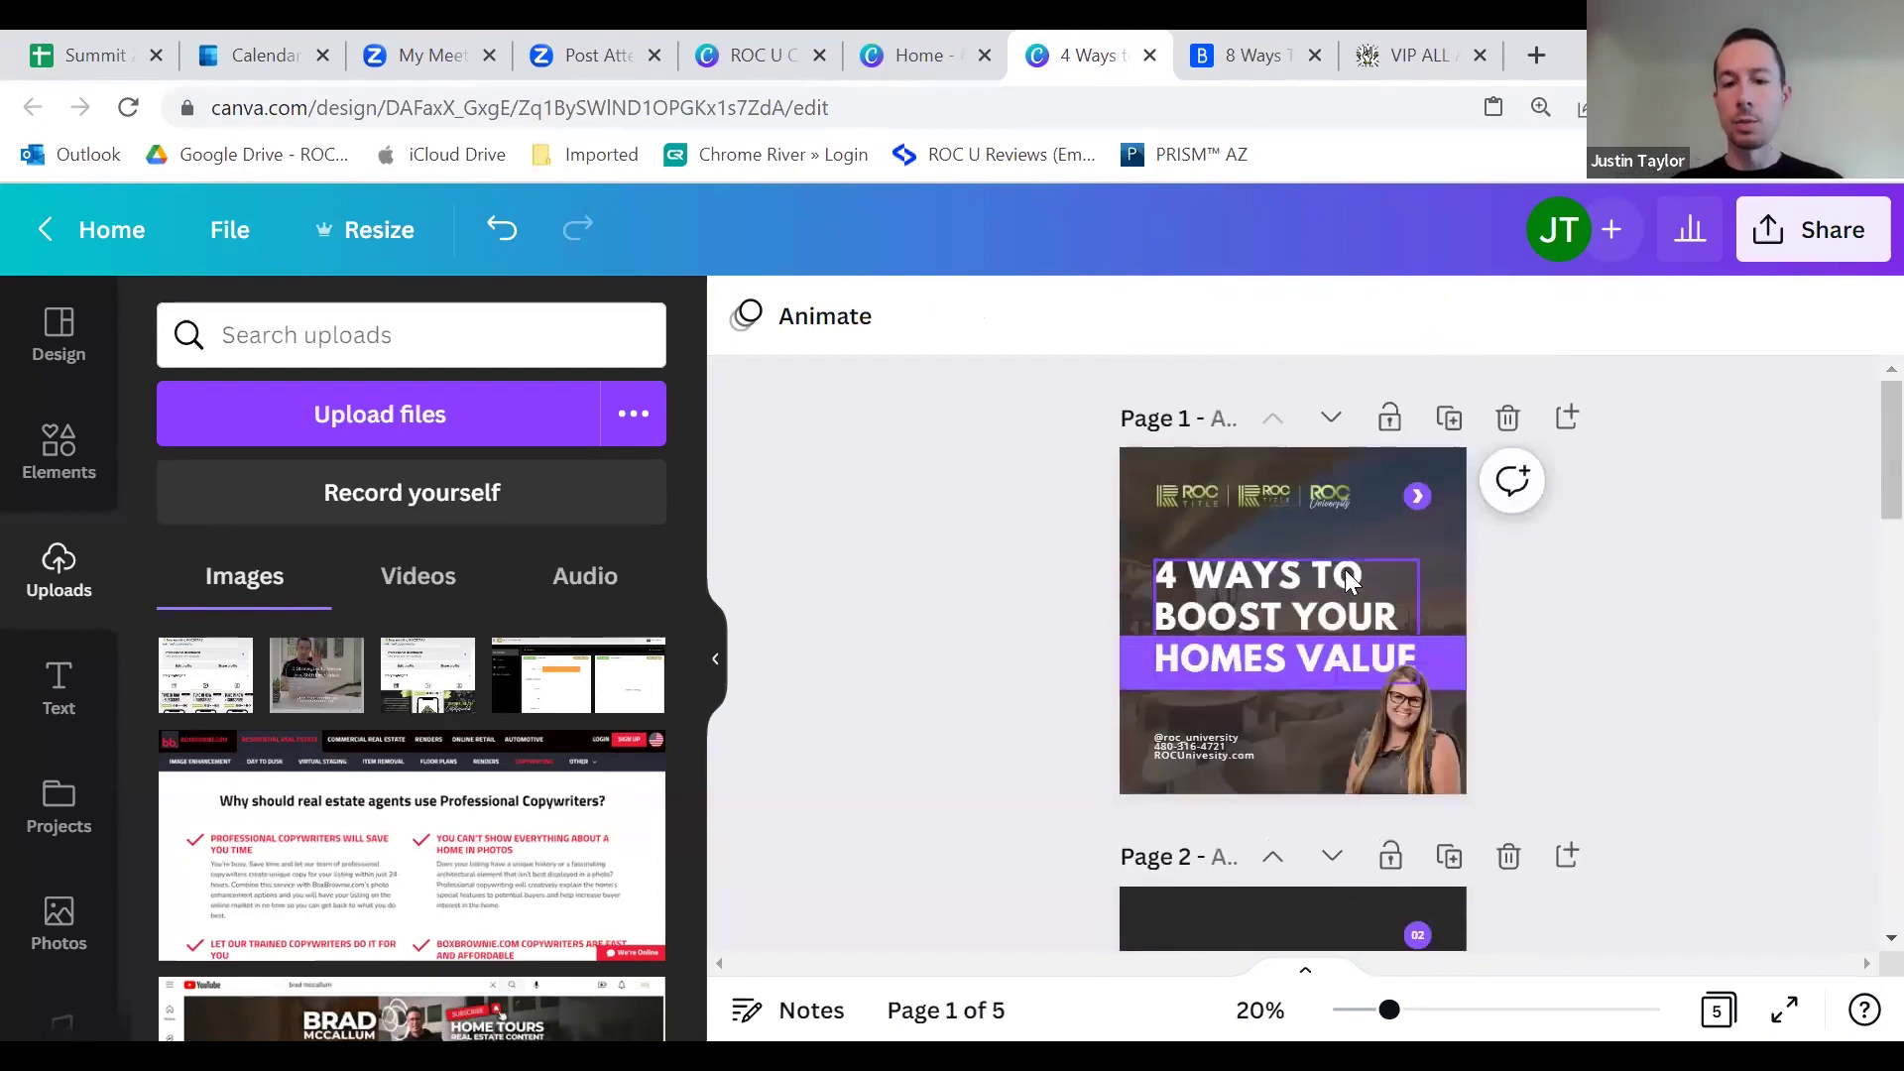
pyautogui.scroll(-3, 1339, 580)
pyautogui.scroll(-7, 1319, 595)
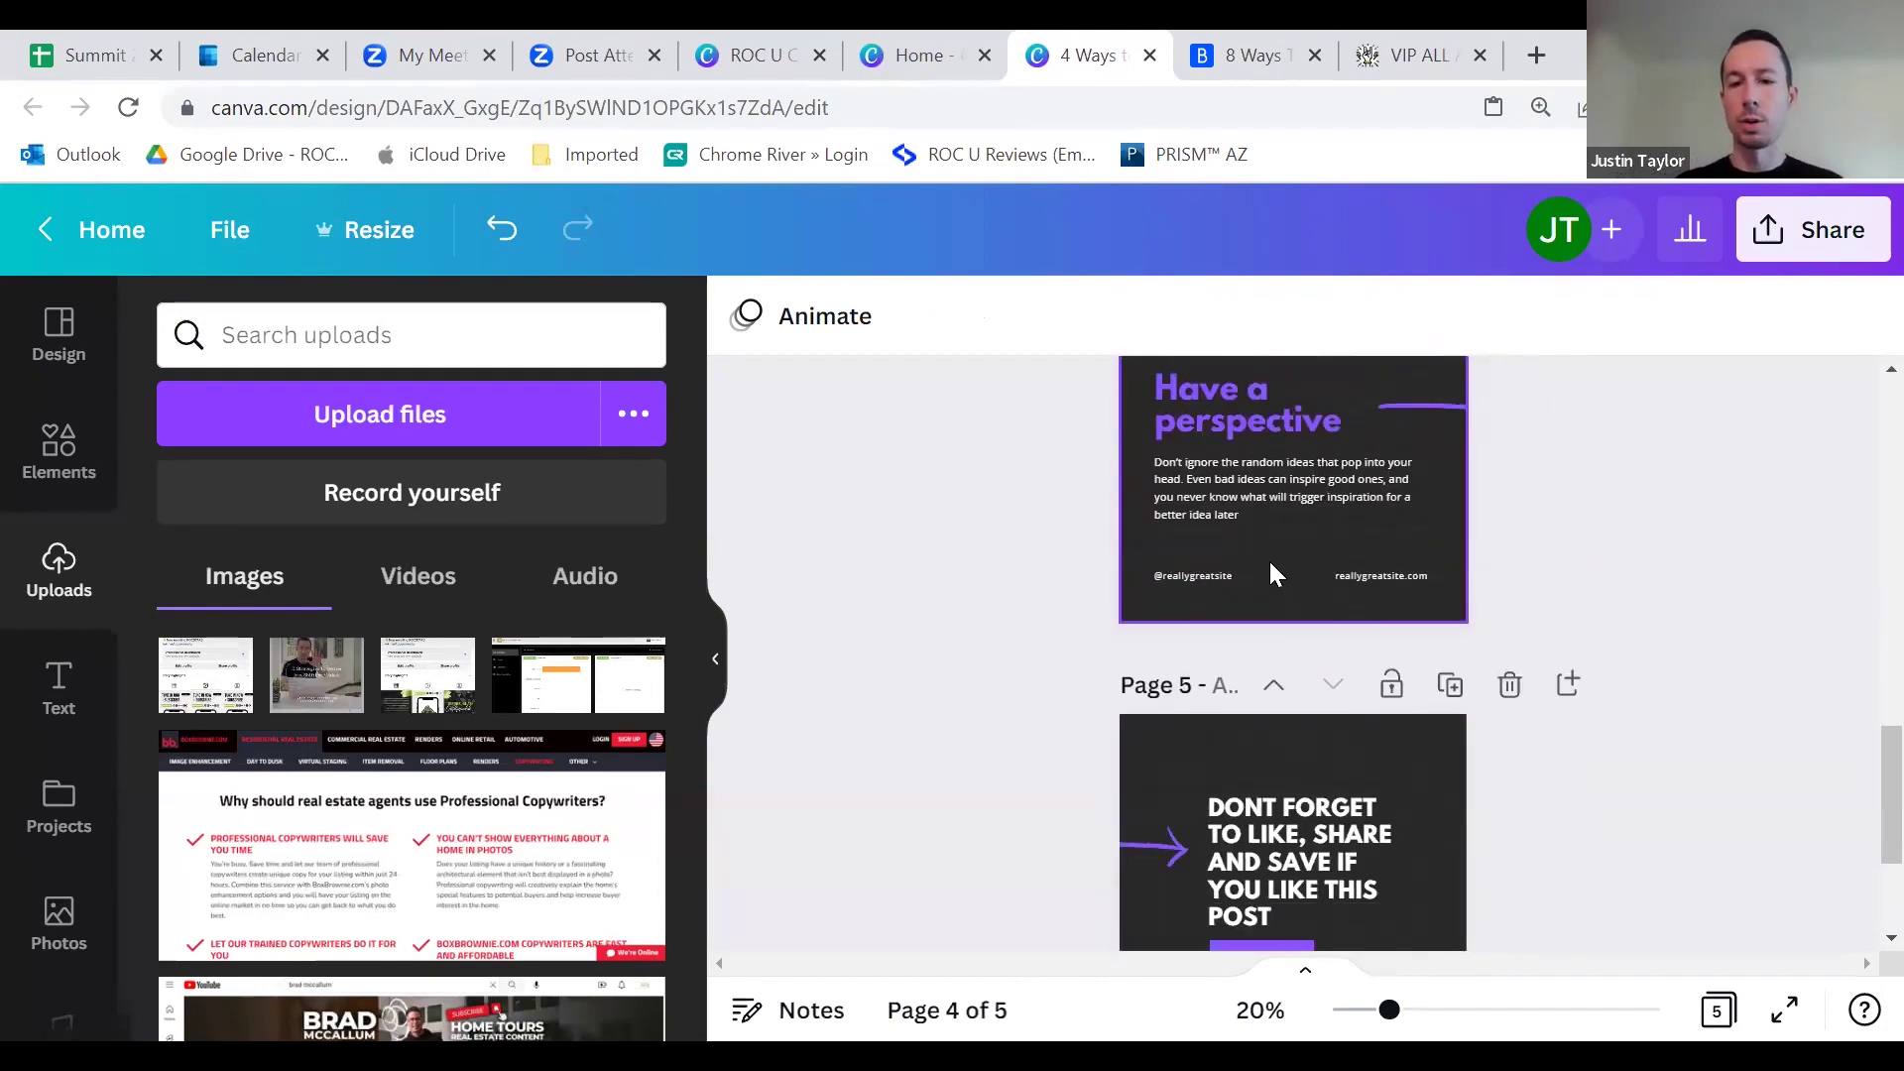
pyautogui.scroll(3, 1269, 565)
pyautogui.click(1416, 621)
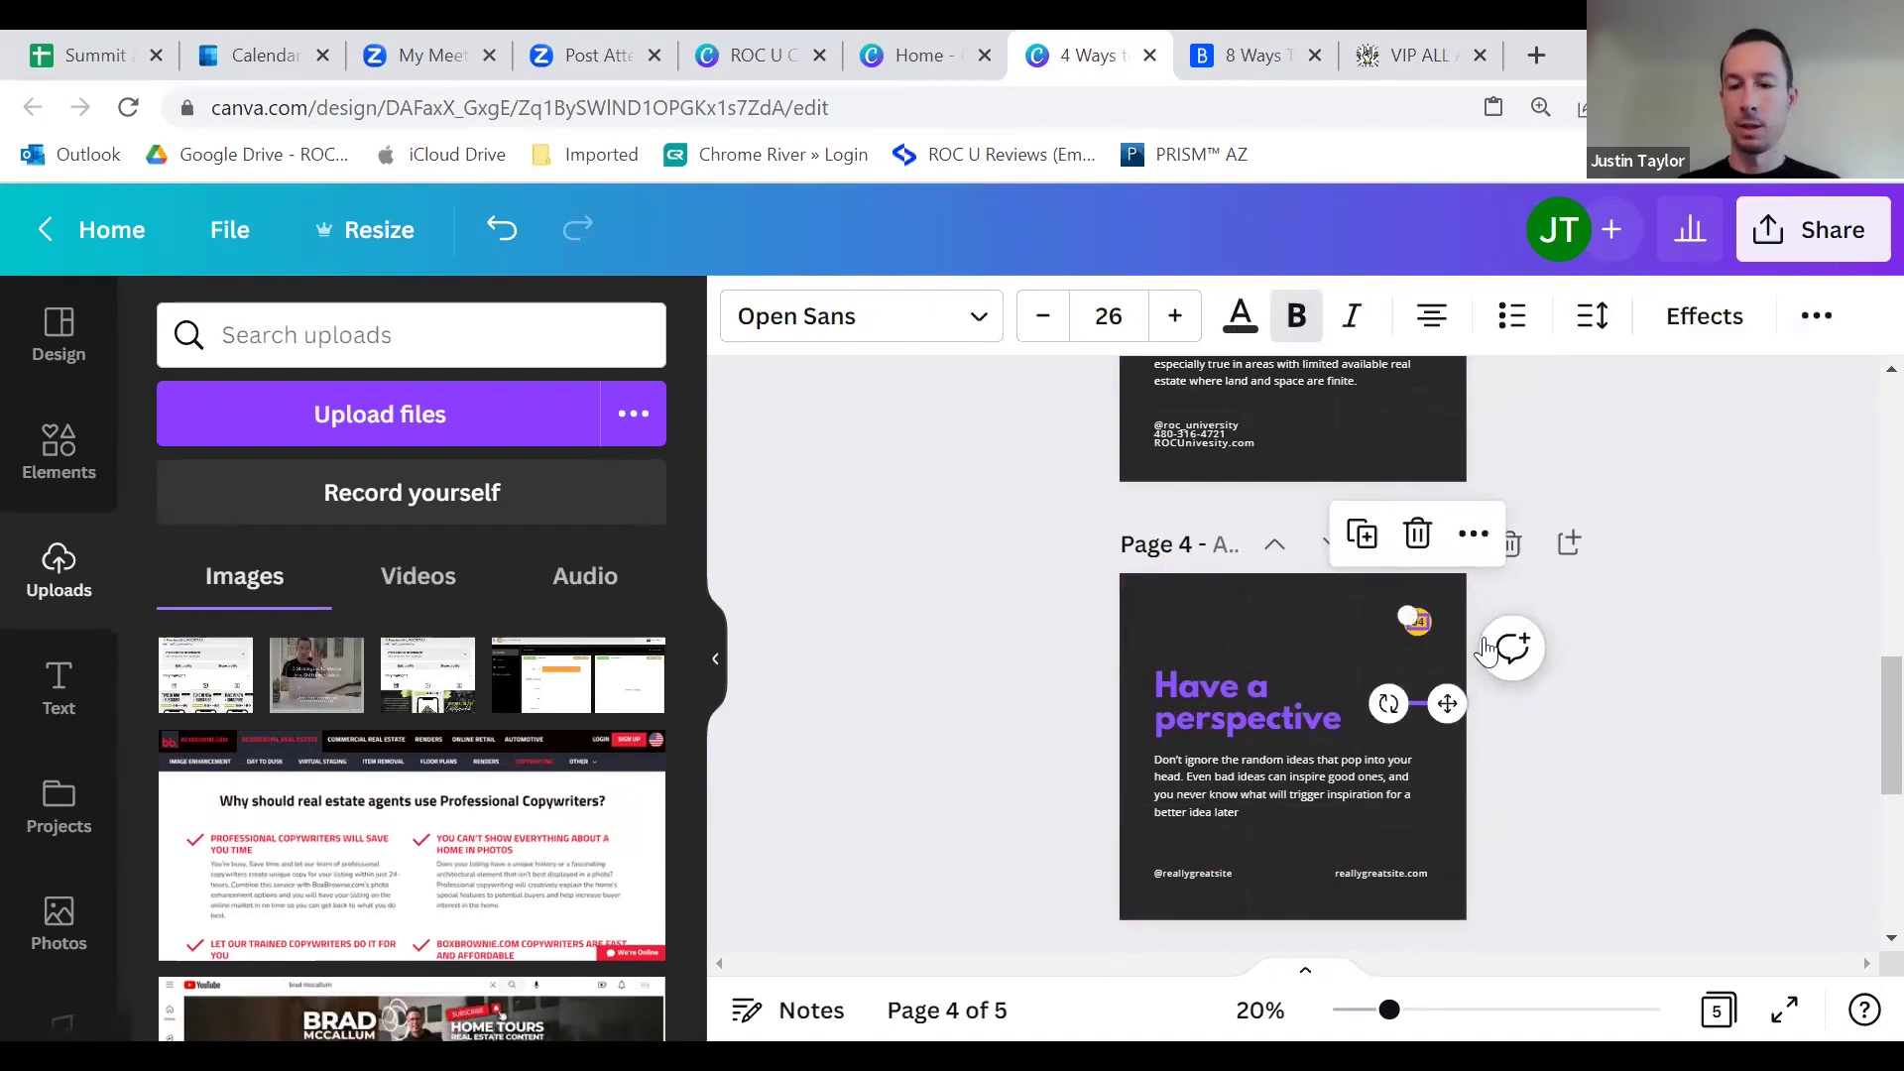
# Step: Recolour page 4's 04 badge circle purple and the accent line beside the title white
pyautogui.click(1507, 595)
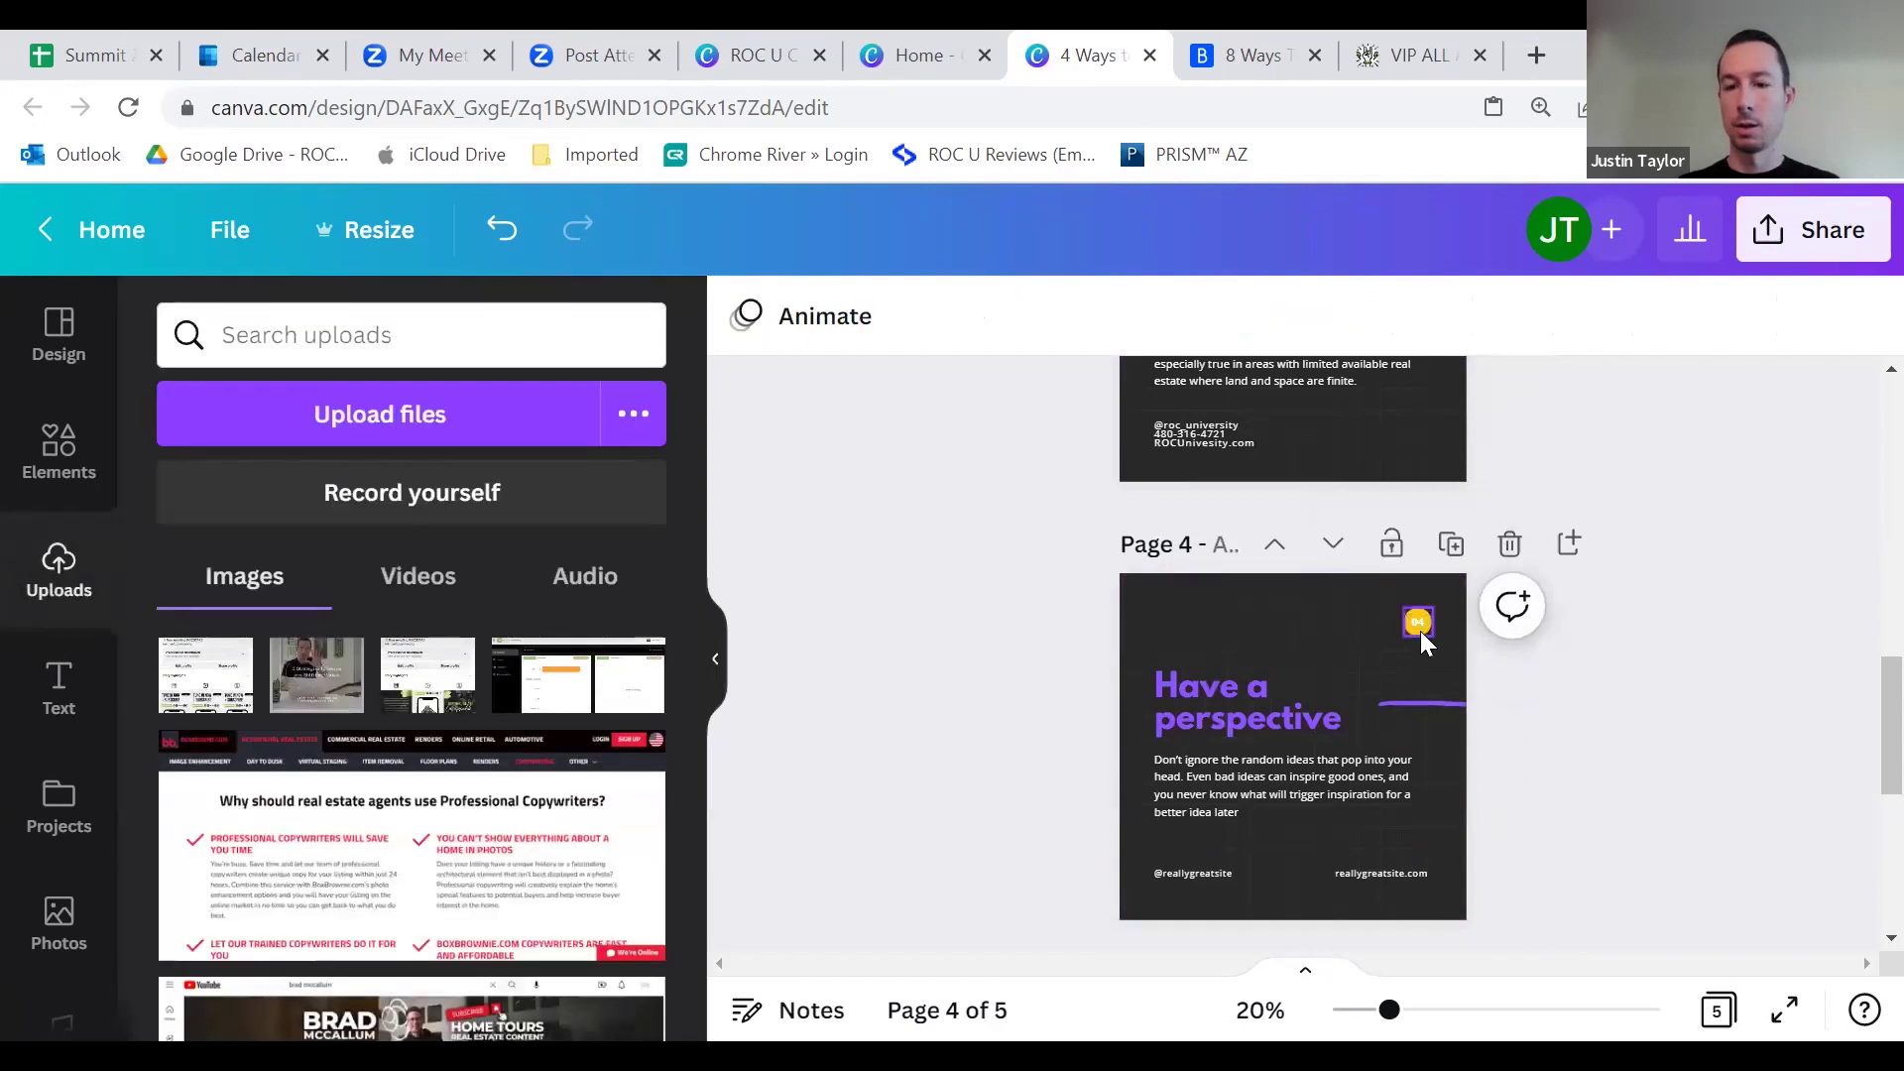
pyautogui.click(1420, 630)
pyautogui.click(922, 315)
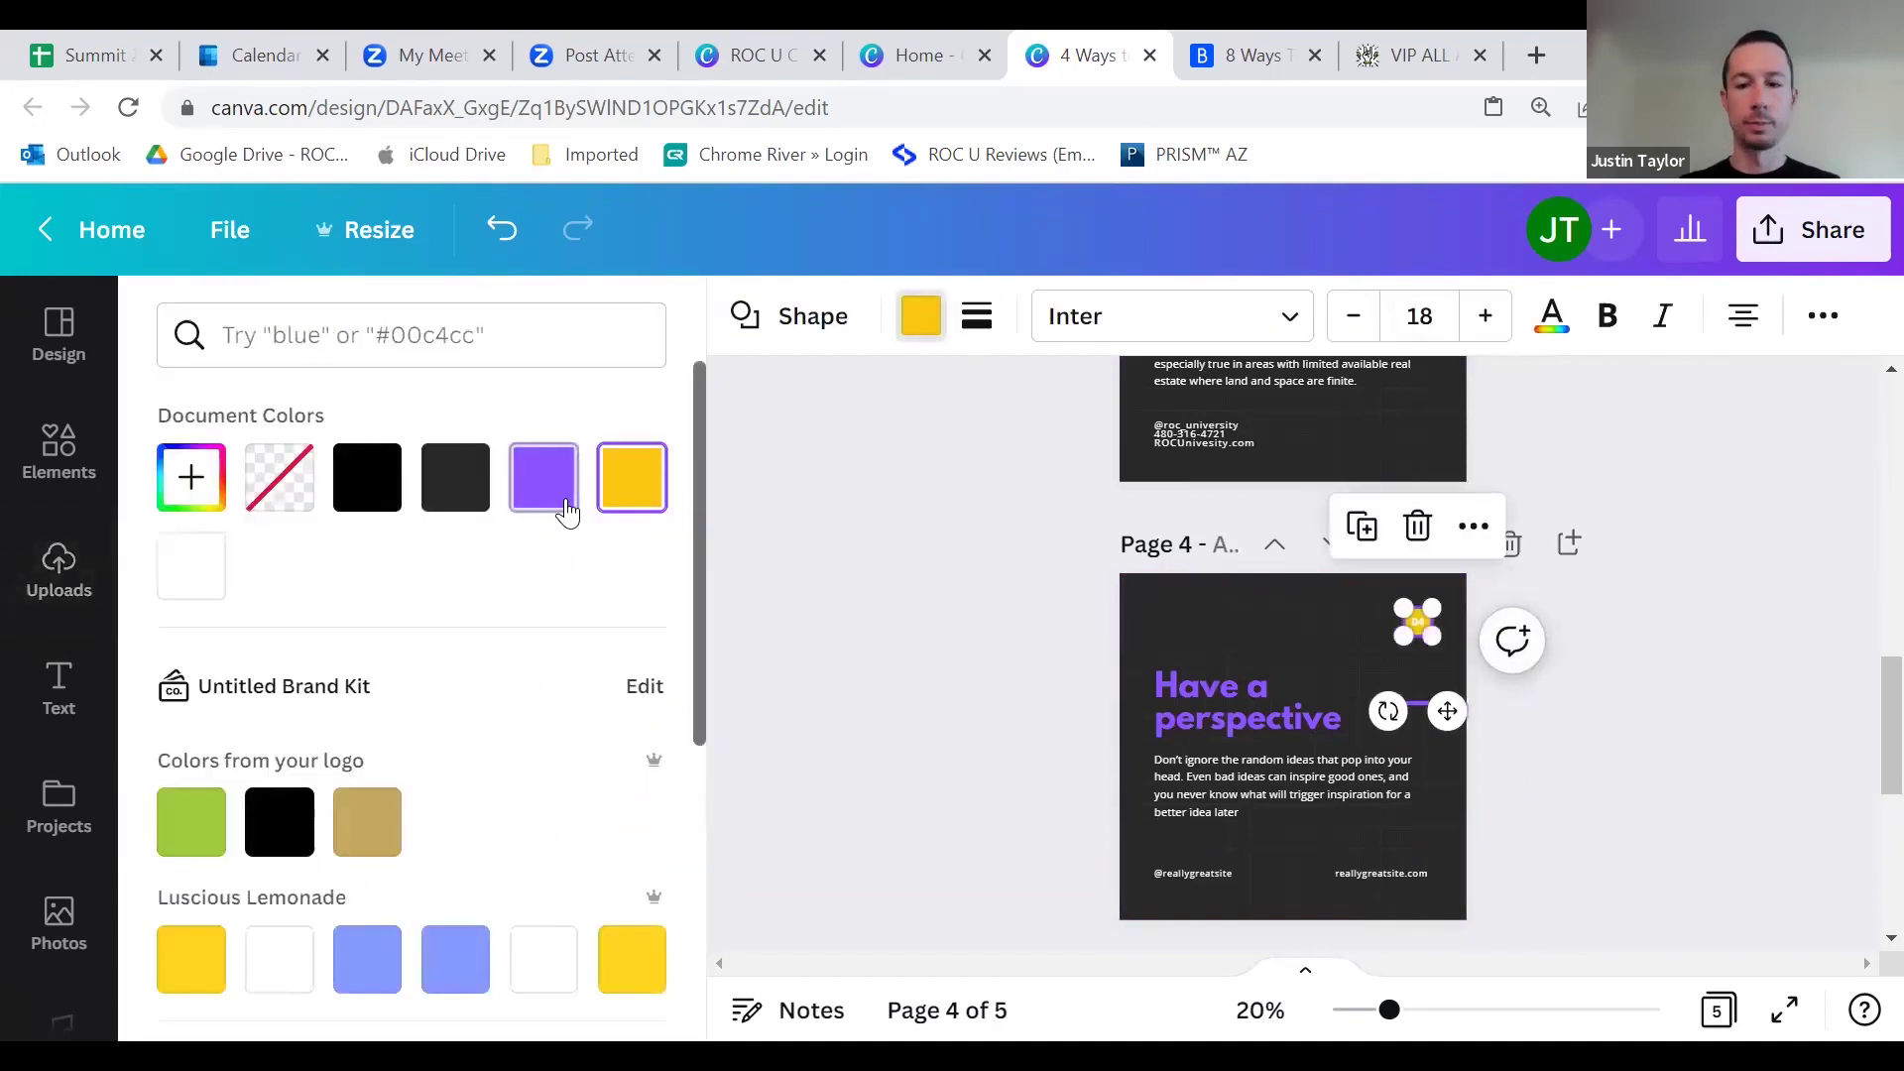
pyautogui.click(568, 512)
pyautogui.press('Escape')
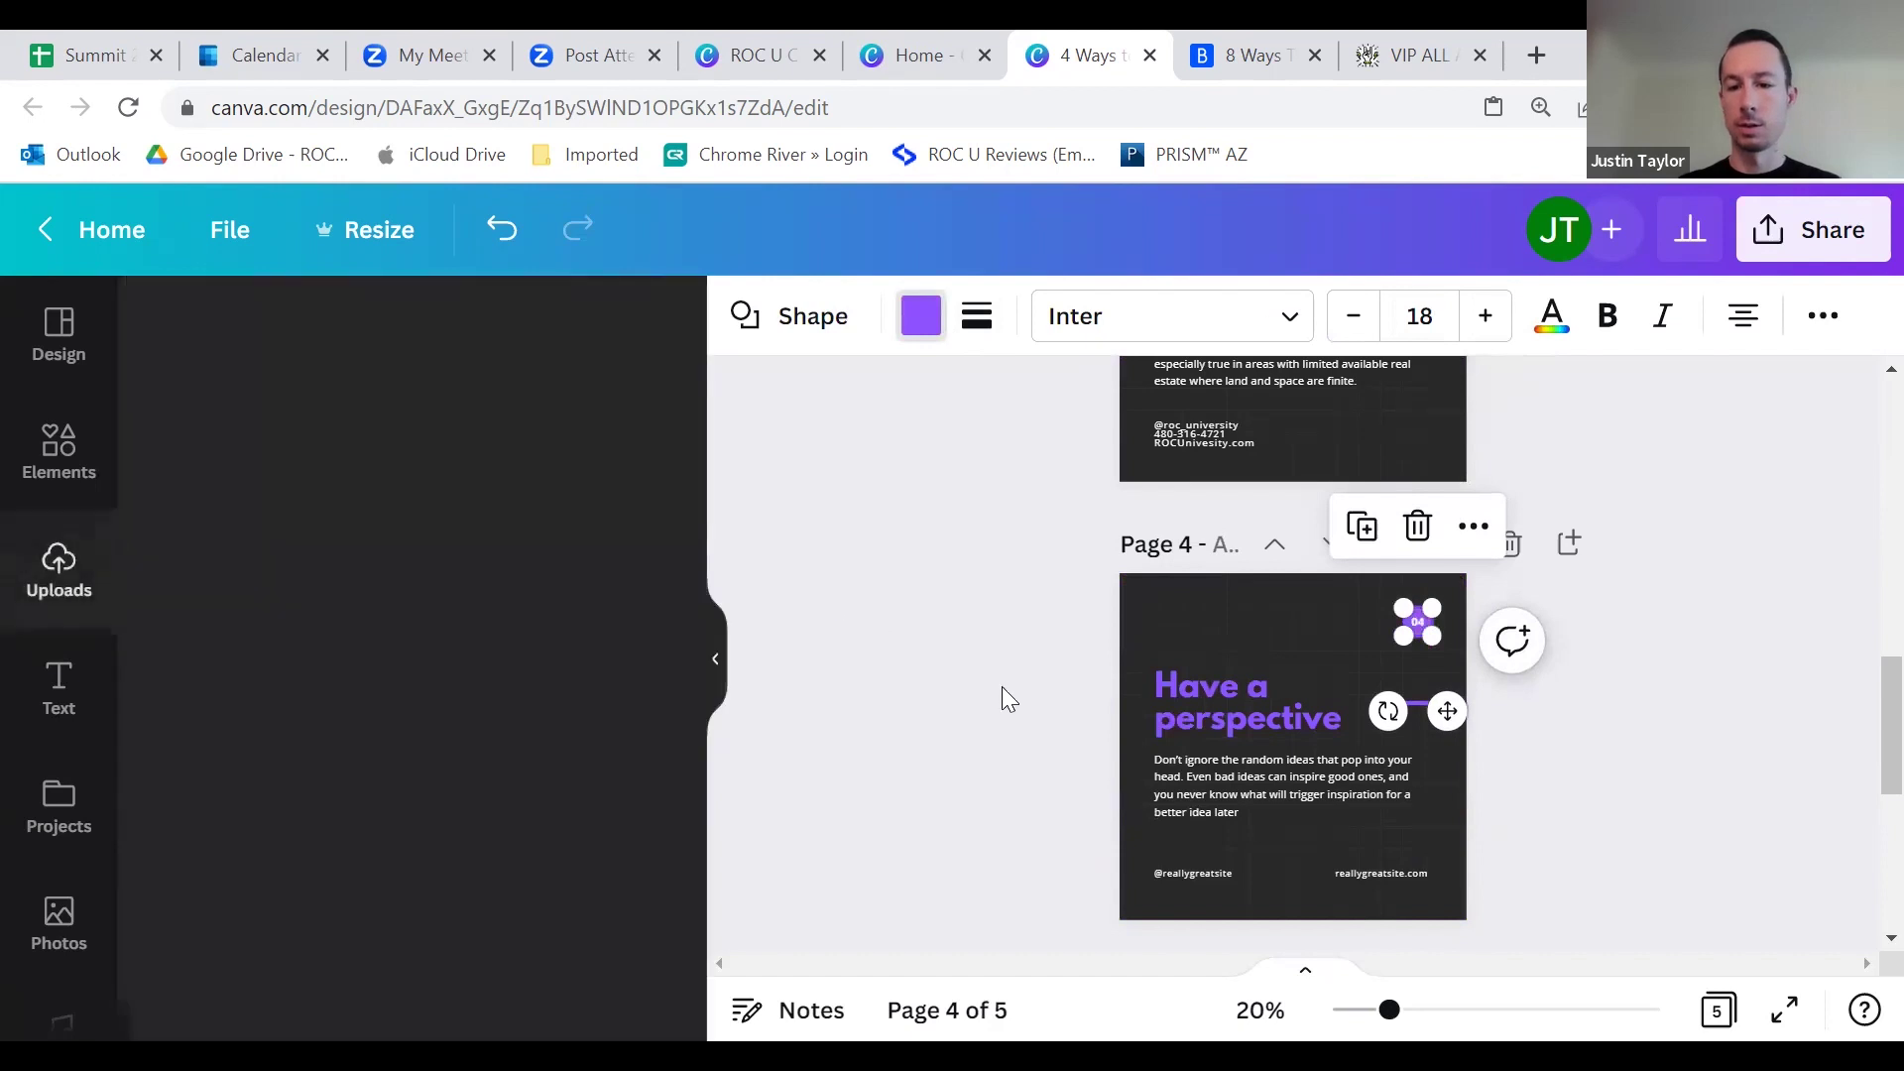
pyautogui.scroll(-3, 1091, 645)
pyautogui.click(1530, 566)
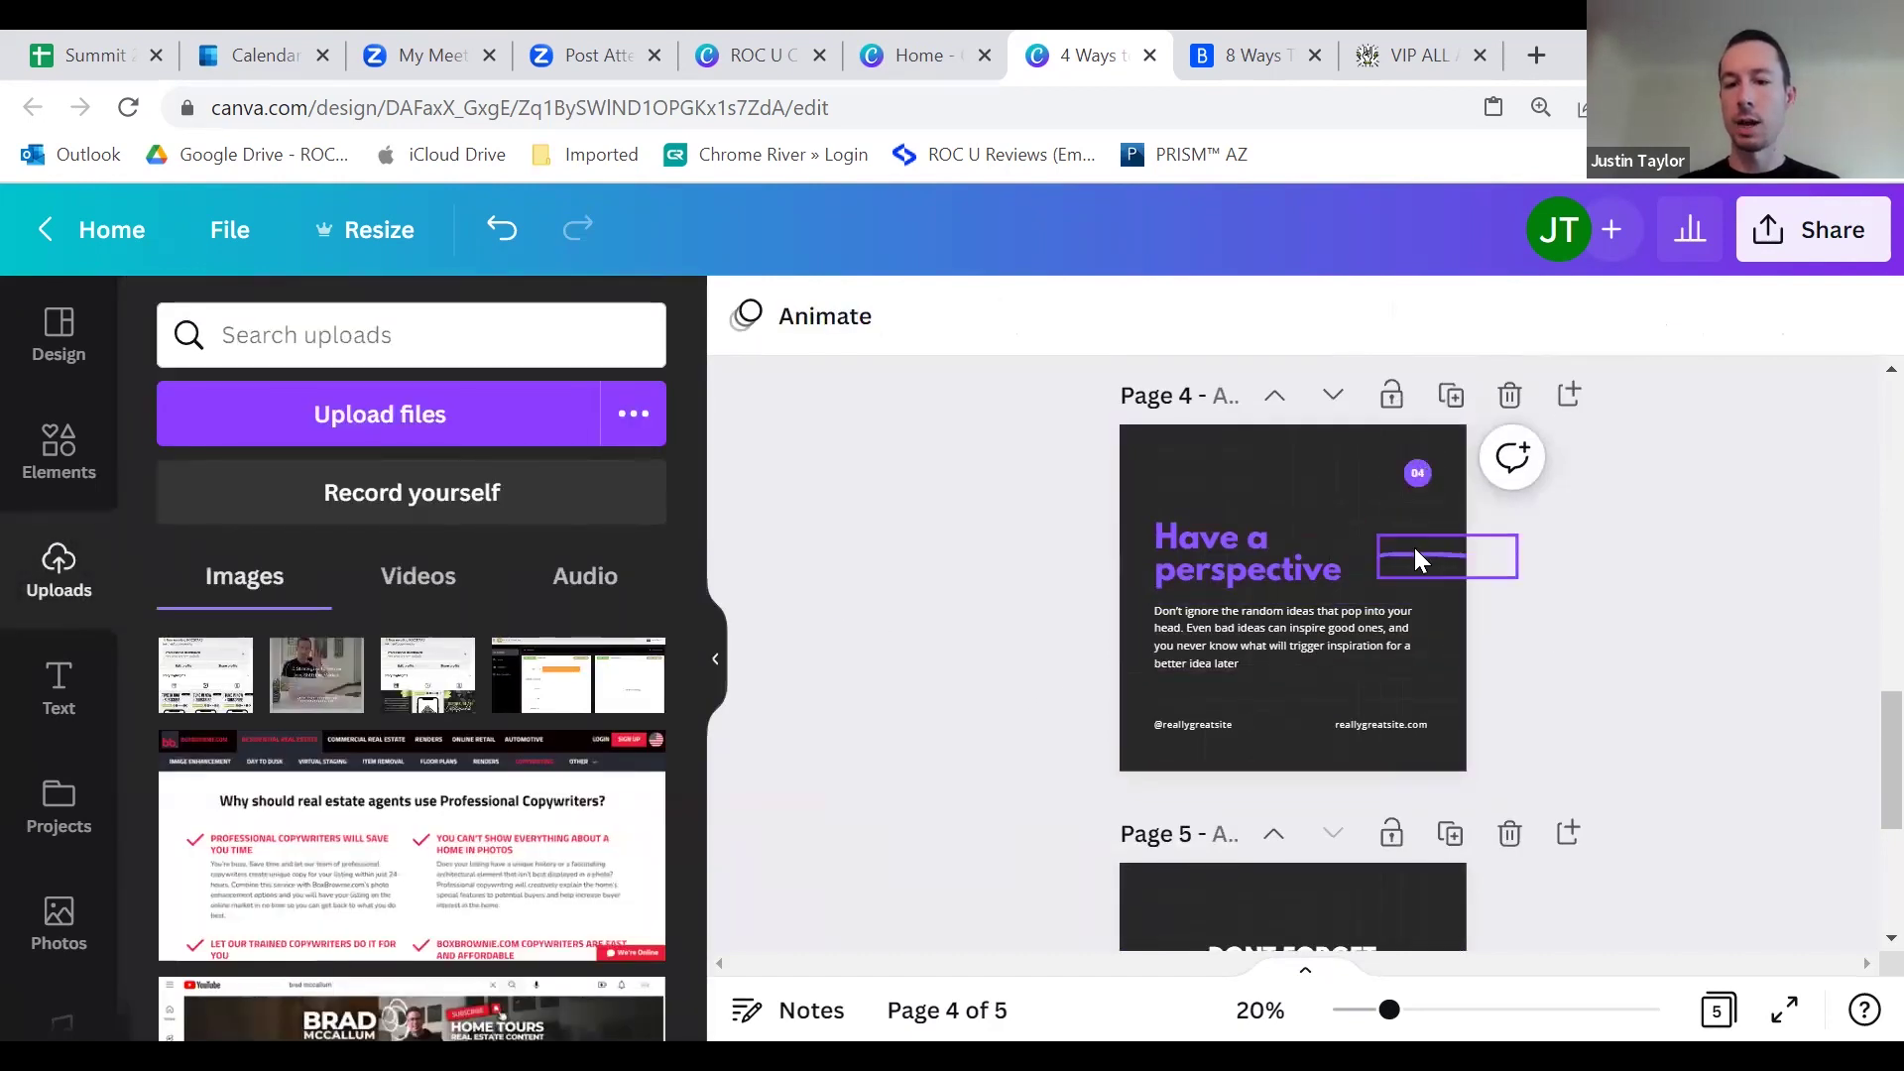
pyautogui.click(1416, 562)
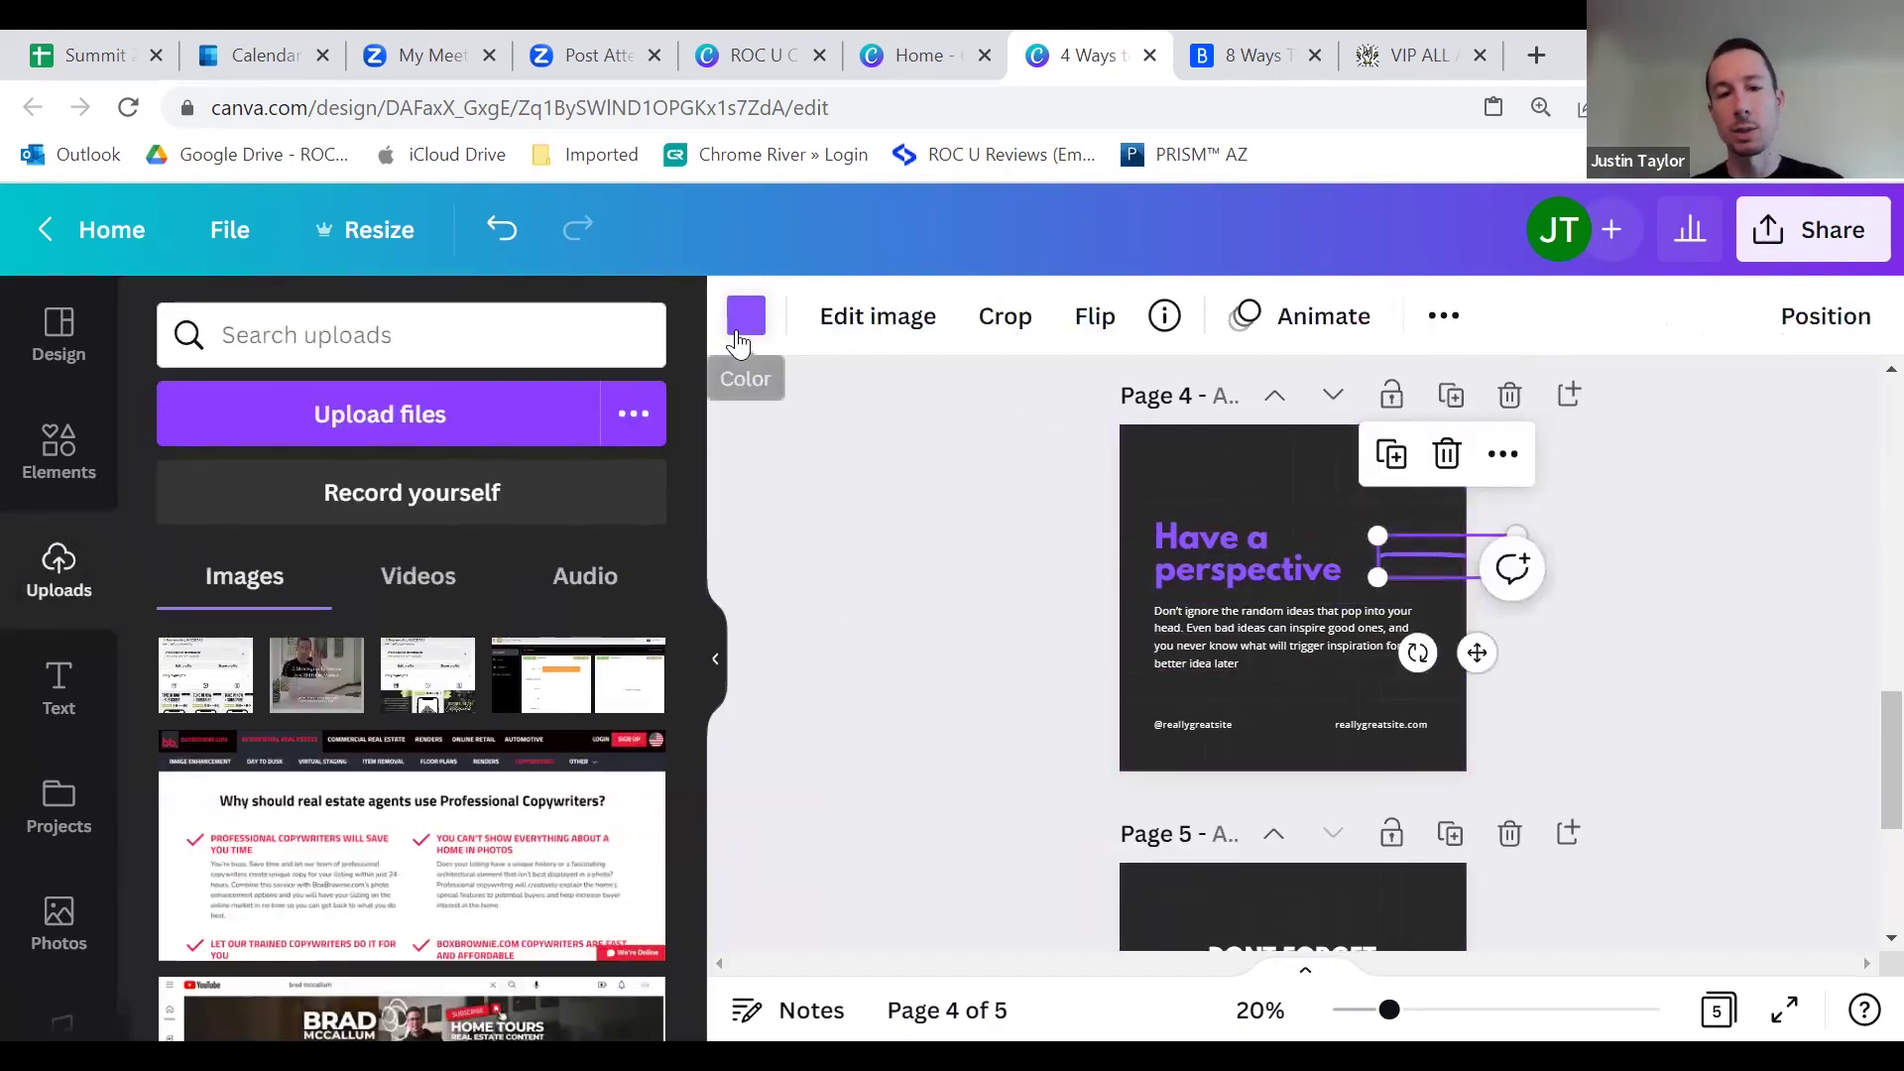
pyautogui.click(751, 342)
pyautogui.click(632, 477)
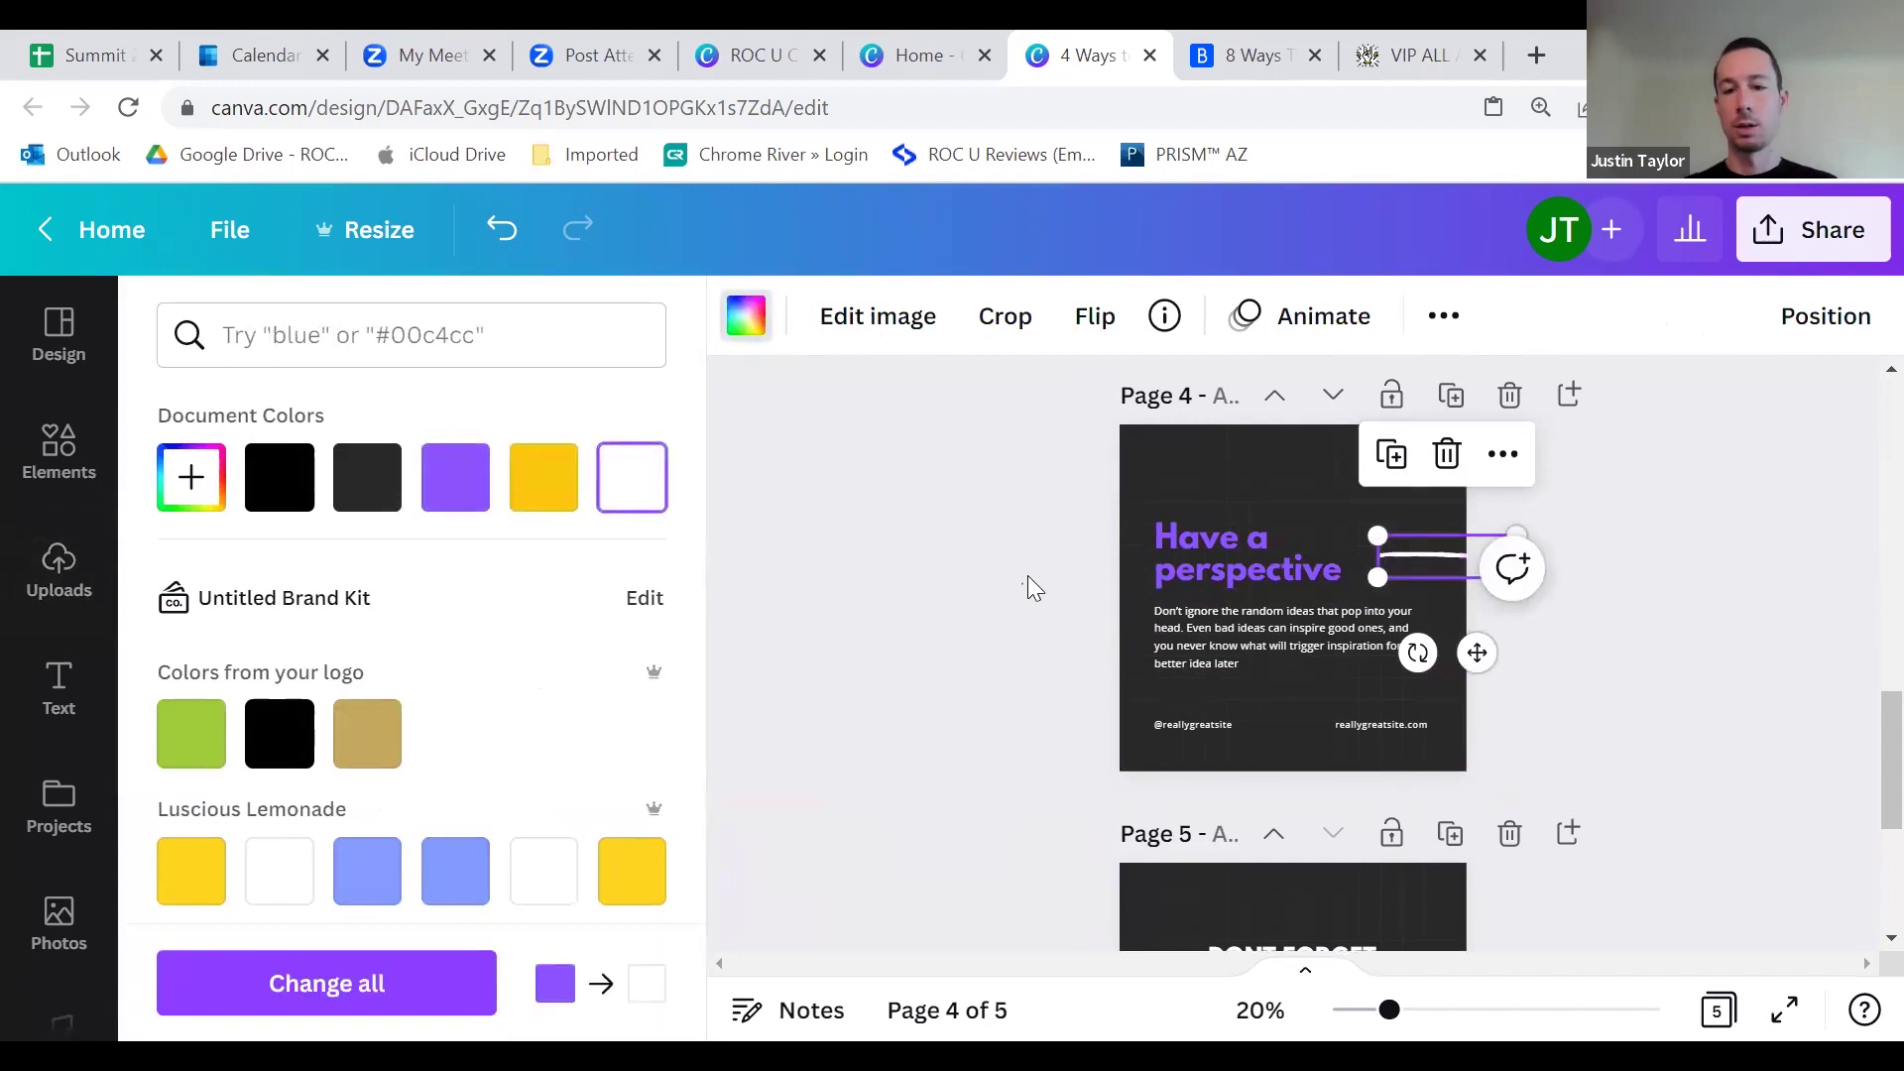
pyautogui.click(918, 581)
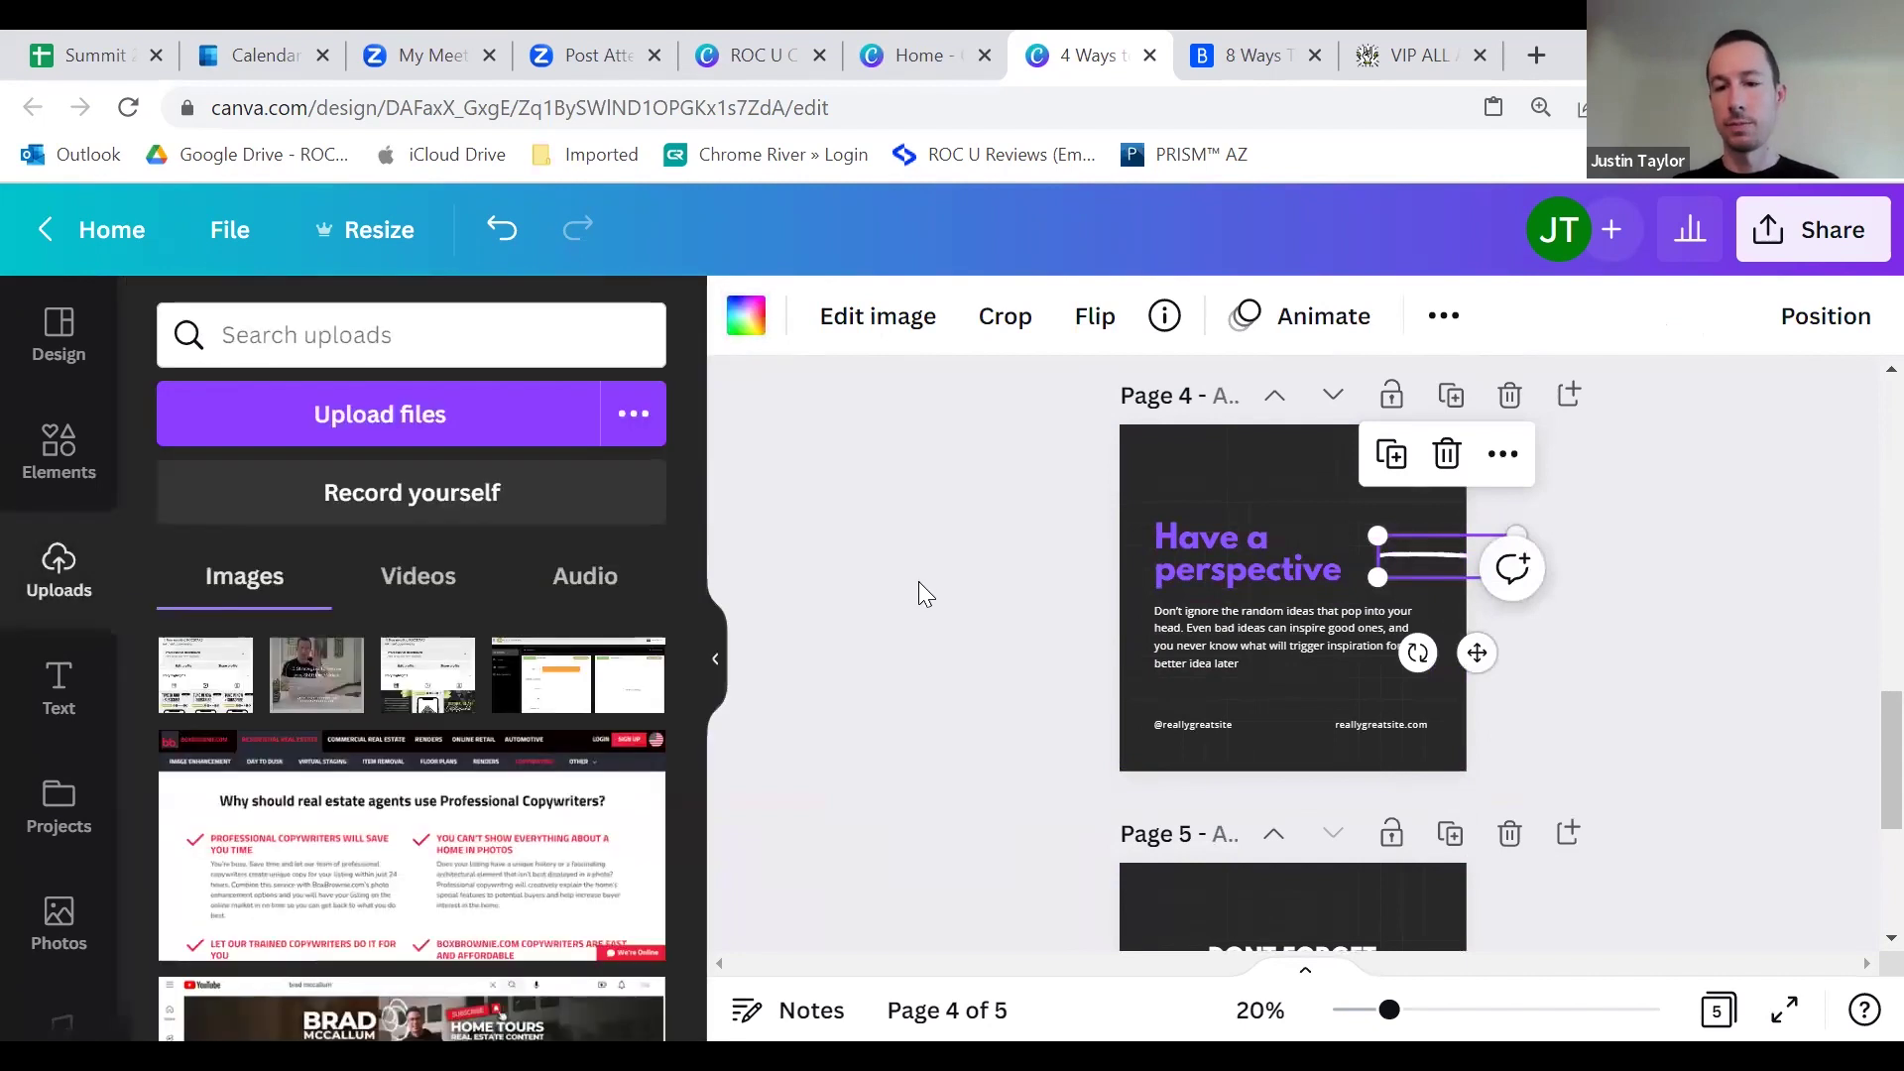
pyautogui.click(1182, 723)
pyautogui.press('Delete')
pyautogui.click(1378, 724)
pyautogui.press('Delete')
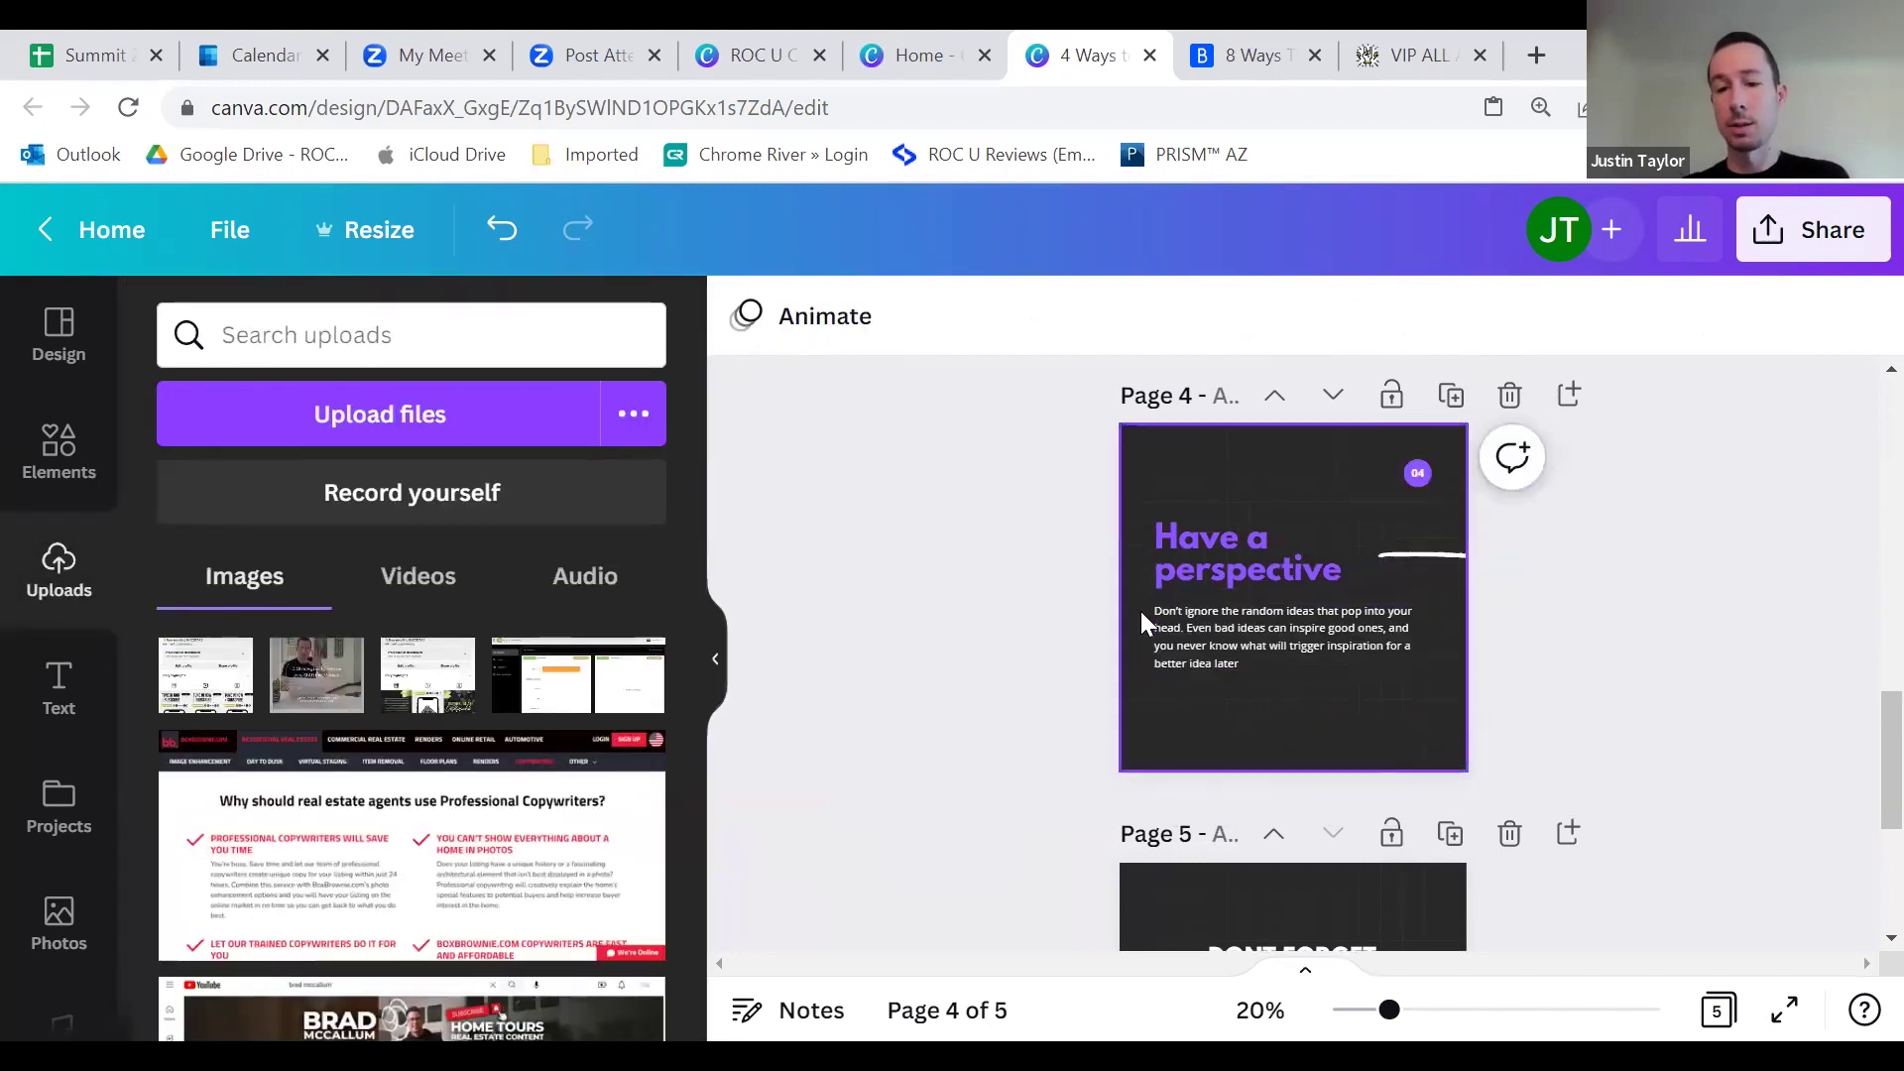
# Step: Paste page 3's ROC contact footer onto page 4
pyautogui.scroll(3, 1140, 611)
pyautogui.click(1192, 593)
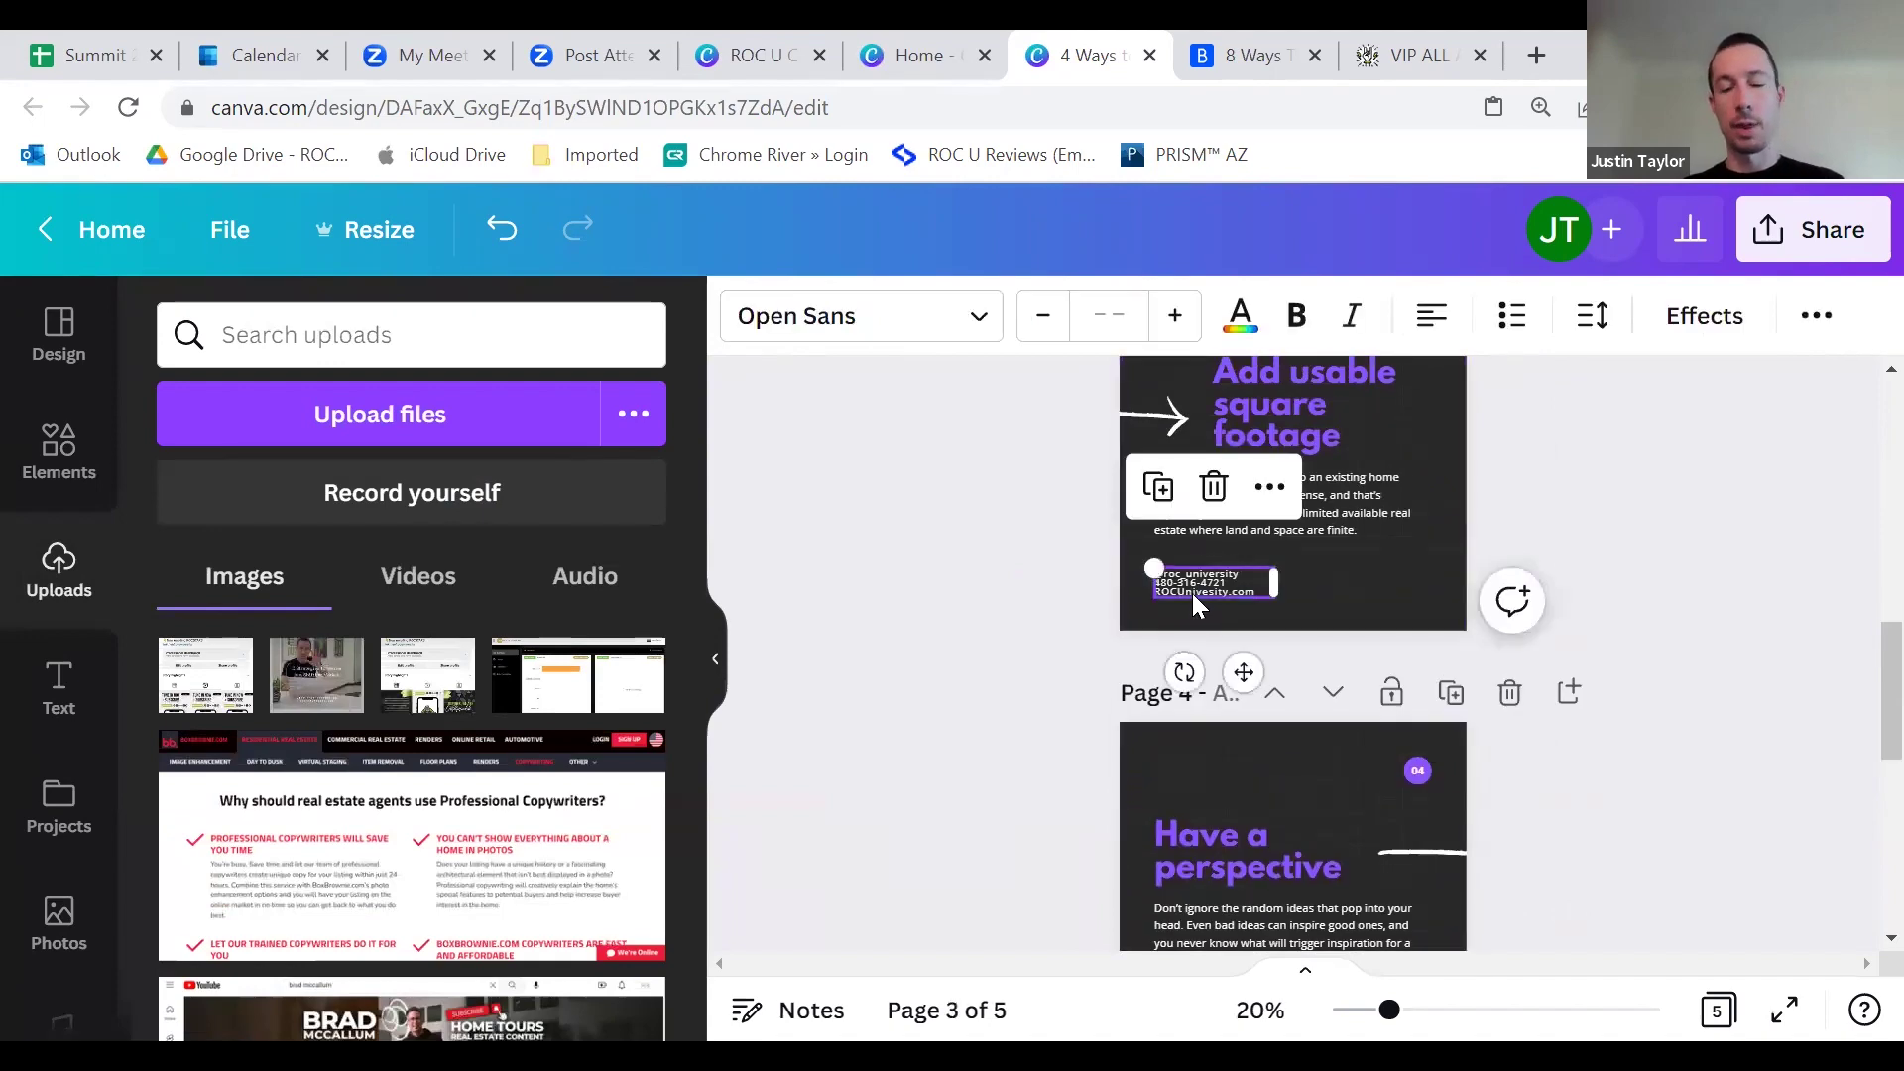
pyautogui.scroll(-3, 1195, 600)
pyautogui.click(1203, 587)
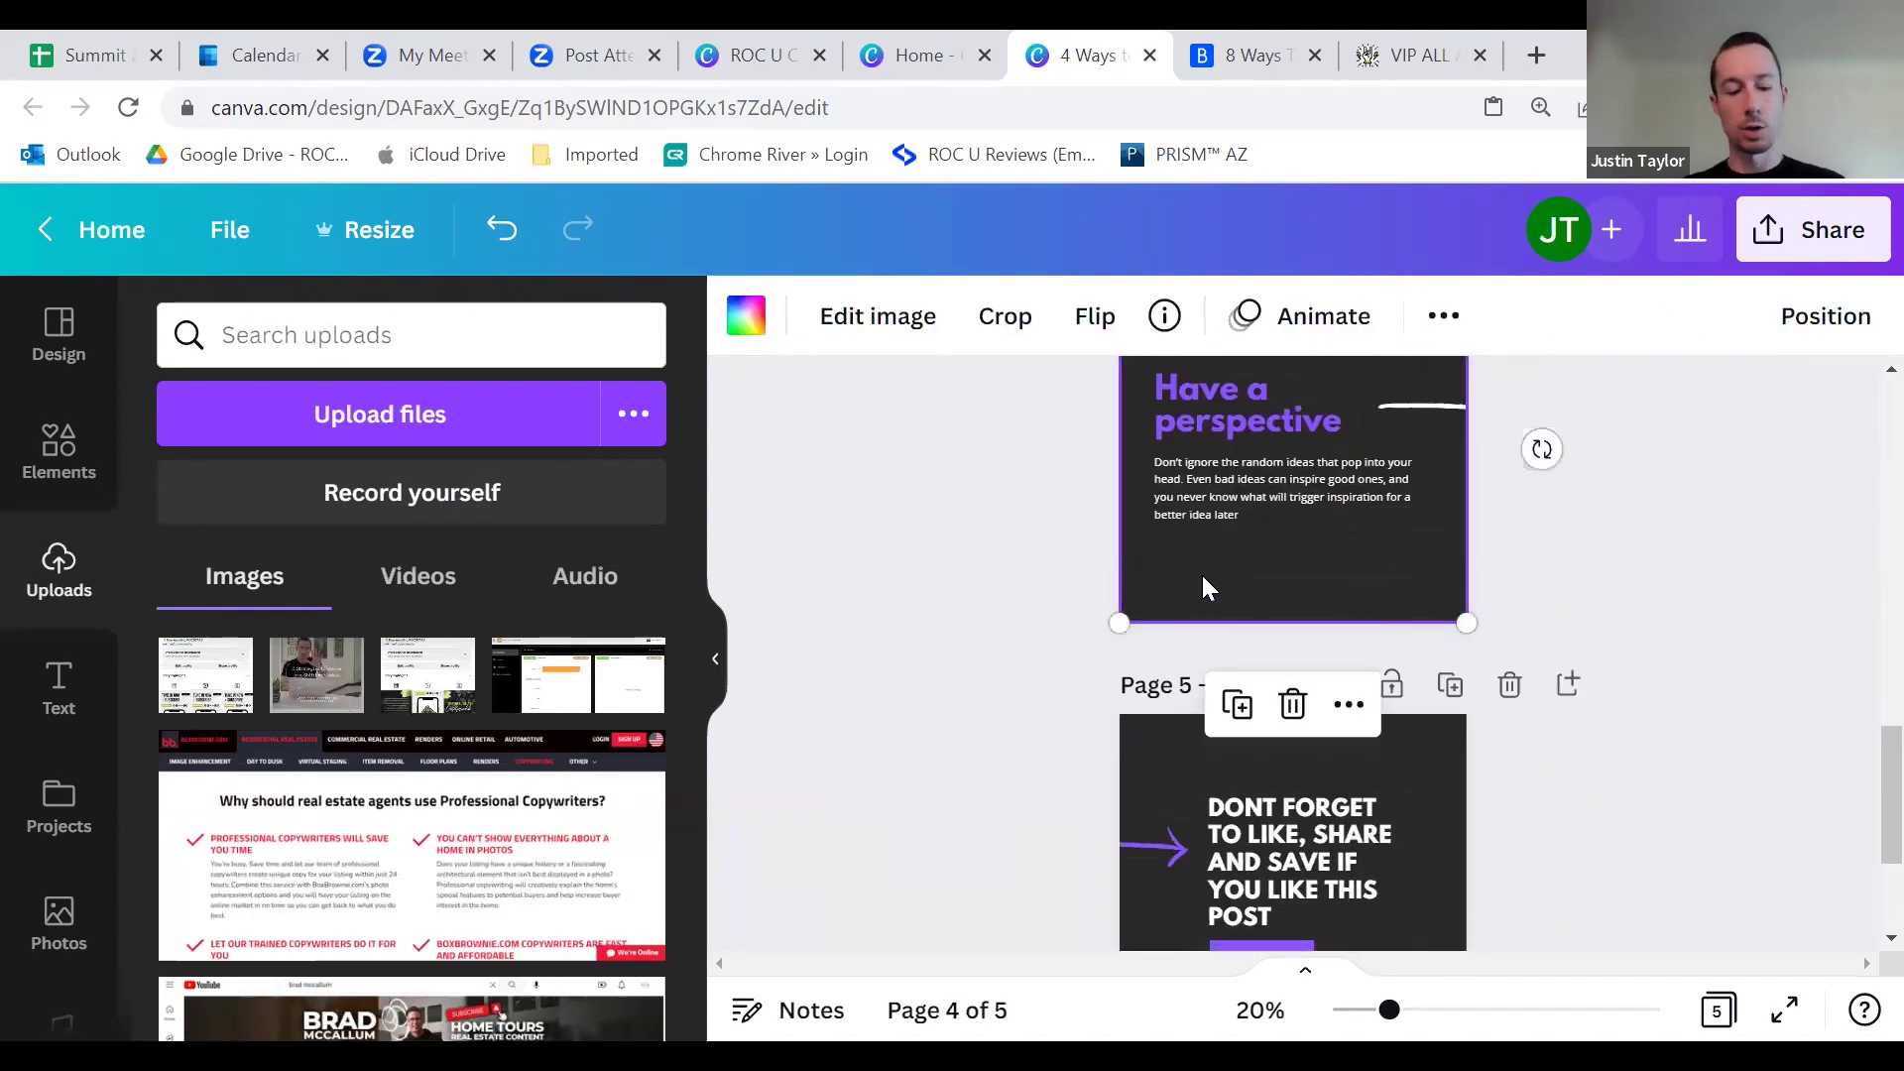
pyautogui.hotkey('ctrl', 'v')
pyautogui.scroll(1, 1200, 575)
pyautogui.press('Escape')
pyautogui.scroll(4, 1140, 512)
pyautogui.click(1307, 545)
pyautogui.scroll(-4, 1299, 575)
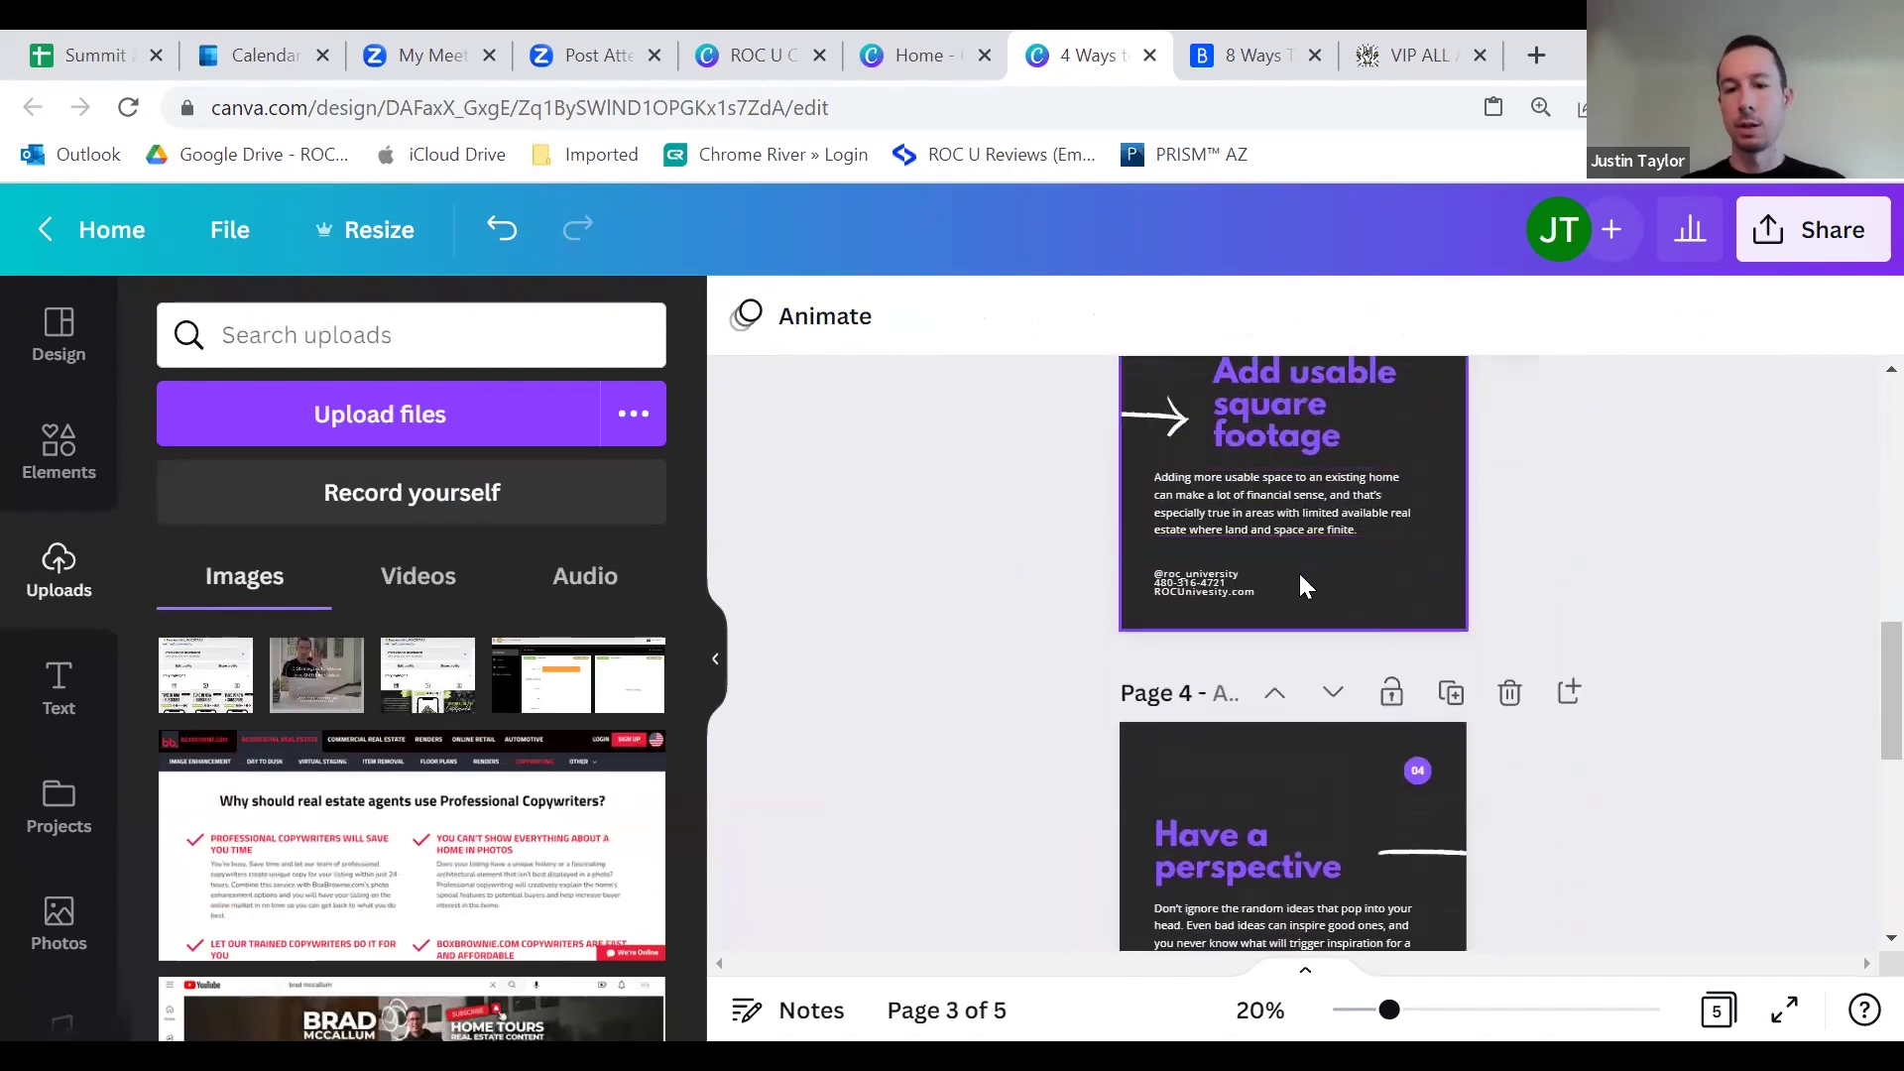
pyautogui.click(1265, 55)
# Step: Replace page 4's title with Bankrate's heading 'Make your home more energy-efficient'
pyautogui.moveTo(880, 595); pyautogui.dragTo(79, 595)
pyautogui.rightClick(111, 601)
pyautogui.click(148, 620)
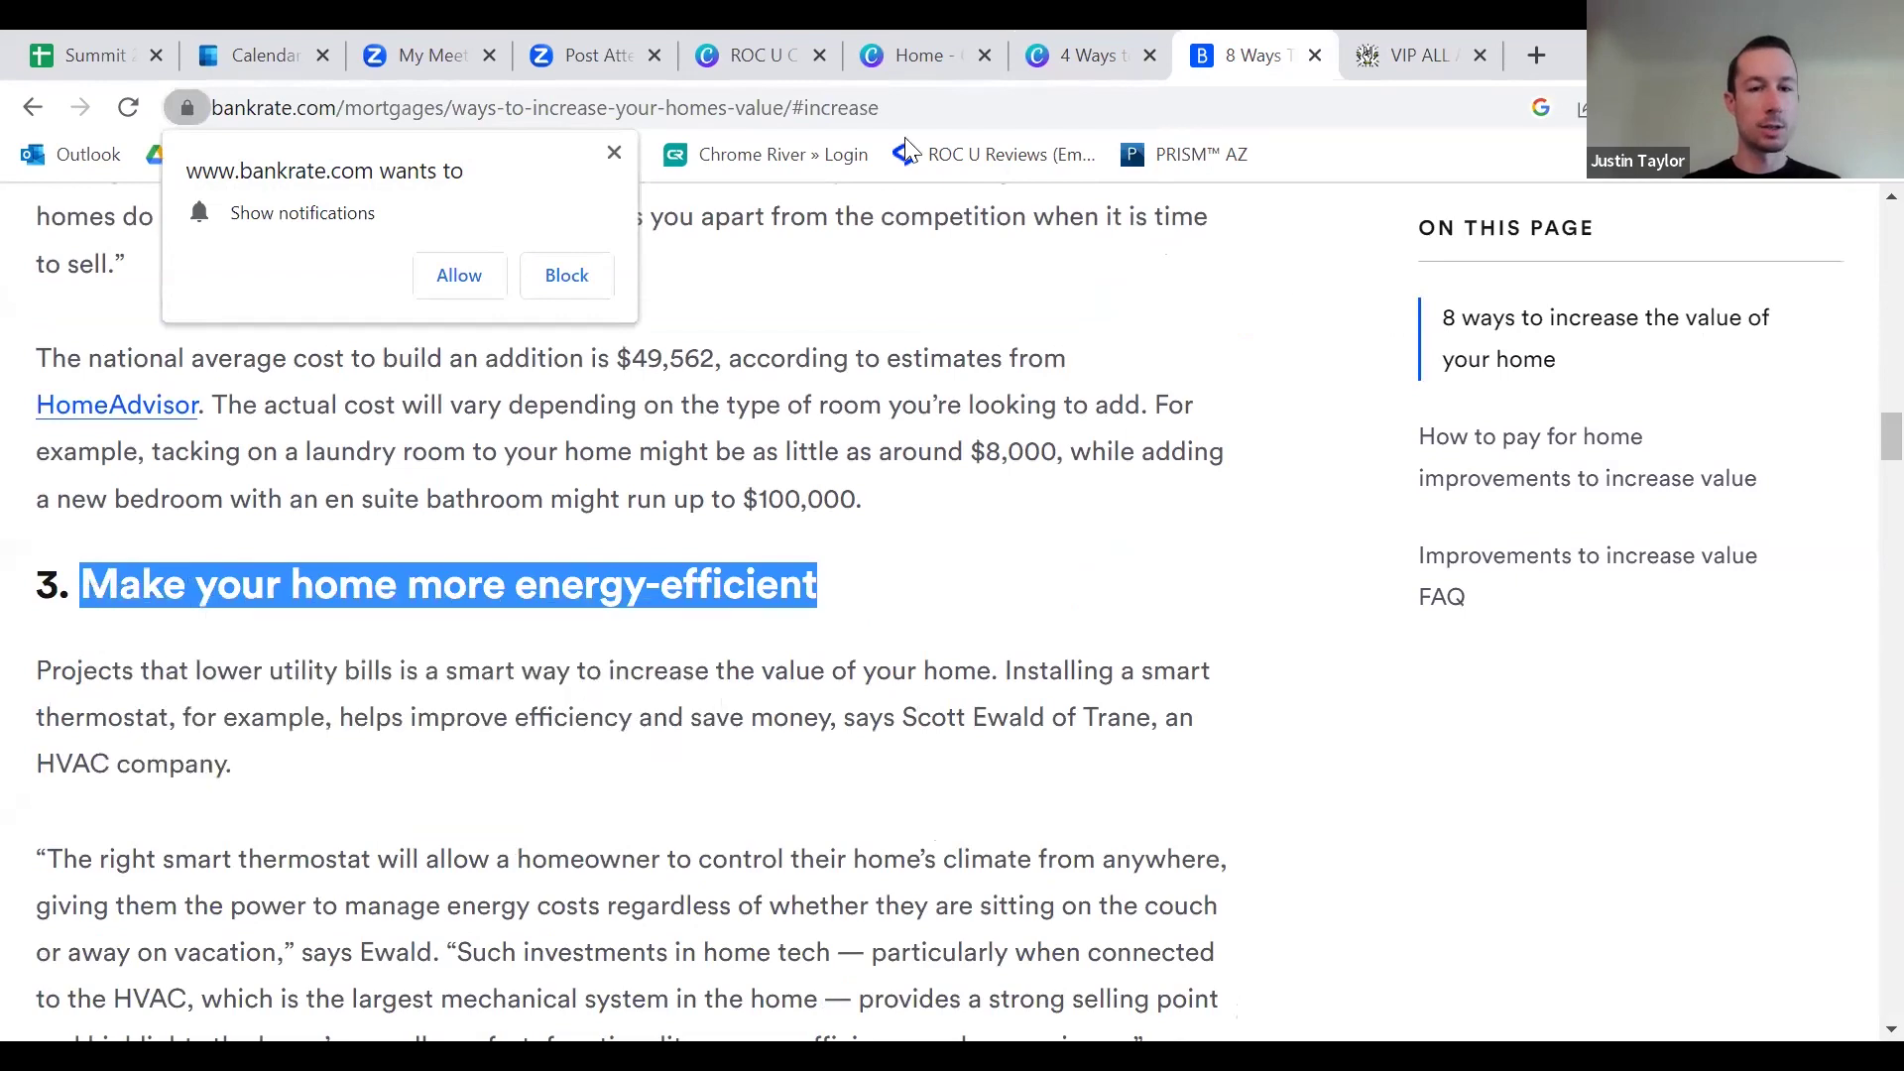
pyautogui.click(1099, 62)
pyautogui.click(1246, 567)
pyautogui.click(1247, 570)
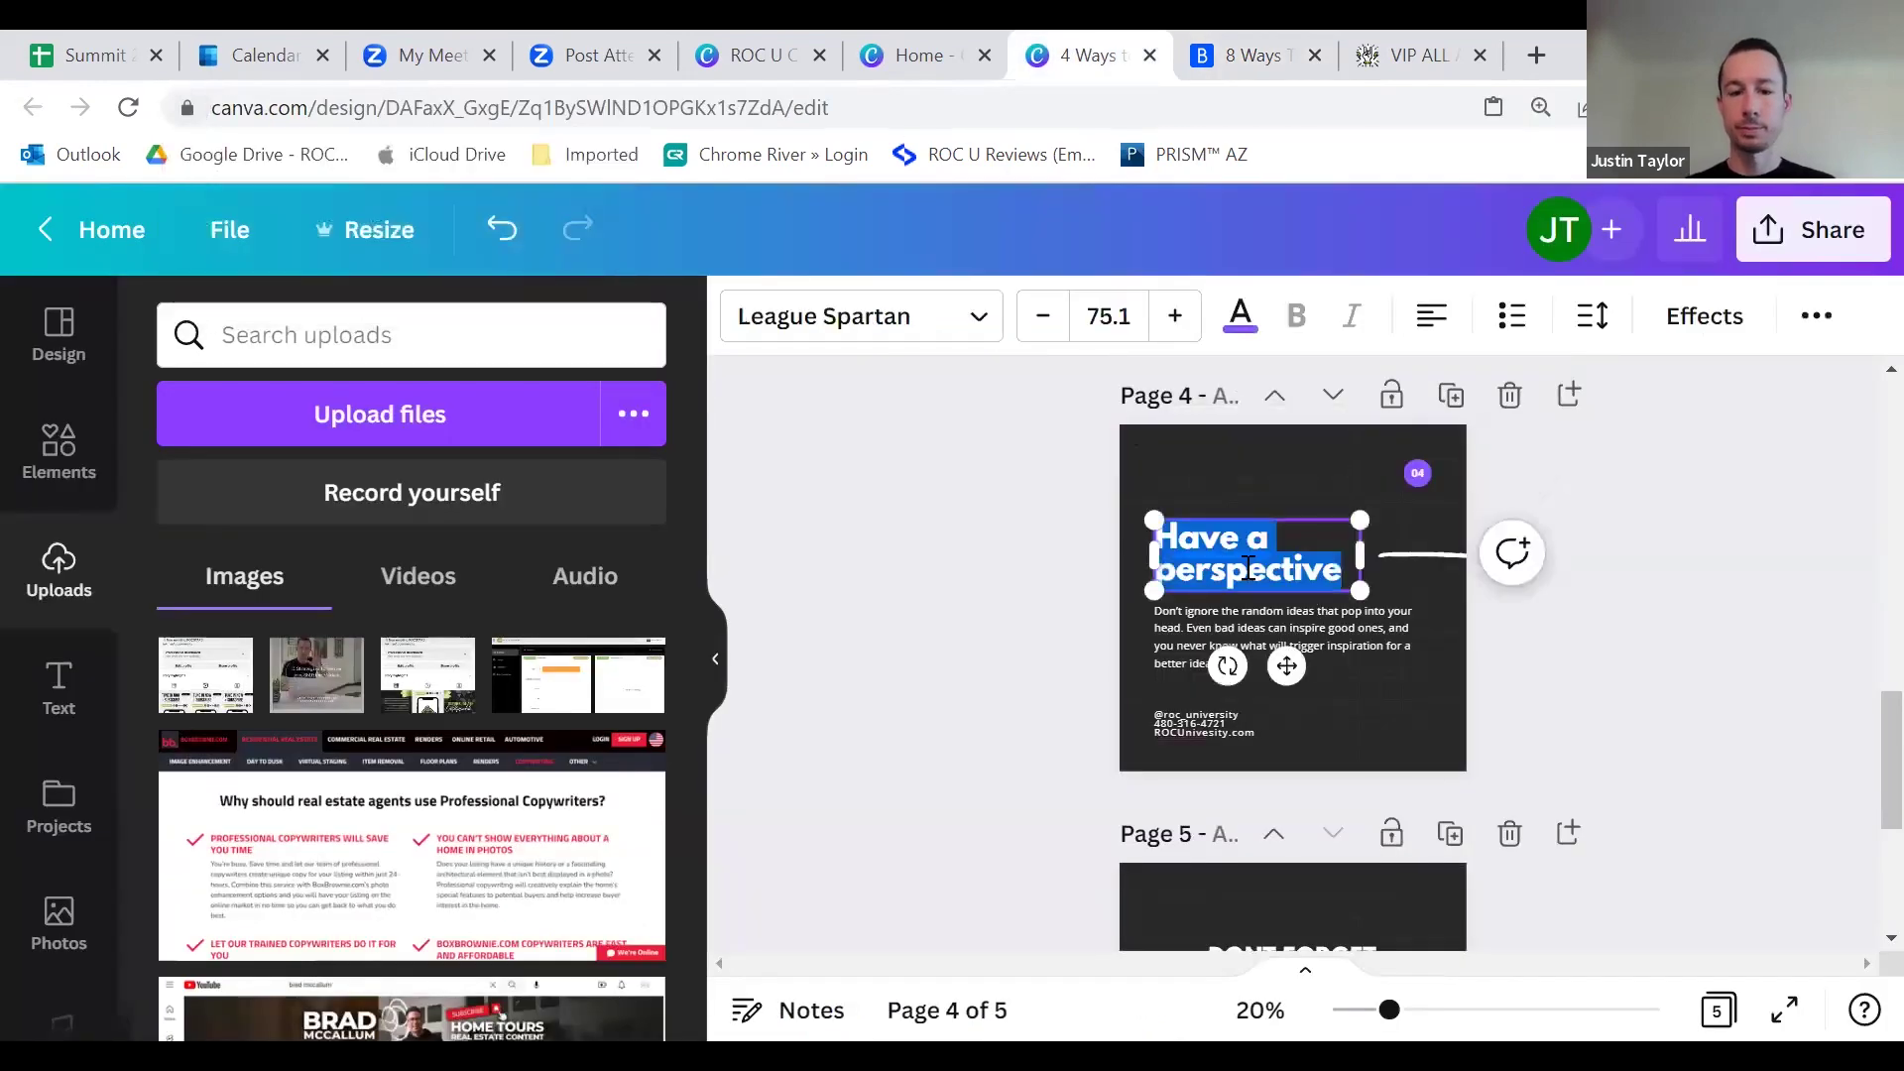
pyautogui.hotkey('ctrl', 'v')
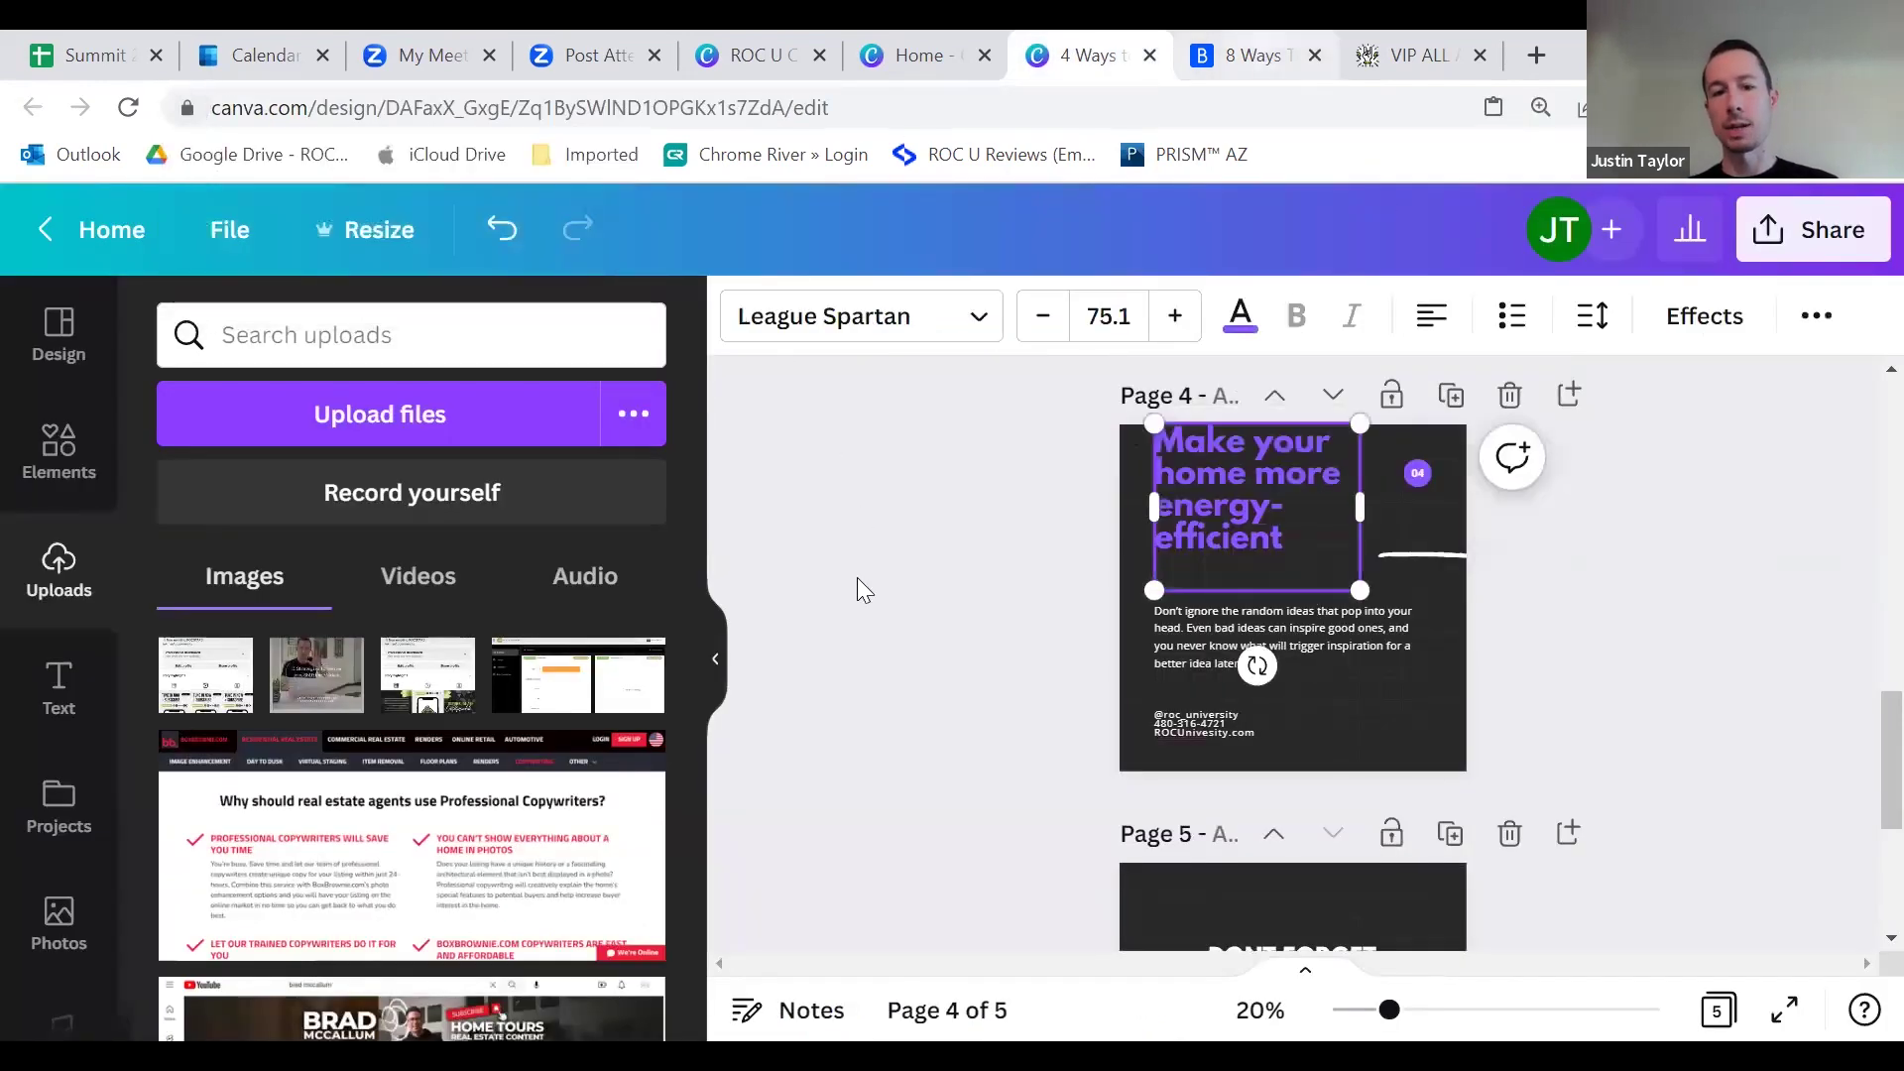
pyautogui.hotkey('ctrl', 'Tab')
pyautogui.click(1081, 65)
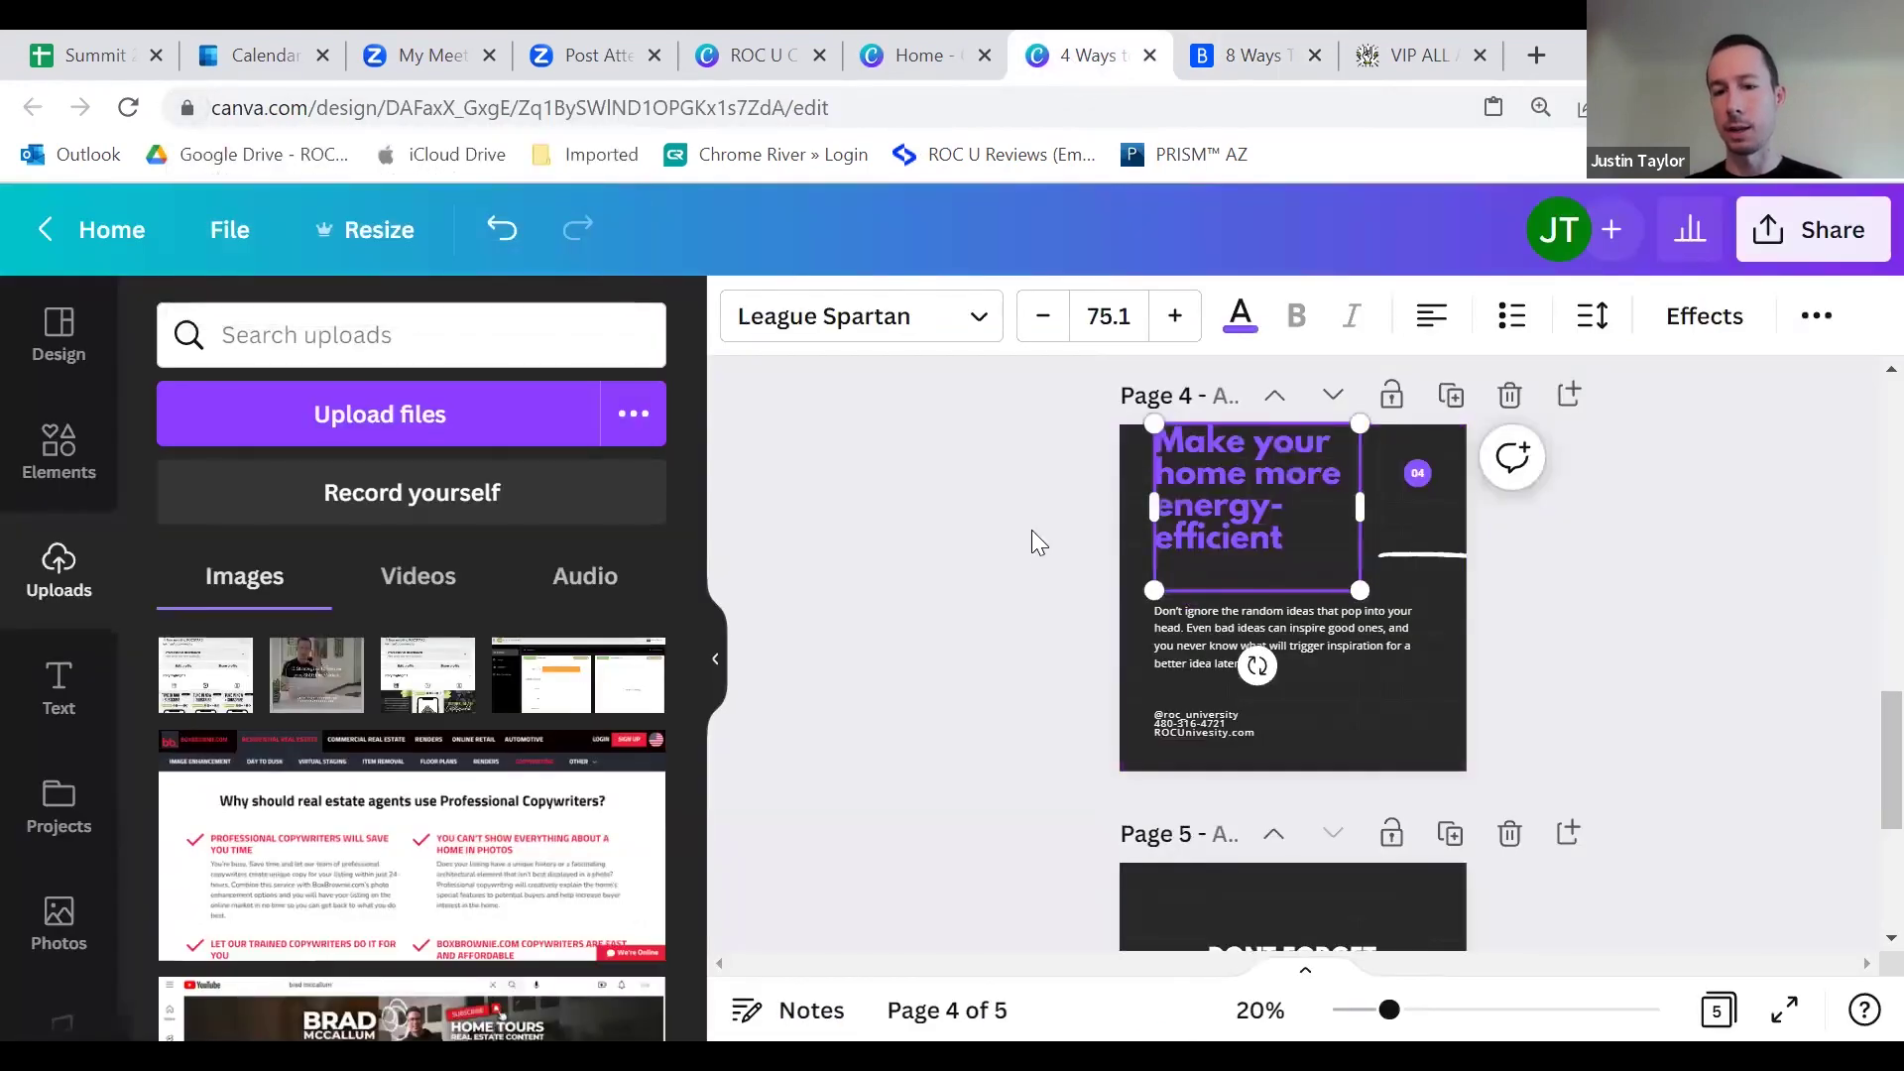
pyautogui.scroll(2, 1034, 555)
pyautogui.scroll(-2, 1041, 635)
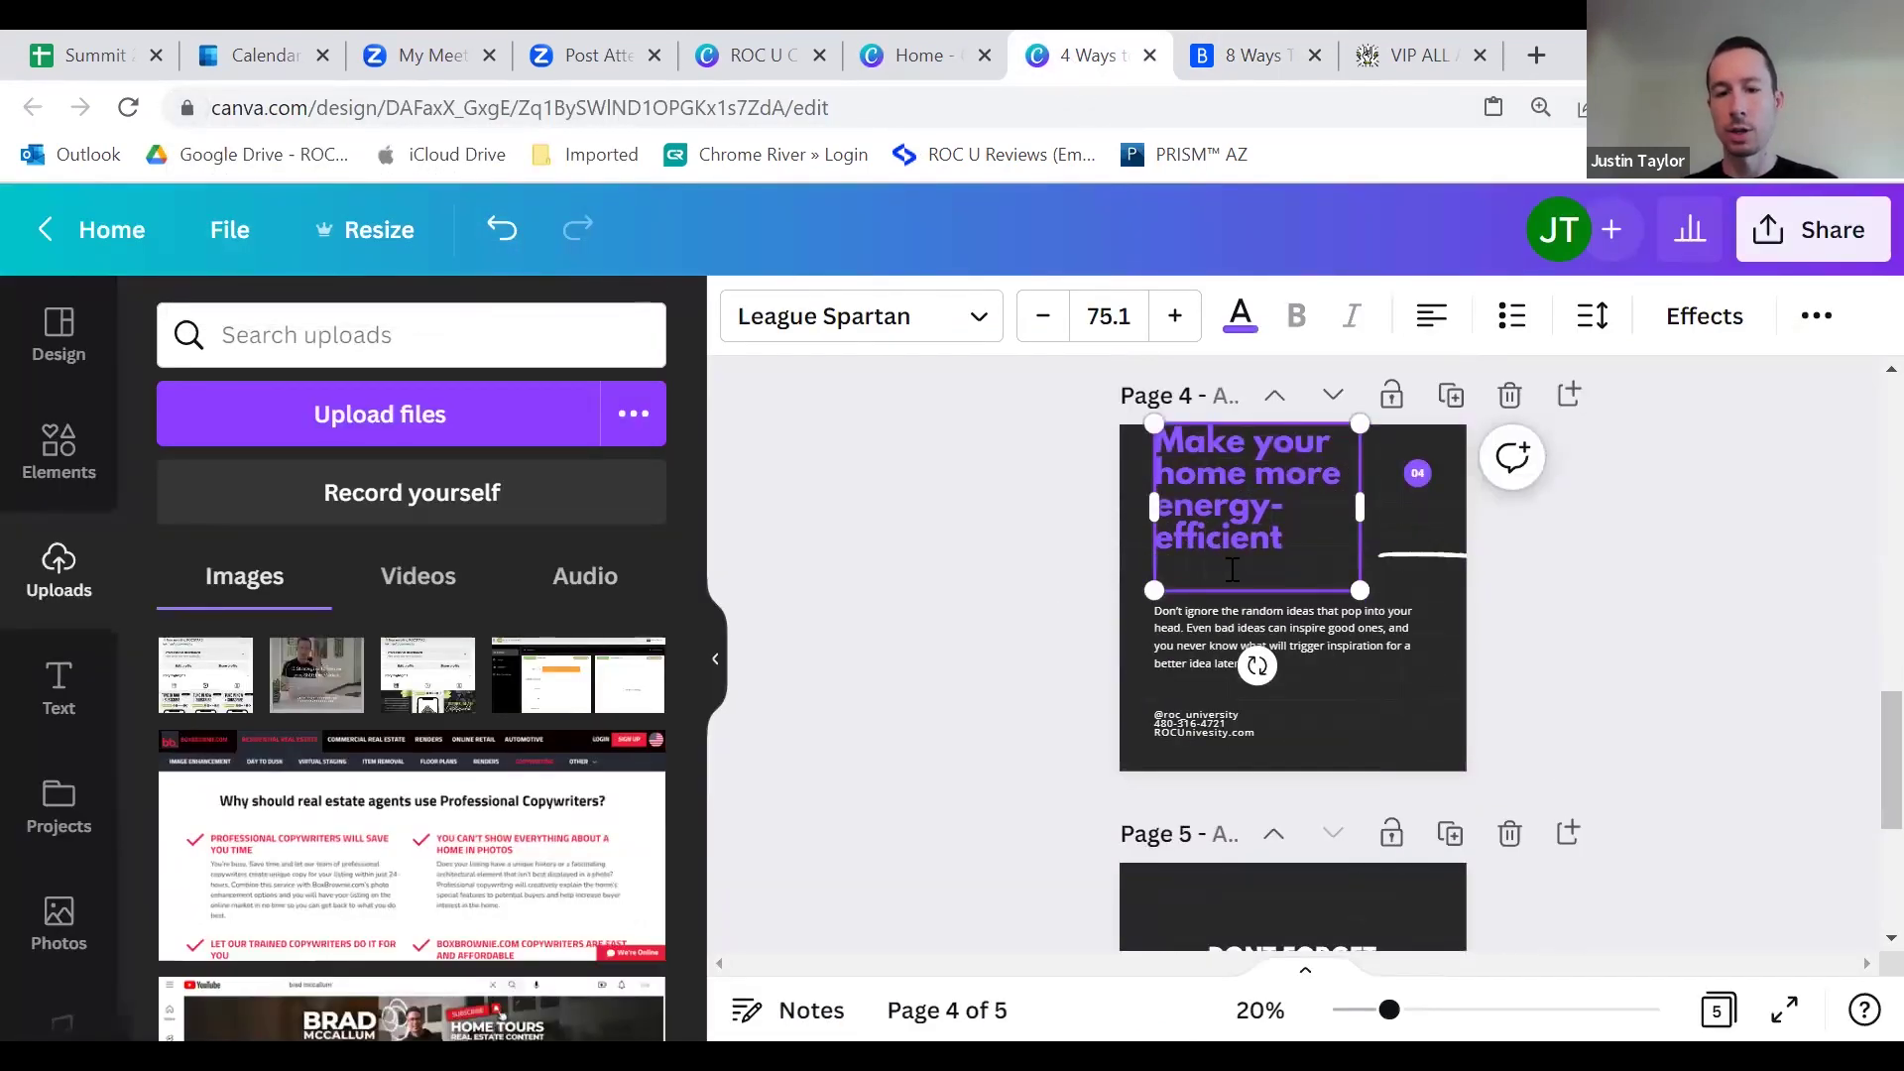
pyautogui.click(1028, 609)
# Step: Replace page 4's body text with Bankrate's paragraph on lowering utility bills and smart thermostats
pyautogui.click(1247, 56)
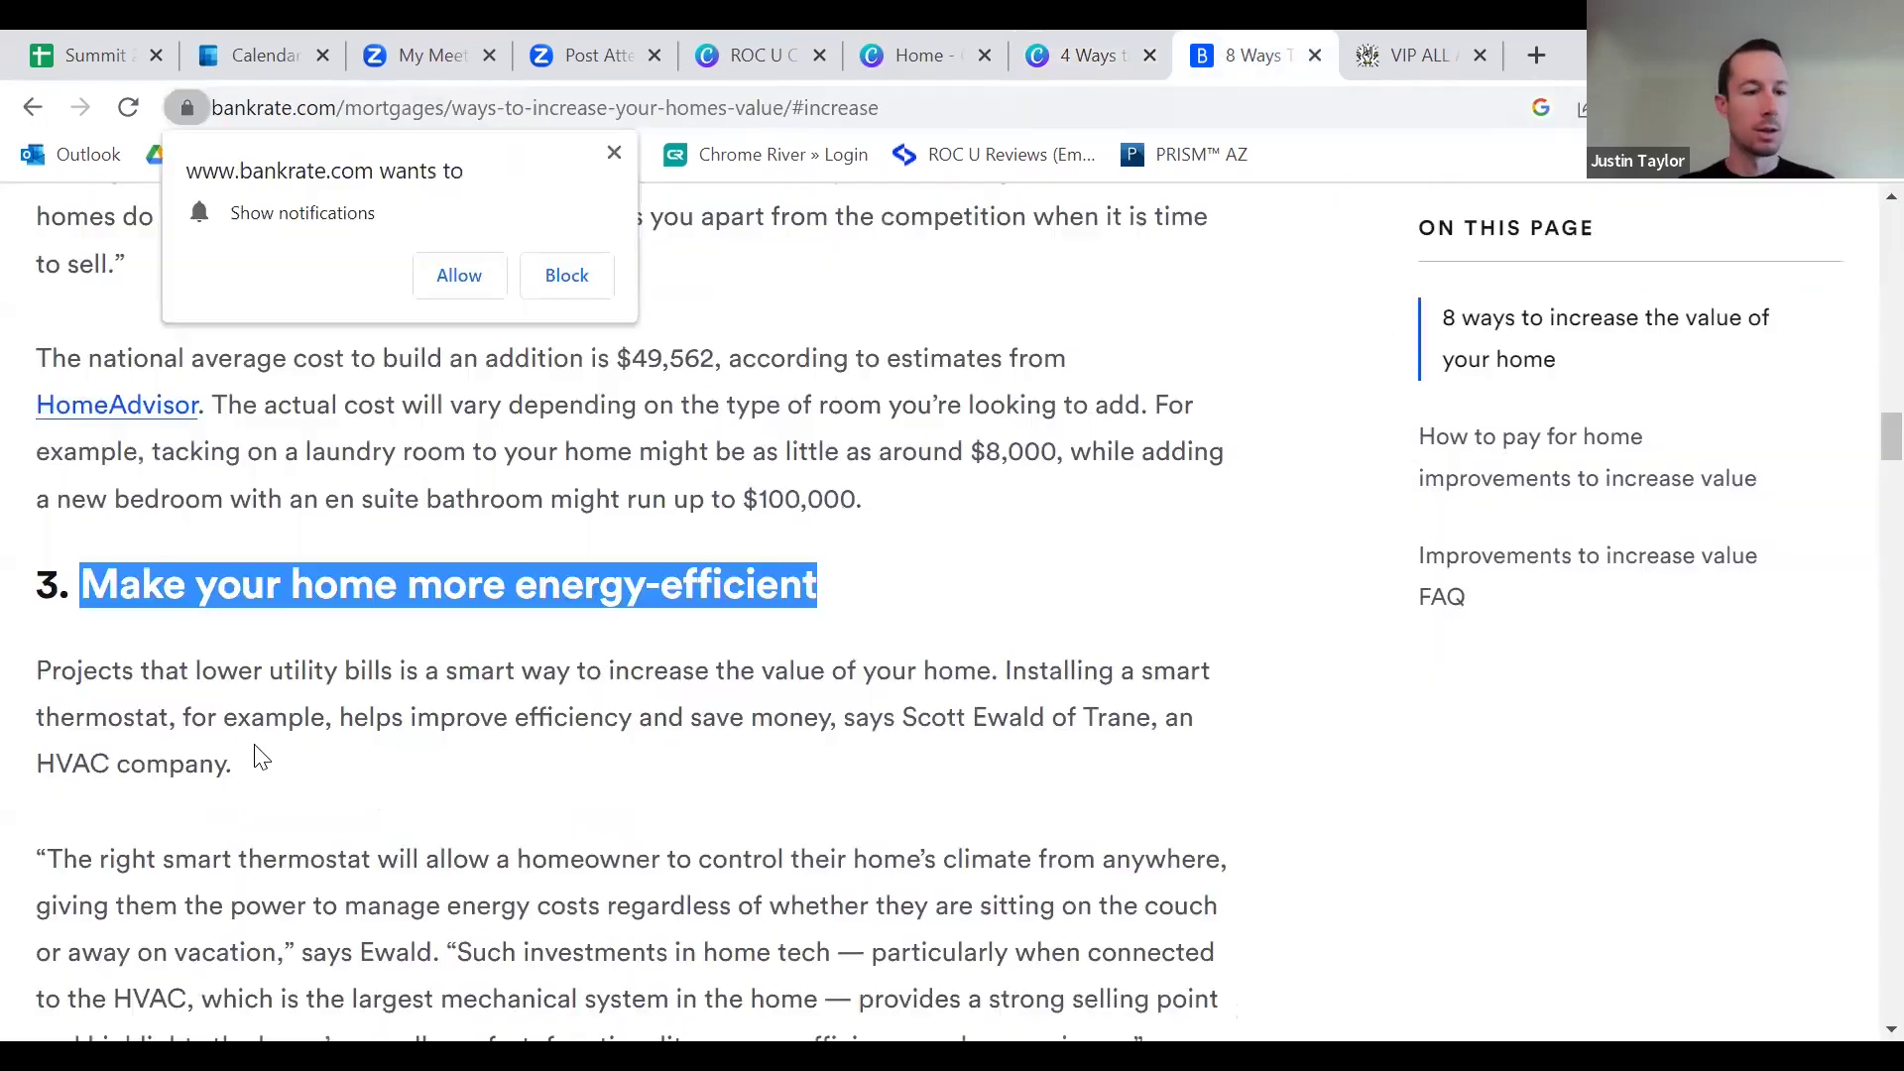
pyautogui.moveTo(238, 772)
pyautogui.mouseDown()
pyautogui.moveTo(63, 682)
pyautogui.moveTo(117, 686)
pyautogui.moveTo(224, 754)
pyautogui.mouseUp()
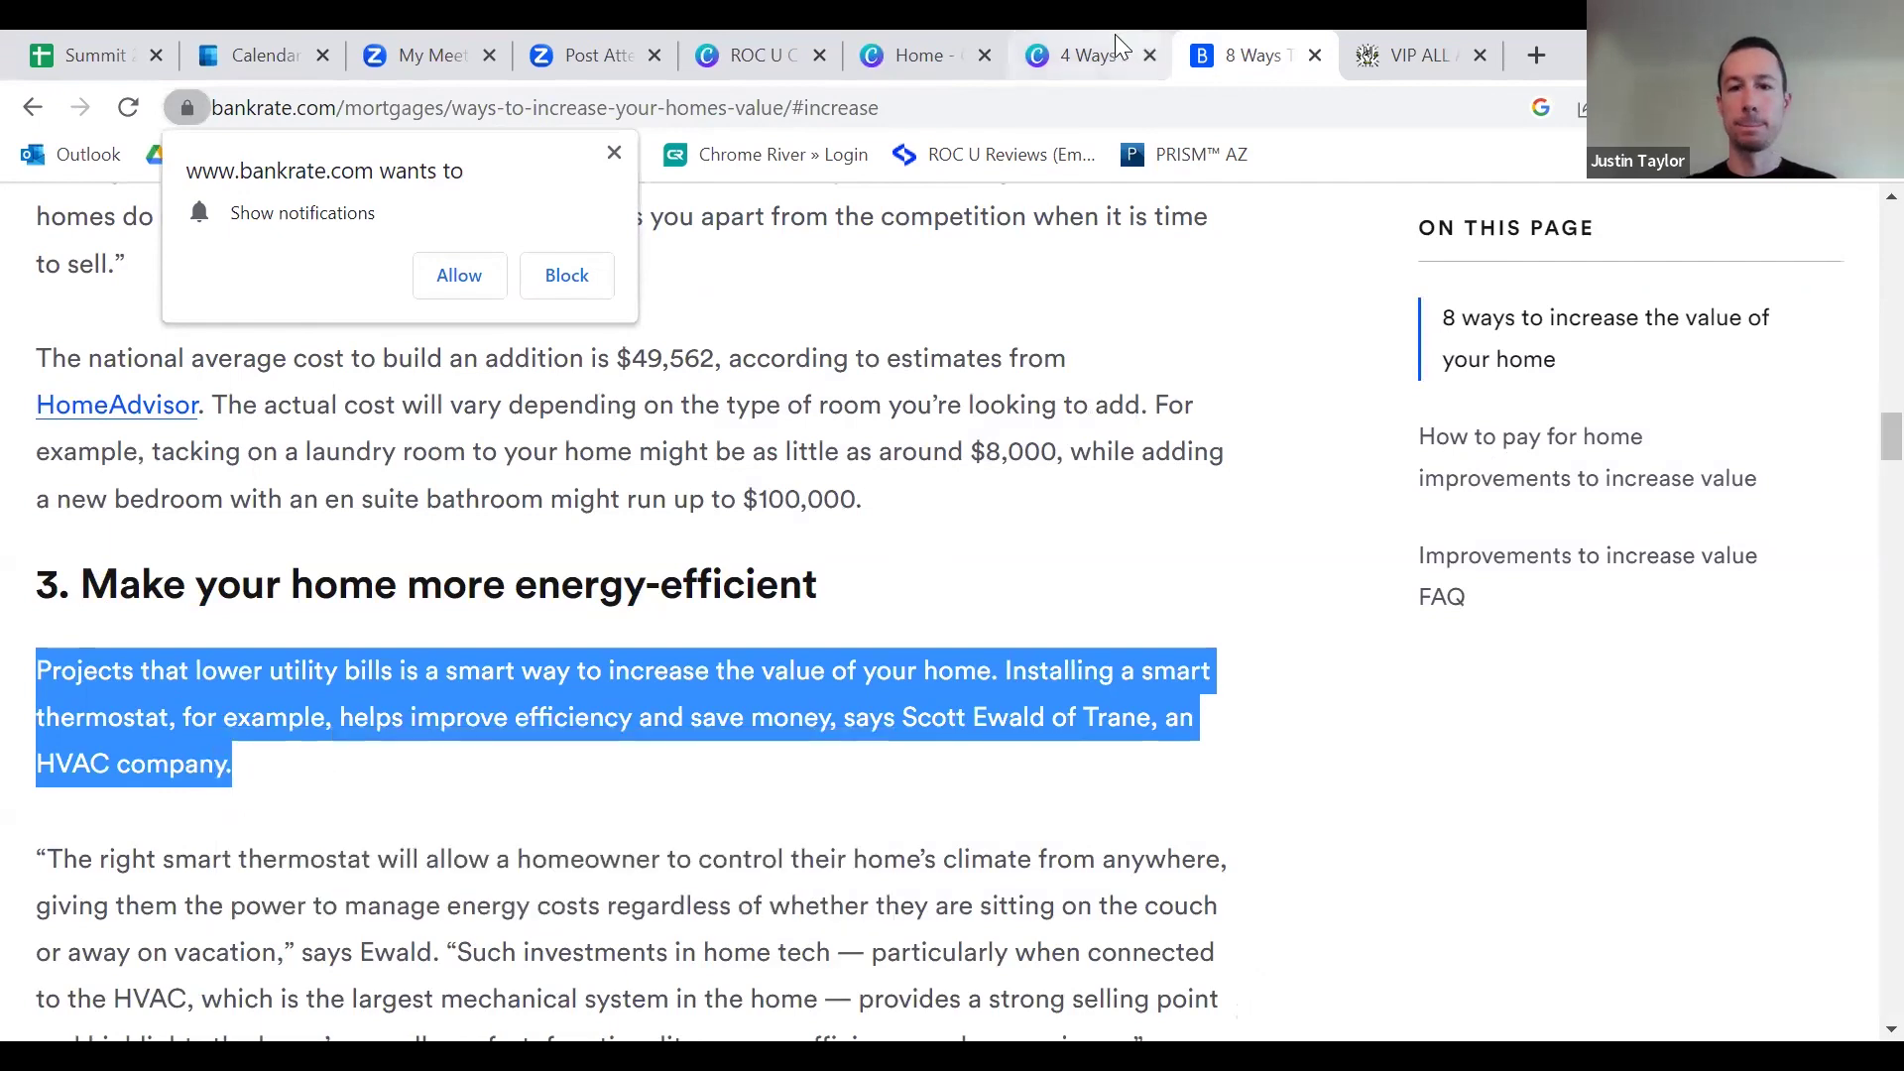
pyautogui.click(1098, 54)
pyautogui.click(1238, 625)
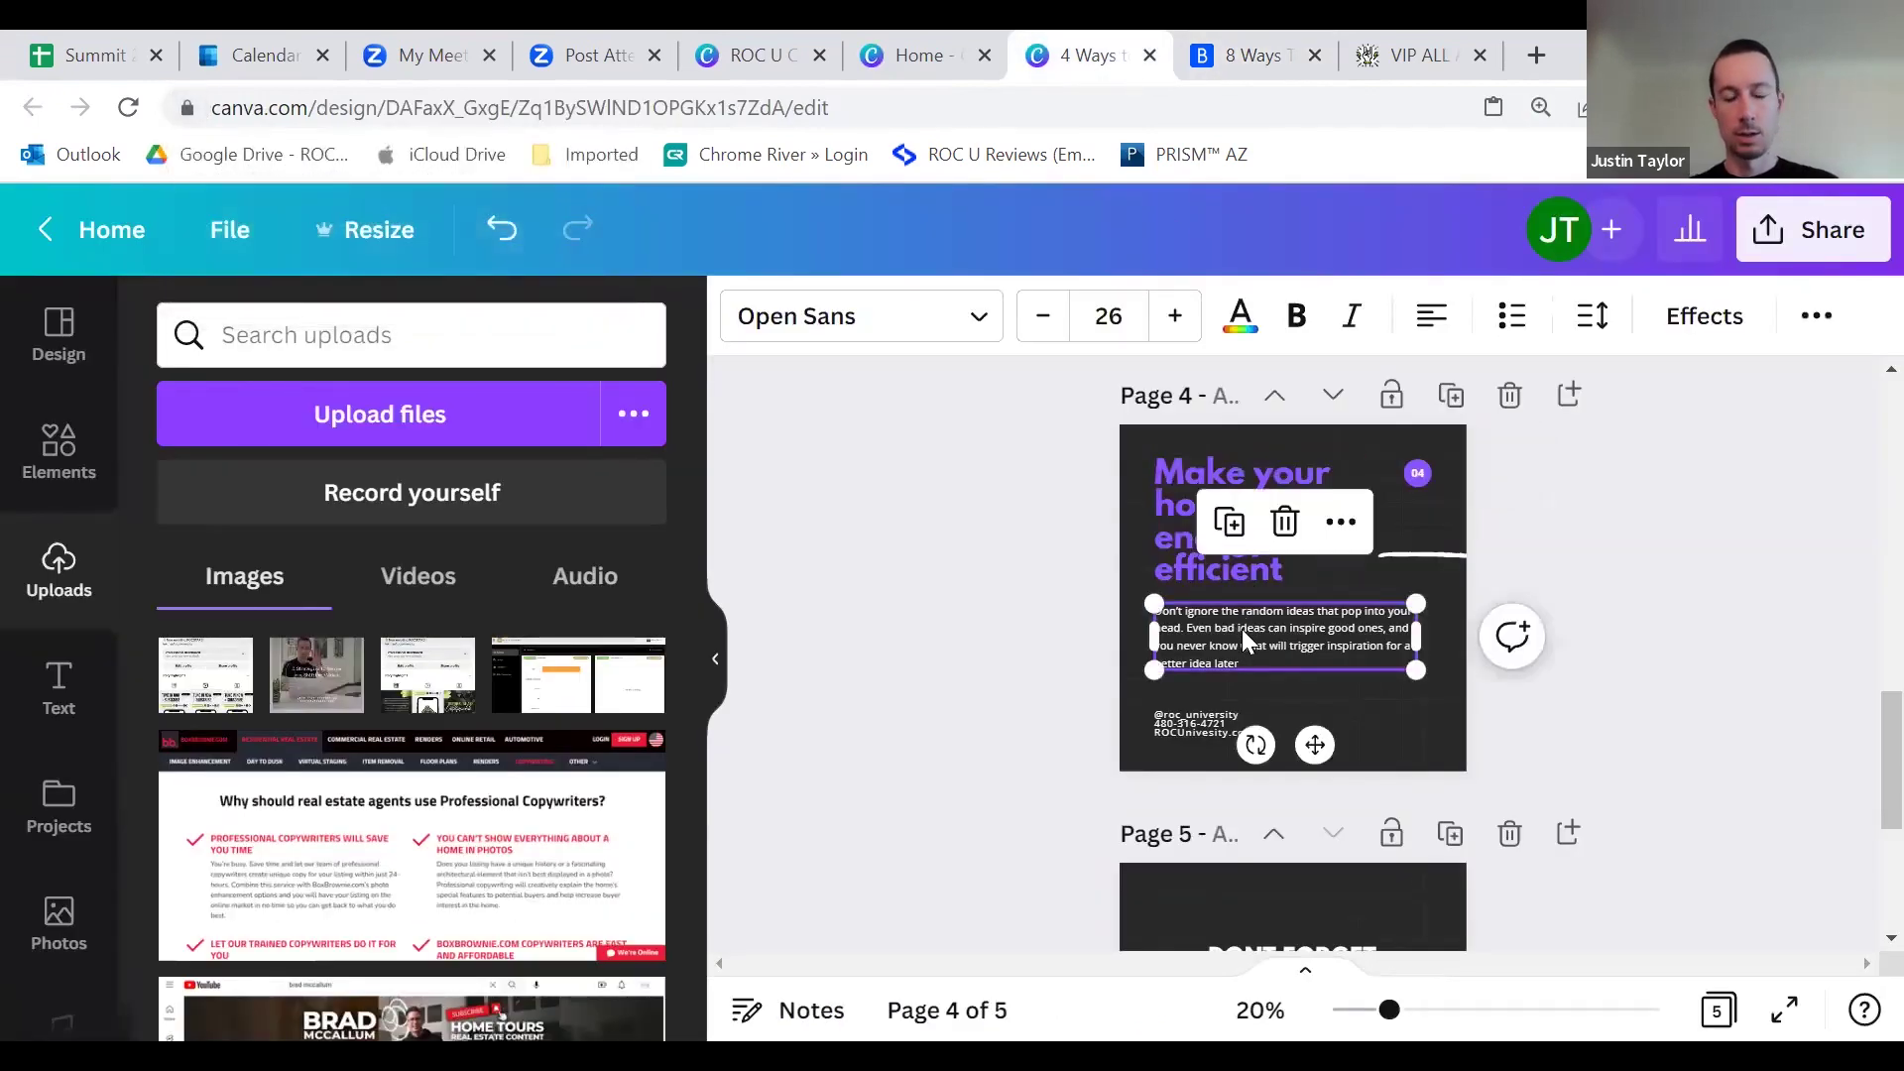
pyautogui.click(1242, 629)
pyautogui.hotkey('ctrl', 'v')
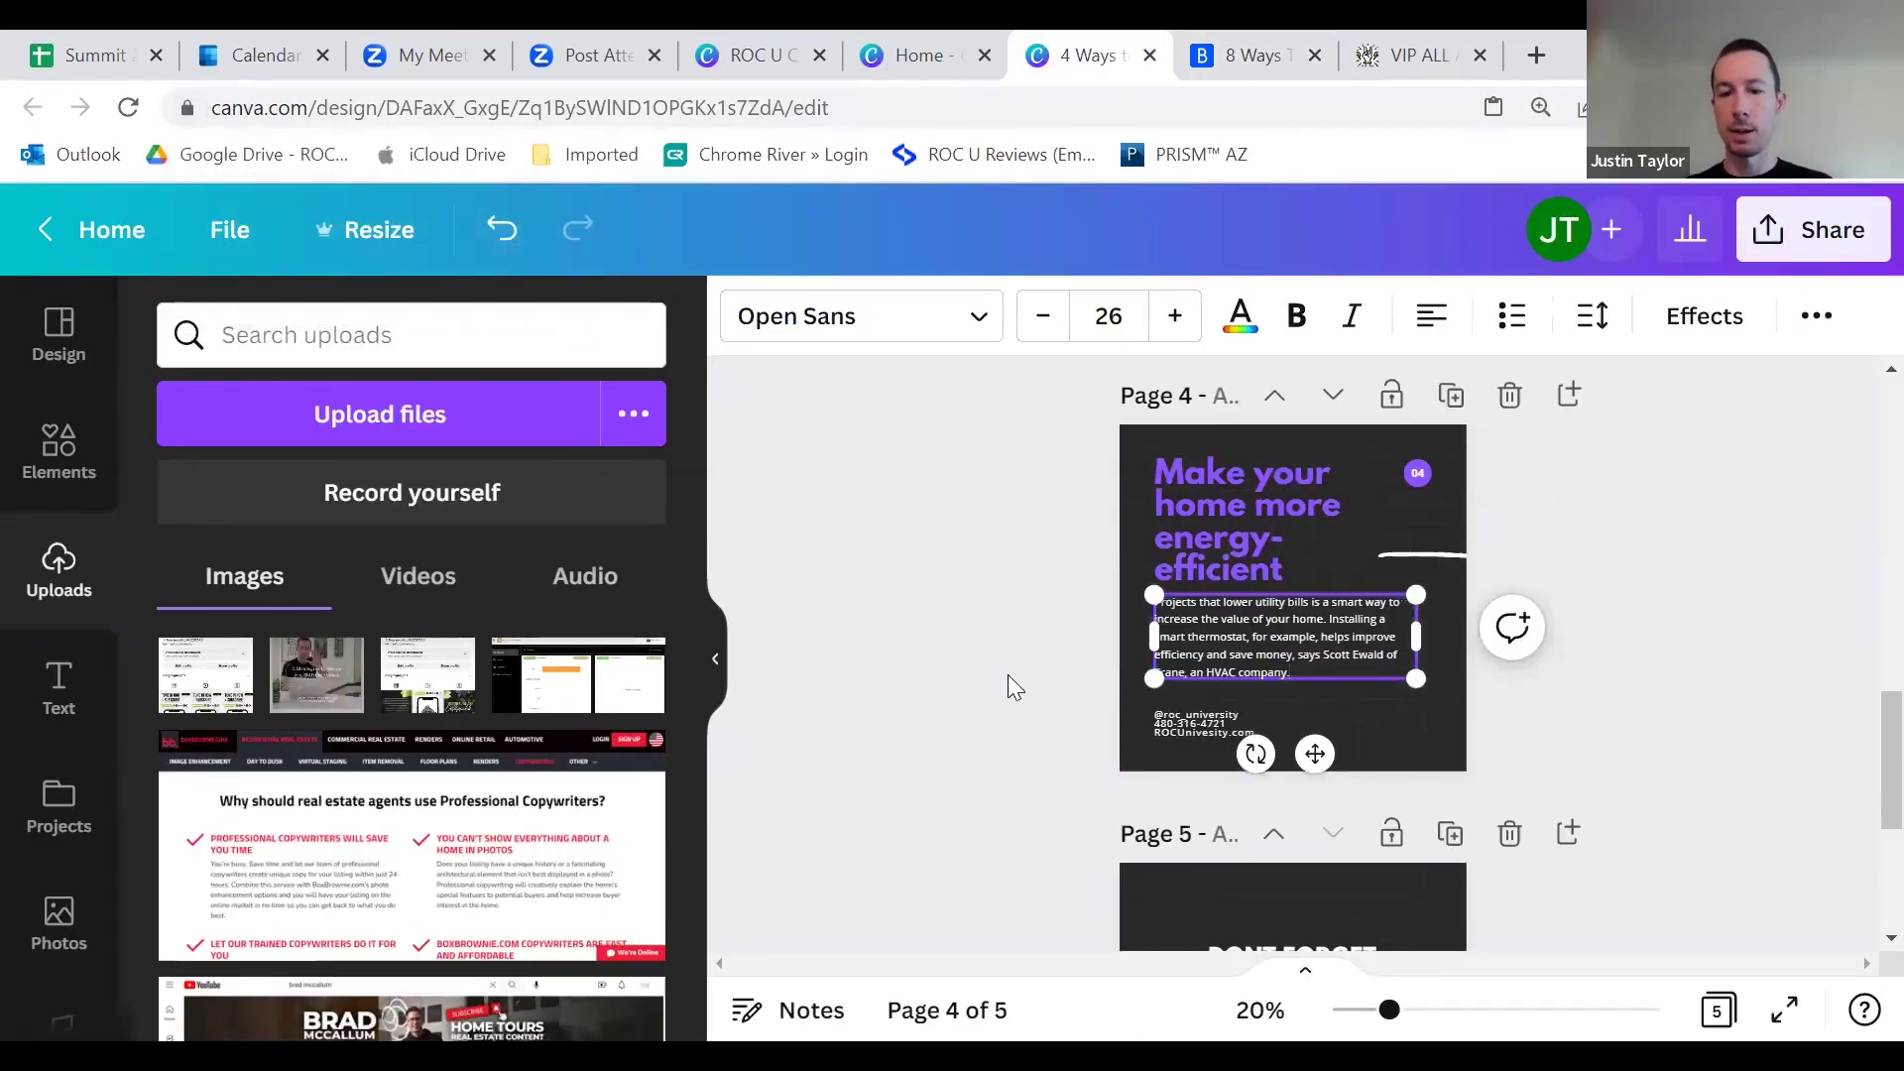
pyautogui.click(1010, 684)
pyautogui.scroll(1, 1244, 584)
# Step: Clear all existing elements from page 5
pyautogui.scroll(-5, 1243, 583)
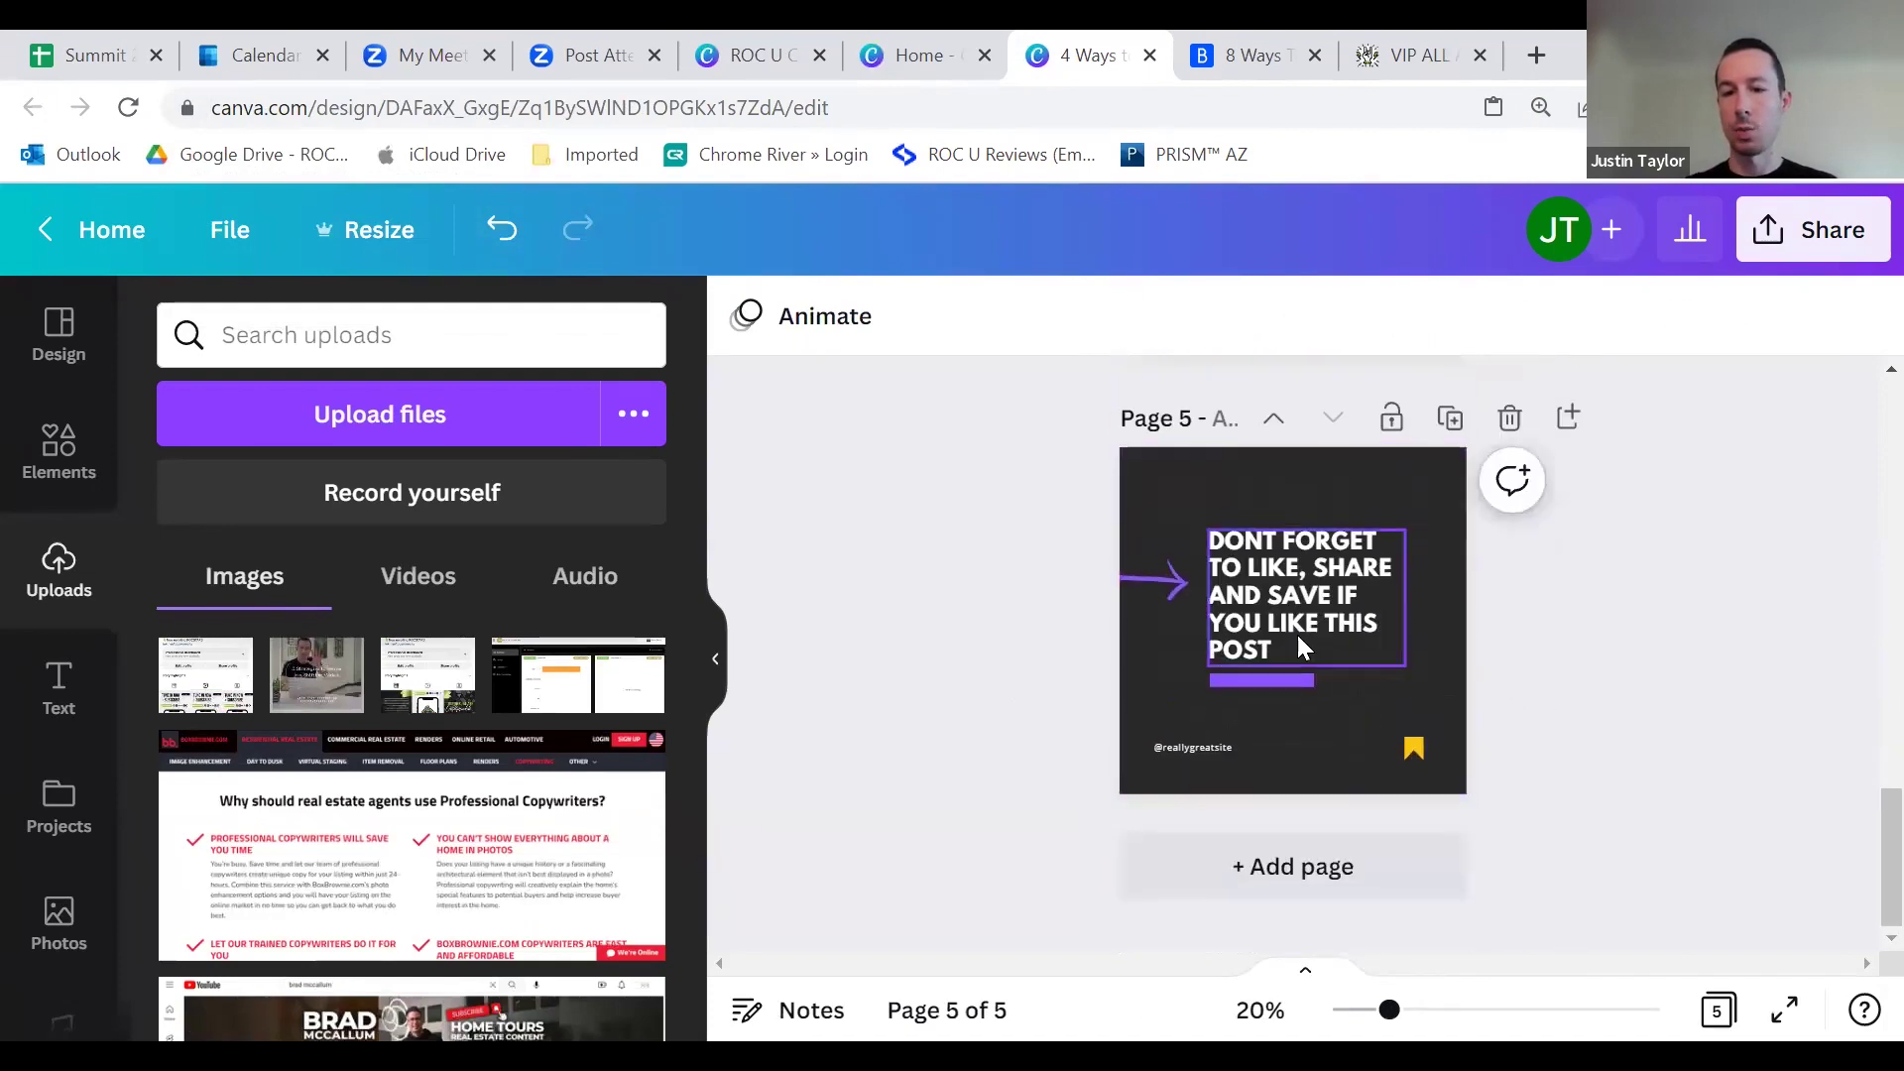
pyautogui.scroll(2, 1230, 555)
pyautogui.scroll(-2, 1289, 585)
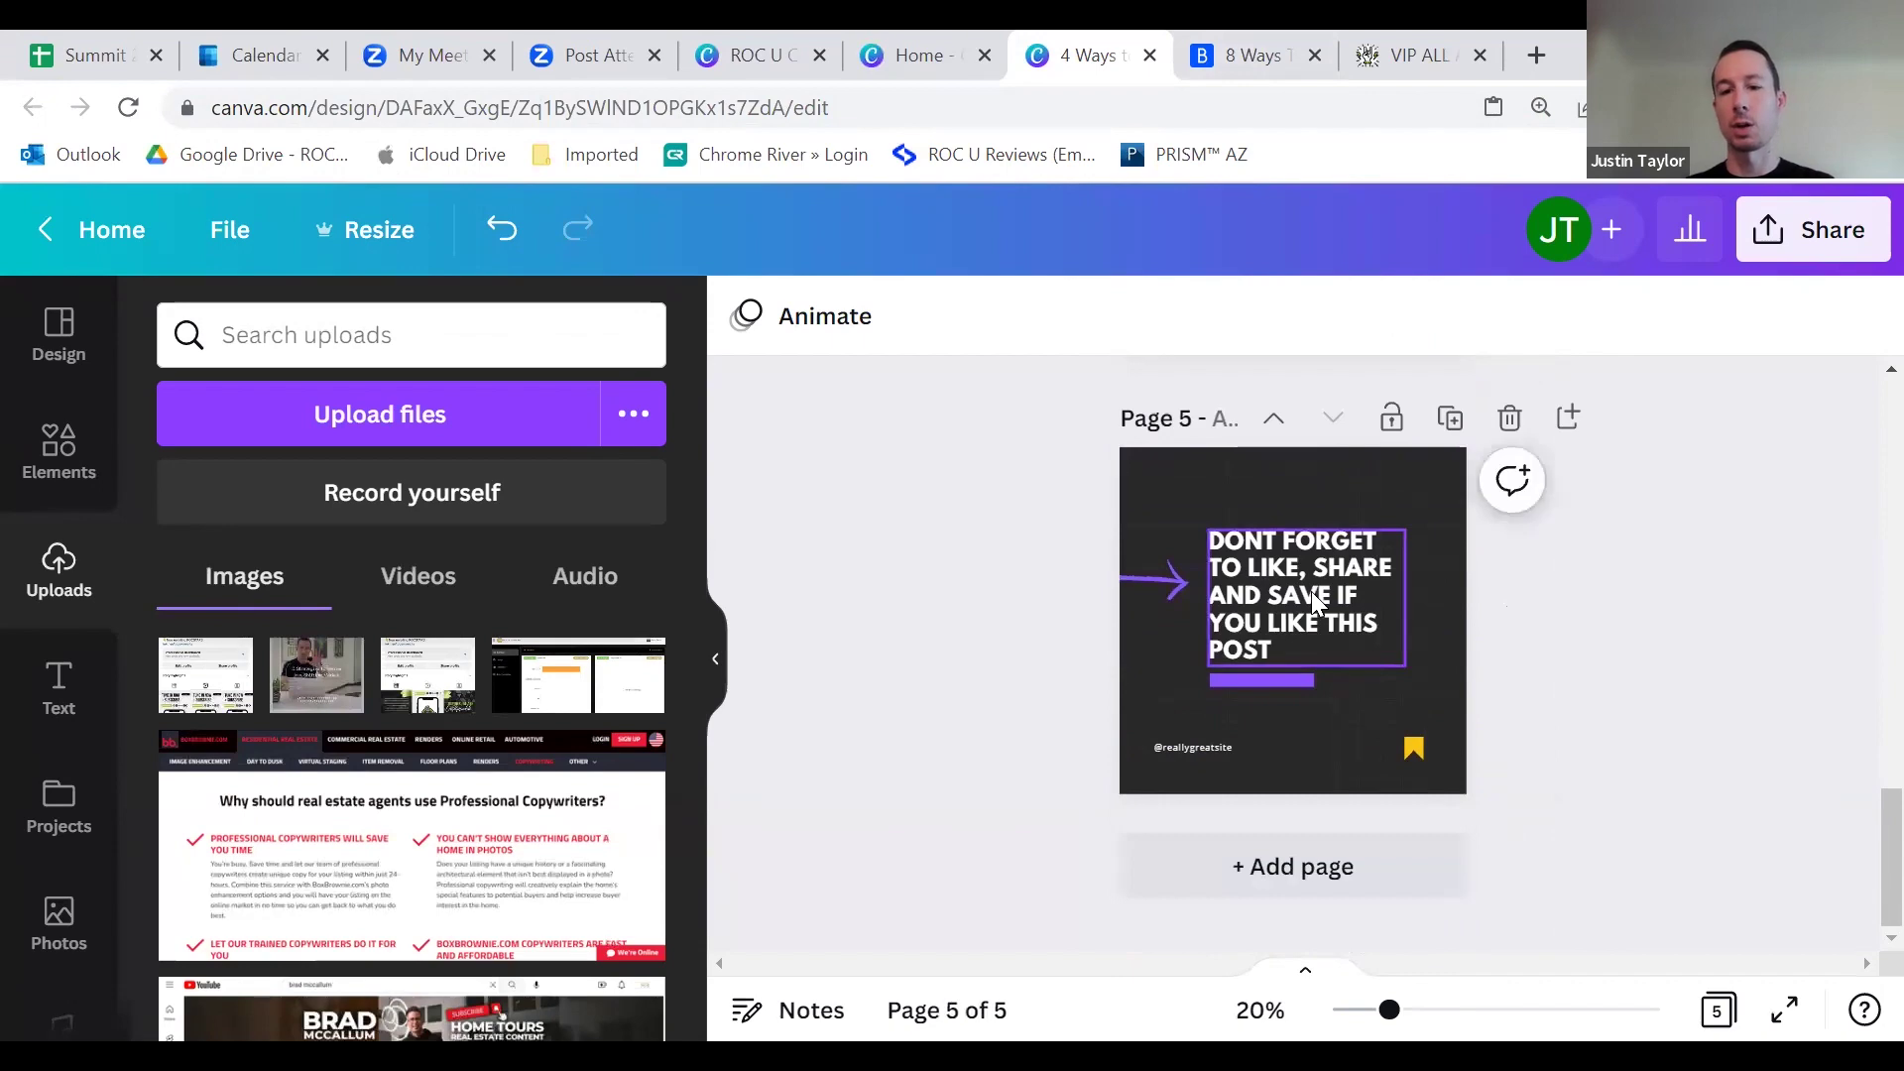
pyautogui.scroll(4, 1192, 540)
pyautogui.scroll(4, 1289, 623)
pyautogui.scroll(-6, 1220, 610)
pyautogui.scroll(-4, 1229, 625)
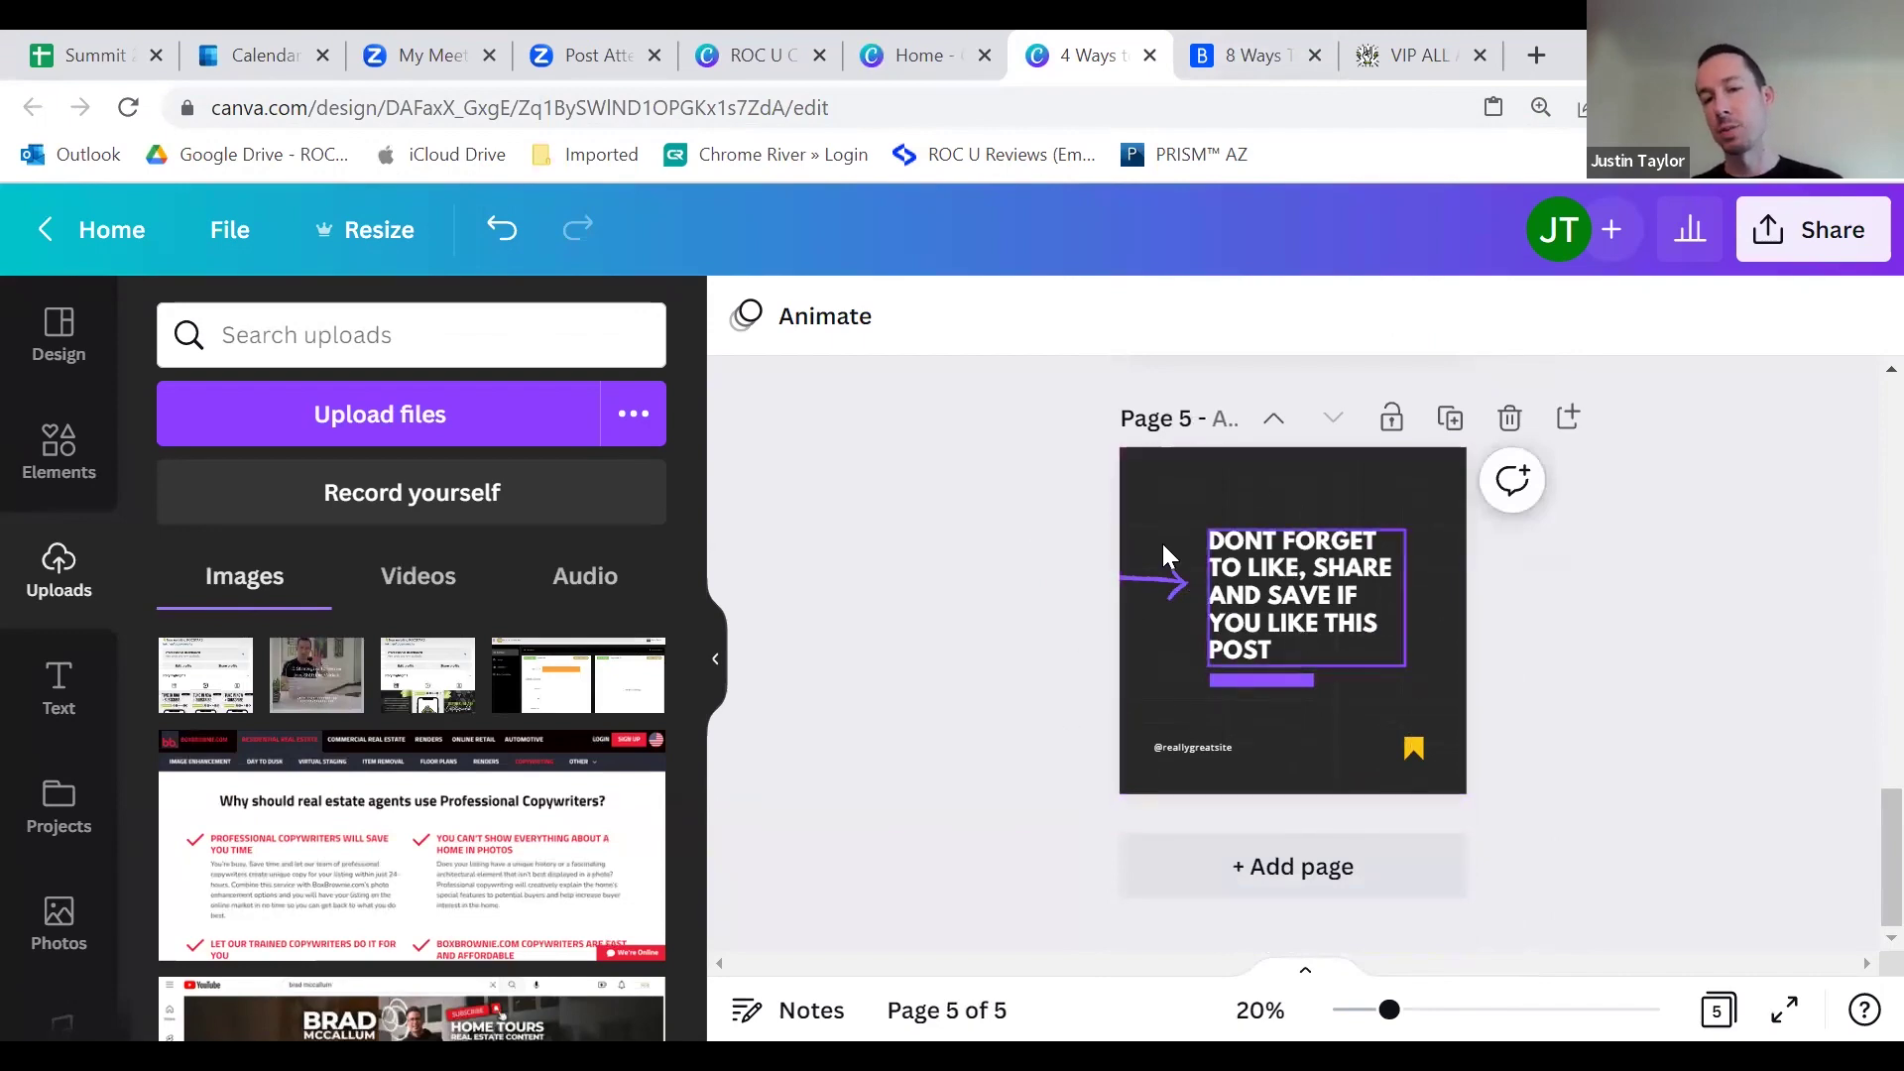
pyautogui.scroll(8, 1163, 615)
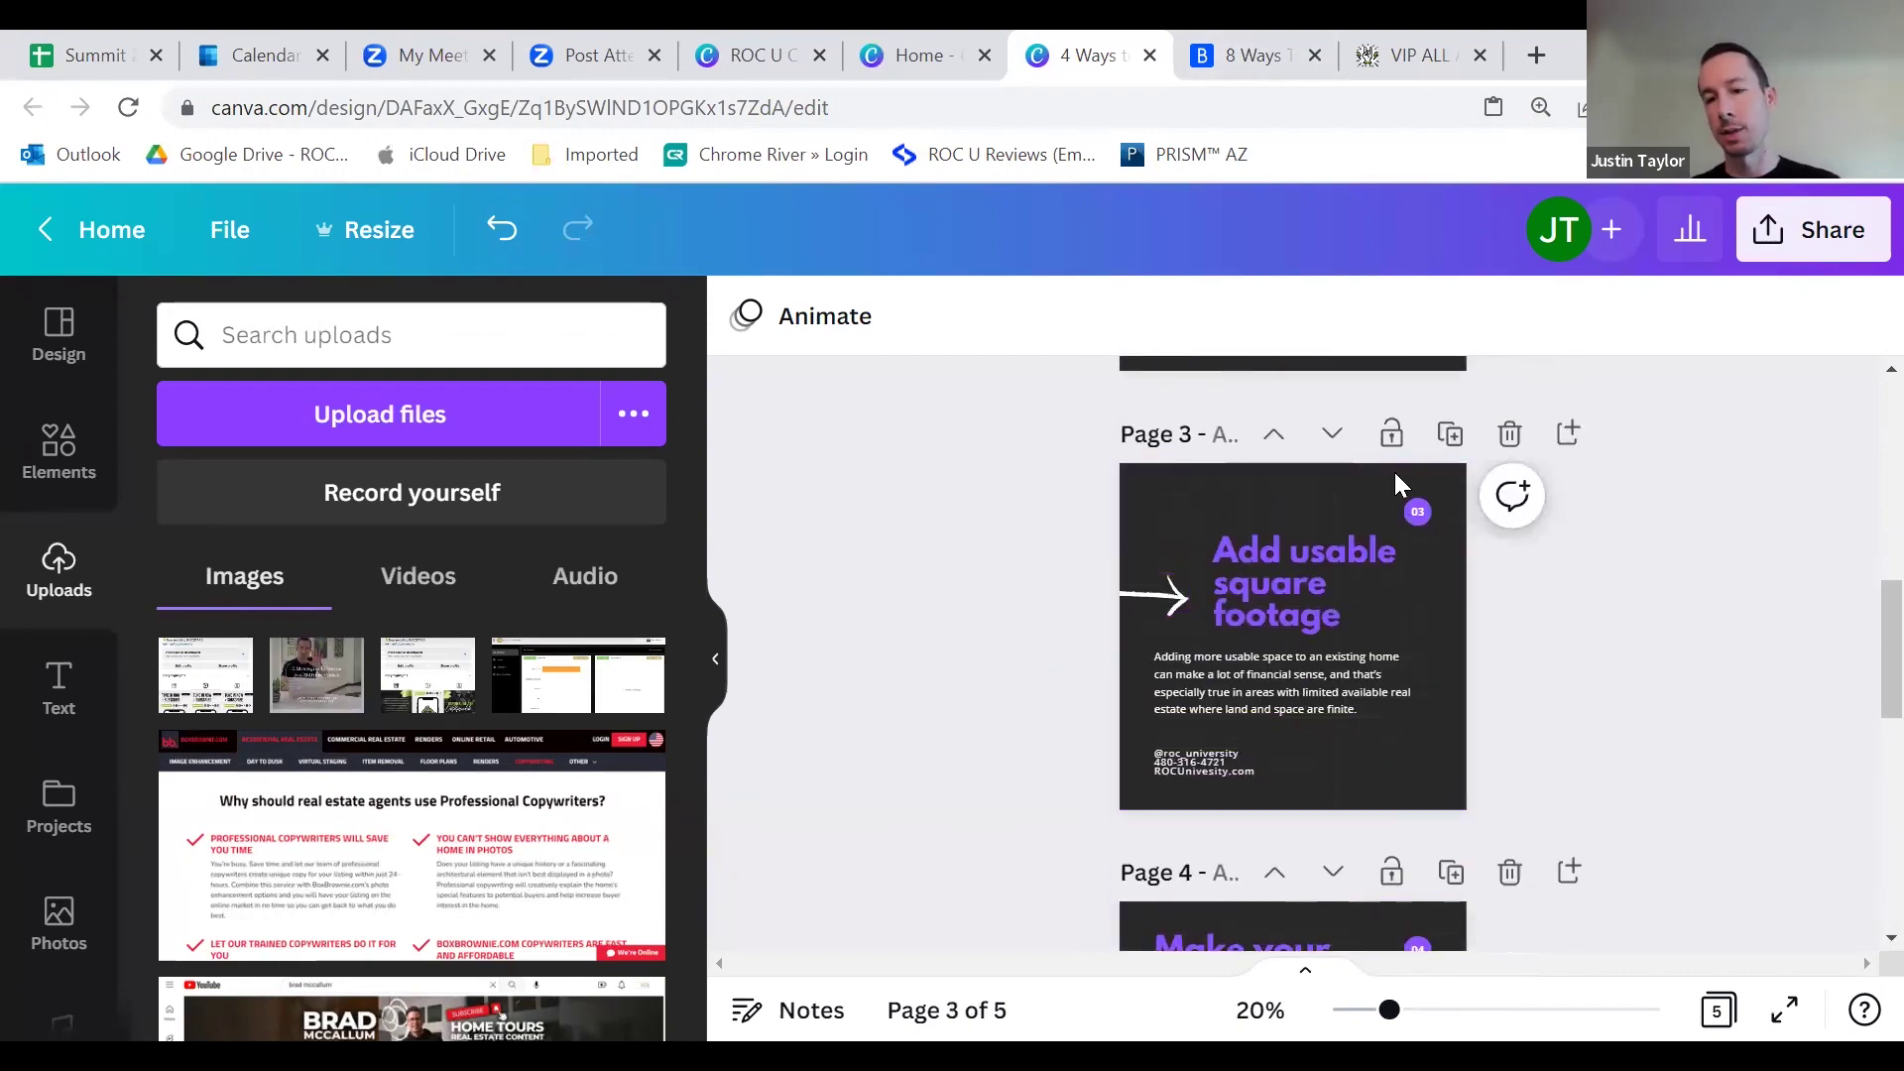
pyautogui.scroll(-5, 1198, 680)
pyautogui.scroll(-2, 1055, 645)
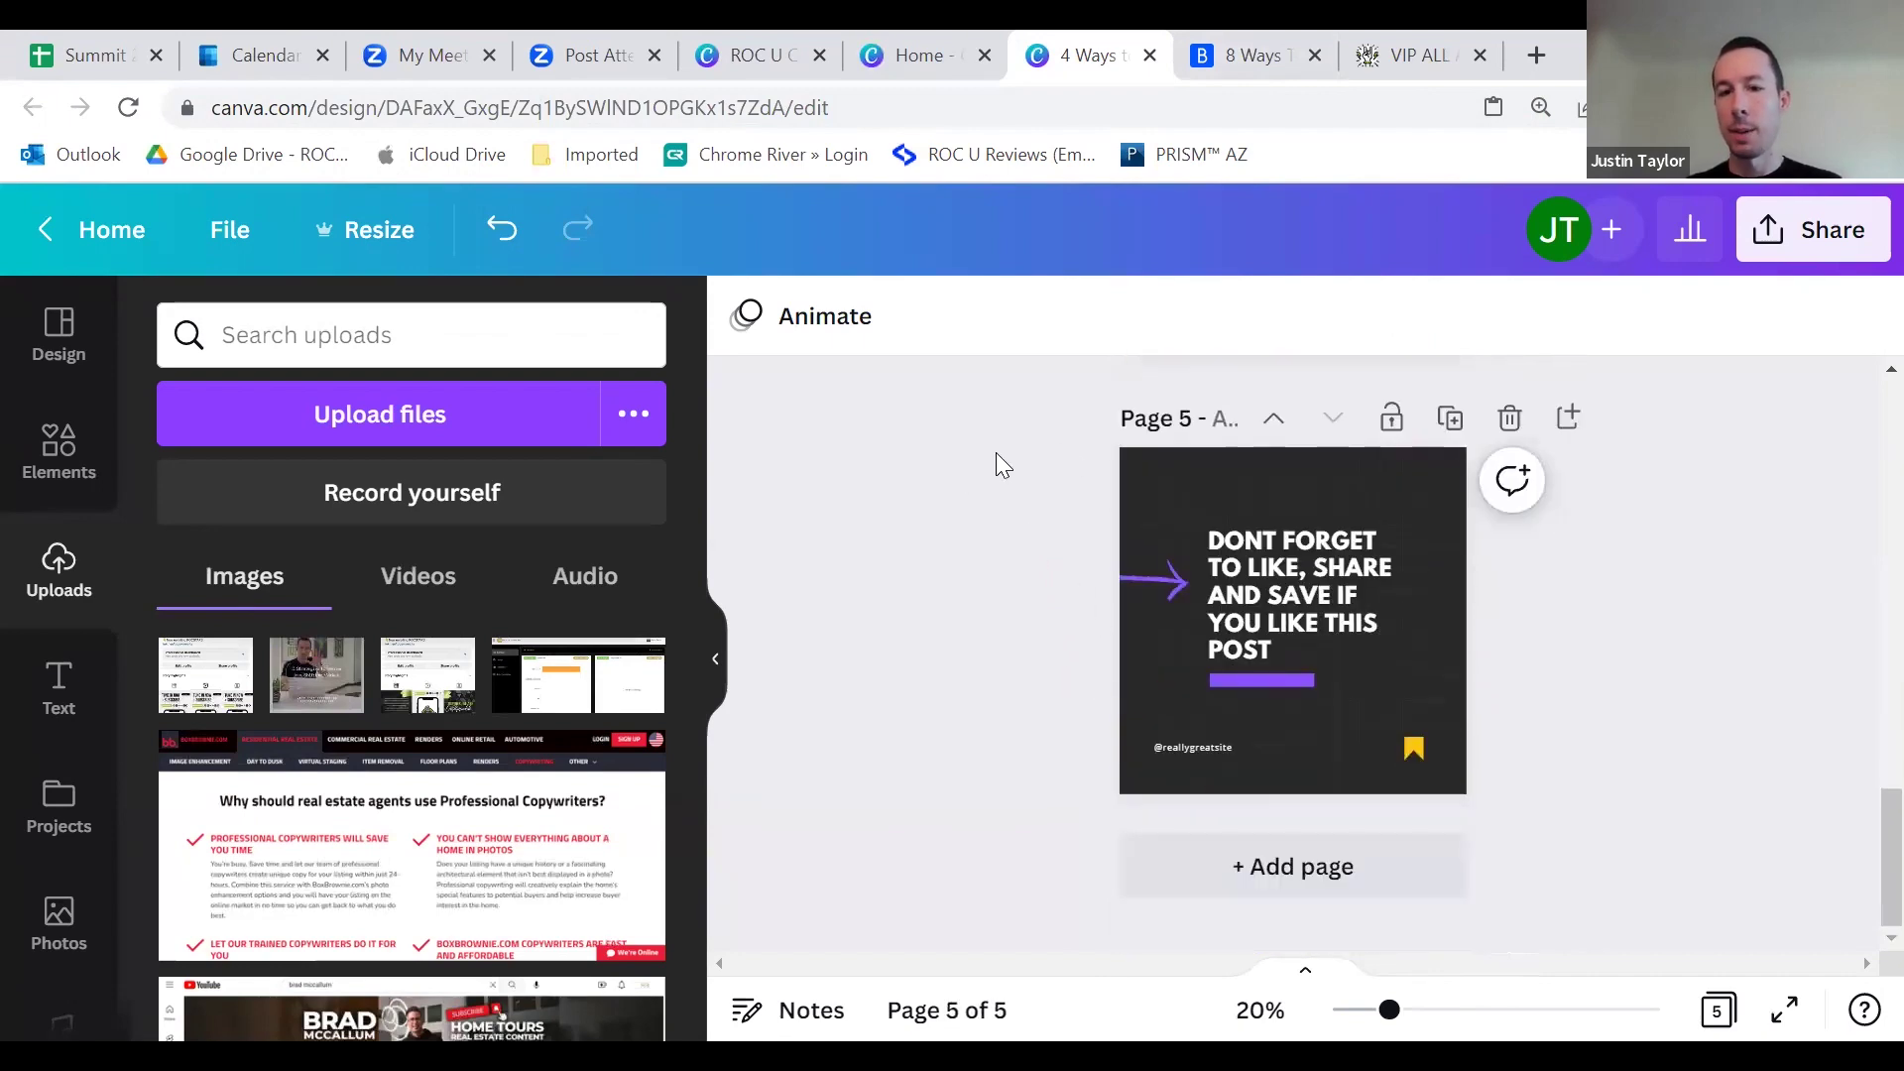
pyautogui.moveTo(1002, 470); pyautogui.dragTo(1581, 817)
pyautogui.press('Delete')
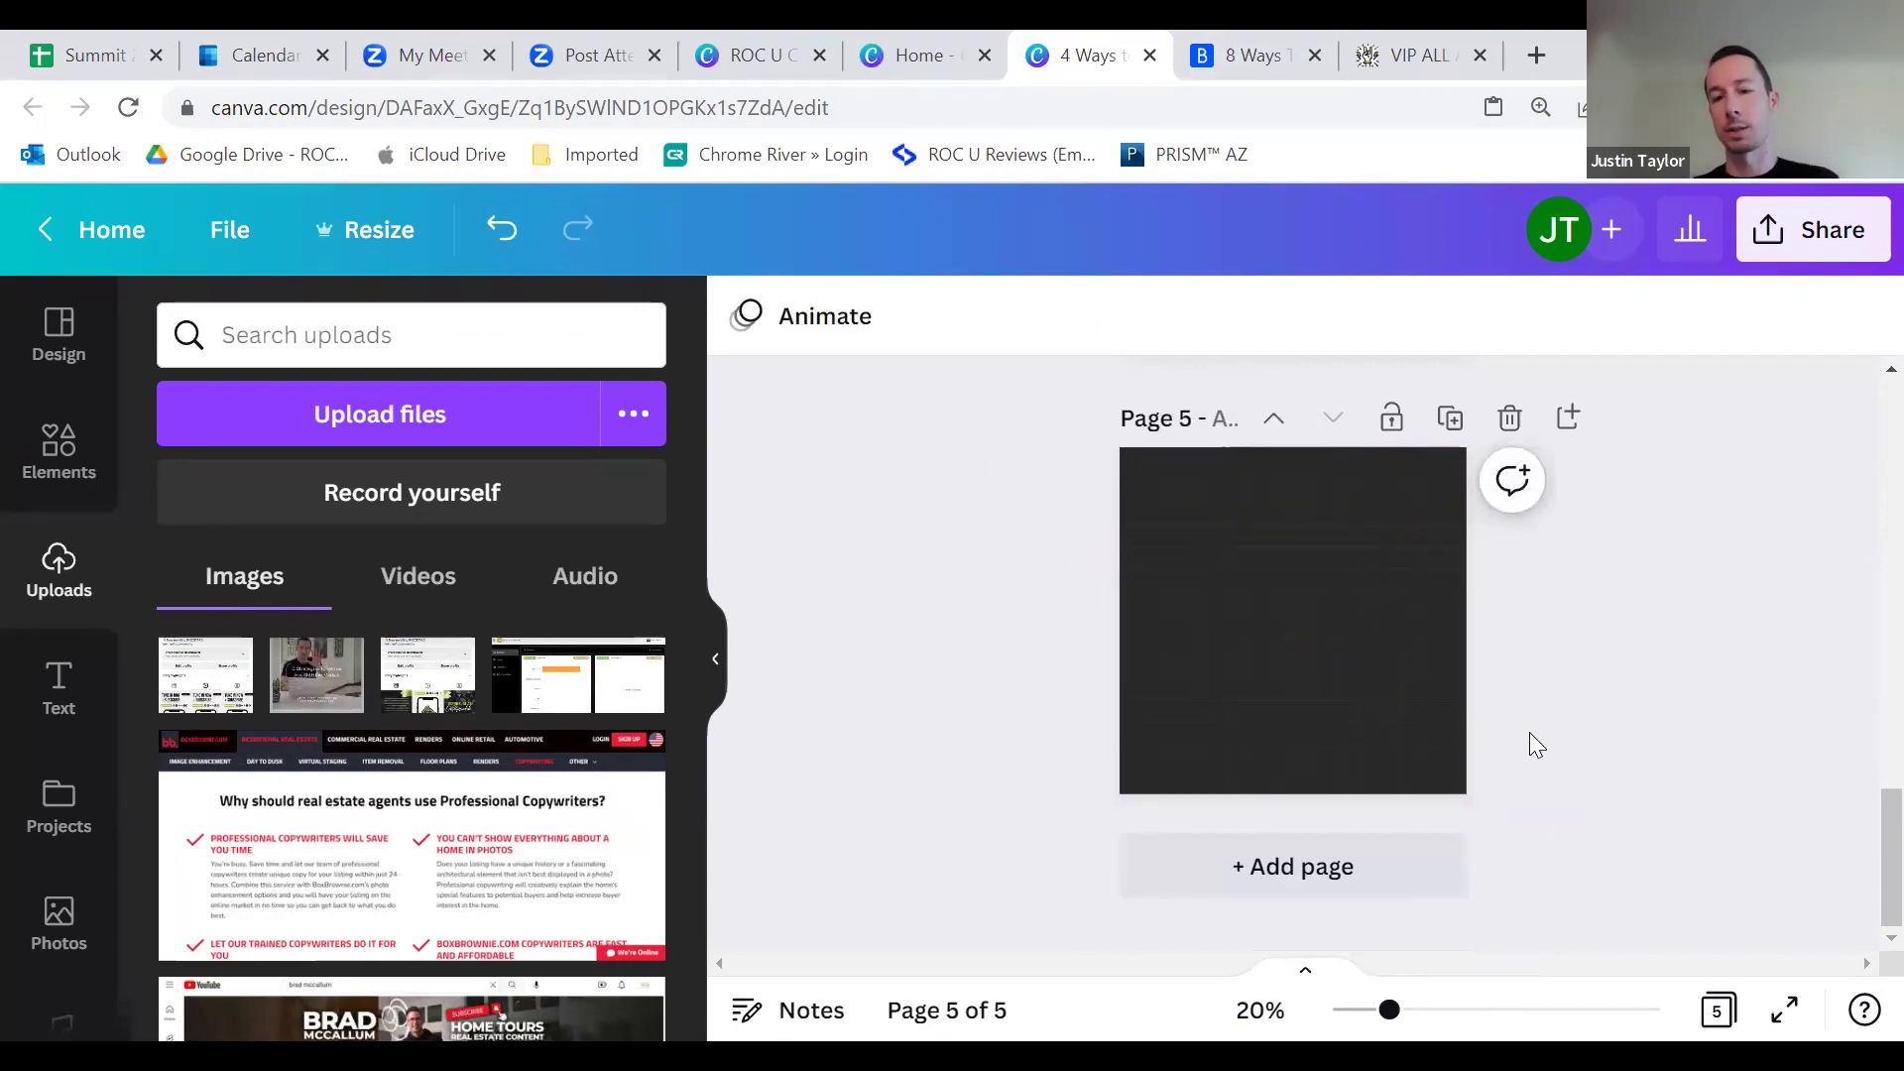
# Step: Copy all of page 3's elements onto the empty page 5
pyautogui.scroll(10, 1503, 734)
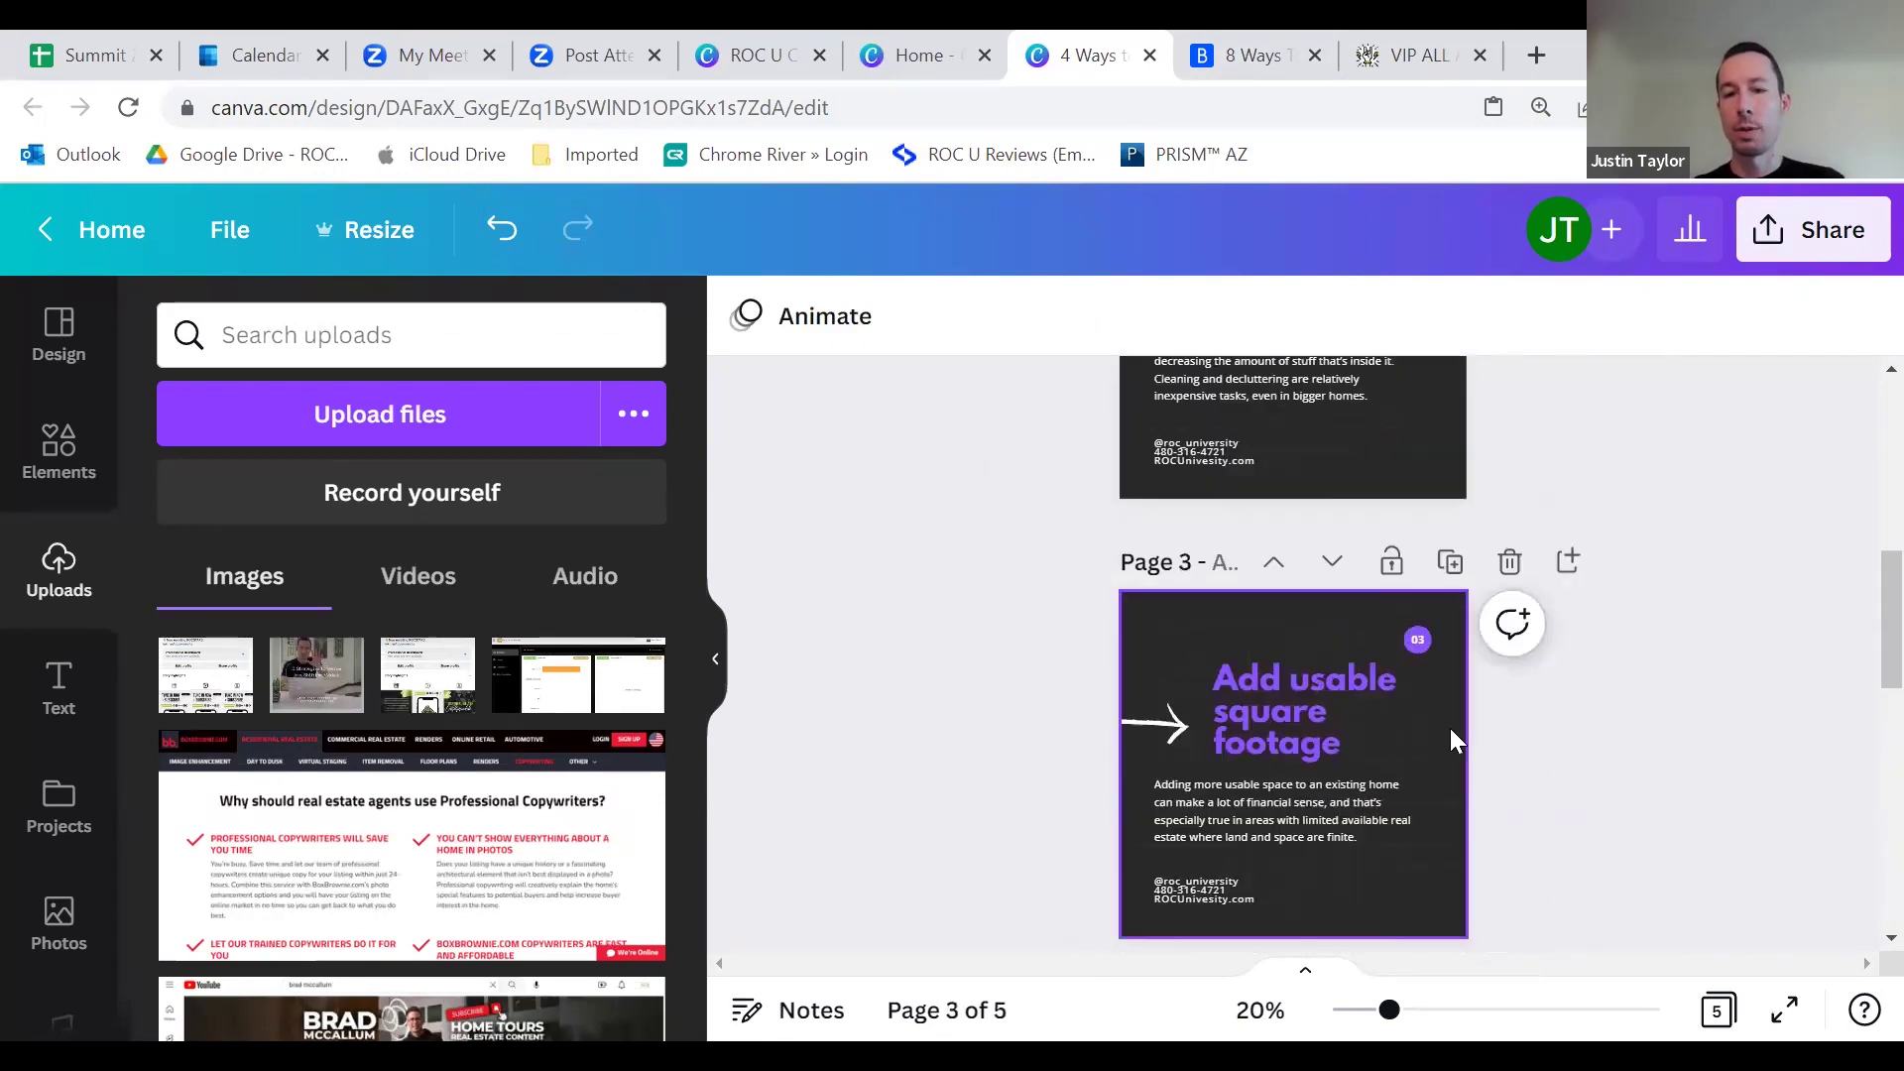
pyautogui.moveTo(1017, 625); pyautogui.dragTo(1507, 802)
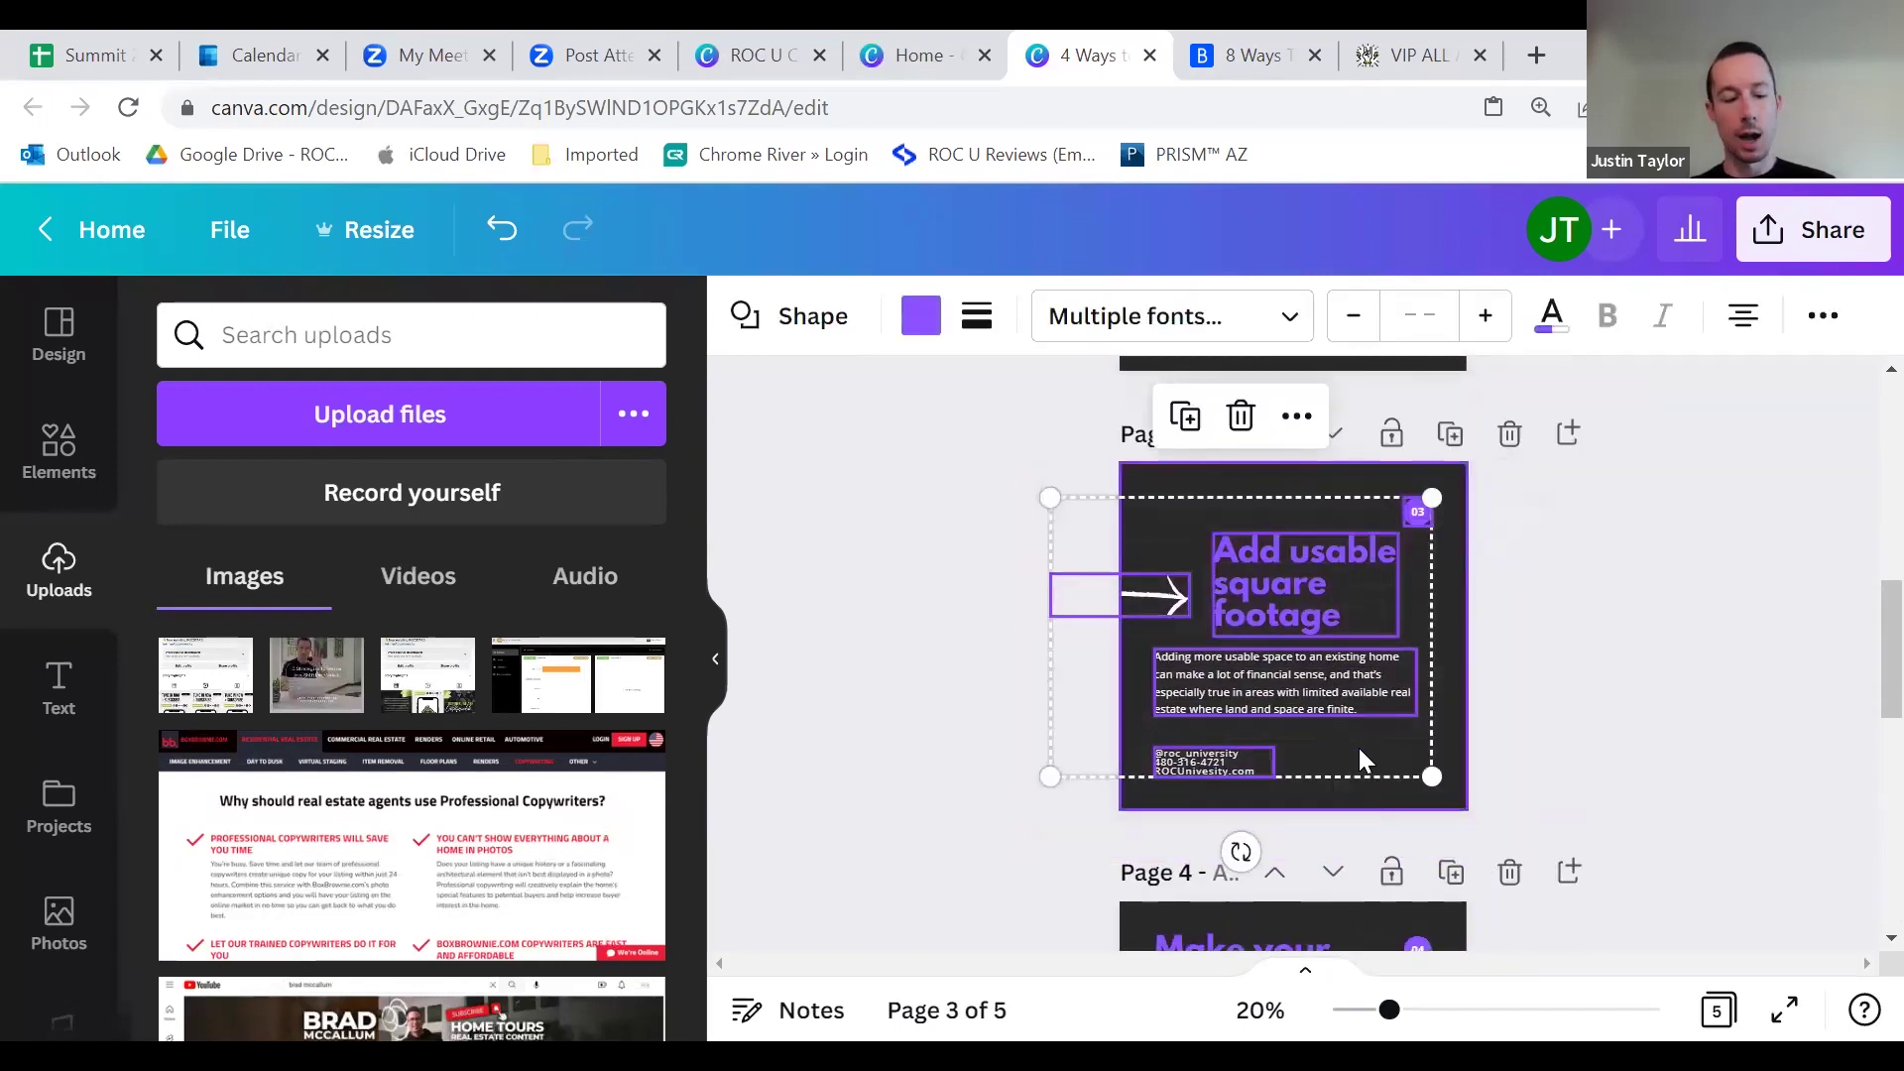
pyautogui.scroll(-5, 1373, 753)
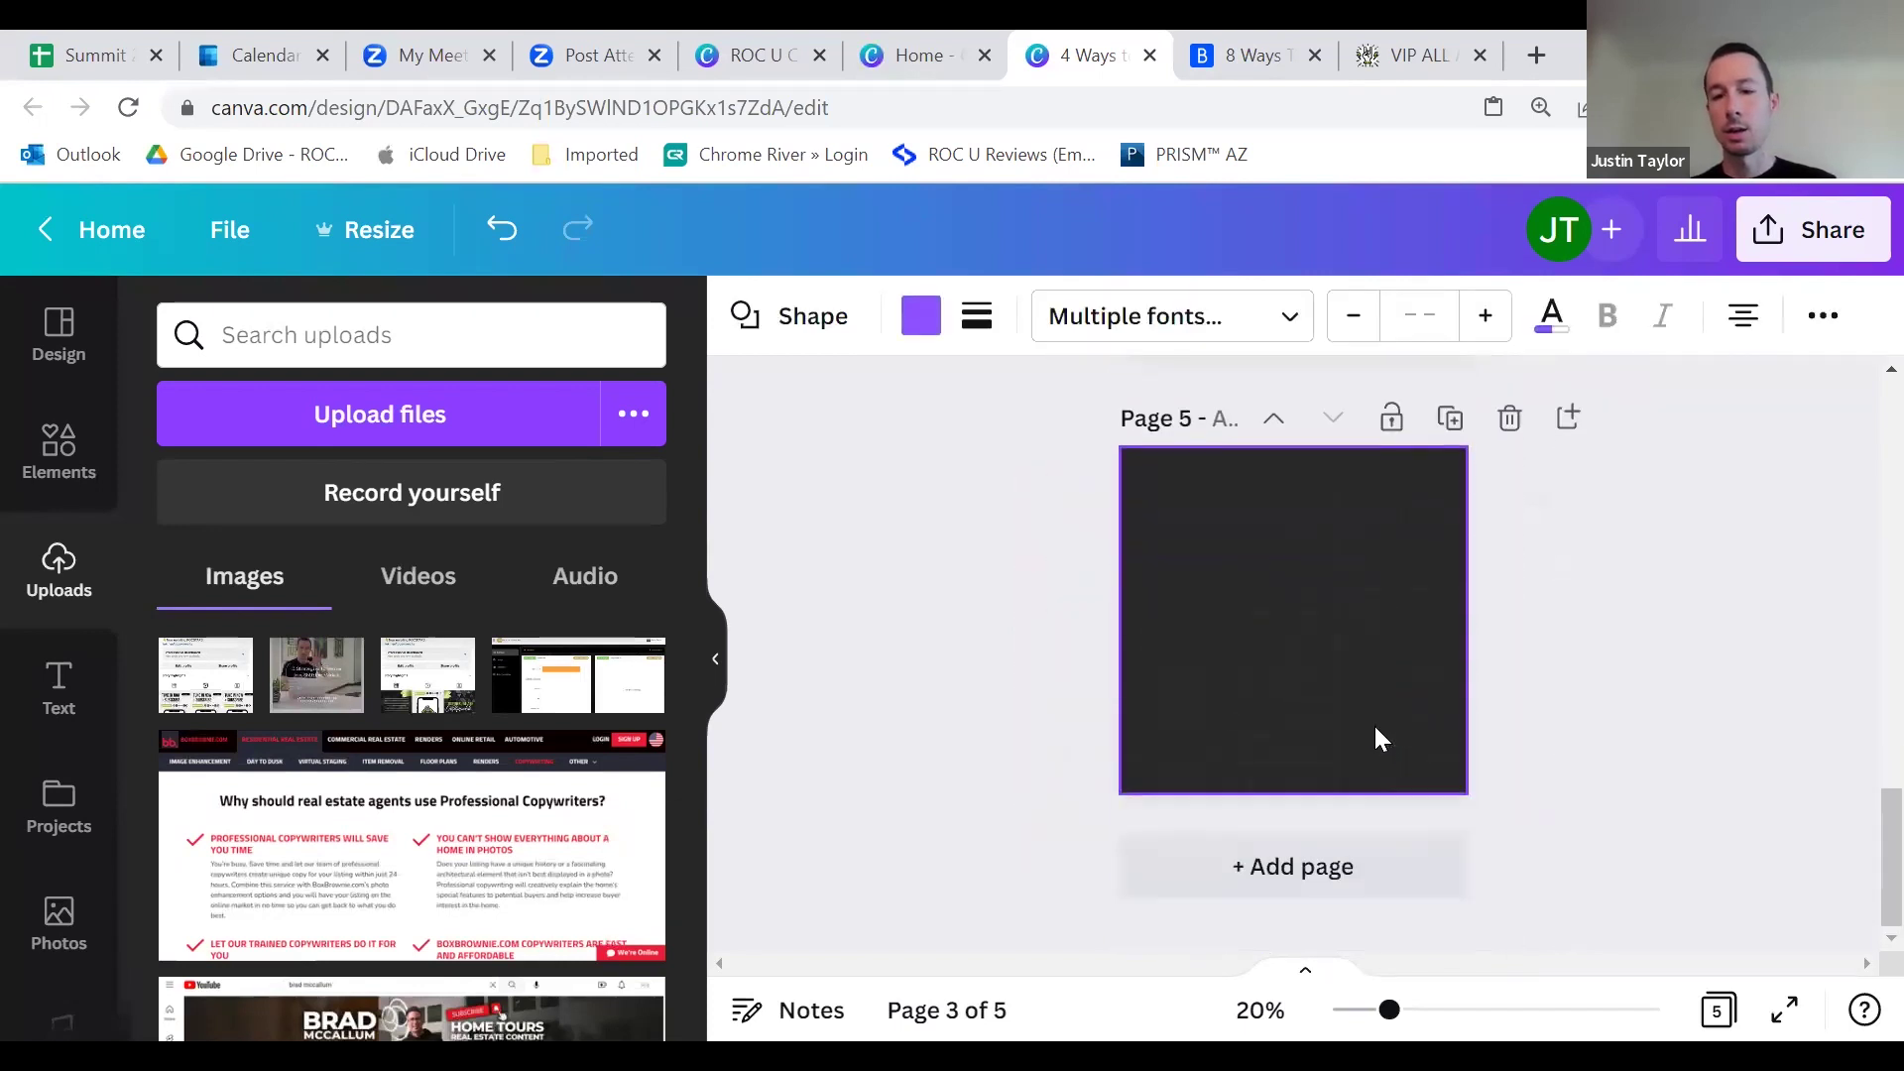
pyautogui.click(1372, 723)
pyautogui.hotkey('ctrl', 'v')
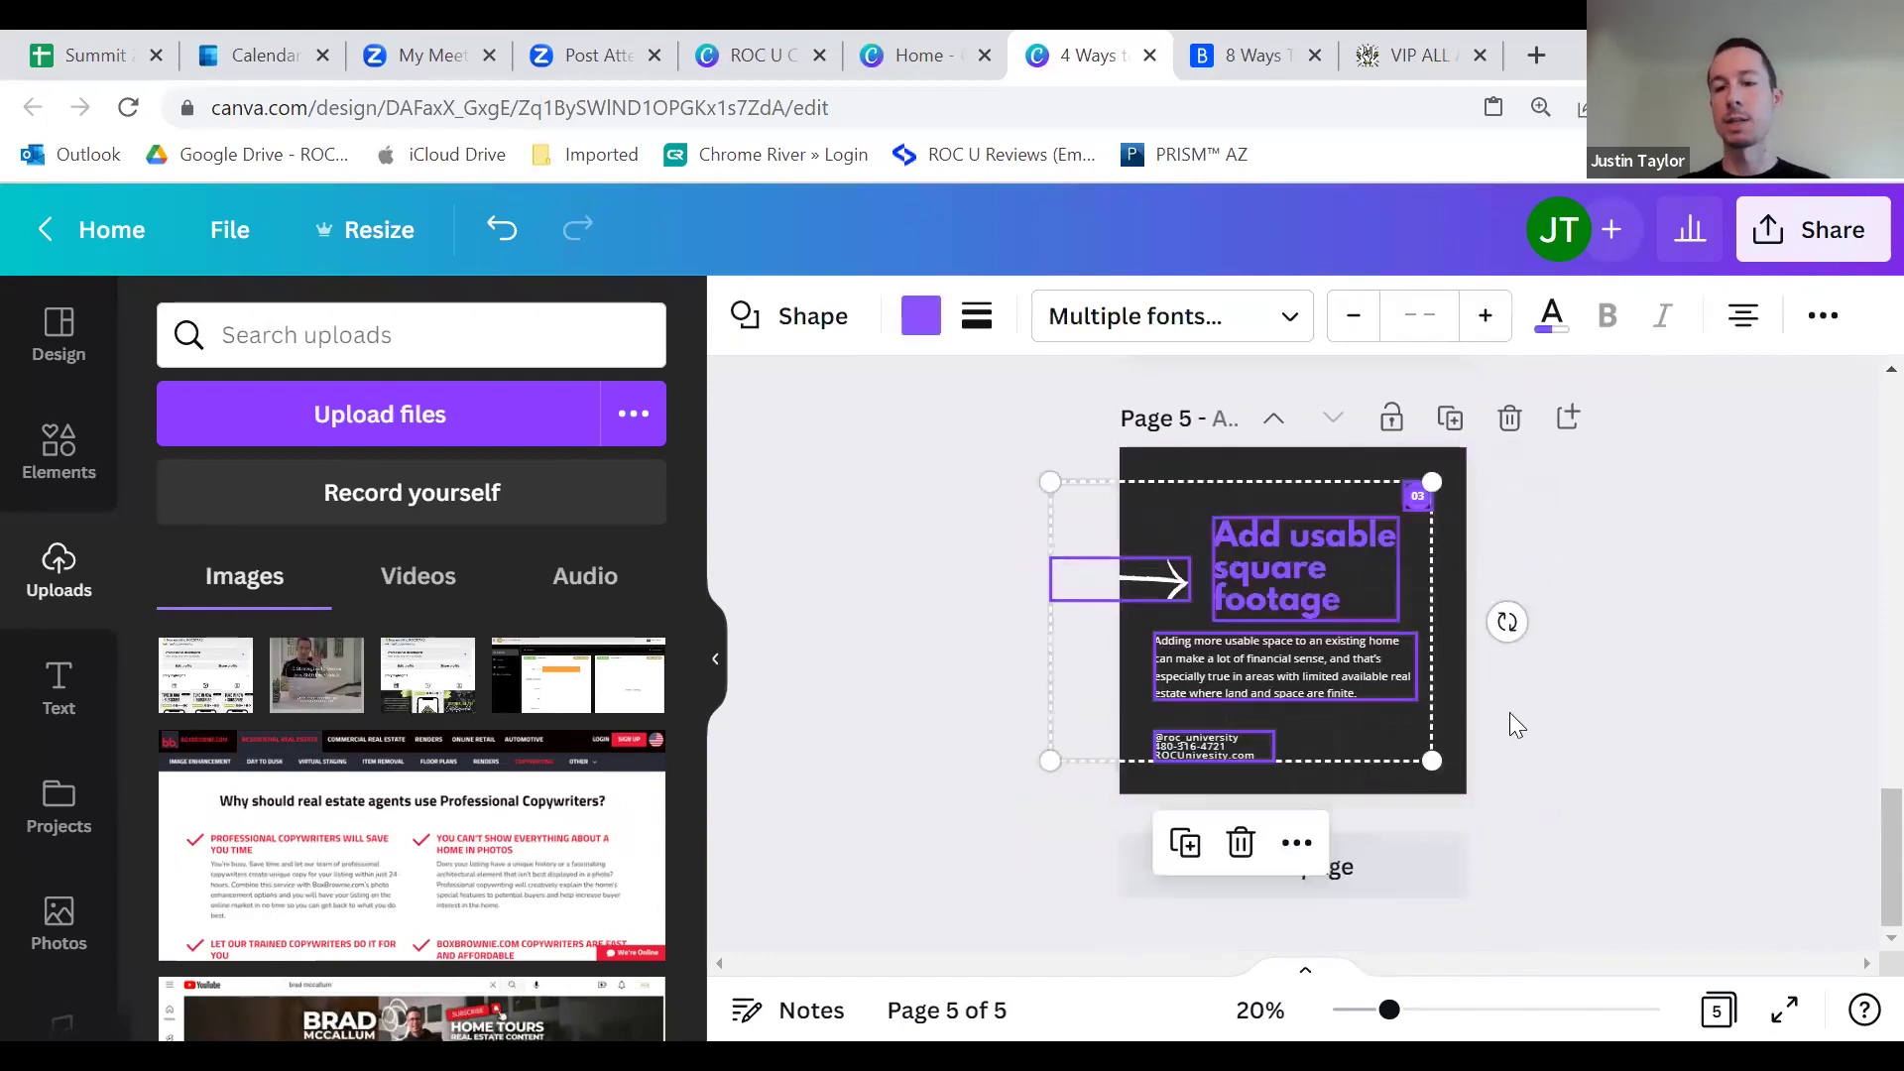
pyautogui.click(1509, 711)
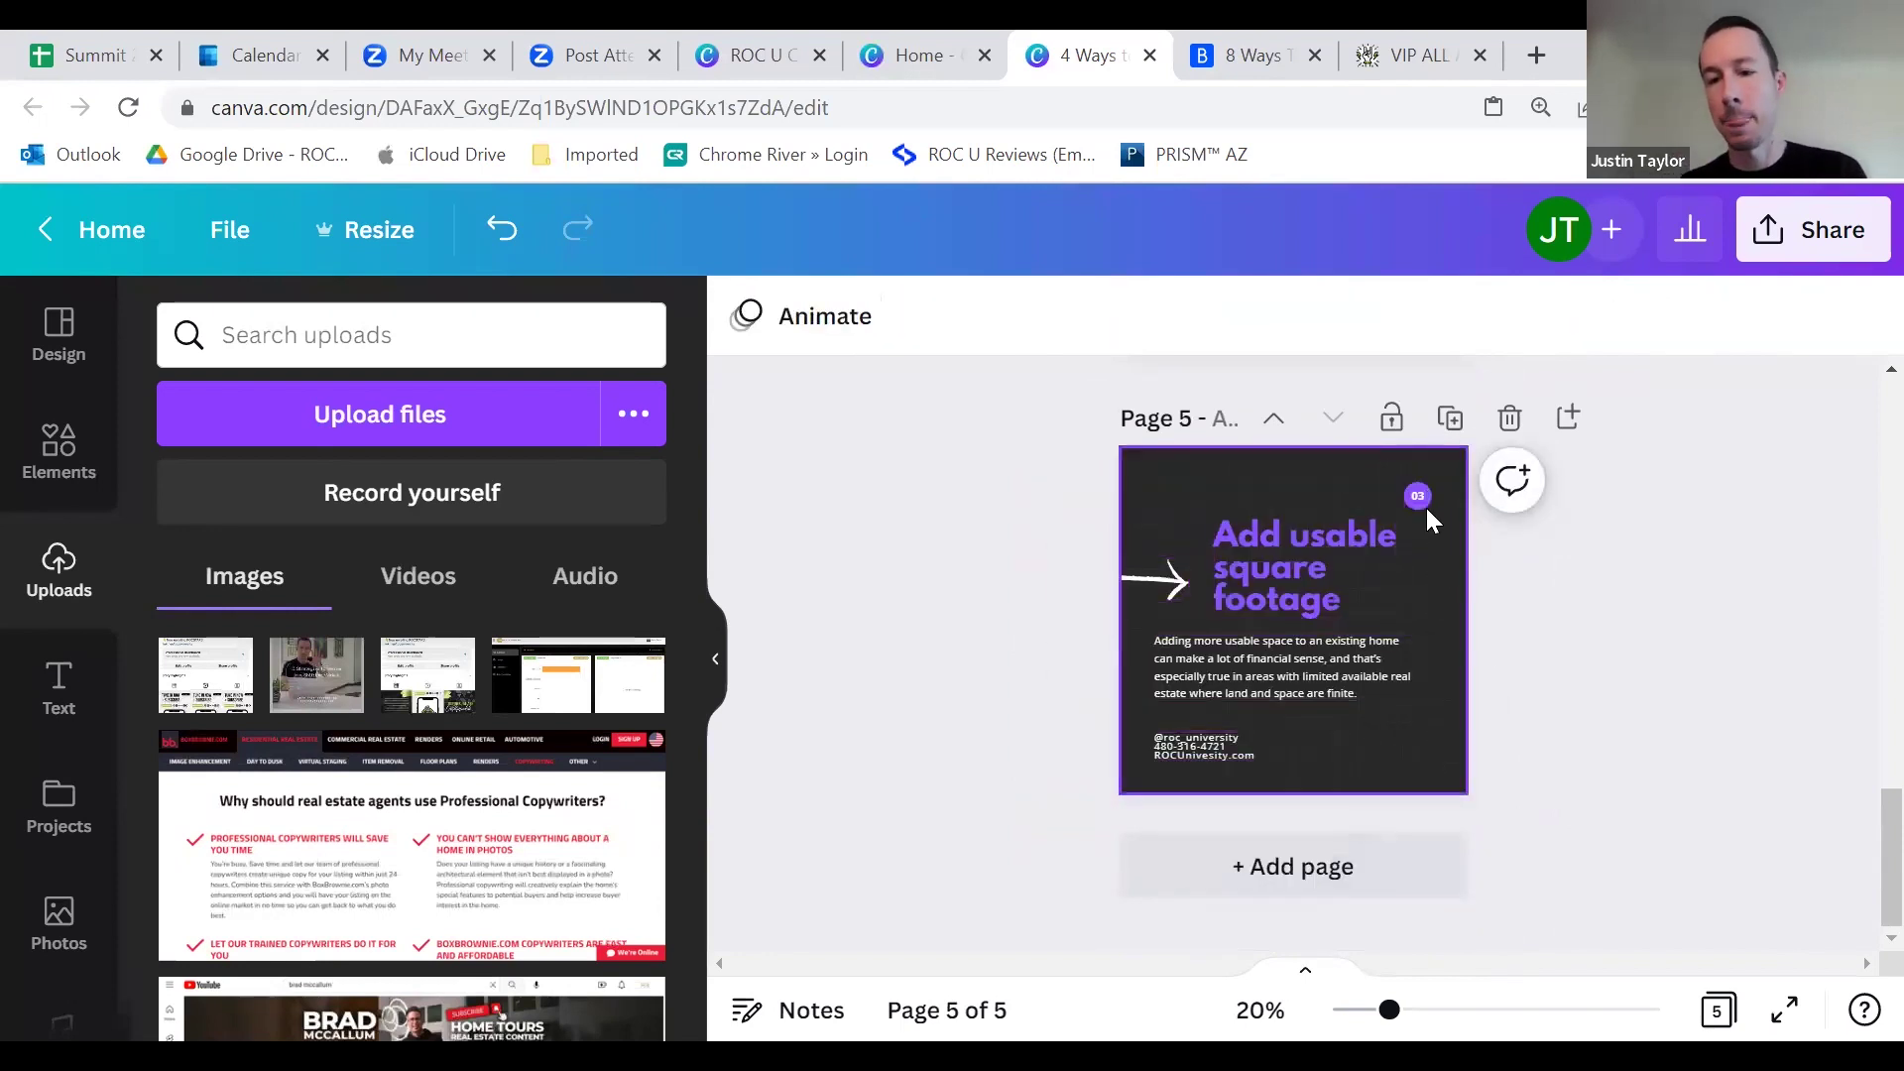
# Step: Change page 5's slide number badge to 05
pyautogui.scroll(2, 1438, 595)
pyautogui.scroll(-2, 1428, 585)
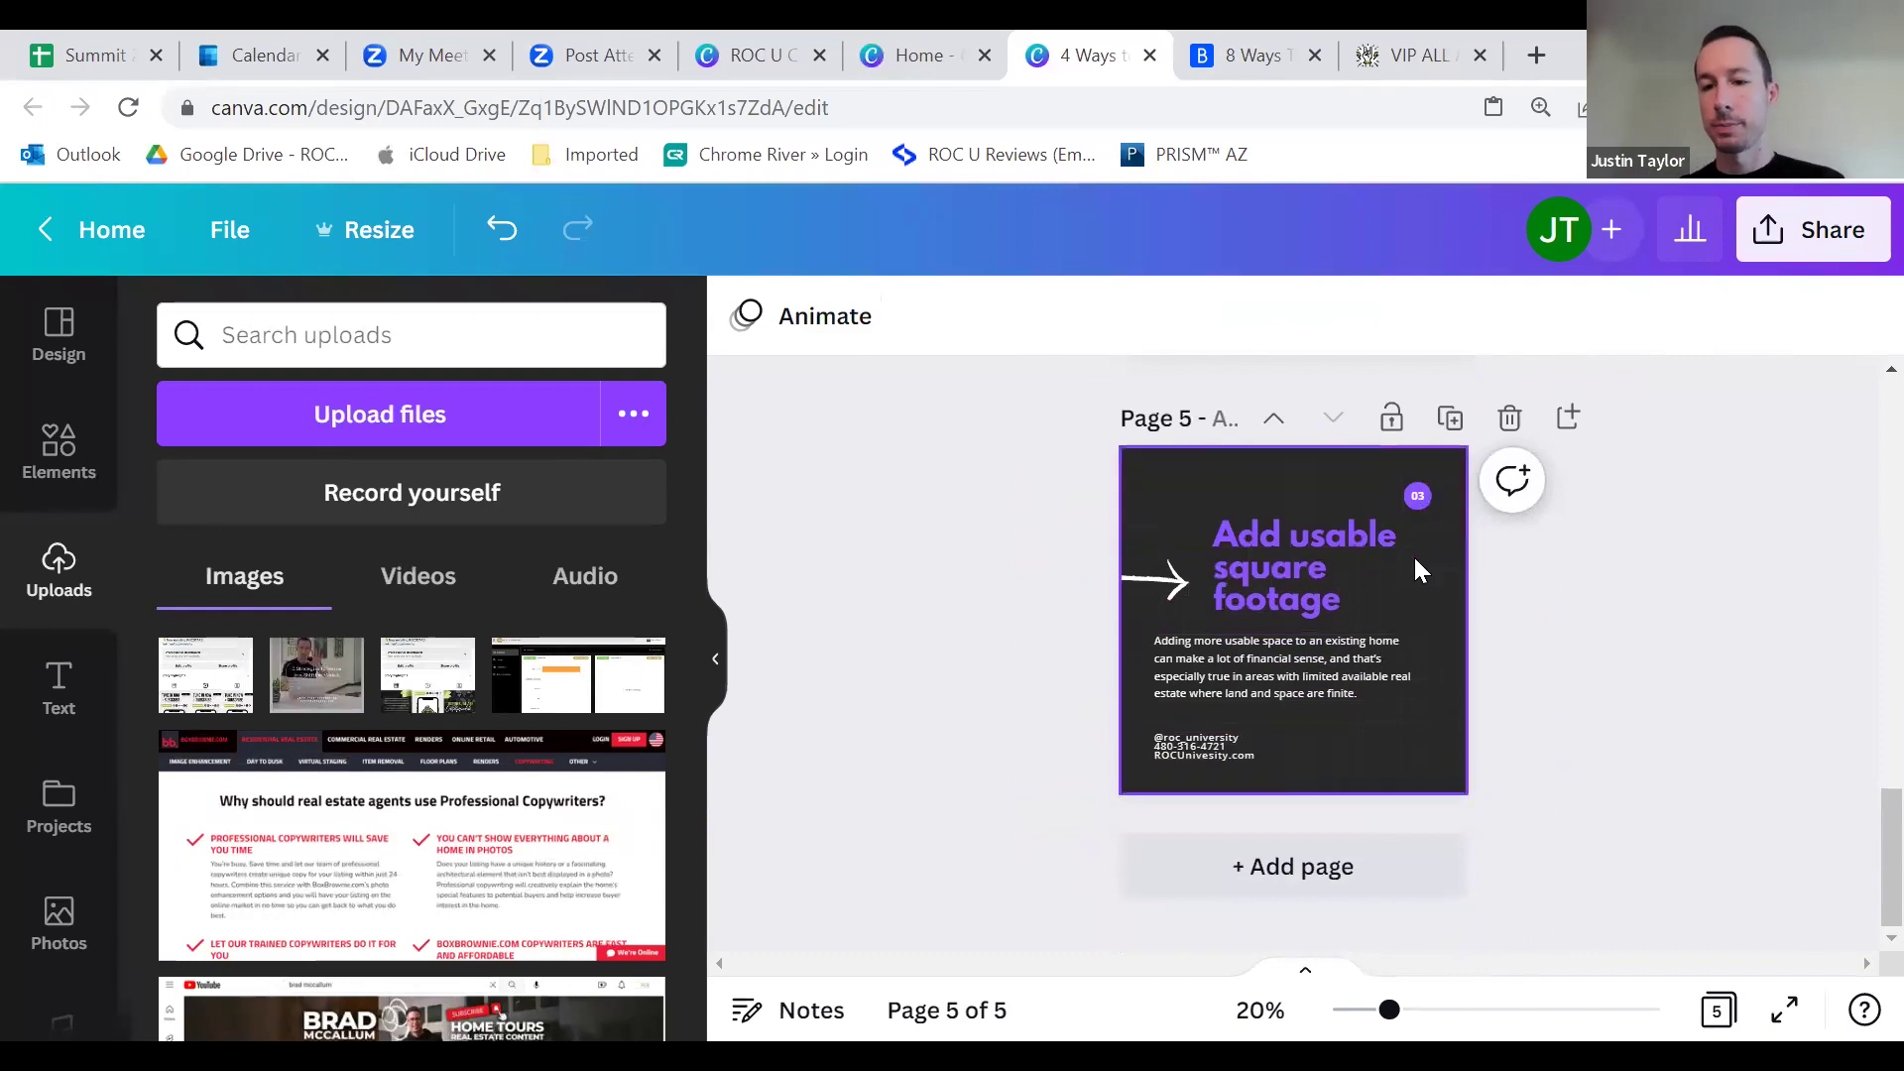
pyautogui.scroll(4, 1414, 535)
pyautogui.scroll(-3, 1421, 515)
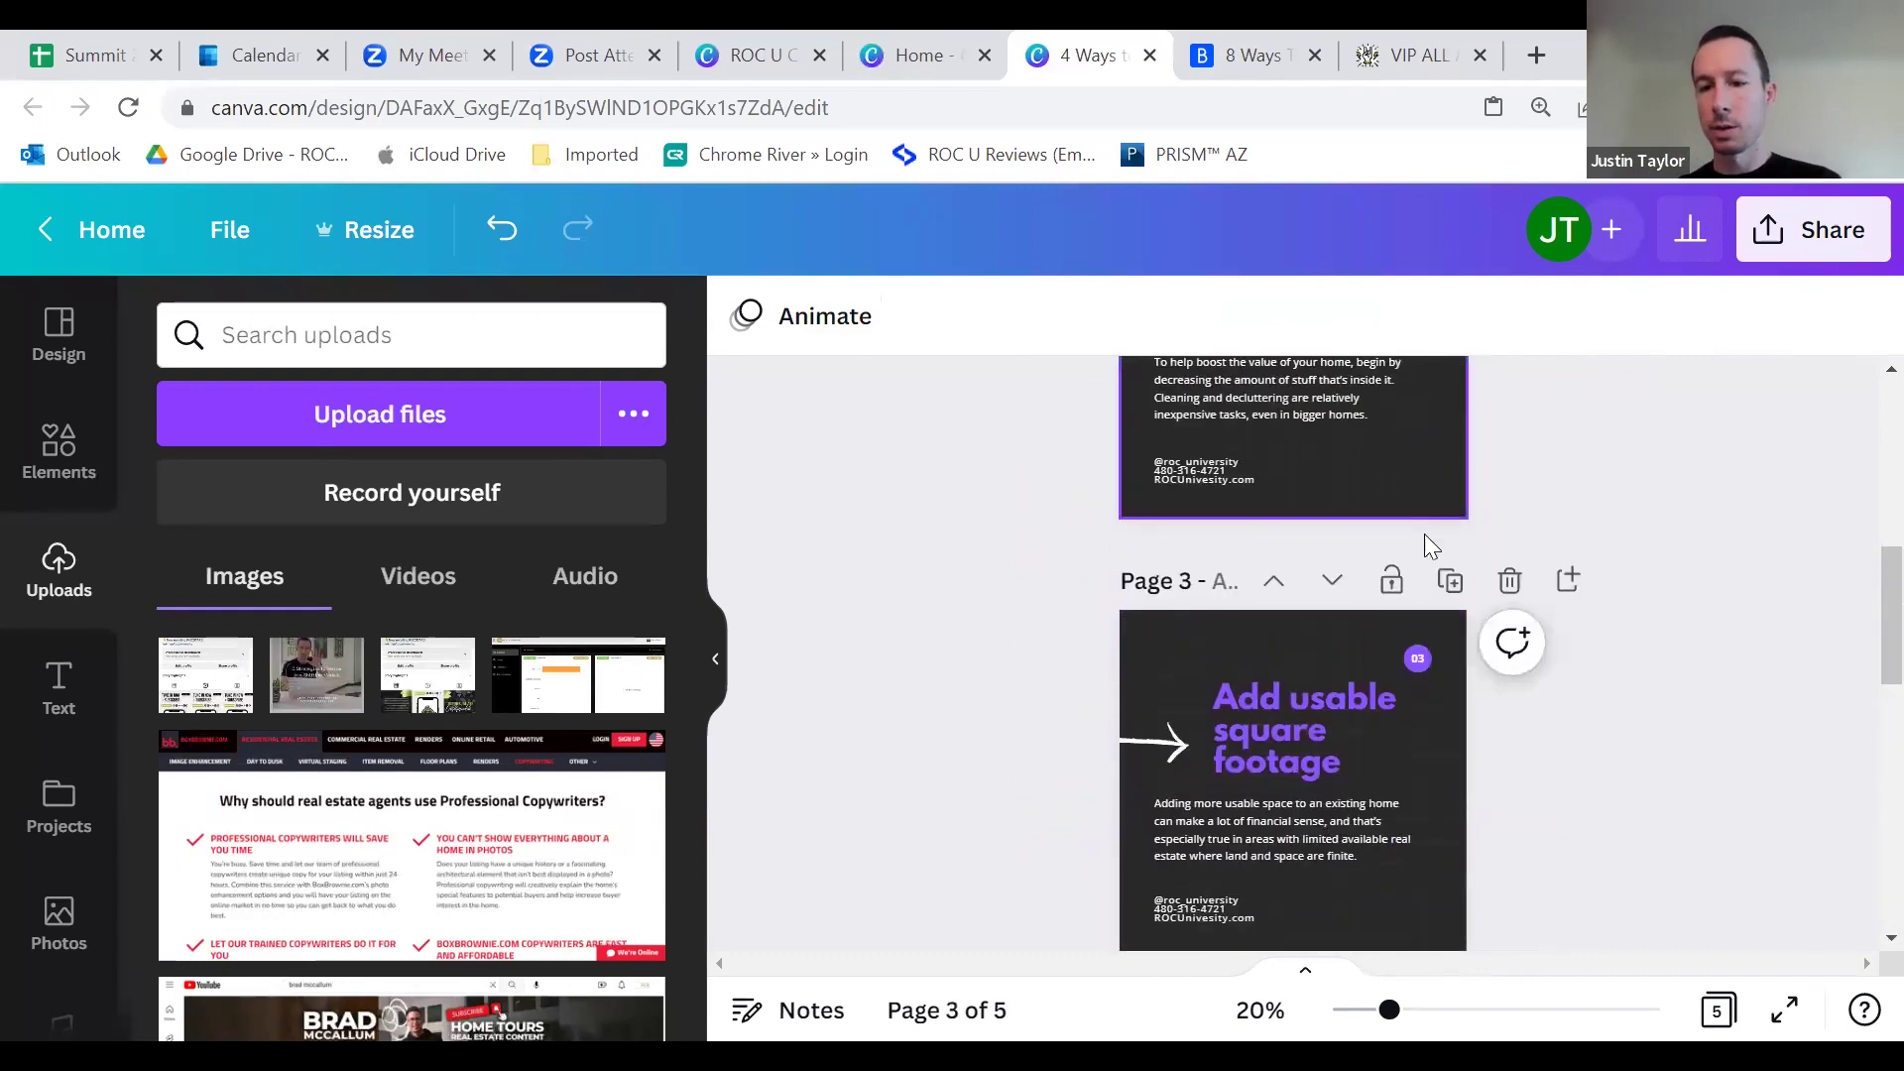
pyautogui.click(1419, 646)
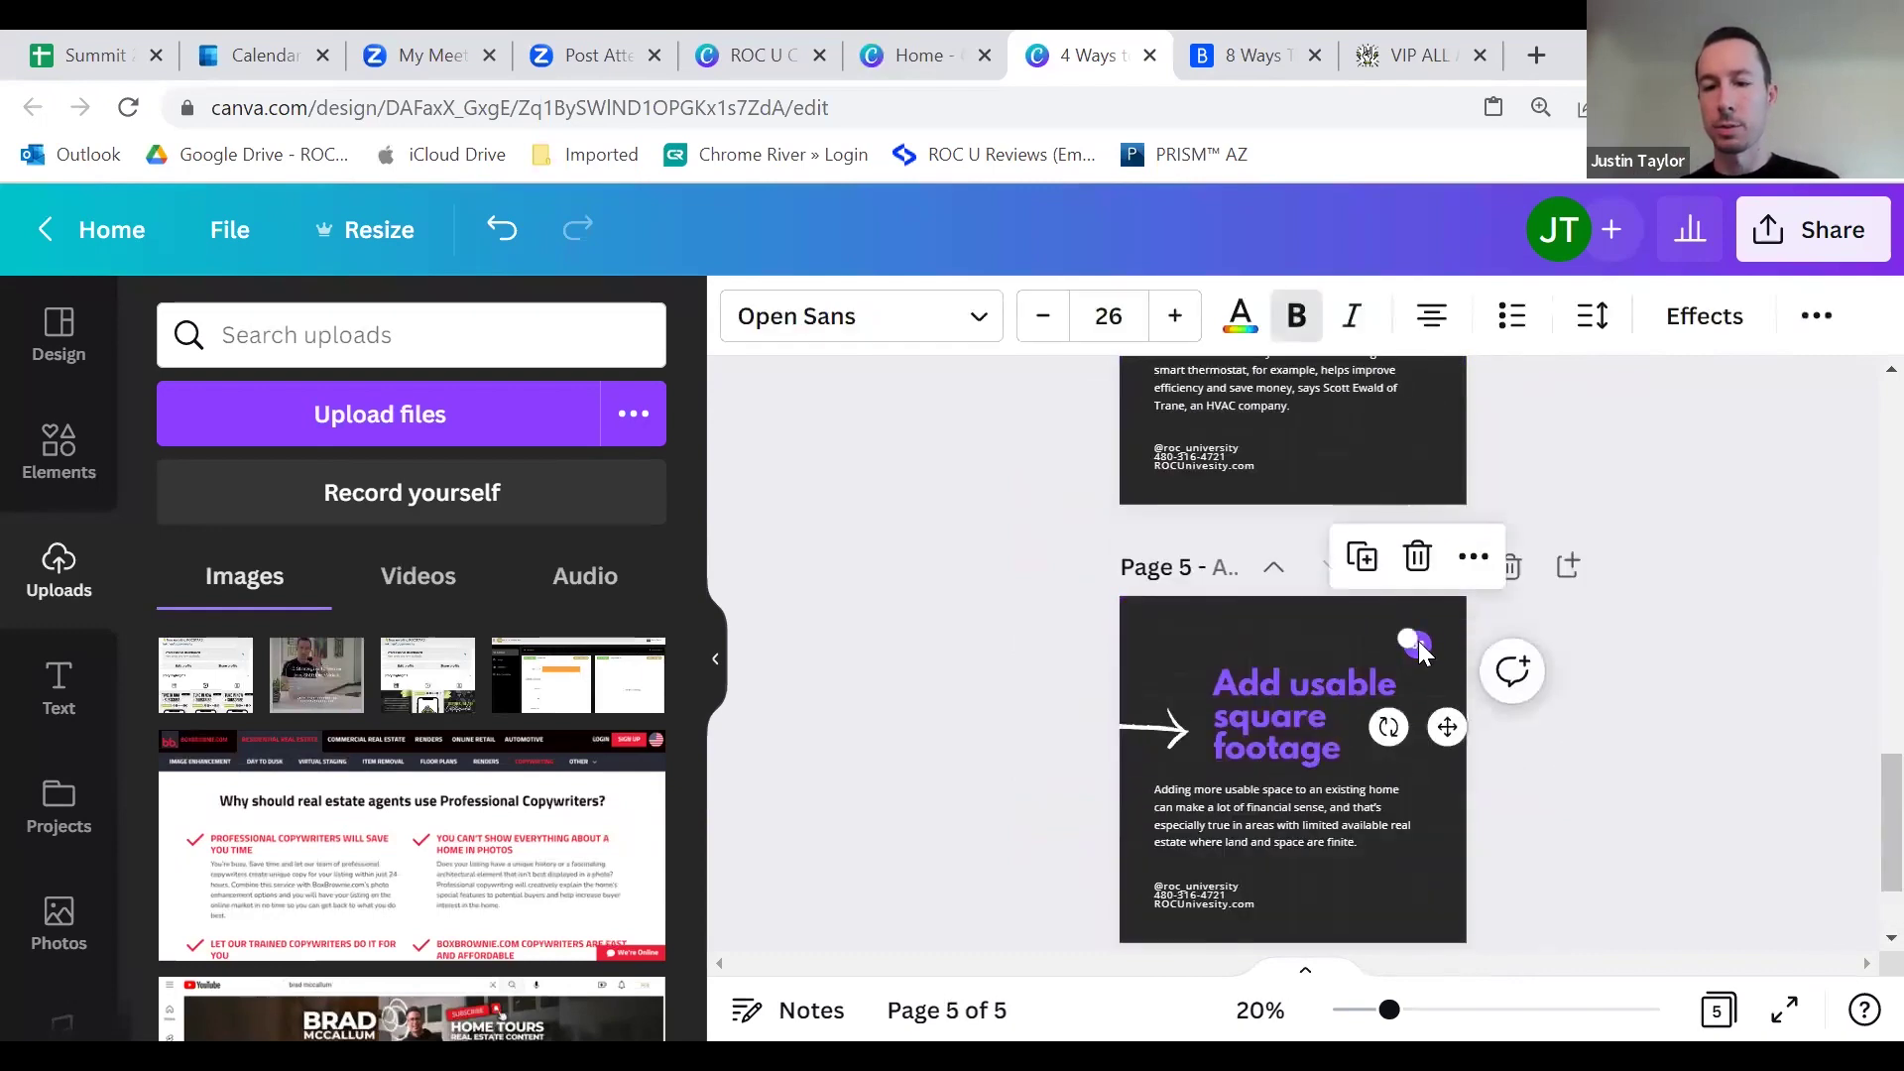
pyautogui.click(1418, 645)
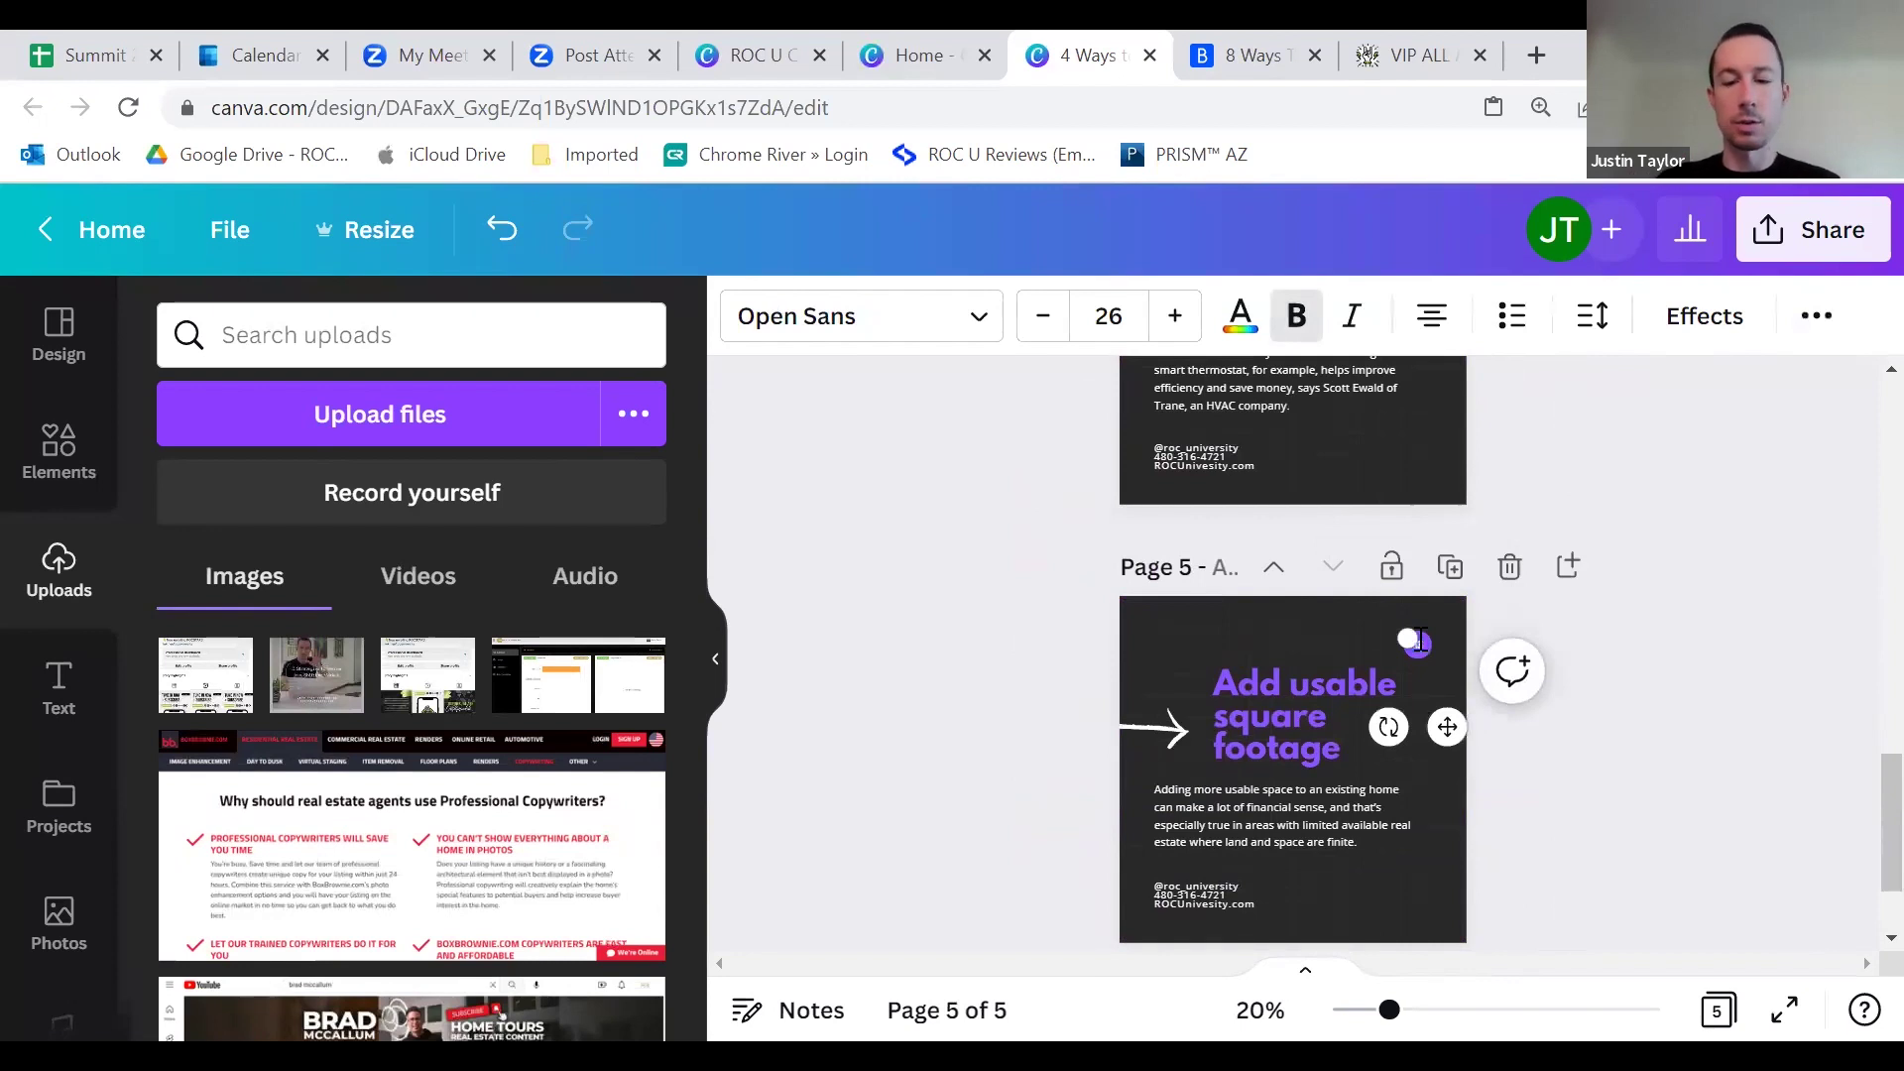
pyautogui.click(1065, 621)
pyautogui.scroll(-2, 1065, 621)
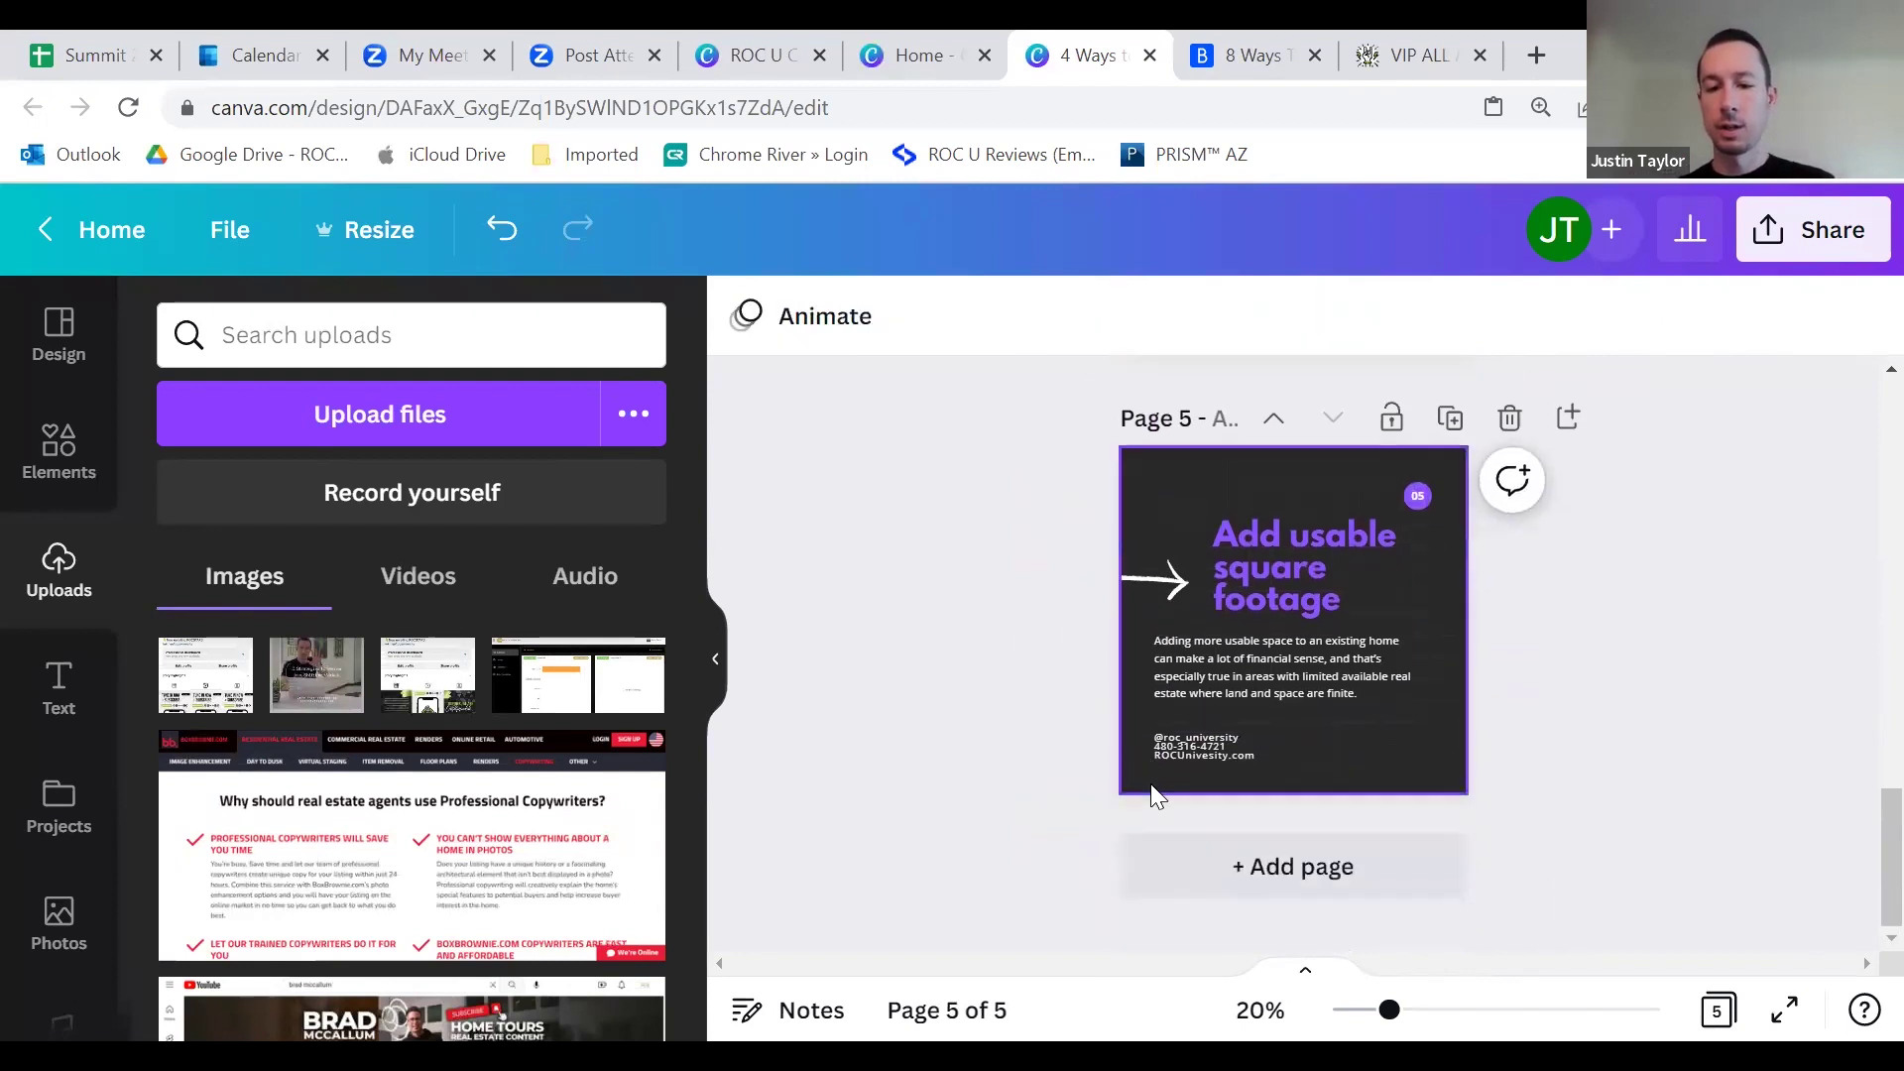
pyautogui.click(1222, 60)
# Step: Replace page 5's heading with Bankrate's 'Spruce it up with fresh paint'
pyautogui.scroll(-1, 438, 614)
pyautogui.moveTo(693, 578)
pyautogui.mouseDown()
pyautogui.moveTo(56, 571)
pyautogui.moveTo(83, 570)
pyautogui.mouseUp()
pyautogui.rightClick(125, 582)
pyautogui.click(183, 601)
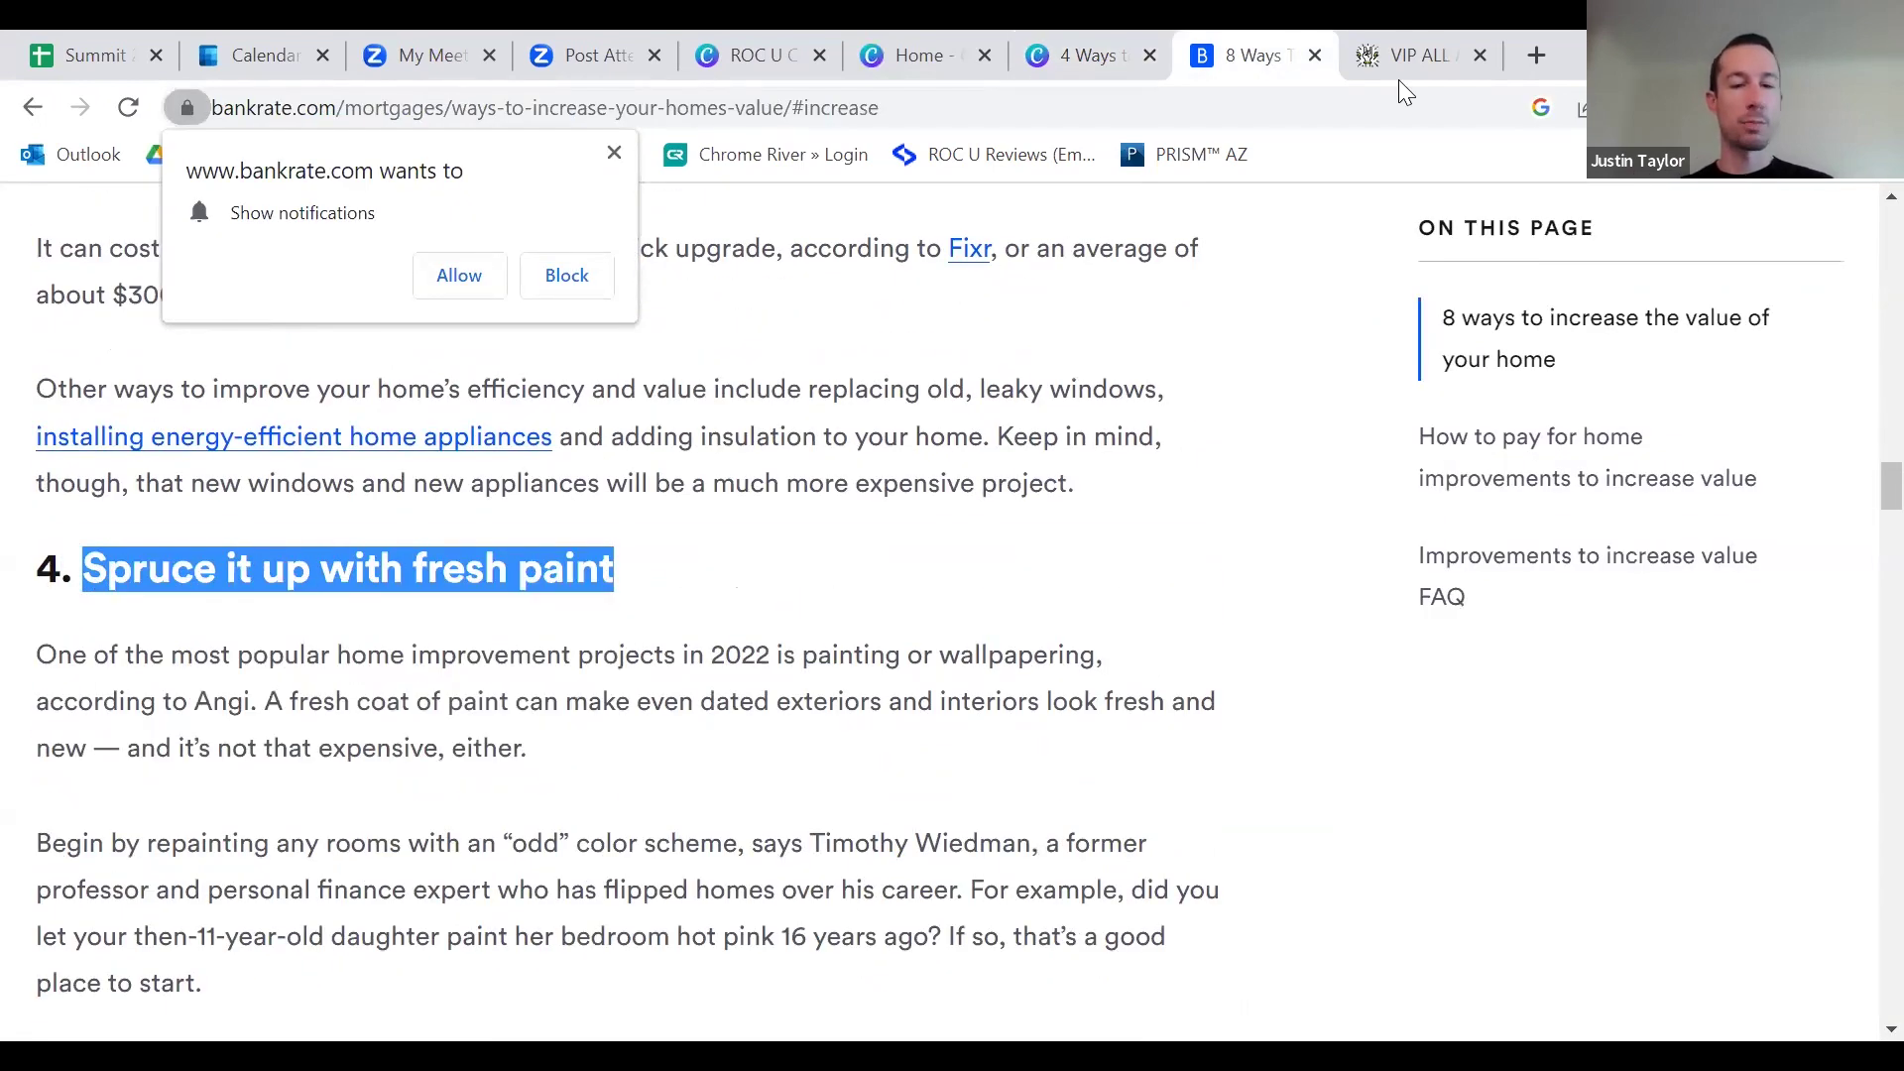
pyautogui.click(1091, 56)
pyautogui.click(1251, 535)
pyautogui.click(1255, 550)
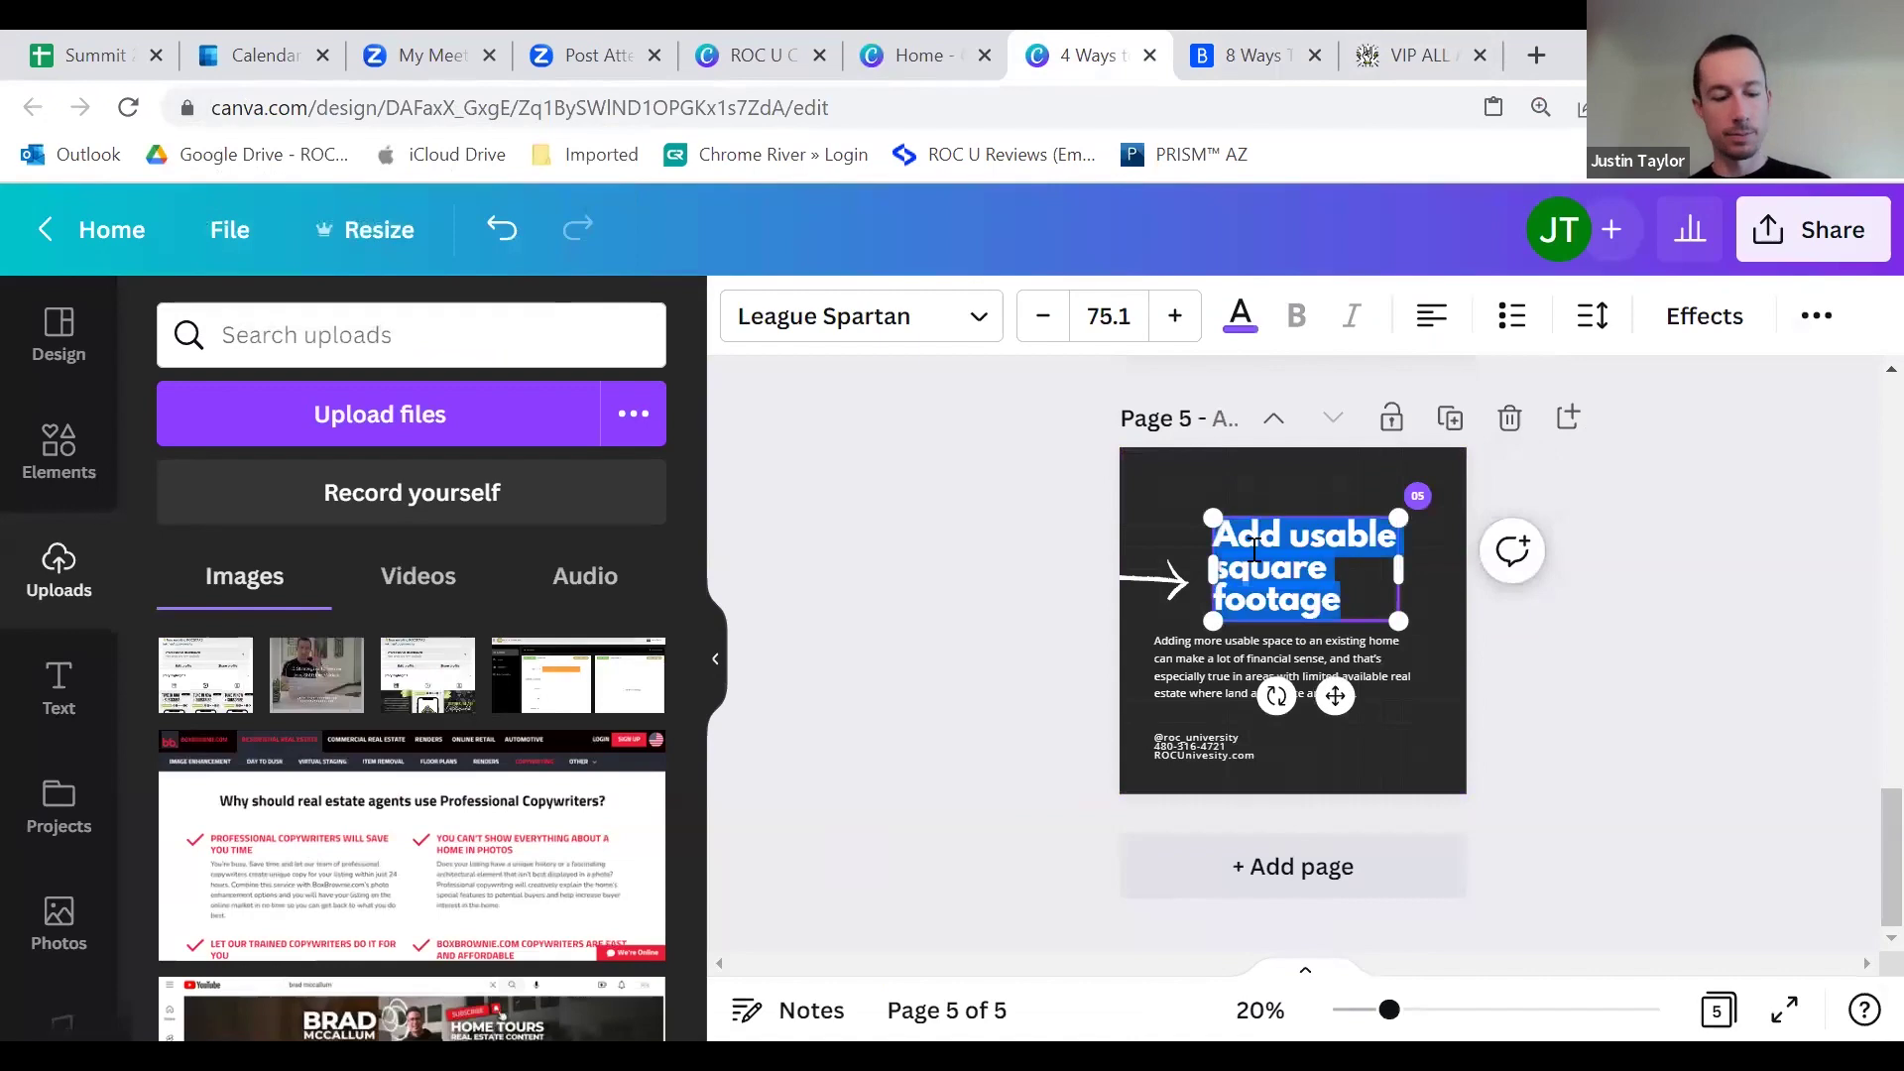
pyautogui.hotkey('ctrl', 'v')
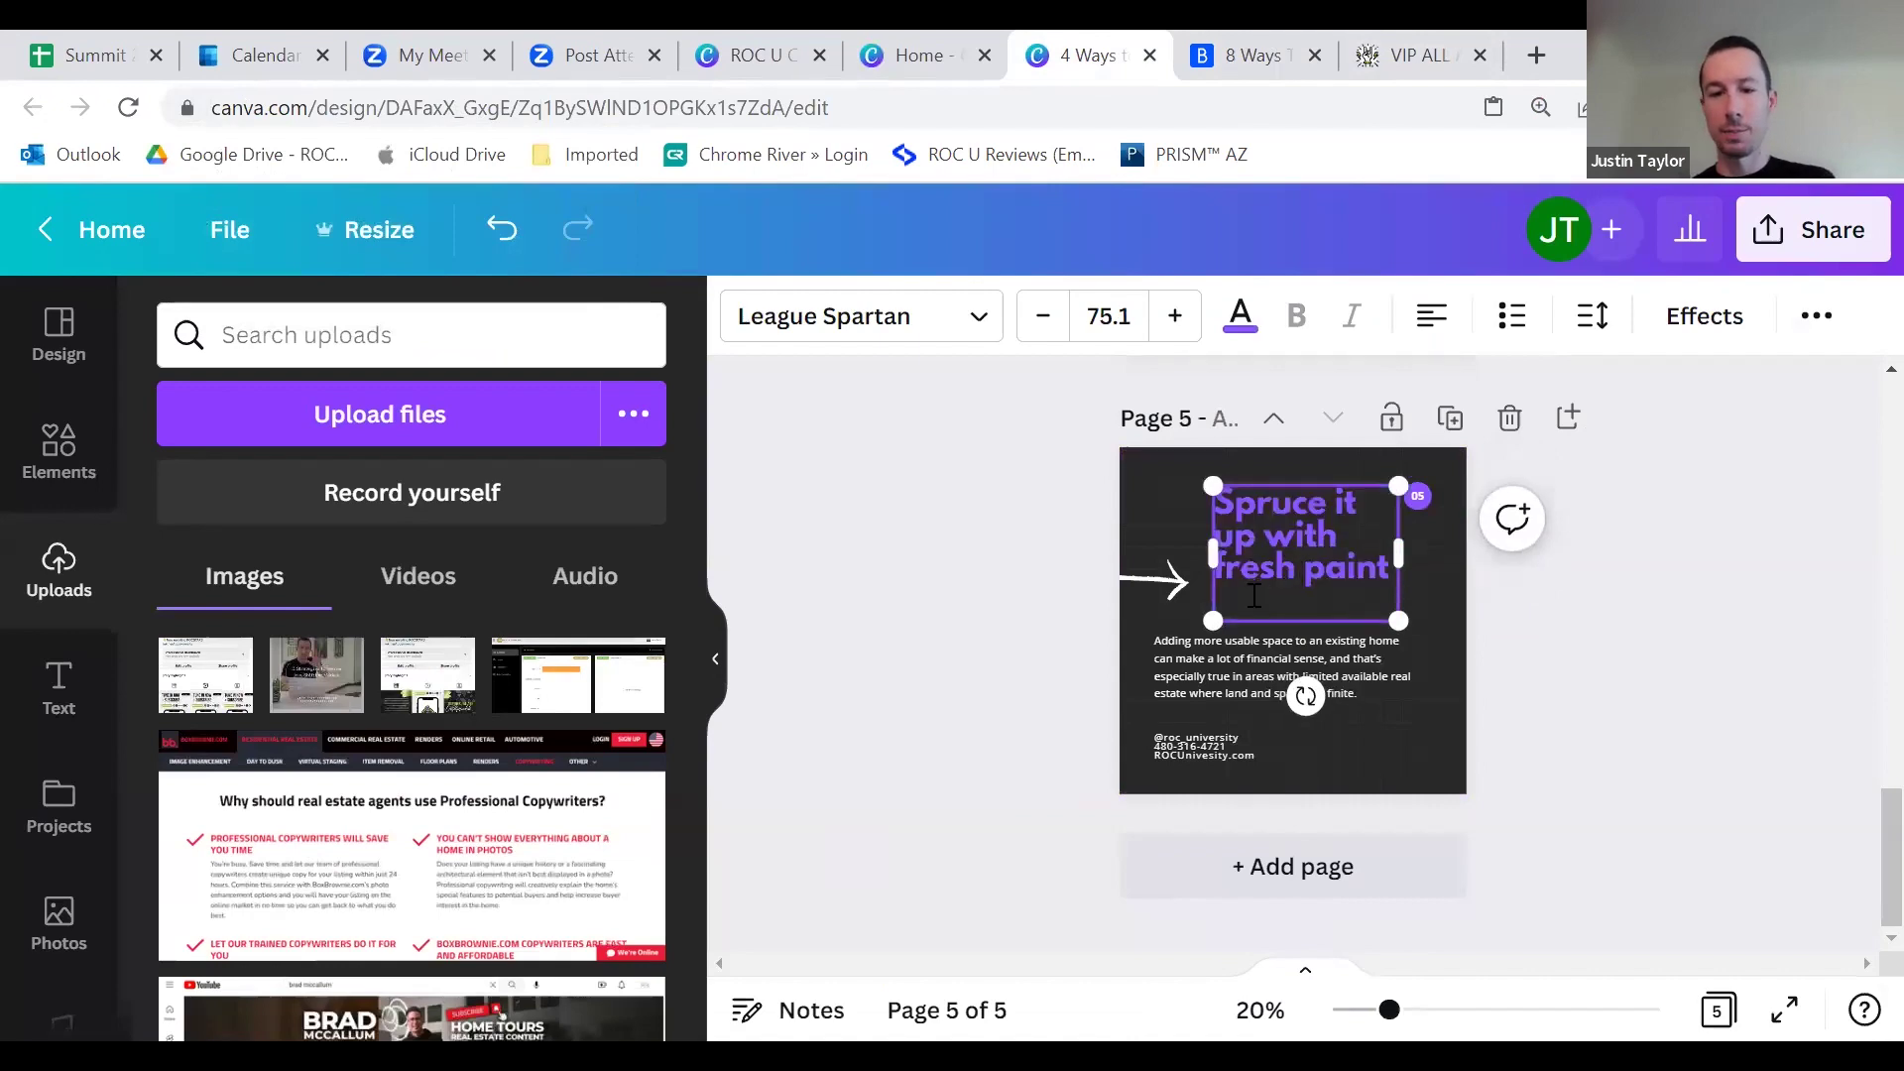
pyautogui.click(1036, 649)
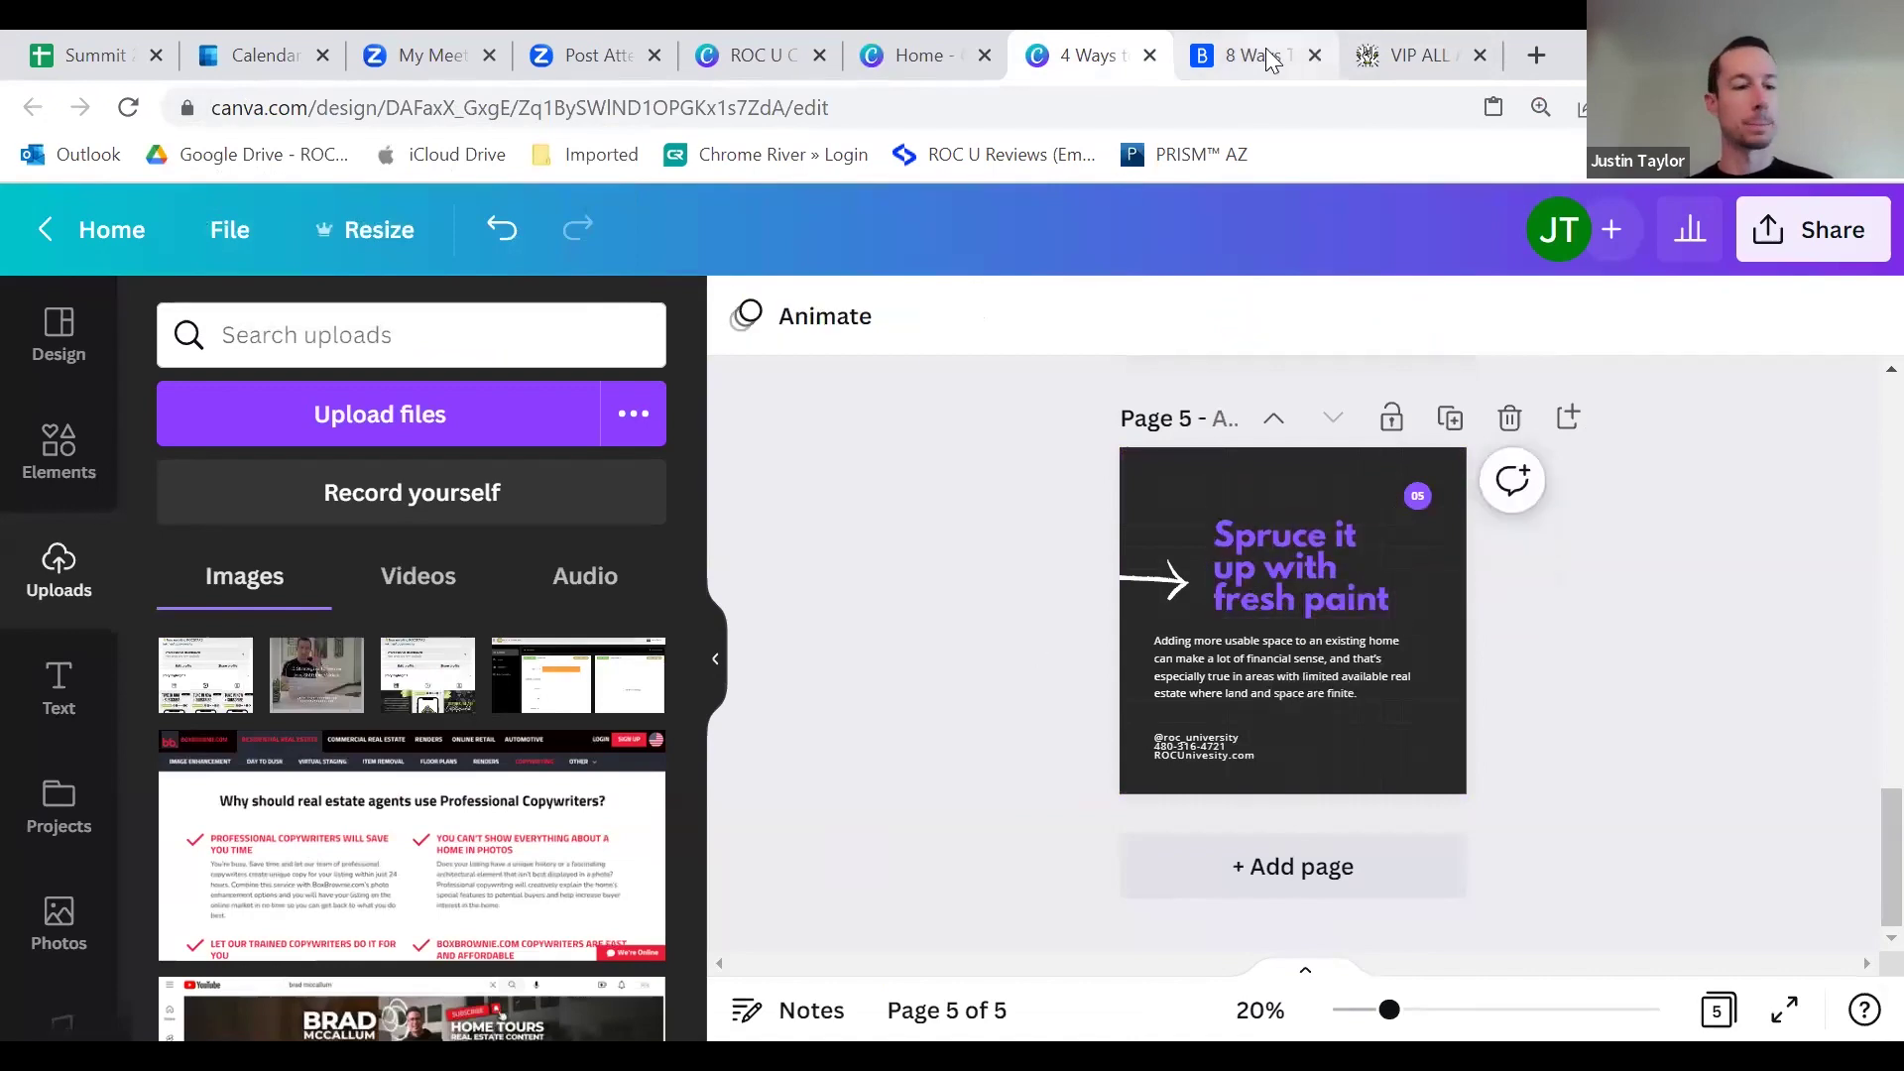
# Step: Replace page 5's body text with Bankrate's sentence on painting or wallpapering as a top 2022 project
pyautogui.click(1264, 55)
pyautogui.moveTo(263, 705); pyautogui.dragTo(37, 654)
pyautogui.rightClick(129, 669)
pyautogui.click(159, 684)
pyautogui.click(1061, 56)
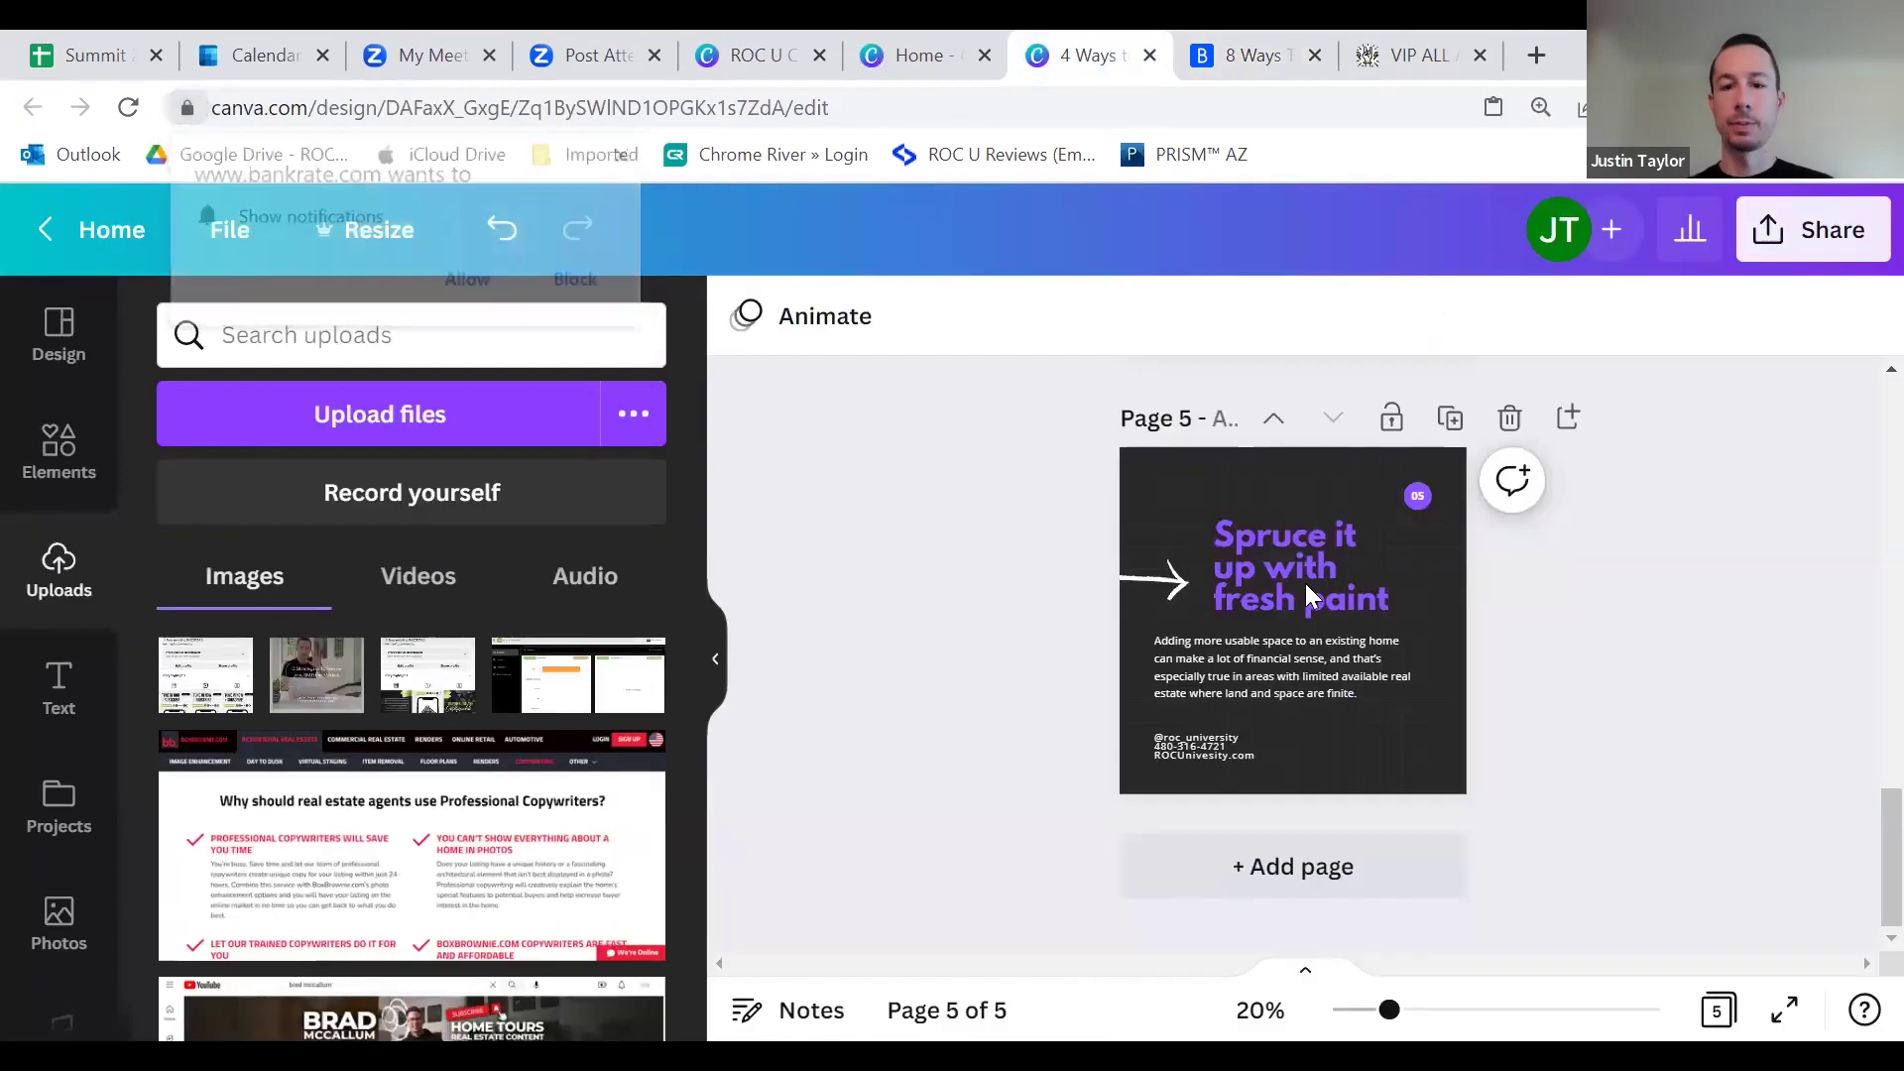
pyautogui.click(1283, 656)
pyautogui.click(1283, 656)
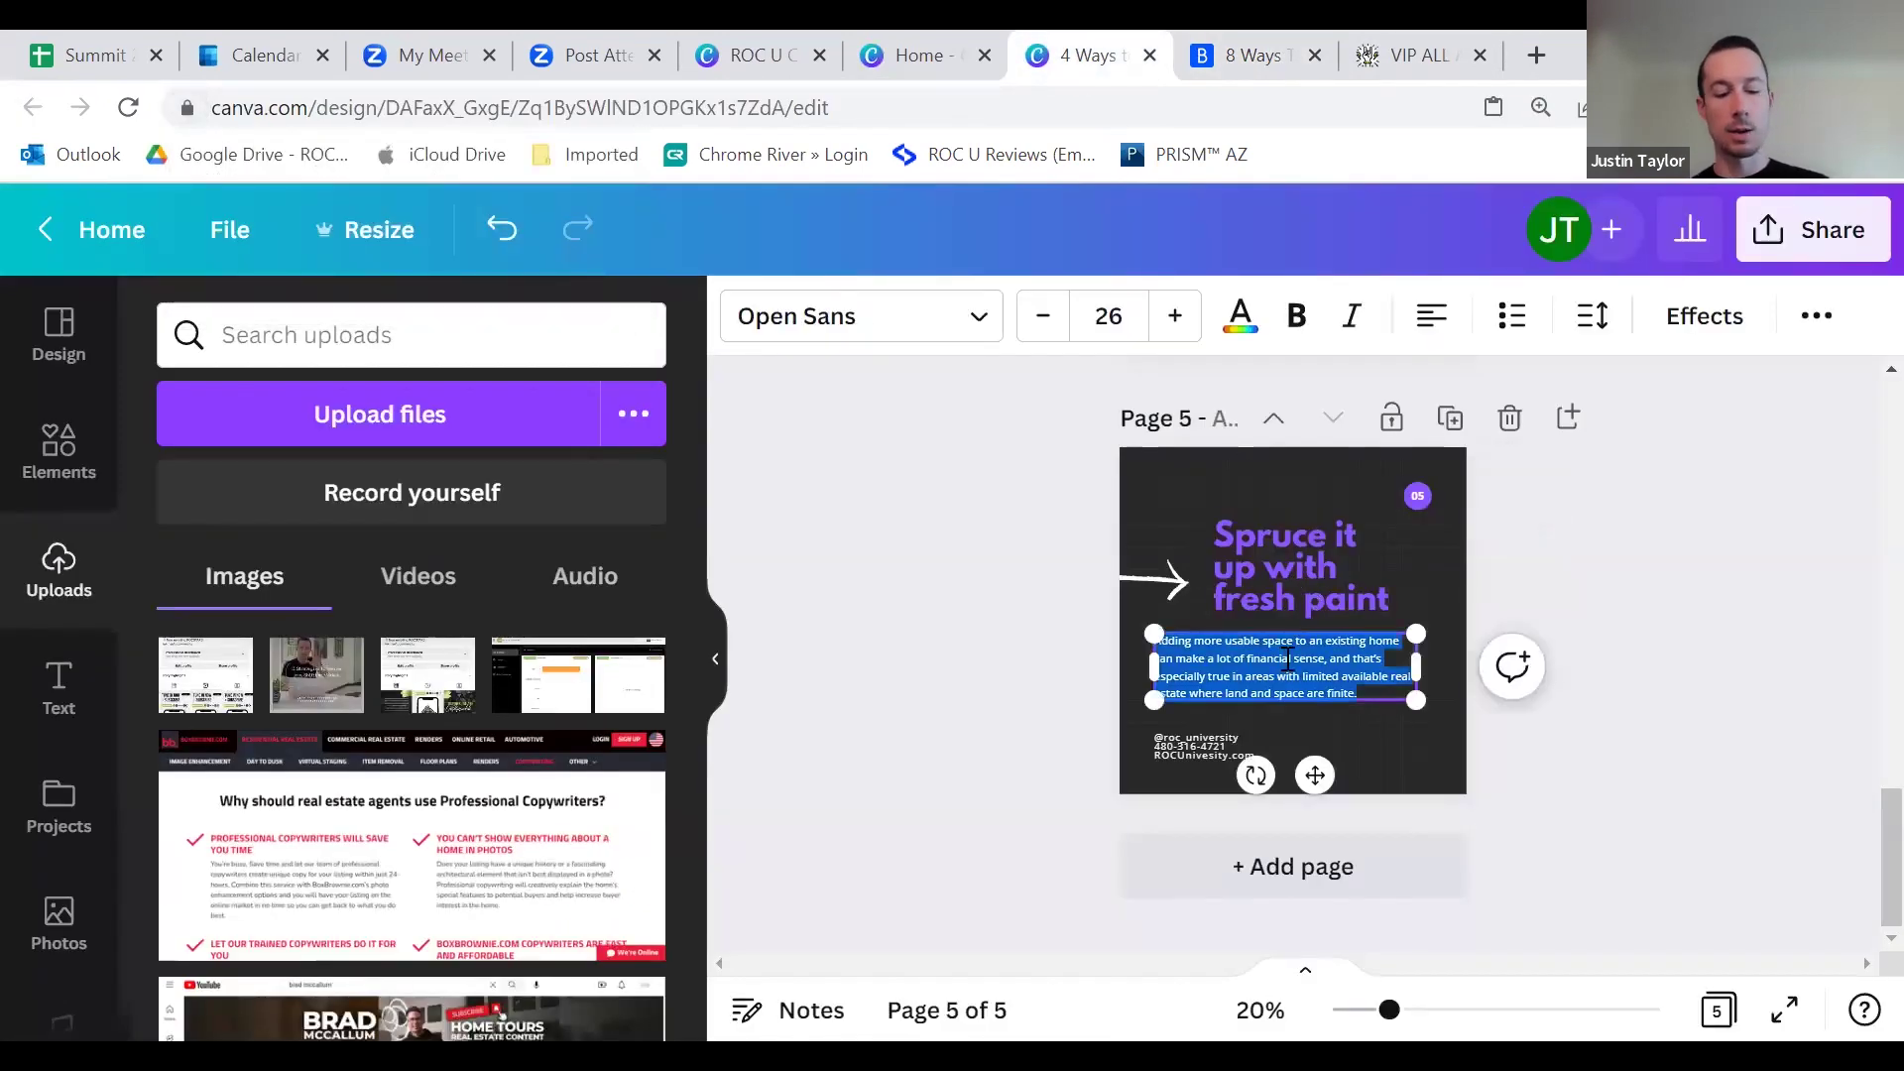
pyautogui.hotkey('ctrl', 'v')
pyautogui.click(1512, 563)
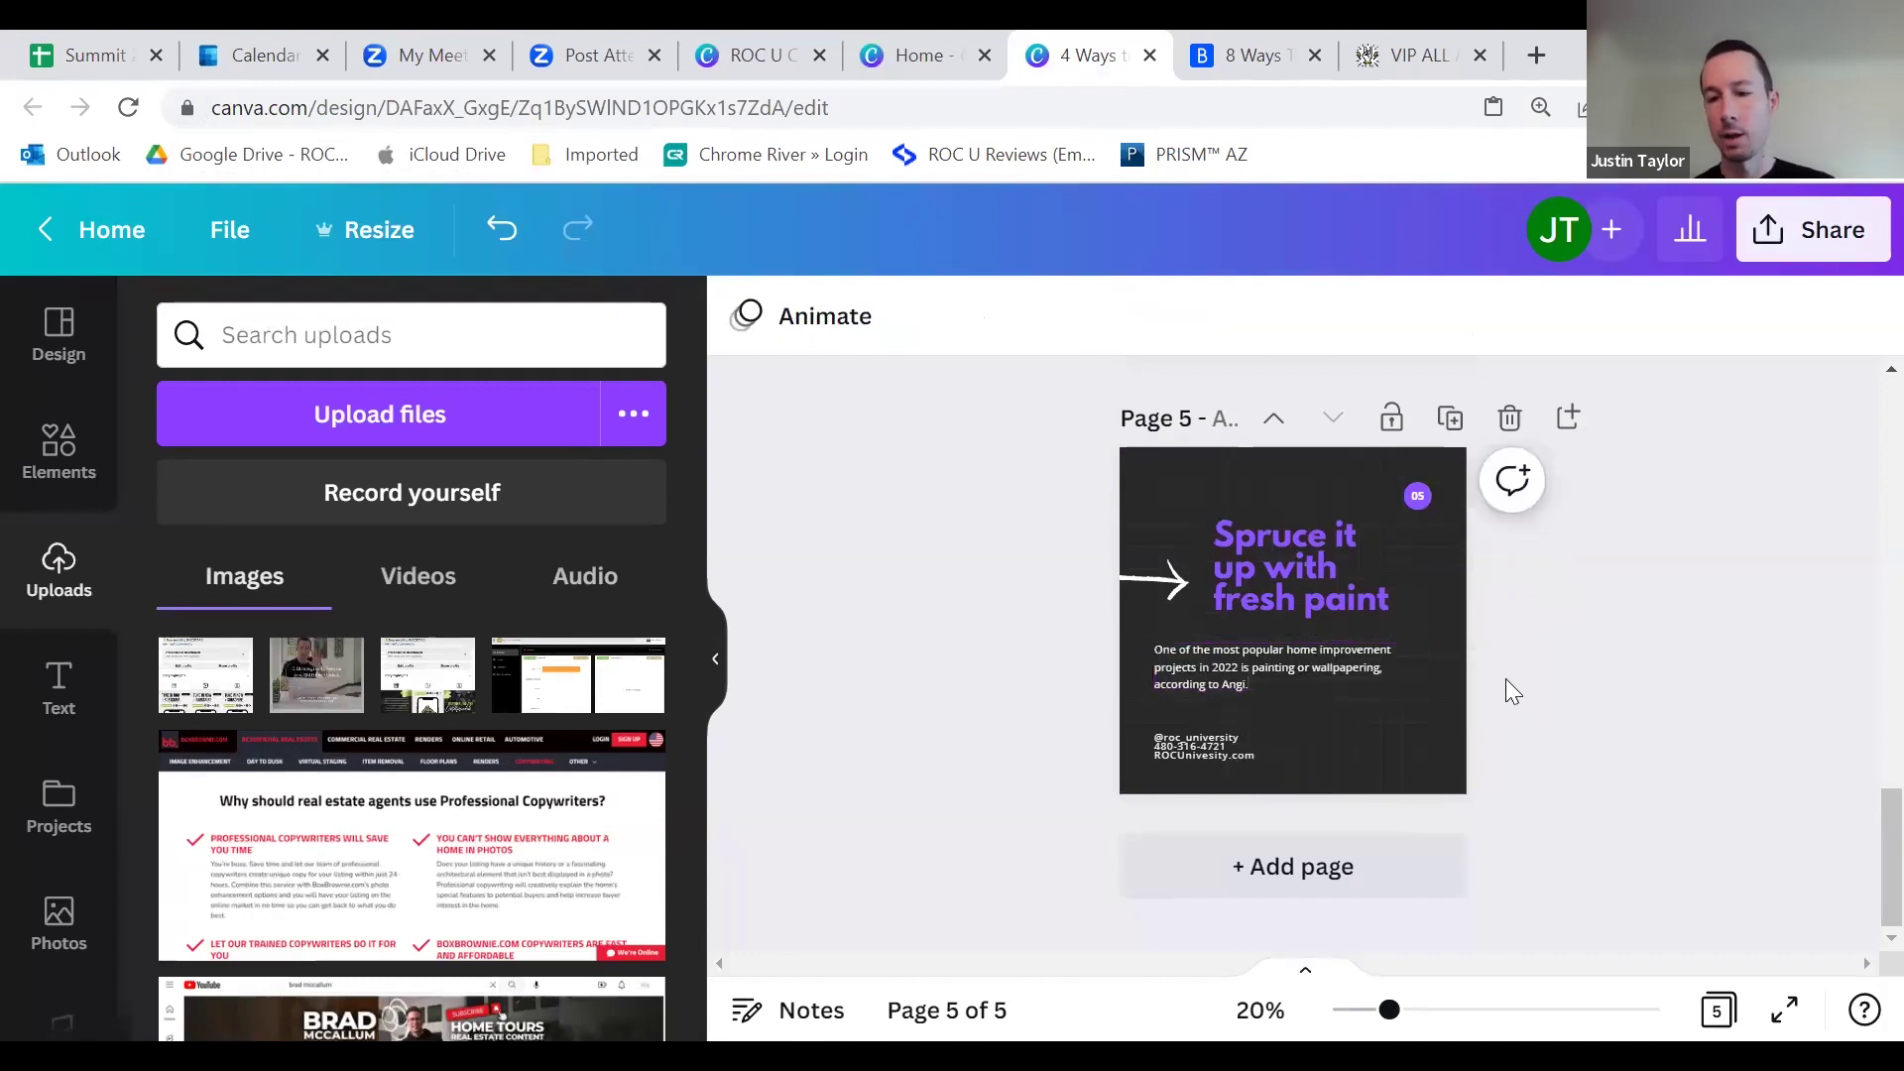
pyautogui.scroll(15, 1481, 640)
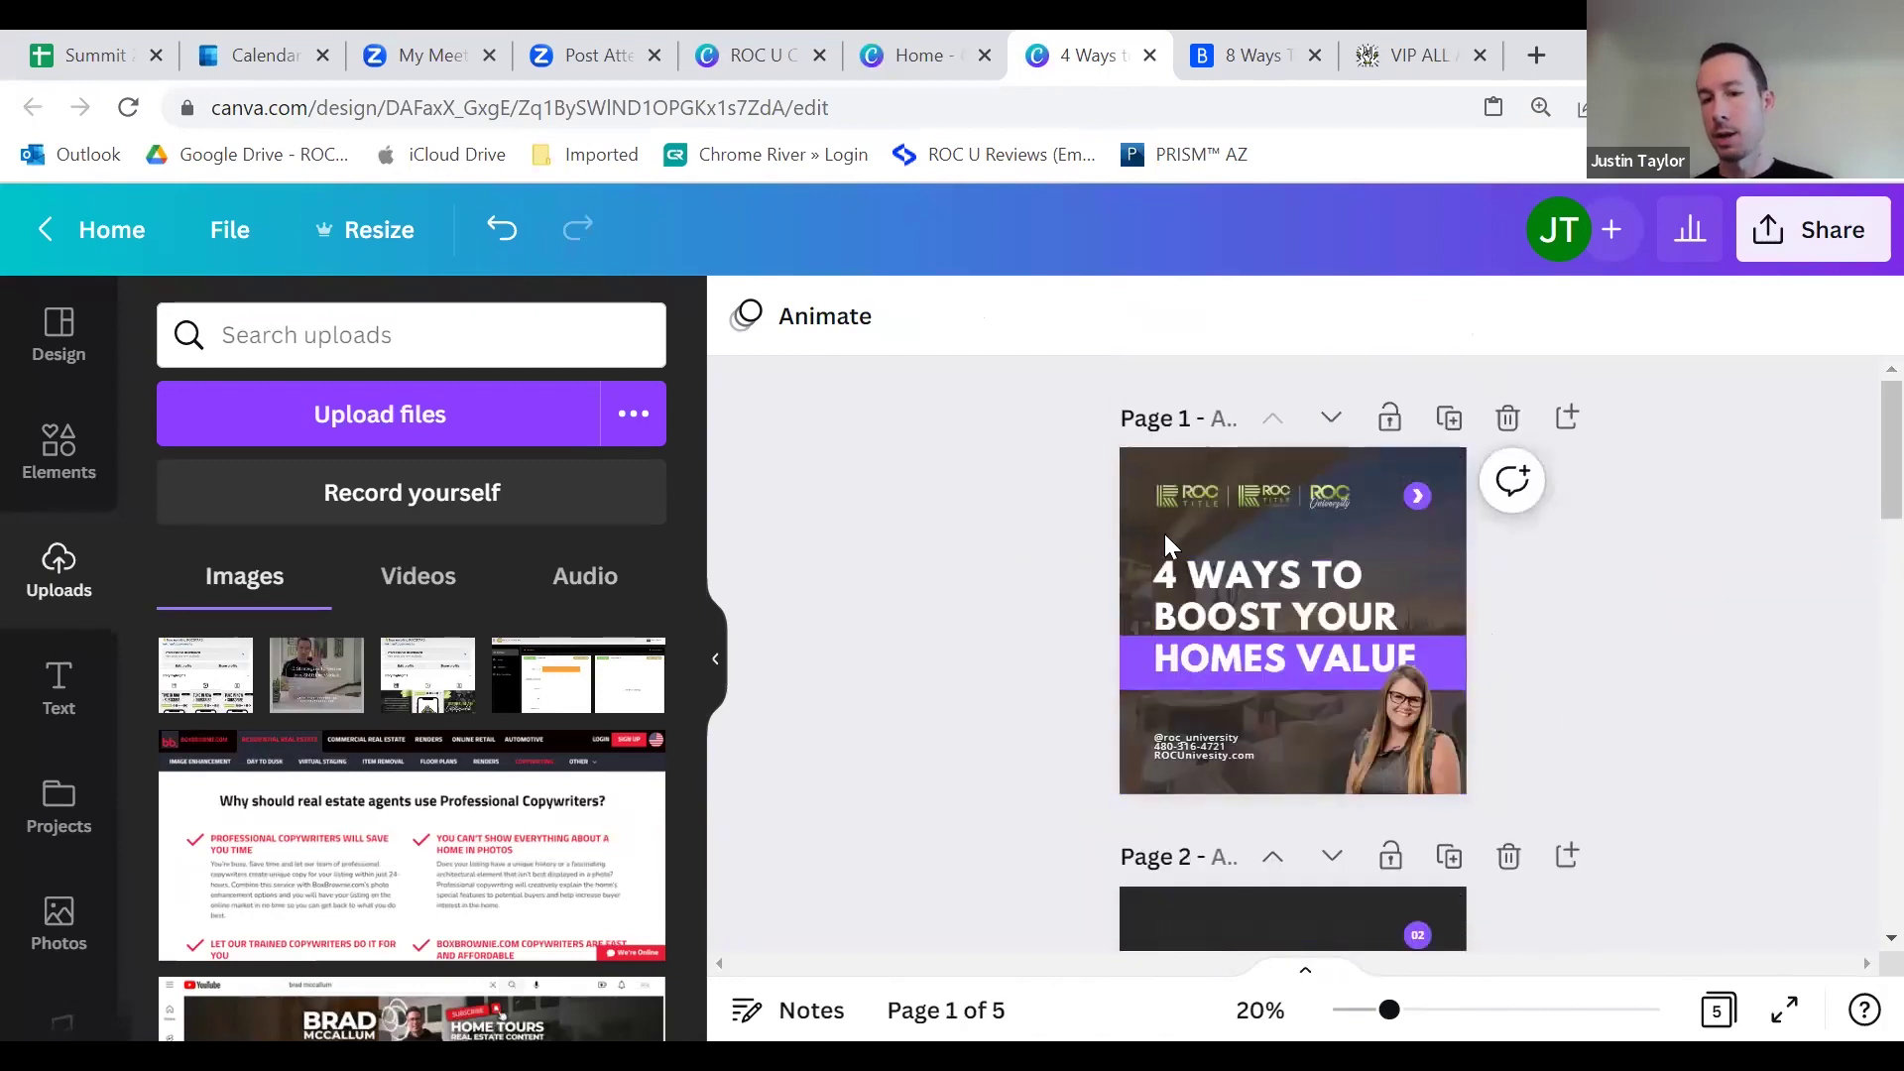
pyautogui.scroll(-3, 1044, 629)
pyautogui.scroll(3, 1051, 623)
pyautogui.scroll(-3, 992, 546)
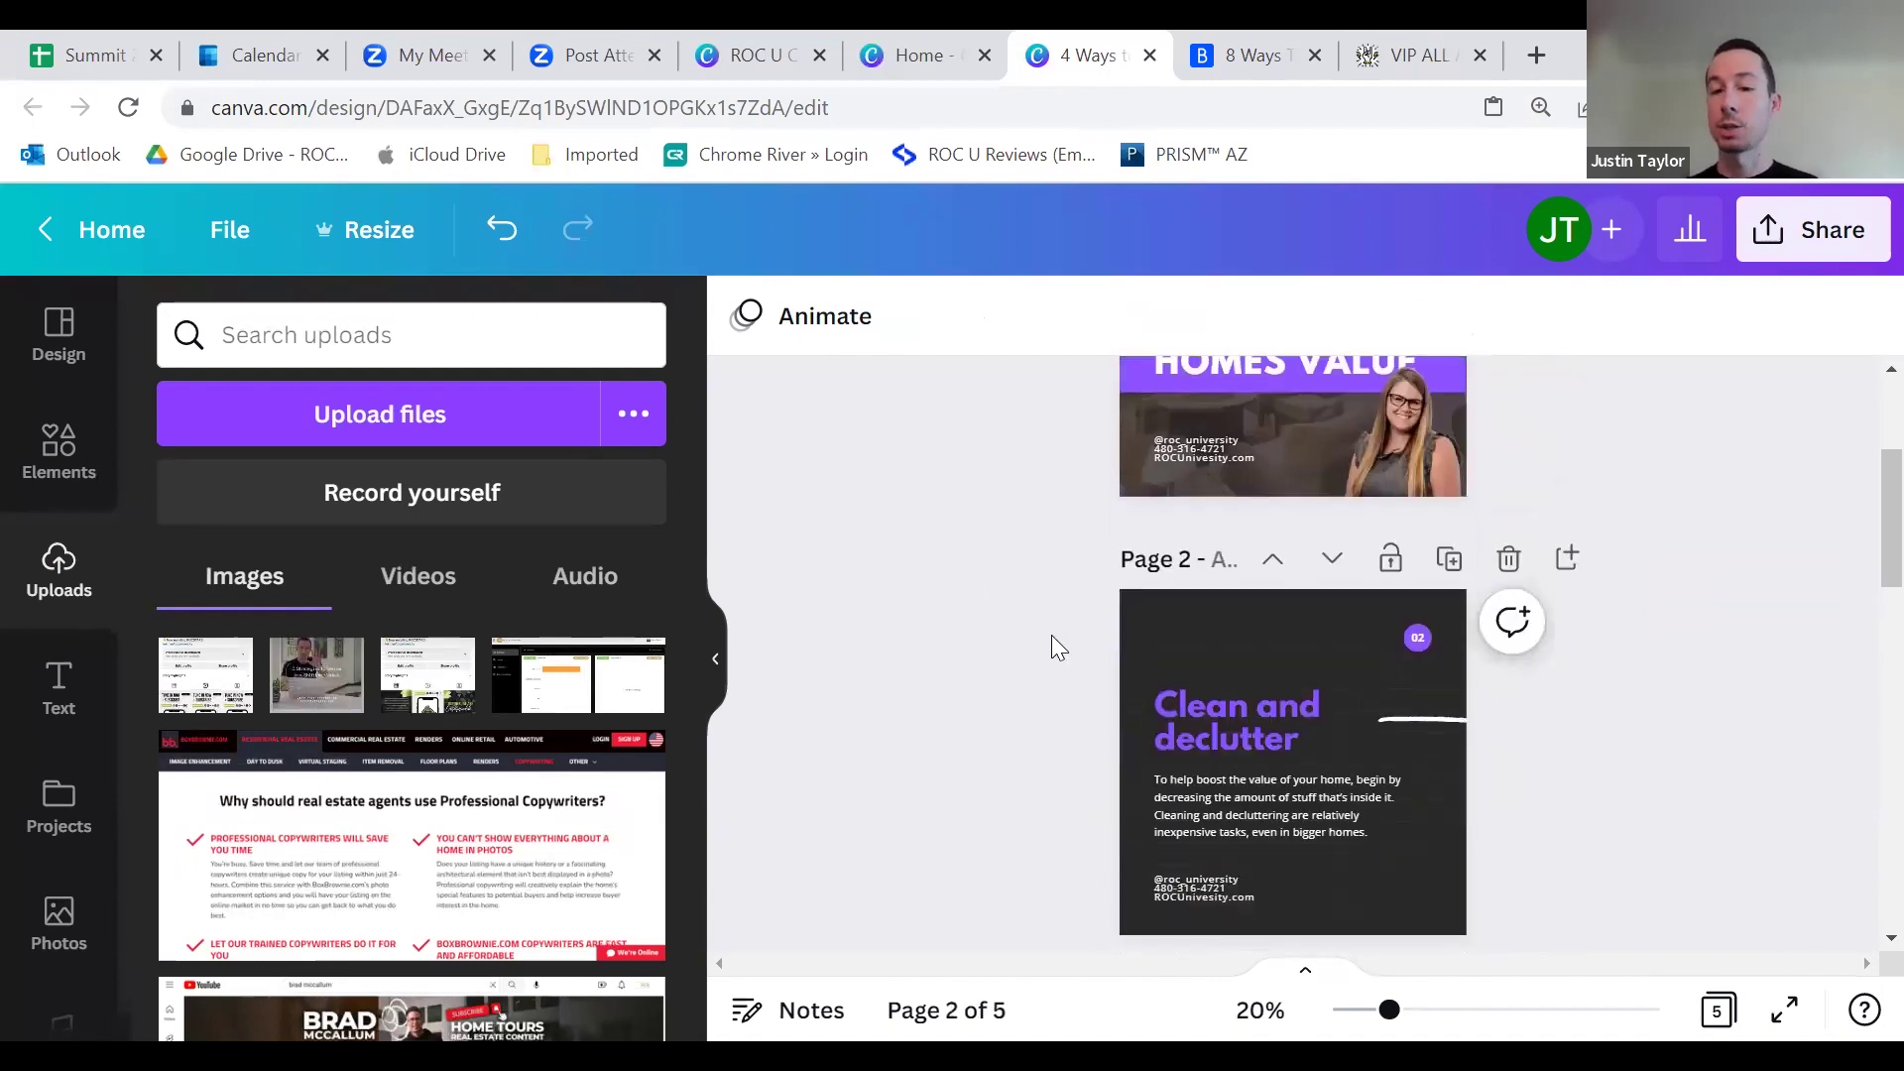
pyautogui.scroll(-3, 1199, 744)
pyautogui.scroll(3, 1210, 784)
pyautogui.scroll(-2, 1385, 663)
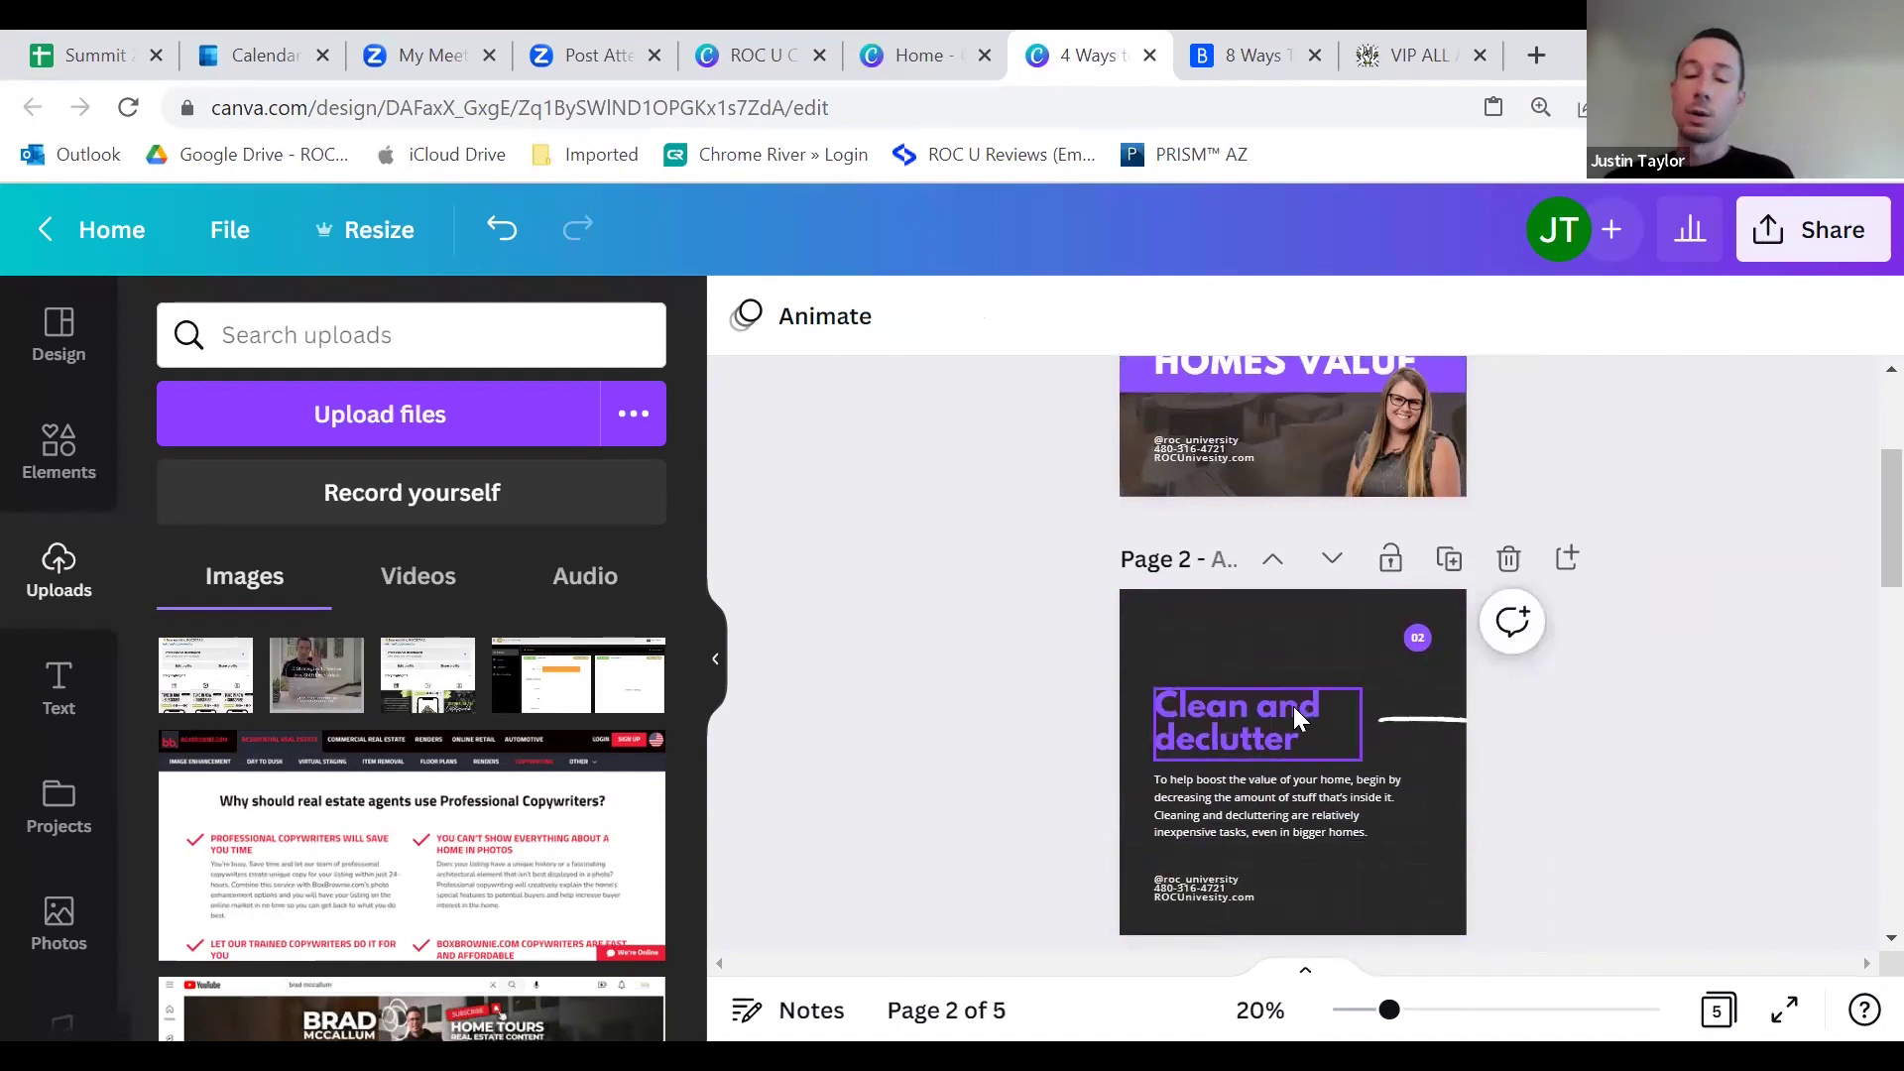
pyautogui.click(1220, 744)
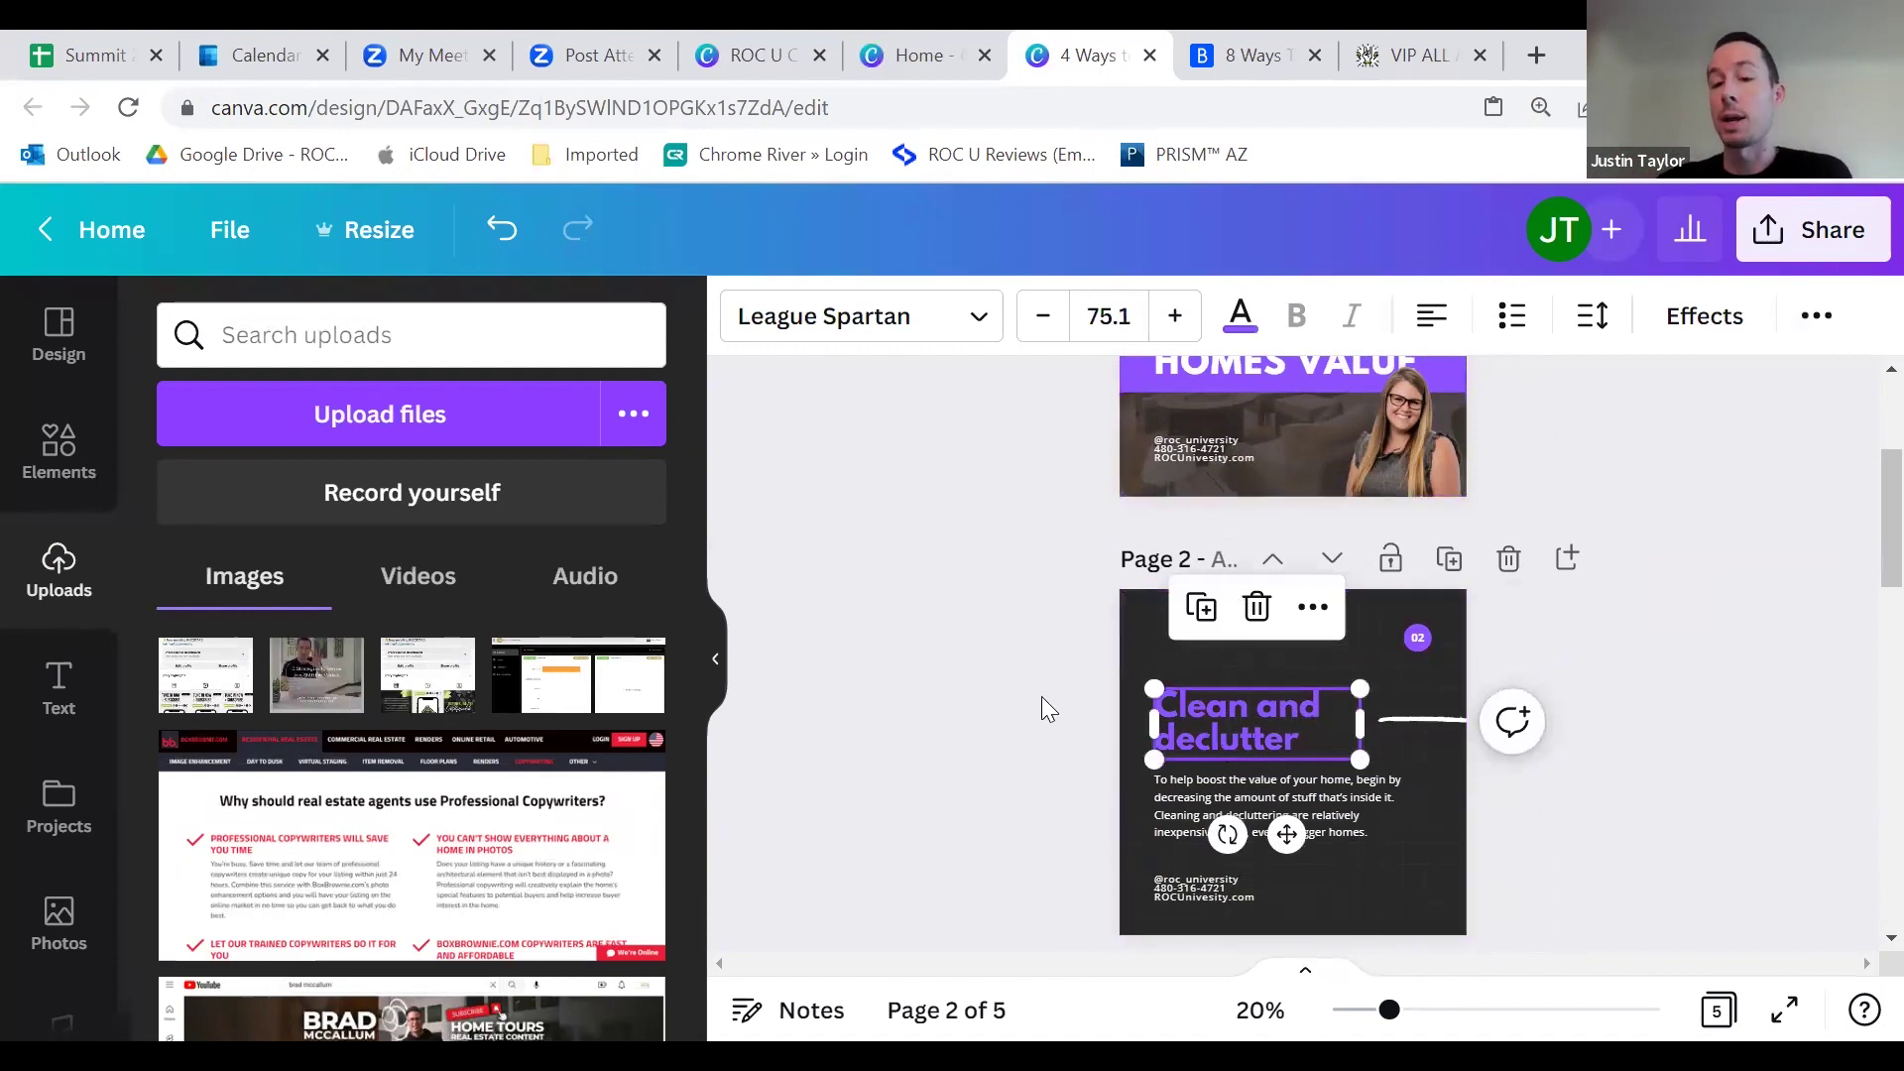
pyautogui.scroll(-1, 1061, 691)
pyautogui.scroll(4, 1091, 680)
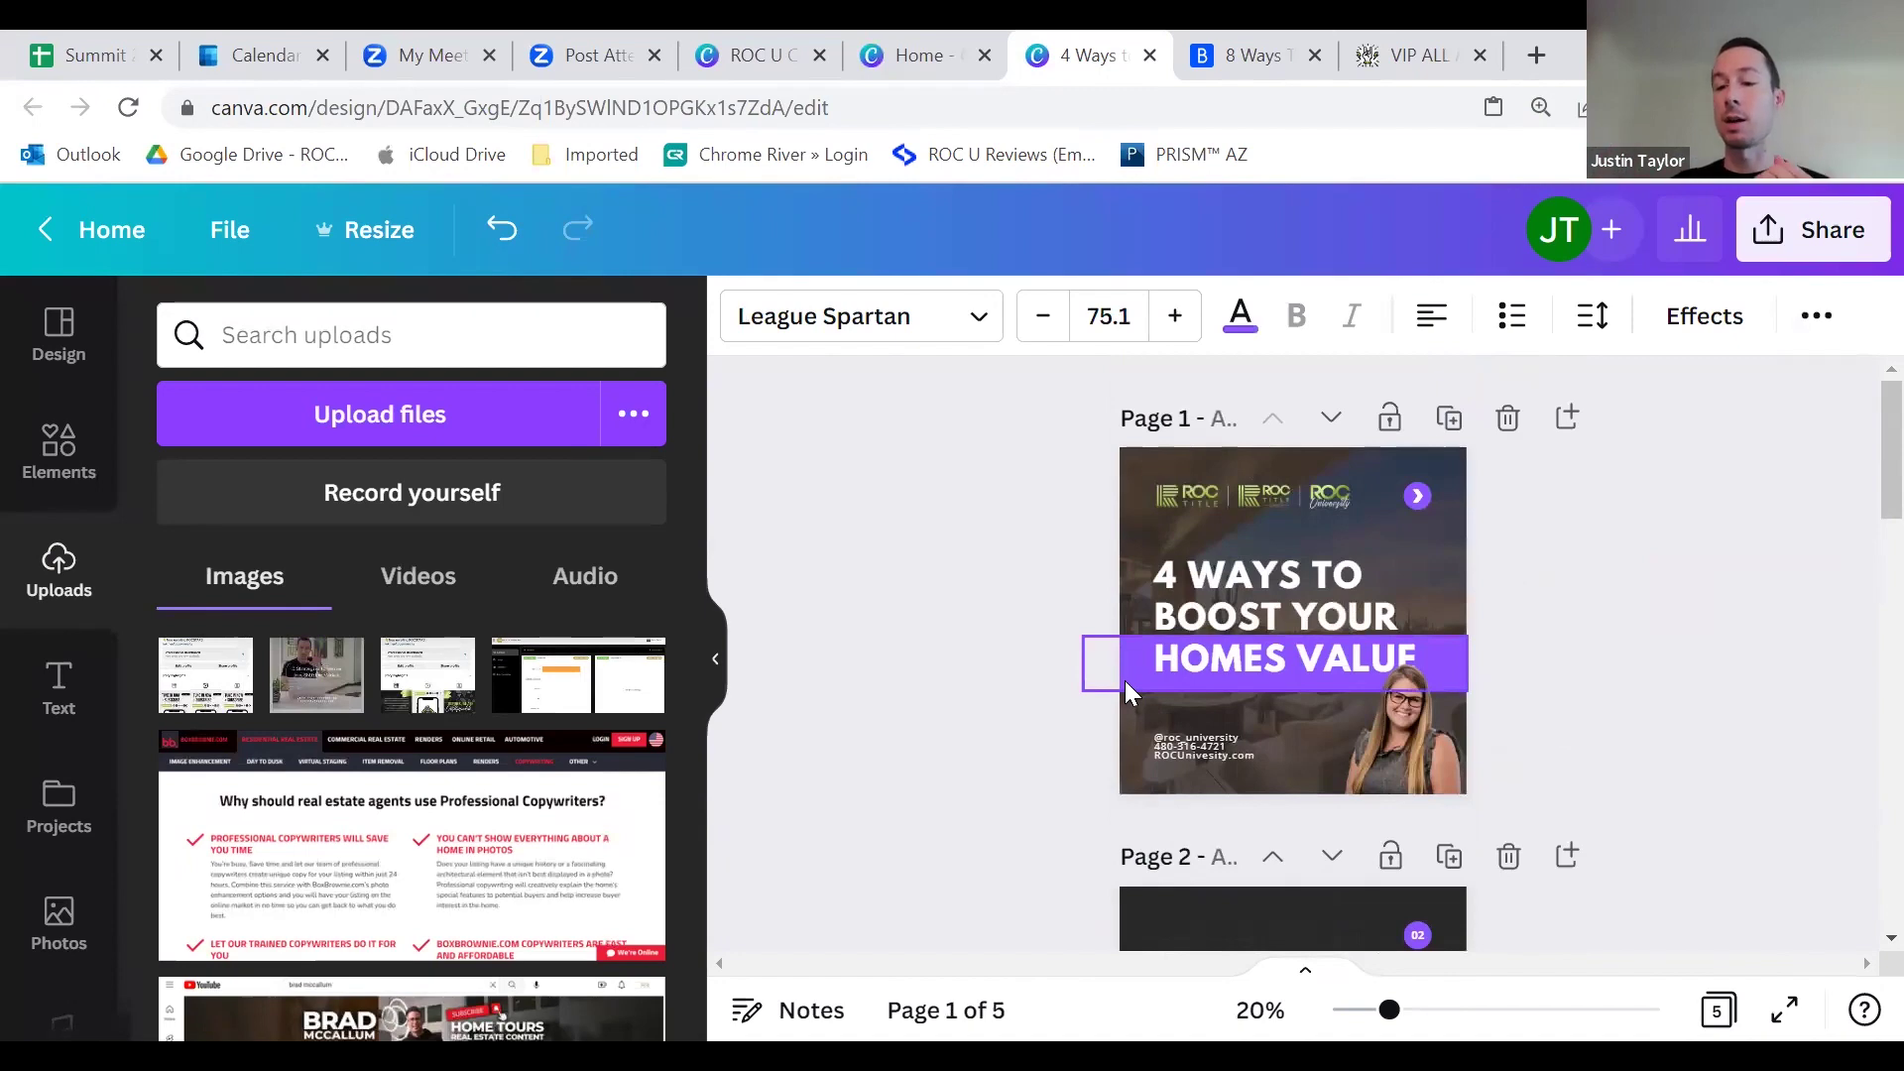
pyautogui.scroll(-6, 1097, 572)
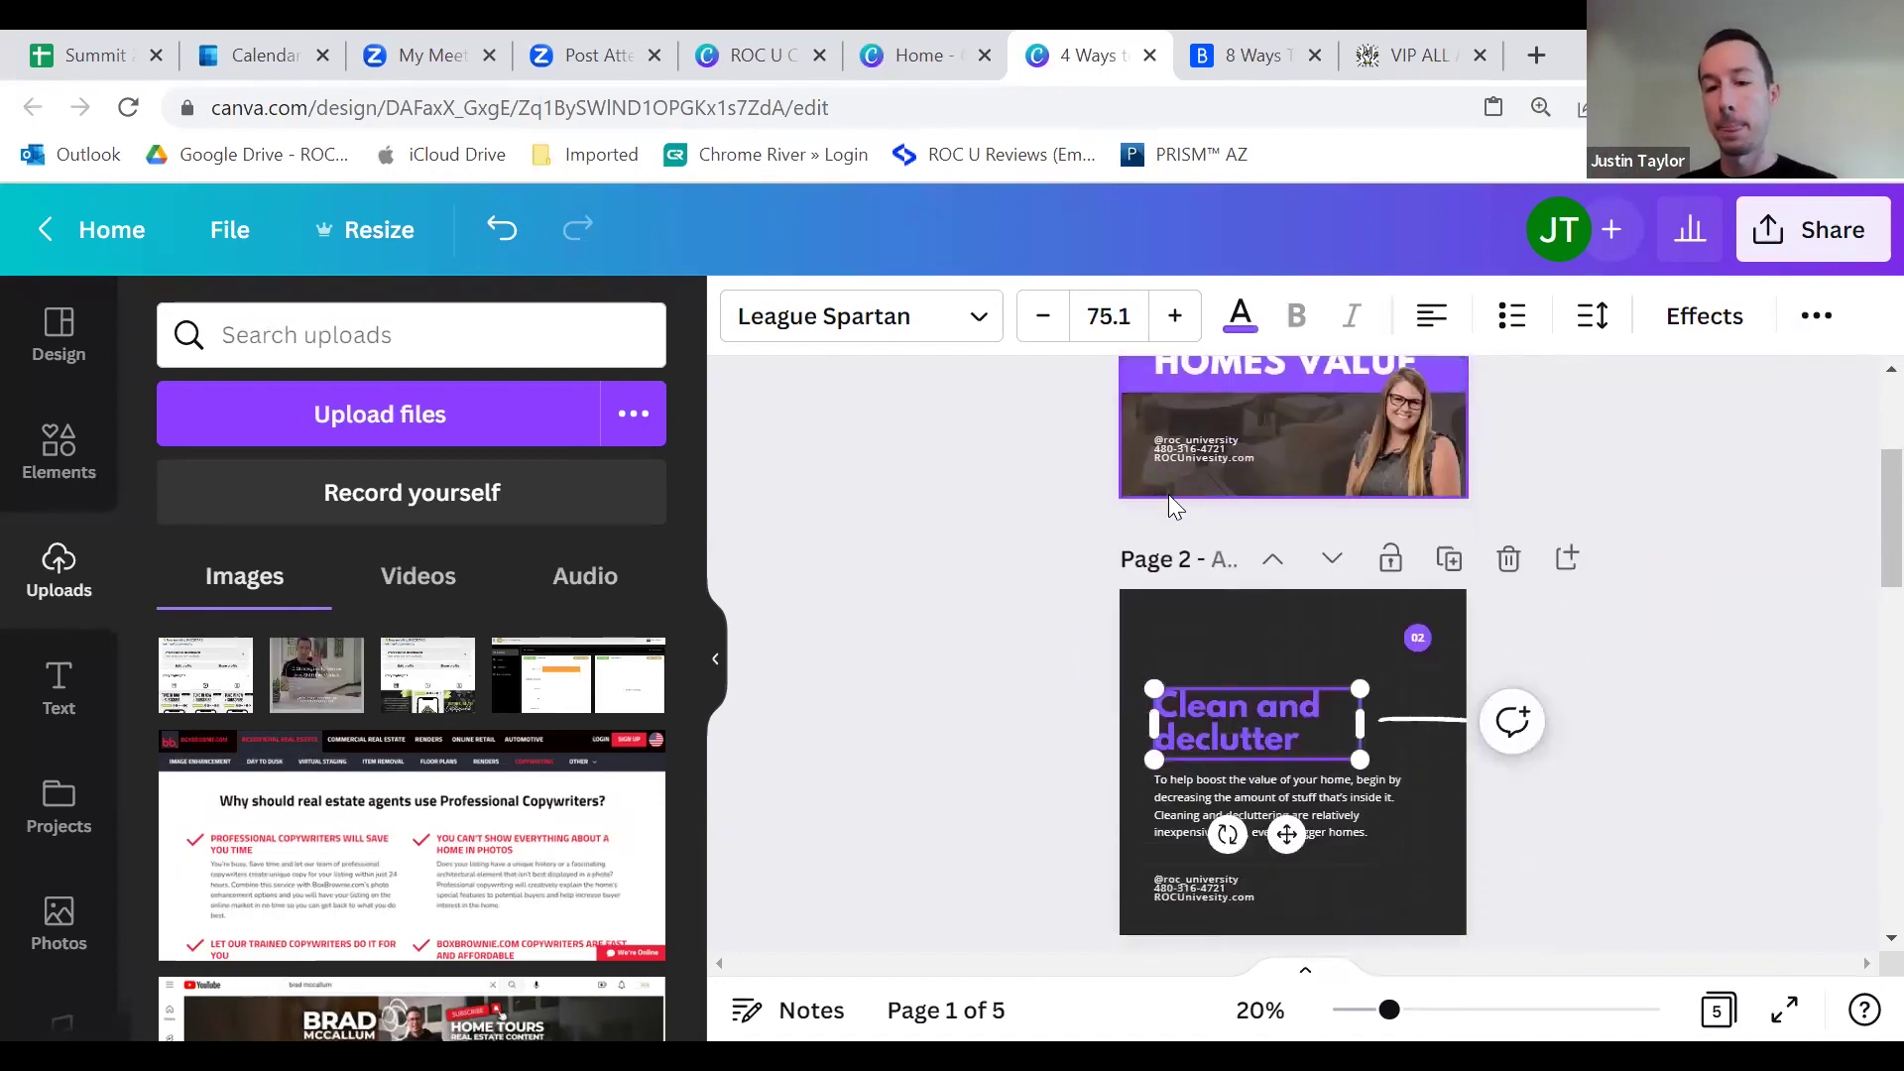
pyautogui.scroll(-8, 1349, 630)
pyautogui.scroll(11, 1389, 744)
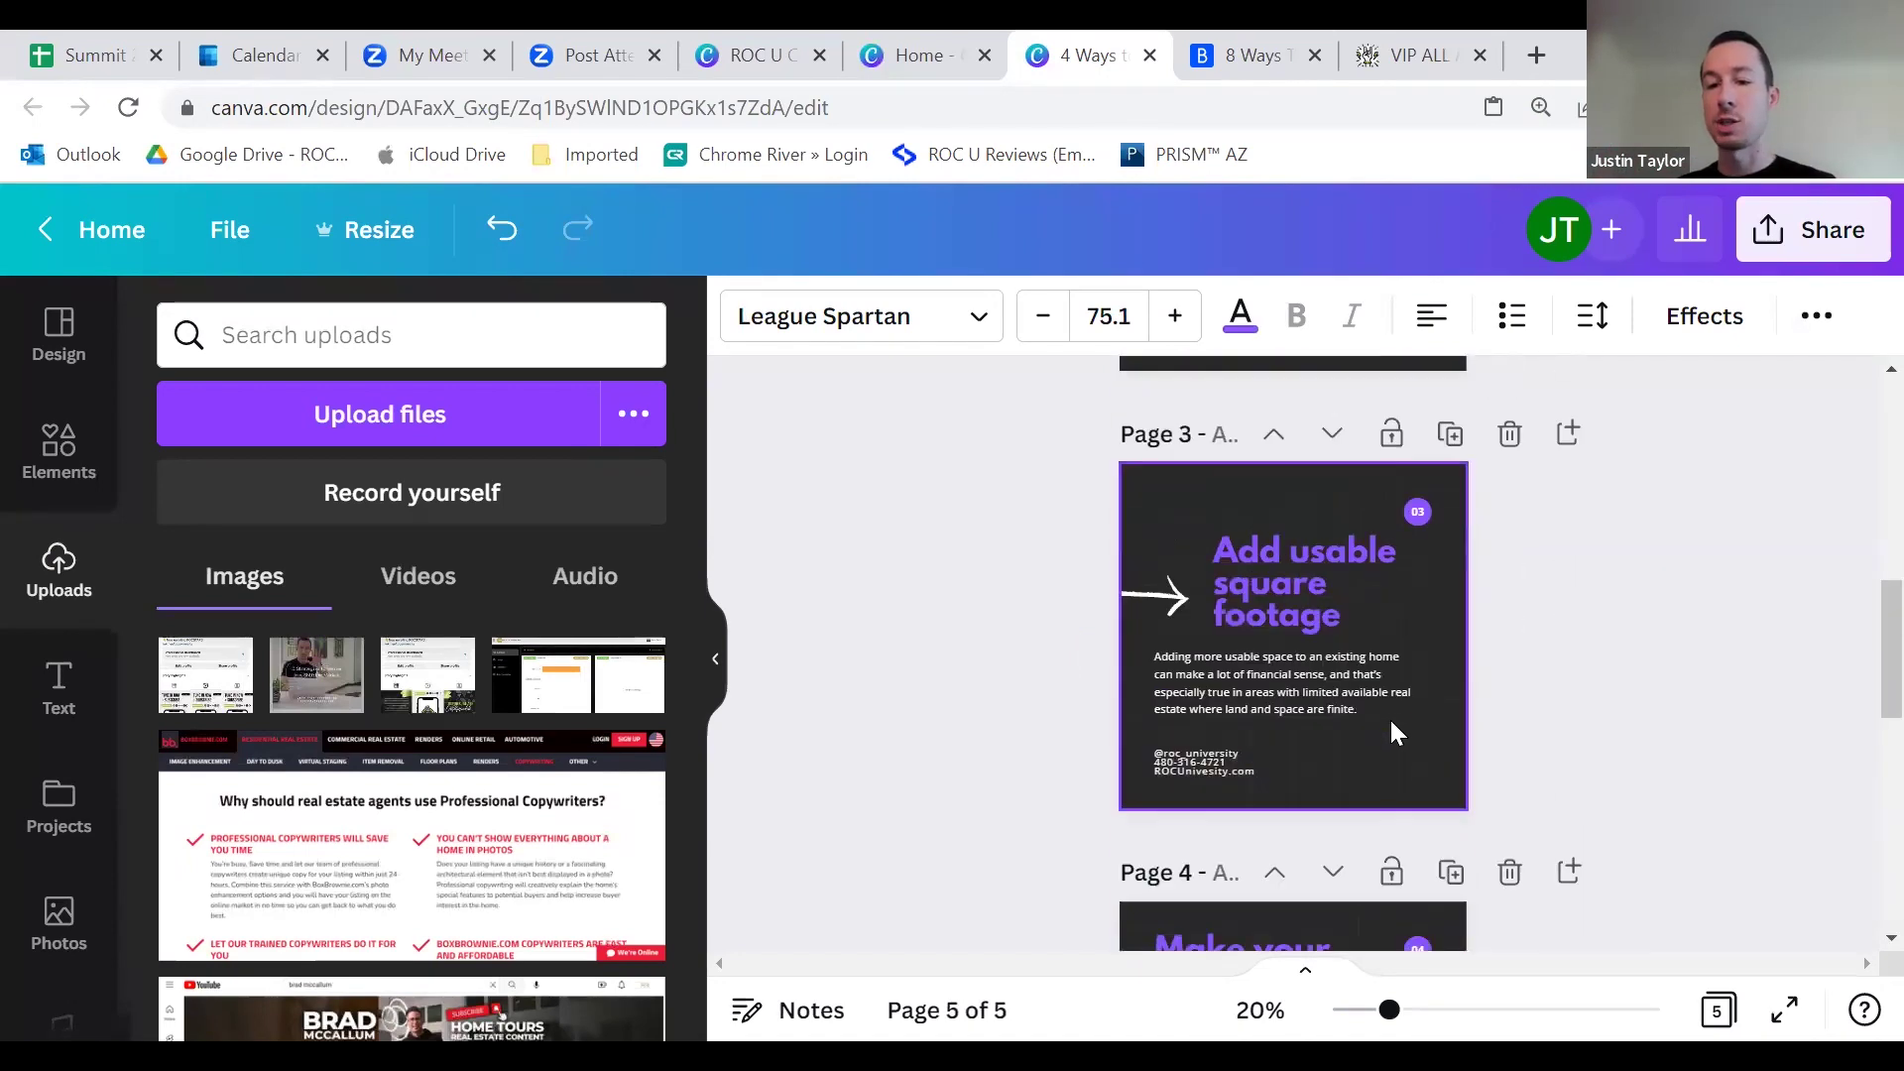
# Step: Copy page 1's headshot photo into page 5's bottom-right corner beside the contact footer
pyautogui.click(1414, 635)
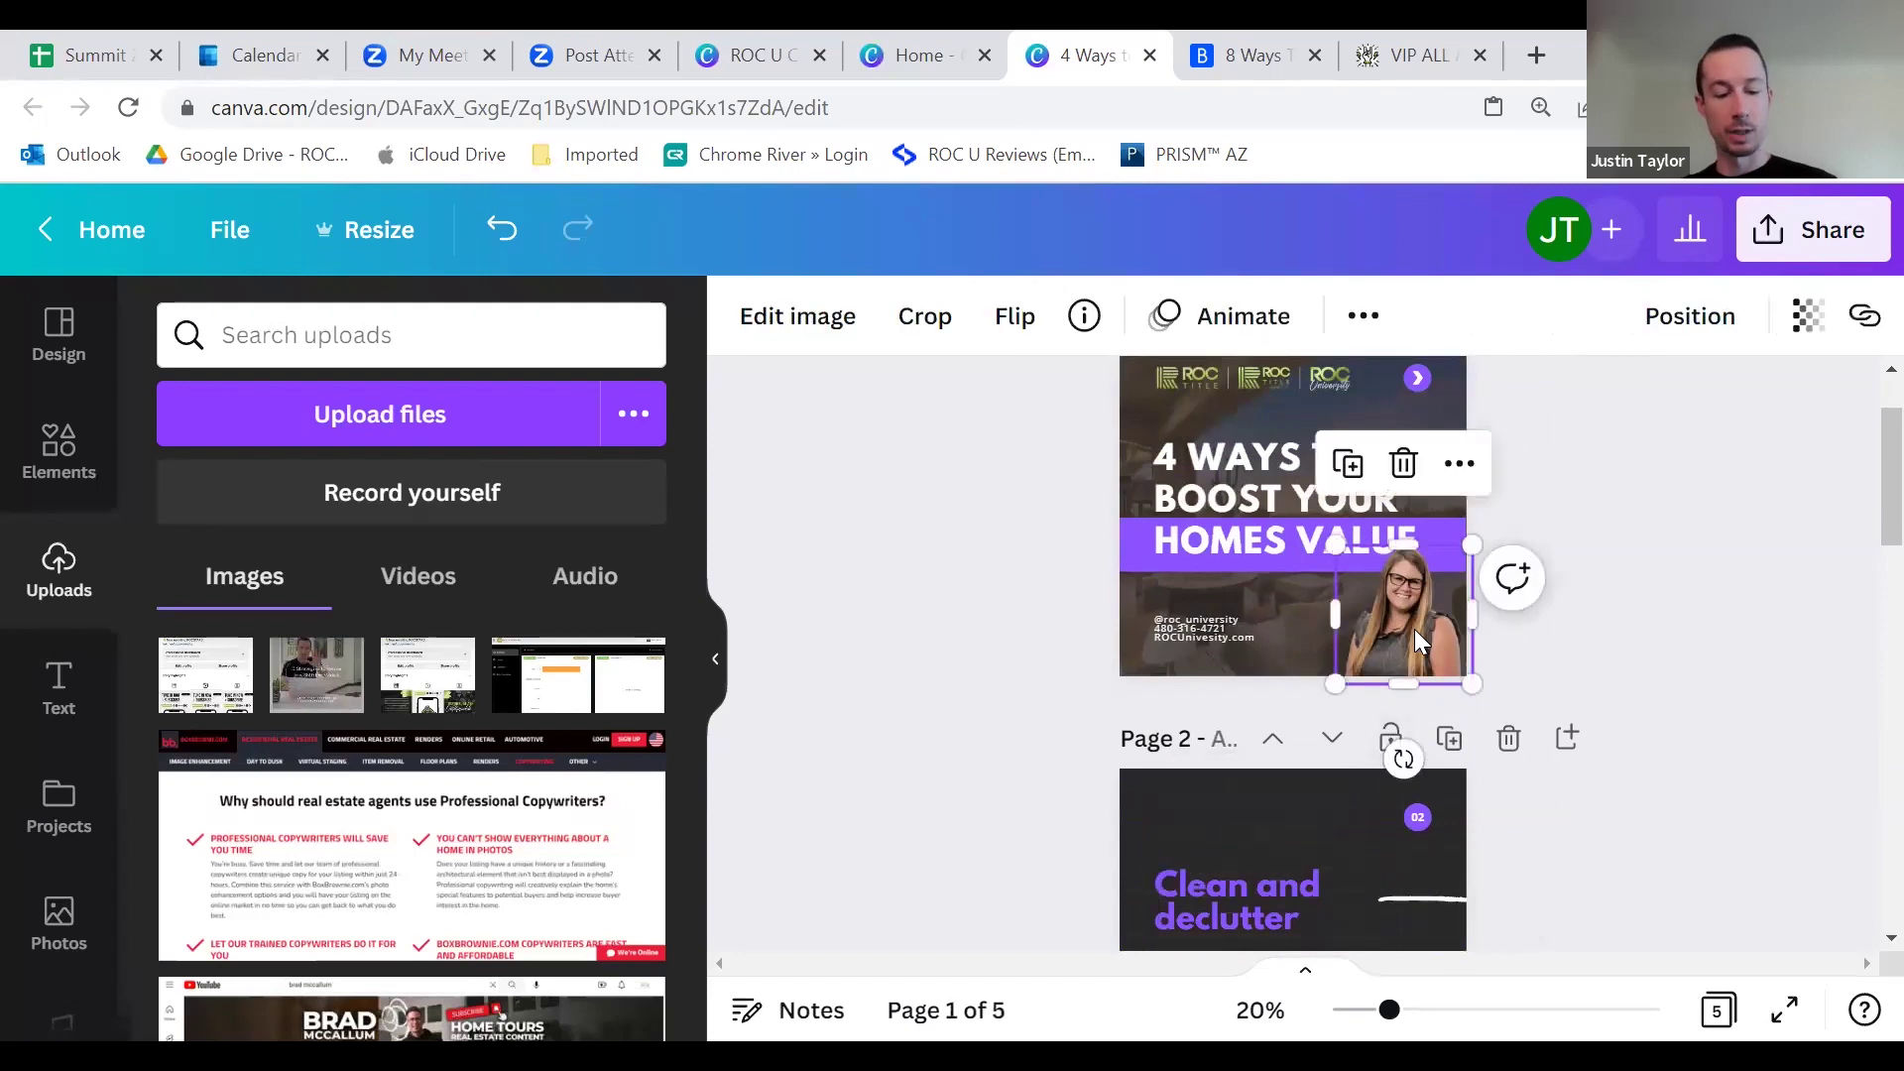
pyautogui.scroll(-8, 1418, 635)
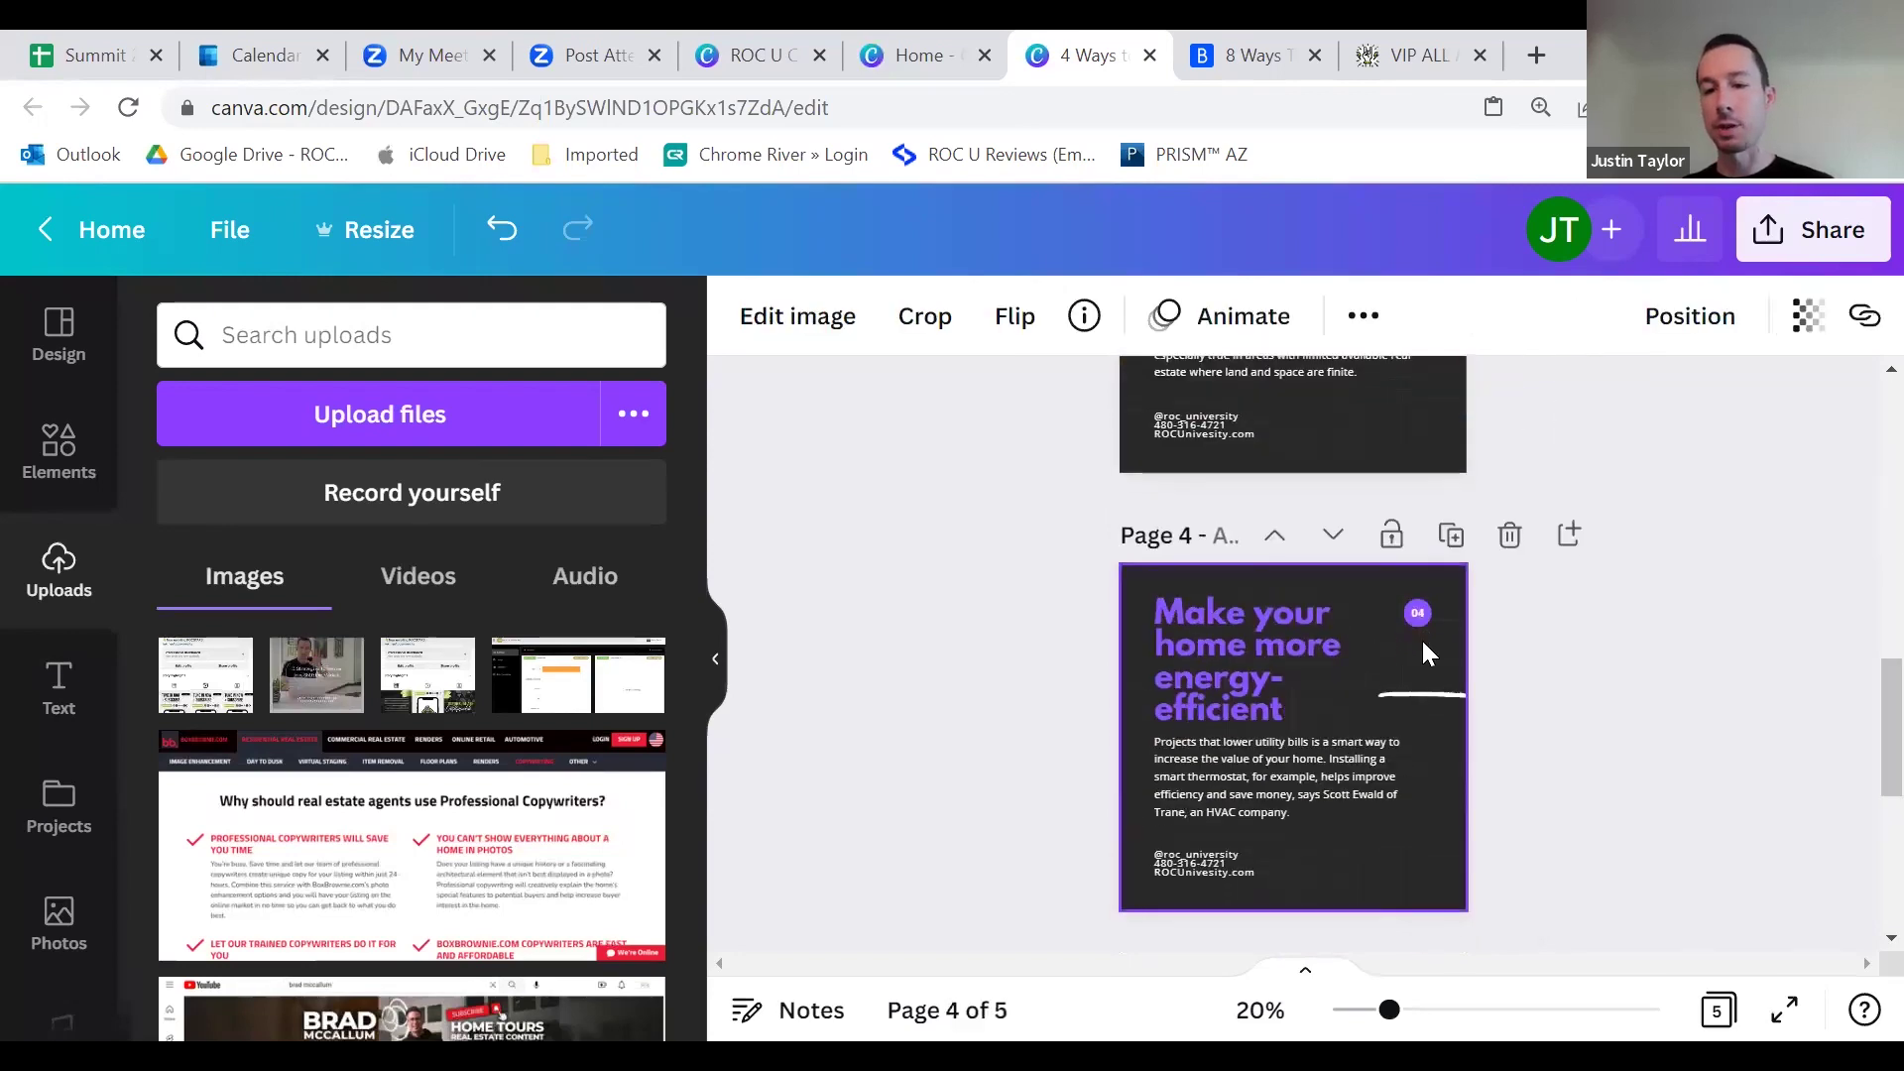
pyautogui.click(1426, 717)
pyautogui.hotkey('ctrl', 'v')
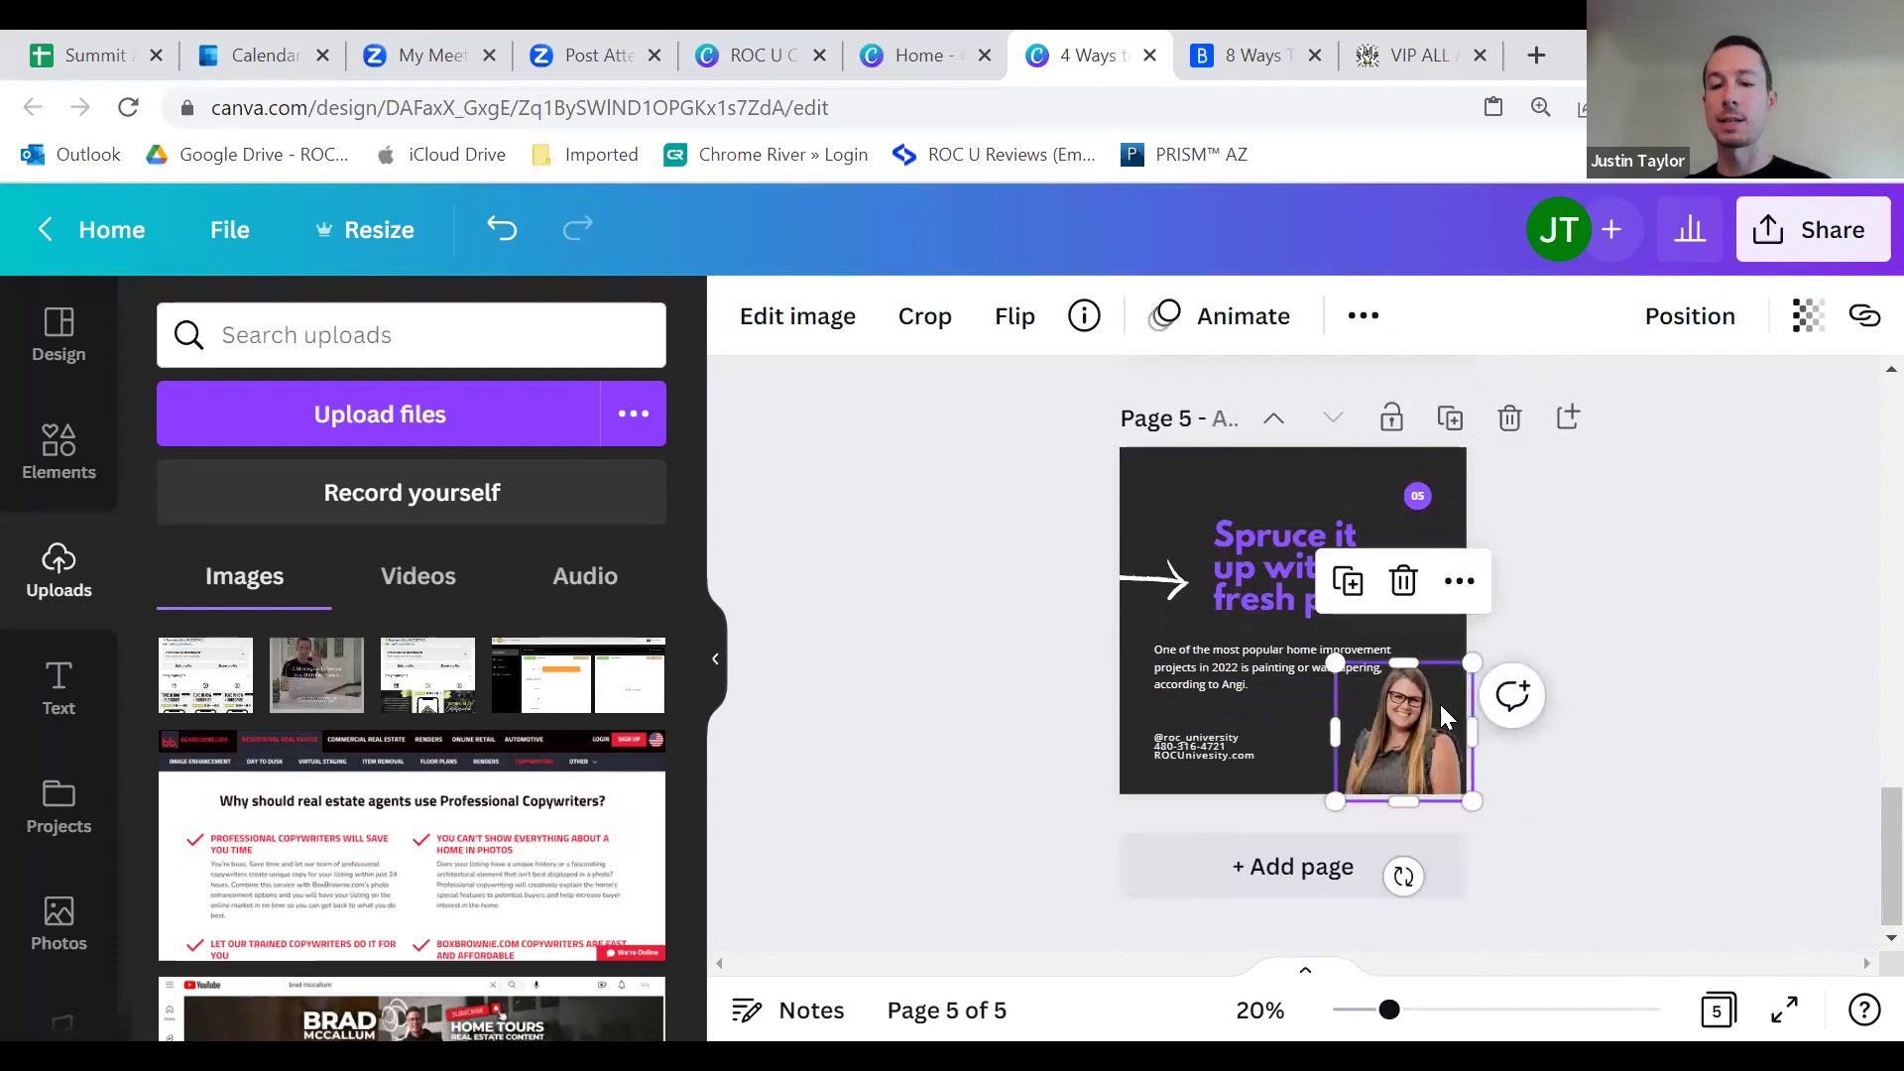
pyautogui.click(1528, 593)
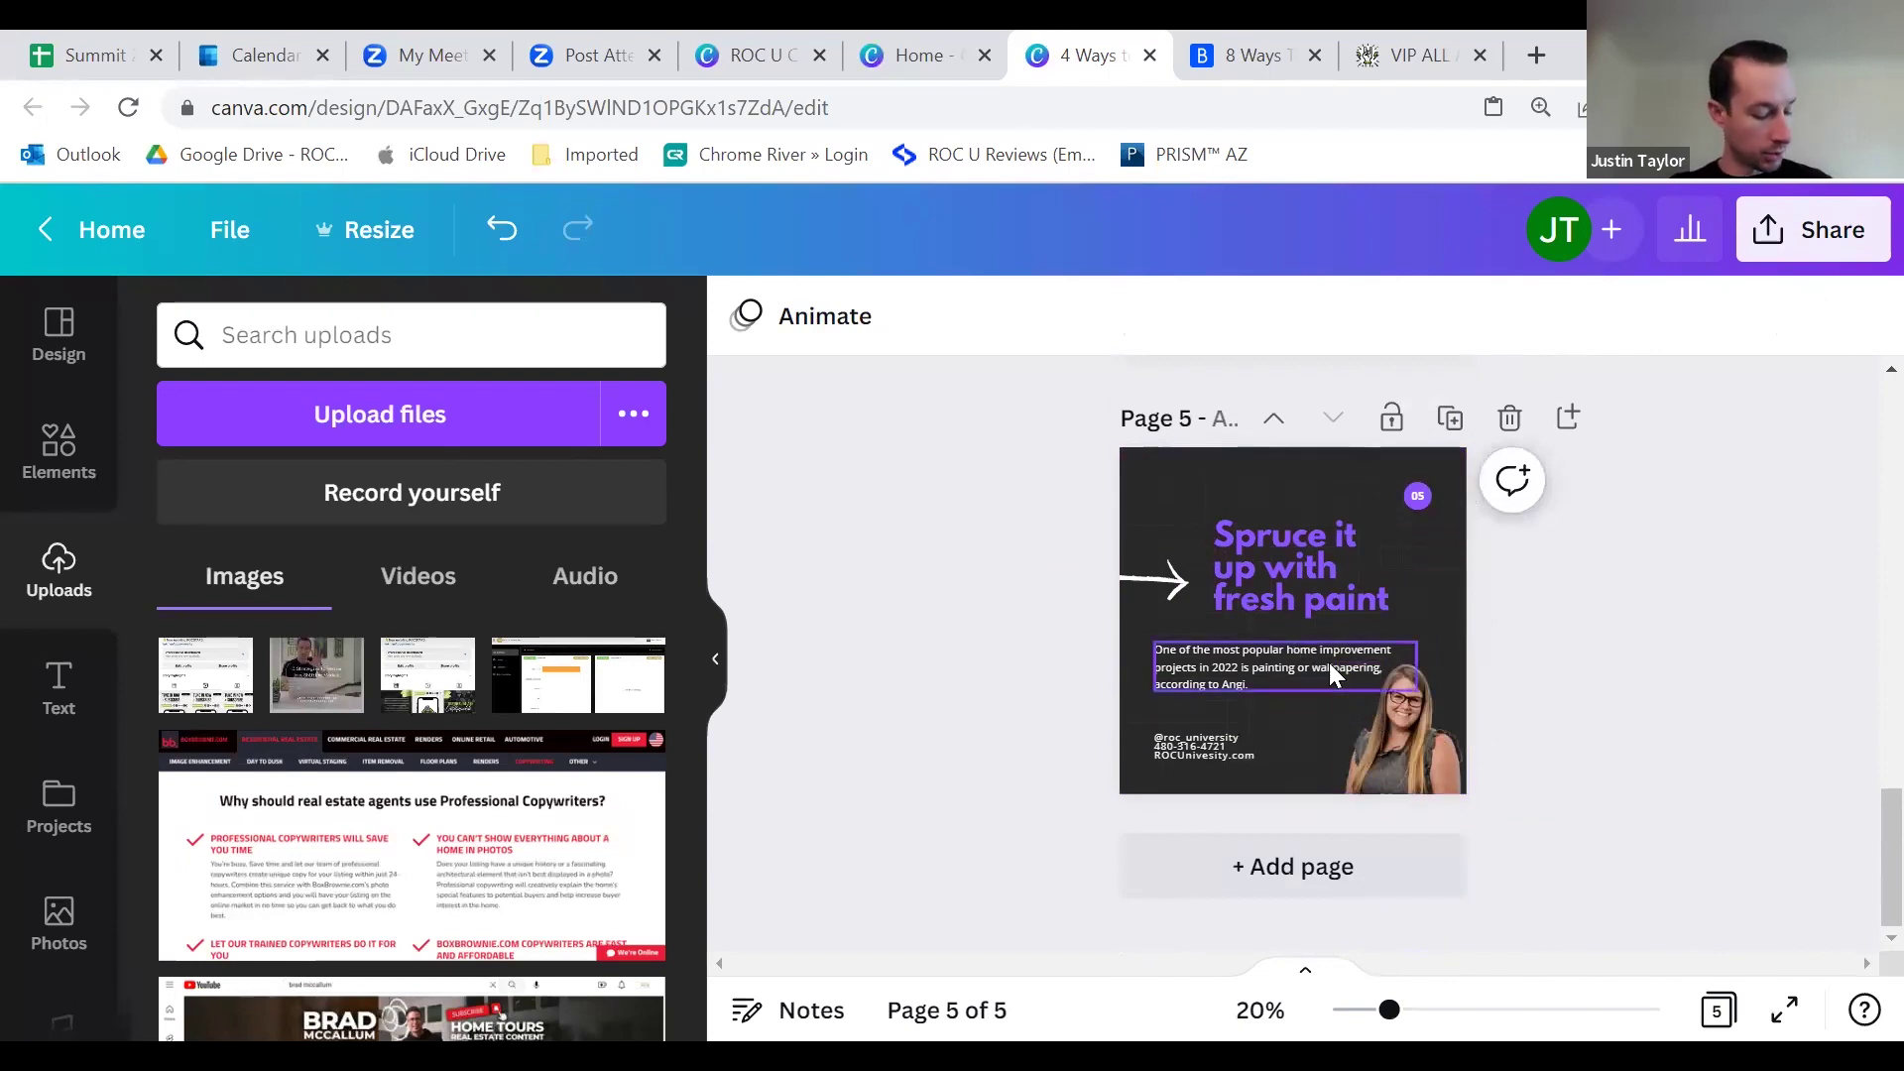
pyautogui.scroll(10, 1432, 610)
pyautogui.scroll(4, 1313, 657)
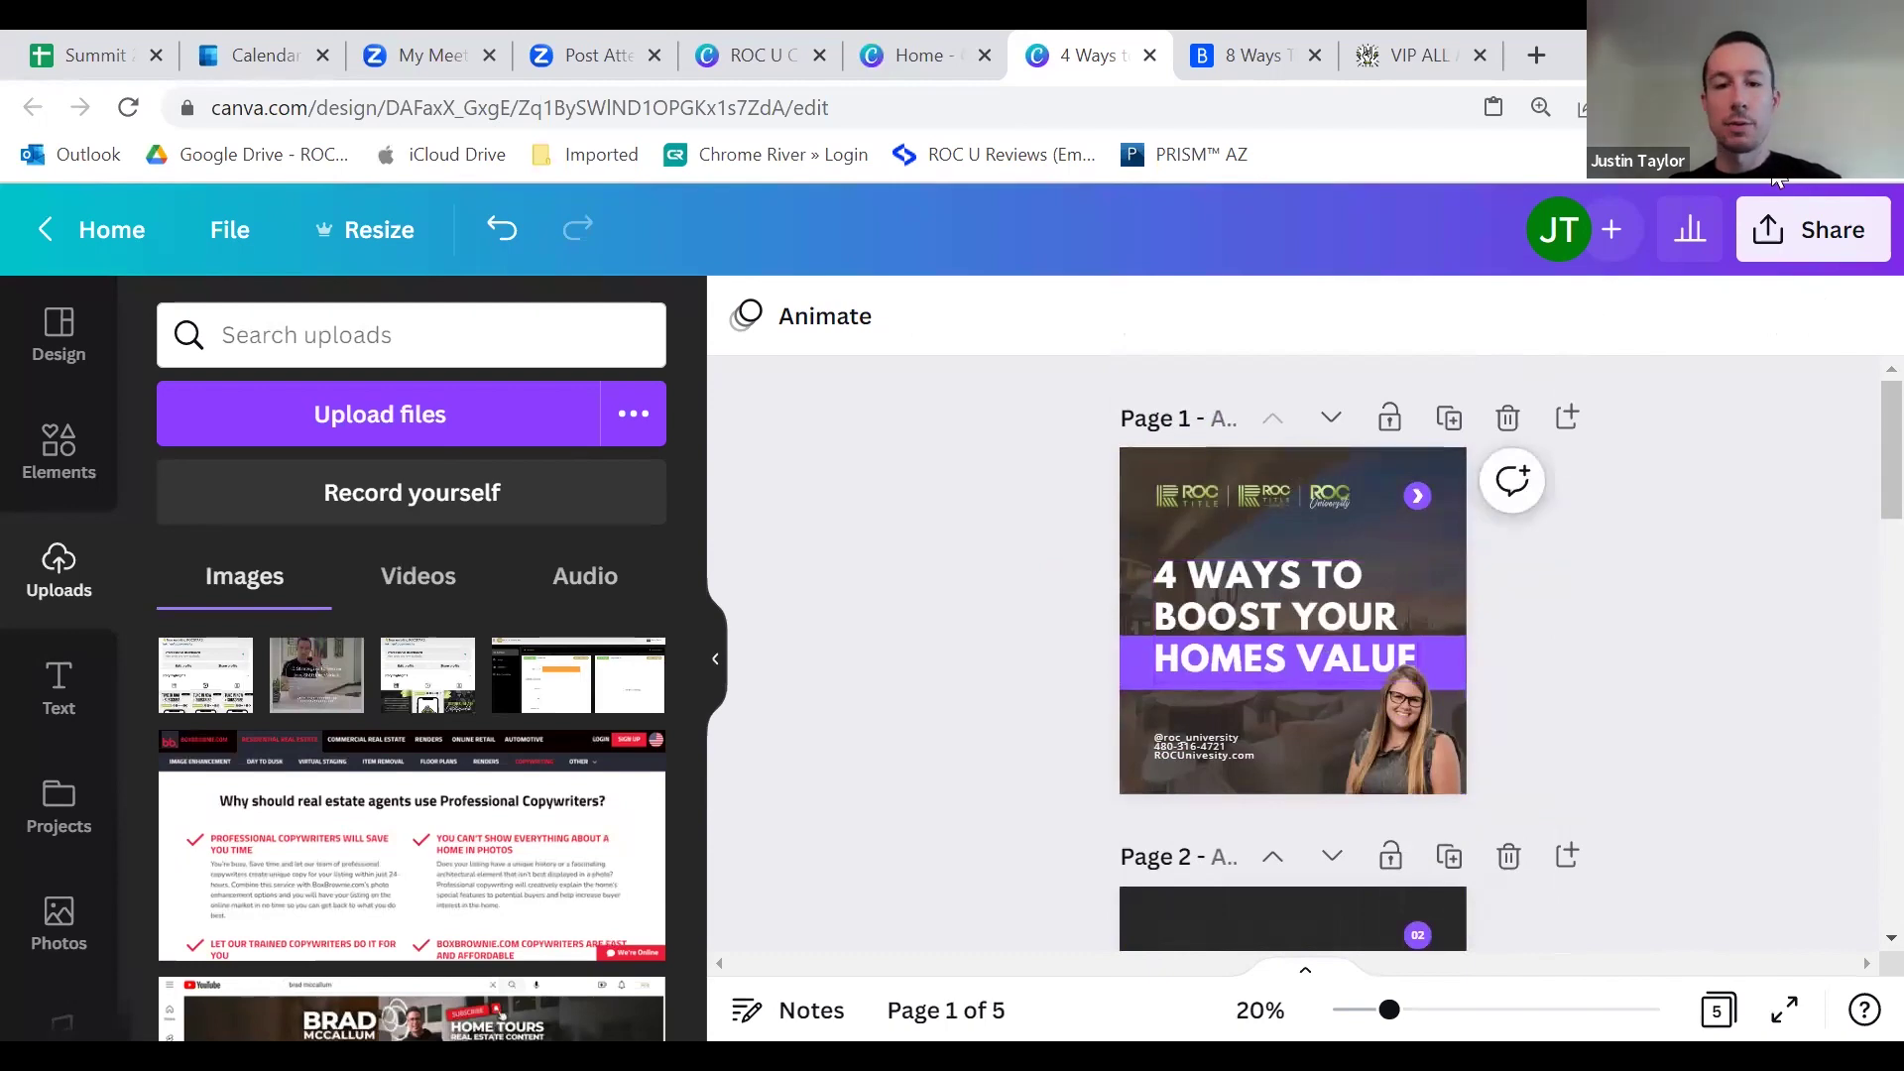
pyautogui.click(1817, 258)
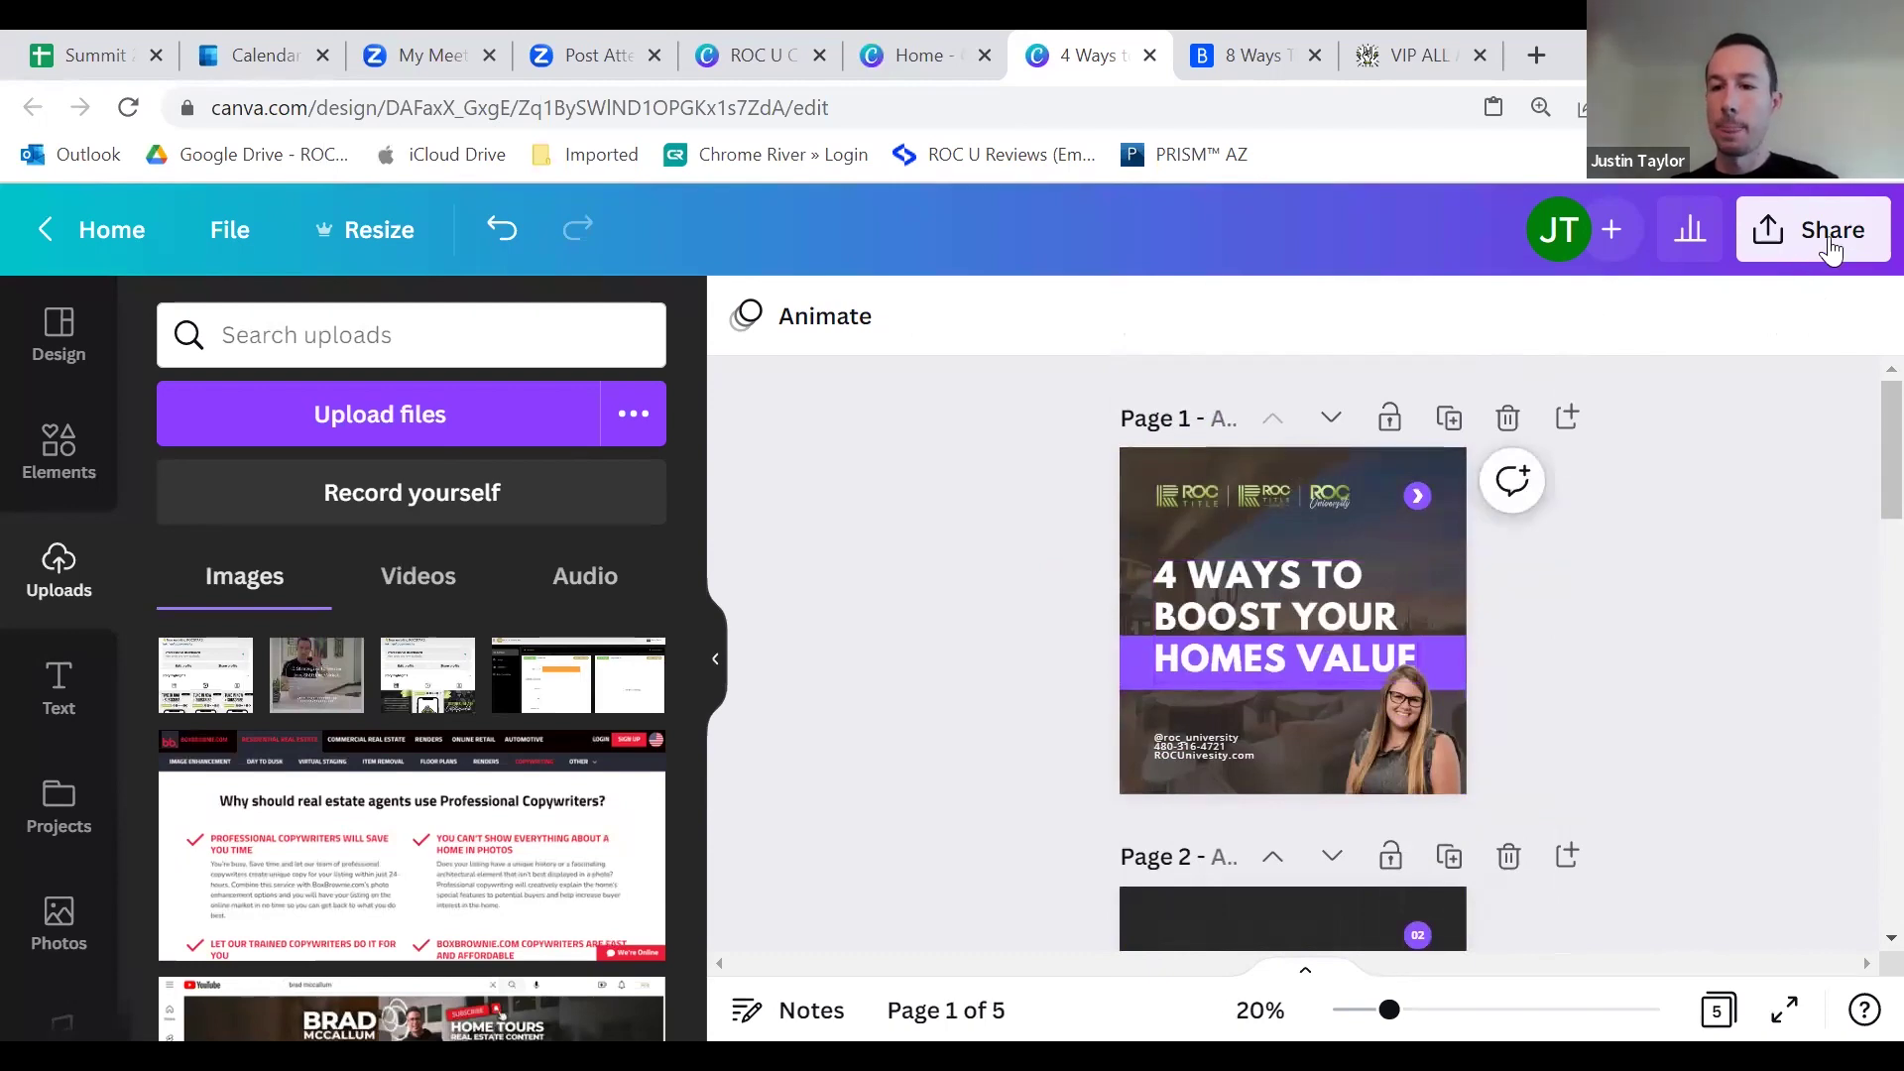
# Step: Download all 5 carousel pages as 1,080 × 1,080 px PNG images
pyautogui.scroll(-4, 1686, 495)
pyautogui.click(1523, 620)
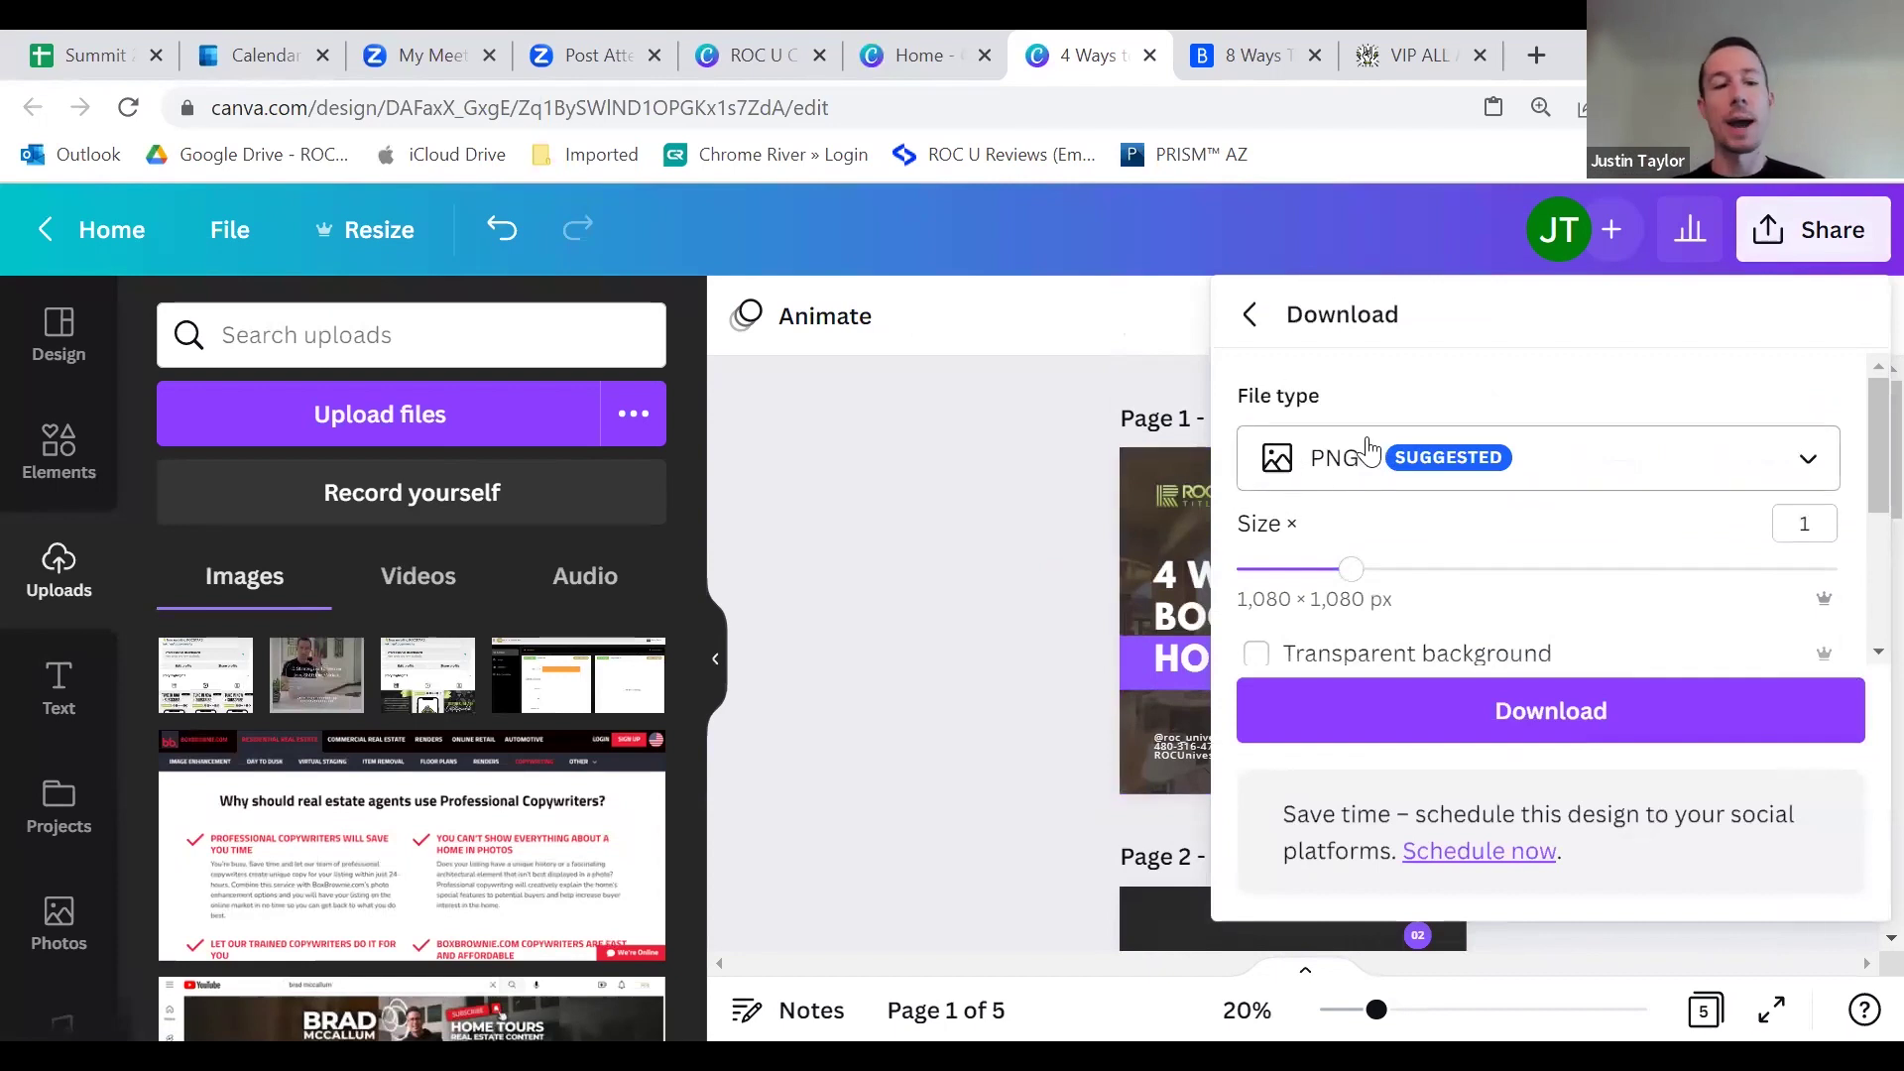
pyautogui.scroll(-3, 1345, 455)
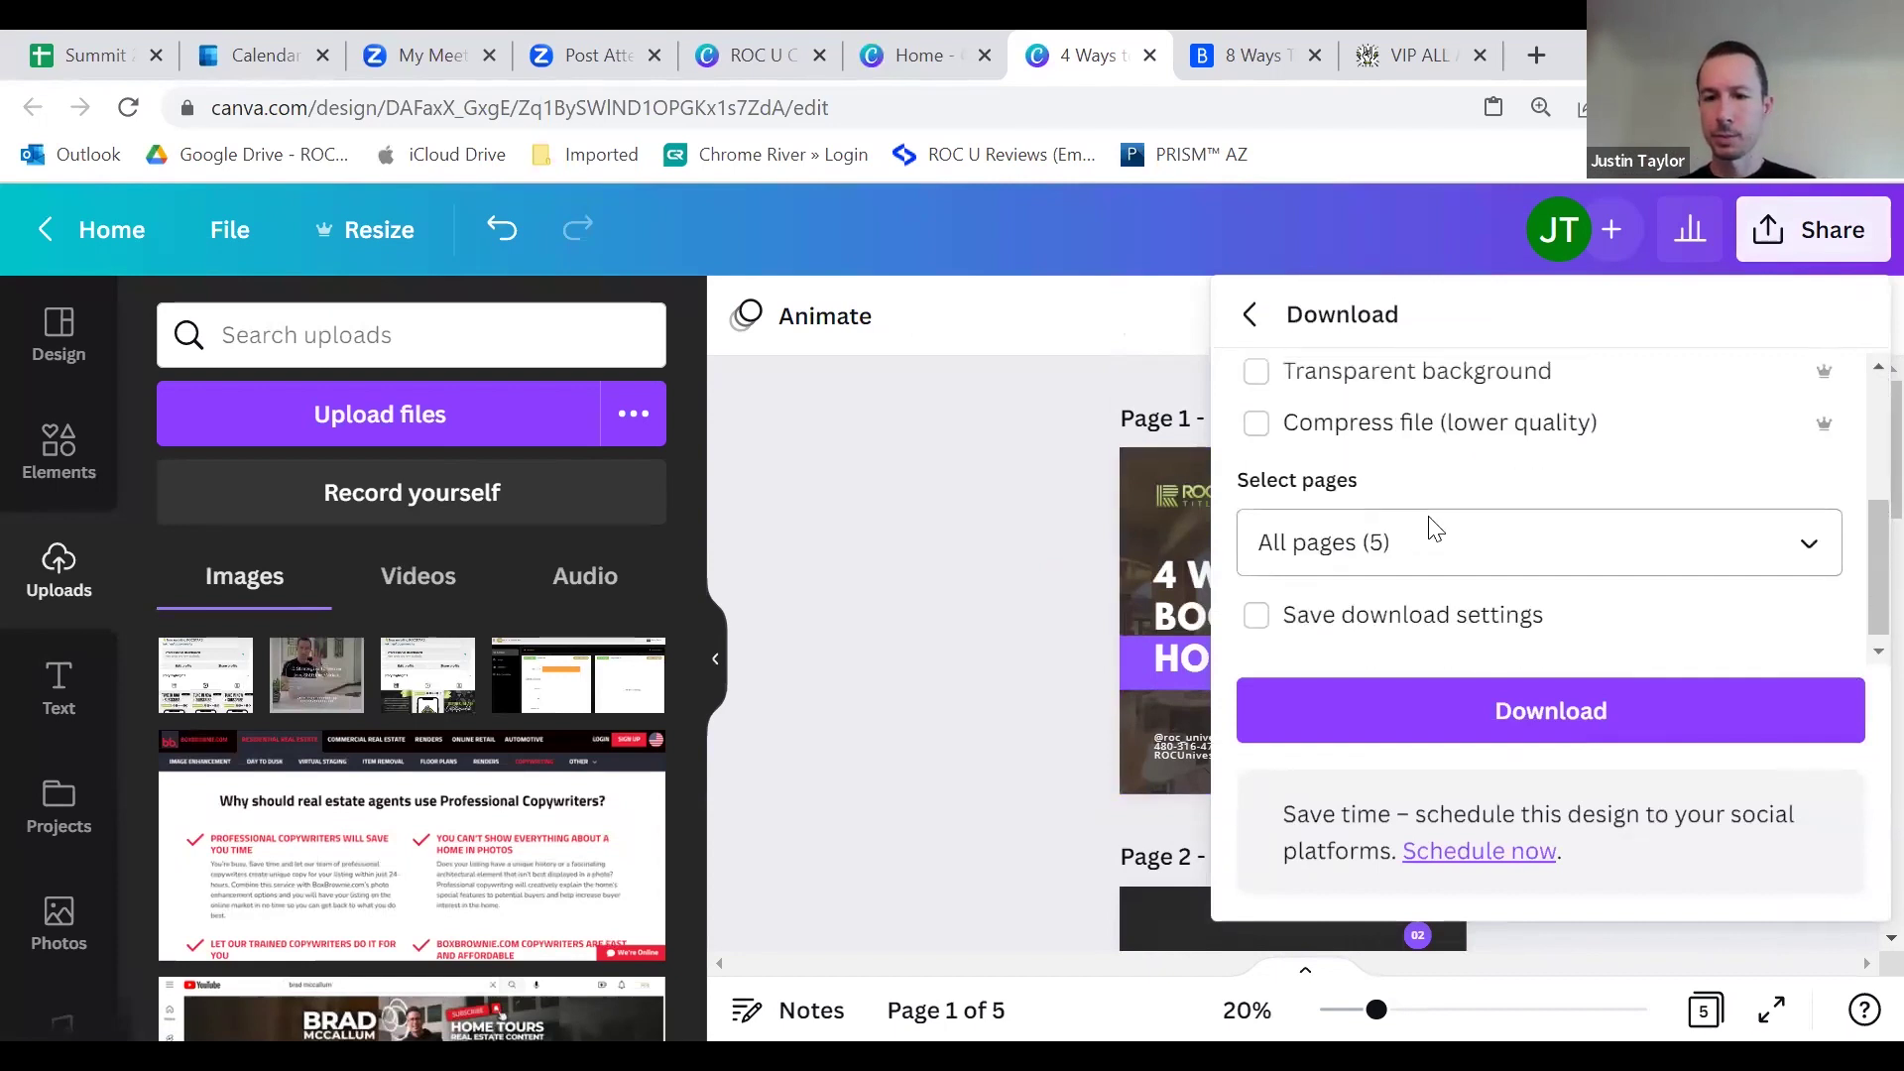
pyautogui.scroll(3, 1436, 516)
pyautogui.click(1547, 708)
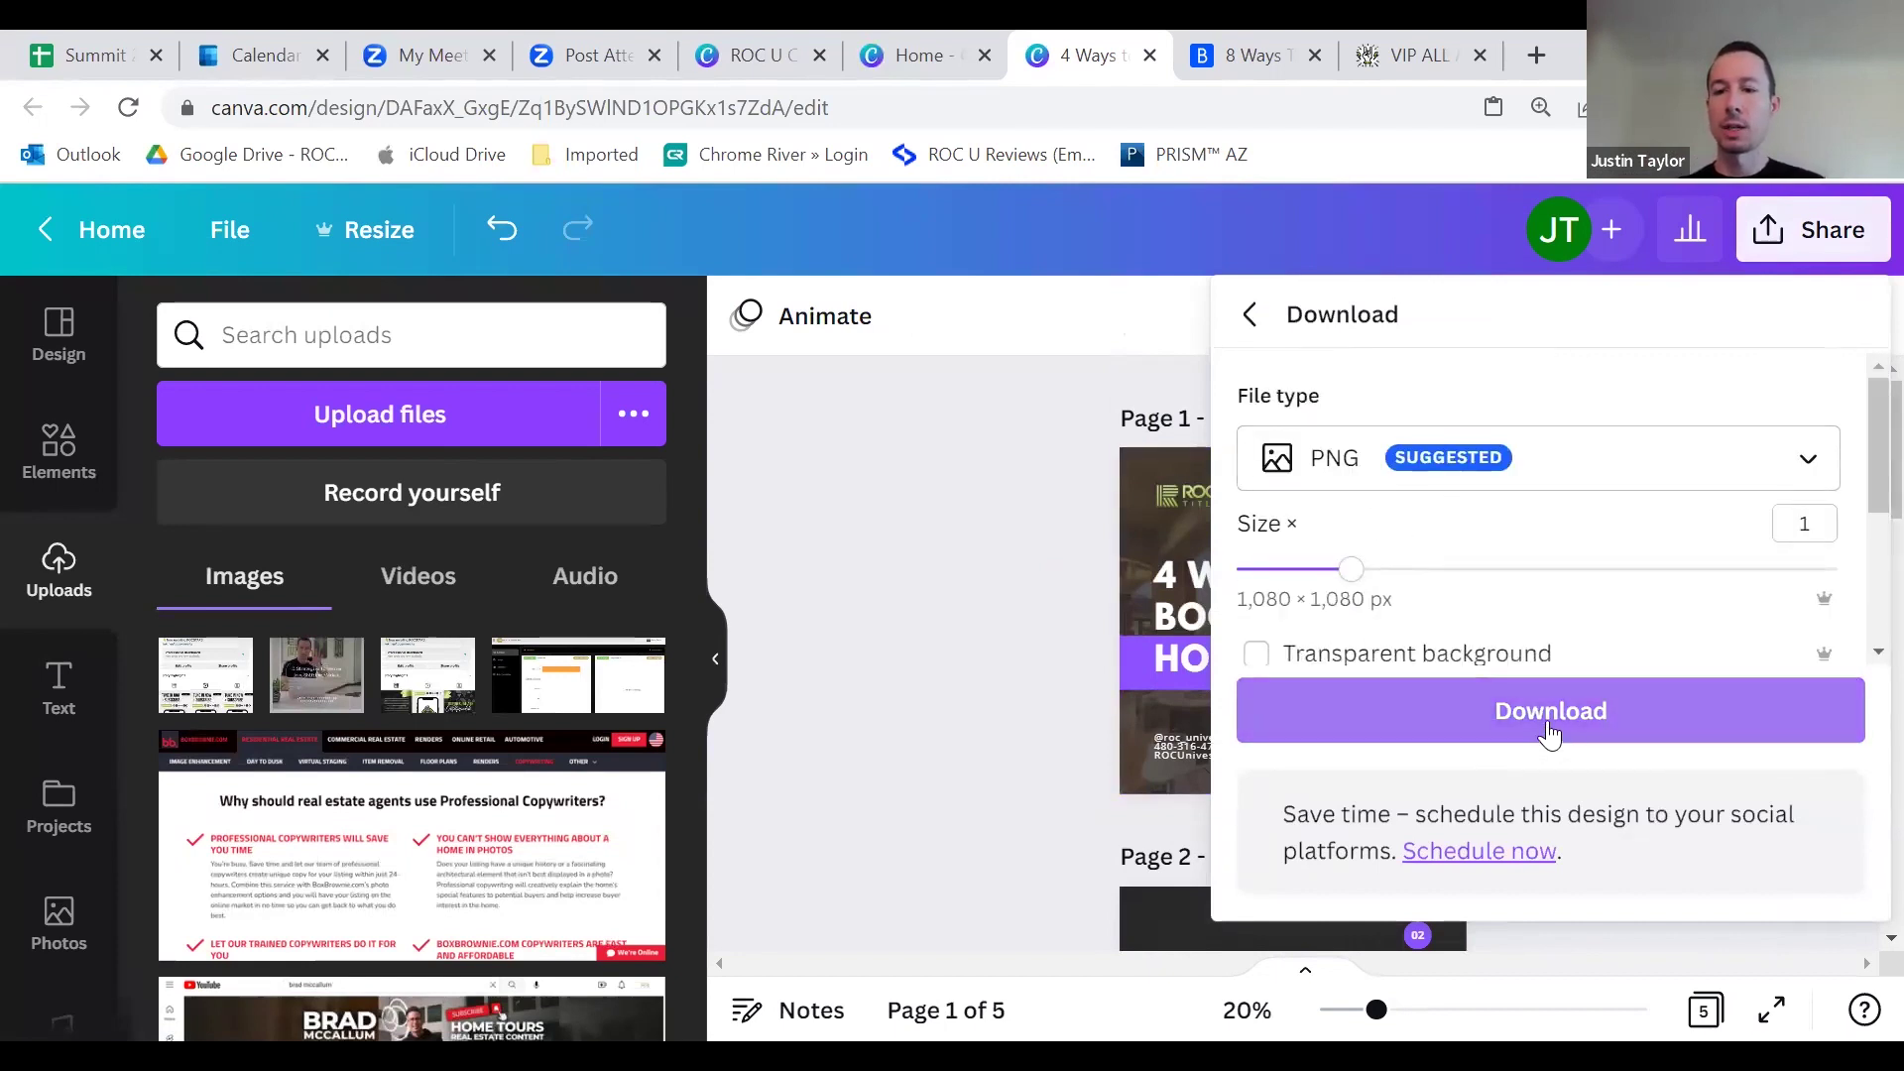
pyautogui.scroll(-2, 1518, 685)
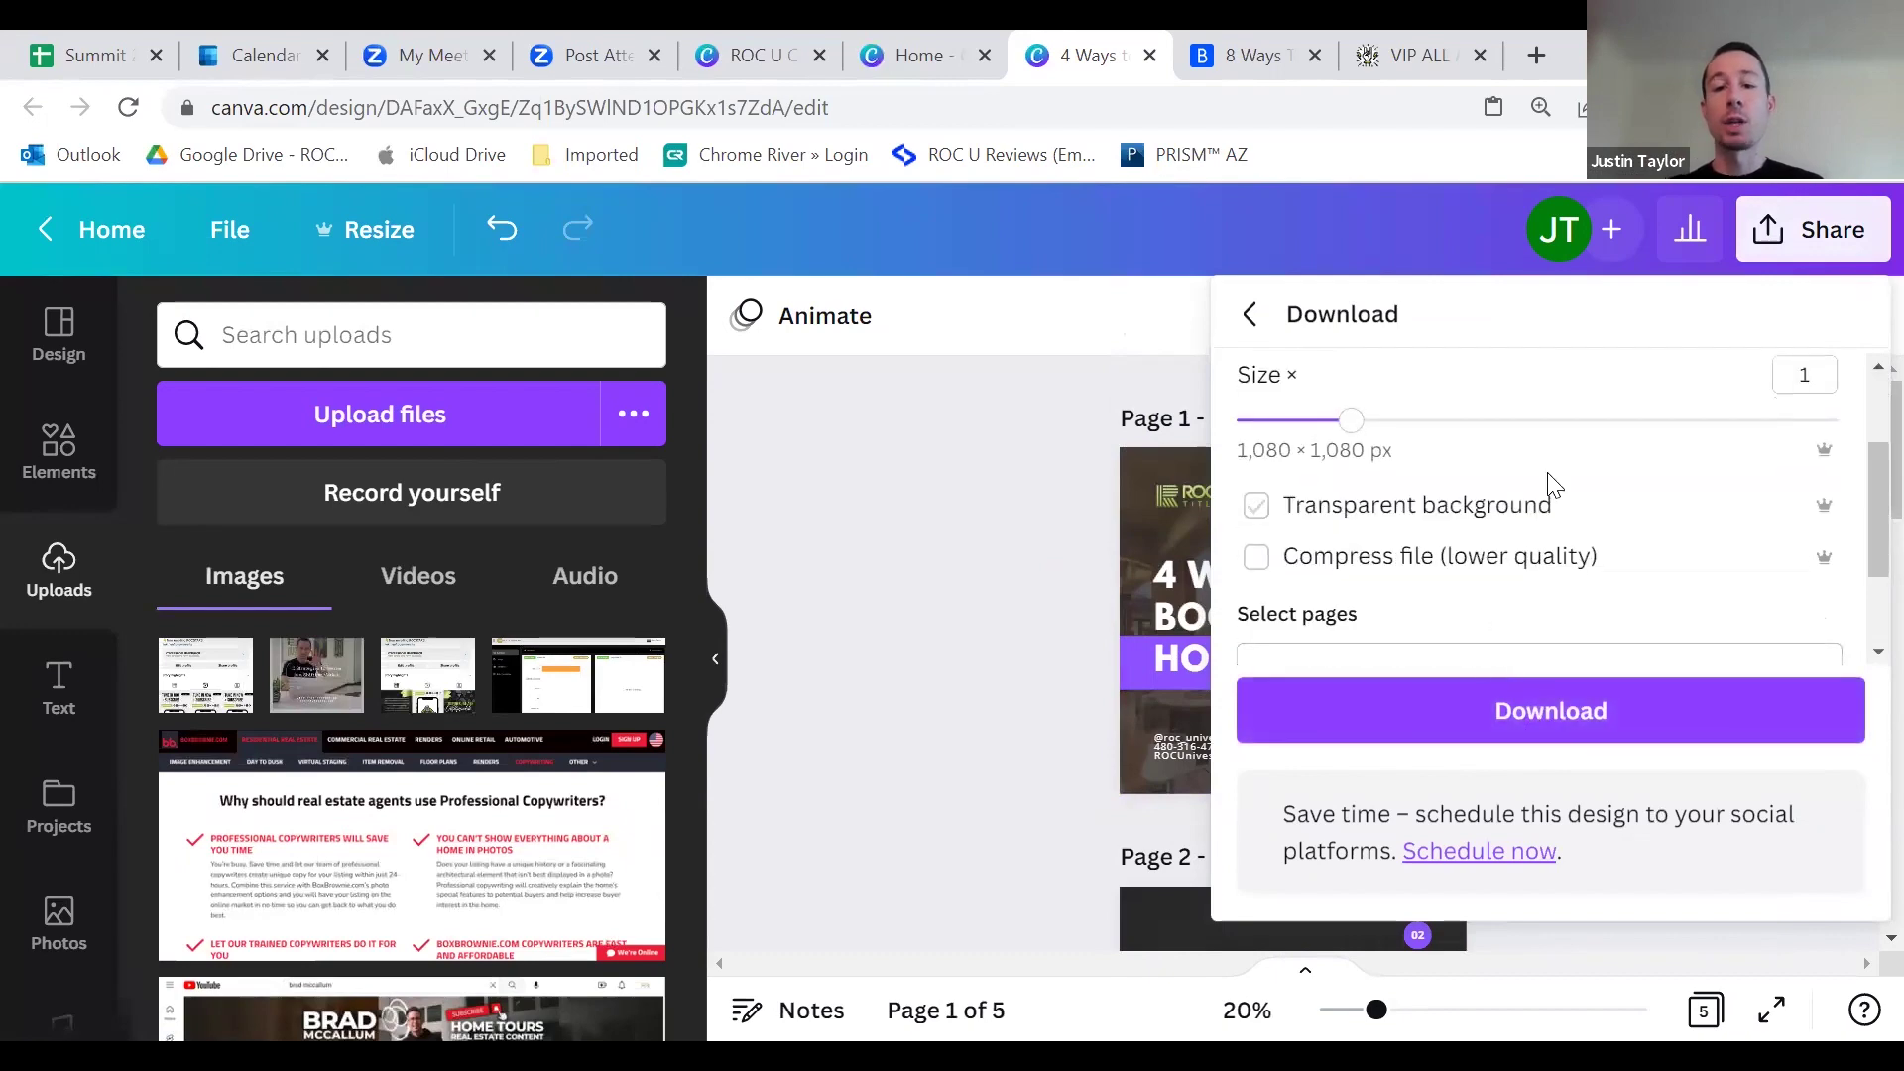
pyautogui.scroll(2, 1448, 568)
pyautogui.click(1034, 492)
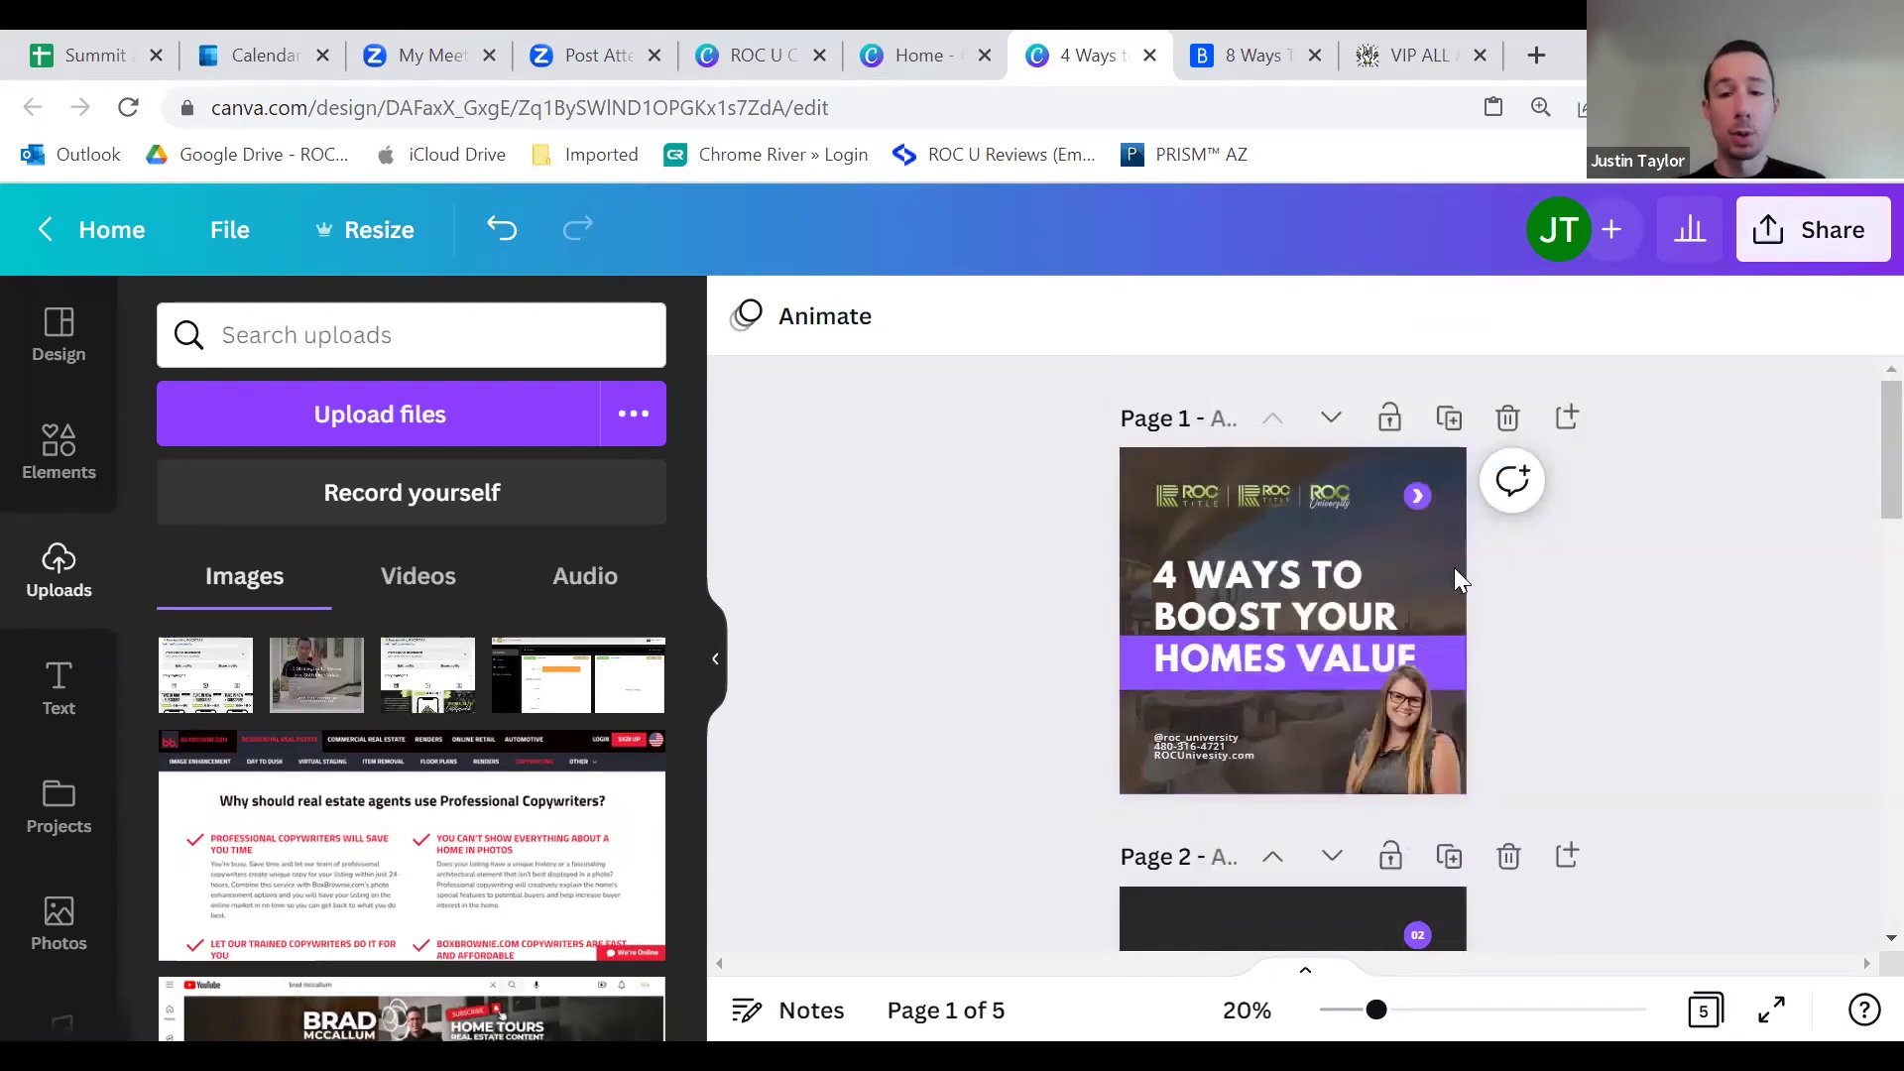
# Step: Scroll through the five finished carousel pages to review them
pyautogui.scroll(-3, 1098, 591)
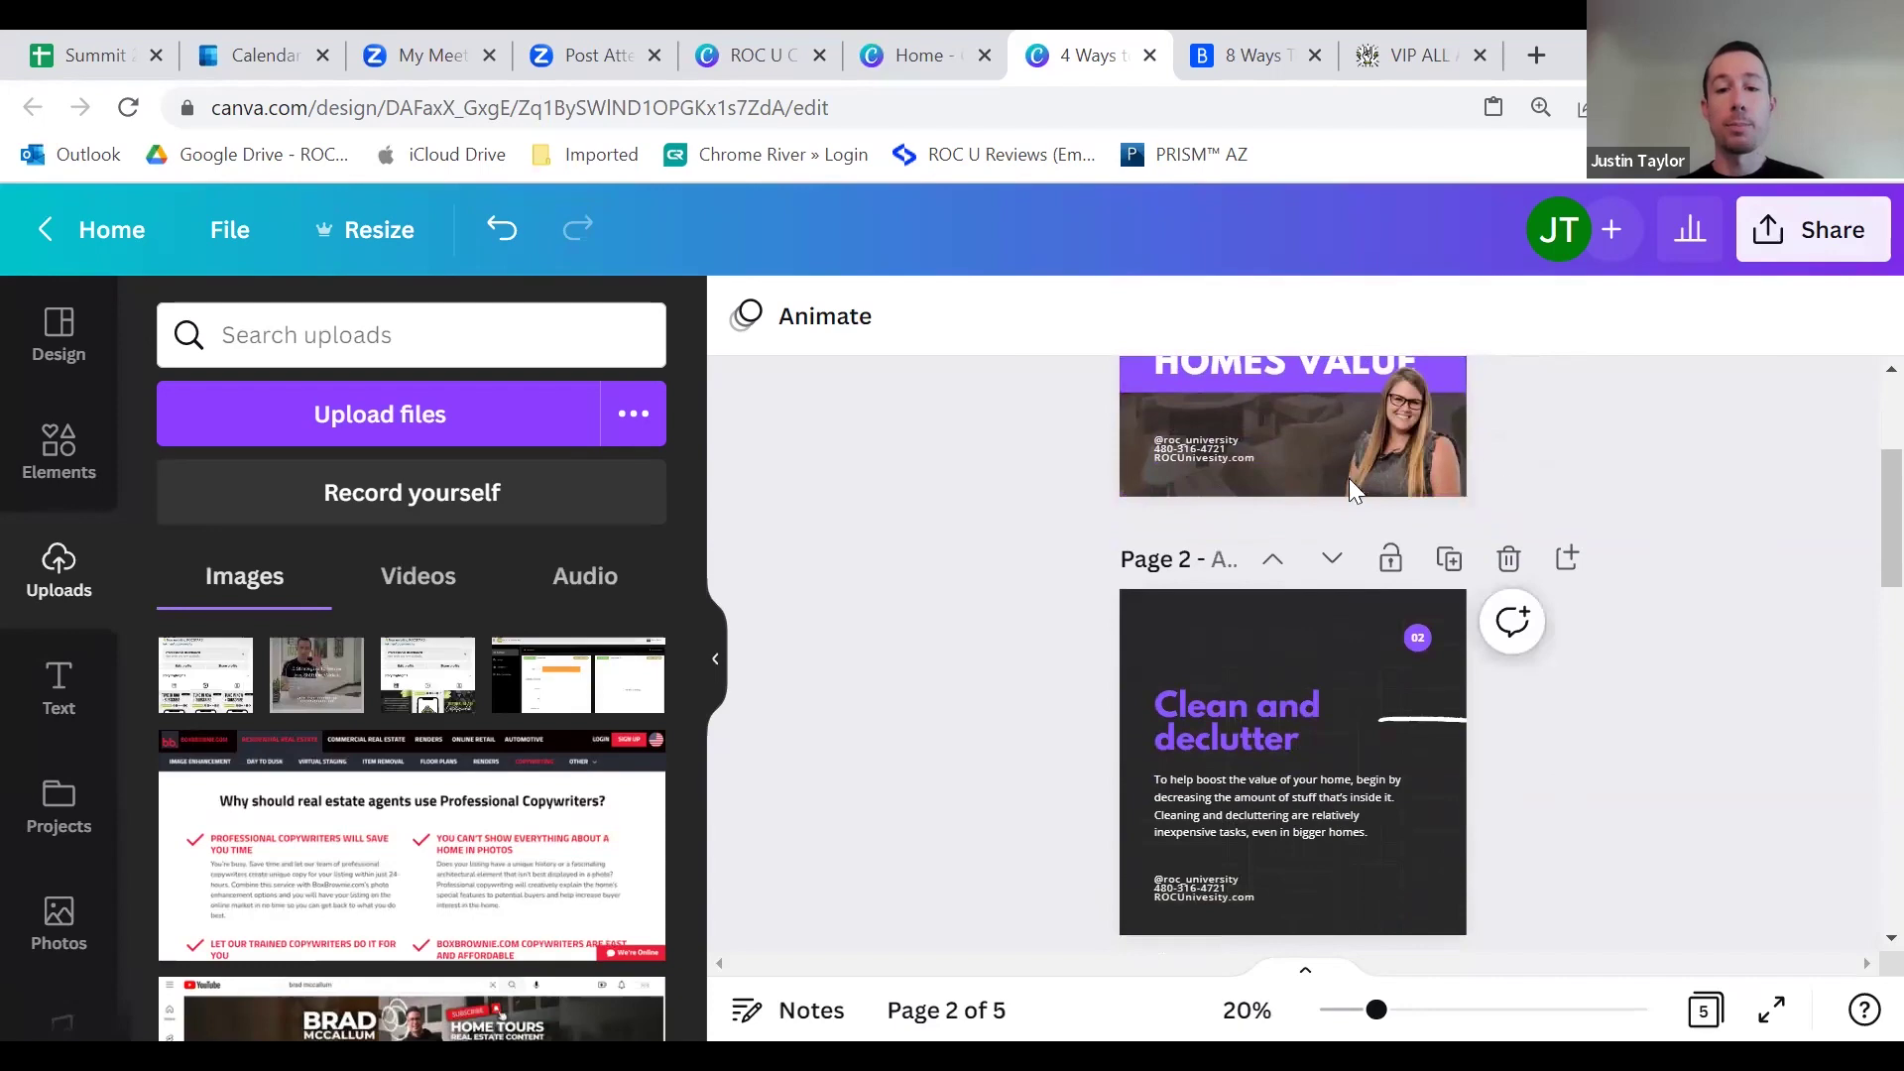
pyautogui.scroll(-3, 1225, 654)
pyautogui.scroll(6, 1412, 700)
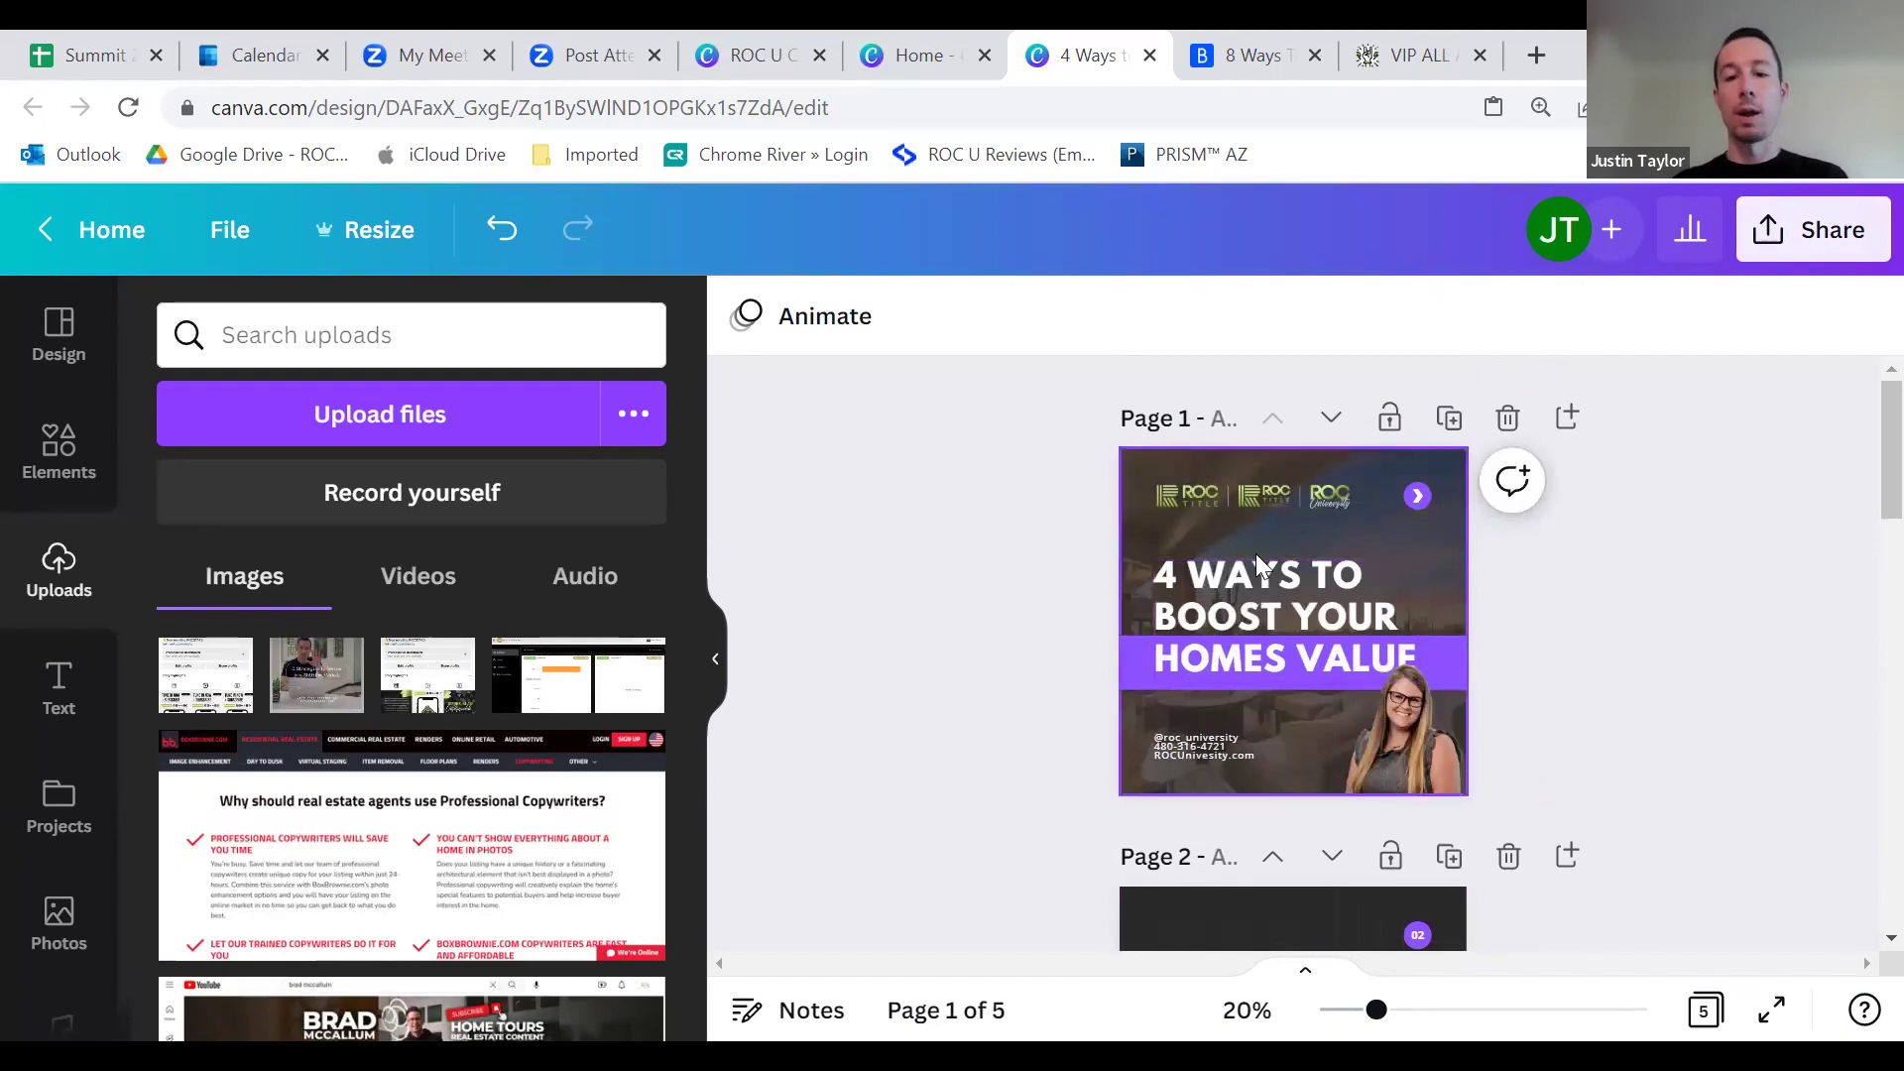
pyautogui.scroll(-12, 1277, 577)
pyautogui.scroll(-3, 1299, 674)
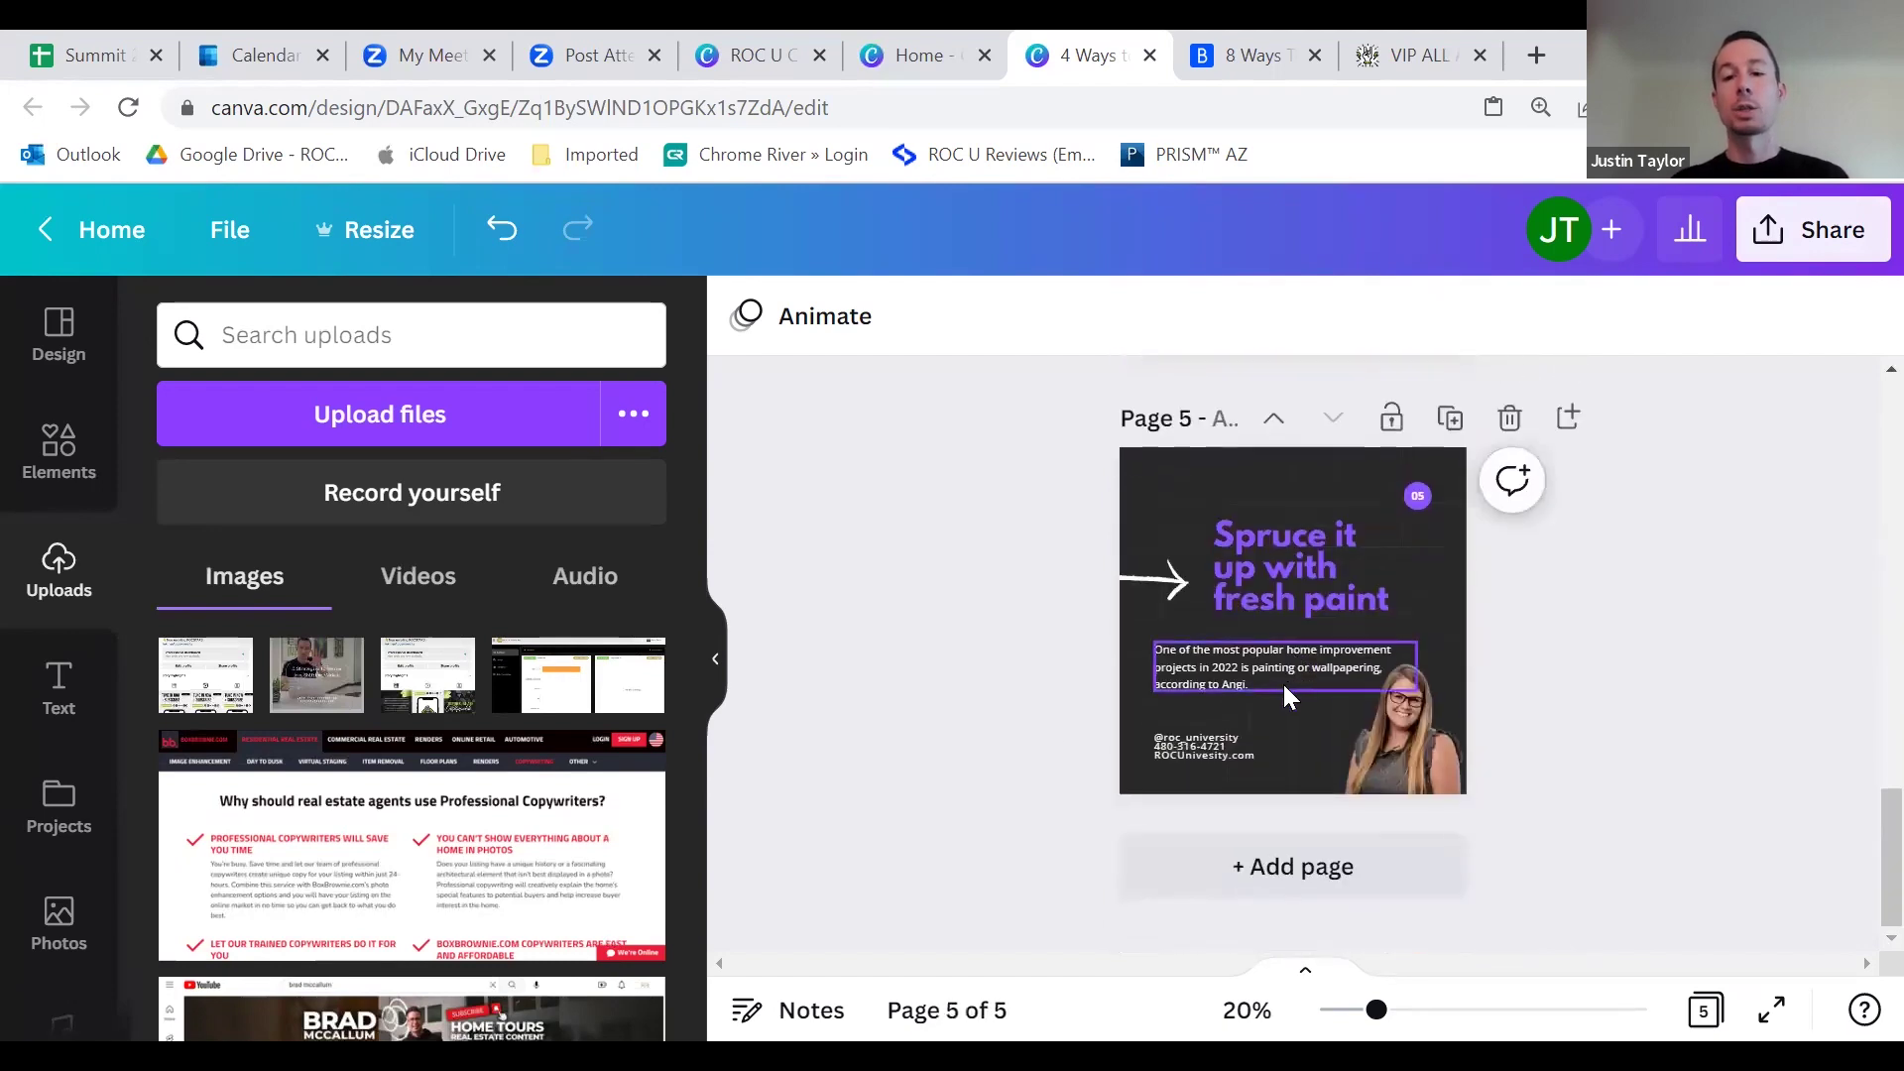
pyautogui.scroll(15, 1308, 684)
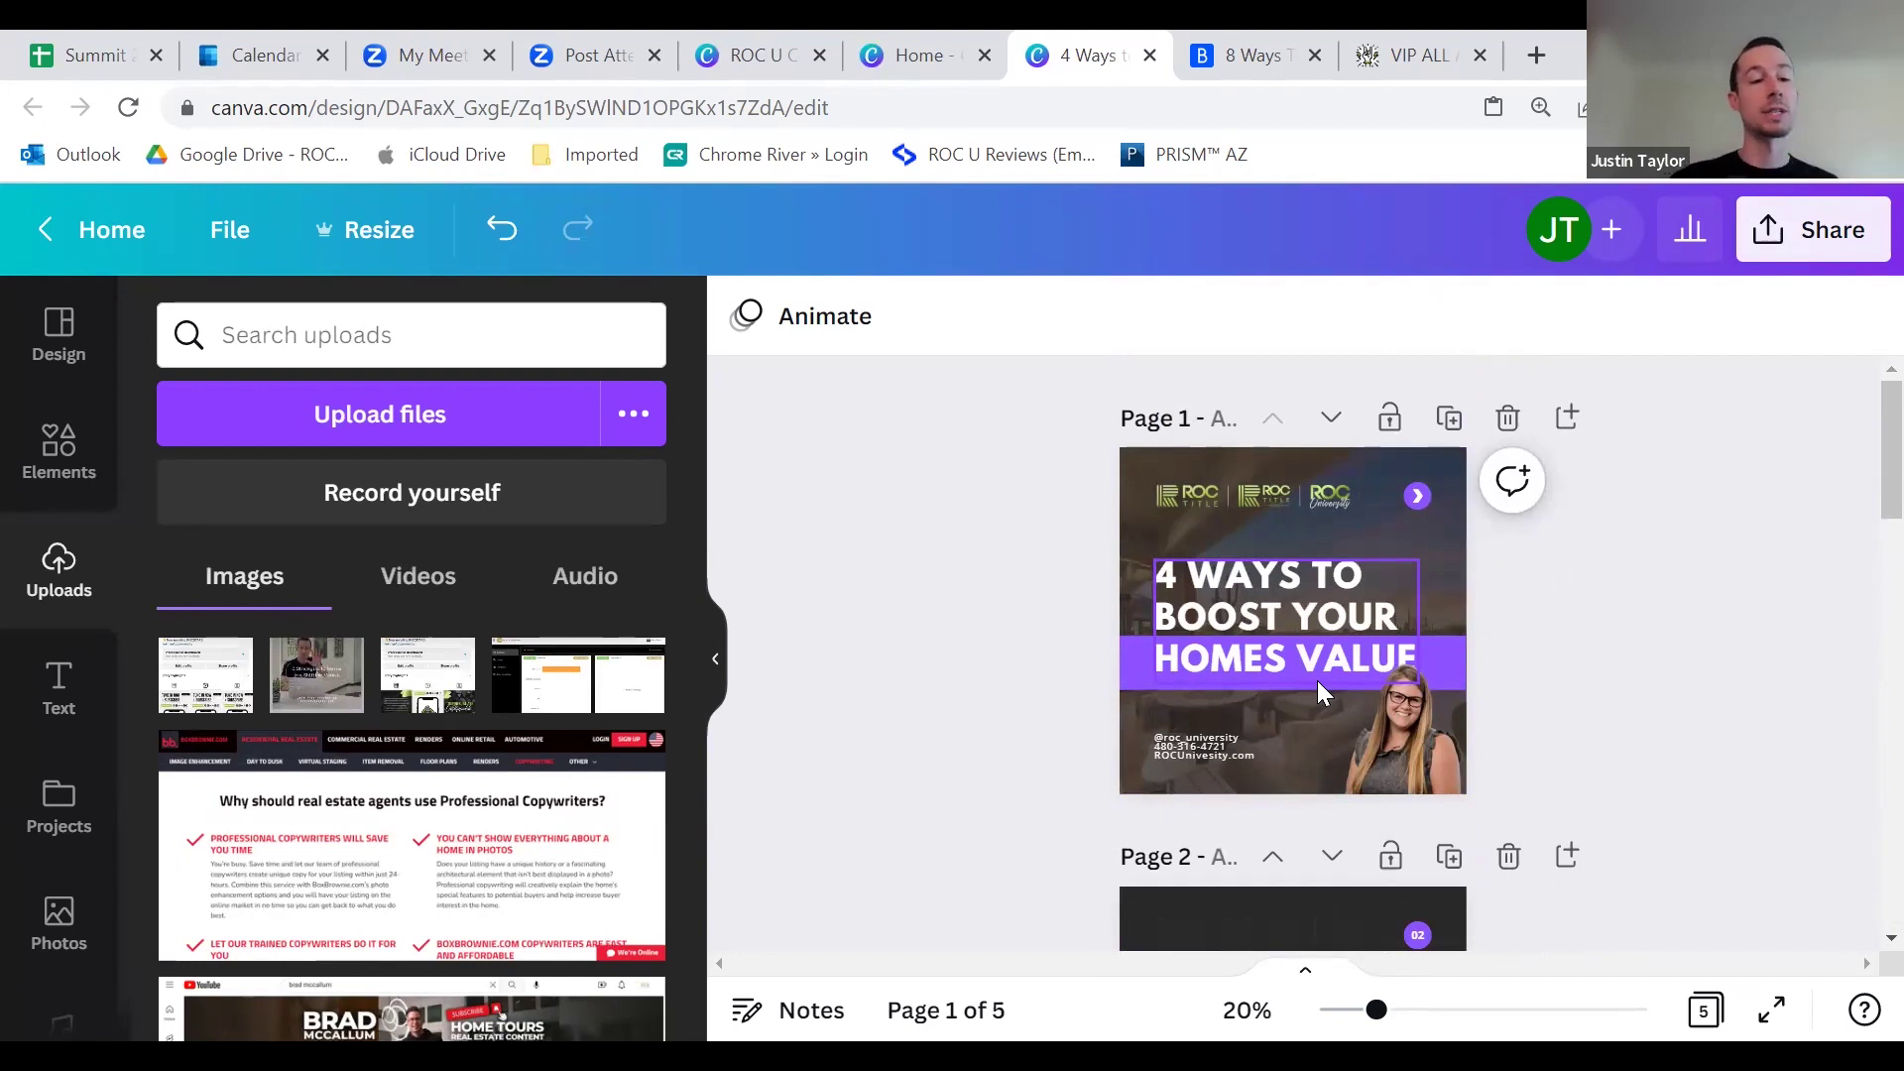
pyautogui.click(1846, 243)
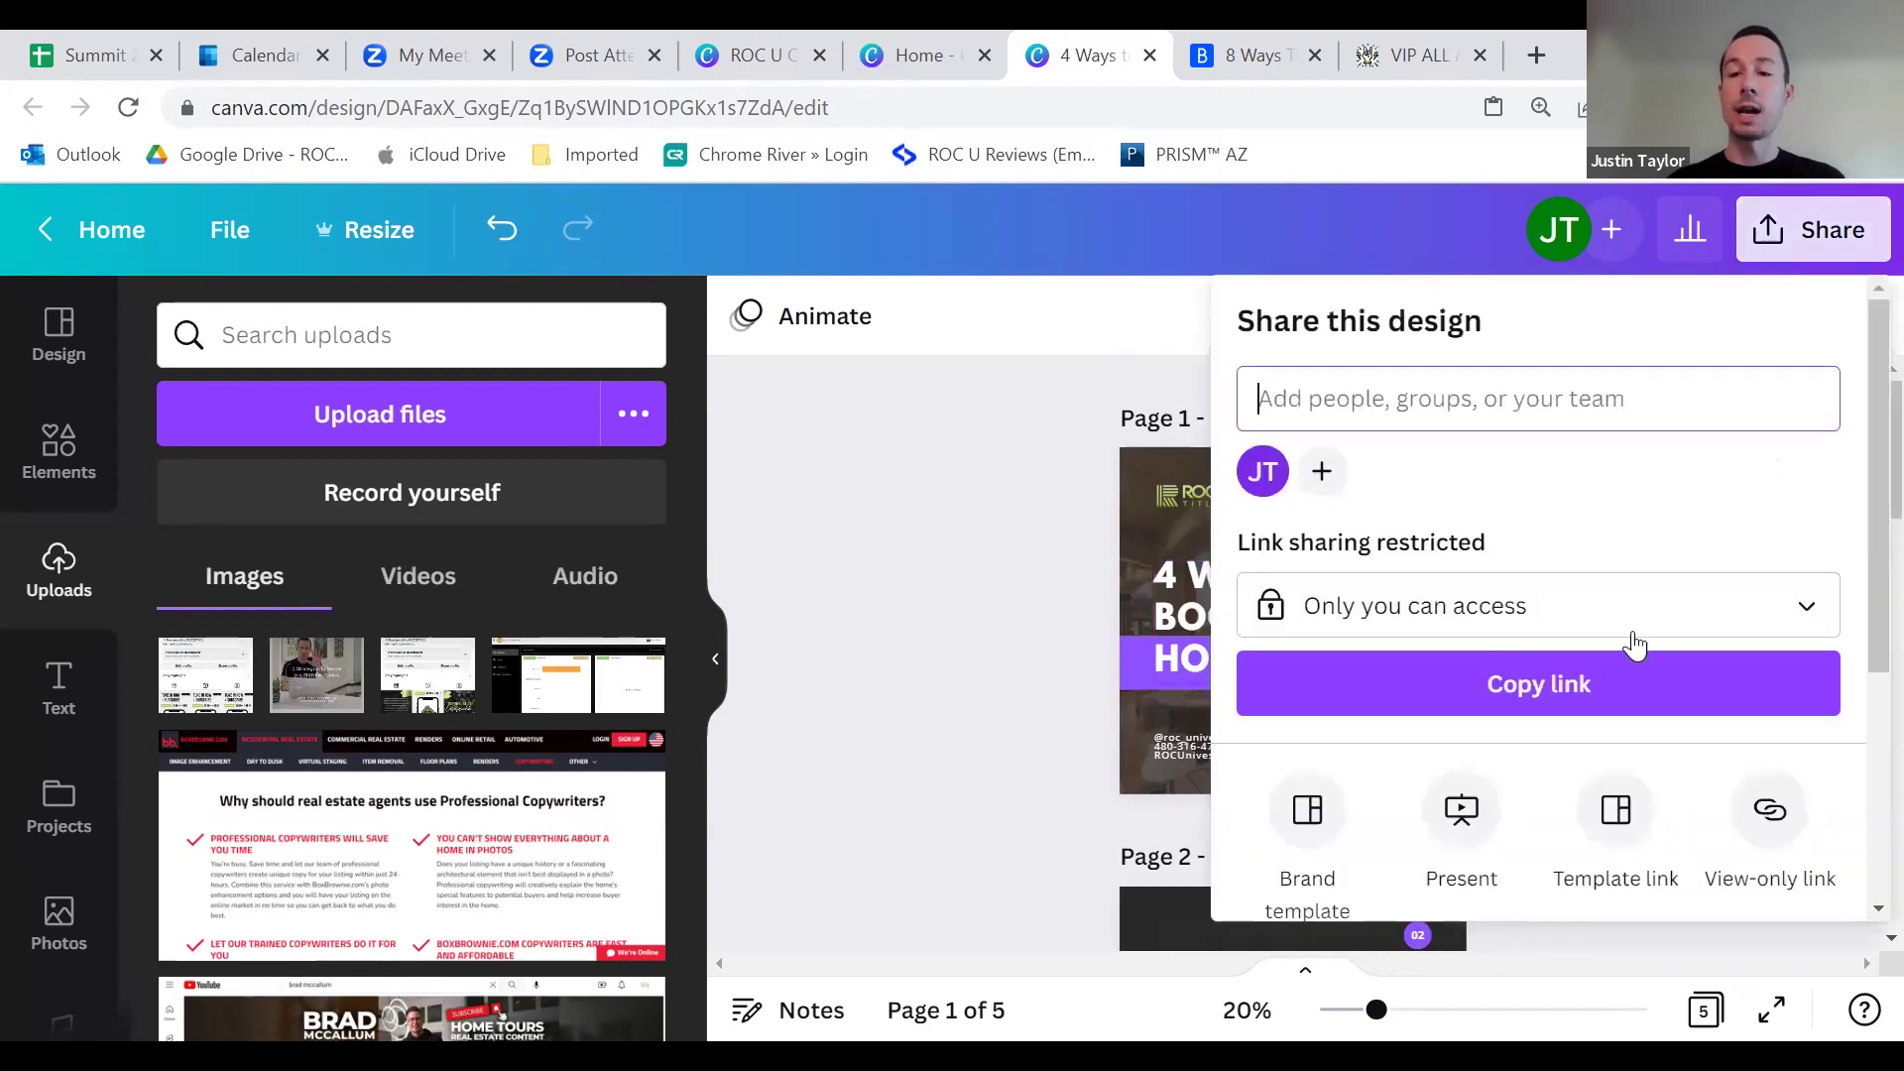
# Step: Request the PNG download of all 5 pages again, then close the download options
pyautogui.scroll(-1, 1628, 655)
pyautogui.scroll(-2, 1627, 670)
pyautogui.click(1458, 714)
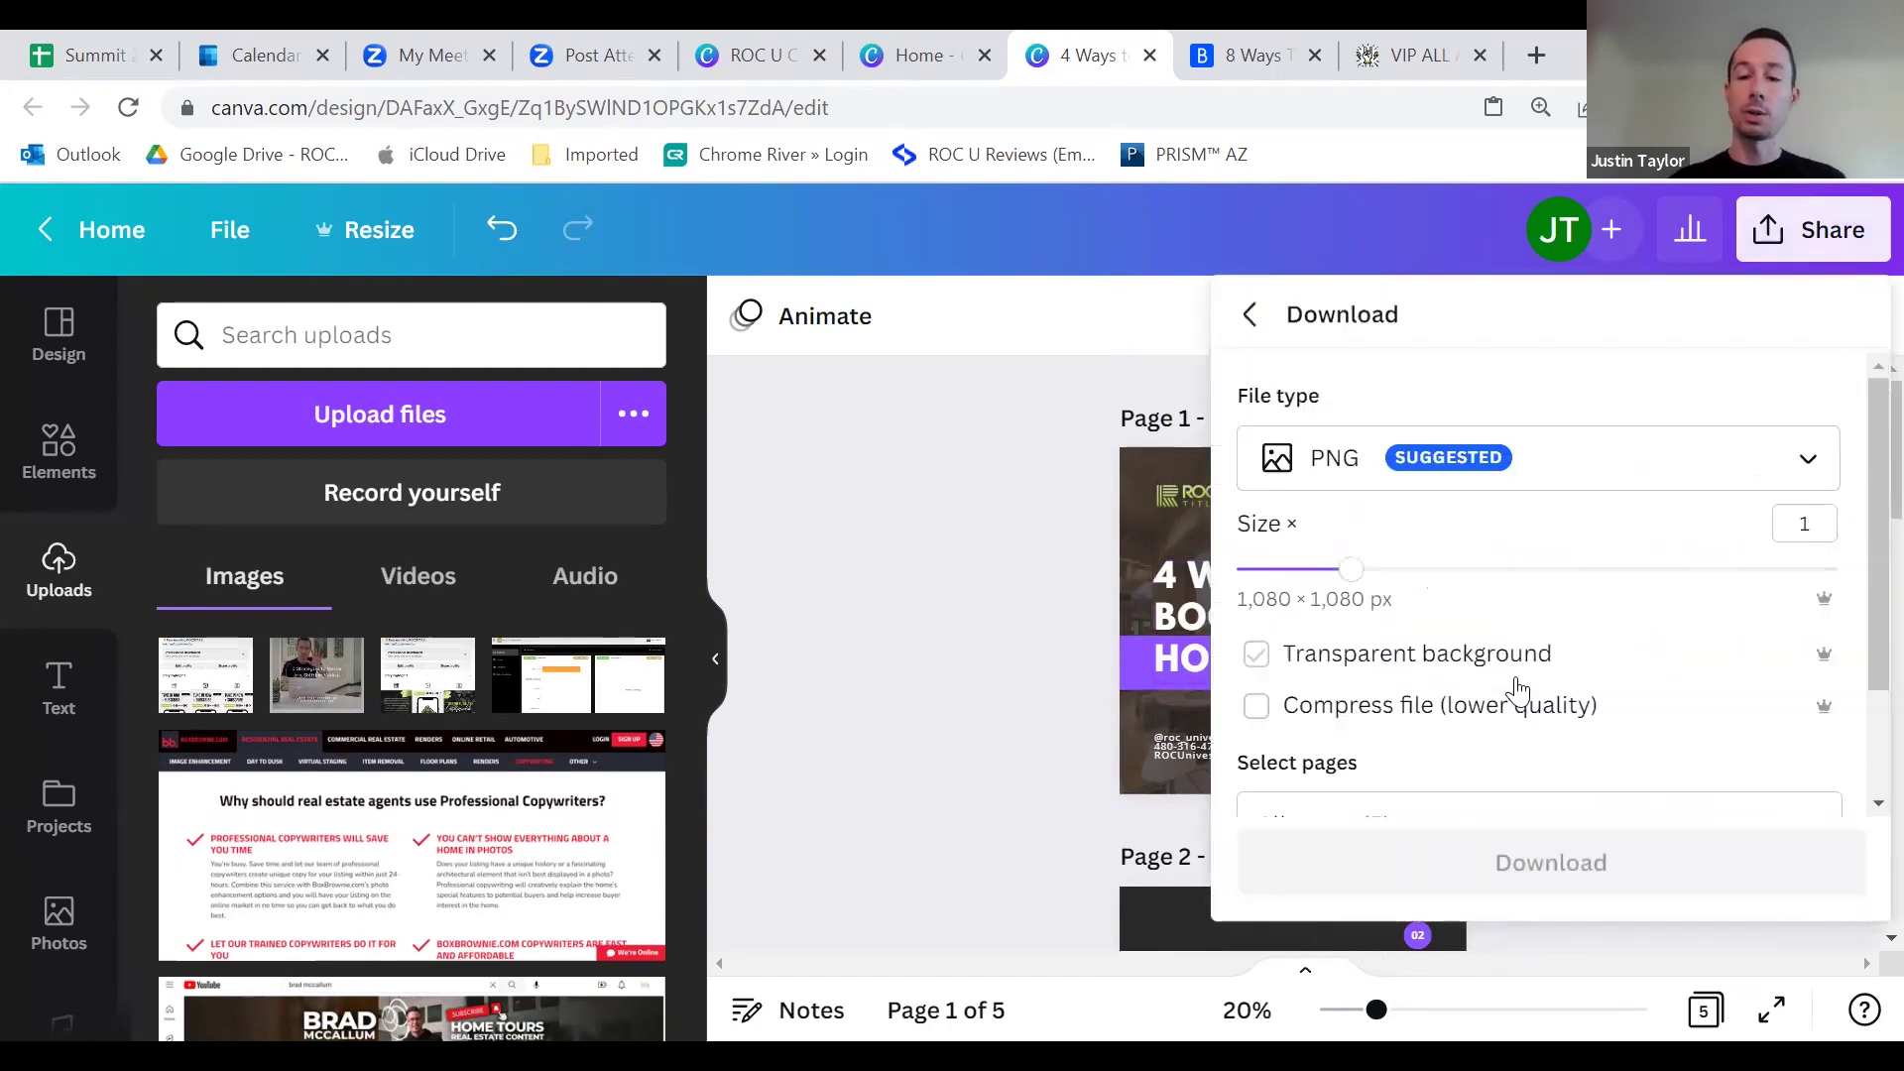
pyautogui.scroll(-1, 1551, 616)
pyautogui.click(1540, 731)
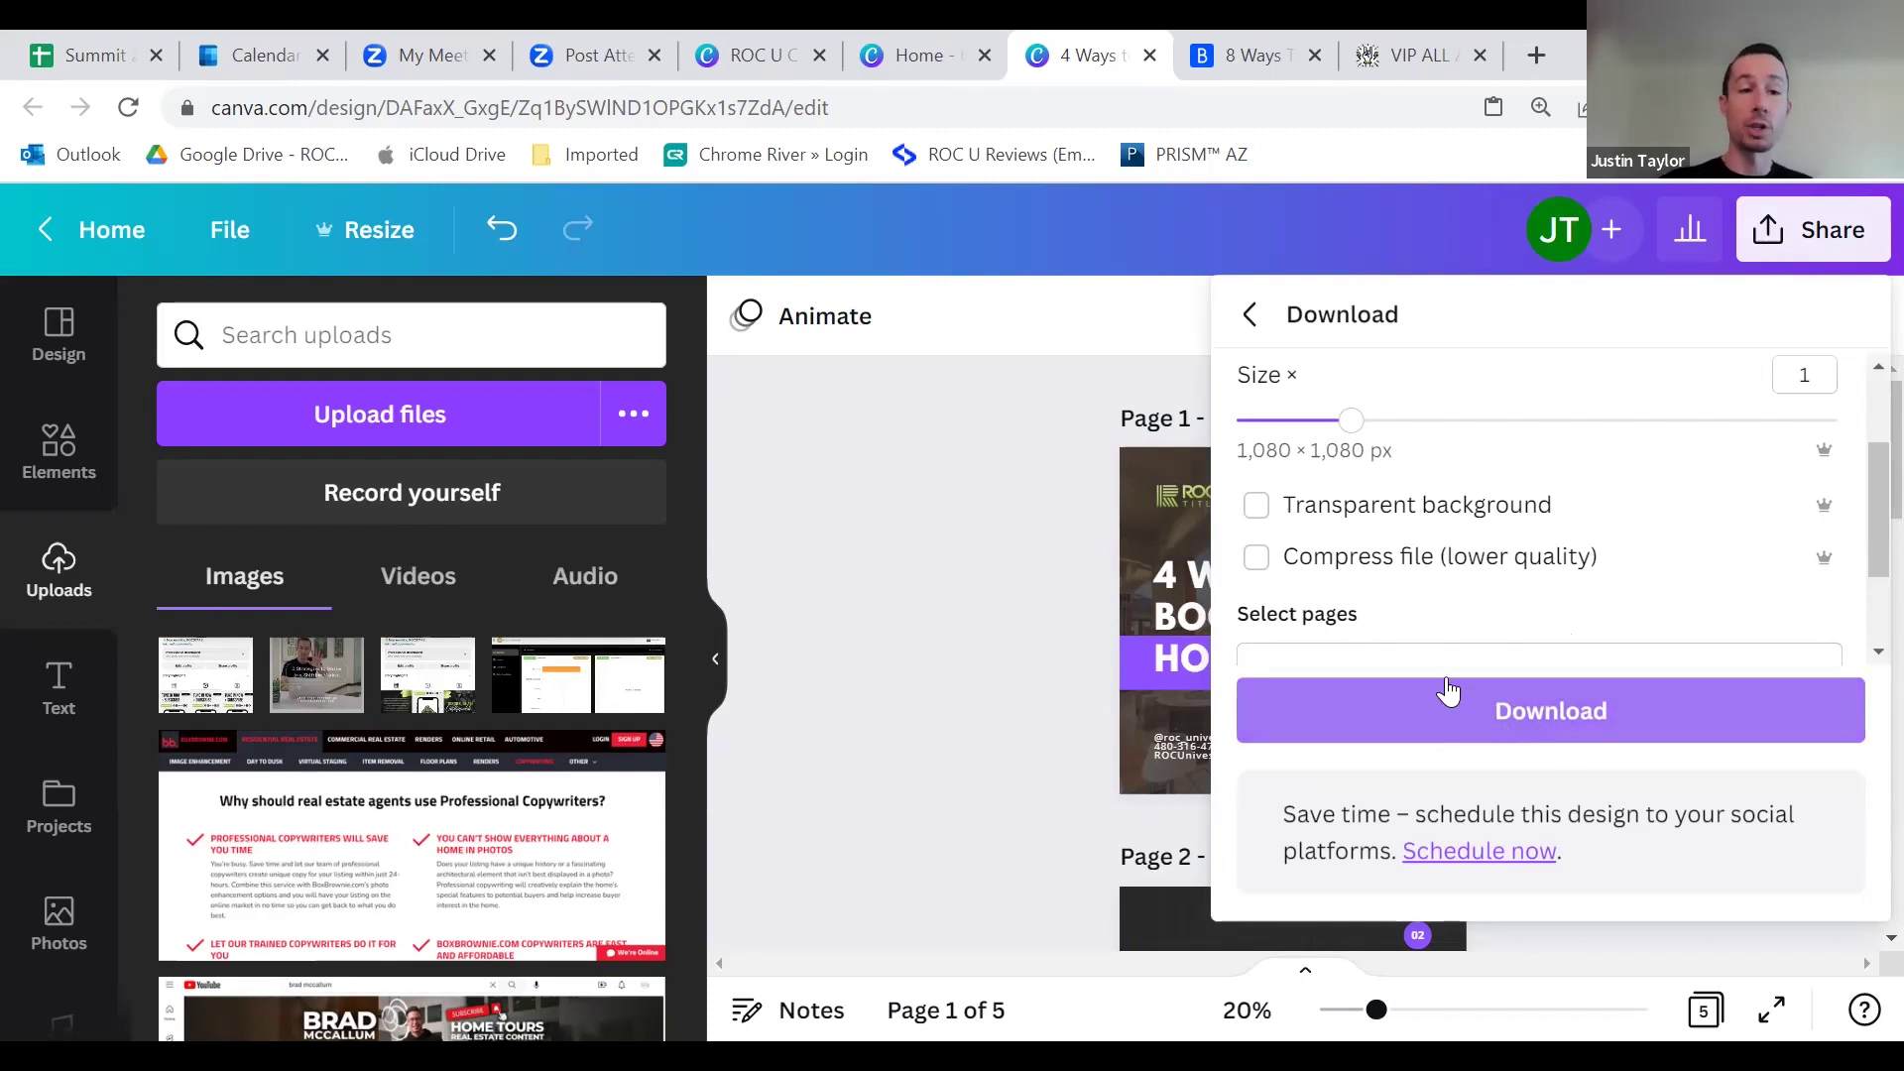
pyautogui.scroll(-2, 1524, 590)
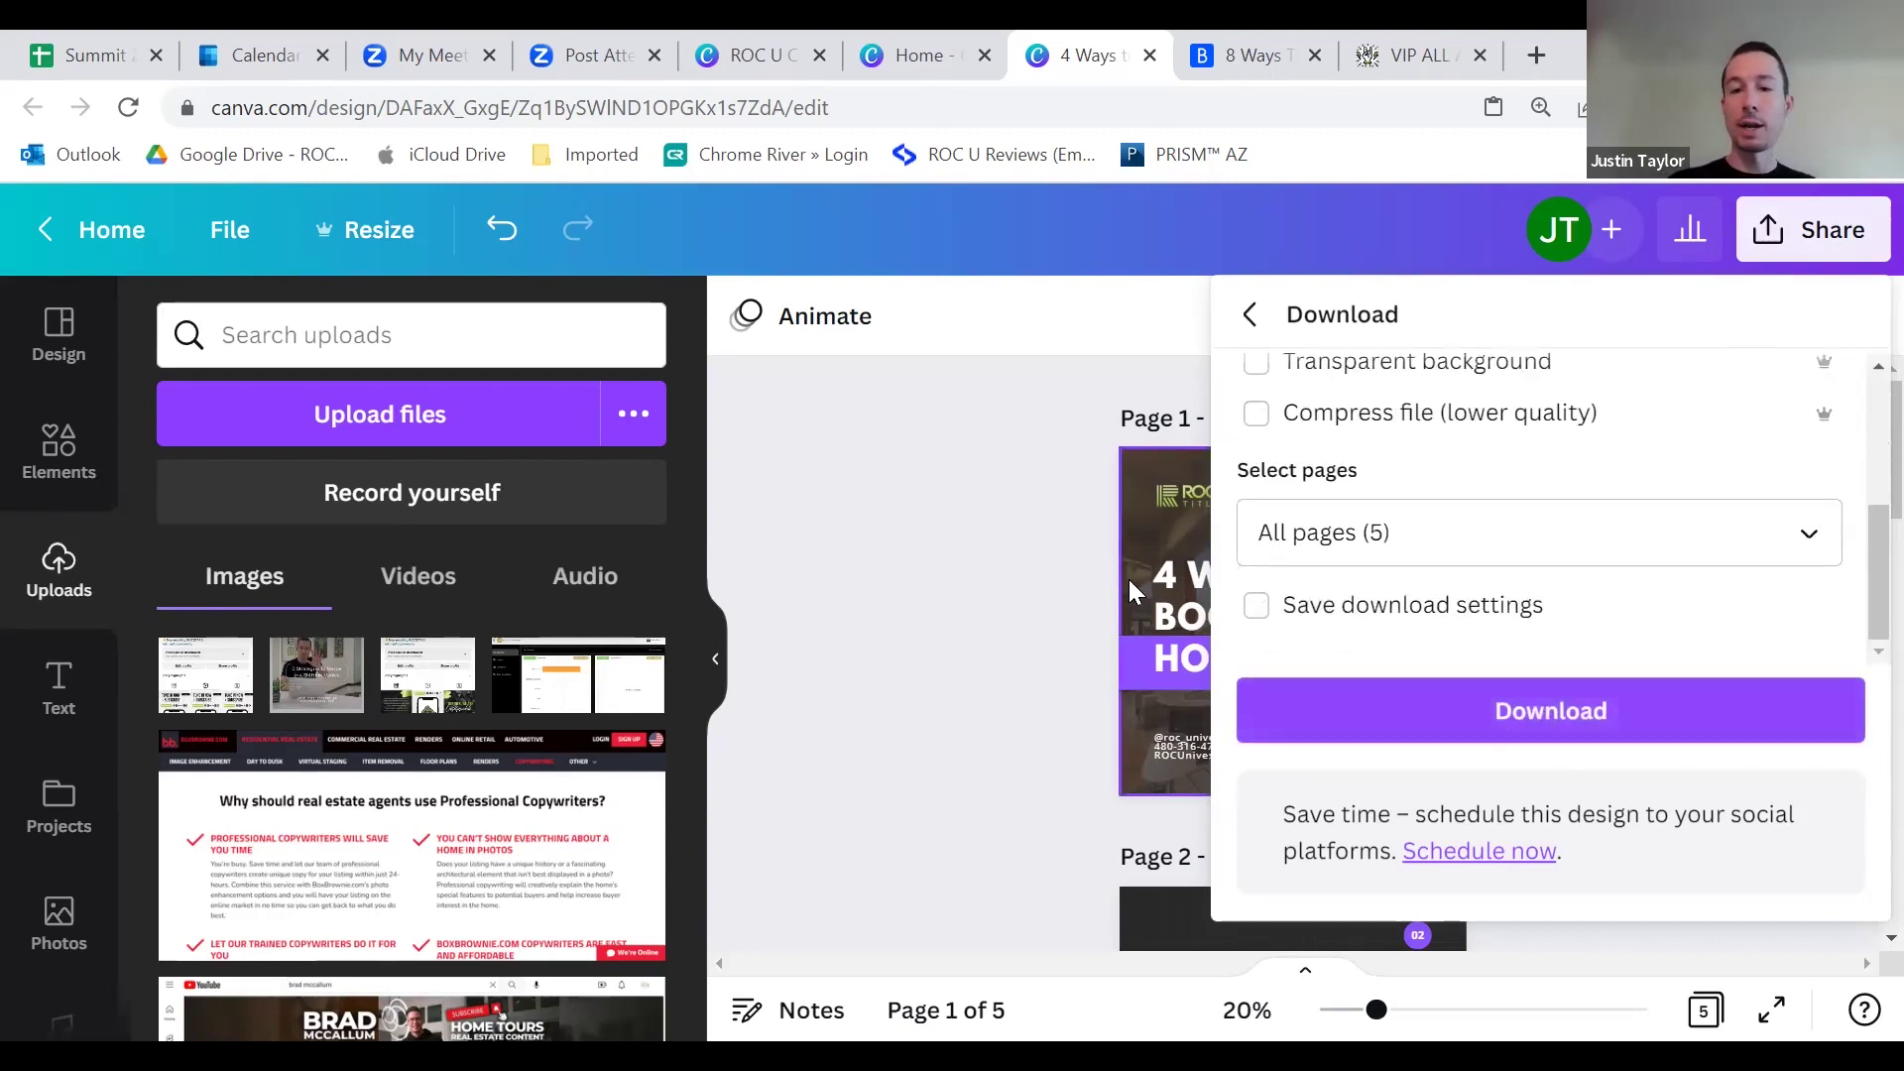
pyautogui.click(1075, 567)
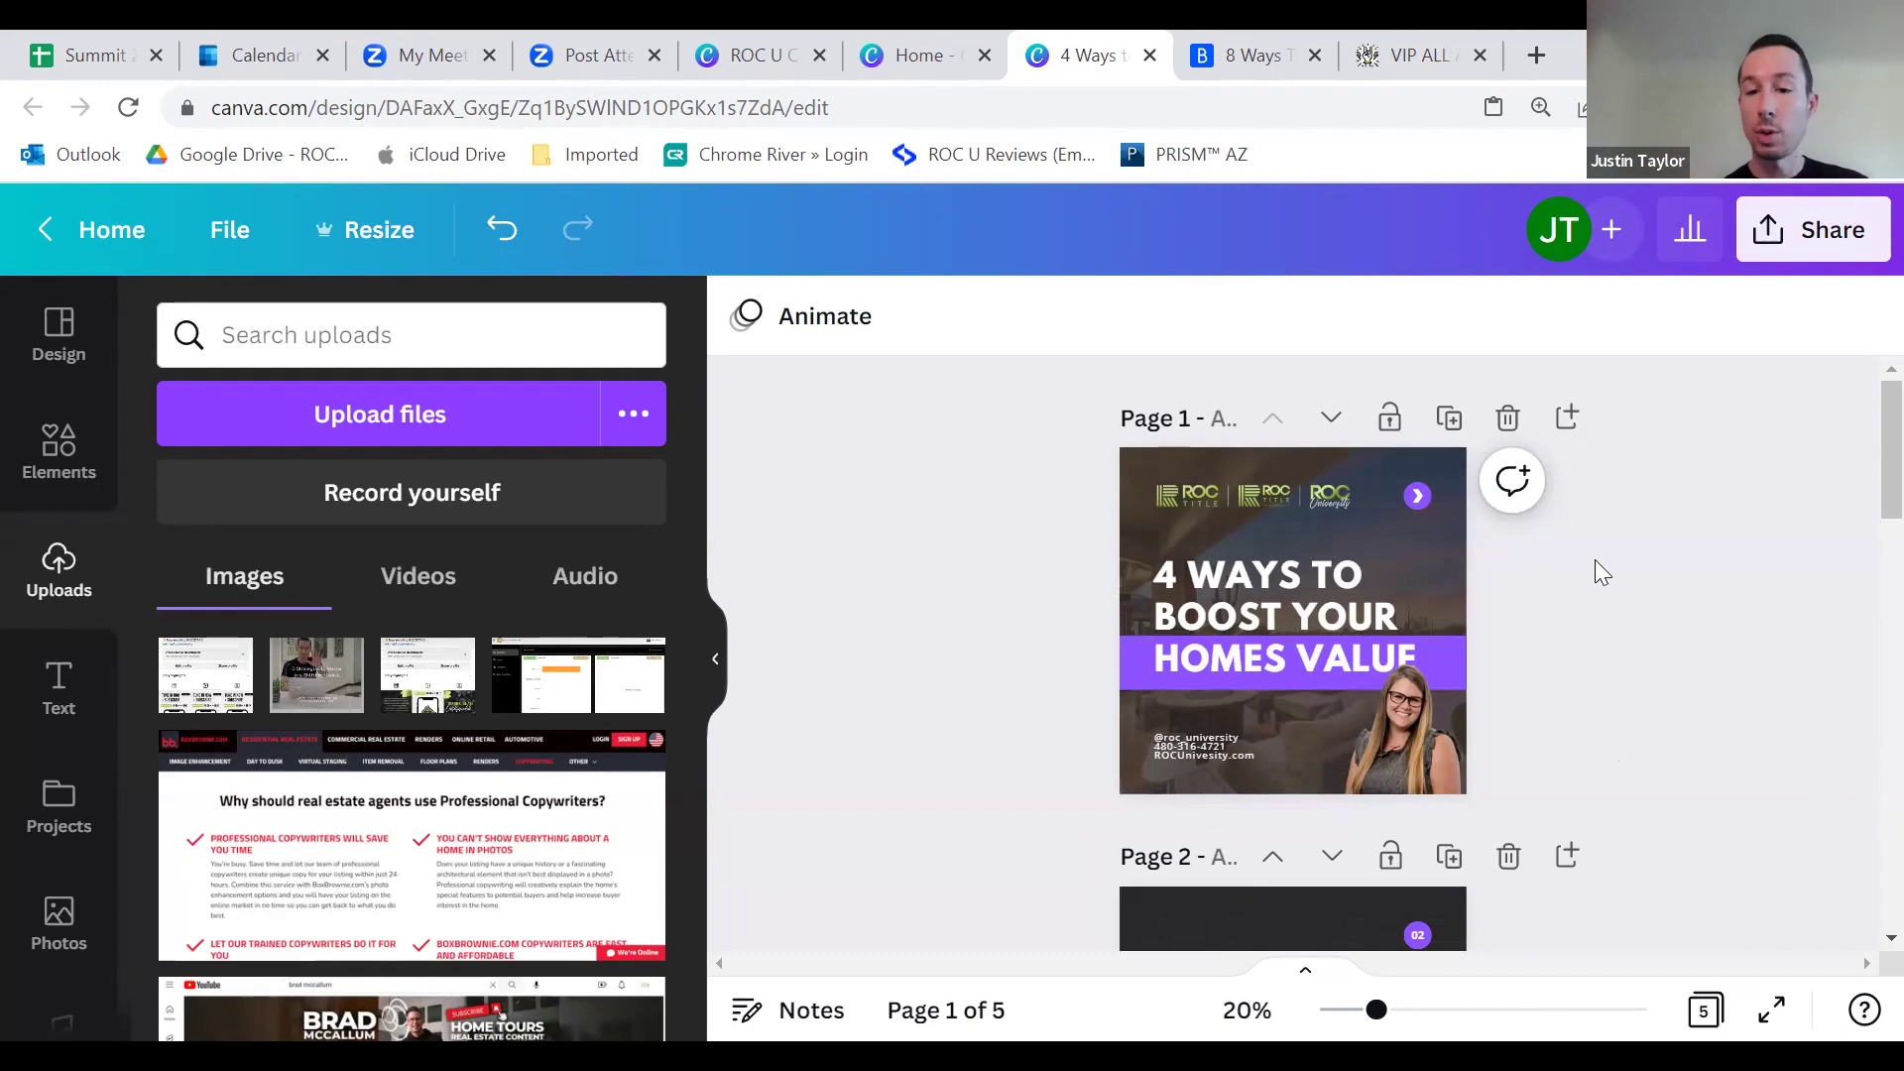
pyautogui.scroll(-10, 1186, 573)
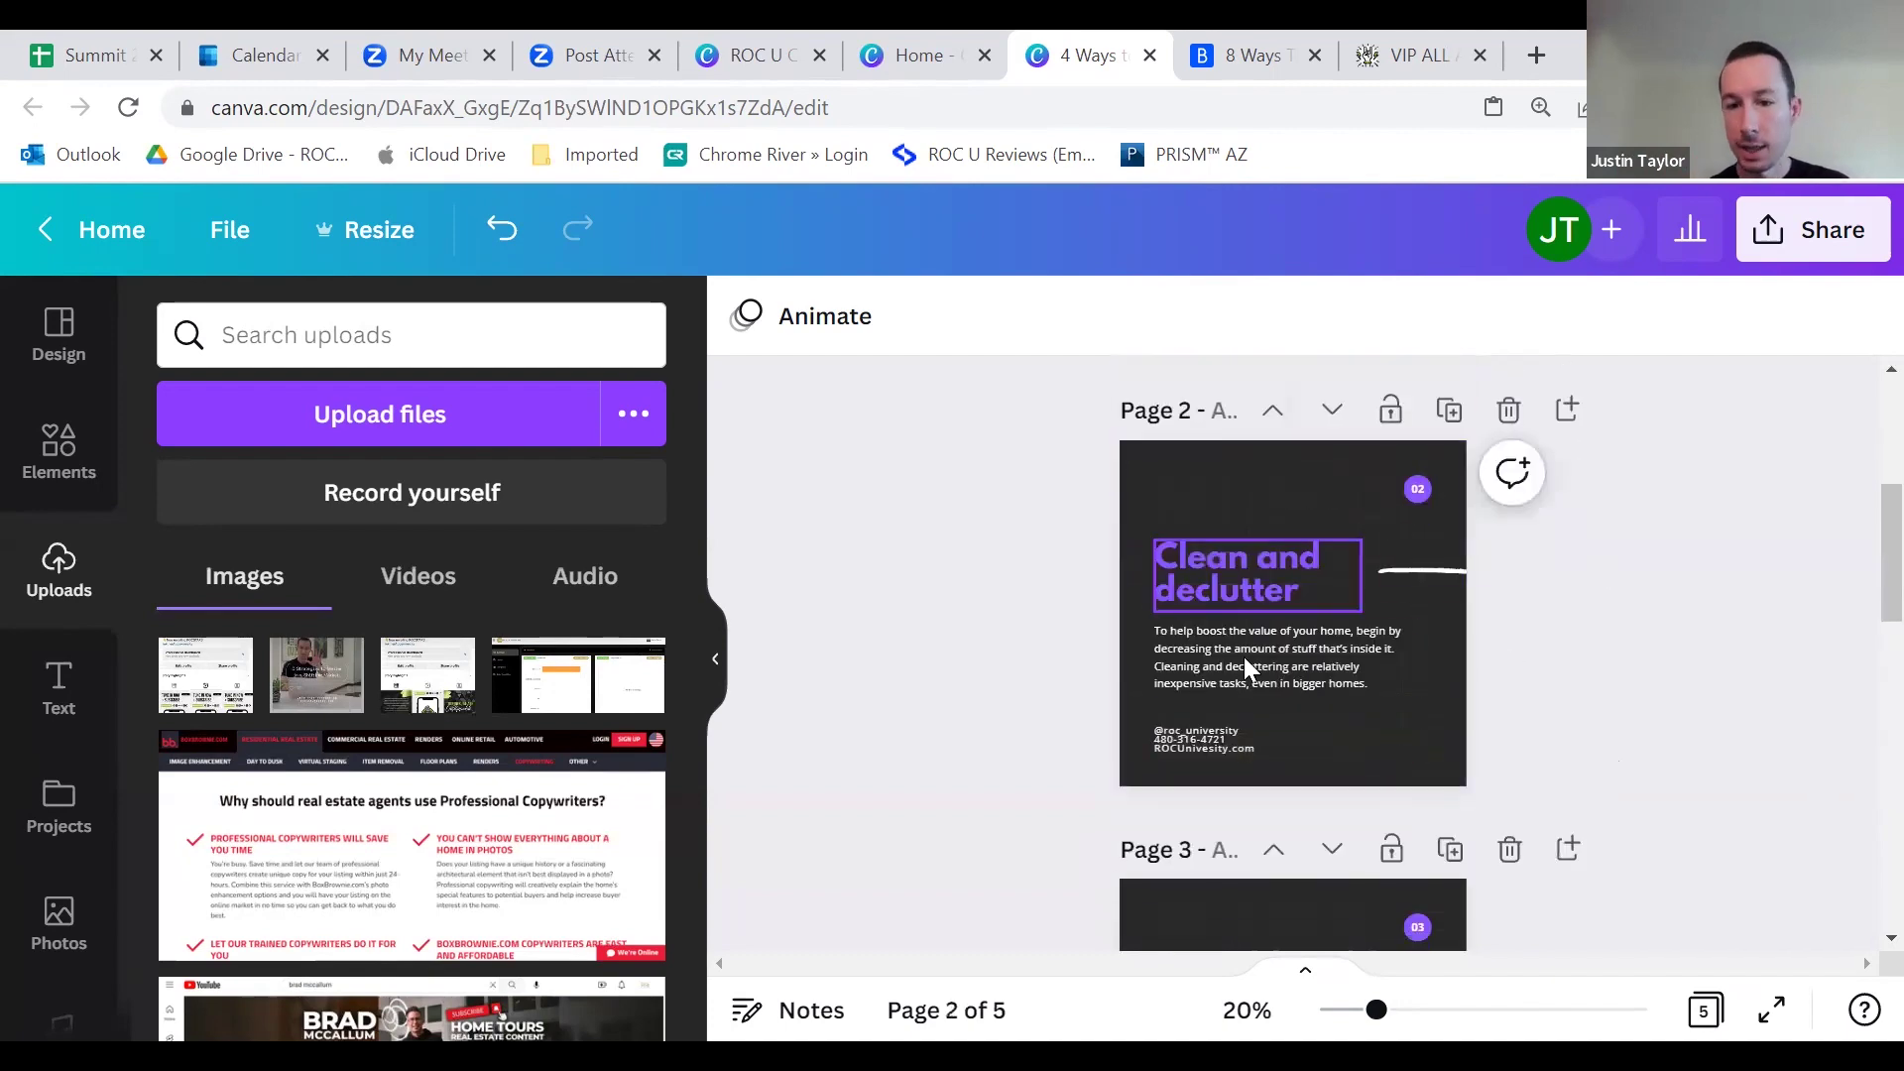
pyautogui.scroll(-5, 1300, 586)
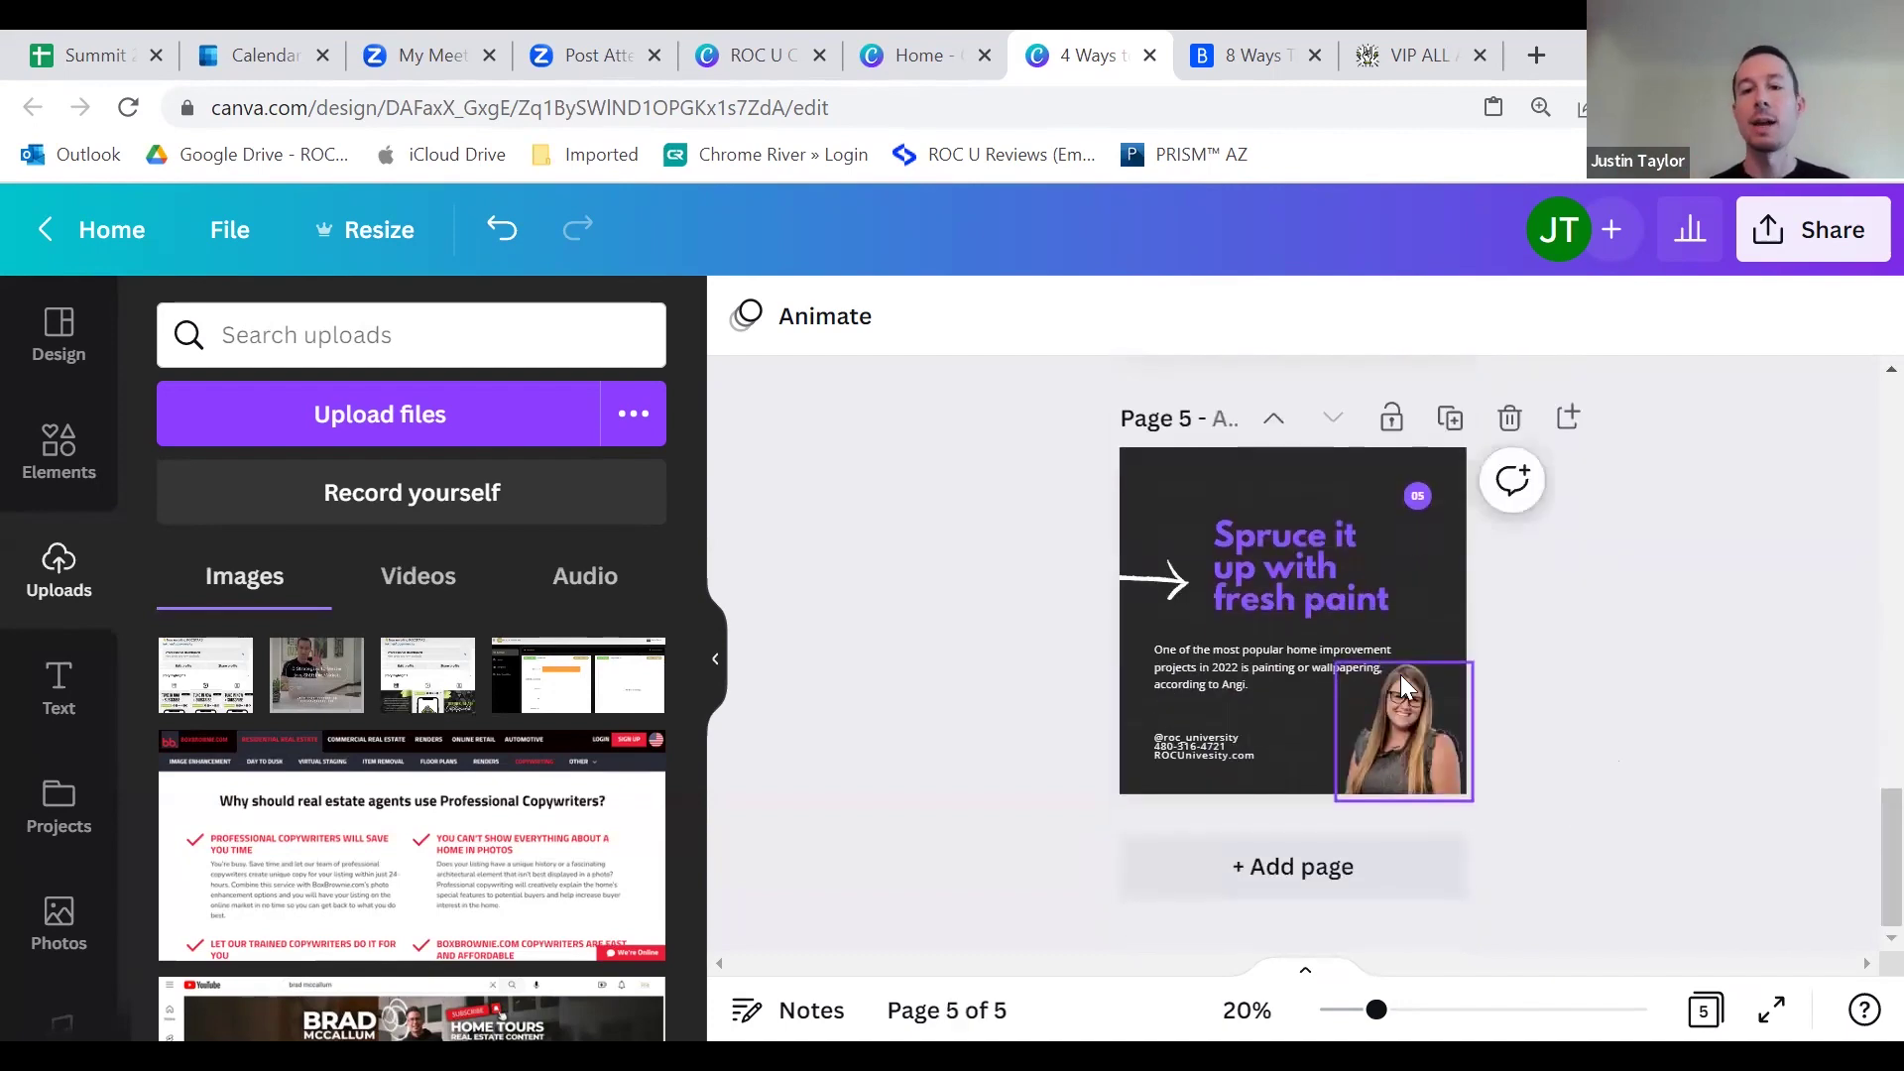
pyautogui.scroll(15, 1400, 674)
pyautogui.scroll(1, 1624, 623)
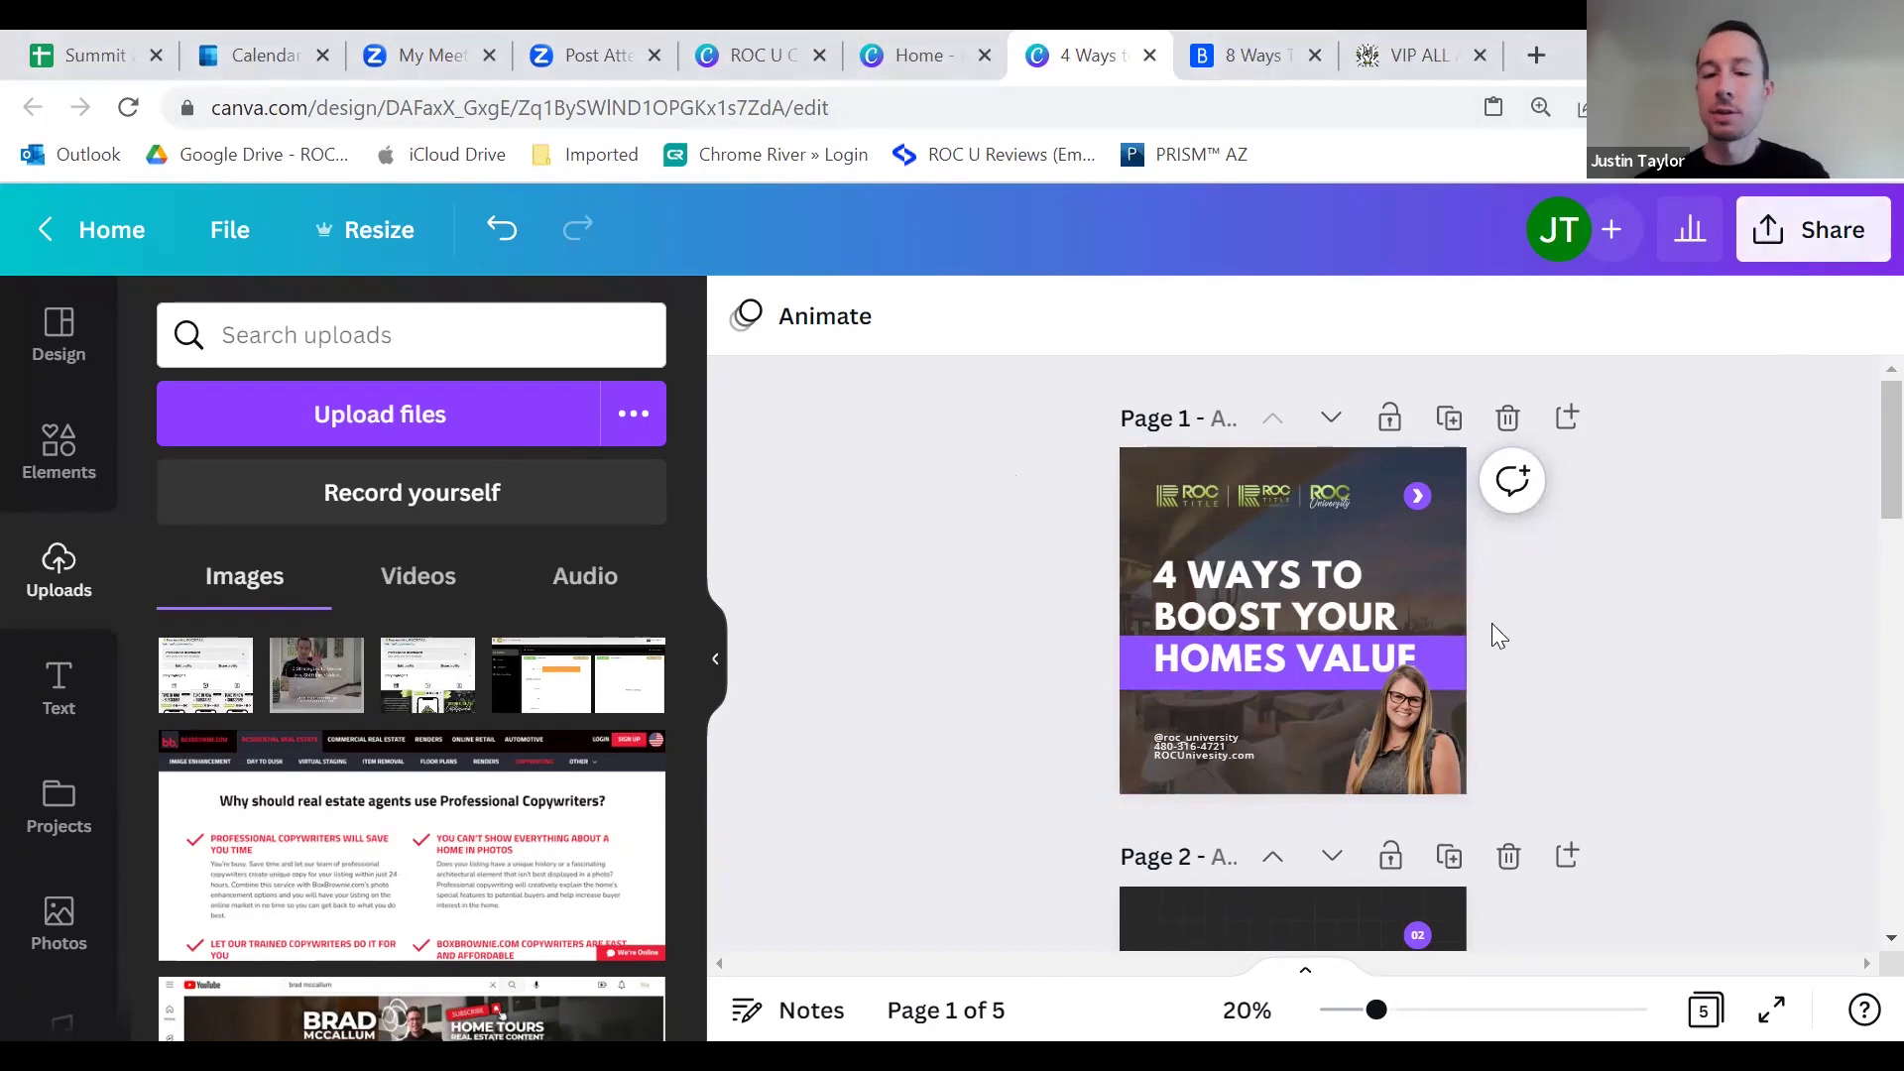
pyautogui.scroll(-5, 1367, 623)
pyautogui.scroll(-5, 1365, 635)
pyautogui.scroll(10, 1288, 626)
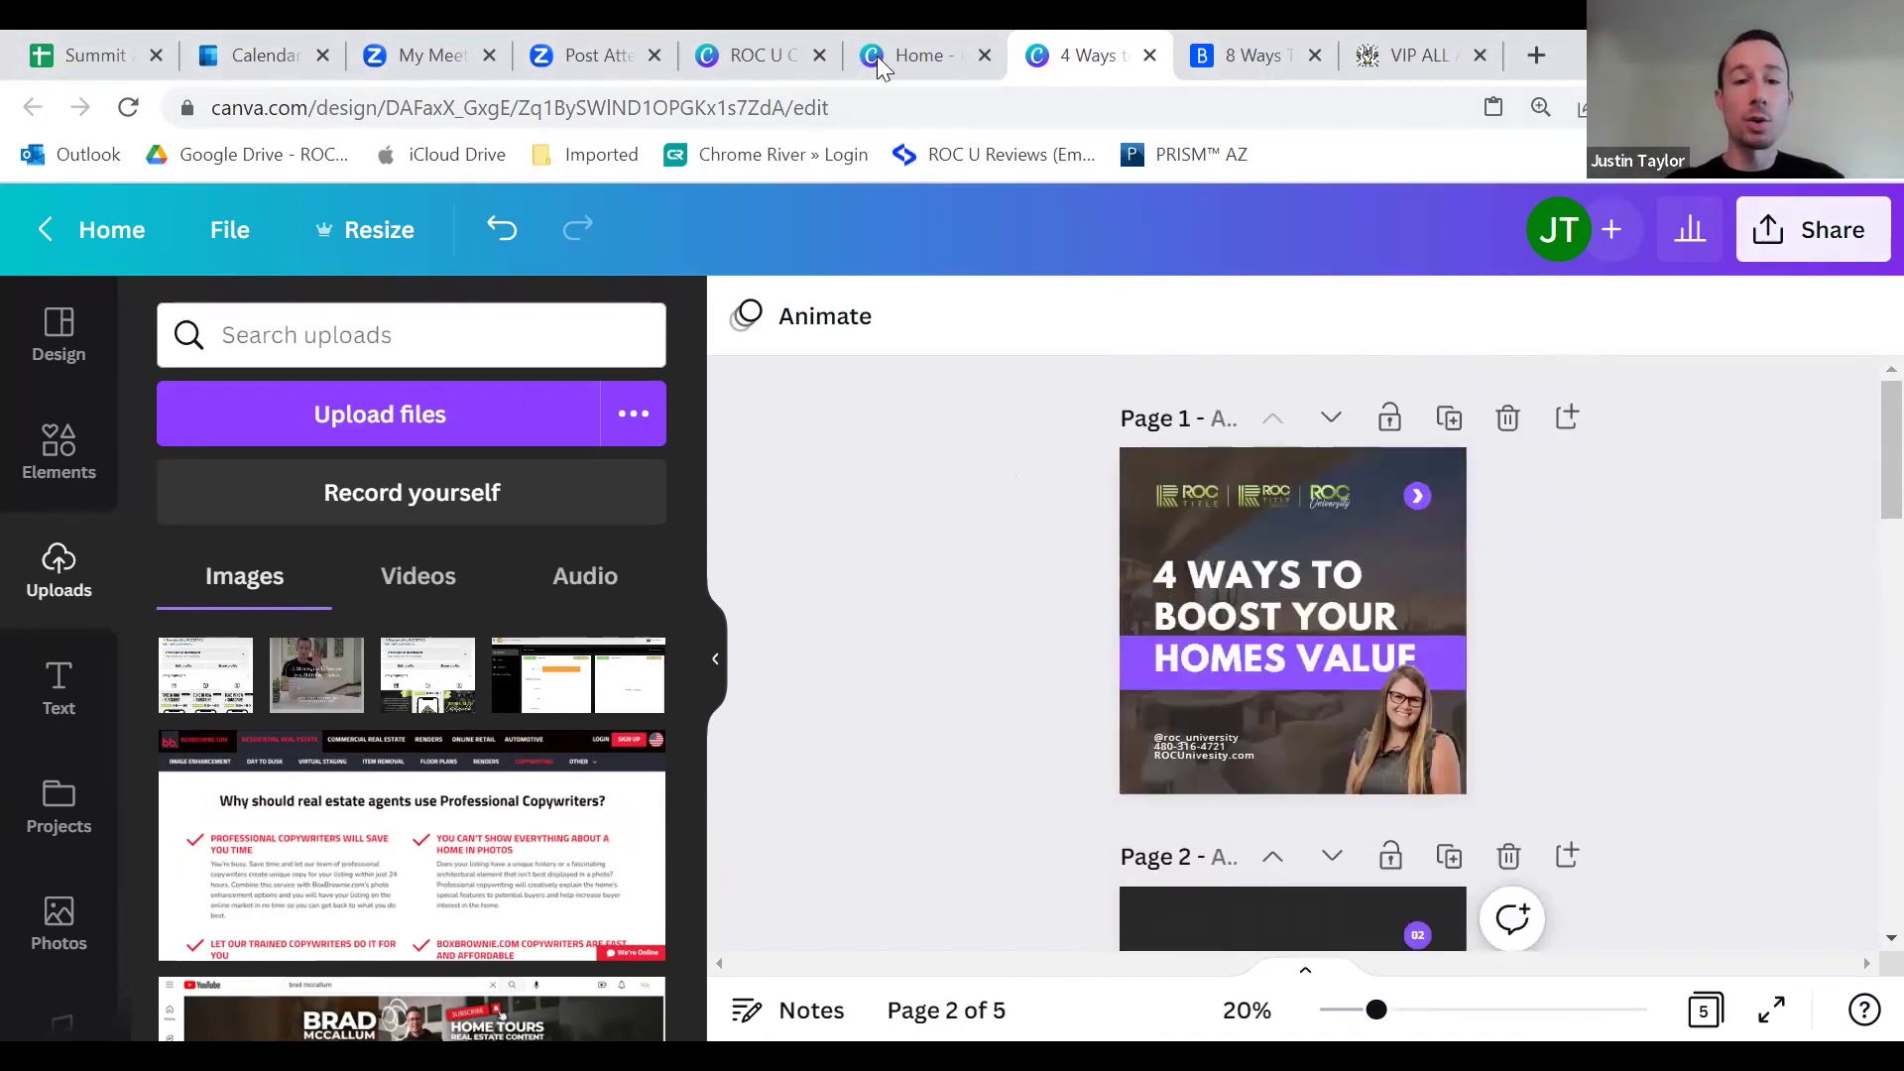
pyautogui.hotkey('ctrl', 'shift', 'Tab')
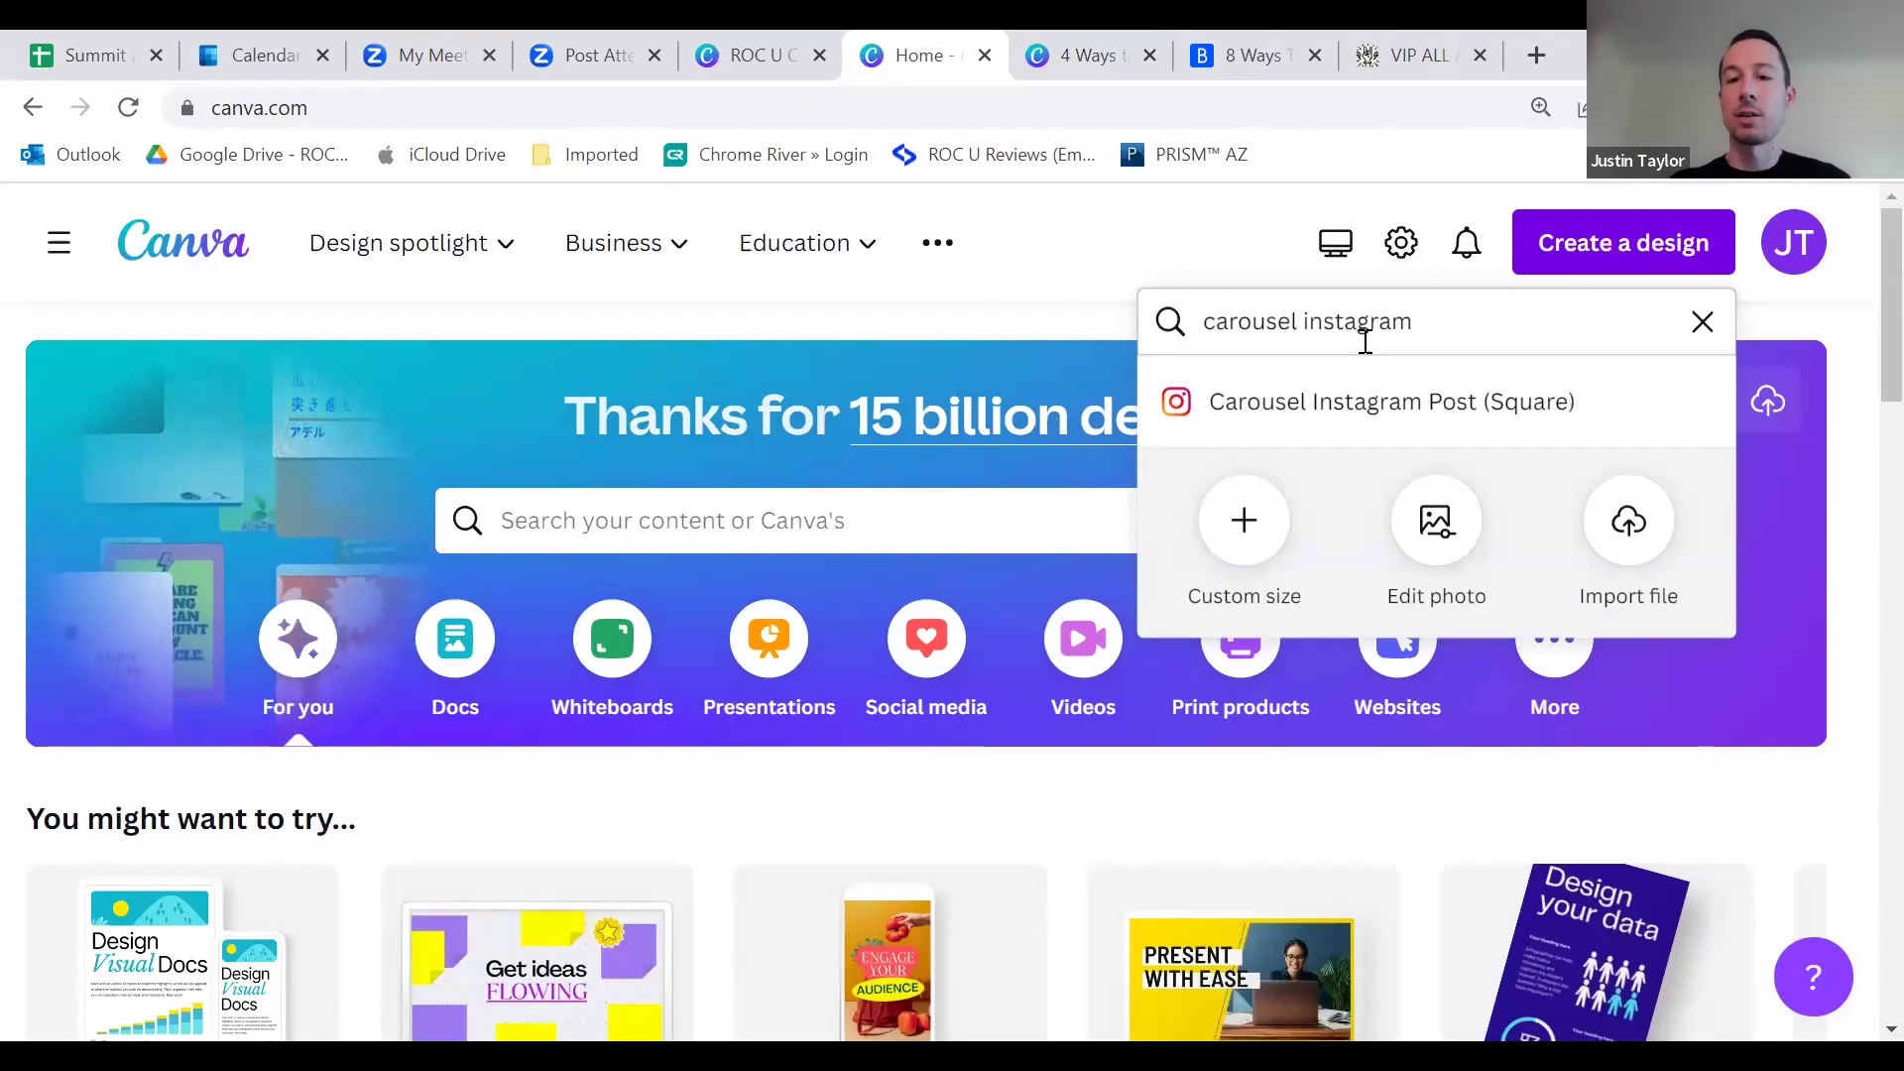
pyautogui.click(1392, 413)
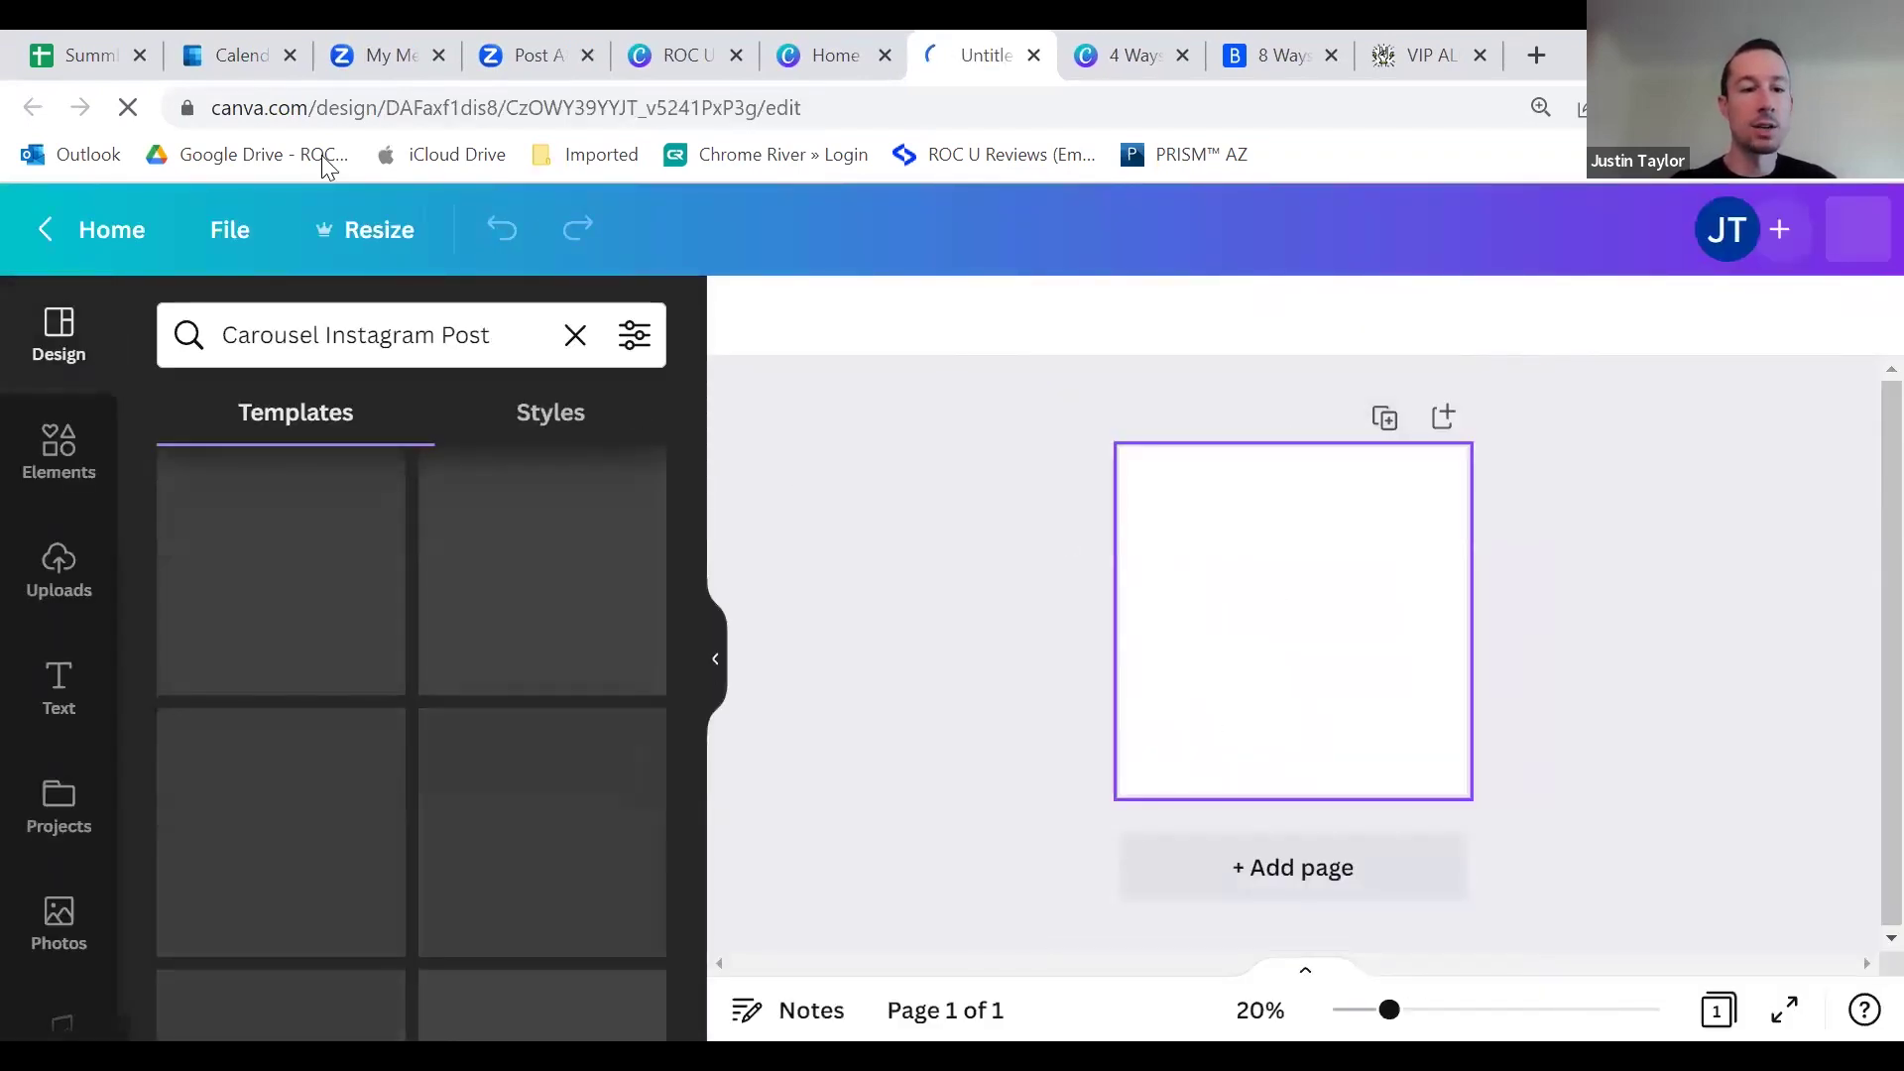
pyautogui.scroll(-5, 485, 676)
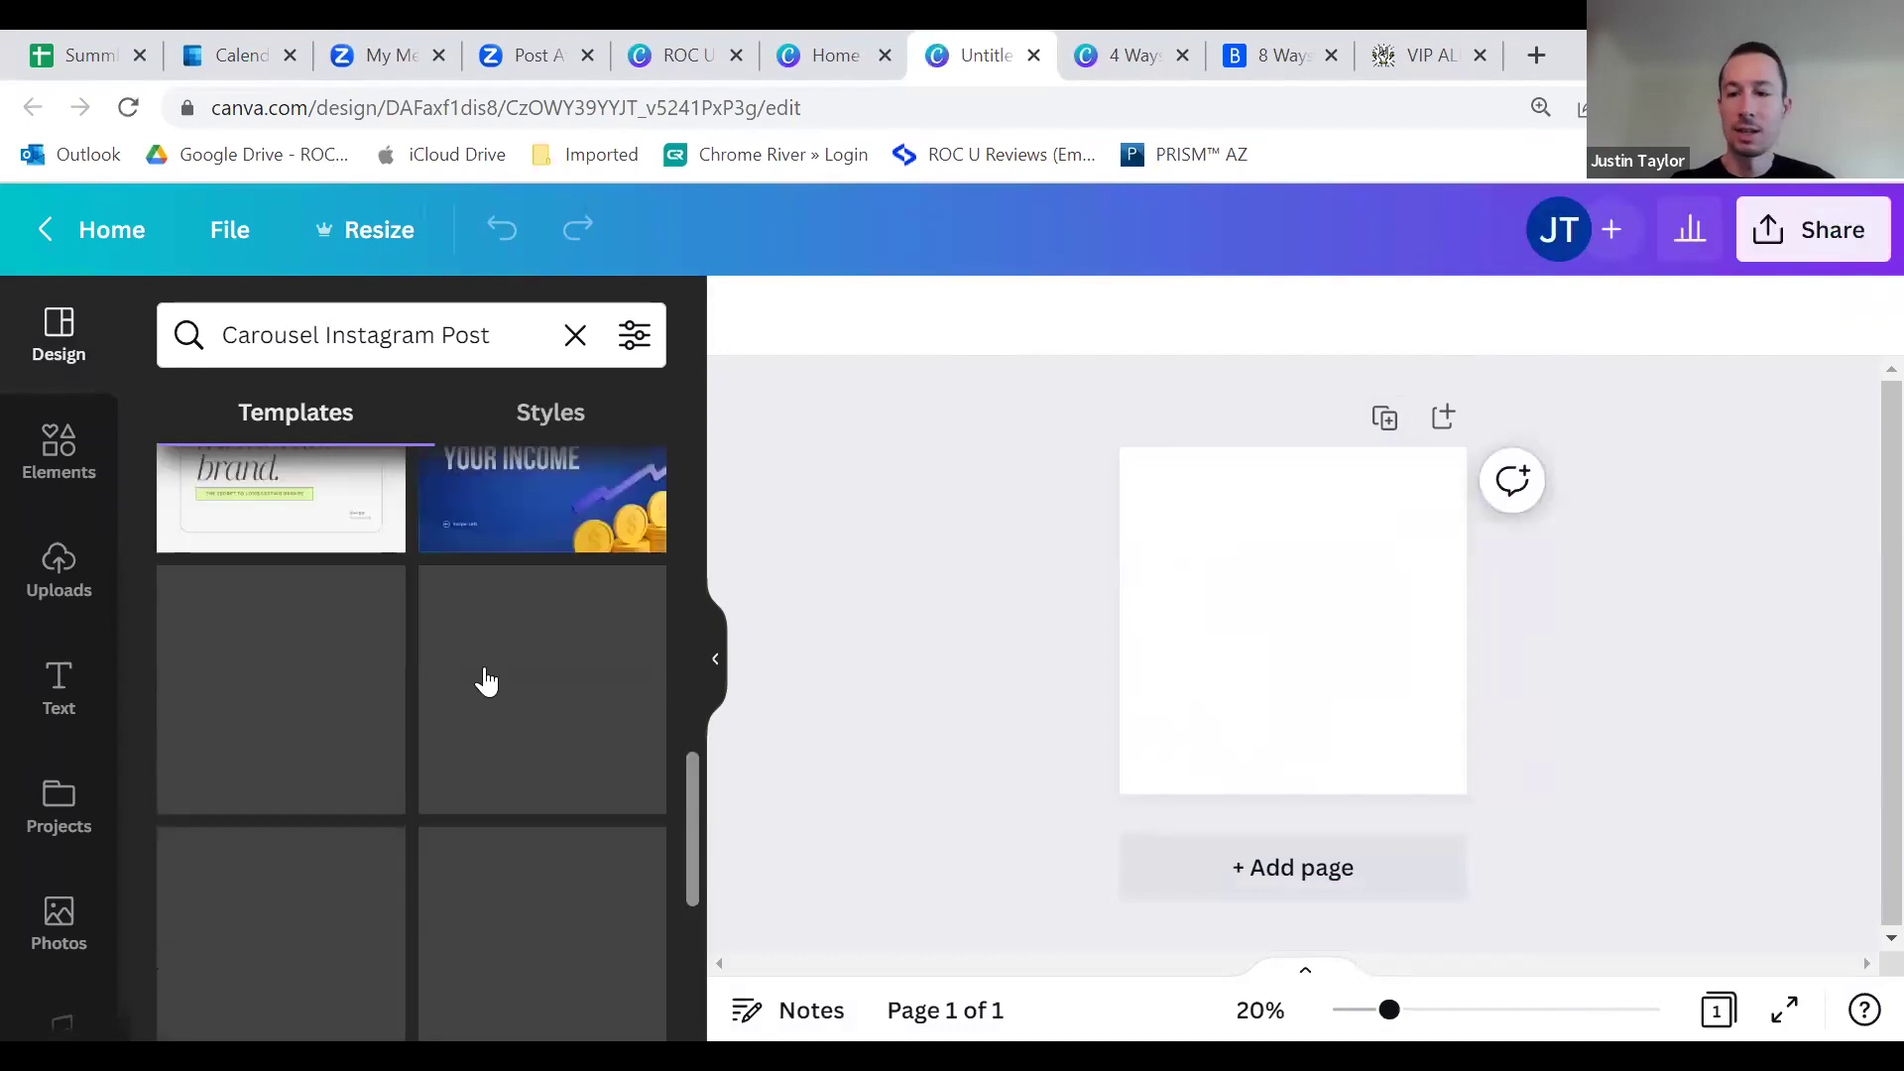
pyautogui.scroll(-2, 485, 675)
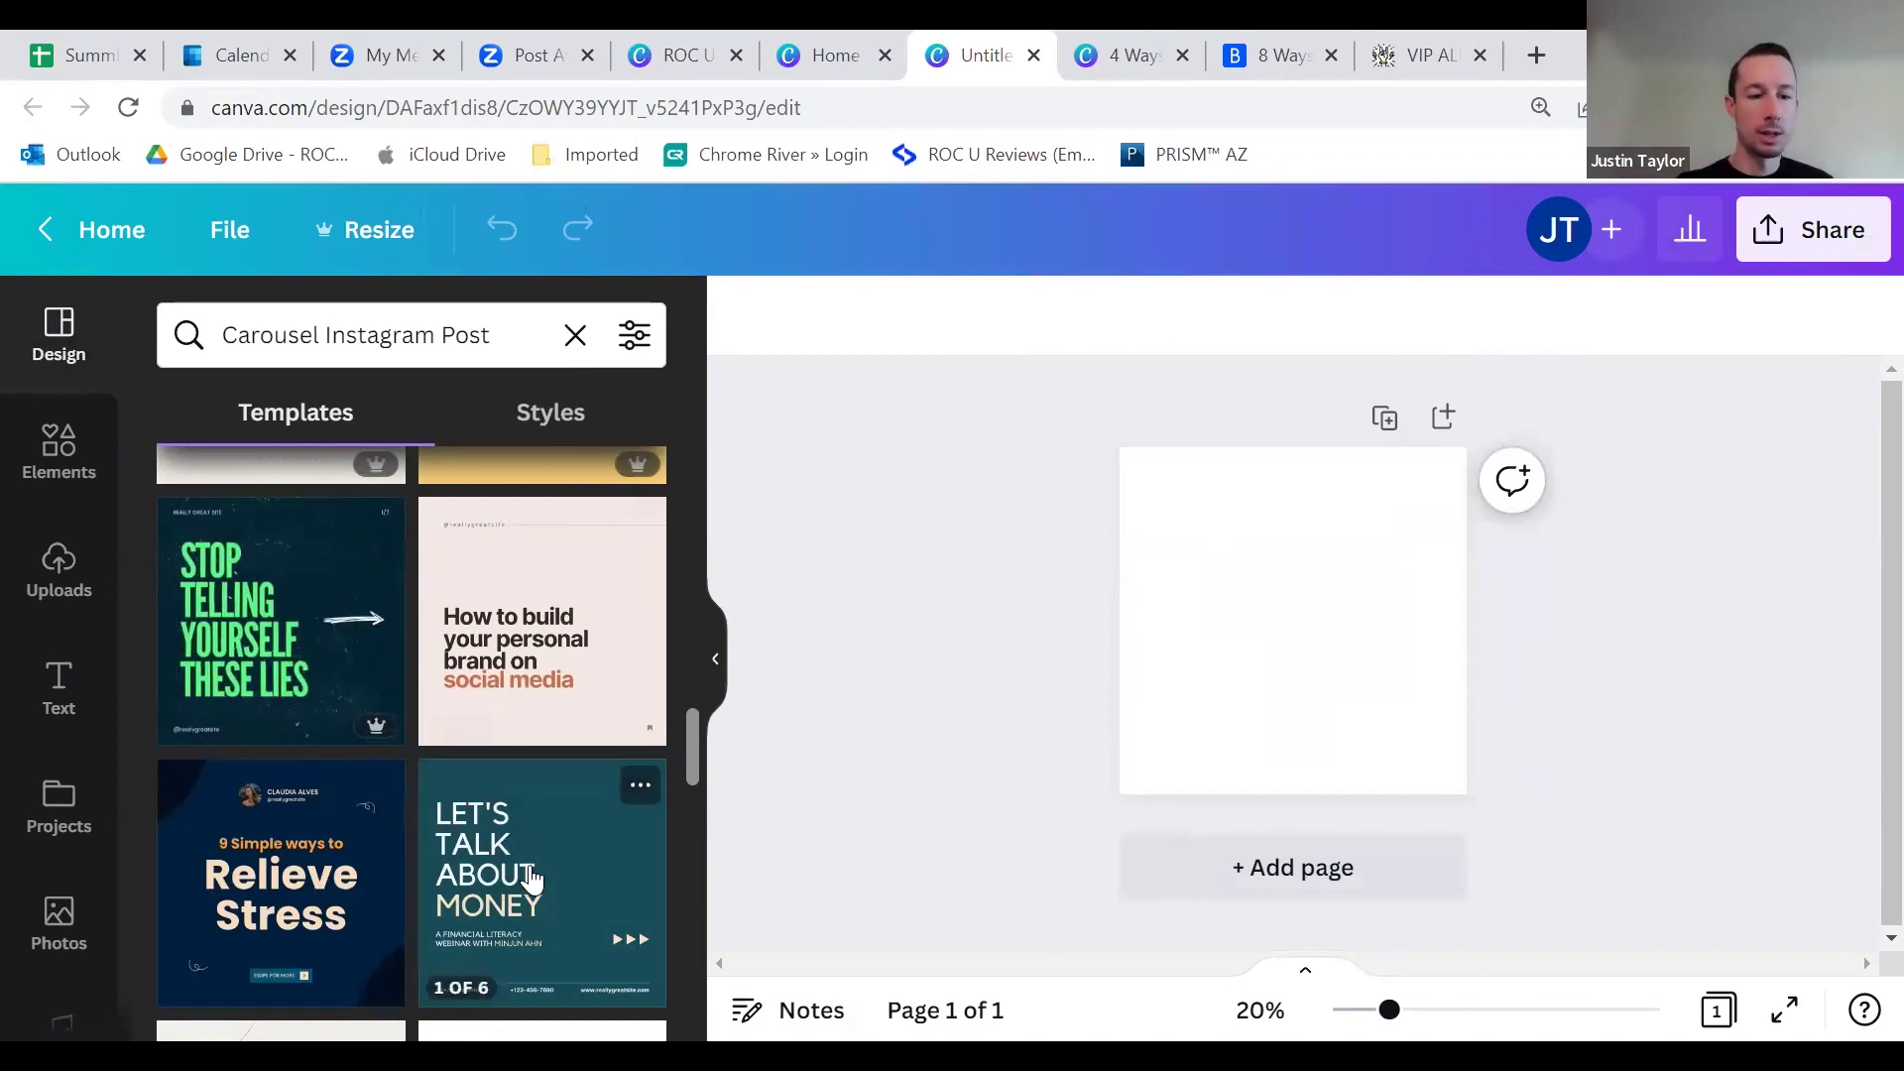
pyautogui.scroll(-3, 483, 779)
pyautogui.scroll(-10, 479, 757)
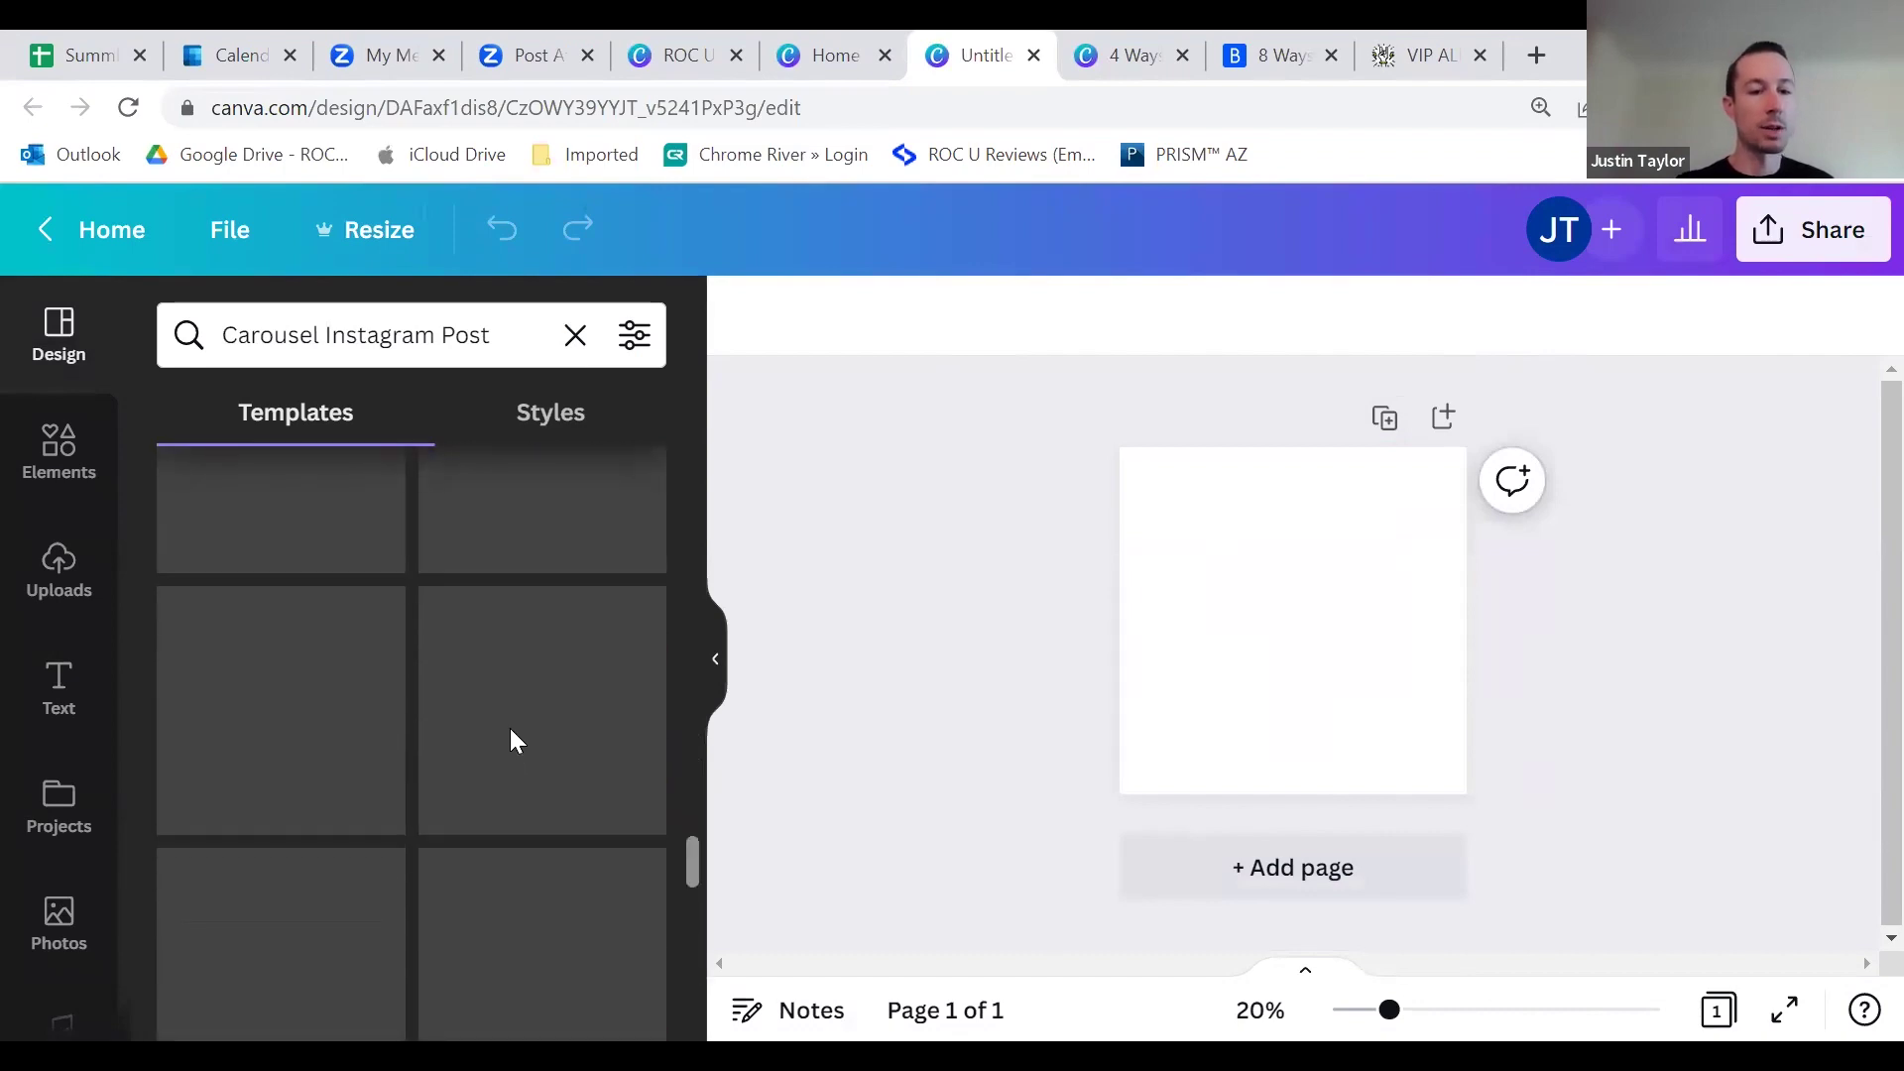
pyautogui.scroll(2, 480, 600)
pyautogui.scroll(-1, 480, 603)
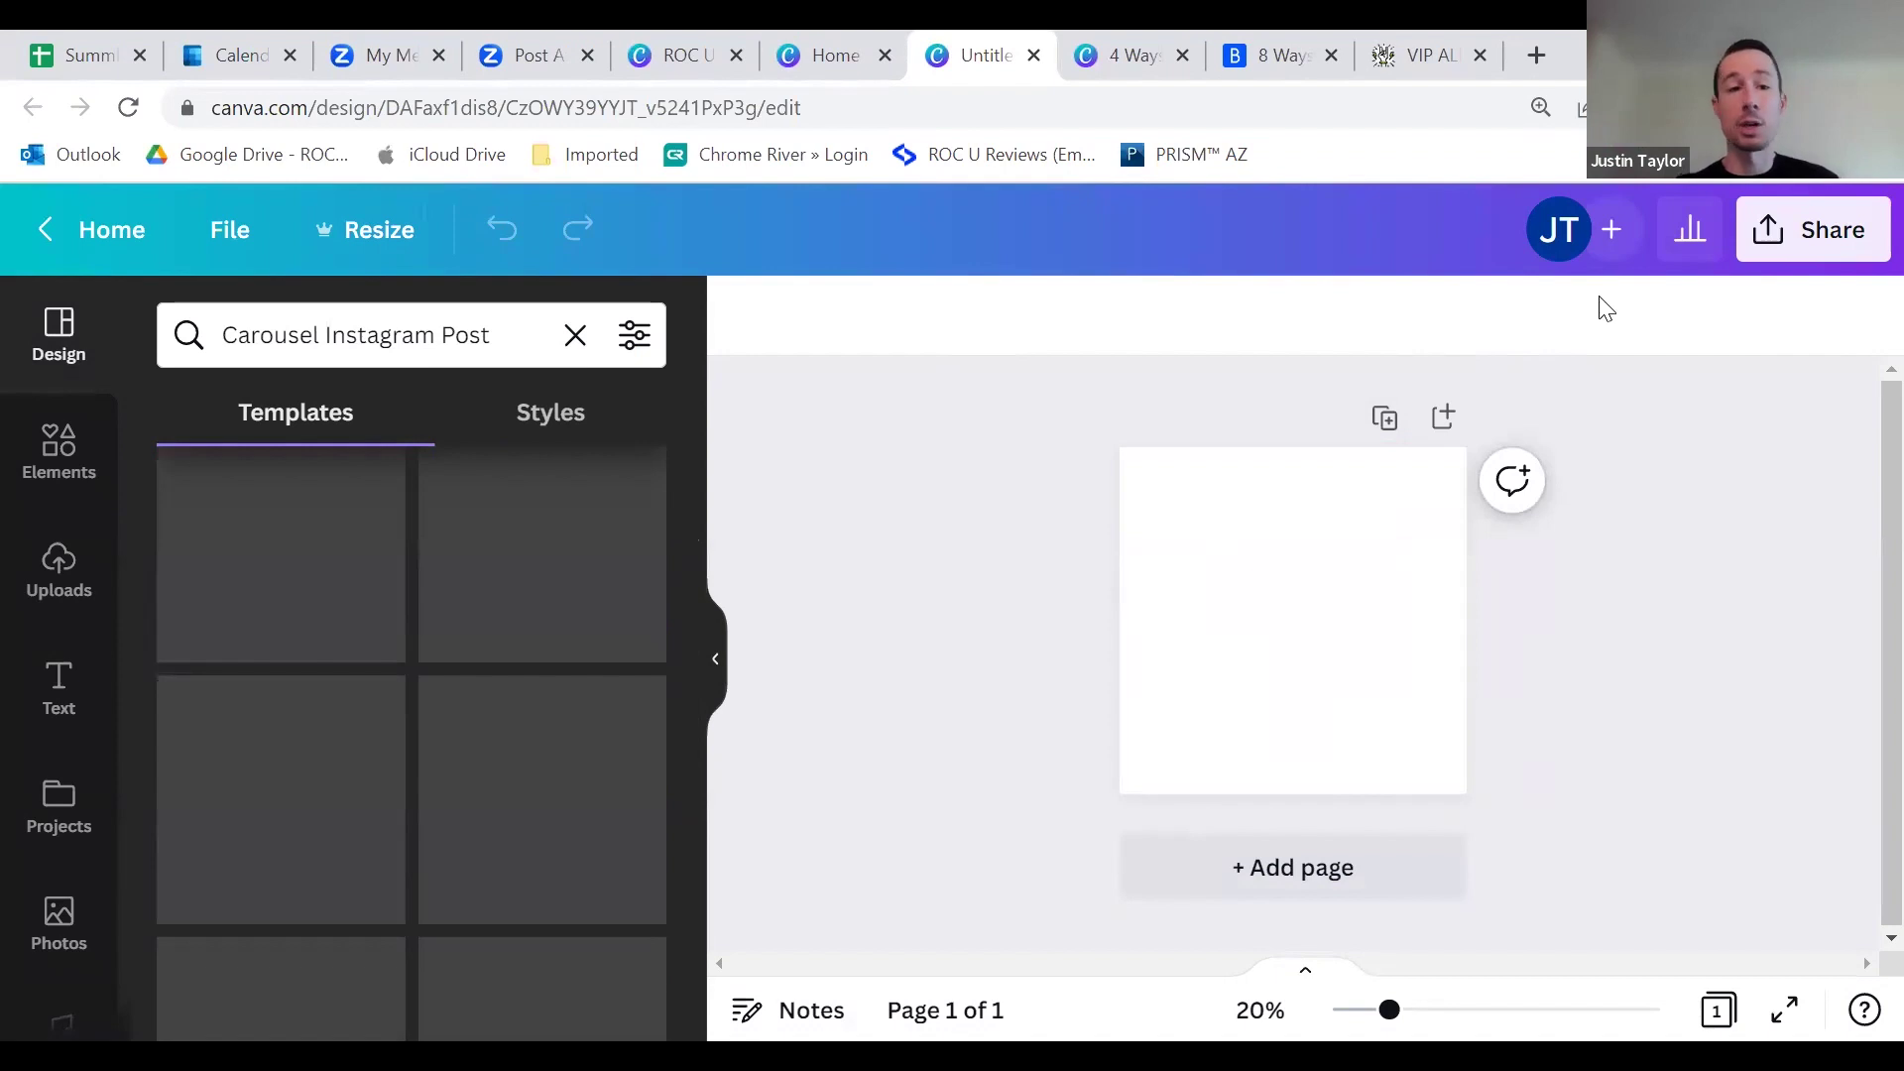
pyautogui.click(1033, 55)
pyautogui.click(954, 62)
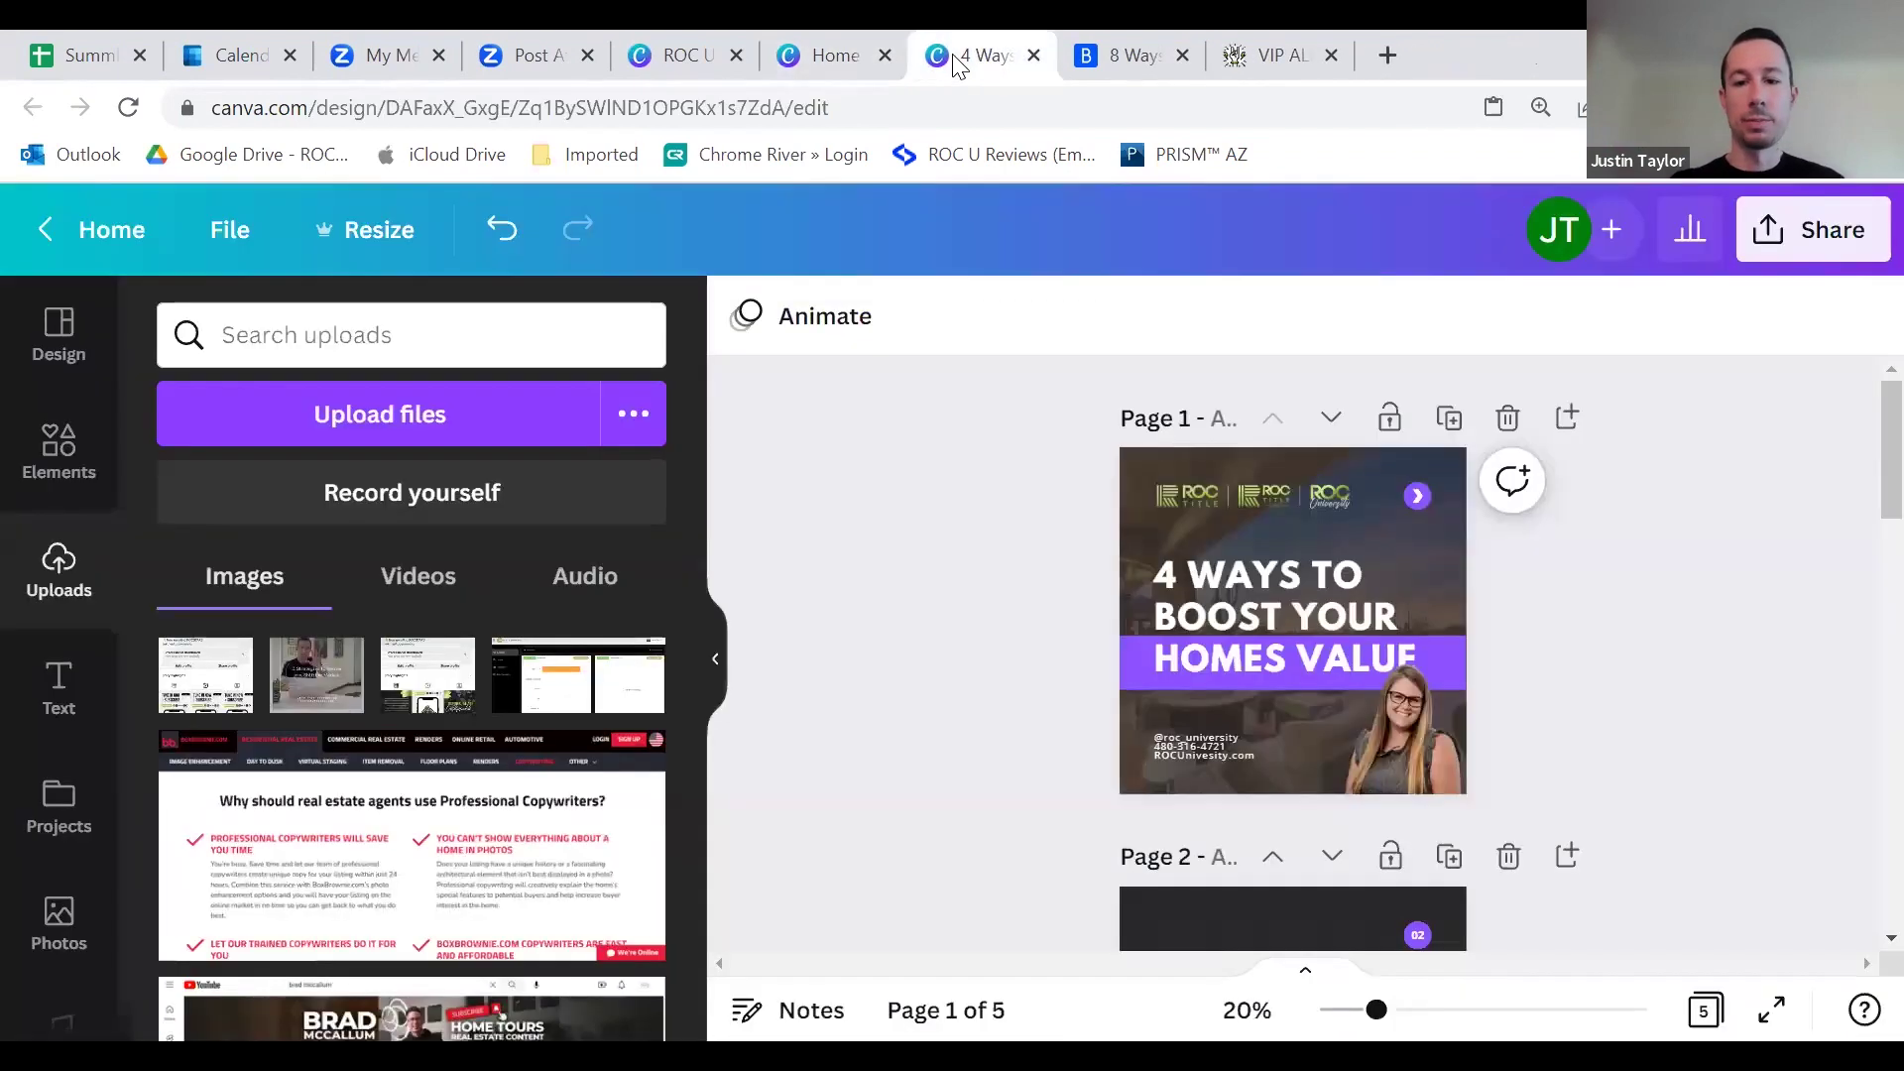
# Step: Close the Bankrate tab and show page 6, 'Creating Stories in Canva', of the ROC U presentation
pyautogui.click(1110, 62)
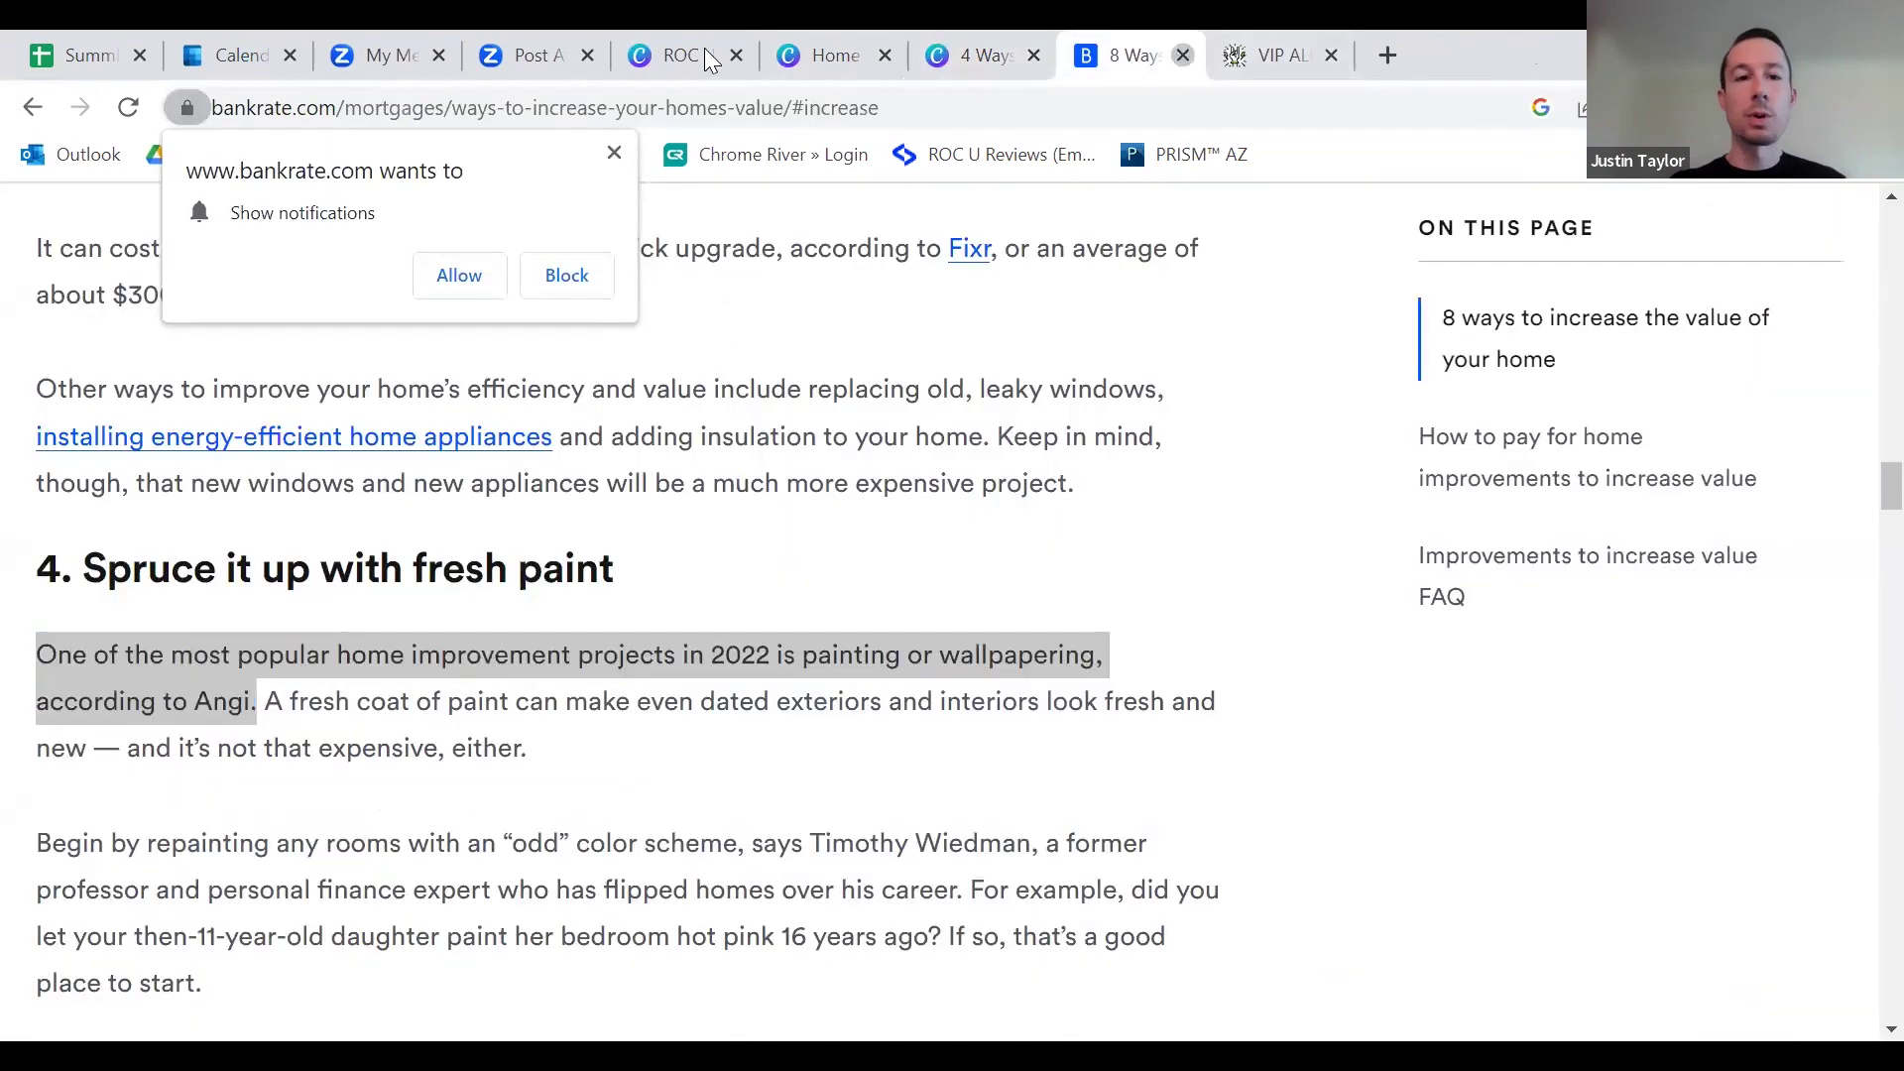
pyautogui.click(1182, 55)
pyautogui.click(671, 35)
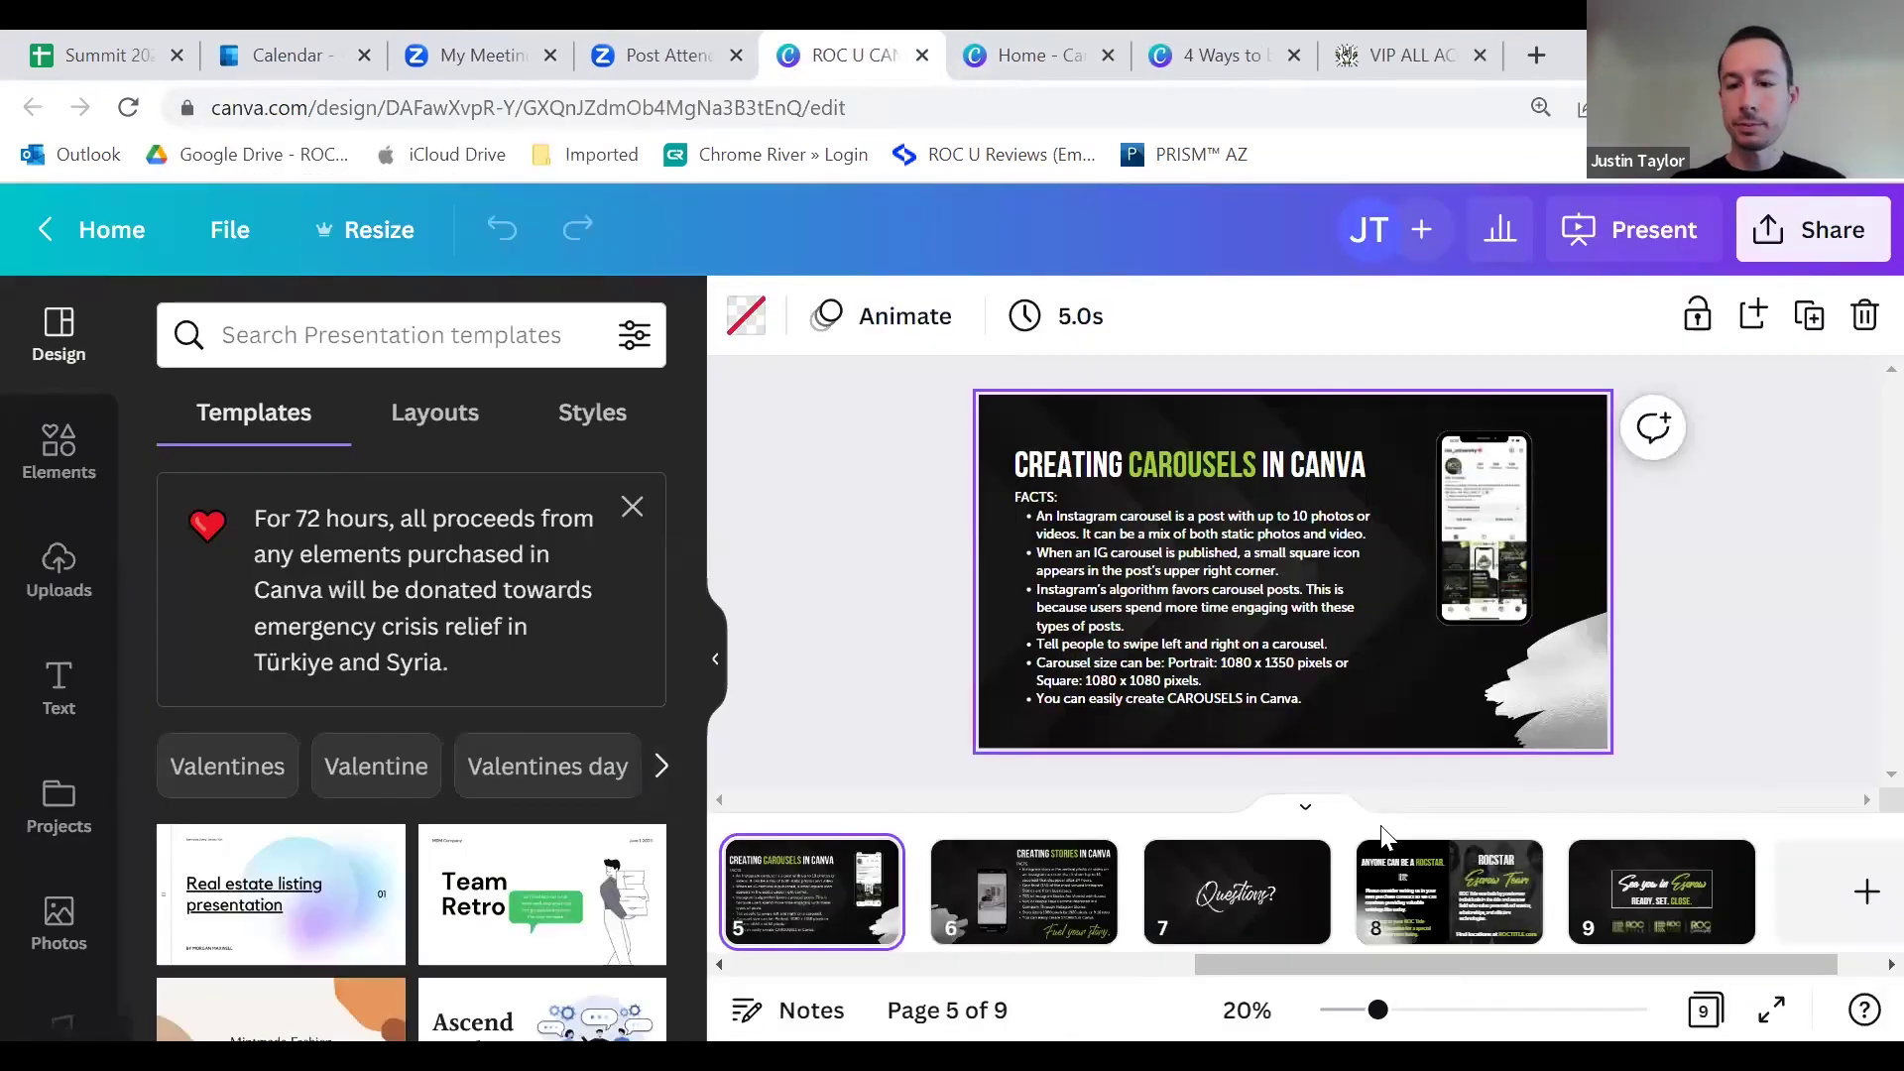
pyautogui.click(977, 897)
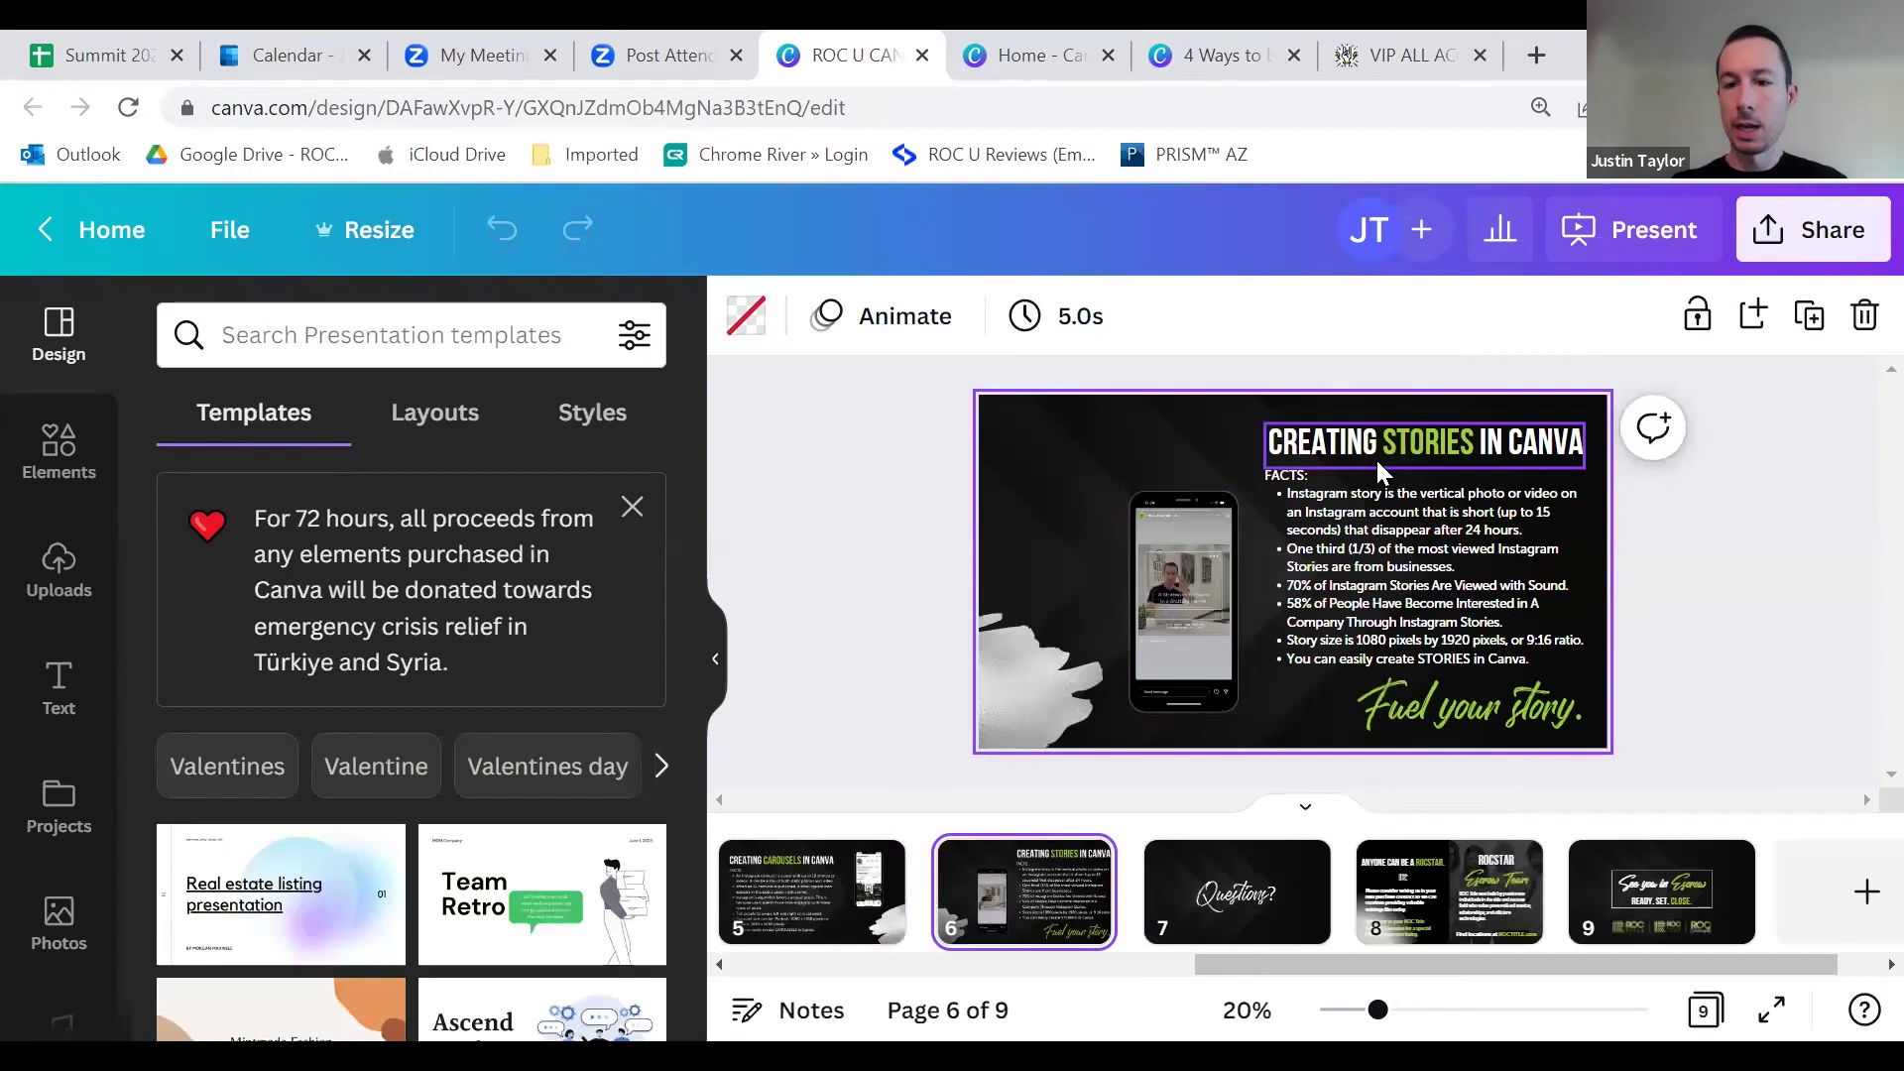
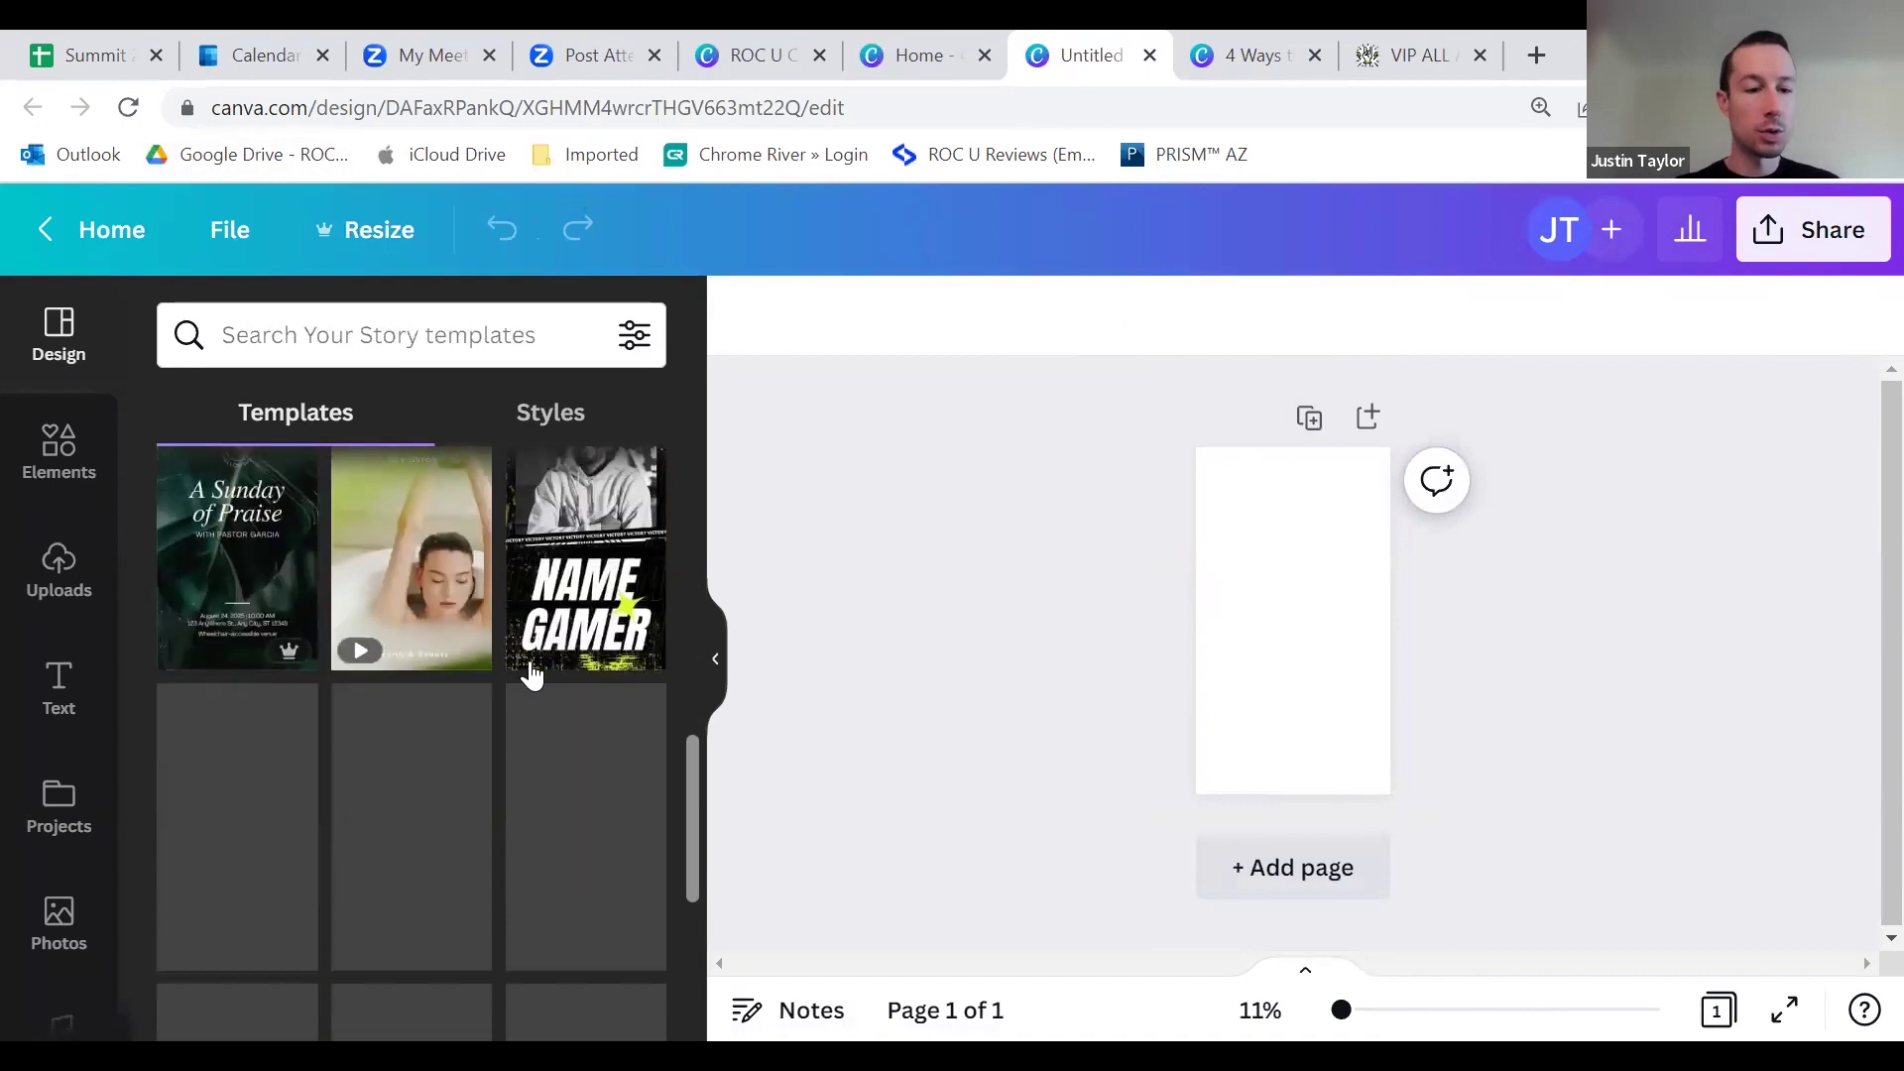
# Step: Search the templates for 'real estate' and scroll through the Story template results
pyautogui.scroll(3, 509, 680)
pyautogui.click(376, 363)
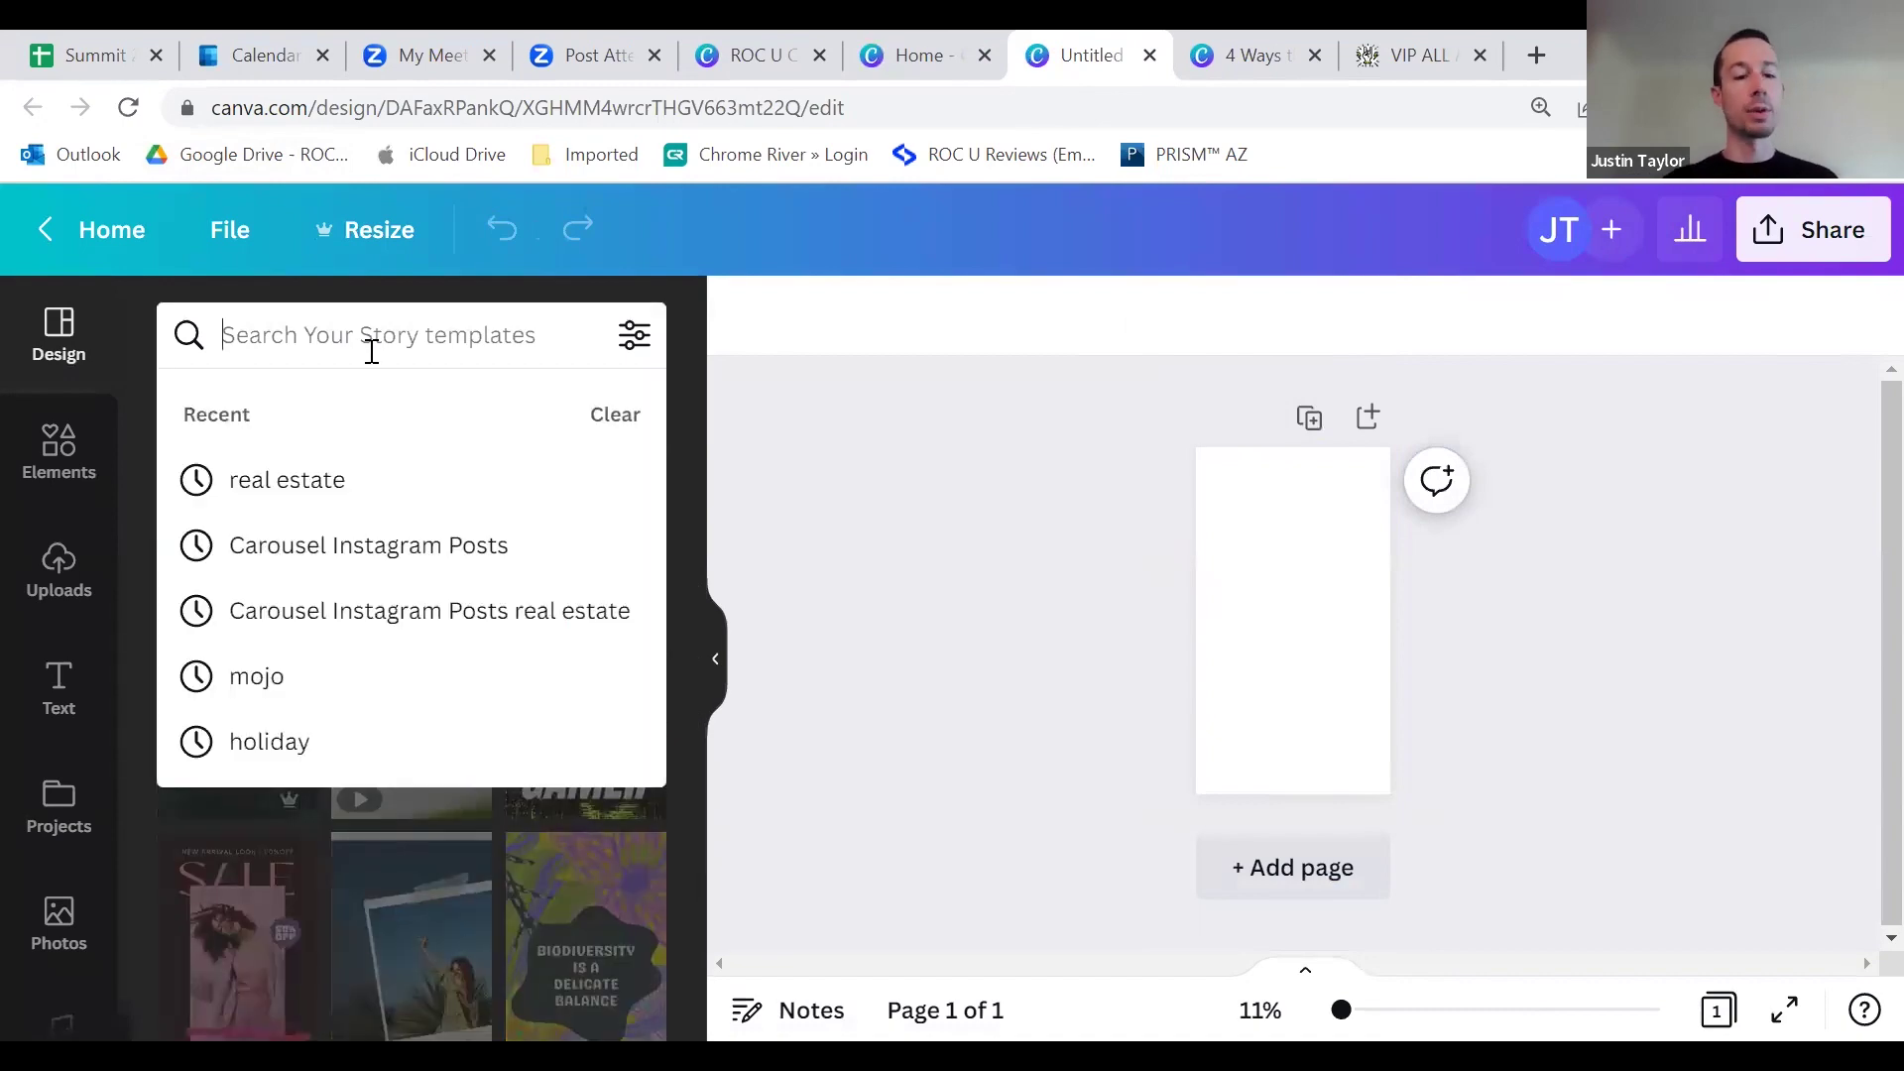
pyautogui.write('real estate')
pyautogui.press('Return')
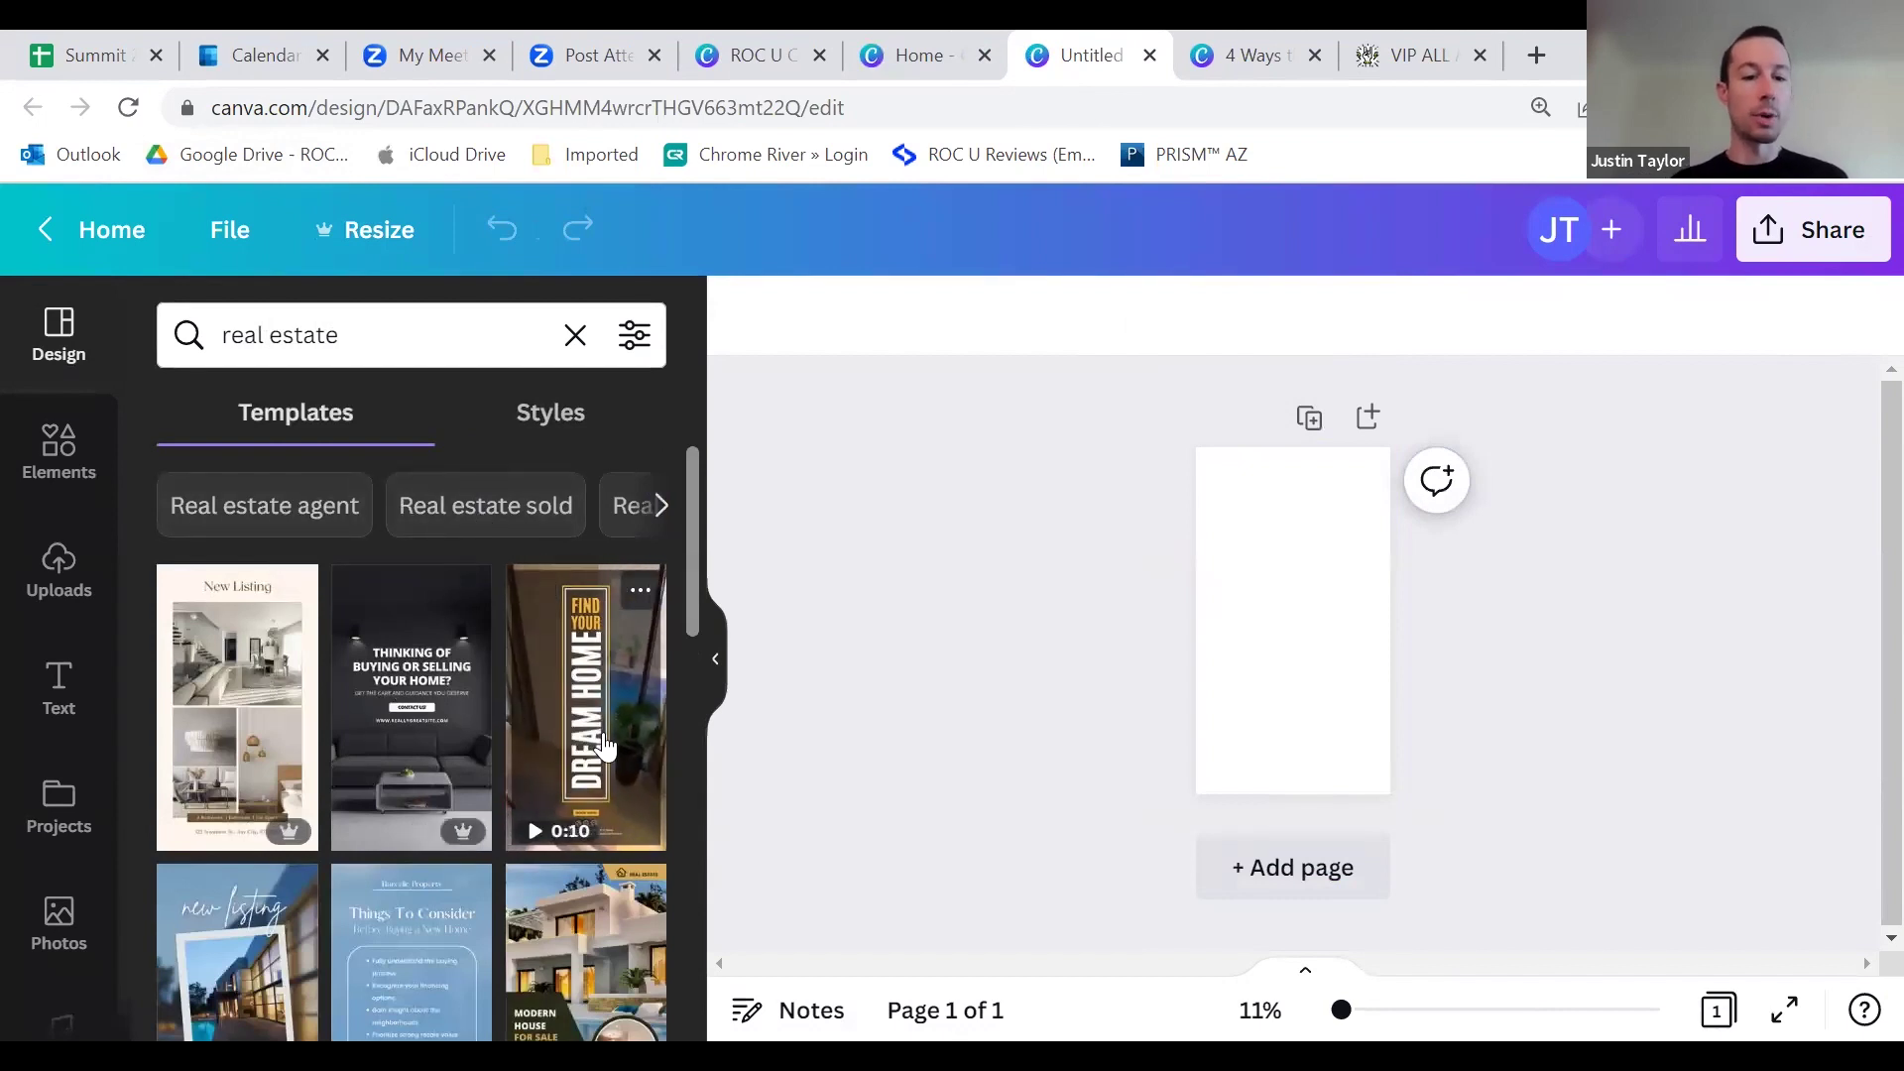
pyautogui.scroll(-3, 407, 754)
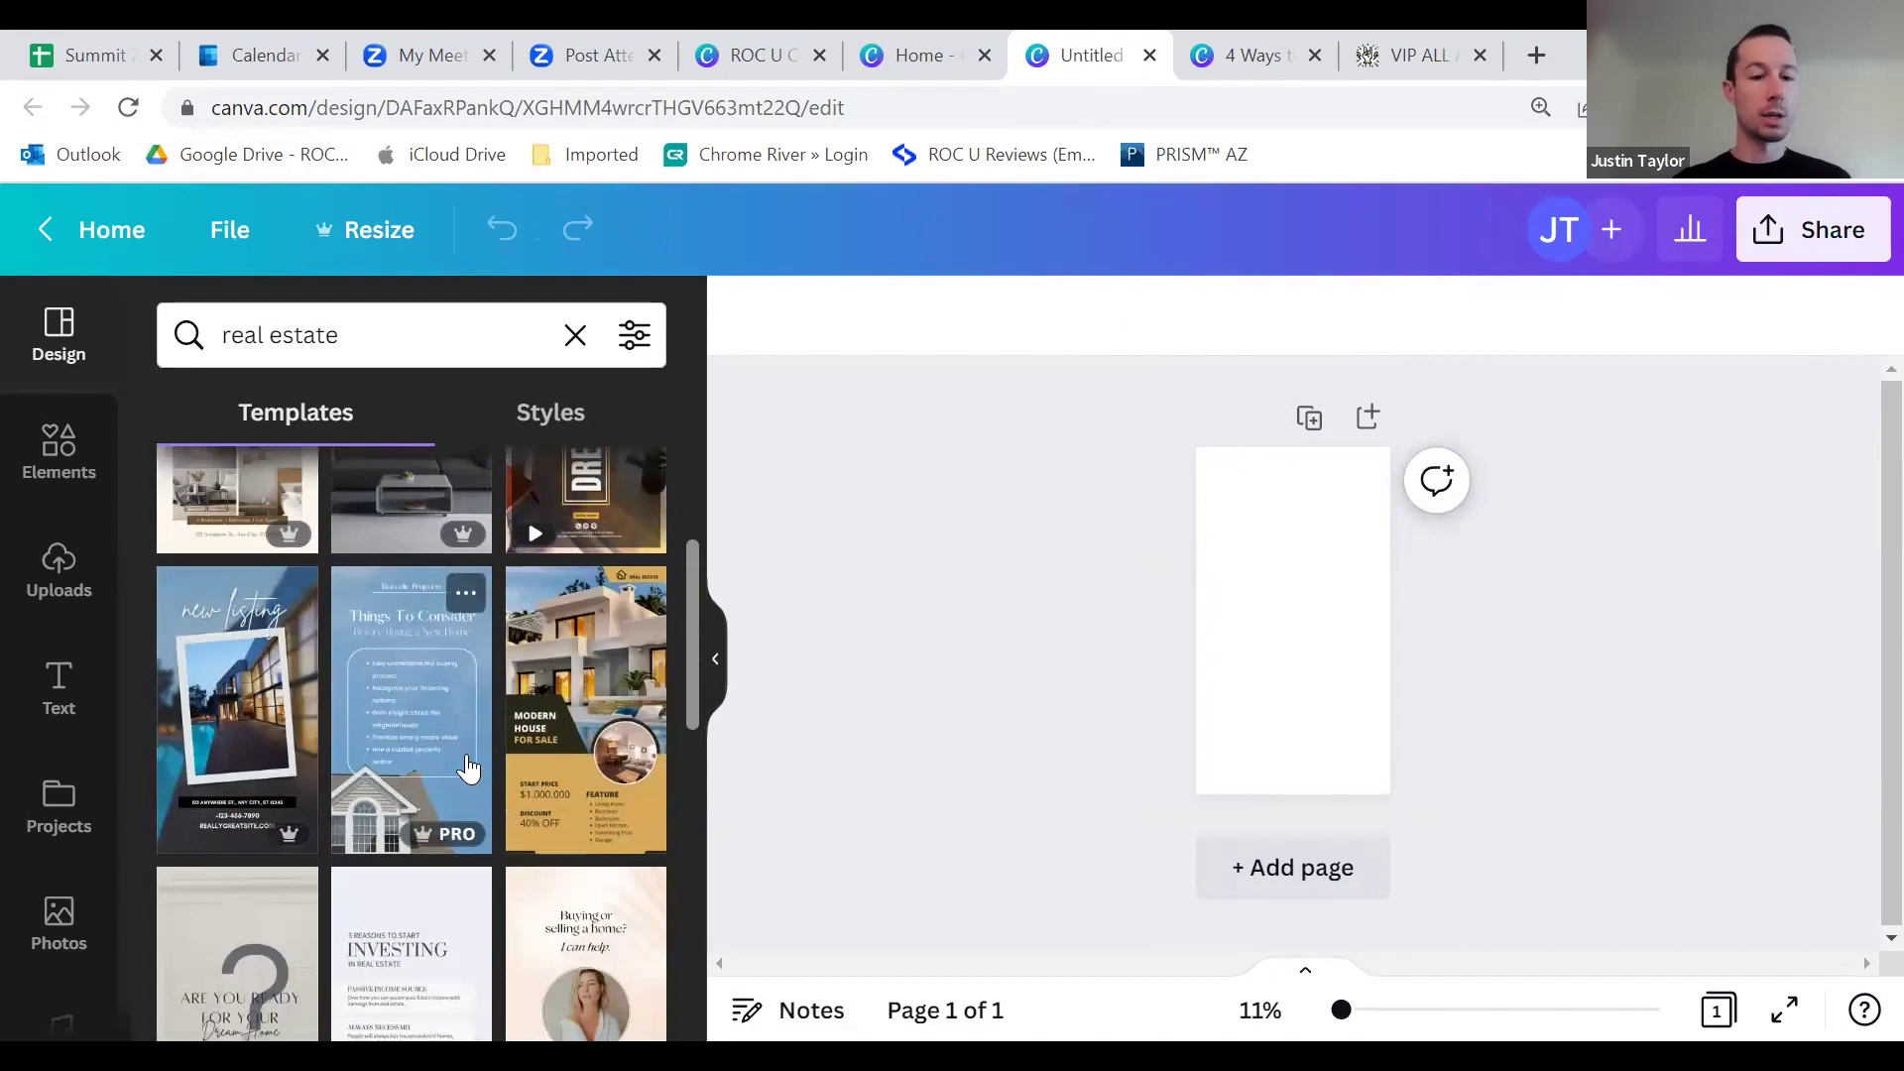
pyautogui.scroll(5, 415, 755)
pyautogui.scroll(-6, 415, 755)
pyautogui.scroll(-3, 415, 756)
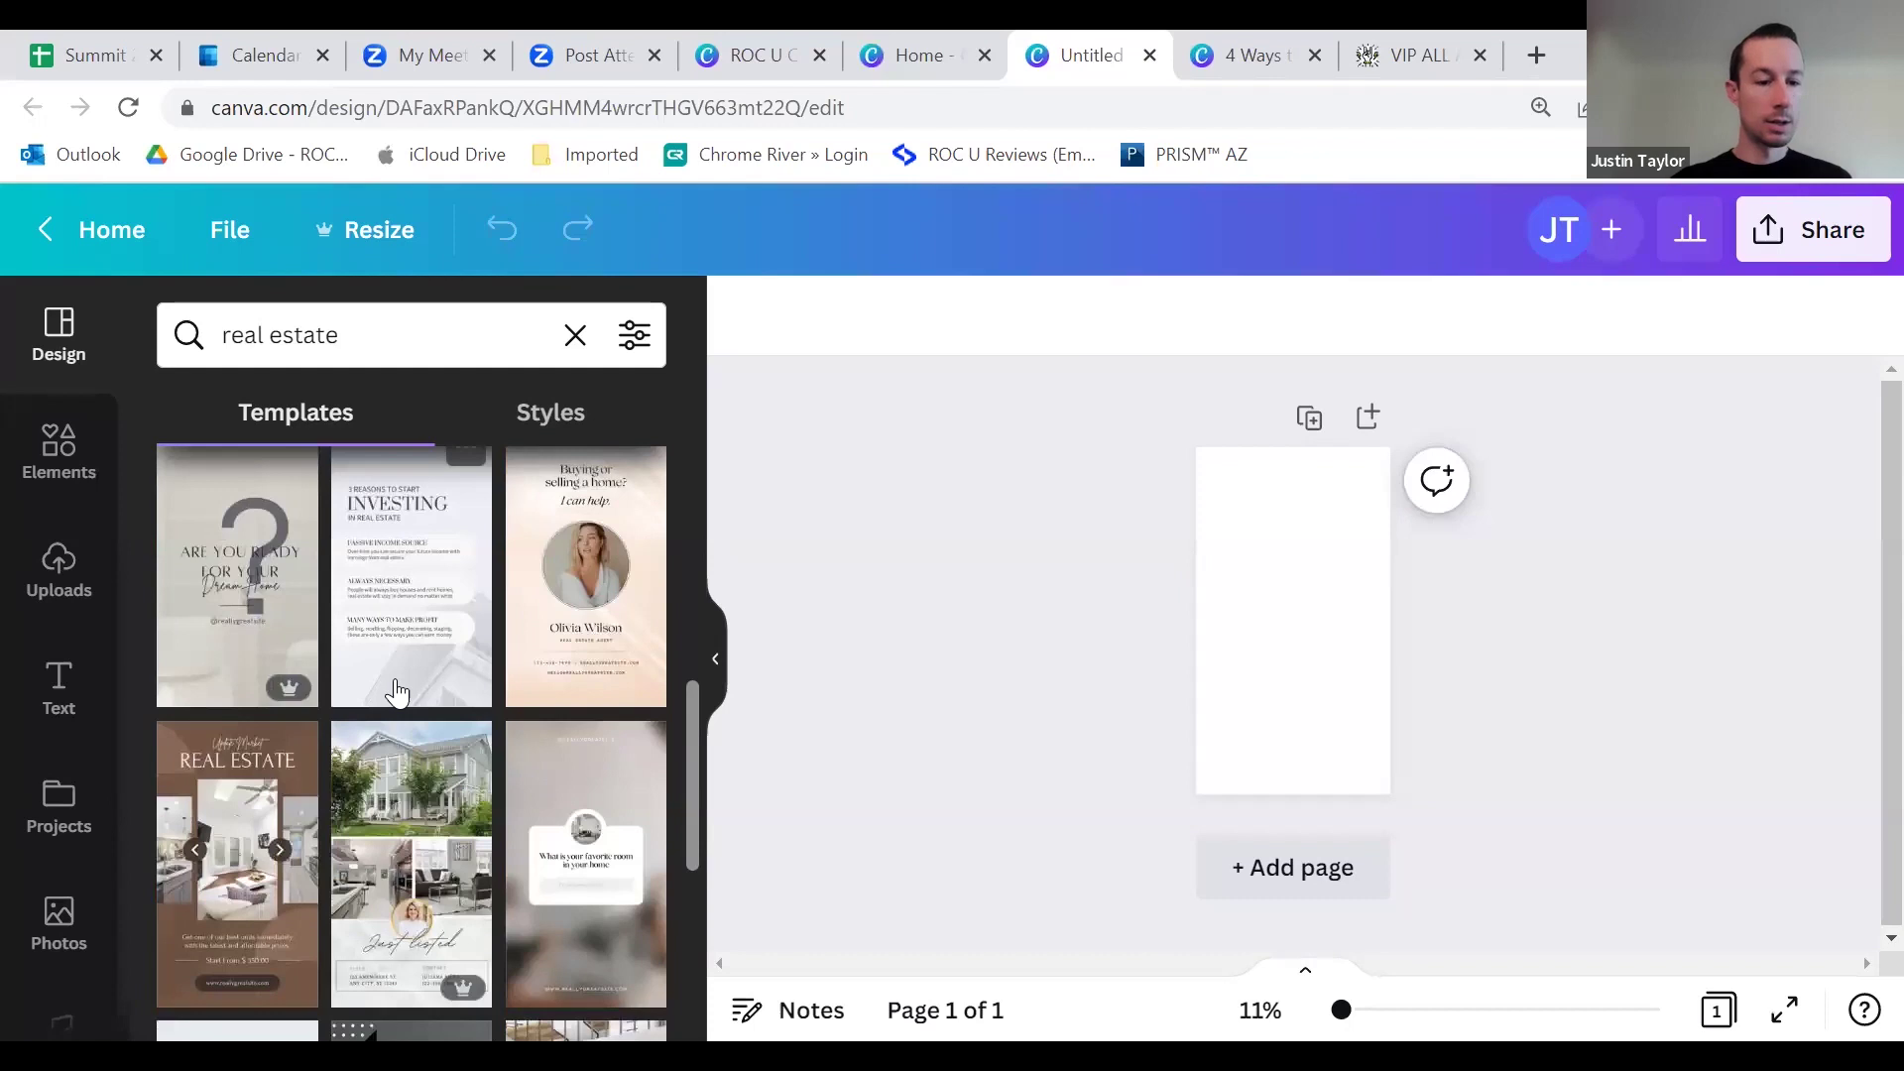
pyautogui.scroll(-2, 396, 692)
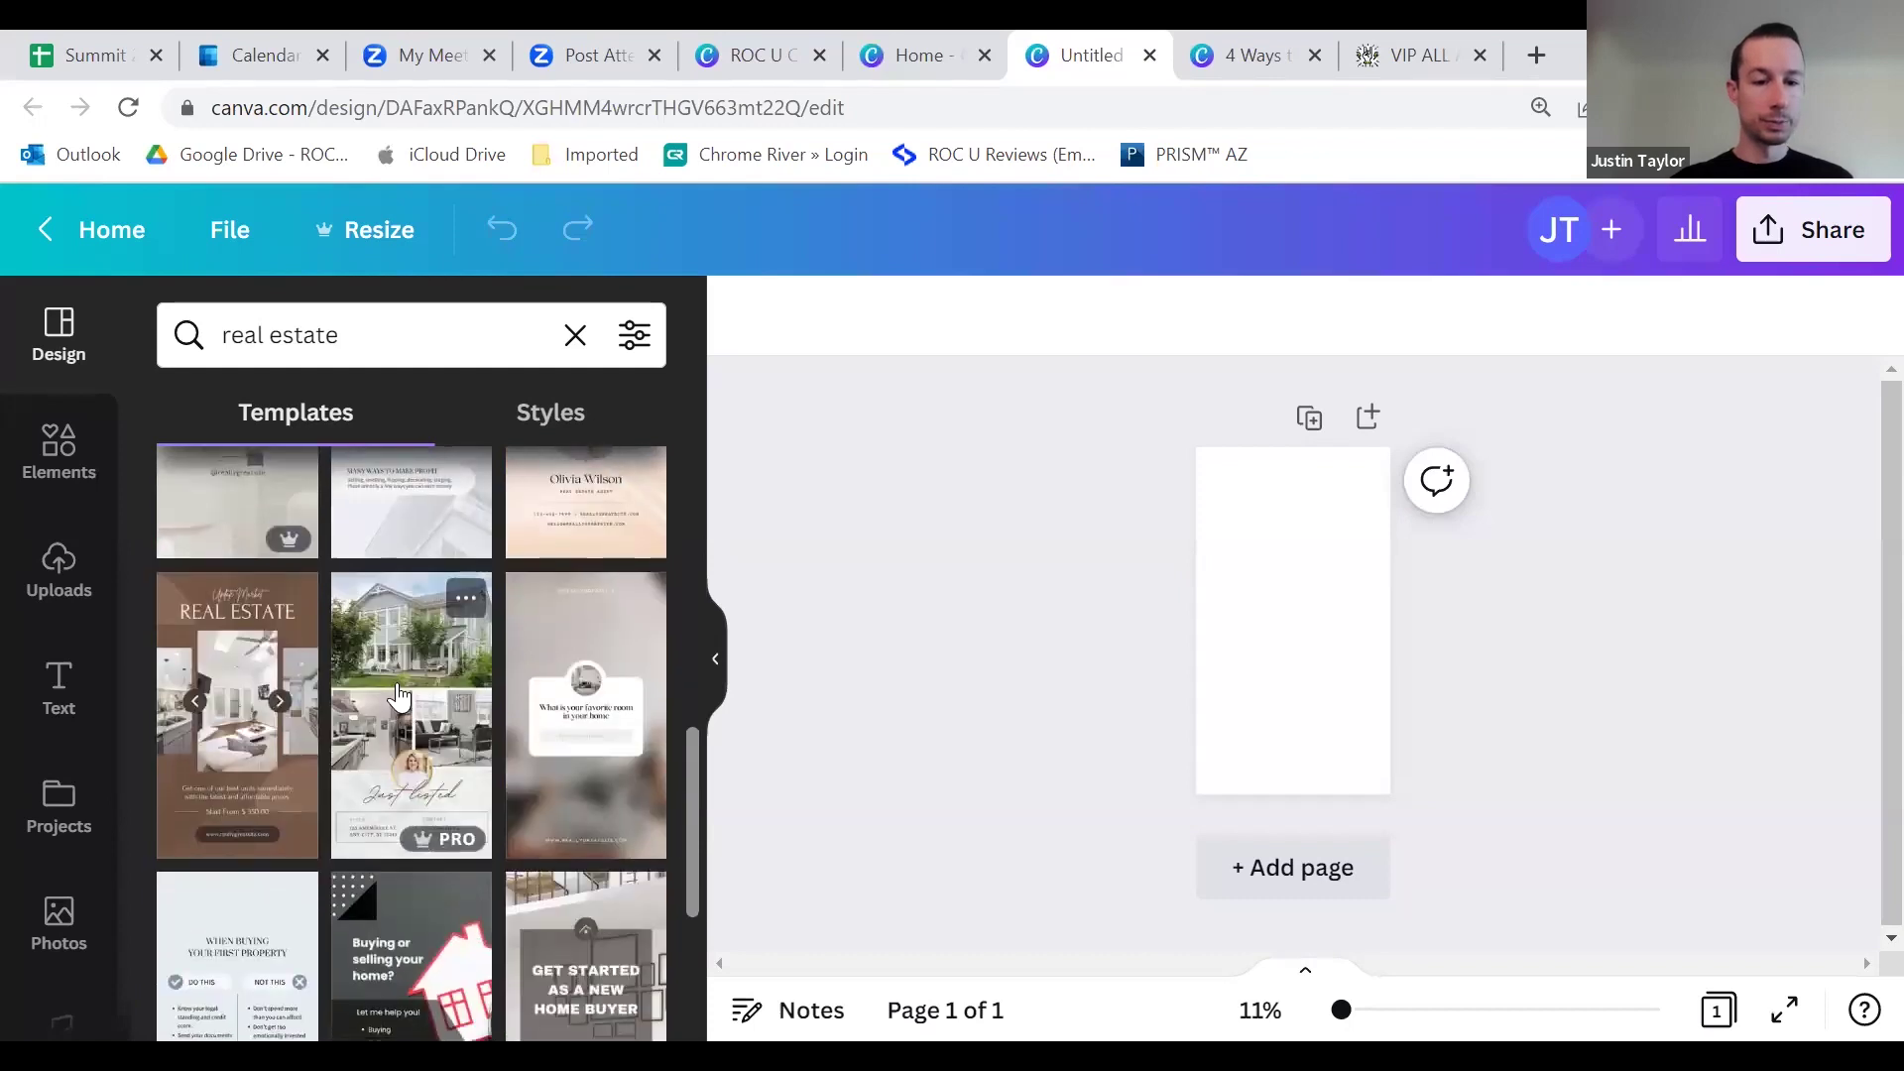
pyautogui.scroll(-2, 399, 694)
pyautogui.scroll(-1, 398, 684)
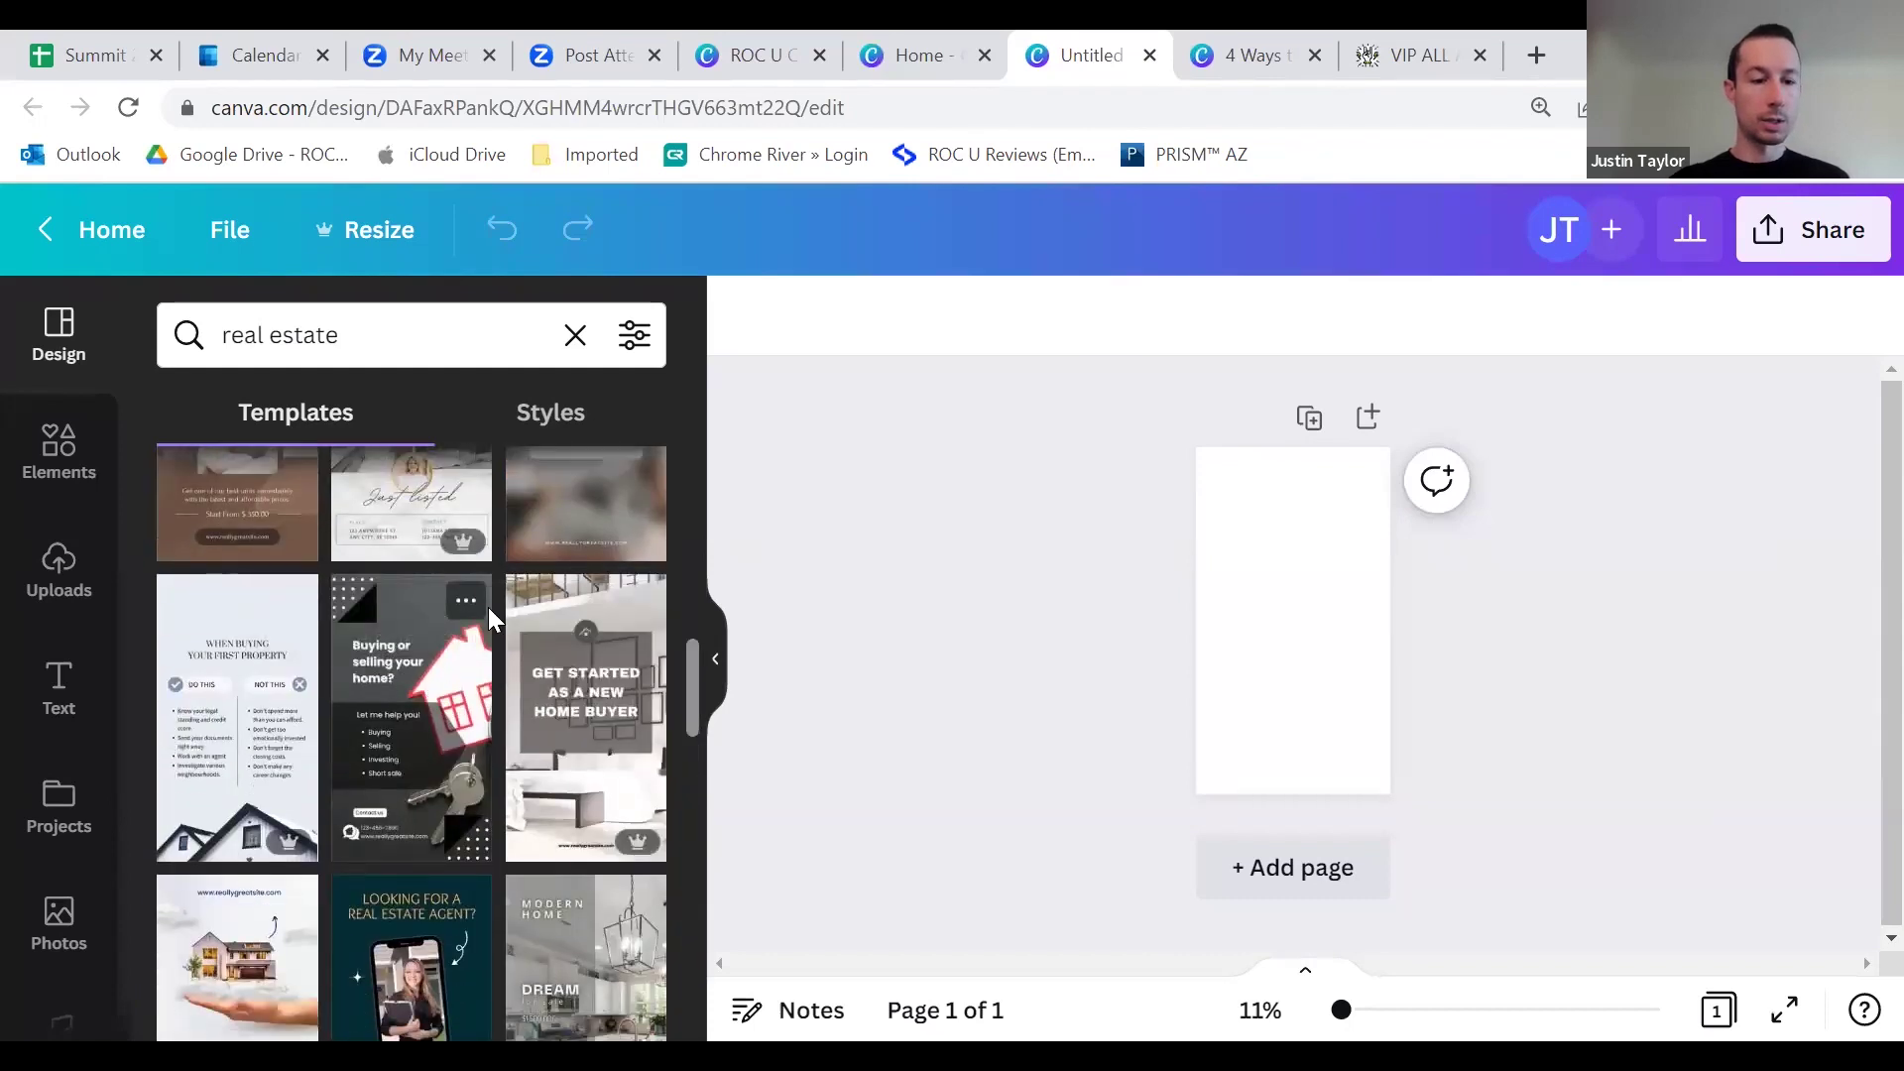
pyautogui.scroll(-2, 476, 644)
pyautogui.scroll(-3, 448, 698)
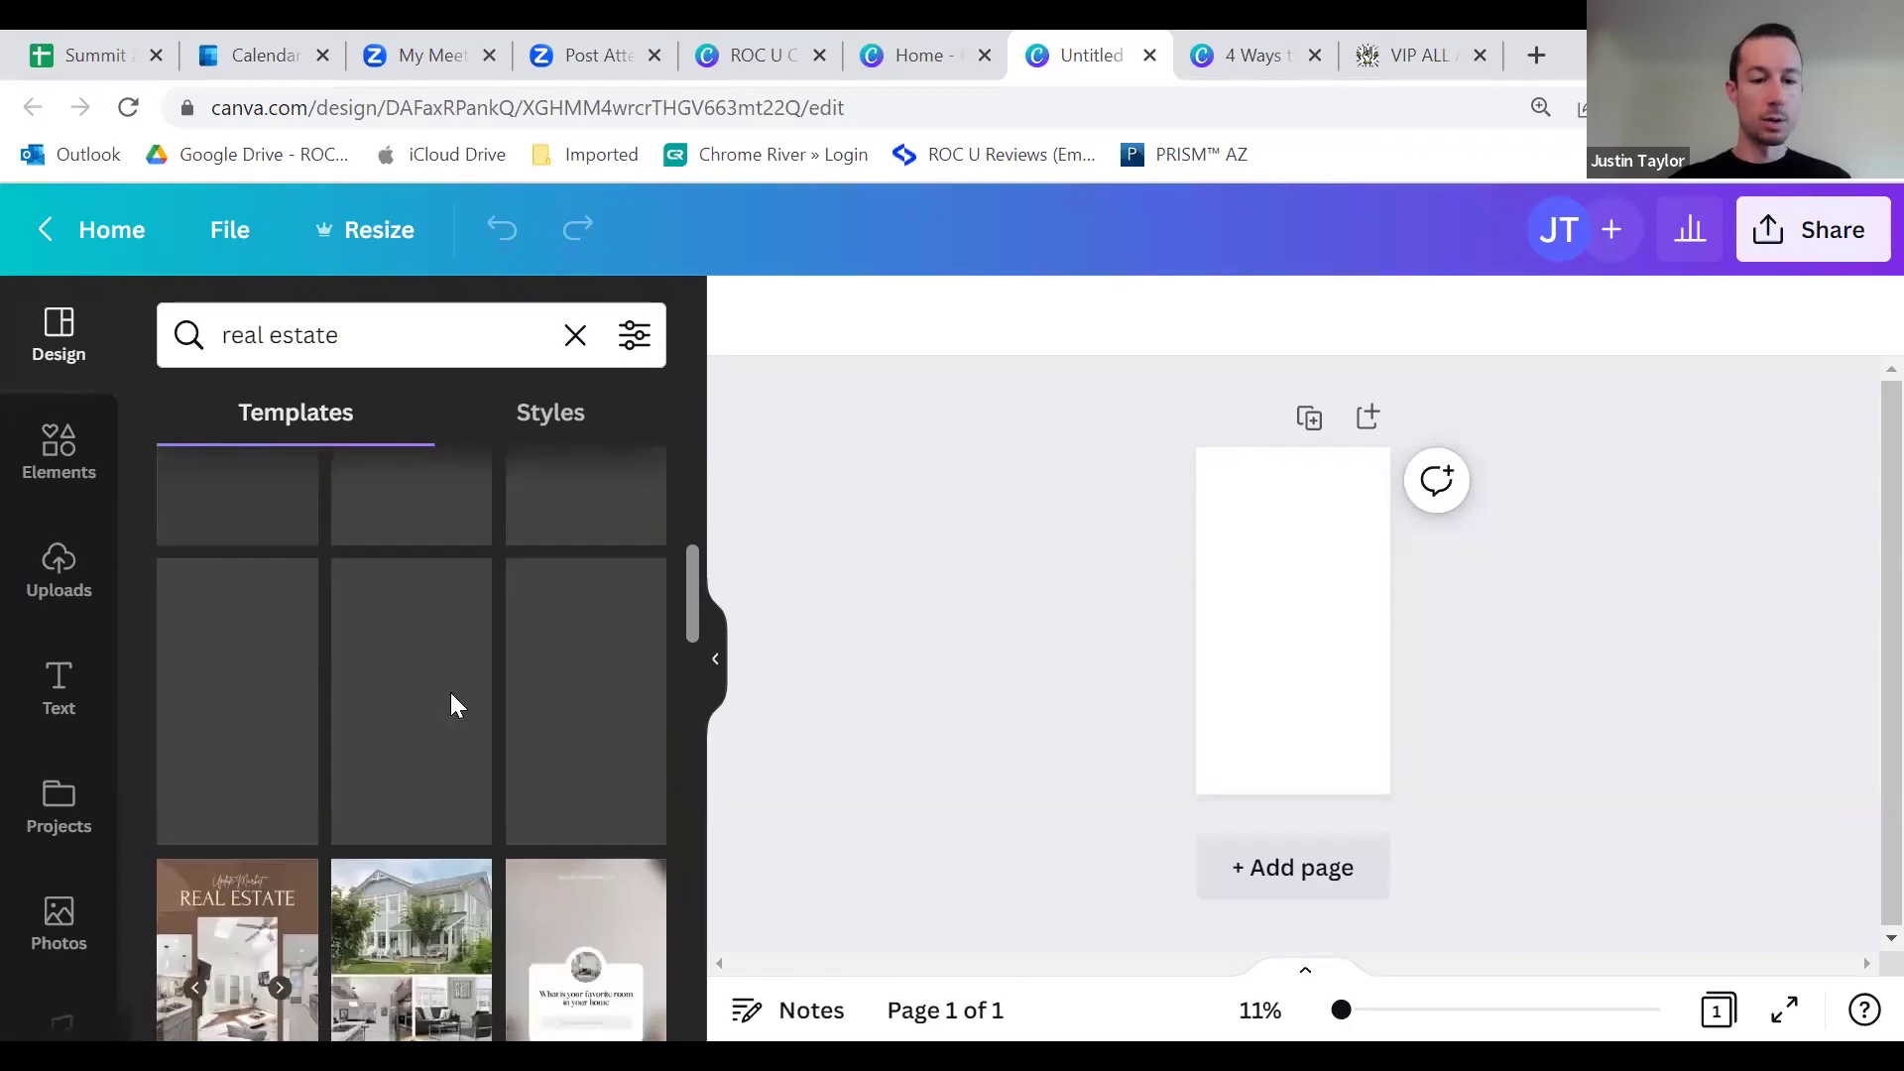
pyautogui.scroll(-3, 461, 719)
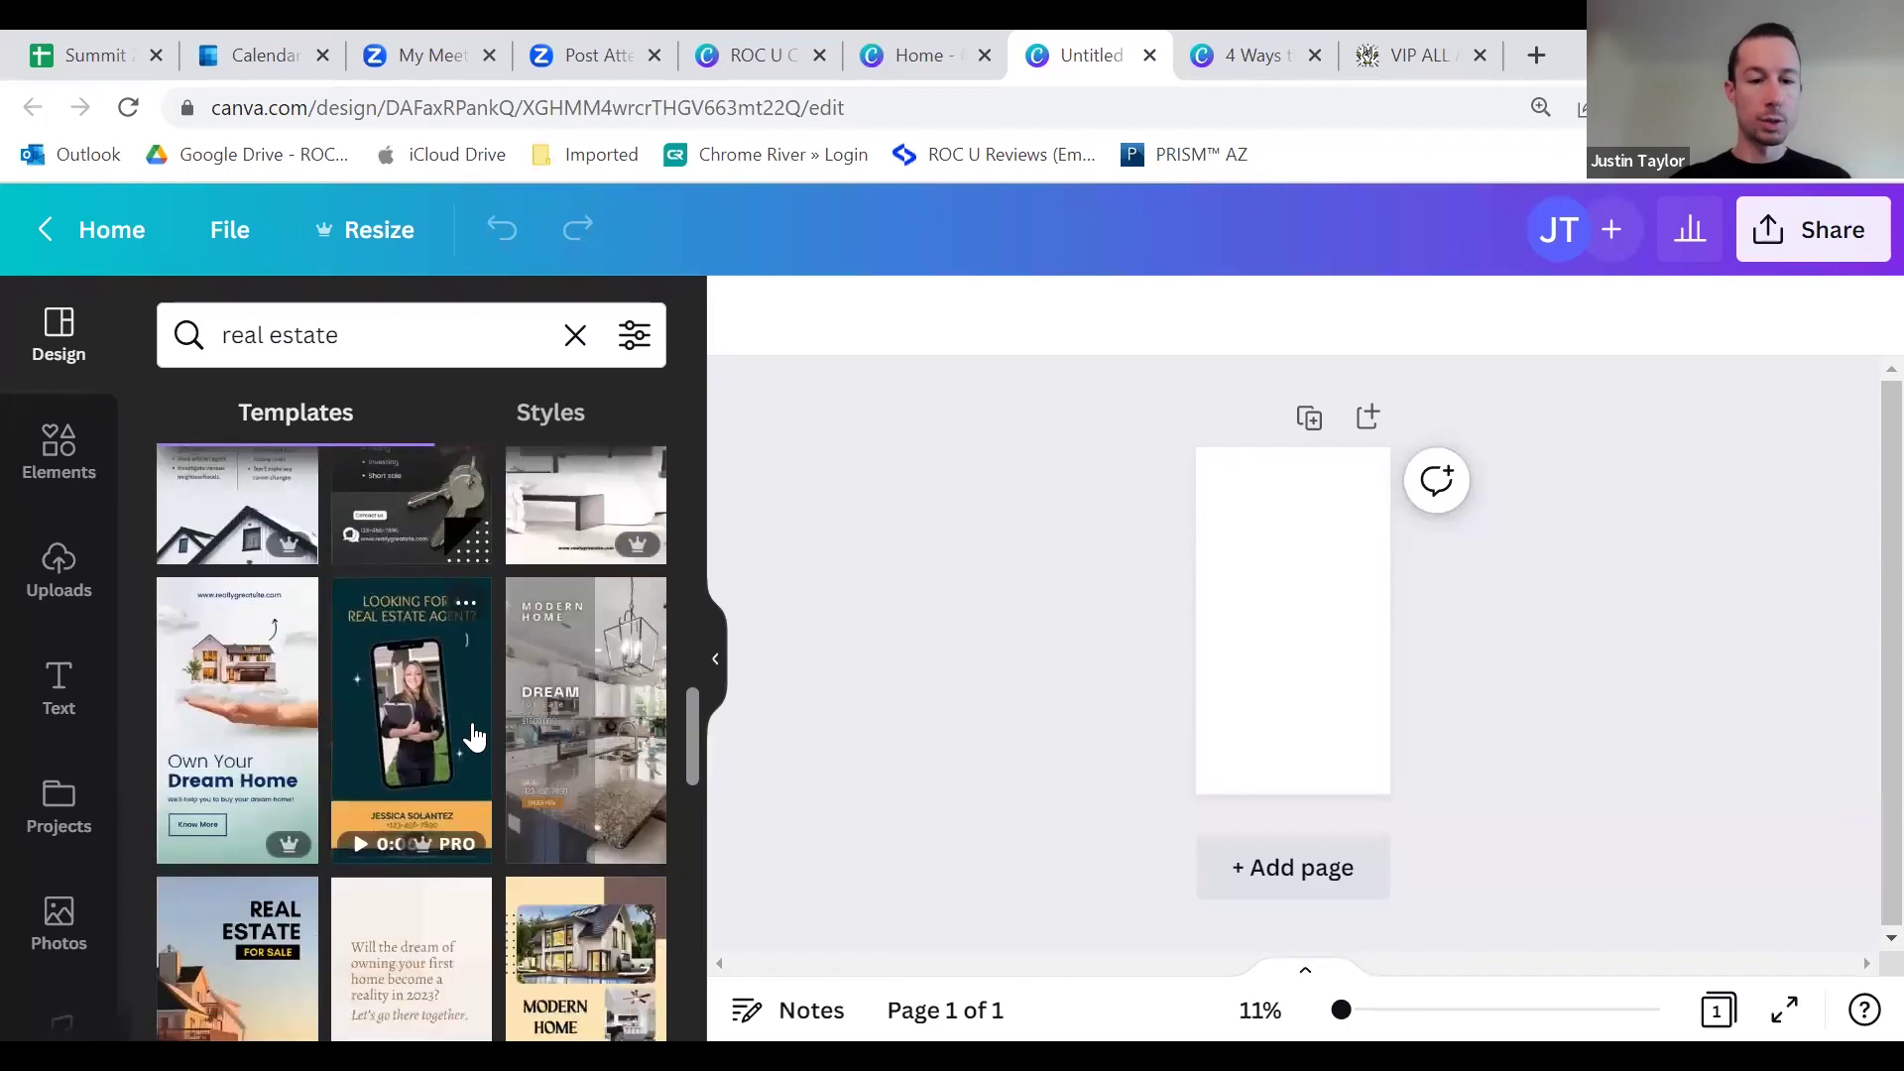
# Step: Apply the Modern Home real-estate template to the Story and zoom the page to 25%
pyautogui.click(621, 723)
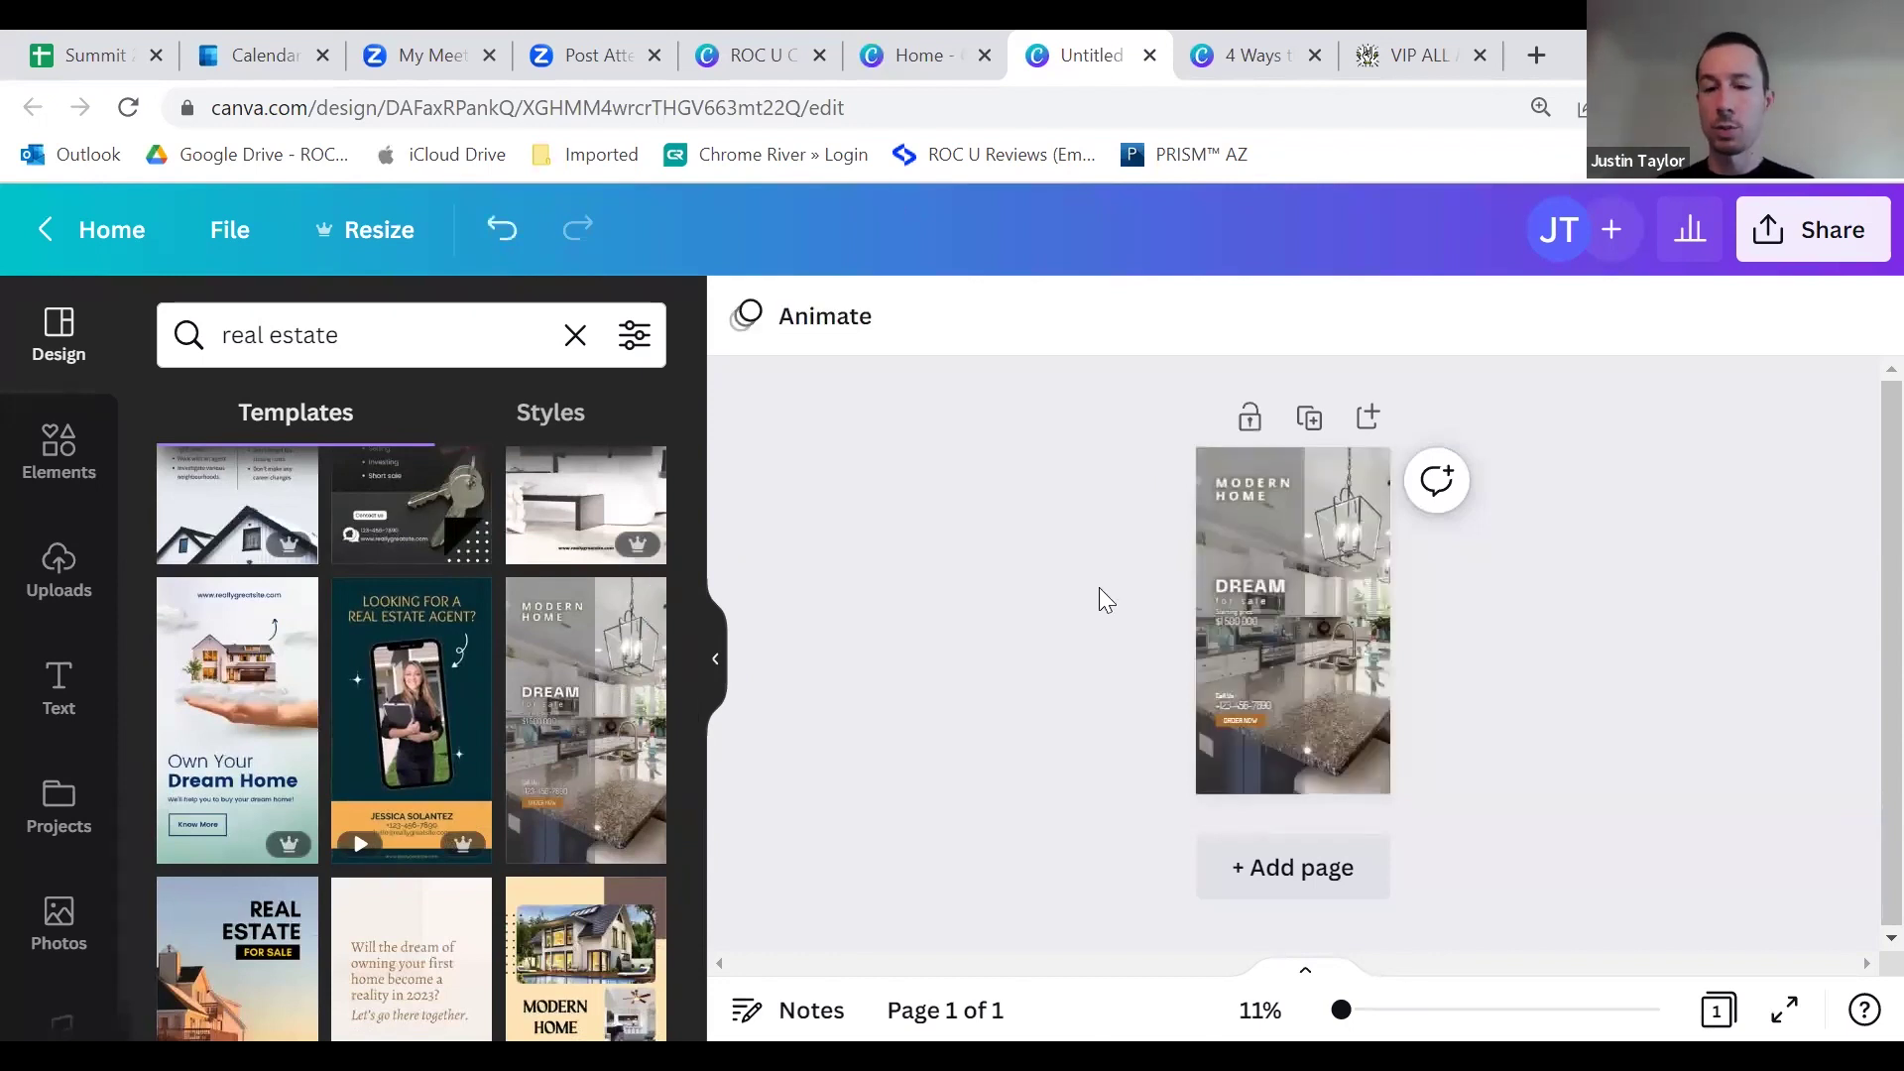
pyautogui.hotkey('ctrl', '+')
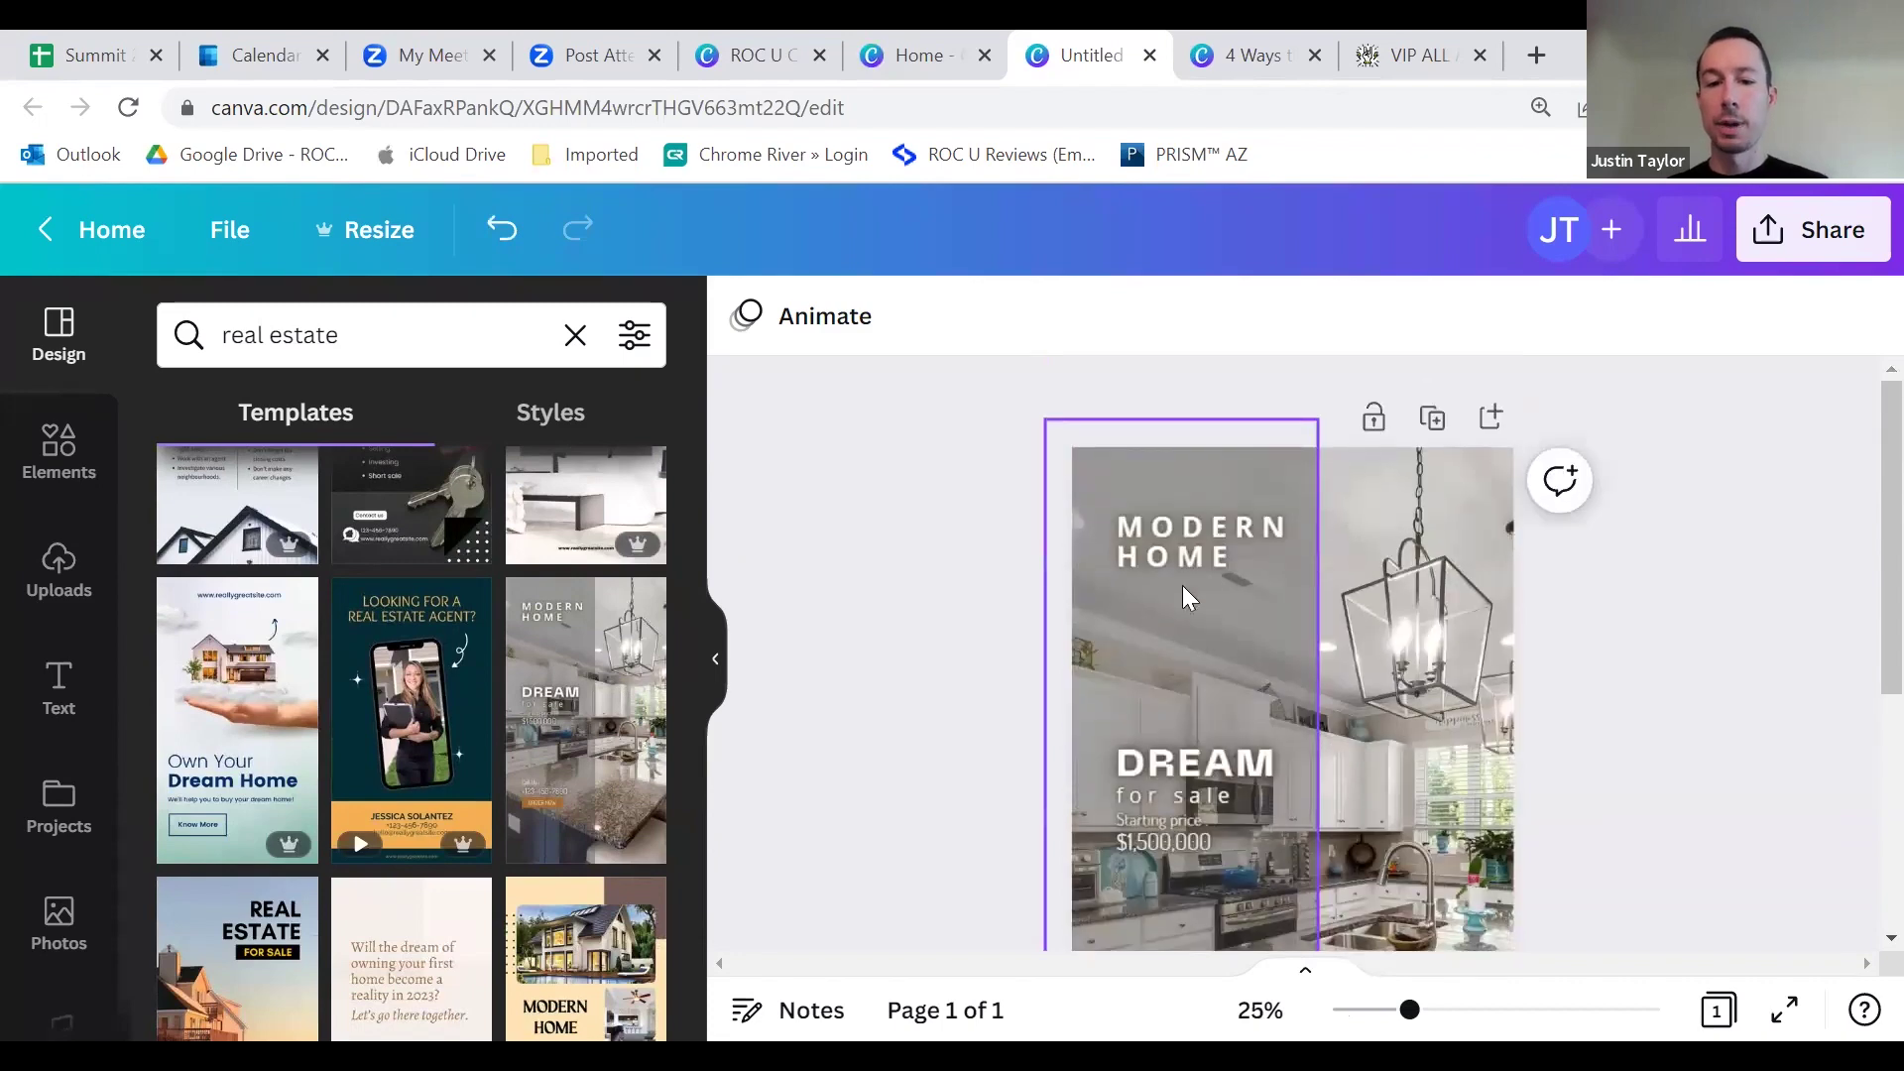
pyautogui.scroll(-5, 1418, 657)
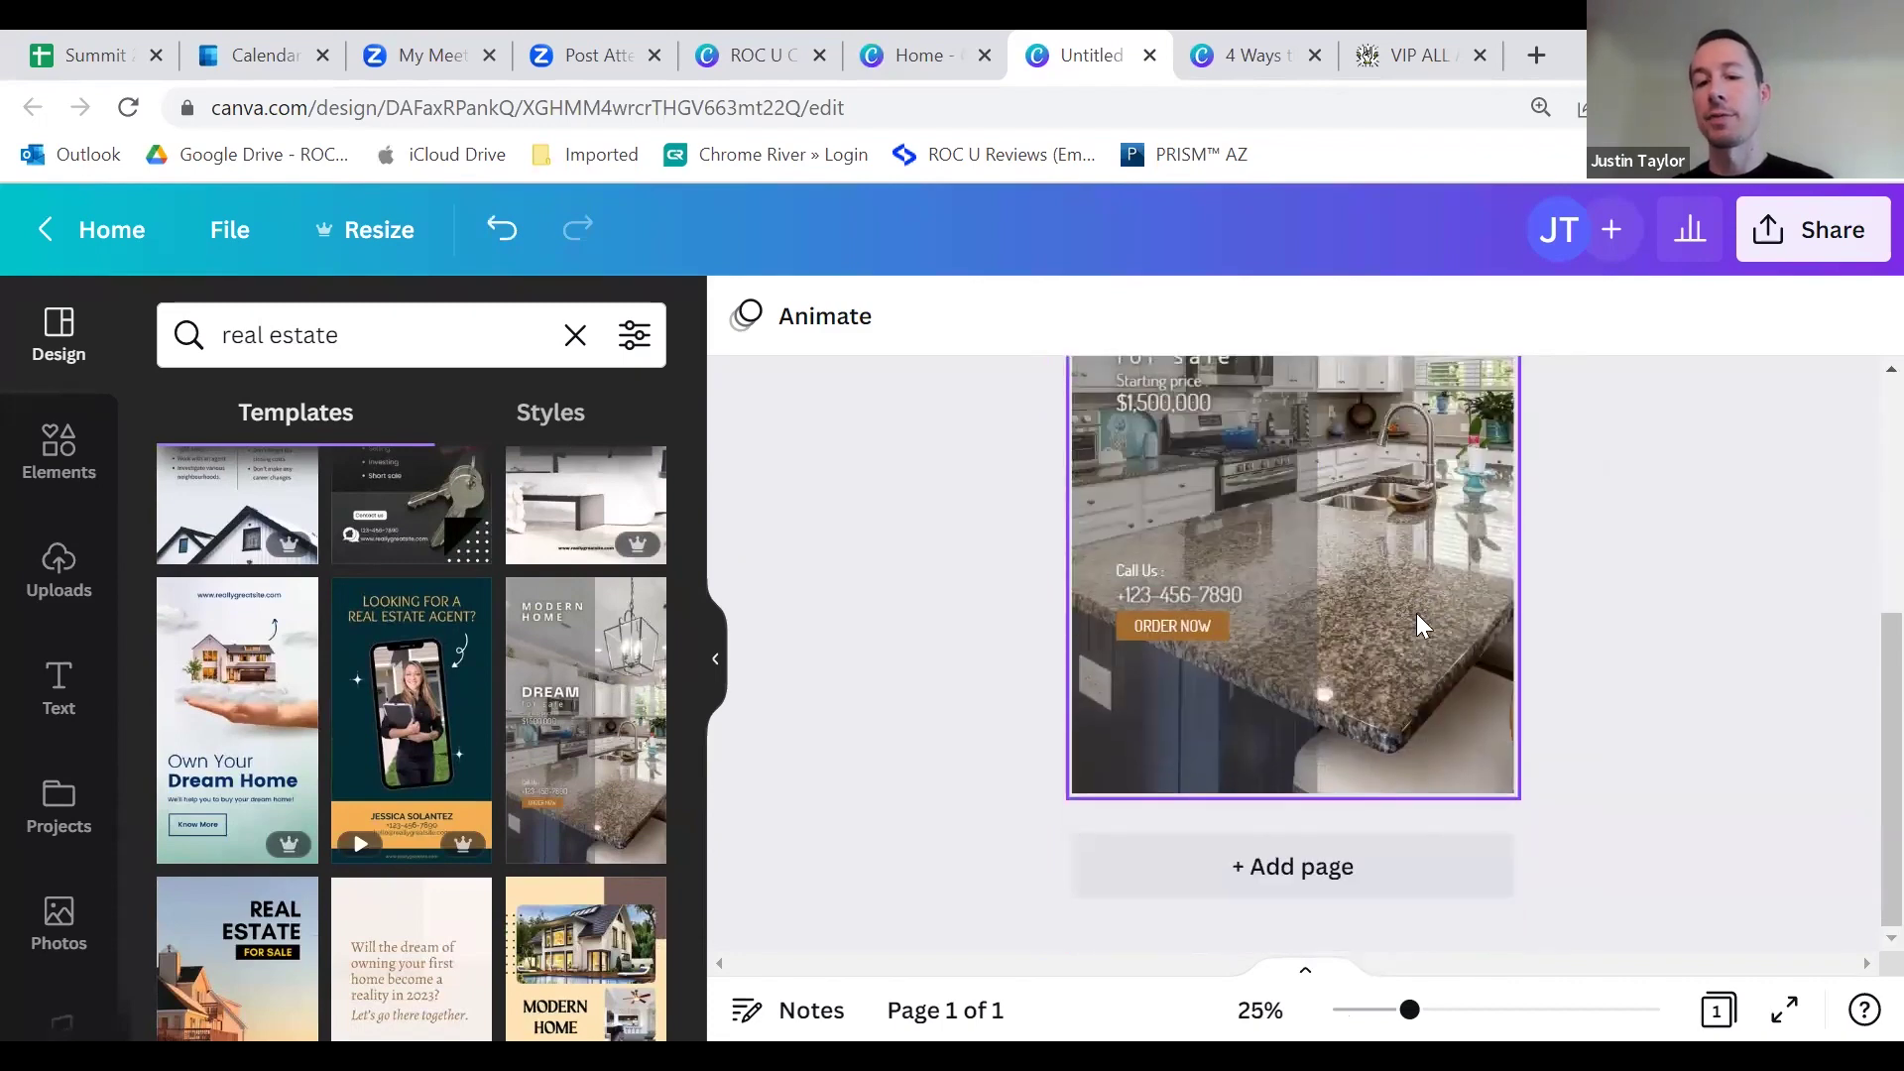
# Step: Drag the sunset house photo from Uploads onto the template as its background
pyautogui.click(46, 593)
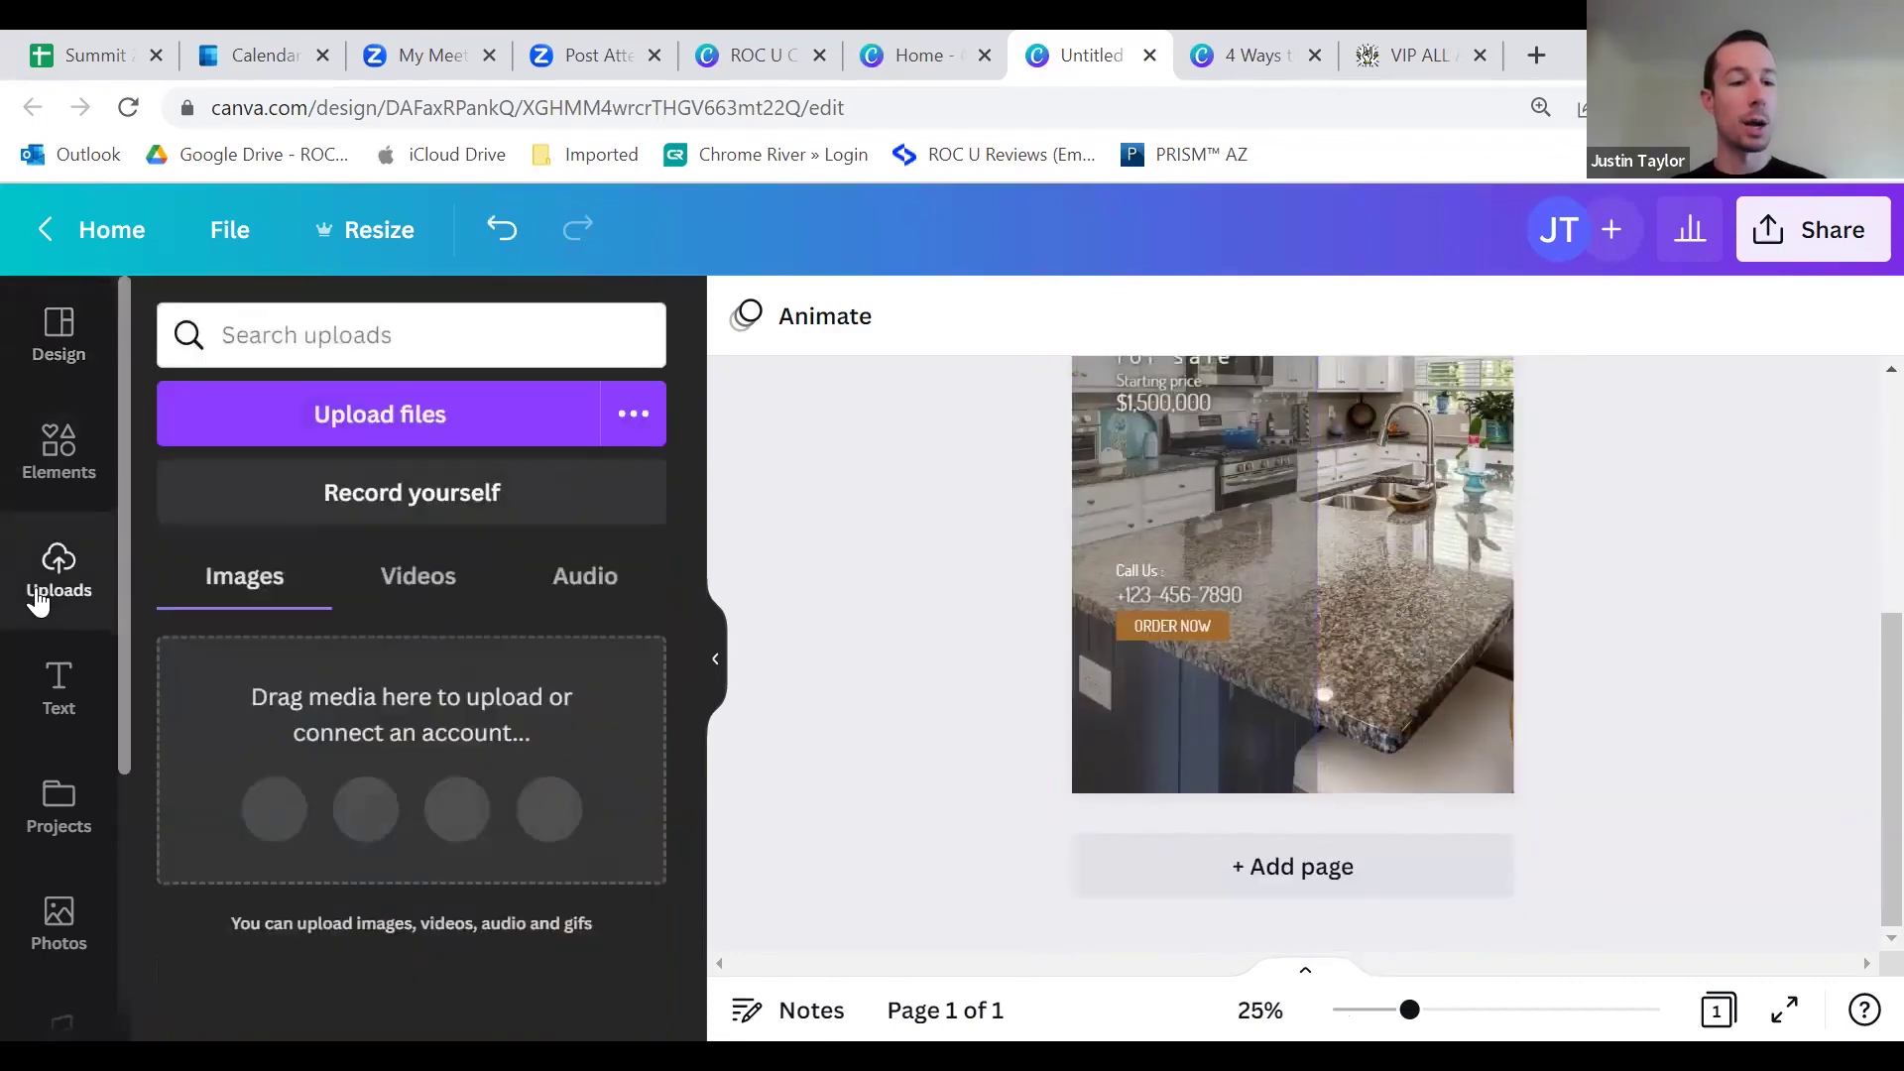
pyautogui.scroll(-4, 309, 762)
pyautogui.scroll(-10, 310, 762)
pyautogui.scroll(-10, 327, 771)
pyautogui.moveTo(311, 991); pyautogui.dragTo(1477, 631)
pyautogui.scroll(4, 1570, 600)
pyautogui.scroll(-3, 1611, 679)
pyautogui.scroll(2, 1496, 482)
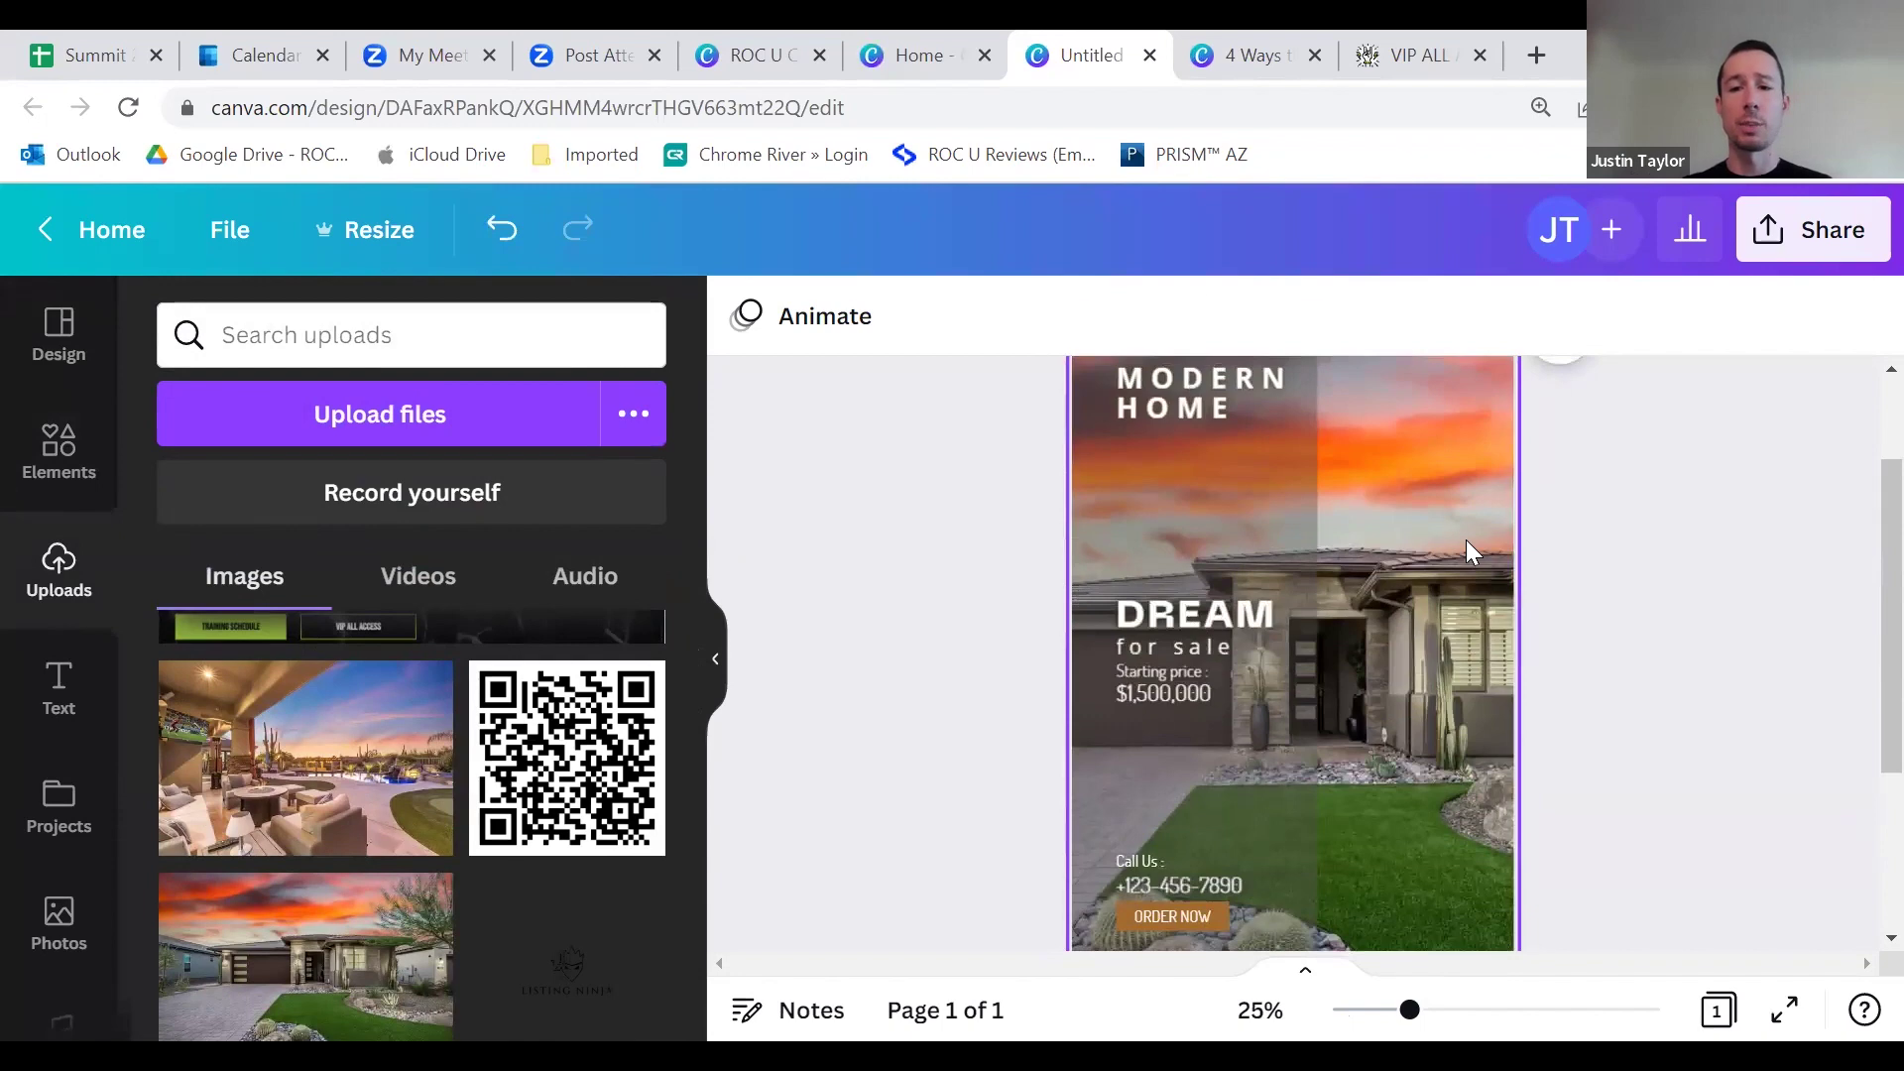
# Step: Crop the house photo so the house is repositioned within the frame
pyautogui.doubleClick(1466, 539)
pyautogui.moveTo(1416, 541); pyautogui.dragTo(1309, 552)
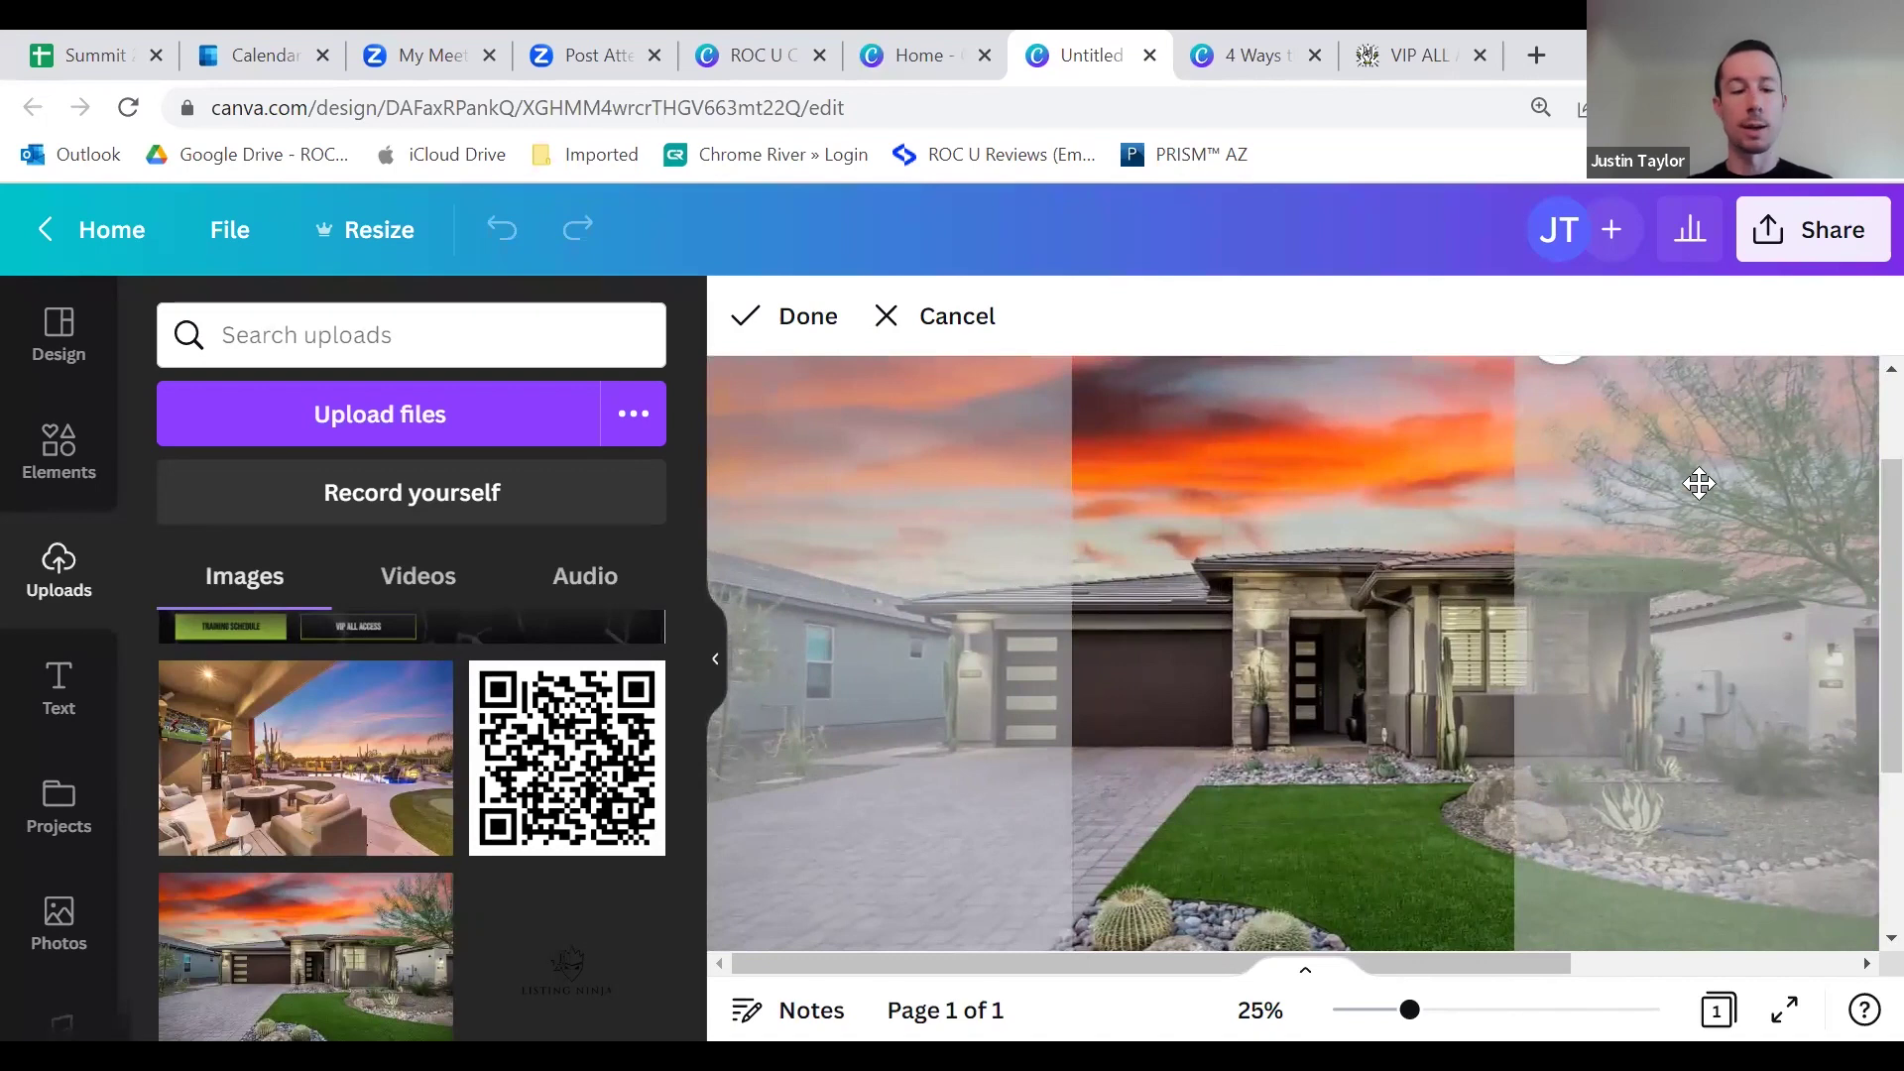
pyautogui.click(1722, 499)
pyautogui.click(1706, 591)
pyautogui.scroll(1, 1567, 760)
pyautogui.scroll(-1, 1571, 756)
pyautogui.scroll(1, 1214, 526)
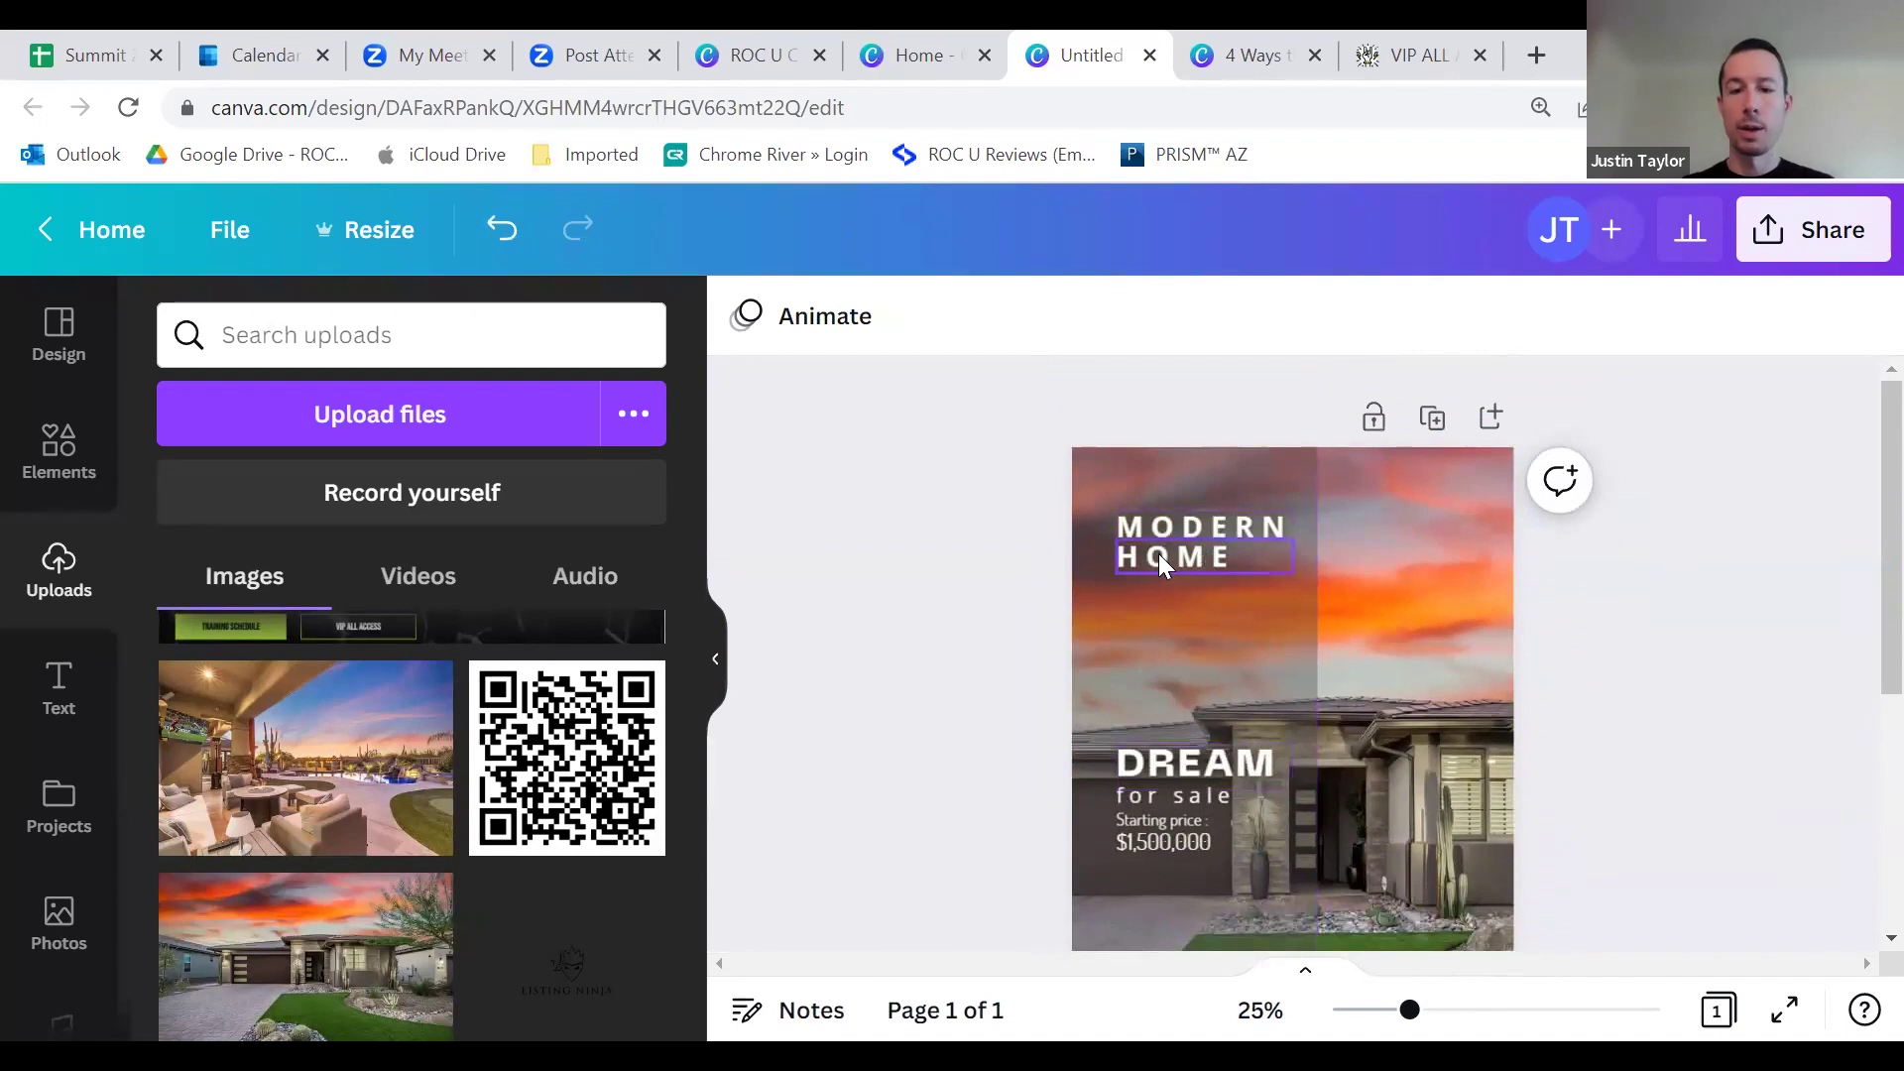
# Step: Add a large heading reading 'JUST LISTED!' and adjust its tilt
pyautogui.click(57, 687)
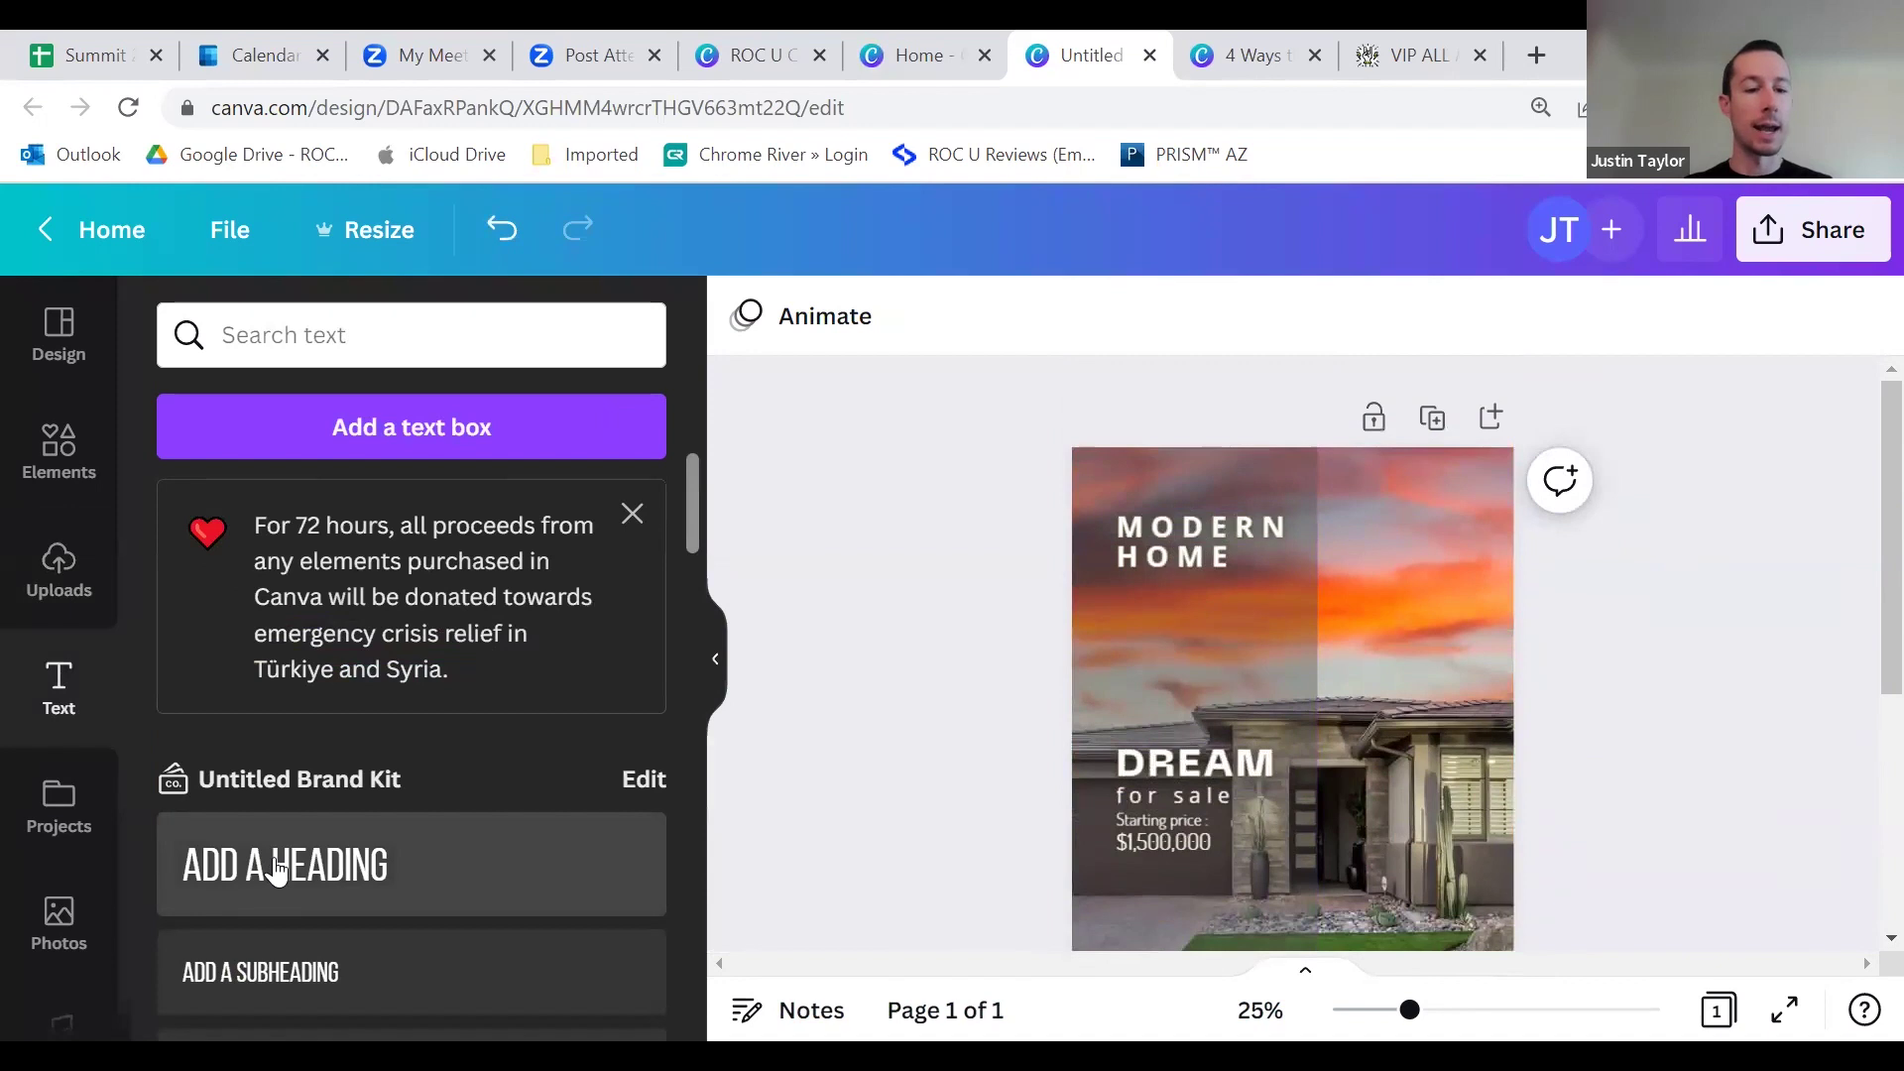
pyautogui.moveTo(1286, 711); pyautogui.dragTo(1059, 638)
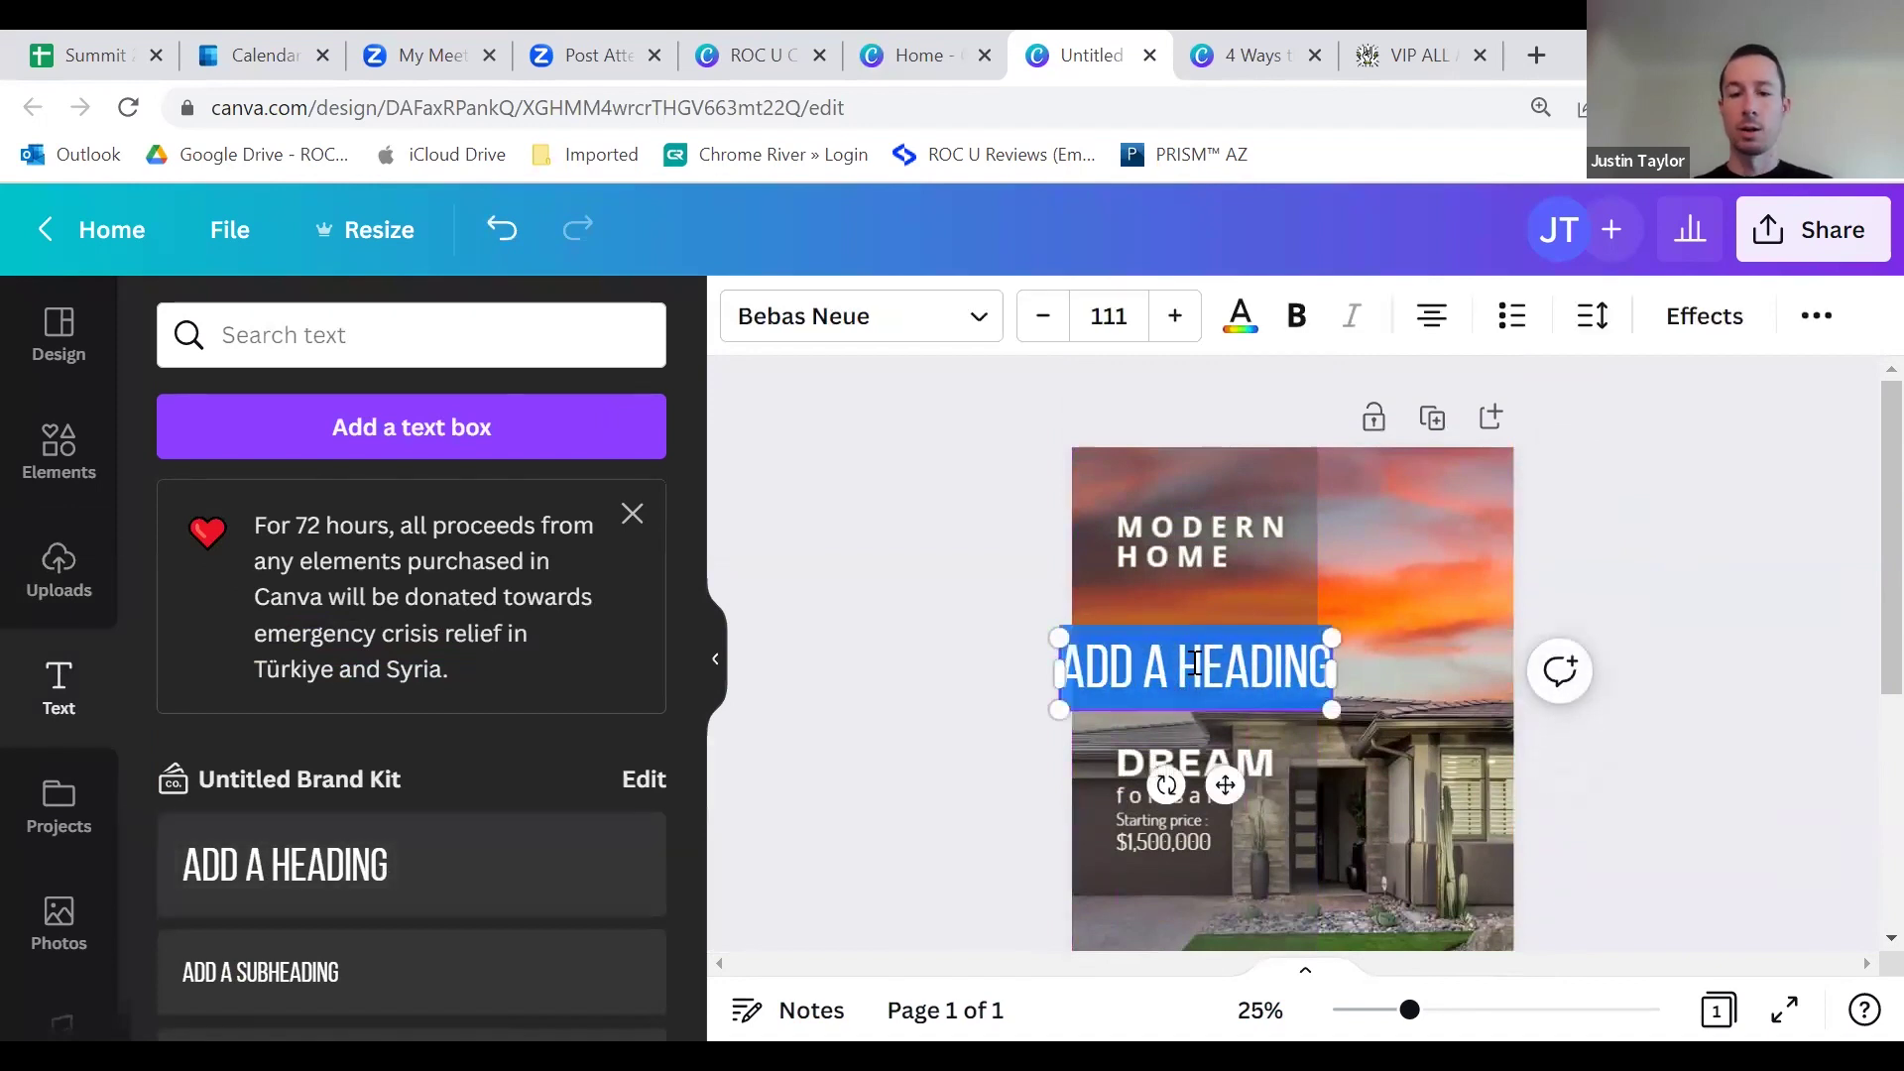
pyautogui.write('JUST LISTED')
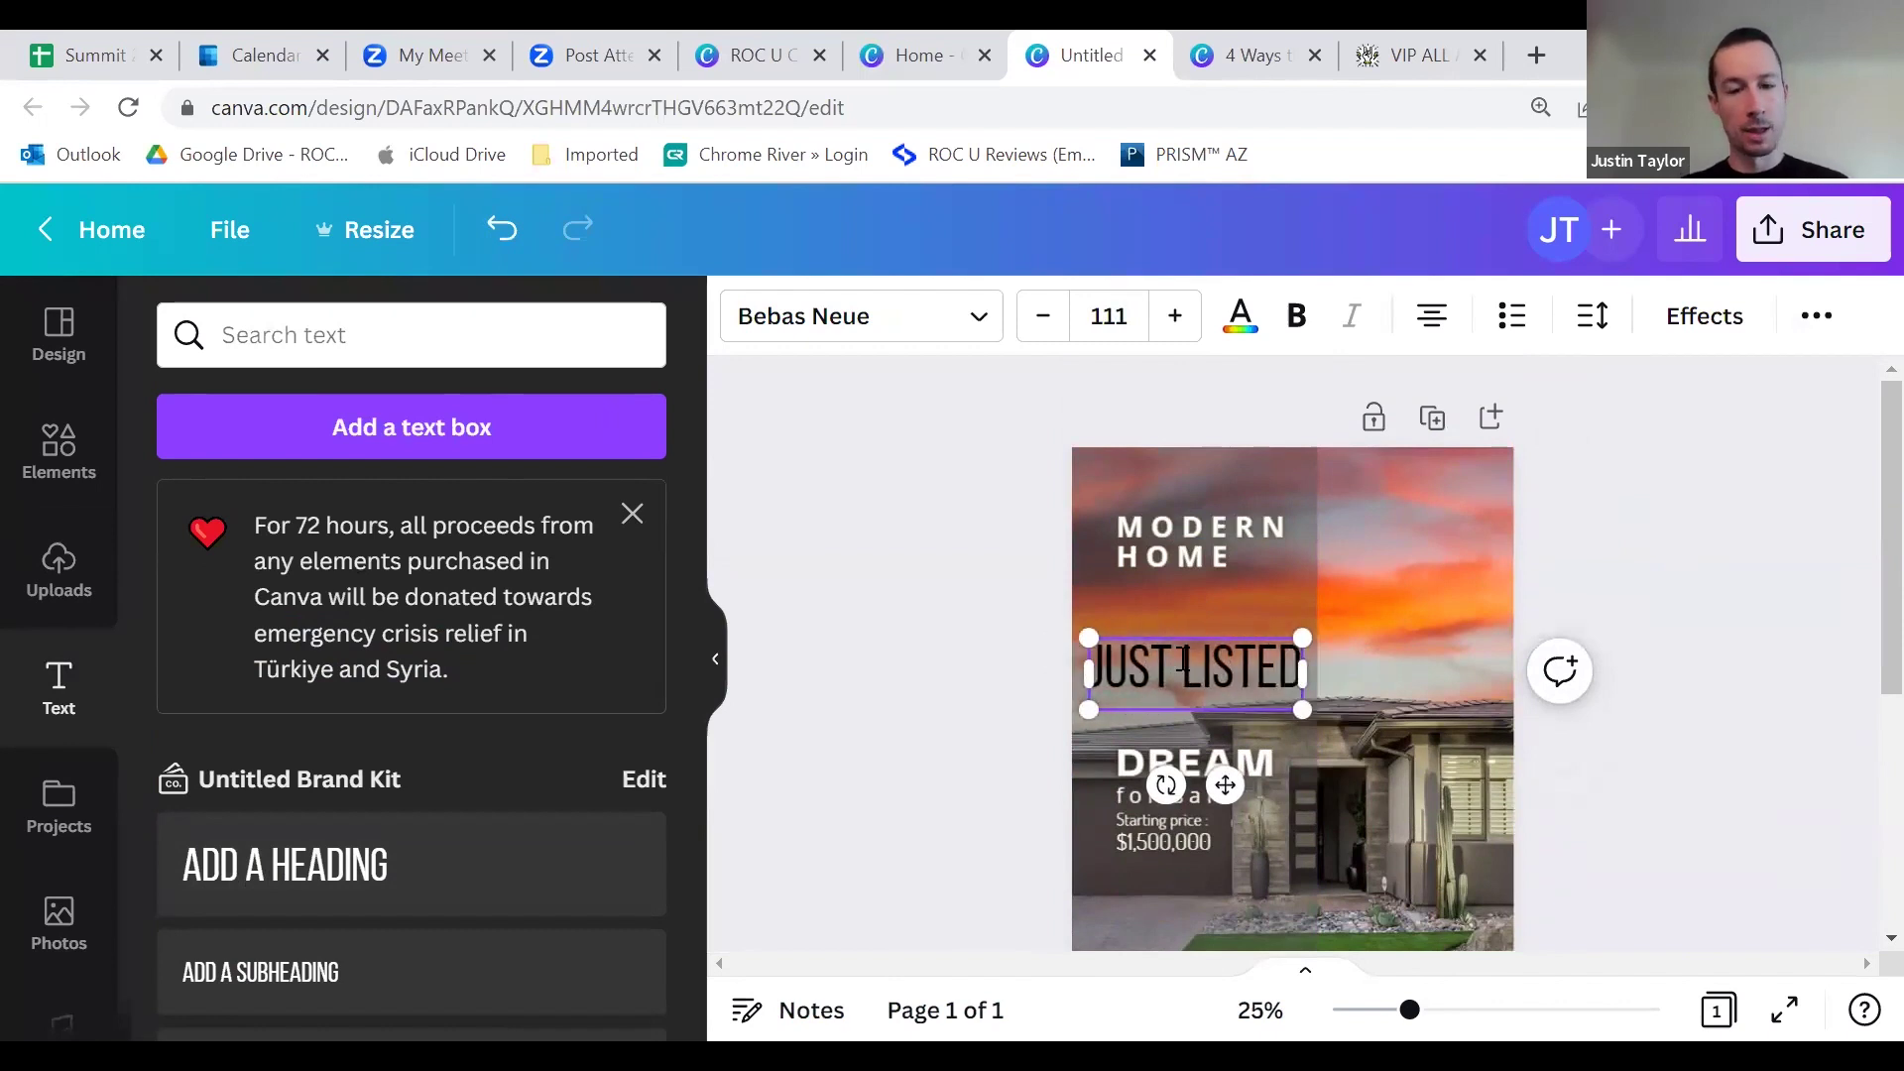
pyautogui.write('!')
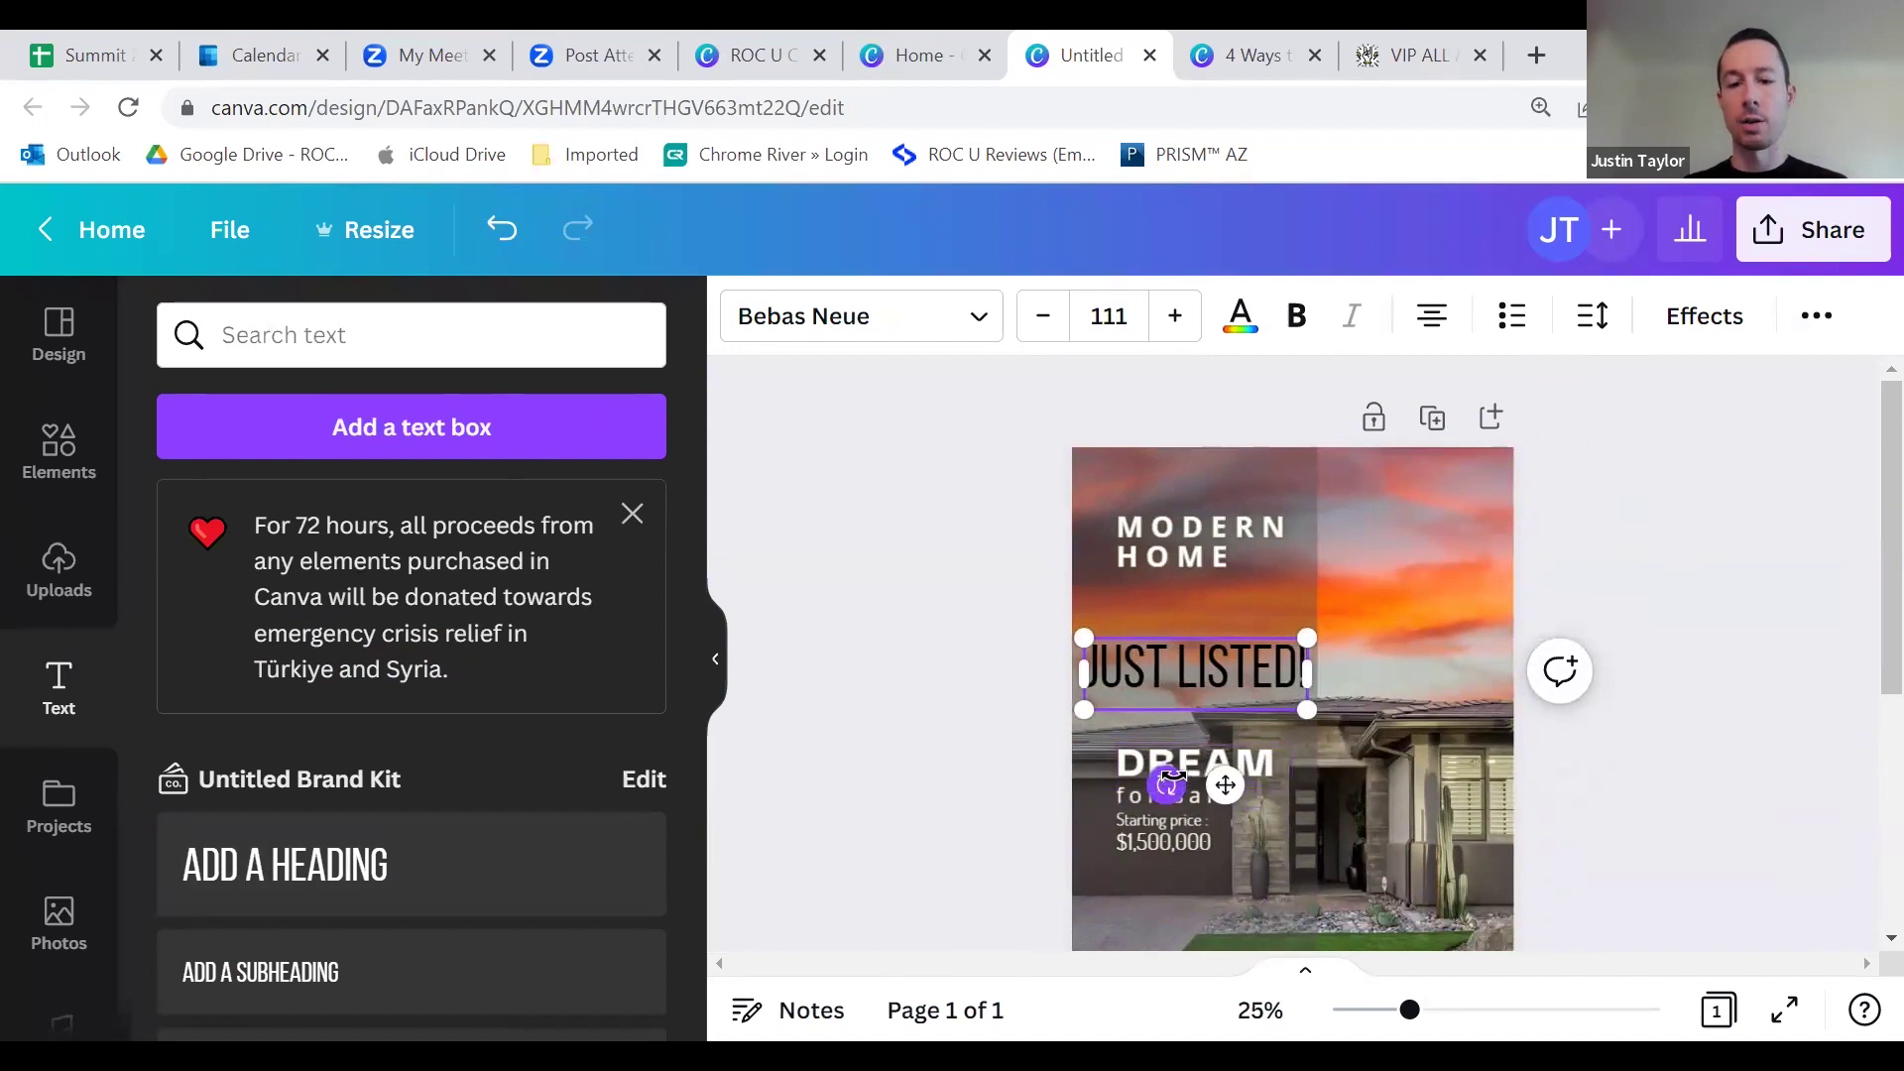
pyautogui.moveTo(1167, 785); pyautogui.dragTo(1197, 728)
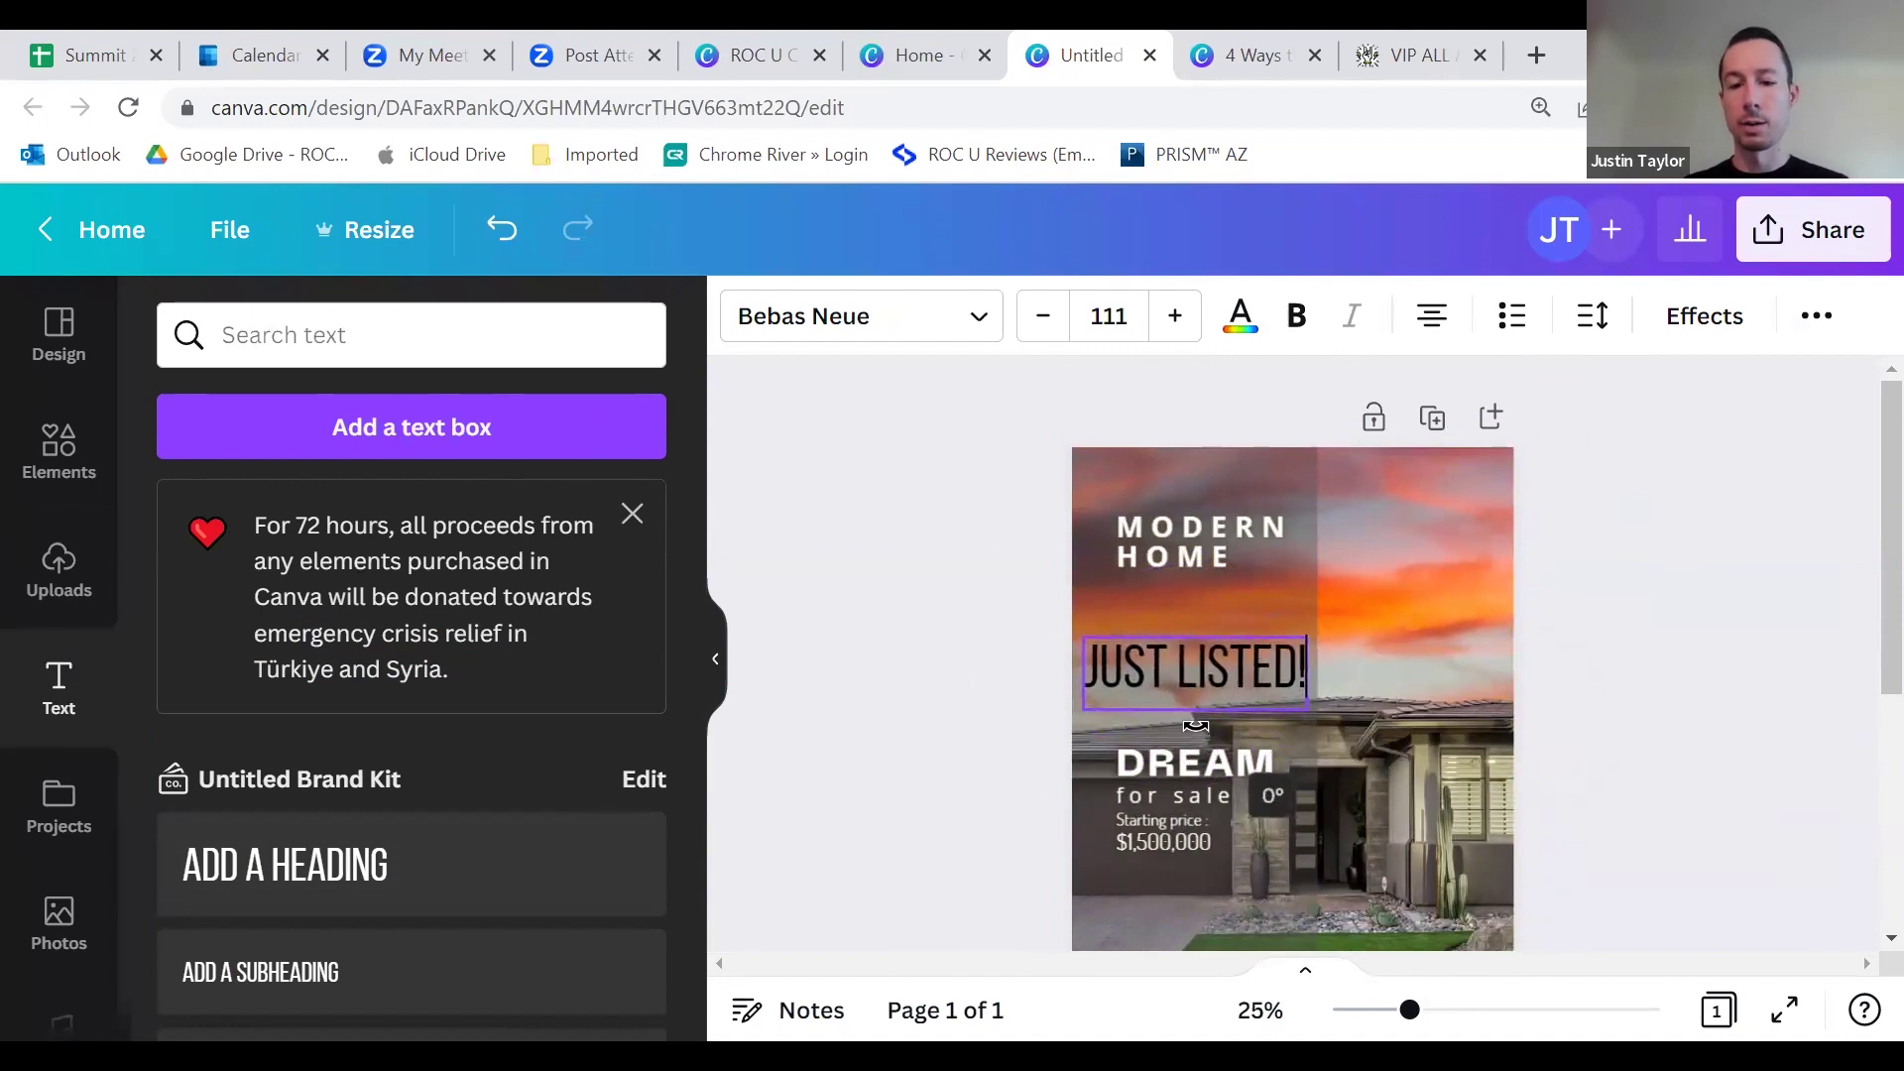
# Step: Set the JUST LISTED! text colour to white
pyautogui.click(1197, 692)
pyautogui.tripleClick(1197, 691)
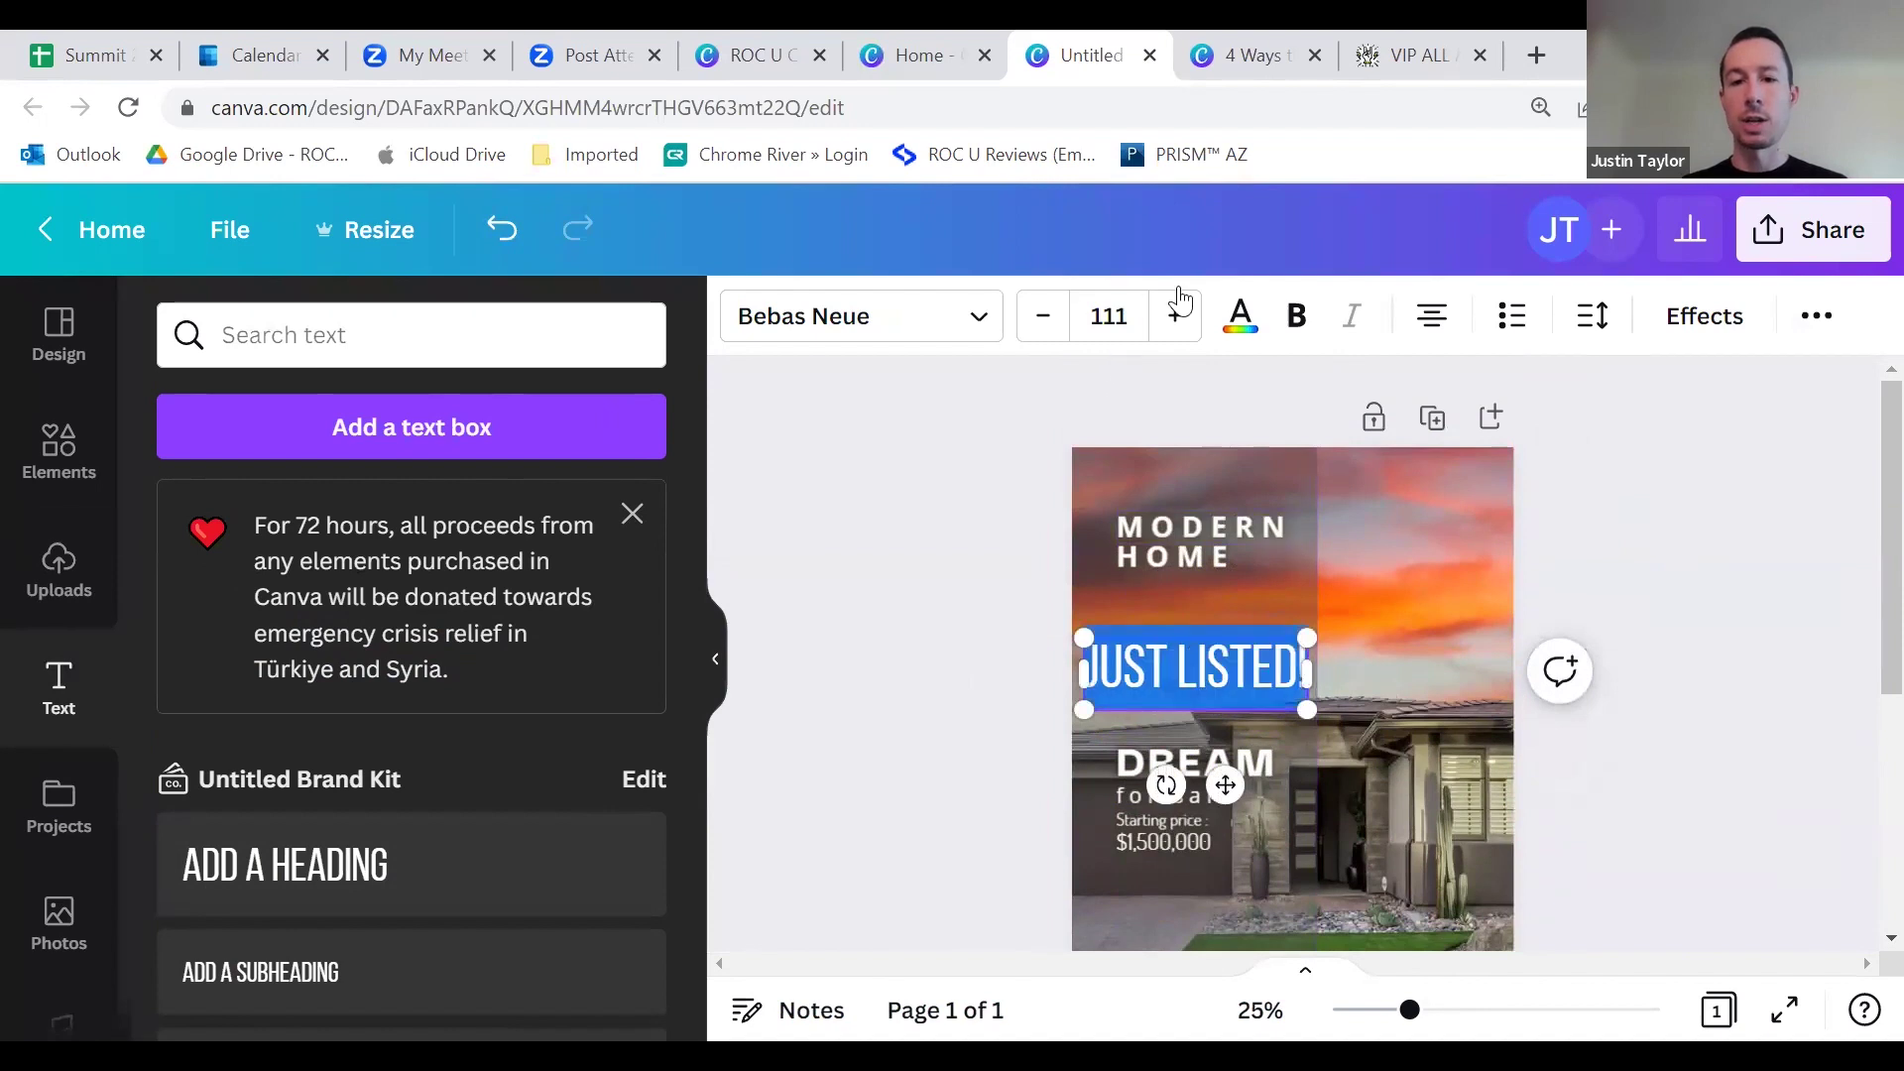
pyautogui.click(1239, 317)
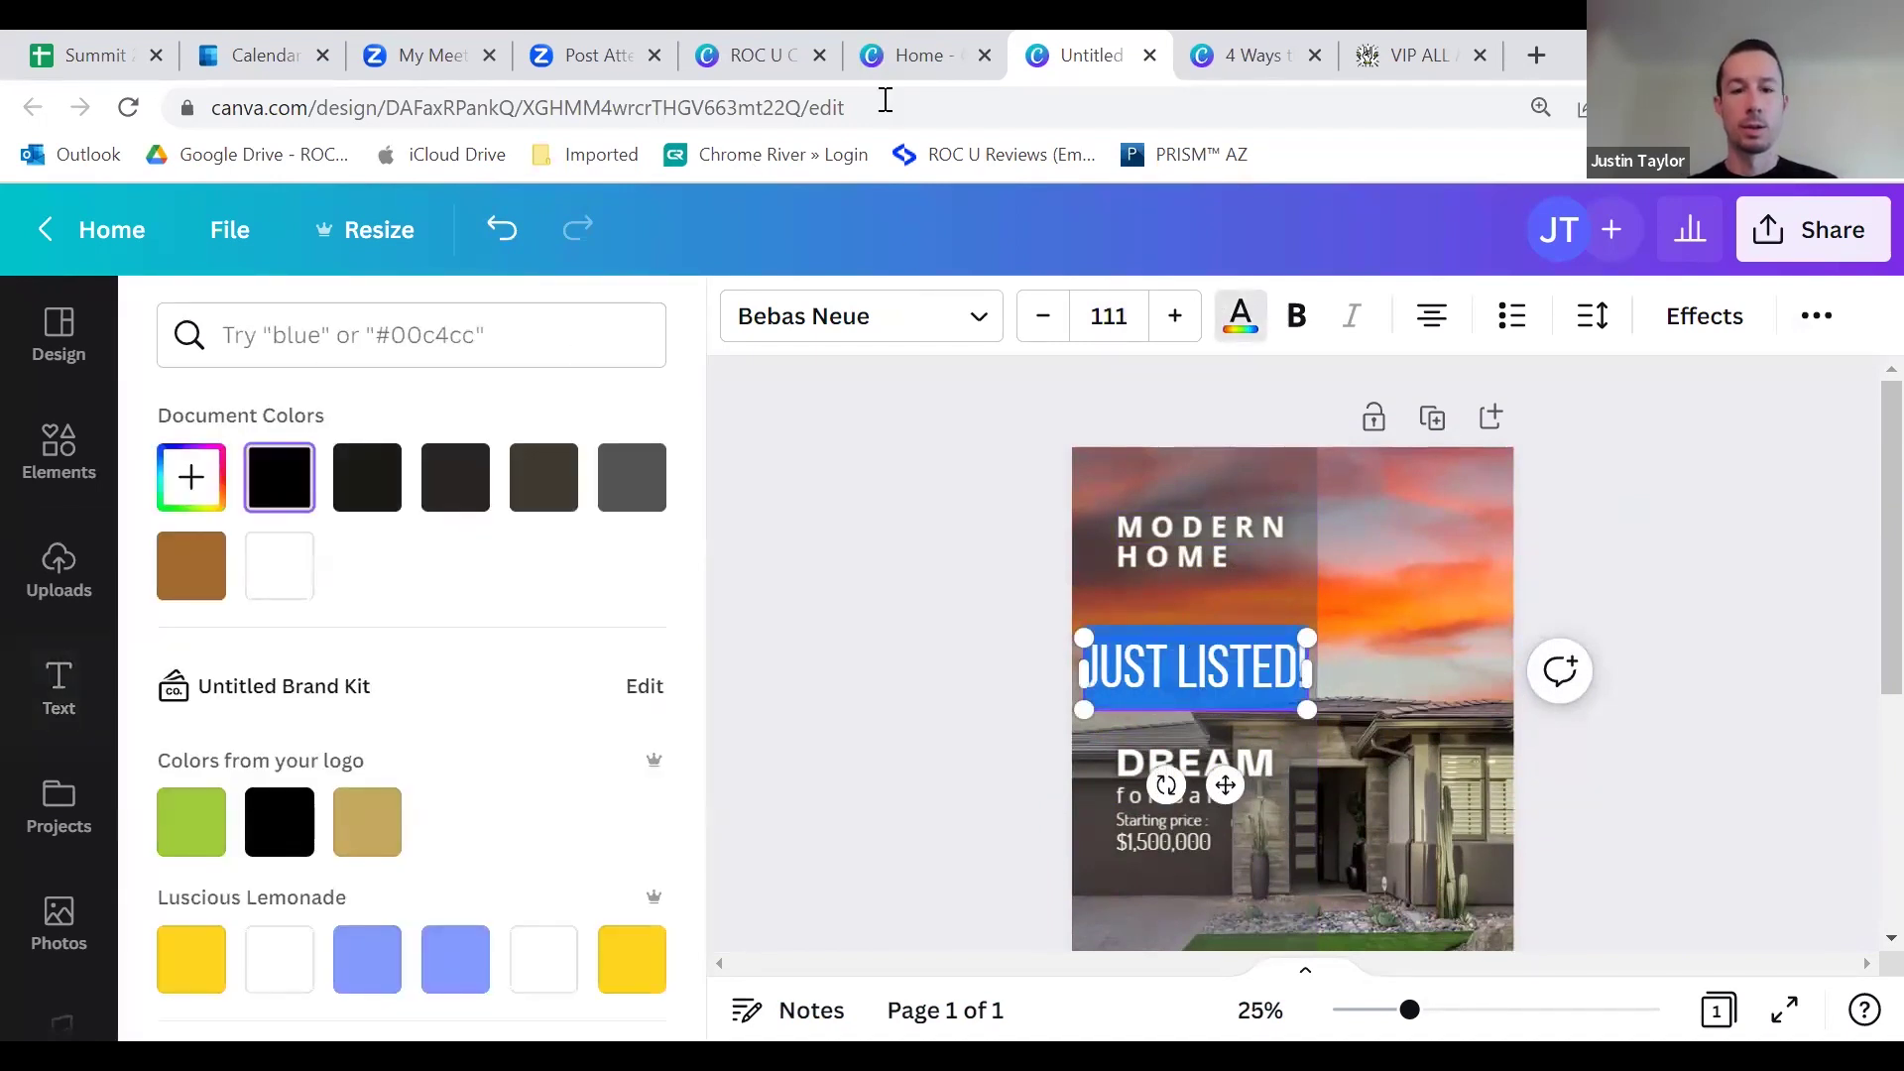
pyautogui.moveTo(885, 100); pyautogui.dragTo(583, 119)
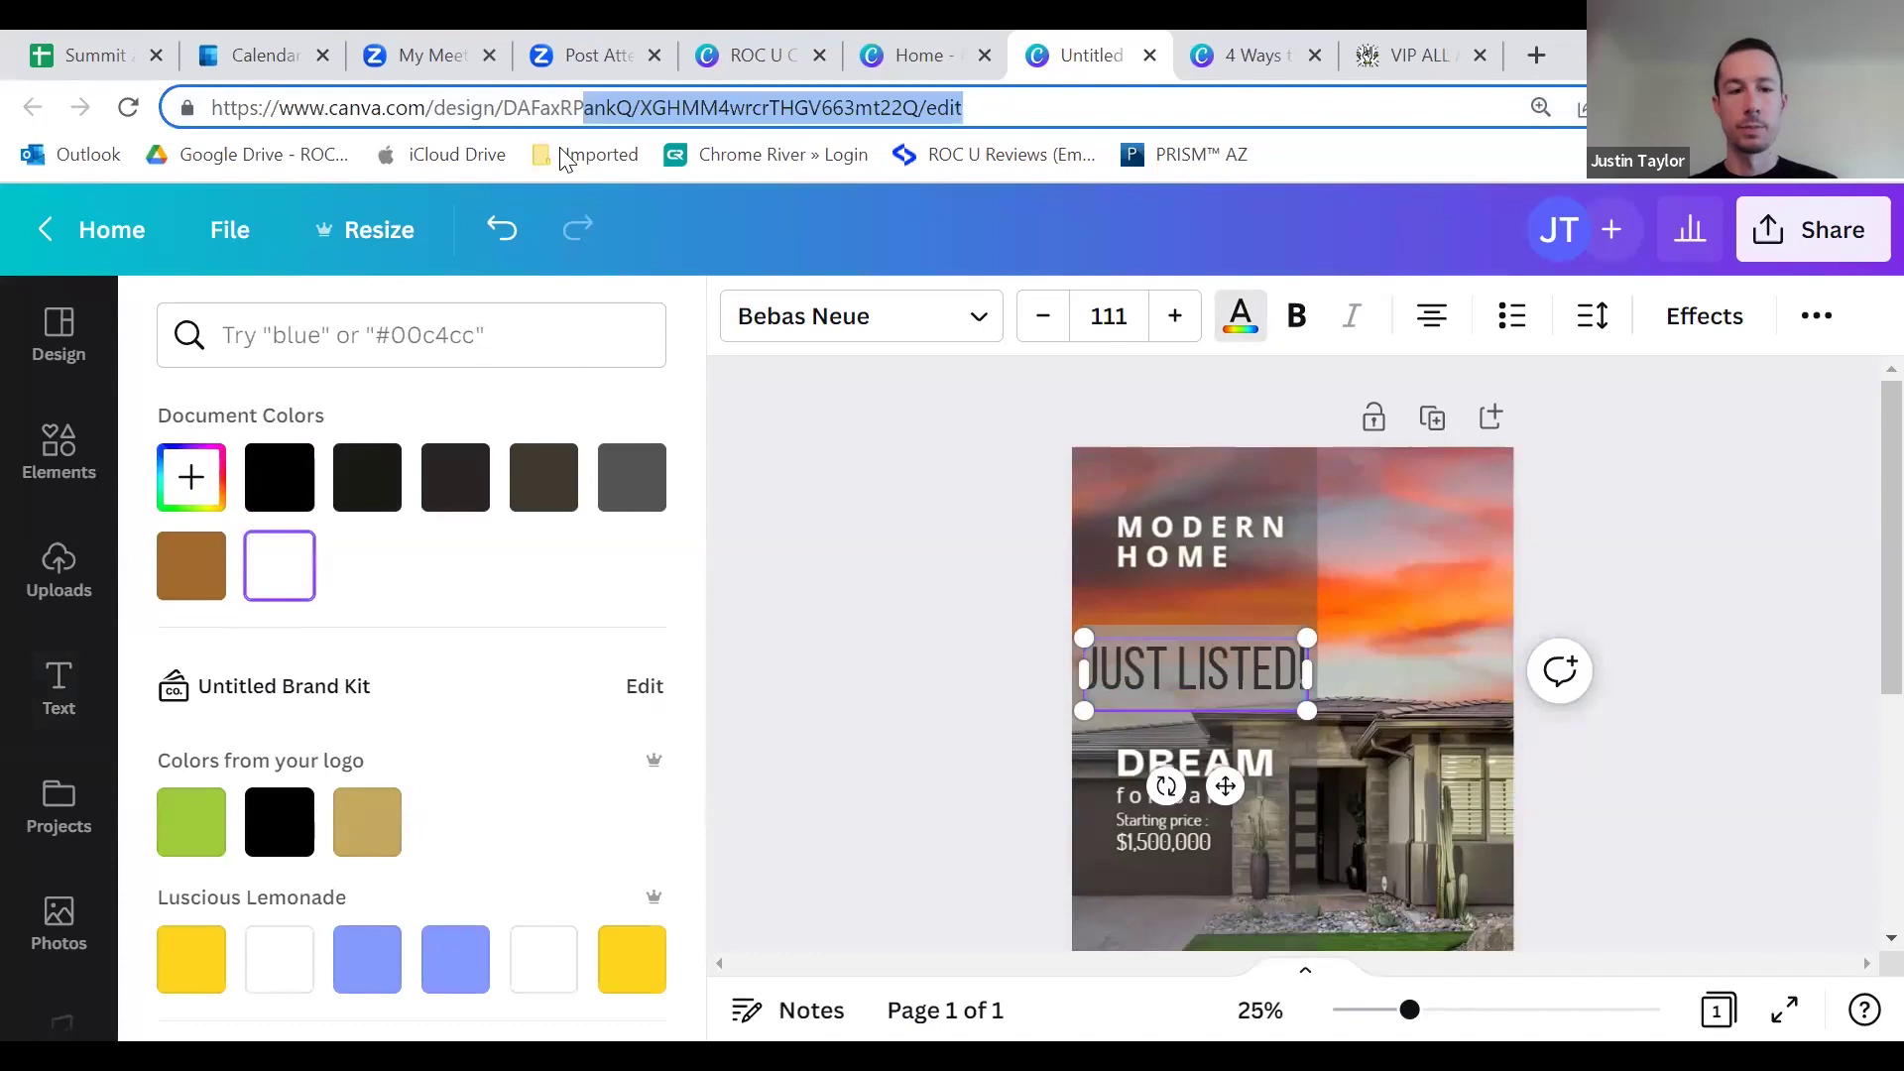
pyautogui.click(1644, 531)
# Step: Move the heading up beside MODERN HOME and set its font to Cervanttis
pyautogui.moveTo(1216, 663); pyautogui.dragTo(1361, 595)
pyautogui.doubleClick(1309, 595)
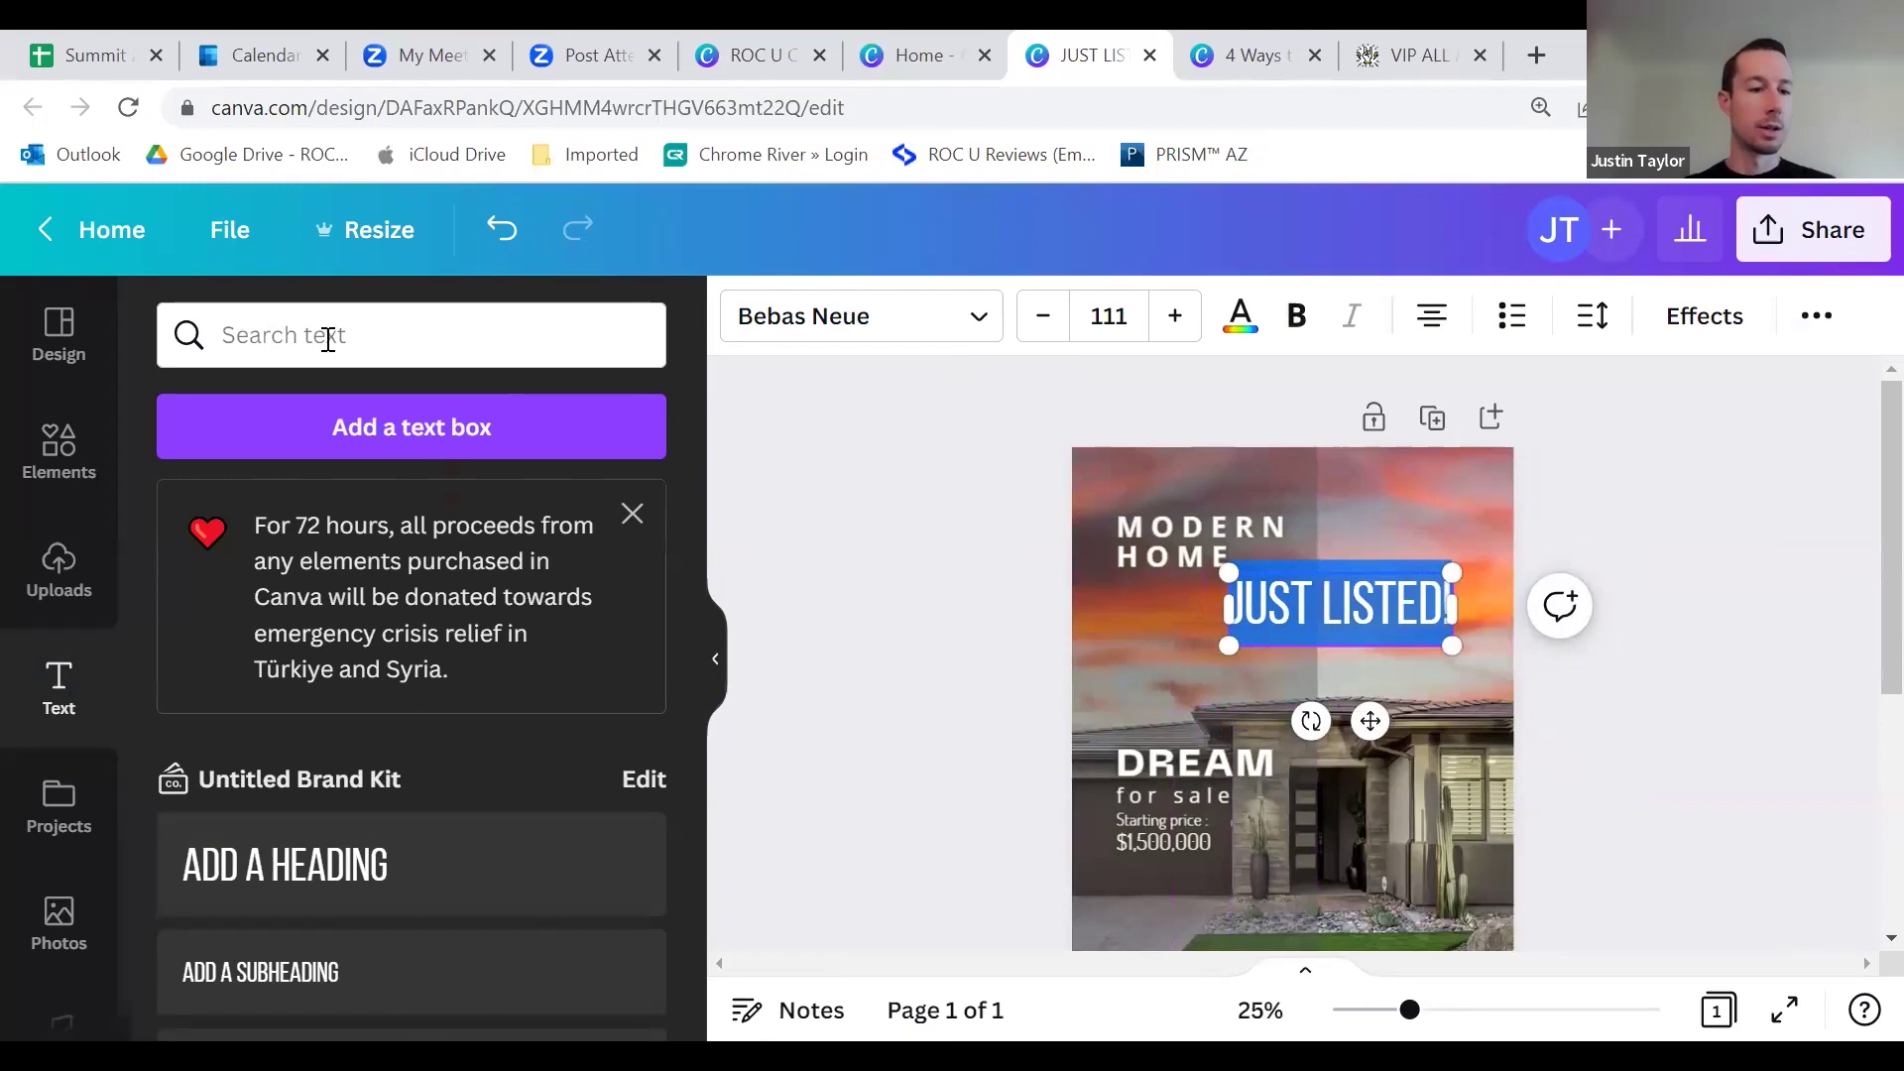
pyautogui.click(861, 315)
pyautogui.scroll(-3, 366, 595)
pyautogui.scroll(-6, 373, 598)
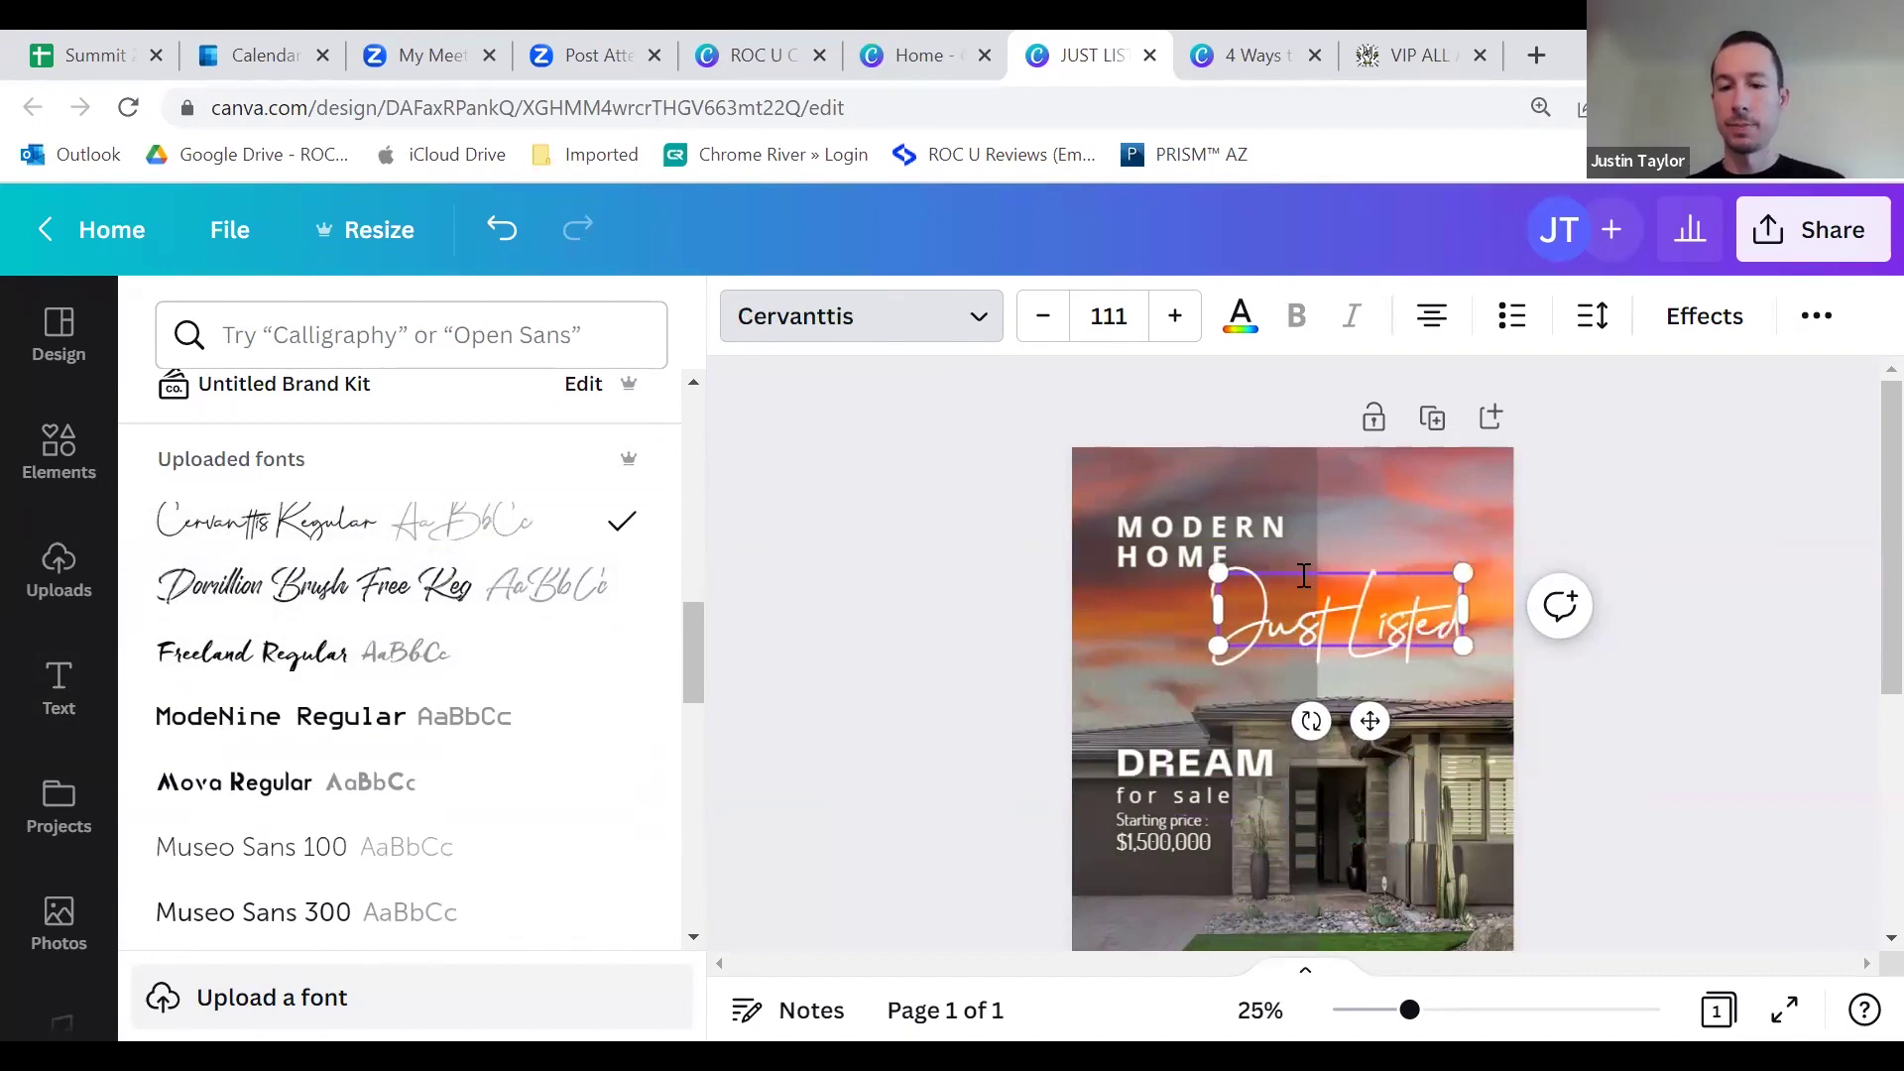
# Step: Nudge the Just Listed heading slightly right, undoing an accidental move of the HOME line
pyautogui.click(1658, 587)
pyautogui.click(1648, 636)
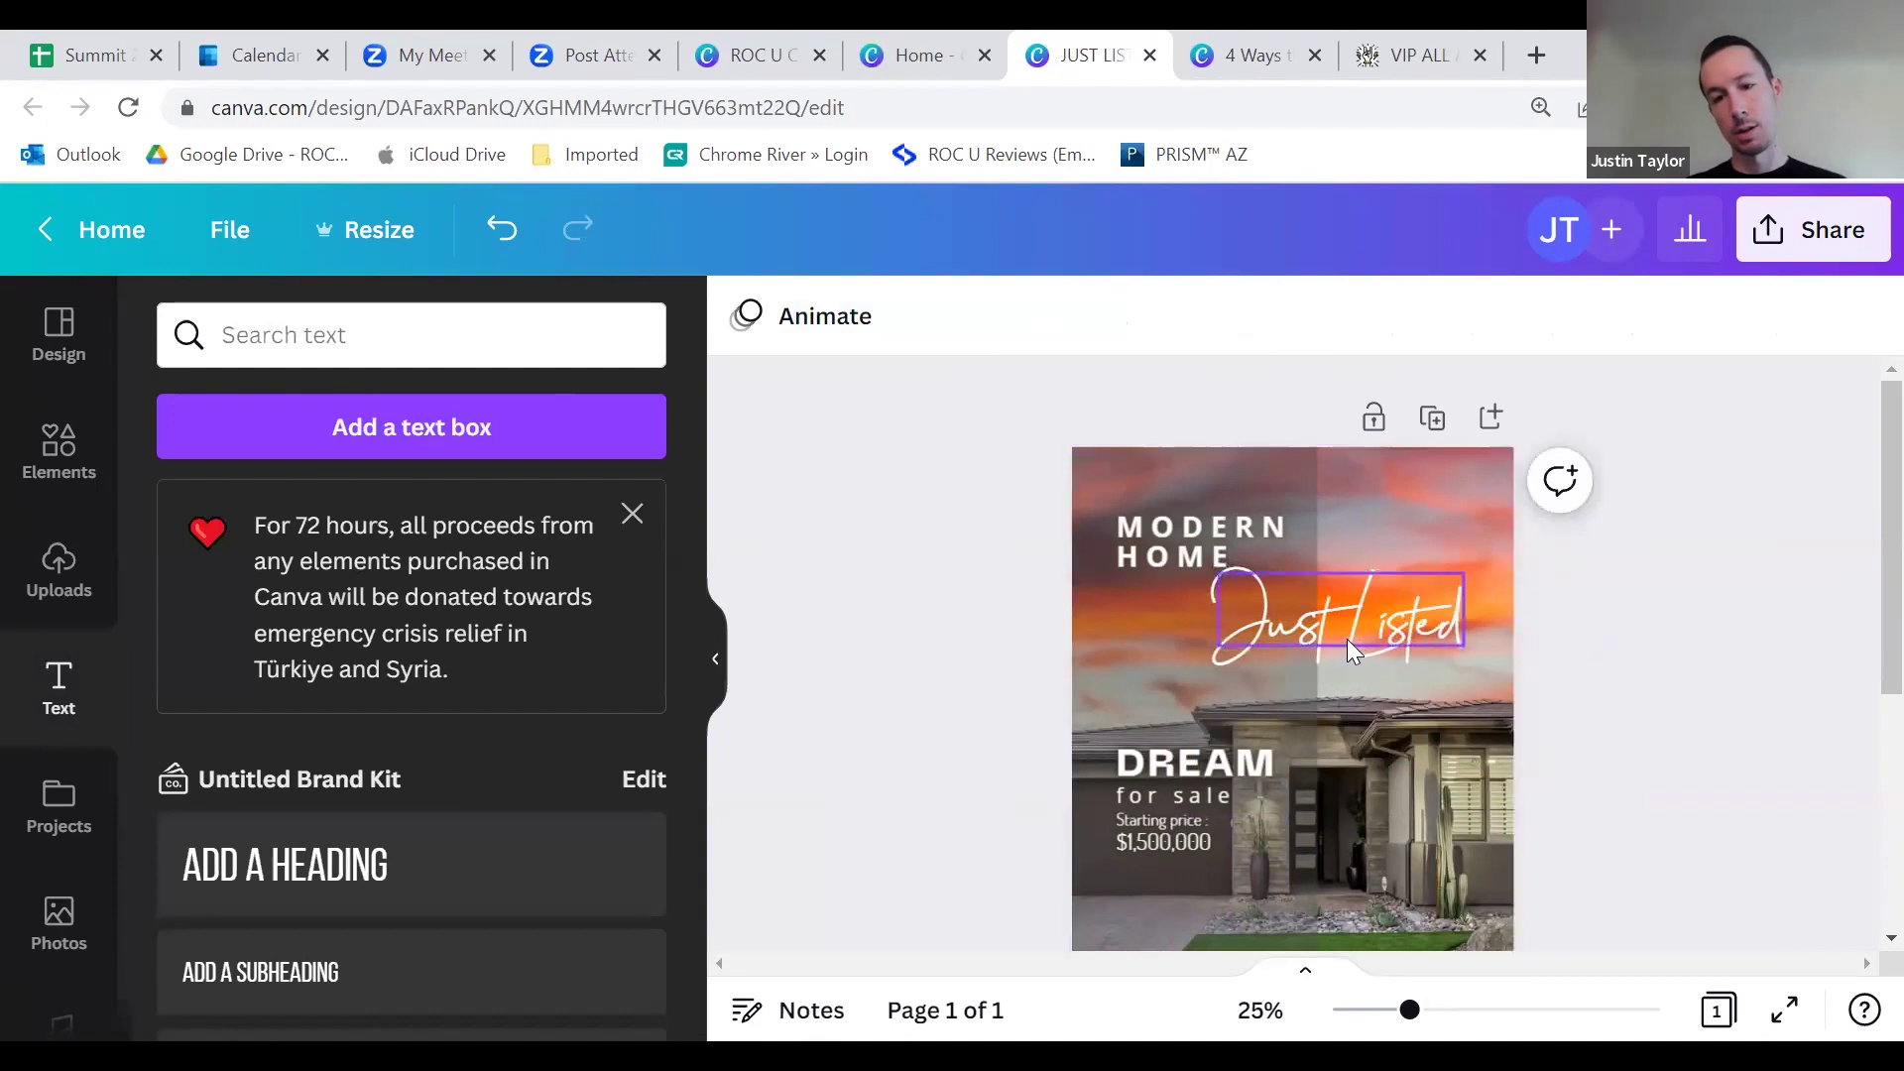
pyautogui.click(1294, 603)
pyautogui.moveTo(1294, 603)
pyautogui.mouseDown()
pyautogui.moveTo(1261, 609)
pyautogui.moveTo(1301, 603)
pyautogui.mouseUp()
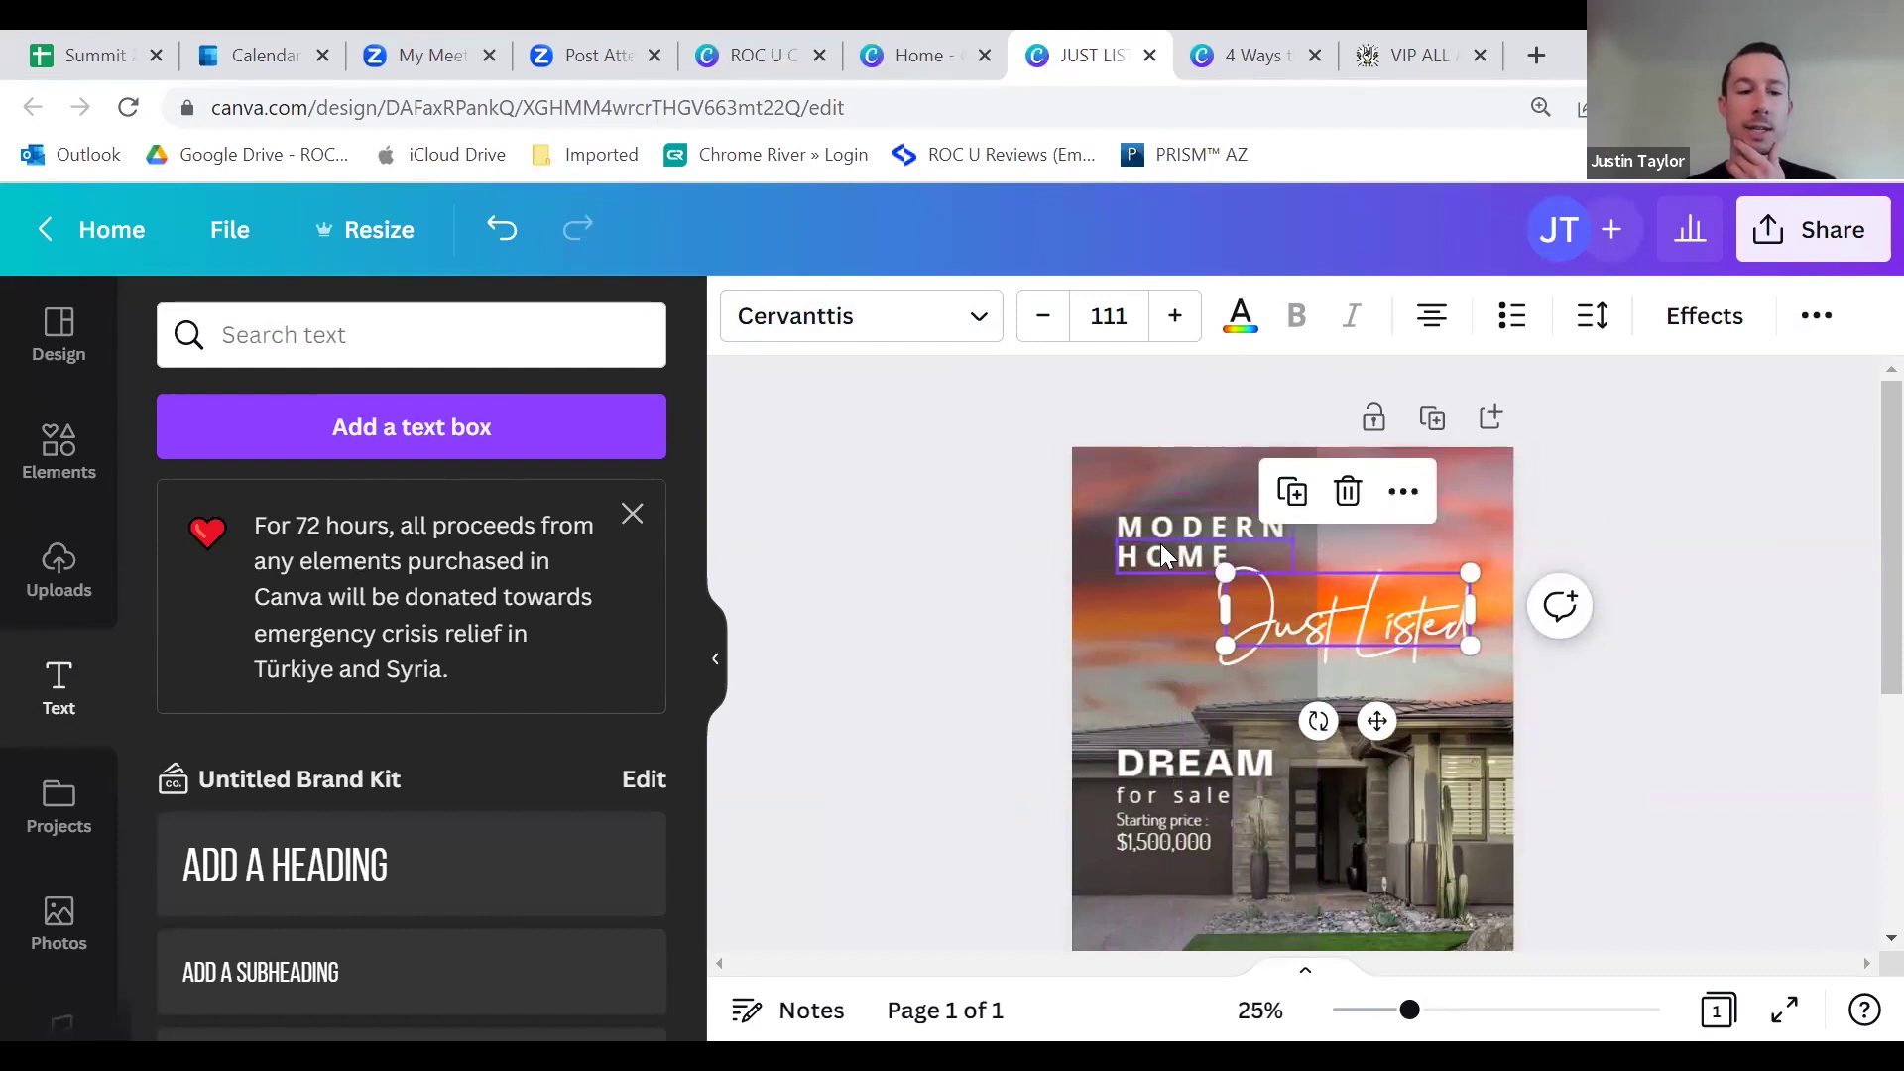
pyautogui.moveTo(1160, 557)
pyautogui.mouseDown()
pyautogui.moveTo(1162, 607)
pyautogui.moveTo(1158, 561)
pyautogui.moveTo(1129, 592)
pyautogui.moveTo(1153, 587)
pyautogui.mouseUp()
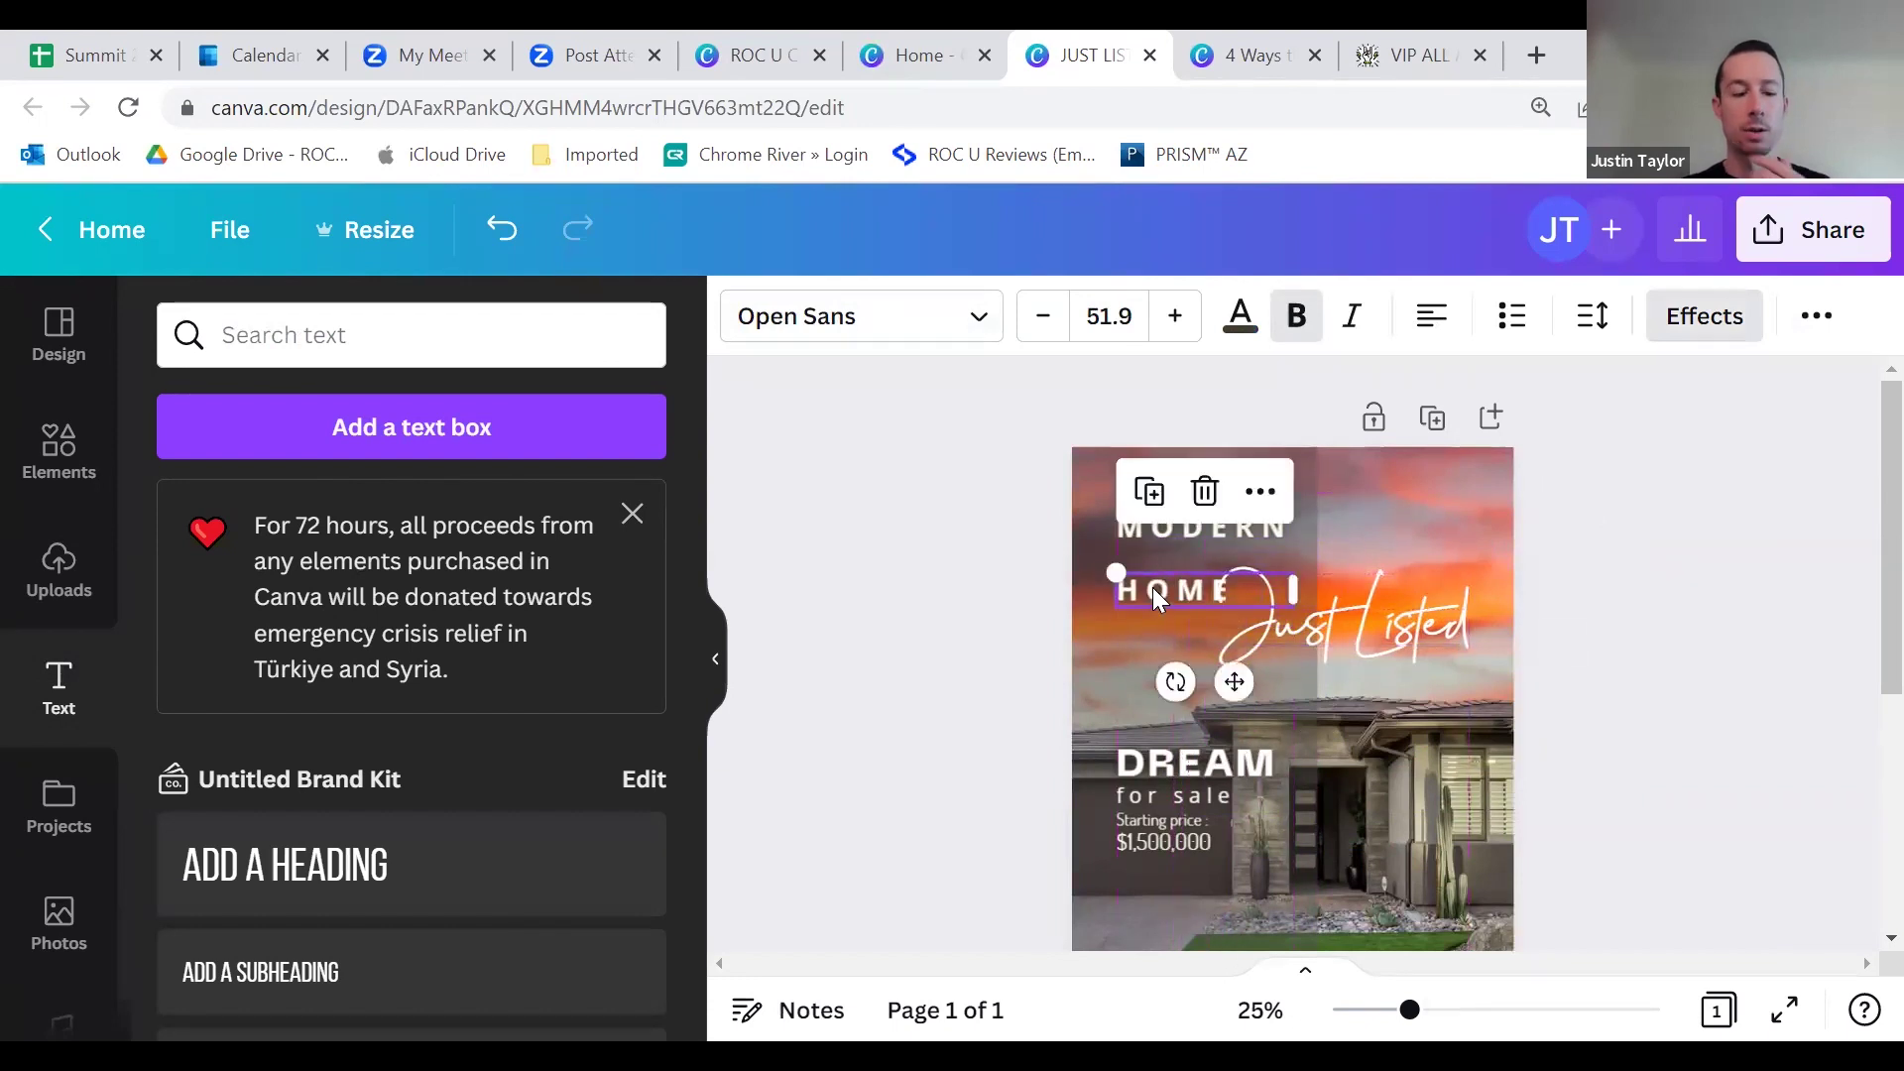
pyautogui.hotkey('ctrl', 'z')
pyautogui.click(1533, 482)
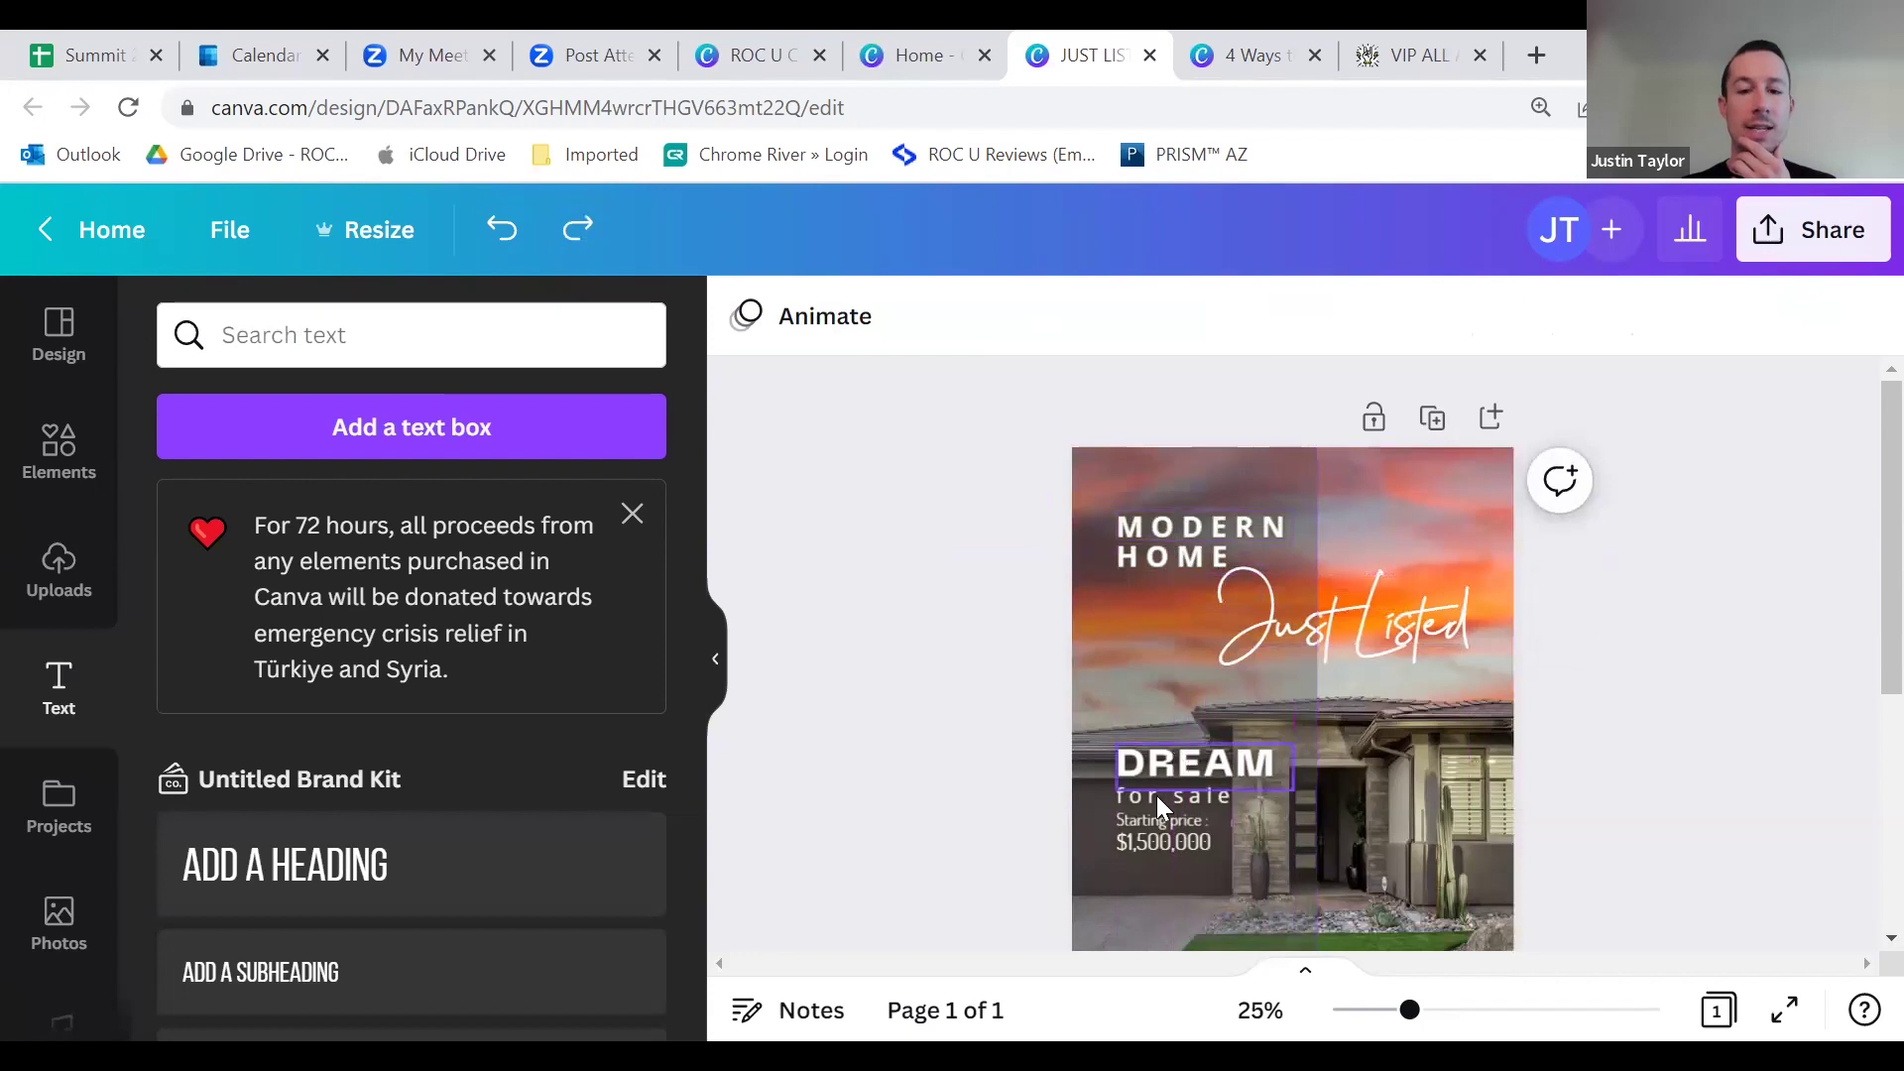
# Step: Ungroup MODERN HOME from the template text and move it lower on the page
pyautogui.click(1154, 531)
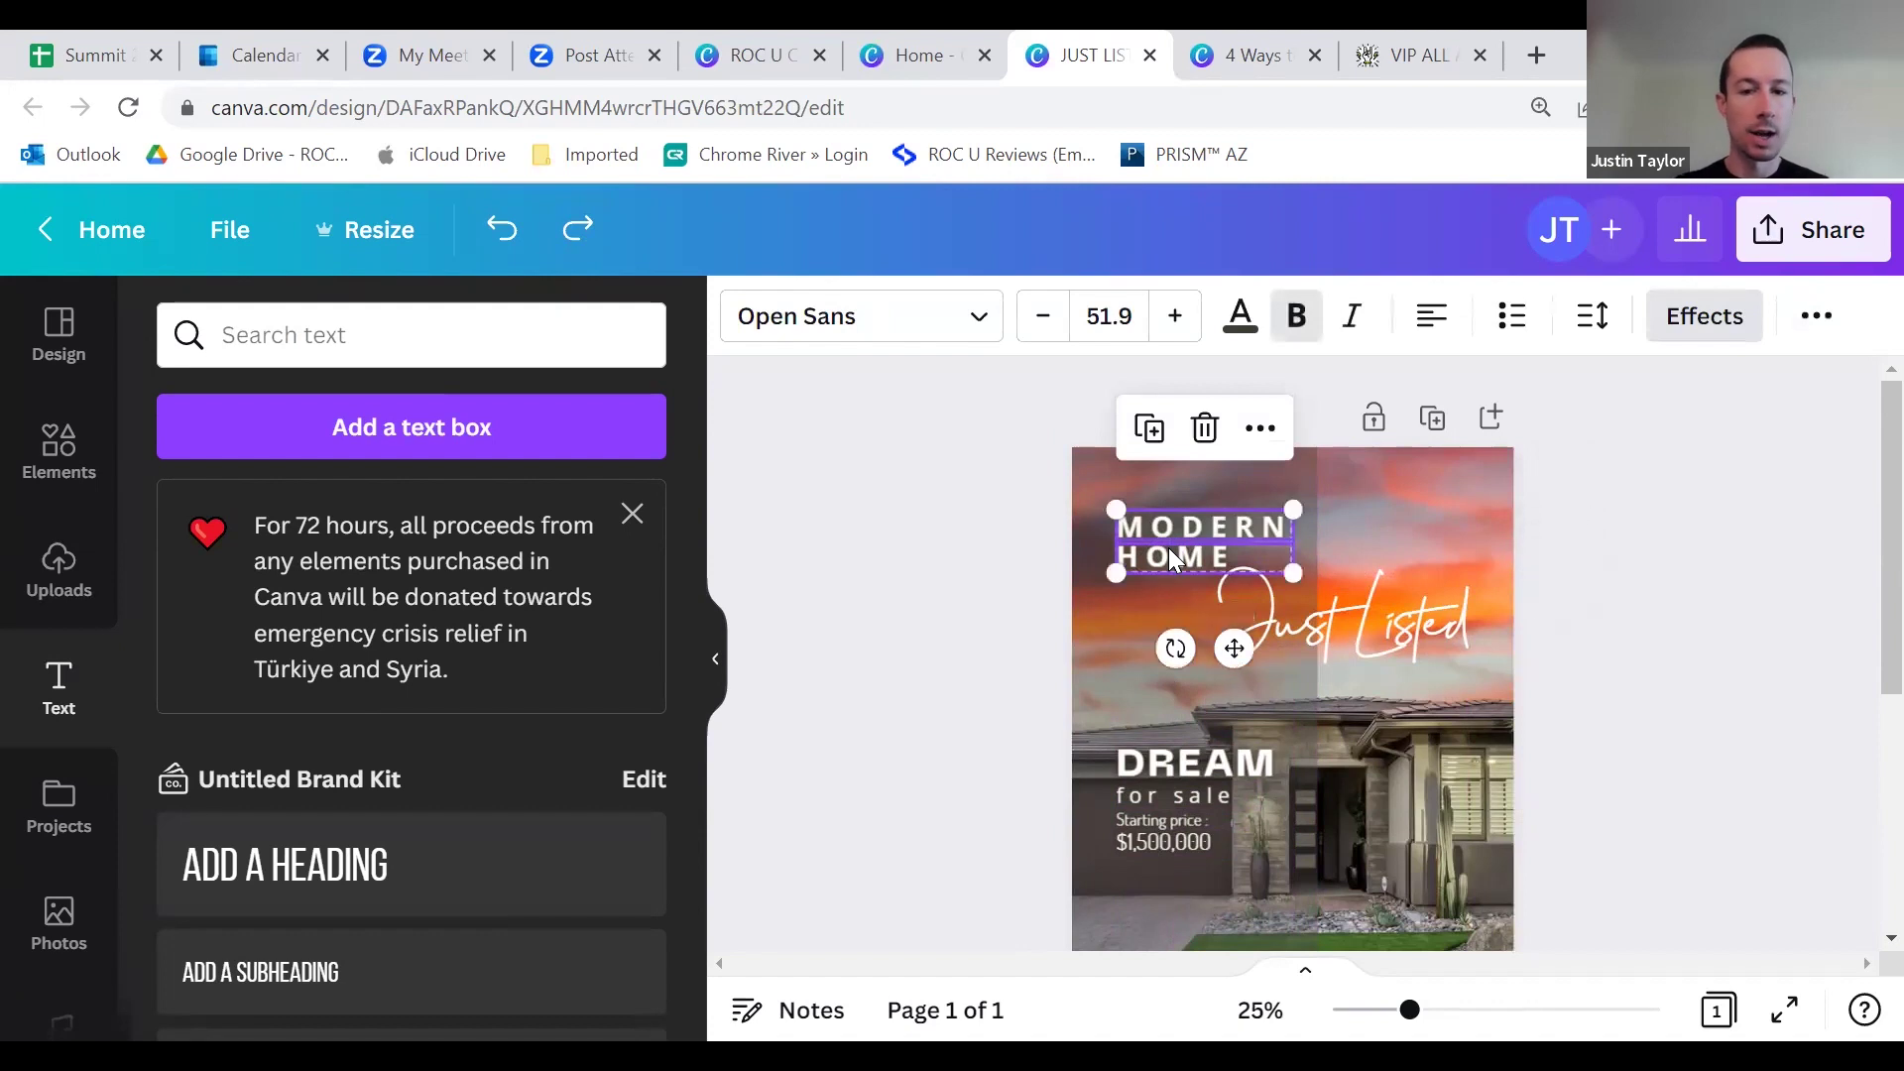
pyautogui.click(1821, 317)
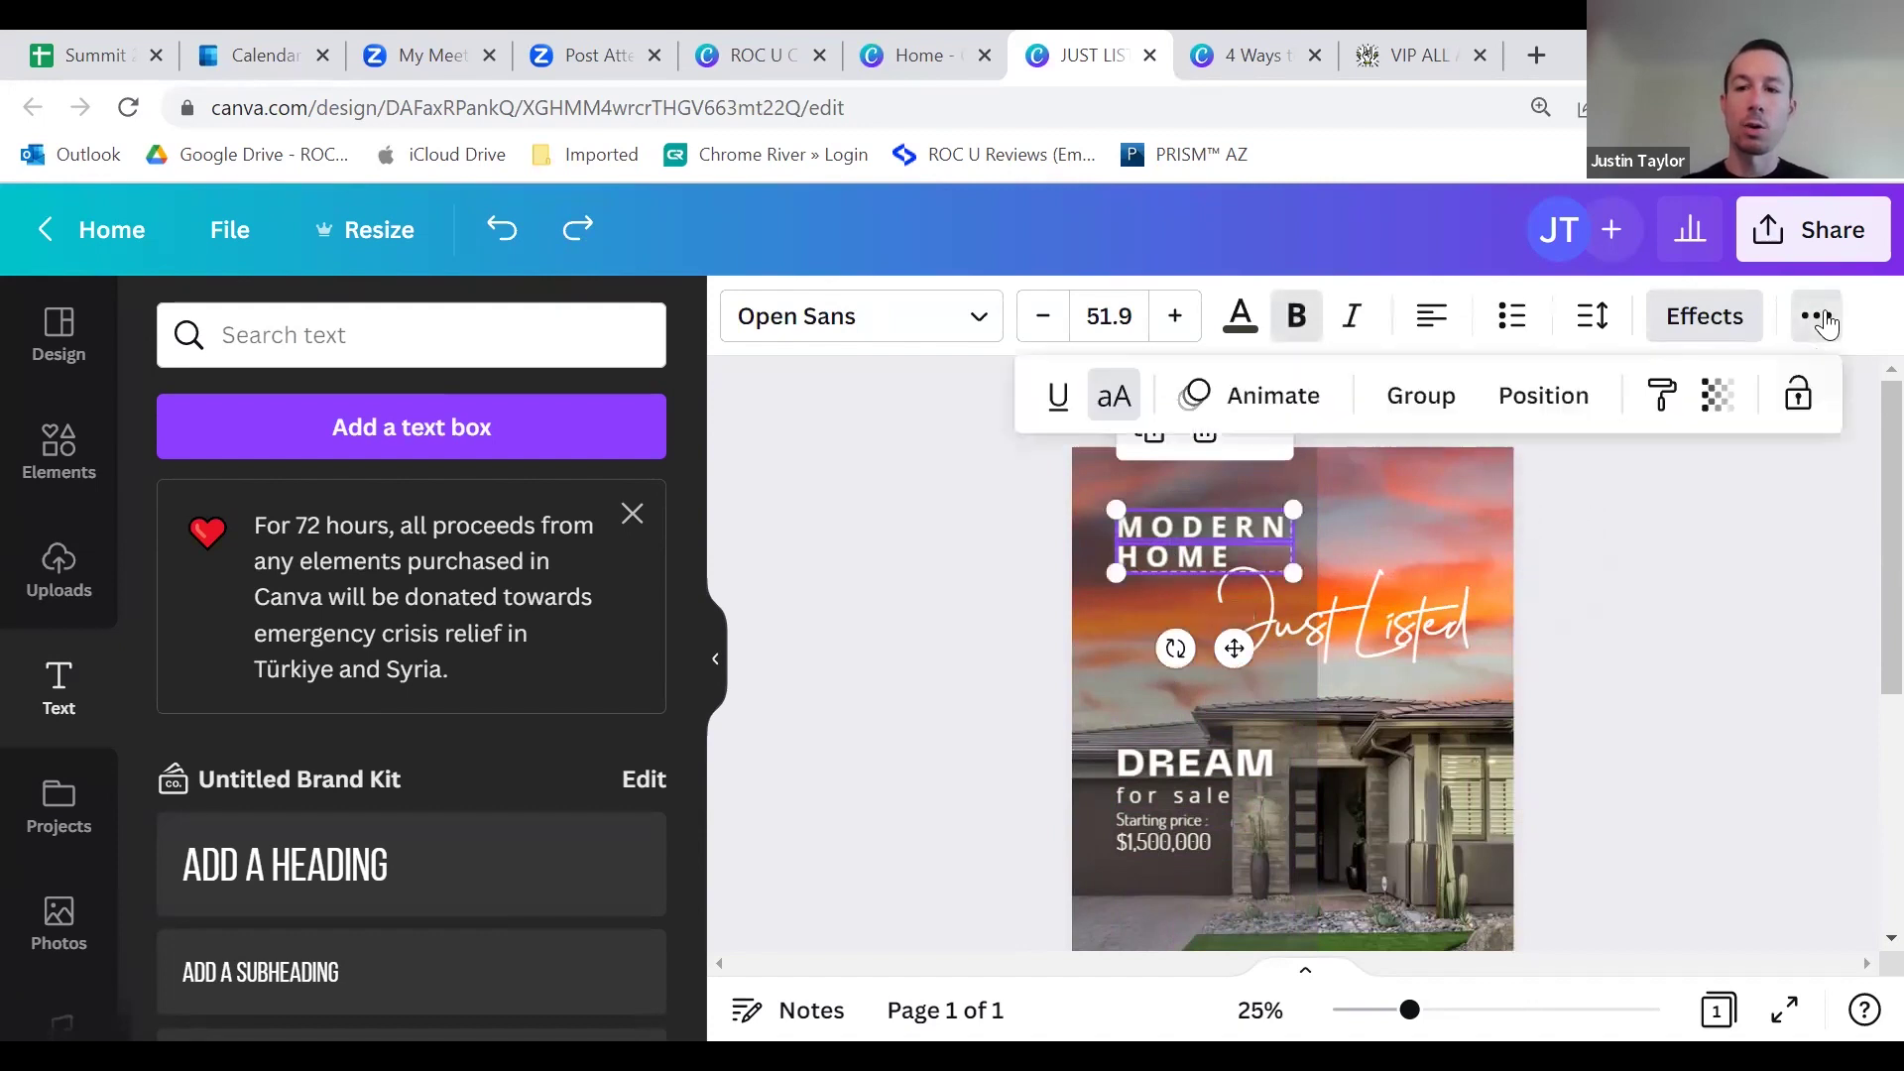
pyautogui.click(1414, 400)
pyautogui.click(1111, 538)
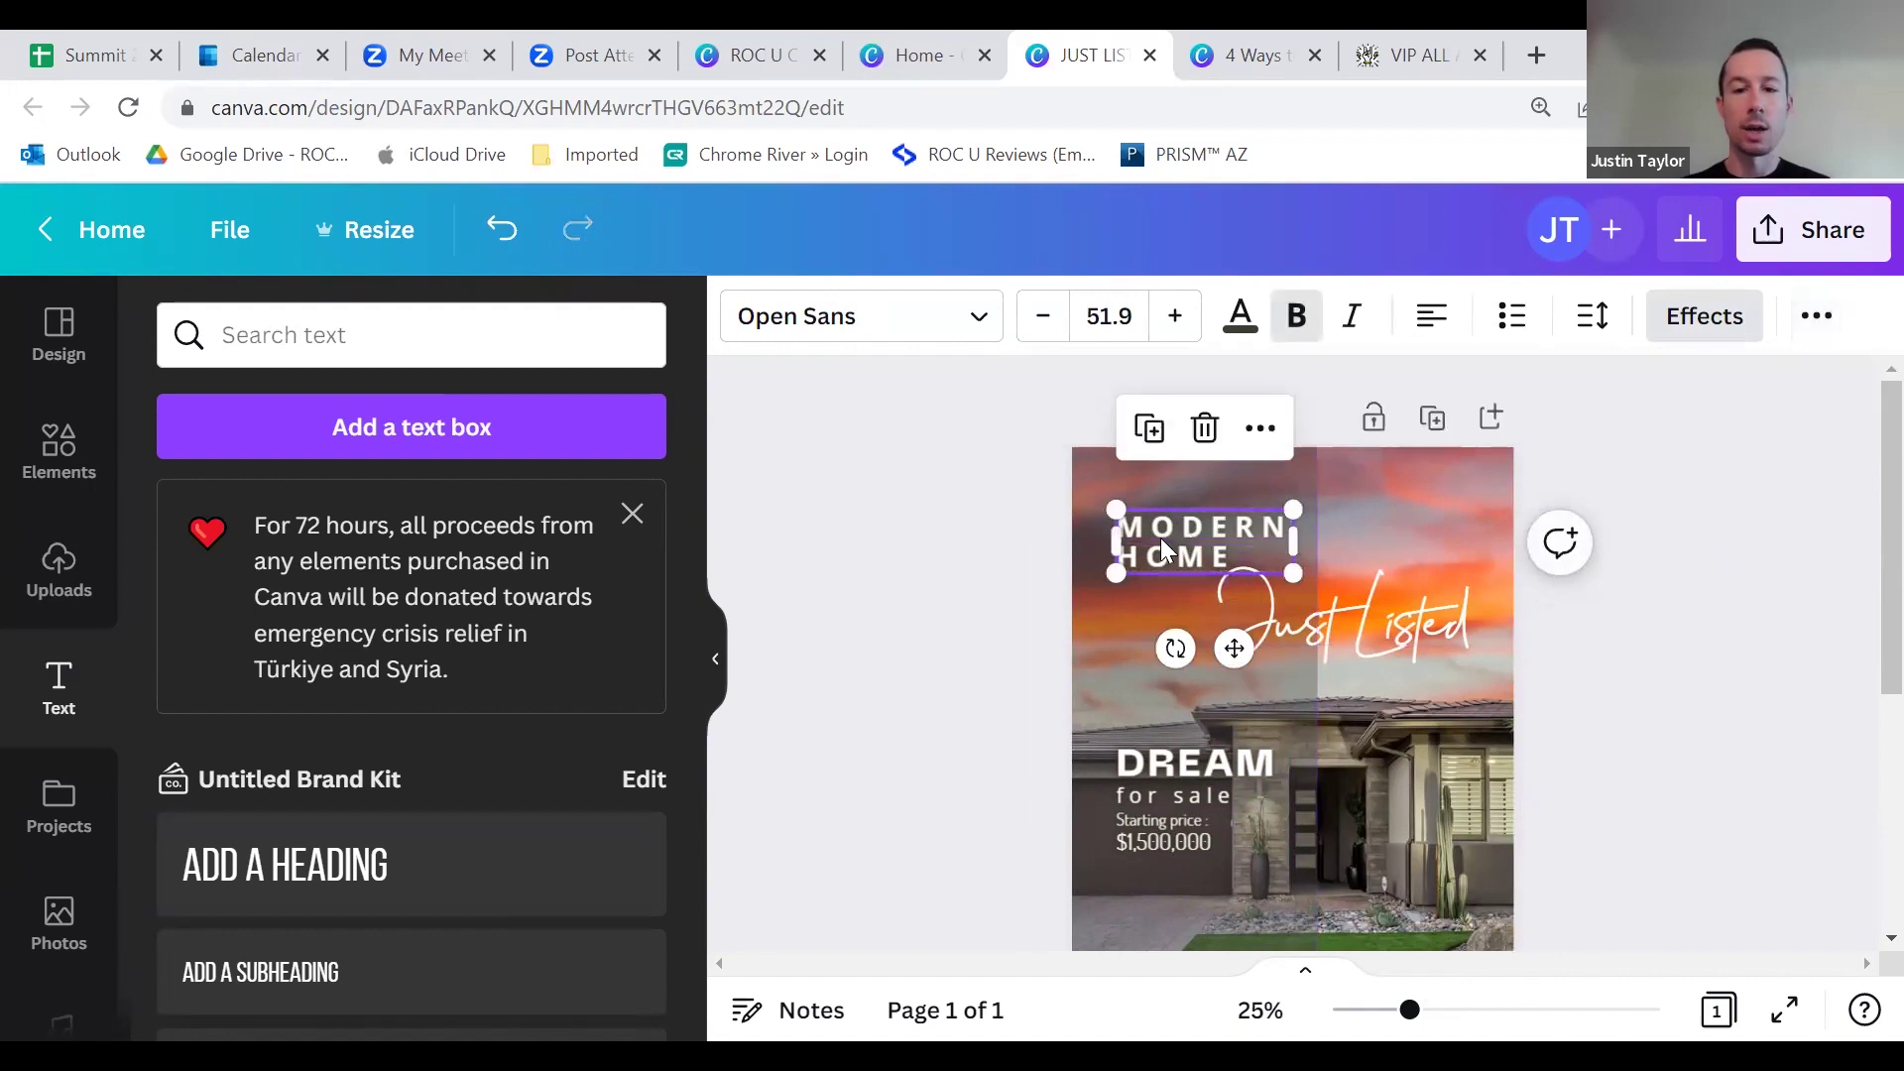
pyautogui.moveTo(1111, 538); pyautogui.dragTo(1154, 605)
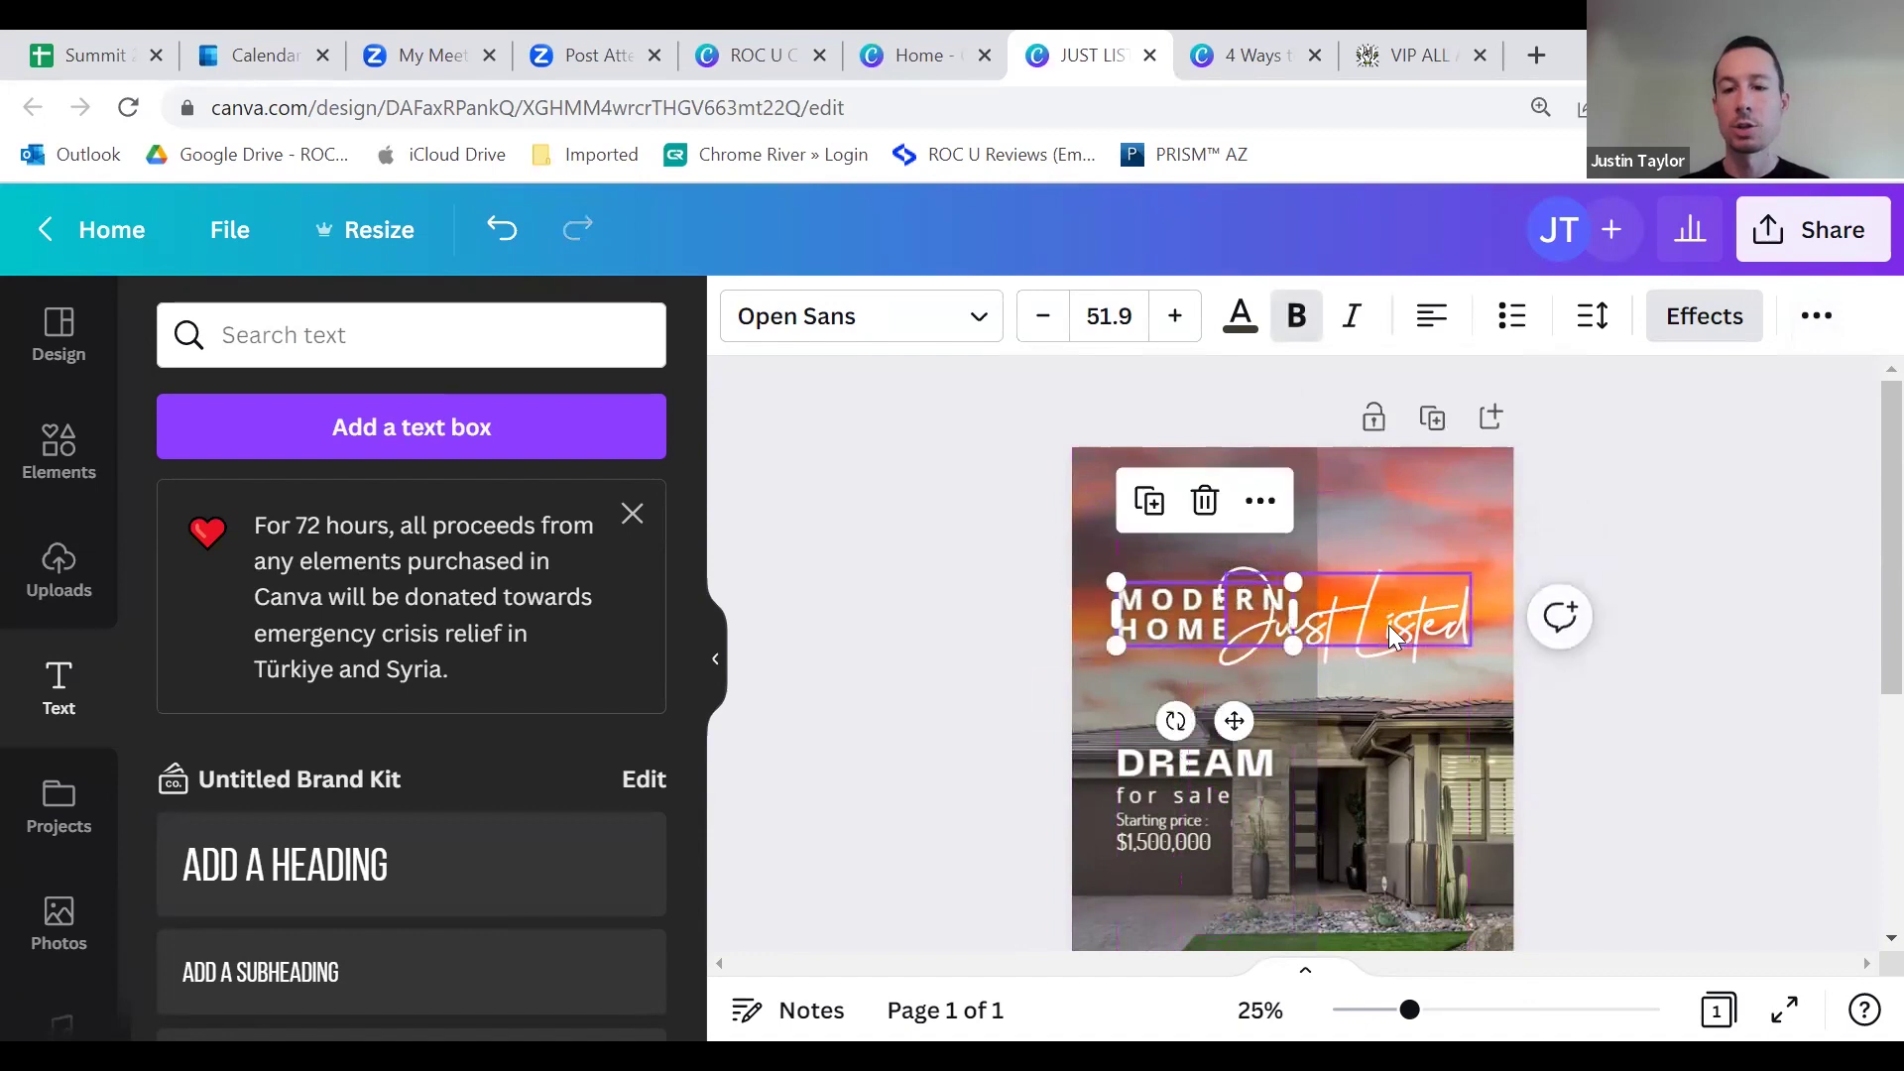
# Step: Move the Just Listed script to the top of the design above MODERN HOME
pyautogui.click(1394, 625)
pyautogui.moveTo(1404, 537); pyautogui.dragTo(1287, 523)
pyautogui.click(1666, 588)
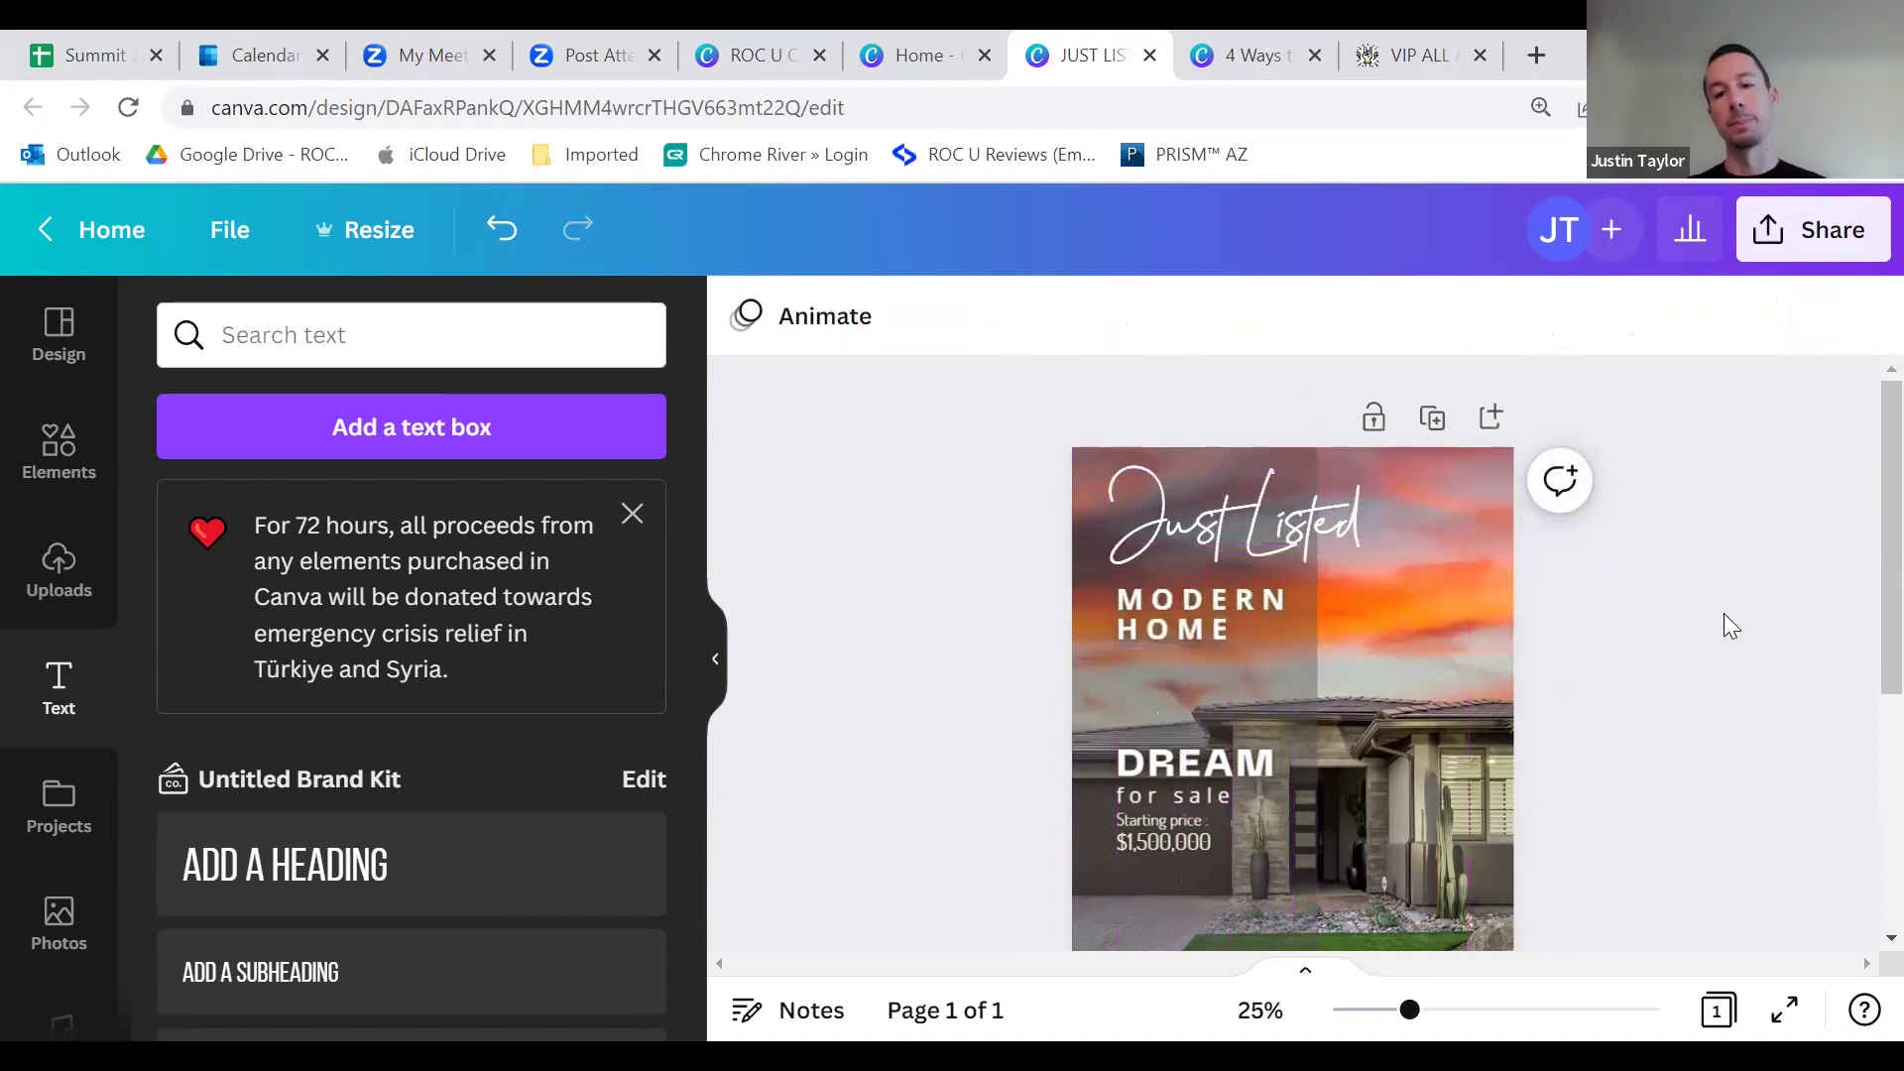
# Step: Remove the DREAM heading from the design
pyautogui.scroll(-3, 1724, 619)
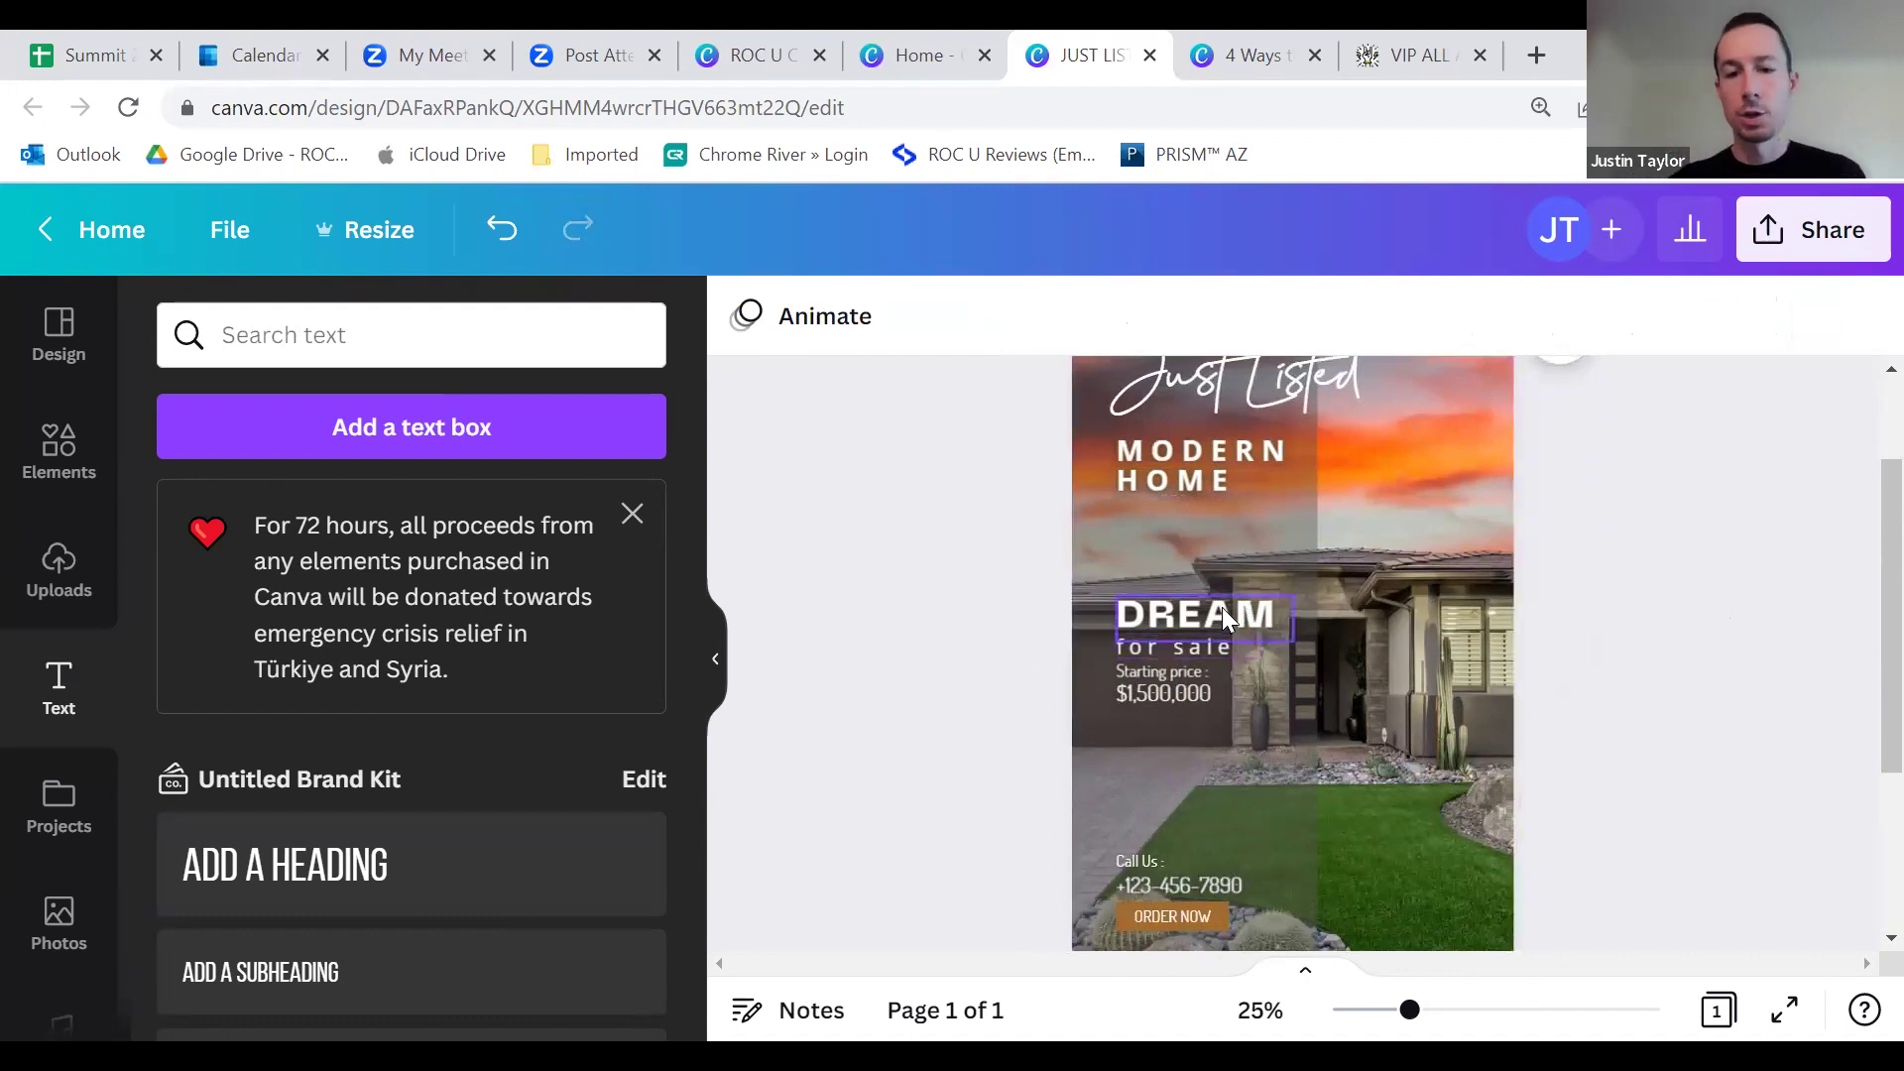
pyautogui.click(1218, 615)
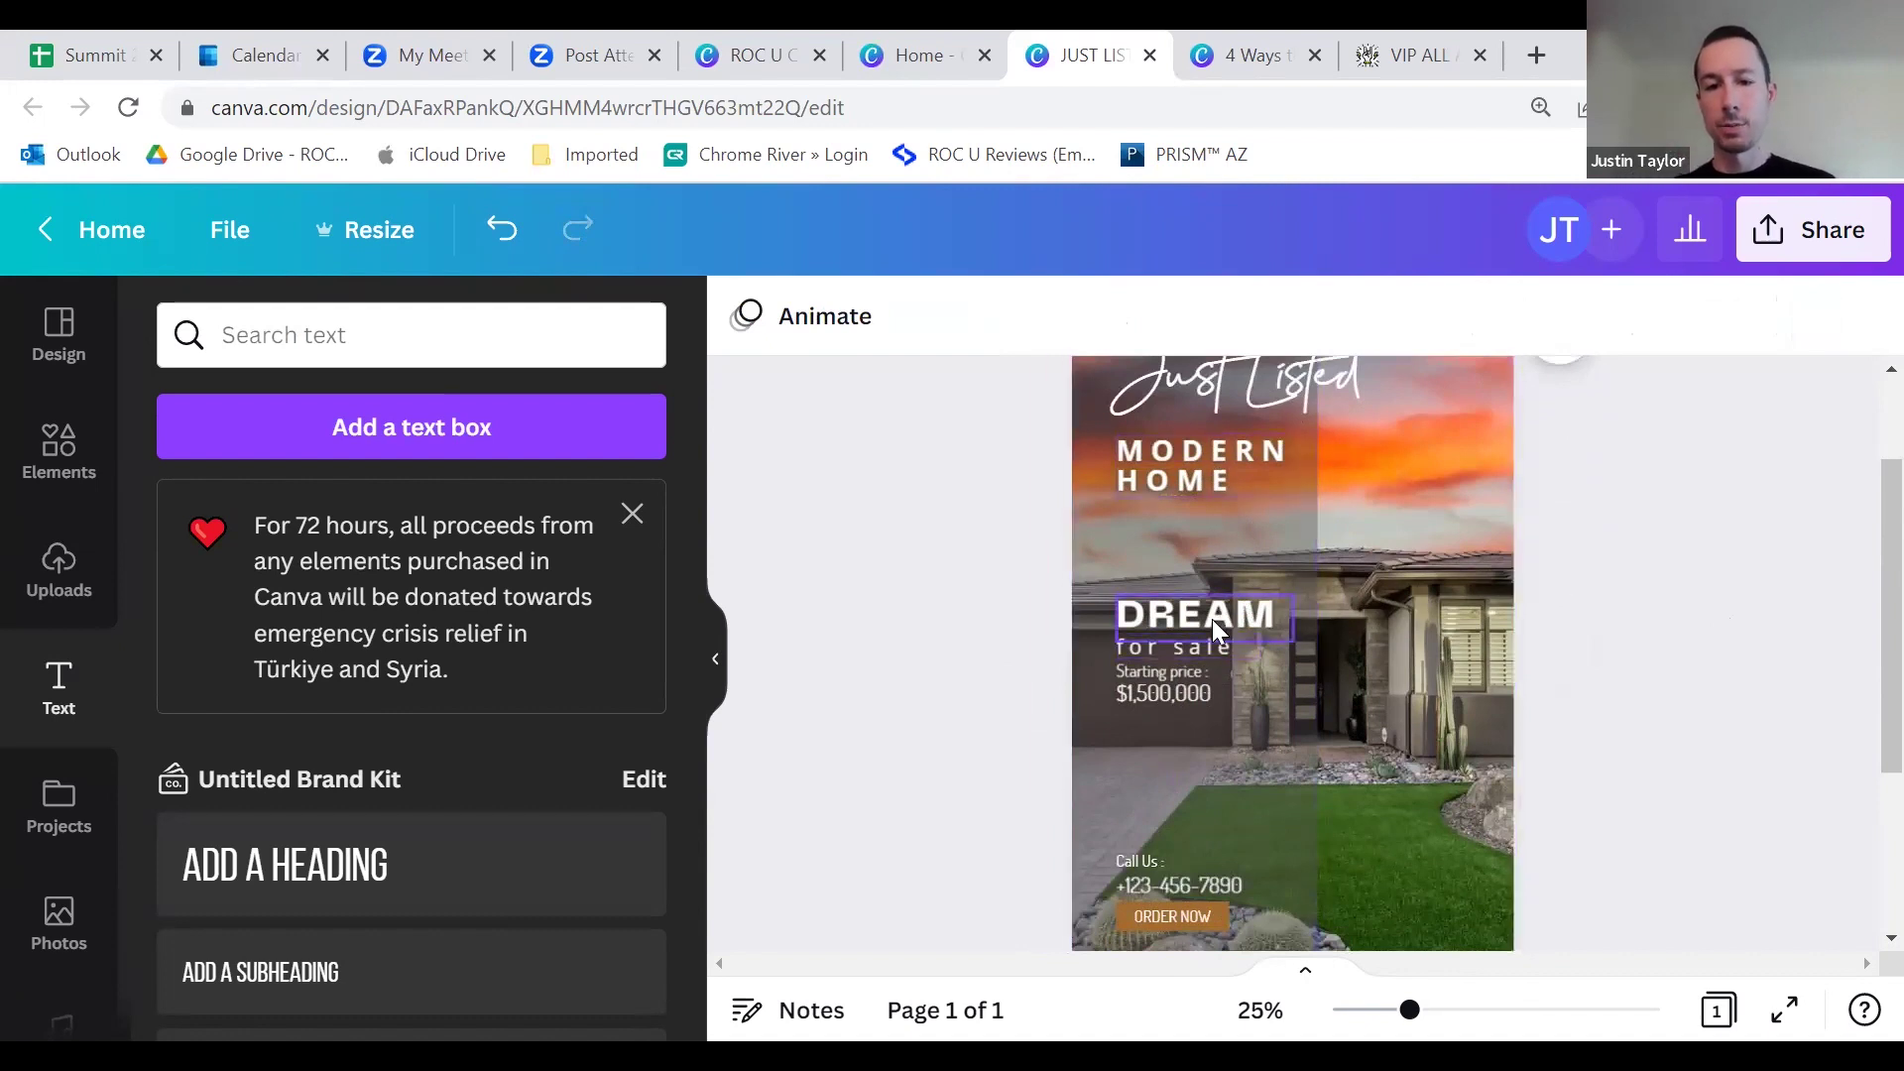
pyautogui.moveTo(1213, 611); pyautogui.dragTo(1364, 653)
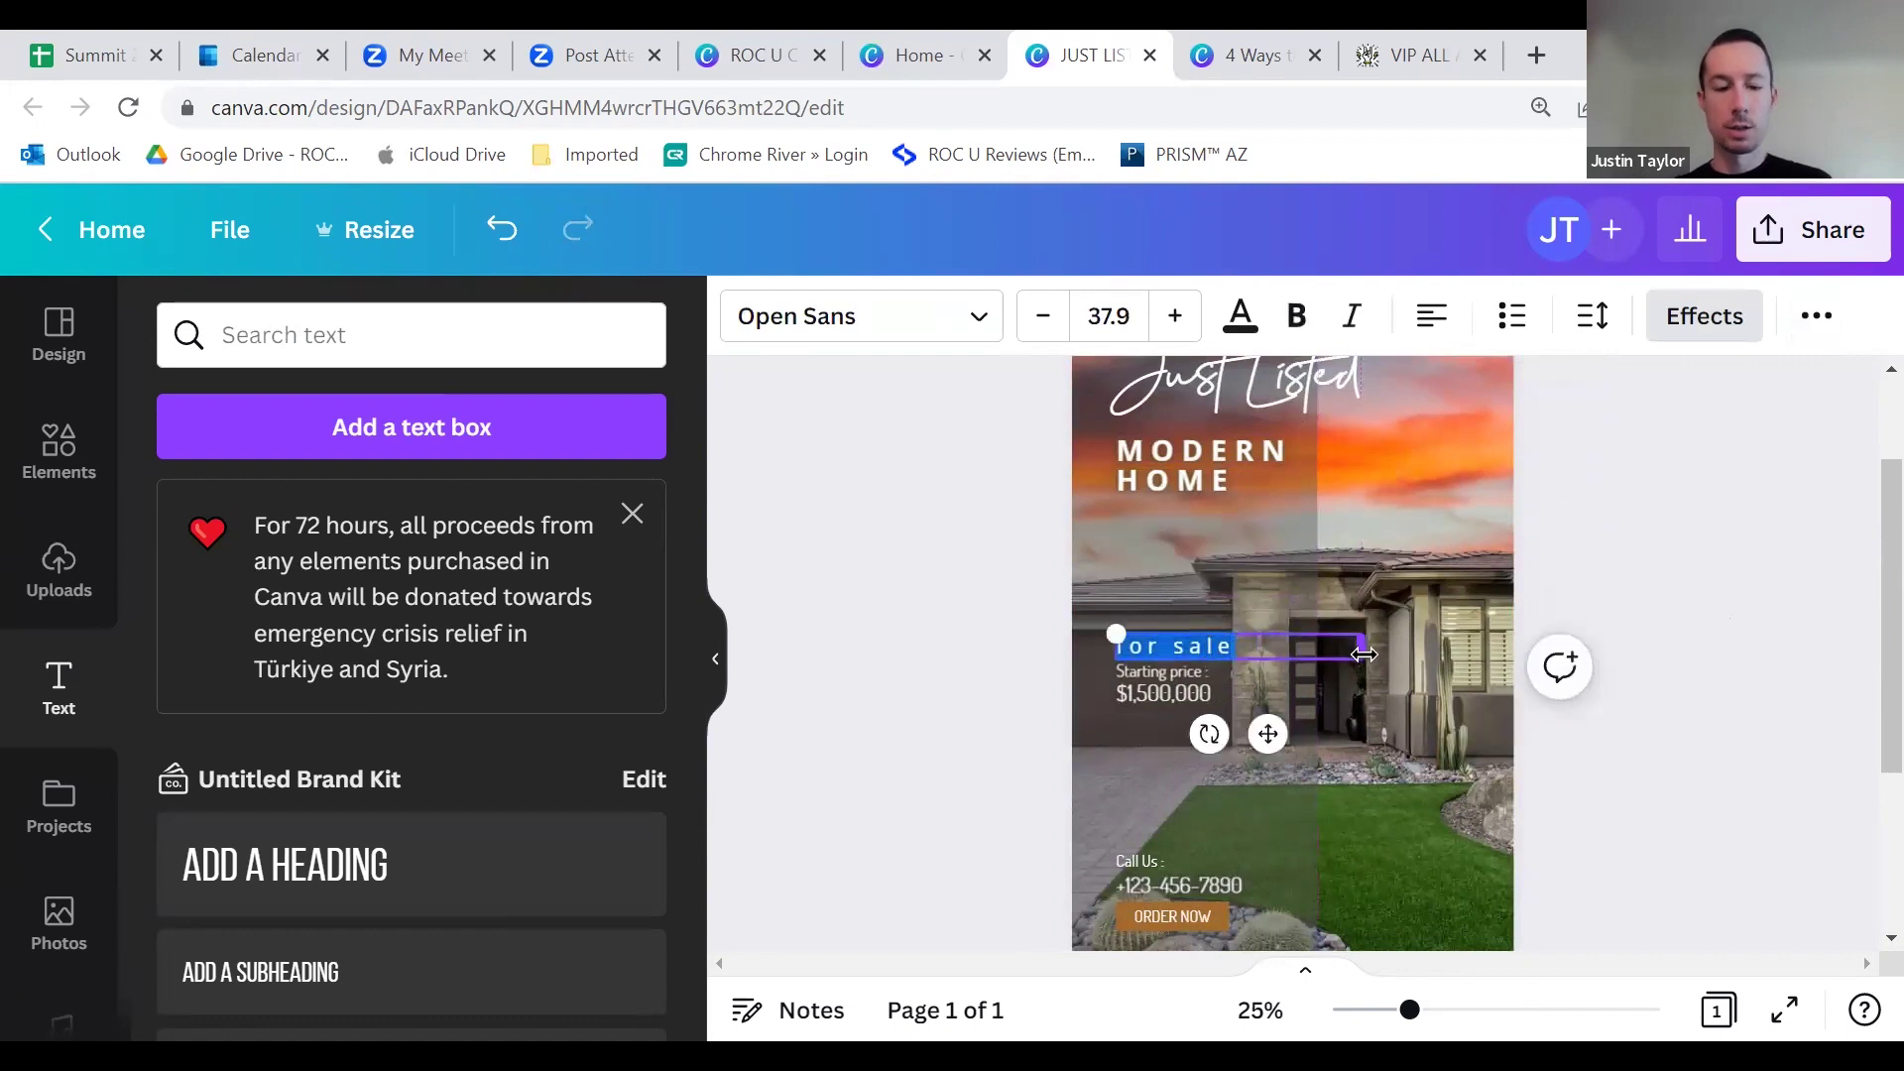
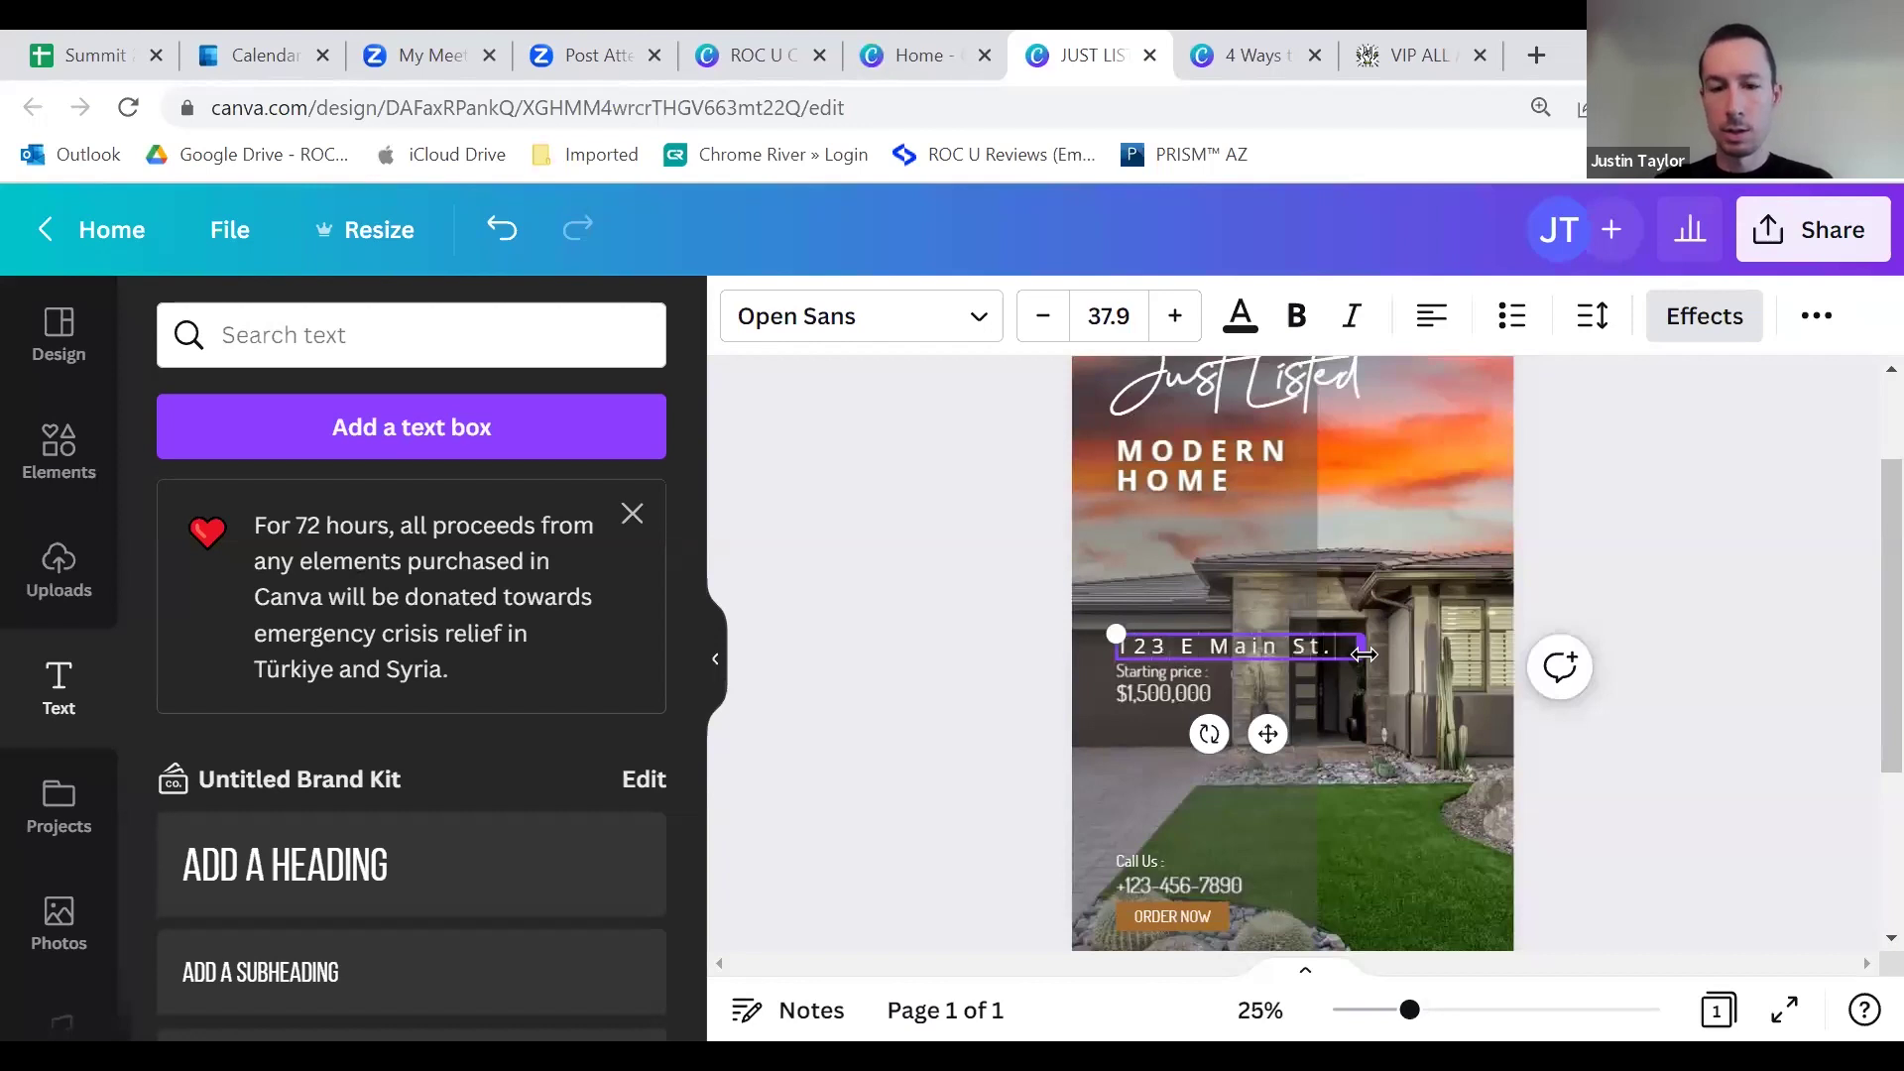
# Step: Replace the 'for sale' text with the listing's street address and city on two lines, nudged up
pyautogui.press('Return')
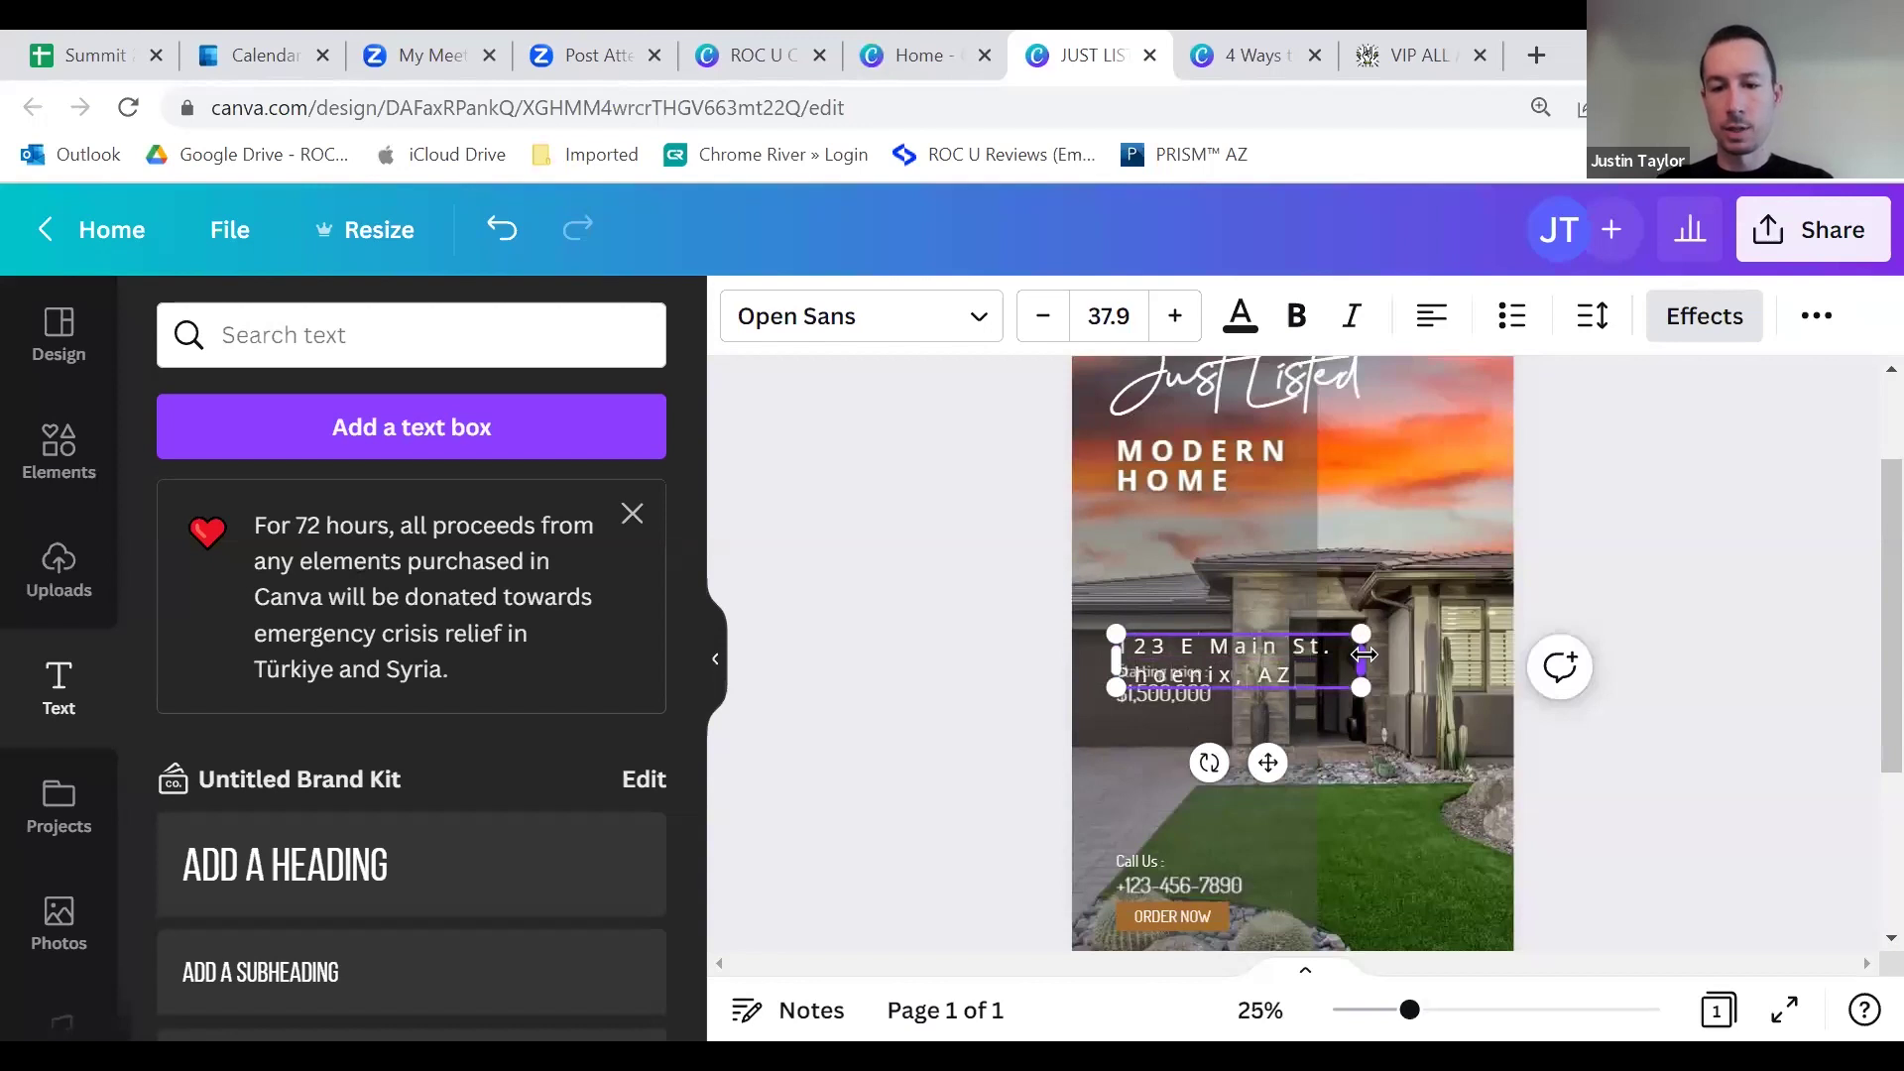
pyautogui.click(1709, 516)
pyautogui.moveTo(1176, 654); pyautogui.dragTo(1176, 620)
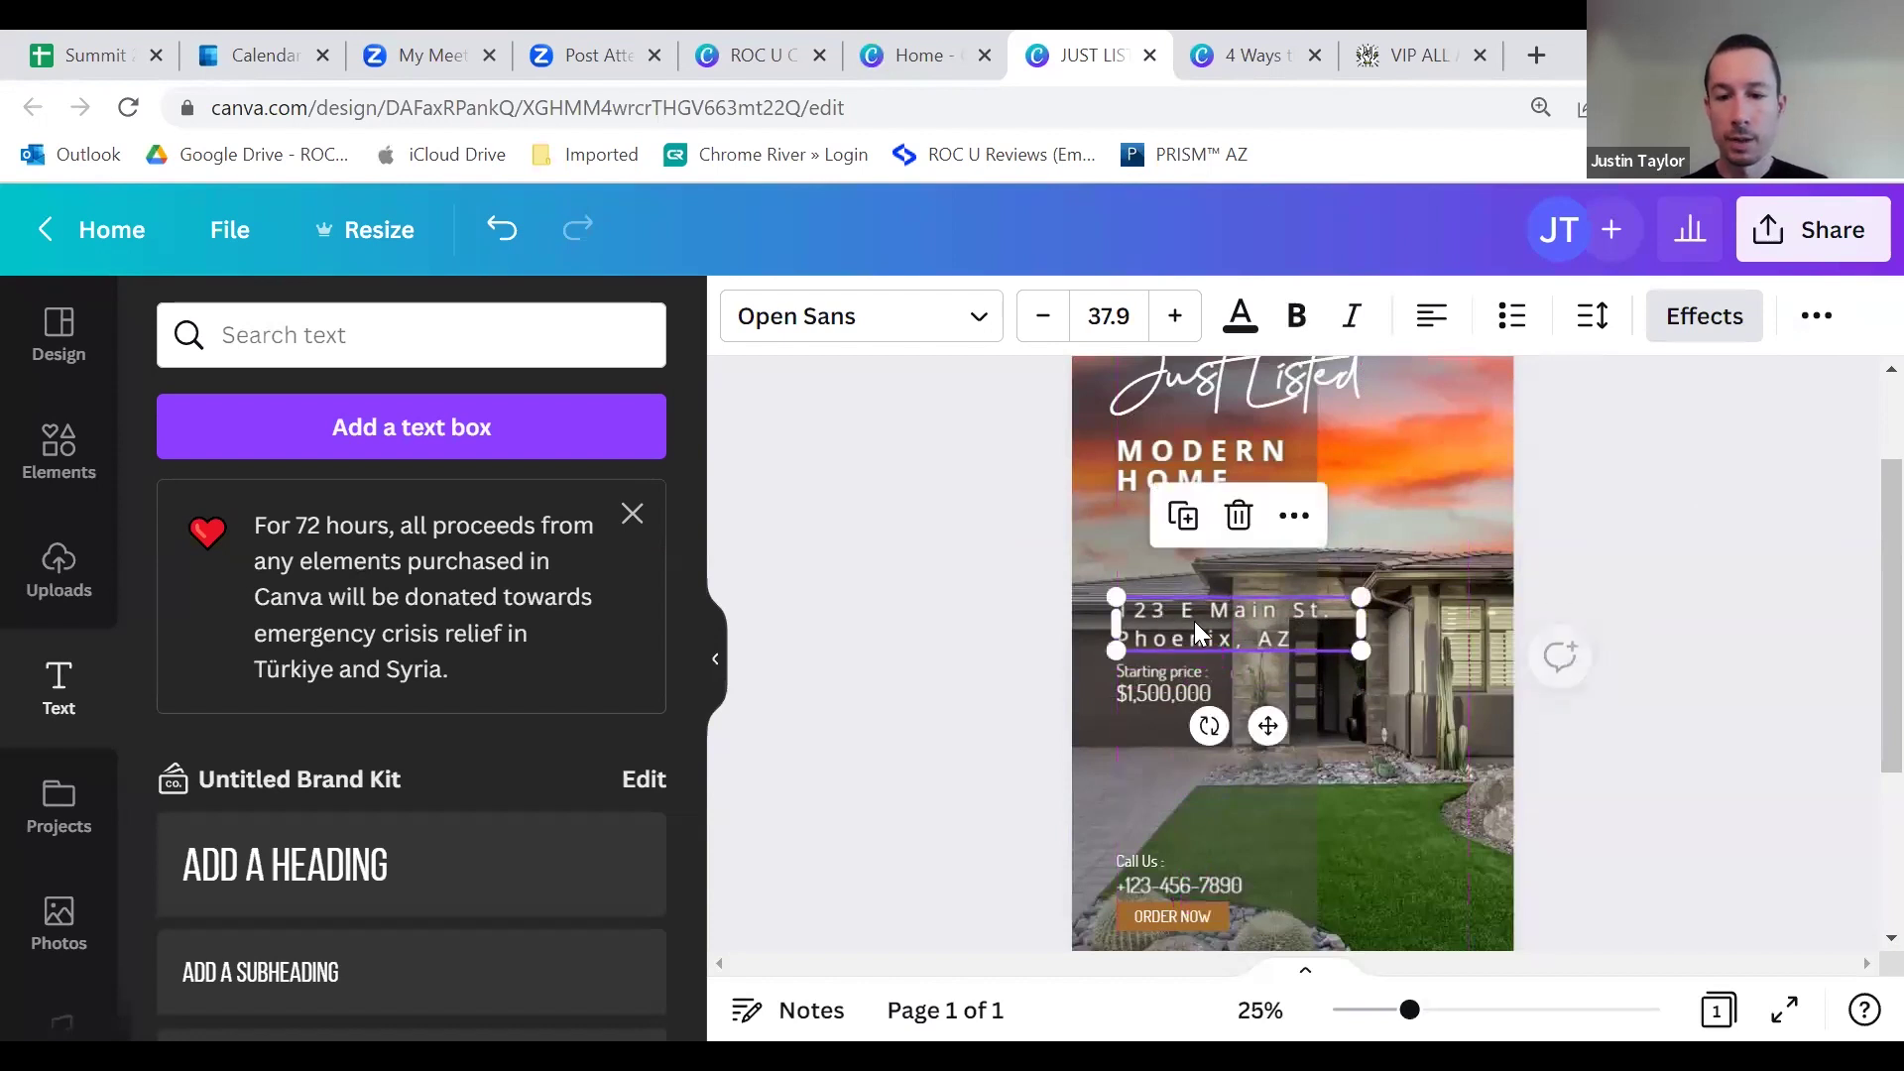
pyautogui.click(1656, 541)
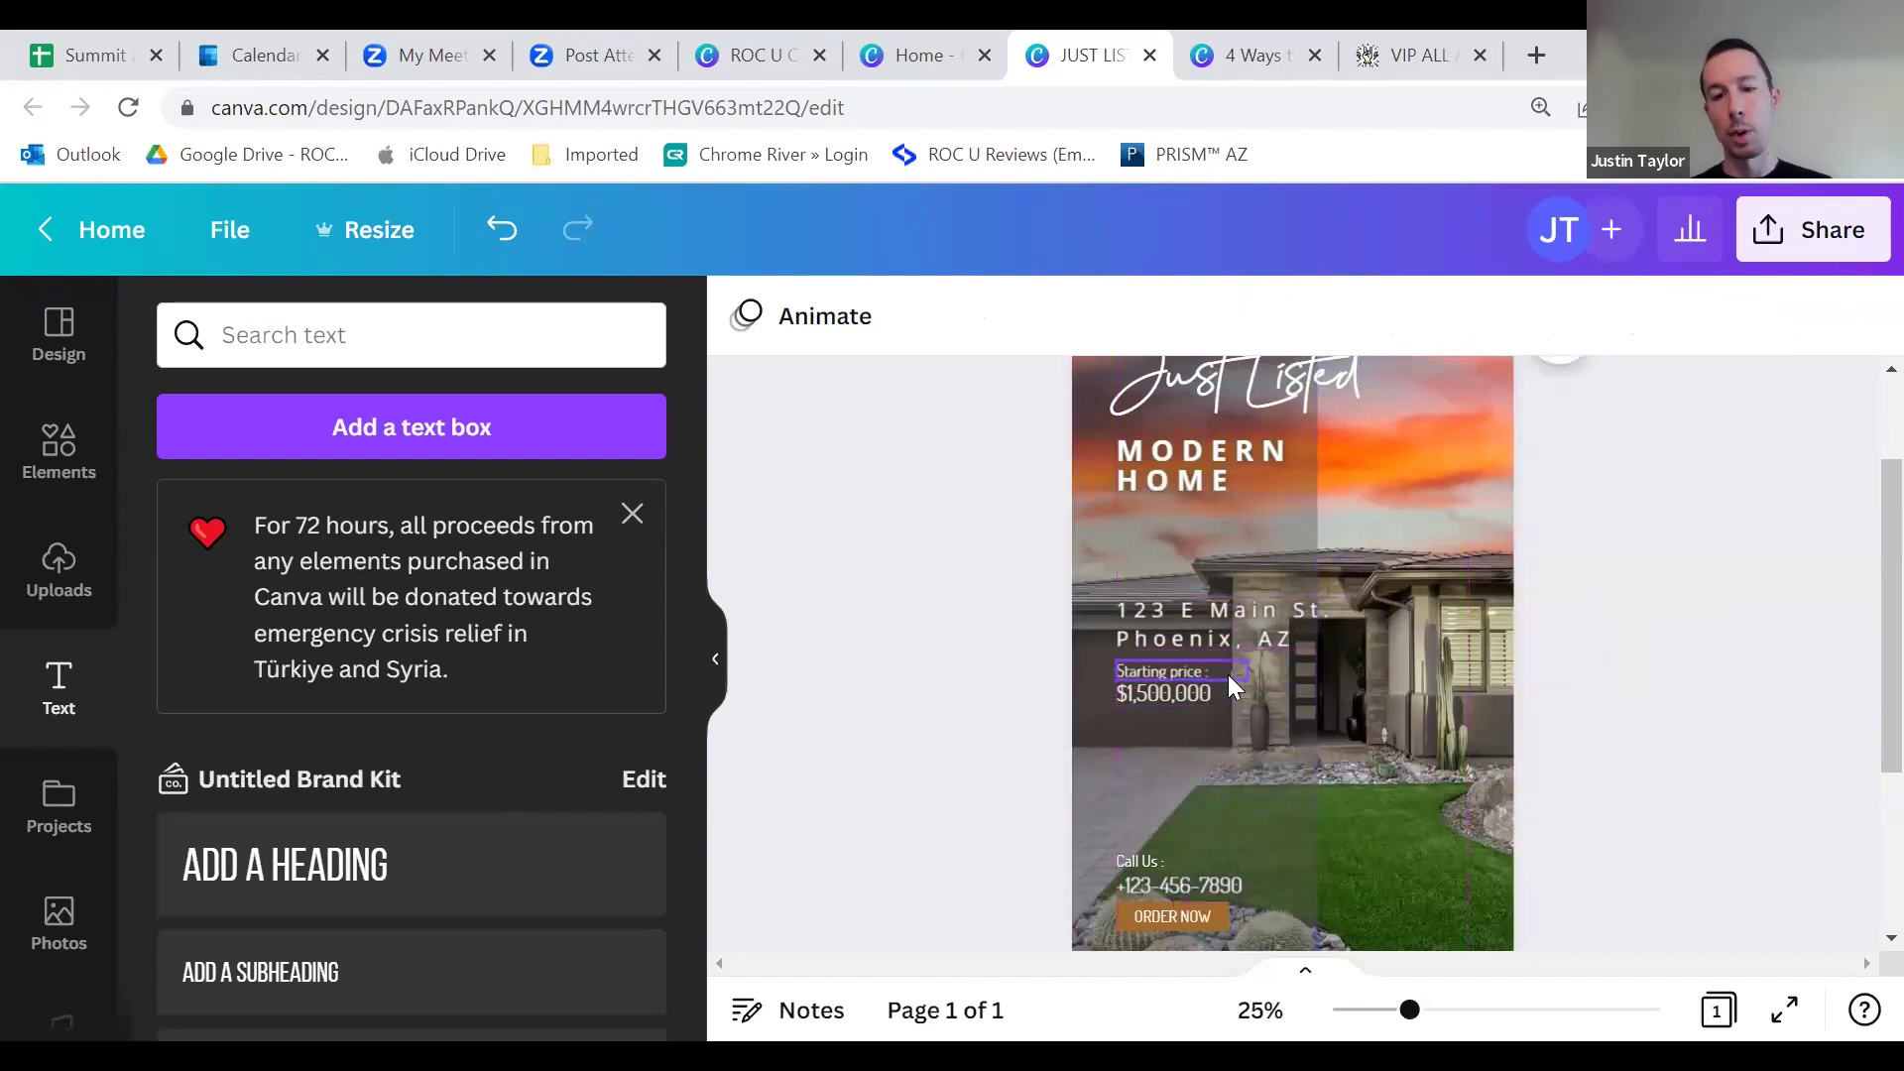
pyautogui.scroll(-3, 1184, 700)
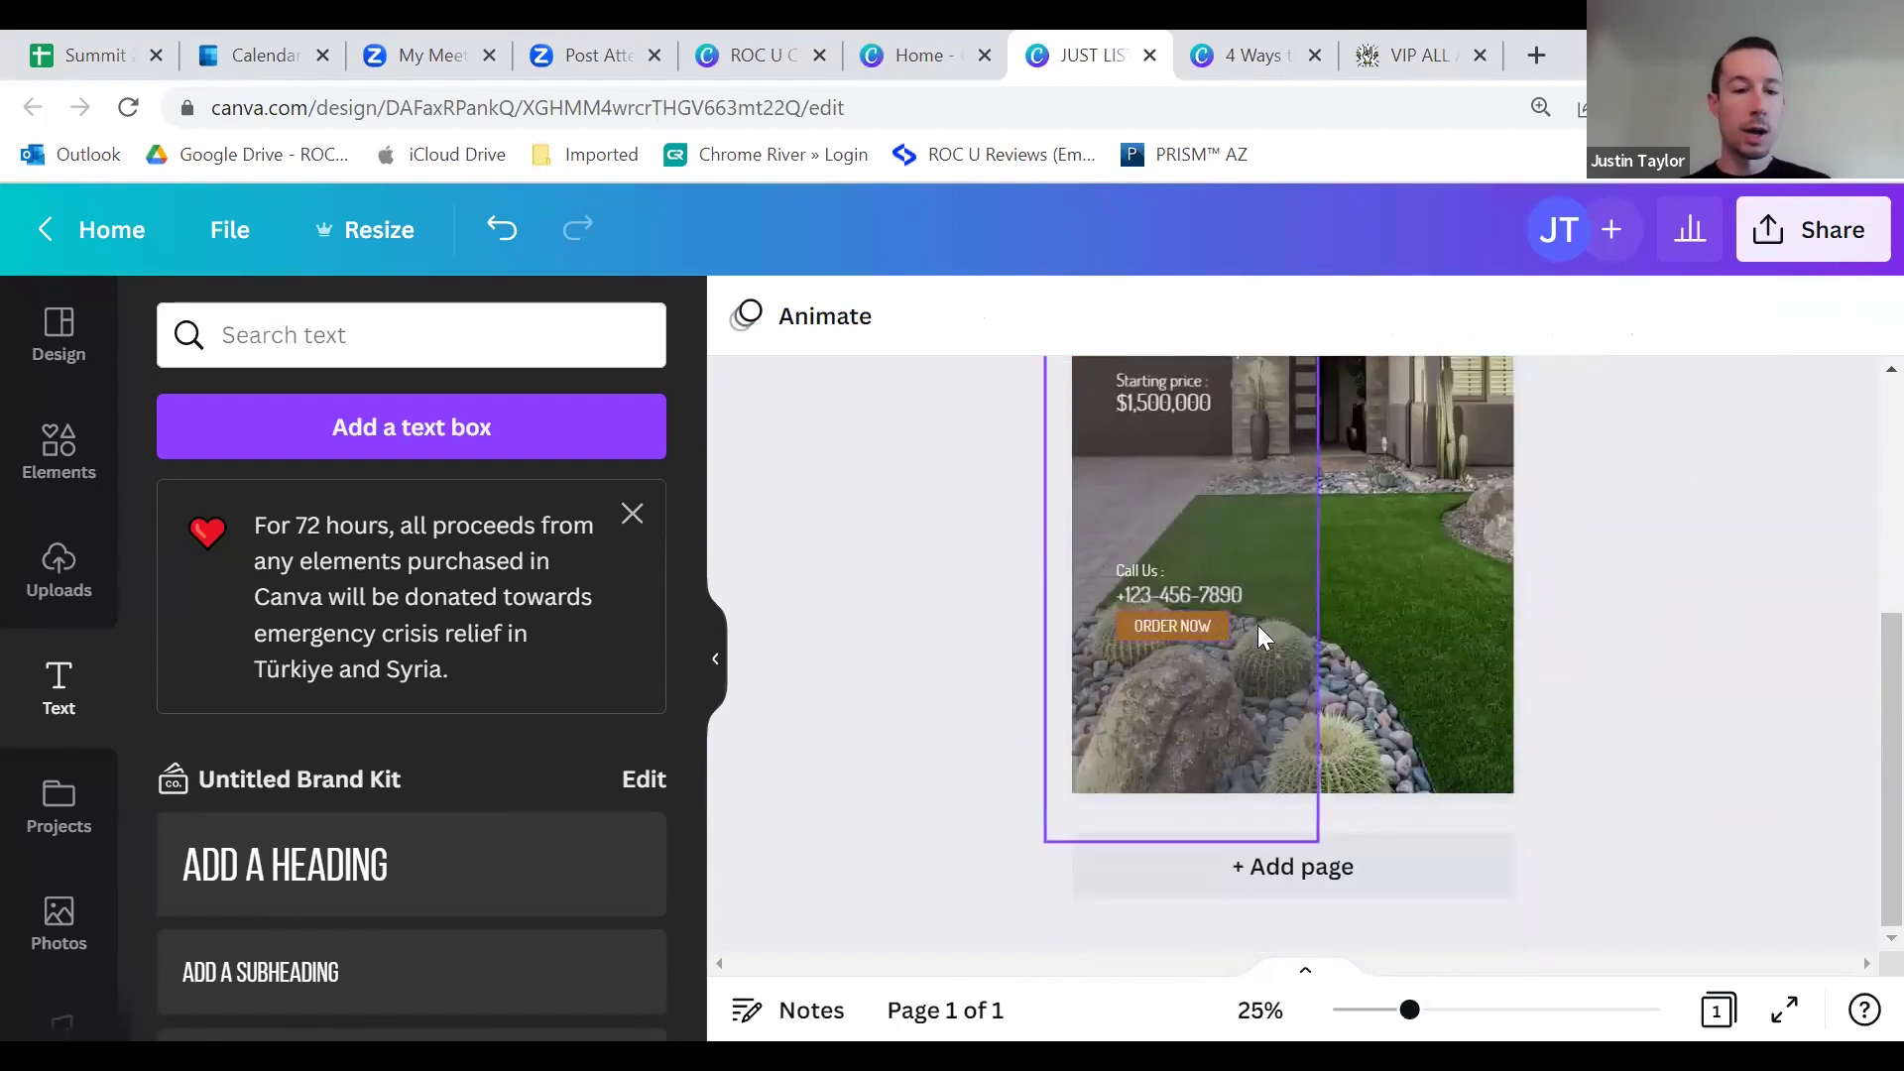
# Step: Change the ORDER NOW button's colour to teal from the default colours
pyautogui.click(1118, 607)
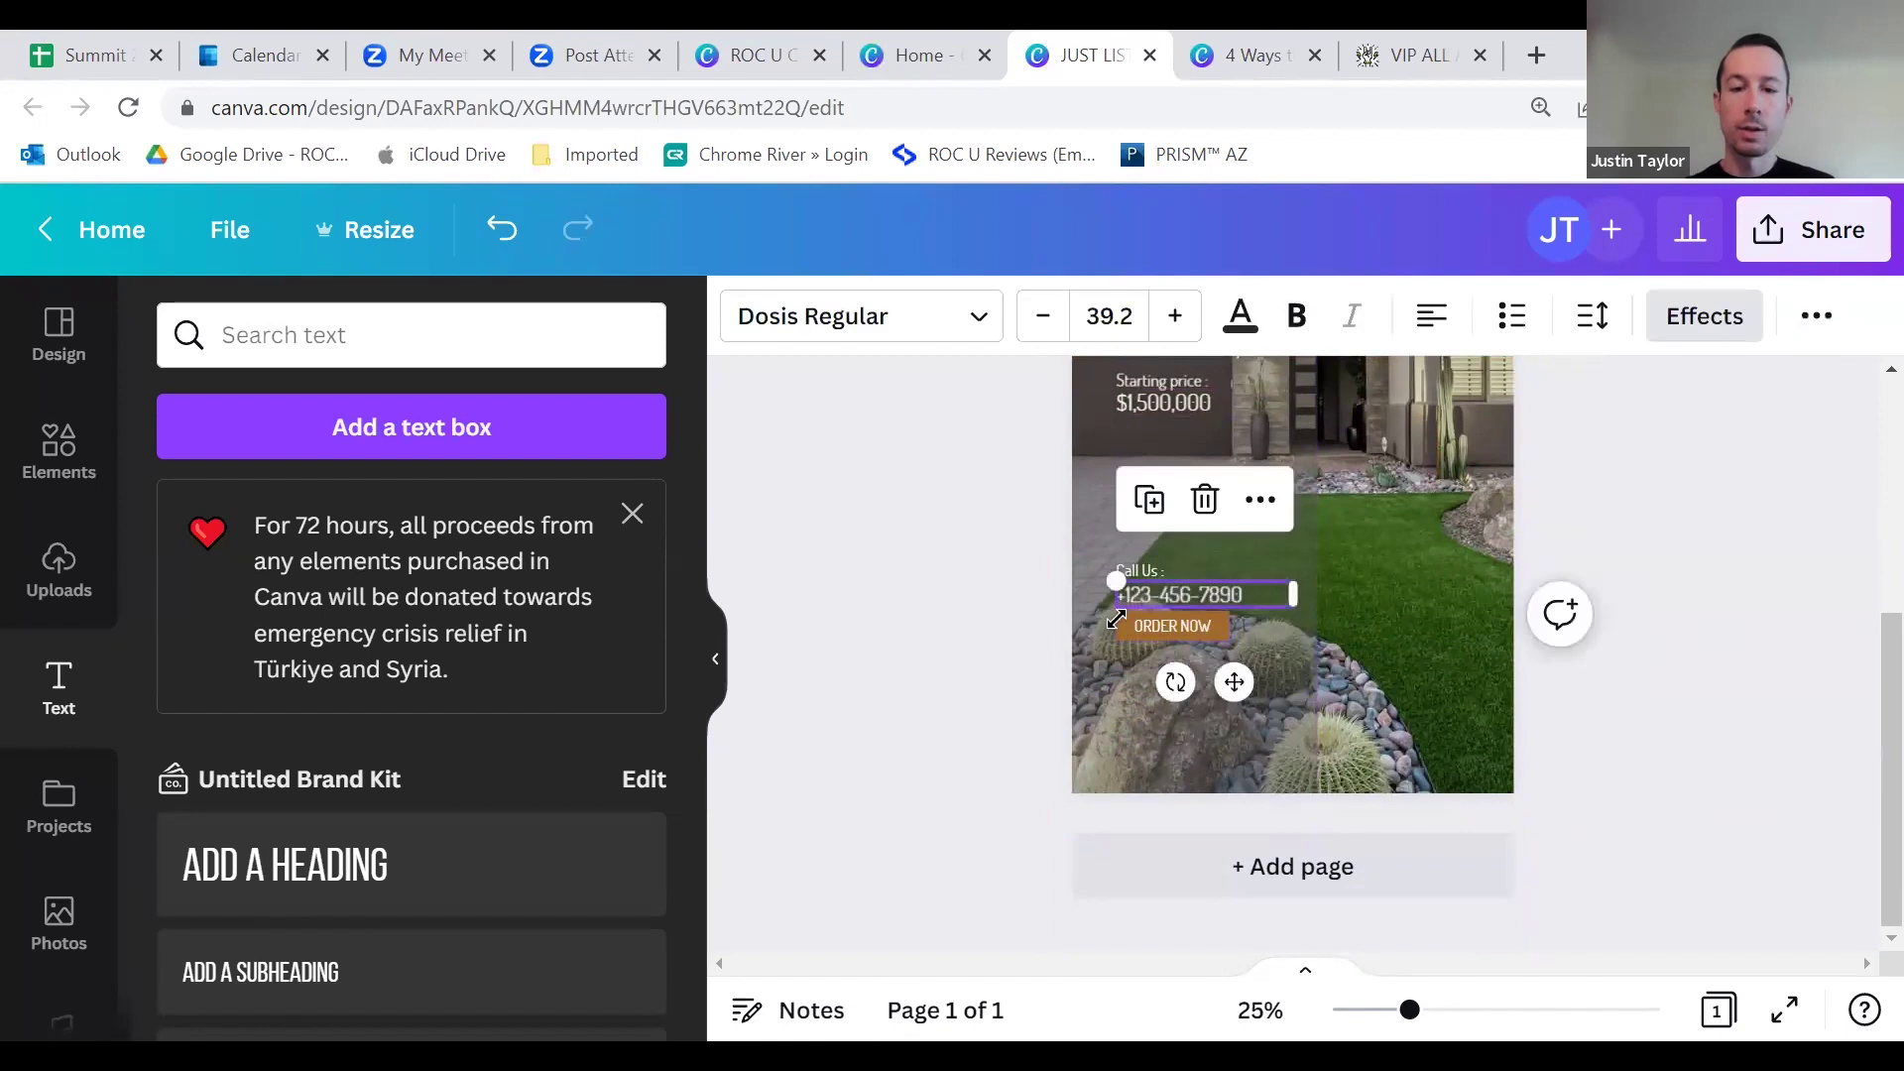
pyautogui.press('Escape')
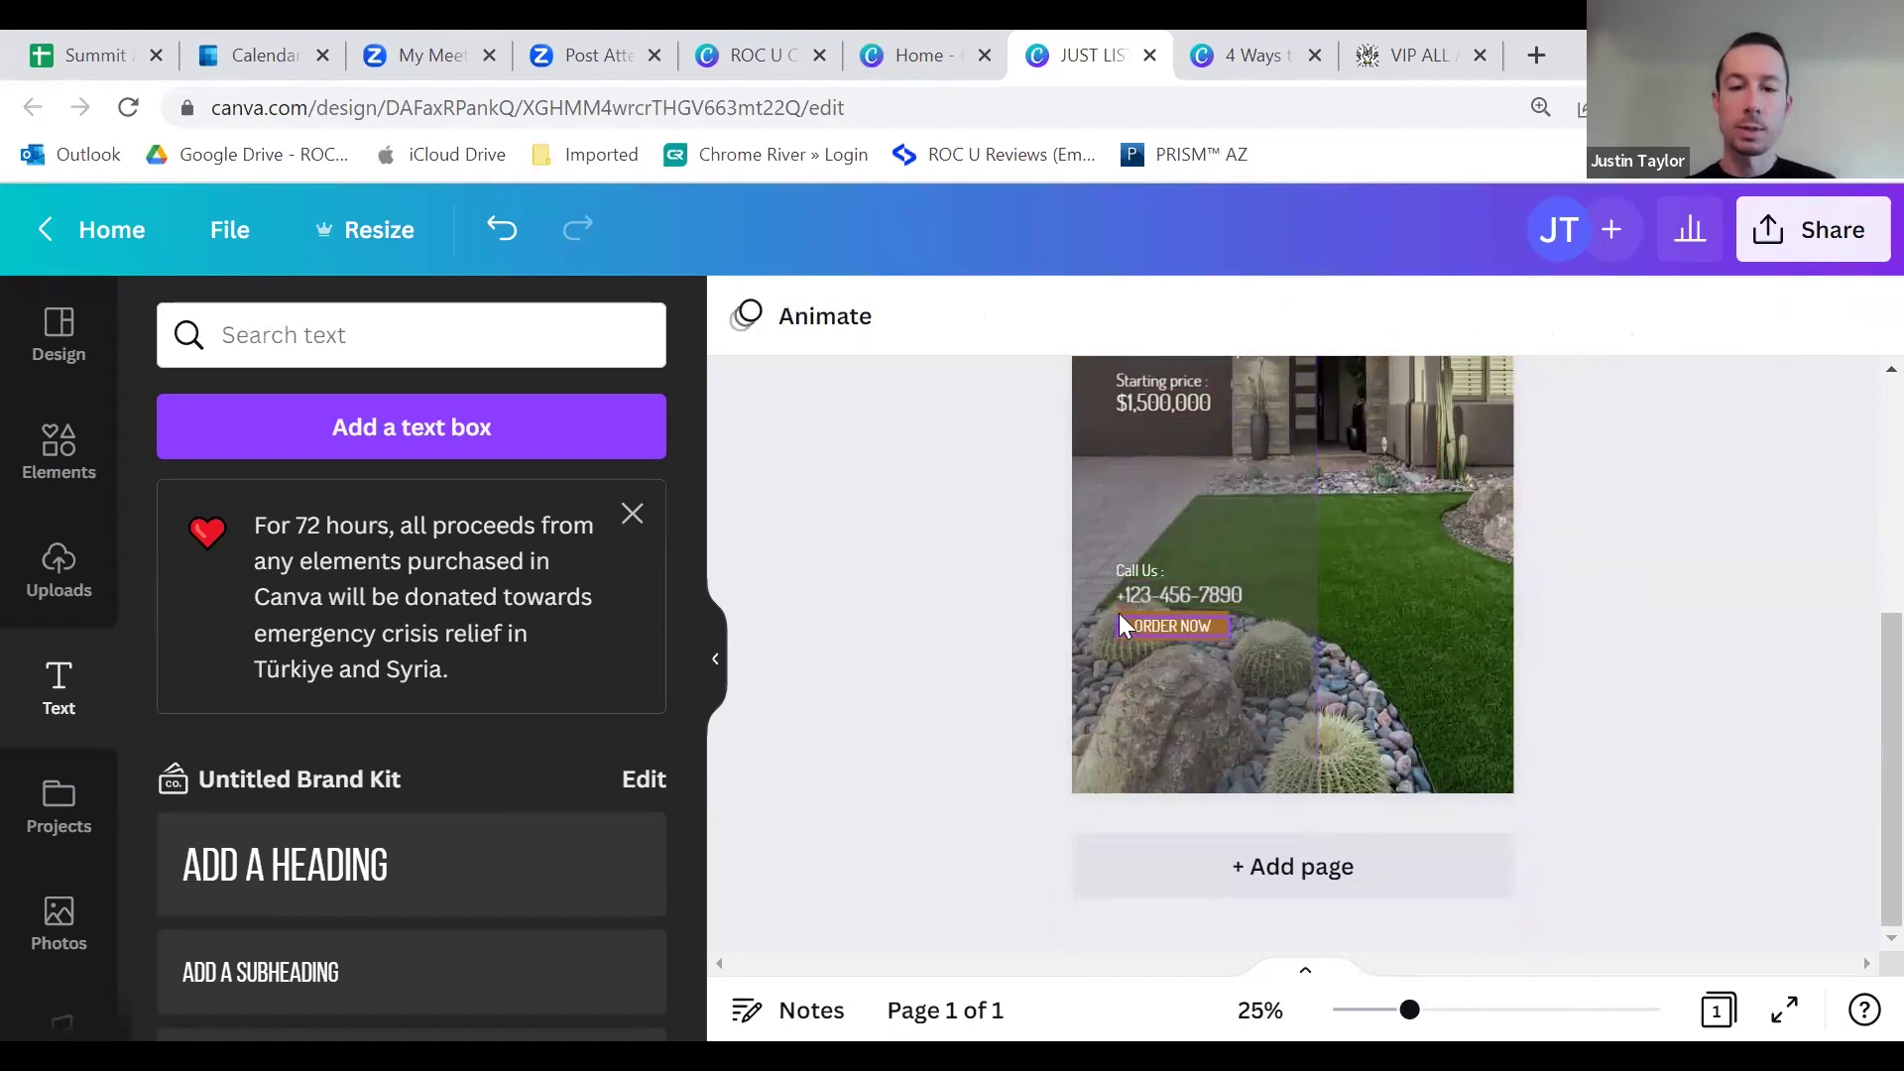
pyautogui.click(1121, 615)
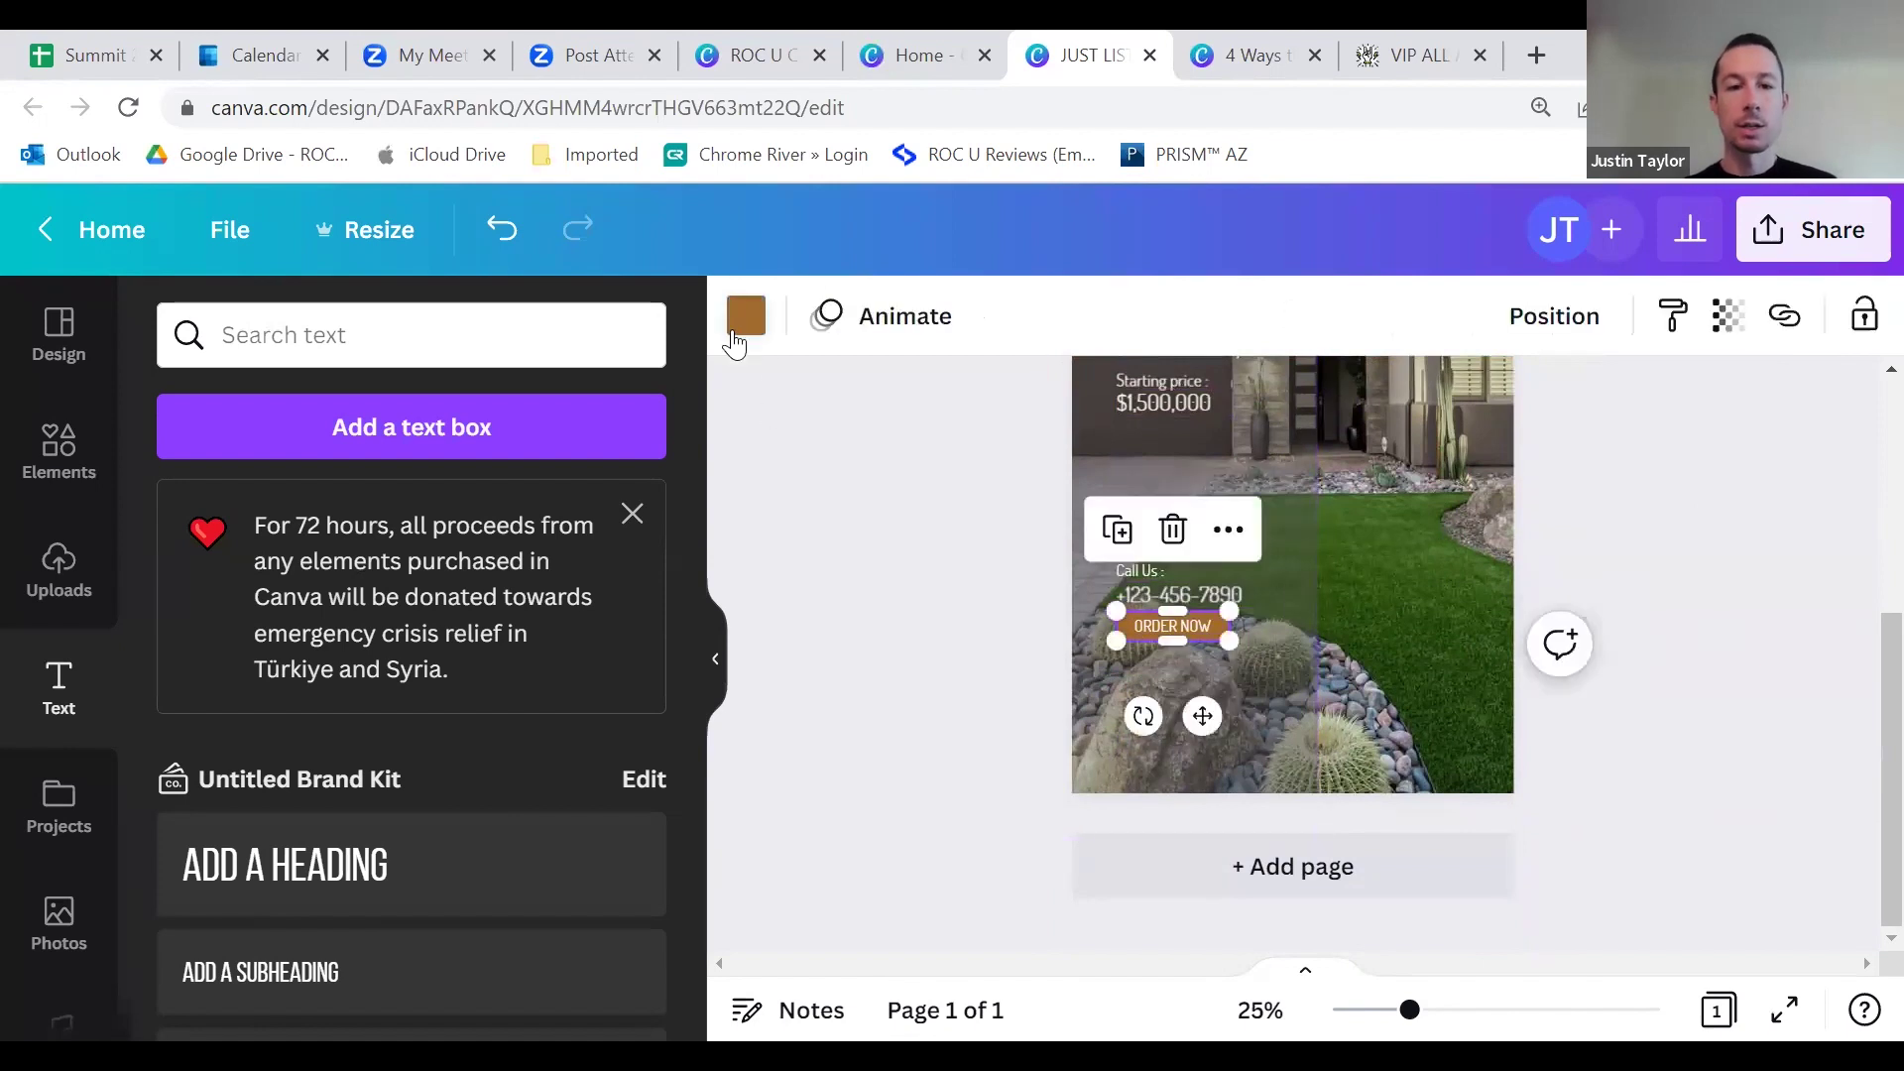
pyautogui.click(746, 317)
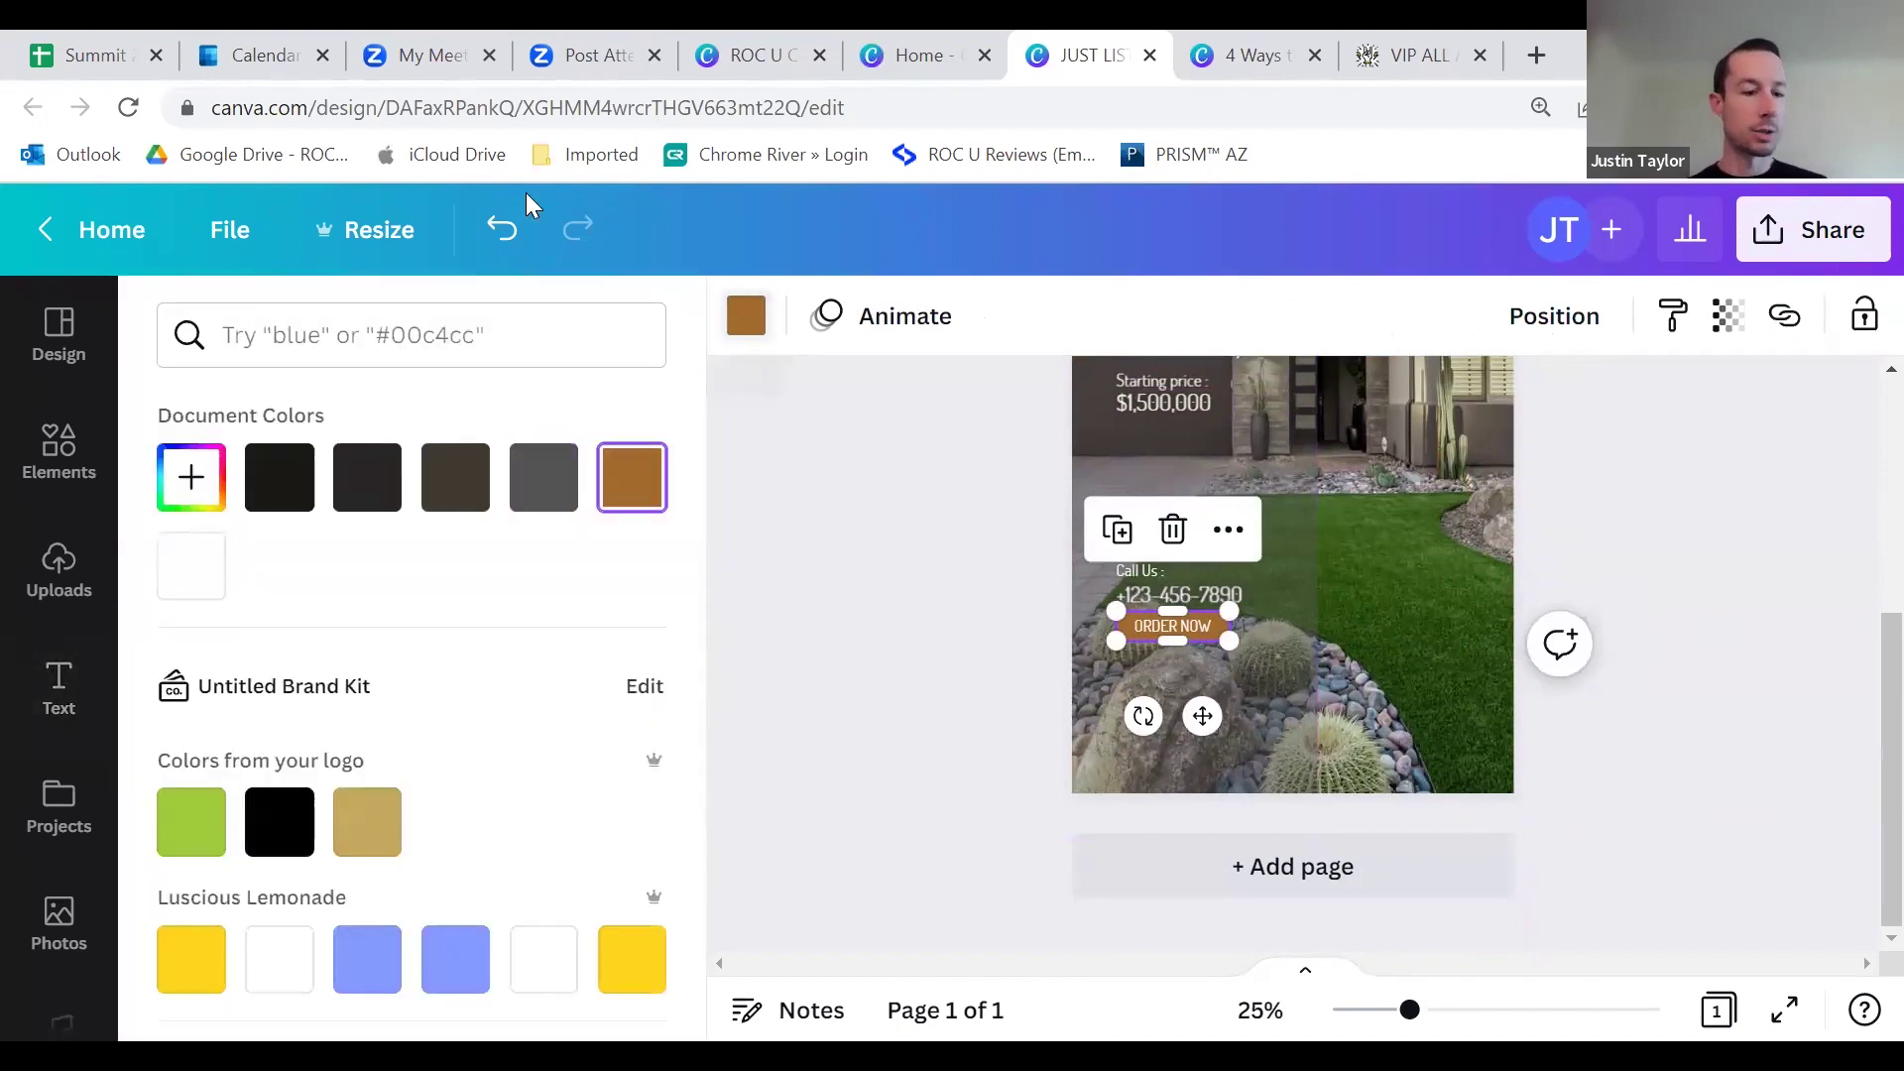
pyautogui.scroll(-6, 298, 694)
pyautogui.click(190, 874)
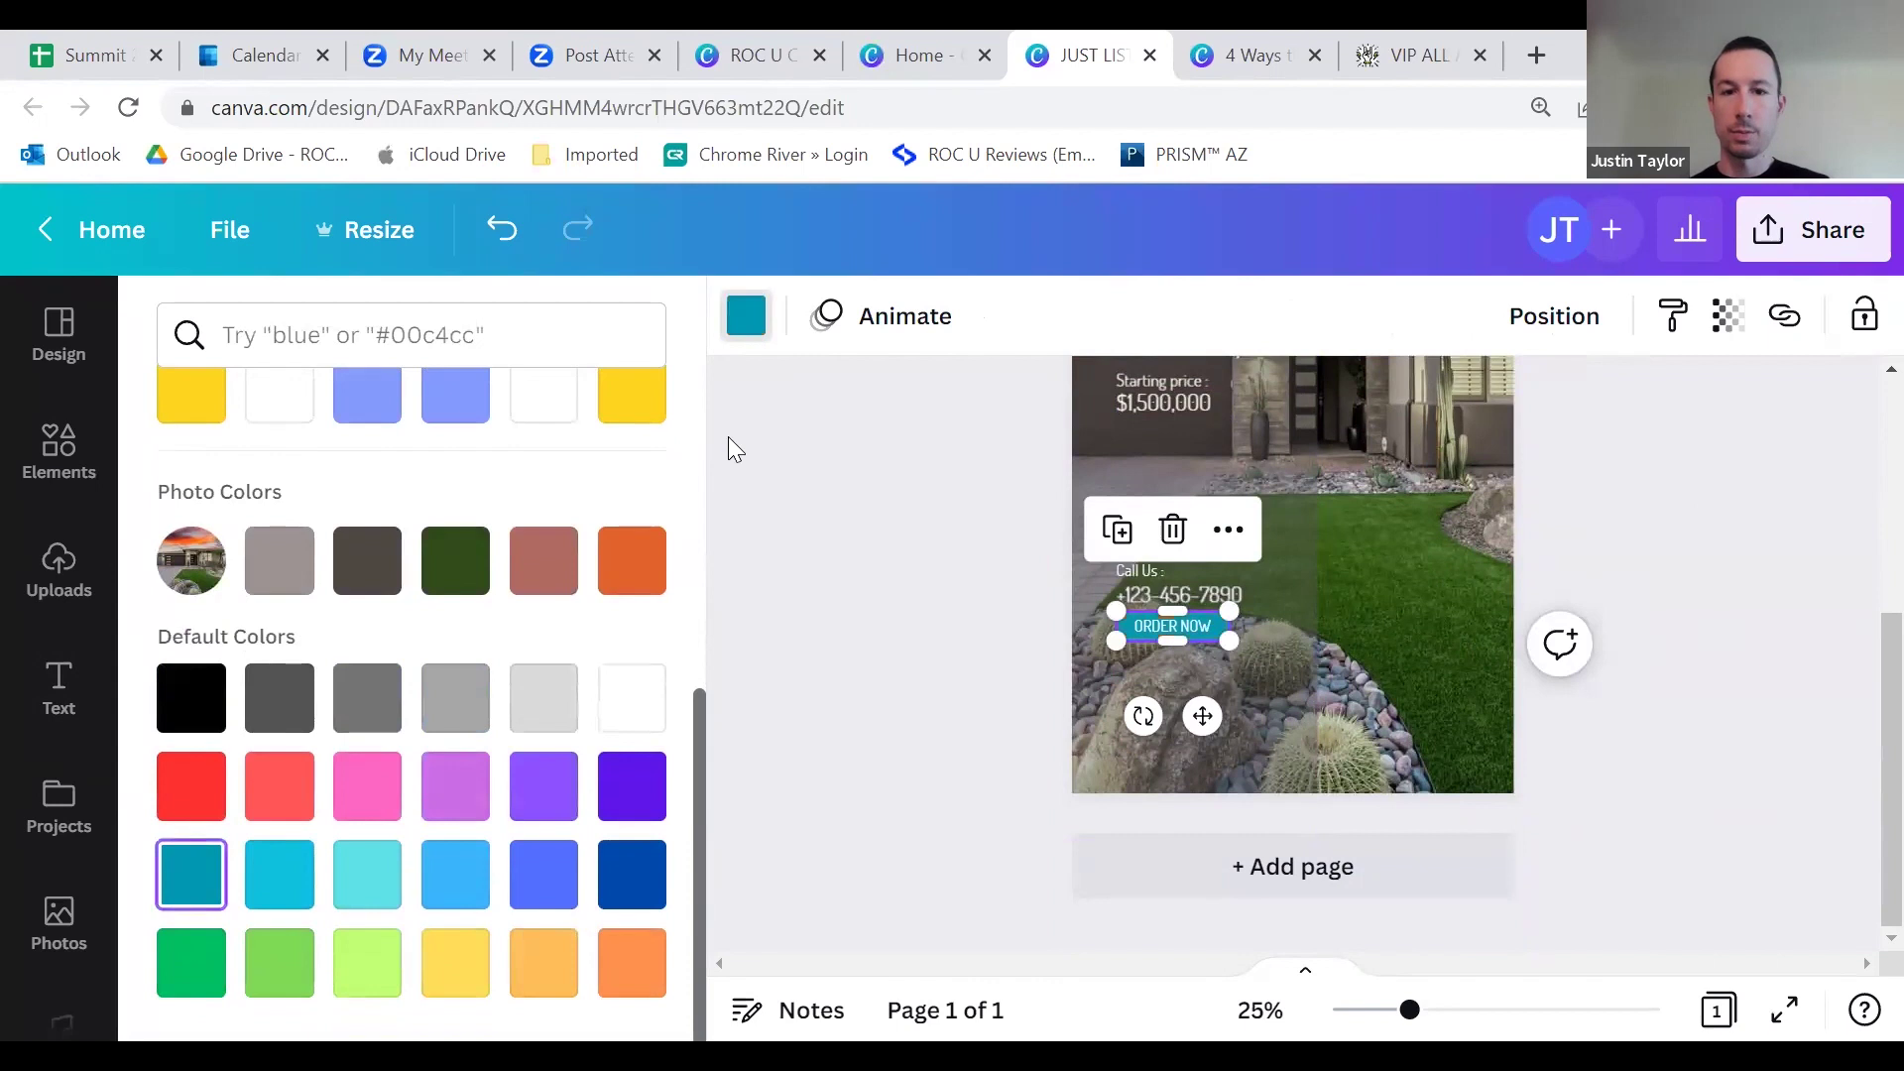
pyautogui.click(968, 522)
# Step: Change the button label from ORDER NOW to 'CALL TODAY!'
pyautogui.click(1190, 631)
pyautogui.click(1193, 625)
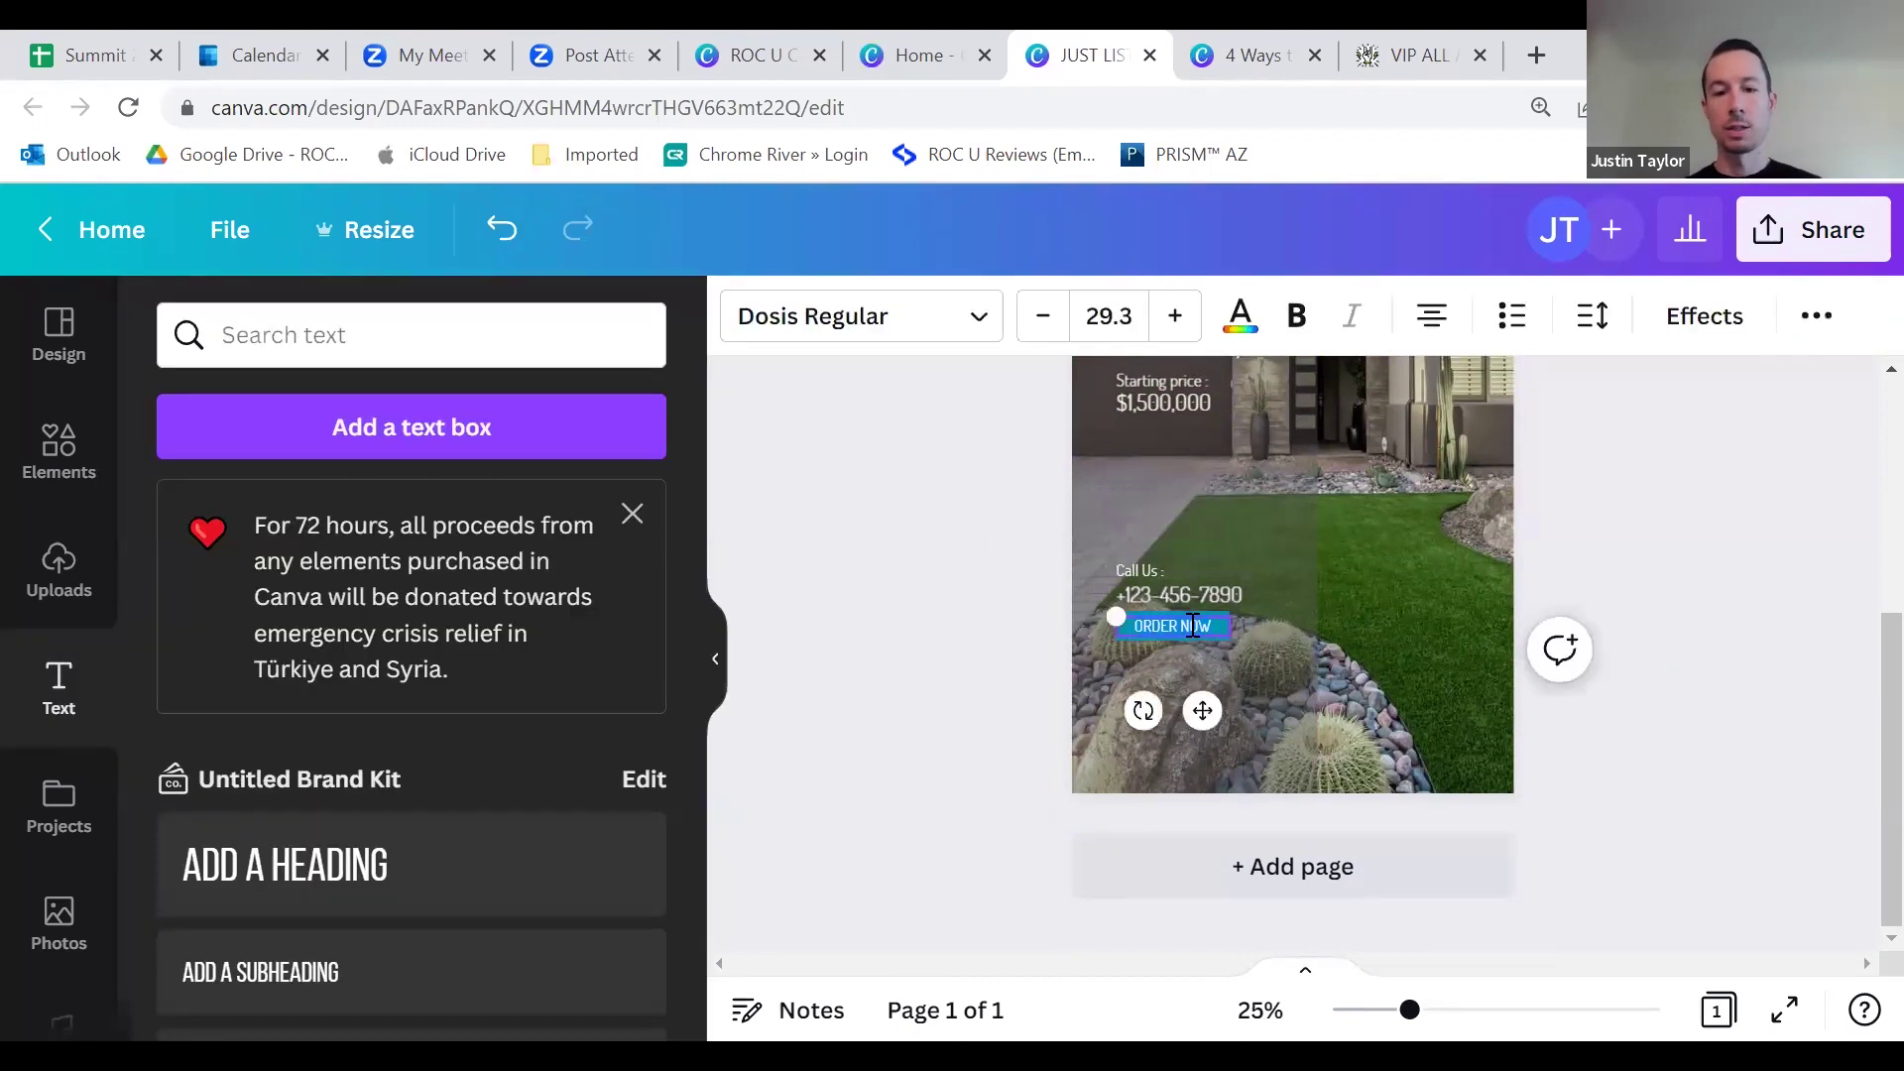
pyautogui.write('CALL')
pyautogui.write('!')
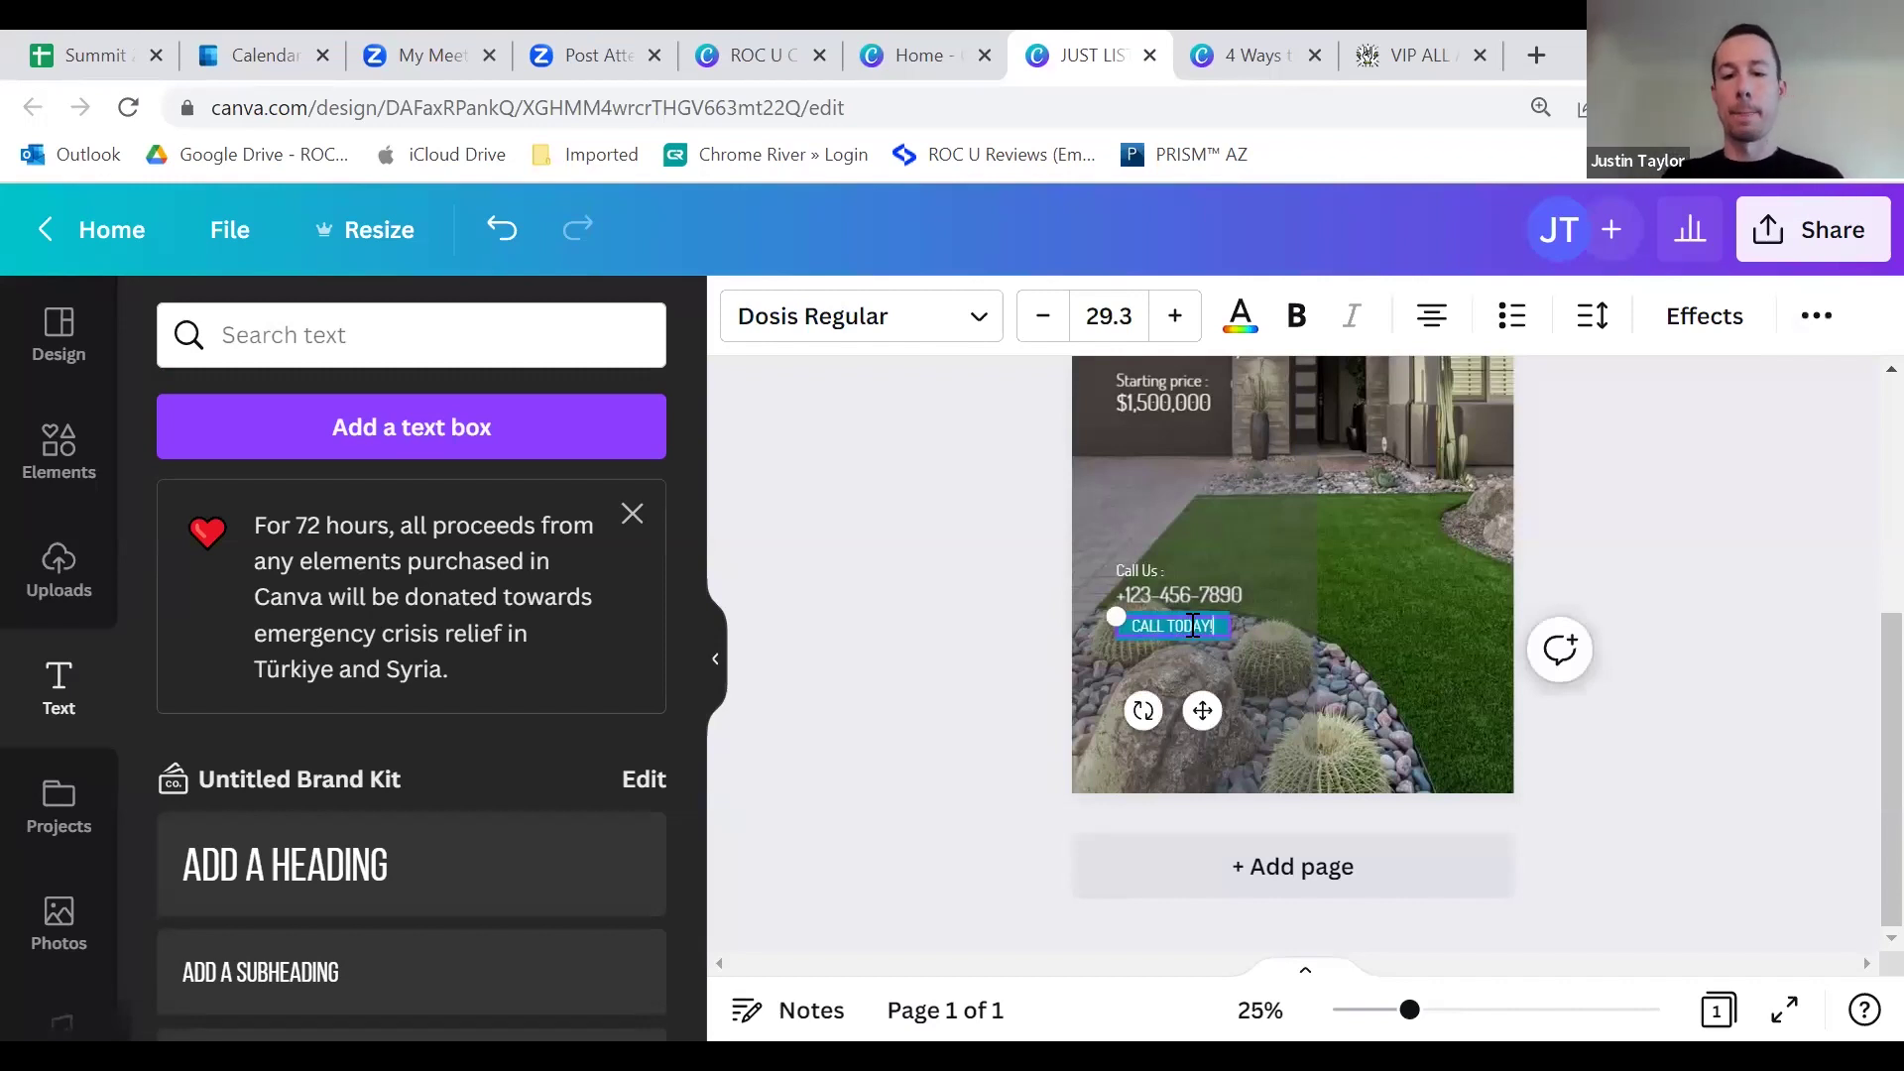
pyautogui.click(1642, 515)
pyautogui.scroll(5, 1655, 615)
pyautogui.scroll(-3, 1656, 676)
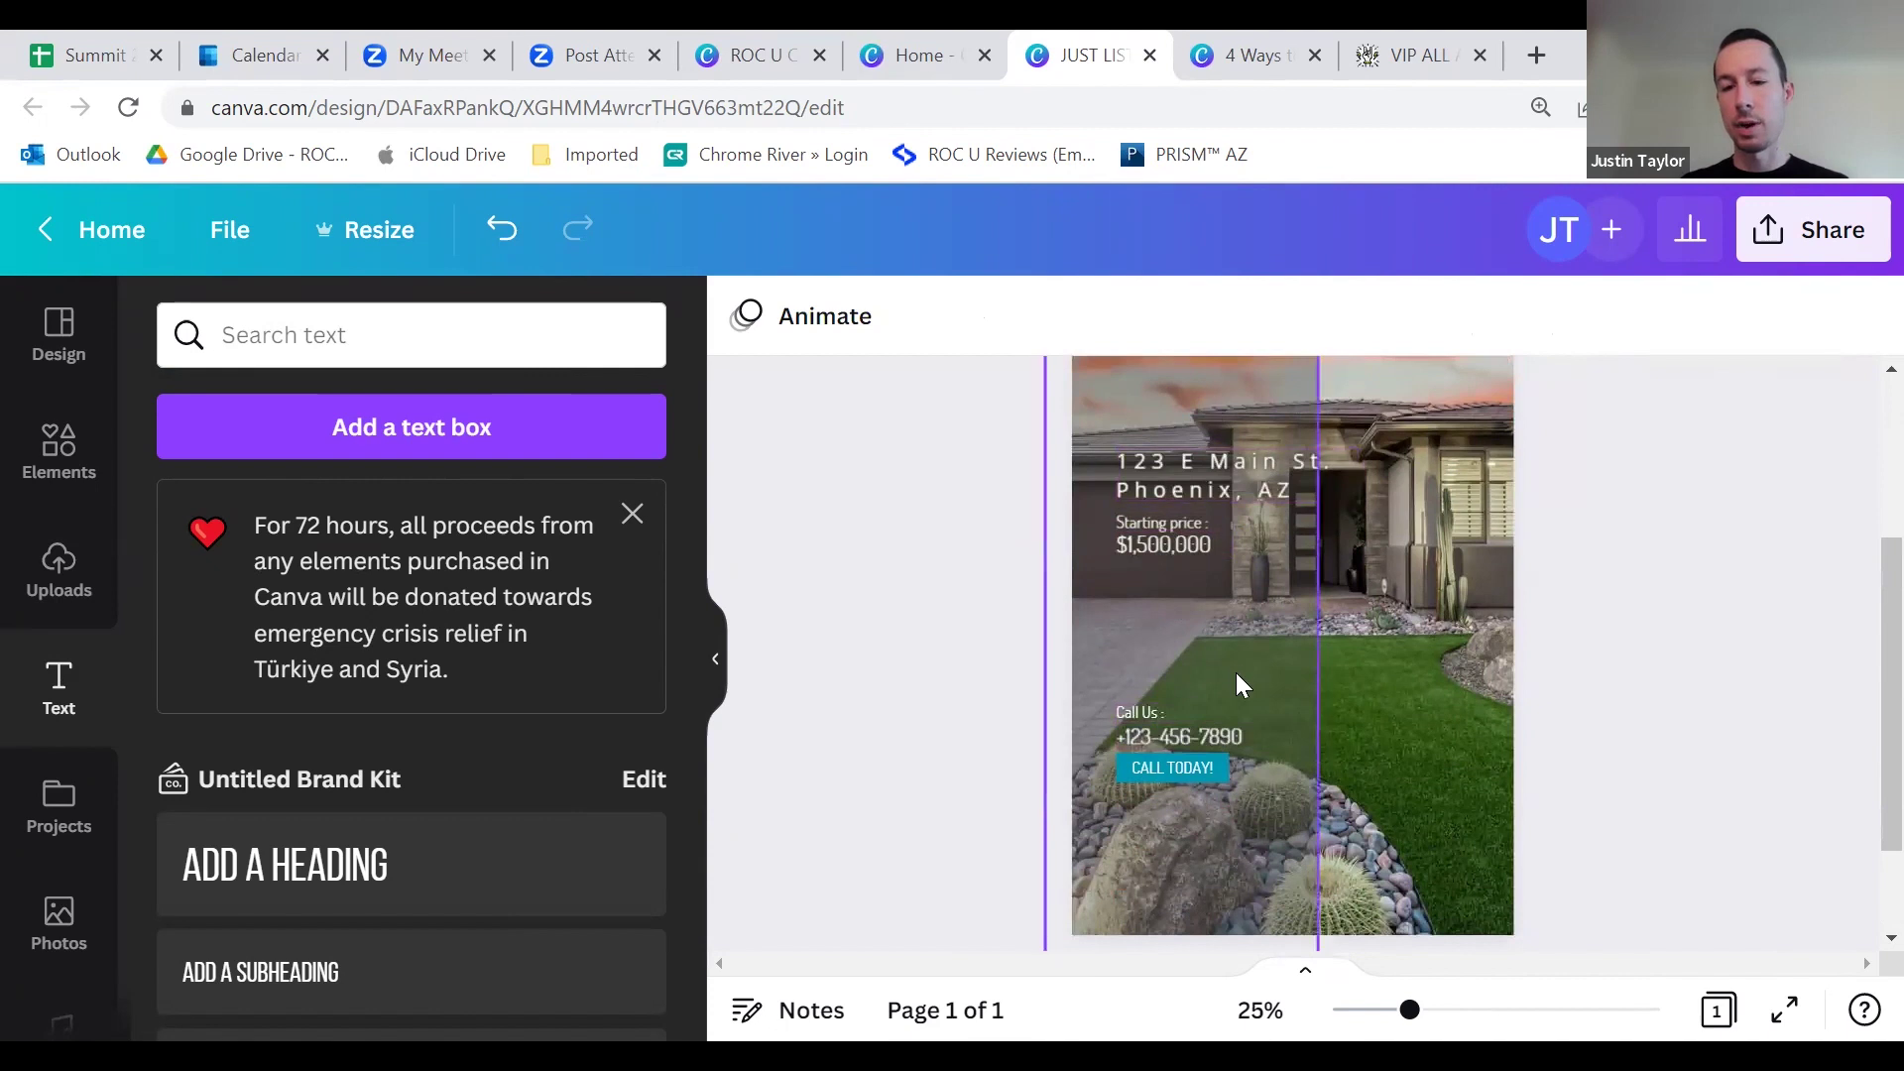
pyautogui.scroll(-2, 1236, 672)
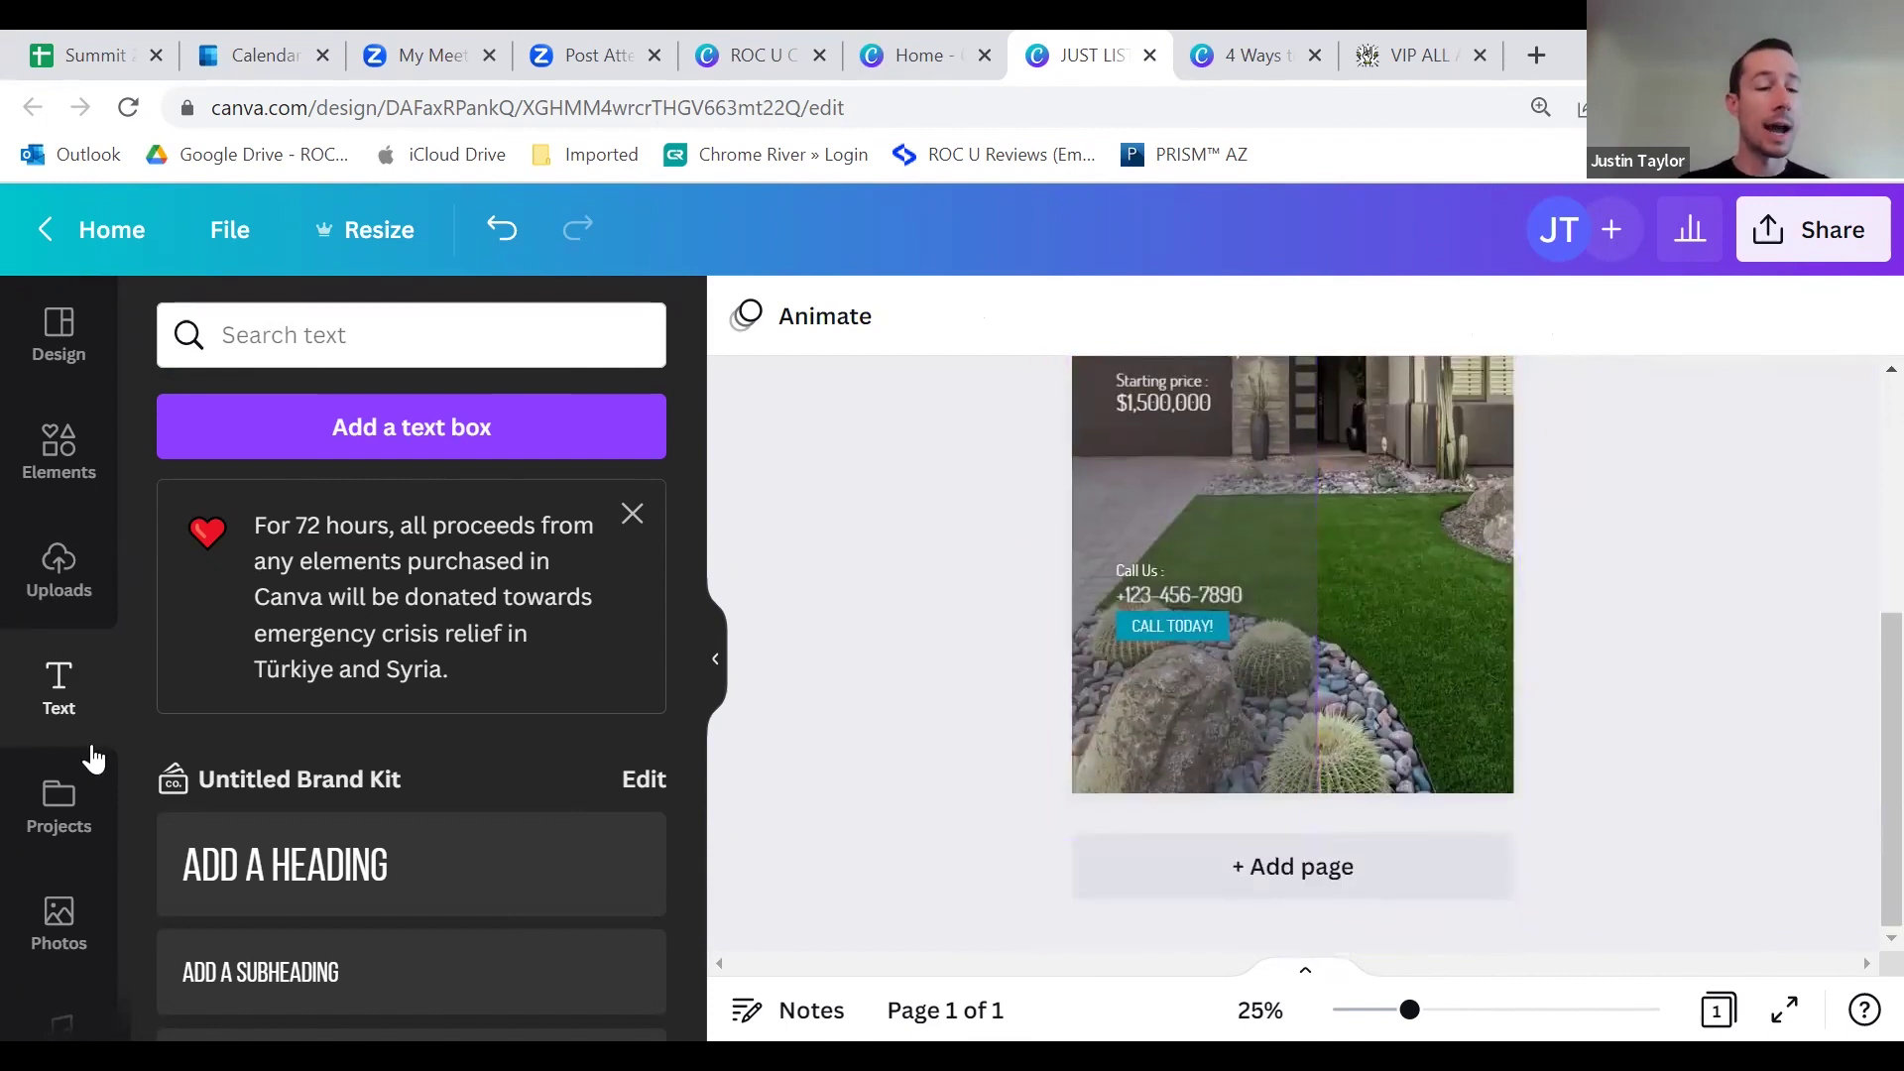
# Step: Place the agent's headshot from Uploads, resize it, and settle it in the bottom-right corner
pyautogui.click(70, 590)
pyautogui.scroll(-15, 218, 756)
pyautogui.scroll(-10, 266, 848)
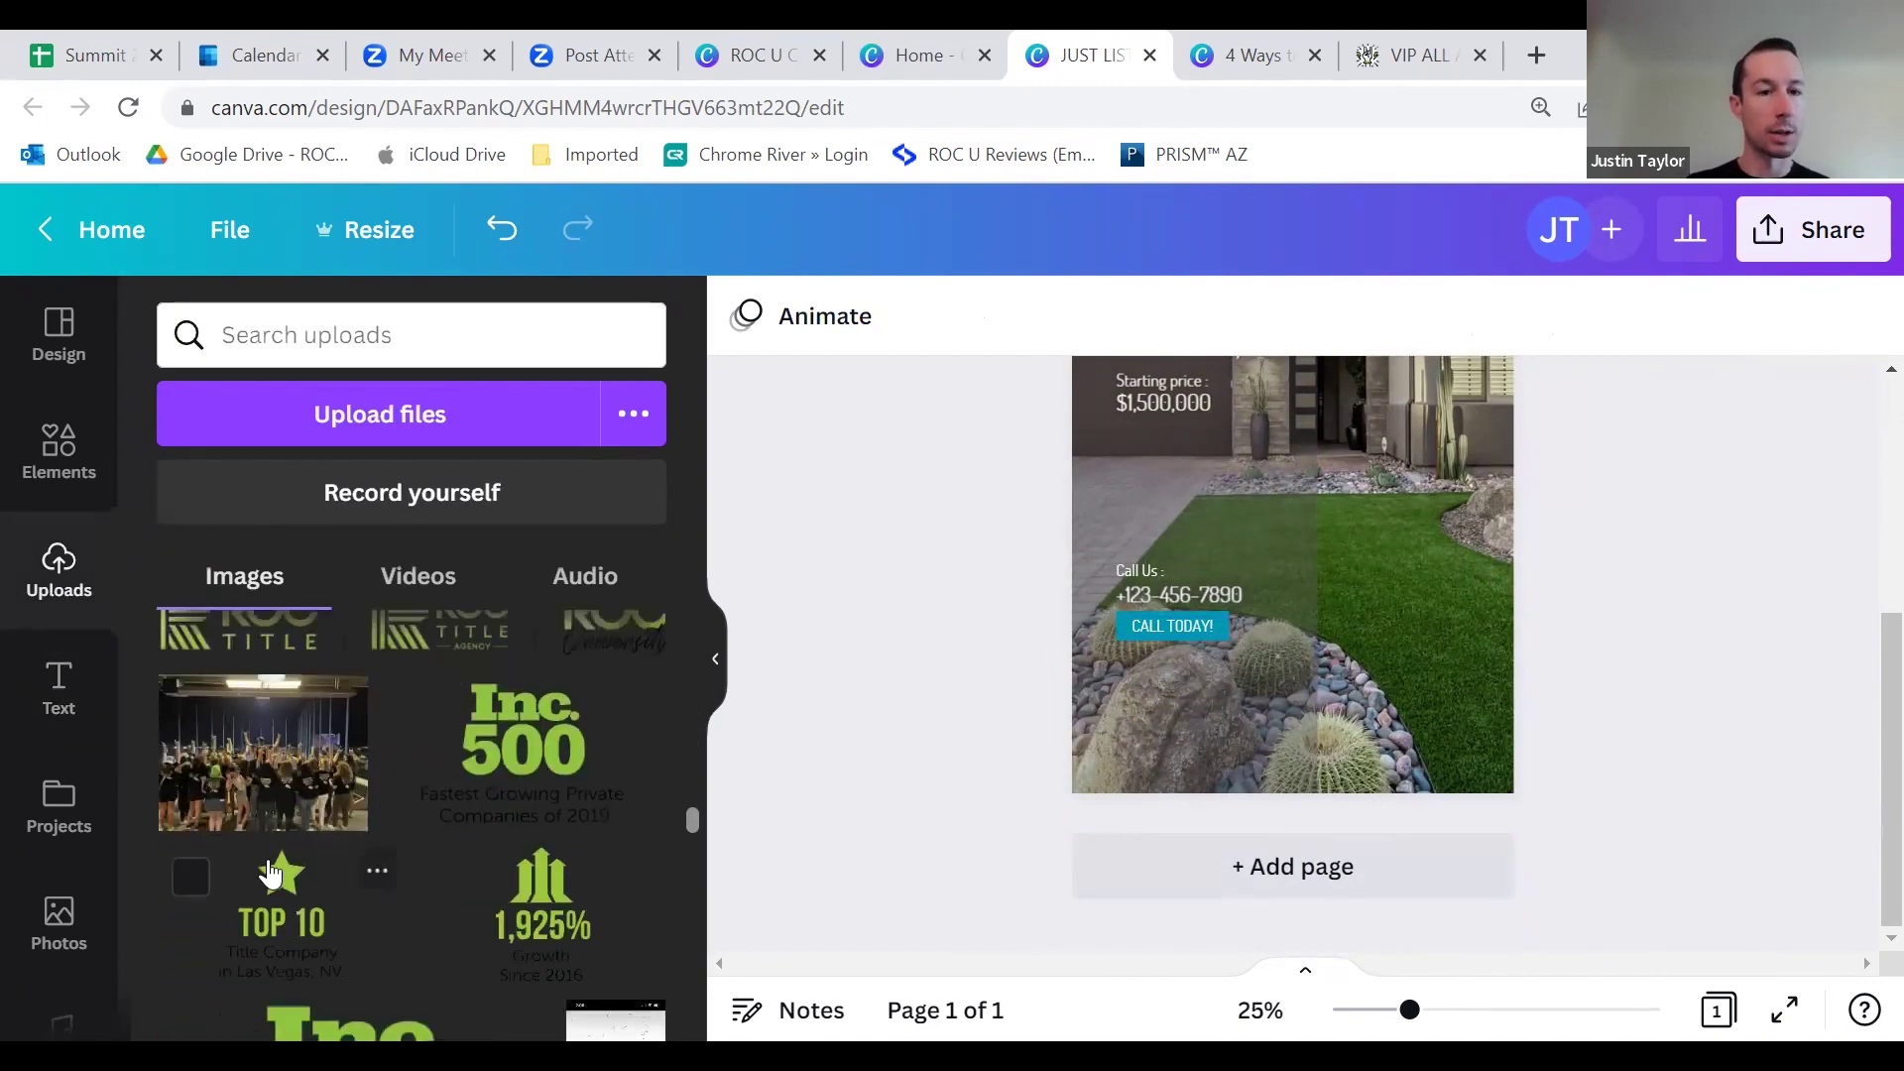
pyautogui.scroll(-10, 427, 824)
pyautogui.scroll(-5, 443, 798)
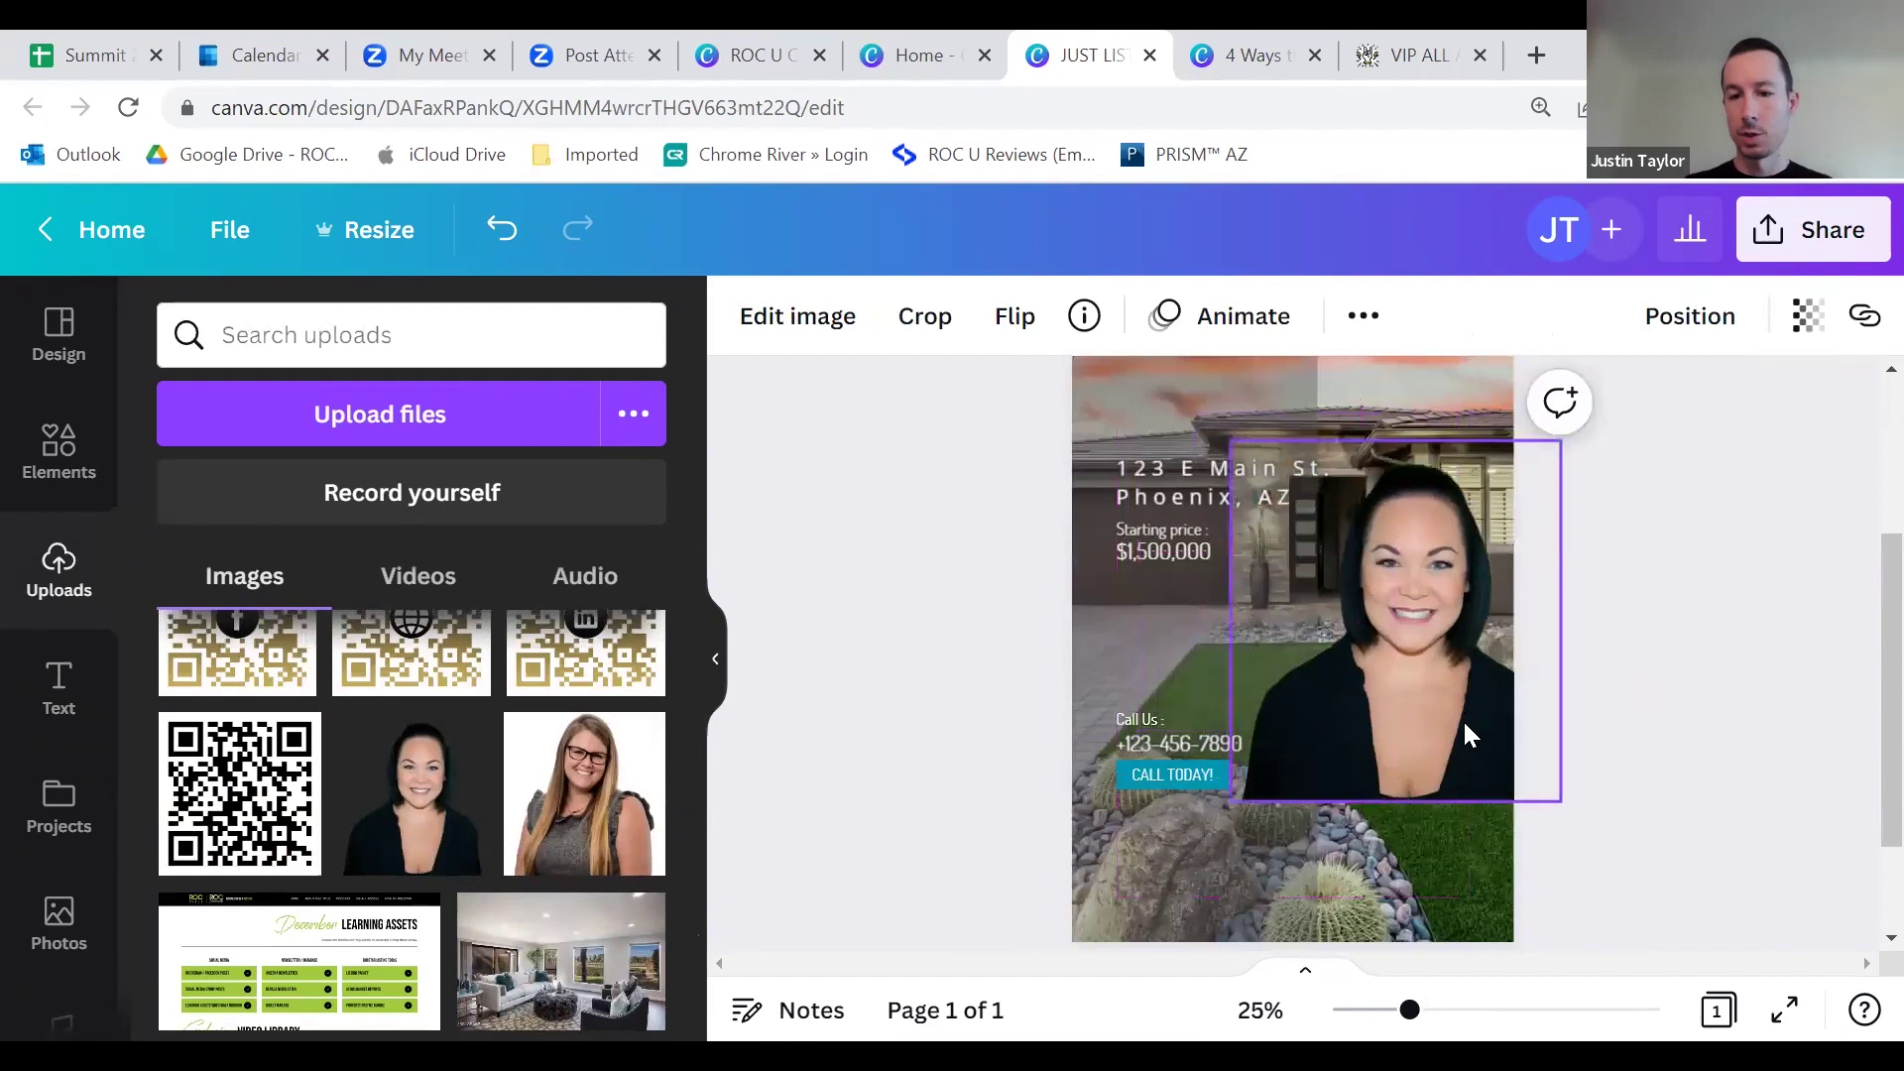
pyautogui.moveTo(1206, 553); pyautogui.dragTo(1265, 602)
pyautogui.scroll(-2, 1614, 610)
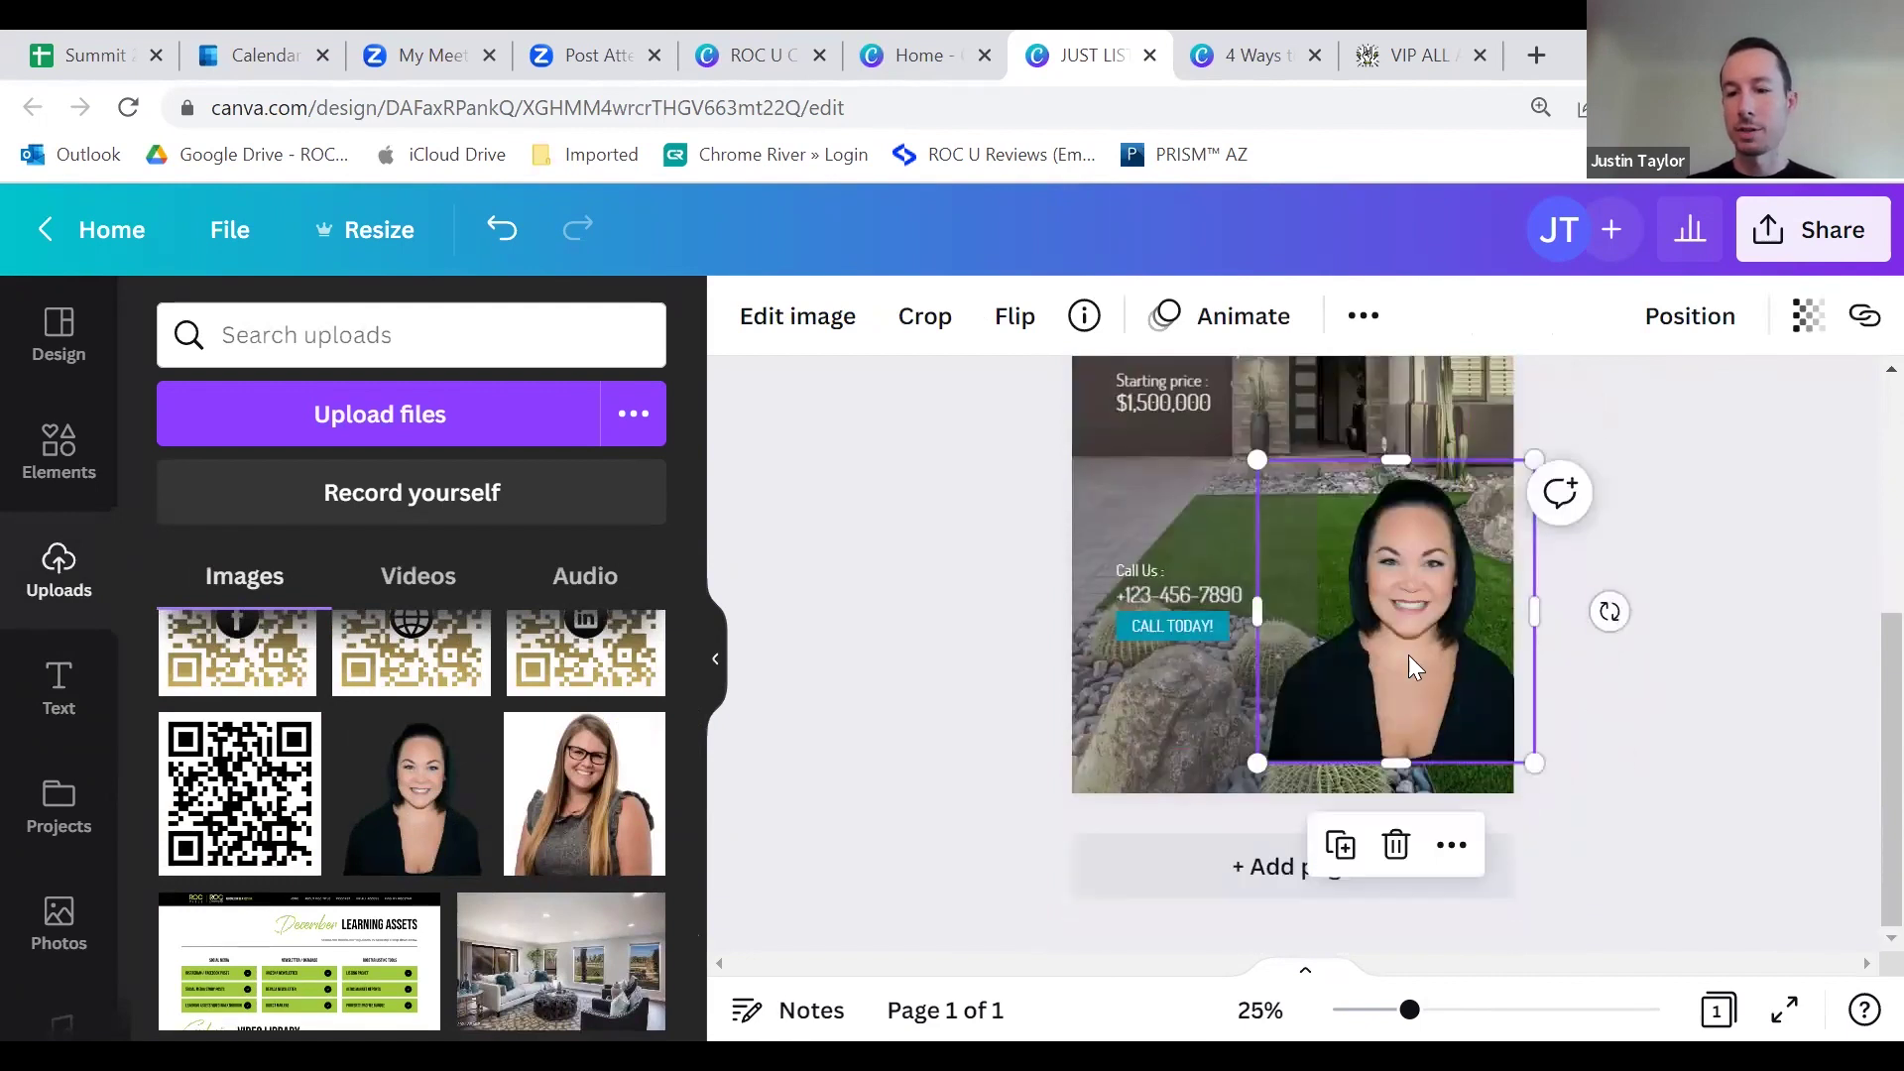
pyautogui.moveTo(1402, 662); pyautogui.dragTo(1403, 686)
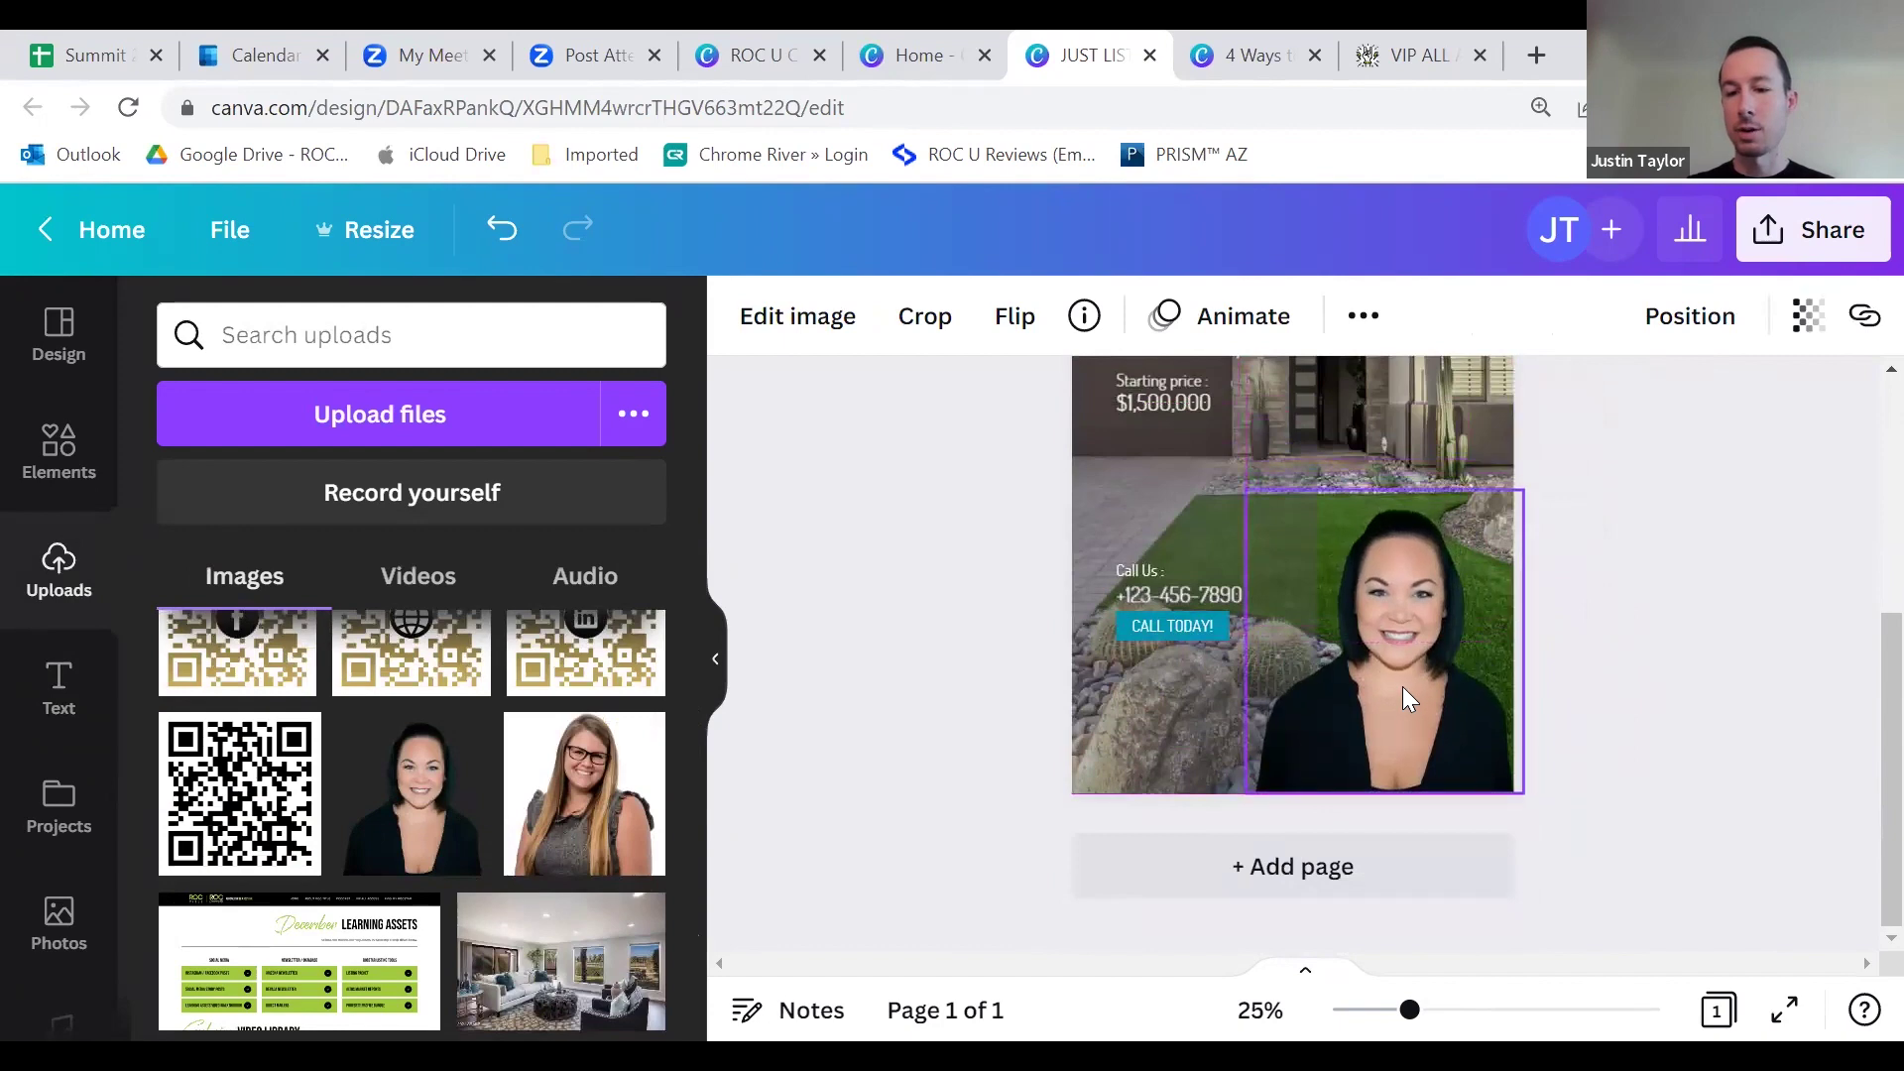
pyautogui.click(1683, 682)
pyautogui.scroll(4, 1721, 665)
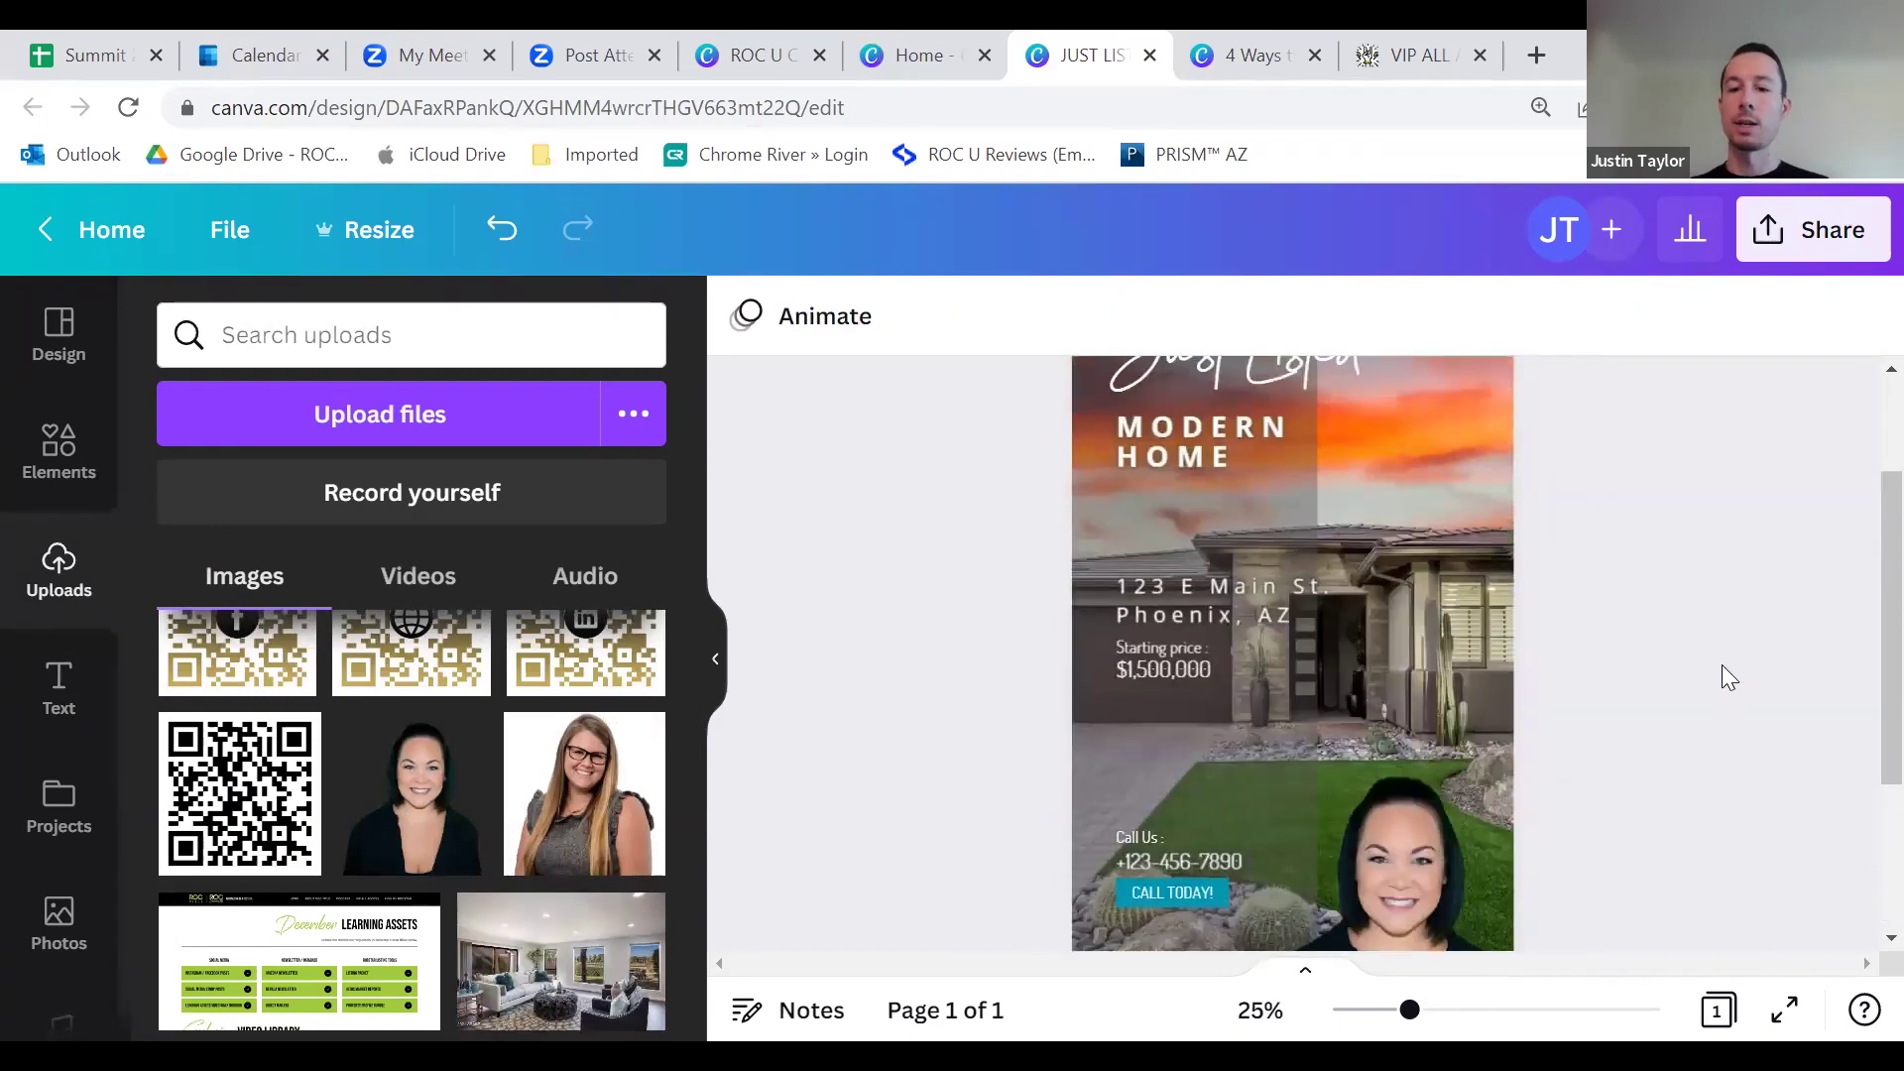
pyautogui.scroll(-4, 1718, 634)
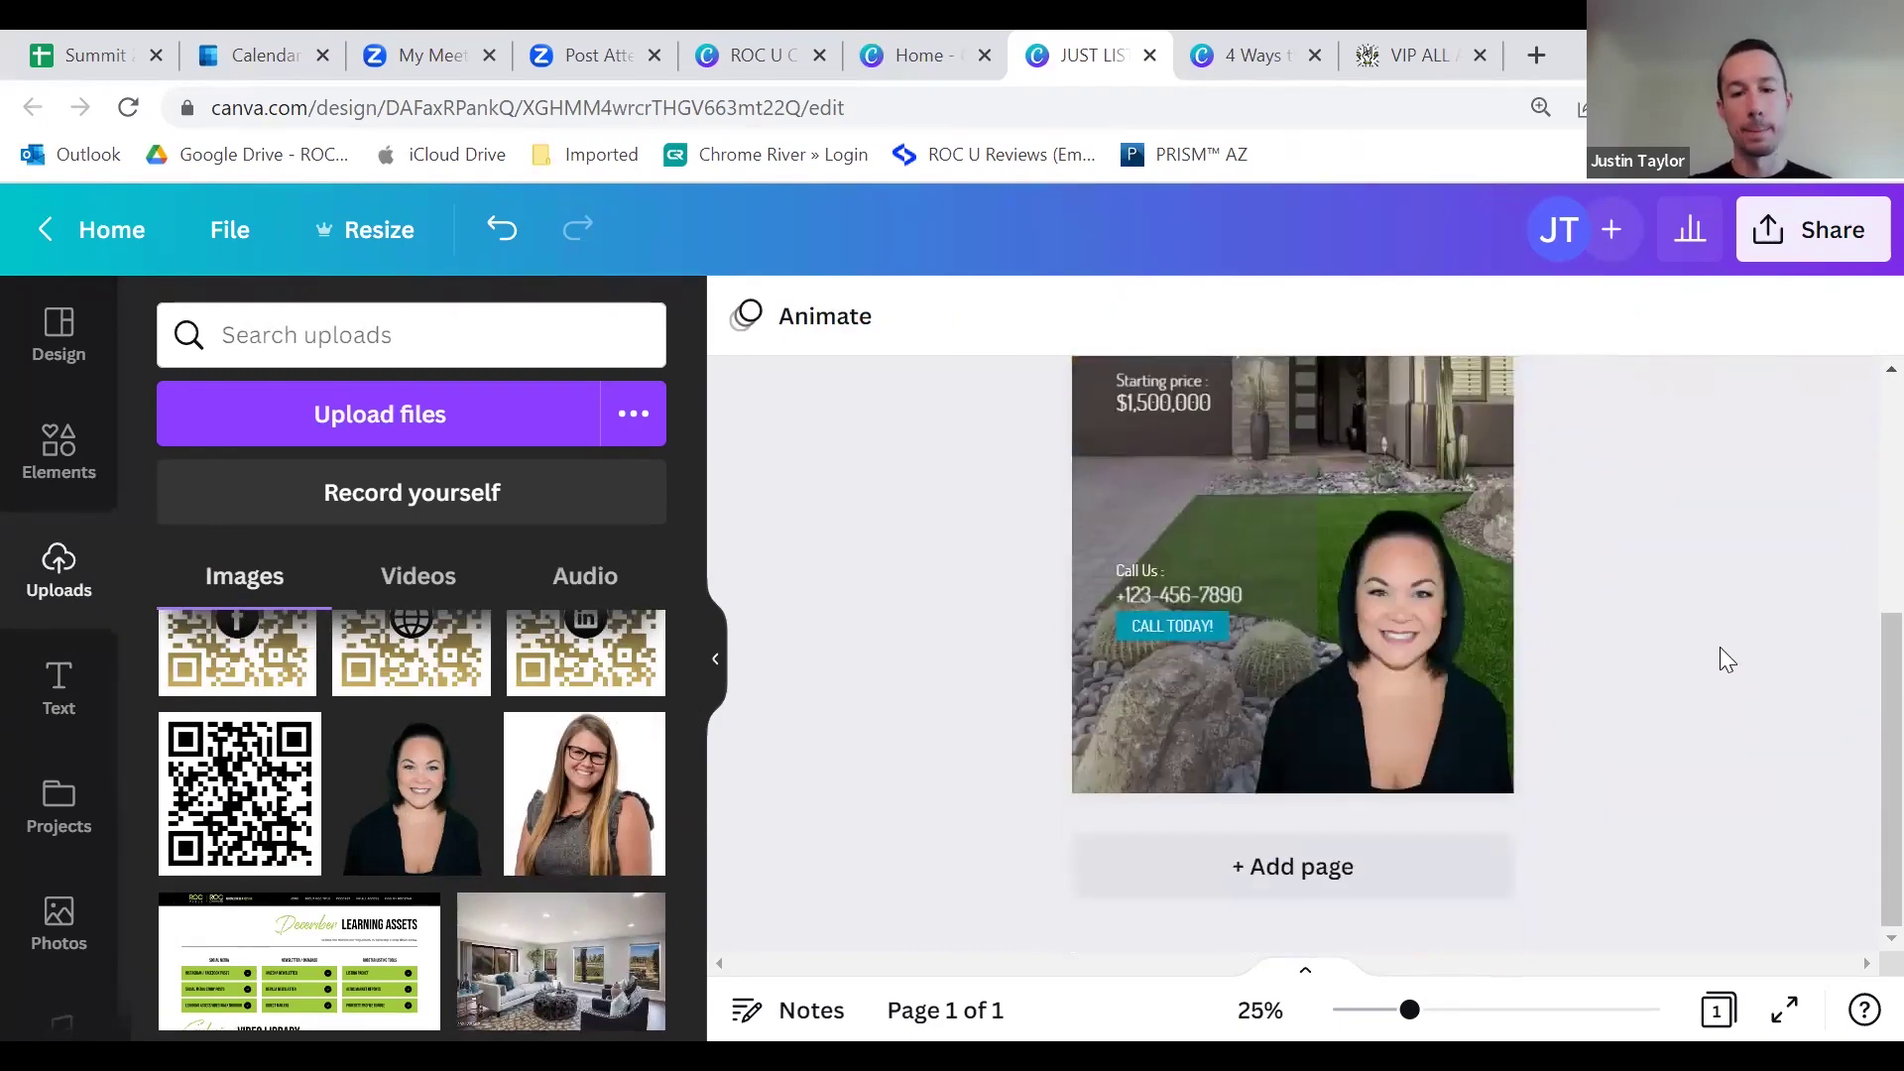
pyautogui.scroll(4, 1611, 663)
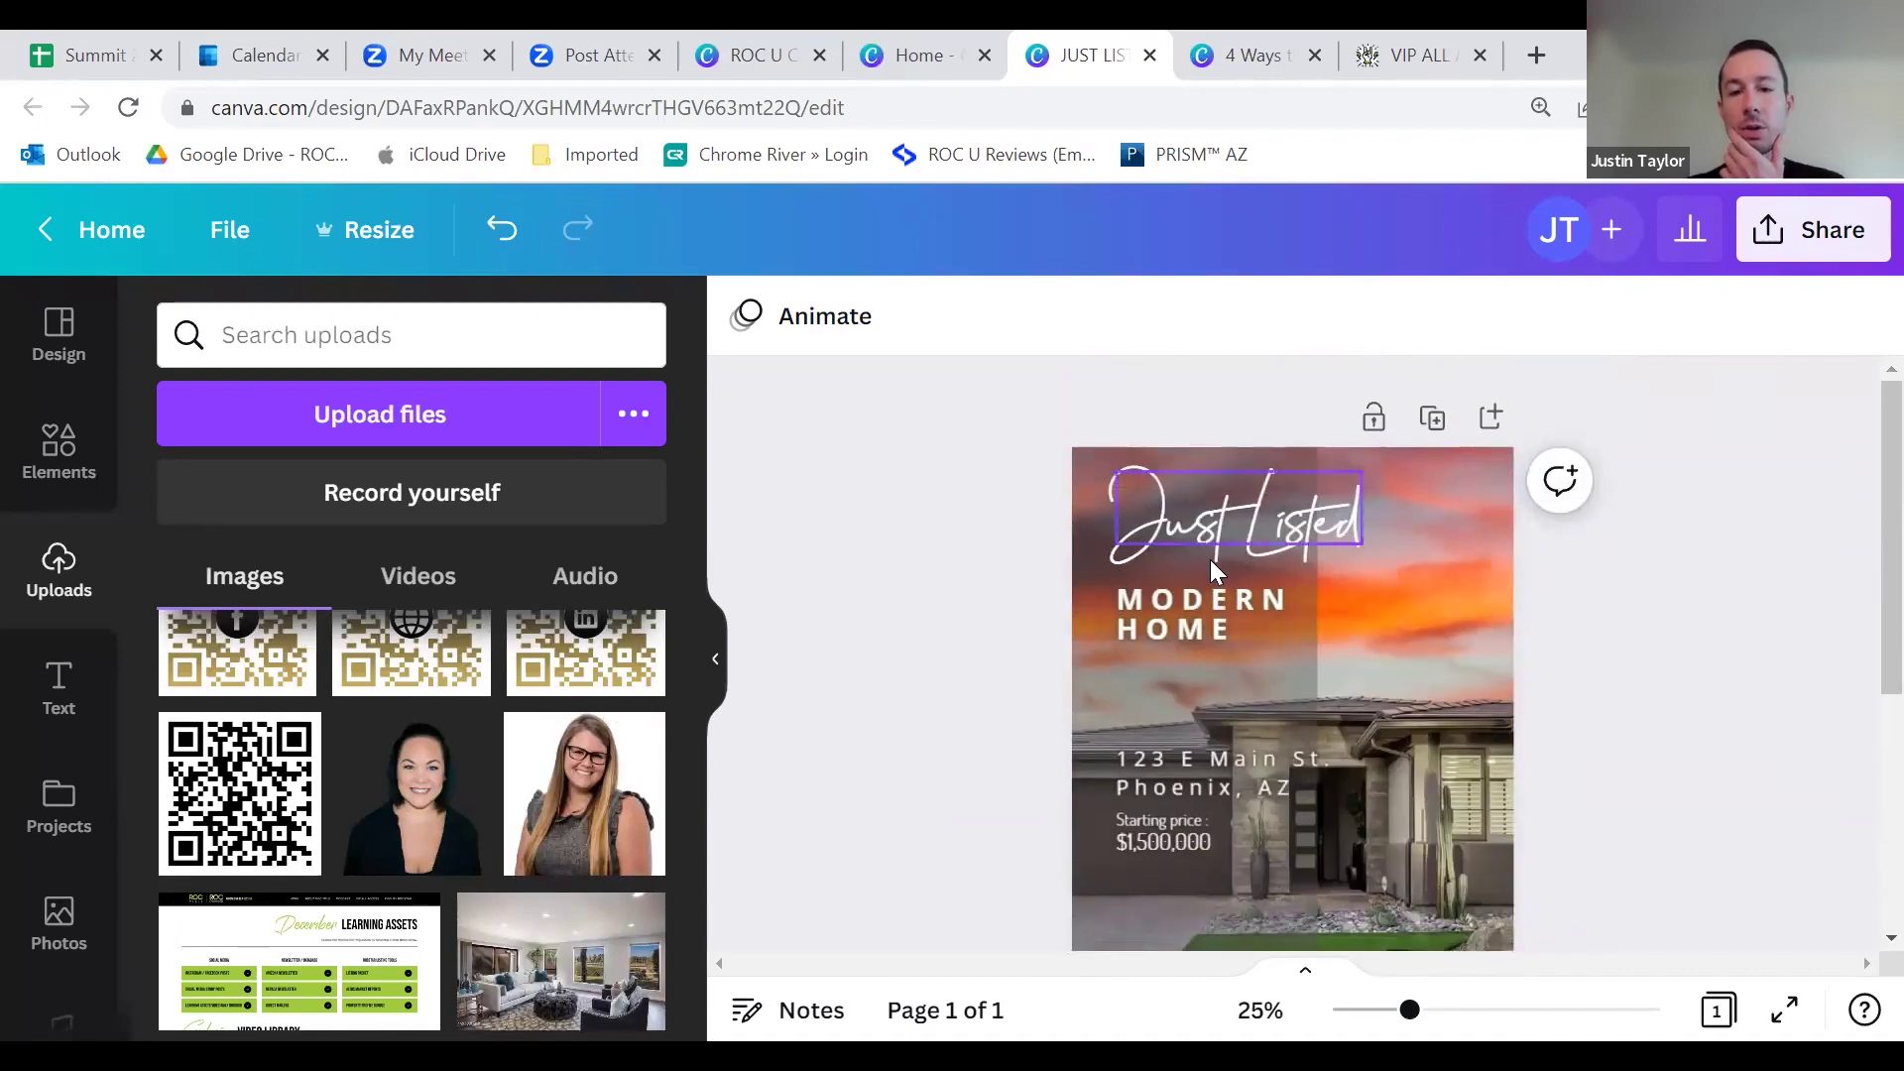
pyautogui.scroll(-4, 1239, 649)
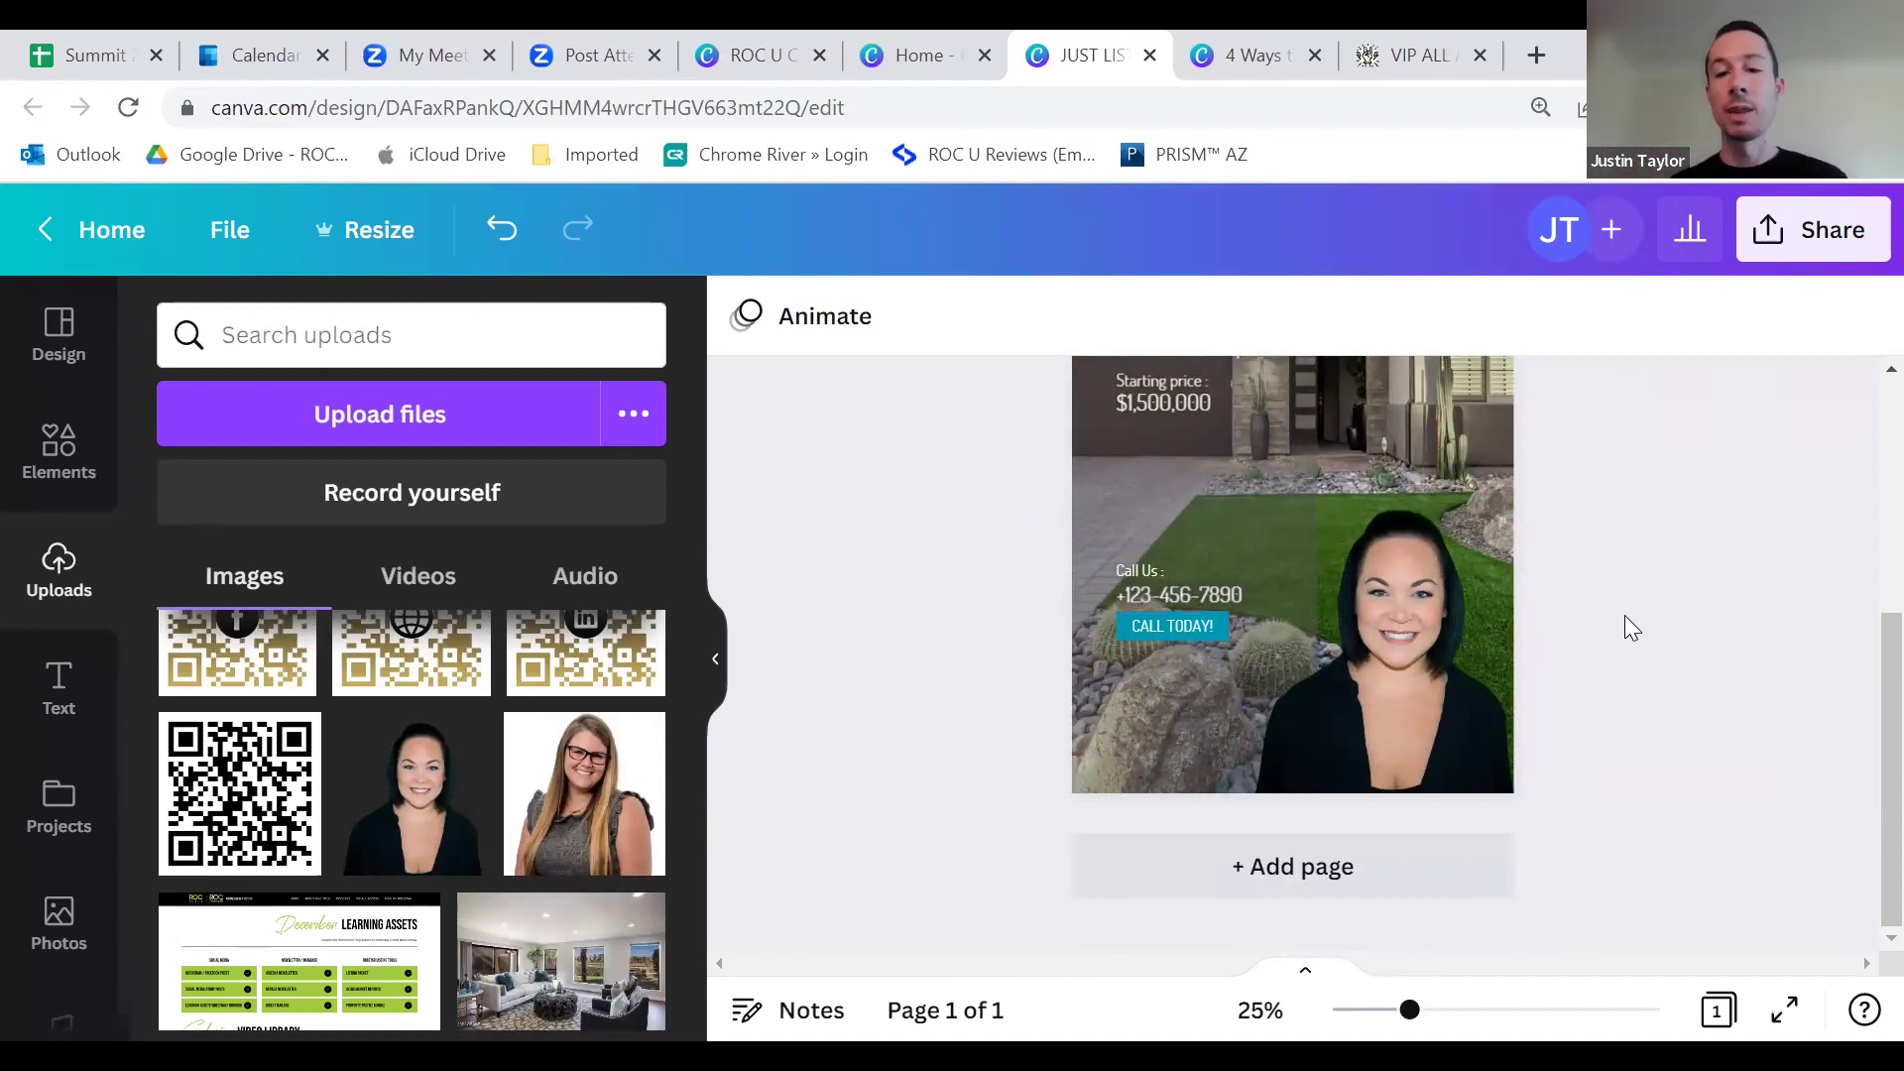
pyautogui.scroll(2, 1258, 635)
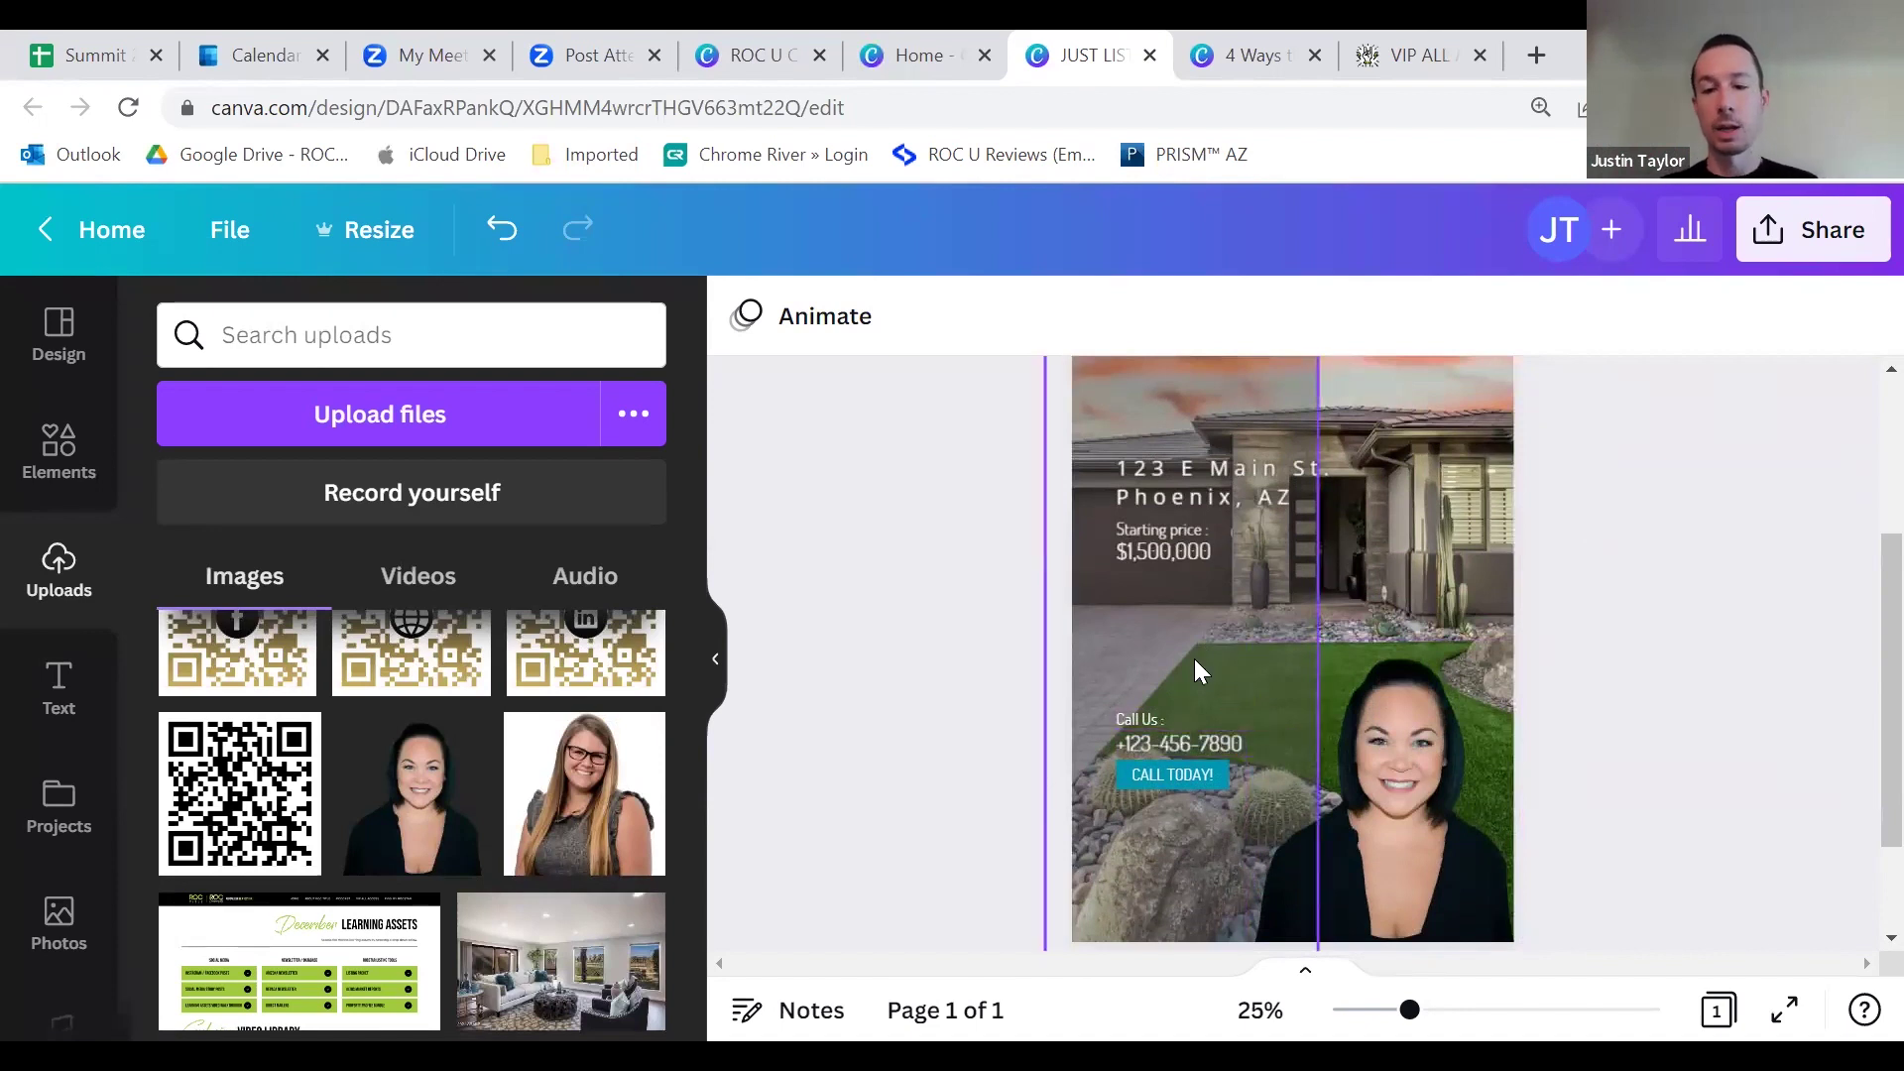
pyautogui.scroll(3, 1228, 682)
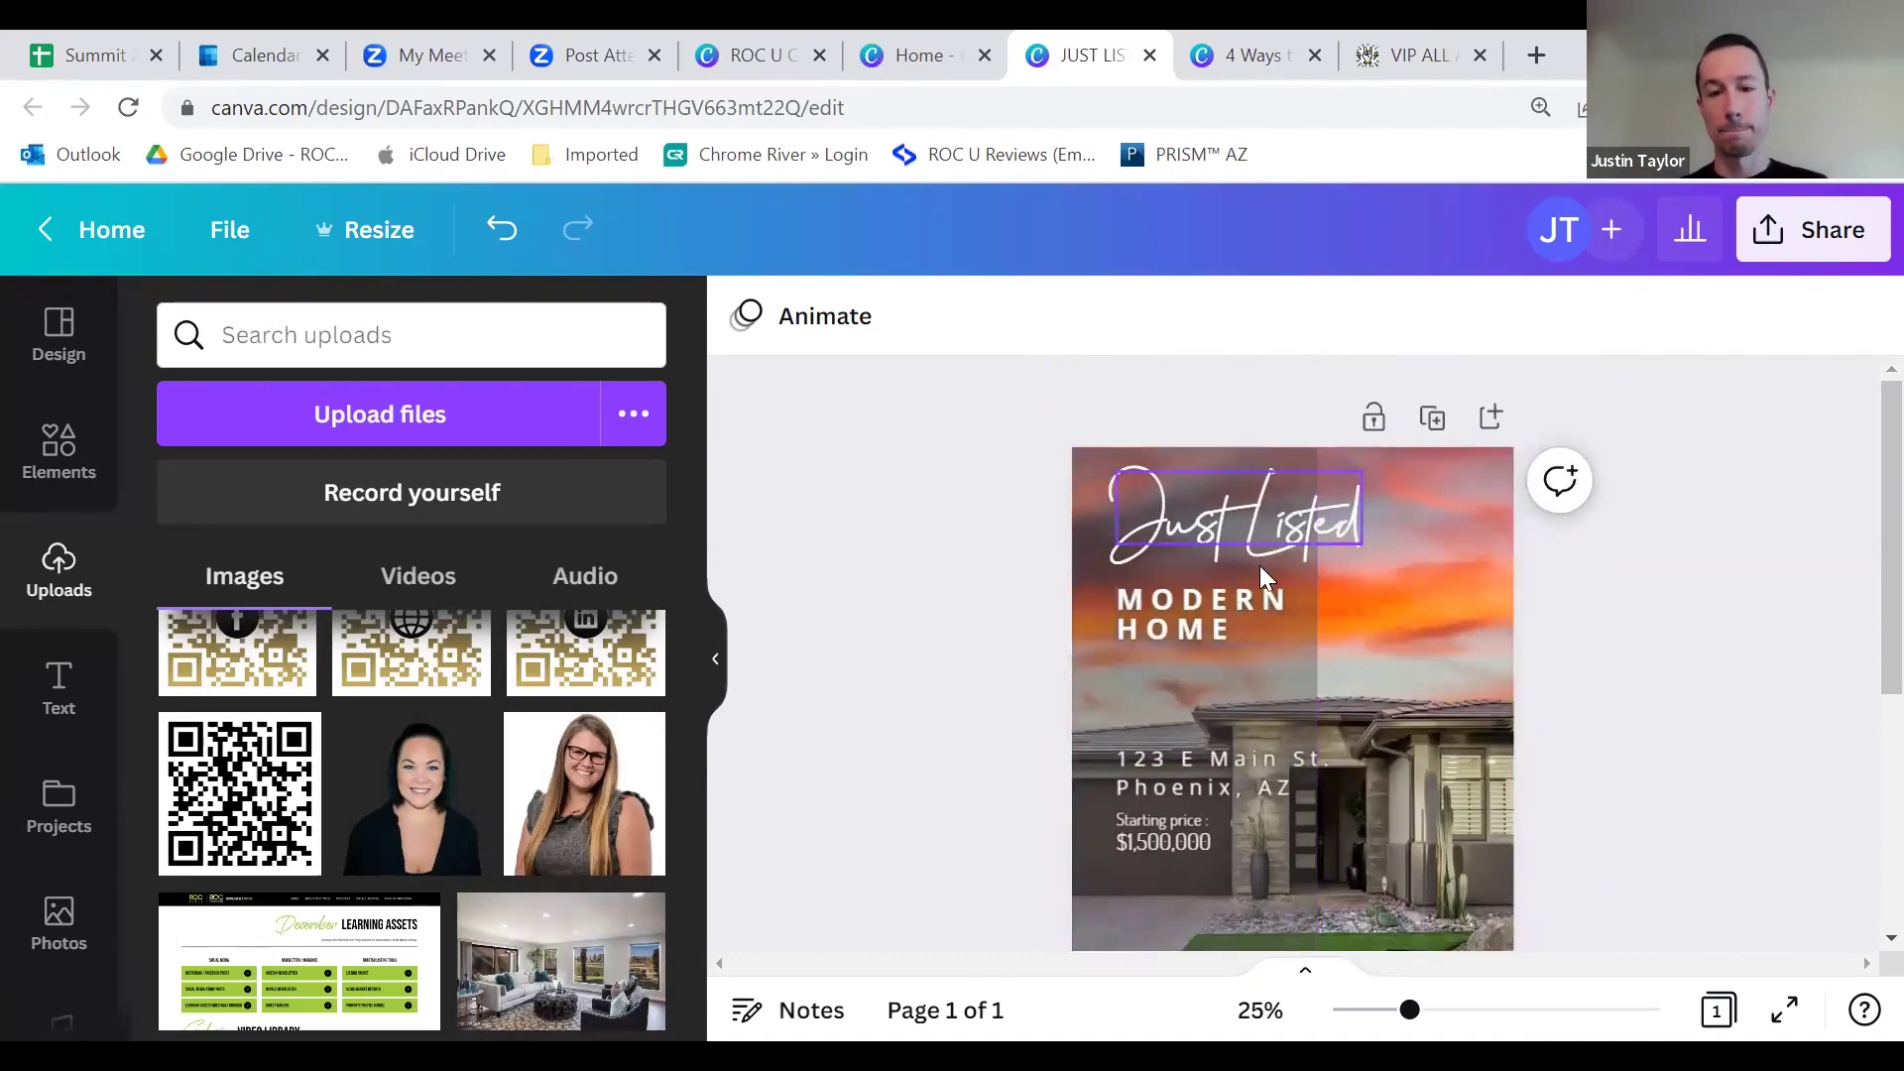
pyautogui.scroll(-3, 1269, 614)
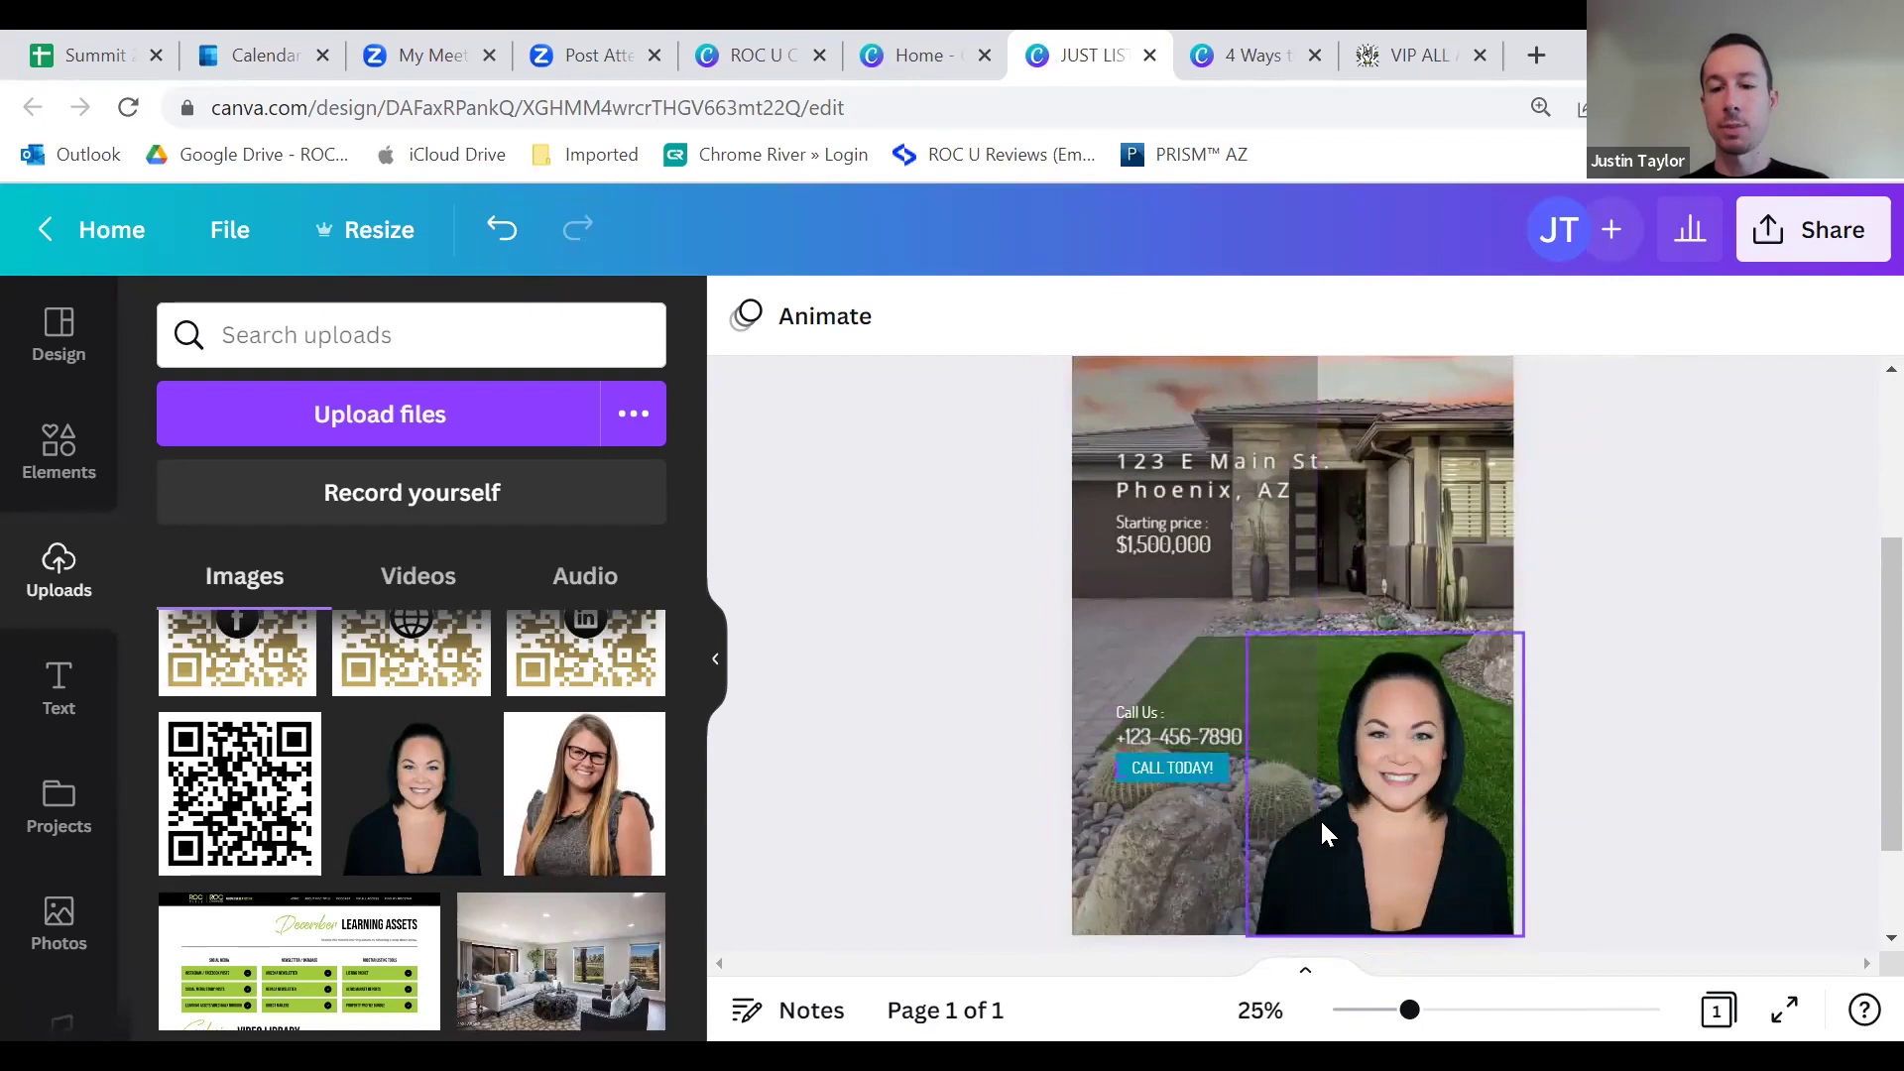
pyautogui.scroll(3, 1329, 793)
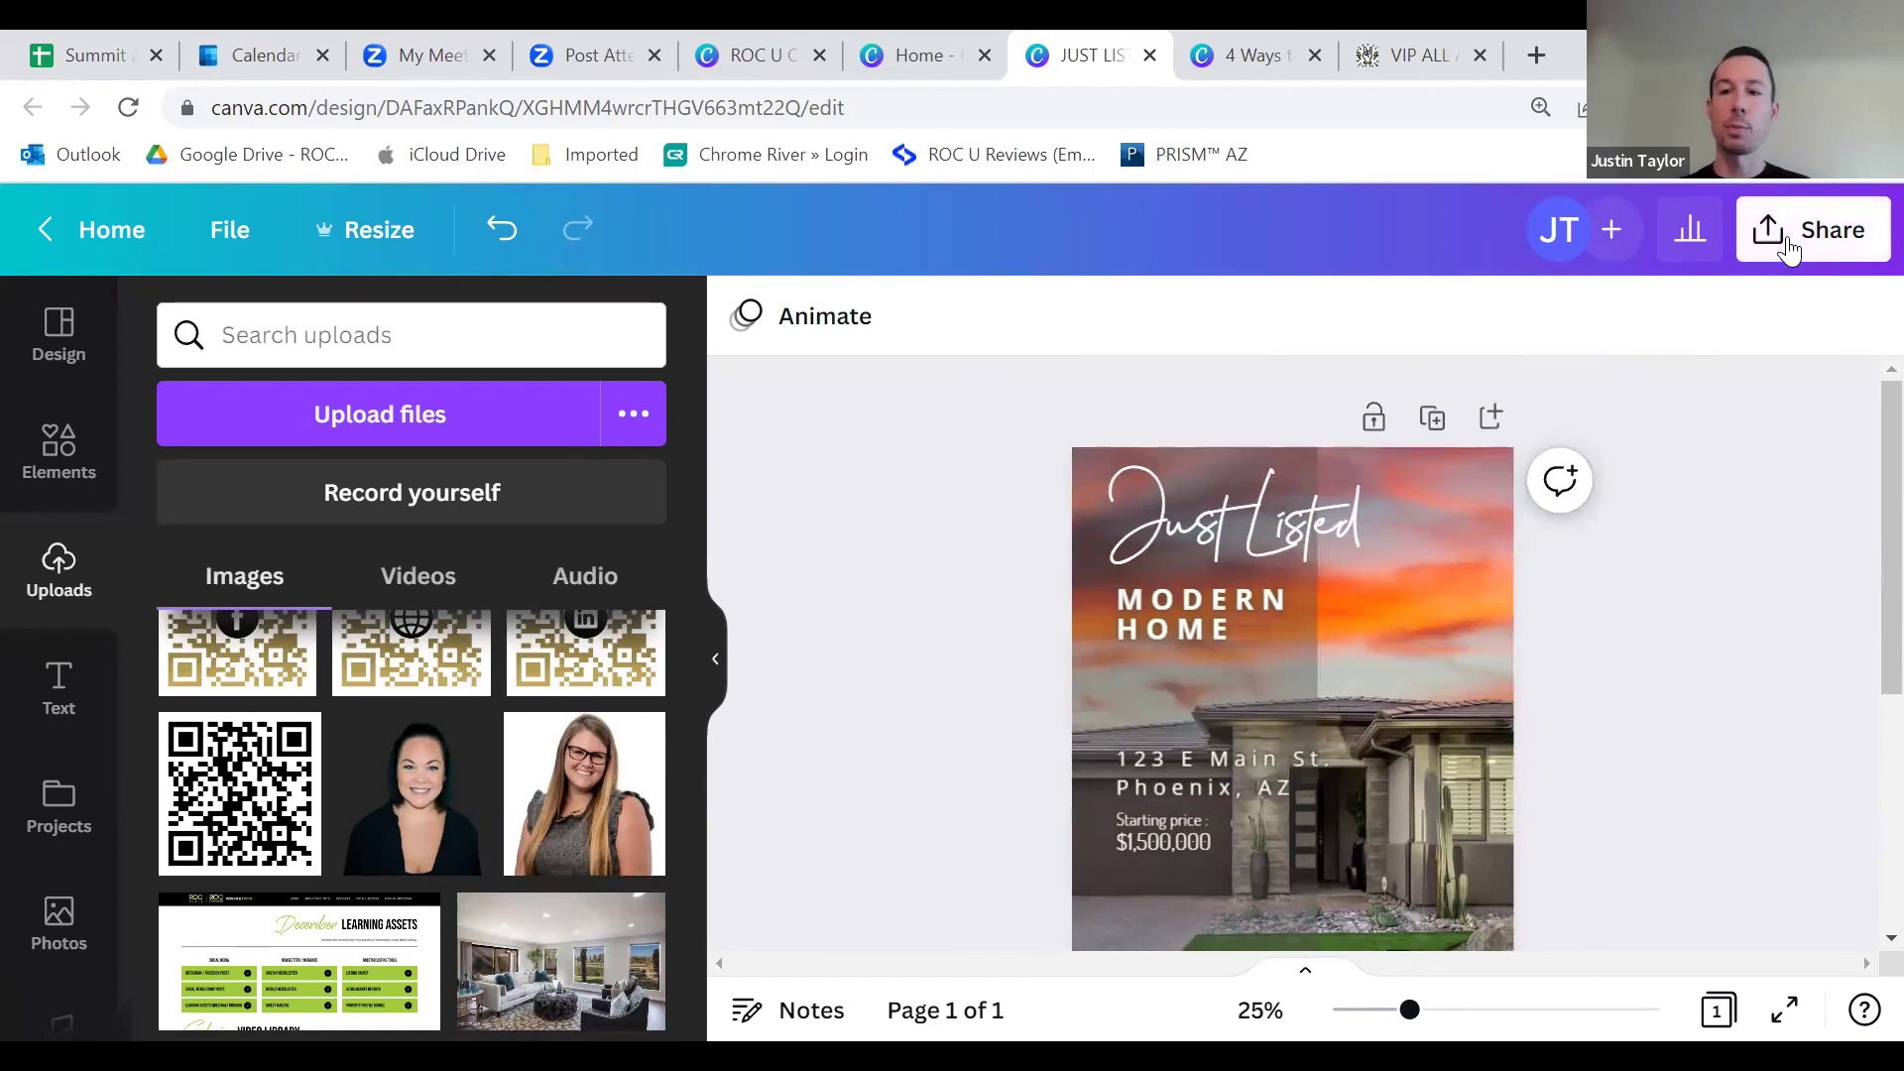
# Step: Download the Just Listed Story through Share > Download as a 1,080 × 1,920 px PNG
pyautogui.click(1785, 238)
pyautogui.scroll(-4, 1596, 600)
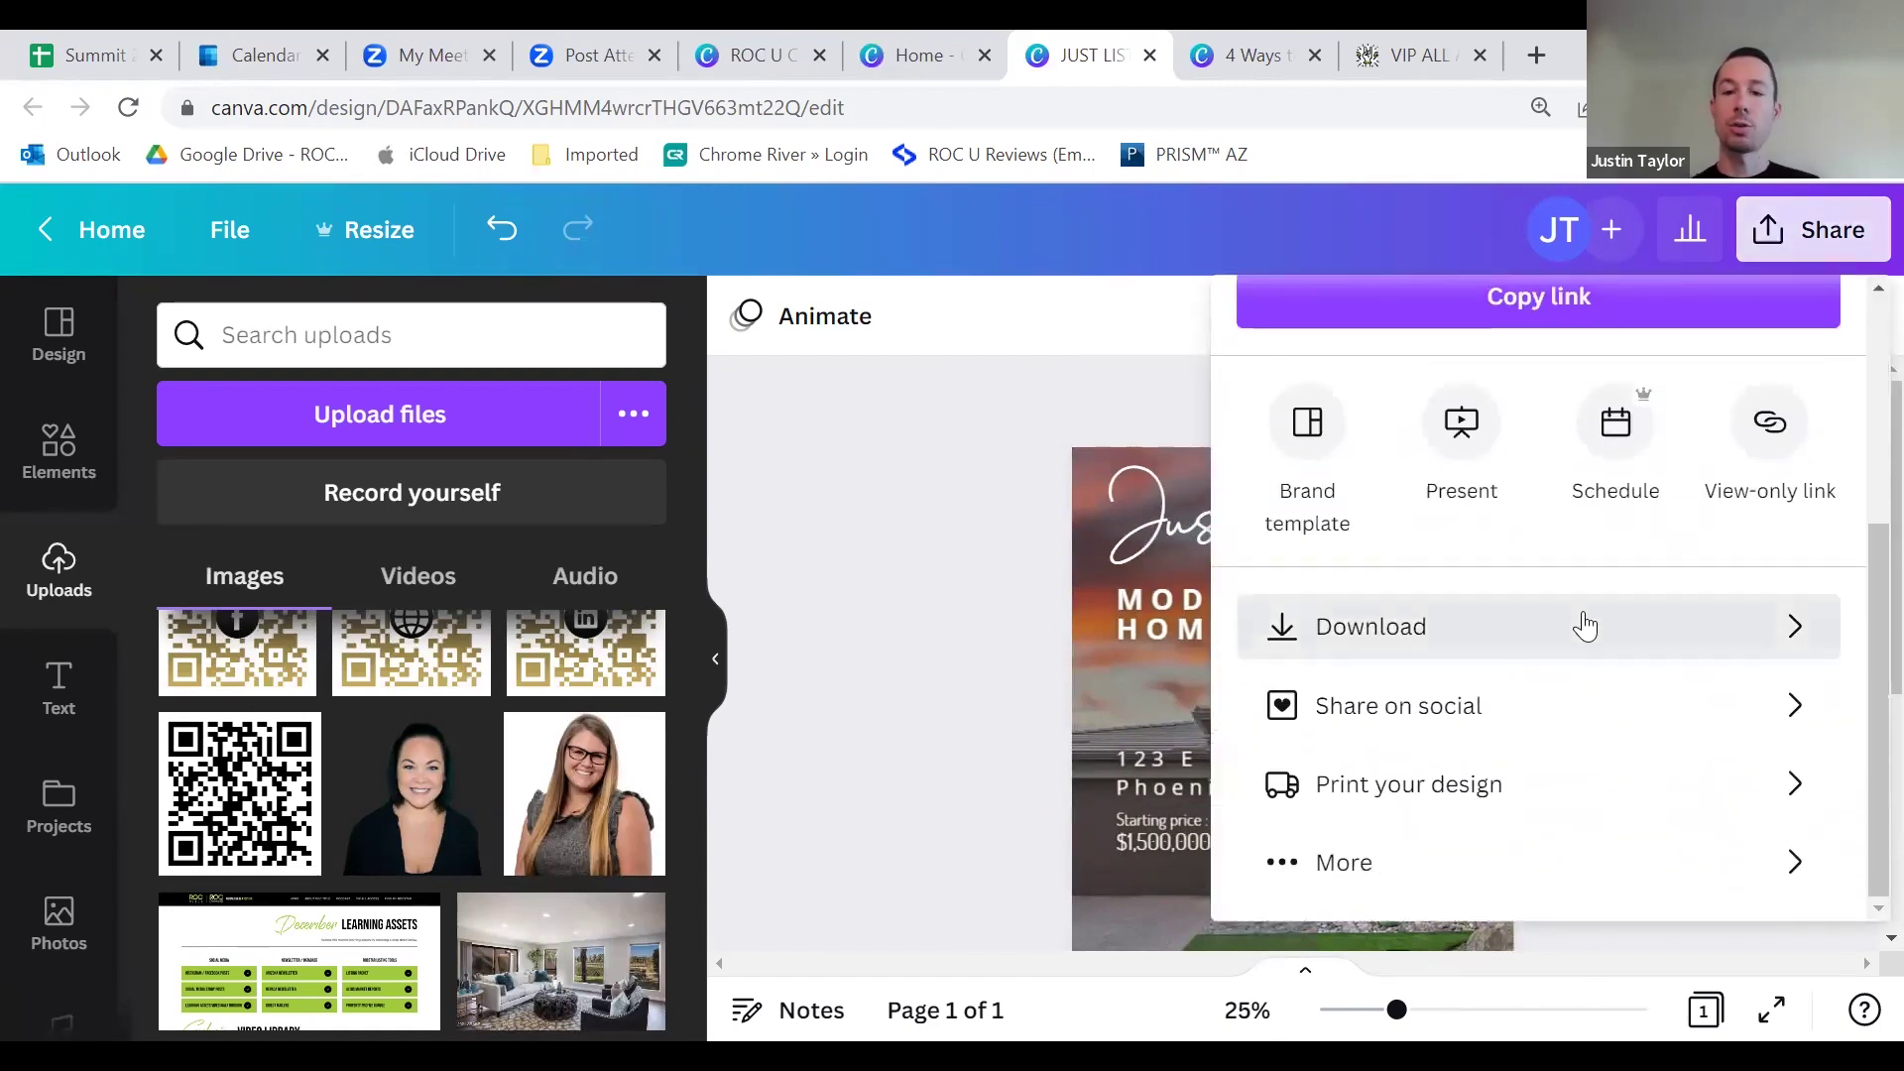
pyautogui.click(1581, 625)
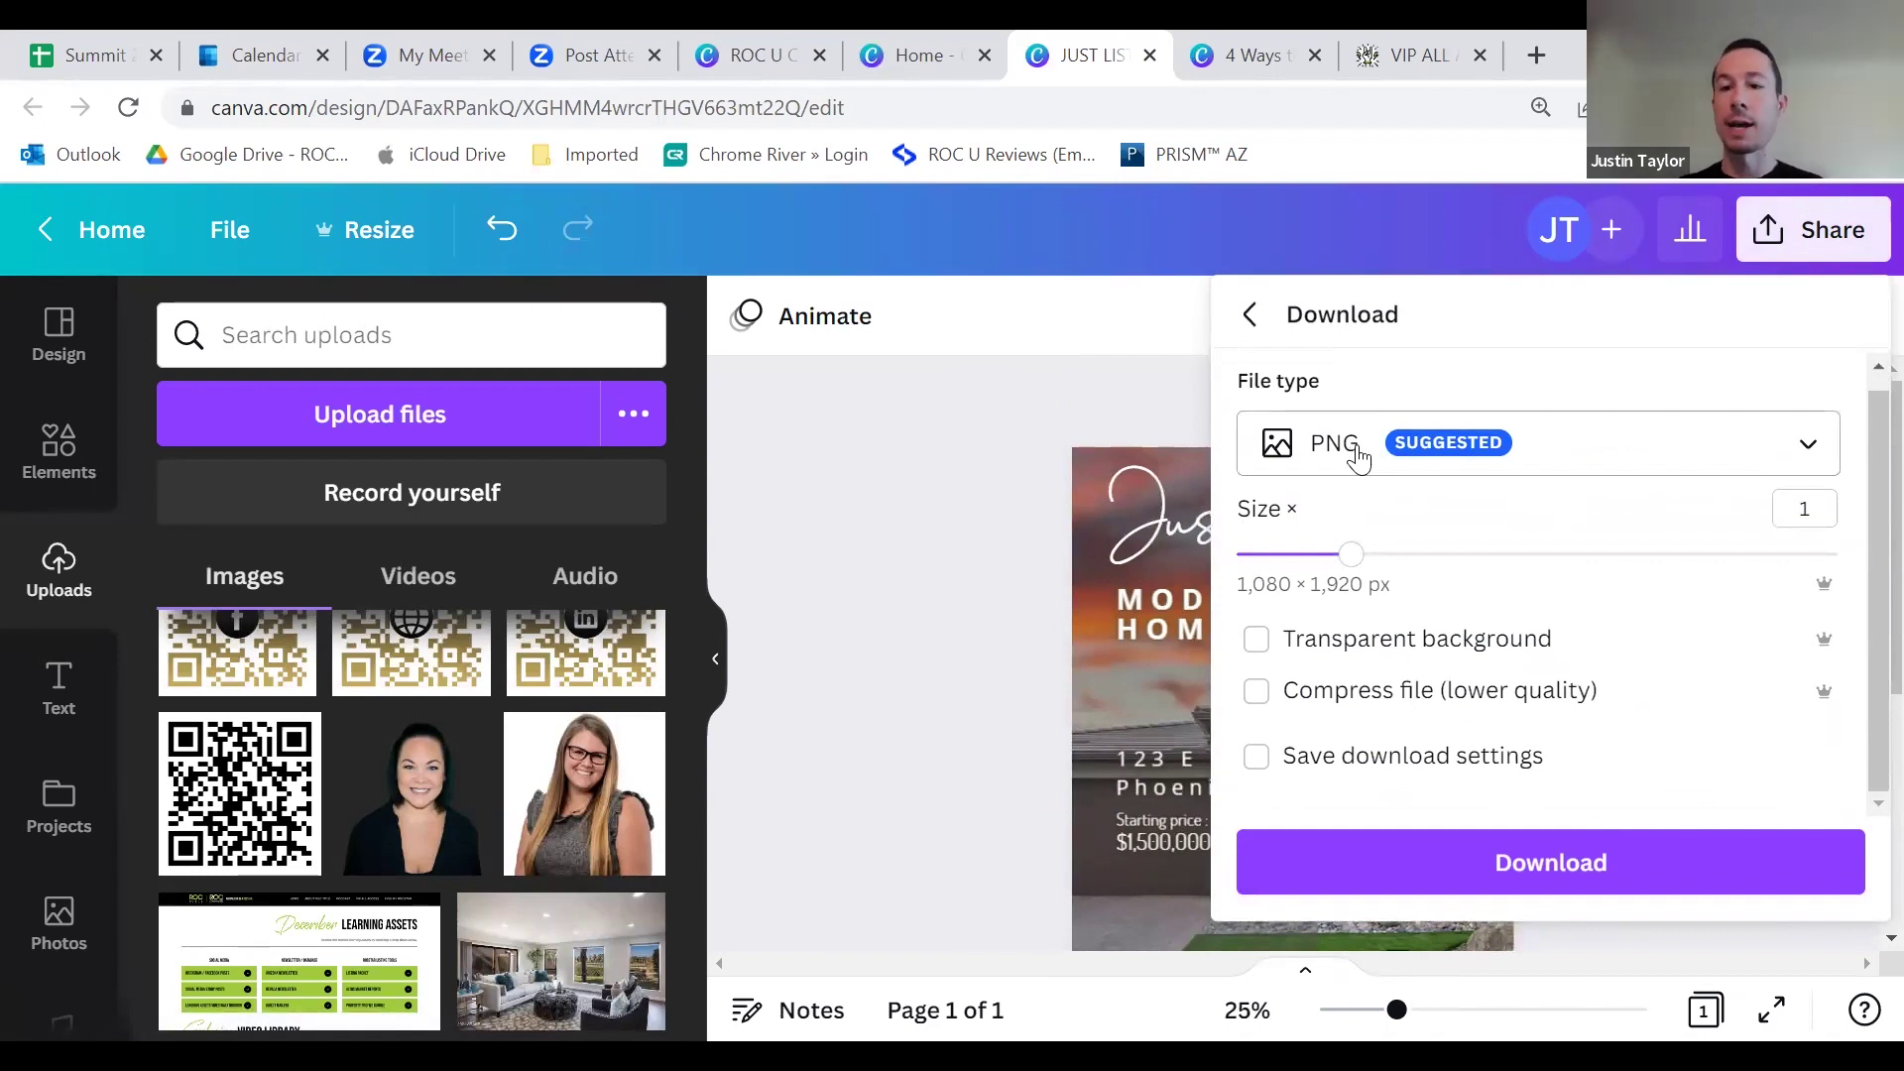
pyautogui.click(1506, 865)
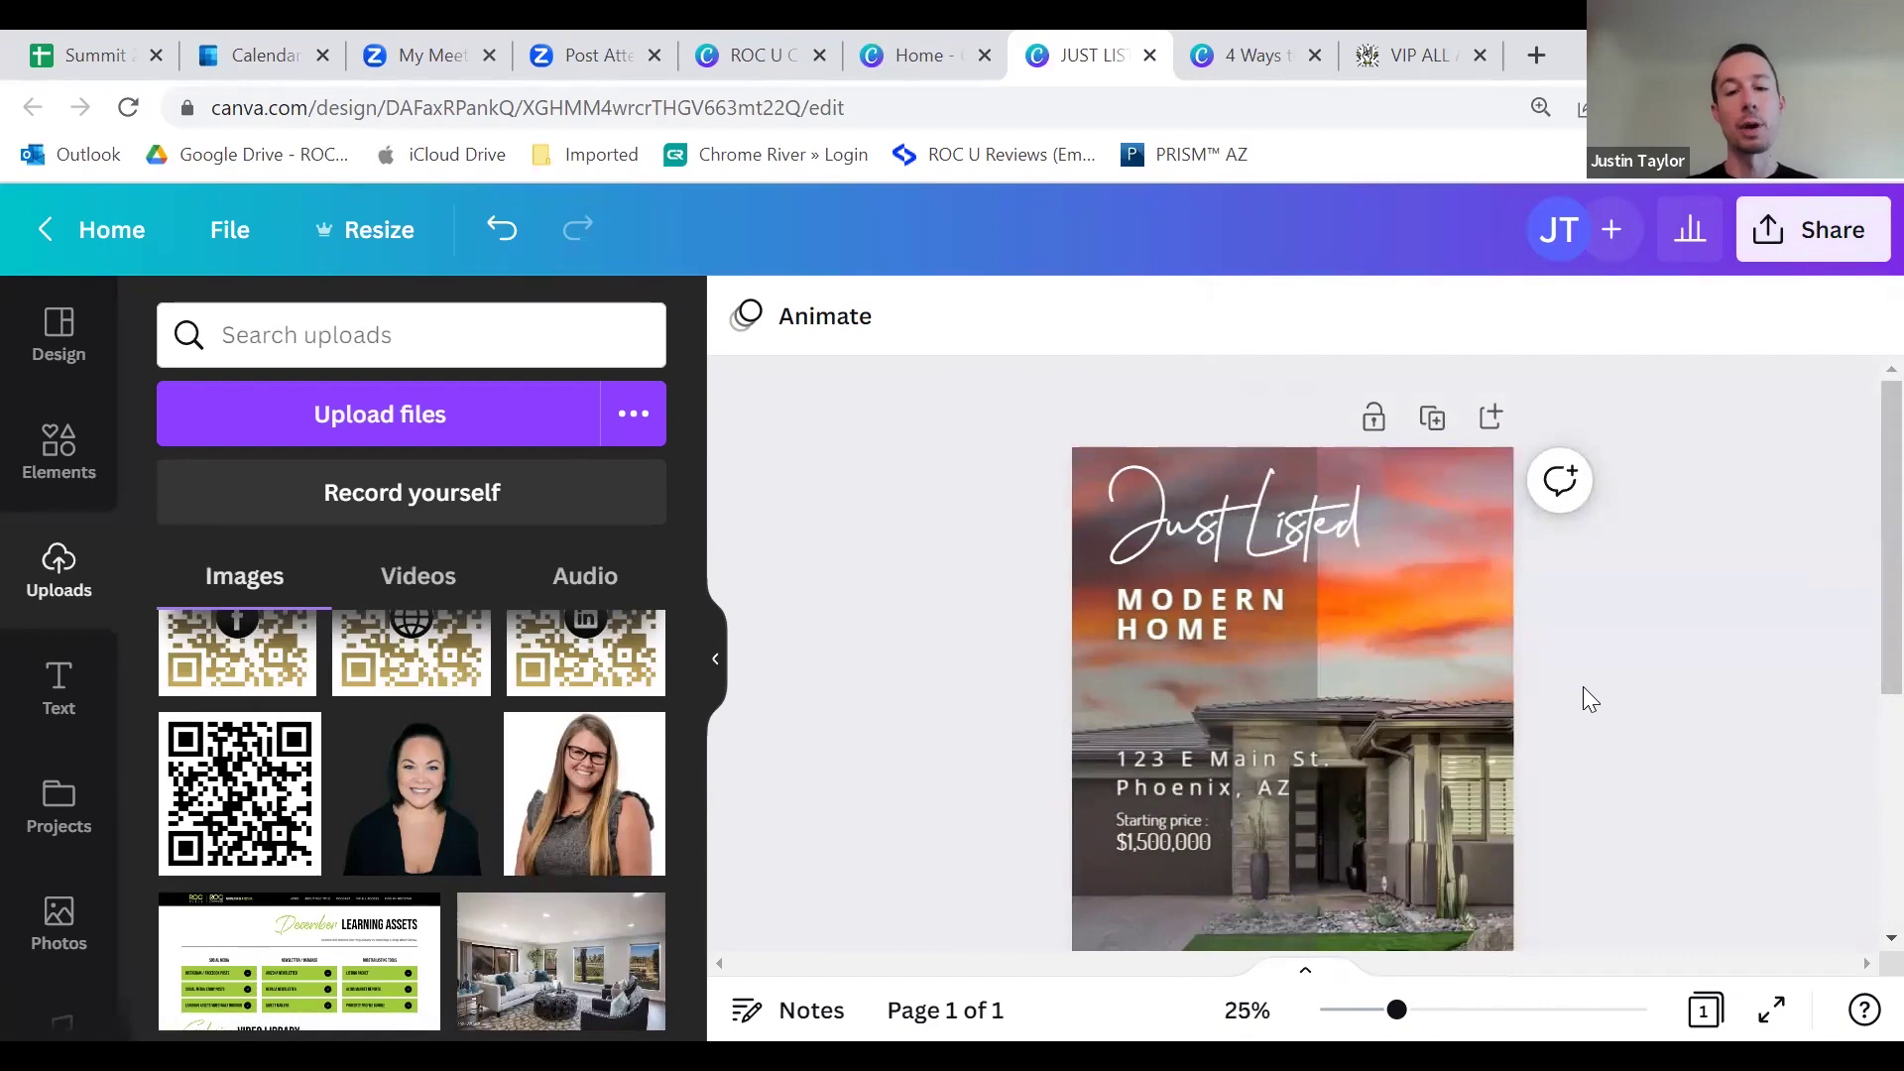
pyautogui.scroll(-3, 1581, 694)
pyautogui.click(1433, 784)
pyautogui.click(1654, 651)
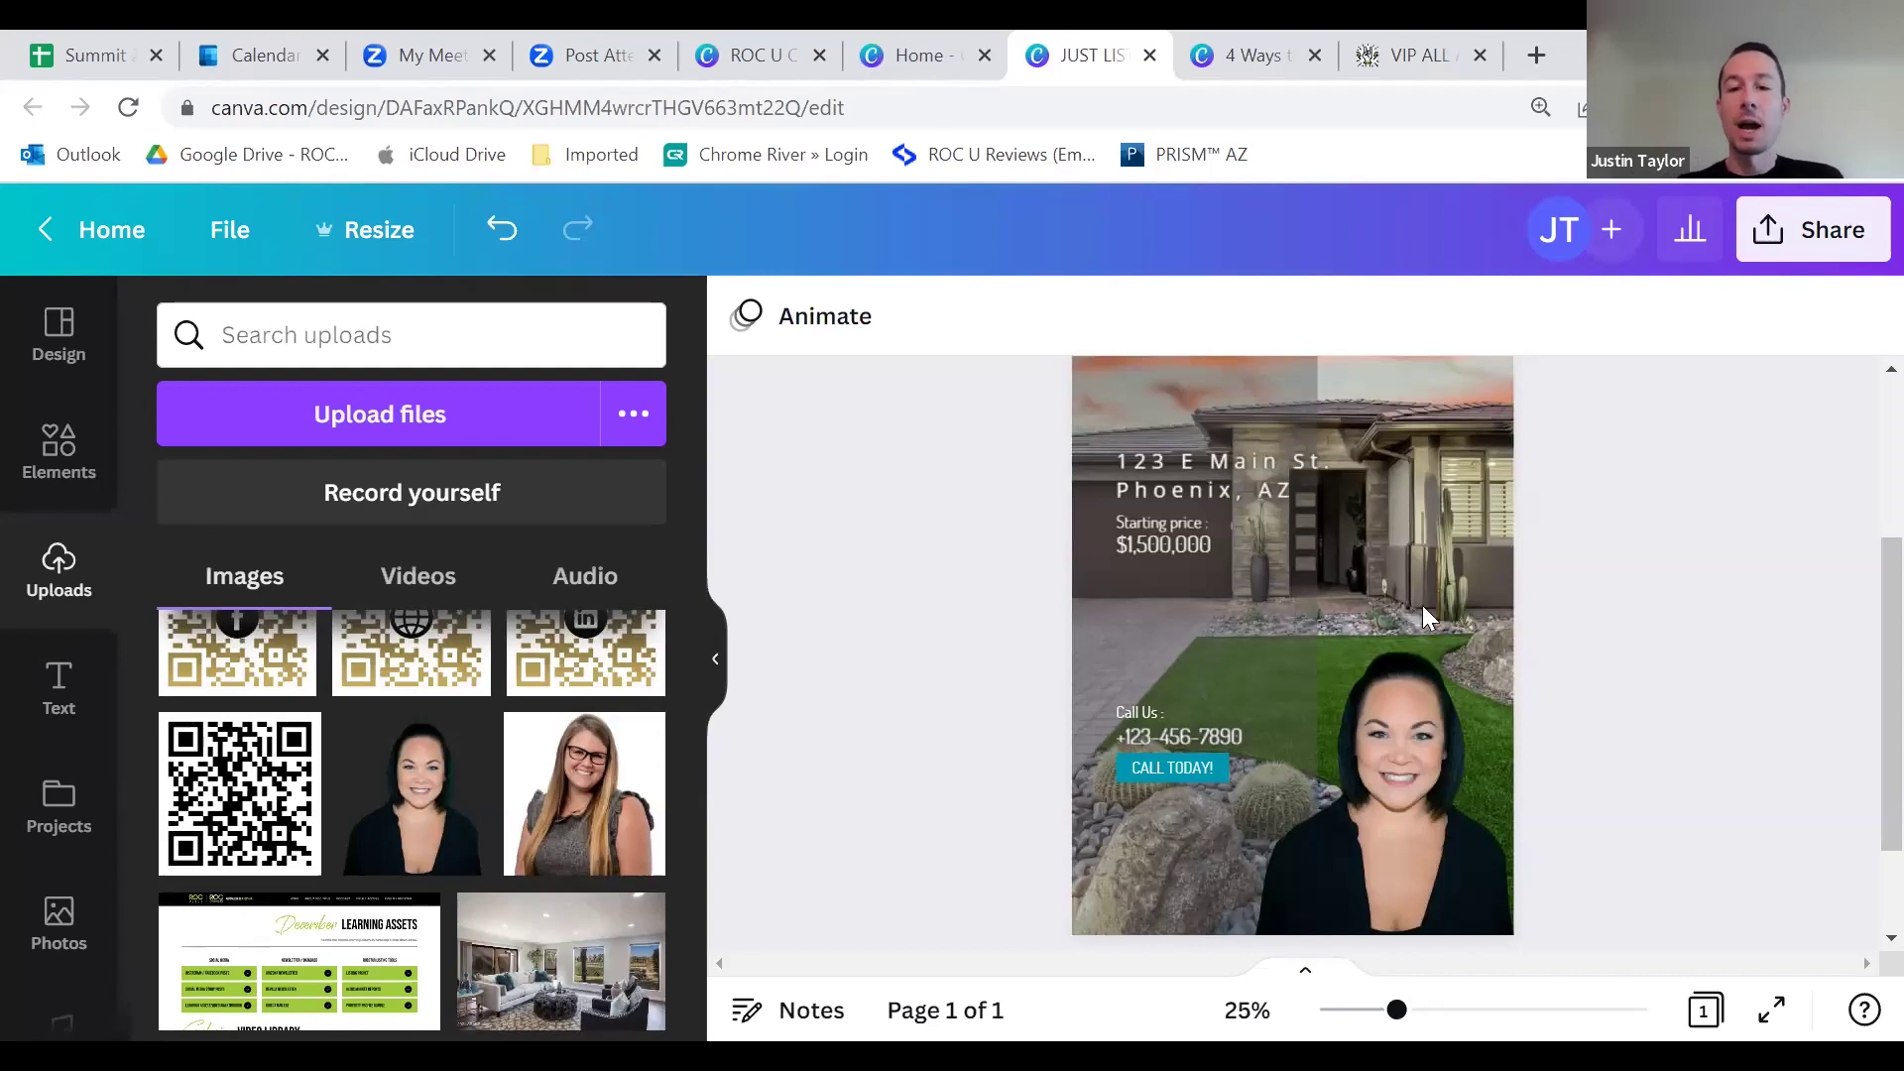
pyautogui.scroll(3, 1428, 620)
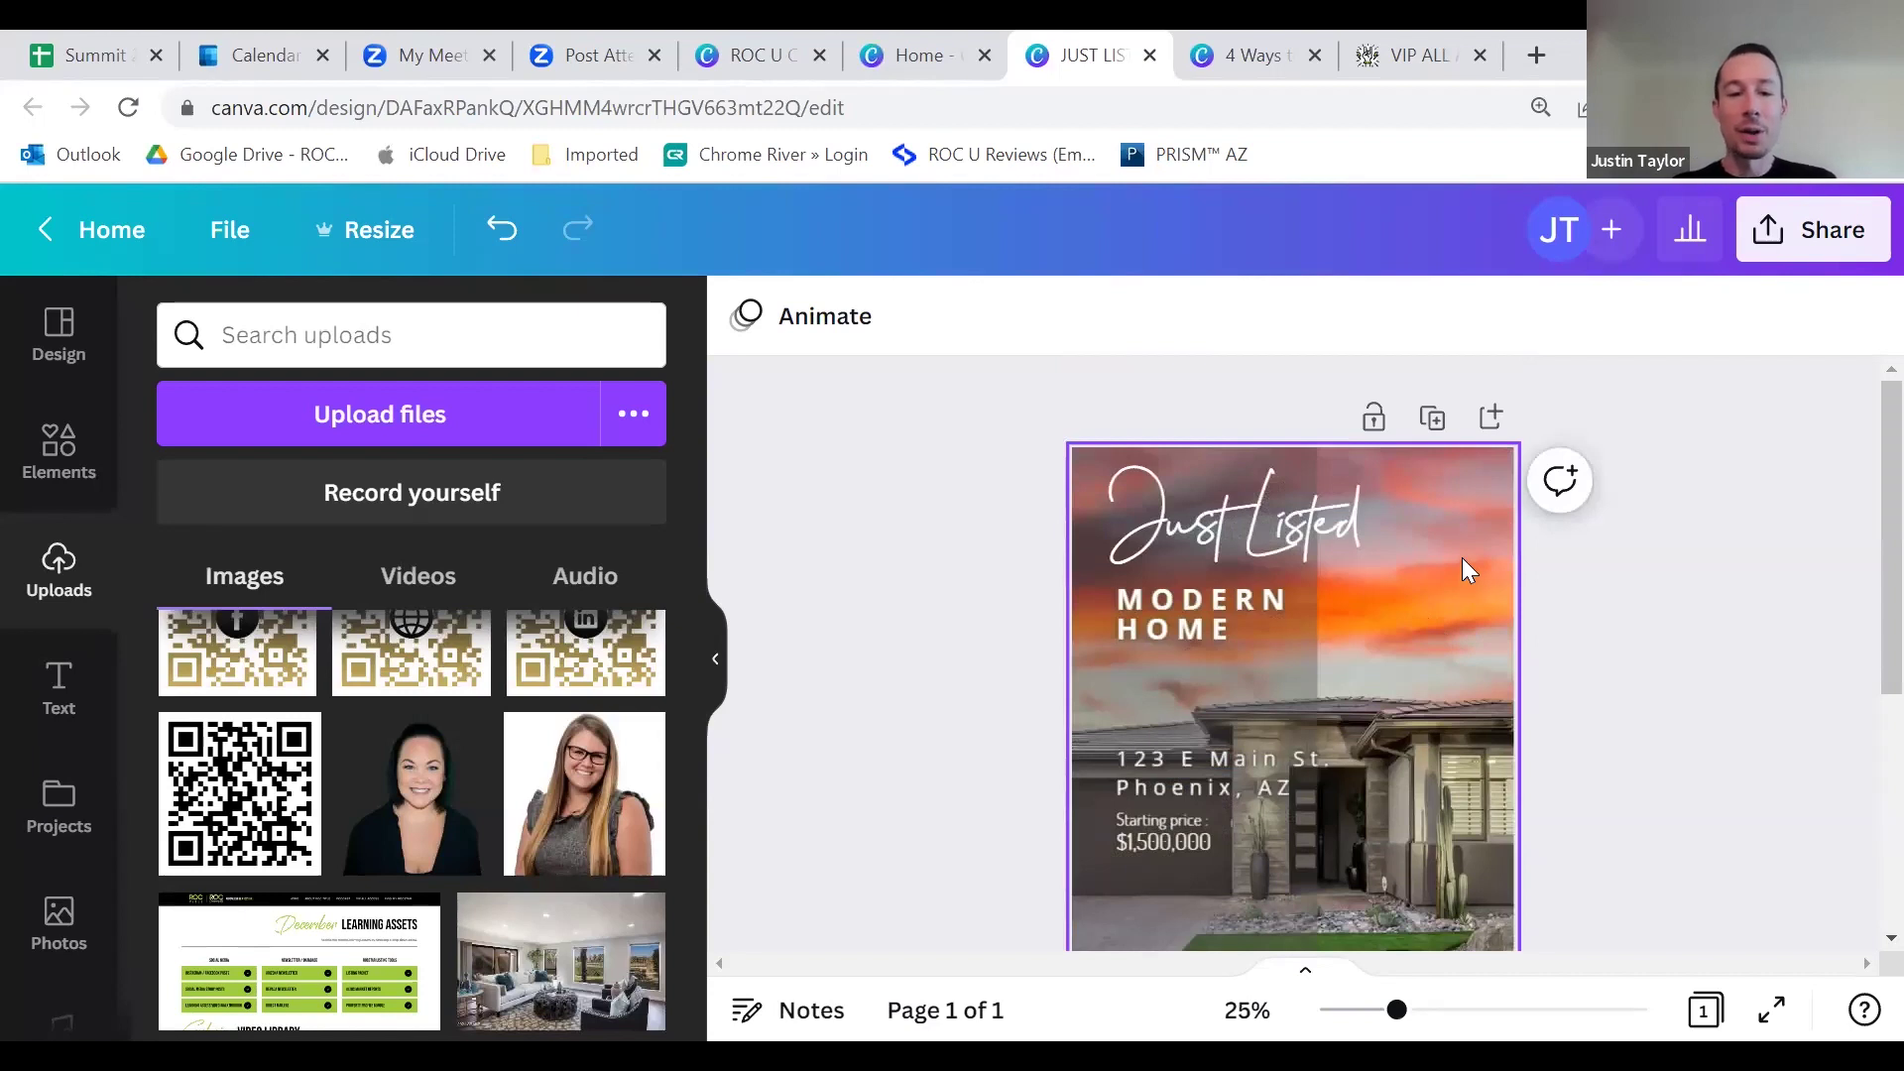
pyautogui.scroll(-3, 1462, 595)
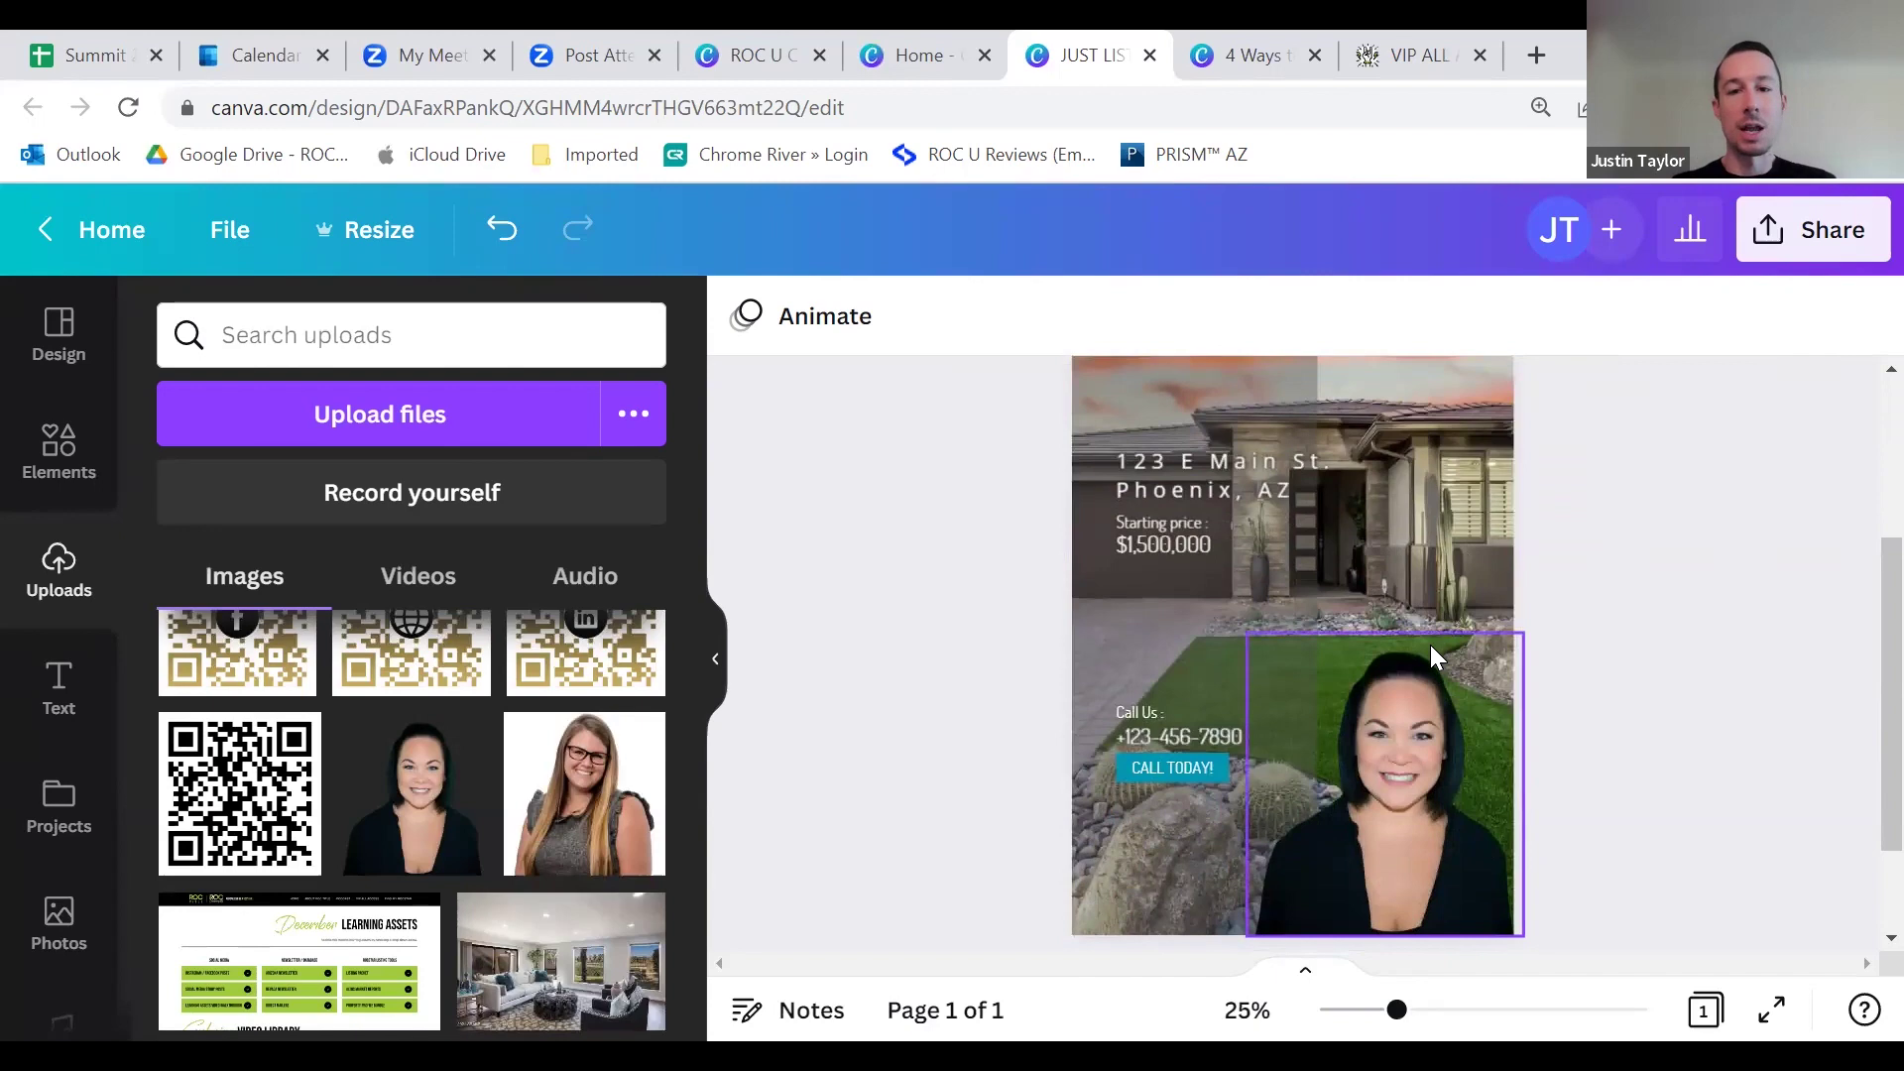
pyautogui.scroll(-2, 1433, 656)
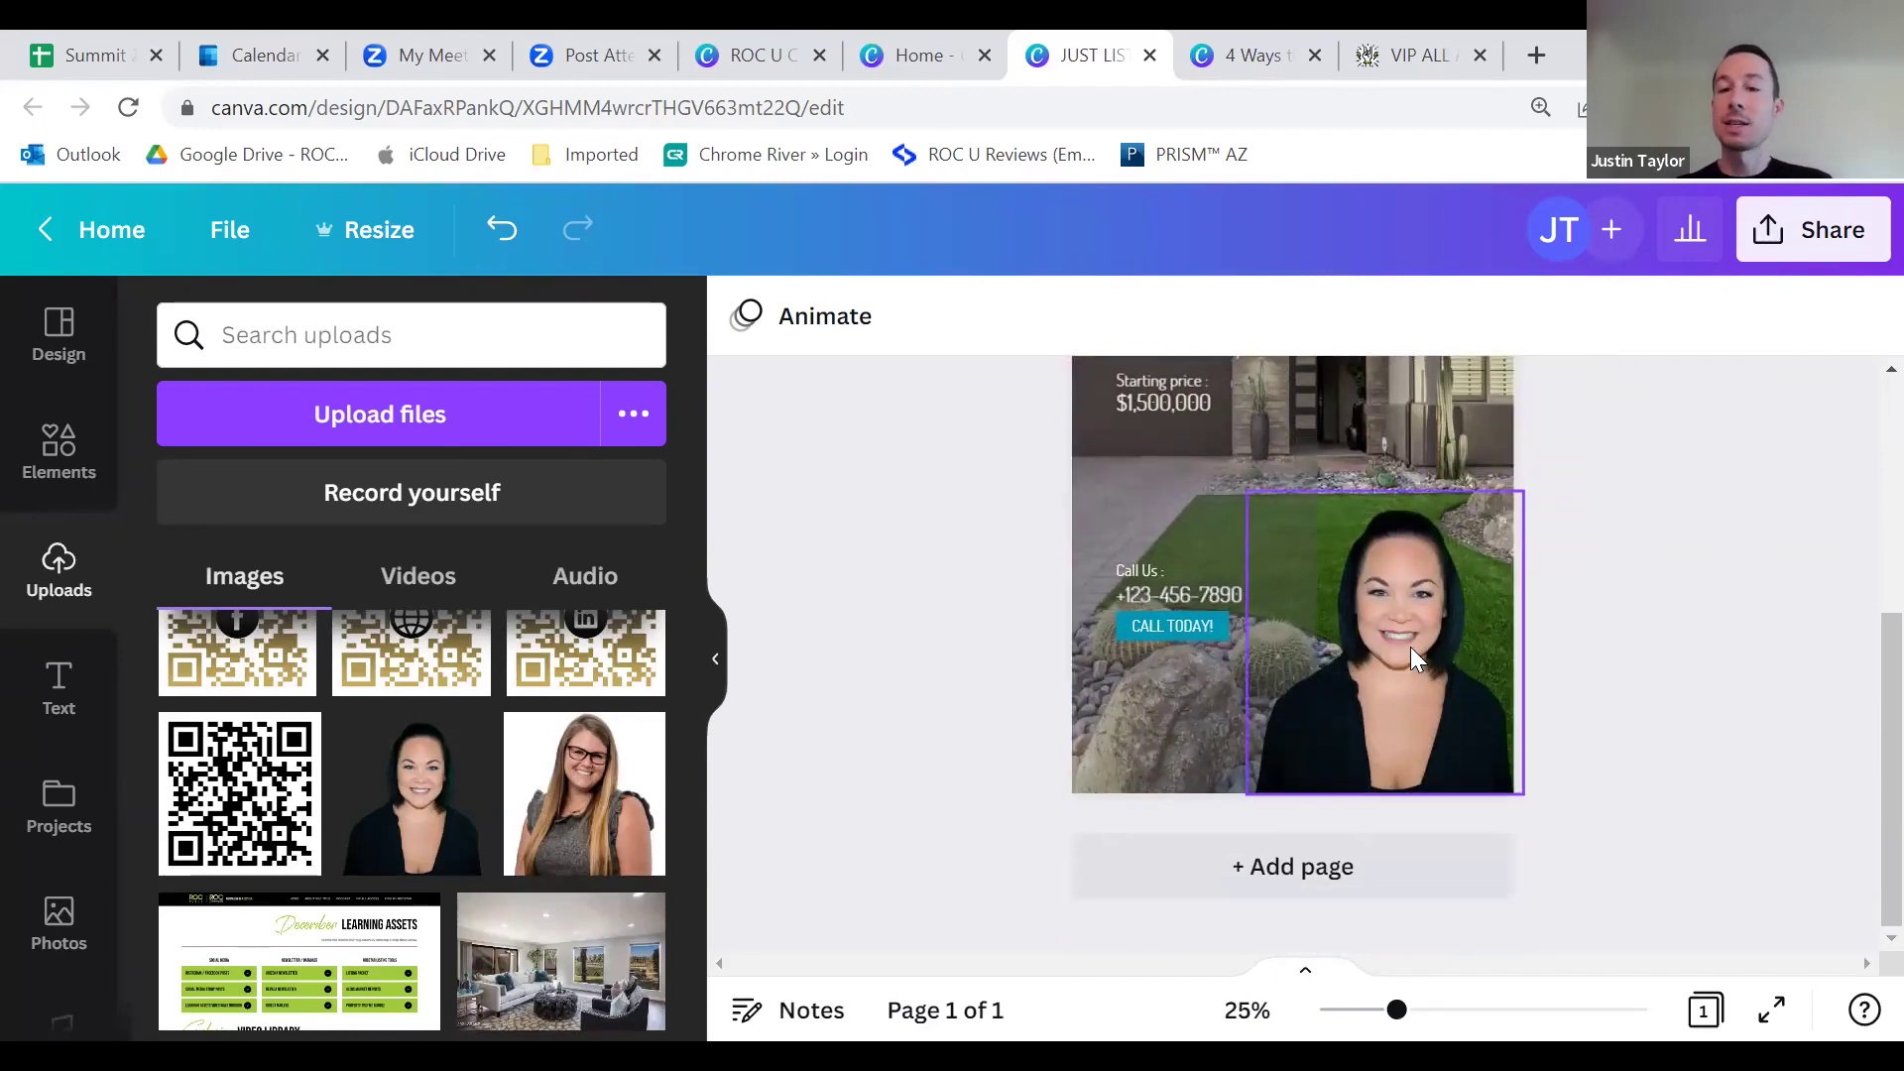
pyautogui.scroll(5, 1414, 656)
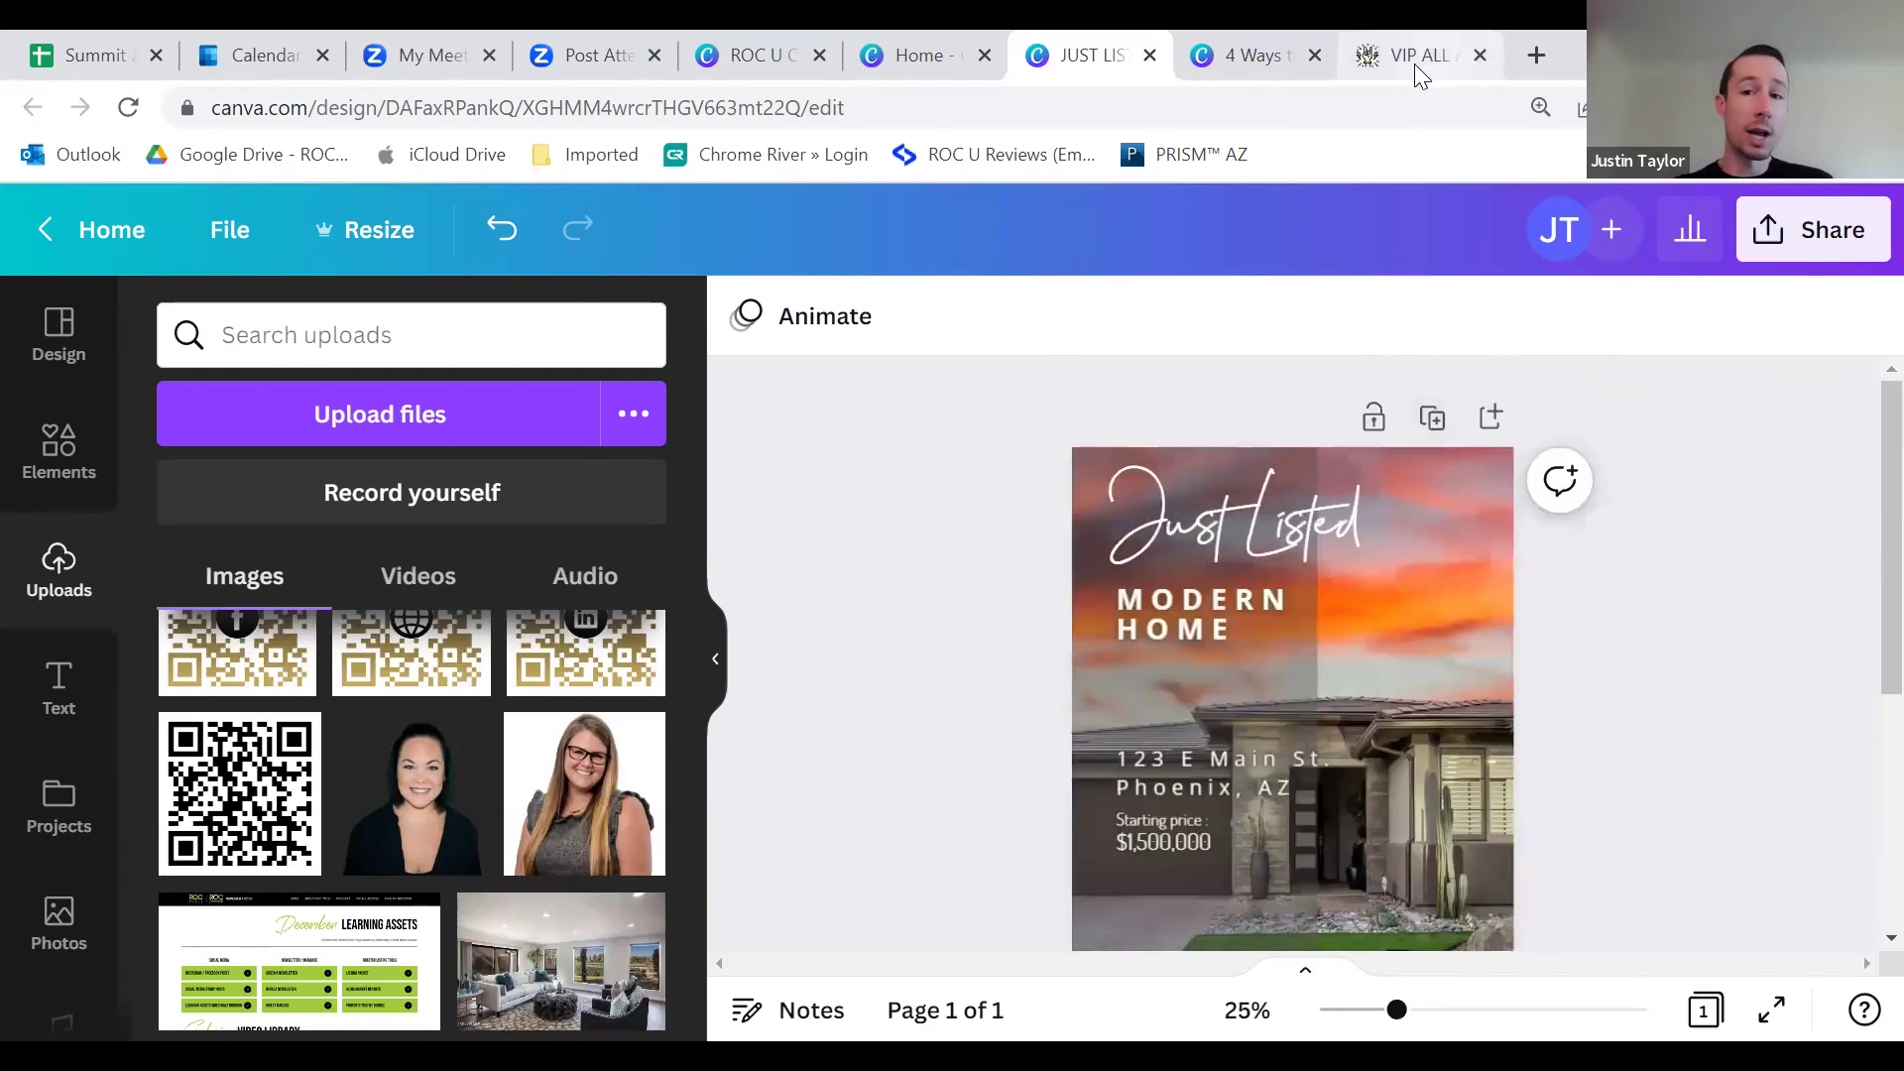
# Step: Switch to the VIP All Access tab and scroll to the February Learning Assets section
pyautogui.click(1414, 63)
pyautogui.scroll(15, 377, 426)
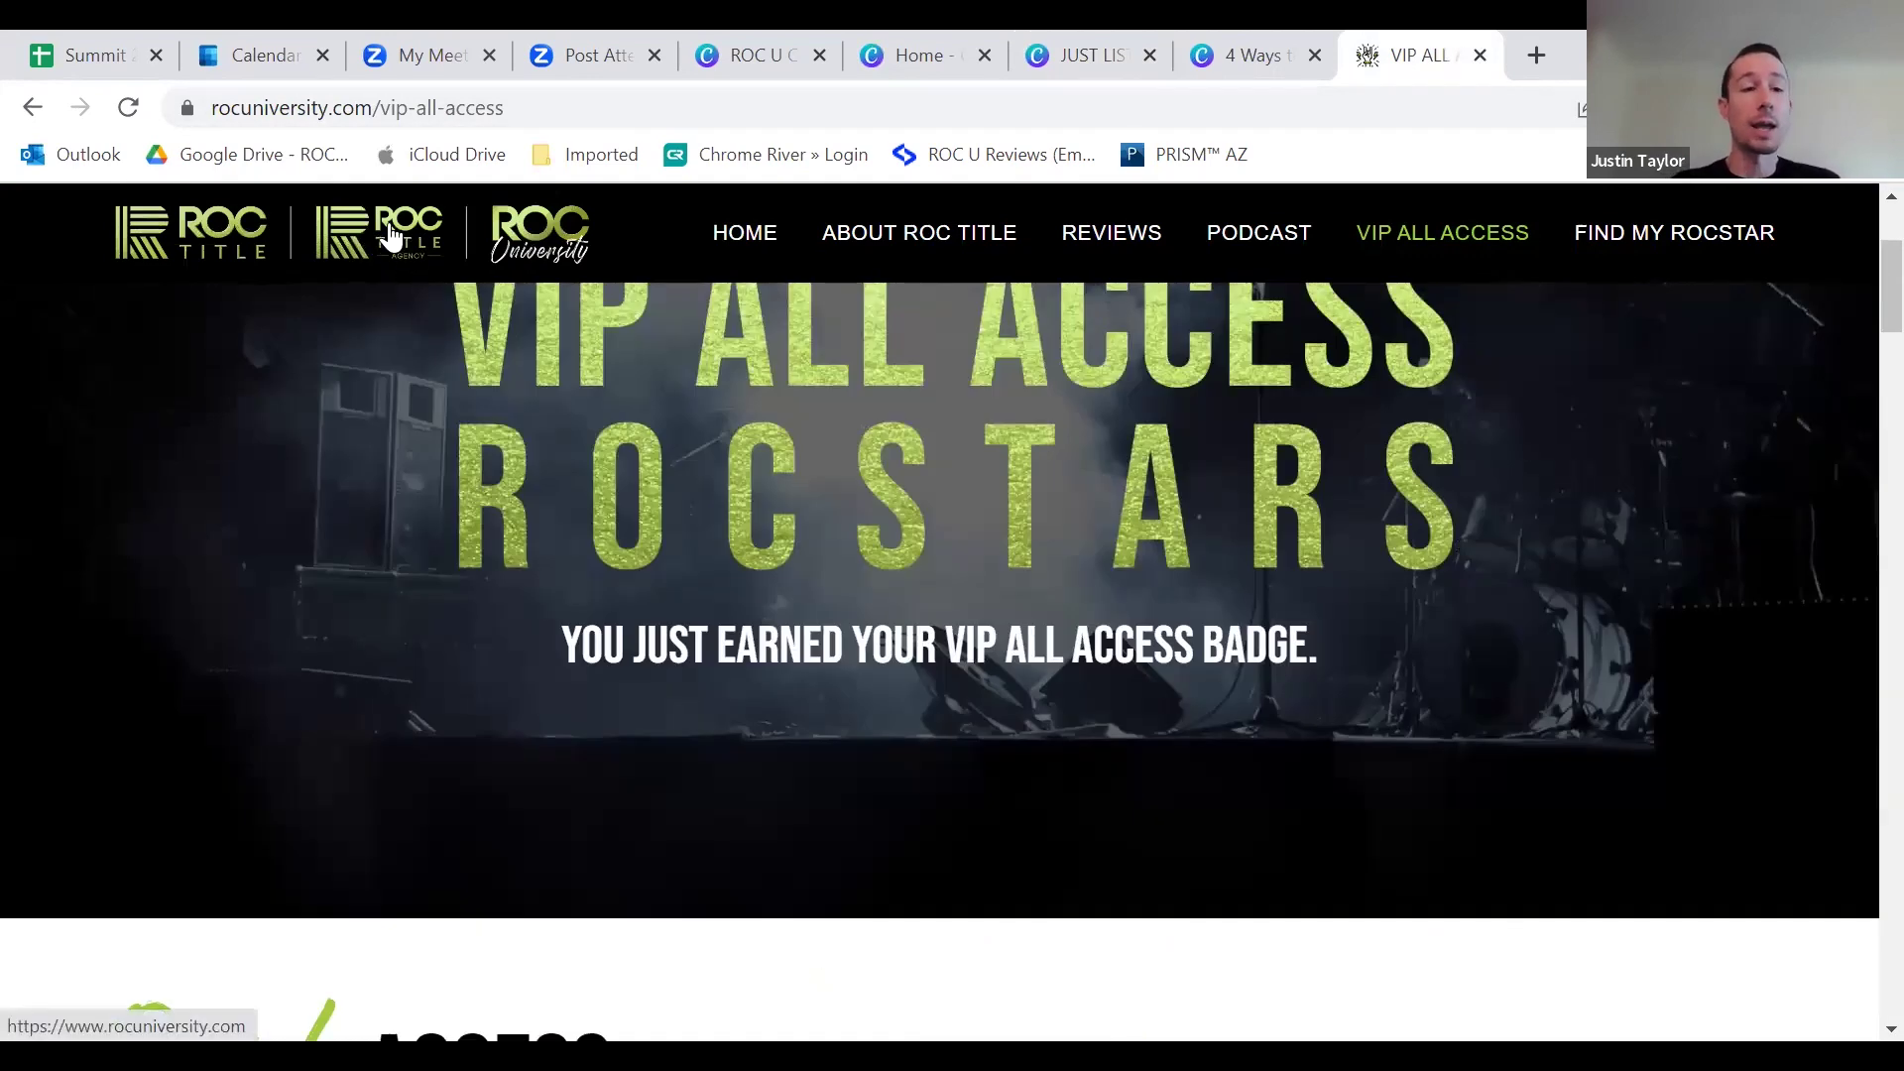
pyautogui.scroll(3, 413, 476)
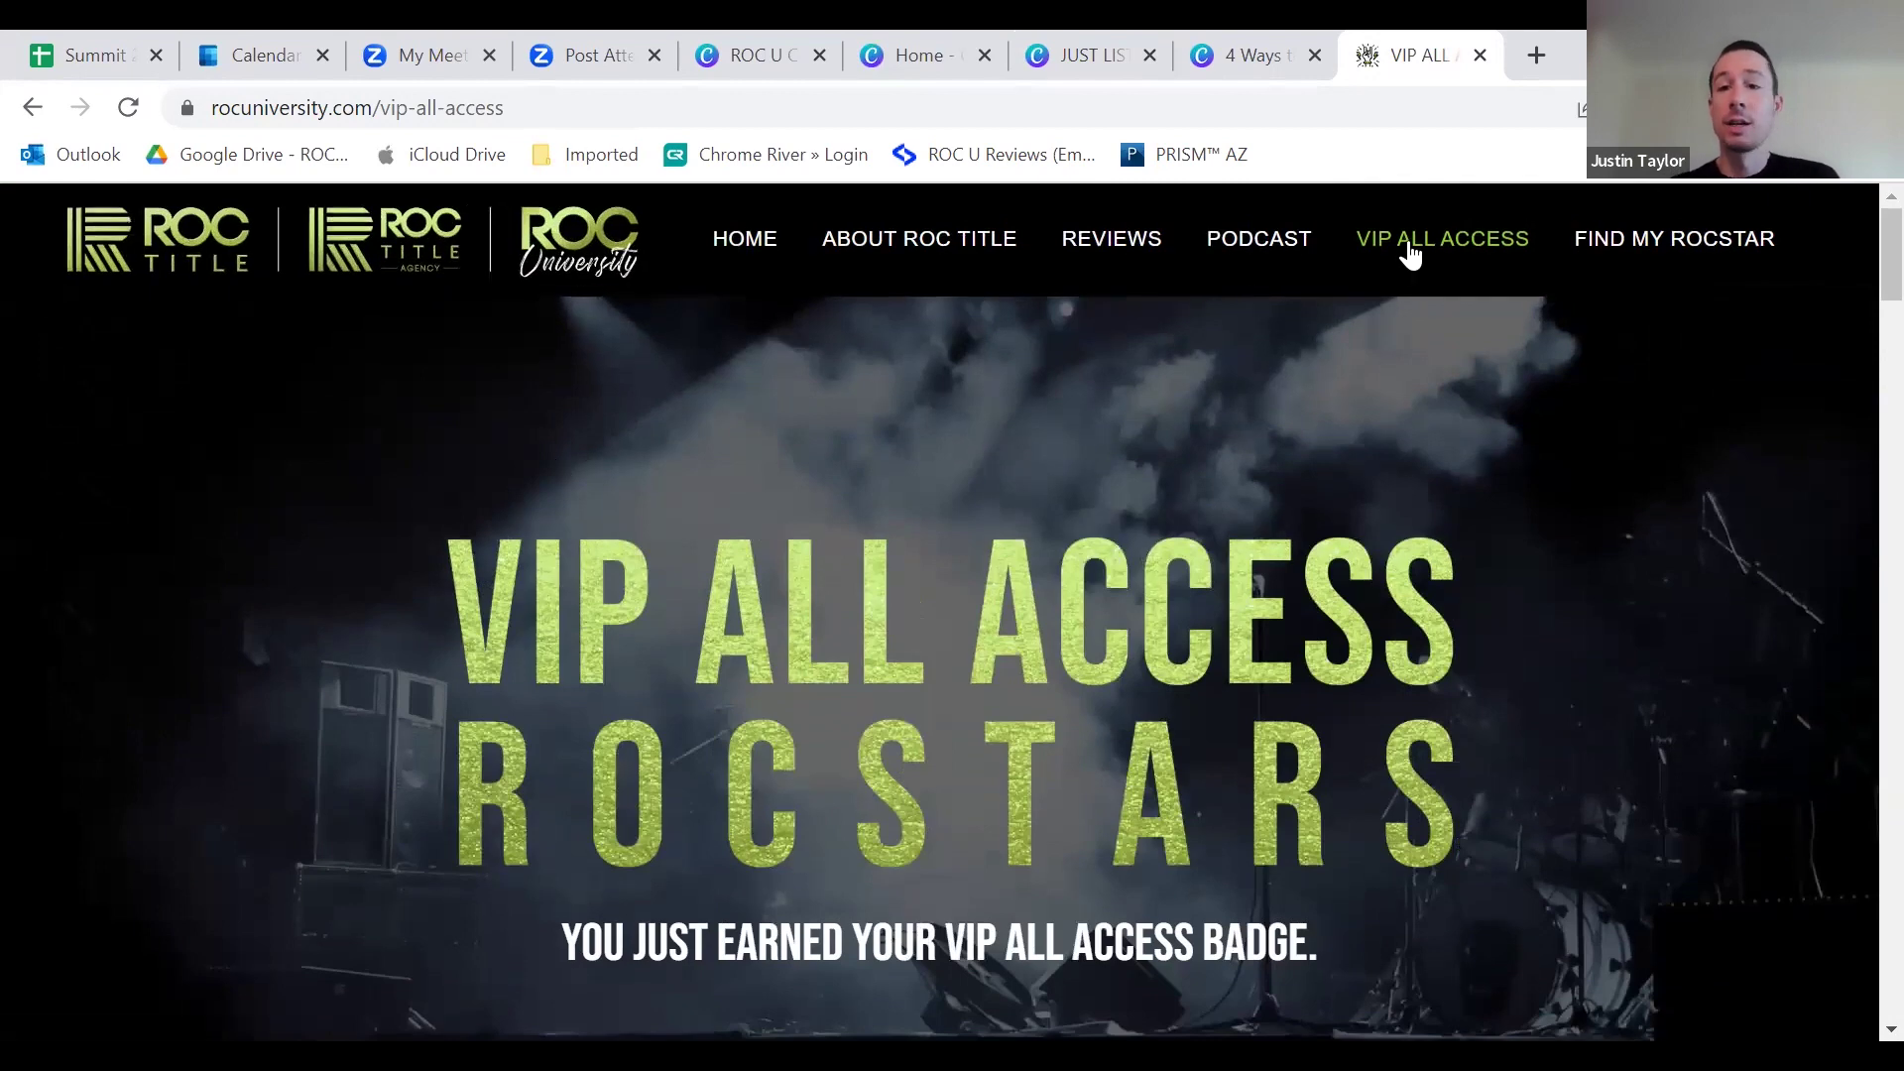
pyautogui.scroll(-6, 1019, 608)
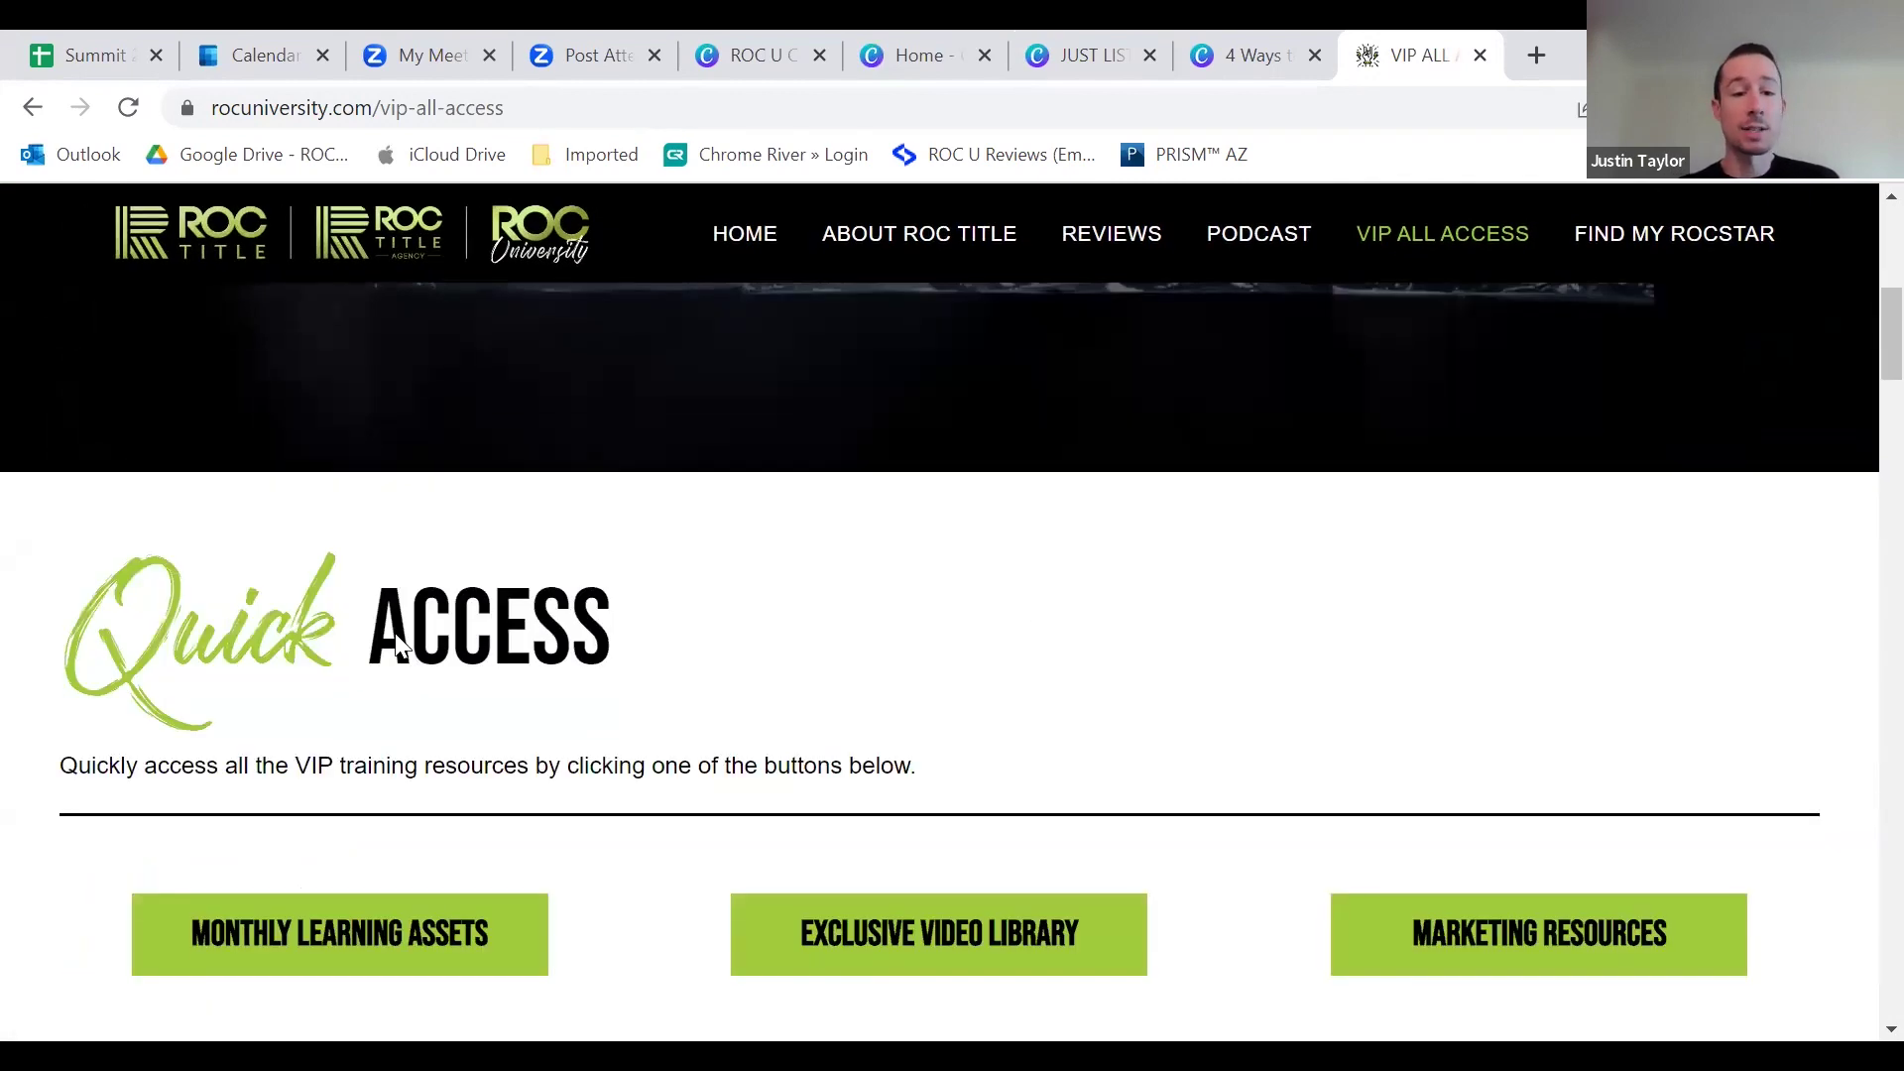
pyautogui.scroll(-6, 208, 472)
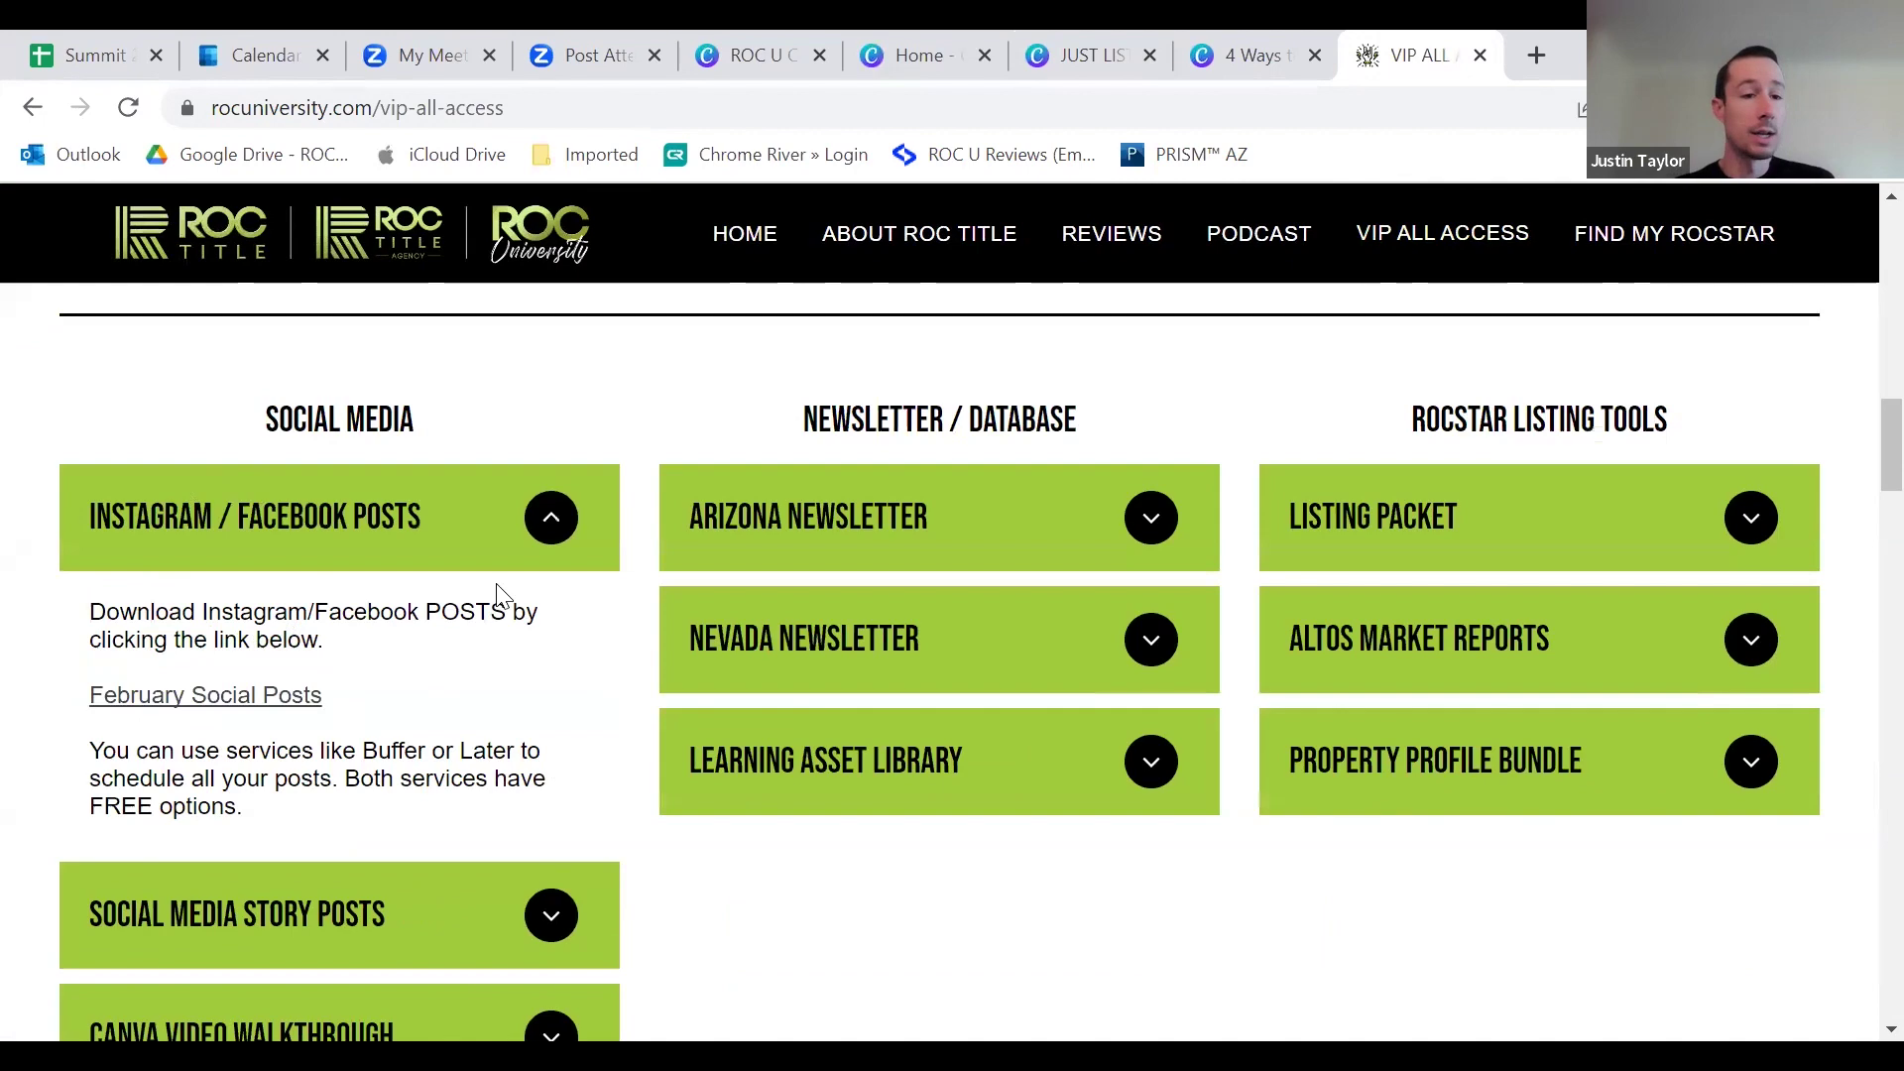
pyautogui.scroll(-2, 536, 496)
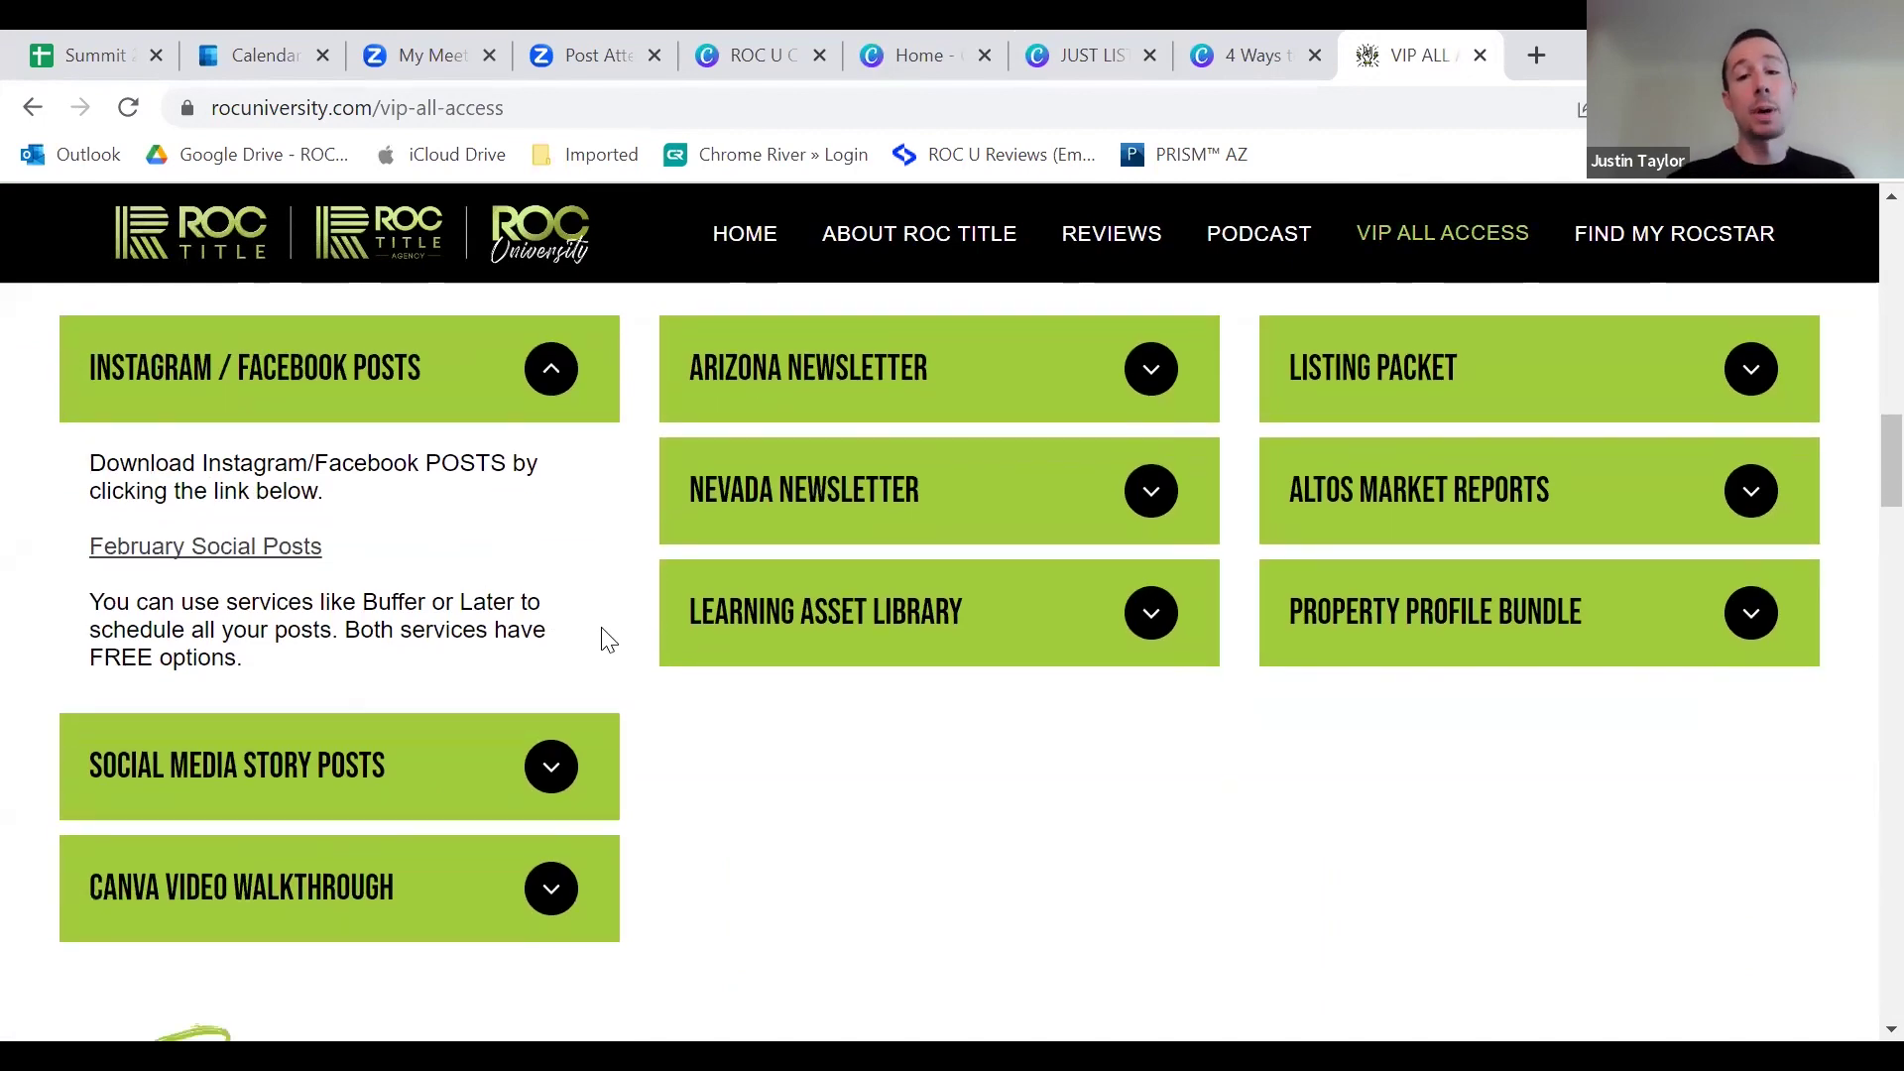
pyautogui.scroll(-1, 1143, 687)
pyautogui.scroll(3, 1155, 655)
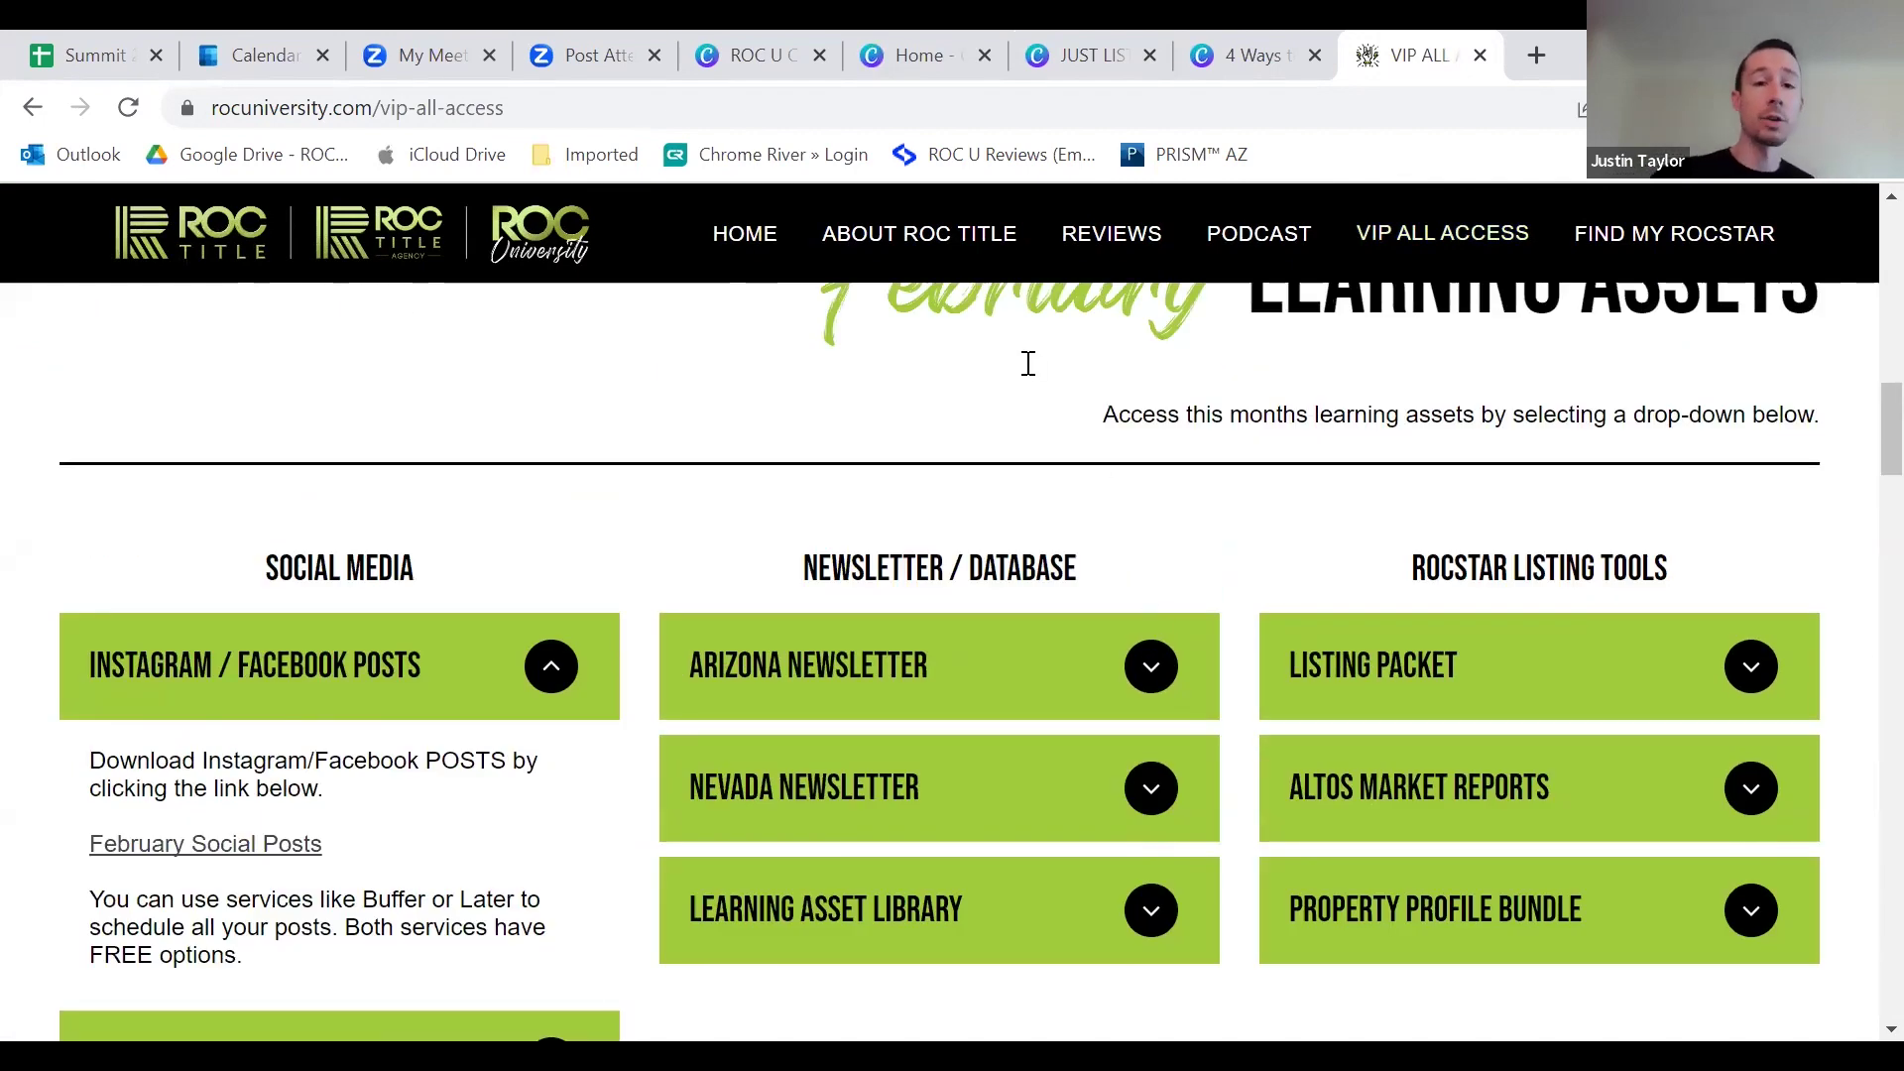
pyautogui.scroll(5, 1001, 248)
# Step: Glance at the Canva Home tab, then return to the VIP All Access page
pyautogui.click(902, 51)
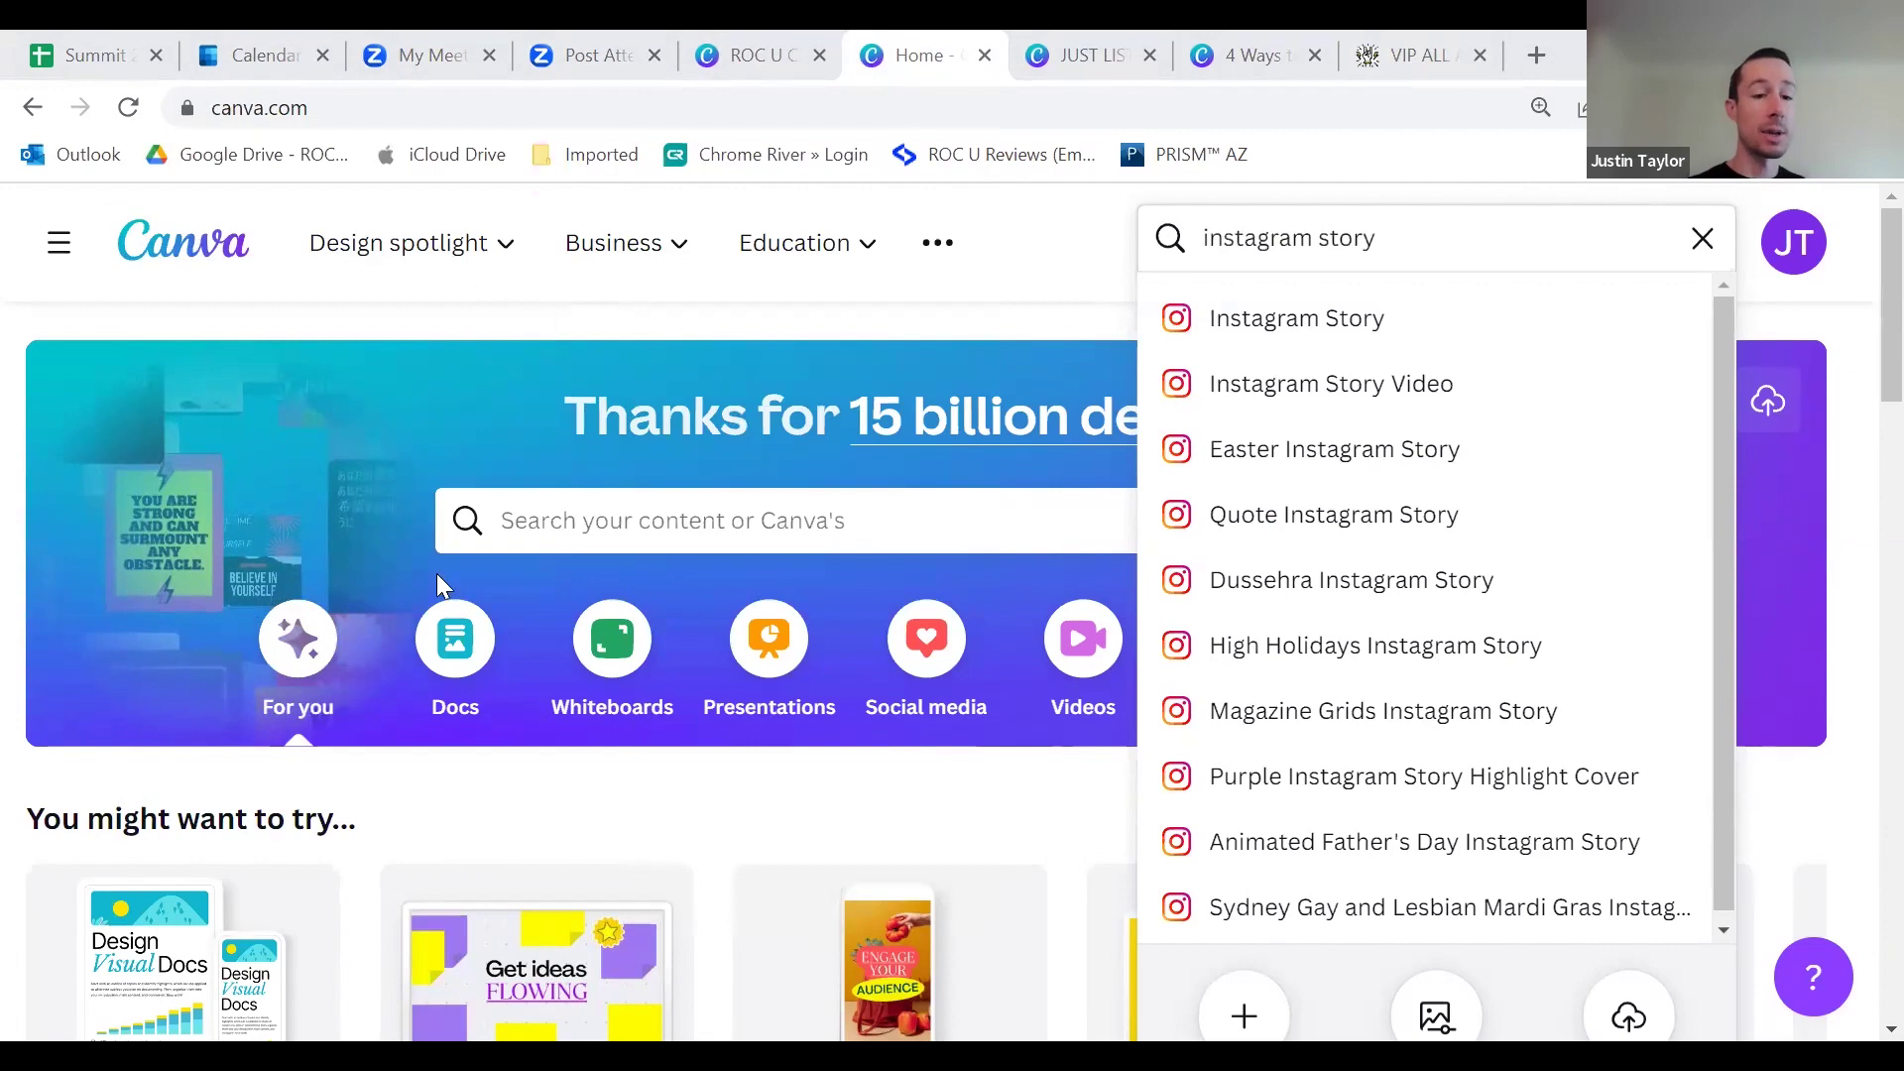
pyautogui.hotkey('ctrl', '9')
pyautogui.scroll(6, 424, 615)
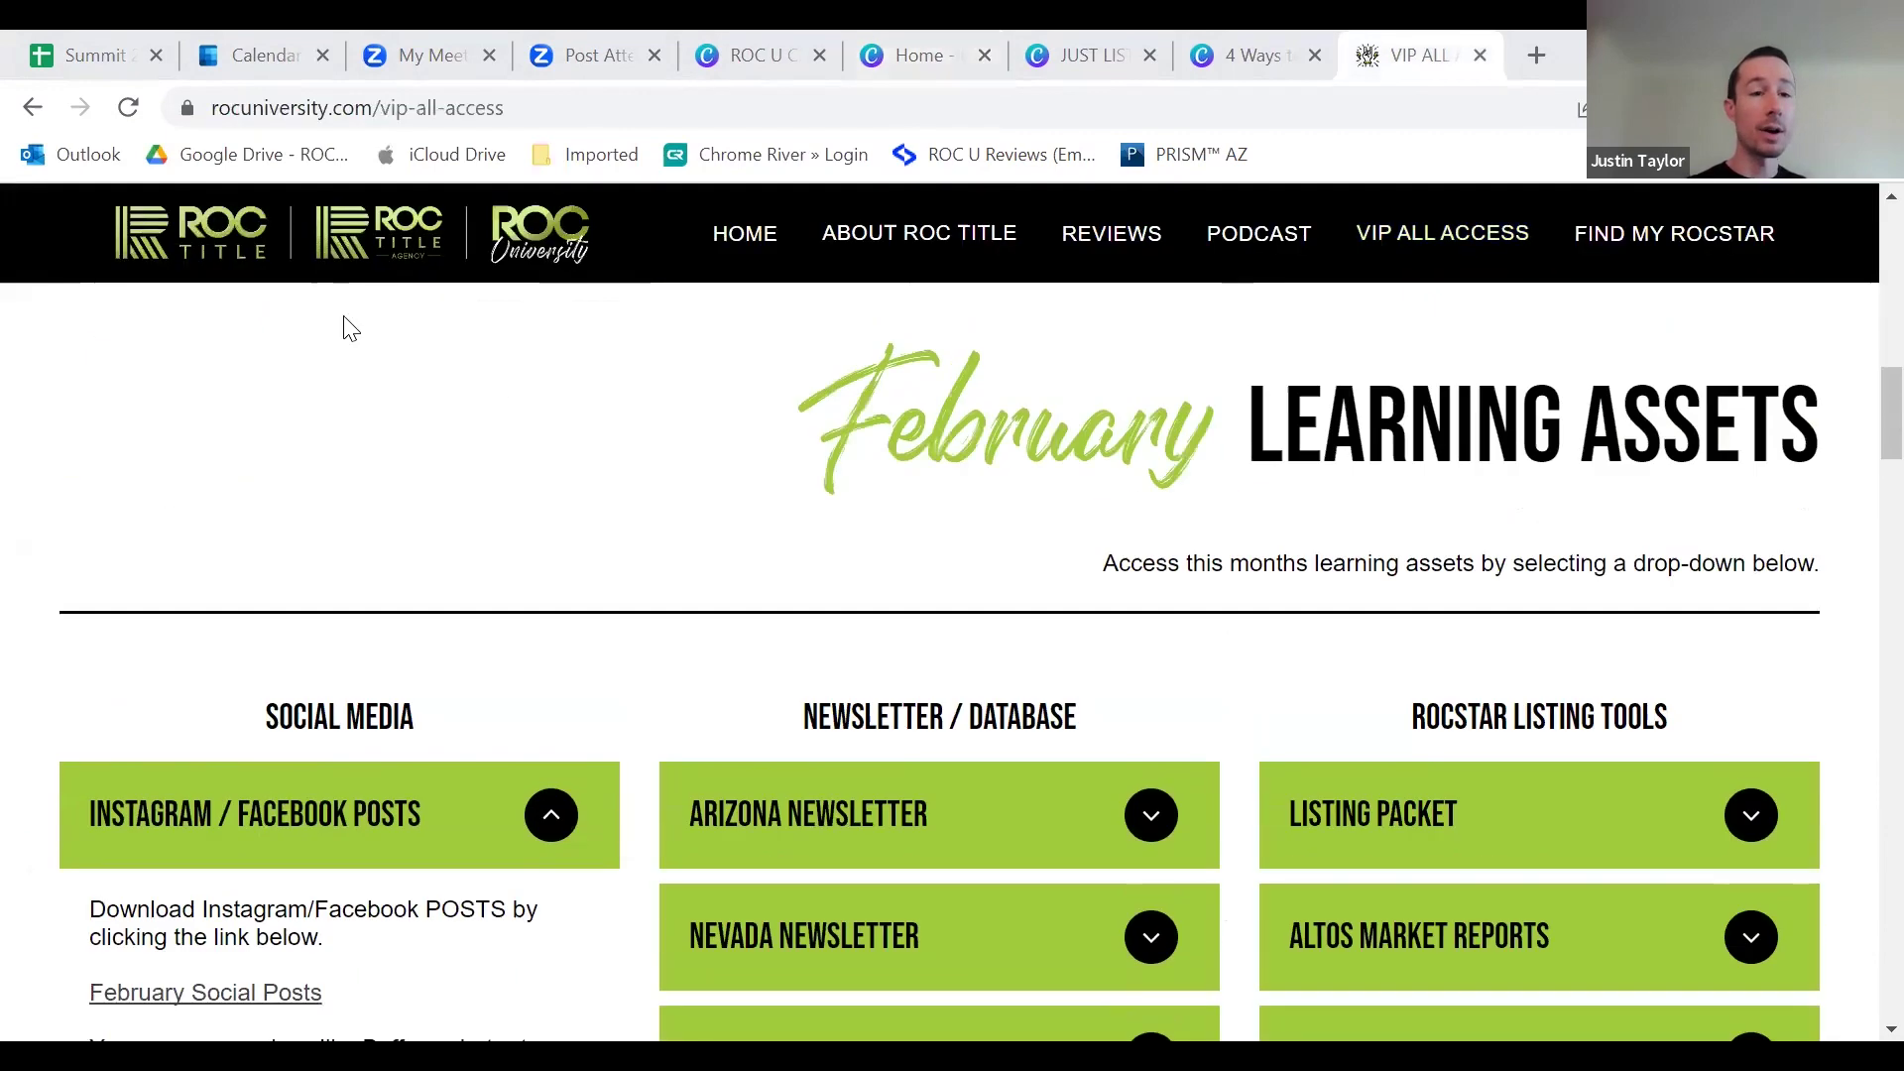
# Step: Go to the ROC University home page and view the ROC U training schedule
pyautogui.click(357, 249)
pyautogui.scroll(-3, 369, 528)
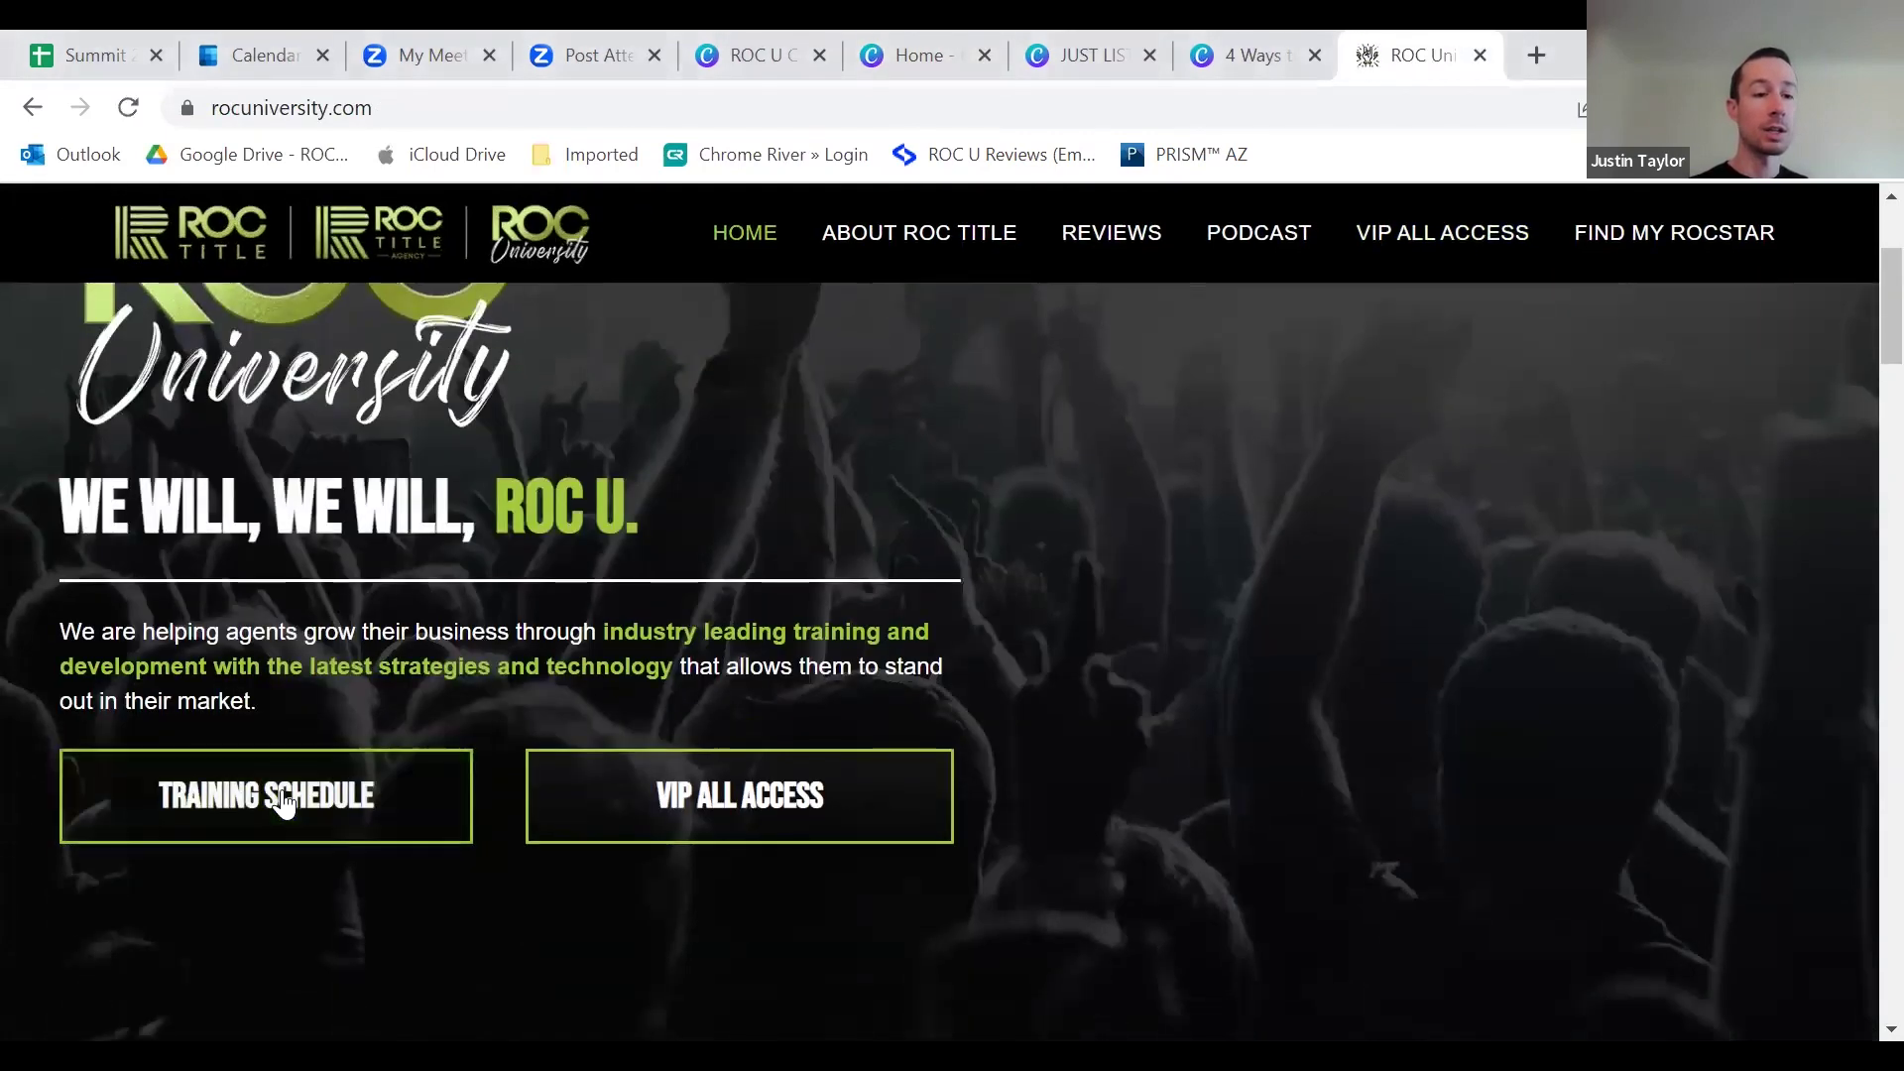
pyautogui.click(310, 797)
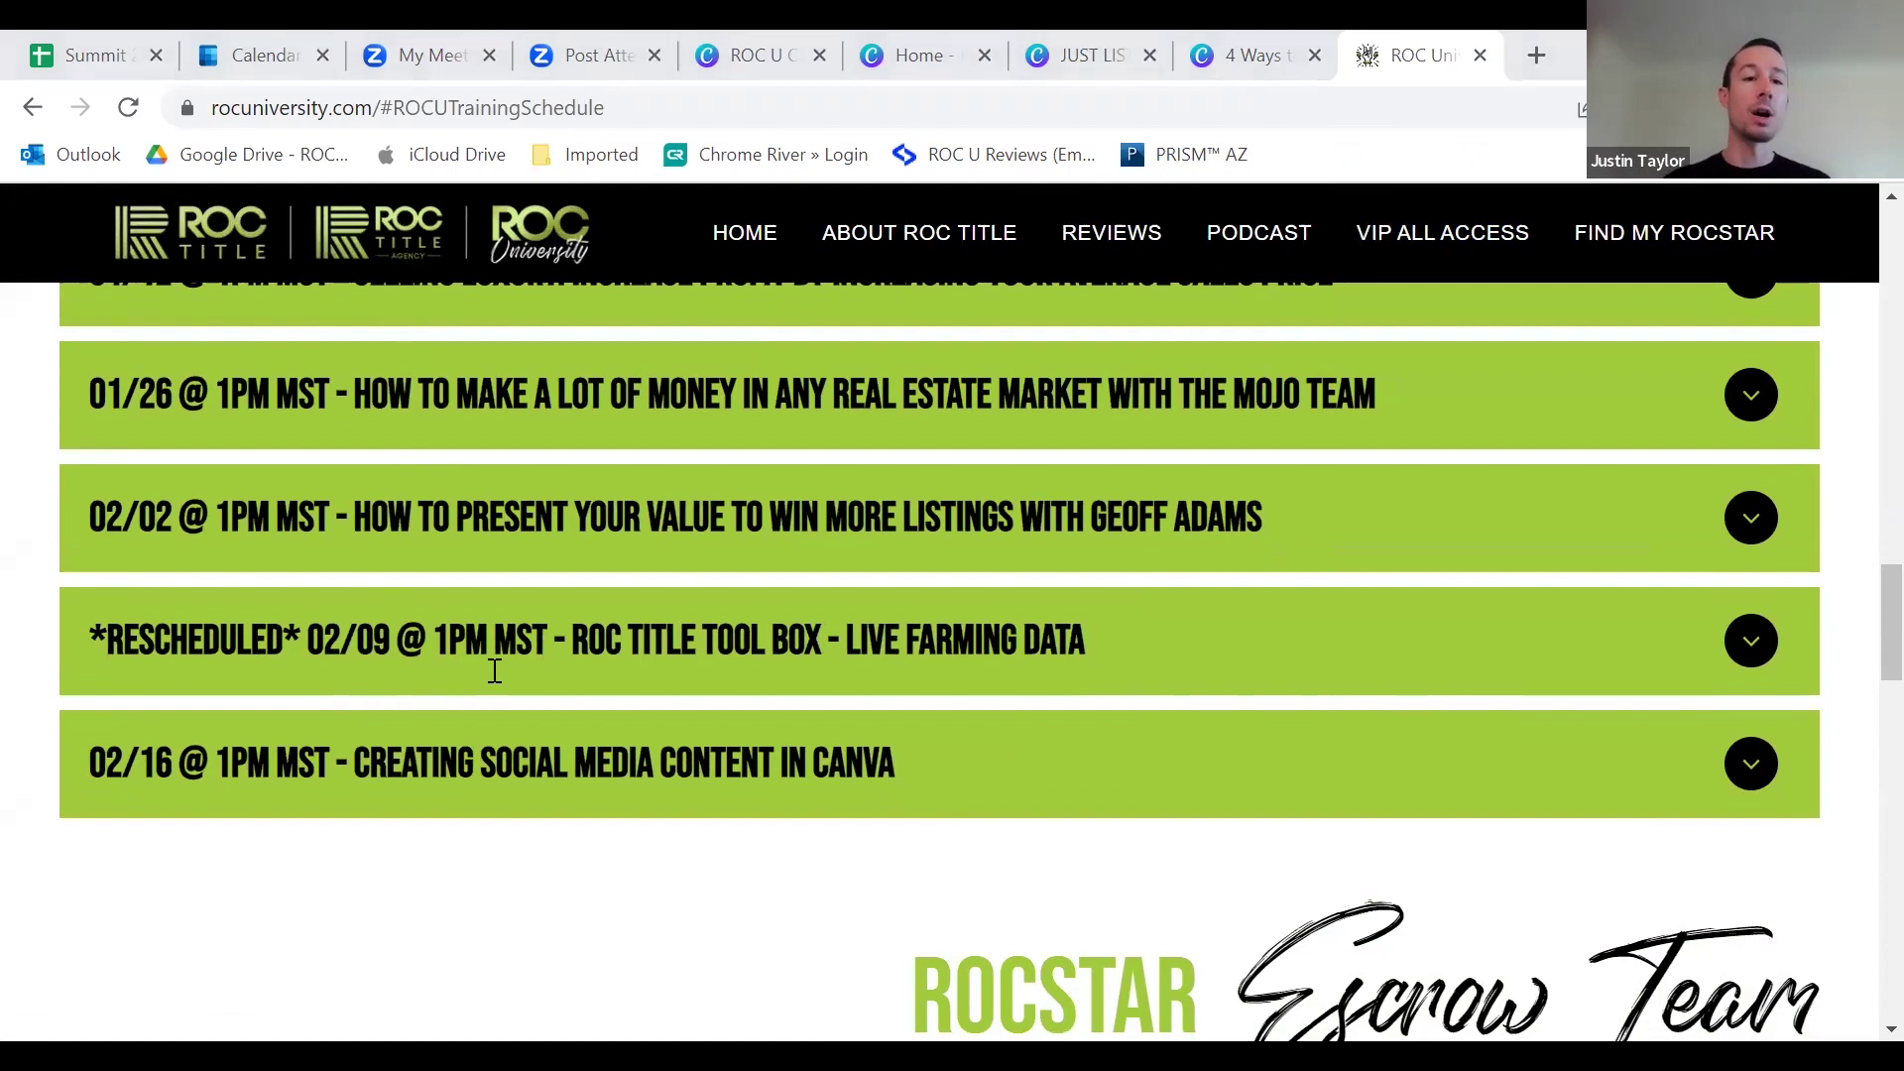
# Step: Open facebook.com in a new browser tab
pyautogui.click(1531, 55)
pyautogui.write('facebook')
pyautogui.press('Return')
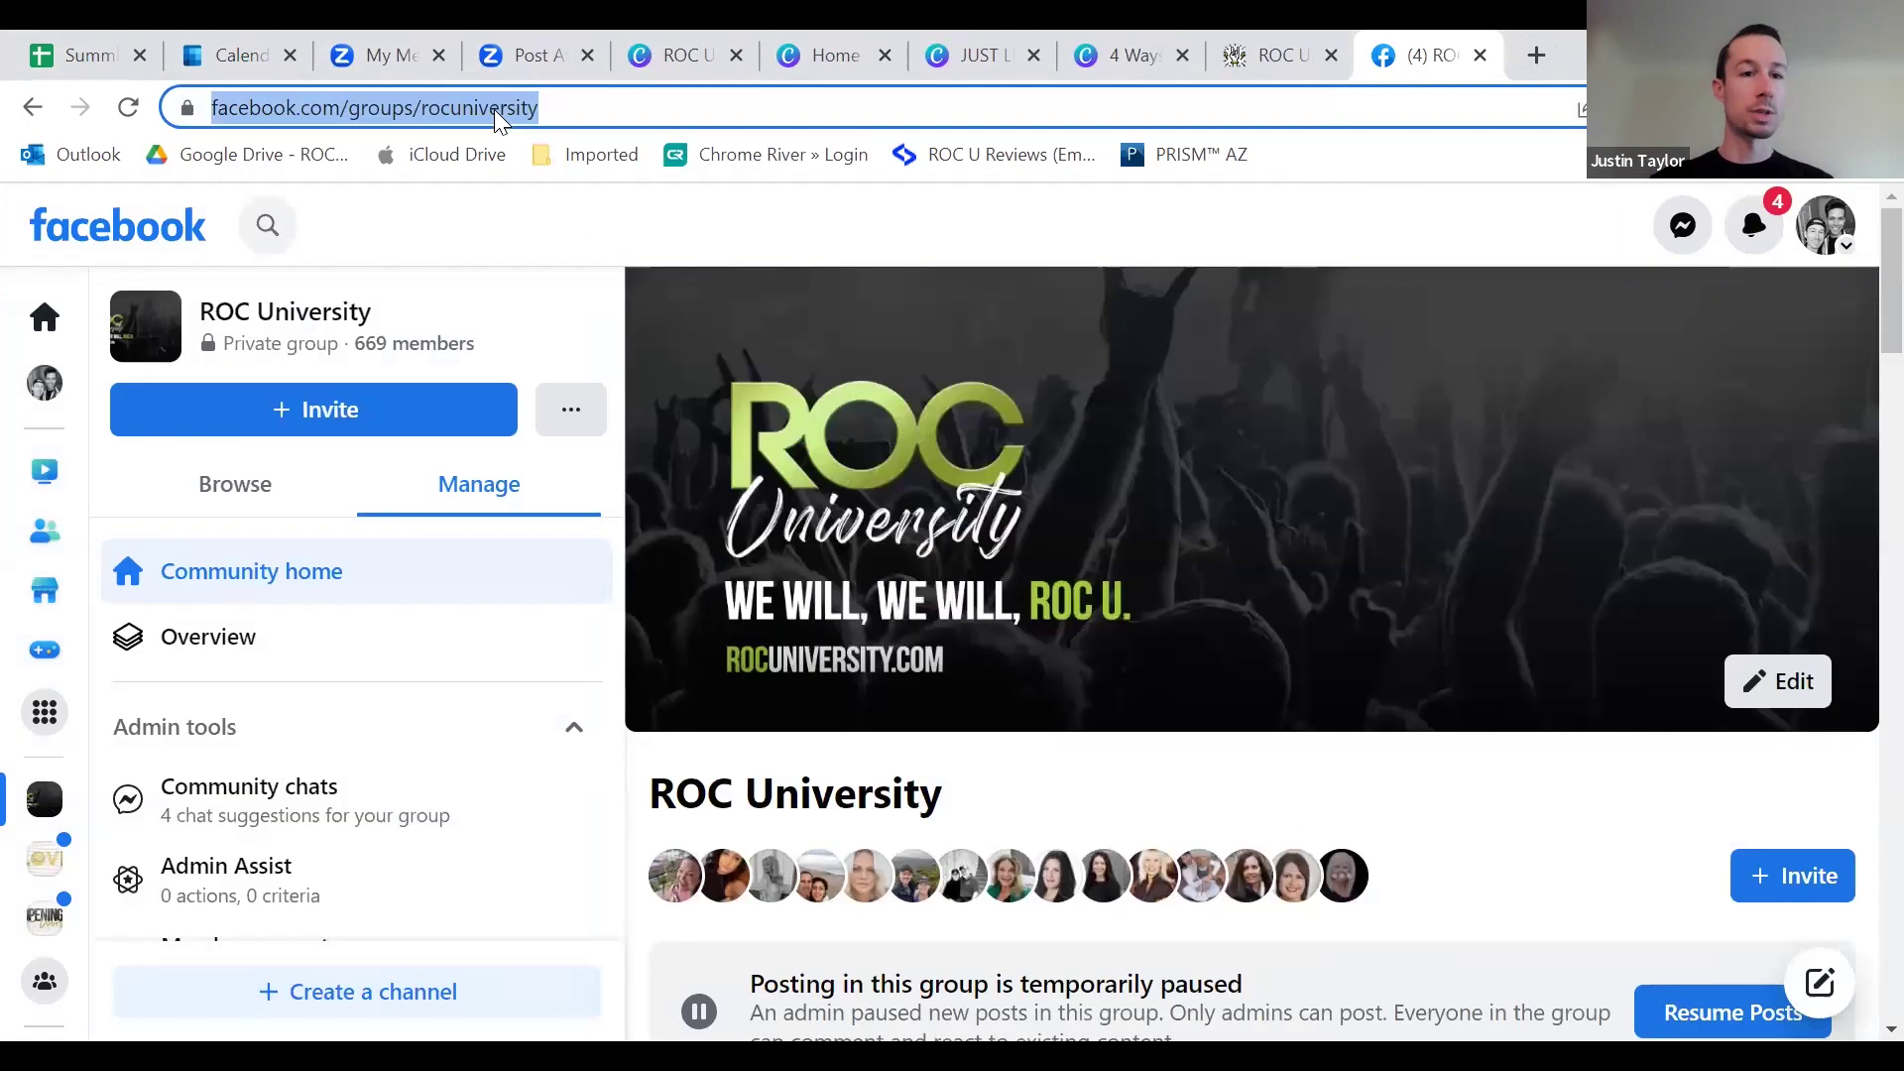
# Step: On the ROC University group page, bring up the address-bar context menu, then dismiss it without copying
pyautogui.rightClick(494, 109)
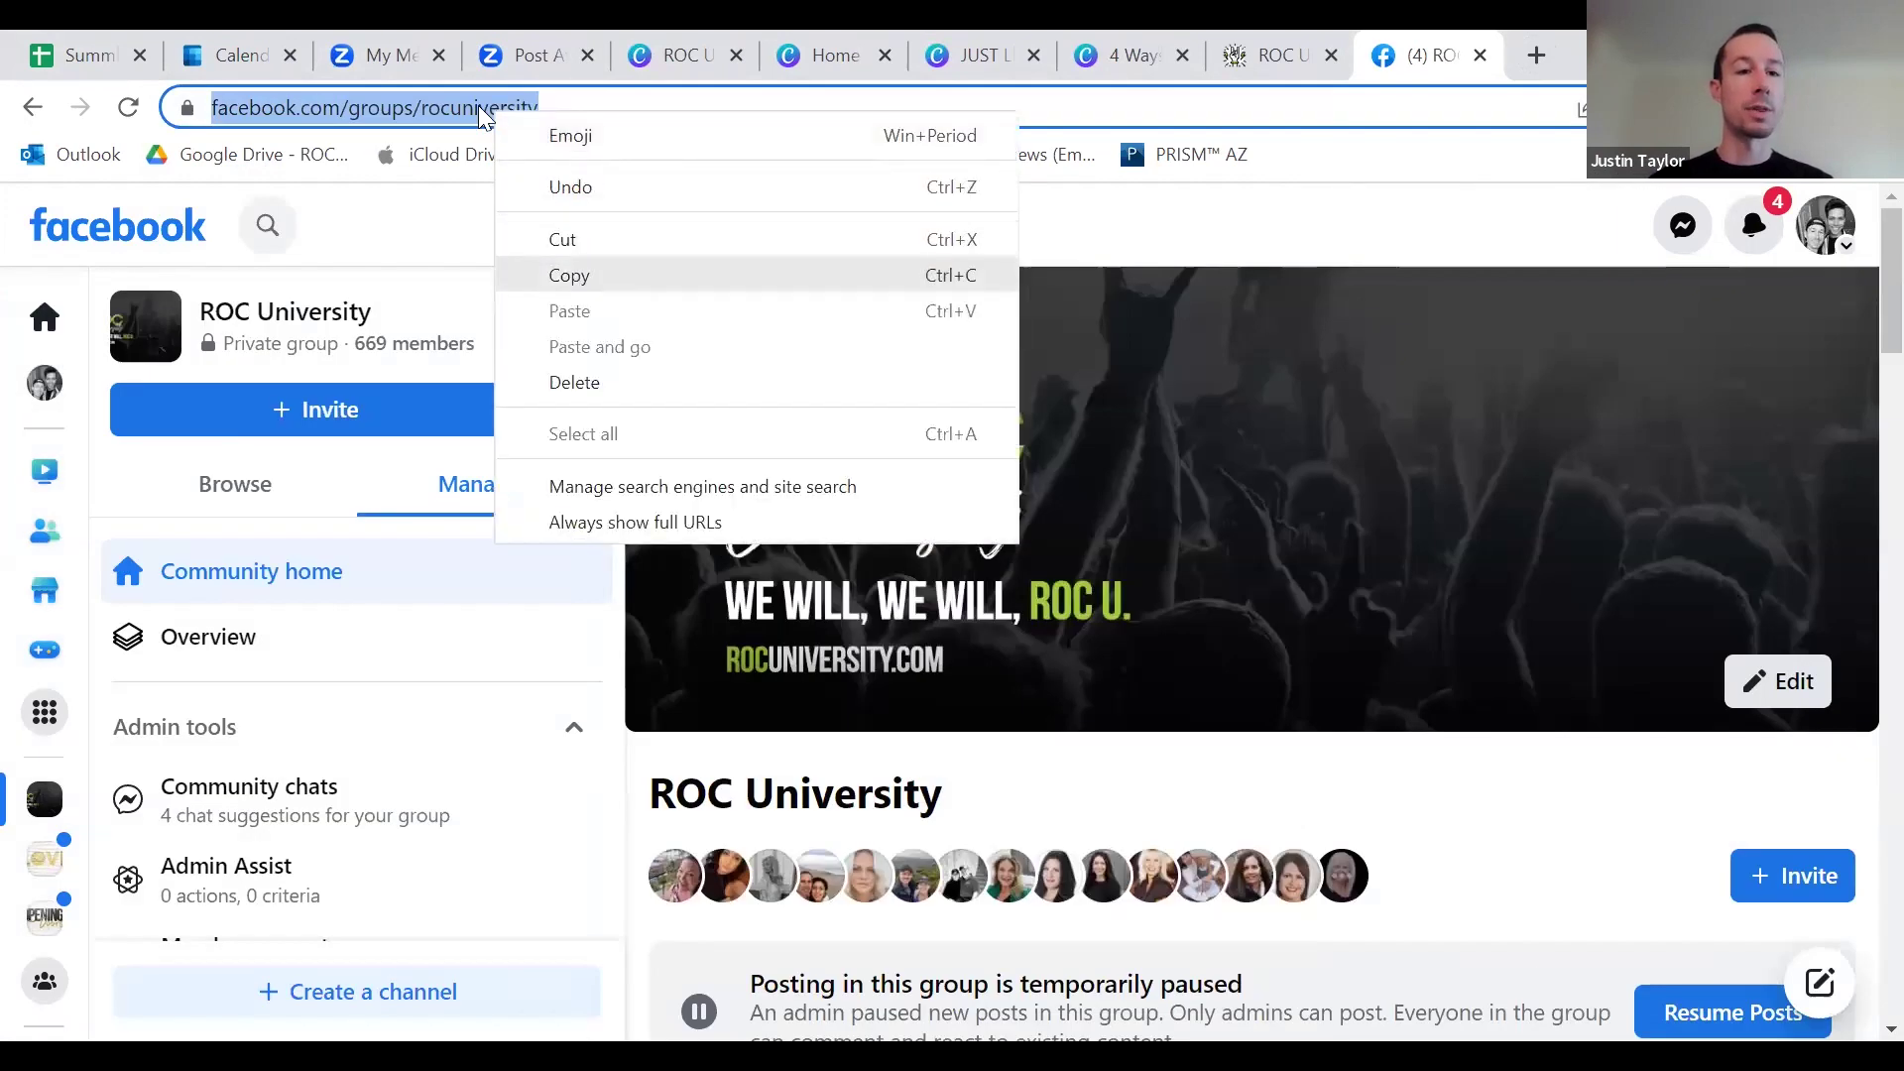
pyautogui.click(851, 954)
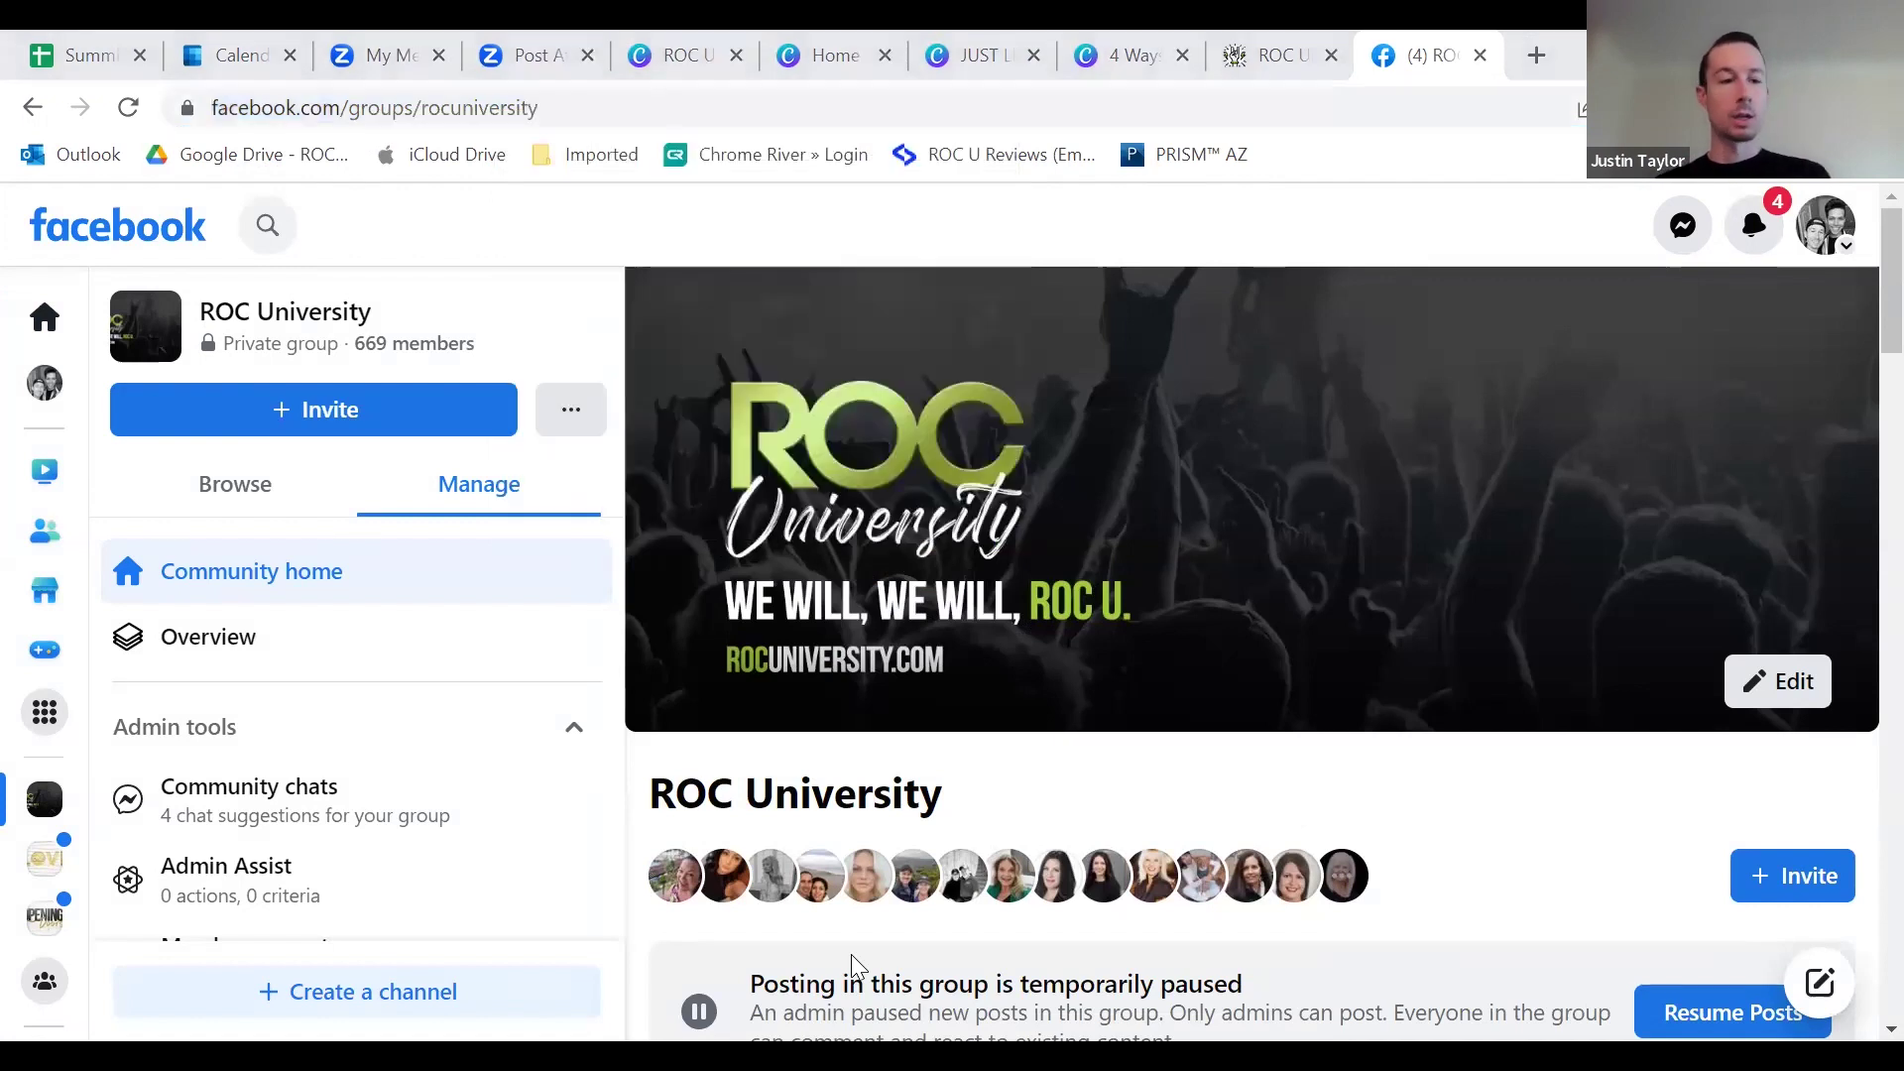